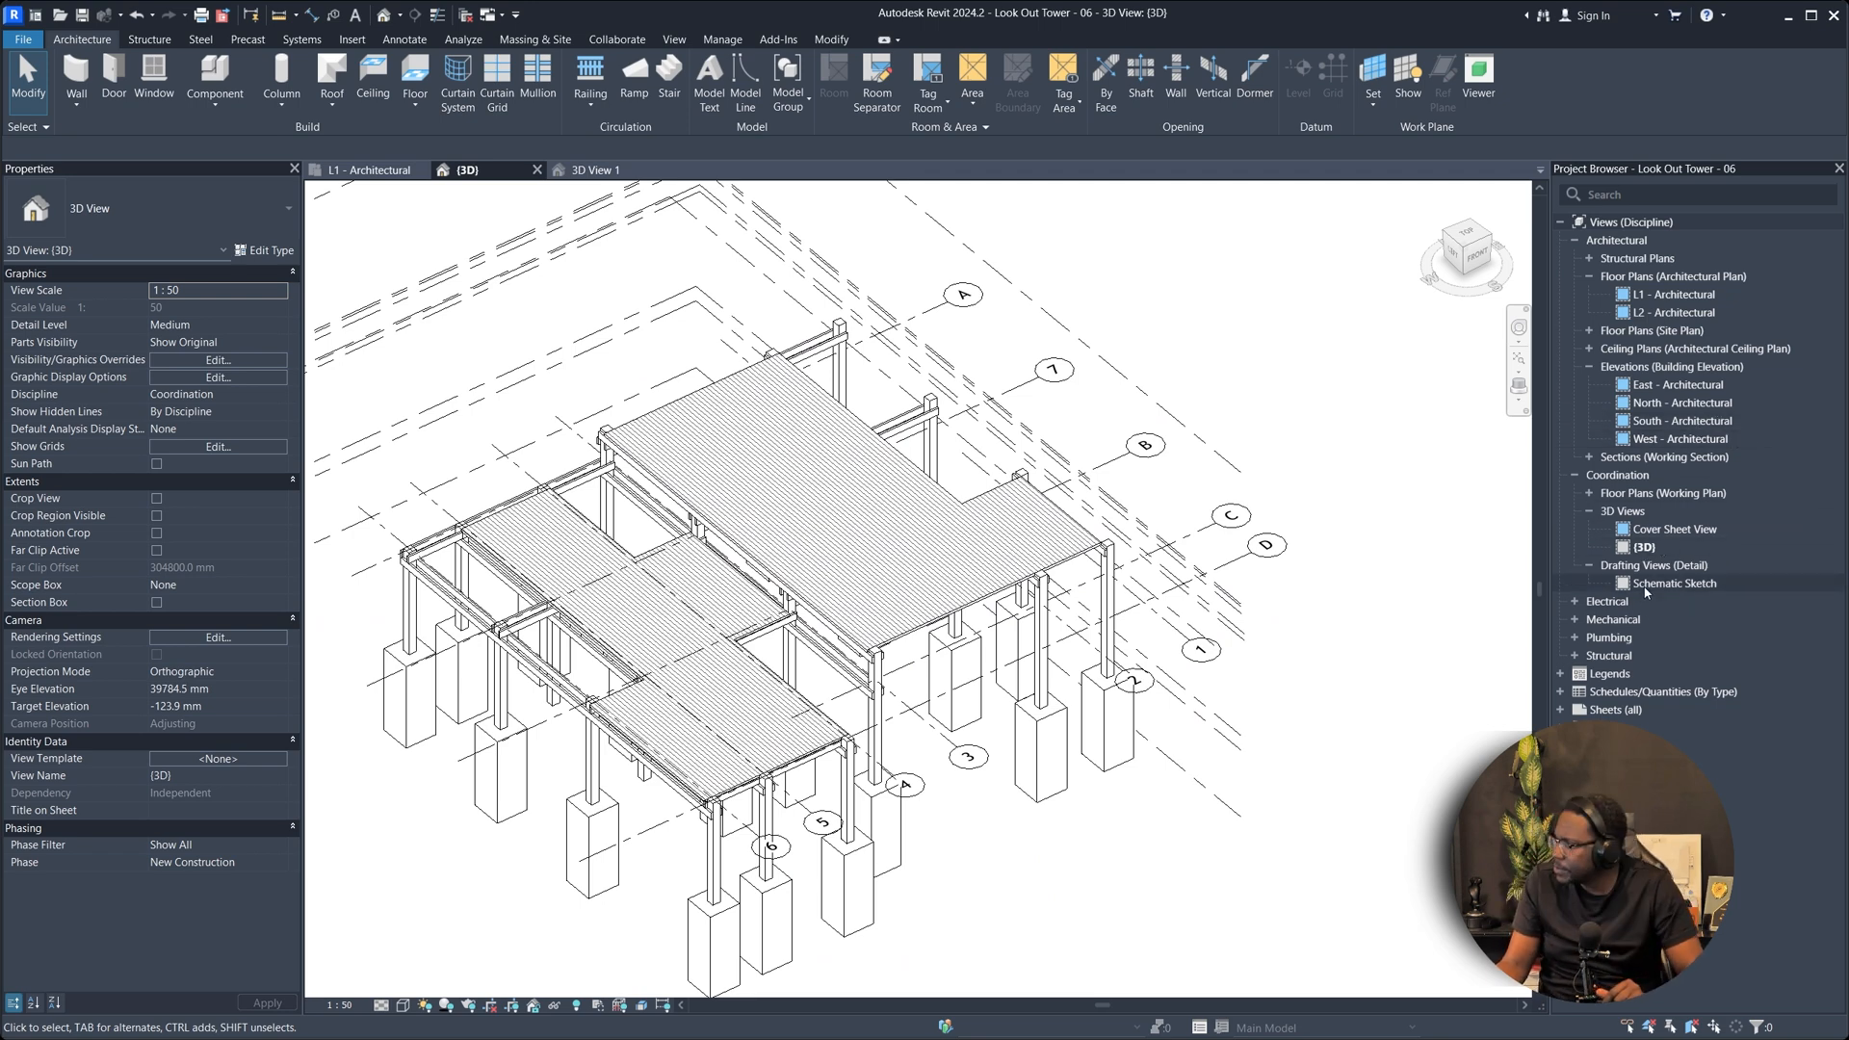
Open the Schematic Sketch drafting view and examine its elevation and plan drawings.
double_click(1675, 584)
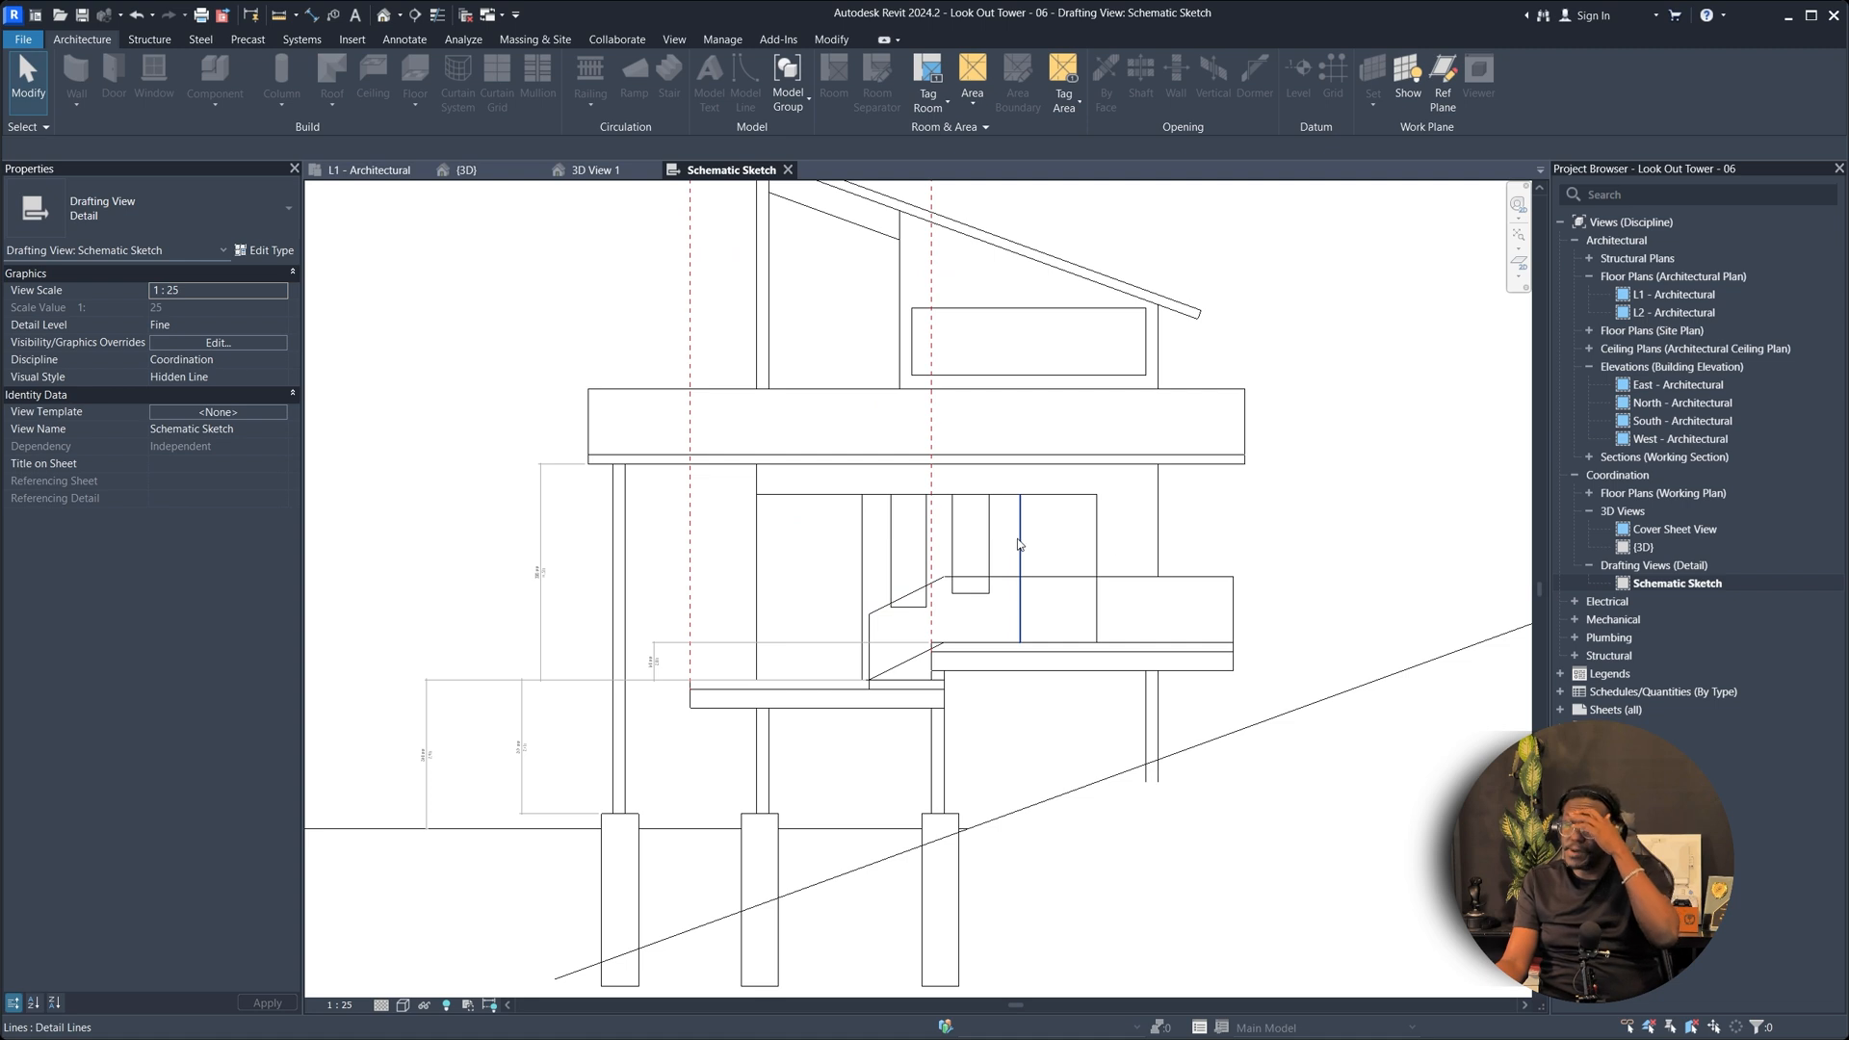
scroll(1028, 539, "down", 1)
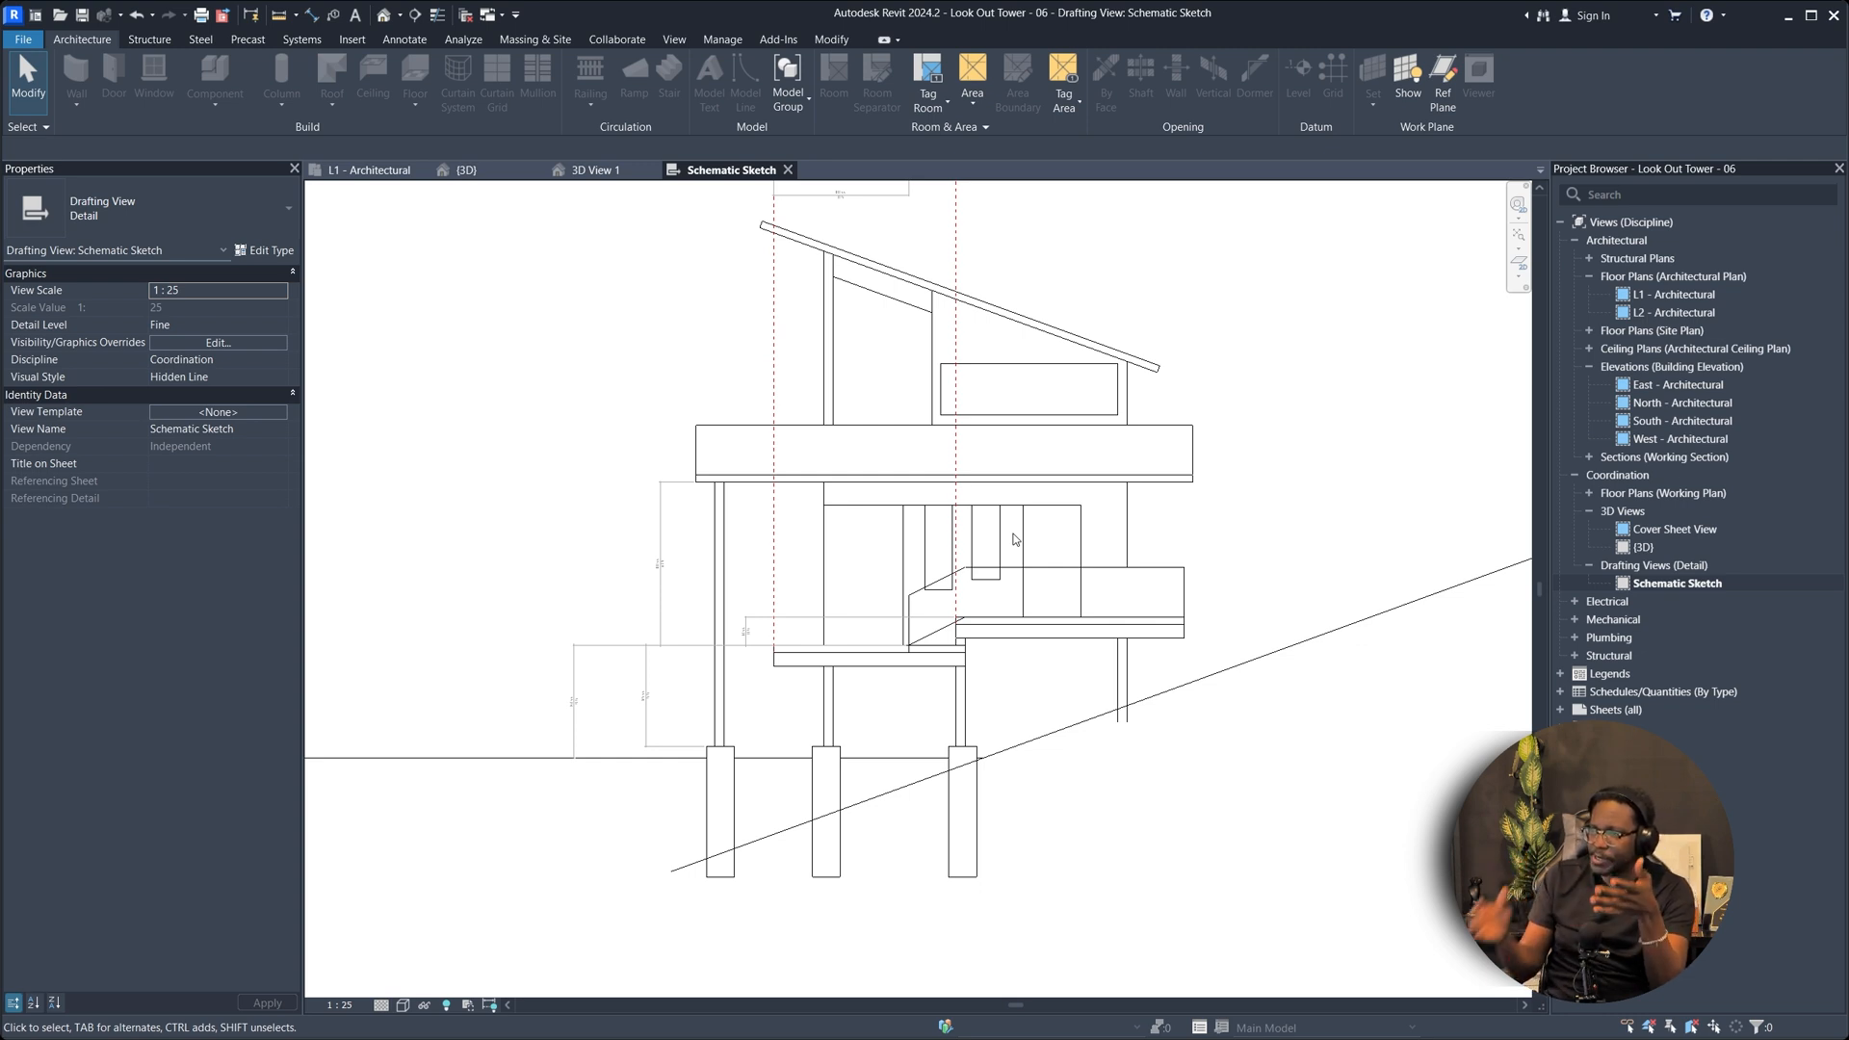
scroll(996, 570, "down", 4)
scroll(980, 409, "up", 3)
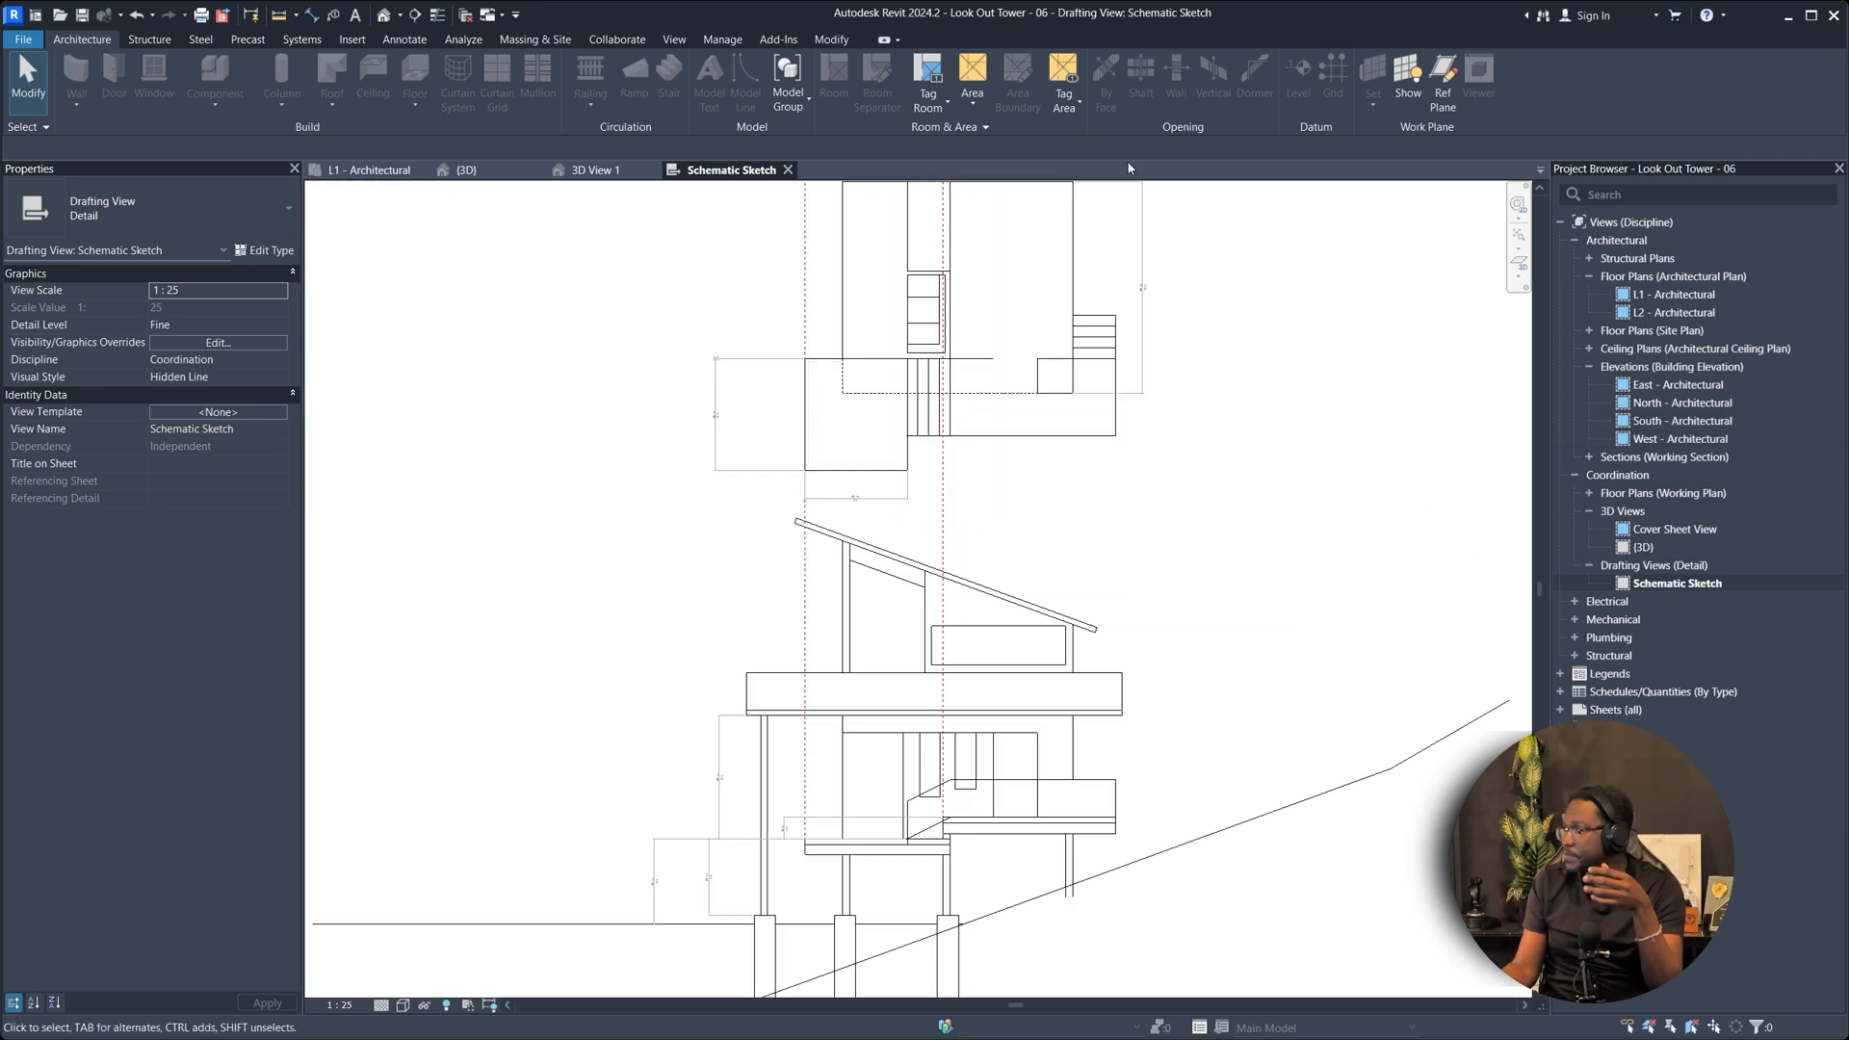
Check 3D View 1, return to the {3D} view and examine the deck framing and foundations.
left_click(608, 178)
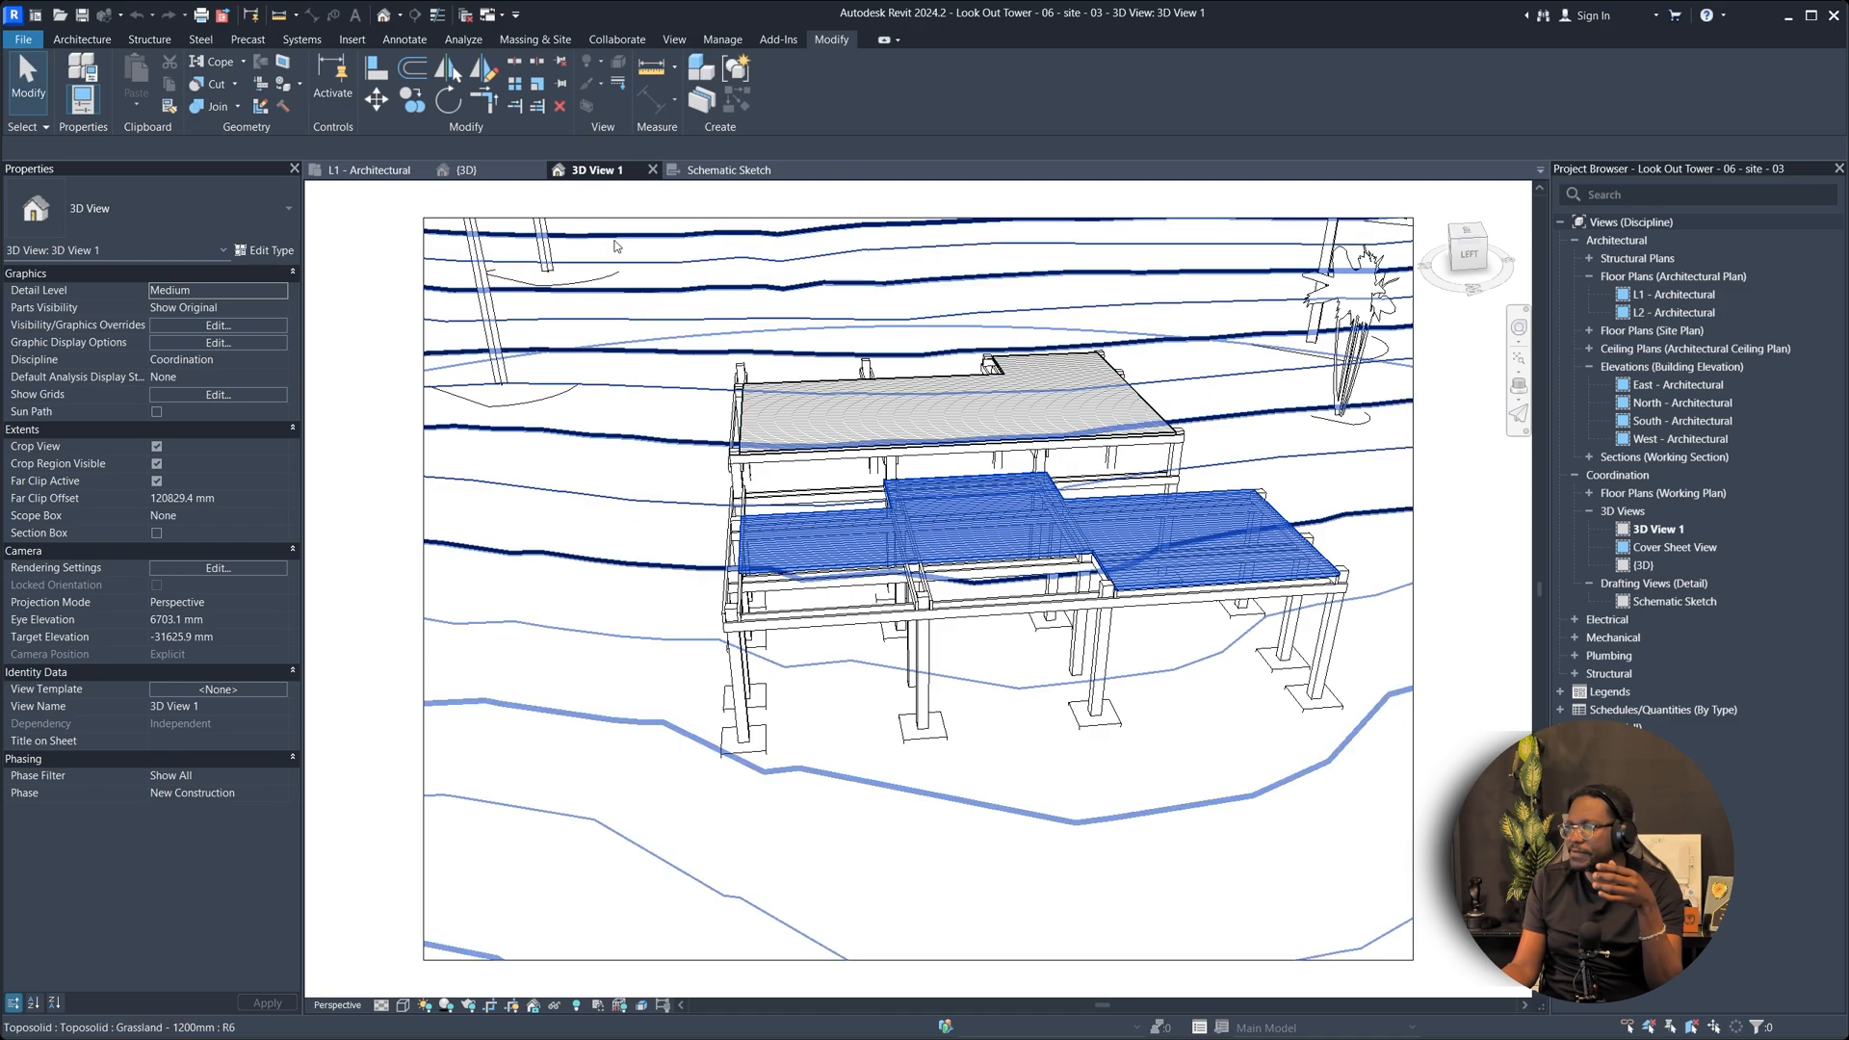
left_click(466, 171)
scroll(996, 550, "up", 5)
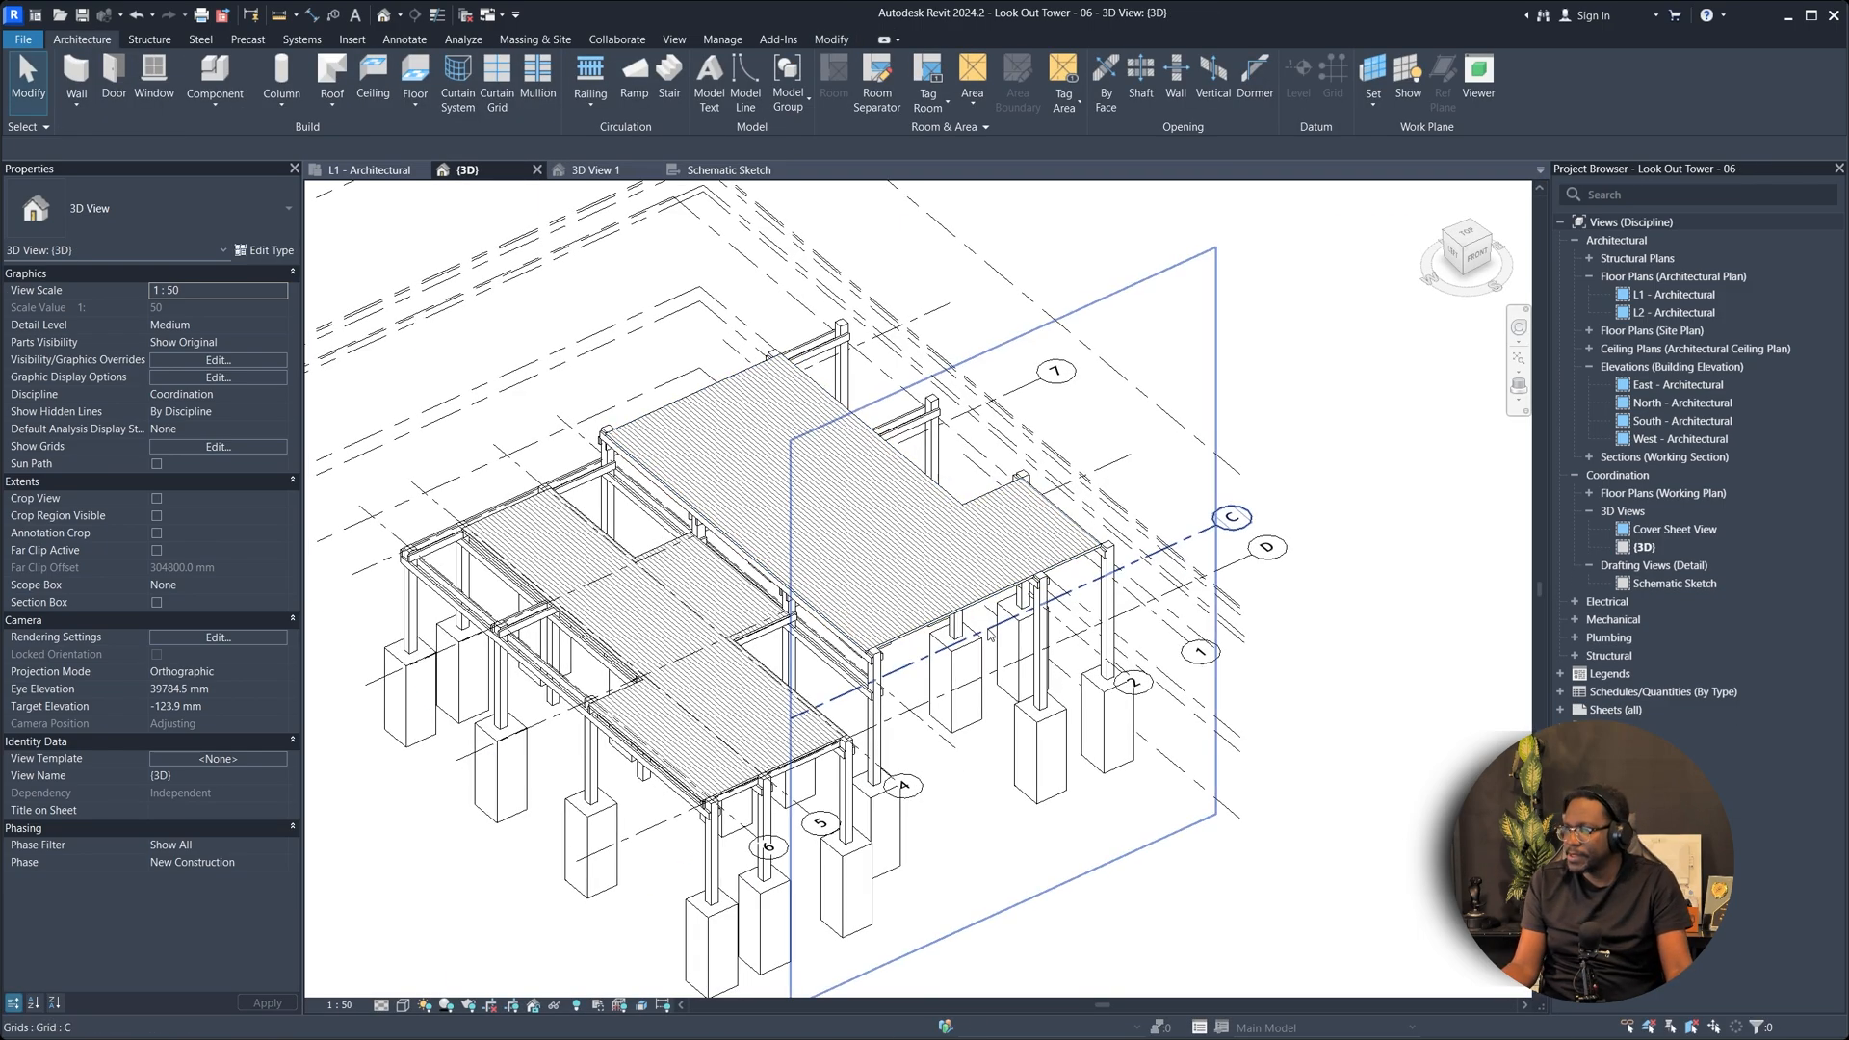
middle_click_drag(995, 551, 905, 639)
scroll(890, 493, "down", 1)
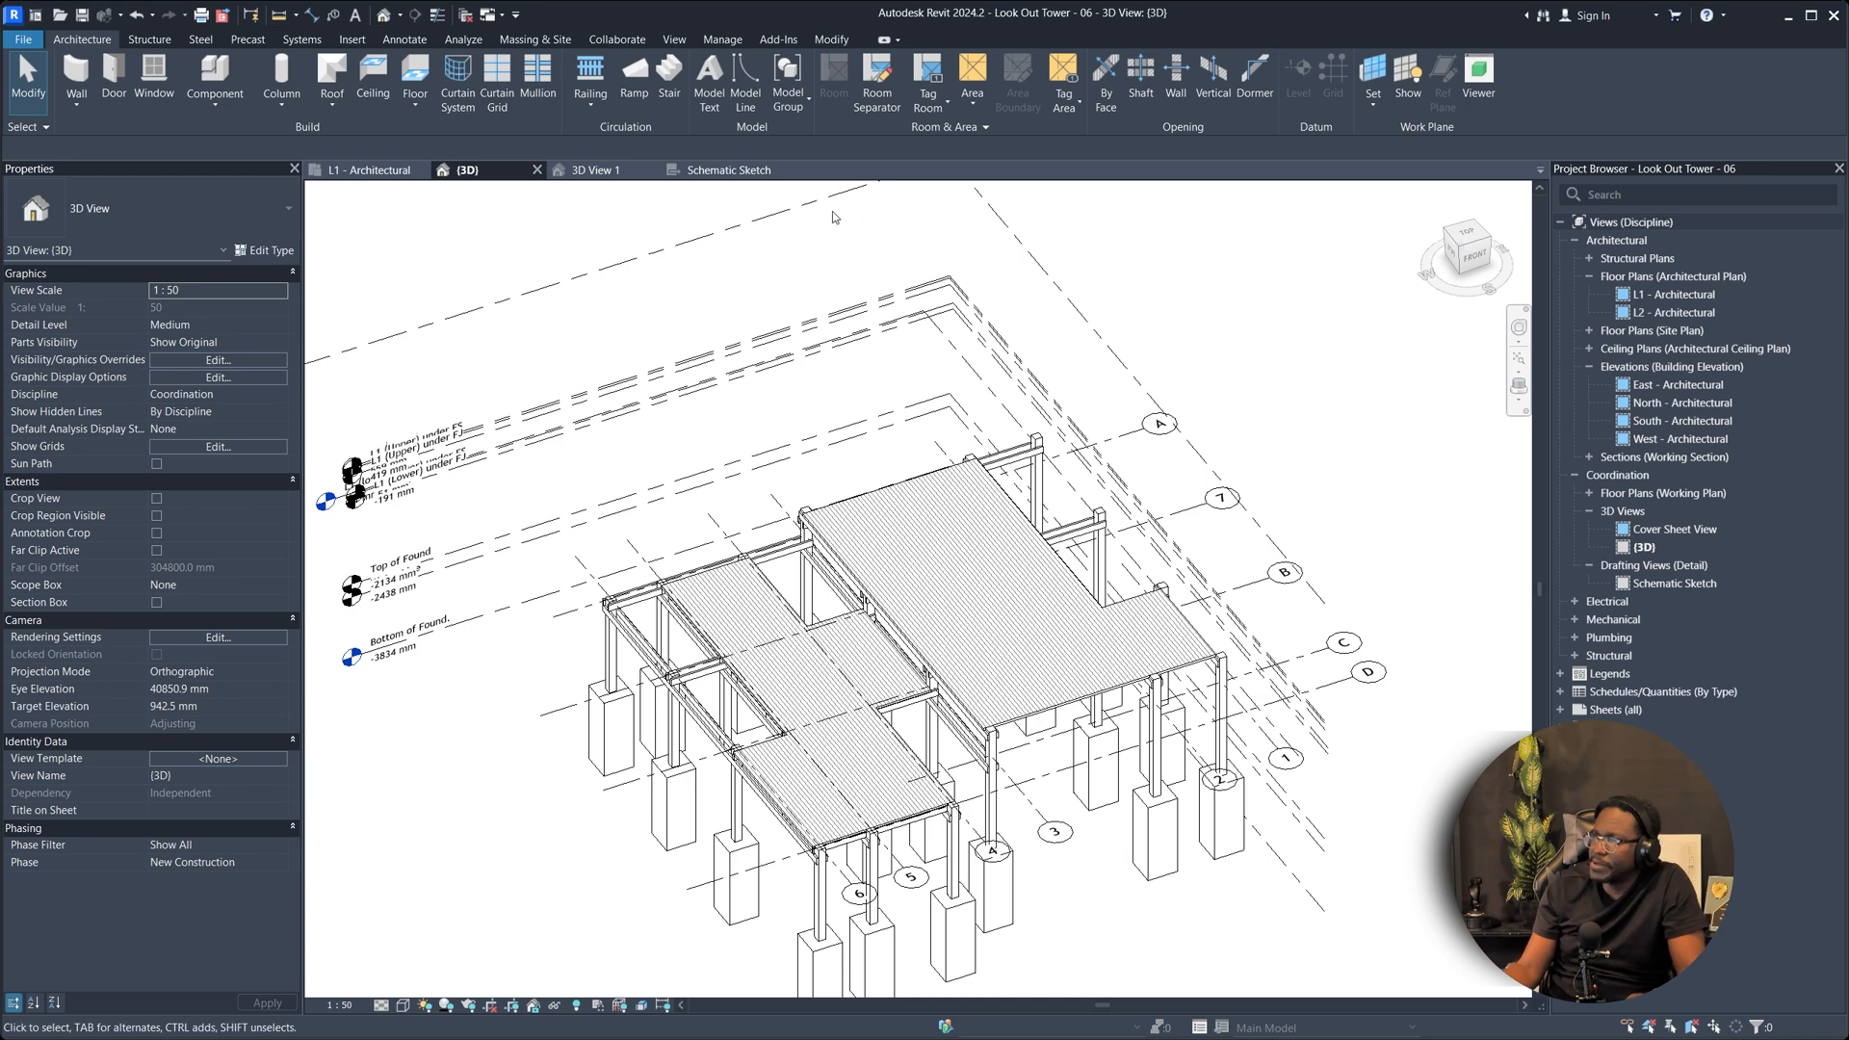
Place the Schematic Sketch view beside the {3D} view, widen the 3D pane and fit both drawings in their panes.
left_click(737, 172)
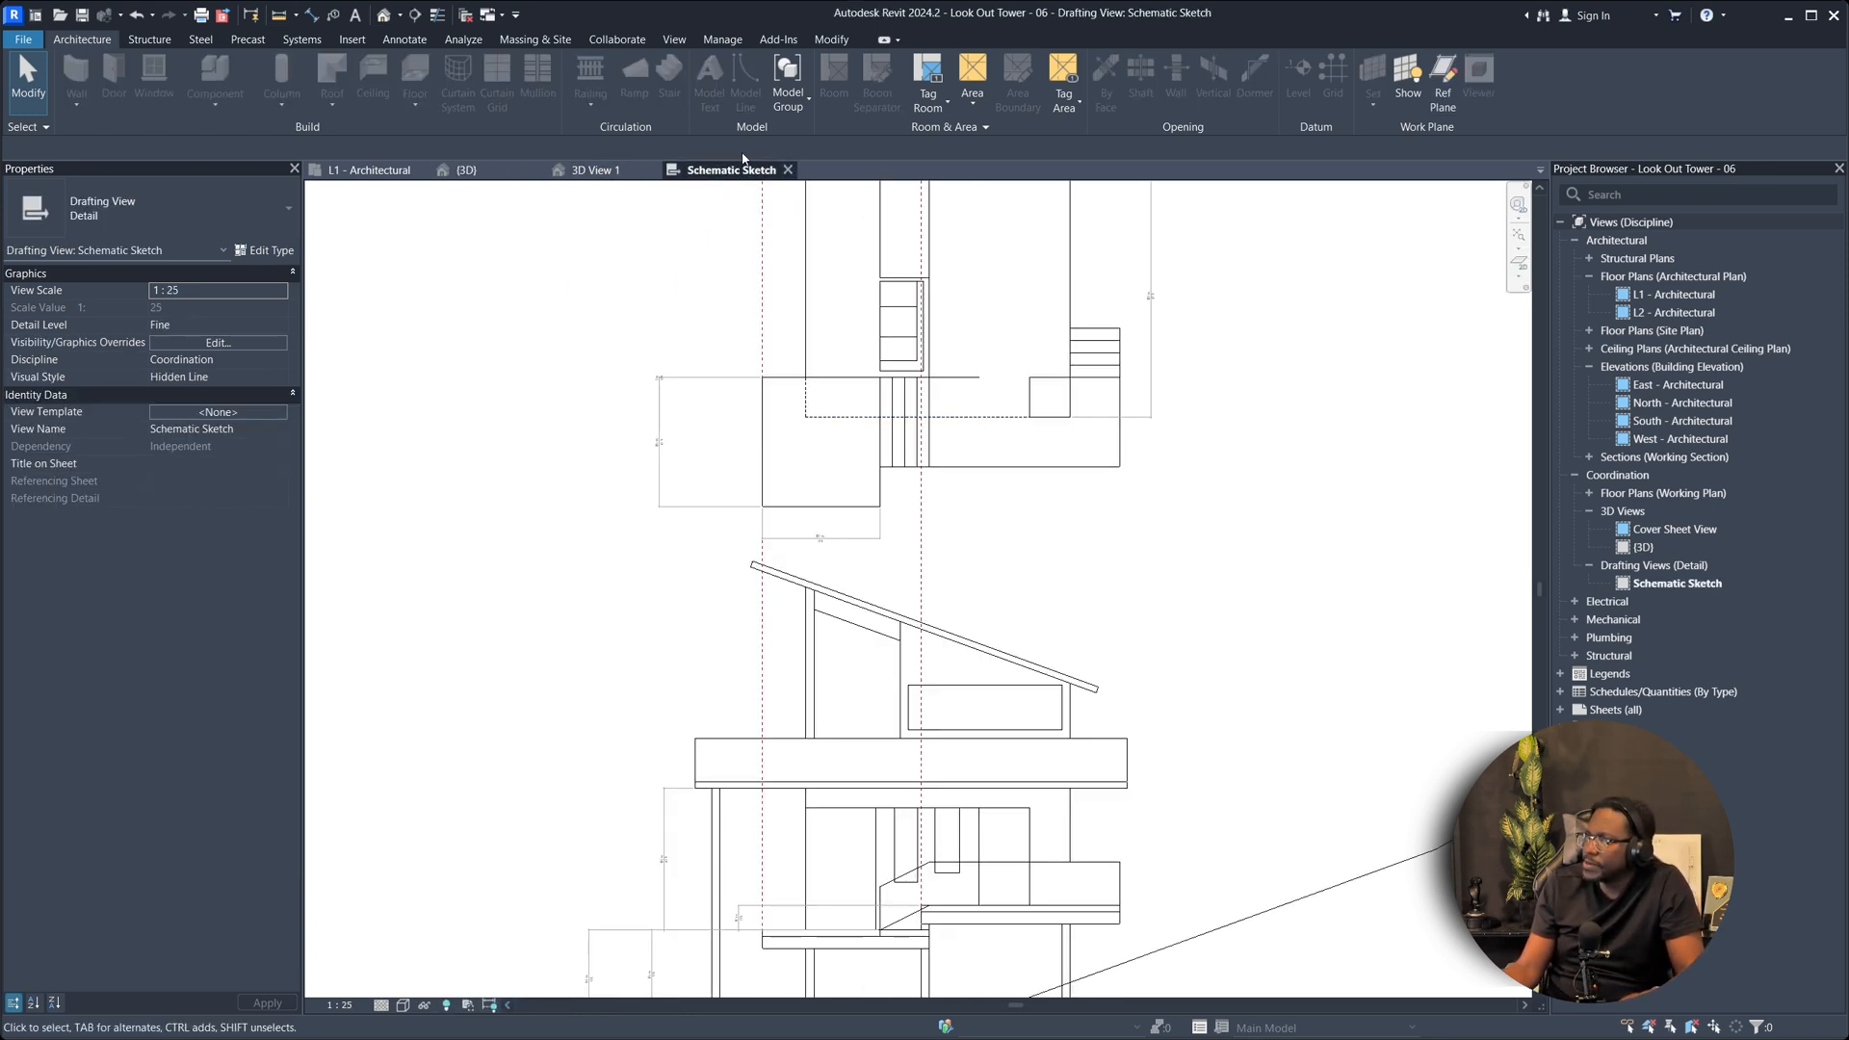
mouse_move(732, 170)
left_mouse_down()
mouse_move(1545, 399)
mouse_move(1512, 428)
mouse_move(1540, 438)
left_mouse_up()
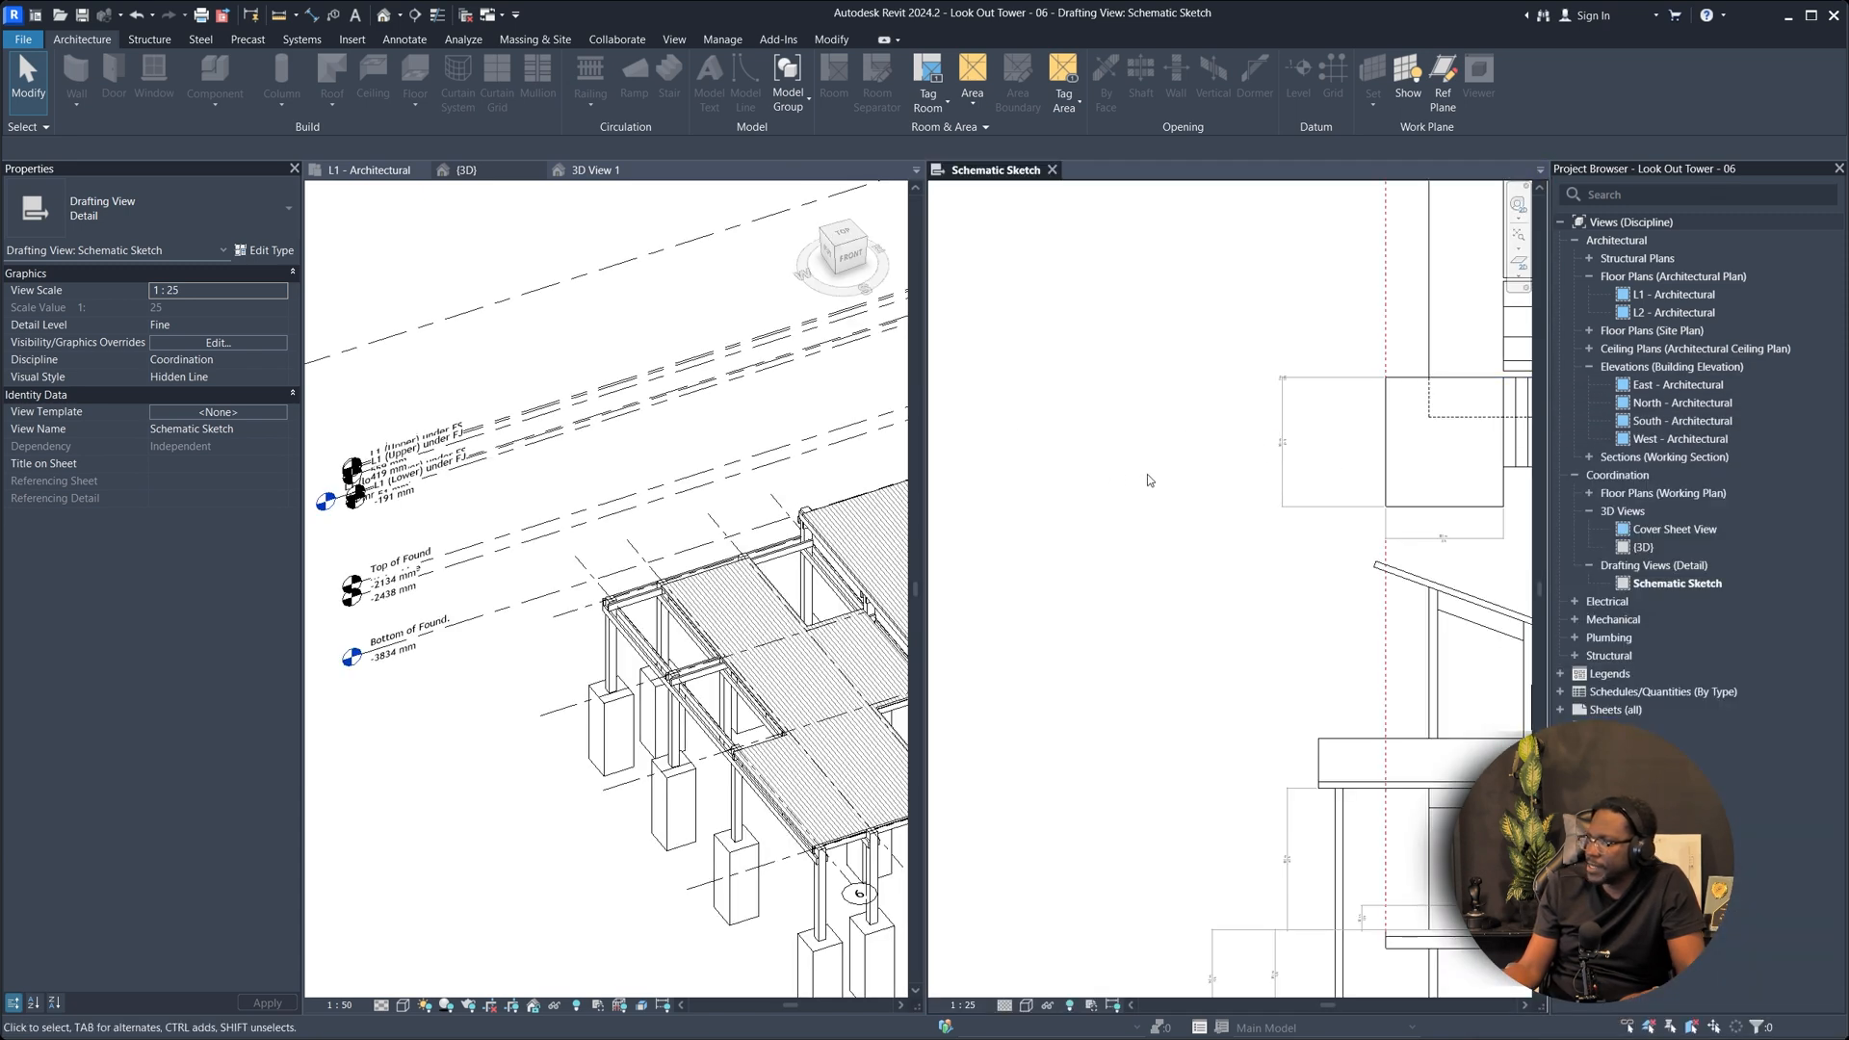
middle_click(1316, 457)
middle_click(1317, 457)
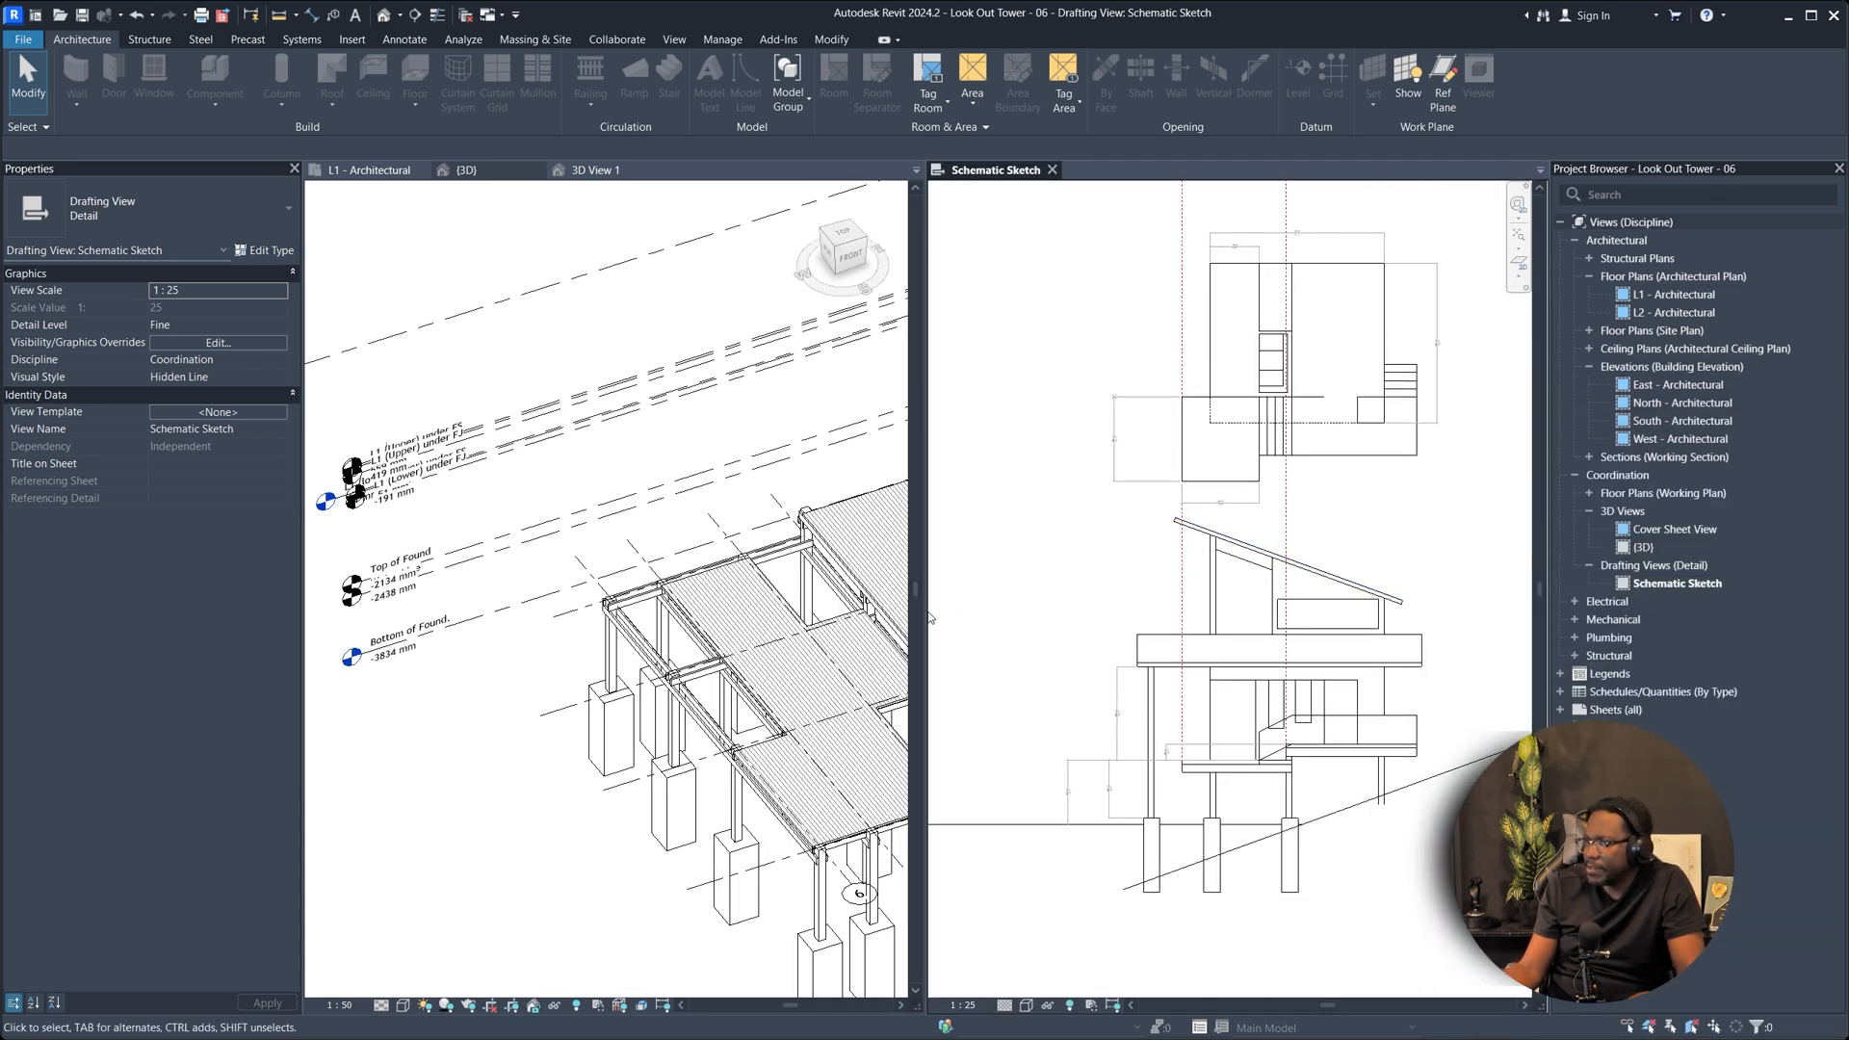
left_click_drag(925, 611, 1076, 611)
left_click(727, 610)
scroll(729, 611, "down", 1)
mouse_move(1026, 592)
middle_mouse_down()
mouse_move(742, 611)
mouse_move(746, 645)
middle_mouse_up()
left_click(1473, 703)
mouse_move(1473, 705)
middle_mouse_down()
mouse_move(1381, 717)
mouse_move(1376, 755)
mouse_move(1382, 726)
middle_mouse_up()
mouse_move(748, 714)
middle_mouse_down()
mouse_move(876, 718)
mouse_move(788, 701)
middle_mouse_up()
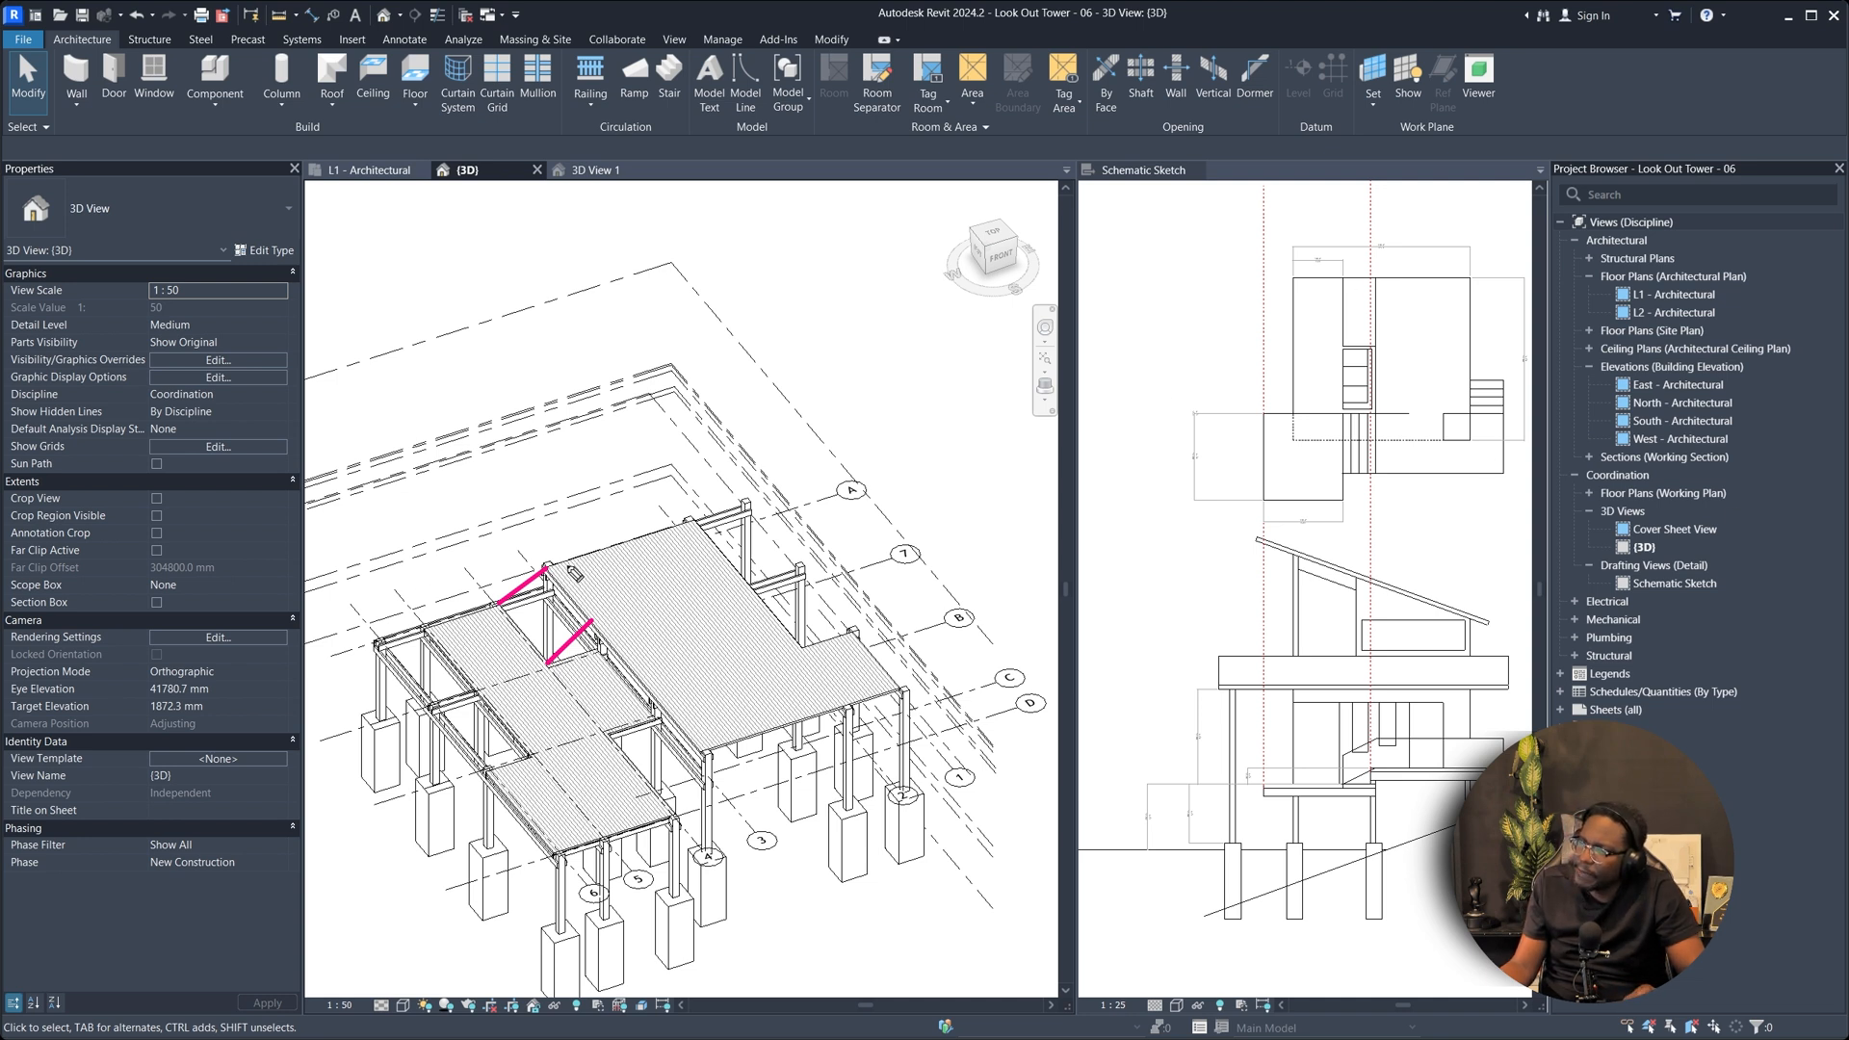
Sketch magenta treads at the upper deck's corner notch and link both stair locations to the schematic plan with blue circles and arrows.
mouse_move(561, 552)
left_mouse_down()
mouse_move(498, 674)
mouse_move(557, 576)
mouse_move(860, 301)
mouse_move(1228, 281)
mouse_move(1334, 304)
mouse_move(1312, 310)
mouse_move(1325, 282)
left_mouse_up()
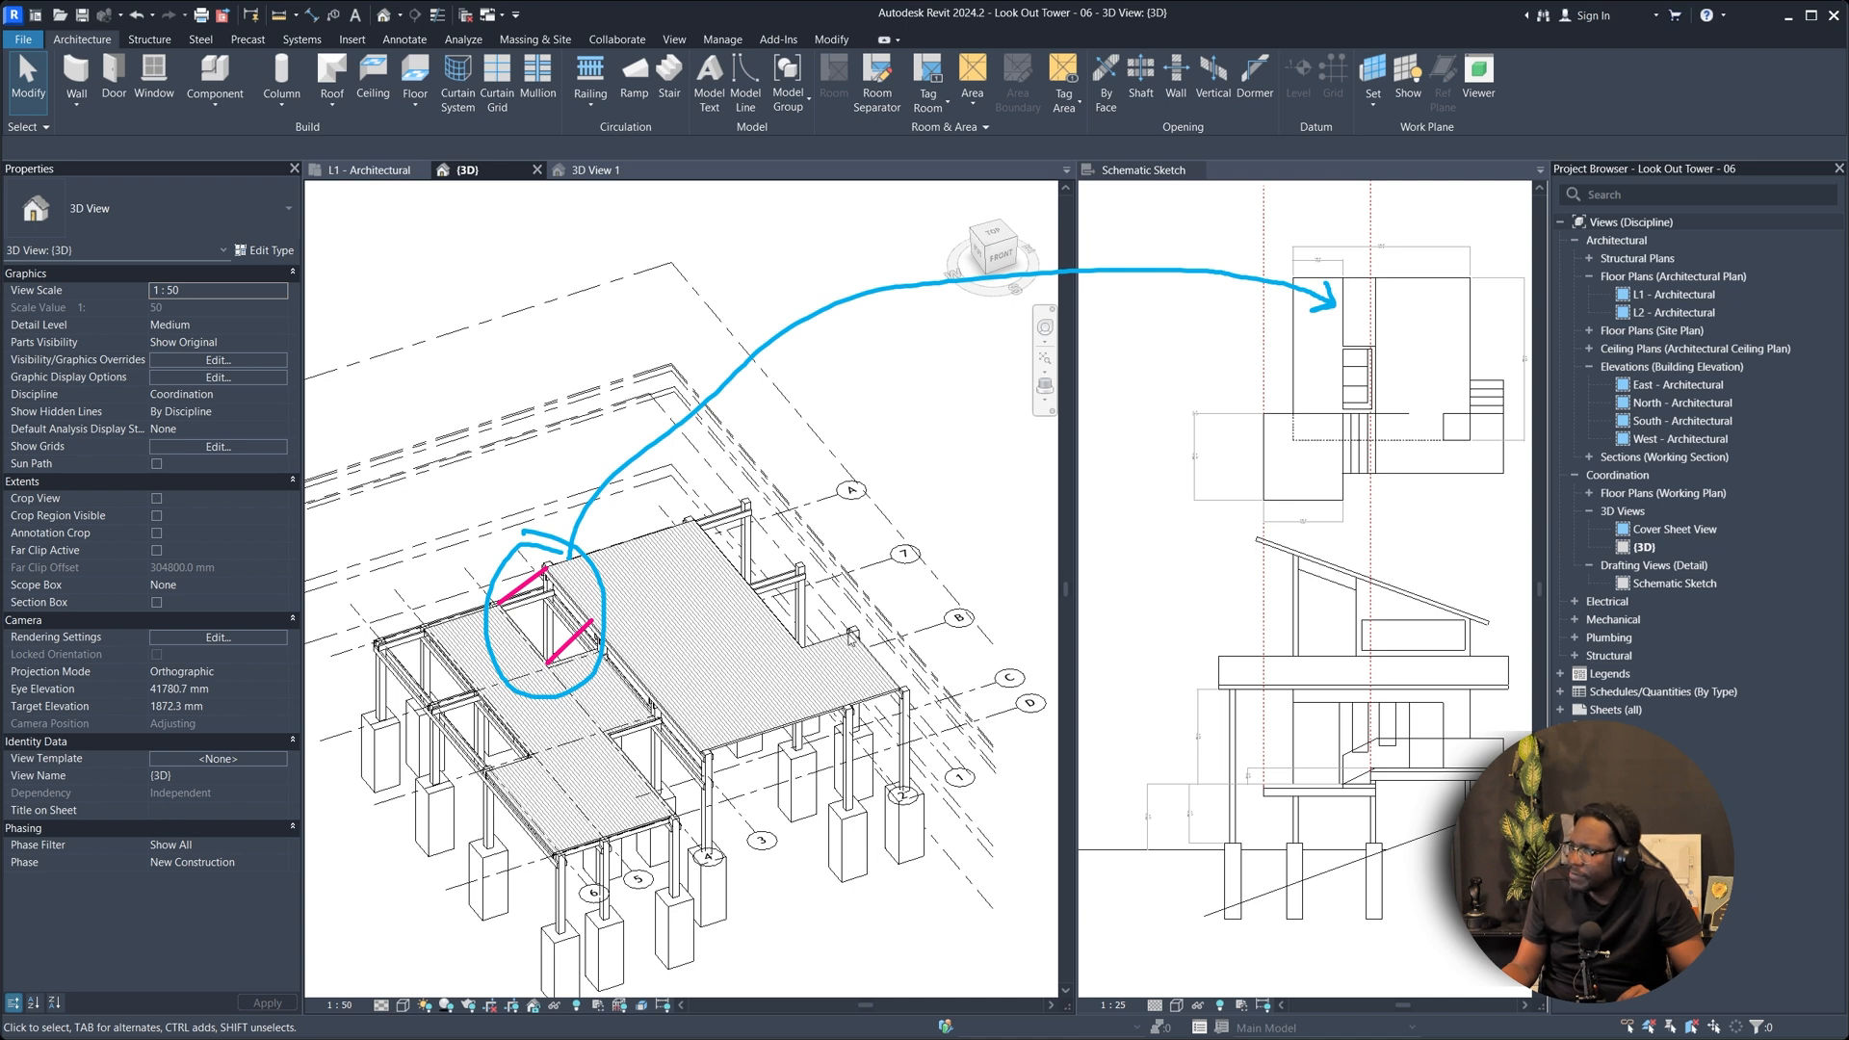
mouse_move(851, 636)
left_mouse_down()
mouse_move(788, 630)
mouse_move(819, 618)
left_mouse_up()
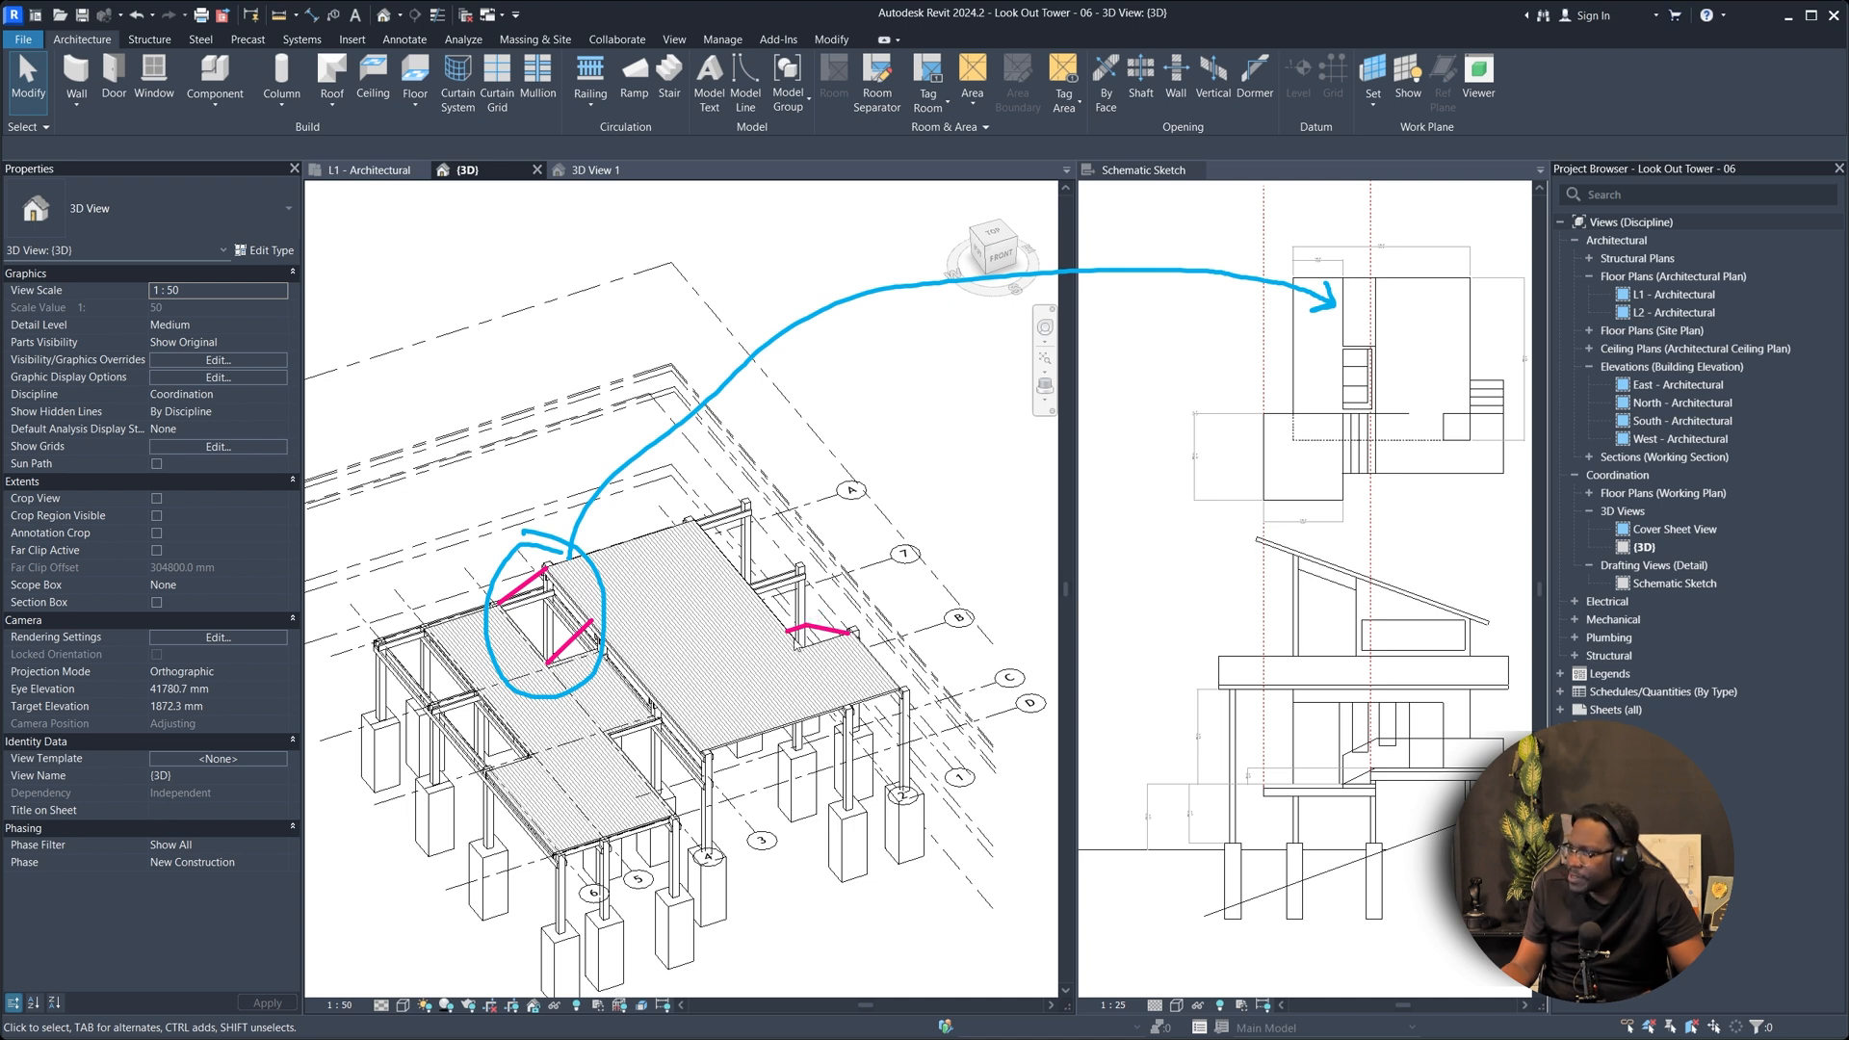
left_click_drag(842, 628, 831, 632)
mouse_move(824, 633)
left_mouse_down()
mouse_move(783, 627)
mouse_move(812, 632)
left_mouse_up()
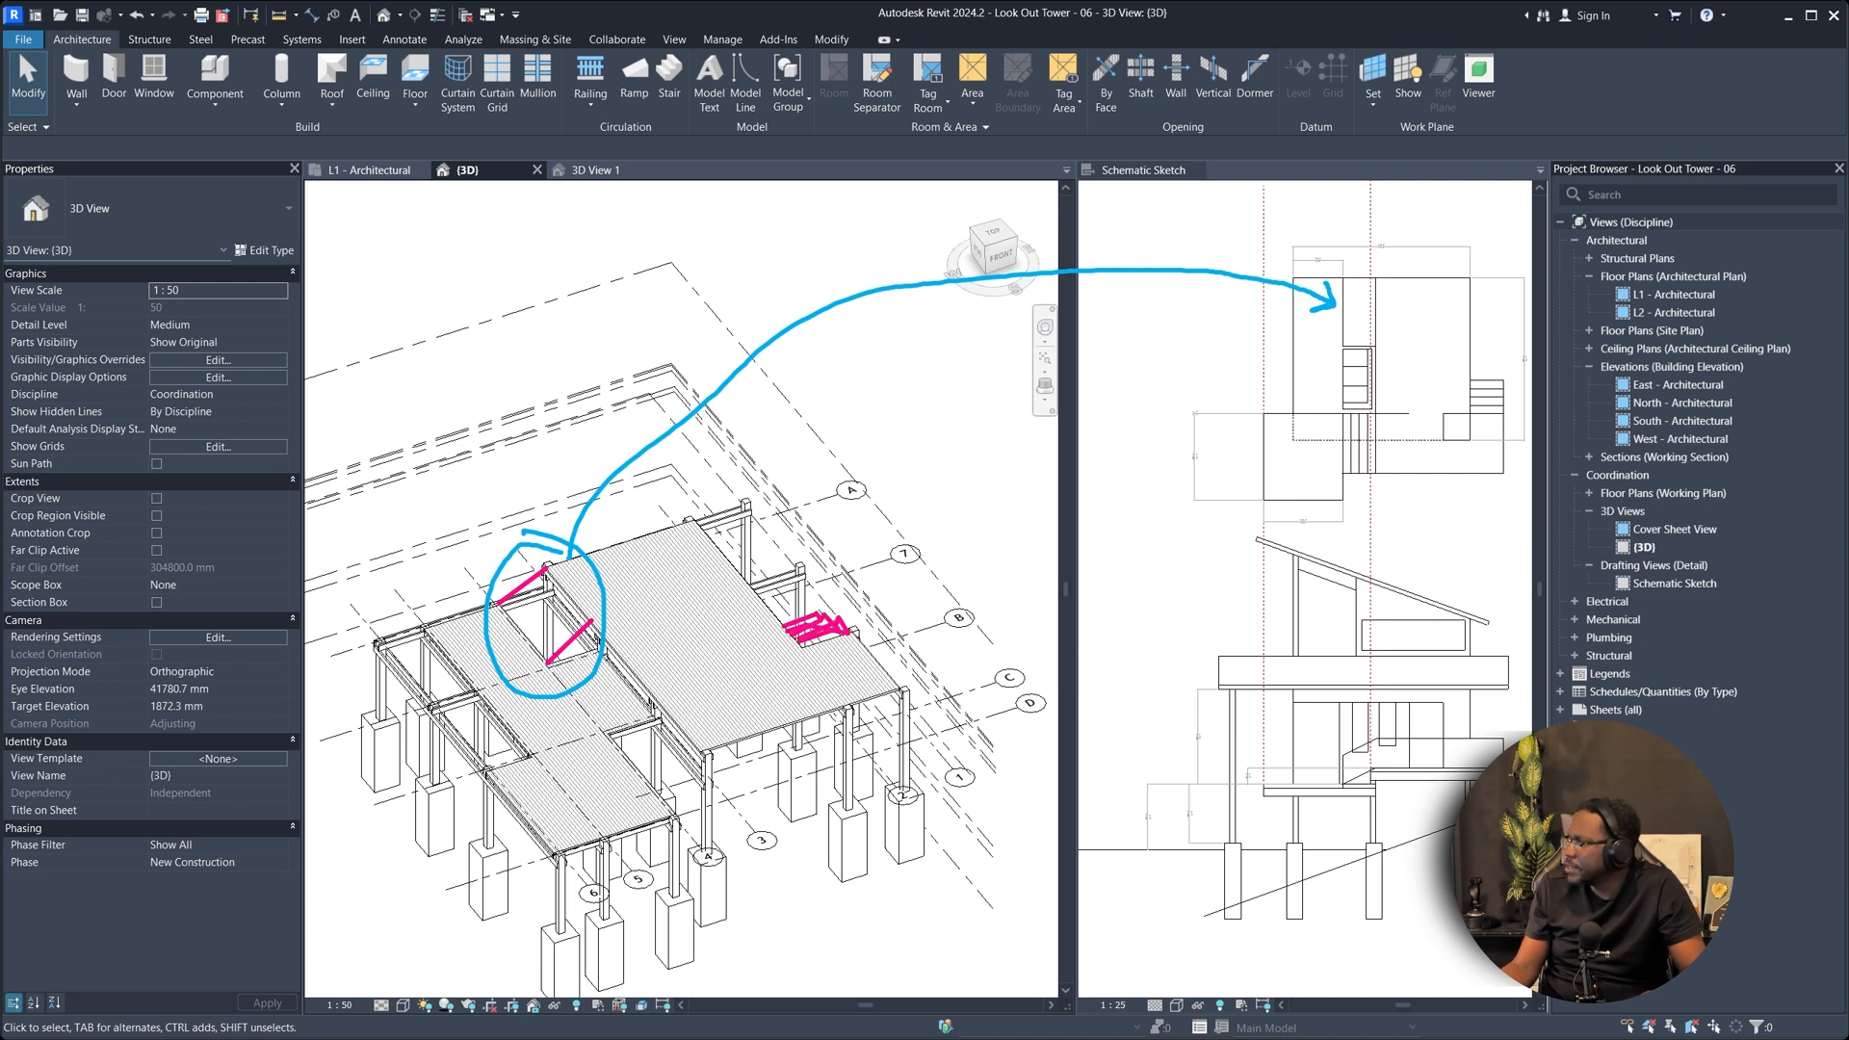
left_click_drag(801, 586, 860, 636)
mouse_move(1499, 363)
left_mouse_down()
mouse_move(1485, 435)
mouse_move(1473, 364)
left_mouse_up()
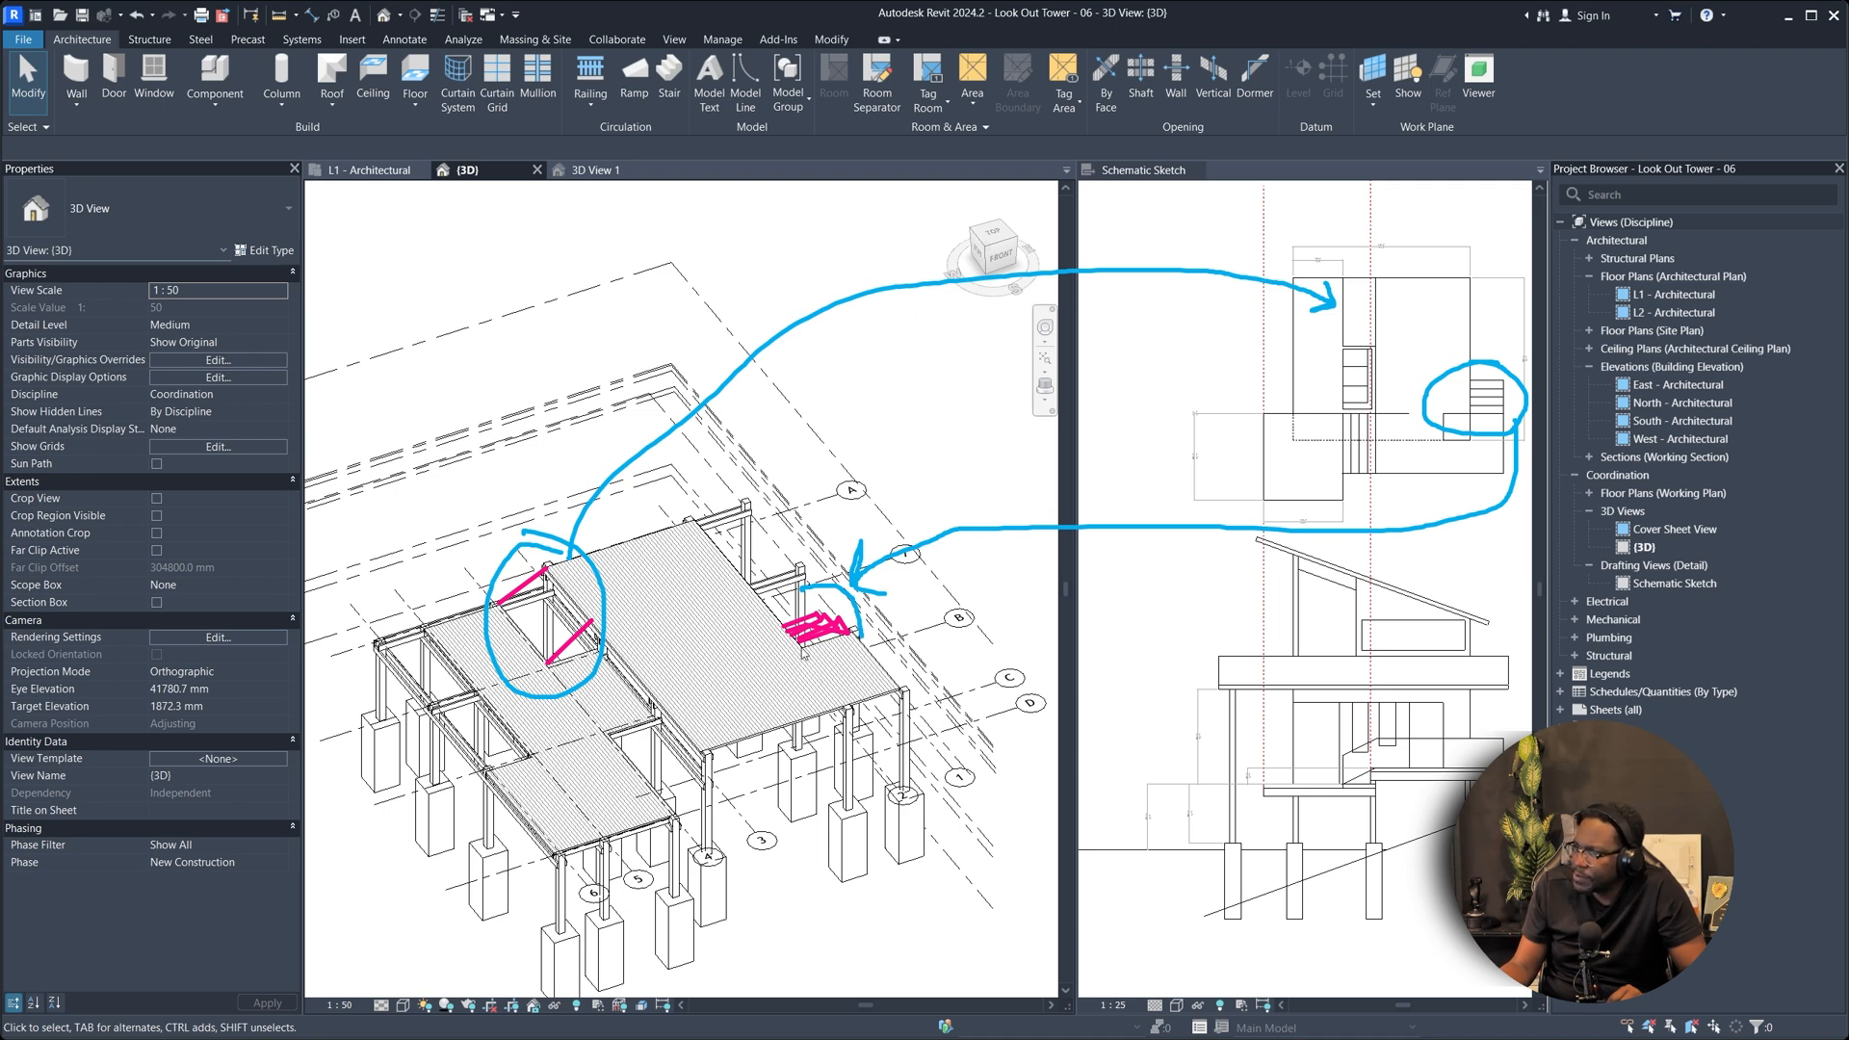
left_click_drag(821, 675, 676, 719)
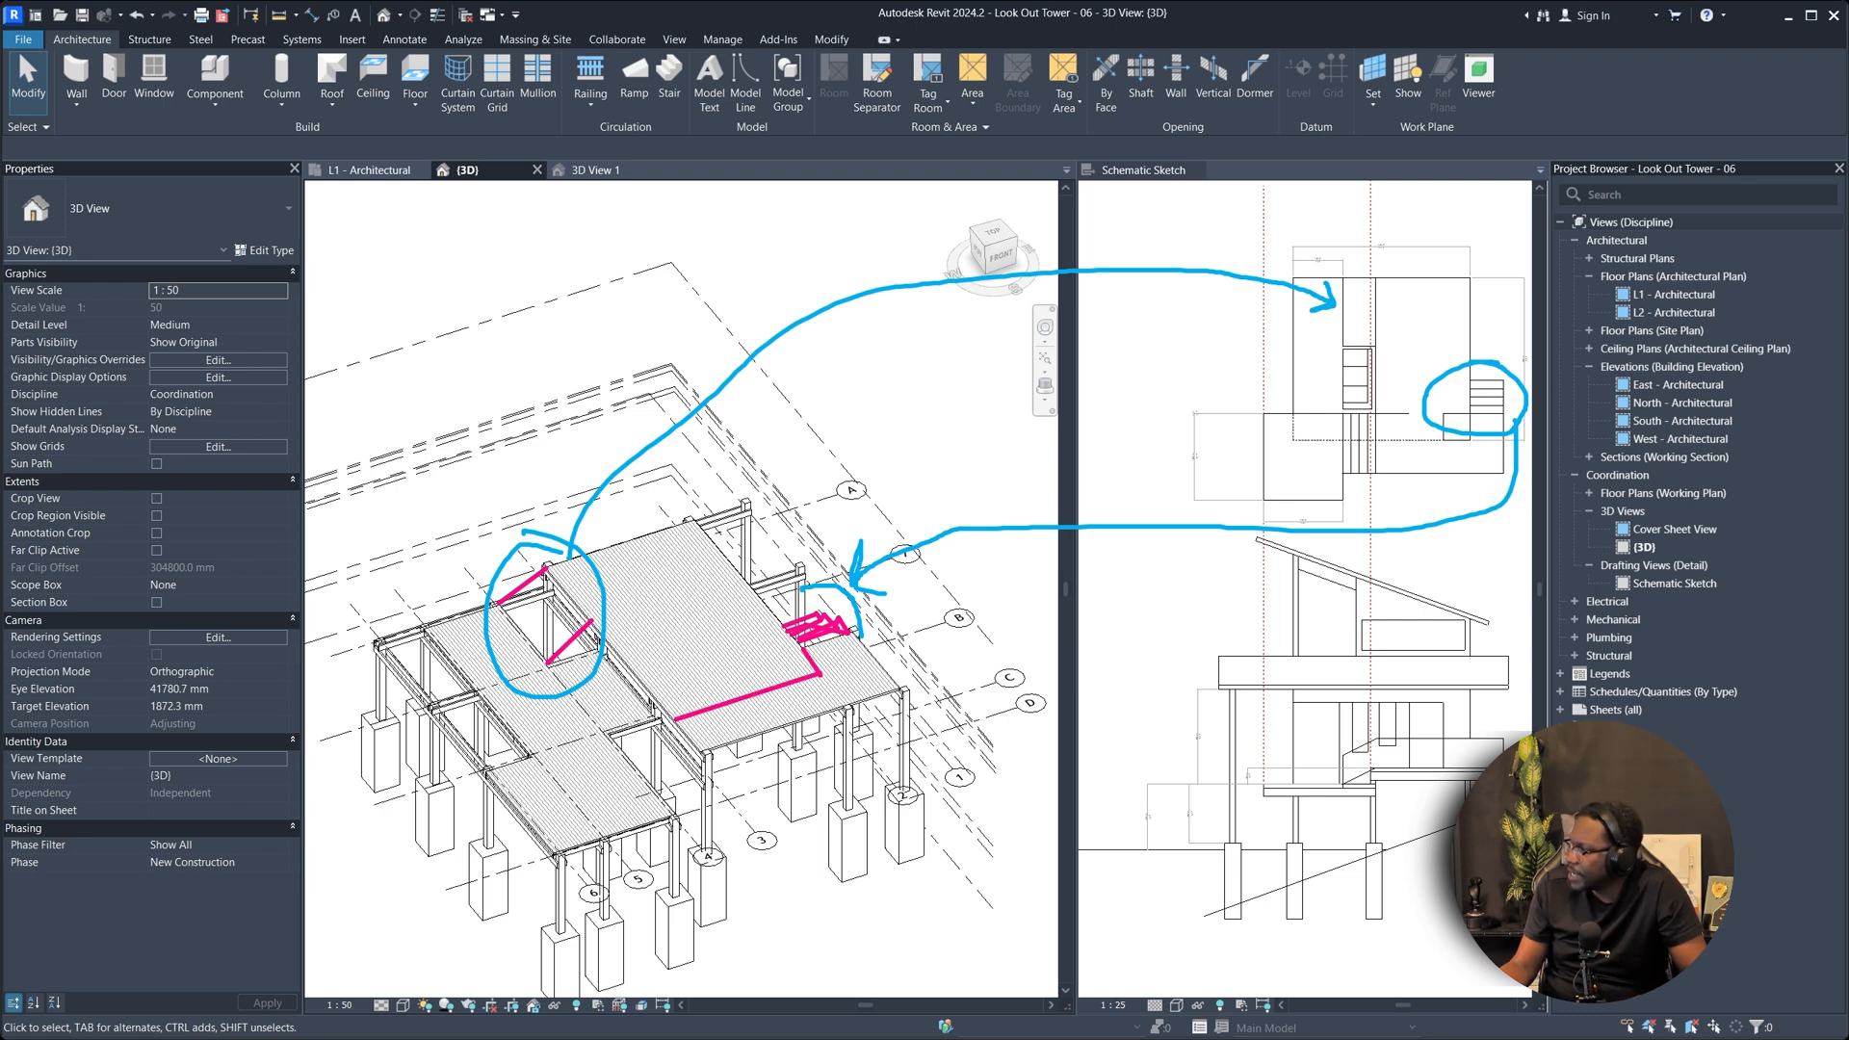
key("ctrl+z")
key("ctrl+z")
Mark a magenta line across the upper deck, adding a landing rectangle and two direction arrows beside the corner stair.
left_click_drag(800, 649, 655, 695)
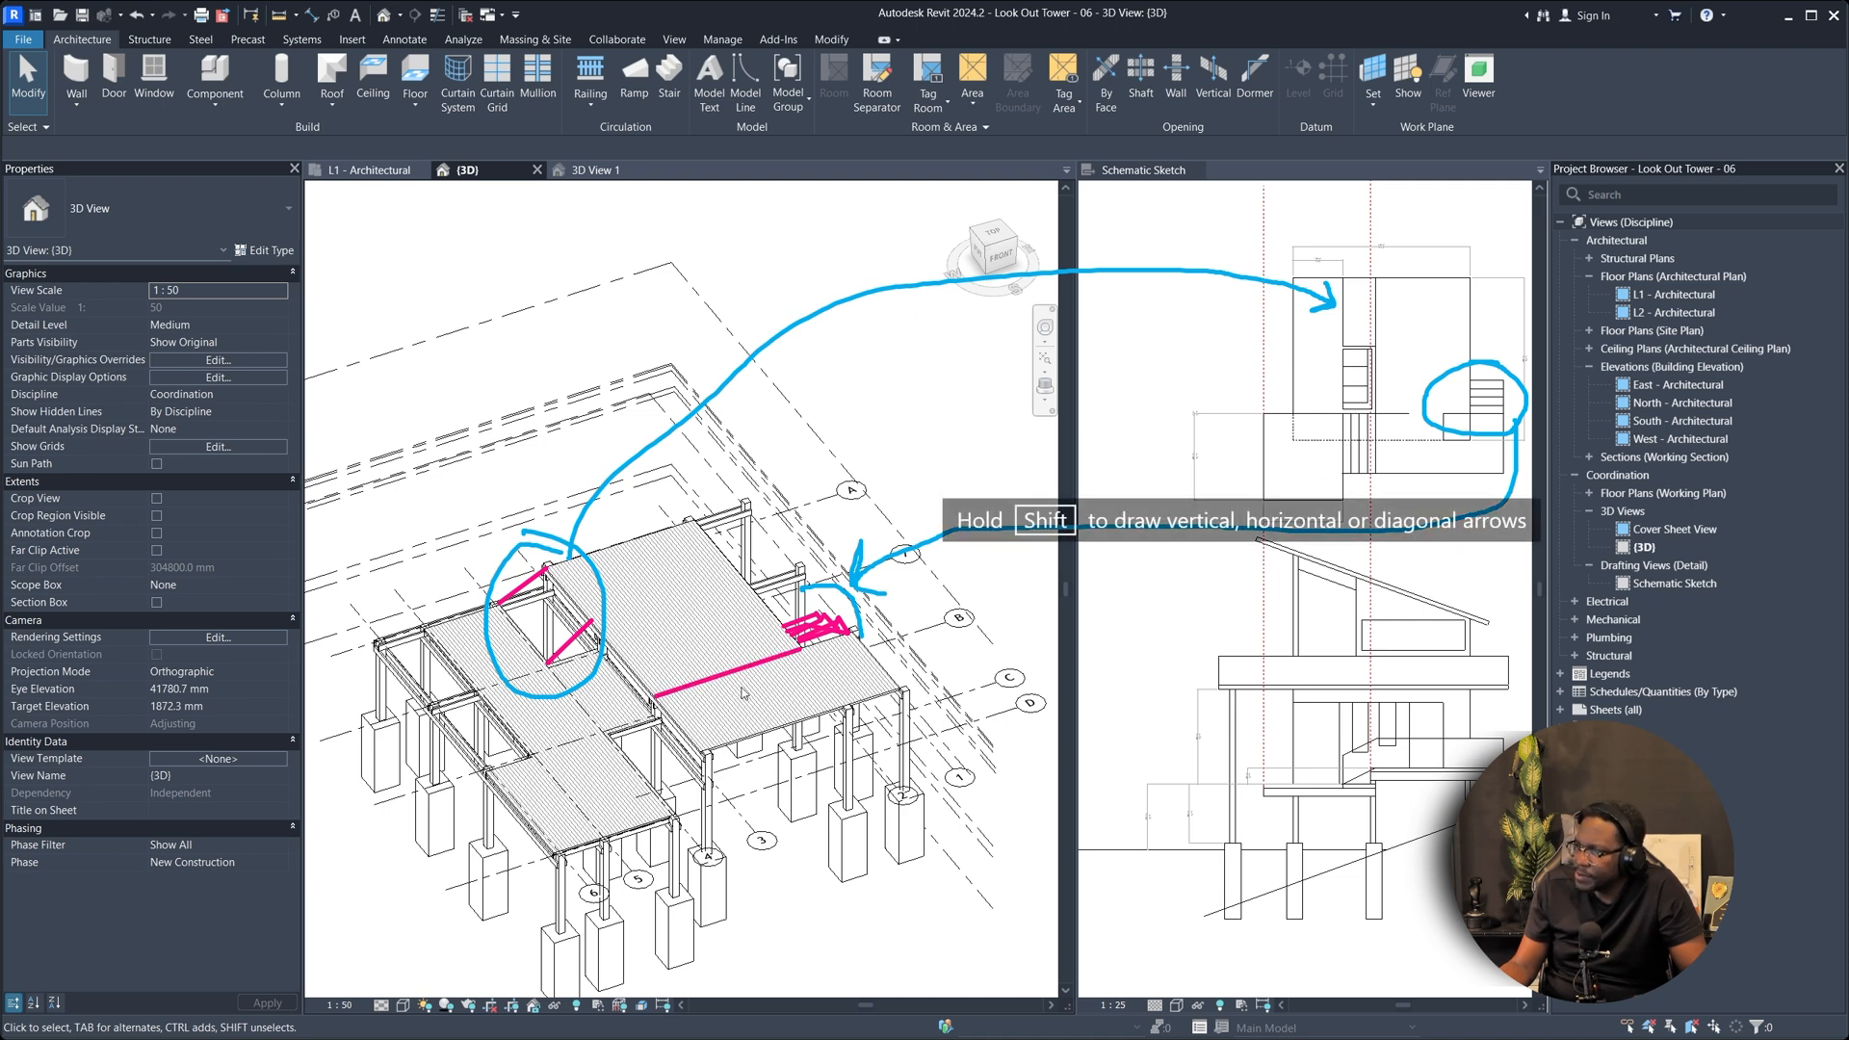
left_click_drag(758, 682, 729, 646)
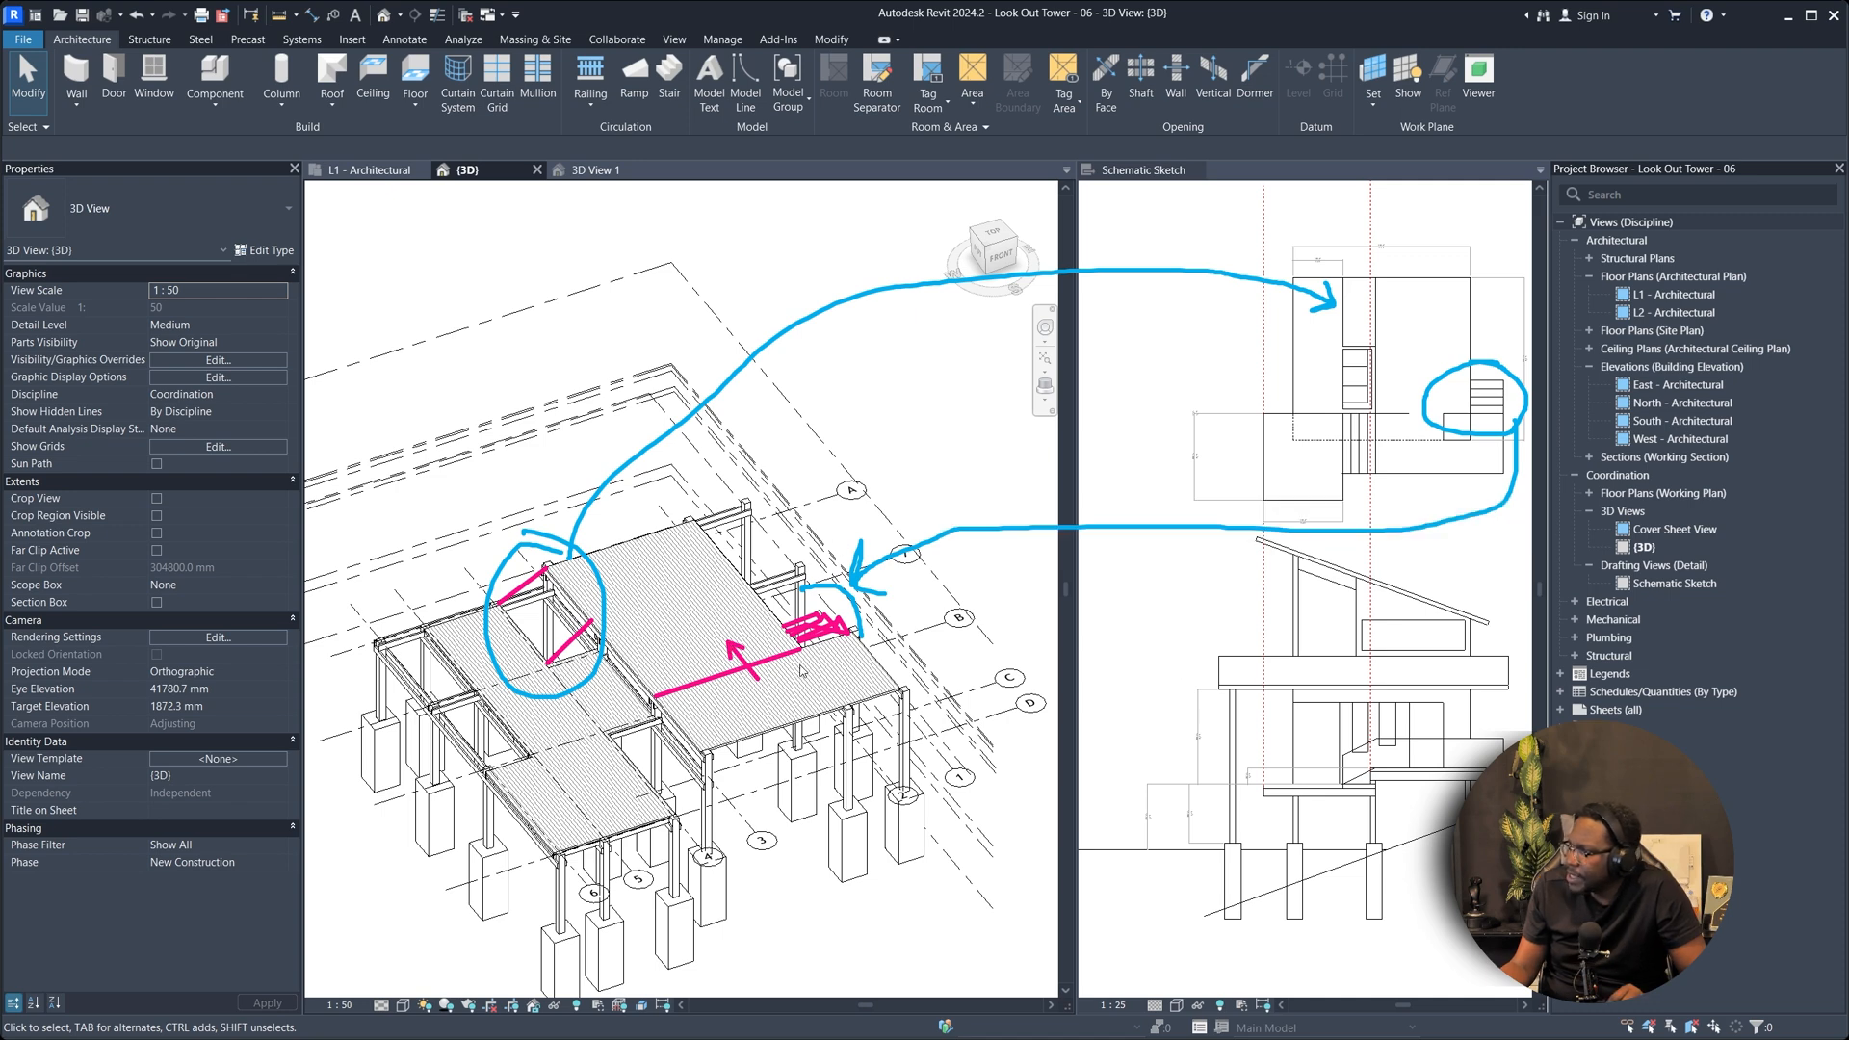
mouse_move(798, 650)
left_mouse_down()
mouse_move(817, 671)
mouse_move(769, 679)
left_mouse_up()
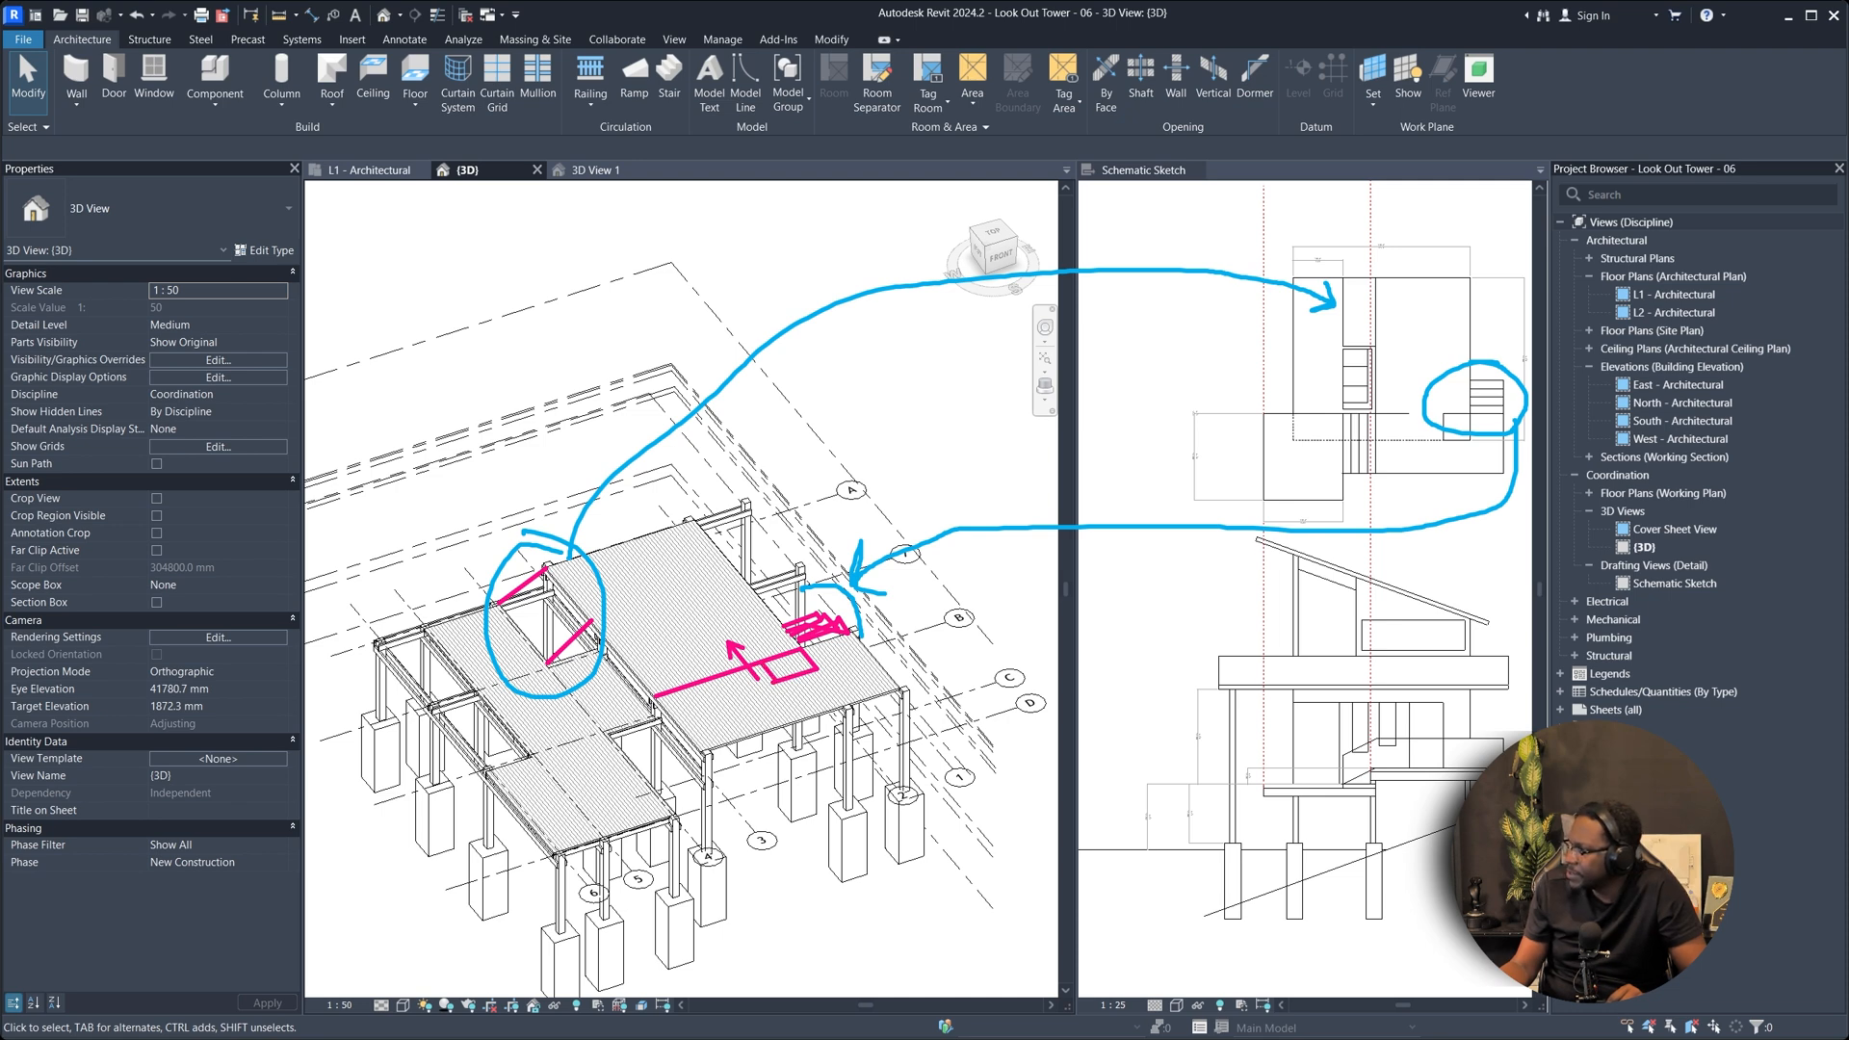
left_click_drag(766, 634, 784, 648)
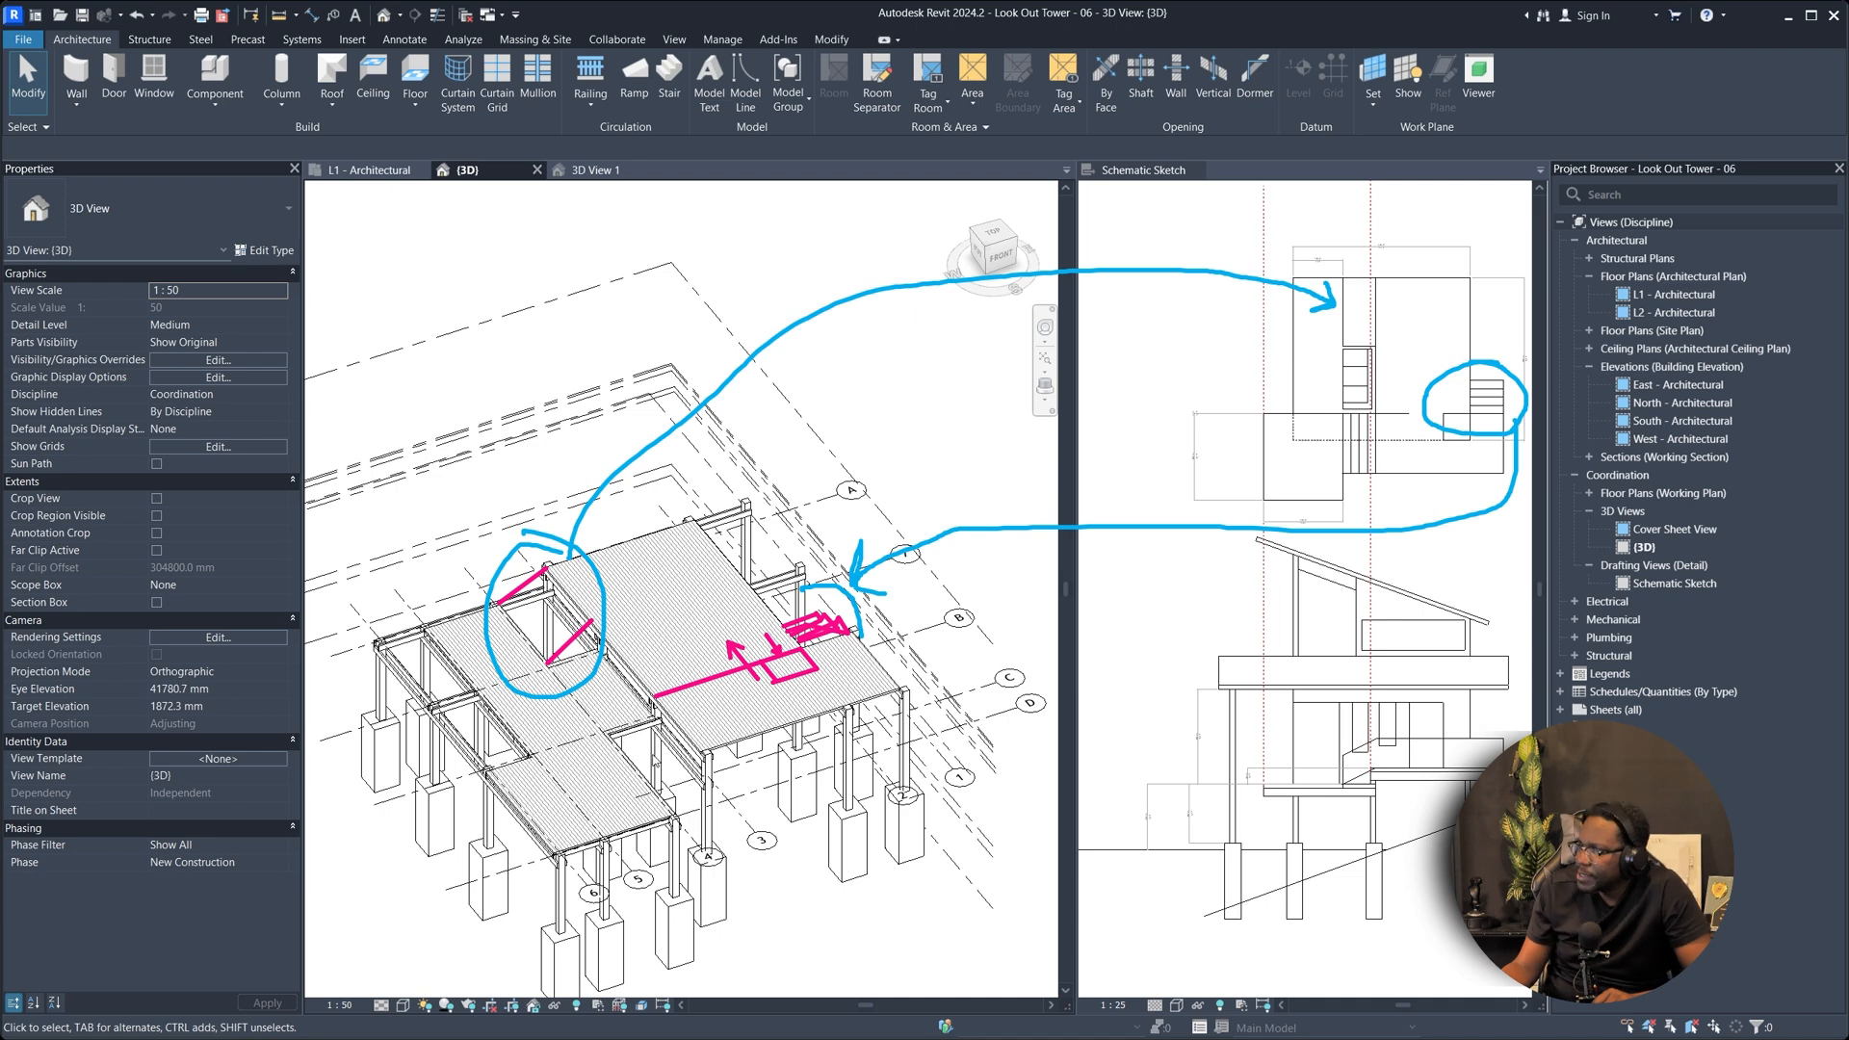
Sketch magenta stairs from the upper deck to the lower deck and link them to the plan's stair with a blue circle and arrow.
mouse_move(662, 700)
left_mouse_down()
mouse_move(602, 742)
mouse_move(657, 800)
mouse_move(667, 732)
mouse_move(662, 775)
left_mouse_up()
key("ctrl+z")
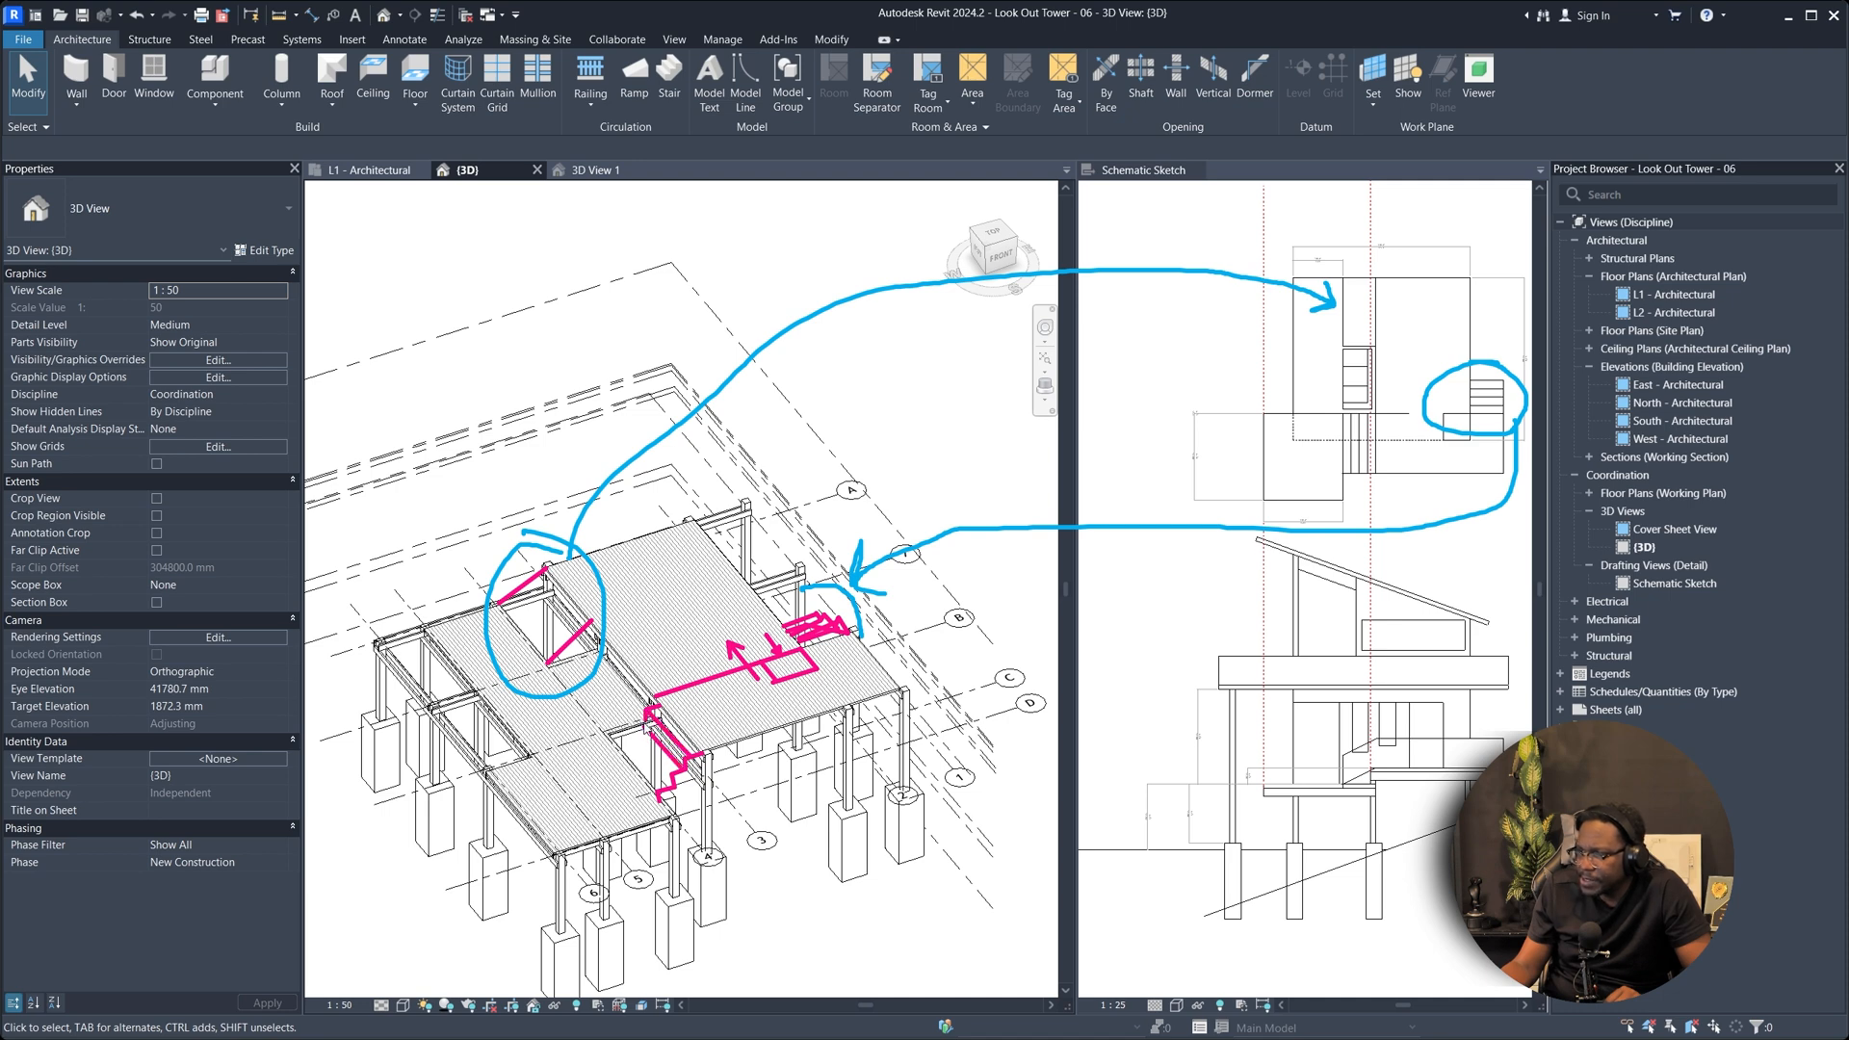
mouse_move(643, 730)
left_mouse_down()
mouse_move(631, 758)
mouse_move(622, 745)
mouse_move(665, 771)
mouse_move(630, 739)
left_mouse_up()
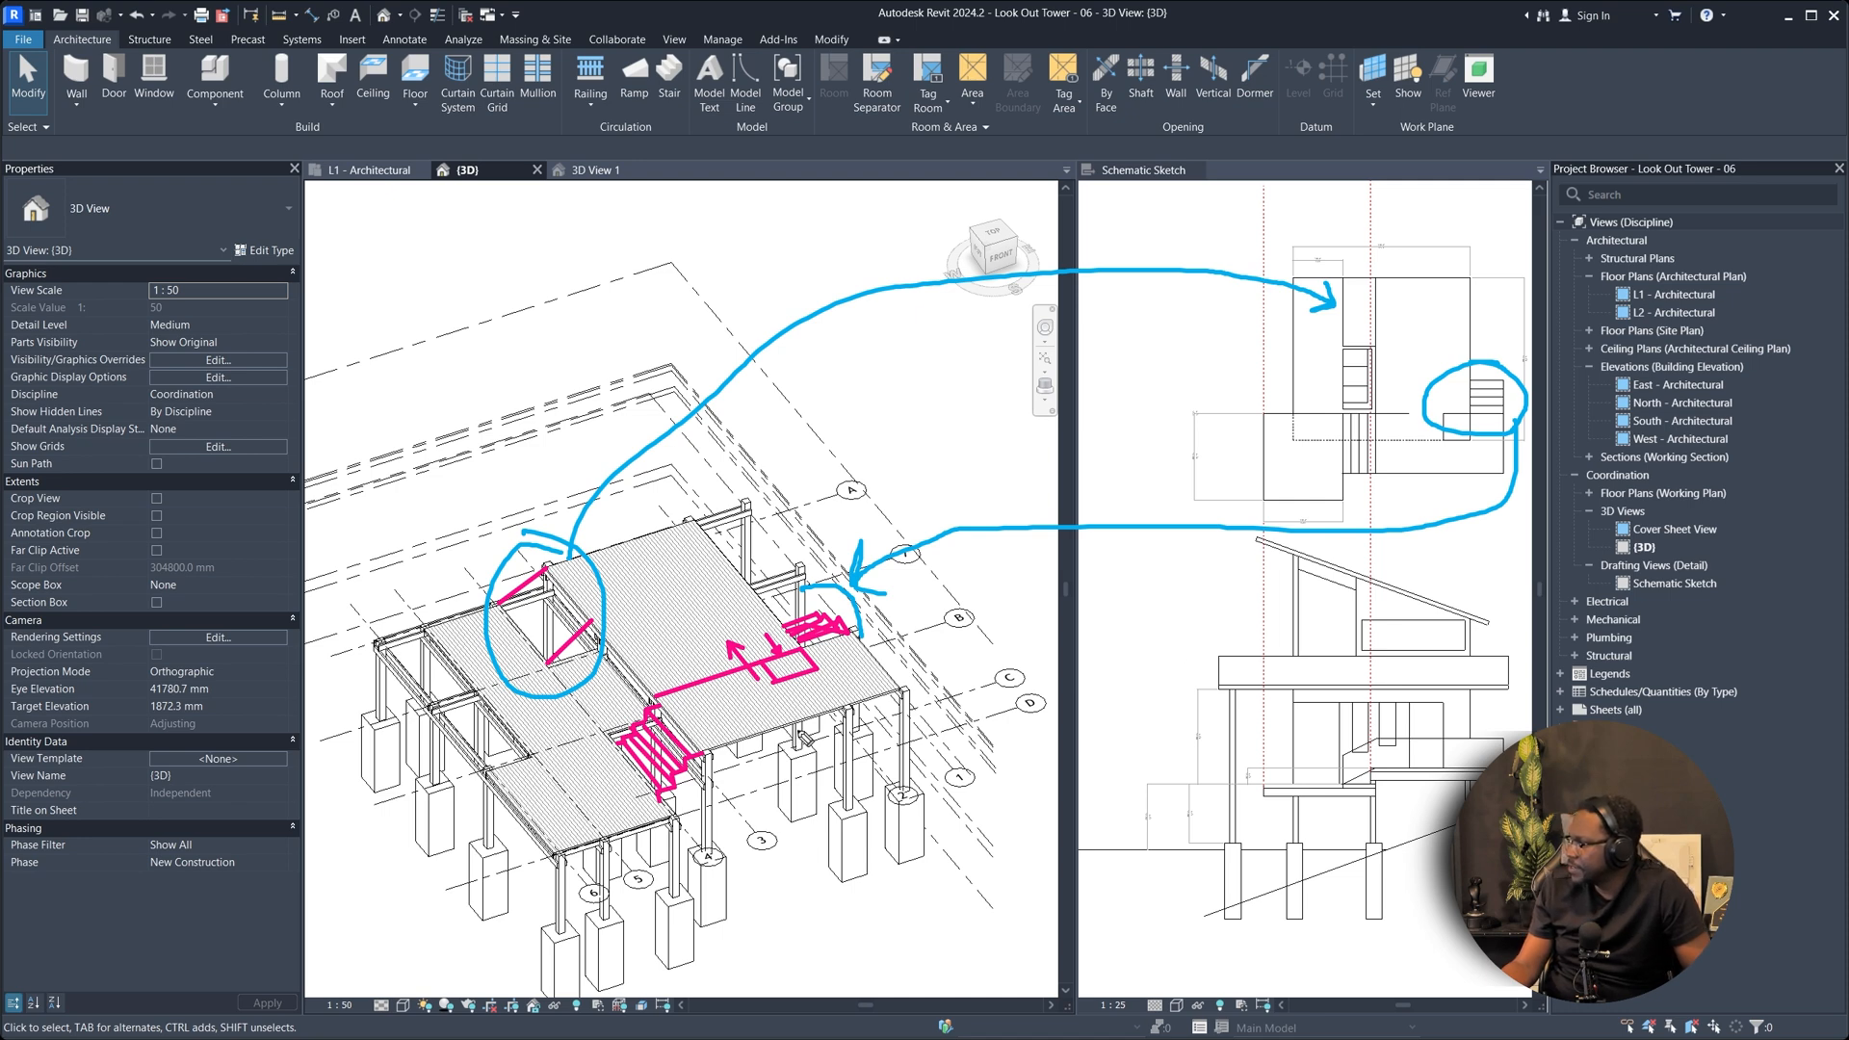
left_click_drag(739, 727, 643, 838)
mouse_move(1391, 444)
left_mouse_down()
mouse_move(1378, 404)
mouse_move(1337, 493)
mouse_move(1388, 439)
left_mouse_up()
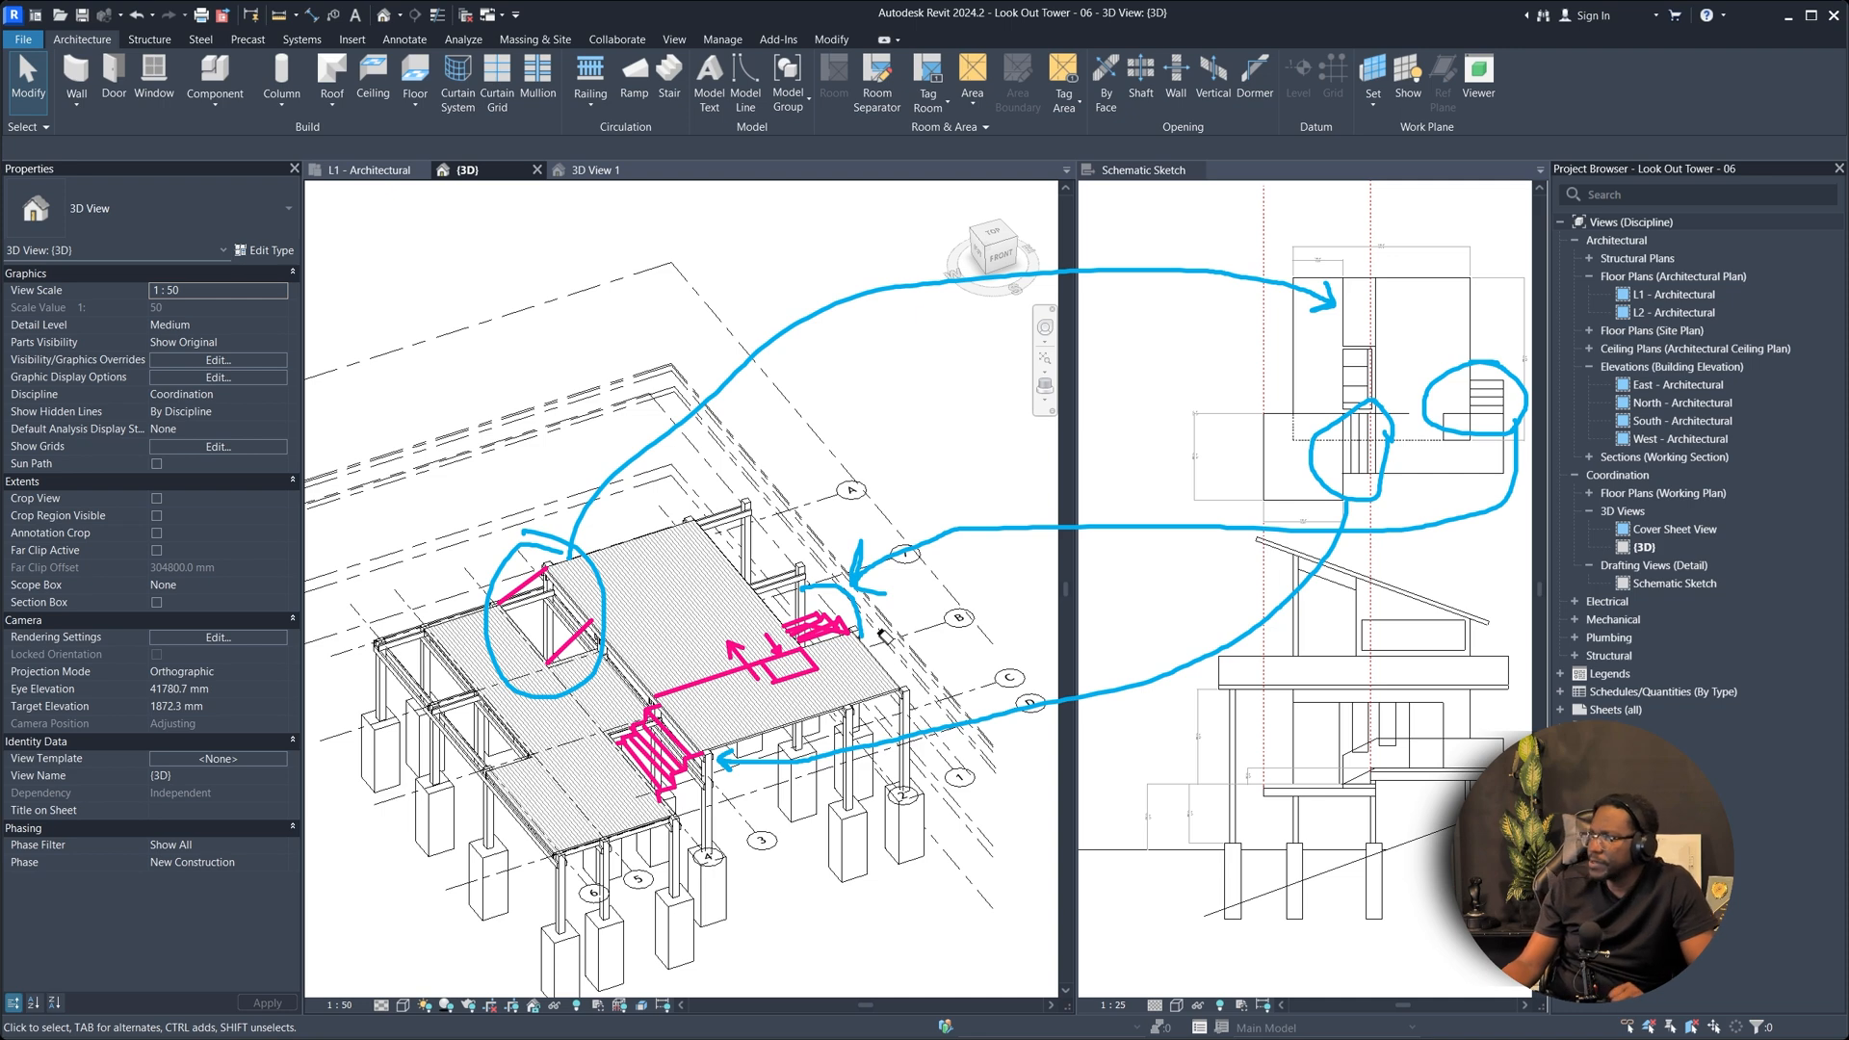
Erase the blue marks around the rear stair opening and corner stair, and start outlining the enclosing walls in orange on both decks.
left_click_drag(884, 636, 849, 609)
left_click_drag(578, 549, 1262, 363)
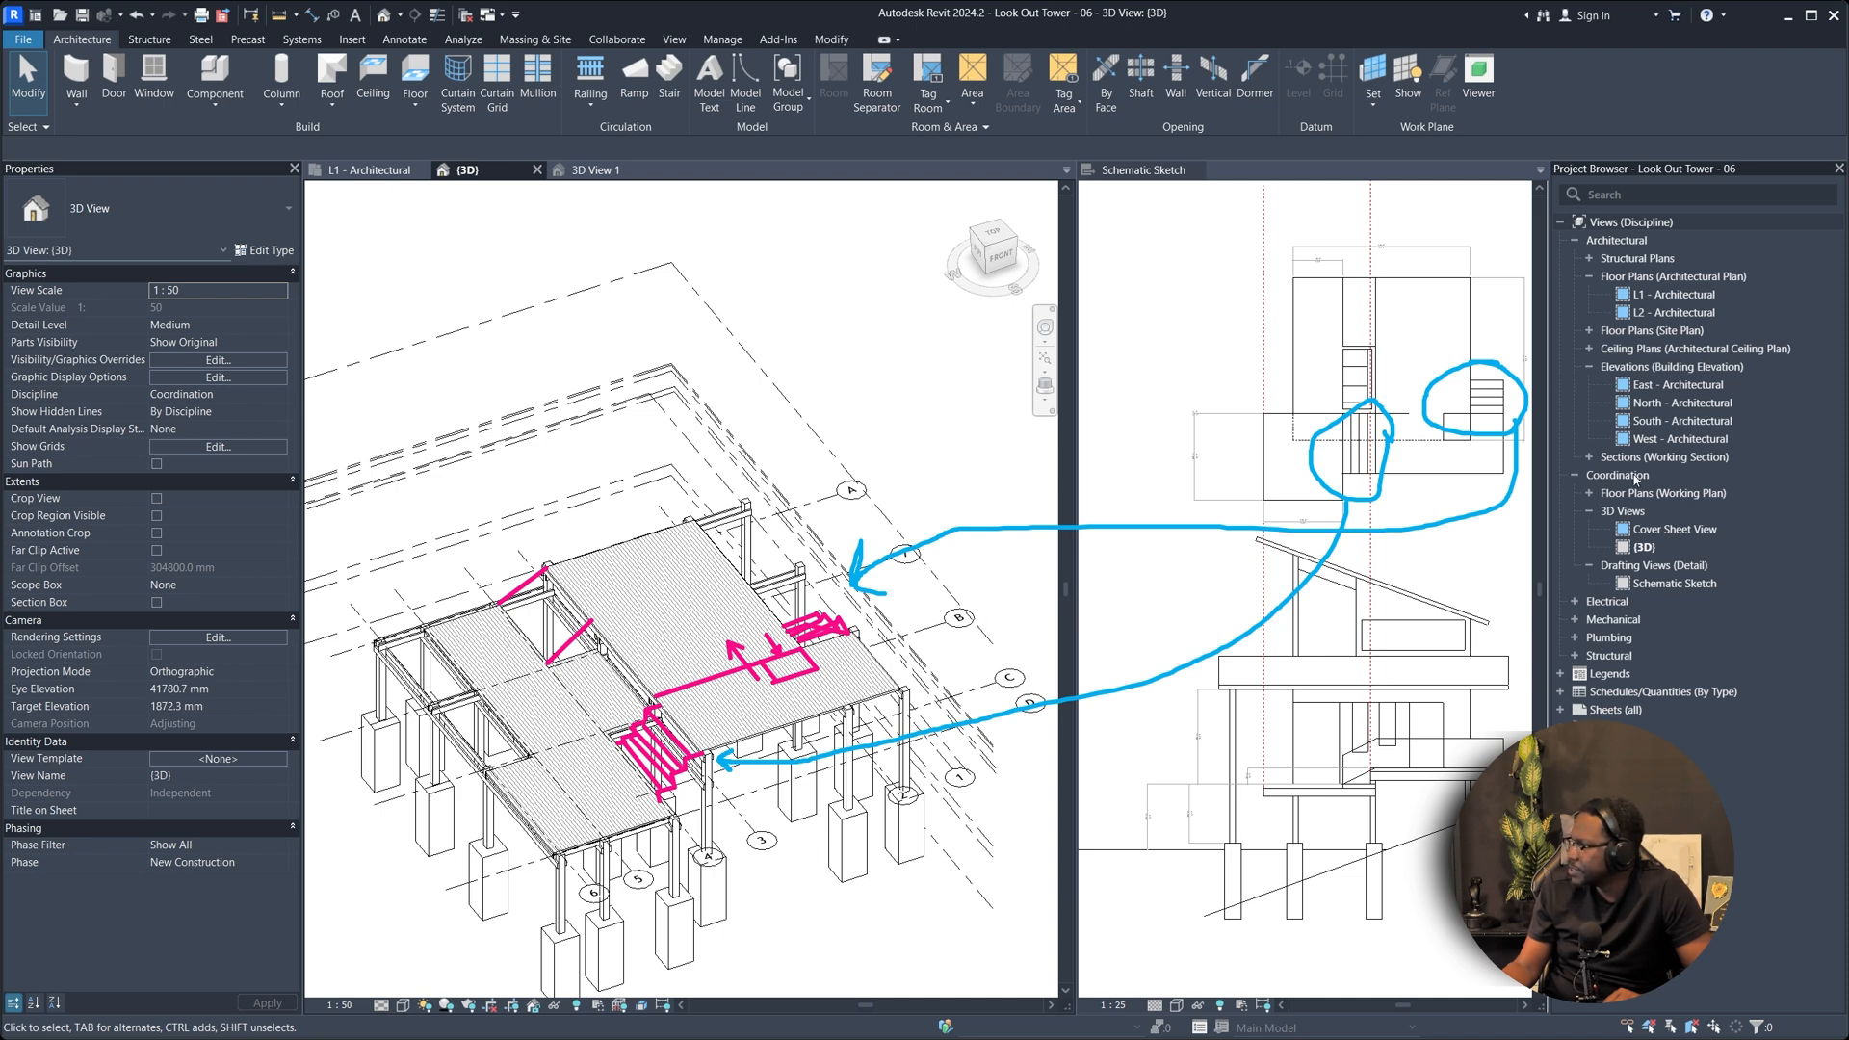
mouse_move(797, 643)
left_mouse_down()
mouse_move(798, 543)
mouse_move(797, 566)
mouse_move(549, 640)
left_mouse_up()
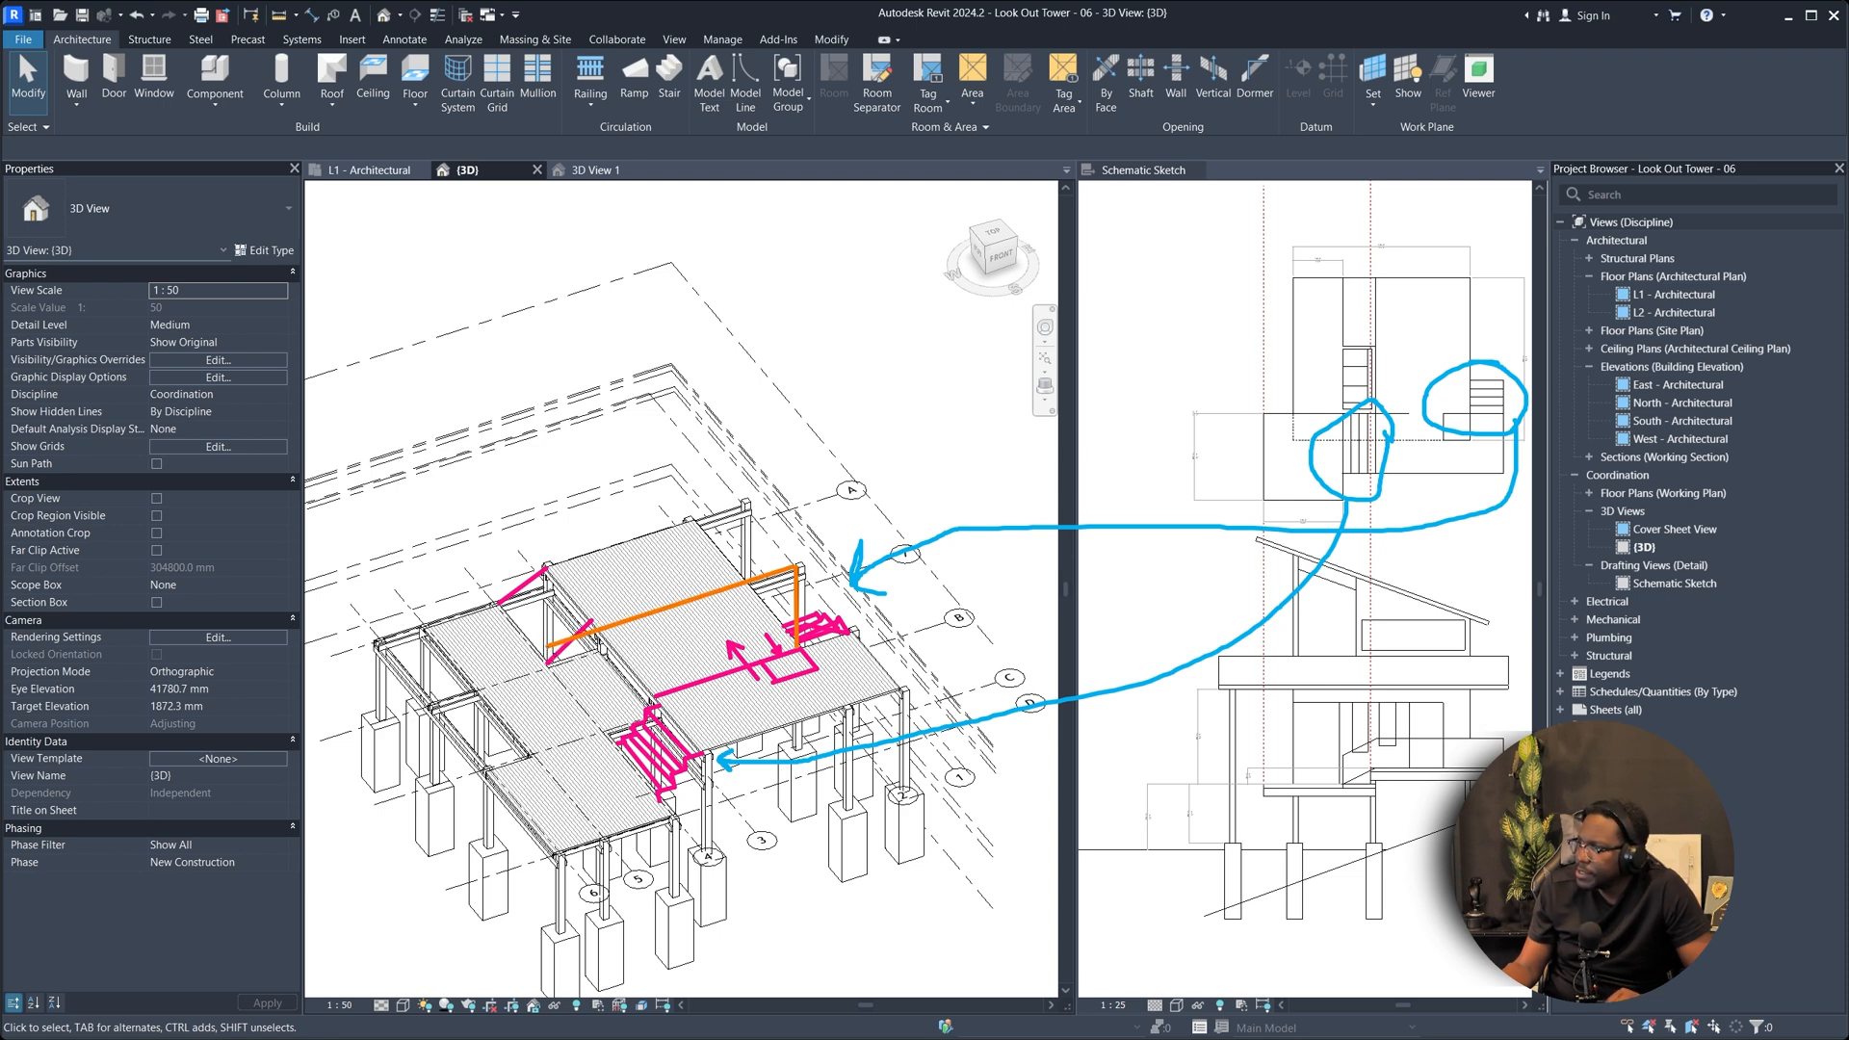
mouse_move(420, 628)
left_mouse_down()
mouse_move(546, 765)
mouse_move(531, 757)
mouse_move(626, 734)
mouse_move(545, 642)
left_mouse_up()
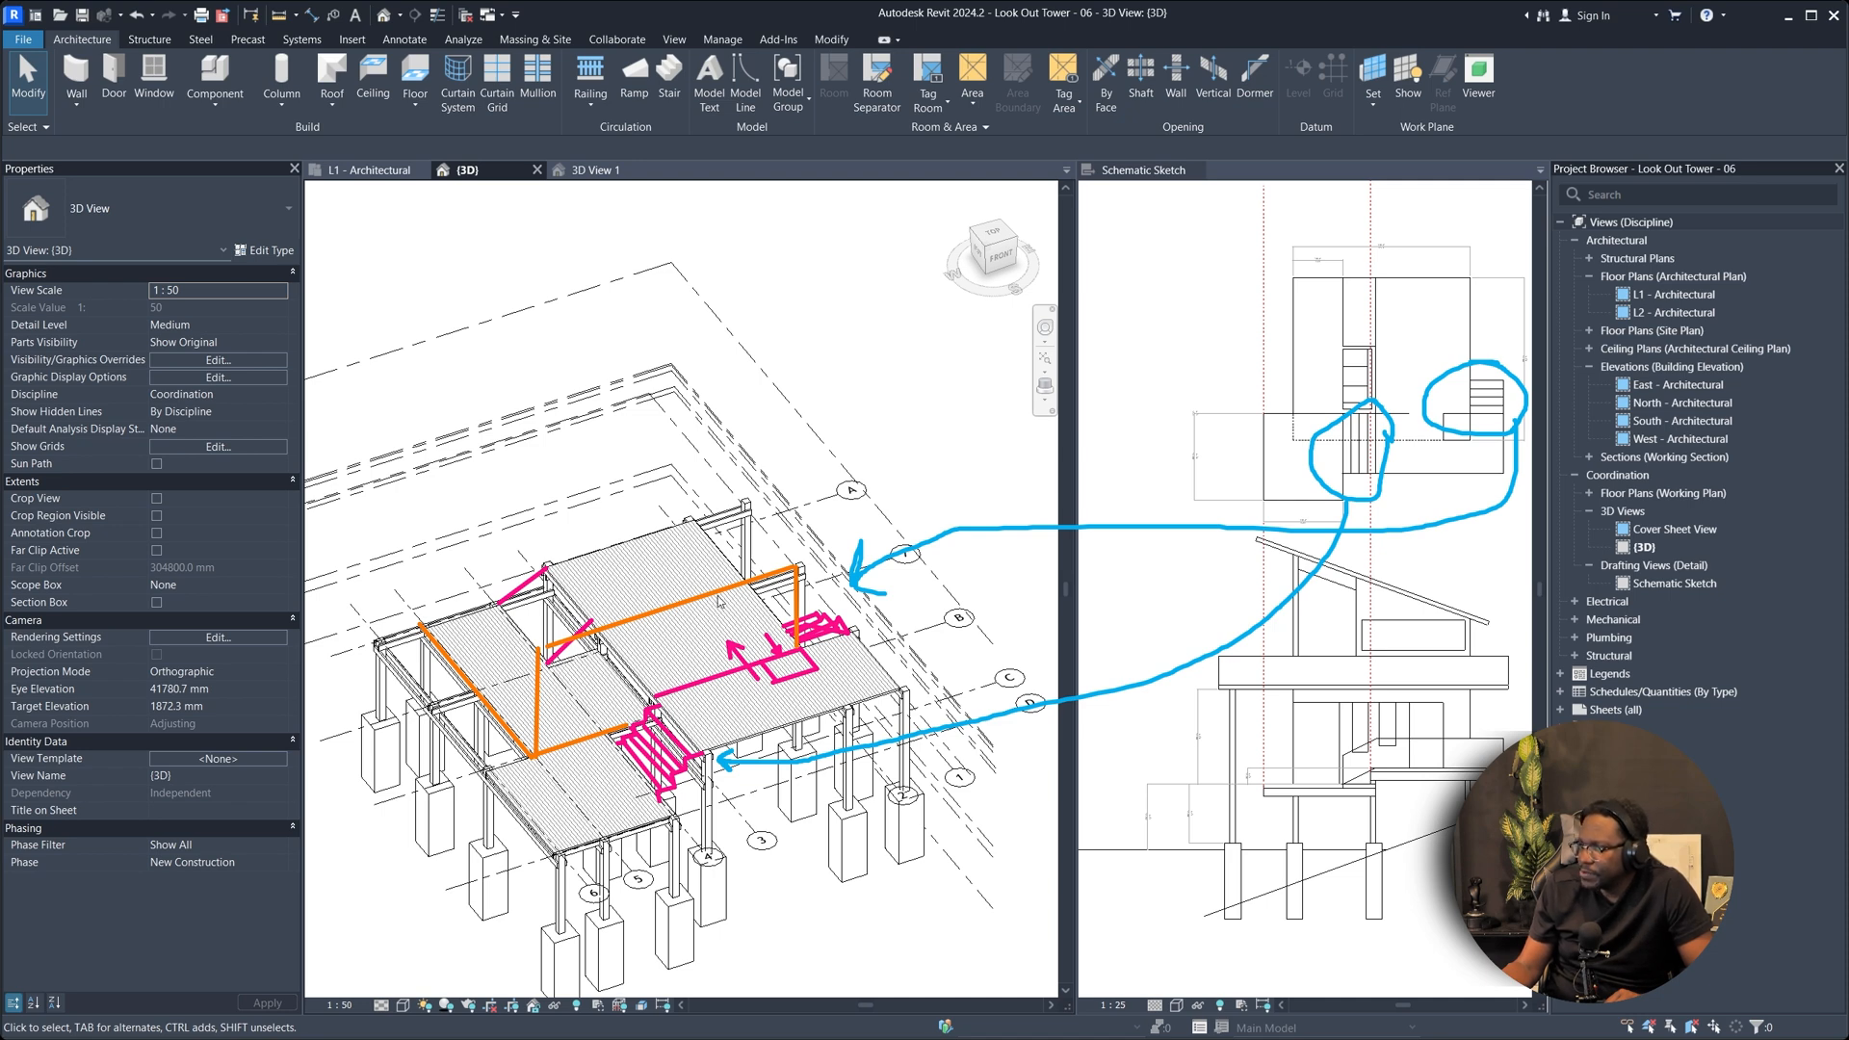
Sketch two tall openings in the orange front wall, close the outline with the side and rear walls, and box in the corner landing.
mouse_move(718, 601)
left_mouse_down()
mouse_move(714, 660)
mouse_move(699, 601)
mouse_move(666, 674)
mouse_move(639, 621)
left_mouse_up()
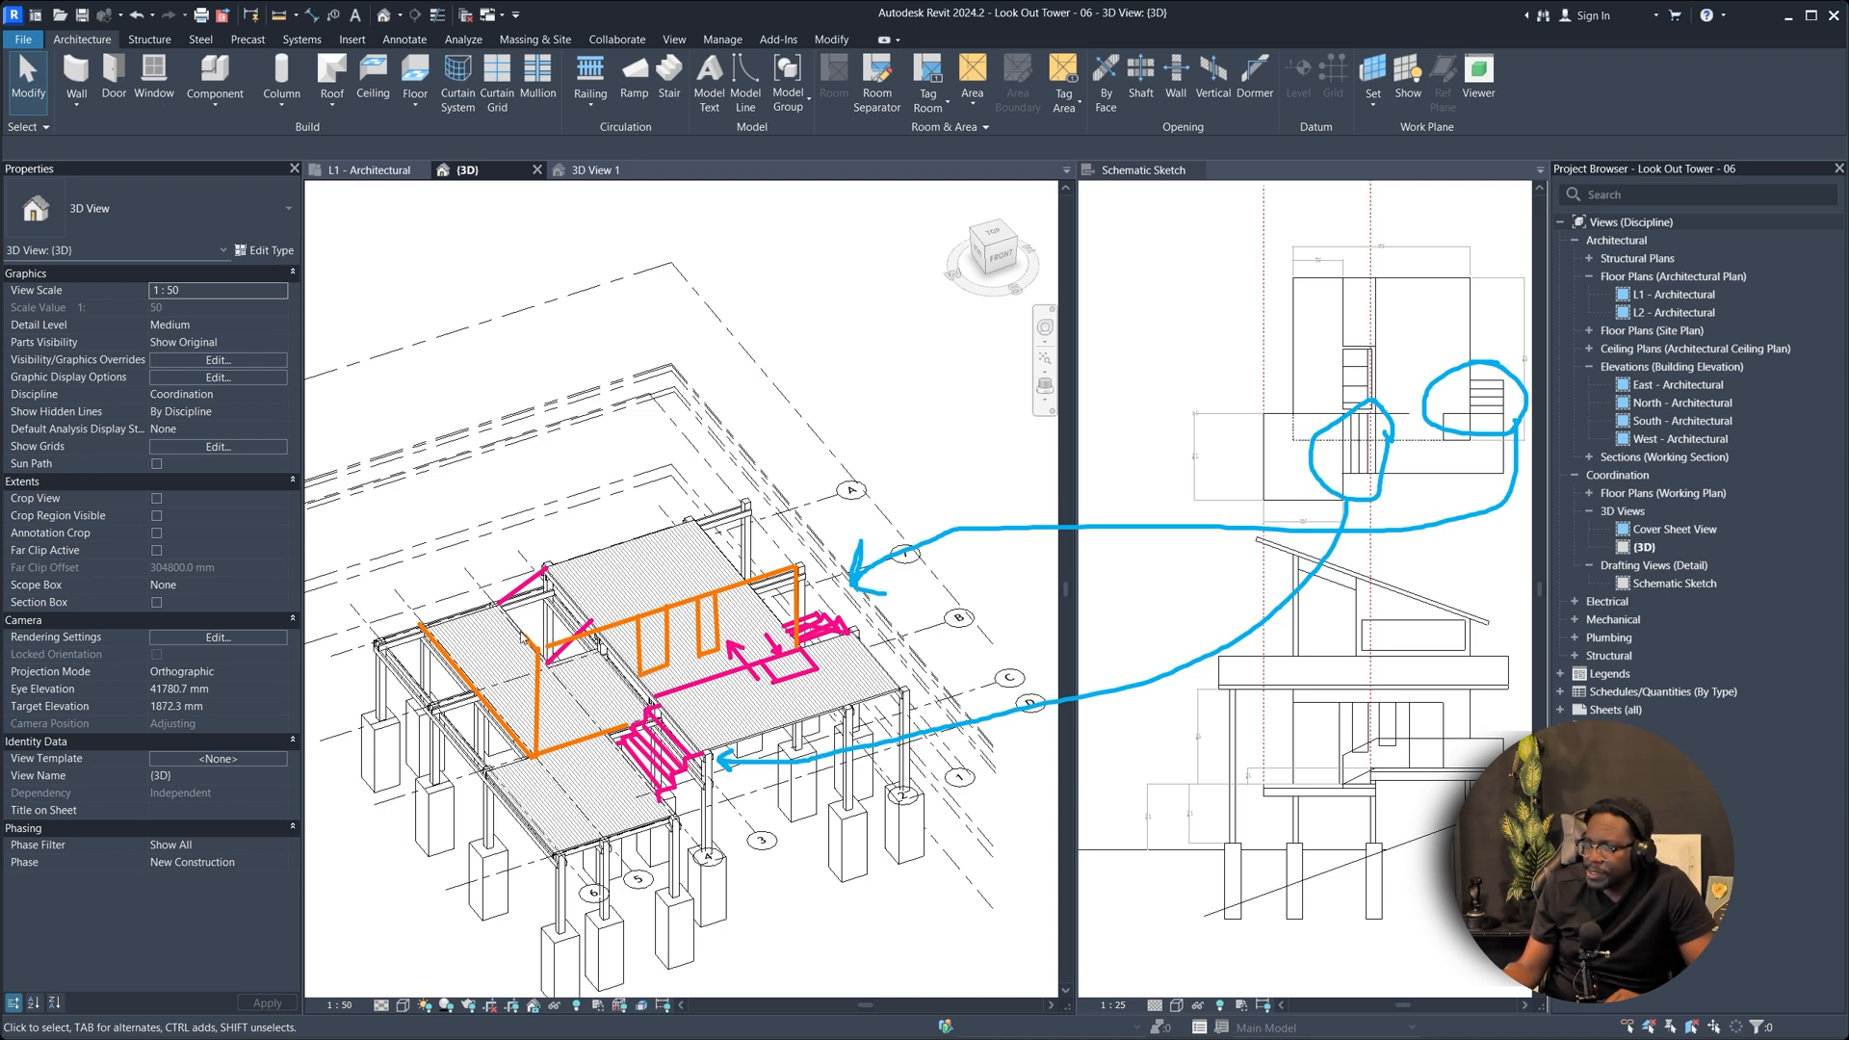
mouse_move(522, 638)
left_mouse_down()
mouse_move(424, 522)
mouse_move(417, 622)
left_mouse_up()
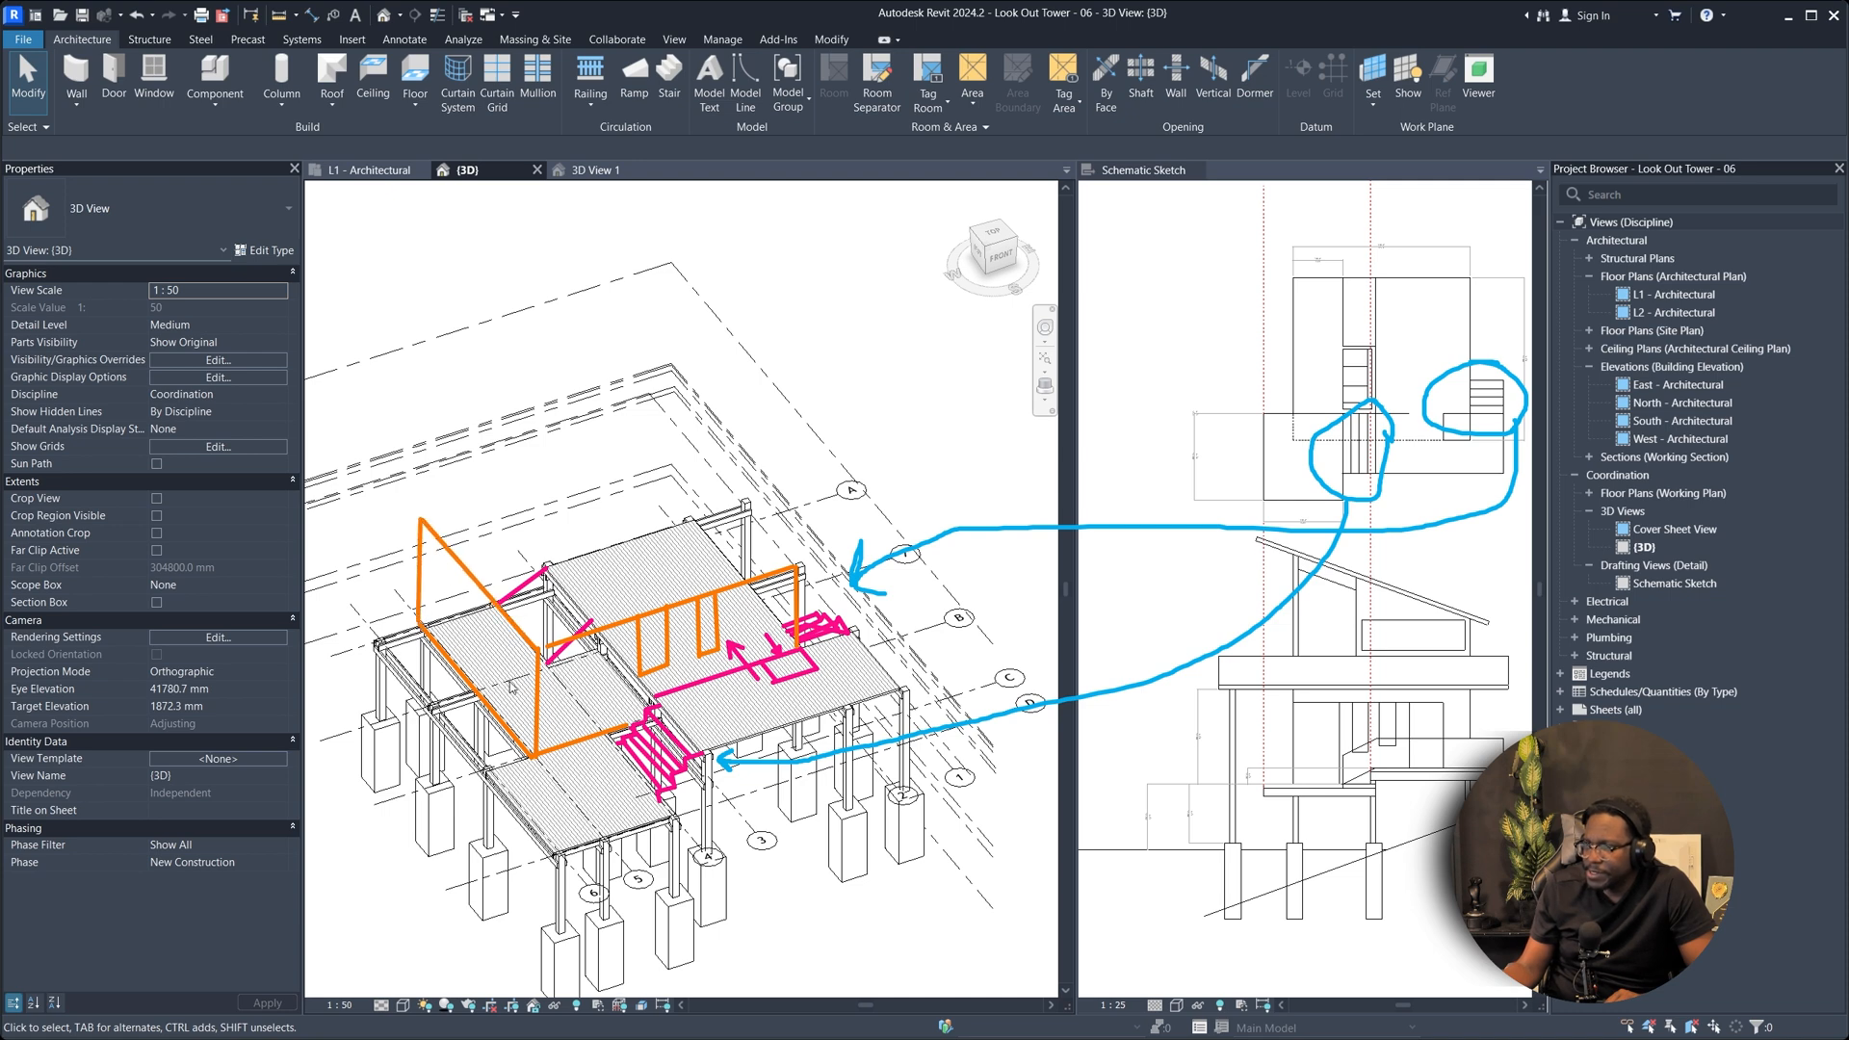
mouse_move(420, 523)
left_mouse_down()
mouse_move(675, 439)
mouse_move(796, 568)
left_mouse_up()
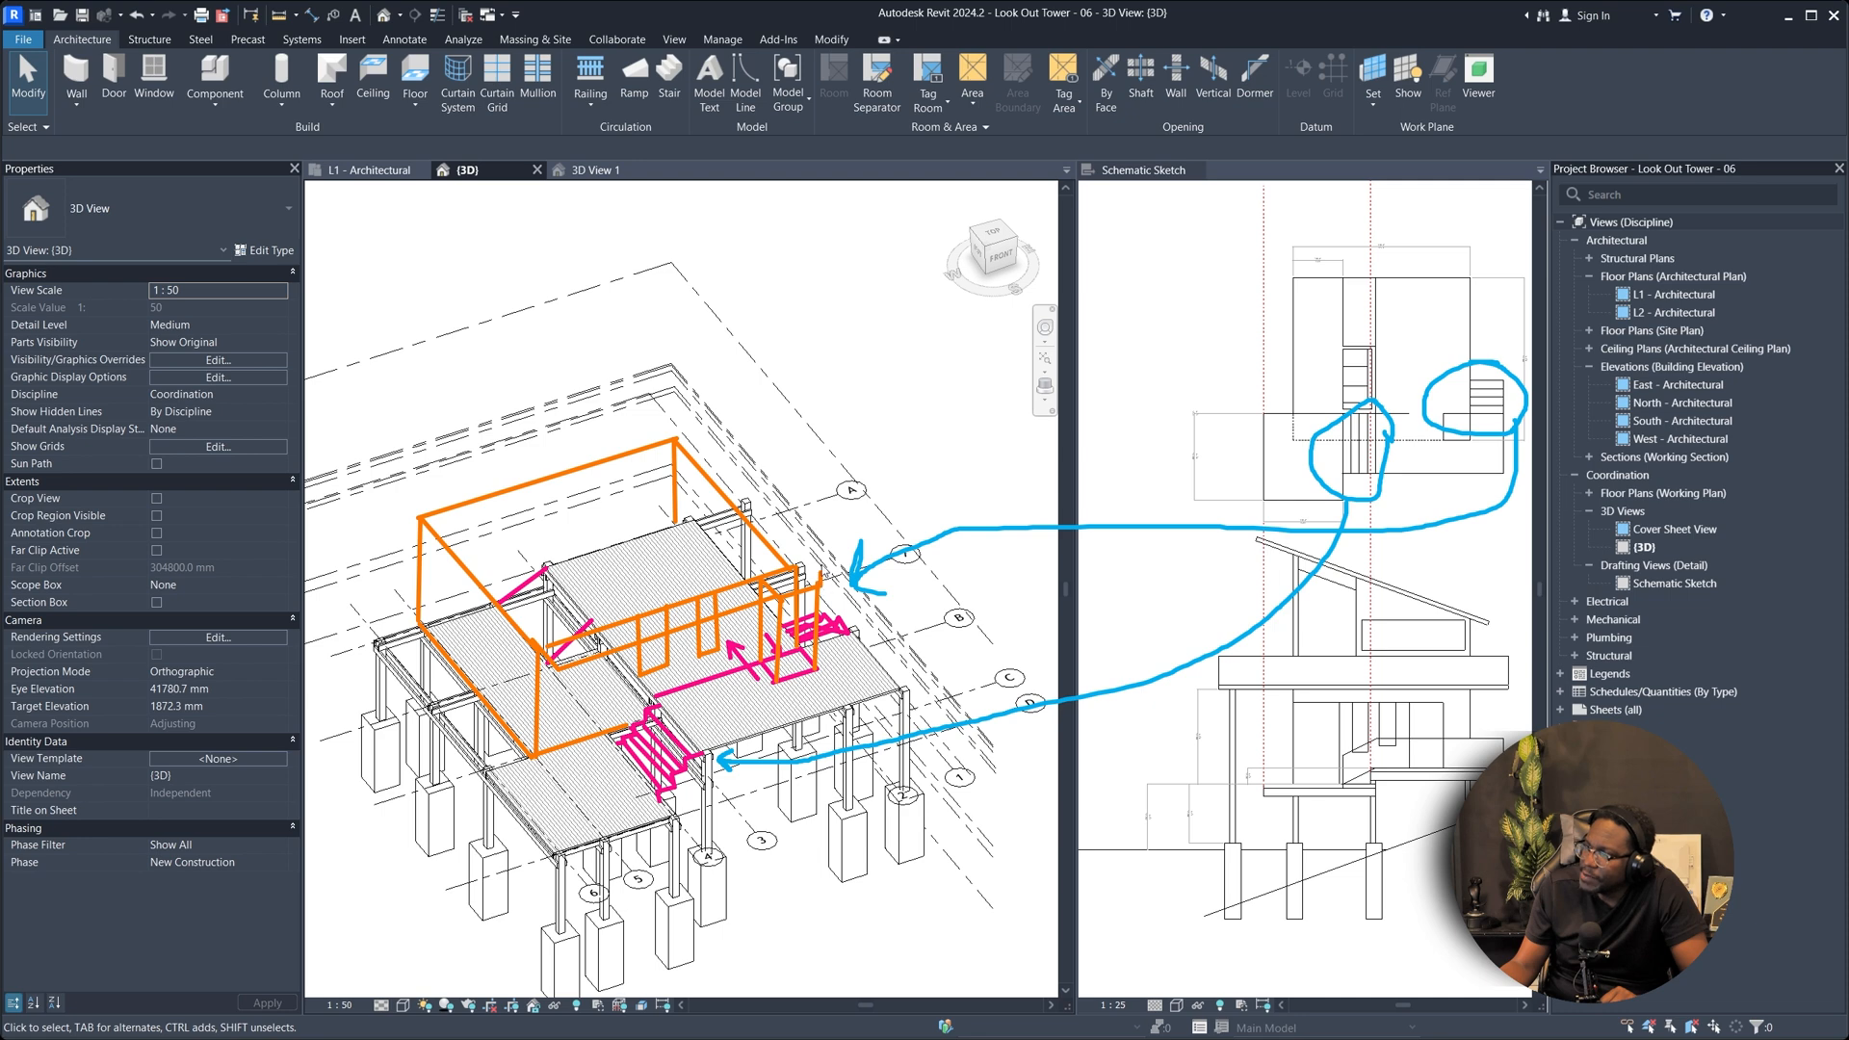
left_click_drag(820, 570, 826, 524)
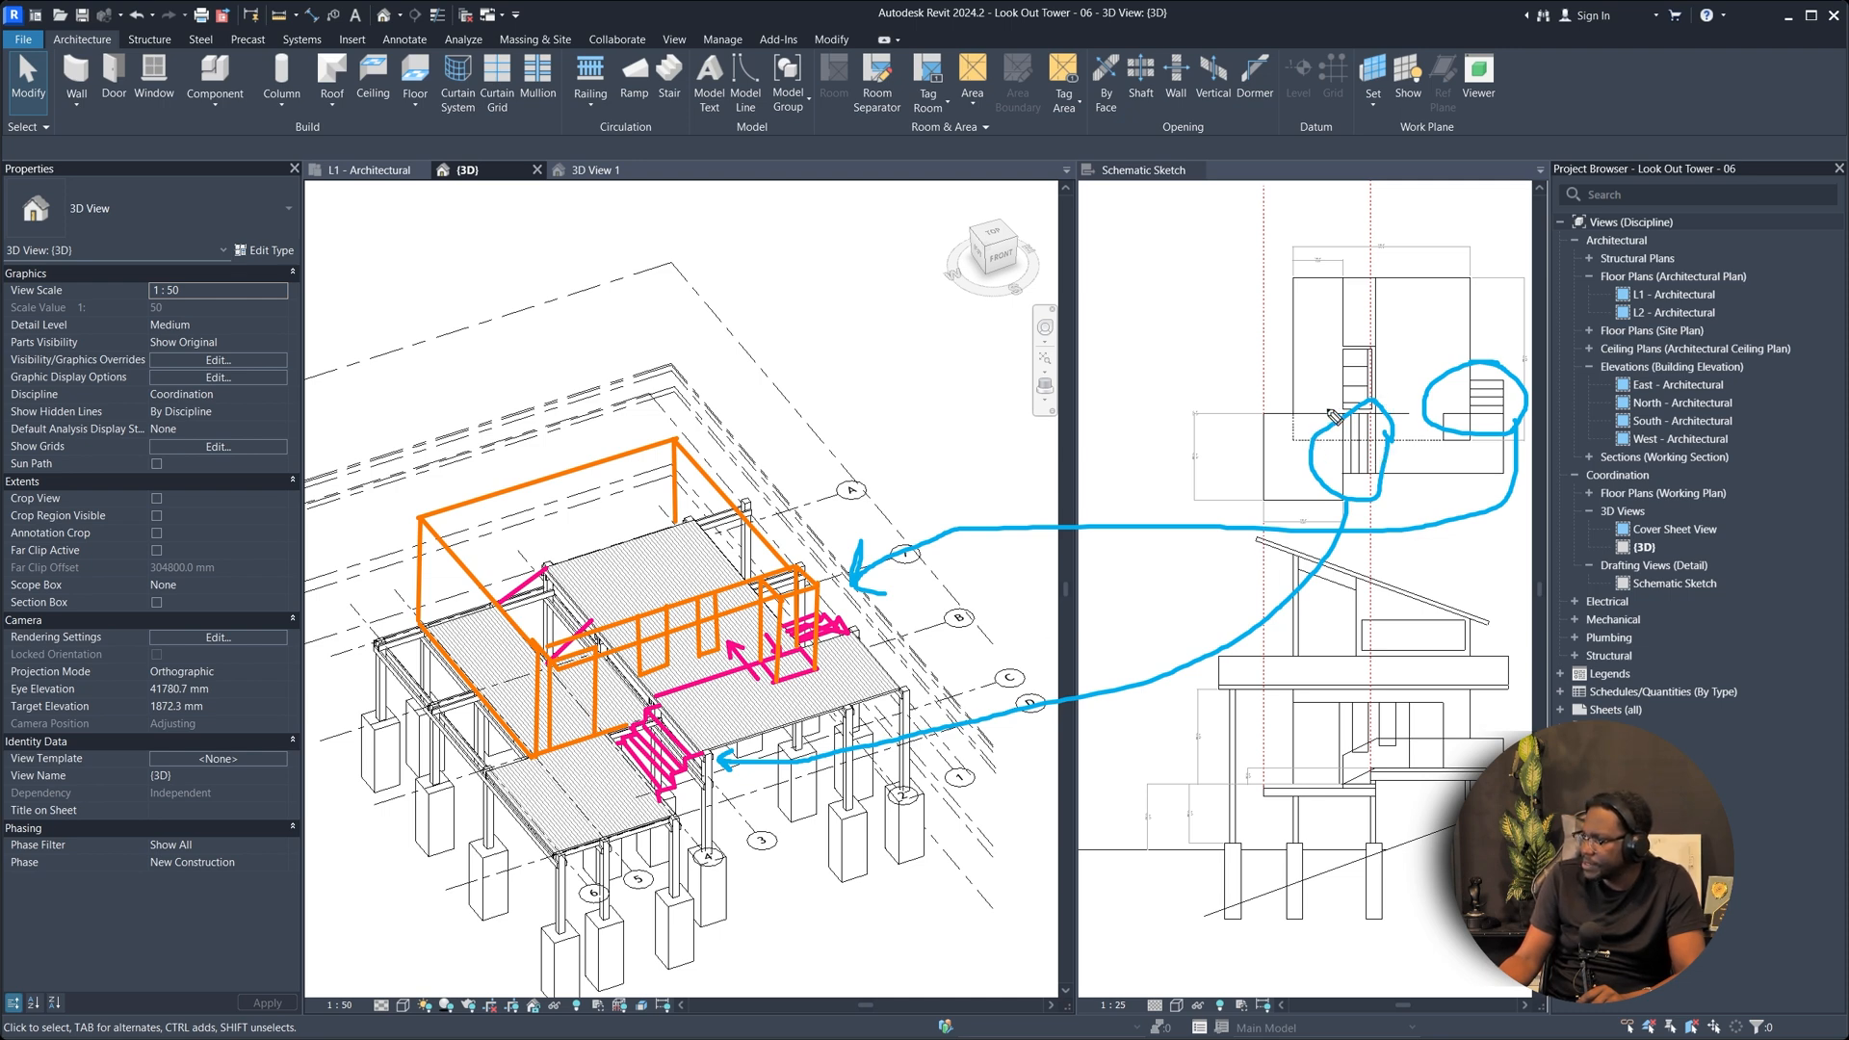
Link the entrance in the elevation to the plan and 3D view in blue, and erase the earlier blue stair callouts.
mouse_move(1339, 708)
left_mouse_down()
mouse_move(1343, 785)
mouse_move(1316, 717)
mouse_move(1291, 467)
mouse_move(1334, 416)
left_mouse_up()
mouse_move(1292, 751)
left_mouse_down()
mouse_move(782, 736)
mouse_move(616, 695)
mouse_move(631, 717)
mouse_move(641, 682)
left_mouse_up()
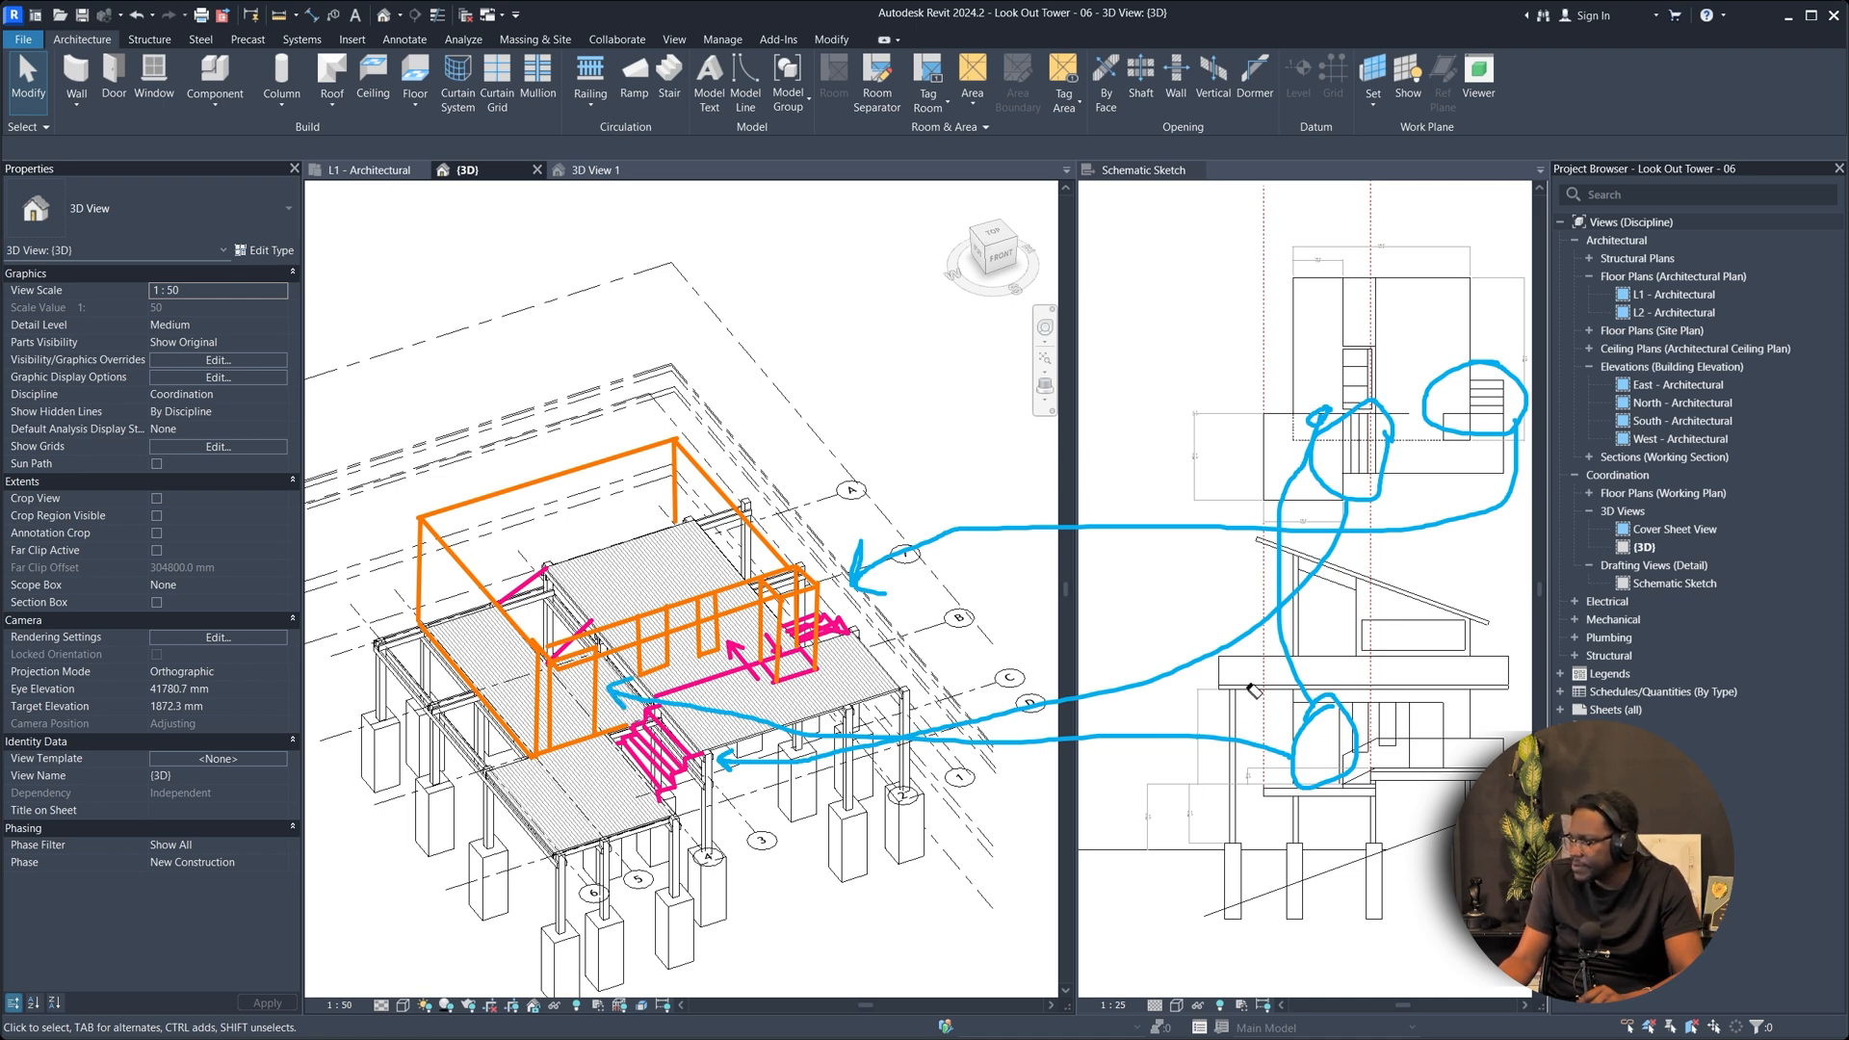
left_click_drag(1306, 599, 1466, 526)
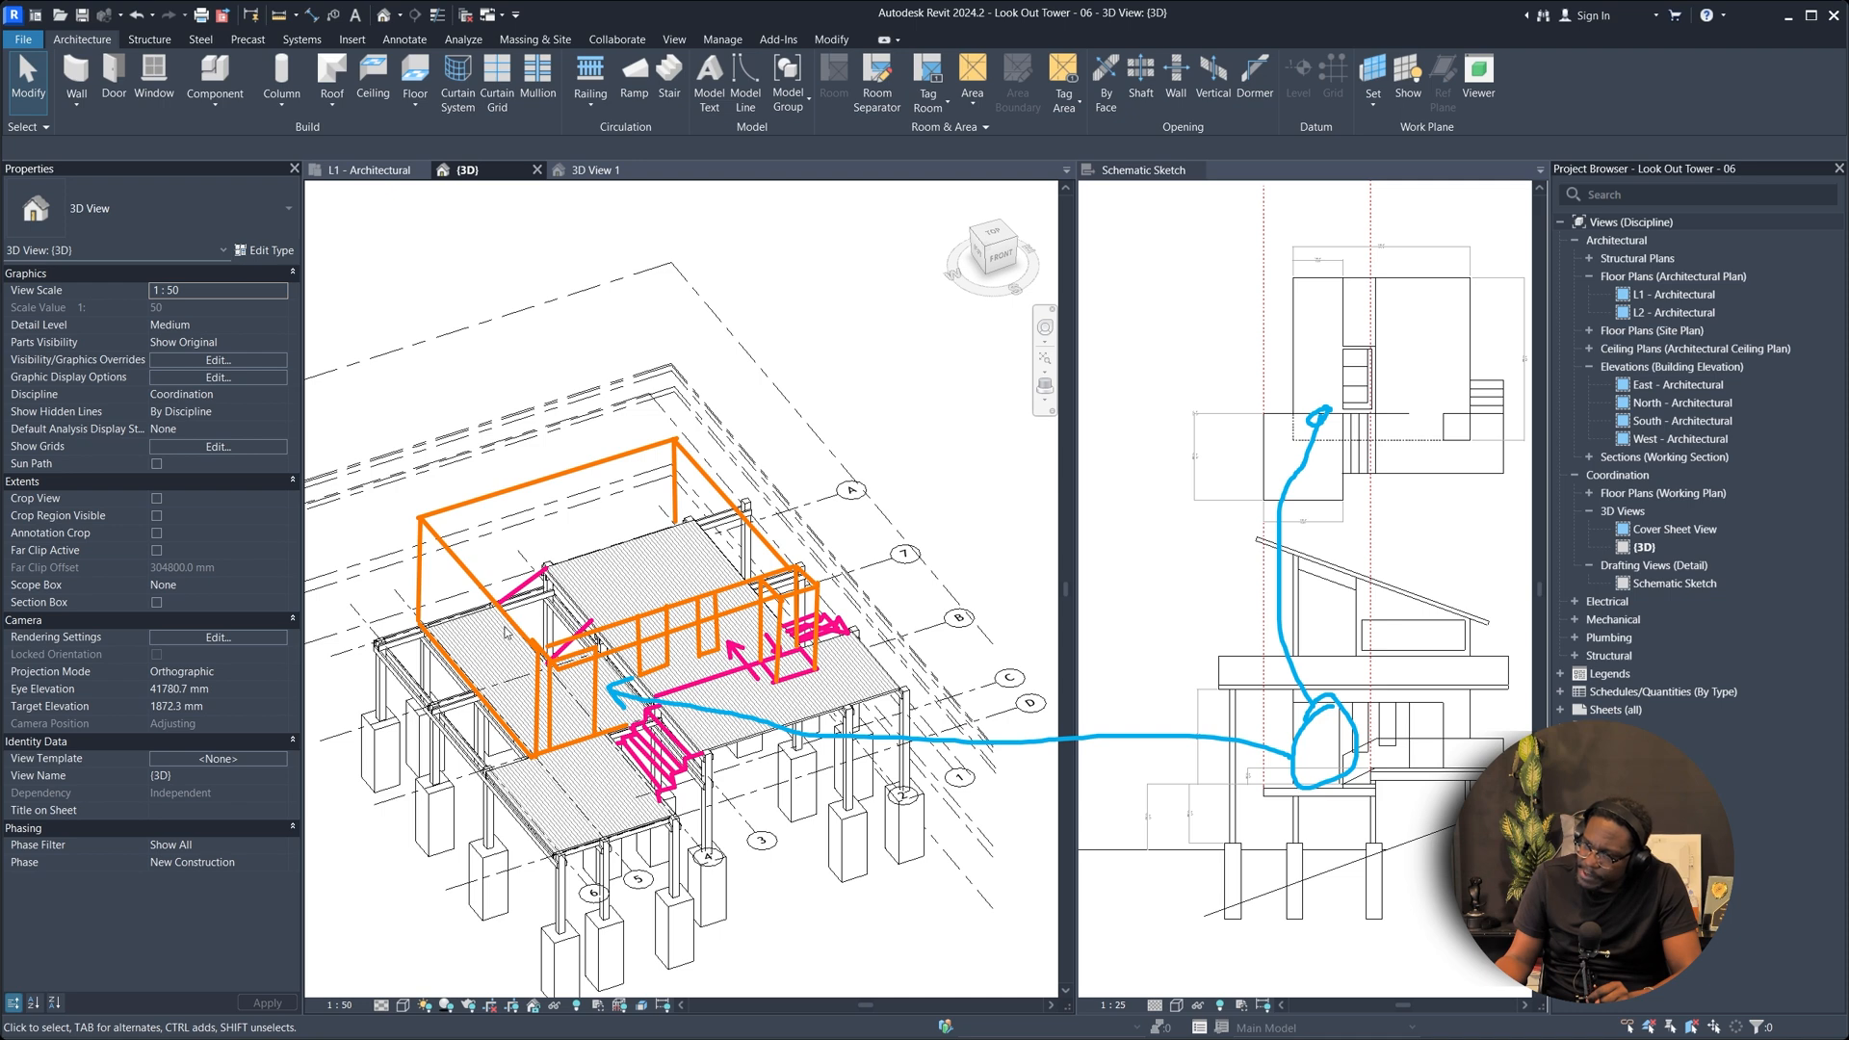
Sketch an orange low opening along the lower deck's side wall and a window in the adjoining rear wall.
mouse_move(509, 649)
left_mouse_down()
mouse_move(502, 697)
mouse_move(420, 603)
left_mouse_up()
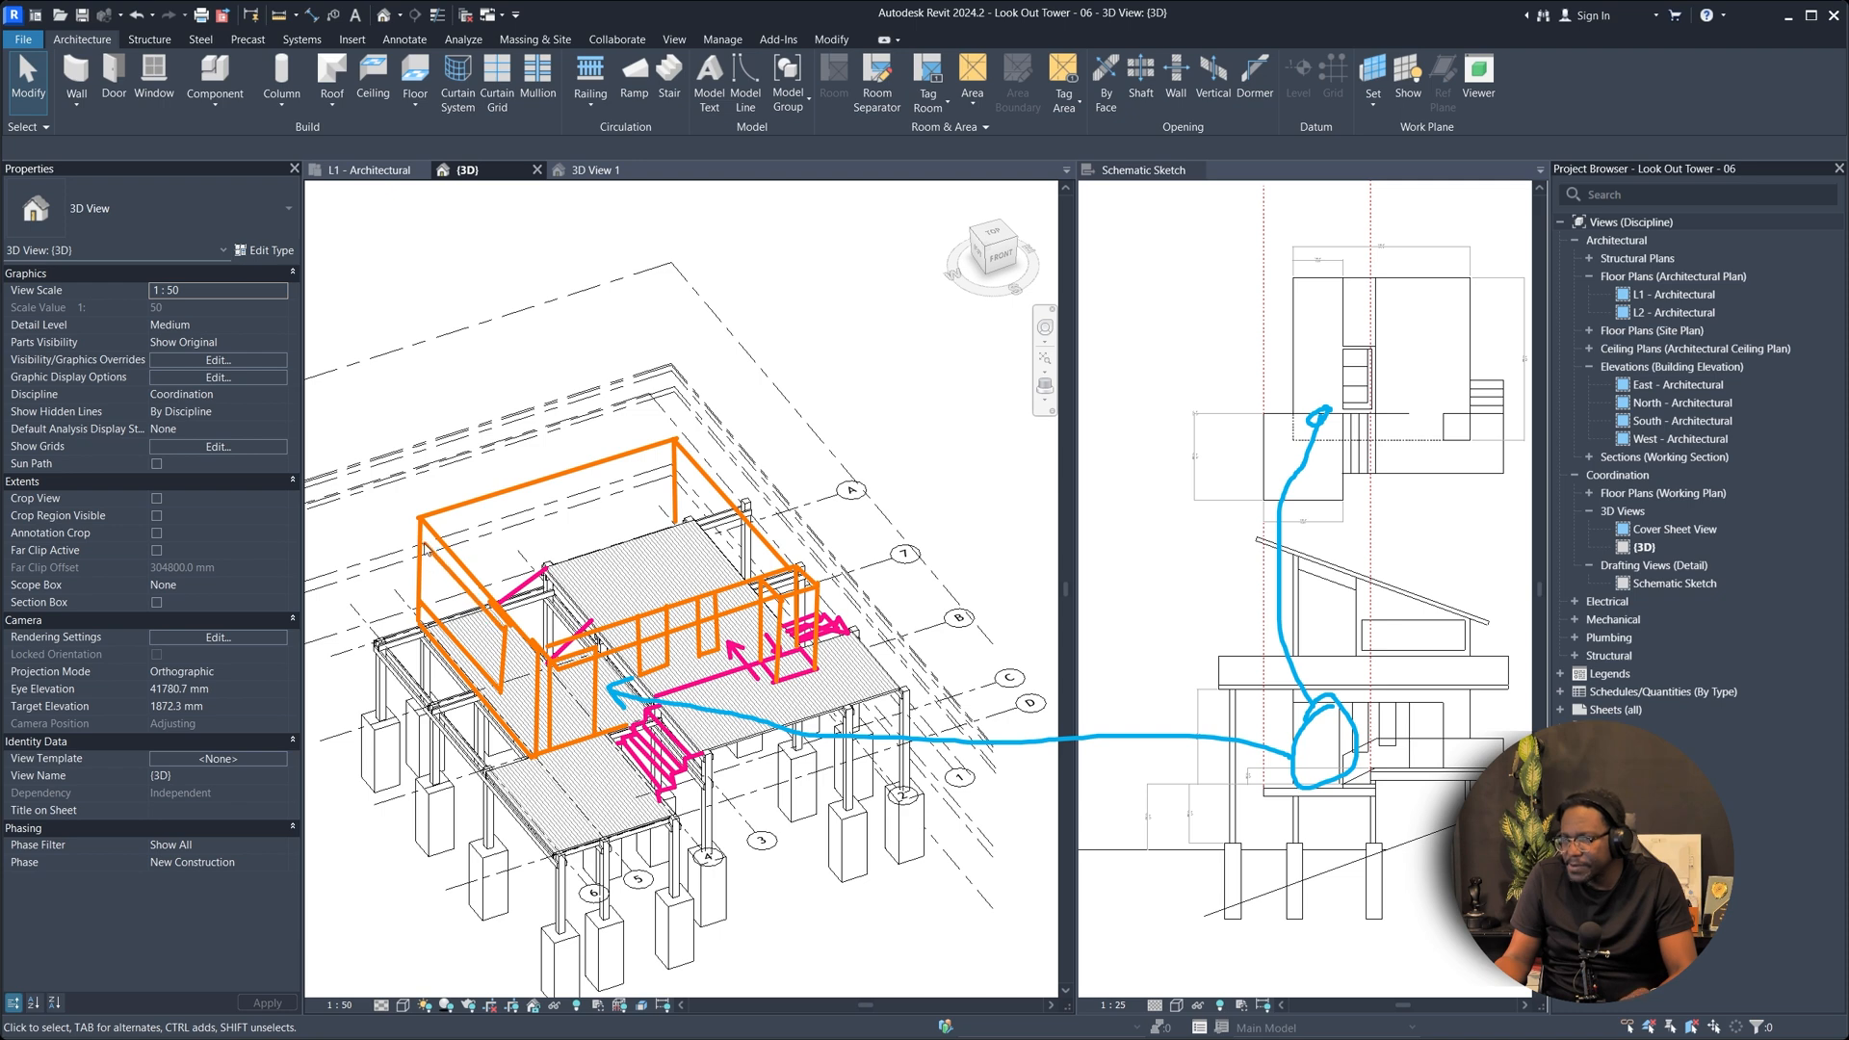
mouse_move(423, 541)
left_mouse_down()
mouse_move(493, 517)
mouse_move(495, 584)
mouse_move(422, 603)
left_mouse_up()
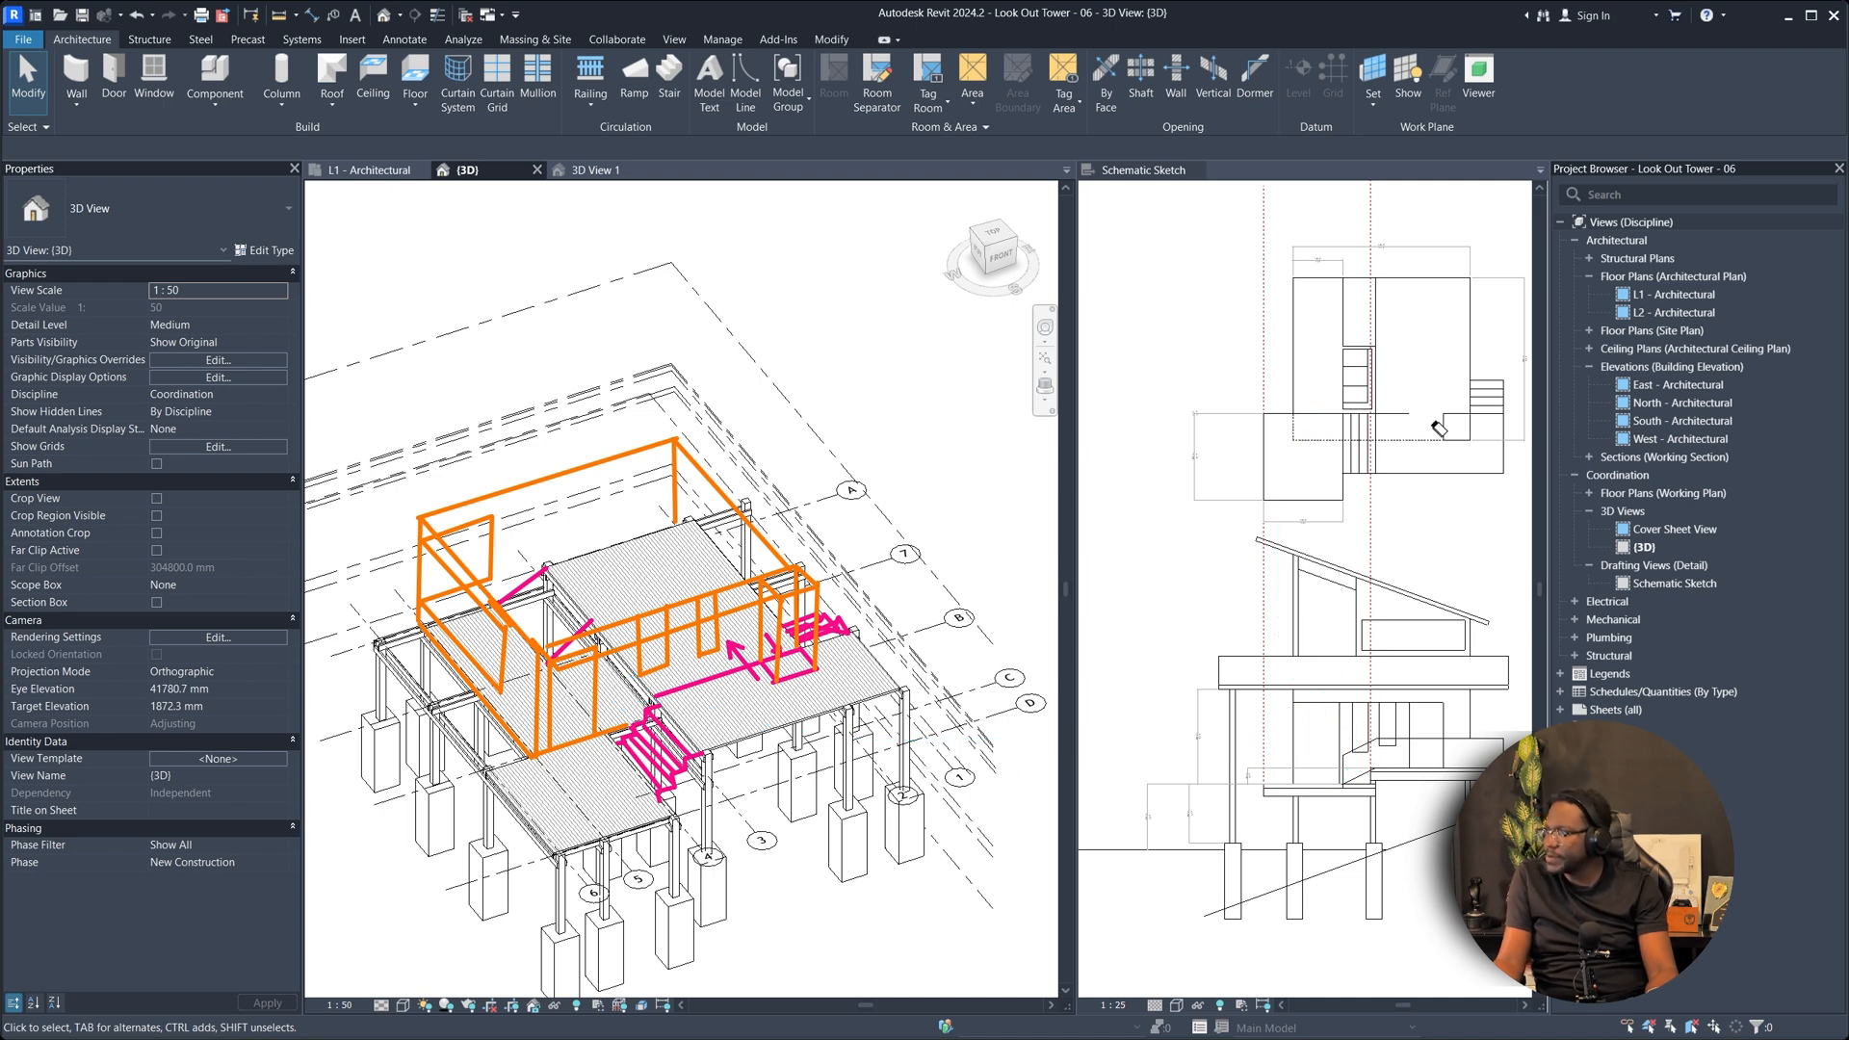
Capture a rectangular screenshot of the marked-up building in the 3D view.
key("super+shift+s")
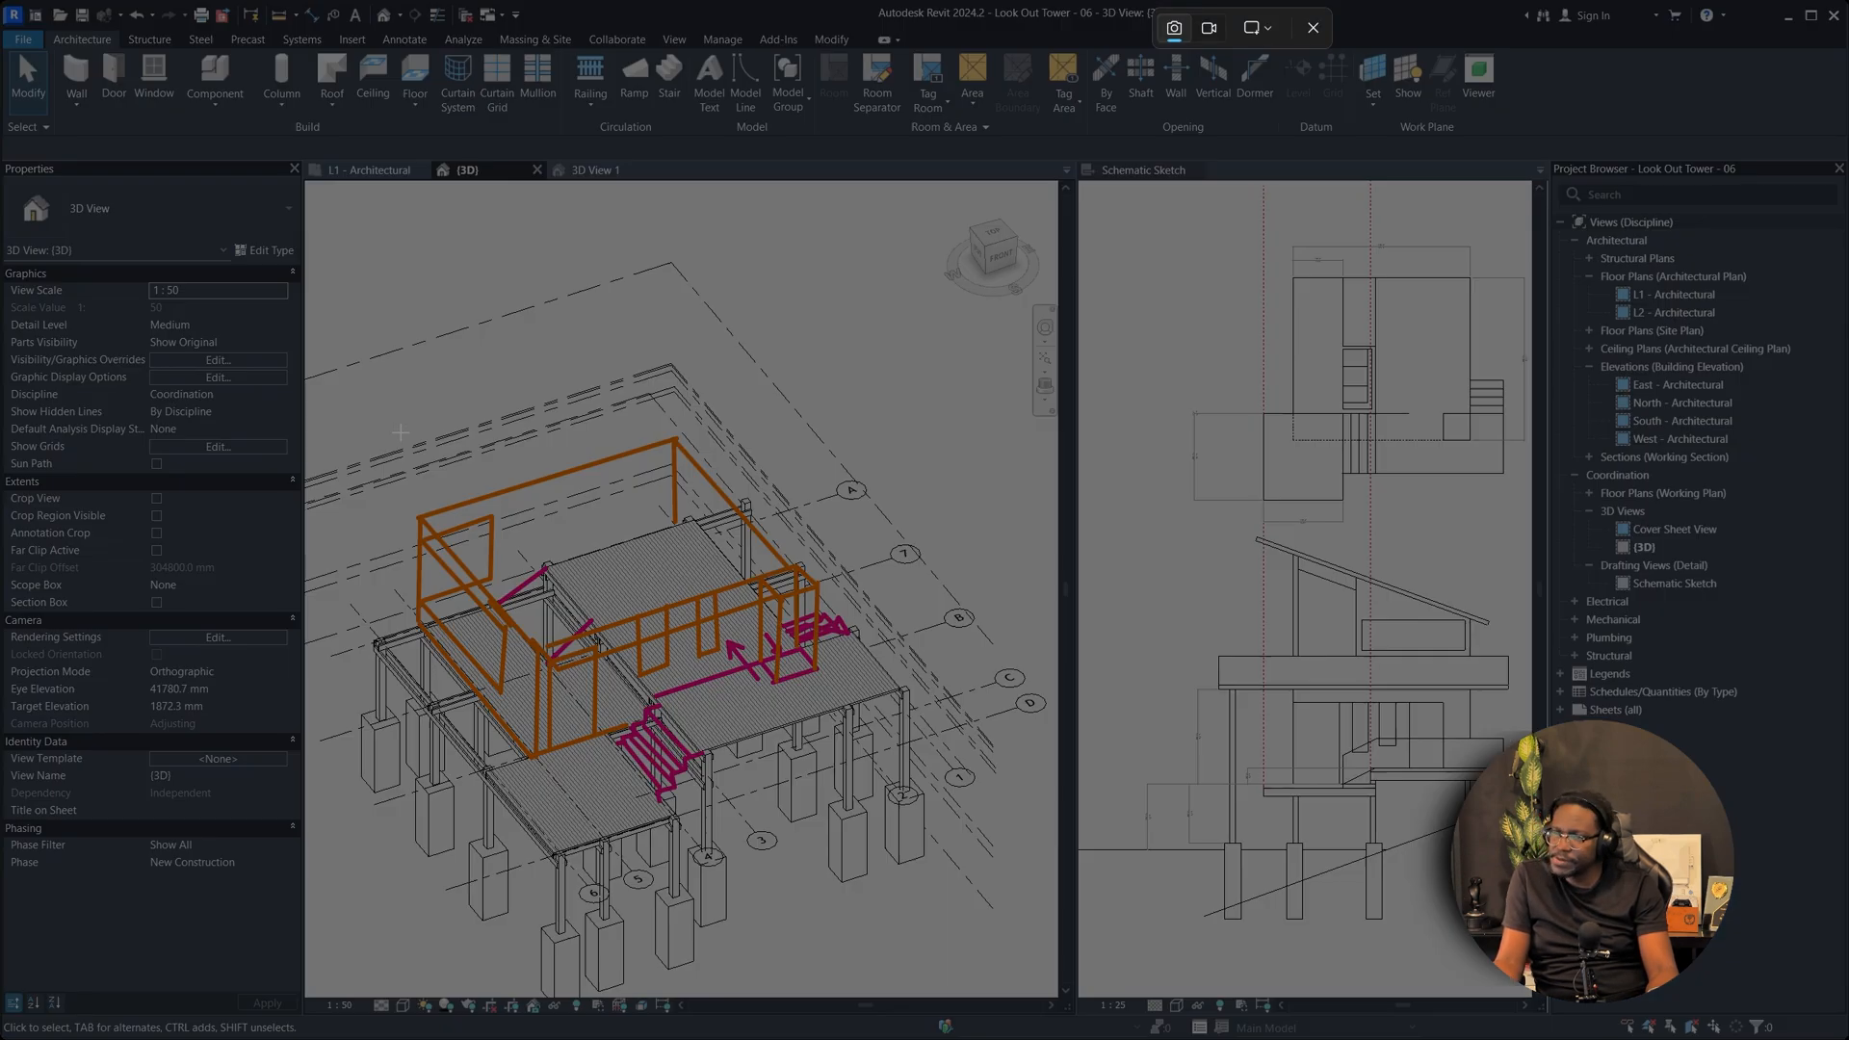
left_click_drag(339, 415, 941, 961)
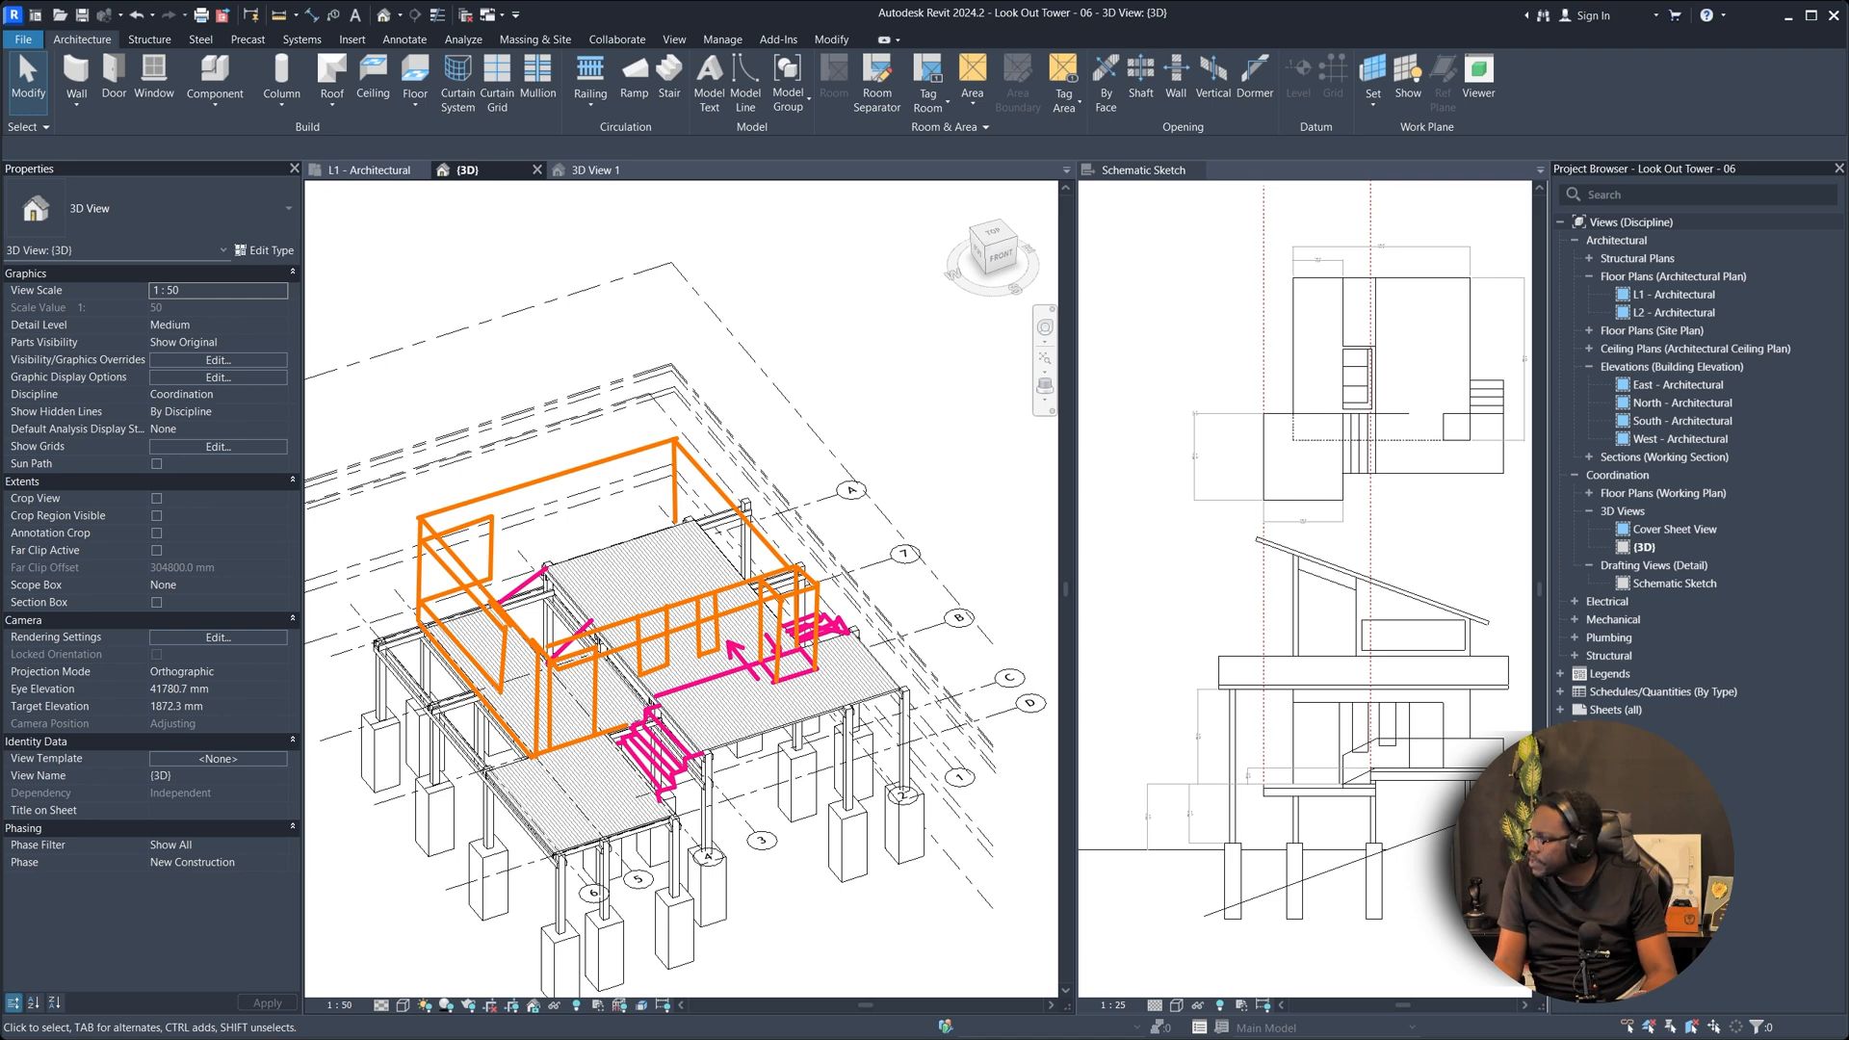
Switch to the Miro board and paste the captured building markup into the blank area of the Schematic Sketch frame.
key("alt+Tab")
scroll(470, 289, "up", 6)
scroll(524, 411, "down", 6)
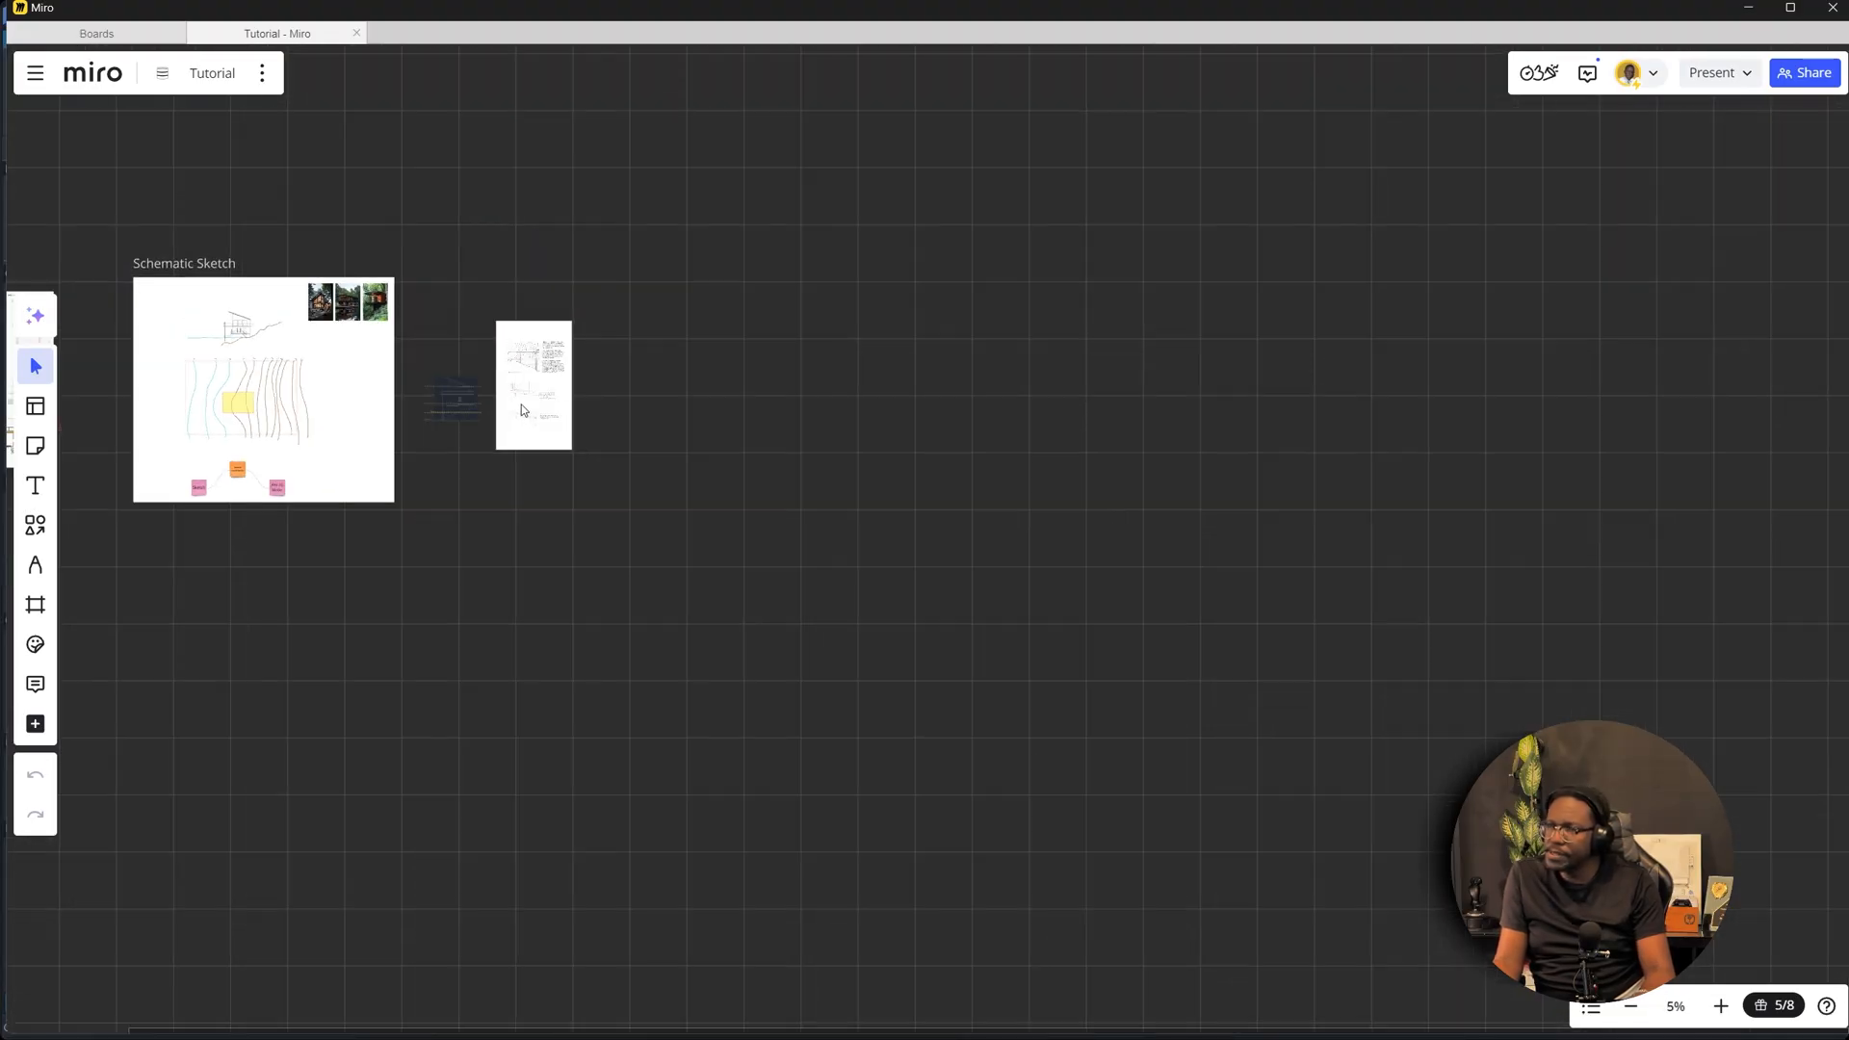
scroll(345, 410, "up", 6)
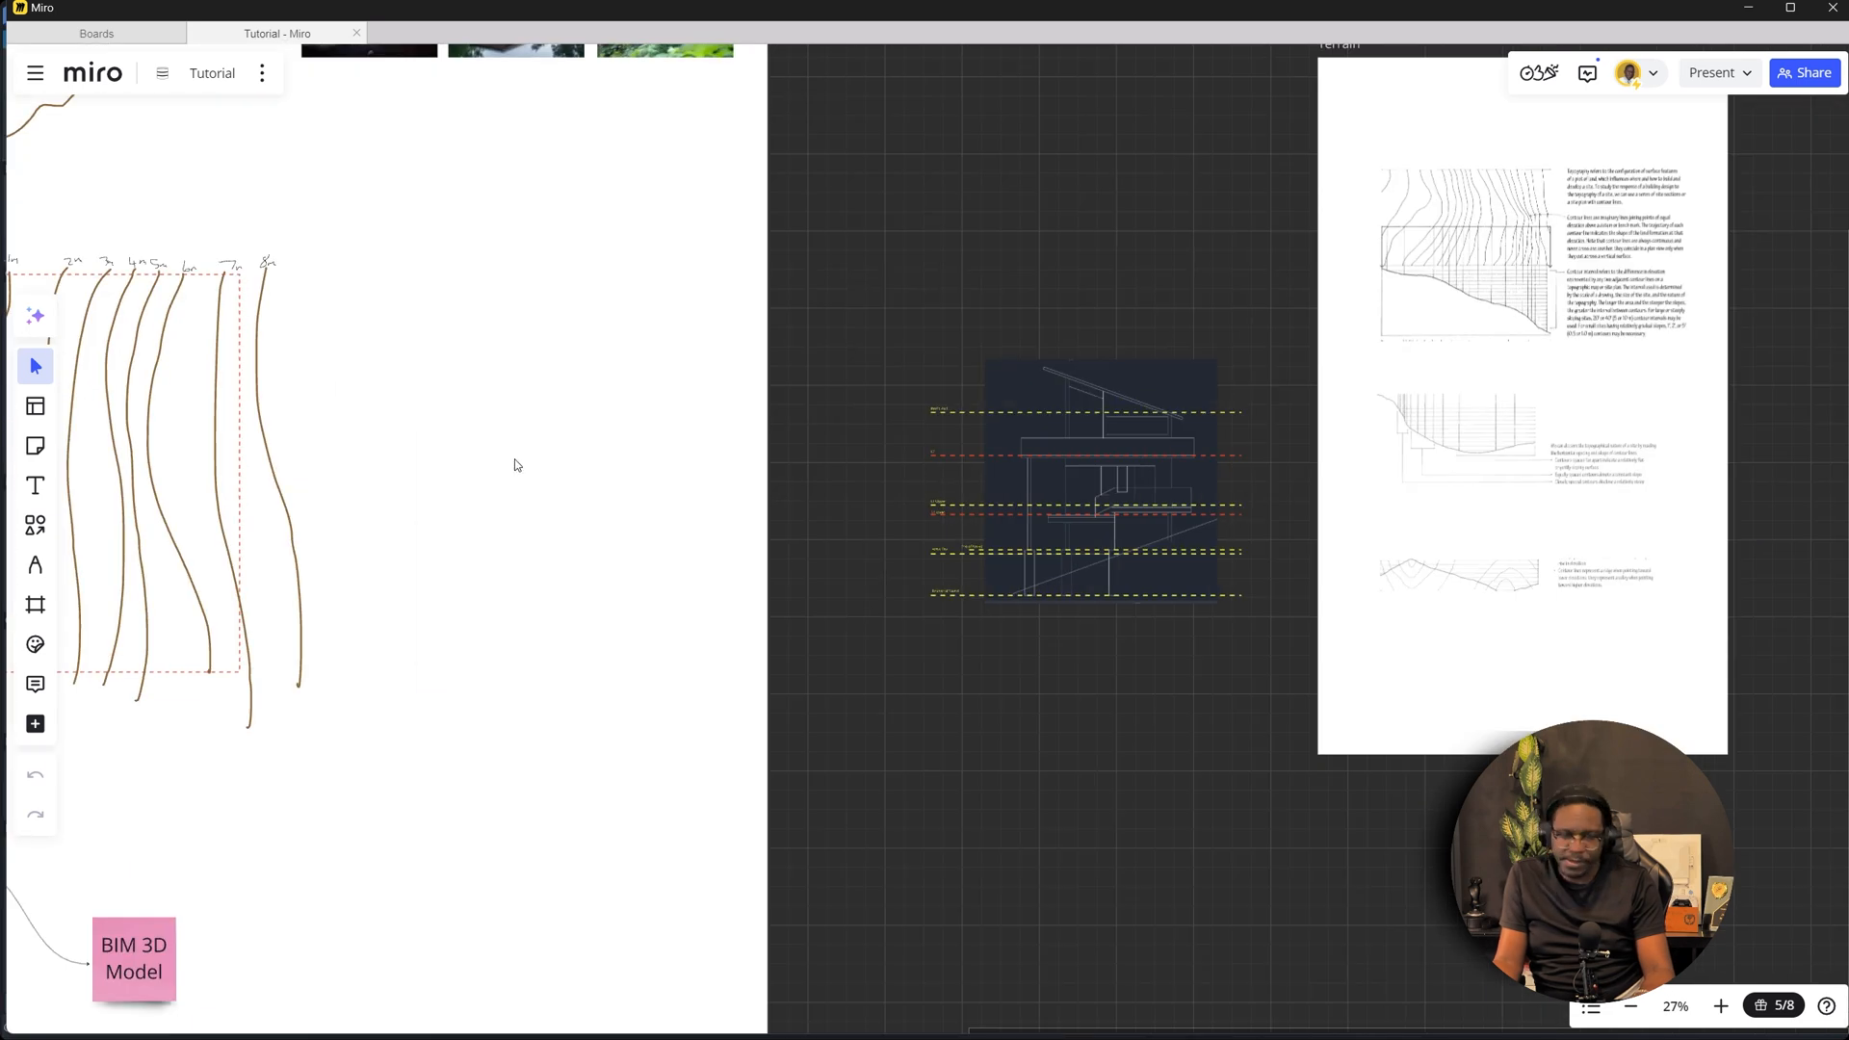
key("ctrl+v")
scroll(578, 540, "up", 2)
scroll(578, 542, "down", 1)
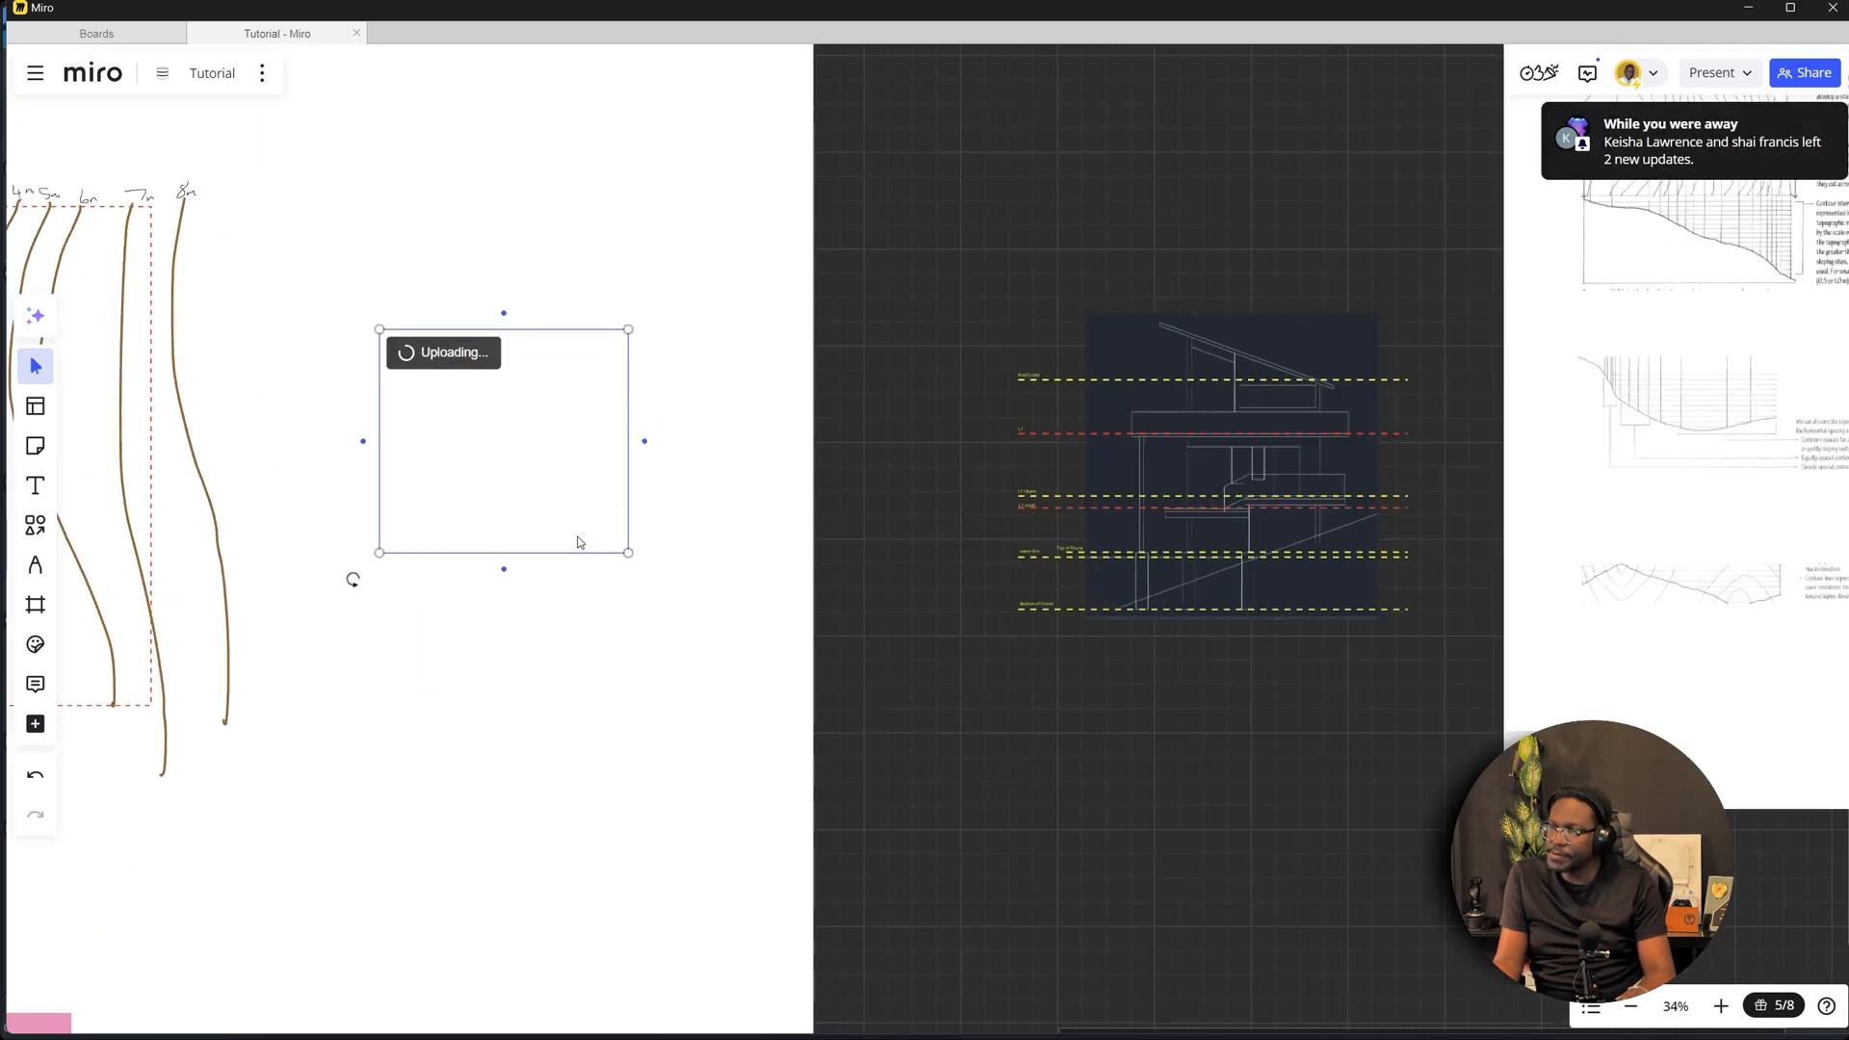
scroll(524, 423, "up", 3)
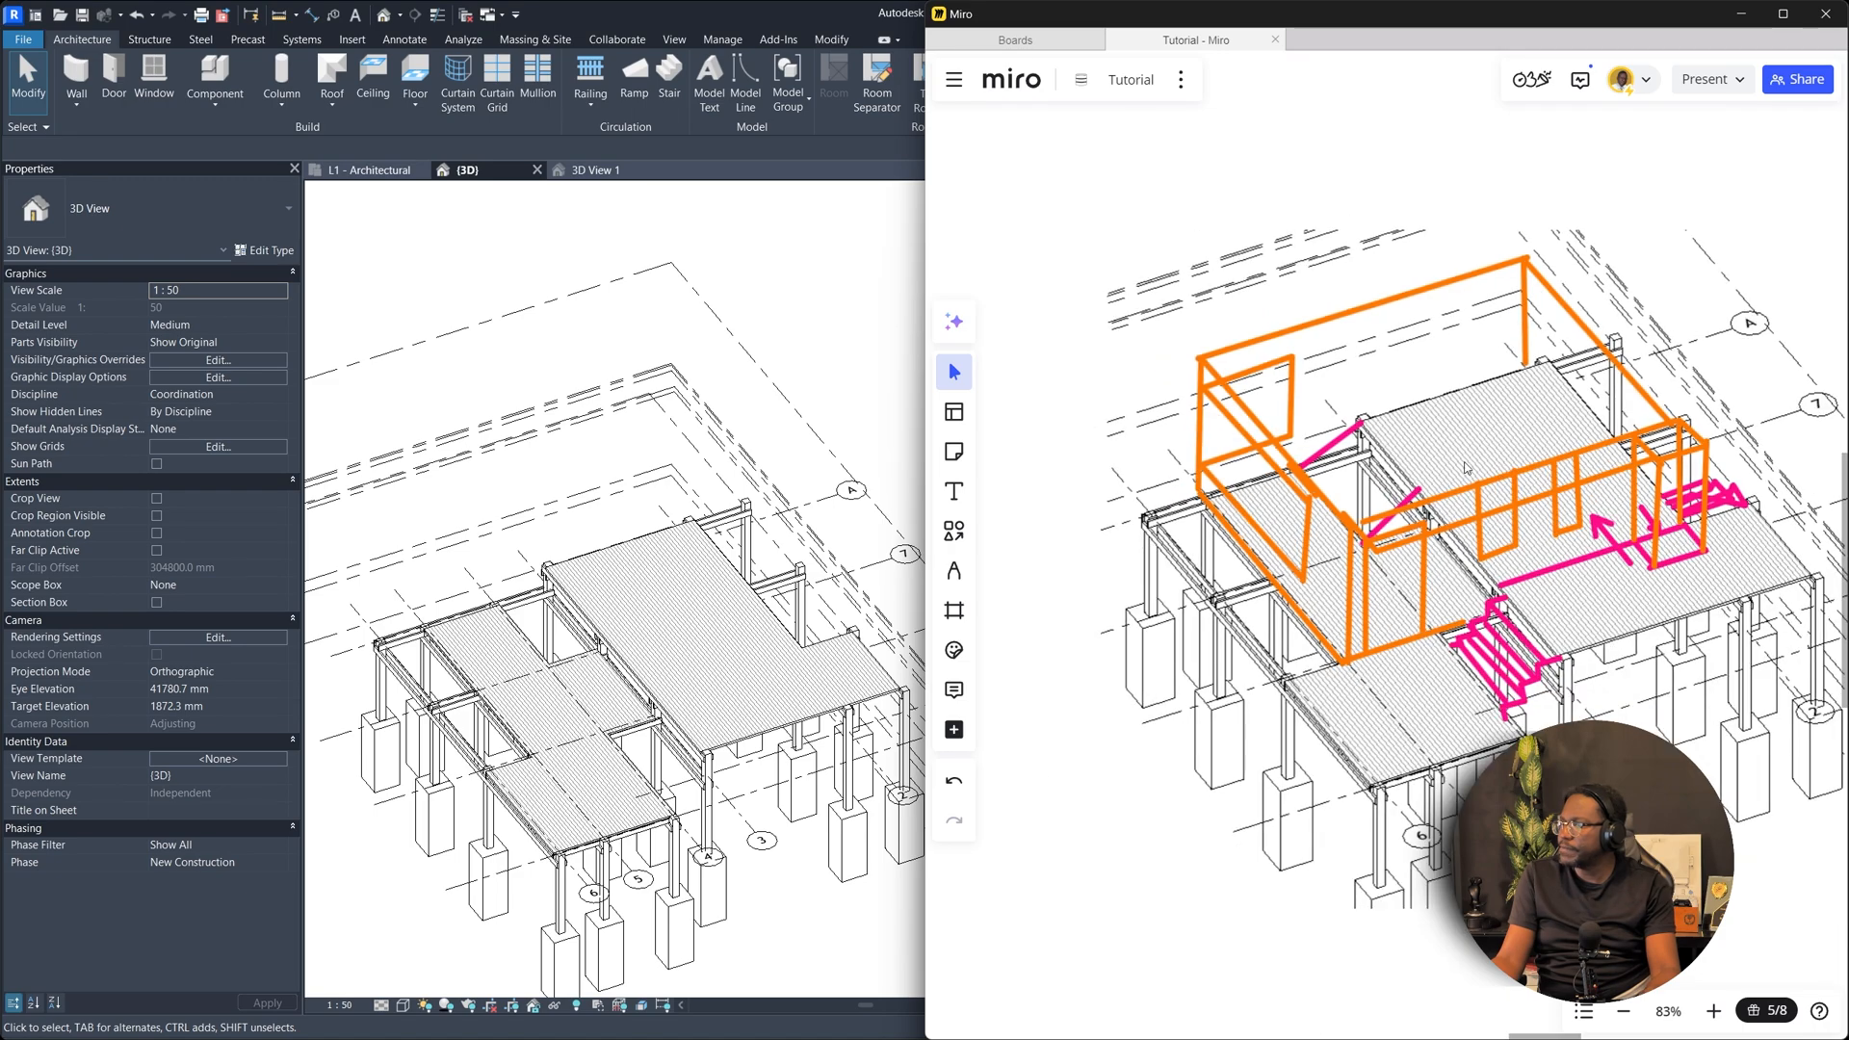
Narrow the Miro window beside Revit and orbit the 3D view to compare the tower with the pasted markup.
left_click(1499, 10)
left_click_drag(926, 486, 1066, 486)
middle_click_drag(640, 588, 990, 544, "shift")
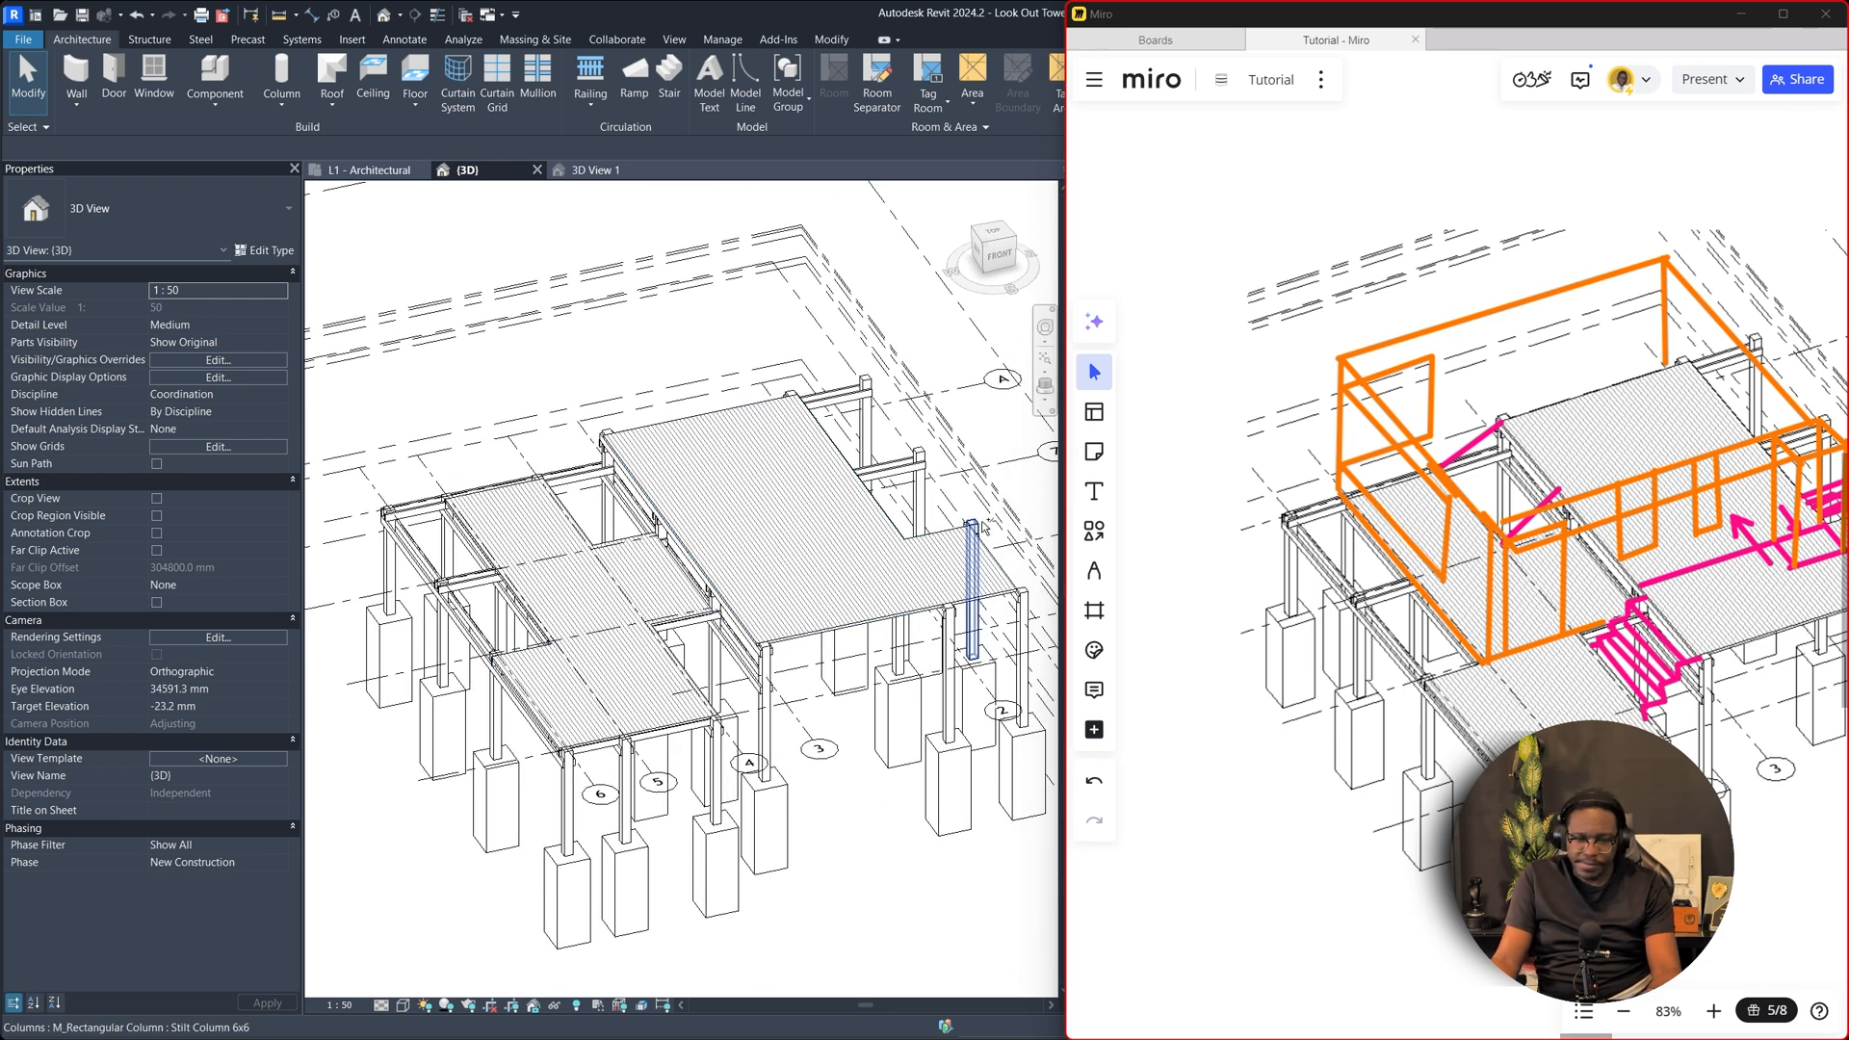
scroll(1137, 674, "down", 3)
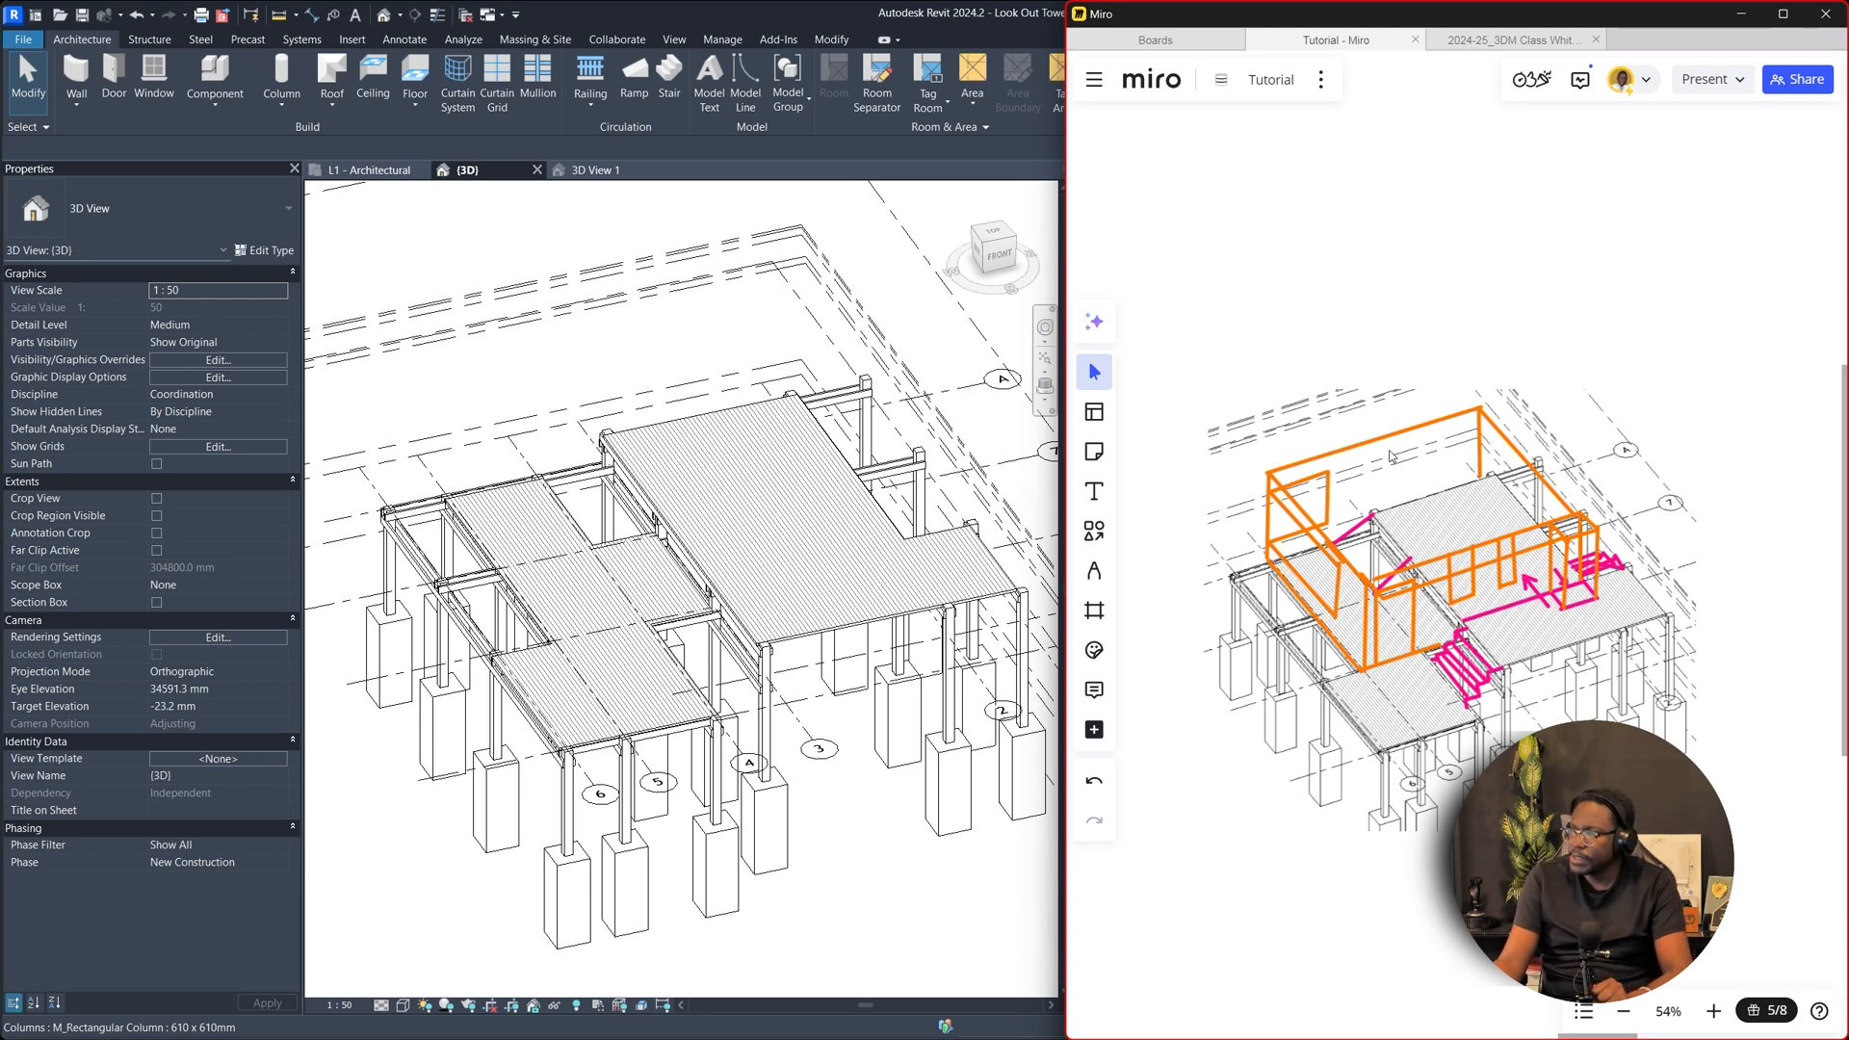
scroll(1388, 452, "up", 2)
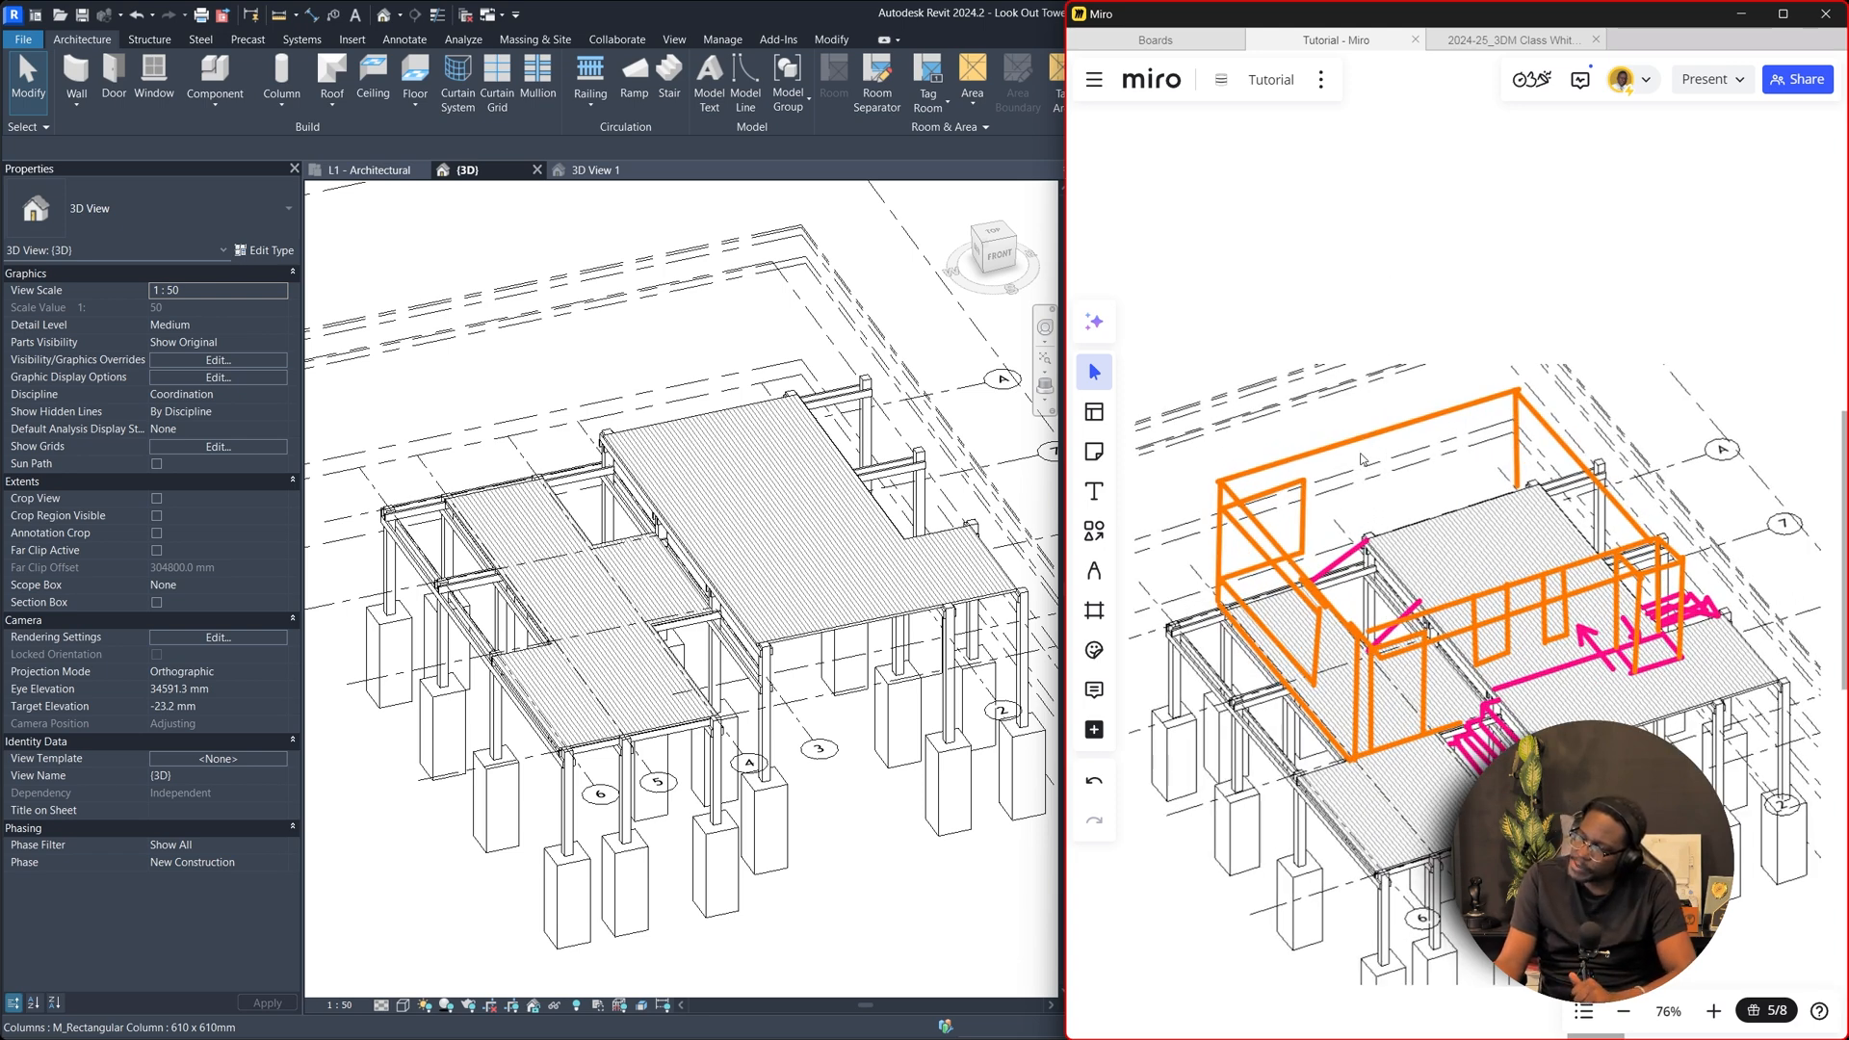
Examine the timber wall framing diagram in Miro's Walls frame, including the door and window openings, wall sill and stud bracket detail.
scroll(1359, 456, "down", 10)
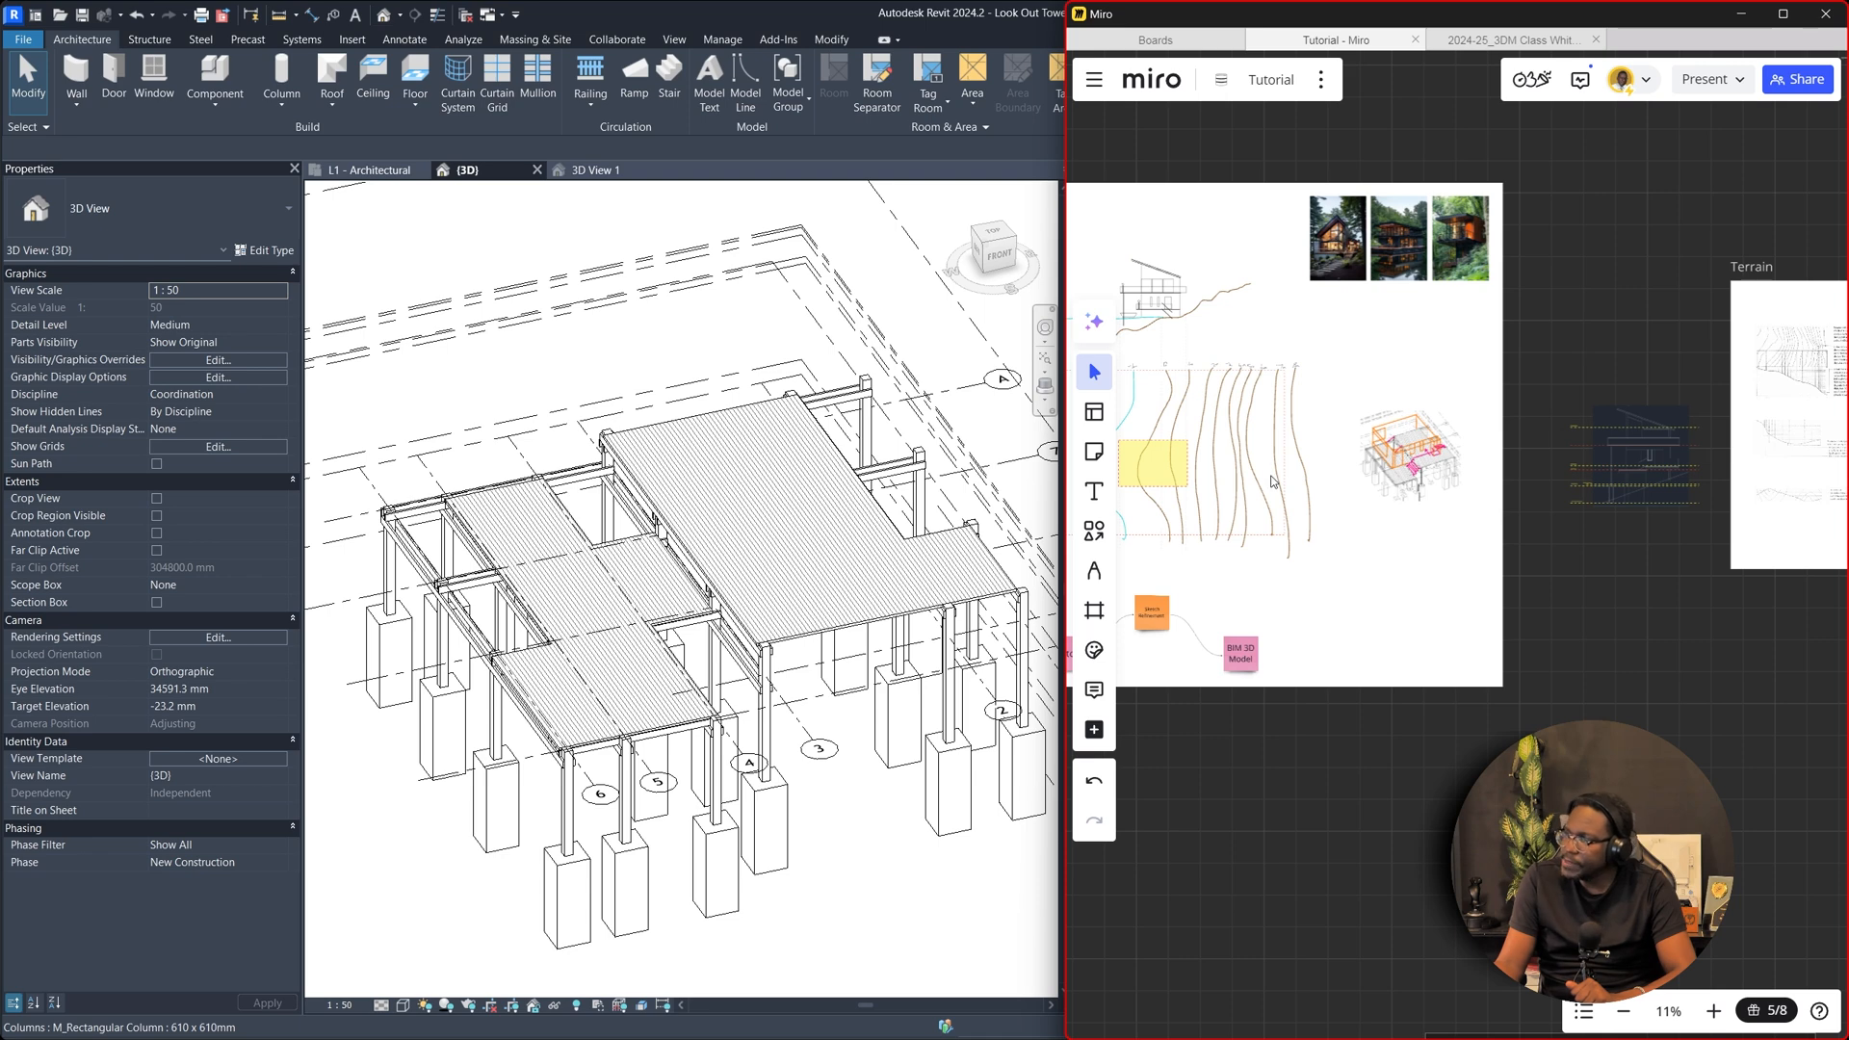
scroll(1425, 451, "right", 10)
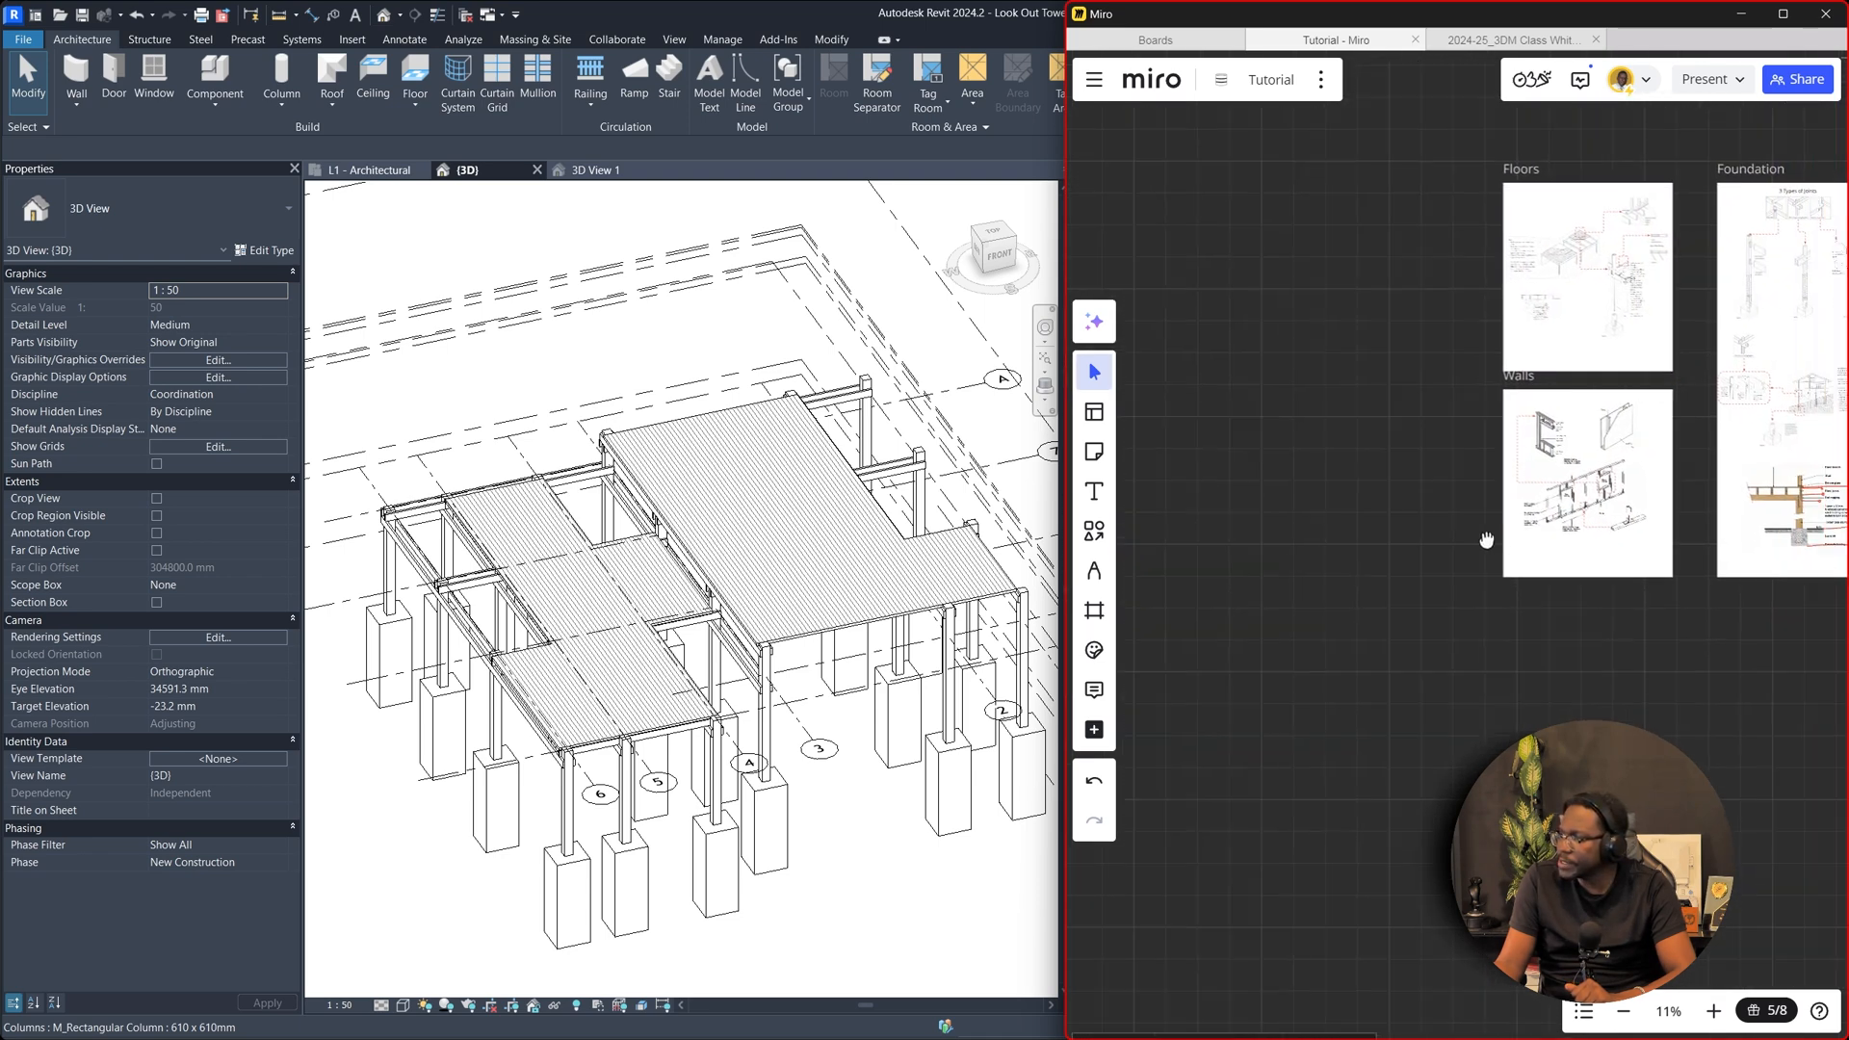
scroll(1533, 479, "up", 9)
scroll(1406, 608, "up", 5)
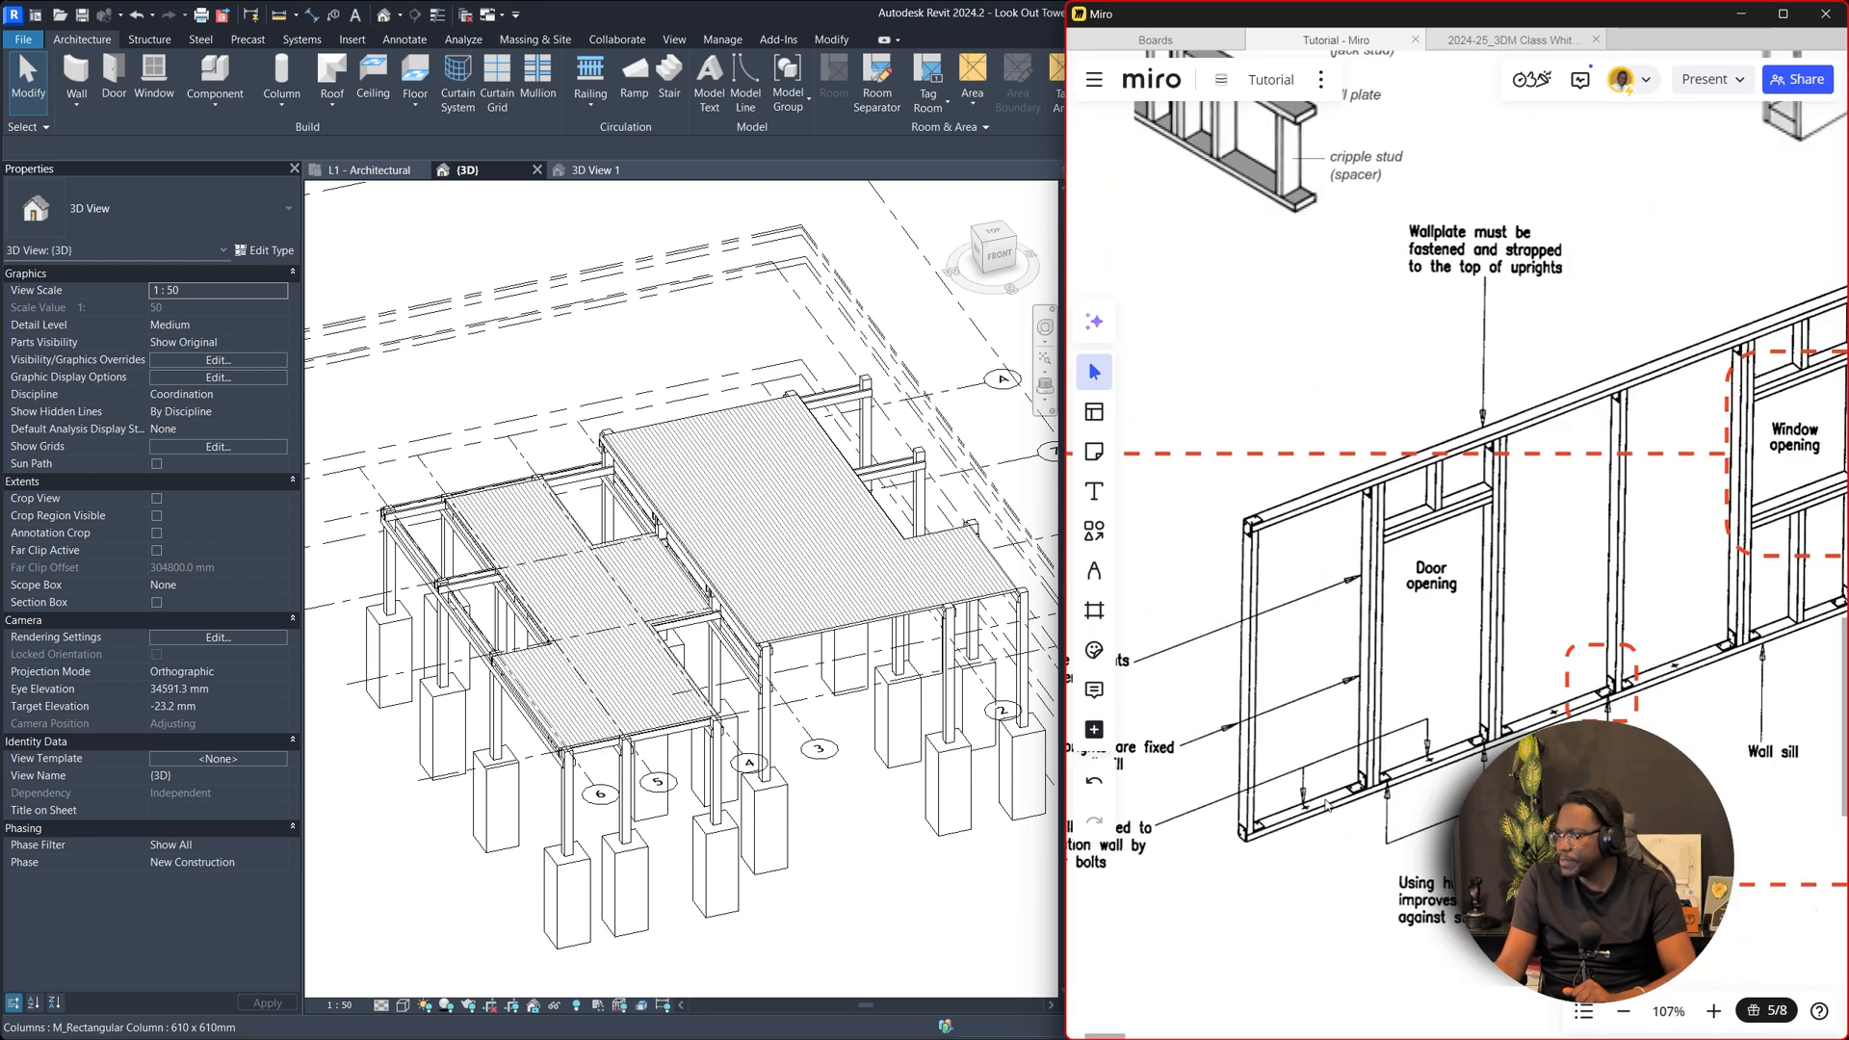
scroll(1307, 682, "down", 1)
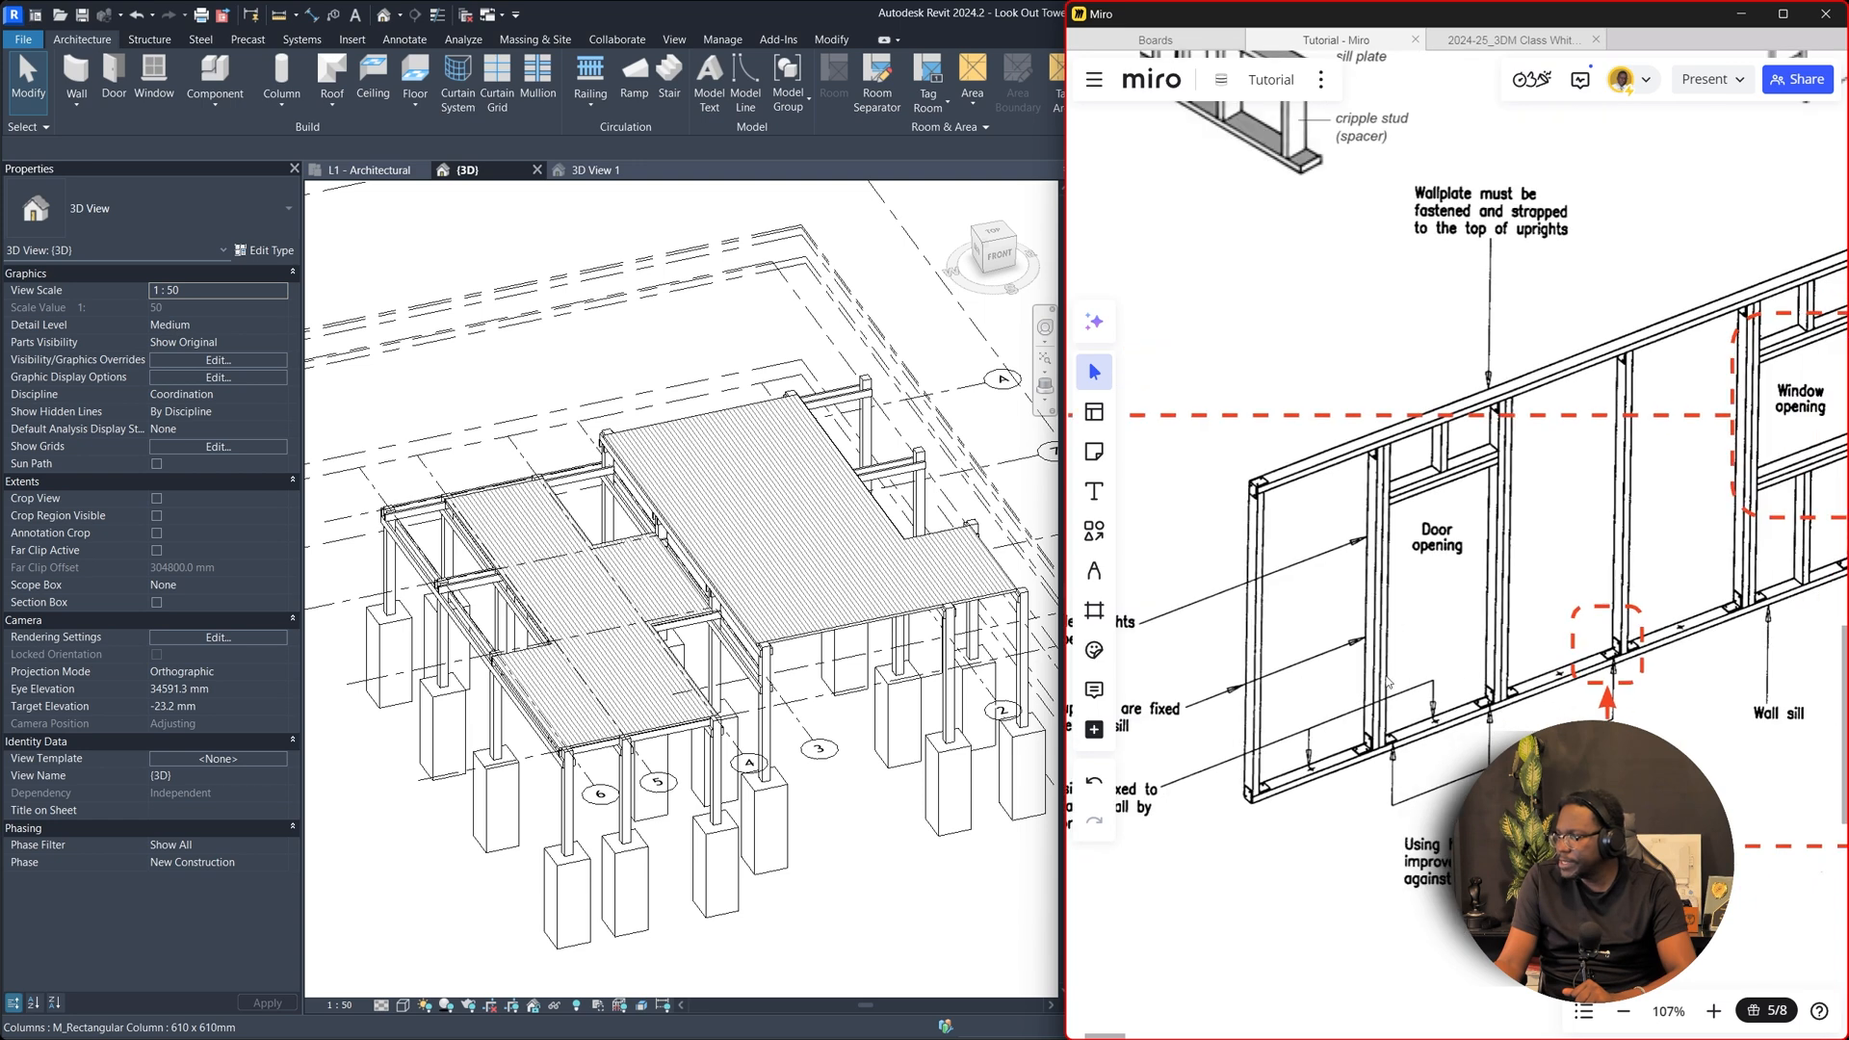
middle_click_drag(1461, 679, 1396, 673)
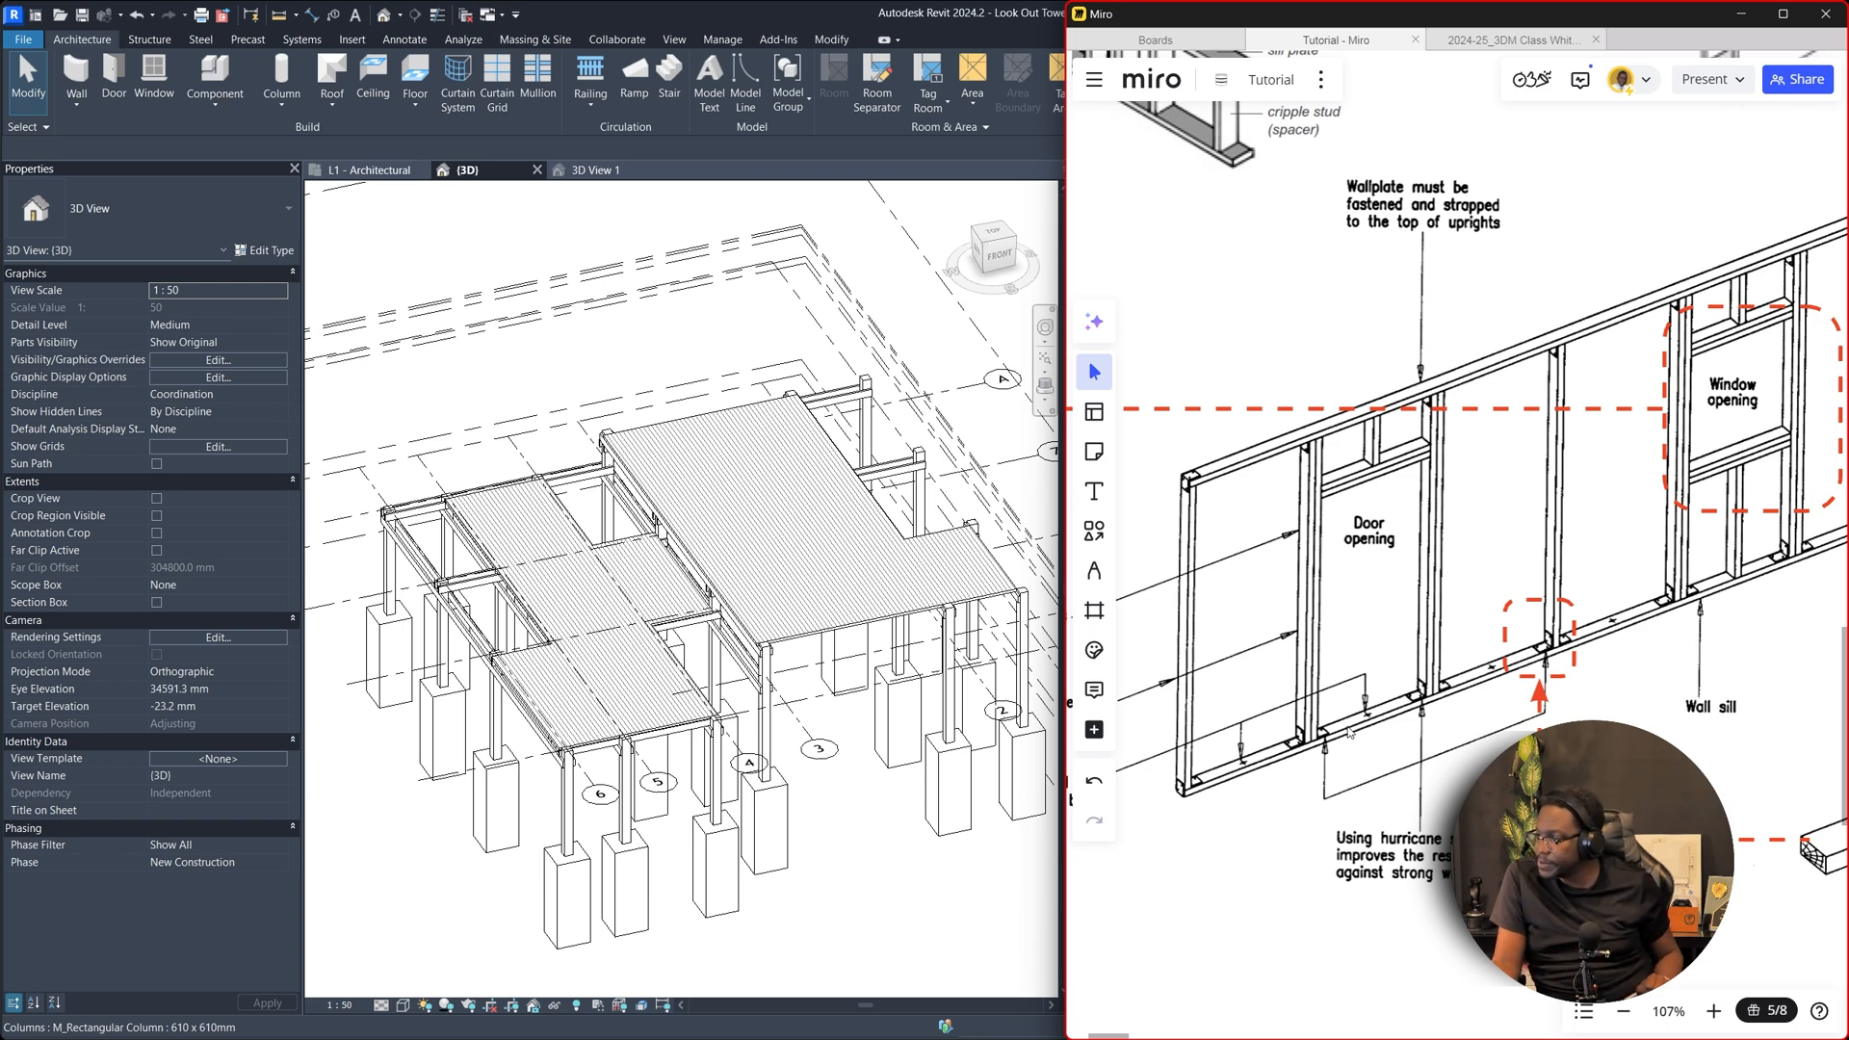
middle_click_drag(1350, 733, 1463, 740)
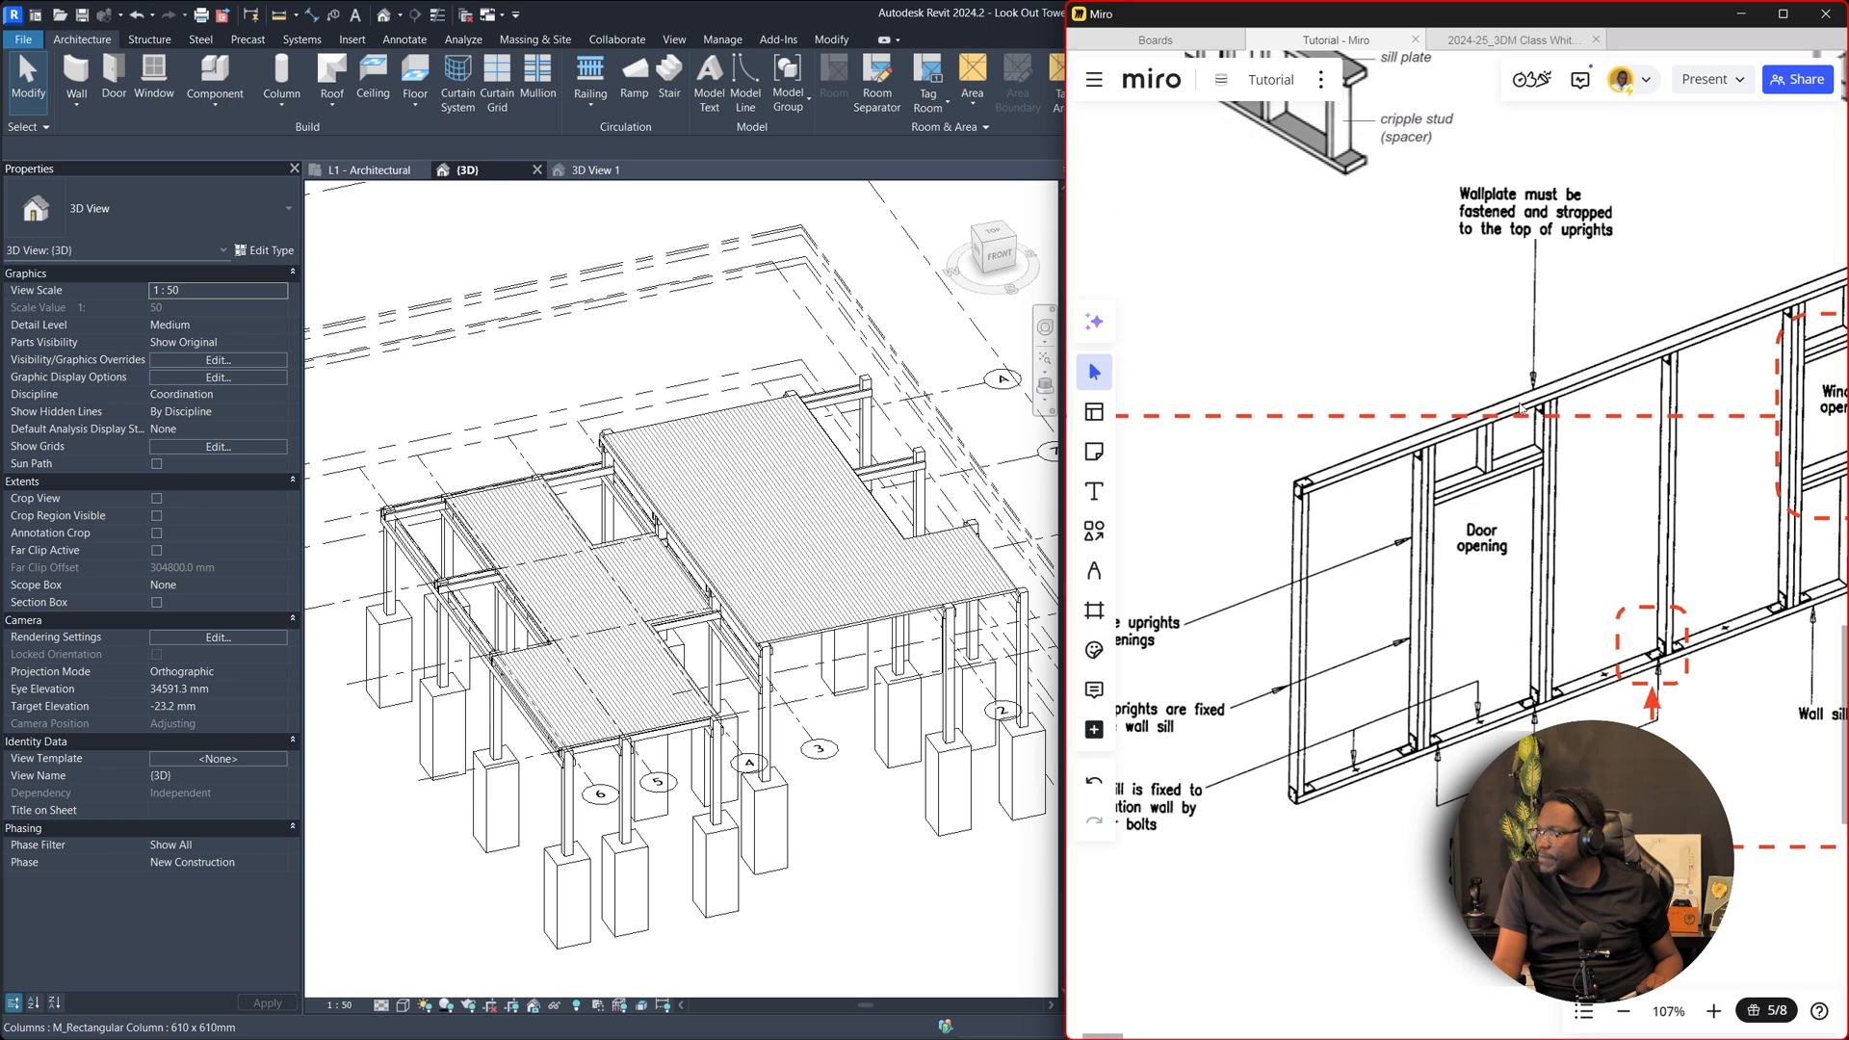
middle_click_drag(1449, 515, 1323, 534)
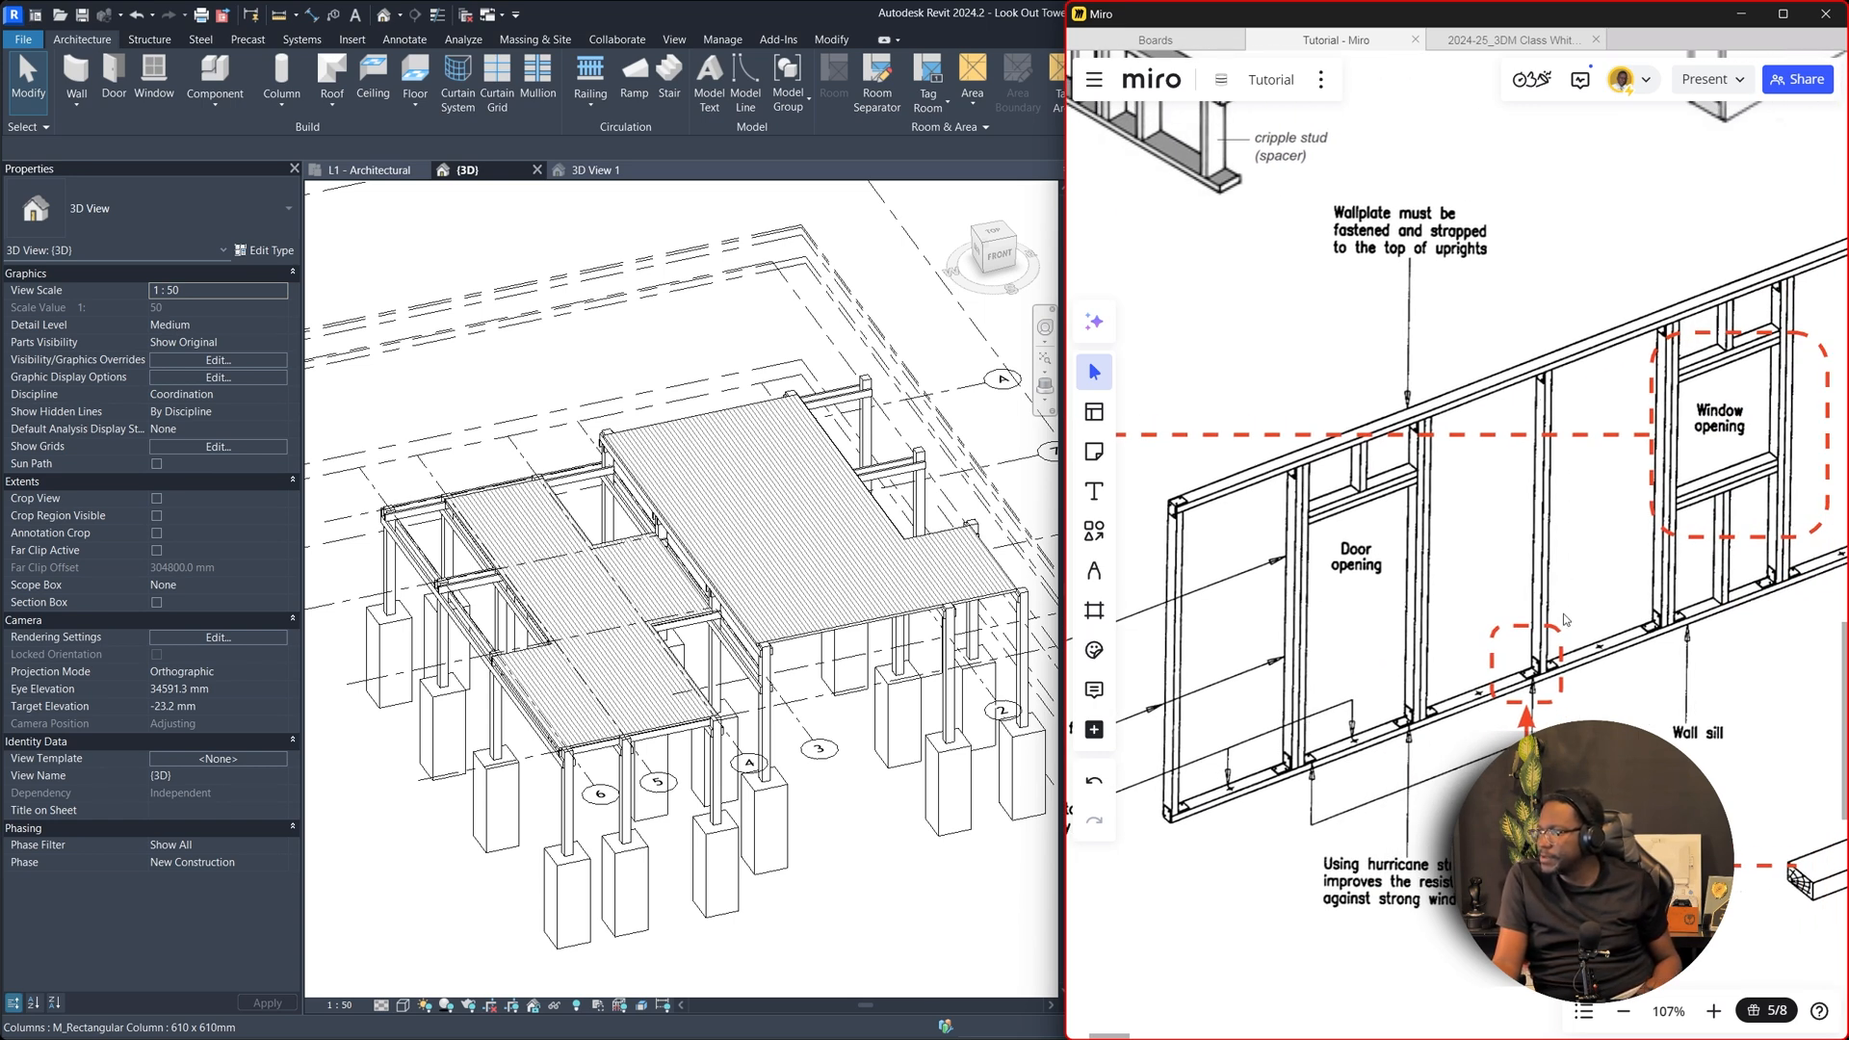
middle_click_drag(1775, 368, 1492, 445)
scroll(1501, 446, "down", 1)
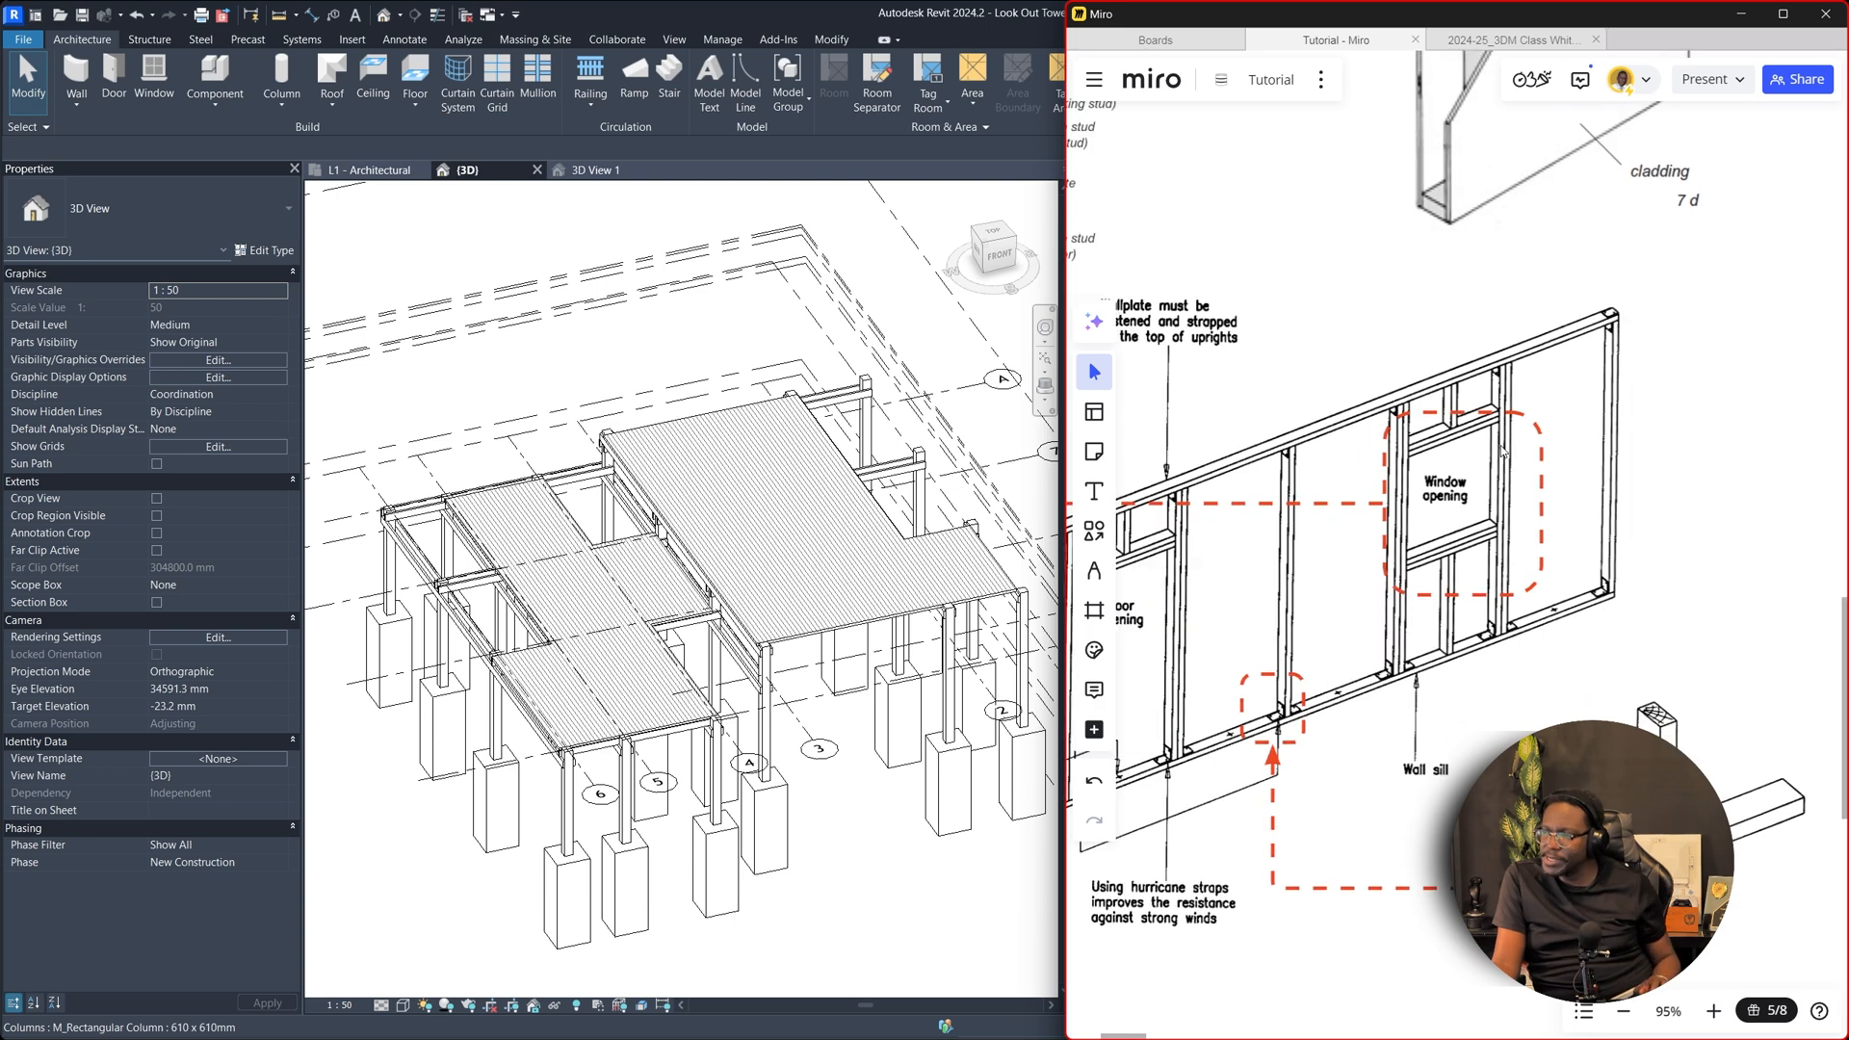
scroll(1501, 451, "up", 4)
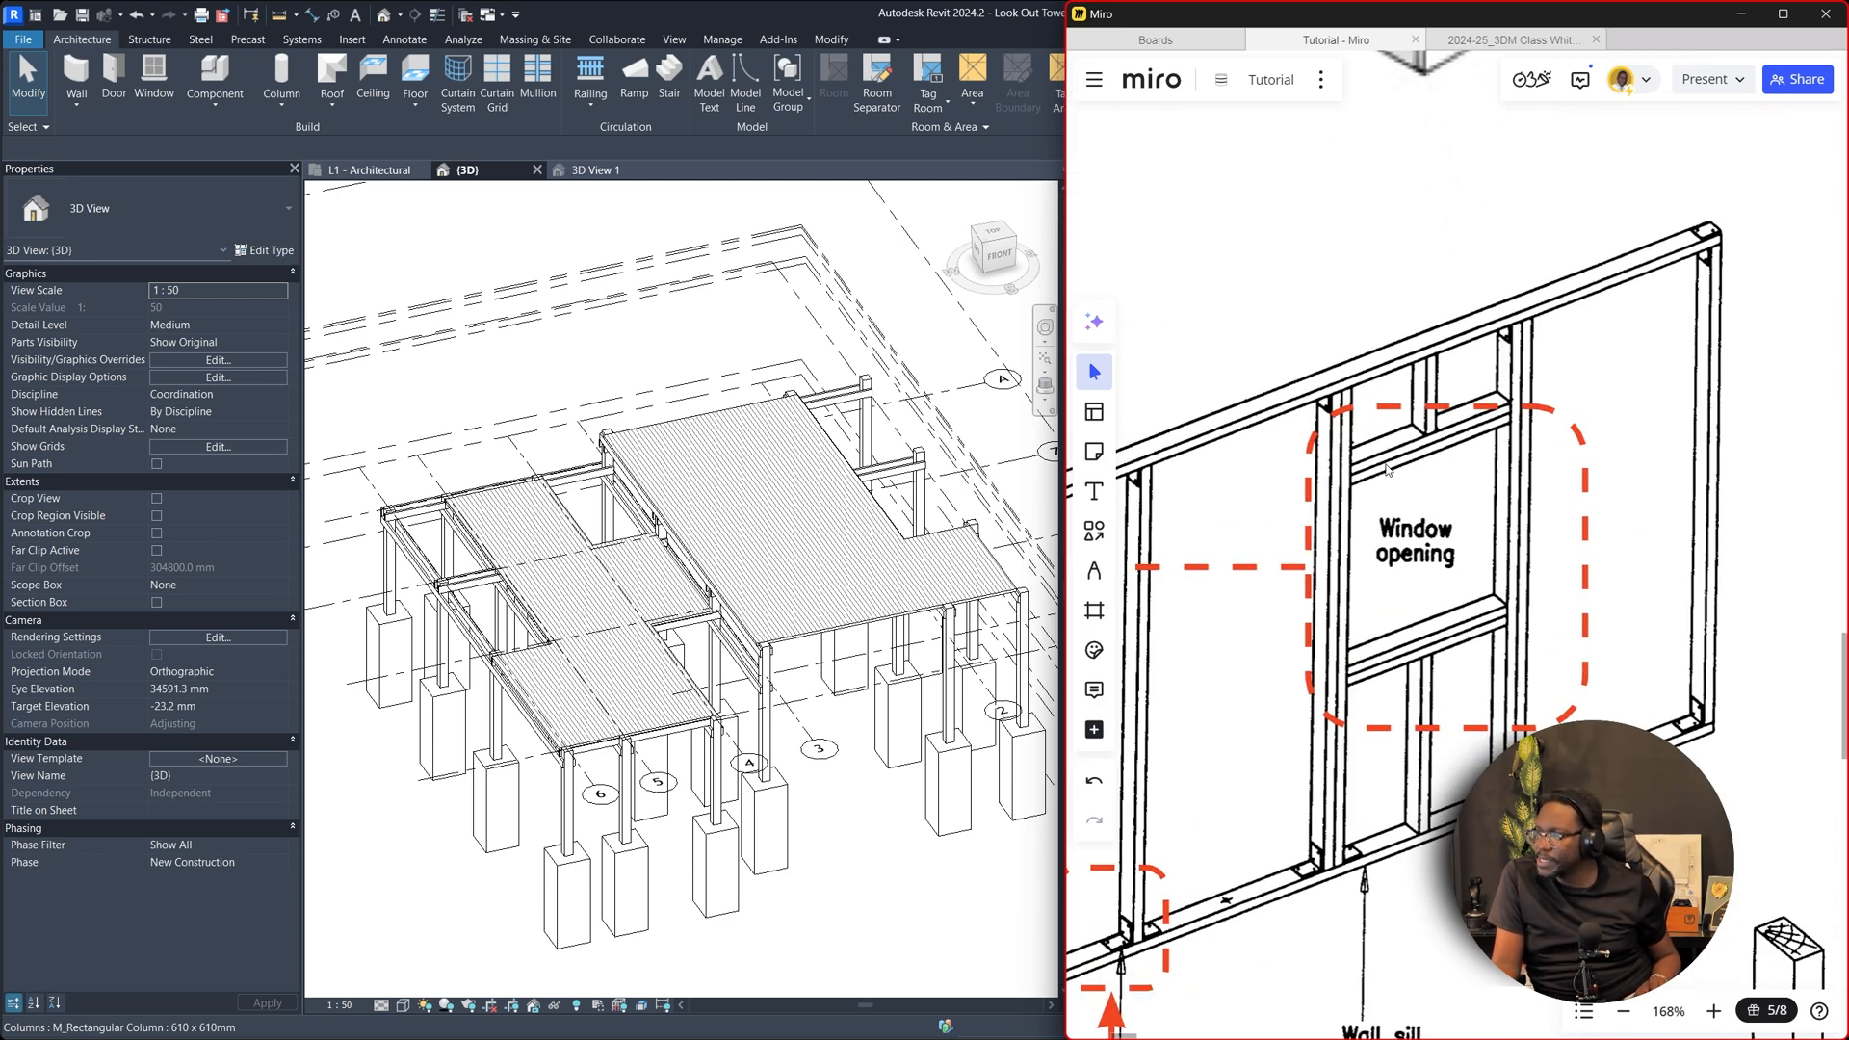
scroll(1386, 469, "down", 4)
scroll(1329, 570, "up", 2)
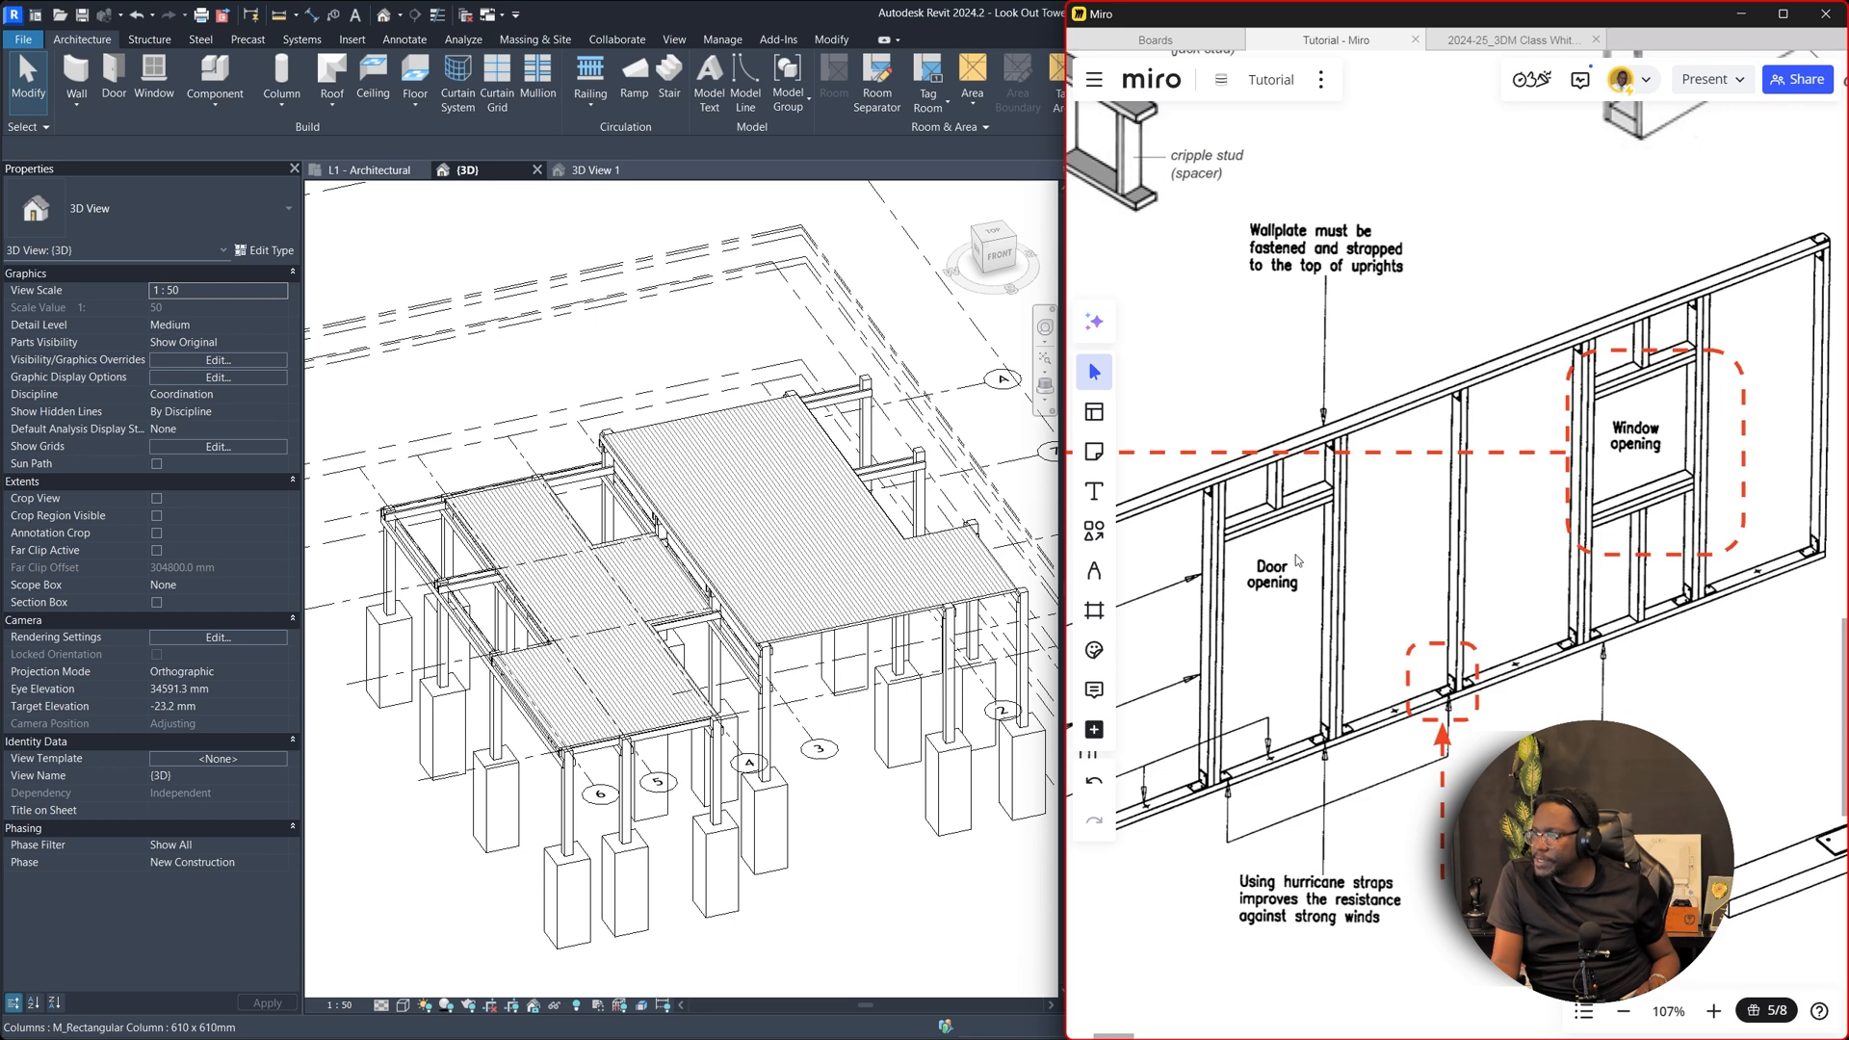
scroll(1297, 560, "down", 1)
scroll(1589, 706, "up", 6)
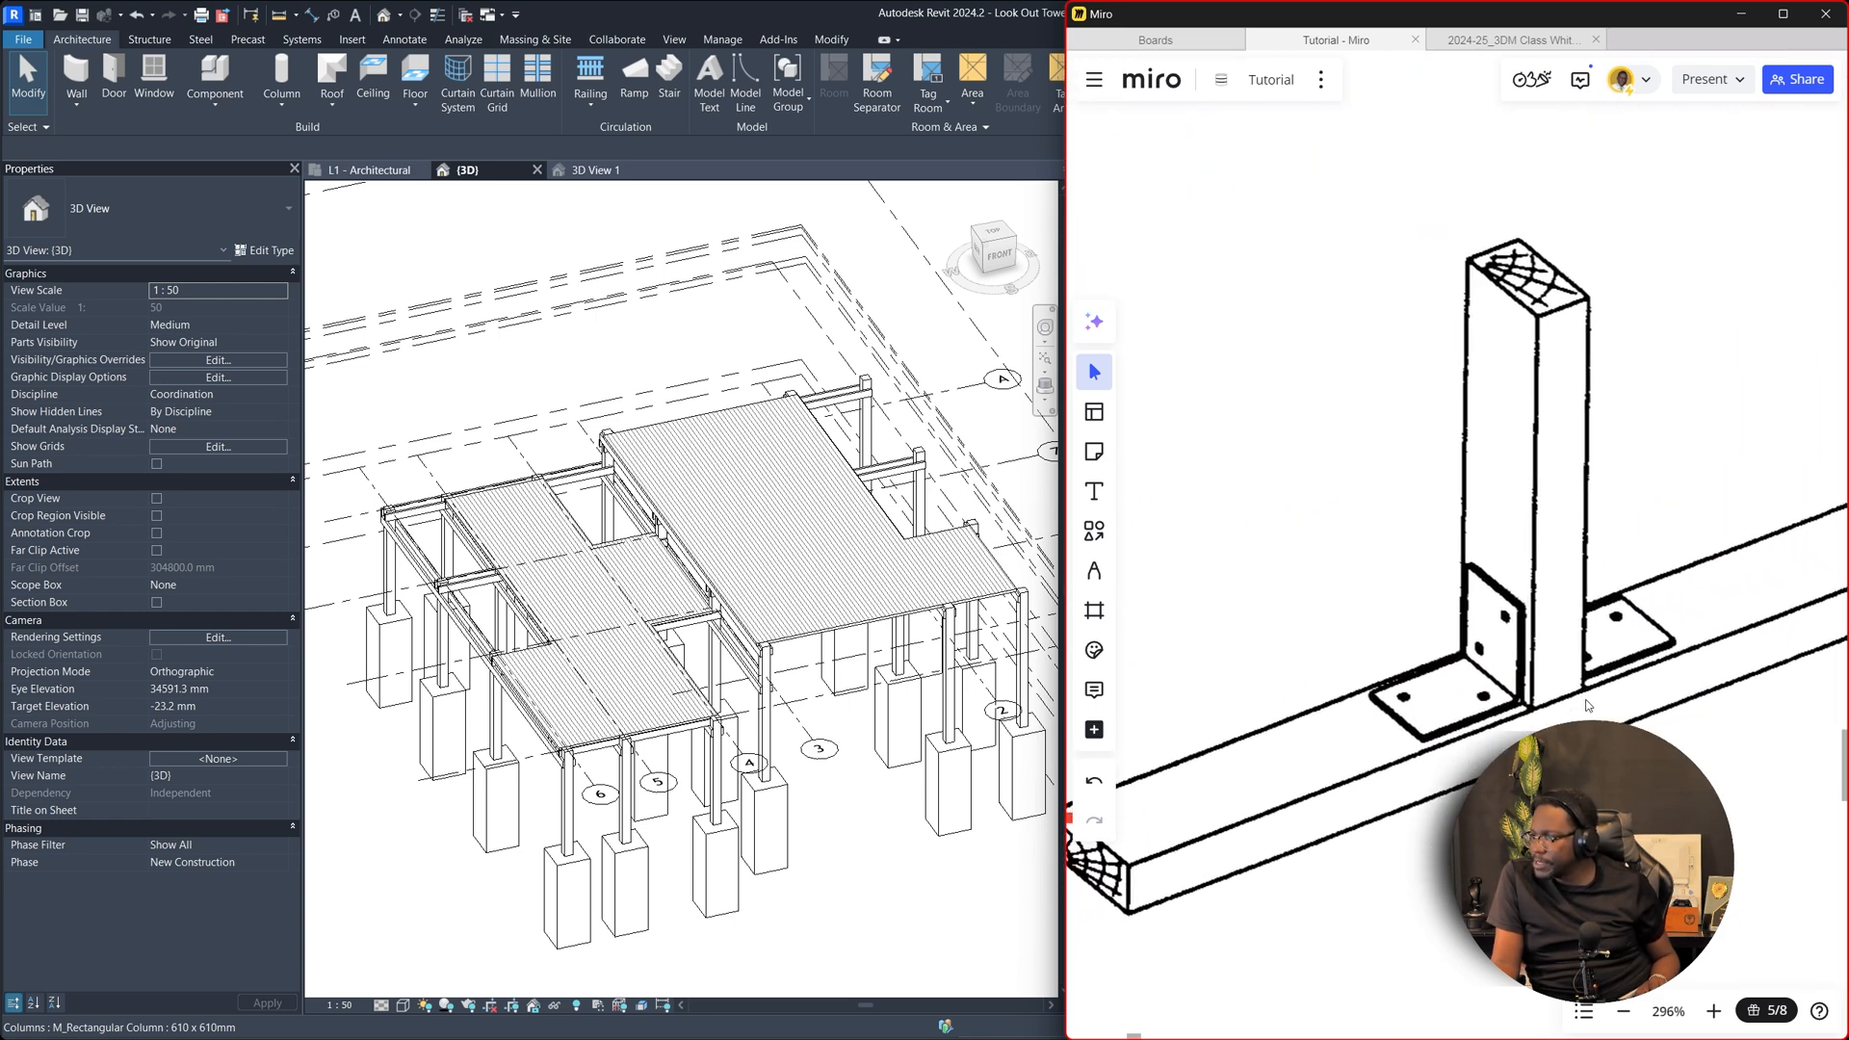
scroll(1588, 705, "down", 2)
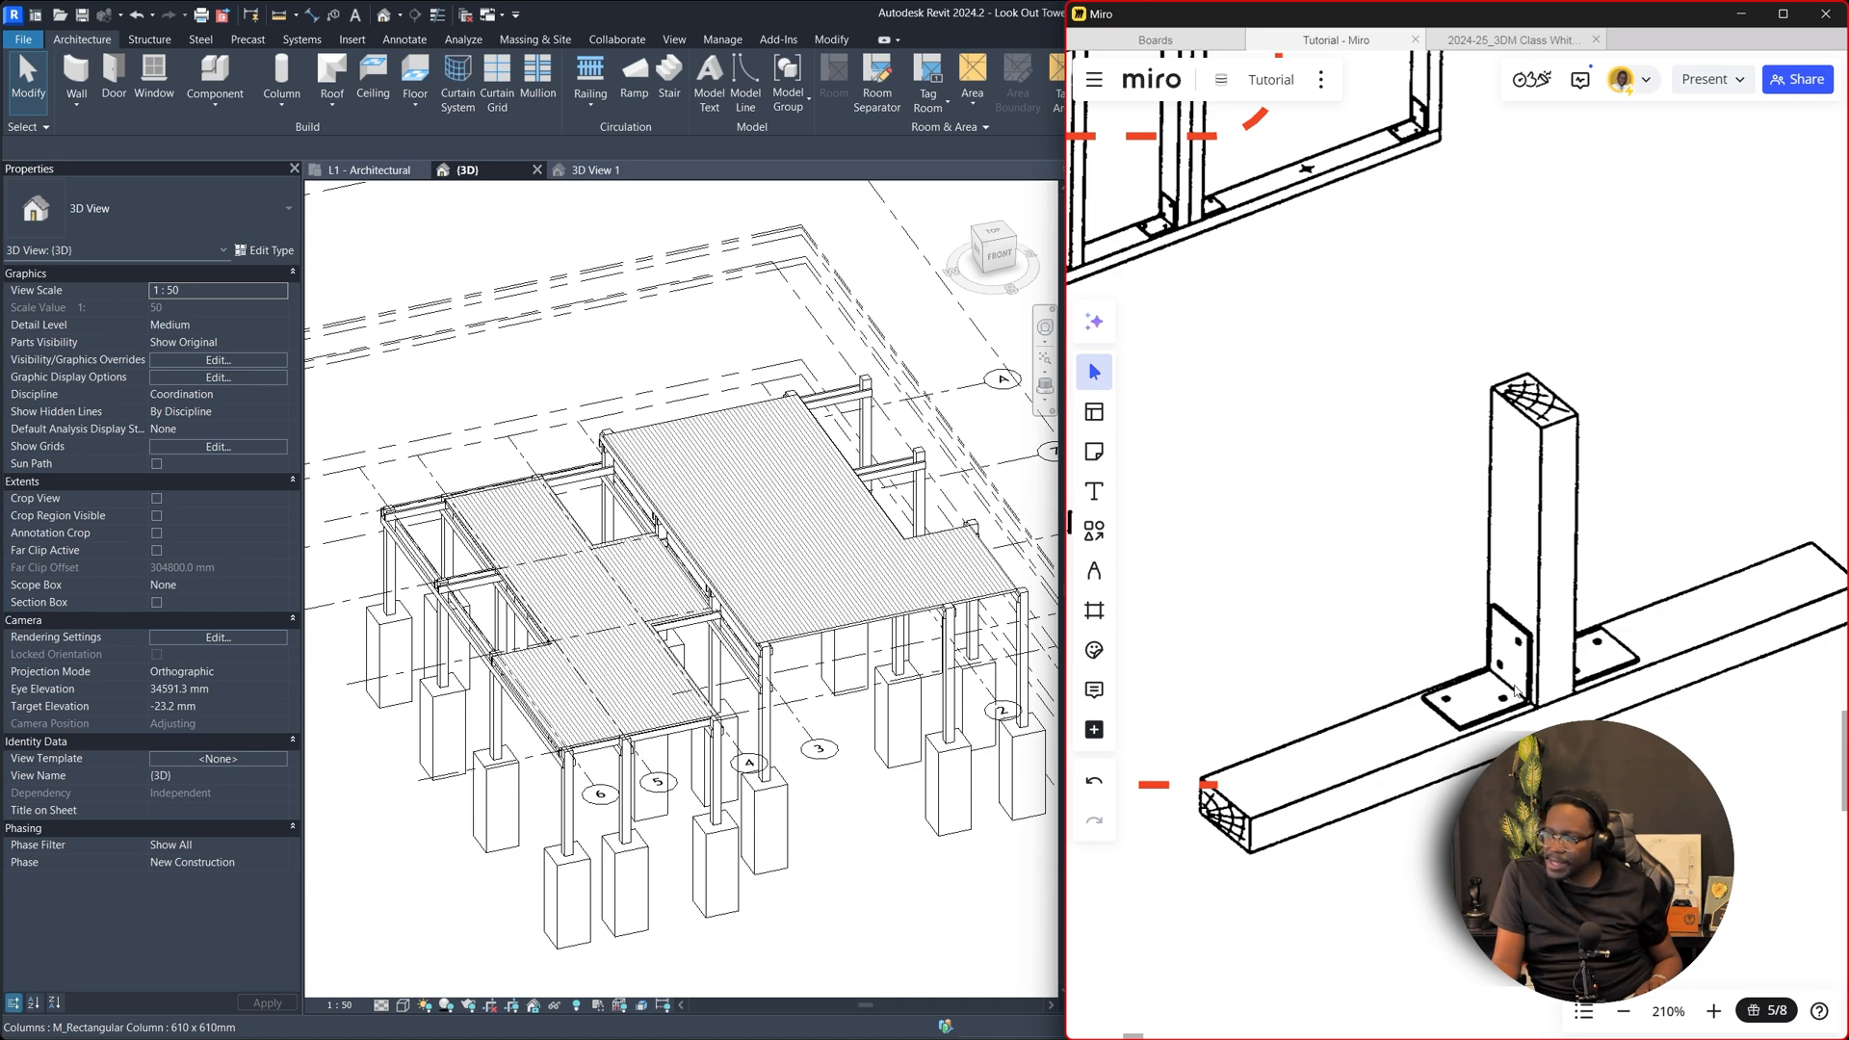
Examine the frame-and-cladding diagram and the window framing detail with its cripple studs, lintel beam and sill plate.
scroll(1516, 690, "down", 9)
scroll(1450, 353, "down", 1)
scroll(1450, 353, "up", 5)
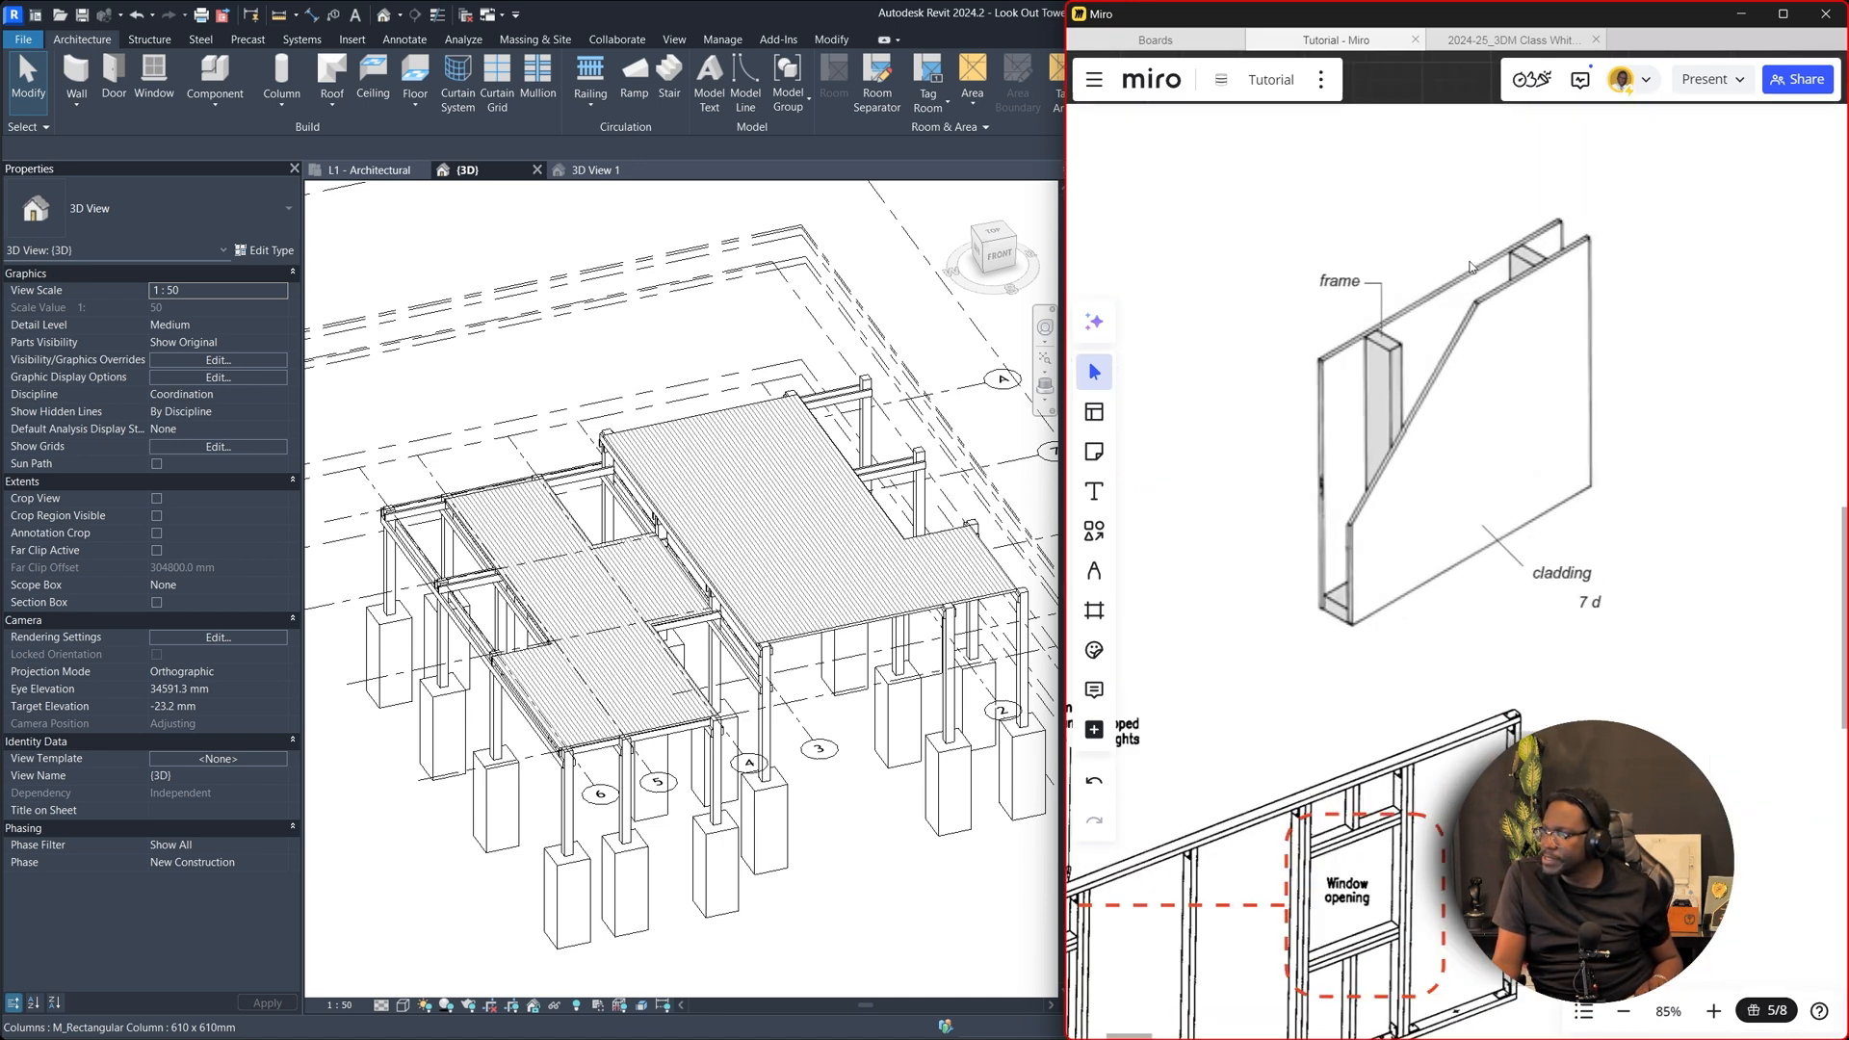
scroll(1471, 315, "up", 3)
middle_click_drag(1466, 364, 1545, 364)
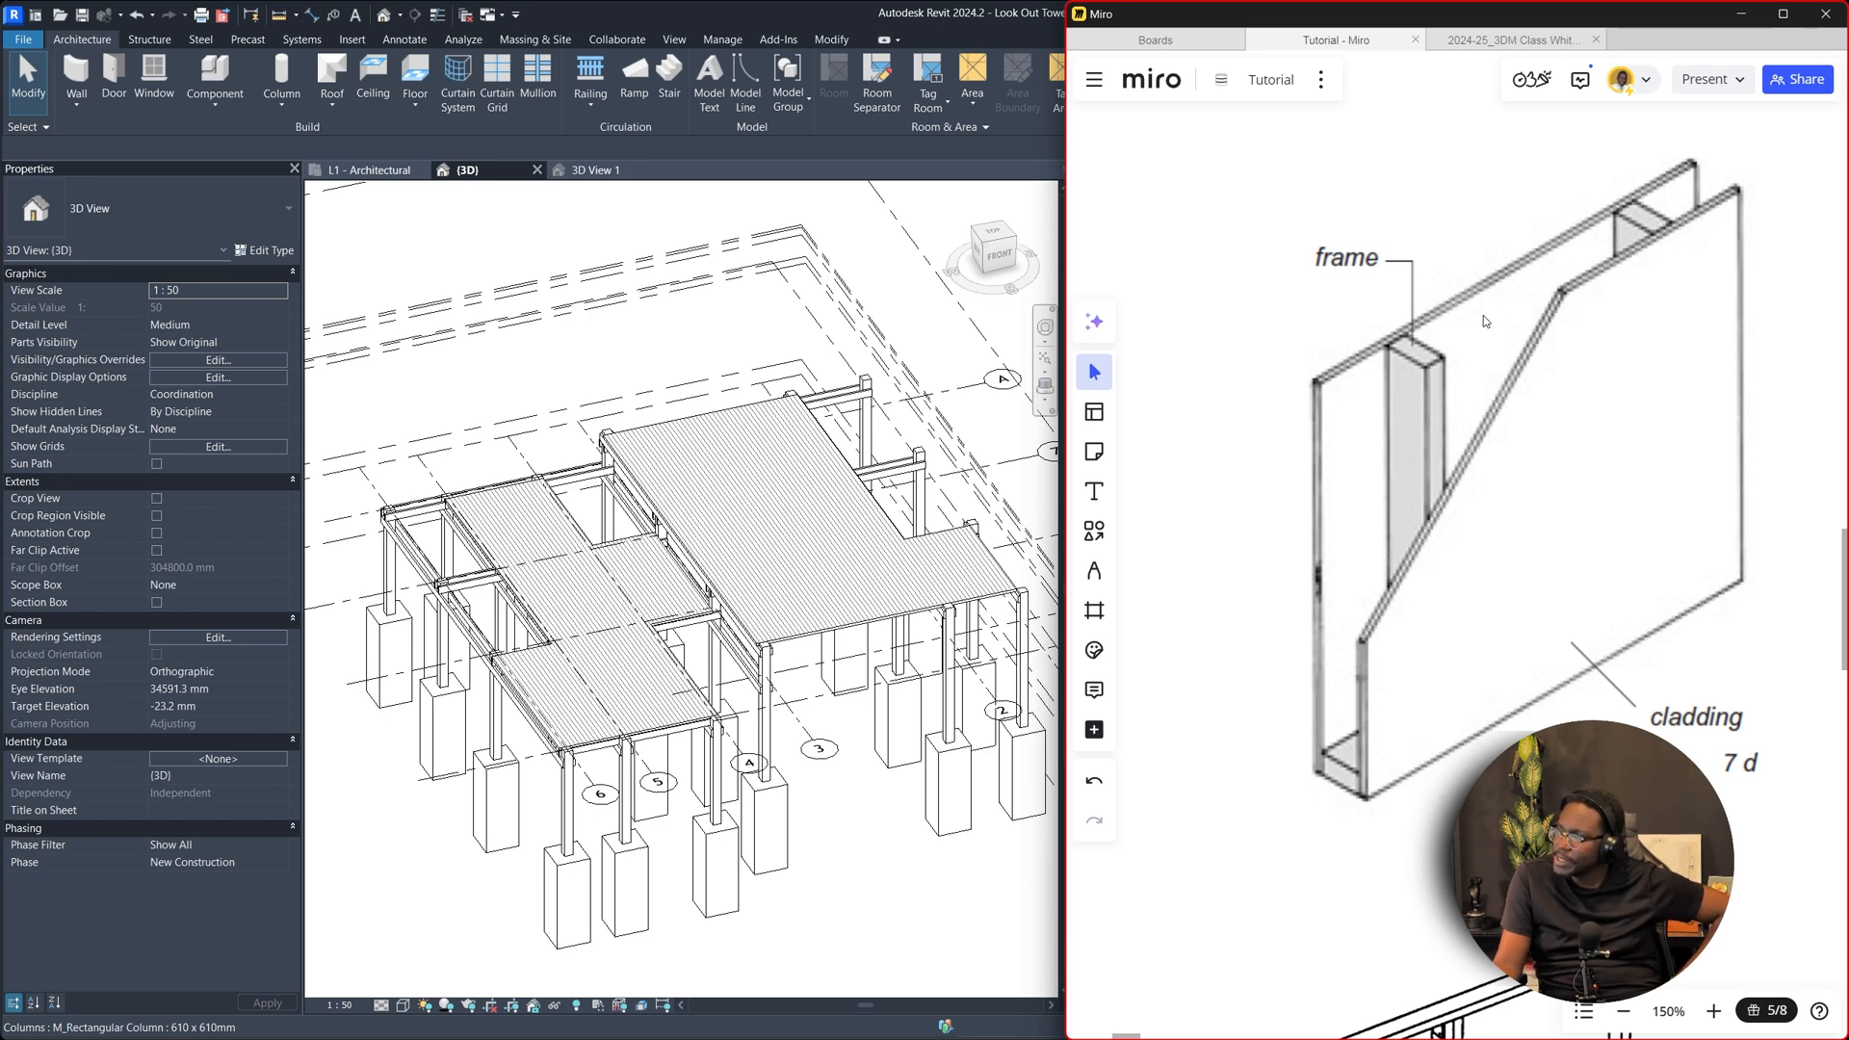
scroll(1666, 266, "down", 5)
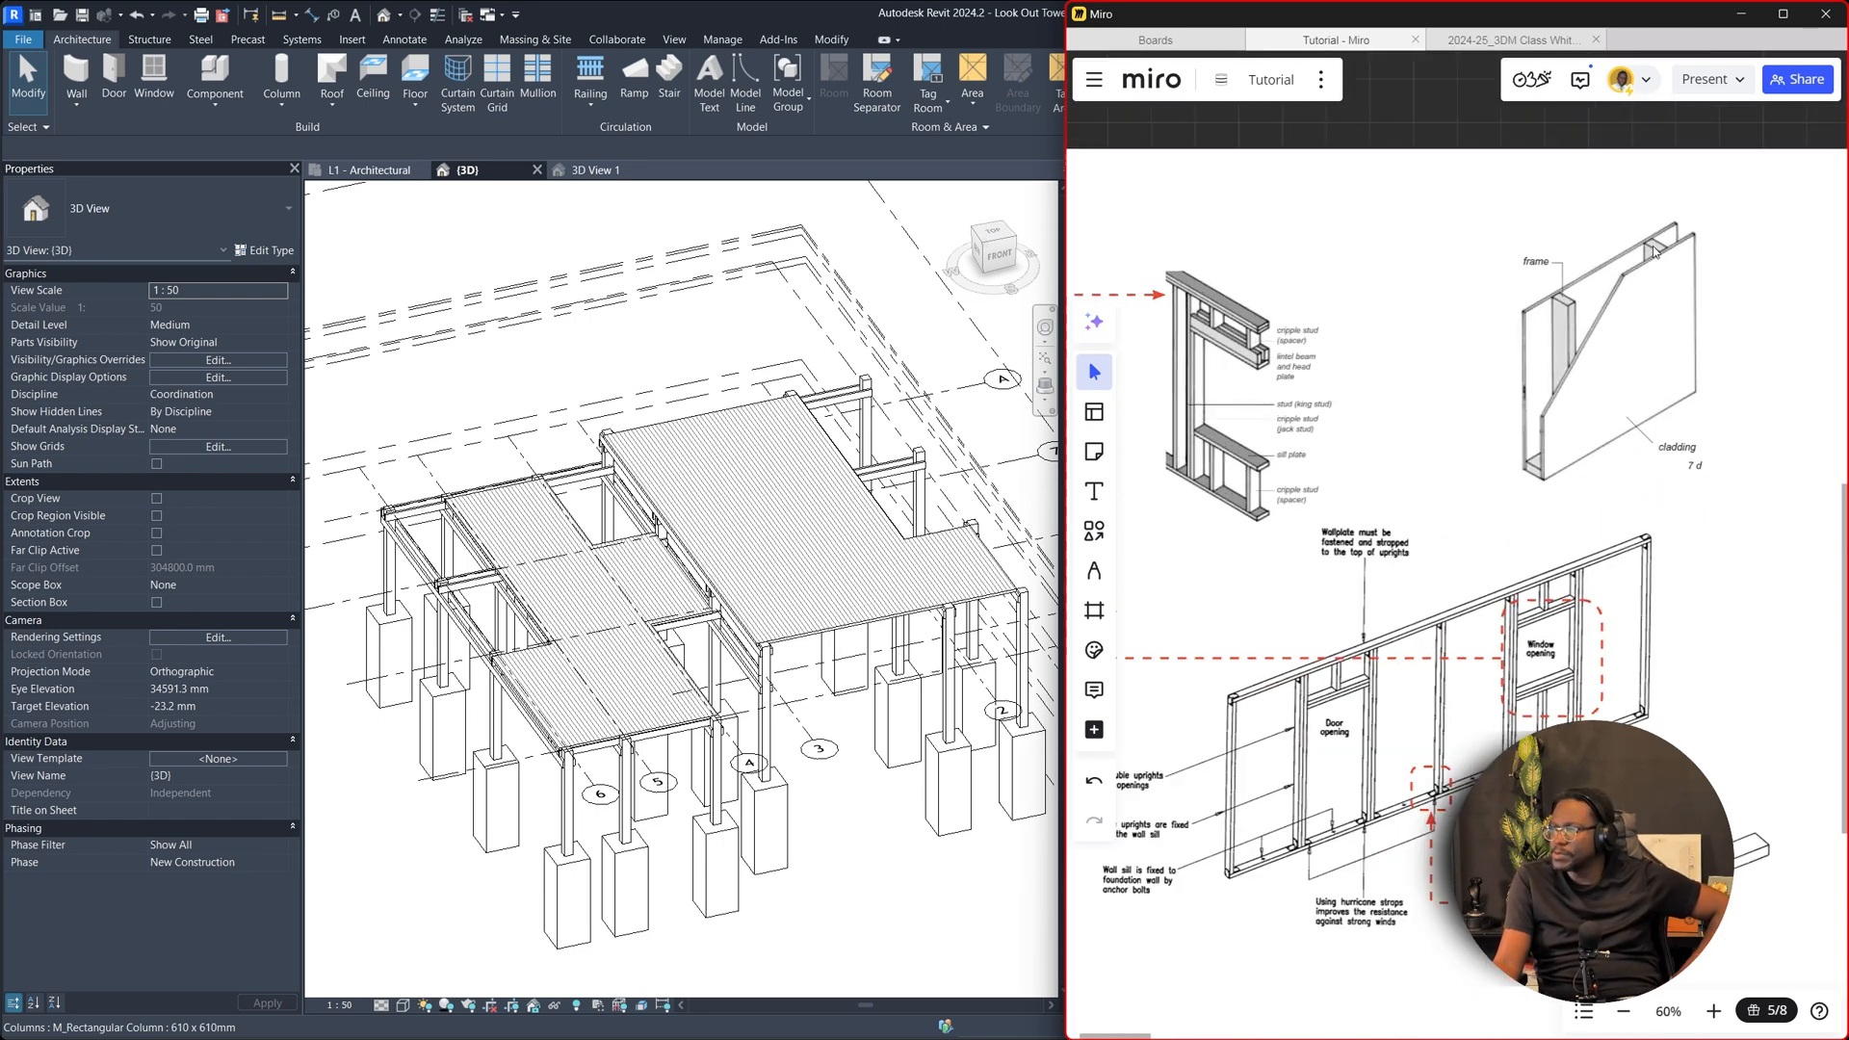
scroll(1579, 309, "up", 5)
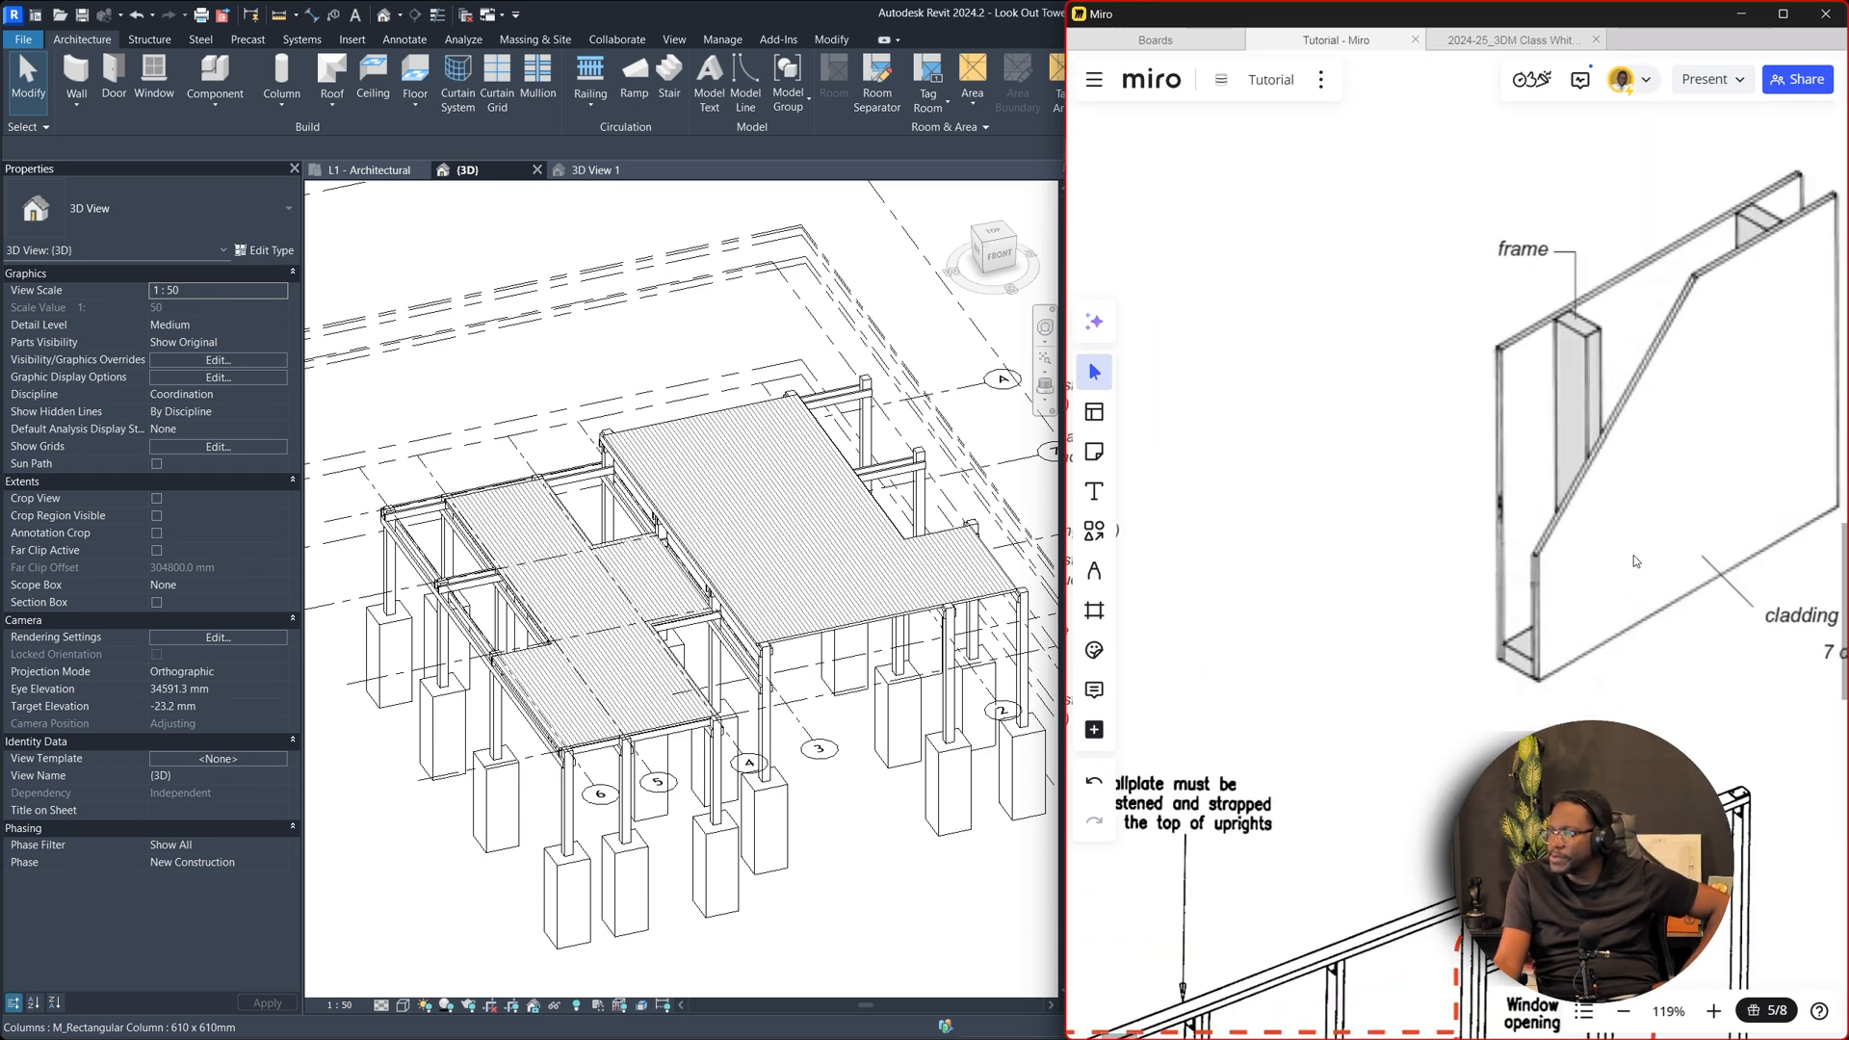
scroll(1570, 347, "down", 3)
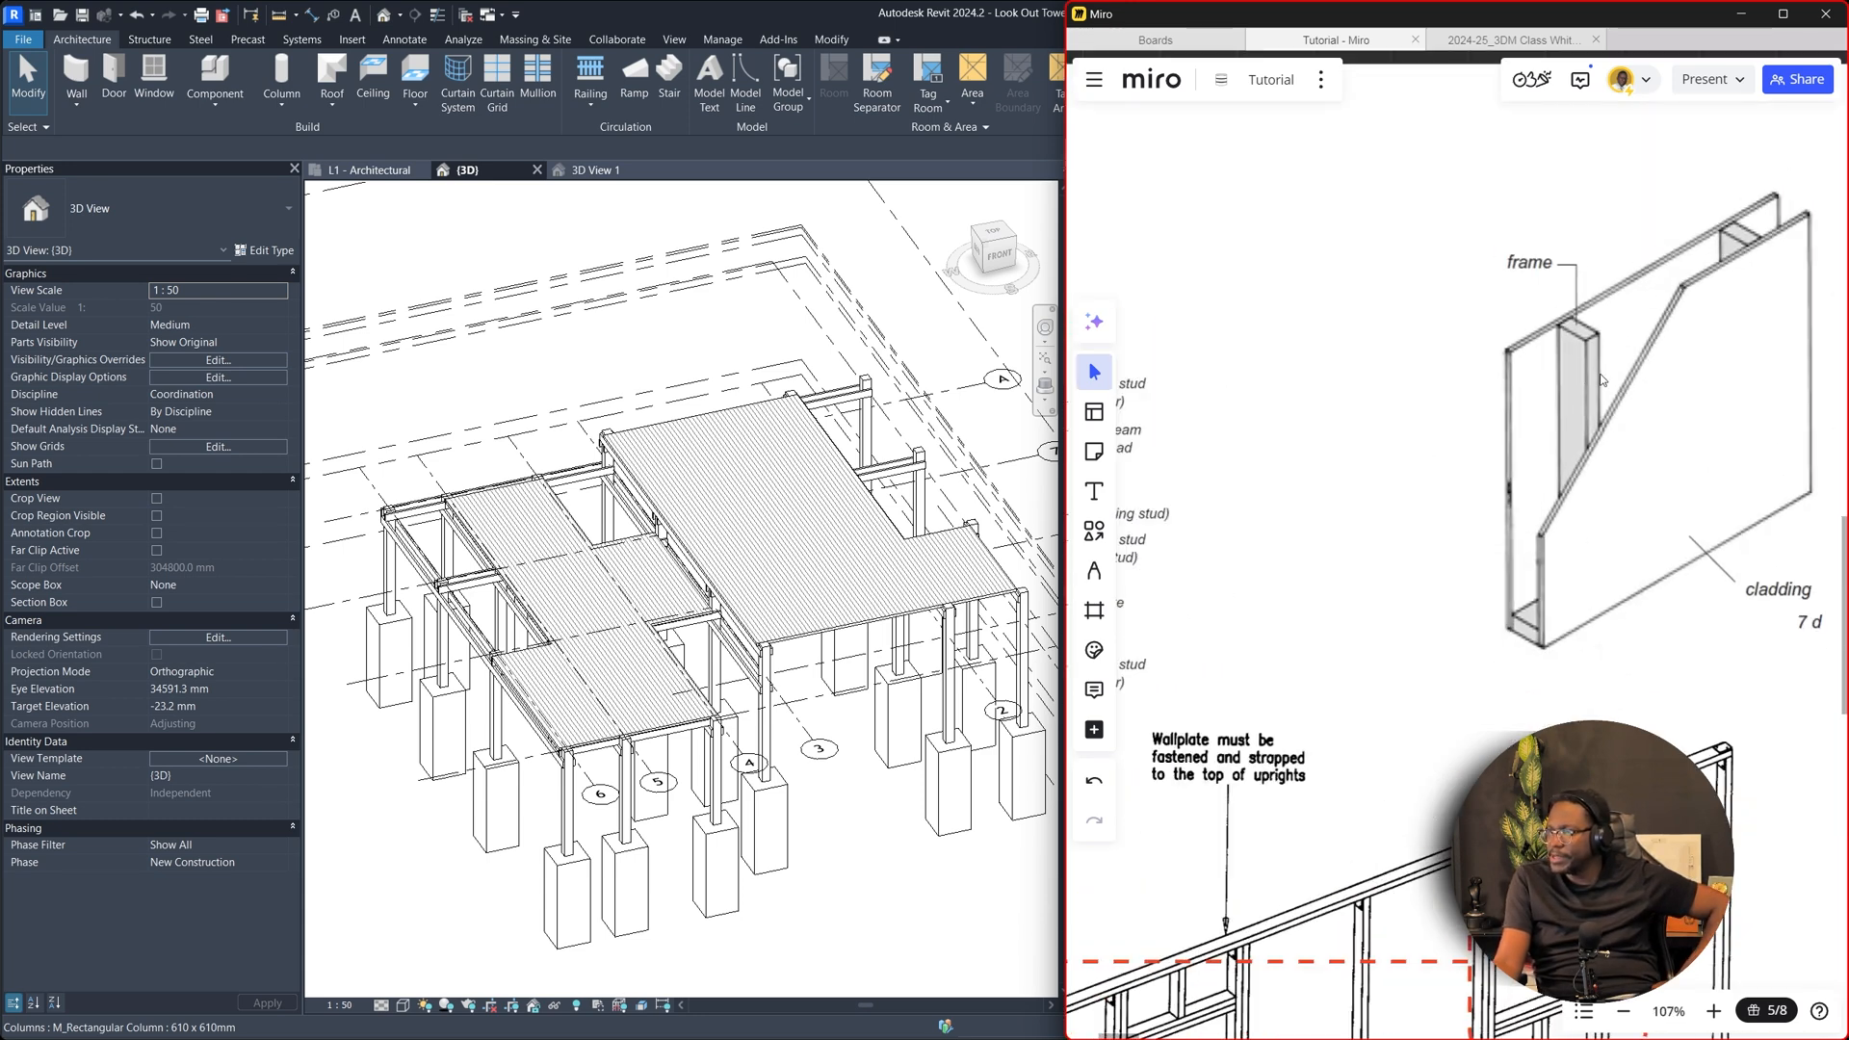
scroll(1296, 412, "up", 4)
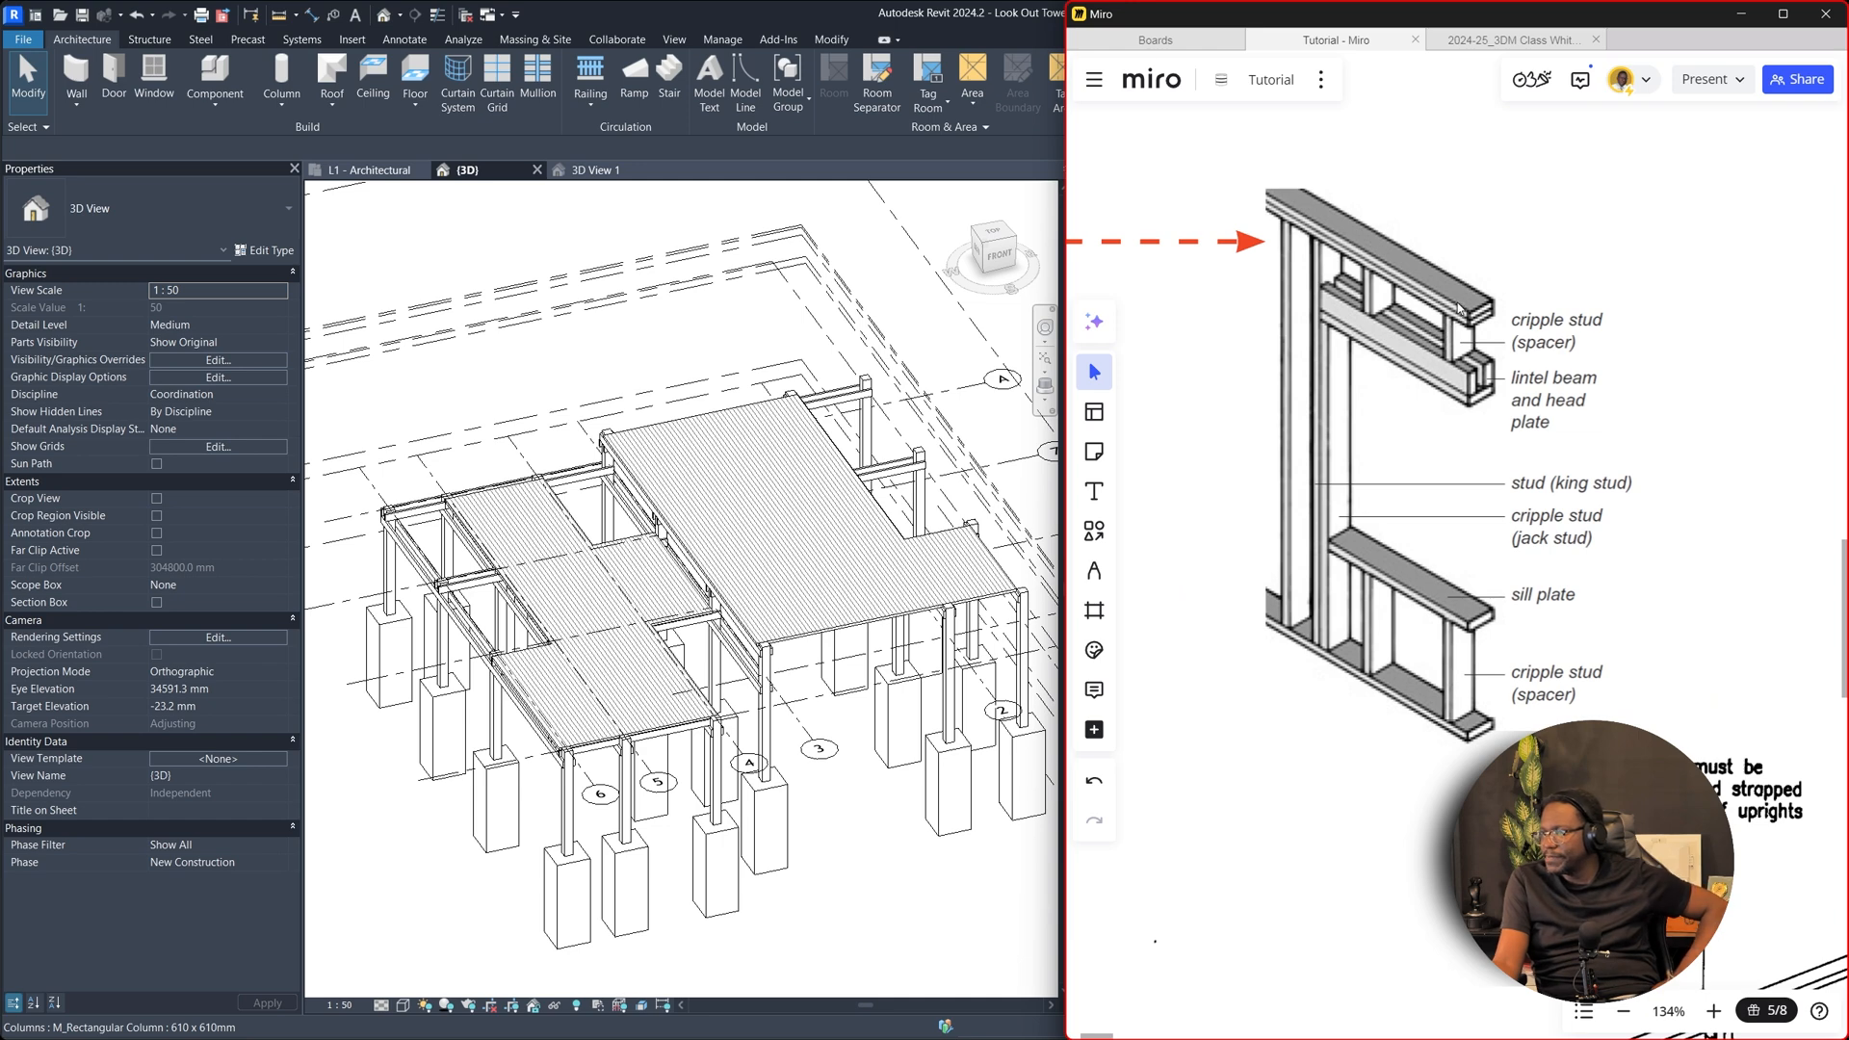
scroll(1452, 308, "down", 6)
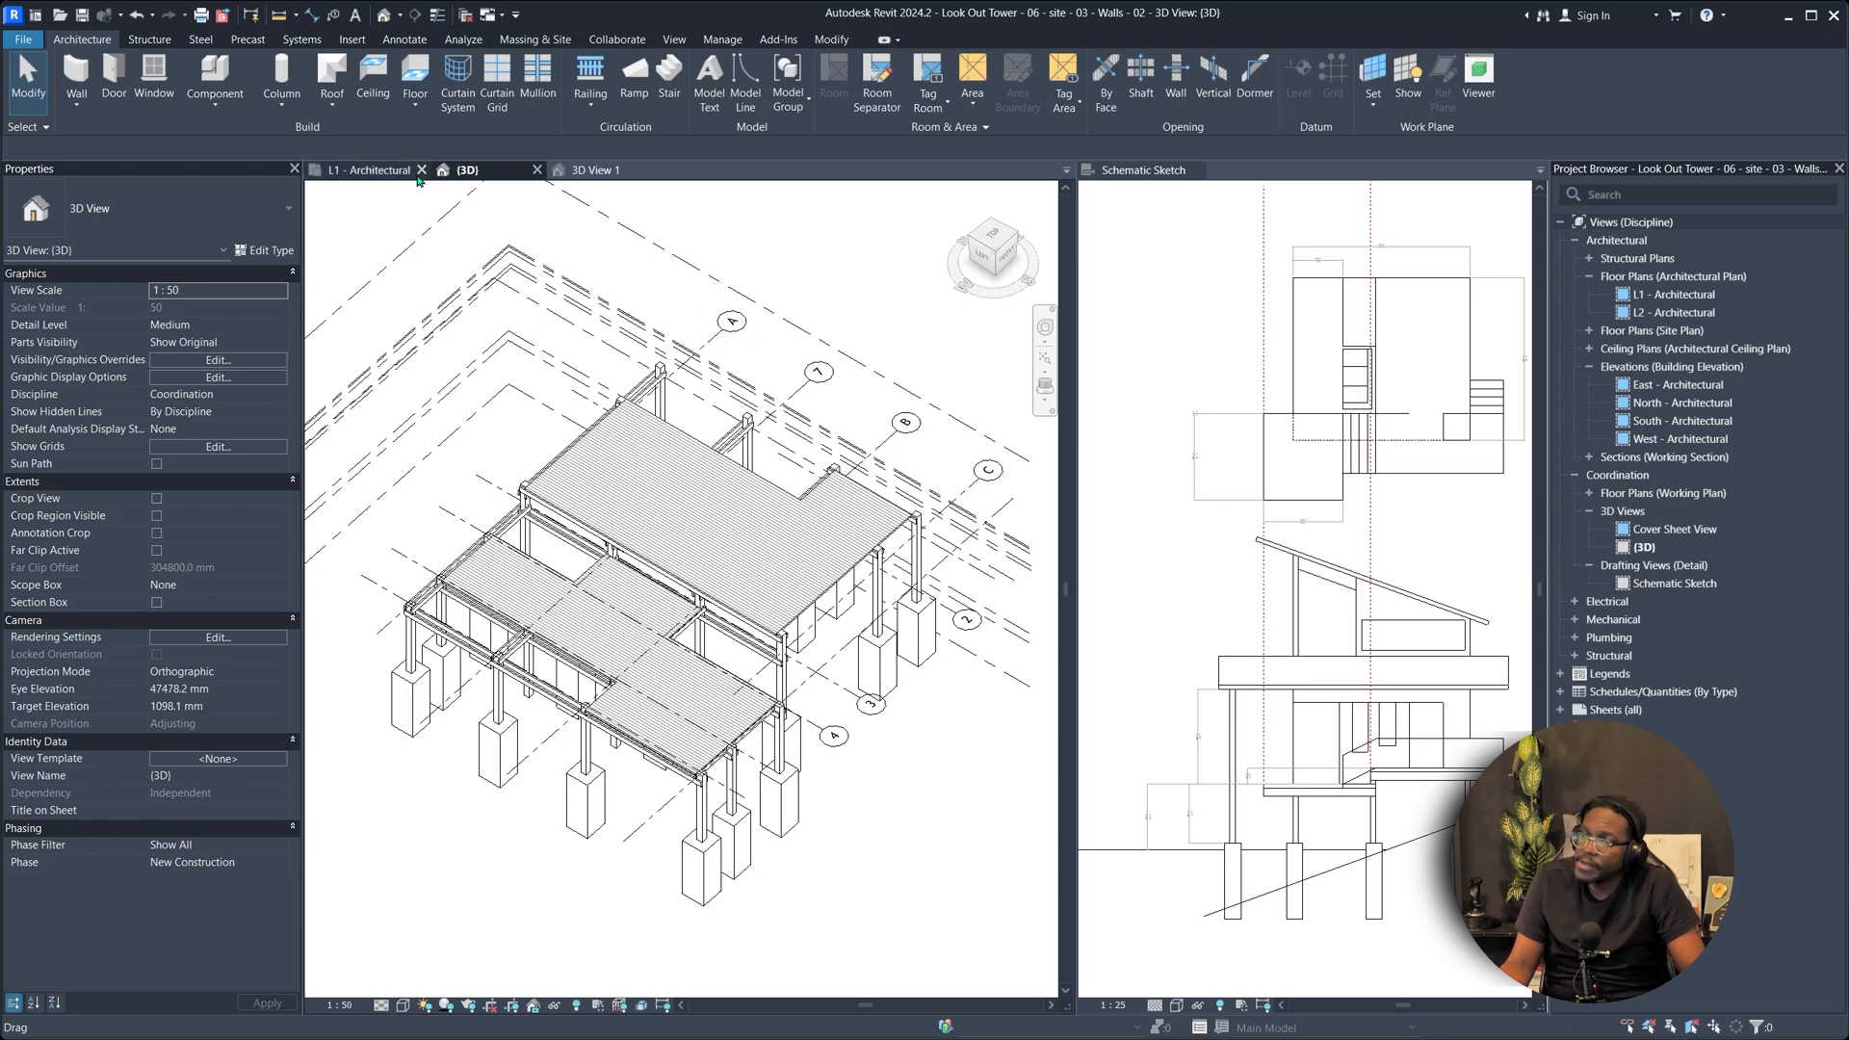
Switch back to the Revit model and display its 3D view with Thin Lines to inspect the deck edges and corners.
scroll(734, 584, "up", 5)
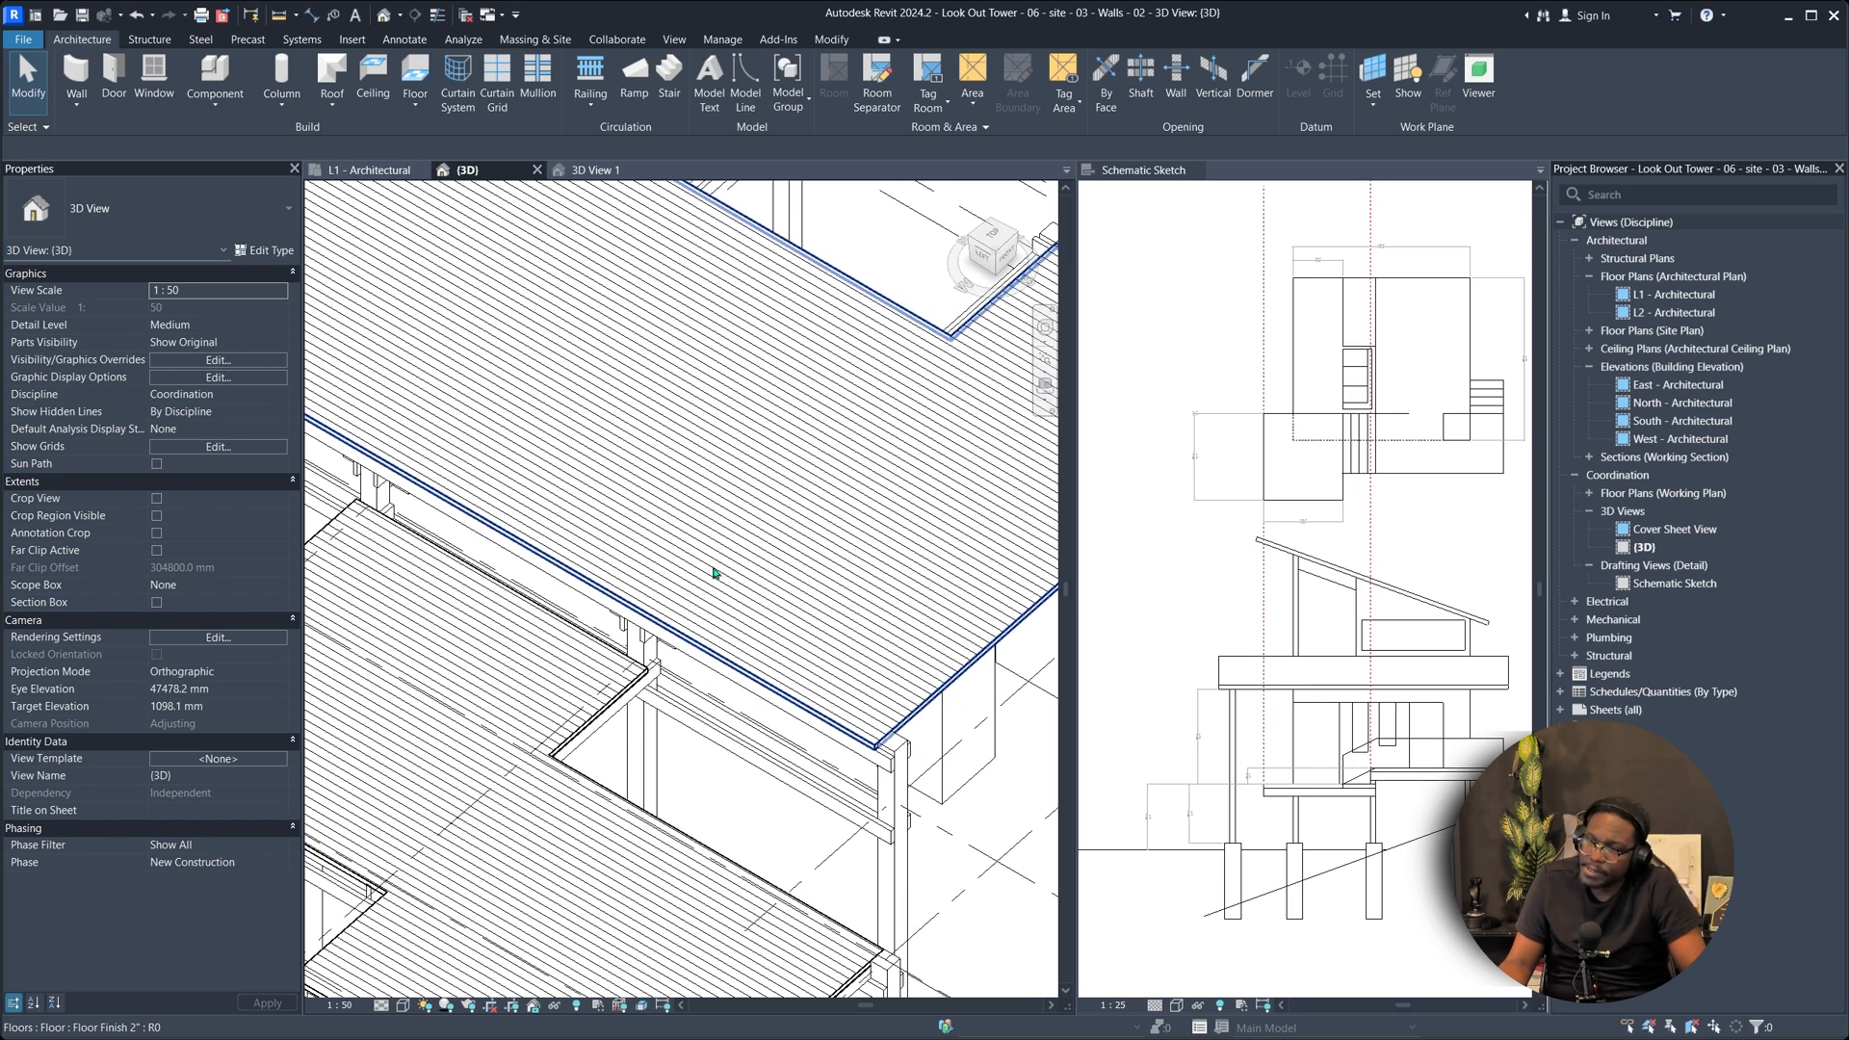
scroll(740, 581, "down", 5)
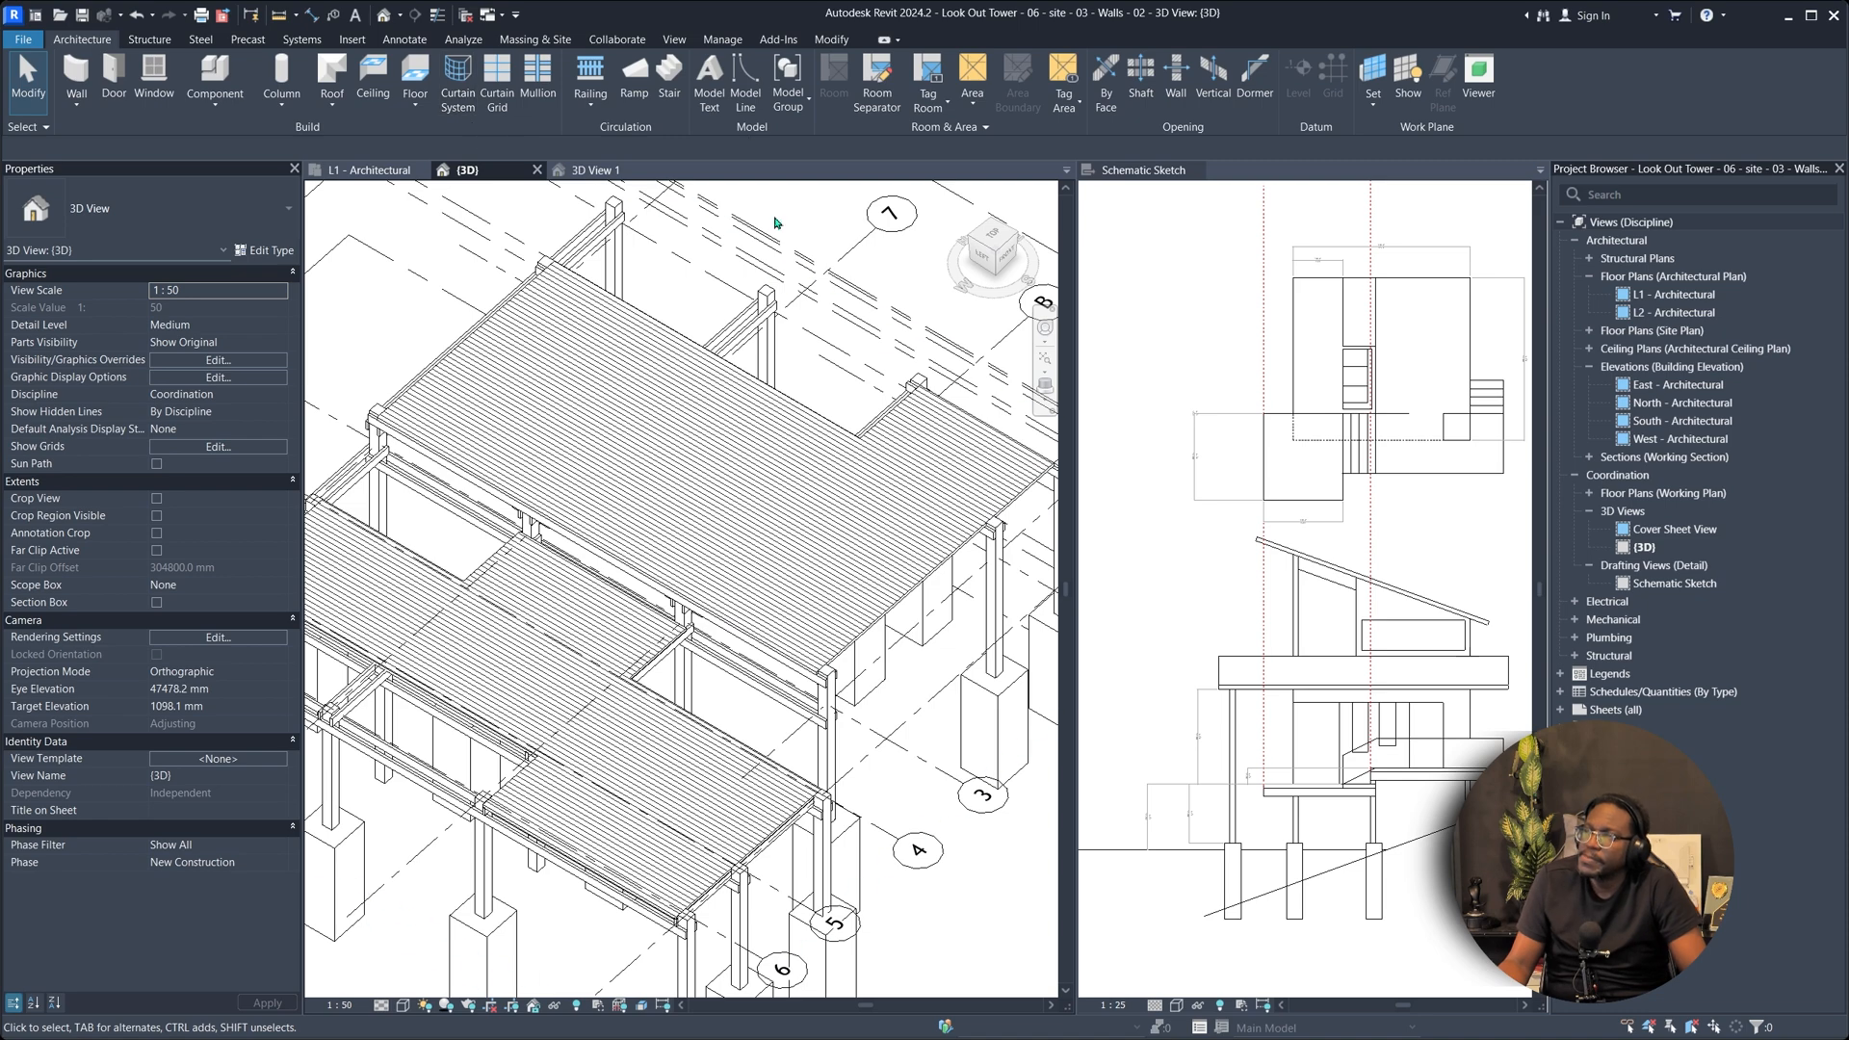
left_click(438, 16)
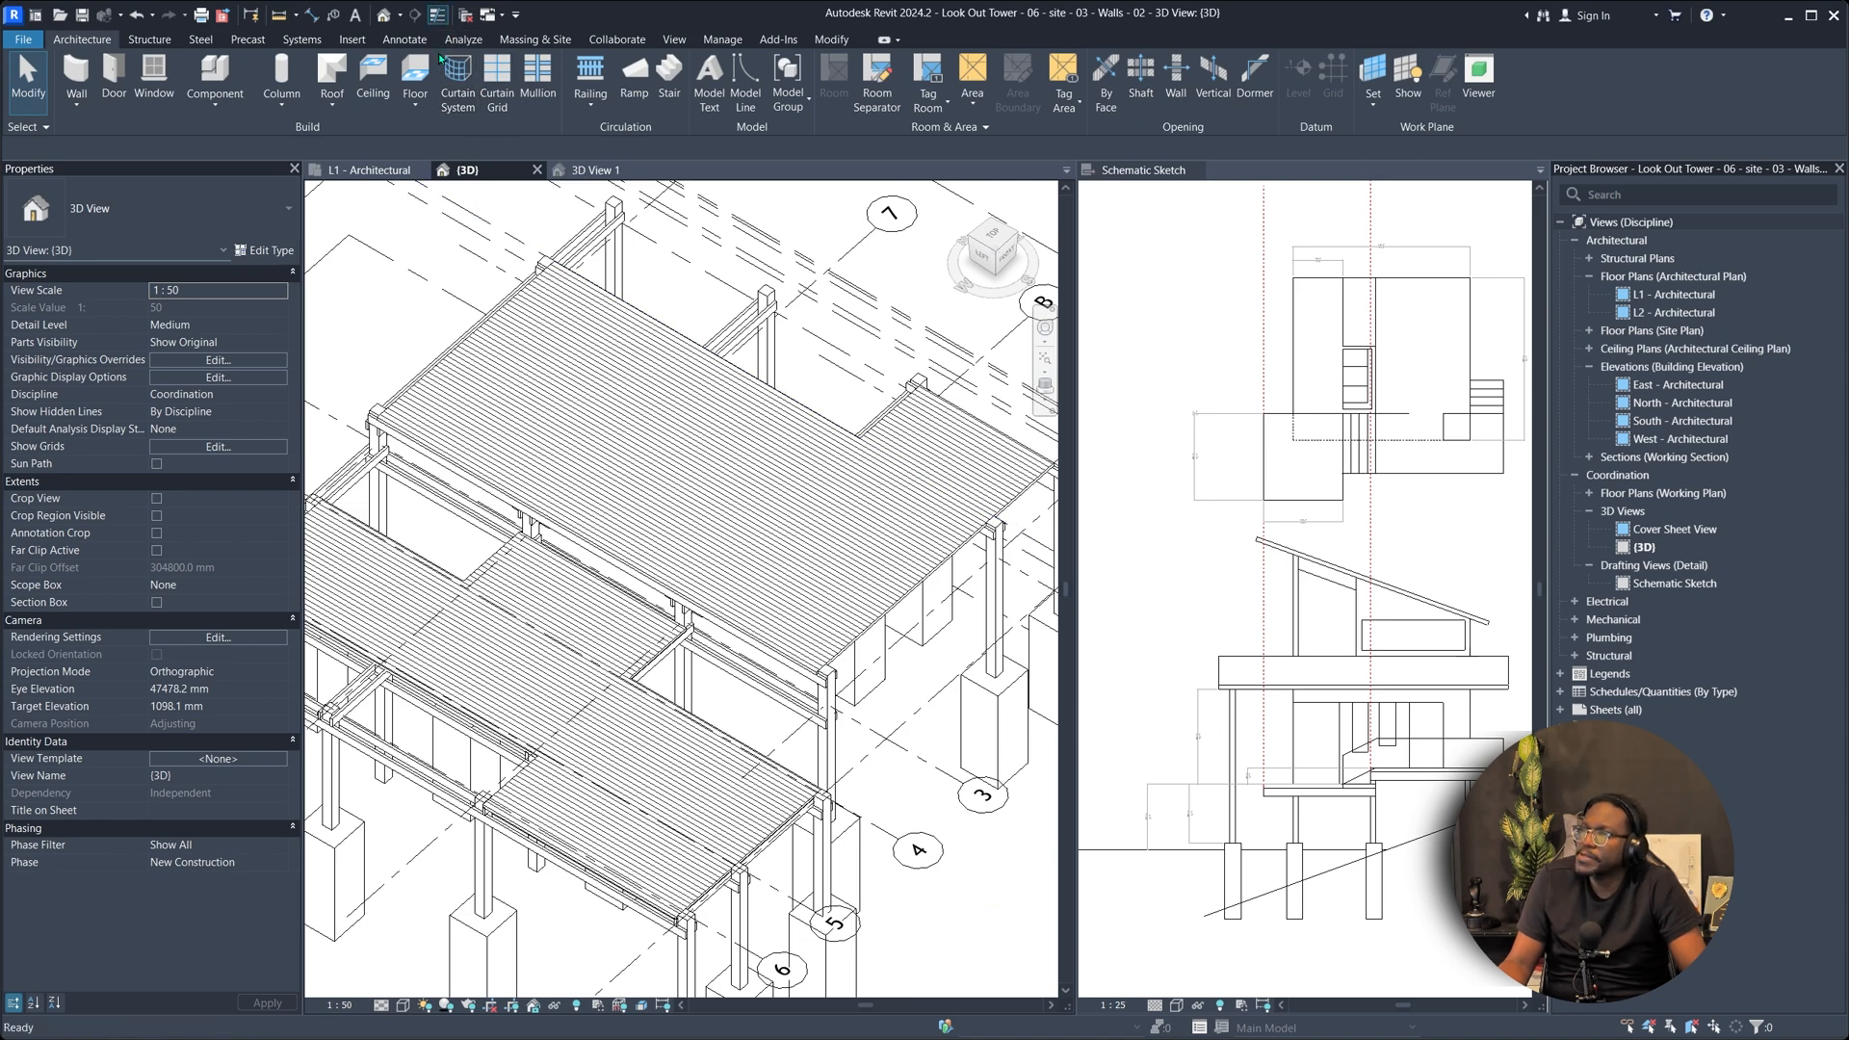
scroll(644, 736, "down", 3)
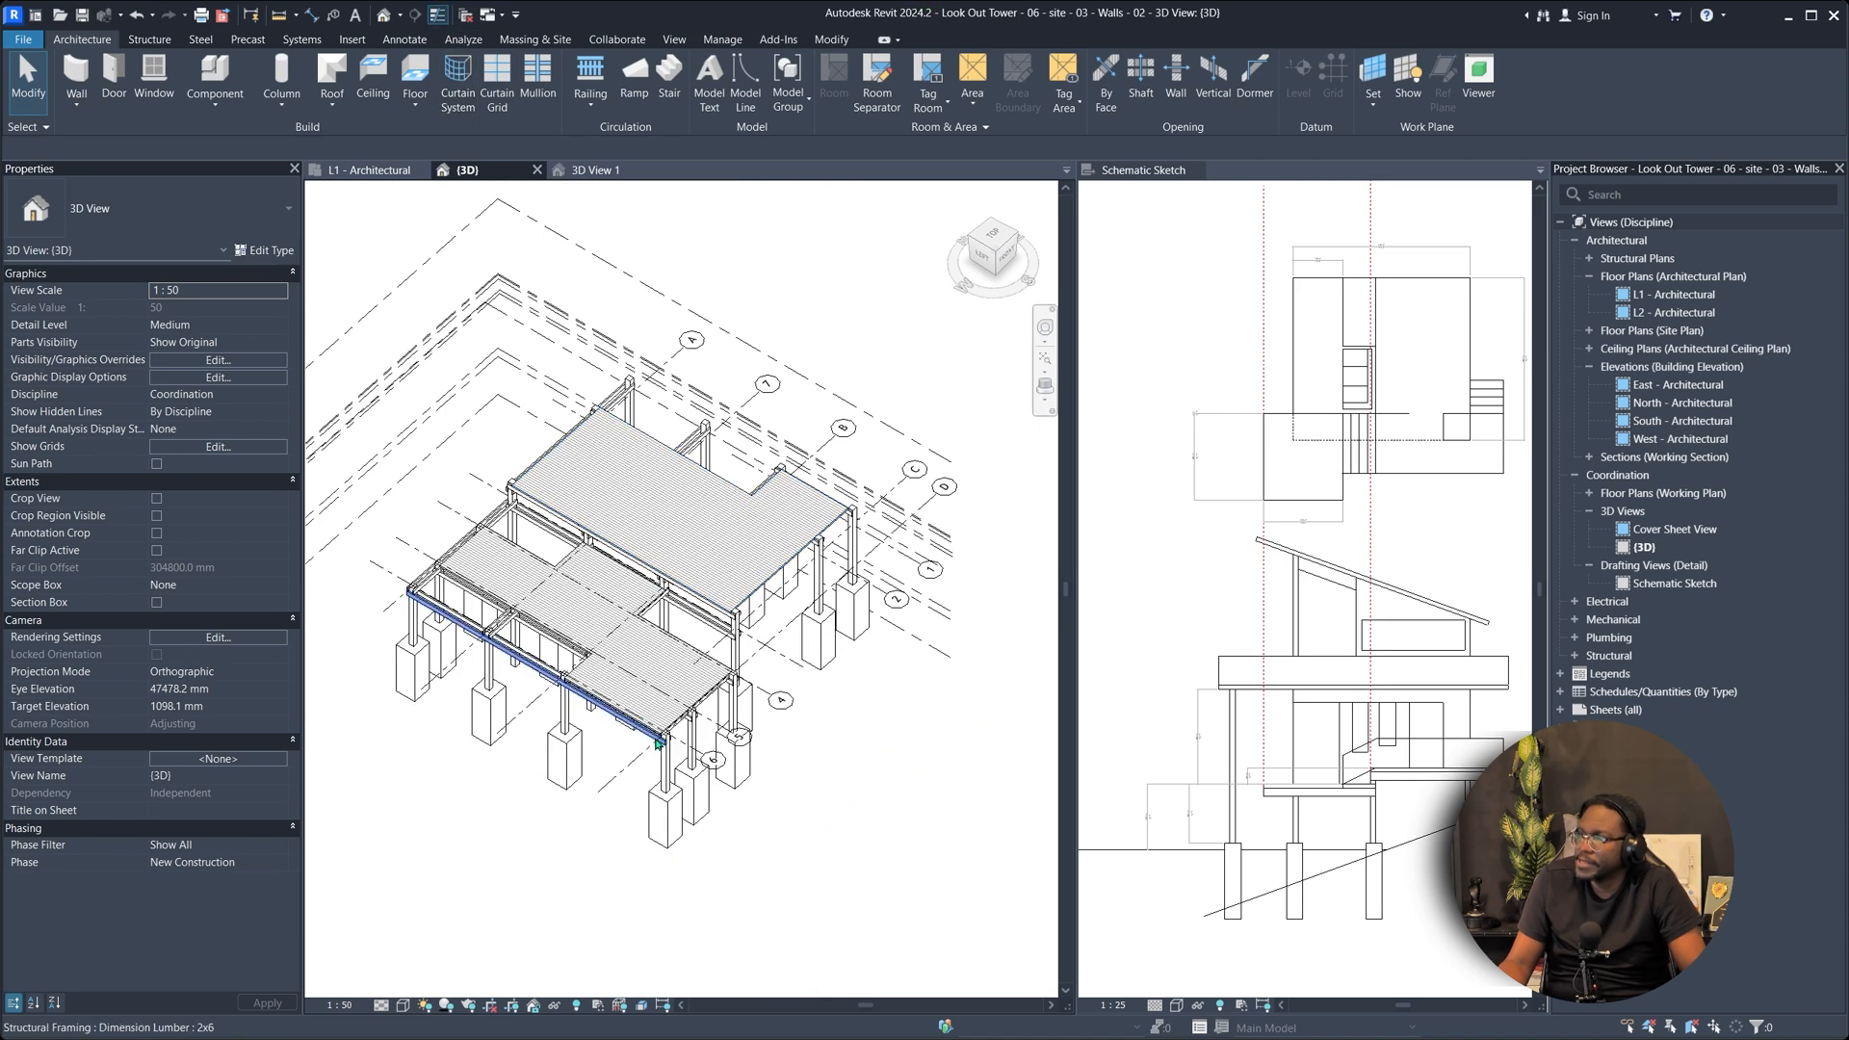
scroll(644, 736, "up", 5)
scroll(644, 737, "up", 3)
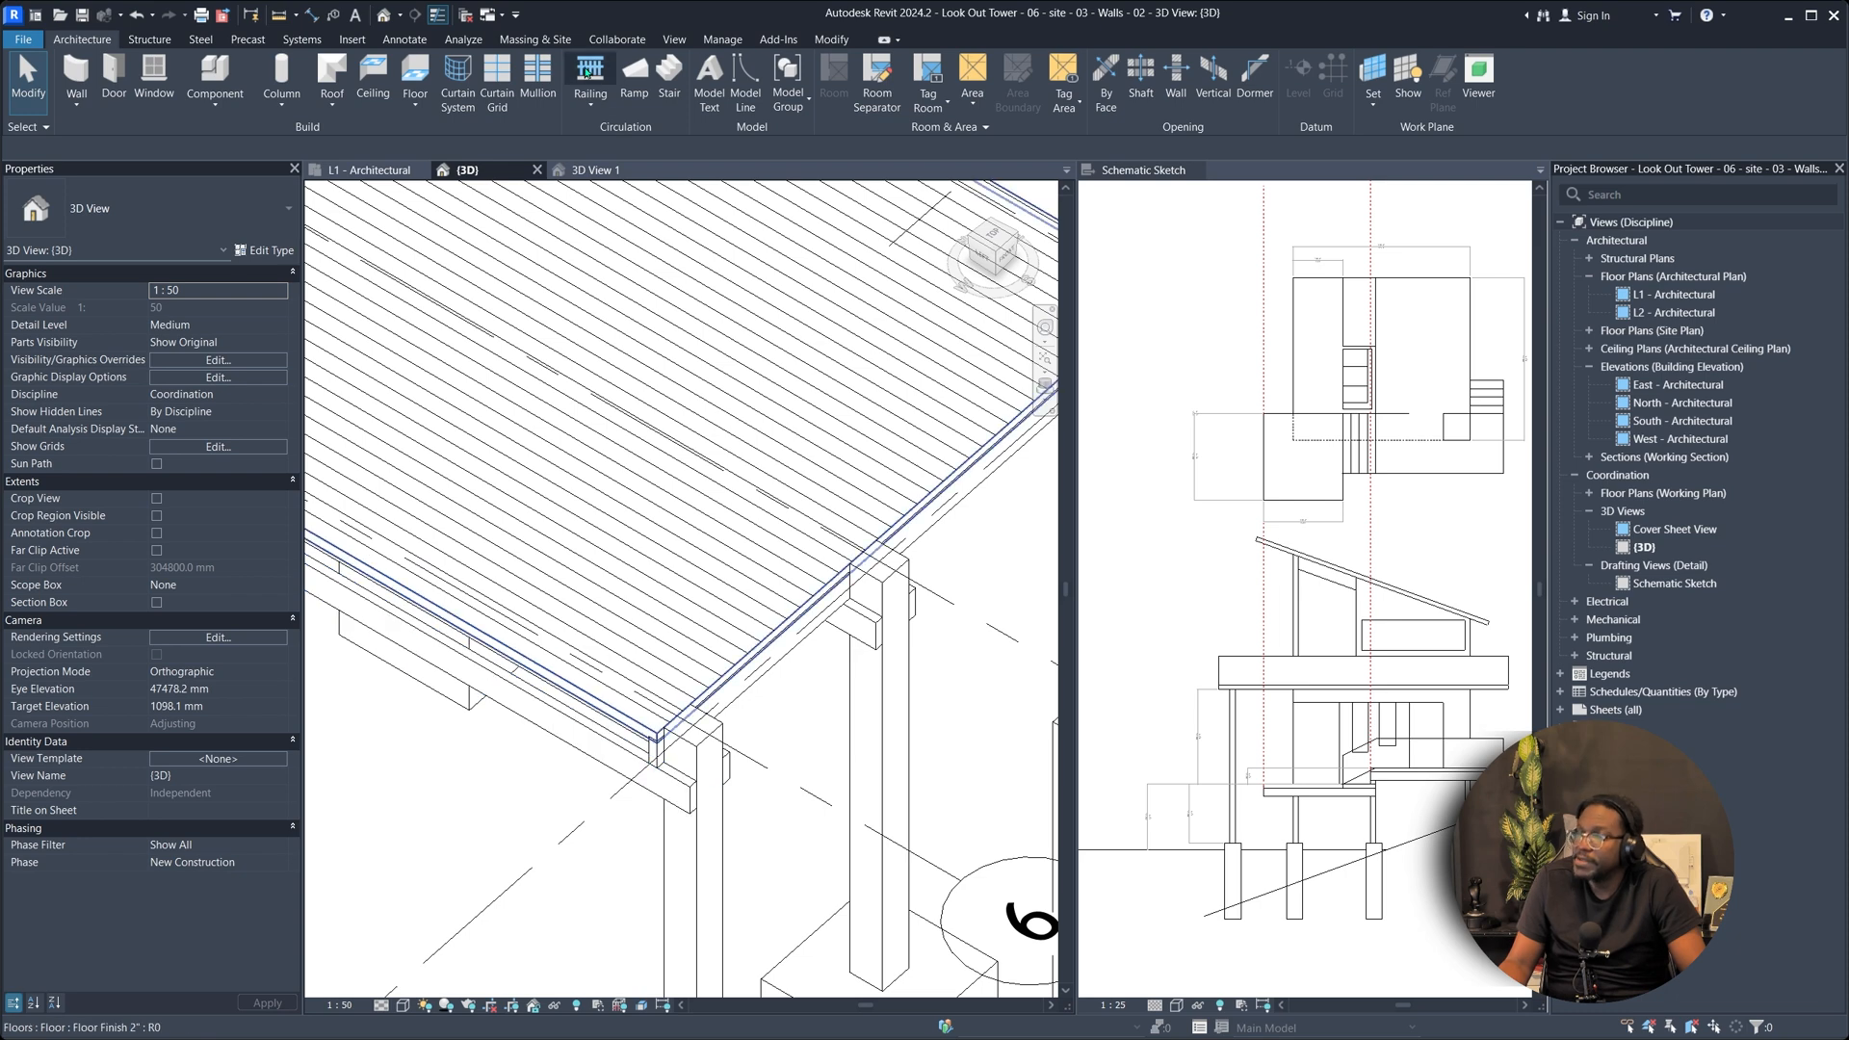
left_click(437, 14)
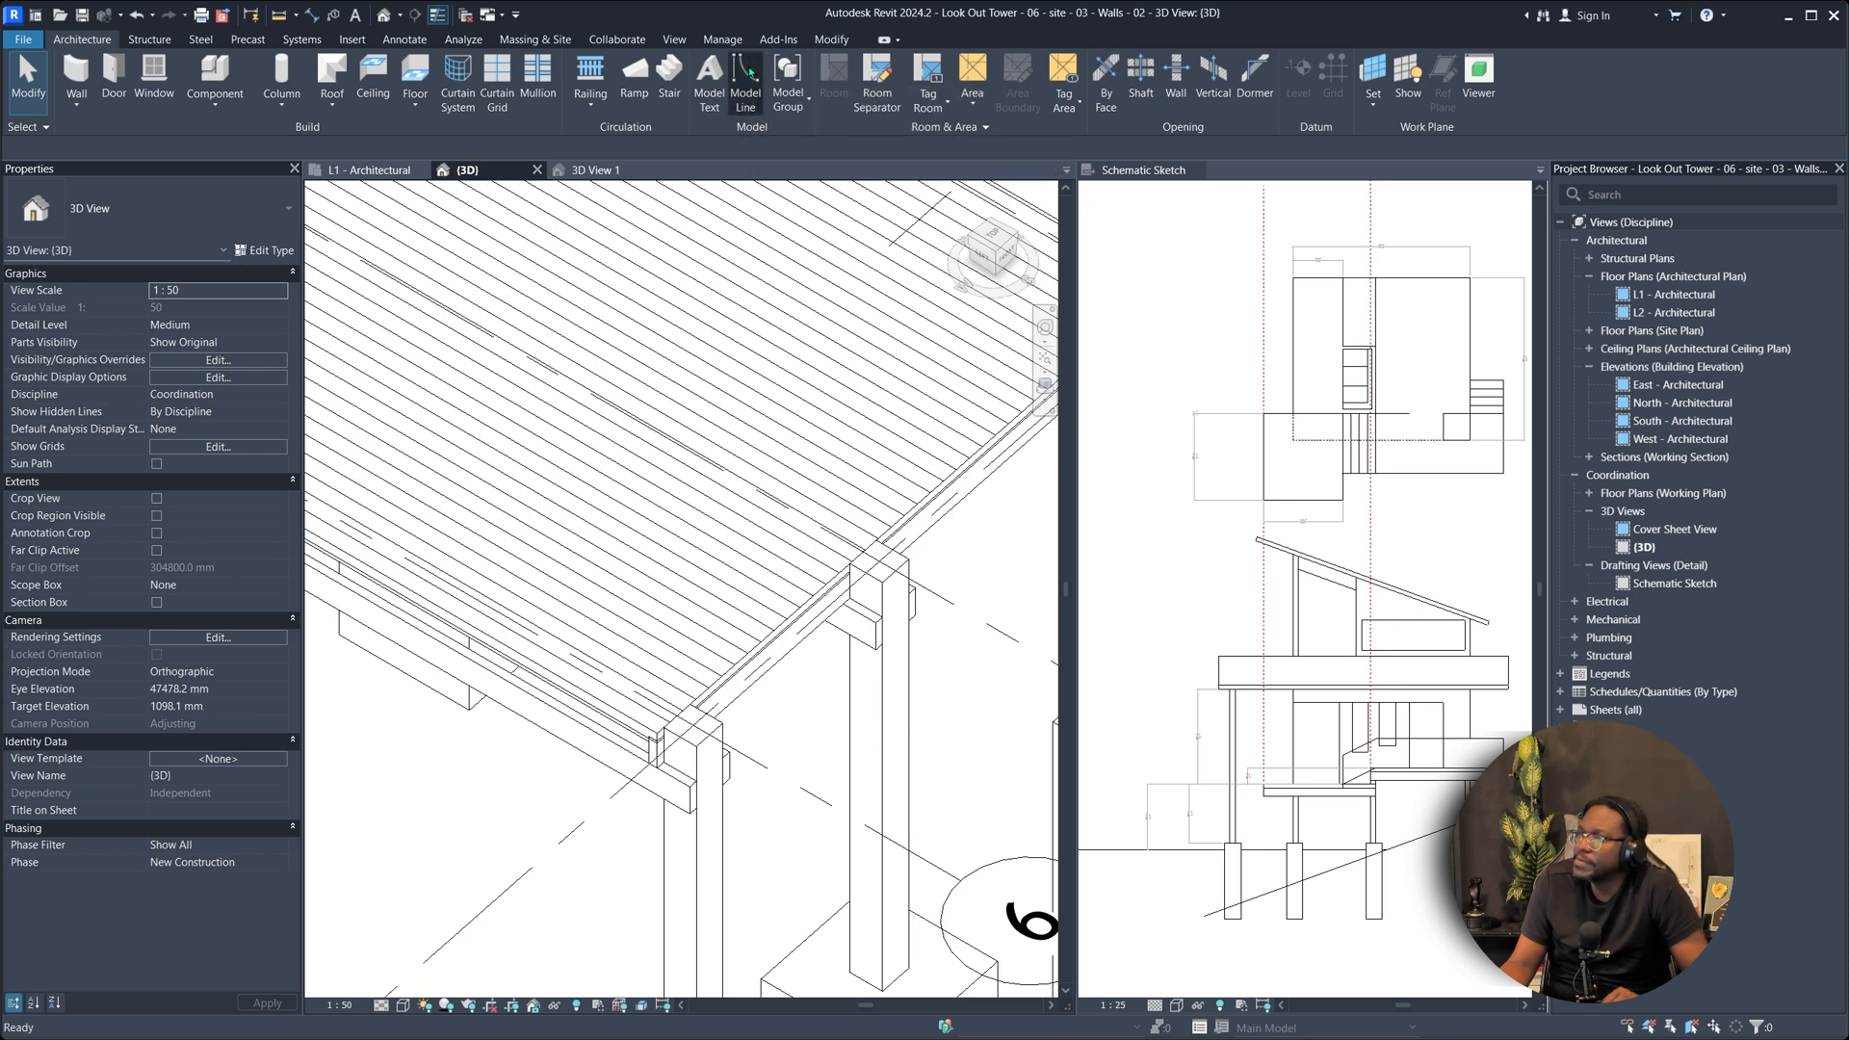
Start a model line in the 3D view and review the available line styles.
left_click(746, 82)
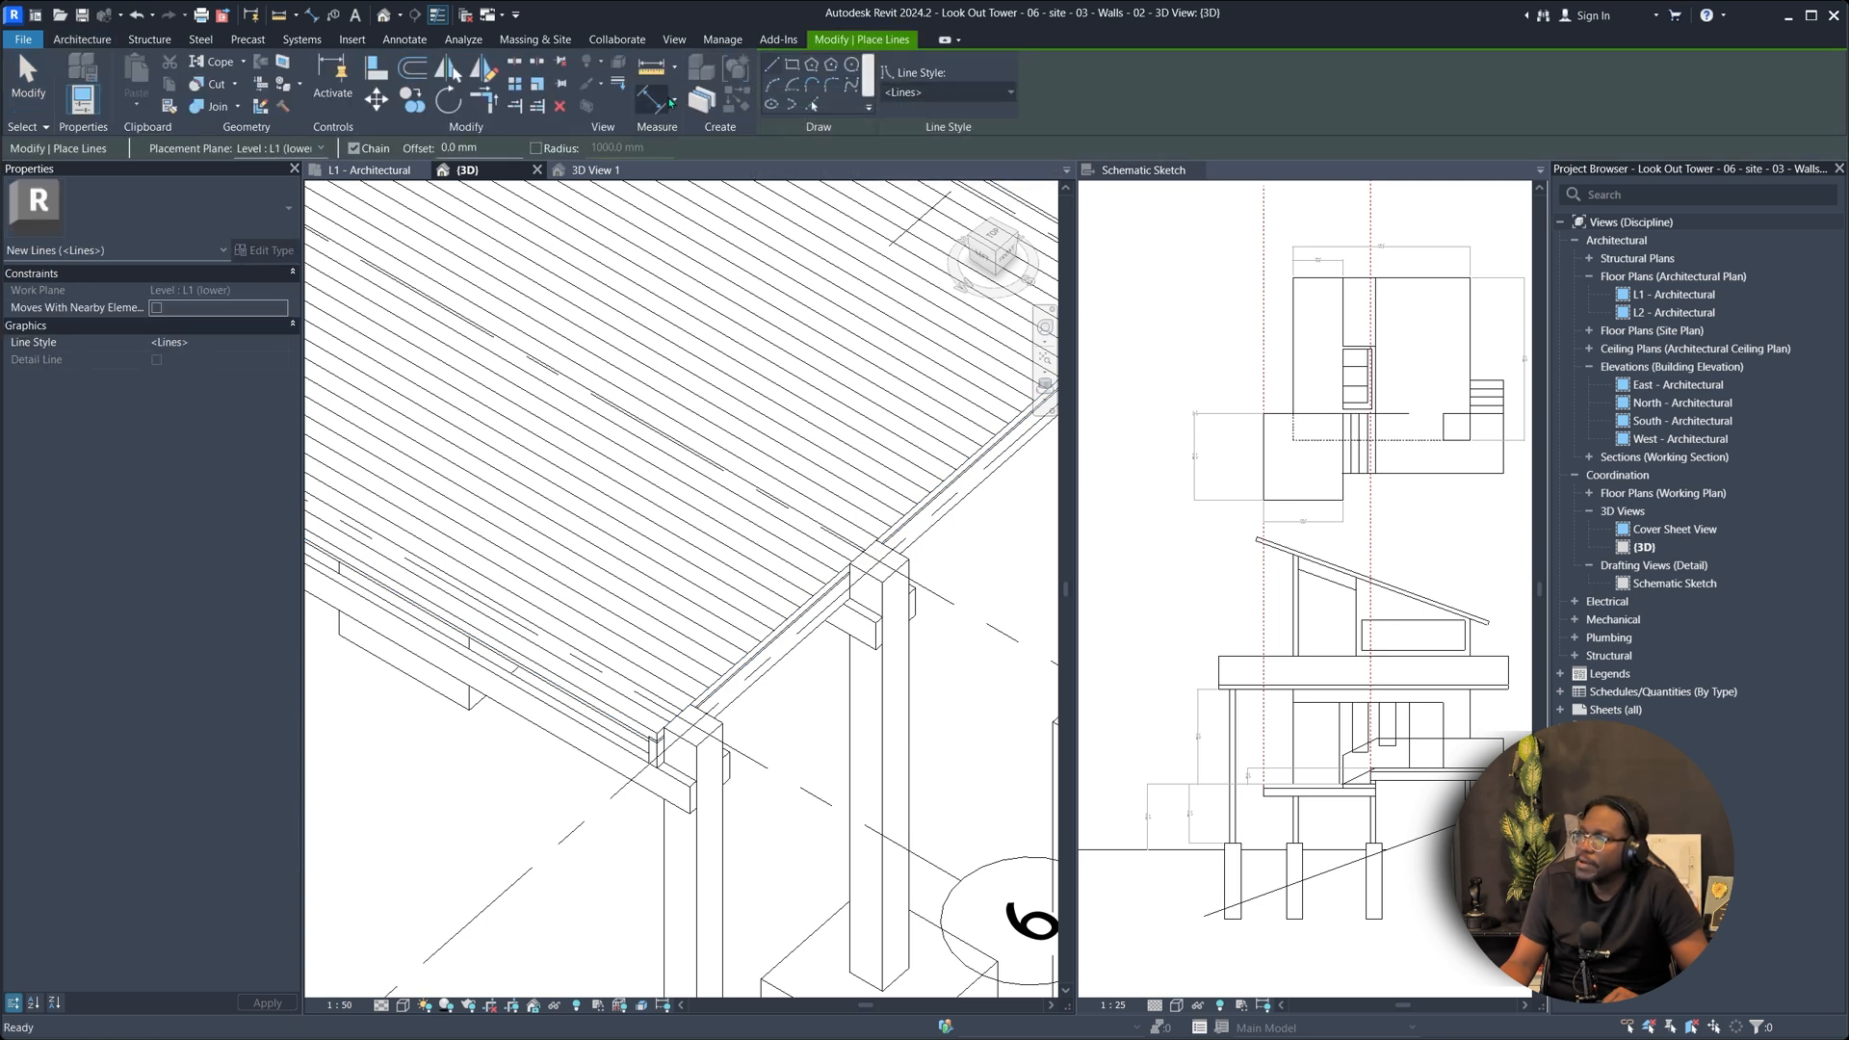
scroll(523, 536, "down", 4)
scroll(604, 505, "down", 2)
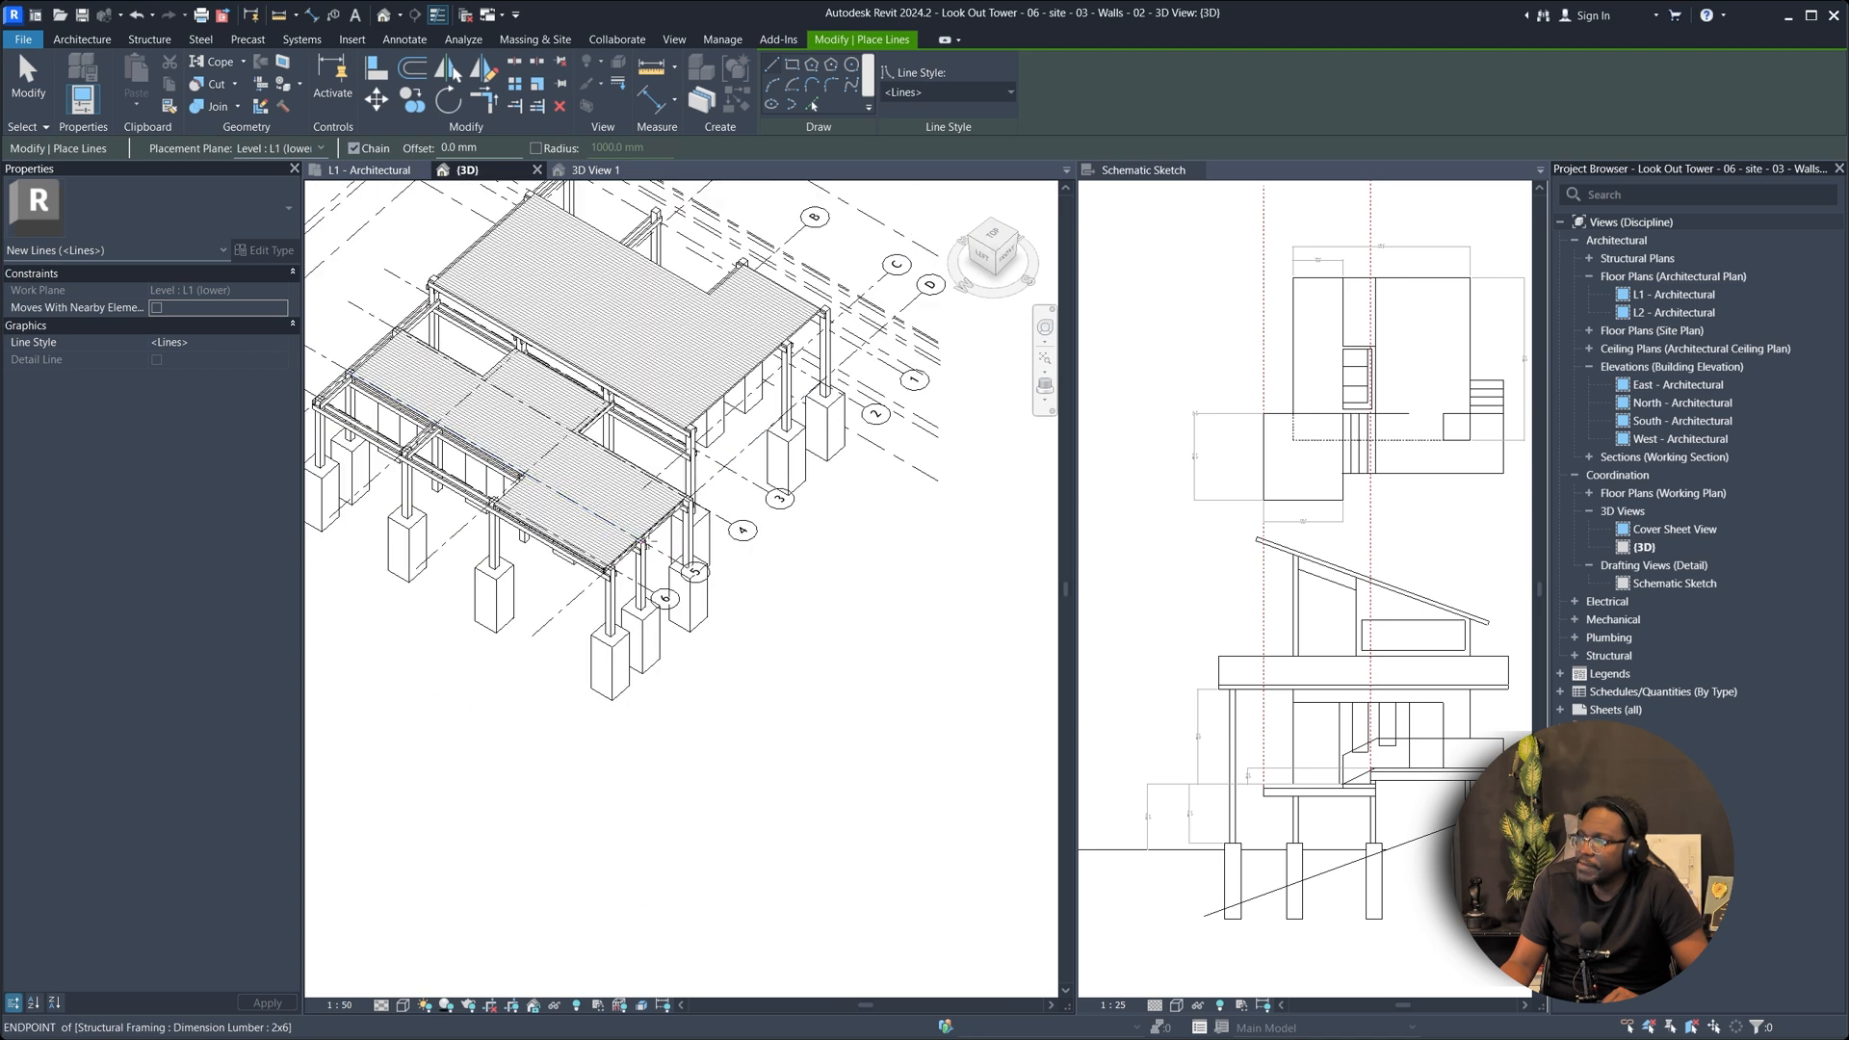
scroll(780, 250, "up", 5)
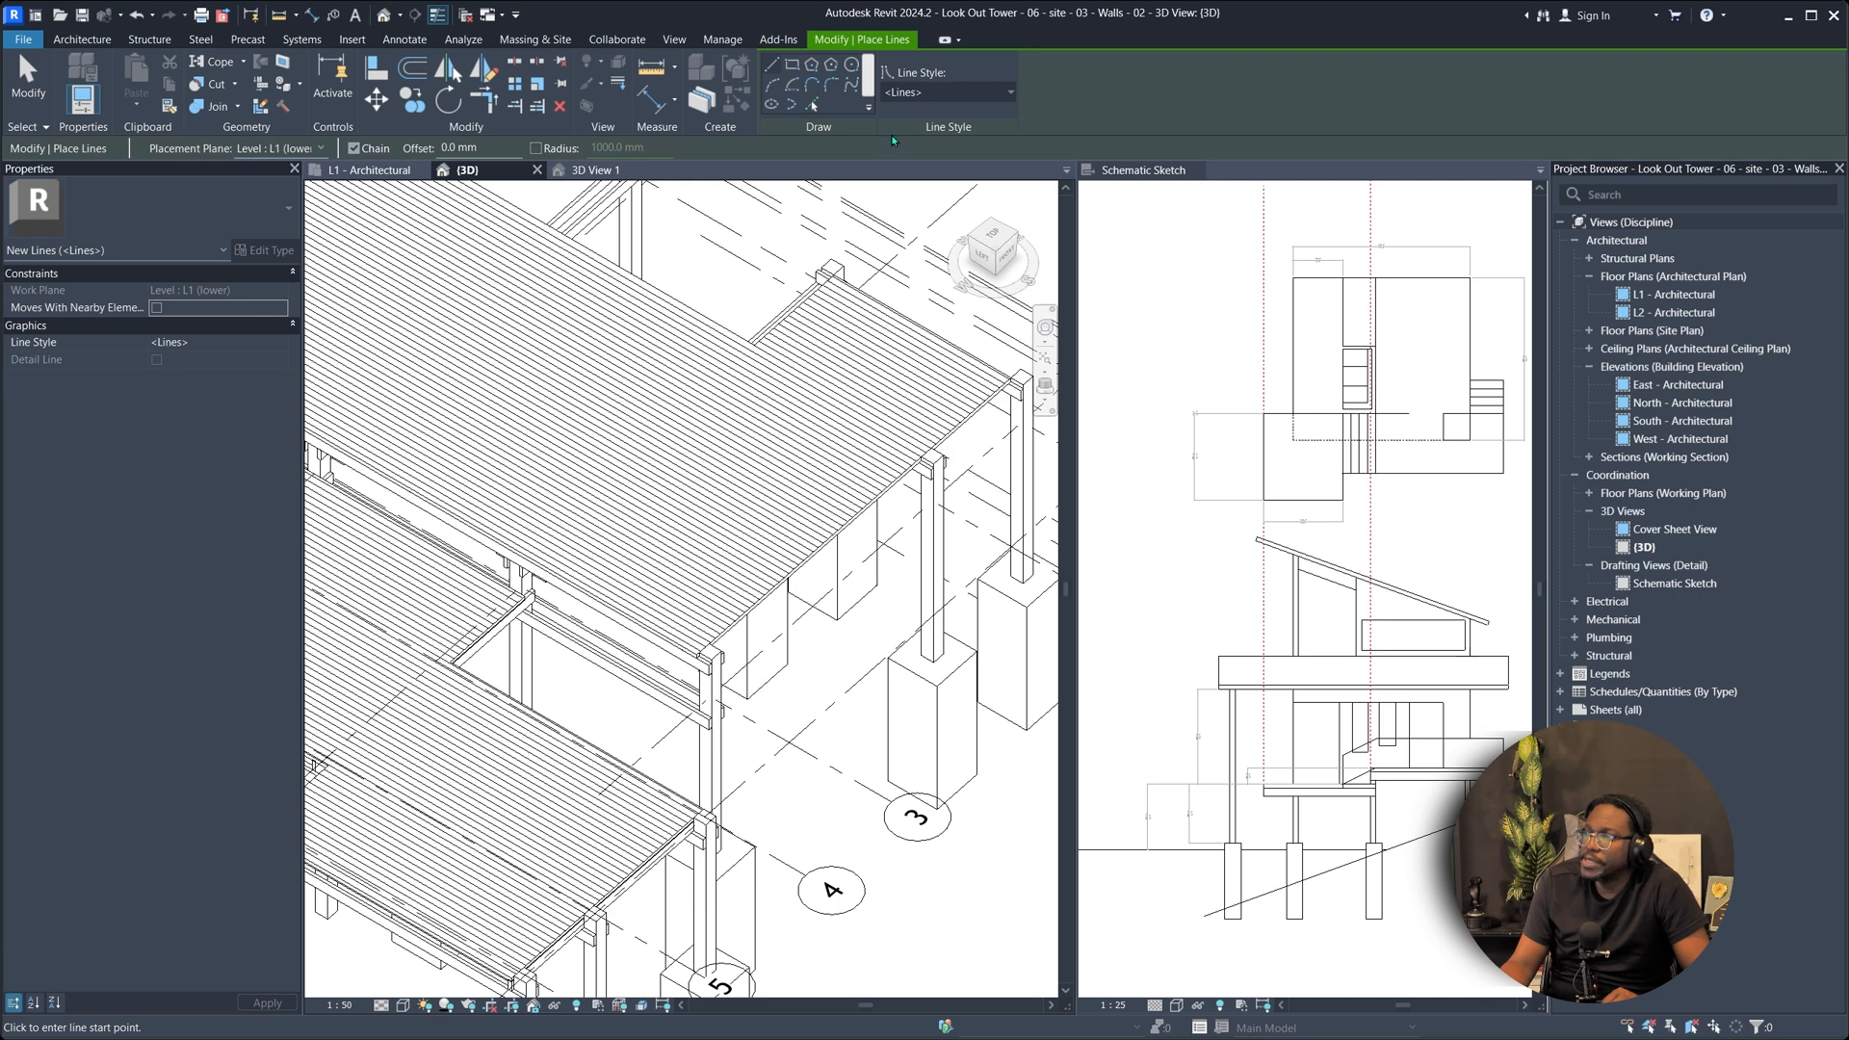
left_click(1003, 91)
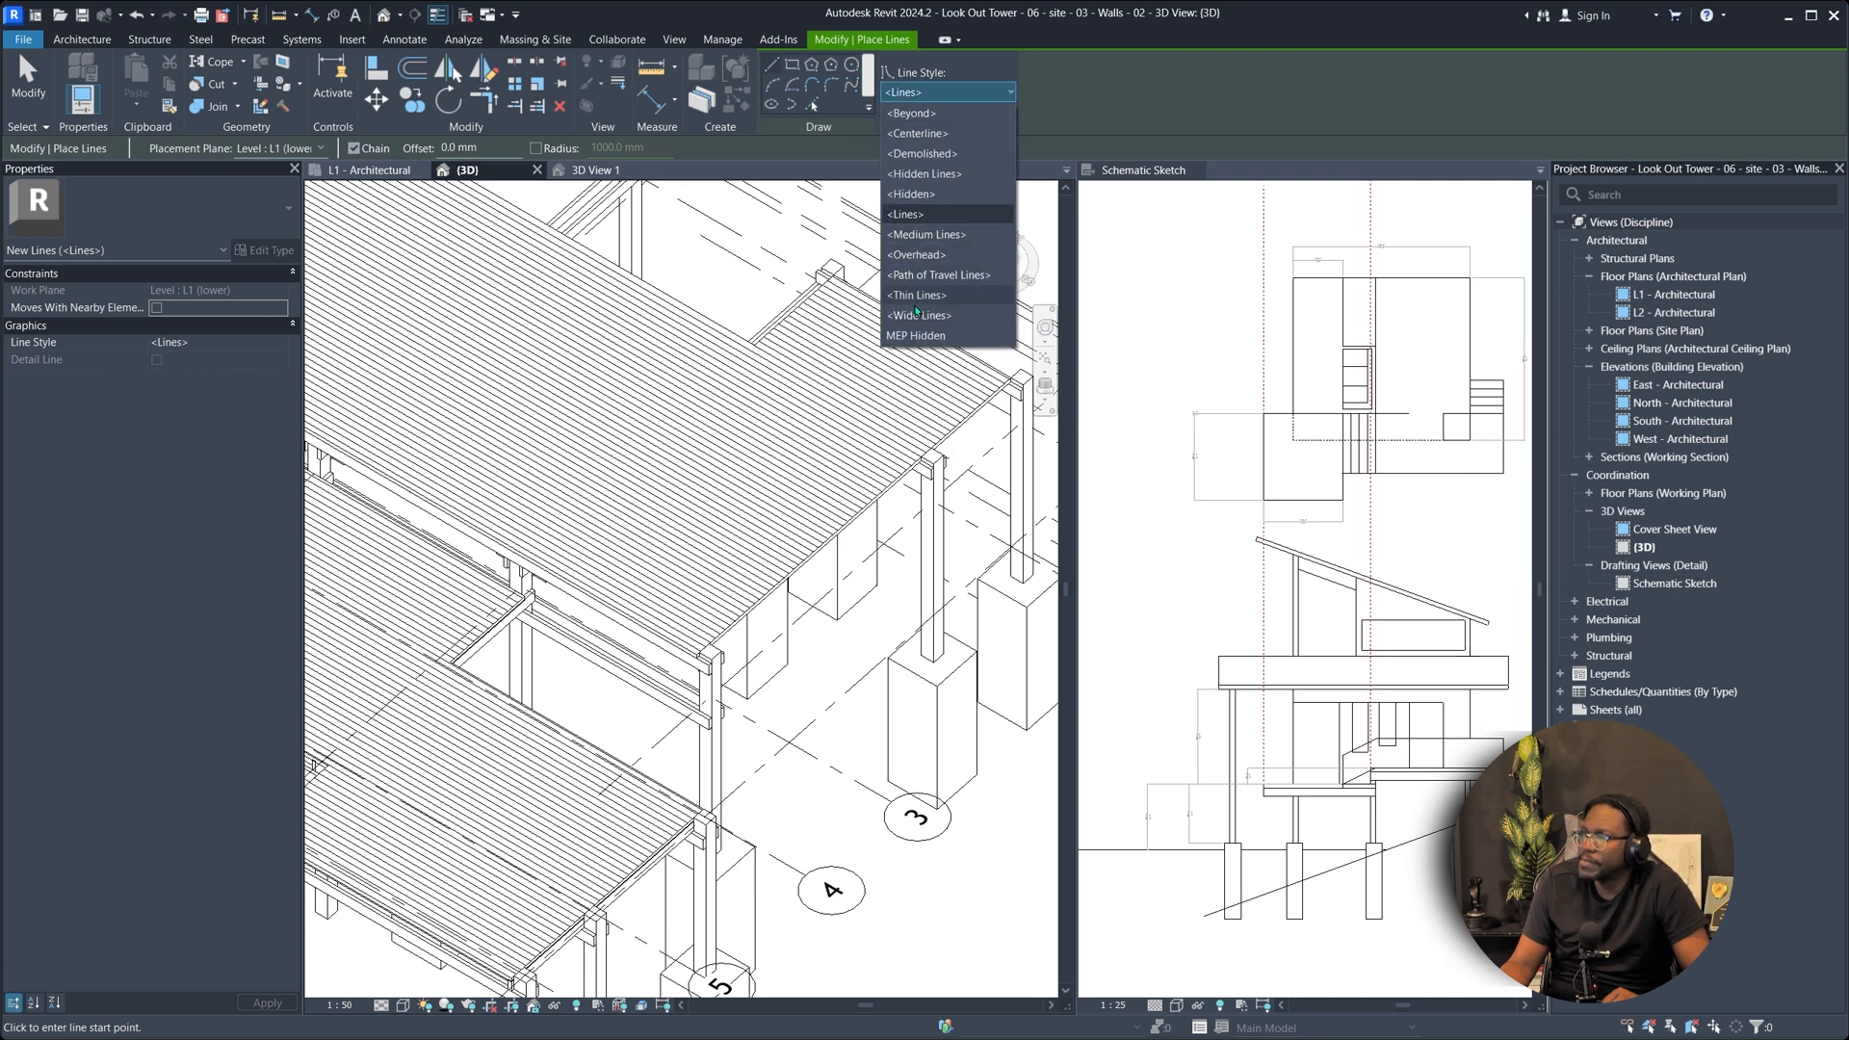
left_click(964, 93)
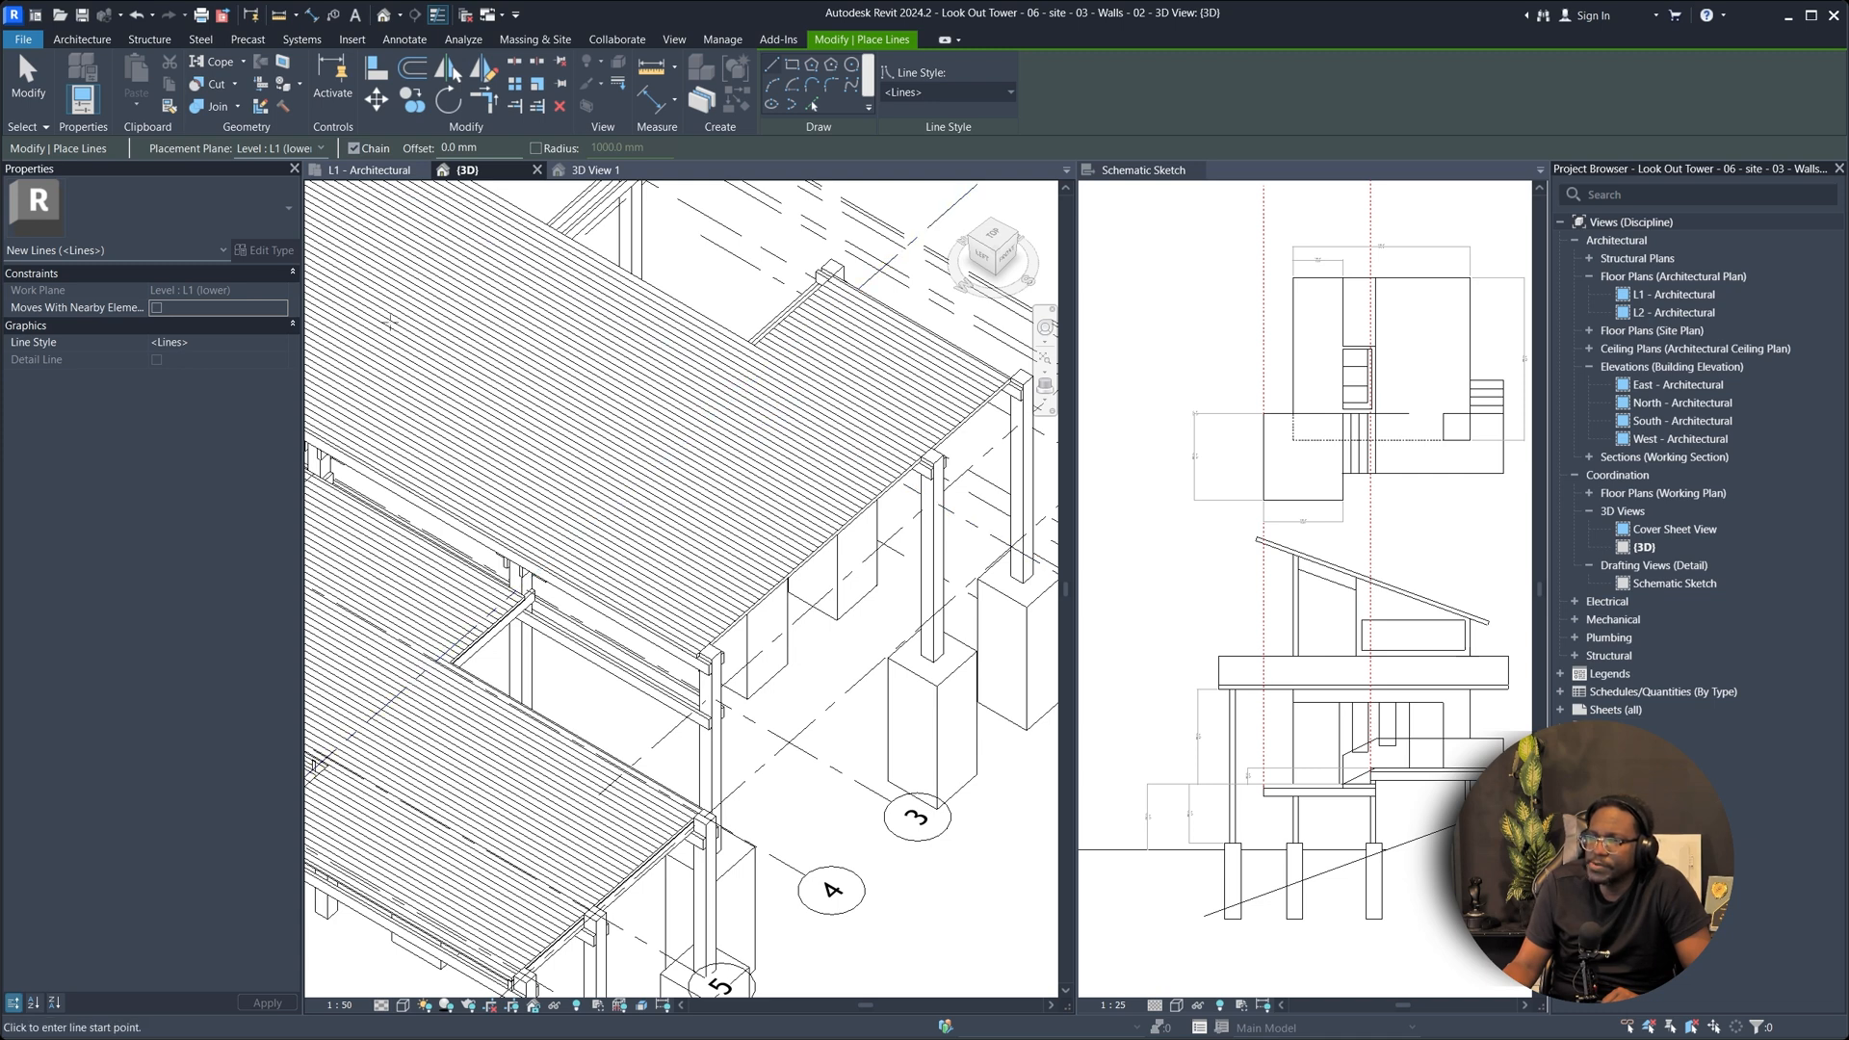
left_click(1122, 277)
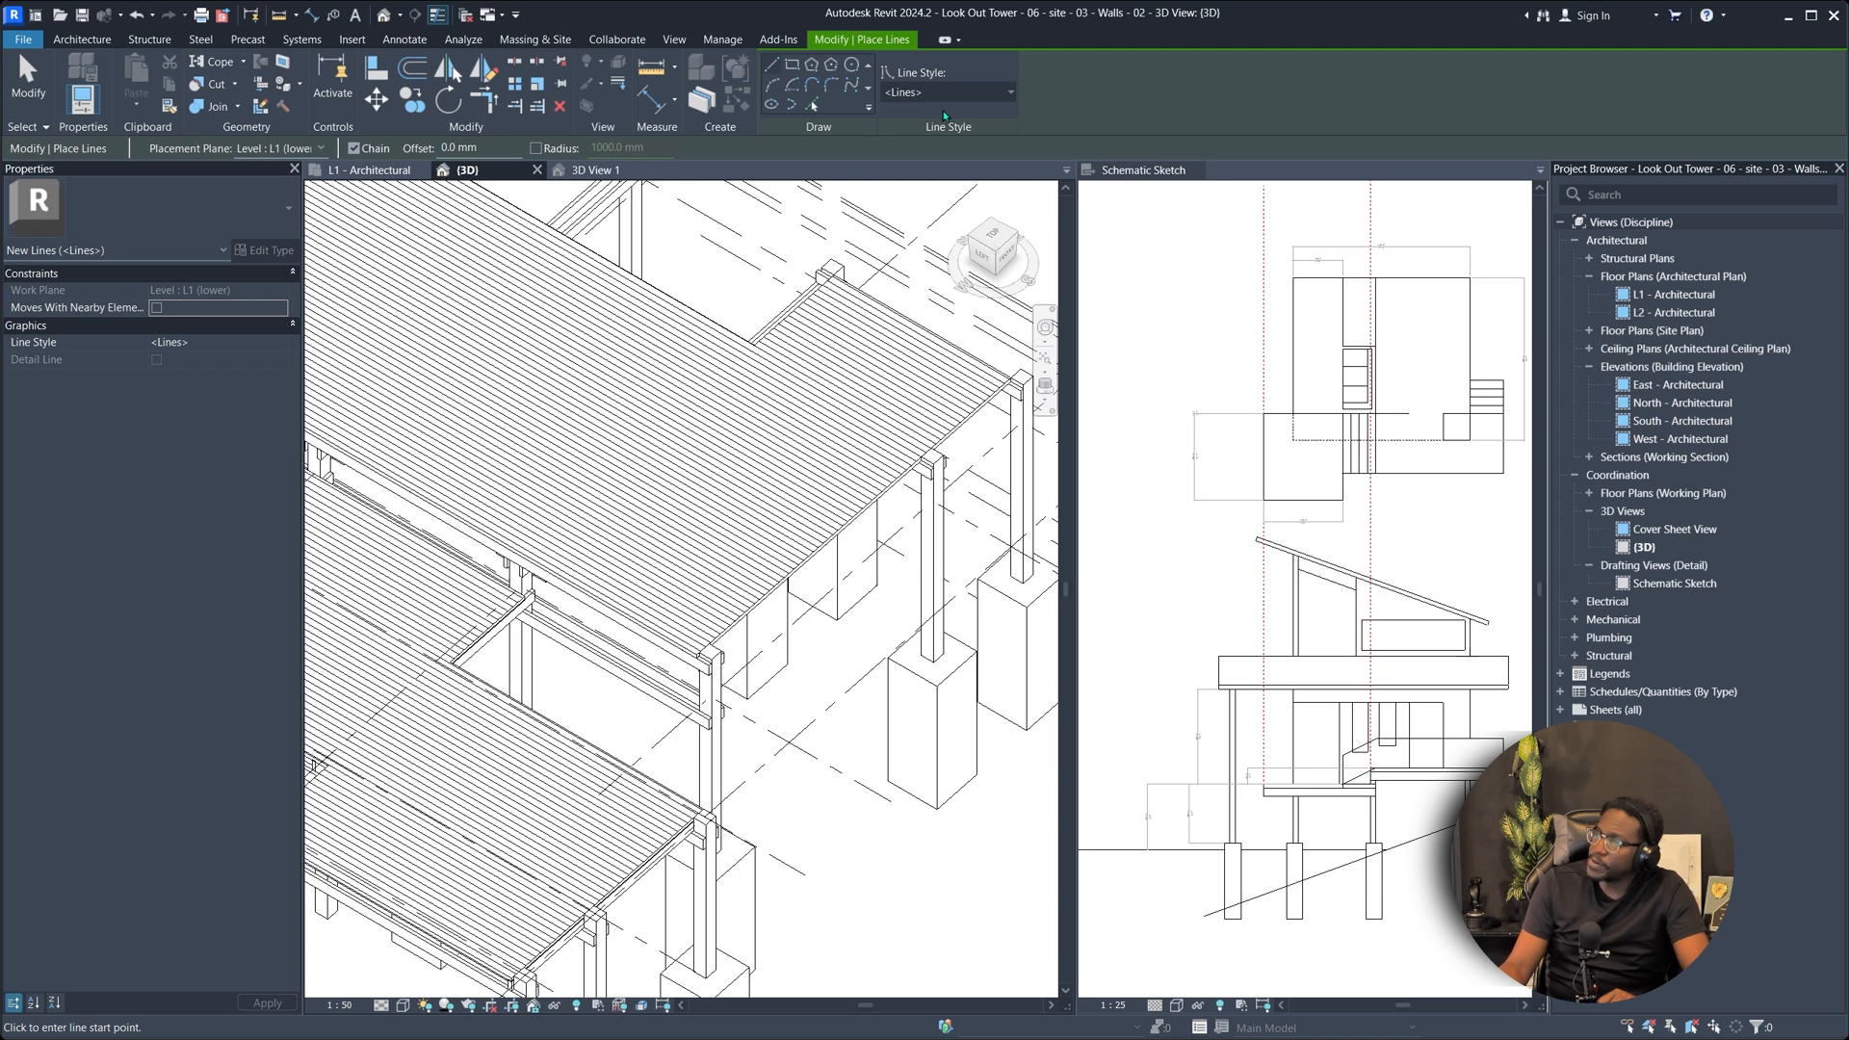
Try a model line in the <Hidden Lines> style beside grid heads 3 and 4.
left_click(900, 92)
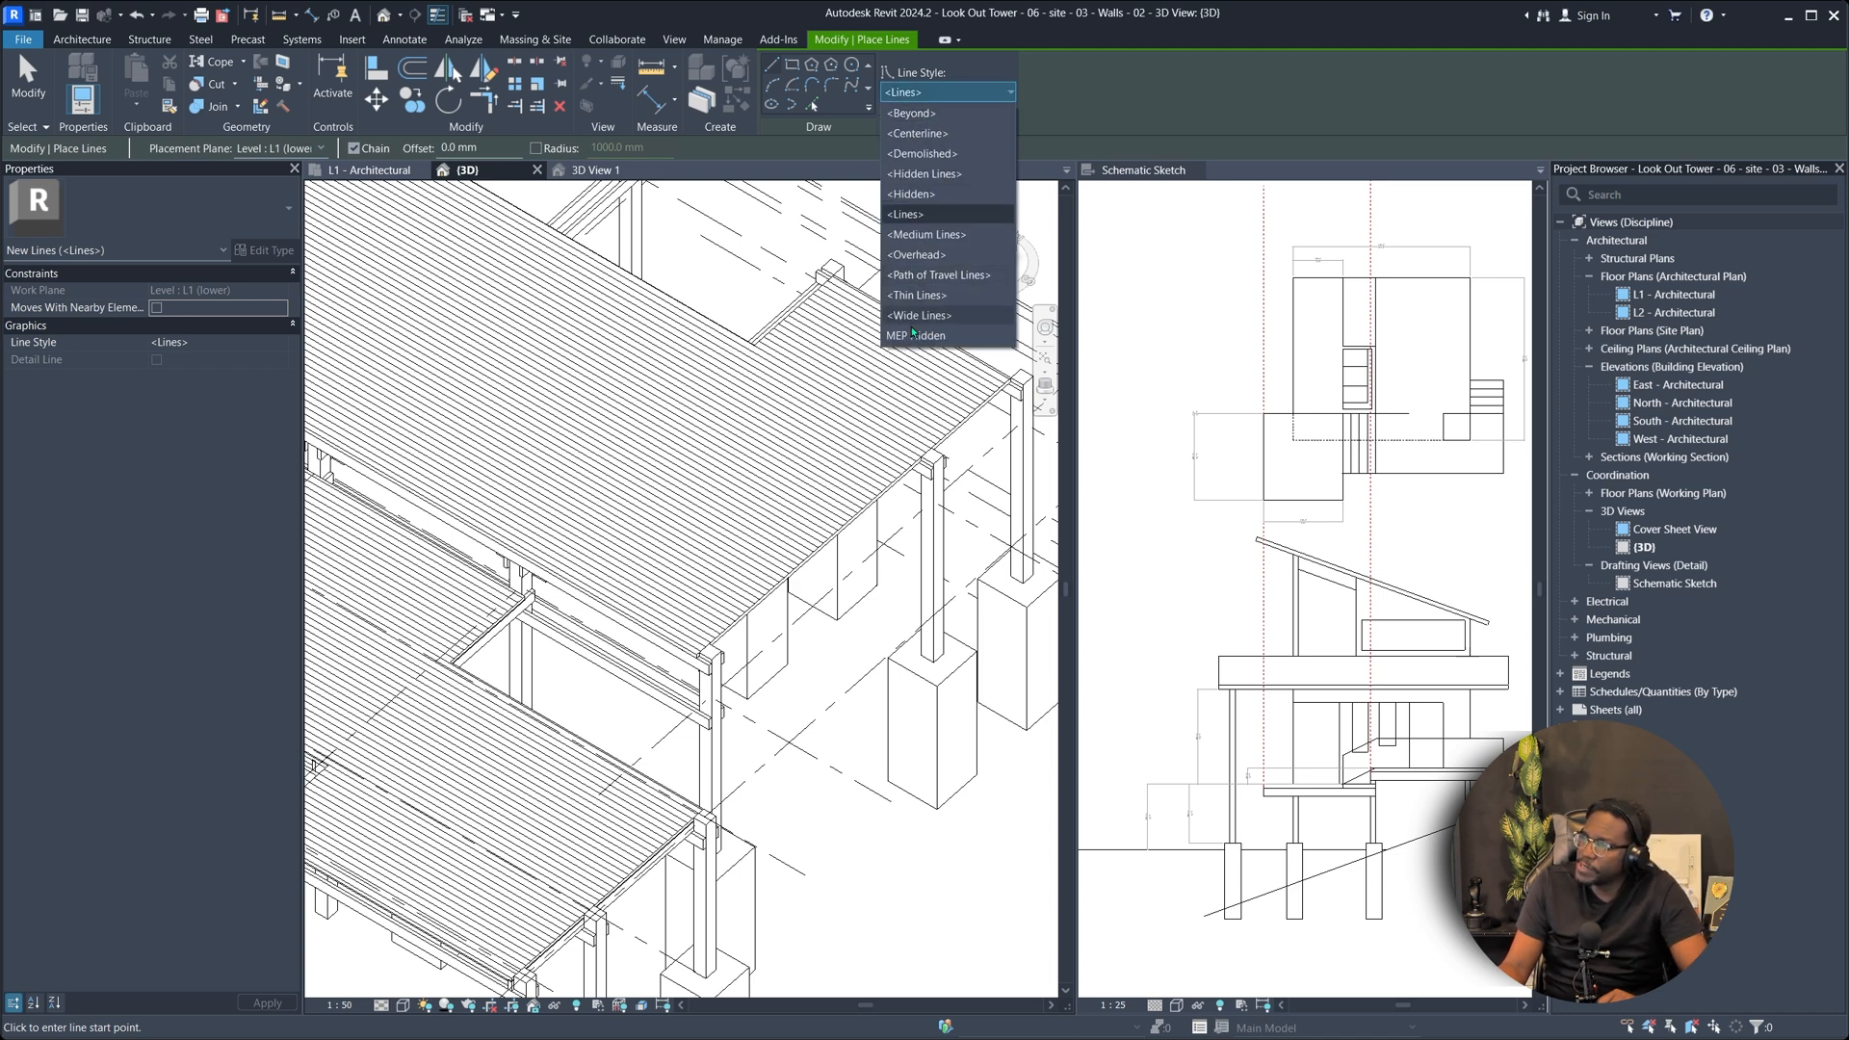
left_click(924, 174)
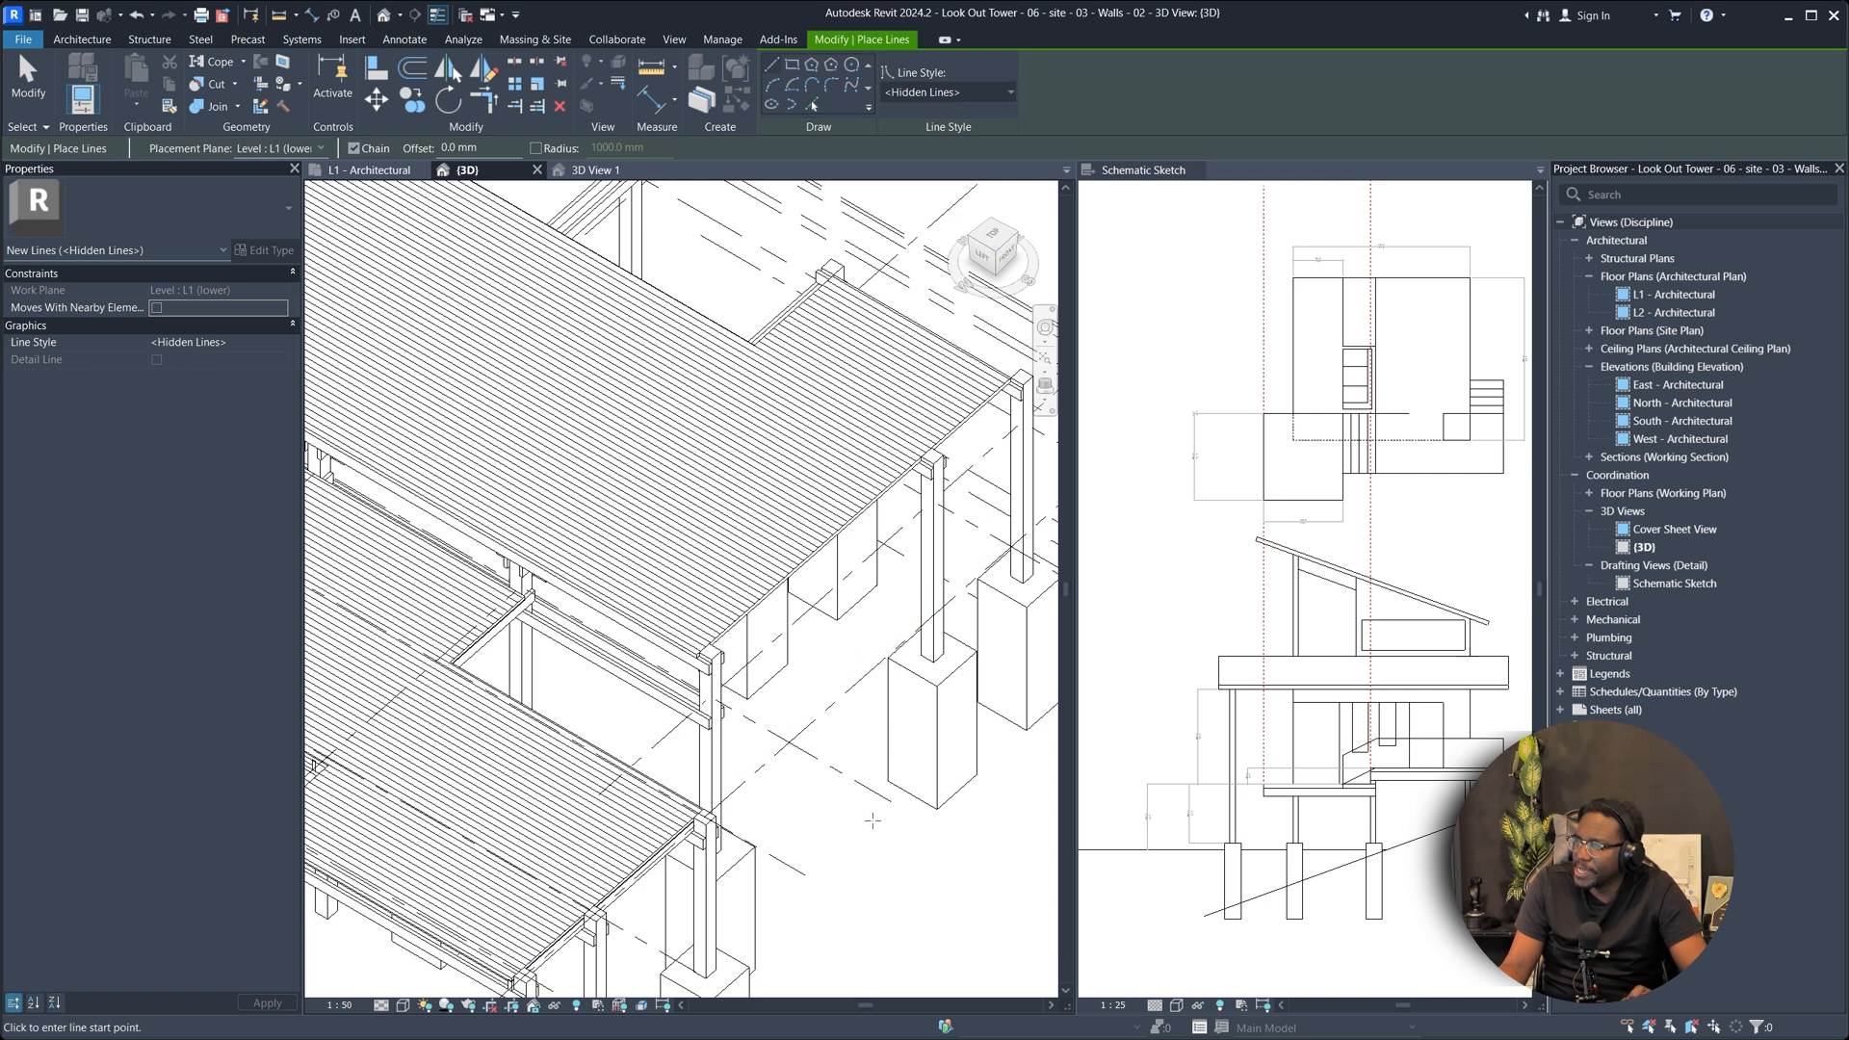
left_click(929, 789)
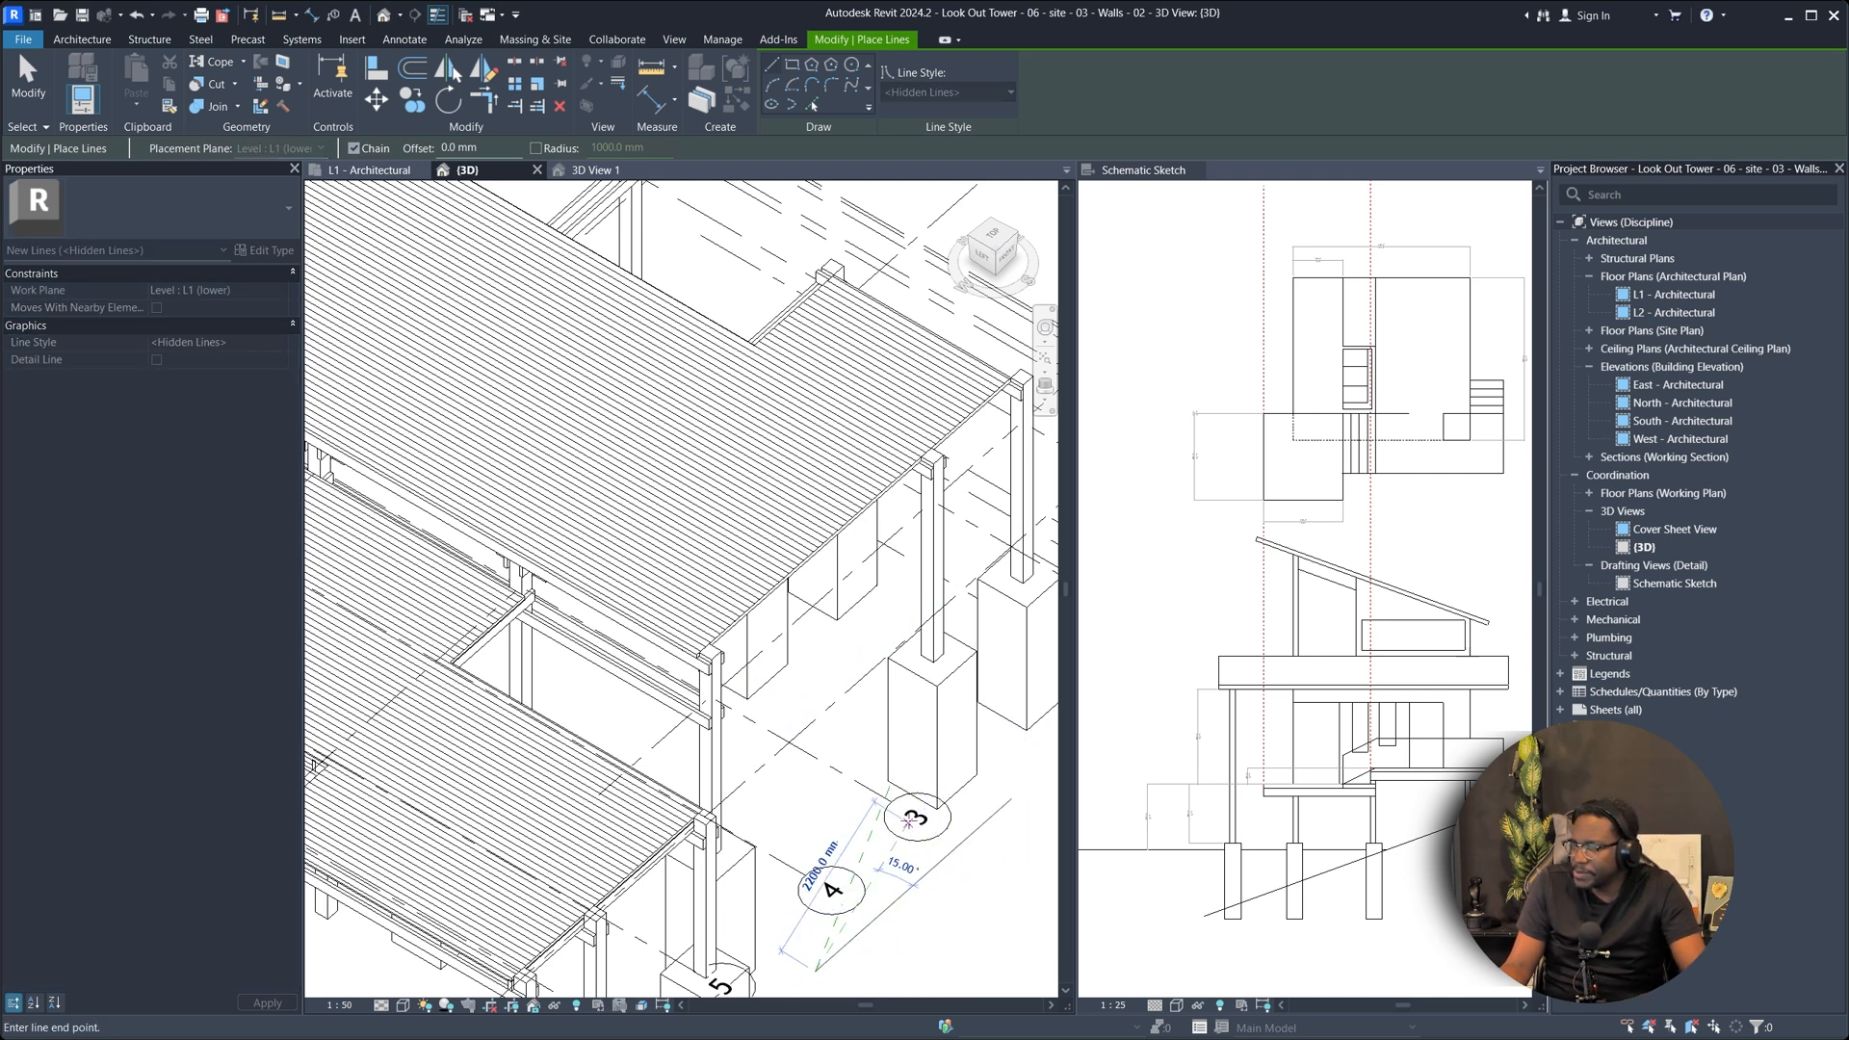
key("Escape")
key("Escape")
scroll(834, 907, "up", 4)
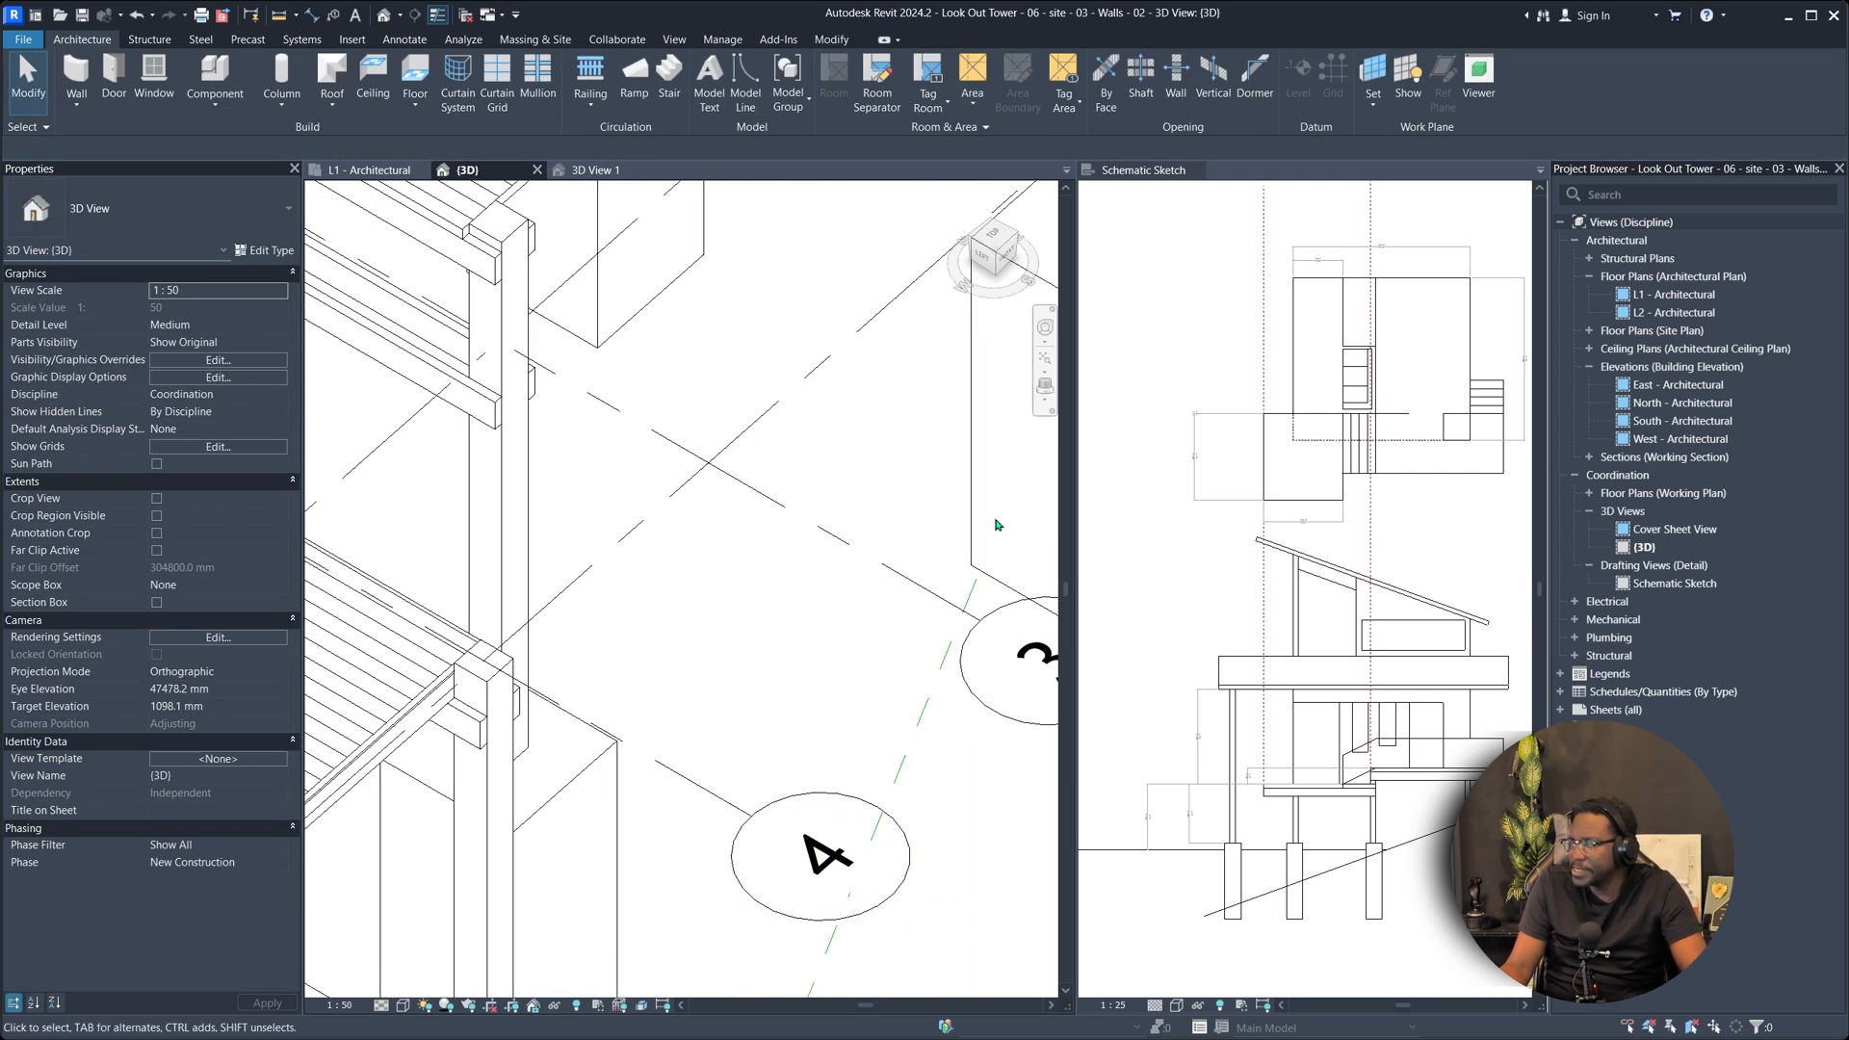
scroll(997, 525, "down", 4)
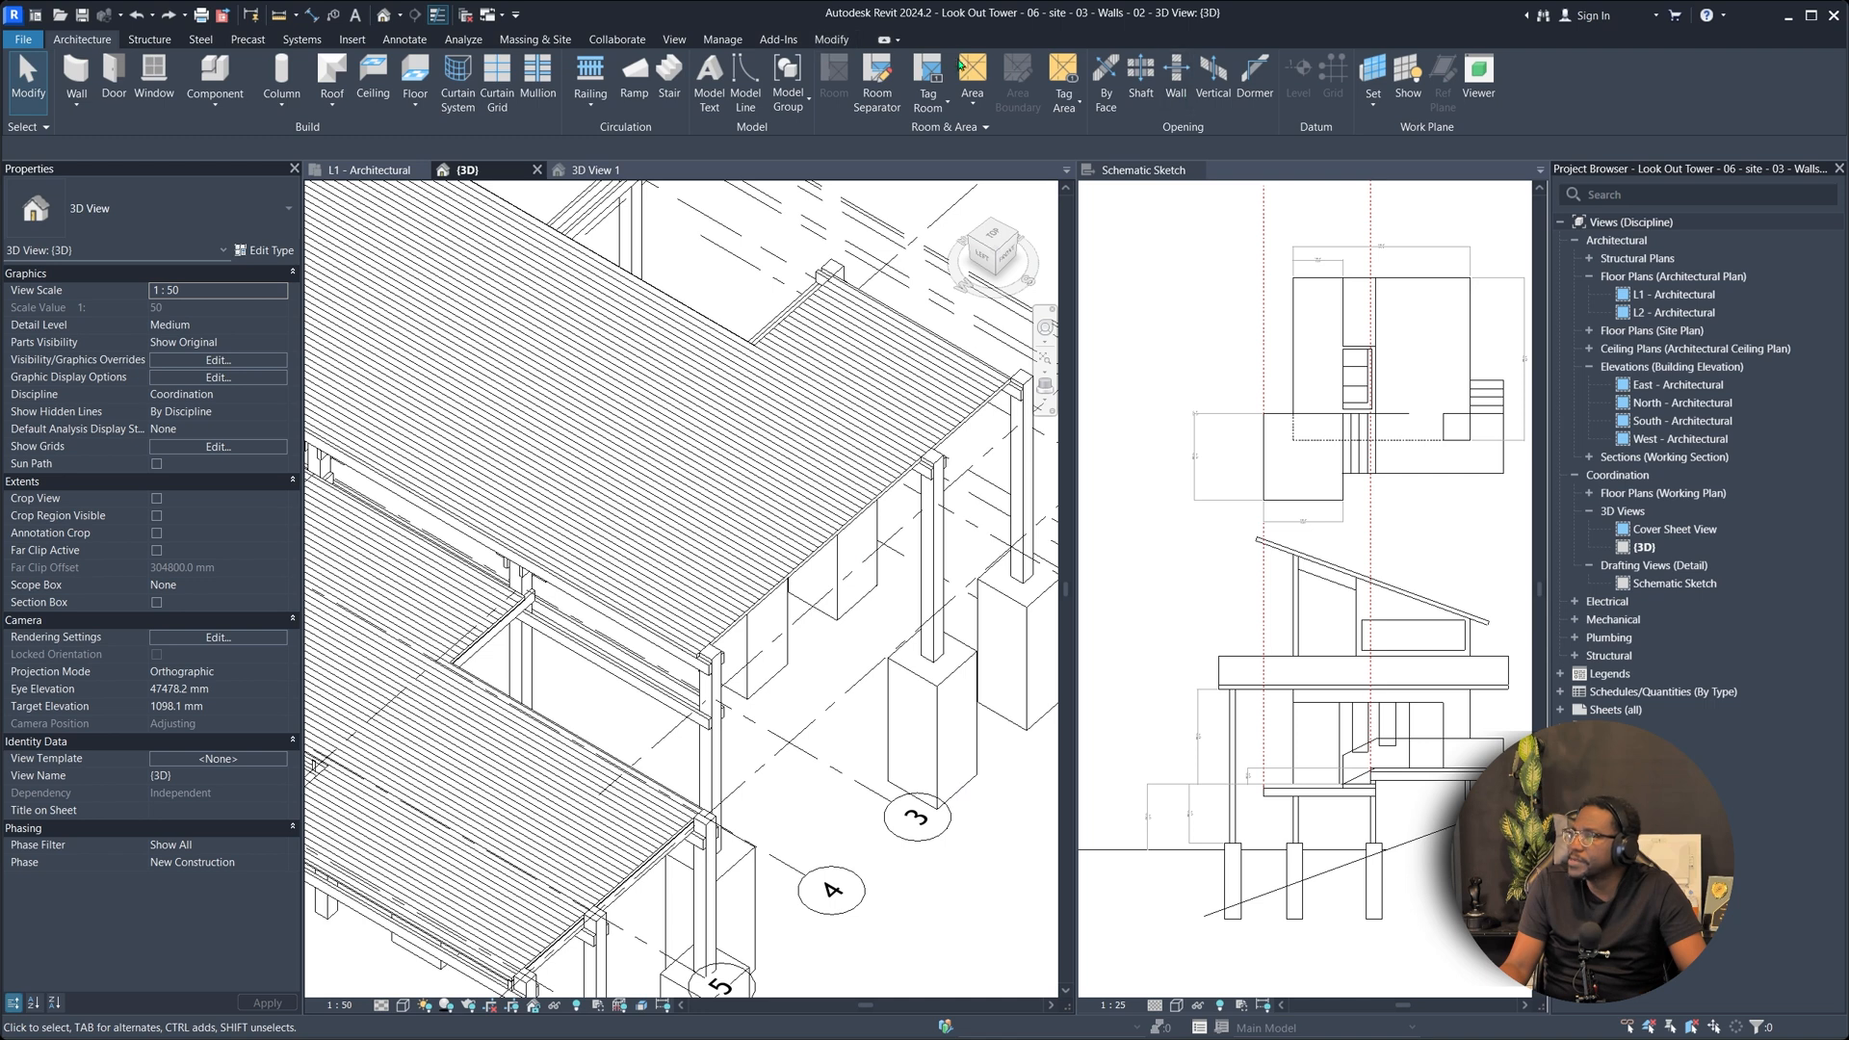
Try a model line in the <Centerline> style in the empty area beside the tower.
key("l")
key("i")
left_click(963, 91)
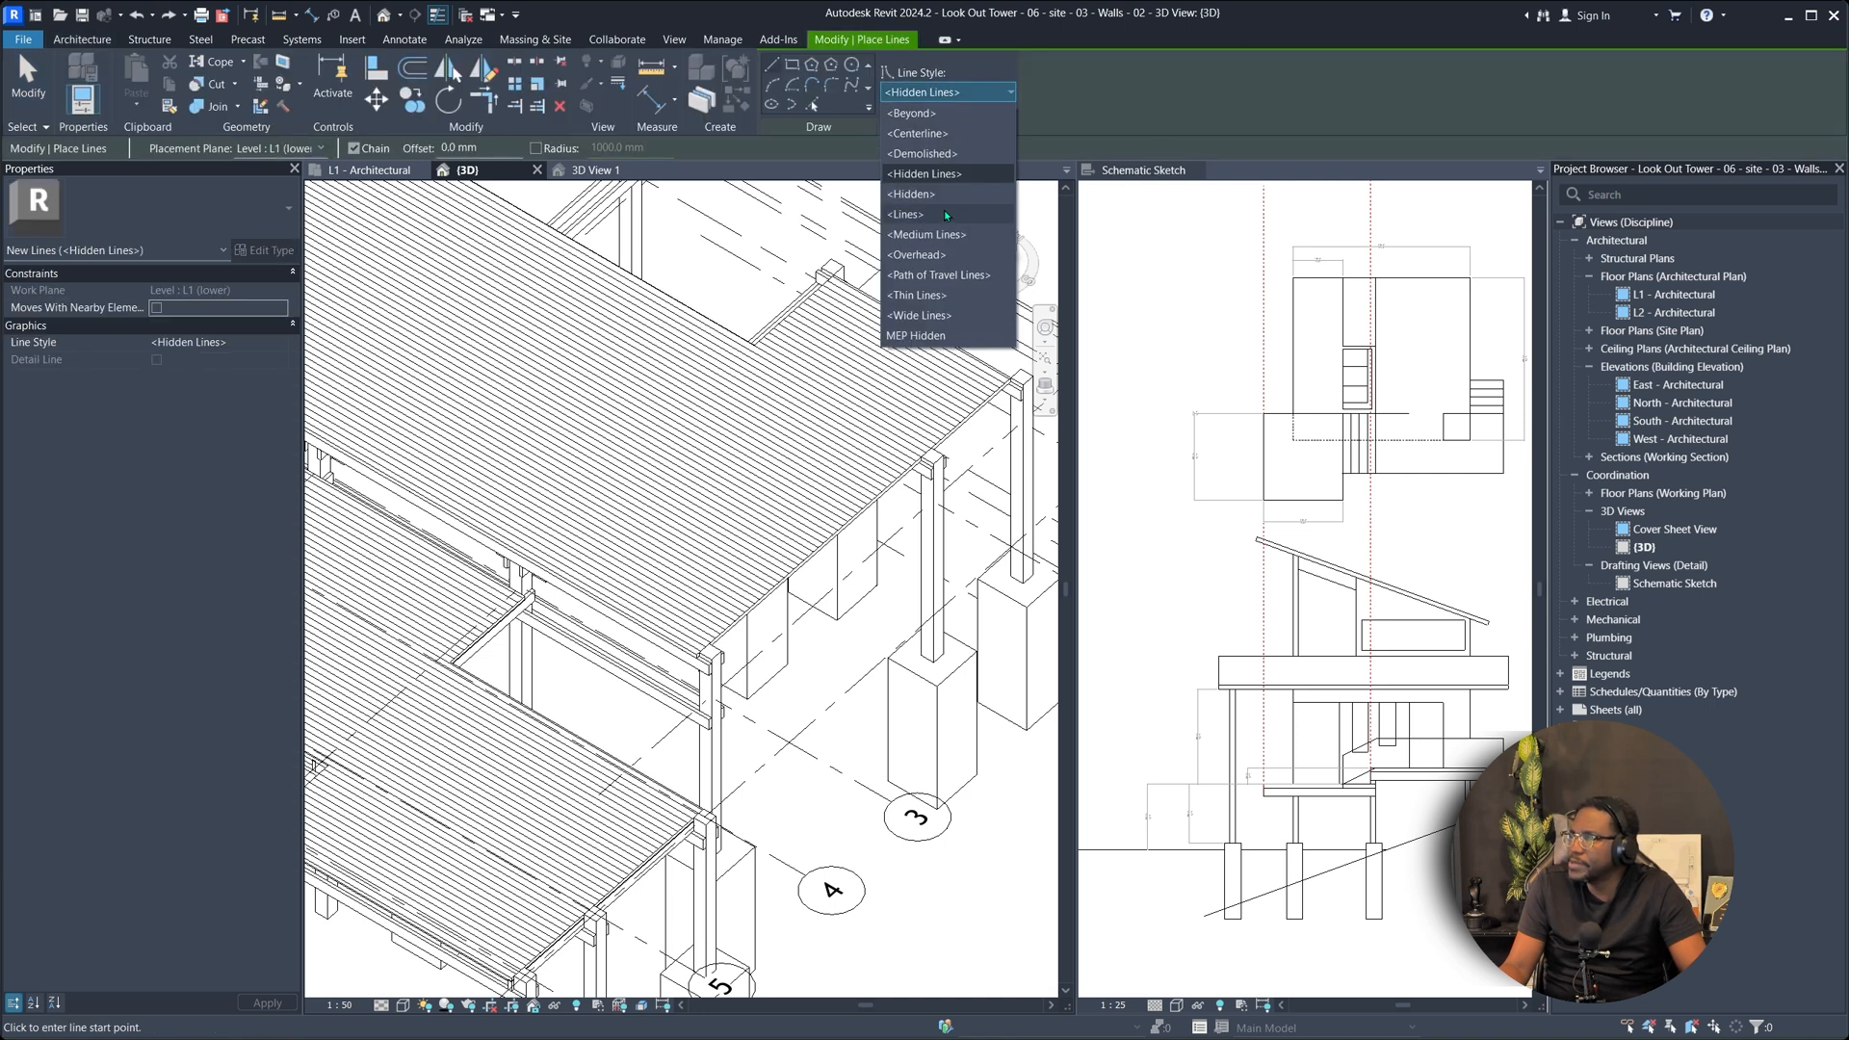
left_click(961, 139)
scroll(813, 434, "down", 5)
left_click(999, 648)
left_click(840, 847)
scroll(970, 819, "up", 7)
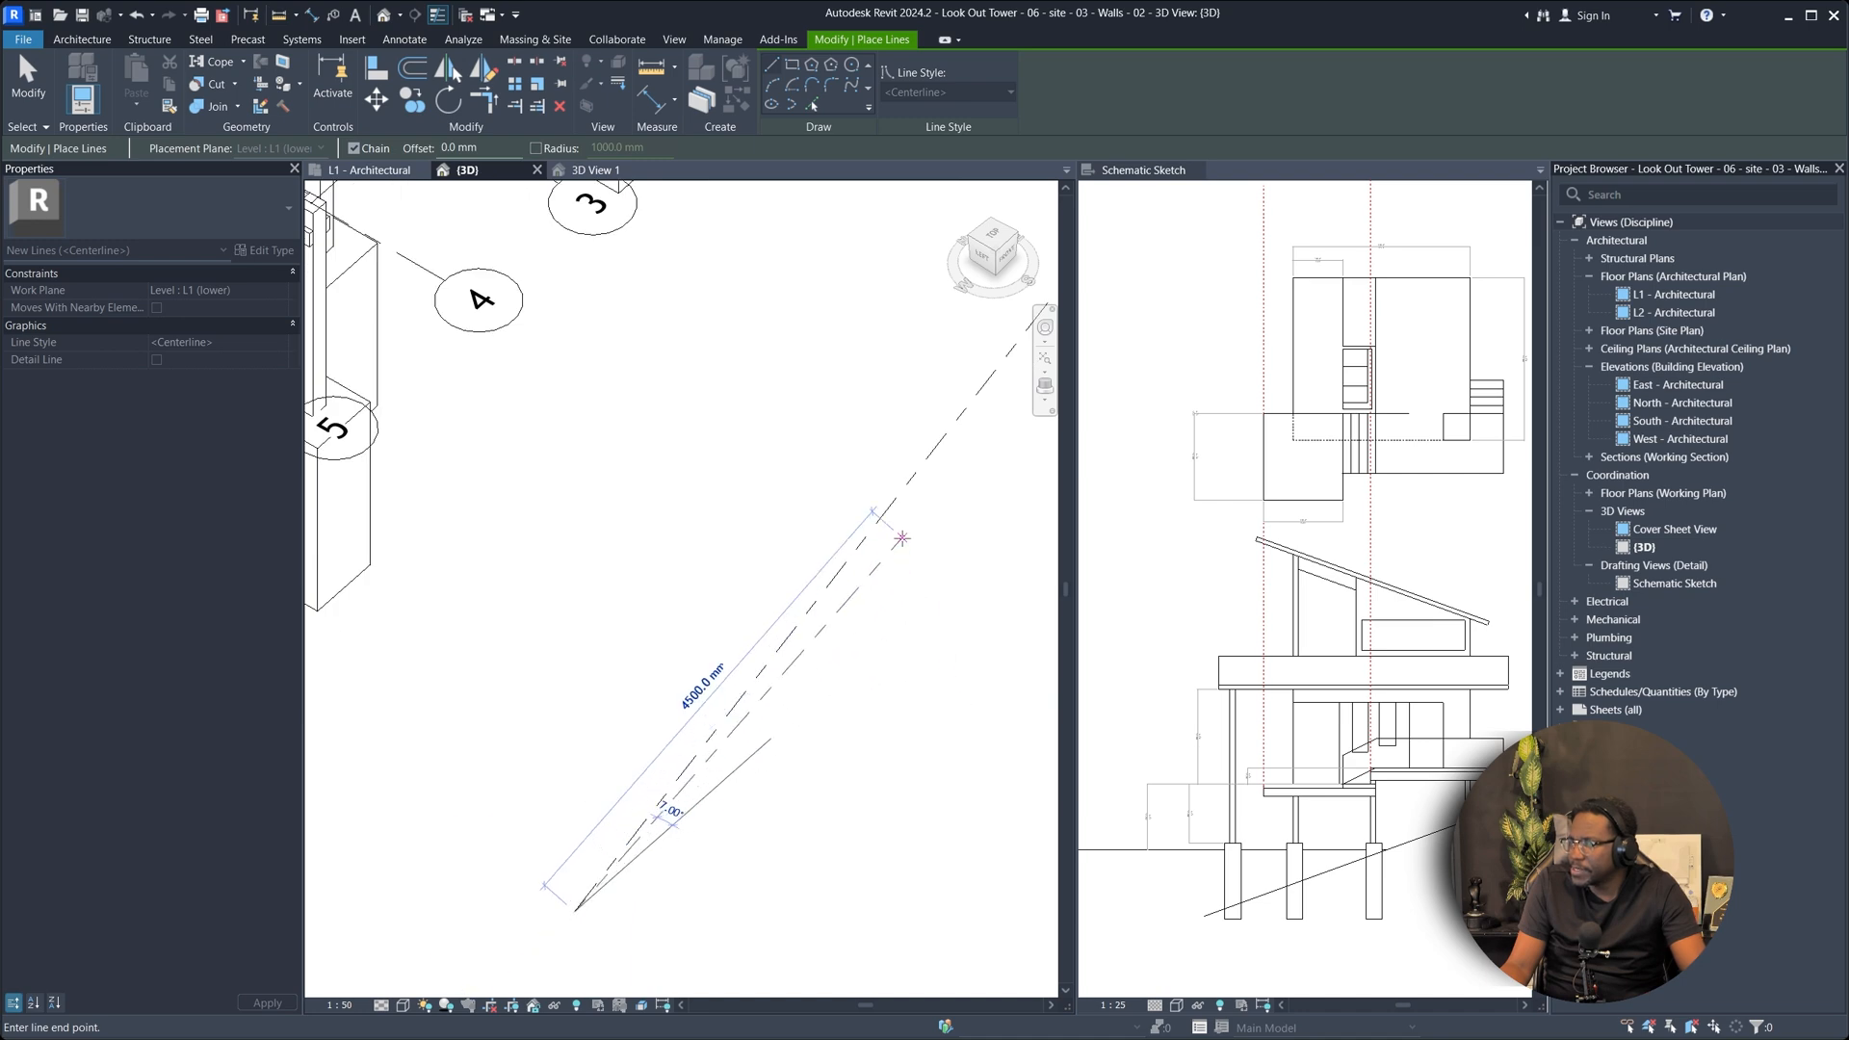
key("Escape")
scroll(900, 538, "down", 5)
scroll(847, 673, "up", 2)
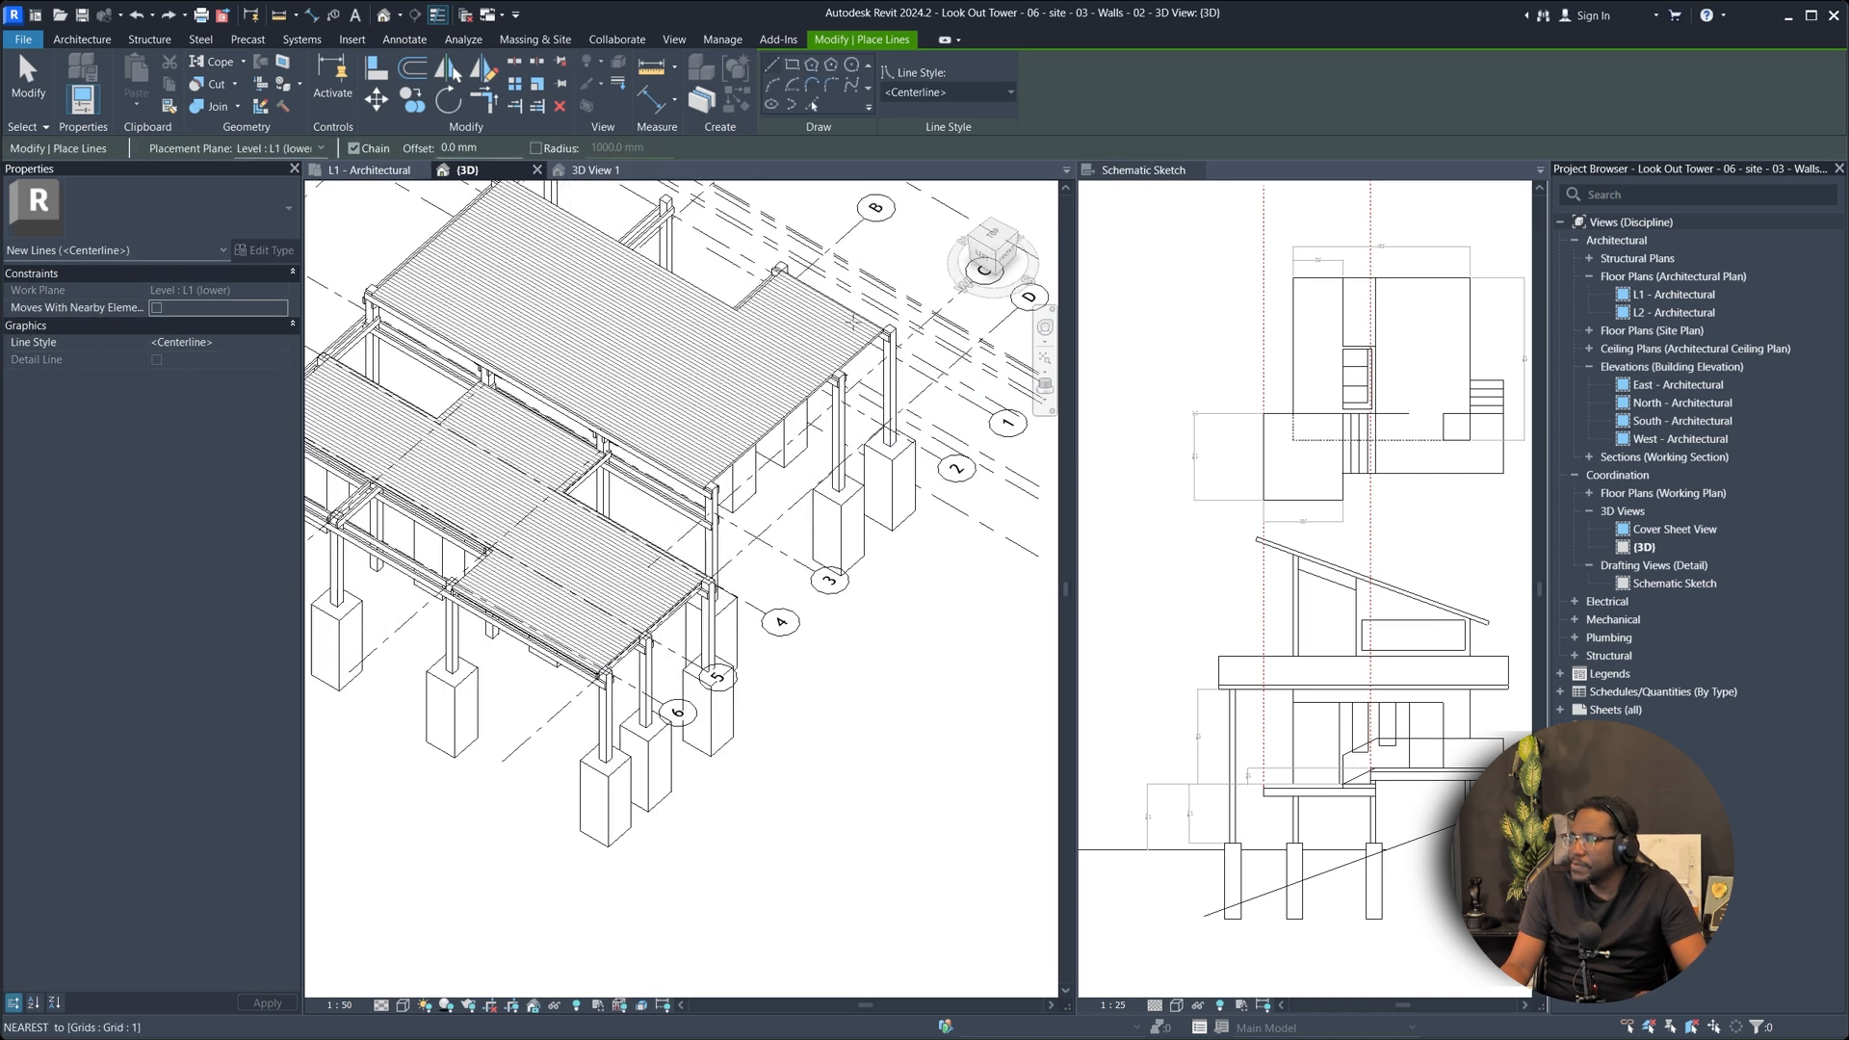
Review the line style choices once more beside the upper deck and end the model line command.
scroll(855, 322, "up", 5)
left_click(934, 92)
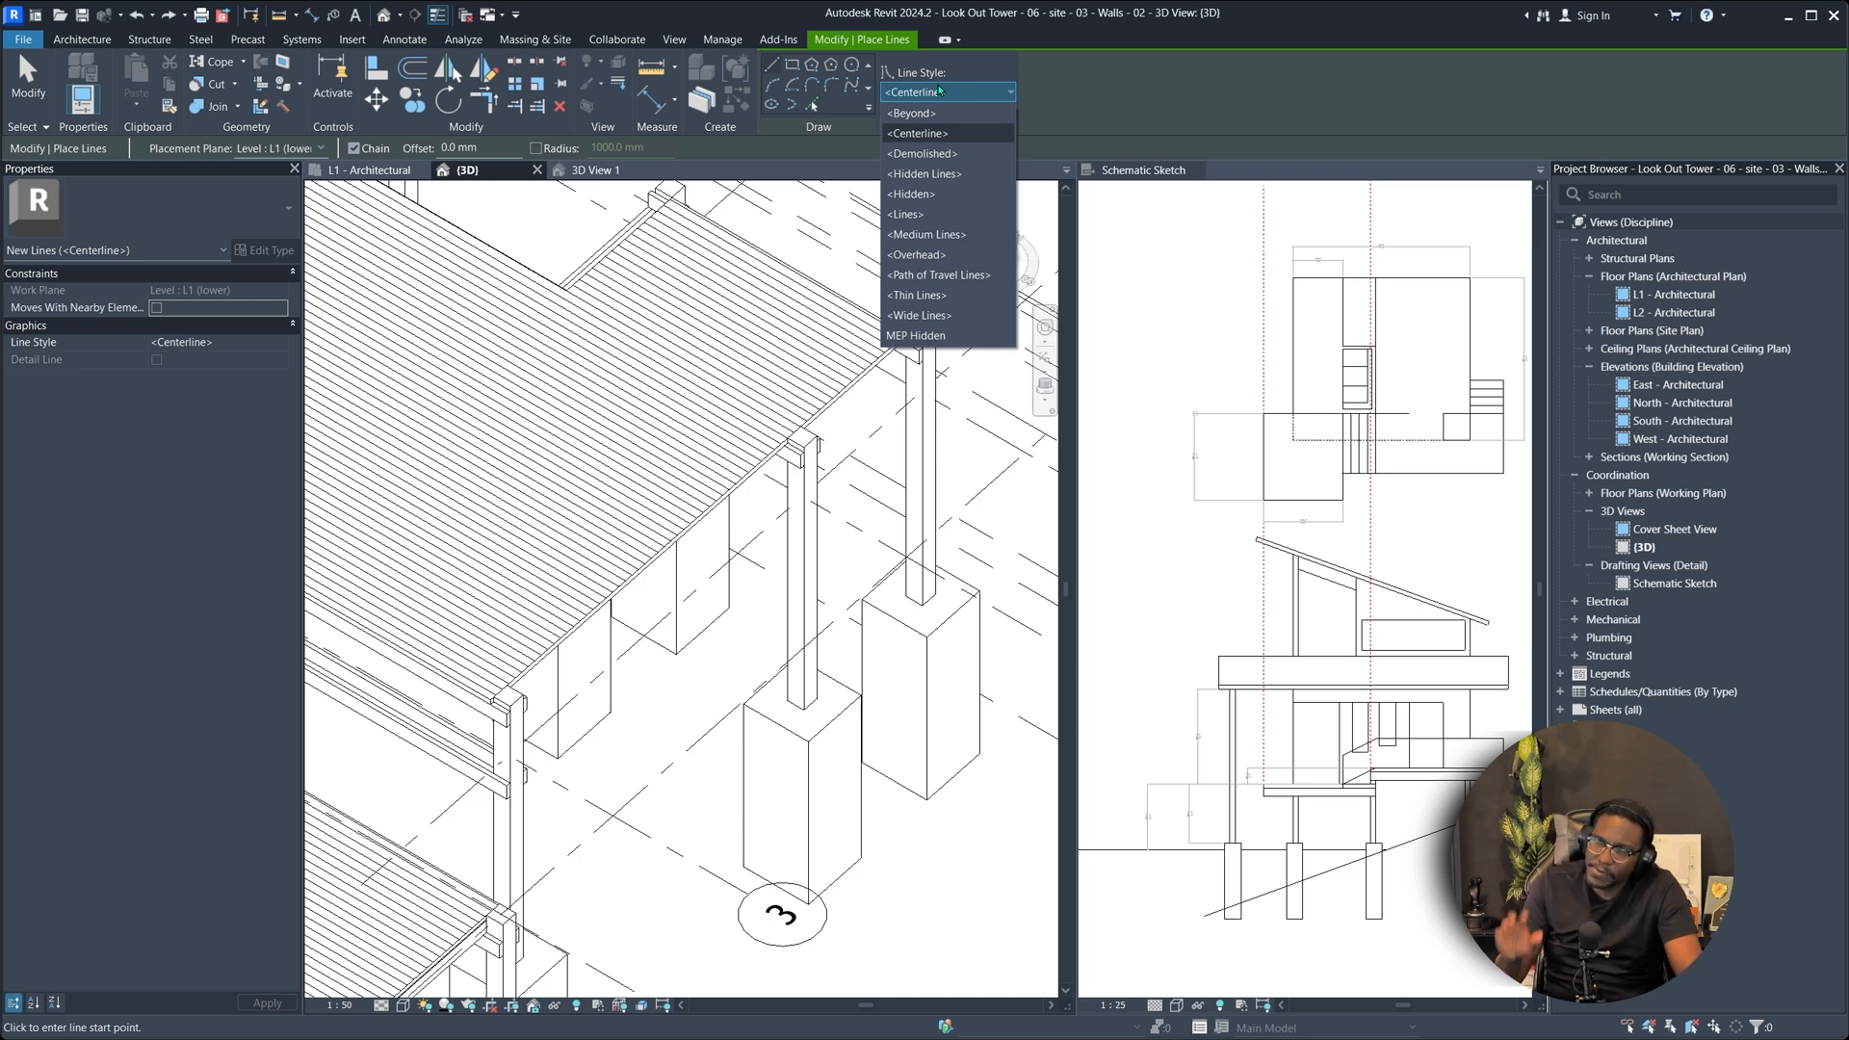
middle_click_drag(337, 192, 602, 308)
scroll(556, 229, "down", 2)
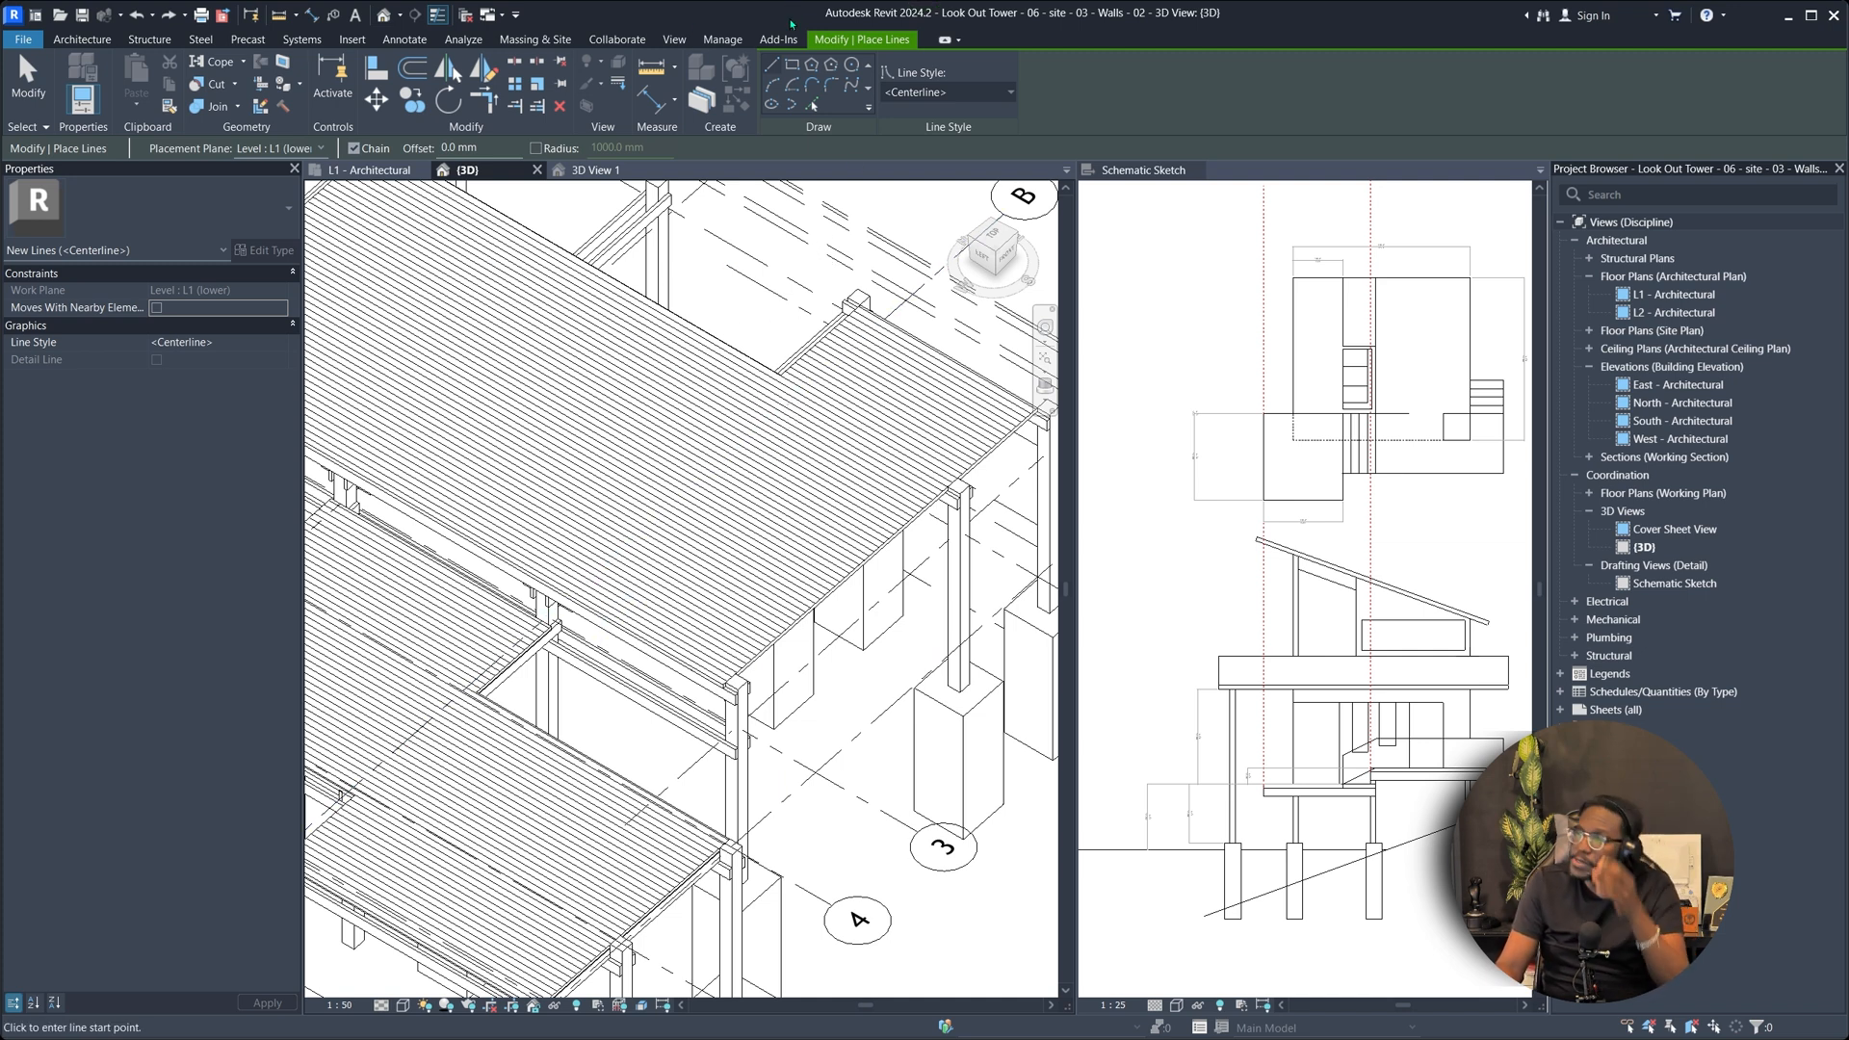
key("Escape")
key("Escape")
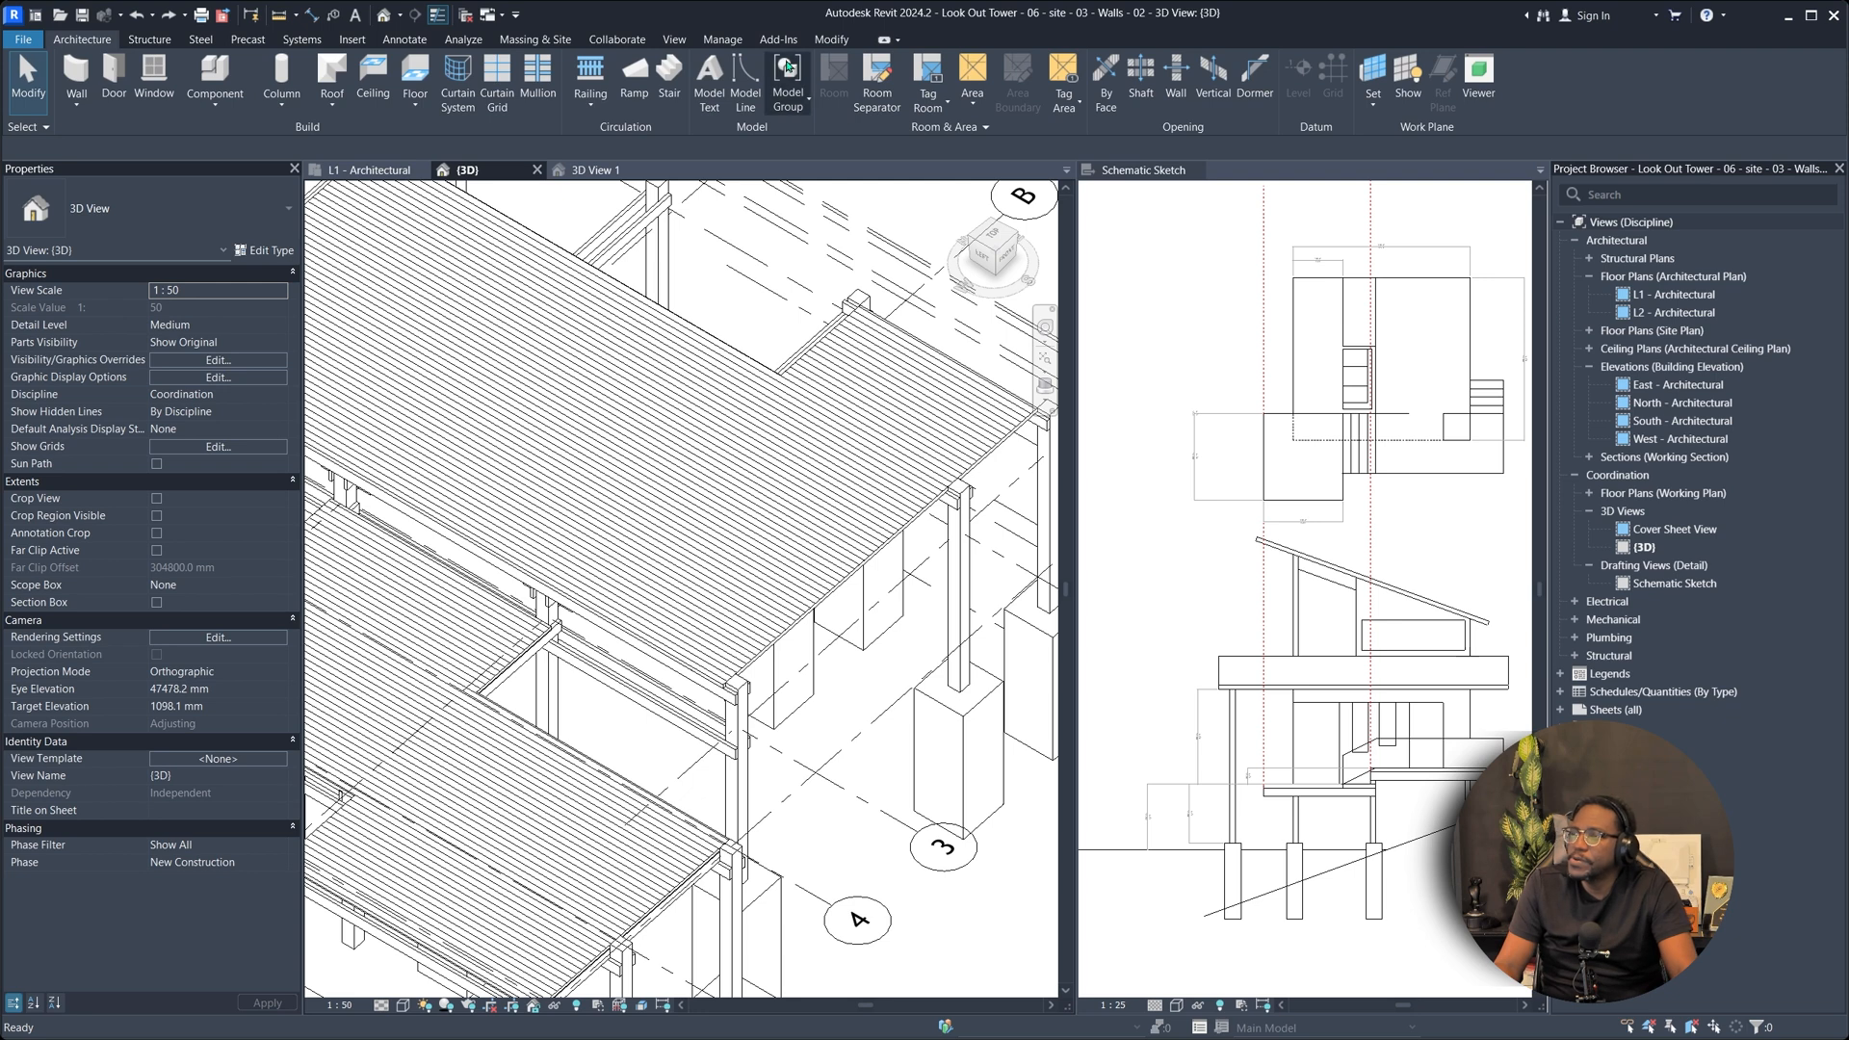
Review the project's existing line styles and create a new one named Concept Lines as a subcategory of Lines.
left_click(722, 39)
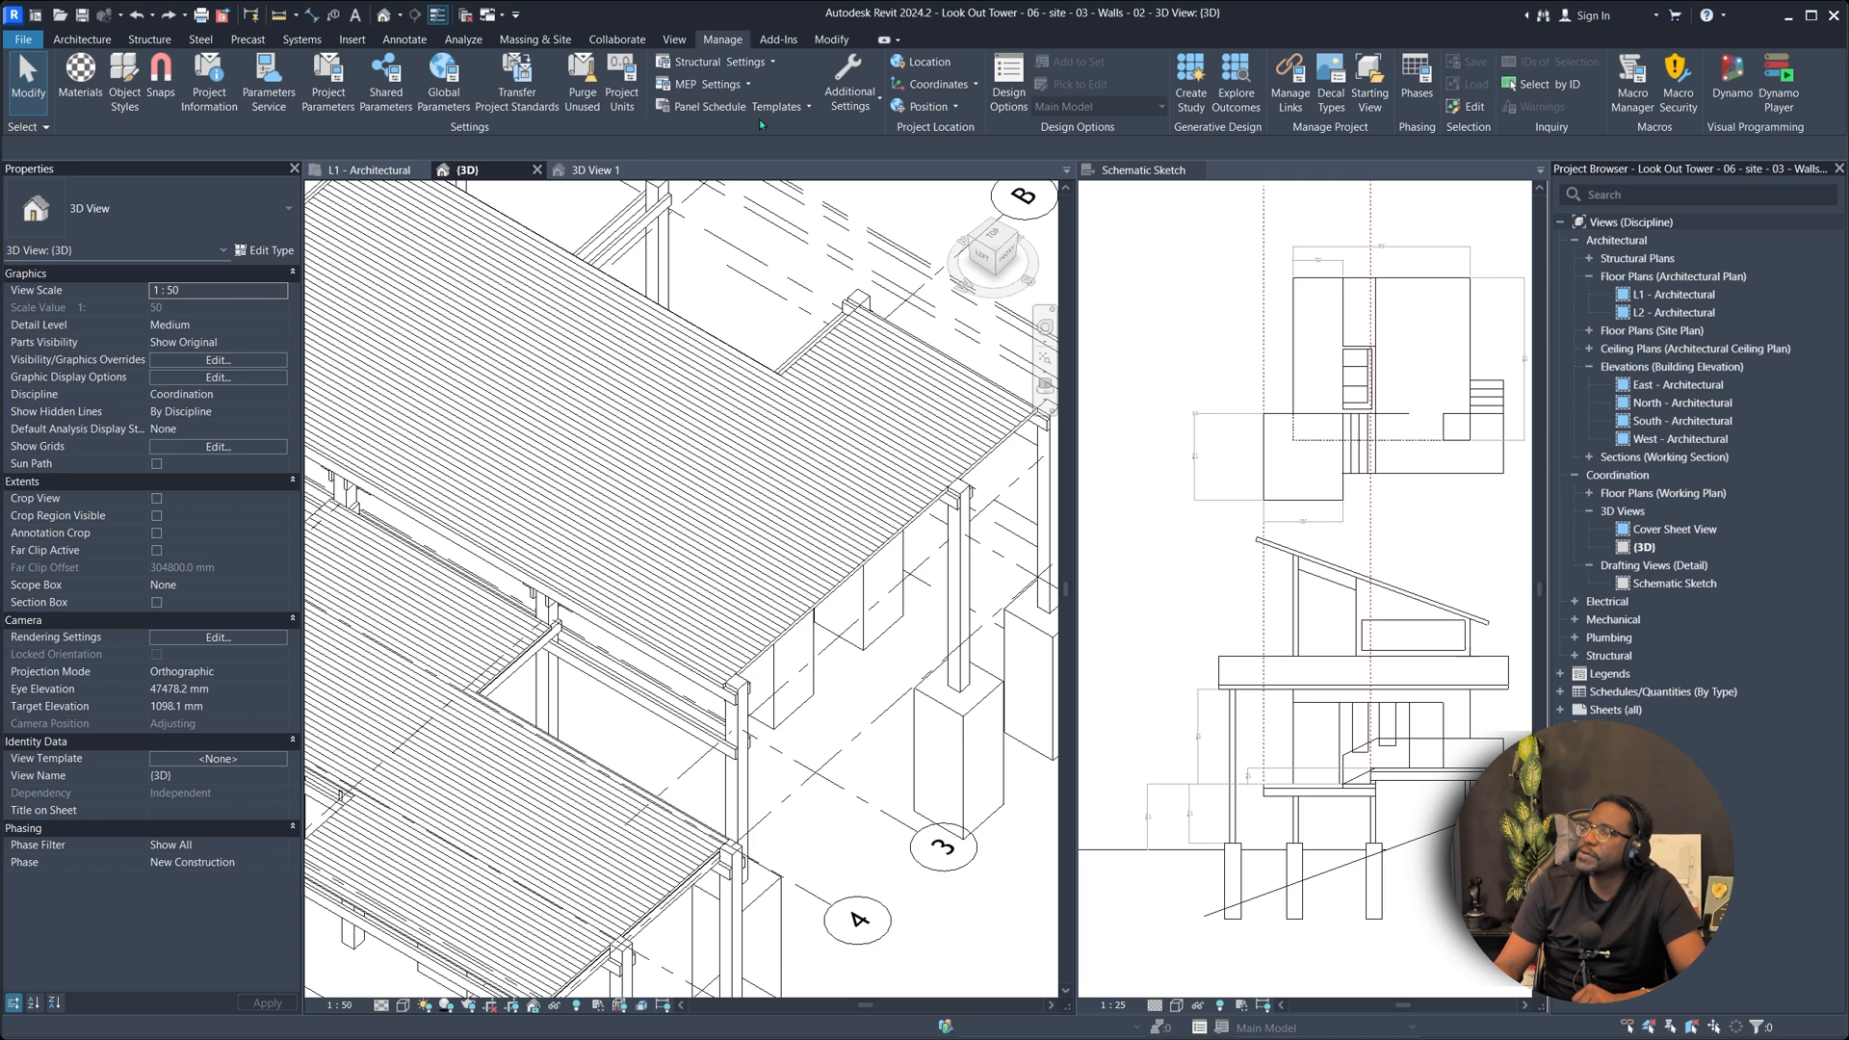
left_click(848, 106)
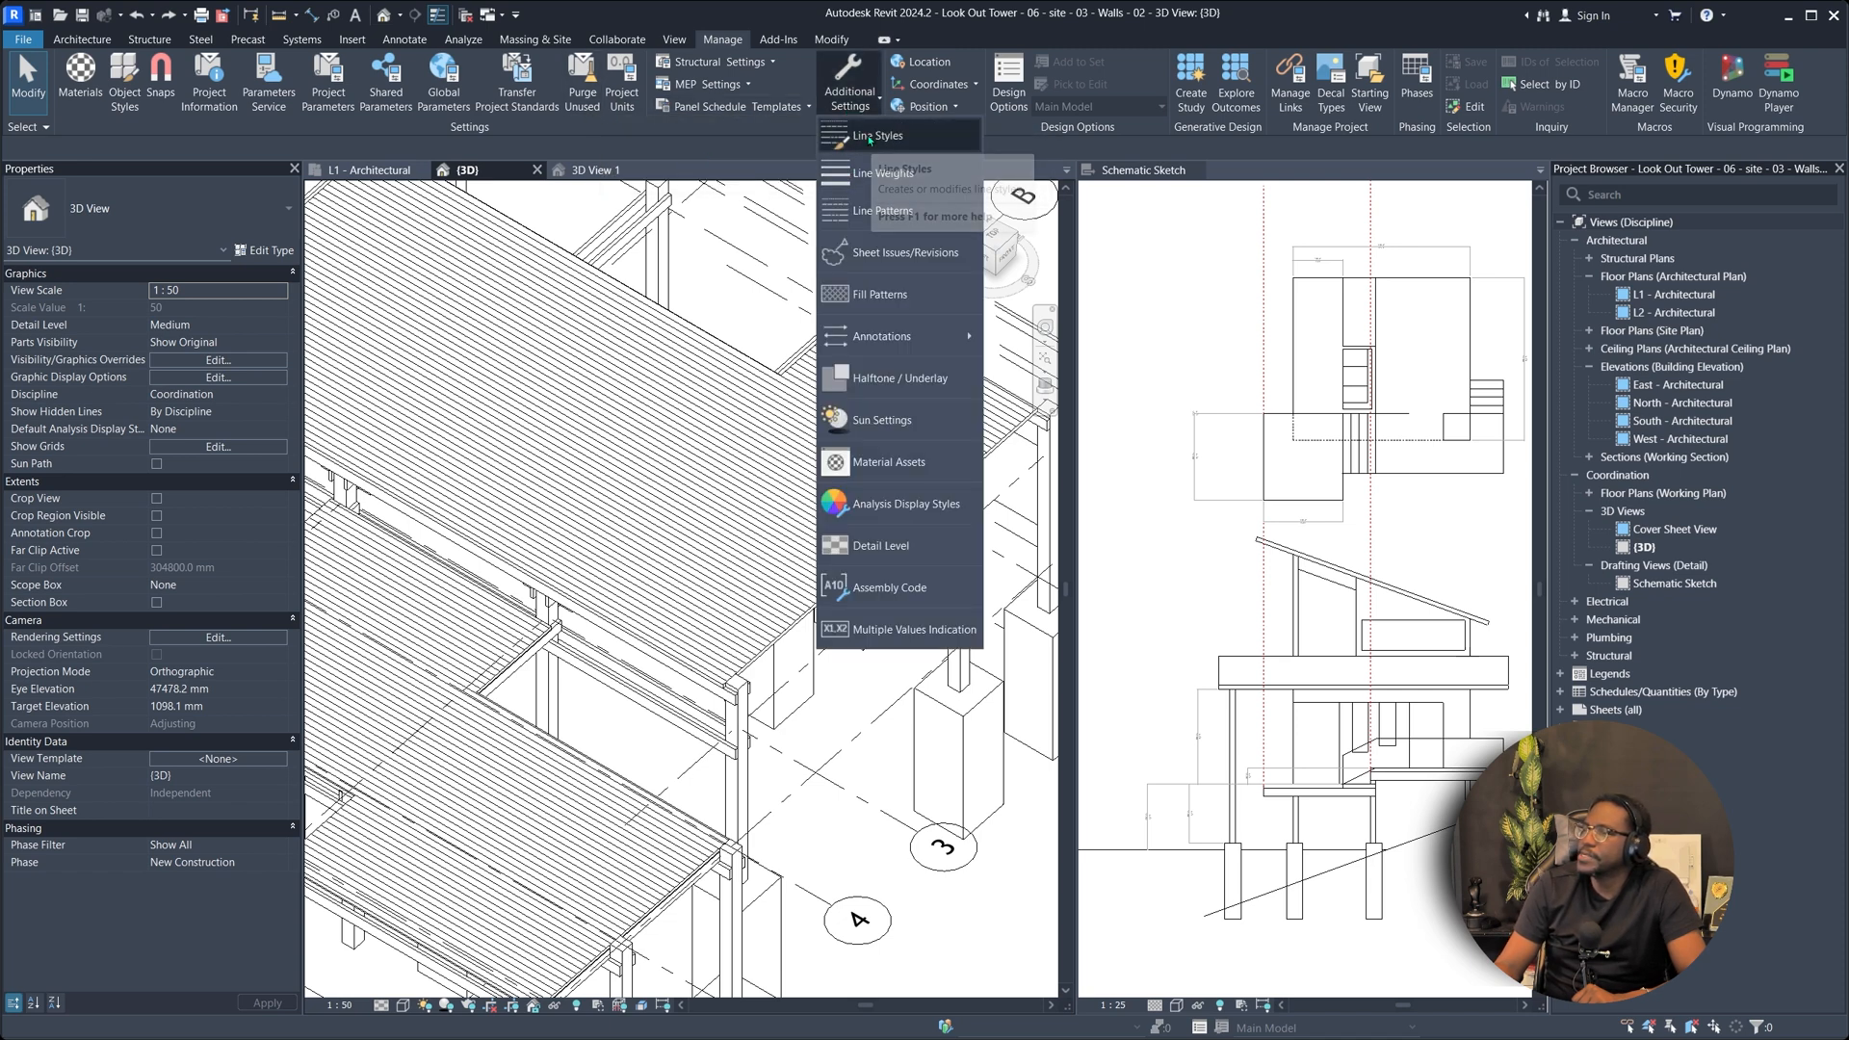
left_click(869, 137)
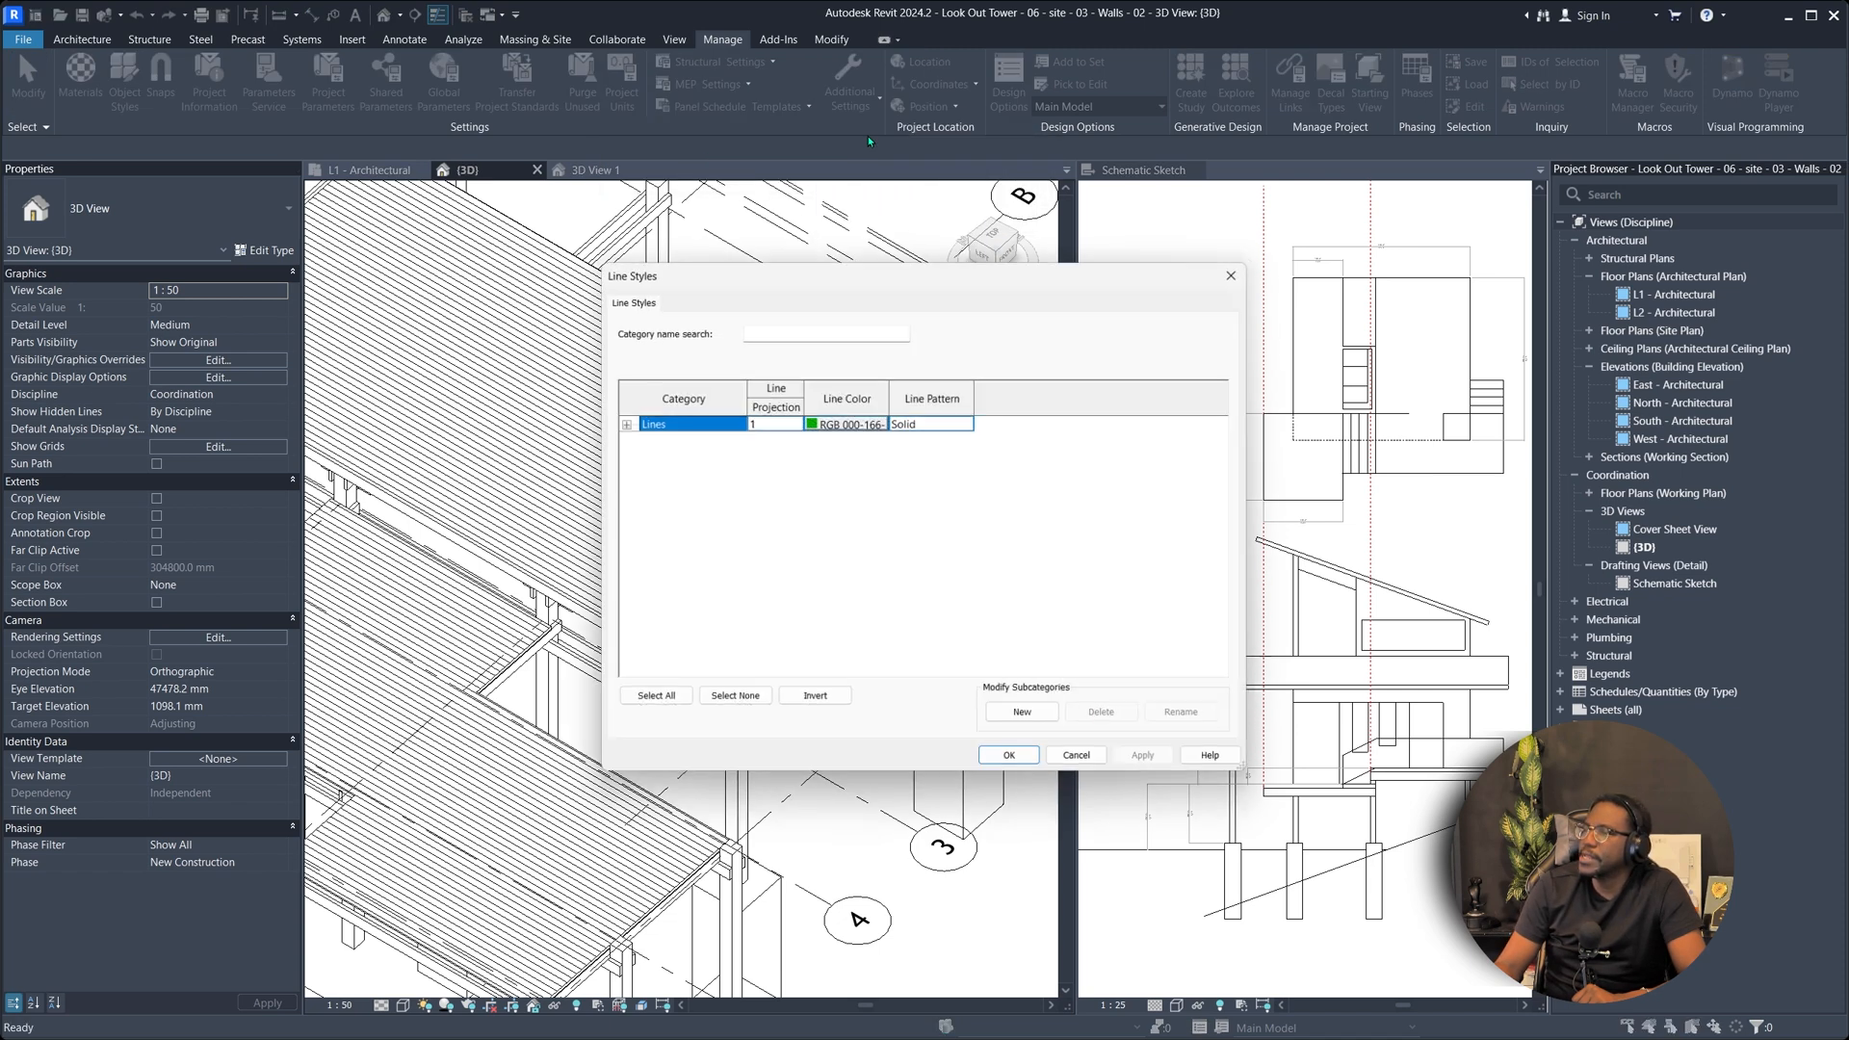
left_click(621, 424)
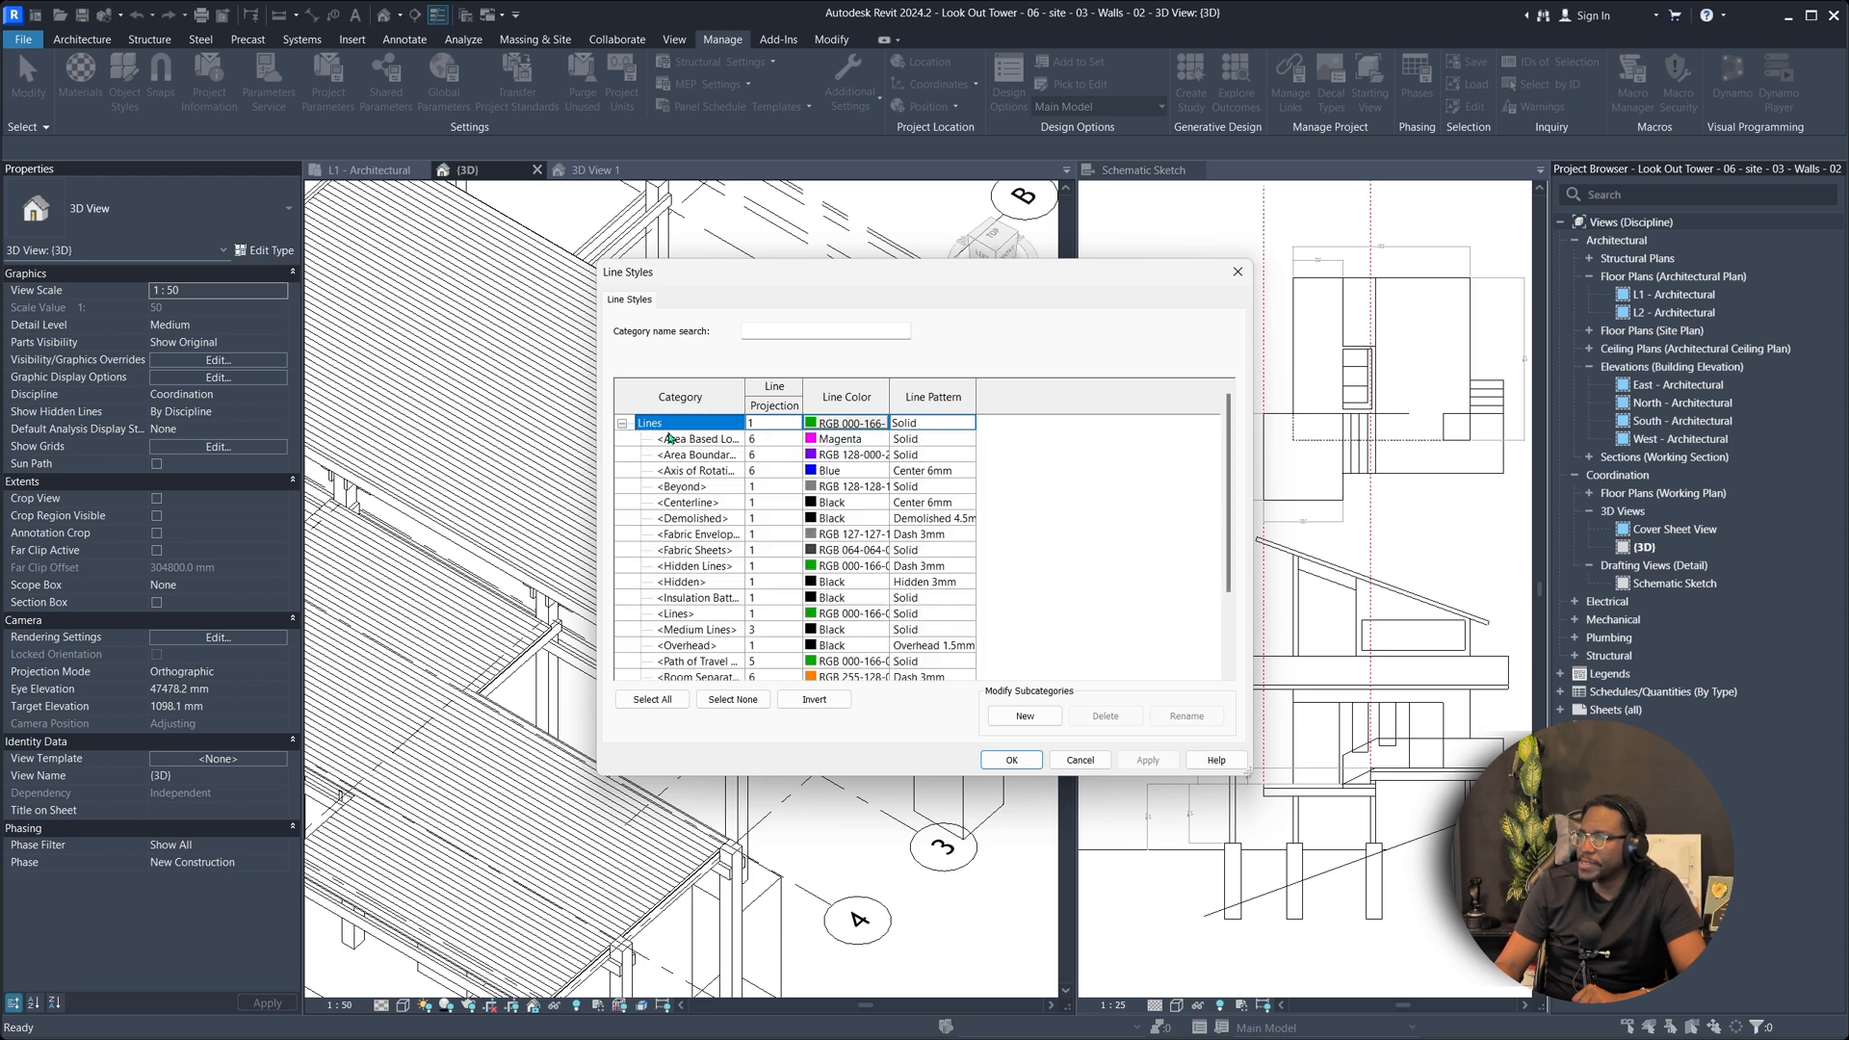
scroll(658, 660, "down", 2)
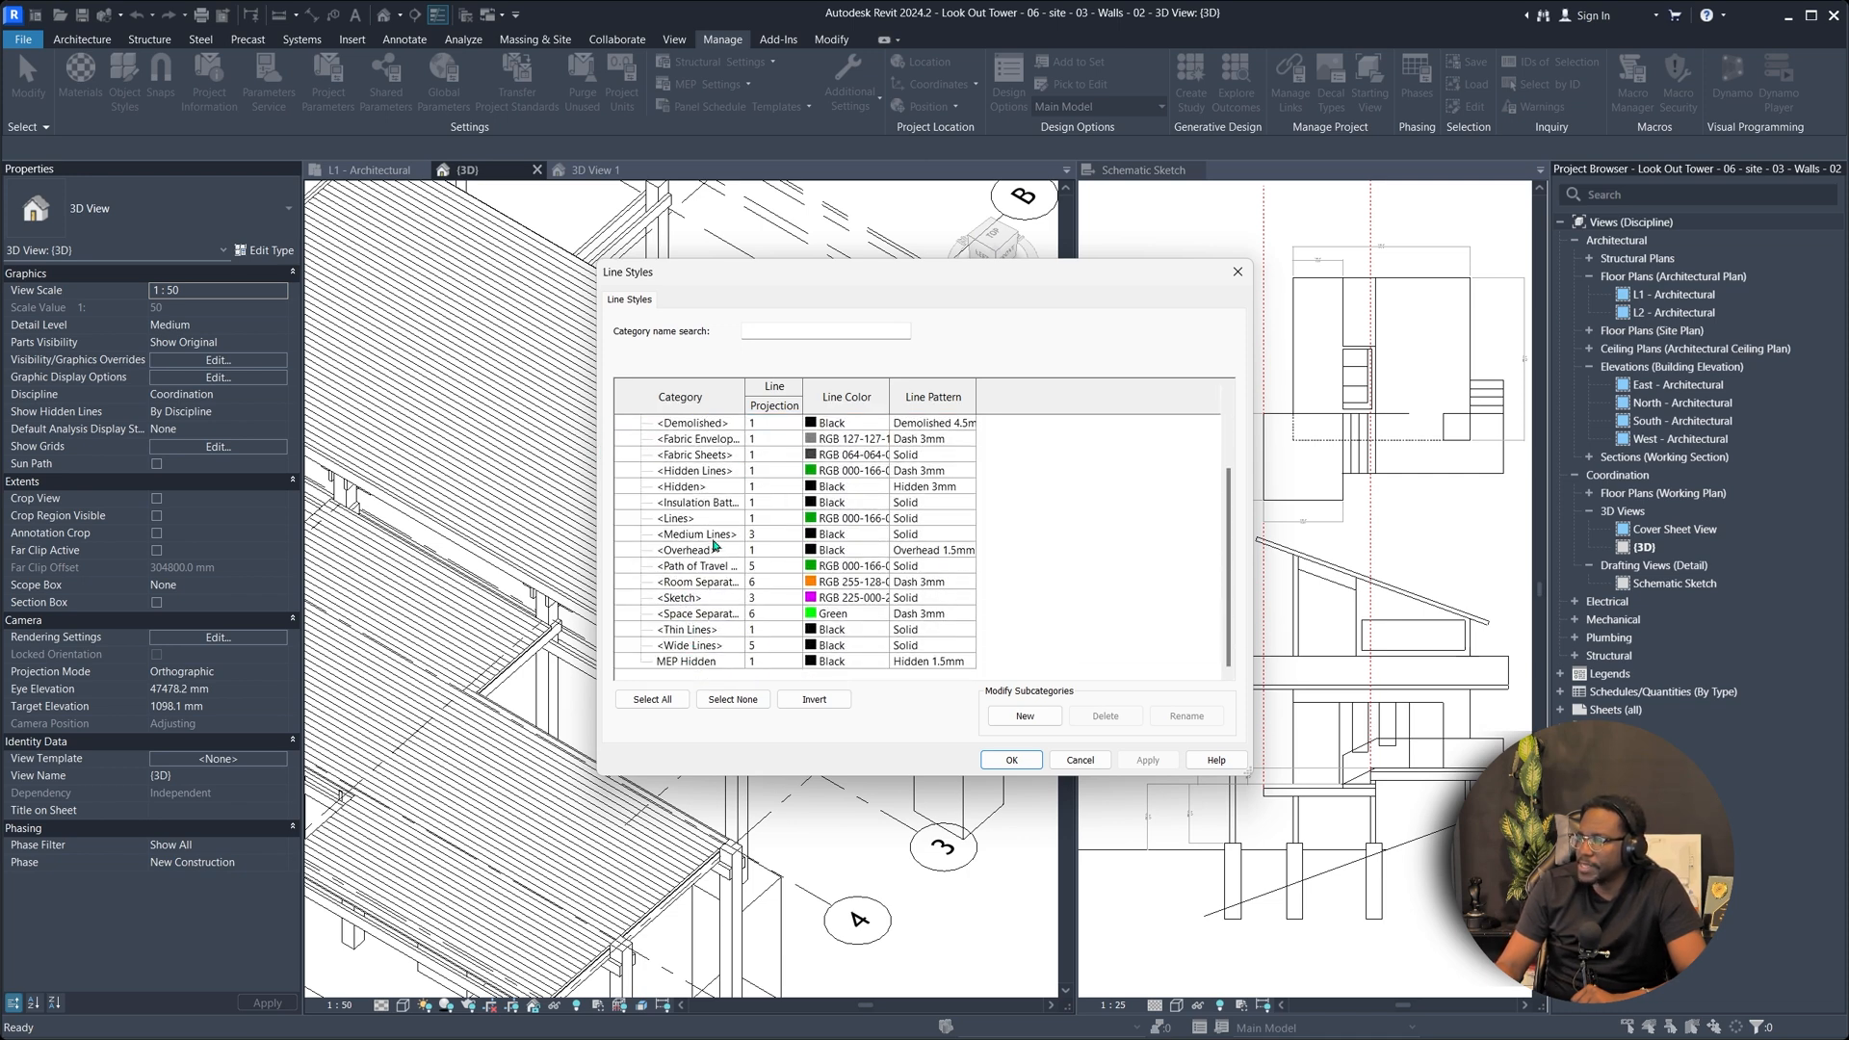
scroll(725, 575, "up", 2)
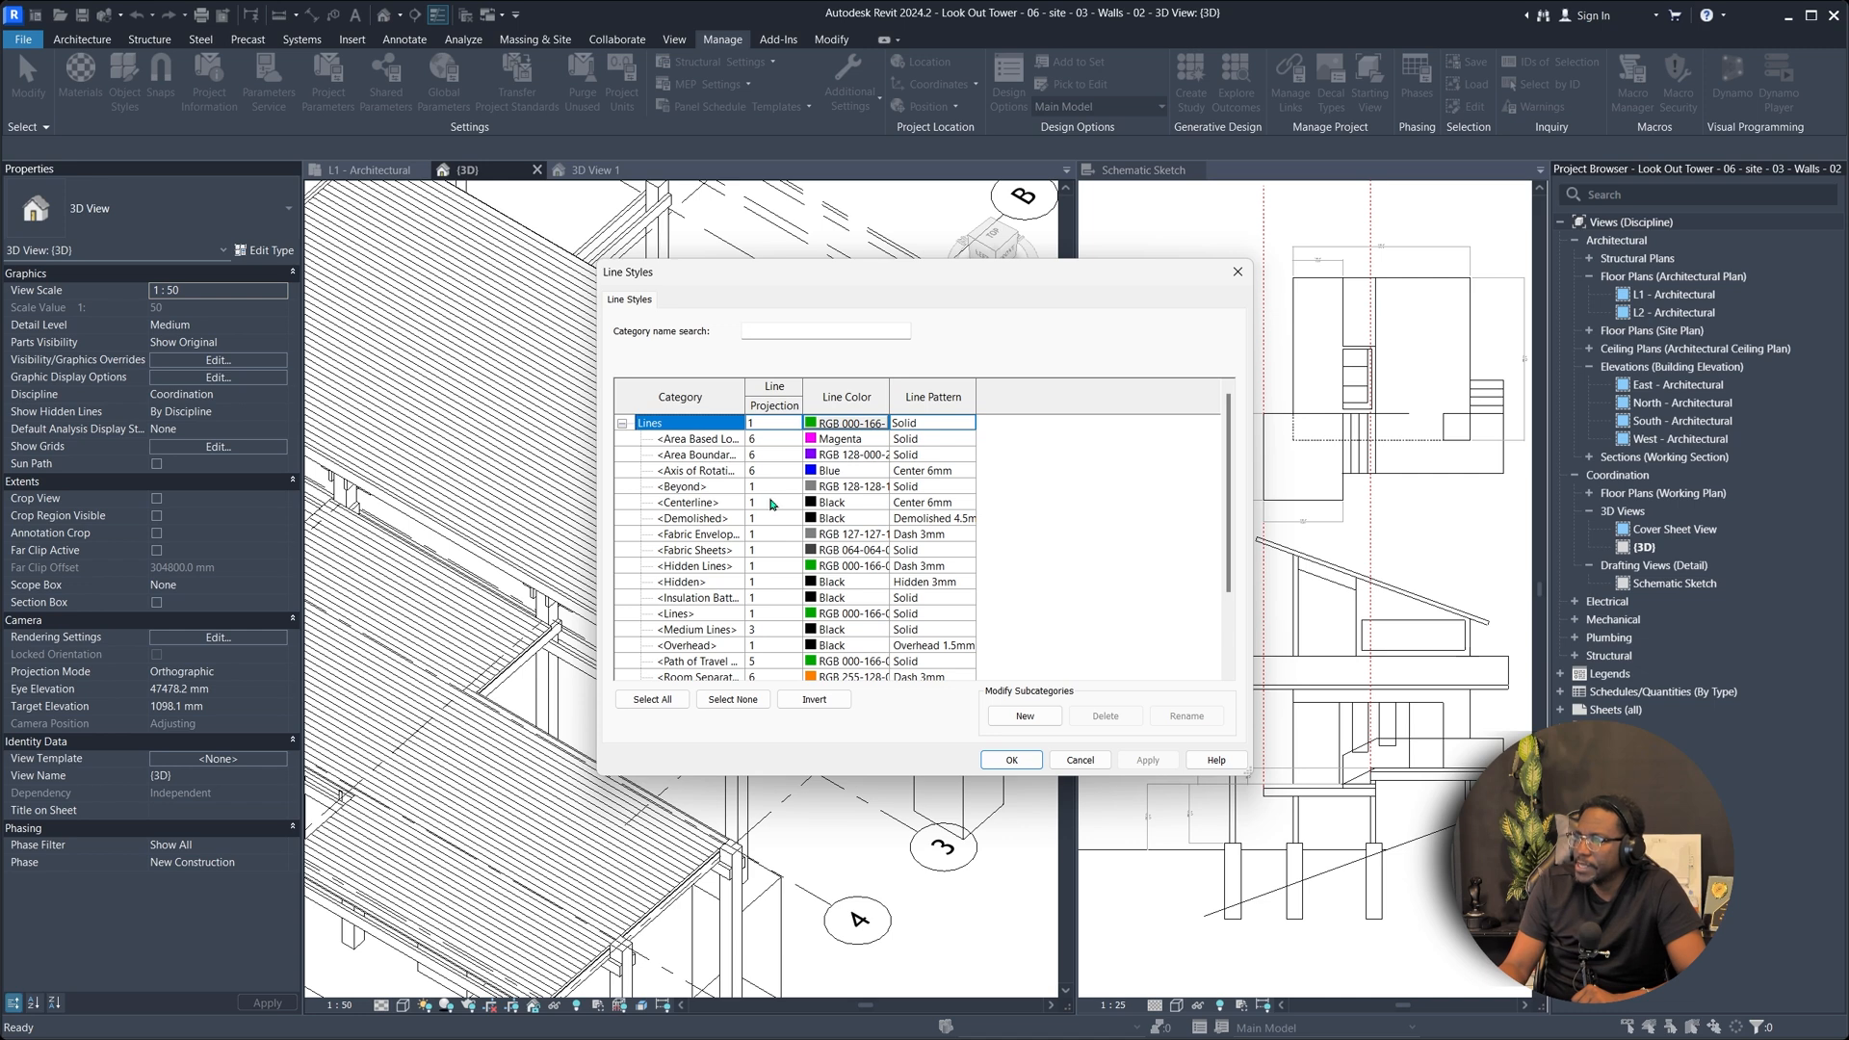
left_click(622, 424)
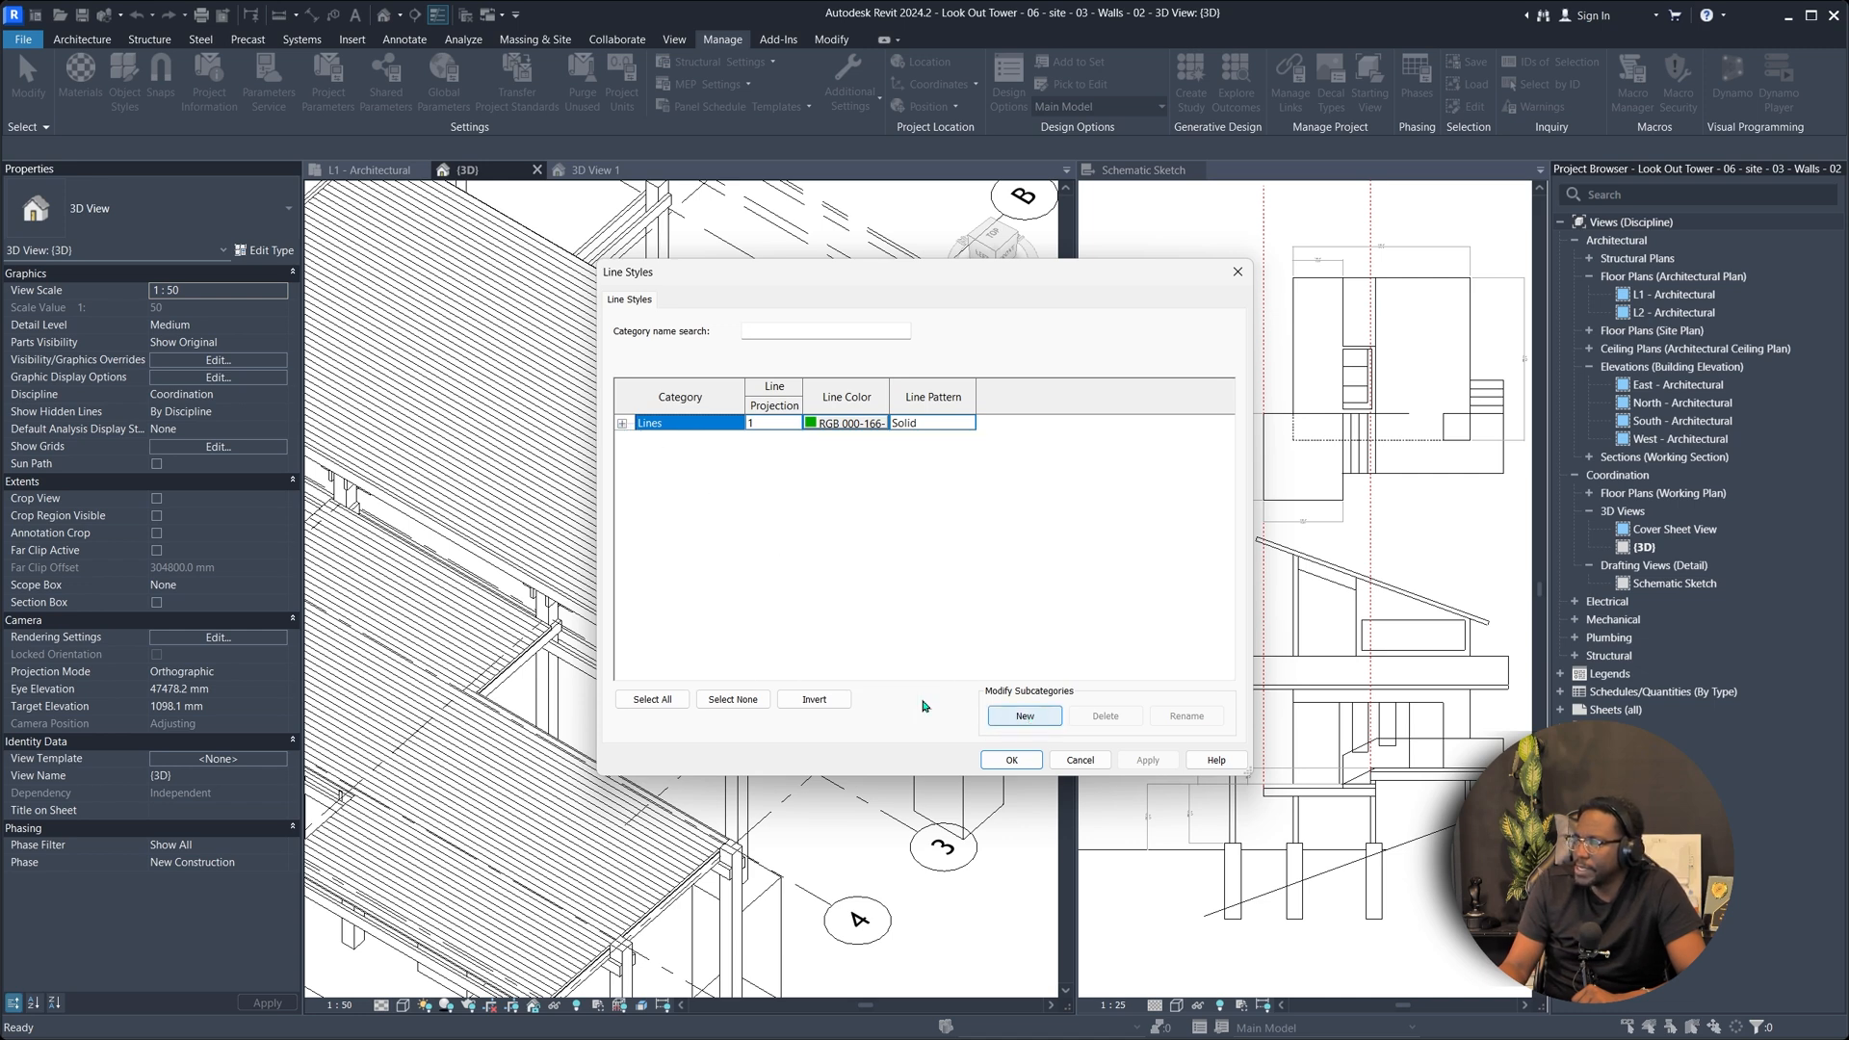
left_click(1020, 719)
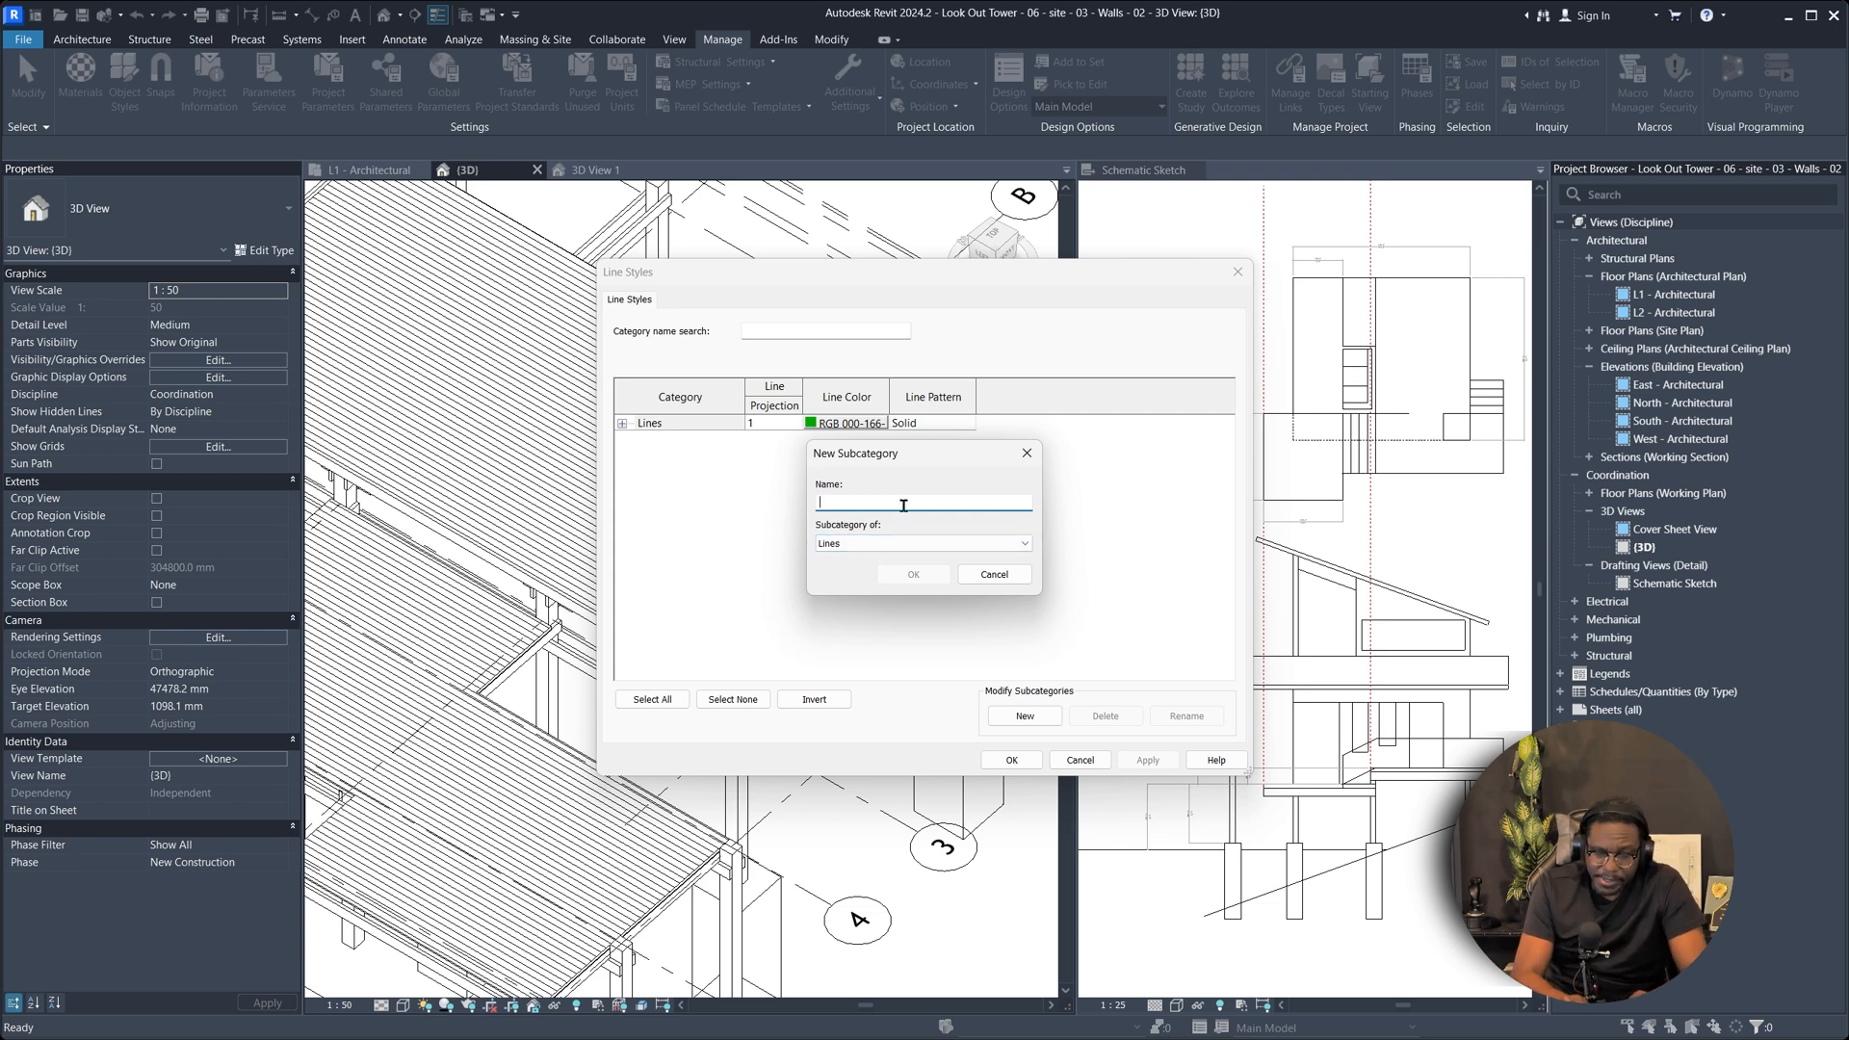
type("Concept")
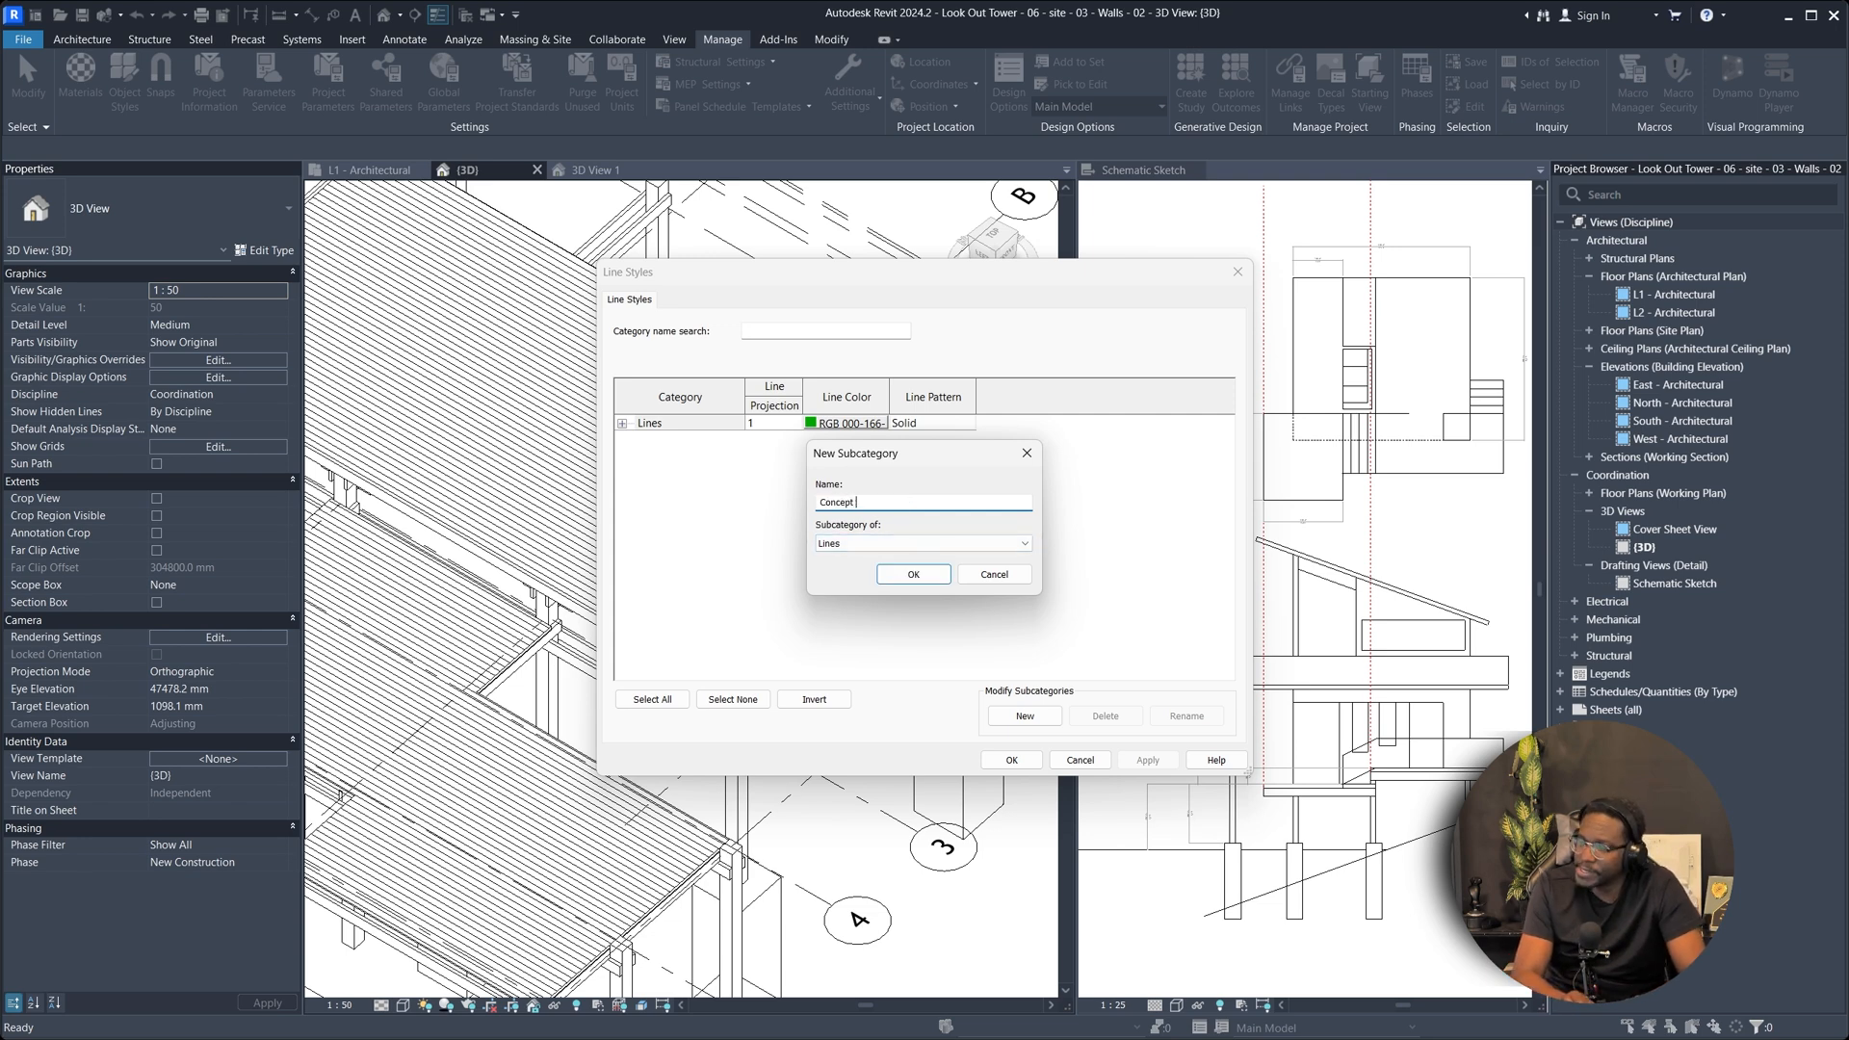
type(" Lines")
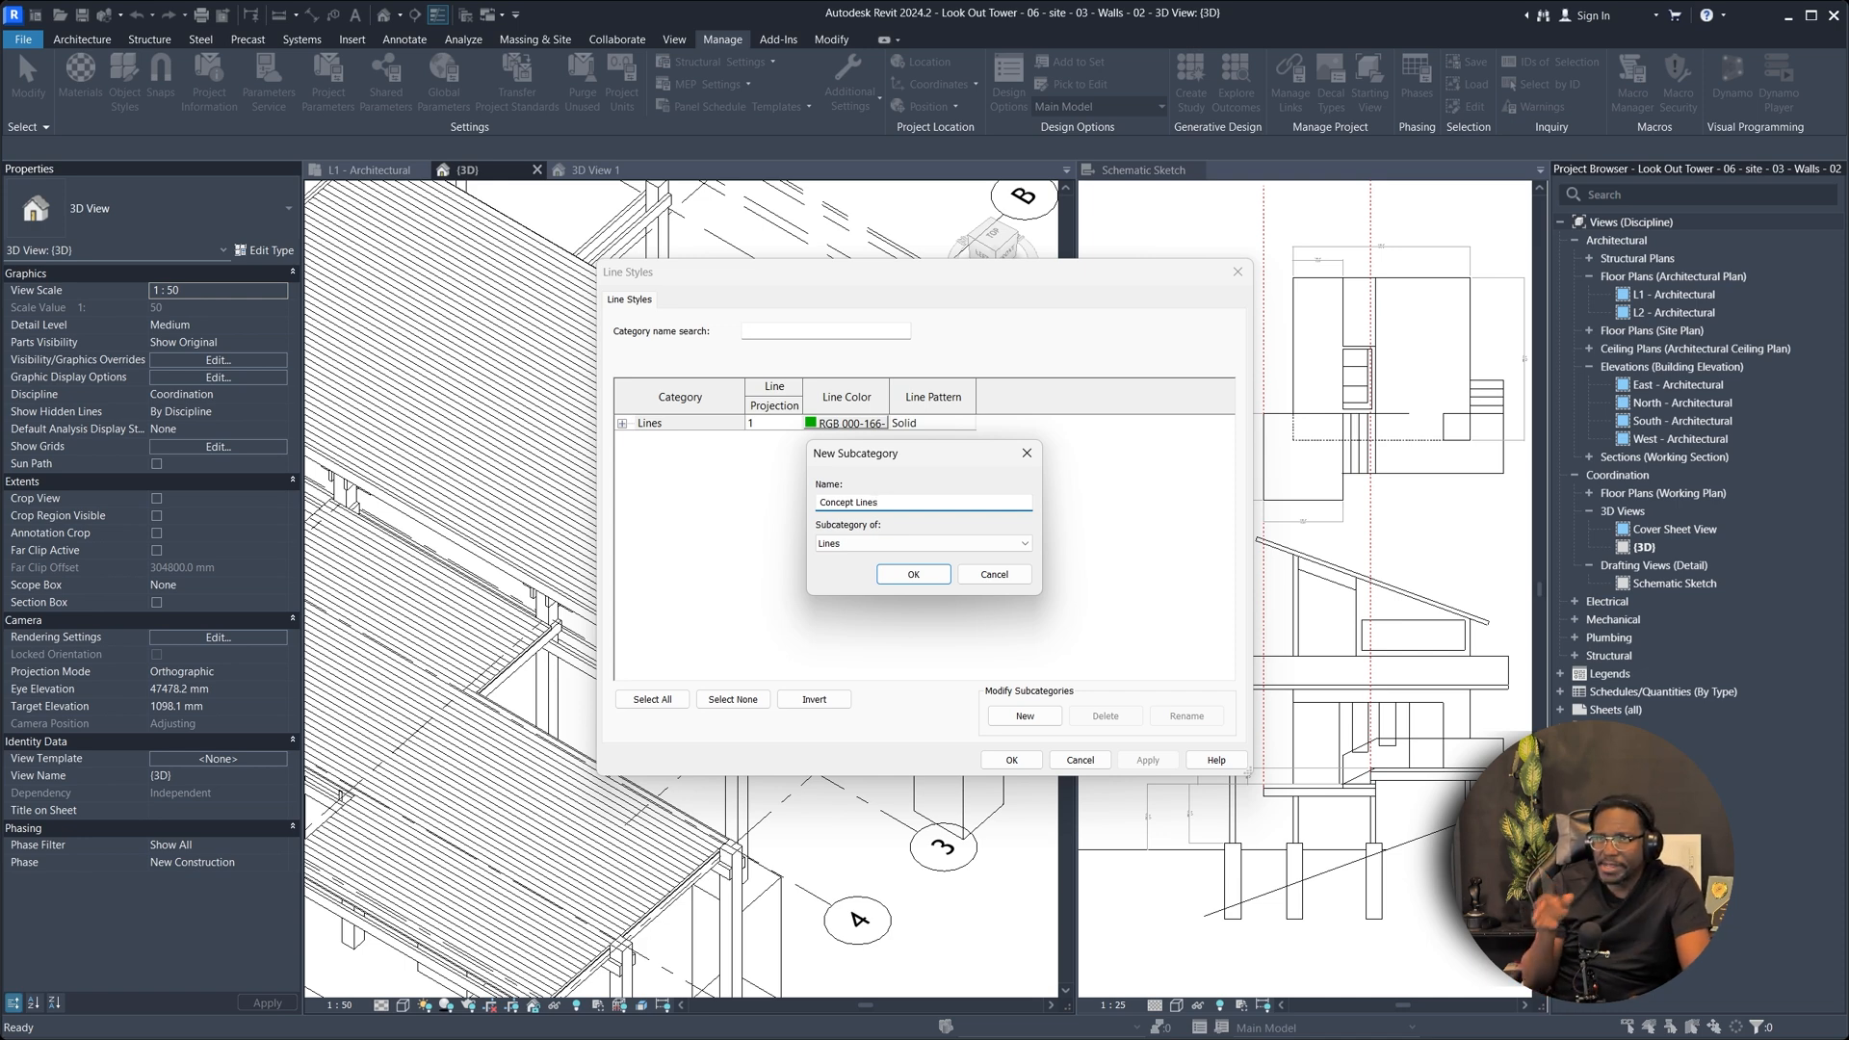
left_click(926, 545)
left_click(913, 575)
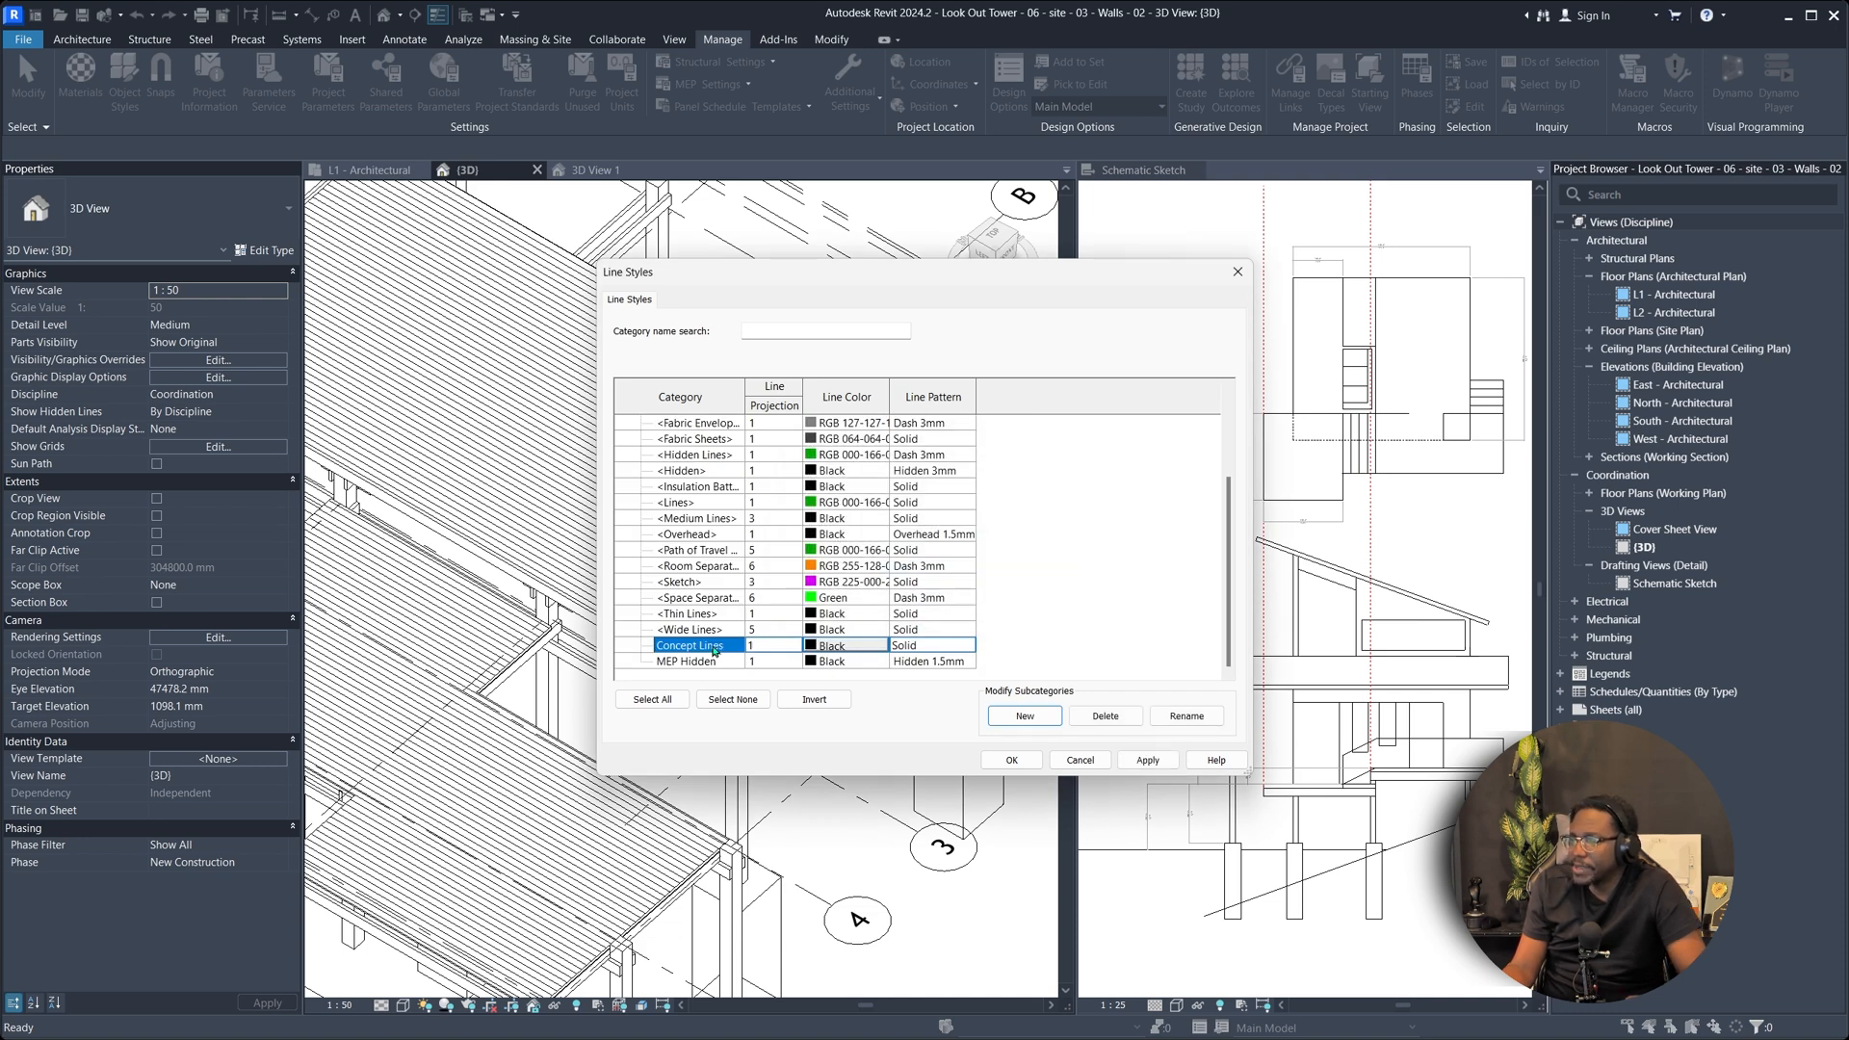
Set the line color of the Concept Lines style to orange.
left_click(794, 647)
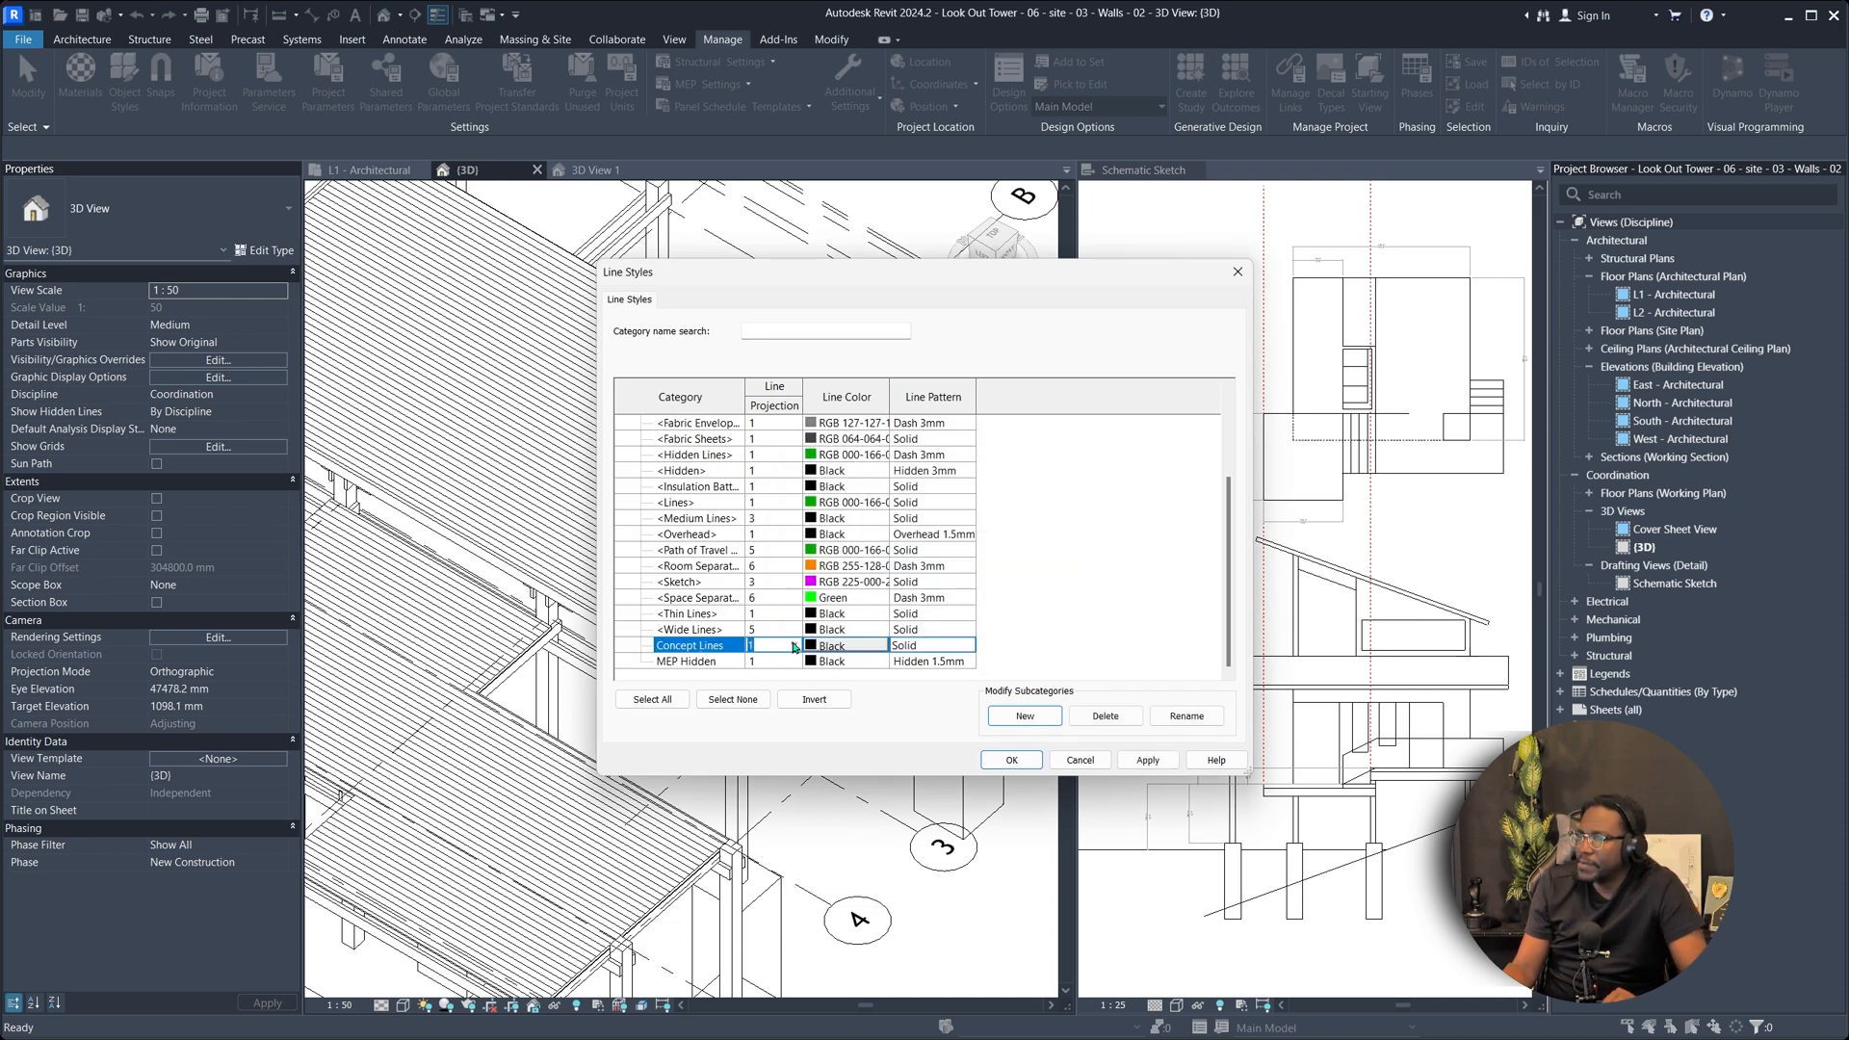
left_click(872, 647)
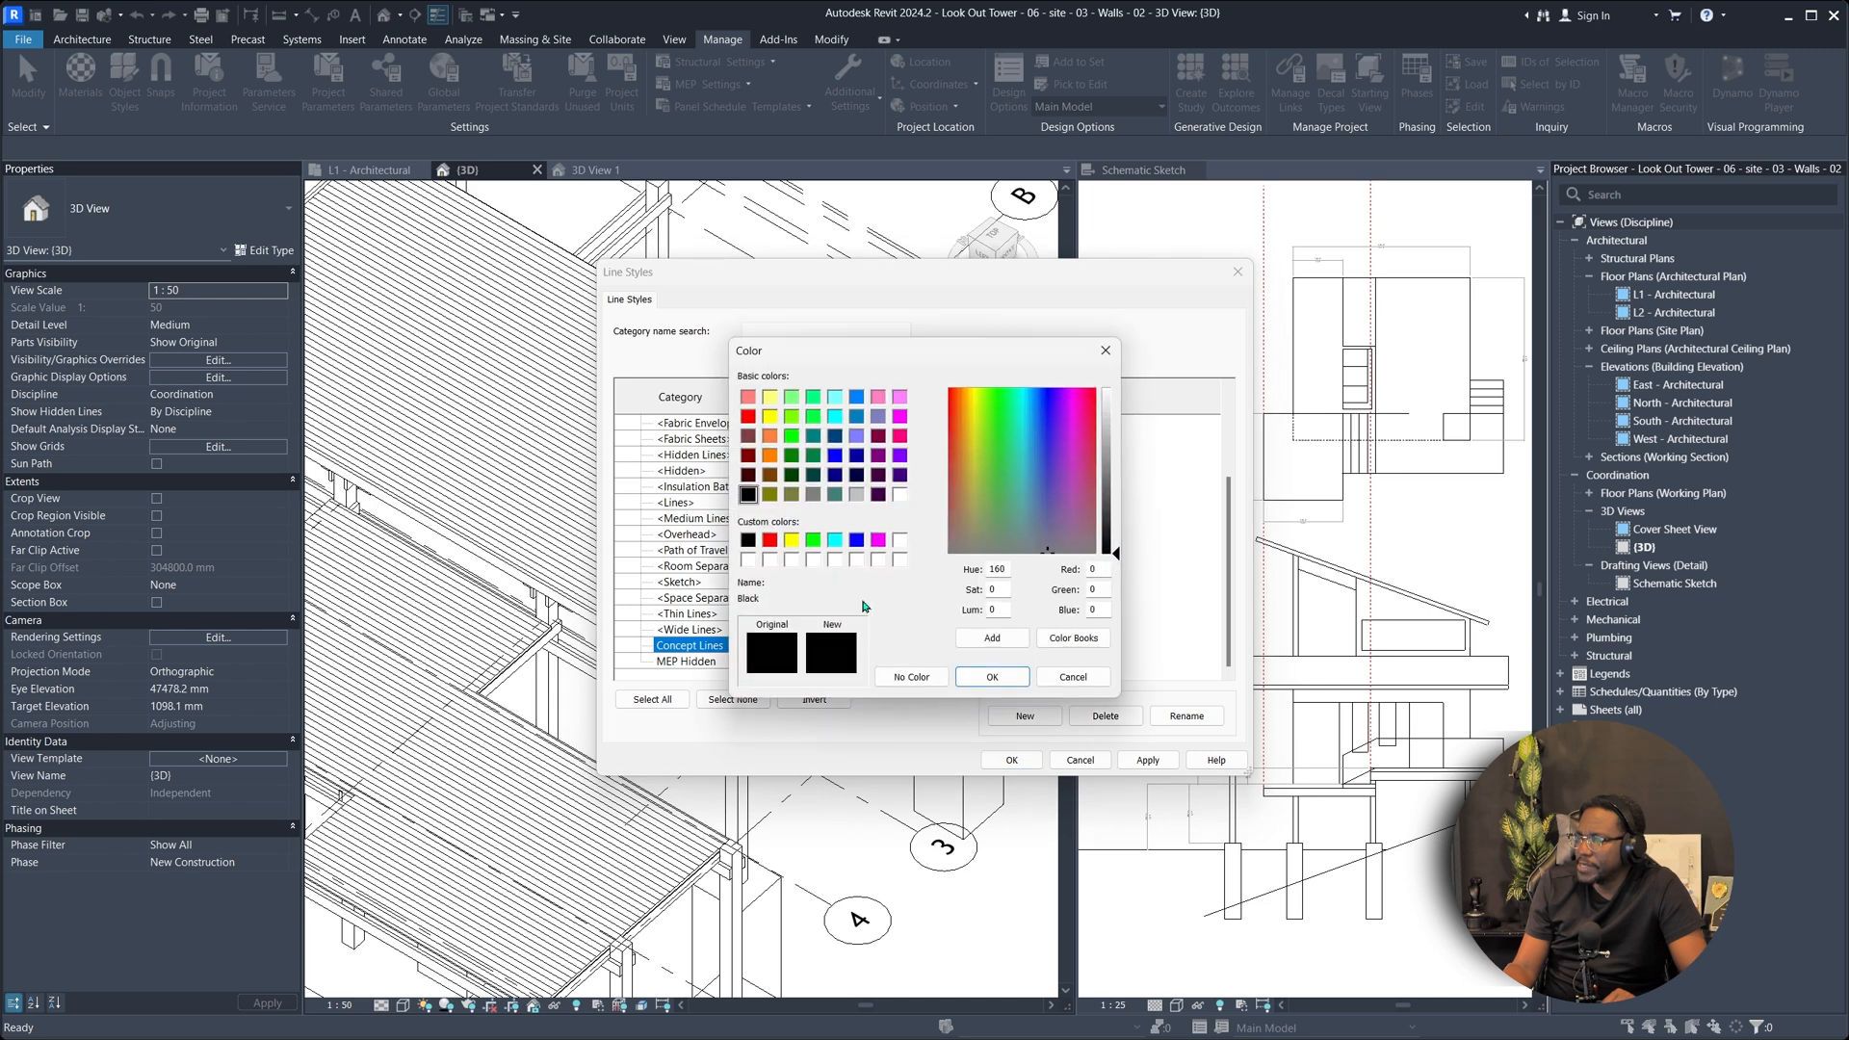
left_click(769, 456)
left_click(990, 677)
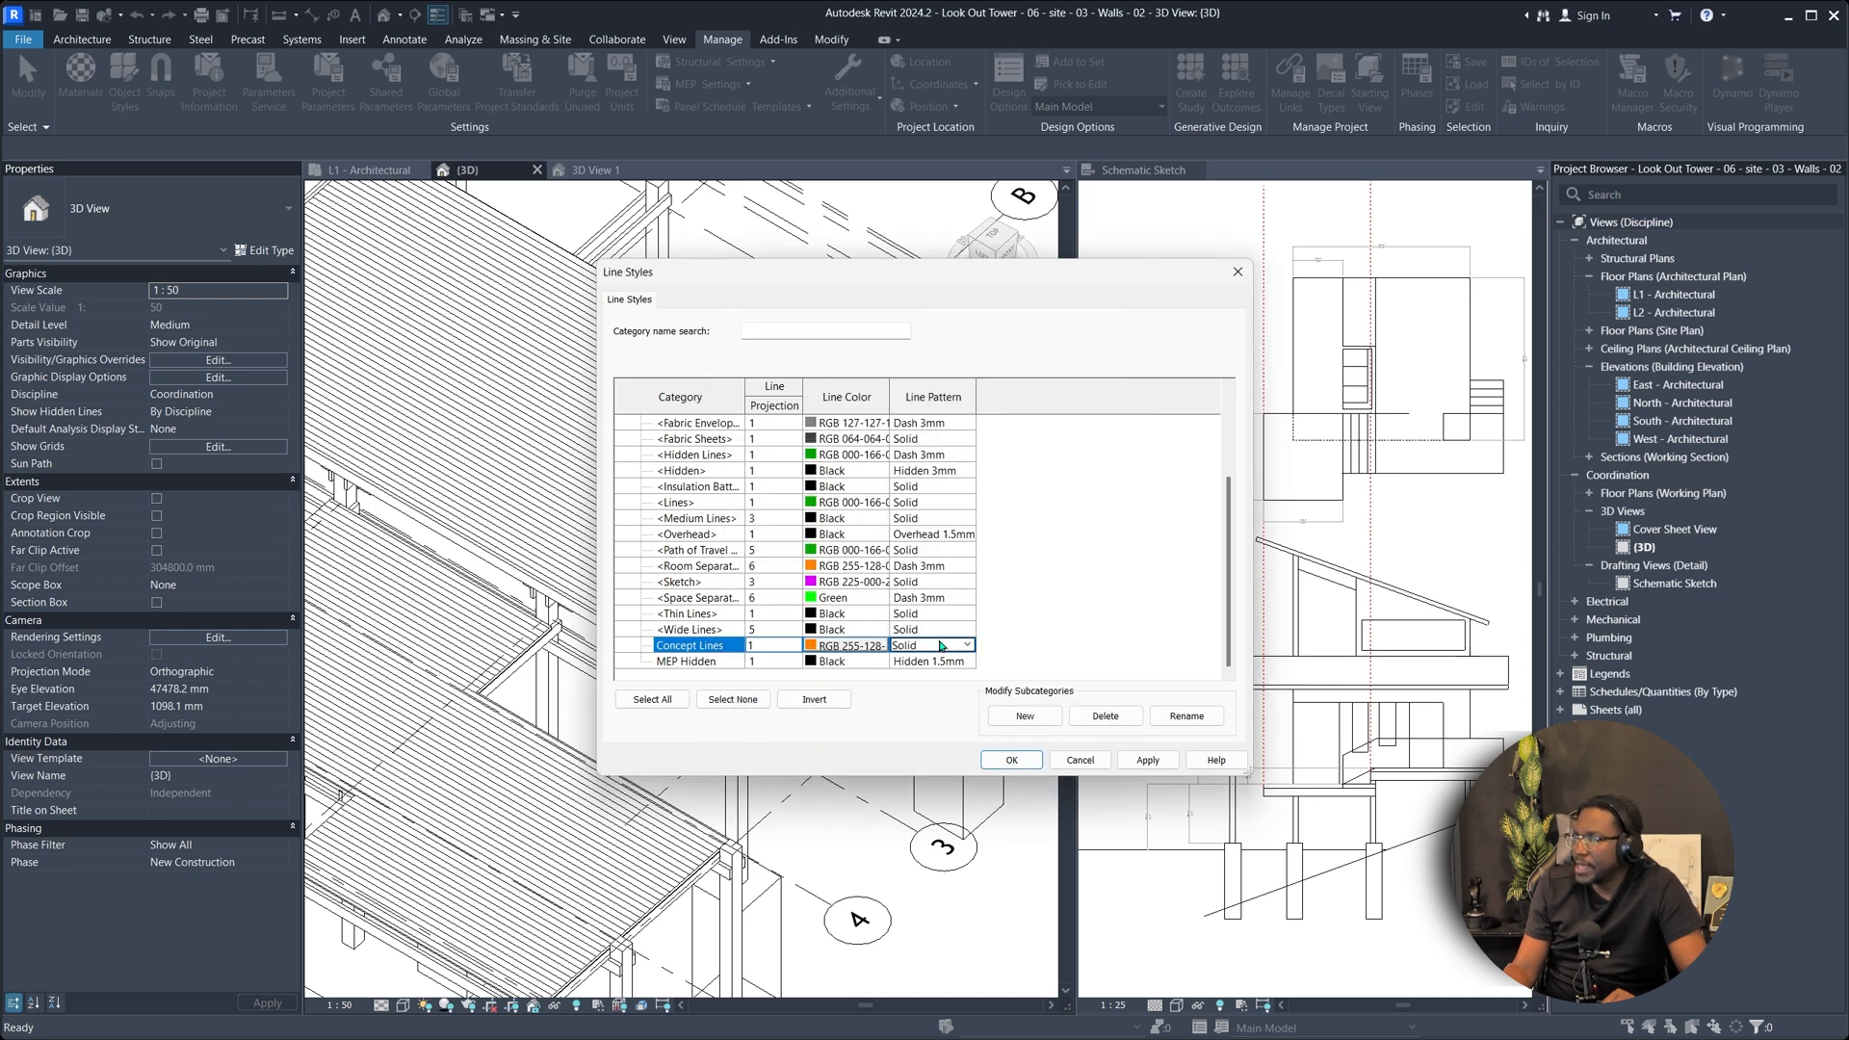
Set the line pattern of the Concept Lines style to Dash 1.5mm.
left_click(968, 646)
scroll(958, 674, "down", 3)
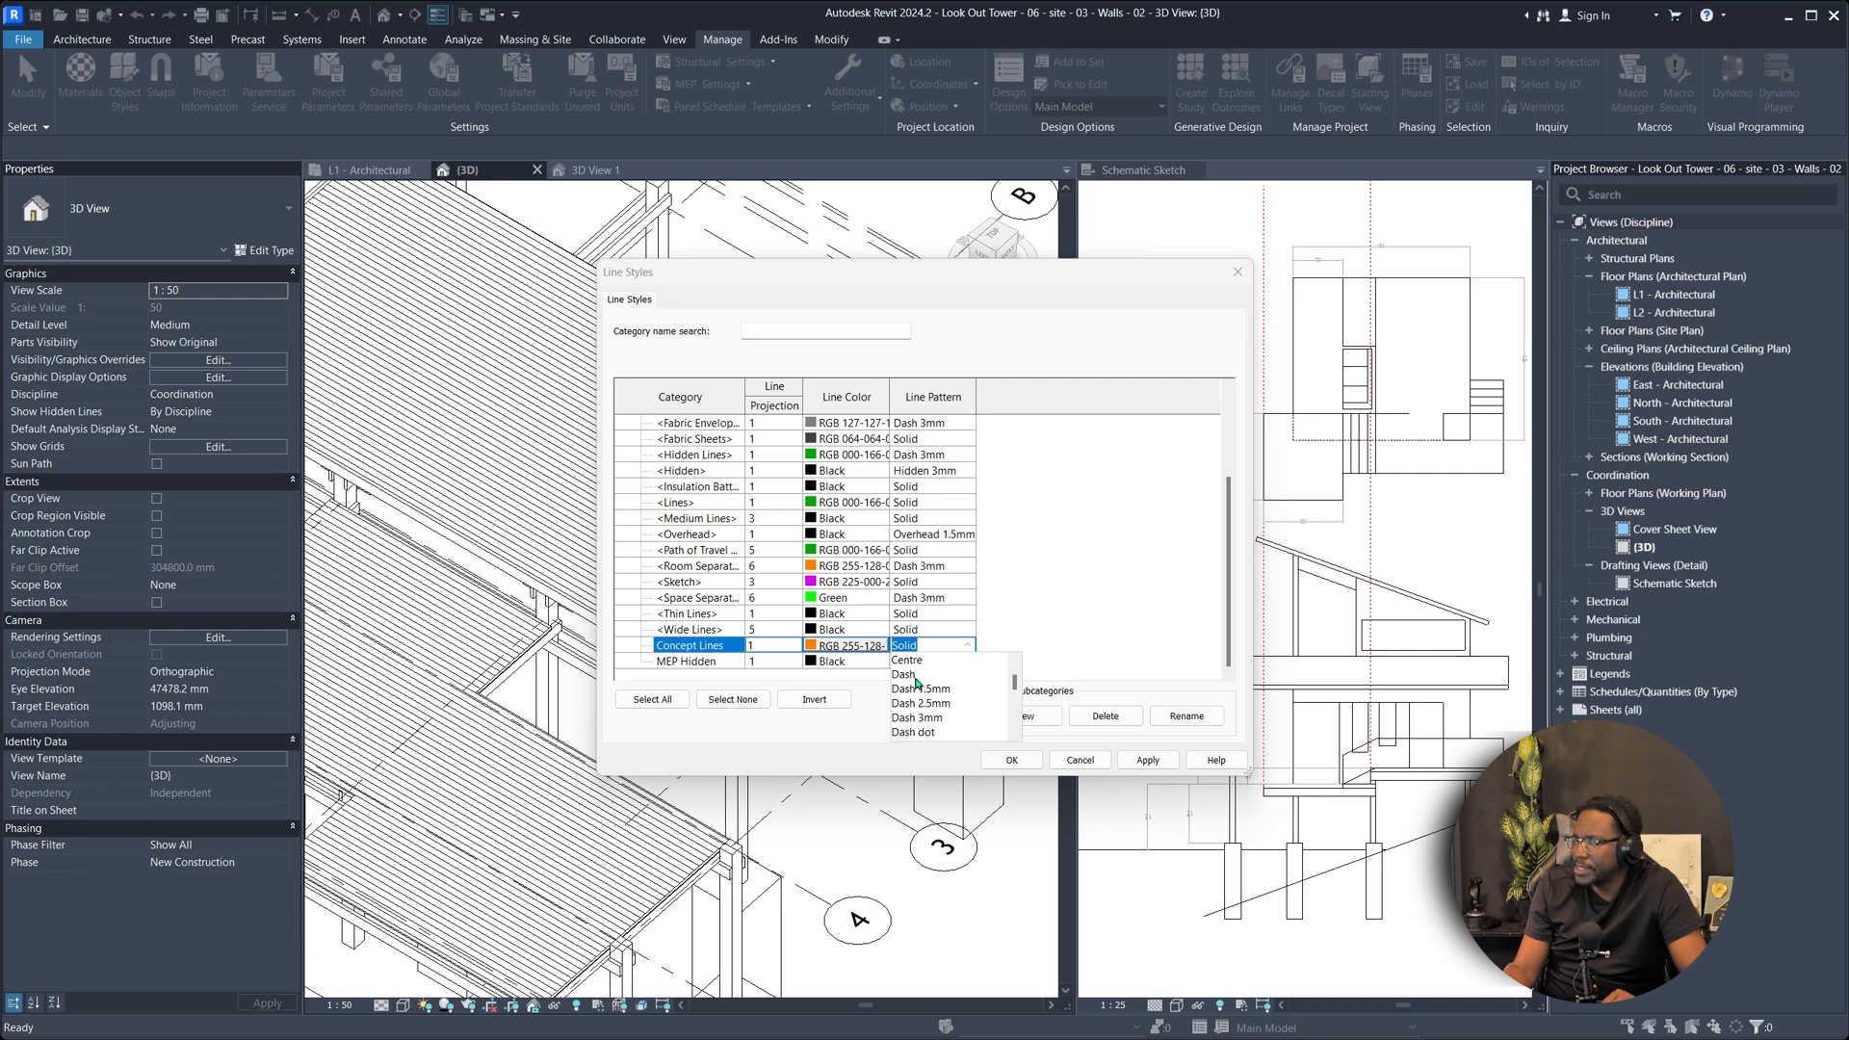
left_click(905, 674)
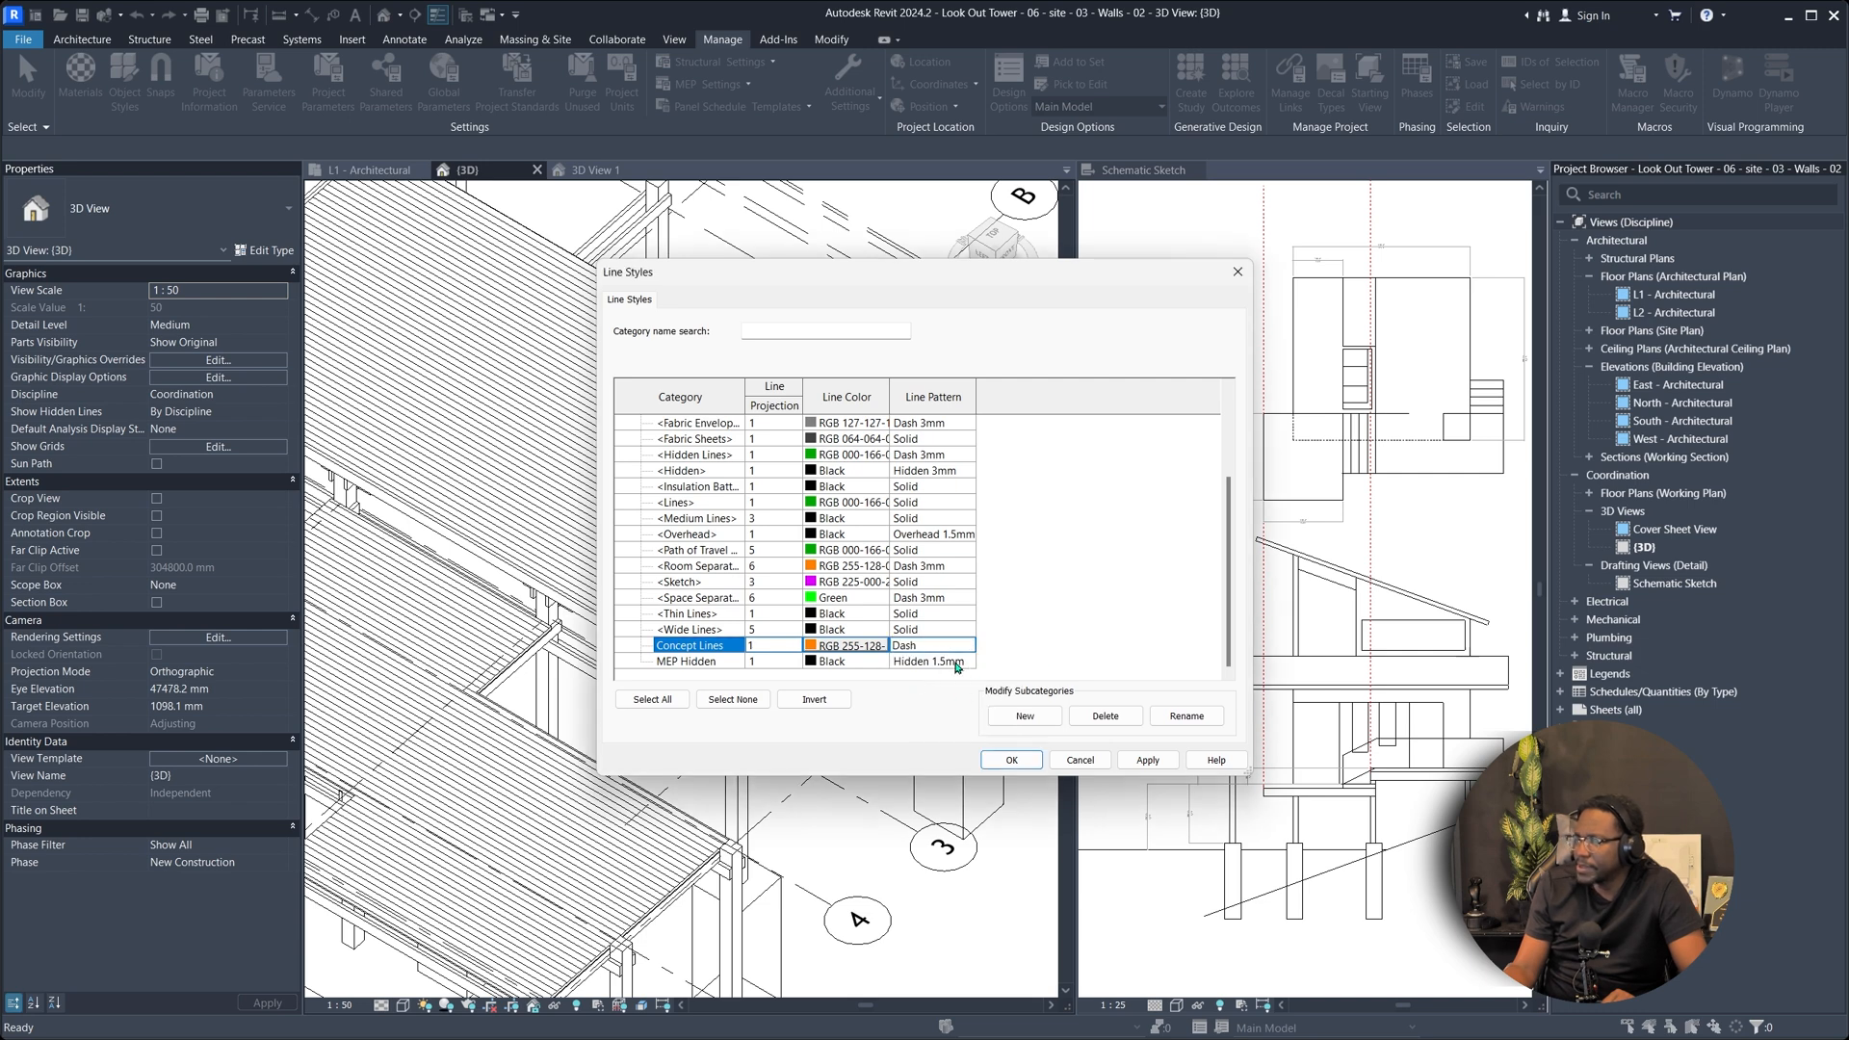
left_click(967, 646)
left_click(948, 679)
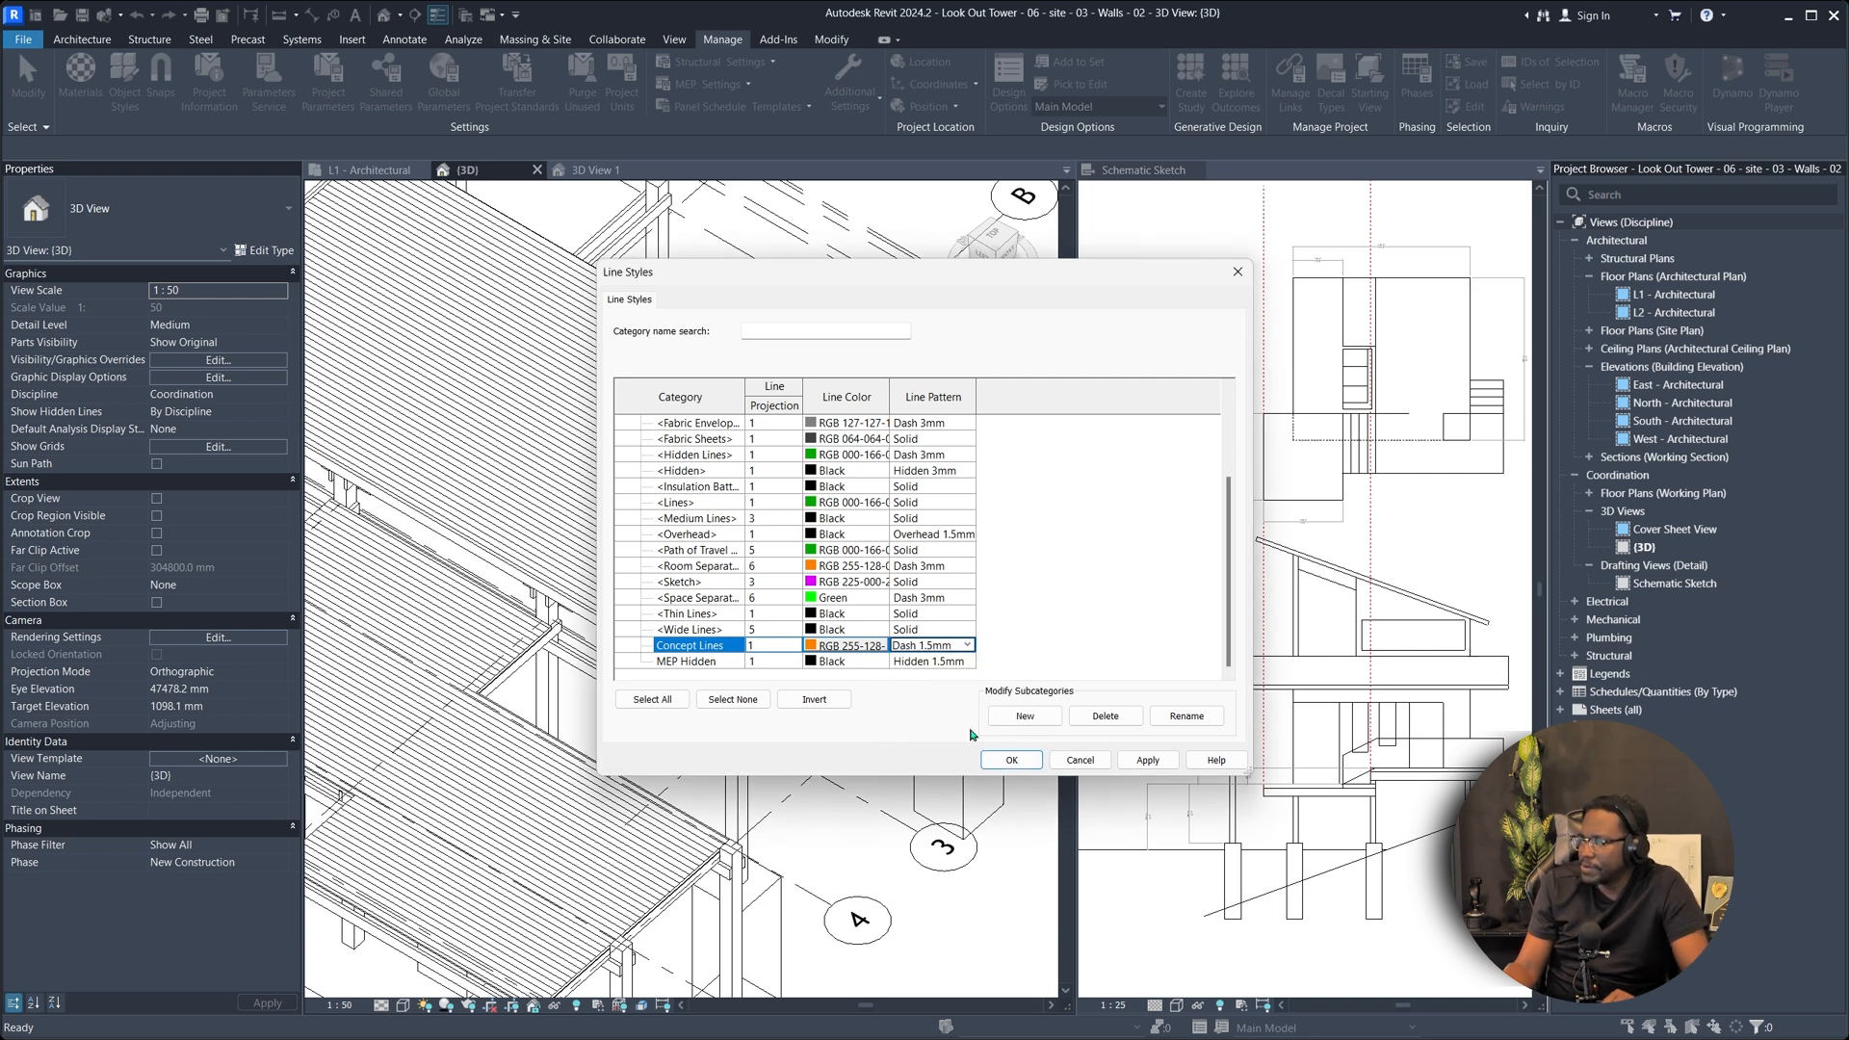
Set the projection line weight of the Concept Lines style to 8 and accept the line style changes.
left_click(795, 646)
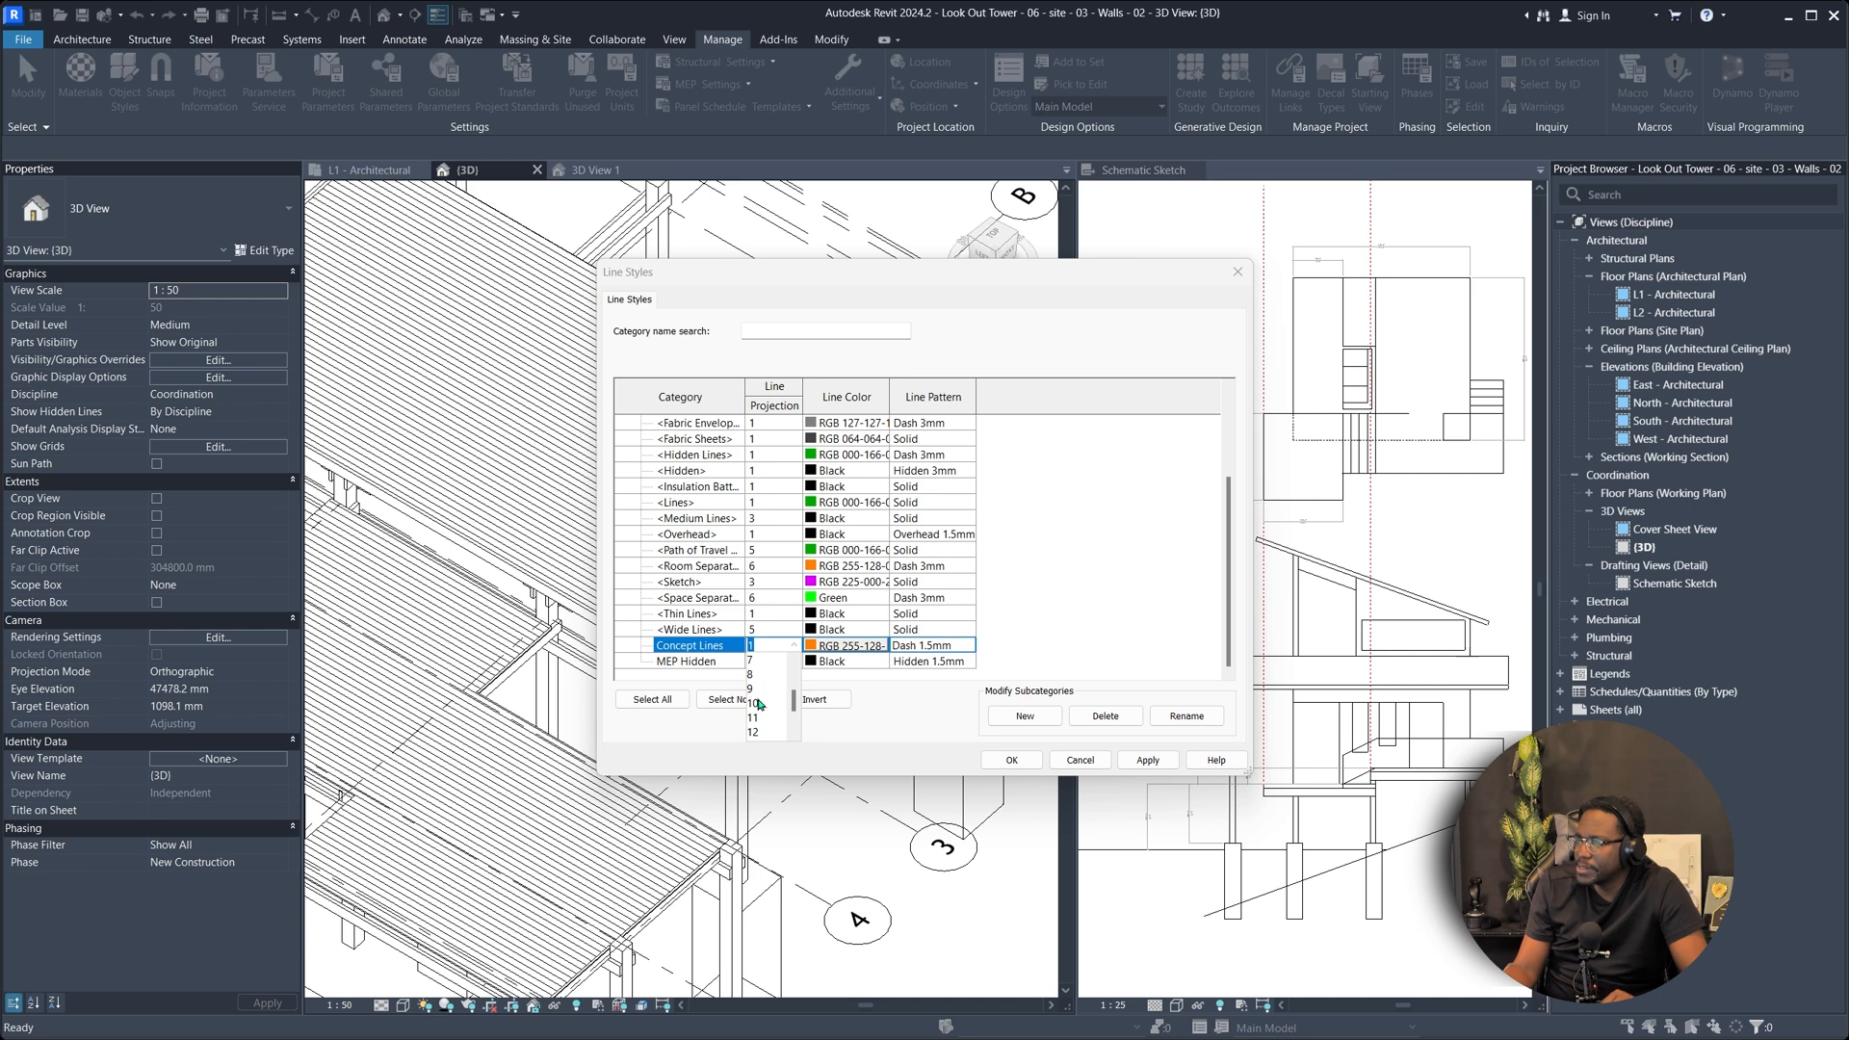
left_click(758, 676)
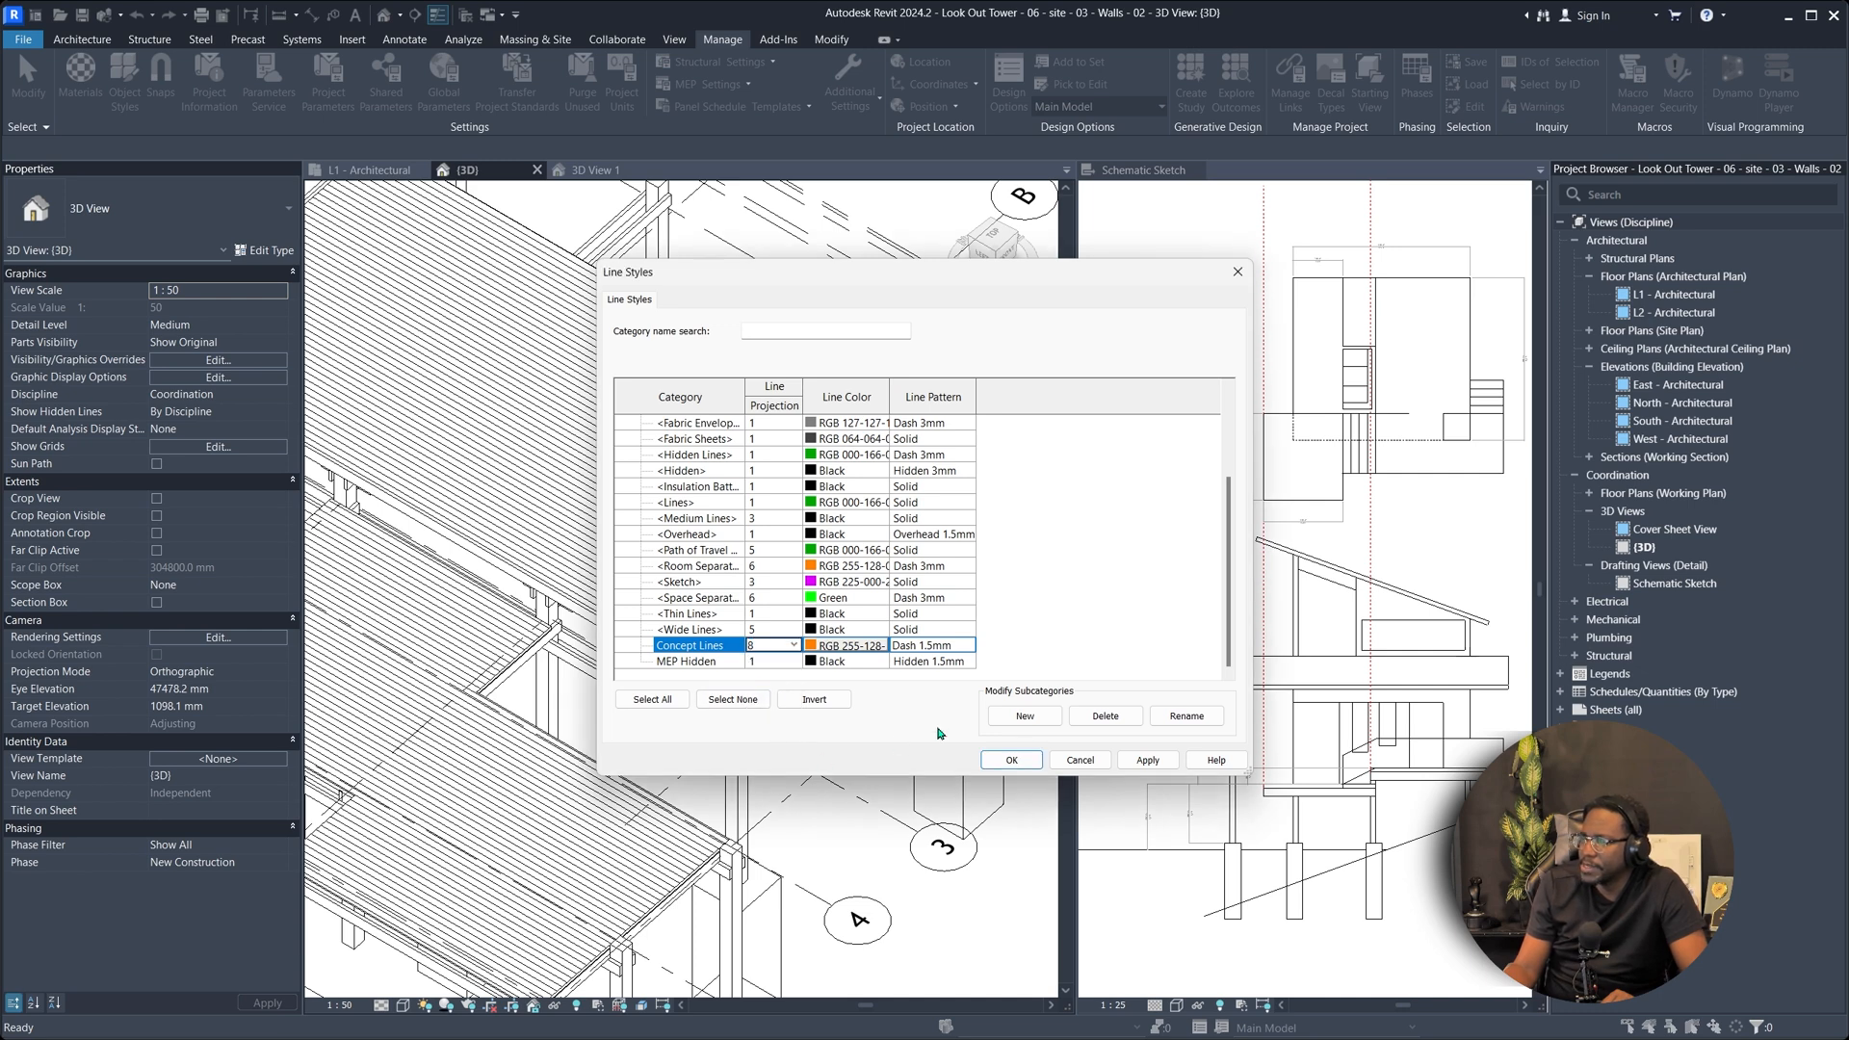
left_click(1007, 760)
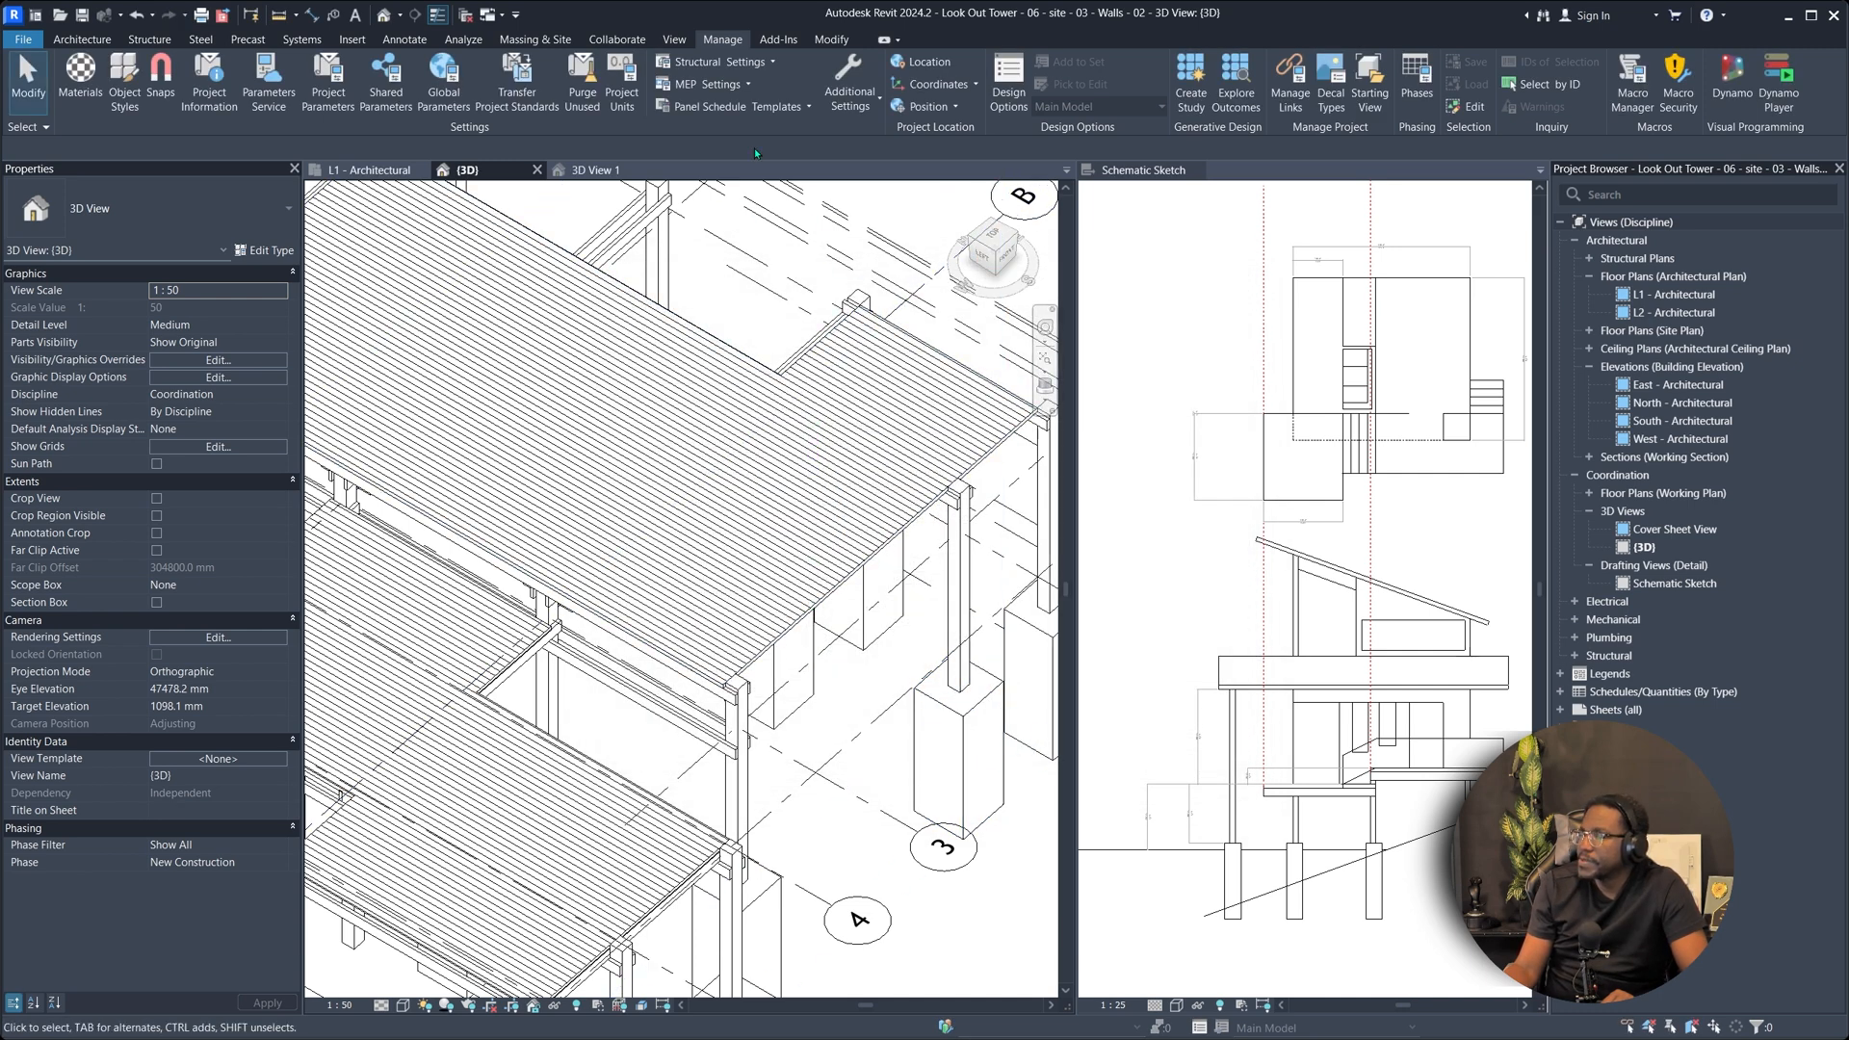
Draw a test model line about 2100 mm long beside grid 3 using the Concept Lines style.
left_click(82, 39)
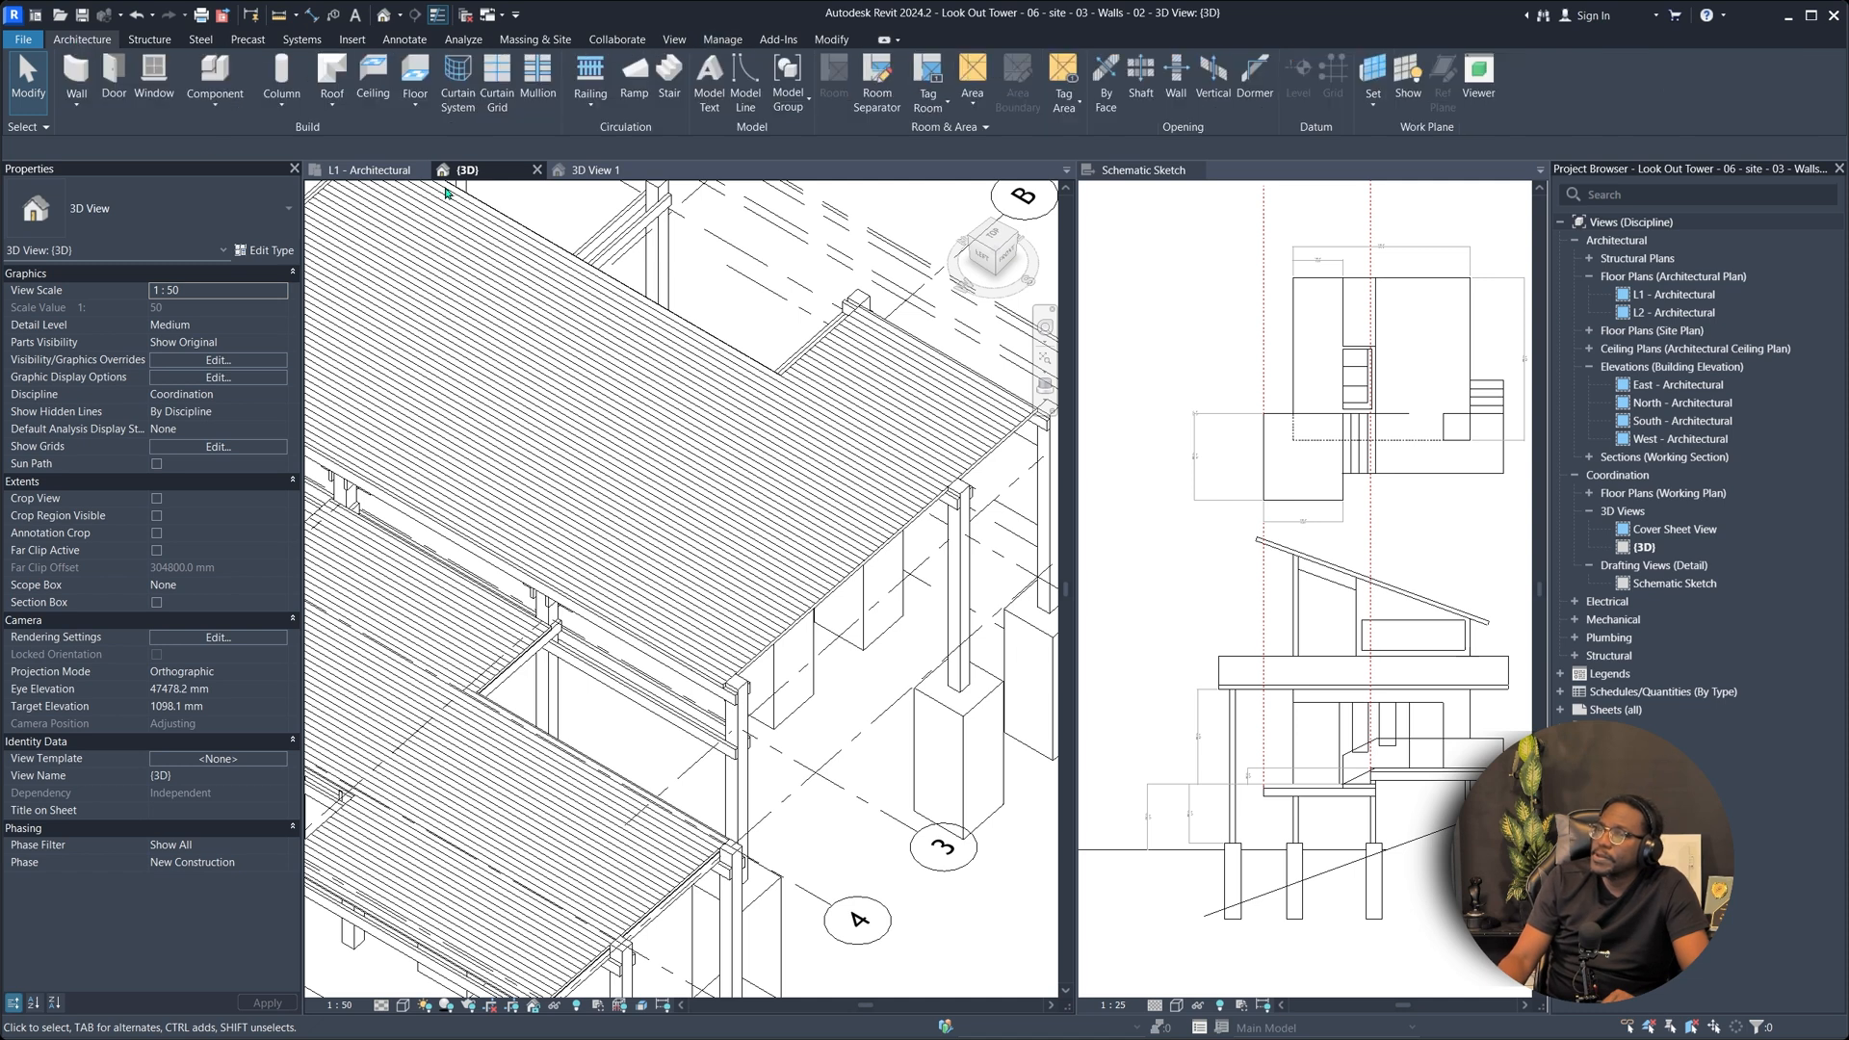
left_click(739, 69)
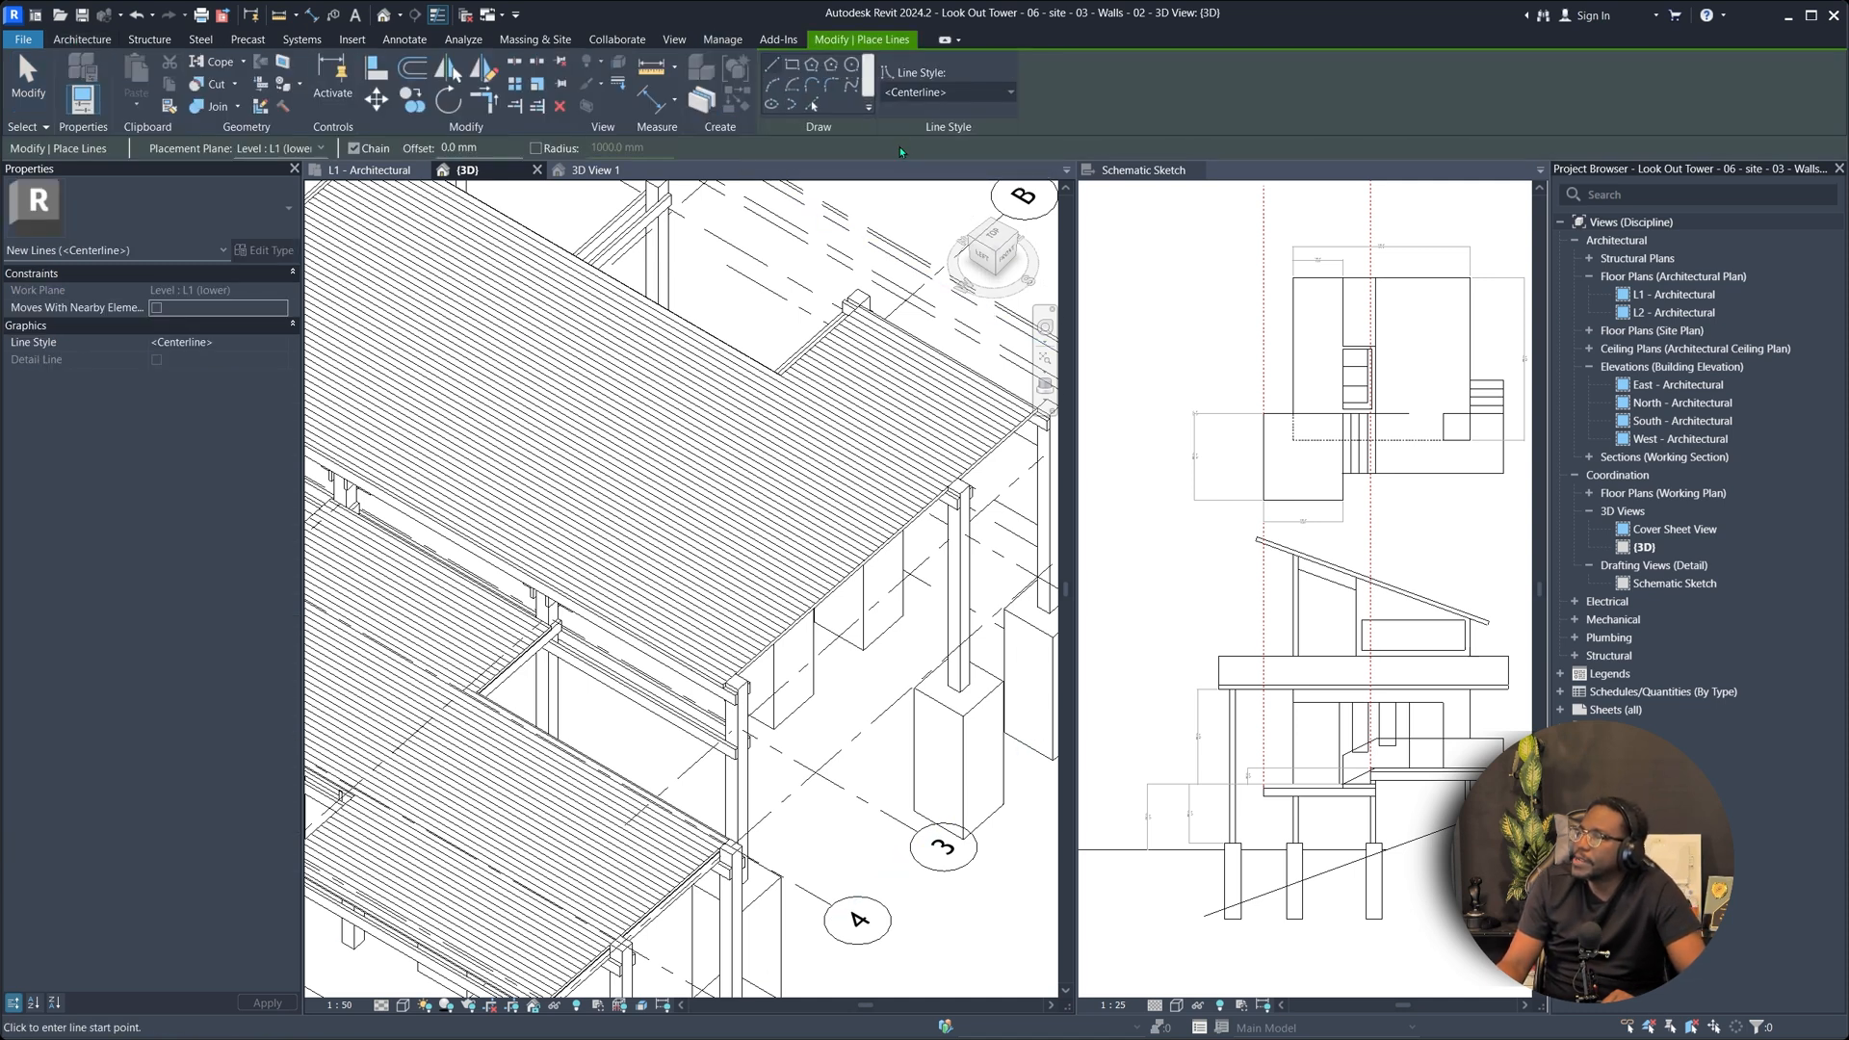
left_click(945, 91)
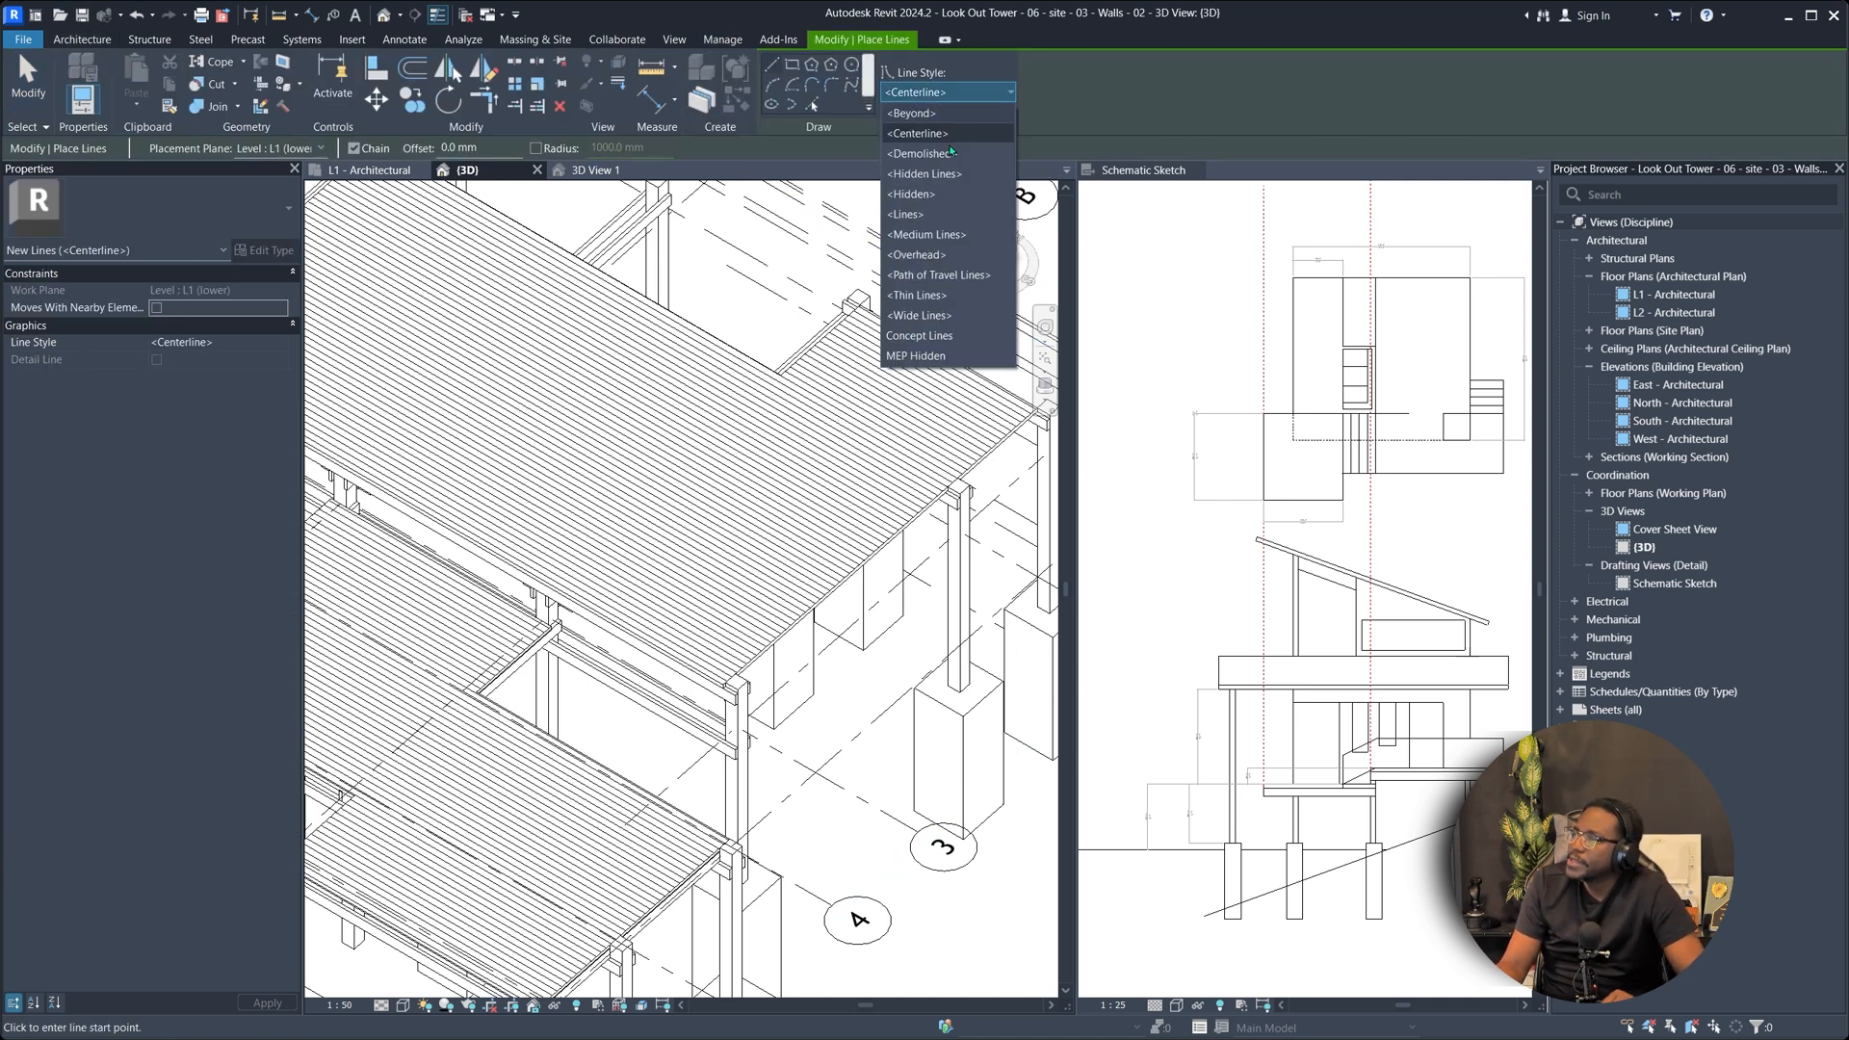
left_click(933, 338)
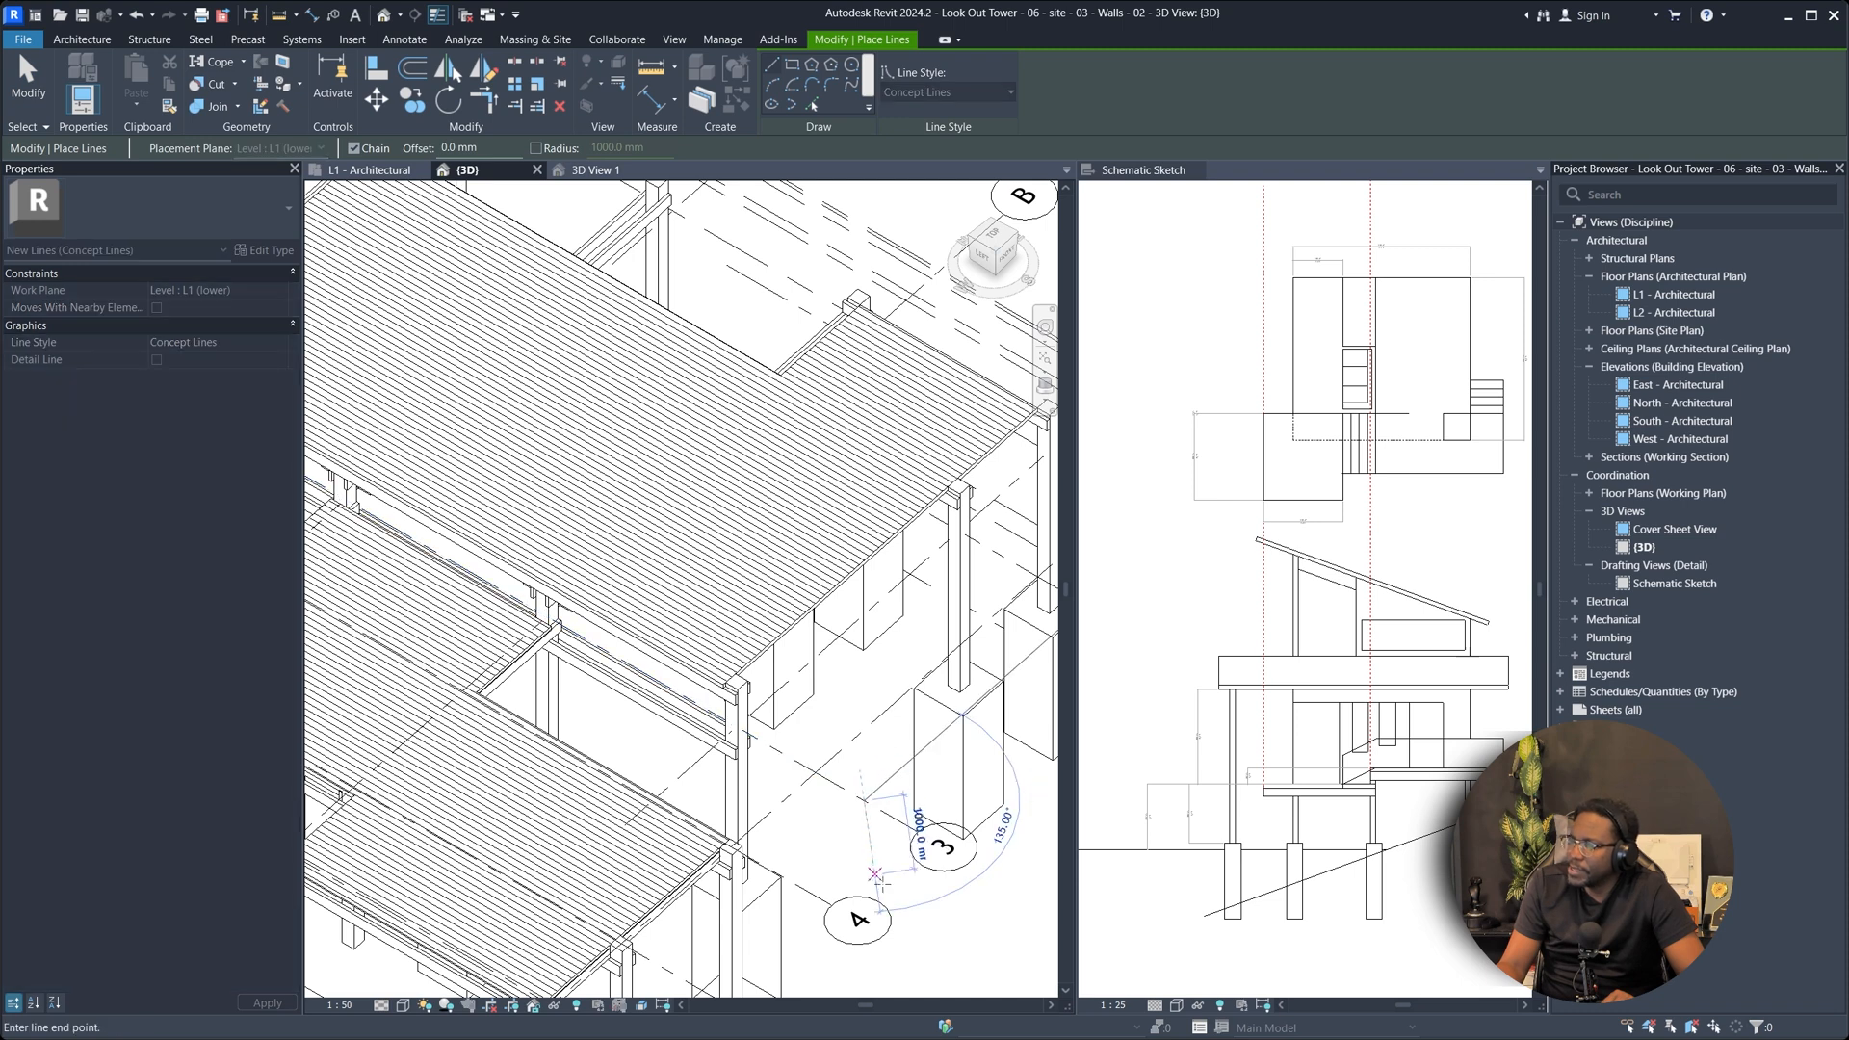
scroll(951, 923, "up", 2)
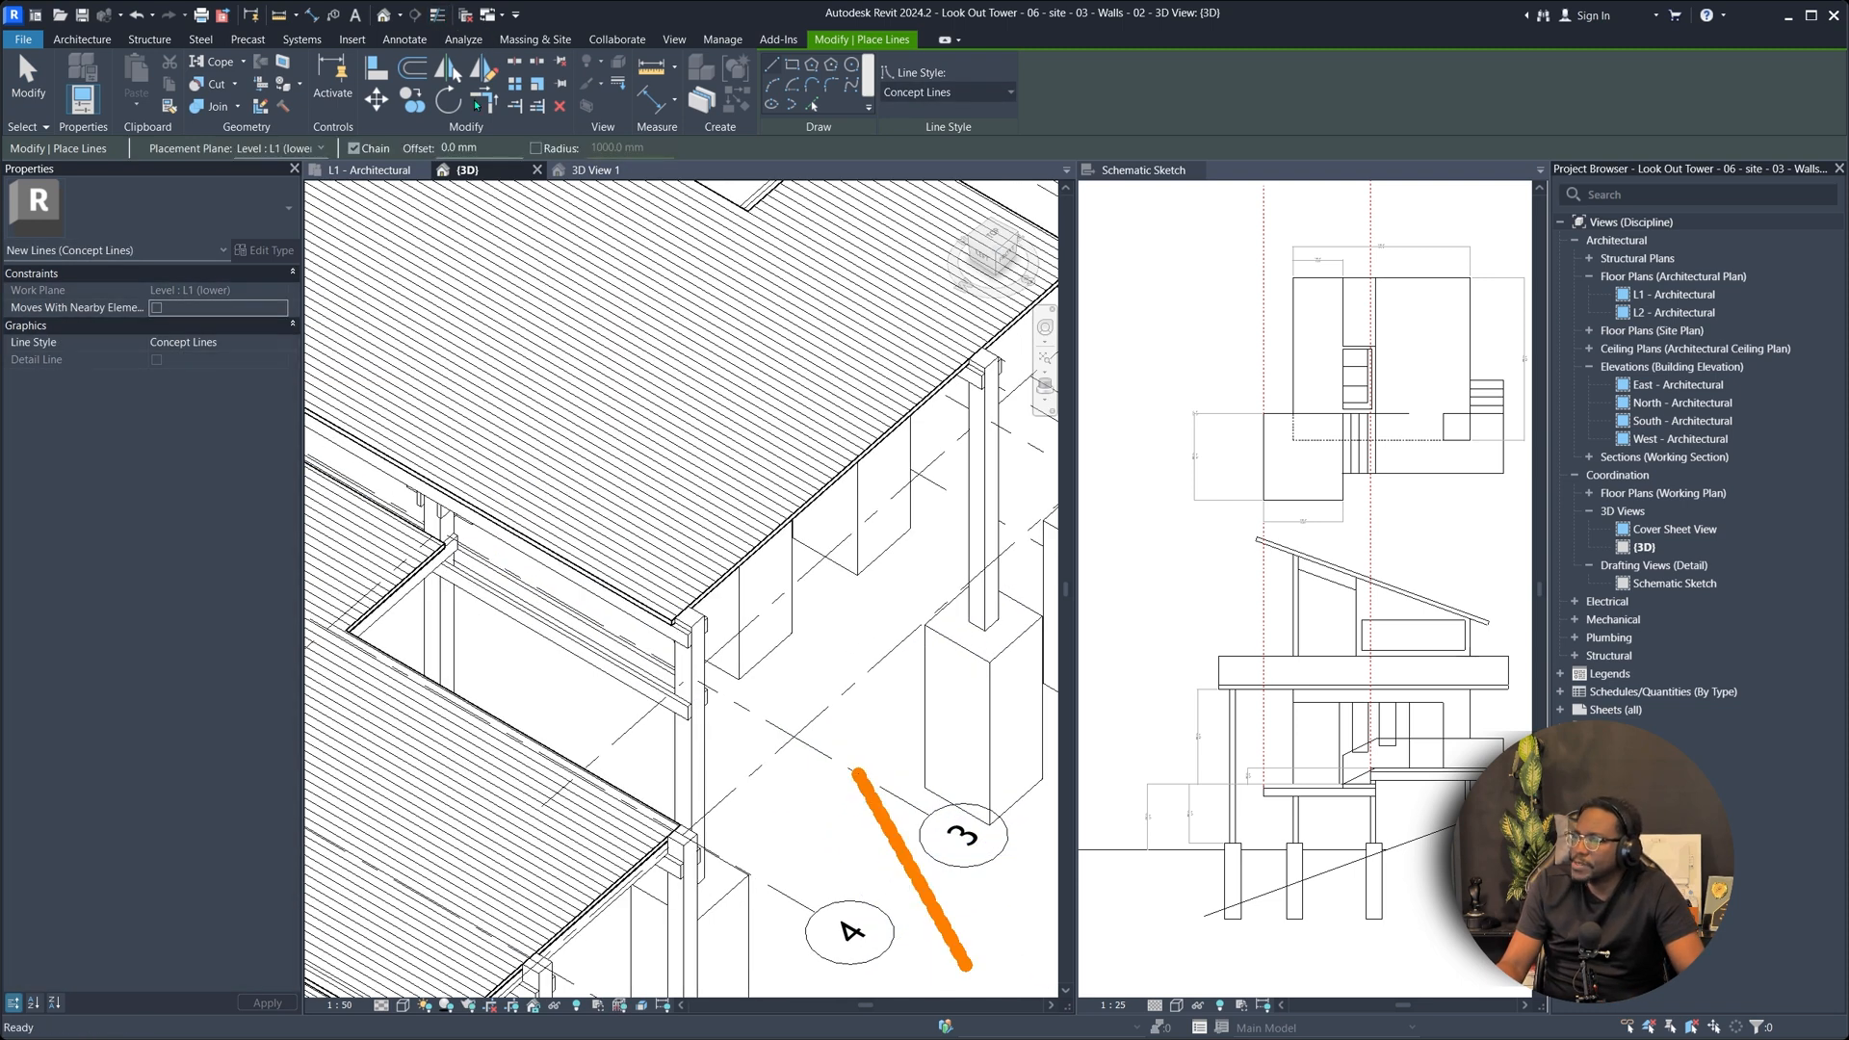
scroll(944, 942, "up", 3)
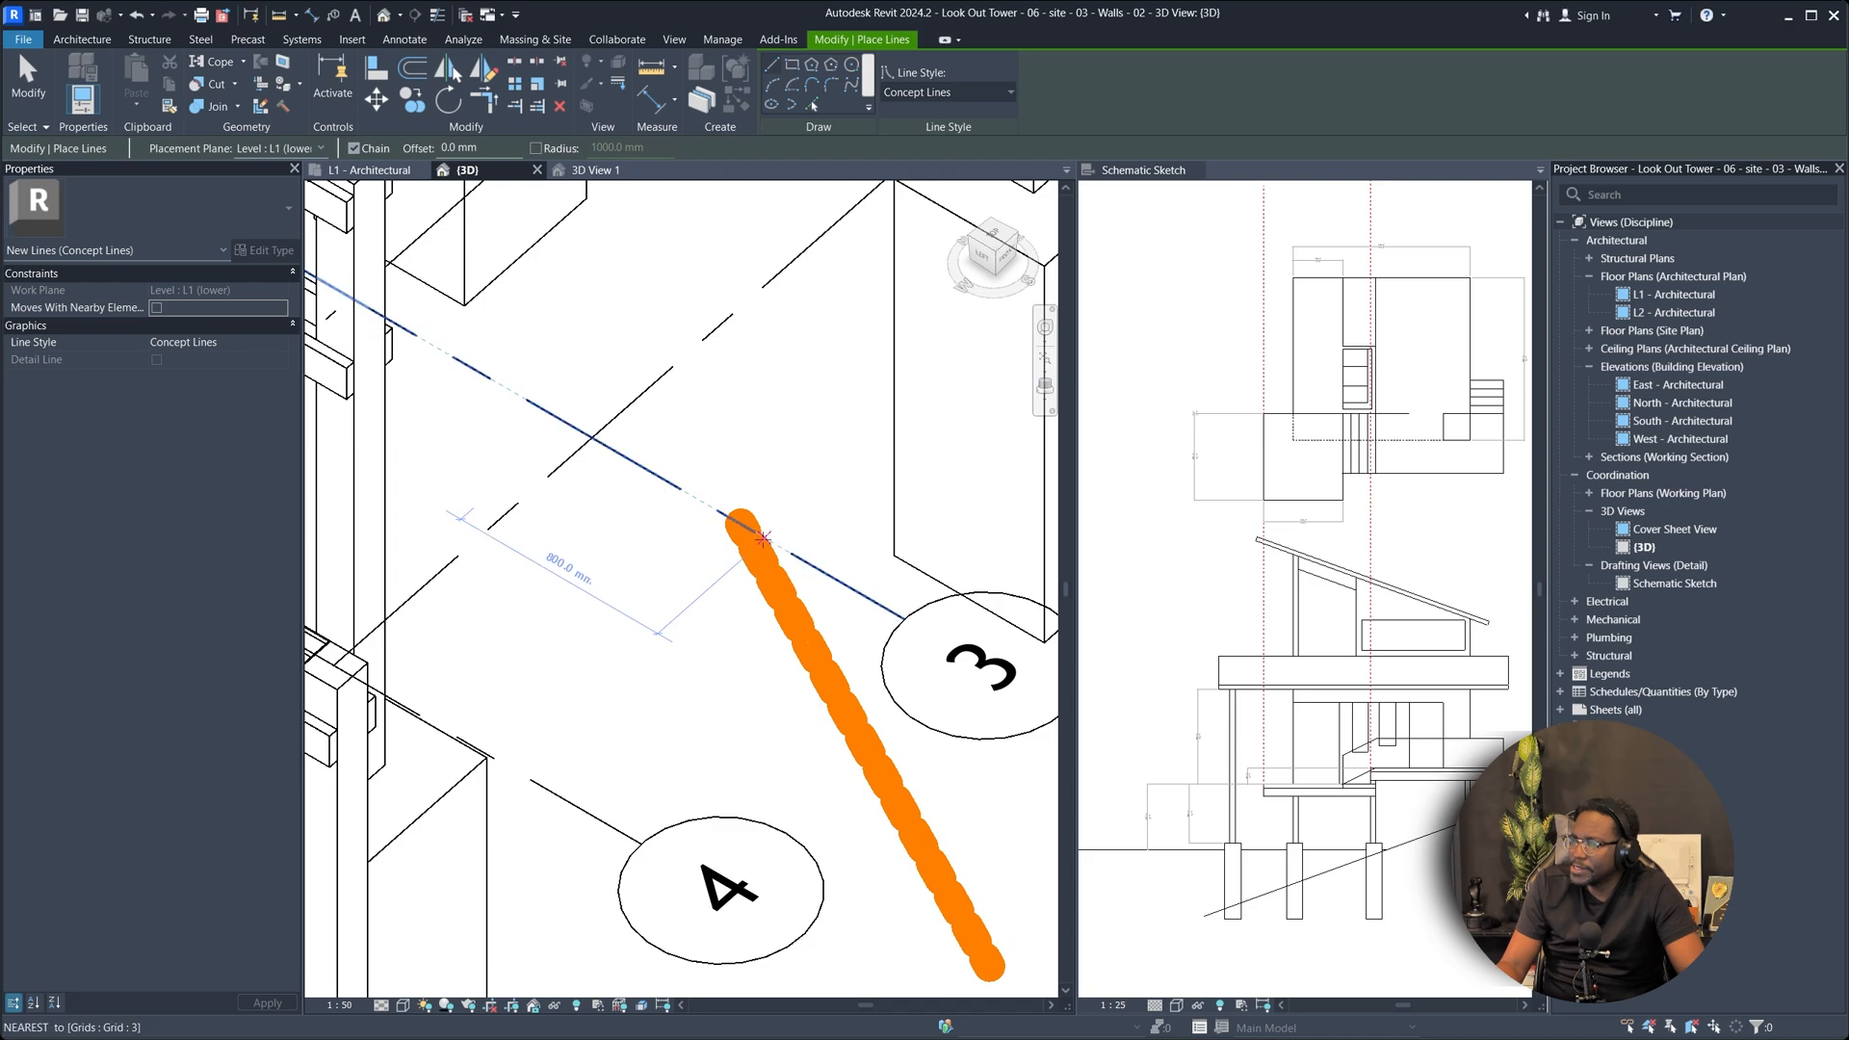
key("Escape")
key("Escape")
scroll(827, 706, "down", 5)
scroll(826, 706, "up", 3)
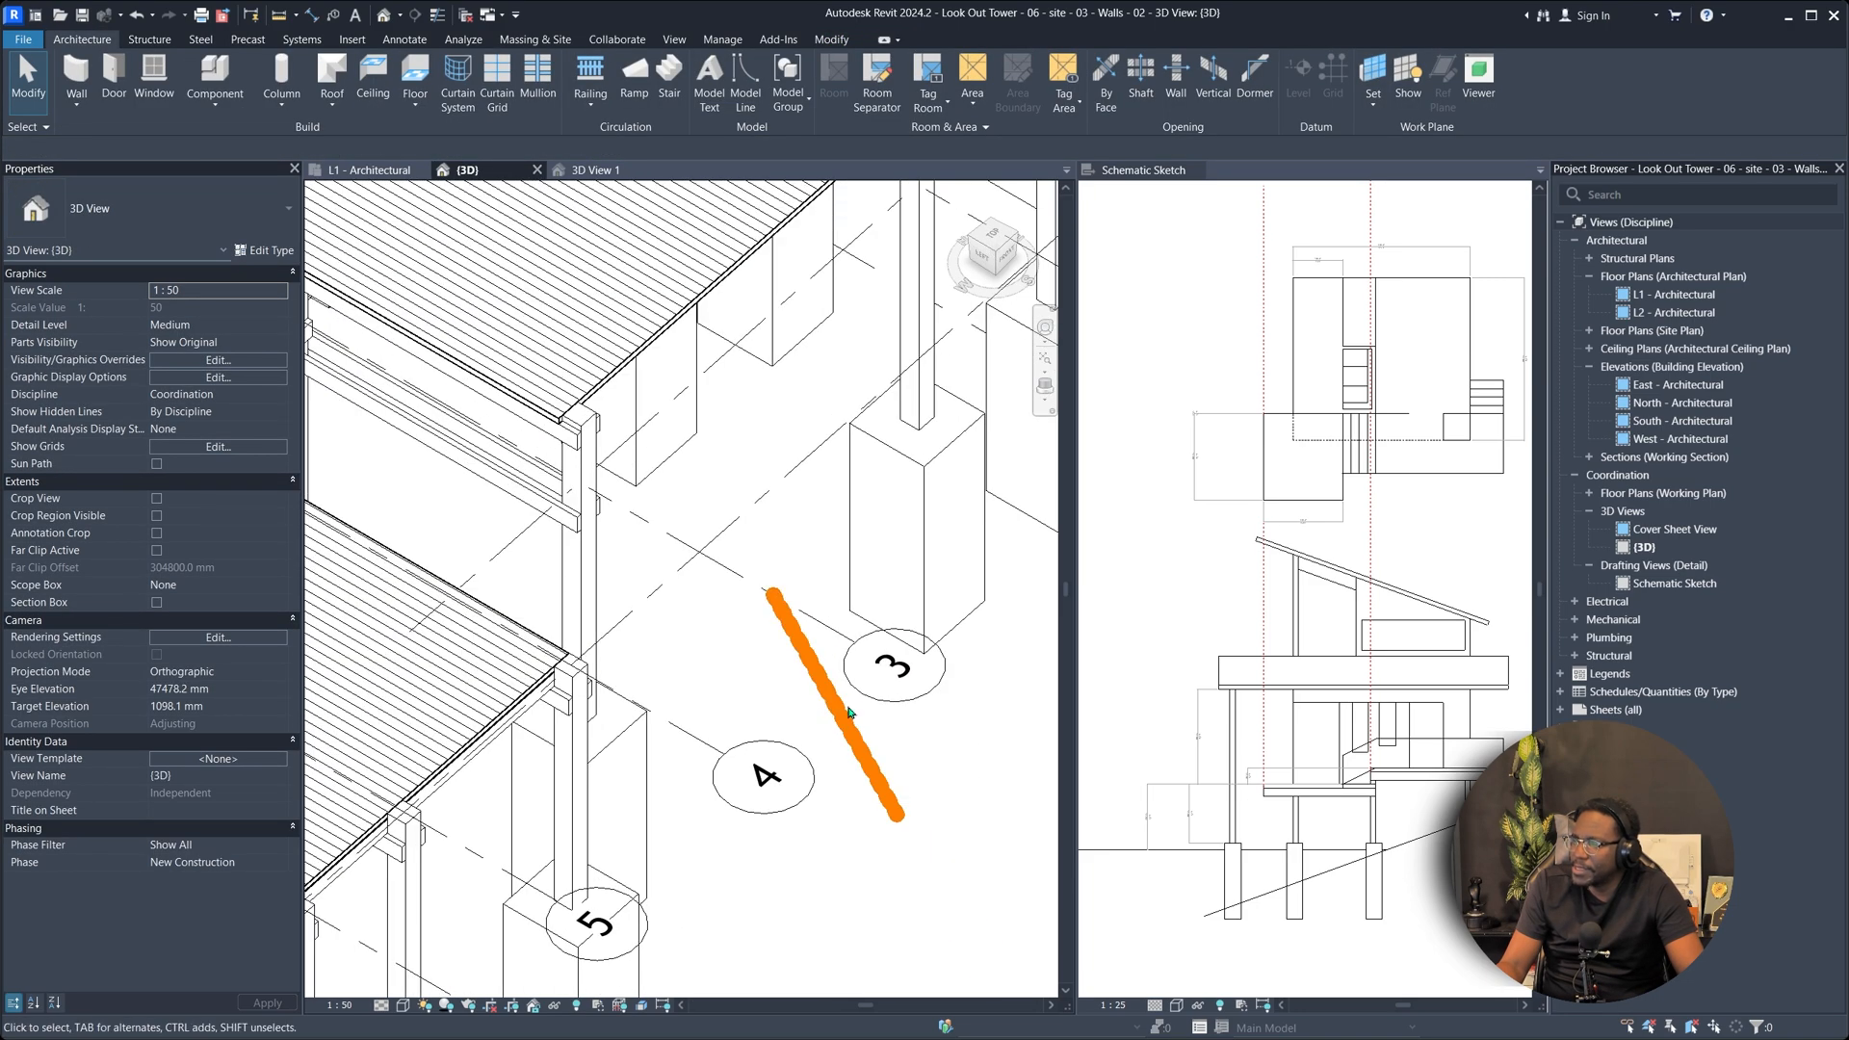
left_click(831, 706)
key("Escape")
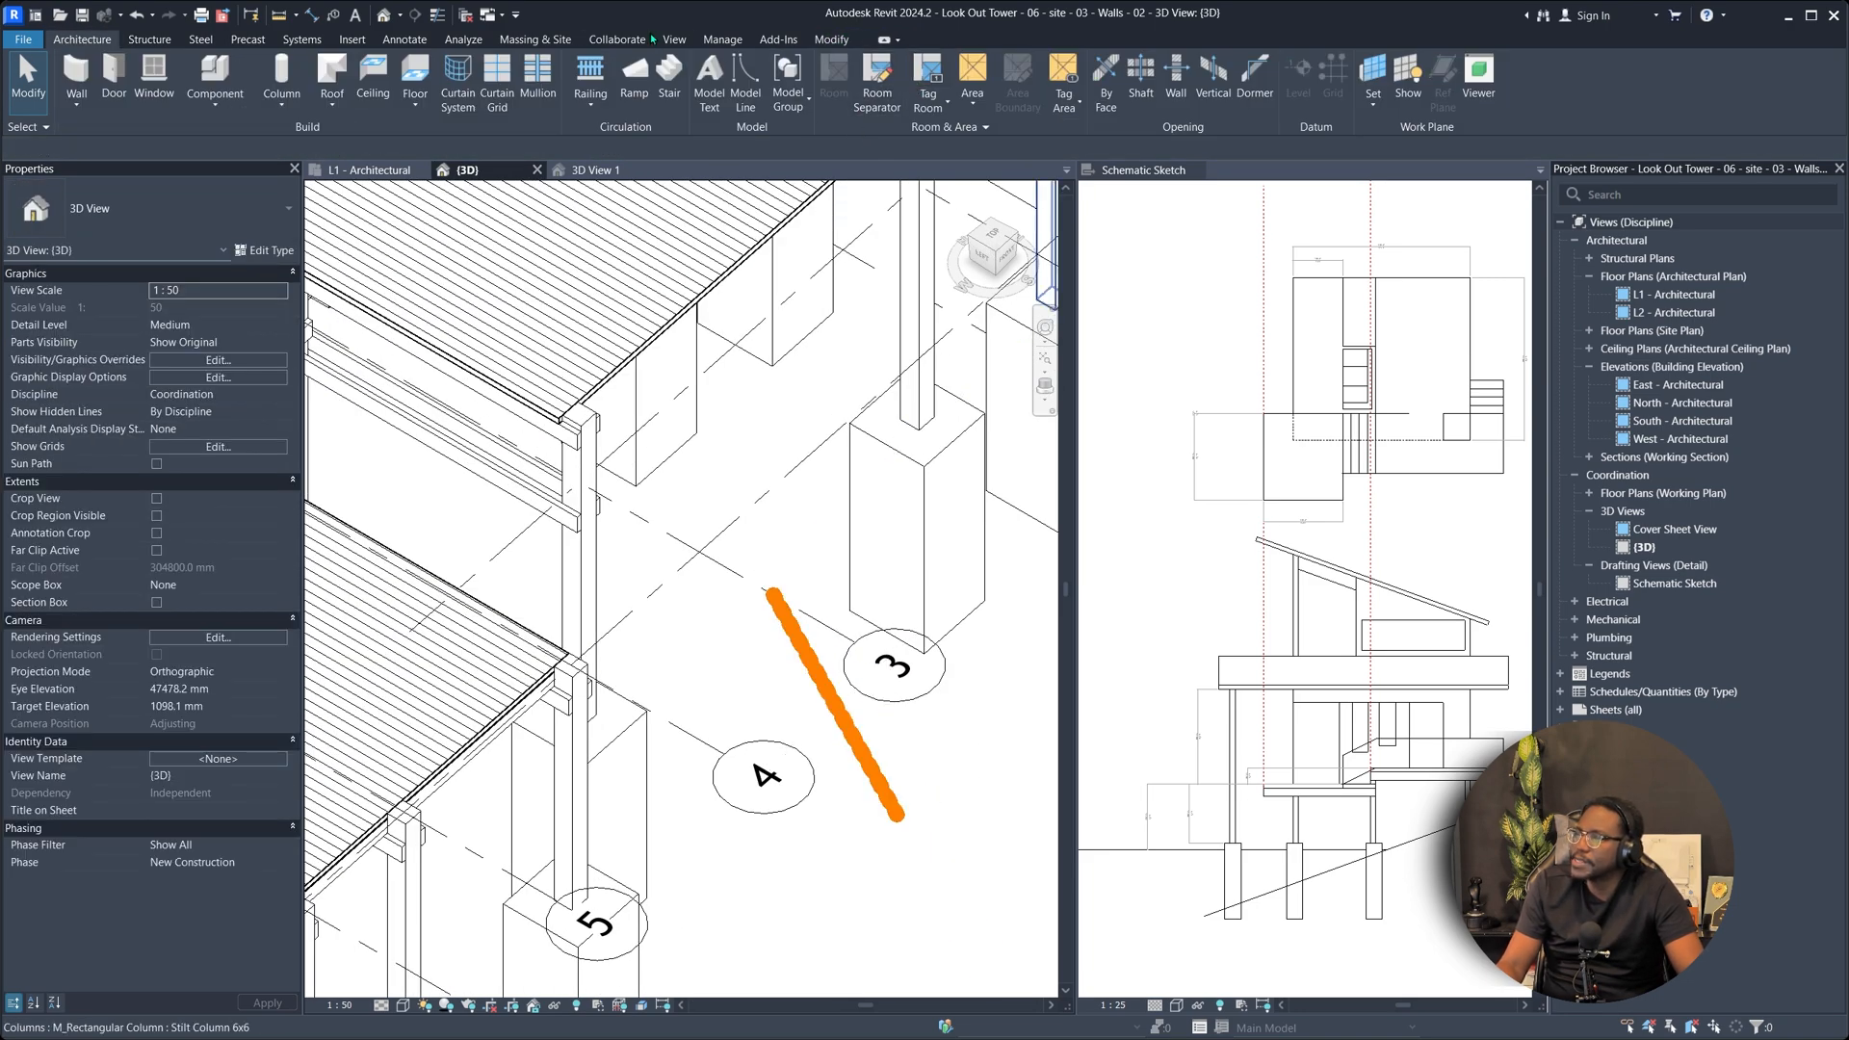
Set the projection line weight of the Concept Lines style to 3 in the project's line styles.
left_click(830, 39)
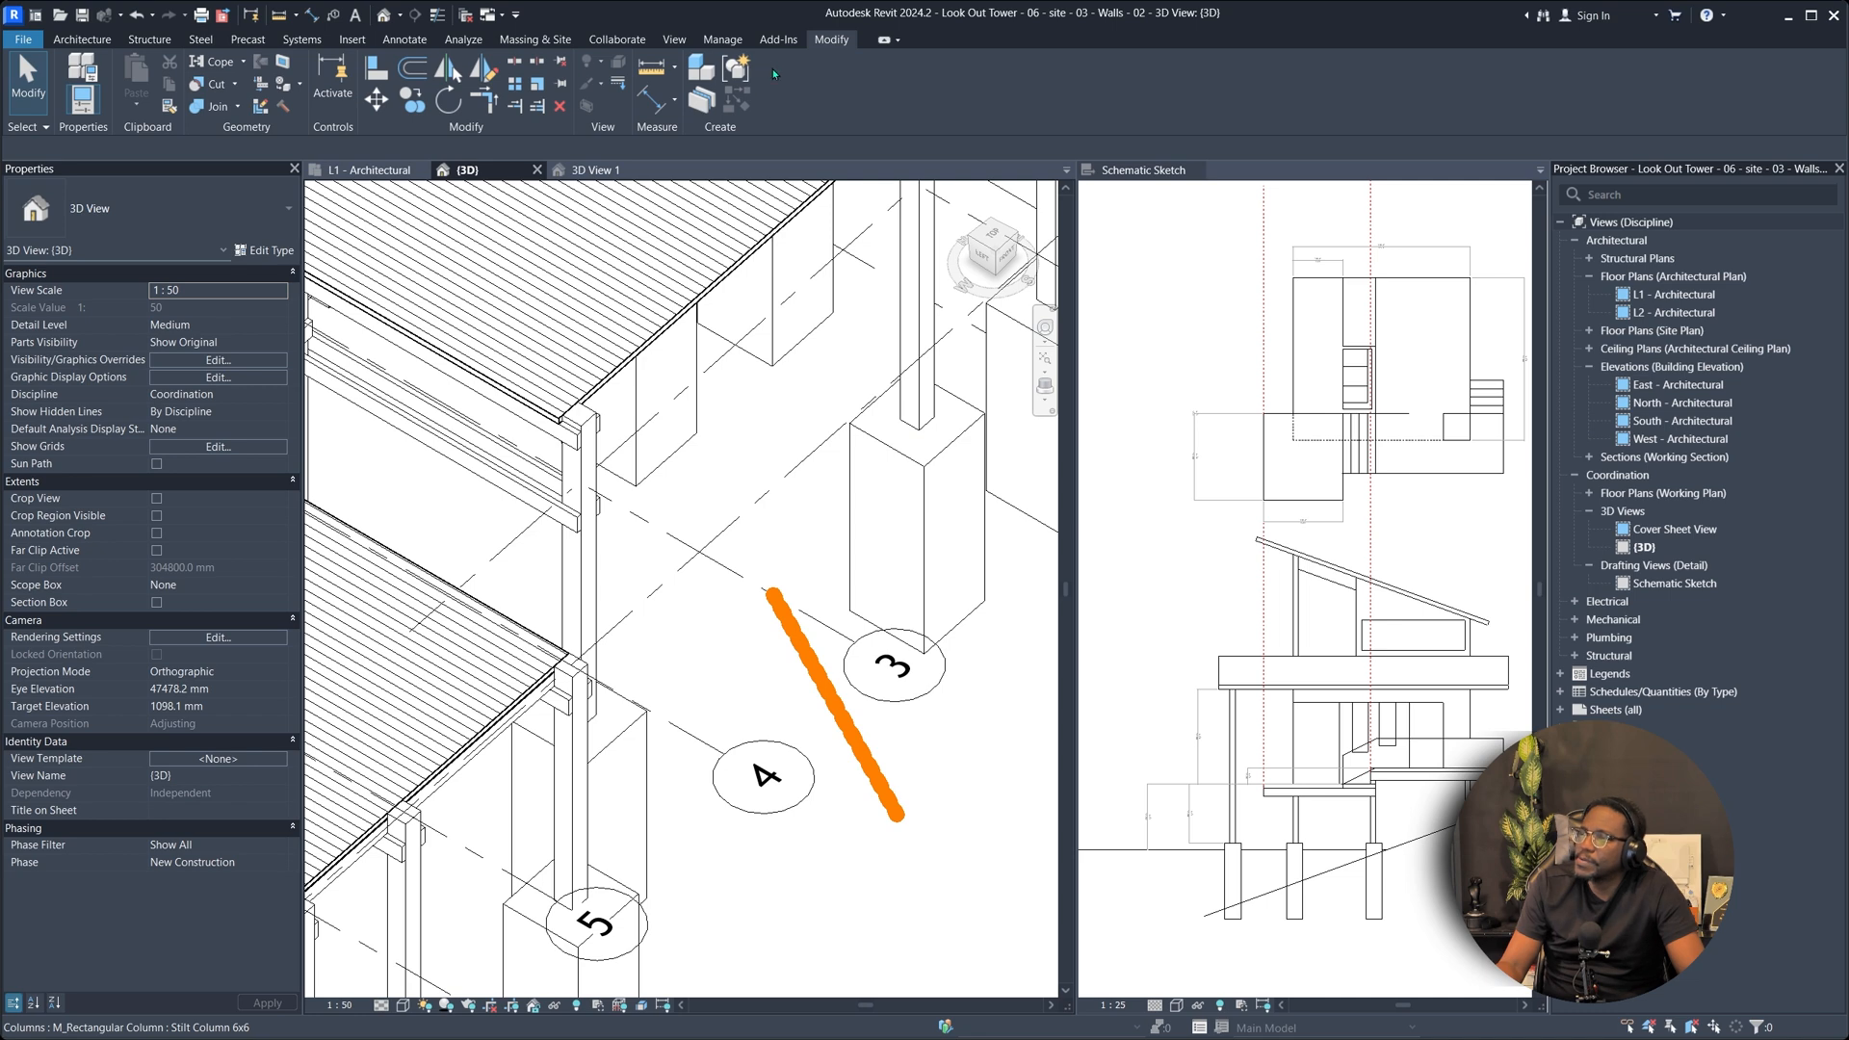
left_click(722, 40)
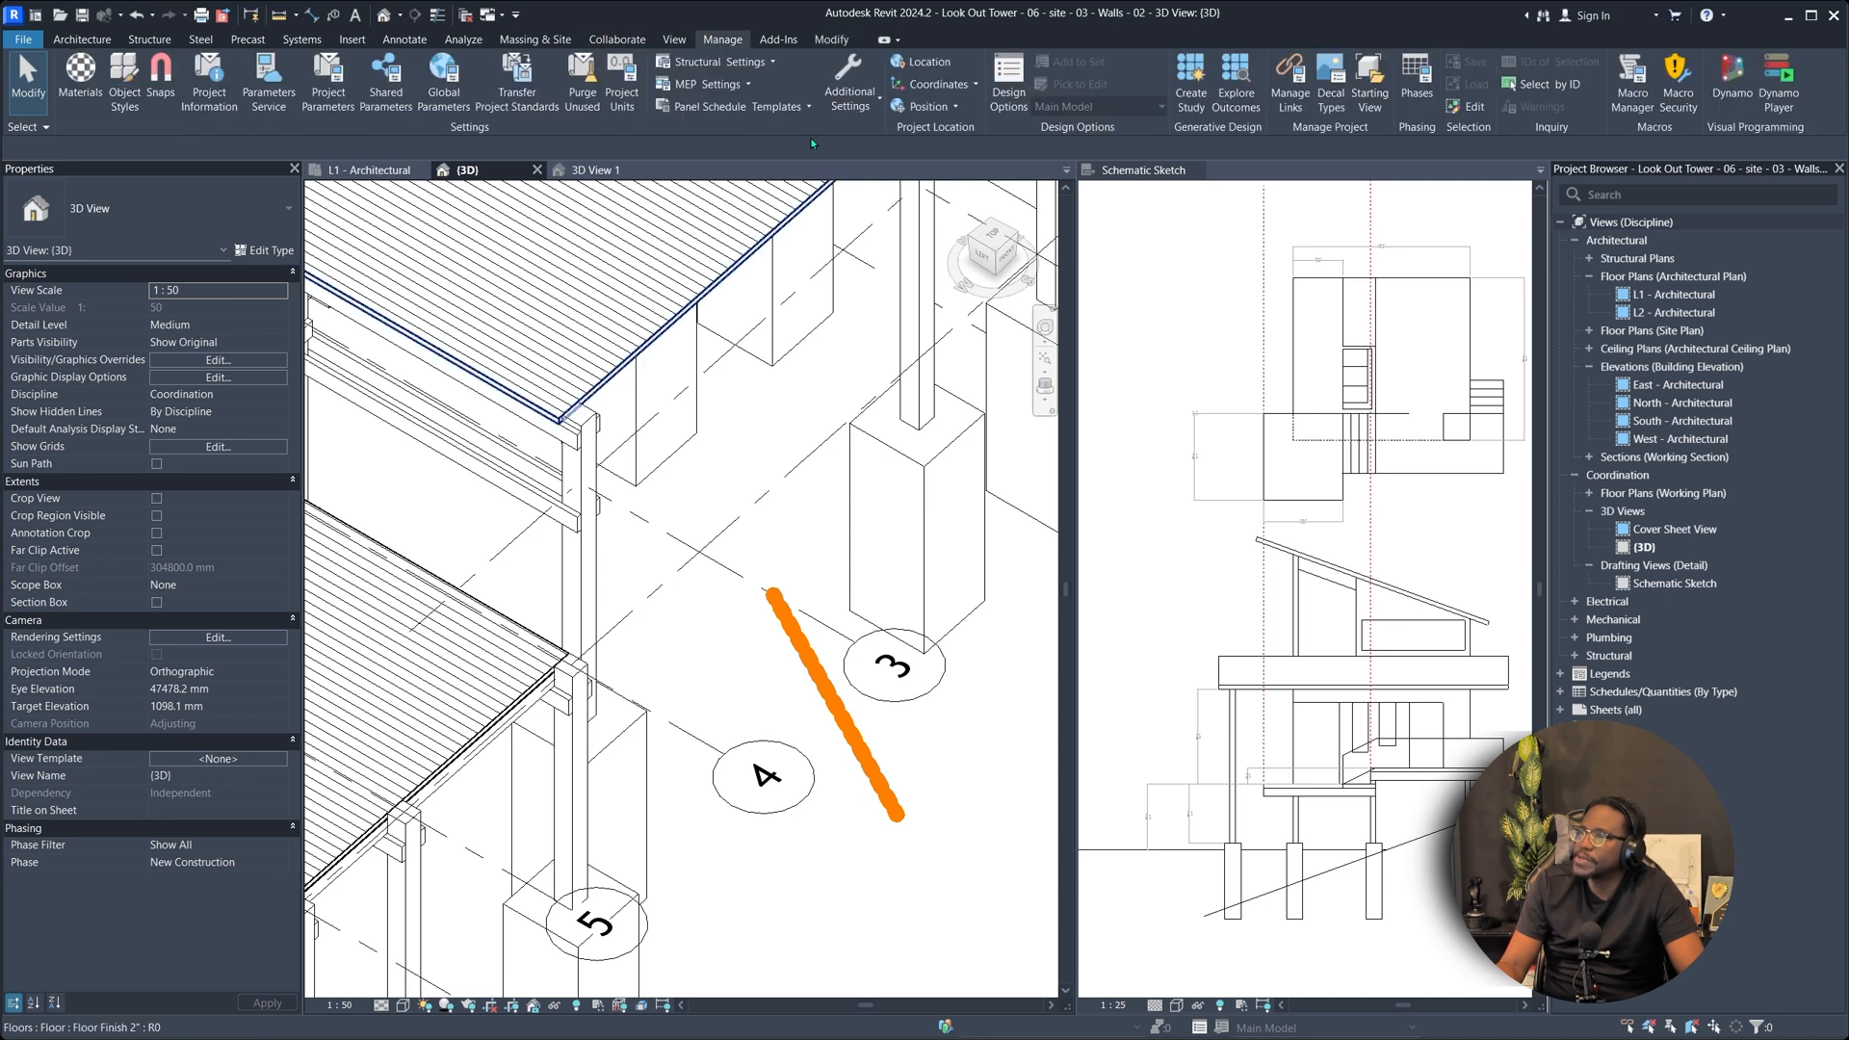
left_click(850, 92)
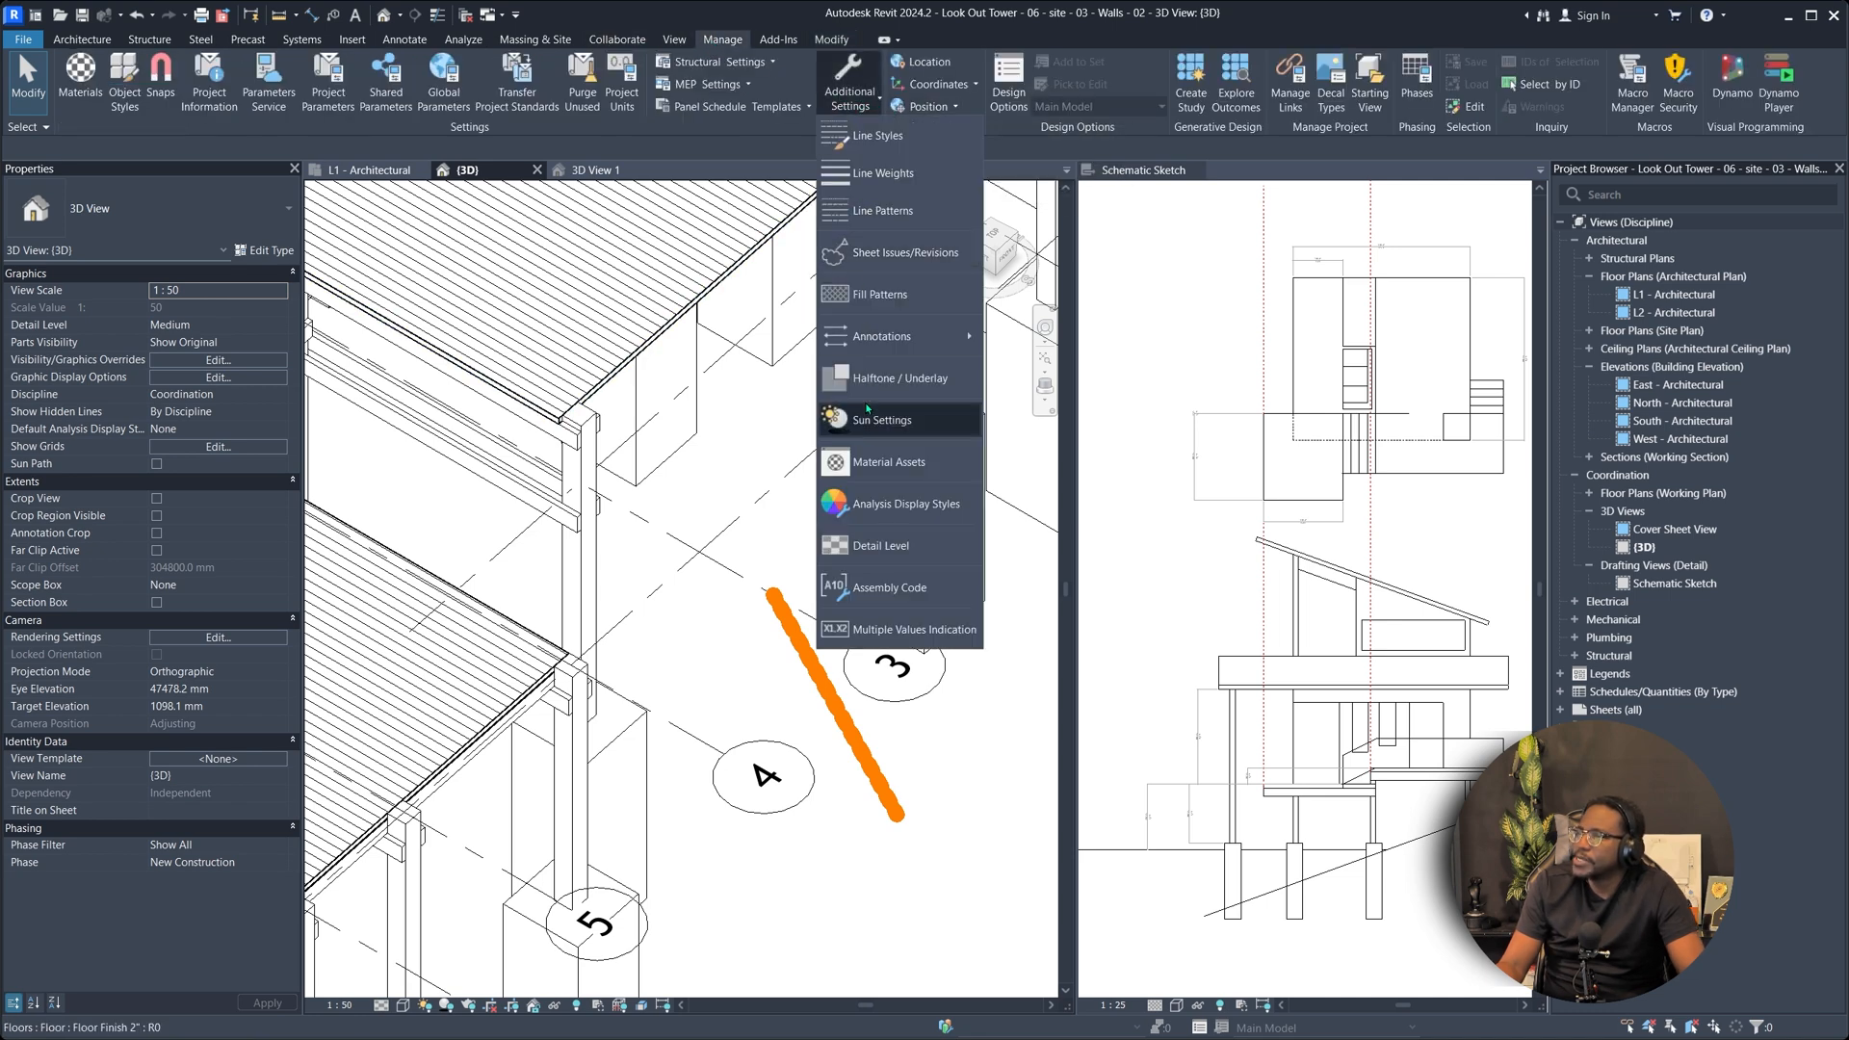
left_click(876, 136)
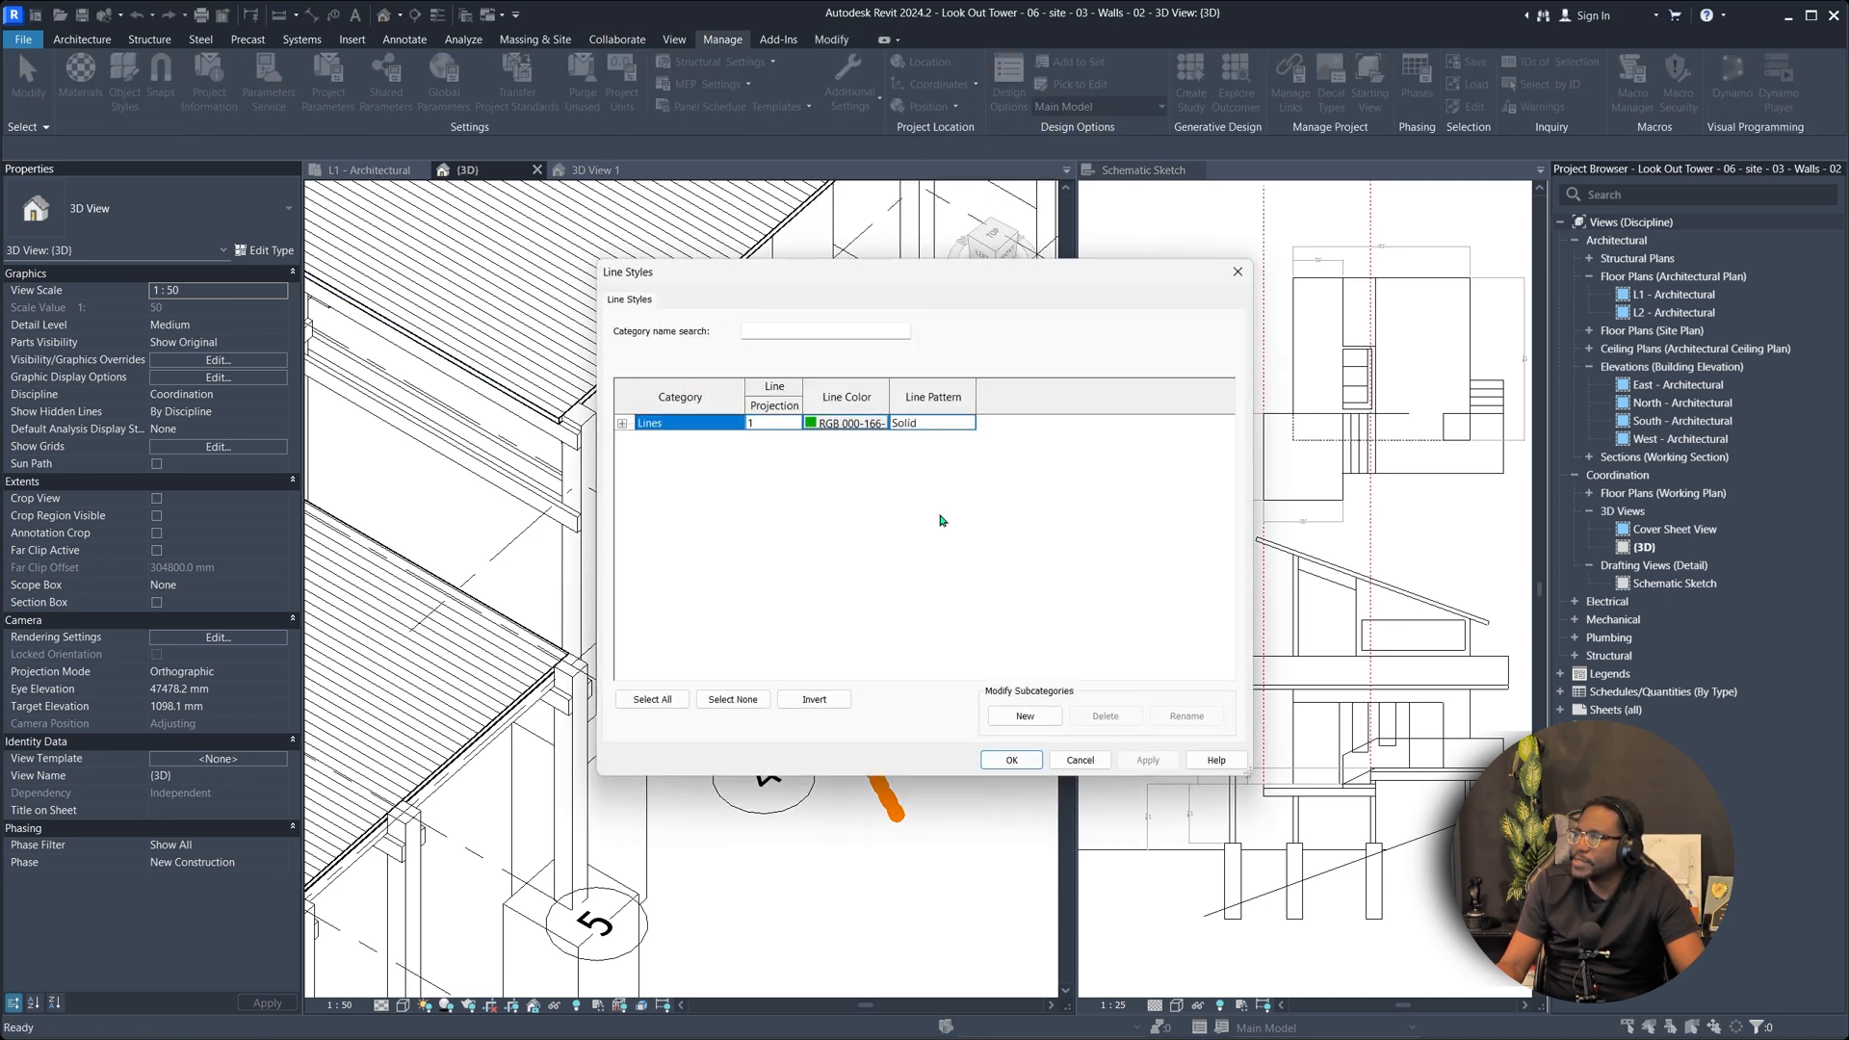
left_click(631, 424)
scroll(690, 617, "down", 2)
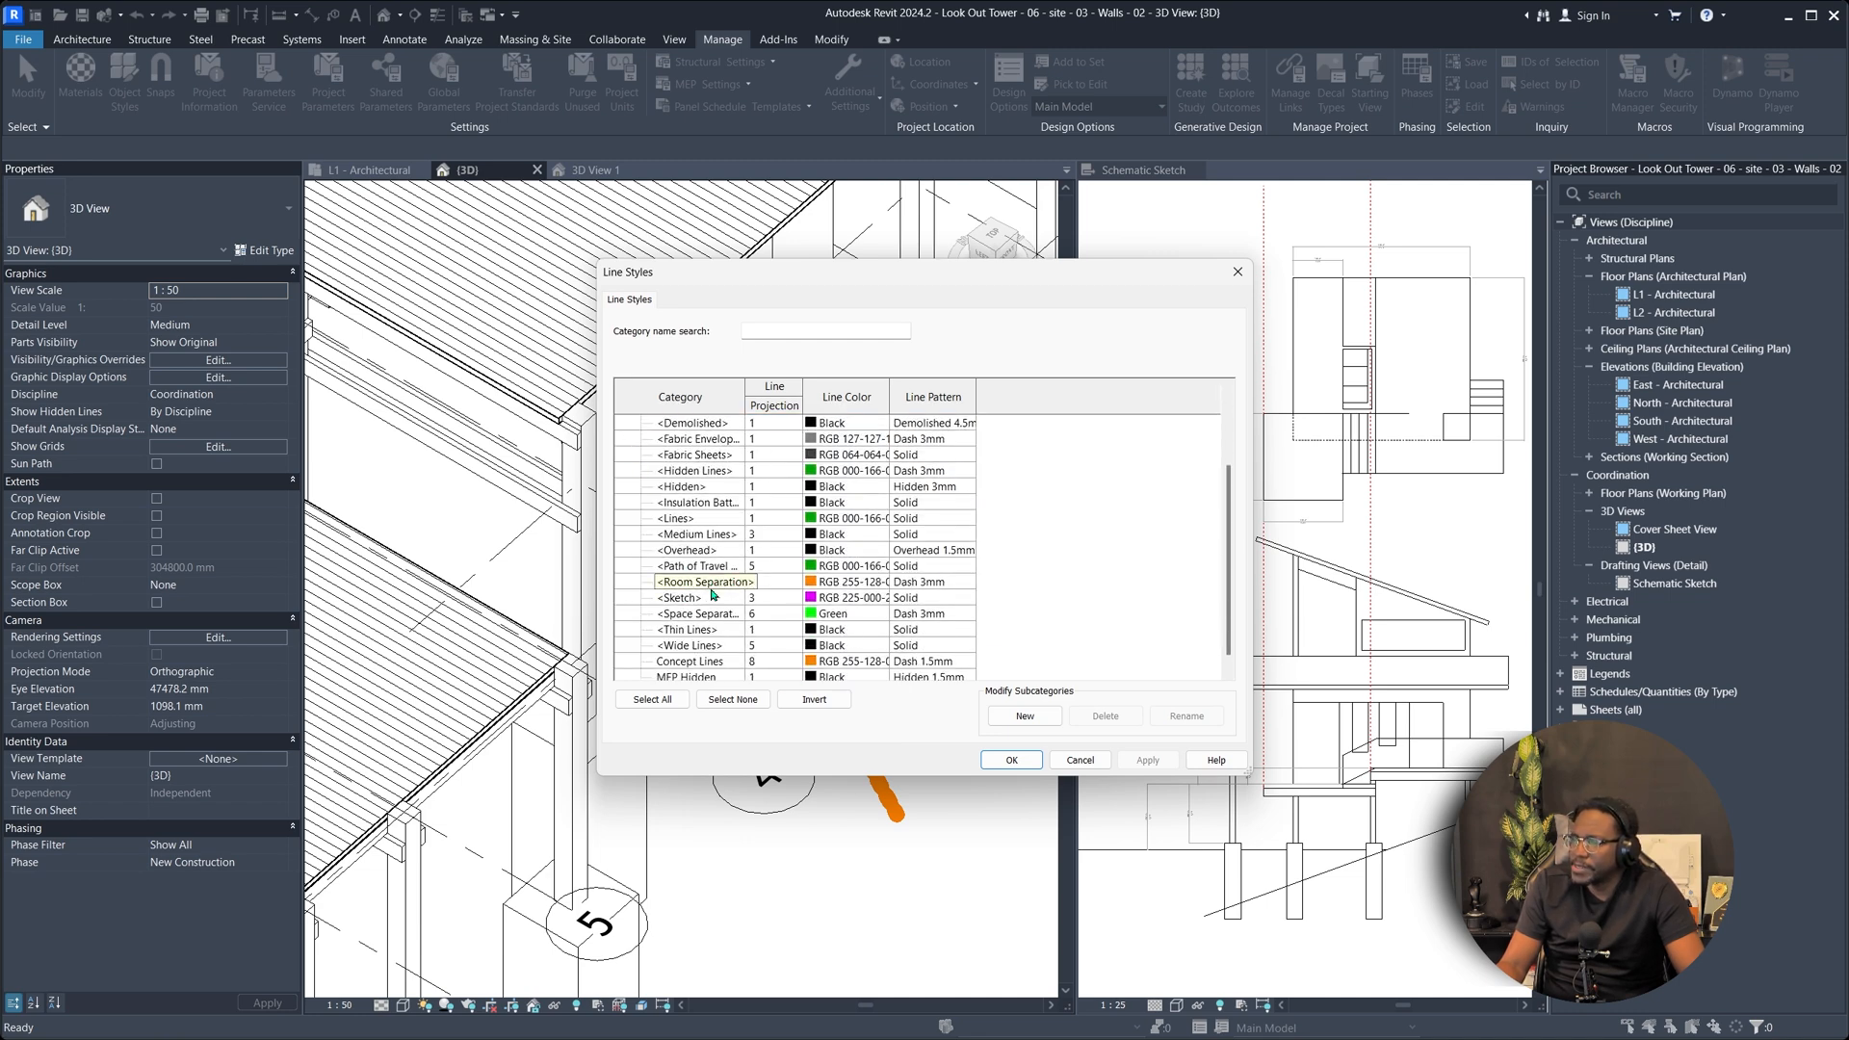
scroll(714, 594, "down", 1)
left_click(703, 645)
left_click(838, 651)
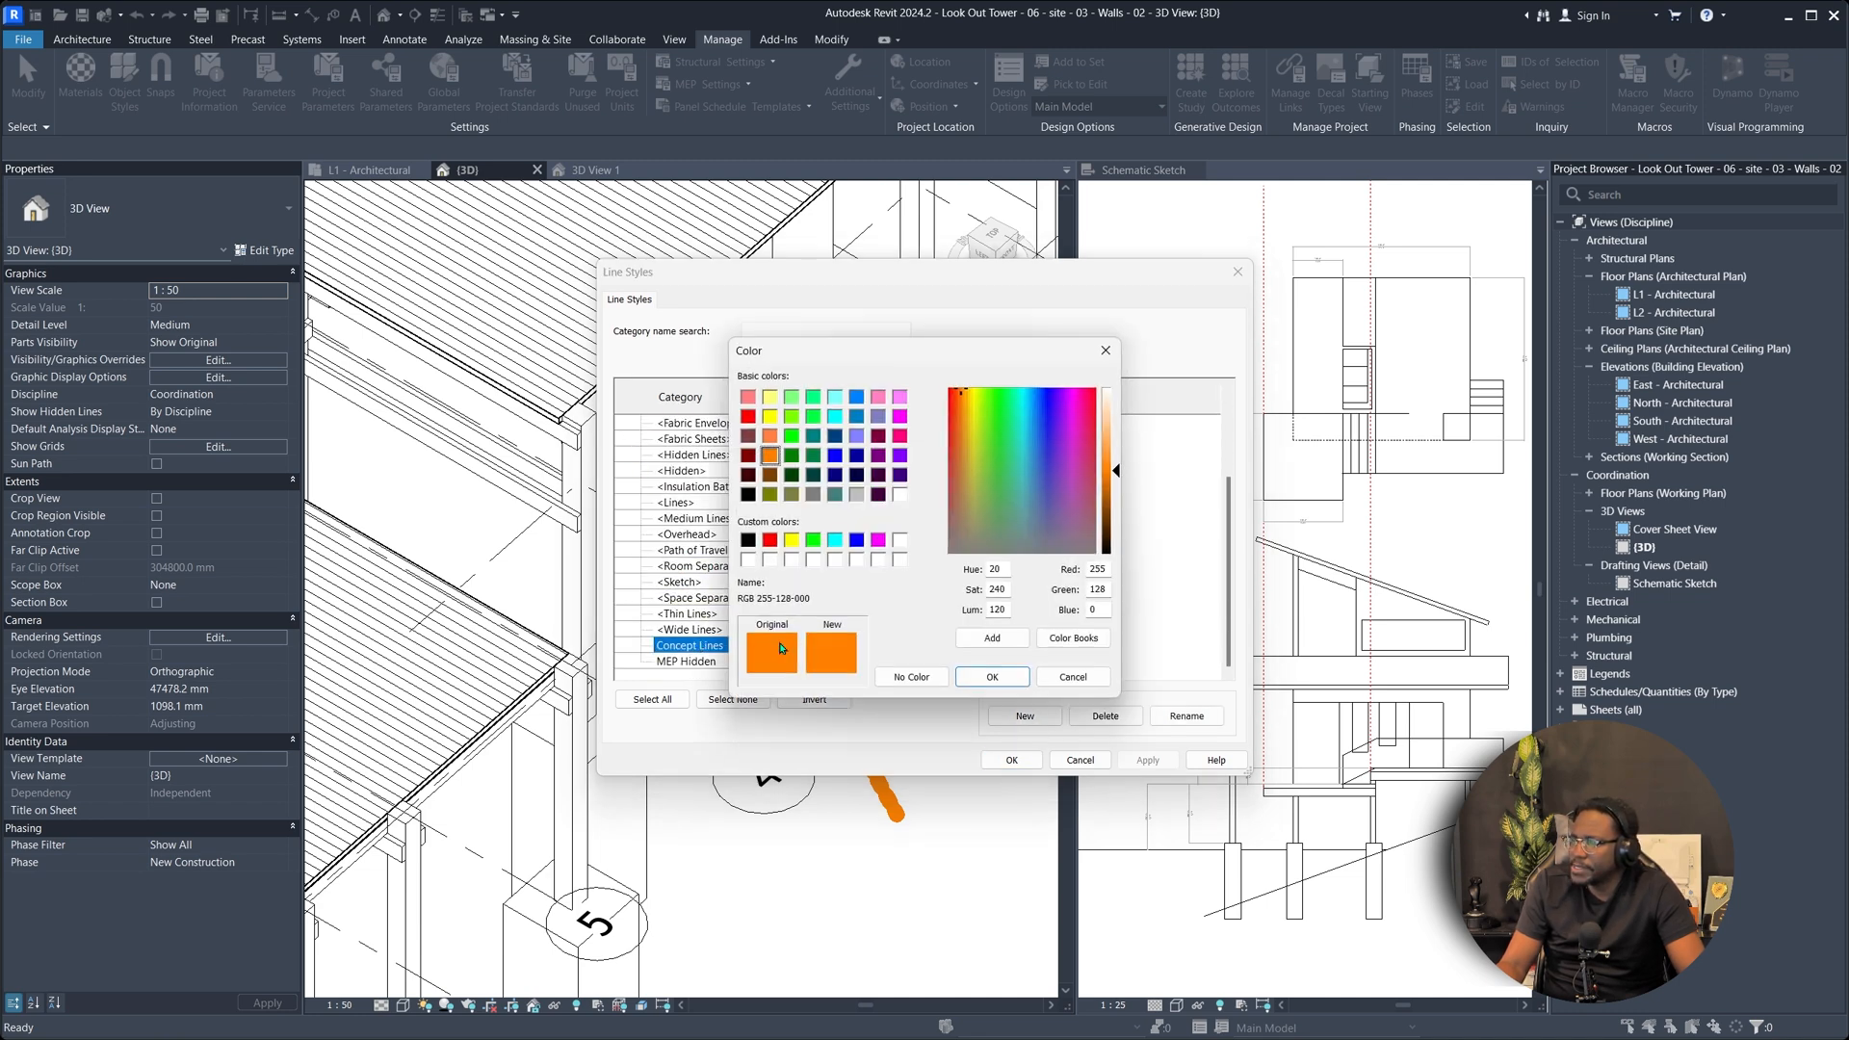
key("Escape")
left_click(789, 645)
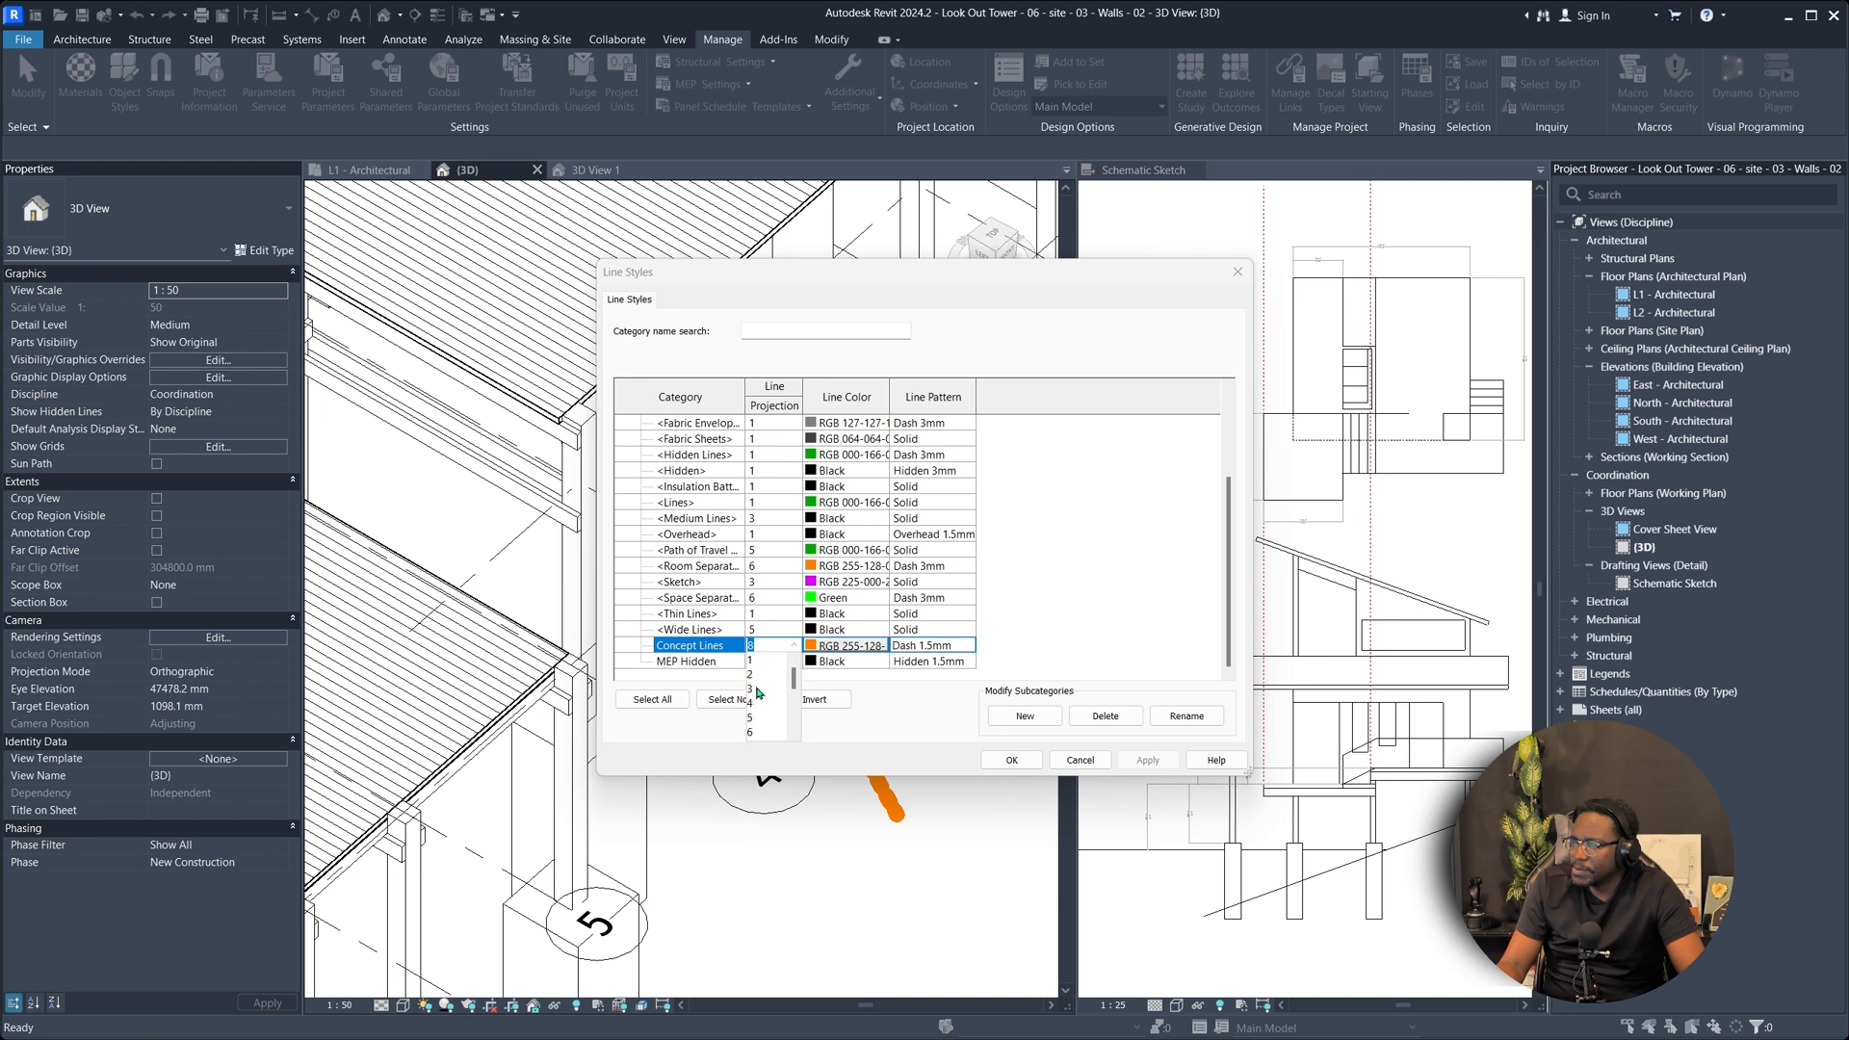
left_click(756, 690)
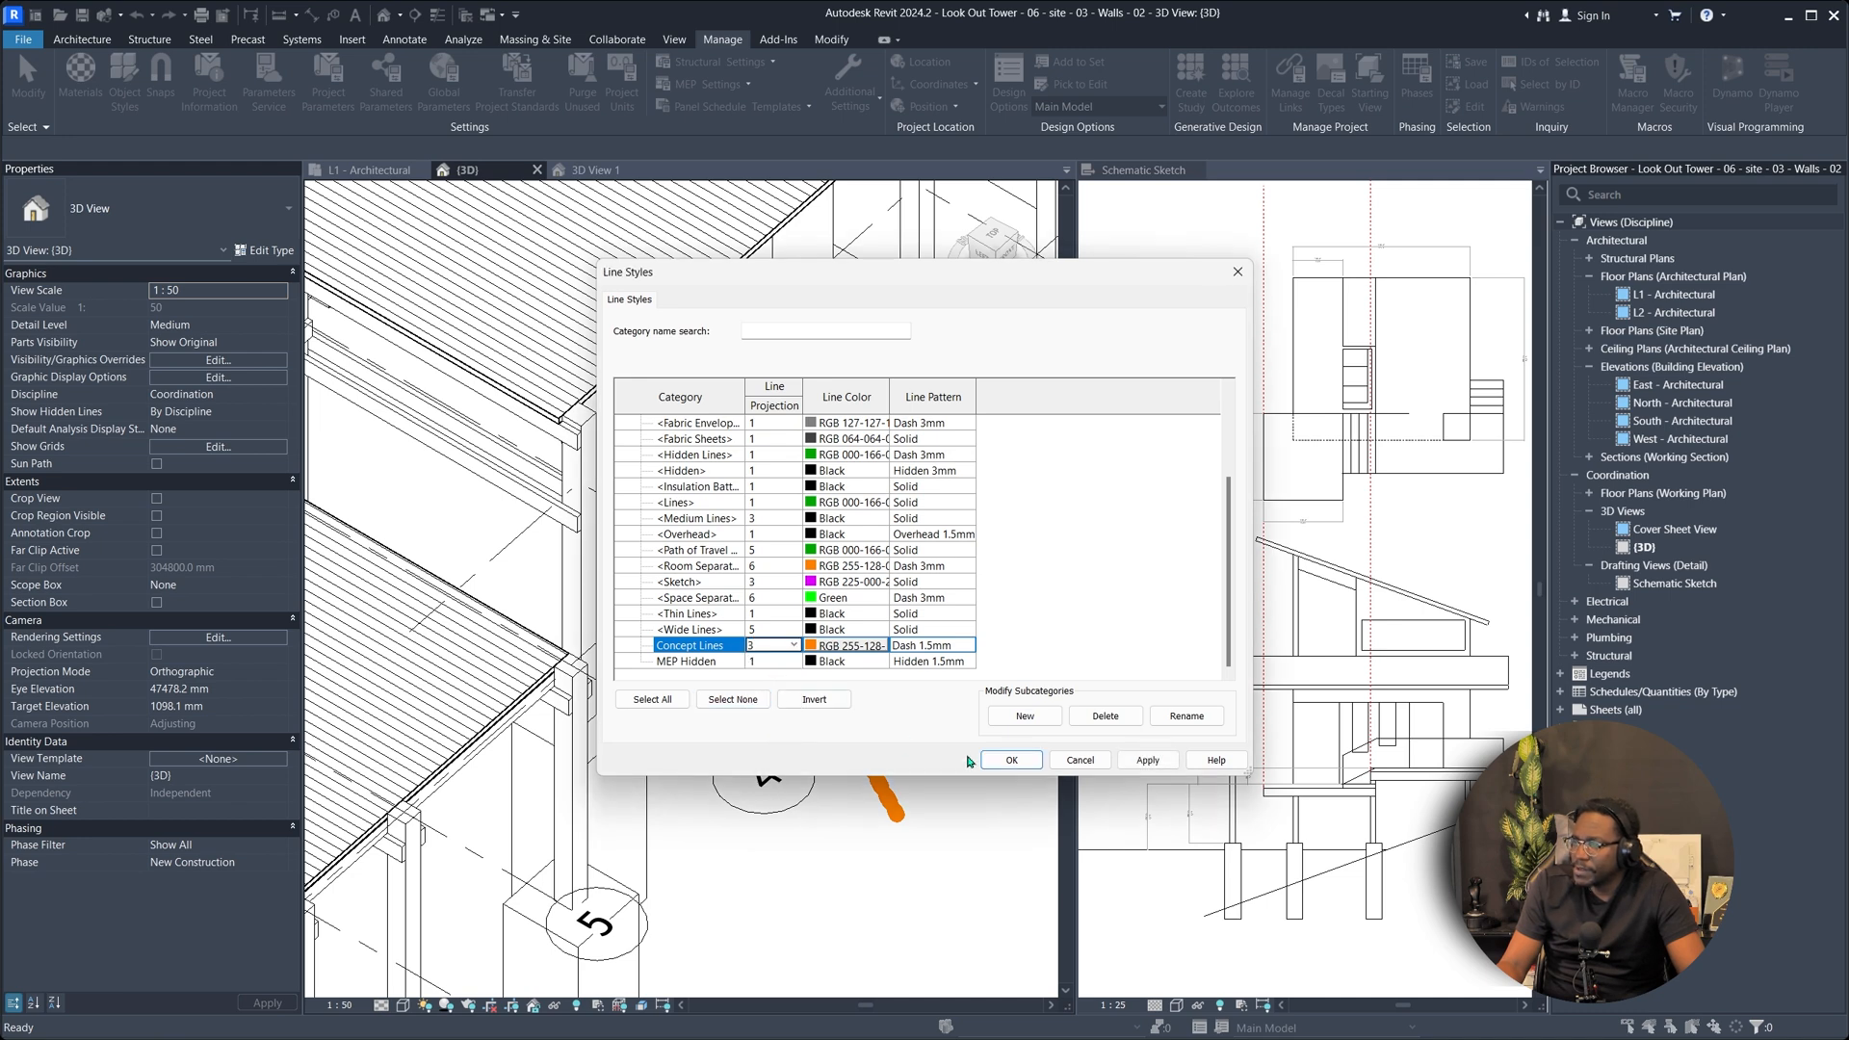
left_click(1030, 761)
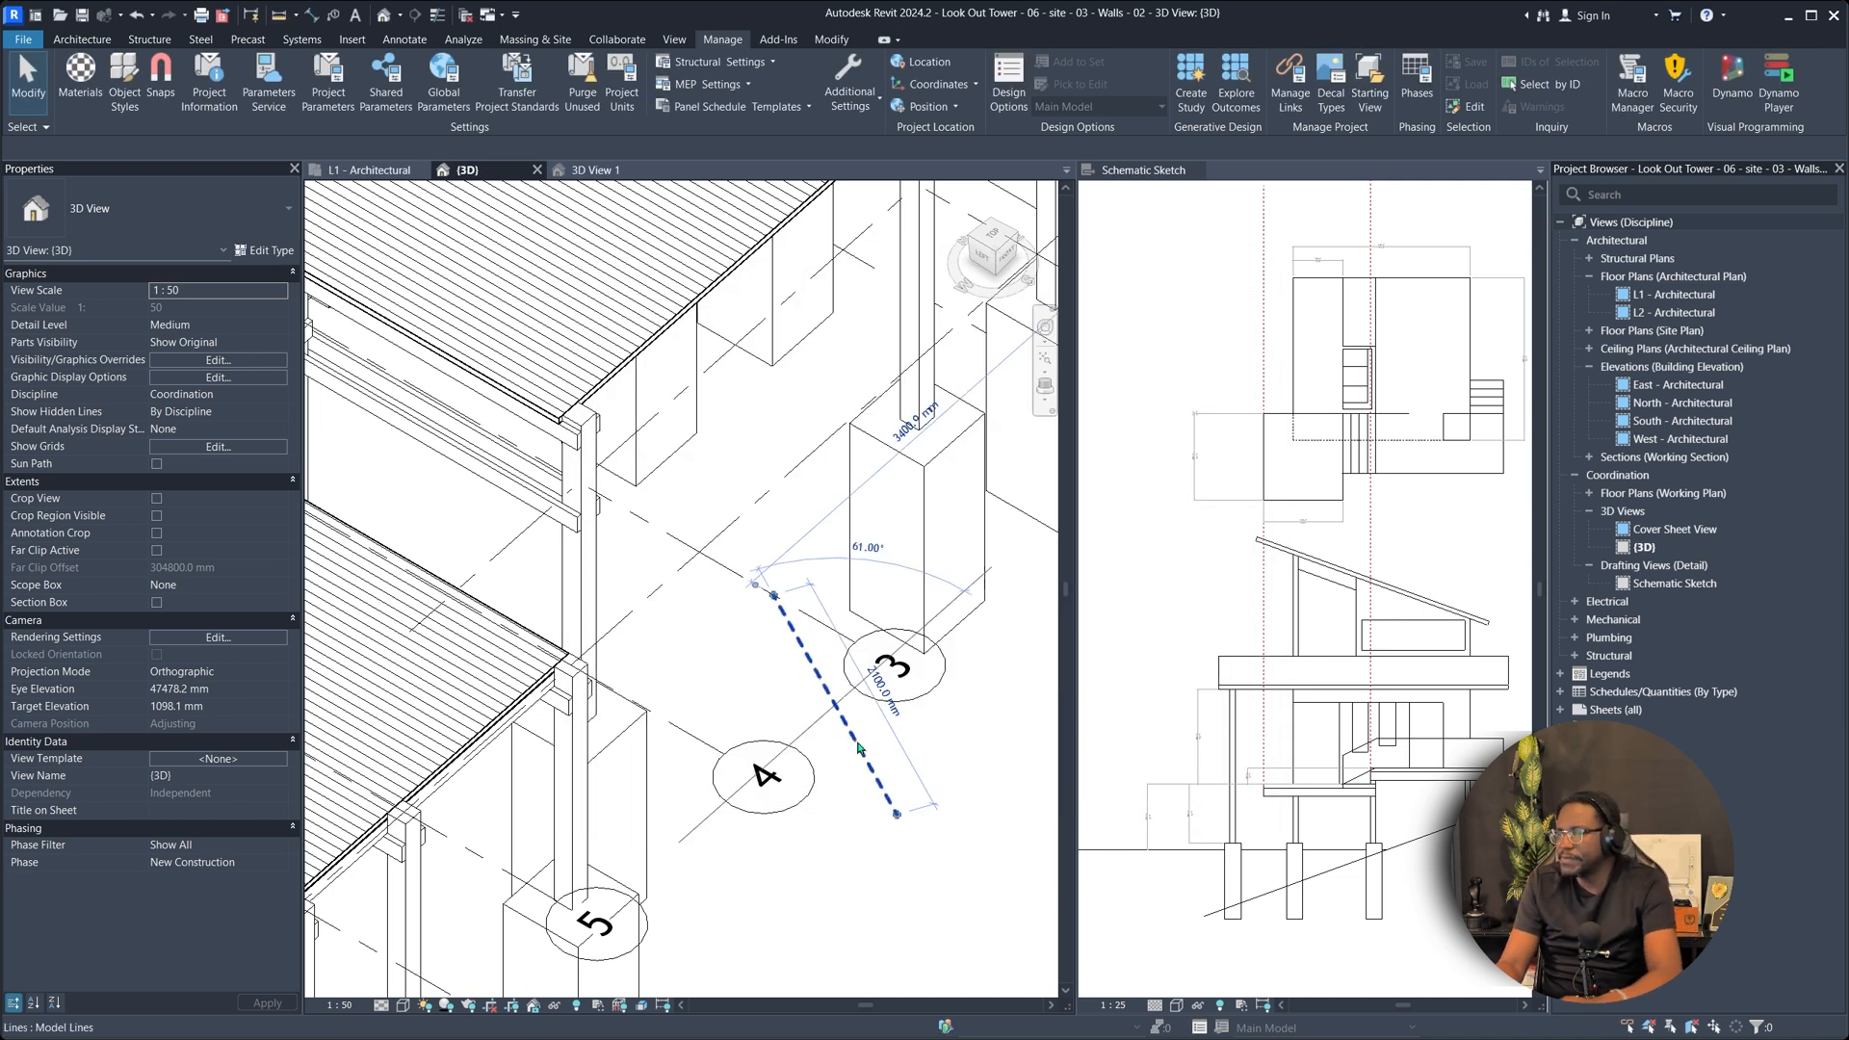
Try a Concept Lines model line about 6063 mm long across the upper deck on the L1 (lower) plane, and remove it.
scroll(896, 746, "down", 5)
scroll(732, 328, "up", 6)
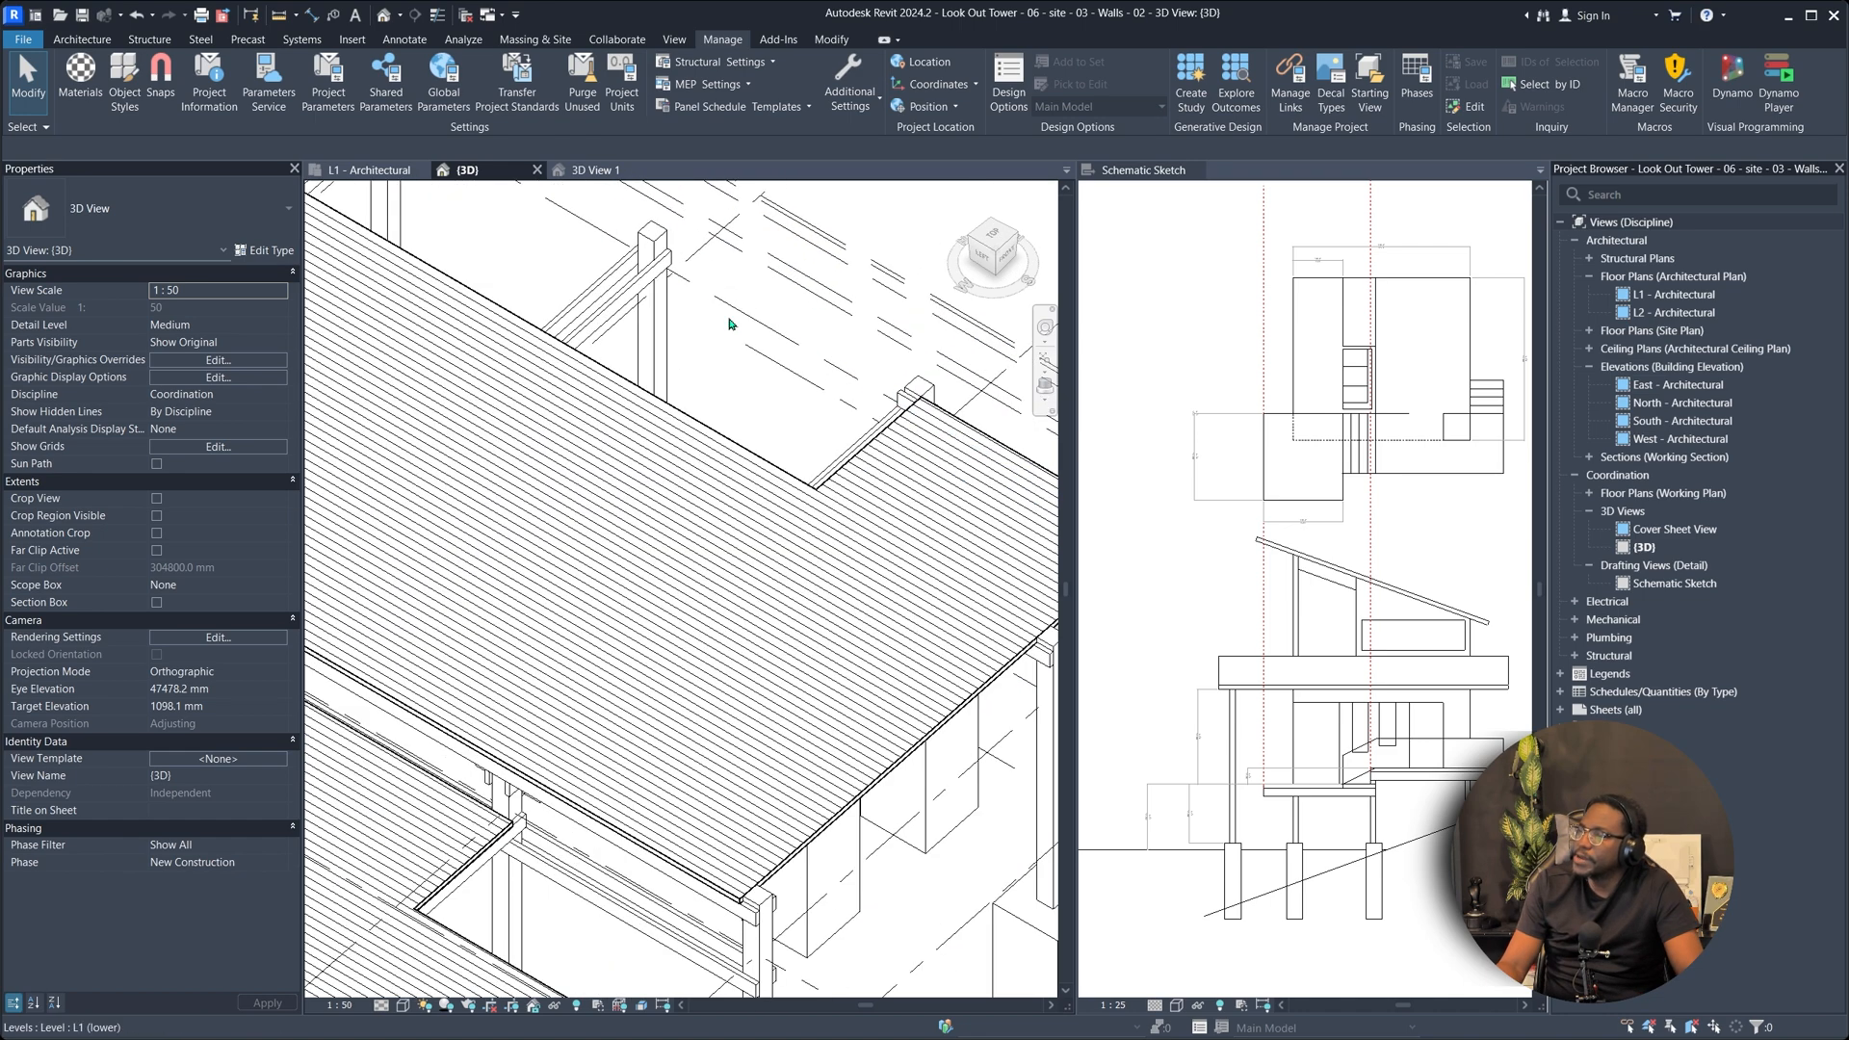
scroll(838, 347, "down", 3)
scroll(681, 616, "up", 2)
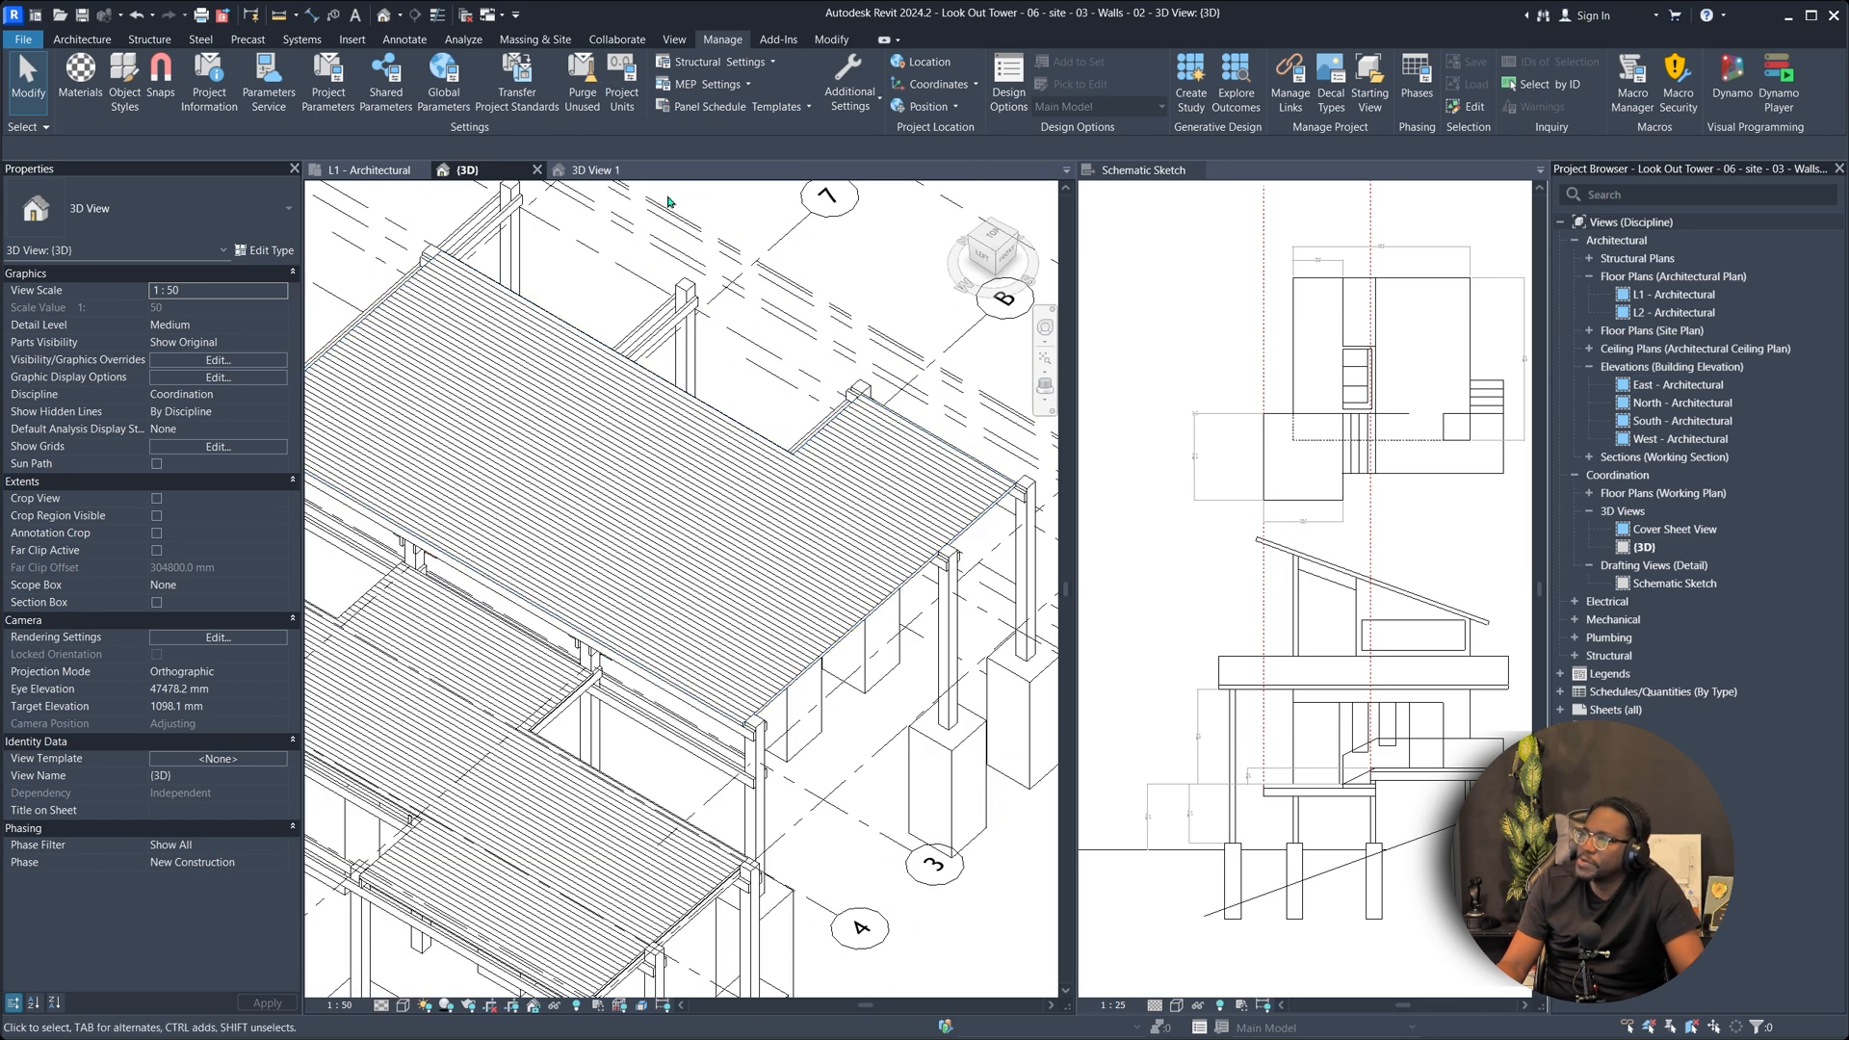
left_click(82, 39)
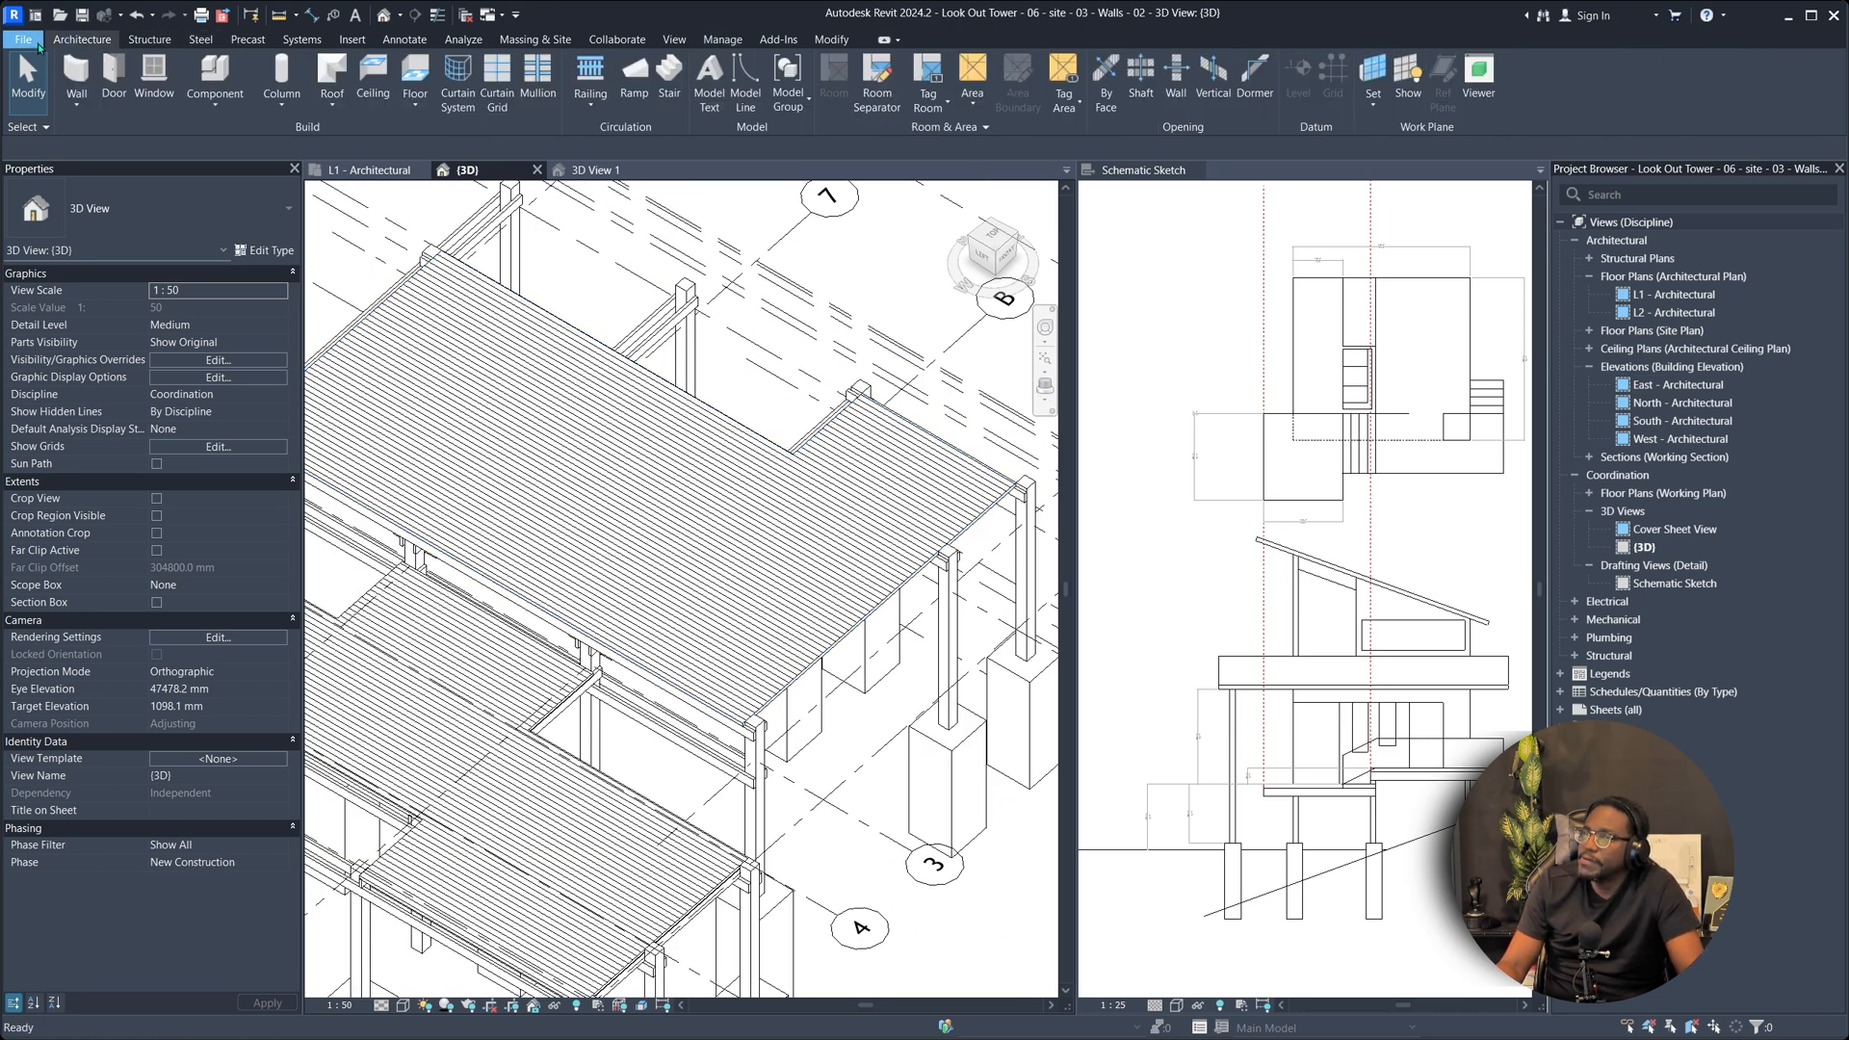
left_click(23, 38)
left_click(838, 140)
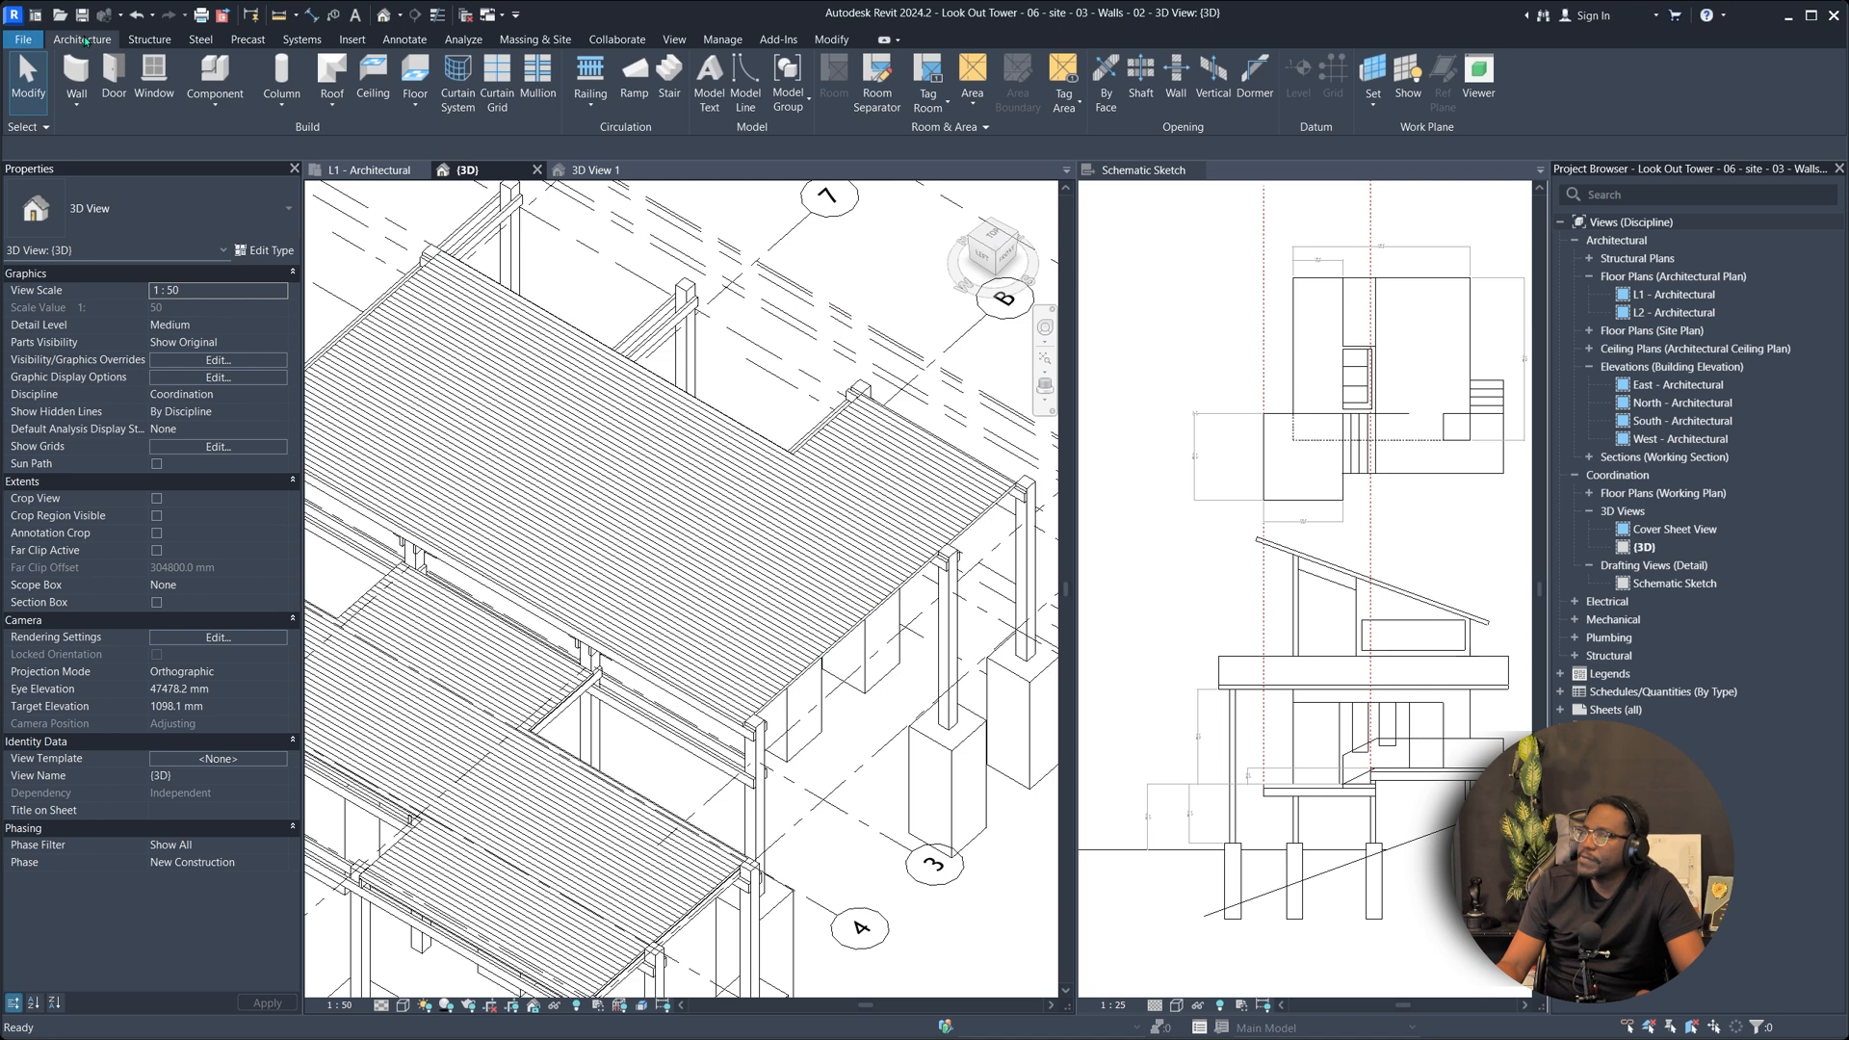
key("l")
key("i")
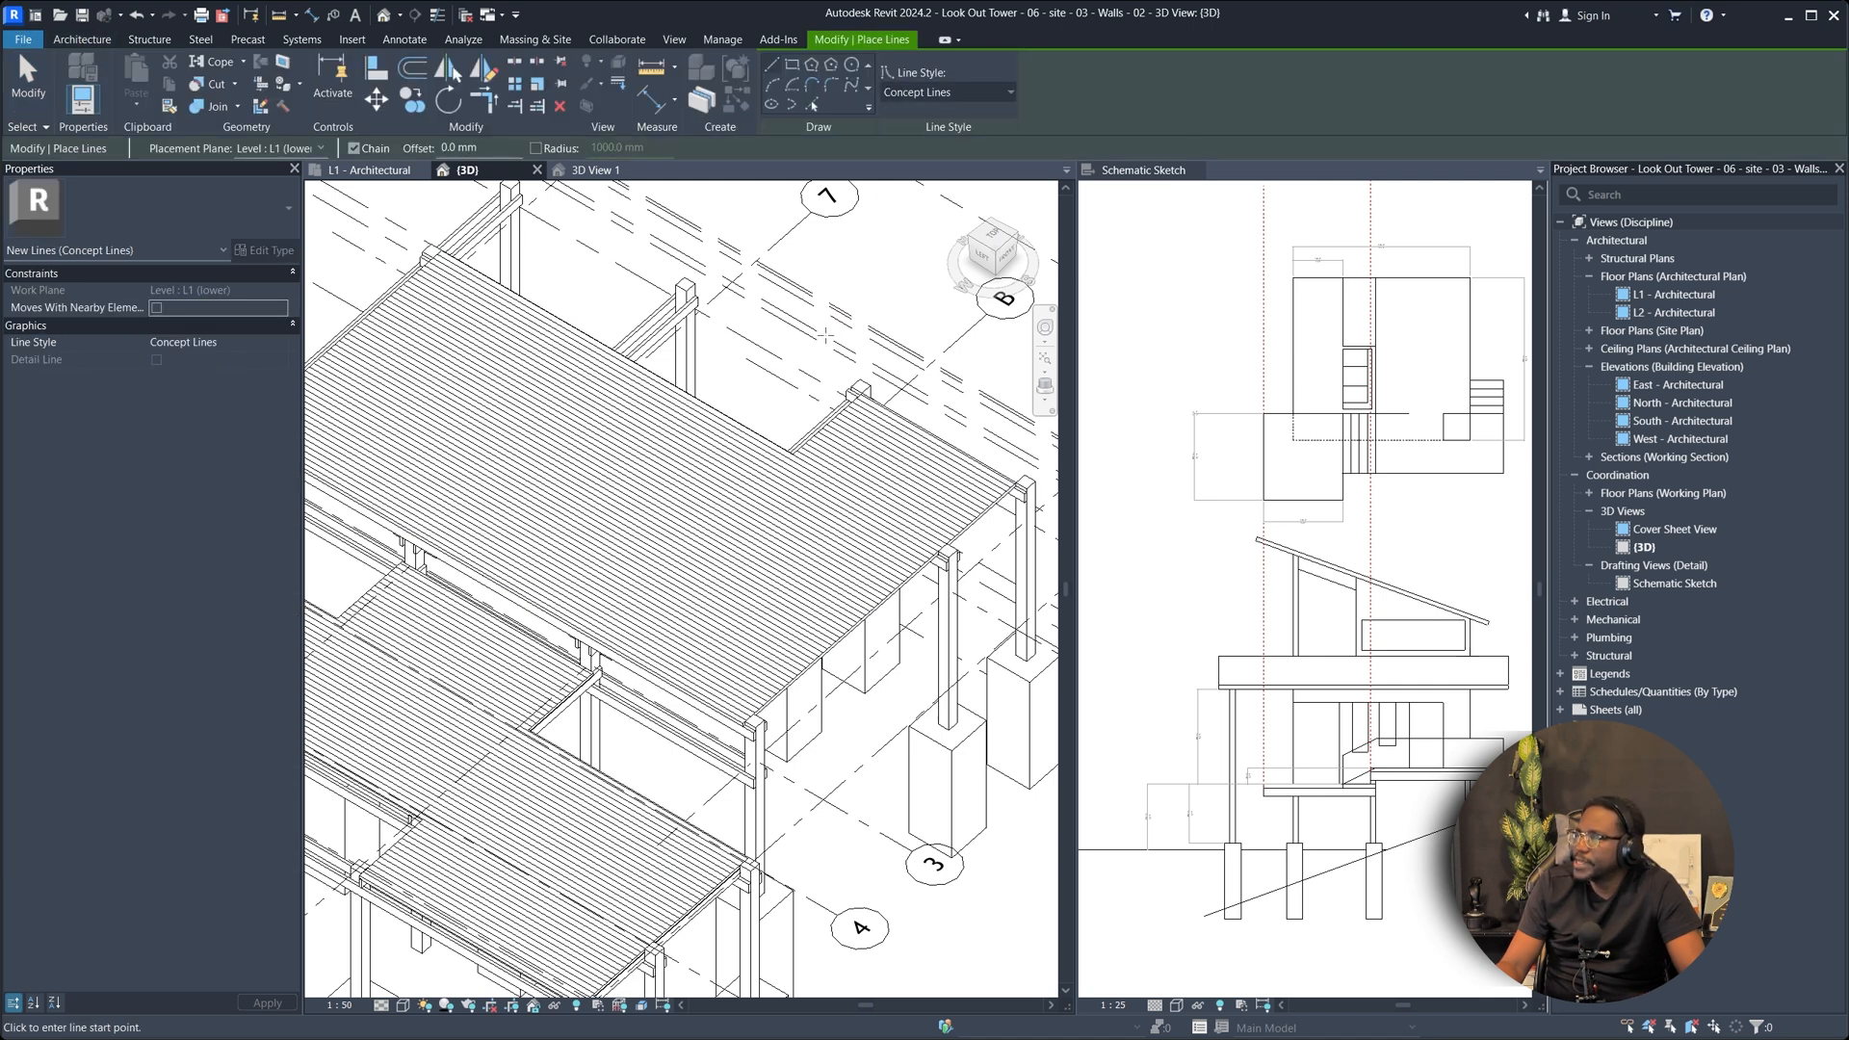
left_click(822, 414)
left_click(594, 765)
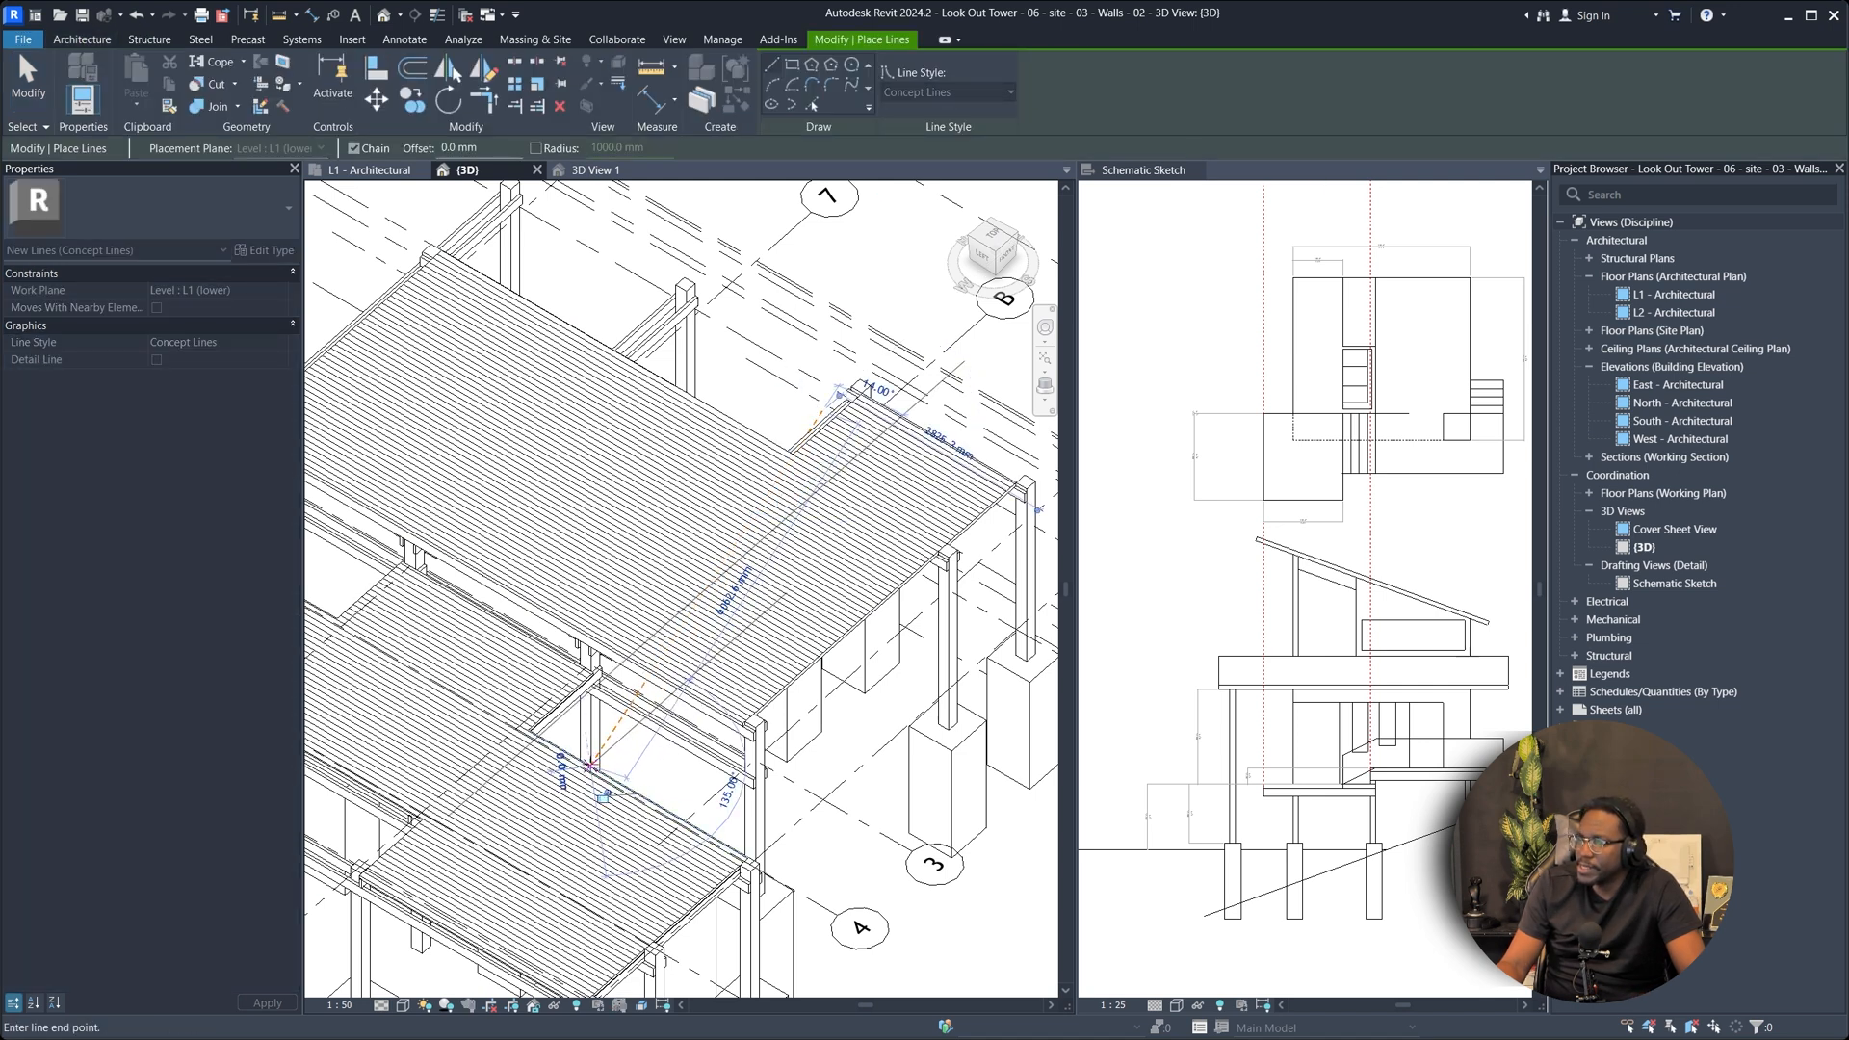
key("Escape")
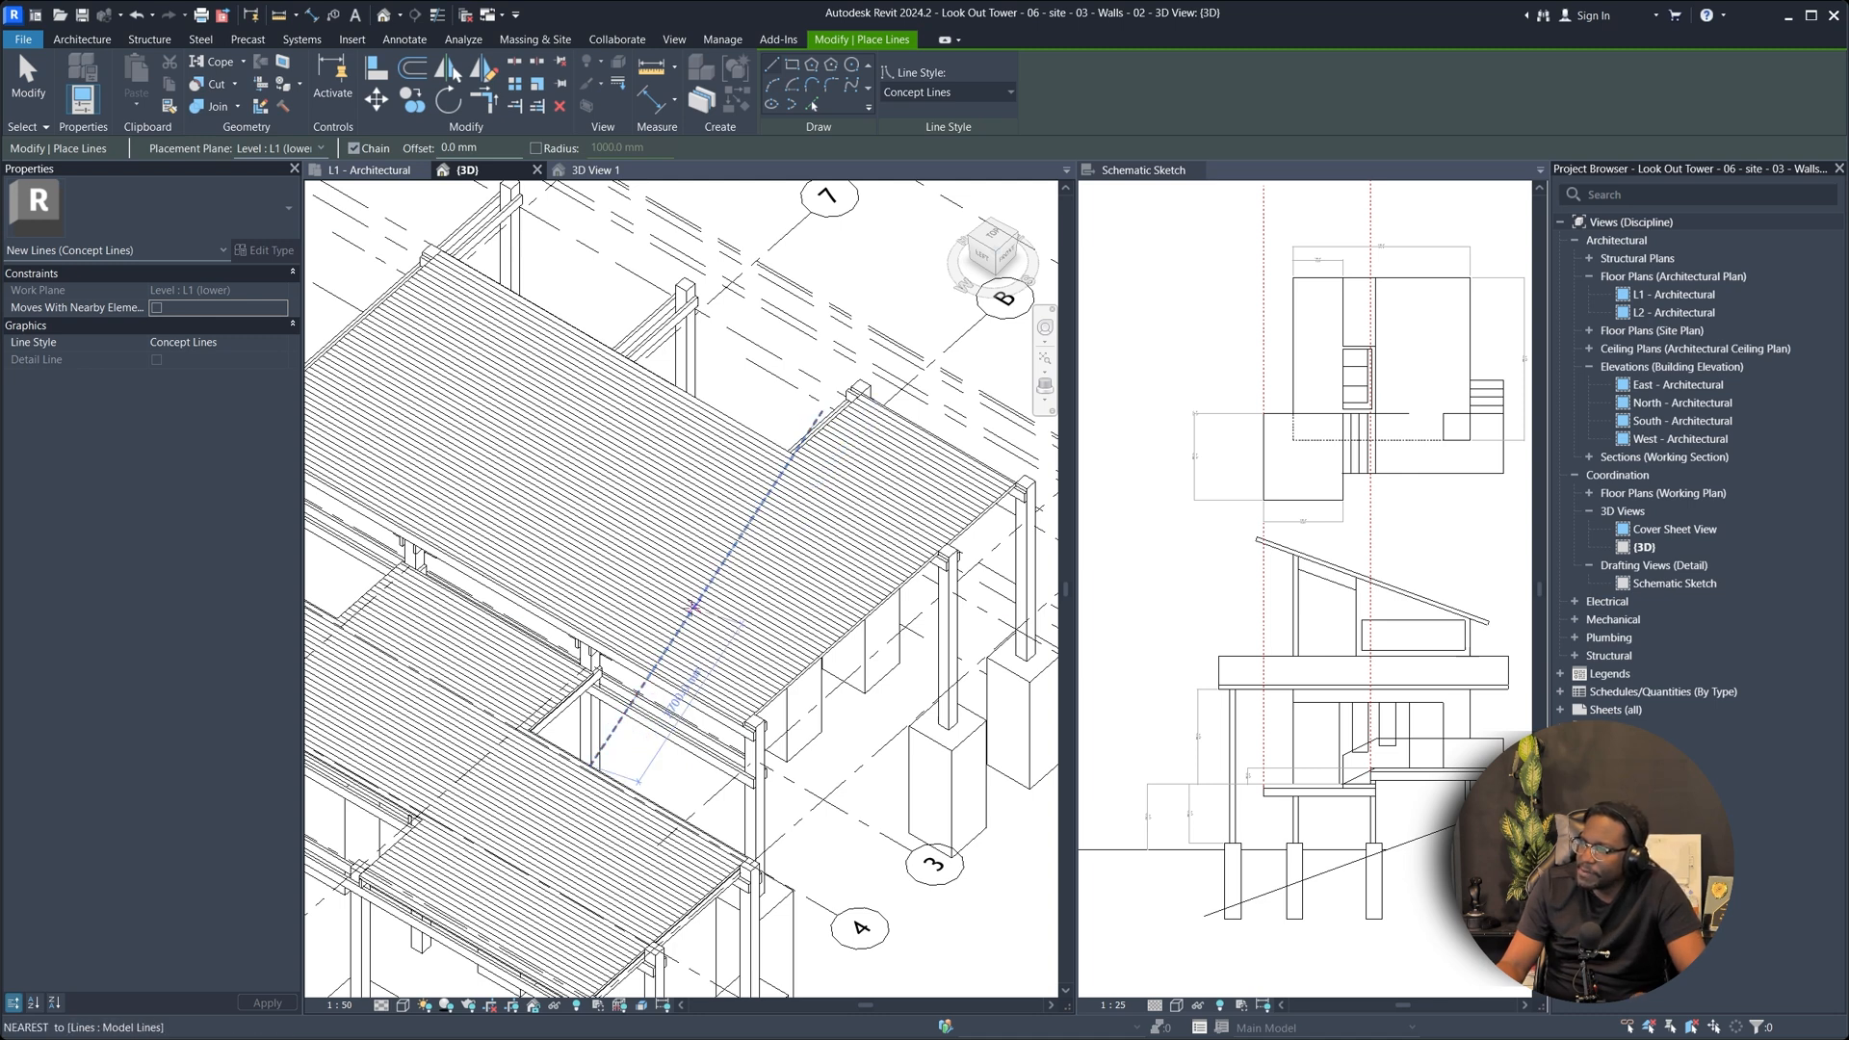
key("Escape")
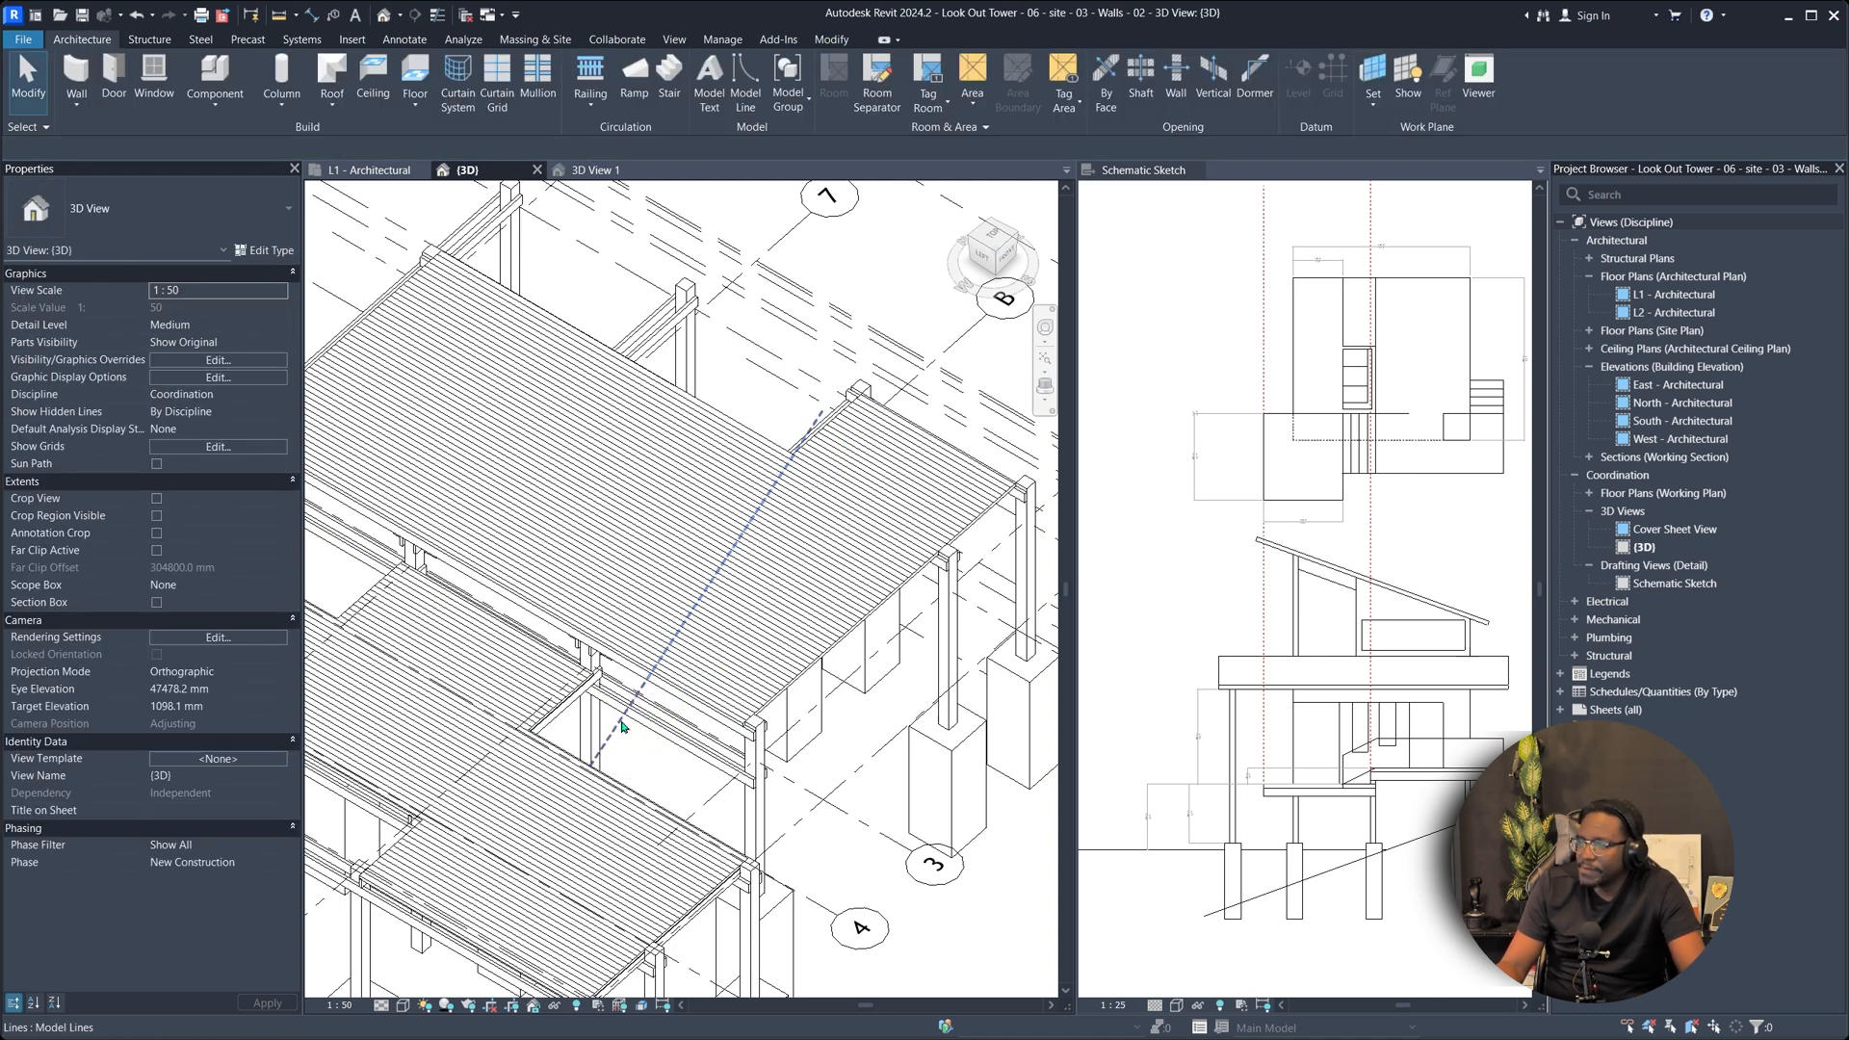
left_click(618, 729)
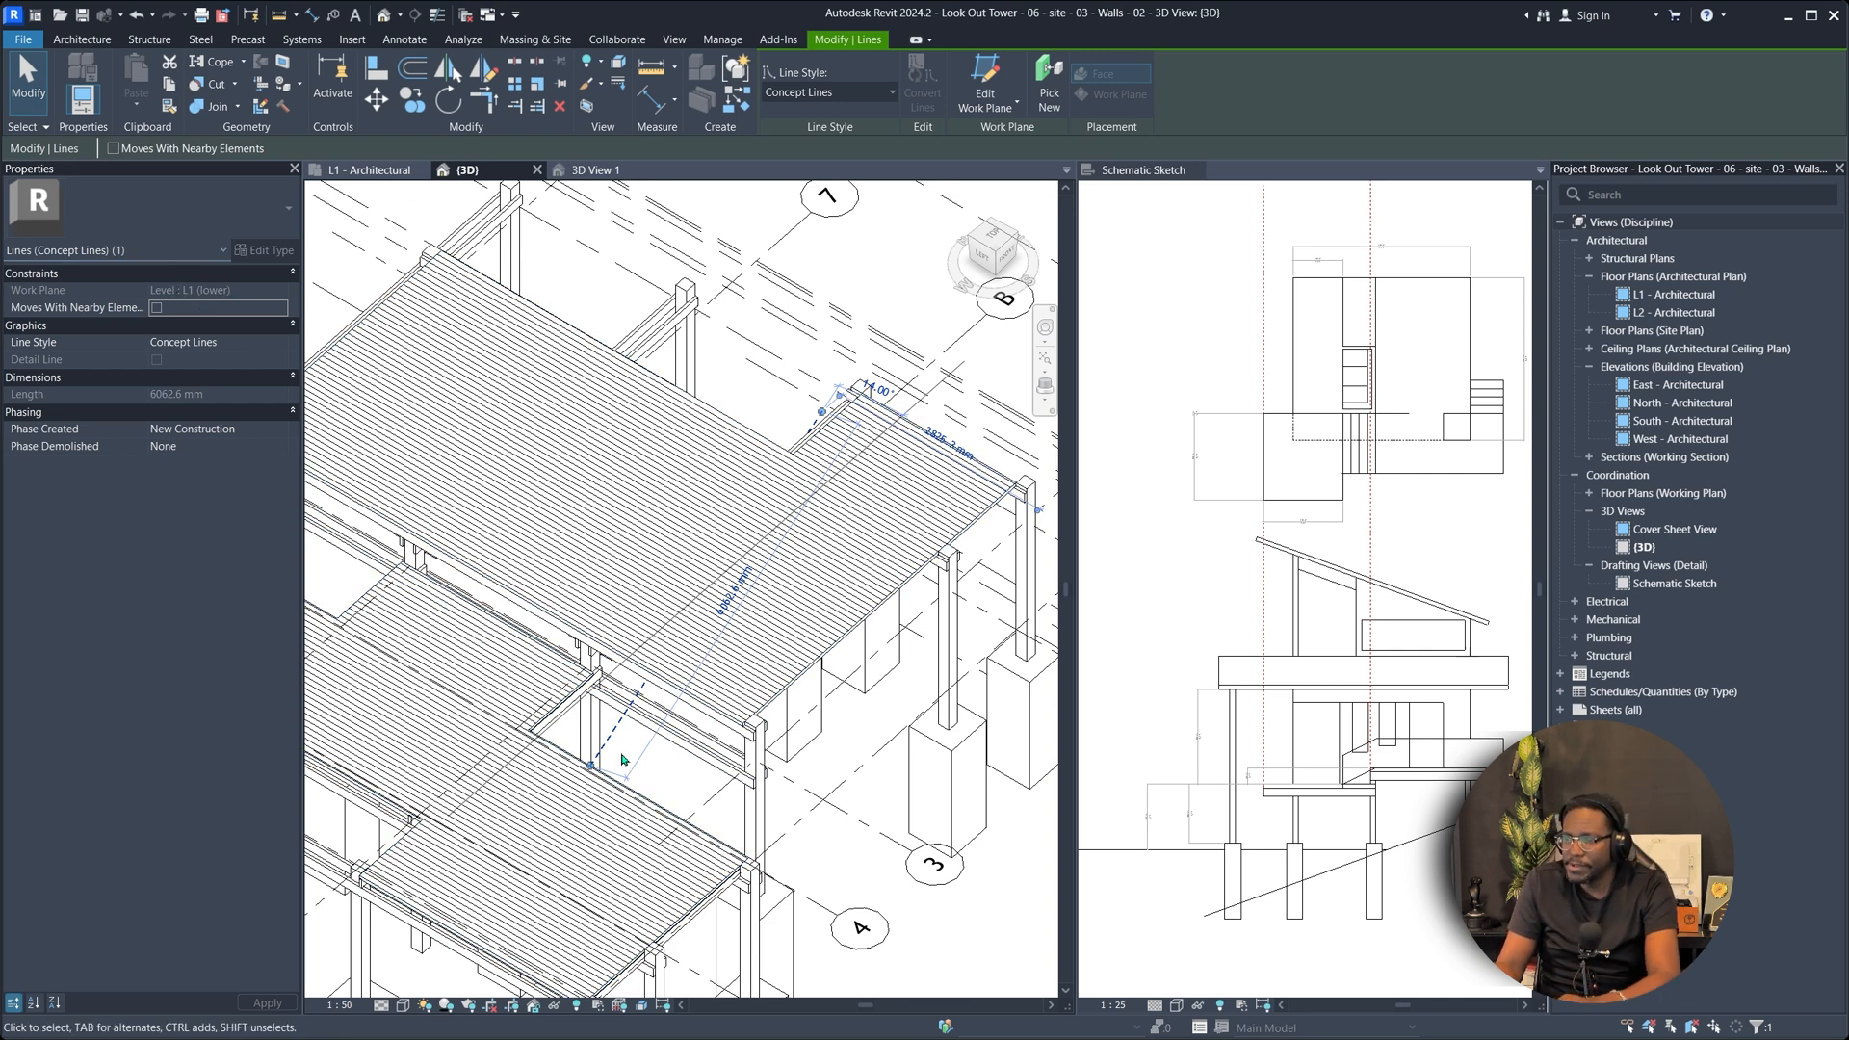
key("Escape")
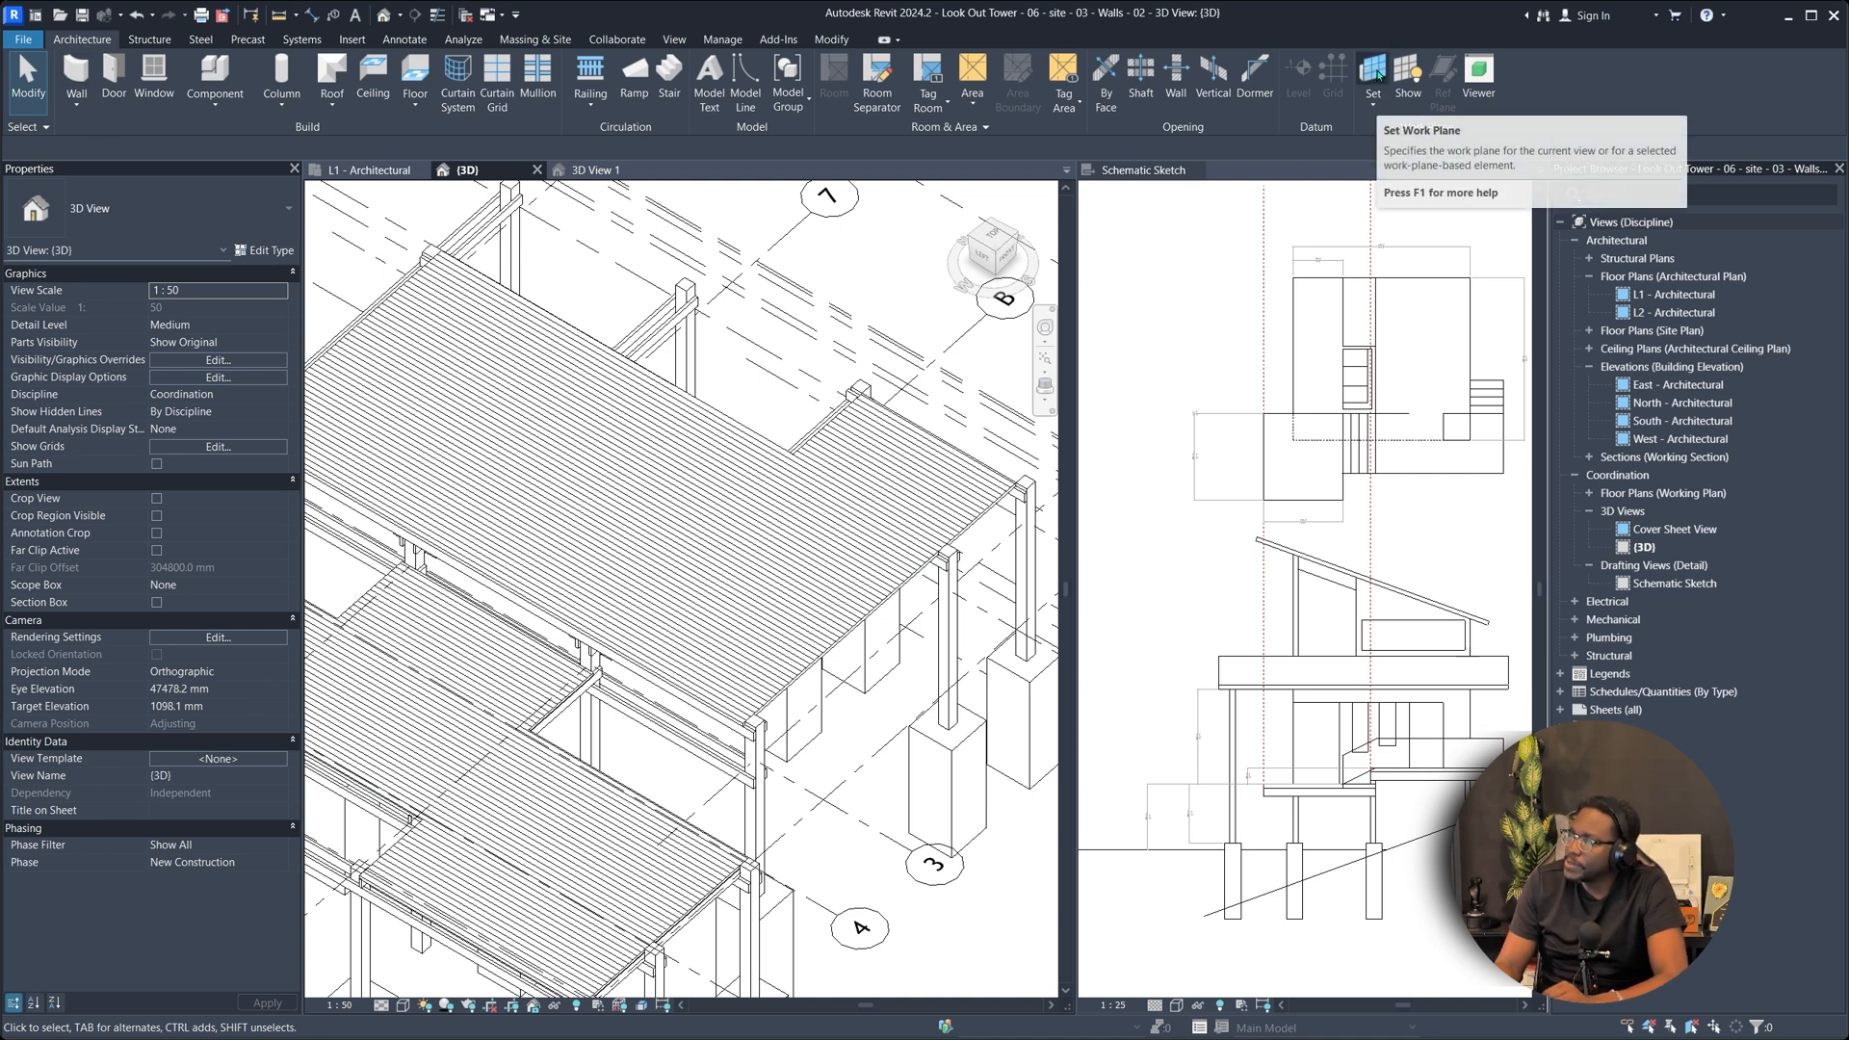
Set the 3D view's work plane to Level : L1 (Upper).
left_click(1373, 108)
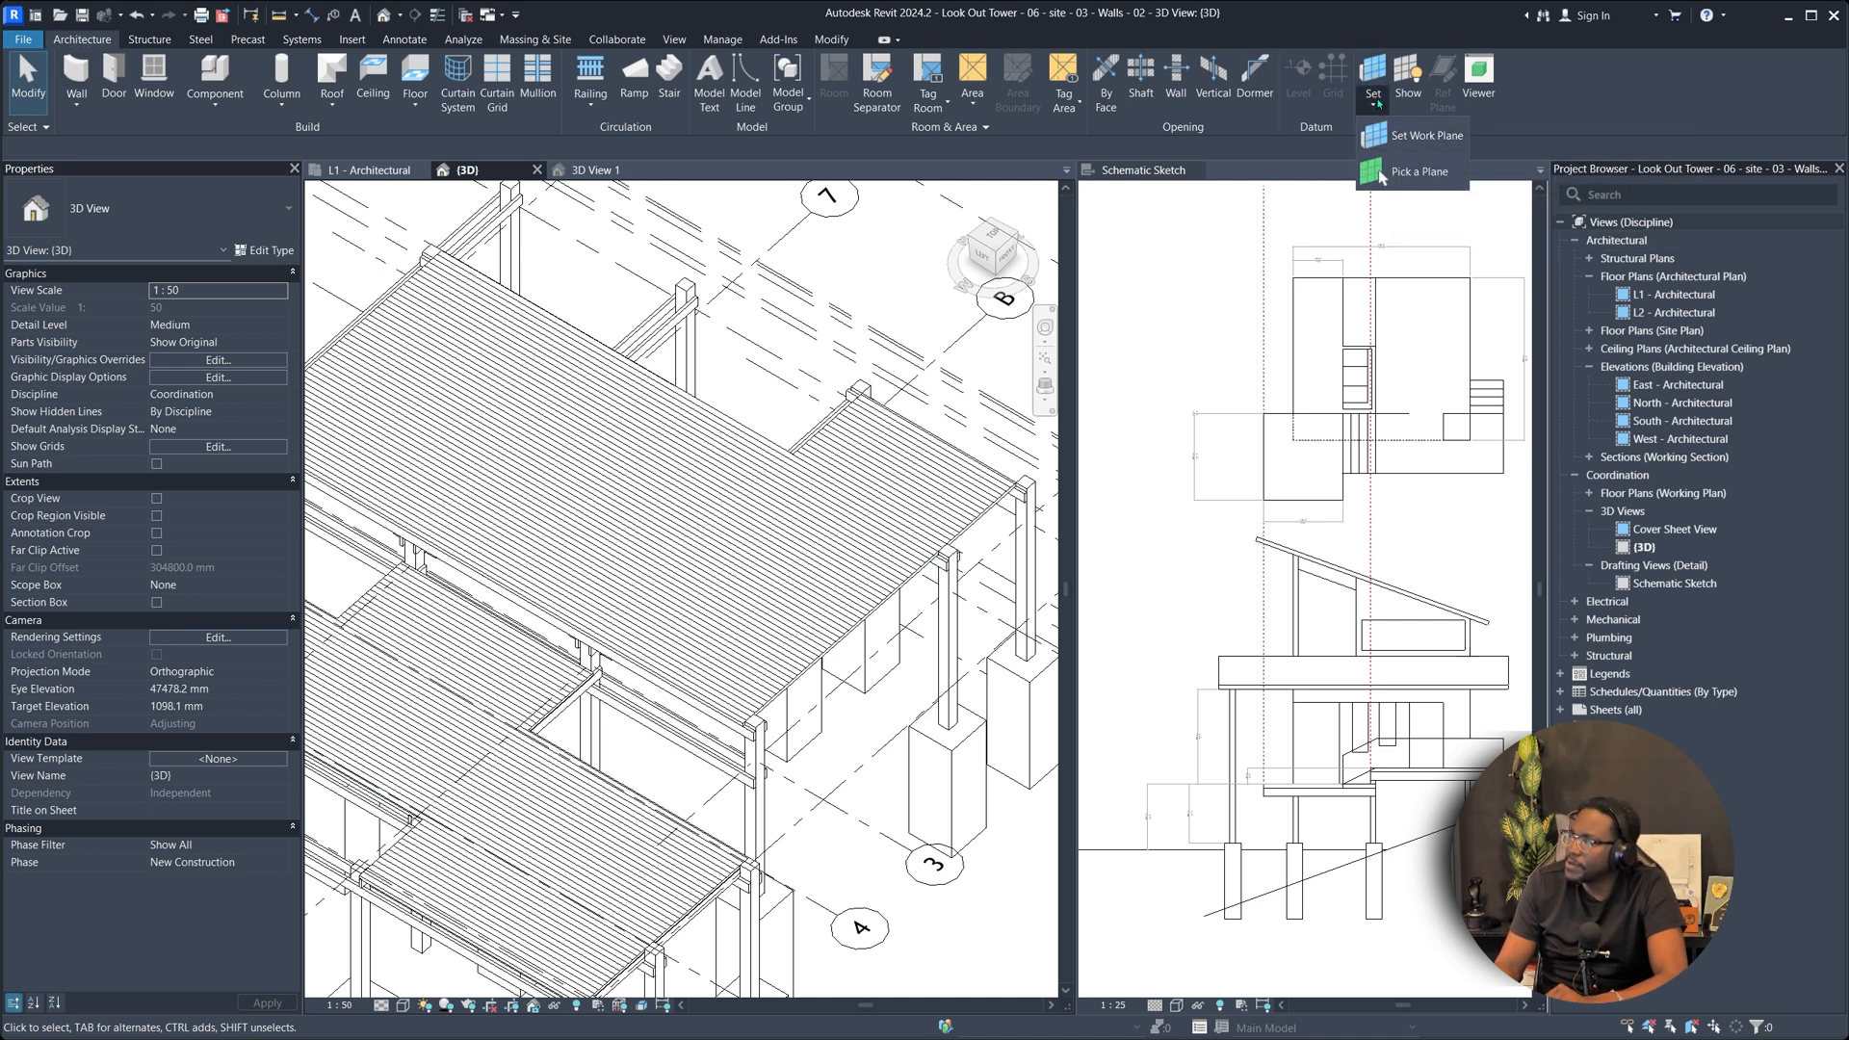
left_click(1406, 135)
left_click_drag(866, 395, 1418, 370)
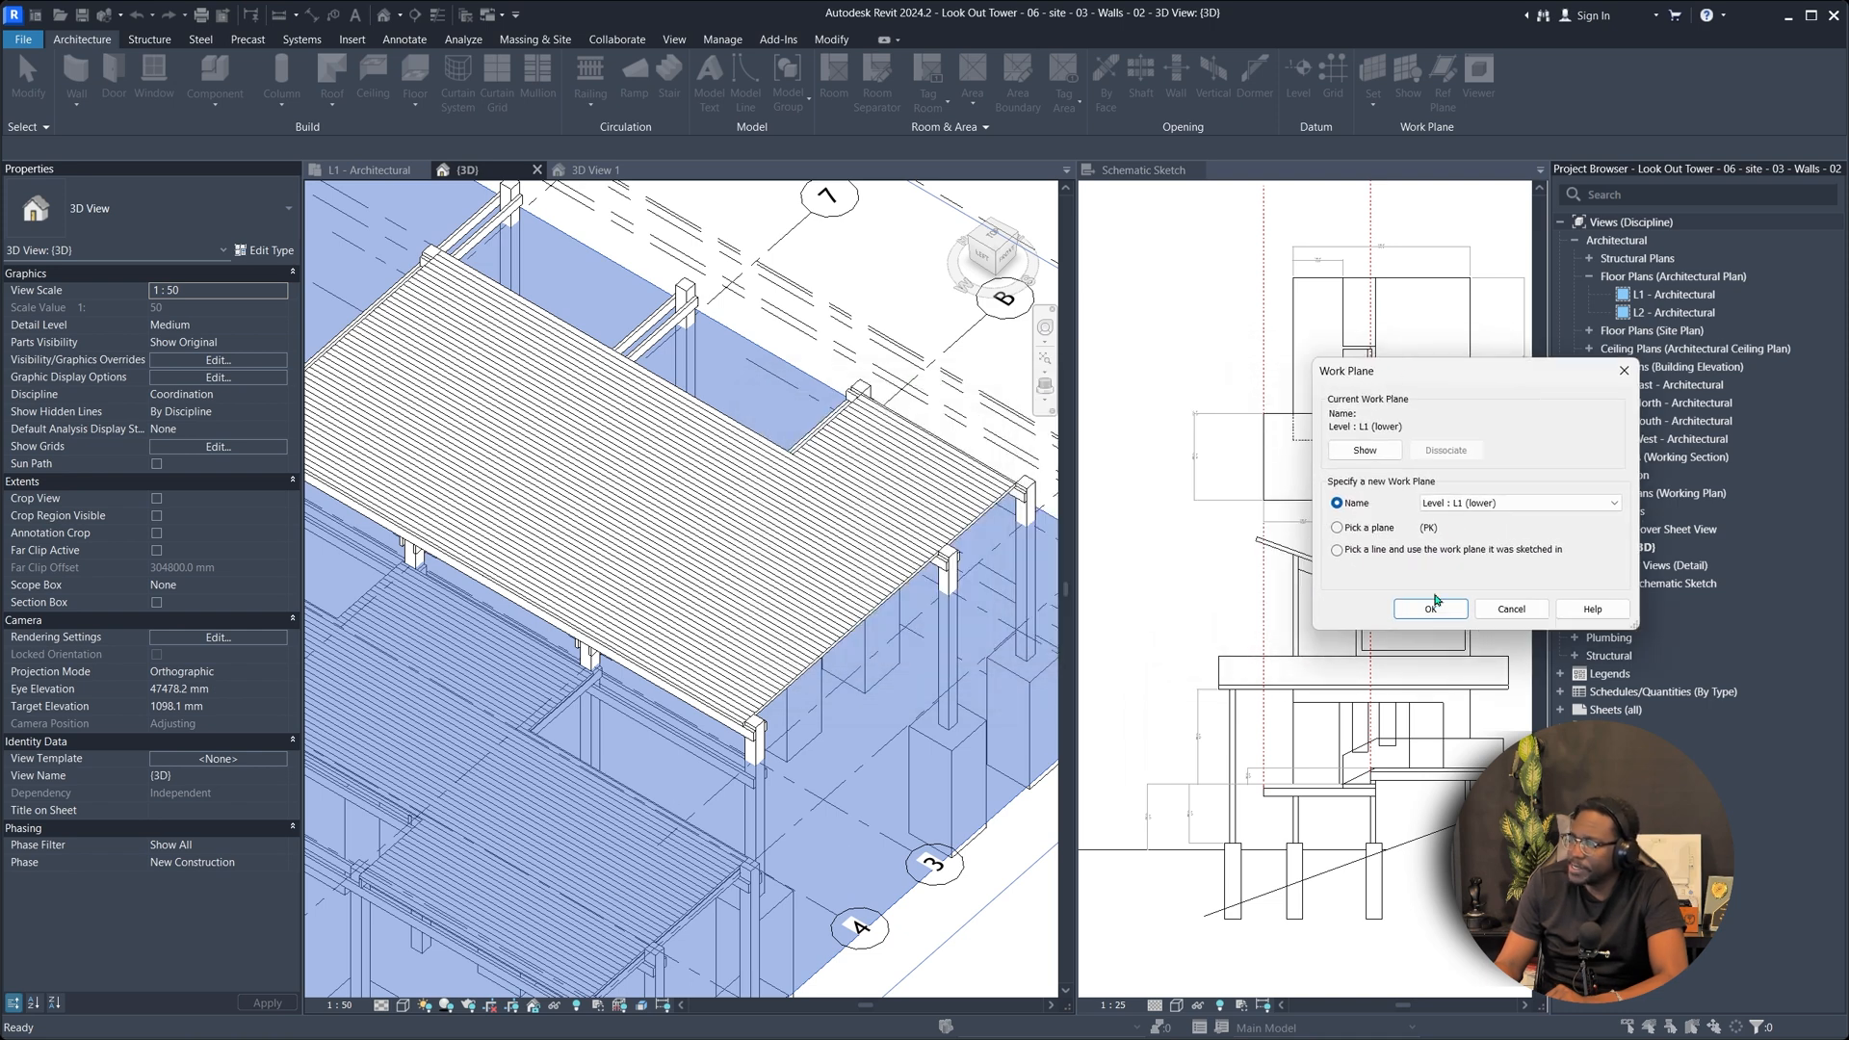
left_click(1464, 505)
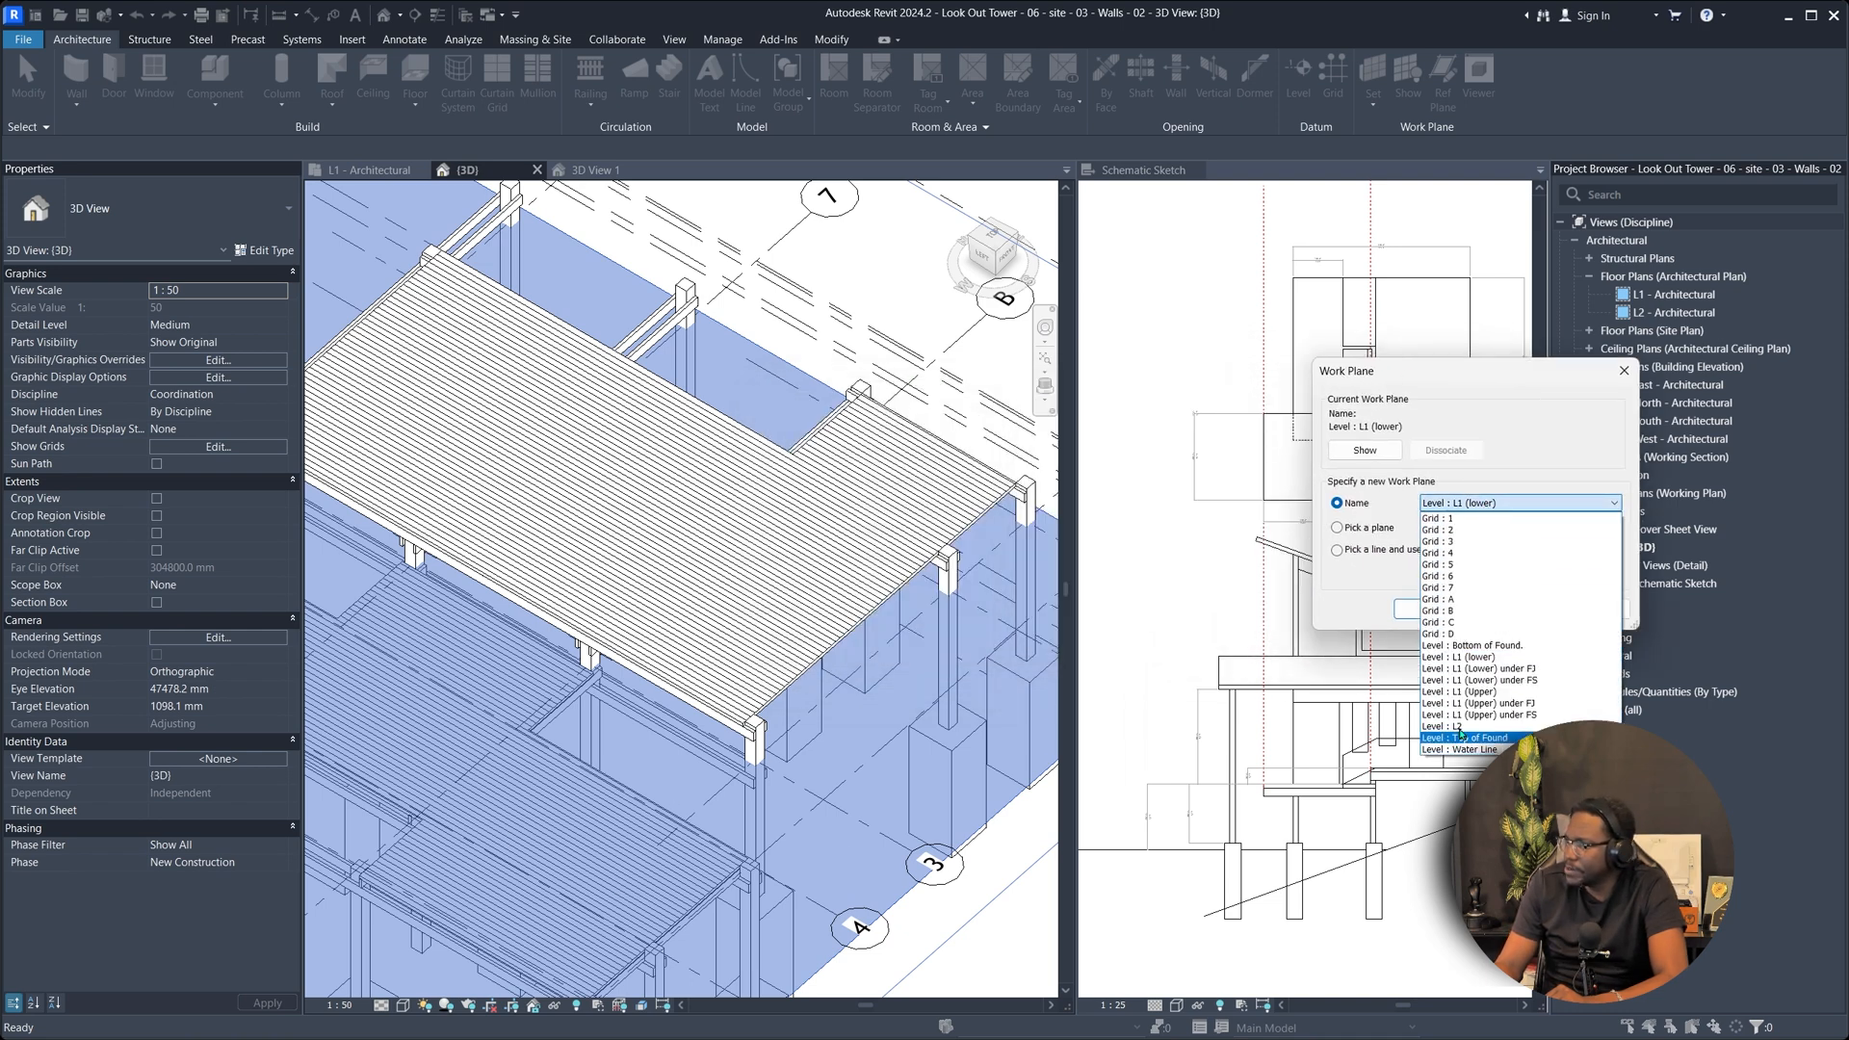
left_click(1483, 692)
left_click(1451, 618)
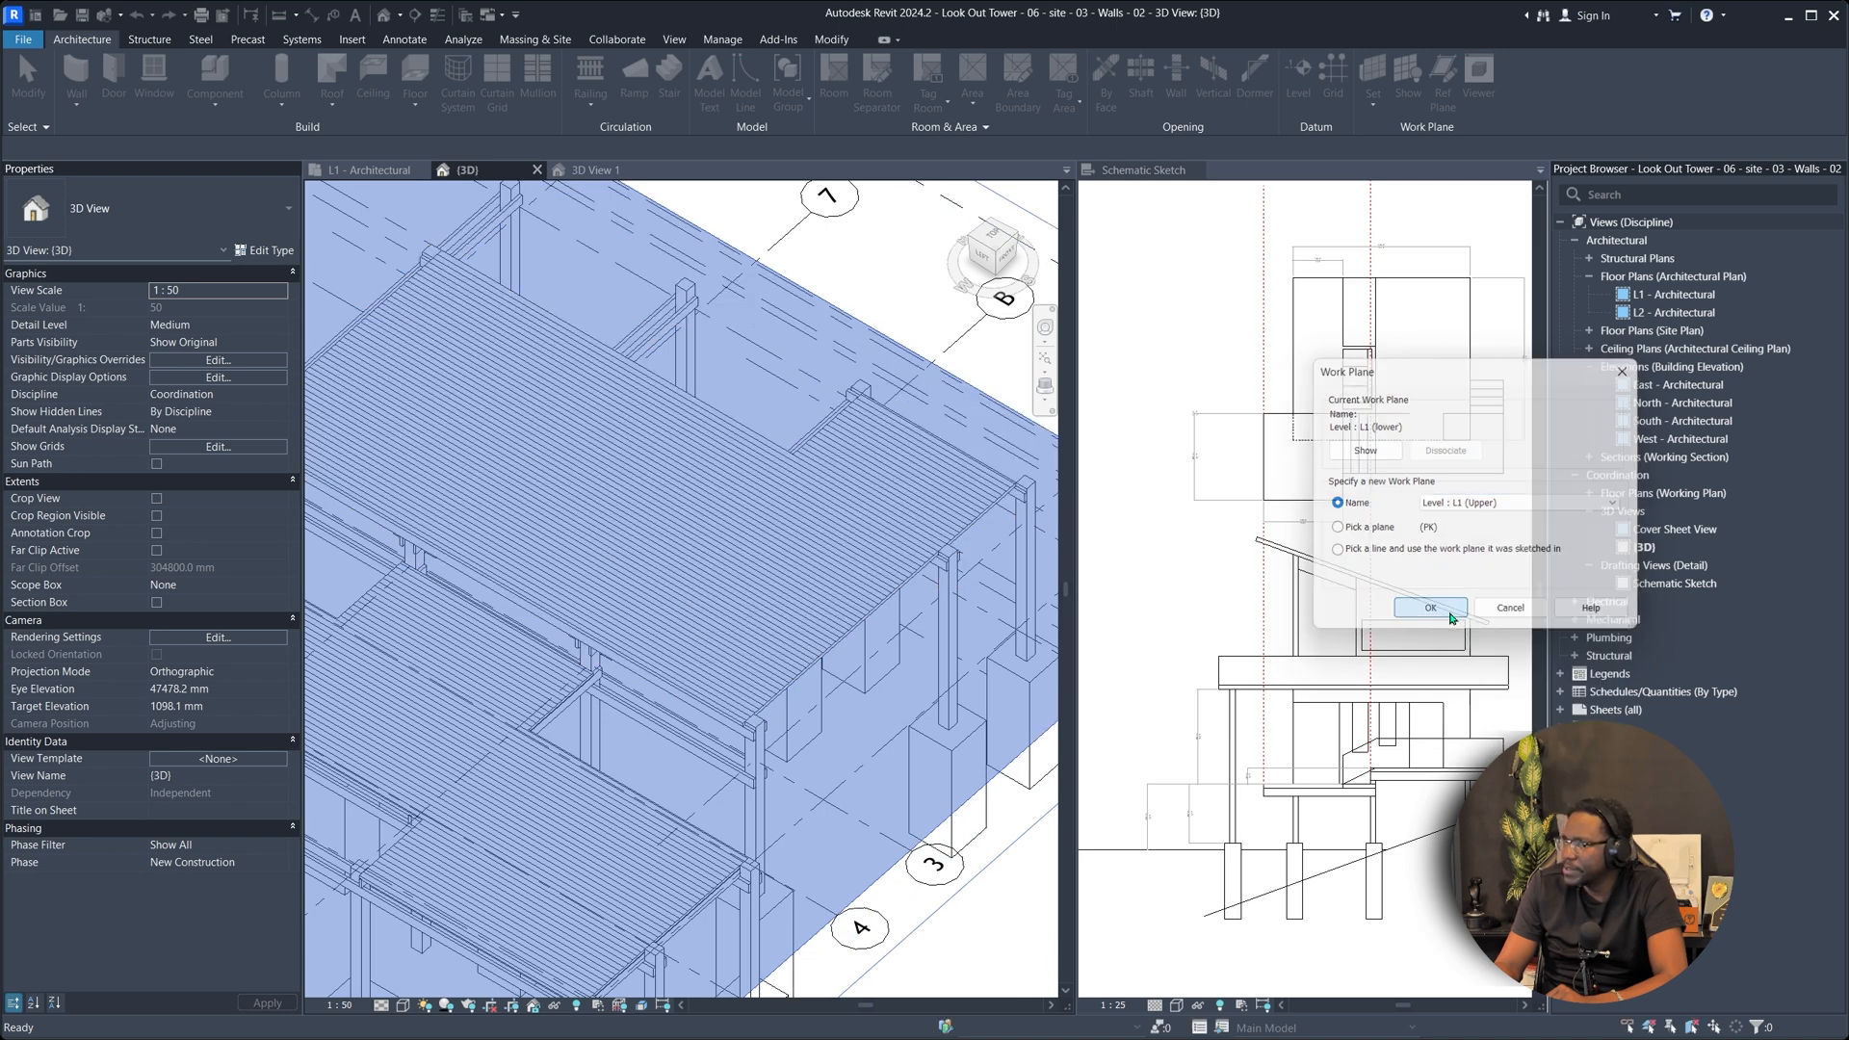
Draw a Concept Lines model line from the upper deck's inner corner across the deck towards the opposite long edge.
left_click(747, 87)
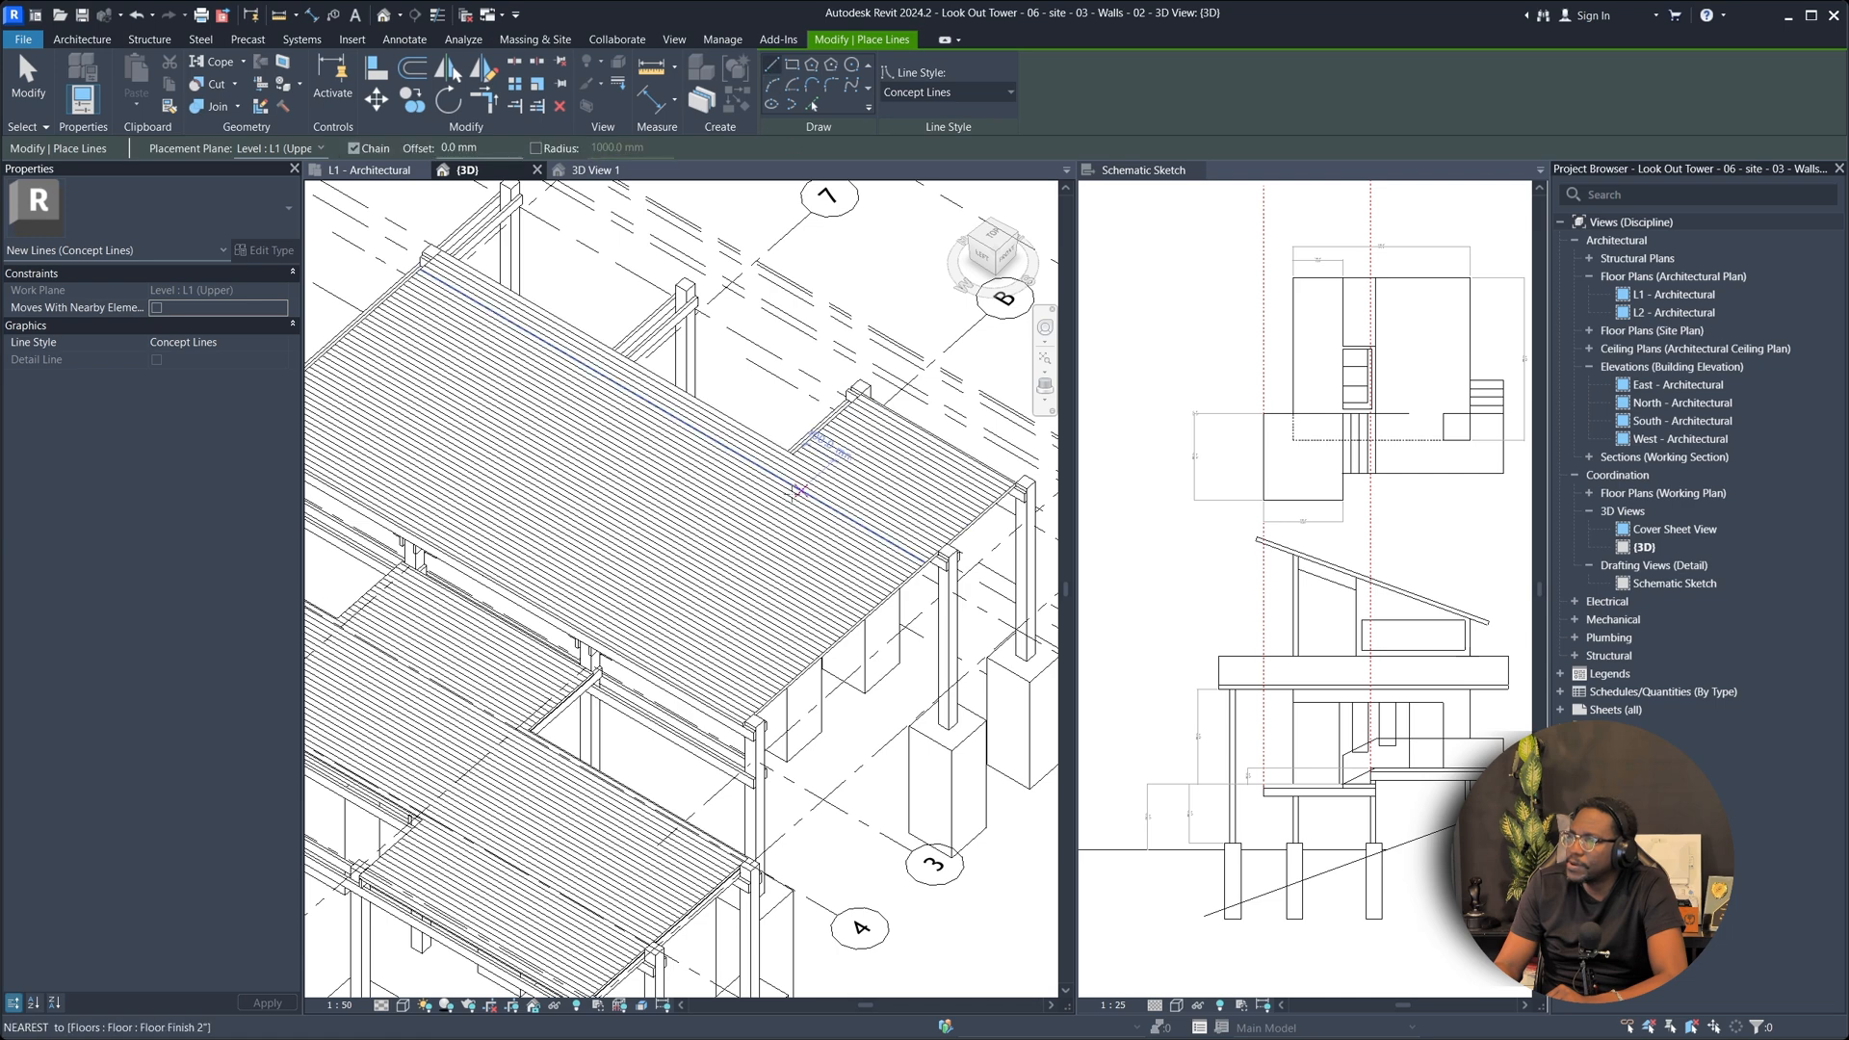
scroll(790, 423, "up", 4)
scroll(790, 423, "down", 3)
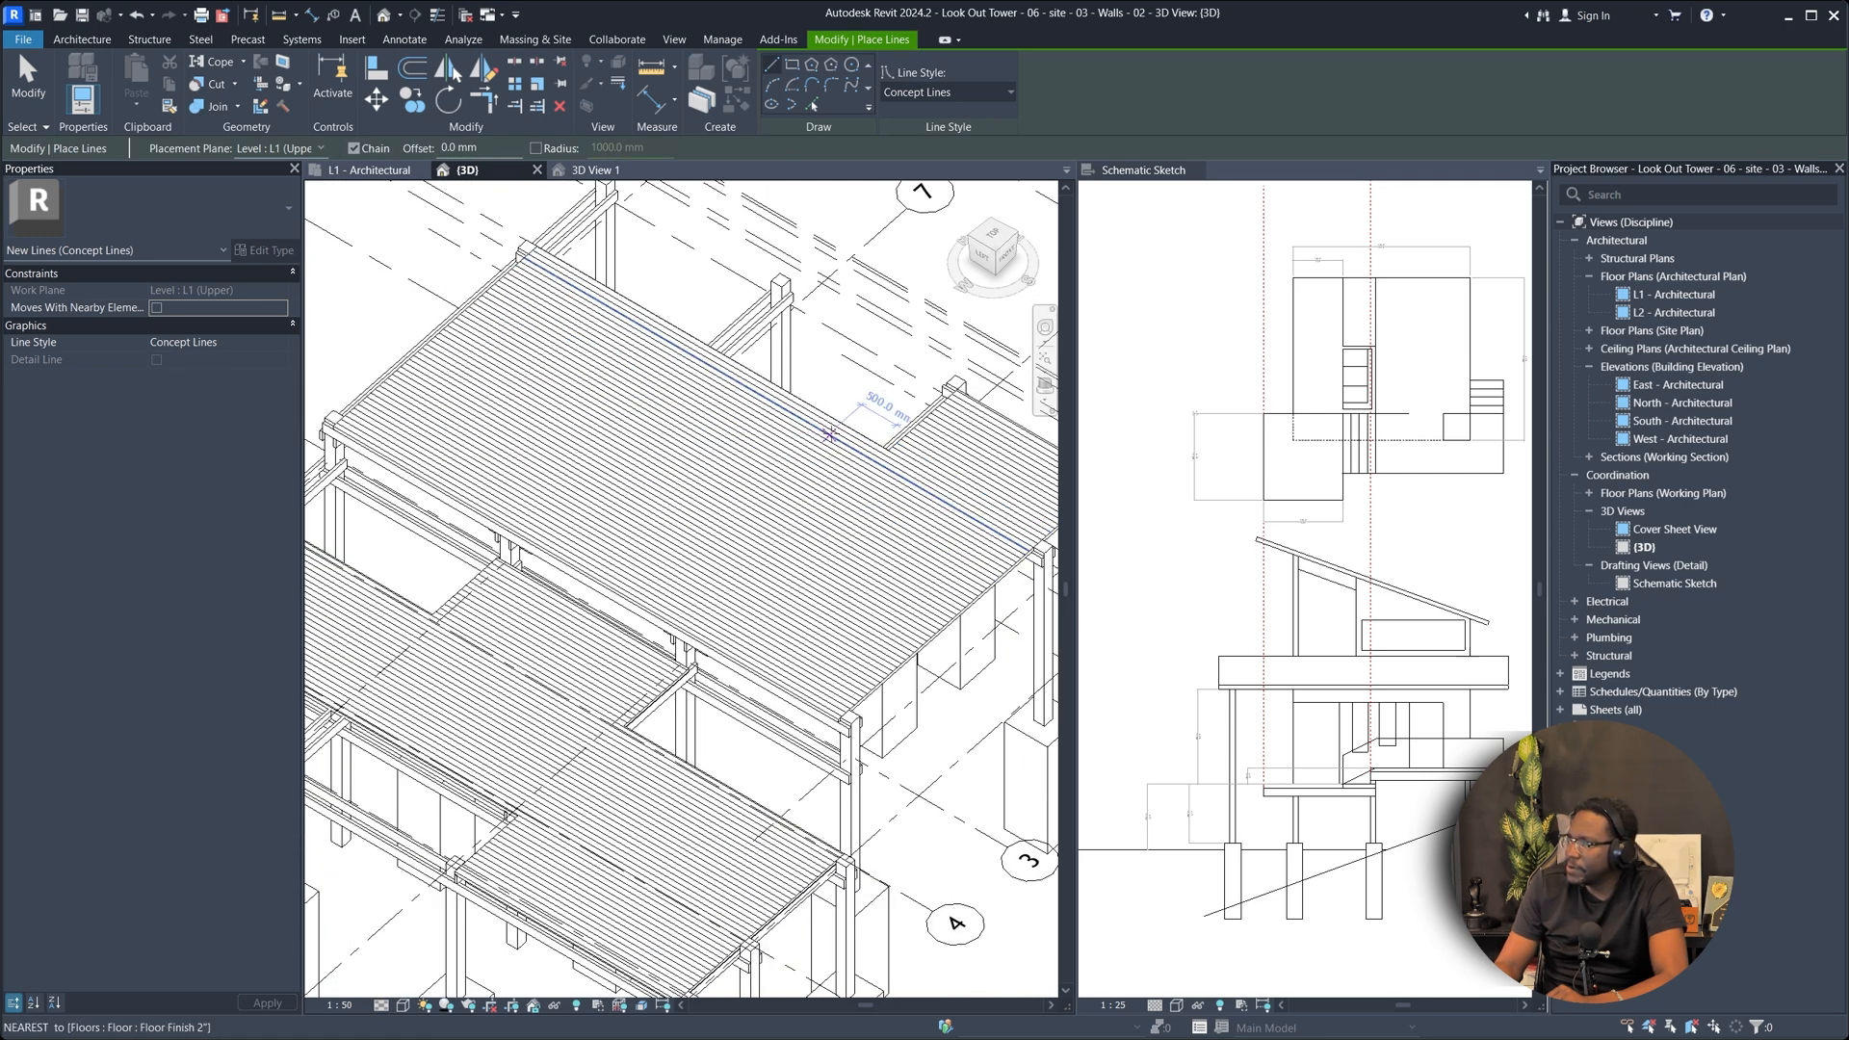
scroll(900, 443, "up", 3)
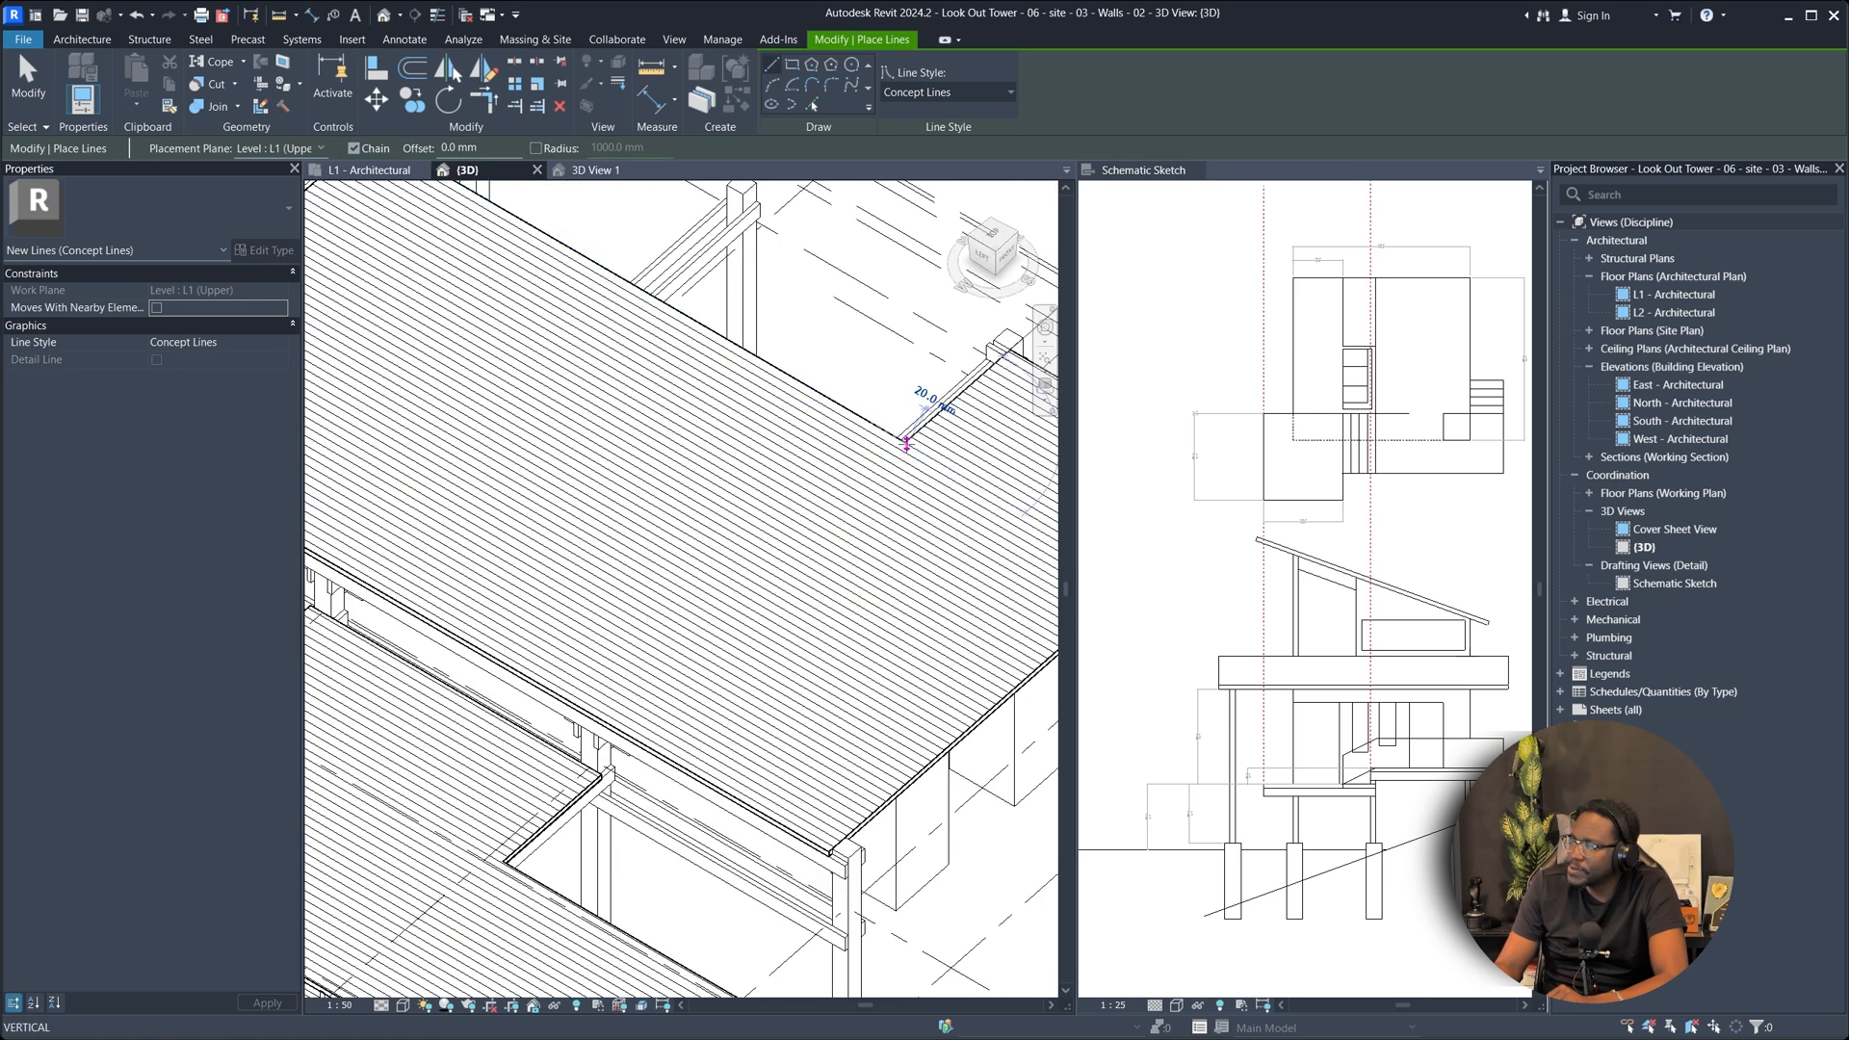
left_click(910, 446)
scroll(850, 566, "down", 5)
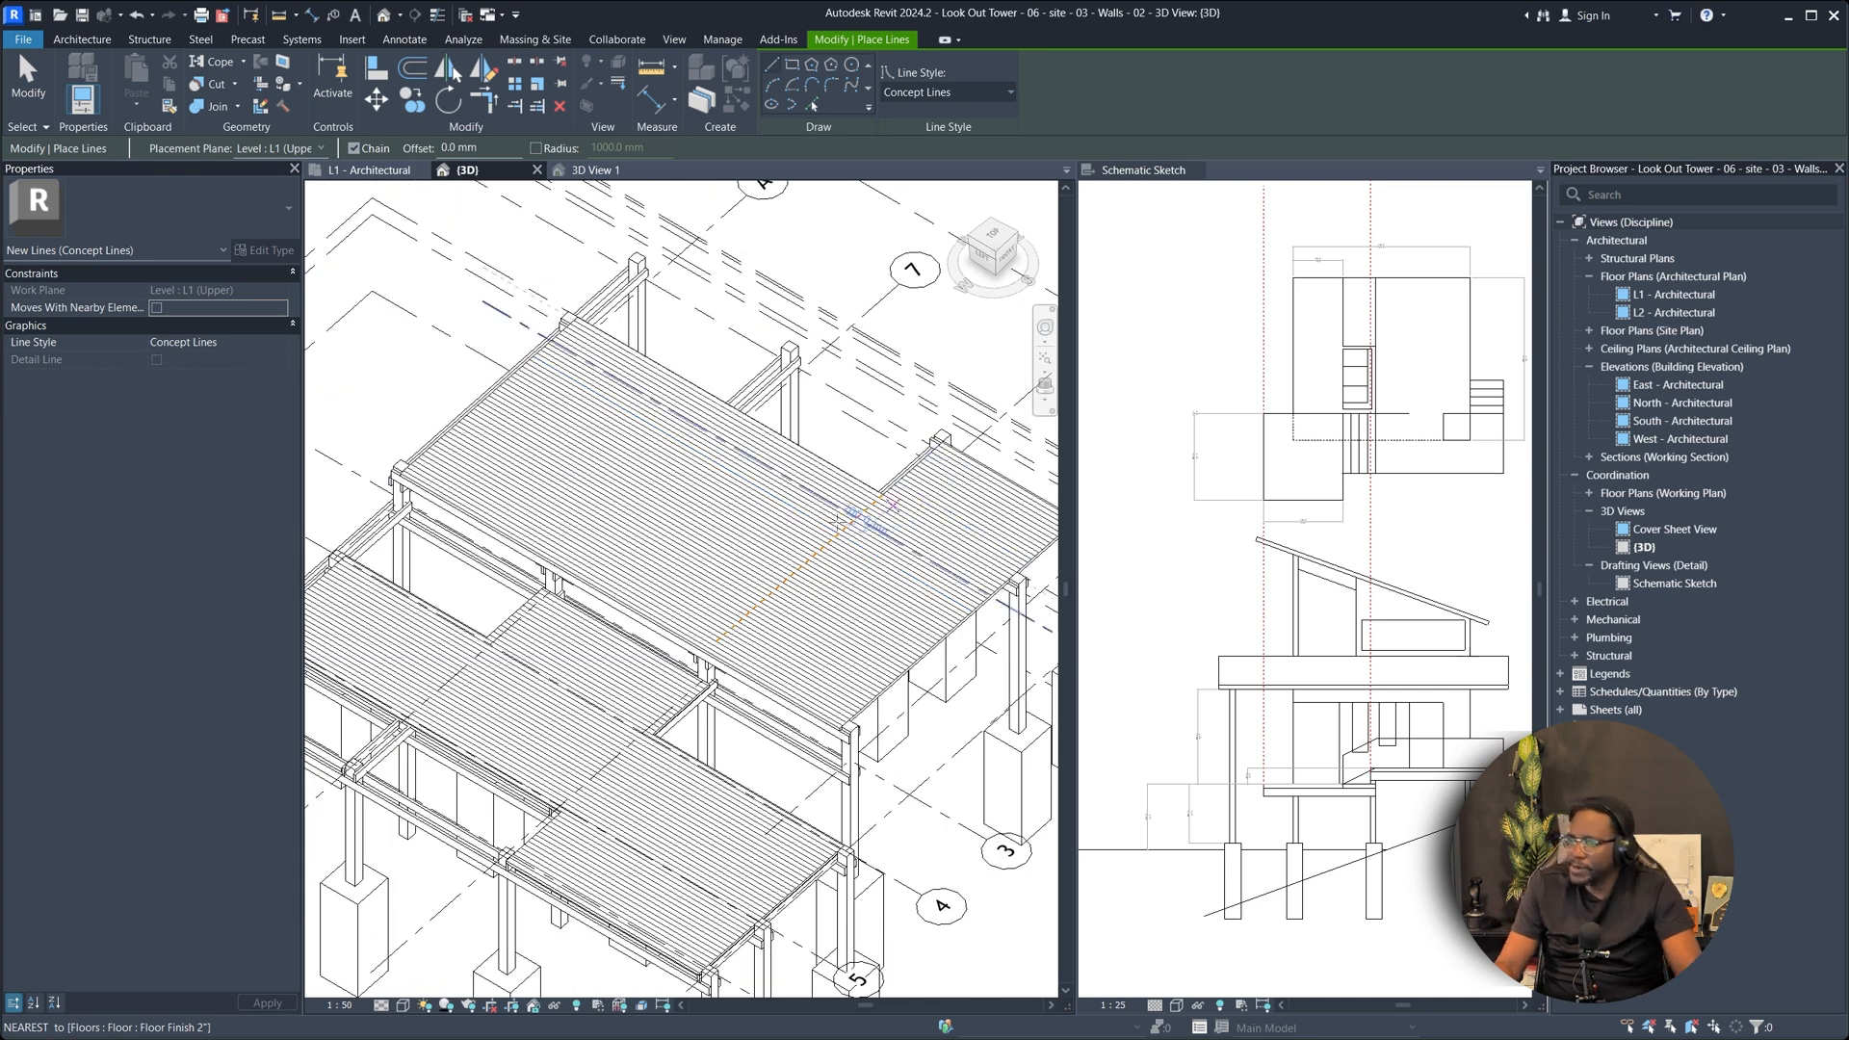
Draw a short Concept Lines model line from the same inner corner, parallel to the upper deck's long edge.
scroll(846, 516, "up", 6)
scroll(668, 640, "down", 4)
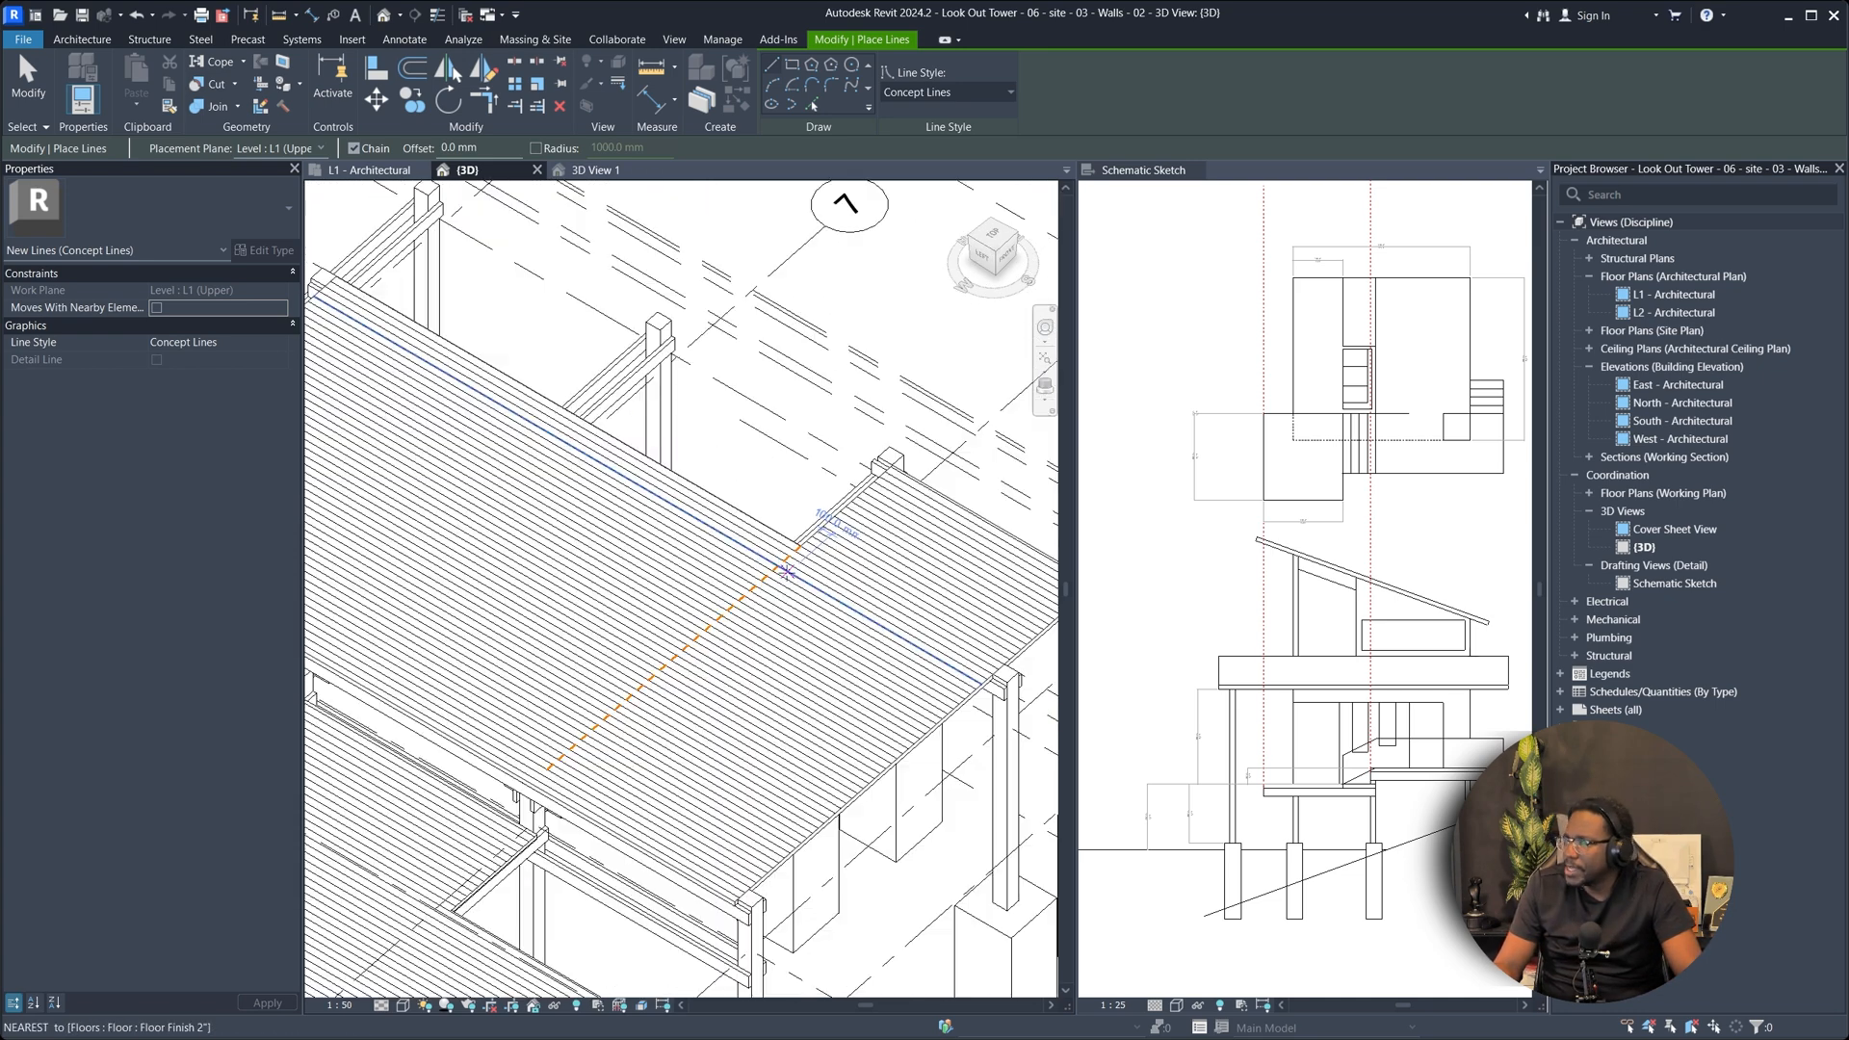
scroll(905, 539, "up", 6)
scroll(914, 588, "down", 3)
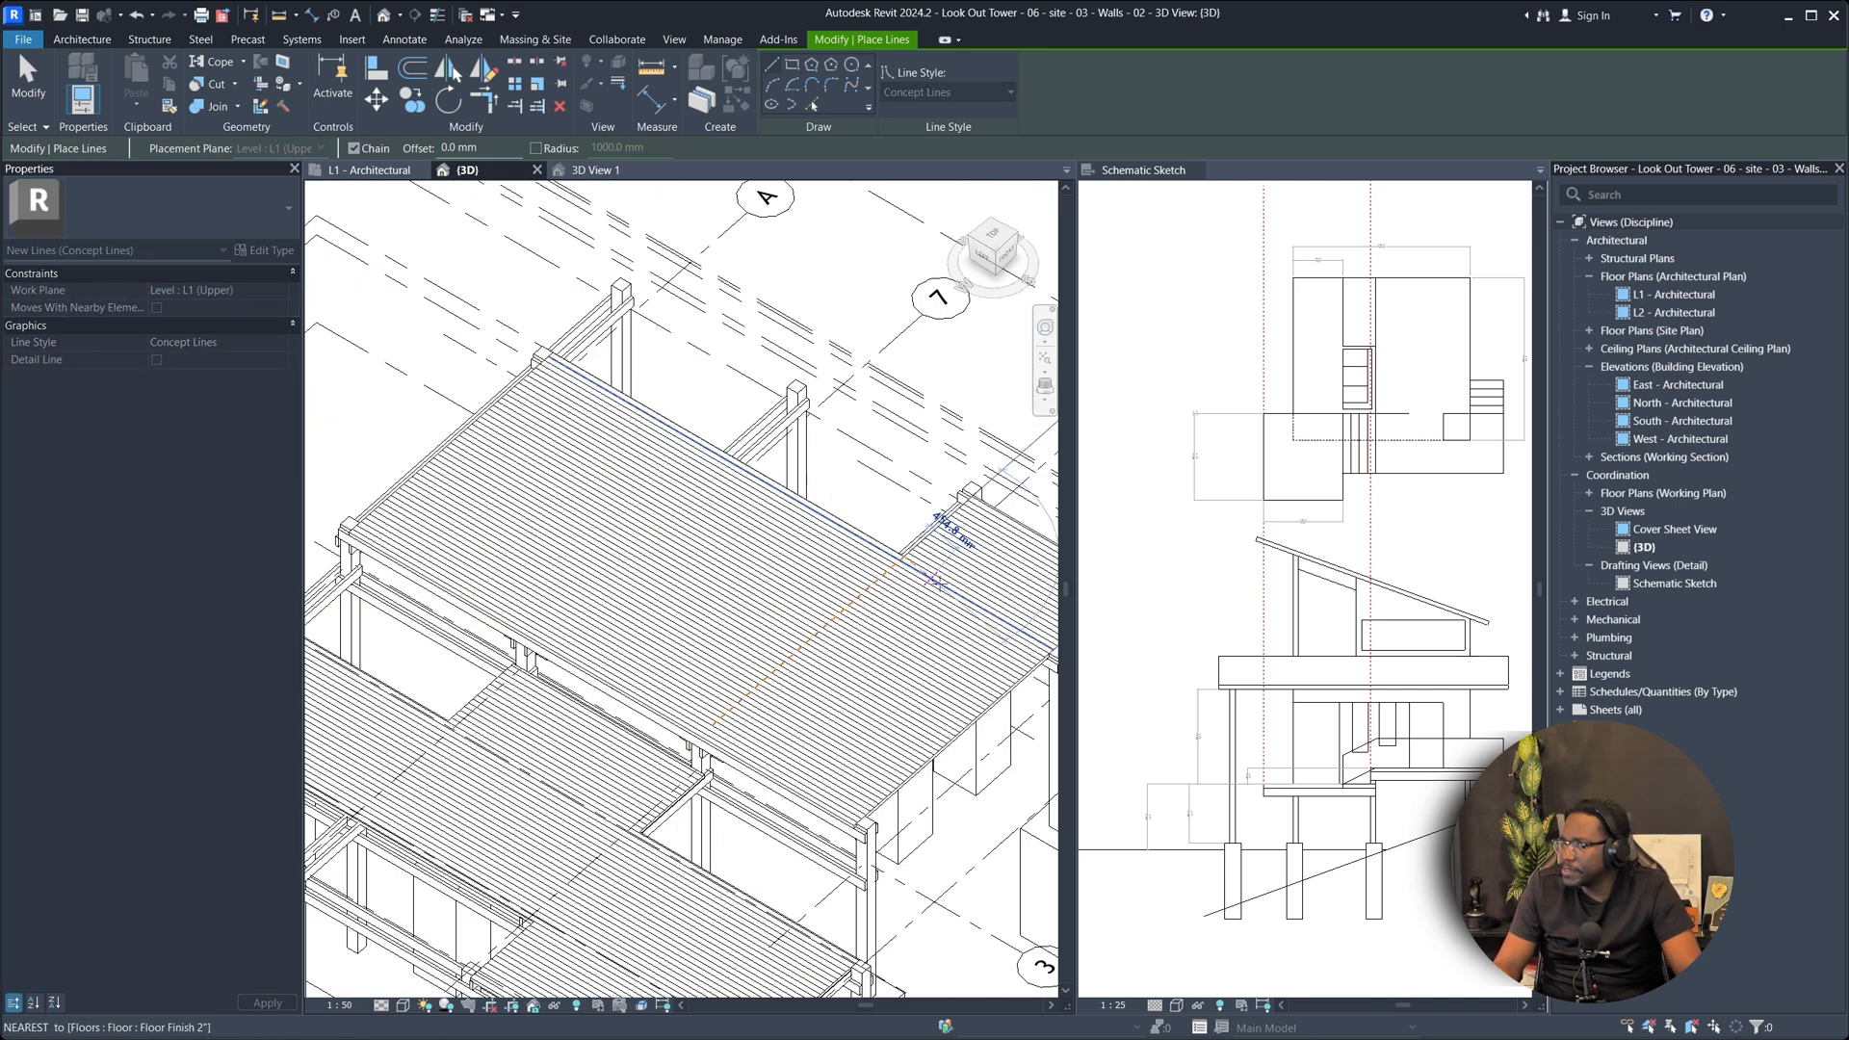
scroll(968, 599, "up", 3)
left_click(932, 578)
scroll(603, 611, "down", 2)
scroll(603, 610, "up", 3)
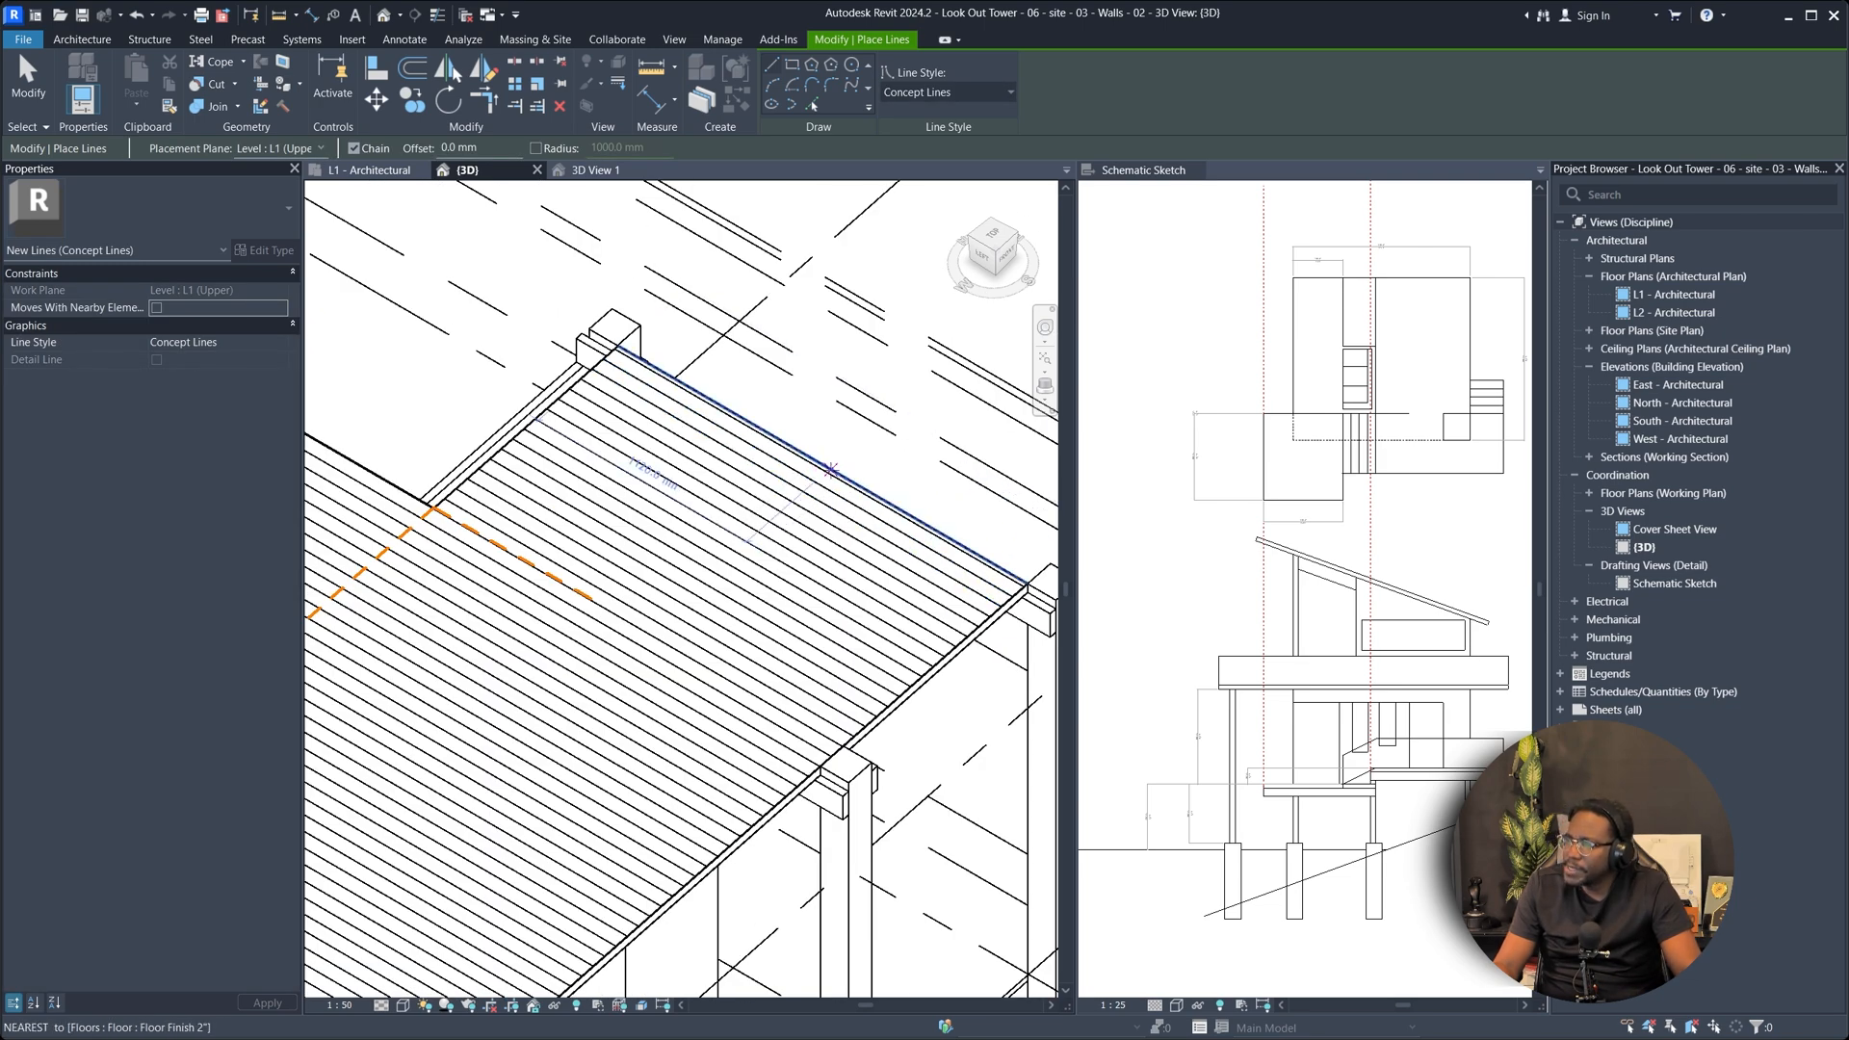
Draw a Concept Lines model line from the middle of the deck extension's outer edge inwards, parallel to the first line.
left_click(823, 465)
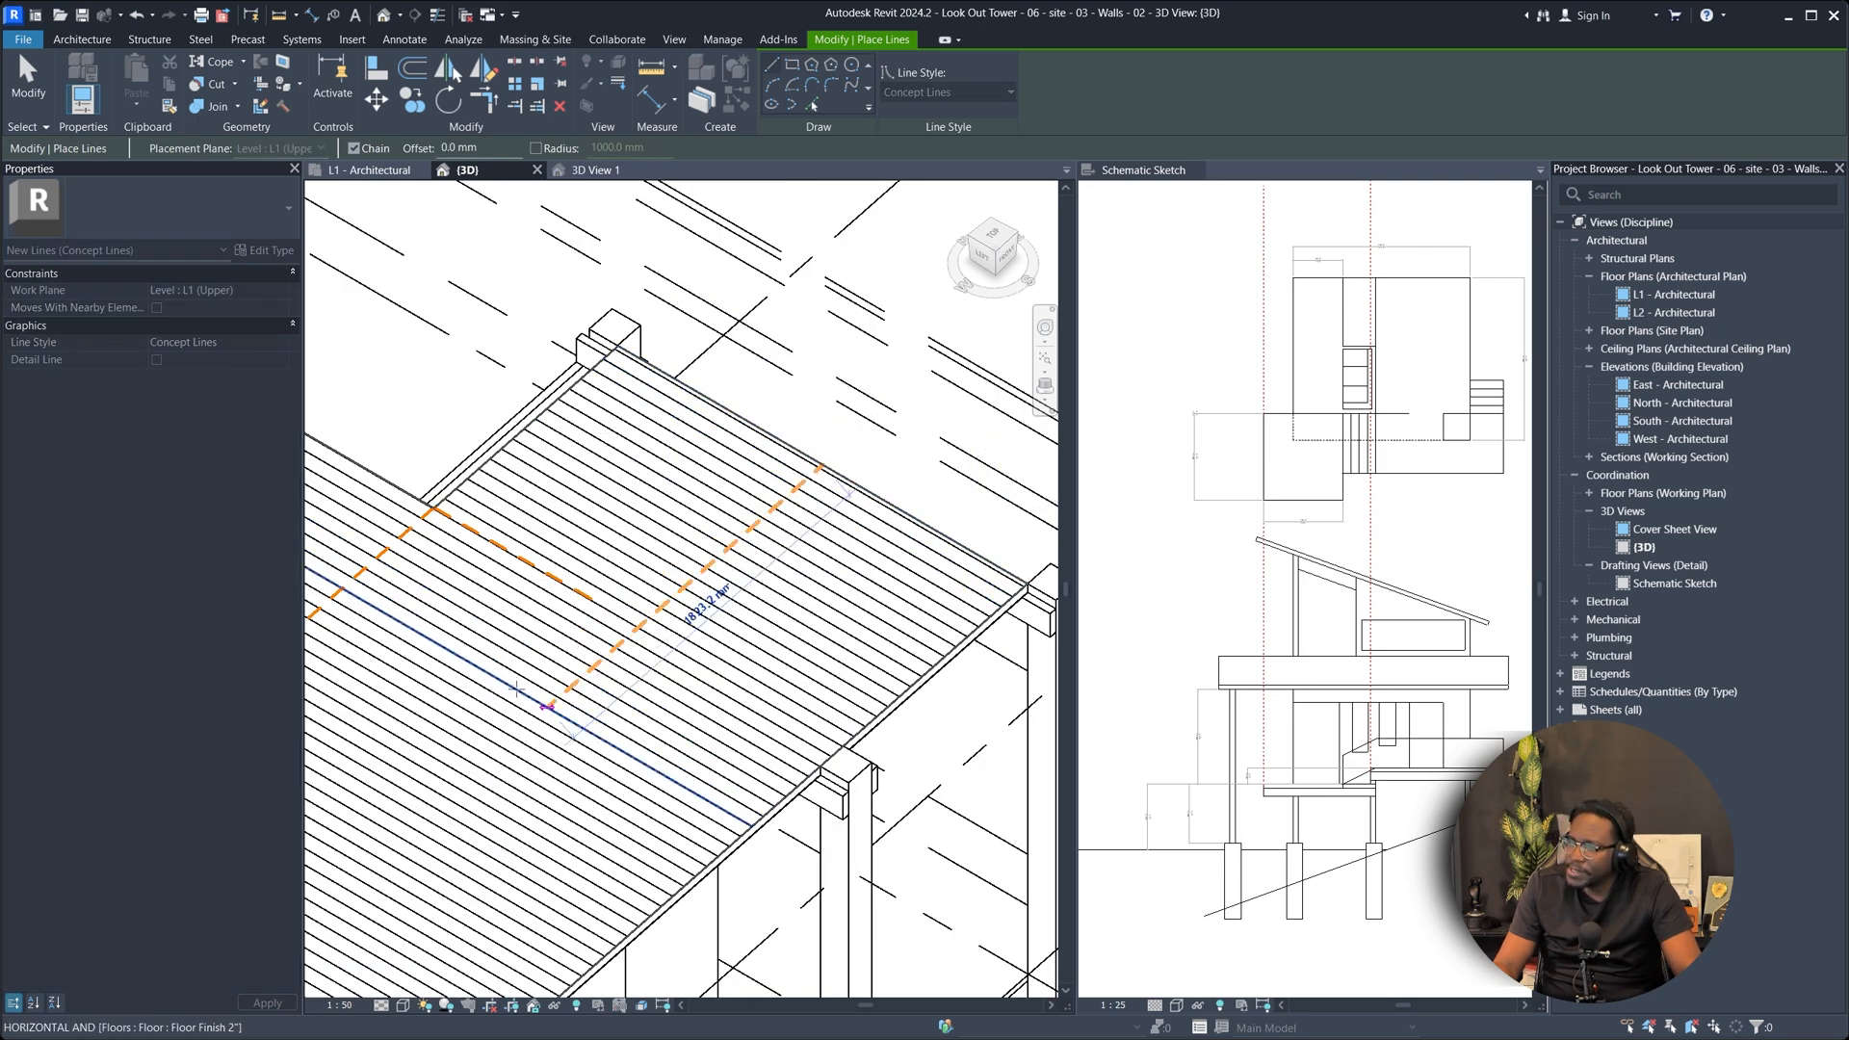
left_click(520, 729)
key("Escape")
key("Escape")
middle_click_drag(956, 535, 1211, 497)
key("Escape")
key("Escape")
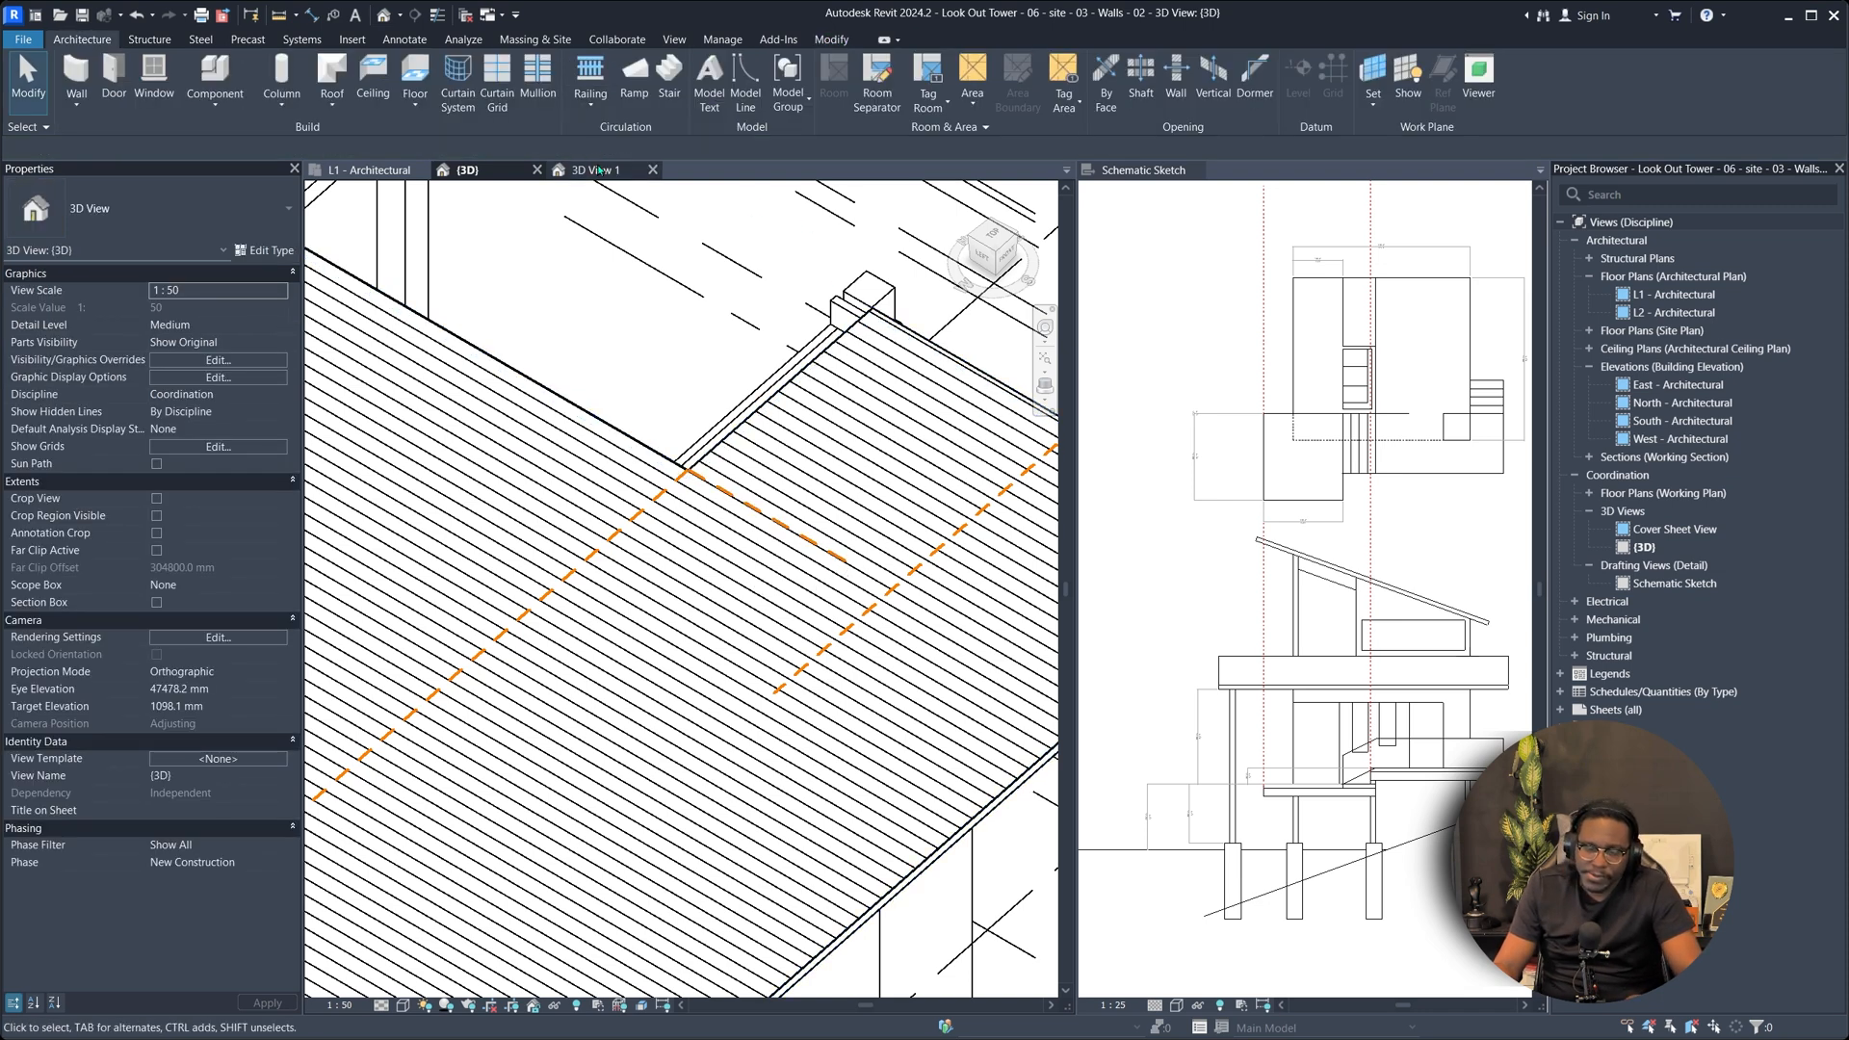
Trim the short line and the line from the deck edge to a corner.
key("t")
key("r")
left_click(844, 557)
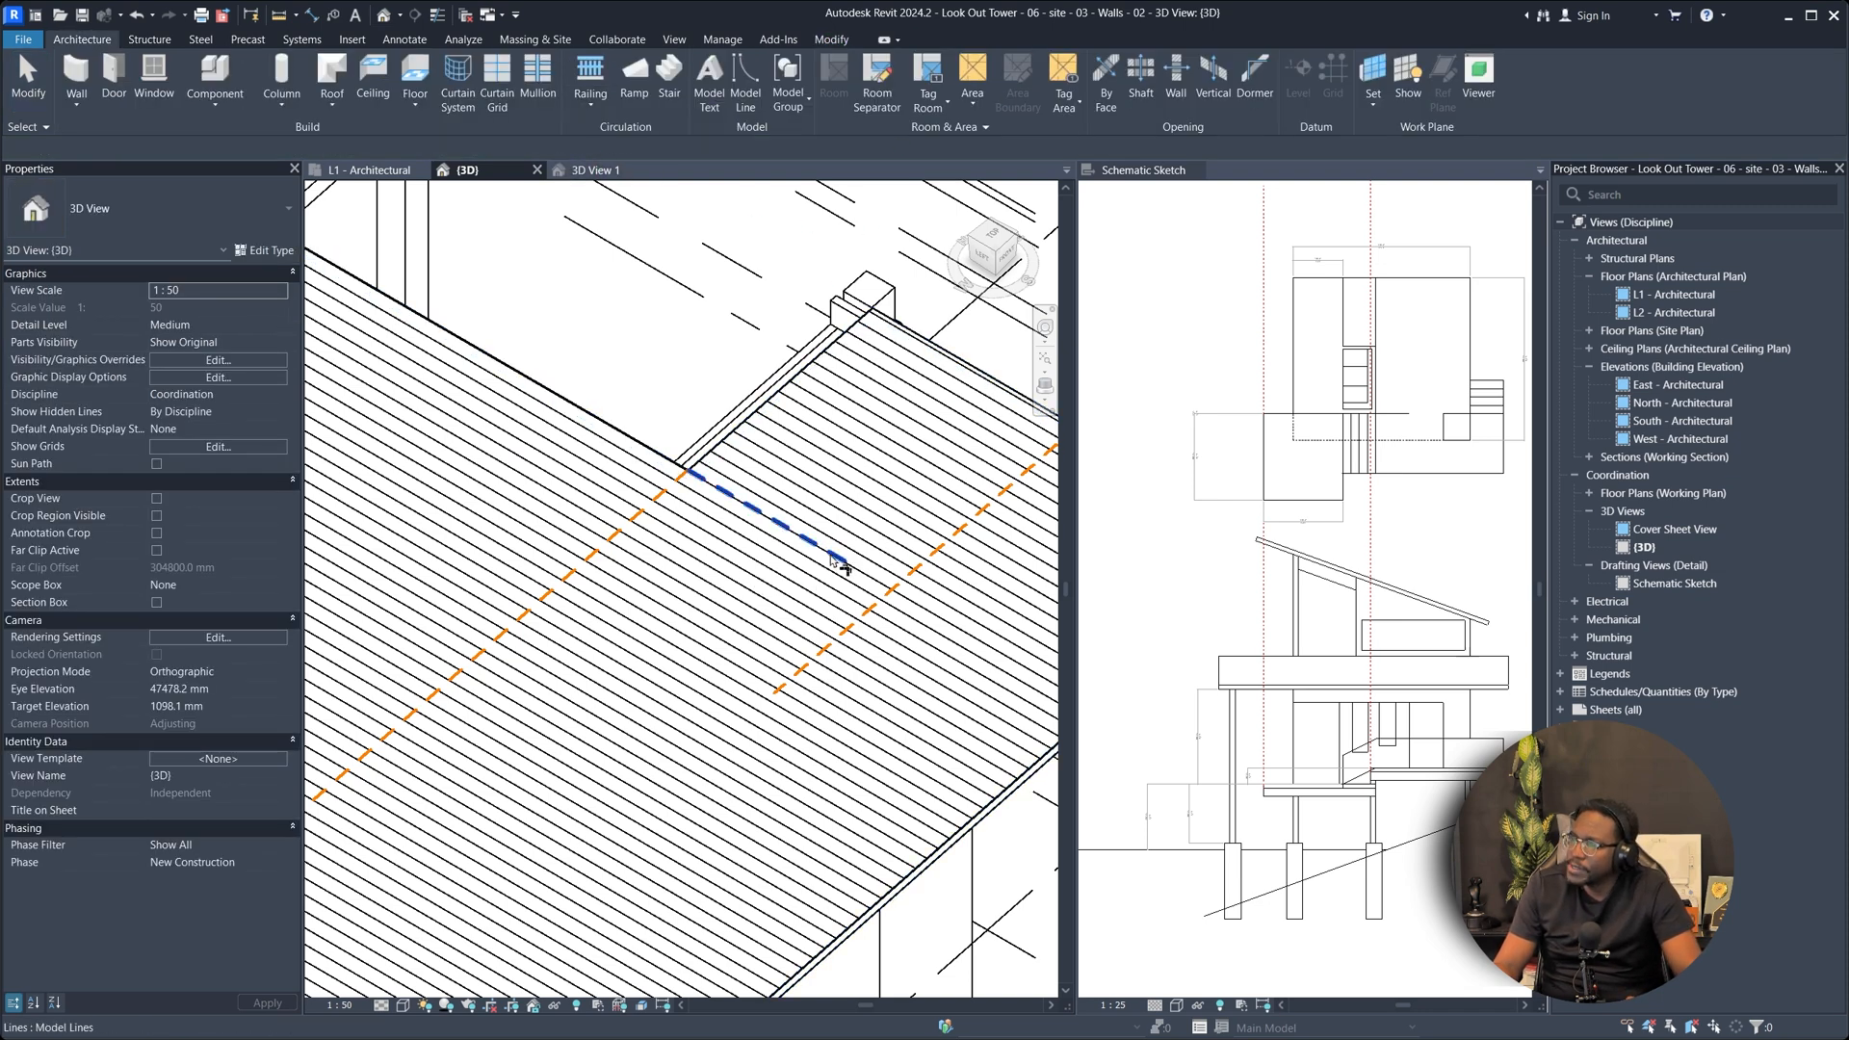
left_click(853, 624)
scroll(886, 507, "down", 3)
scroll(847, 587, "down", 4)
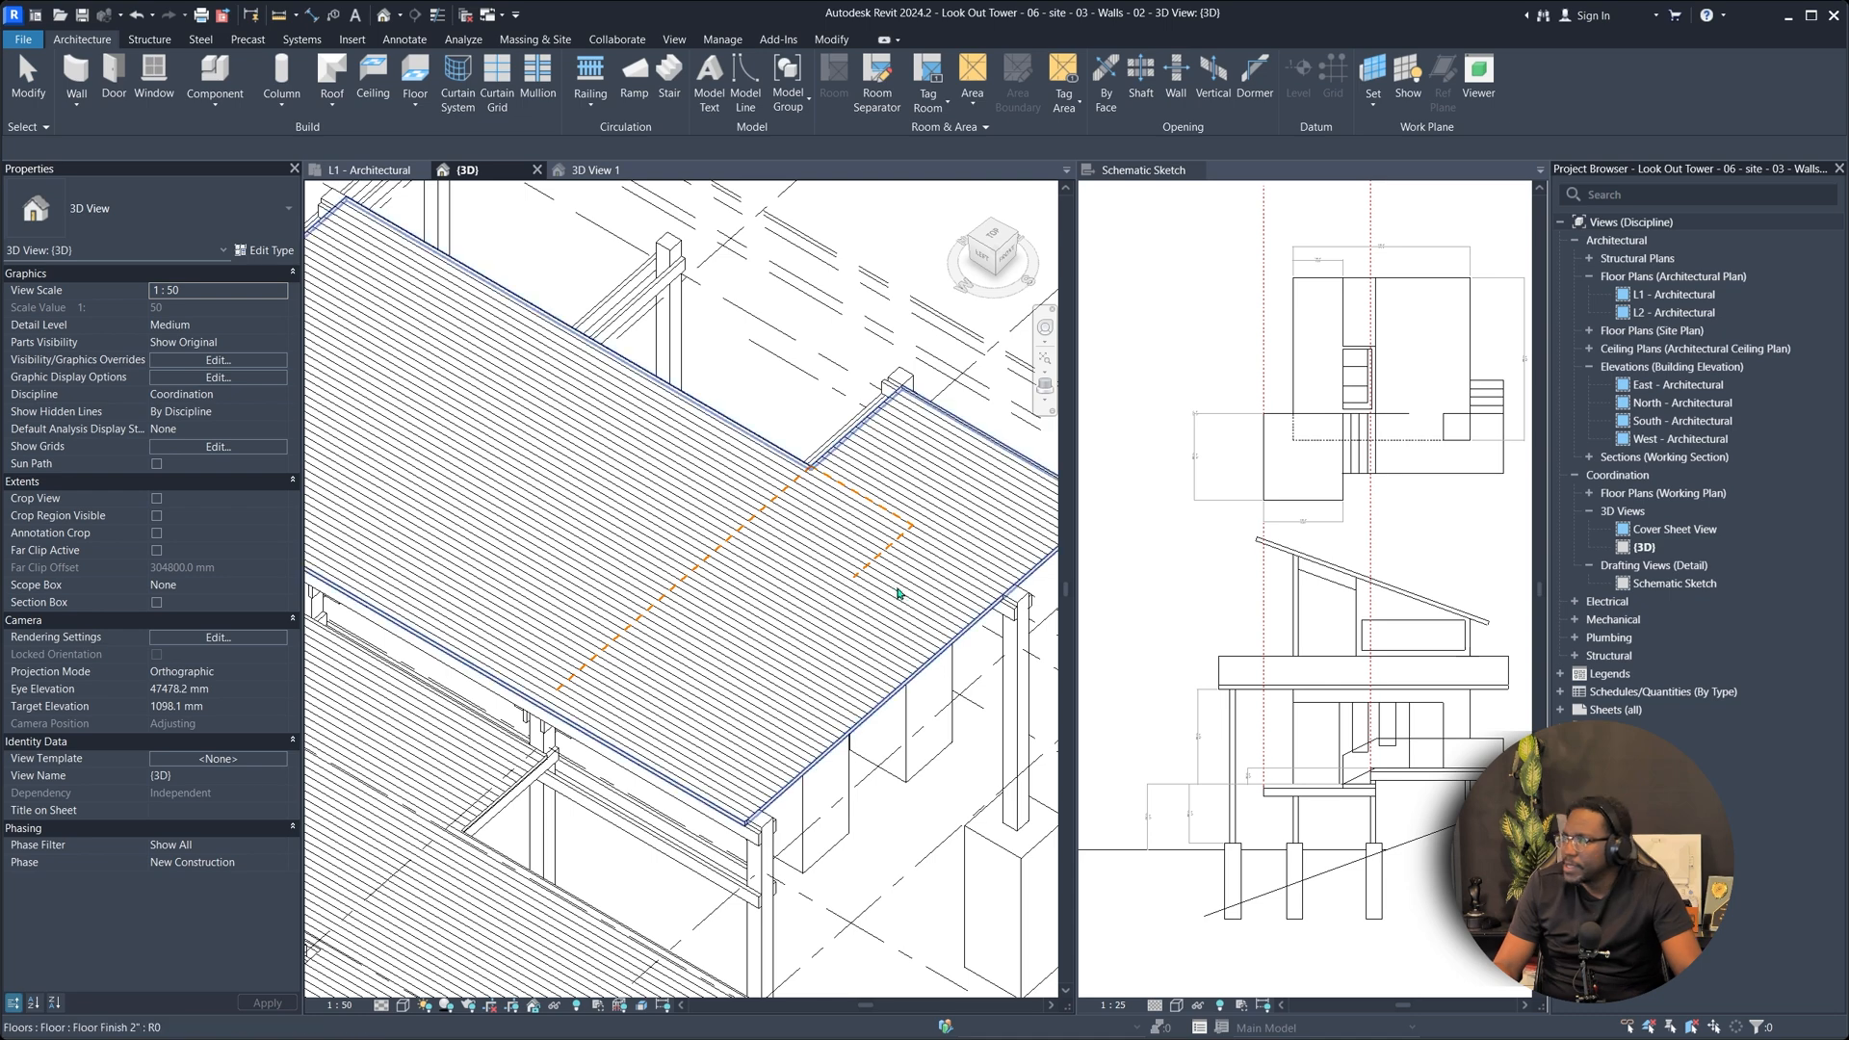
key("Escape")
scroll(1459, 408, "up", 1)
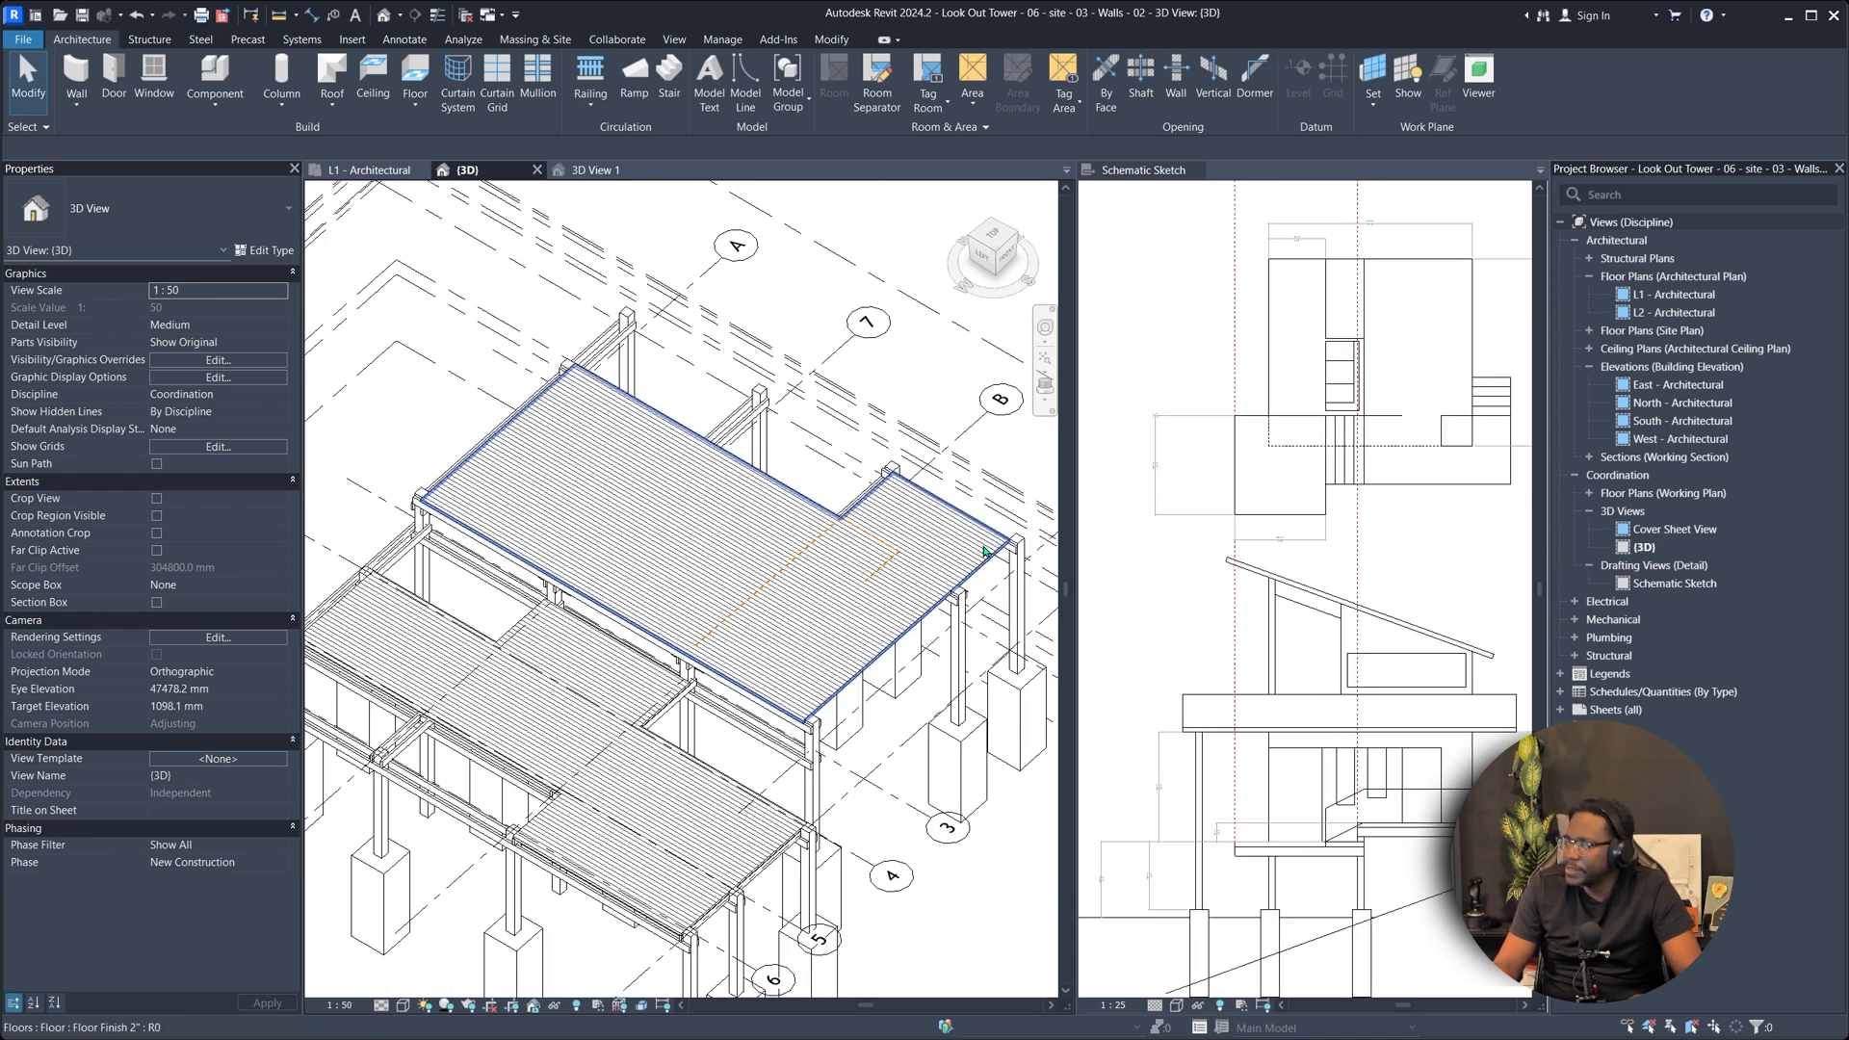
Close the small rectangle with a 1100 mm model line running from the trimmed line's free end to the long line.
scroll(861, 583, "up", 4)
key("l")
key("i")
left_click(858, 589)
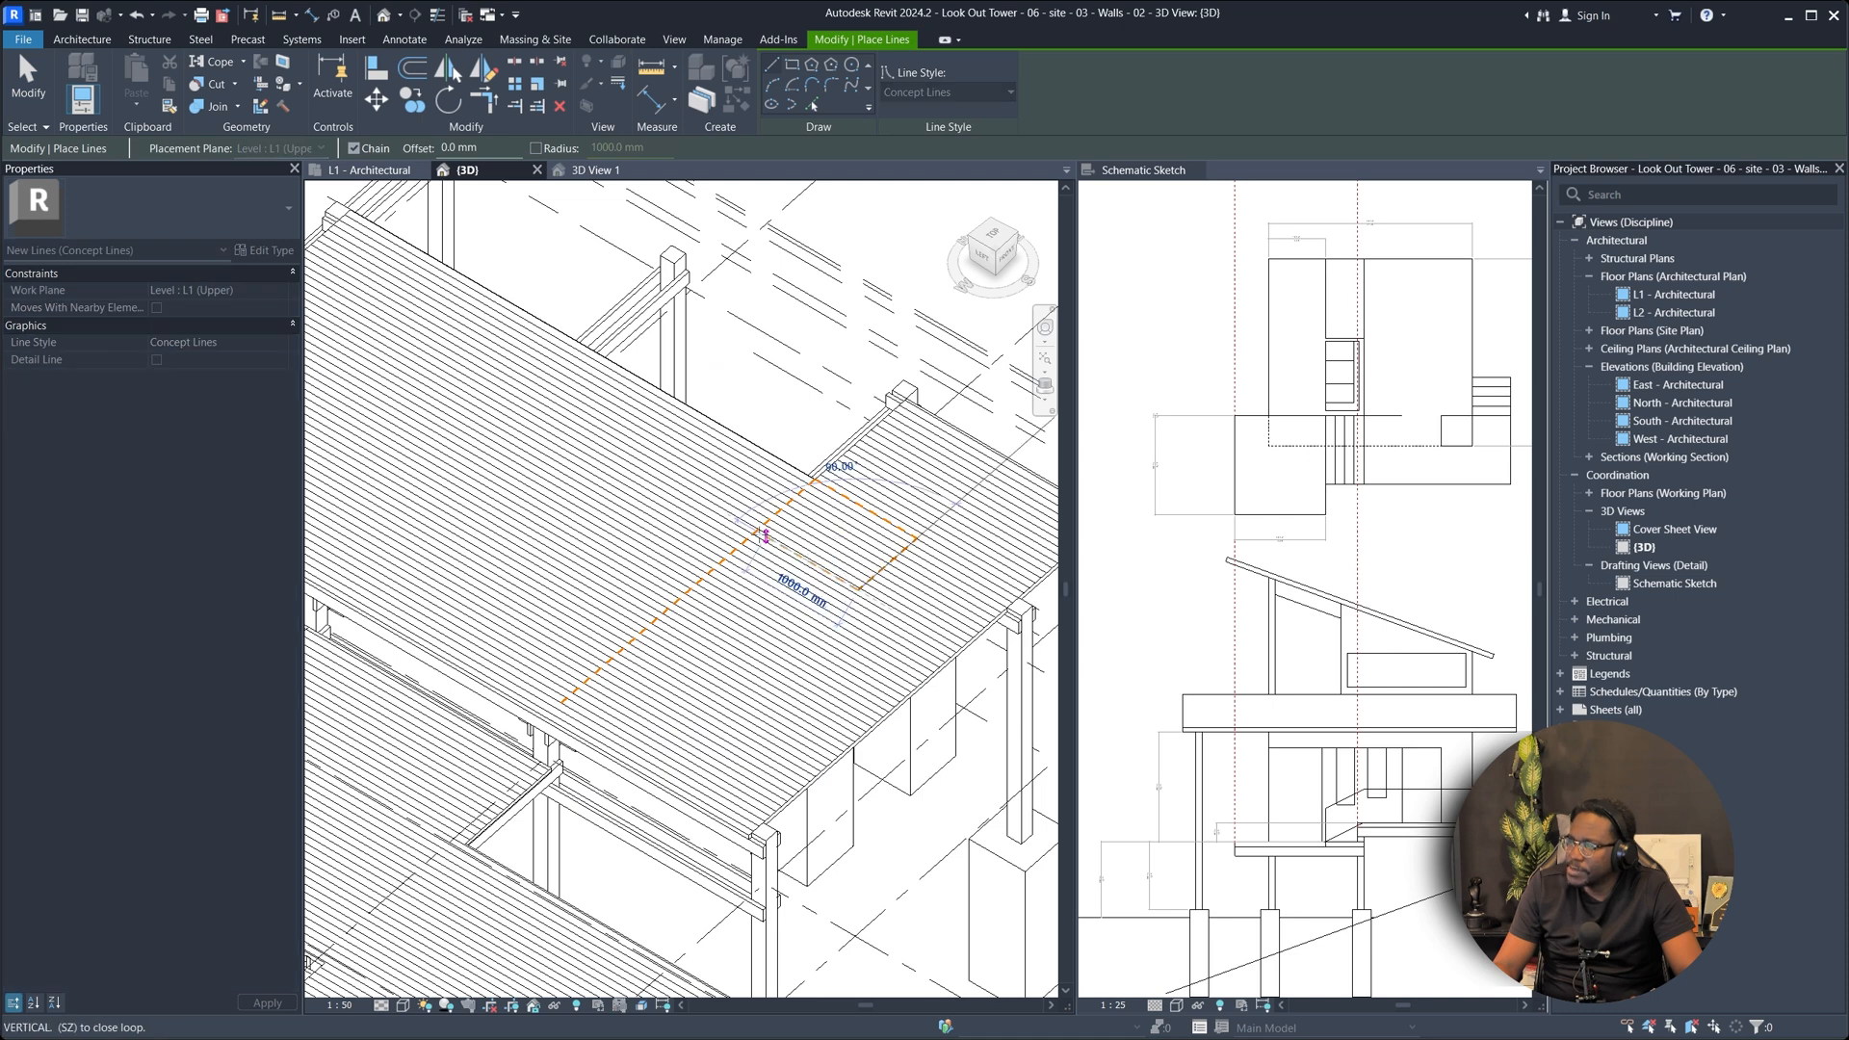
key("Escape")
key("Escape")
Set the closing line's distance from the opposite side of the rectangle to 650 mm.
left_click(825, 572)
scroll(893, 591, "up", 2)
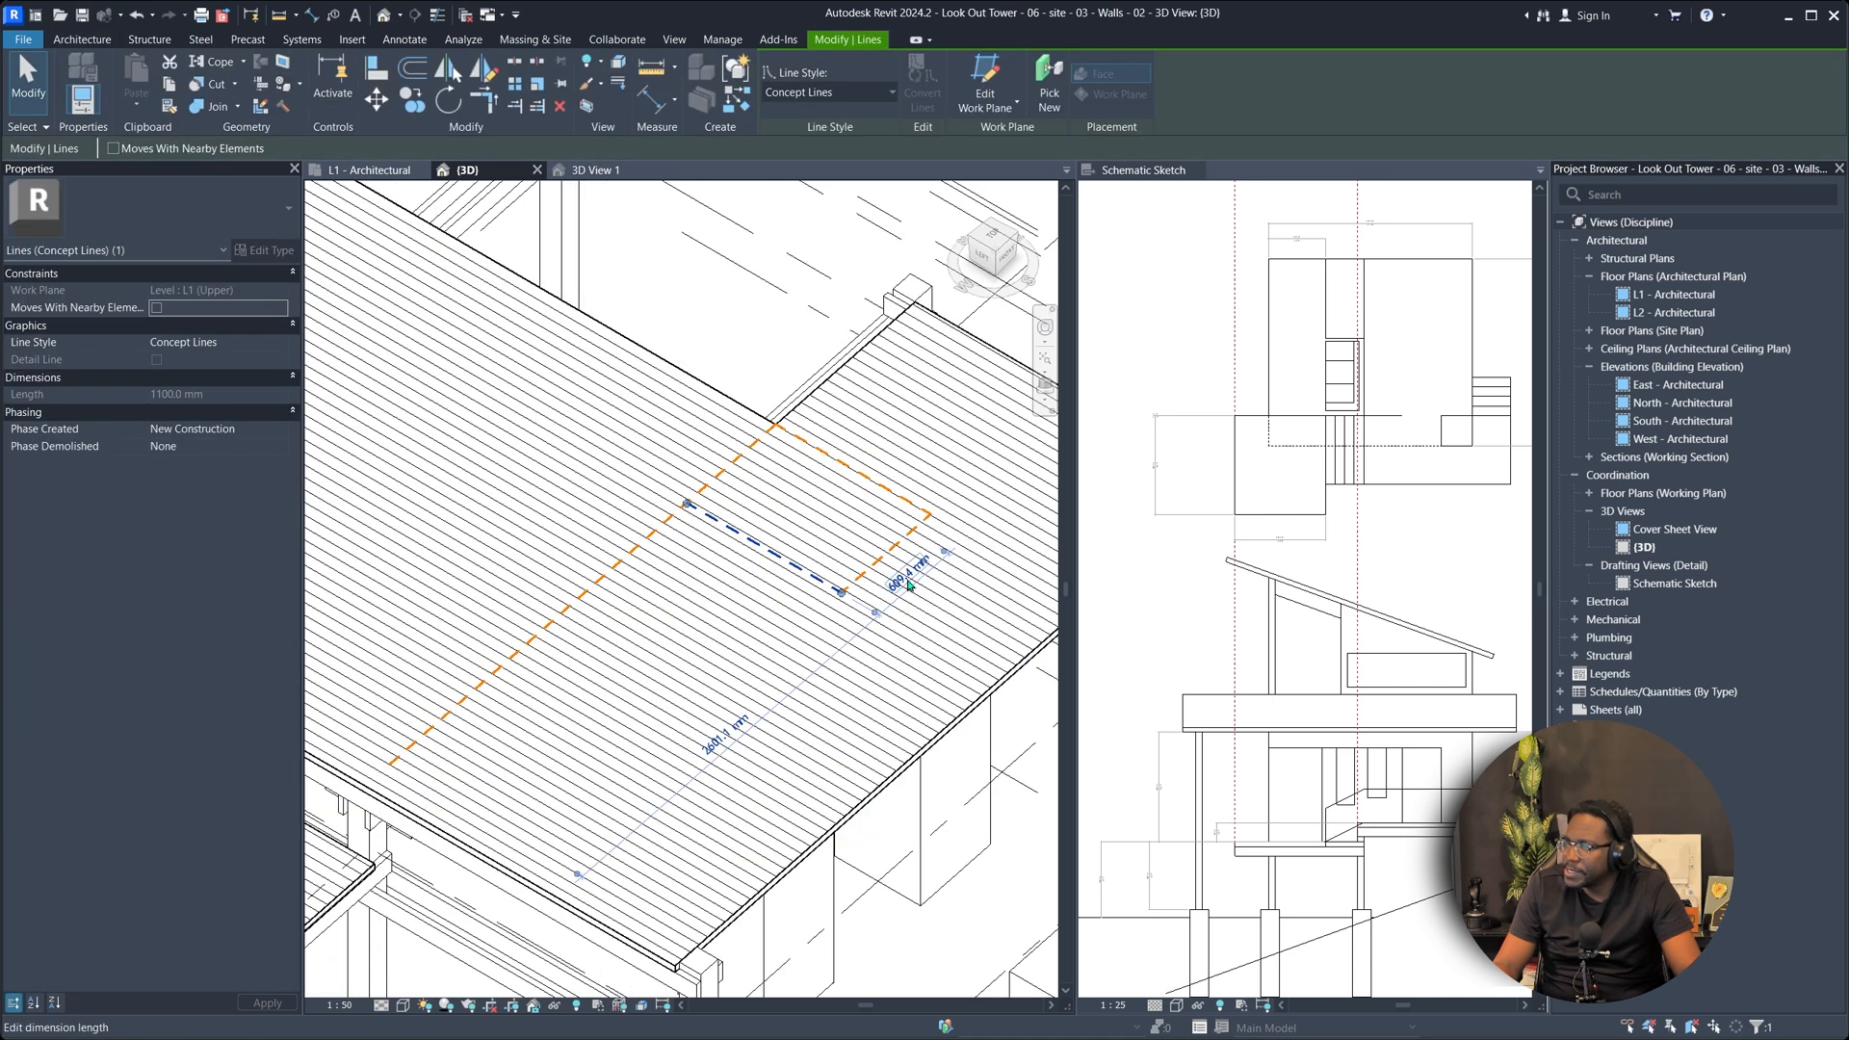
left_click(903, 582)
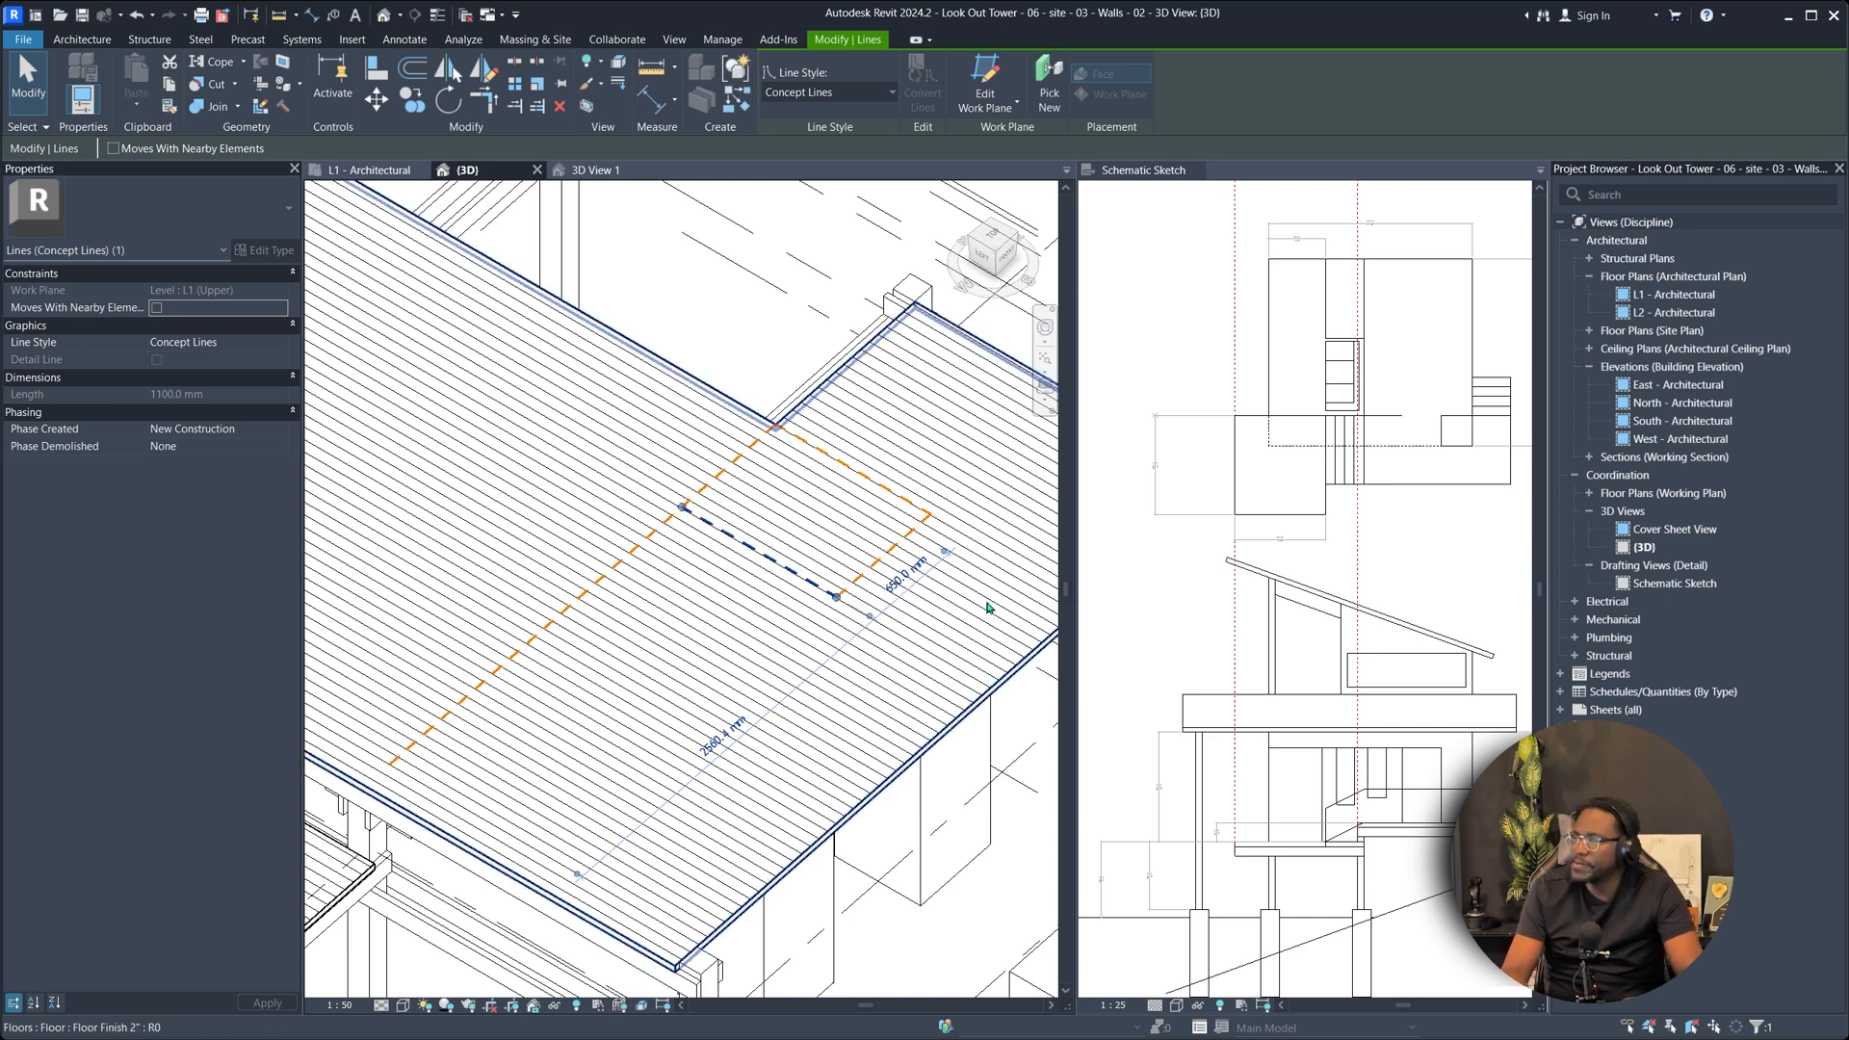
key("Escape")
key("Escape")
scroll(795, 568, "down", 2)
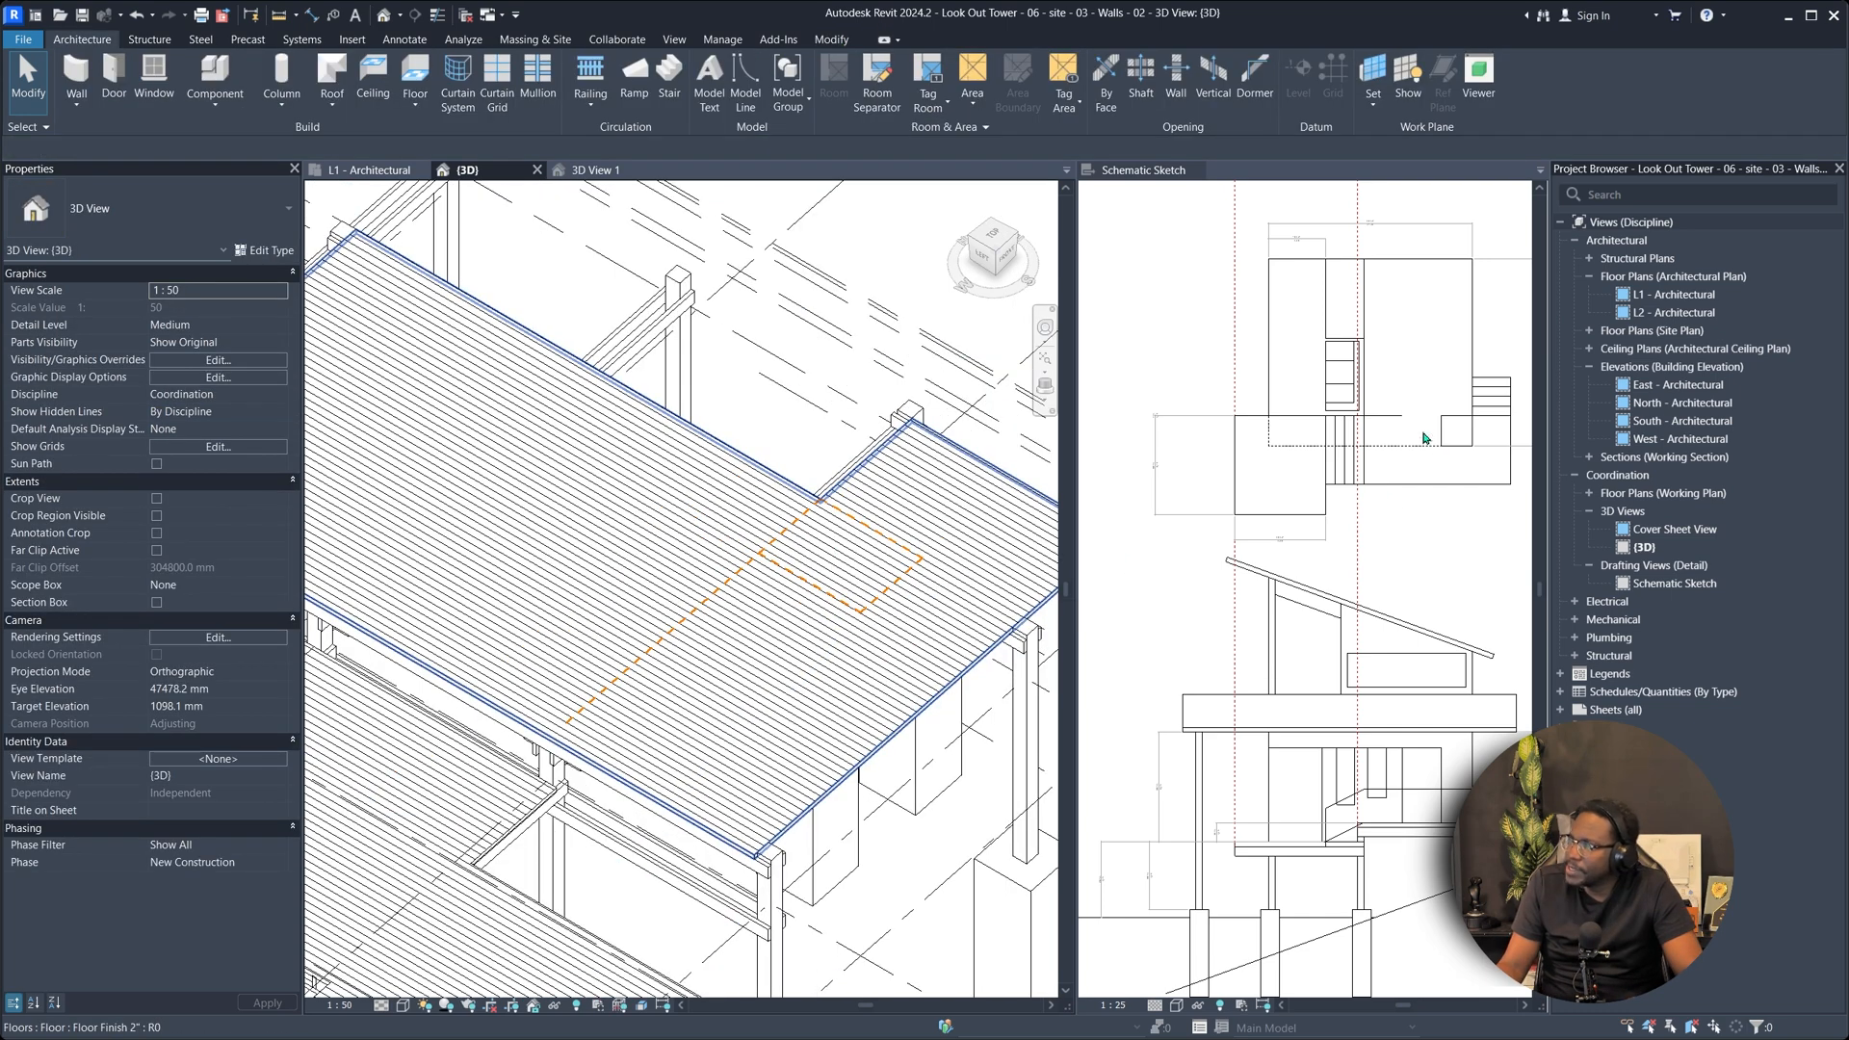
scroll(797, 591, "down", 2)
scroll(770, 606, "up", 2)
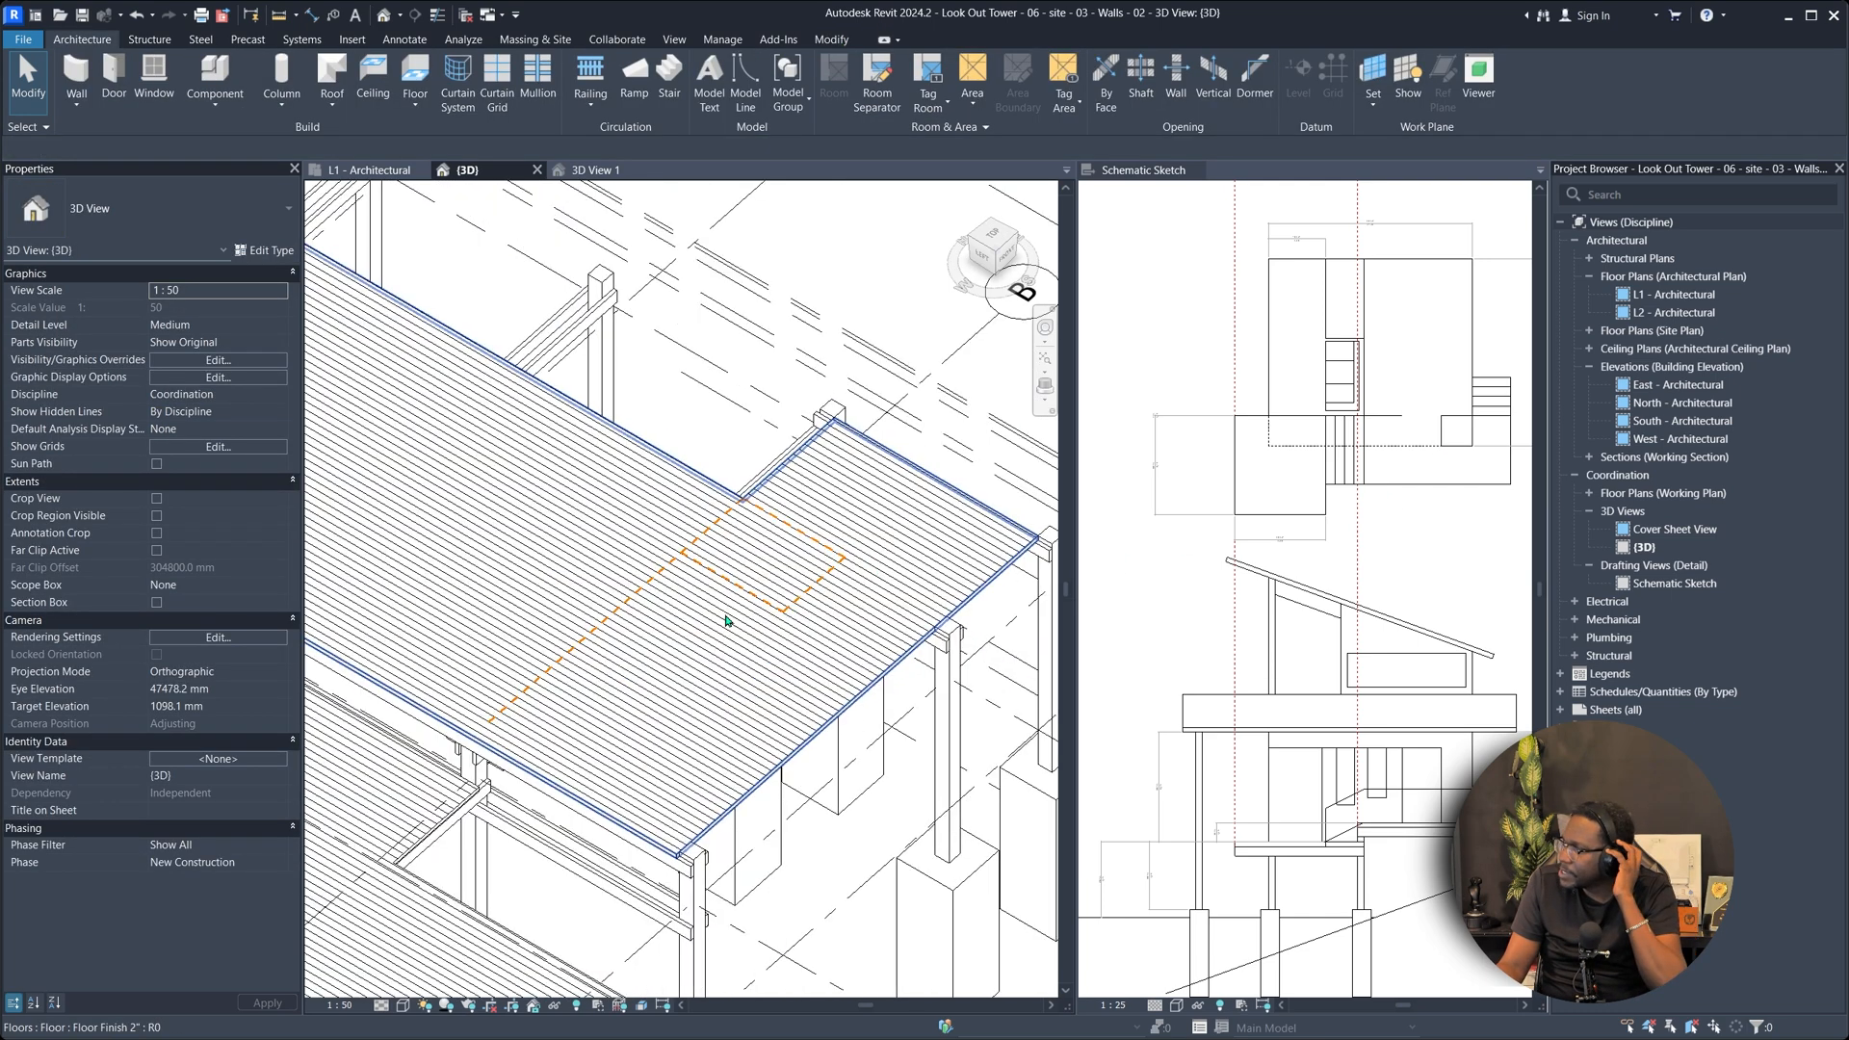
Measure the rectangle's outer side from the deck's end edge and set that distance to 4'.
left_click(819, 596)
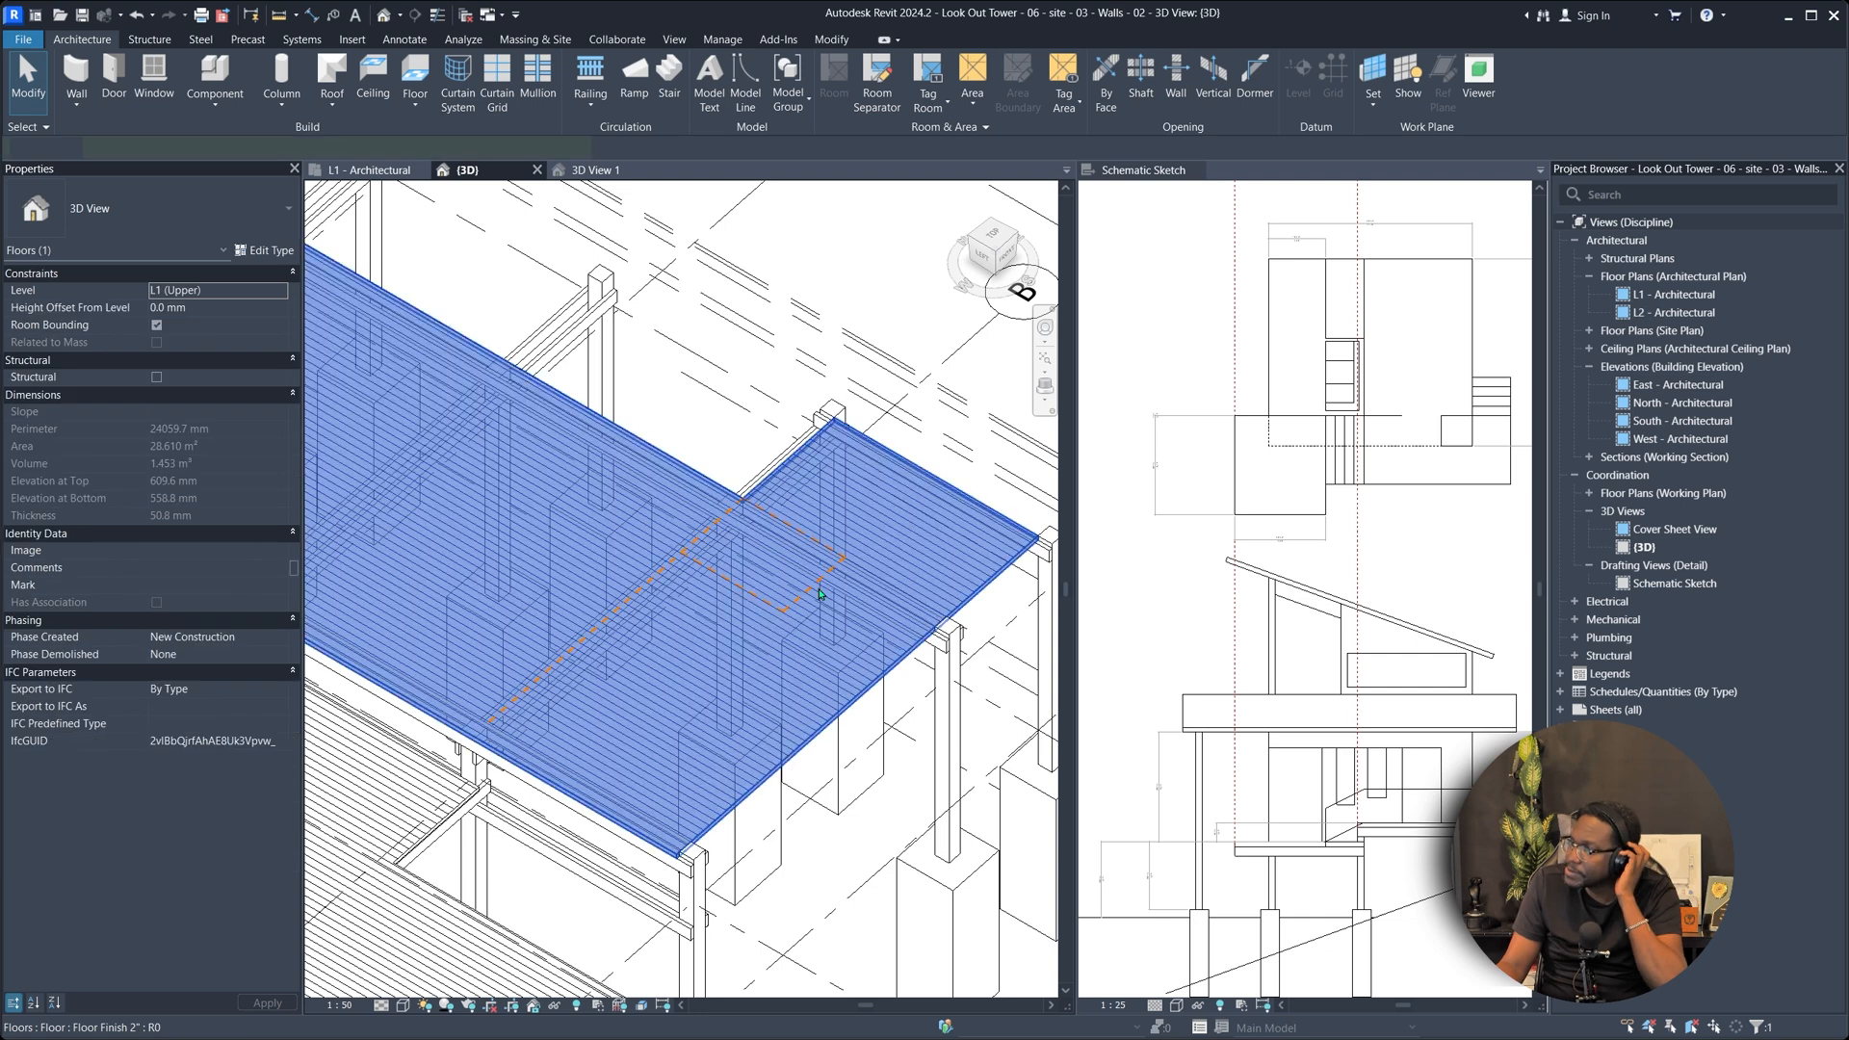
key("Escape")
left_click(823, 578)
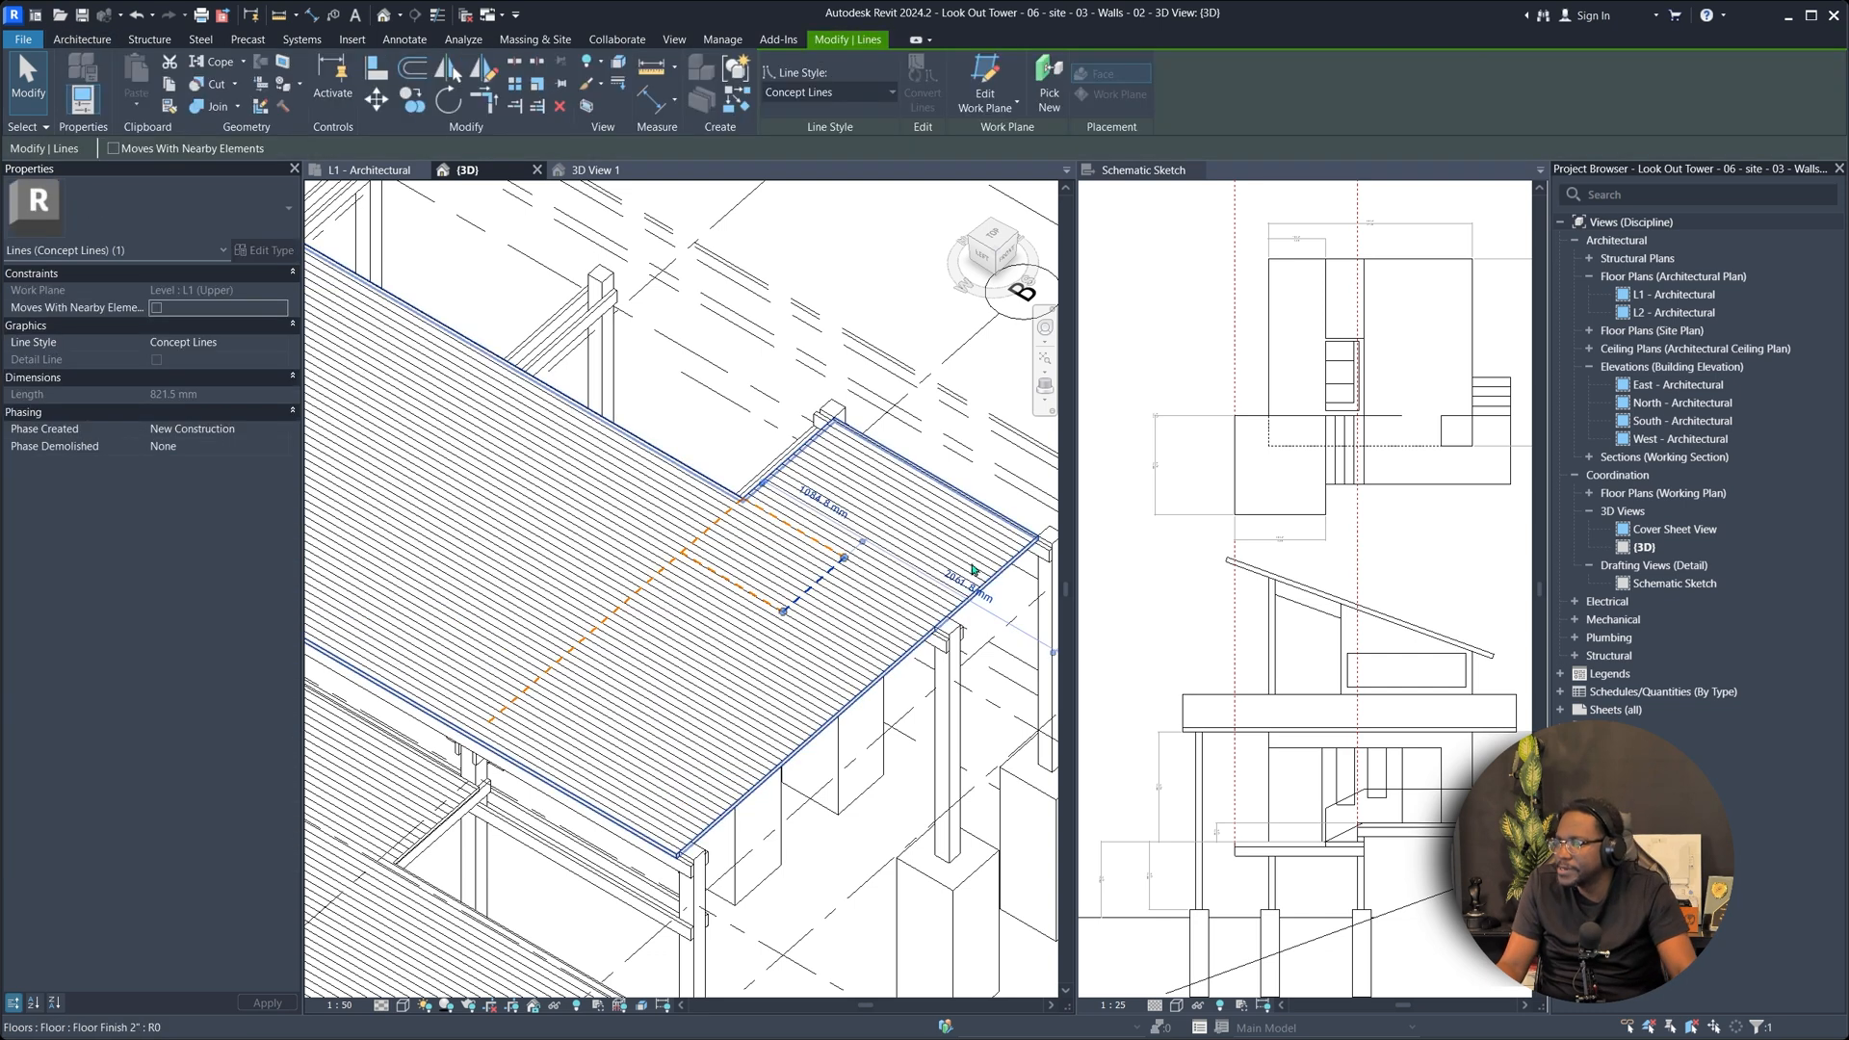
scroll(953, 626, "up", 3)
left_click_drag(722, 566, 698, 556)
middle_click_drag(587, 439, 619, 467)
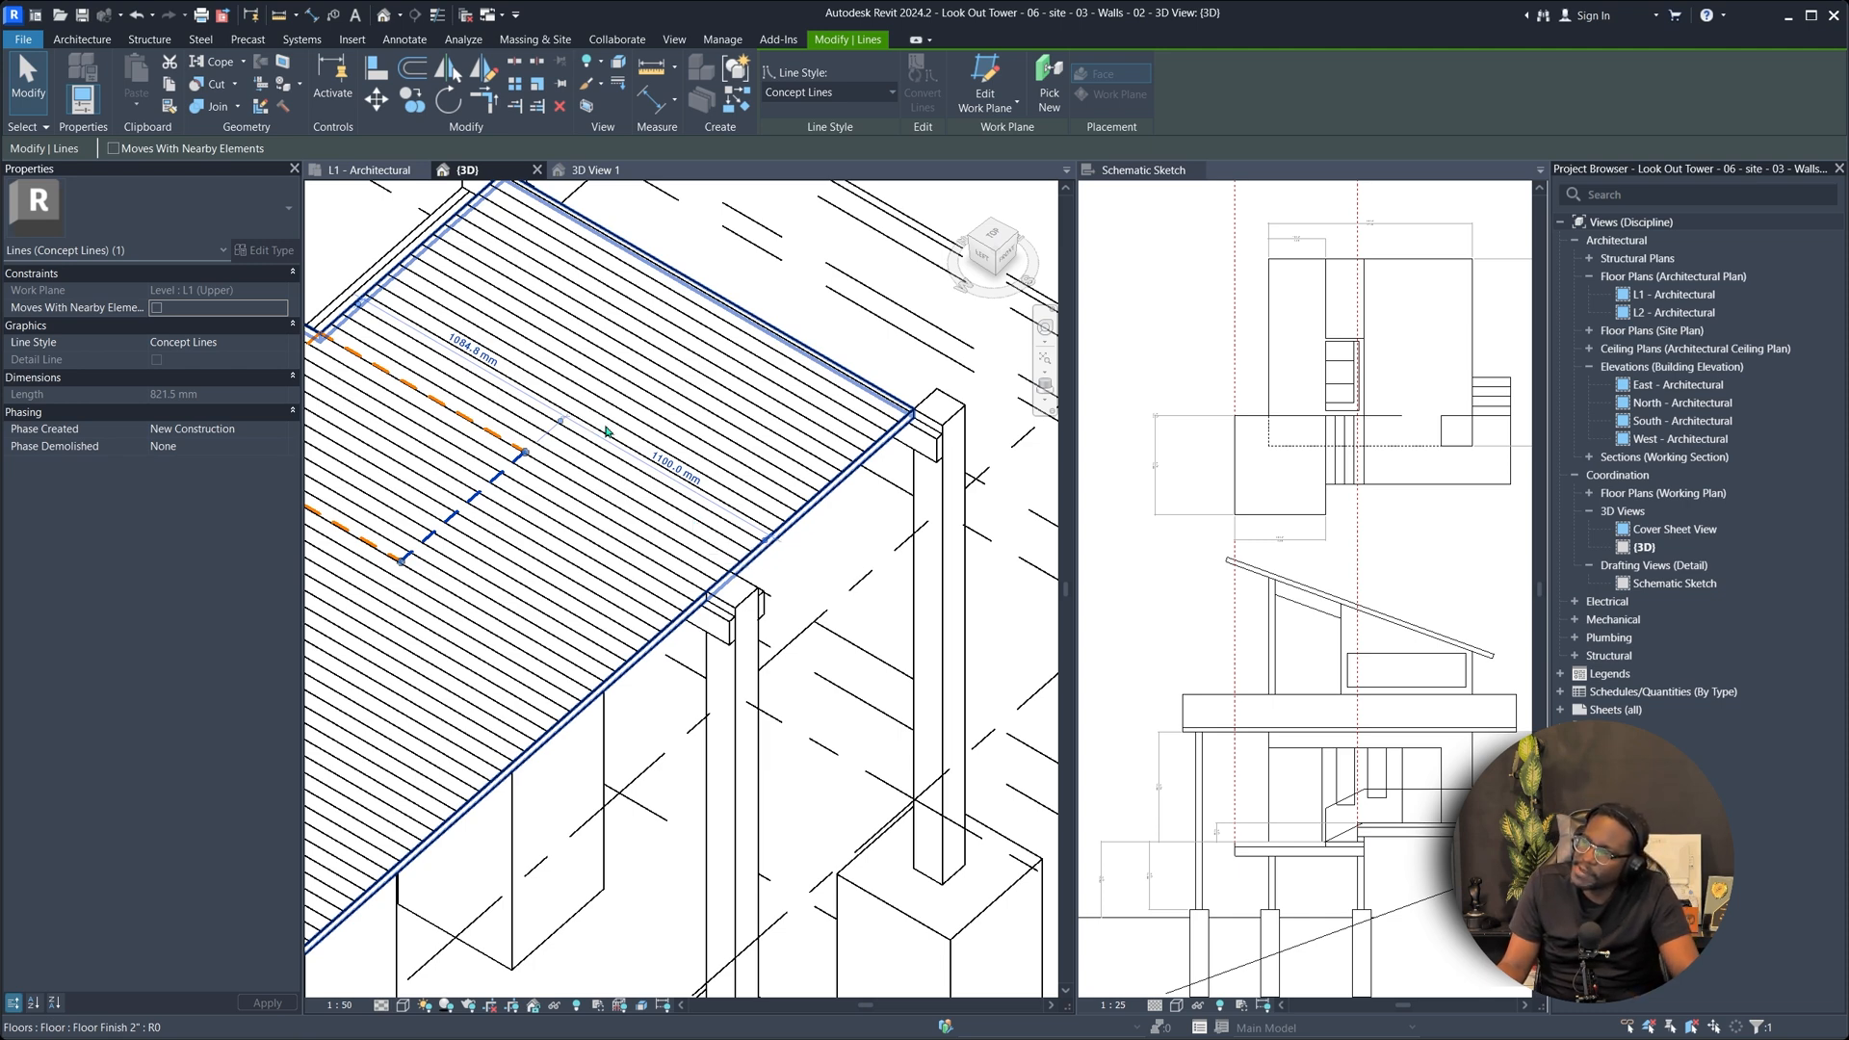
scroll(606, 432, "down", 3)
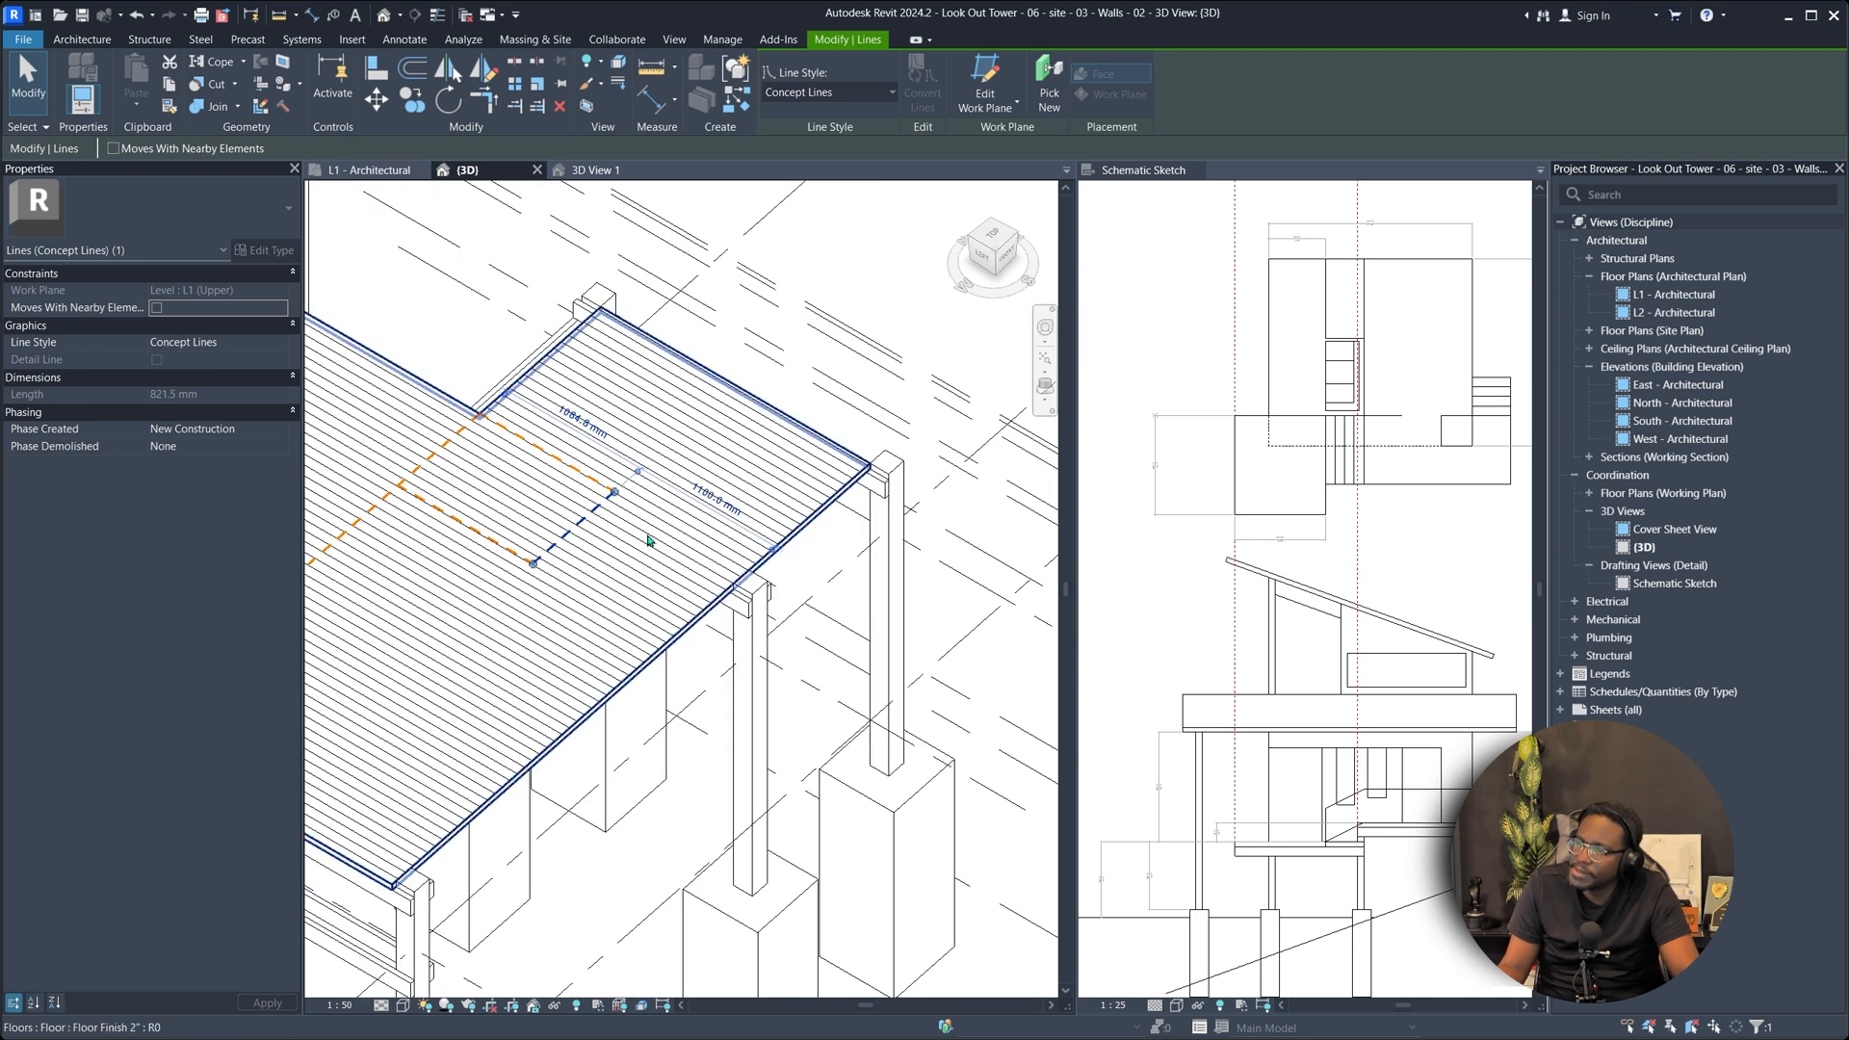
scroll(715, 567, "down", 2)
scroll(444, 460, "up", 5)
scroll(563, 544, "down", 2)
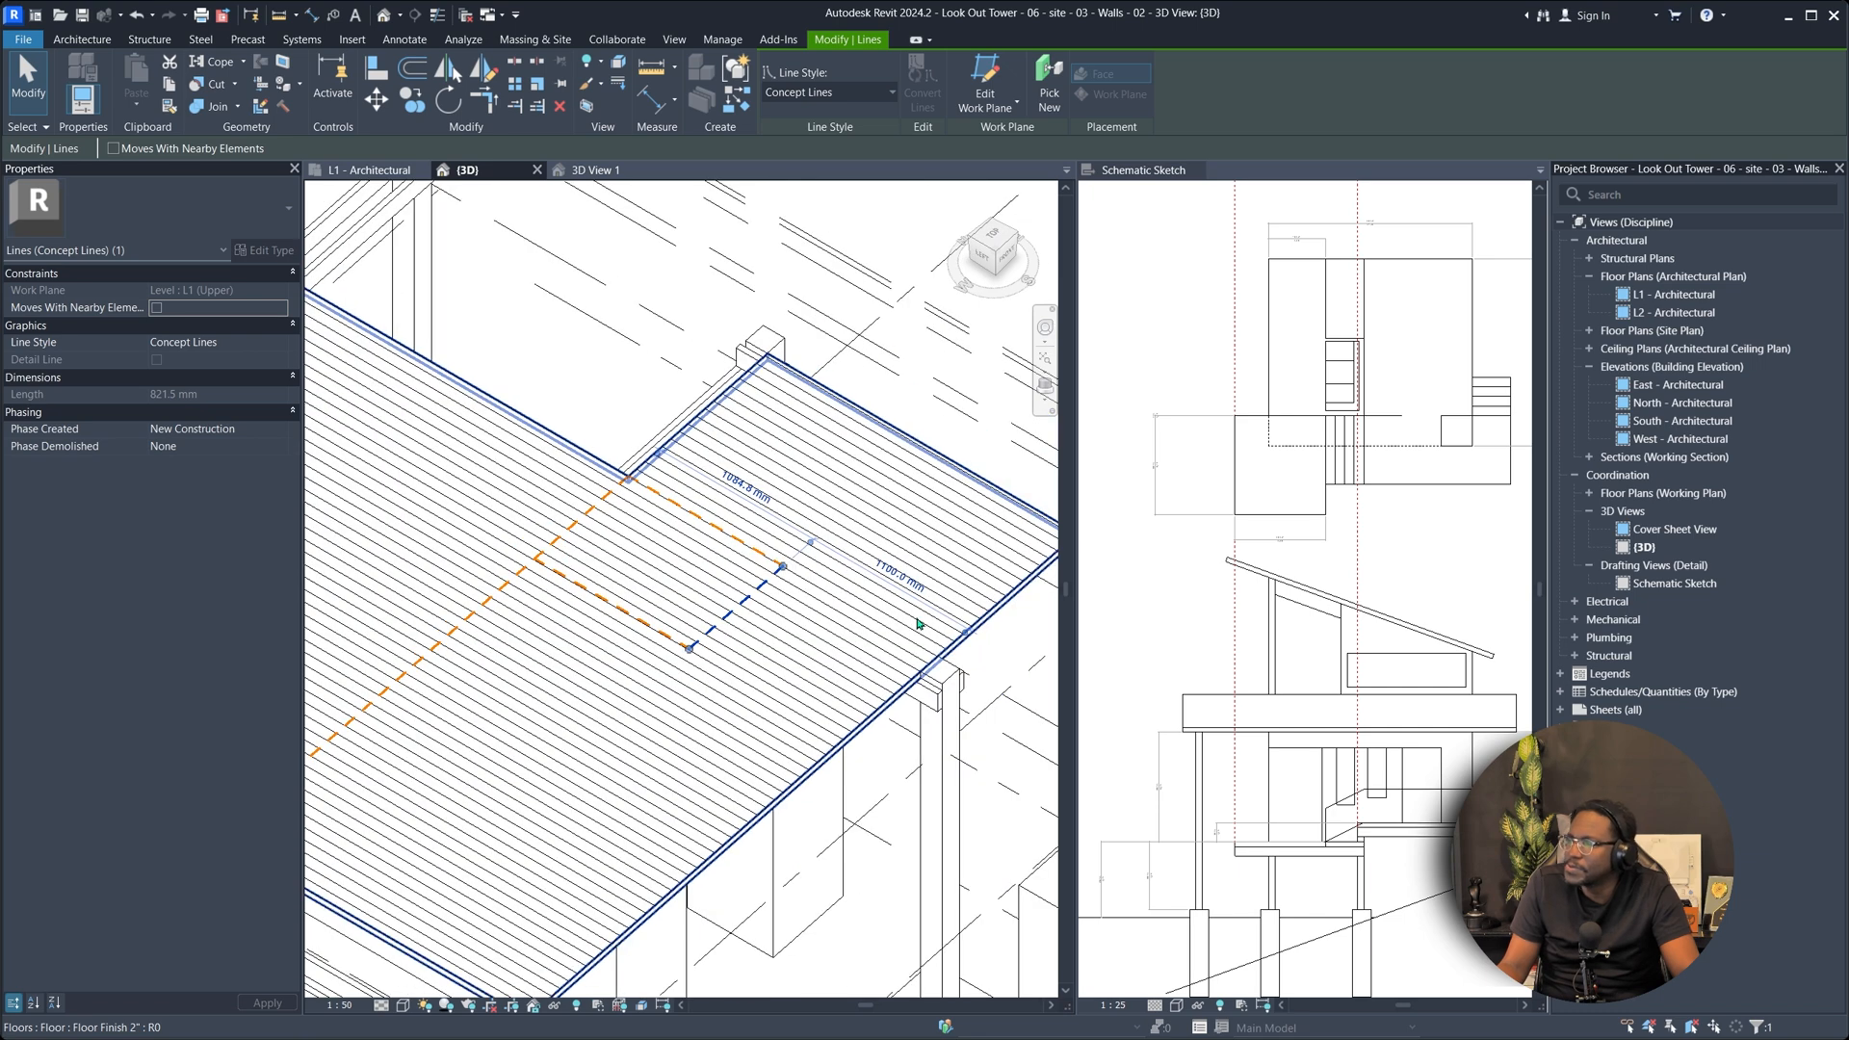
left_click(903, 579)
type("4'")
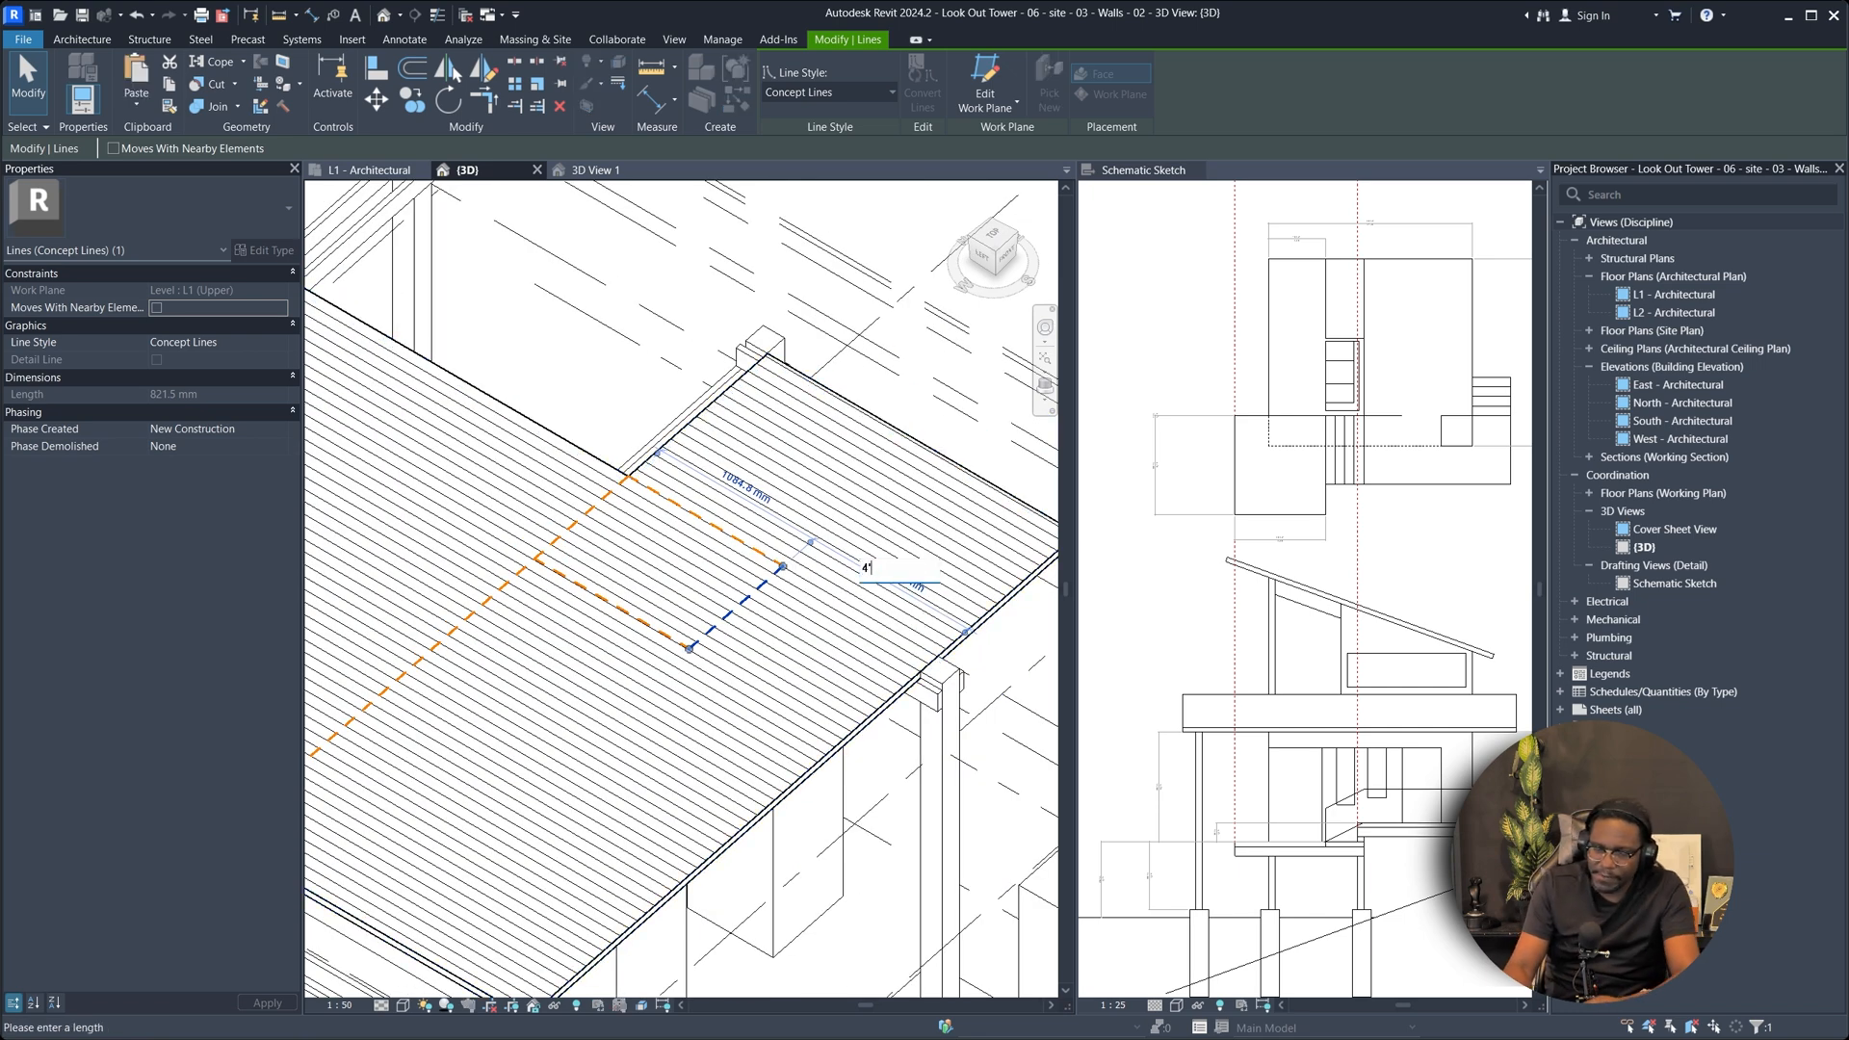
key("Return")
key("Escape")
scroll(828, 616, "down", 4)
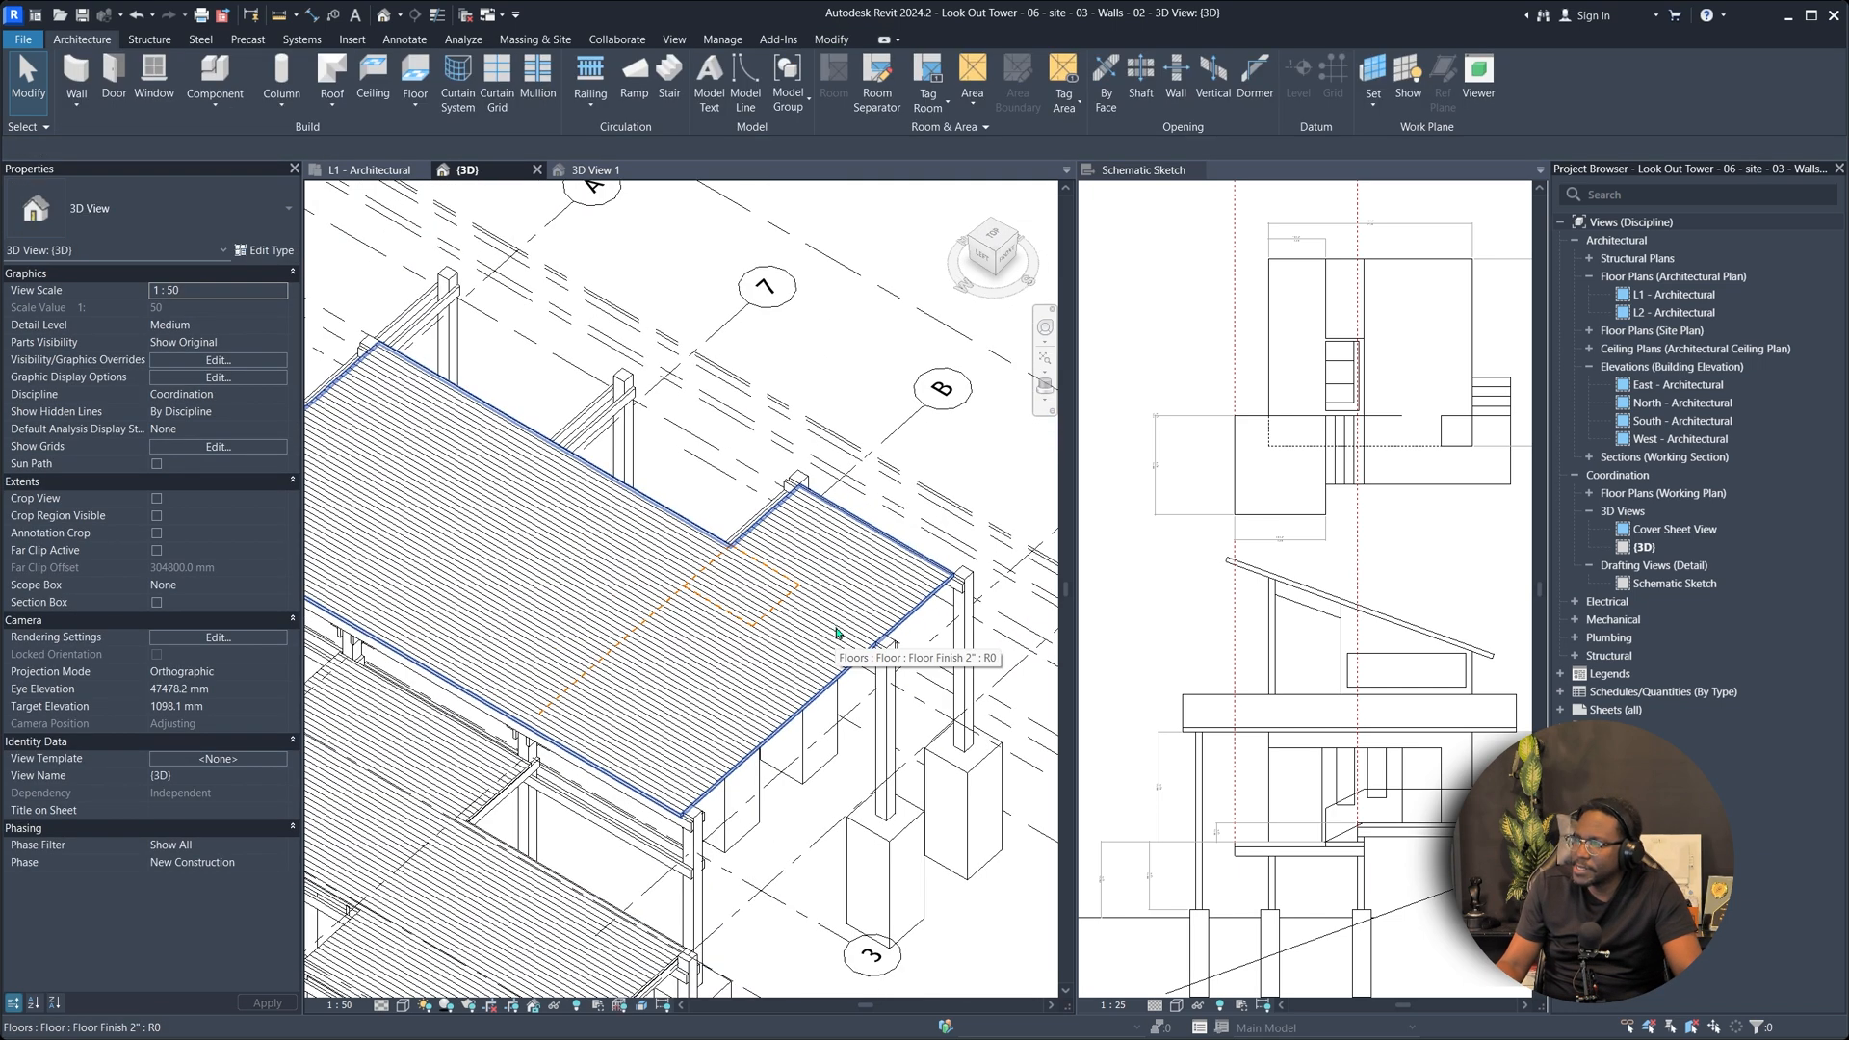
Extend the free end of the long concept line to the upper deck's front edge.
scroll(824, 677, "up", 5)
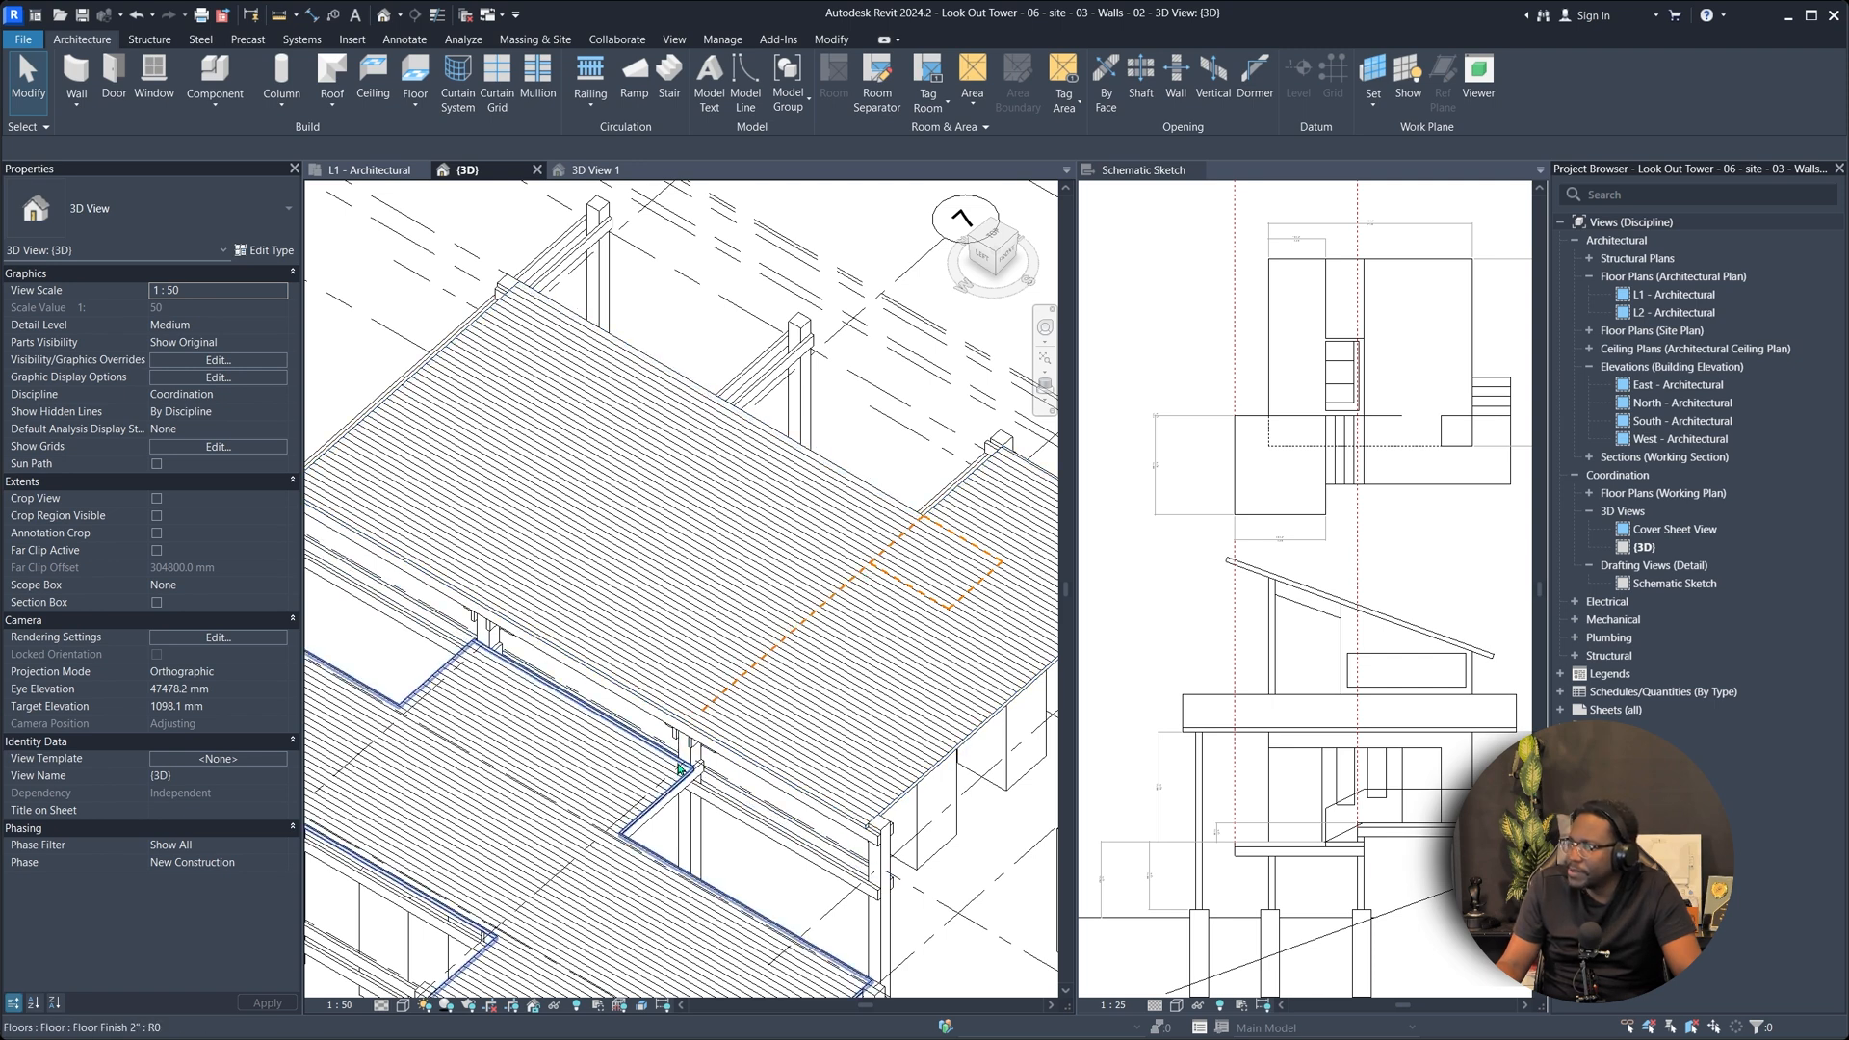
scroll(742, 730, "down", 3)
scroll(741, 729, "up", 3)
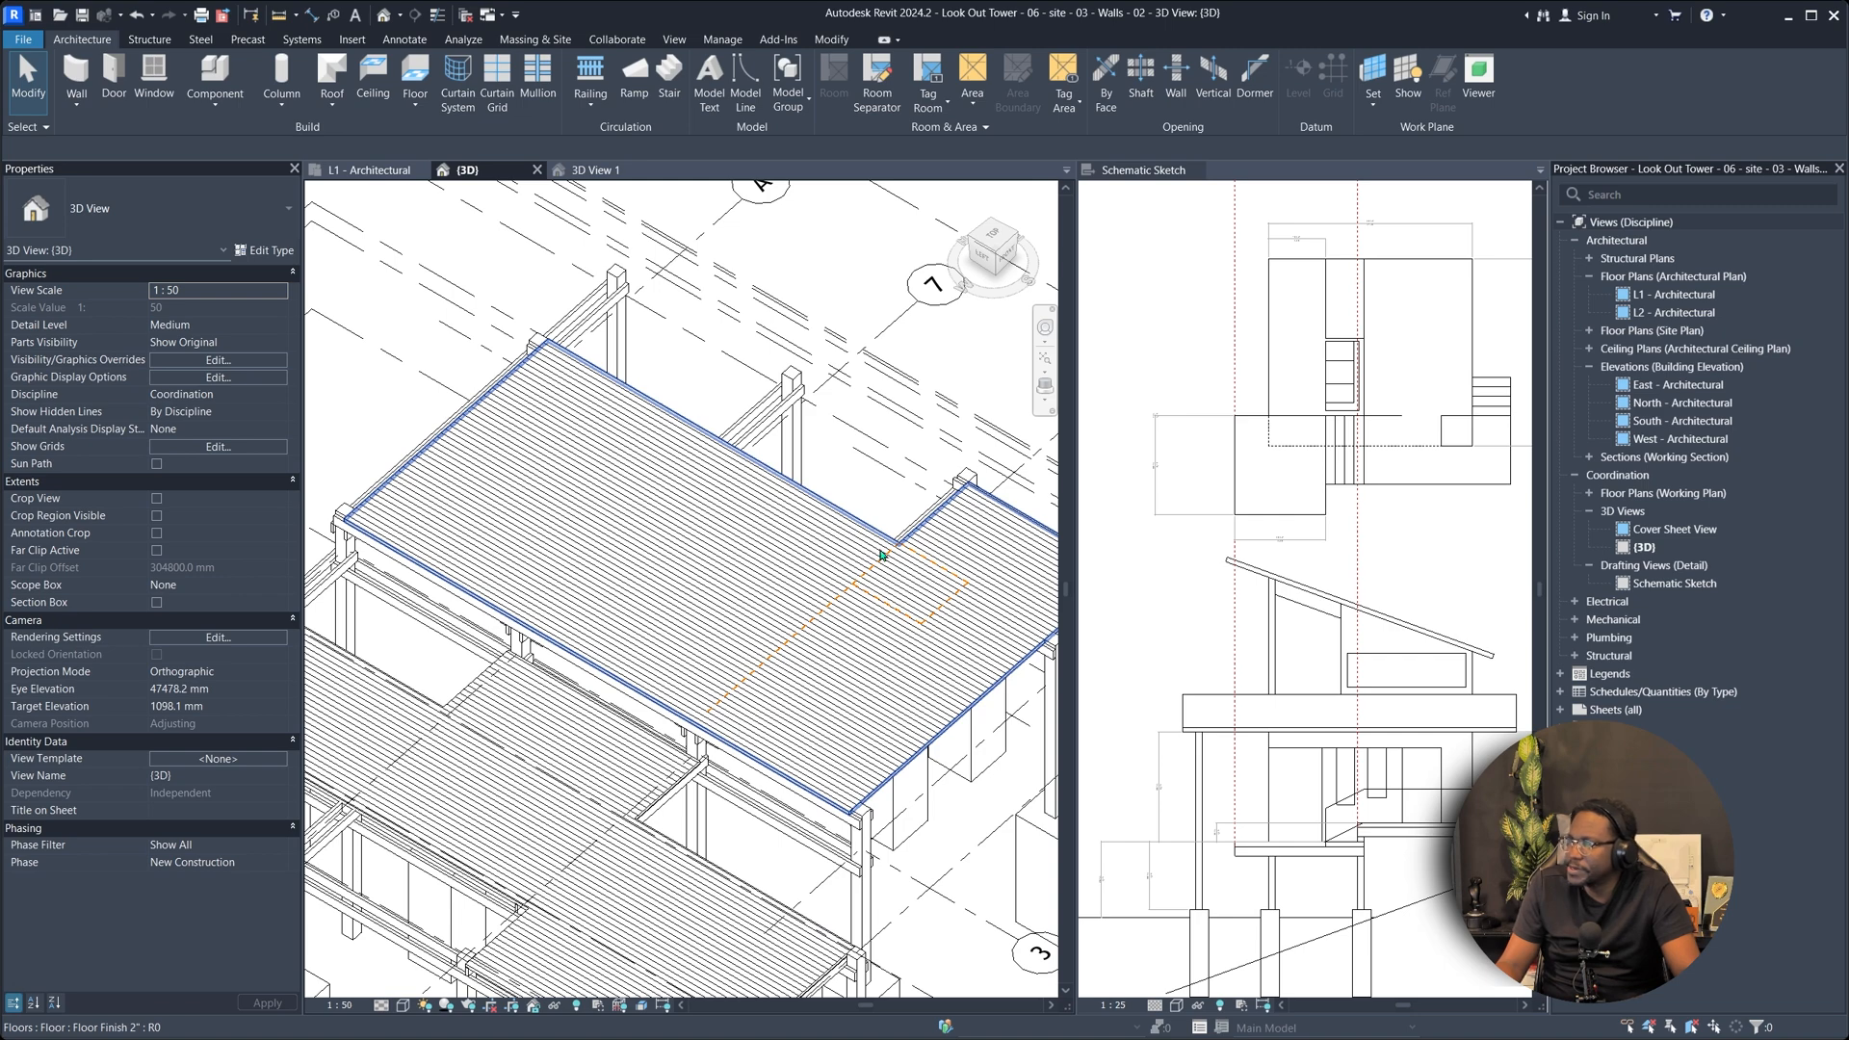
scroll(910, 578, "up", 3)
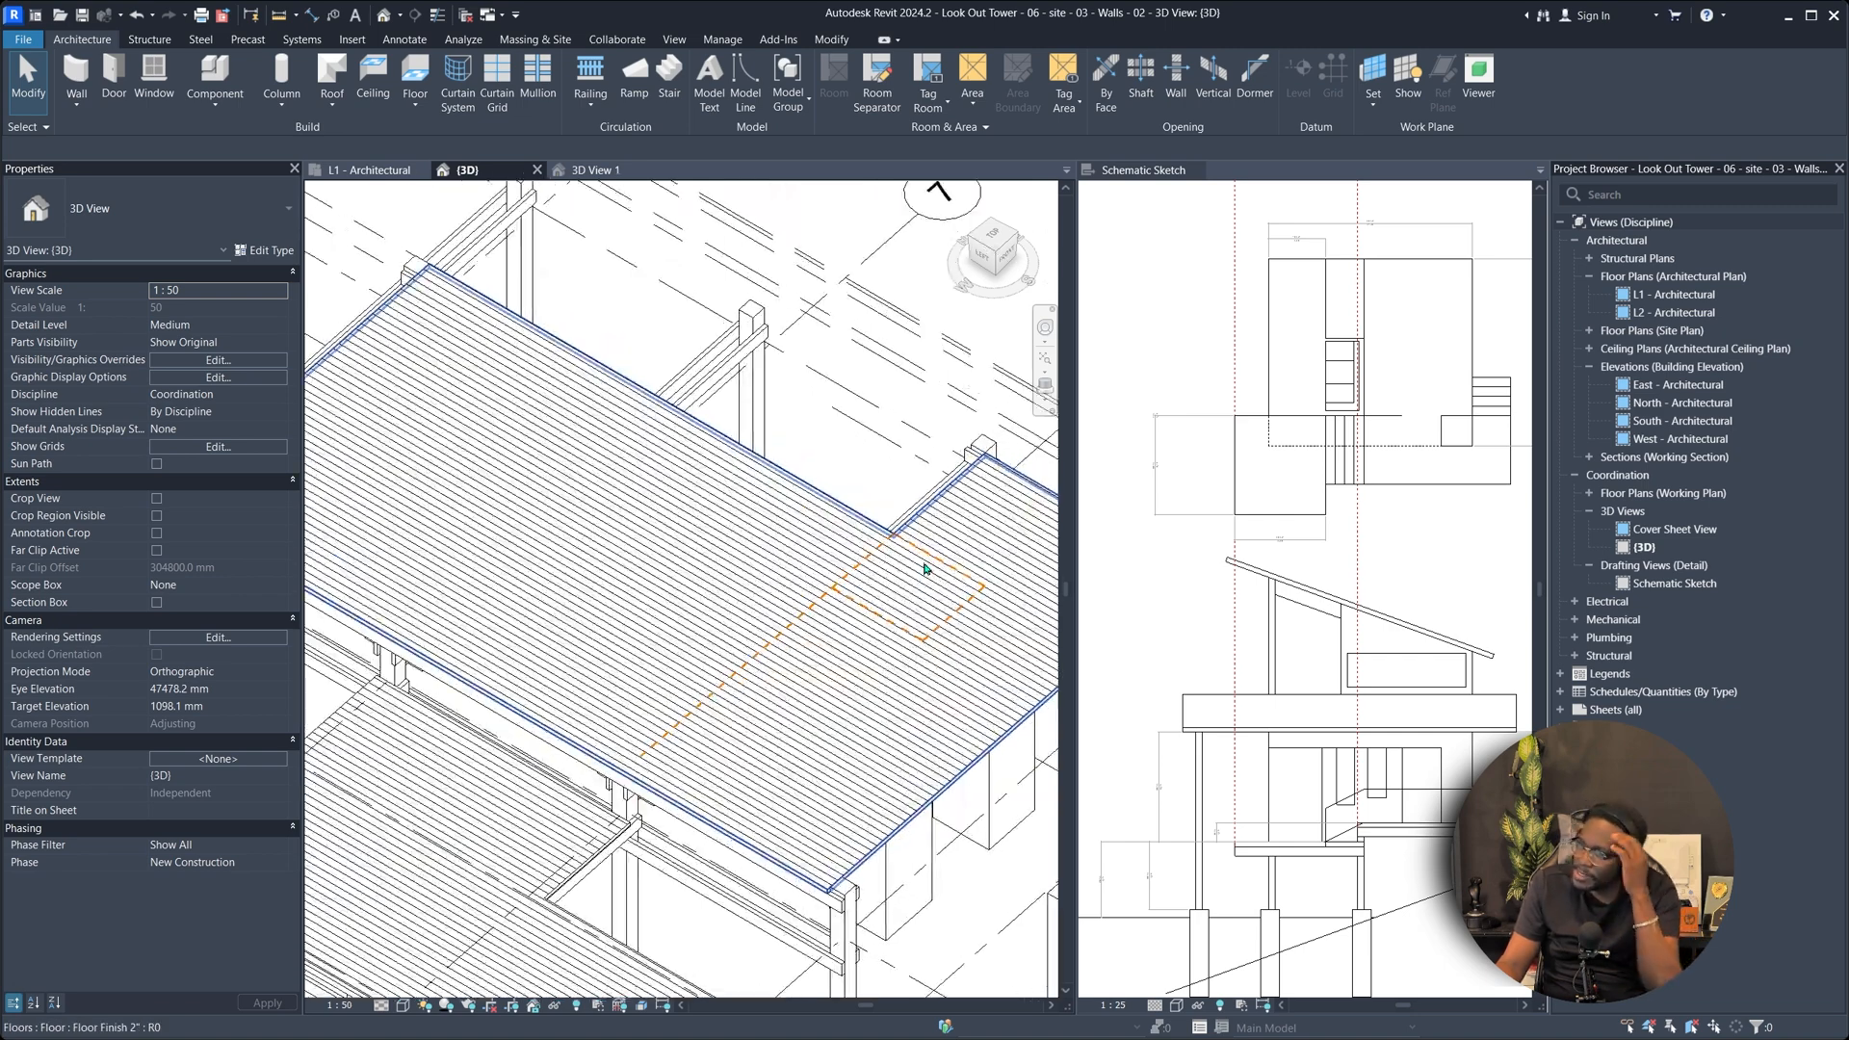
scroll(616, 760, "up", 3)
left_click(610, 784)
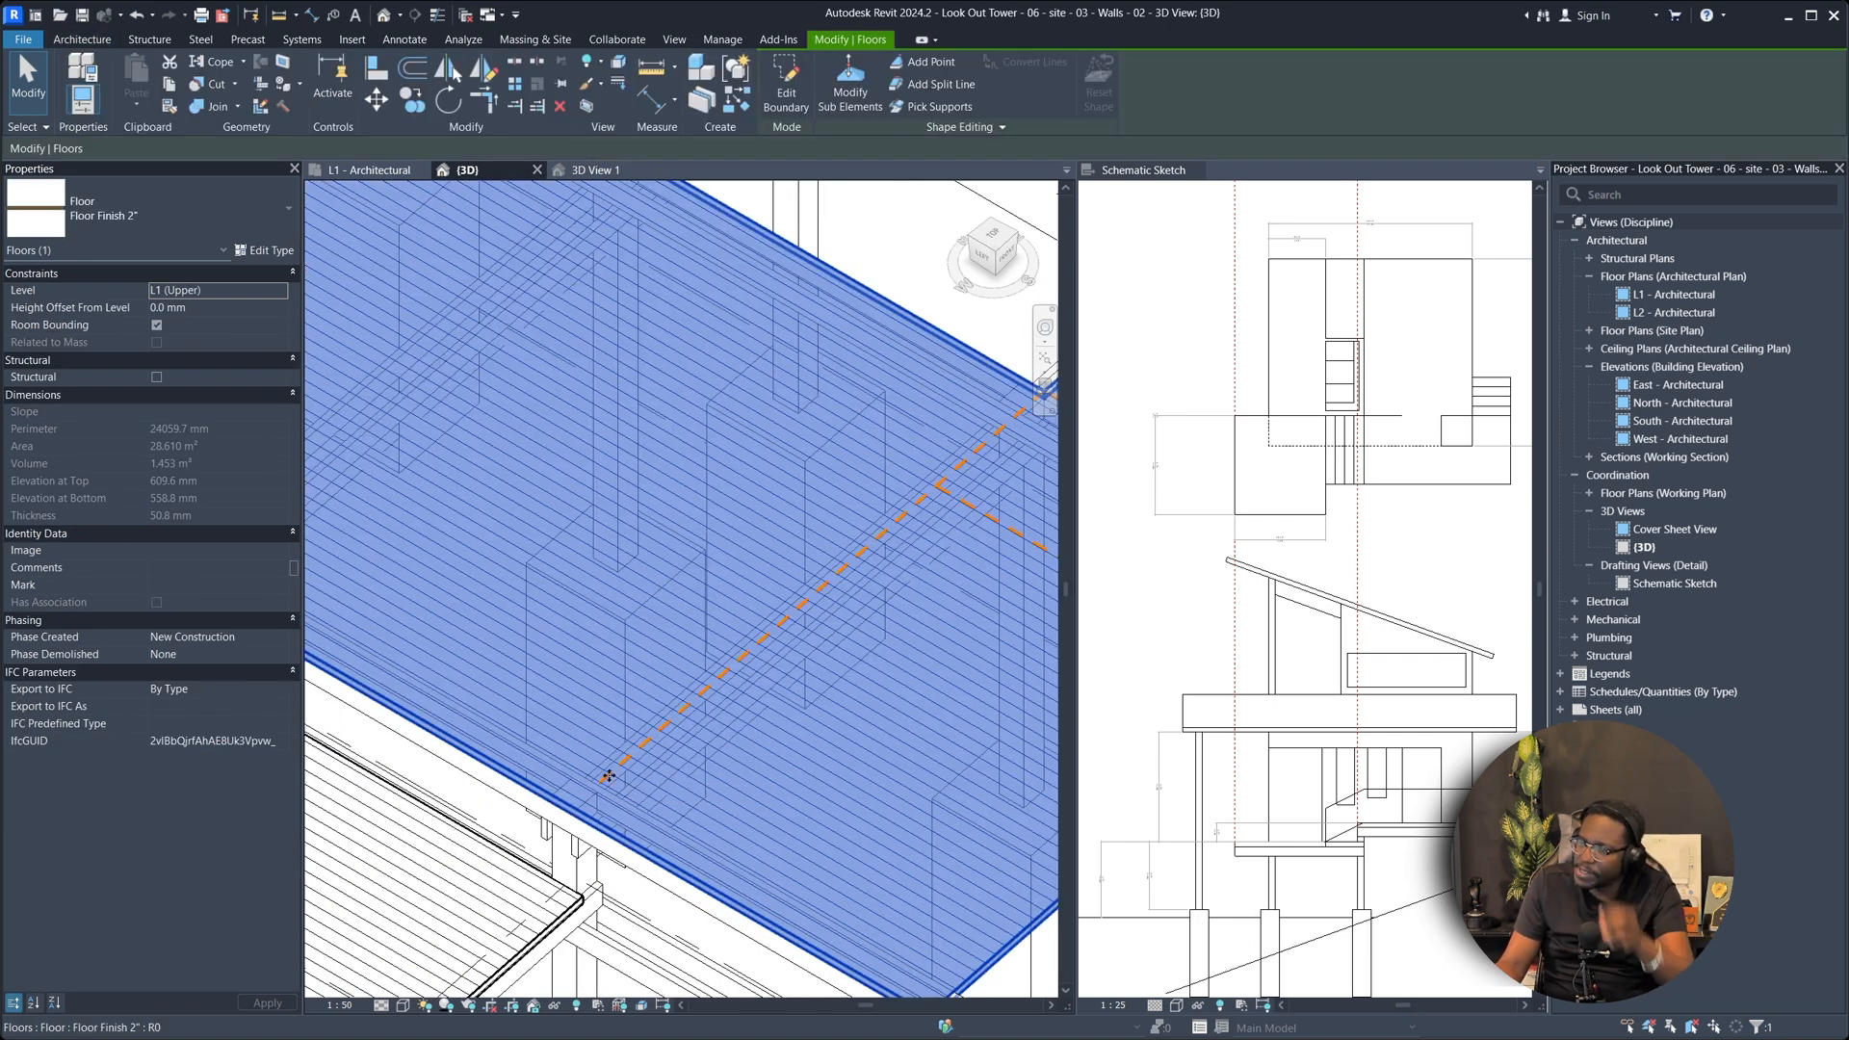
left_click(605, 778)
scroll(528, 851, "up", 3)
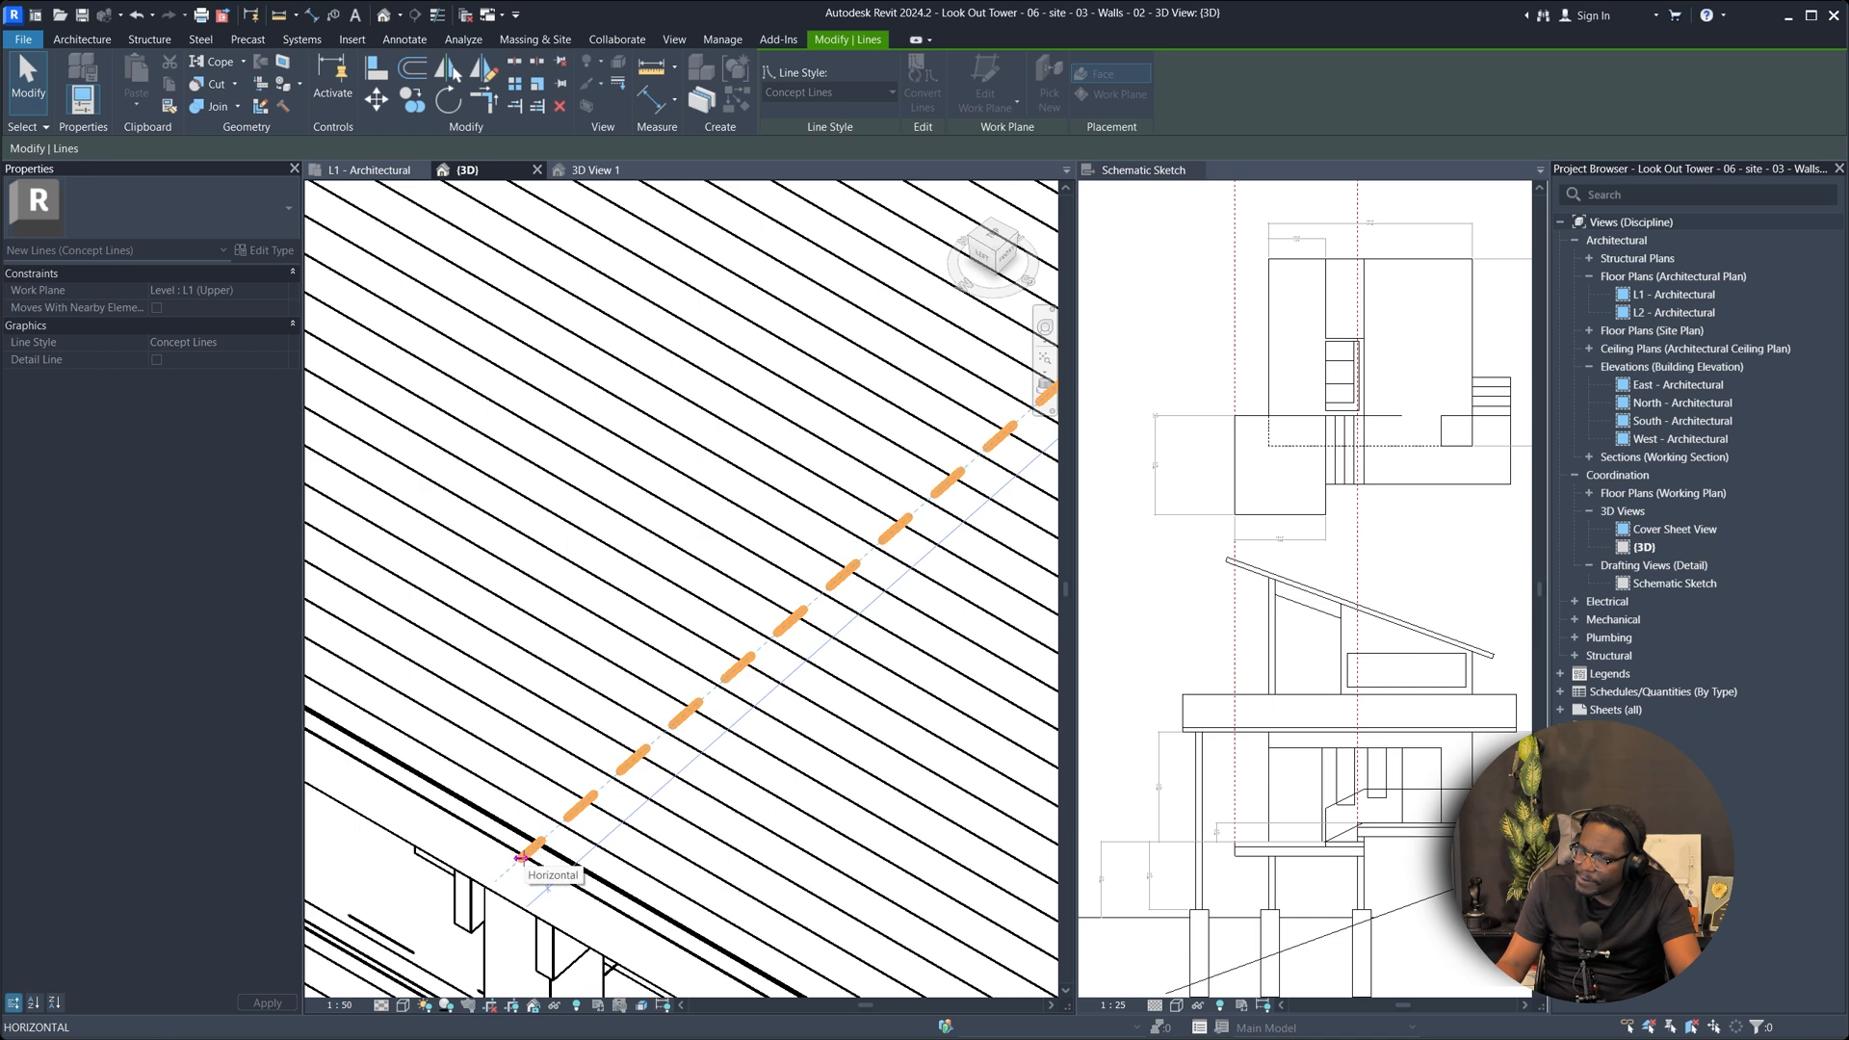
key("Escape")
scroll(520, 857, "down", 5)
scroll(748, 636, "down", 3)
scroll(763, 653, "up", 2)
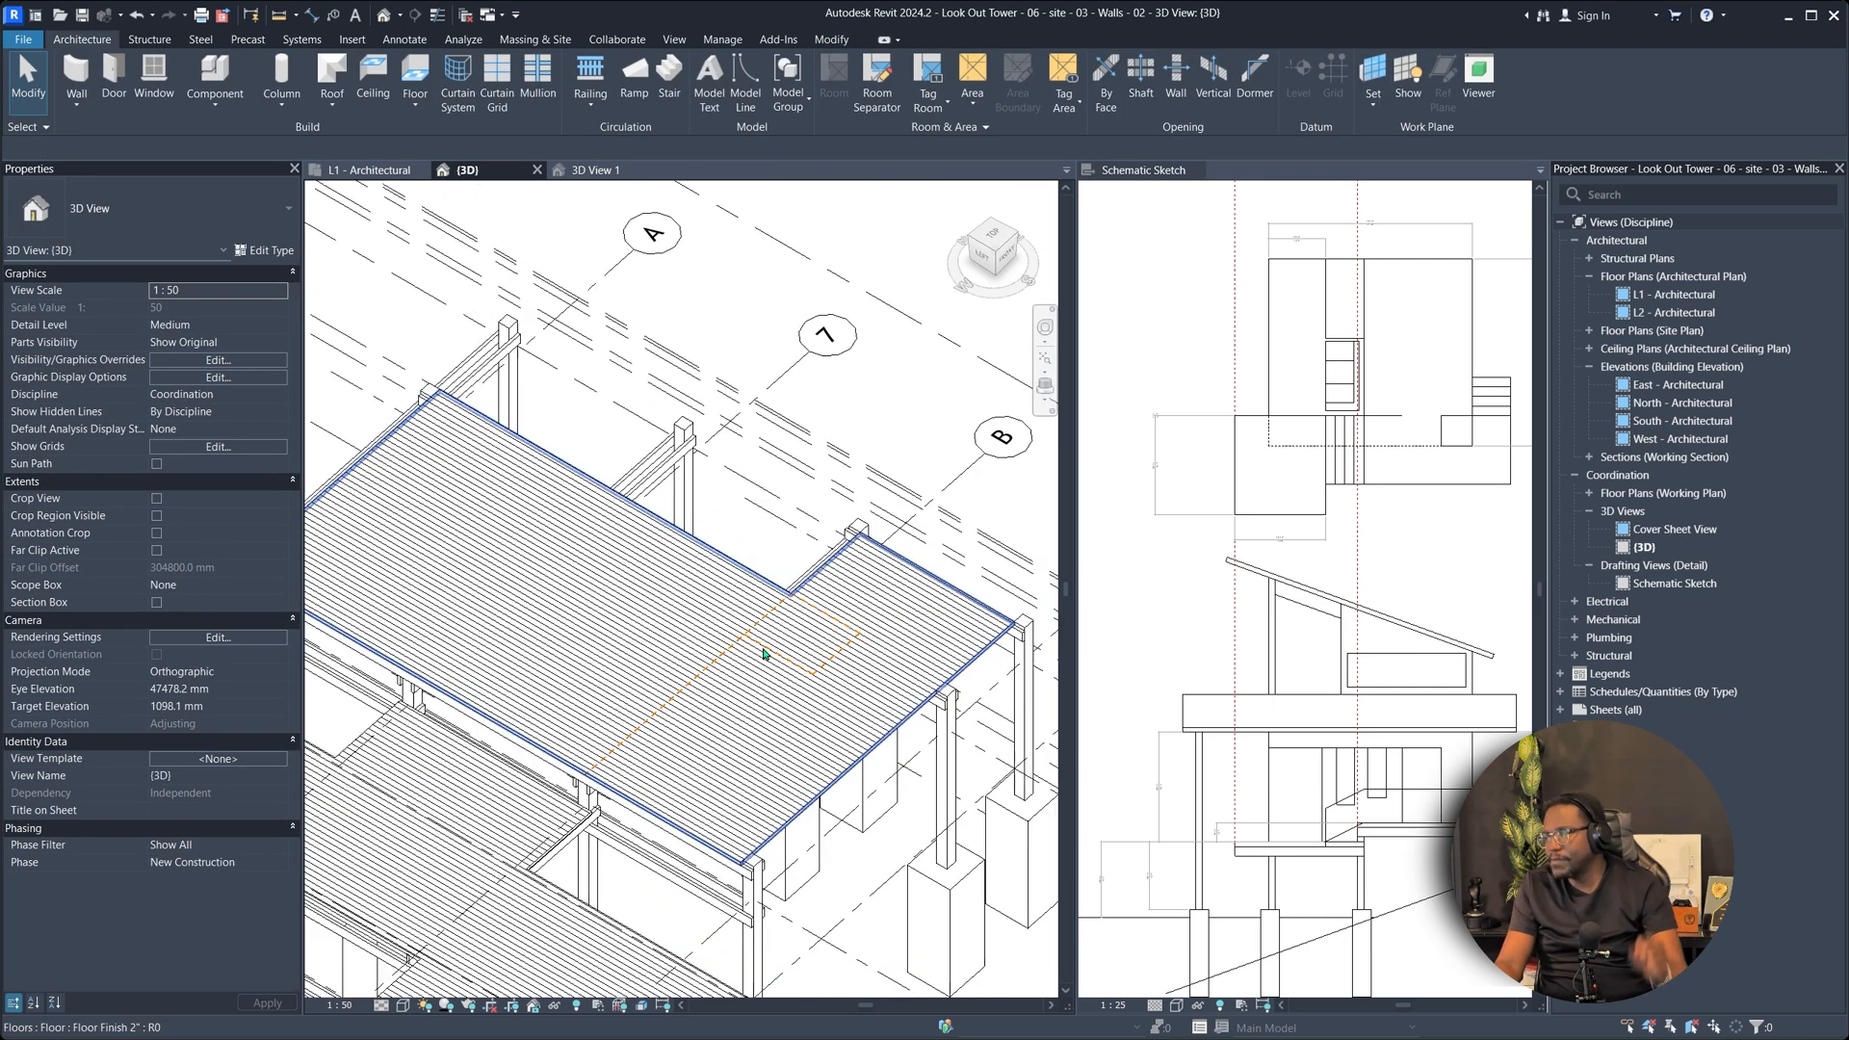
scroll(764, 653, "down", 1)
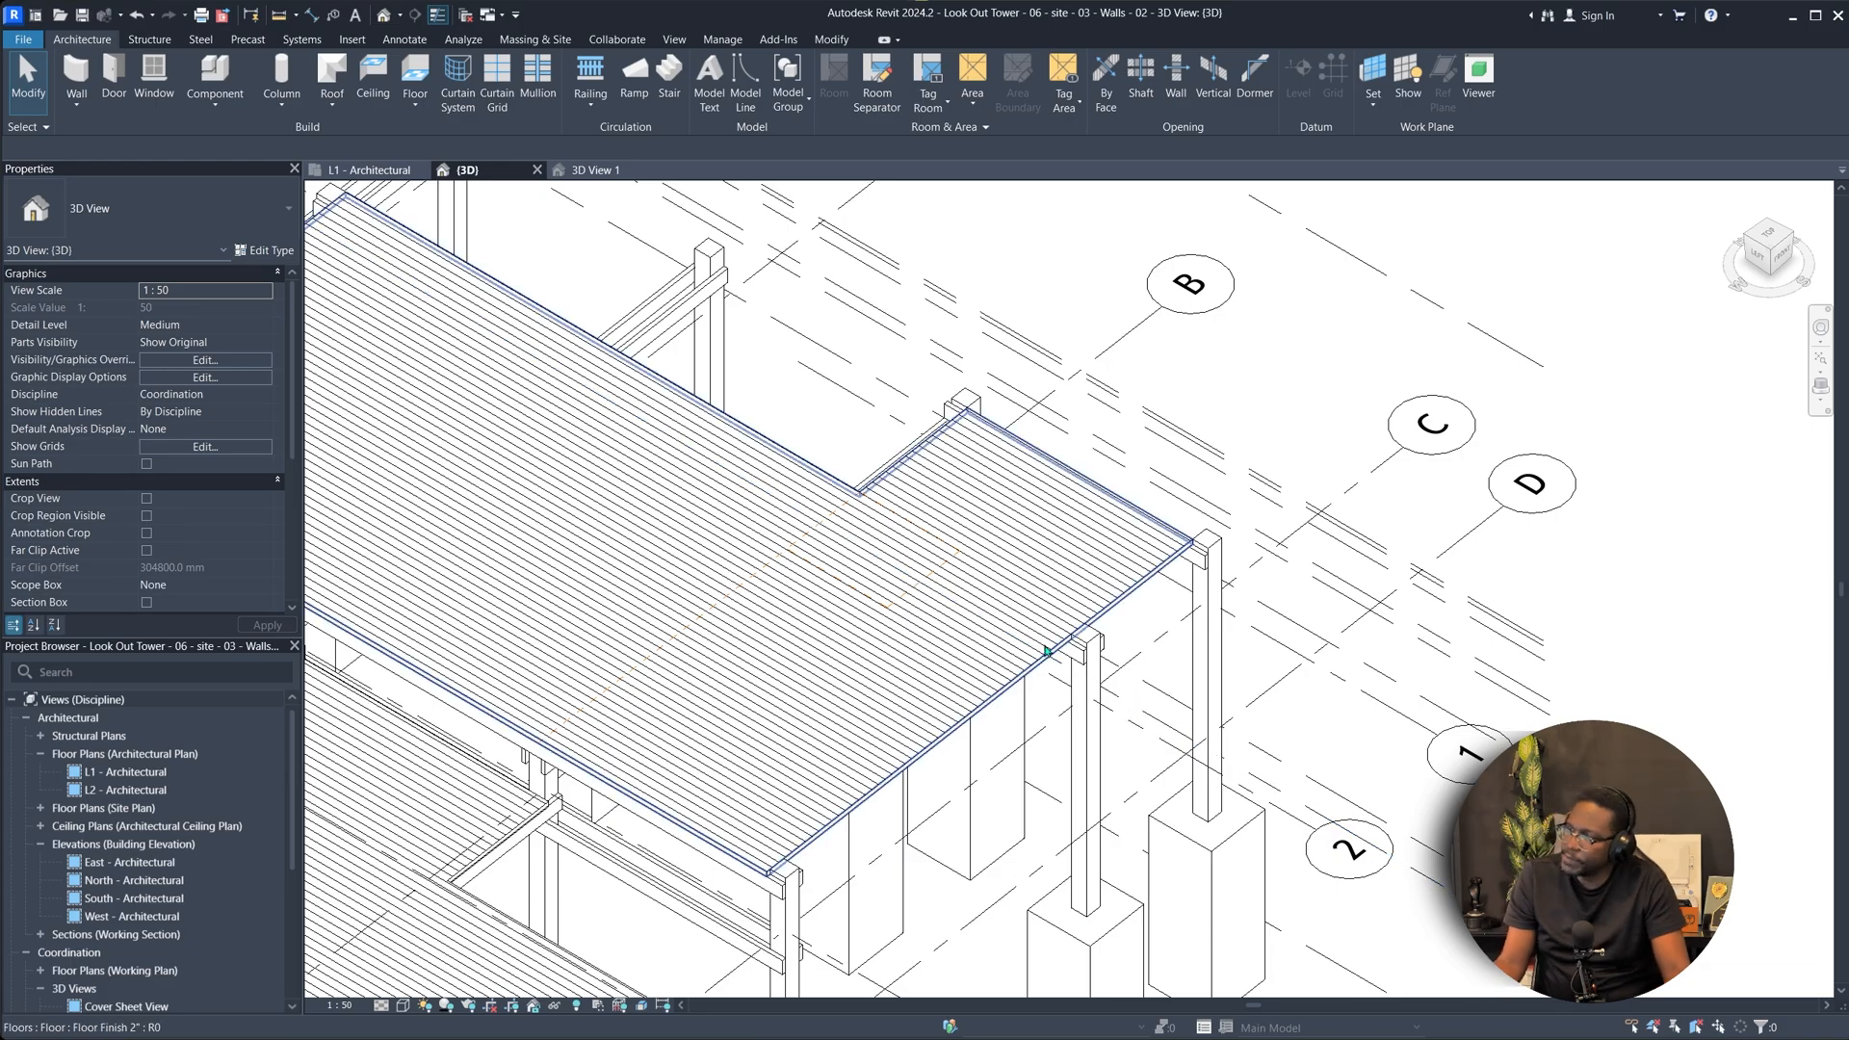
middle_click_drag(958, 564, 1351, 352, "shift")
scroll(1362, 289, "up", 4)
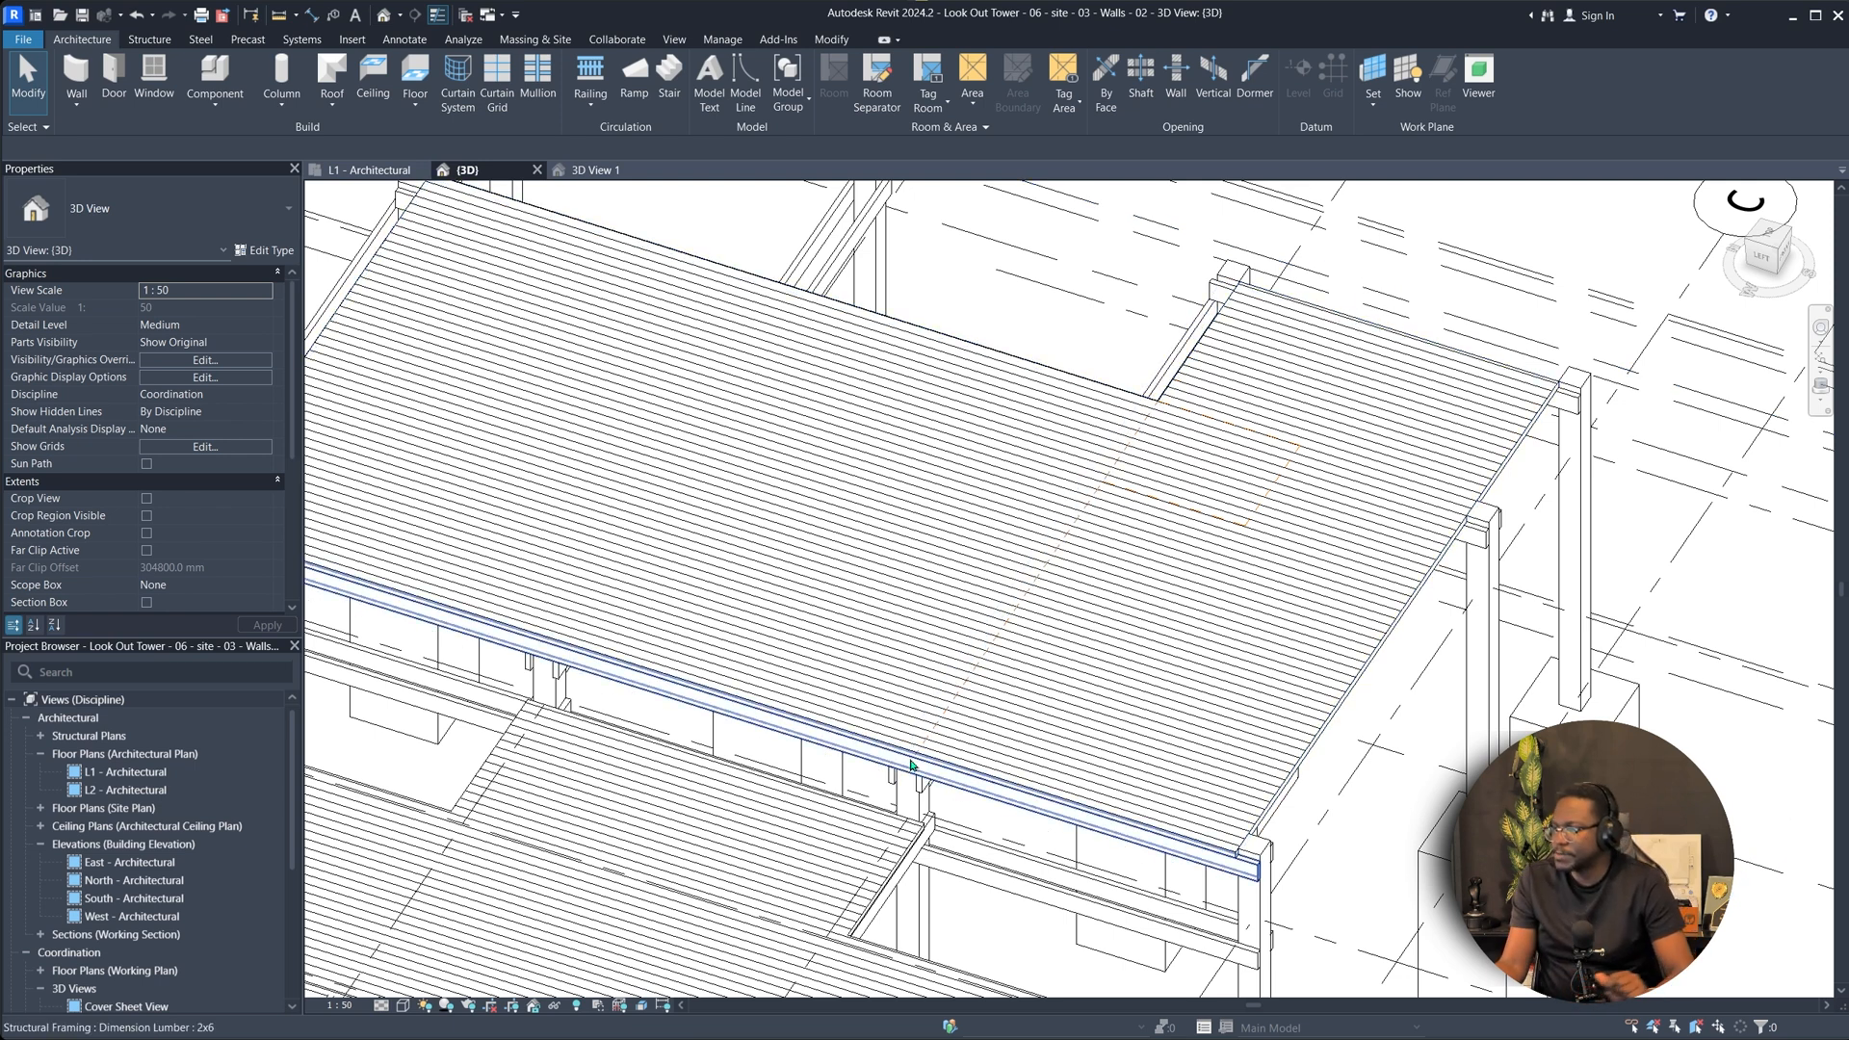
middle_click_drag(1323, 339, 1304, 334, "shift")
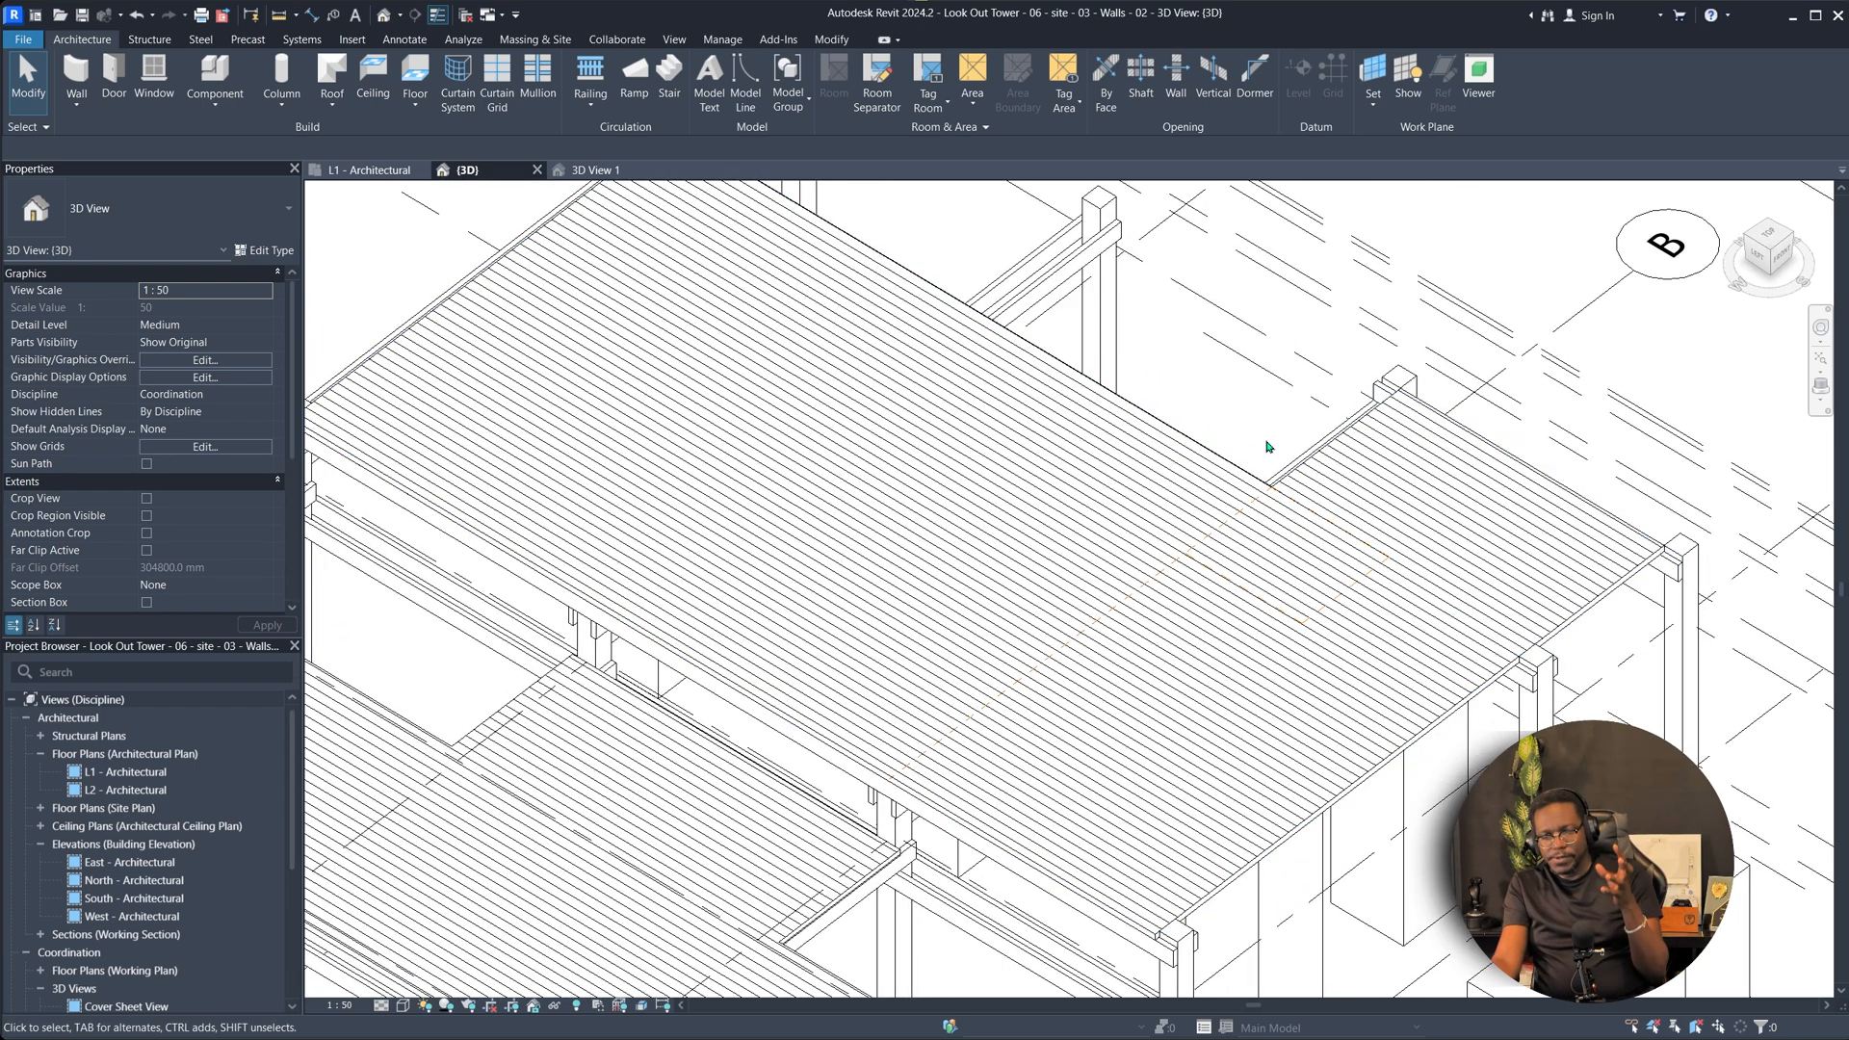
Switch to Miro and examine the timber wall framing reference around the door and window openings.
key("alt+Tab")
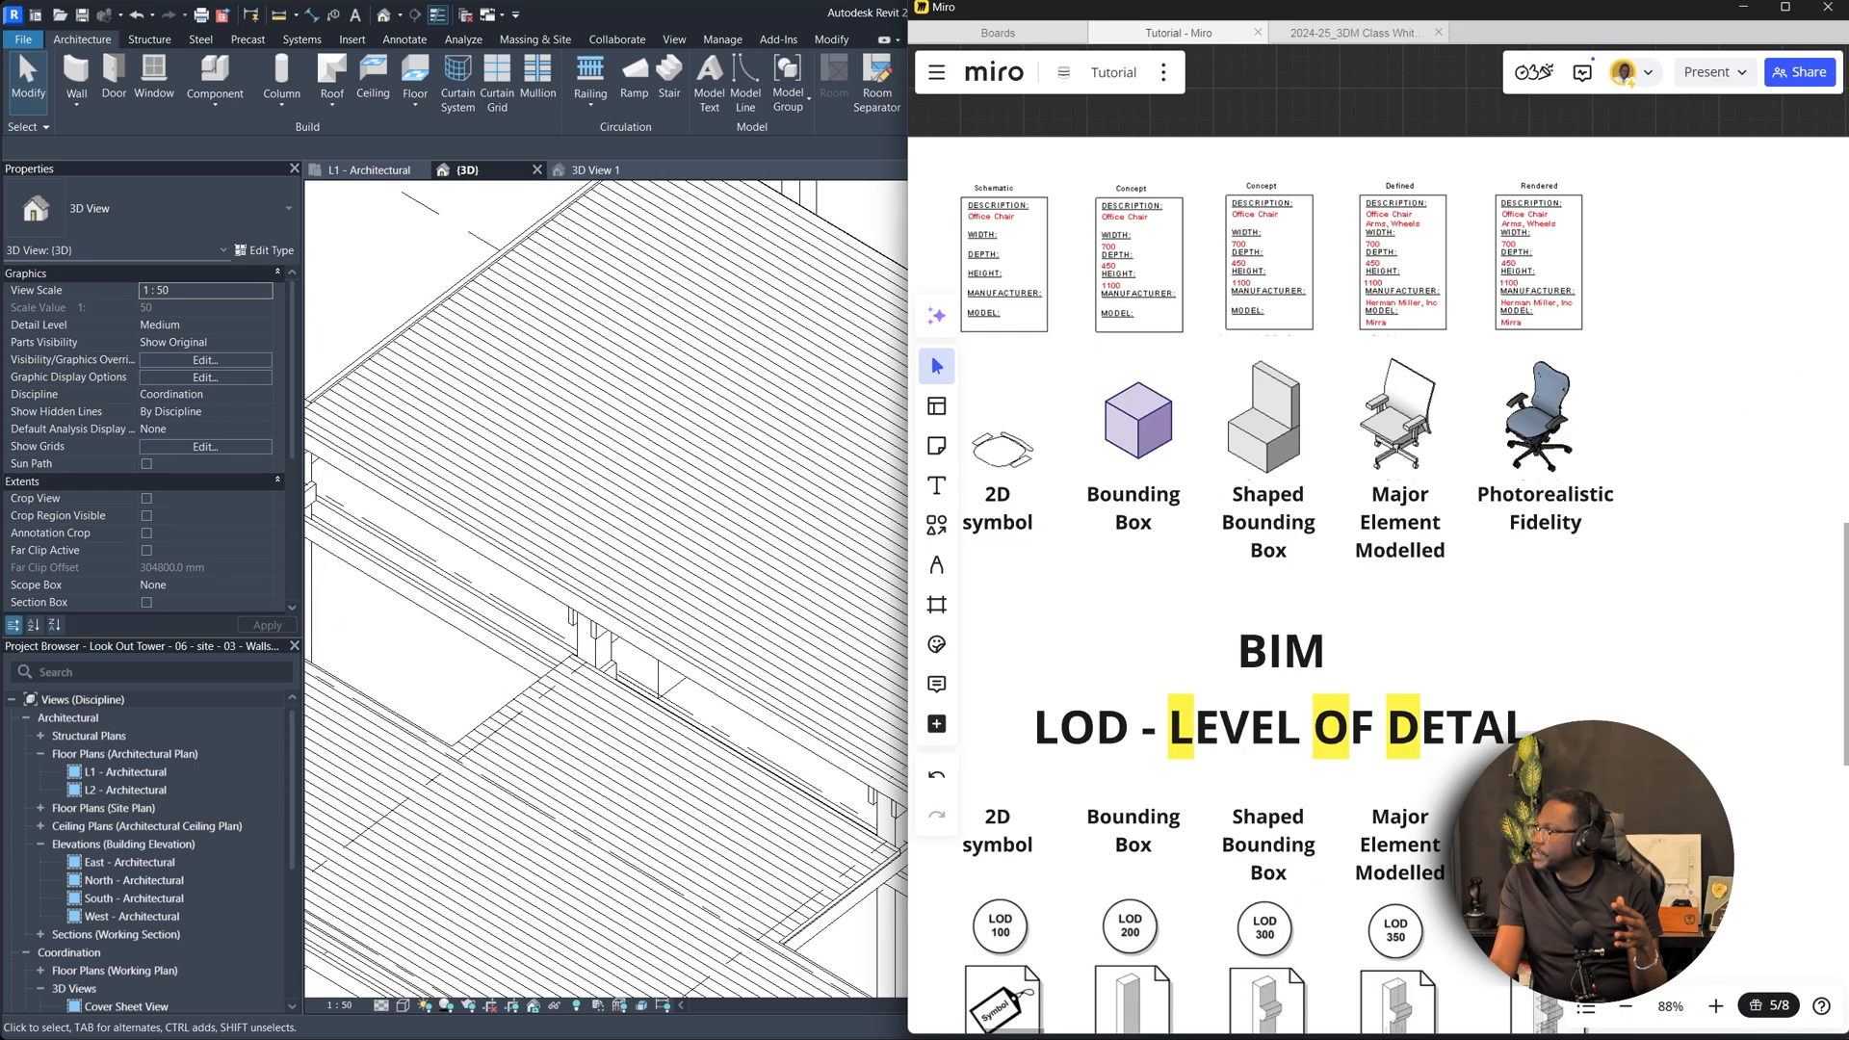
scroll(1538, 547, "down", 5)
middle_click_drag(1637, 577, 1123, 603)
scroll(1284, 680, "up", 3)
scroll(1284, 680, "up", 5)
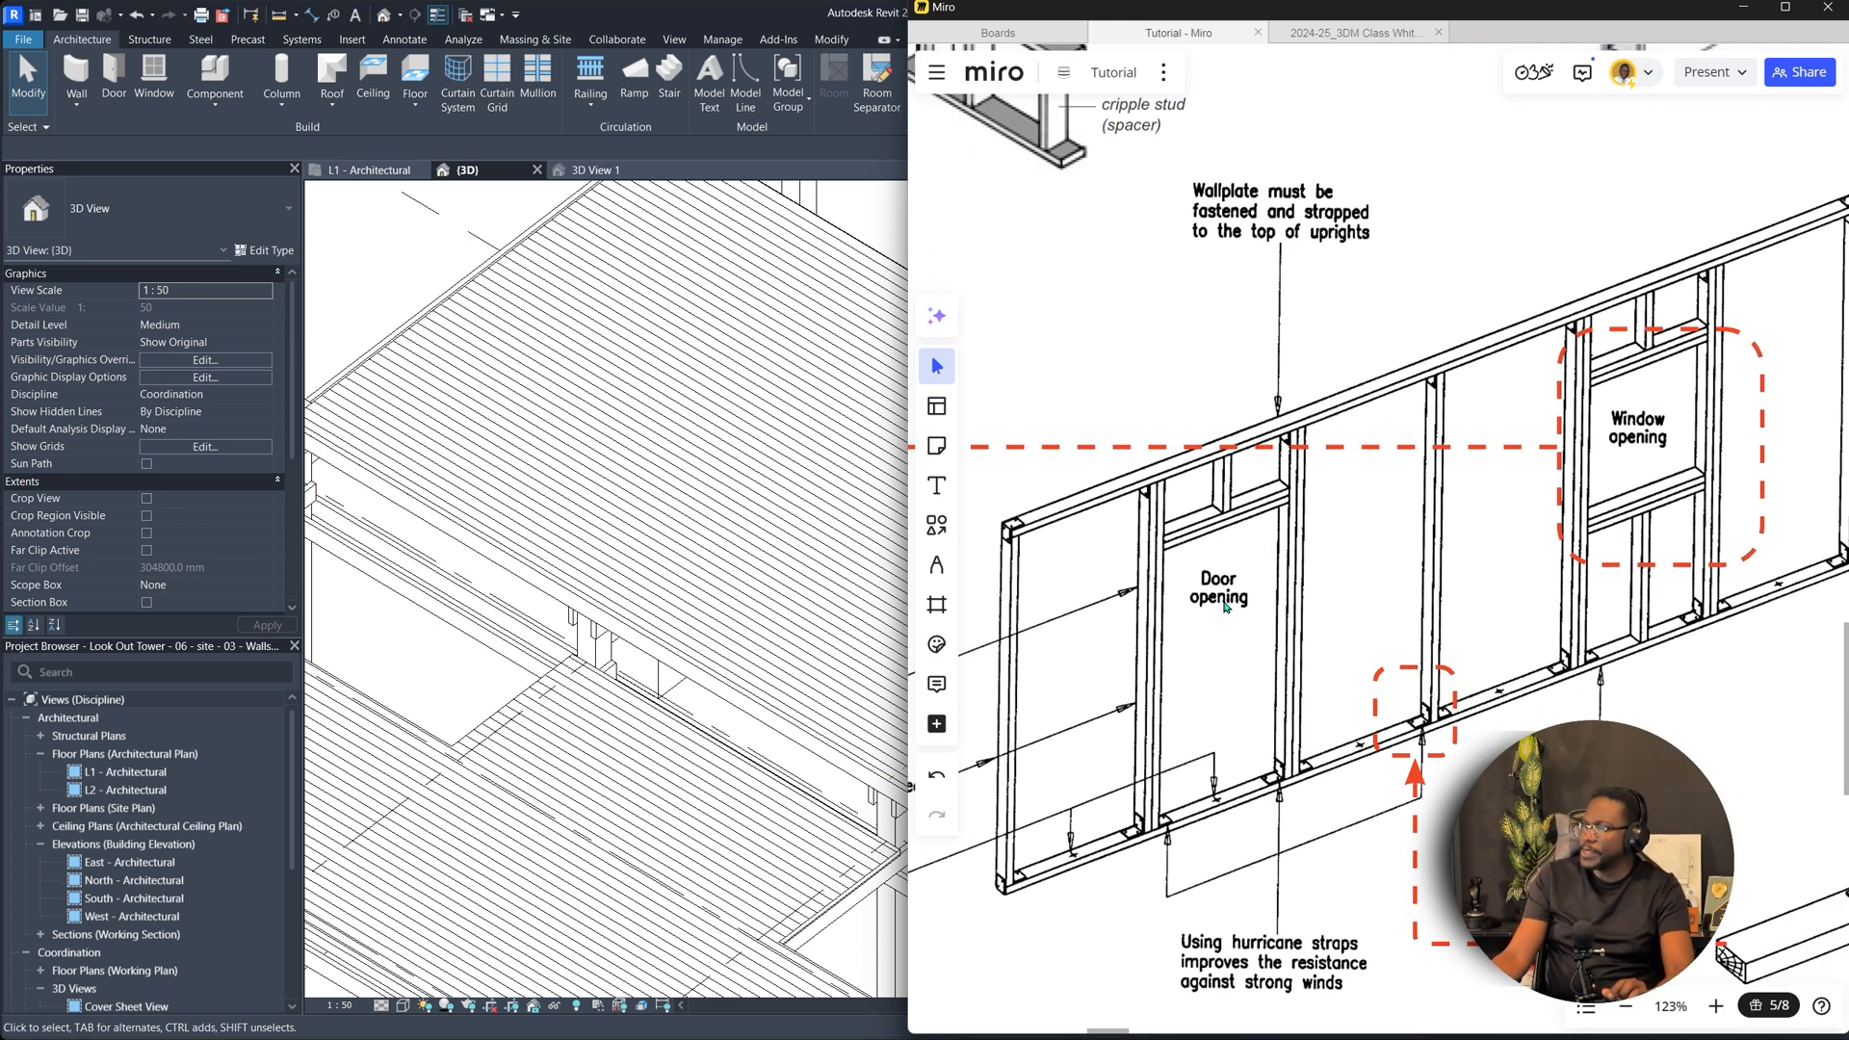
Switch back to Revit and start a new wall with the M_Storefront curtain wall type.
left_click(435, 649)
scroll(728, 545, "down", 3)
scroll(1044, 551, "up", 3)
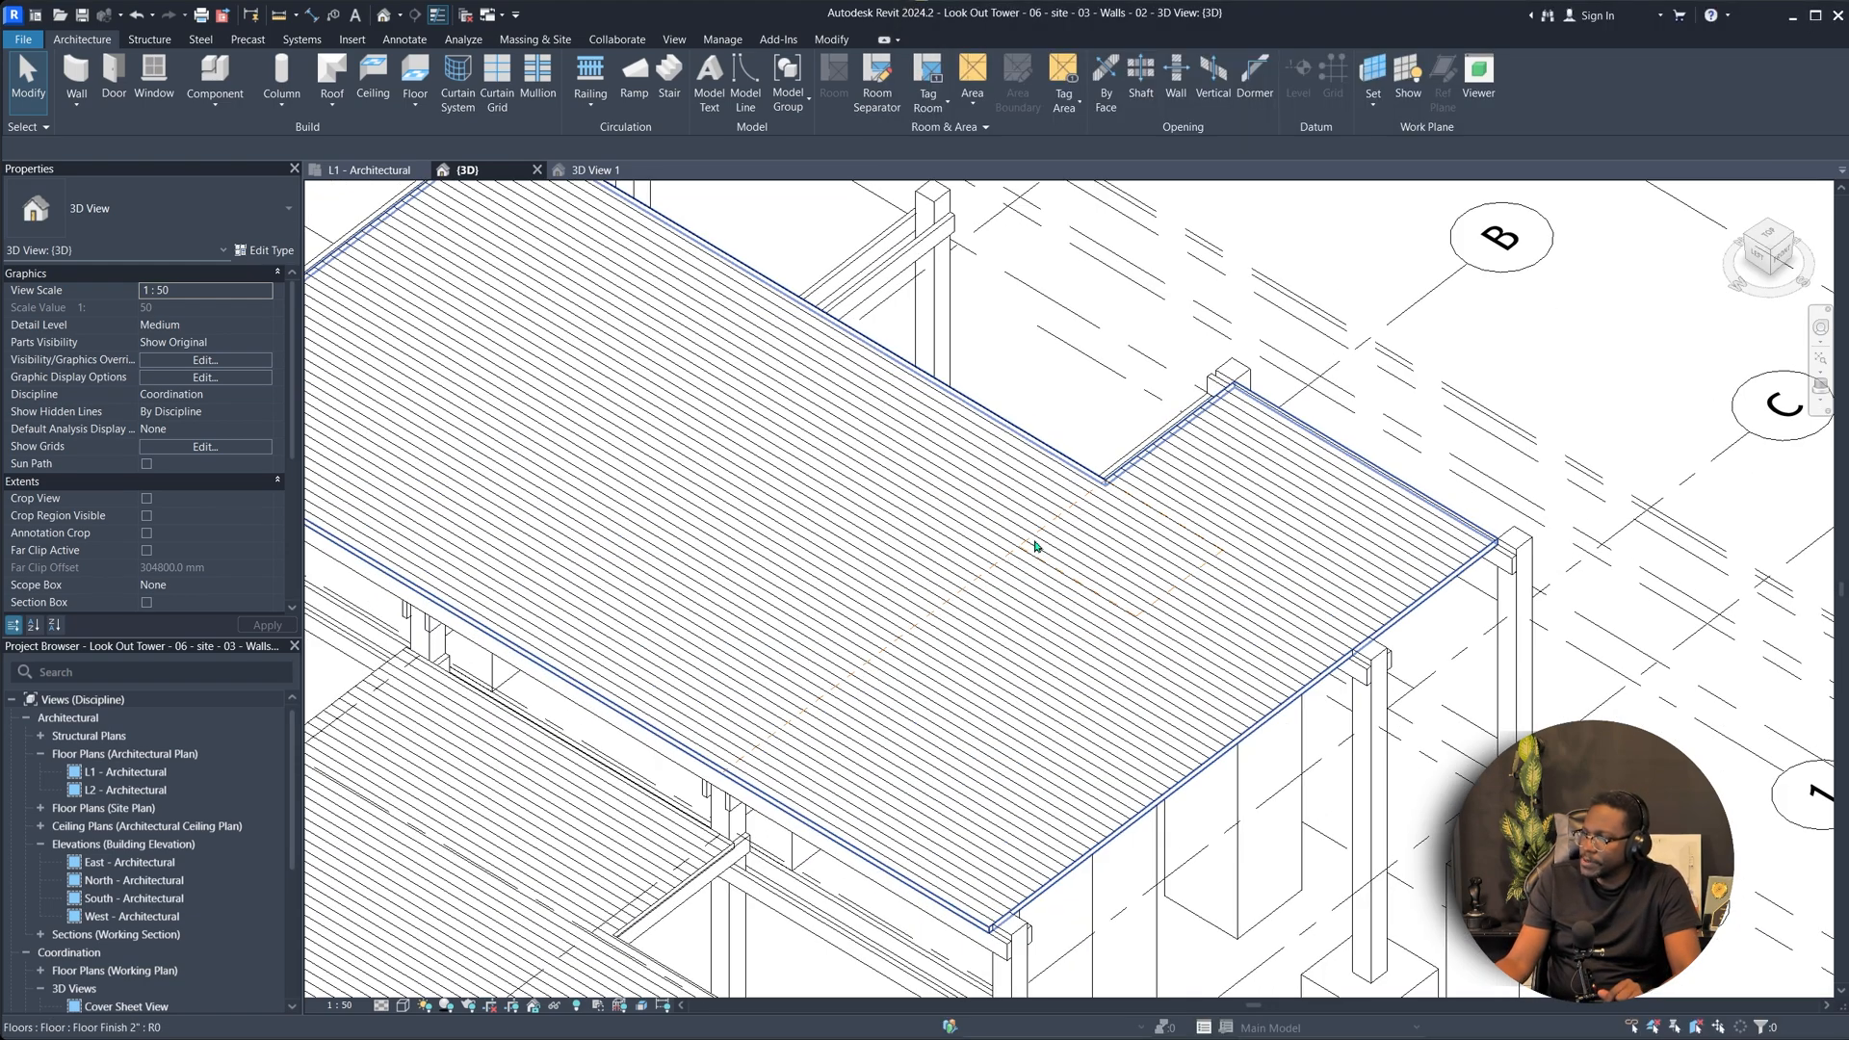
scroll(1034, 546, "down", 3)
scroll(1204, 443, "up", 3)
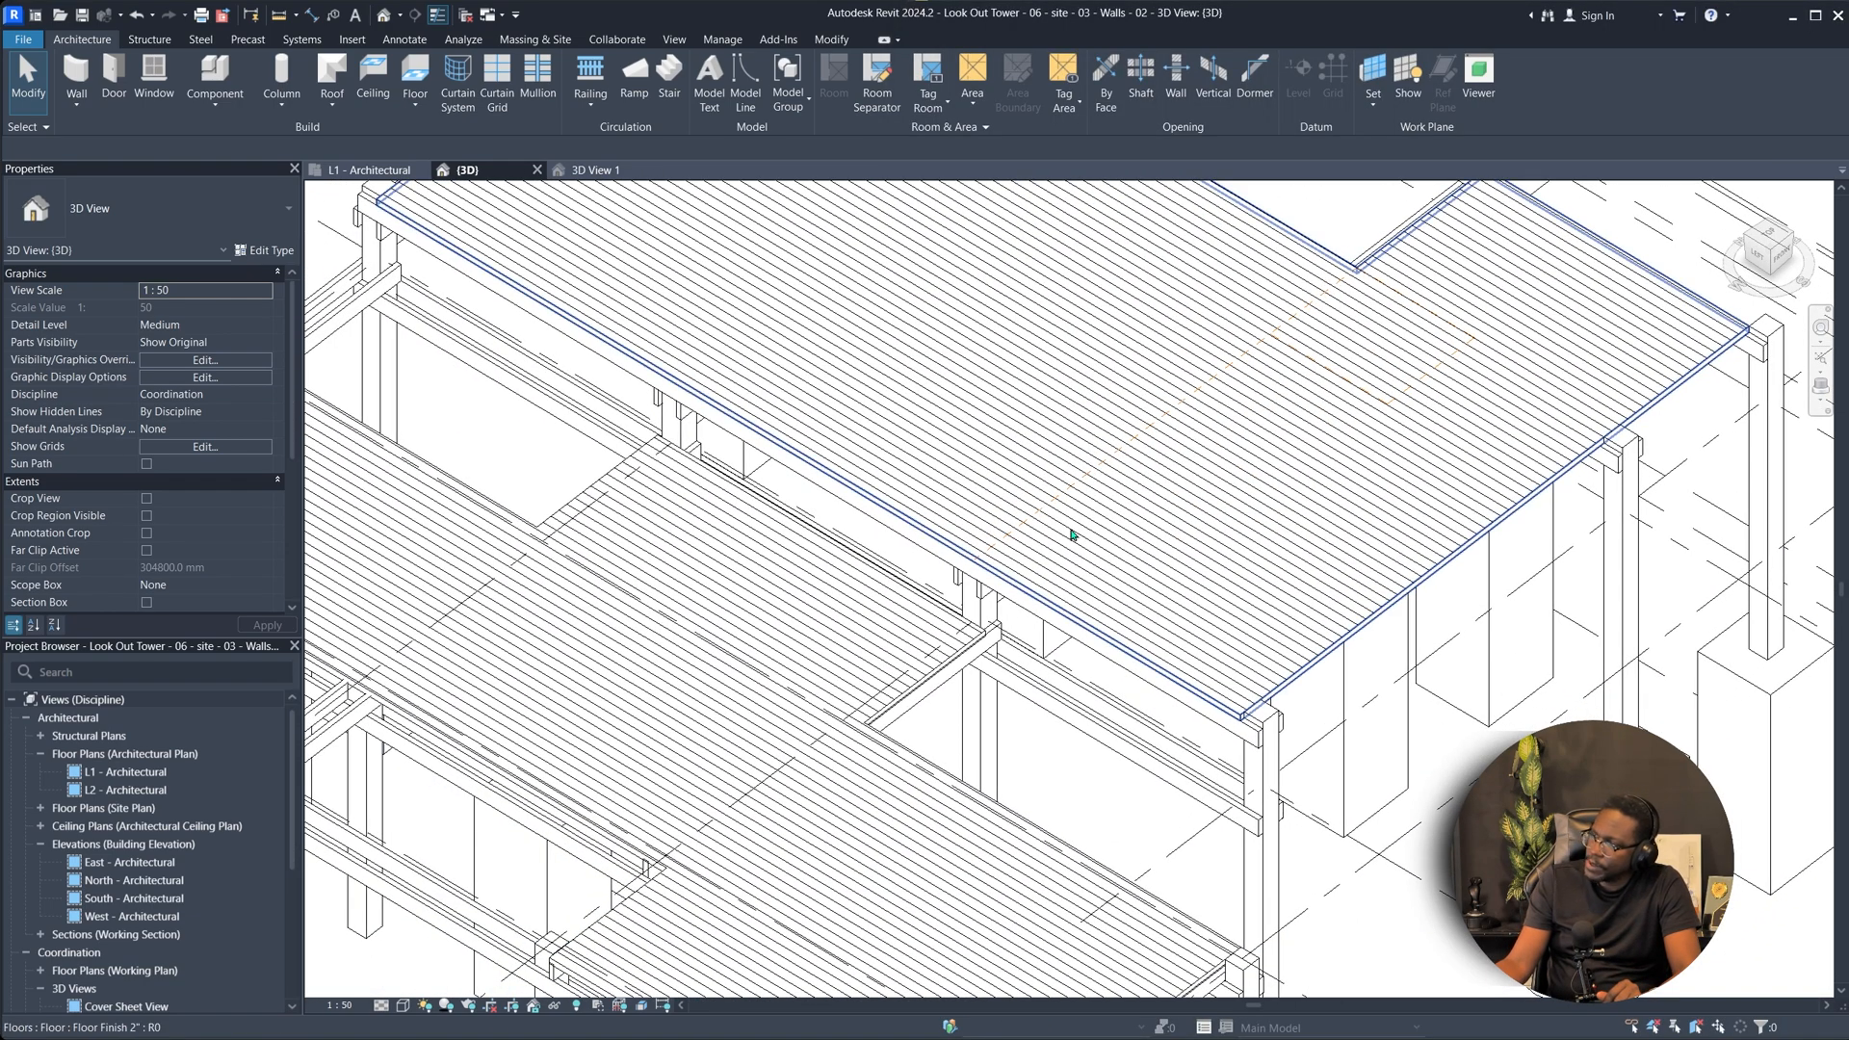
left_click(76, 101)
left_click(132, 136)
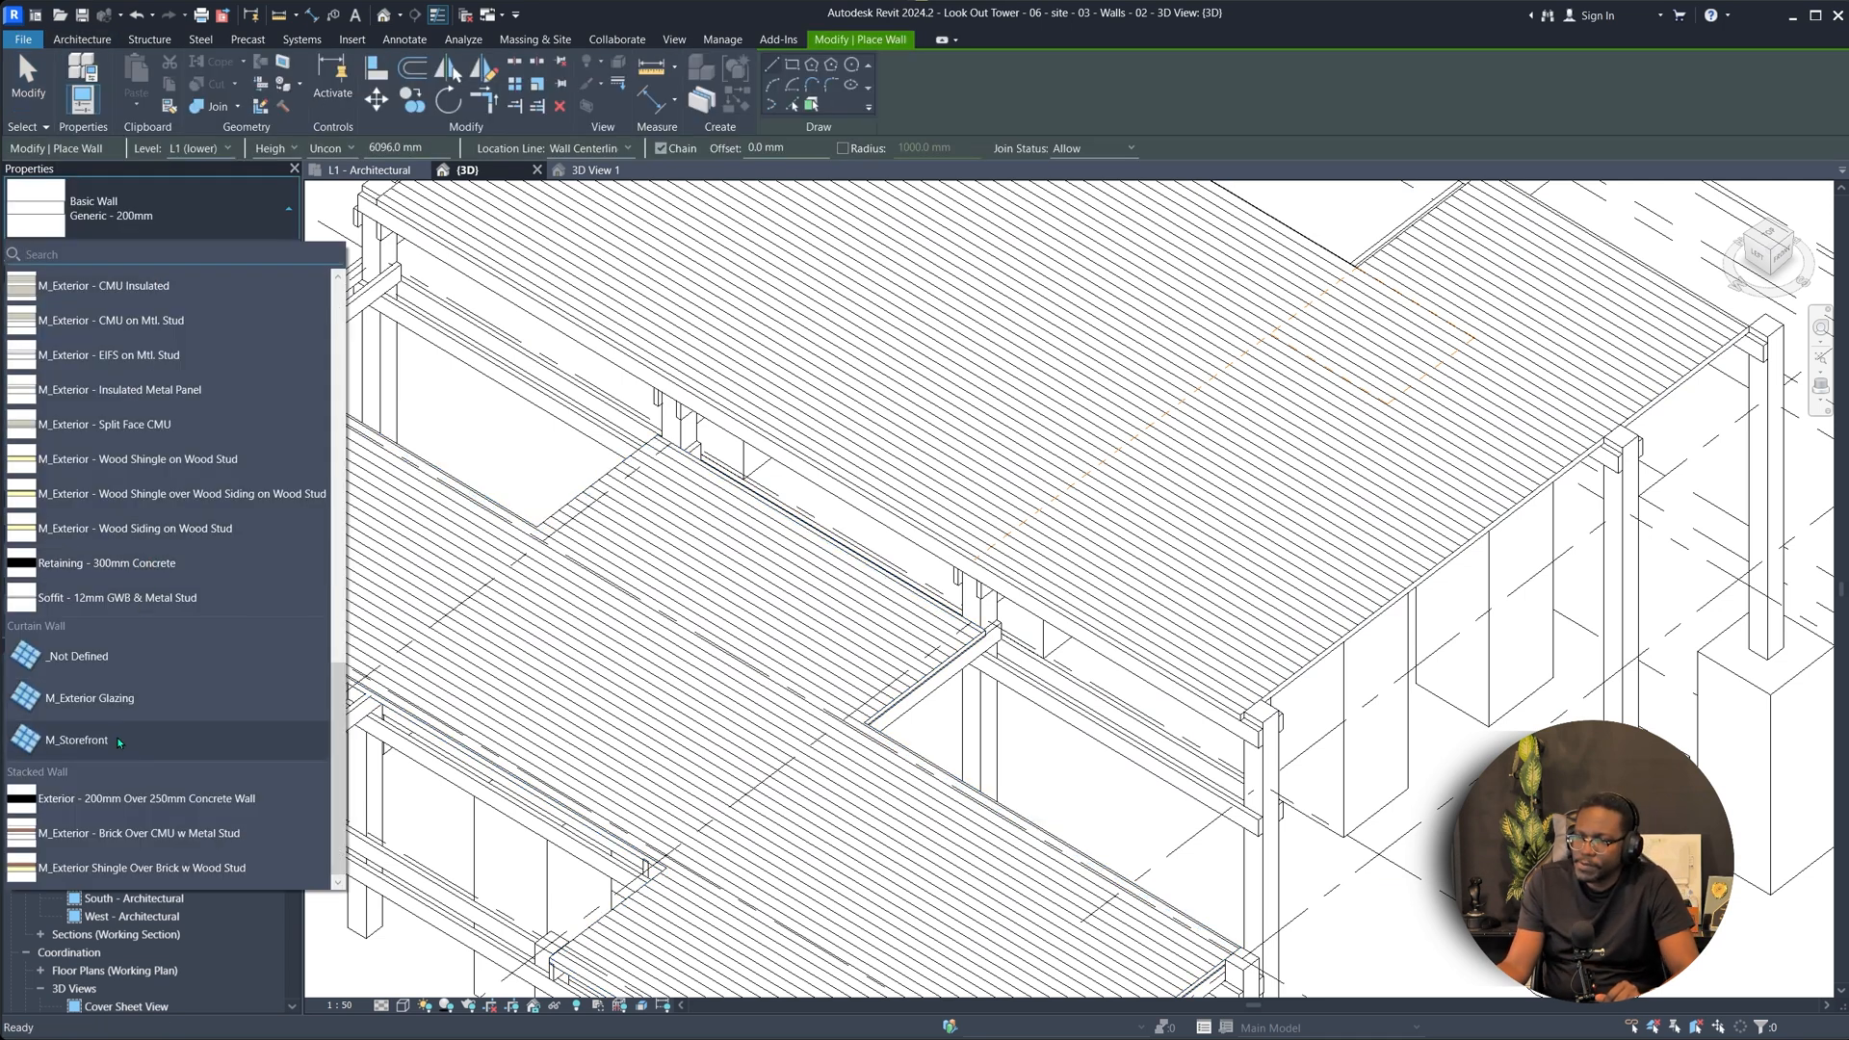
left_click(87, 739)
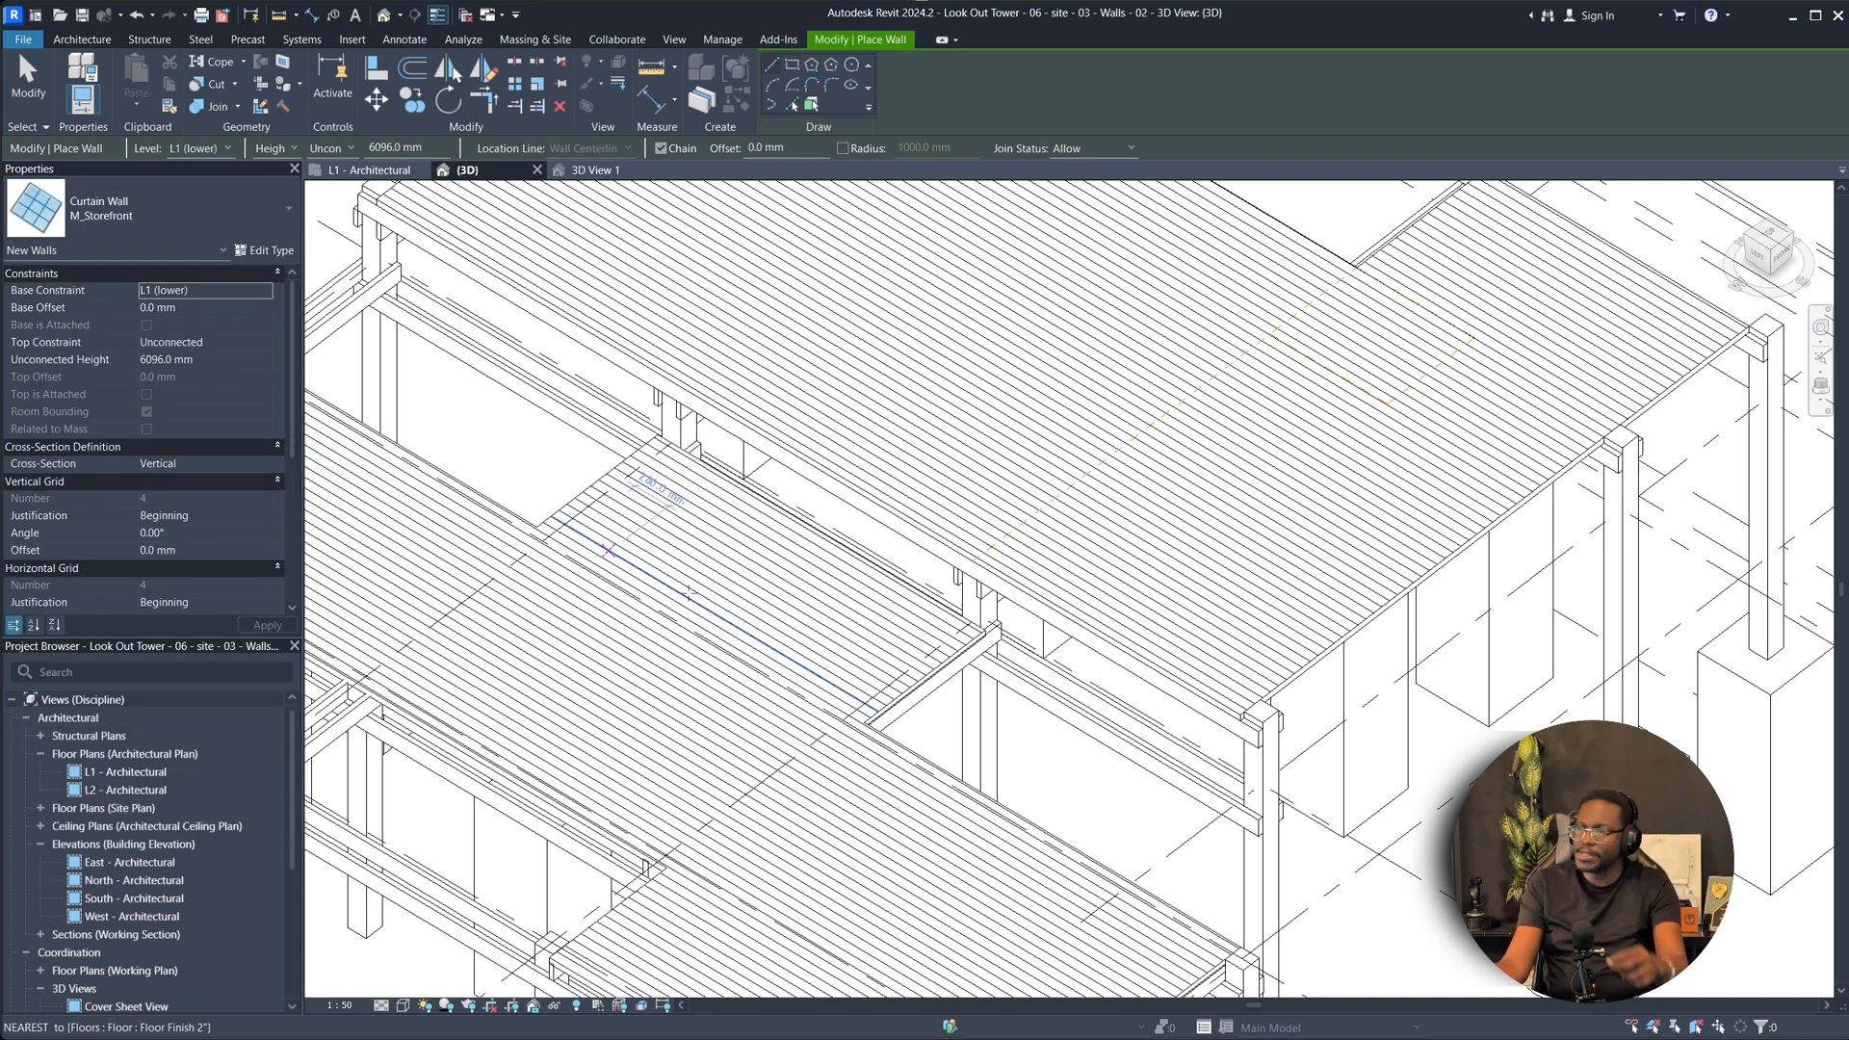
Set the new wall's base constraint to L1 (Upper) and its top constraint to Up to level: L2.
scroll(1242, 732, "down", 3)
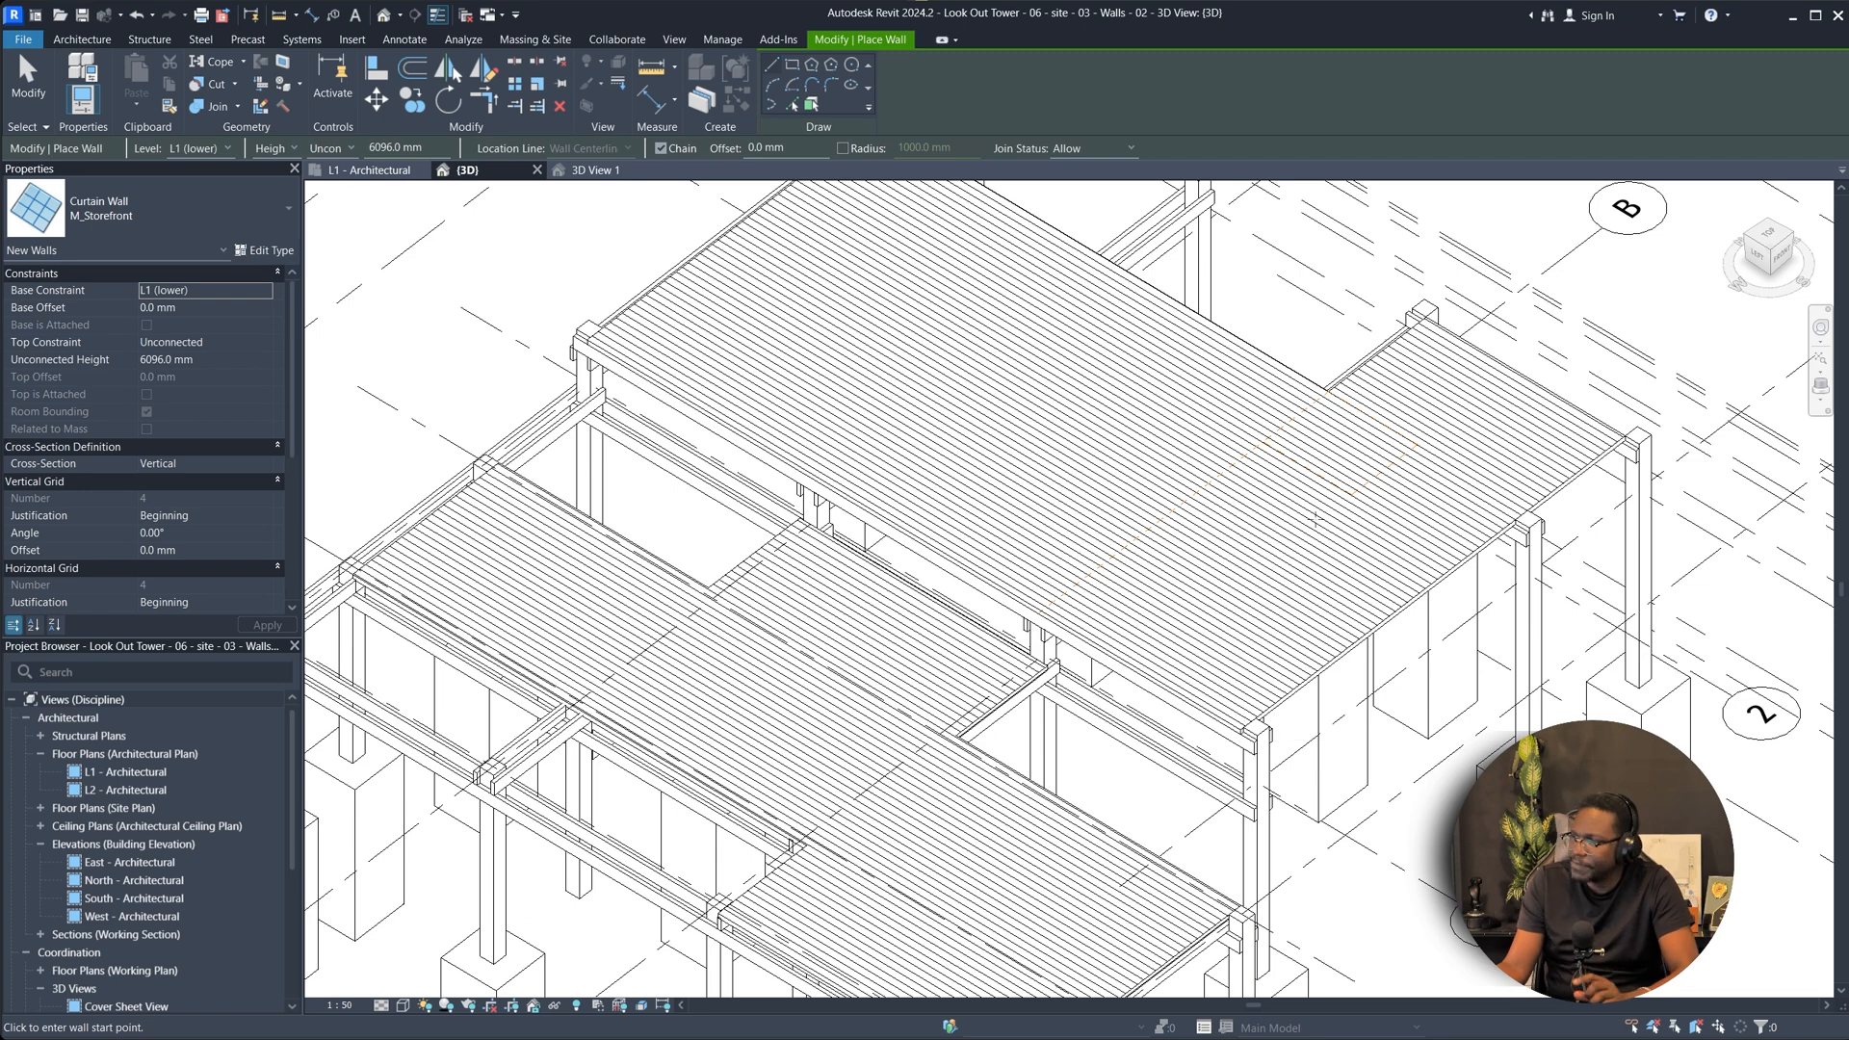
scroll(1330, 433, "up", 3)
scroll(1330, 433, "up", 2)
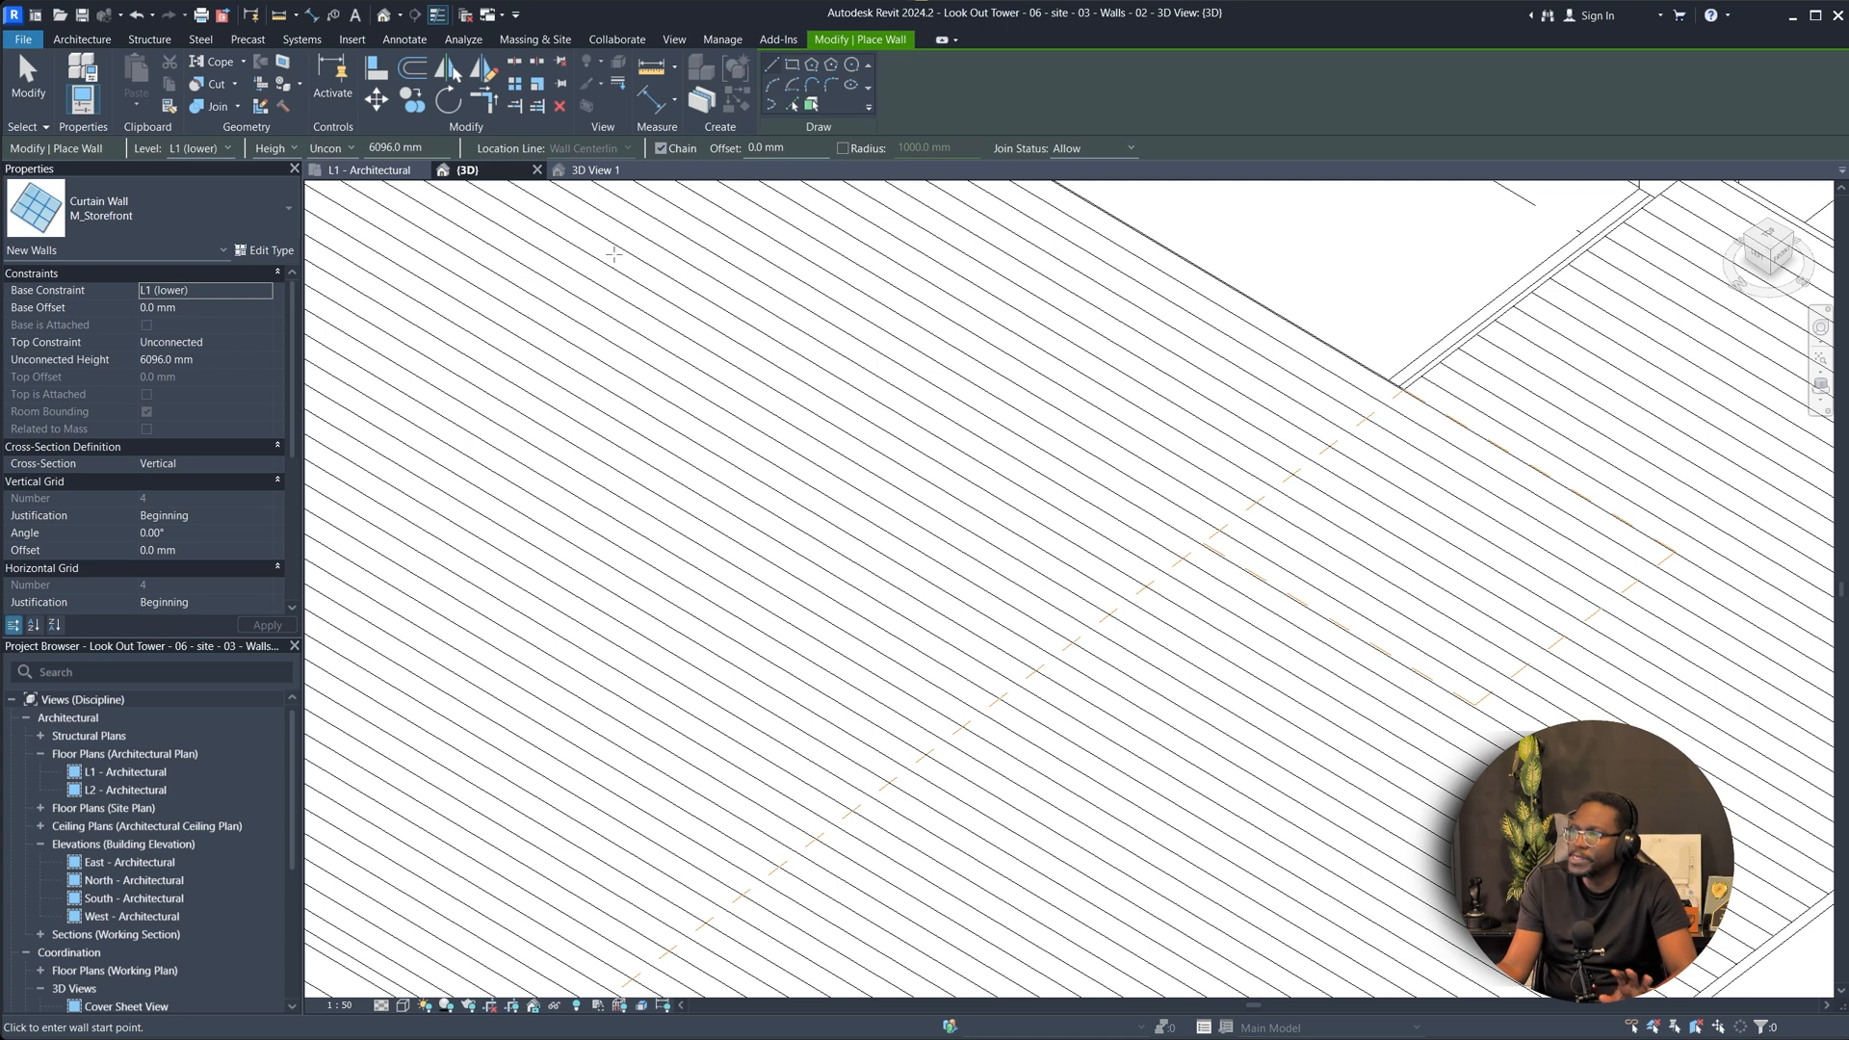
left_click(208, 289)
left_click(265, 290)
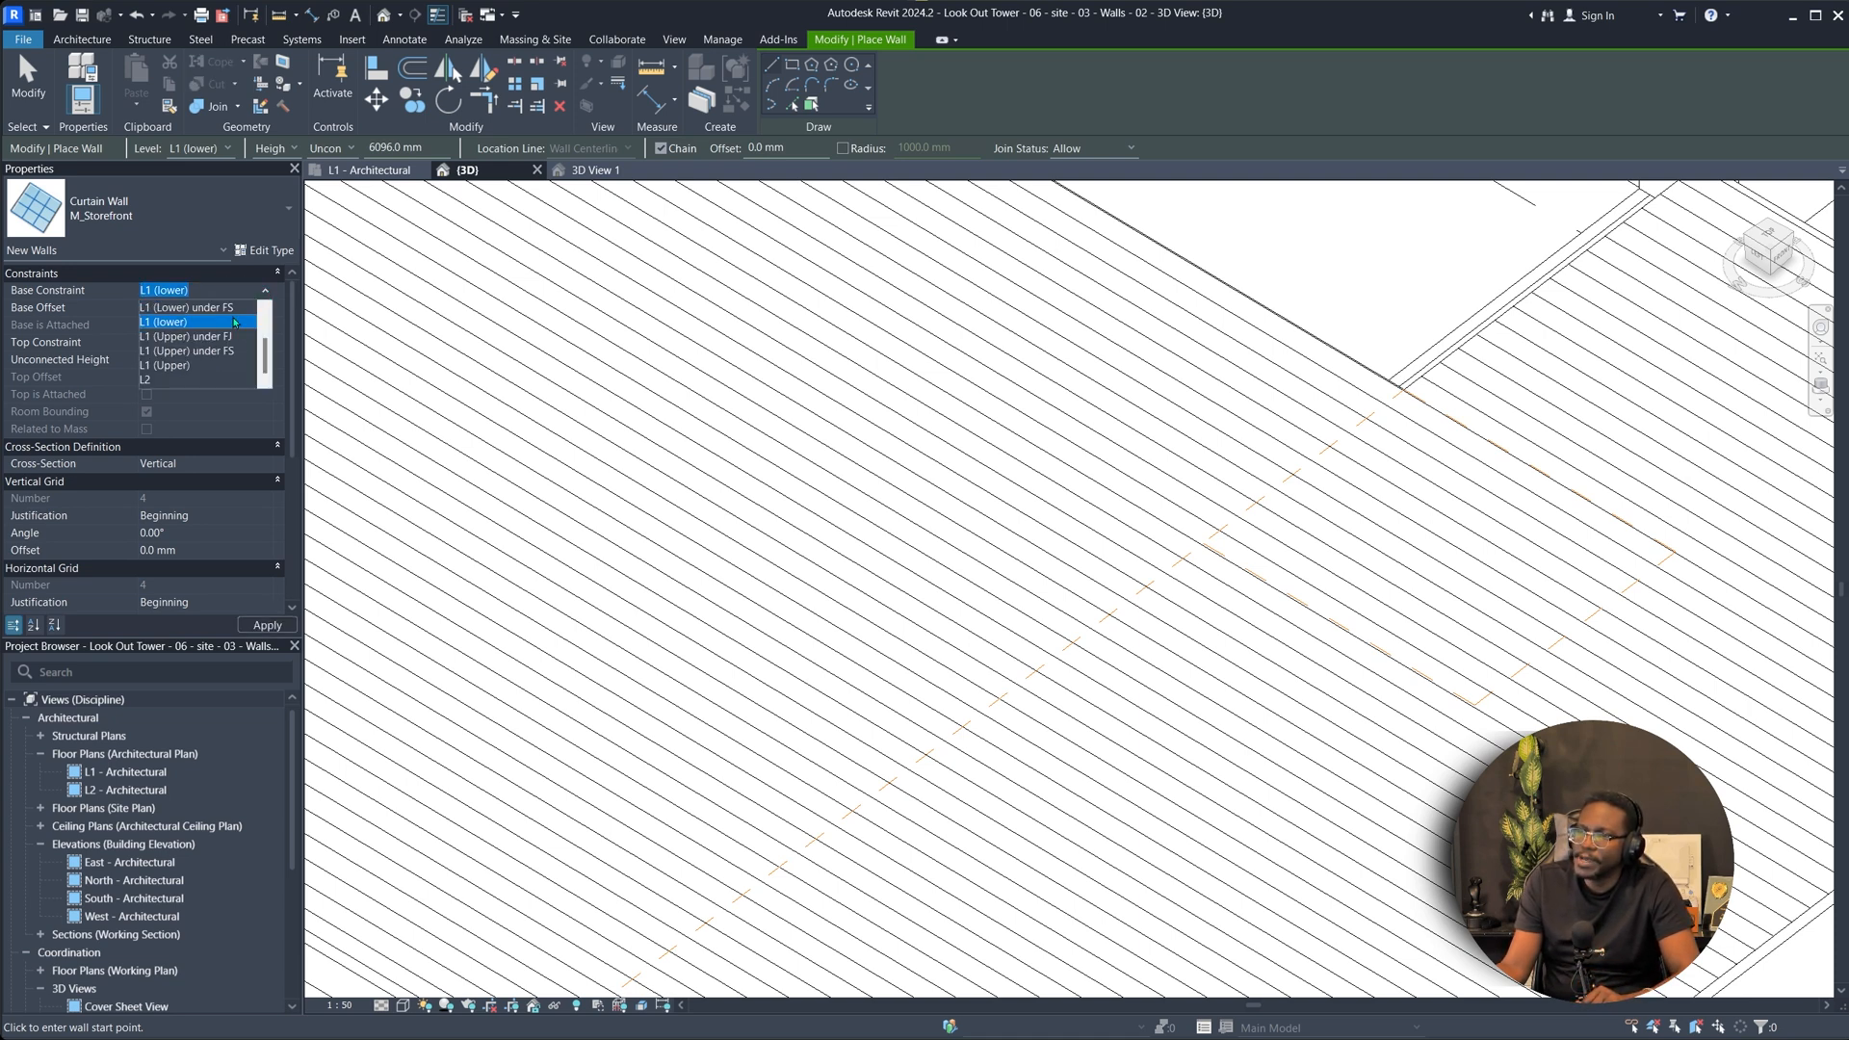
scroll(231, 348, "up", 1)
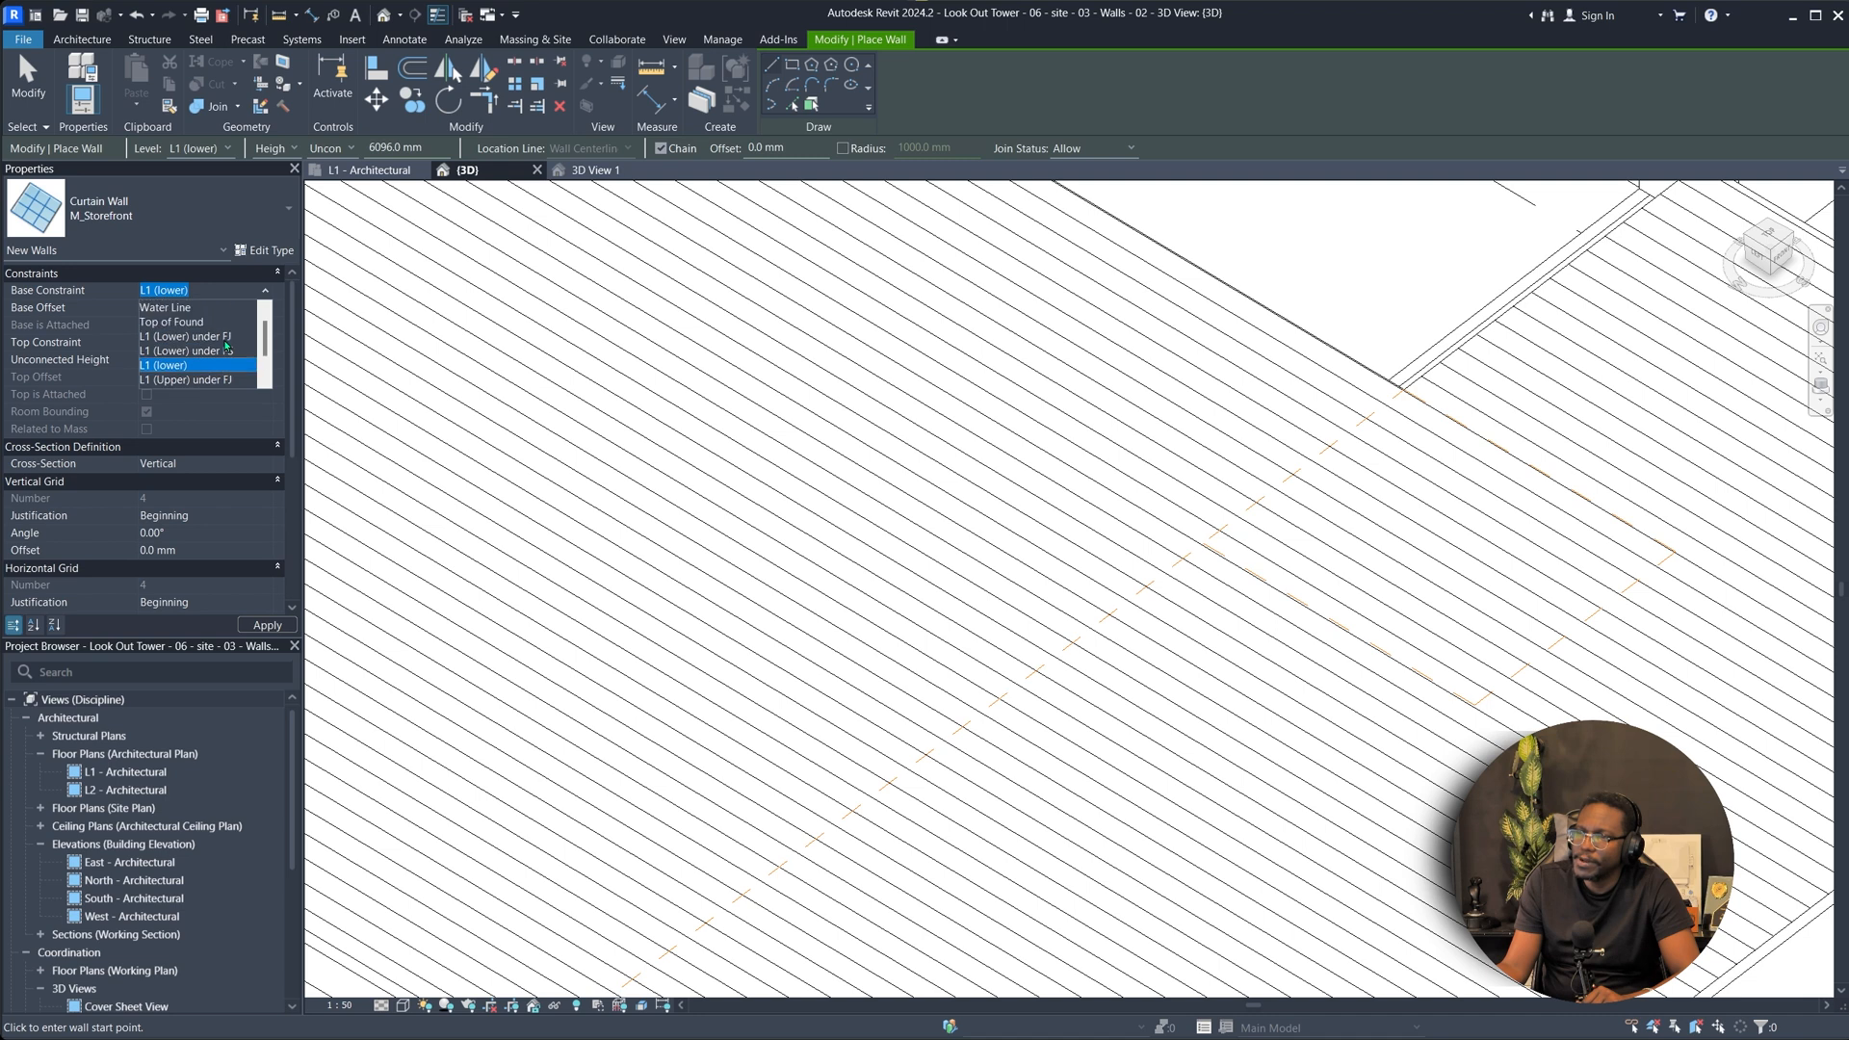
scroll(225, 352, "down", 1)
left_click(224, 352)
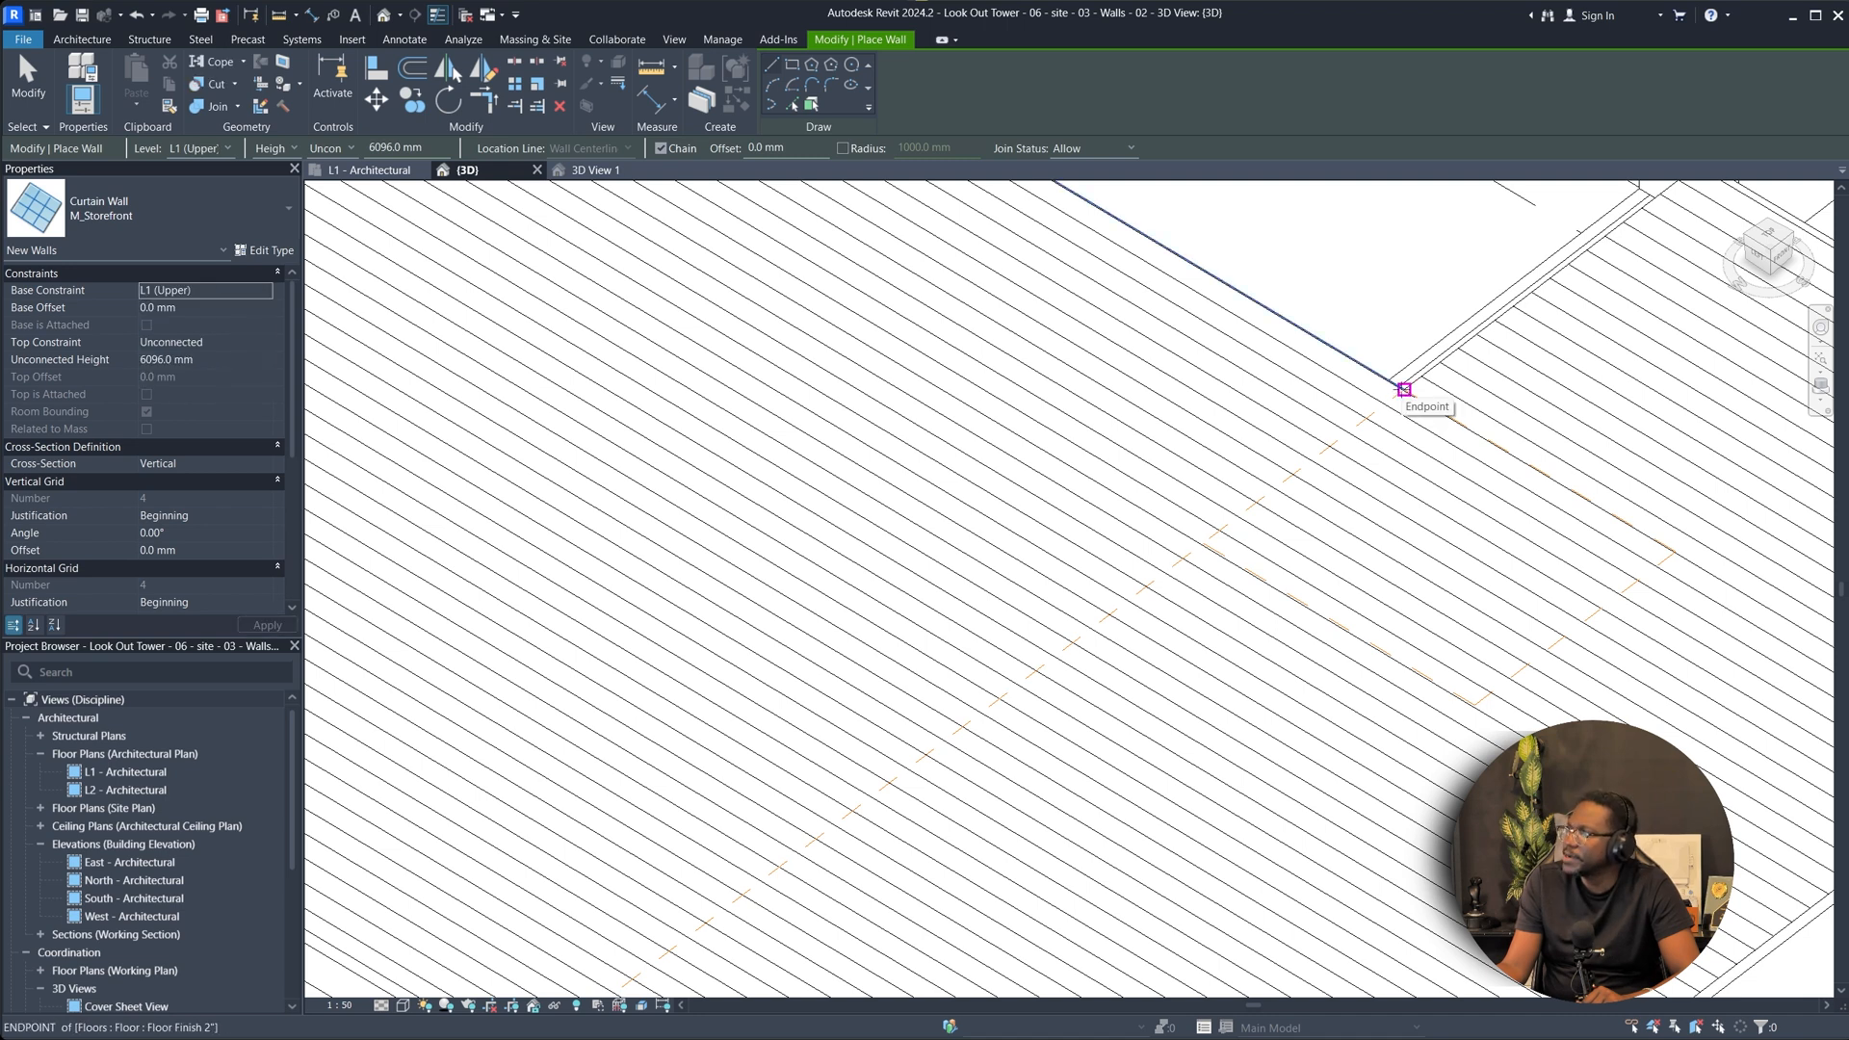
left_click(275, 345)
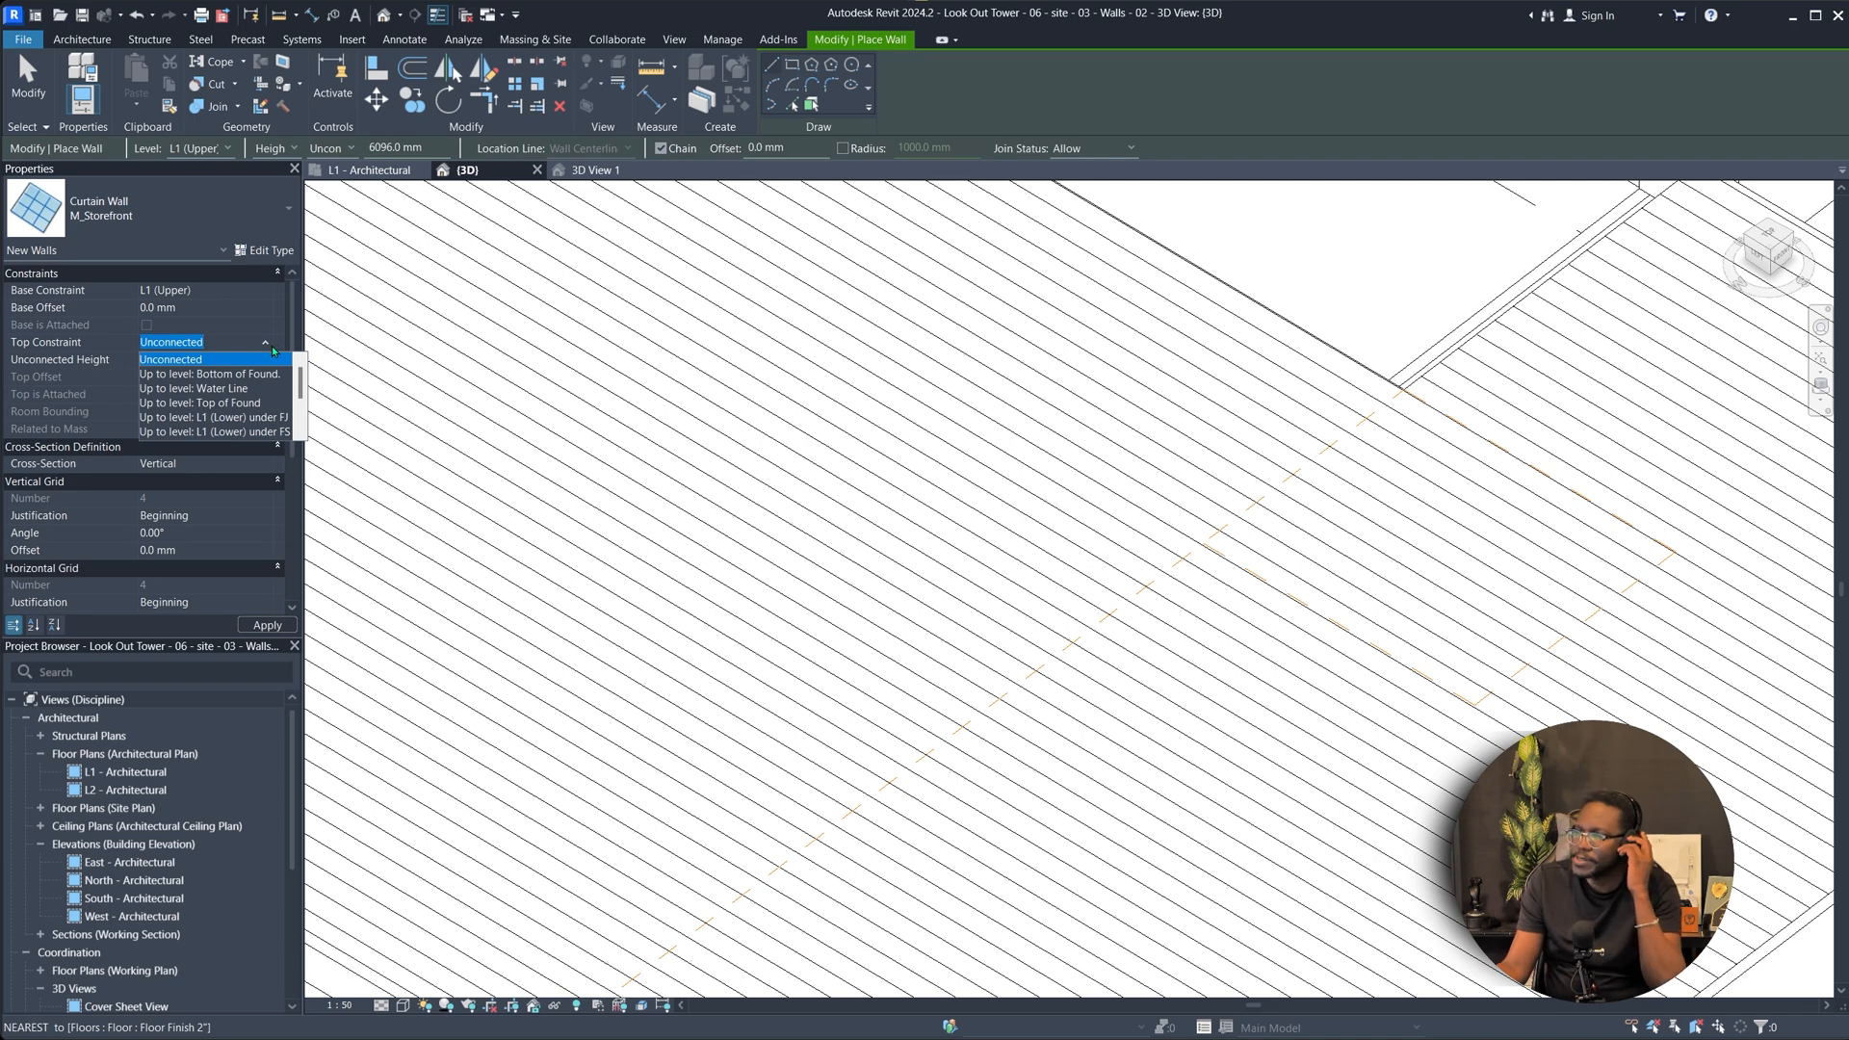
scroll(262, 411, "down", 1)
left_click(231, 431)
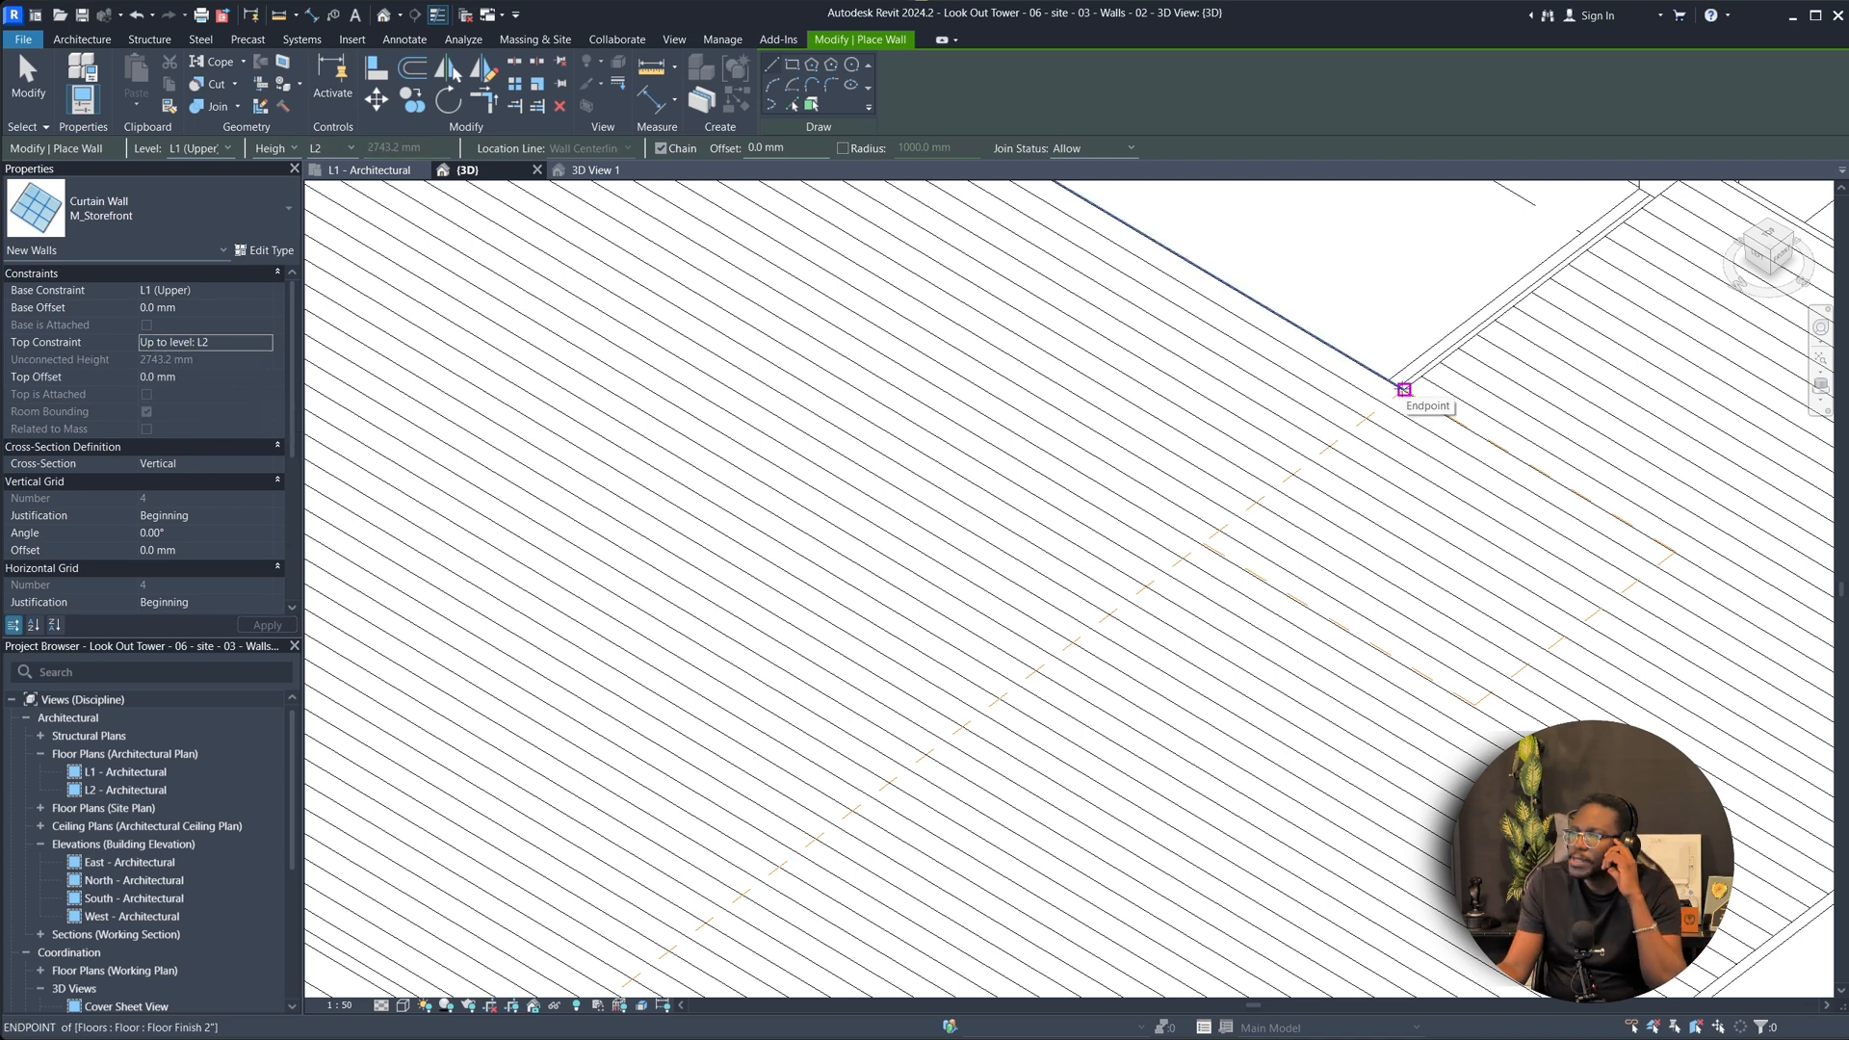
Draw the storefront curtain wall along the long concept line, from the upper deck's inner notch corner to its front edge.
scroll(1192, 400, "down", 3)
scroll(1192, 400, "down", 2)
scroll(1006, 655, "up", 6)
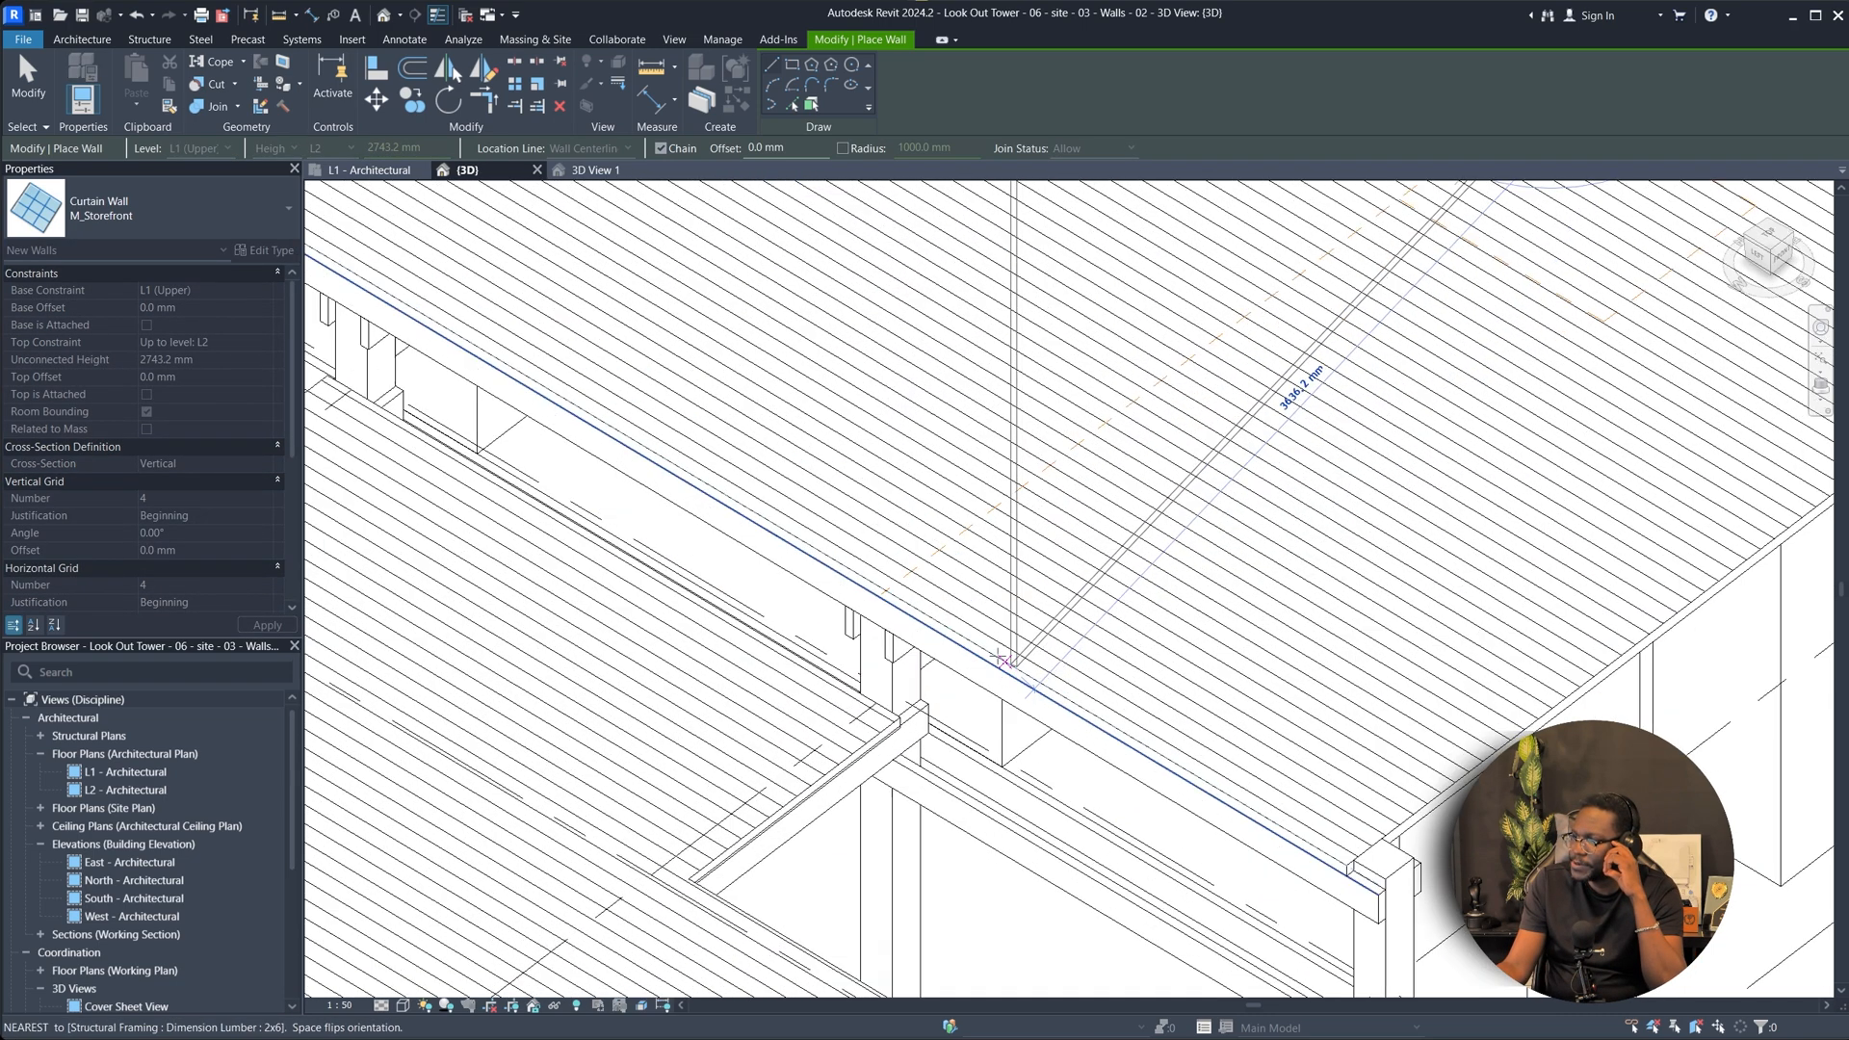
left_click(868, 596)
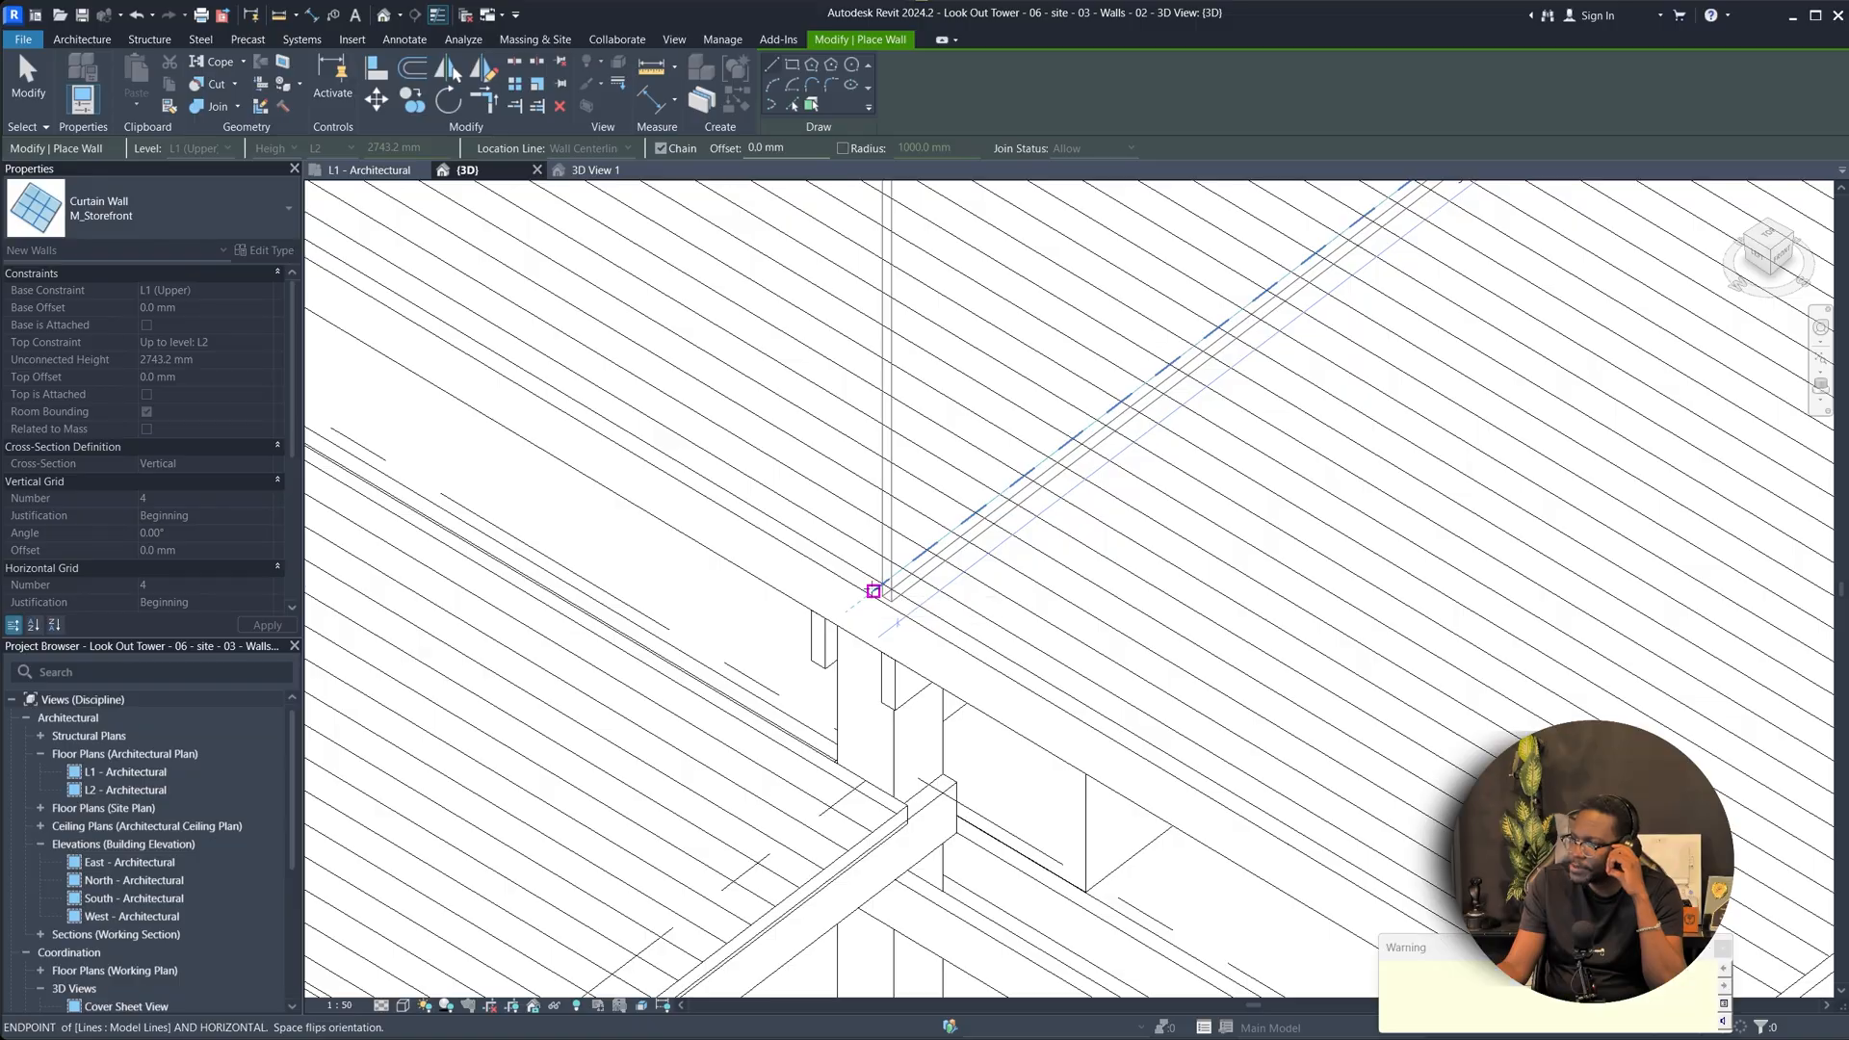
scroll(871, 592, "down", 5)
key("Escape")
middle_click_drag(1001, 554, 1150, 502, "shift")
scroll(1149, 502, "up", 3)
scroll(781, 605, "up", 3)
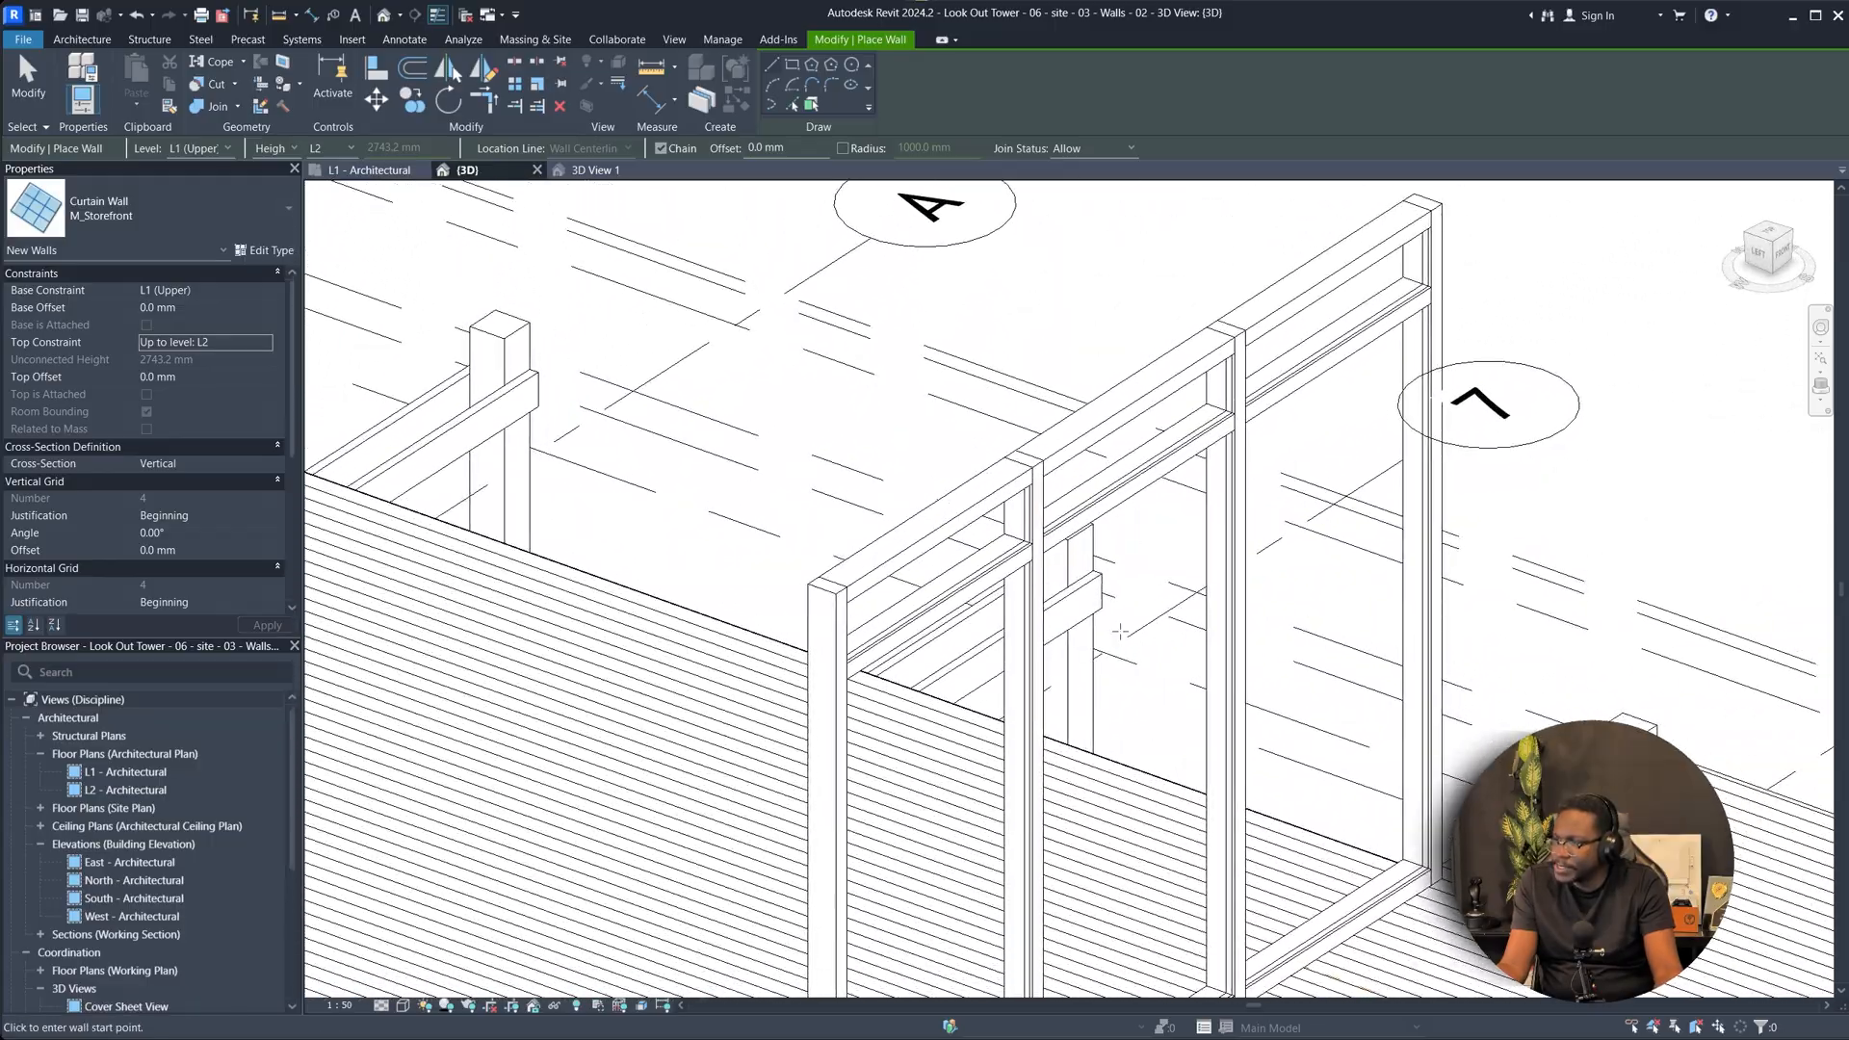
key("Escape")
Change the 3D view's visual style to Shaded.
middle_click_drag(1147, 430, 1015, 557, "shift")
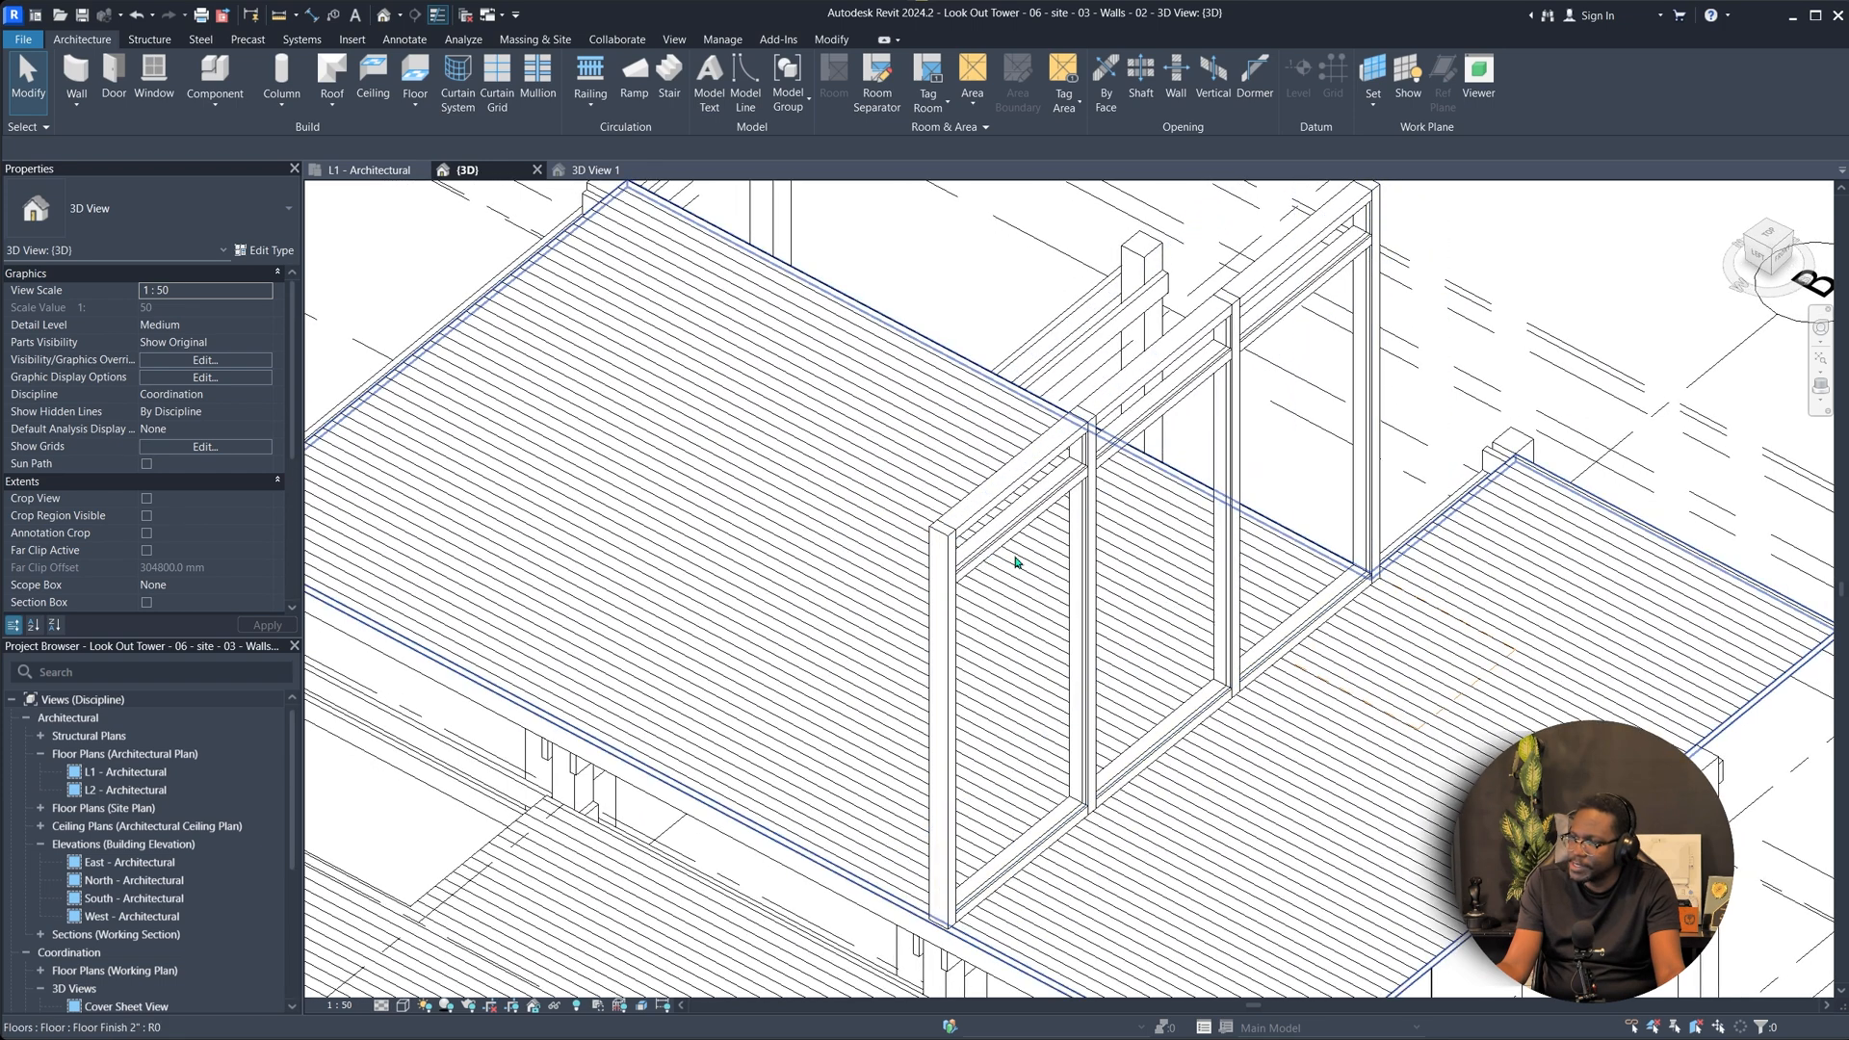
left_click(382, 1007)
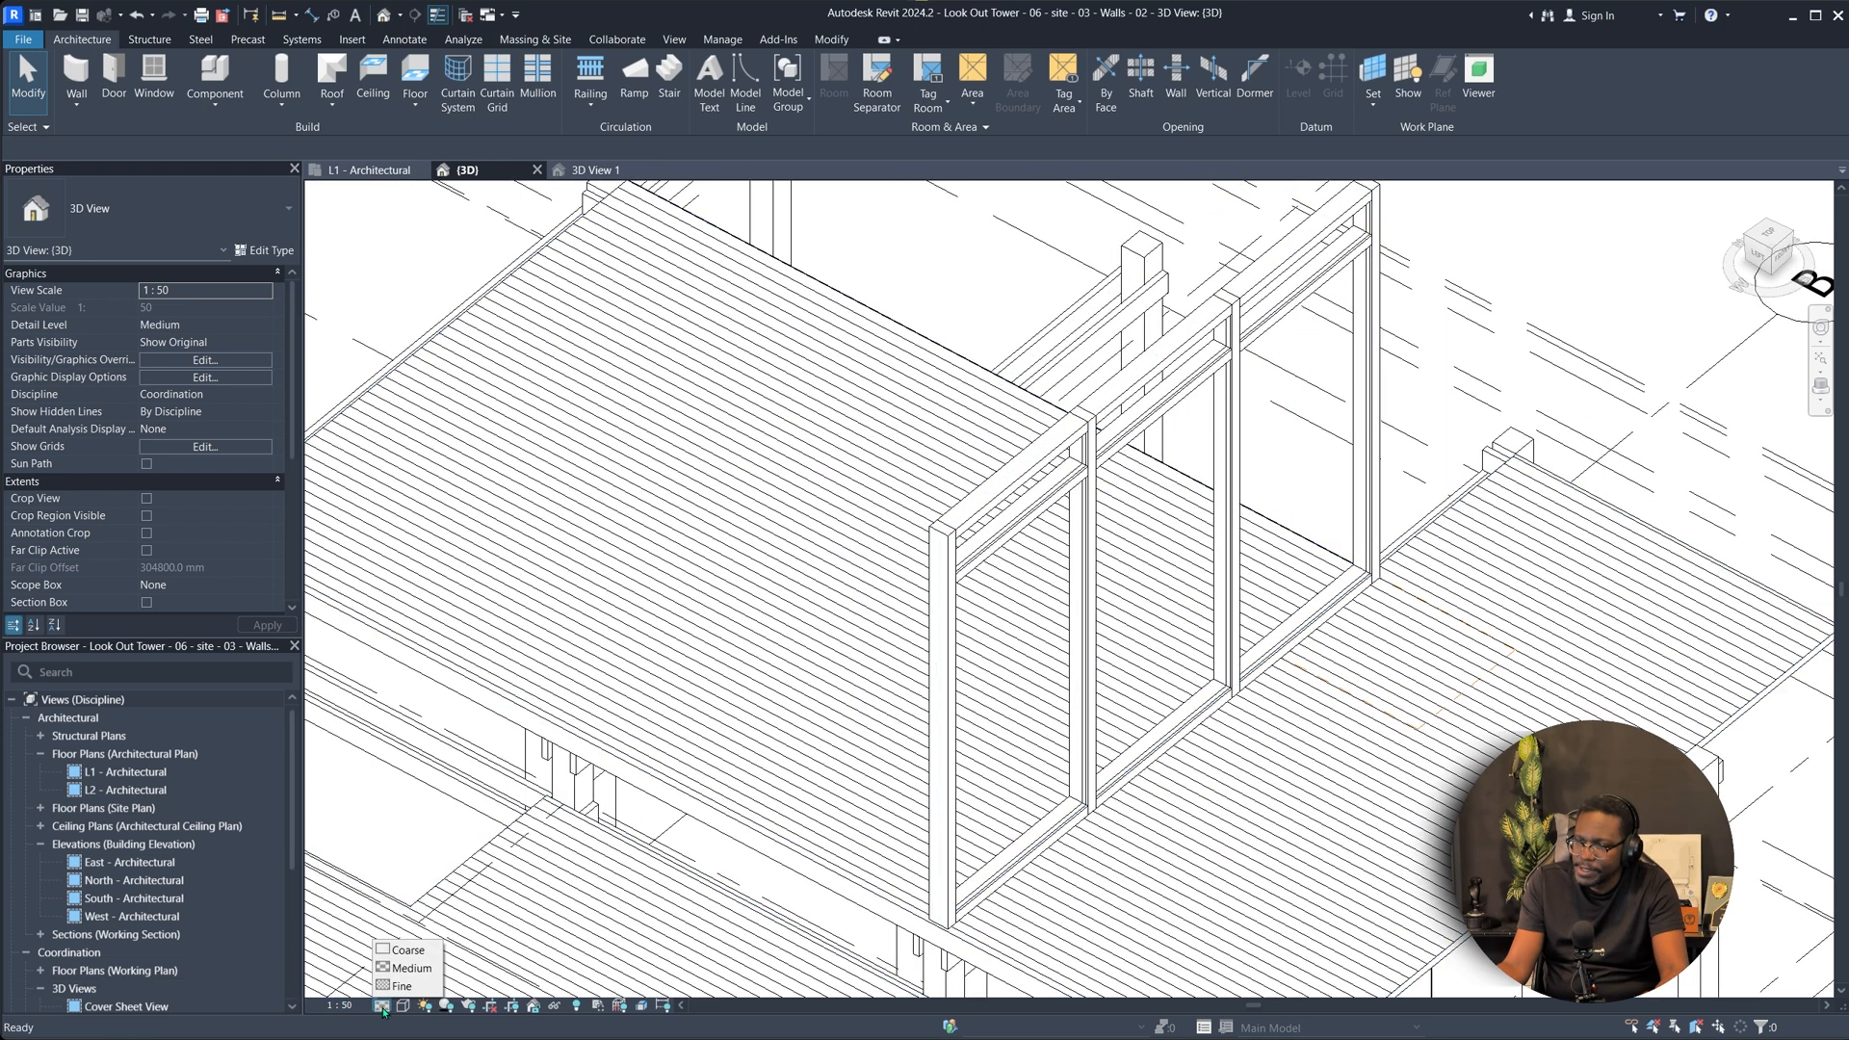
left_click(403, 1005)
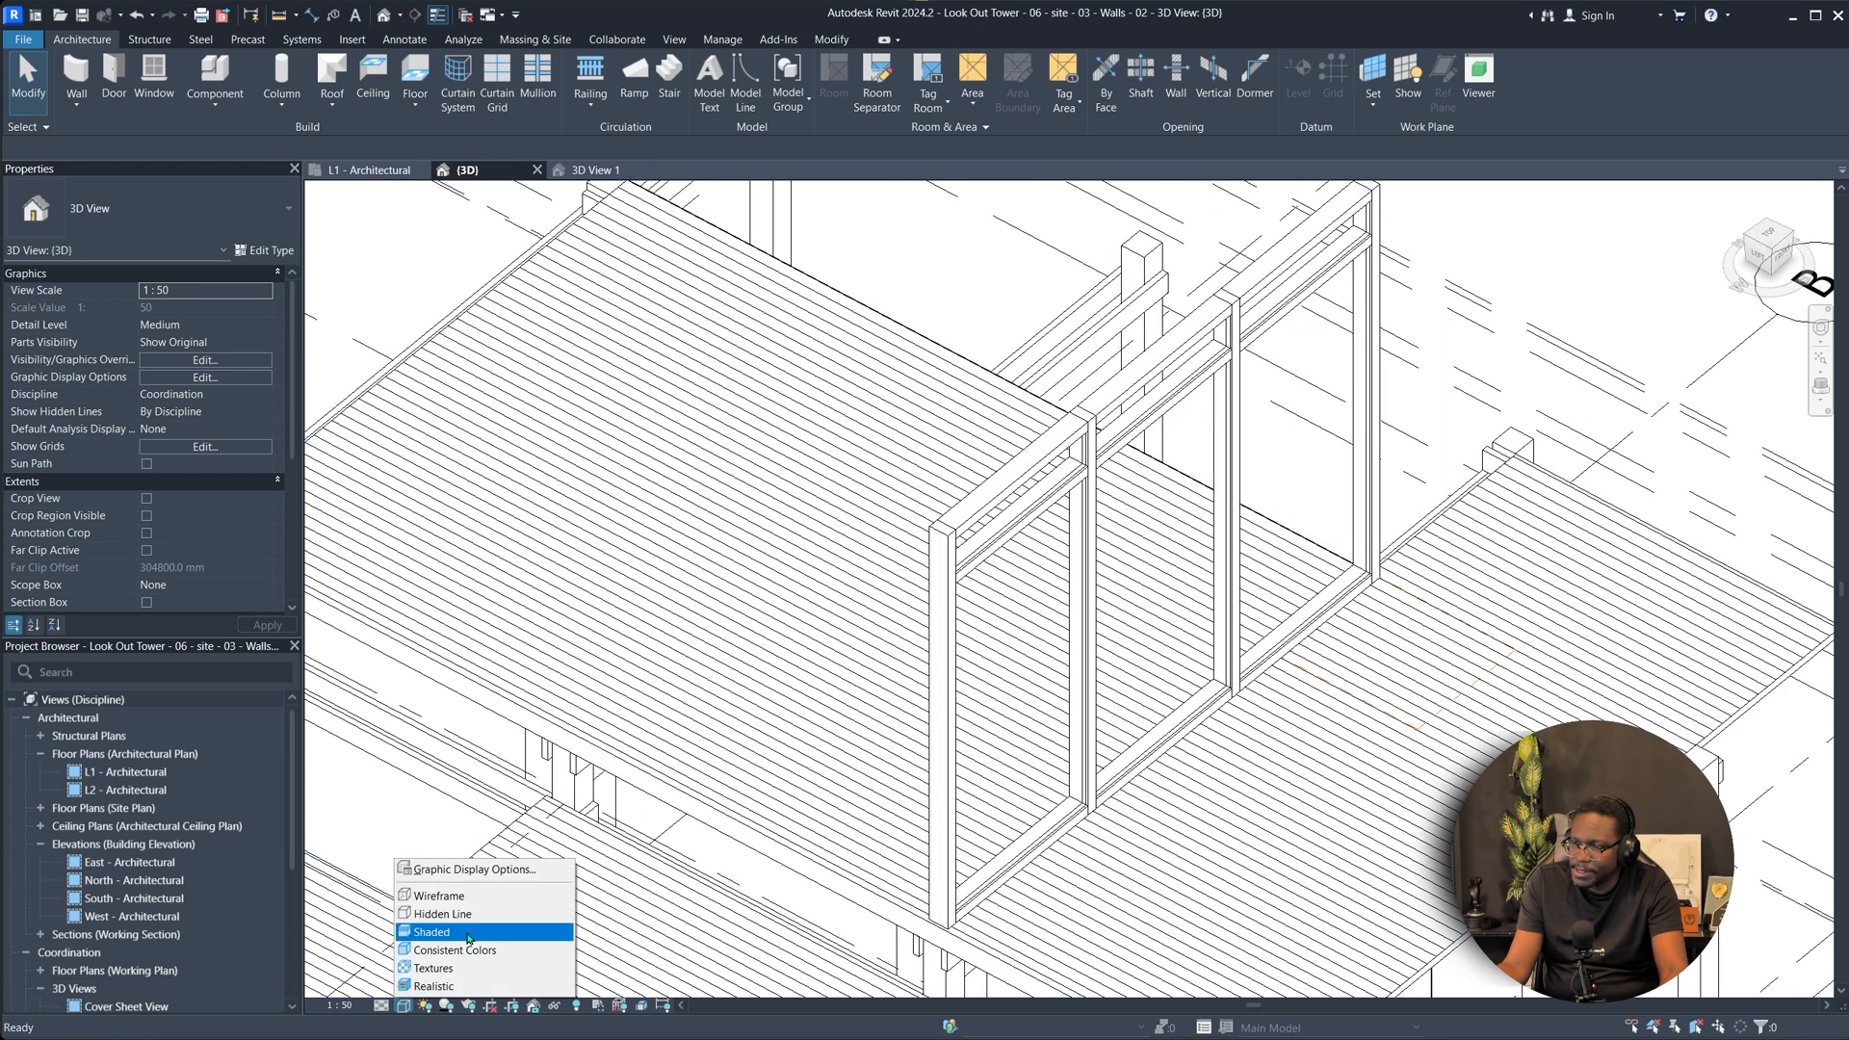
left_click(486, 933)
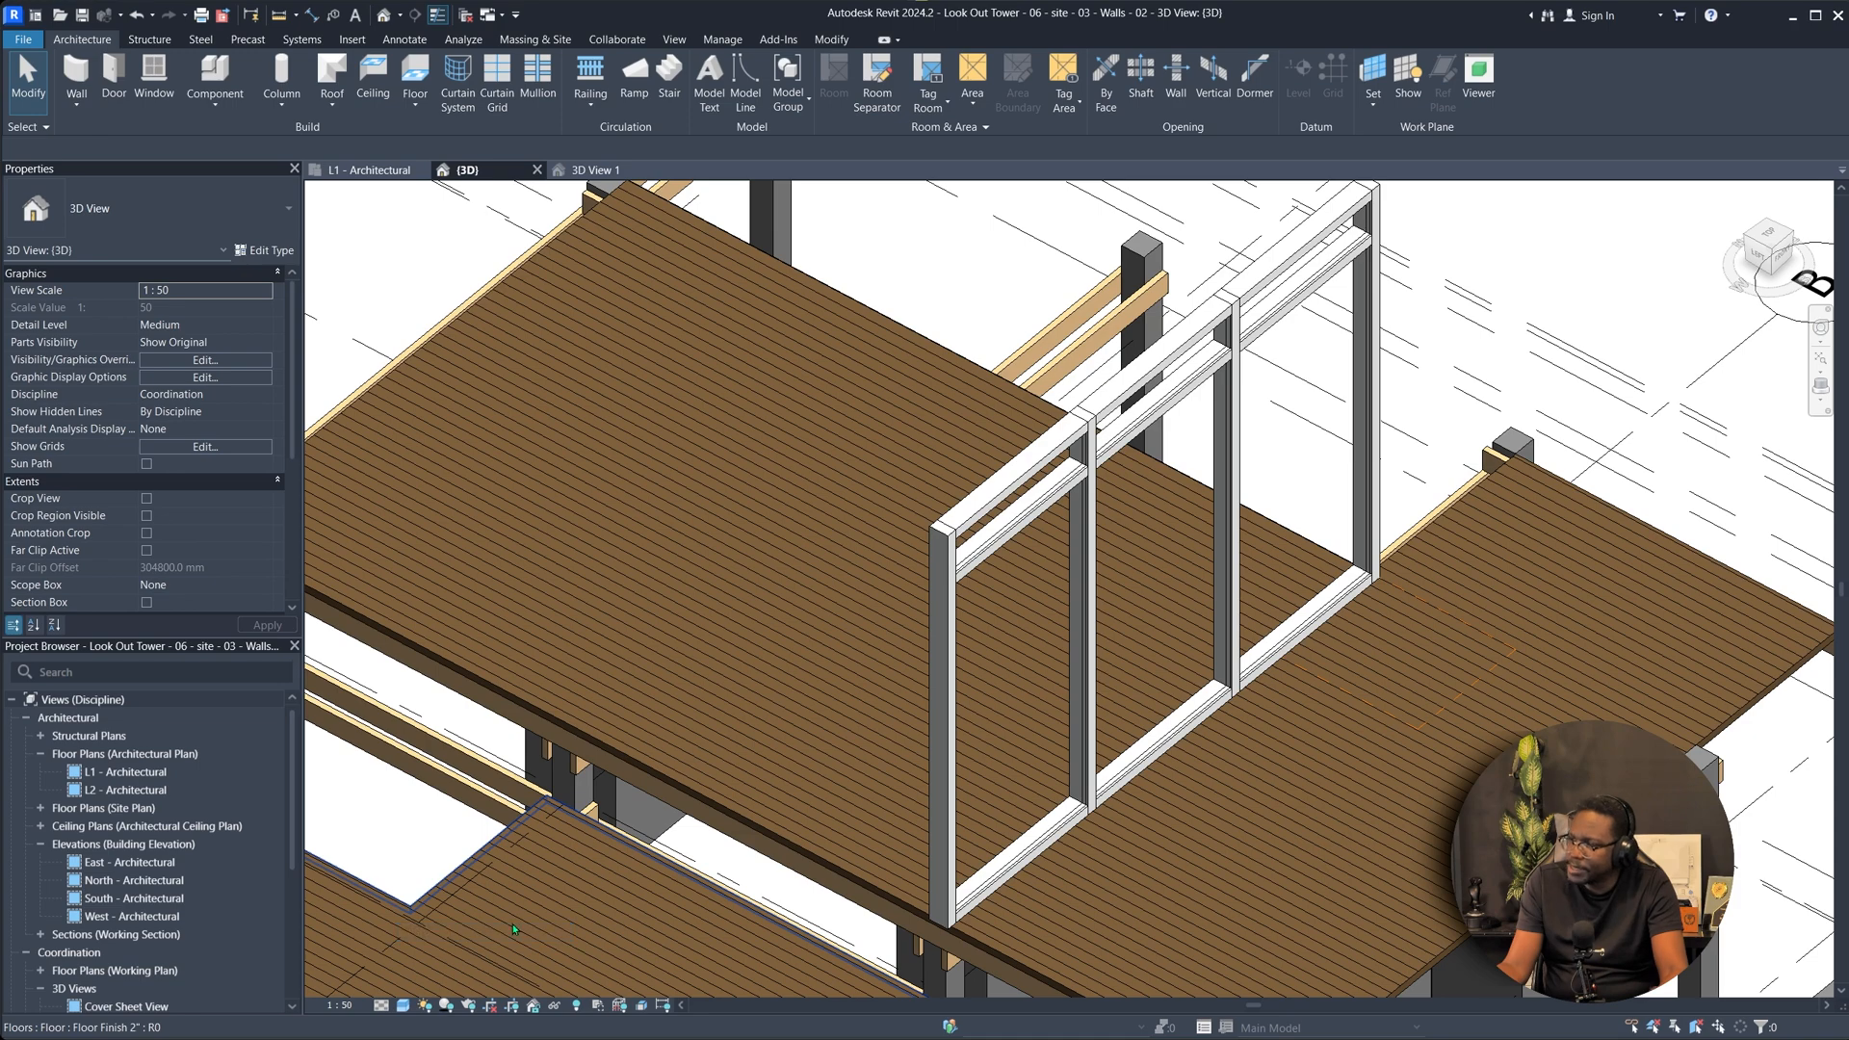
Inspect the end bay's upper horizontal mullion and the glazed panel above it by selecting each individually.
scroll(1232, 405, "up", 6)
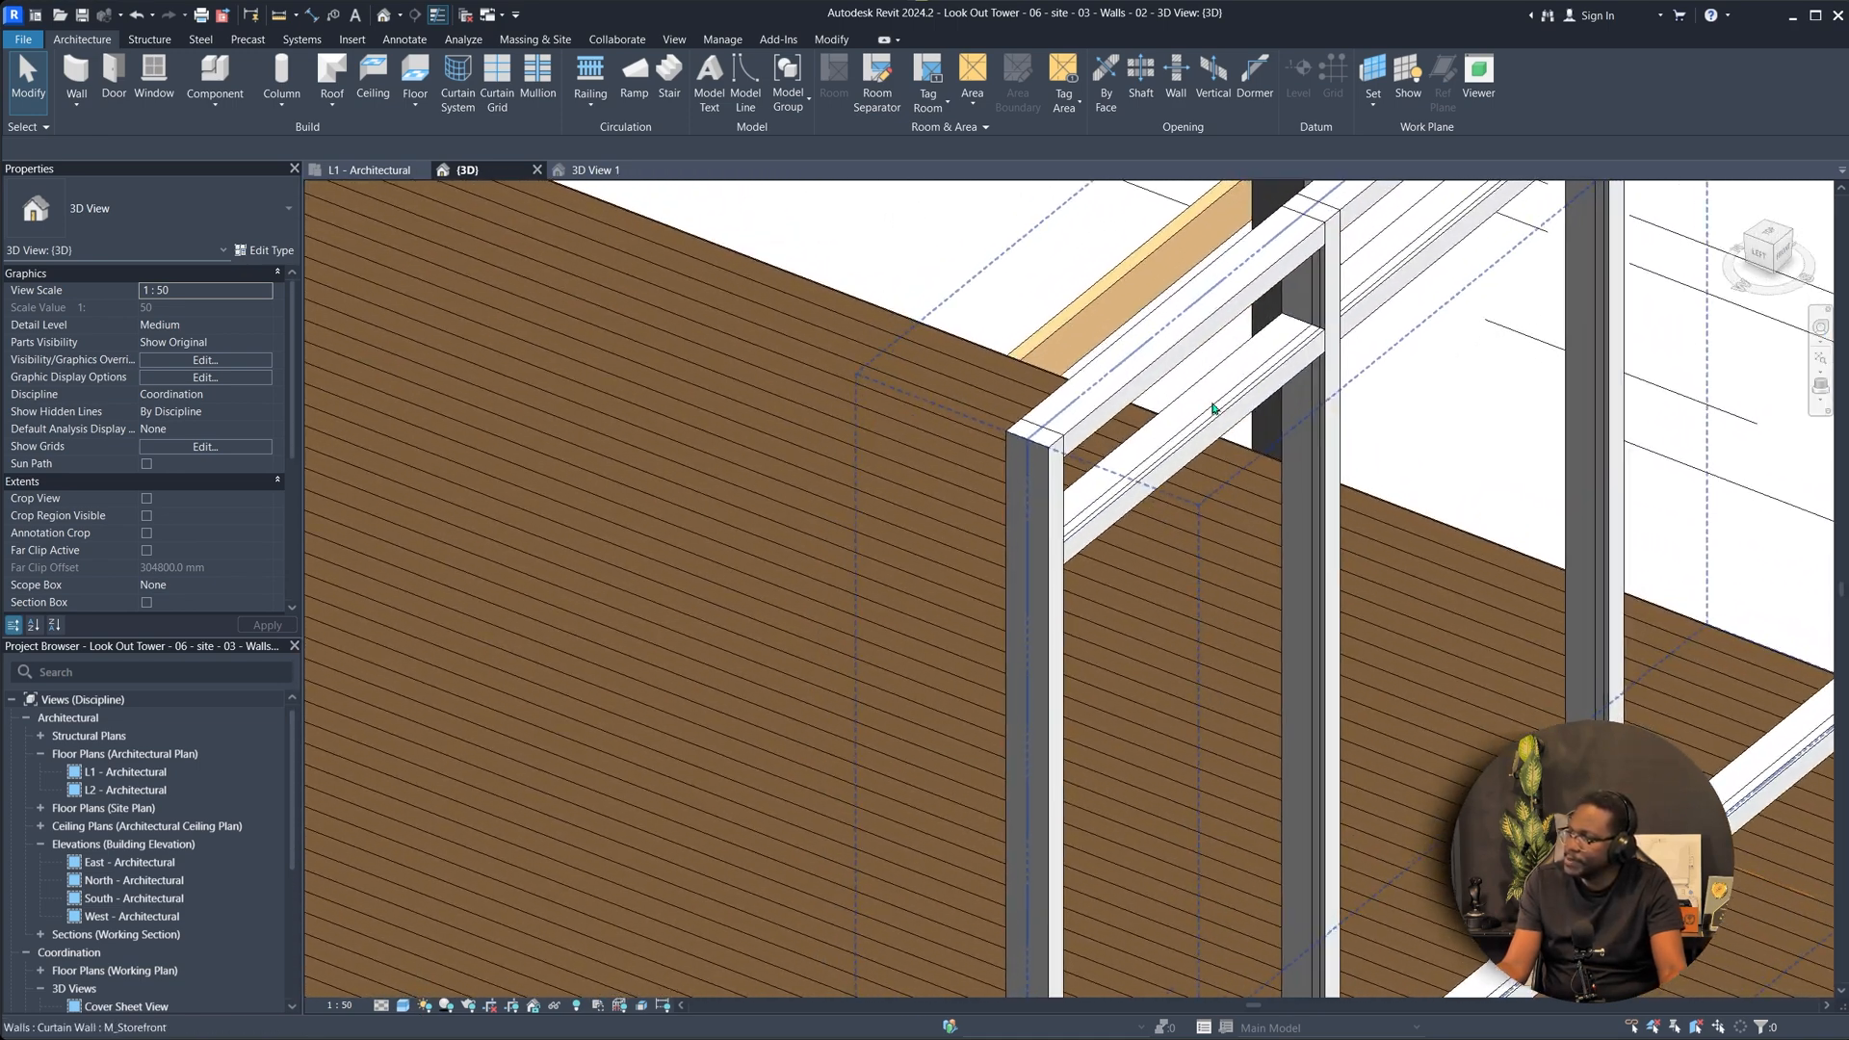
left_click(1236, 402)
key("Tab")
left_click(1237, 402)
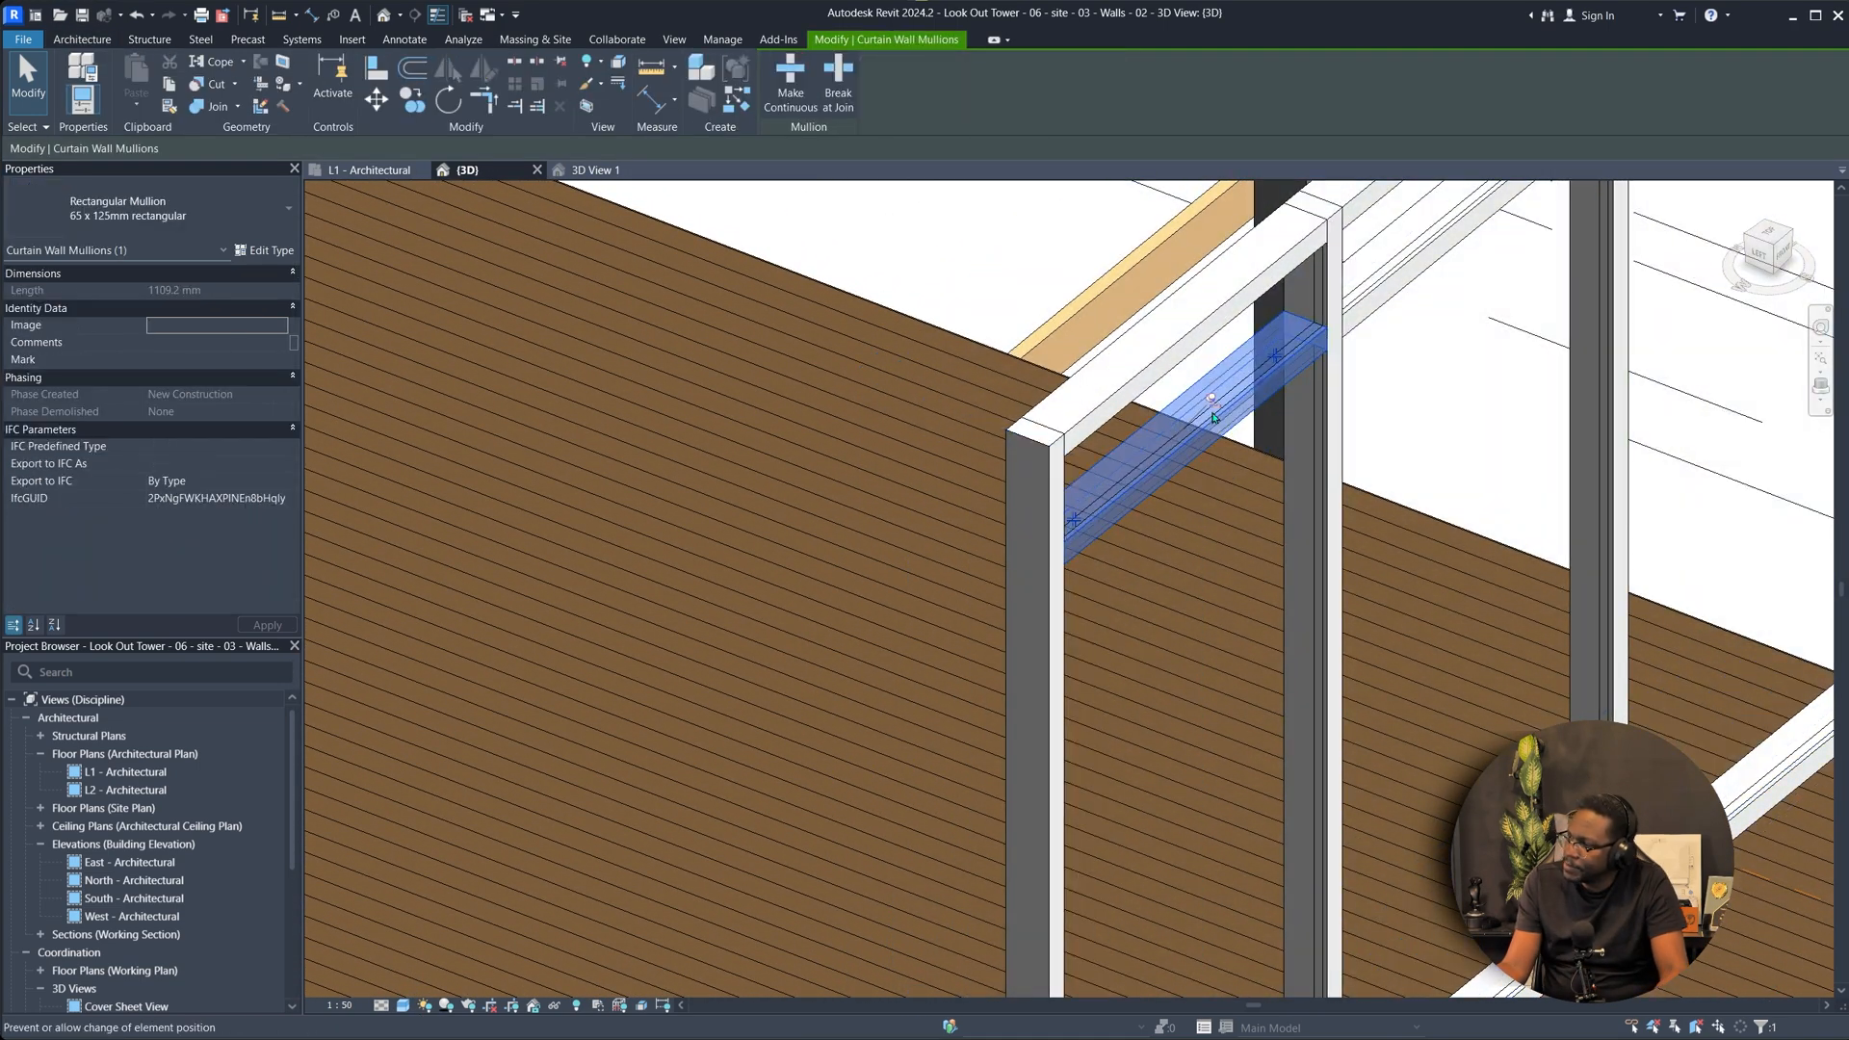
key("Escape")
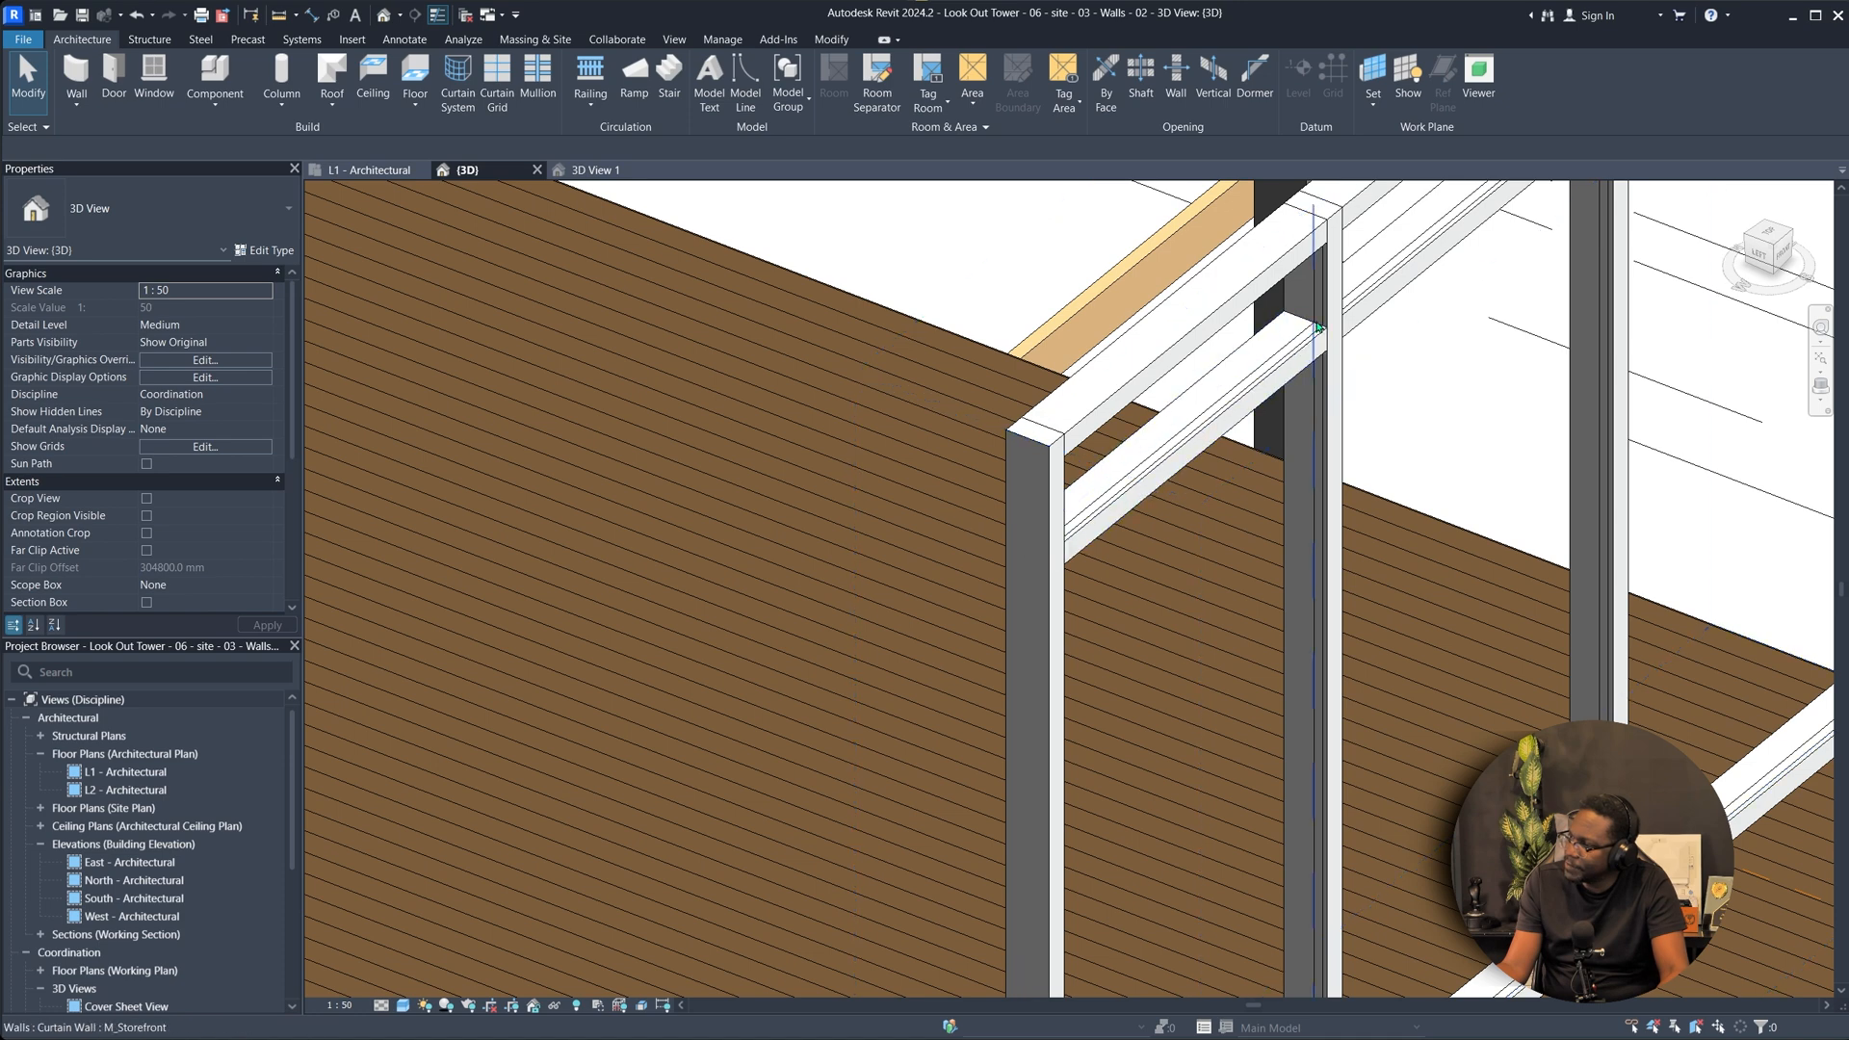
key("Tab")
key("Tab")
key("Tab")
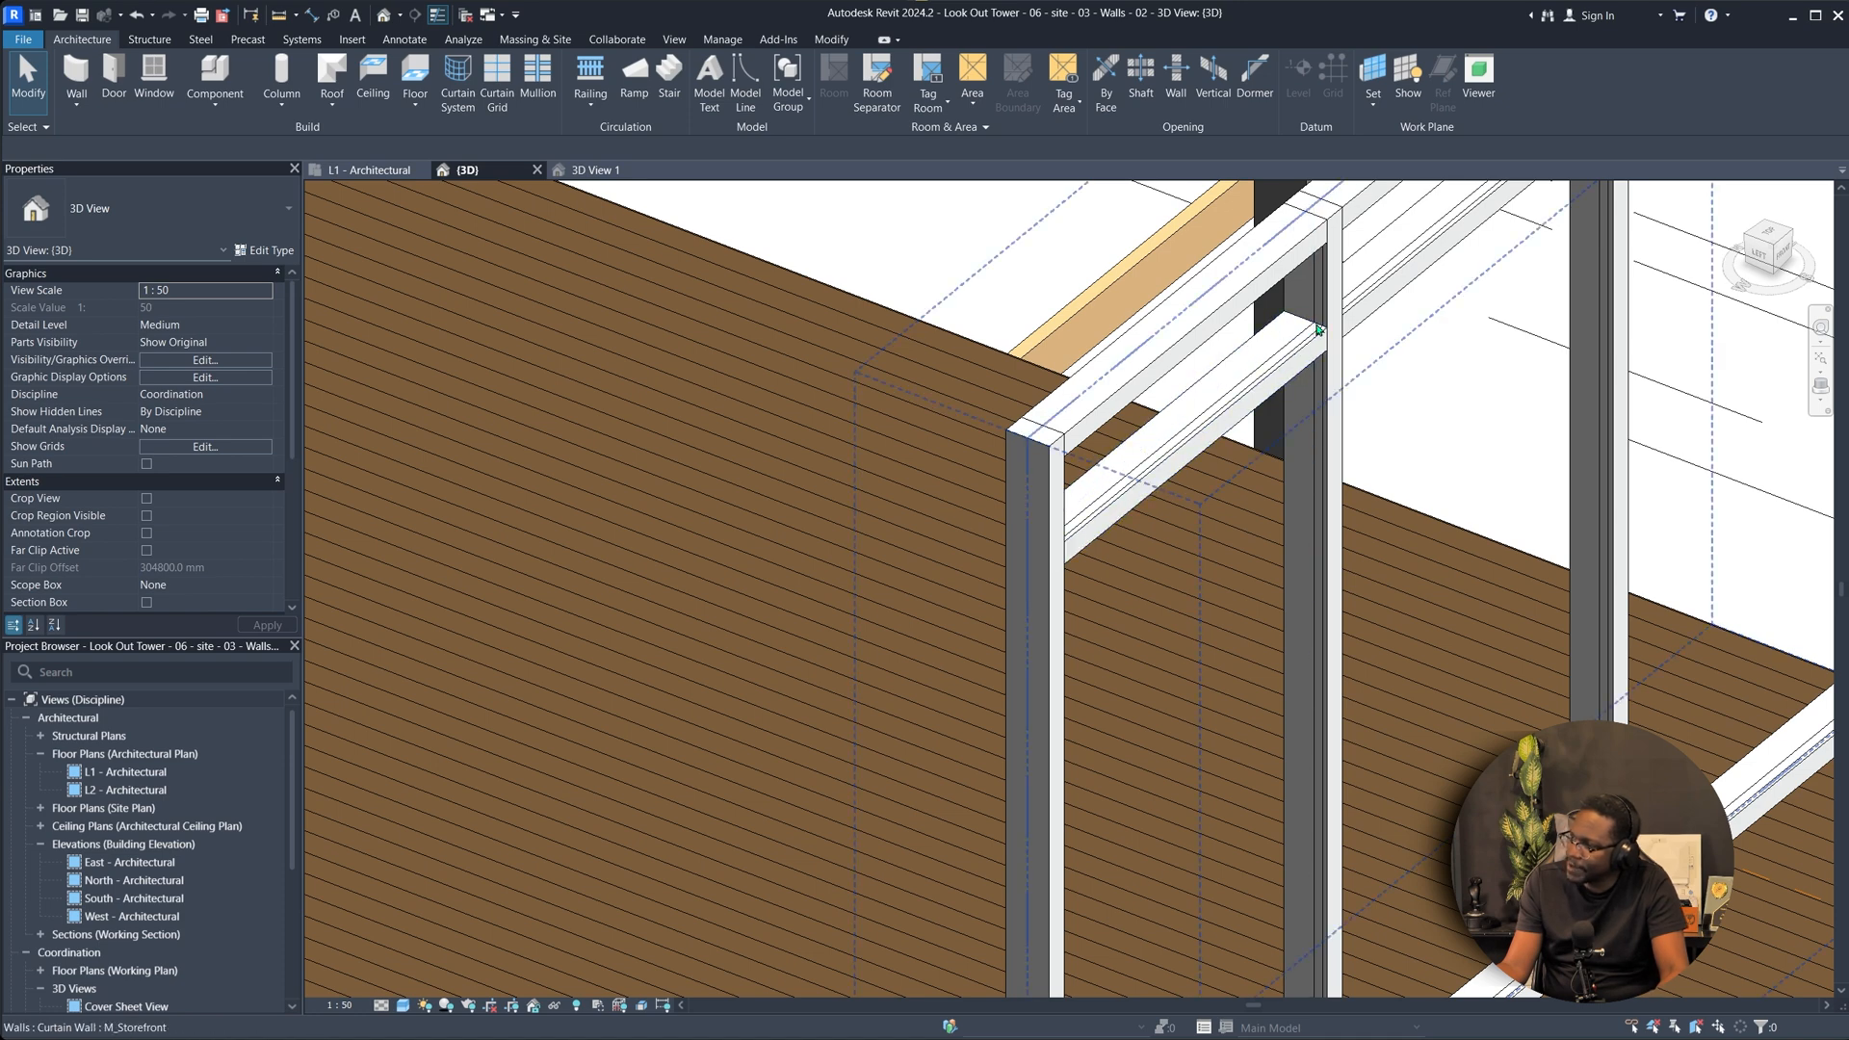
left_click(1319, 329)
Set the 3D view's detail level to Fine and clear the glazed panel selection.
middle_click_drag(1261, 473, 1258, 431, "shift")
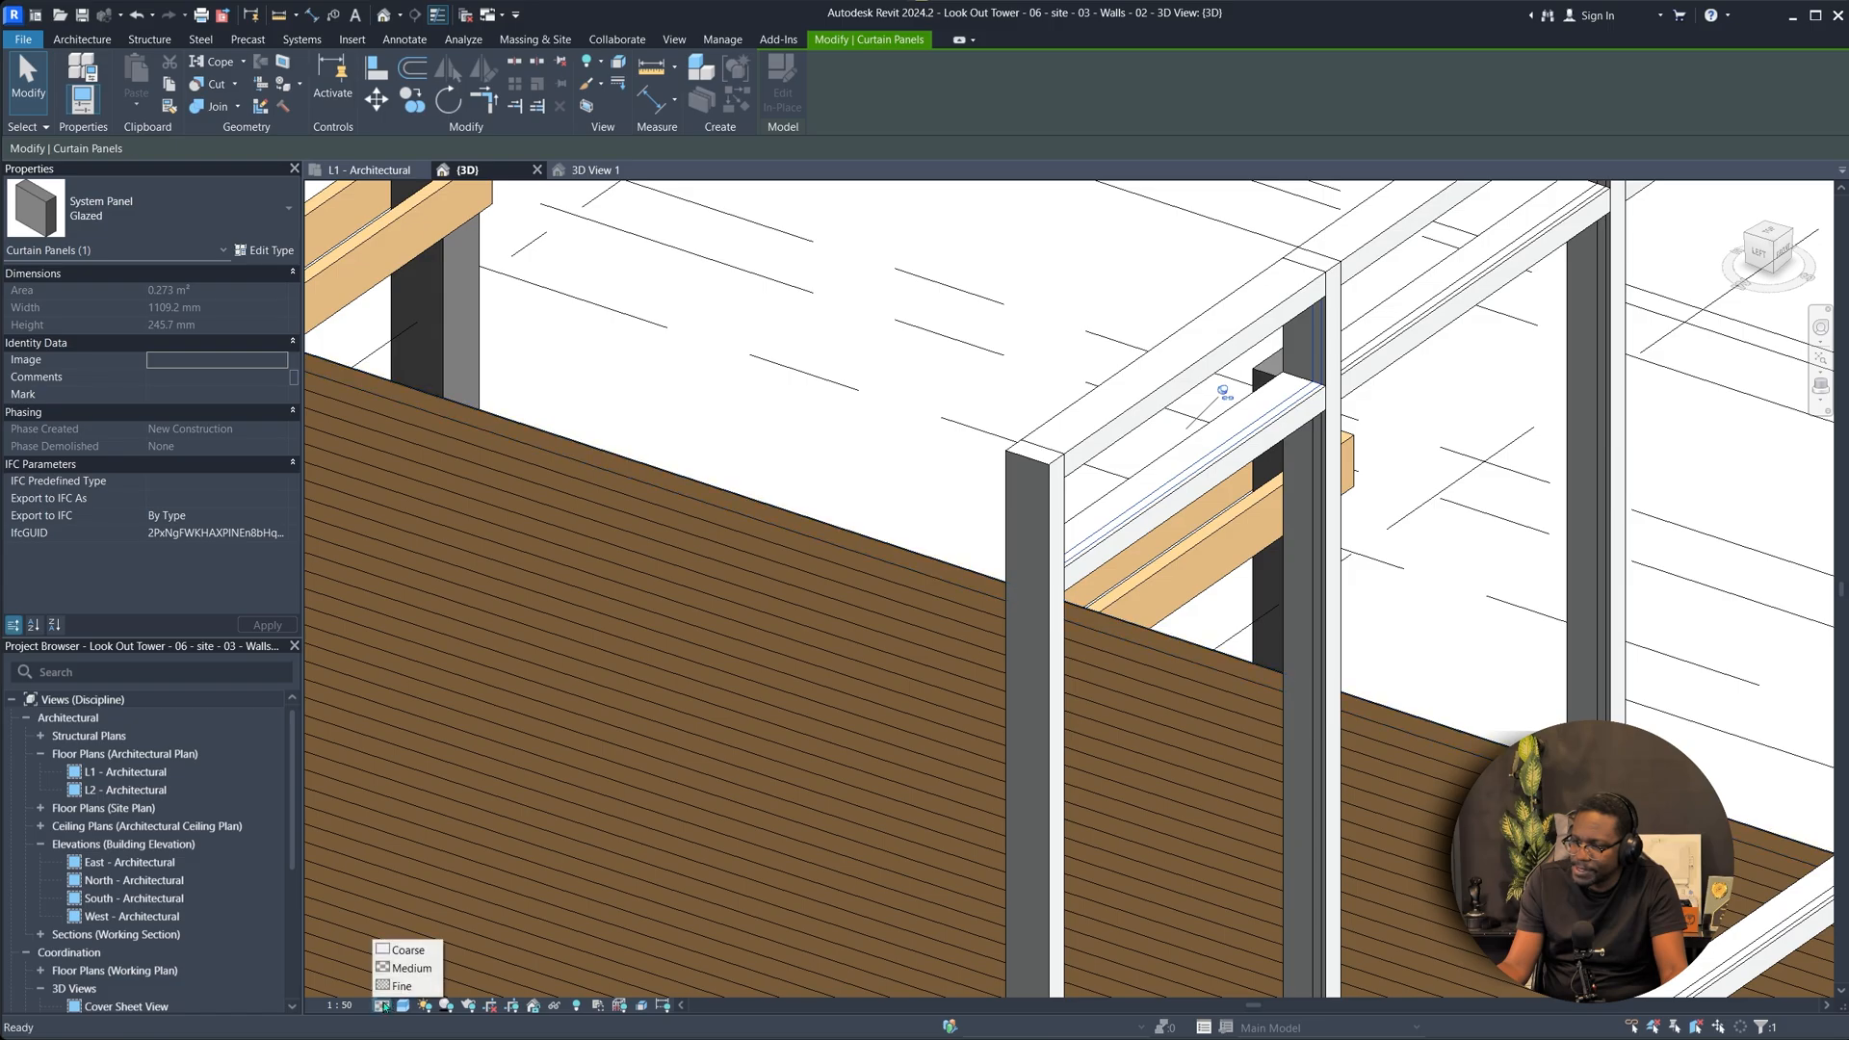
key("Escape")
middle_click_drag(1531, 469, 1291, 402, "shift")
scroll(1173, 525, "down", 1)
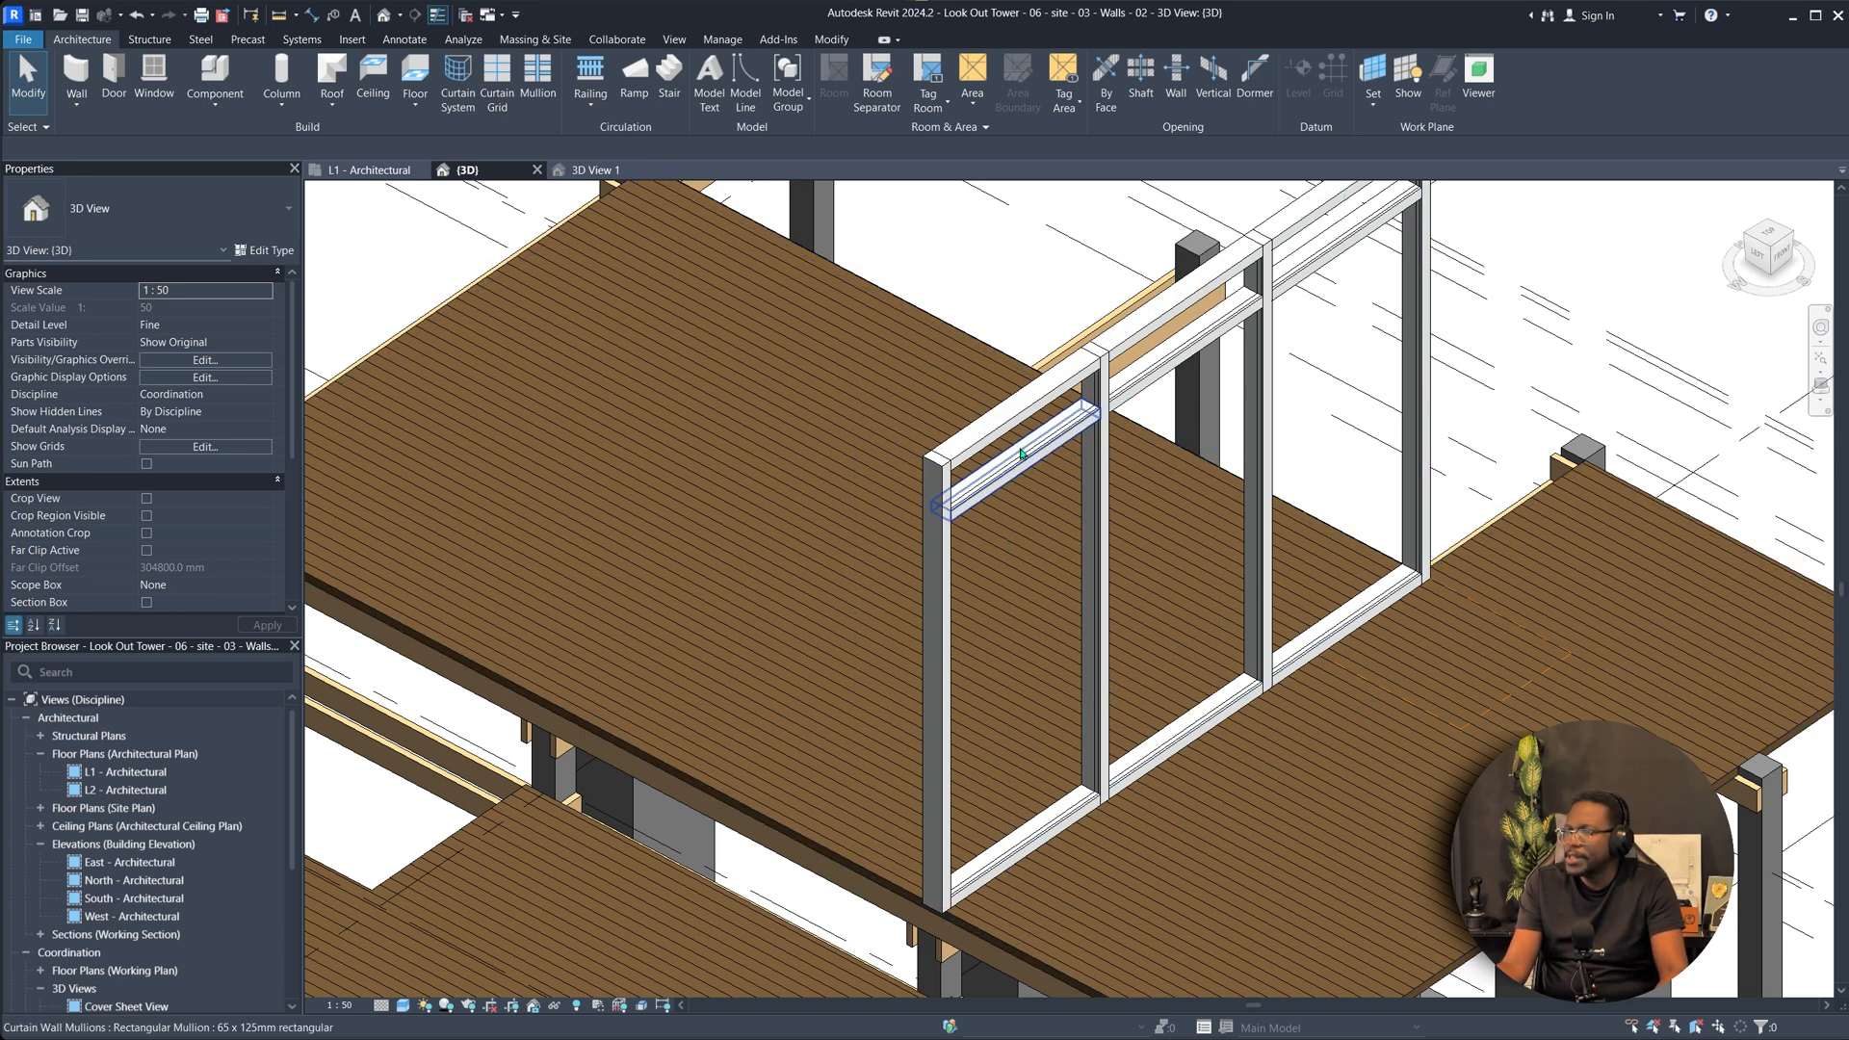
middle_click_drag(1027, 456, 1005, 395, "shift")
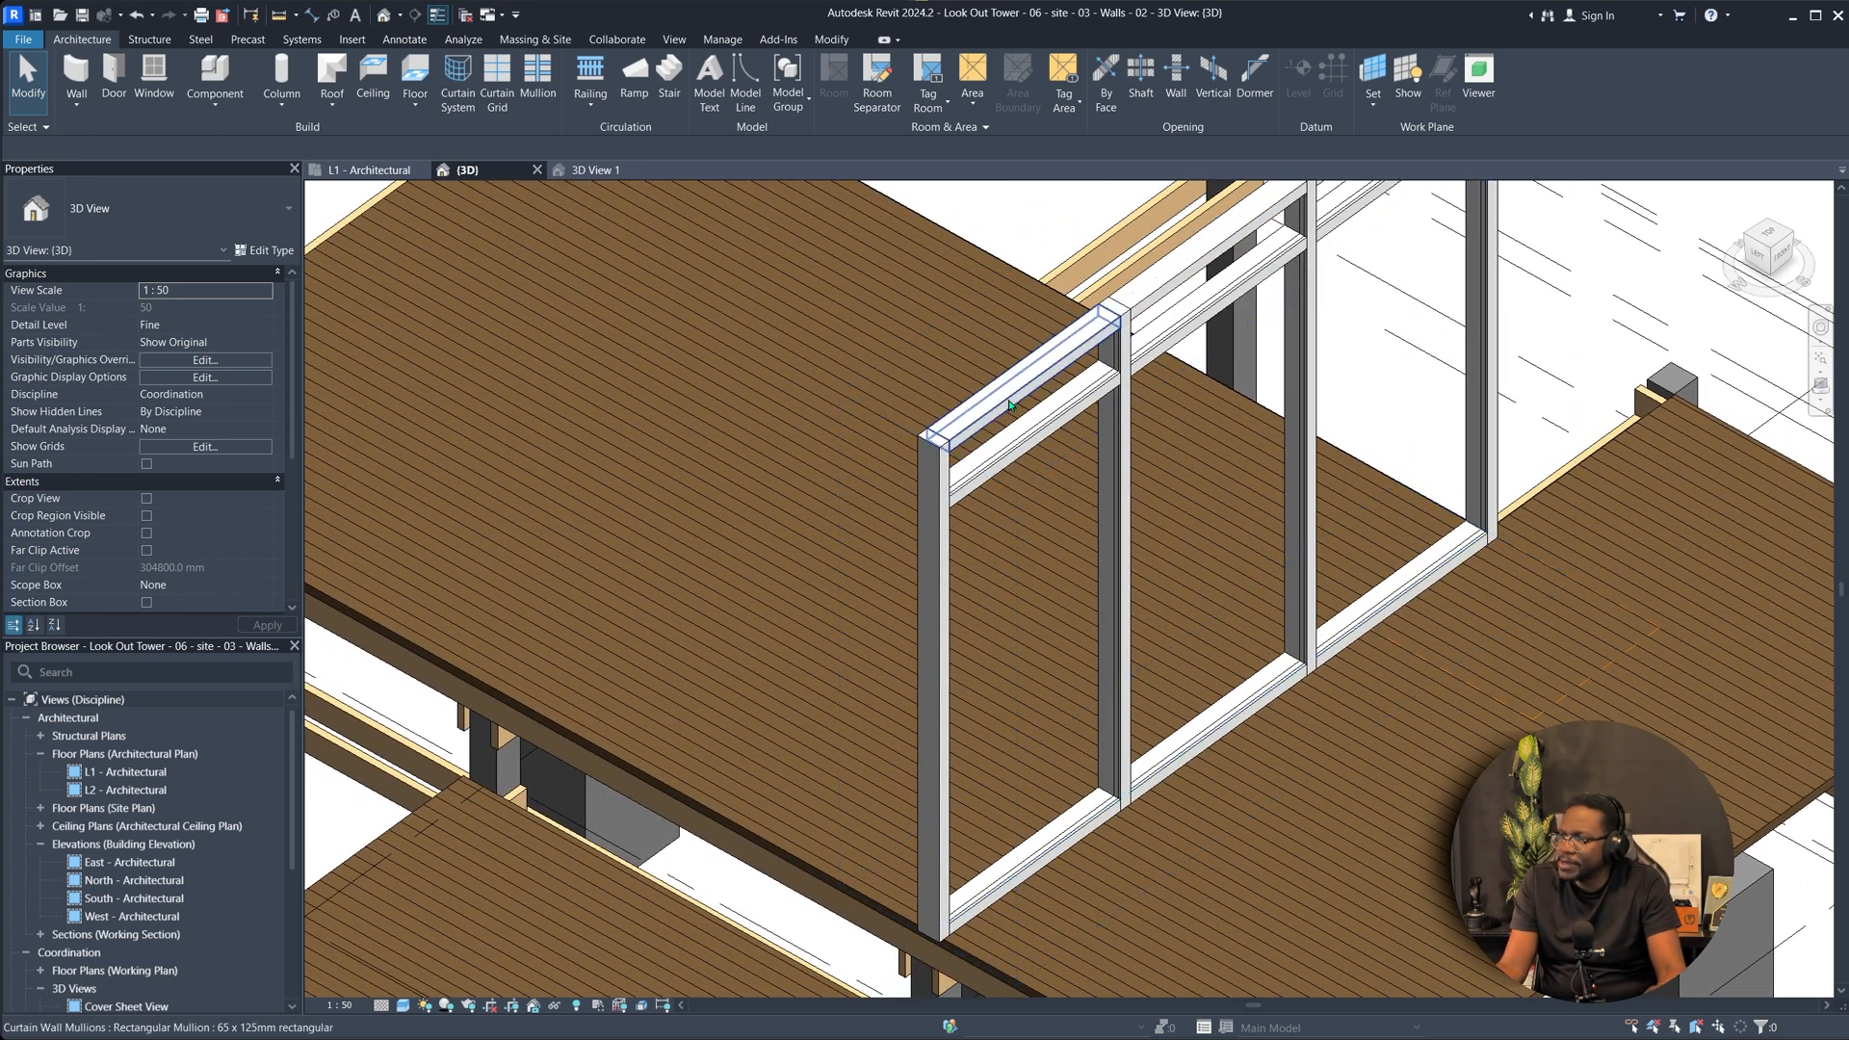
Duplicate the curtain wall's M_Storefront type under the name Studwall.
left_click(1006, 396)
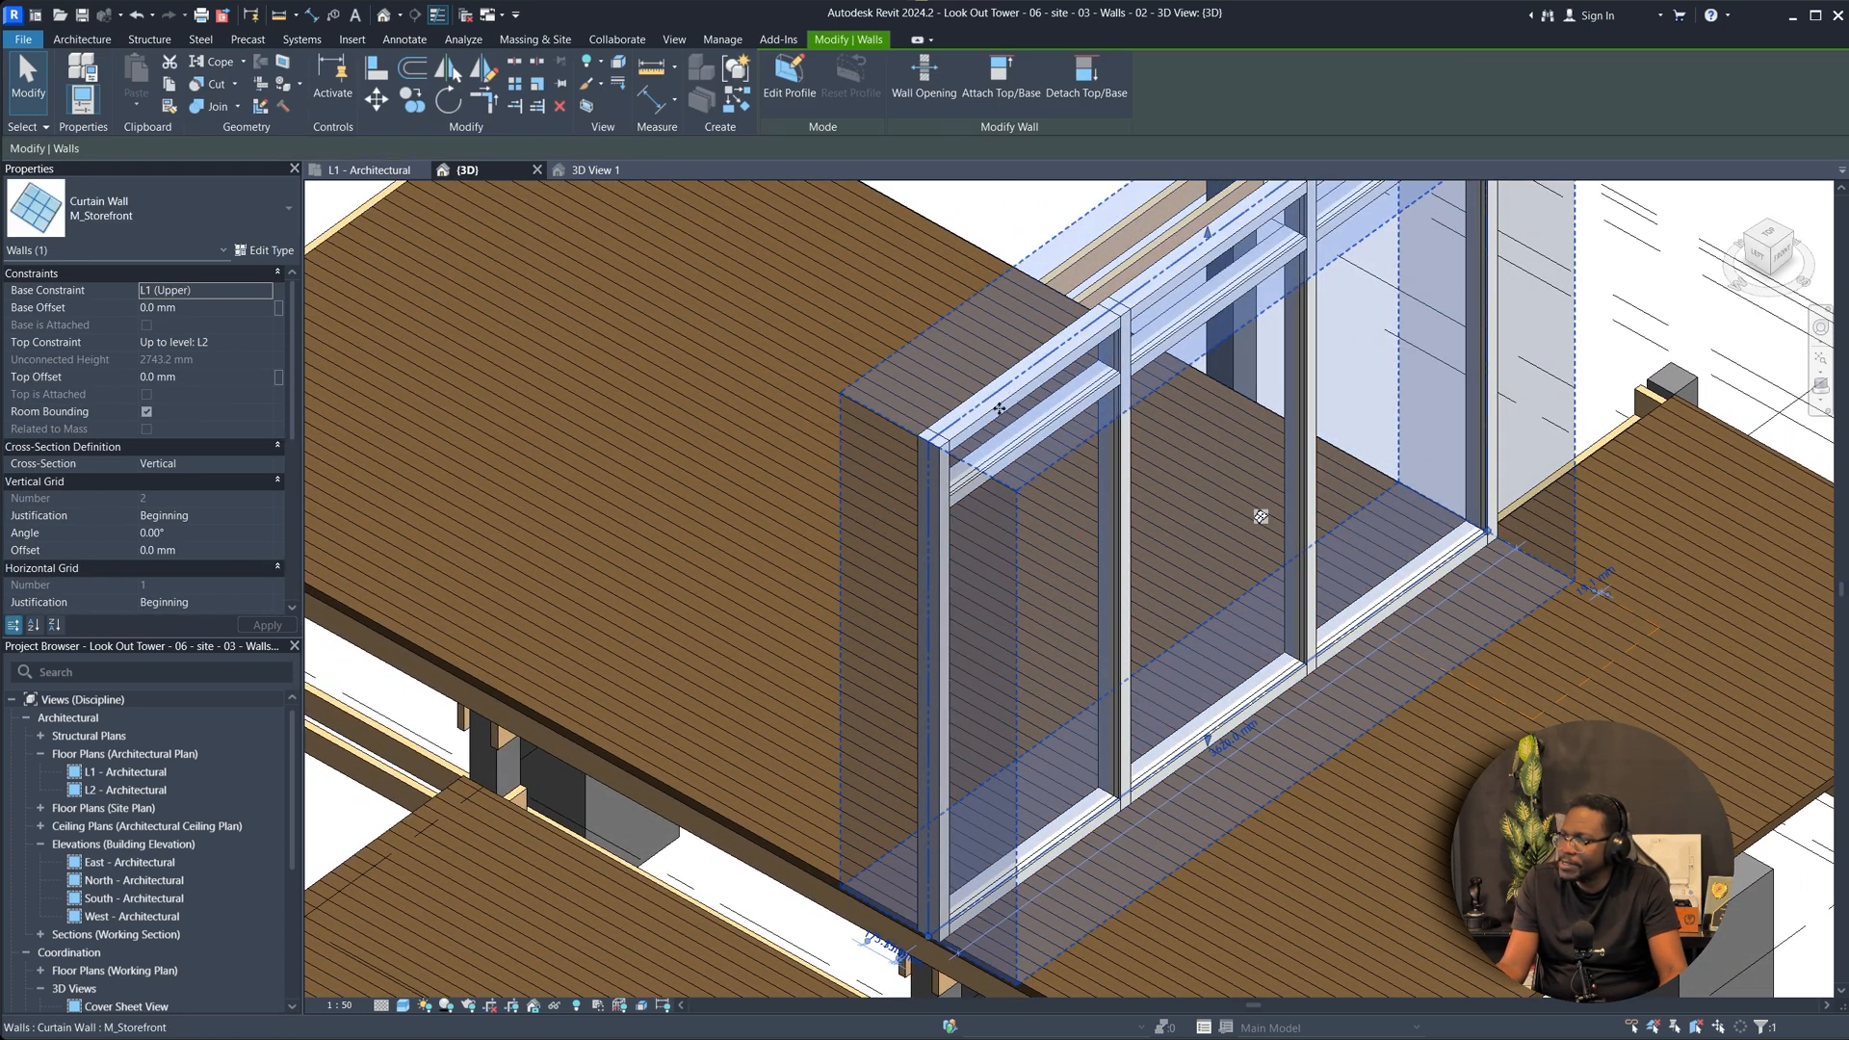
left_click(252, 250)
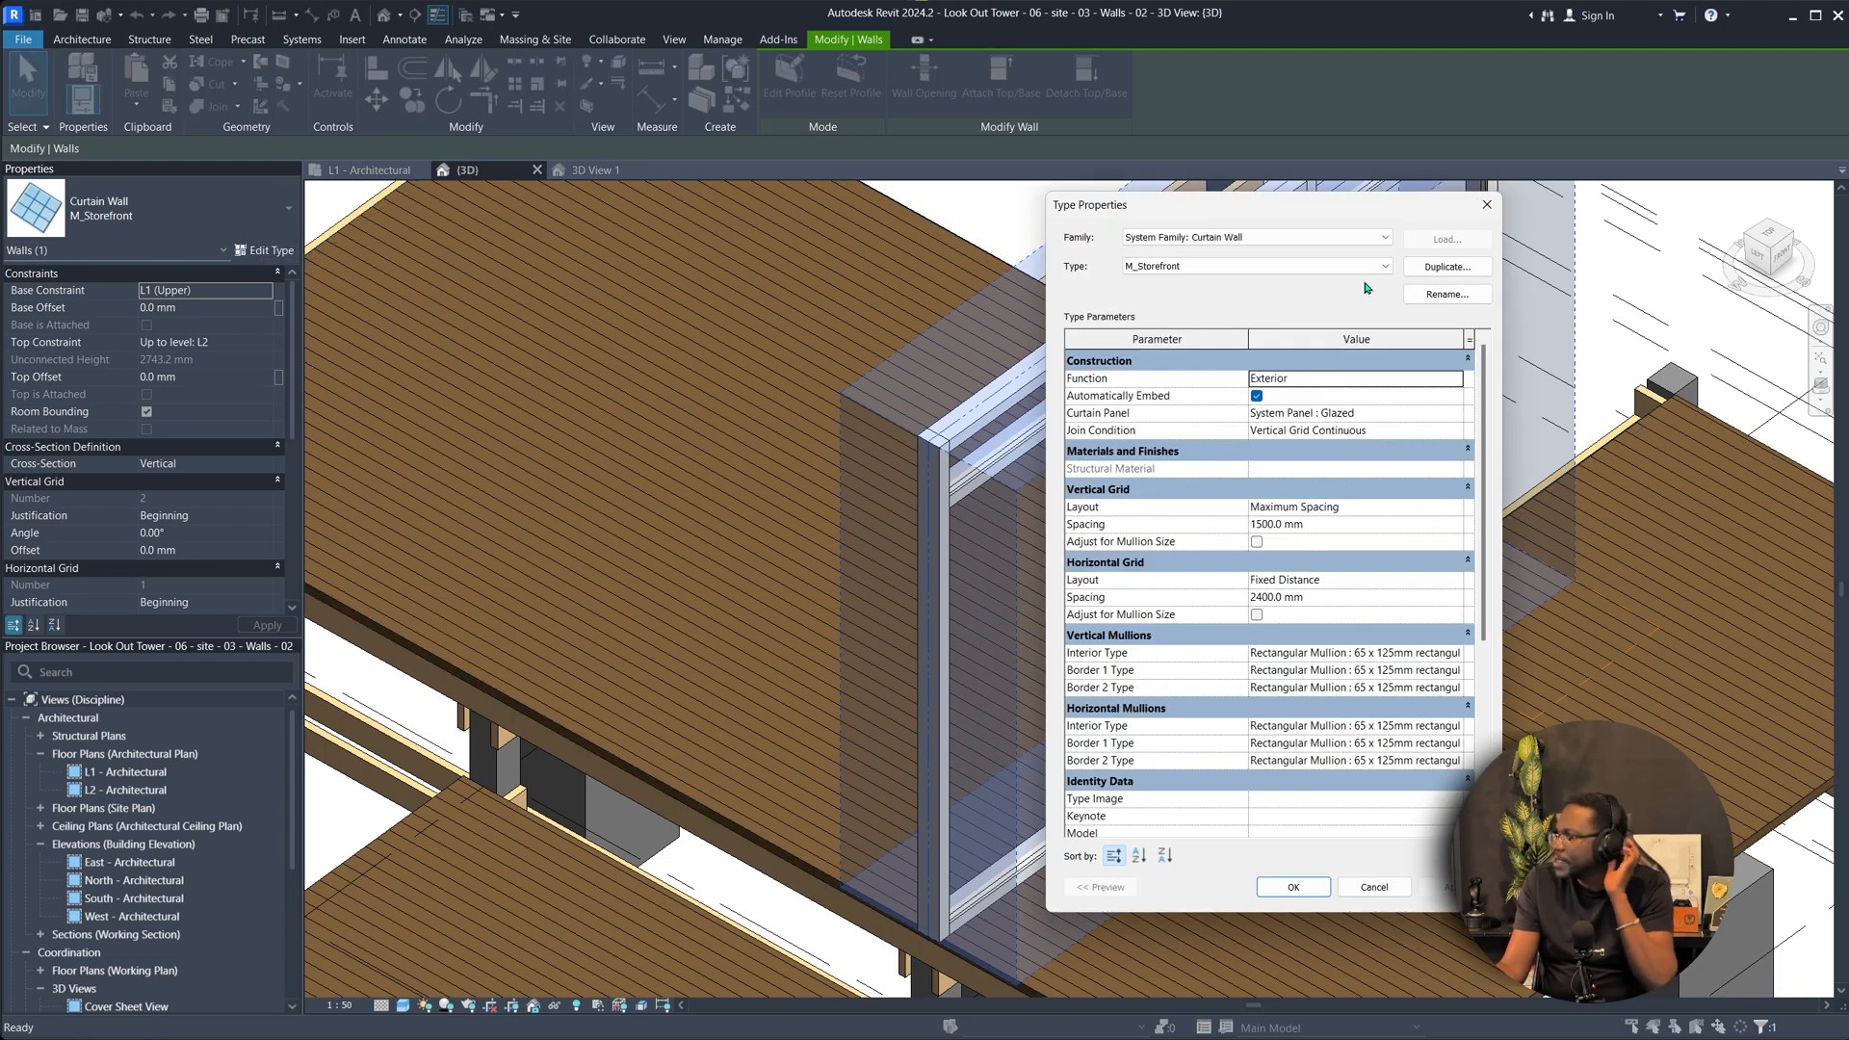
left_click(1447, 266)
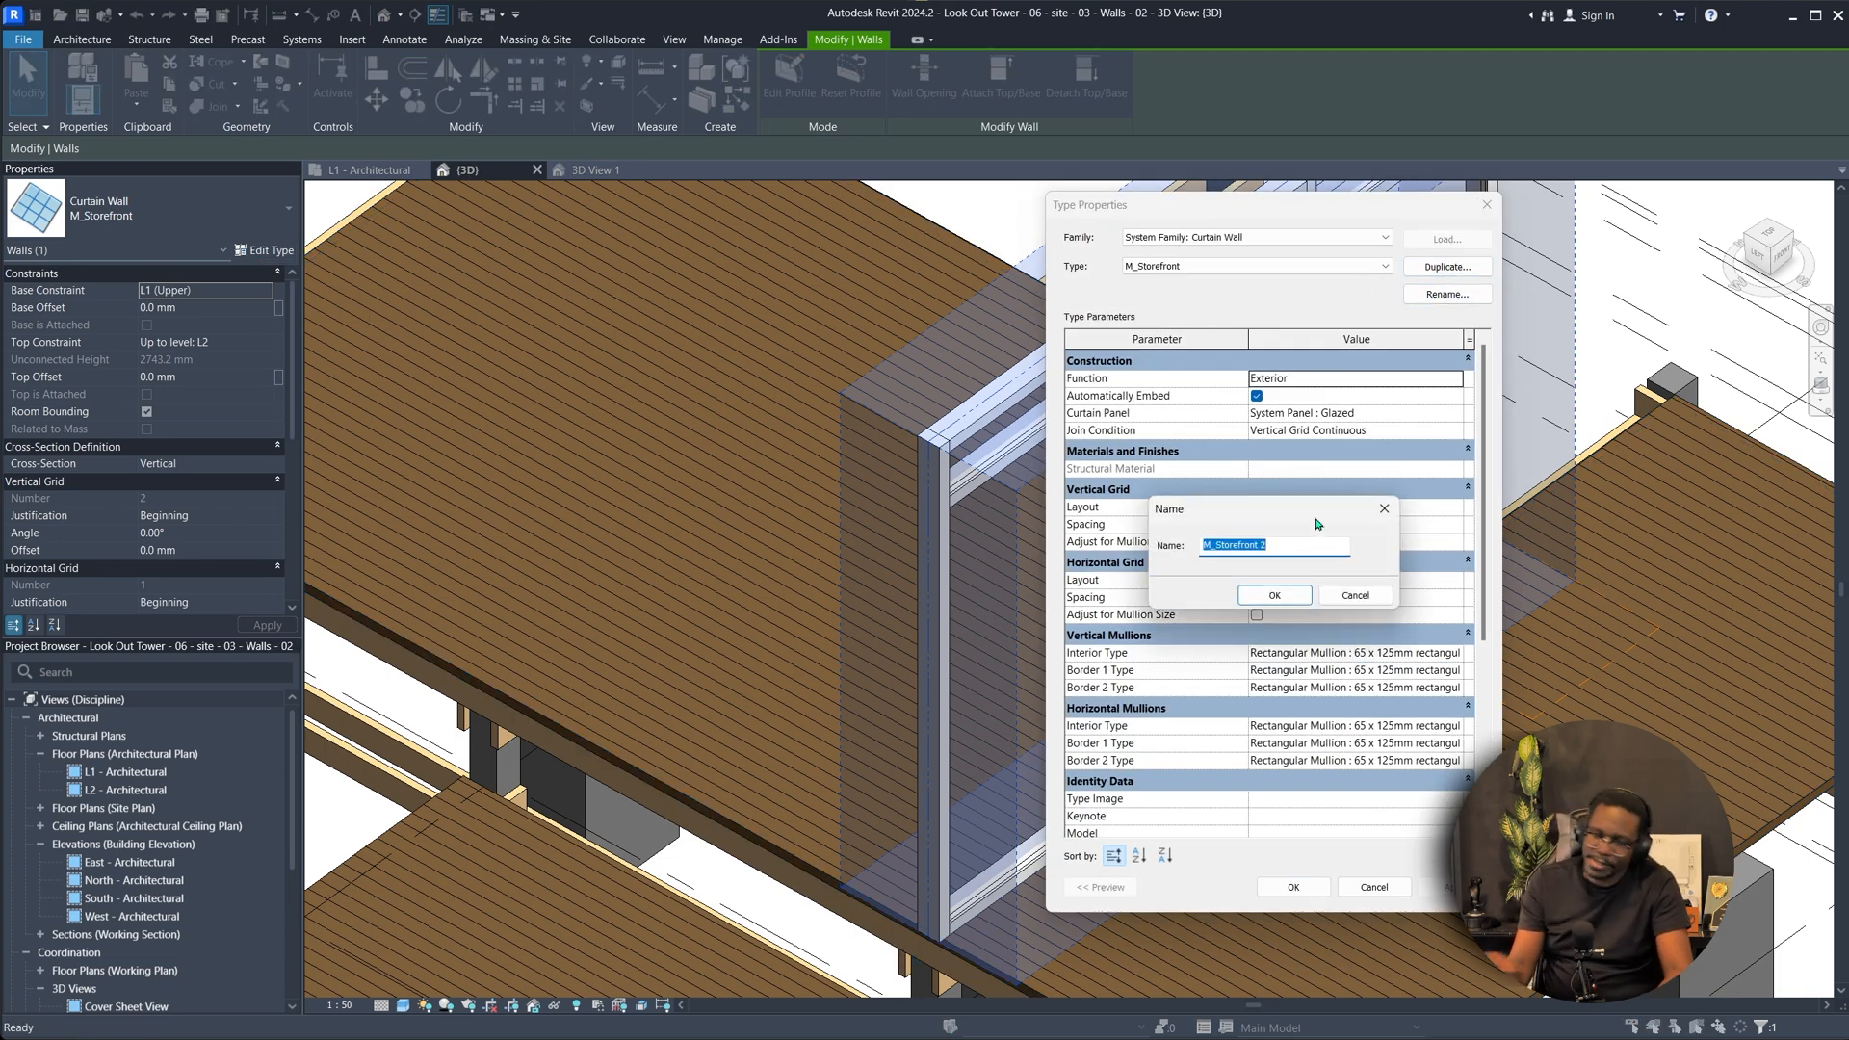
type("Studwall")
key("Return")
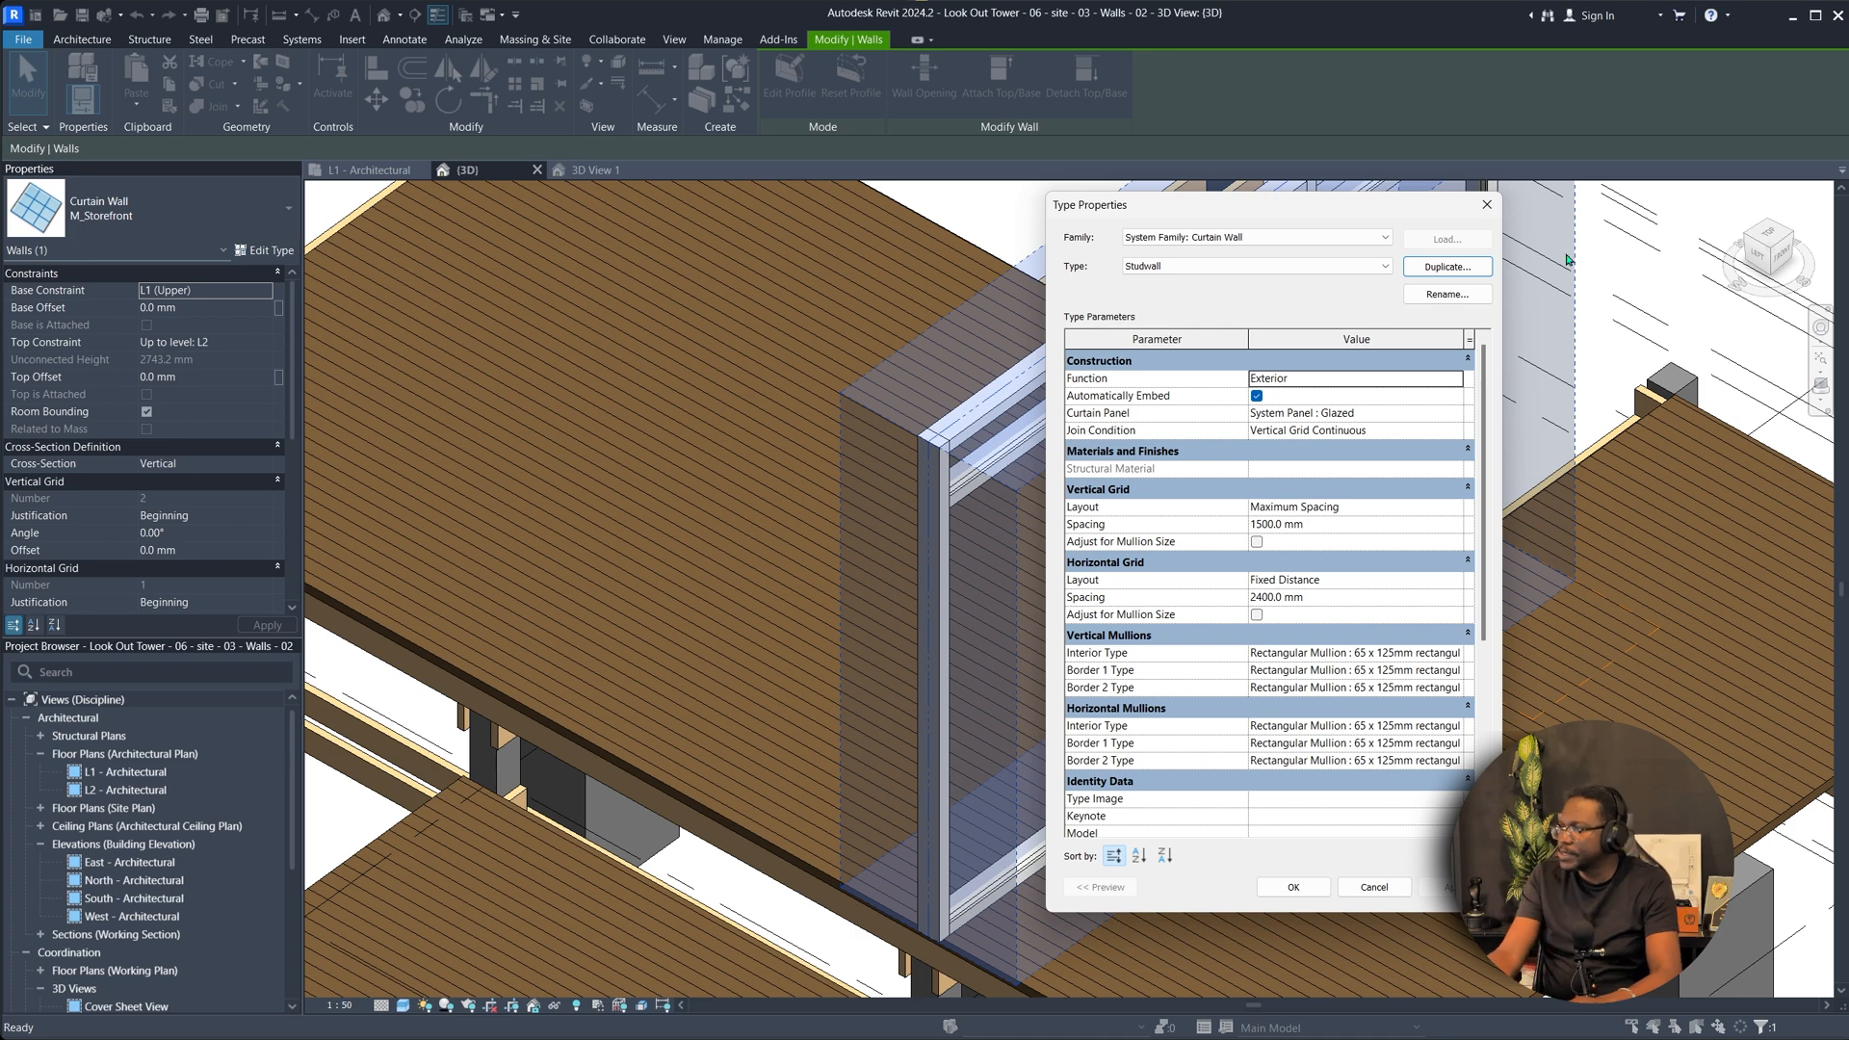
Set the Studwall type's curtain panel to Empty System Panel : Empty and move the type properties dialog clear of the wall.
left_click(1439, 416)
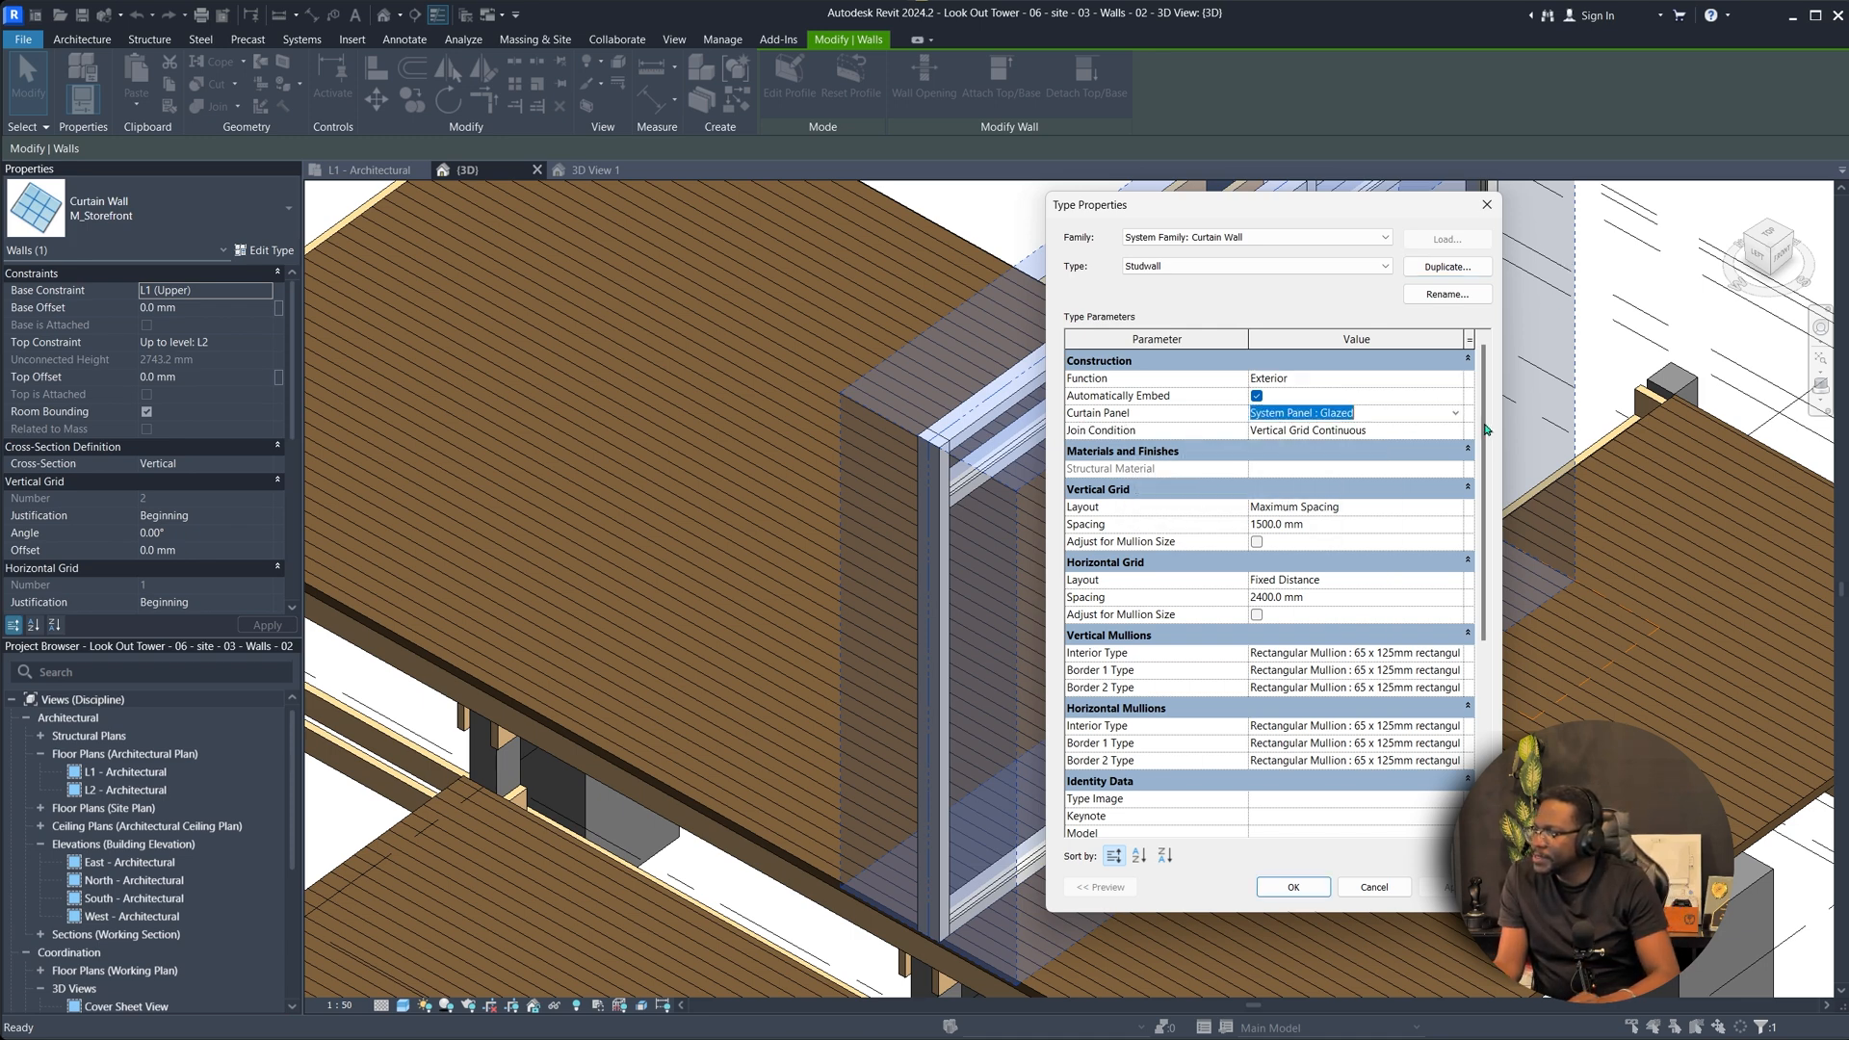
left_click(1455, 416)
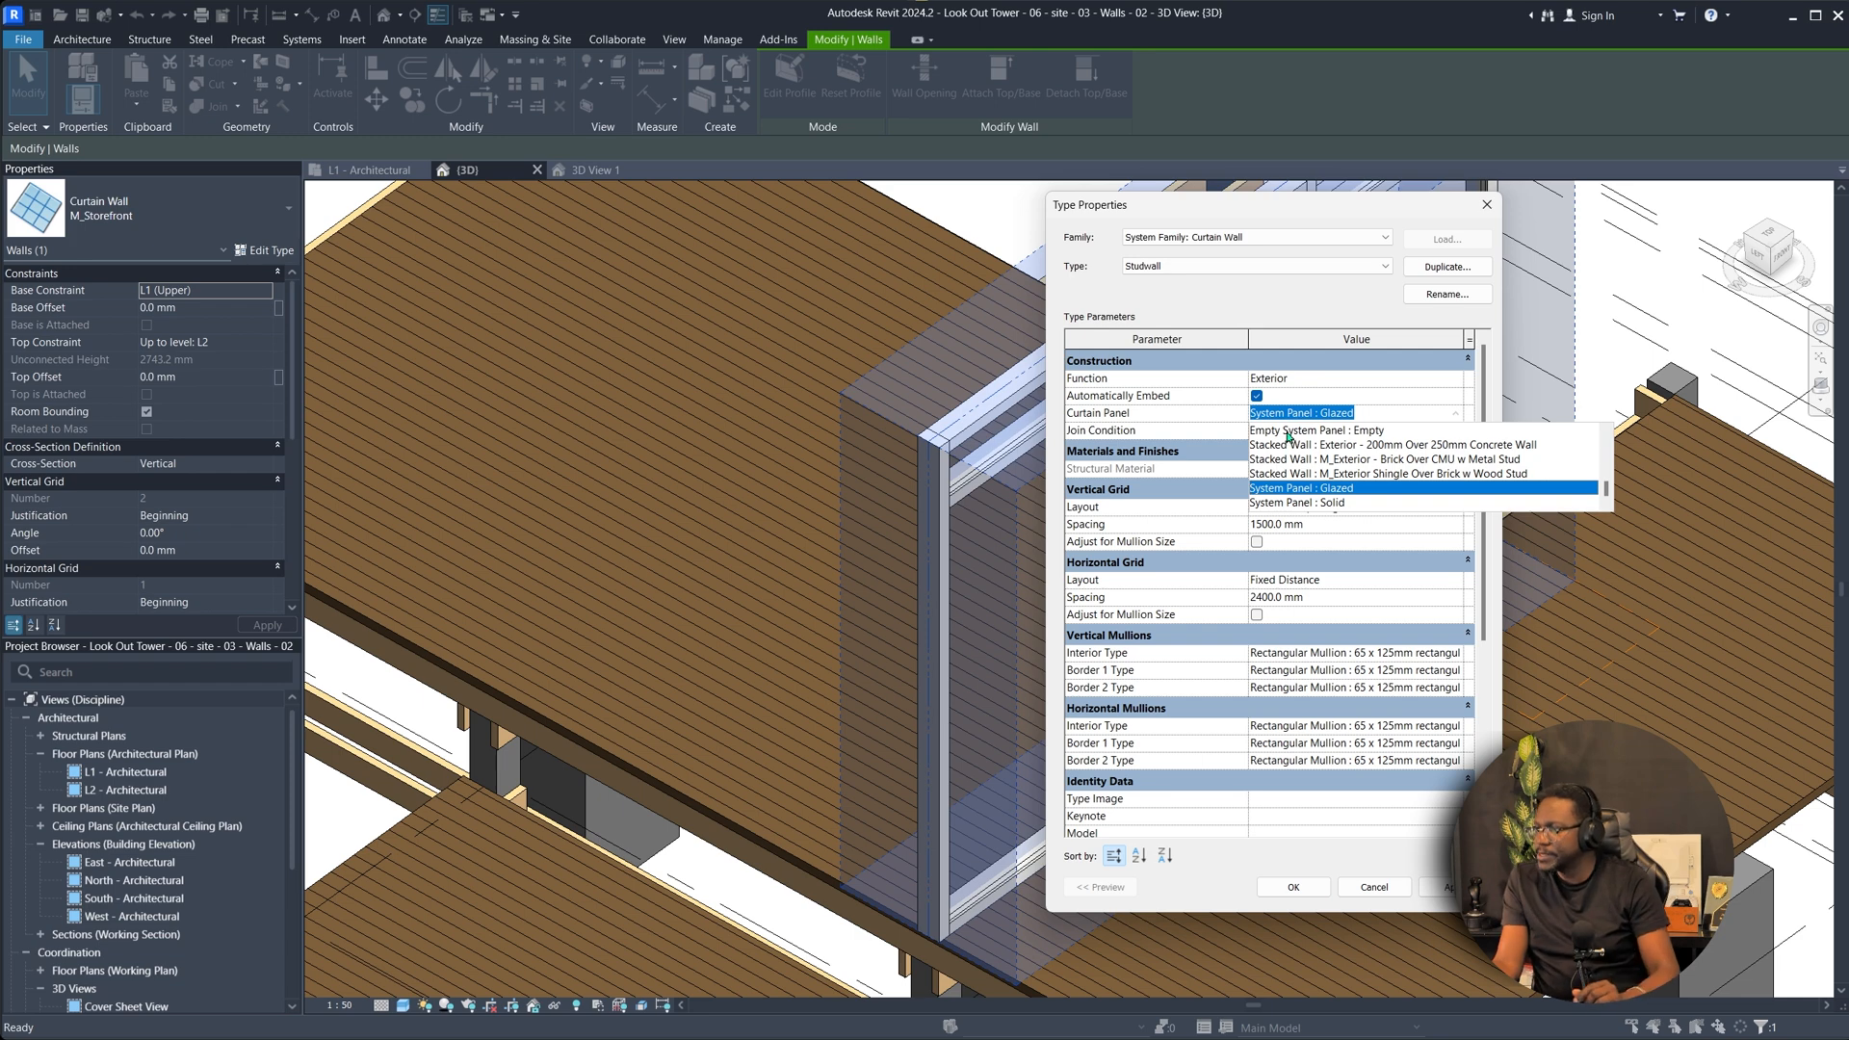
left_click(1359, 431)
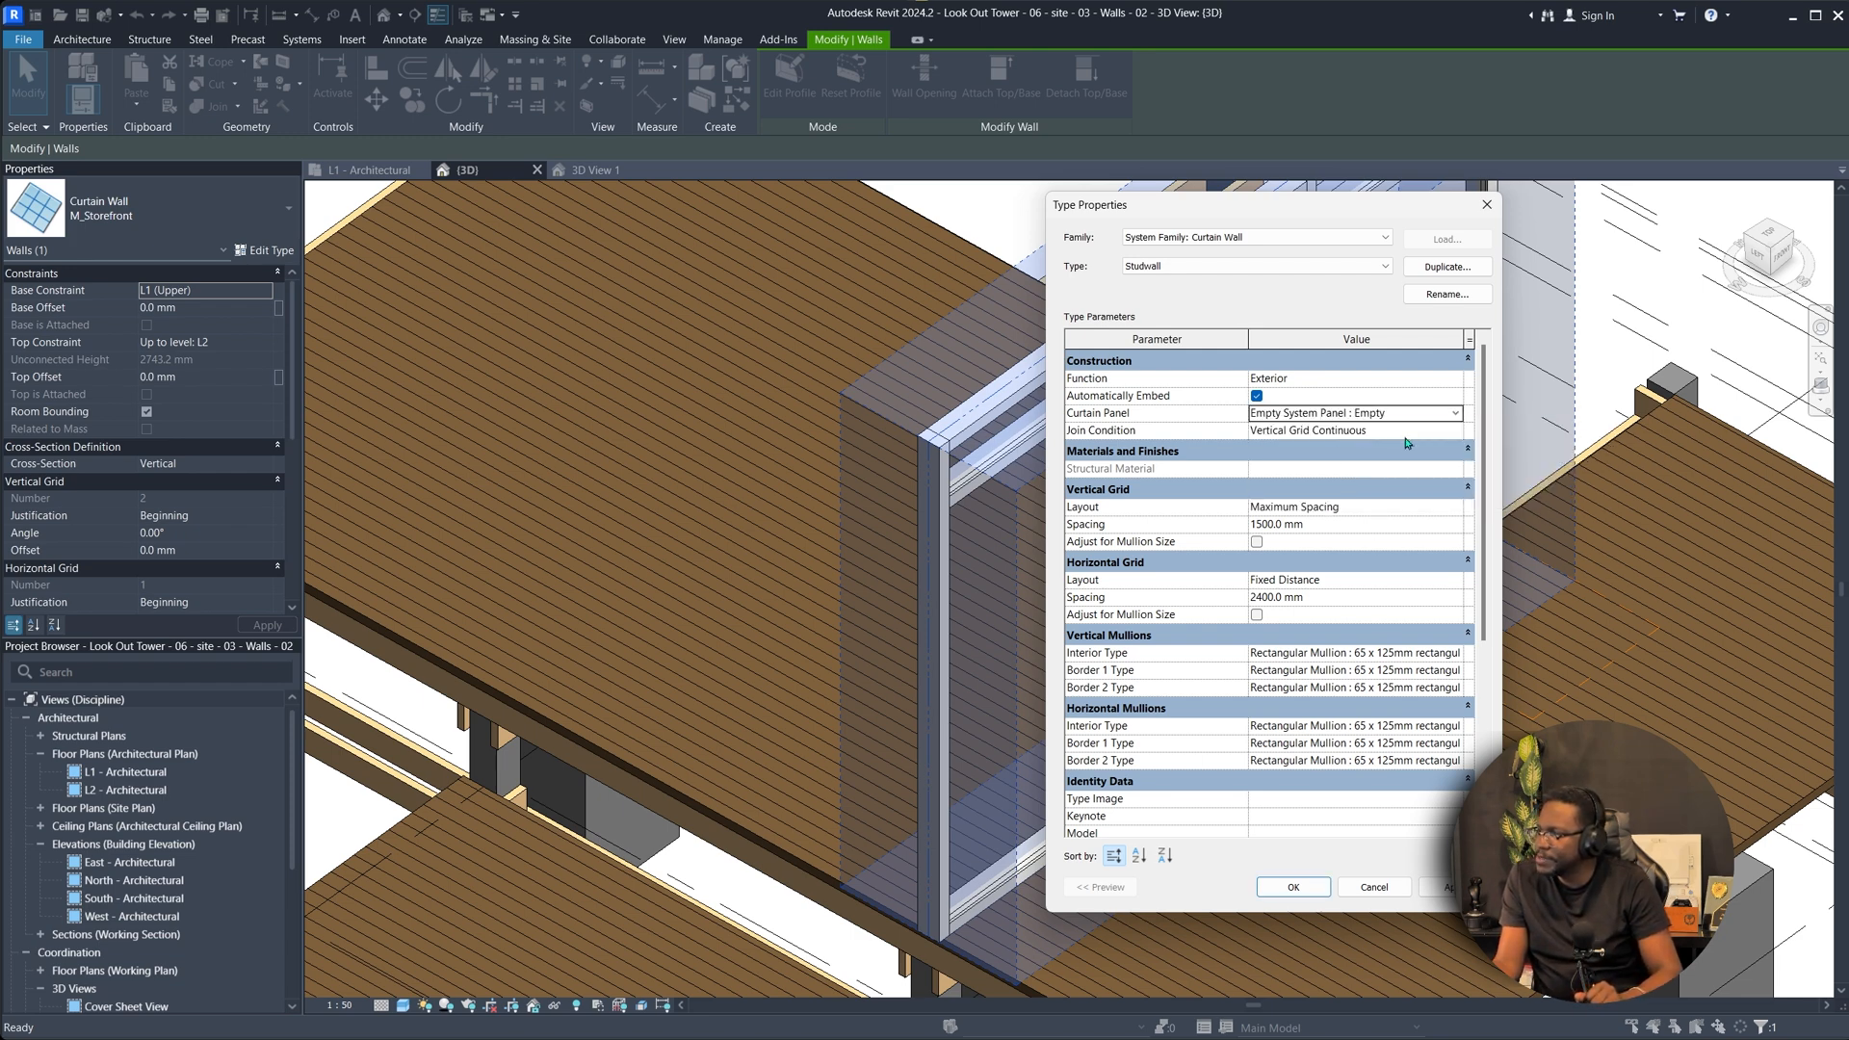
left_click_drag(1336, 226, 1728, 274)
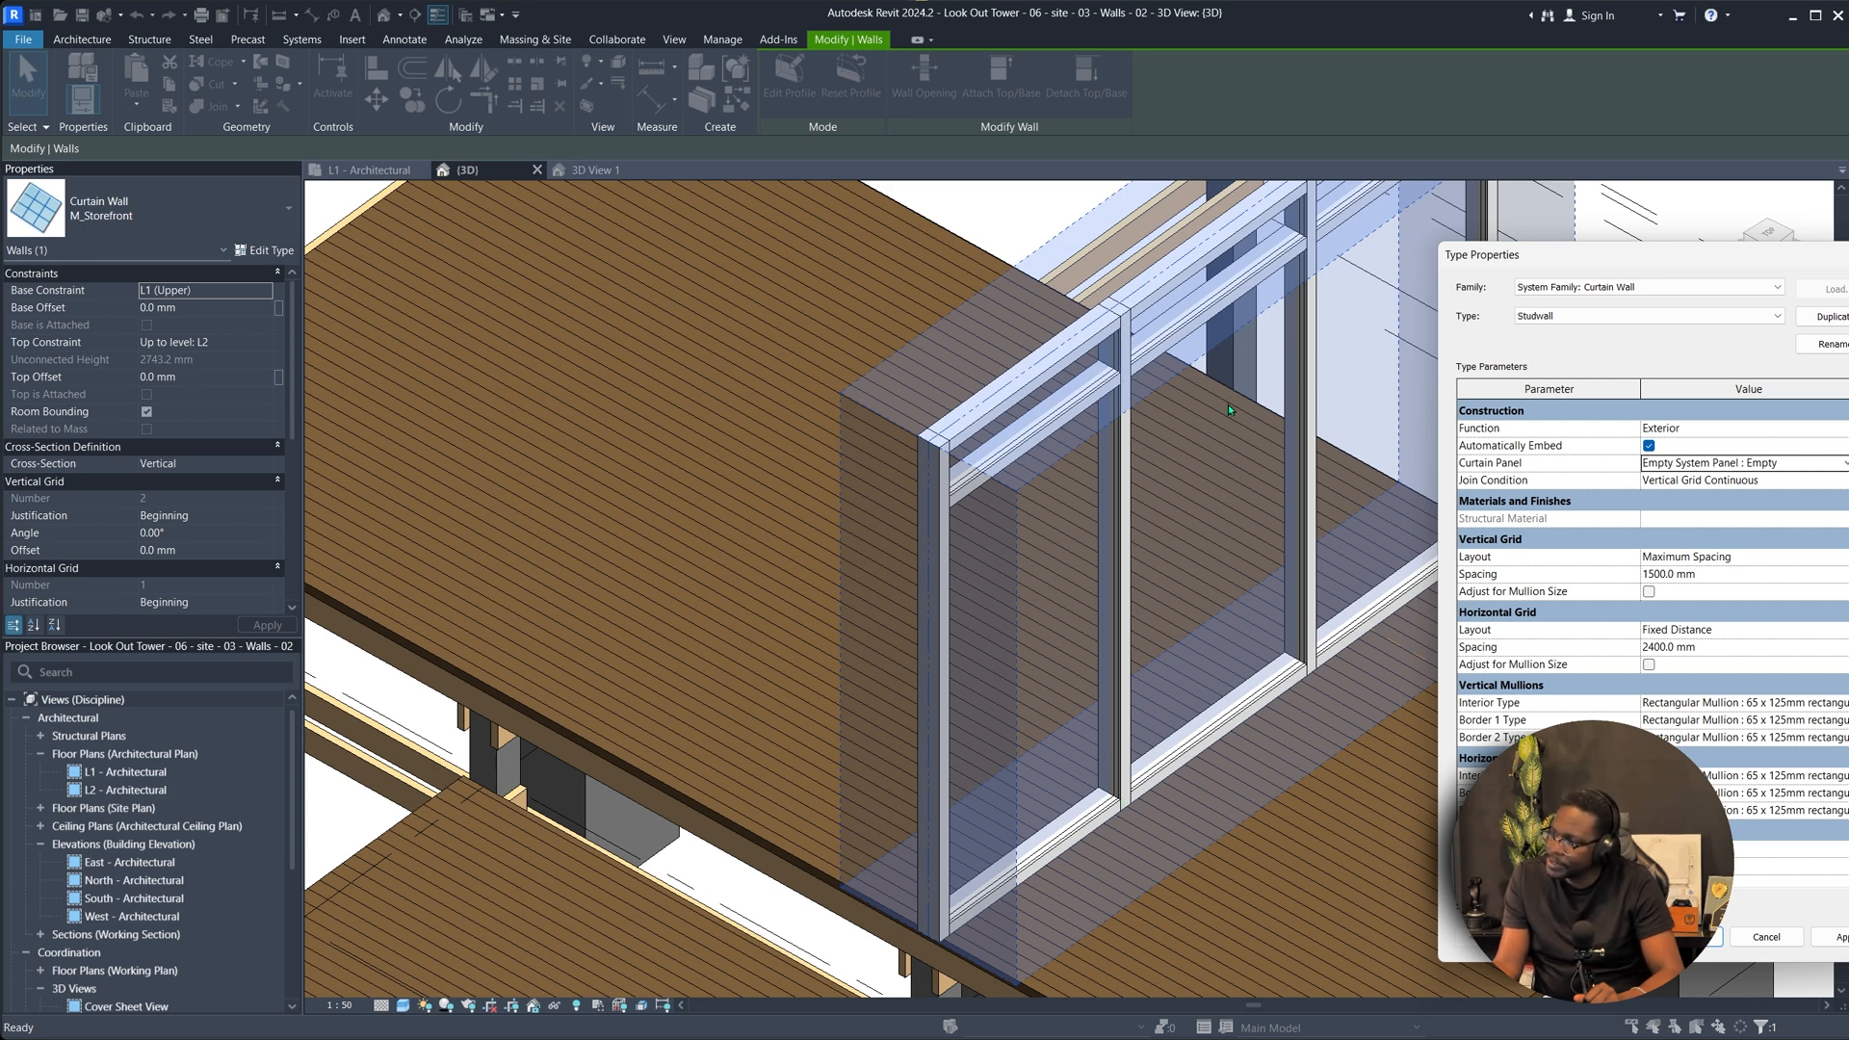
Set the Studwall type's join condition to Border and Horizontal Grid Continuous, apply the type changes and clear the wall selection.
left_click(1820, 481)
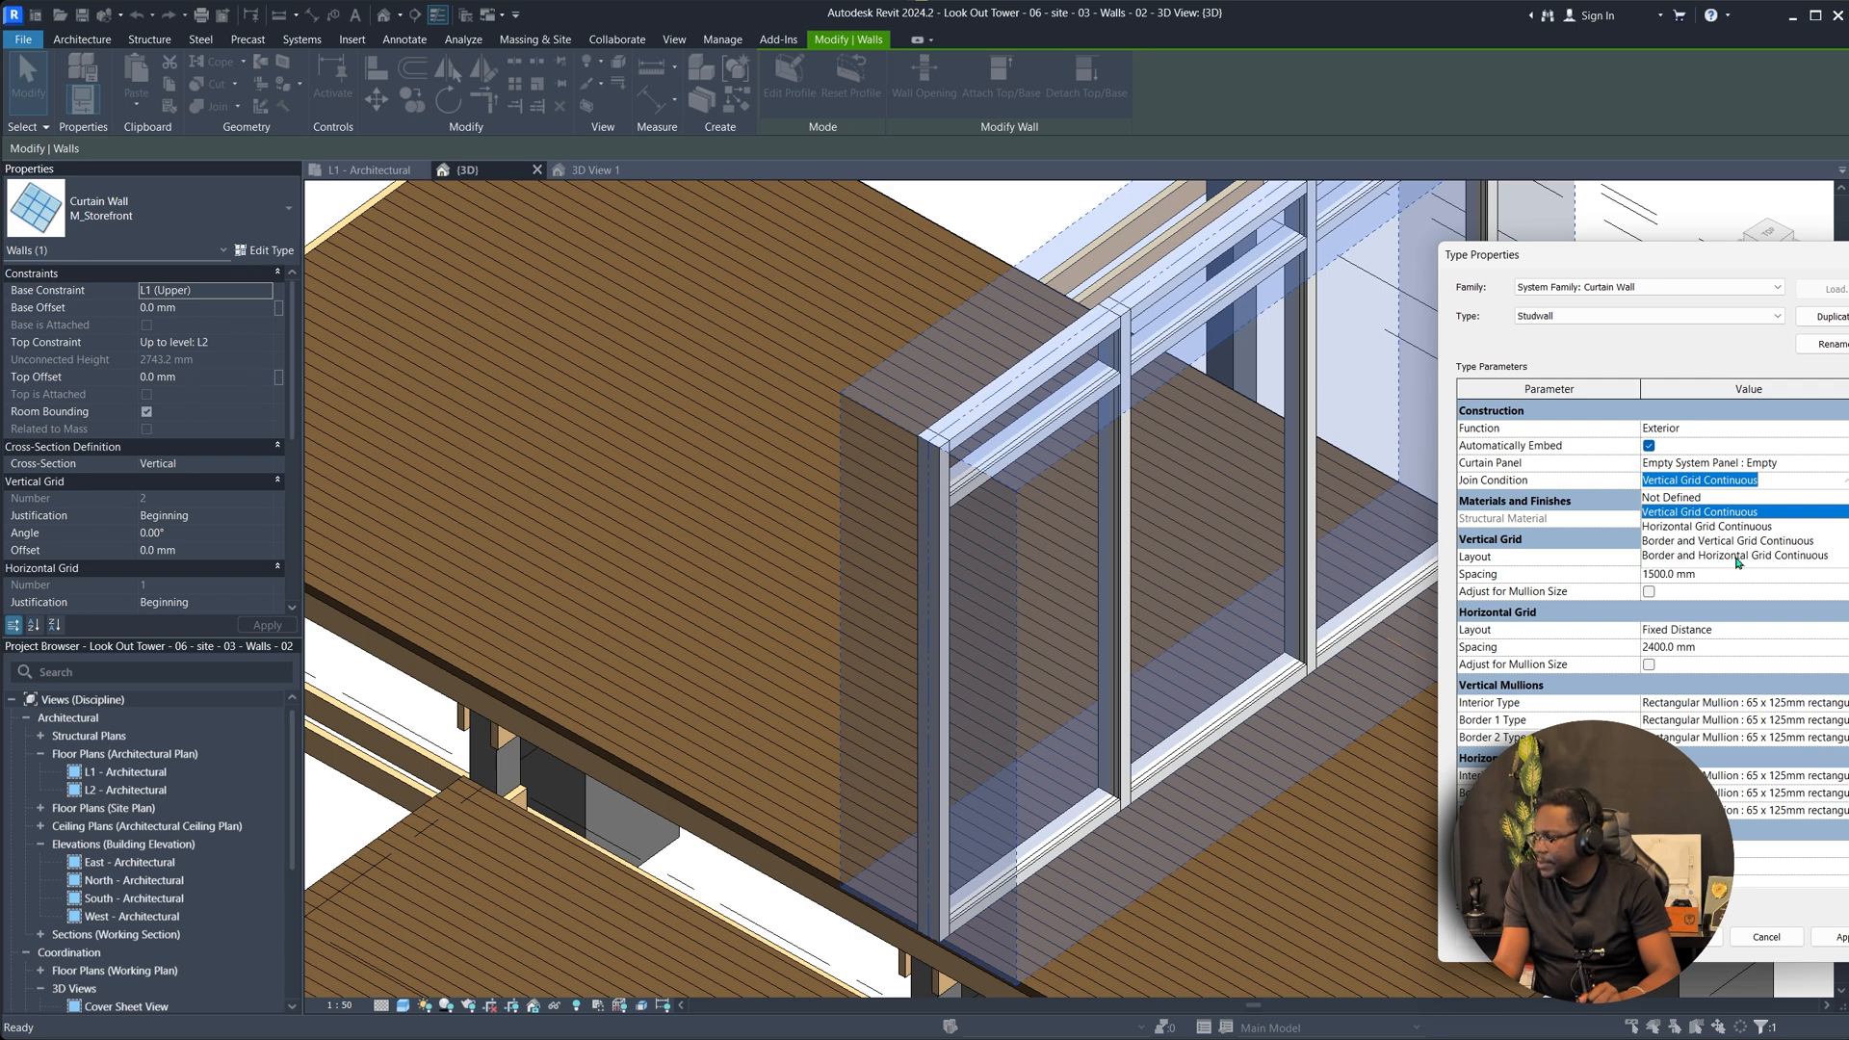
left_click(1745, 556)
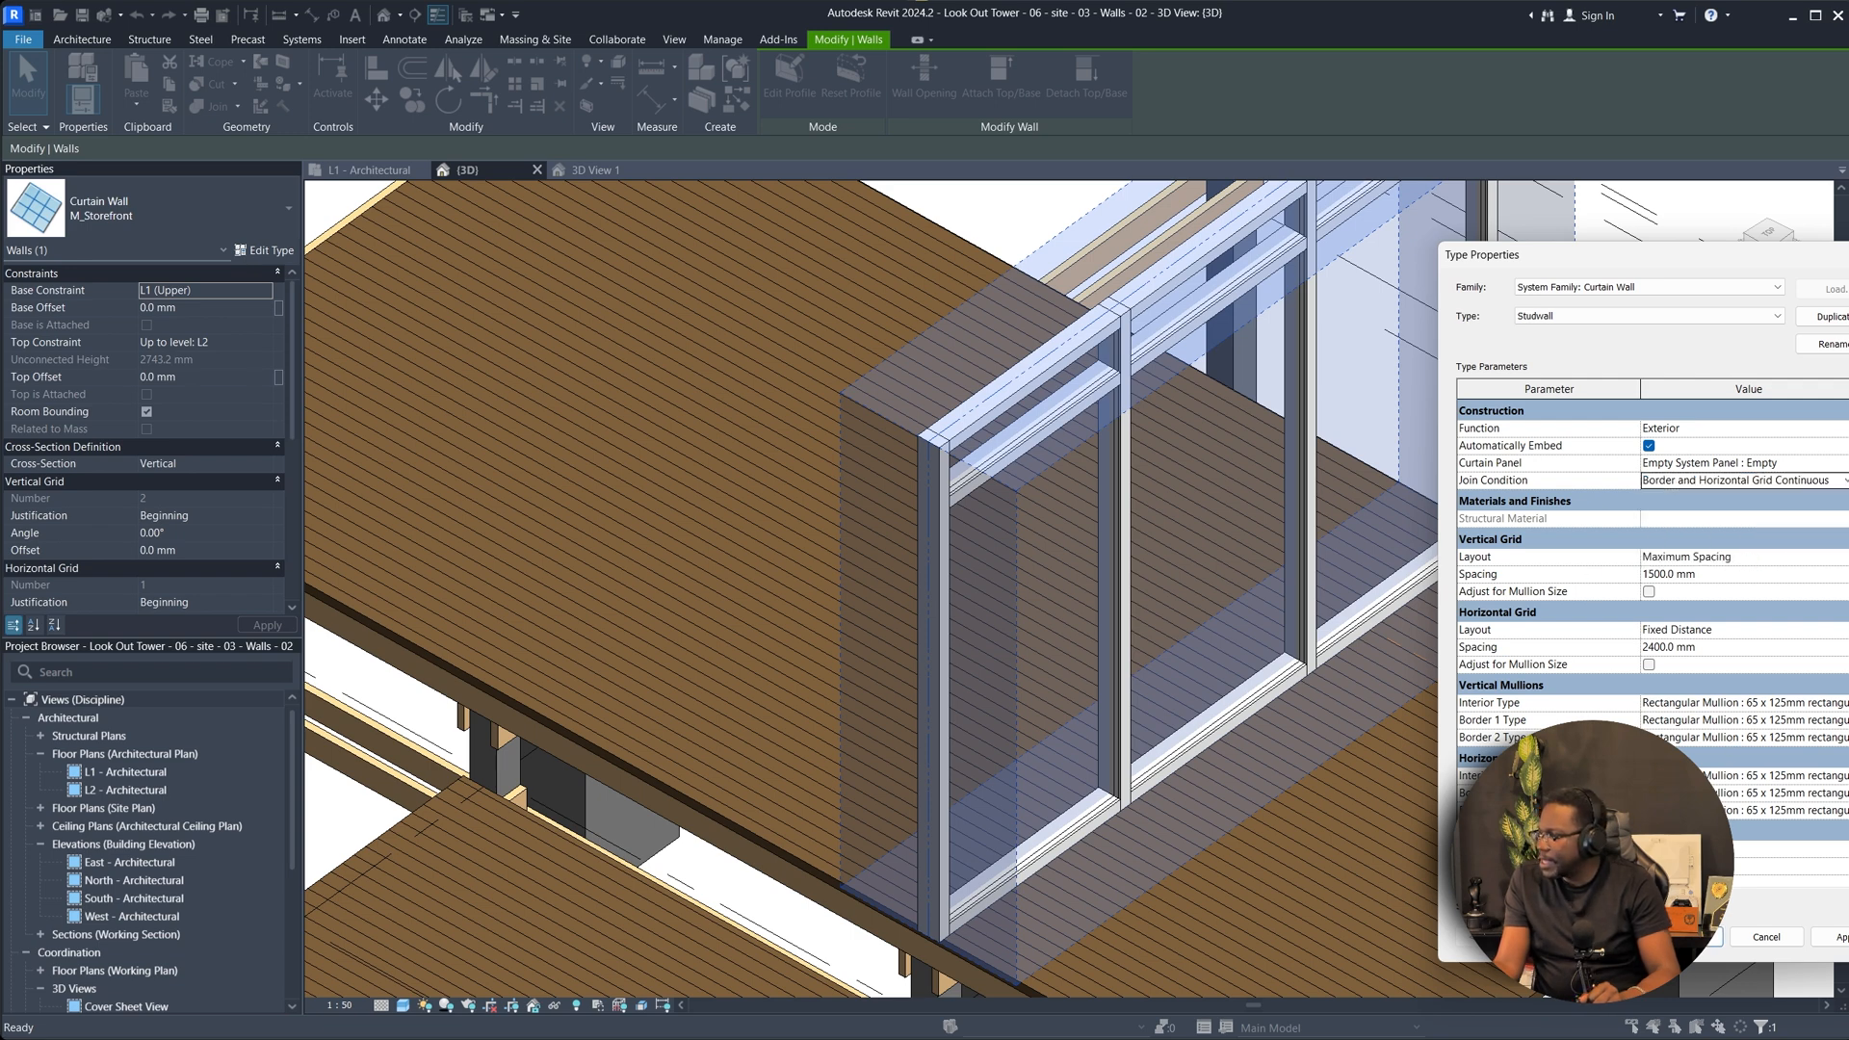
left_click(1687, 936)
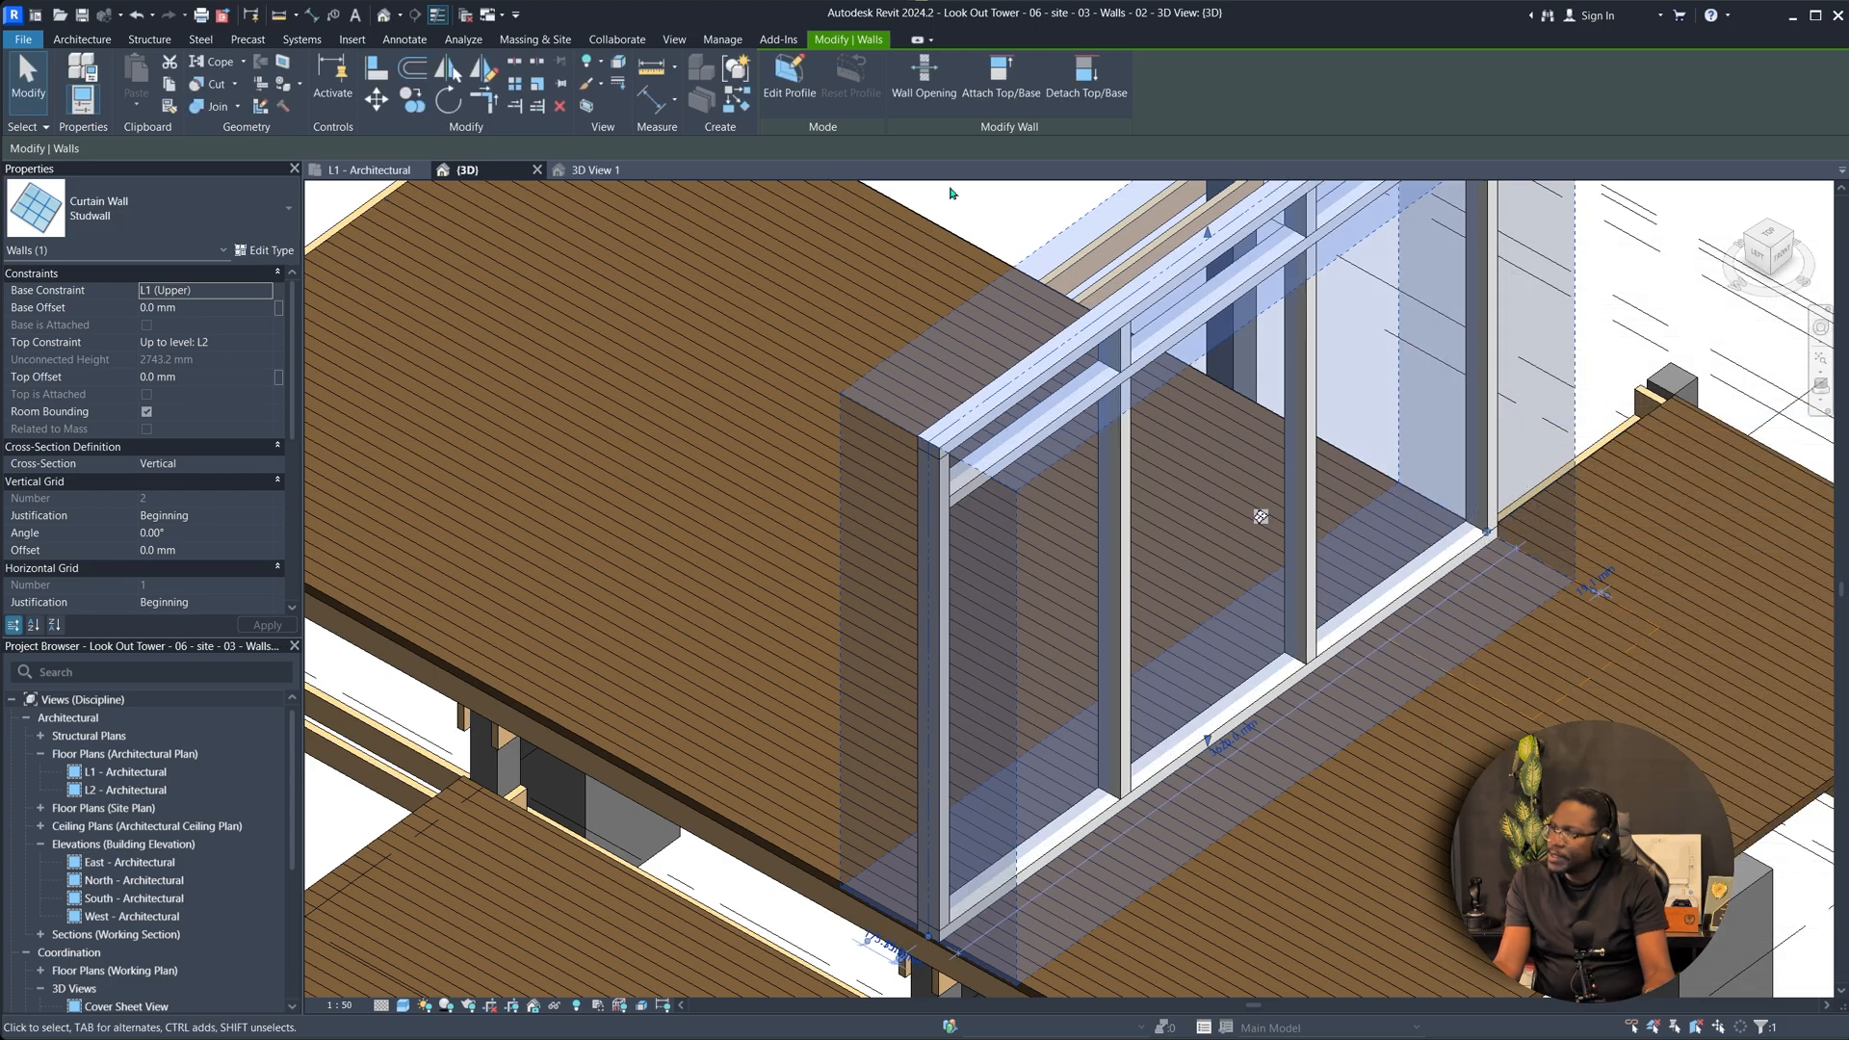
left_click(1014, 201)
mouse_move(1014, 201)
middle_mouse_down("shift")
mouse_move(1052, 274)
mouse_move(921, 528)
middle_mouse_up("shift")
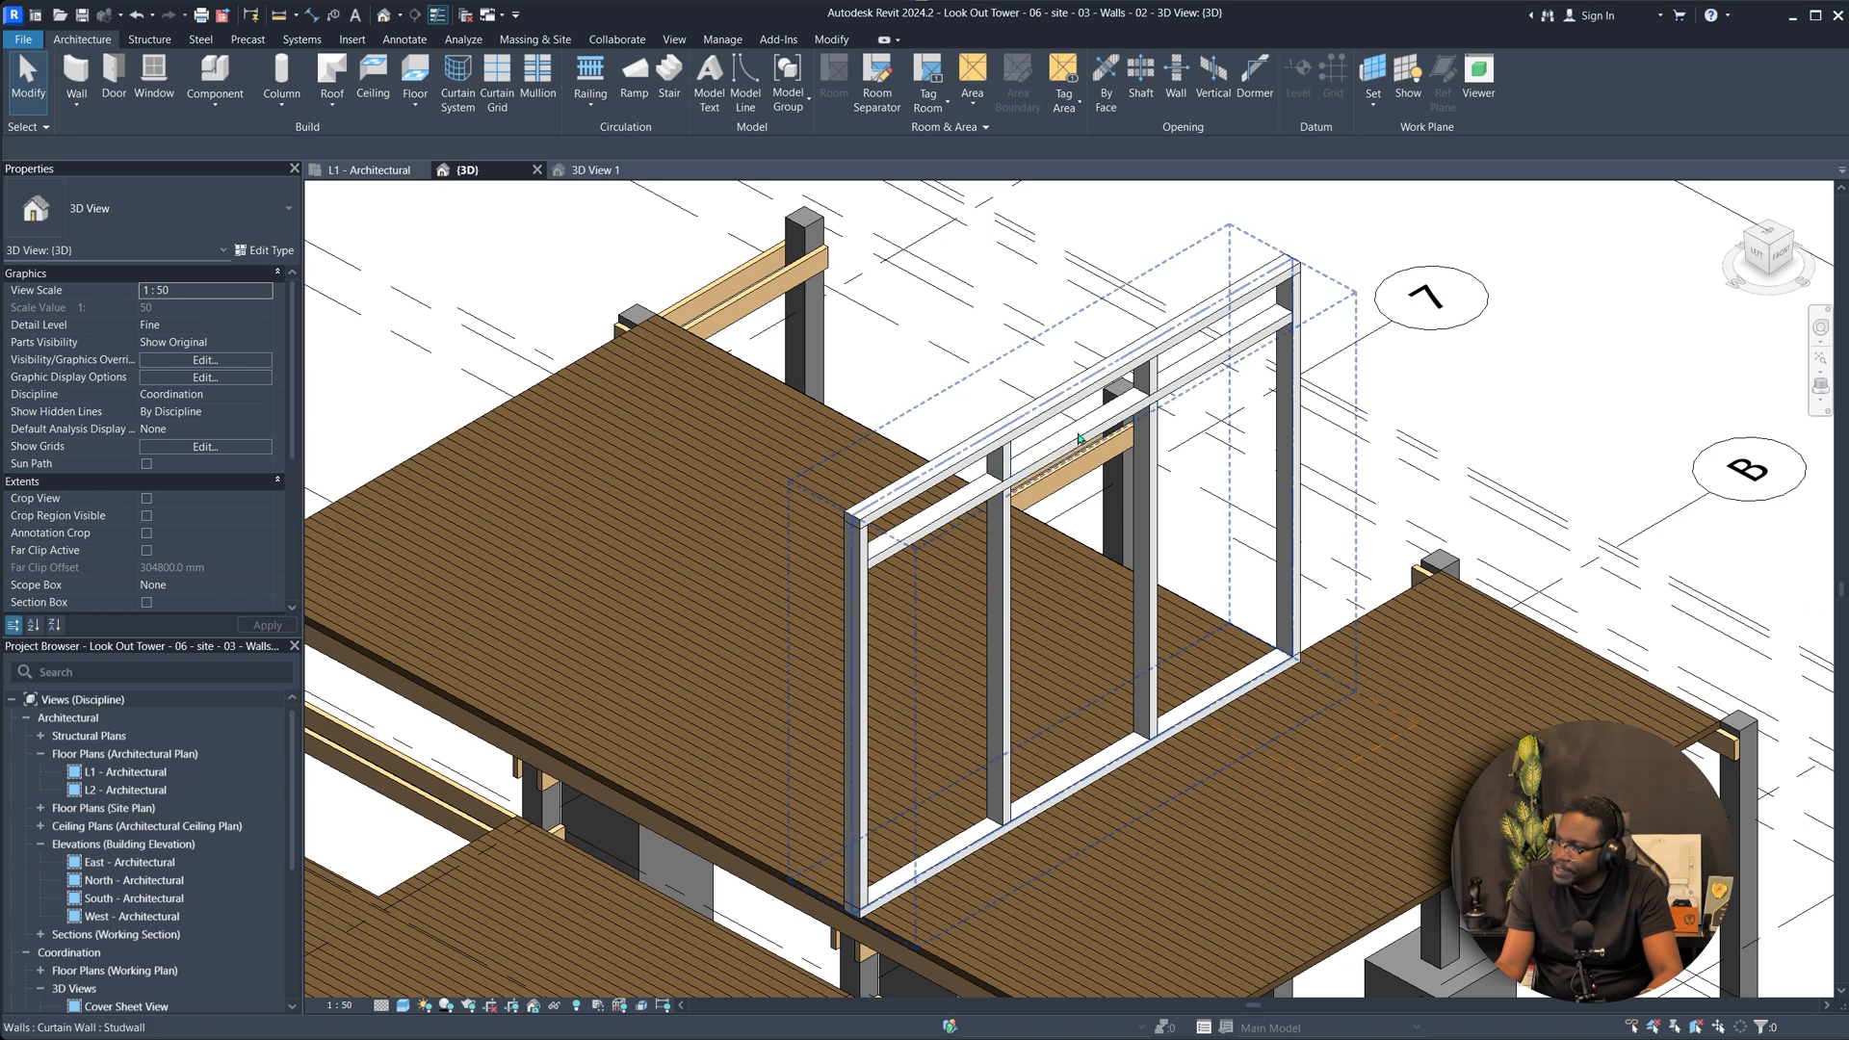
Set the Studwall type's horizontal grid spacing to 900 mm at a fixed distance and apply it to the upper-deck wall.
left_click(996, 436)
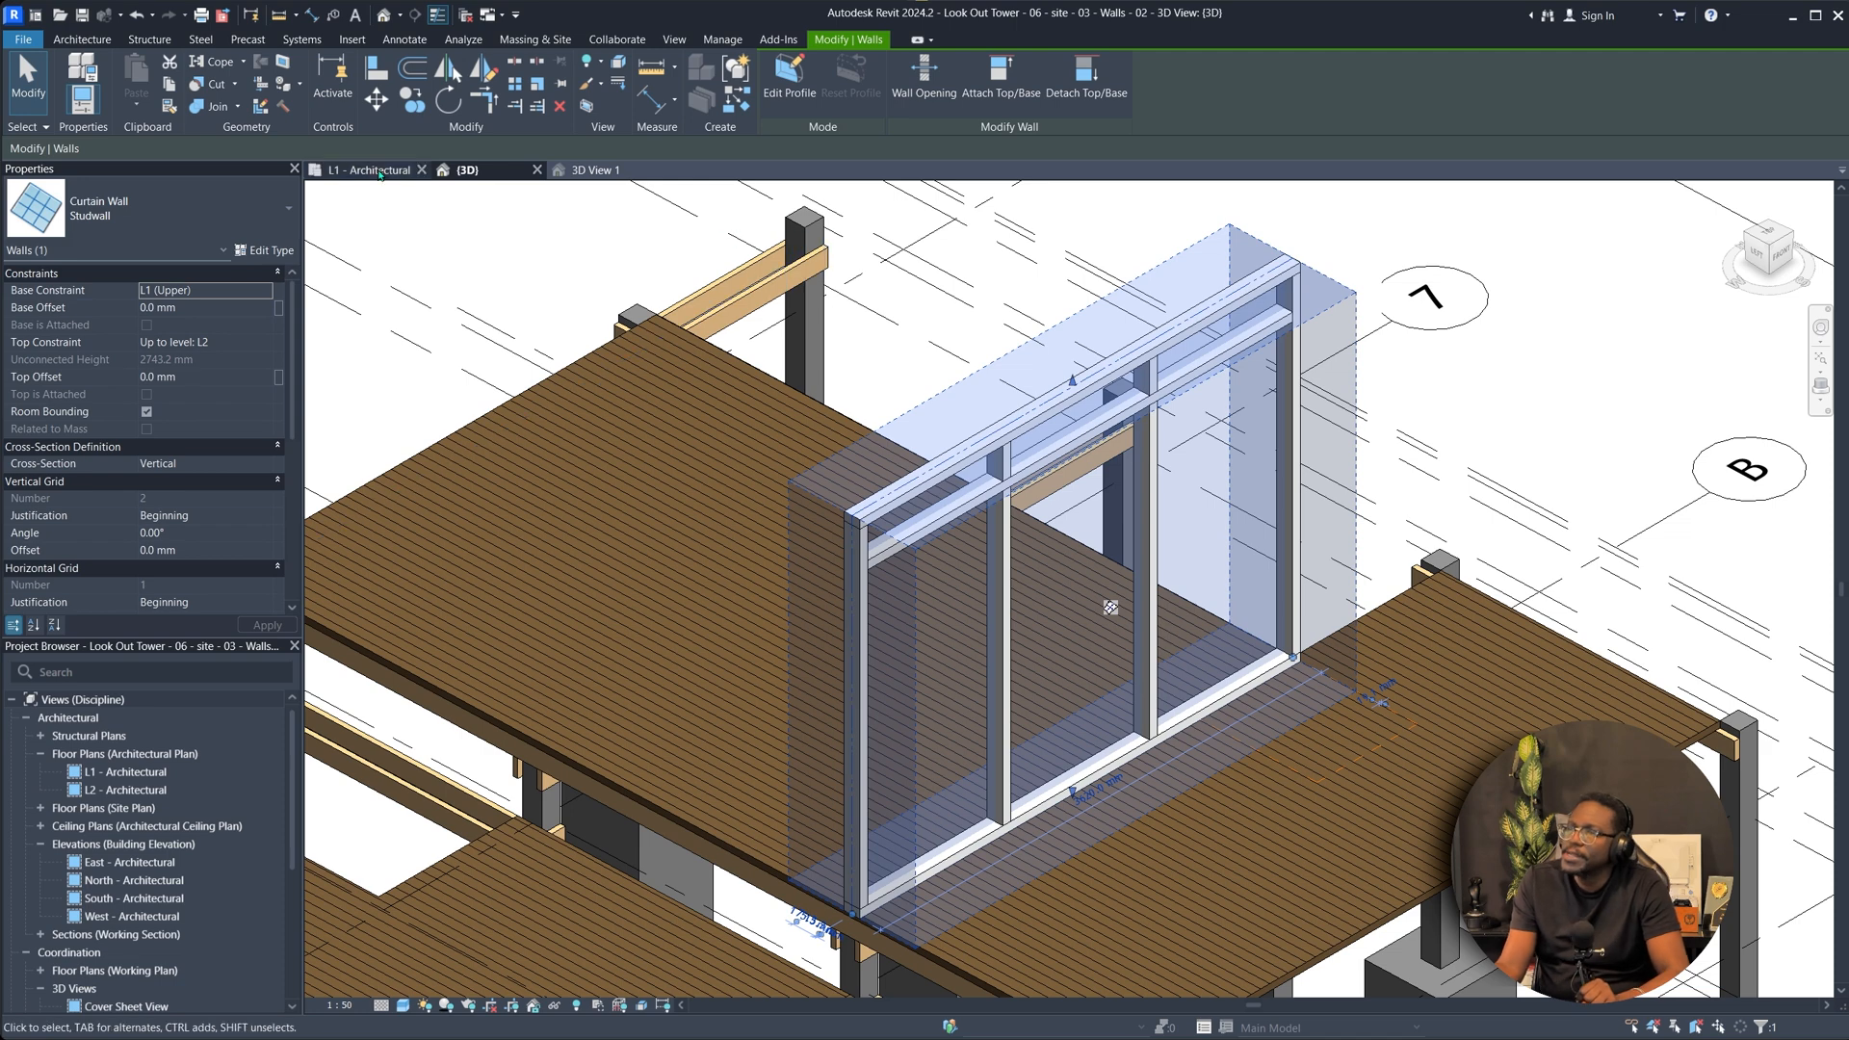
left_click(265, 250)
scroll(1569, 556, "down", 1)
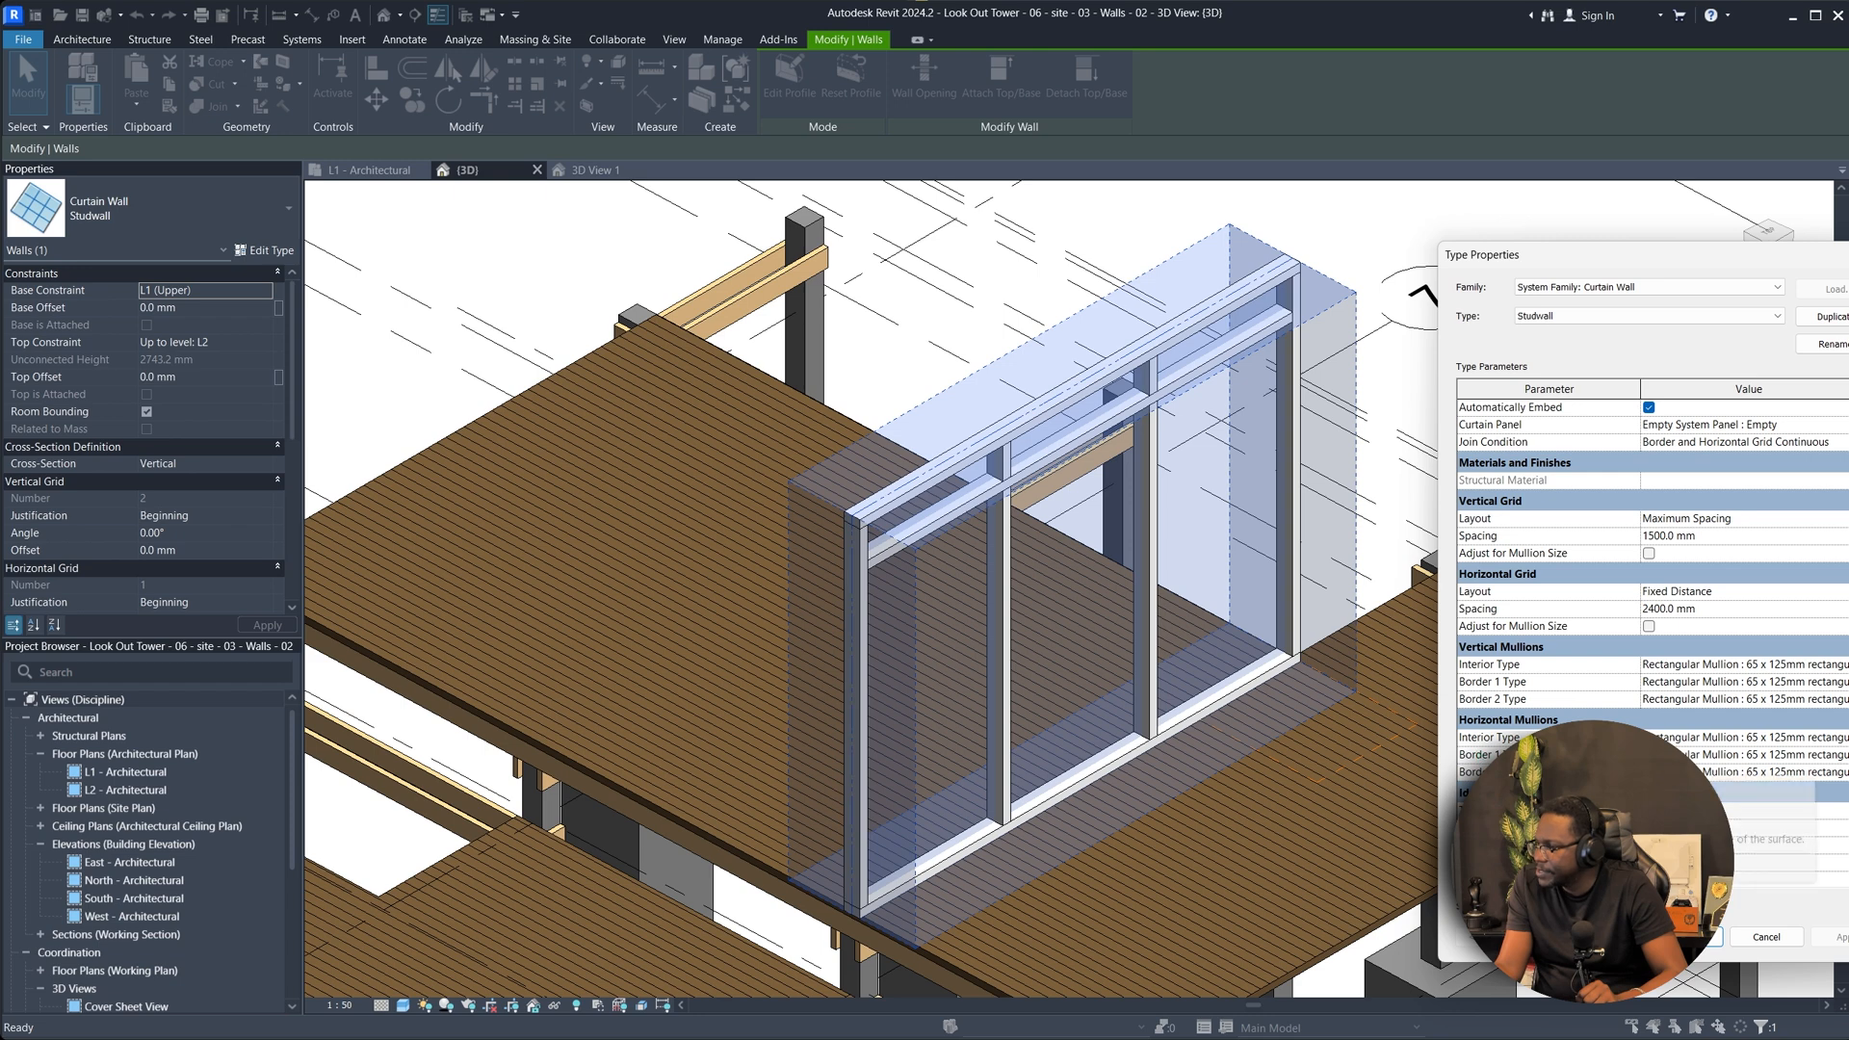
scroll(1540, 674, "up", 1)
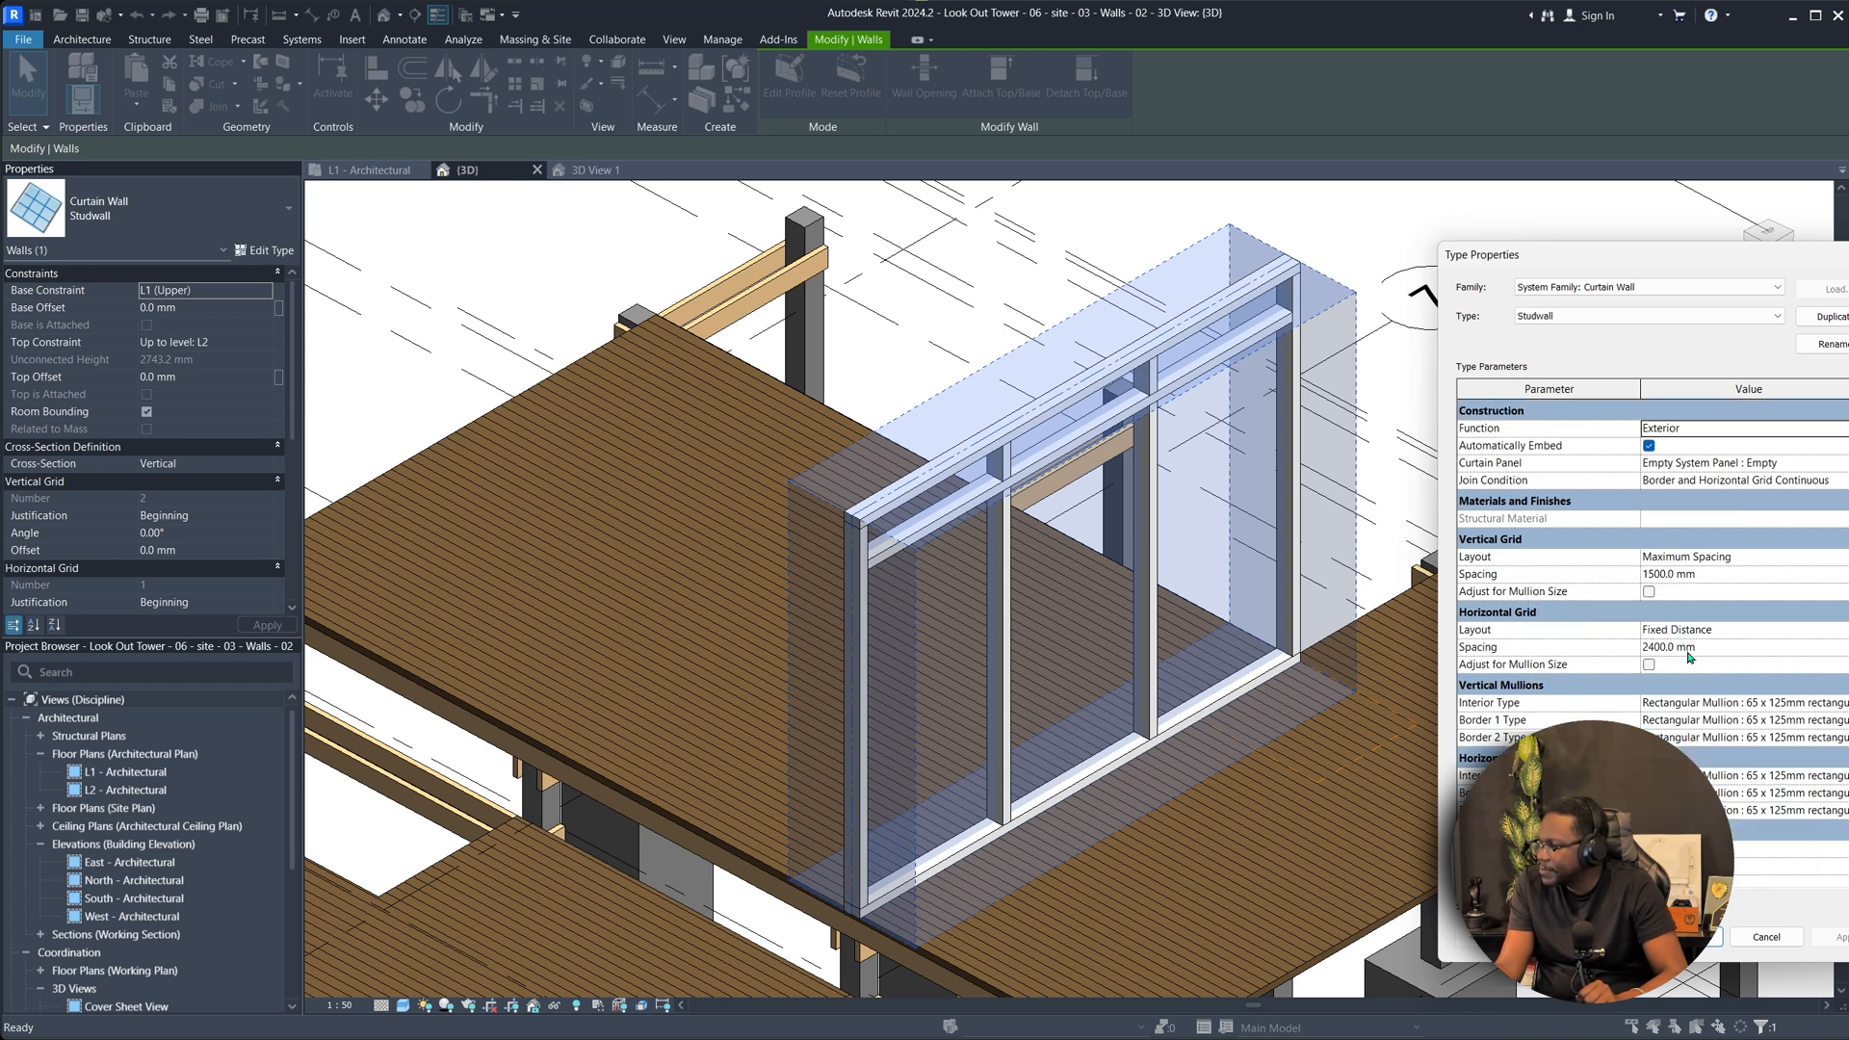
left_click(1738, 647)
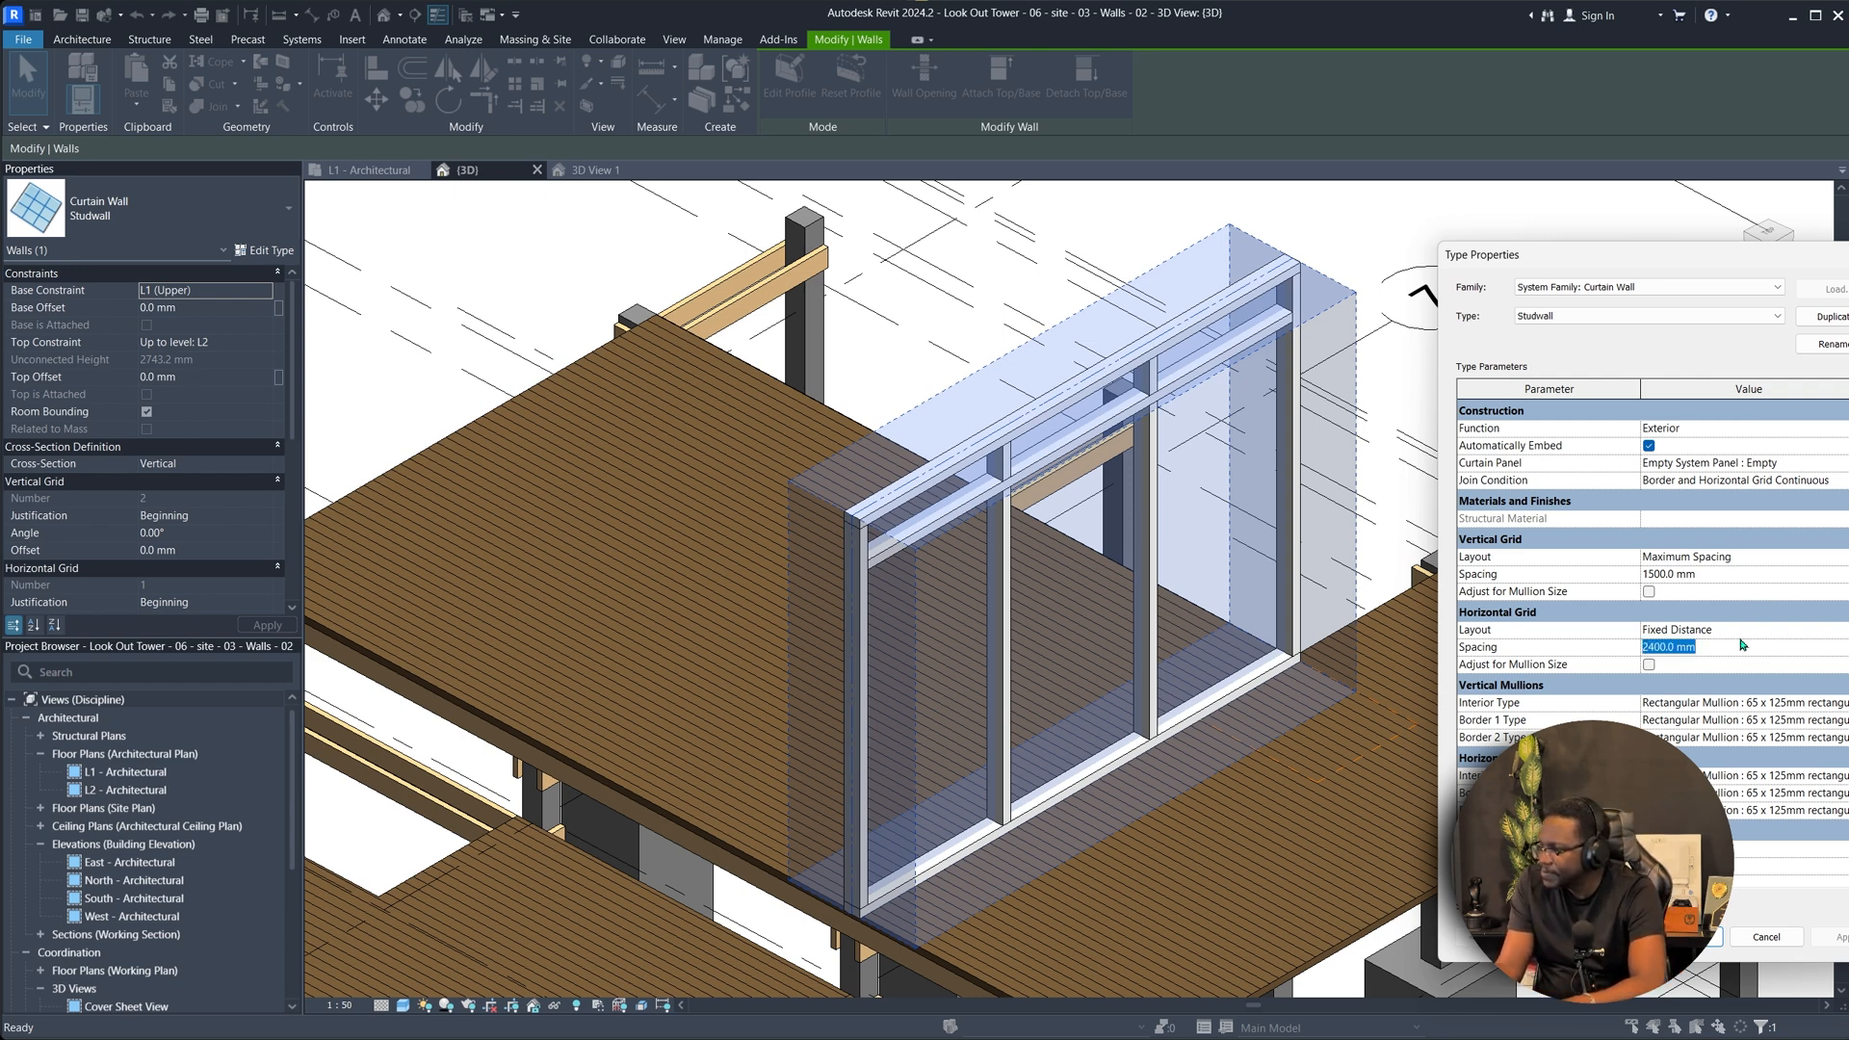
type("900")
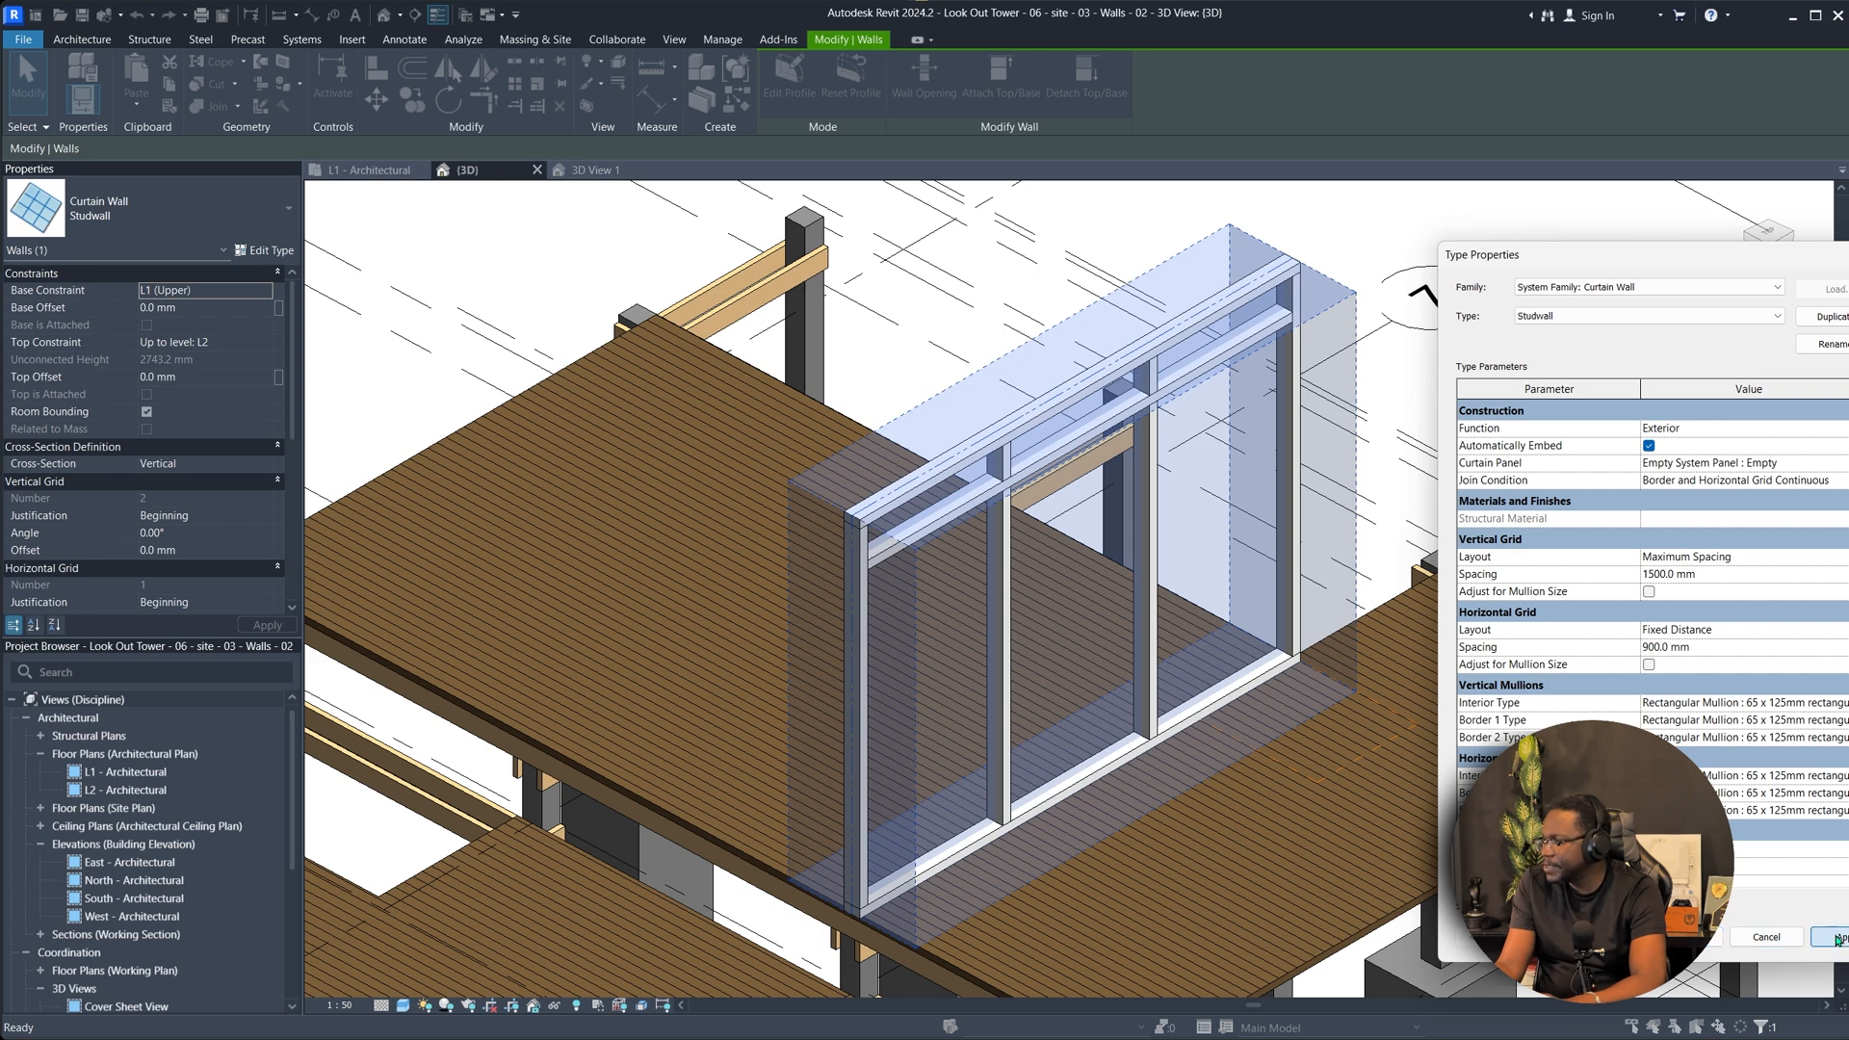
left_click(1834, 937)
key("Return")
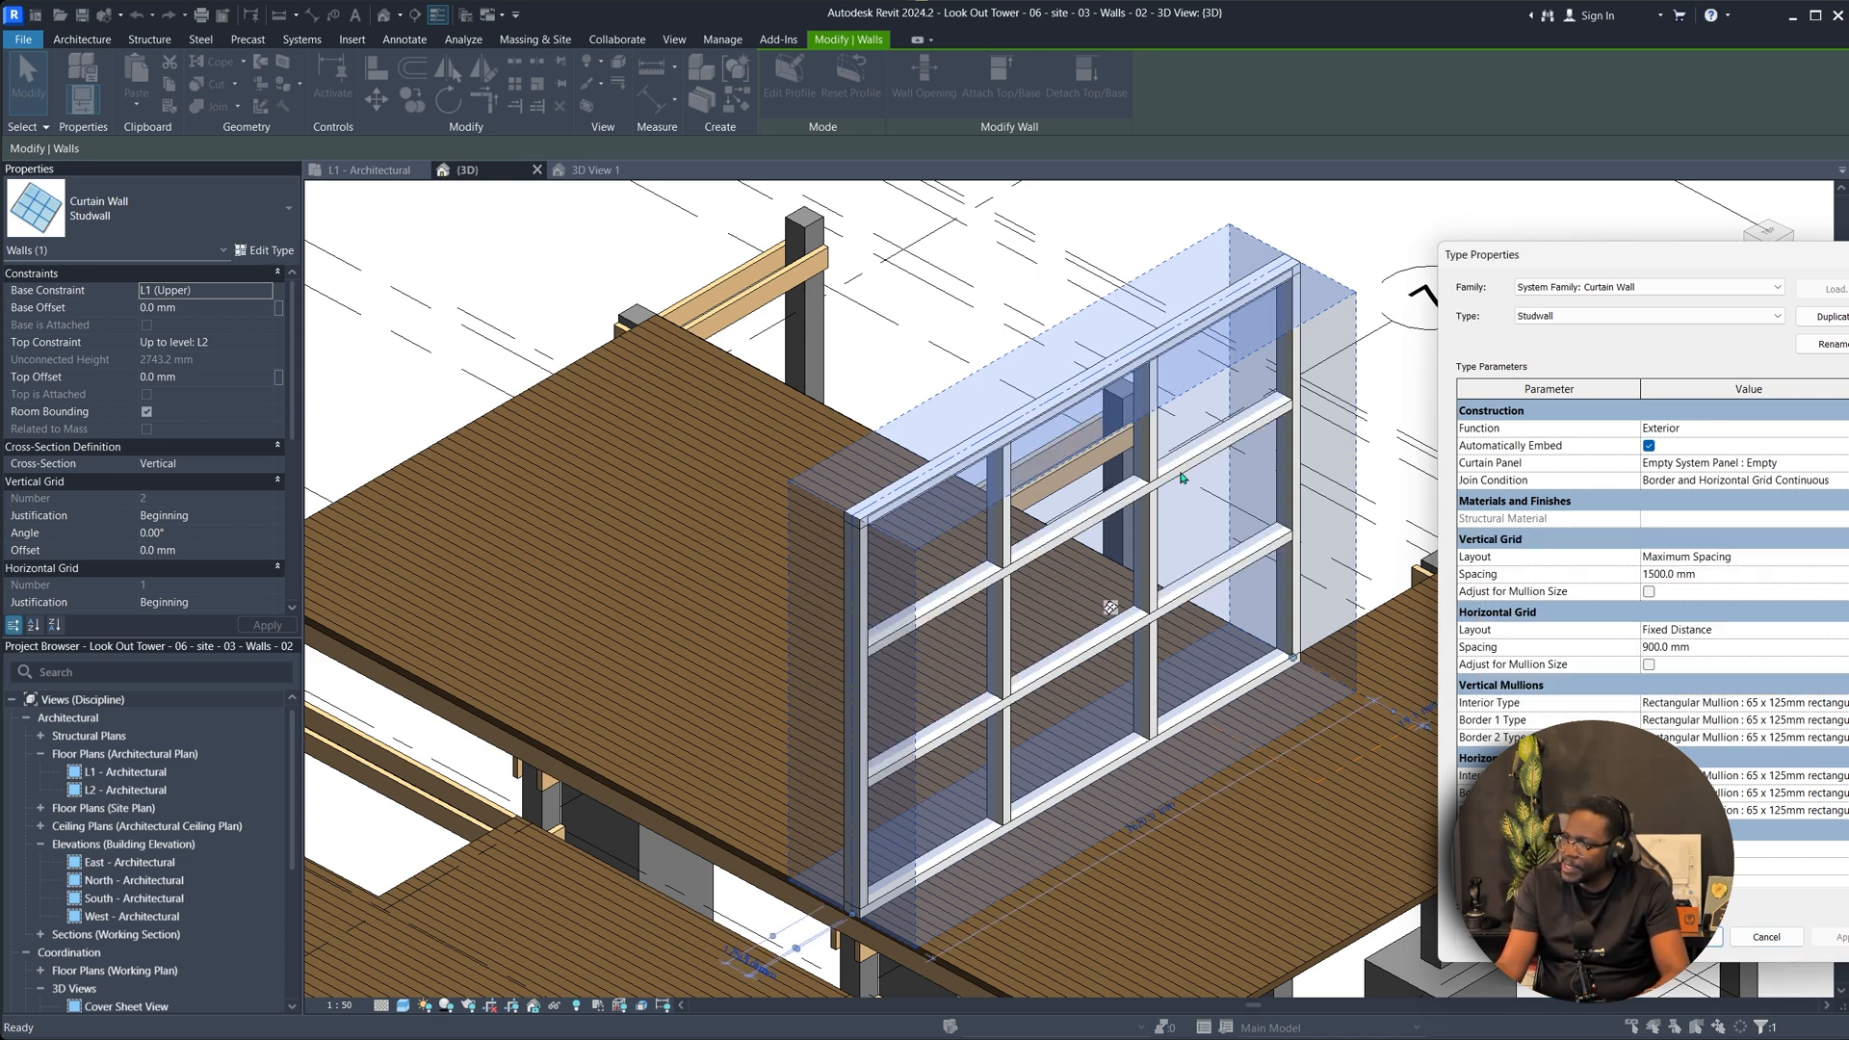
left_click(1707, 945)
left_click(1406, 466)
Start a new wall using the Studwall curtain wall type, with its base constraint set to L1 (lower).
mouse_move(1088, 616)
middle_mouse_down("shift")
mouse_move(1144, 590)
mouse_move(1377, 667)
mouse_move(1306, 589)
mouse_move(1367, 616)
middle_mouse_up("shift")
scroll(1144, 591, "down", 1)
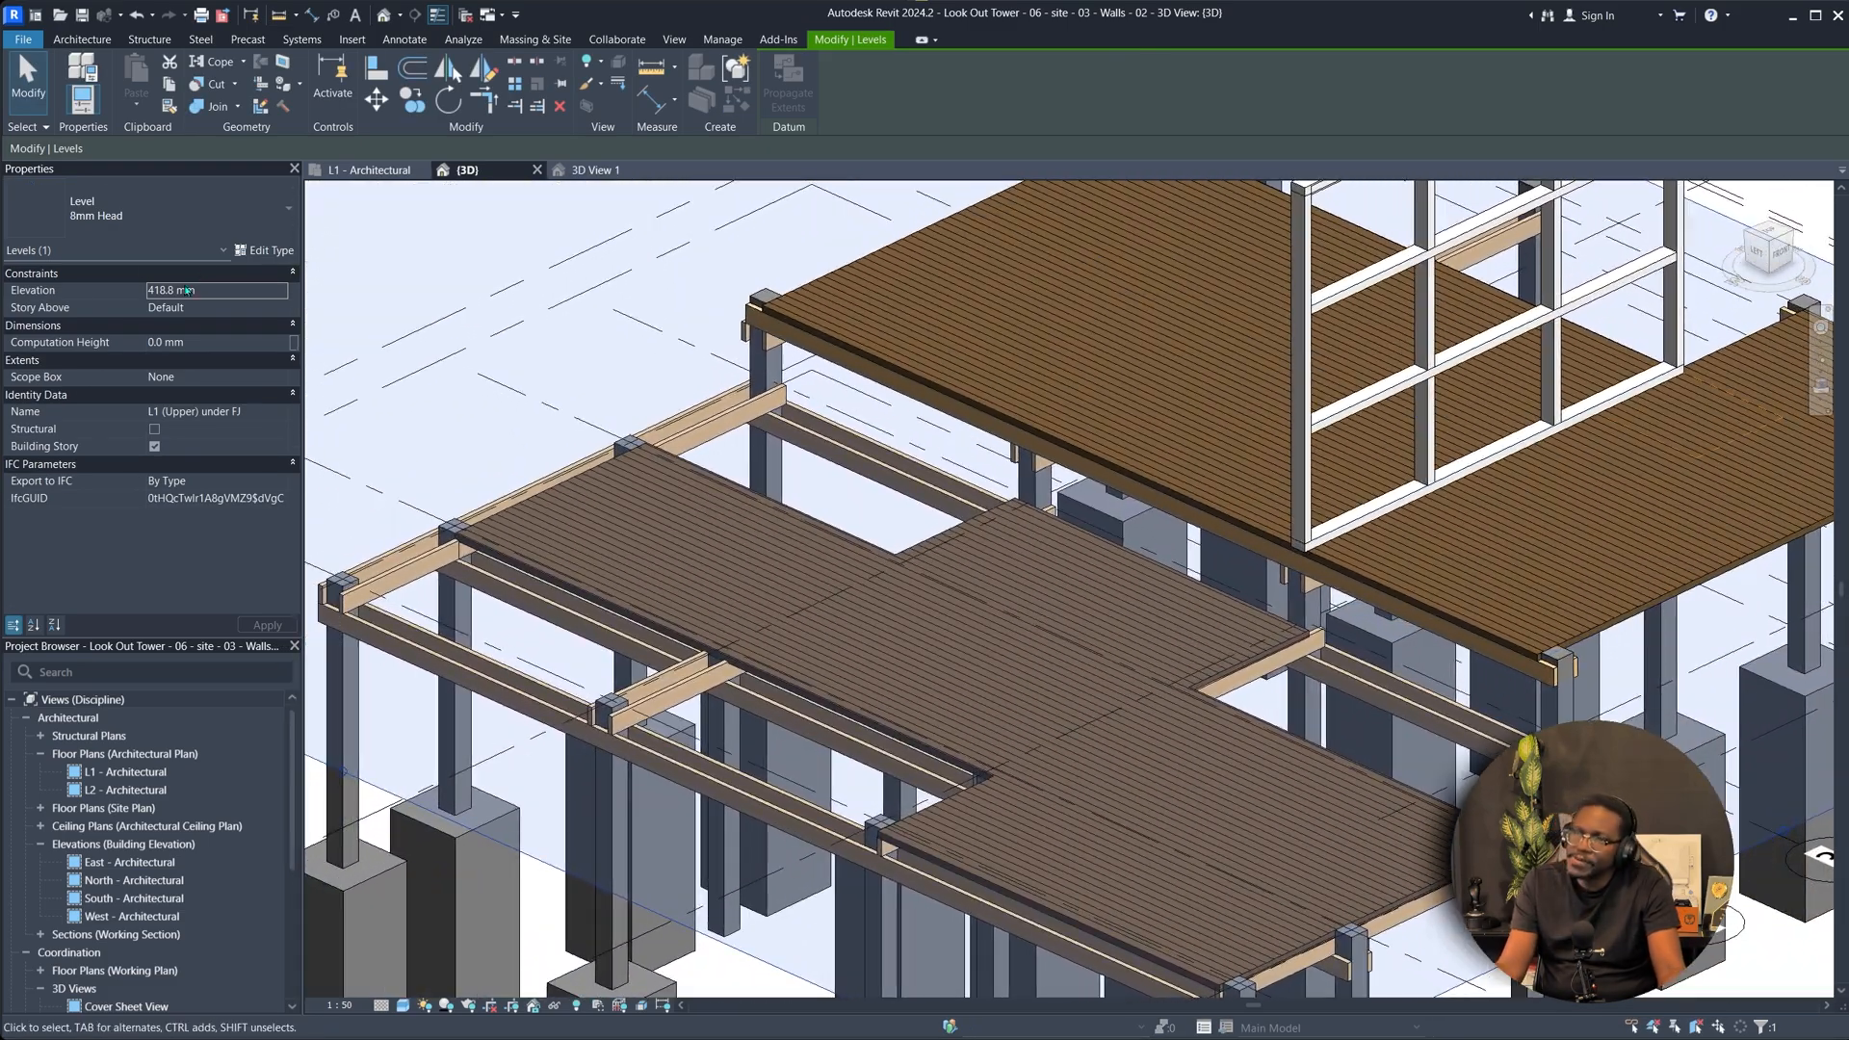
left_click(85, 40)
left_click(78, 69)
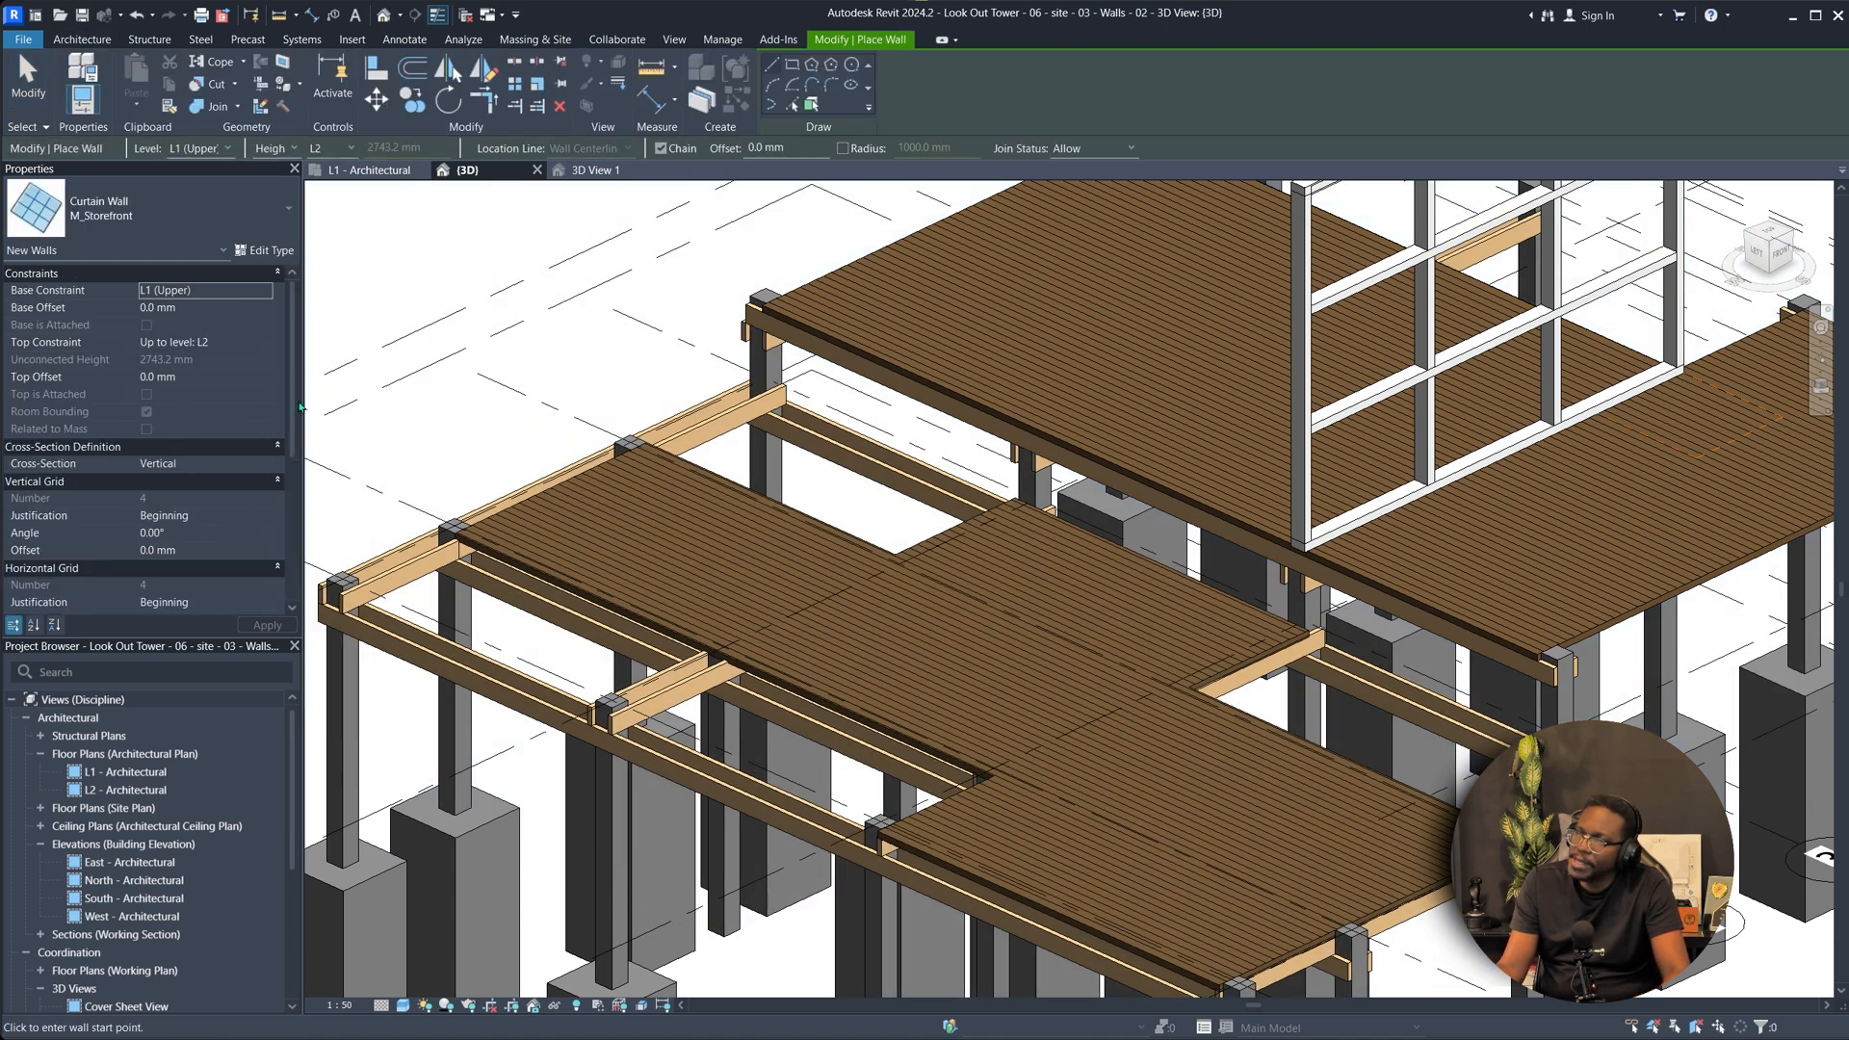
left_click(249, 229)
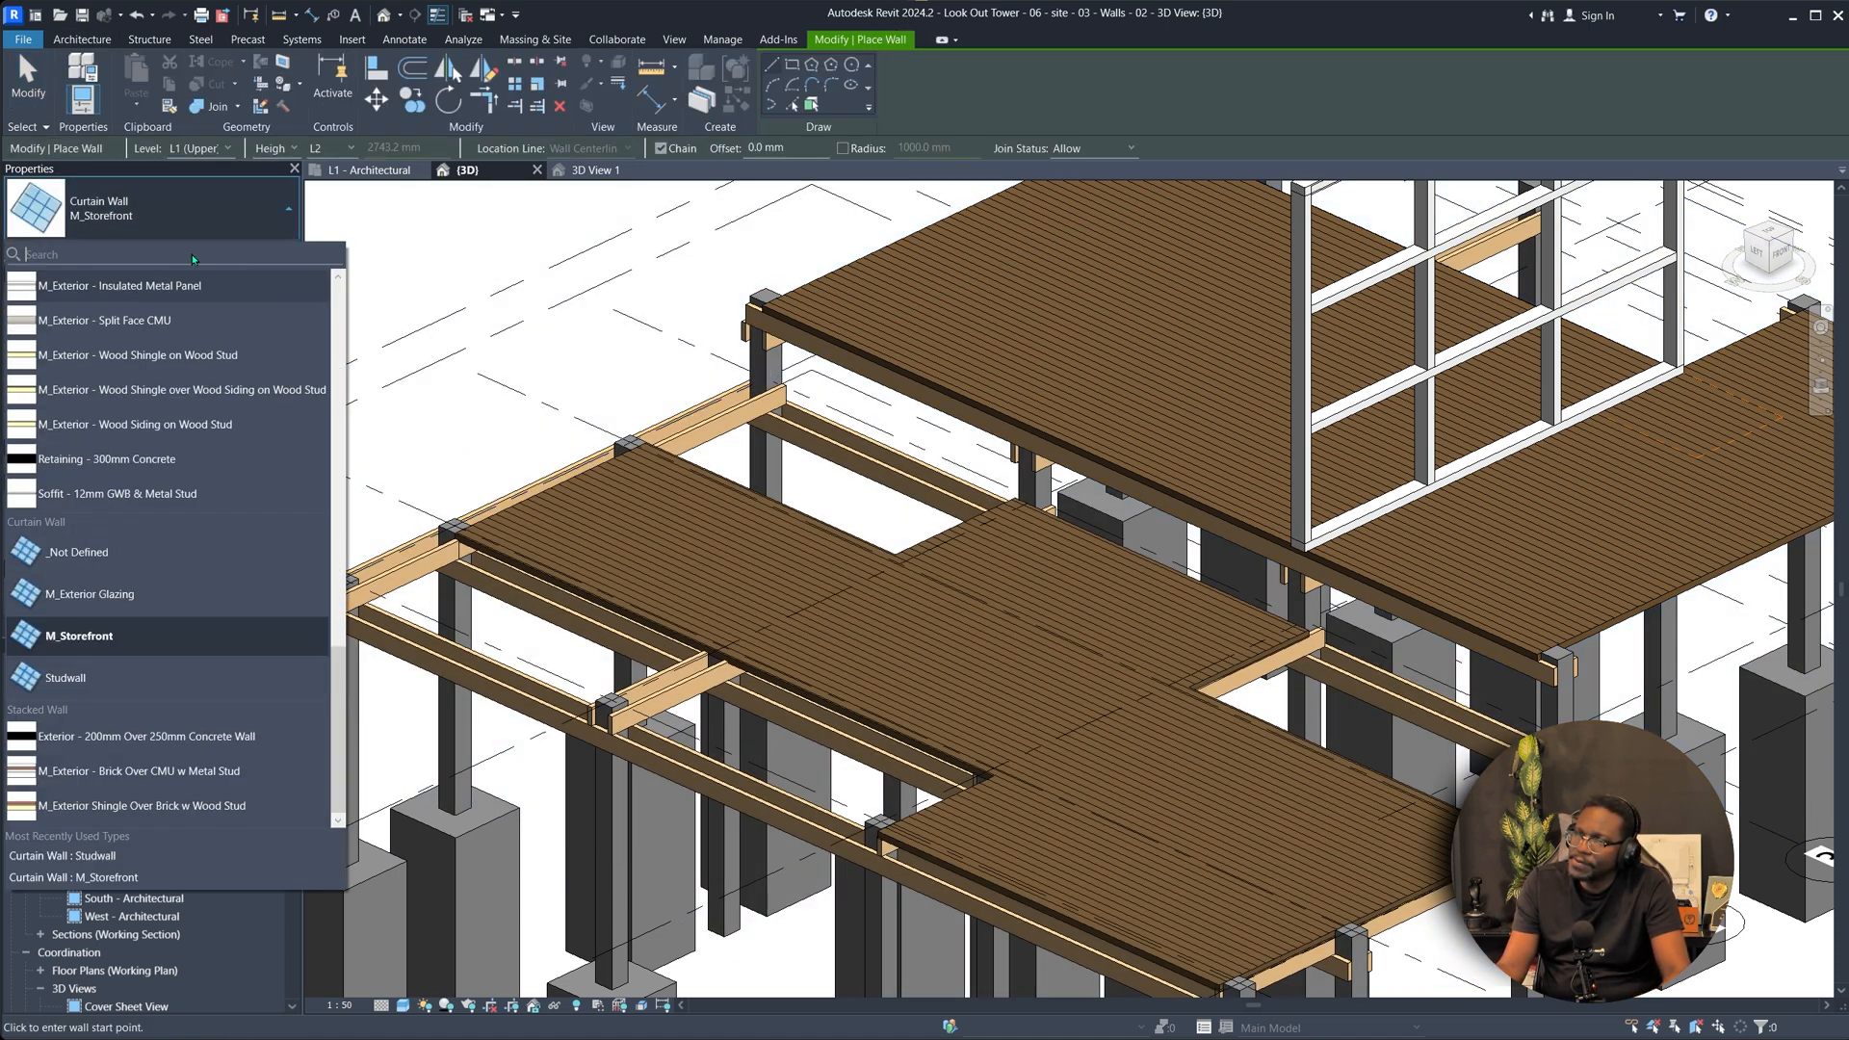
left_click(111, 678)
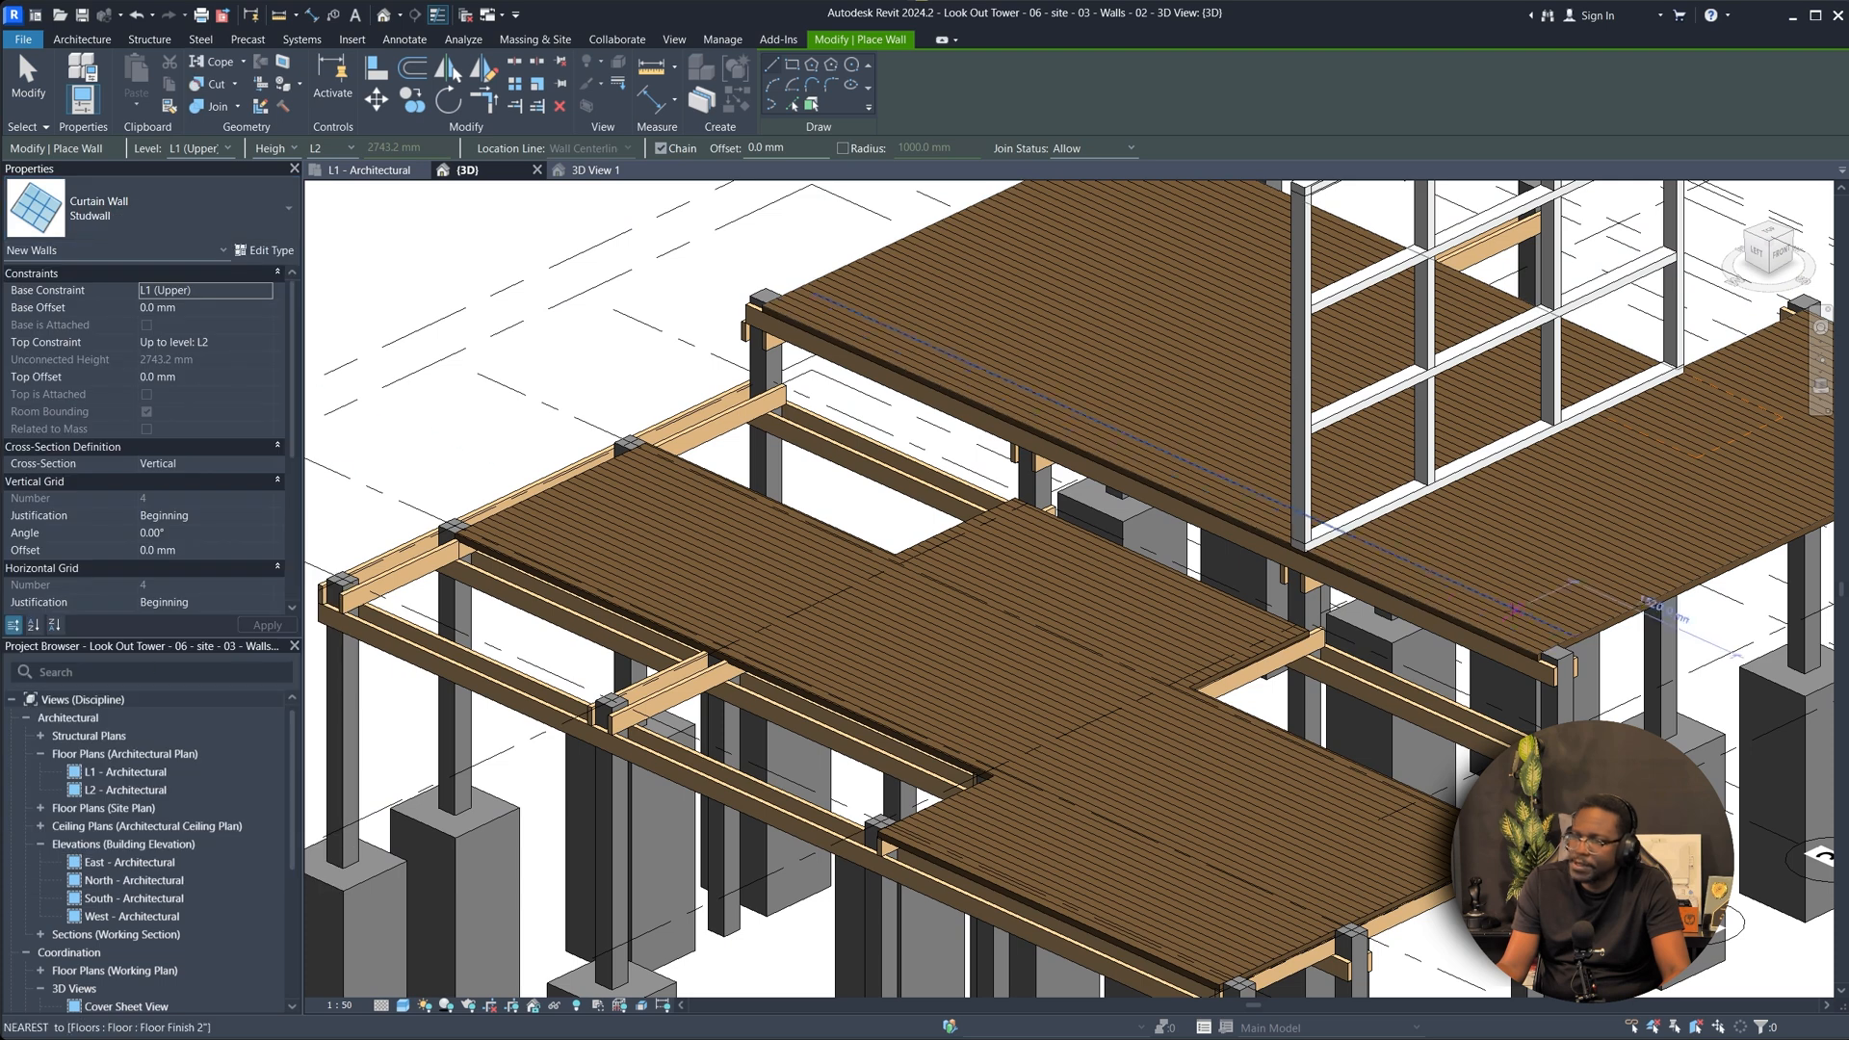
scroll(1514, 609, "up", 1)
left_click(267, 289)
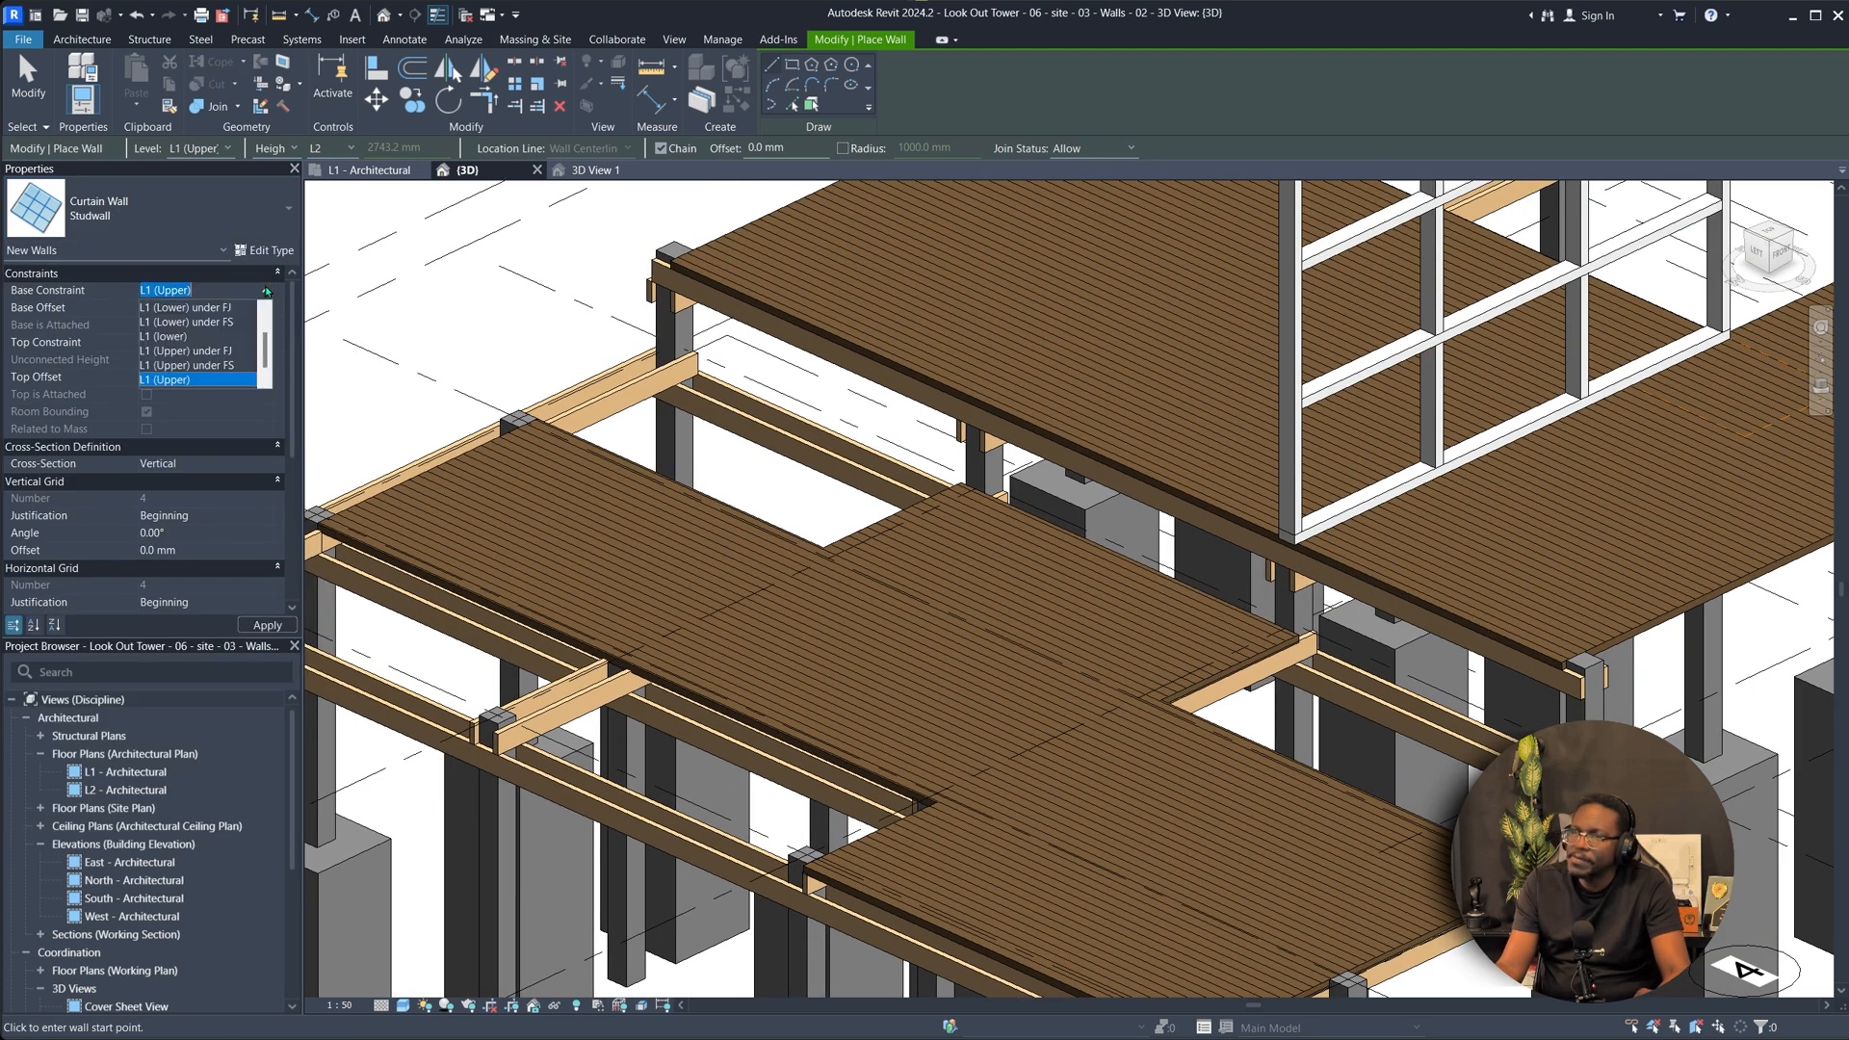
scroll(223, 353, "down", 1)
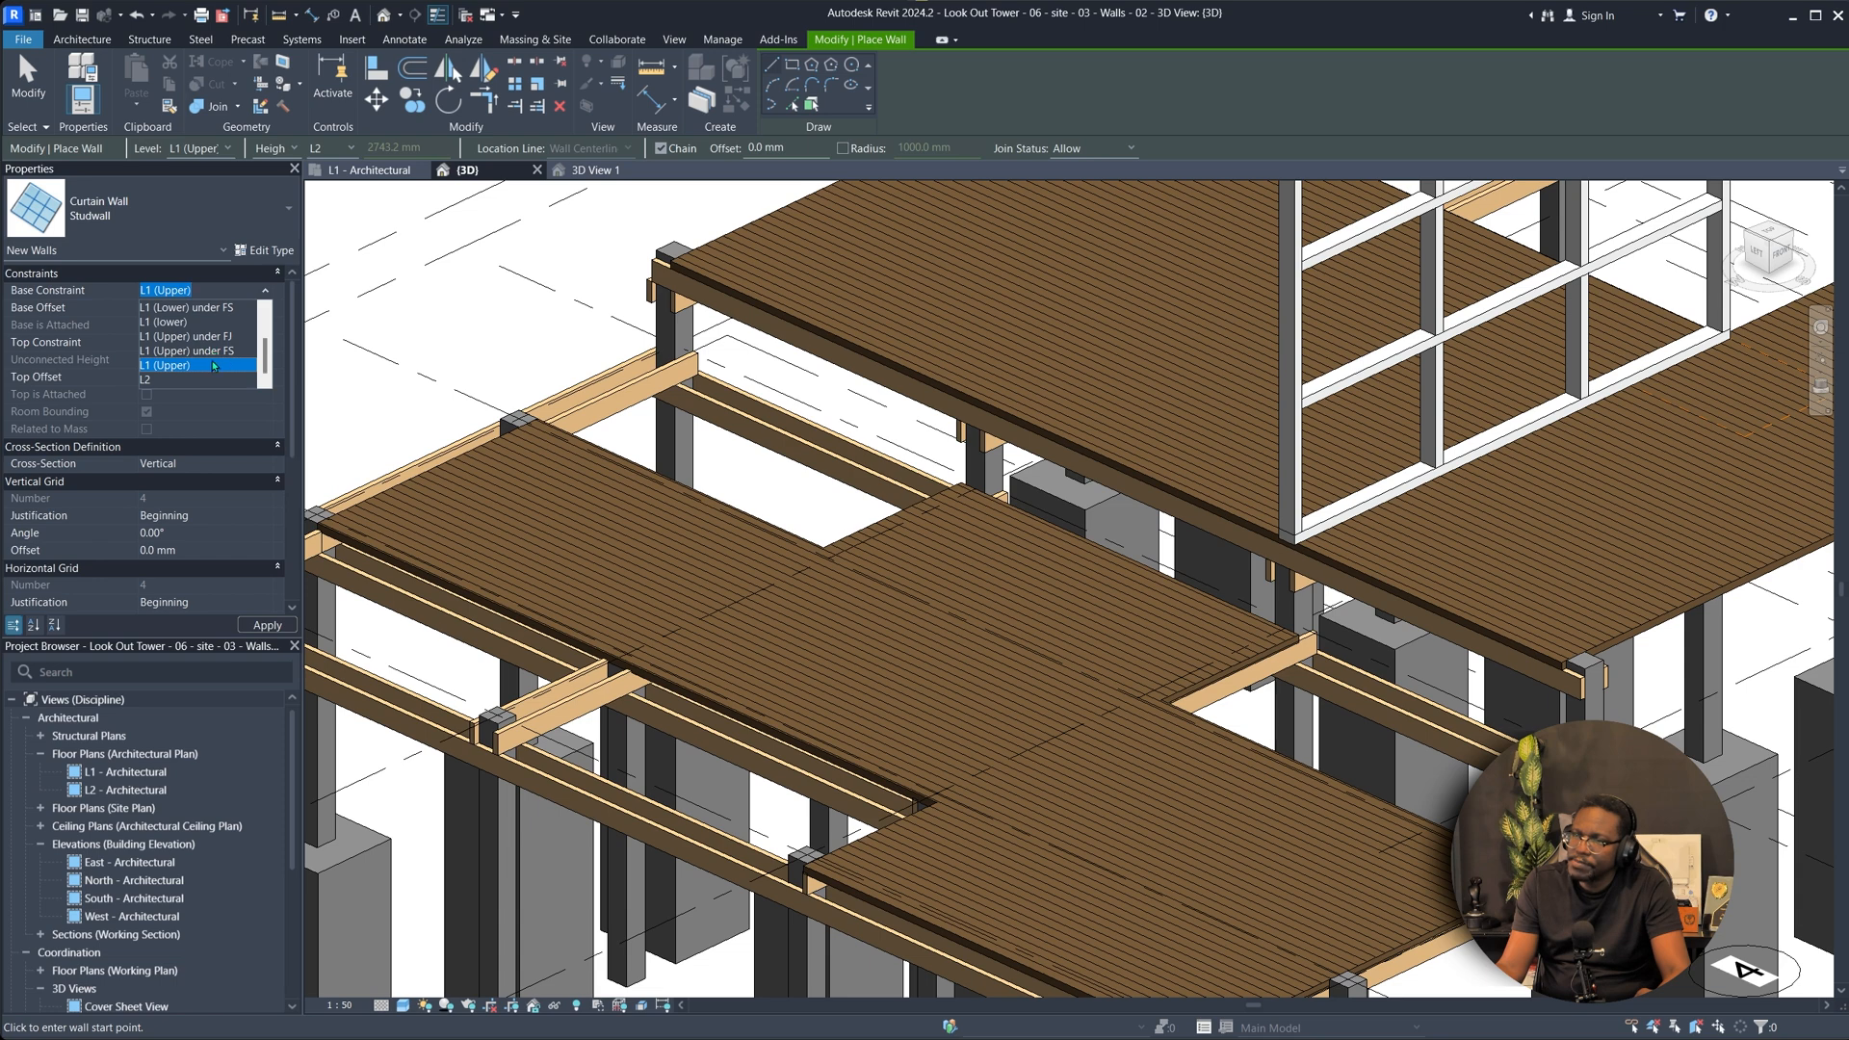
scroll(206, 362, "up", 1)
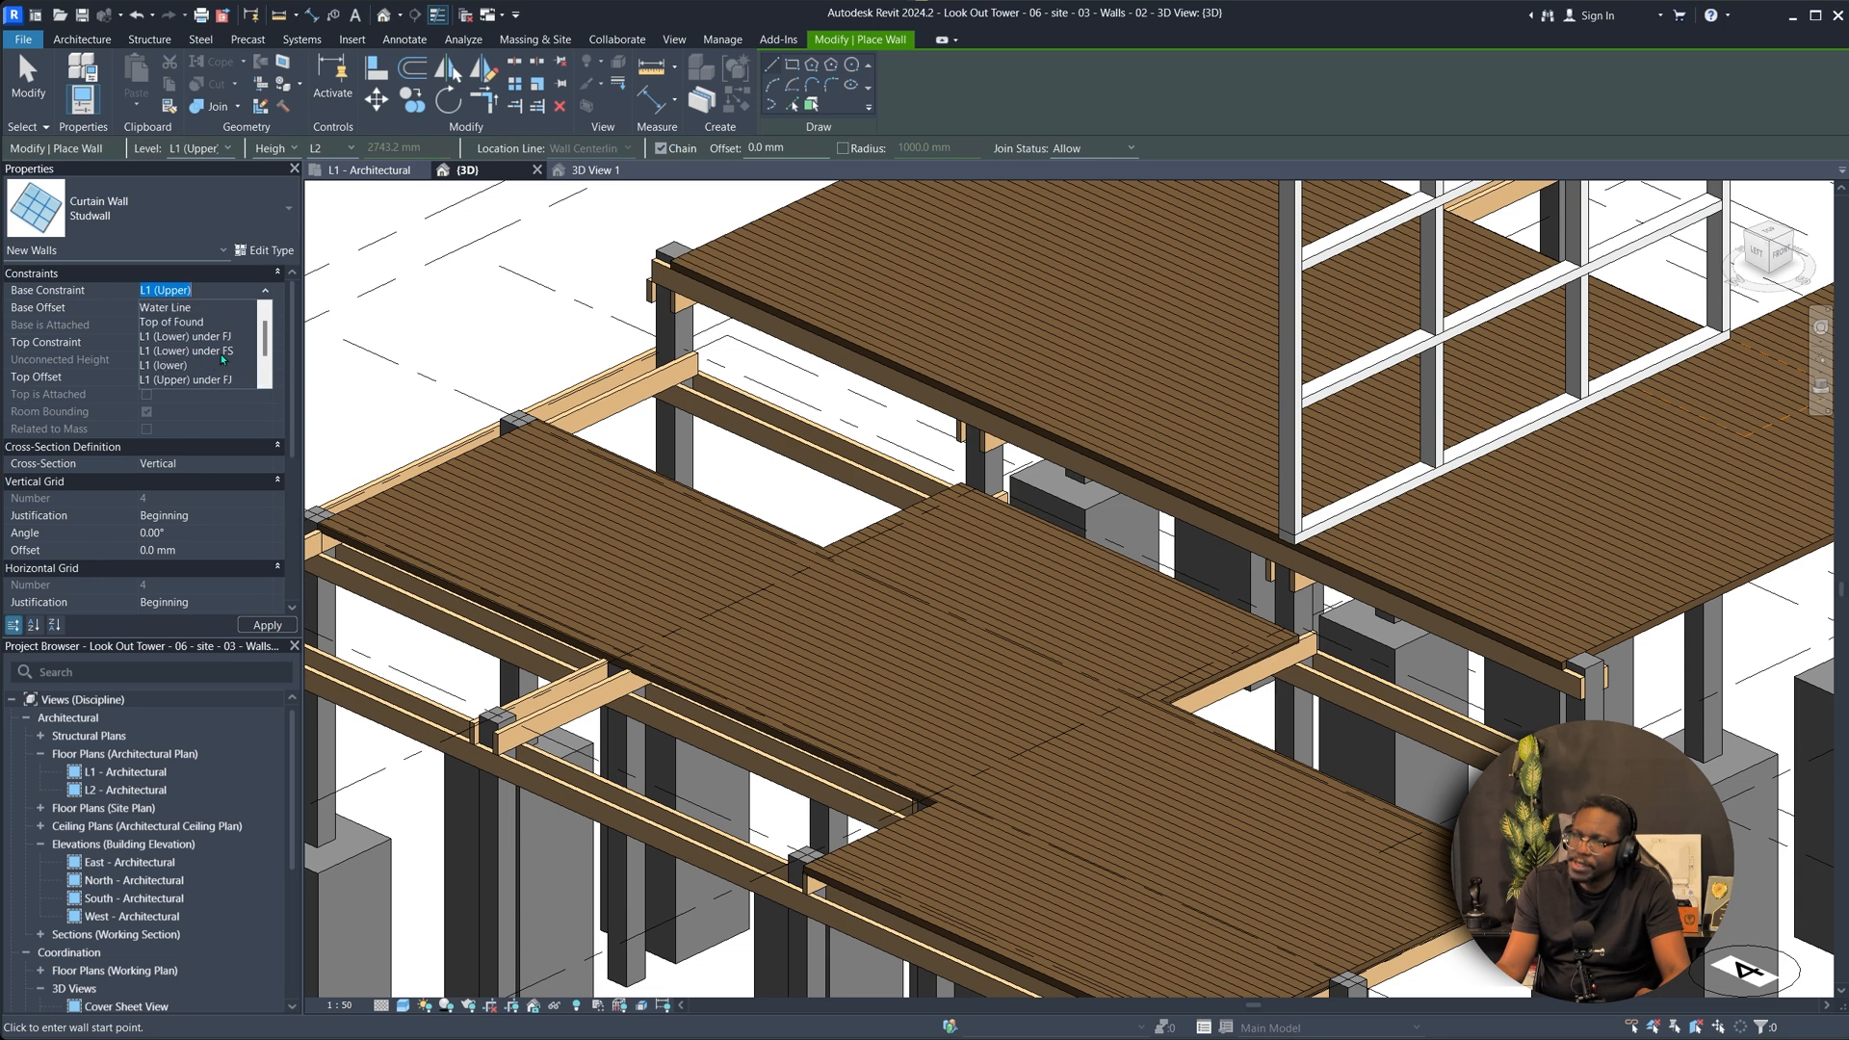
scroll(1274, 624, "up", 3)
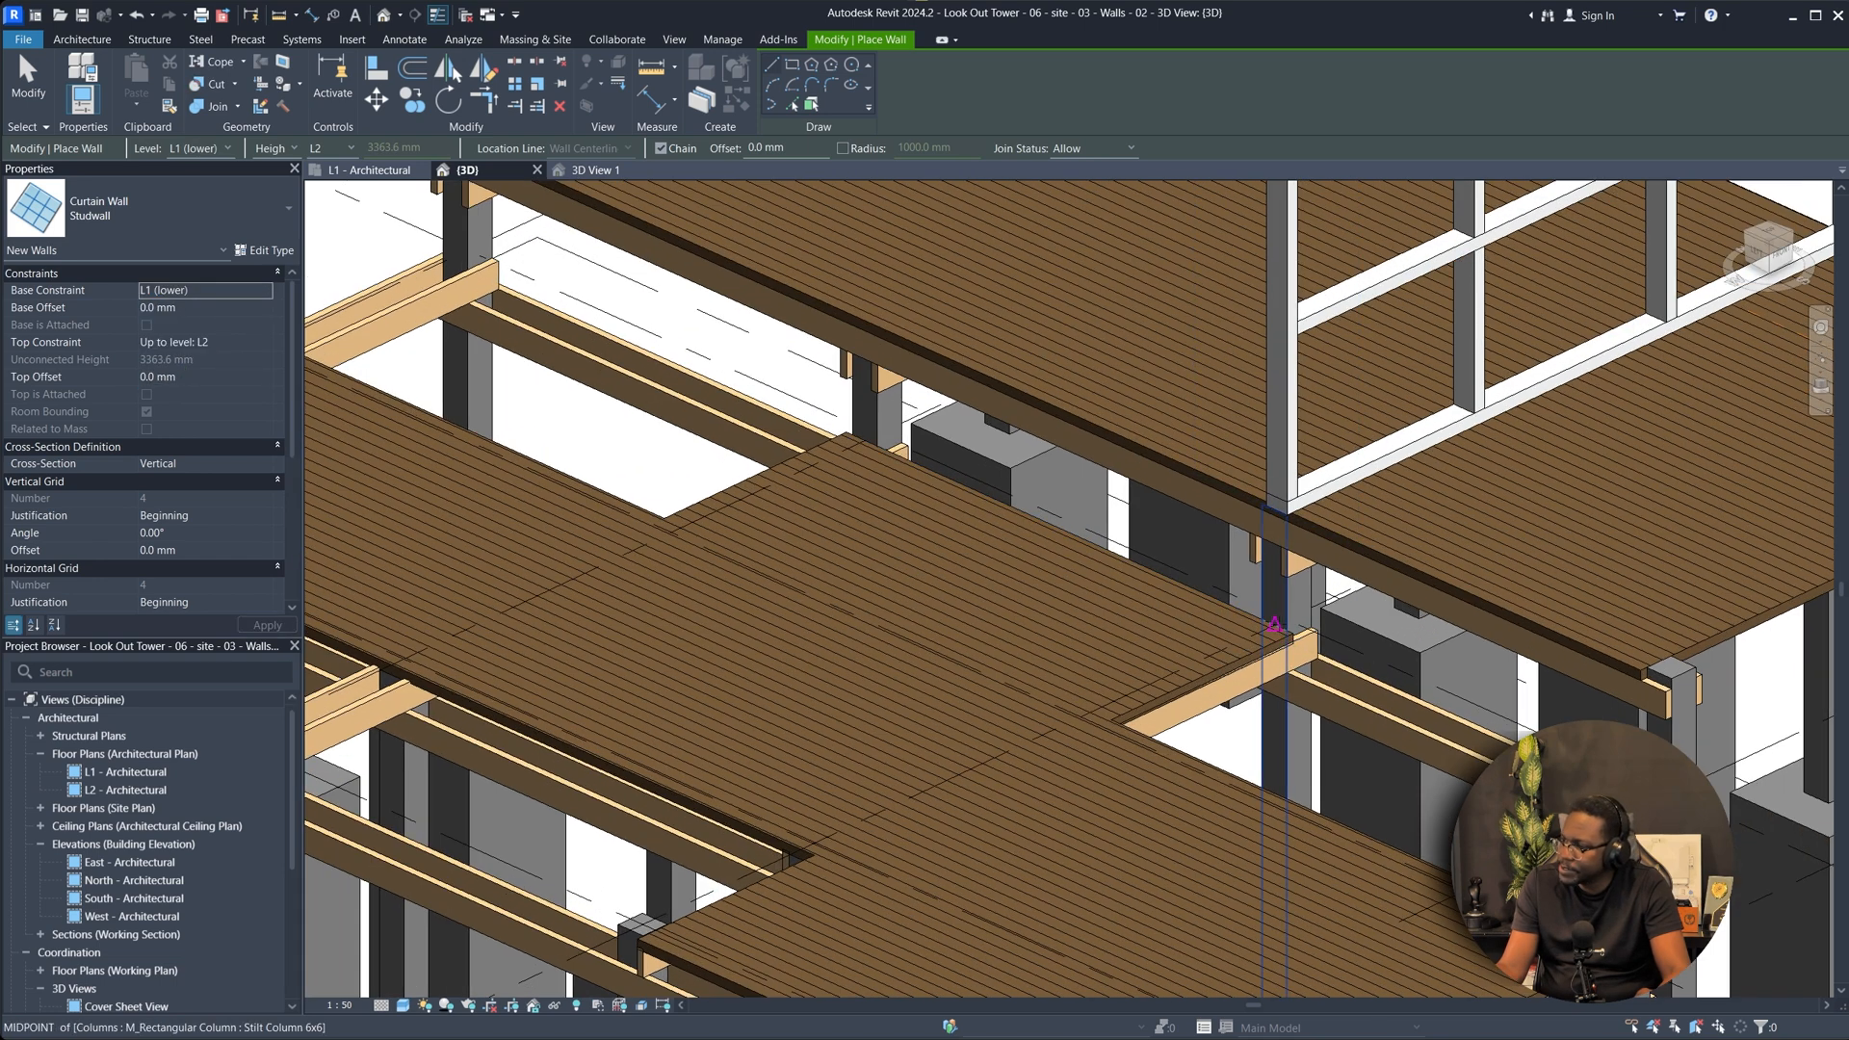
Draw a straight Studwall on the lower deck along grid B, from the stilt column beneath the upper wall's end to the deck edge.
left_click(1274, 624)
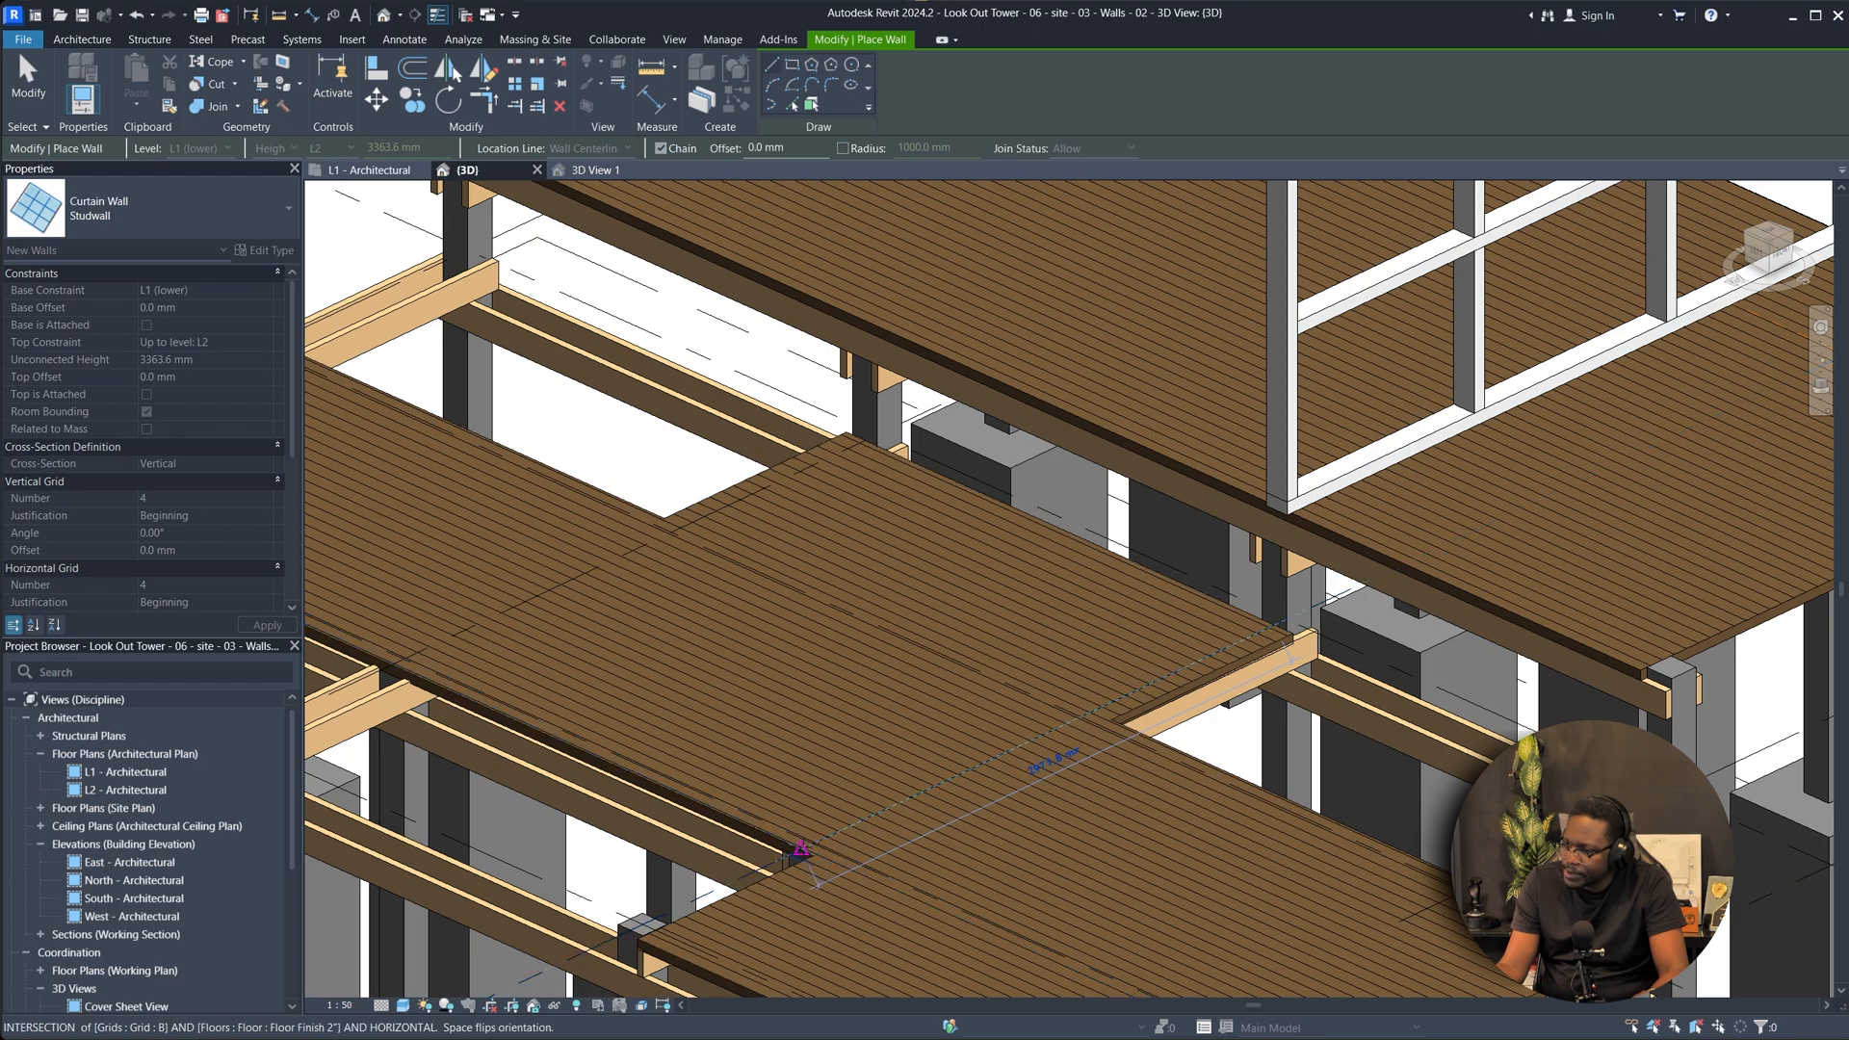
left_click(813, 843)
scroll(1136, 688, "down", 3)
middle_click_drag(1126, 664, 1064, 747, "shift")
scroll(1040, 751, "up", 3)
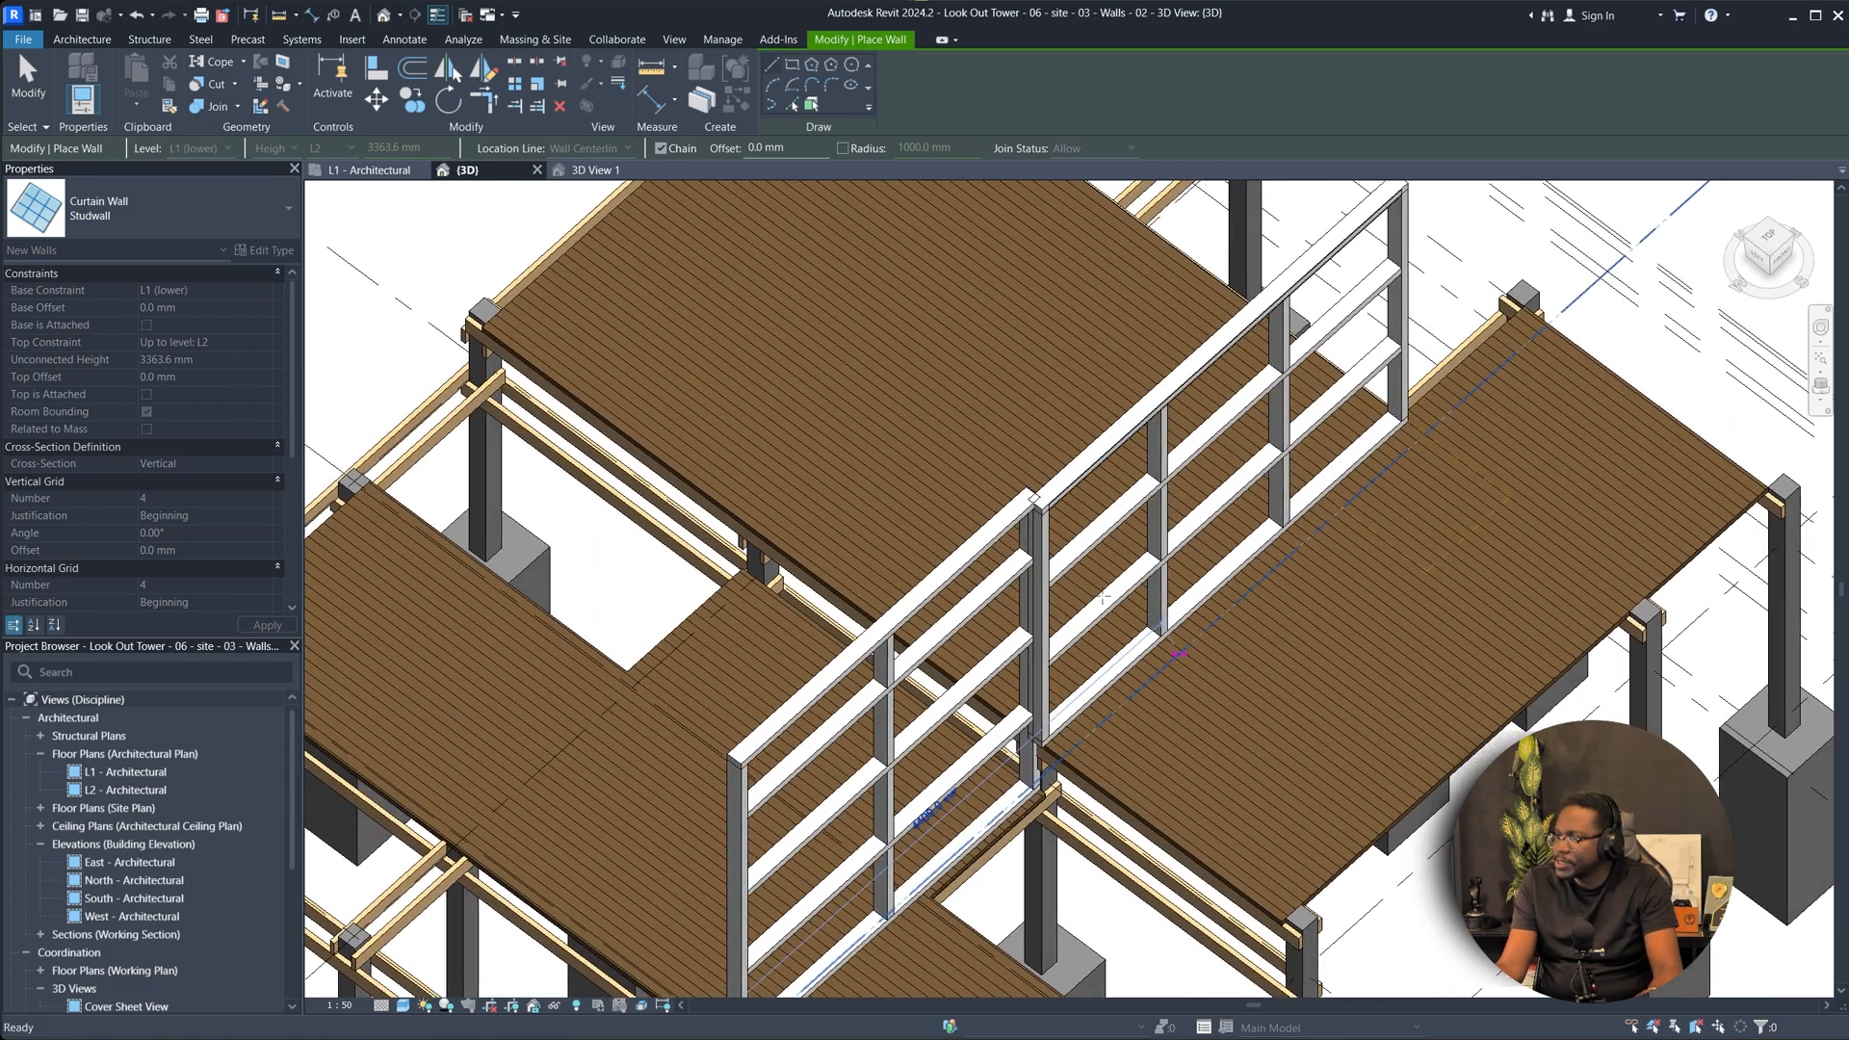
scroll(1049, 772, "up", 5)
key("Escape")
key("Escape")
scroll(1126, 664, "down", 5)
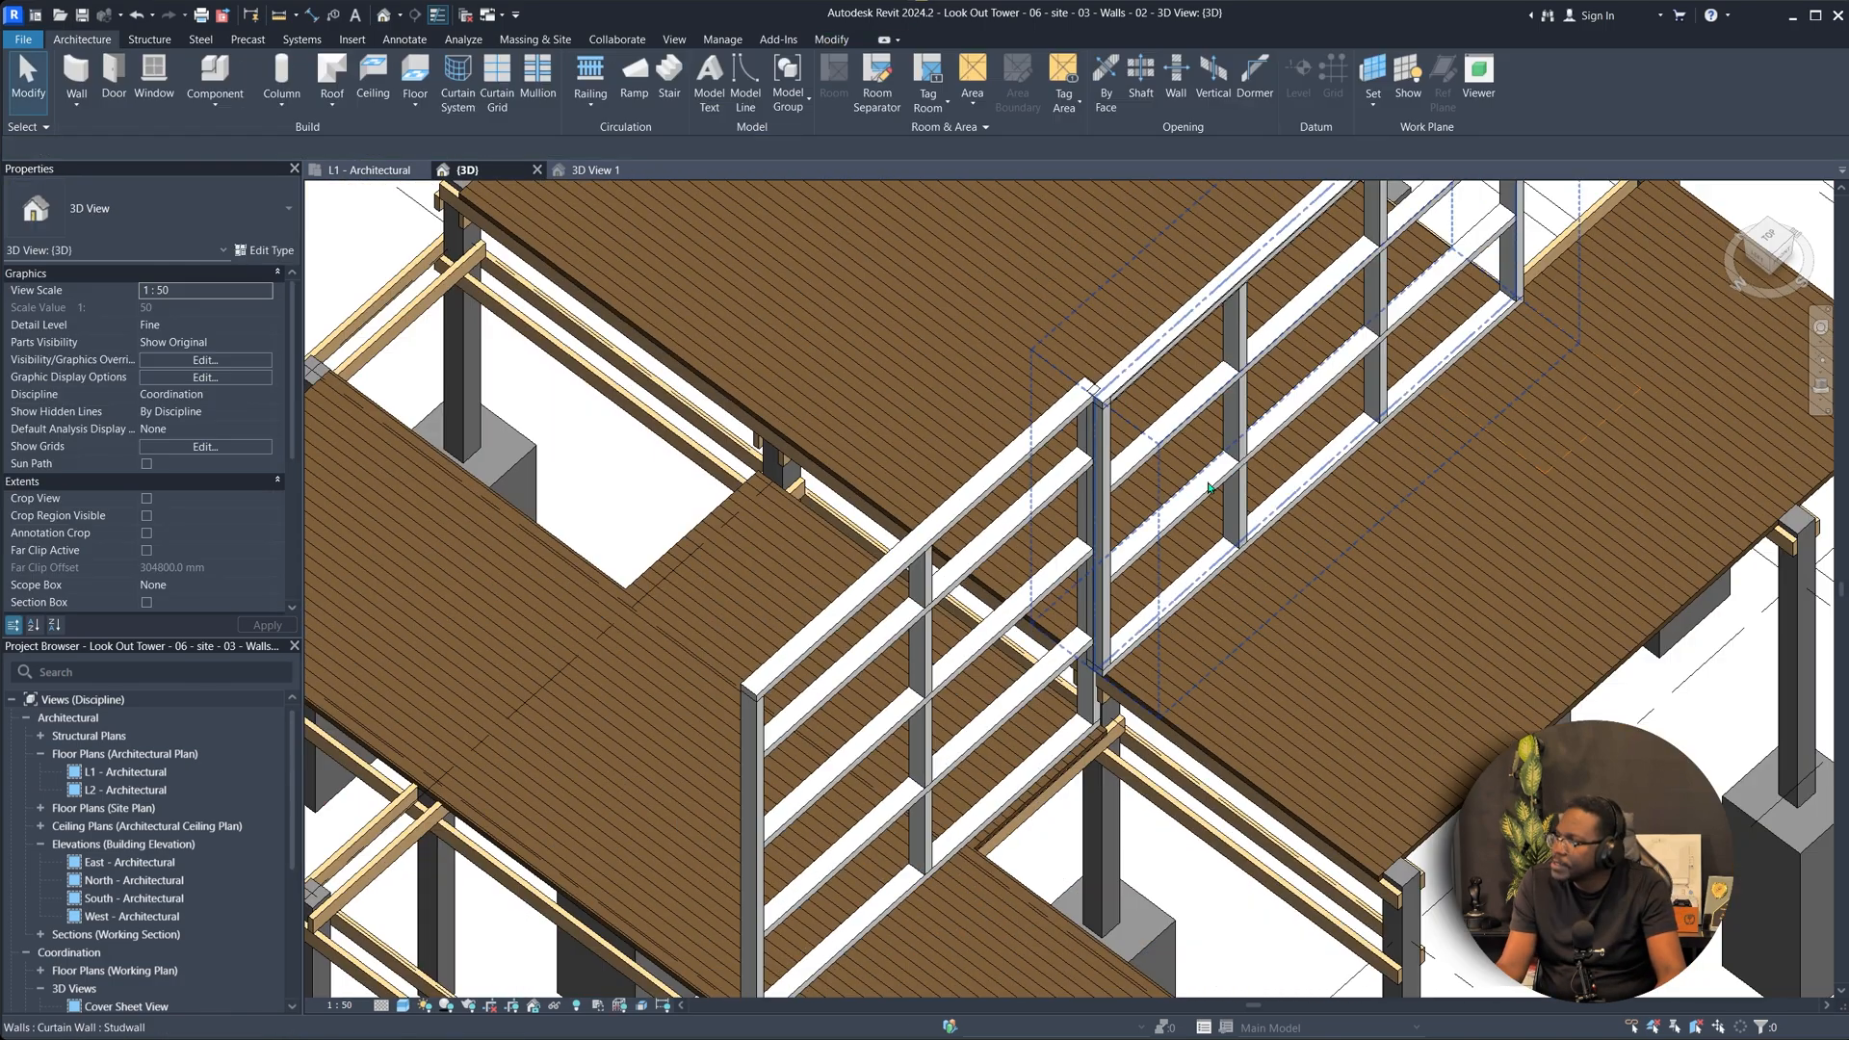
Align the lower-deck stud wall with the face of the upper-deck stud wall at the point where they meet.
left_click(1226, 488)
middle_click_drag(1367, 472, 1027, 643, "shift")
scroll(870, 631, "up", 2)
key("Escape")
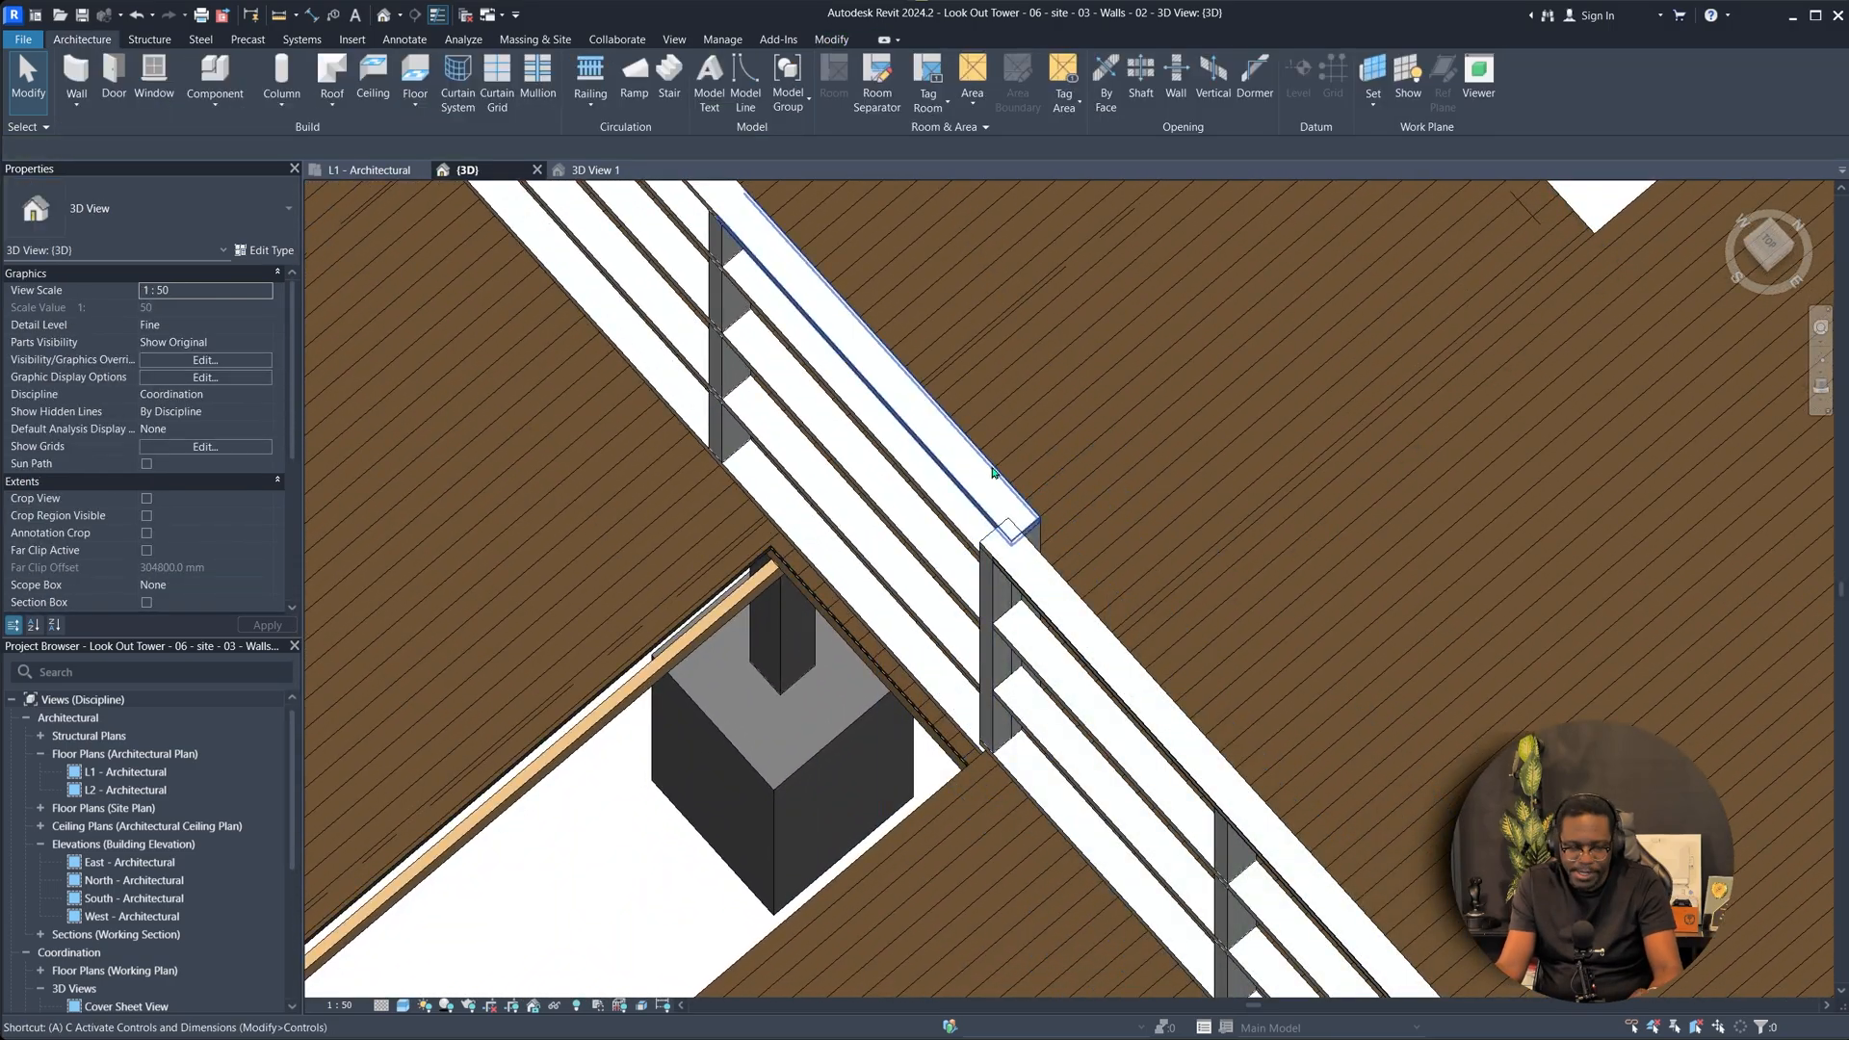
key("a")
key("l")
middle_click_drag(1040, 616, 1025, 638, "shift")
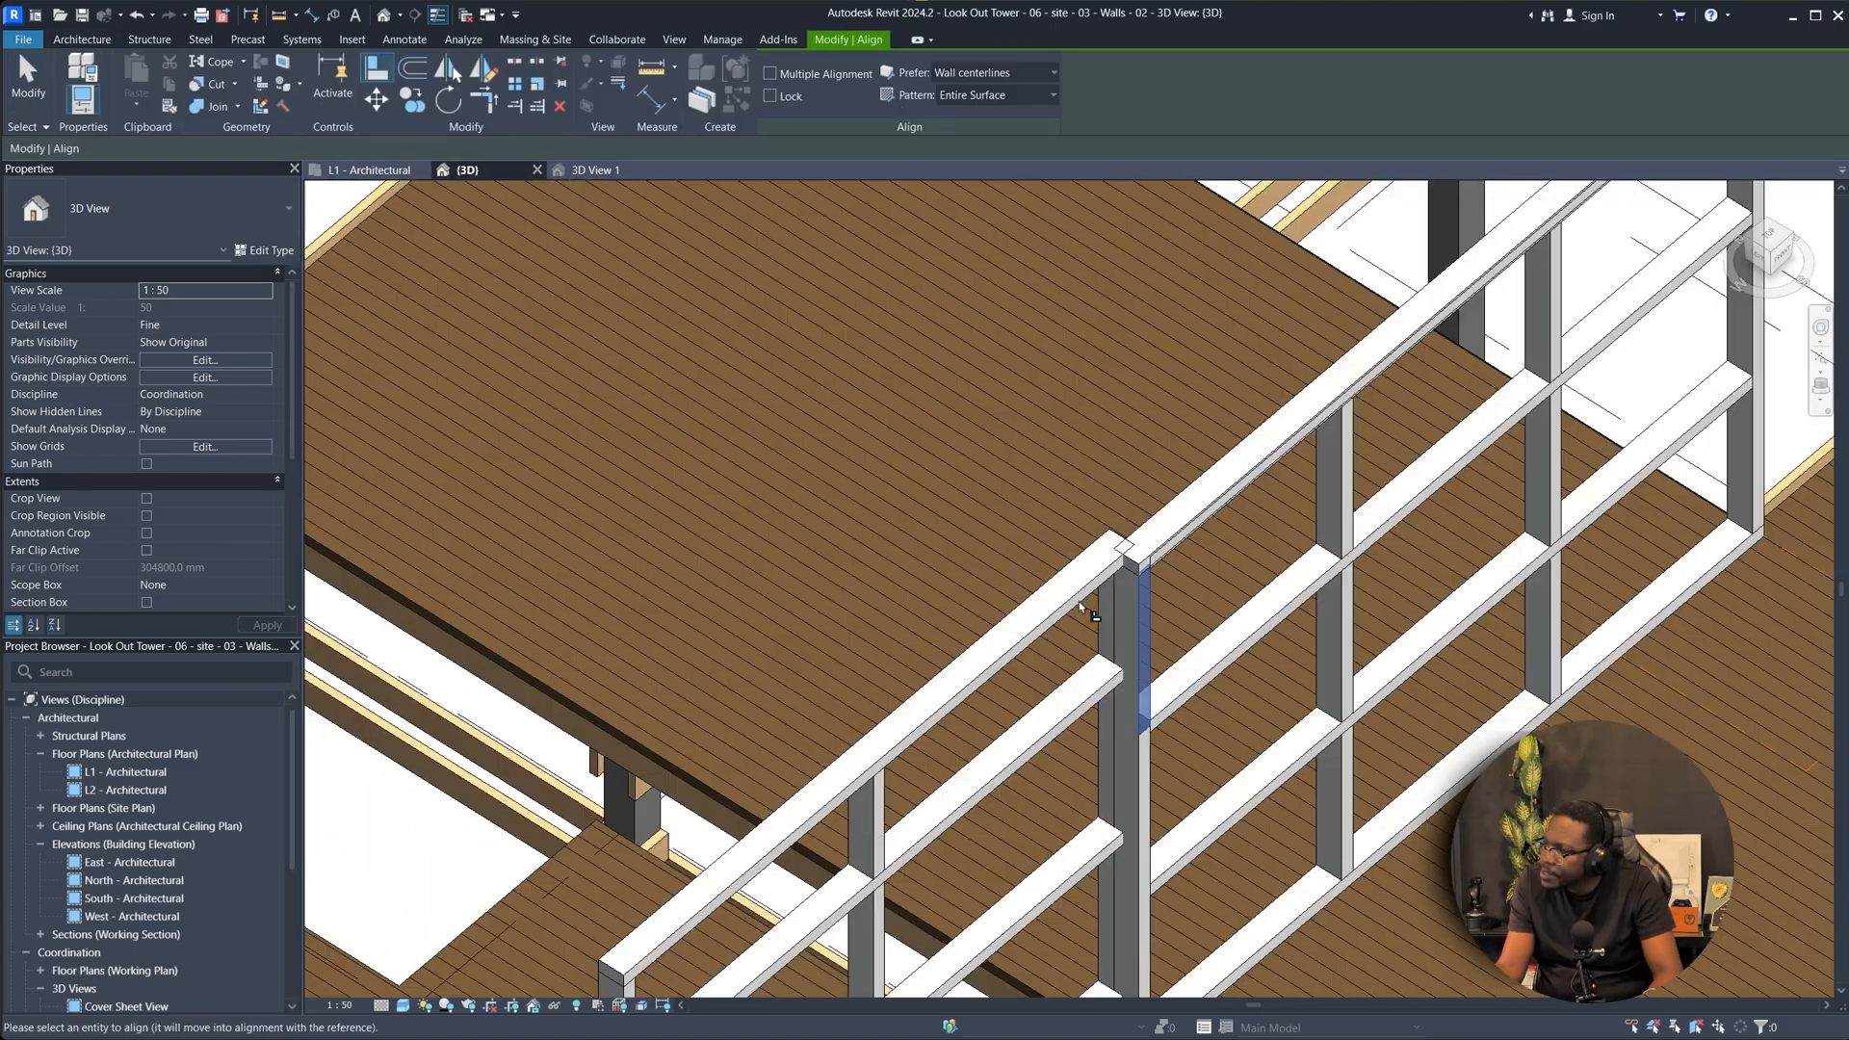
left_click(1062, 614)
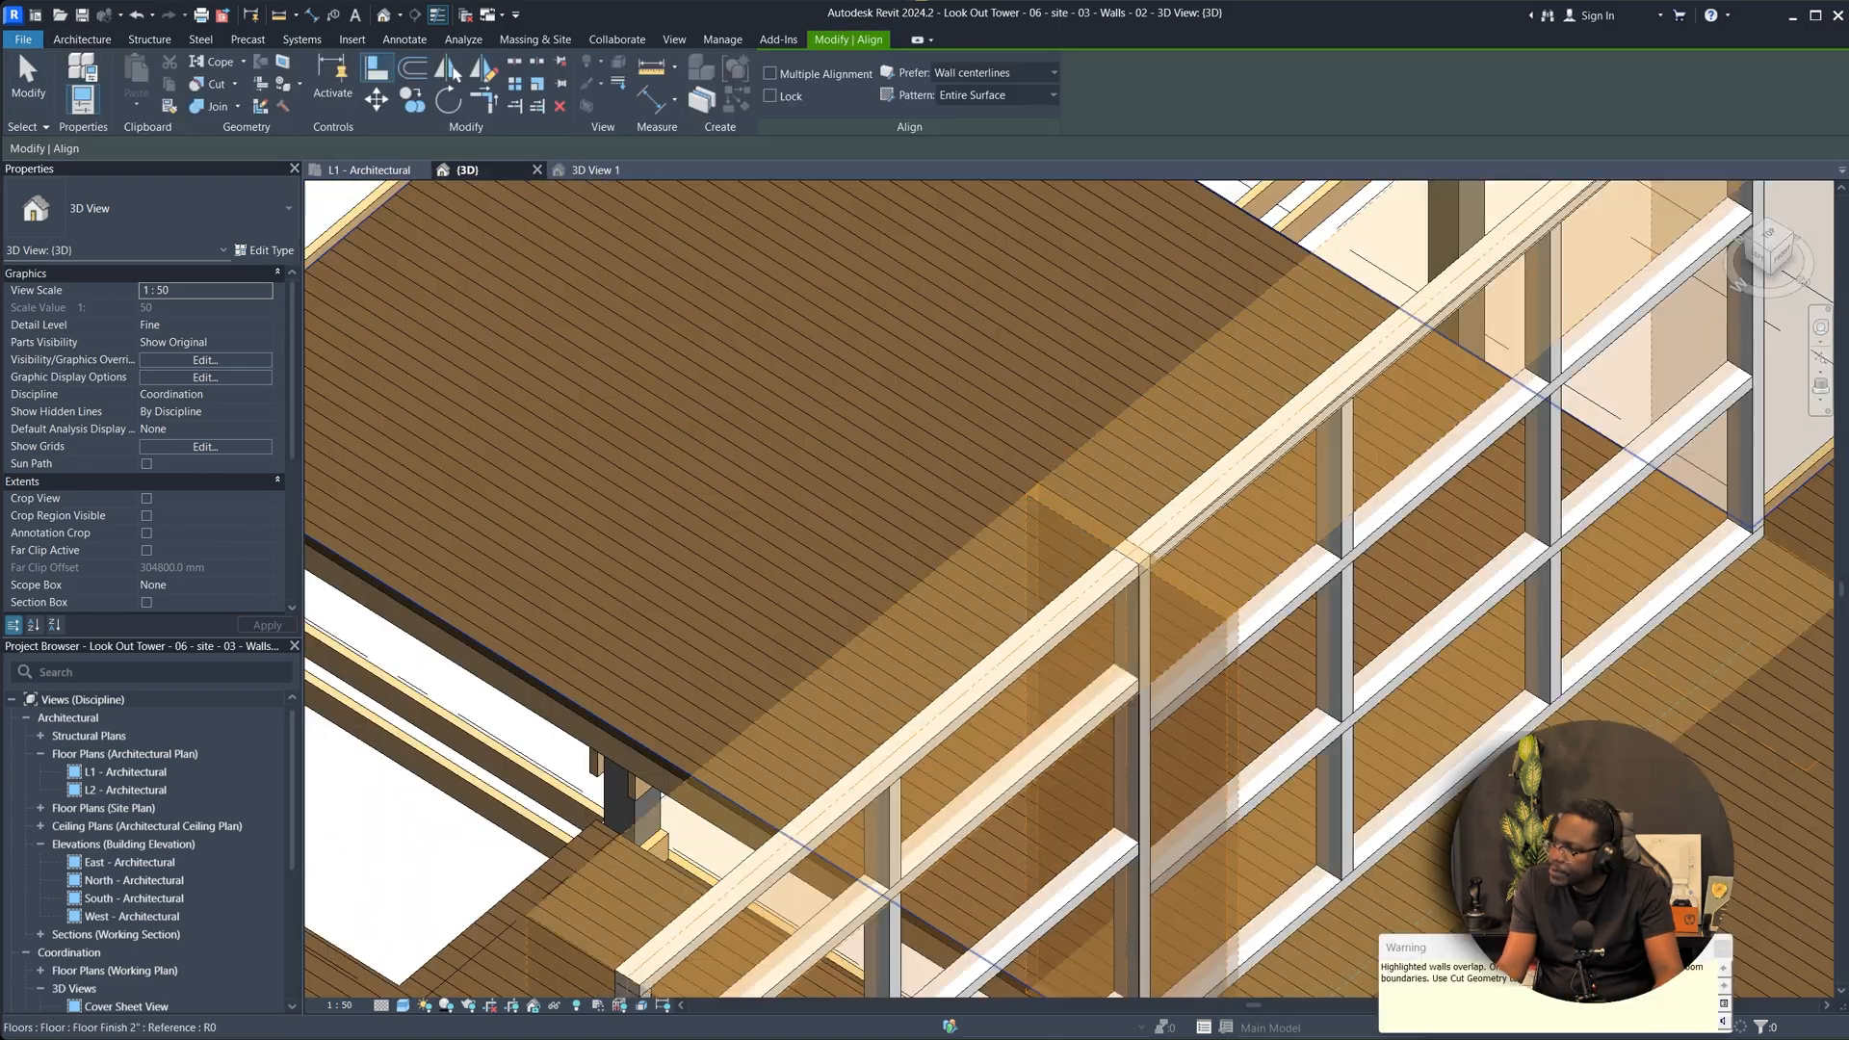
scroll(1457, 790, "down", 2)
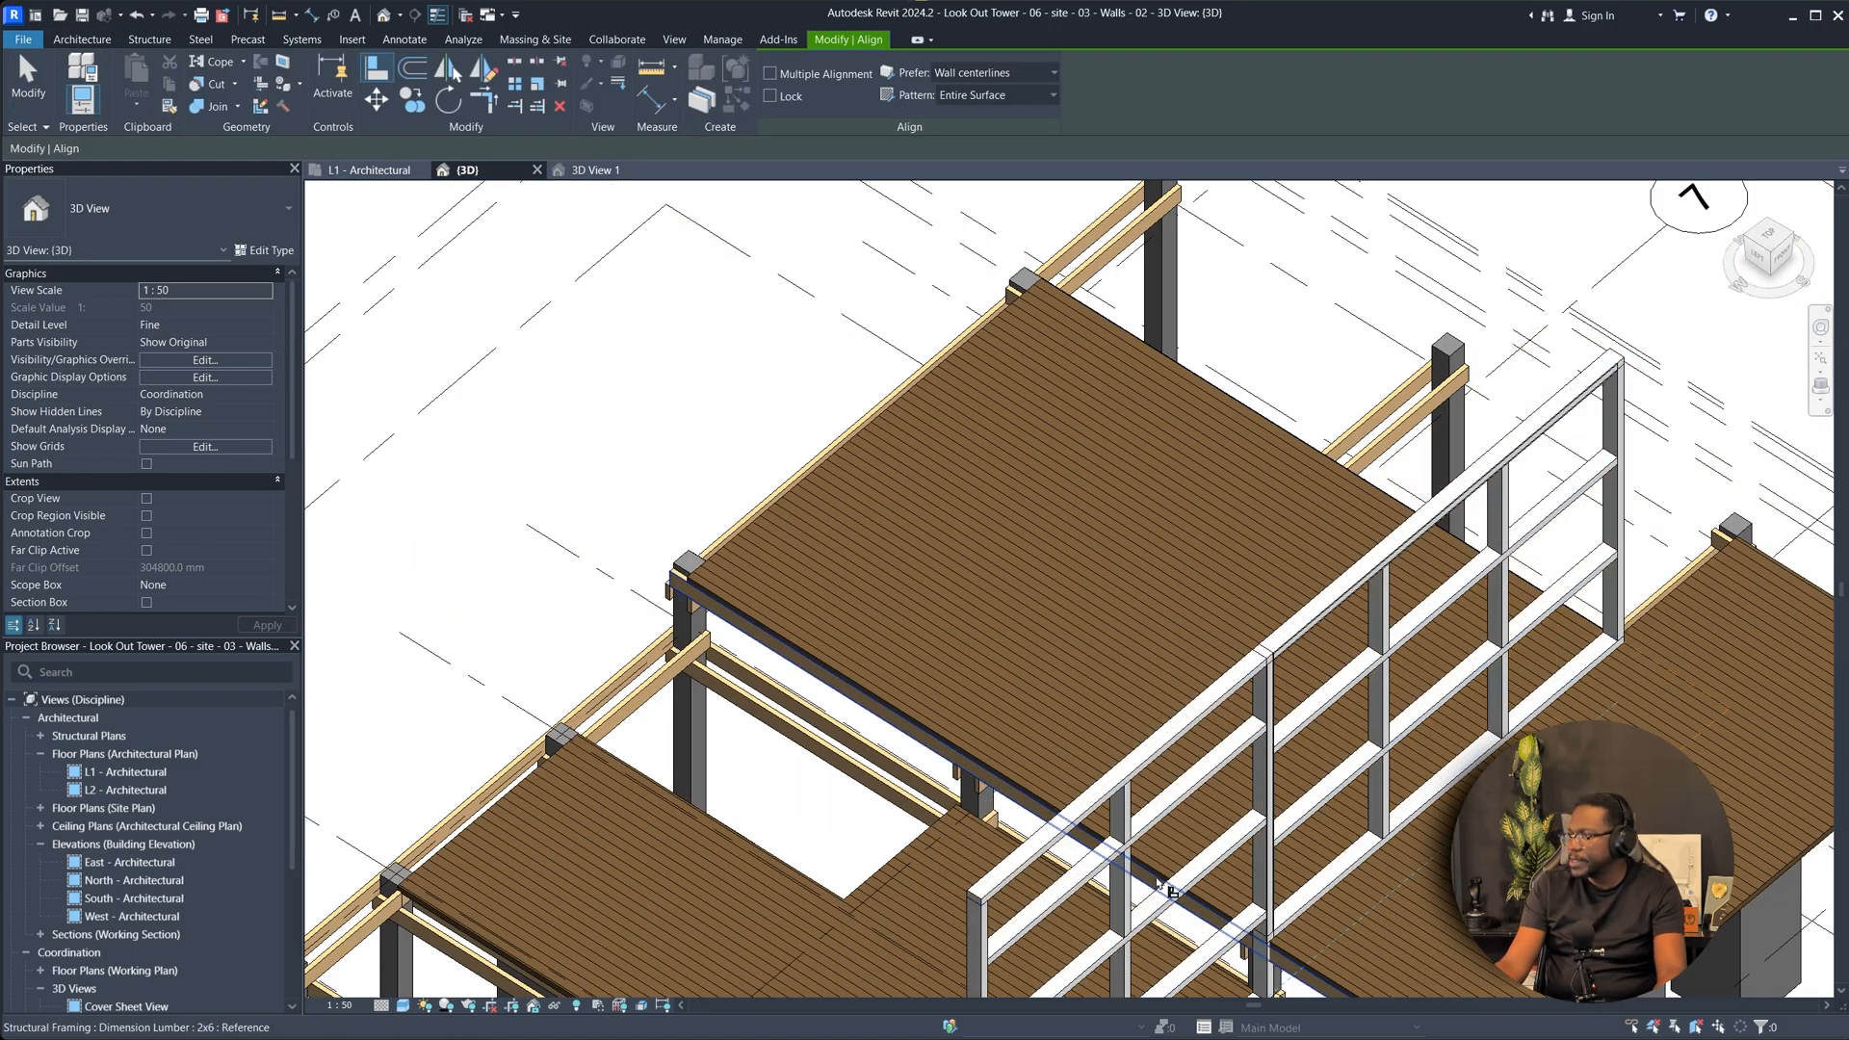
scroll(1199, 724, "down", 3)
middle_click_drag(1198, 724, 852, 676, "shift")
scroll(852, 676, "up", 6)
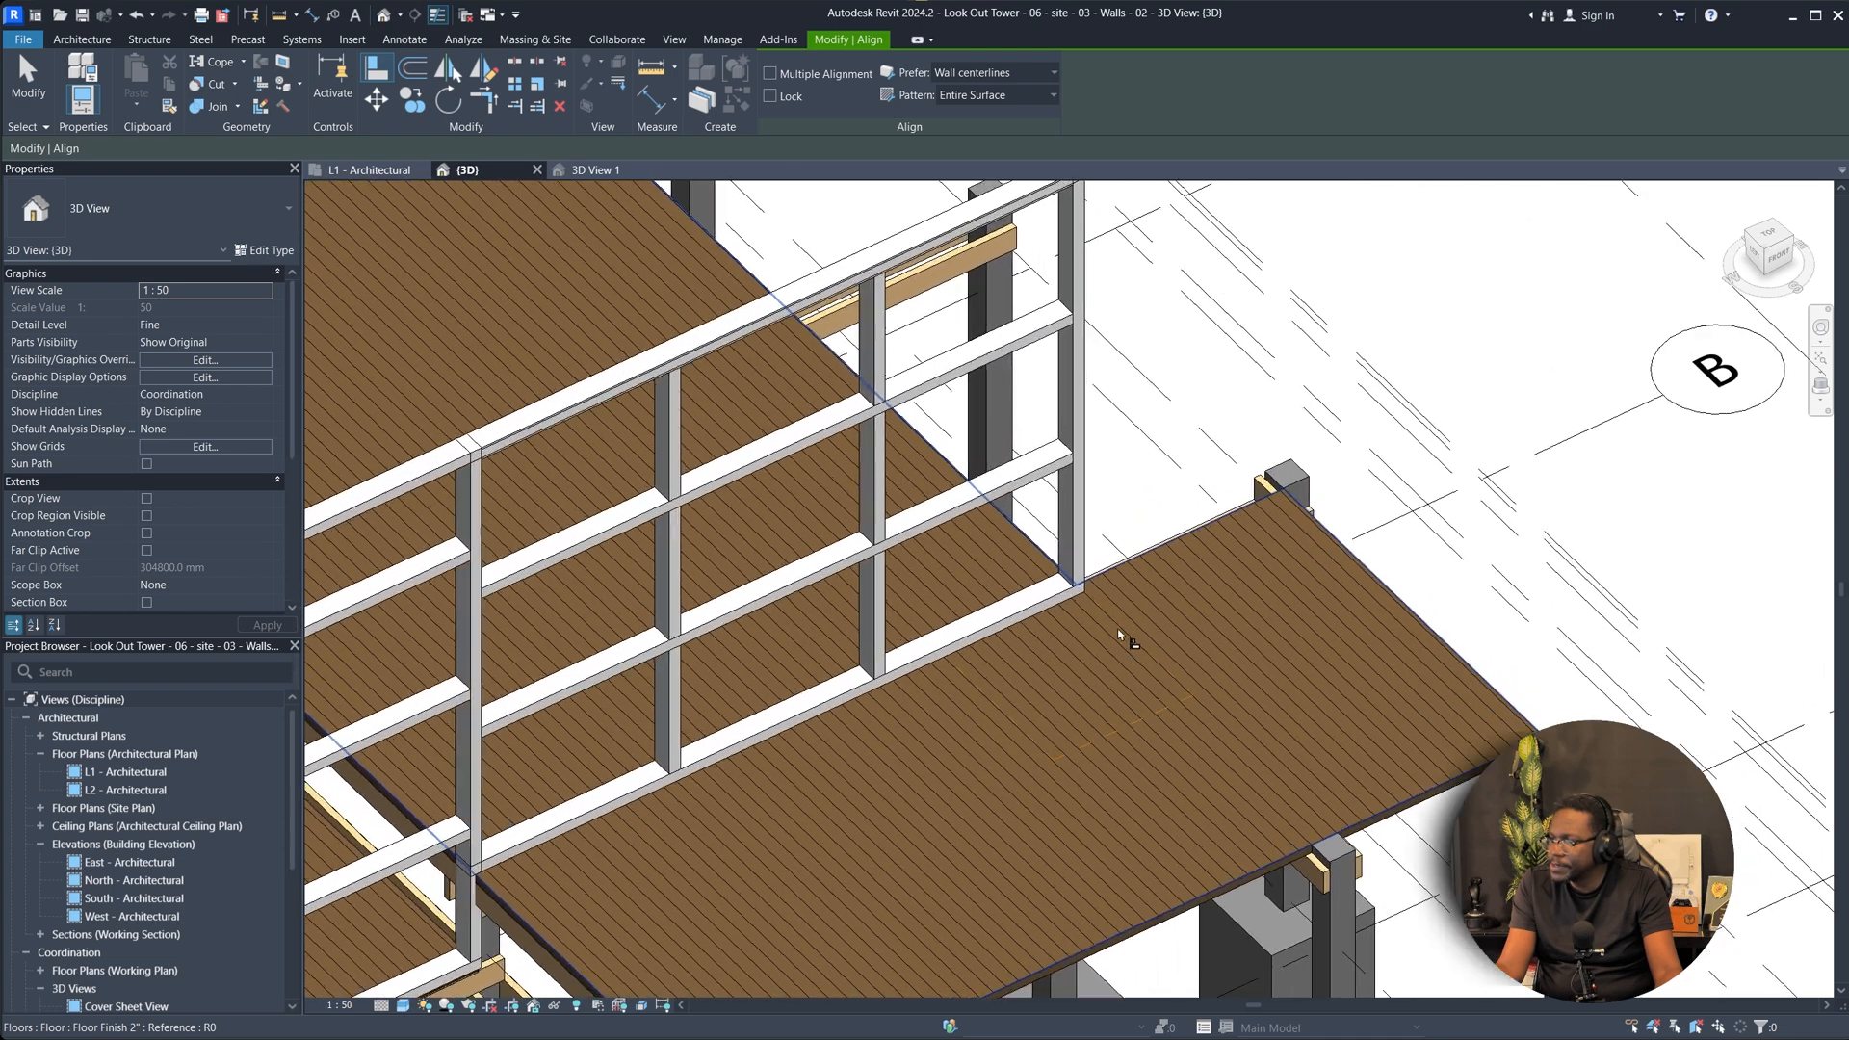
key("Escape")
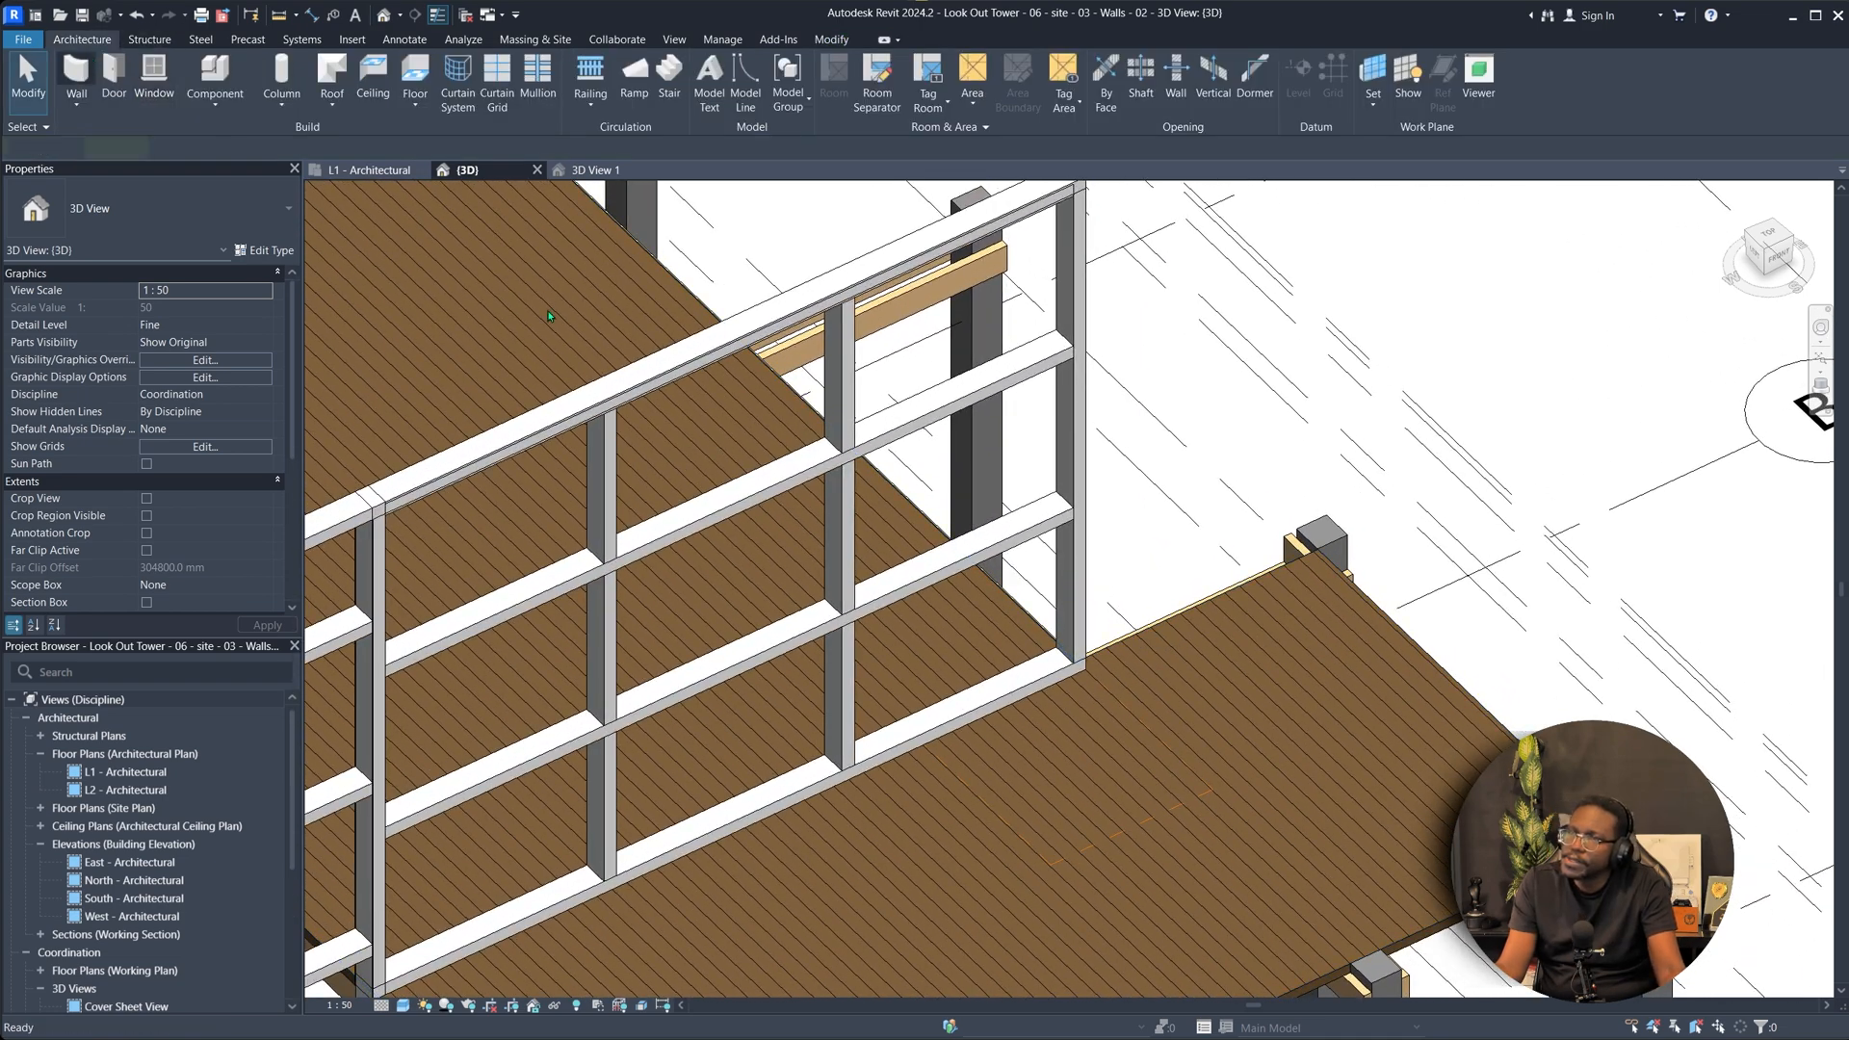
Start another Studwall curtain wall with its base constraint set to L1 (Upper).
key("w")
key("a")
scroll(258, 287, "down", 3)
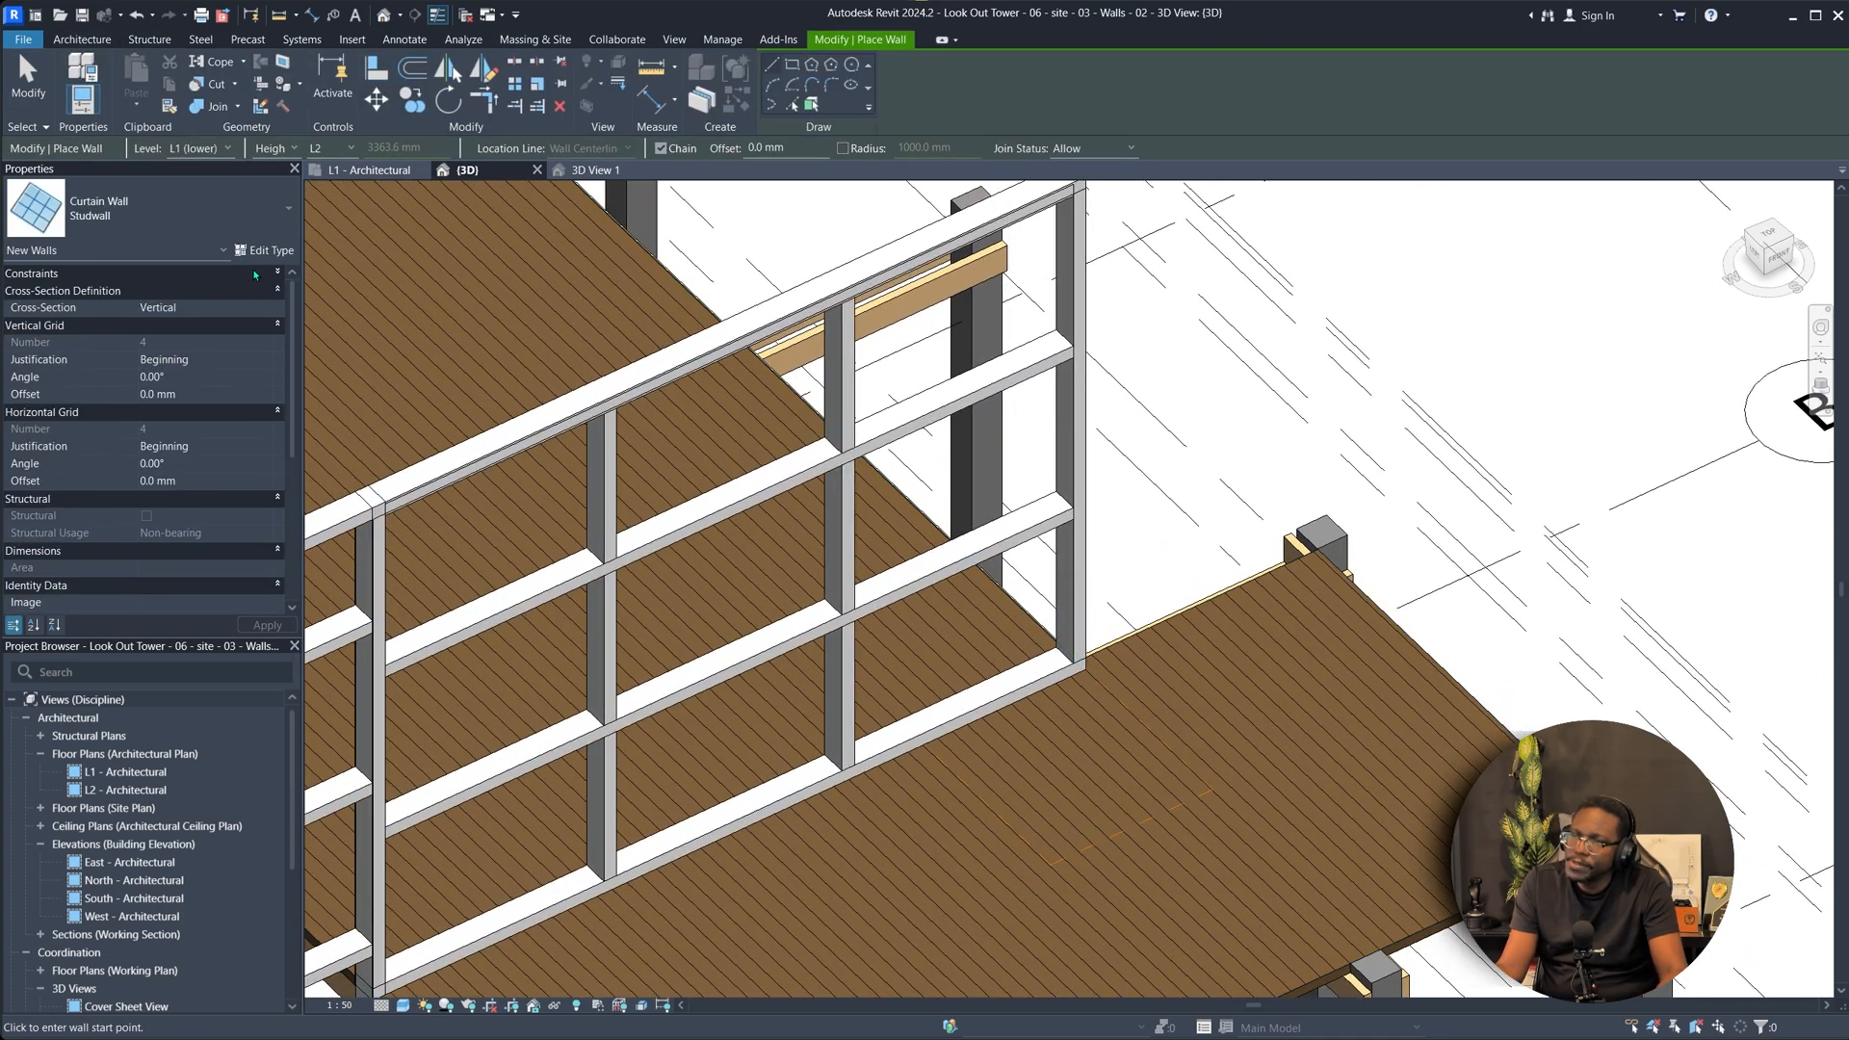
scroll(256, 276, "up", 3)
left_click(265, 291)
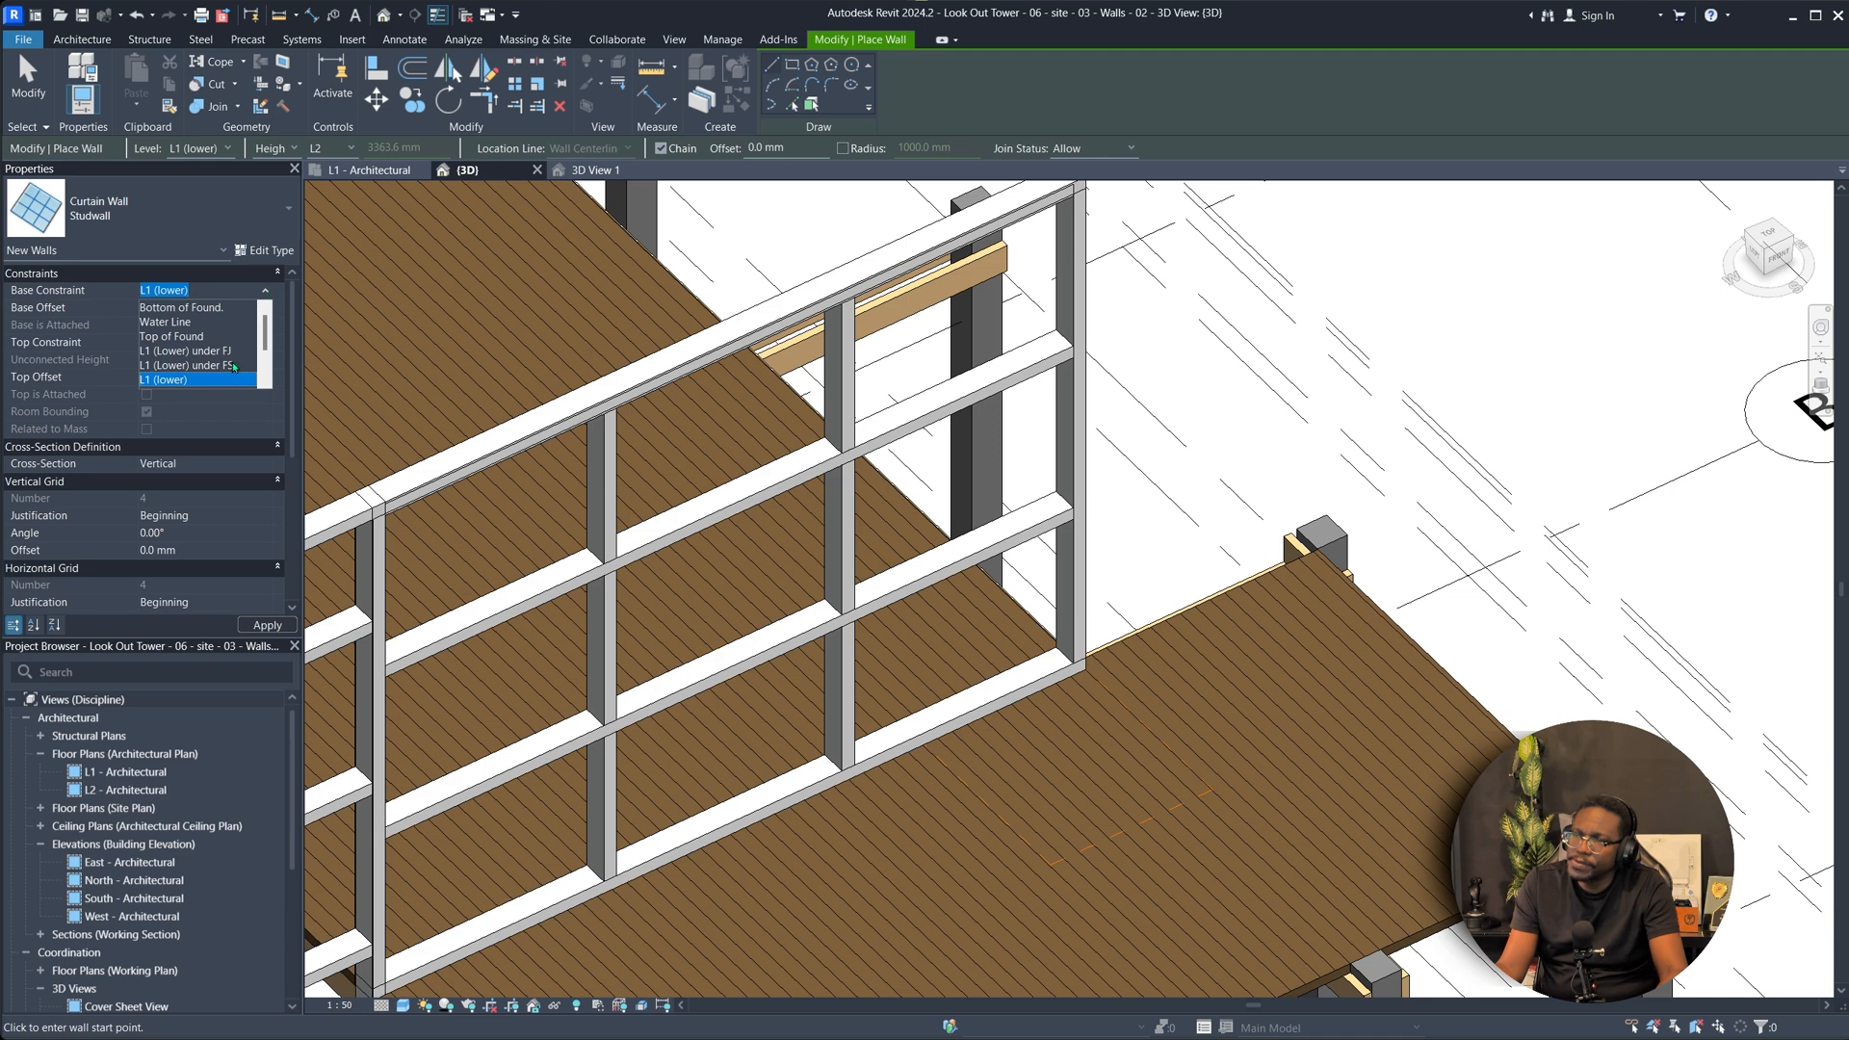
scroll(219, 365, "down", 2)
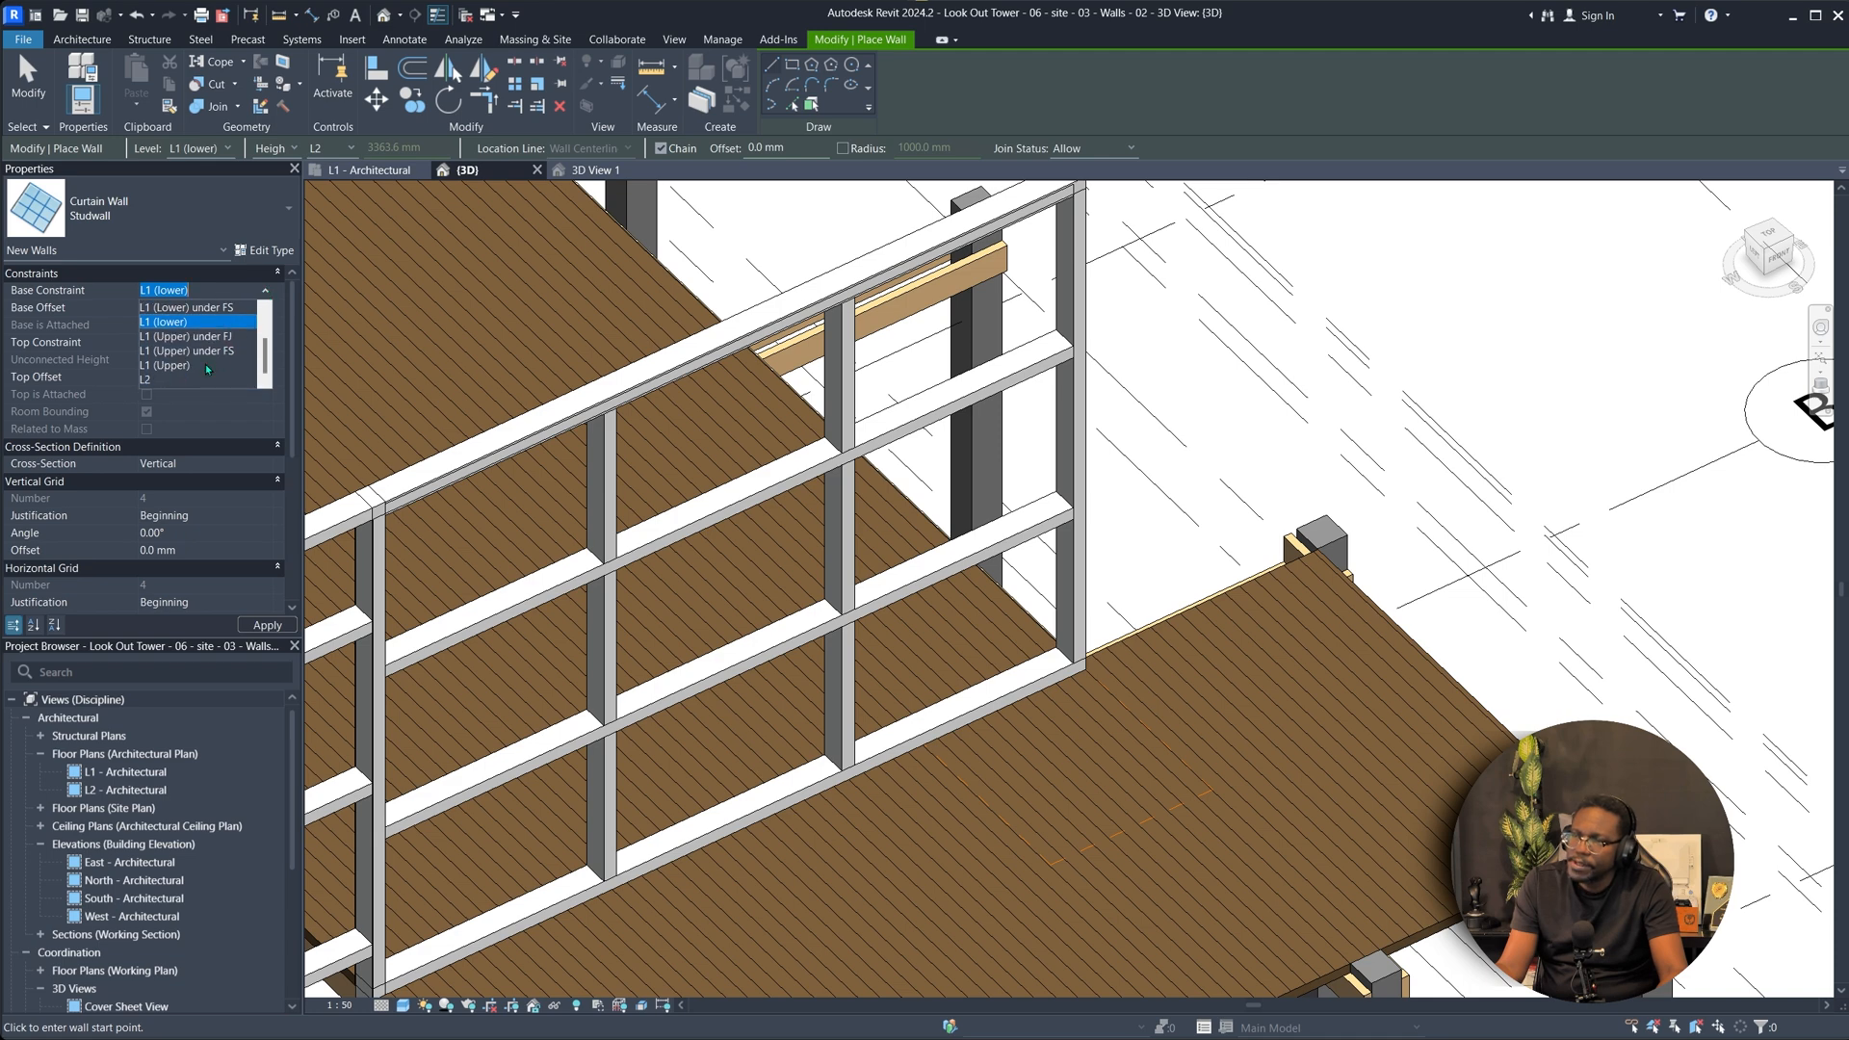
left_click(187, 364)
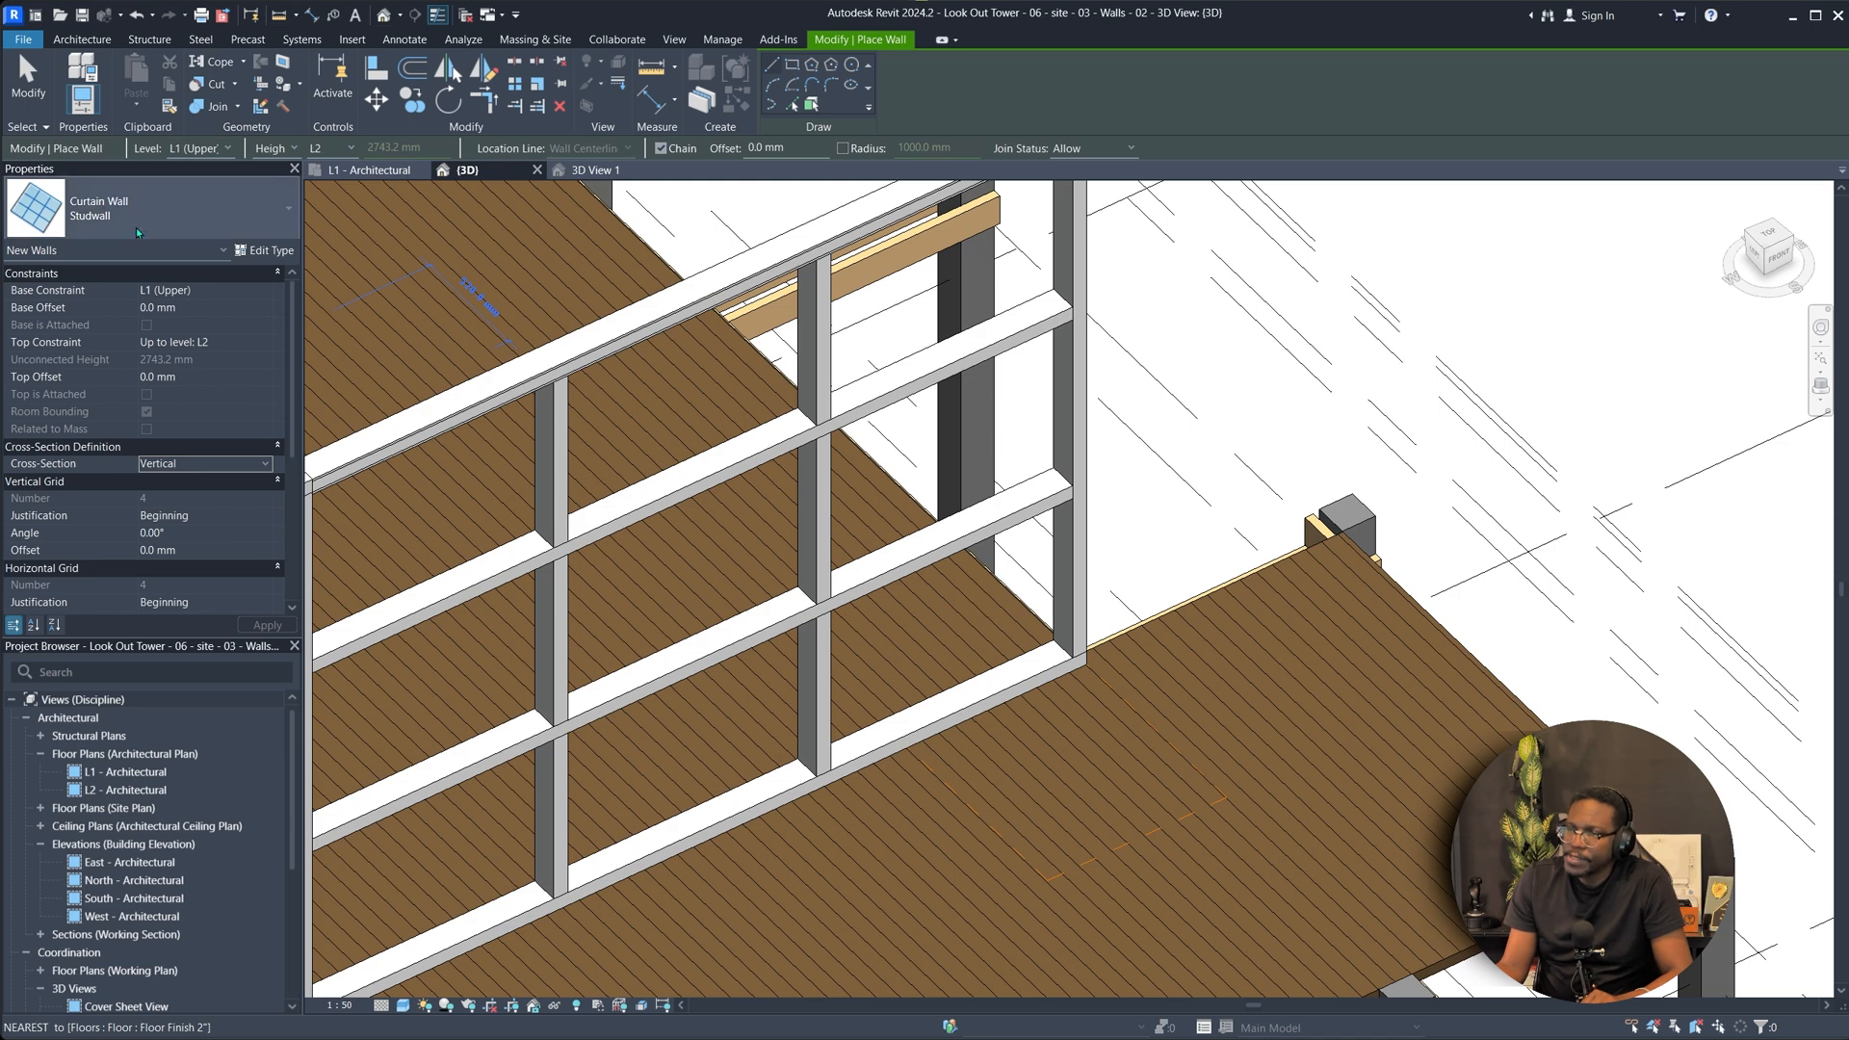
left_click(82, 39)
left_click(79, 75)
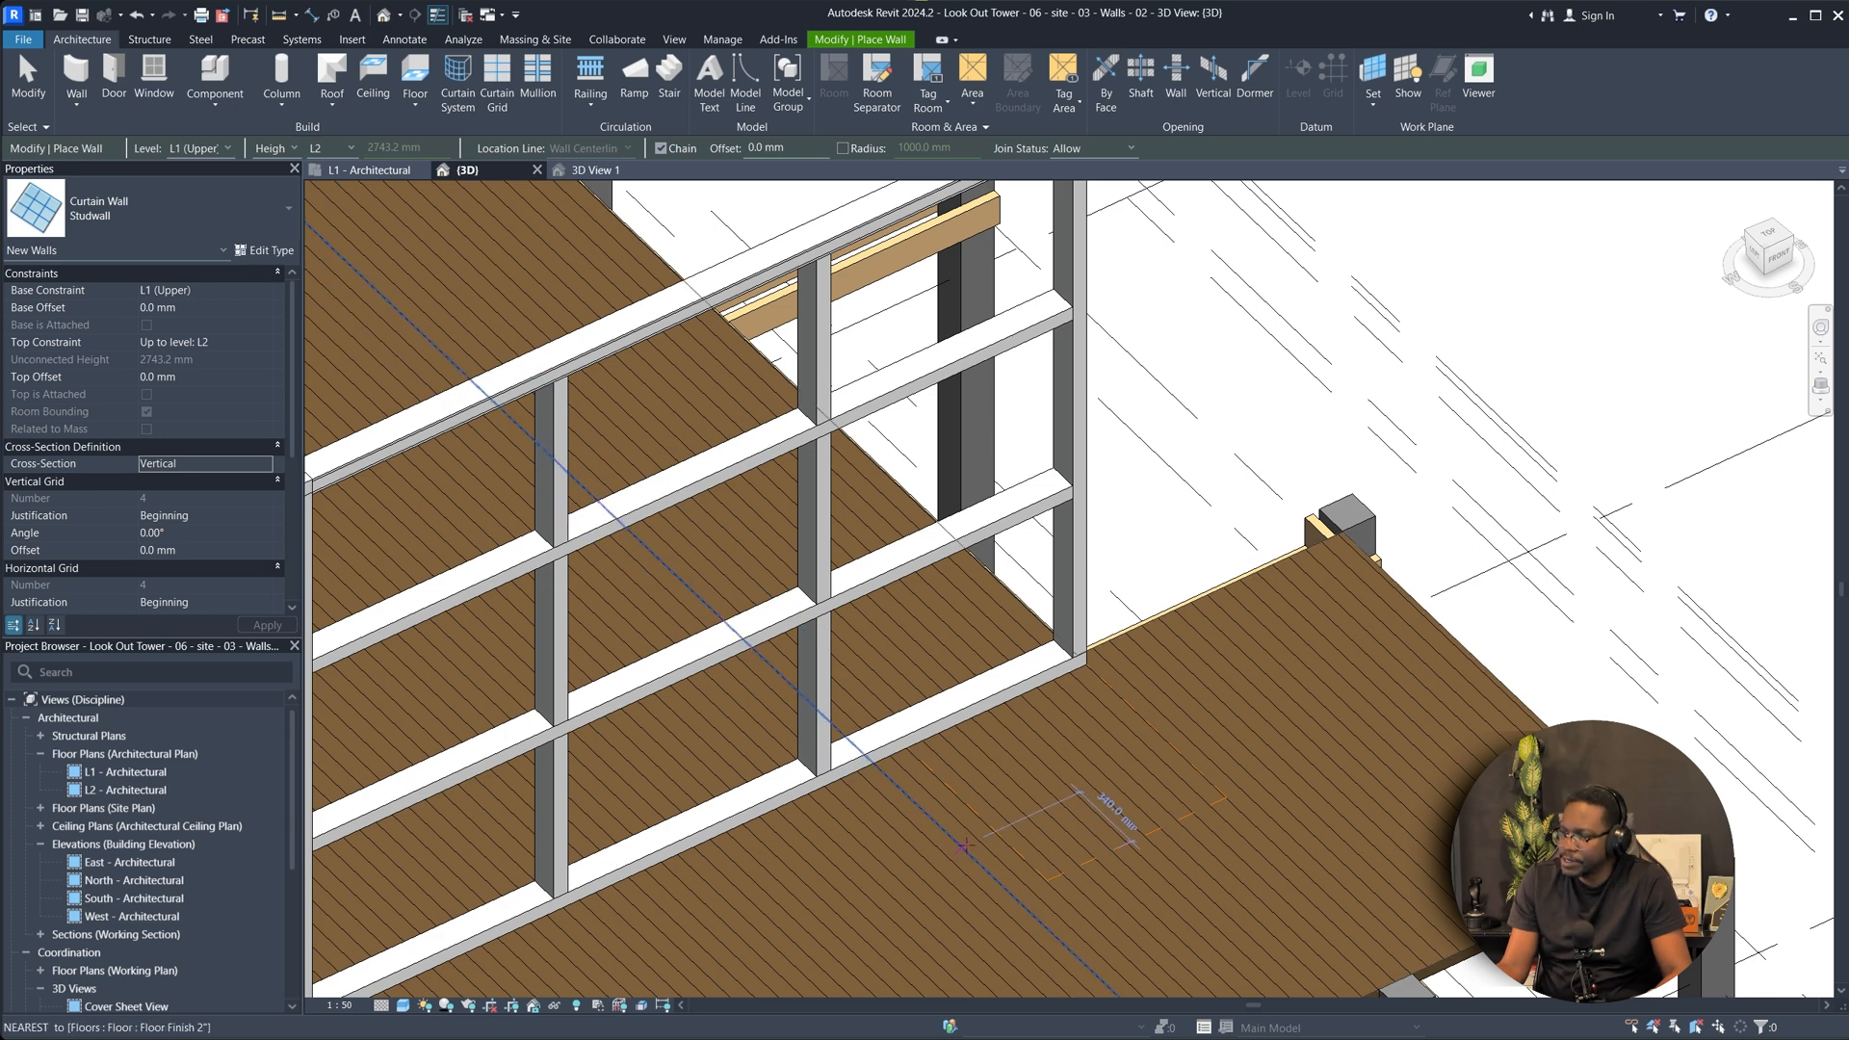
Draw a chain of three Studwall segments forming a small box at the end of the long upper-deck stud wall.
left_click(927, 763)
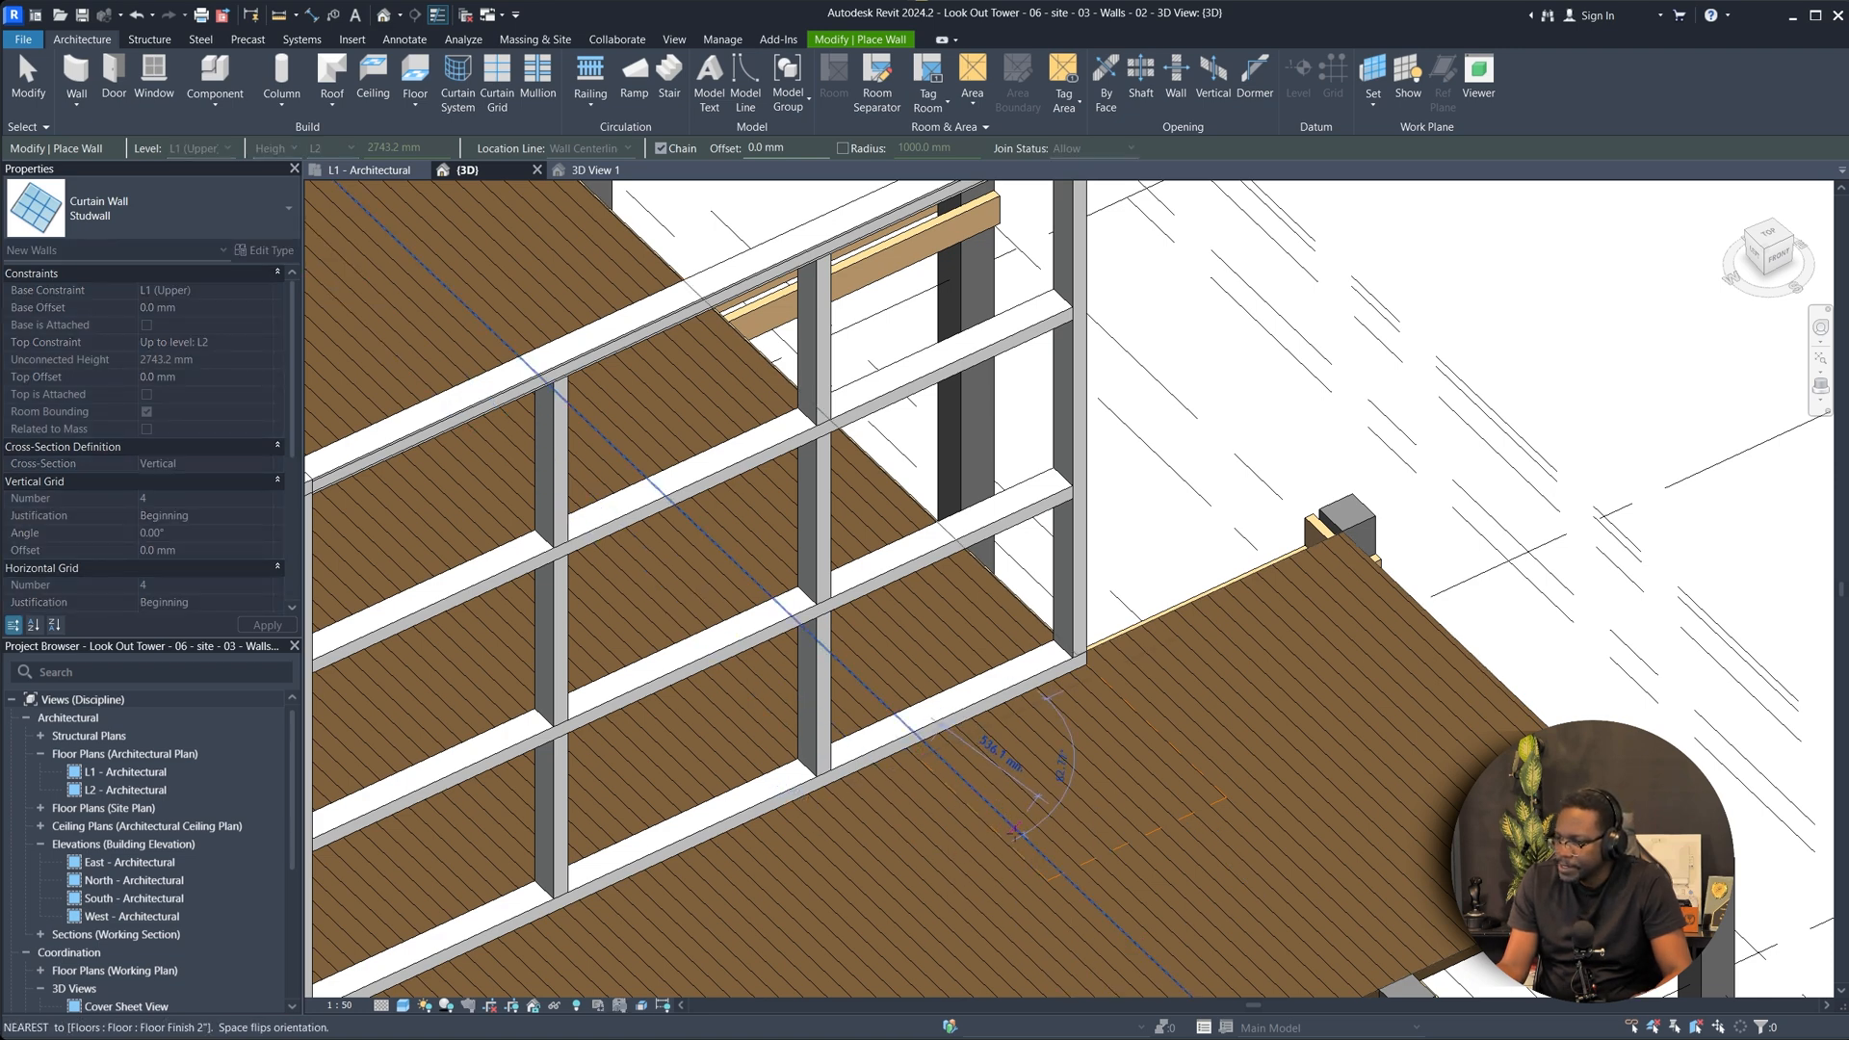
left_click(1047, 881)
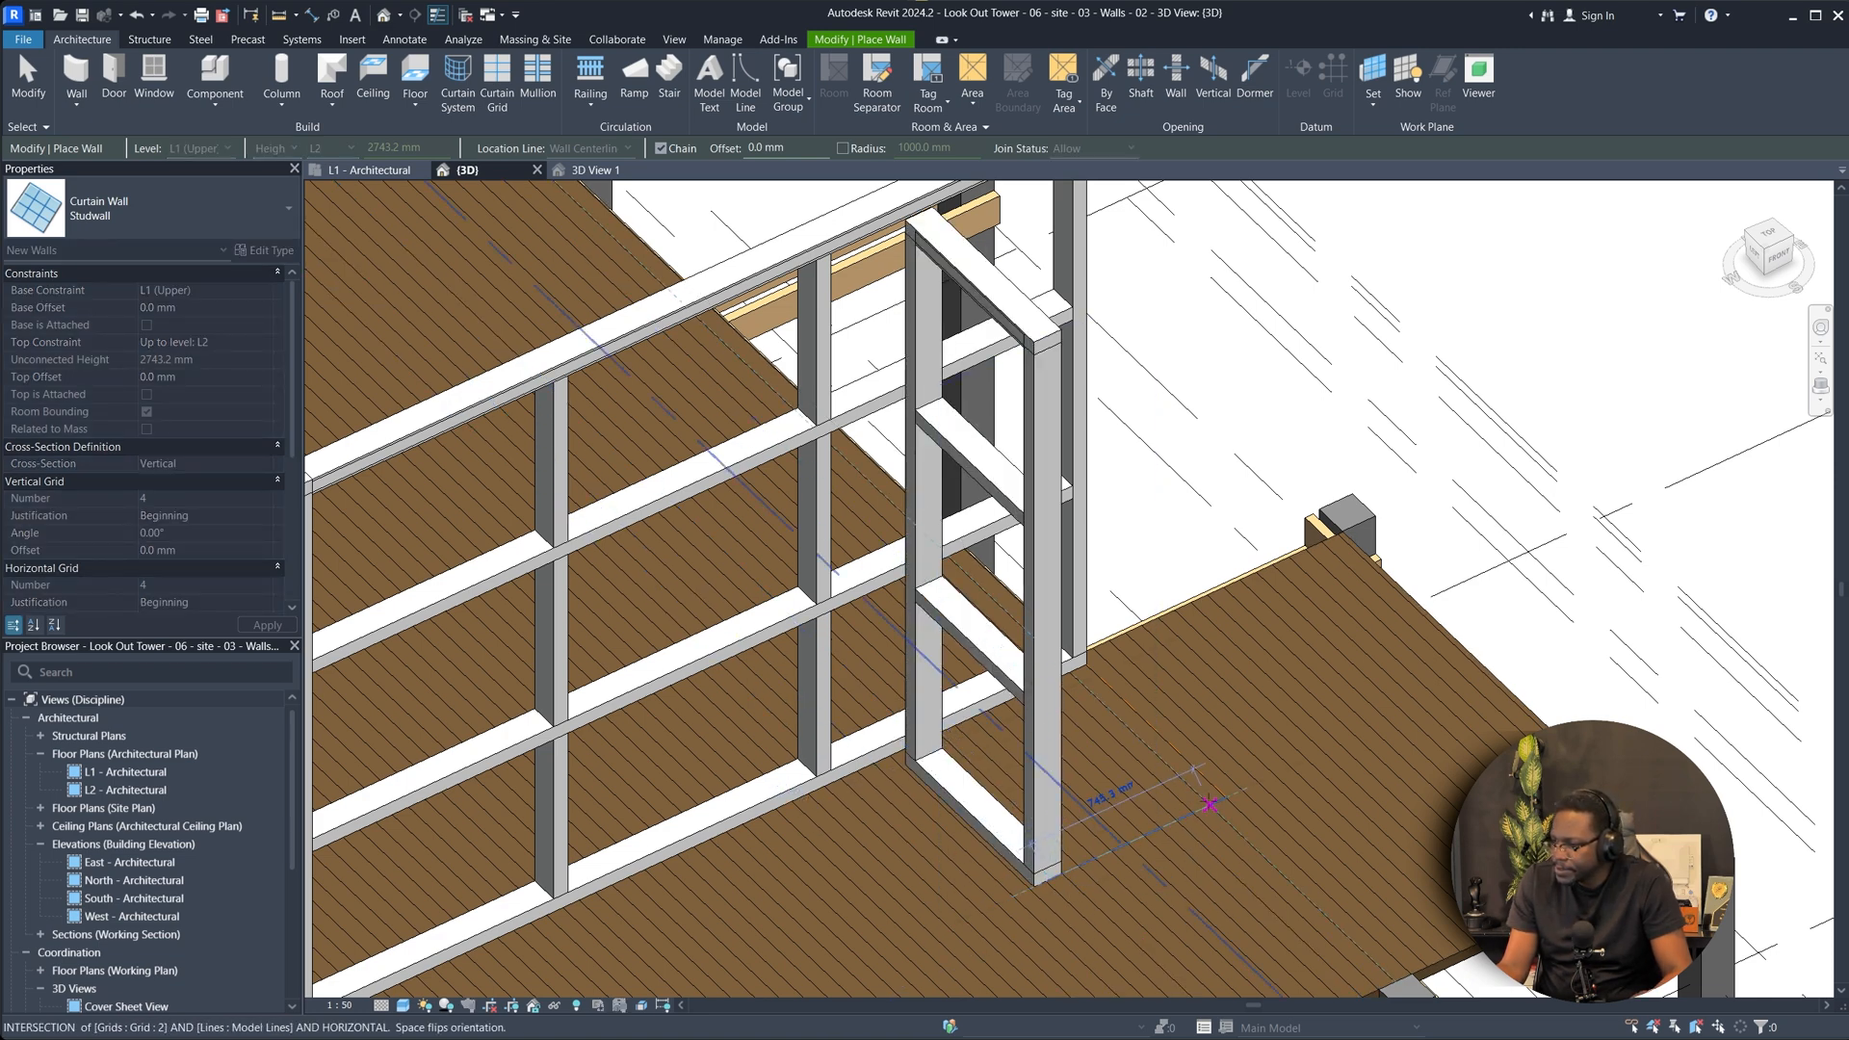
left_click(1217, 801)
middle_click_drag(1217, 801, 1185, 804, "shift")
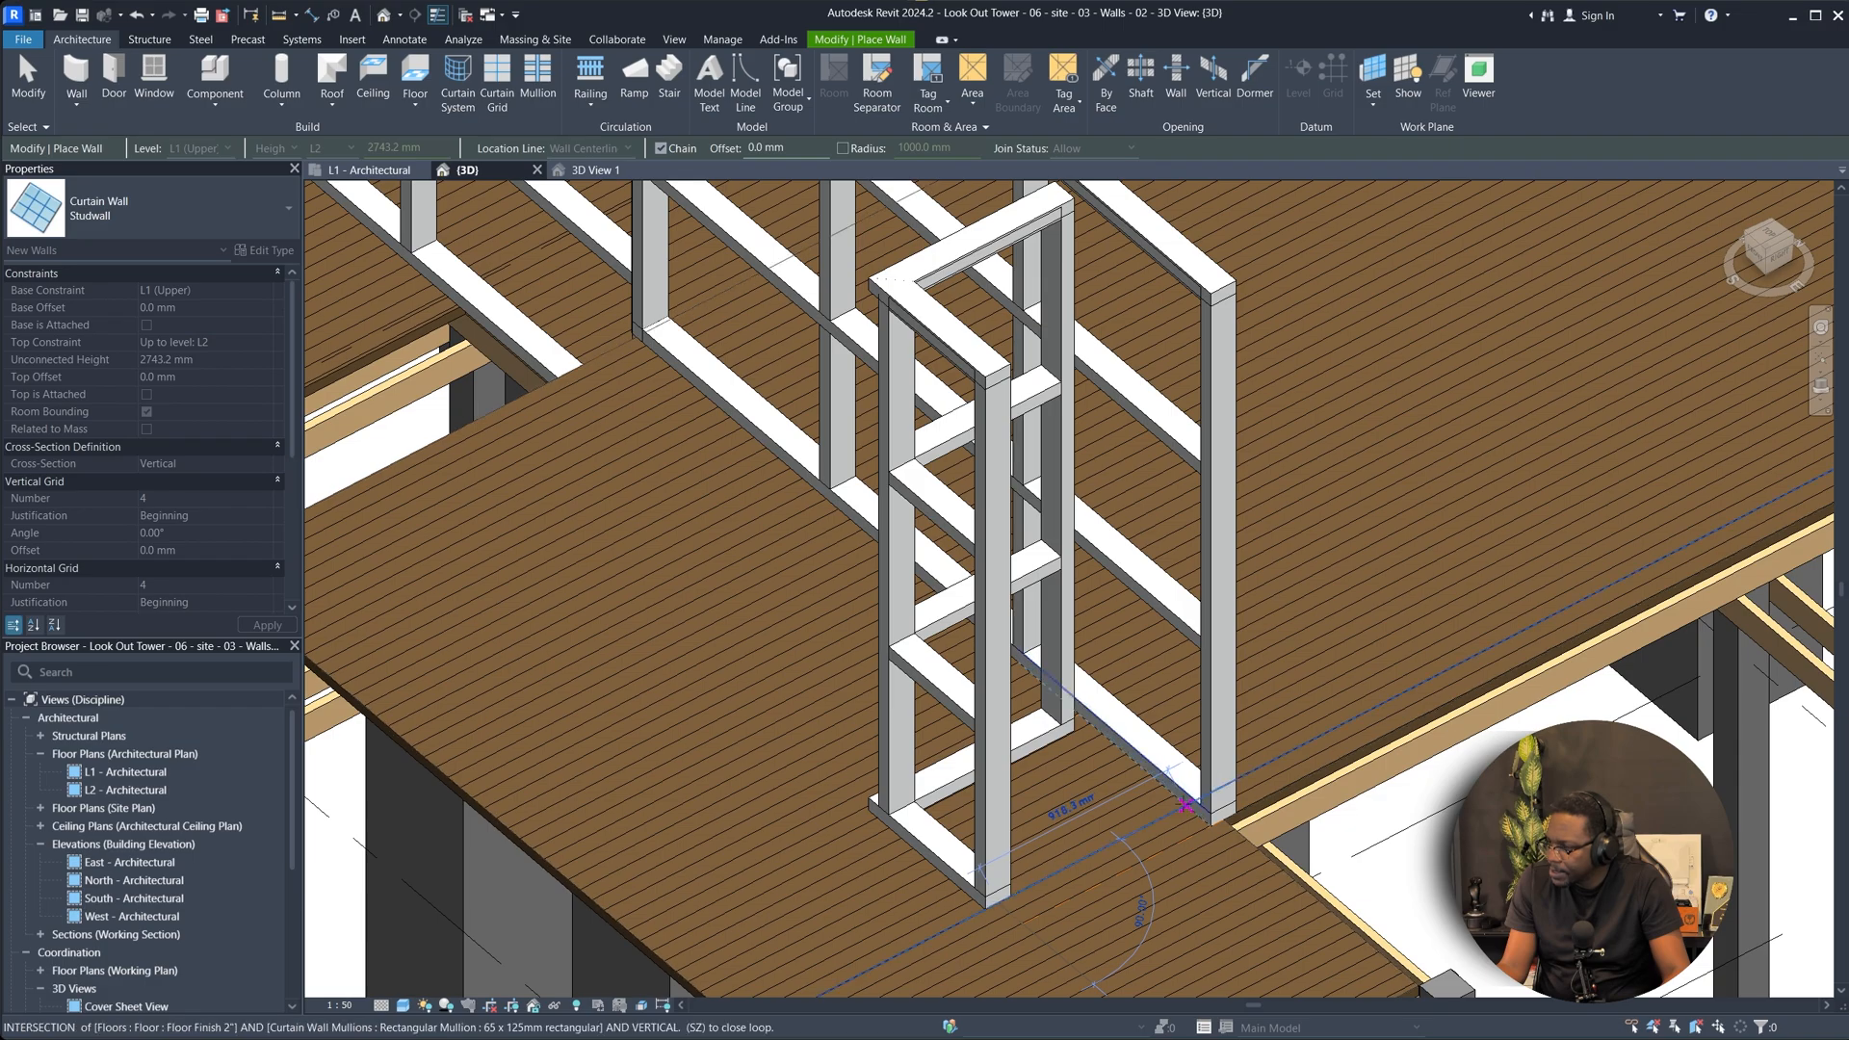
left_click(1185, 804)
key("Escape")
key("Escape")
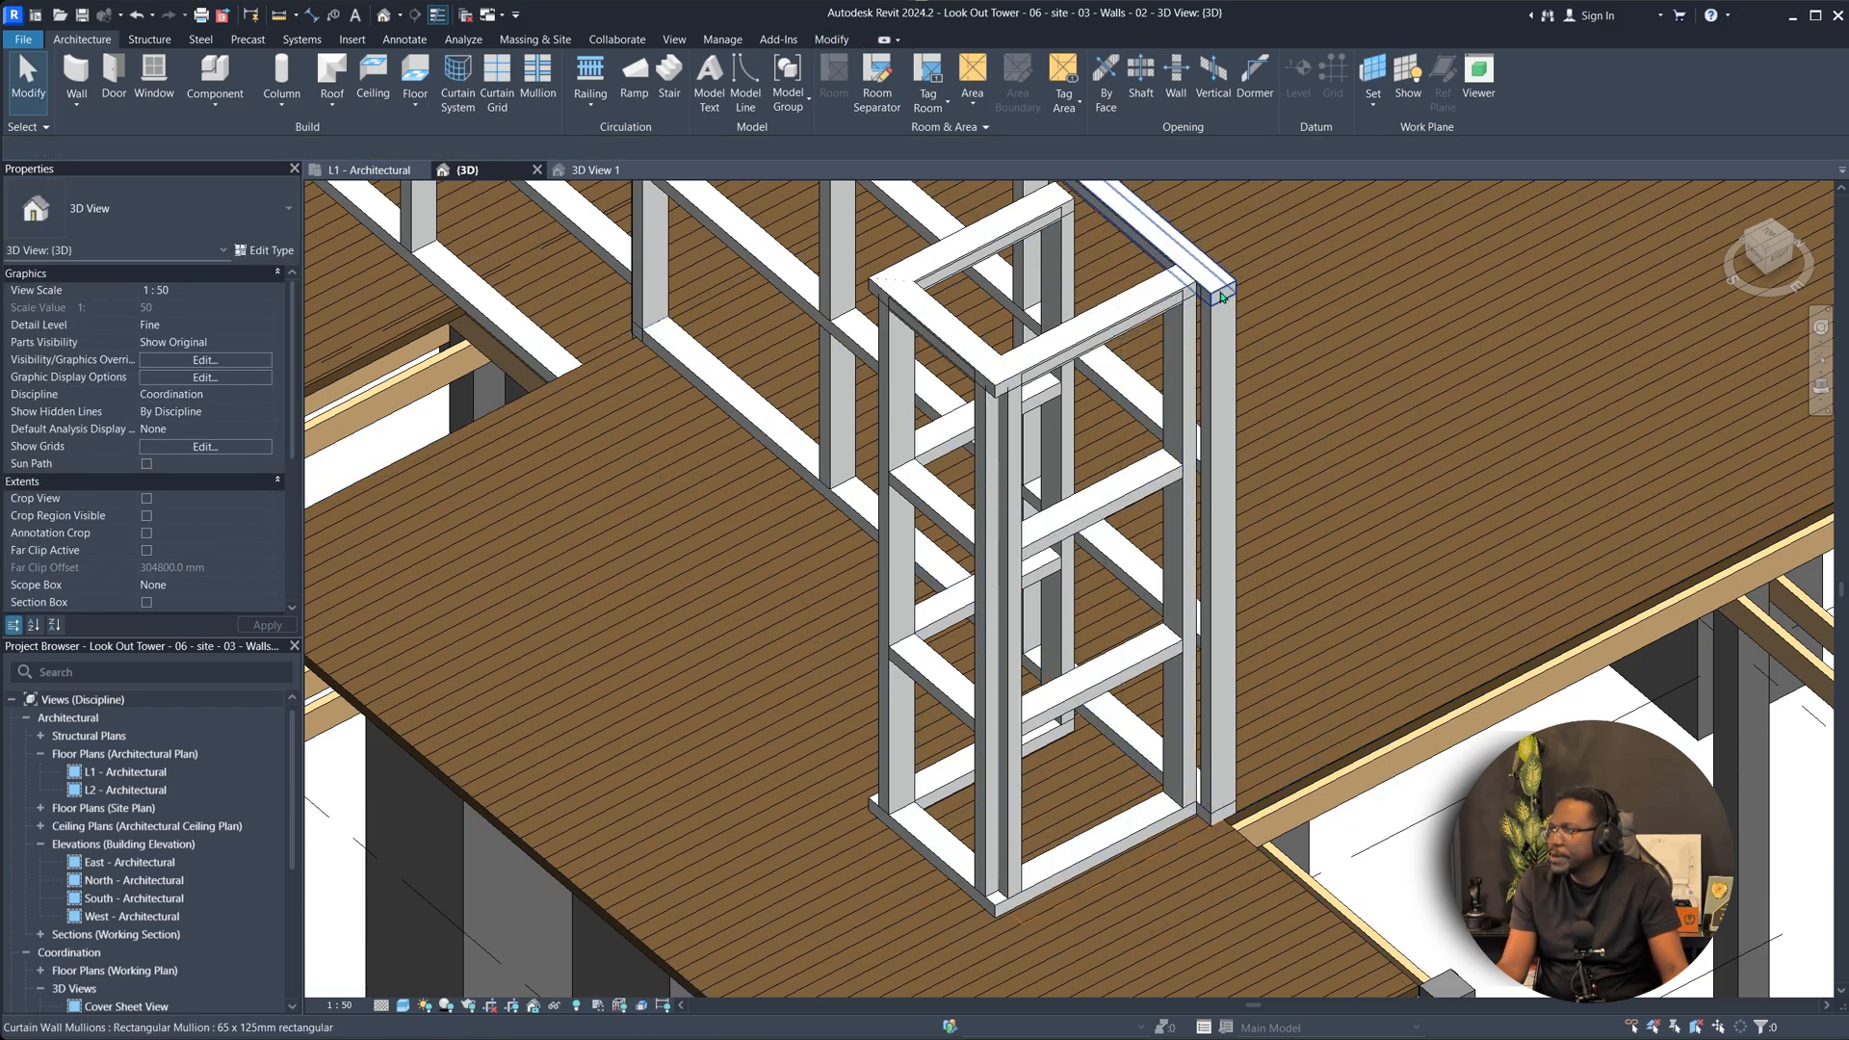
left_click(1228, 322)
middle_click_drag(1228, 322, 961, 848, "shift")
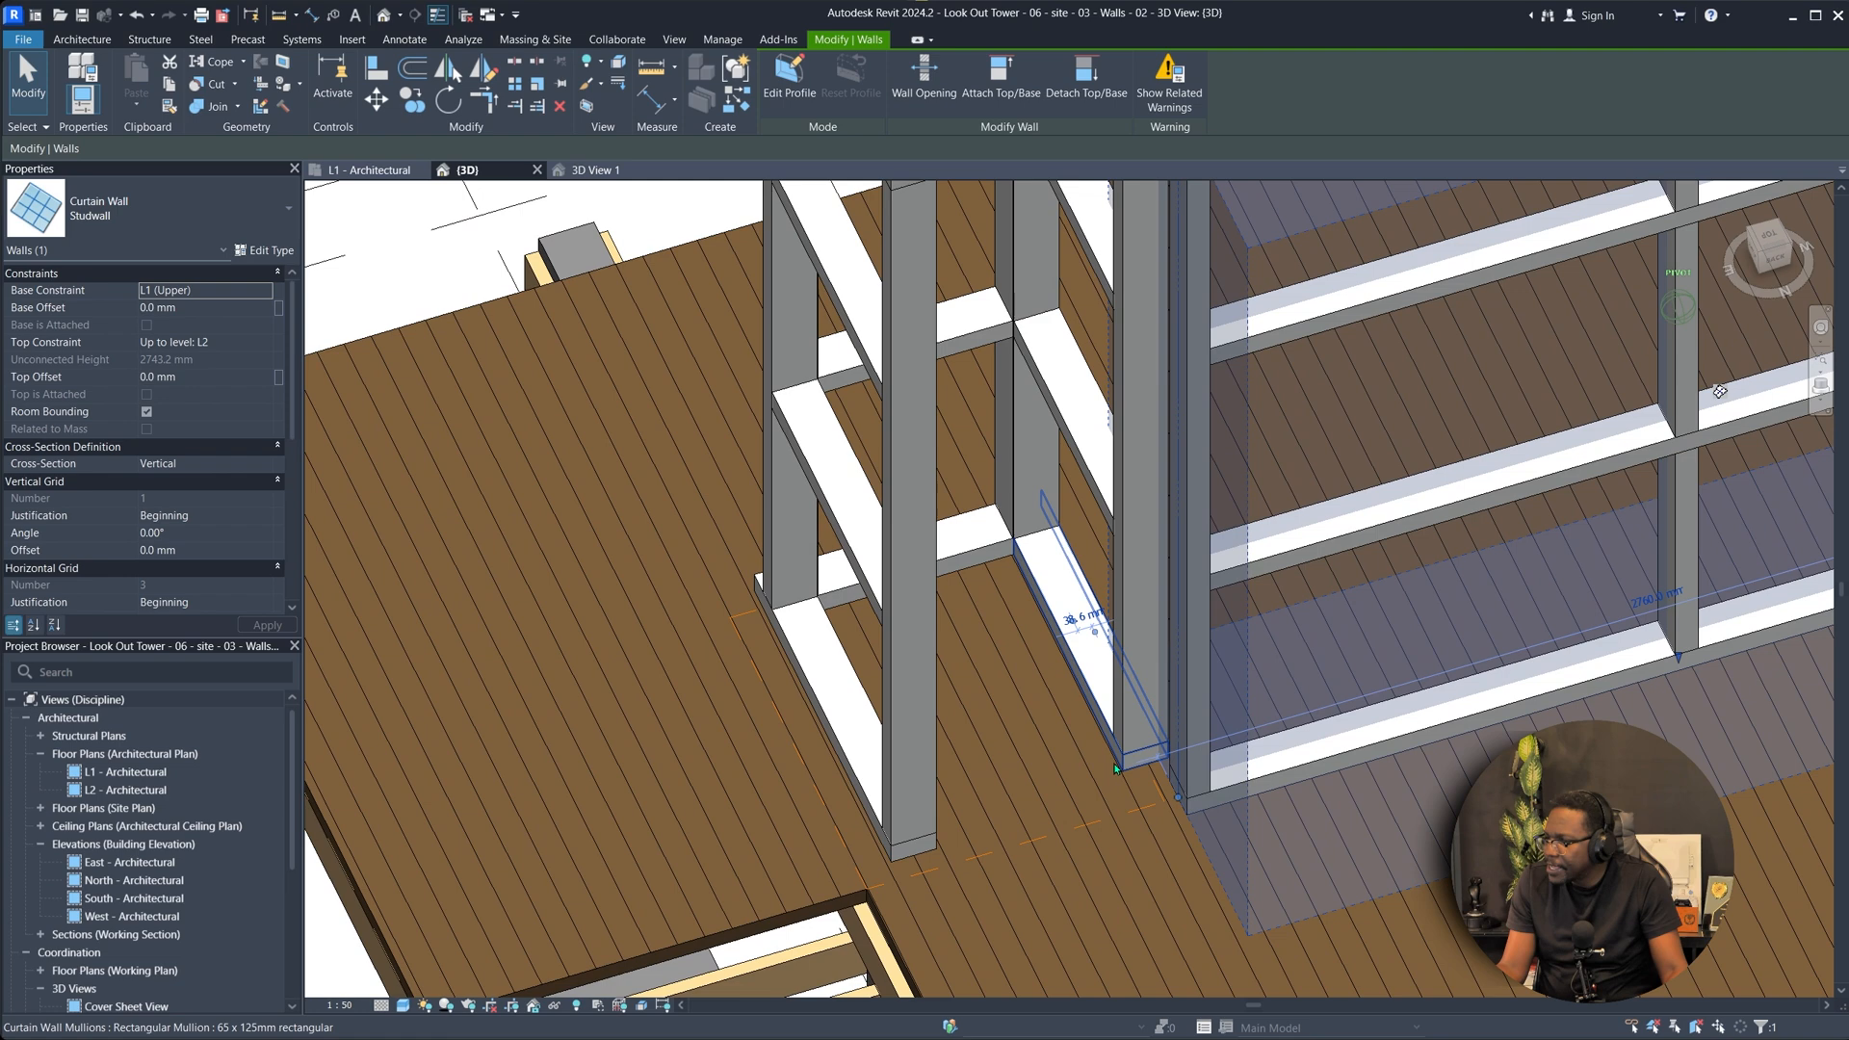
middle_click_drag(1113, 763, 1180, 809, "shift")
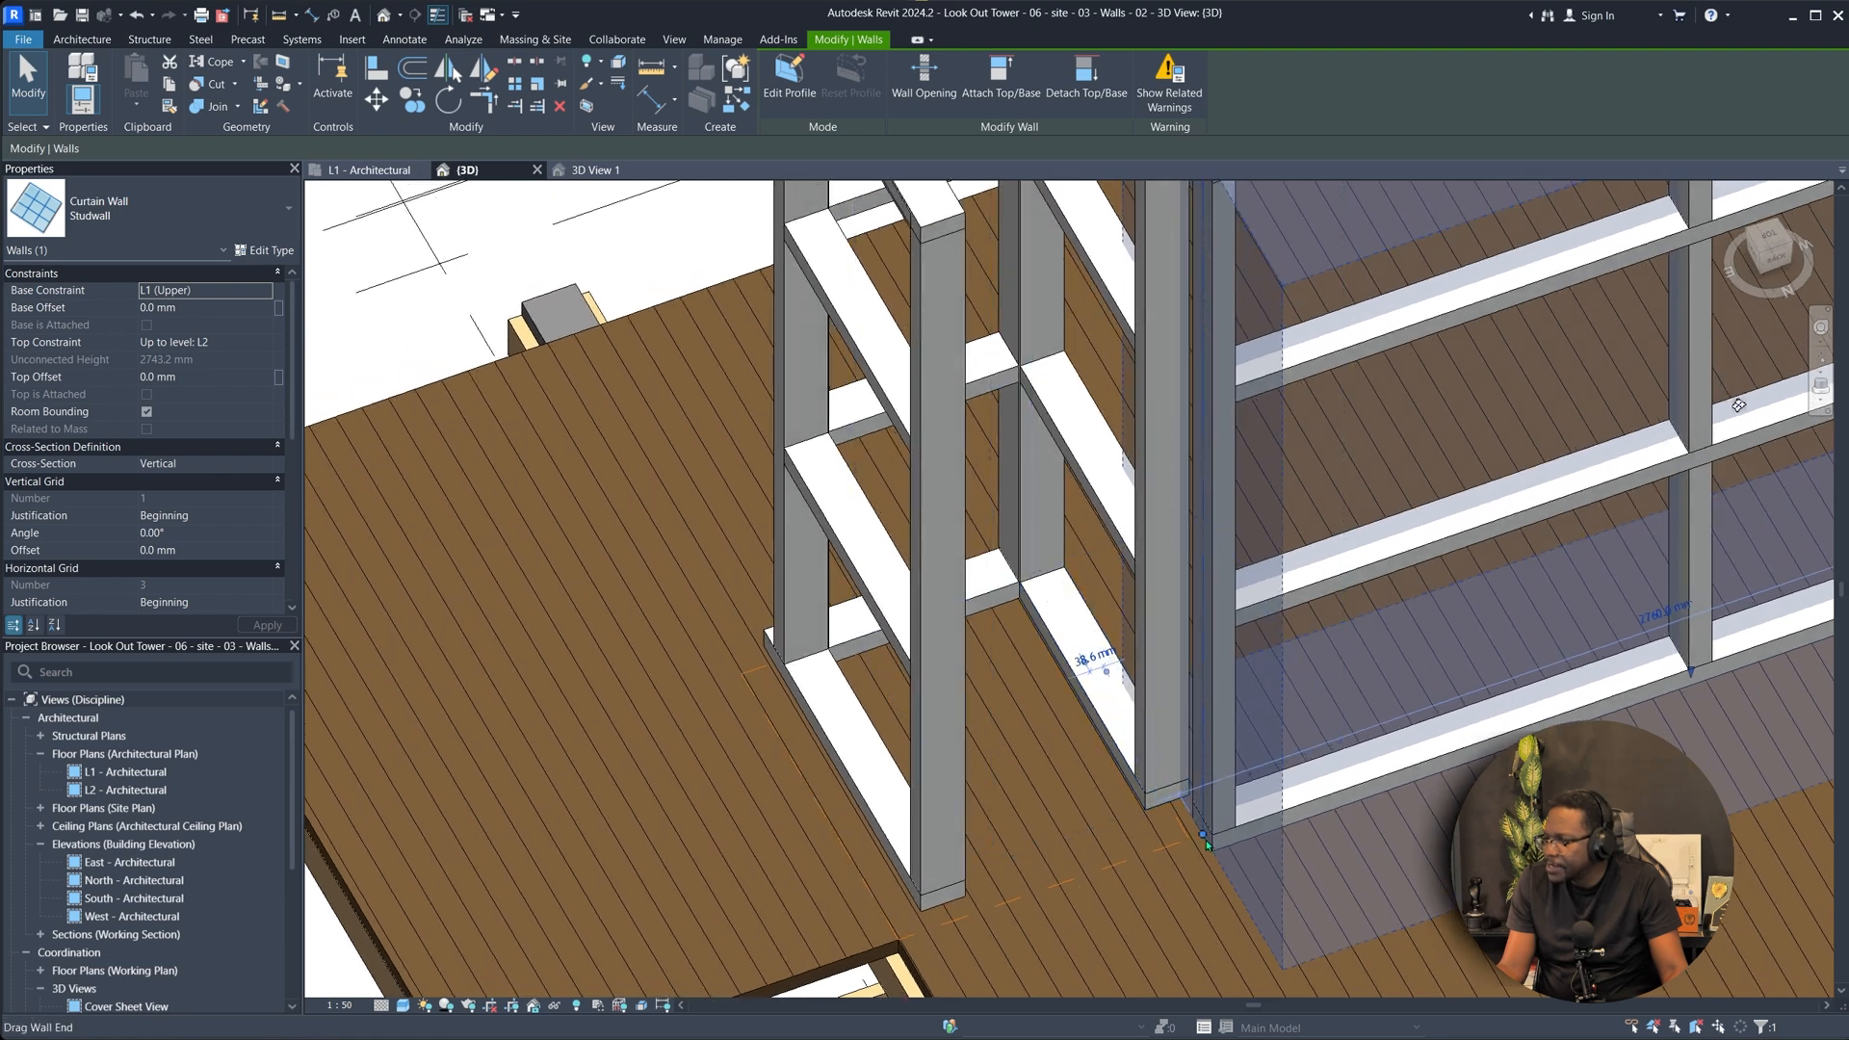
key("a")
key("l")
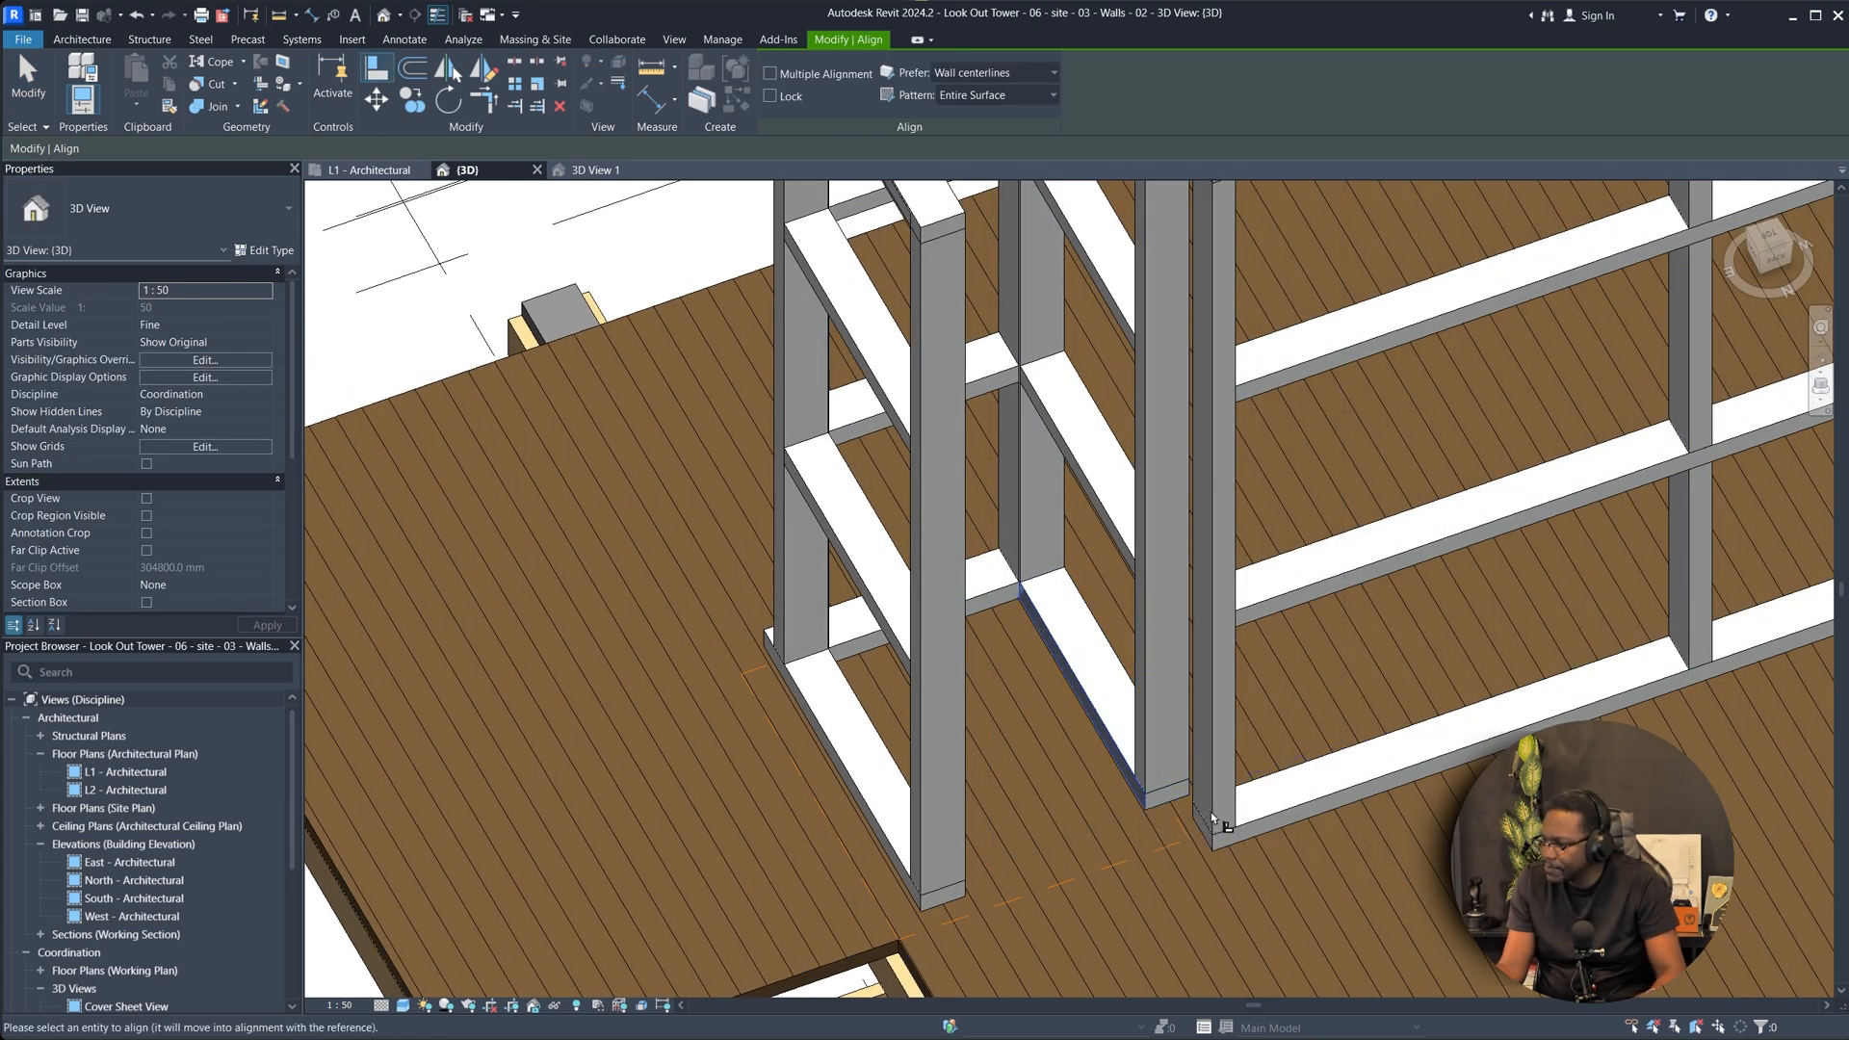
scroll(1216, 812, "down", 5)
scroll(1204, 688, "up", 4)
middle_click_drag(1179, 719, 1168, 644, "shift")
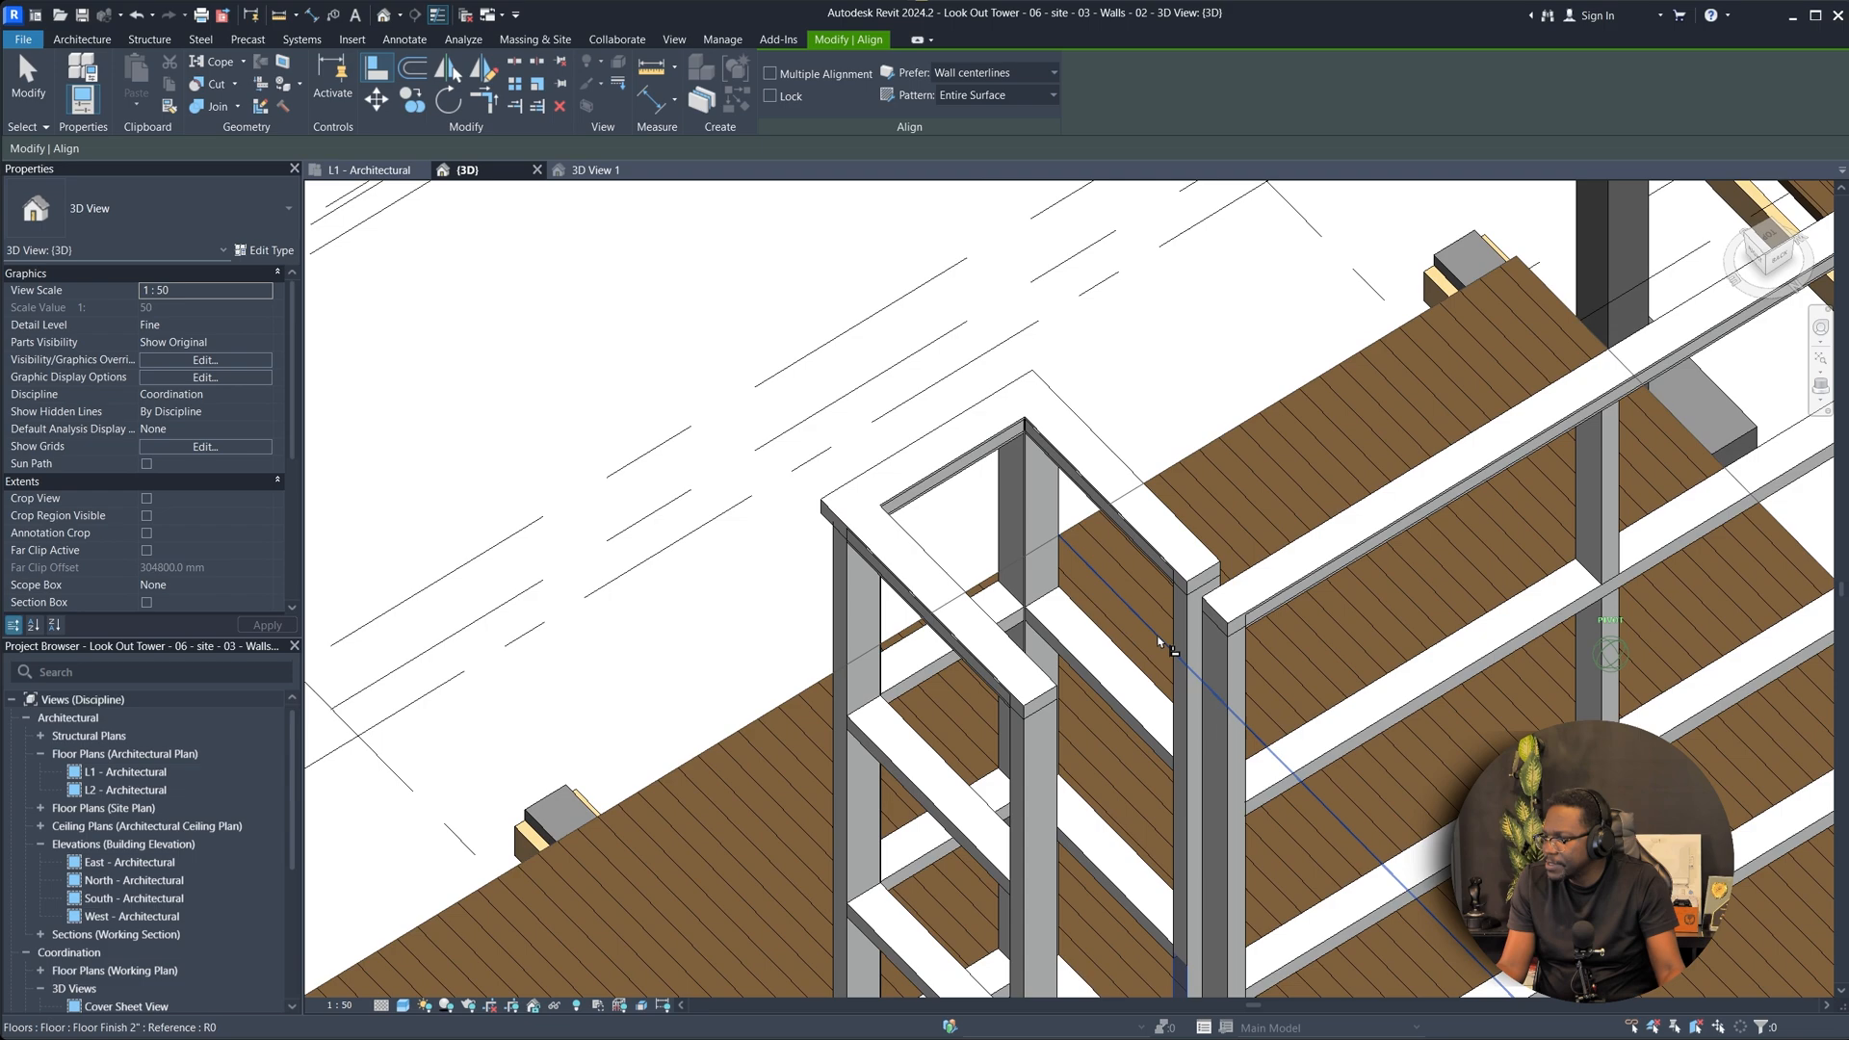
key("Escape")
key("Escape")
Extend the free end of the box's closing segment to meet the end of the long upper-deck stud wall.
left_click(1192, 581)
middle_click_drag(1192, 581, 1002, 292)
scroll(1175, 847, "up", 2)
middle_click_drag(1059, 549, 1009, 681)
left_click_drag(1009, 674, 1037, 685)
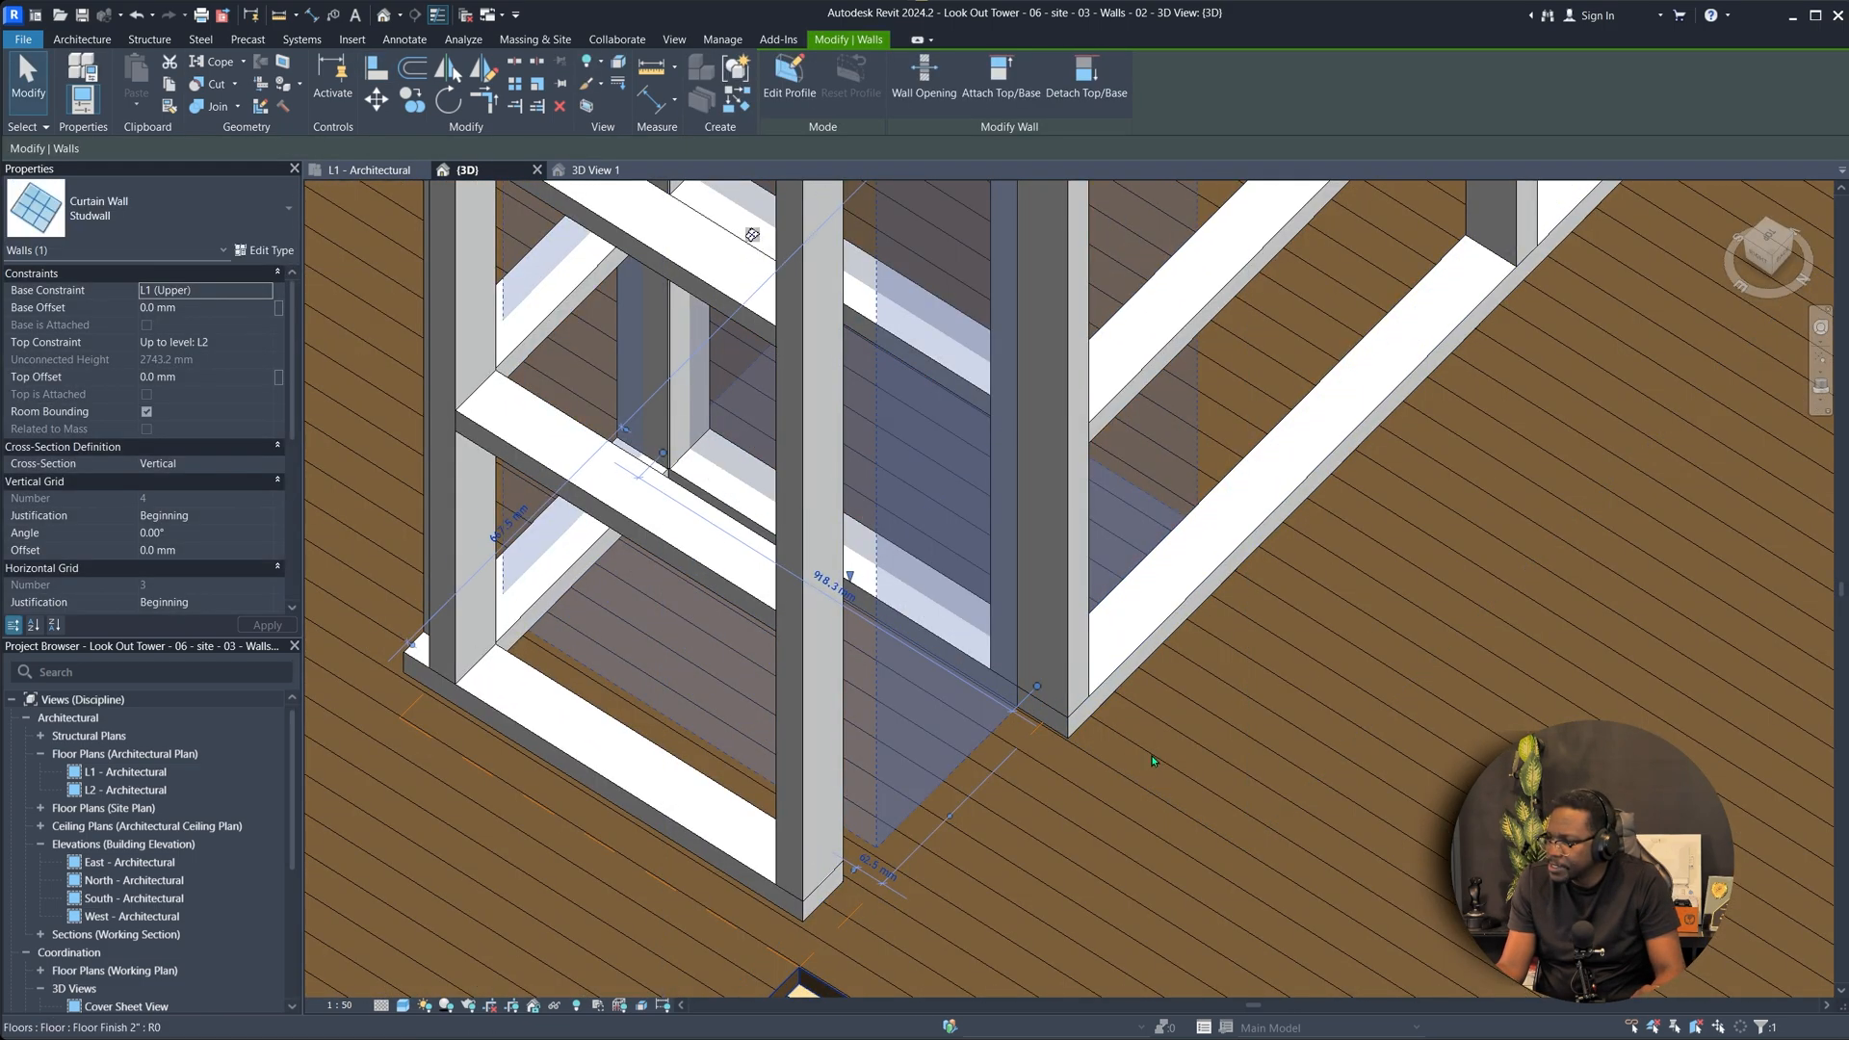
Pull the selected box segment's end back from the corner so it butts against the adjoining segment.
scroll(1045, 693, "down", 2)
middle_click_drag(1045, 693, 1078, 203, "shift")
scroll(1180, 827, "up", 3)
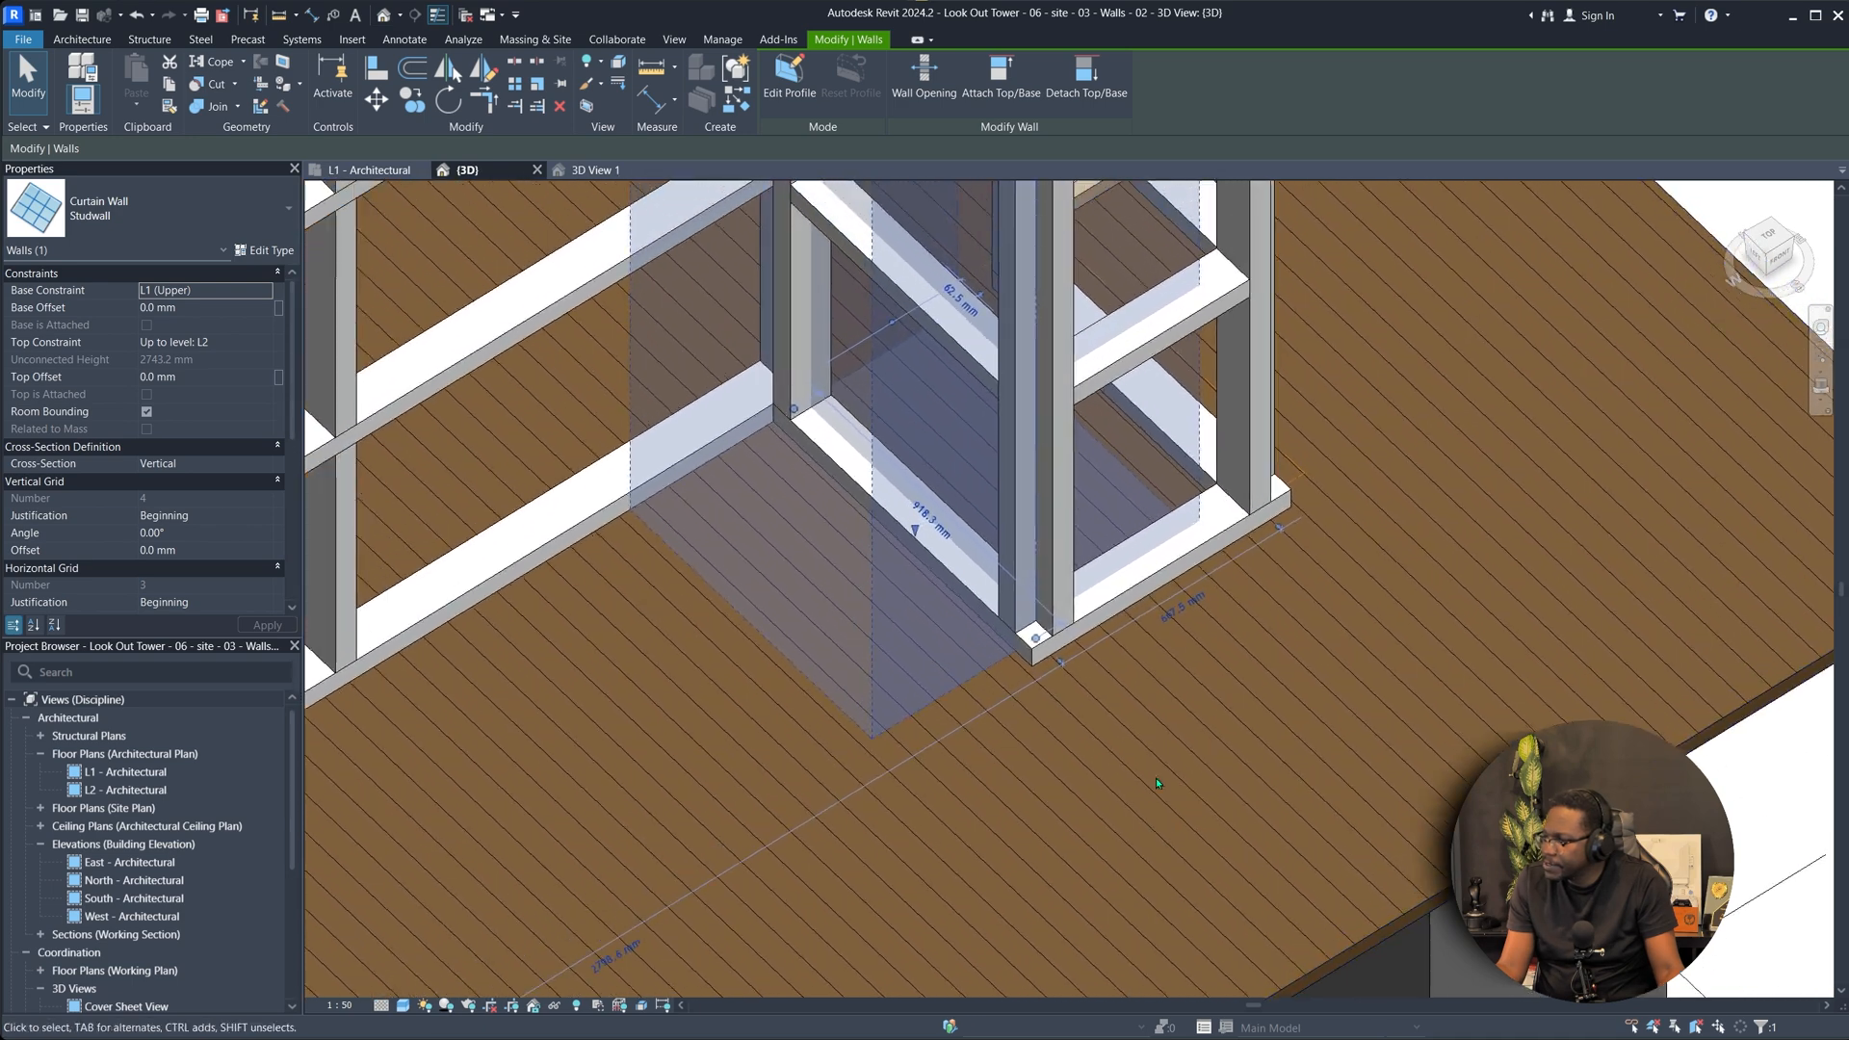
middle_click_drag(1155, 777, 1136, 944)
key("Escape")
left_click(985, 763)
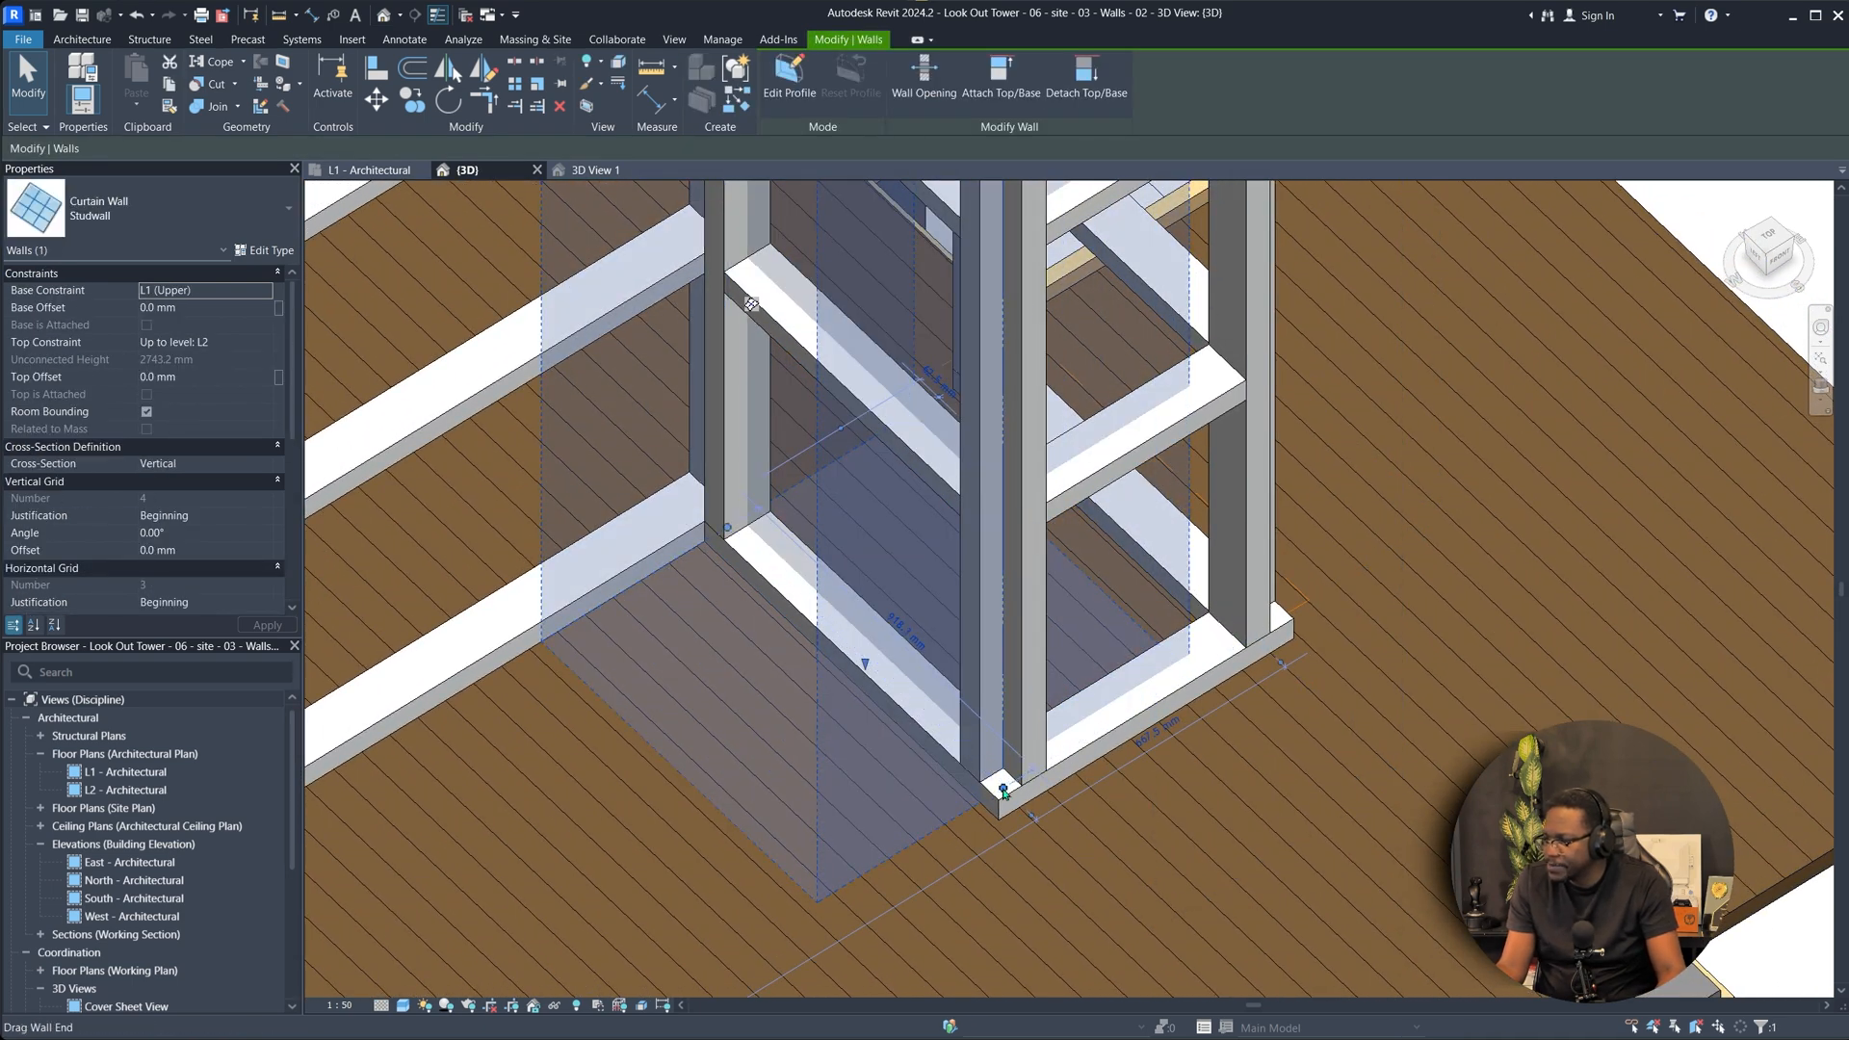
left_click_drag(1002, 789, 1007, 780)
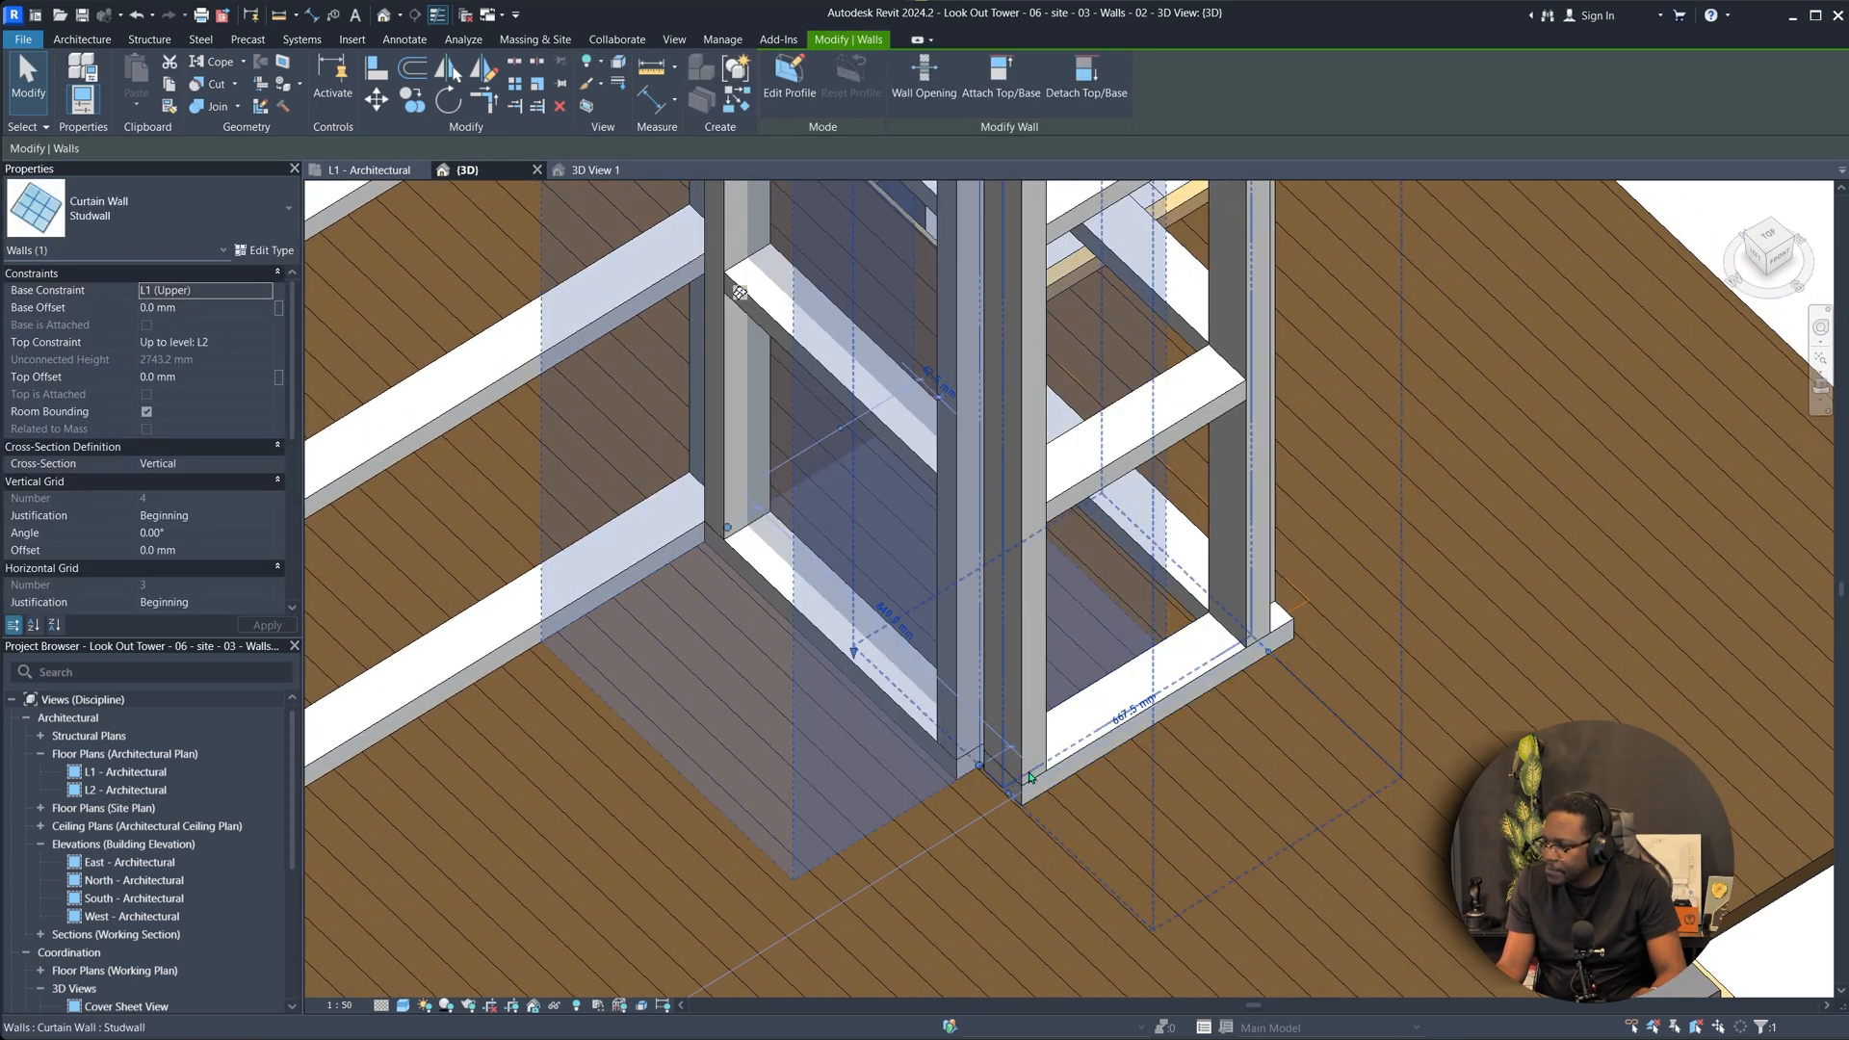
Align the shortened box segment's end face with the face of the adjoining stud wall segment.
key("Escape")
key("a")
key("l")
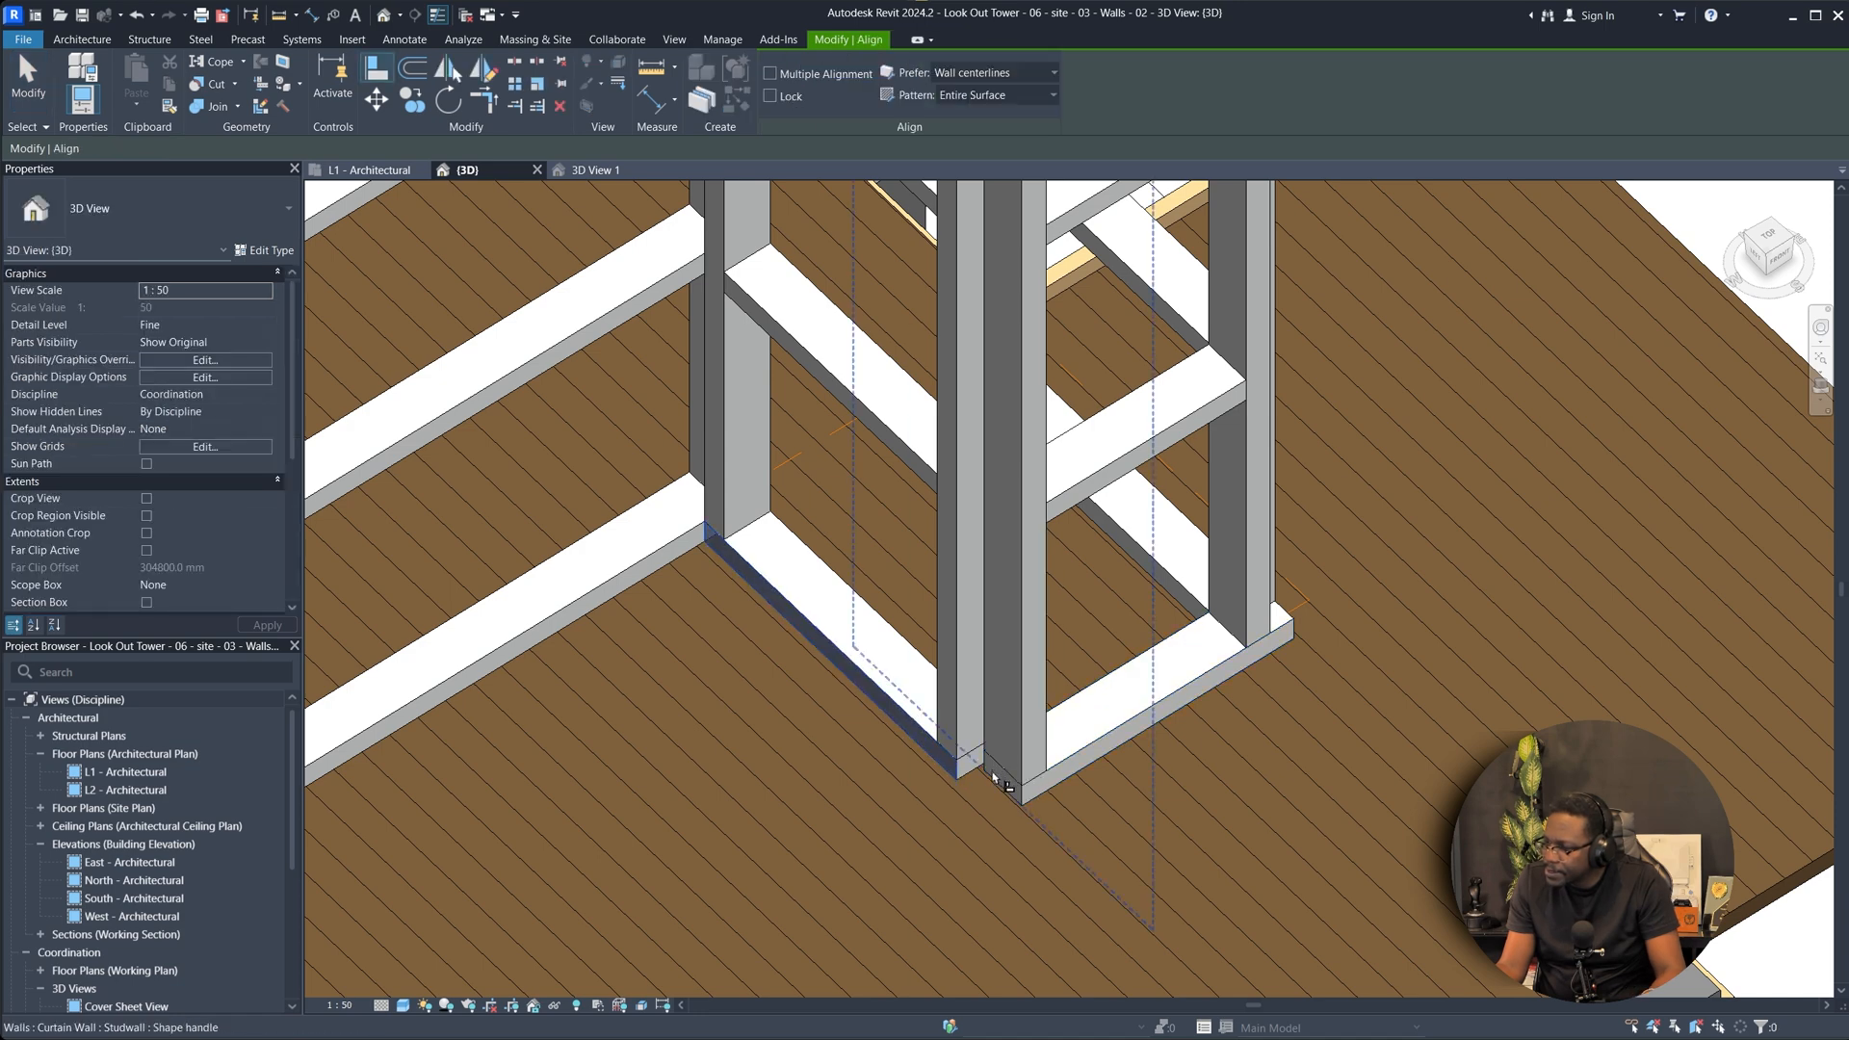
scroll(995, 776, "up", 3)
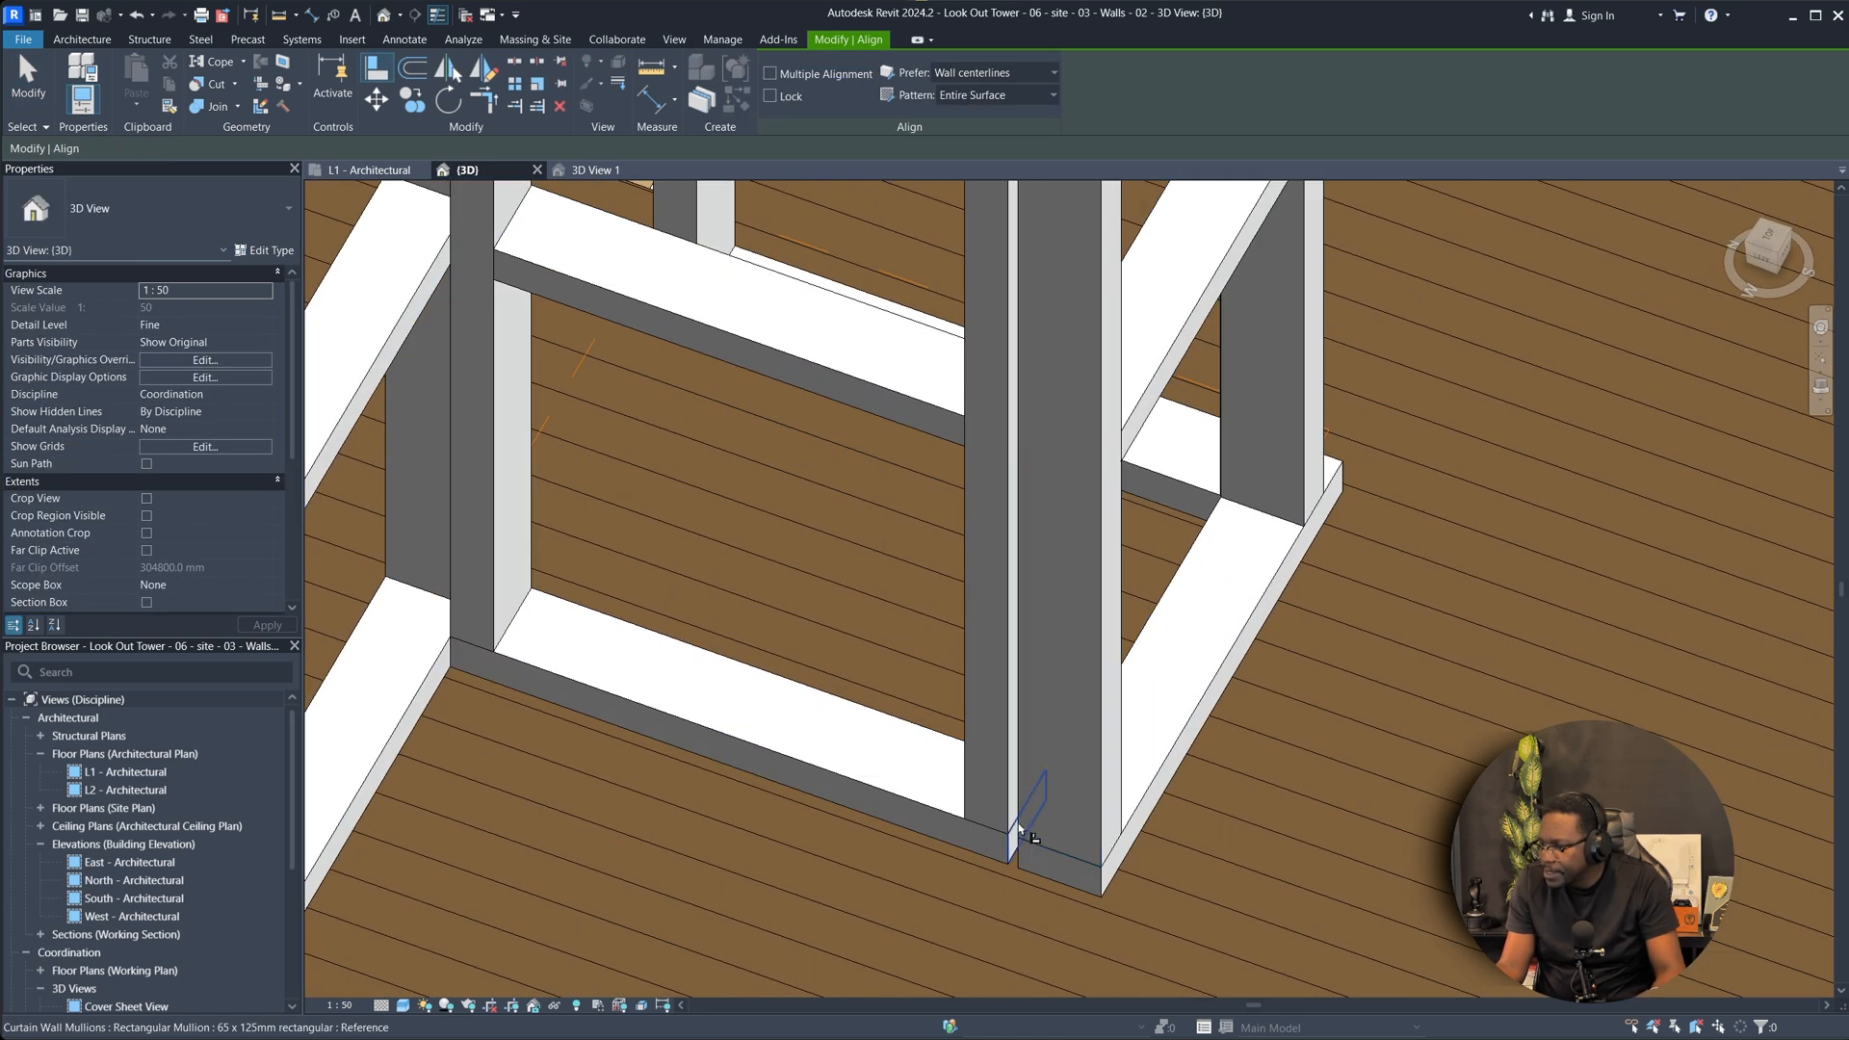
left_click(1019, 830)
scroll(1021, 832, "down", 3)
middle_click_drag(1020, 832, 963, 609)
scroll(1291, 734, "down", 3)
middle_click_drag(1170, 607, 1010, 616)
scroll(1074, 677, "up", 1)
scroll(1019, 747, "up", 3)
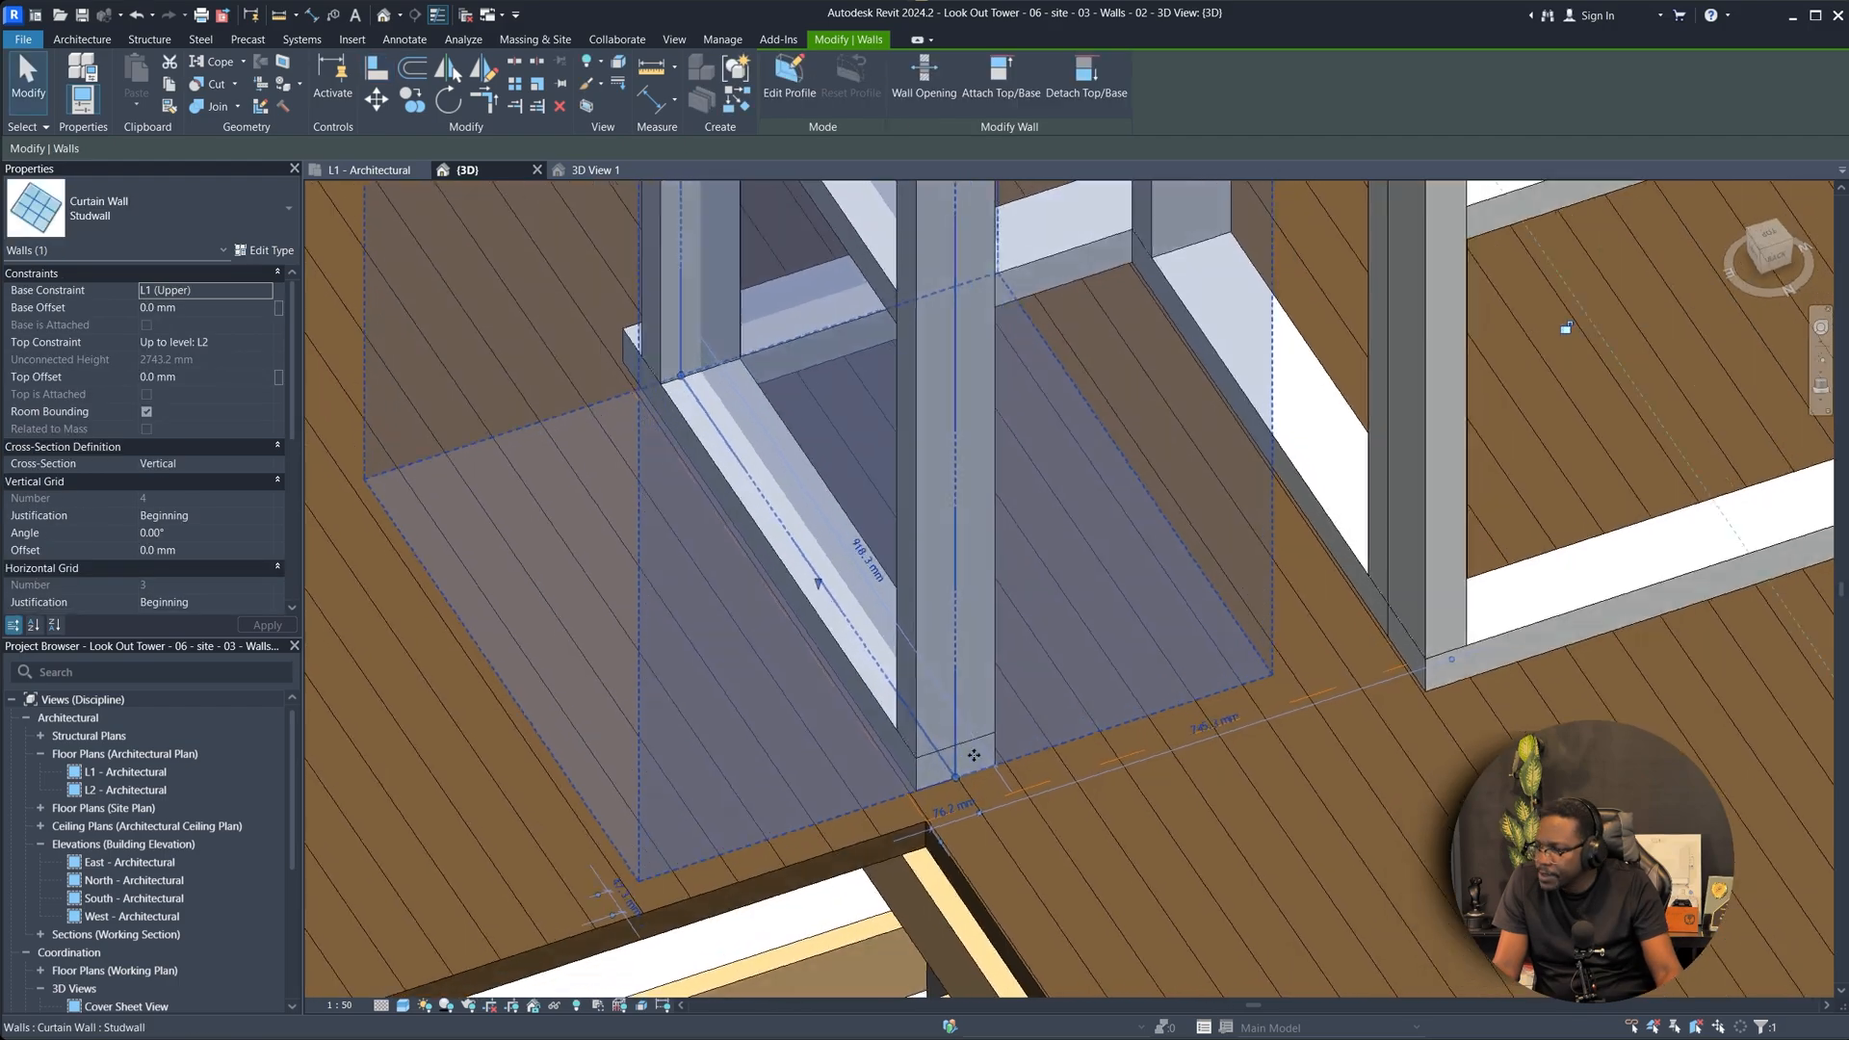
Align the two stud wall segments that meet at the box's other corner so their faces join cleanly.
scroll(930, 665, "up", 1)
middle_click_drag(928, 653, 892, 803)
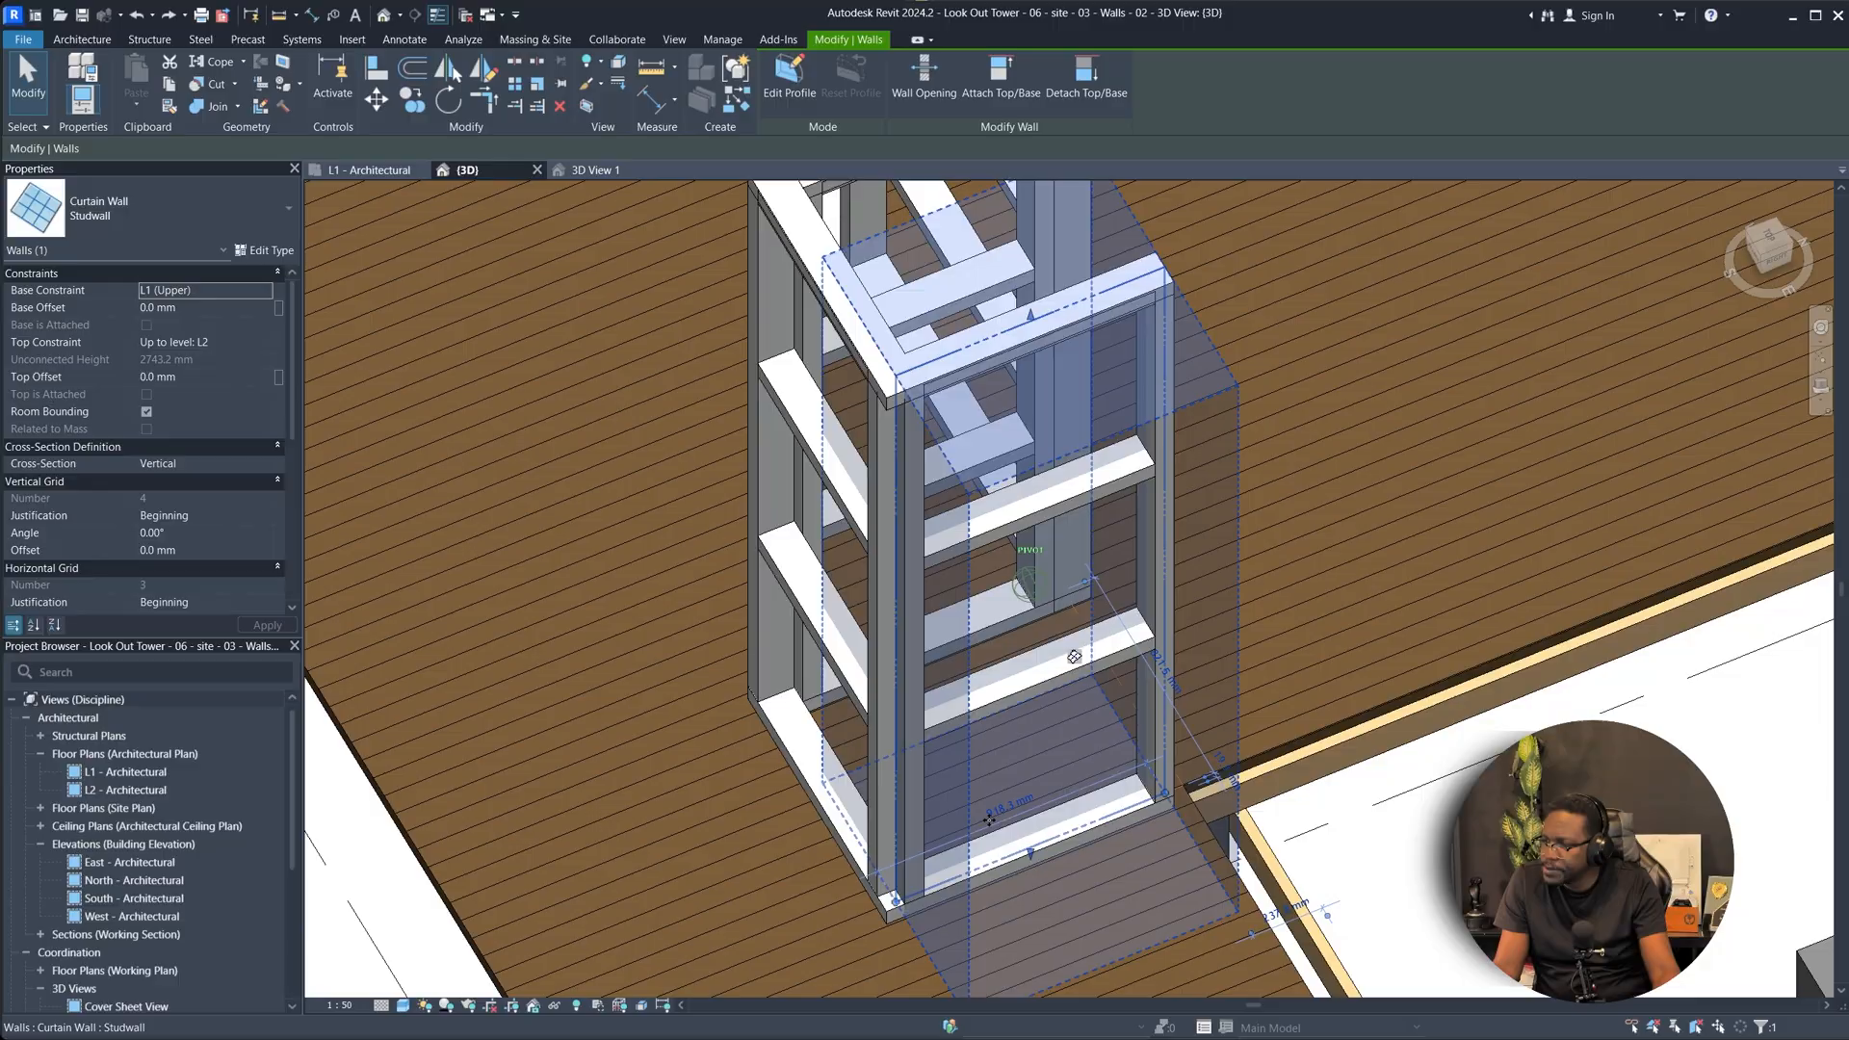
key("a")
key("l")
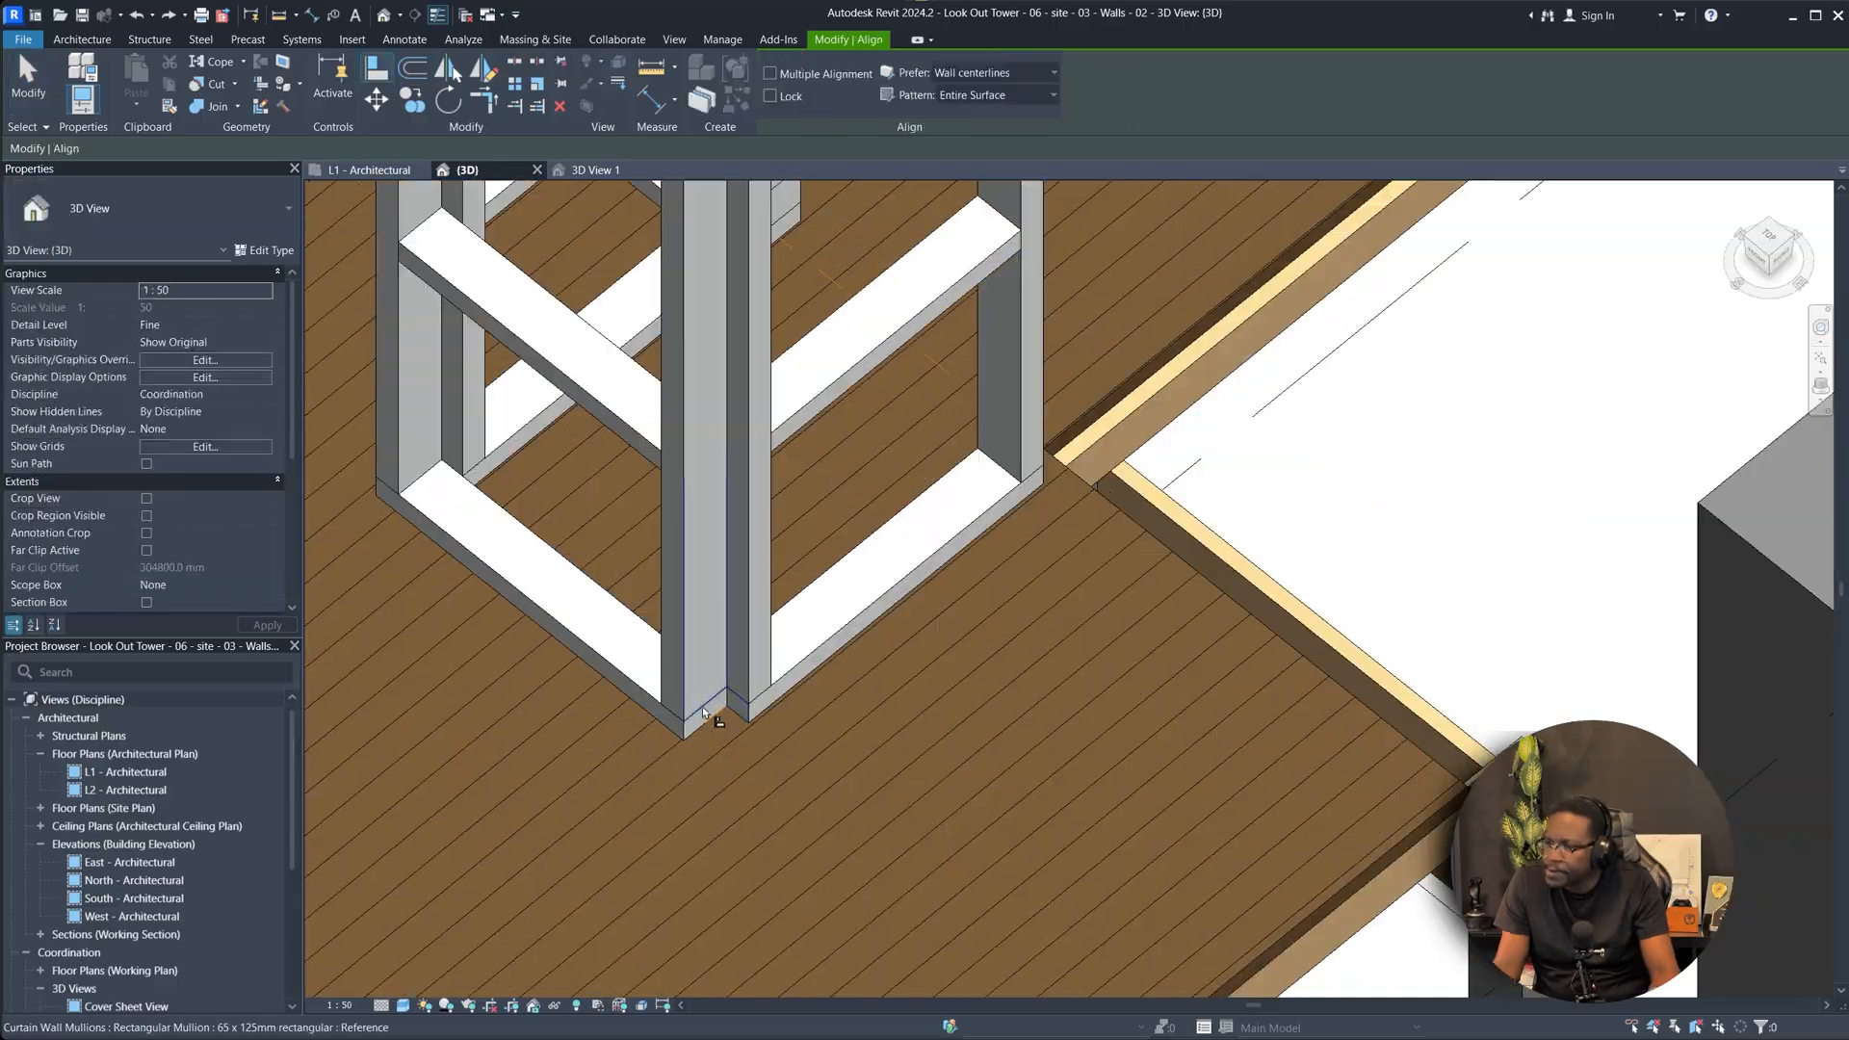
left_click(703, 713)
scroll(804, 743, "down", 4)
middle_click_drag(724, 613, 879, 531, "shift")
scroll(1093, 648, "down", 2)
key("Escape")
Extend the outer box segment in a straight line along the upper deck edge to the corner column.
left_click(503, 570)
left_click_drag(503, 601, 787, 860)
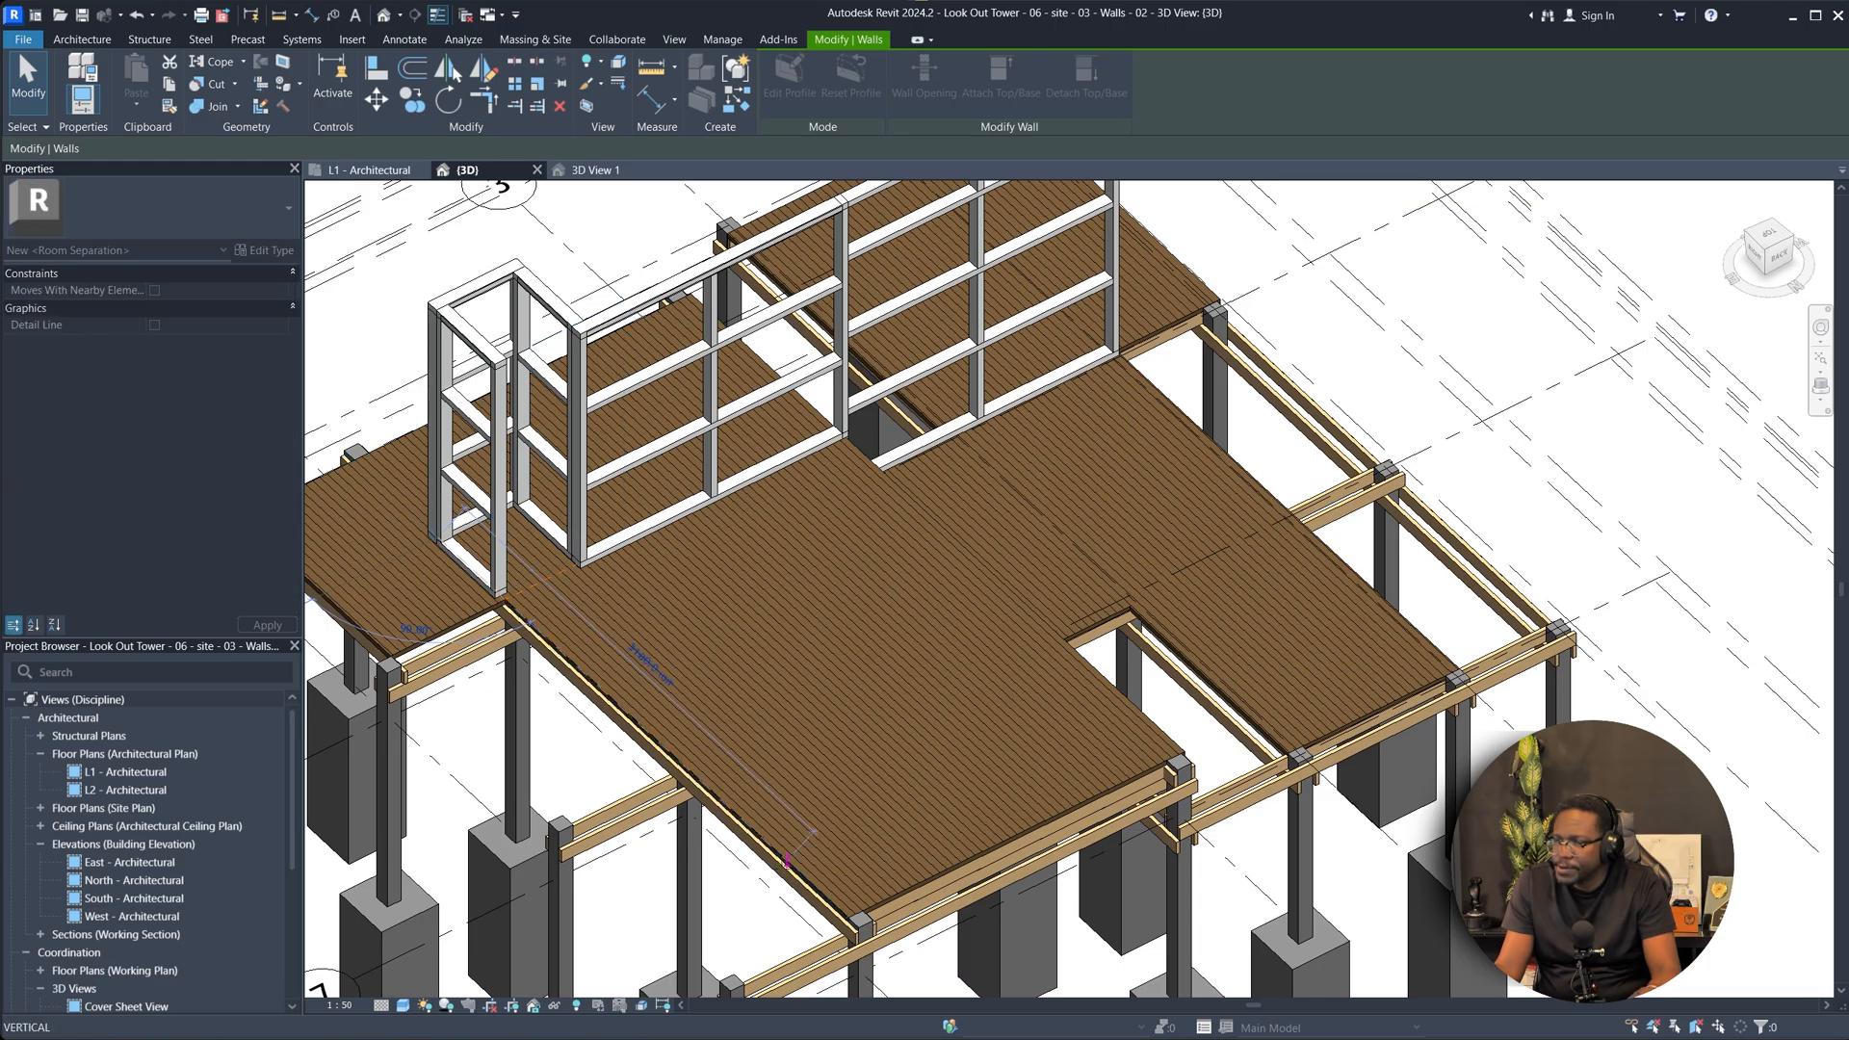
left_click_drag(841, 912, 846, 915)
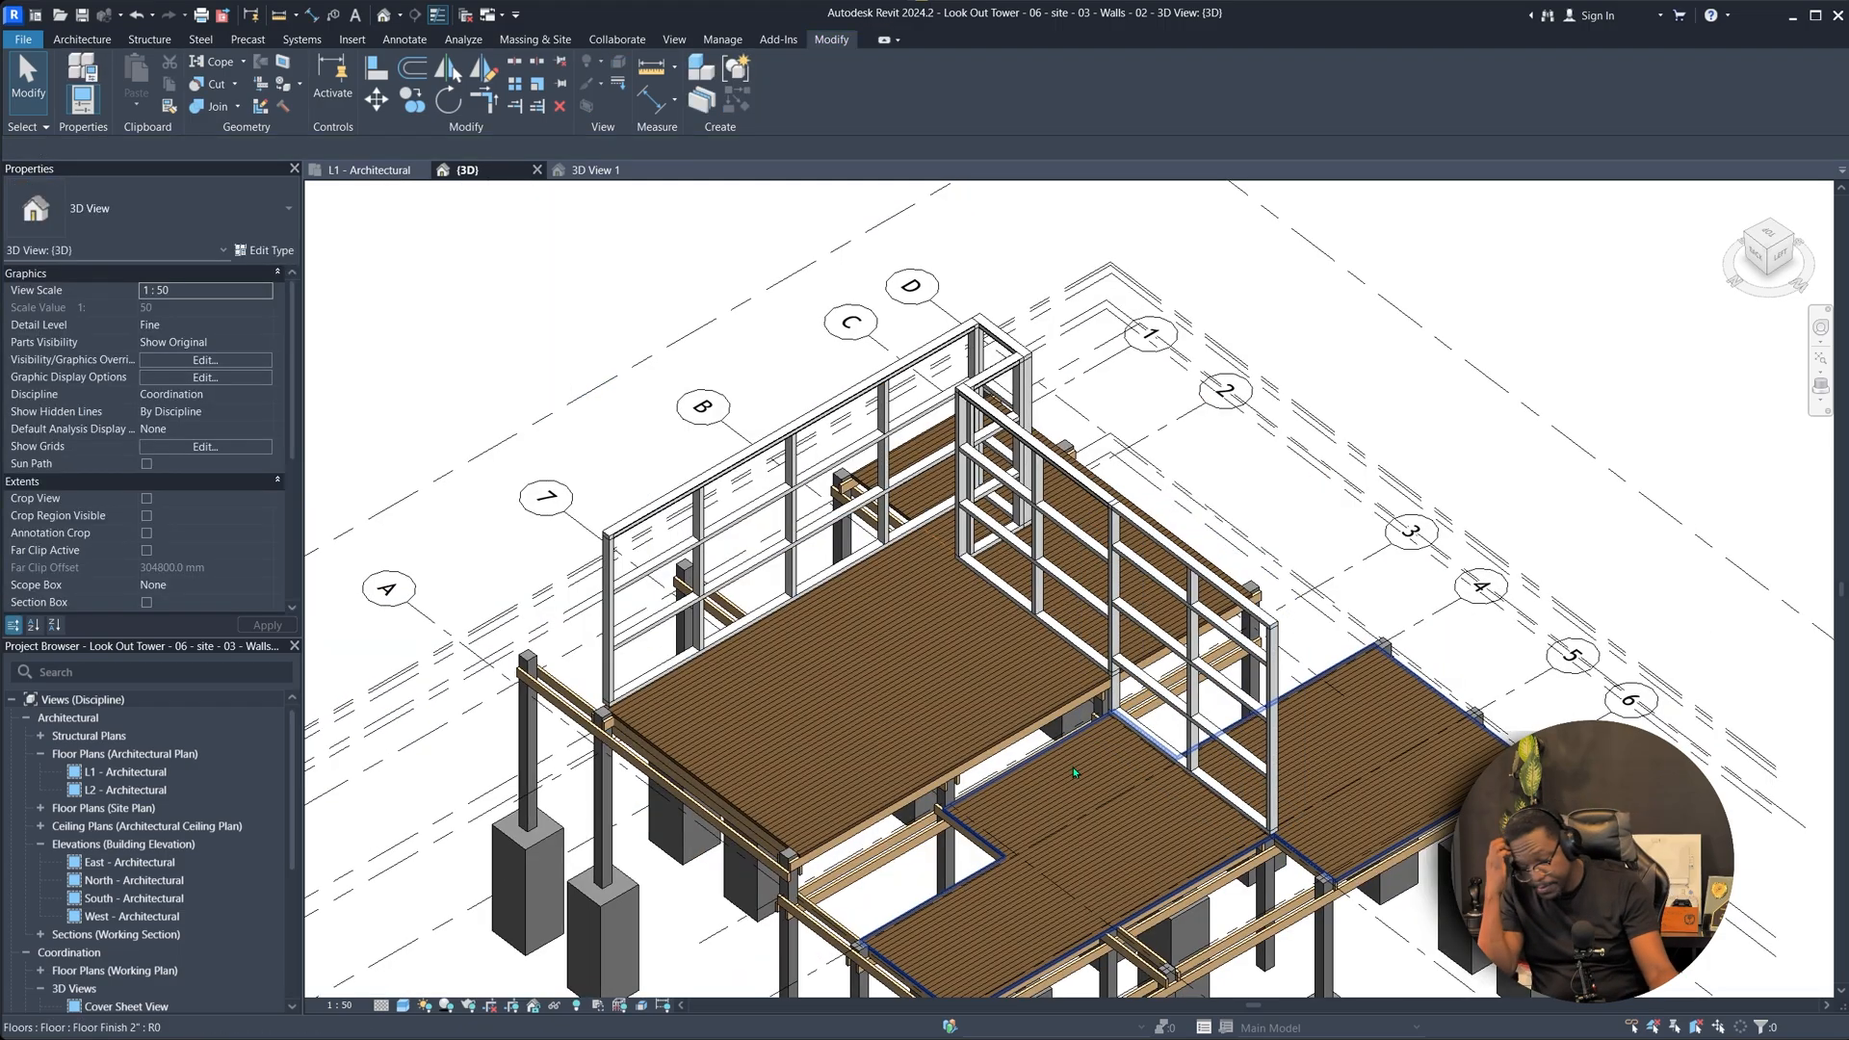
Copy the inner upper-deck stud wall across the deck to its opposite edge.
middle_click_drag(929, 801, 1073, 772, "shift")
scroll(1094, 705, "up", 5)
left_click(1303, 428)
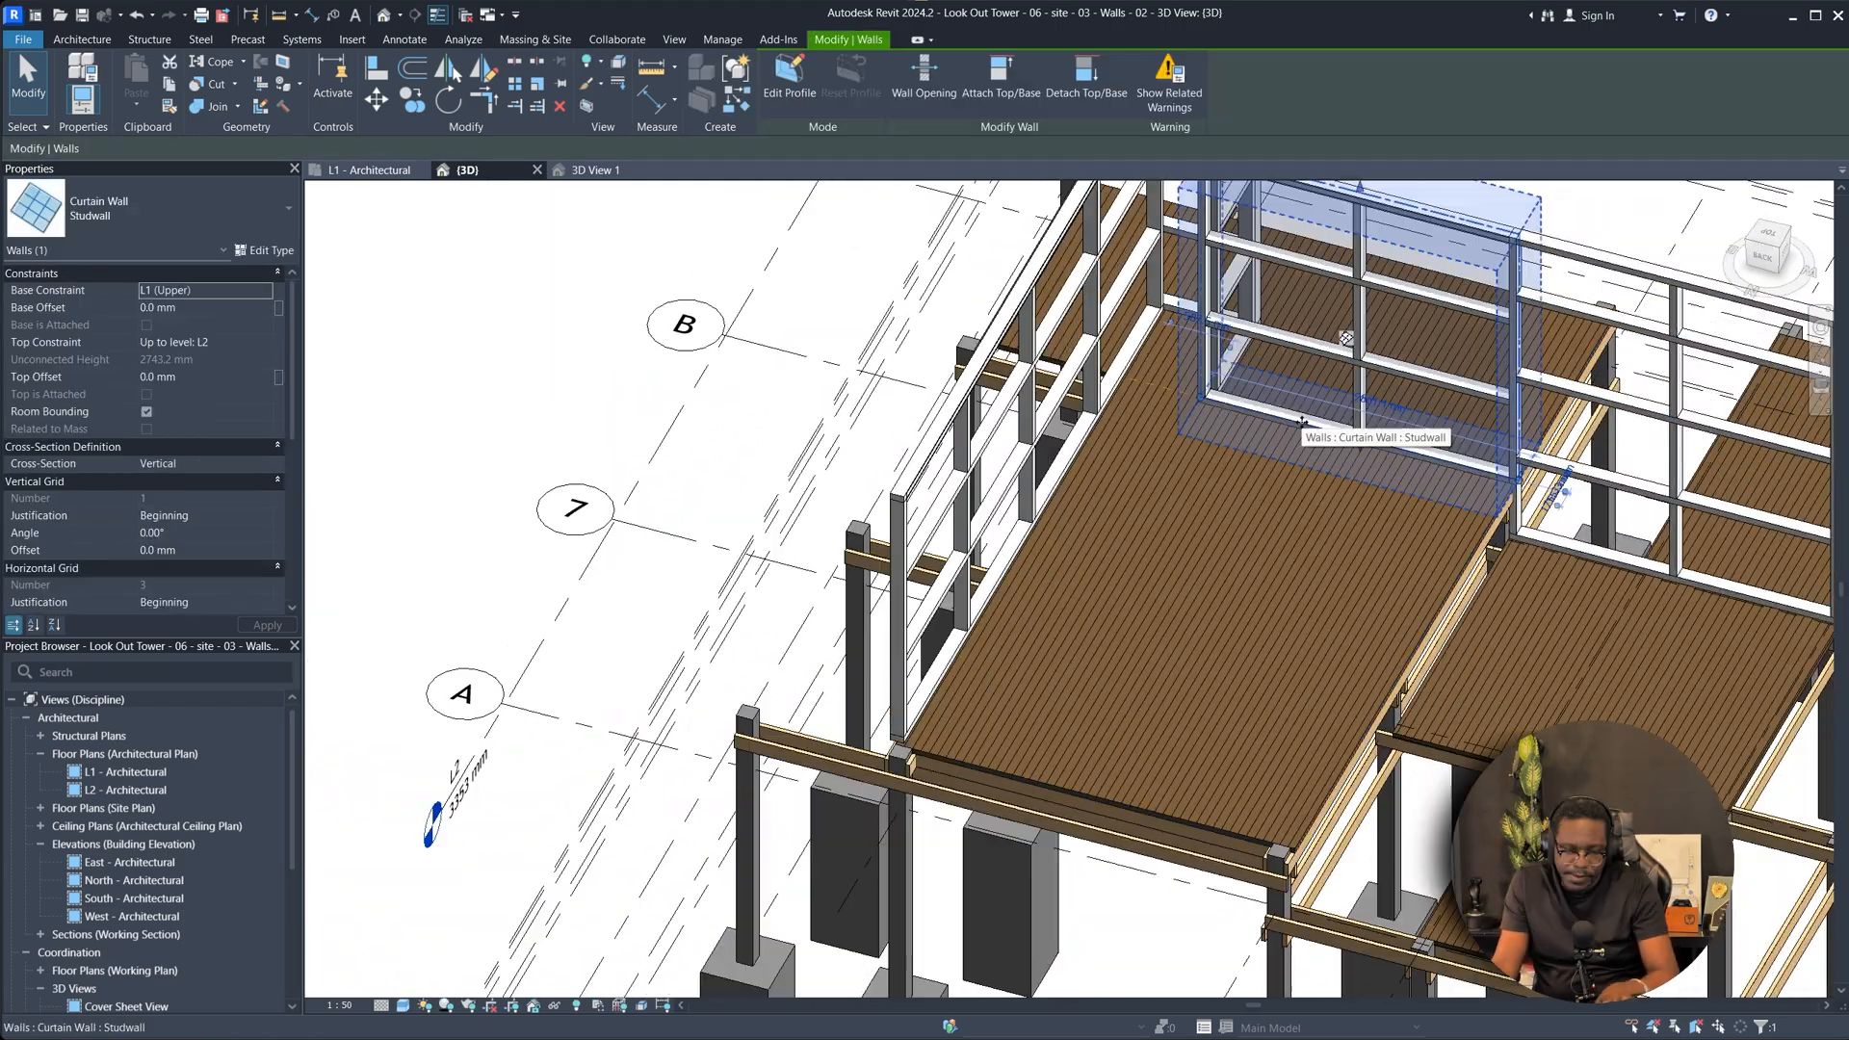
left_click_drag(1311, 426, 1206, 575)
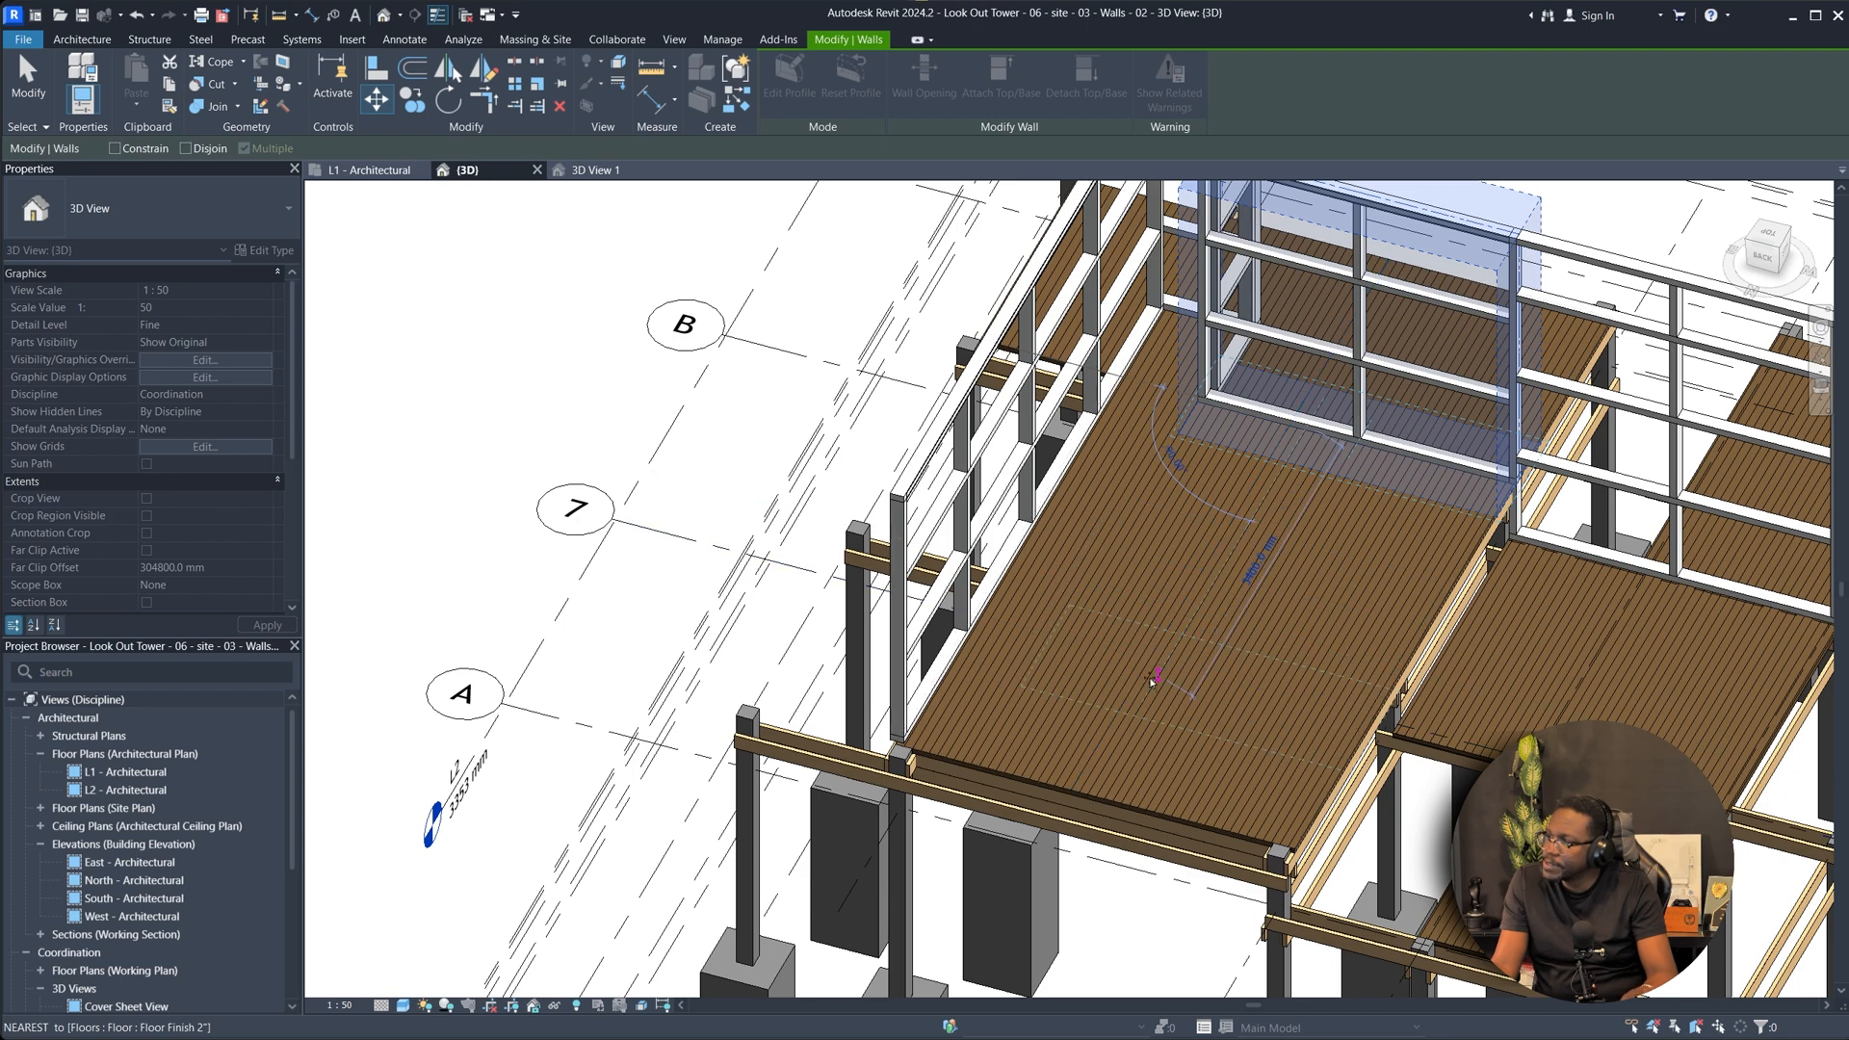
key("Escape")
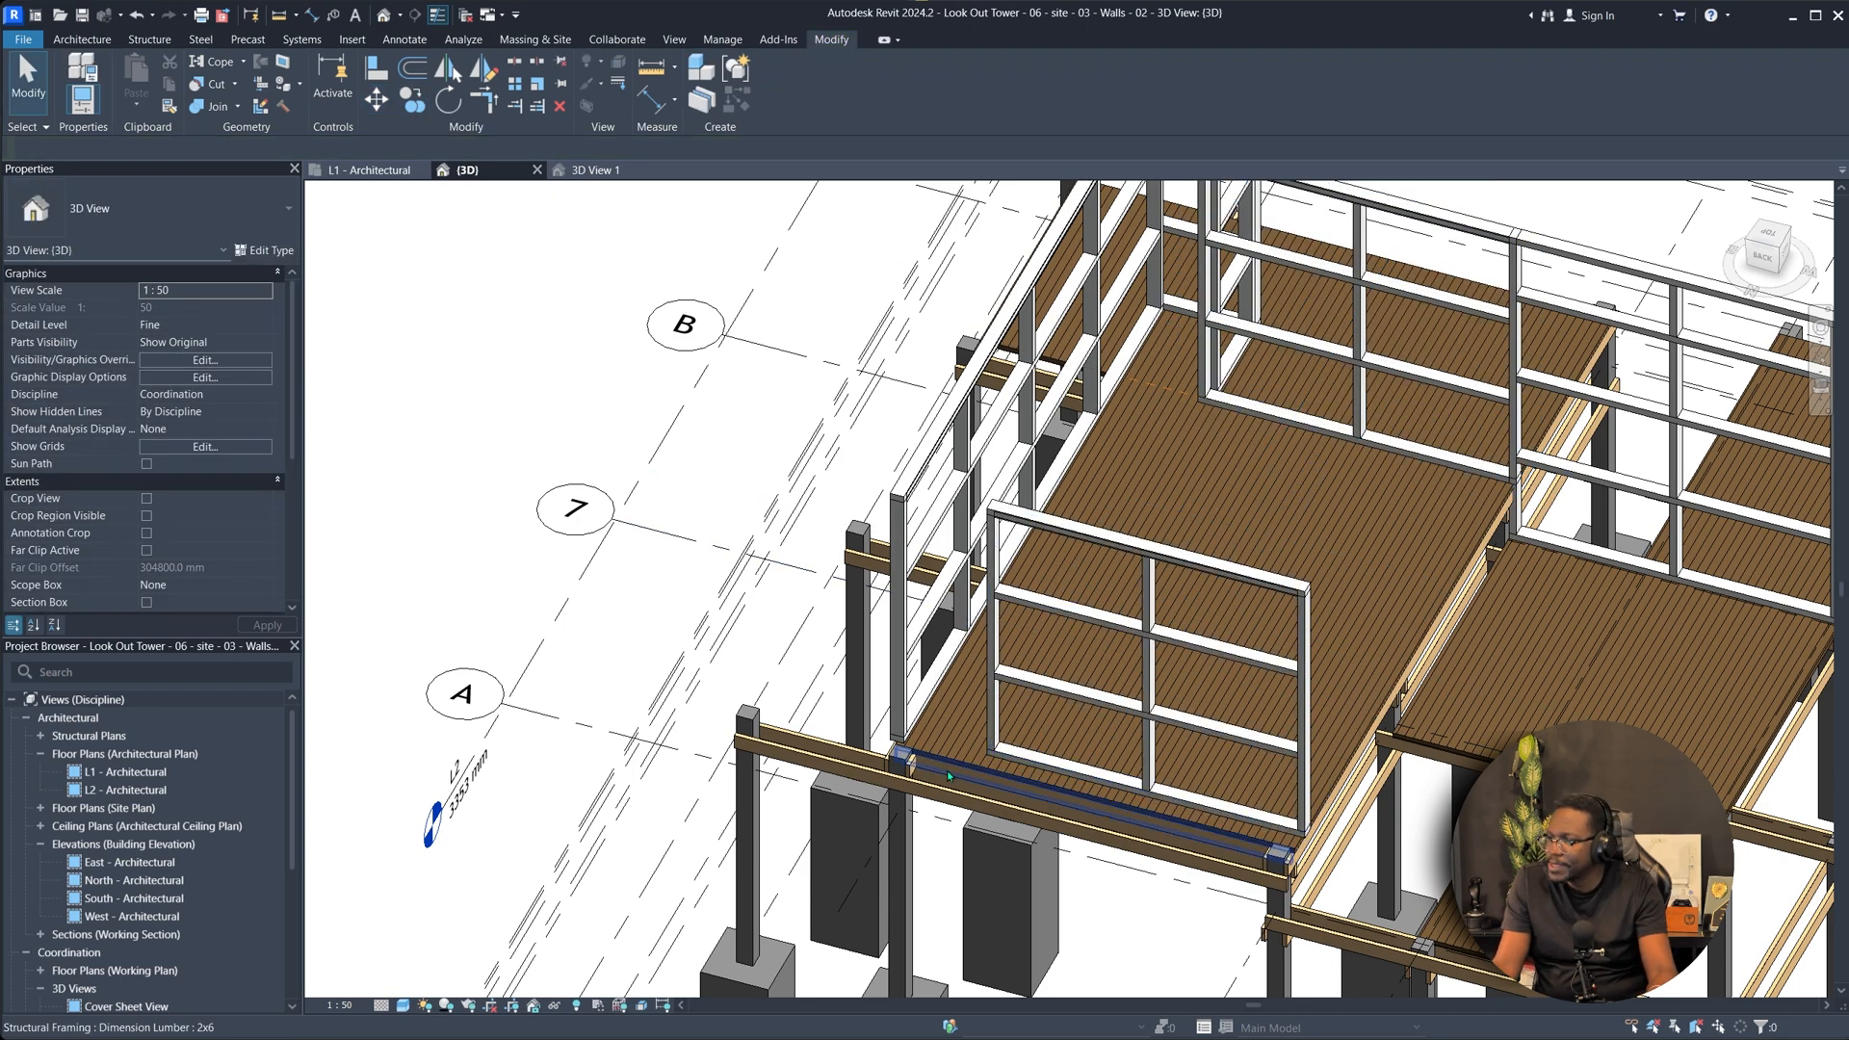
Review the Studwall type's grid spacing, join condition and mullion settings, and leave them unchanged.
middle_click_drag(1136, 674, 1242, 695, "shift")
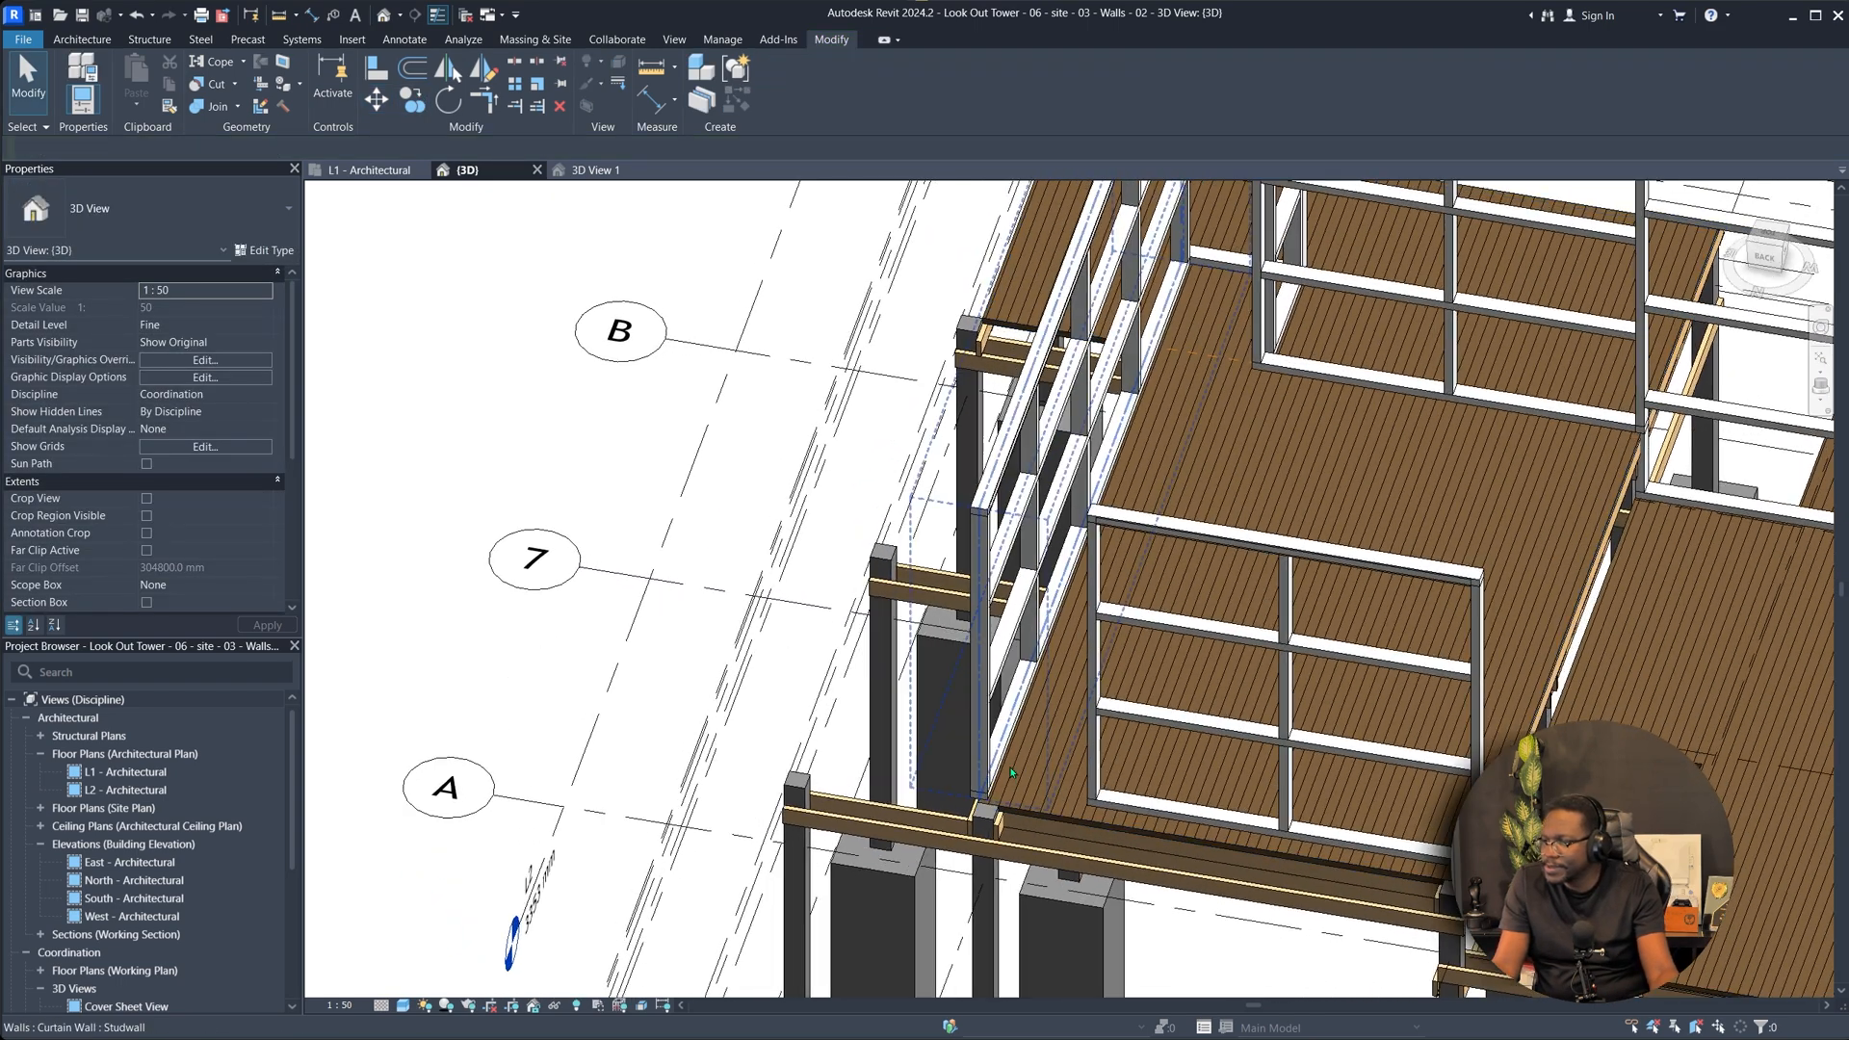
left_click(265, 251)
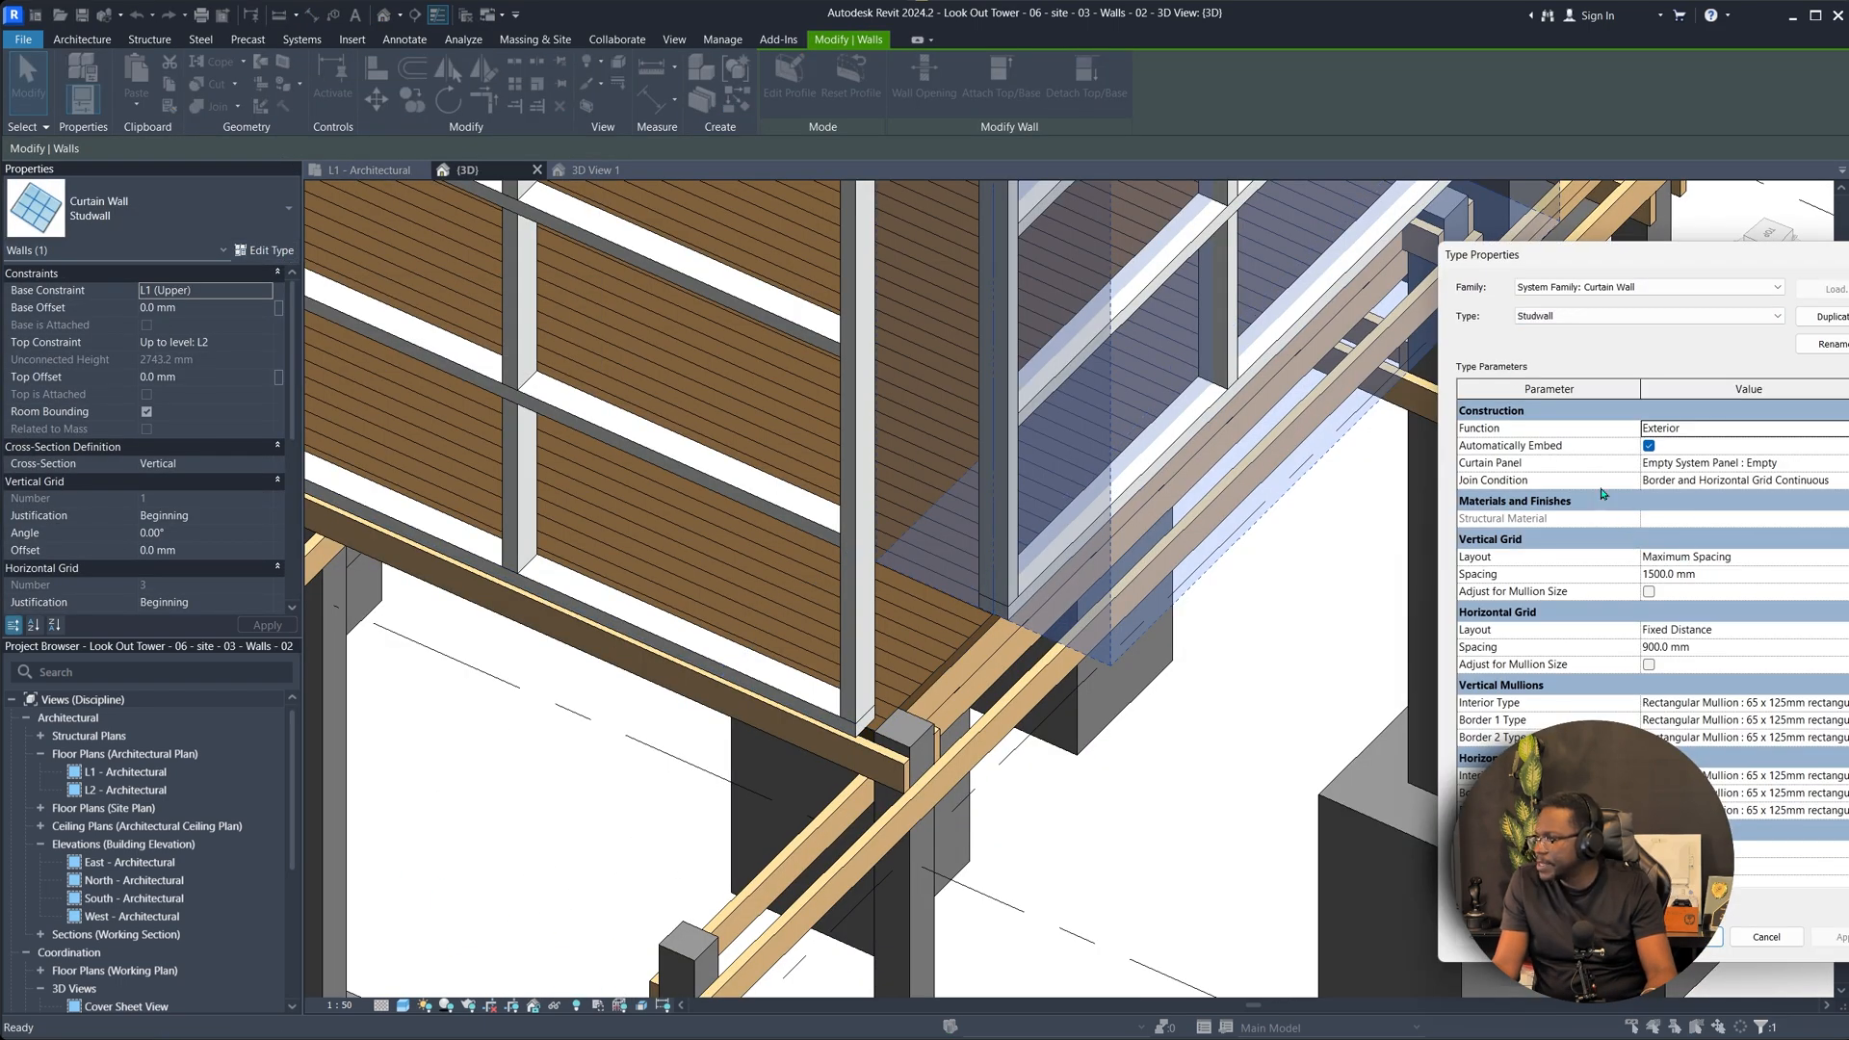
scroll(1589, 647, "down", 5)
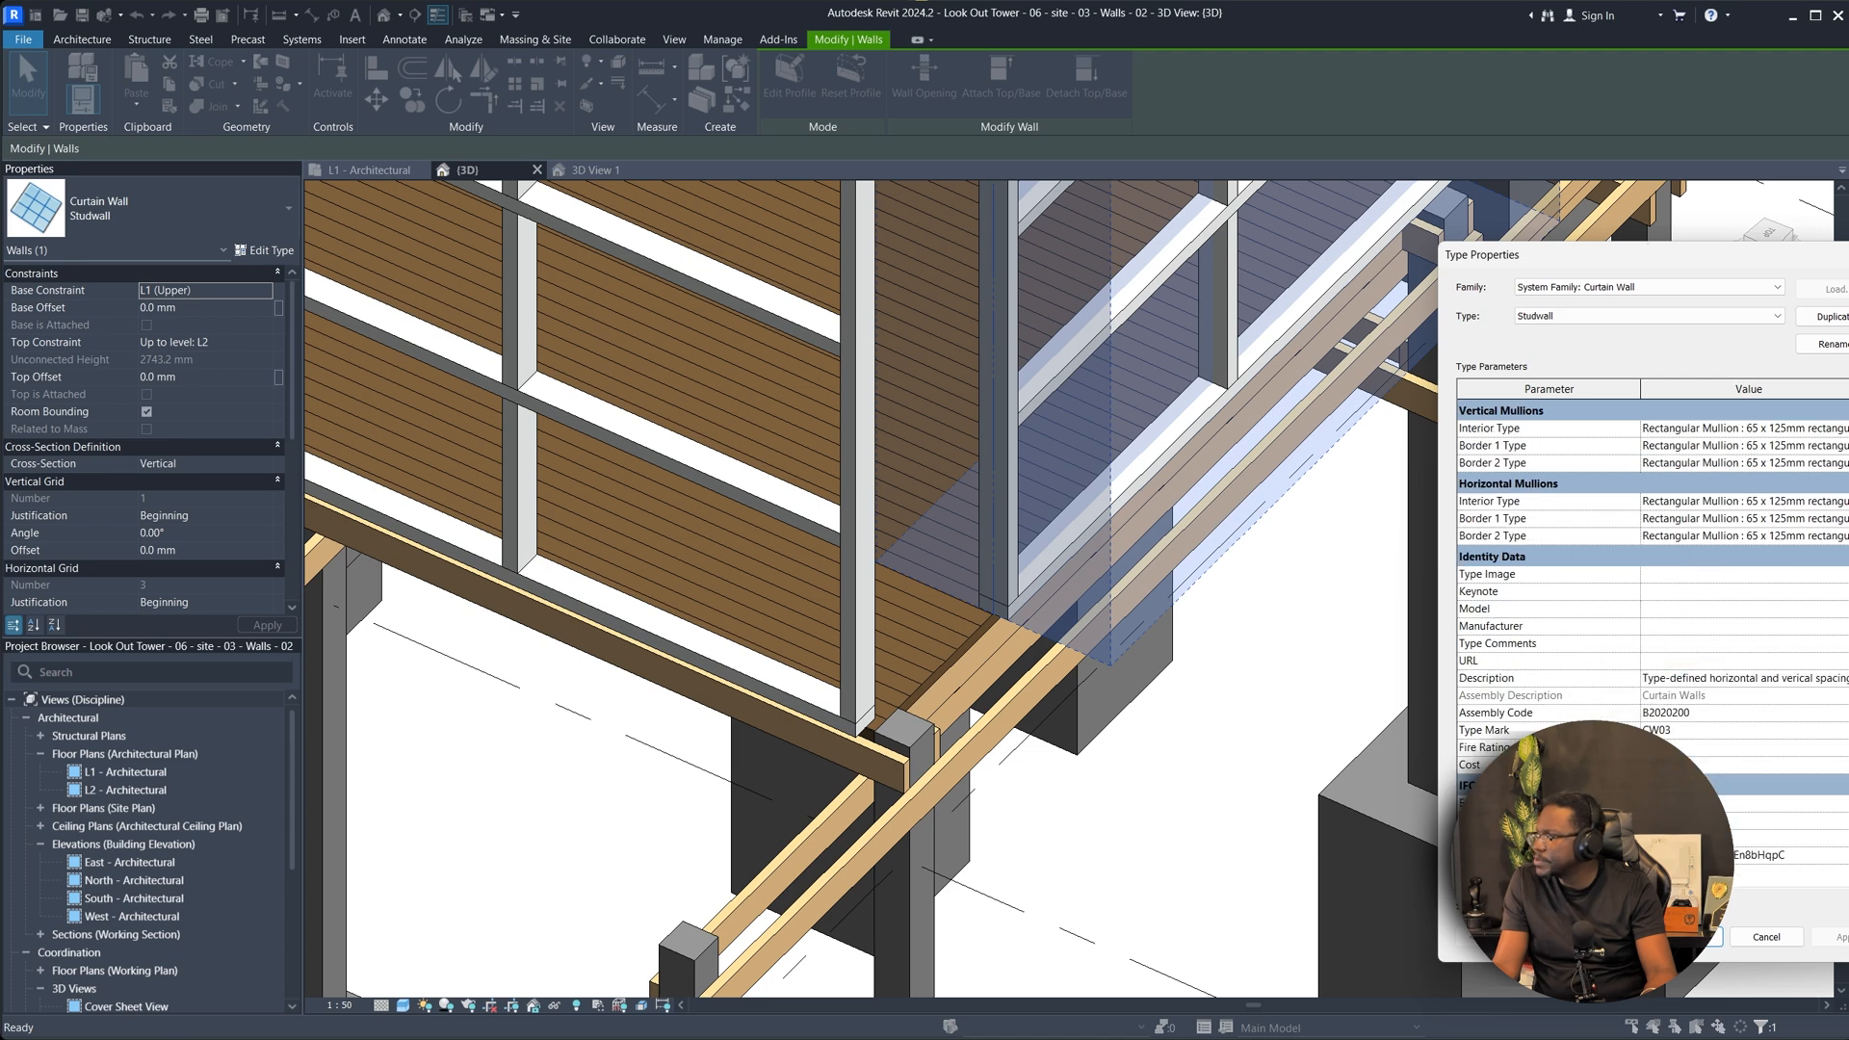
key("Escape")
key("Escape")
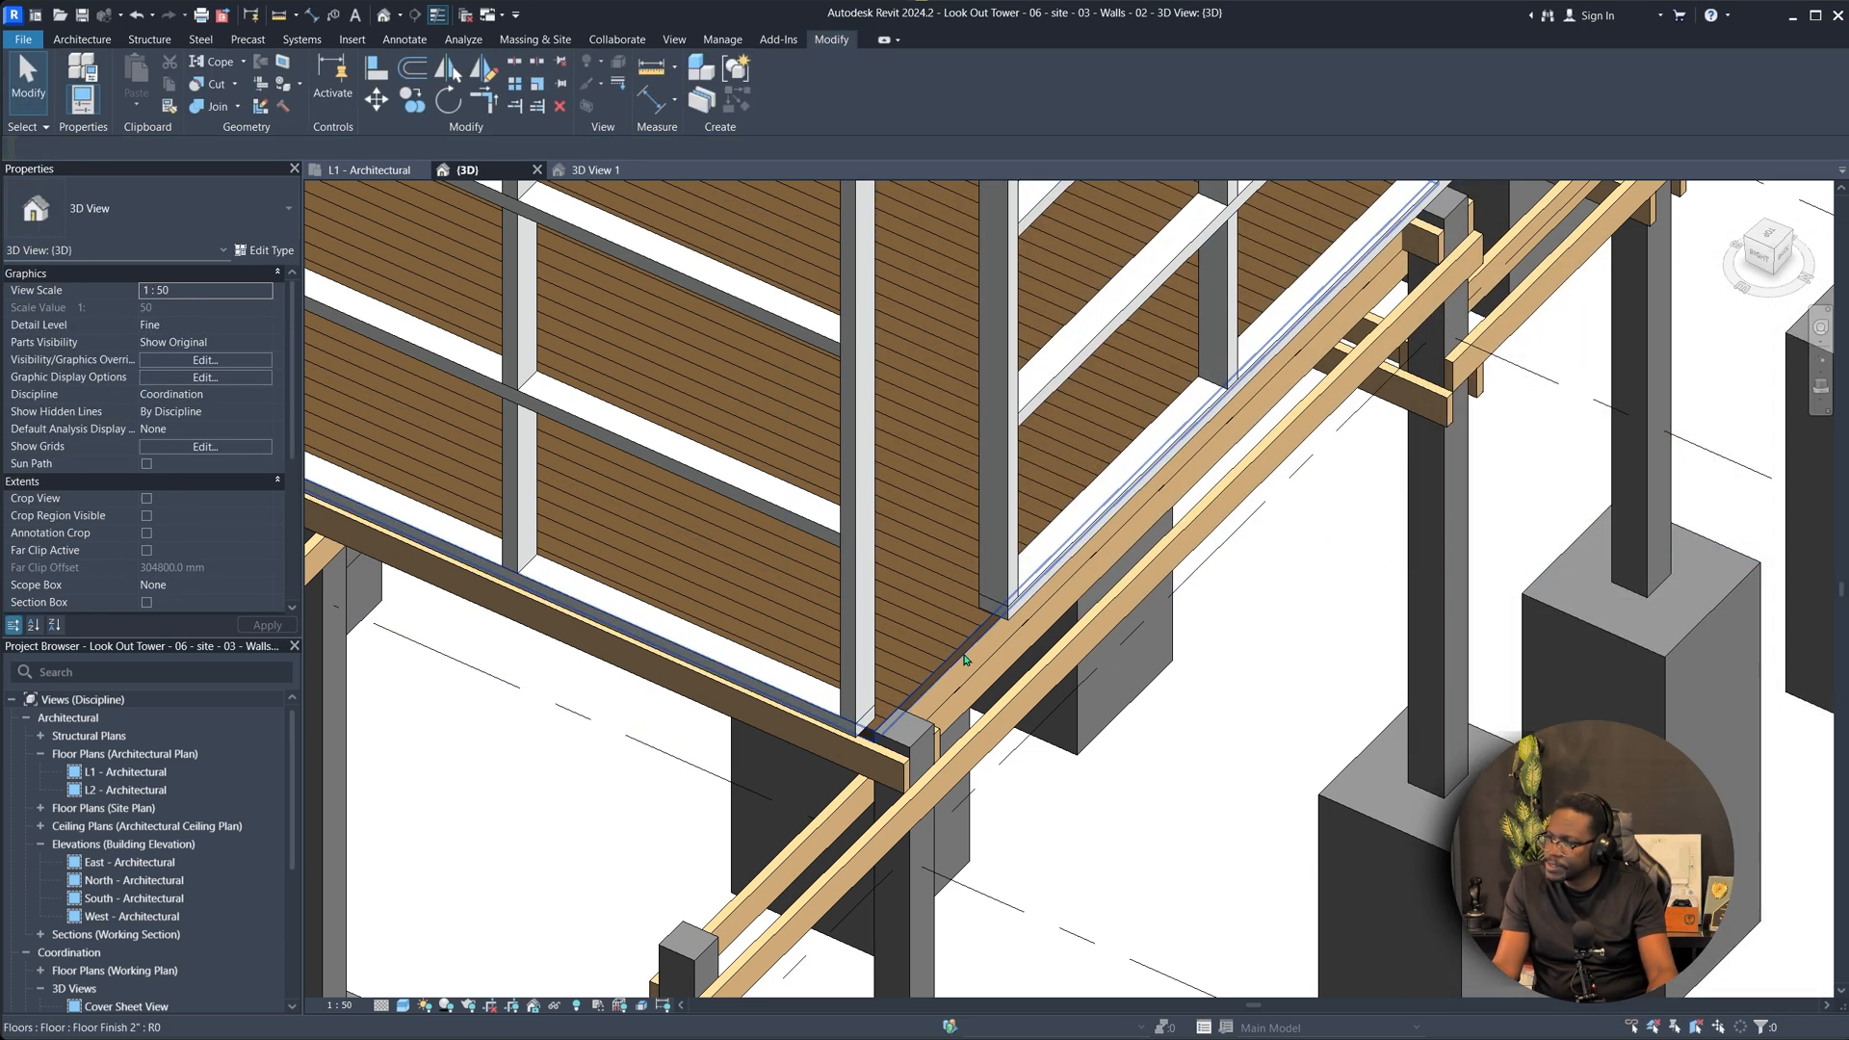
Copy the outer lower-deck stud wall inward and rotate the copy perpendicular to the original.
left_click(988, 588)
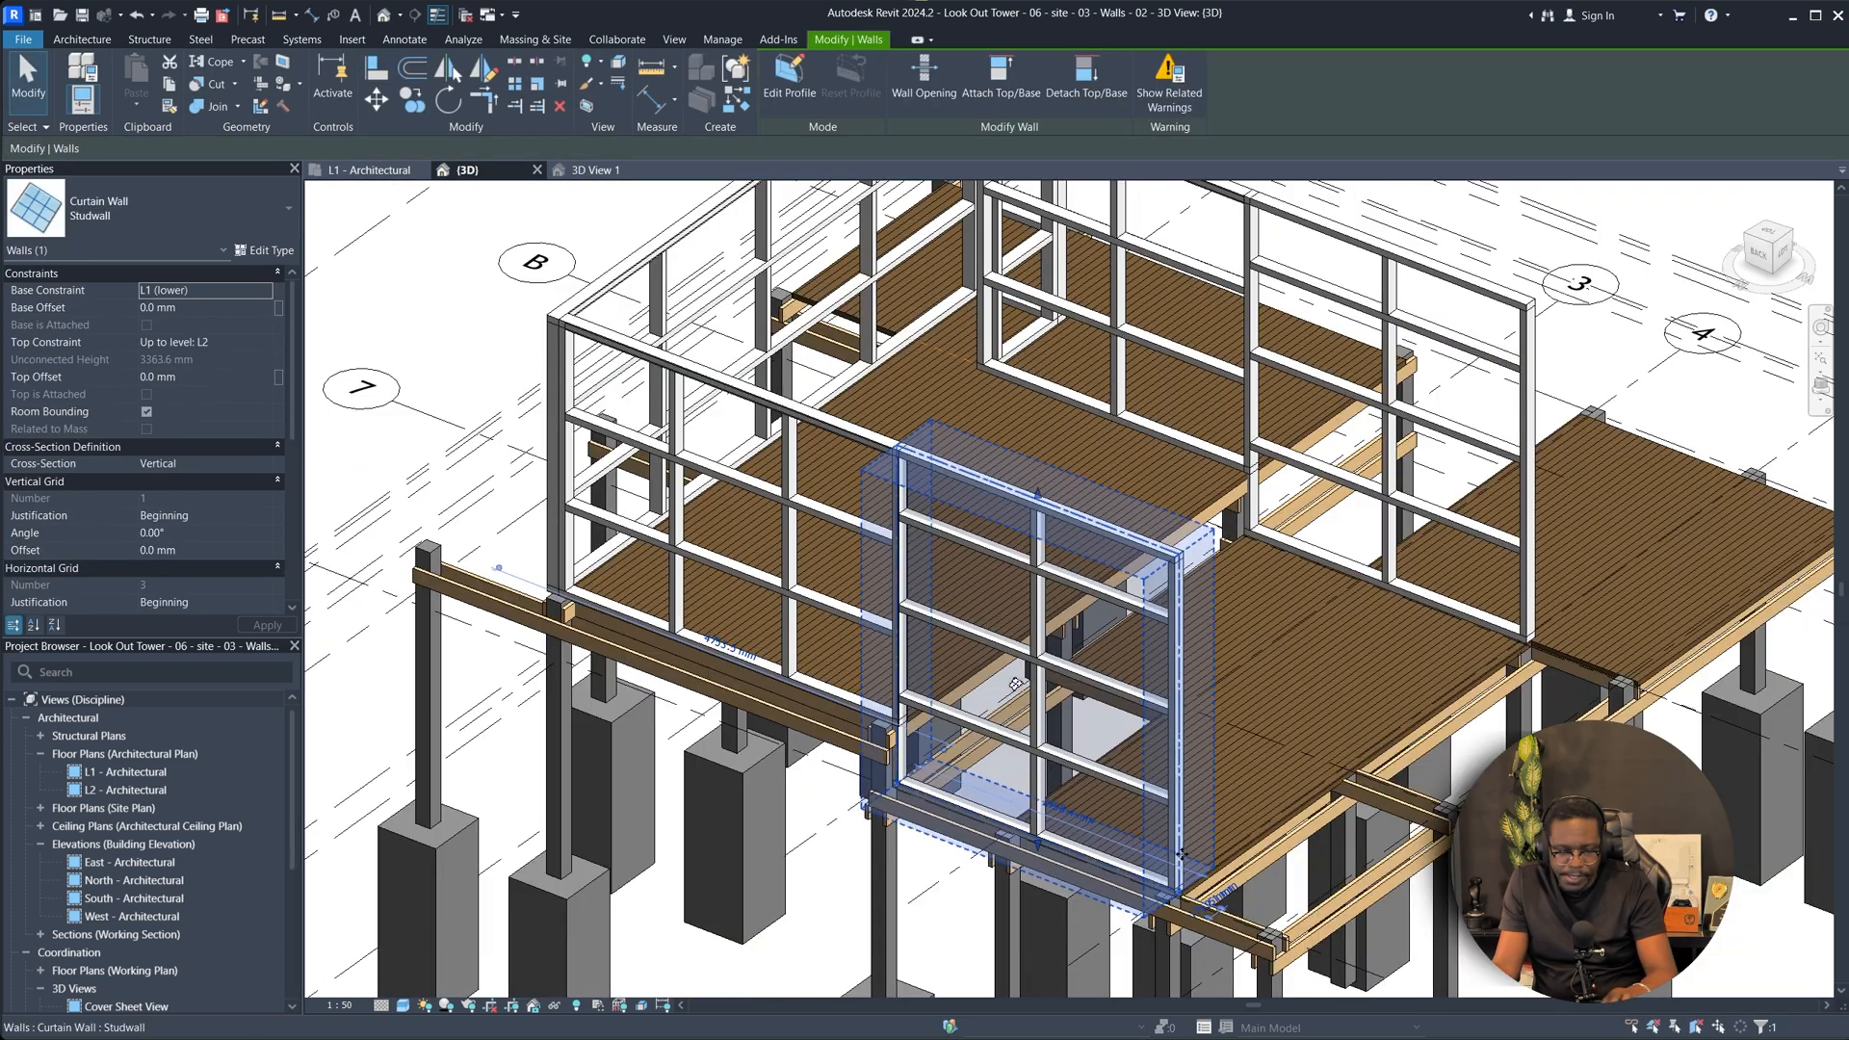
key("c")
key("o")
left_click(1177, 862)
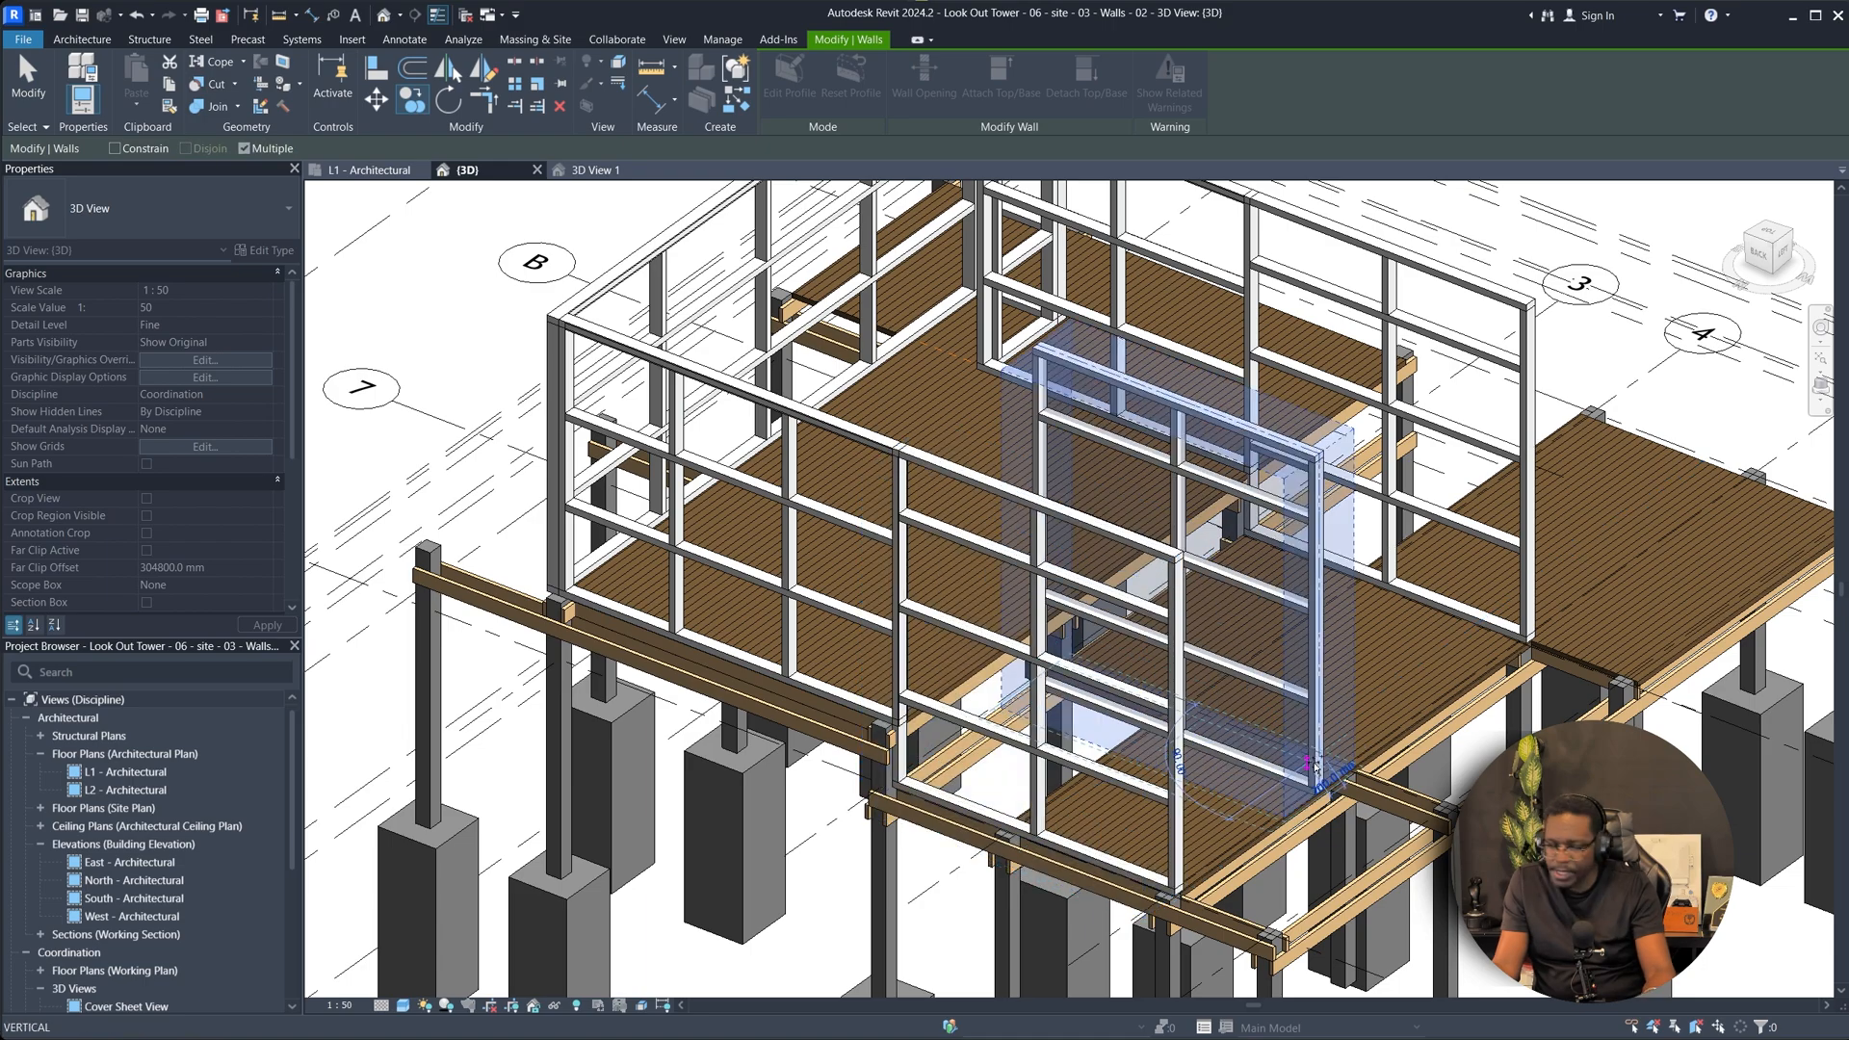
key("r")
key("o")
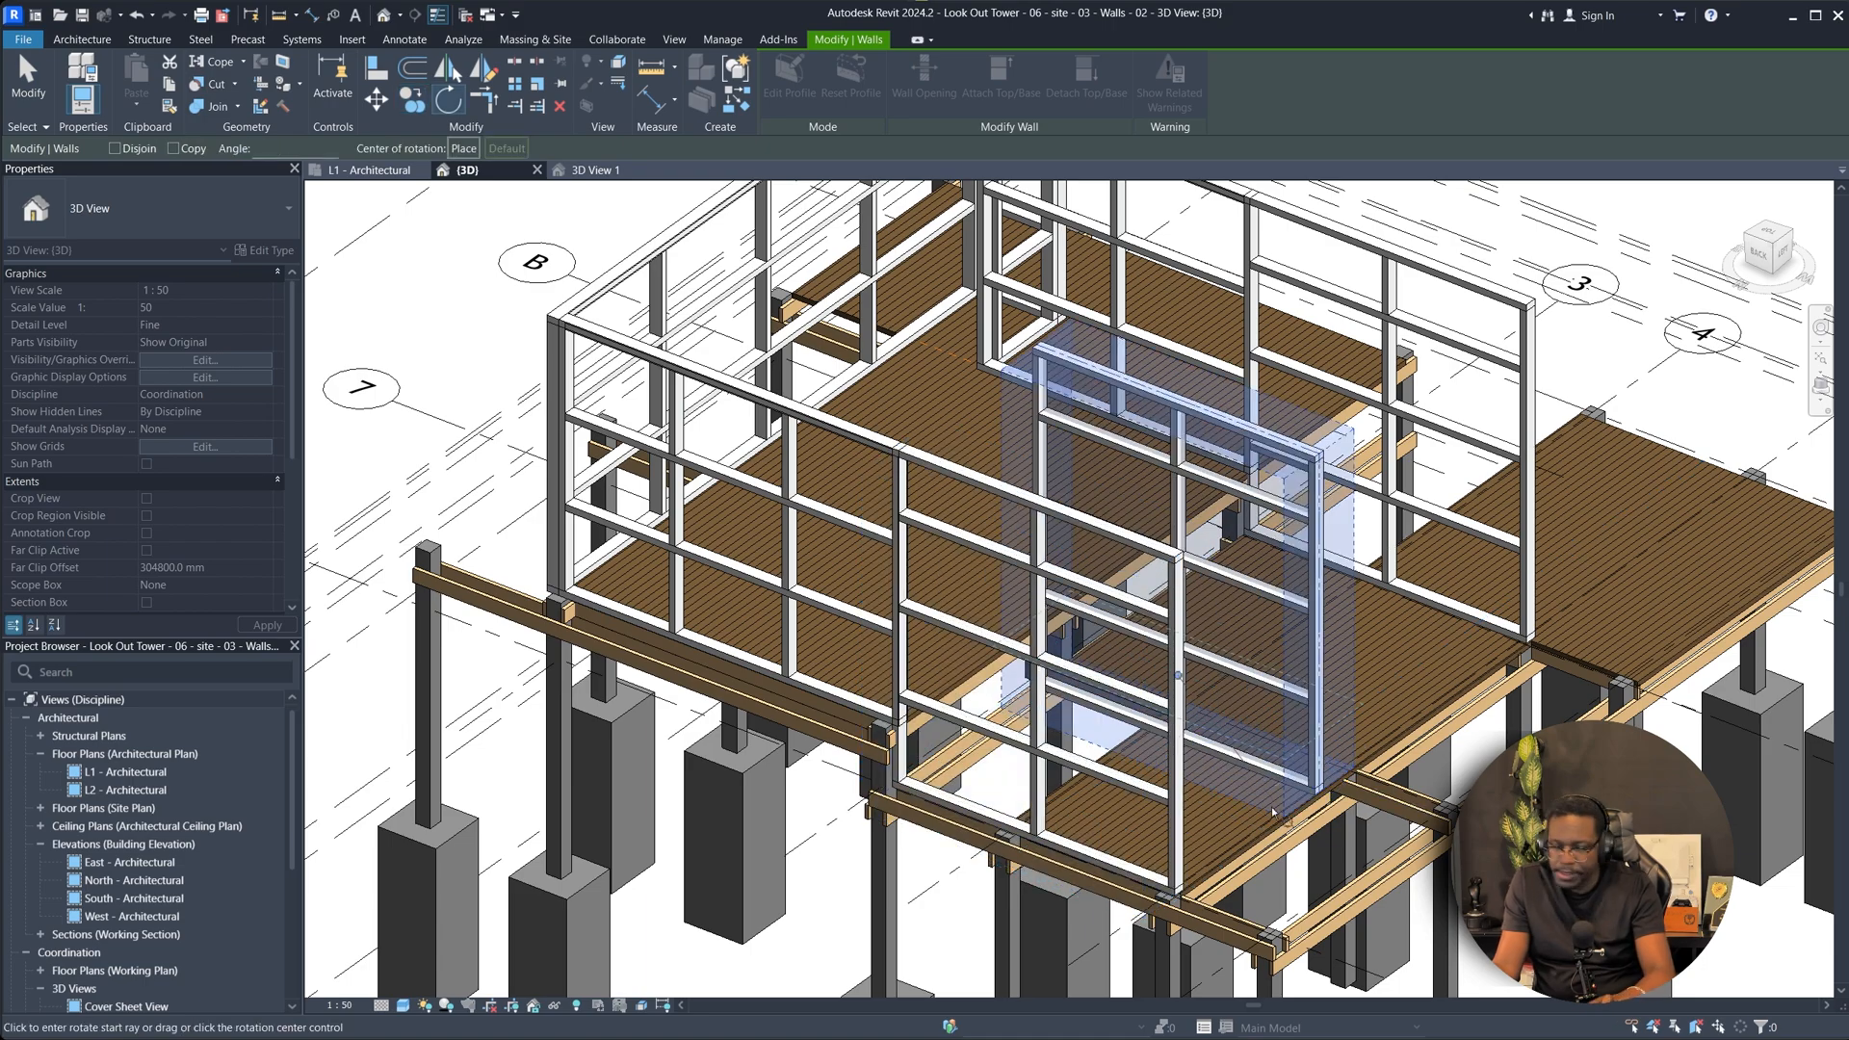
left_click(1348, 767)
left_click(1329, 602)
Align the rotated stud wall with the lower deck's outer edge to close the side between the parallel walls.
key("a")
key("l")
scroll(1251, 602, "up", 2)
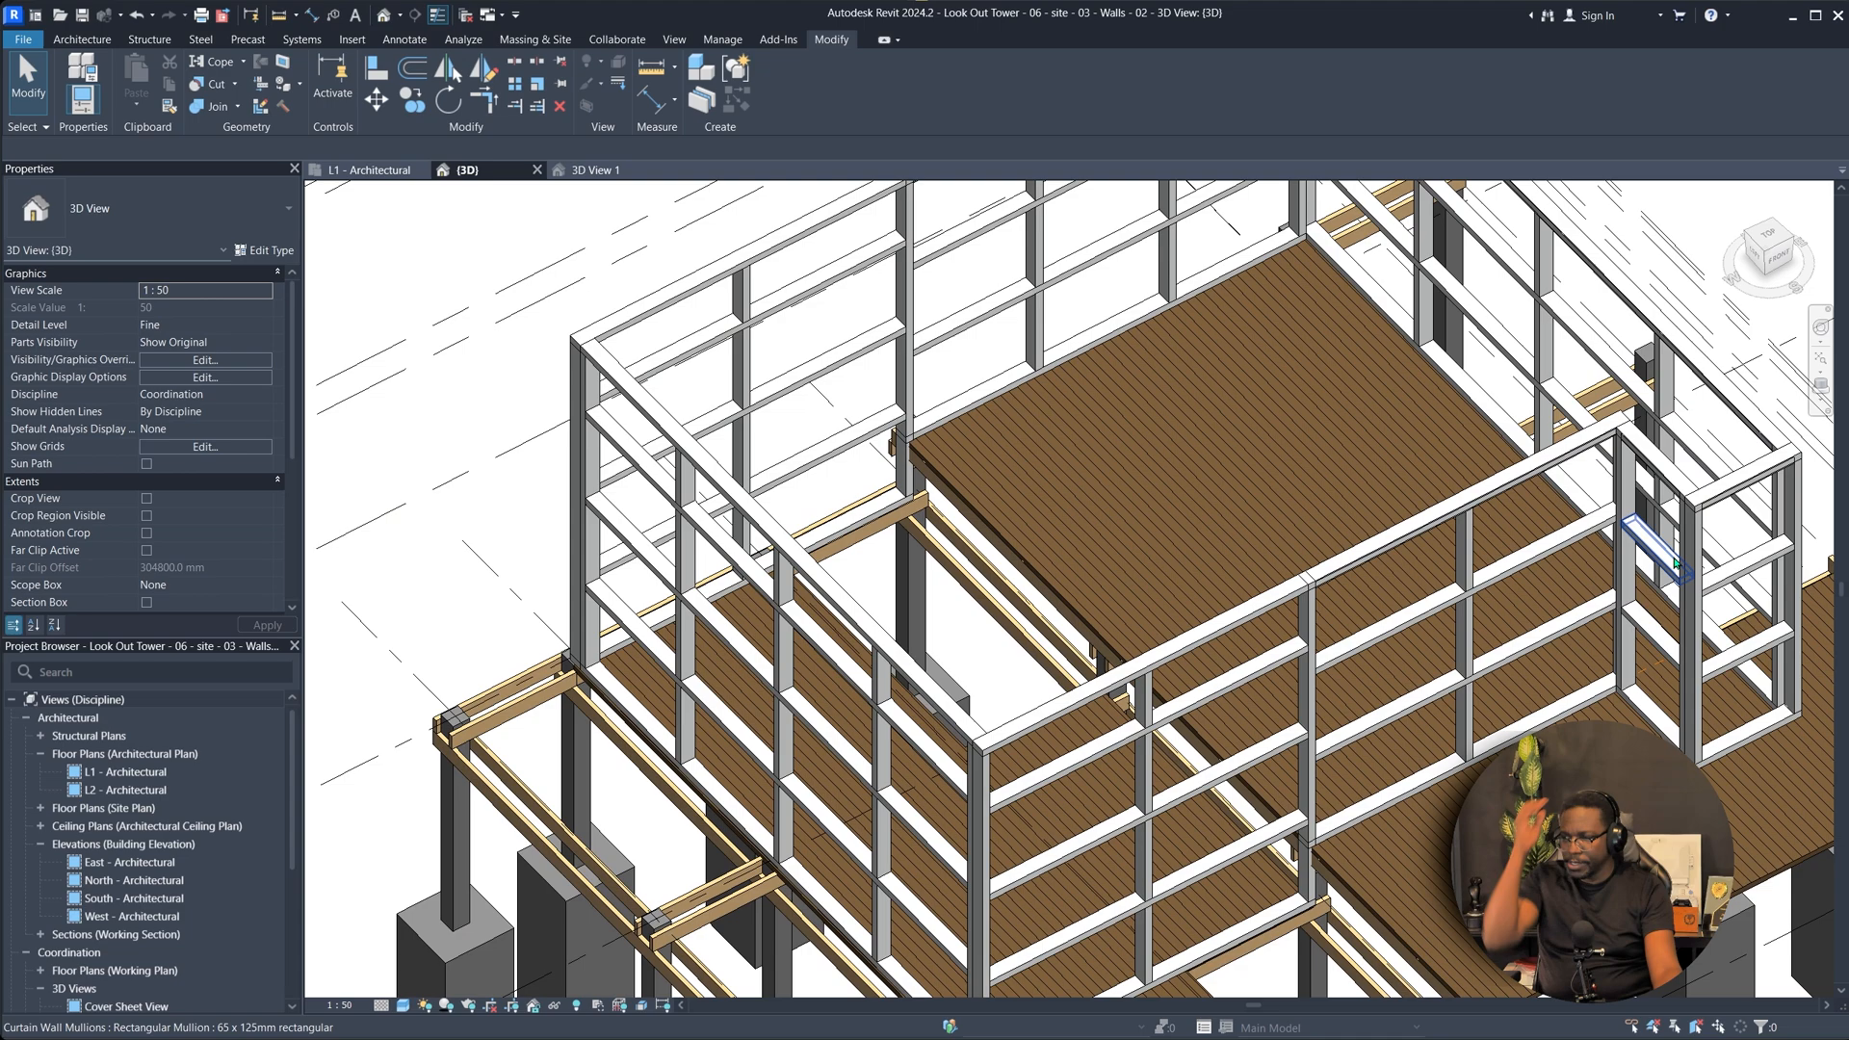
Open the Schematic Sketch drafting view and tile it beside the 3D view, showing the lookout's plan.
scroll(1675, 563, "down", 1)
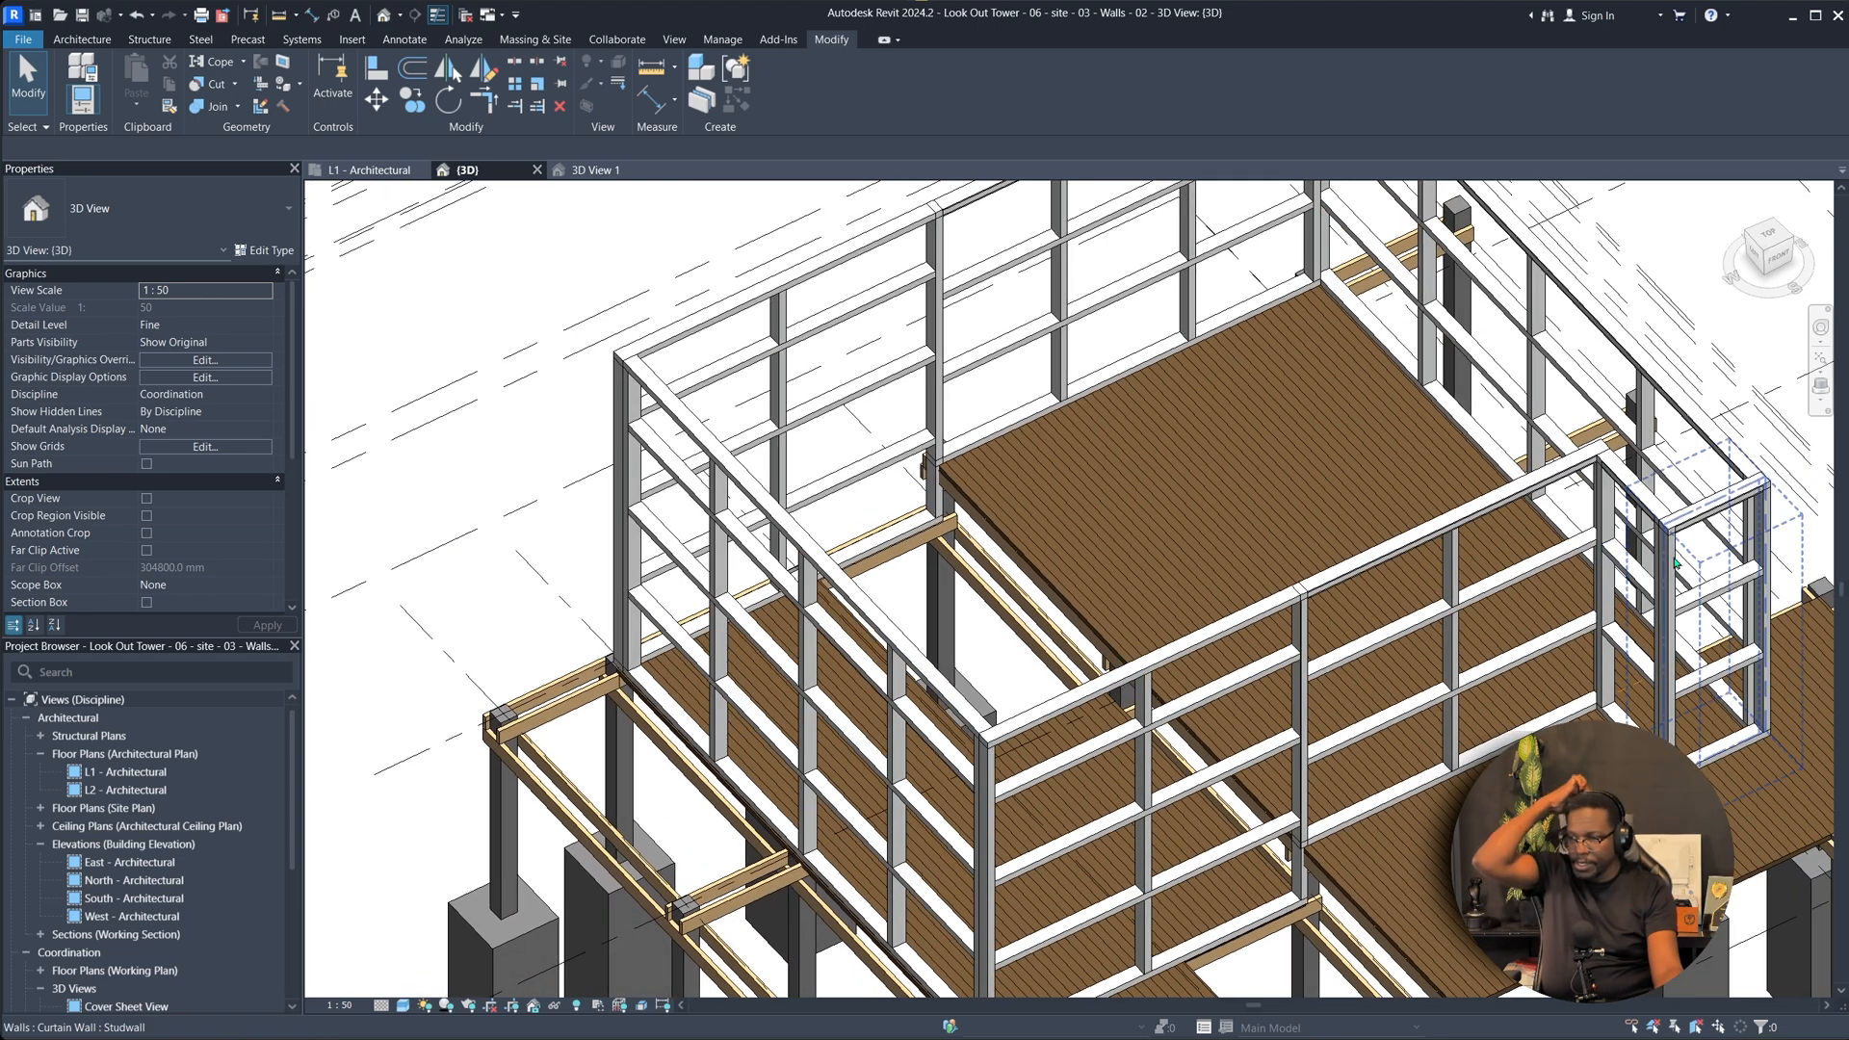
scroll(1676, 564, "down", 1)
middle_click_drag(1675, 563, 1408, 621, "shift")
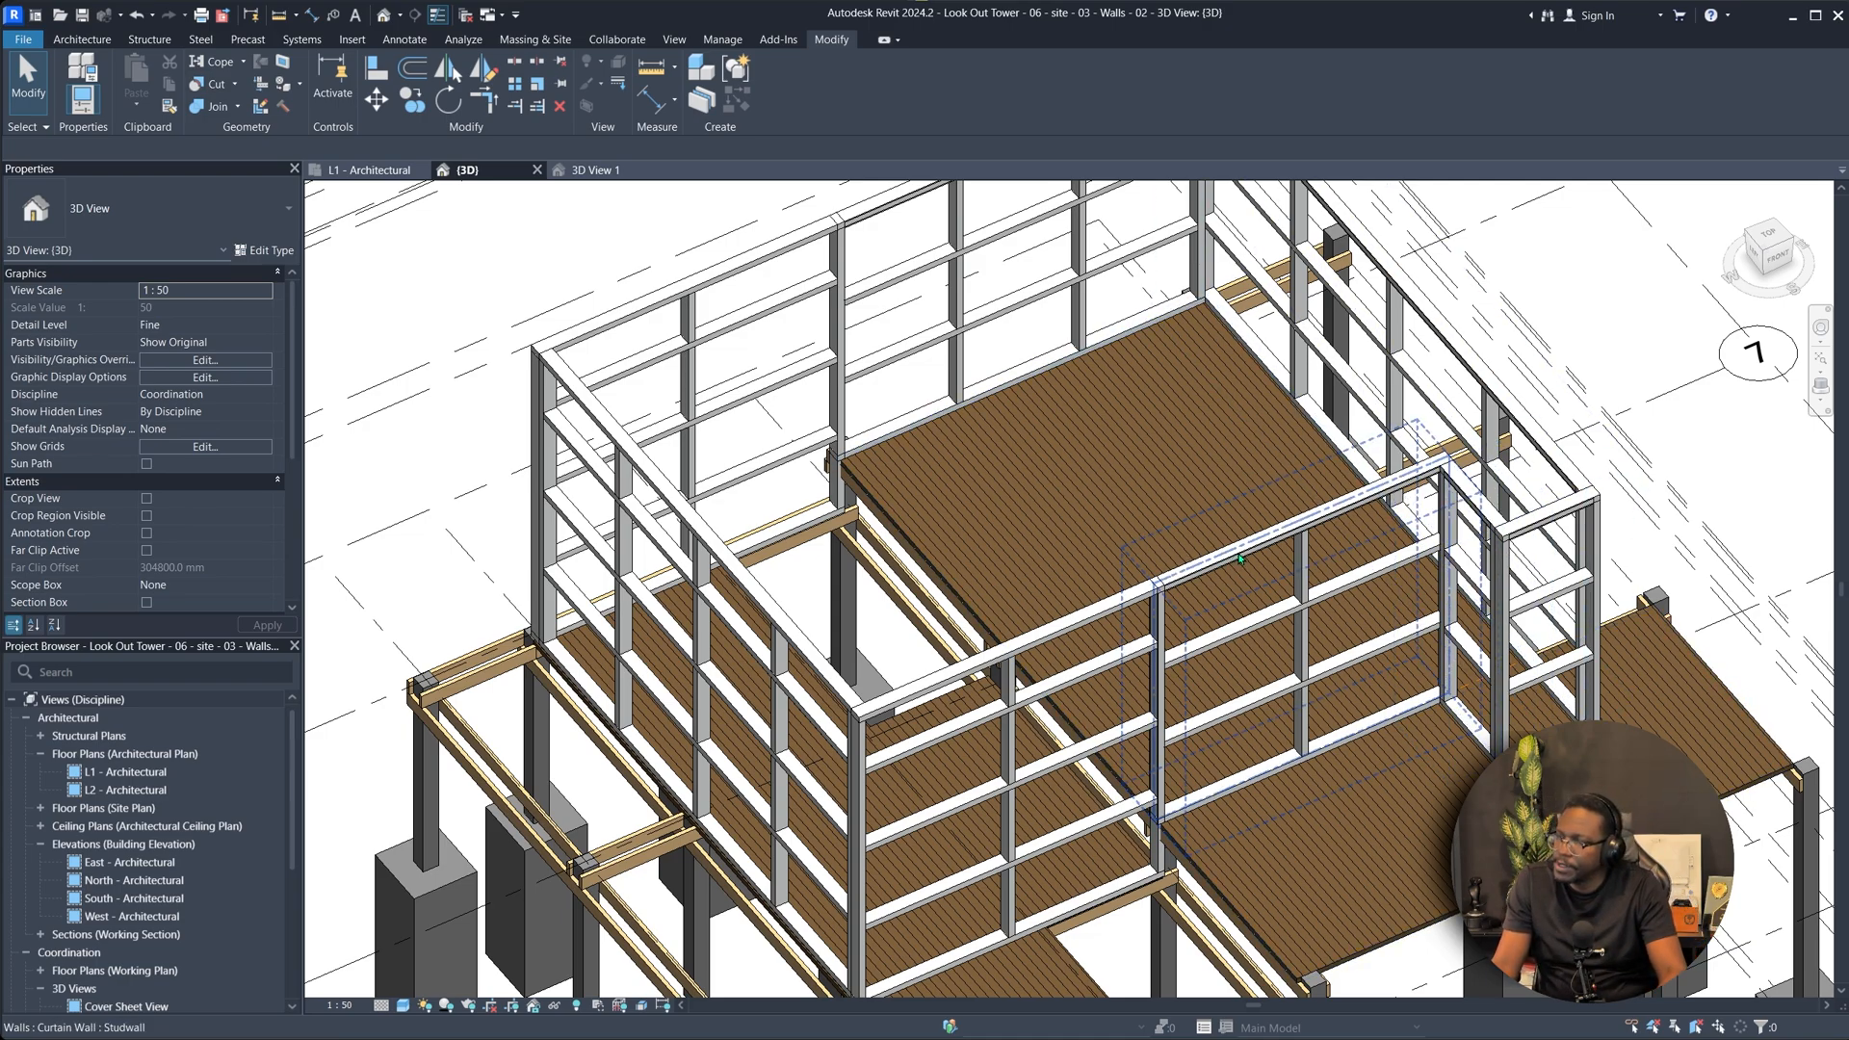
scroll(1240, 556, "down", 5)
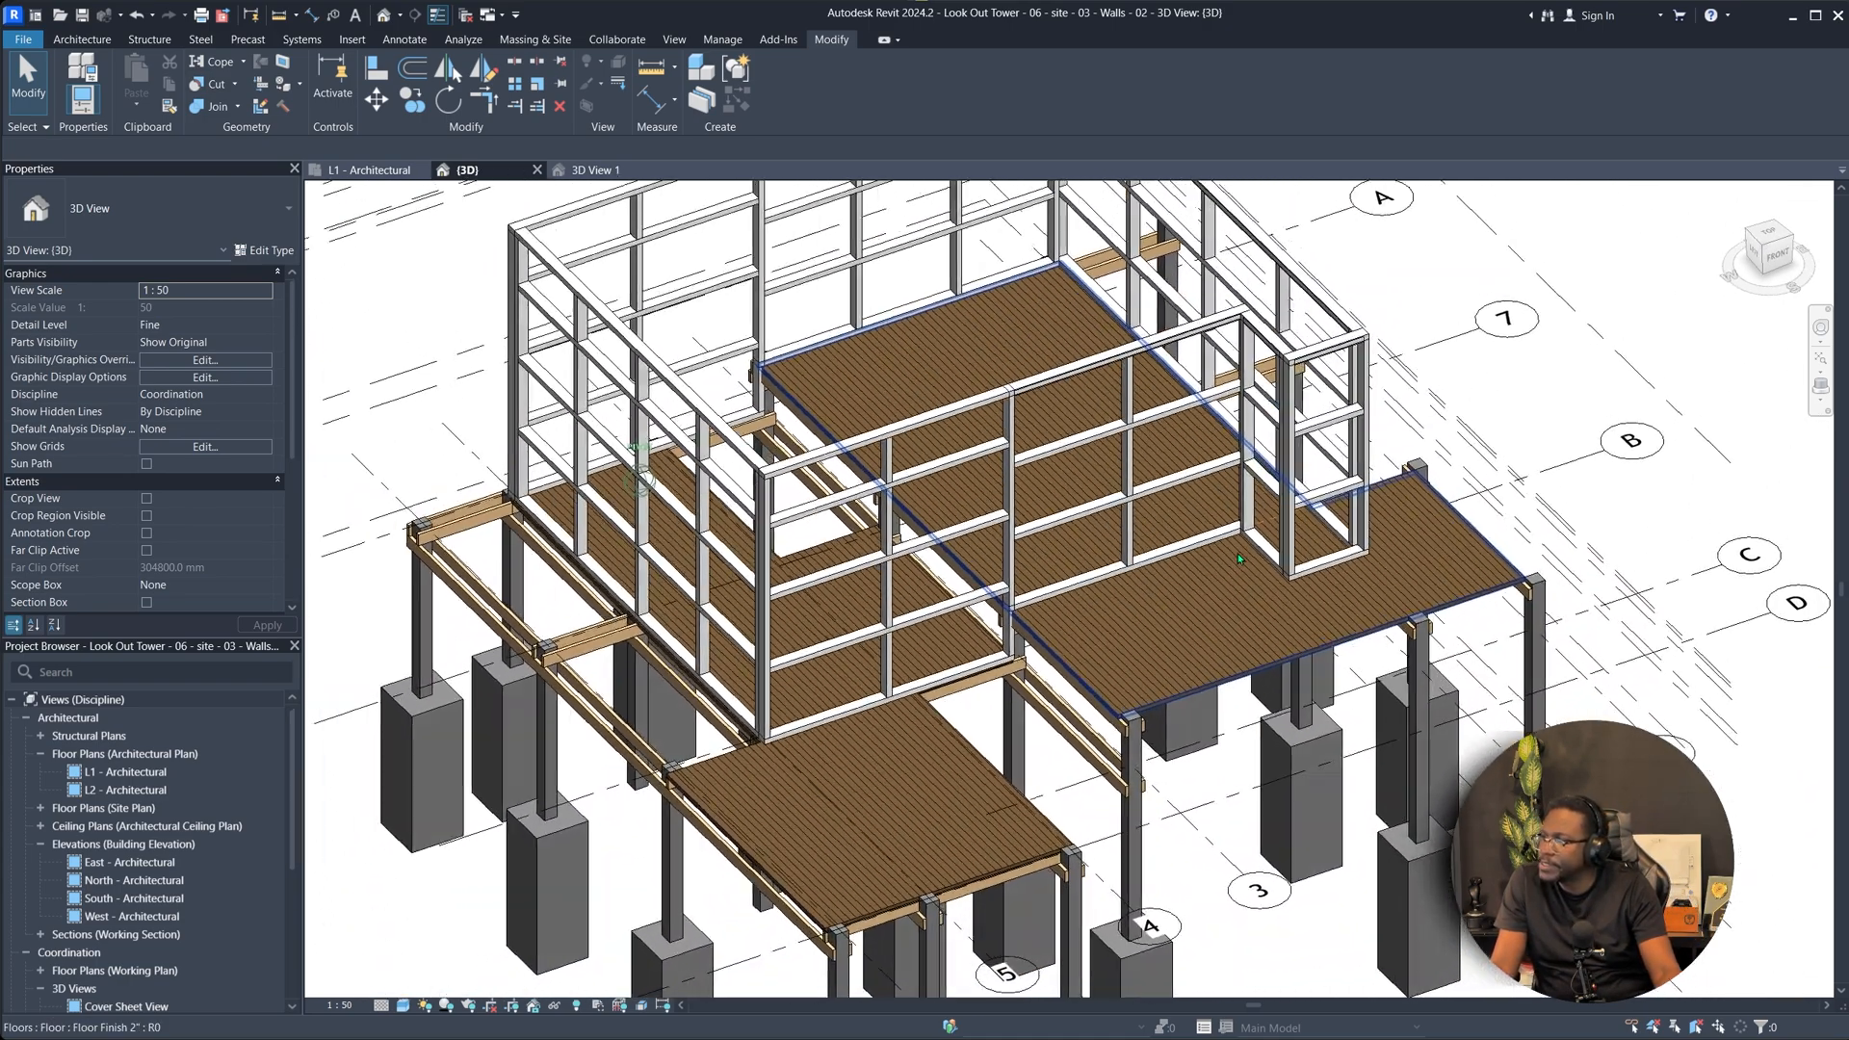
scroll(1238, 553, "down", 2)
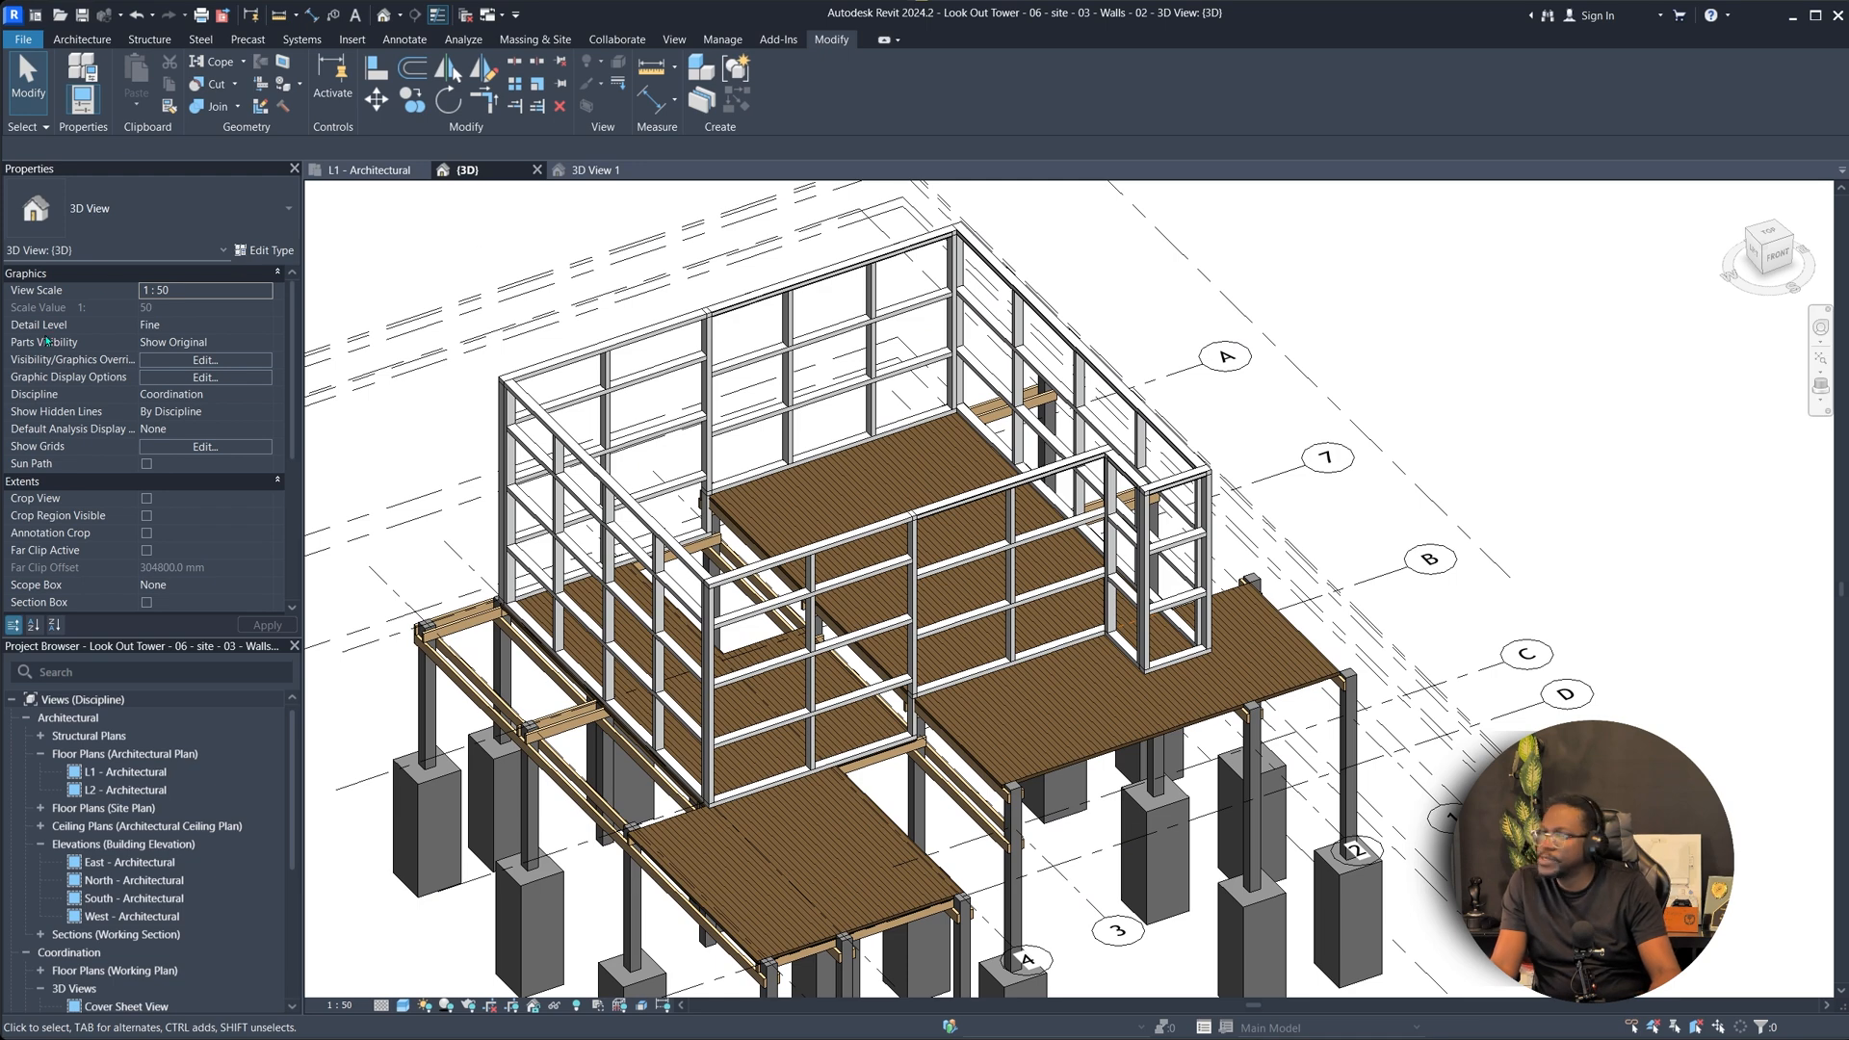
scroll(159, 800, "down", 4)
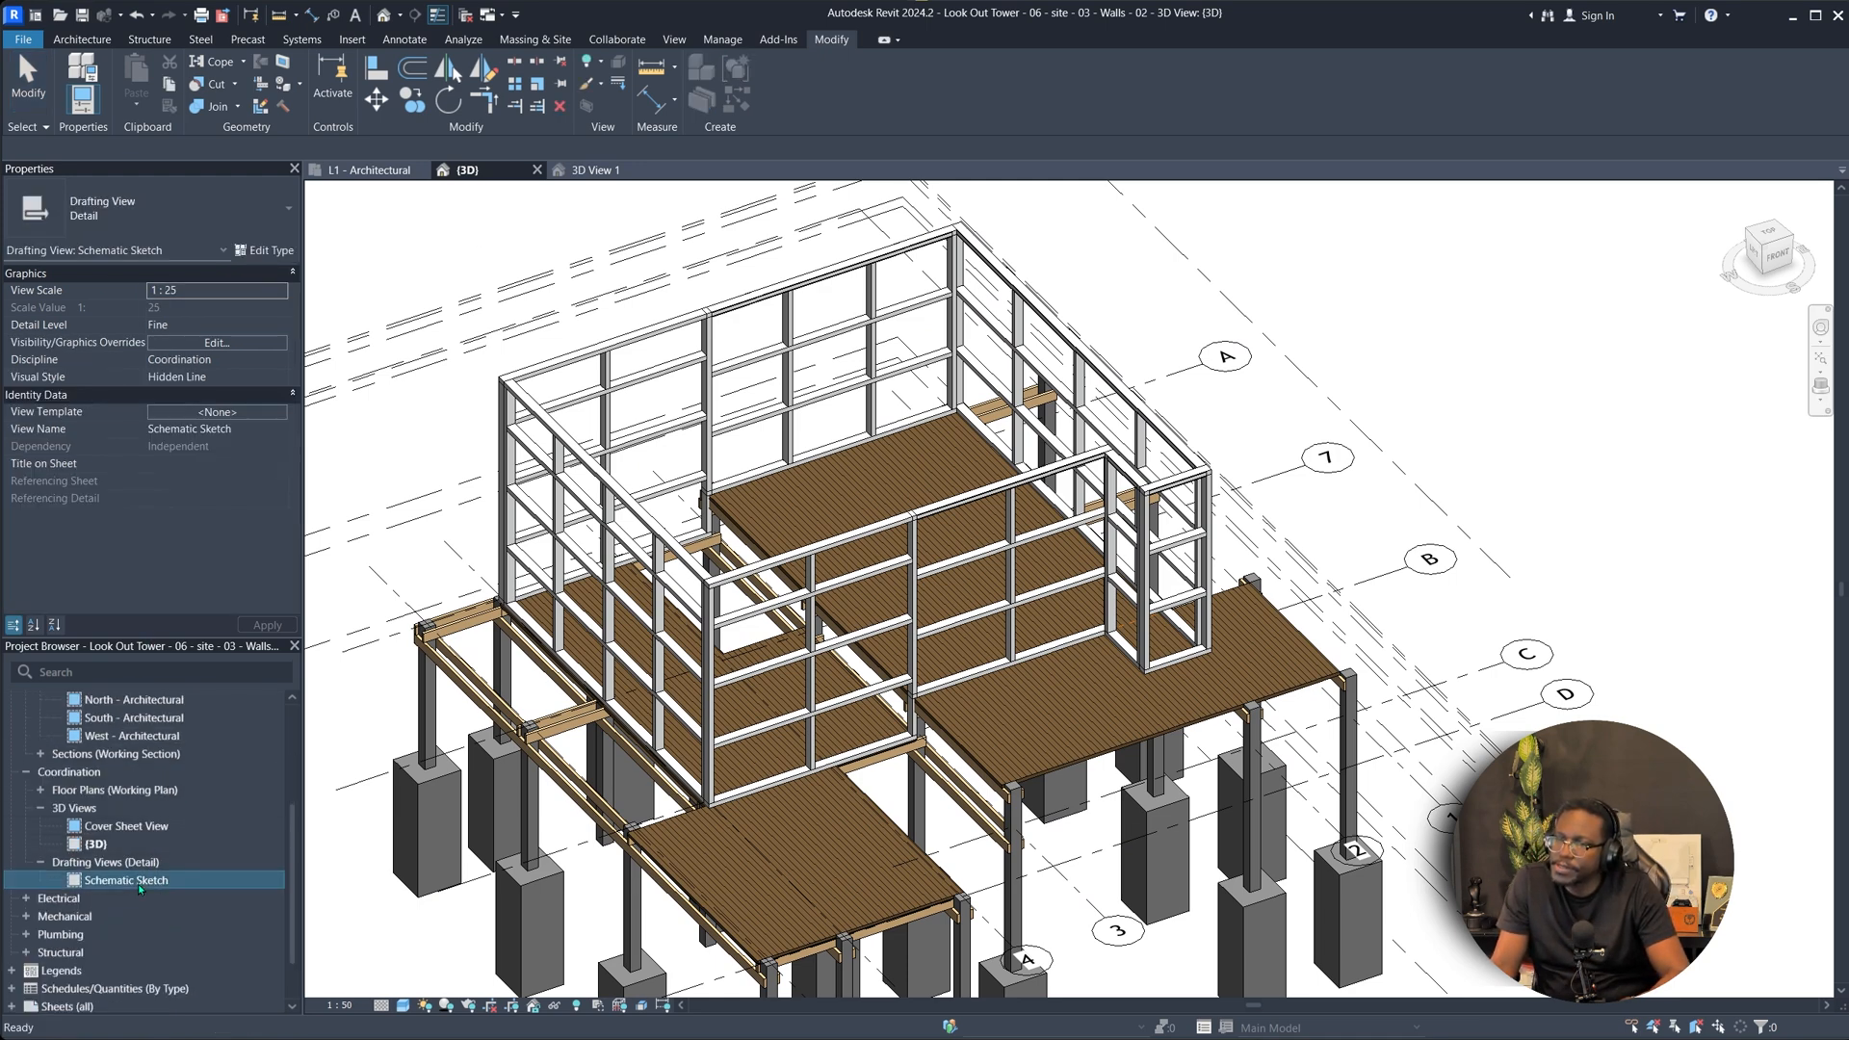
double_click(140, 884)
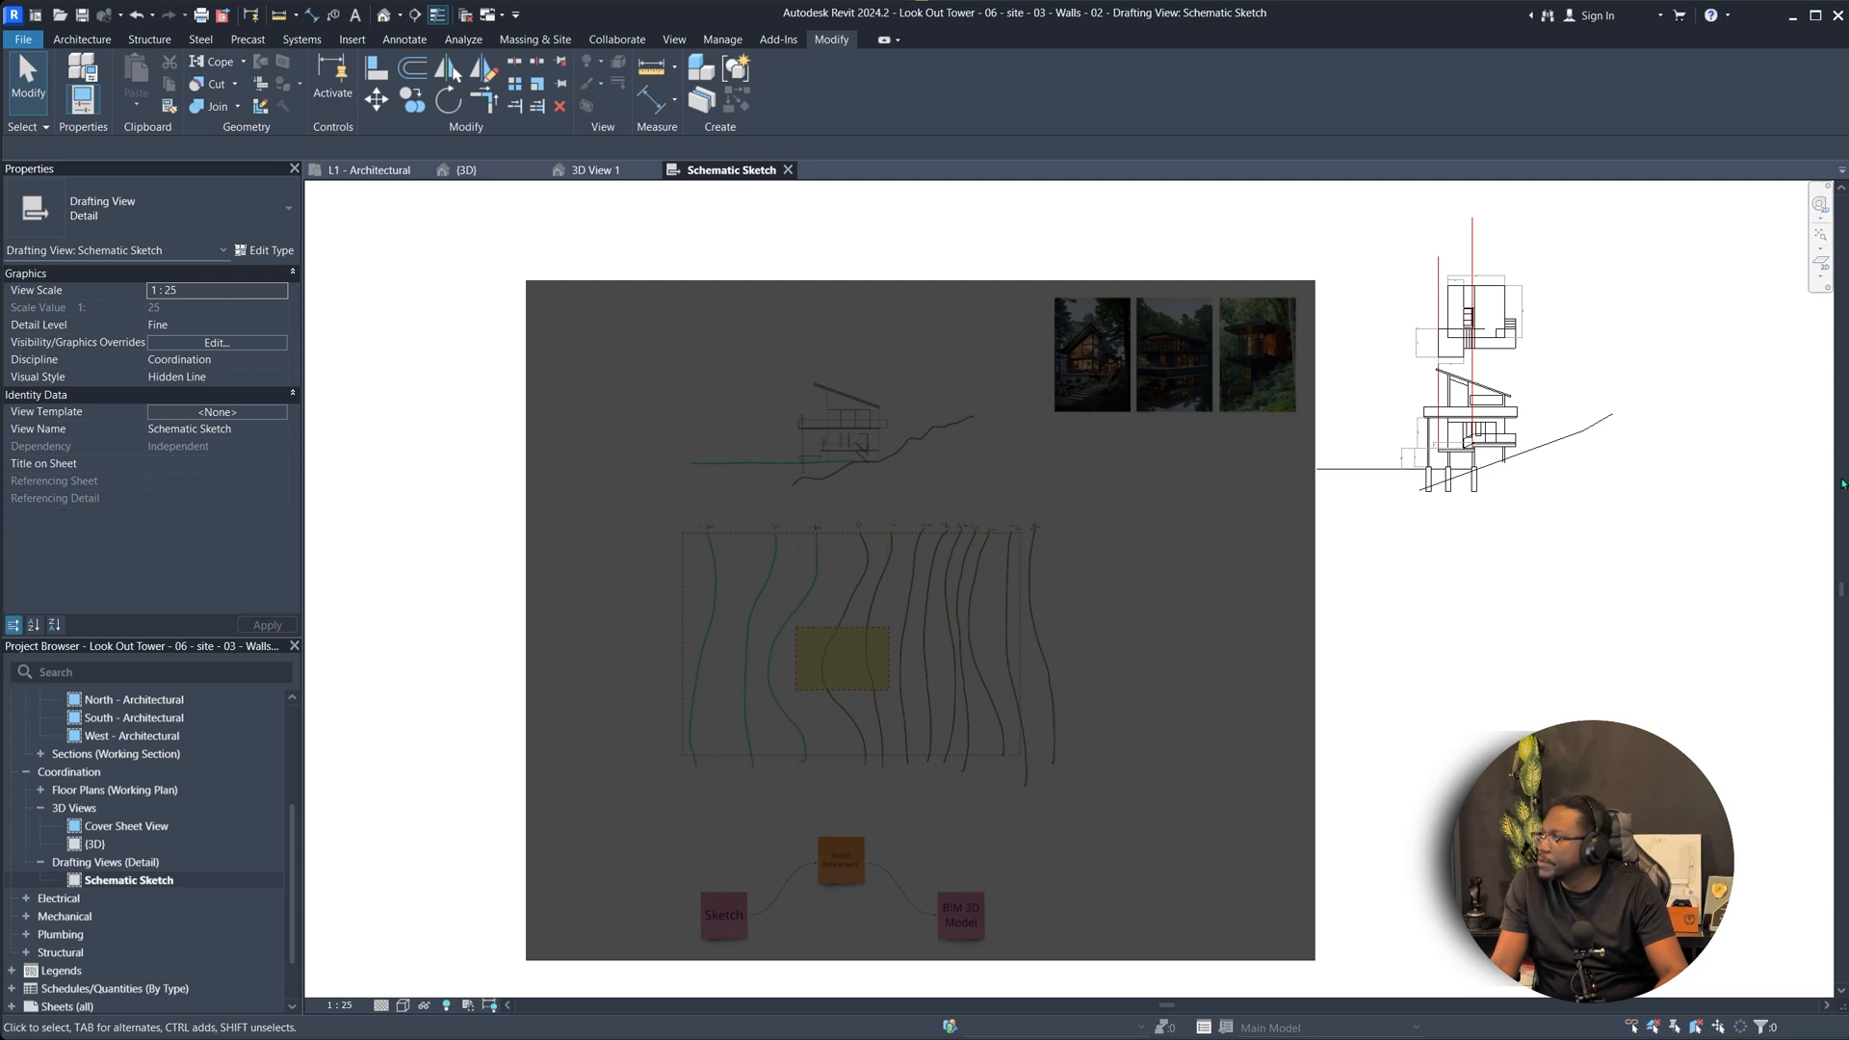
scroll(1568, 497, "down", 2)
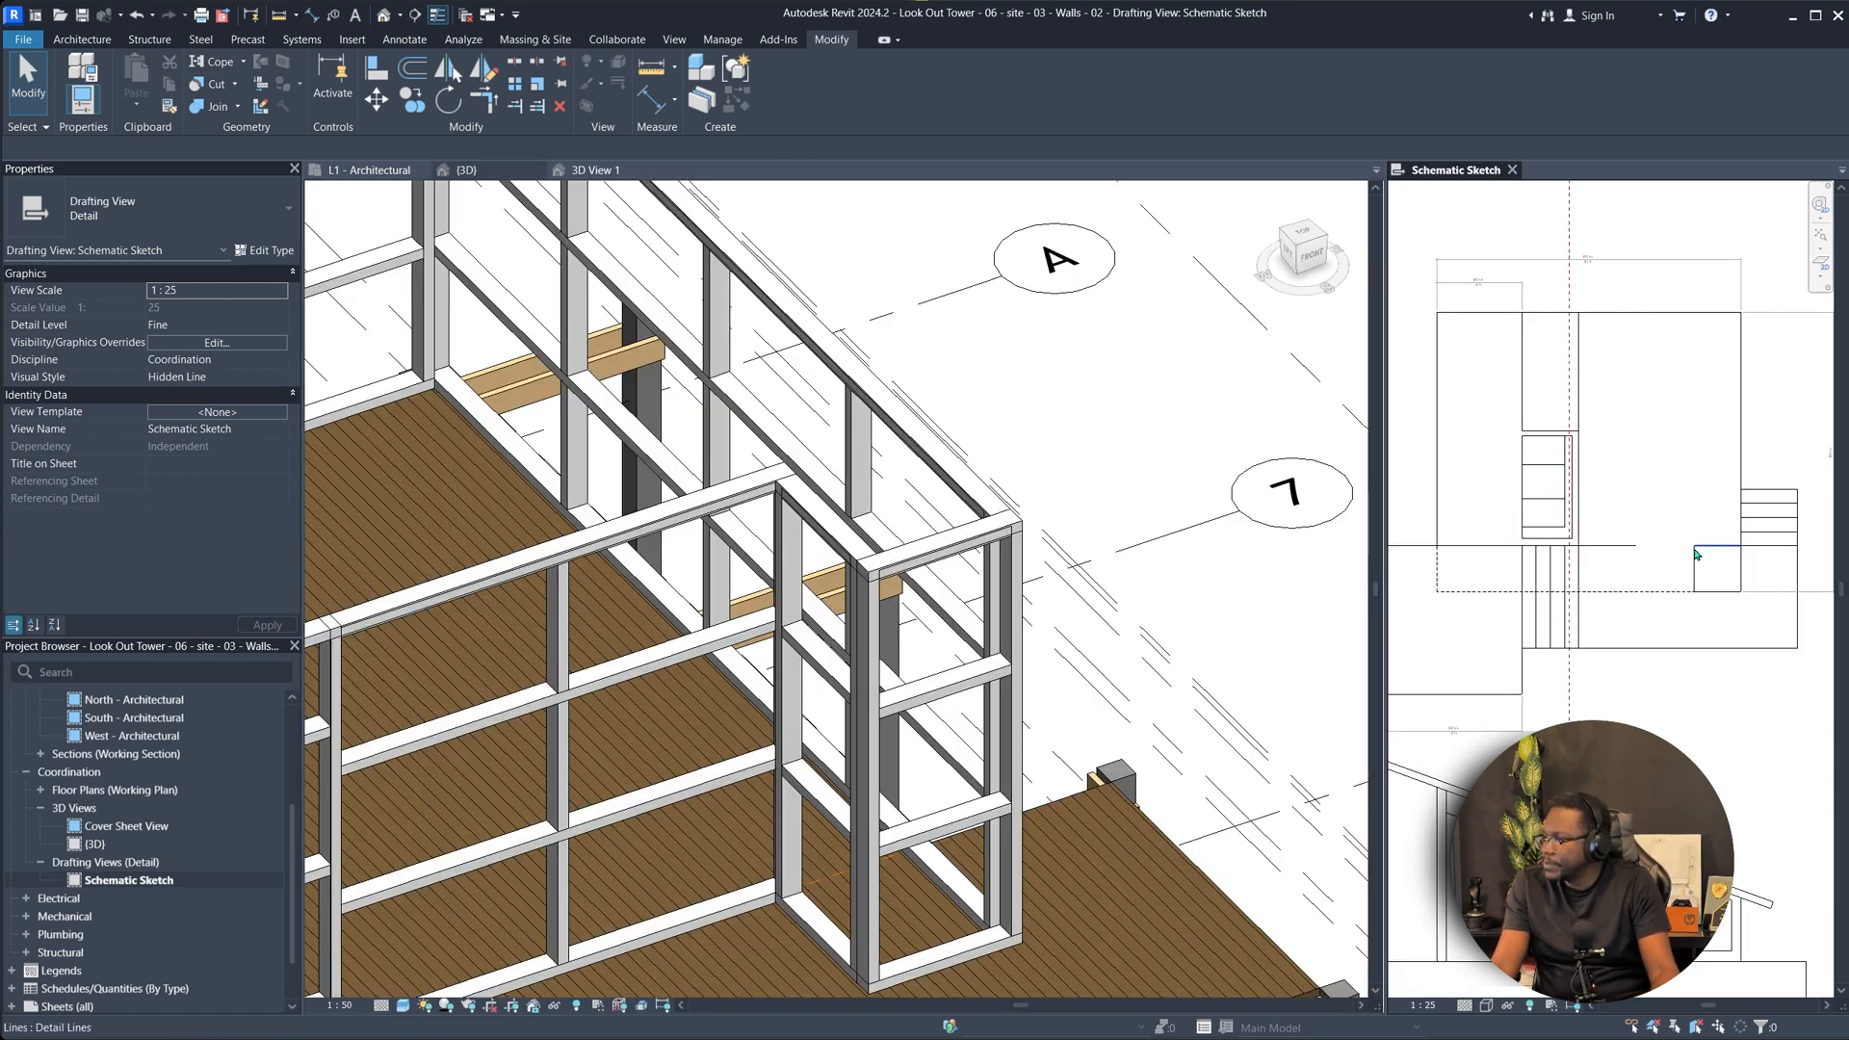
key("z")
key("a")
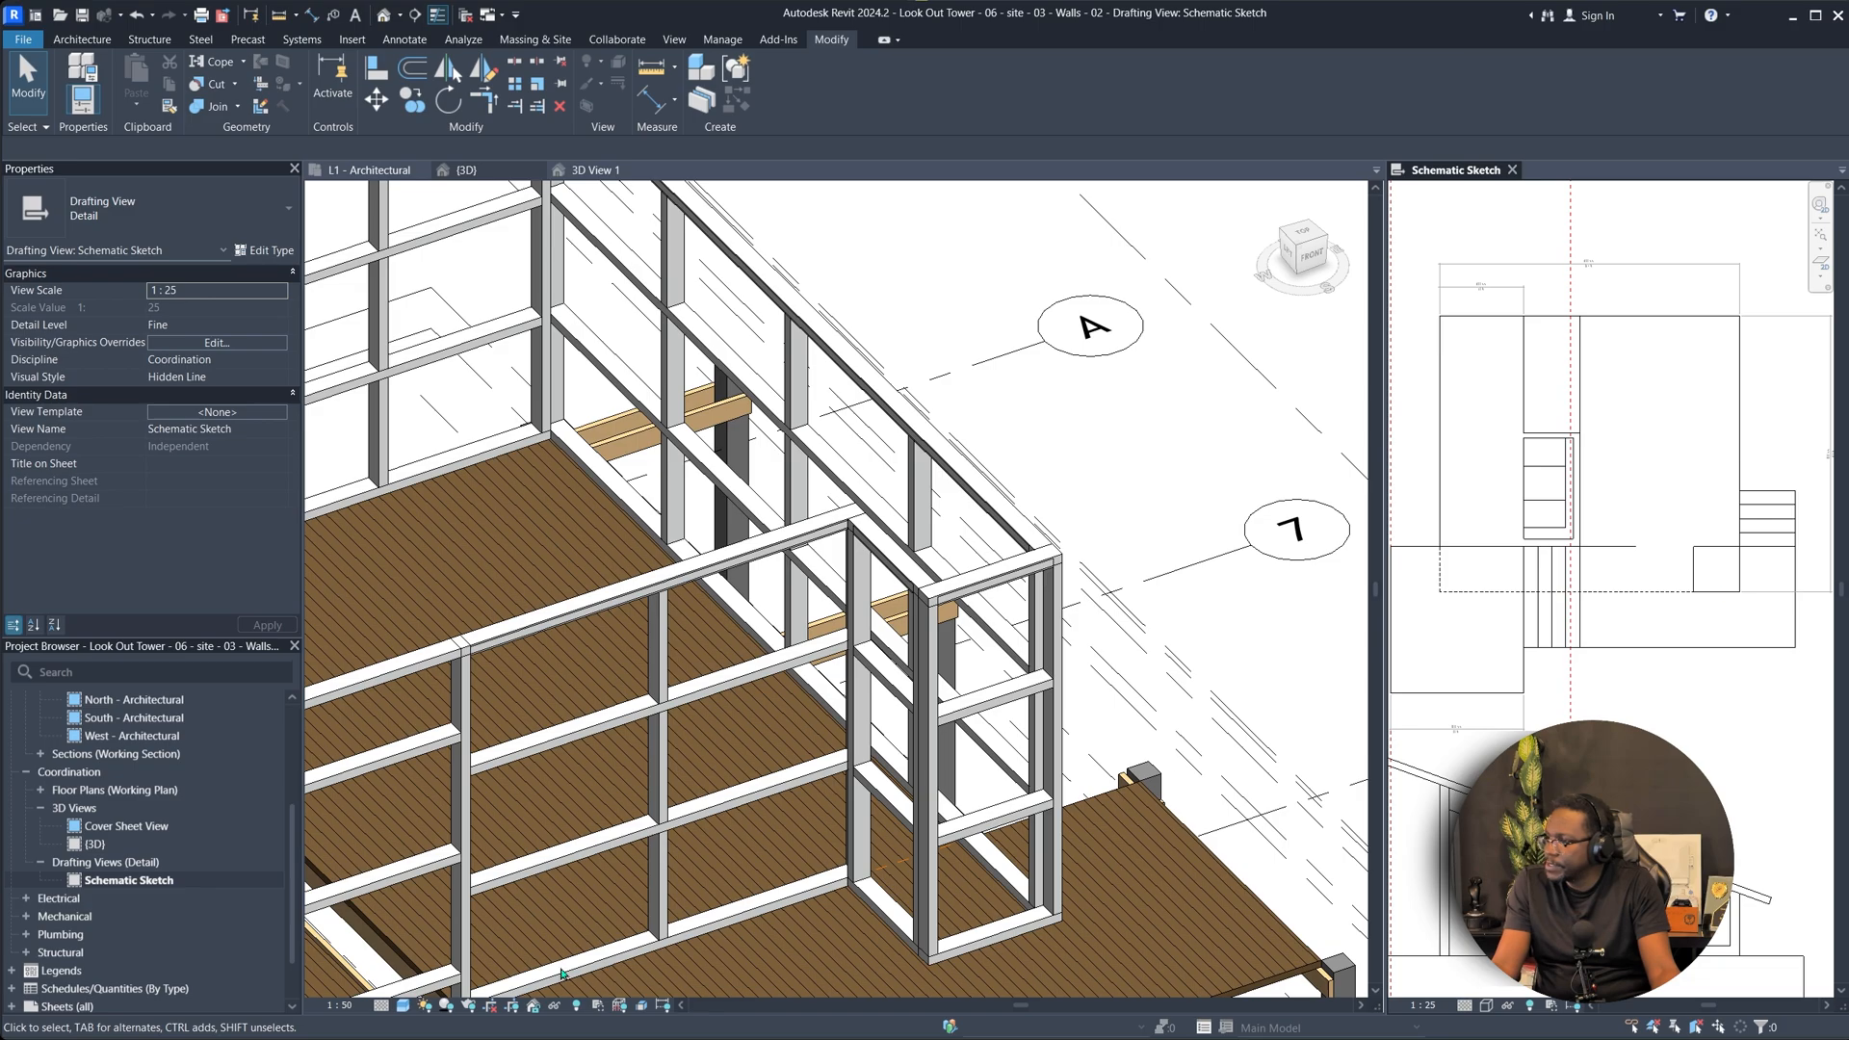
Examine from several angles how the stud walls meet at the corners and sit on the upper and lower decks.
left_click(734, 924)
middle_click_drag(778, 751, 787, 853, "shift")
scroll(818, 674, "up", 1)
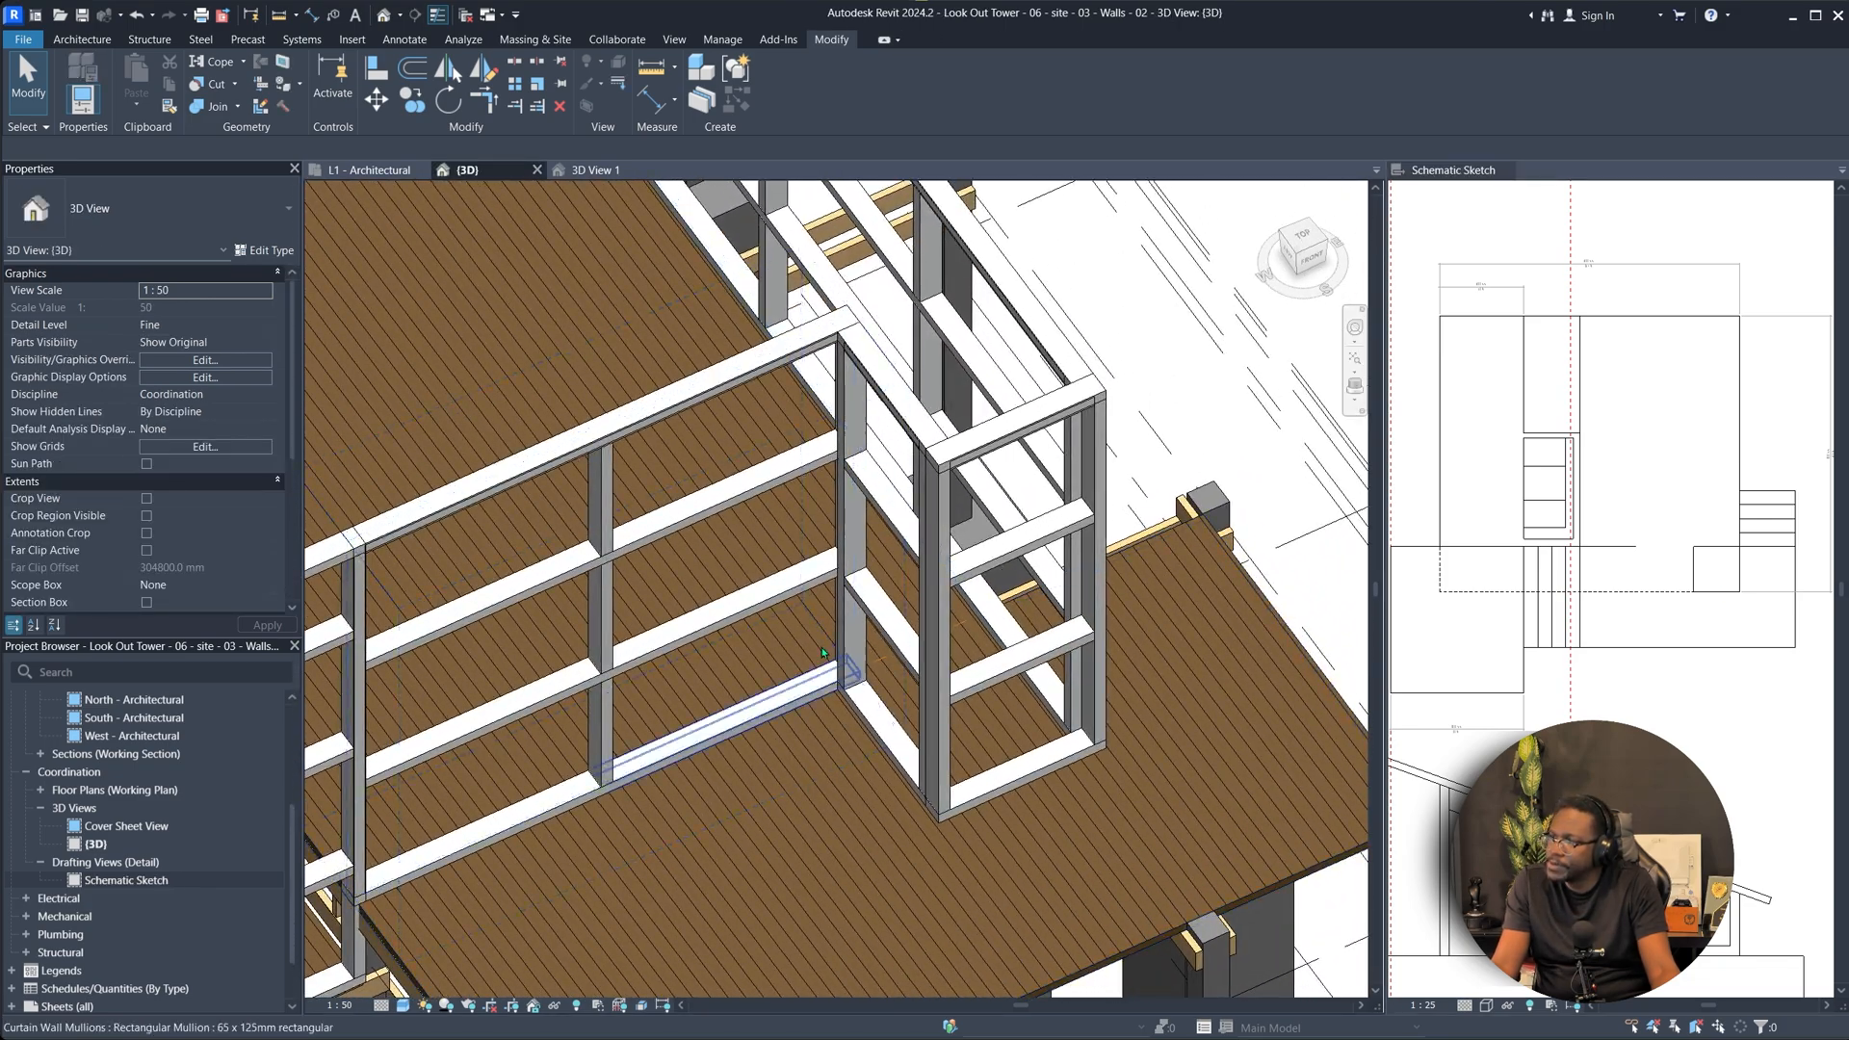
scroll(818, 640, "down", 2)
middle_click_drag(800, 610, 940, 874, "shift")
scroll(941, 878, "up", 2)
middle_click_drag(828, 866, 940, 709, "shift")
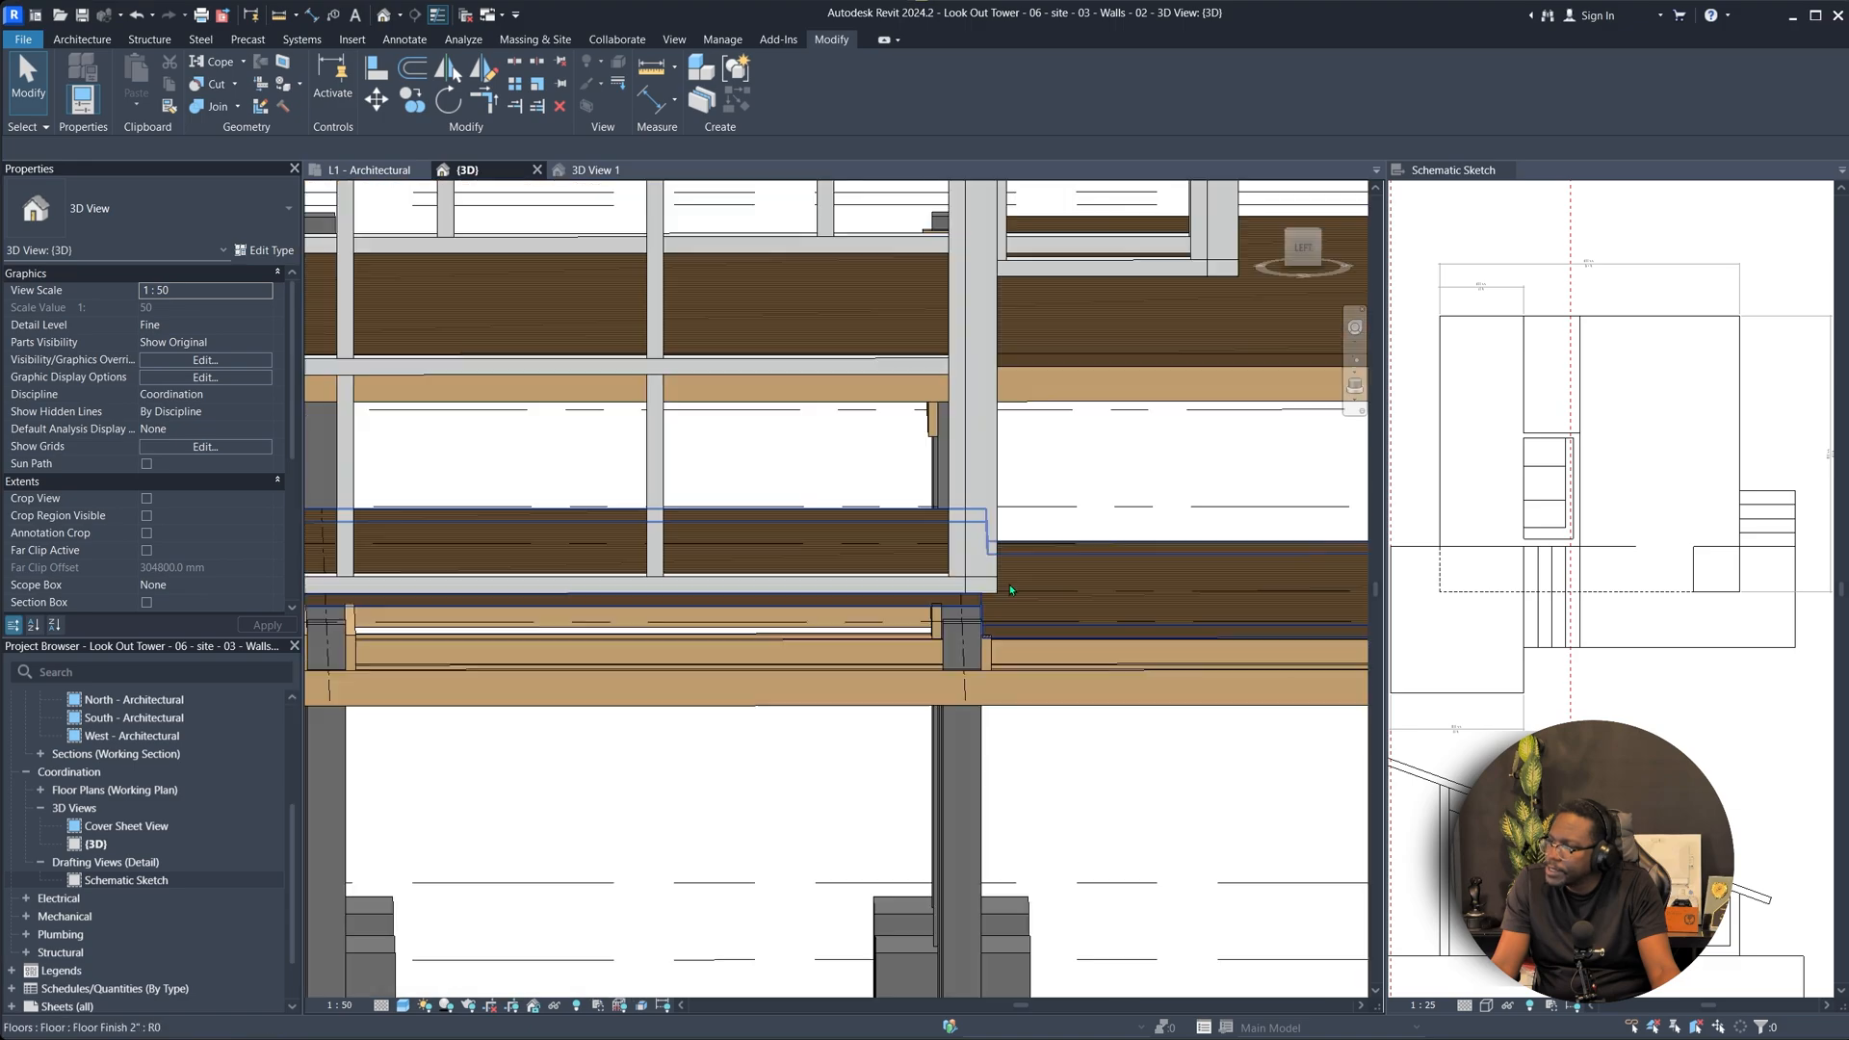
middle_click_drag(1010, 590, 867, 732, "shift")
scroll(895, 732, "down", 3)
scroll(1007, 576, "up", 1)
Align the lower-deck stud wall that stops short of its corner with the end stud of the adjoining perpendicular wall.
left_click(931, 578)
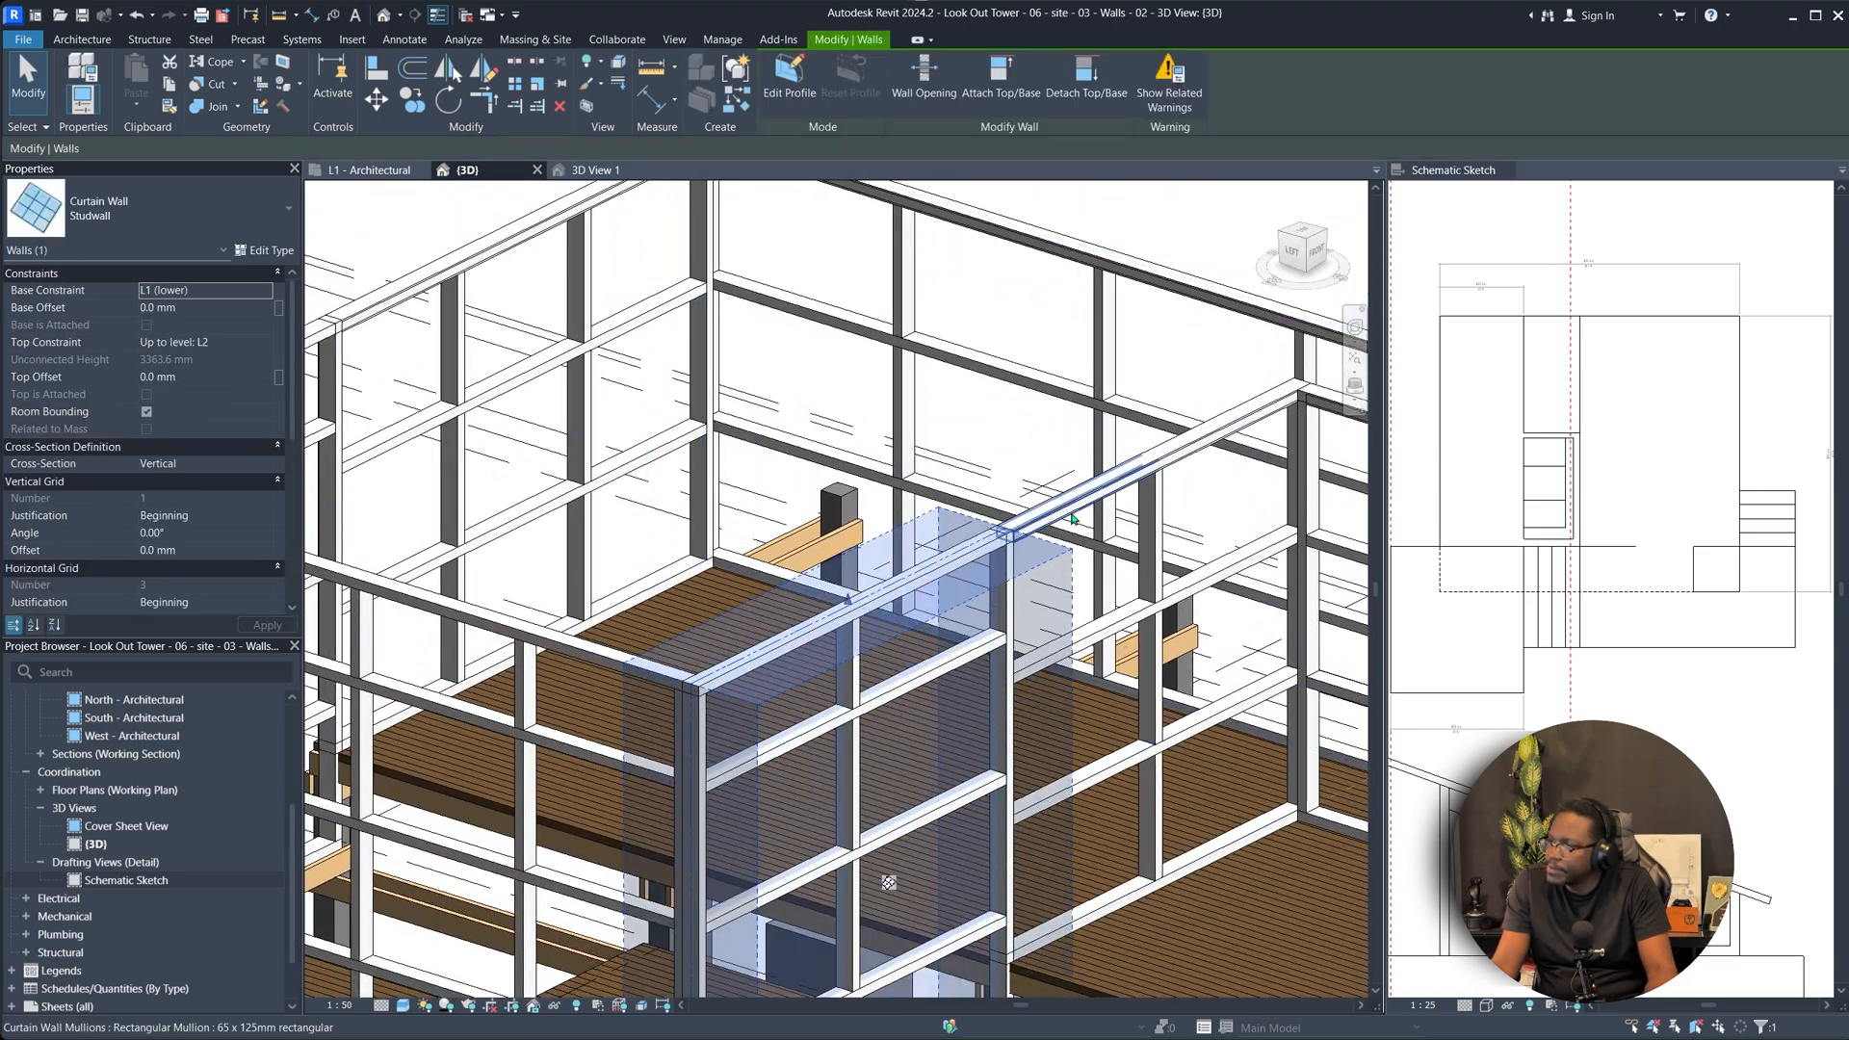
scroll(1002, 559, "up", 3)
middle_click_drag(1107, 867, 727, 626)
key("Escape")
left_click(594, 863)
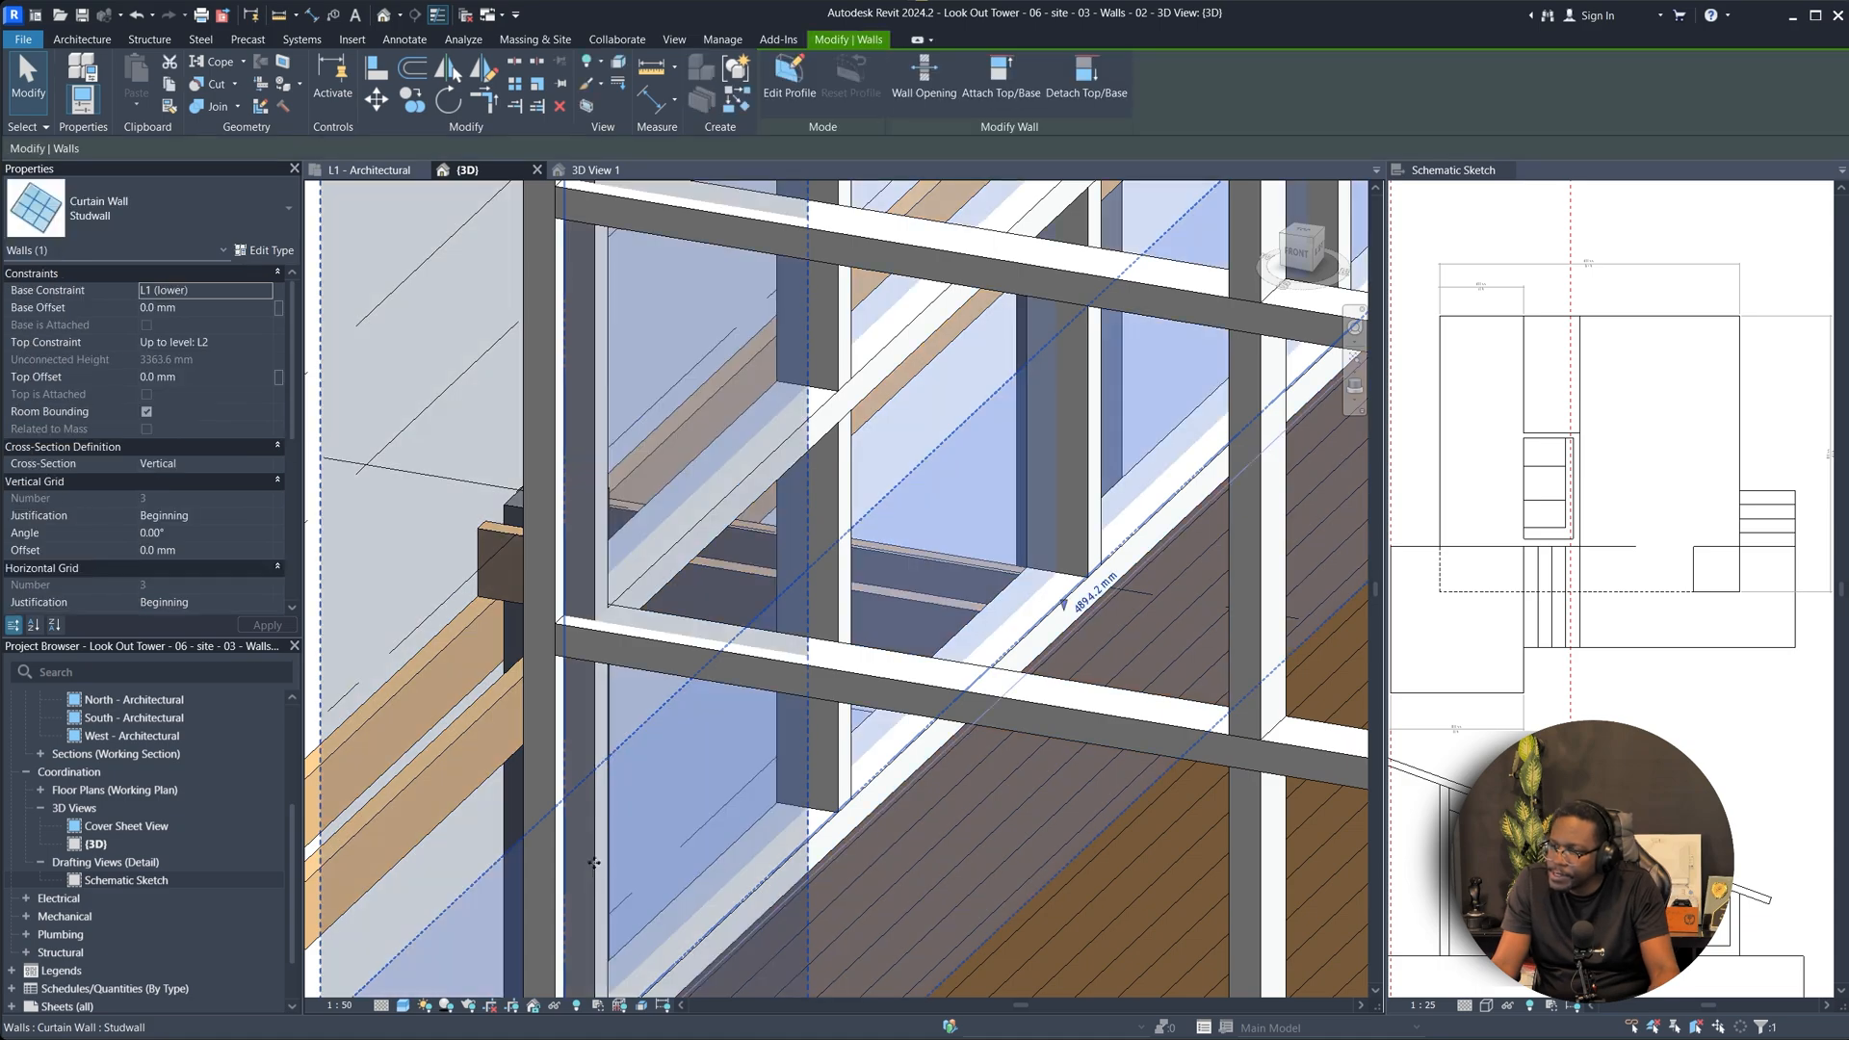
middle_click_drag(594, 862, 701, 665, "shift")
scroll(770, 684, "up", 1)
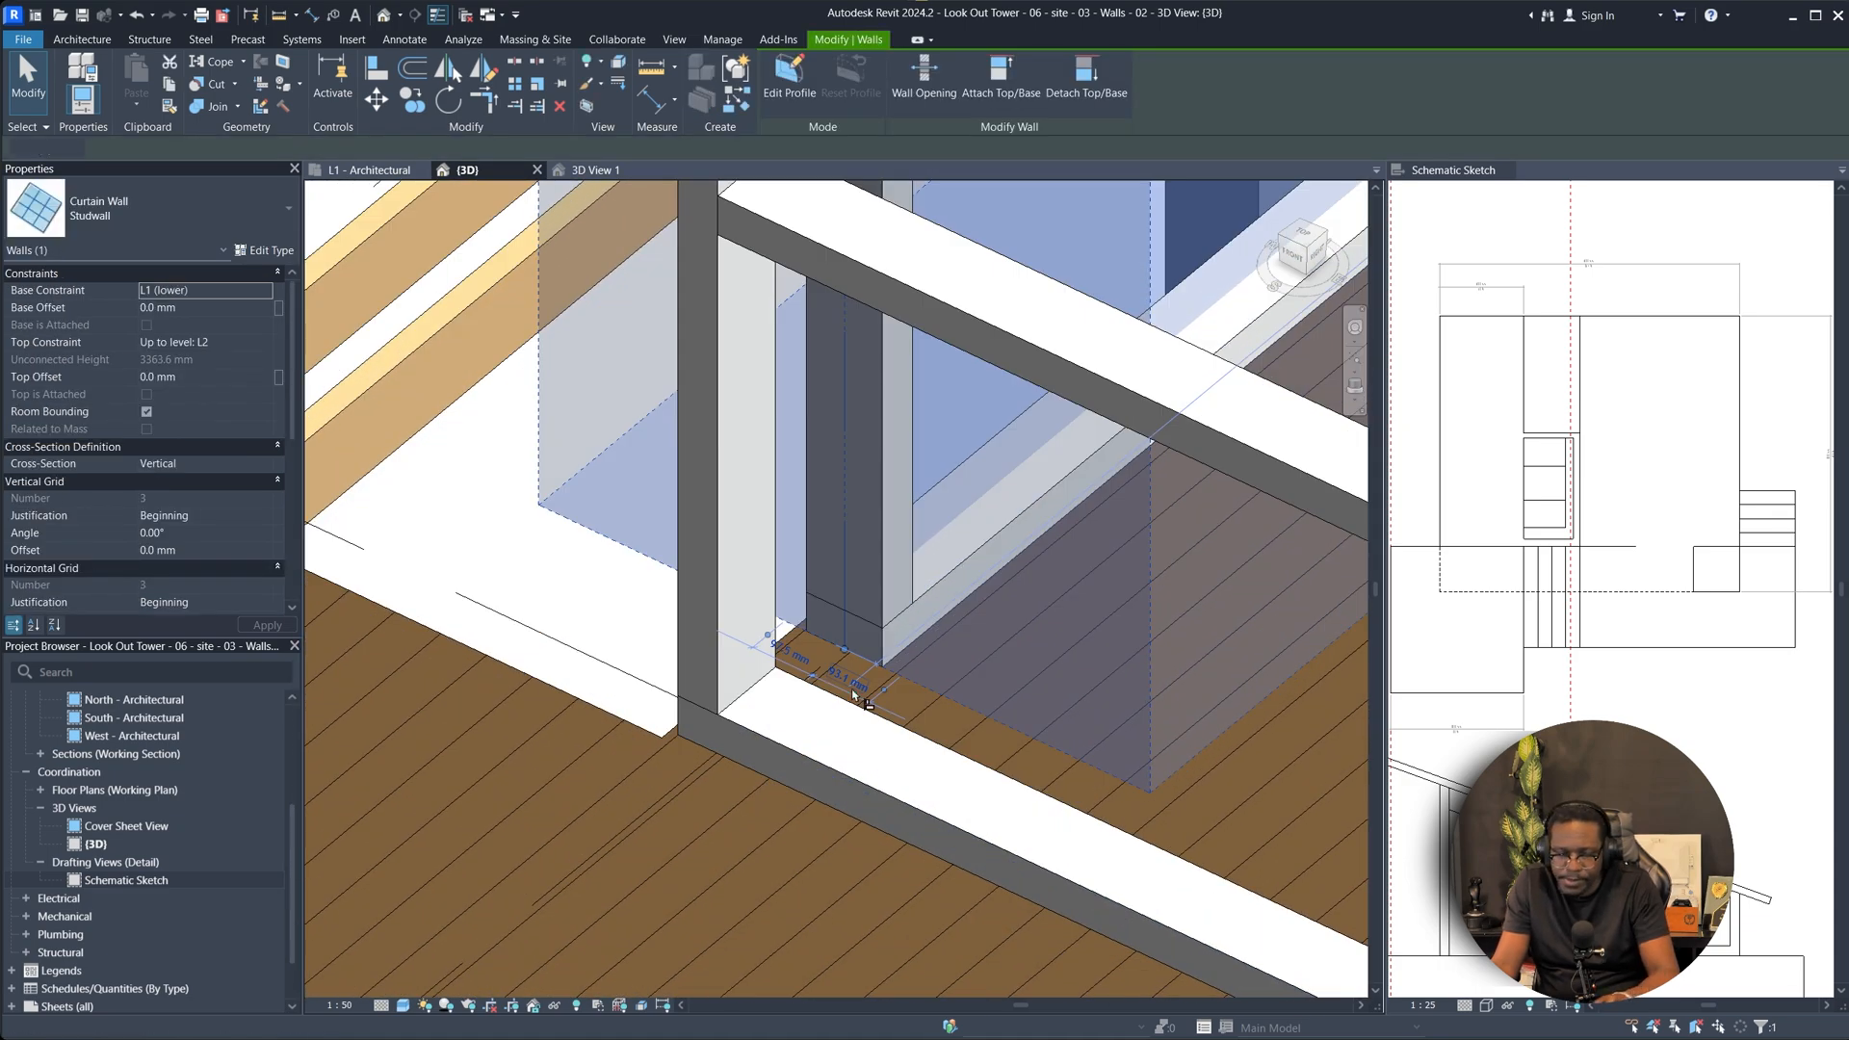
key("a")
key("l")
left_click(773, 666)
left_click(891, 657)
key("Escape")
scroll(938, 690, "down", 7)
middle_click_drag(938, 690, 953, 758, "shift")
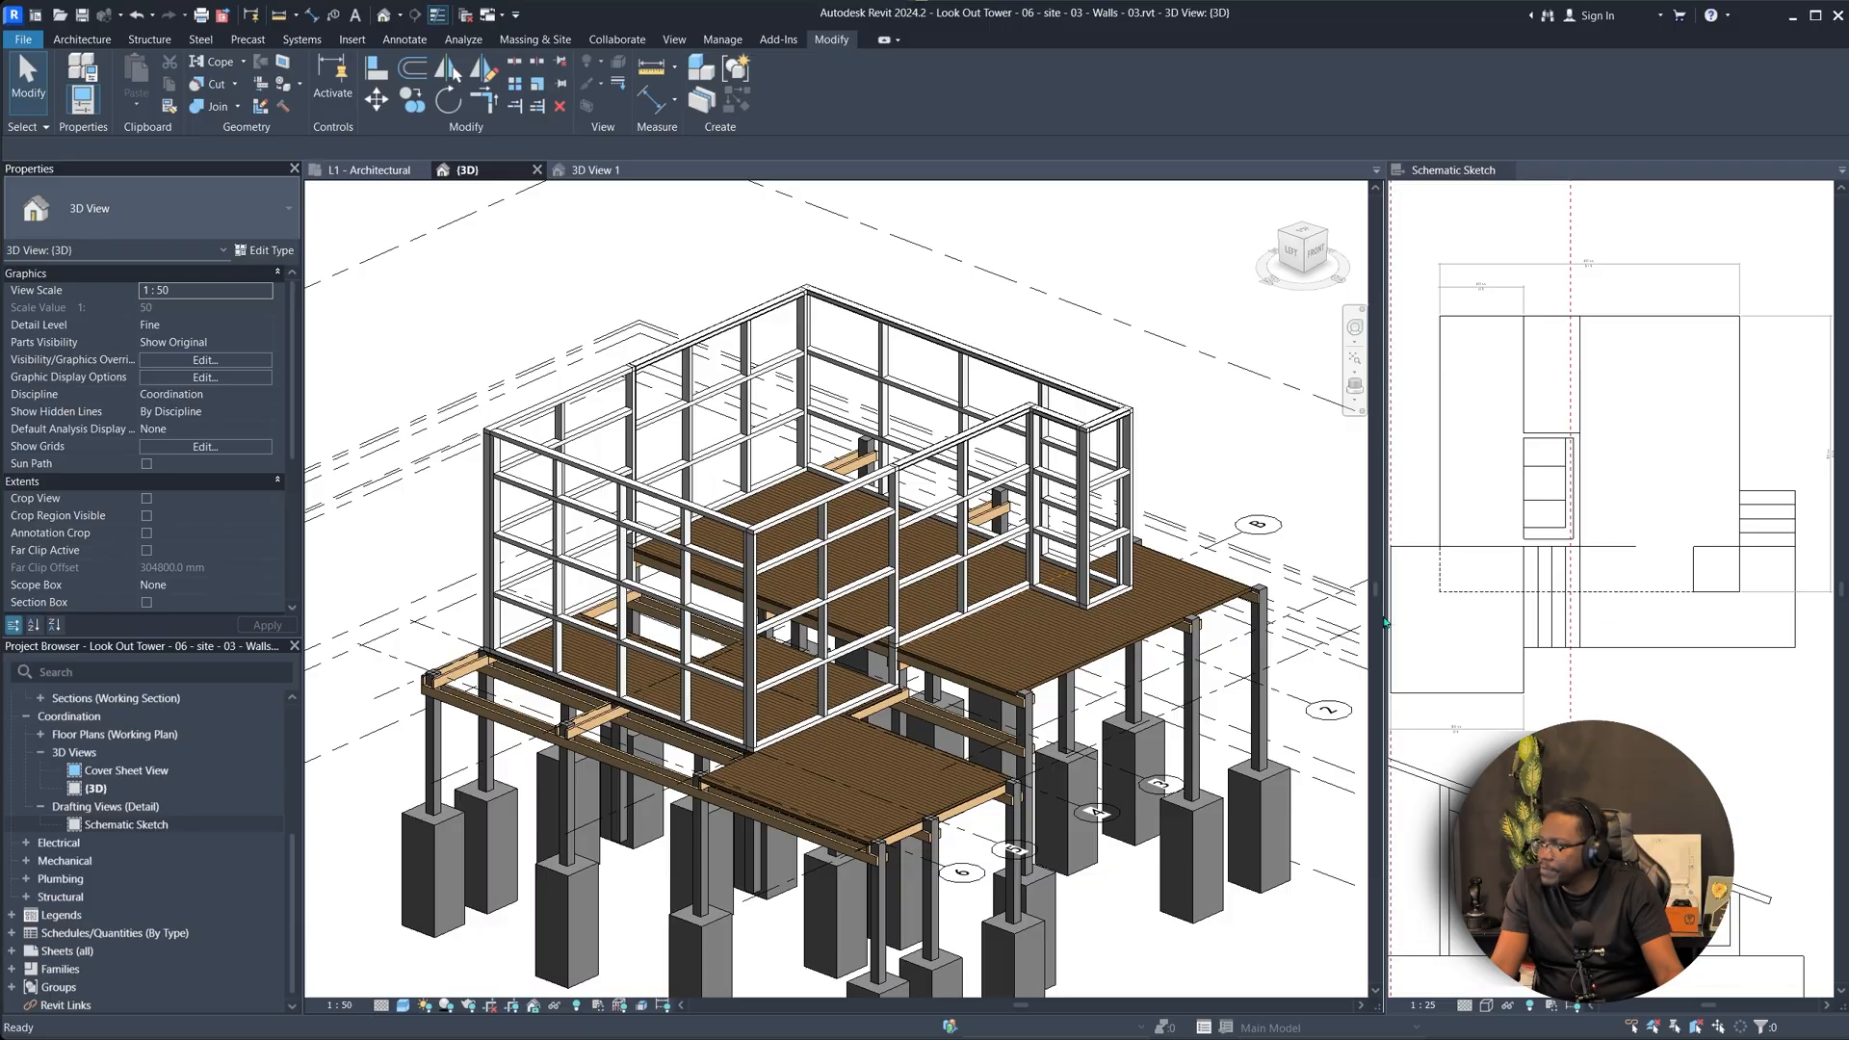
Edit the profile of the upper-deck stud wall facing the open deck and sketch a rectangular door opening about 1080 by 2260 mm at its base.
middle_click_drag(896, 637, 892, 695, "shift")
scroll(893, 695, "up", 1)
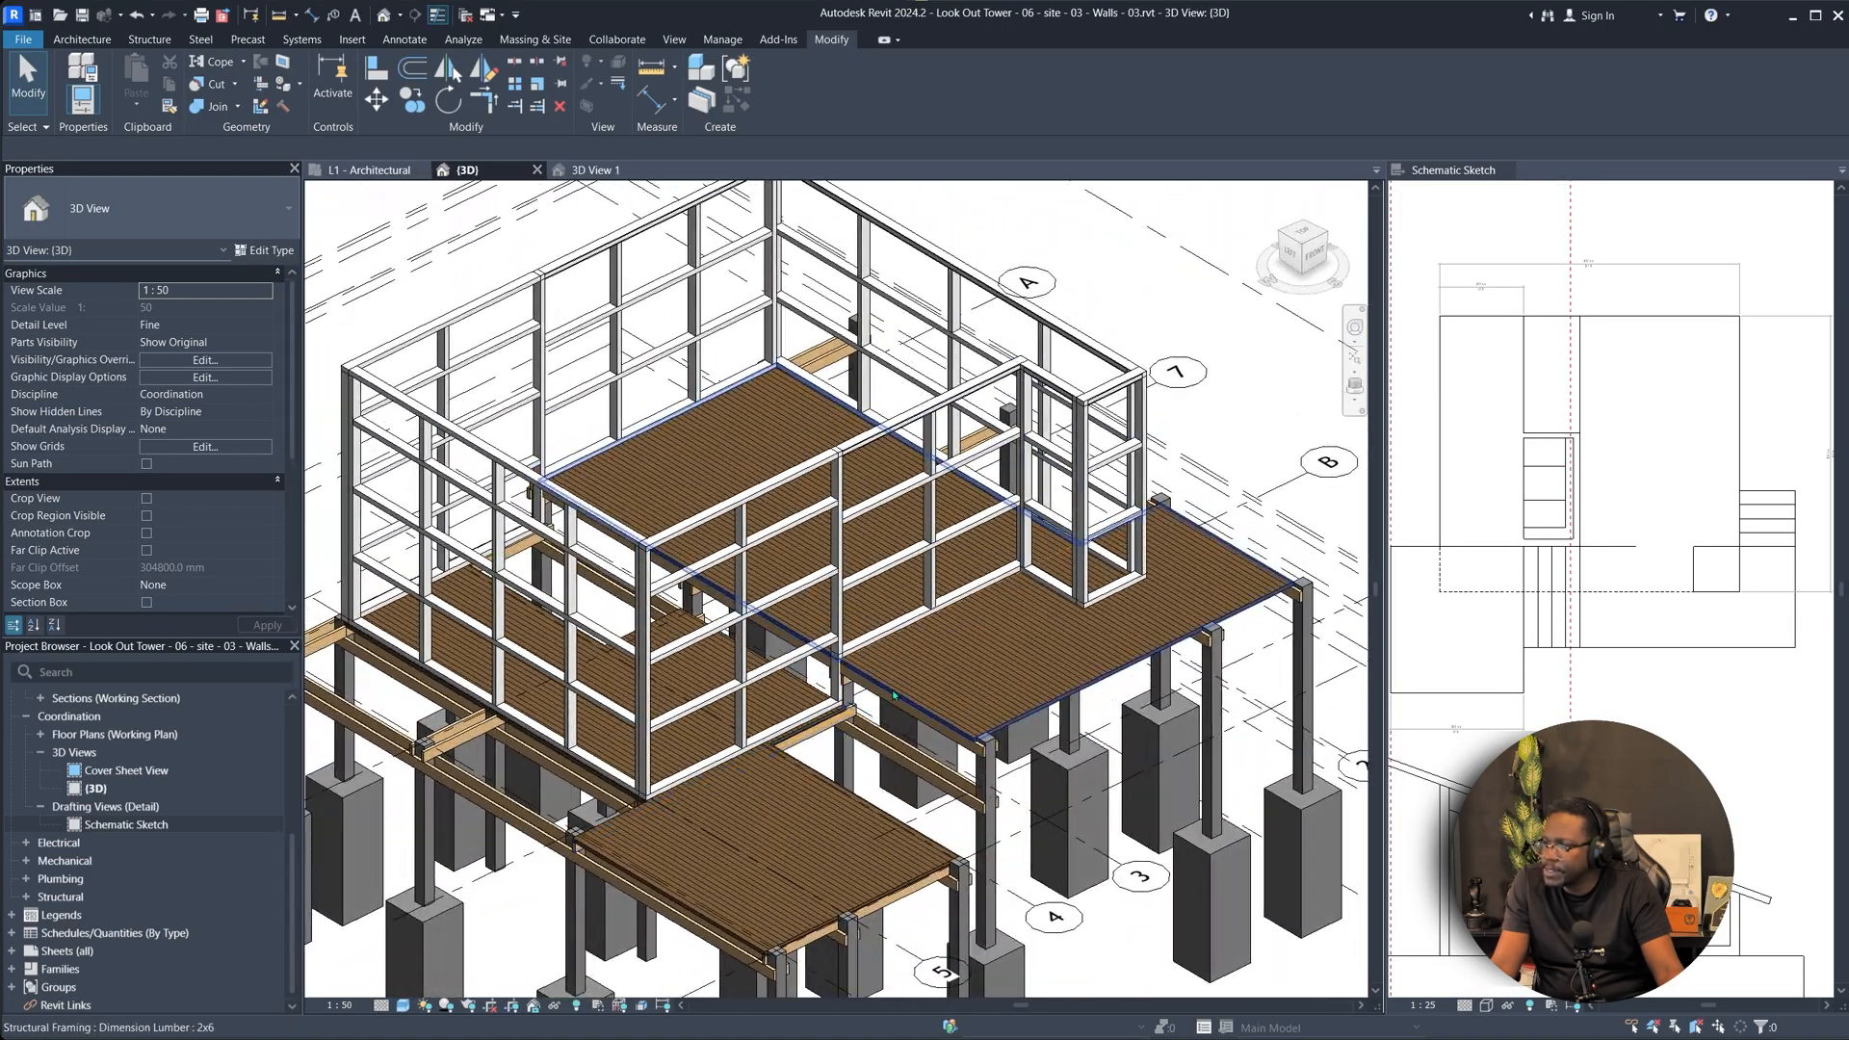
middle_click_drag(842, 781, 638, 855, "shift")
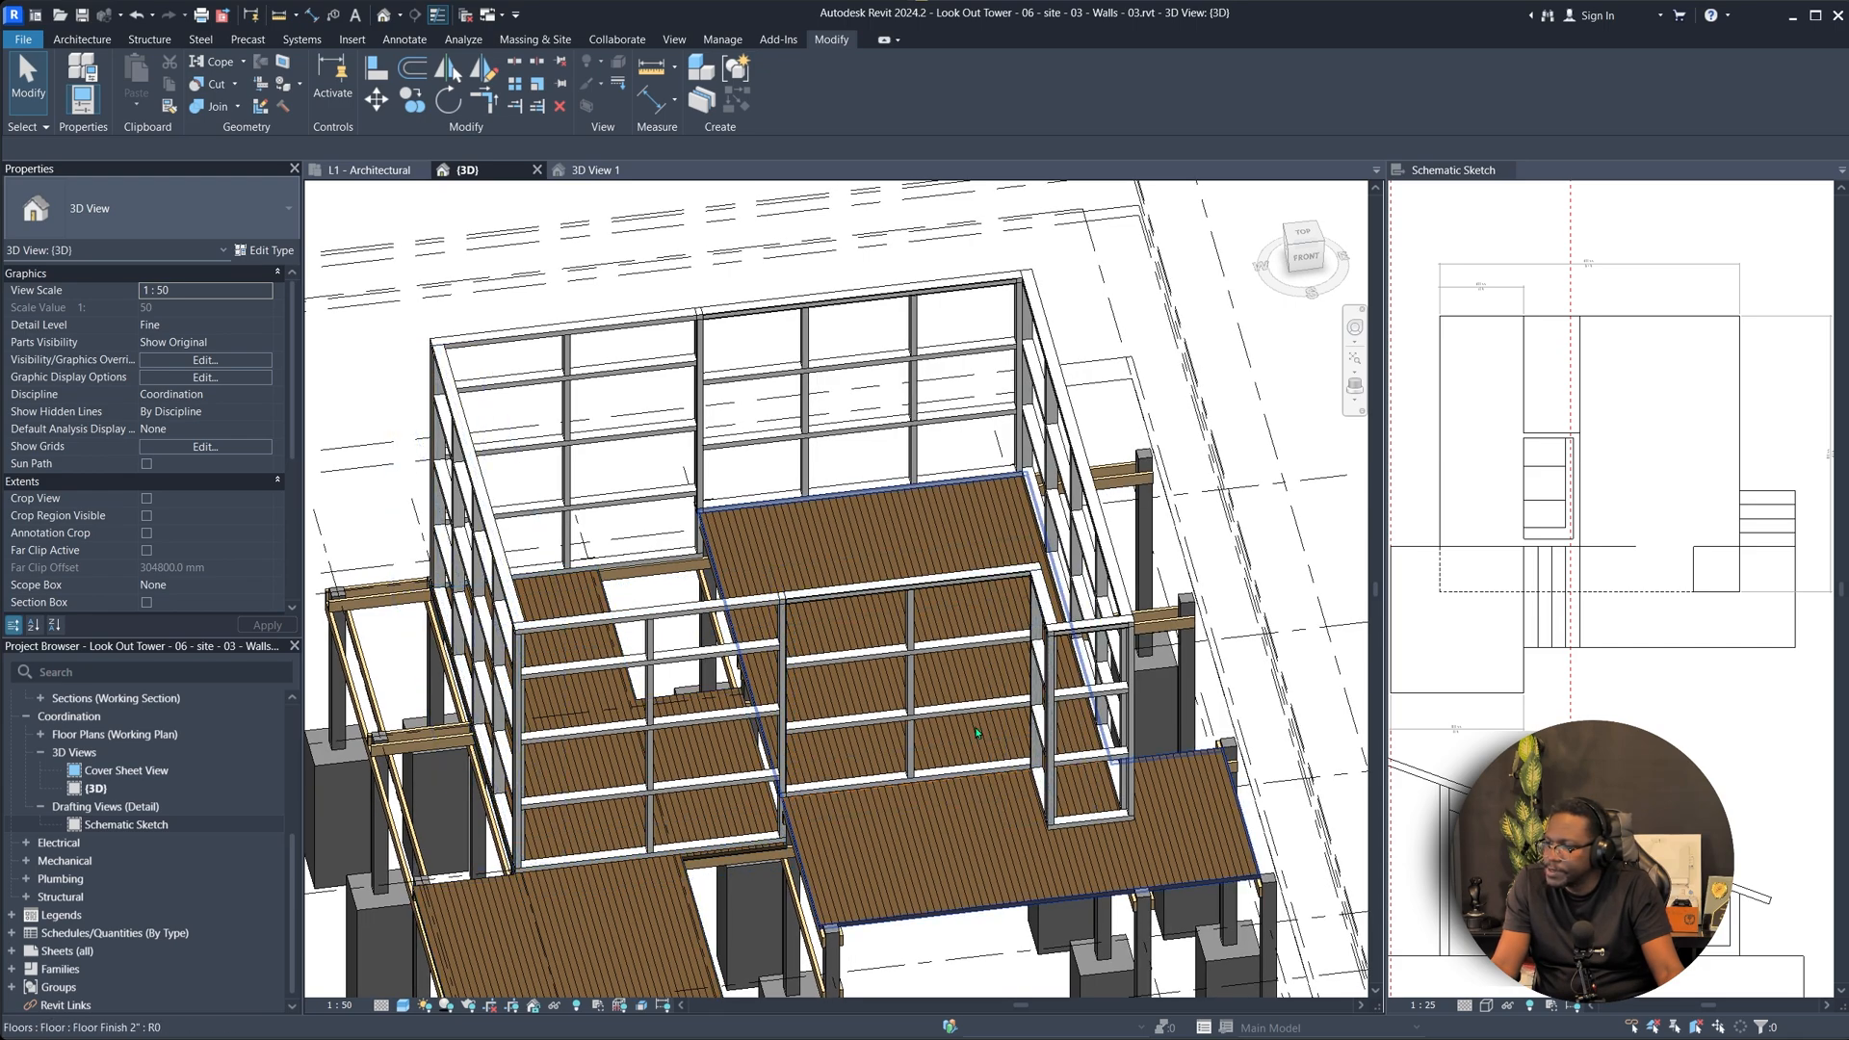
middle_click_drag(895, 722, 1164, 982, "shift")
scroll(1060, 606, "up", 3)
middle_click_drag(664, 530, 905, 503)
left_click(1067, 606)
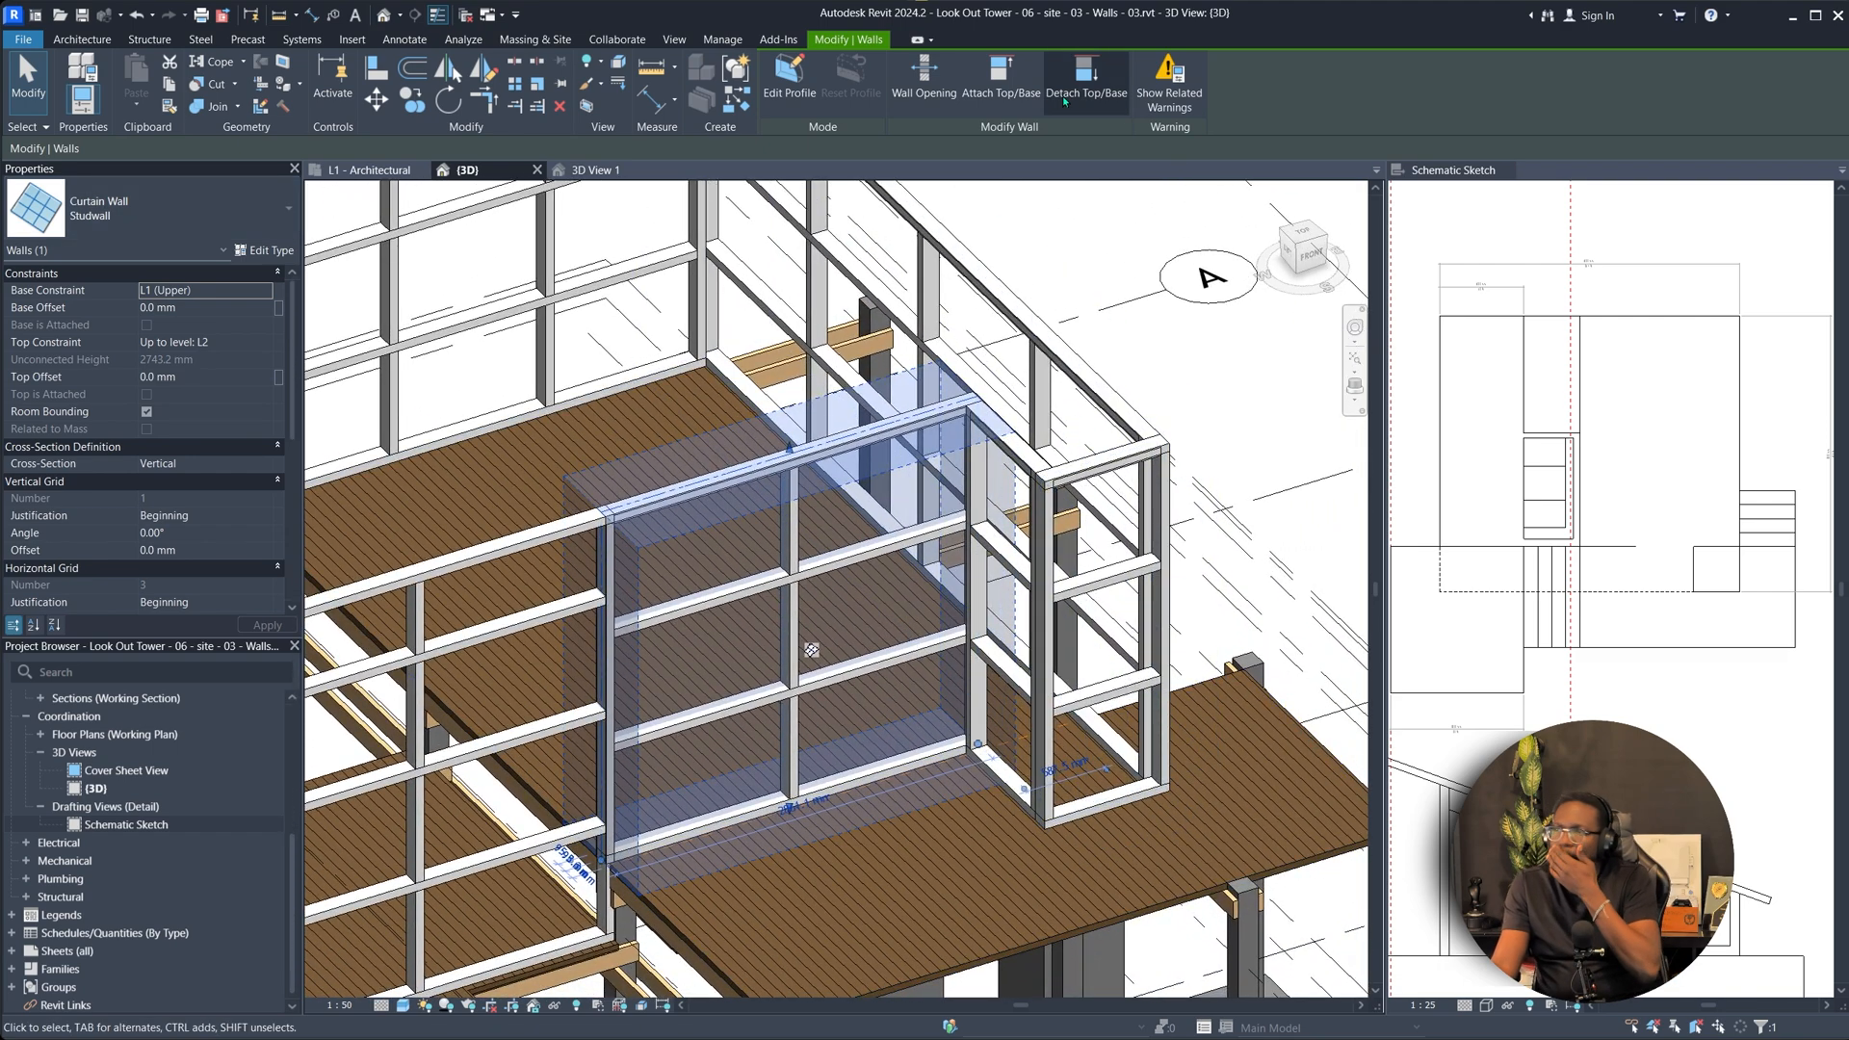
left_click(789, 79)
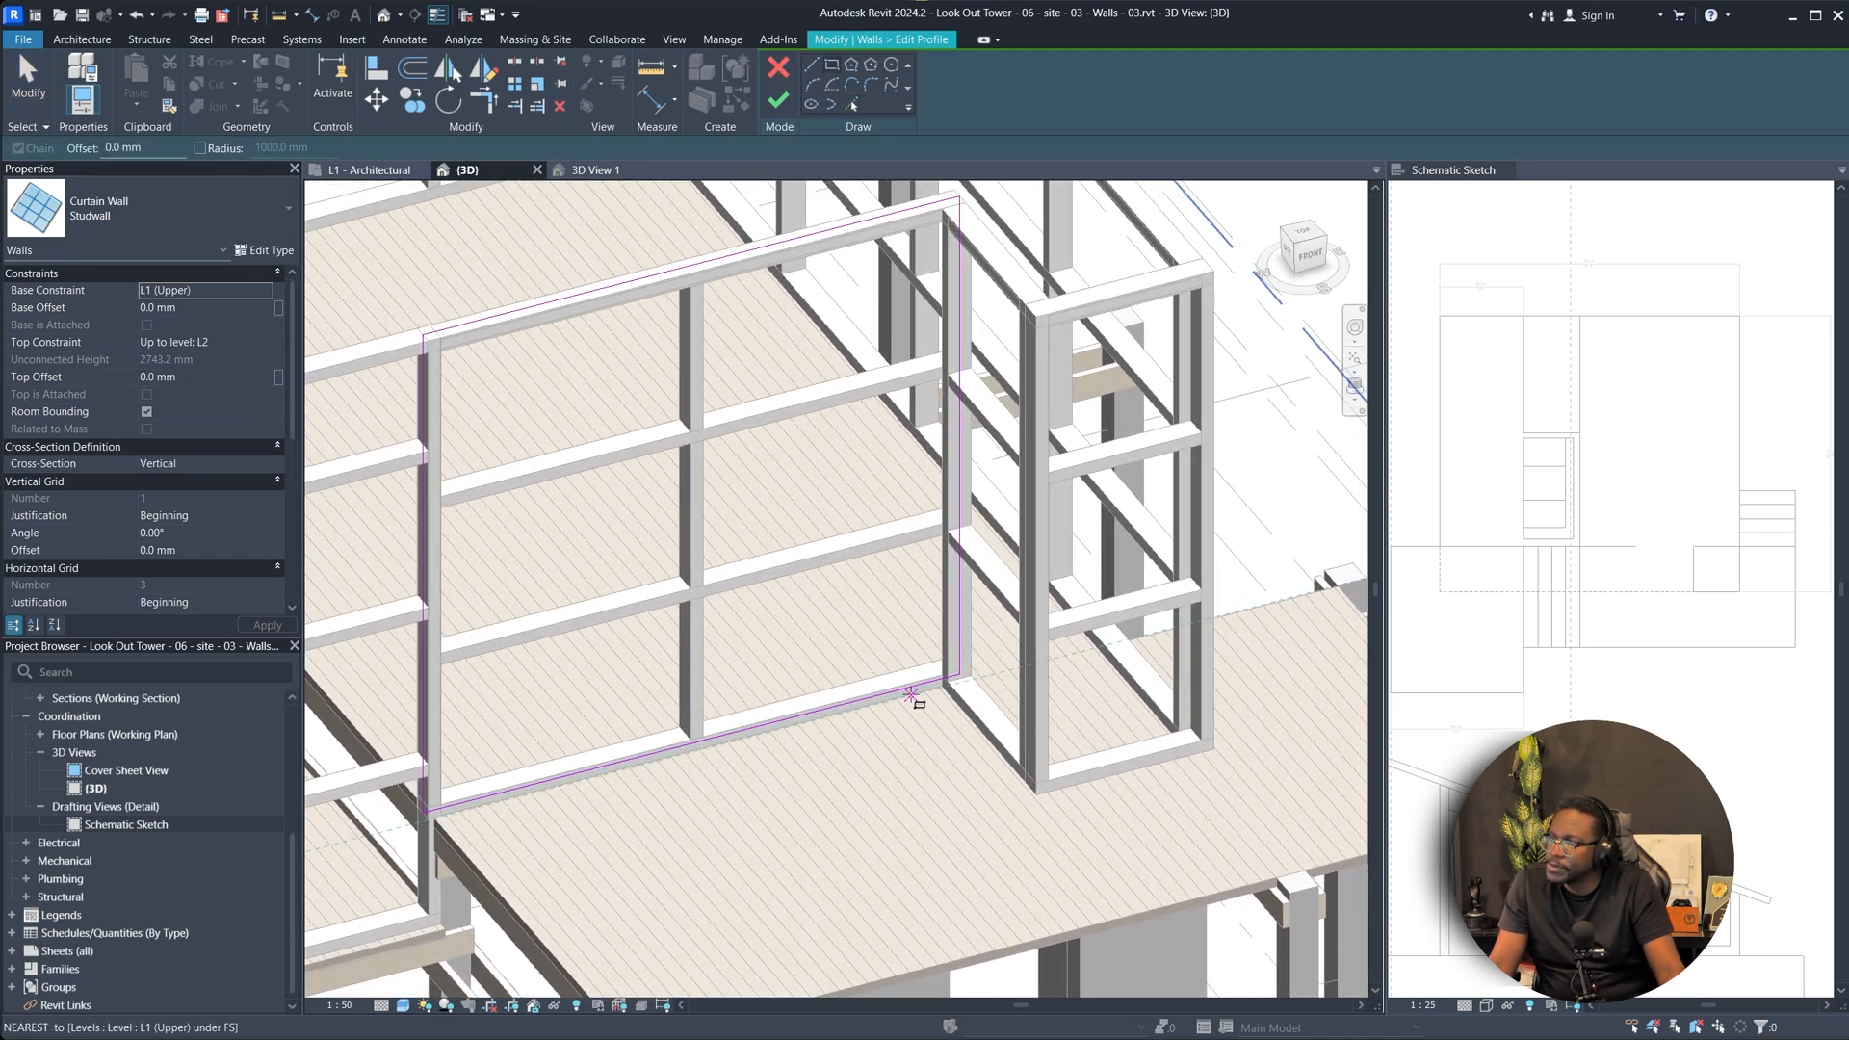
left_click(914, 686)
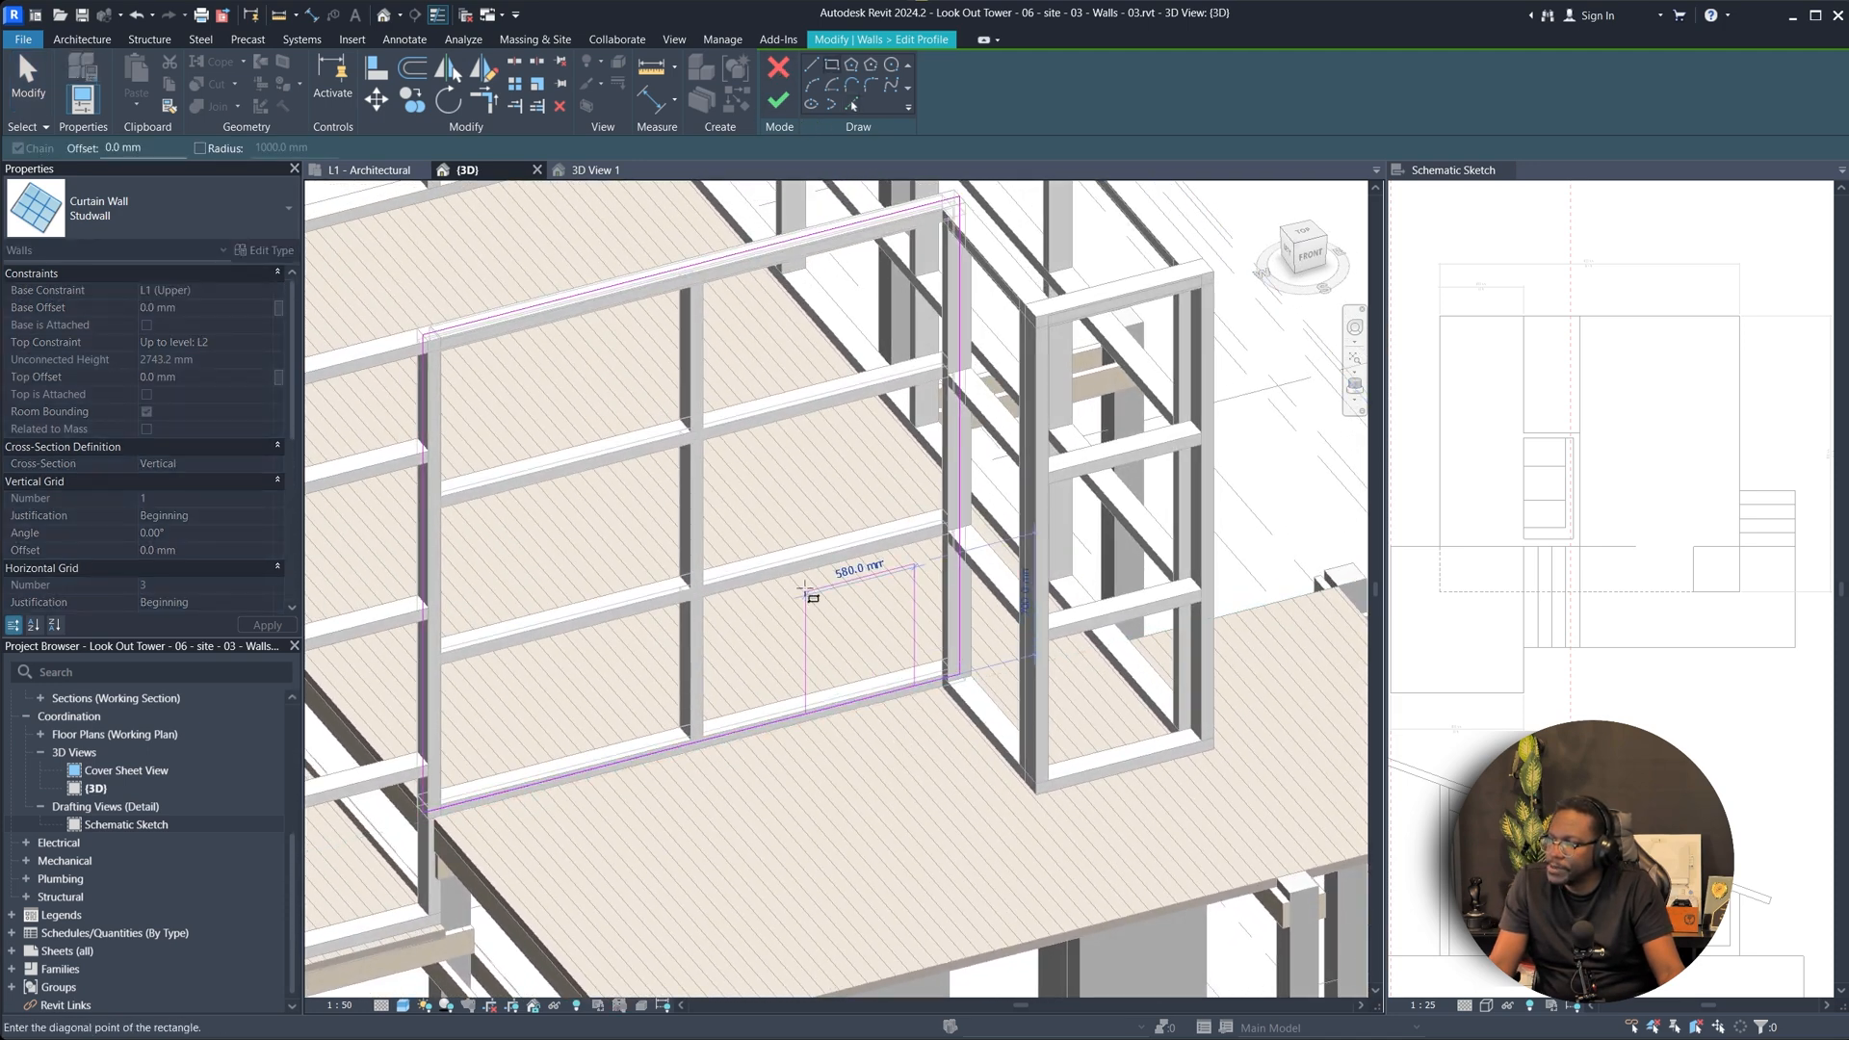
left_click(715, 348)
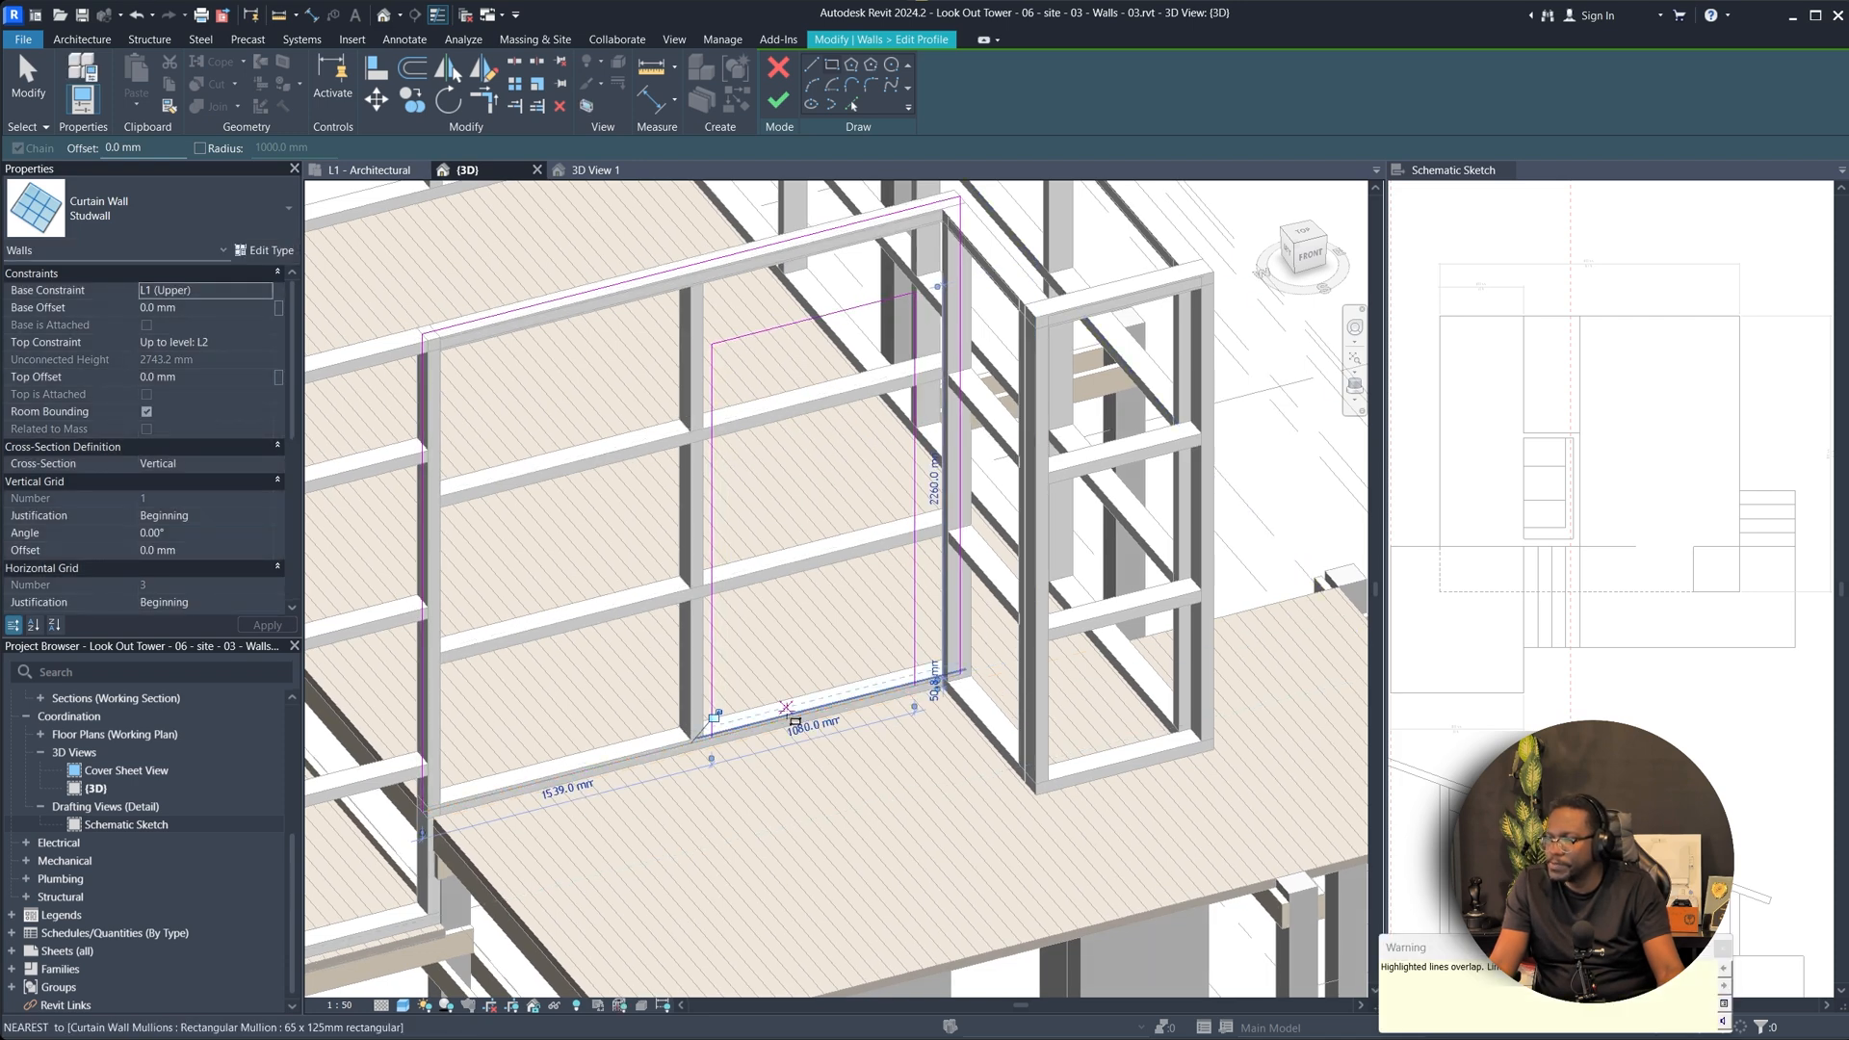
Split the profile's base line within the door opening and trim it to the opening's two vertical sides.
key("Escape")
key("Escape")
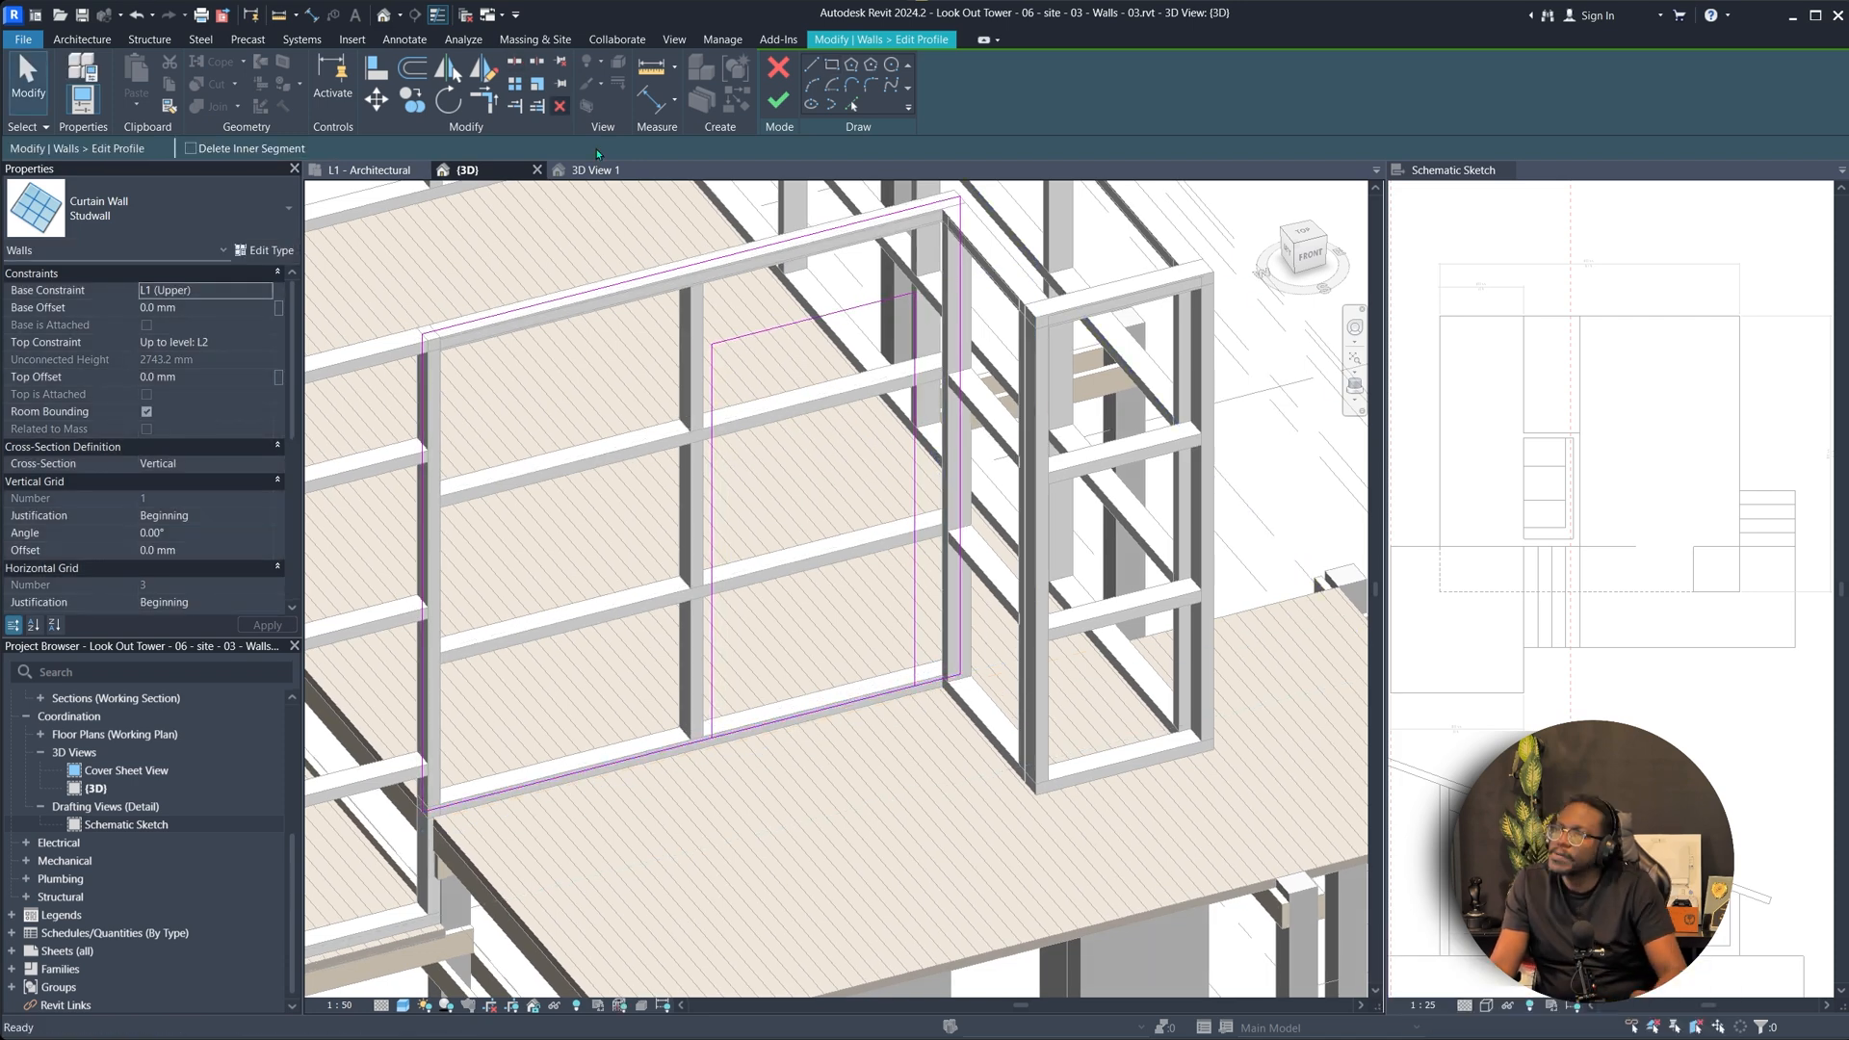
left_click(825, 708)
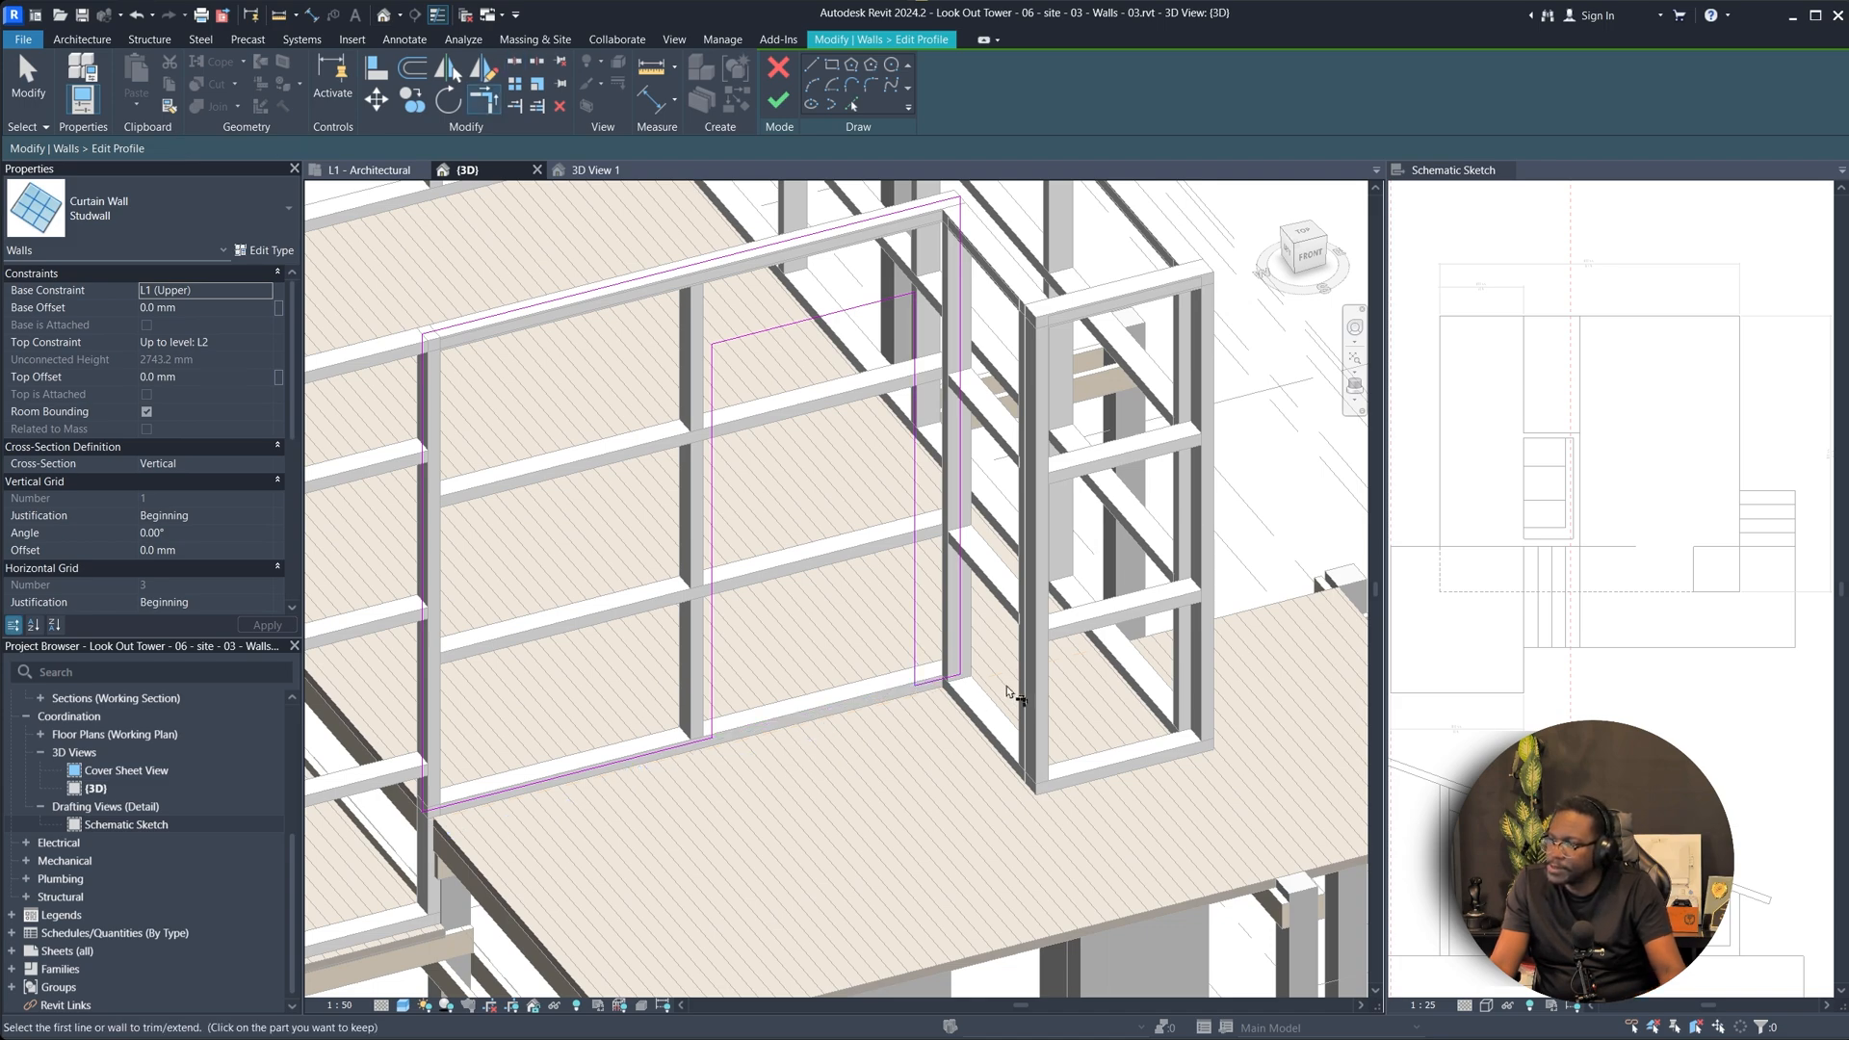
Sketch a rectangular window opening about 640 mm wide and 1596 mm high in the wall profile beside the door opening.
scroll(1008, 691, "down", 3)
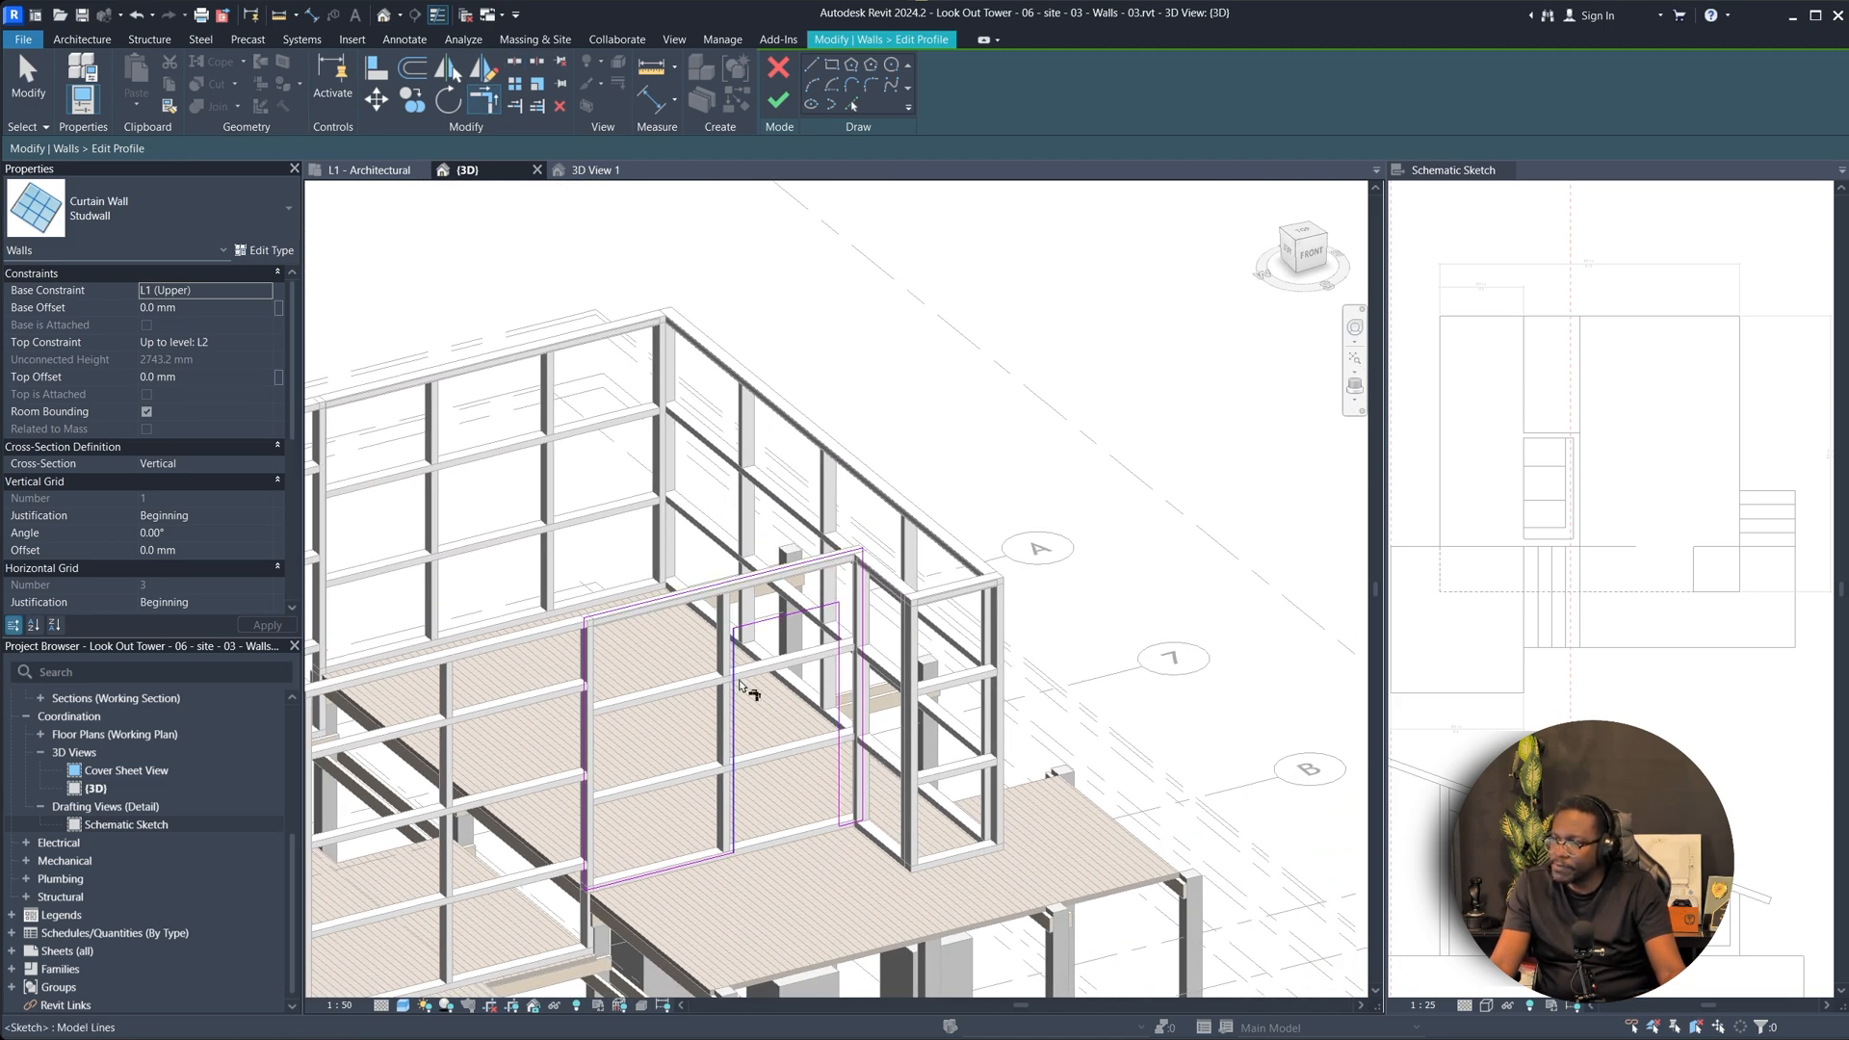
middle_click_drag(646, 817, 1052, 681, "shift")
scroll(1052, 681, "up", 2)
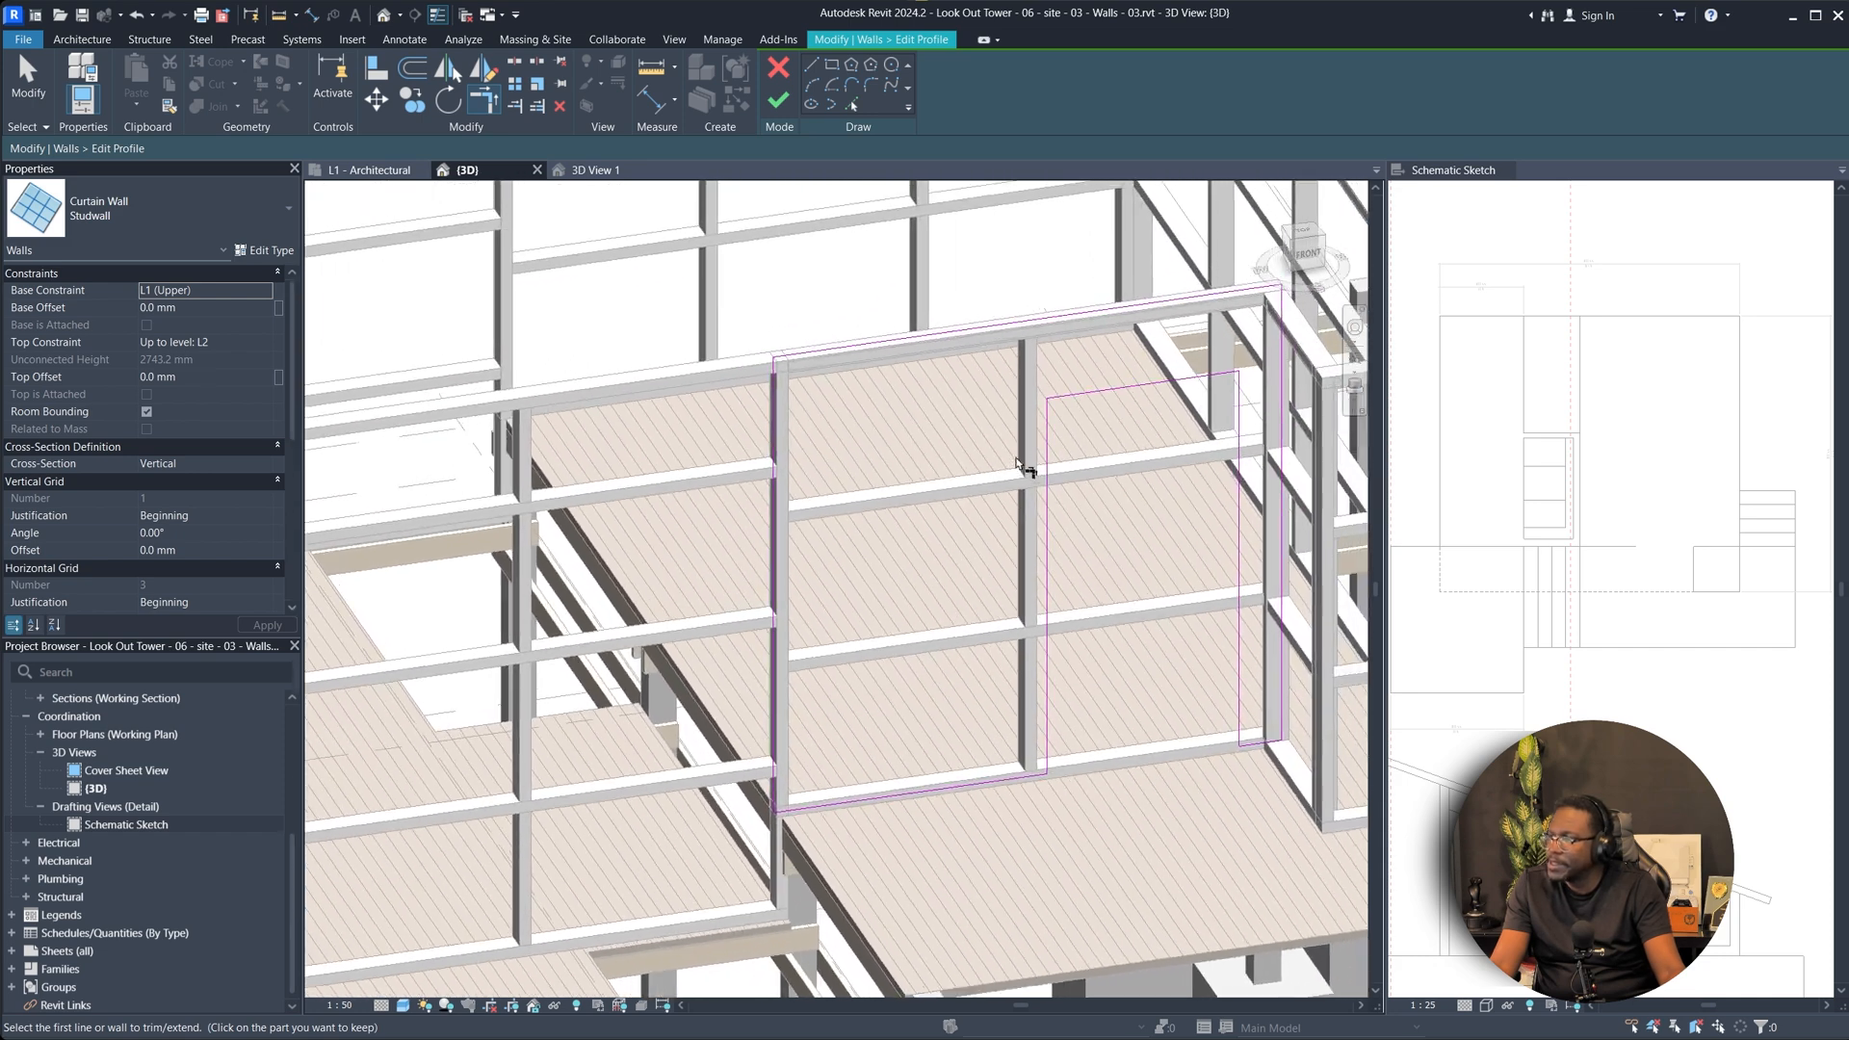
left_click(941, 429)
left_click(827, 698)
key("a")
key("l")
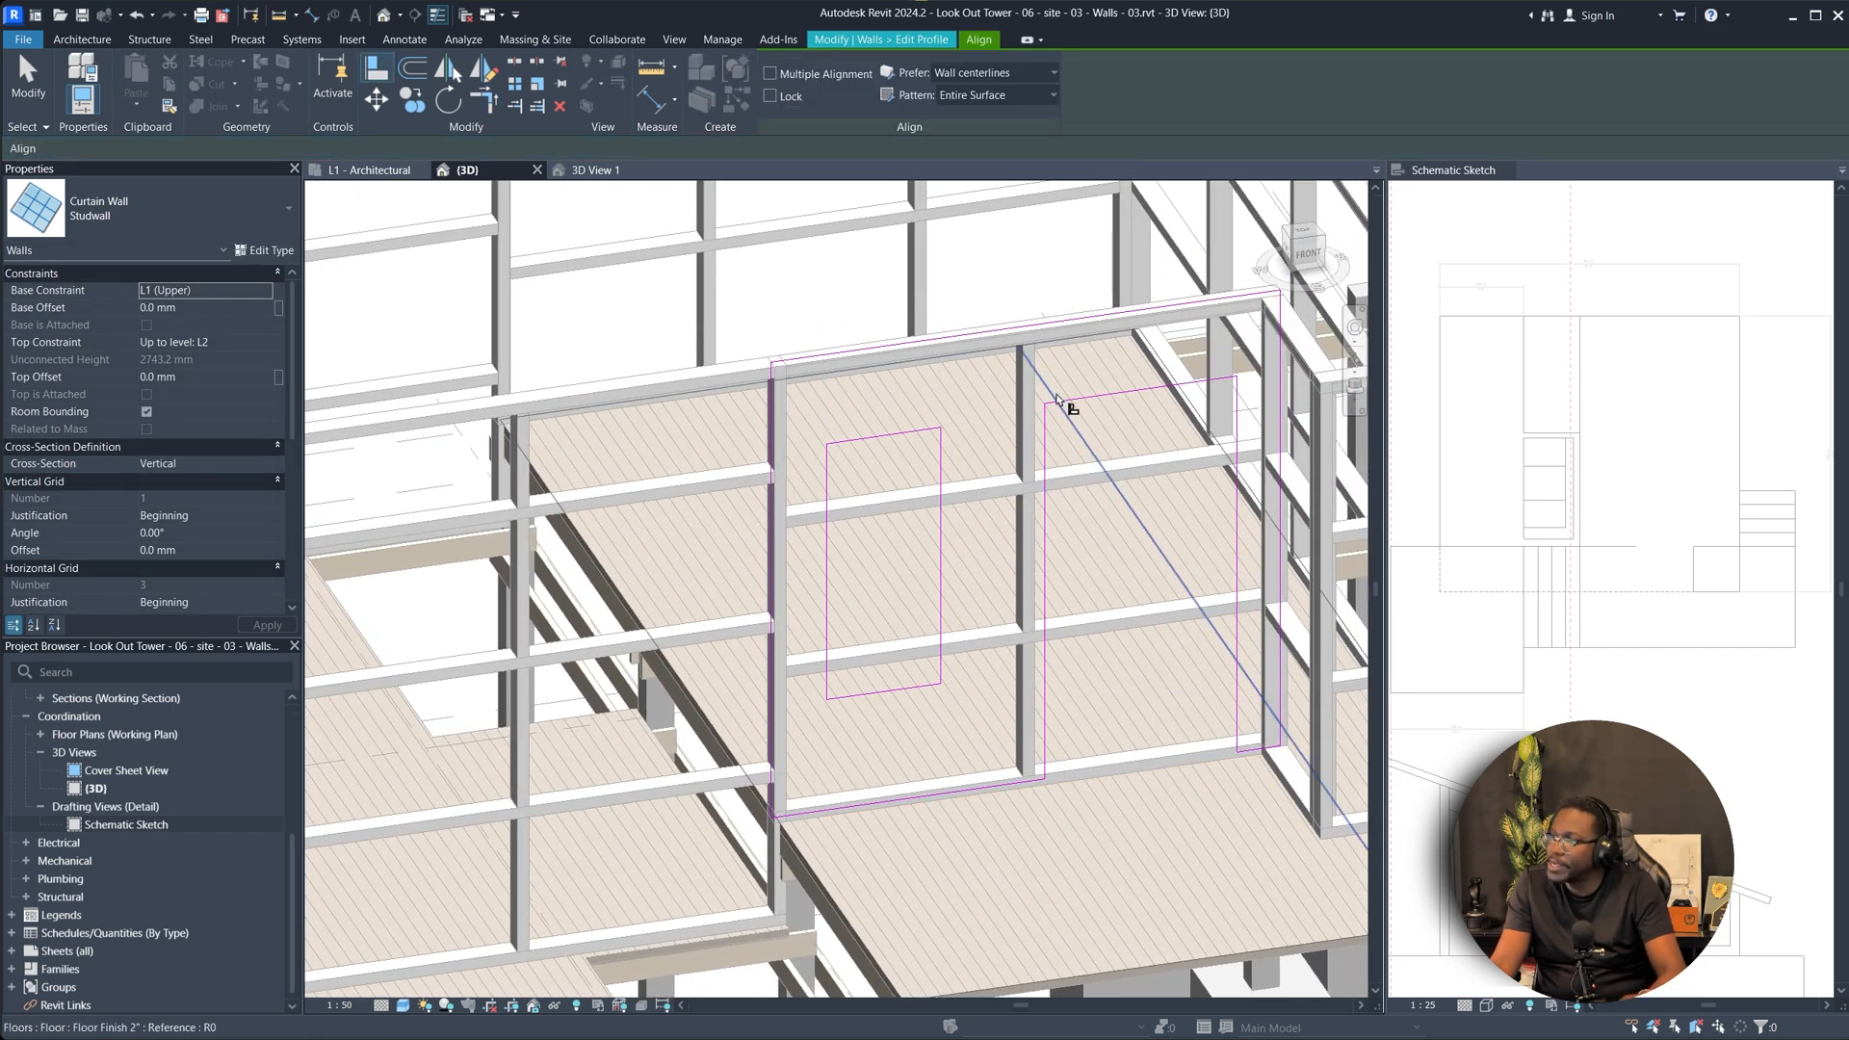
mouse_move(1091, 402)
middle_mouse_down("shift")
mouse_move(978, 507)
mouse_move(1065, 611)
mouse_move(978, 587)
mouse_move(972, 621)
mouse_move(1073, 618)
middle_mouse_up("shift")
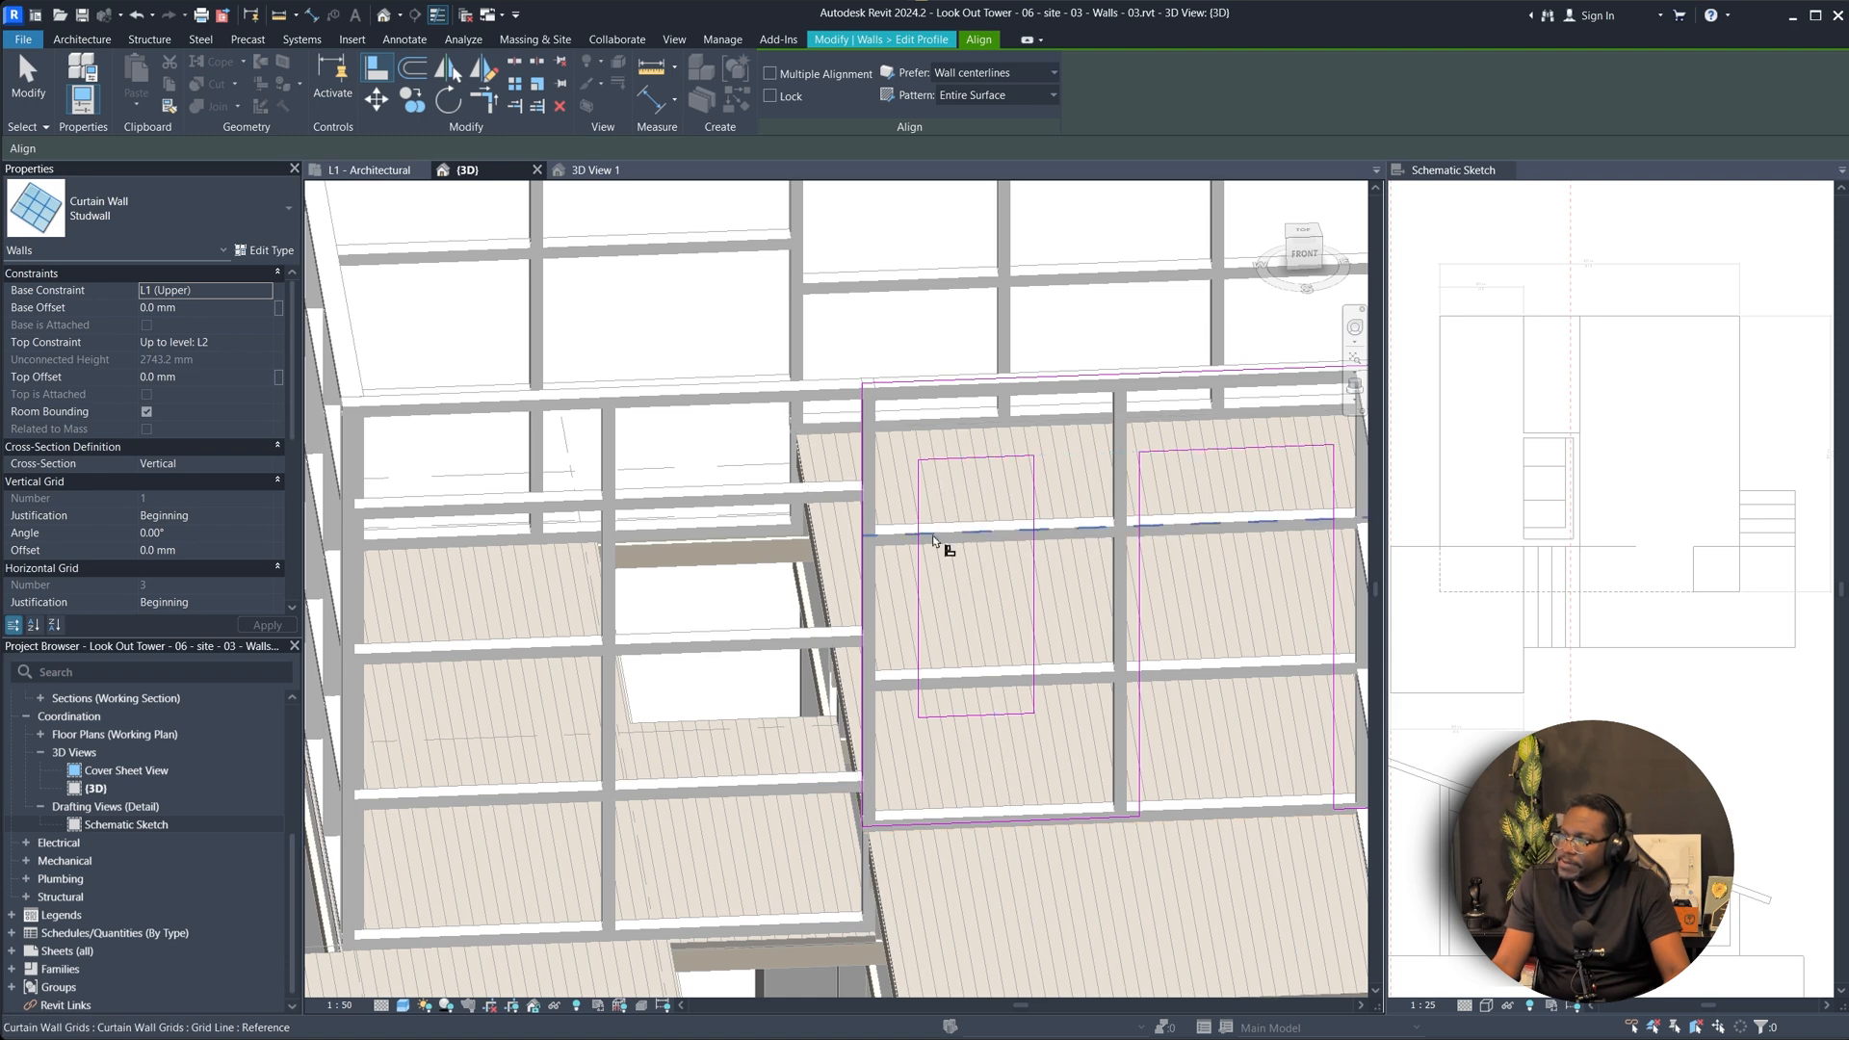
key("Escape")
Reduce the window opening's width to about 600 mm and the door opening's width to about 900 mm.
left_click(1033, 607)
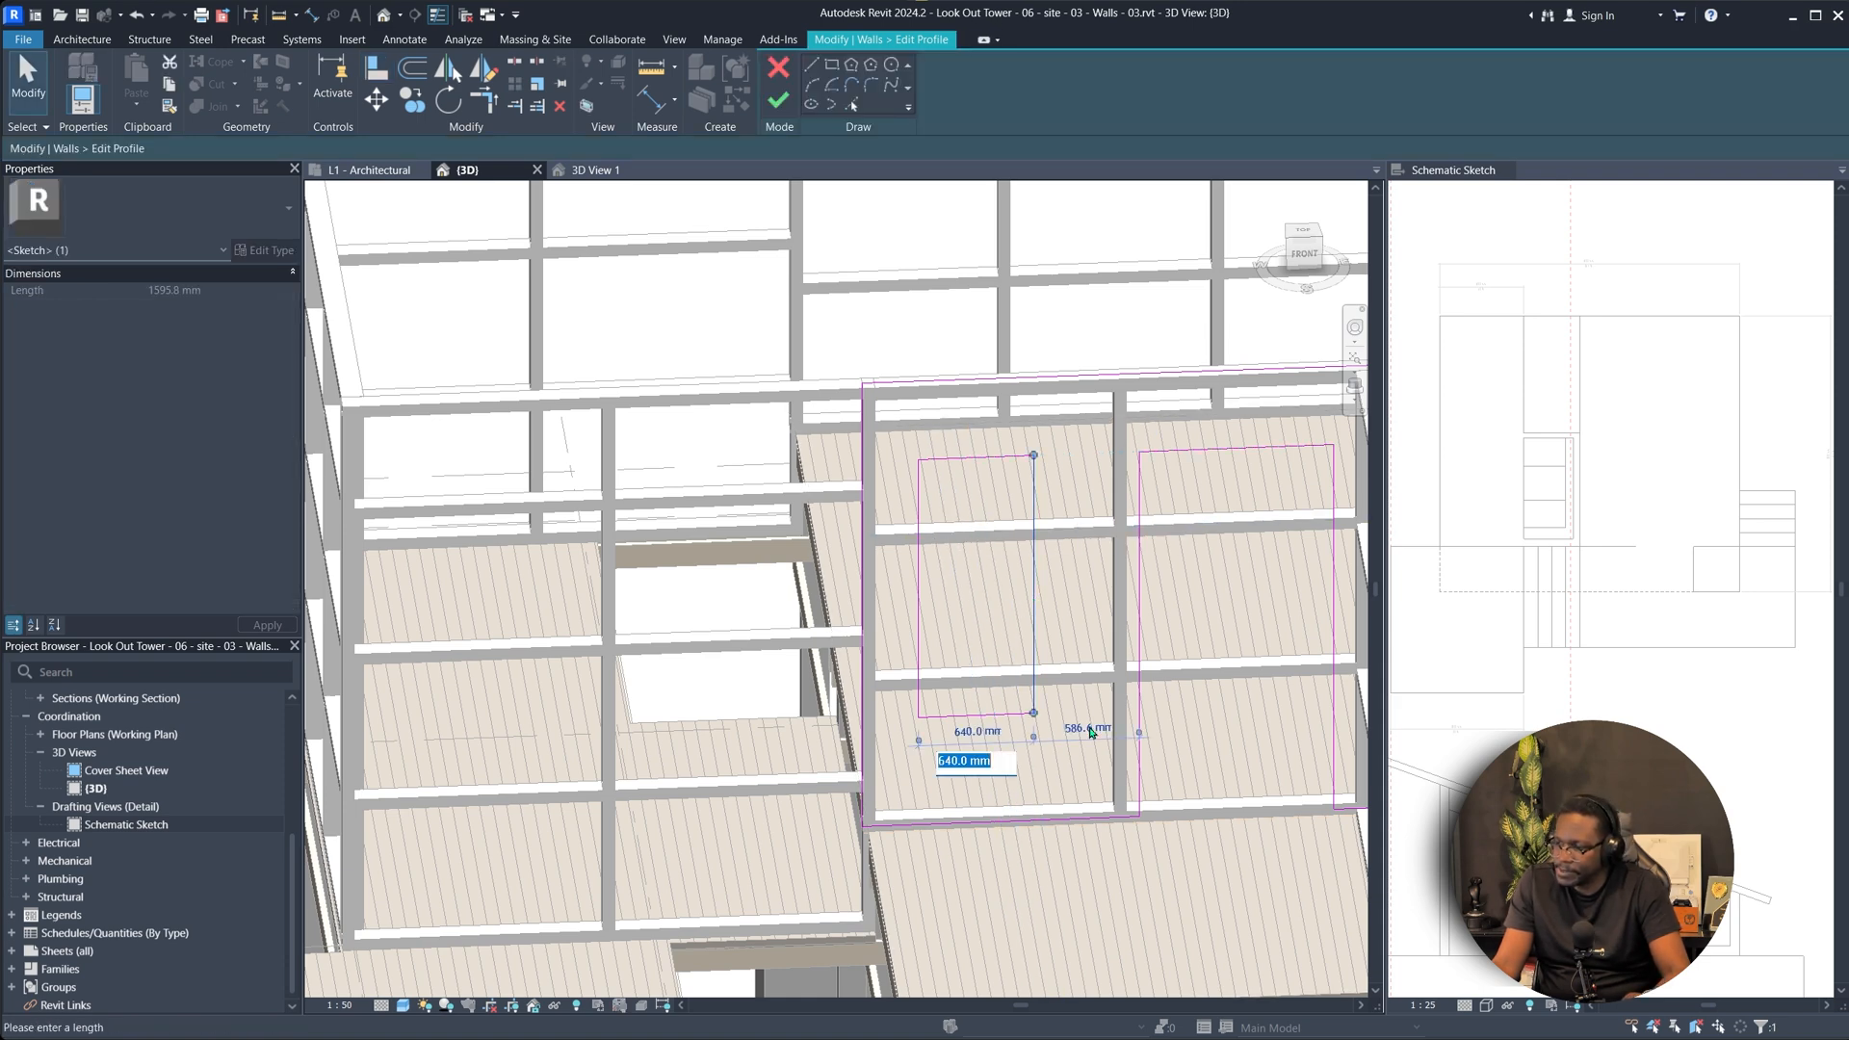
key("Return")
left_click(1141, 647)
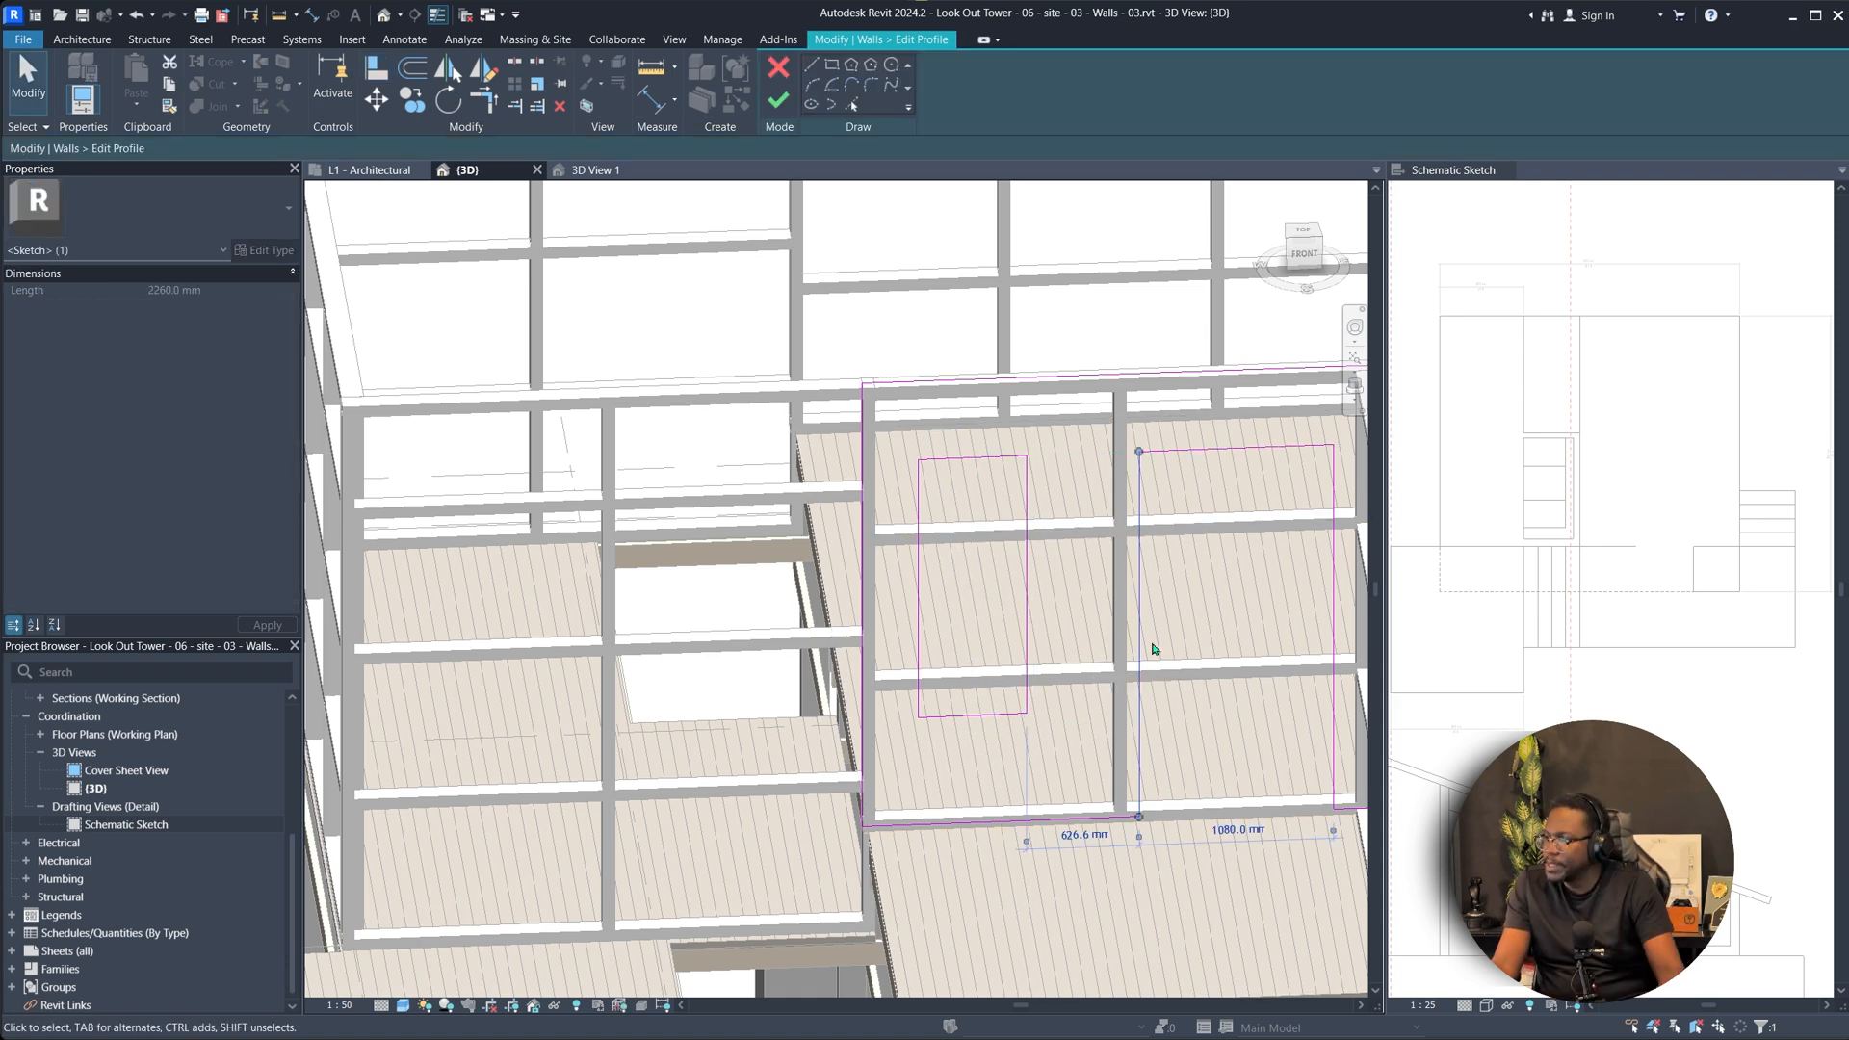
middle_click_drag(1278, 813, 1165, 815)
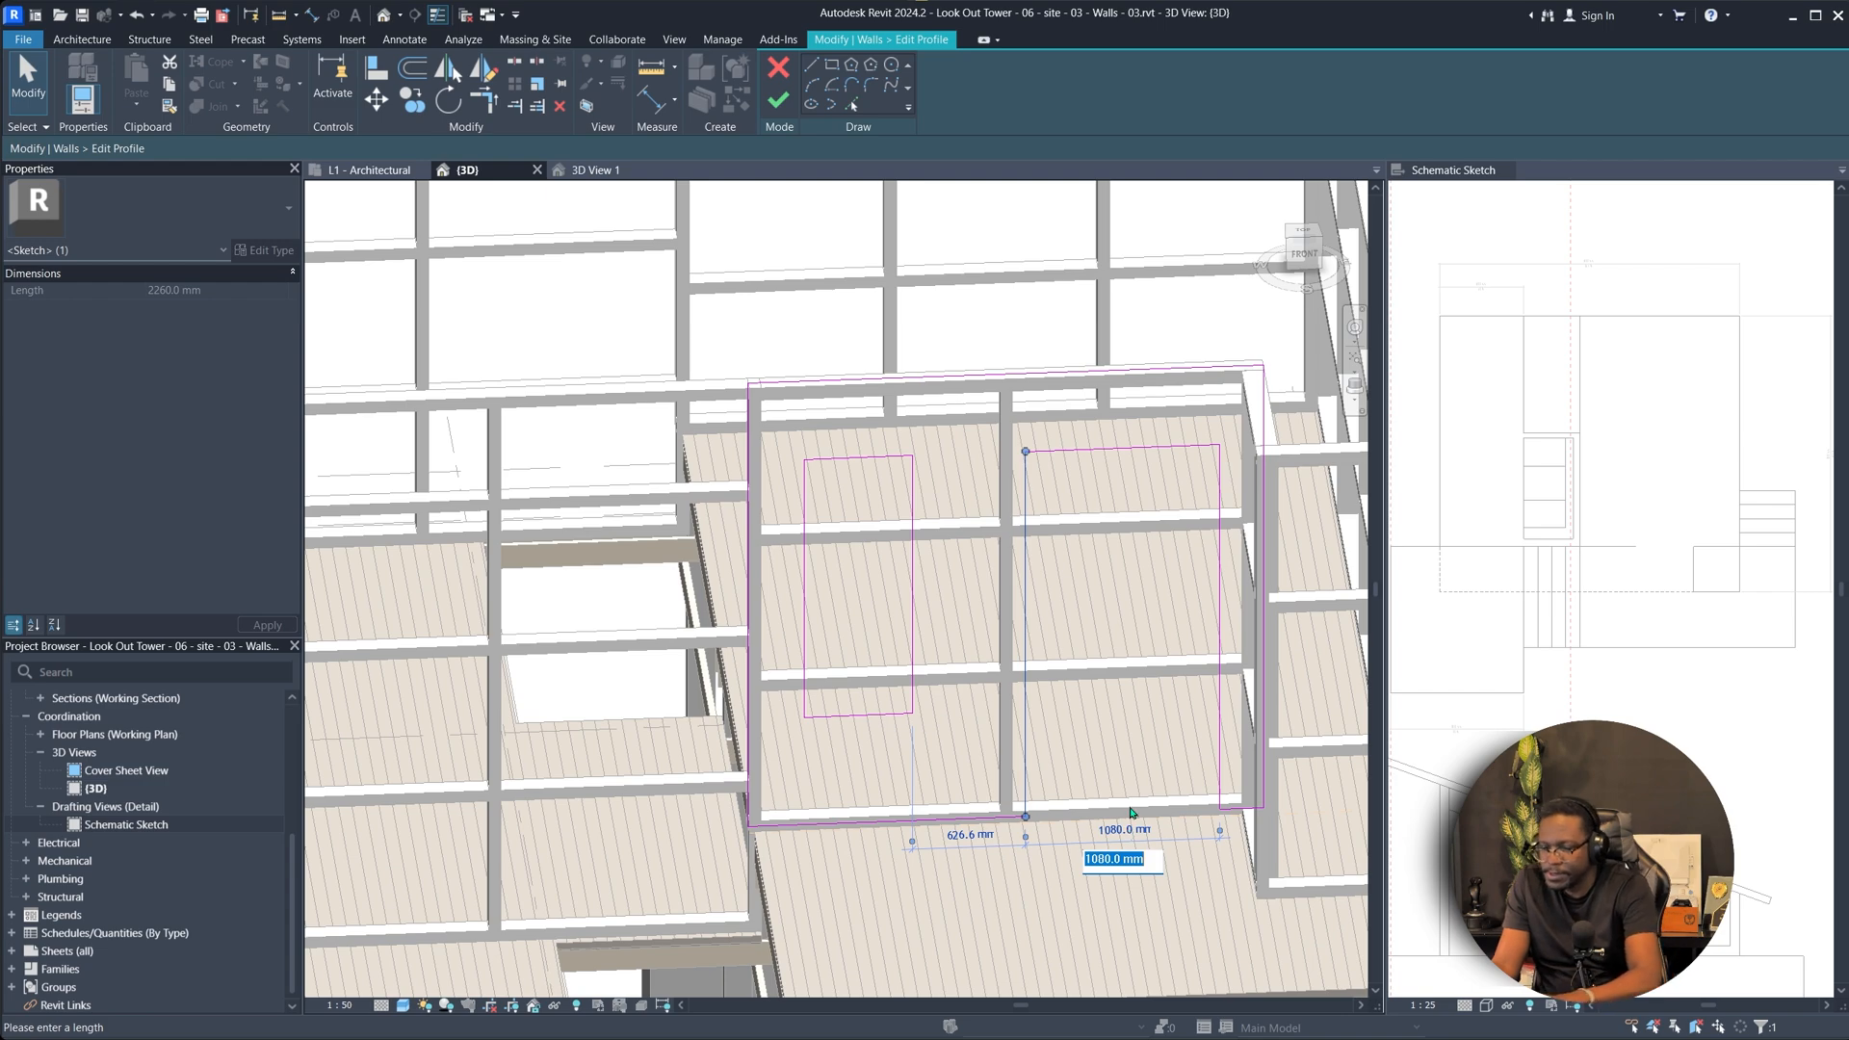
key("Return")
Nudge the whole window outline slightly toward the door opening and finish the wall's profile edit.
left_click_drag(778, 429, 973, 762)
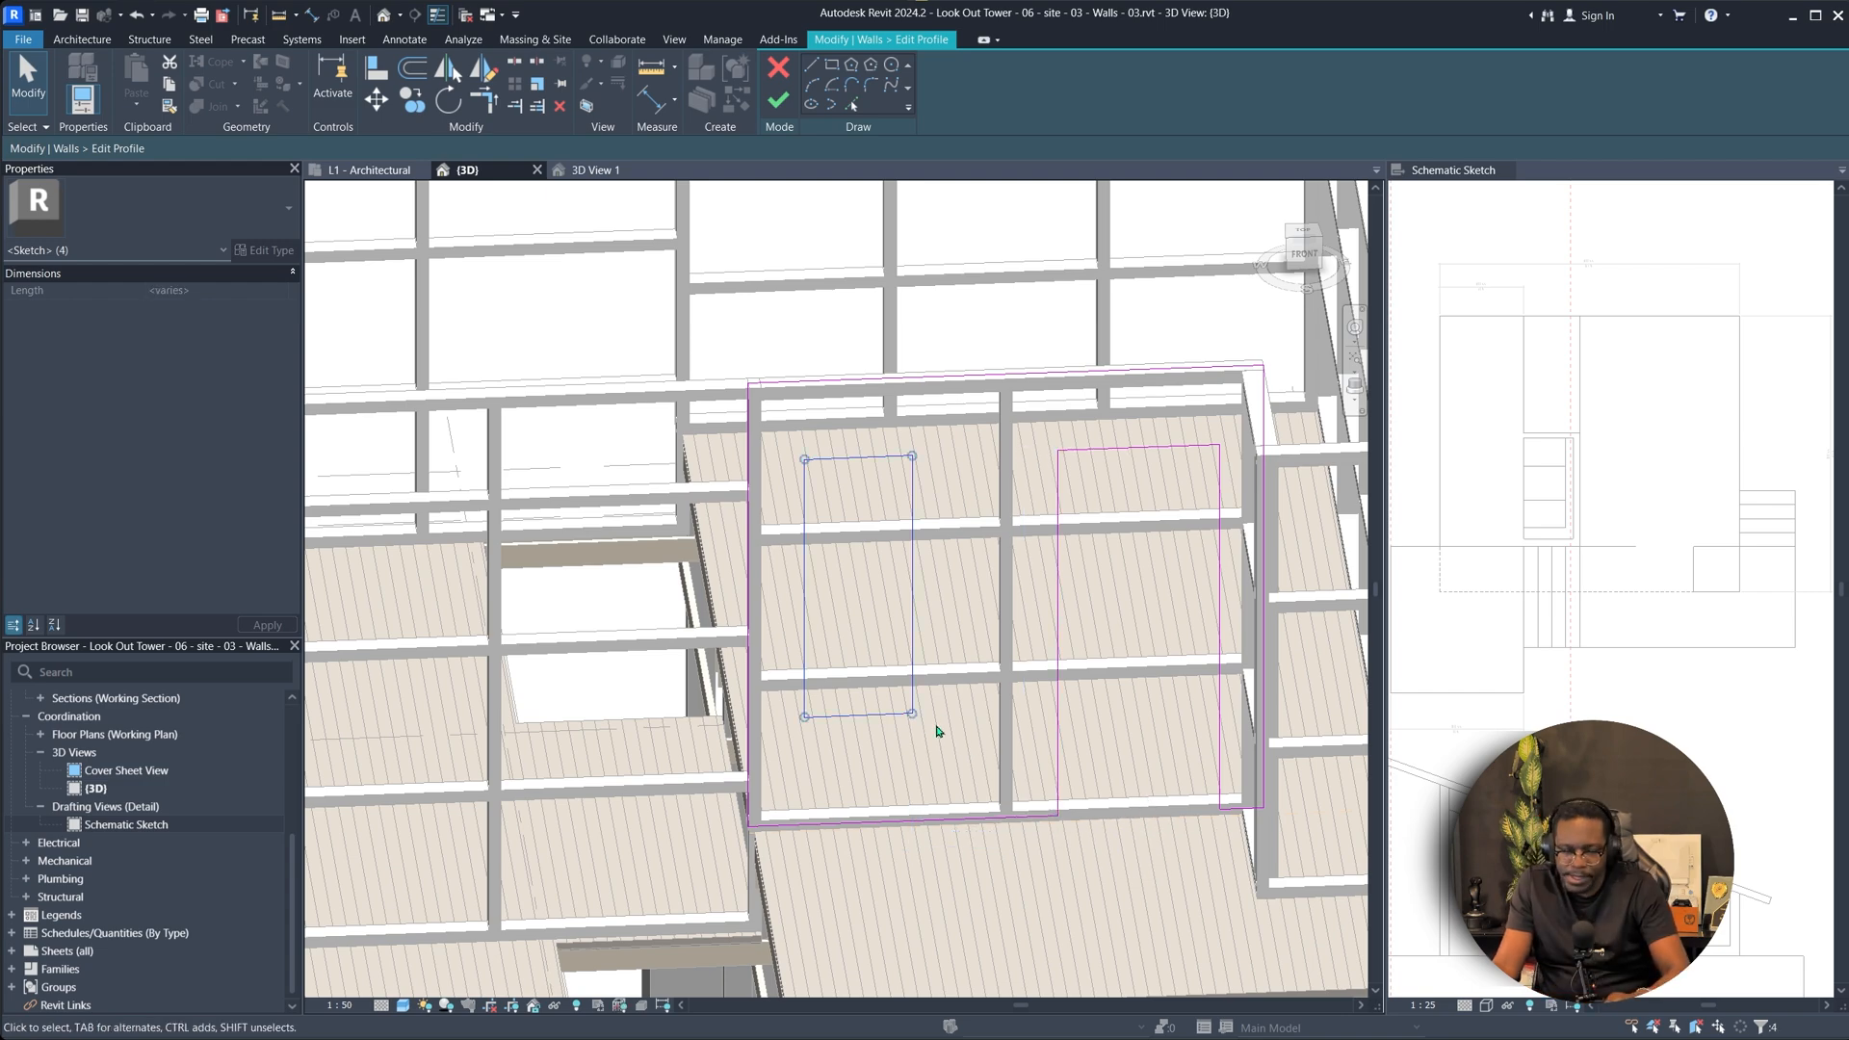
key("Right")
key("Right")
left_click(1076, 684)
key("f")
key("f")
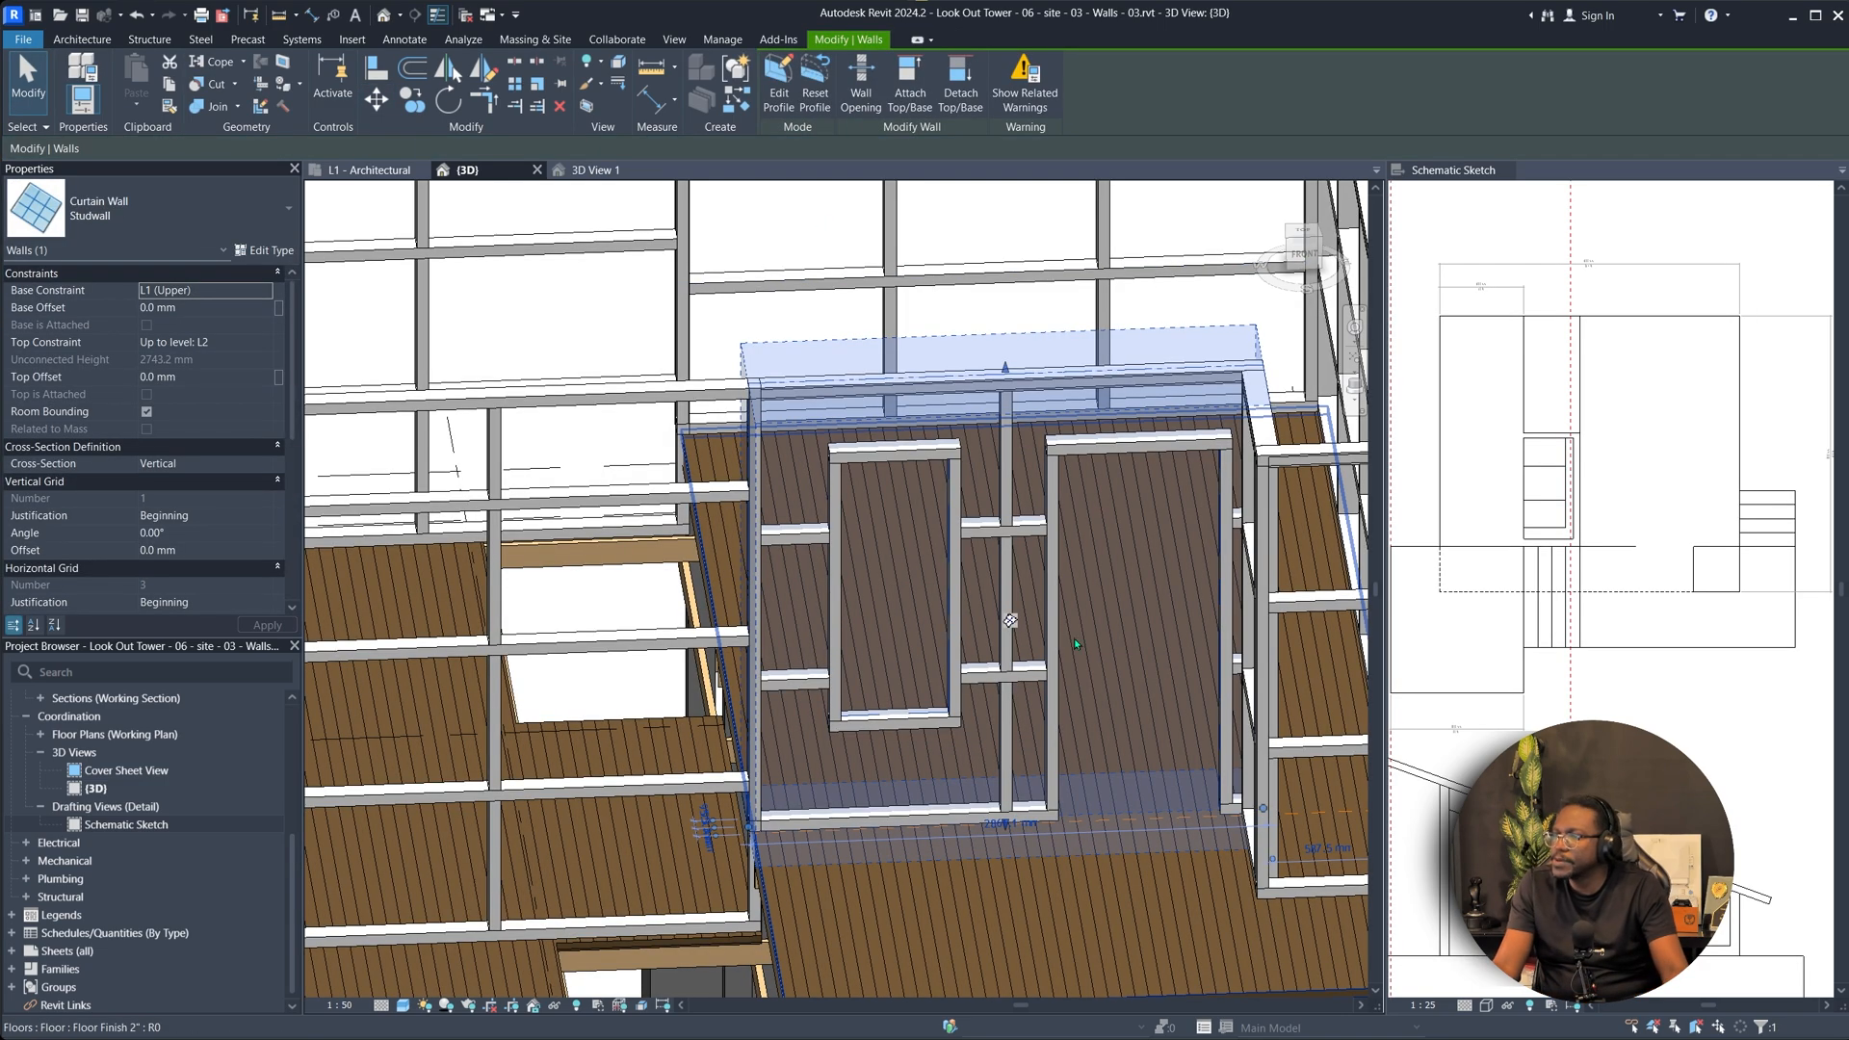
Examine the mullion framing around the window and door openings of the upper-deck stud wall.
middle_click_drag(1072, 638, 992, 698, "shift")
scroll(1099, 656, "down", 1)
key("Escape")
mouse_move(855, 532)
middle_mouse_down("shift")
mouse_move(888, 668)
mouse_move(998, 555)
mouse_move(1160, 509)
mouse_move(1078, 482)
mouse_move(1036, 500)
mouse_move(1050, 540)
mouse_move(1027, 732)
middle_mouse_up("shift")
scroll(888, 669, "up", 1)
scroll(1049, 539, "down", 1)
scroll(1036, 530, "up", 4)
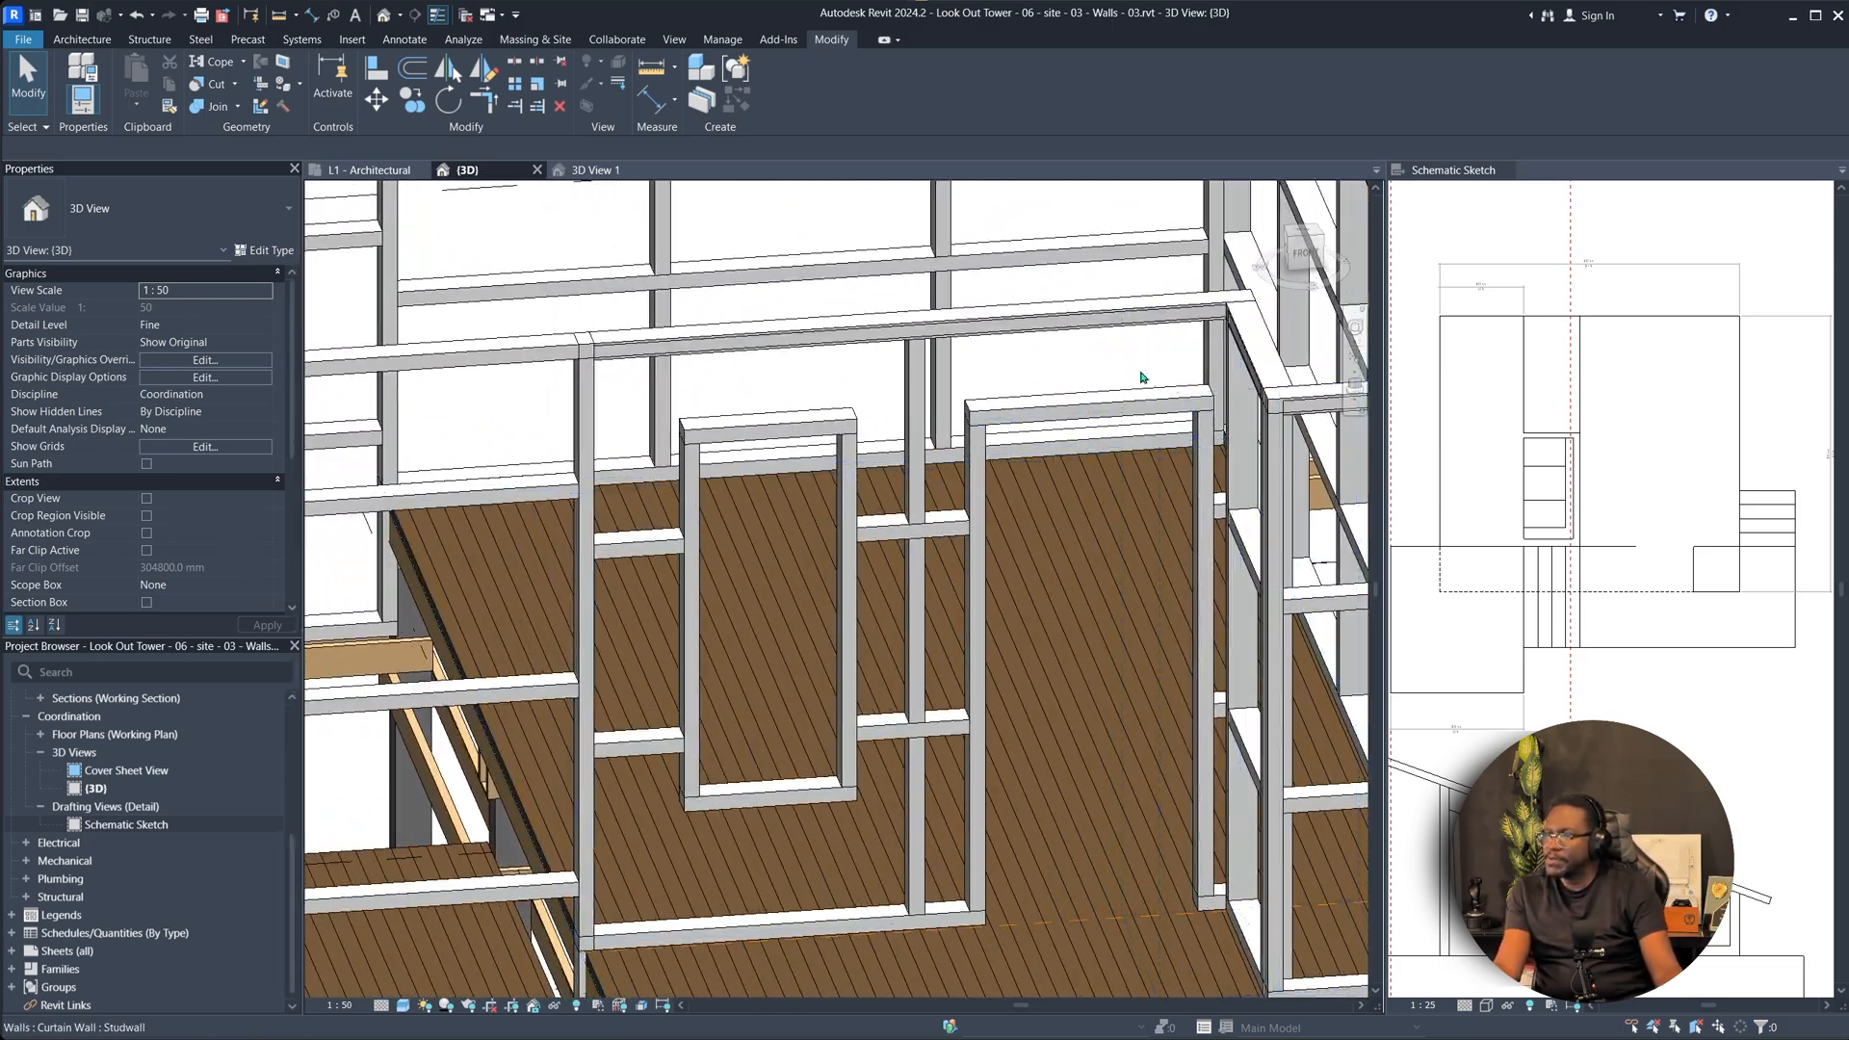
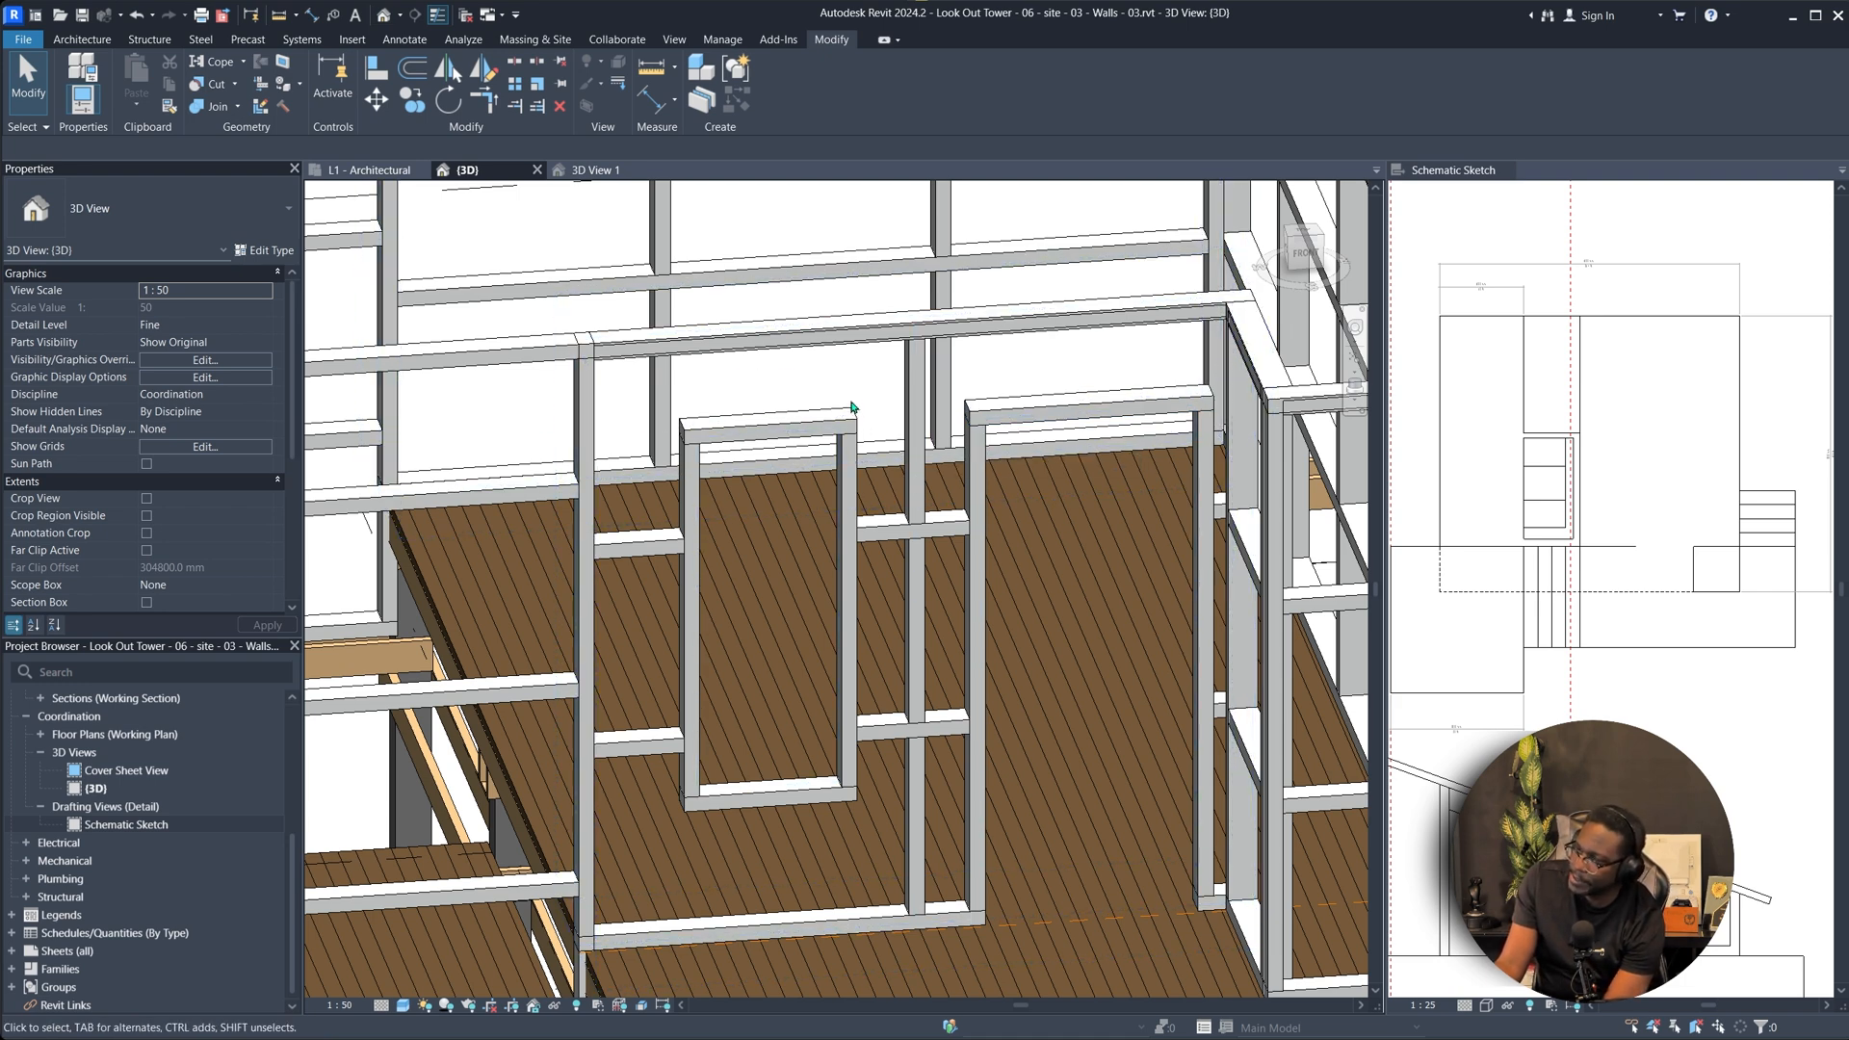
scroll(852, 408, "down", 5)
scroll(1017, 483, "up", 4)
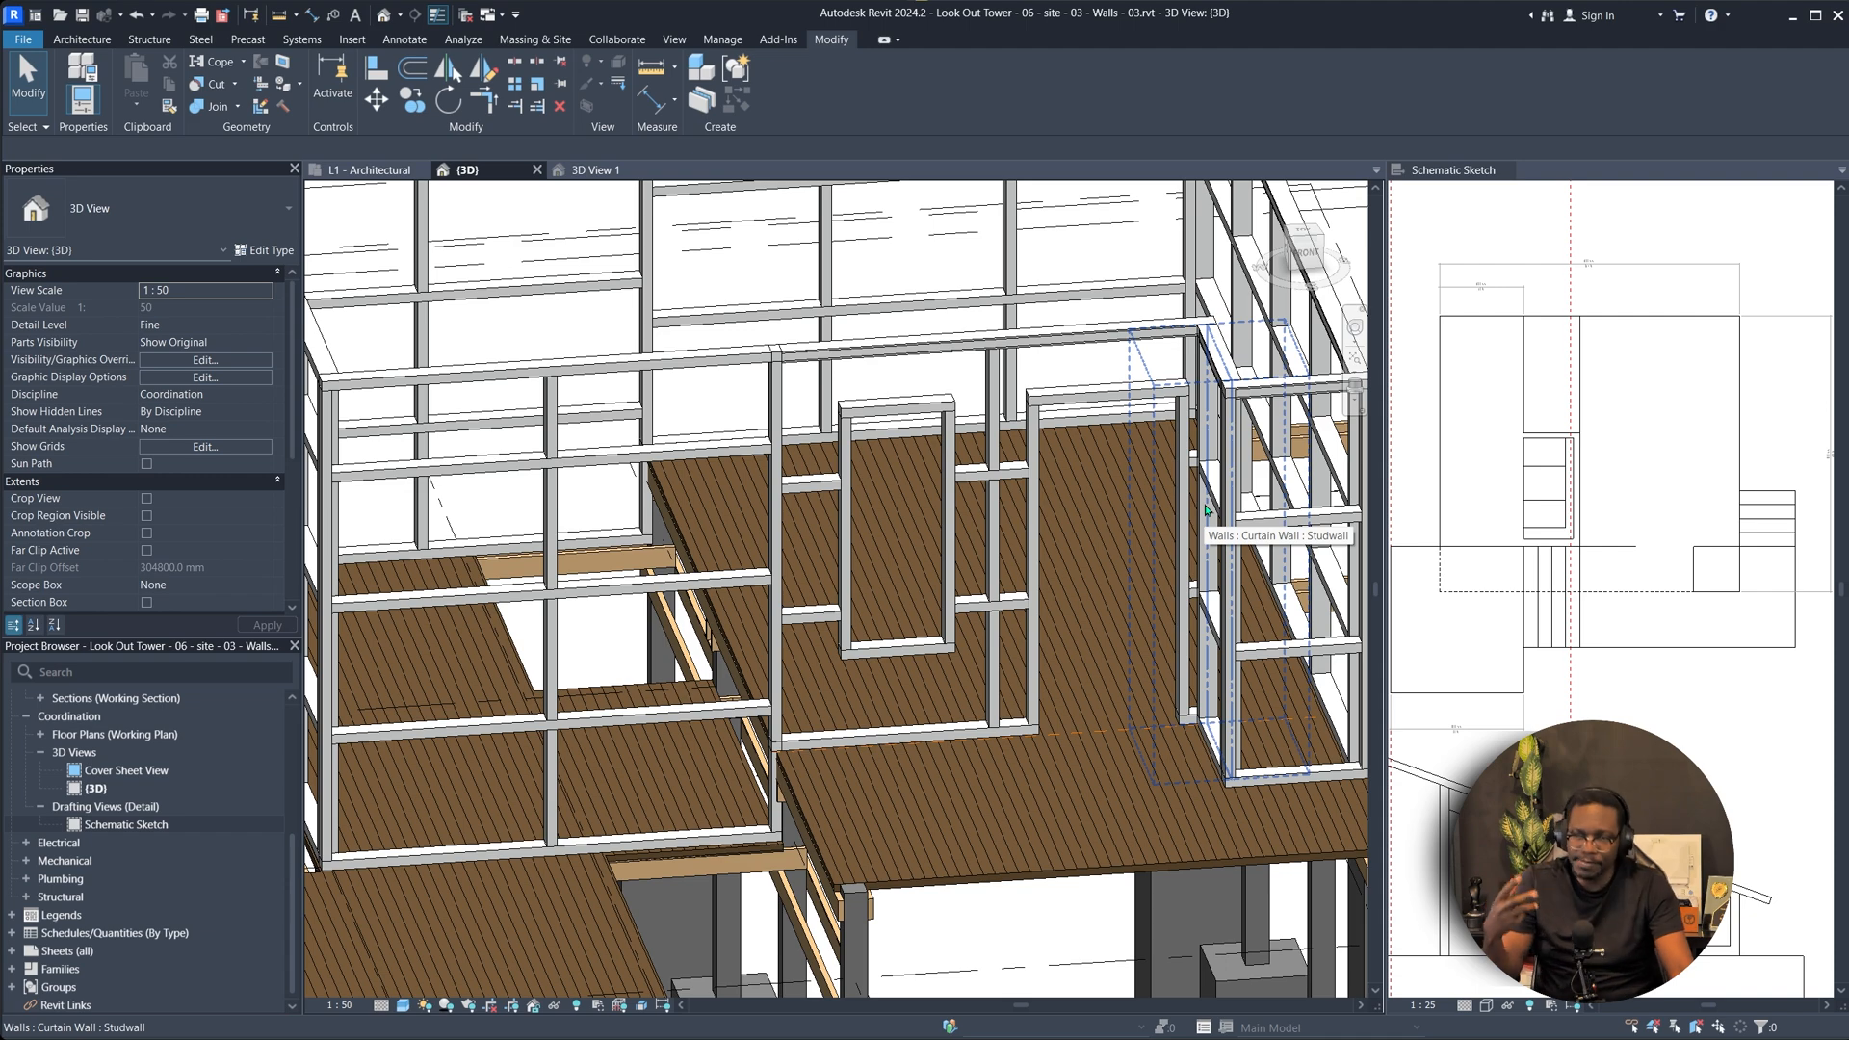
middle_click_drag(1281, 529, 989, 390, "shift")
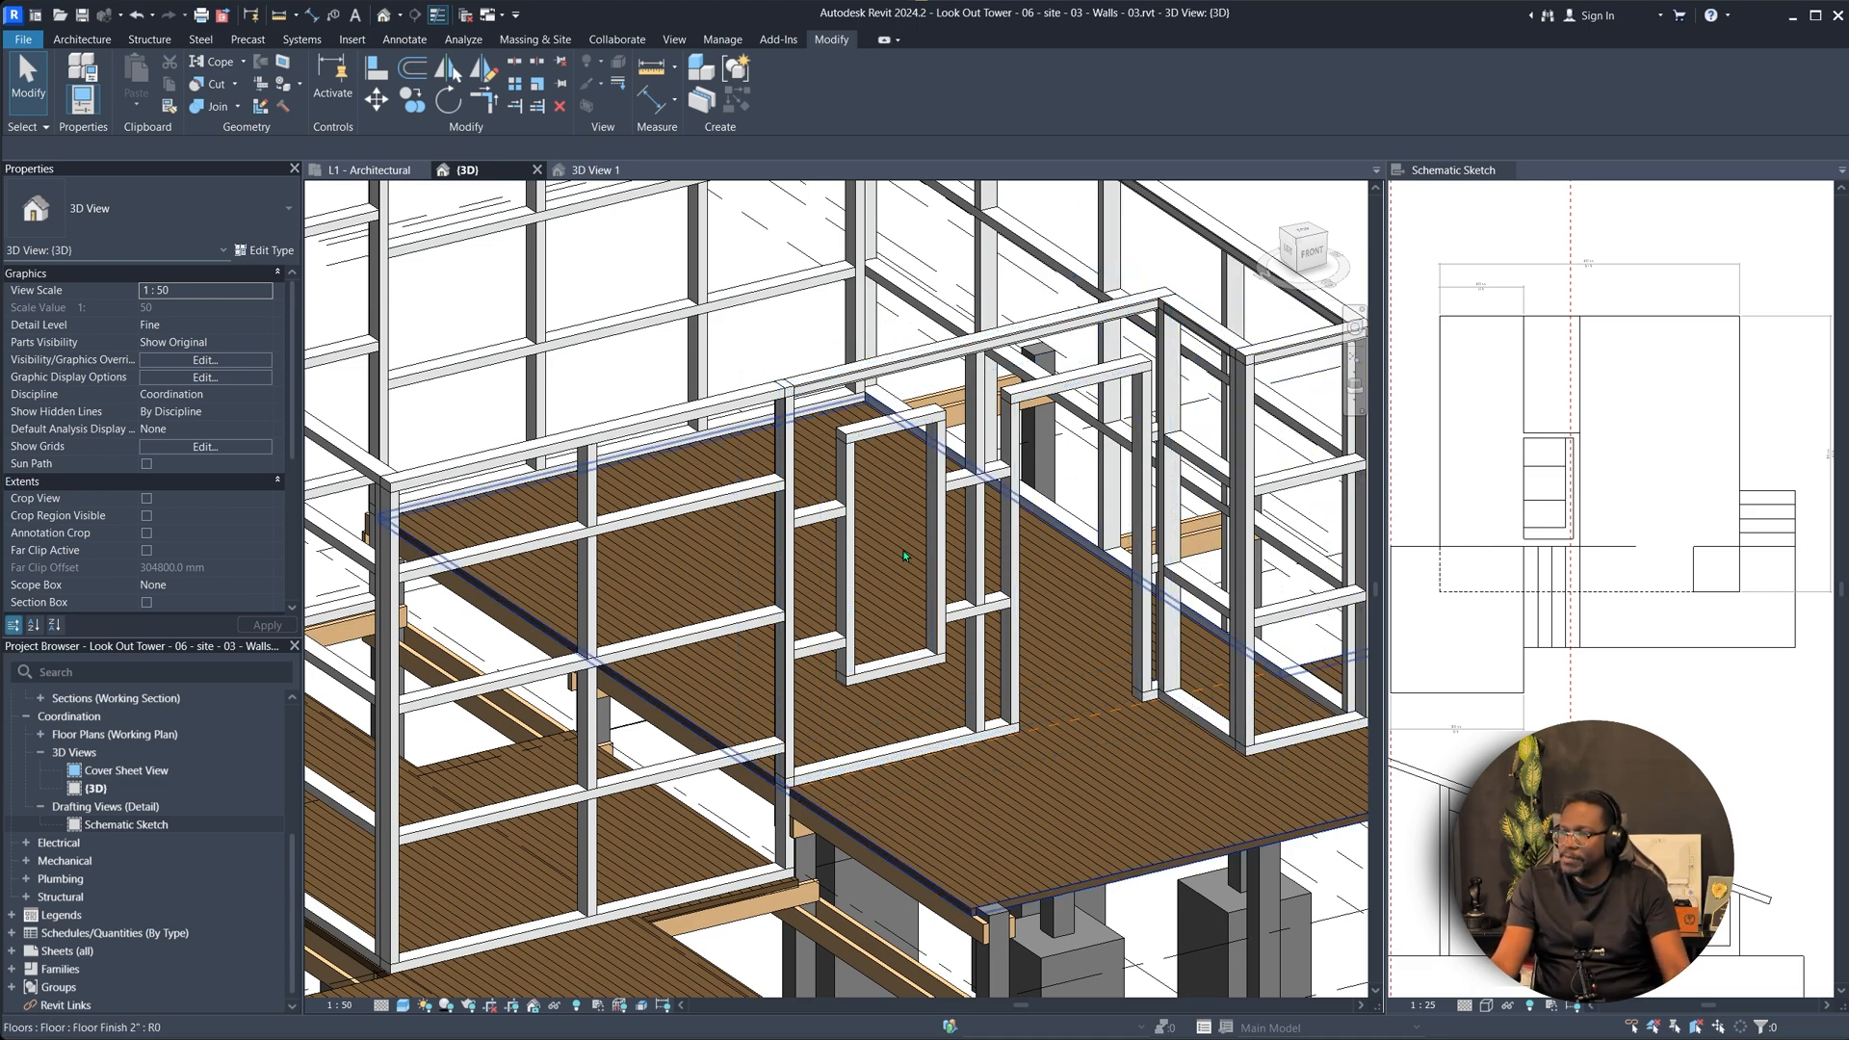
Inspect the framed door and window openings of the upper-deck stud wall and the plain stud wall adjoining it.
middle_click_drag(1075, 657, 980, 660)
middle_click_drag(980, 661, 940, 717, "shift")
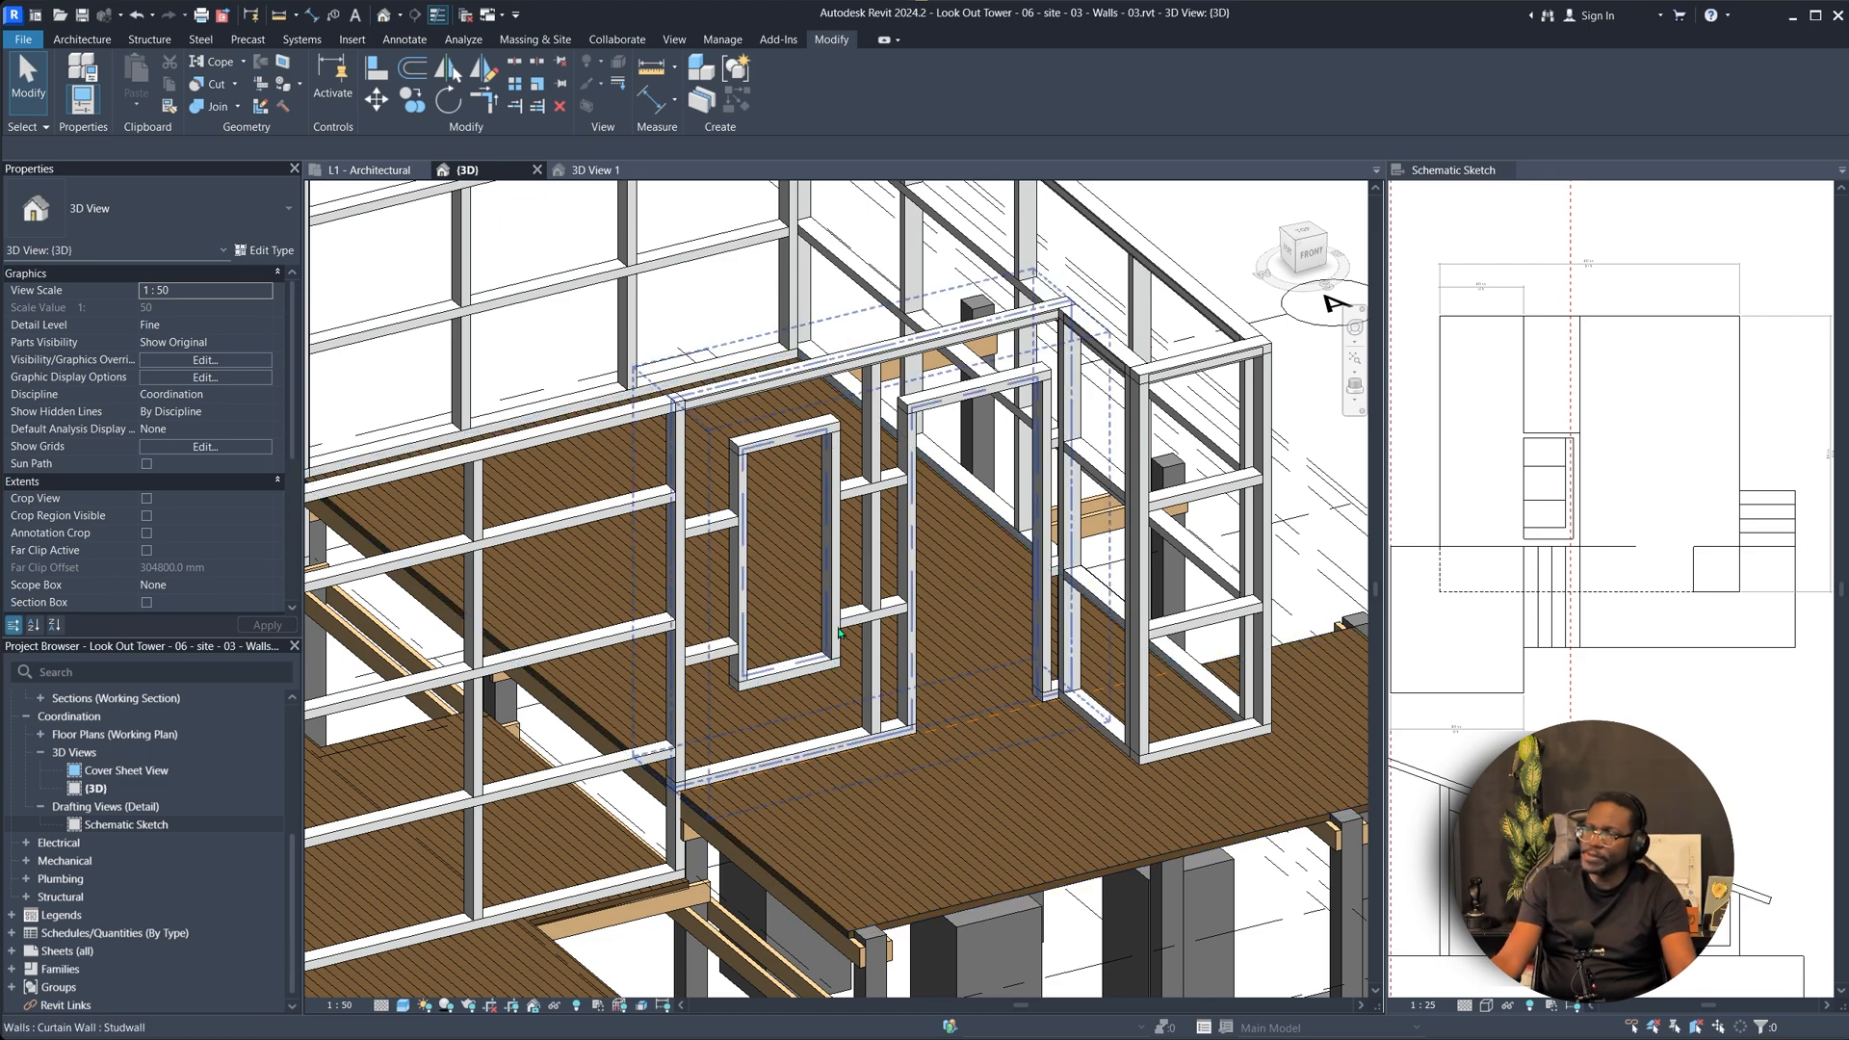
middle_click_drag(838, 633, 949, 621, "shift")
scroll(867, 693, "up", 3)
mouse_move(782, 770)
middle_mouse_down("shift")
mouse_move(723, 776)
mouse_move(732, 718)
middle_mouse_up("shift")
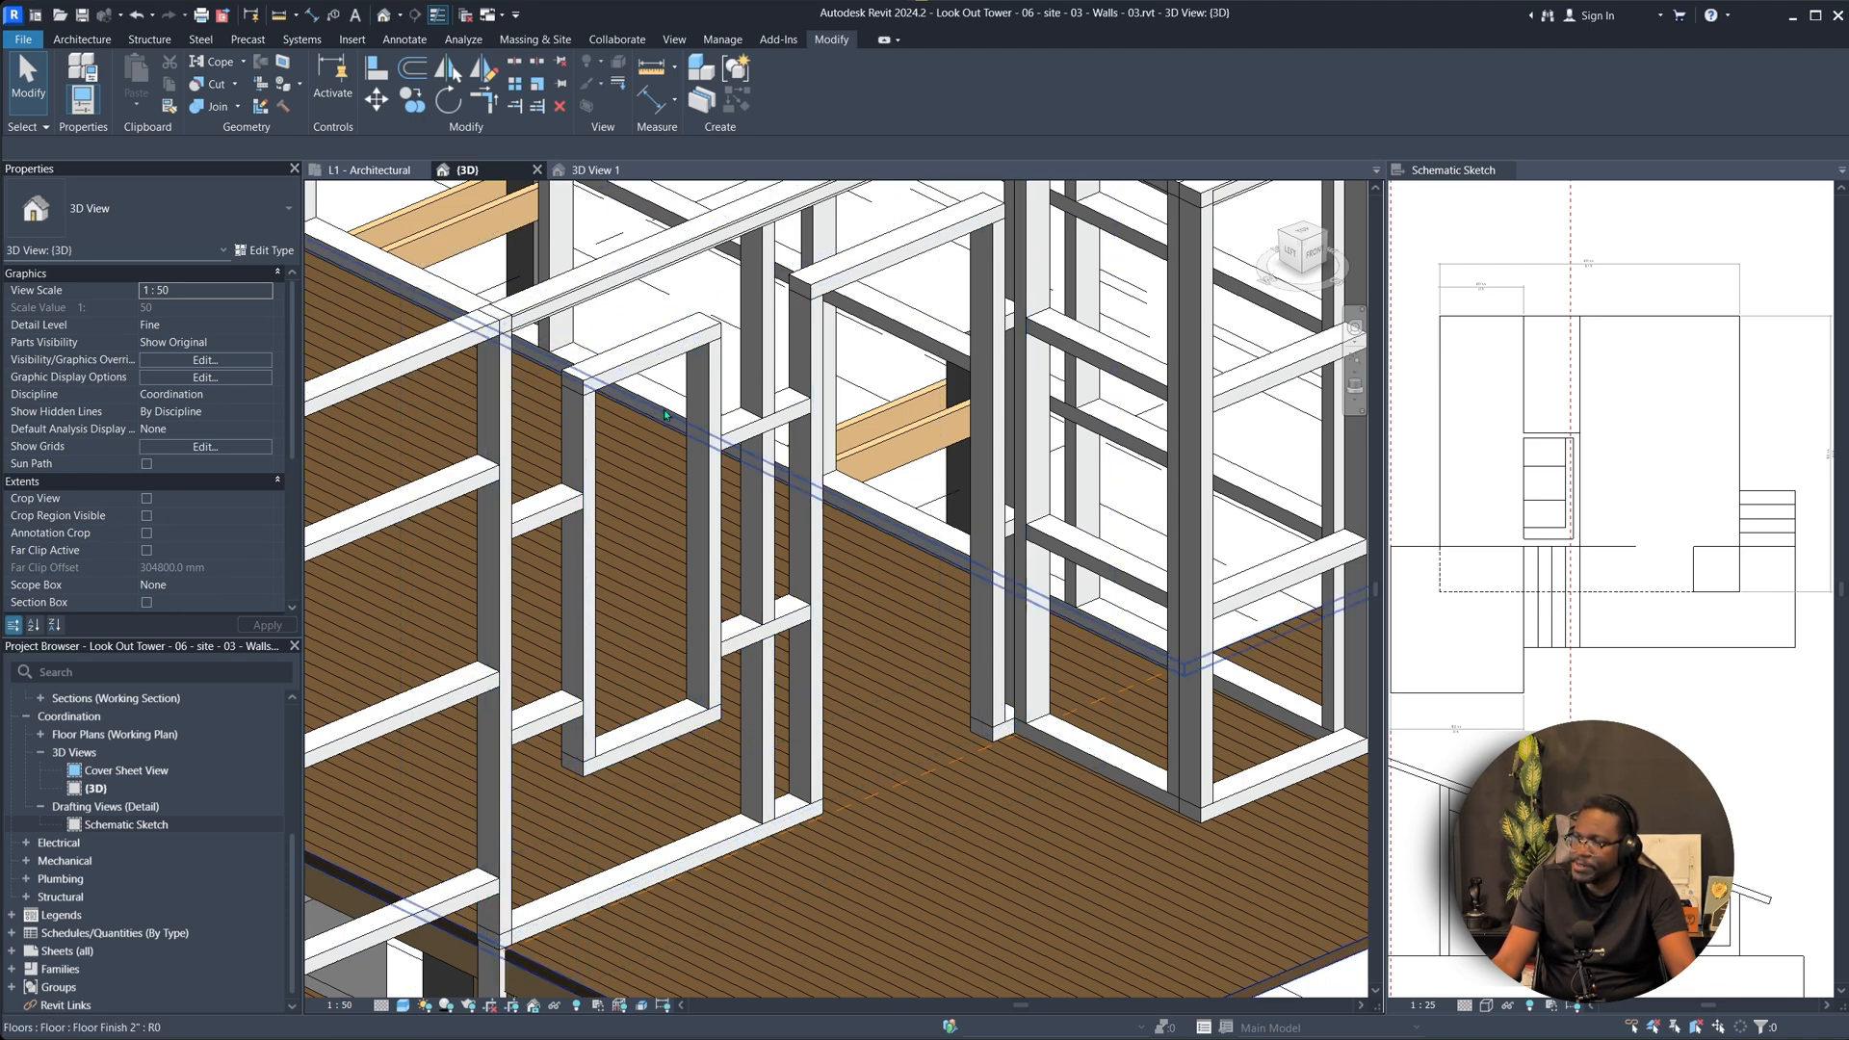
scroll(1150, 717, "down", 2)
mouse_move(1199, 603)
middle_mouse_down("shift")
mouse_move(1183, 622)
mouse_move(714, 676)
middle_mouse_up("shift")
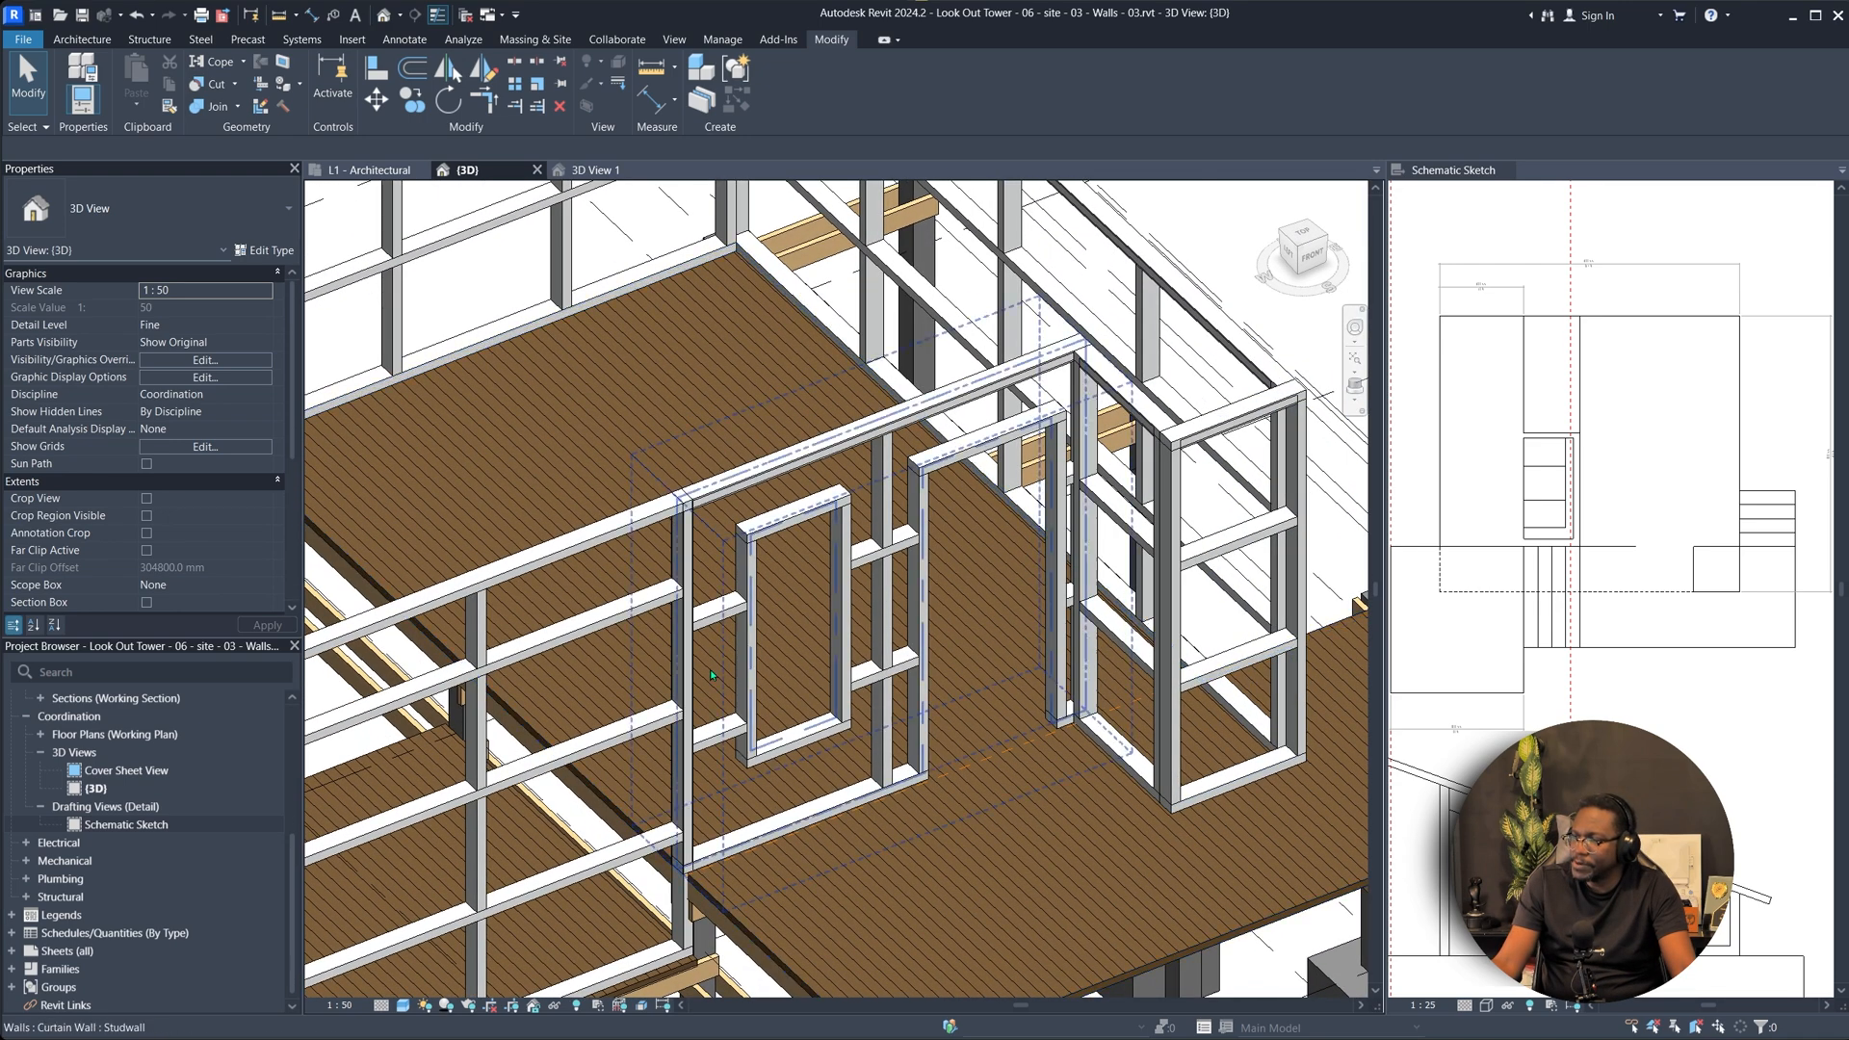
Edit the profile of the adjoining lower-deck stud wall and sketch a window rectangle about 720 mm wide and 2060 mm high.
left_click(661, 603)
mouse_move(662, 603)
middle_mouse_down("shift")
mouse_move(942, 545)
mouse_move(859, 536)
mouse_move(869, 410)
mouse_move(1036, 366)
middle_mouse_up("shift")
scroll(895, 525, "up", 2)
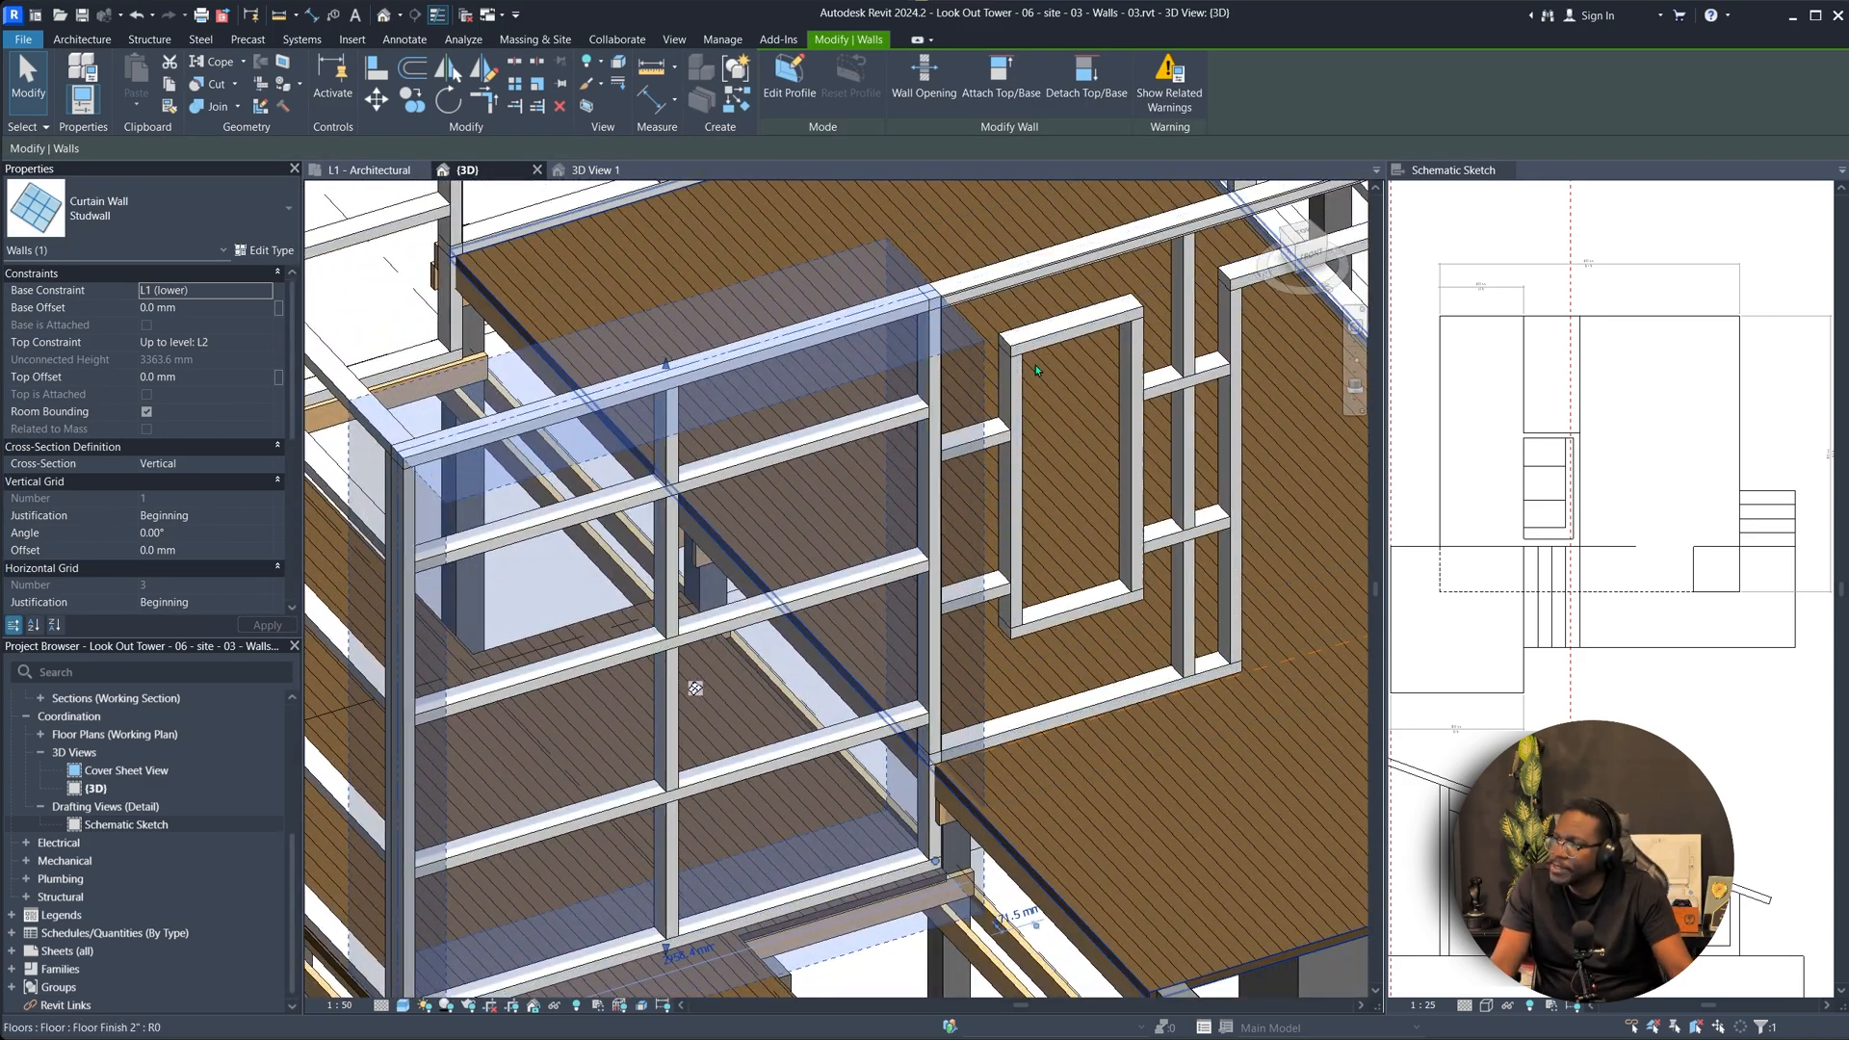
left_click(798, 74)
middle_click_drag(813, 513, 758, 513)
left_click(831, 65)
left_click(802, 409)
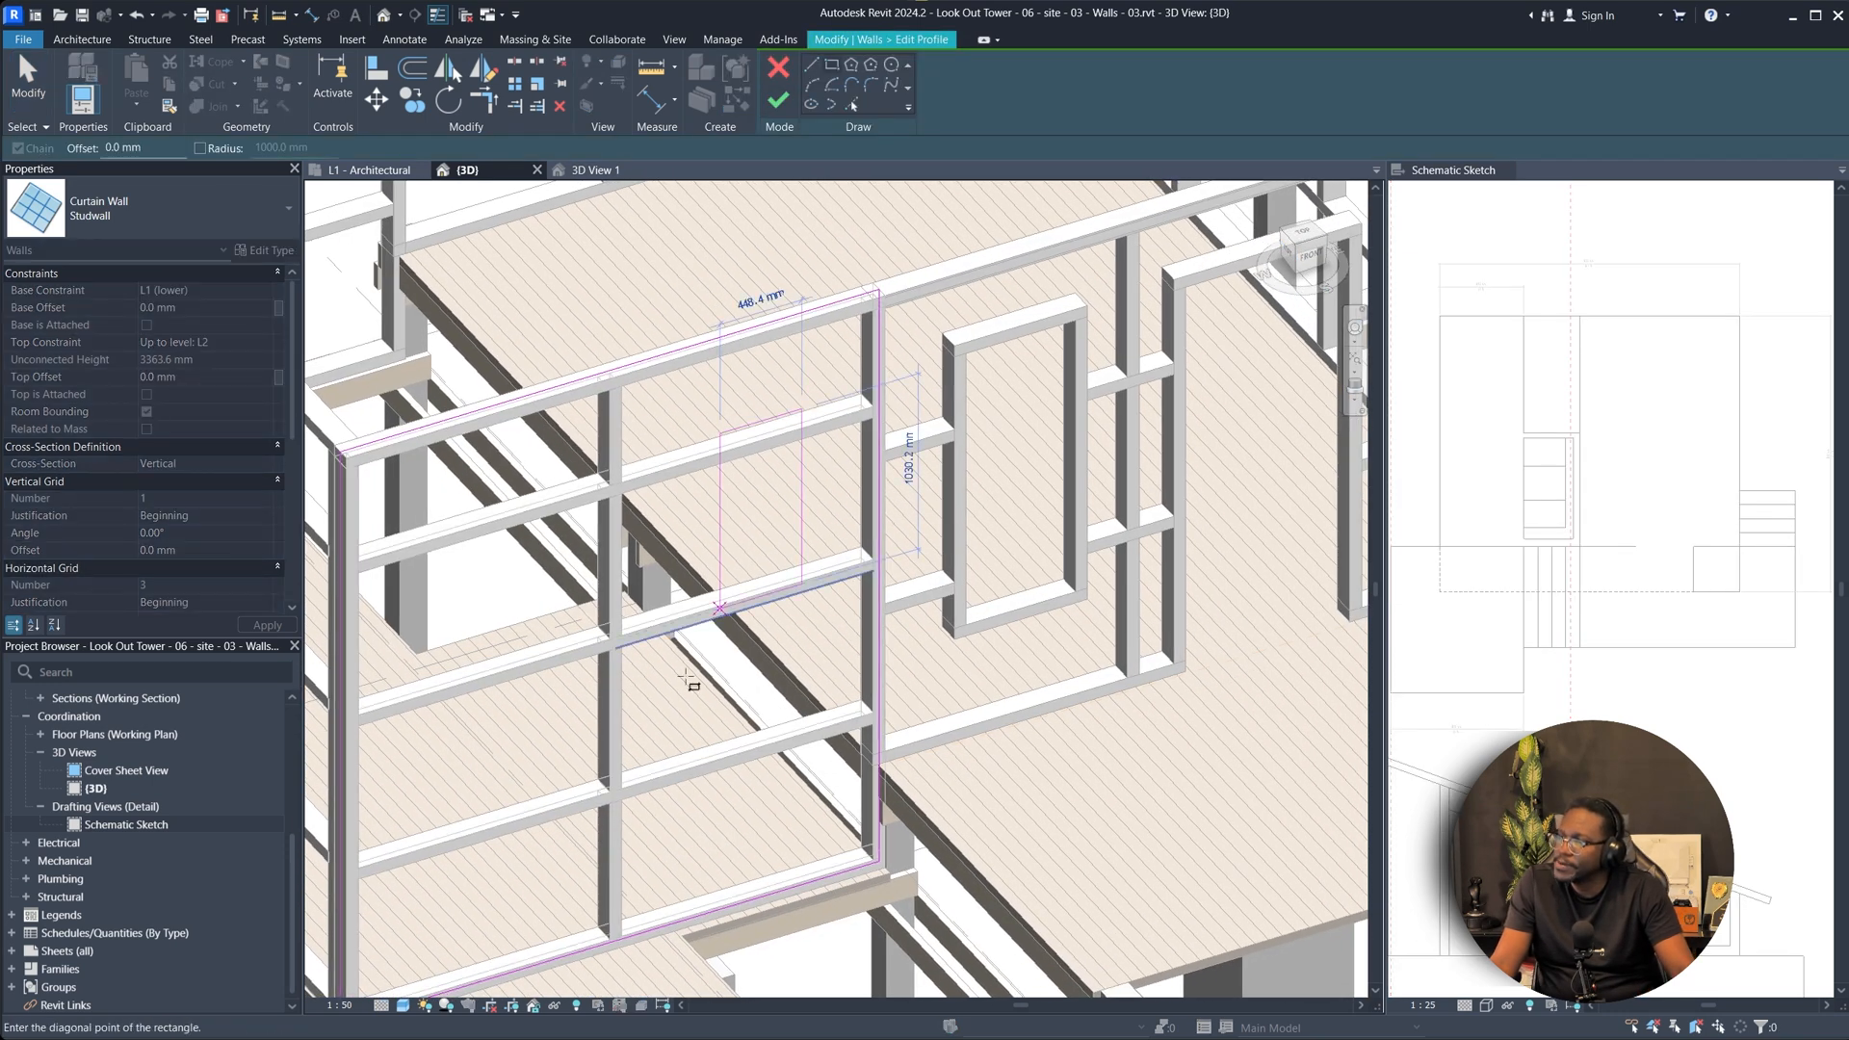
left_click(672, 799)
middle_click_drag(672, 799, 658, 882, "shift")
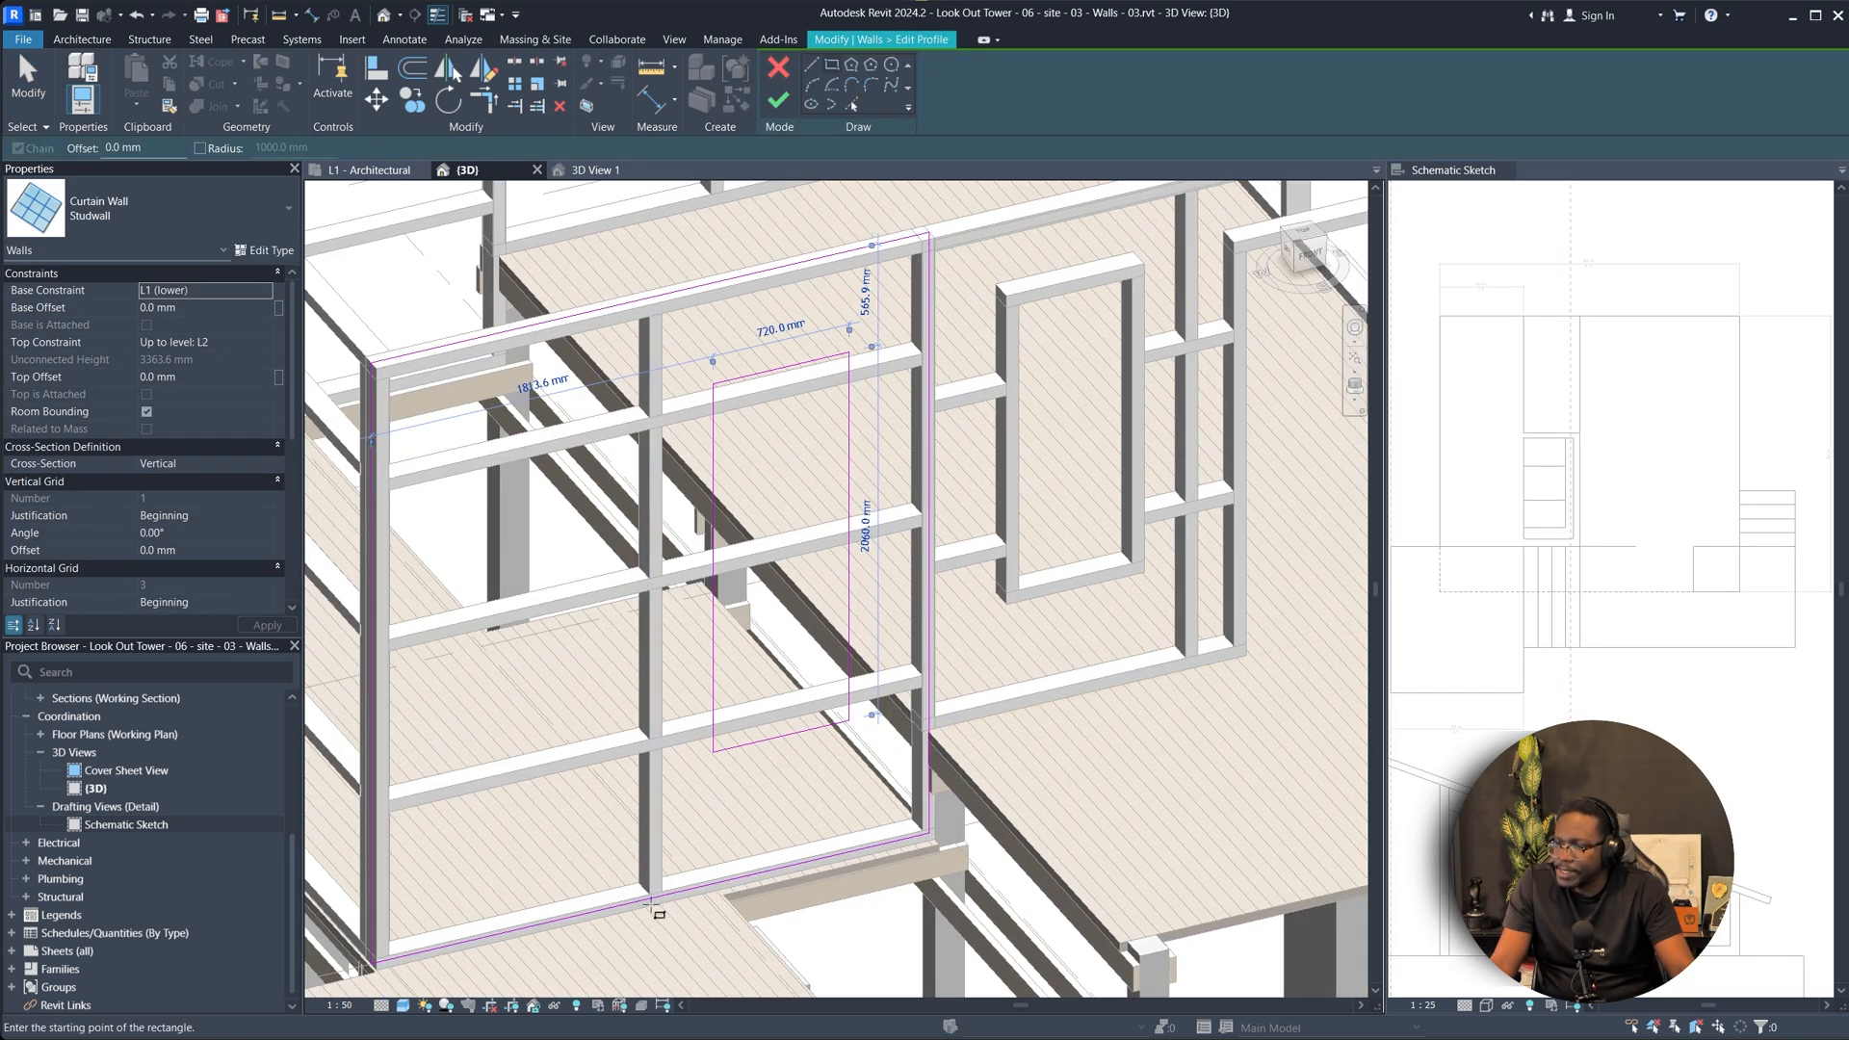
Sketch a door opening about 1129 mm wide rising from the wall's base, and trim the overlapping base lines to leave it open below.
left_click(634, 902)
left_click(421, 450)
key("Escape")
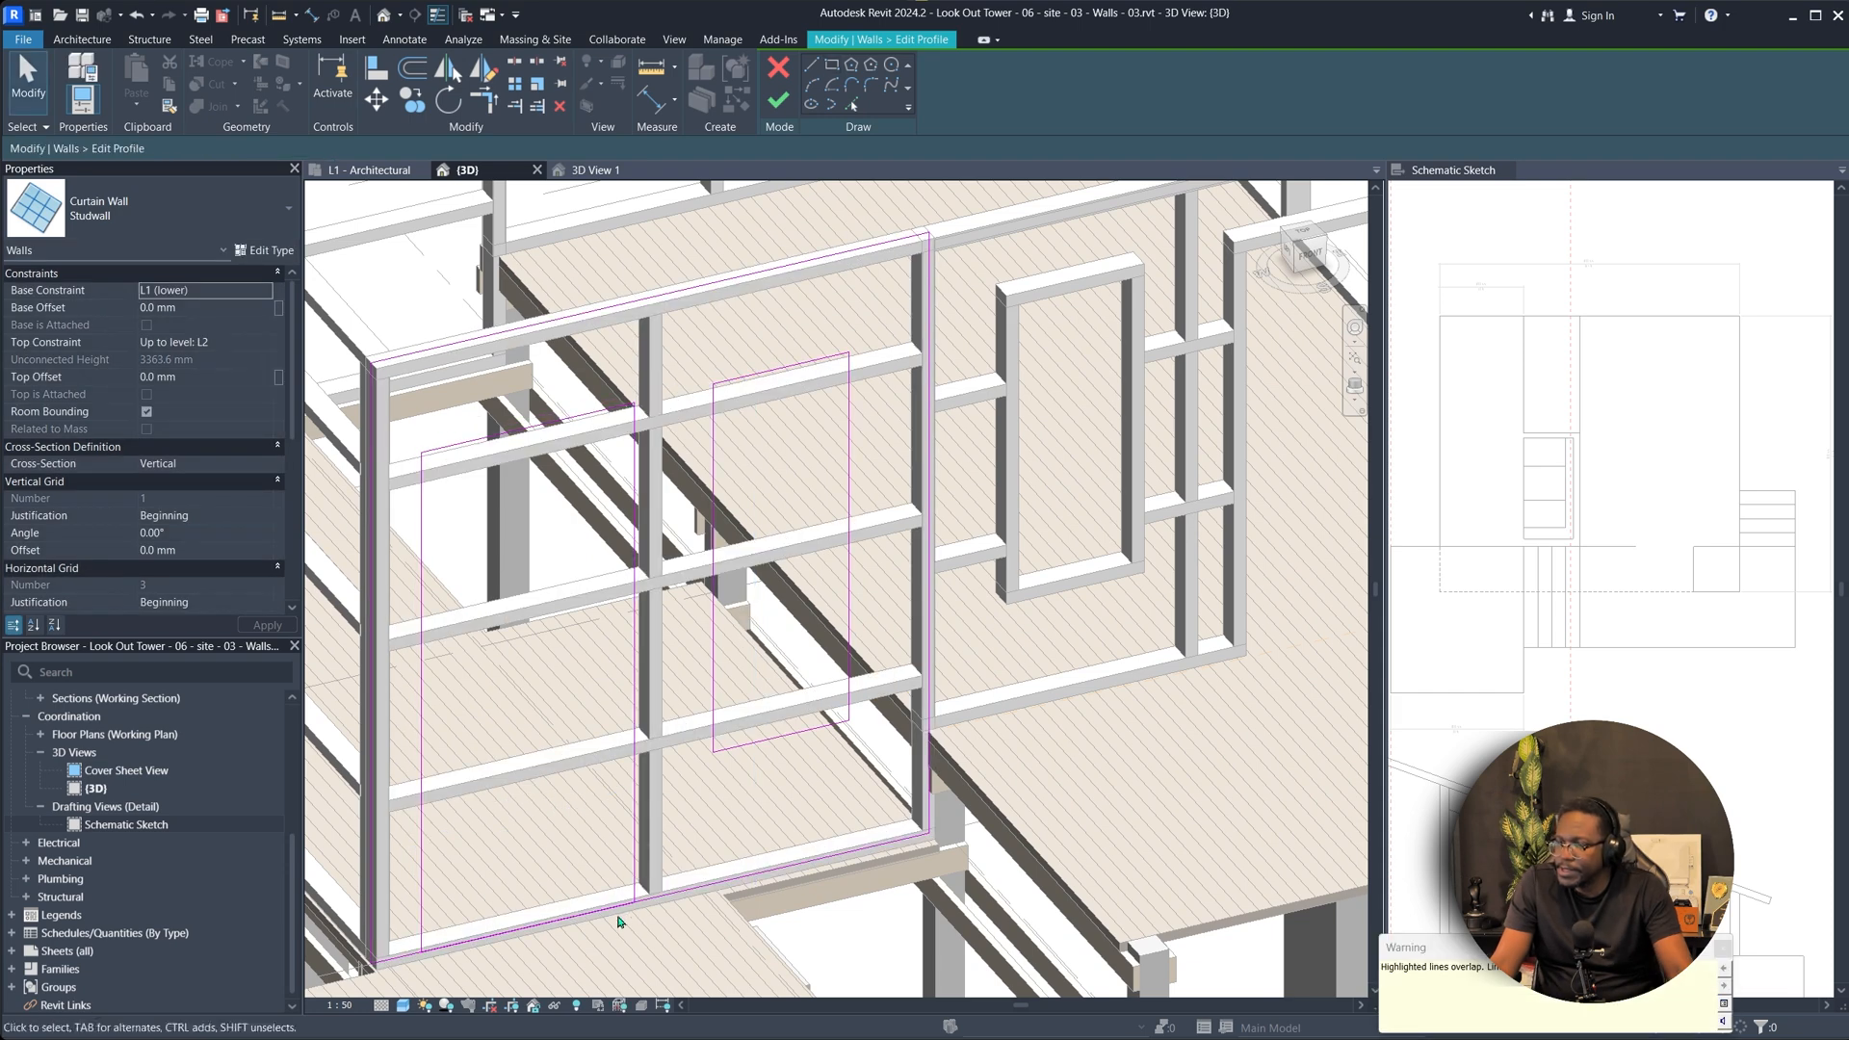
left_click(609, 907)
key("Escape")
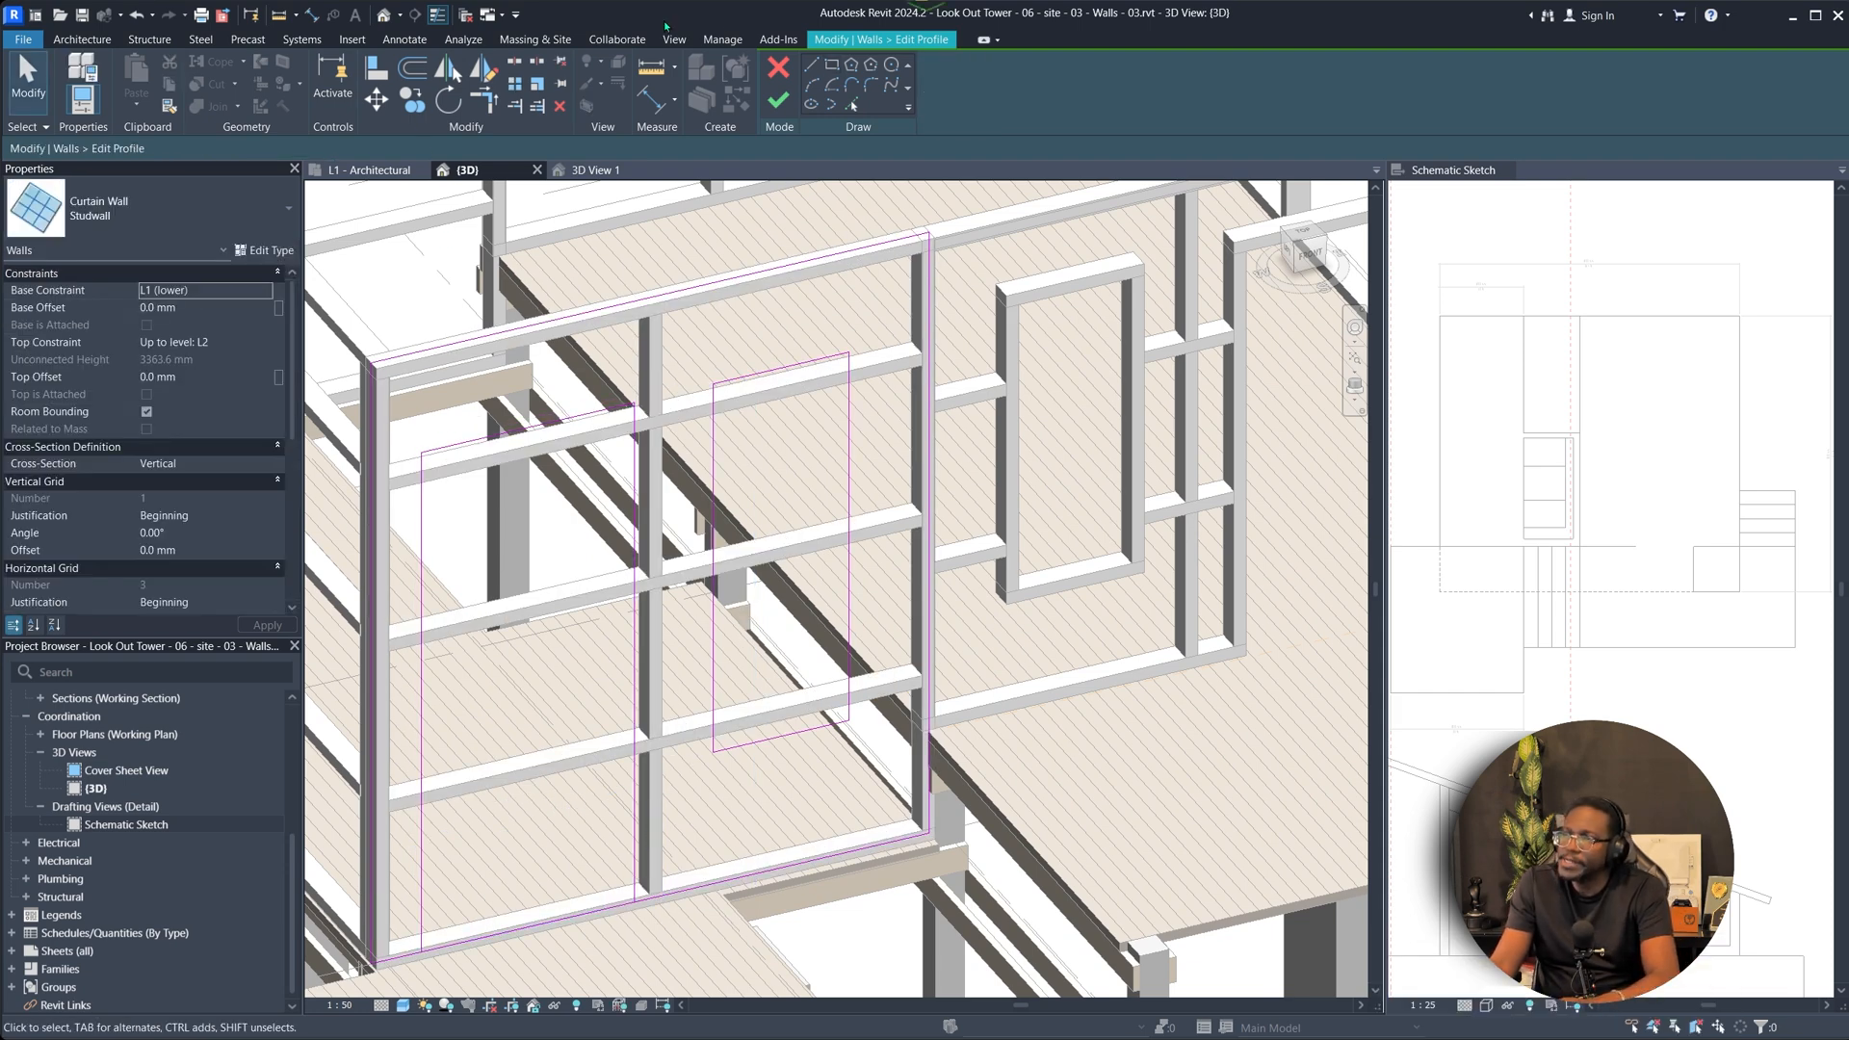
left_click(551, 926)
key("t")
key("r")
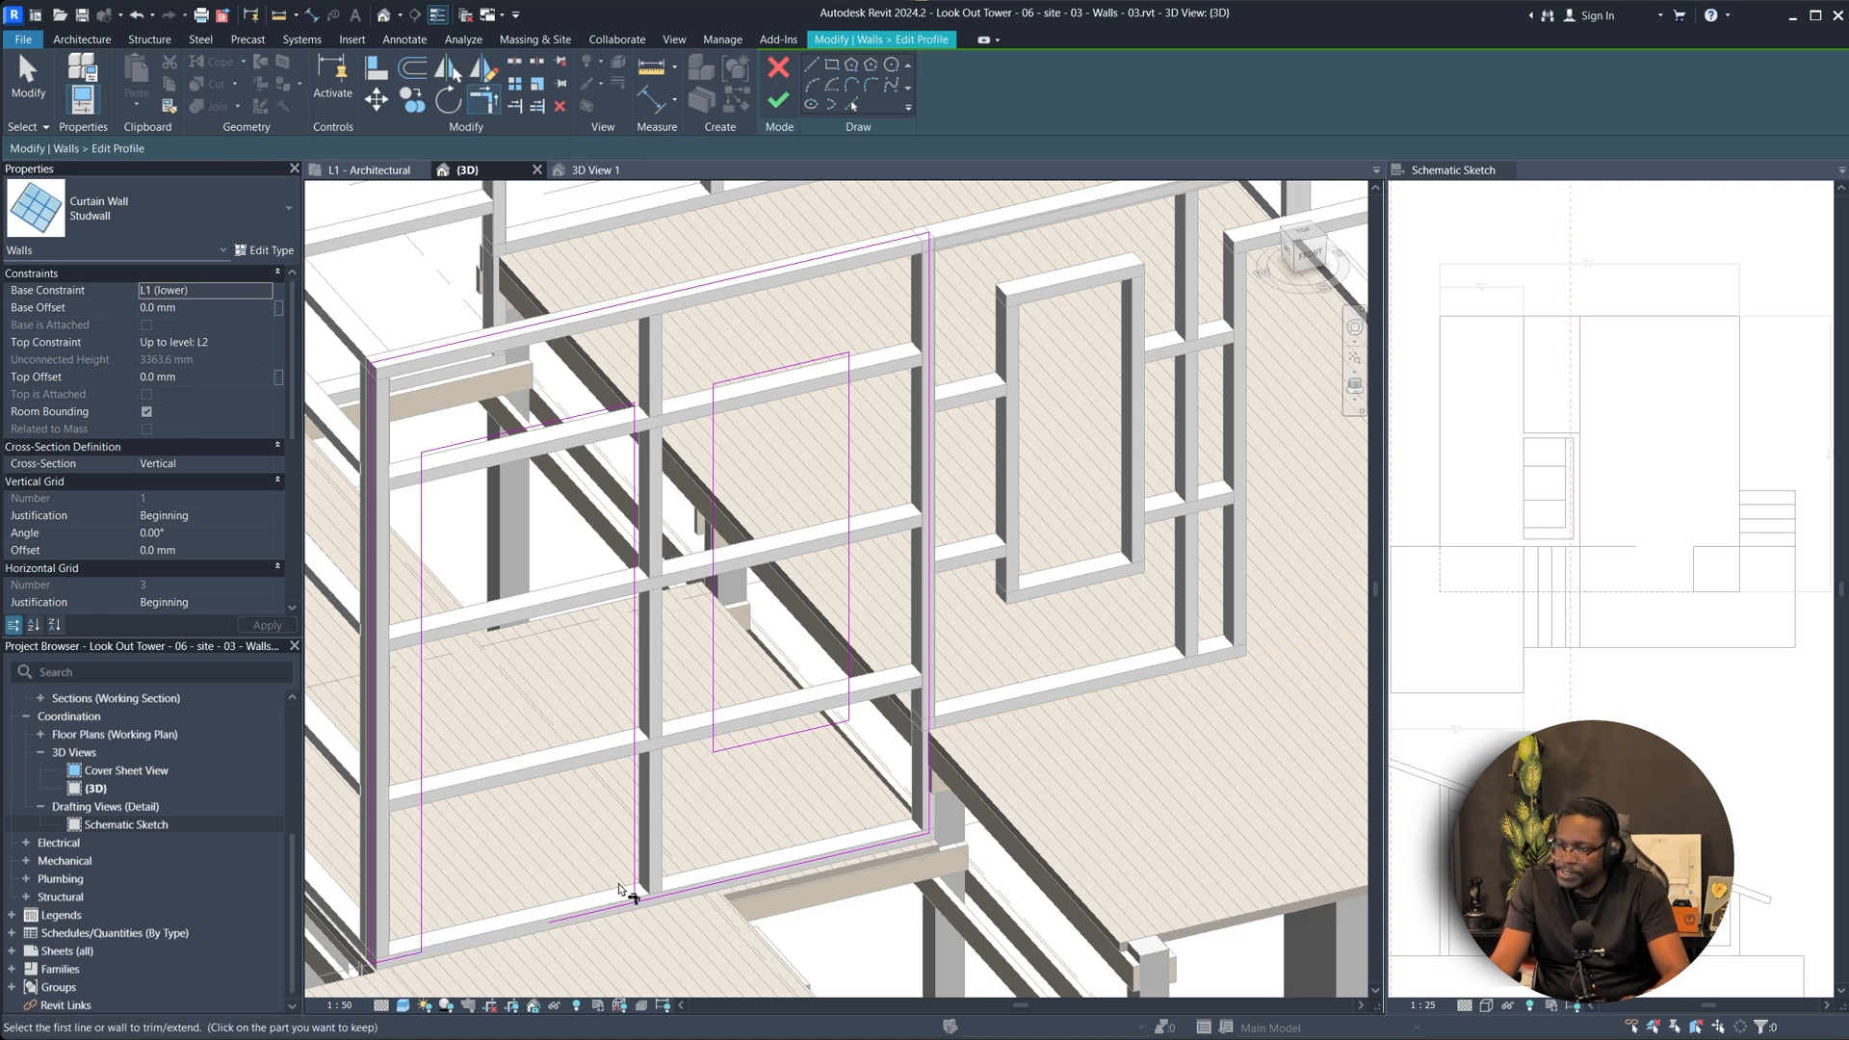
key("Escape")
Align the head of the new door opening with the head of the upper-deck wall's door opening.
middle_click_drag(710, 826, 1008, 326, "shift")
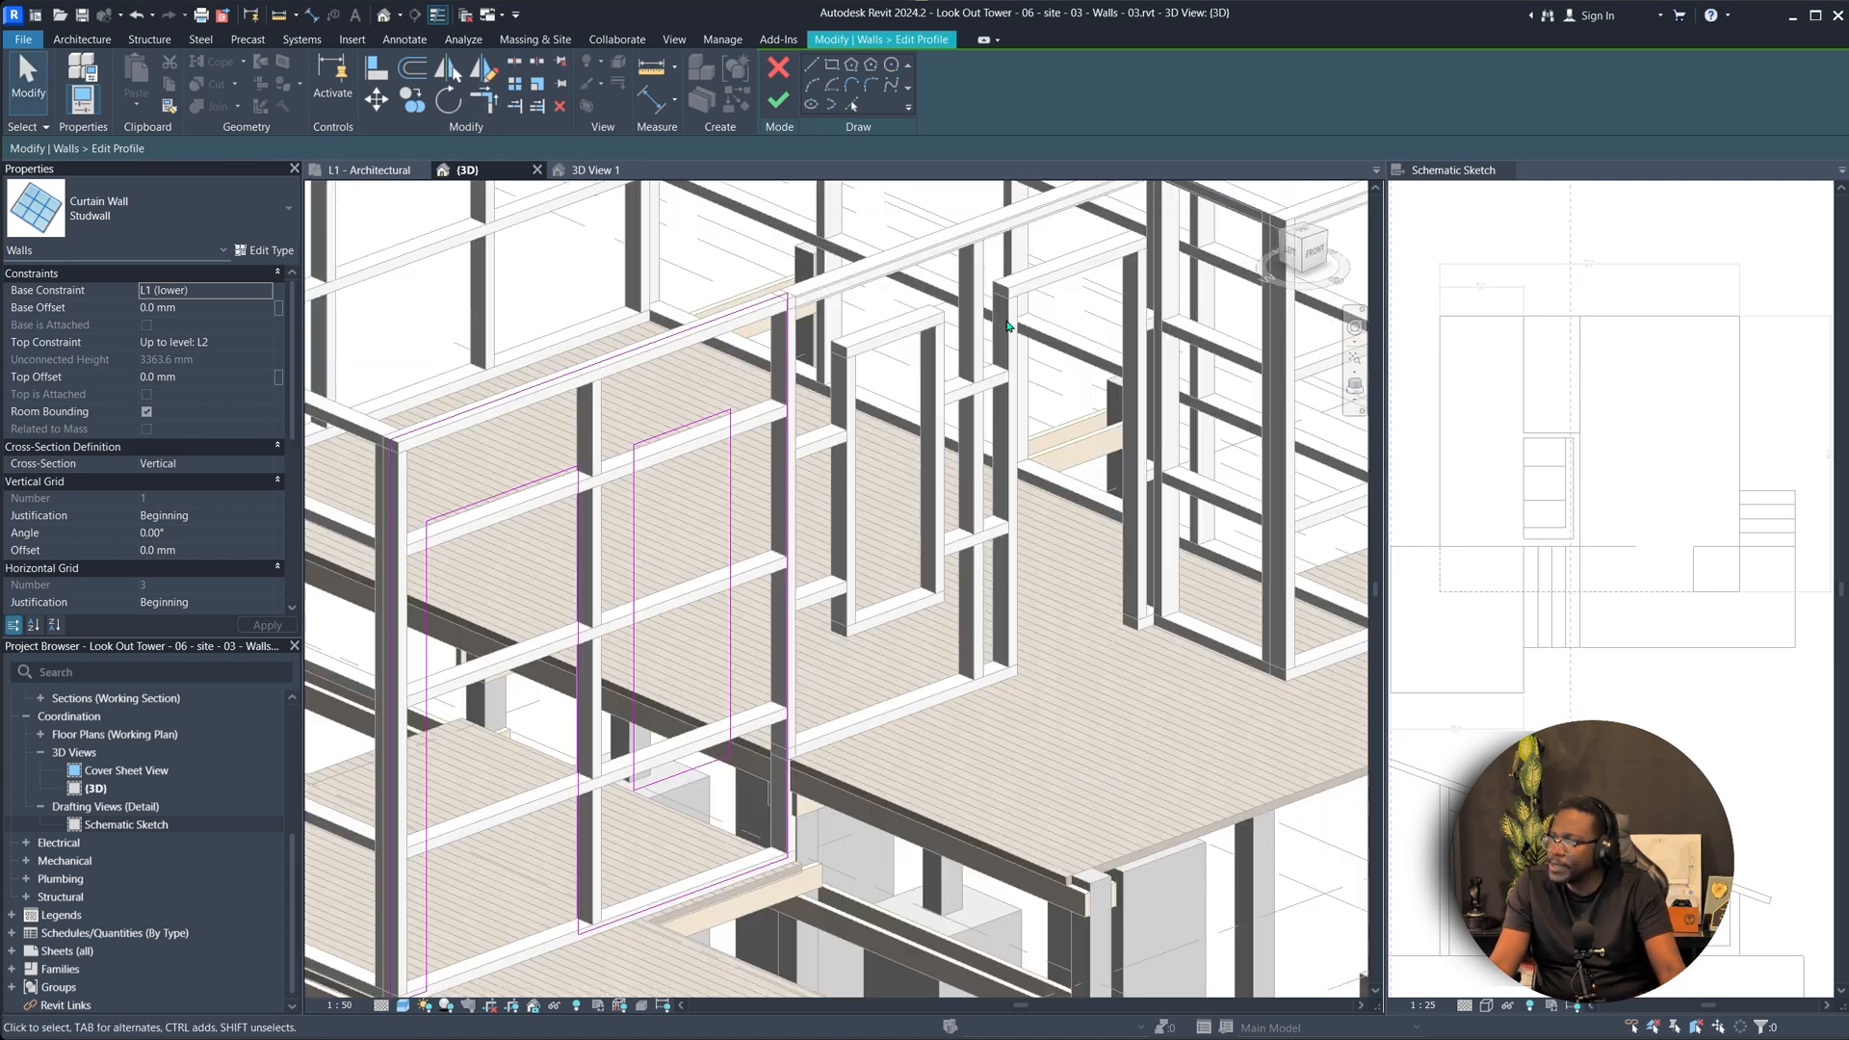
key("a")
key("l")
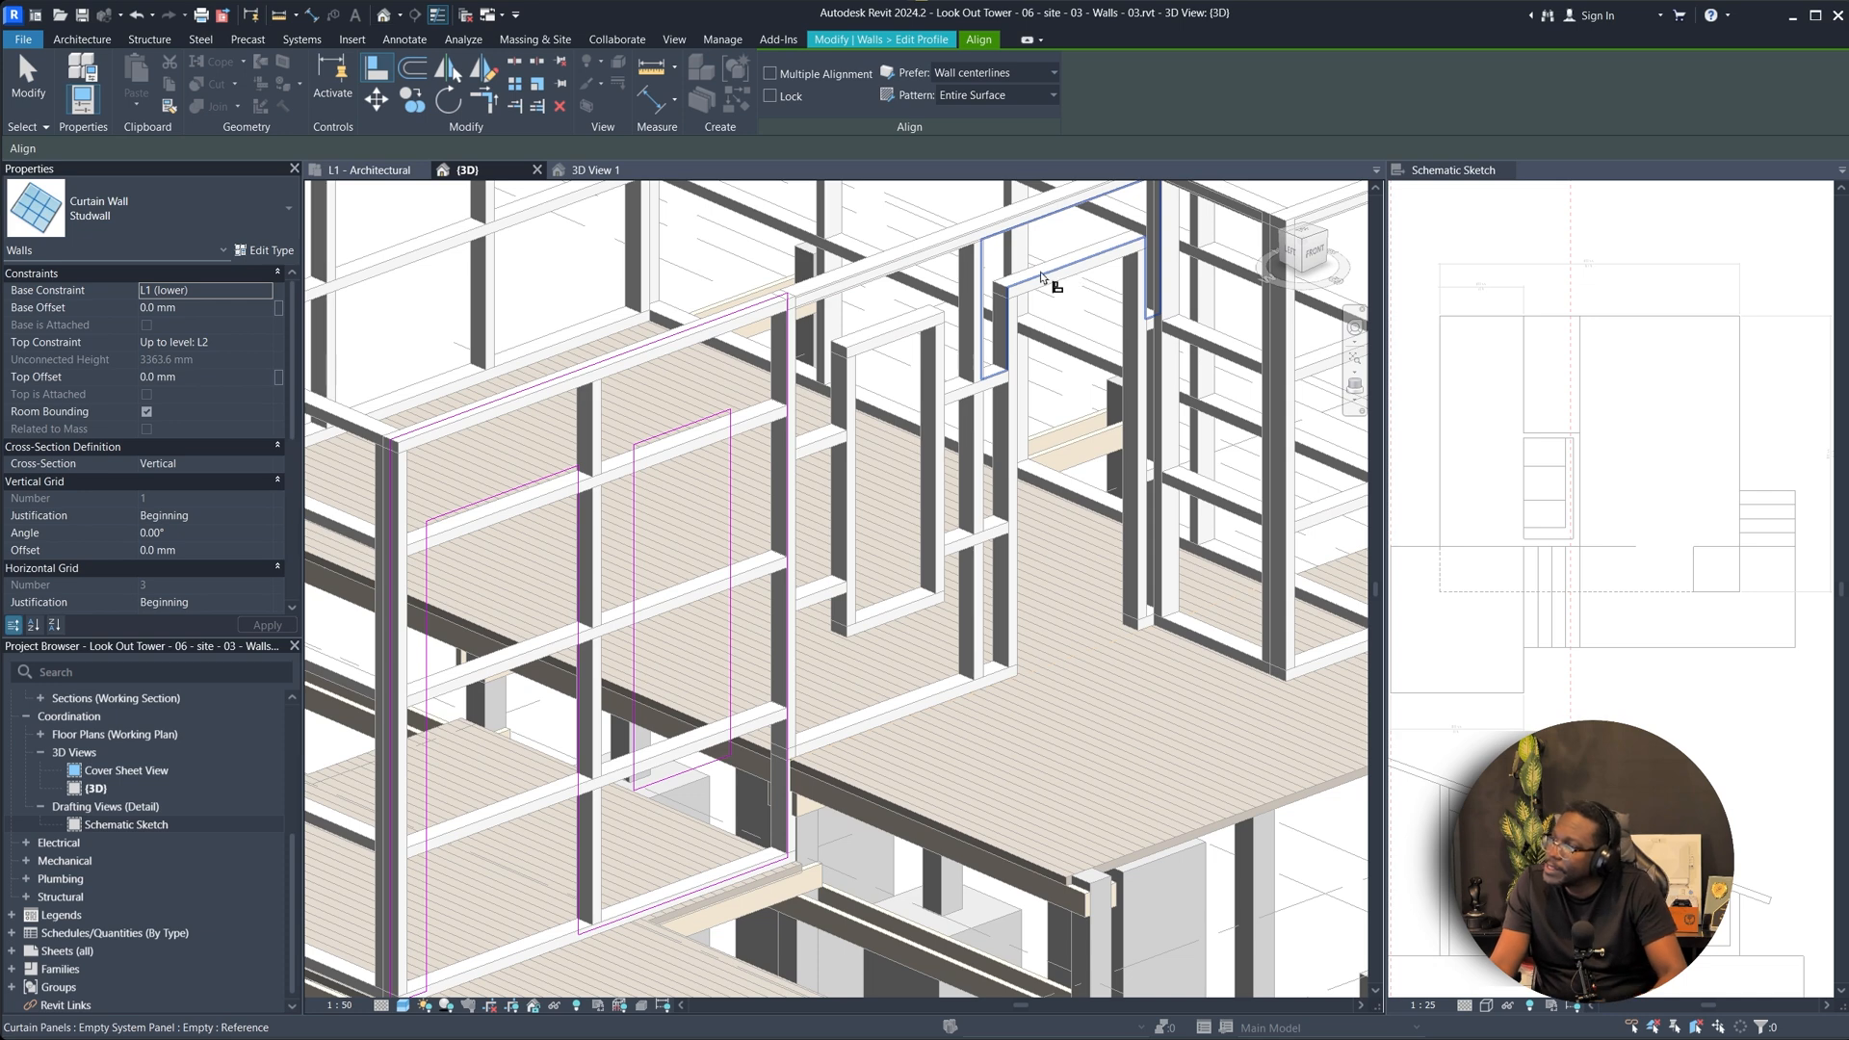
key("Caps_Lock")
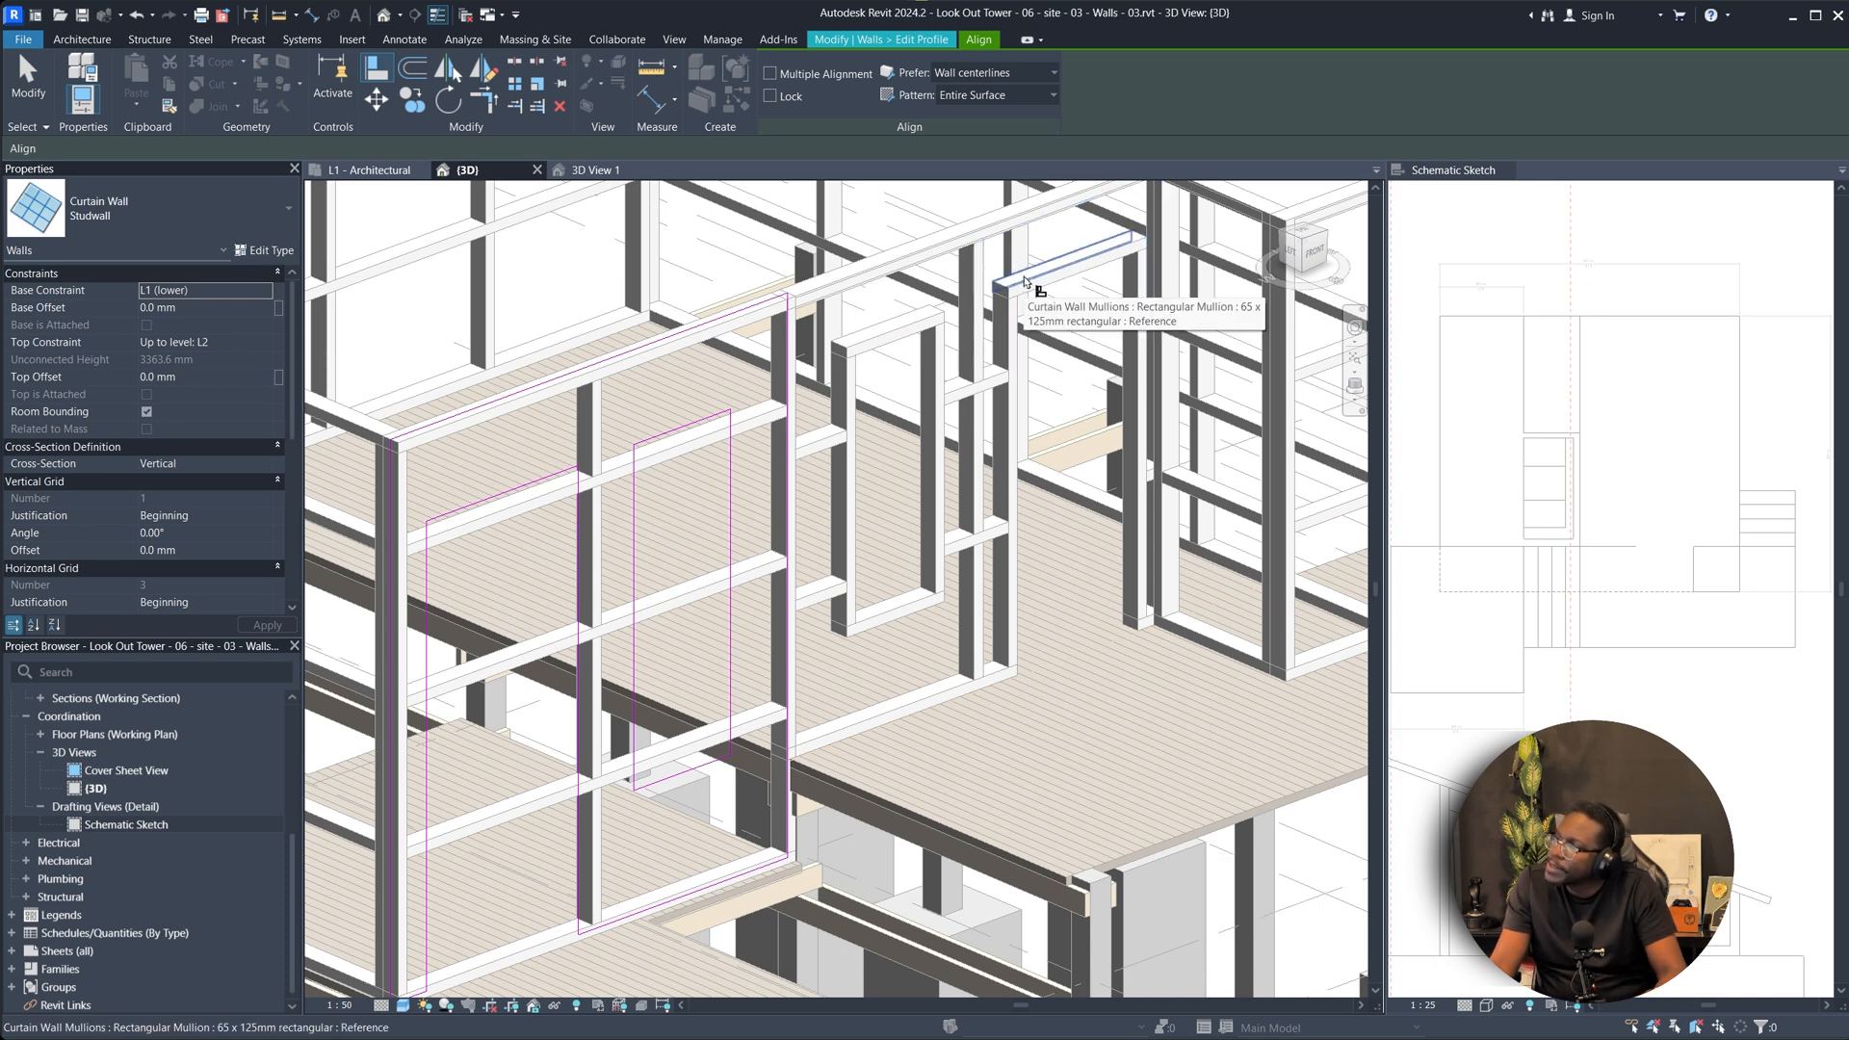
key("Tab")
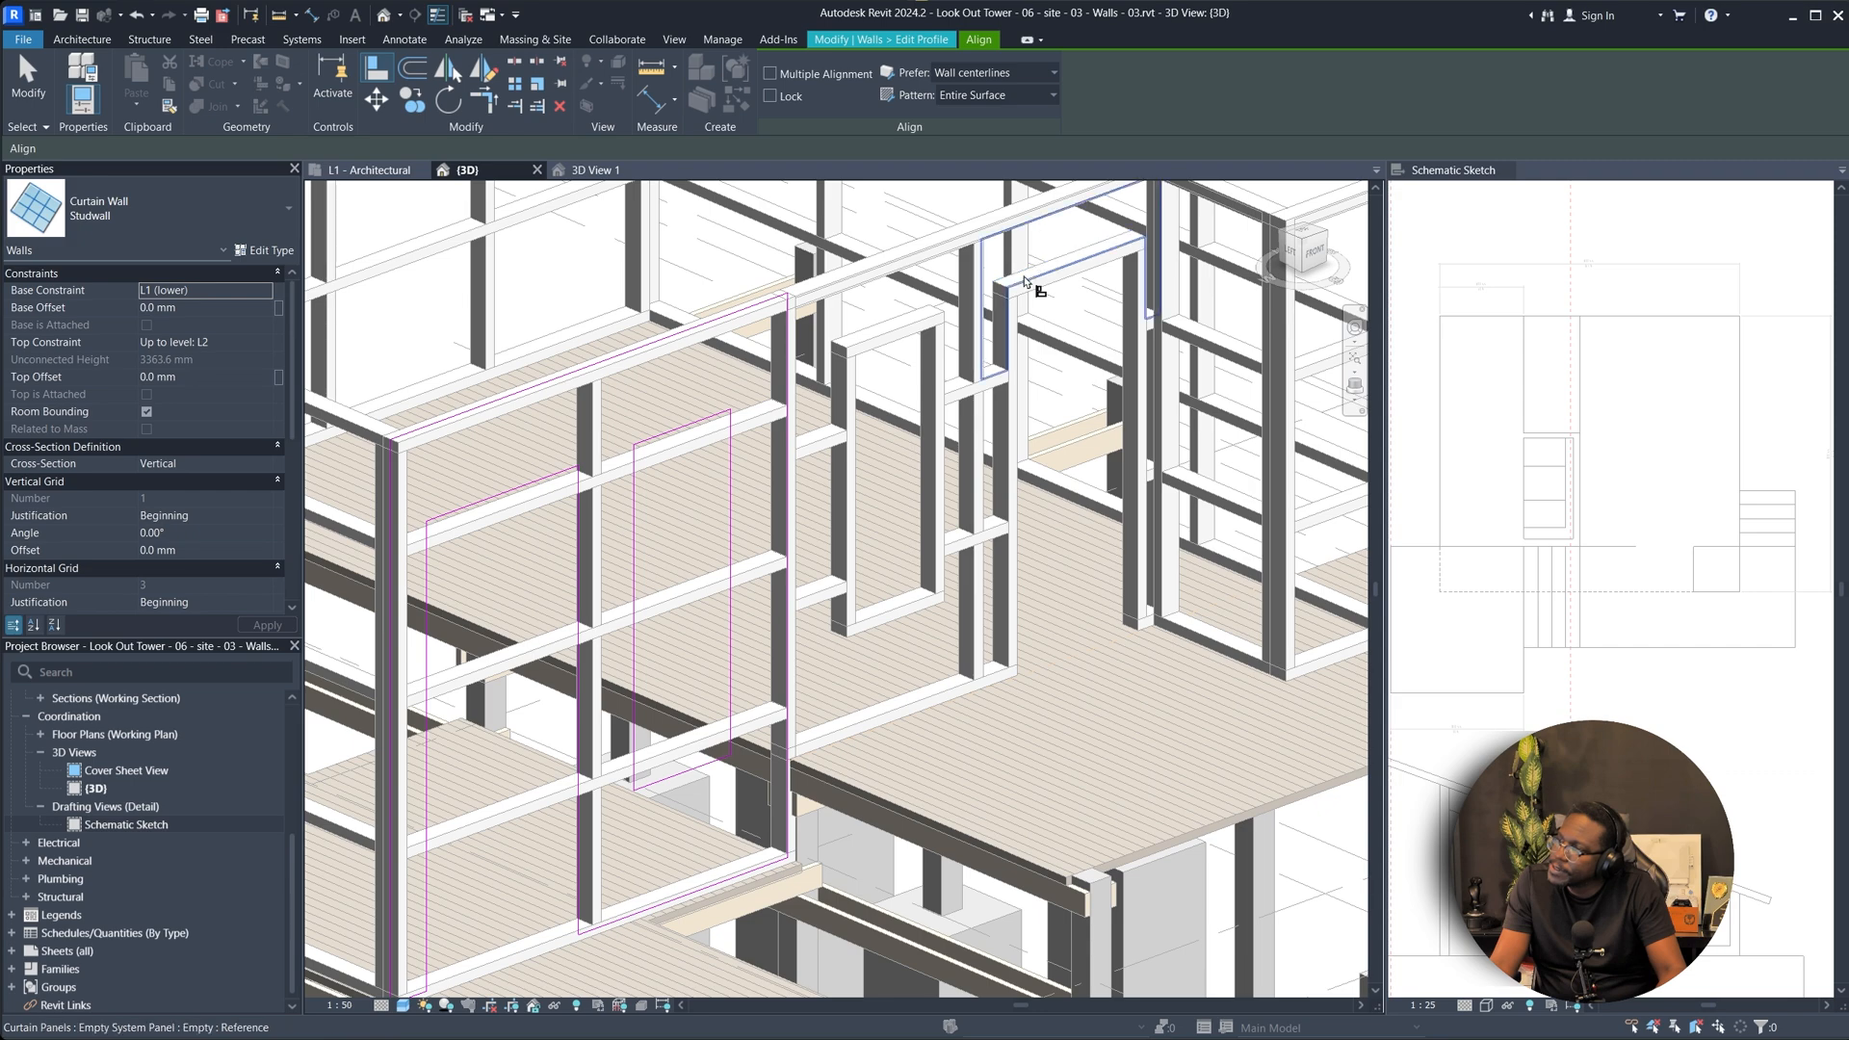
left_click(1025, 282)
scroll(558, 458, "up", 2)
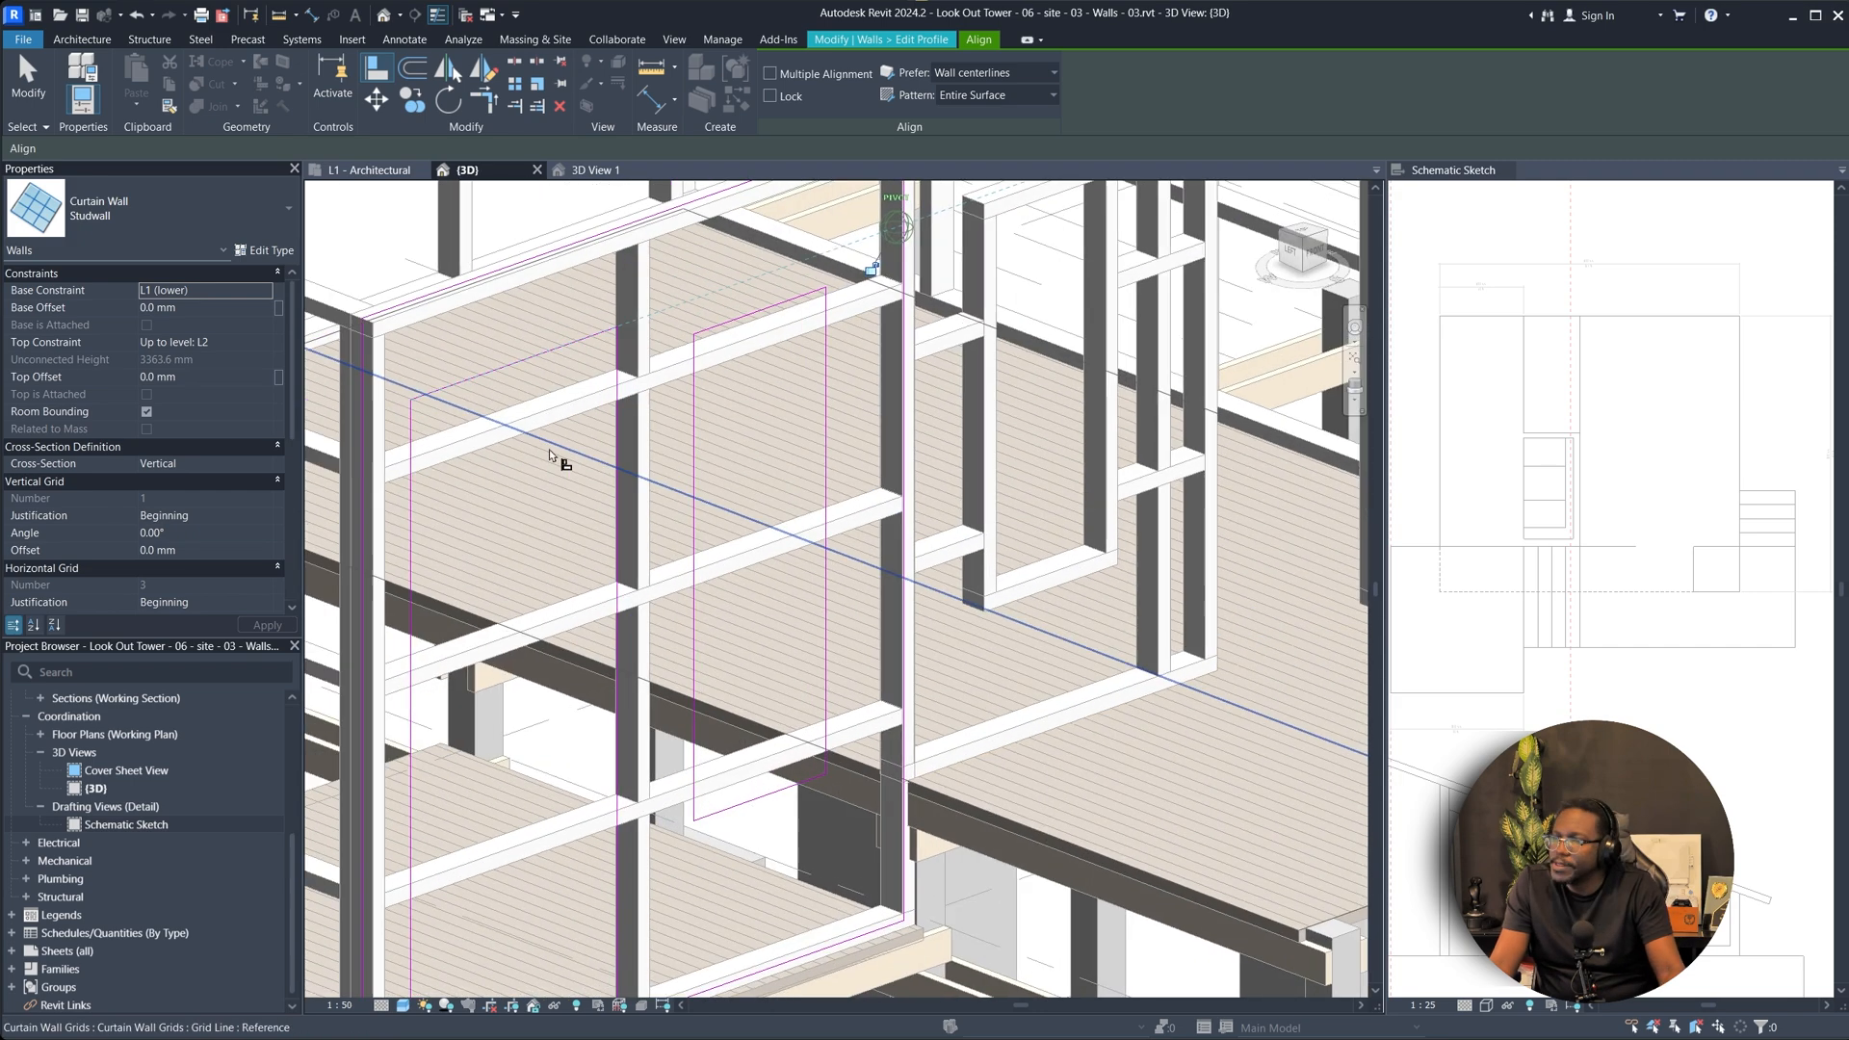
middle_click_drag(558, 458, 665, 424, "shift")
key("Escape")
key("Escape")
Move the door opening's head line slightly down and align the window opening's head with it.
left_click(674, 461)
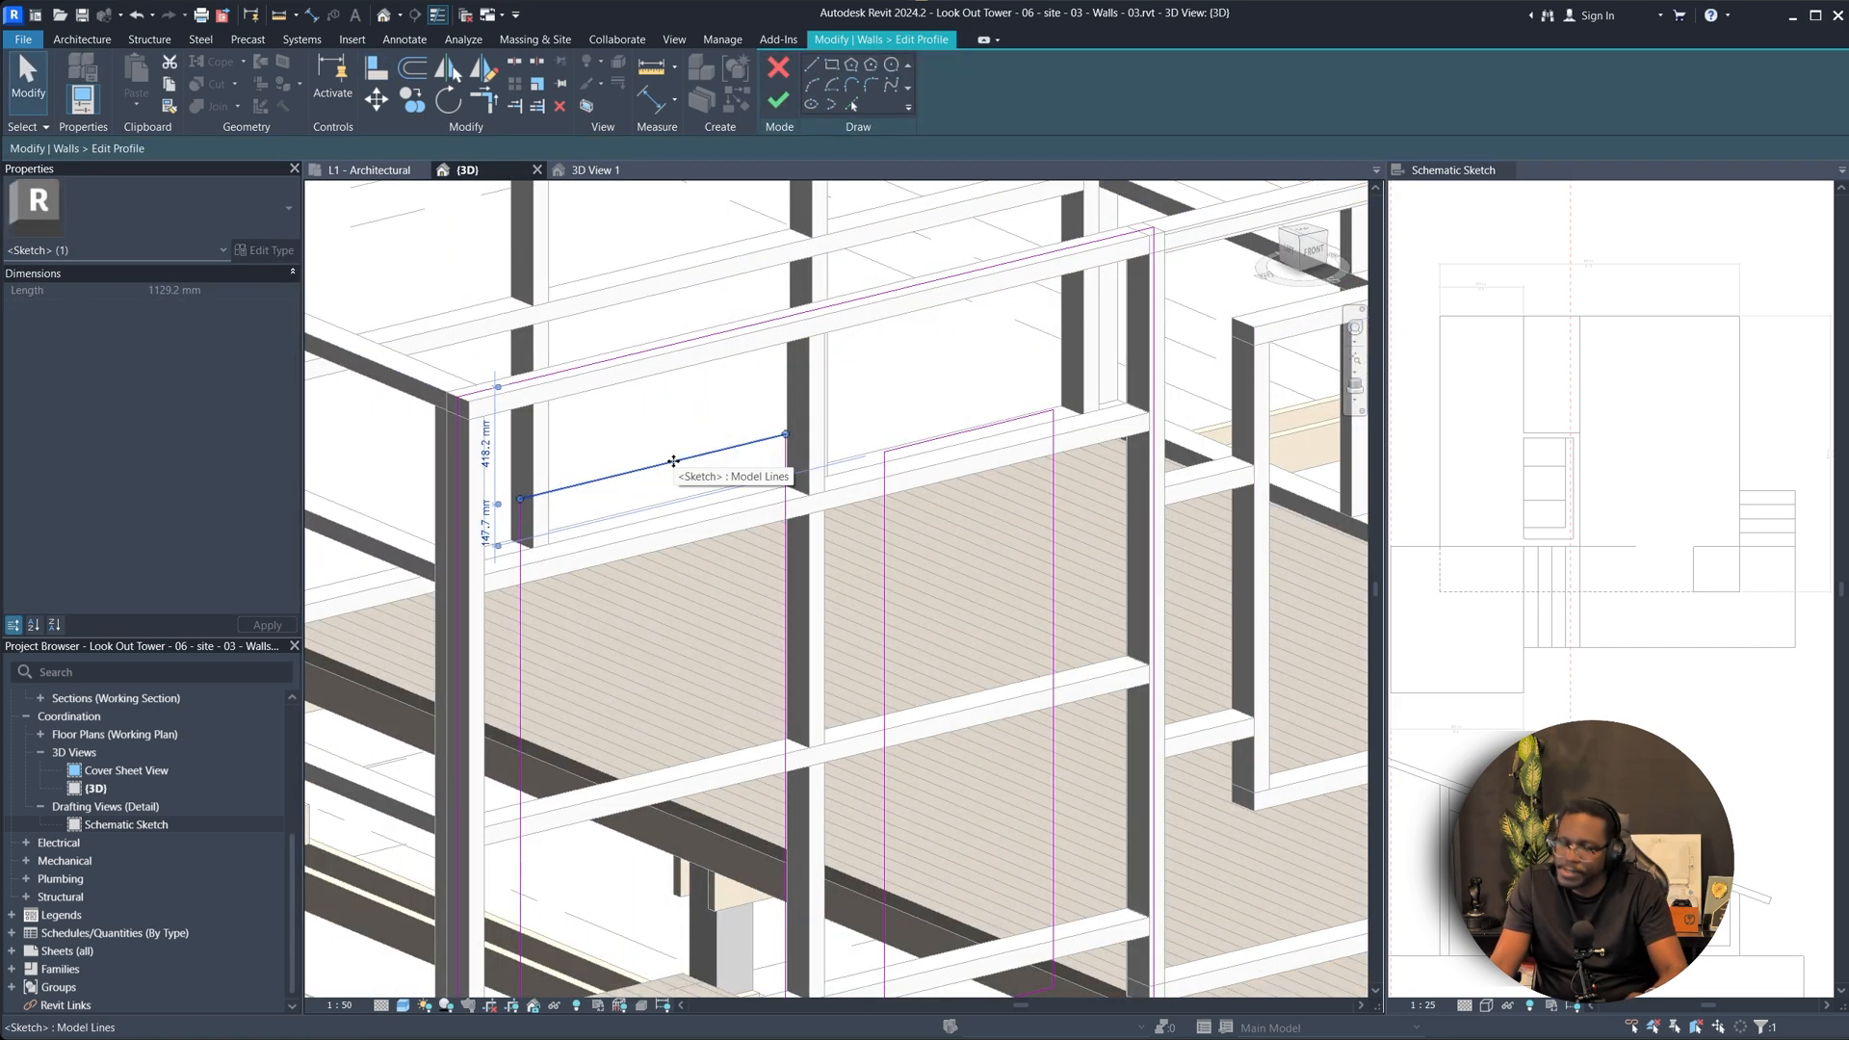
key("m")
key("v")
left_click(674, 461)
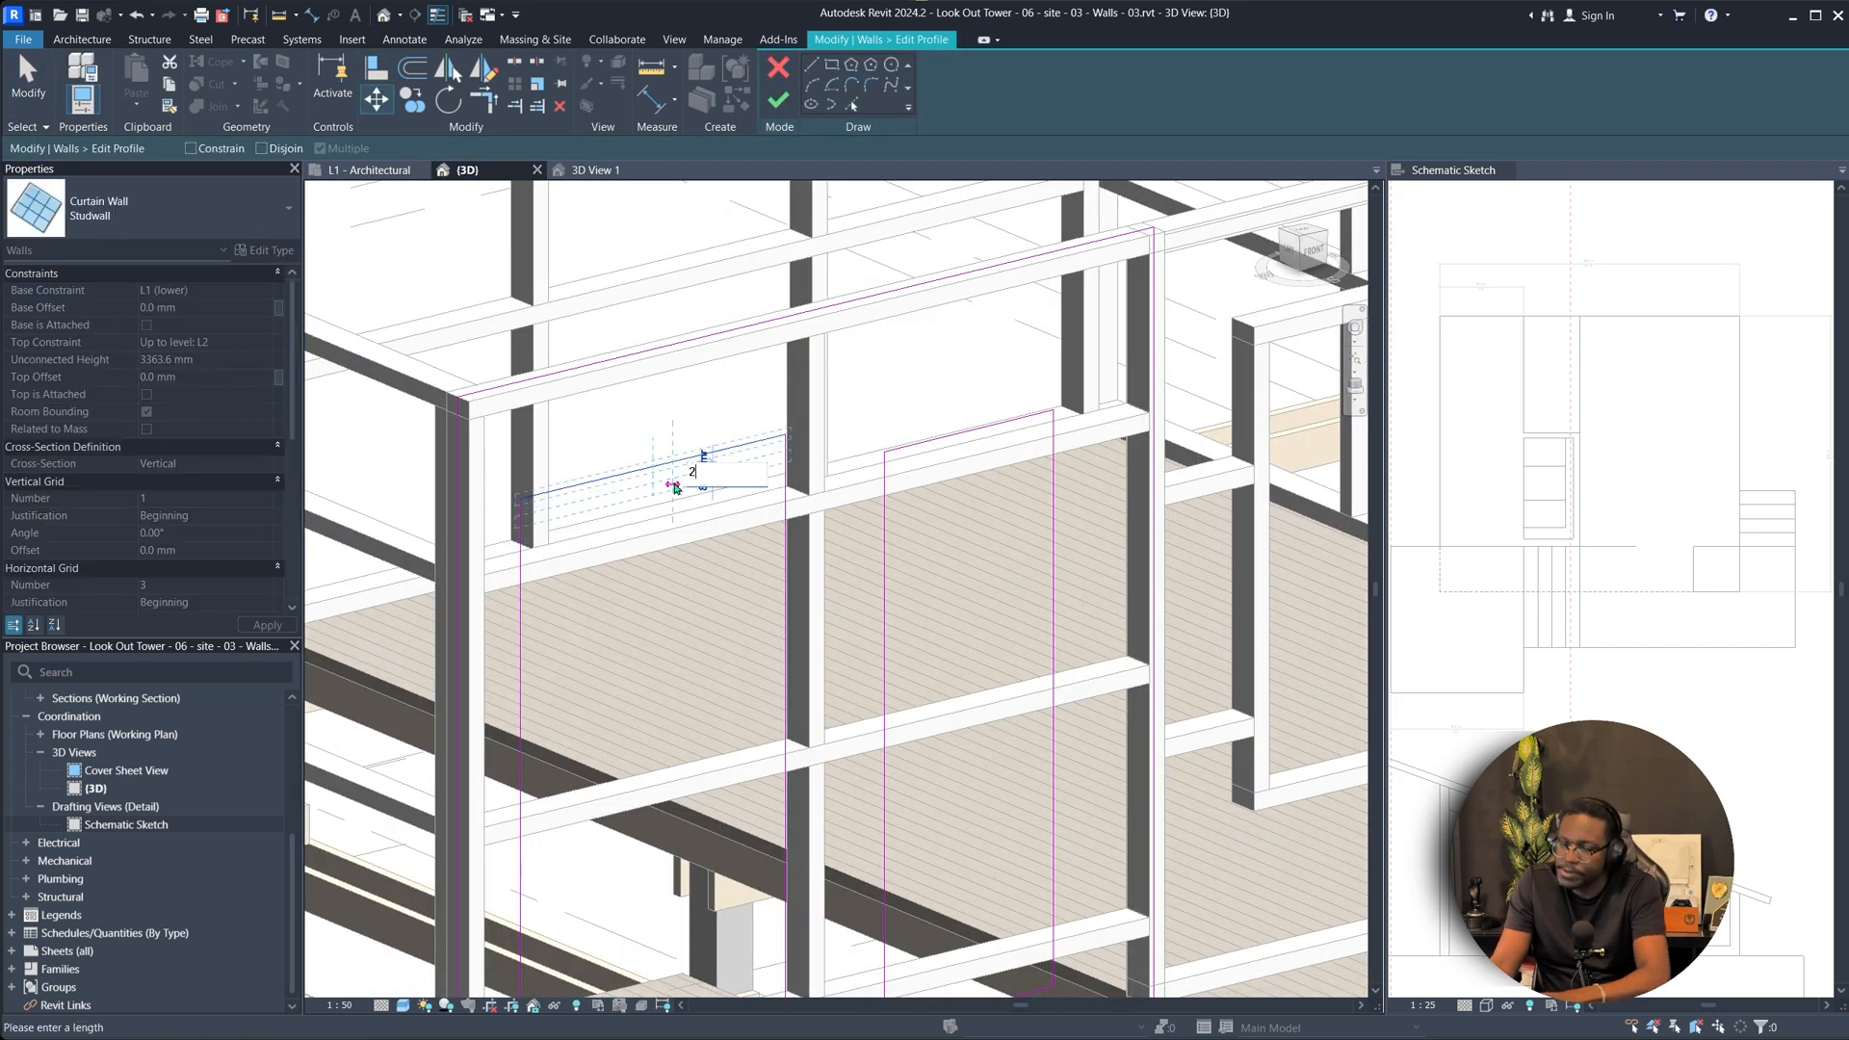
key("Return")
key("a")
key("l")
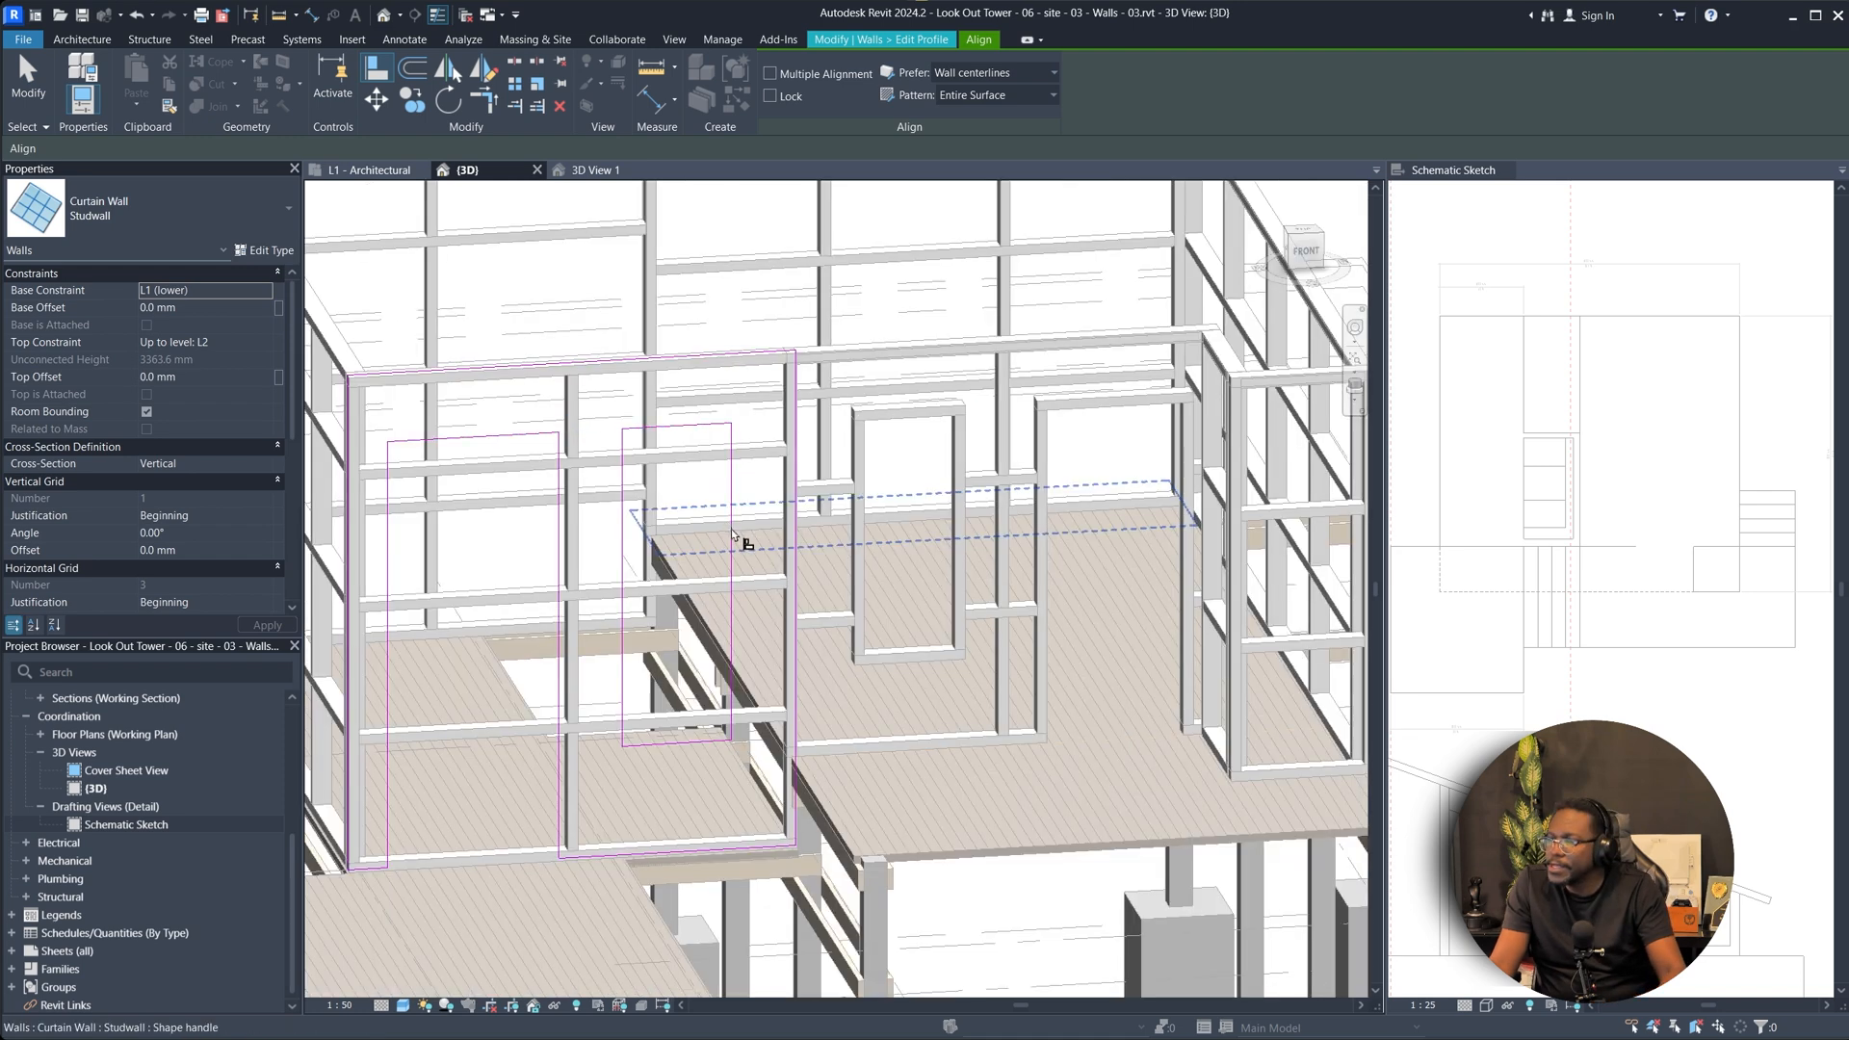
key("Escape")
Reduce the window opening's width to about 600 mm by moving its edge farther from the door opening.
left_click(732, 706)
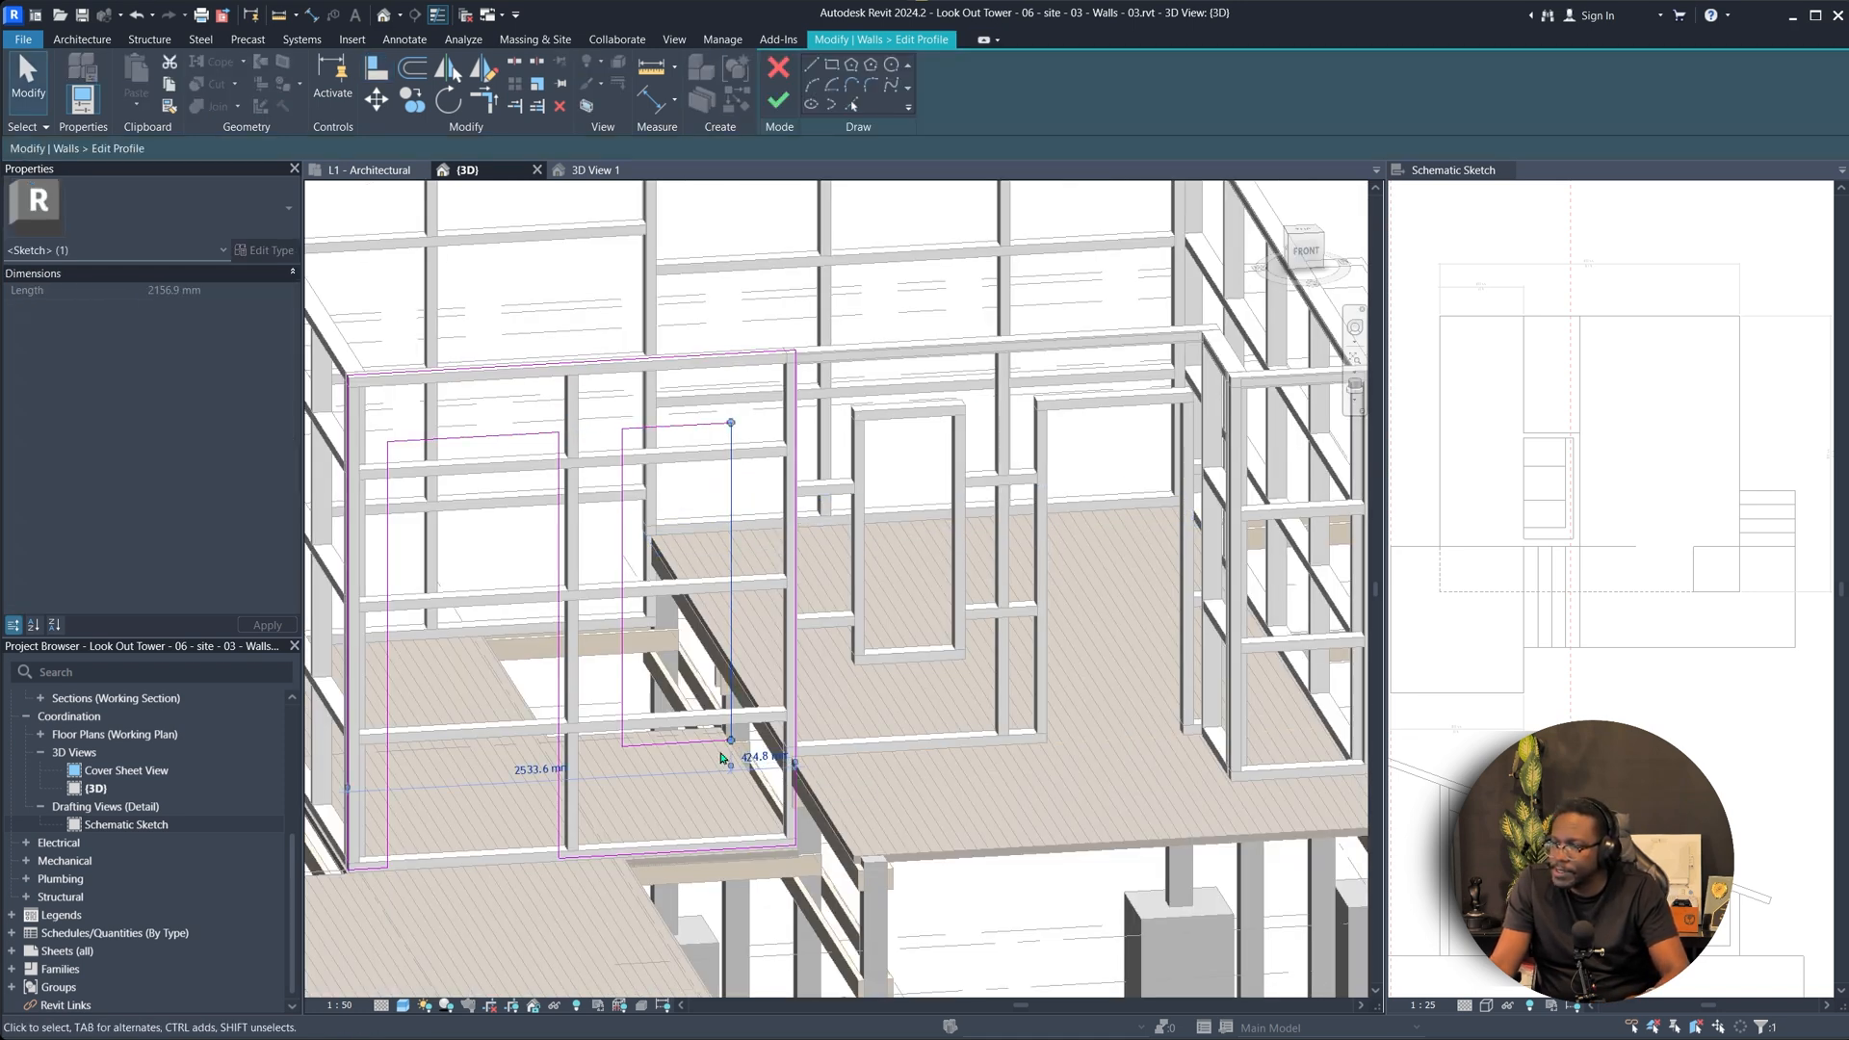
scroll(722, 759, "up", 4)
mouse_move(722, 759)
middle_mouse_down("shift")
mouse_move(883, 658)
mouse_move(880, 626)
middle_mouse_up("shift")
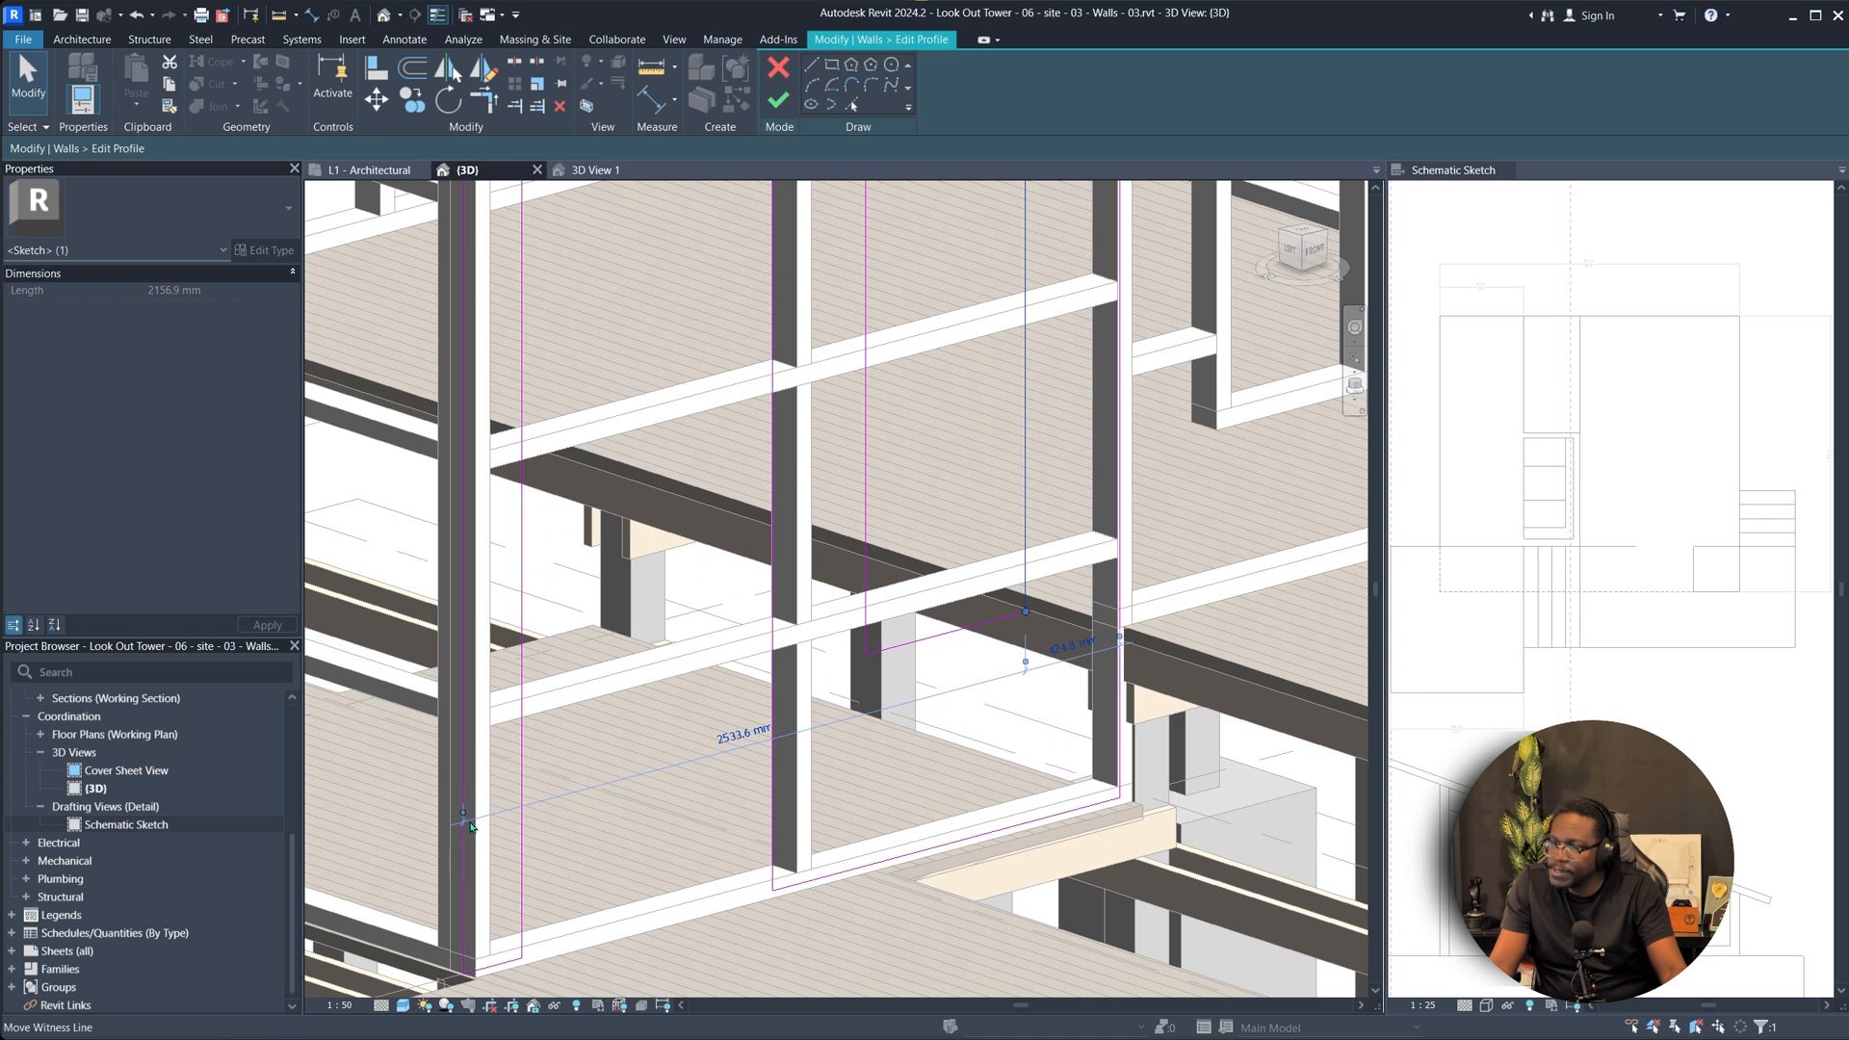
left_click_drag(463, 814, 765, 686)
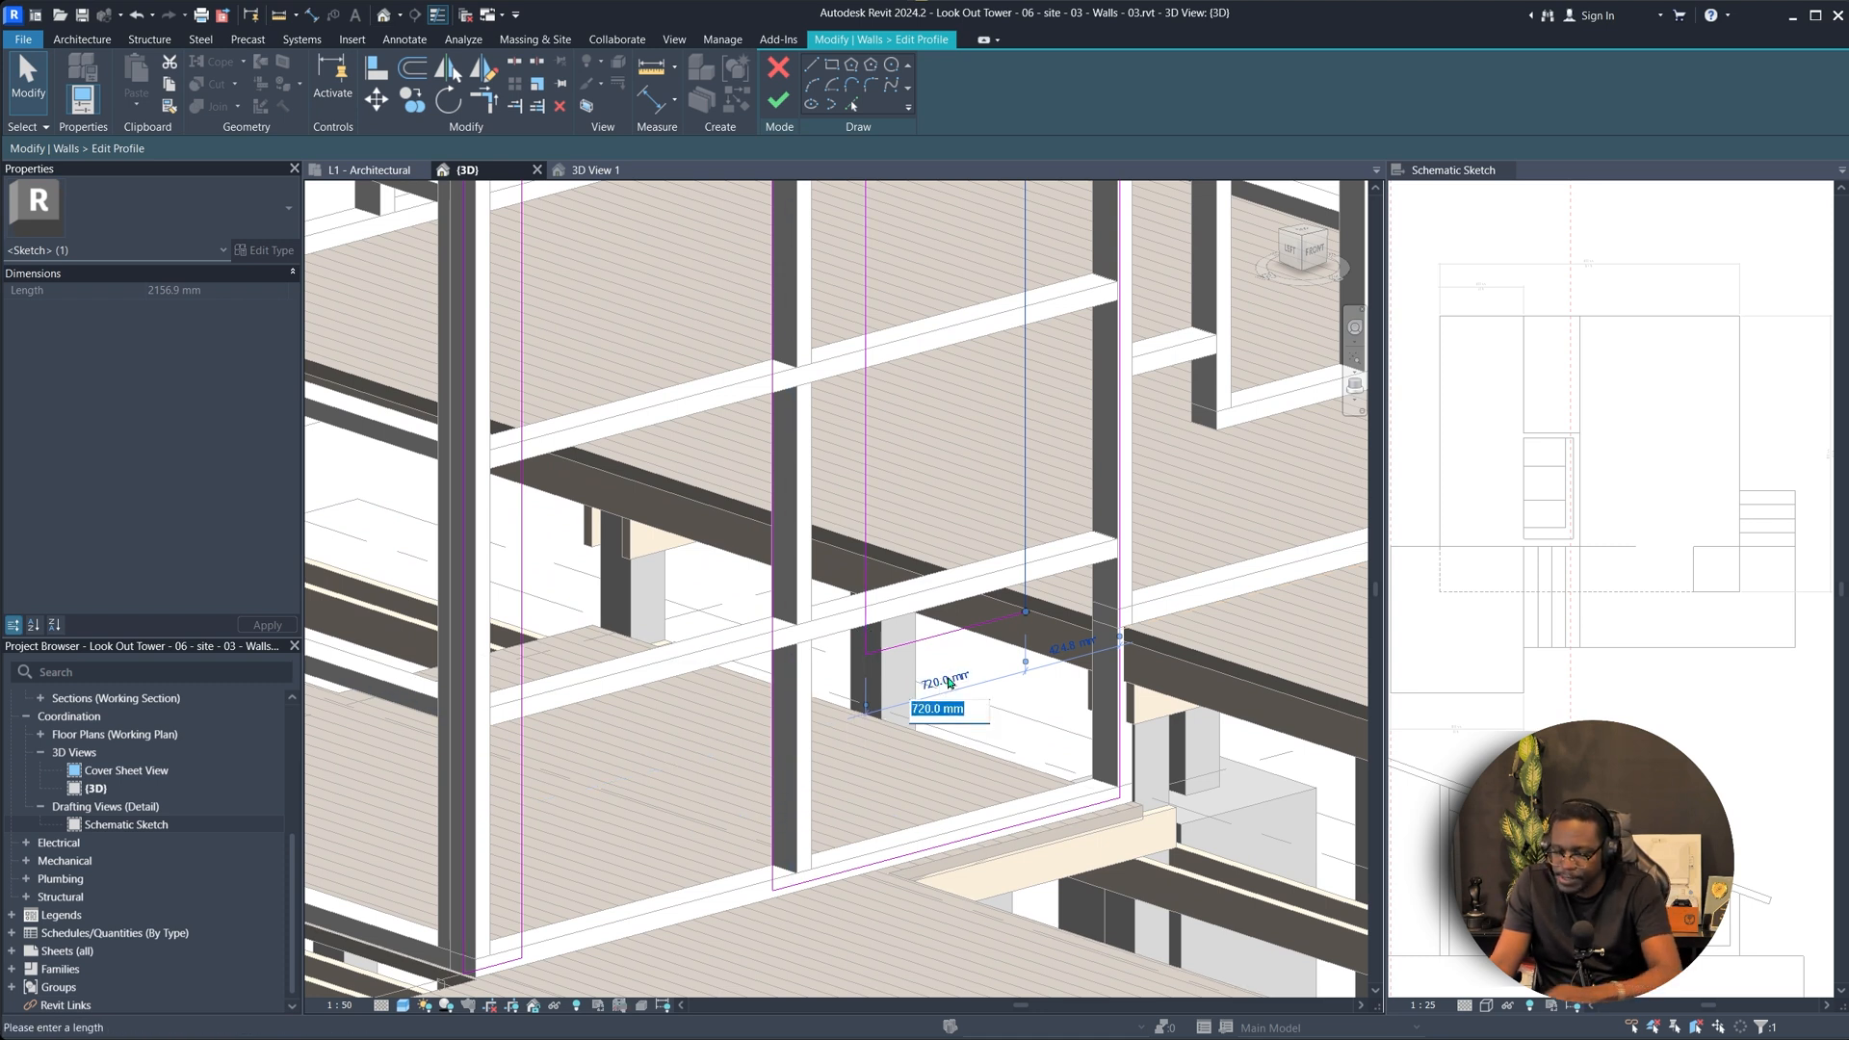
type("0")
key("Return")
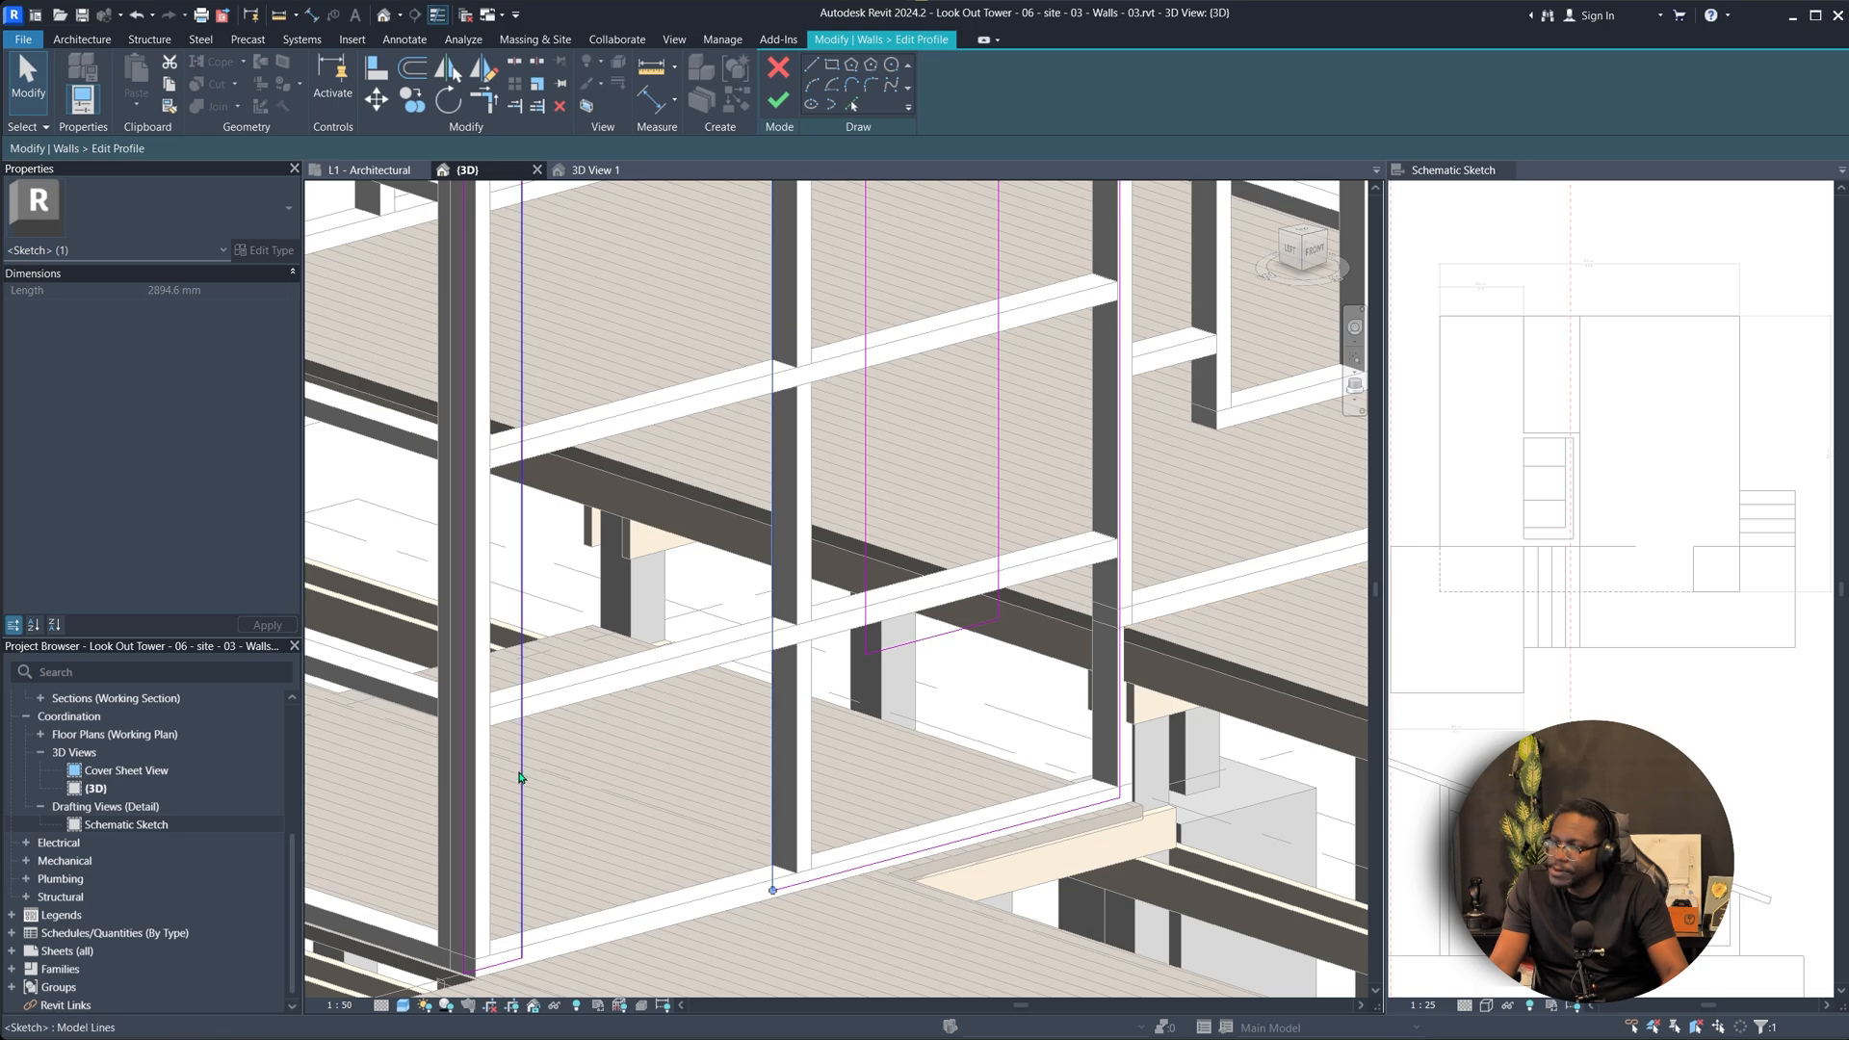
Set the door opening's width to 900 mm.
left_click(744, 372)
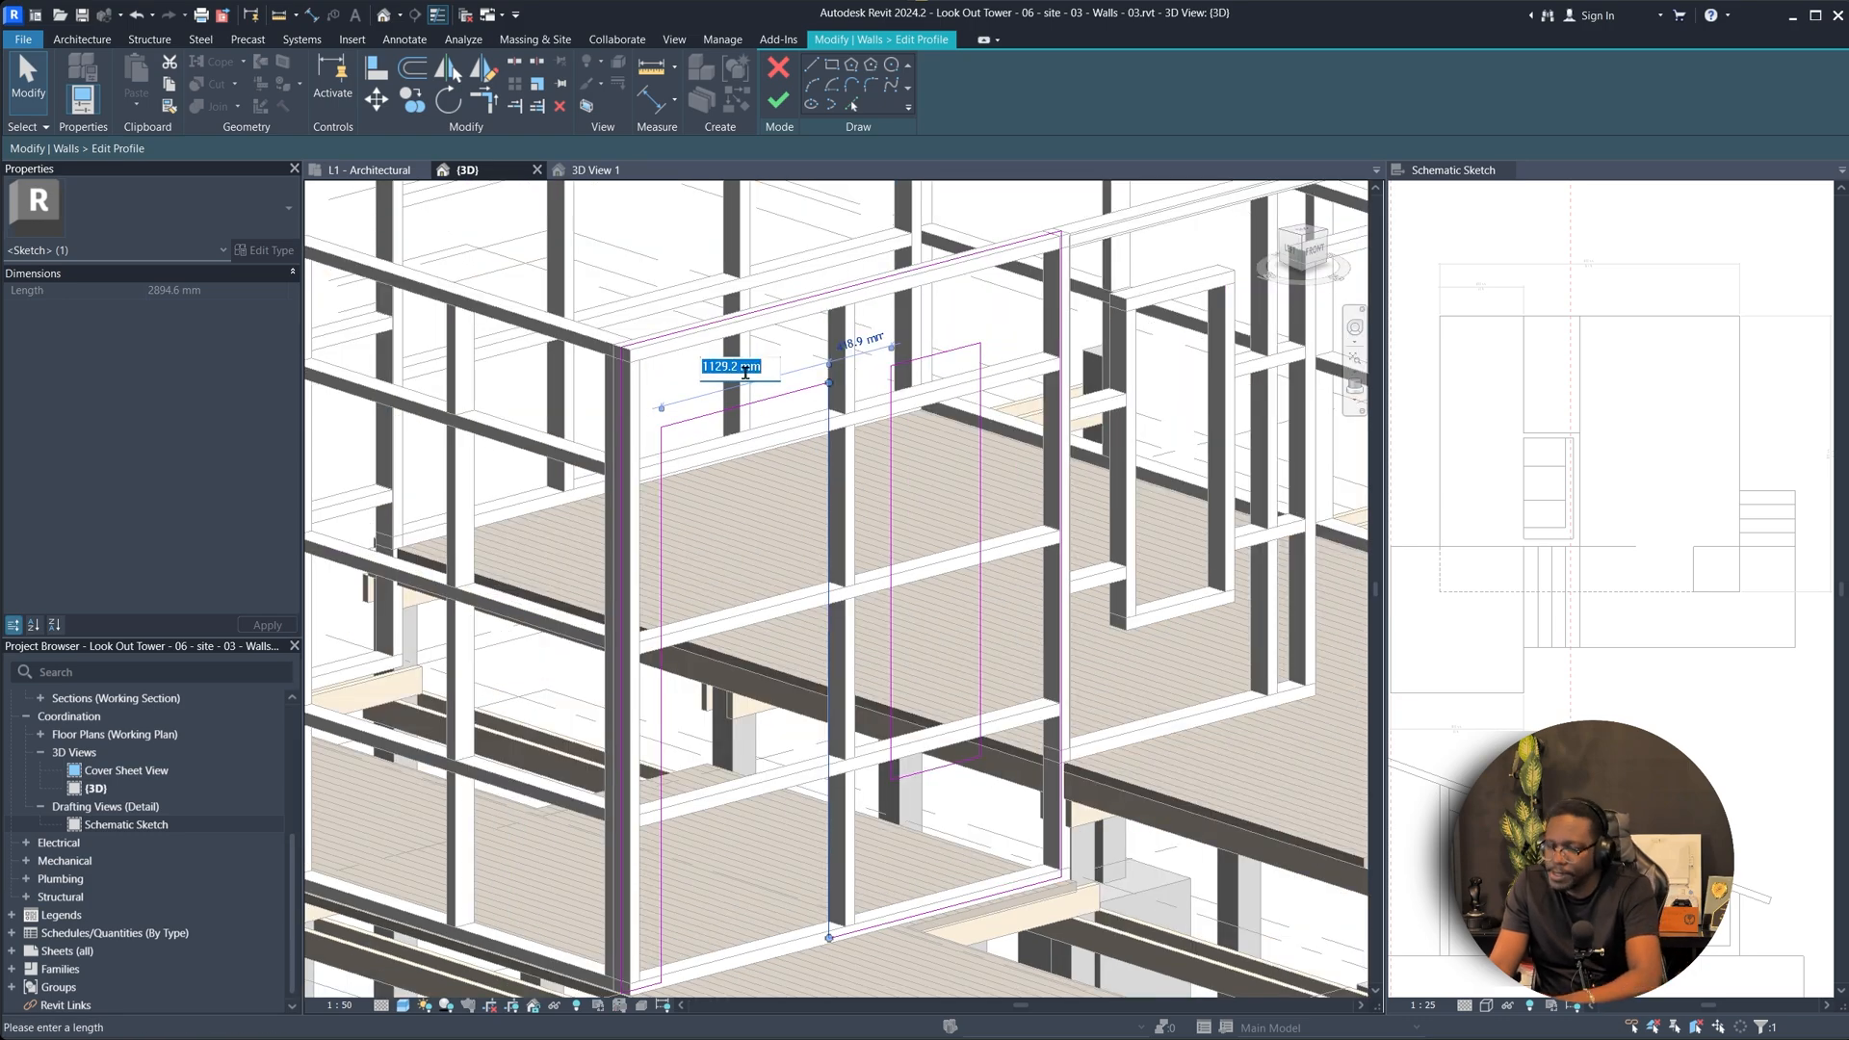
type("90")
type("0")
key("Return")
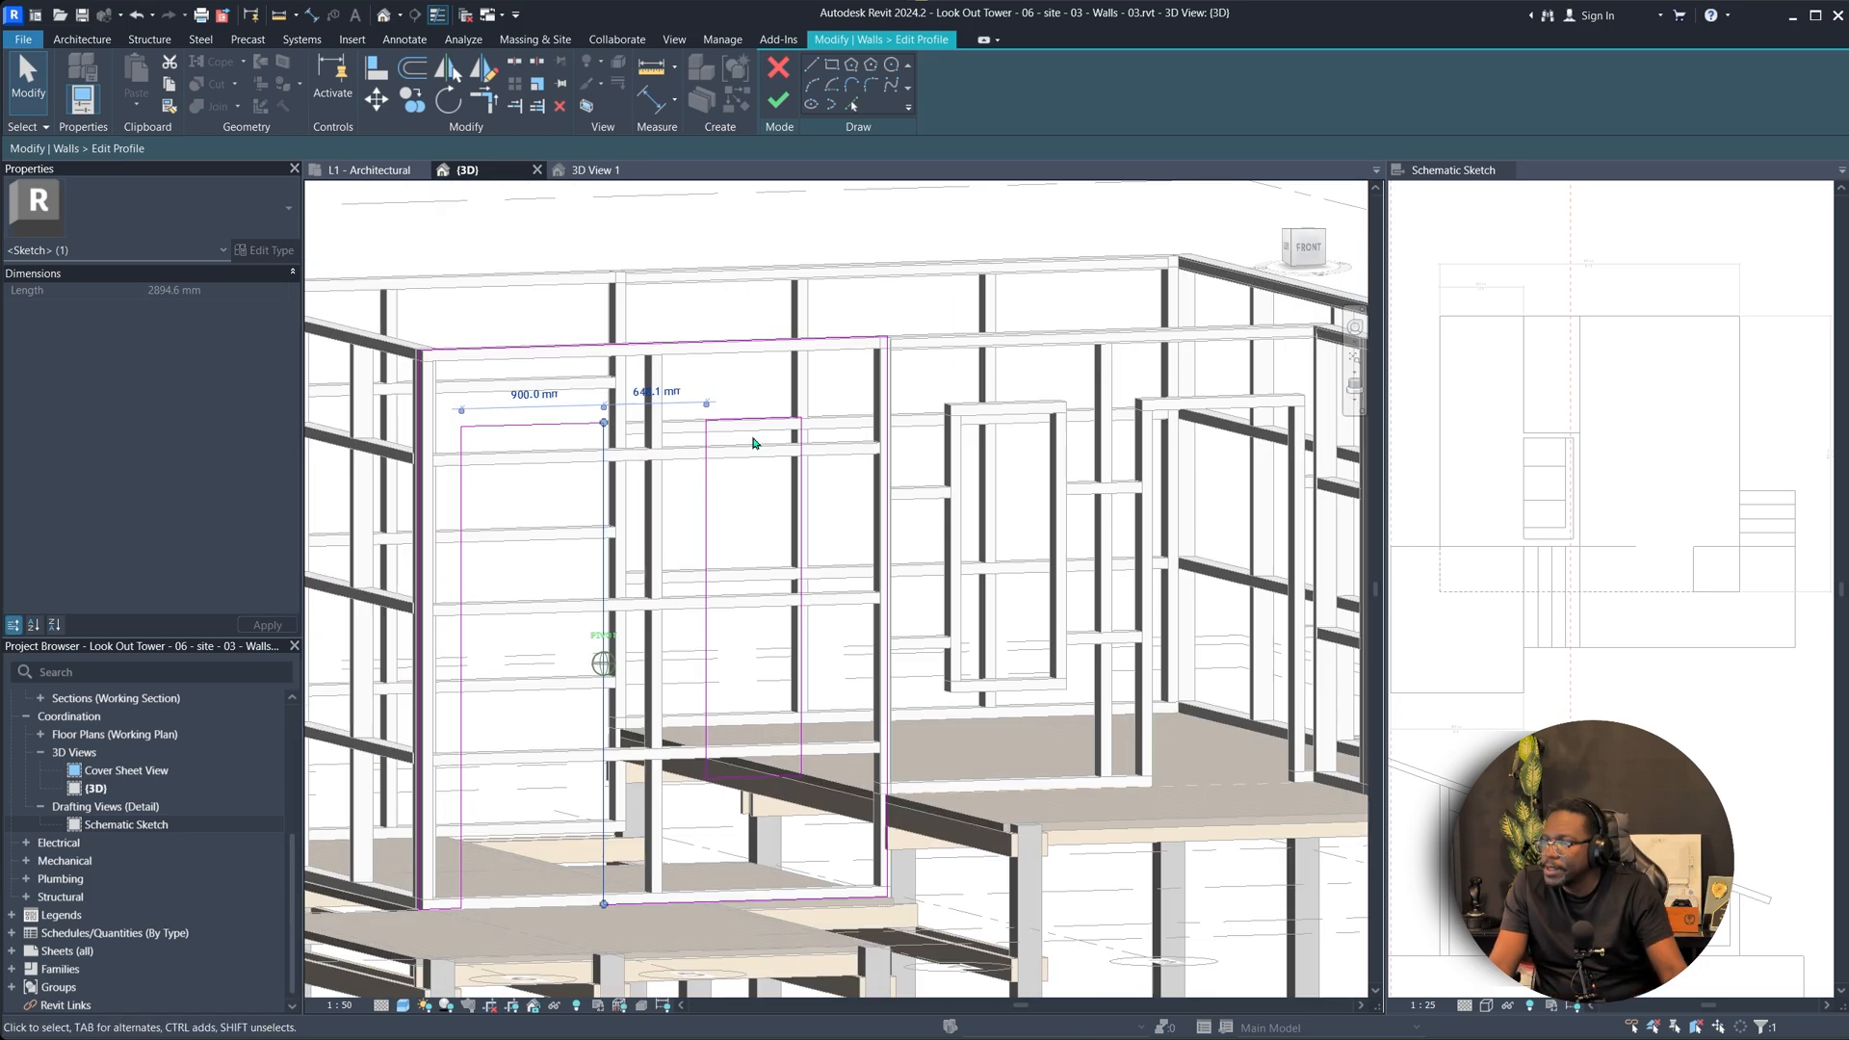
Lower the door opening's head line to 640 mm below its aligned level and finish the wall's profile edit.
mouse_move(755, 442)
middle_mouse_down("shift")
mouse_move(621, 535)
mouse_move(619, 640)
mouse_move(570, 761)
mouse_move(594, 738)
mouse_move(598, 755)
mouse_move(620, 537)
mouse_move(1114, 446)
mouse_move(1100, 455)
middle_mouse_up("shift")
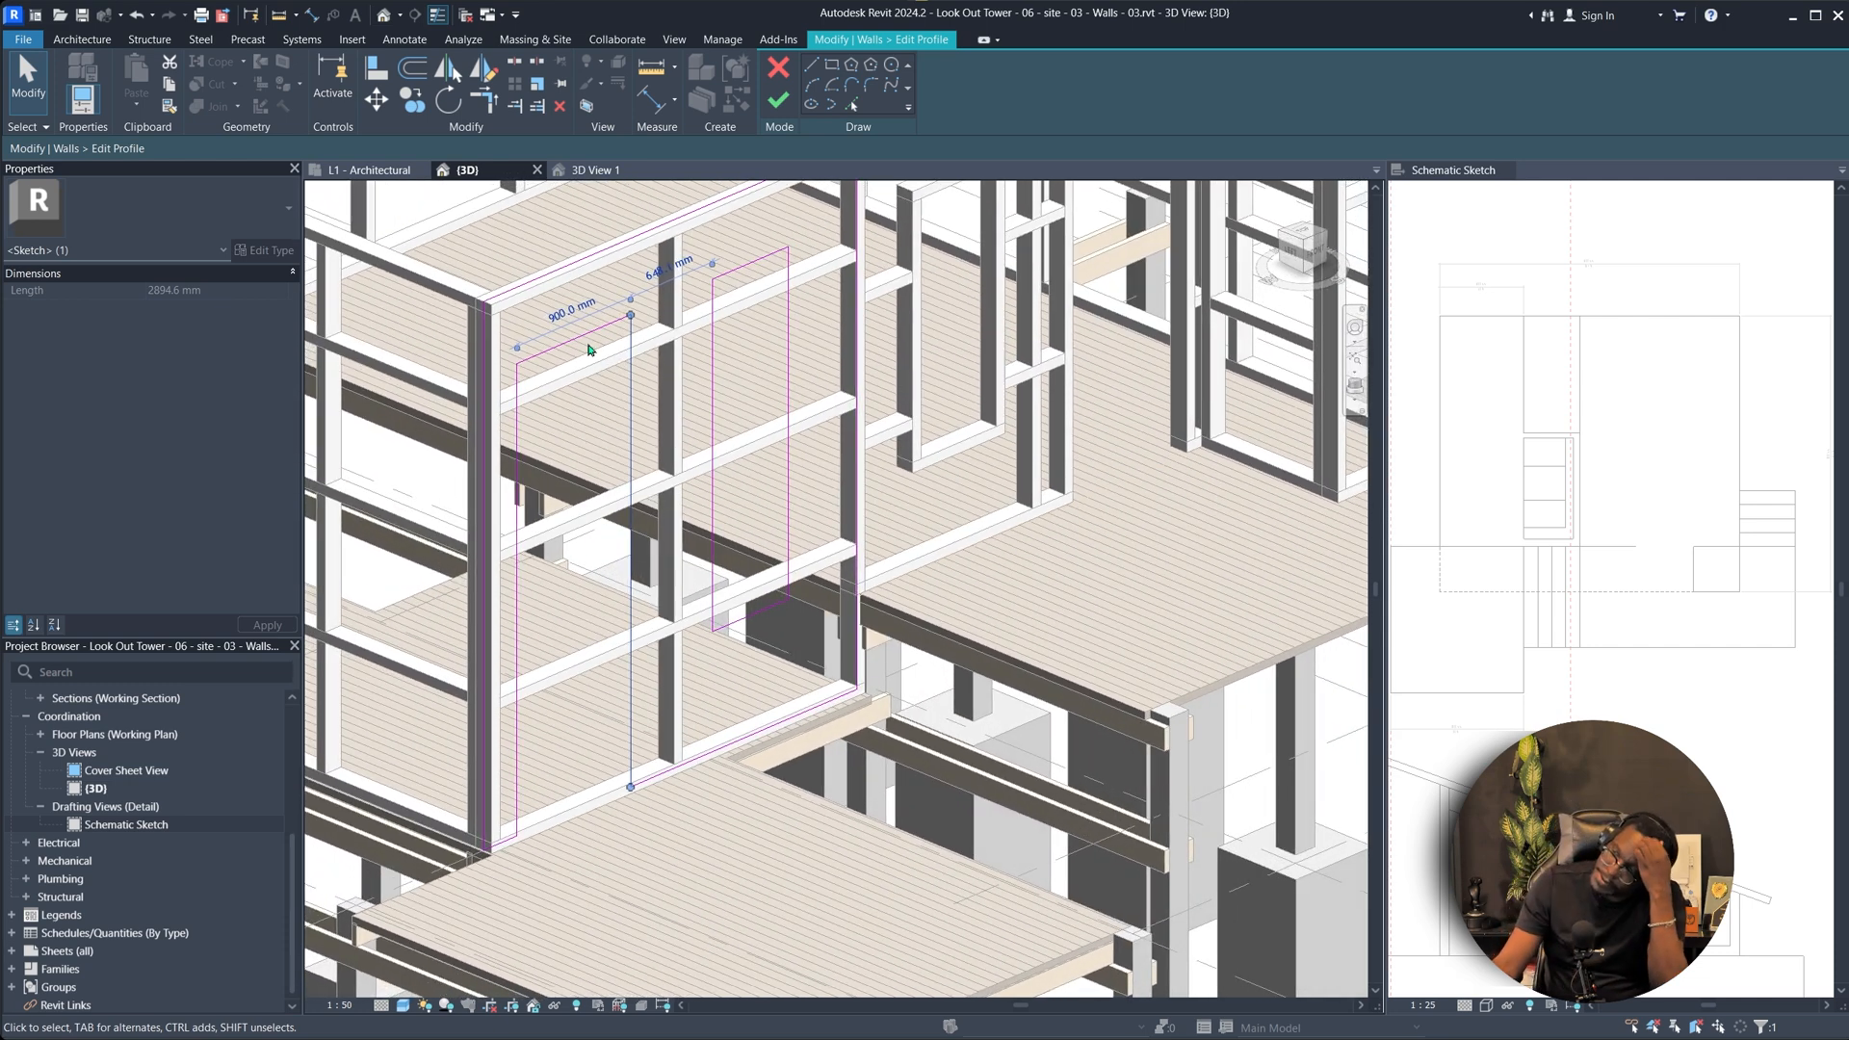
mouse_move(578, 345)
left_mouse_down()
mouse_move(590, 424)
mouse_move(610, 437)
left_mouse_up()
mouse_move(611, 437)
middle_mouse_down("shift")
mouse_move(758, 443)
mouse_move(718, 205)
mouse_move(757, 82)
middle_mouse_up("shift")
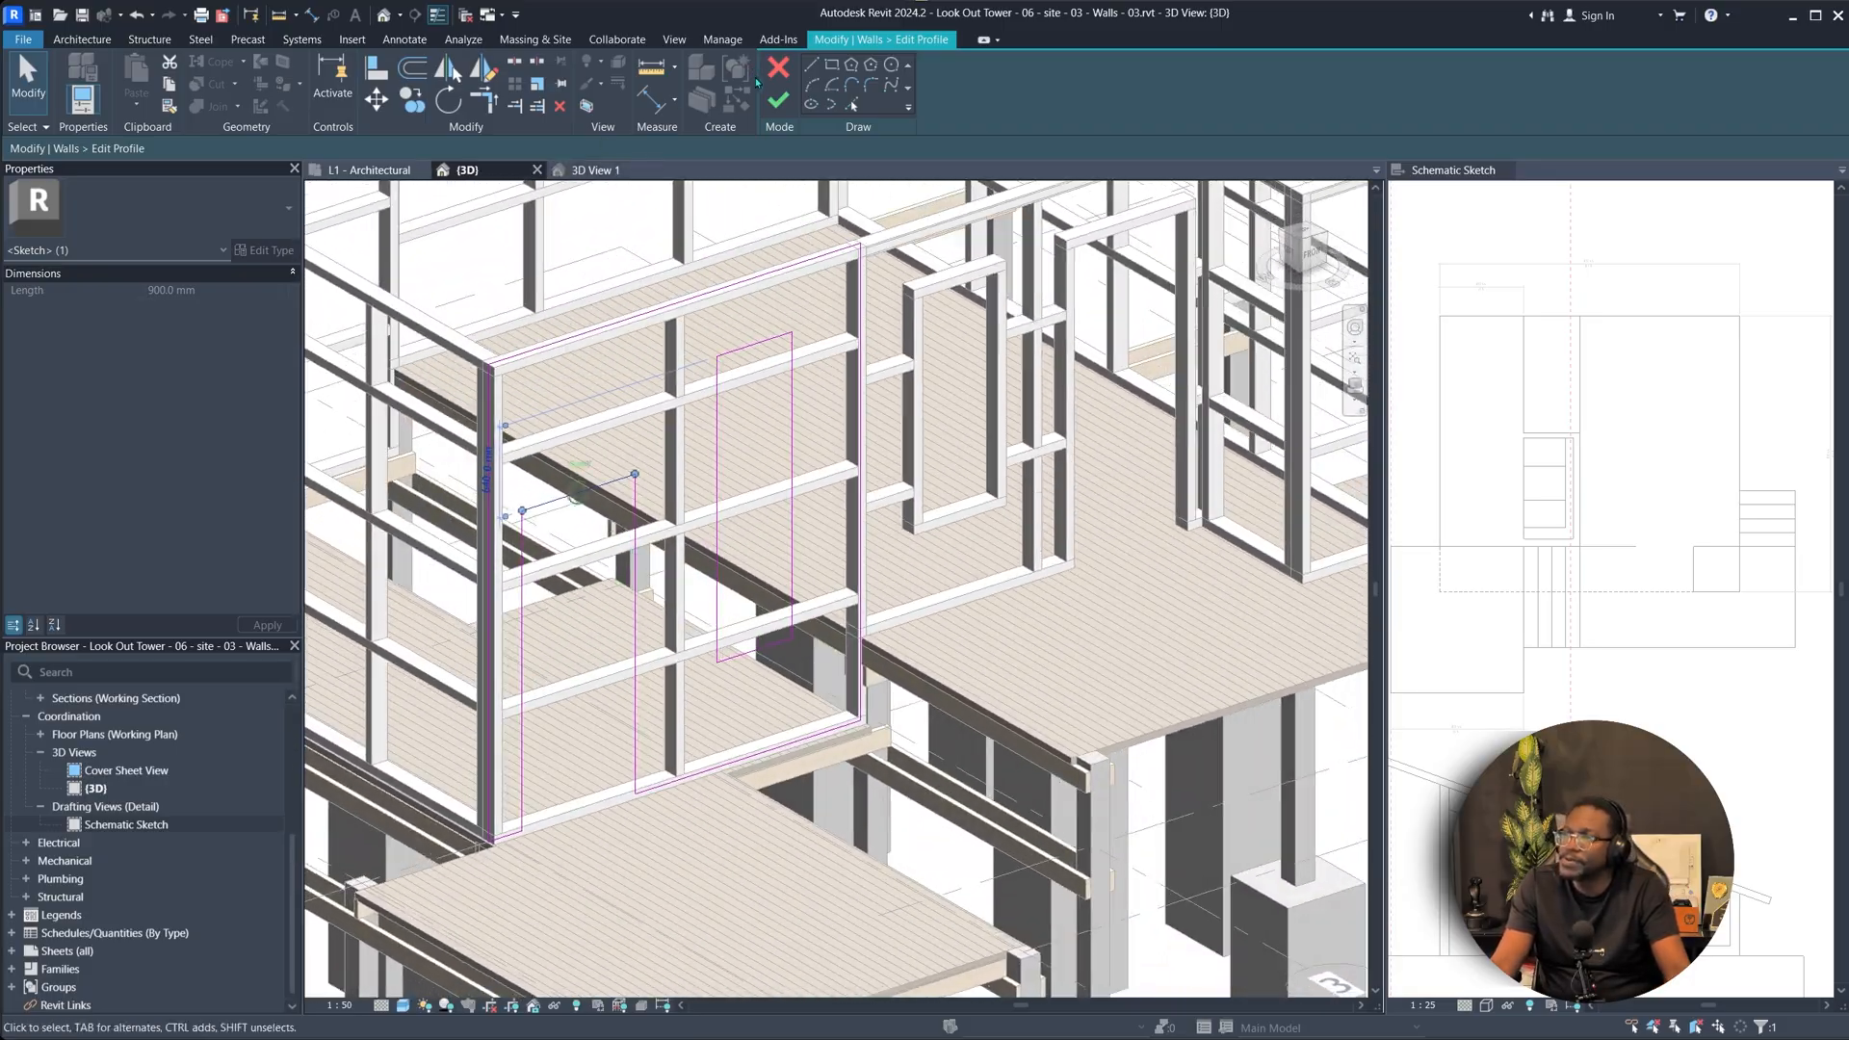
left_click(787, 103)
Reopen the lower-deck wall's profile, align the door opening's head with the window opening's head, and finish the edit.
scroll(1181, 326, "down", 3)
mouse_move(1180, 327)
middle_mouse_down("shift")
mouse_move(1104, 352)
mouse_move(919, 580)
mouse_move(770, 529)
mouse_move(916, 512)
mouse_move(923, 433)
middle_mouse_up("shift")
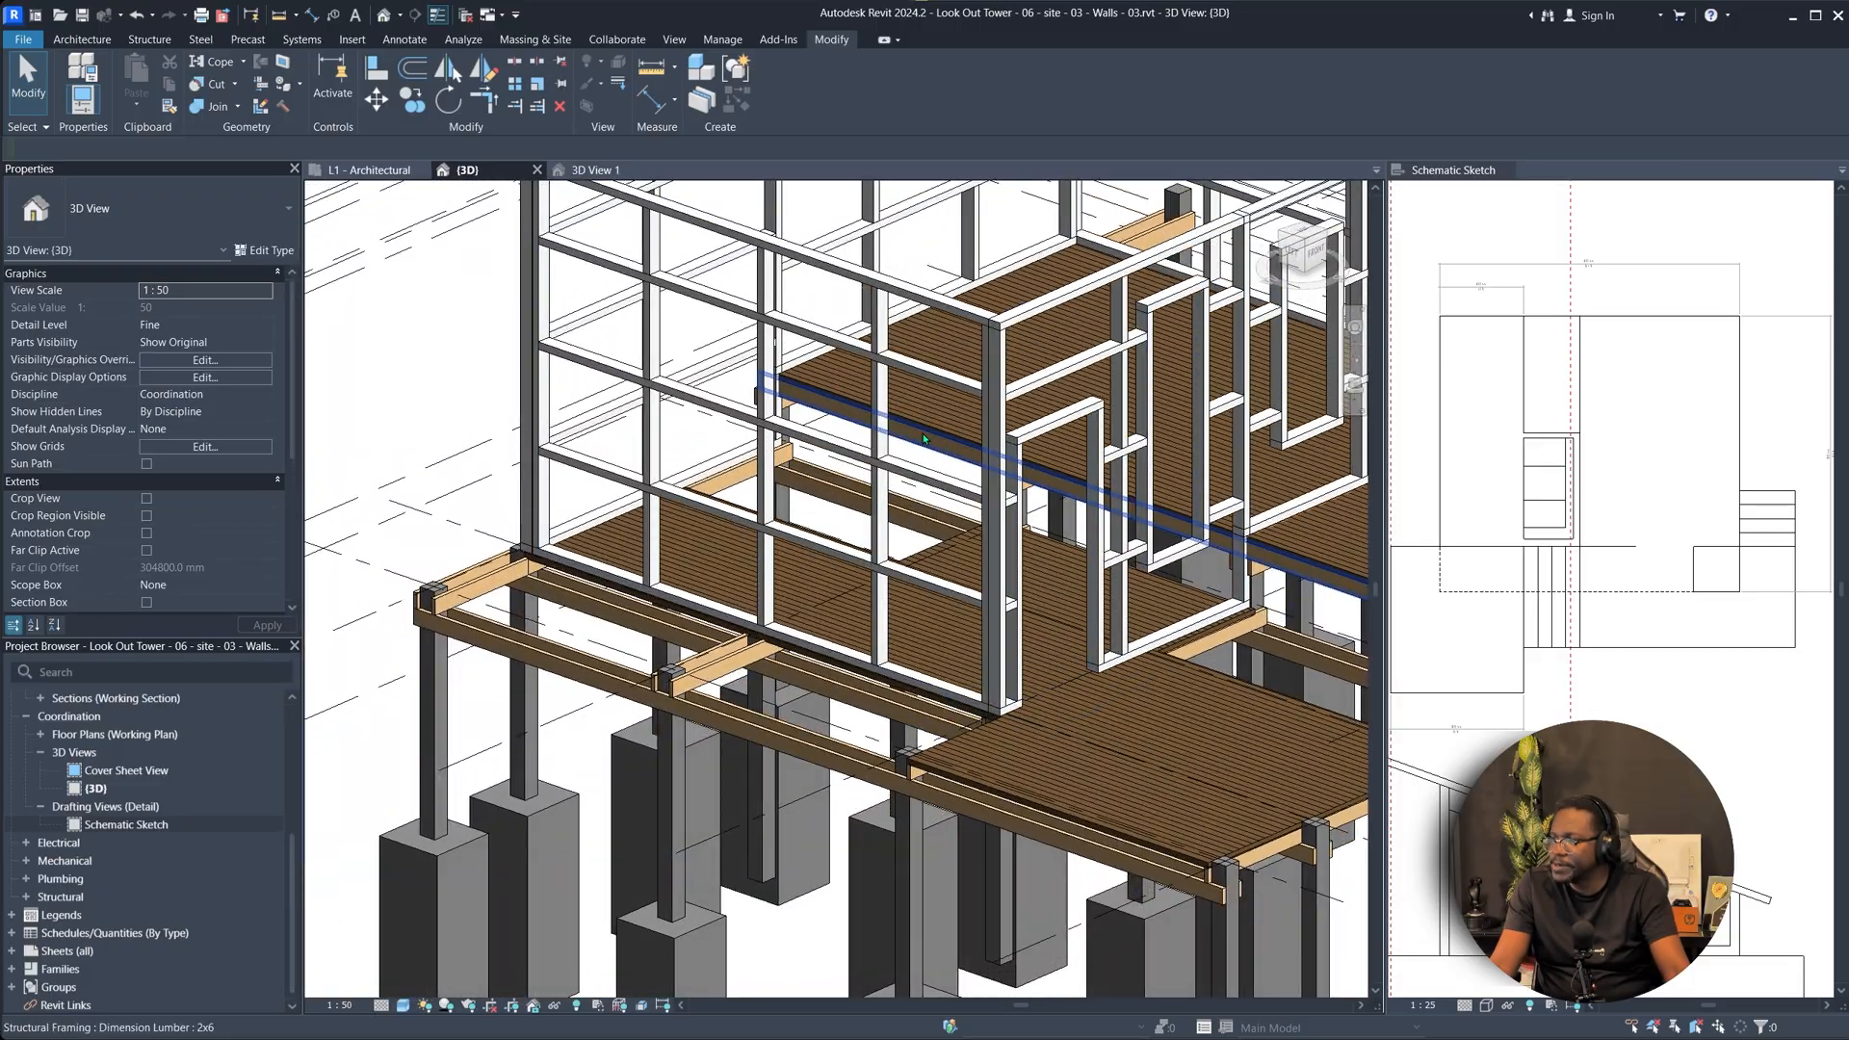
scroll(1131, 374, "up", 3)
scroll(1129, 373, "up", 1)
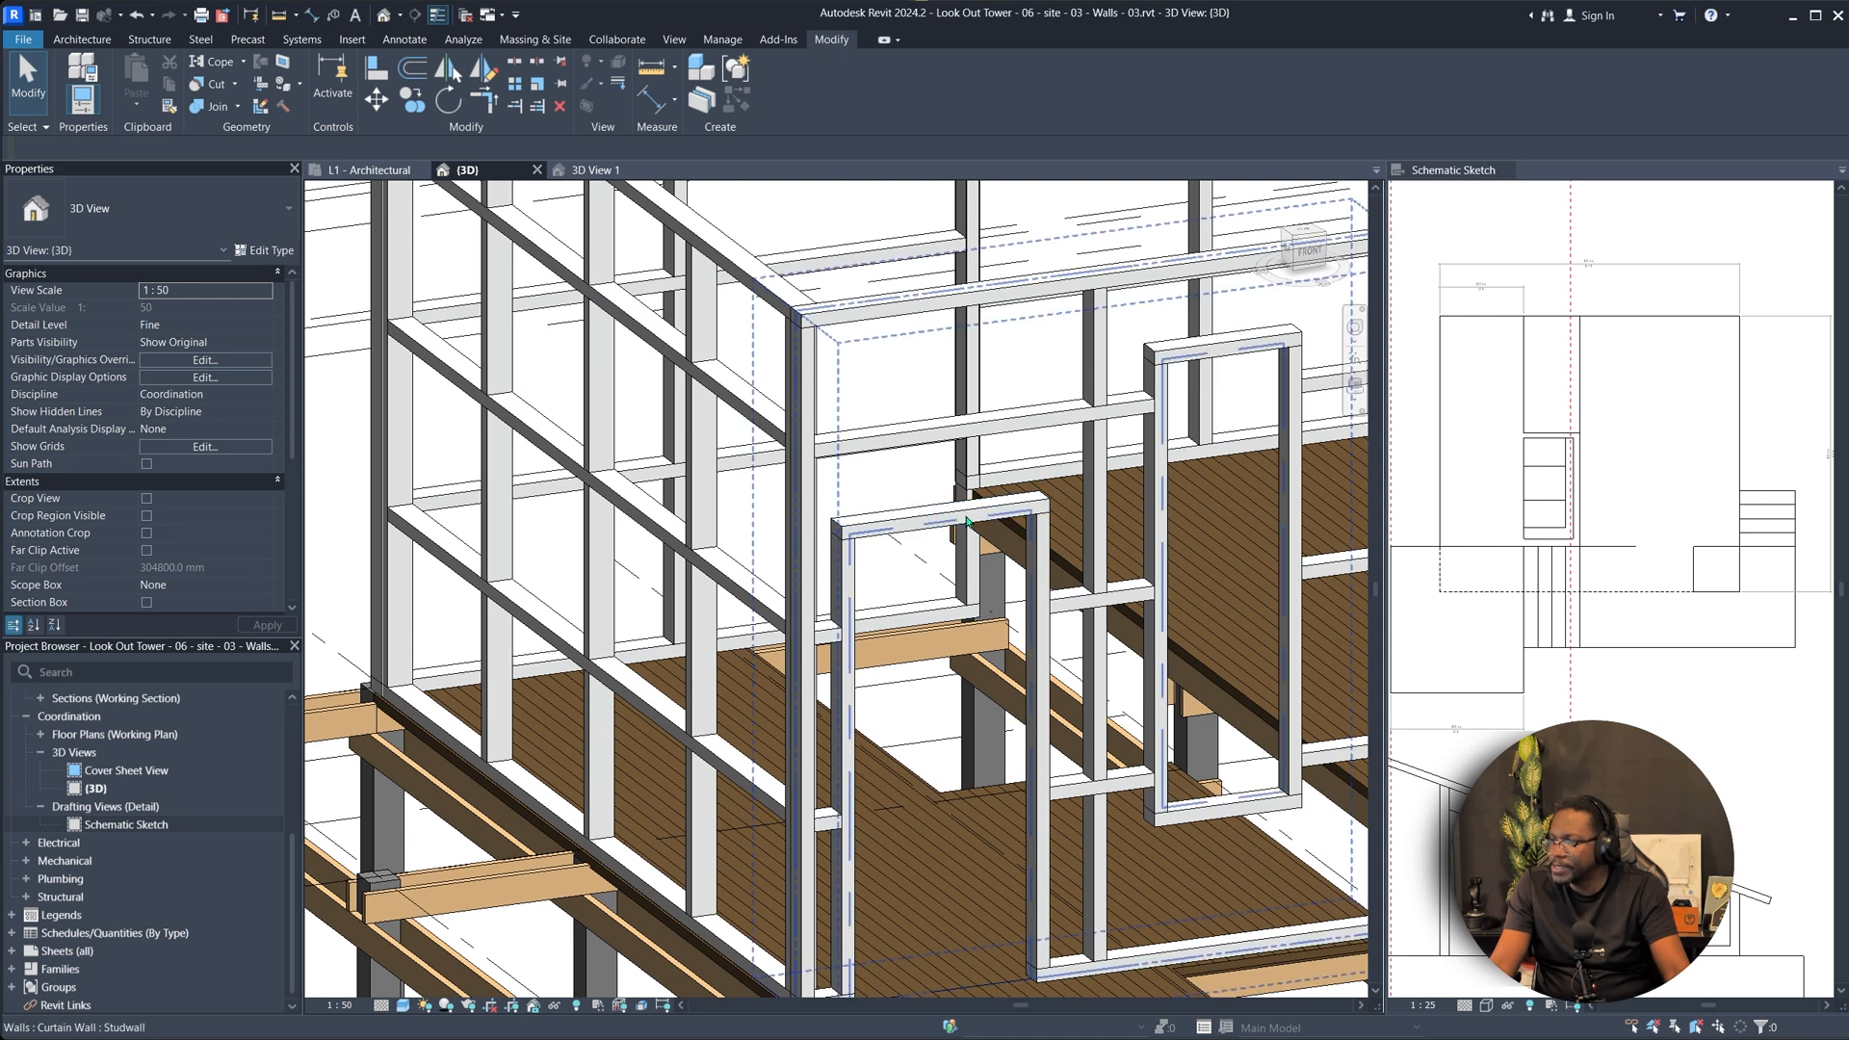
left_click(966, 521)
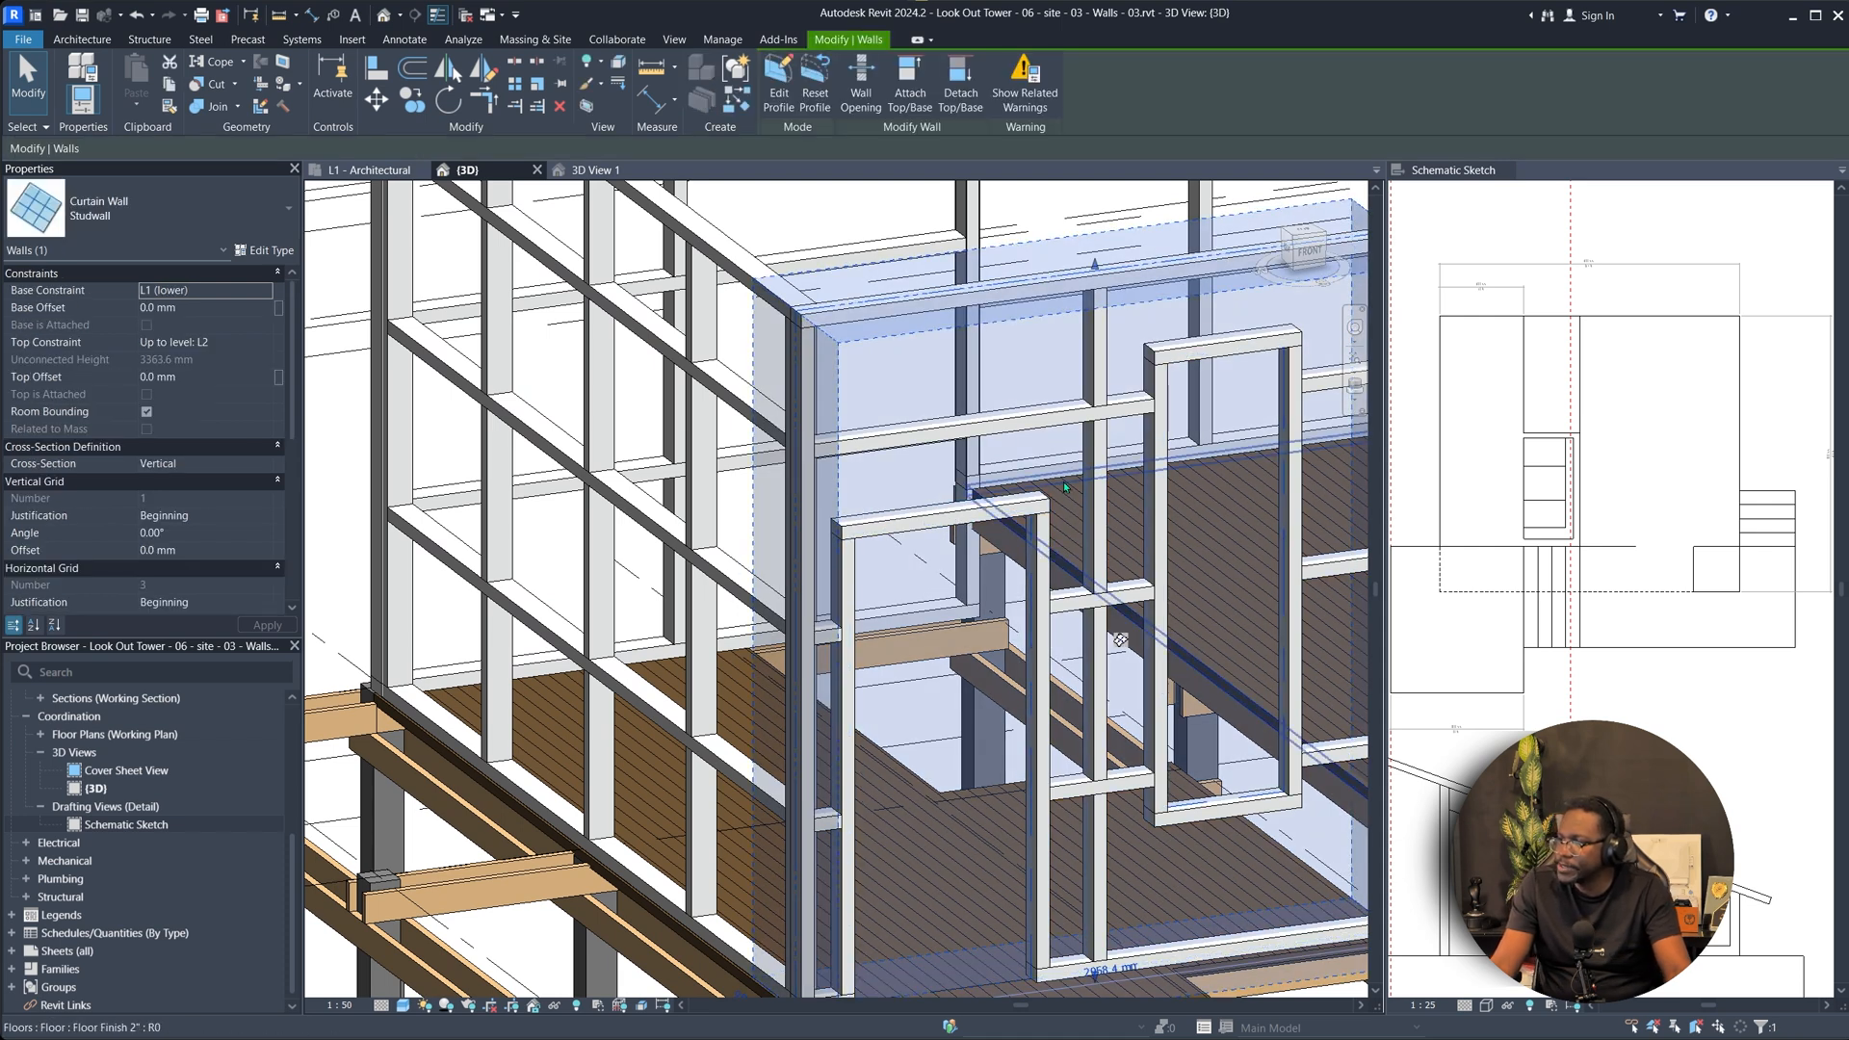
left_click(782, 85)
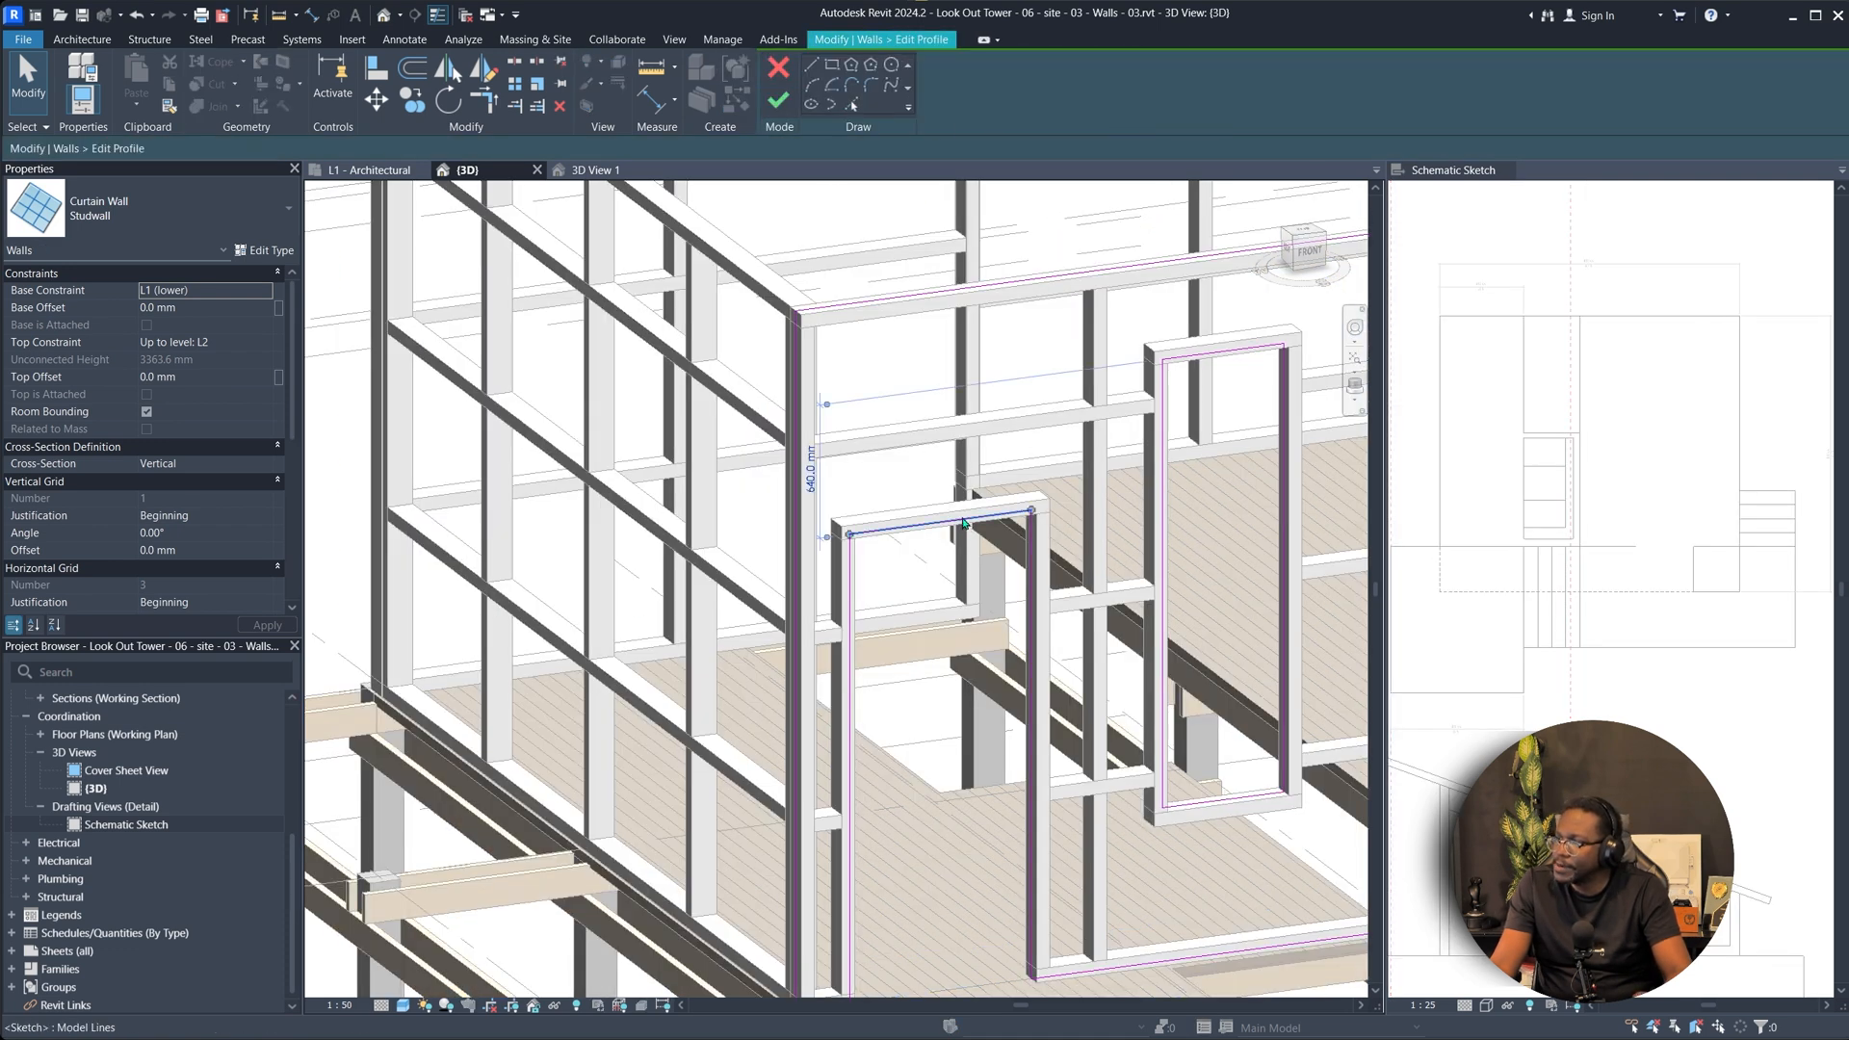
left_click(963, 523)
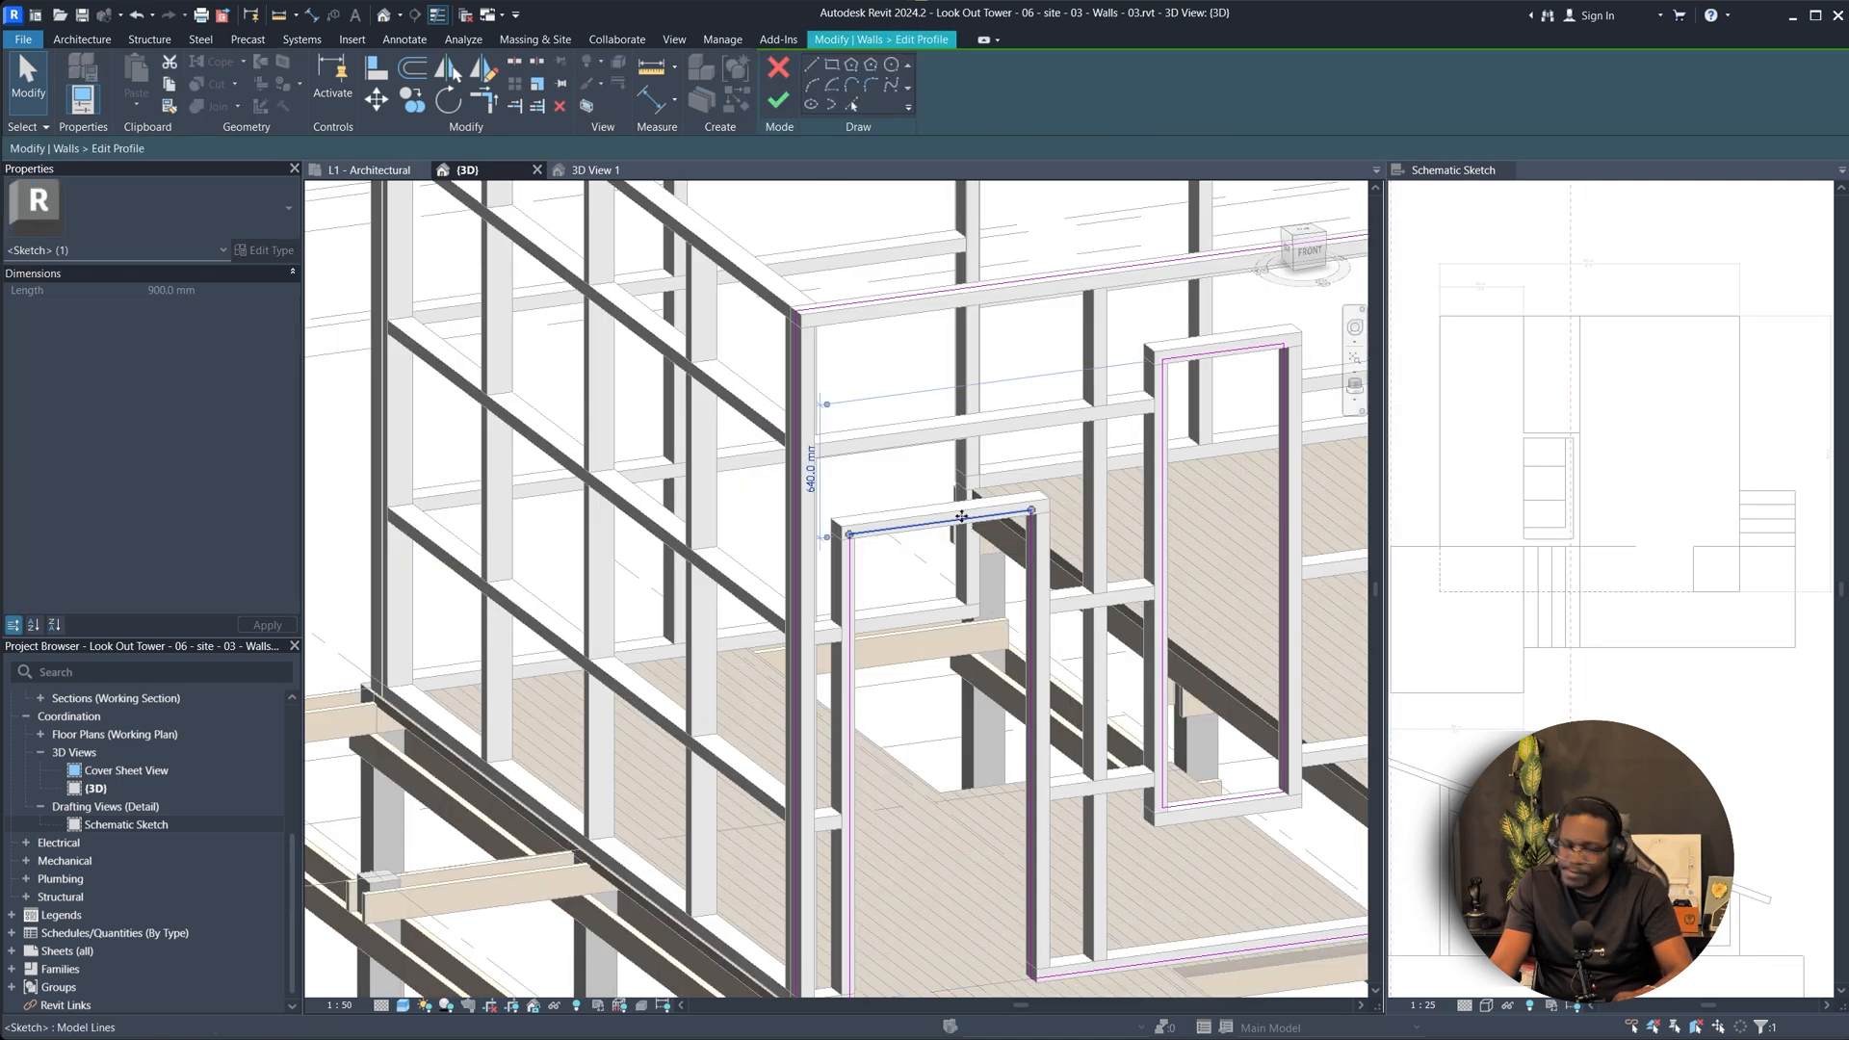
key("l")
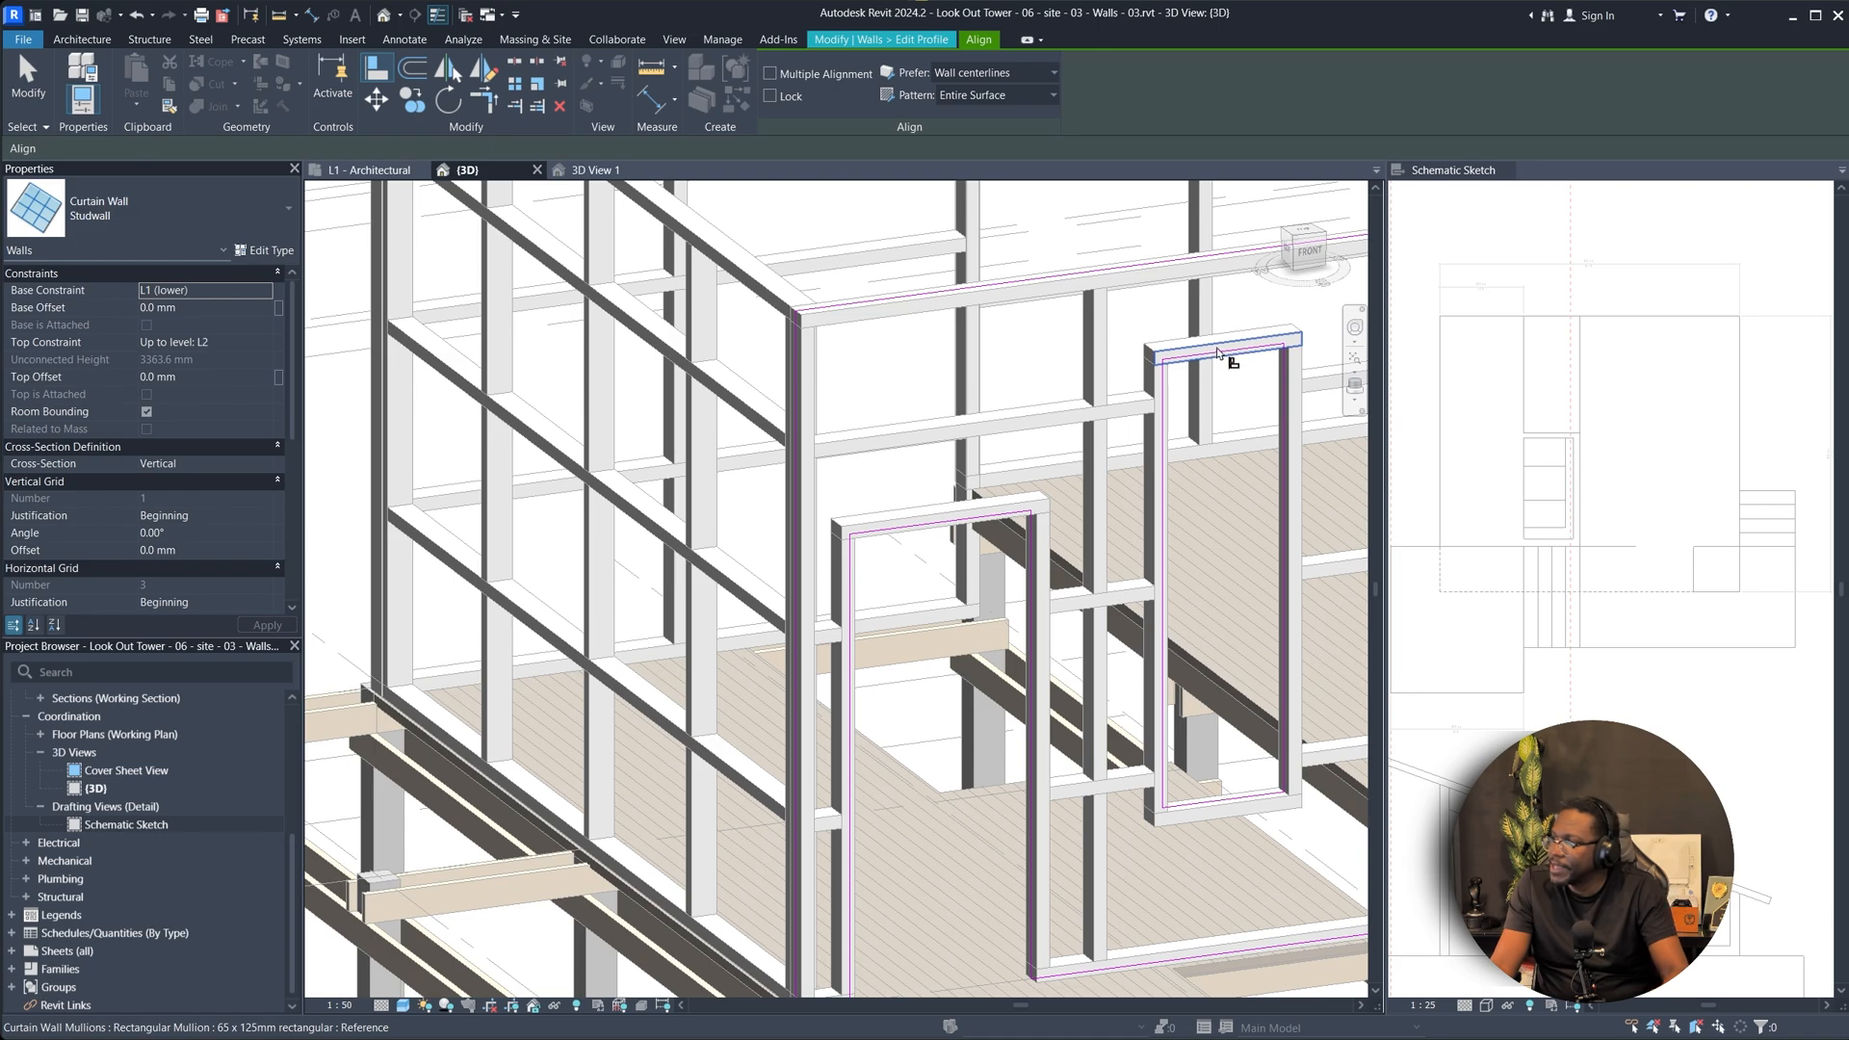
left_click(988, 522)
key("Escape")
left_click(780, 100)
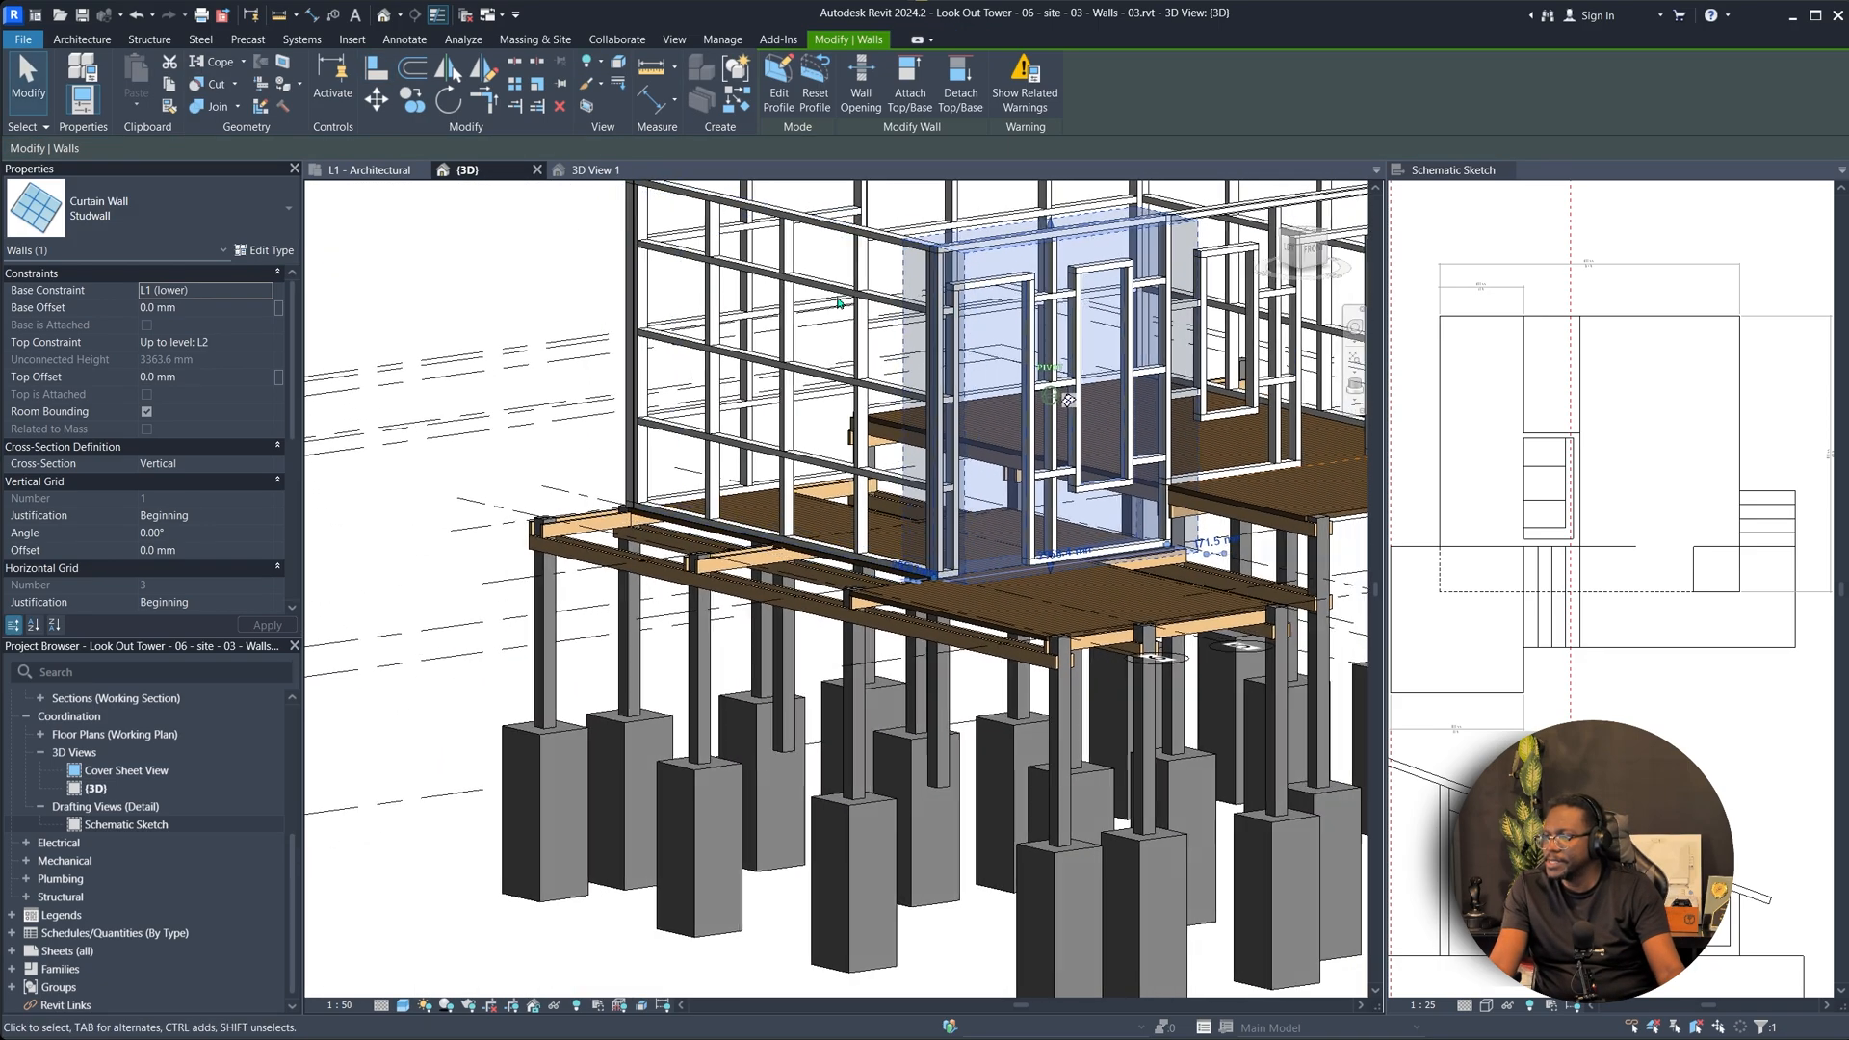
Examine the whole framed wall enclosure from the front and compare it with the elevation in the Schematic Sketch view.
middle_click_drag(838, 303, 664, 501, "shift")
key("Escape")
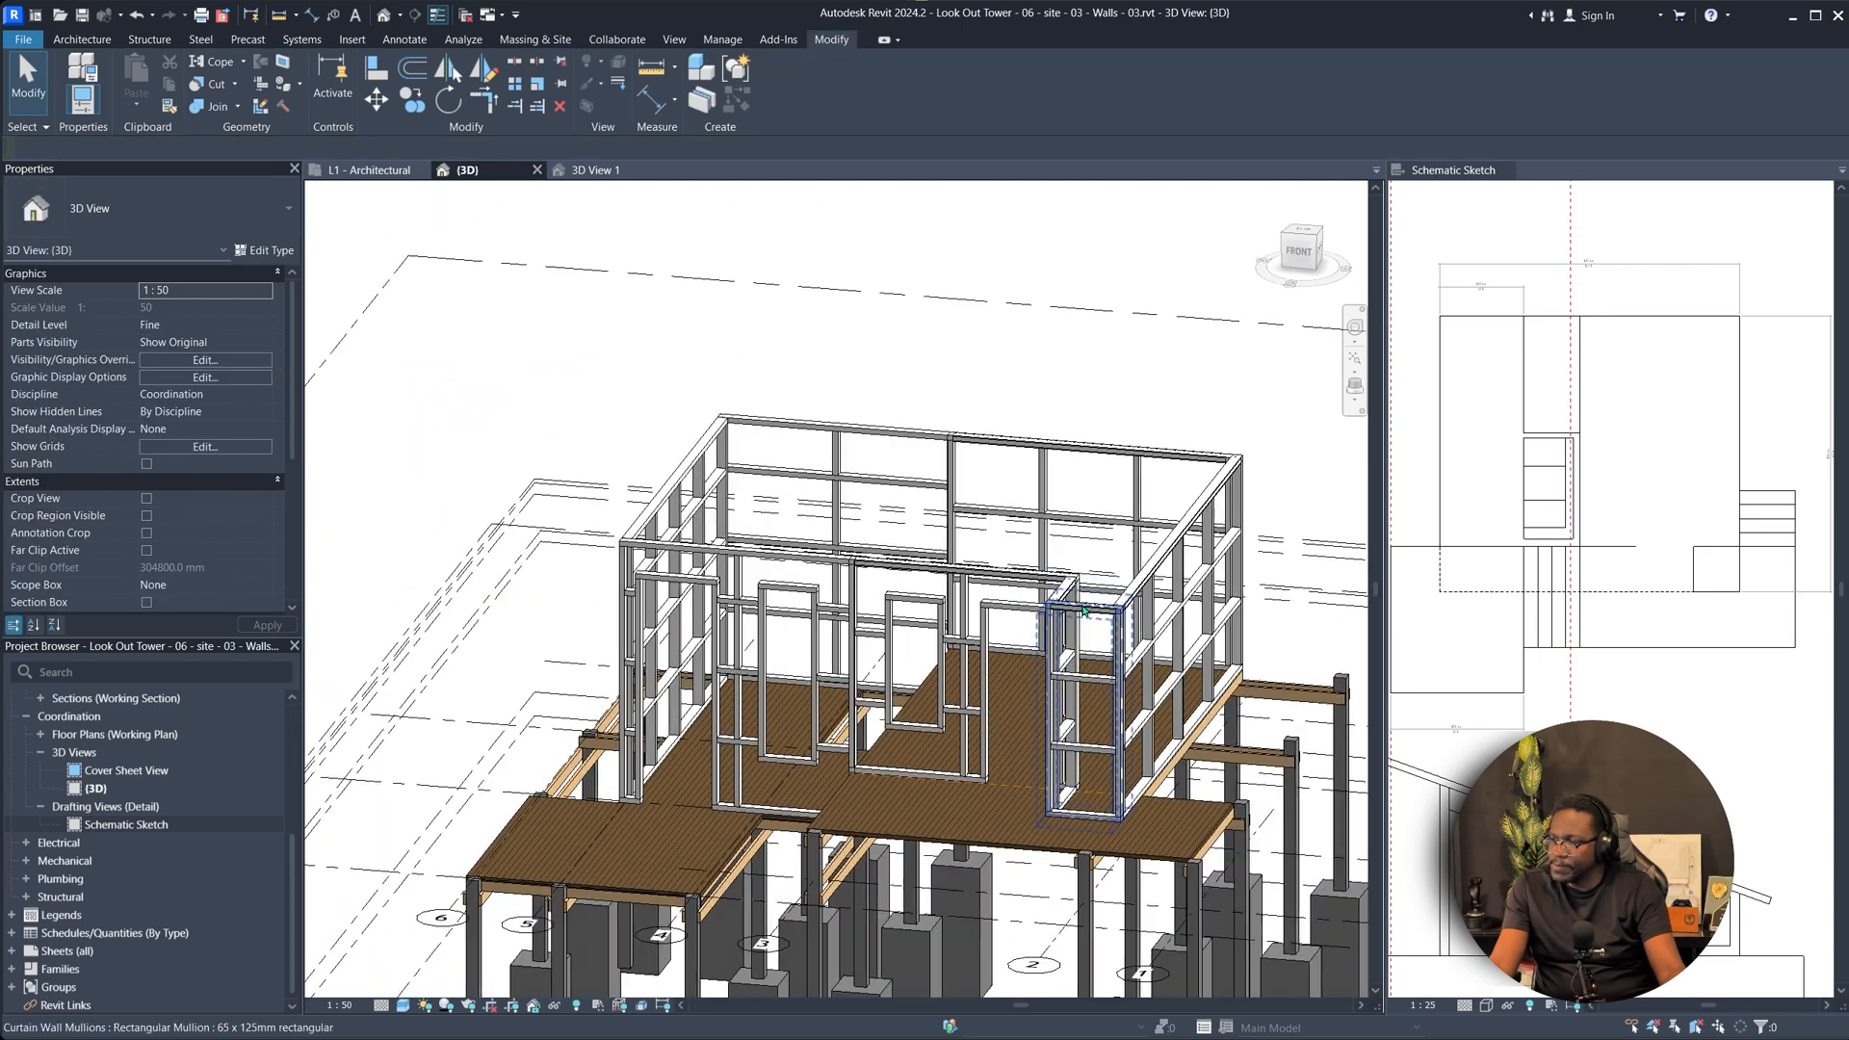
middle_click_drag(1108, 616, 1068, 597, "shift")
scroll(1728, 522, "down", 2)
scroll(1714, 517, "down", 3)
scroll(1736, 815, "up", 3)
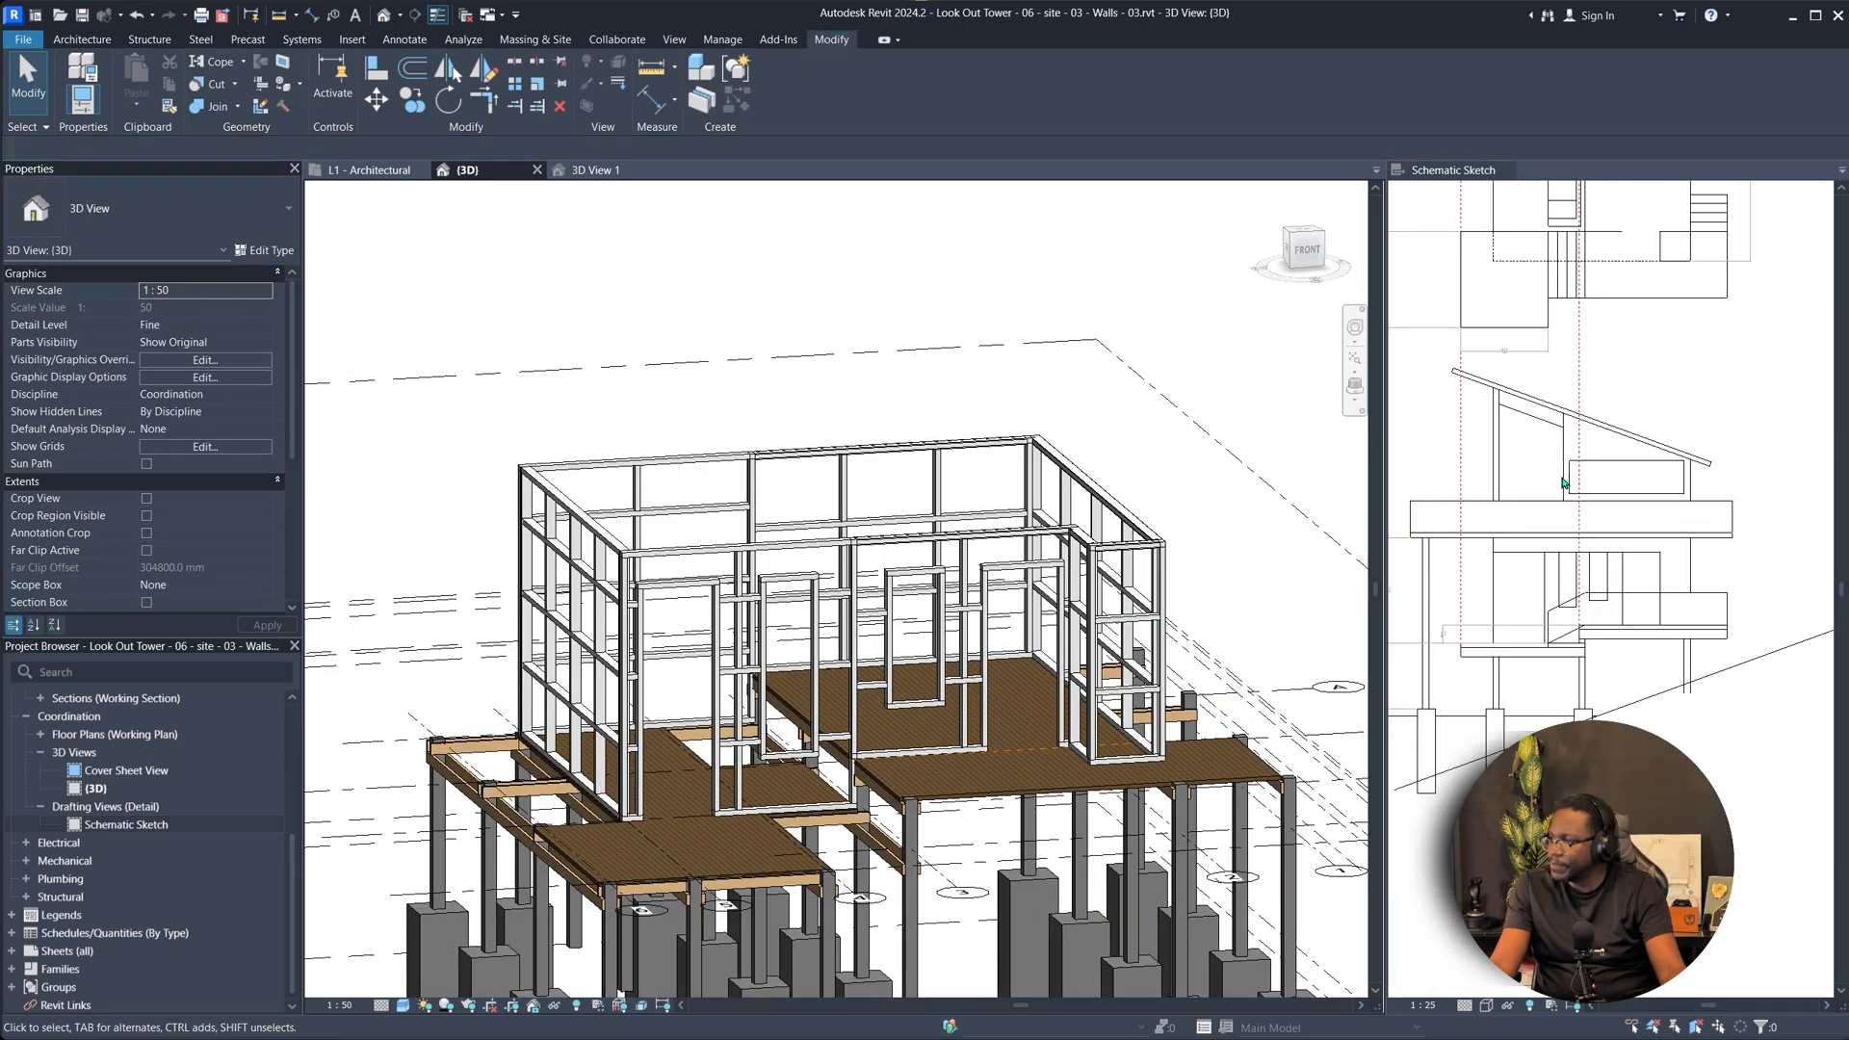
left_click(1545, 553)
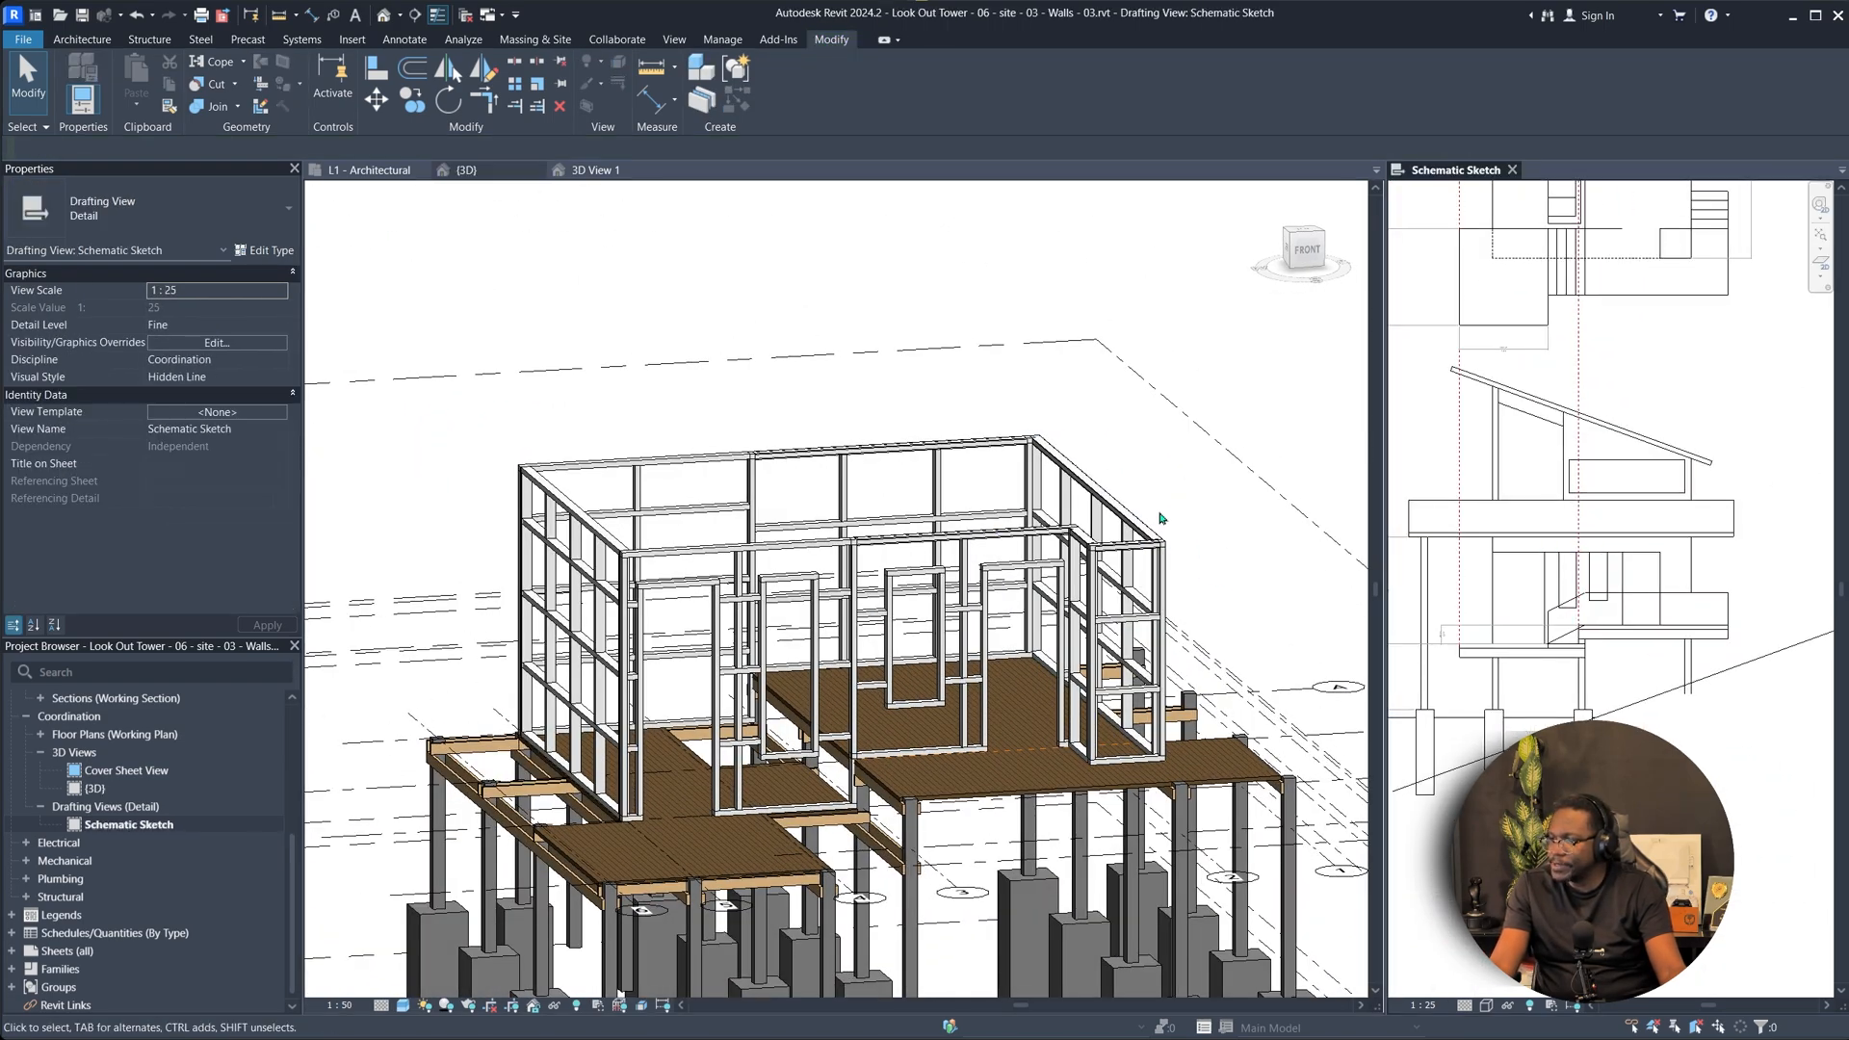
Edit the profile of the longer Studwall wall on the lower deck's outer side, cutting a wide window opening that runs to the corner.
mouse_move(1160, 517)
middle_mouse_down("shift")
mouse_move(1191, 501)
mouse_move(847, 683)
mouse_move(808, 737)
mouse_move(809, 791)
mouse_move(741, 814)
mouse_move(735, 893)
middle_mouse_up("shift")
scroll(807, 708, "up", 3)
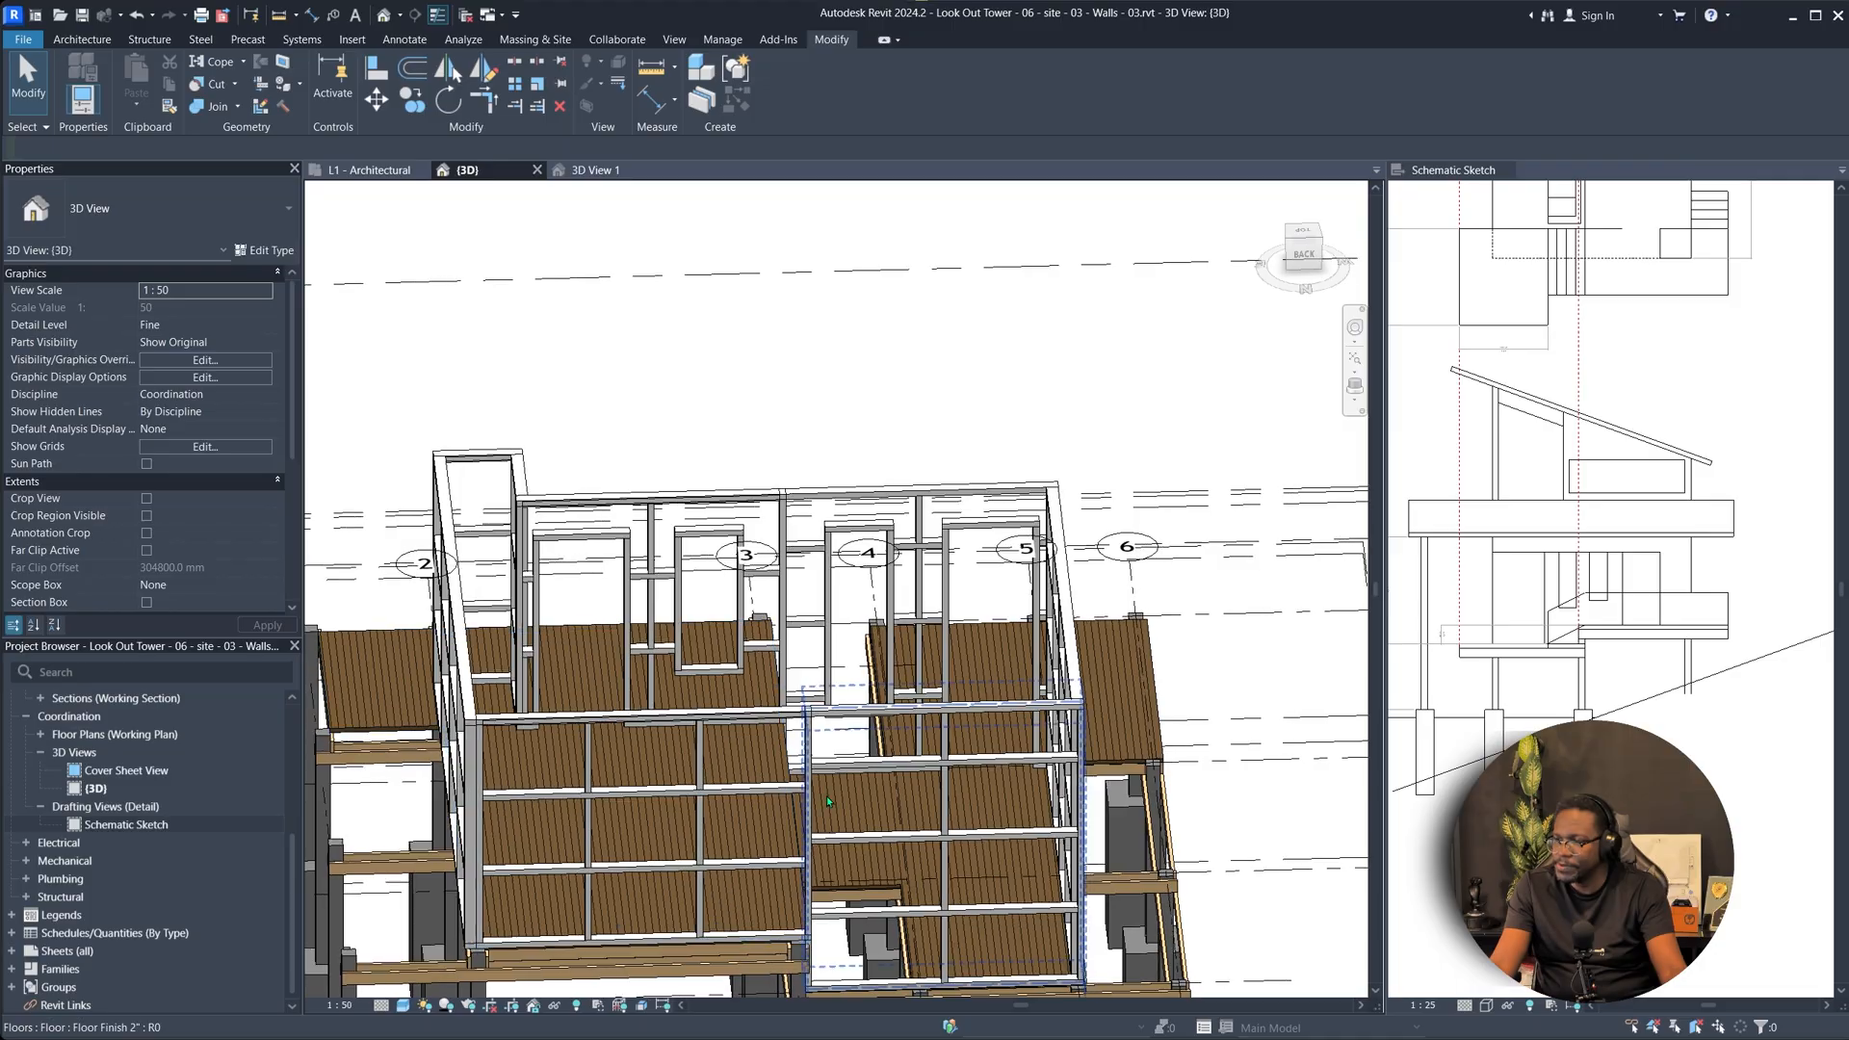
middle_click_drag(826, 795, 881, 640, "shift")
middle_click_drag(851, 853, 824, 812, "shift")
scroll(766, 645, "up", 3)
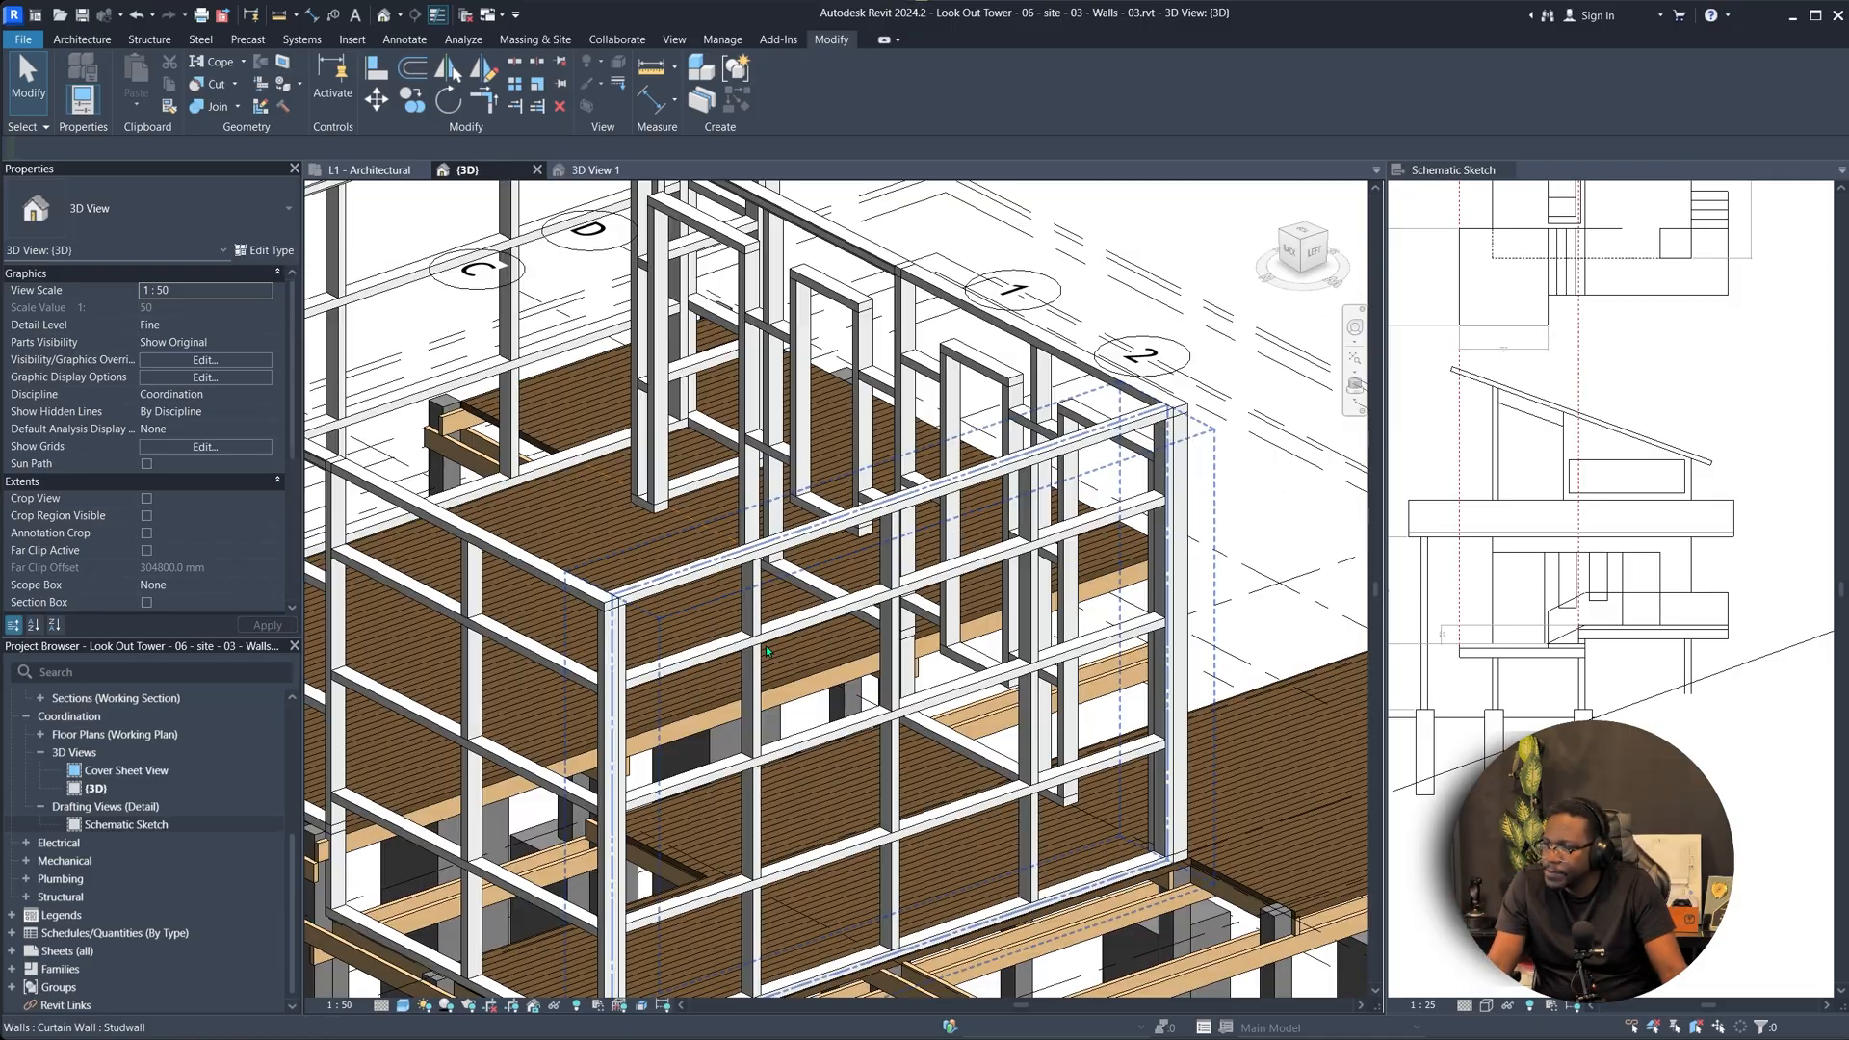
left_click(766, 644)
middle_click_drag(766, 644, 356, 693, "shift")
middle_click_drag(871, 596, 704, 542, "shift")
left_click(834, 64)
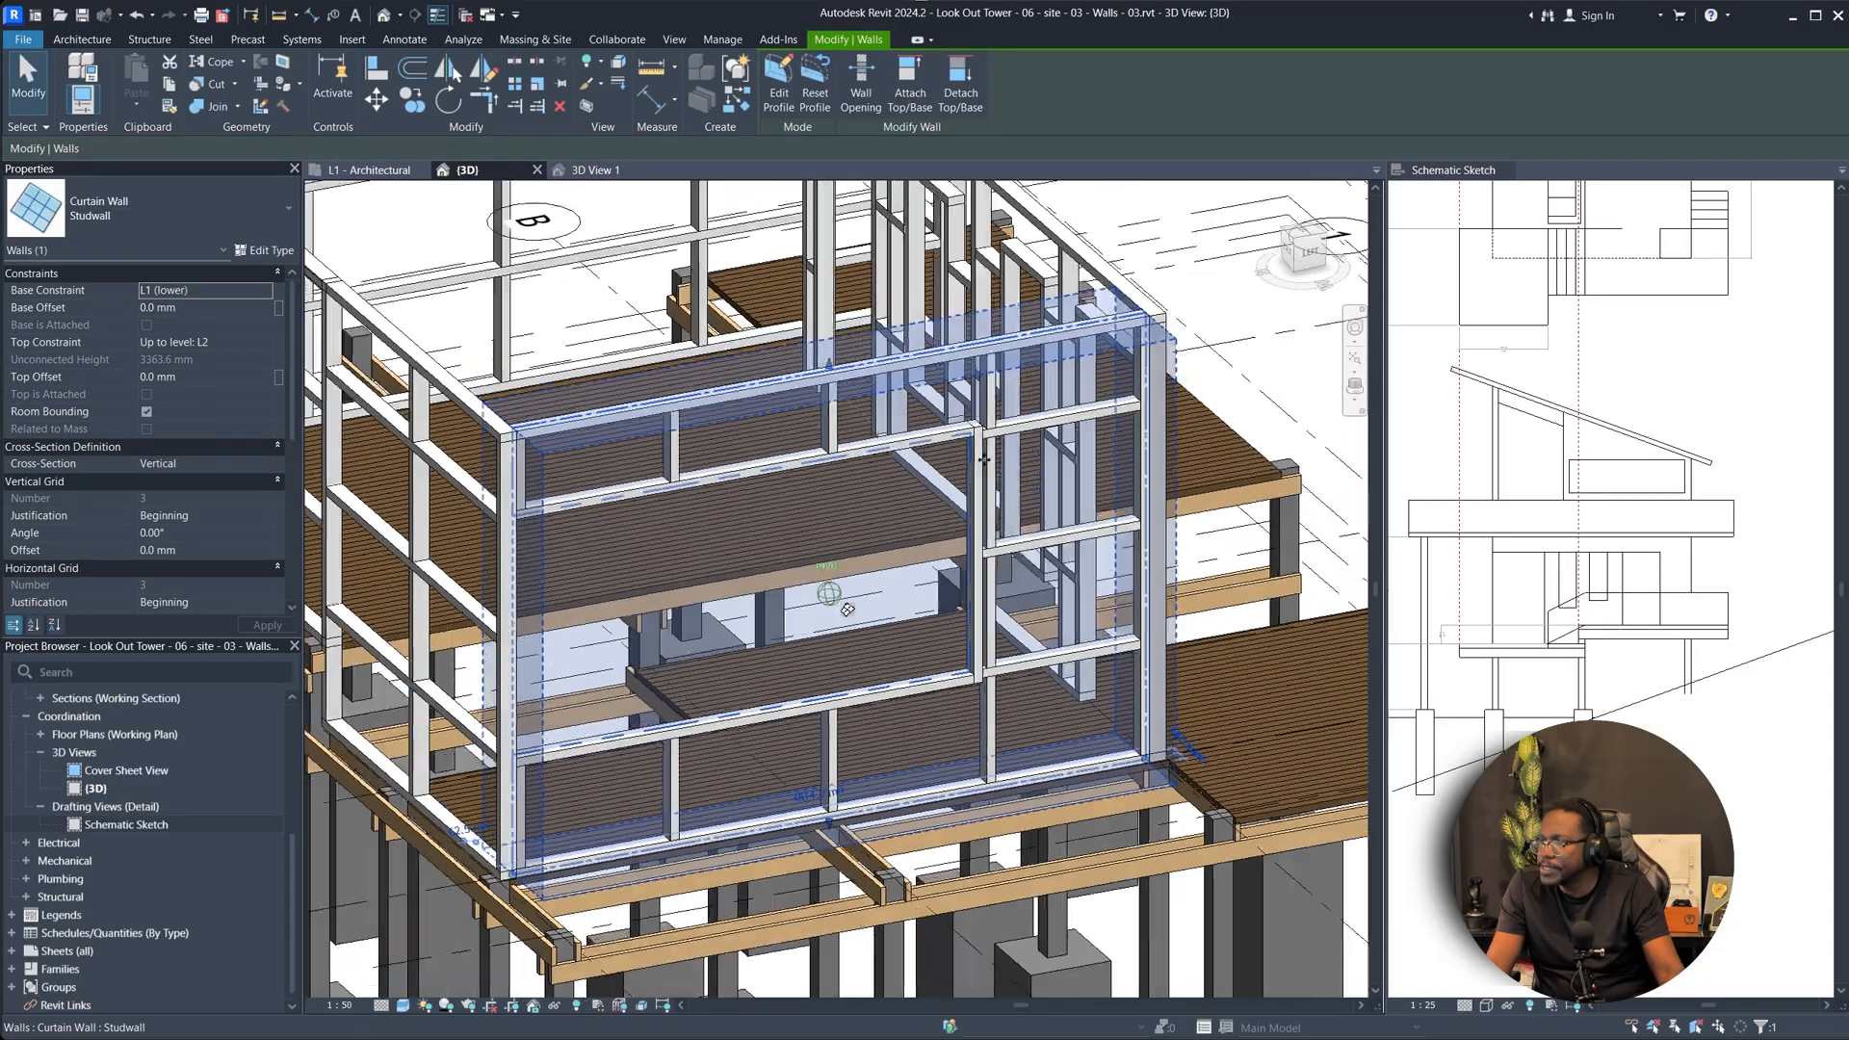
middle_click_drag(825, 590, 853, 608, "shift")
mouse_move(907, 544)
middle_mouse_down("shift")
mouse_move(876, 600)
mouse_move(977, 601)
mouse_move(1001, 550)
mouse_move(982, 565)
mouse_move(1094, 577)
mouse_move(896, 573)
middle_mouse_up("shift")
key("Escape")
Edit the adjoining shorter Studwall wall's profile to continue the window opening around the same corner.
left_click(1002, 551)
scroll(992, 558, "up", 3)
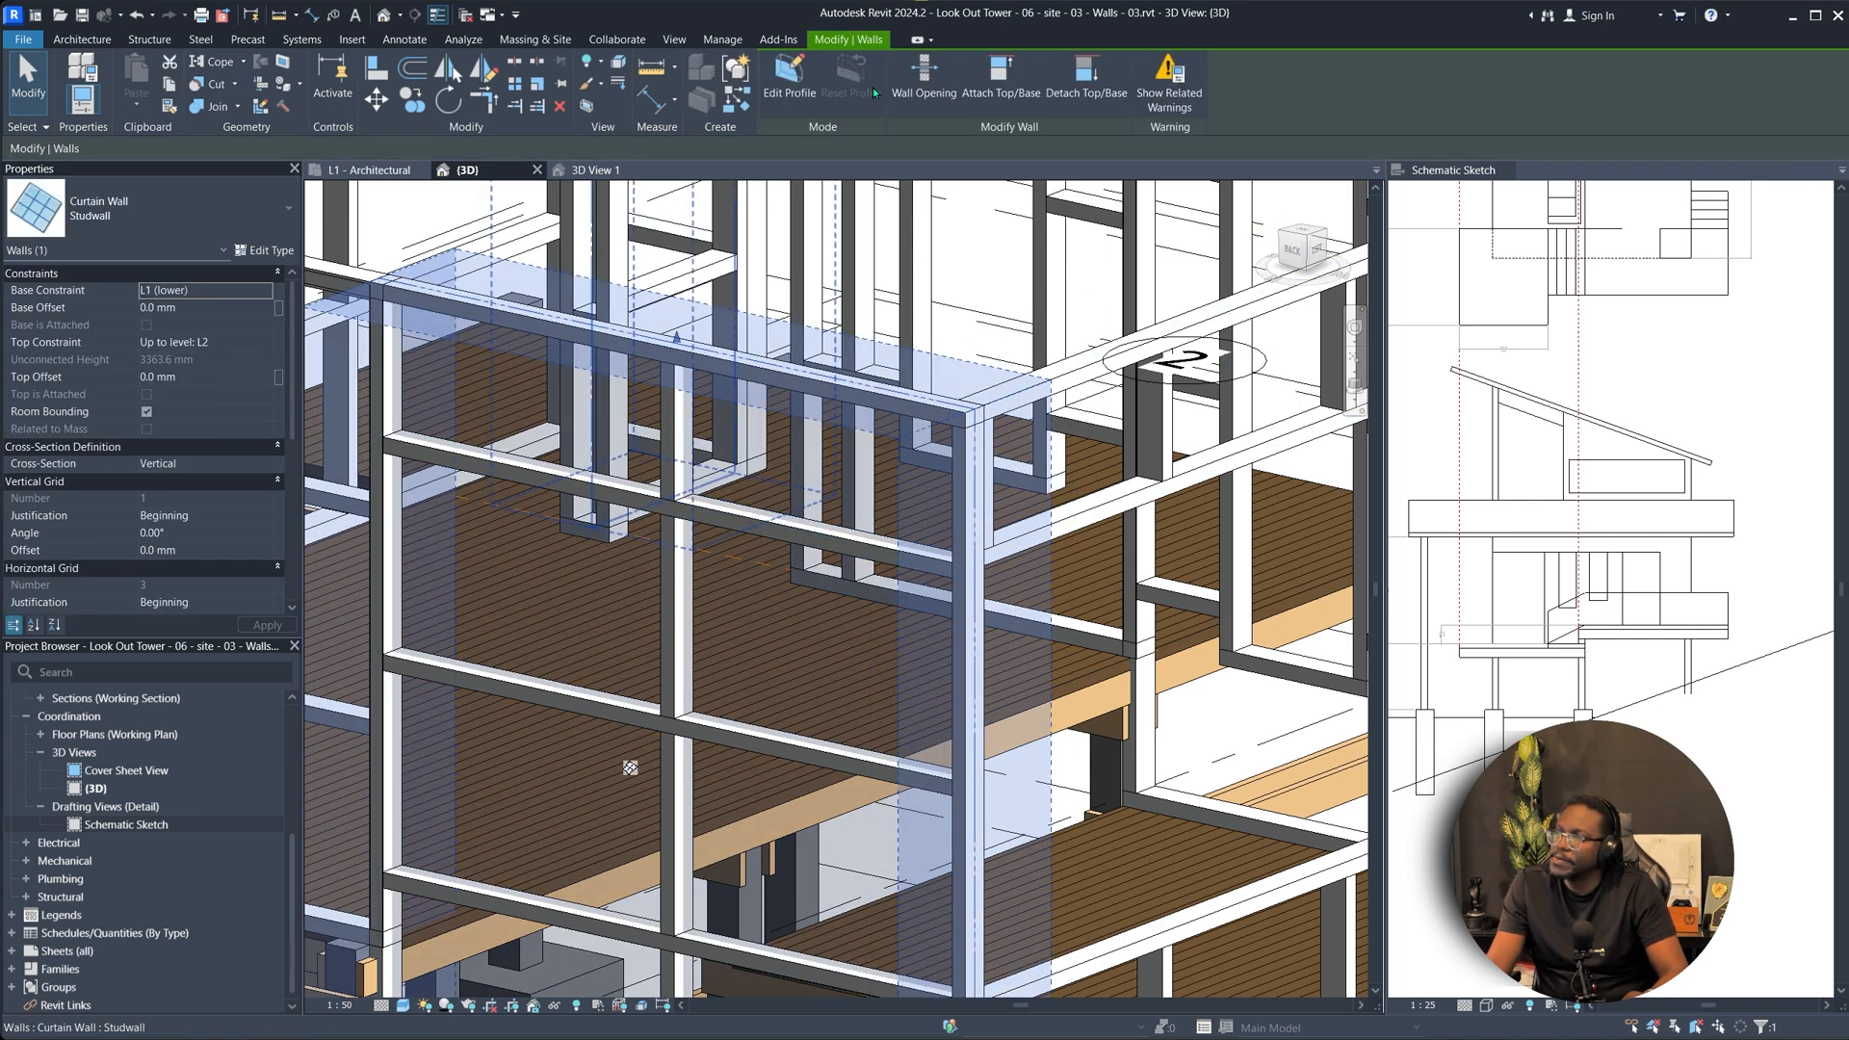
left_click(812, 92)
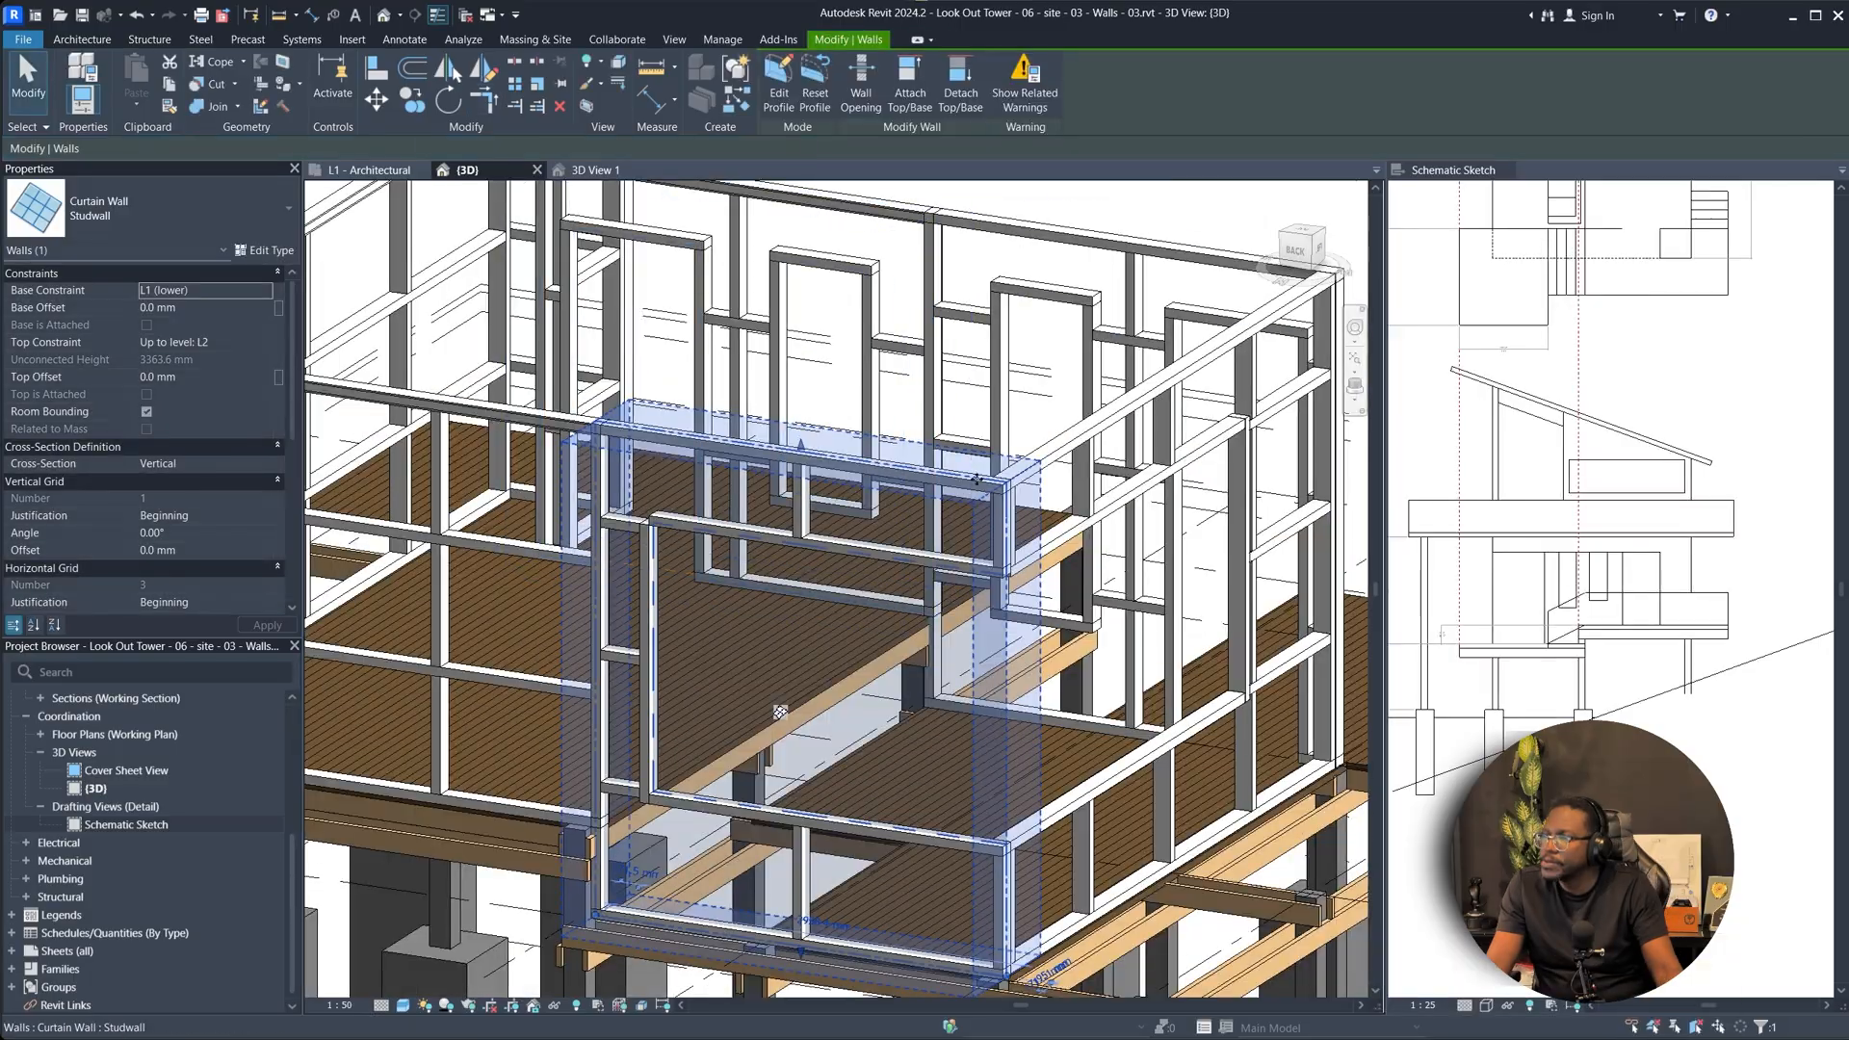
mouse_move(962, 578)
middle_mouse_down("shift")
mouse_move(1059, 665)
mouse_move(1126, 505)
middle_mouse_up("shift")
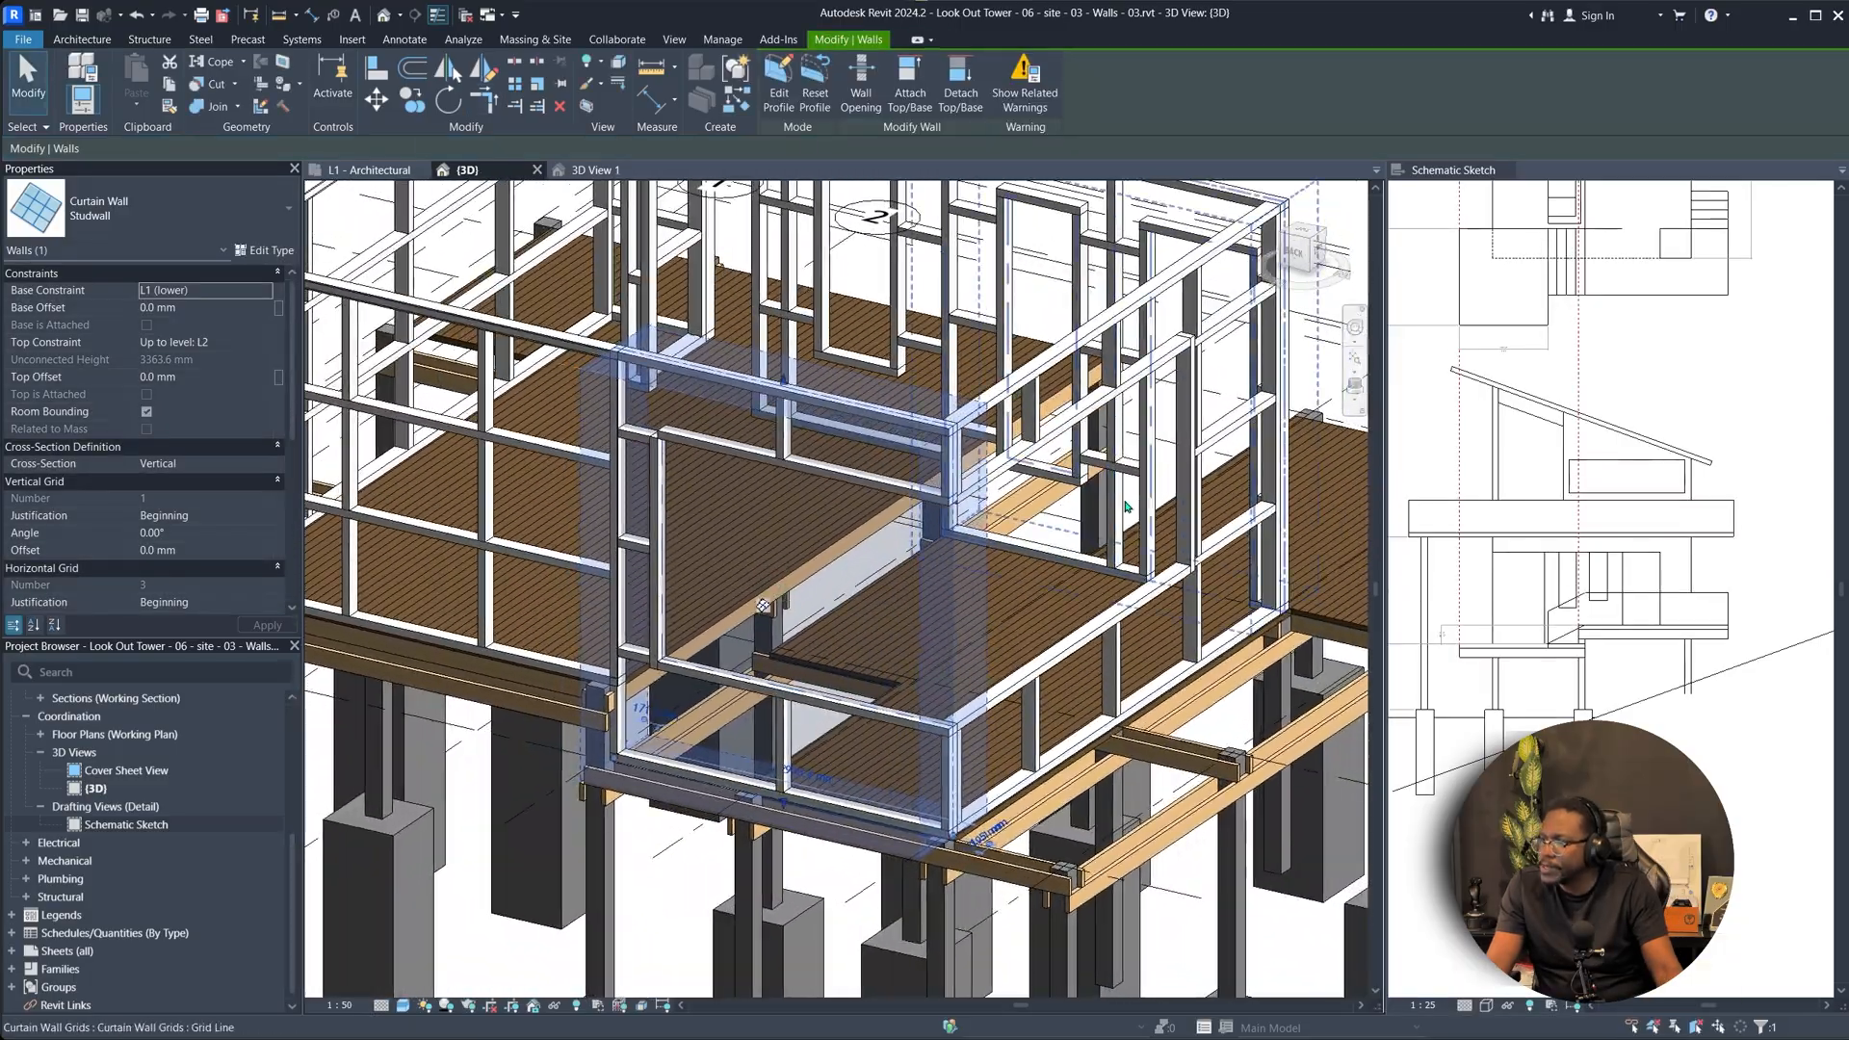
scroll(731, 385, "up", 5)
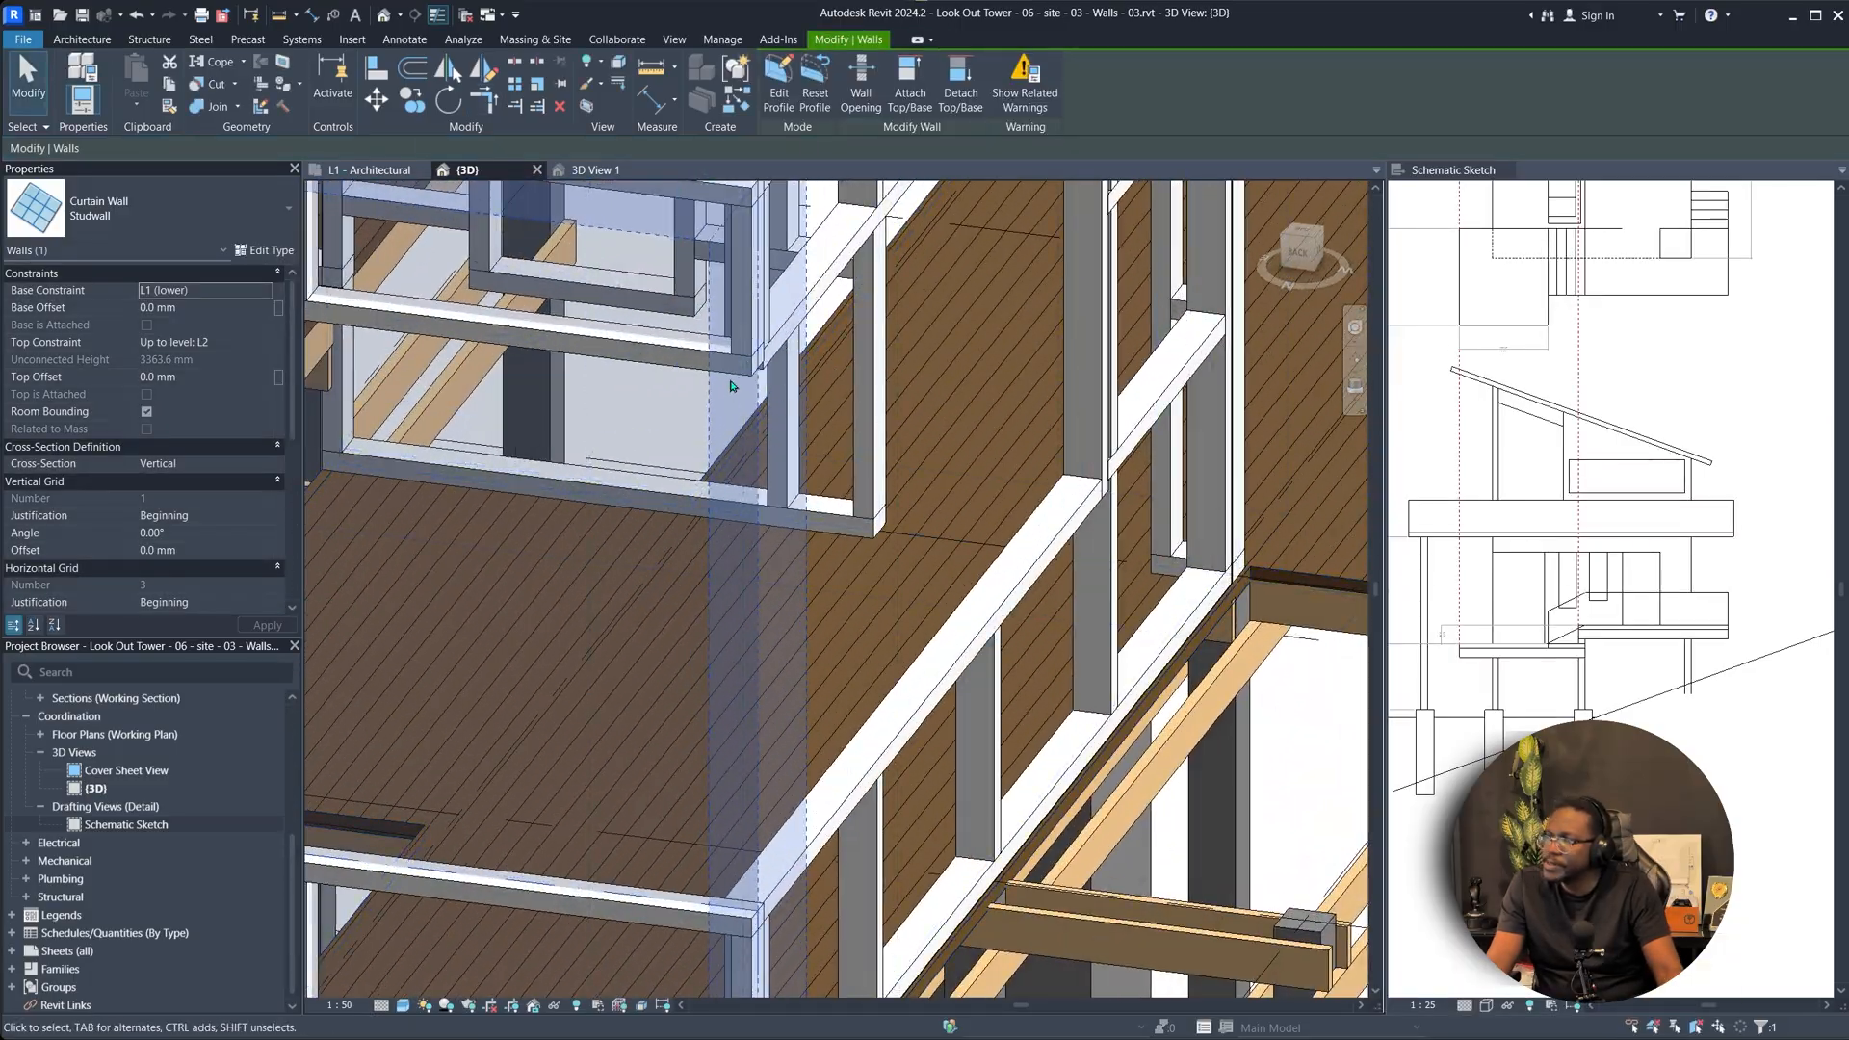
middle_click_drag(732, 386, 695, 399, "shift")
key("Escape")
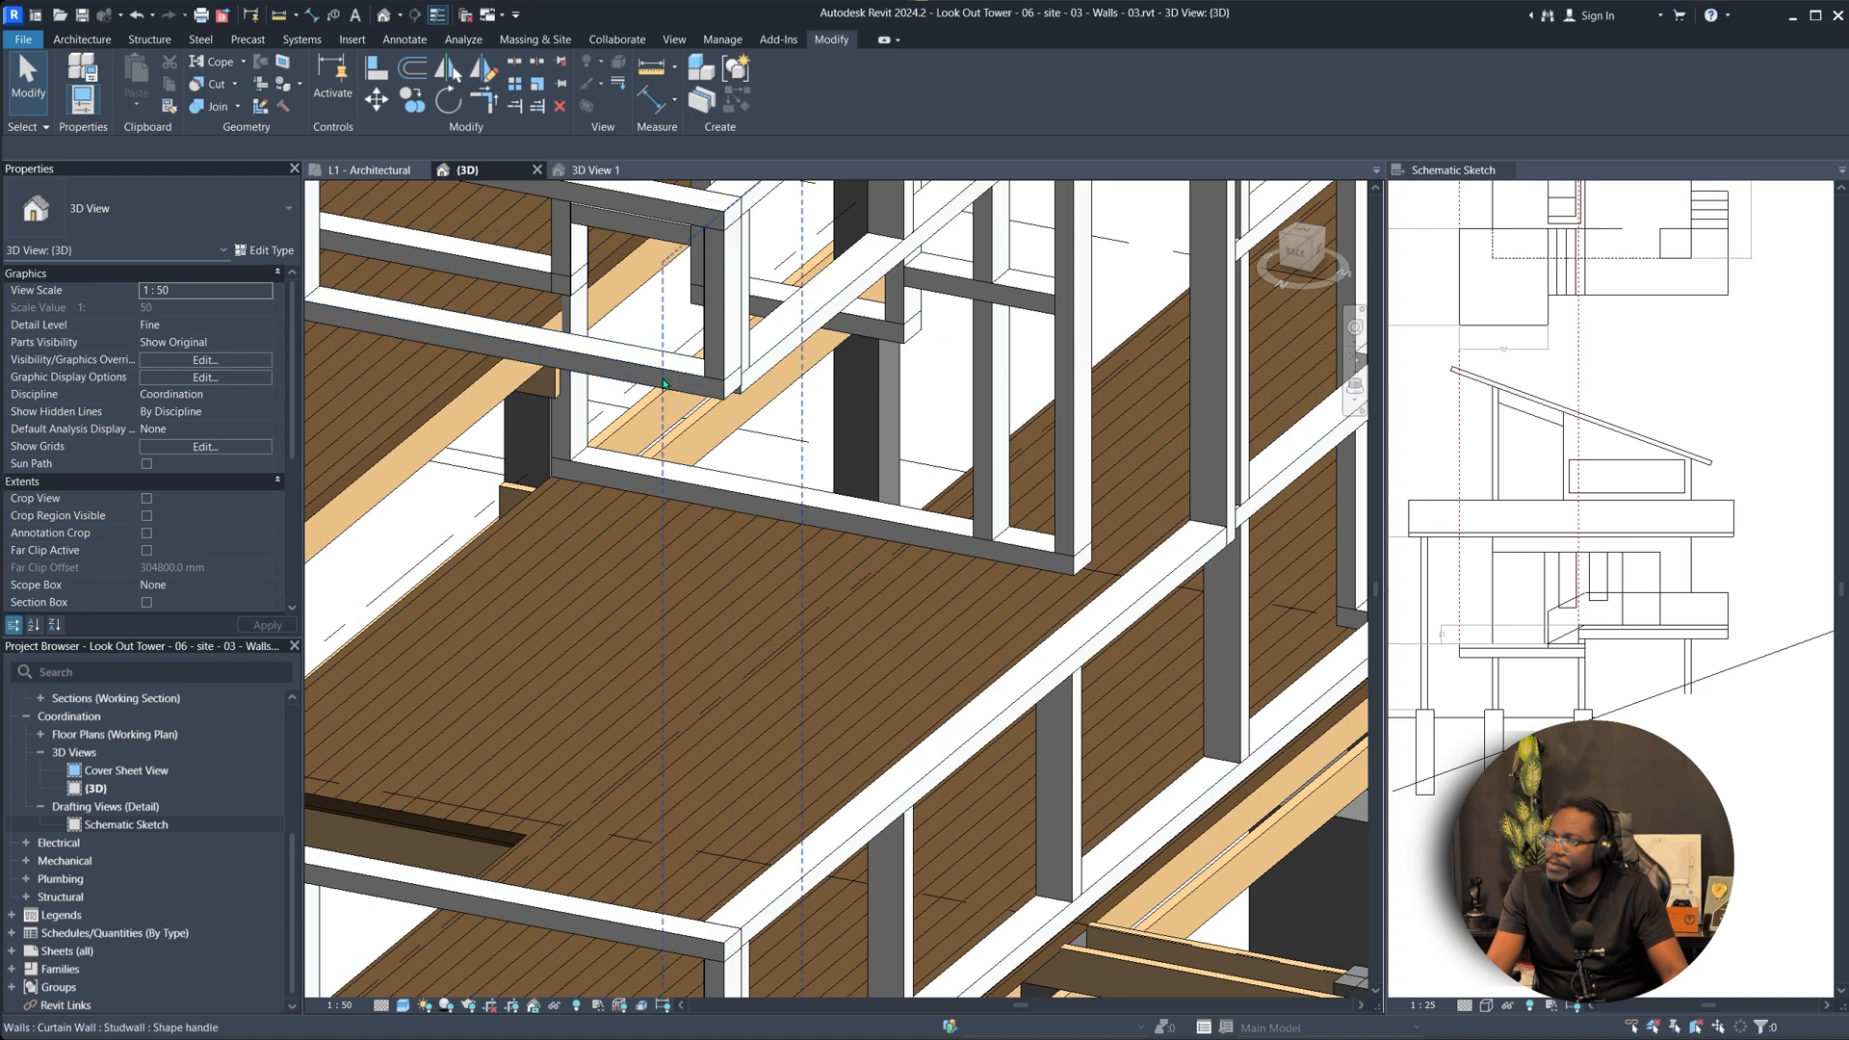
Reopen the shorter wall's profile, align its opening's head line with the adjoining wall's opening head, and finish the edit.
double_click(666, 382)
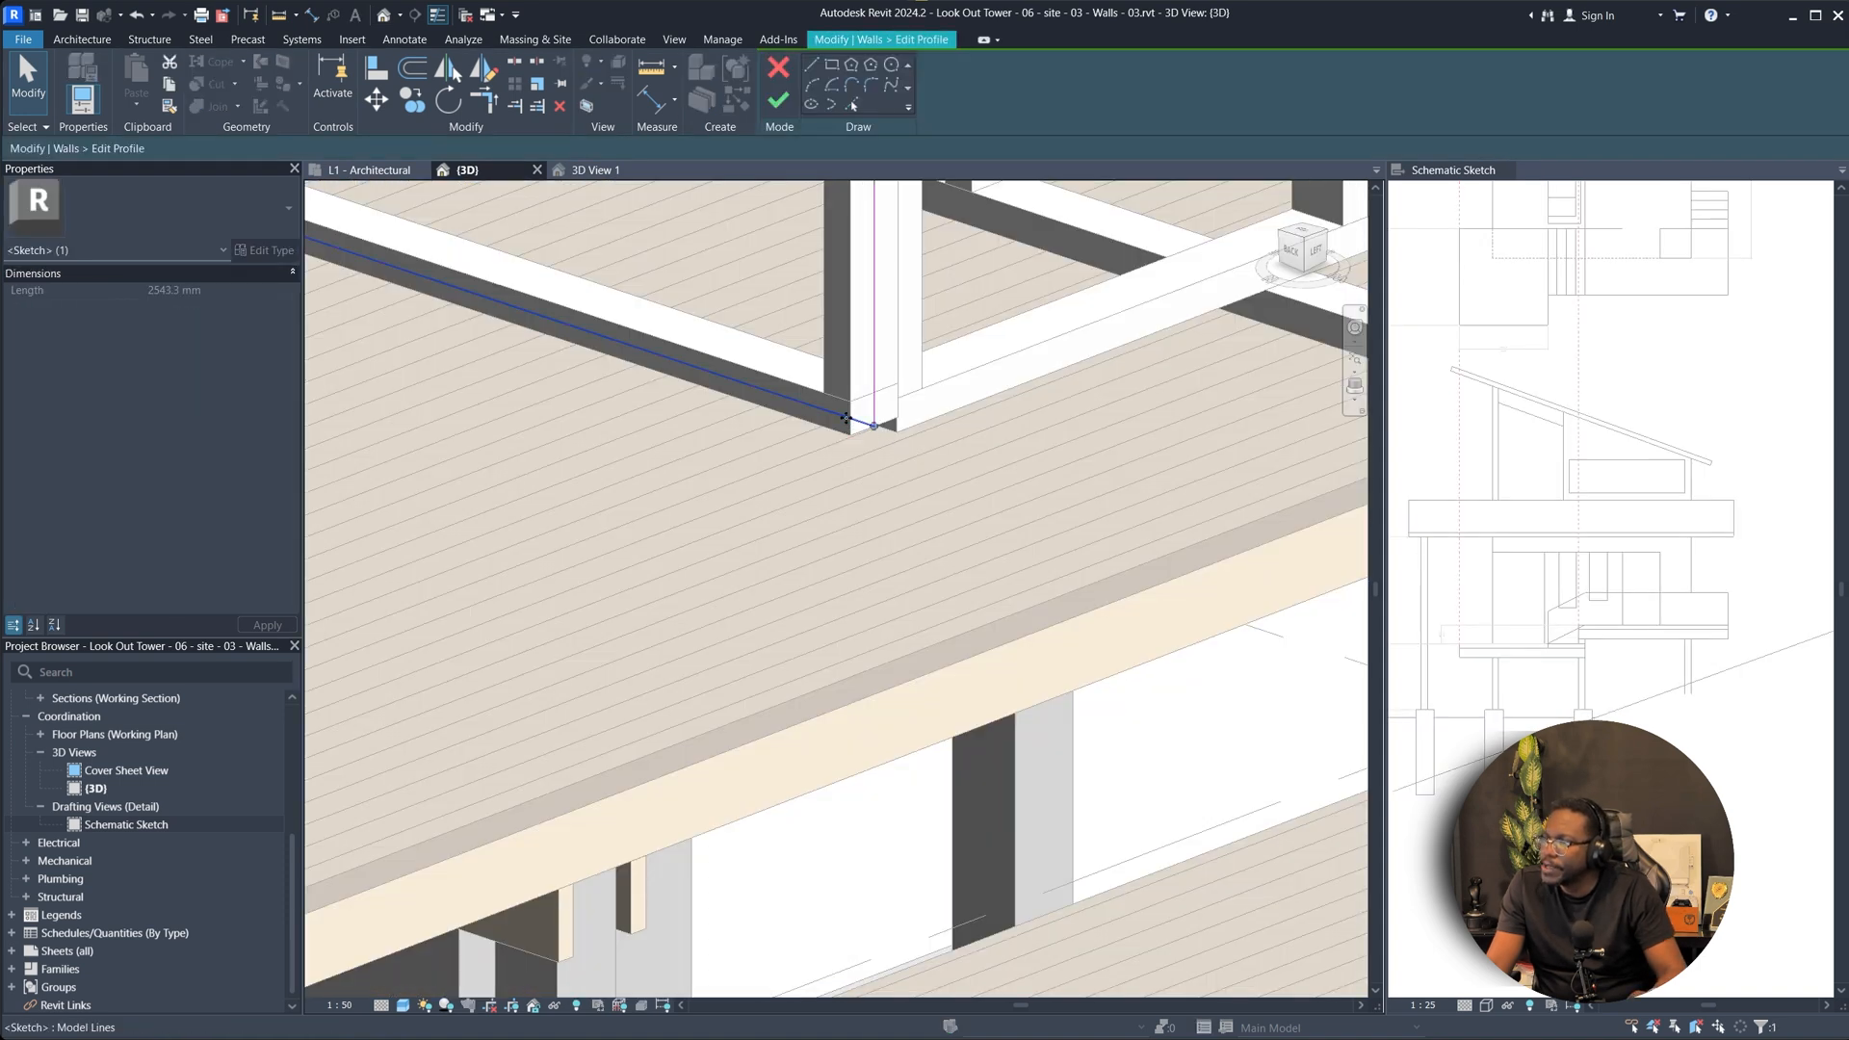
key("a")
key("l")
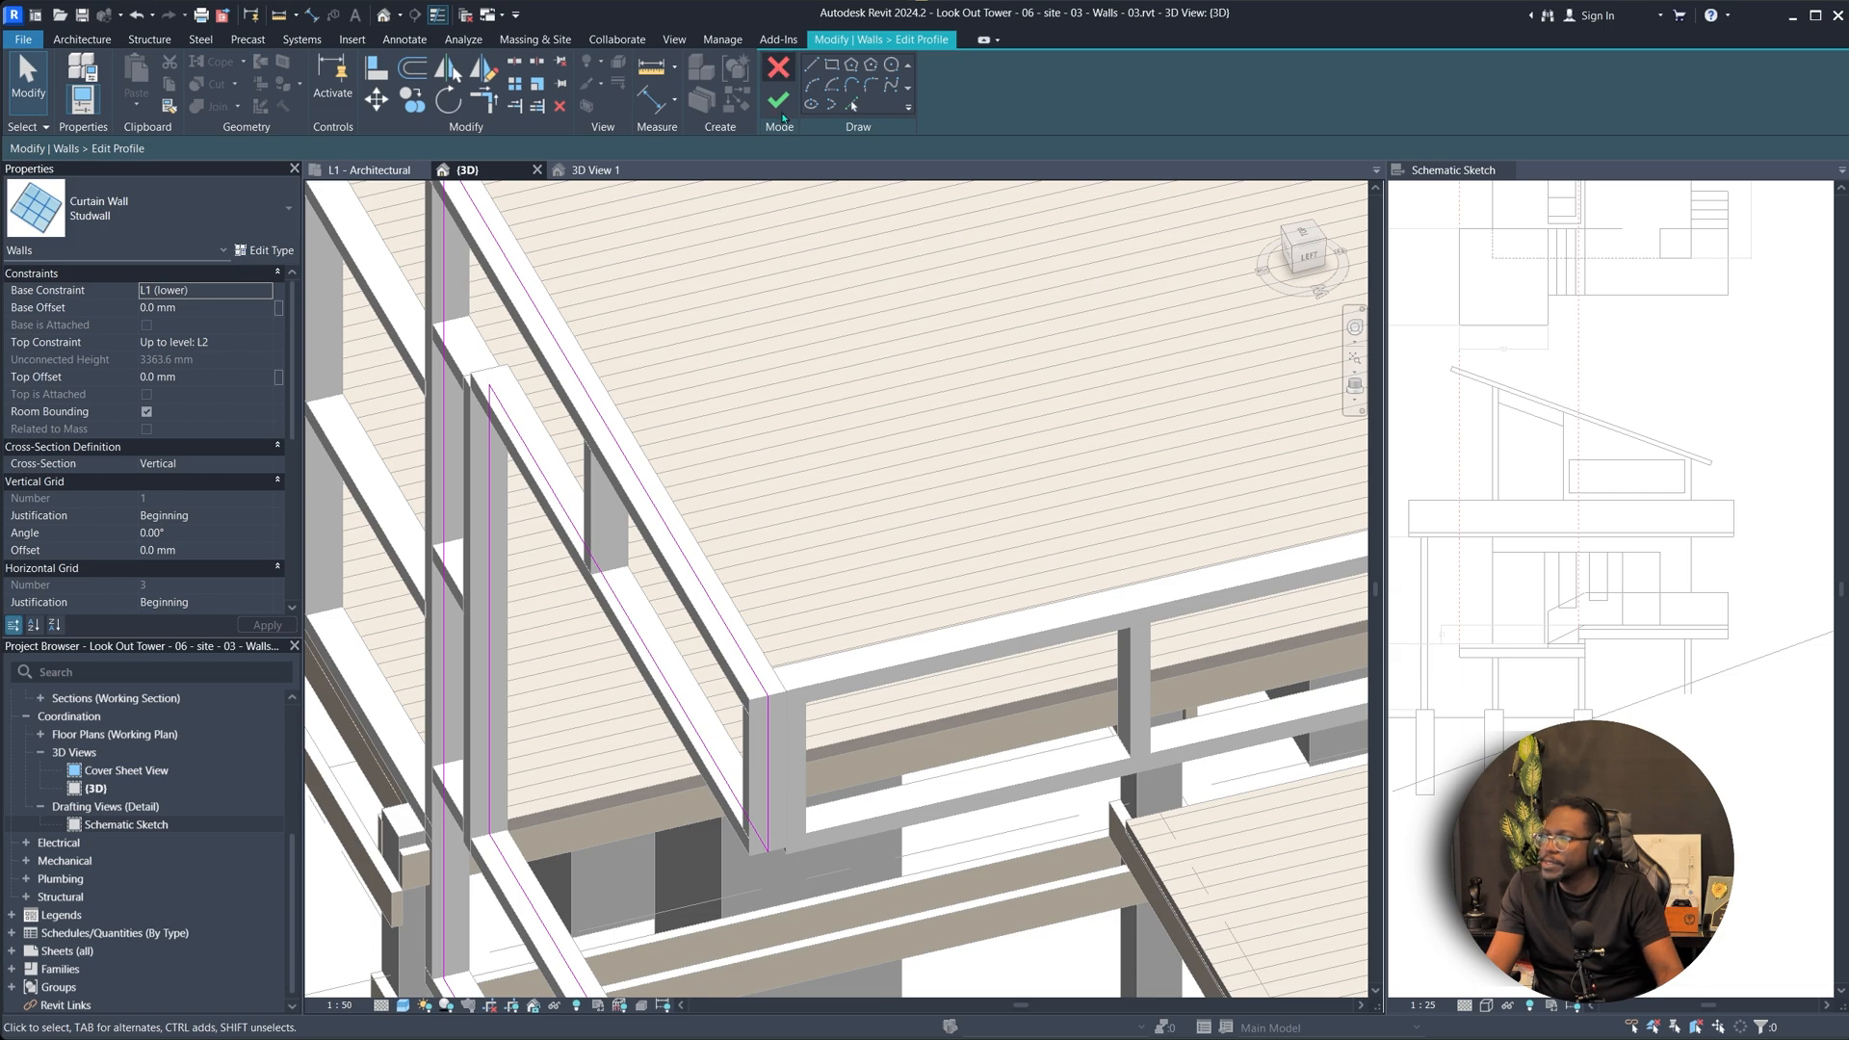
left_click(778, 99)
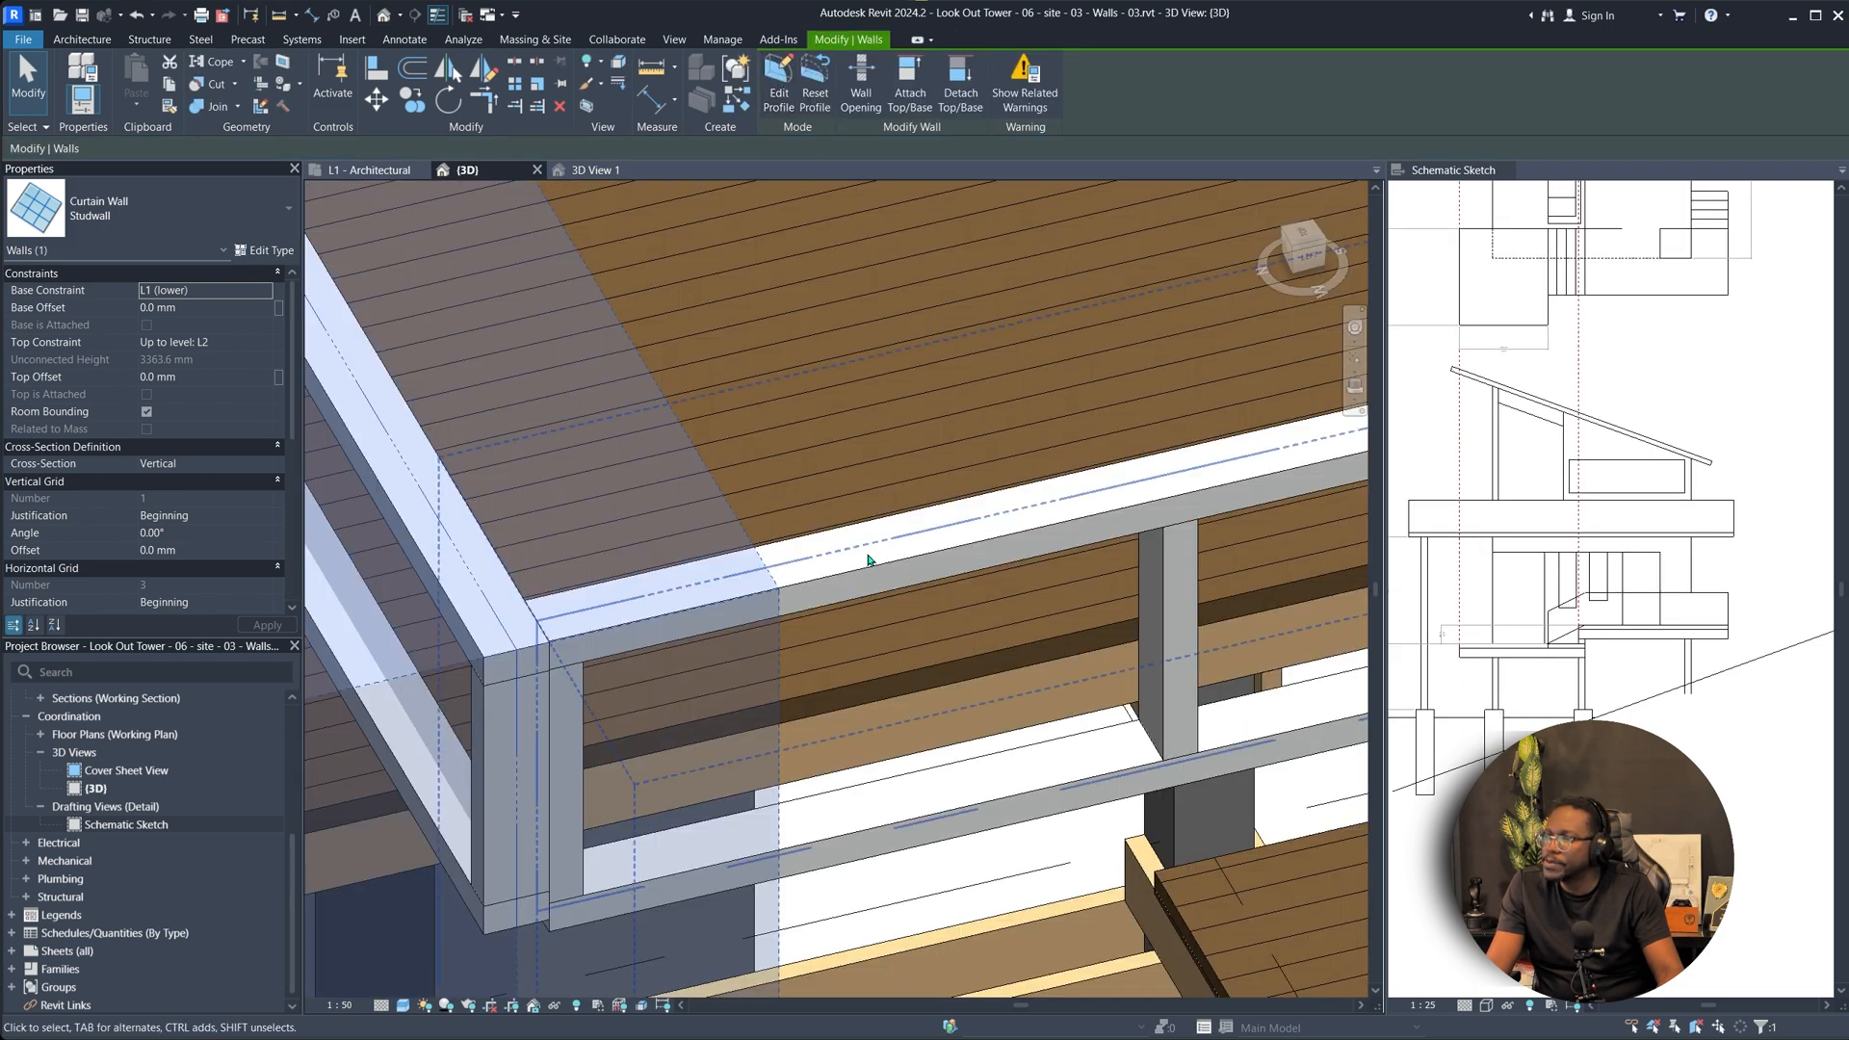
key("Escape")
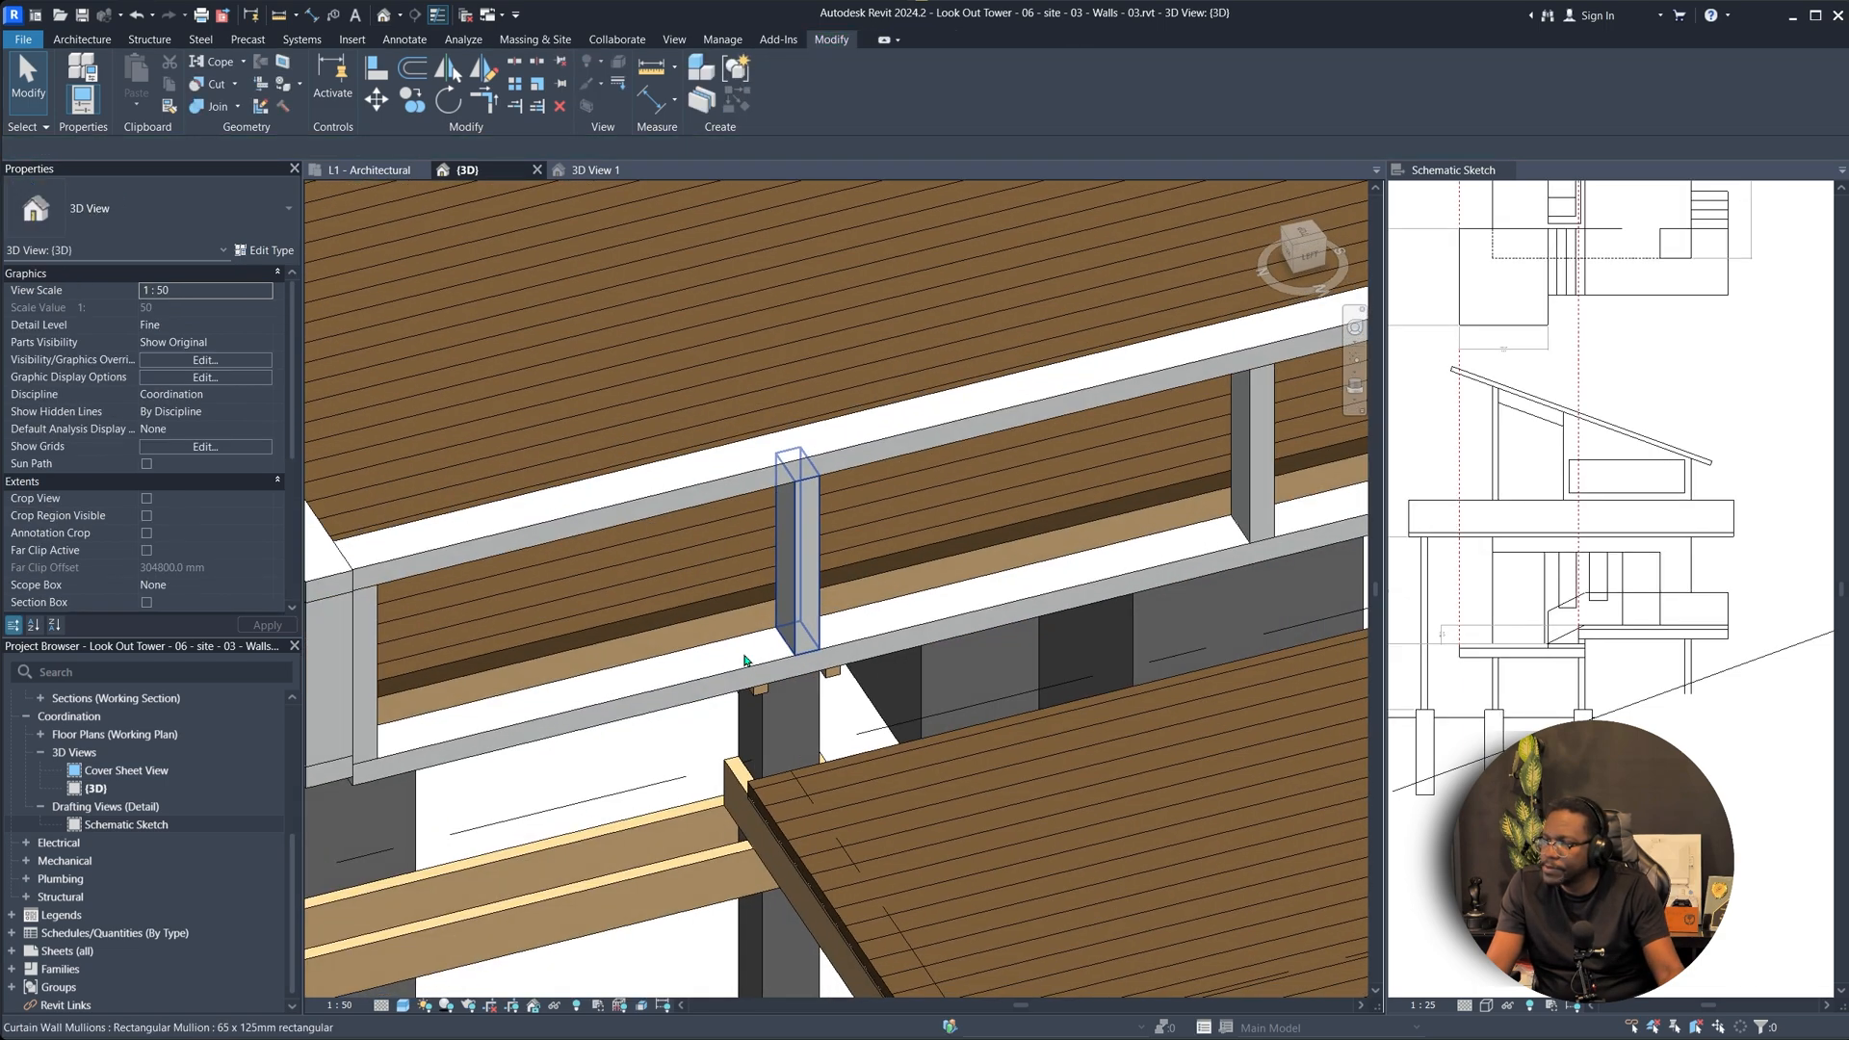
Examine from several sides how the head and sill framing of the two walls meet at the corner window.
scroll(746, 660, "down", 1)
middle_click_drag(747, 661, 874, 659, "shift")
middle_click_drag(313, 281, 349, 22, "shift")
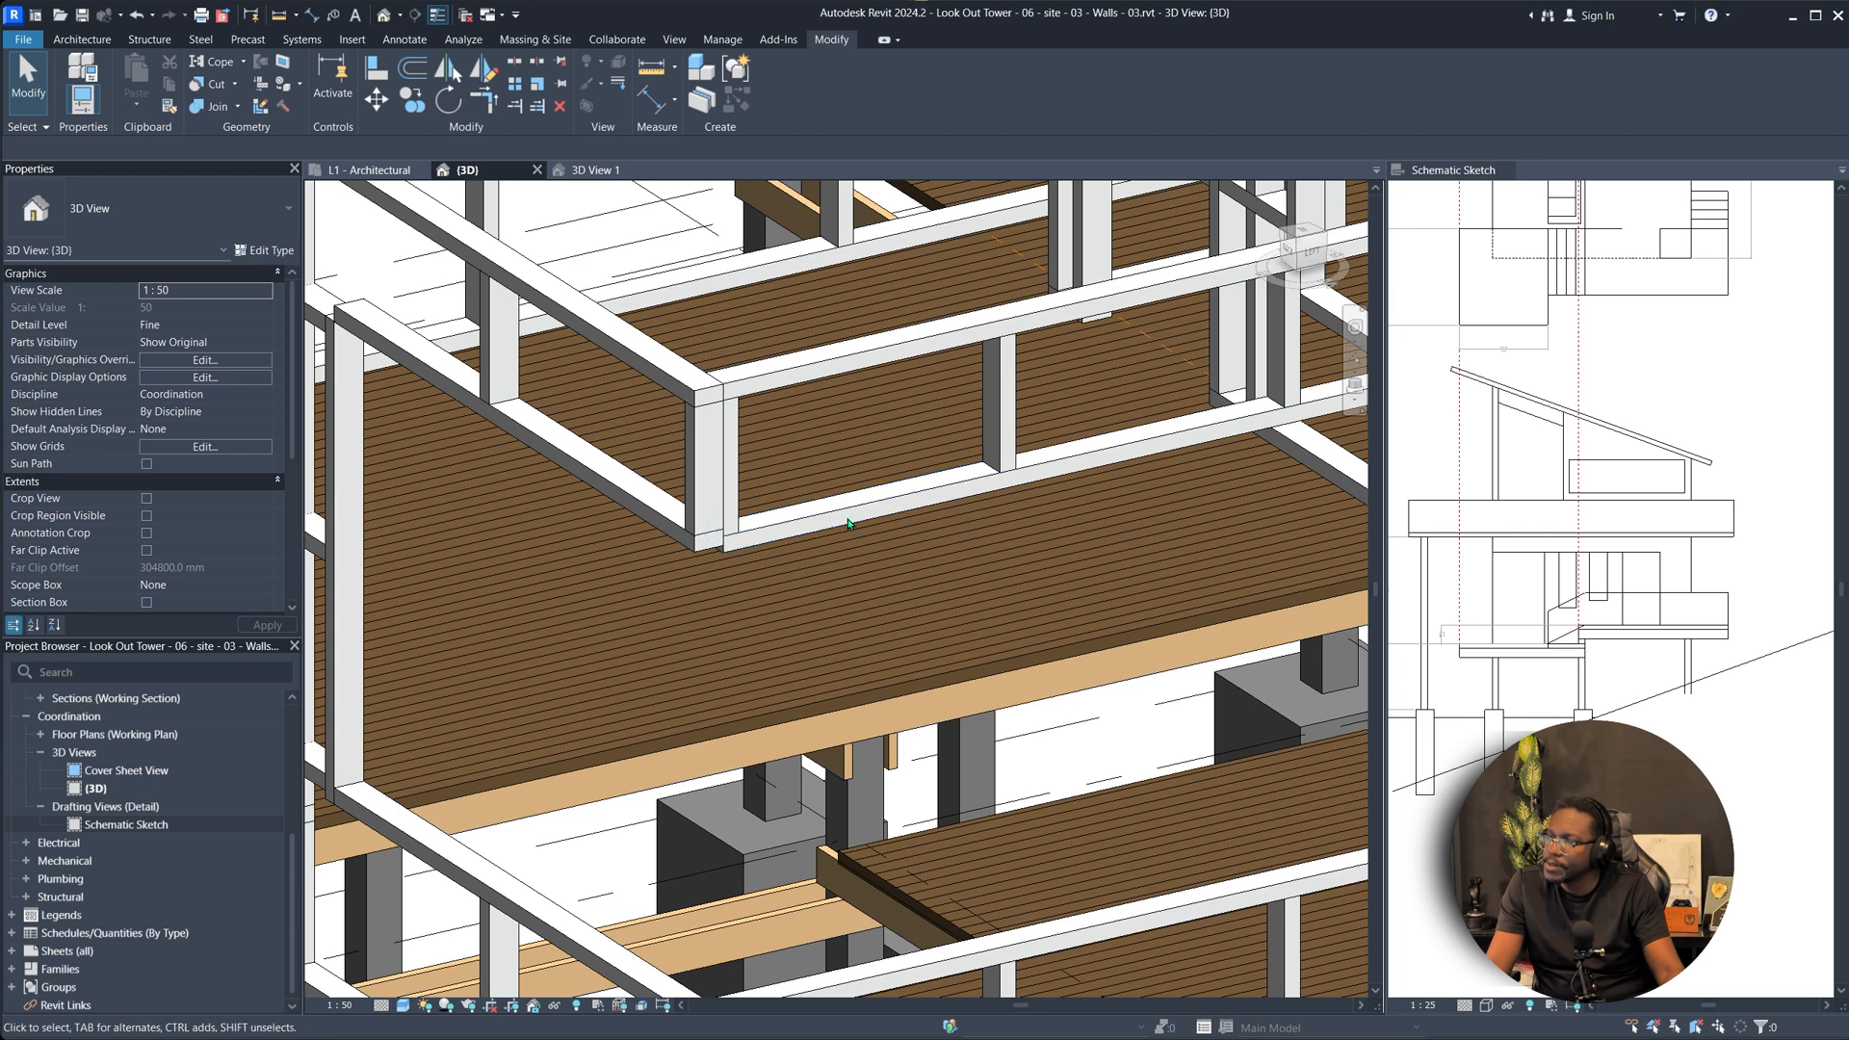
left_click(1326, 703)
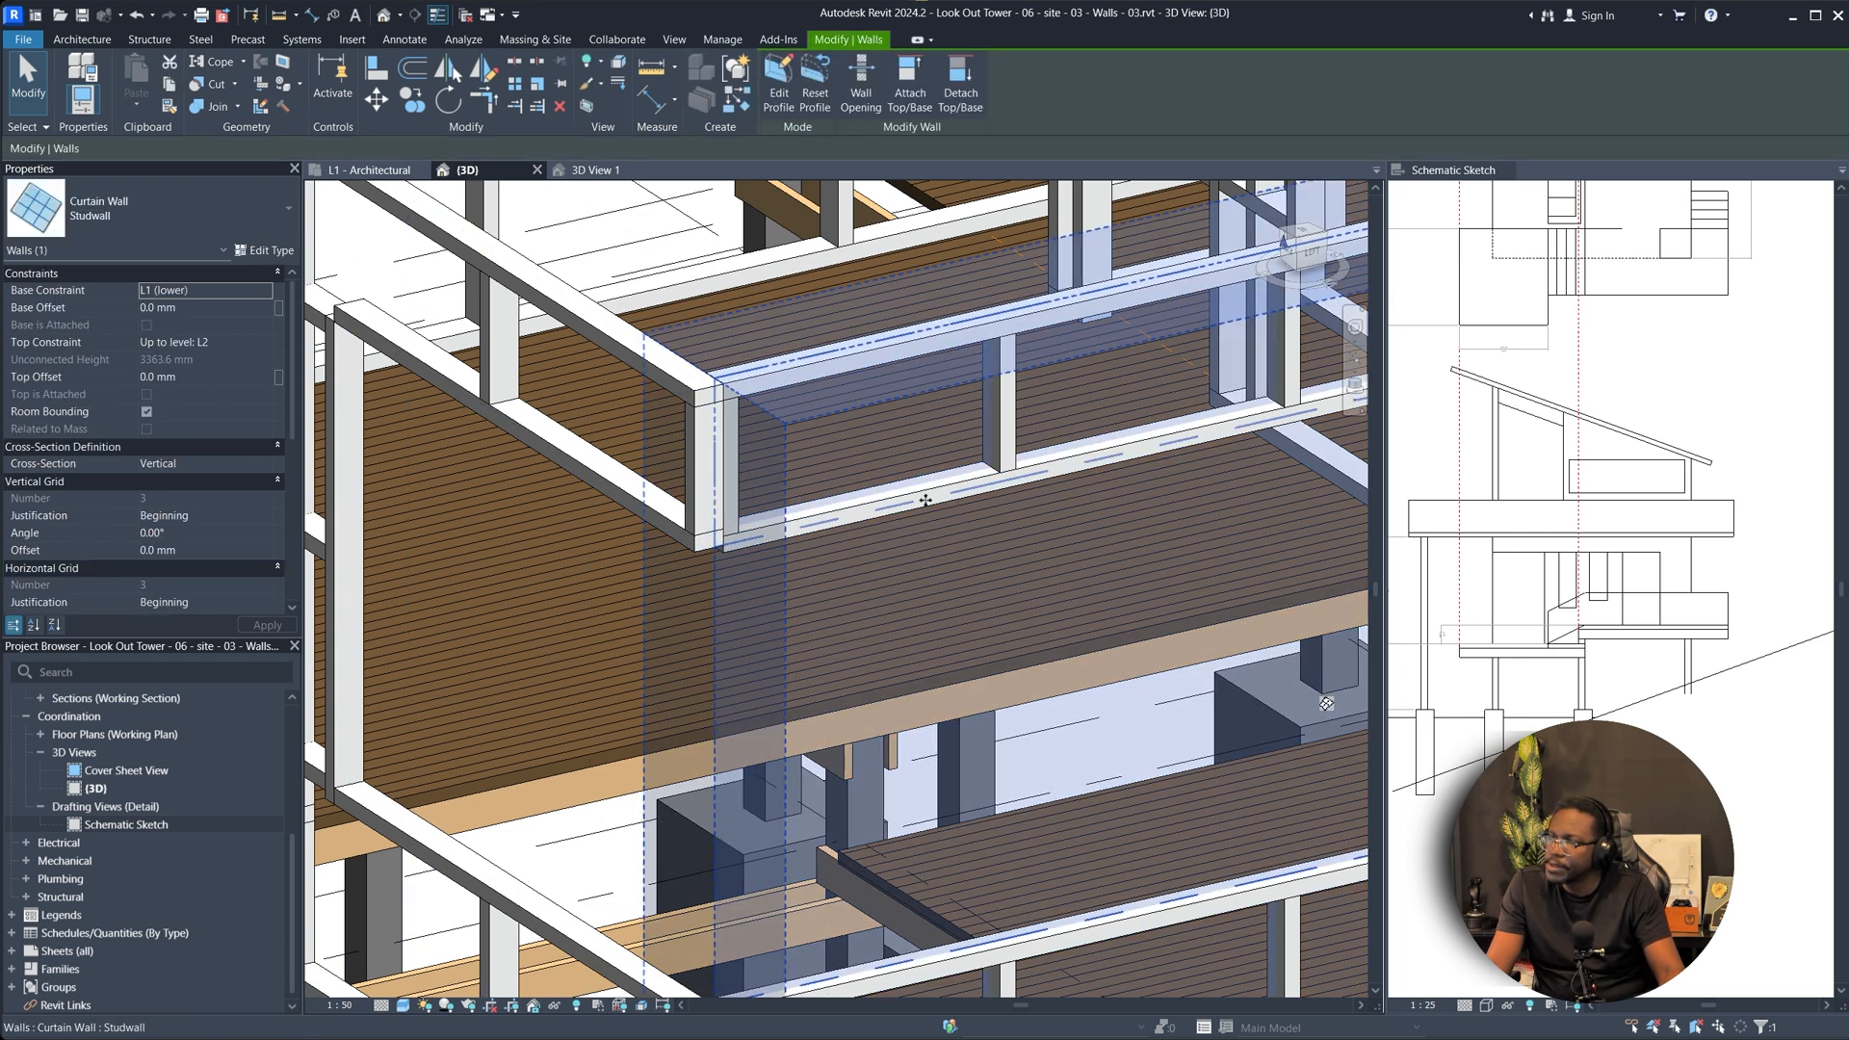
key("Escape")
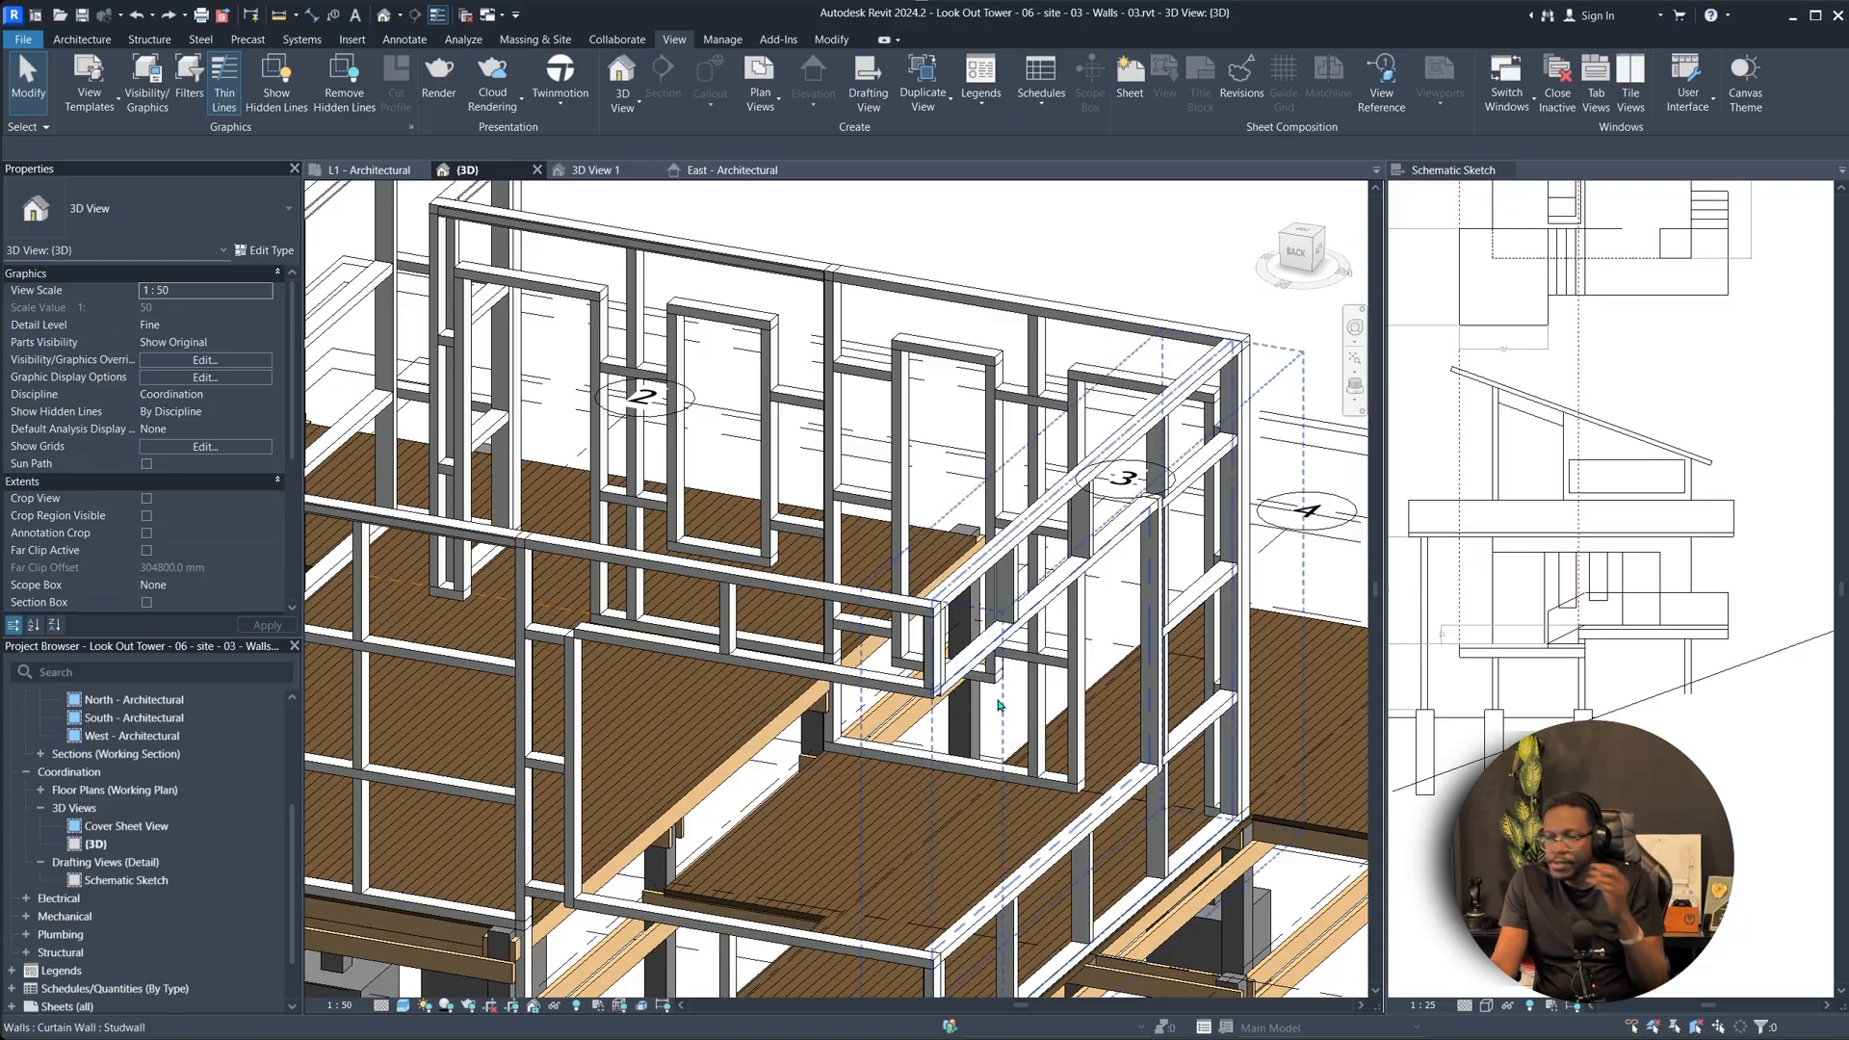
scroll(998, 704, "up", 5)
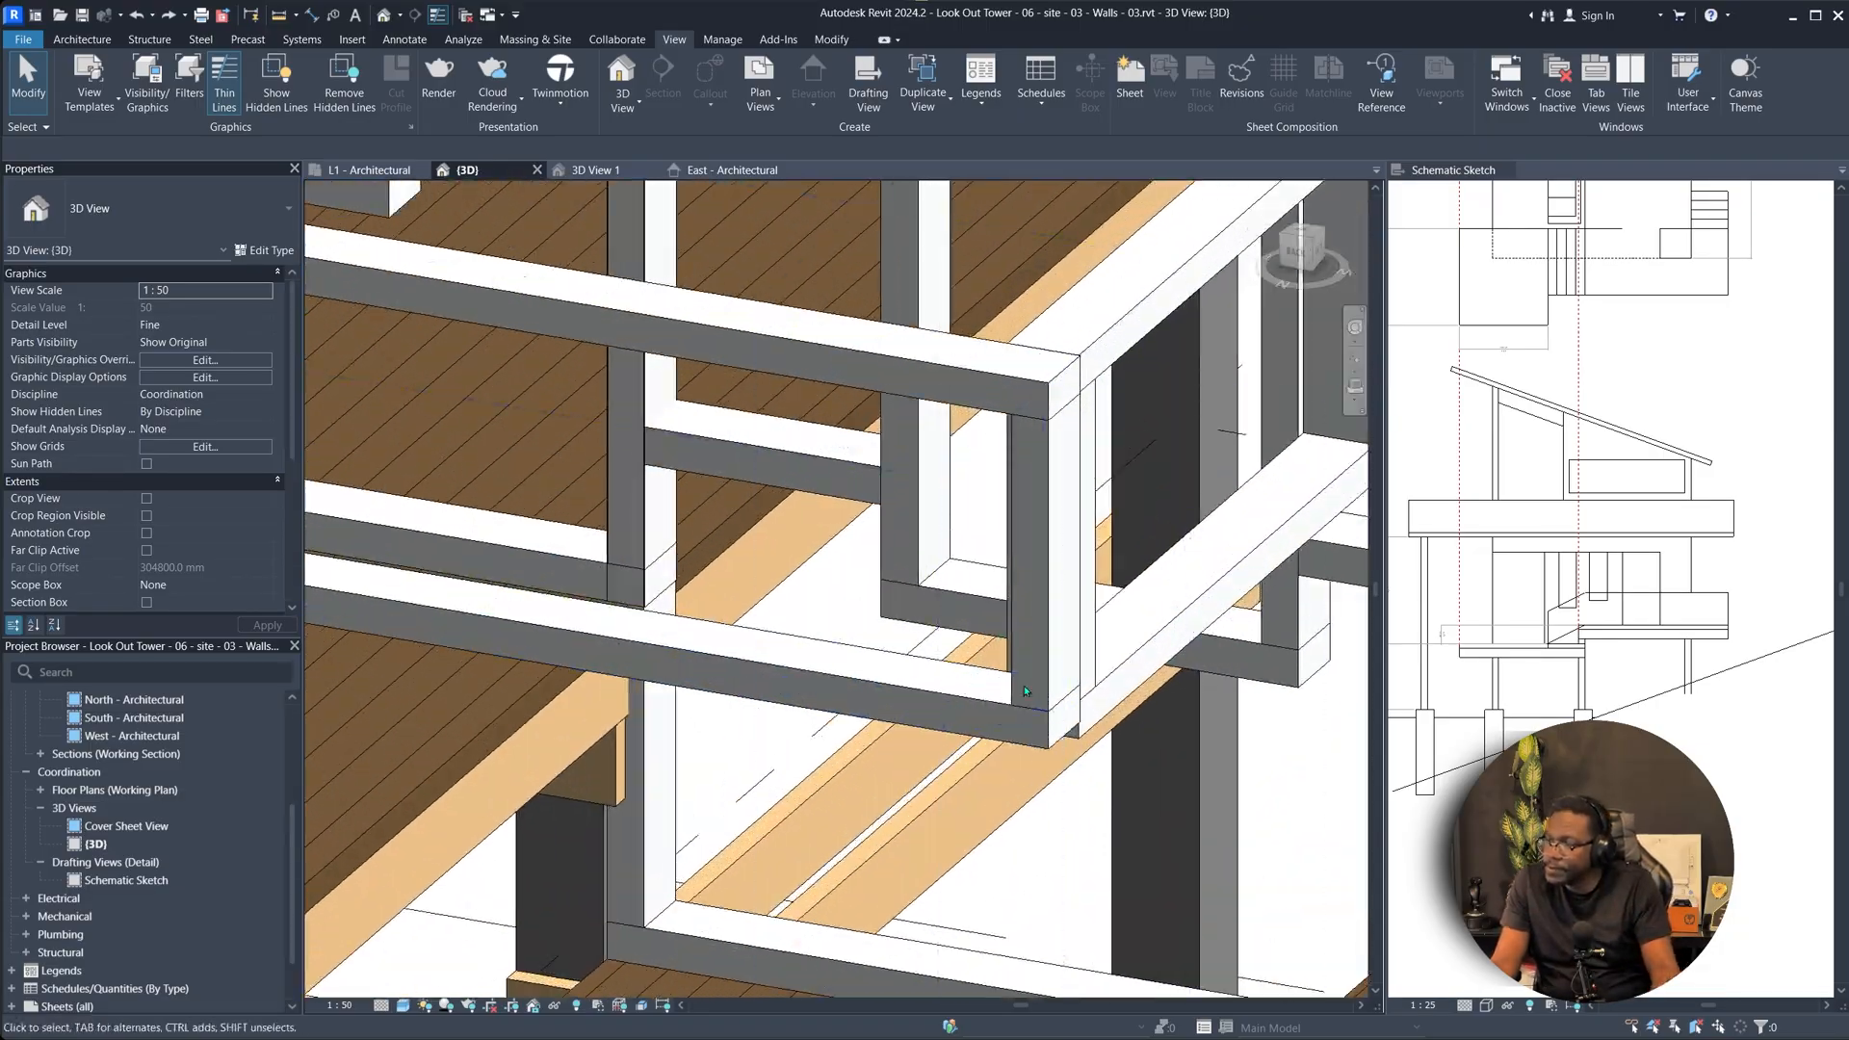
middle_click_drag(1026, 691, 778, 553, "shift")
scroll(998, 755, "down", 4)
middle_click_drag(539, 485, 906, 509, "shift")
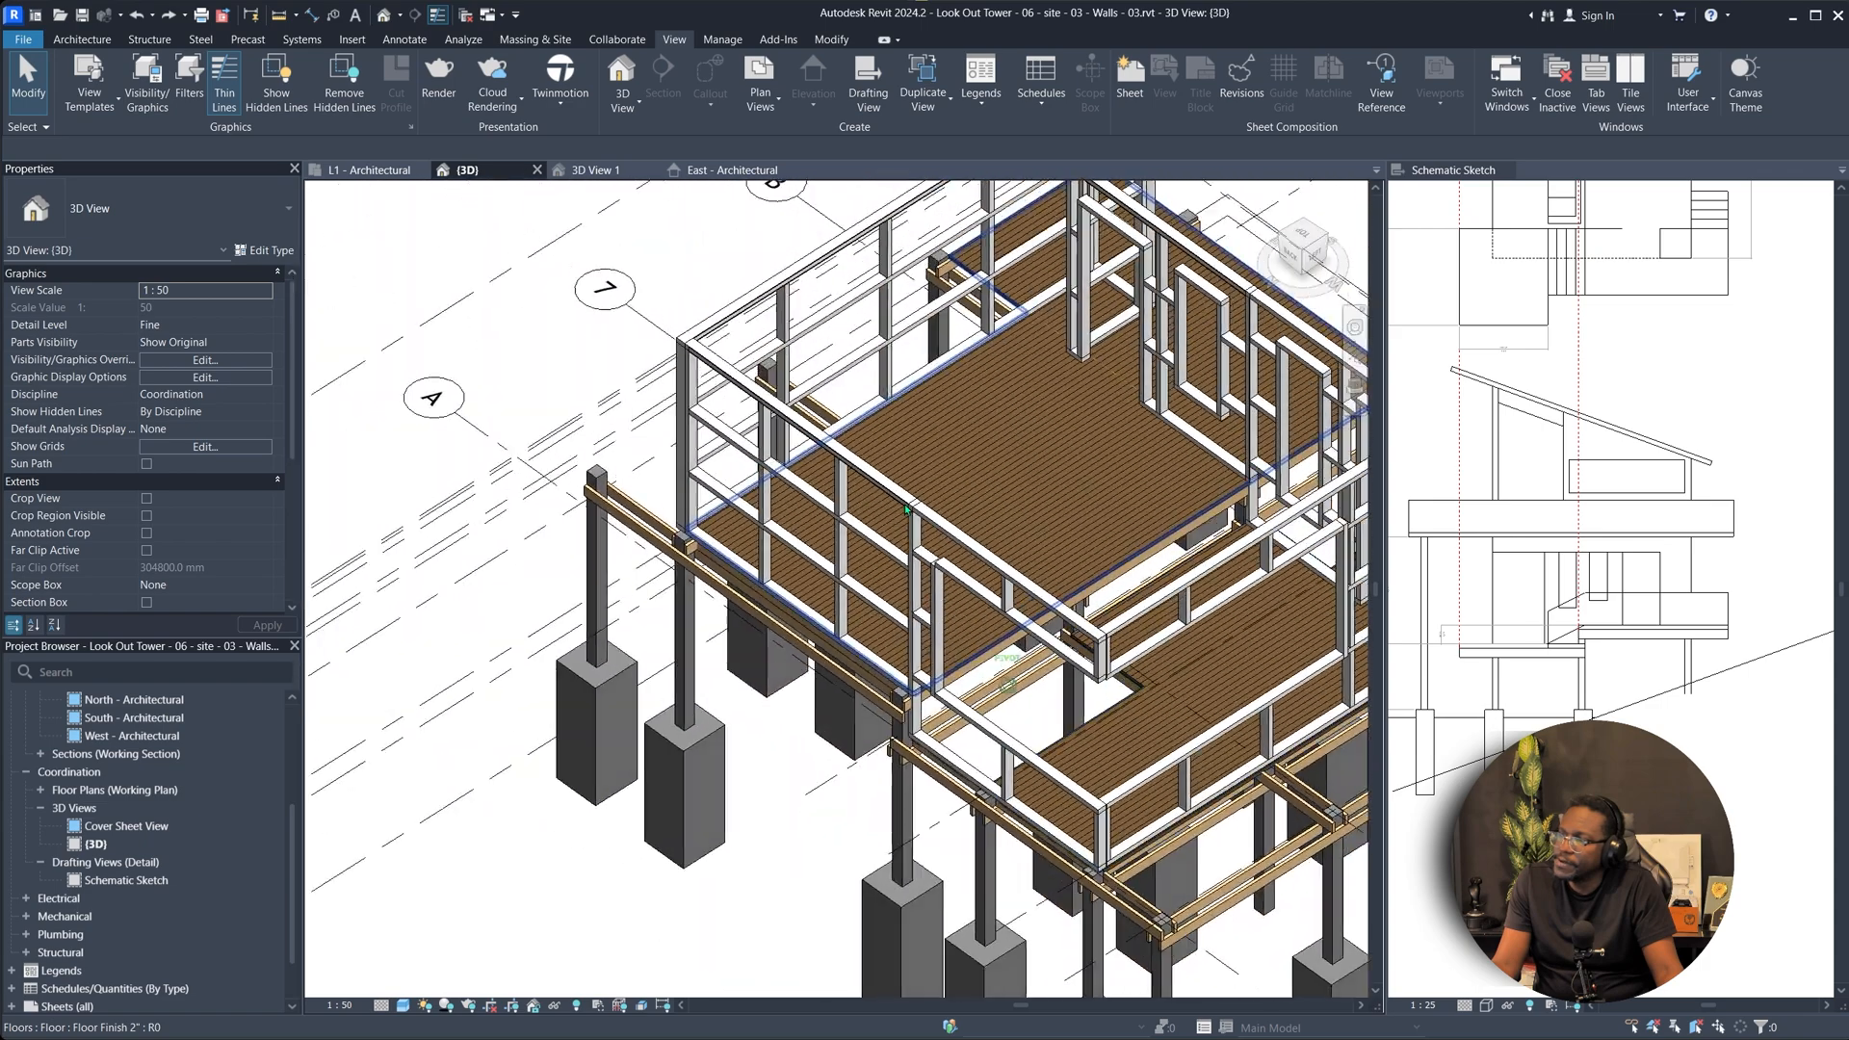
scroll(907, 509, "down", 2)
middle_click_drag(1075, 512, 826, 443)
In the L1 - Architectural plan, draw a building section near grid 4, crossing grid A and facing grids 5 and 6.
left_click(382, 172)
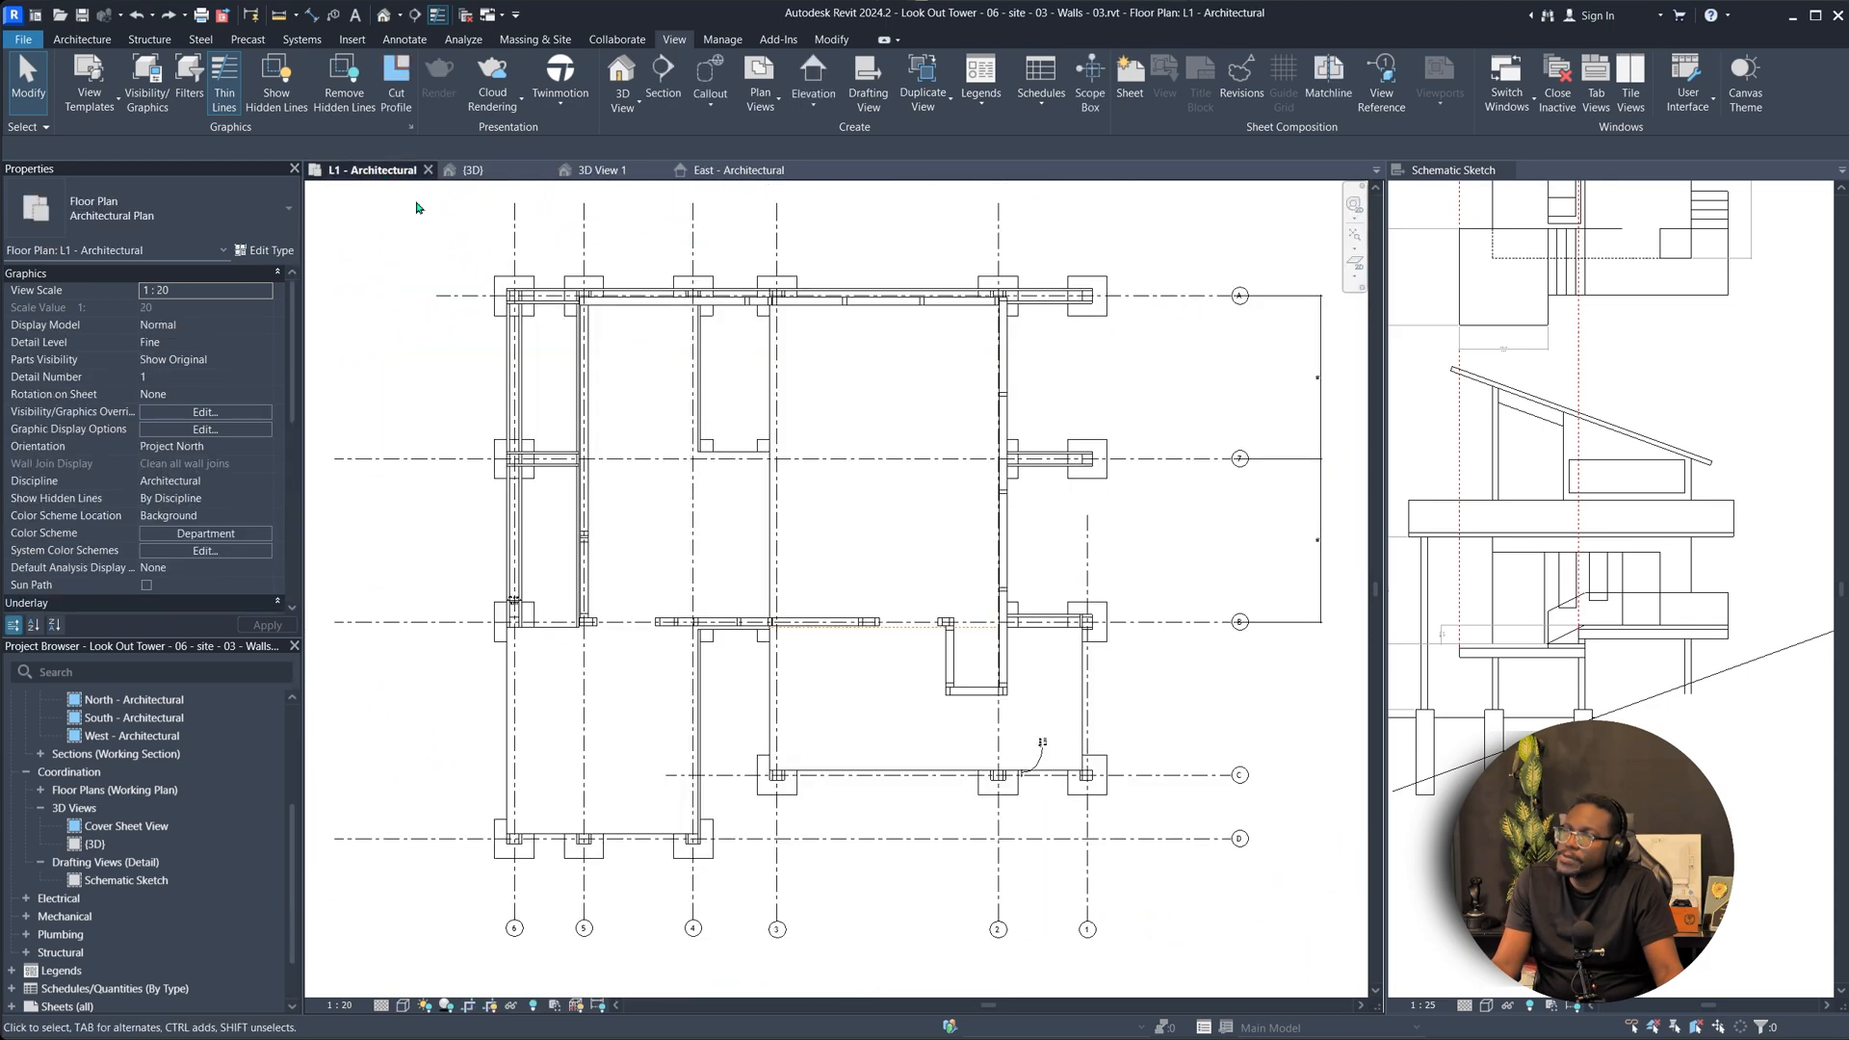
middle_click_drag(606, 336, 669, 502)
left_click(662, 77)
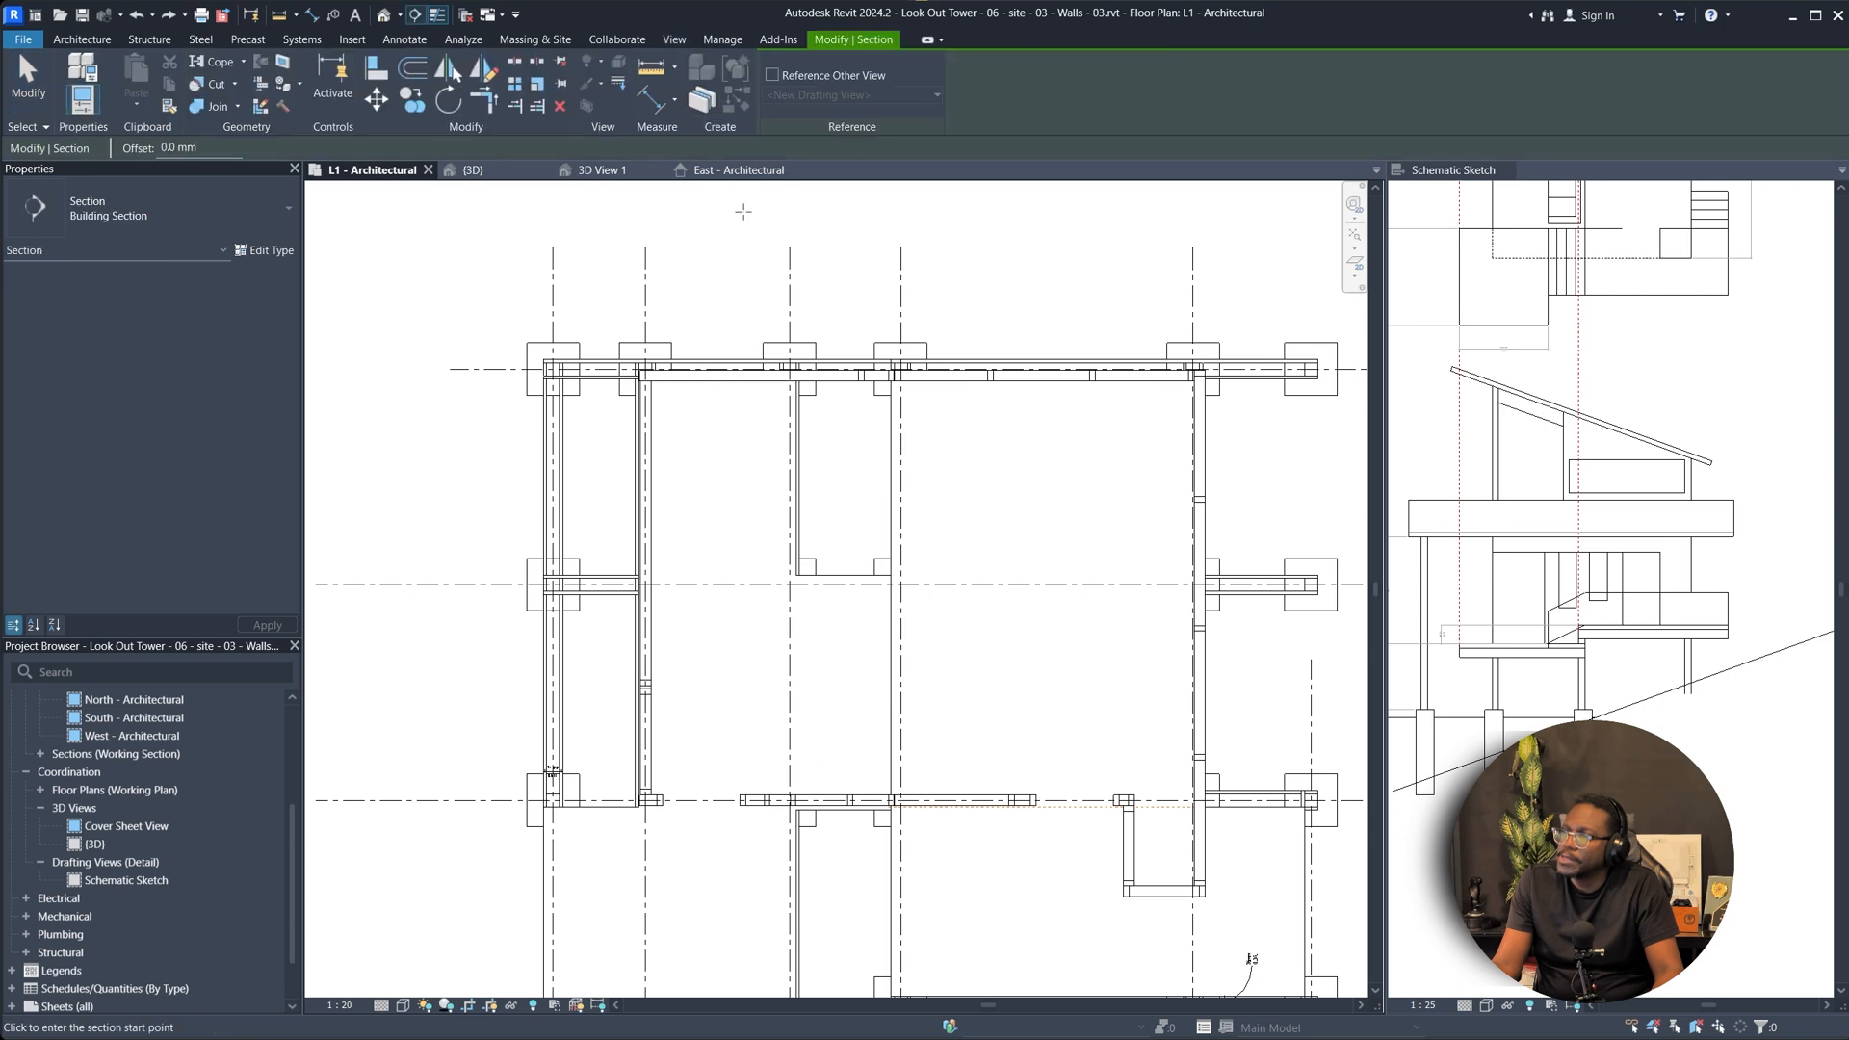
key("Escape")
key("Escape")
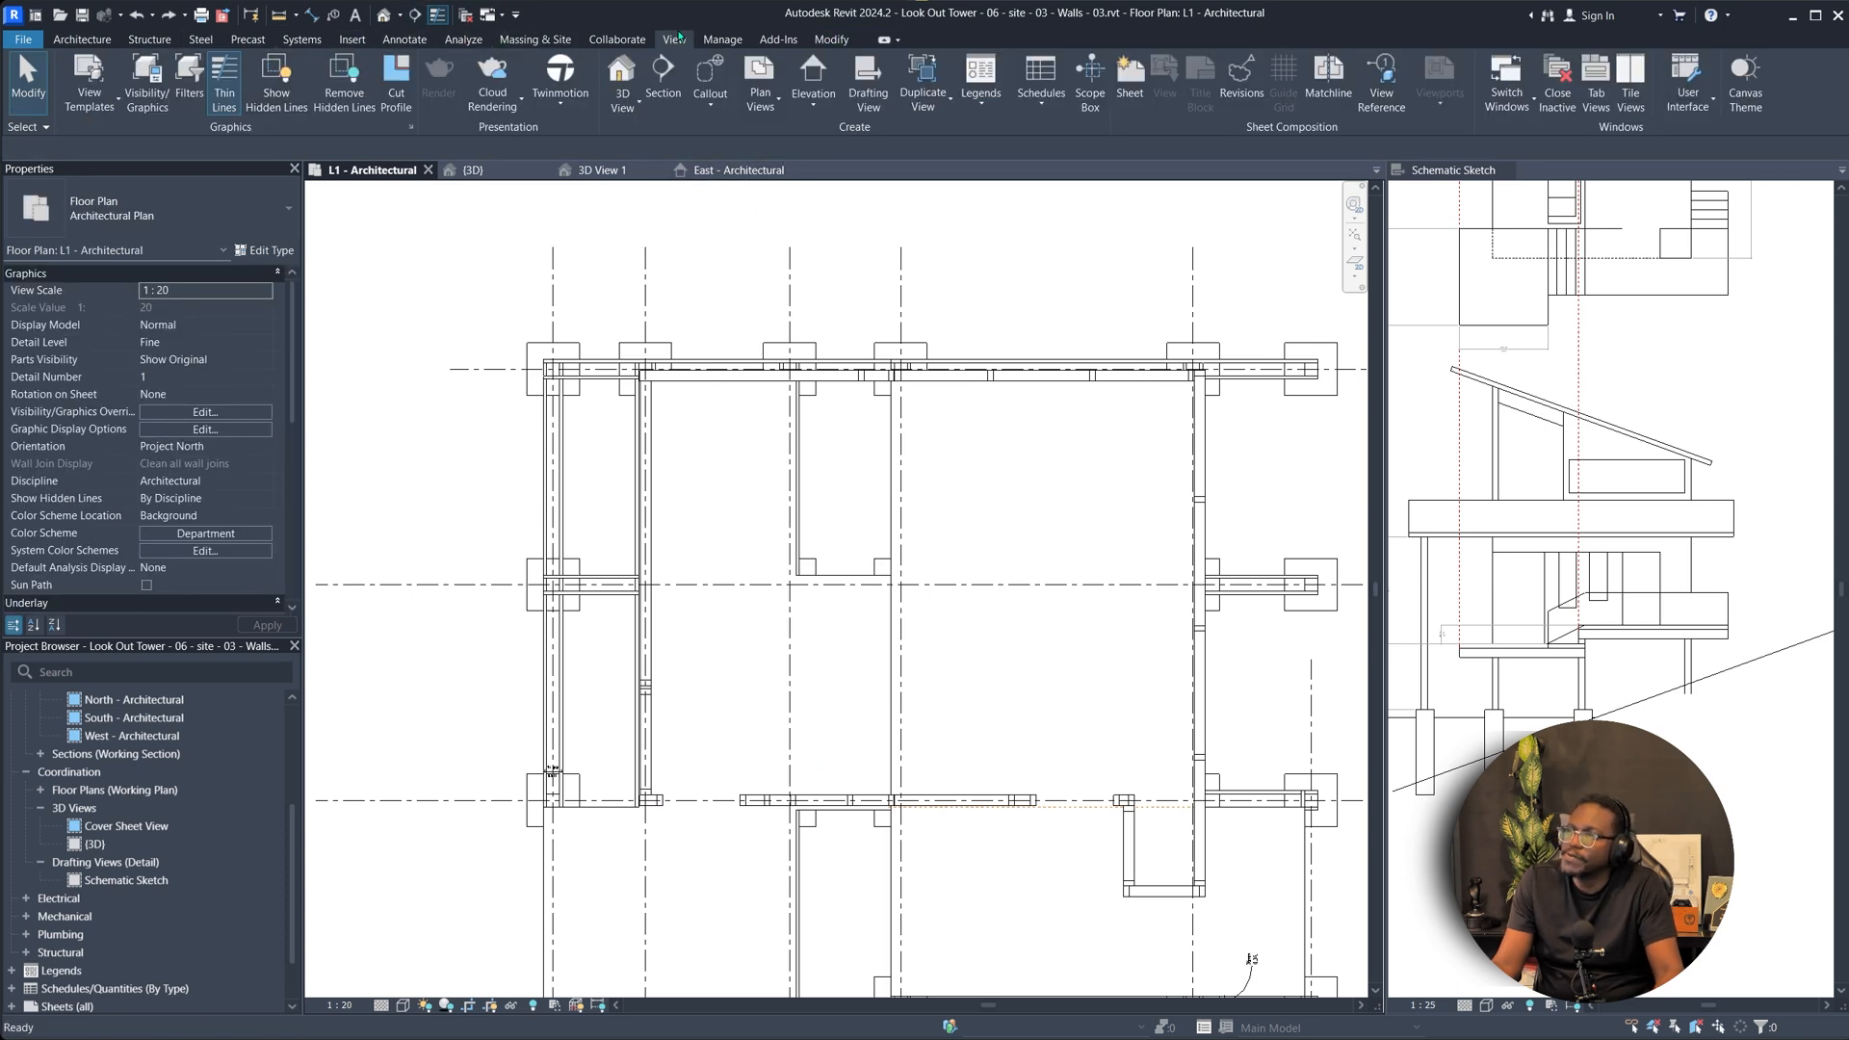
left_click(666, 77)
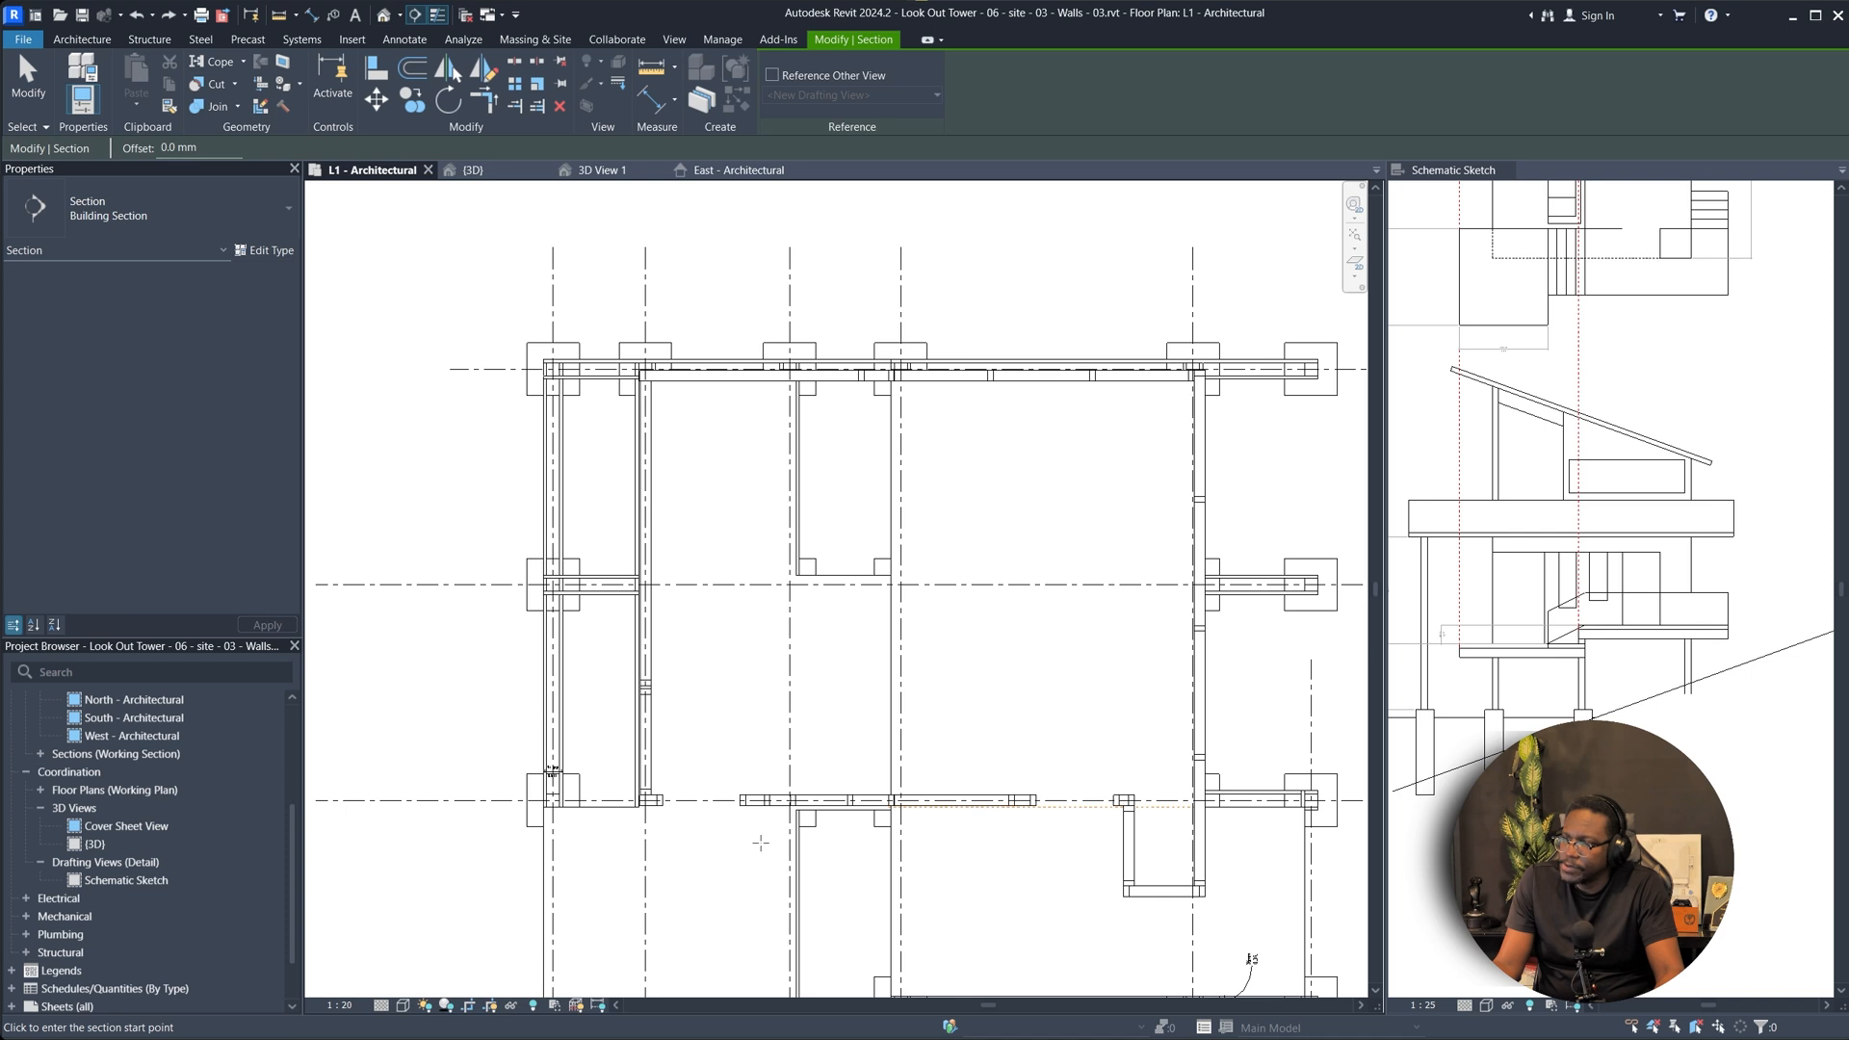
left_click(778, 696)
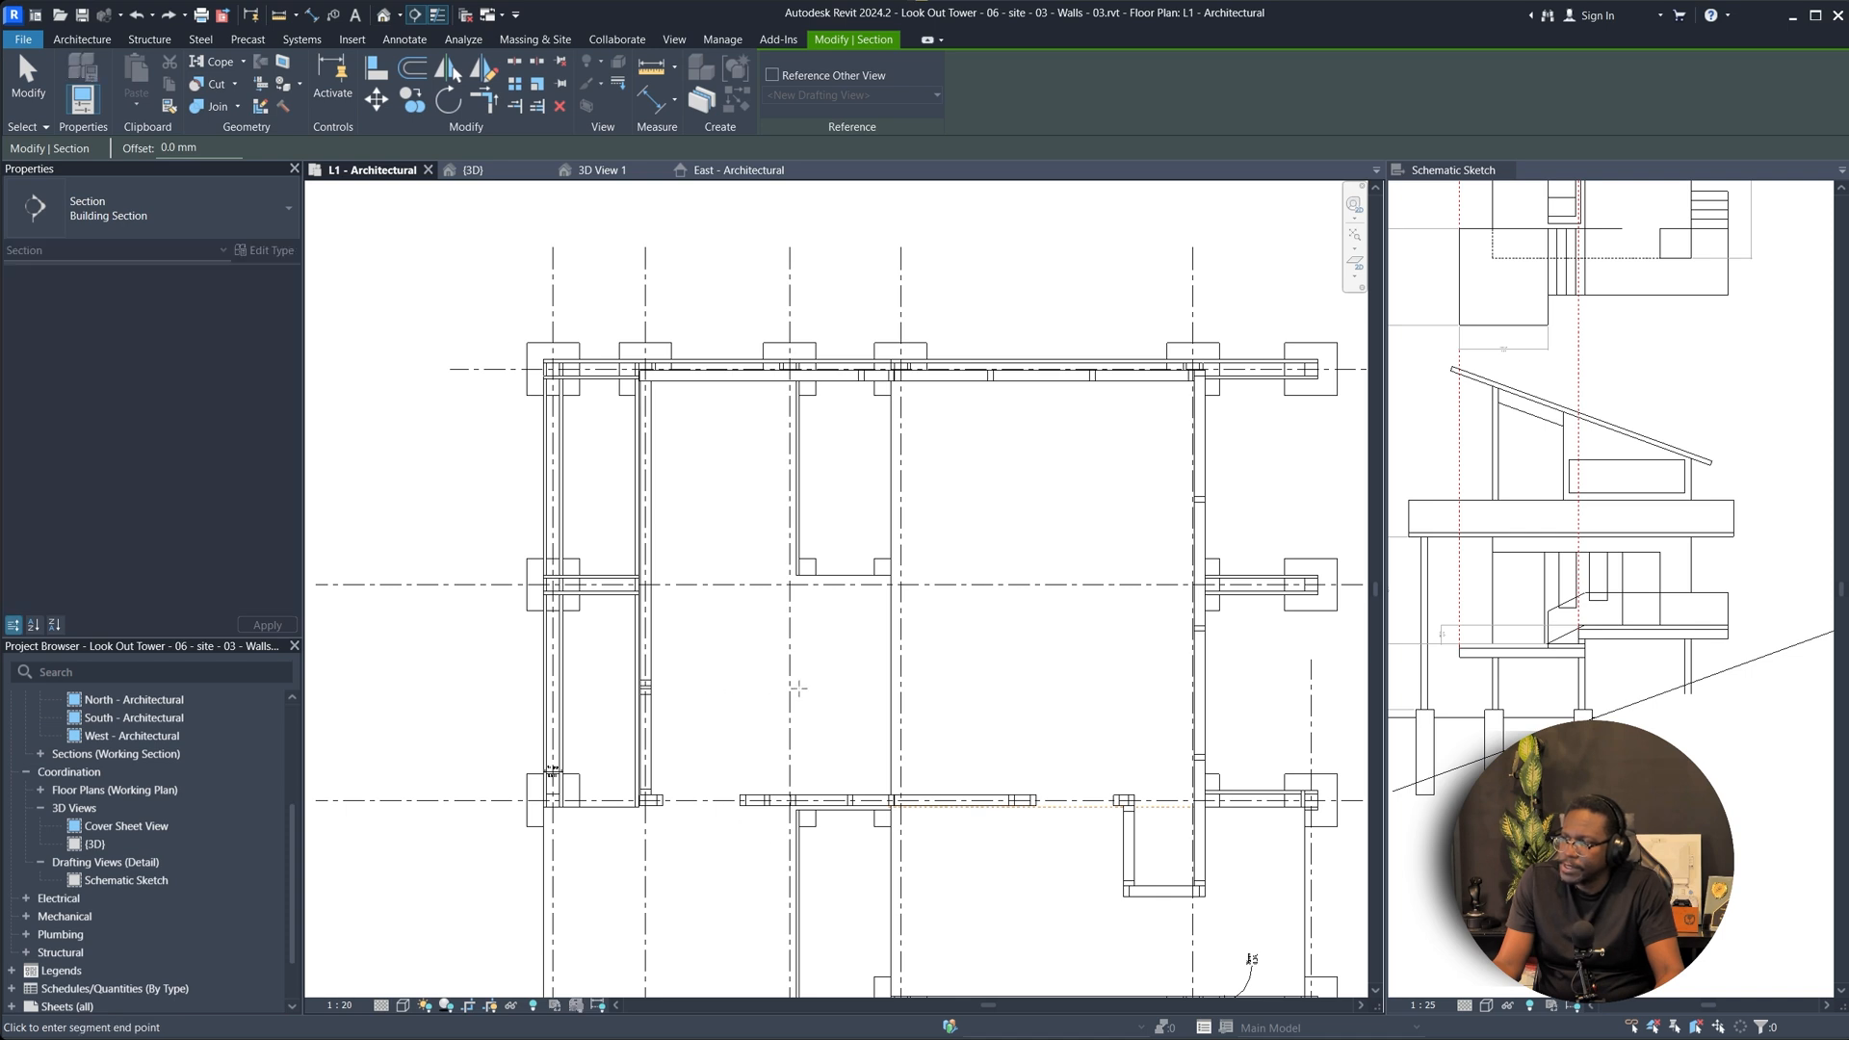
left_click(797, 234)
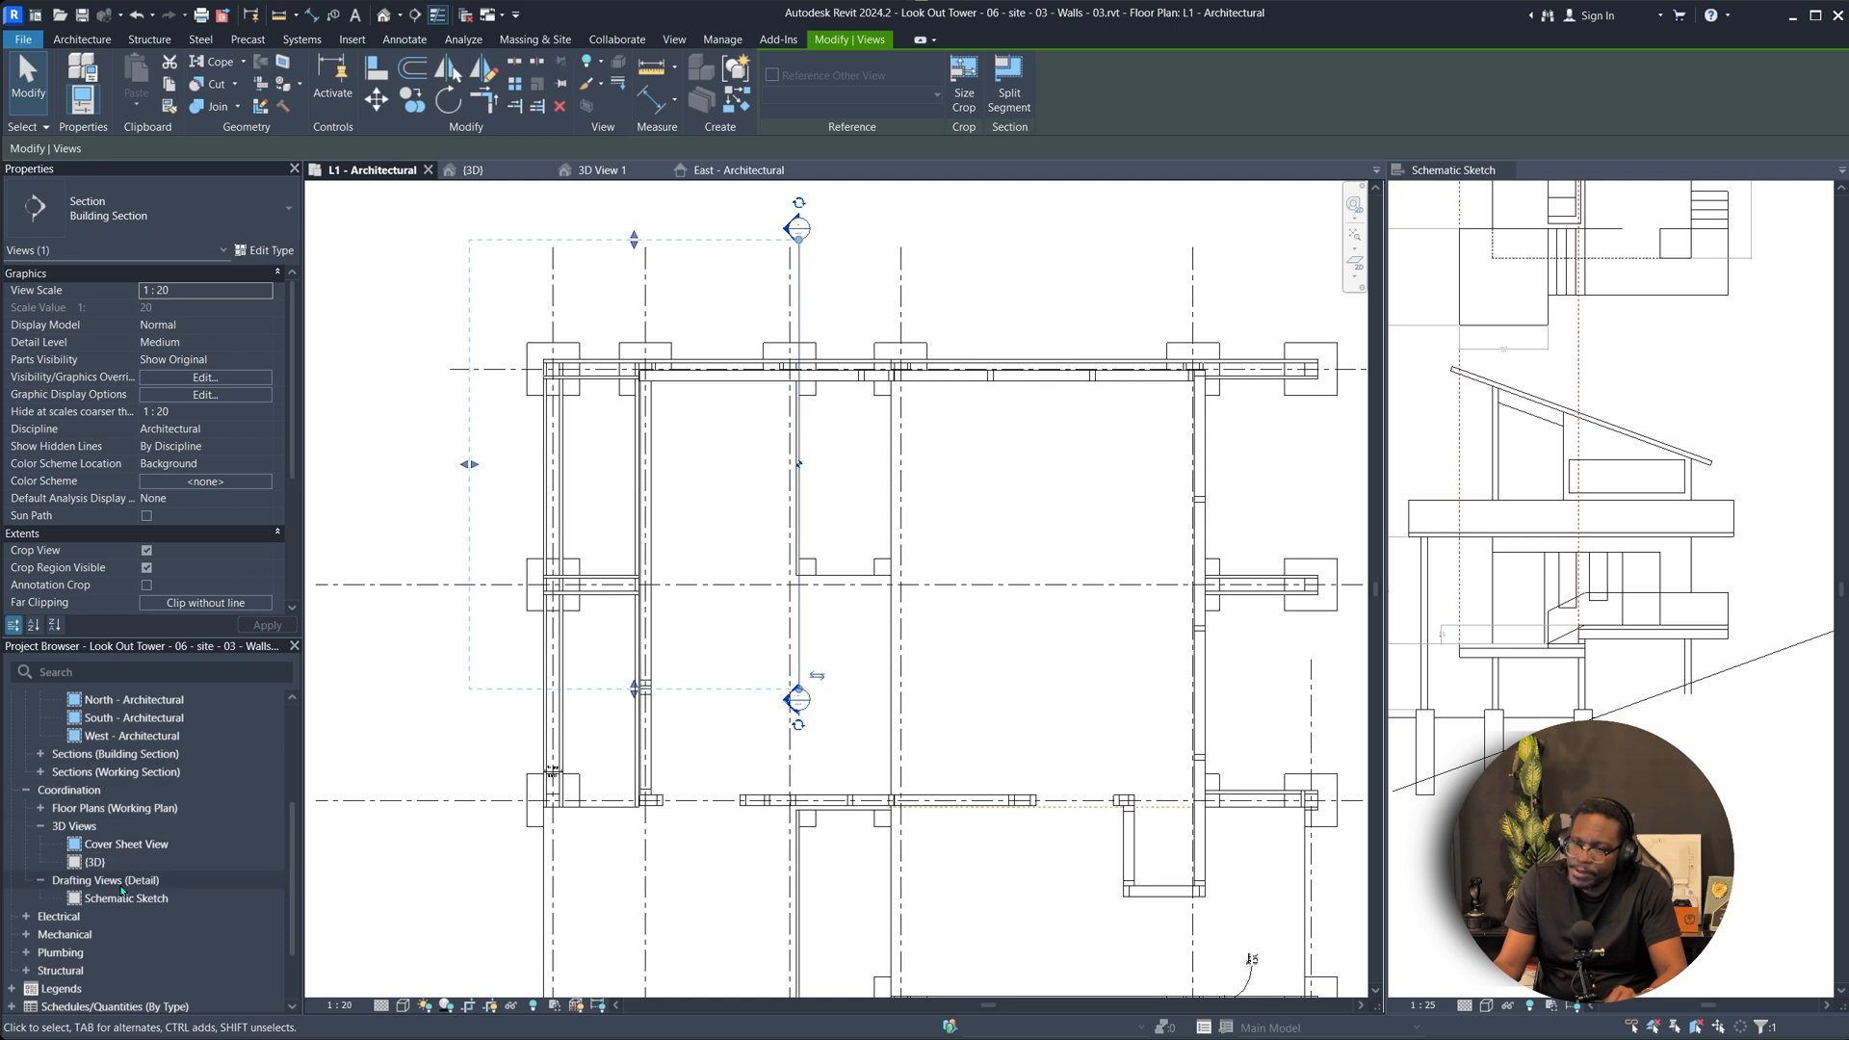
Open the new building section view, Section 2, and bring the corner window into view.
scroll(122, 890, "up", 3)
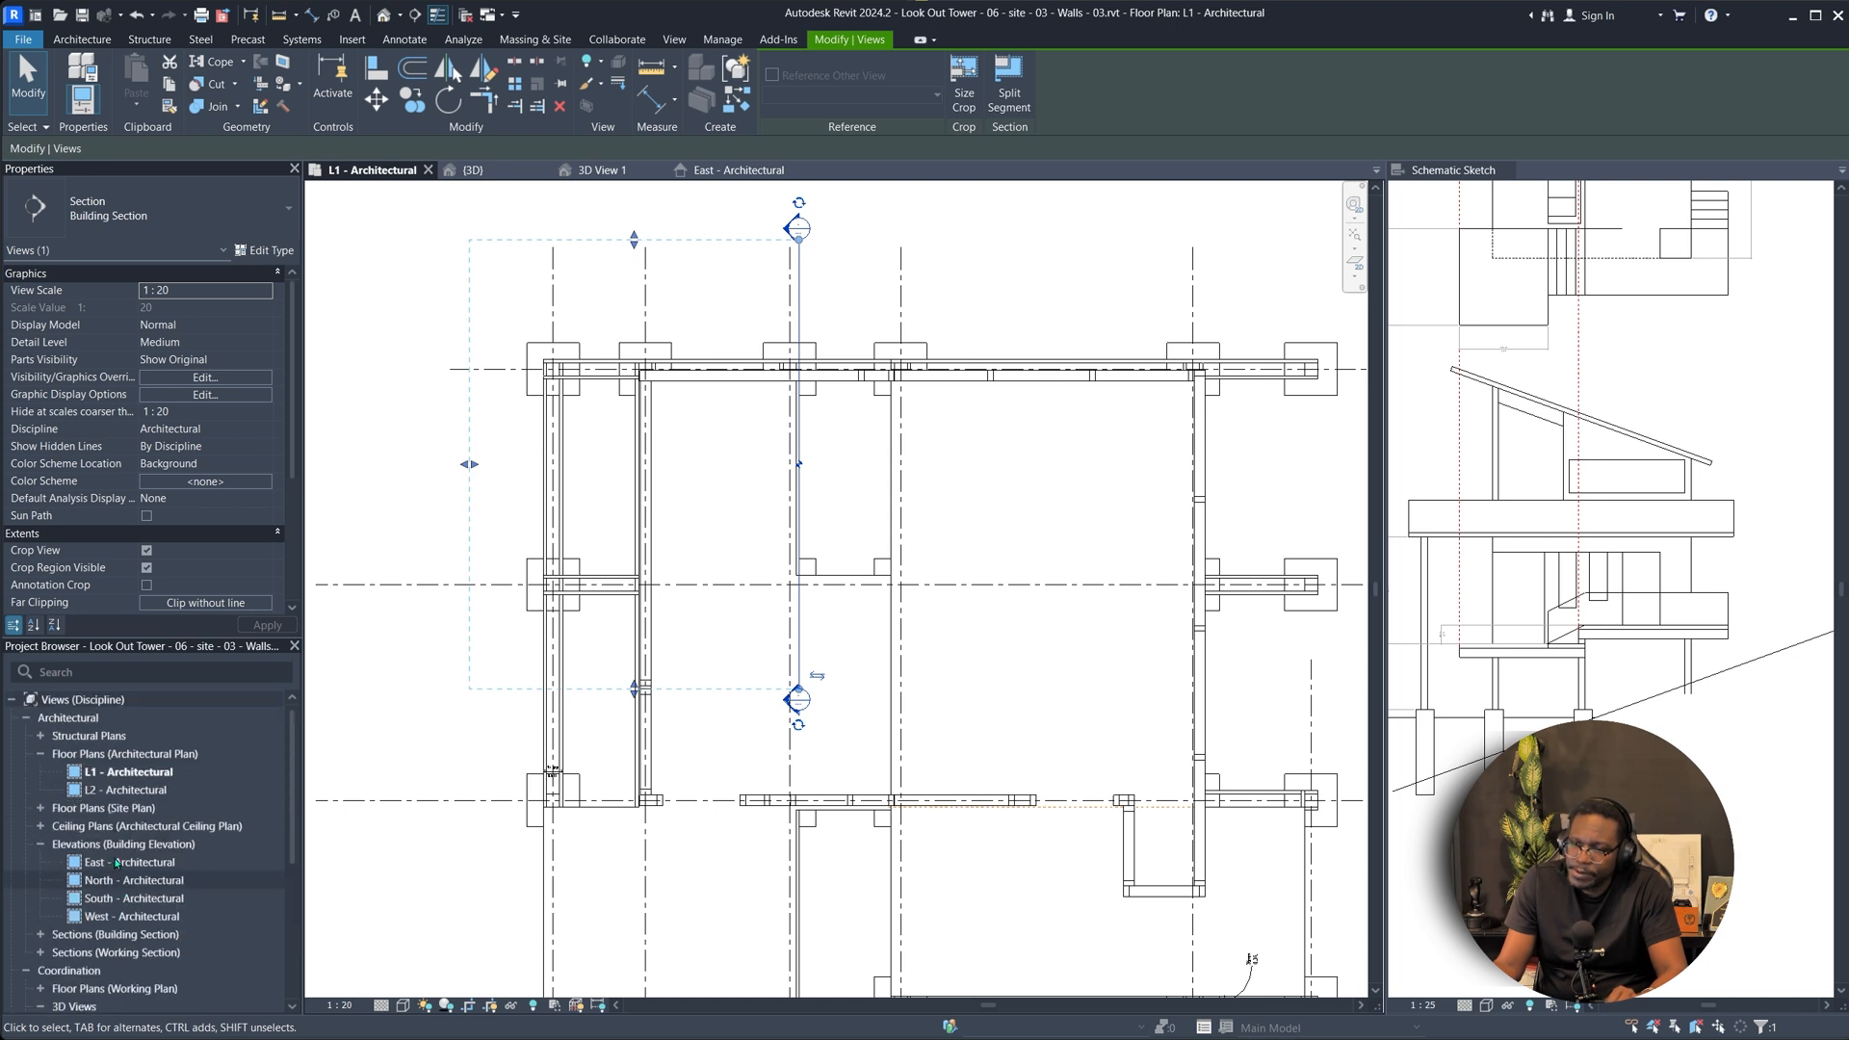
left_click(42, 935)
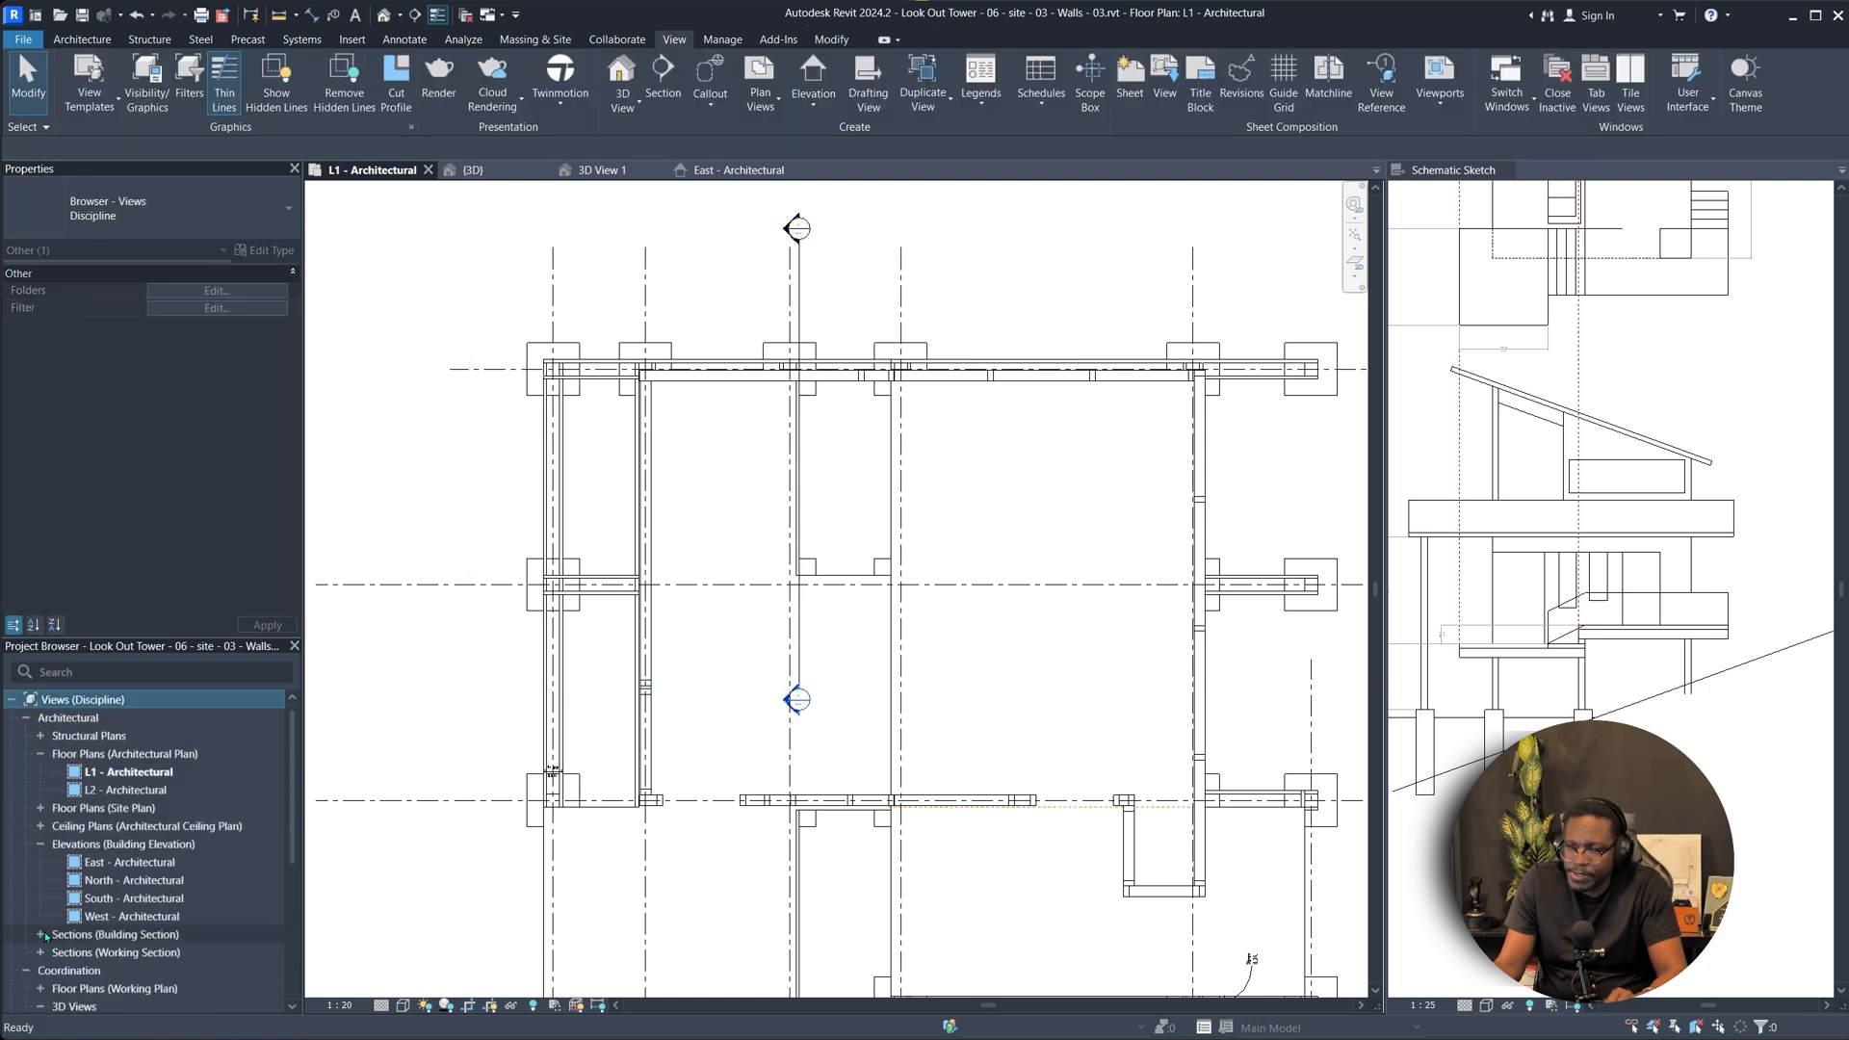
left_click(107, 953)
double_click(107, 953)
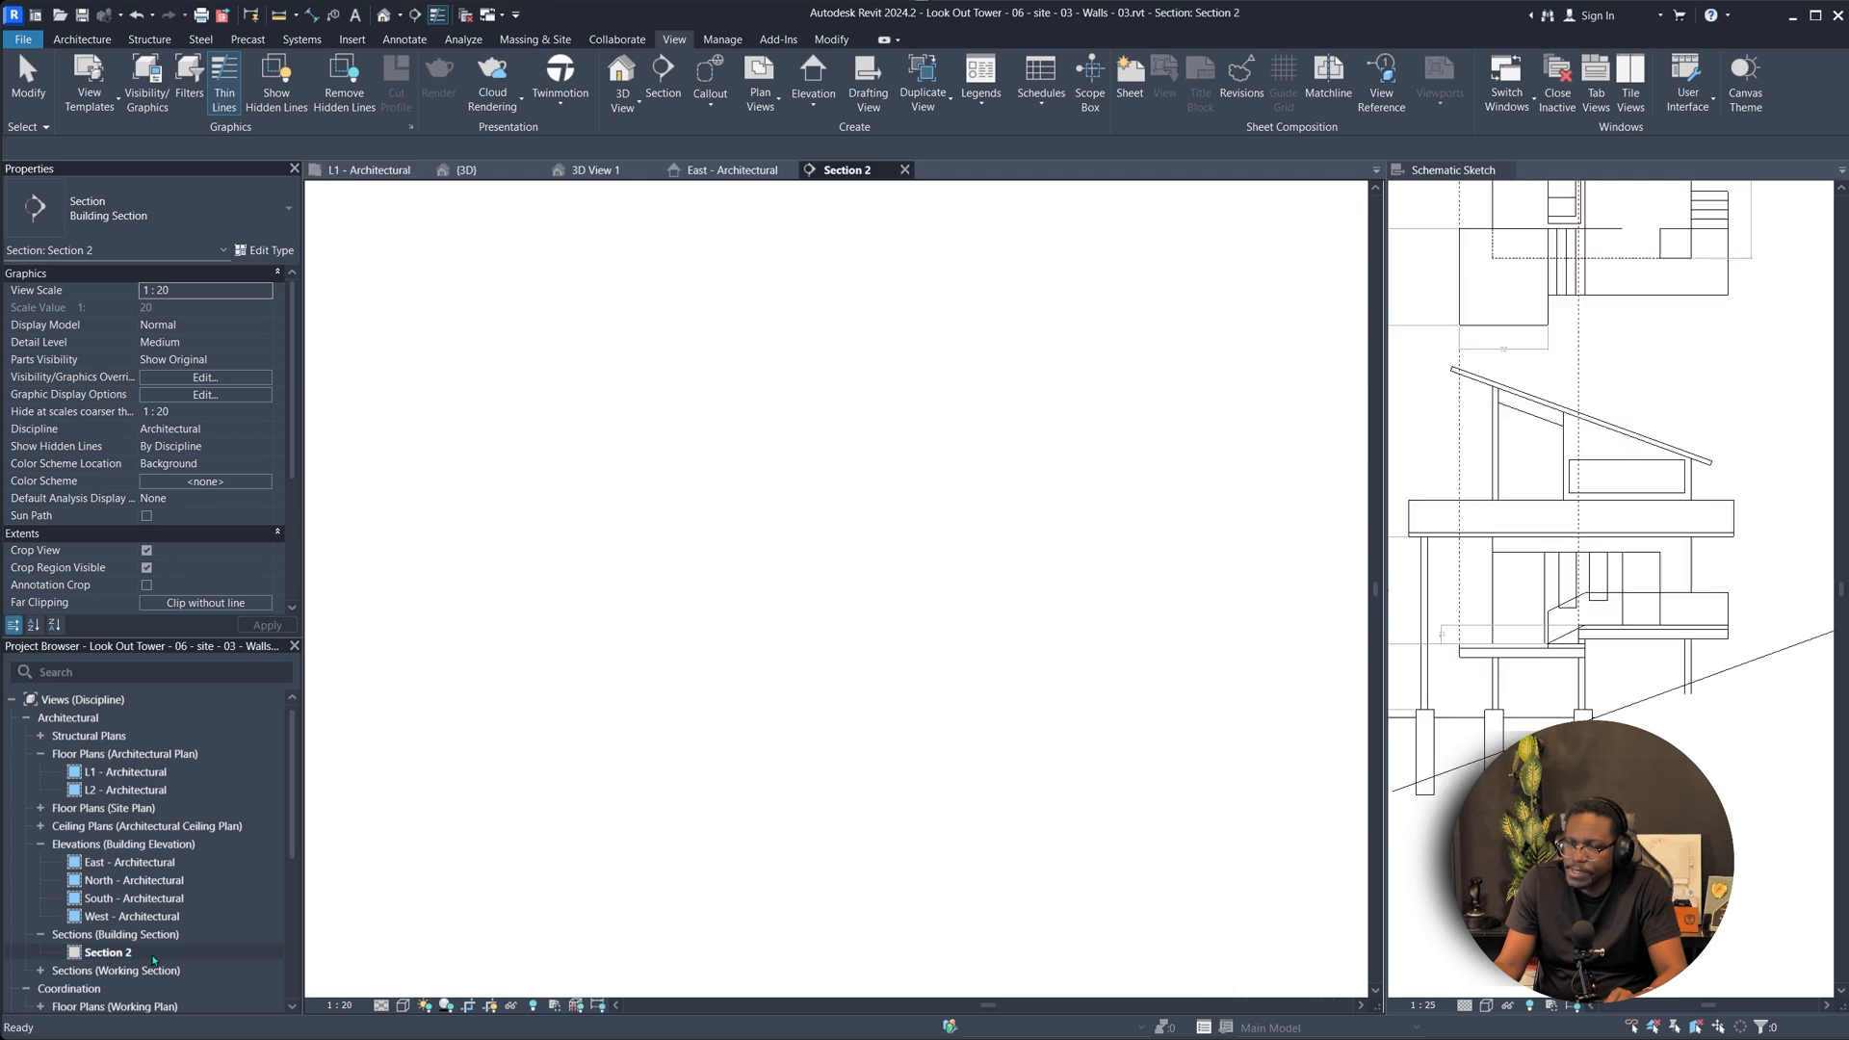
scroll(953, 481, "up", 5)
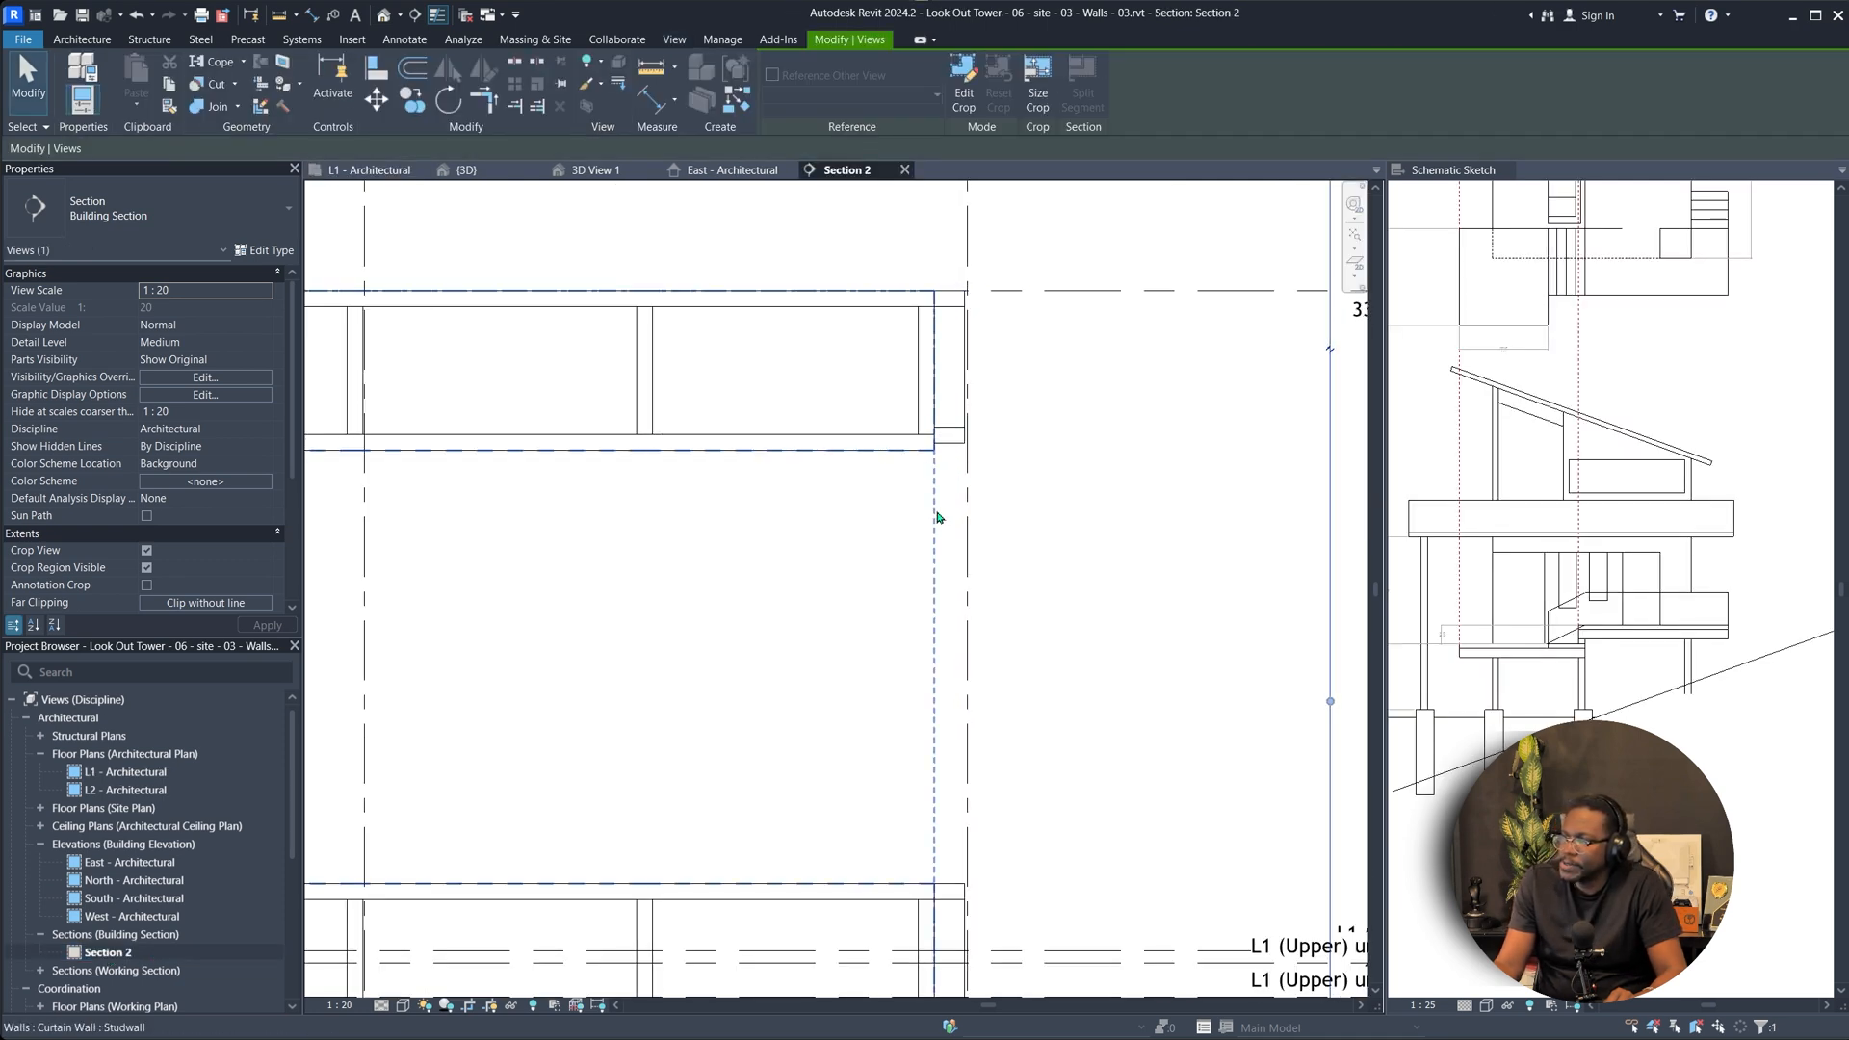
Open the longer wall's profile for editing in the section and align the opening's head line with the adjoining wall's head framing.
left_click(939, 518)
scroll(939, 518, "down", 3)
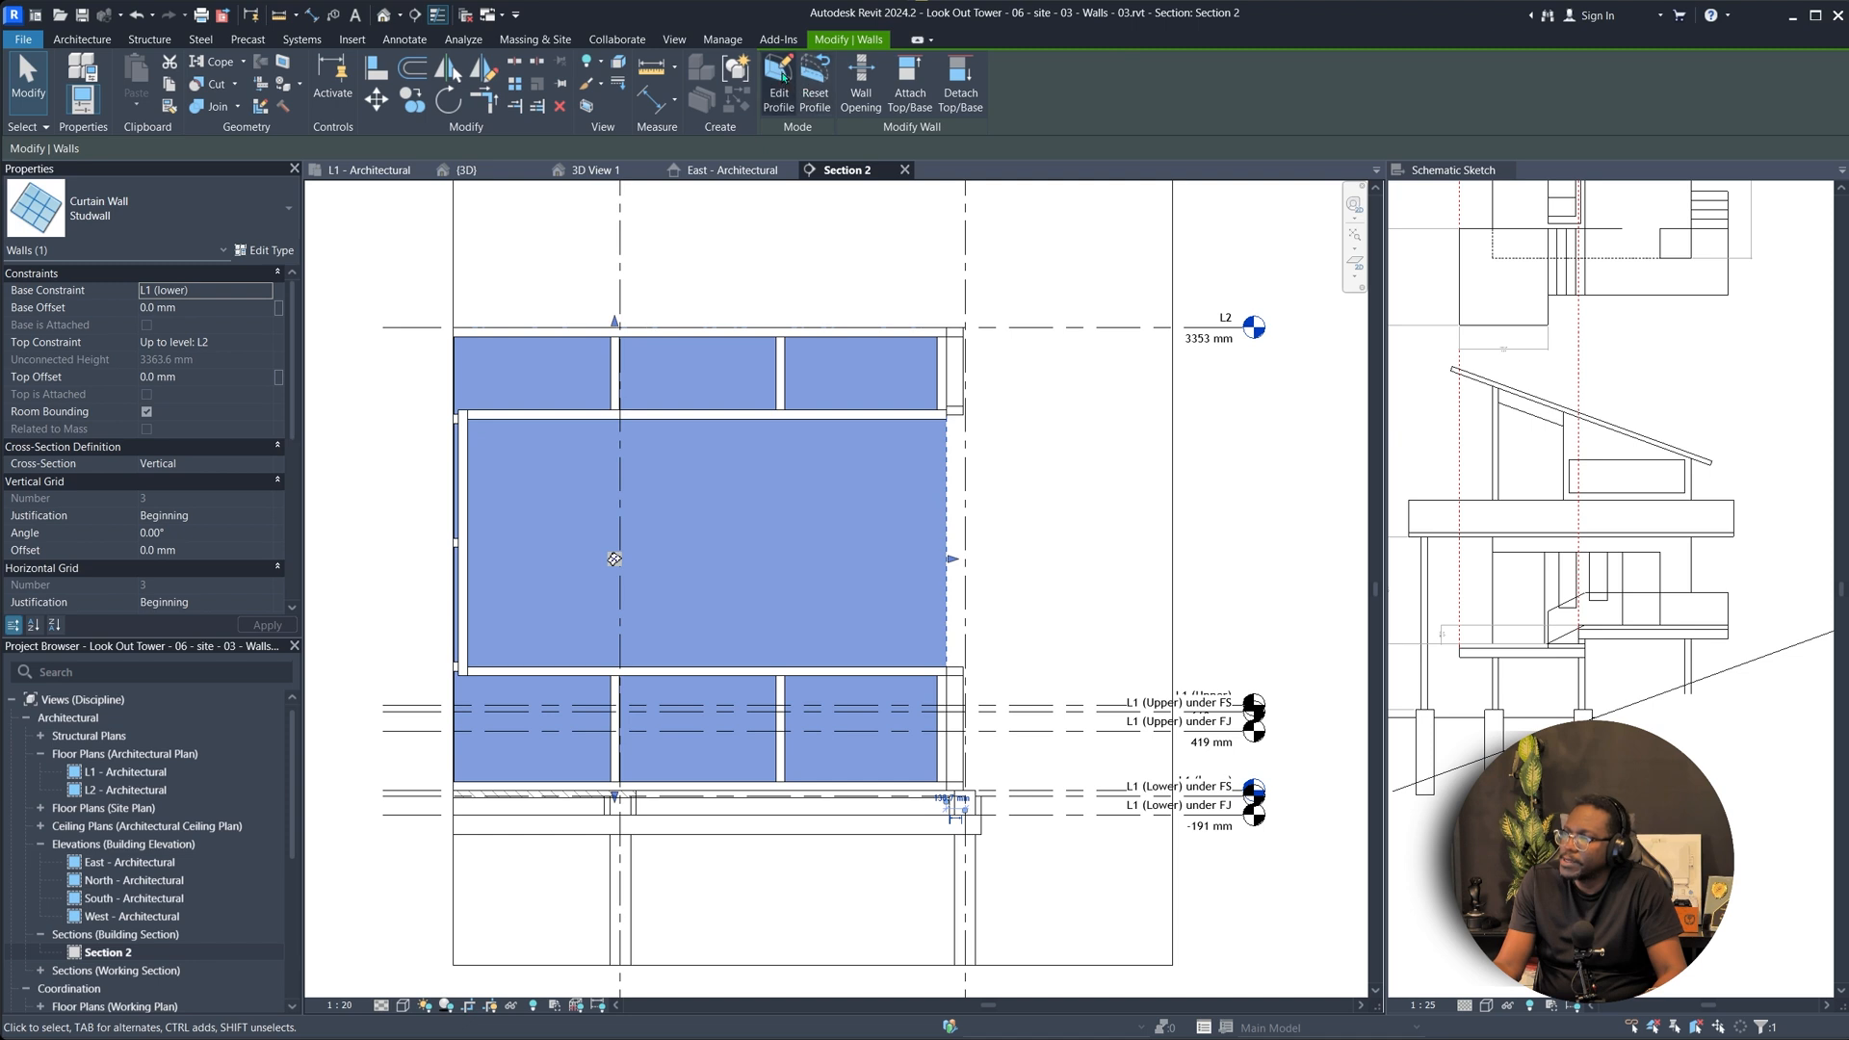
left_click(779, 82)
scroll(963, 395, "up", 4)
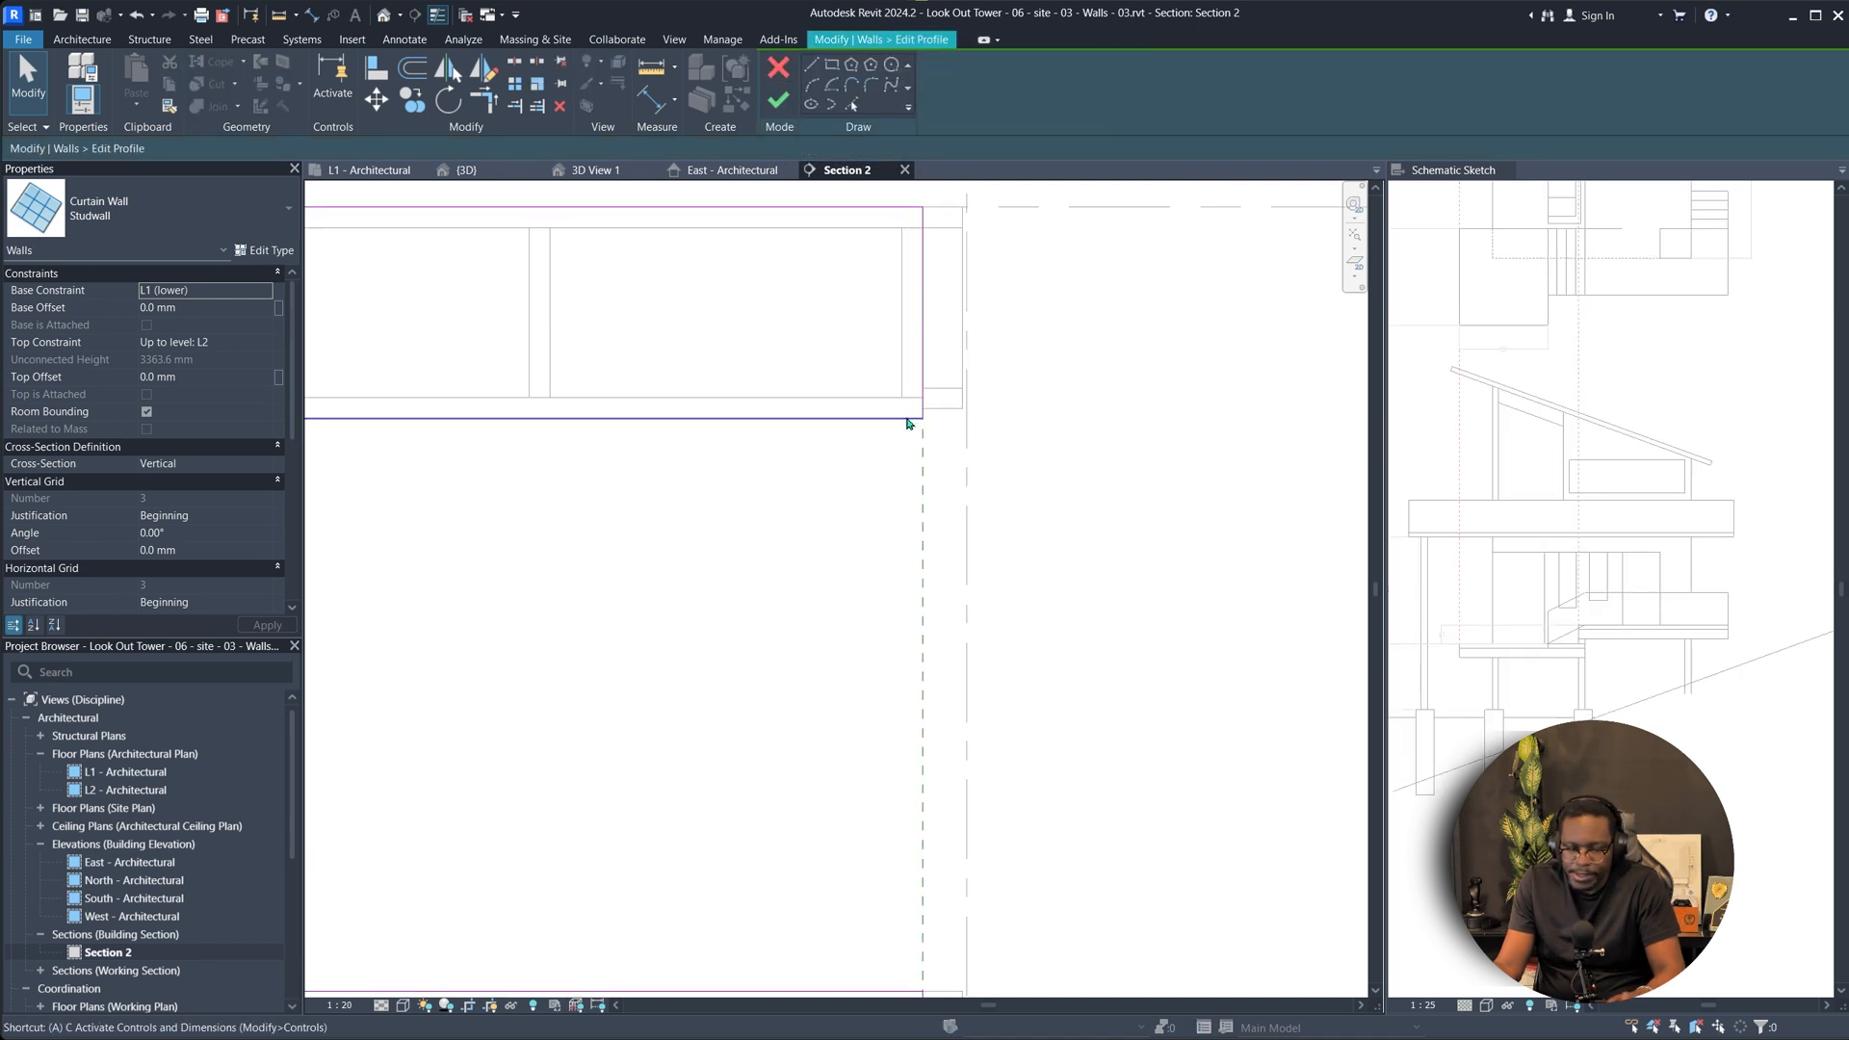
key("a")
key("l")
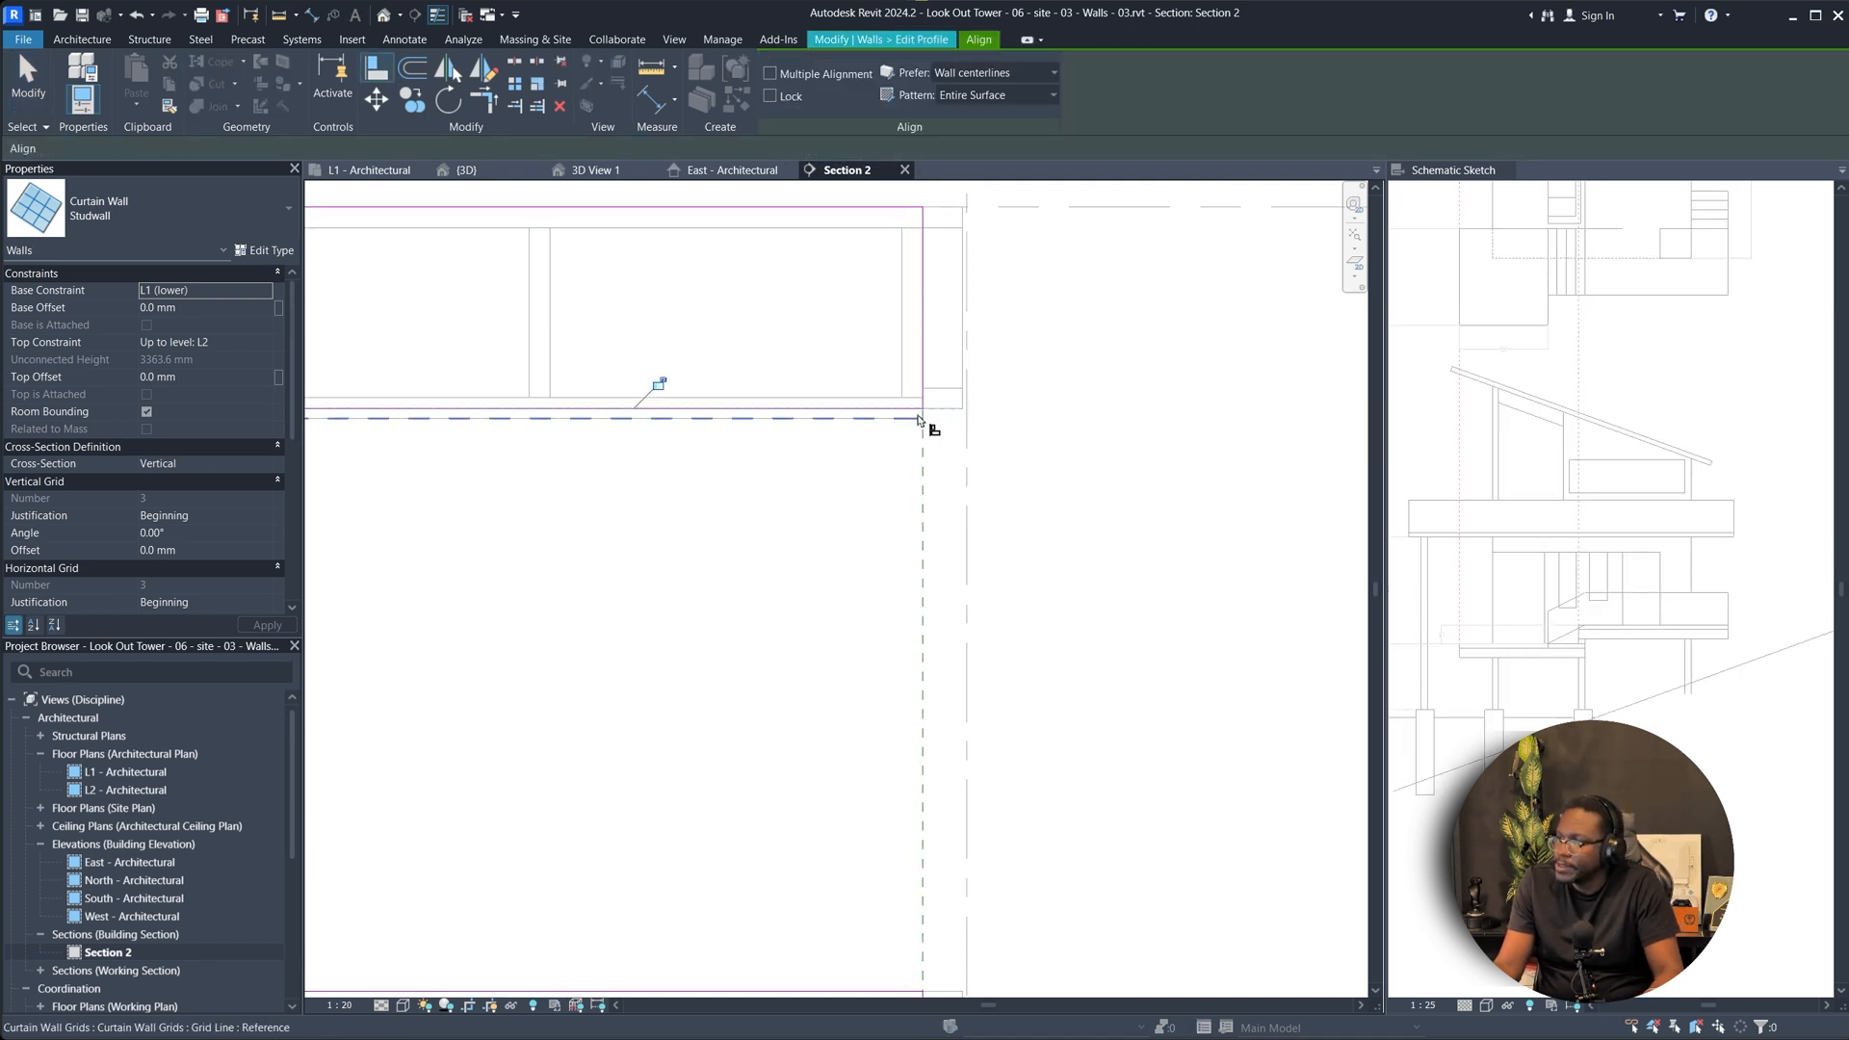
Align the opening's sill line with the adjoining wall's sill framing and finish the wall's profile edit.
scroll(922, 422, "down", 4)
scroll(1007, 442, "up", 6)
scroll(952, 448, "down", 3)
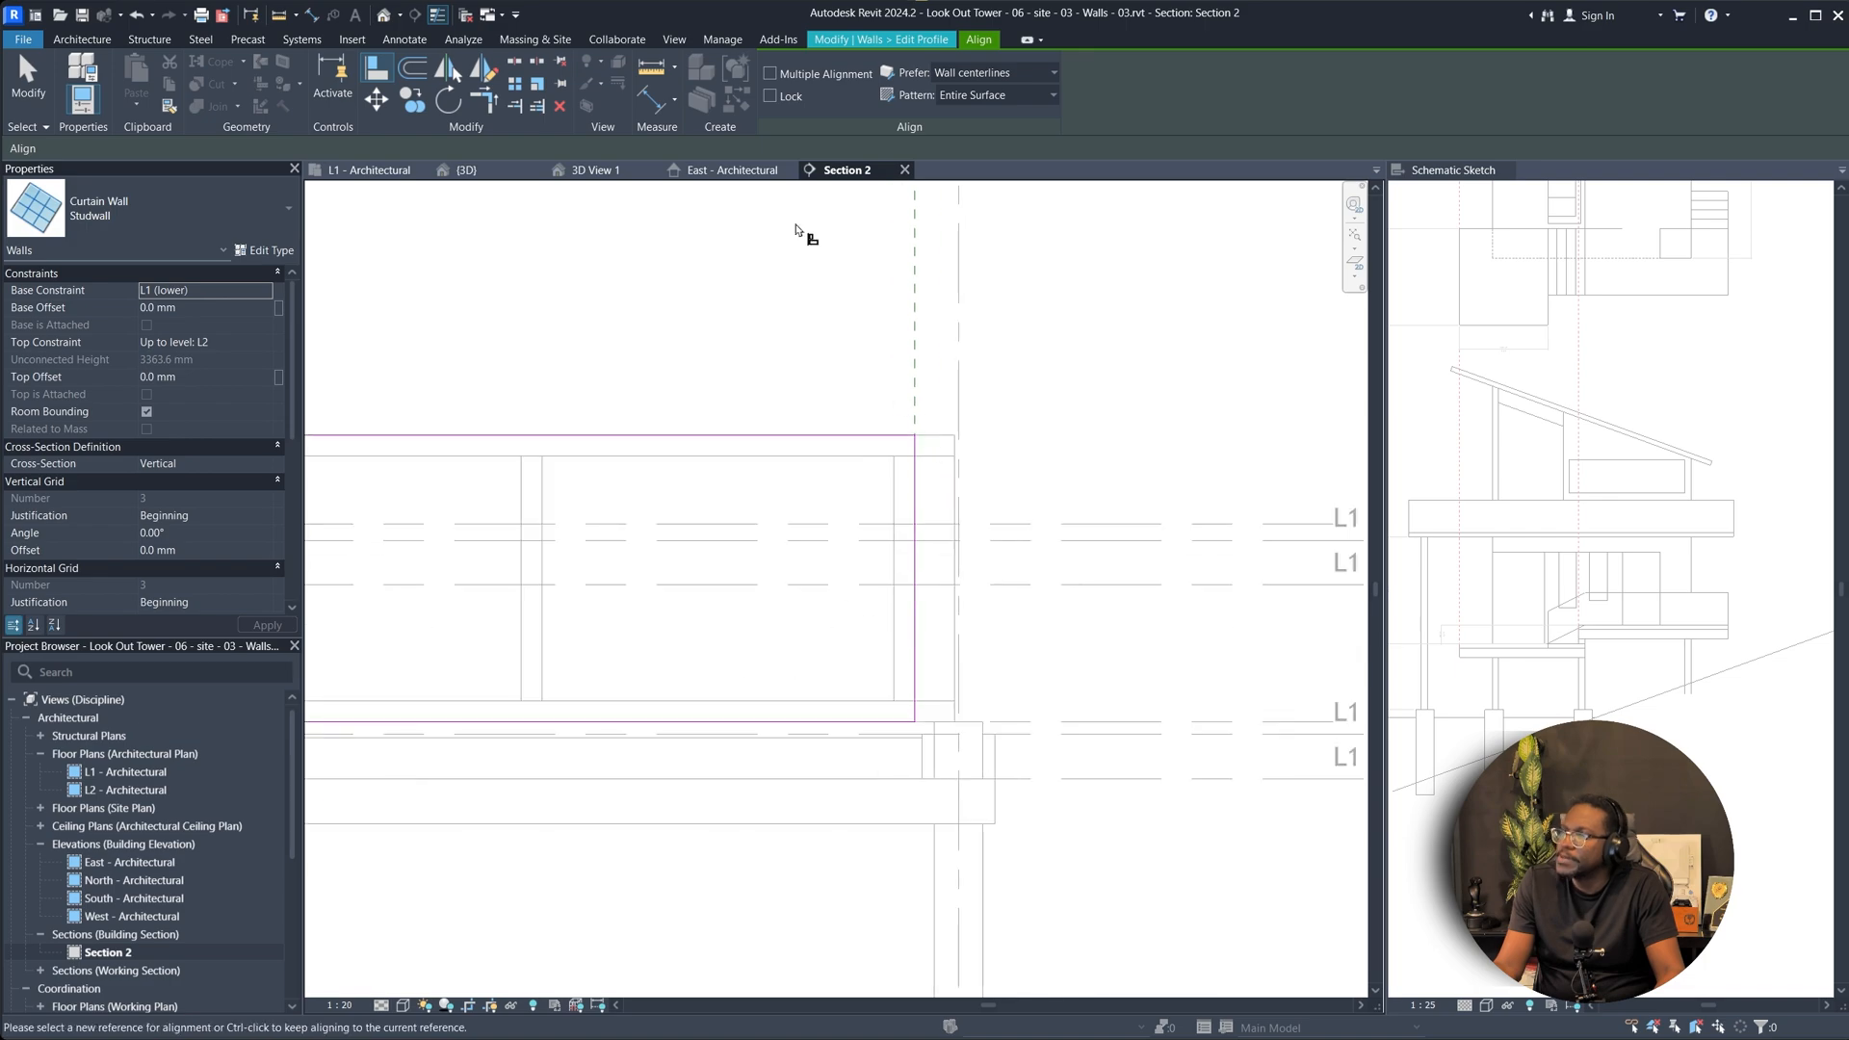
scroll(828, 255, "down", 3)
scroll(751, 264, "up", 3)
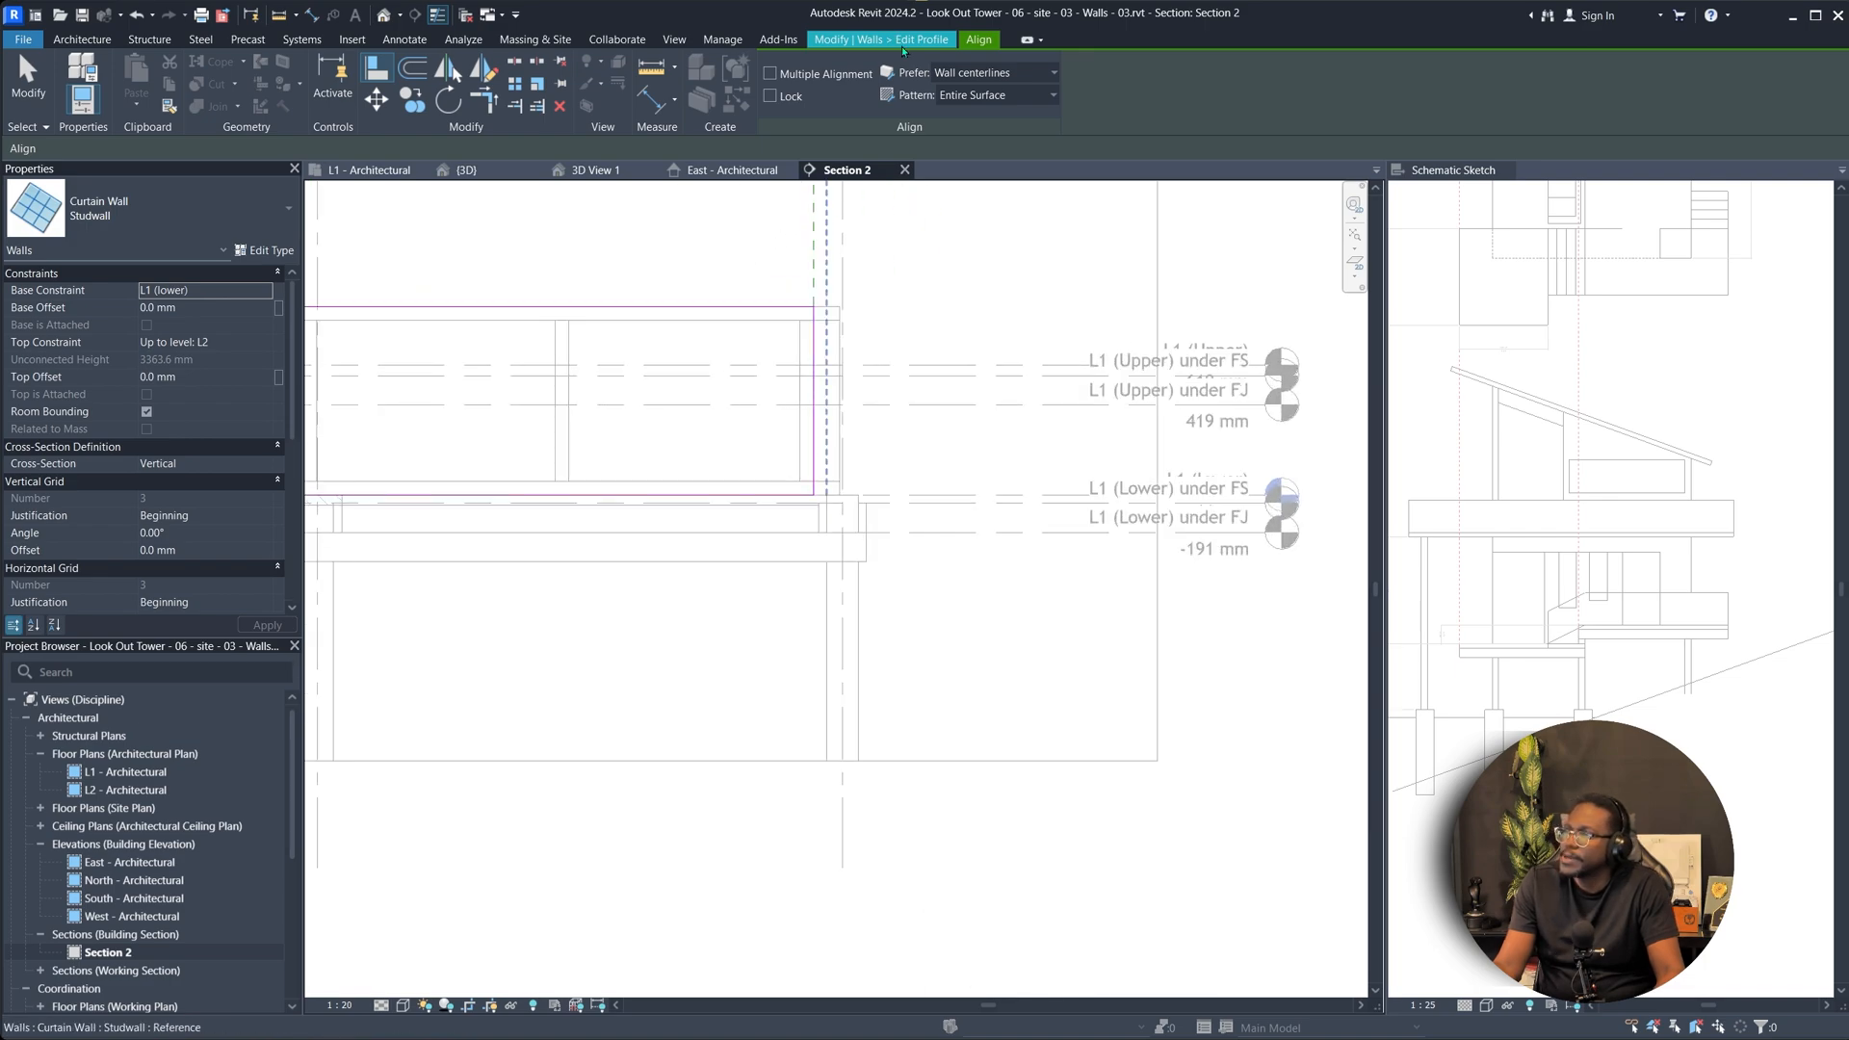
left_click(901, 42)
left_click(777, 100)
Return to the {3D} view and inspect the corner window's framing on both walls.
left_click(465, 170)
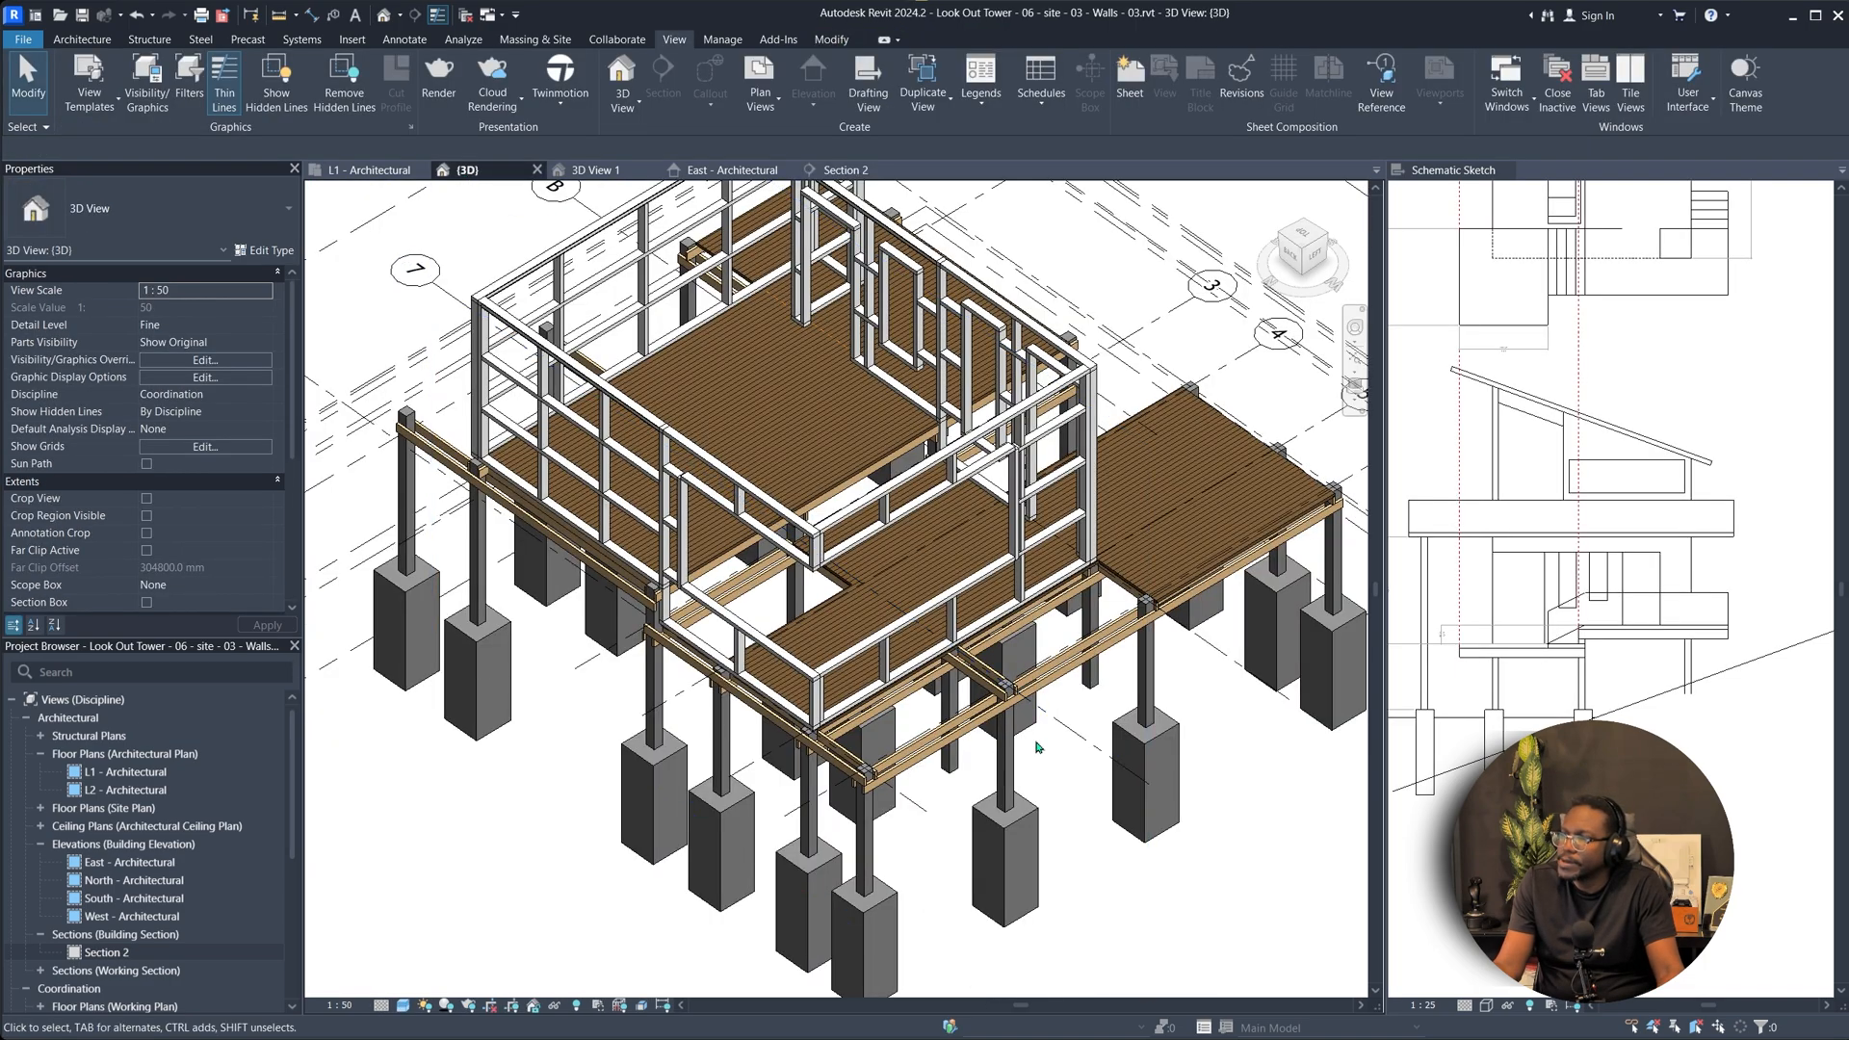
scroll(1037, 747, "up", 5)
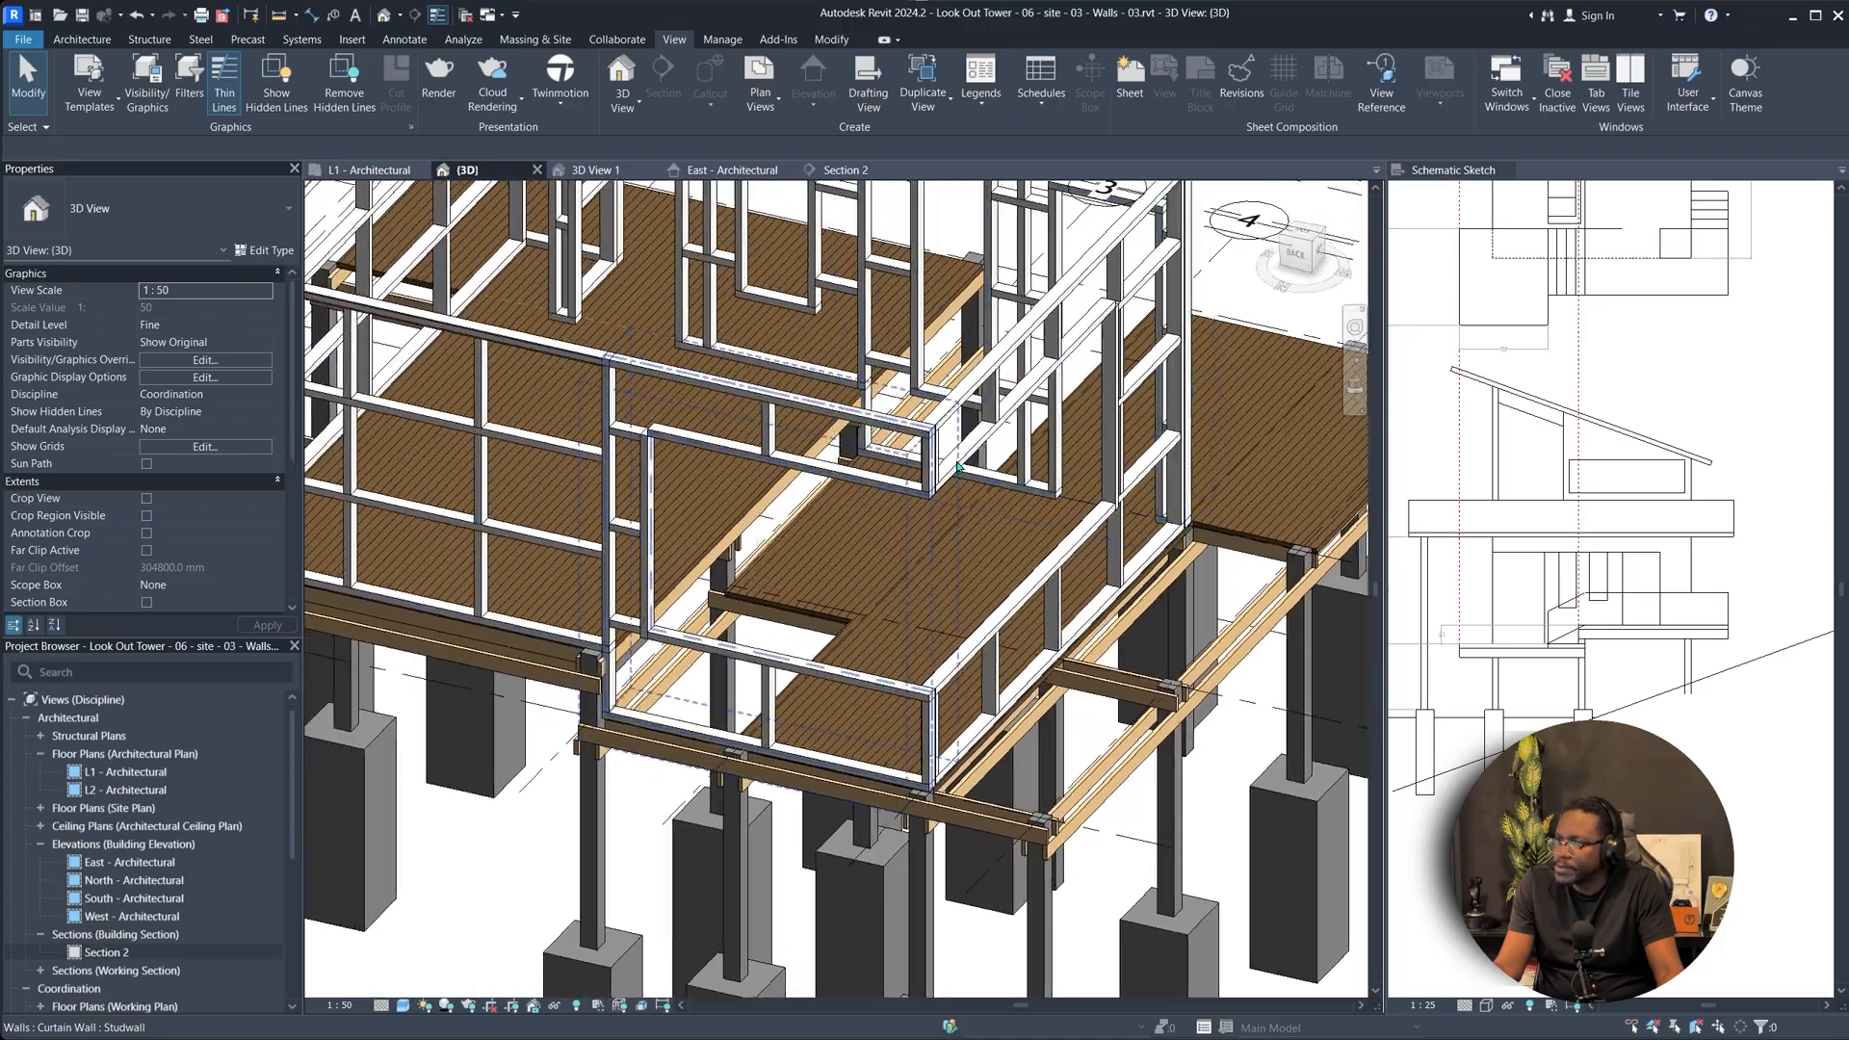
mouse_move(958, 467)
middle_mouse_down("shift")
mouse_move(1144, 539)
mouse_move(1098, 590)
mouse_move(1085, 575)
mouse_move(1003, 605)
middle_mouse_up("shift")
scroll(1002, 605, "up", 1)
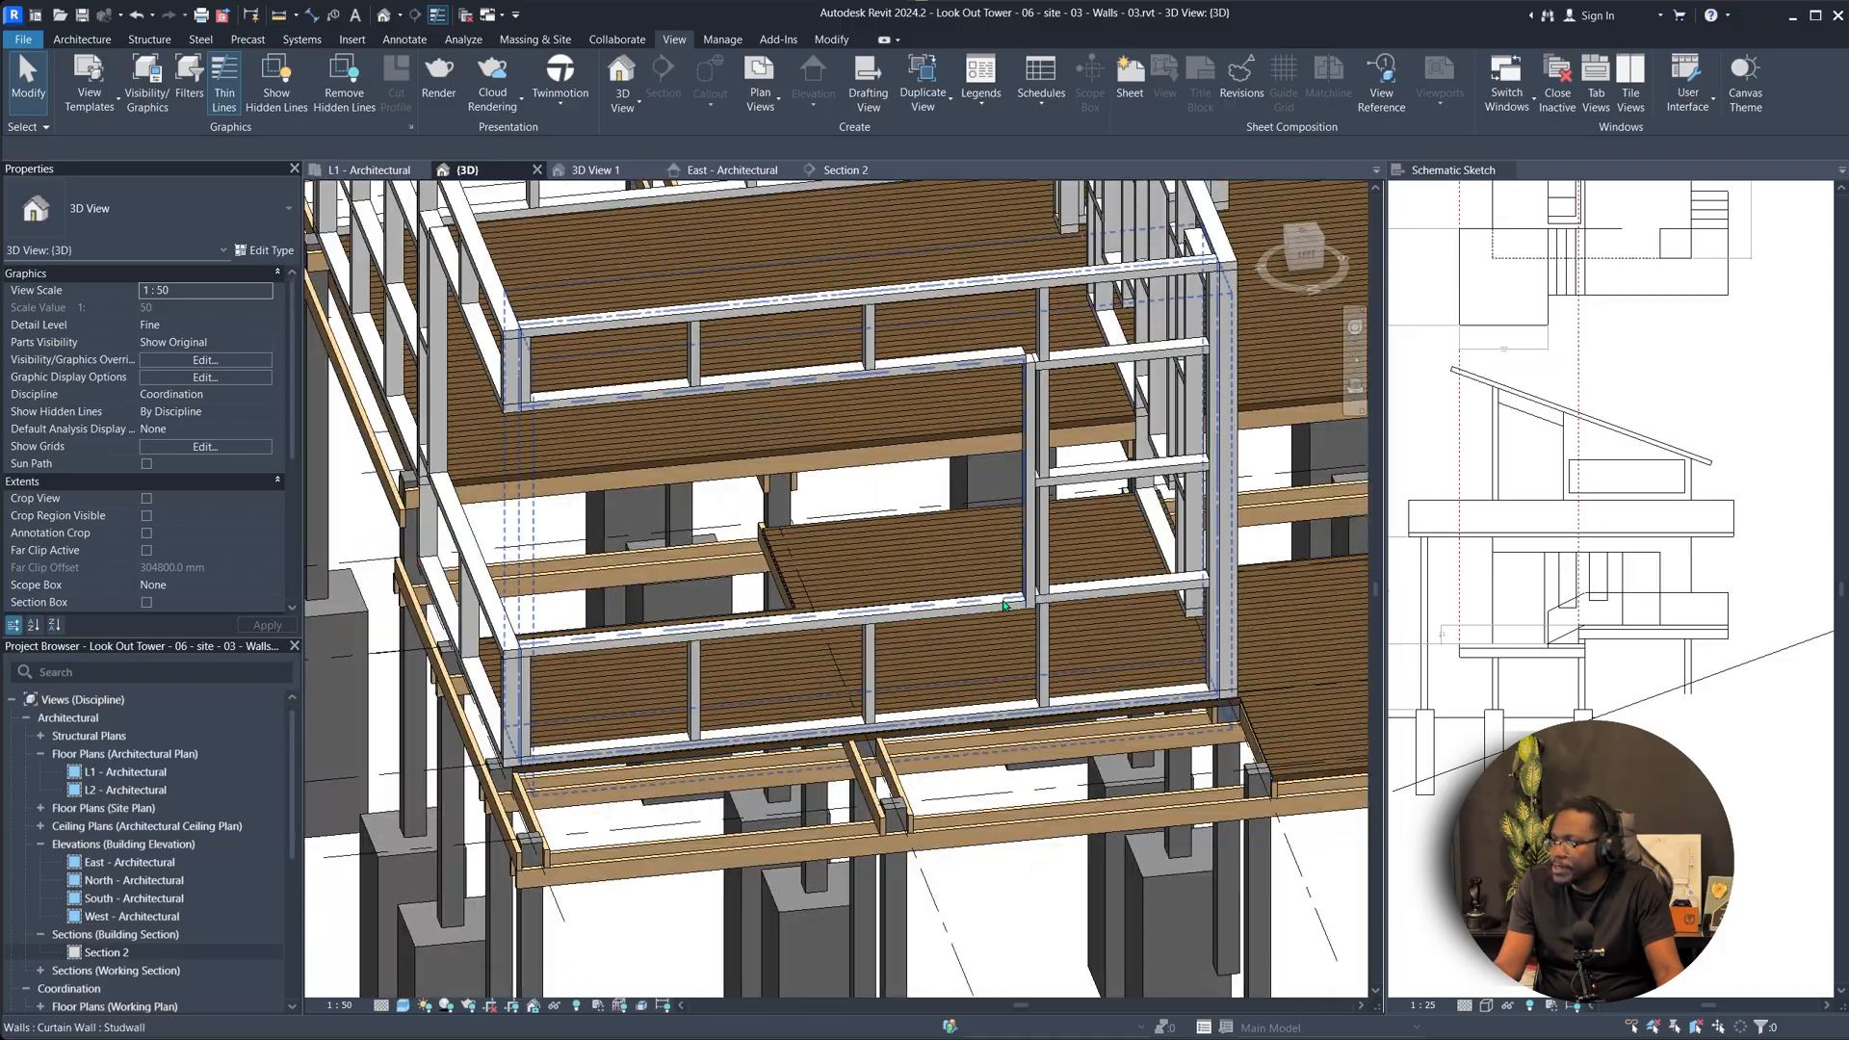
Examine the lower-deck corner window from outside and above, checking how its head and sill framing meet at the corner.
left_click(1002, 606)
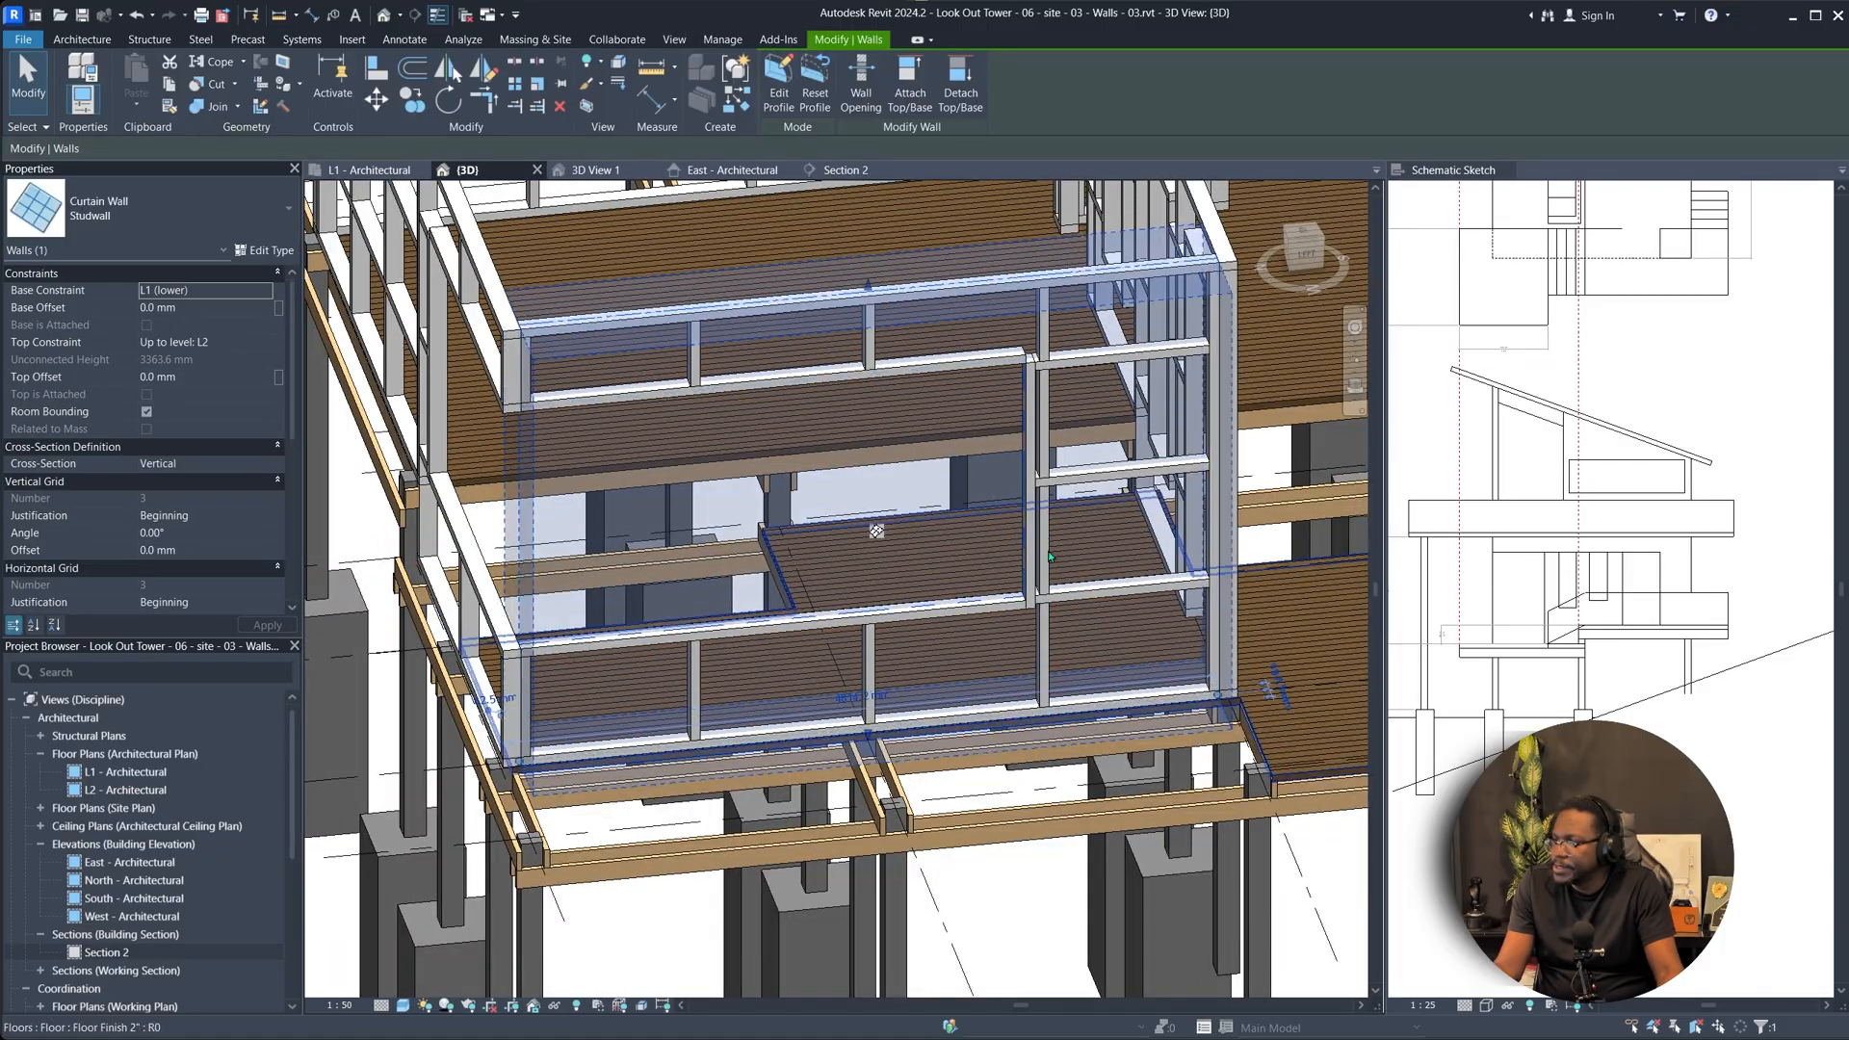
left_click(782, 73)
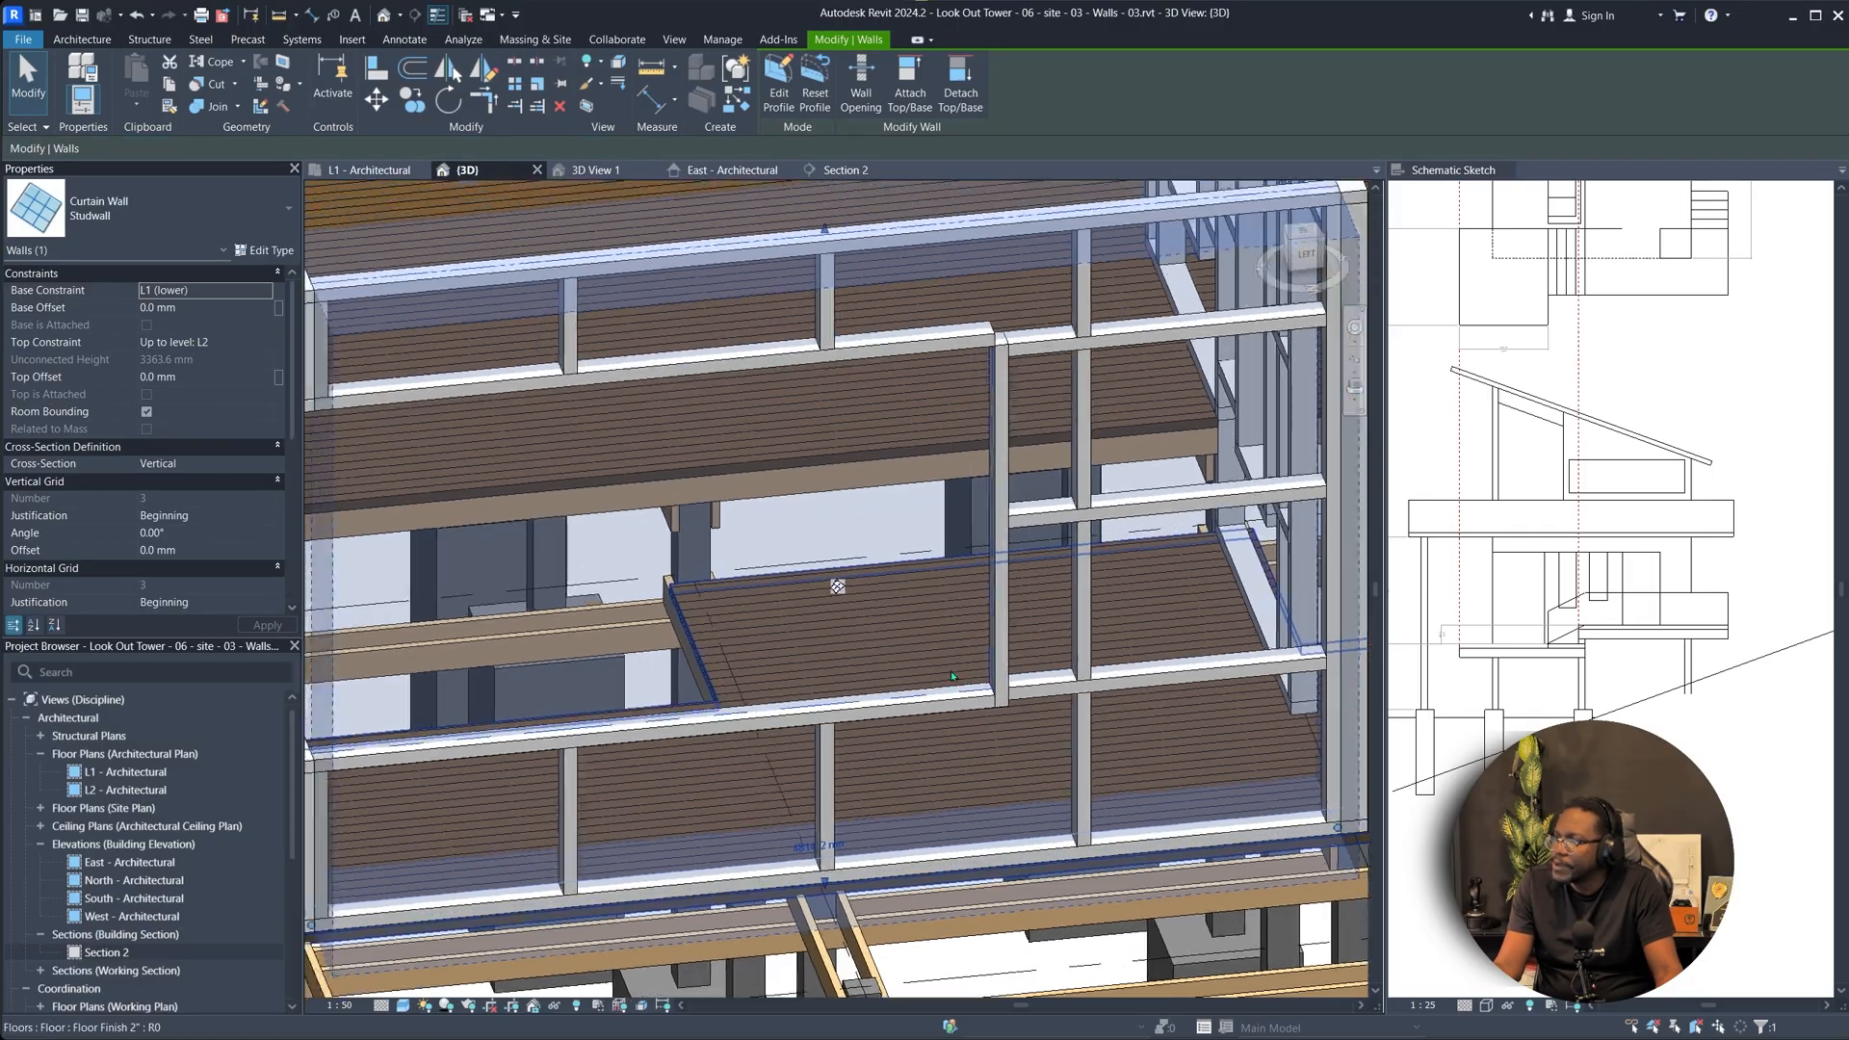
scroll(950, 671, "down", 3)
left_click(468, 321)
mouse_move(468, 321)
middle_mouse_down("shift")
mouse_move(565, 367)
mouse_move(946, 770)
middle_mouse_up("shift")
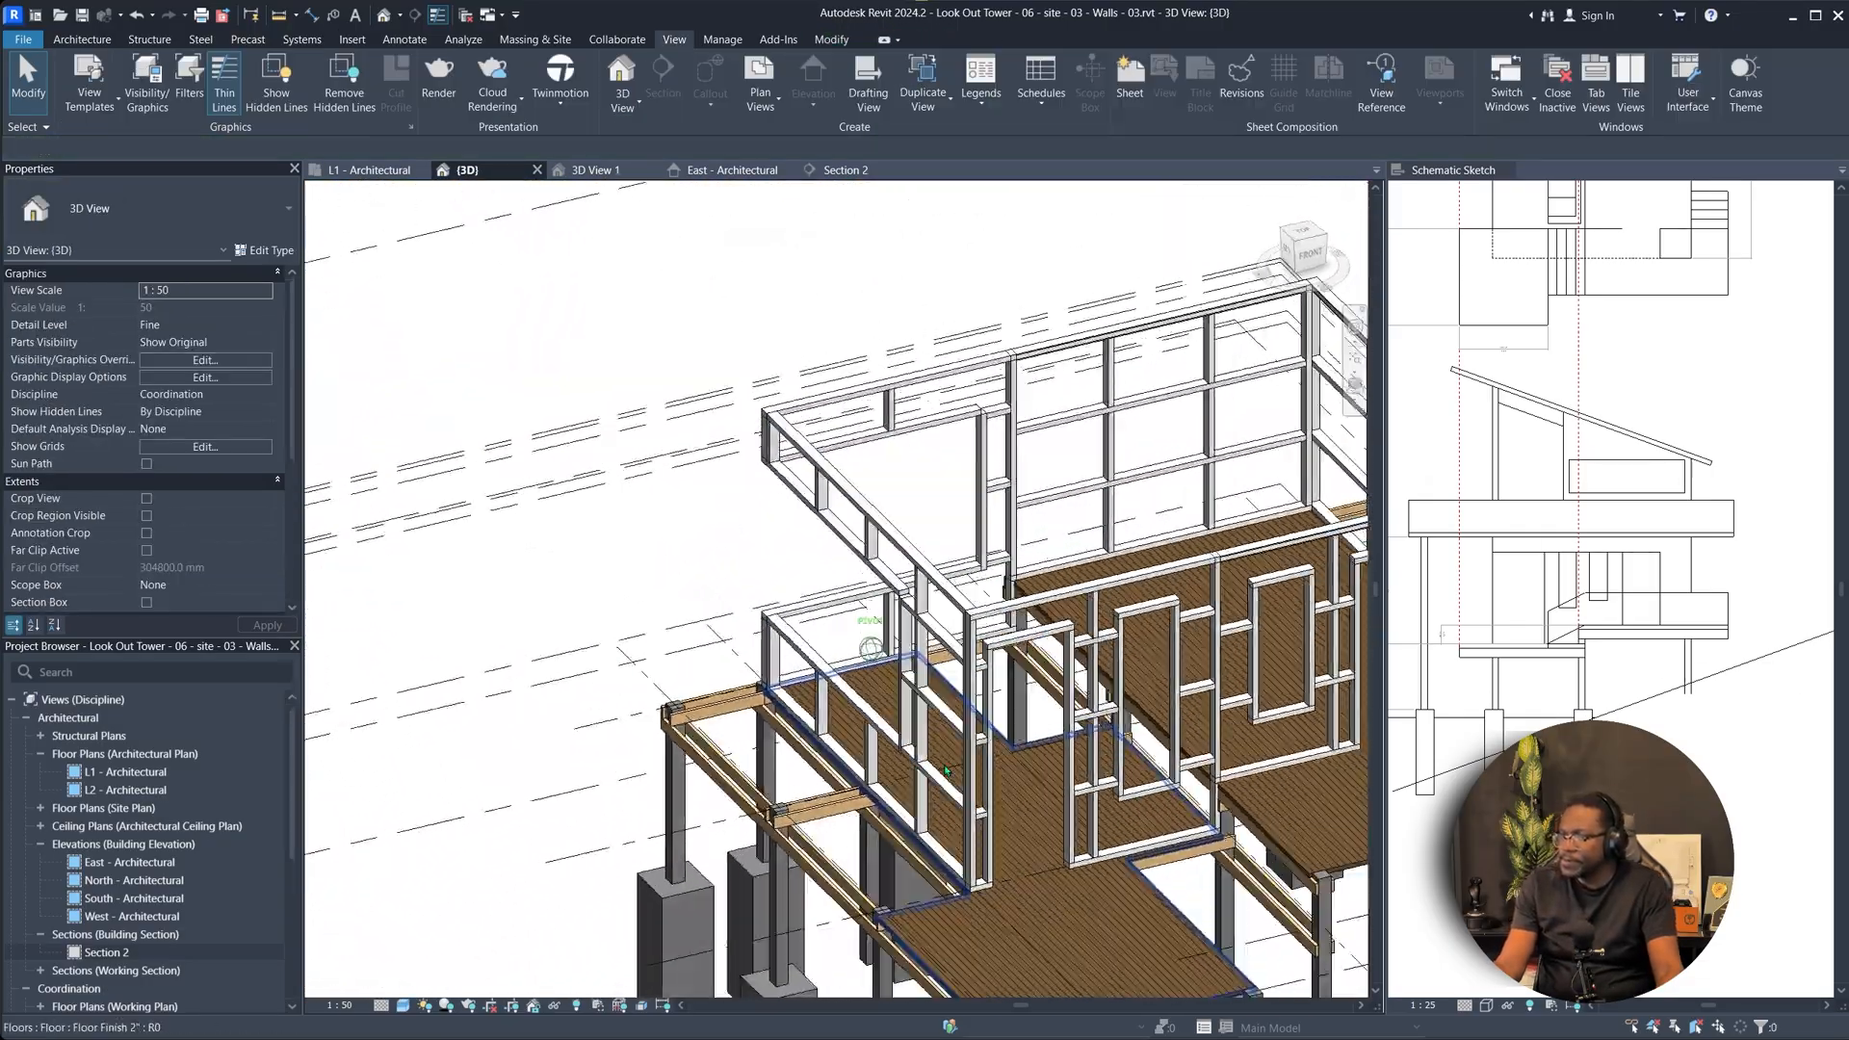
scroll(946, 770, "up", 10)
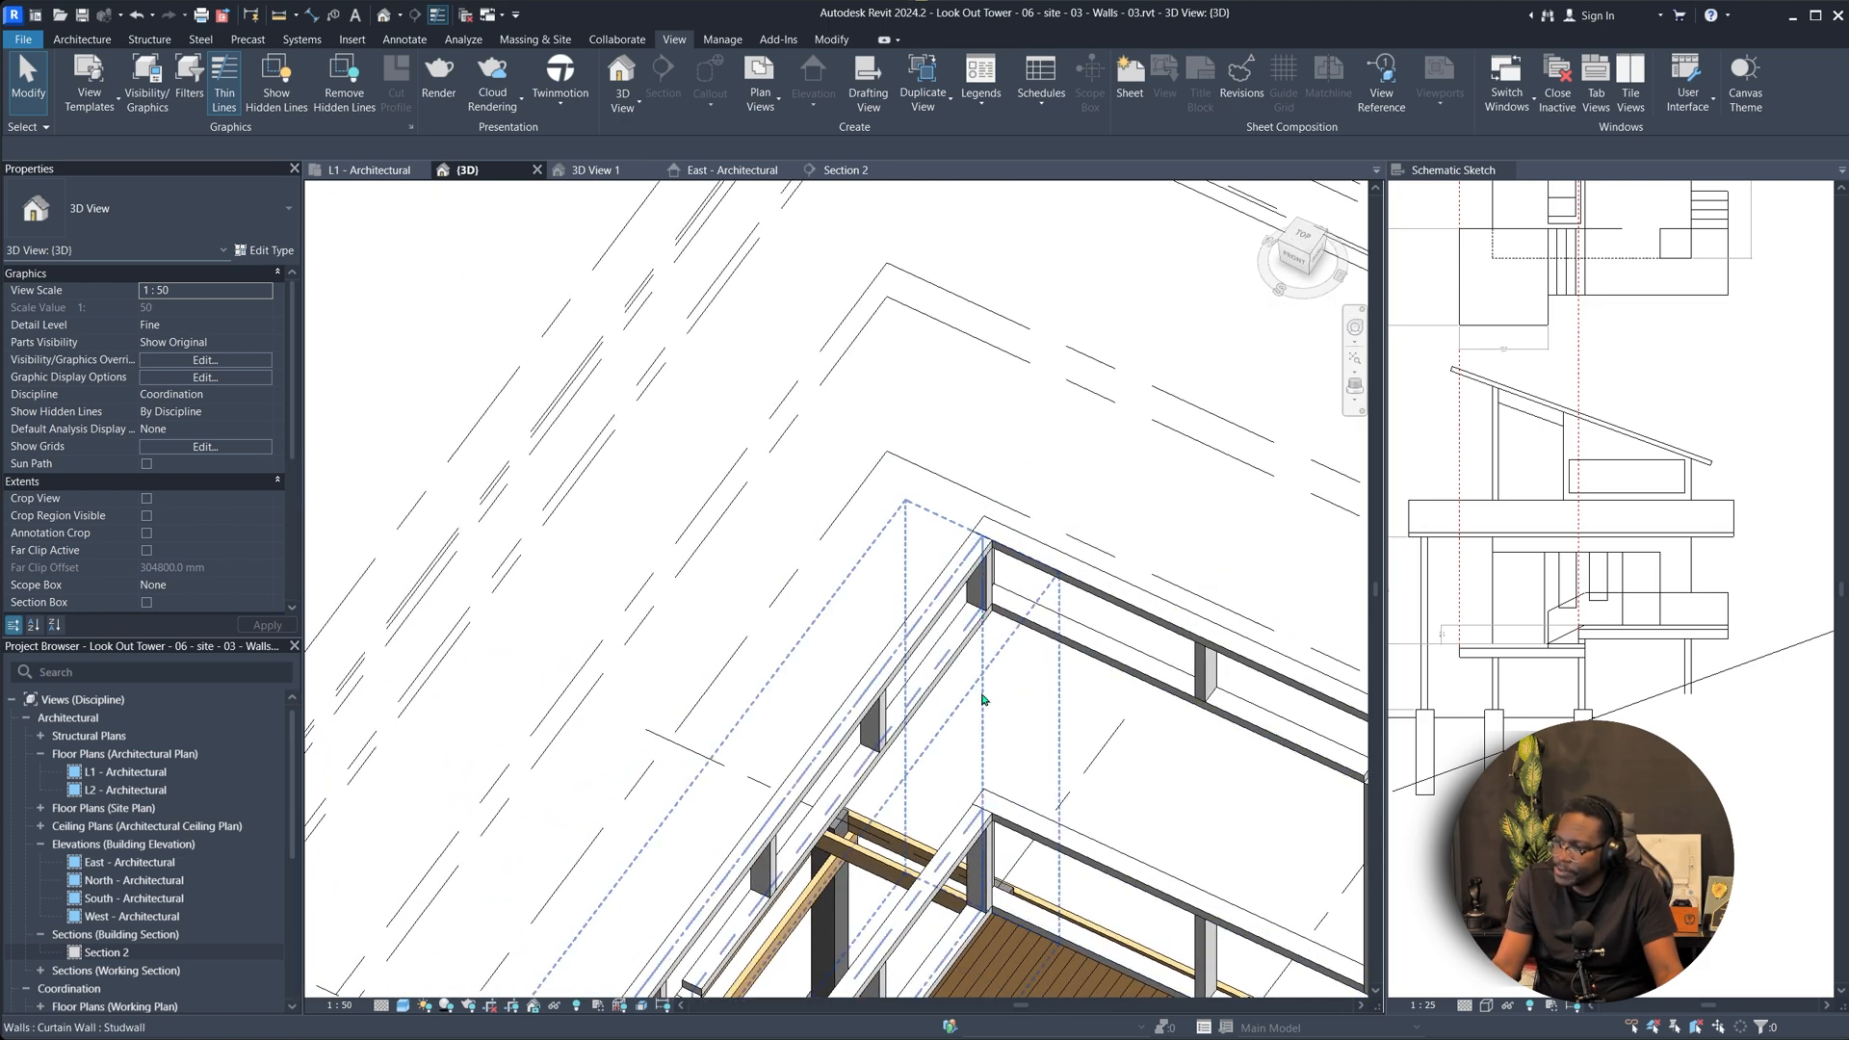
middle_click_drag(982, 699, 833, 640, "shift")
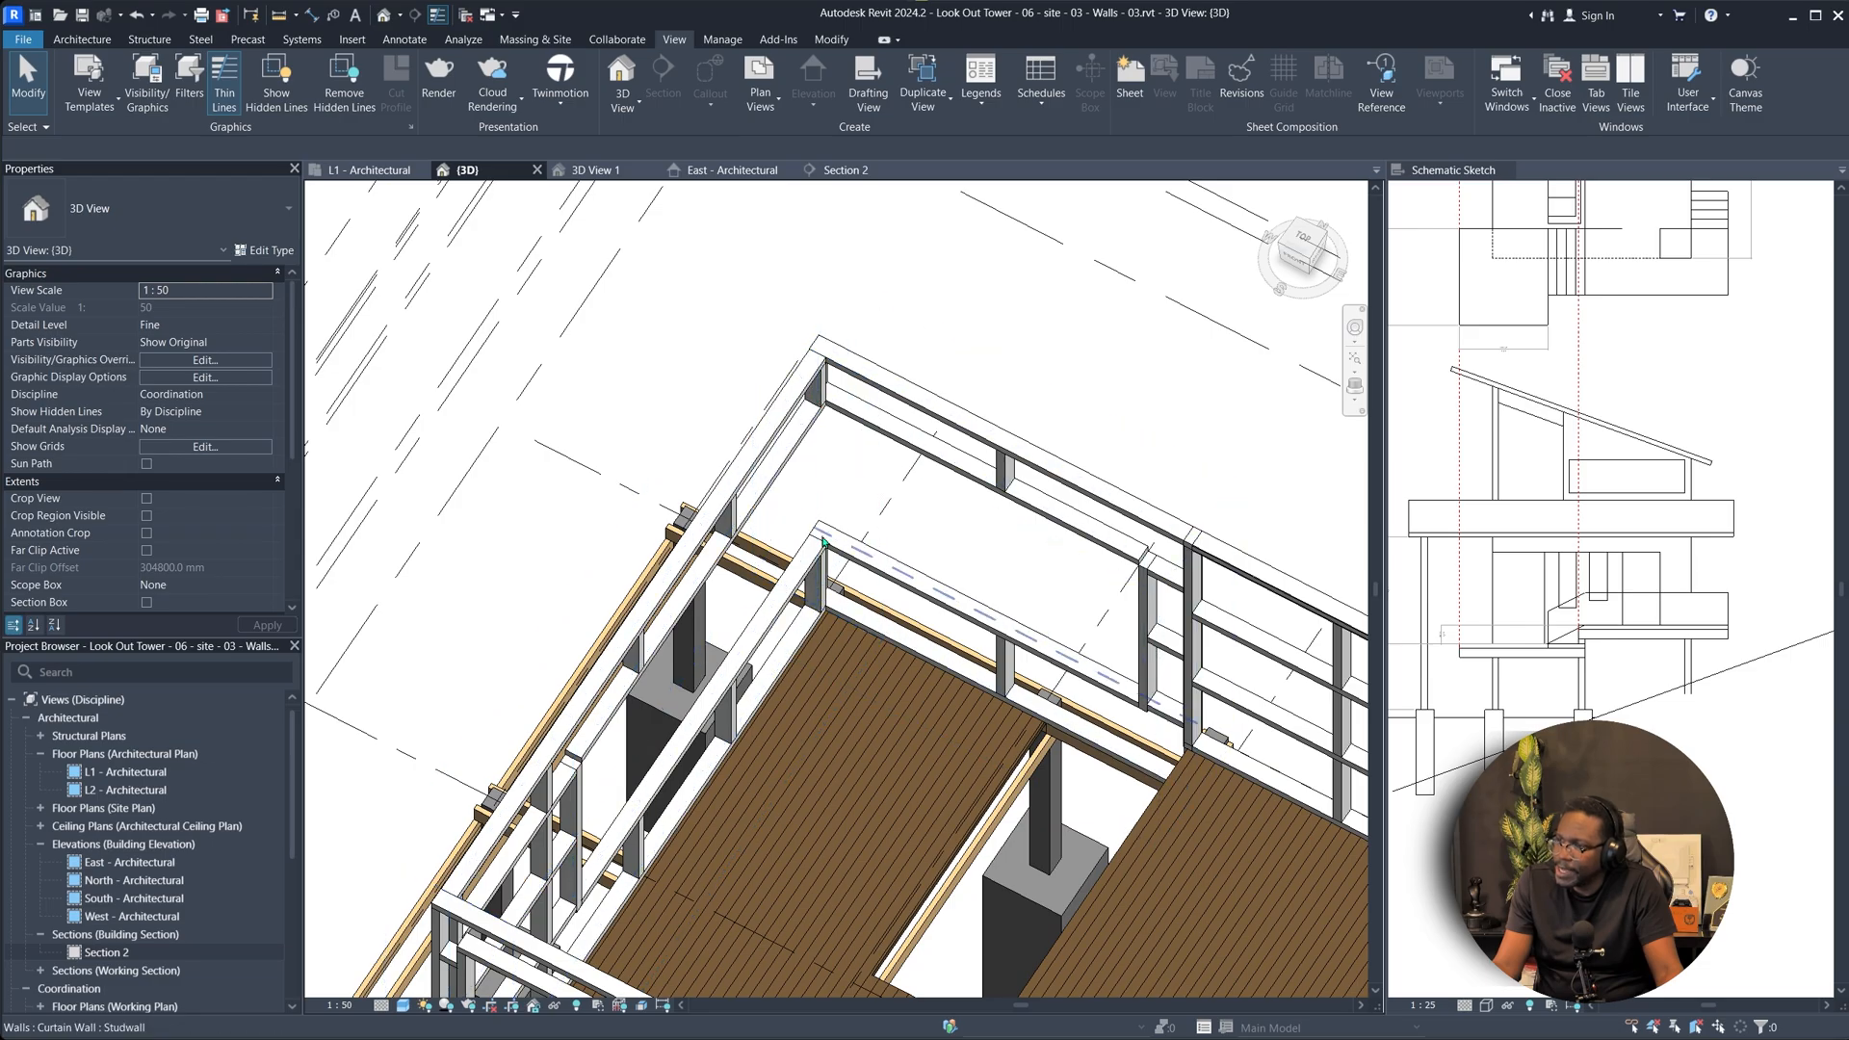
mouse_move(807, 653)
middle_mouse_down("shift")
mouse_move(610, 614)
mouse_move(462, 636)
middle_mouse_up("shift")
middle_click_drag(616, 520, 714, 665)
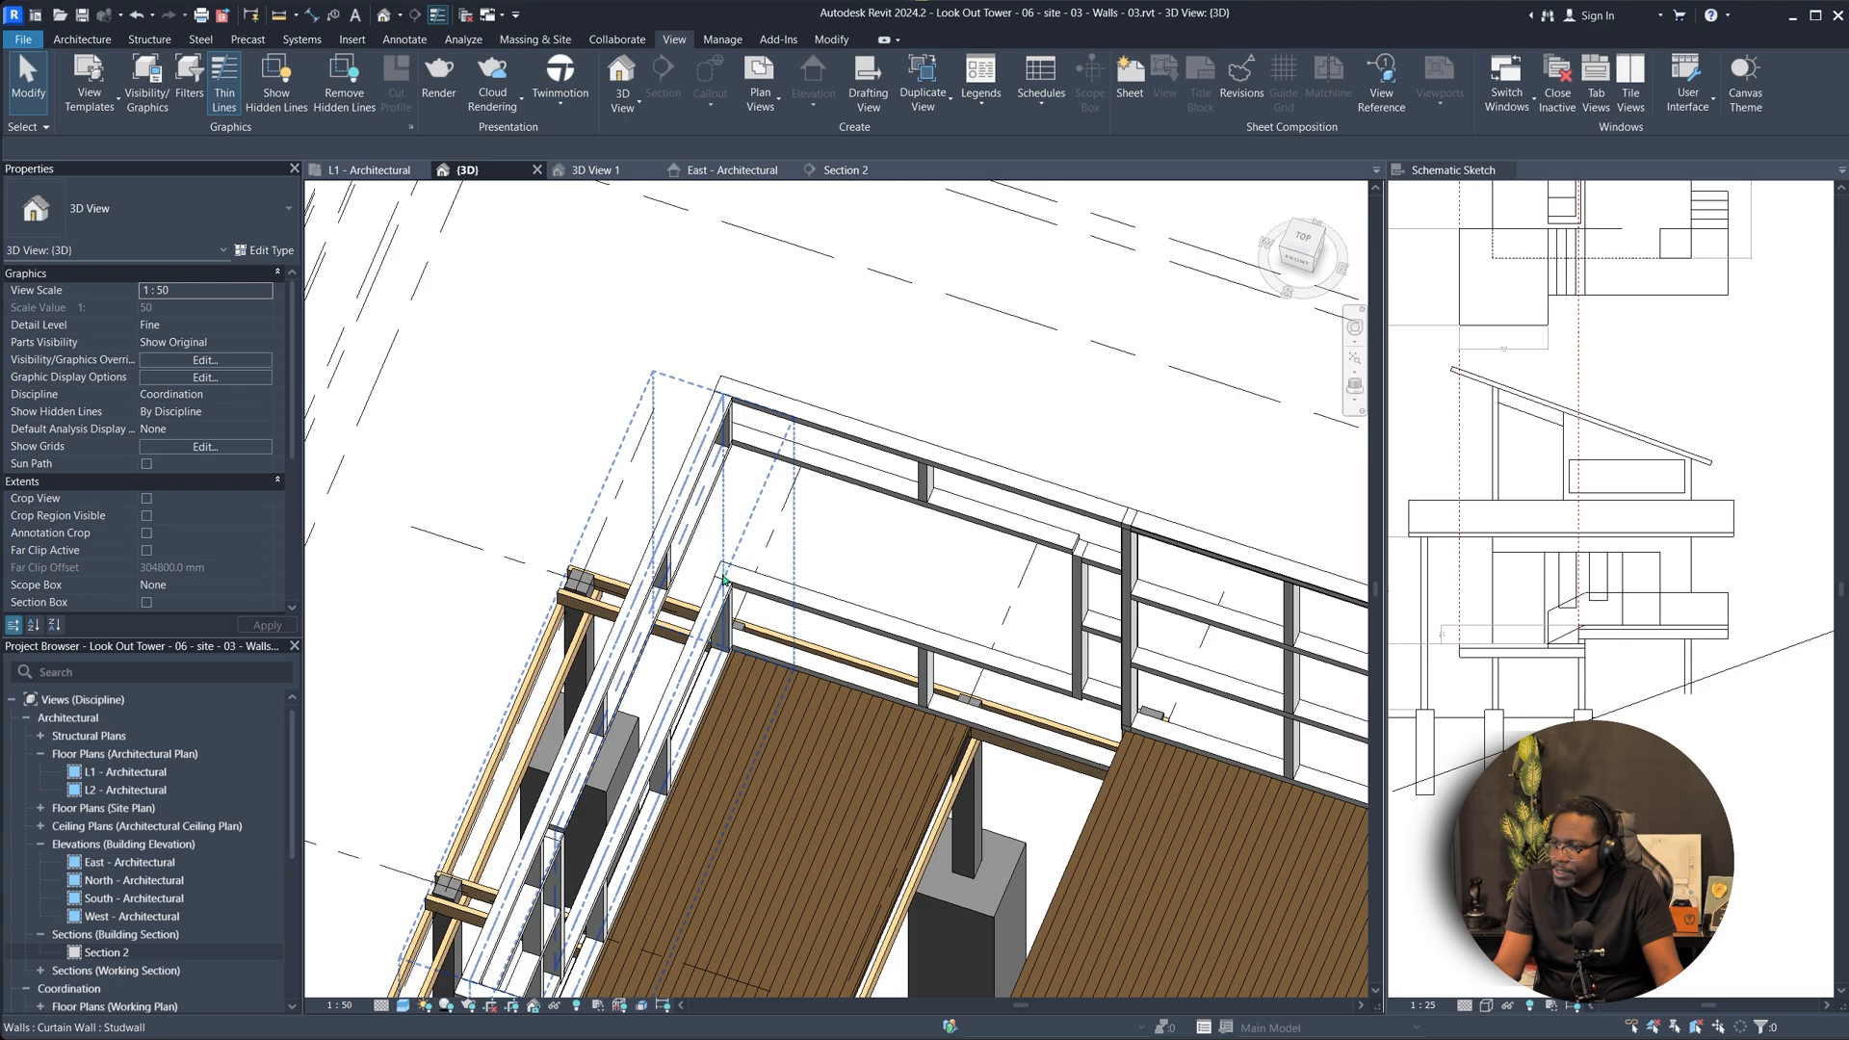
mouse_move(724, 550)
middle_mouse_down("shift")
mouse_move(761, 587)
mouse_move(879, 520)
mouse_move(1026, 538)
middle_mouse_up("shift")
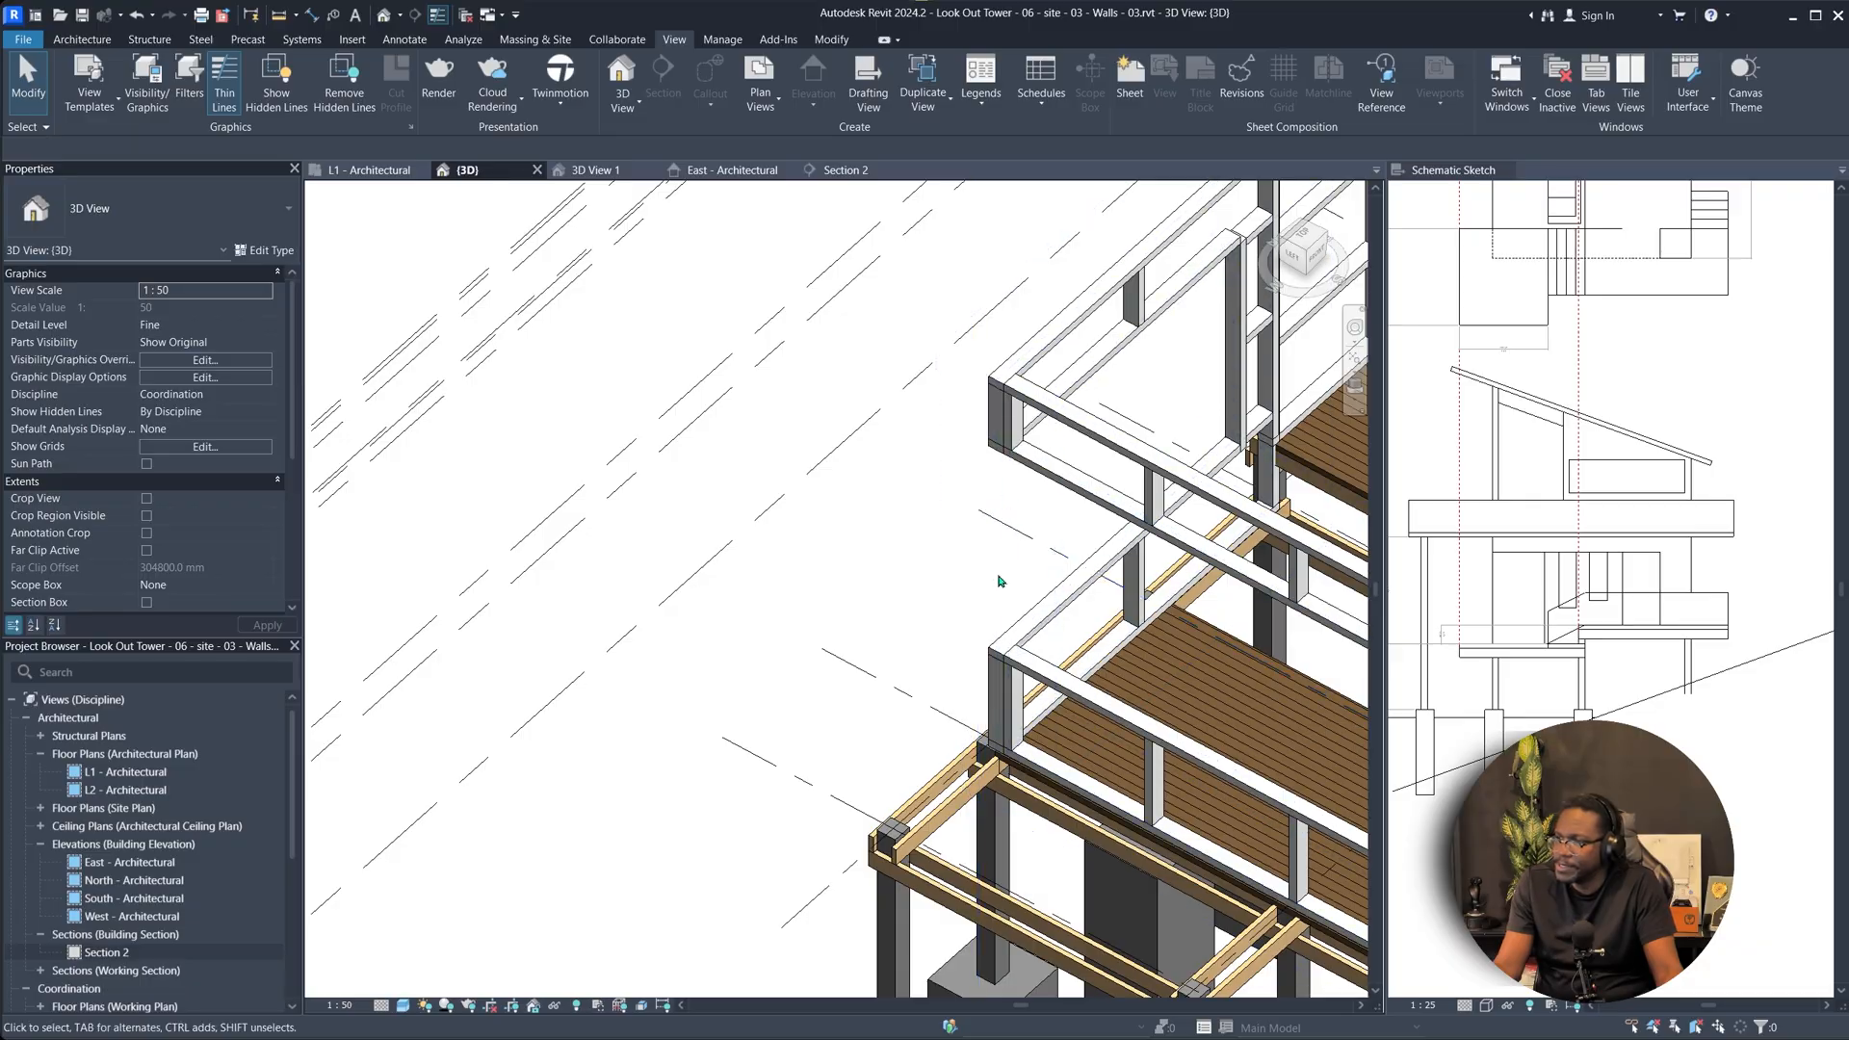
scroll(998, 580, "down", 10)
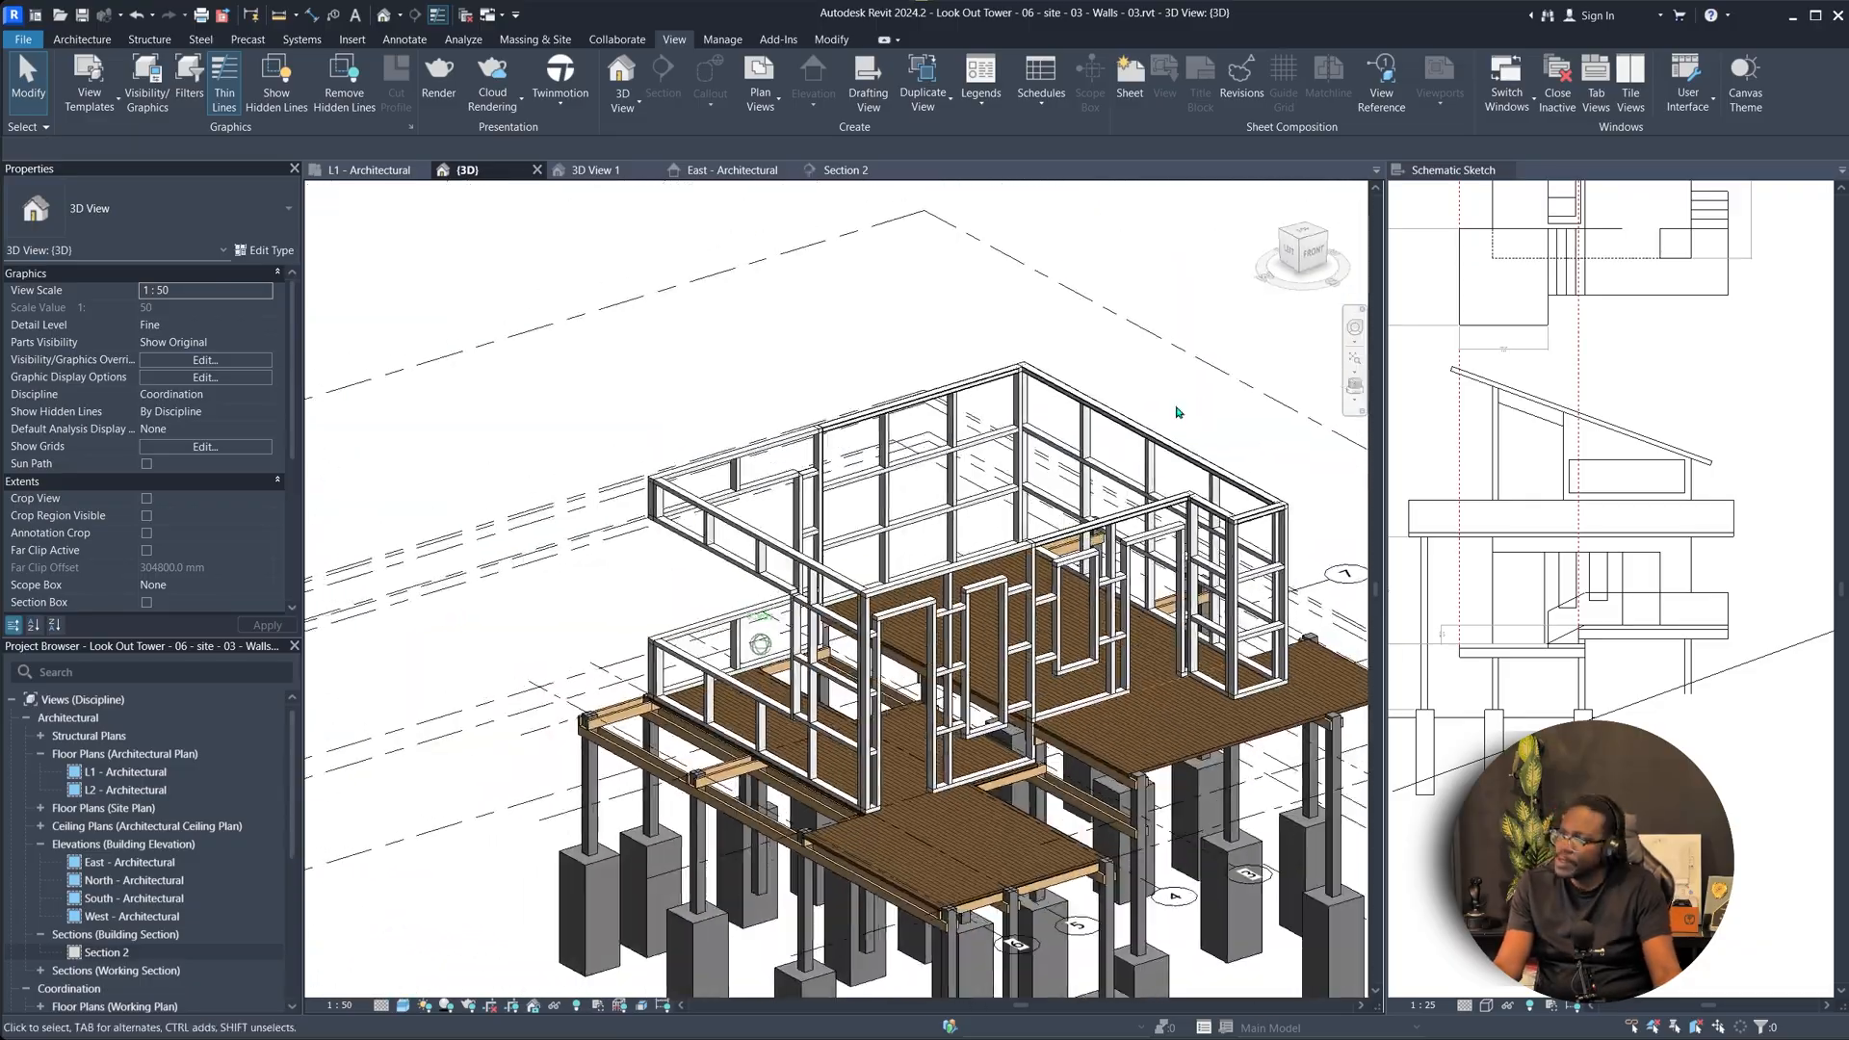
Sketch two rectangular window openings about 1500 mm high in the L1 (Upper) back wall's profile and finish the edit.
middle_click_drag(1176, 412, 996, 697, "shift")
scroll(800, 549, "up", 4)
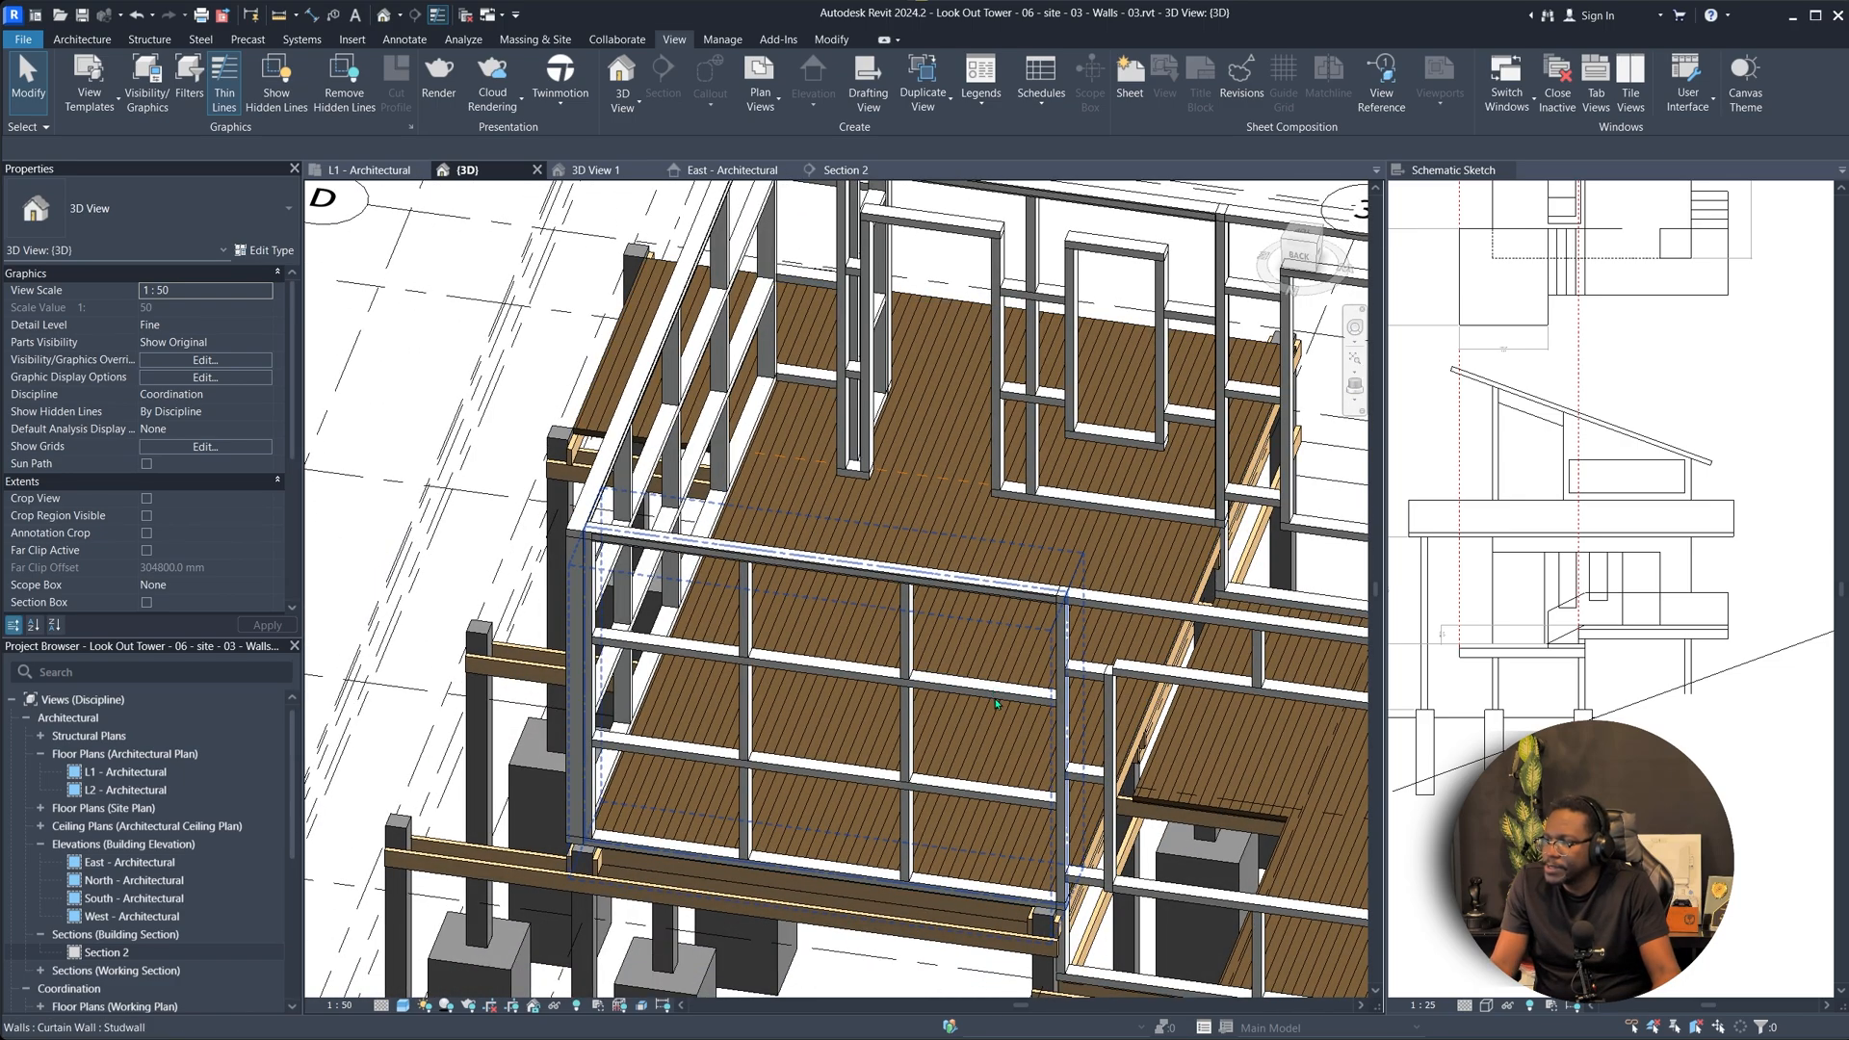
mouse_move(1040, 819)
middle_mouse_down("shift")
mouse_move(1107, 833)
mouse_move(972, 819)
mouse_move(1057, 844)
middle_mouse_up("shift")
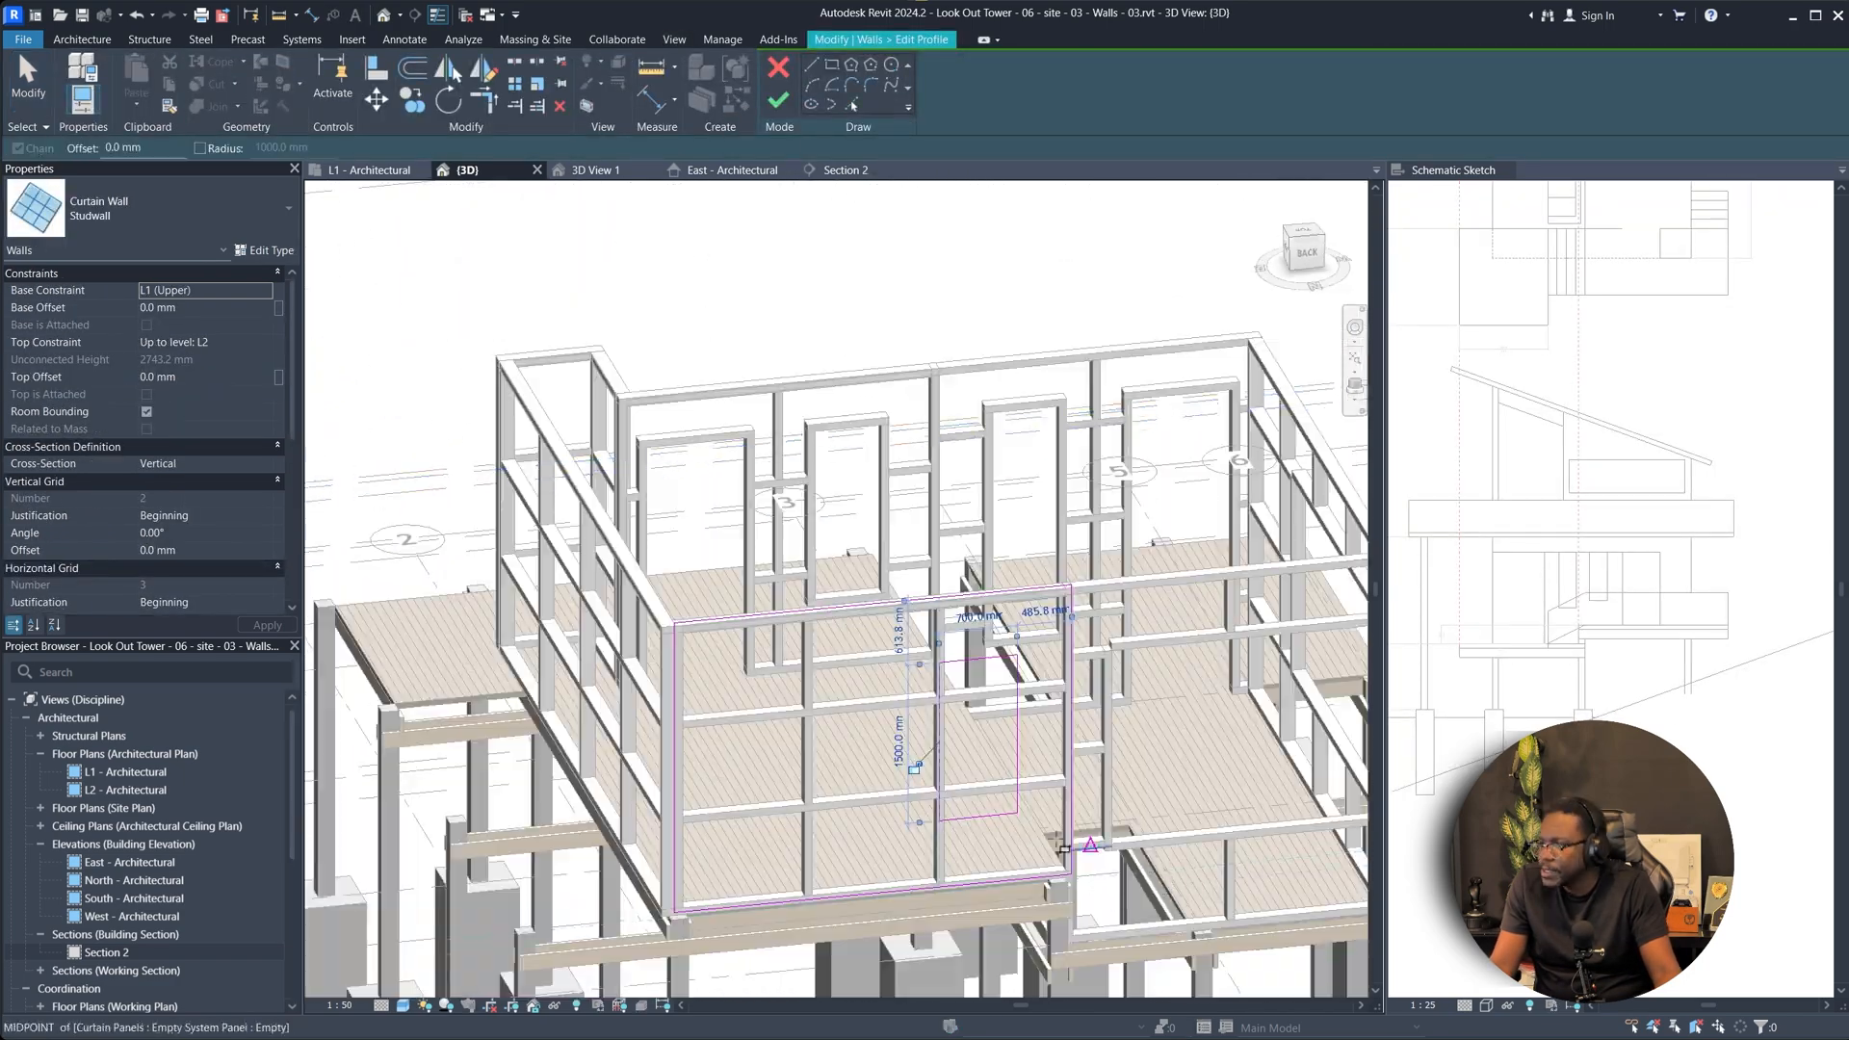
left_click(860, 669)
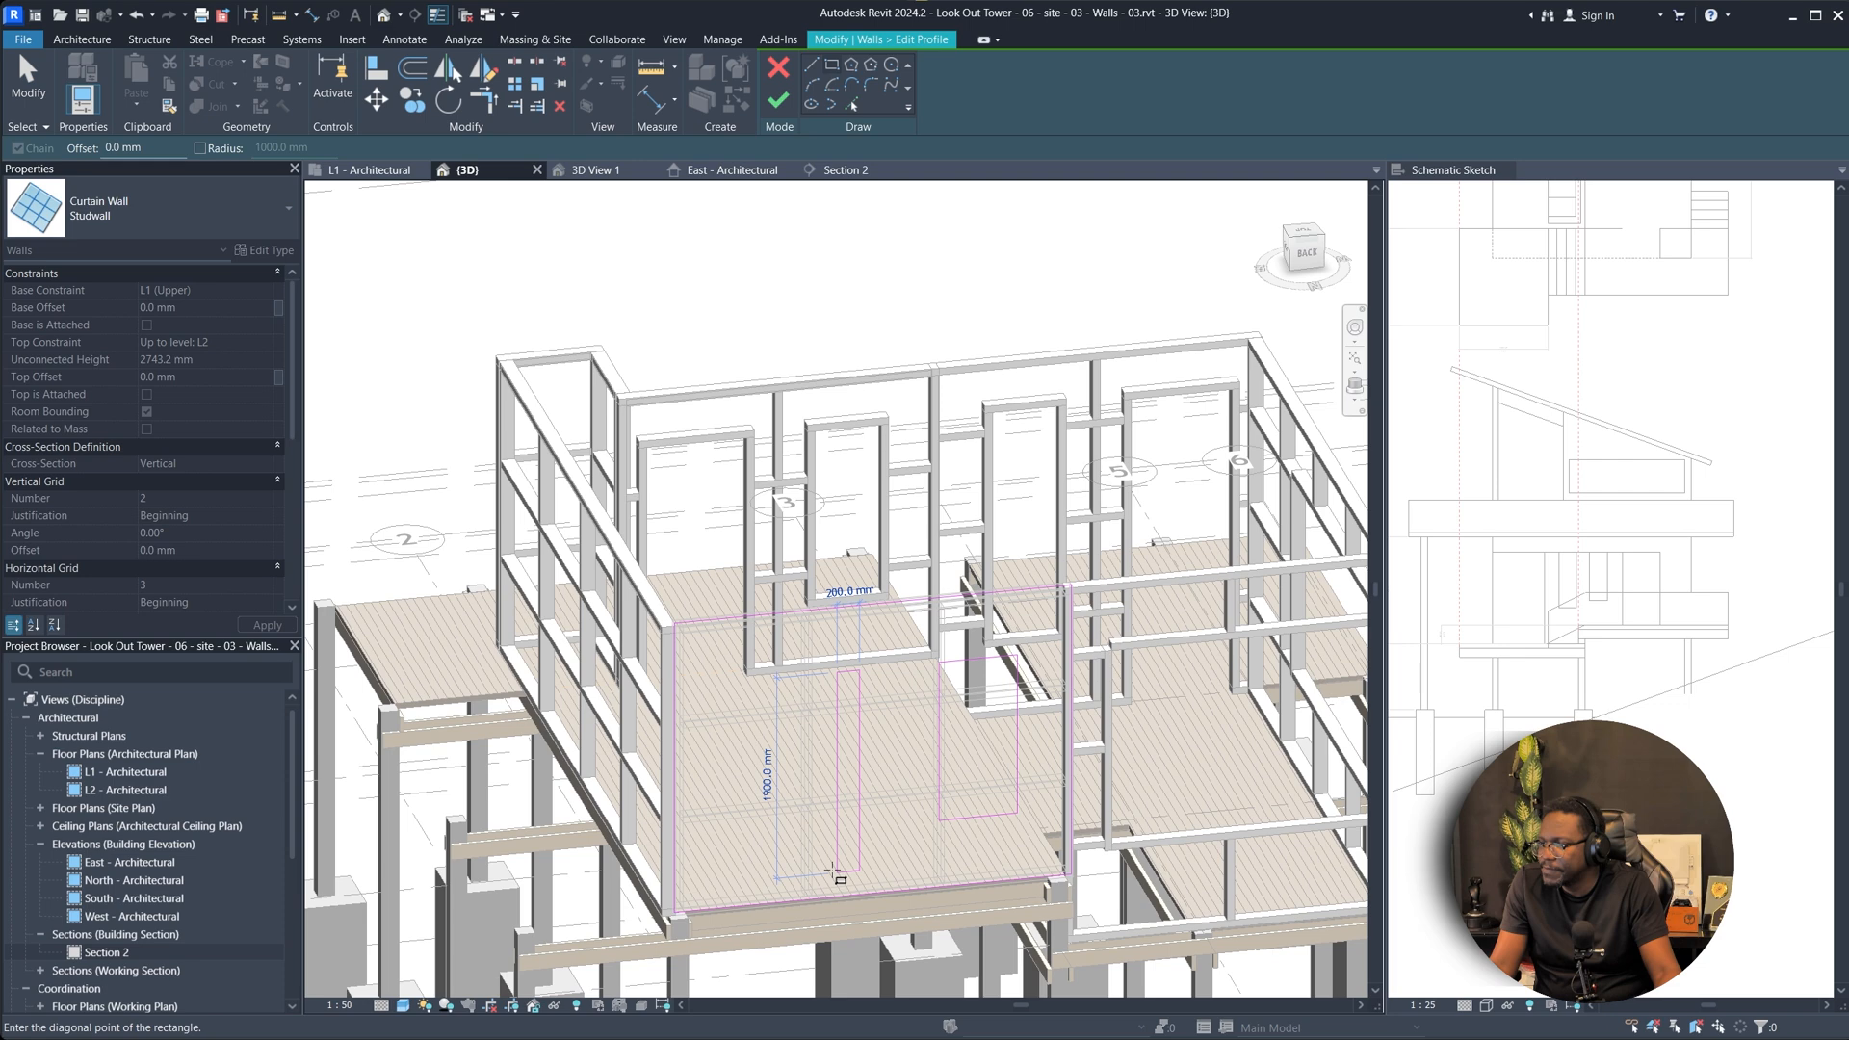
left_click(773, 837)
middle_click_drag(773, 838, 855, 569, "shift")
key("Escape")
left_click(901, 603)
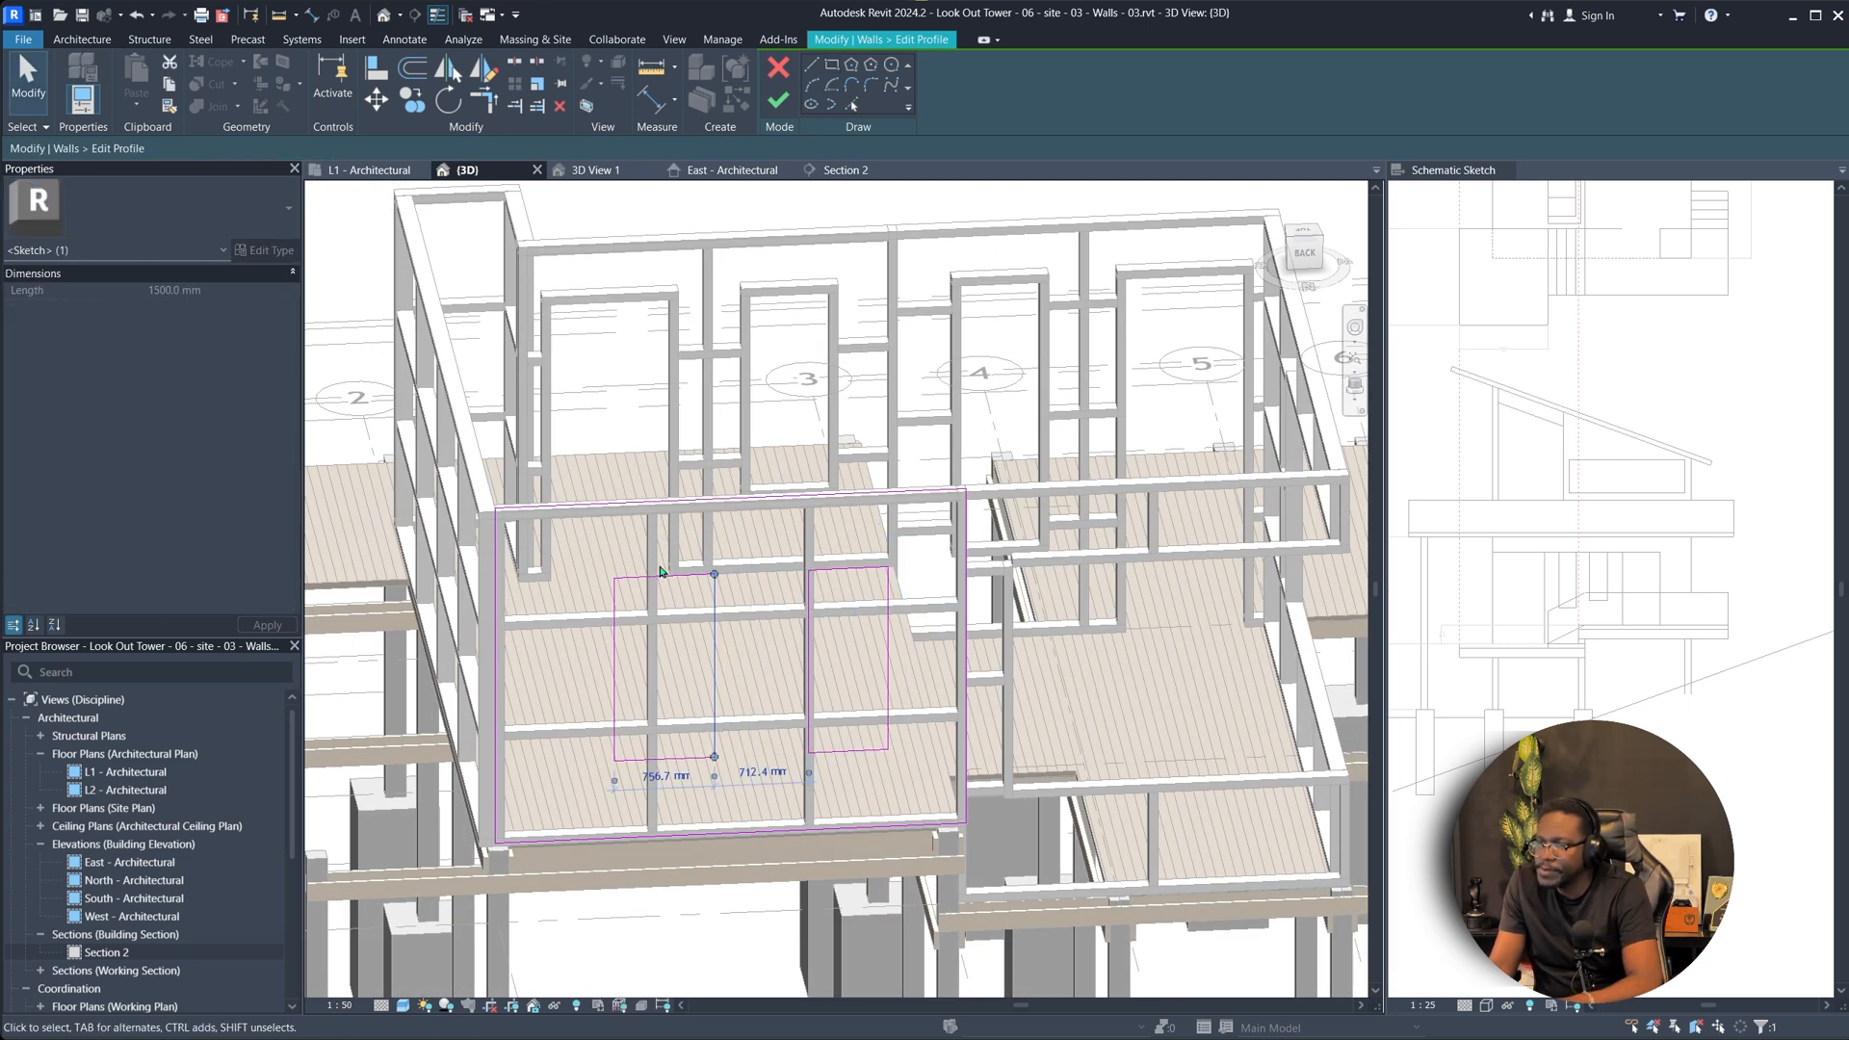
mouse_move(660, 779)
middle_mouse_down("shift")
mouse_move(824, 694)
mouse_move(798, 639)
mouse_move(1242, 578)
mouse_move(941, 575)
middle_mouse_up("shift")
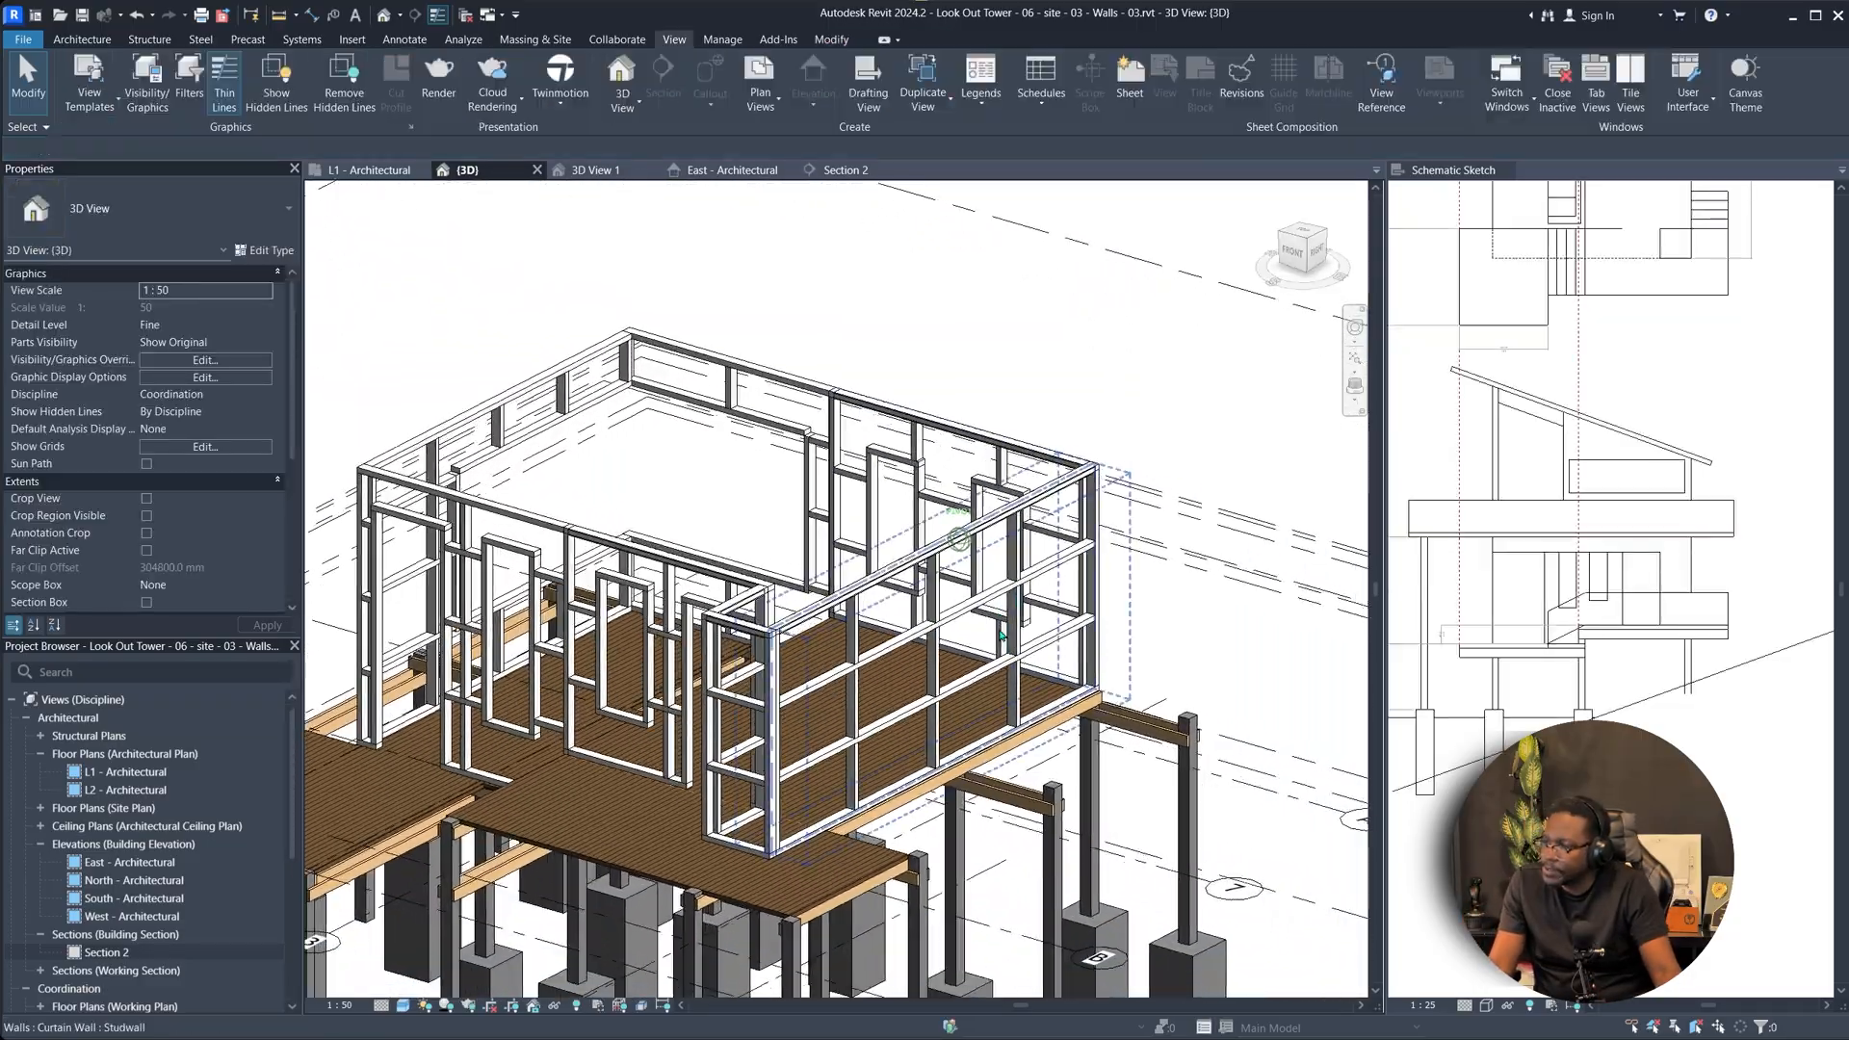
Open the right-side L1 (Upper) wall's profile and sketch a rectangular window opening about 1620 mm wide and 1700 mm high.
middle_click_drag(973, 539, 761, 549, "shift")
middle_click_drag(848, 592, 688, 549, "shift")
scroll(818, 553, "up", 2)
left_click(853, 407)
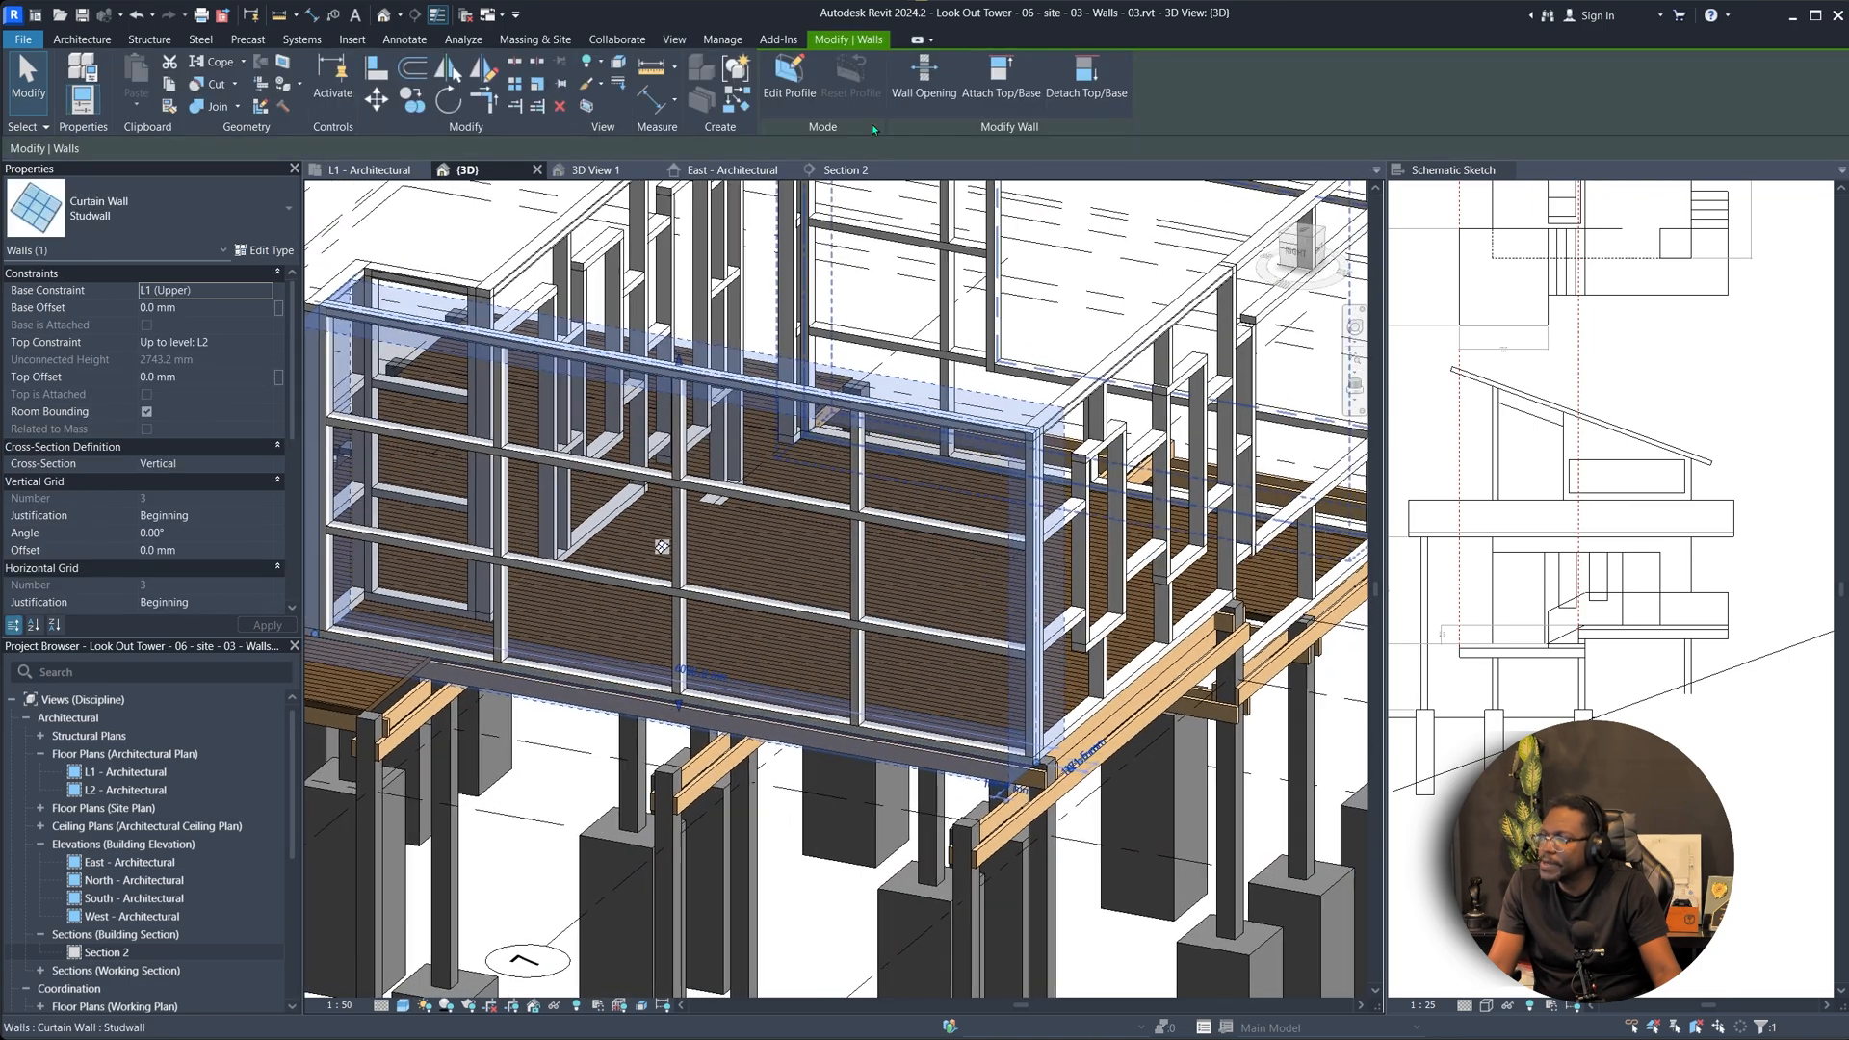
left_click(788, 77)
Set the sketched window opening's width to 1200 mm by moving its edge nearest the wall's corner.
left_click(1099, 543)
left_click(984, 734)
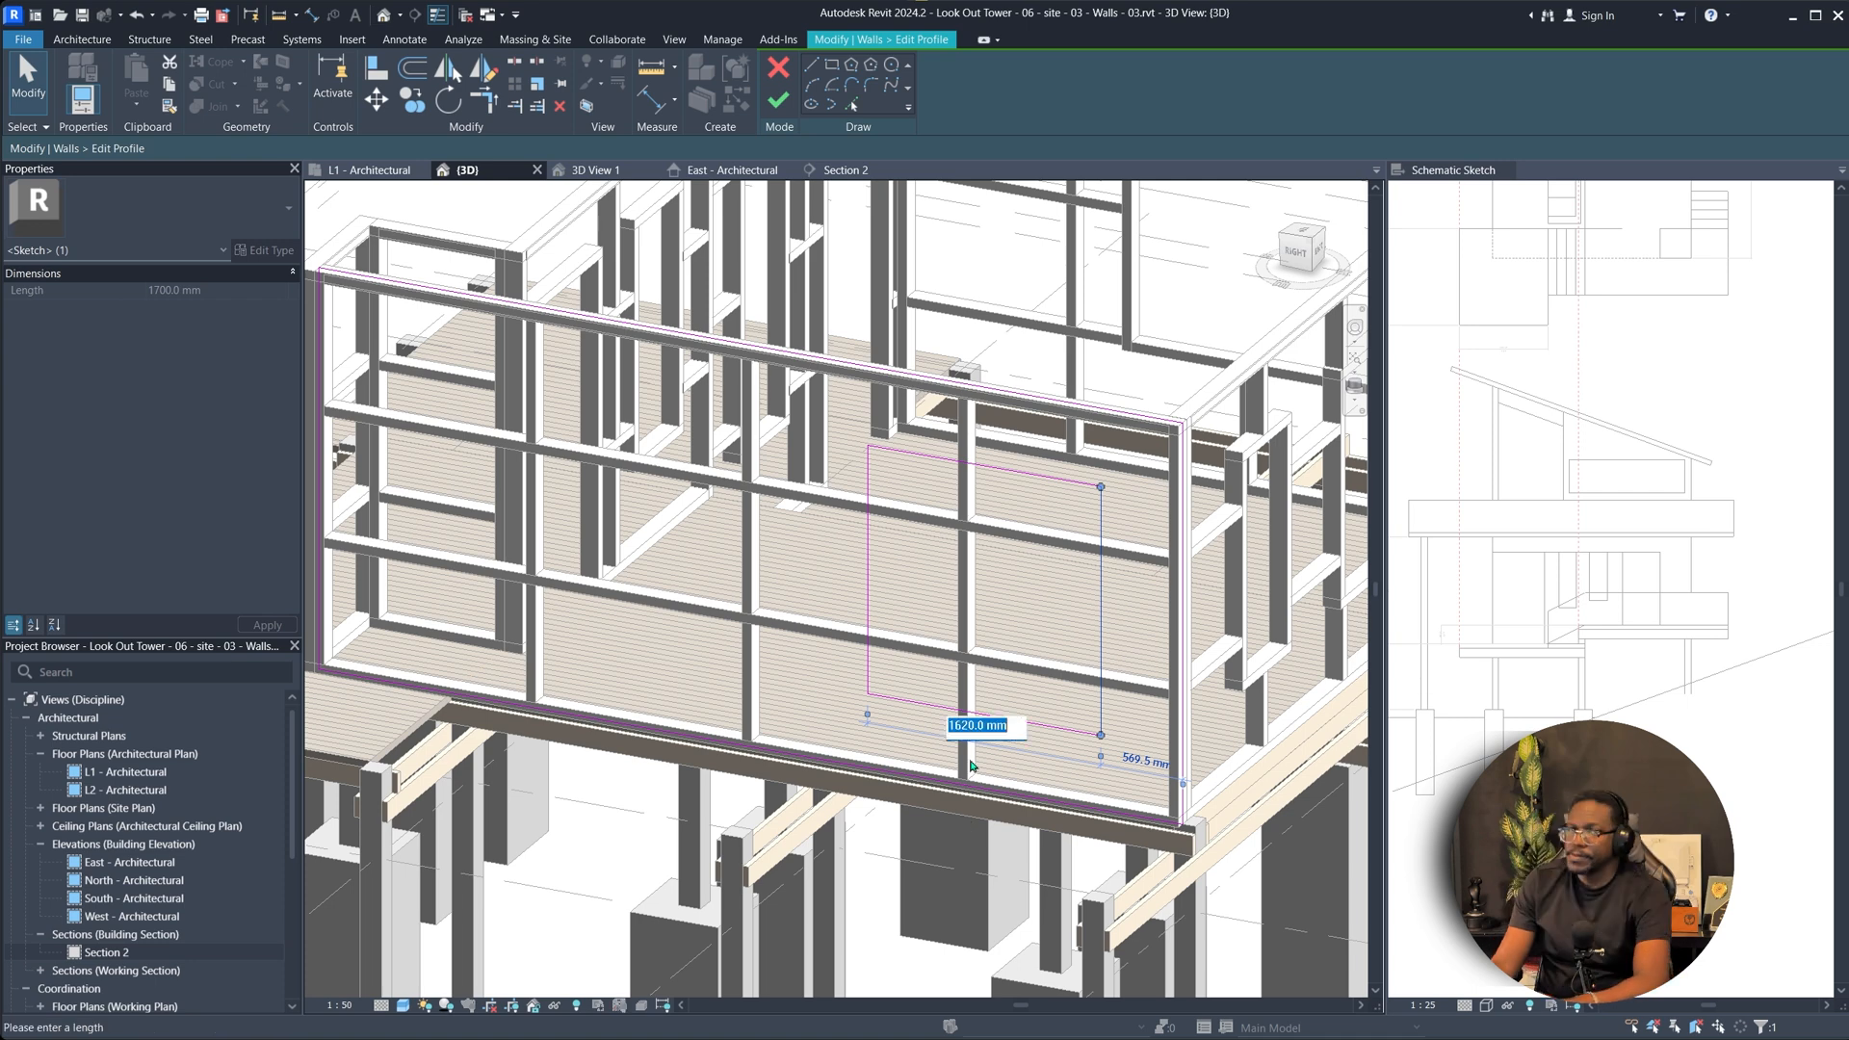
type("1200")
key("Return")
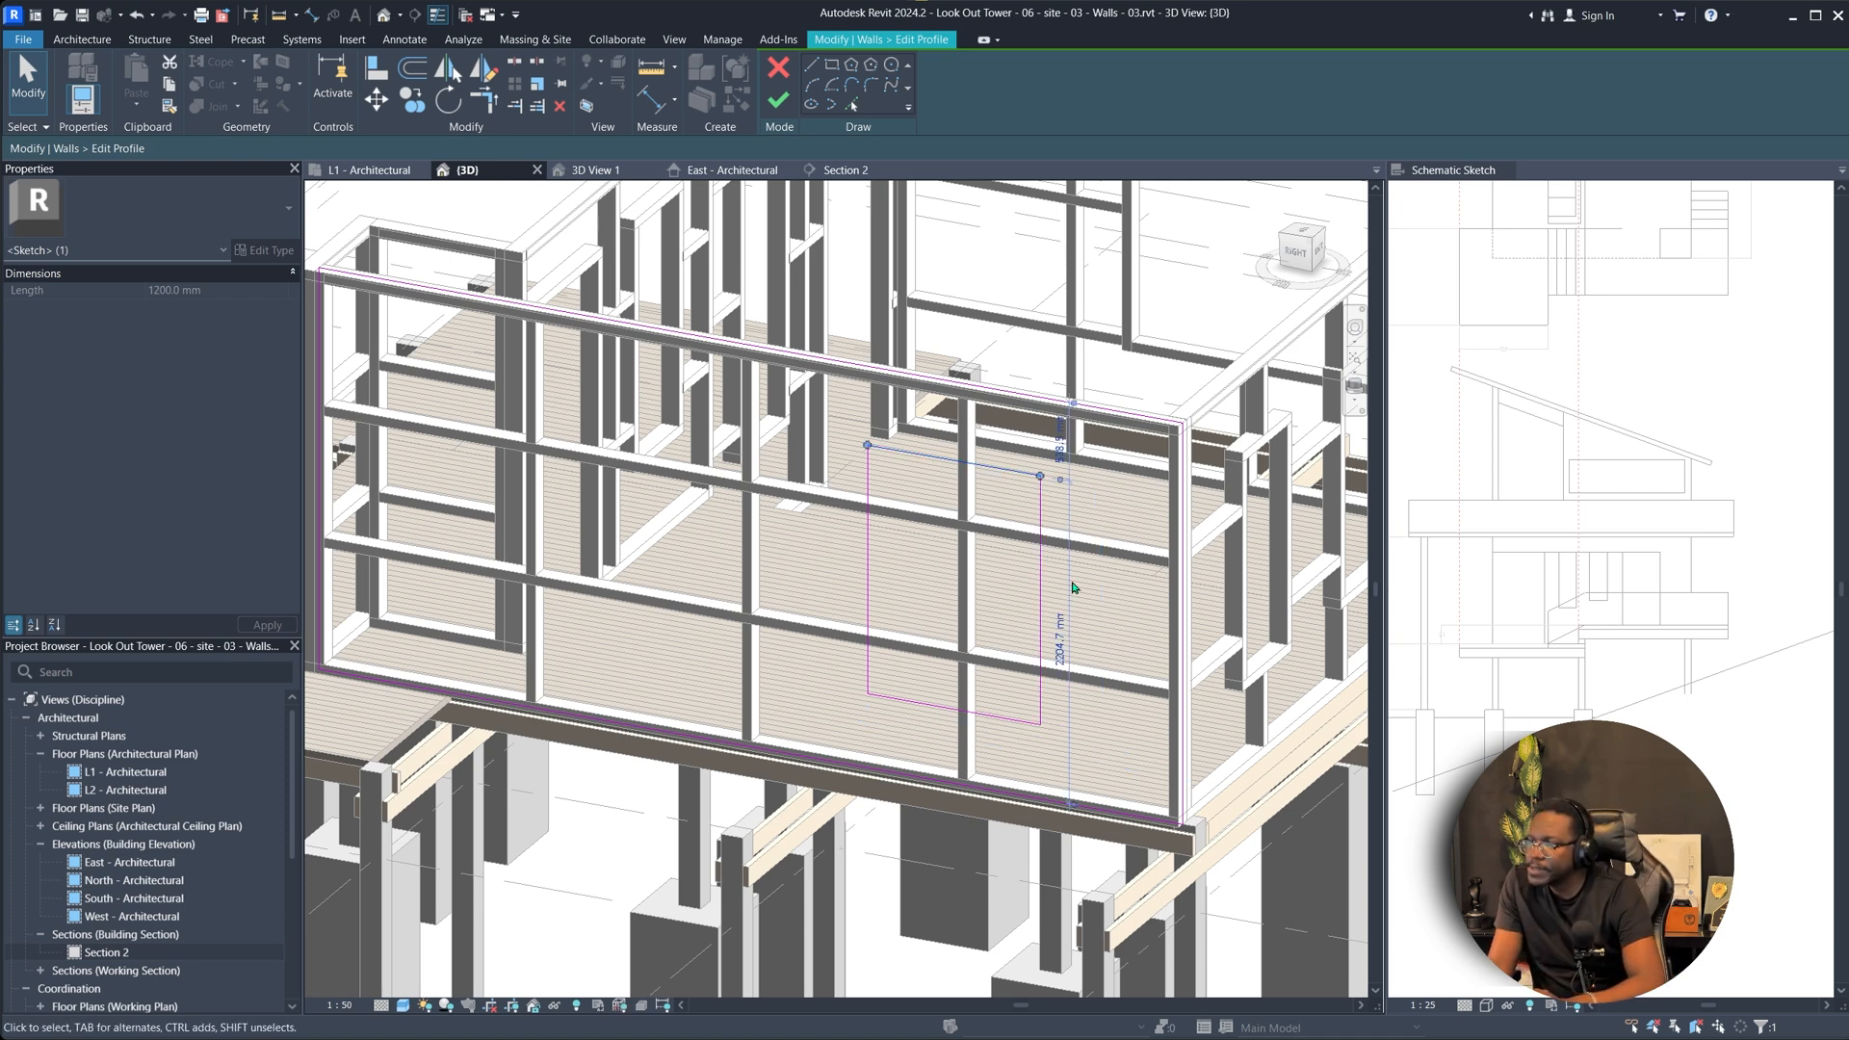
Set the new opening's upper edge 600 mm below the top of the upper stud wall in its profile sketch.
scroll(1064, 453, "up", 5)
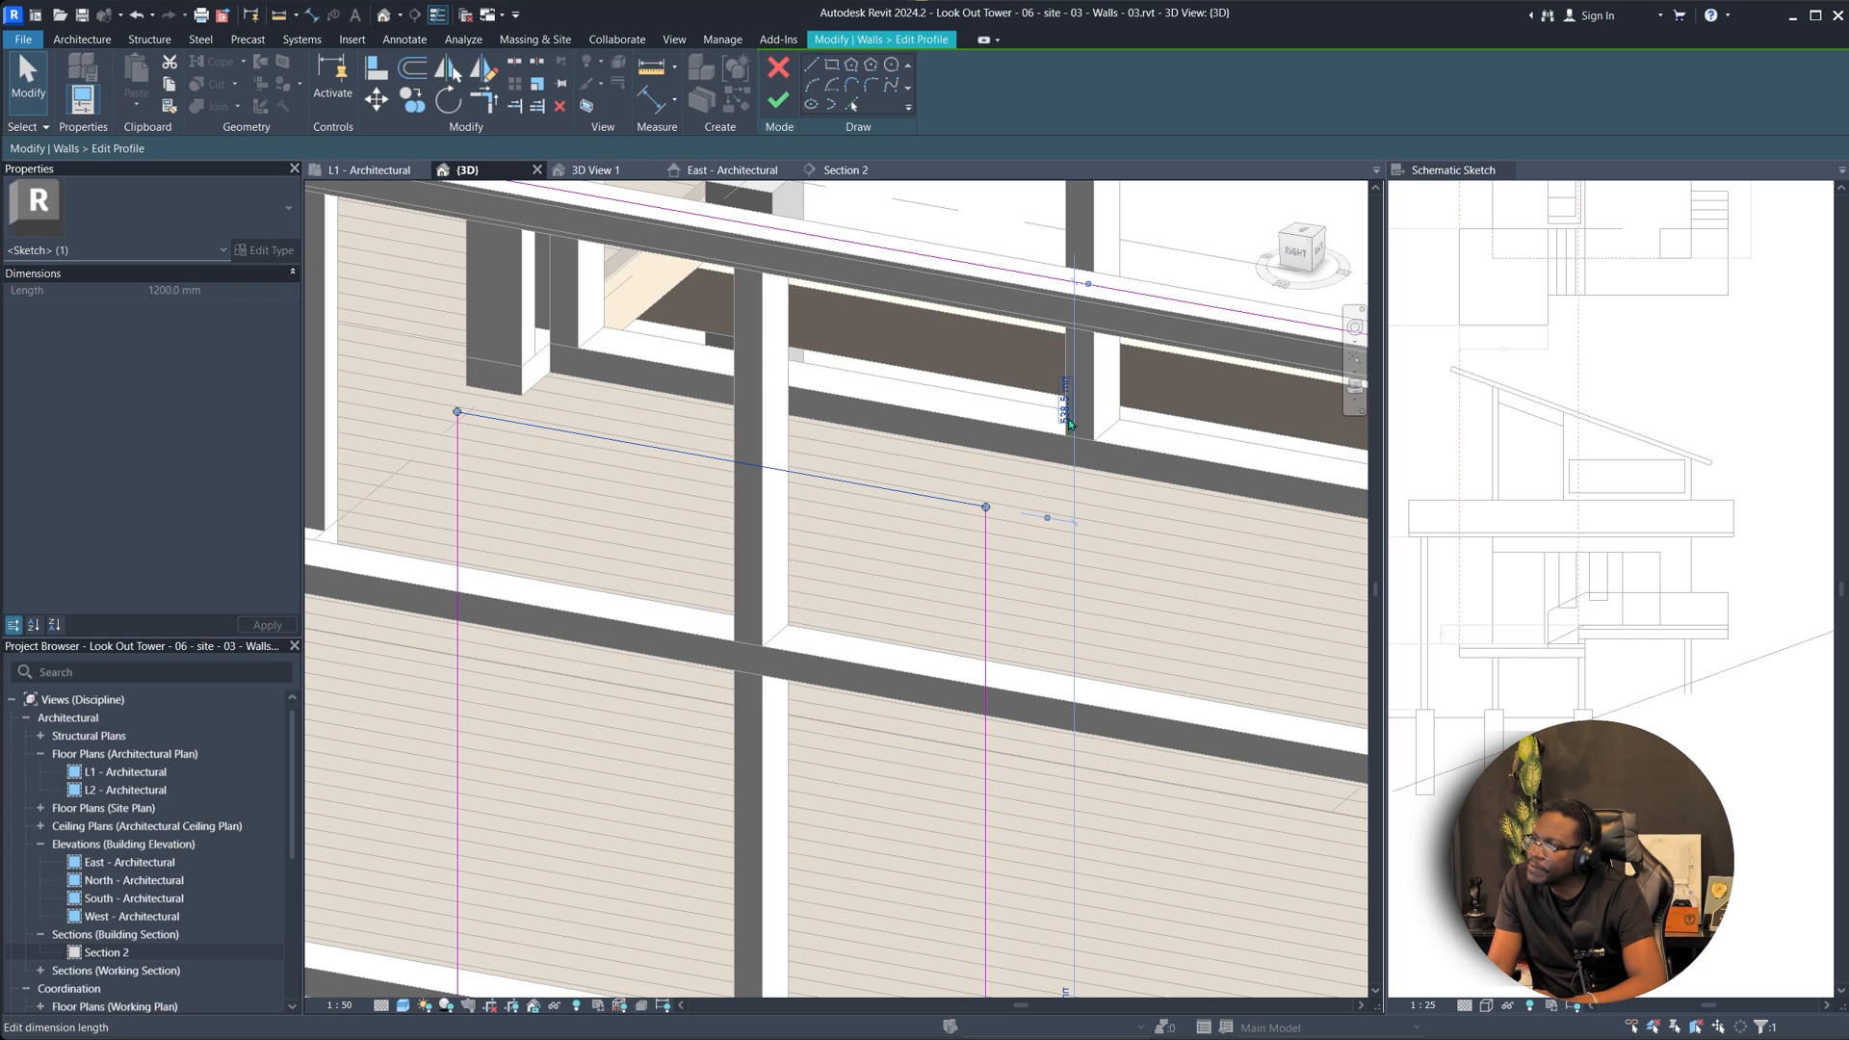
left_click(1067, 418)
type("300")
key("Return")
scroll(1042, 684, "down", 3)
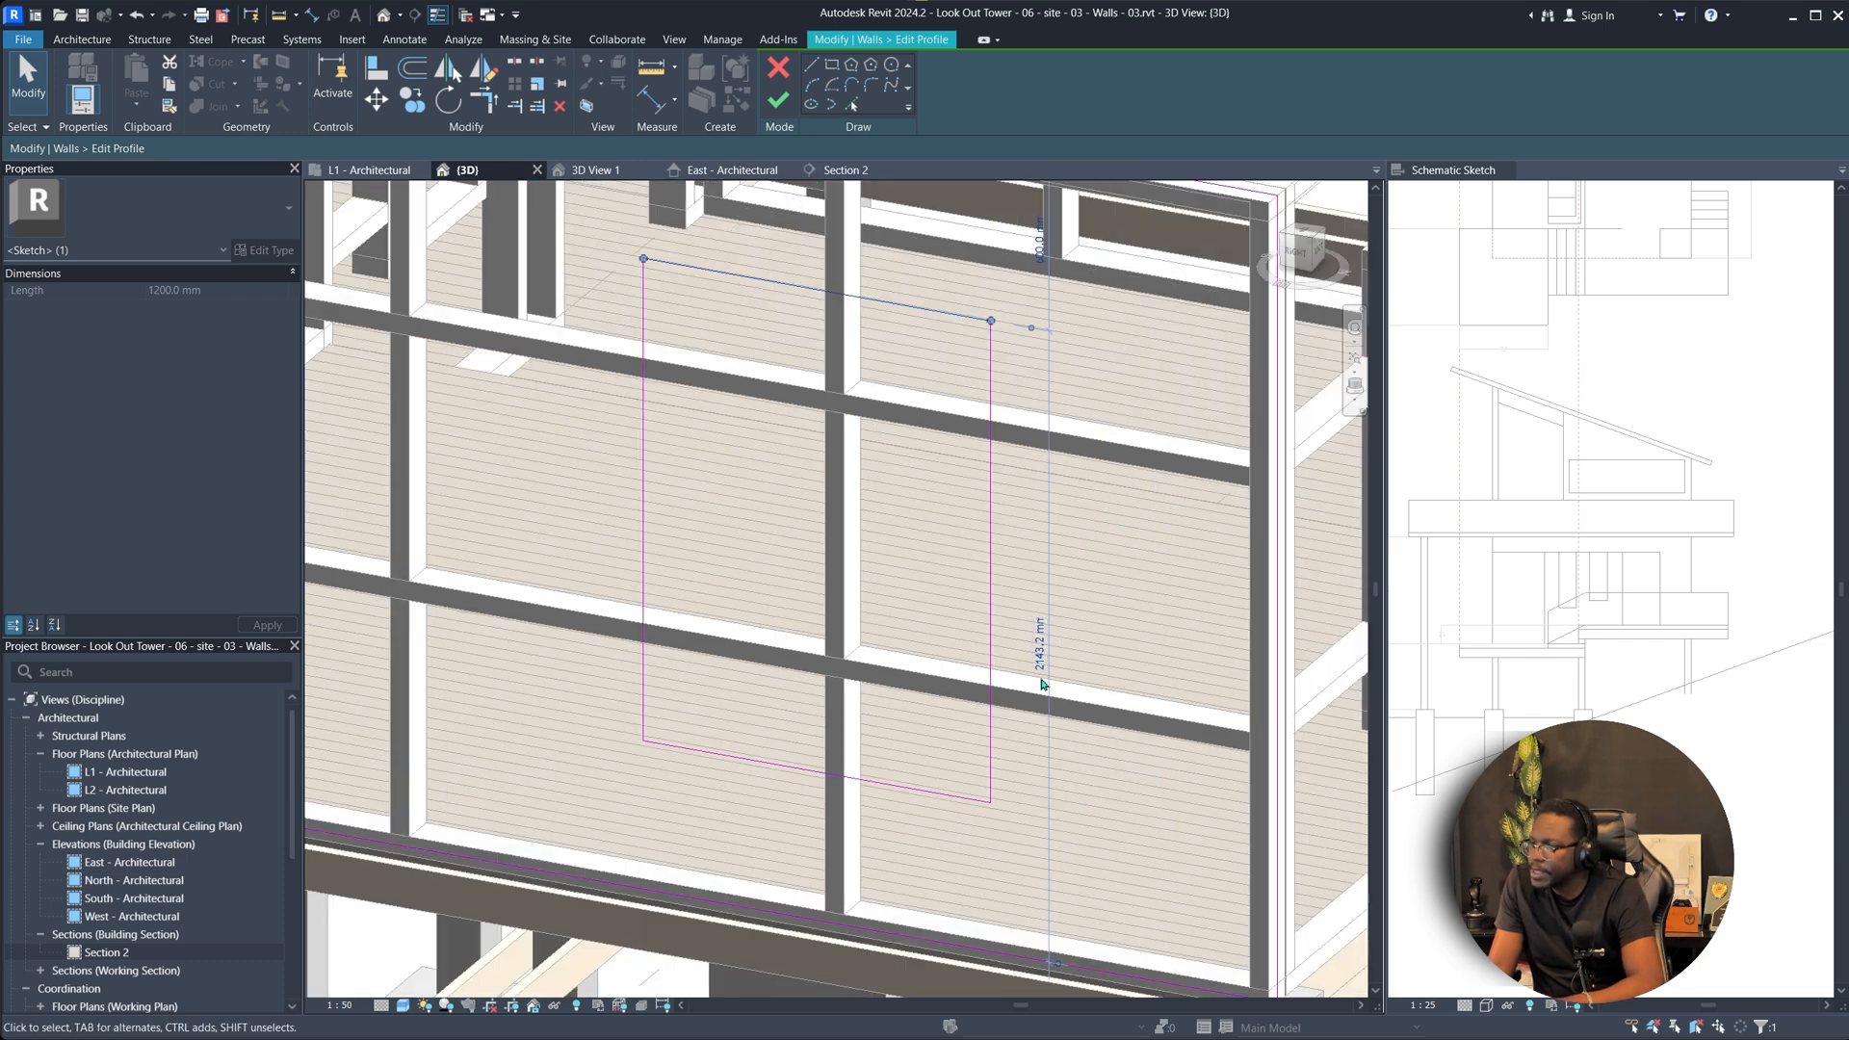
Try to set the opening's height to 1800 mm with its upper edge selected.
scroll(1028, 693, "up", 1)
middle_click_drag(1028, 692, 1004, 603)
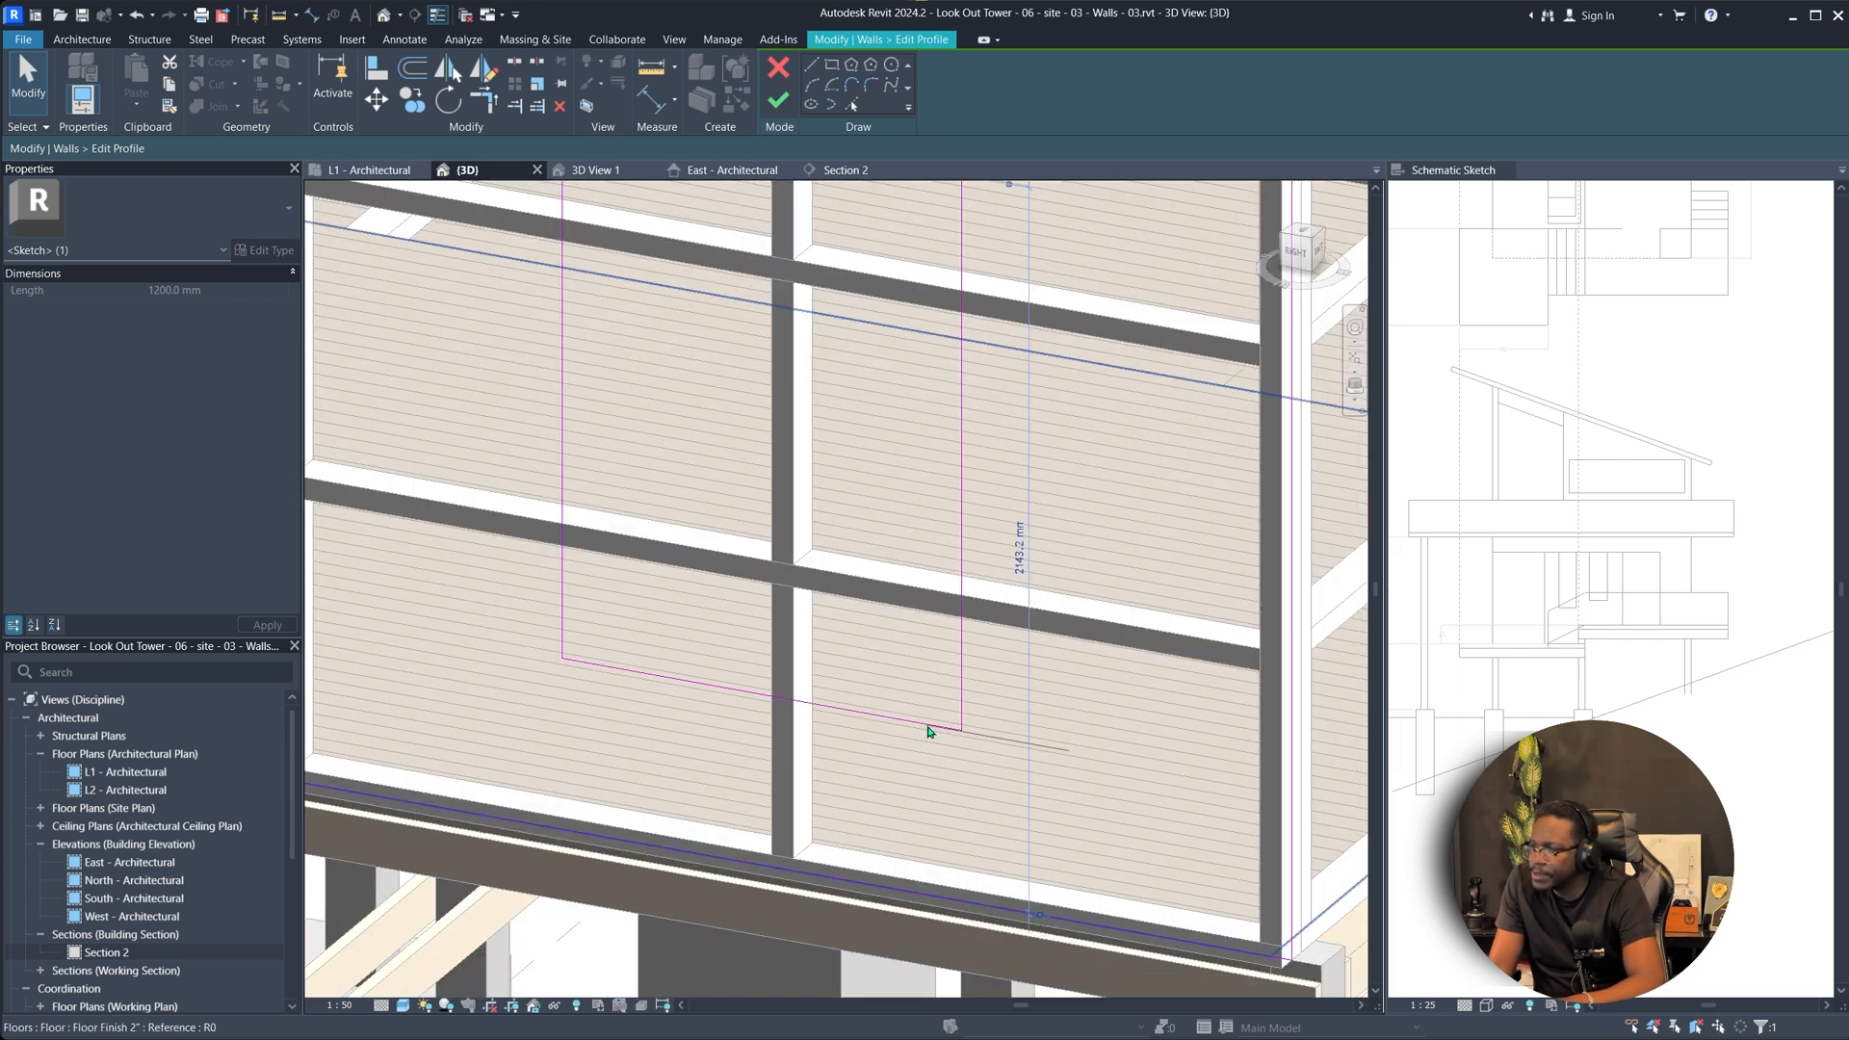
scroll(900, 486, "down", 3)
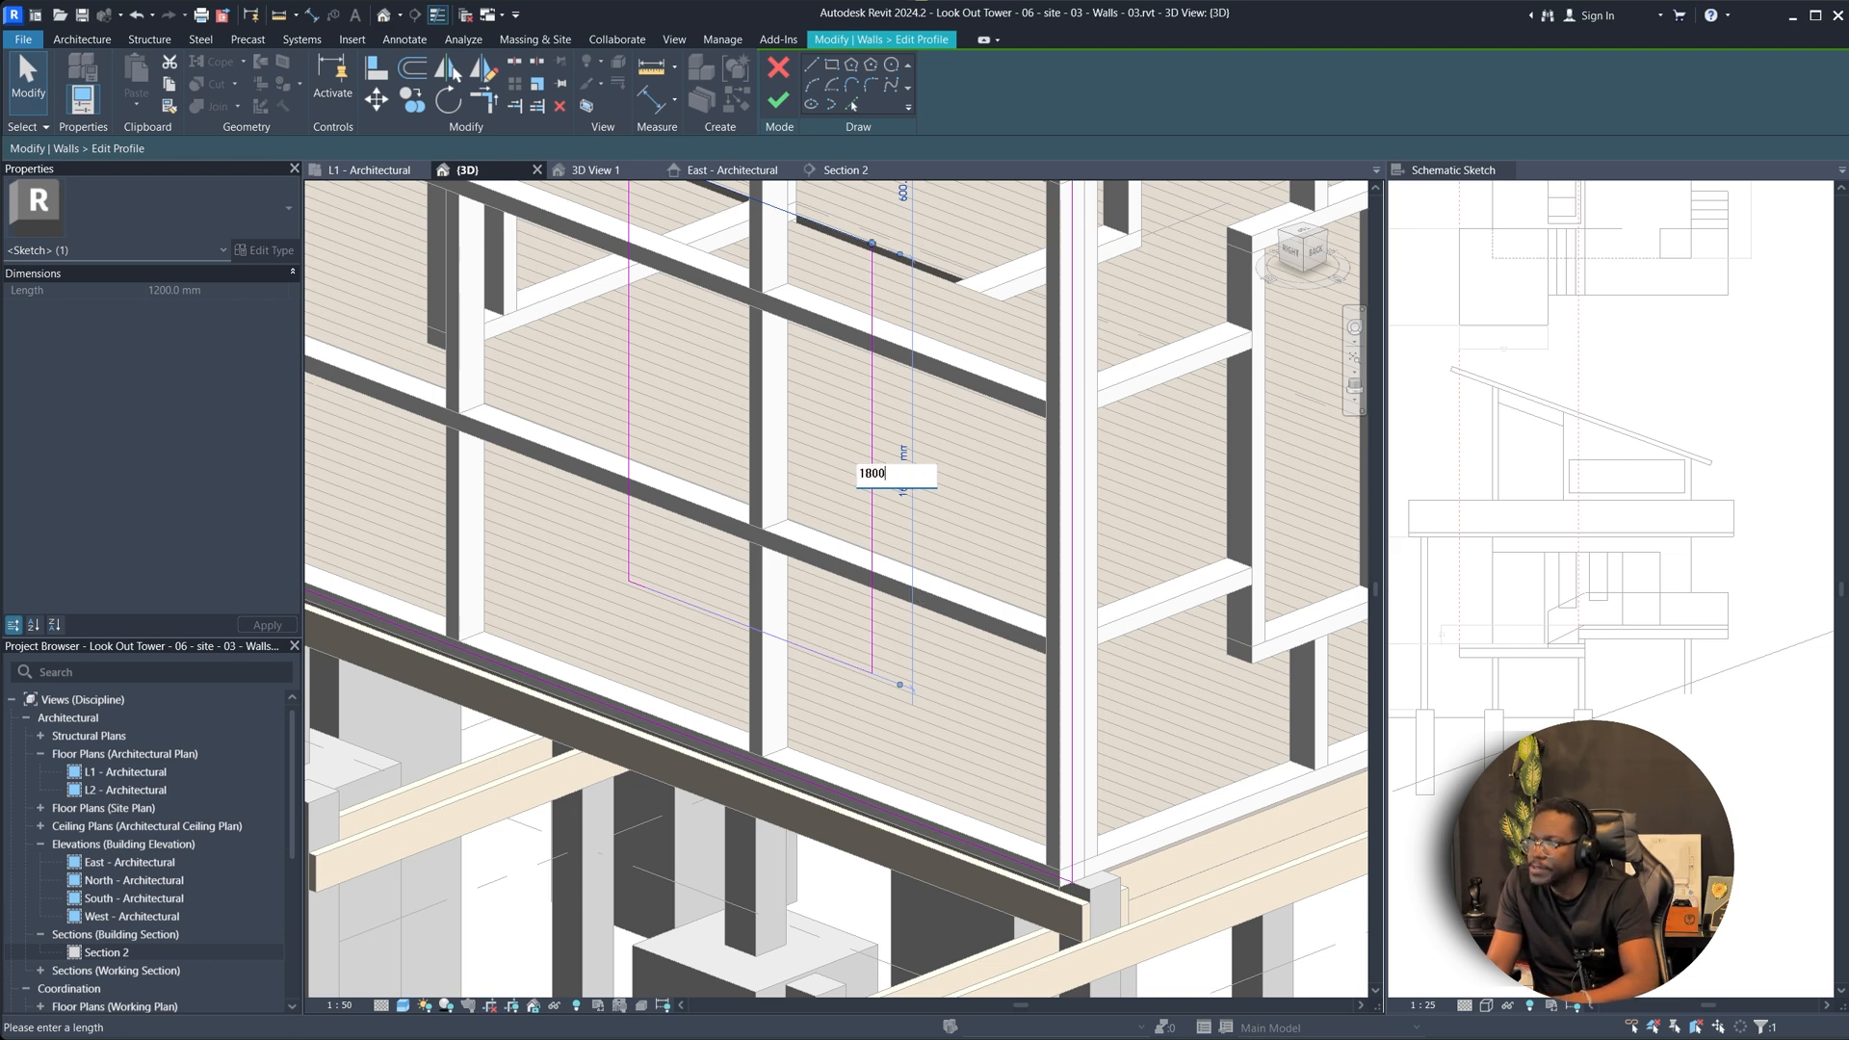
key("Return")
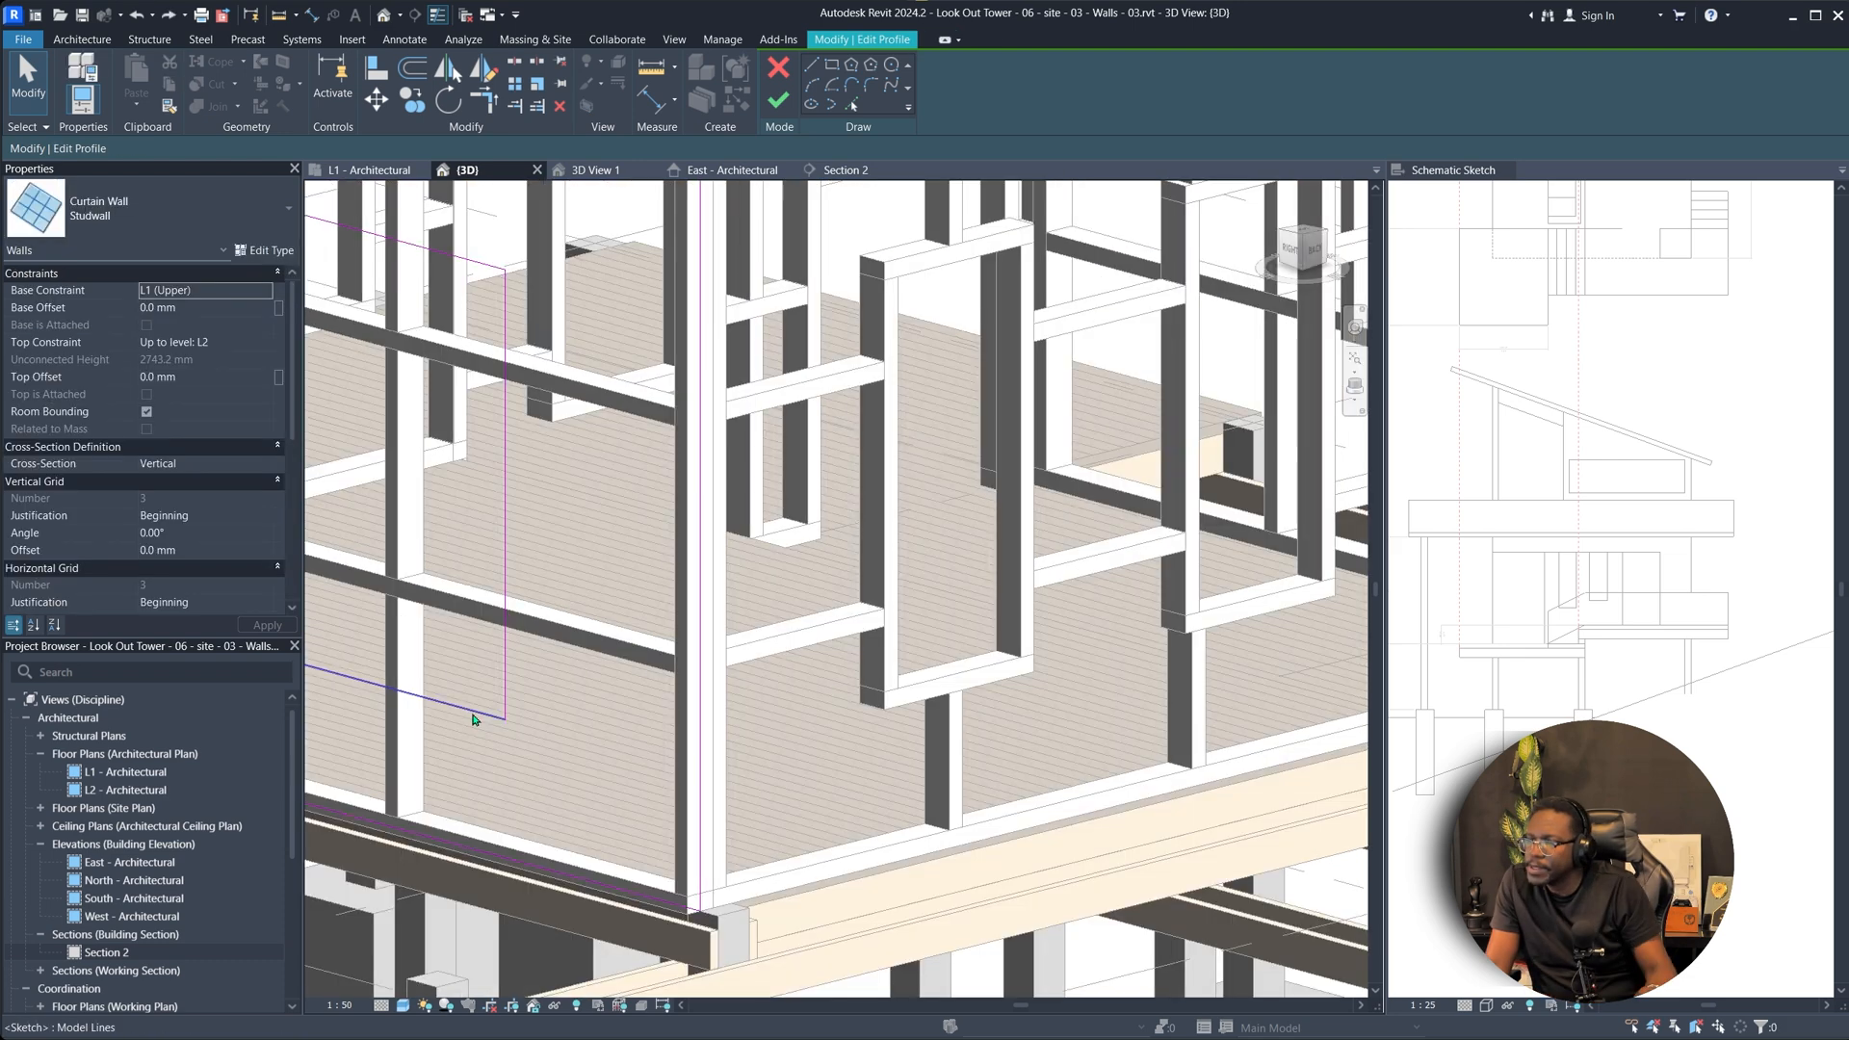
Set the opening's height to 1800 mm by moving its lower edge.
left_click(476, 715)
middle_click_drag(430, 704, 650, 725)
left_click(459, 453)
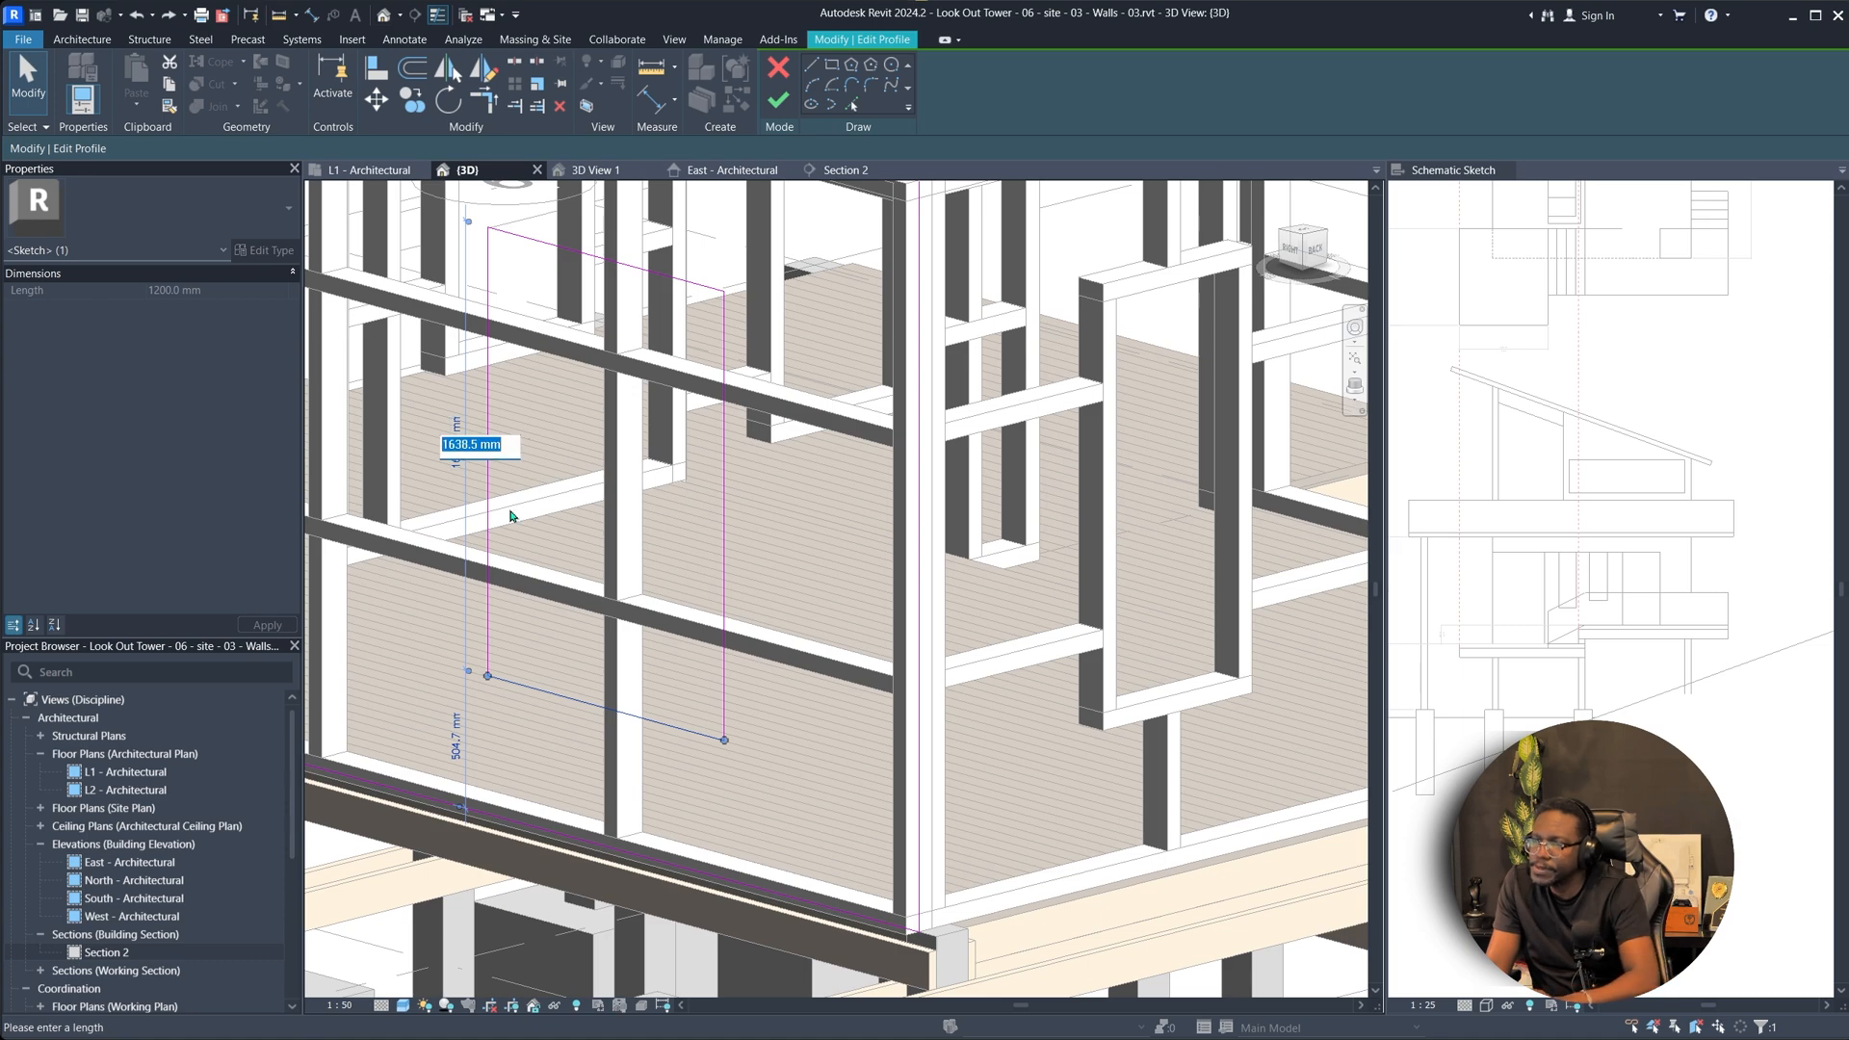
type("18")
type("00")
key("Return")
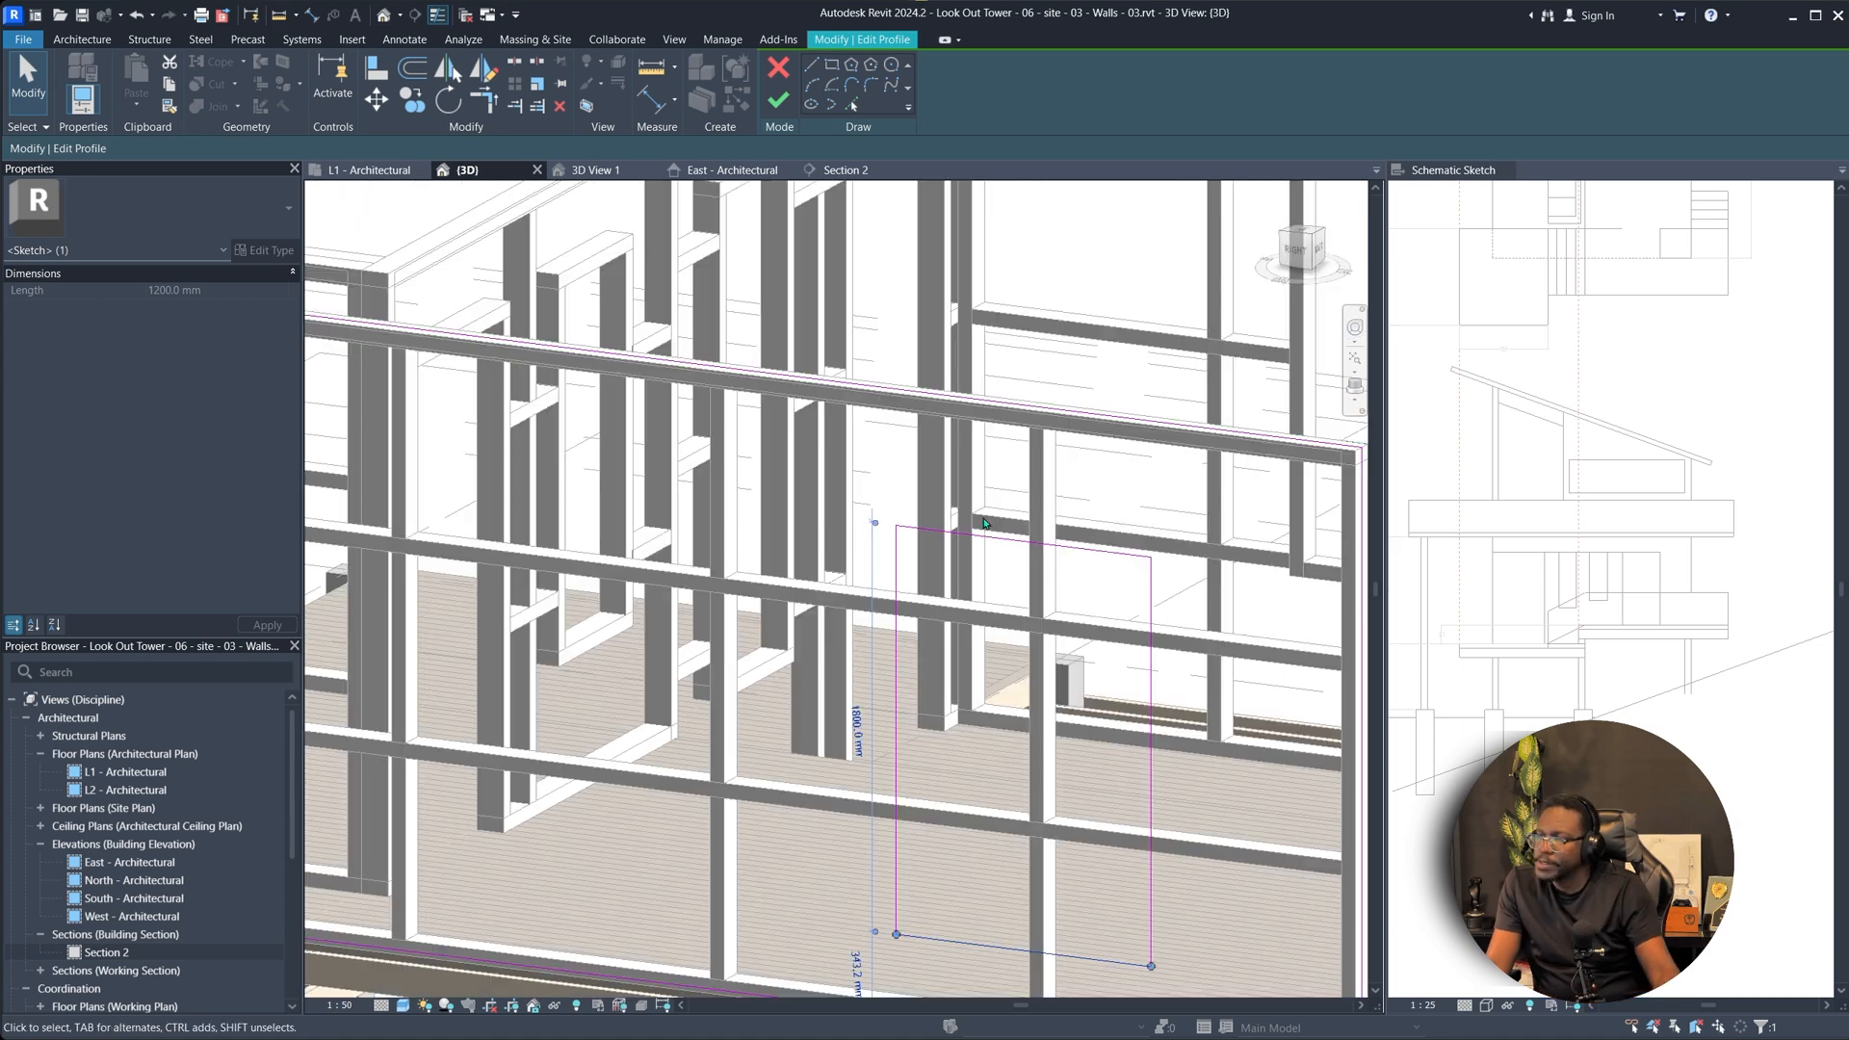
Finish the wall's profile sketch with the new rectangular opening.
middle_click_drag(992, 539, 640, 398, "shift")
scroll(1028, 574, "down", 3)
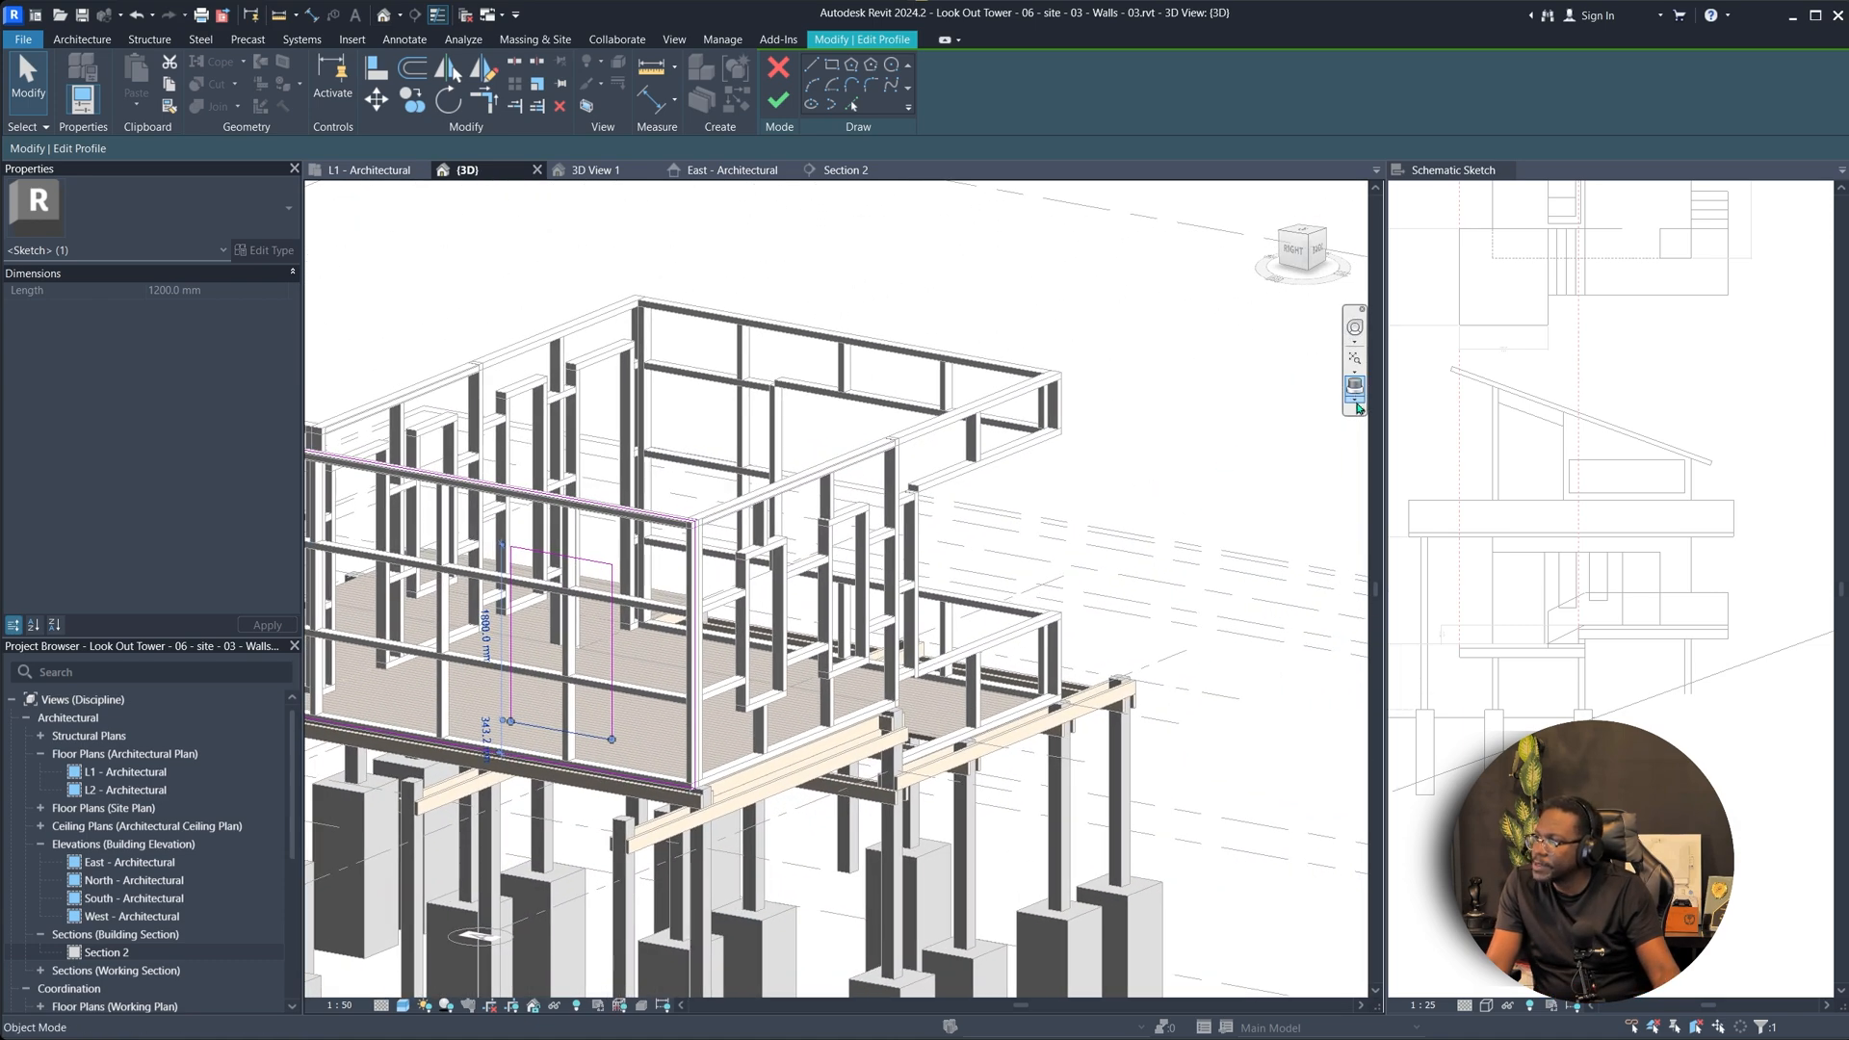
left_click(1359, 409)
left_click(1314, 413)
left_click(778, 99)
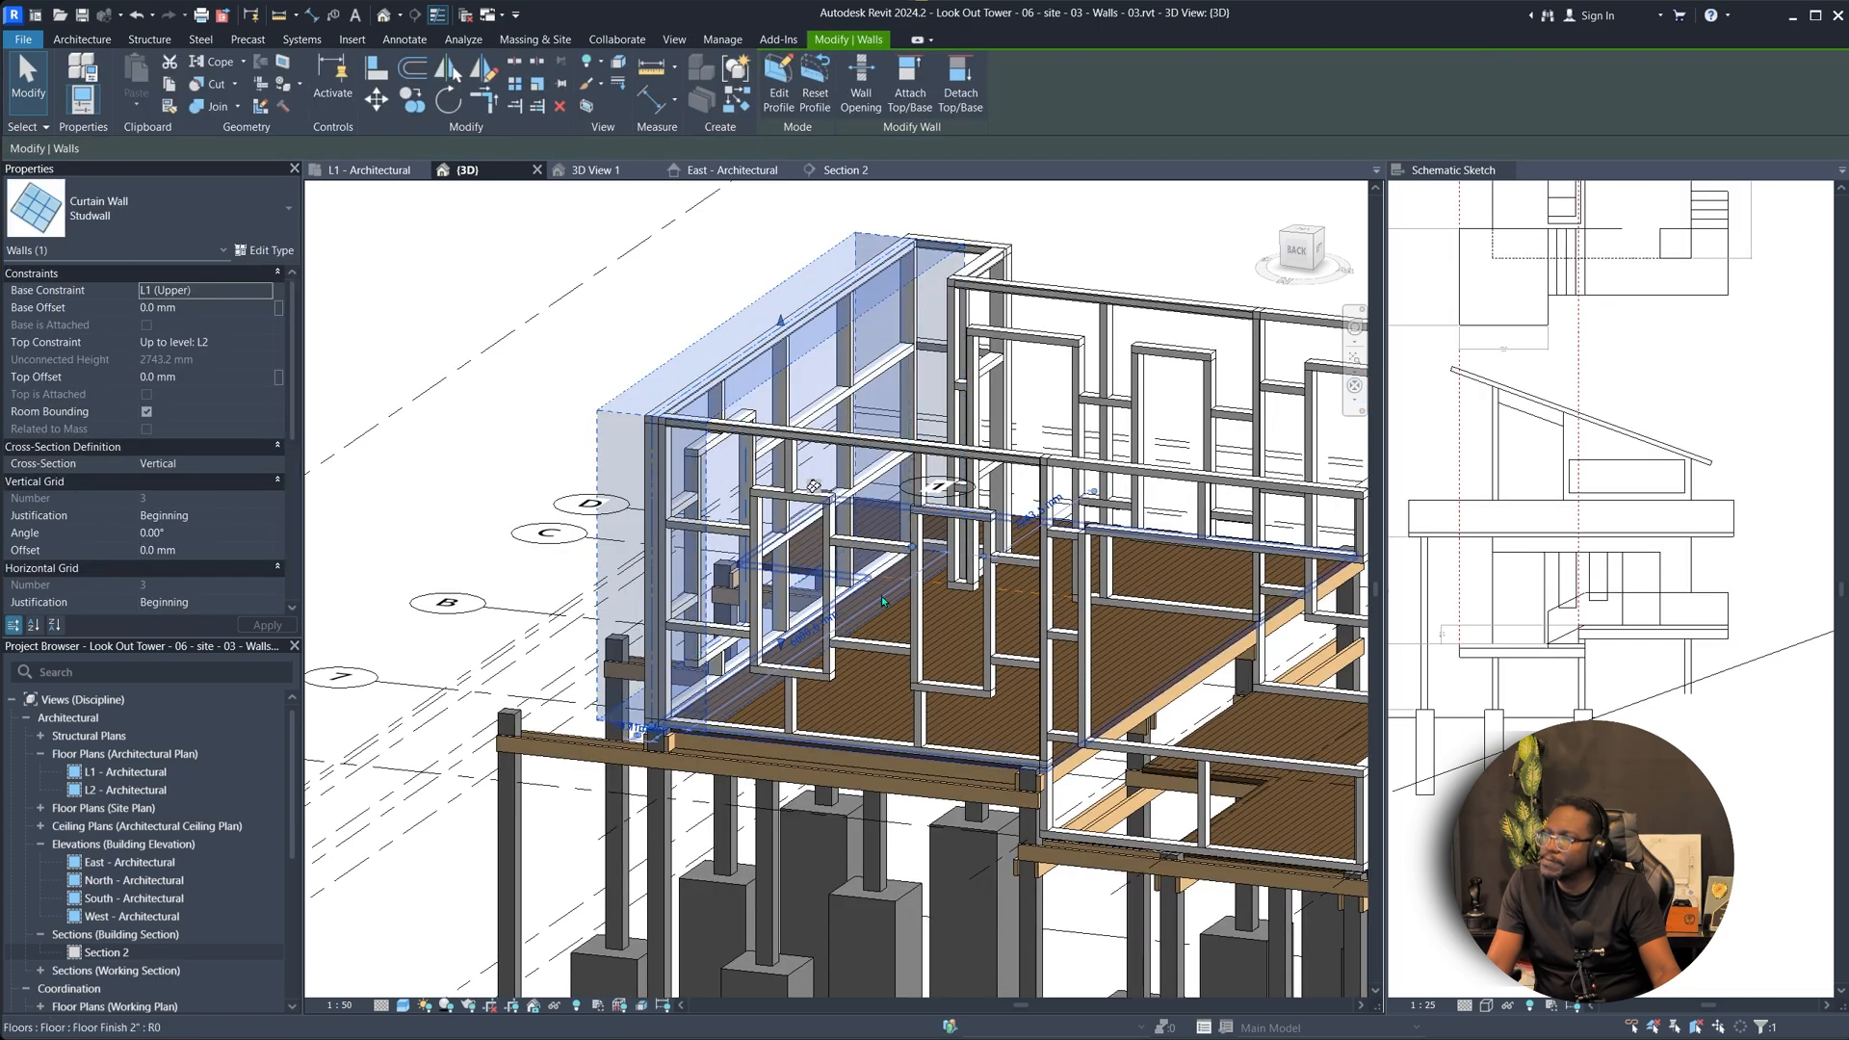
Open the profile of the adjoining upper stud wall with two openings for editing and select the upper edge of the opening nearest the corner.
scroll(834, 450, "up", 5)
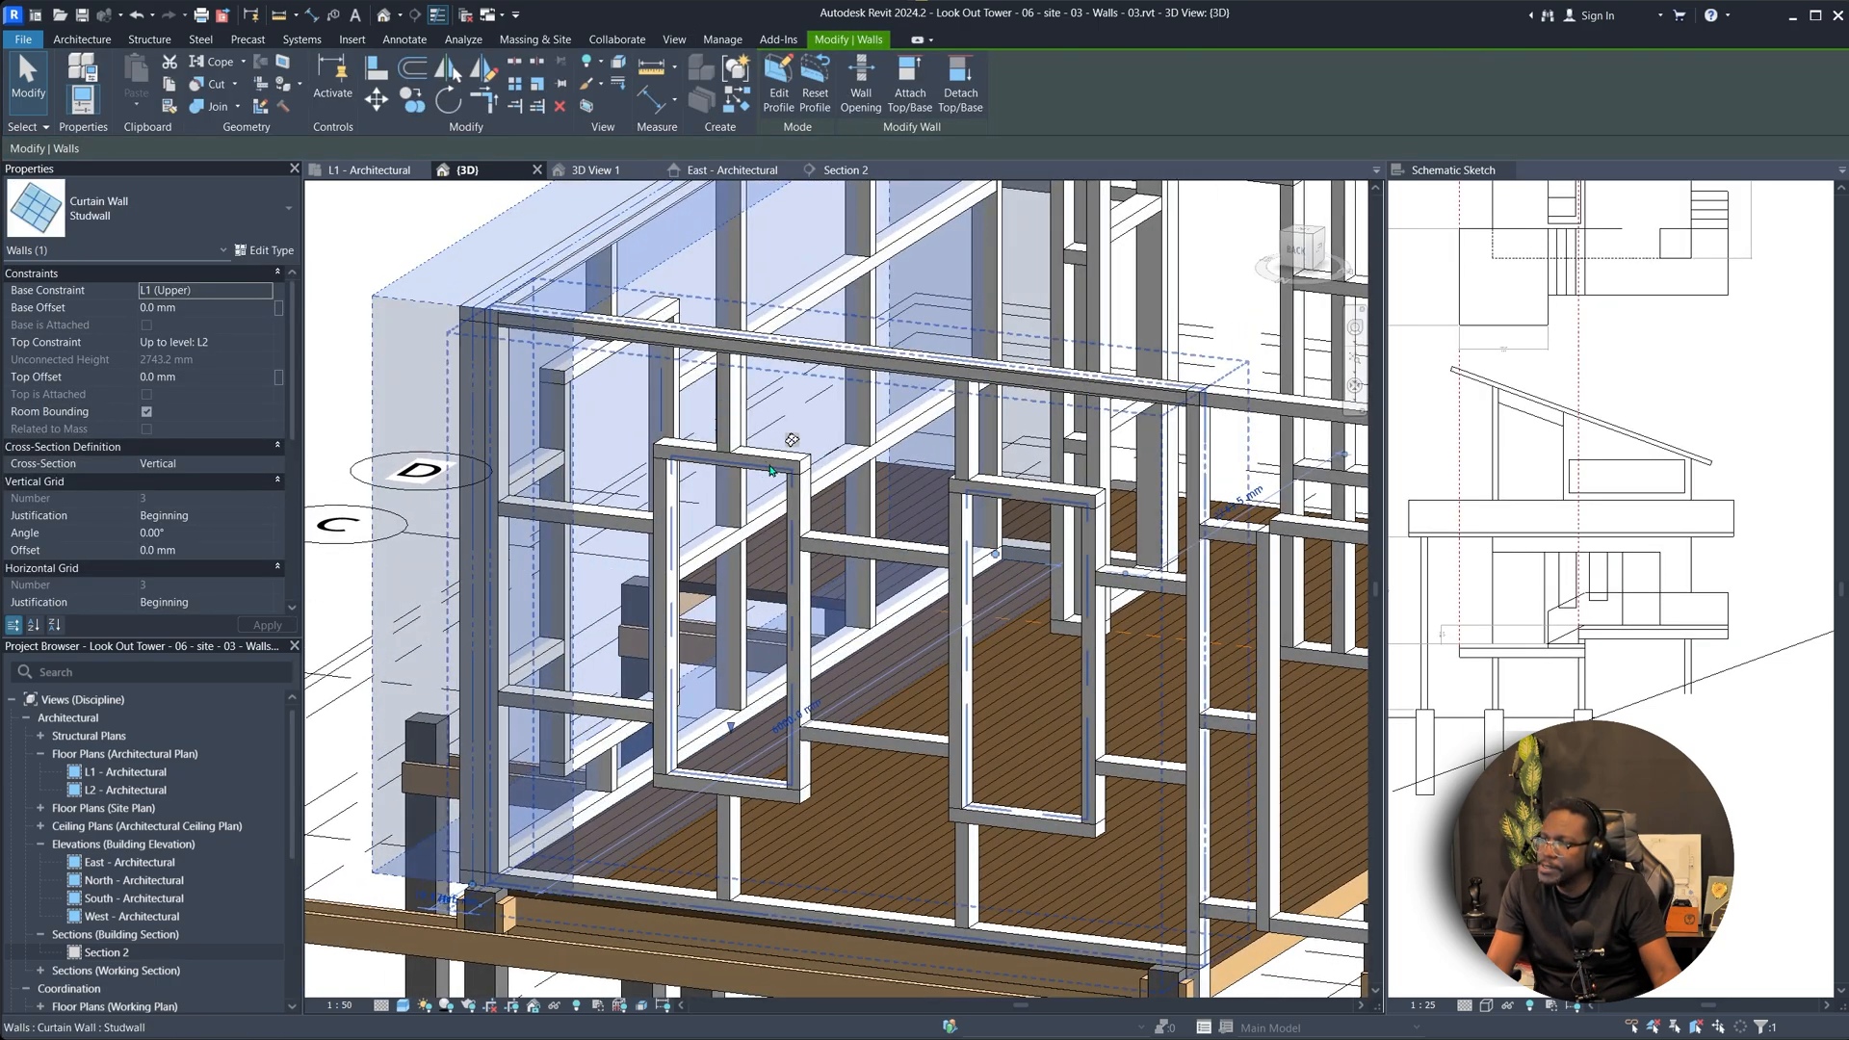
left_click(800, 460)
key("Escape")
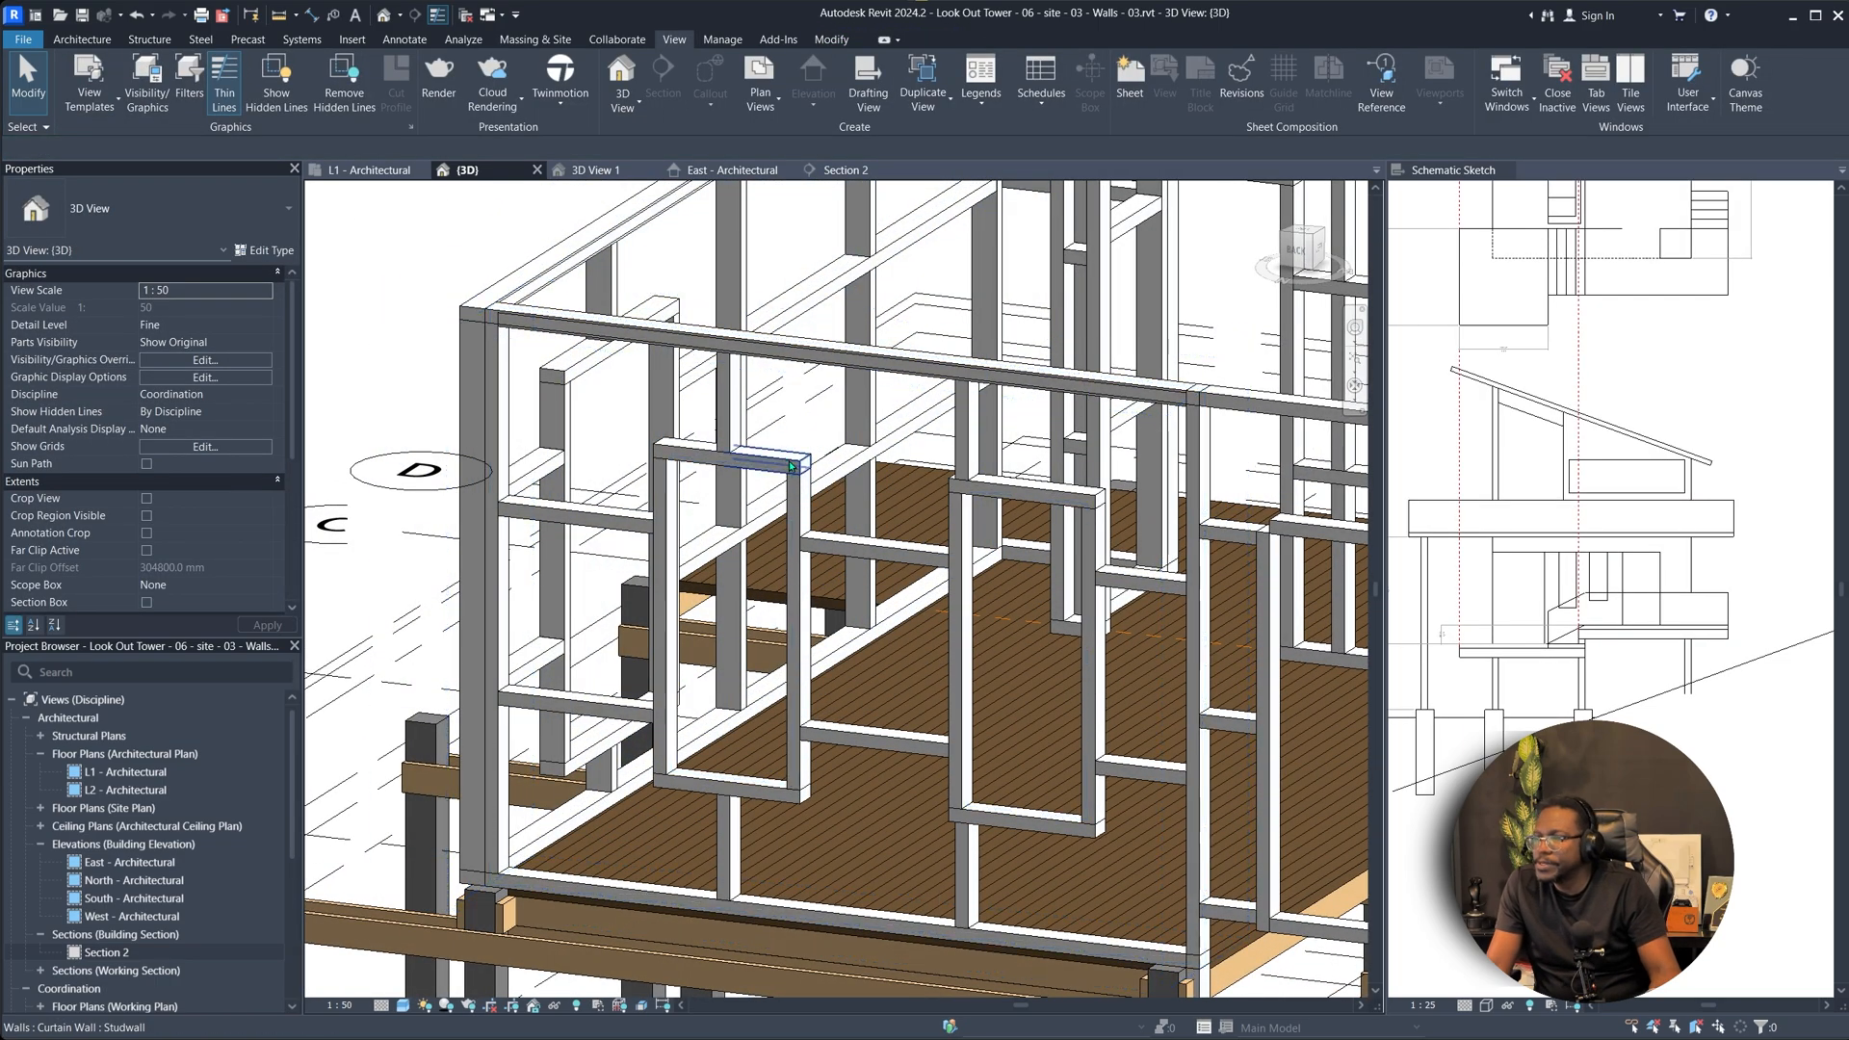
left_click(796, 466)
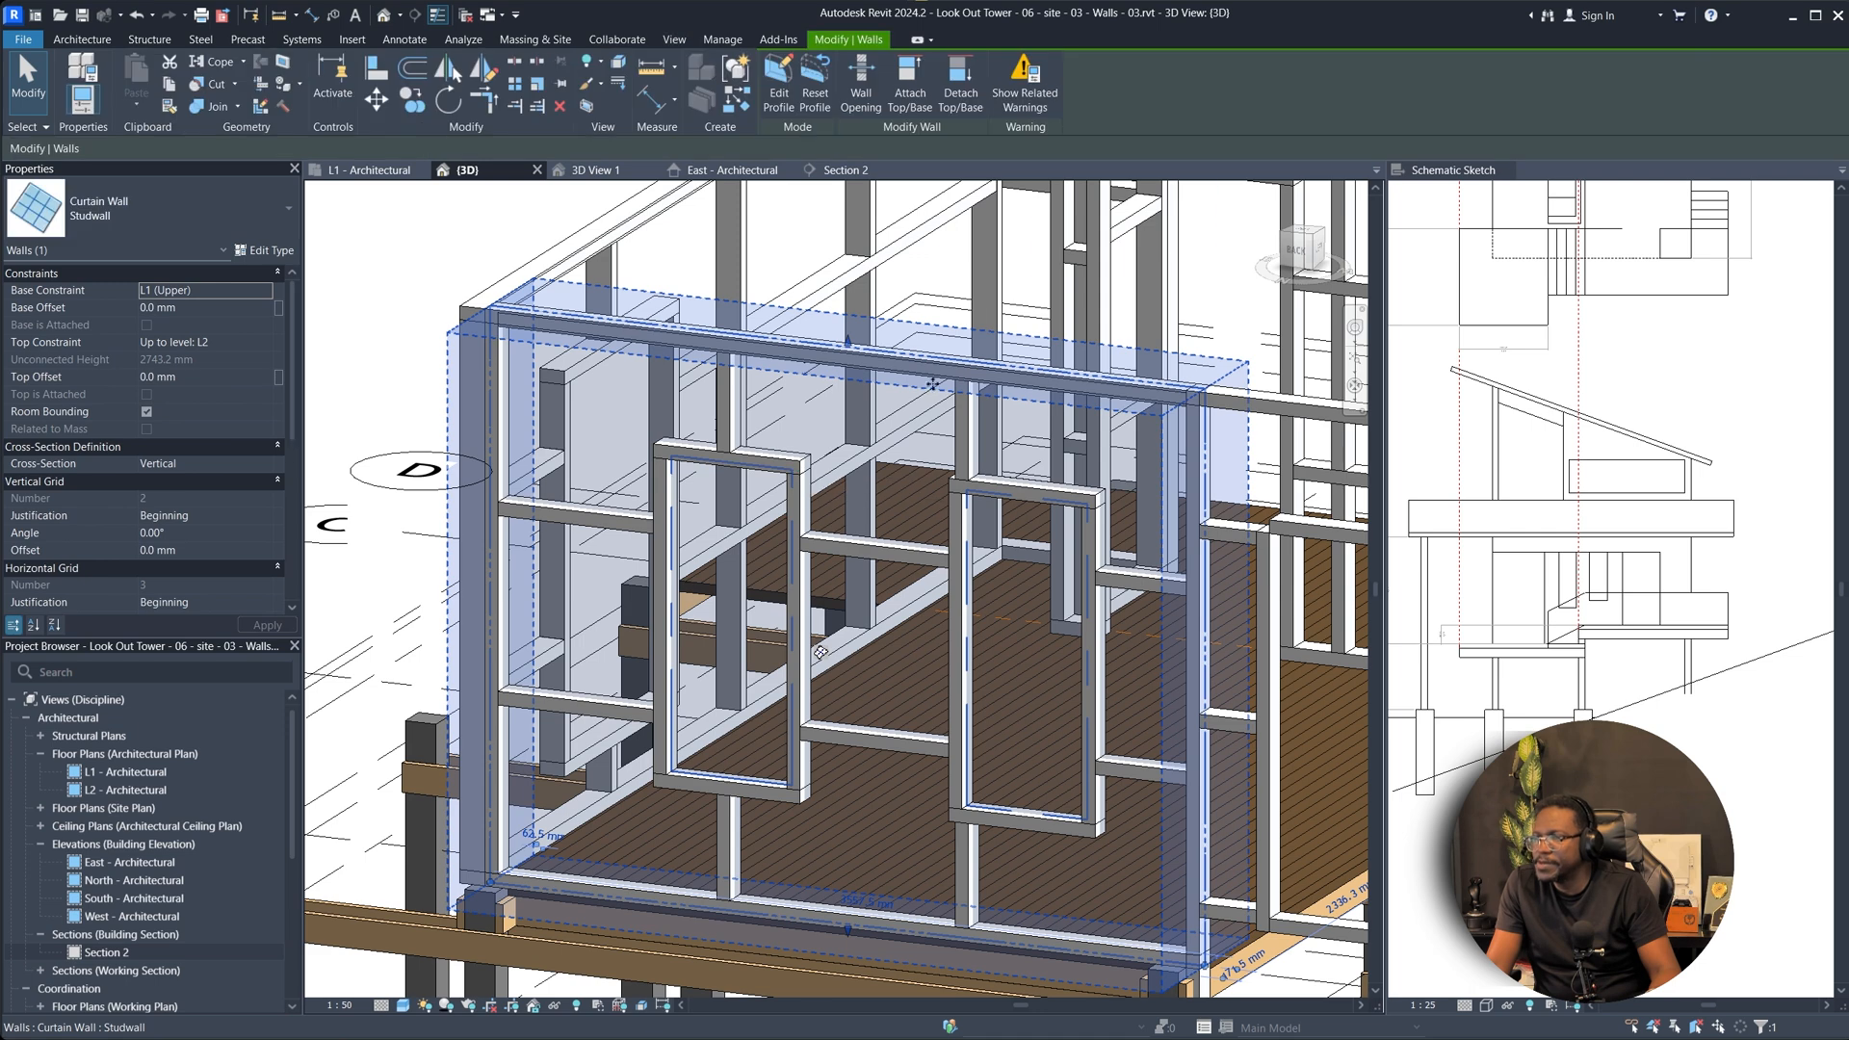
left_click(767, 85)
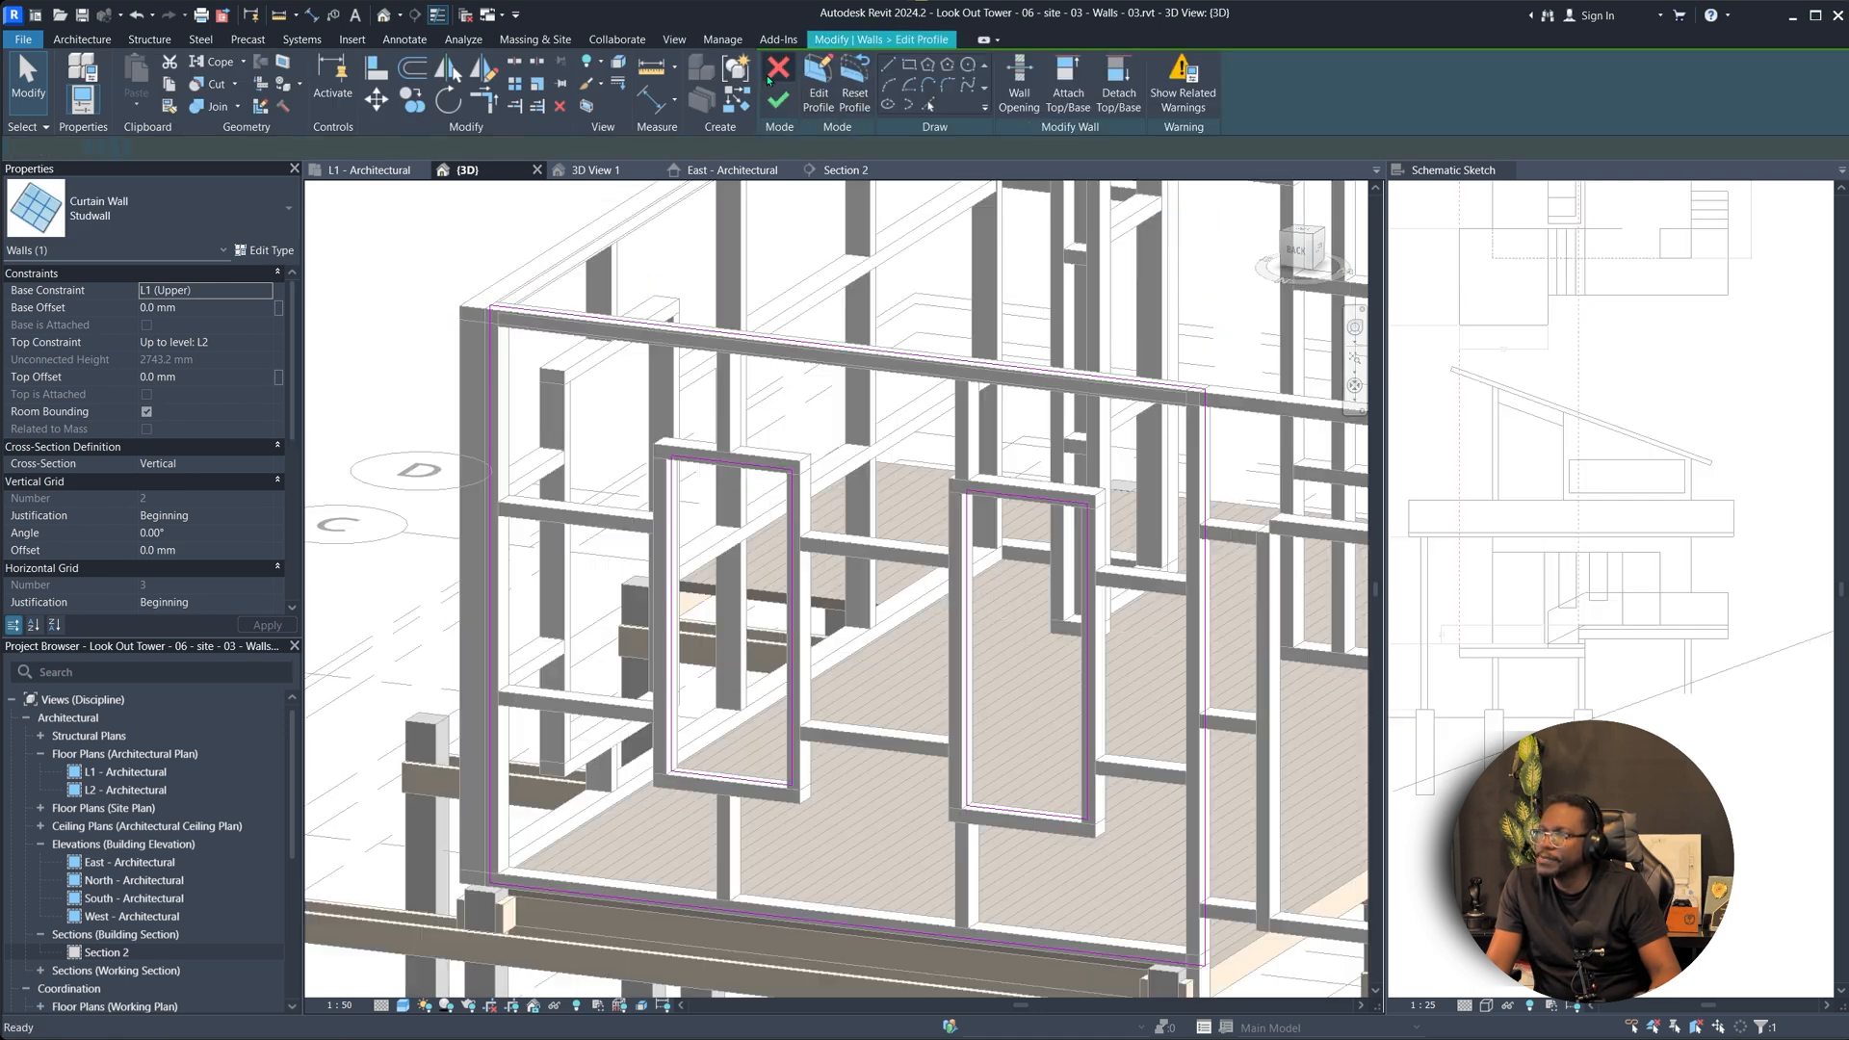
left_click(764, 476)
left_click(828, 396)
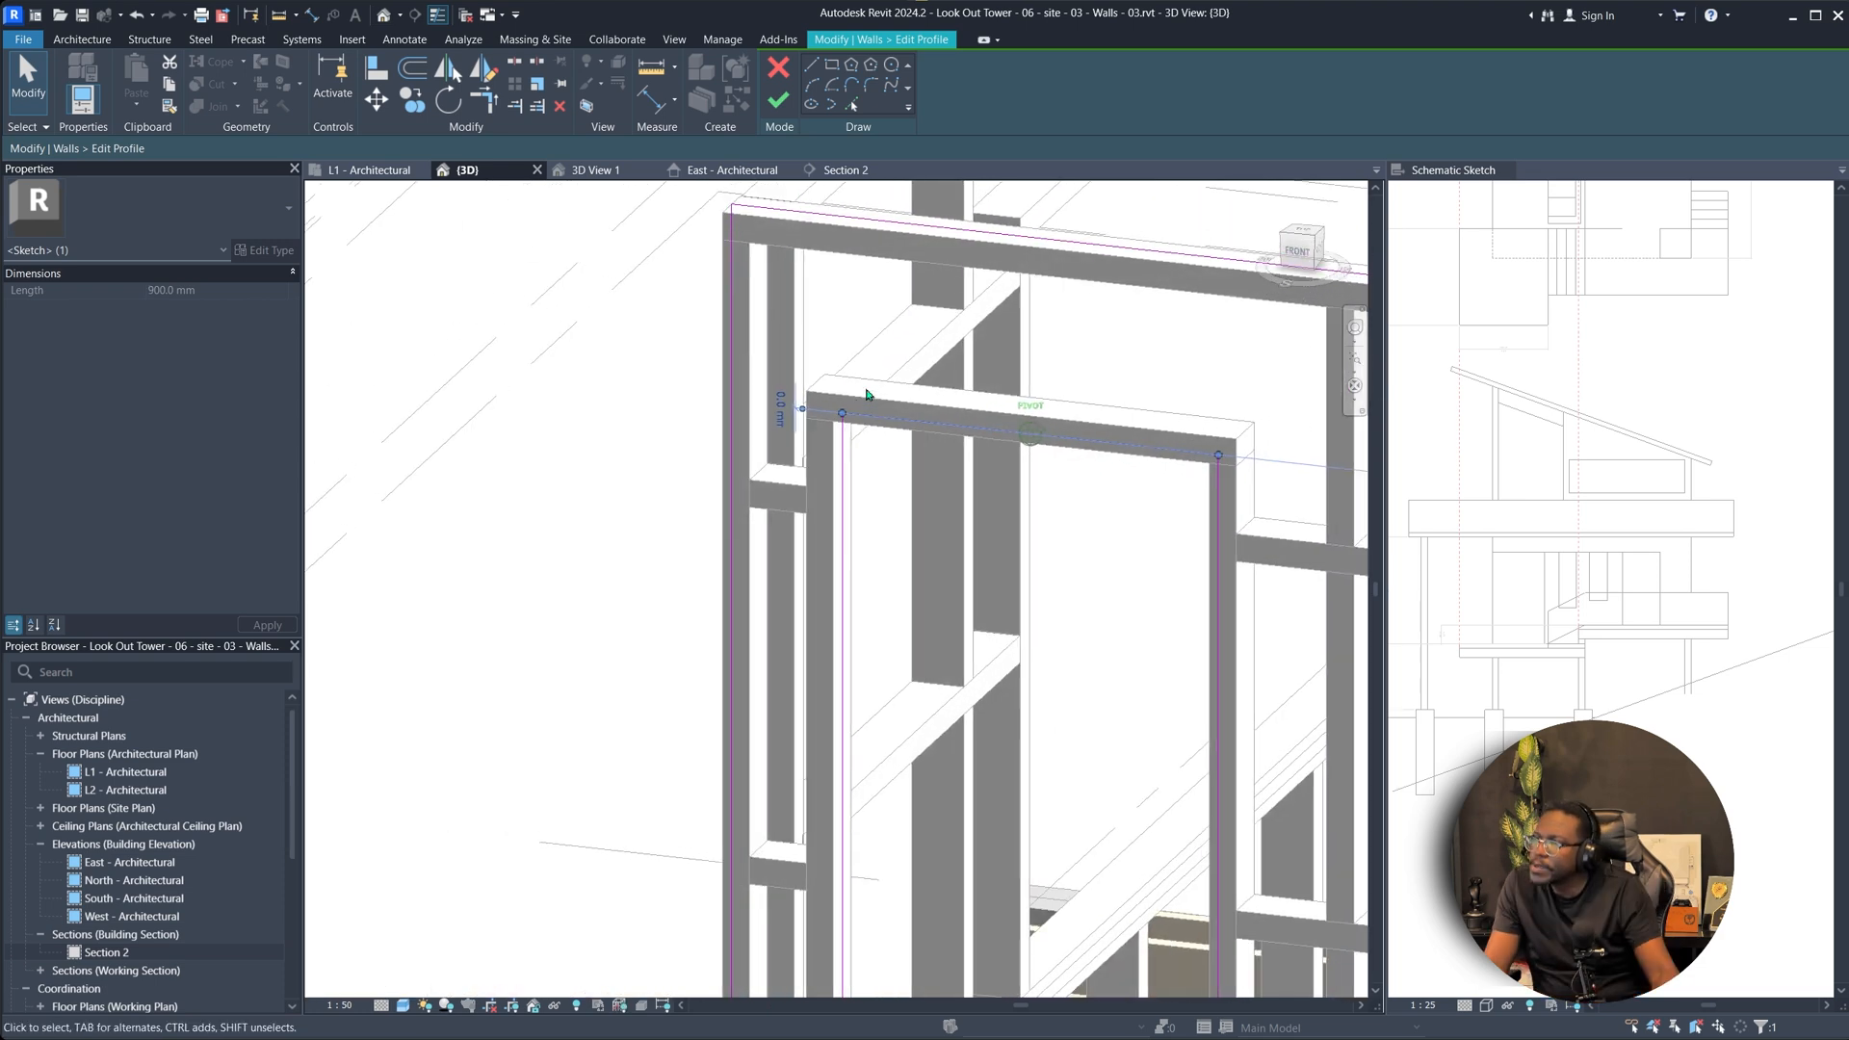
Check the position of the upper edge of the 900 mm wide opening in the lower-level wall's profile.
middle_click_drag(851, 418, 791, 451)
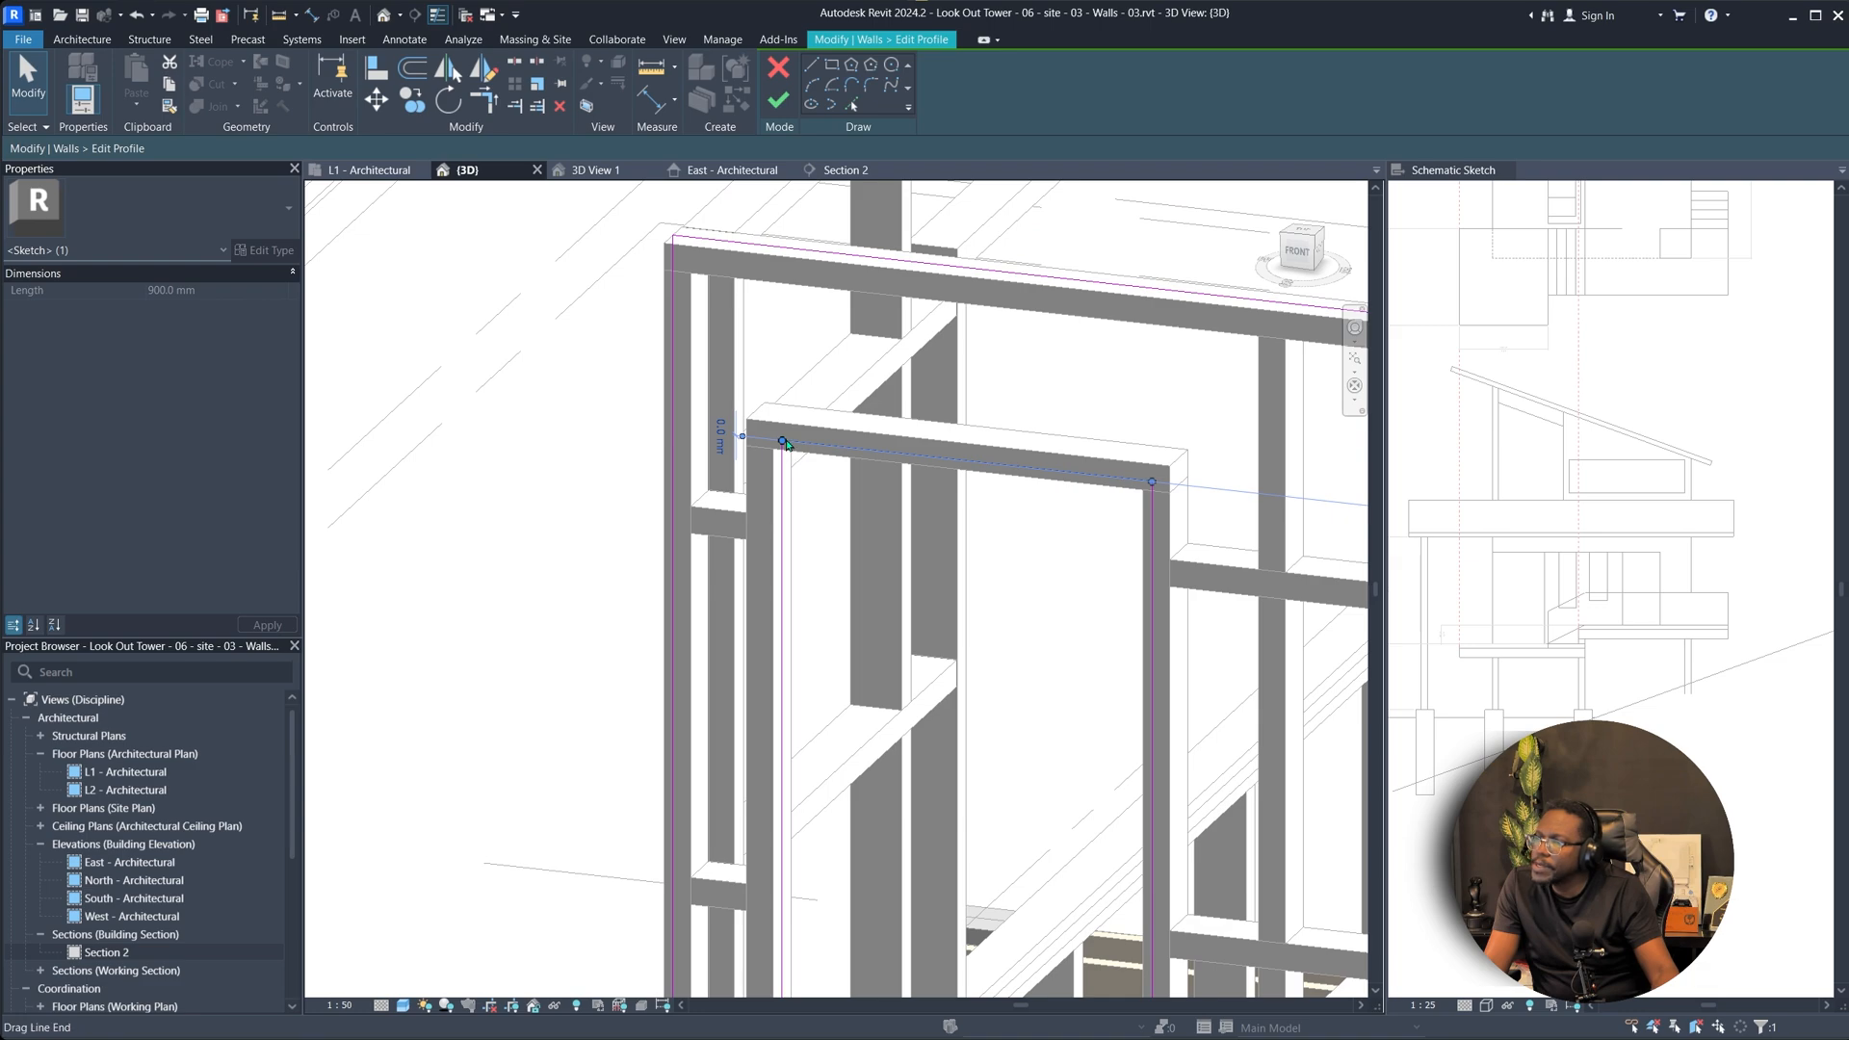
key("Escape")
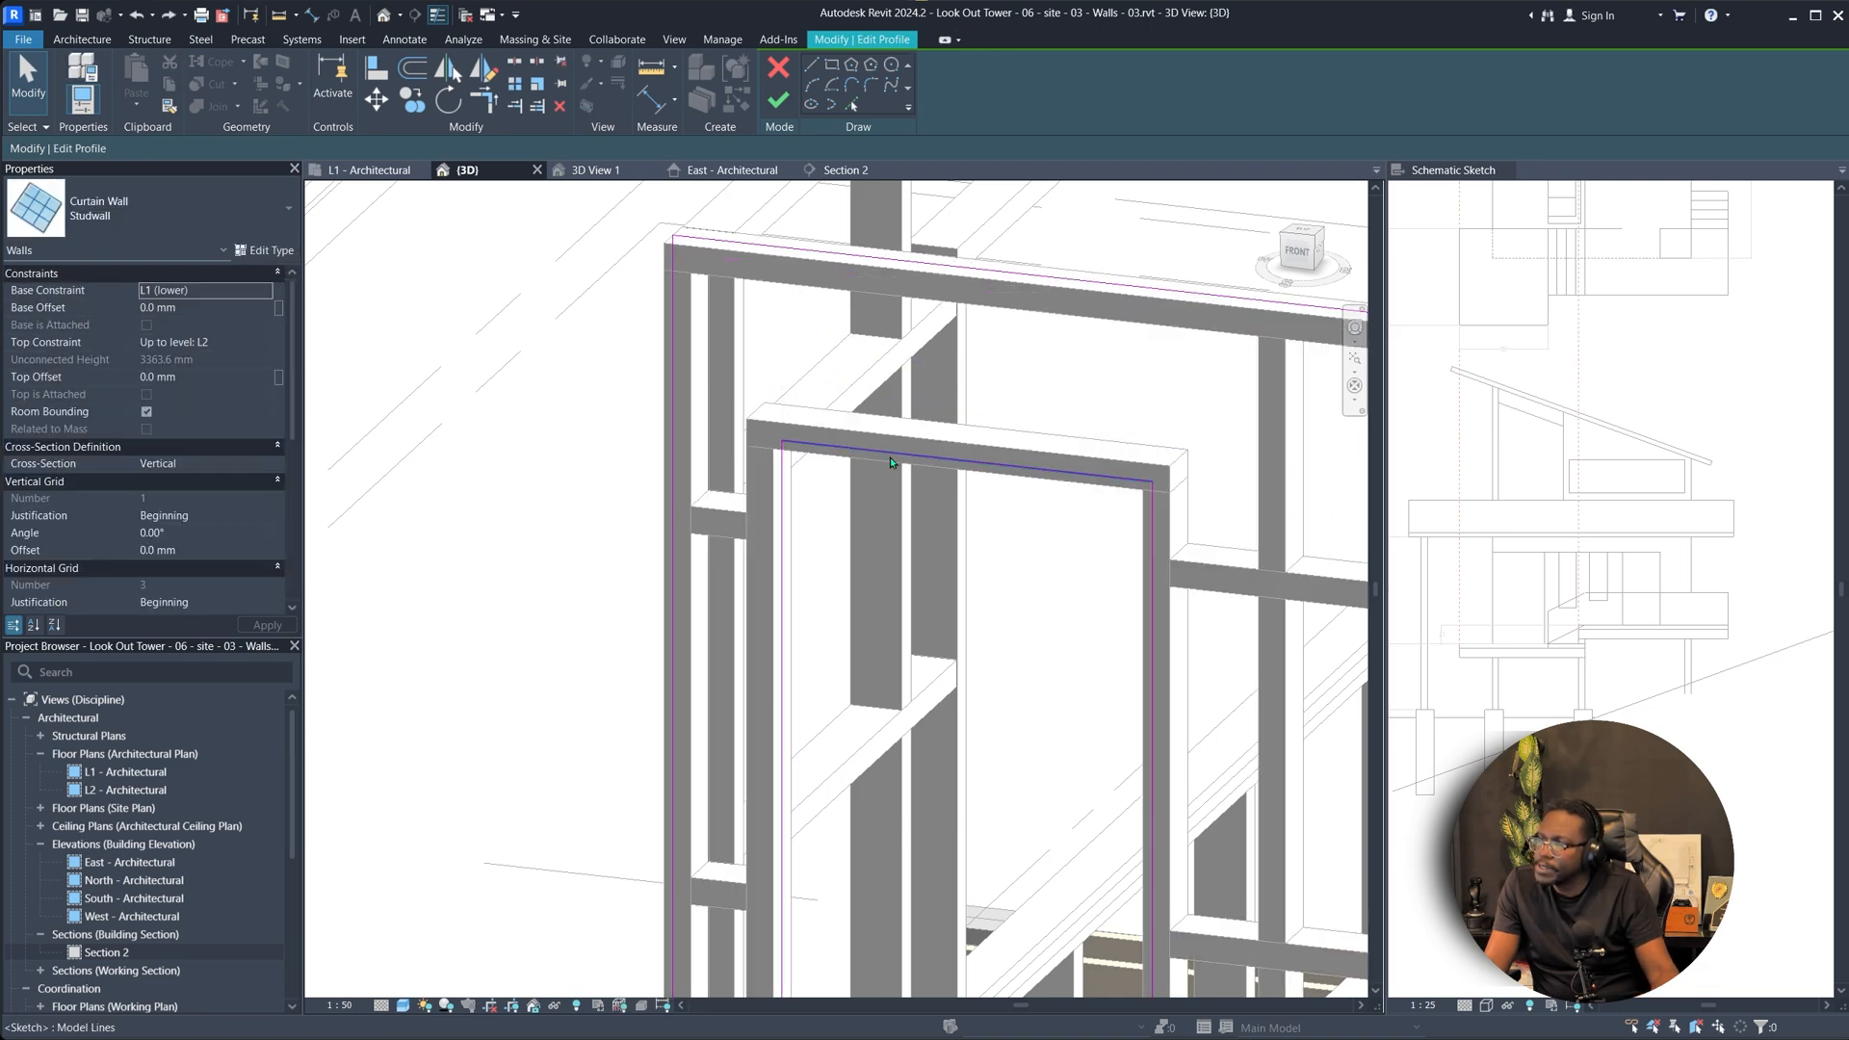
left_click(890, 456)
mouse_move(890, 456)
middle_mouse_down("shift")
mouse_move(870, 465)
mouse_move(760, 377)
mouse_move(751, 339)
middle_mouse_up("shift")
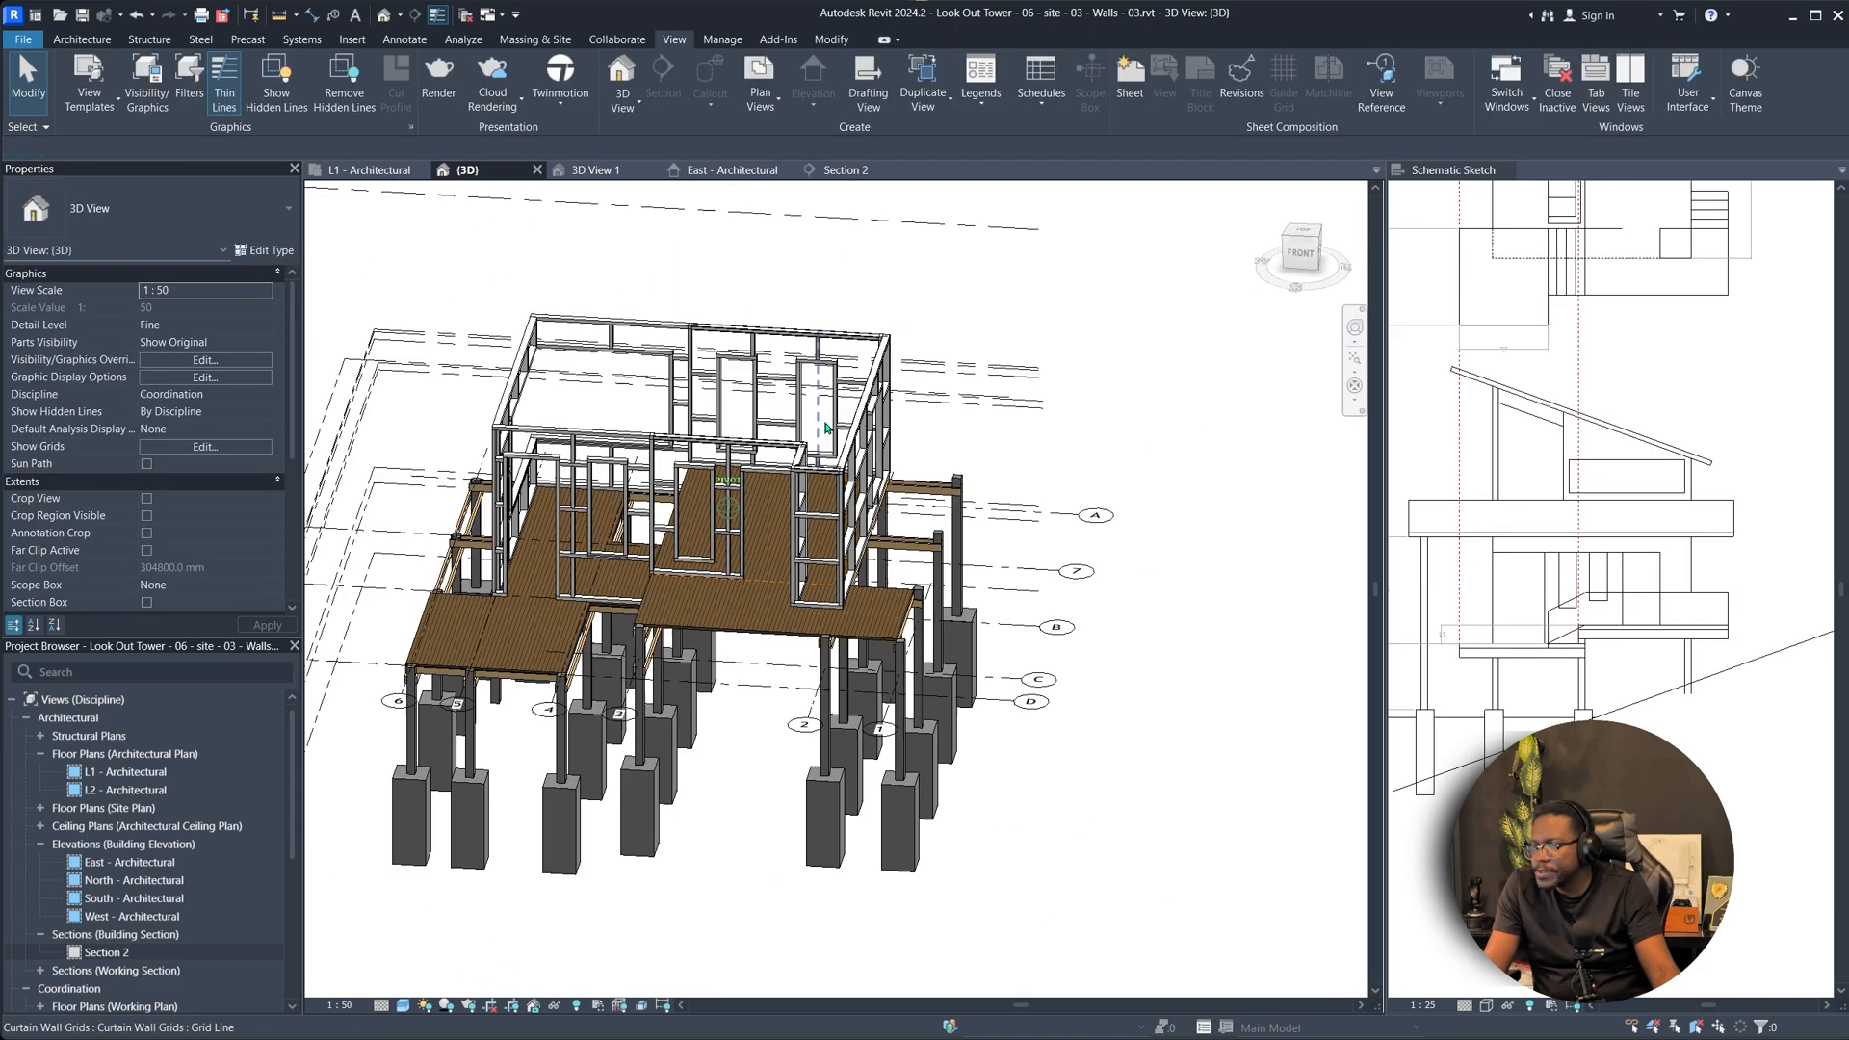
Examine the stud walls around both floors and the stilt columns beneath the corner of the lower deck.
mouse_move(866, 481)
middle_mouse_down("shift")
mouse_move(835, 497)
mouse_move(1057, 717)
mouse_move(958, 748)
mouse_move(1122, 545)
mouse_move(1040, 588)
middle_mouse_up("shift")
scroll(834, 497, "up", 3)
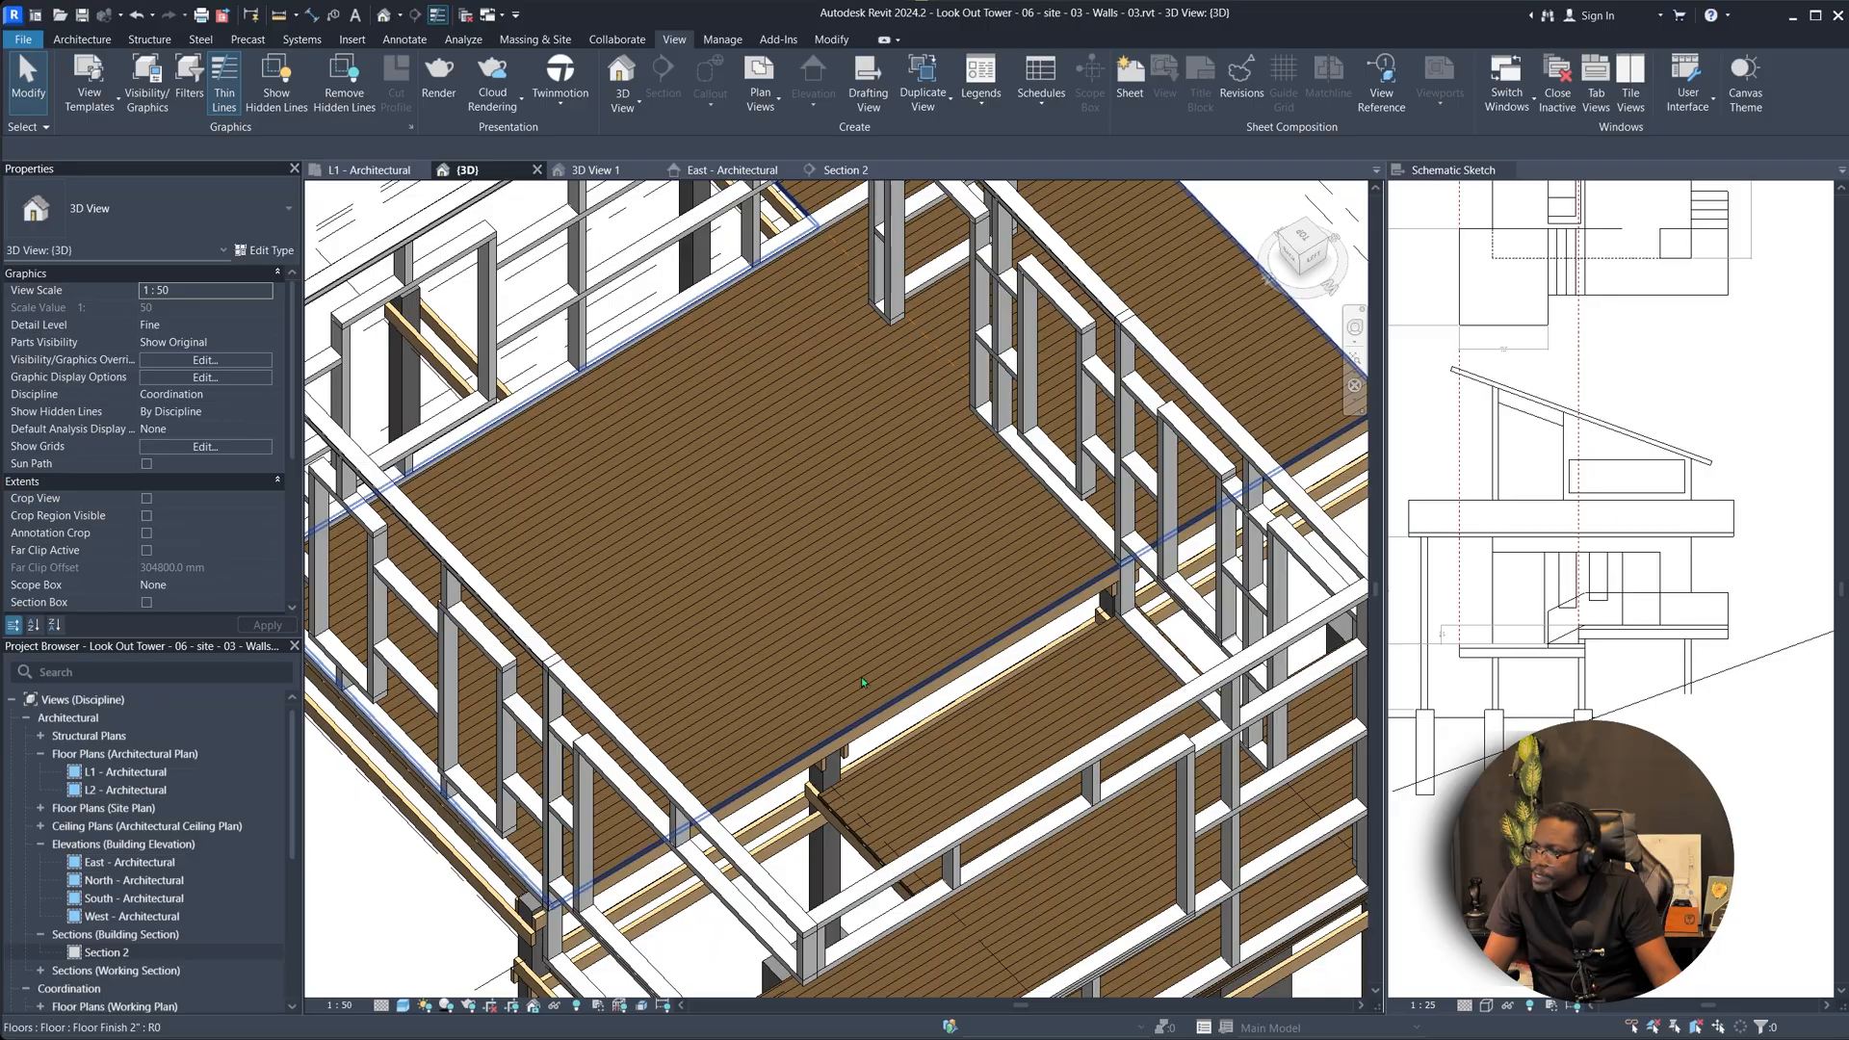
middle_click_drag(930, 901, 713, 732, "shift")
scroll(872, 848, "down", 2)
middle_click_drag(771, 457, 685, 486, "shift")
scroll(905, 525, "up", 1)
middle_click_drag(891, 629, 818, 614)
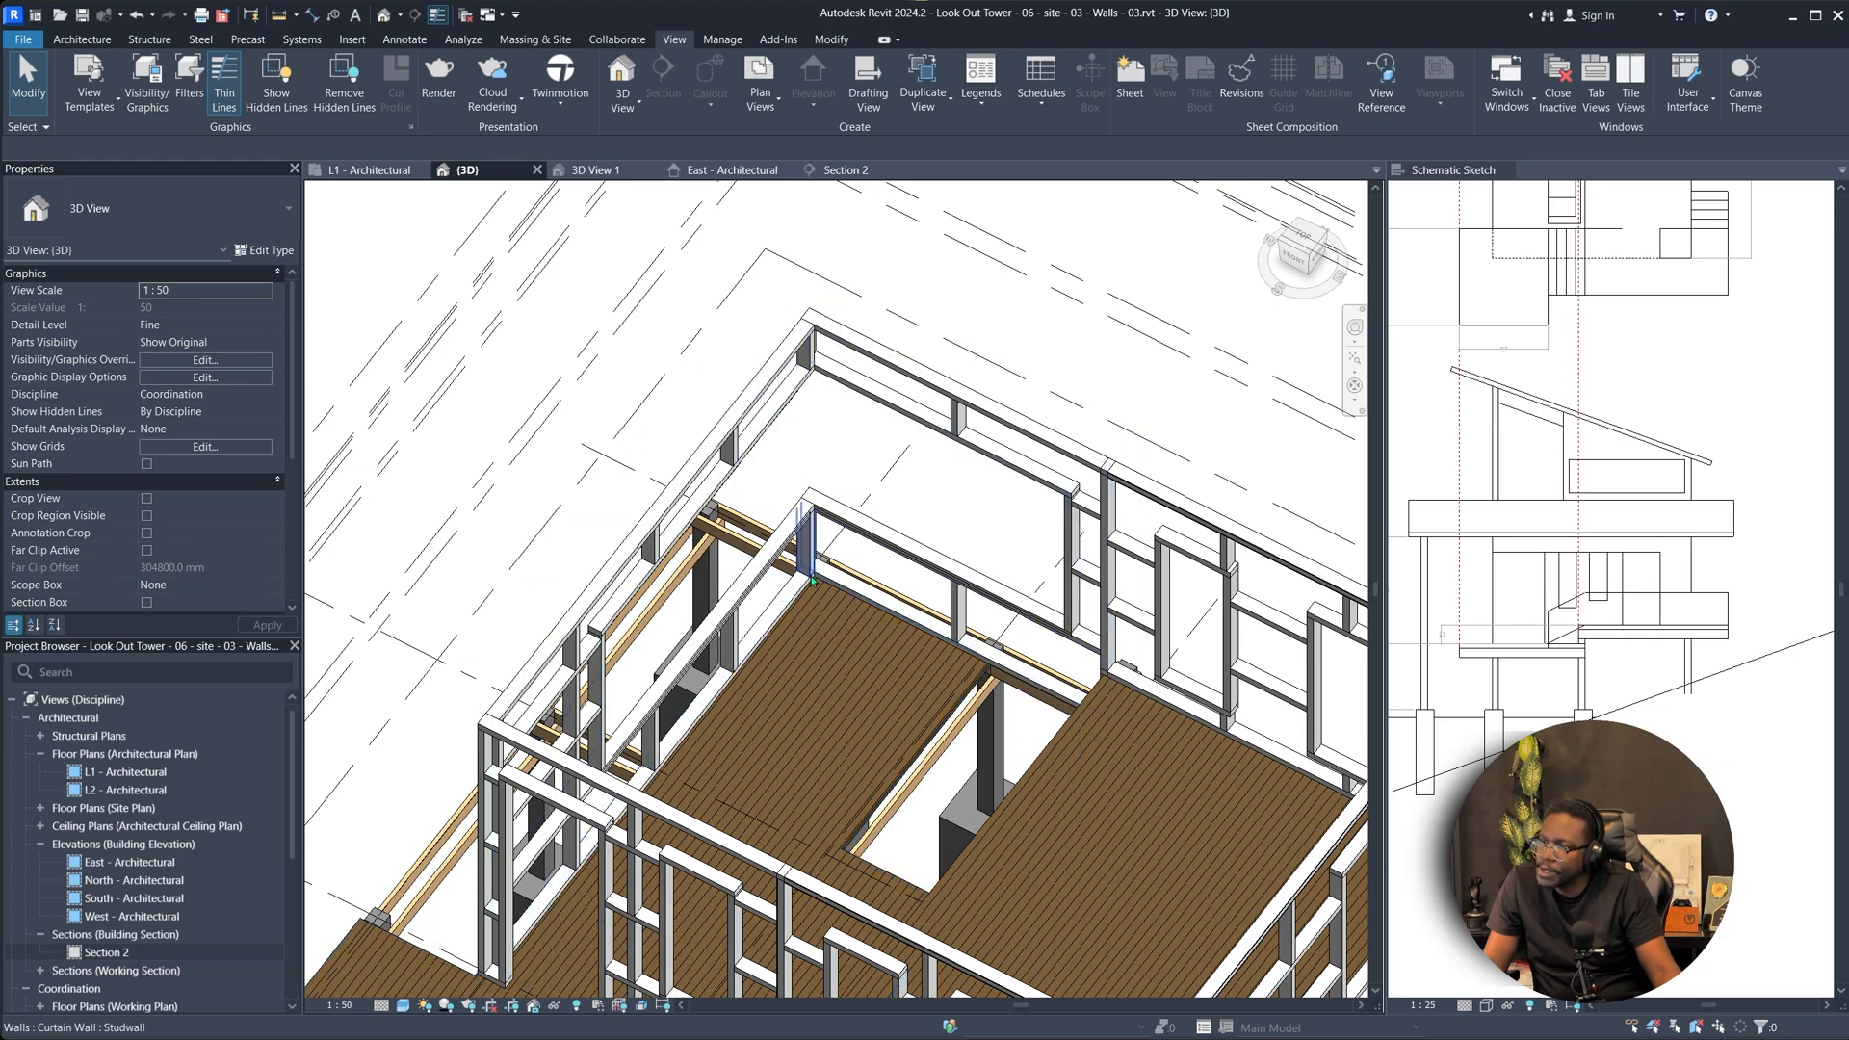
middle_click_drag(776, 481, 683, 670, "shift")
left_click(645, 736)
middle_click_drag(646, 736, 616, 741, "shift")
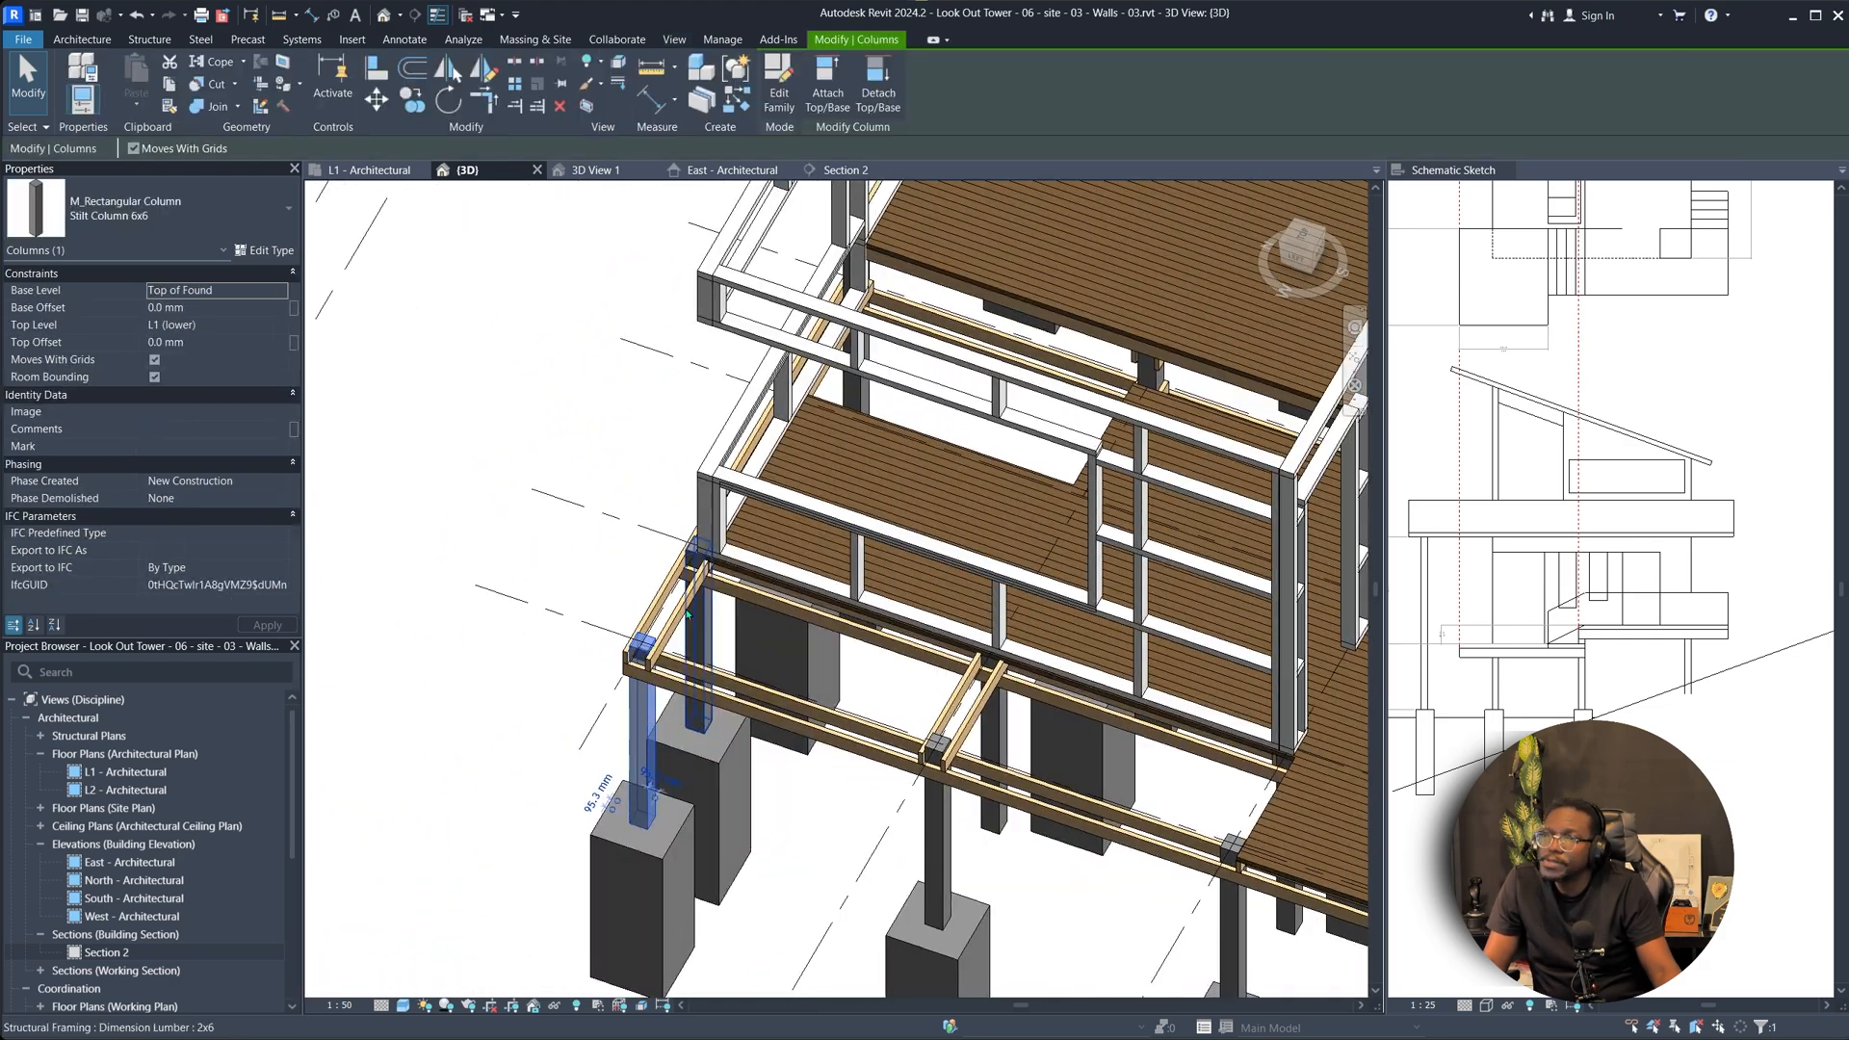
middle_click_drag(1069, 588, 761, 626, "shift")
scroll(665, 741, "up", 3)
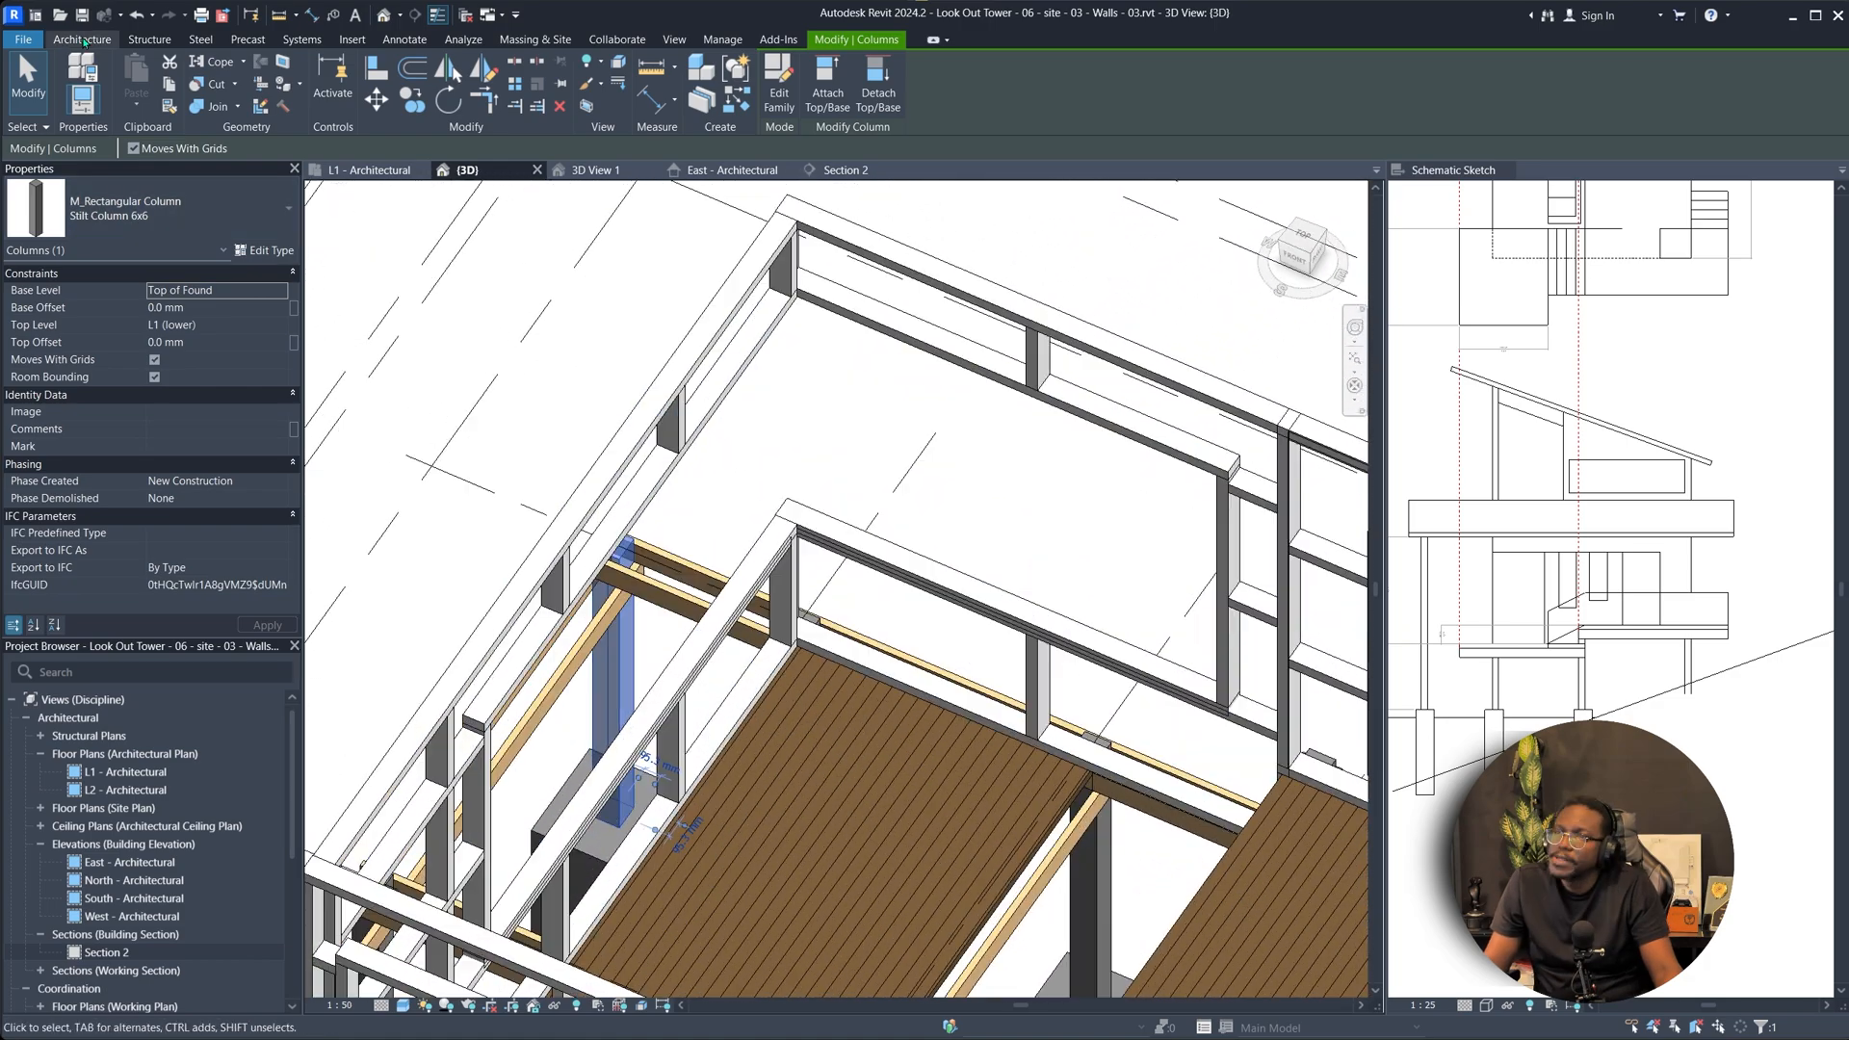
Place an architectural column of type Stilt Column 6x6 outside the corner of the lower-level framing.
left_click(82, 39)
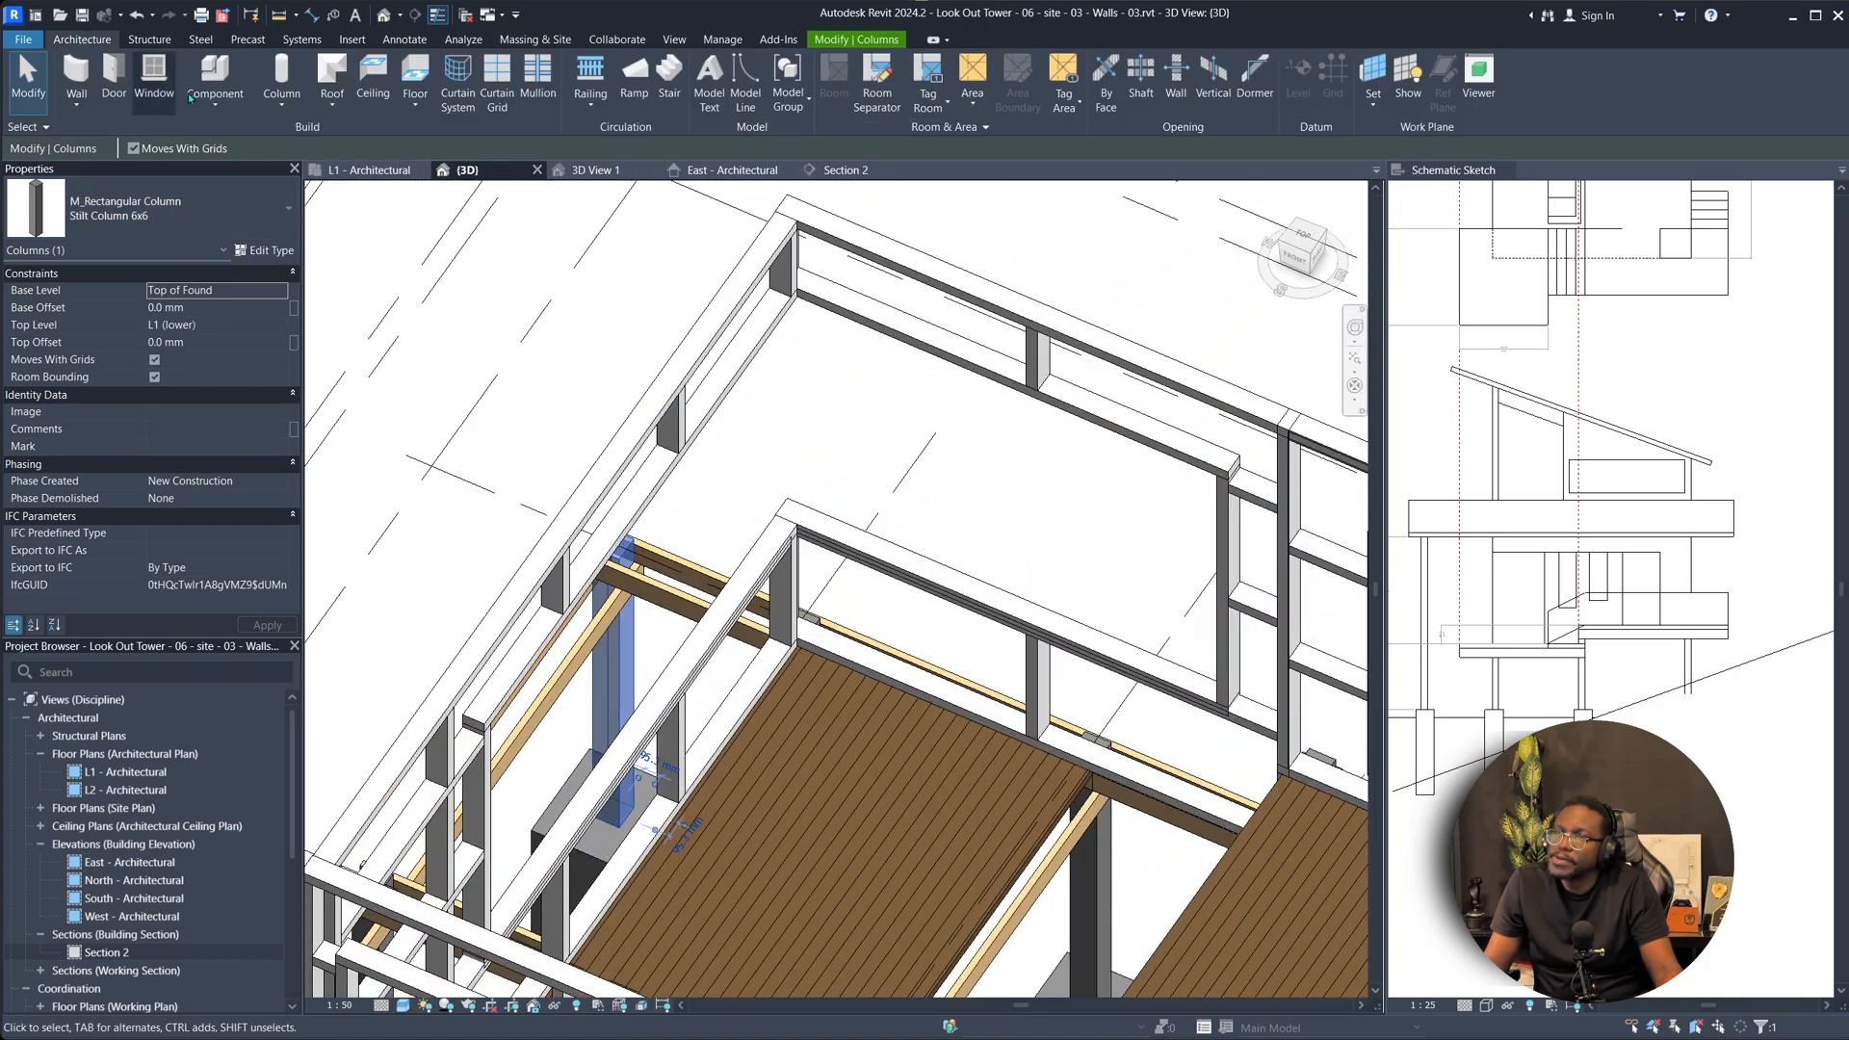
left_click(274, 107)
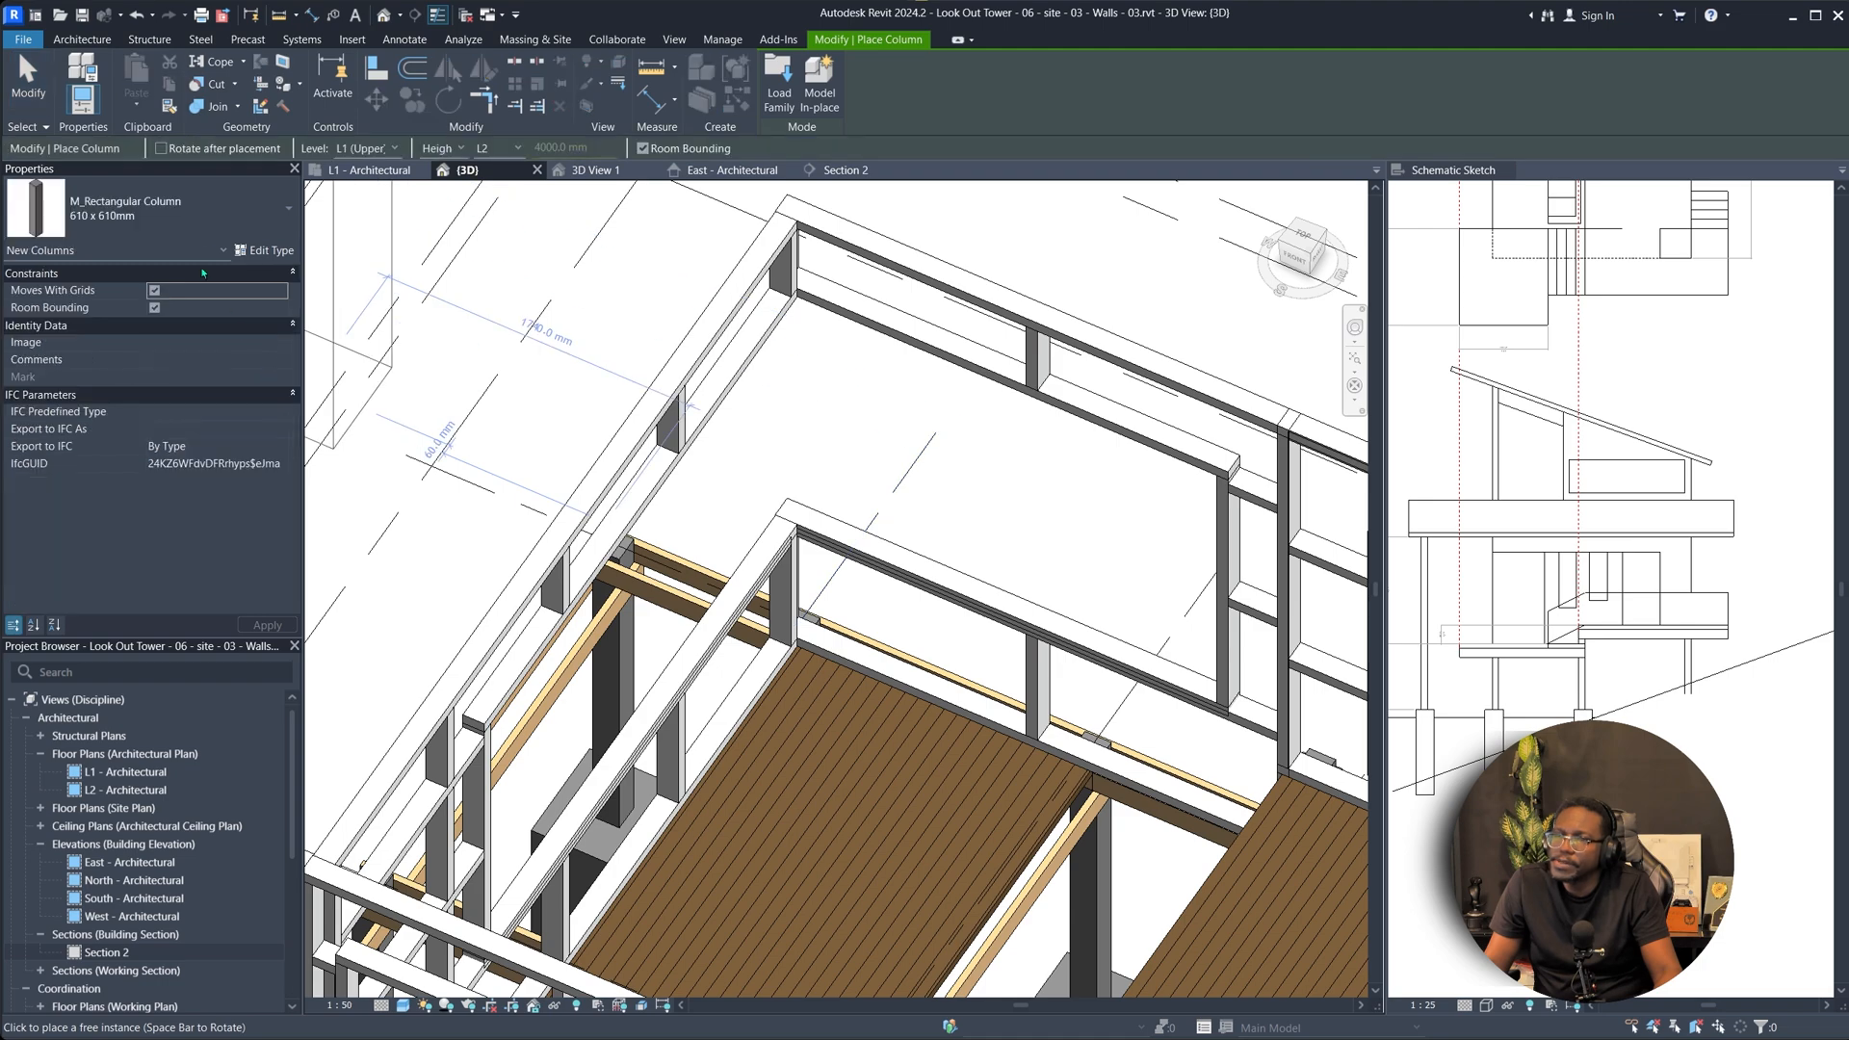
left_click(177, 225)
left_click(107, 492)
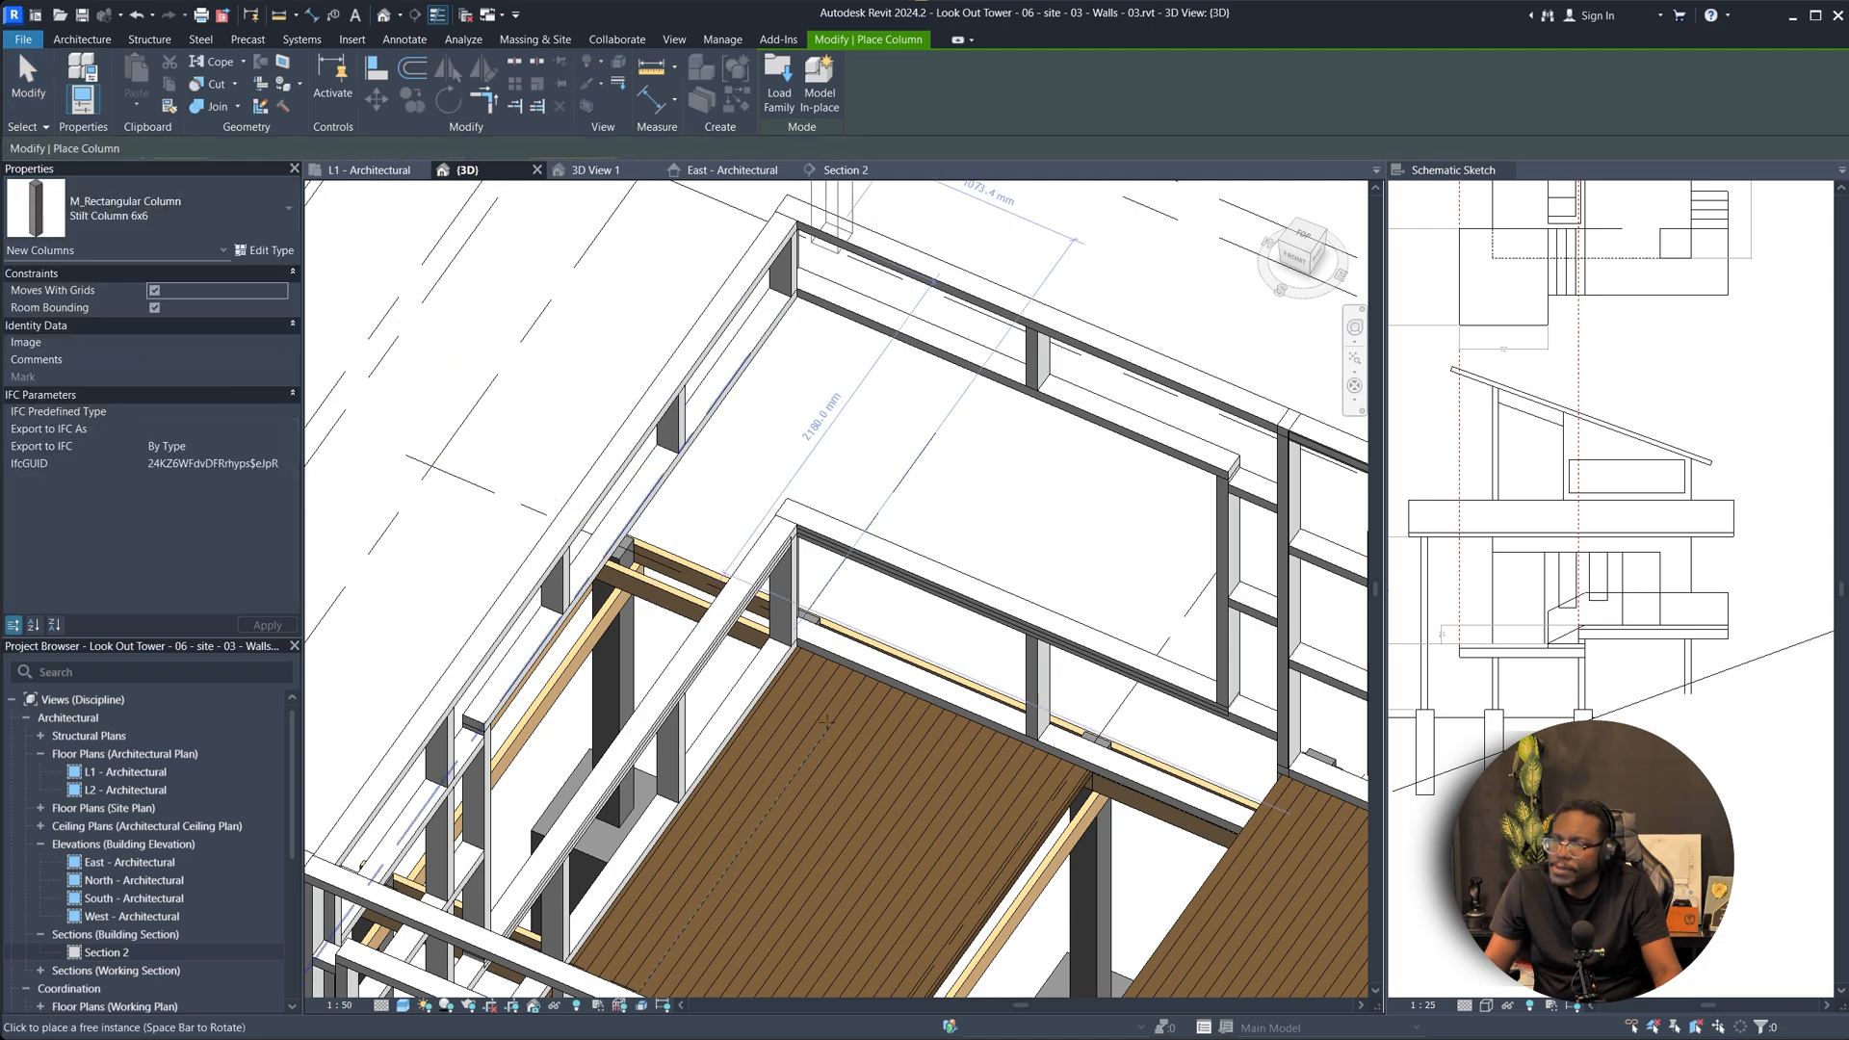
scroll(616, 558, "down", 2)
middle_click_drag(423, 655, 602, 717, "shift")
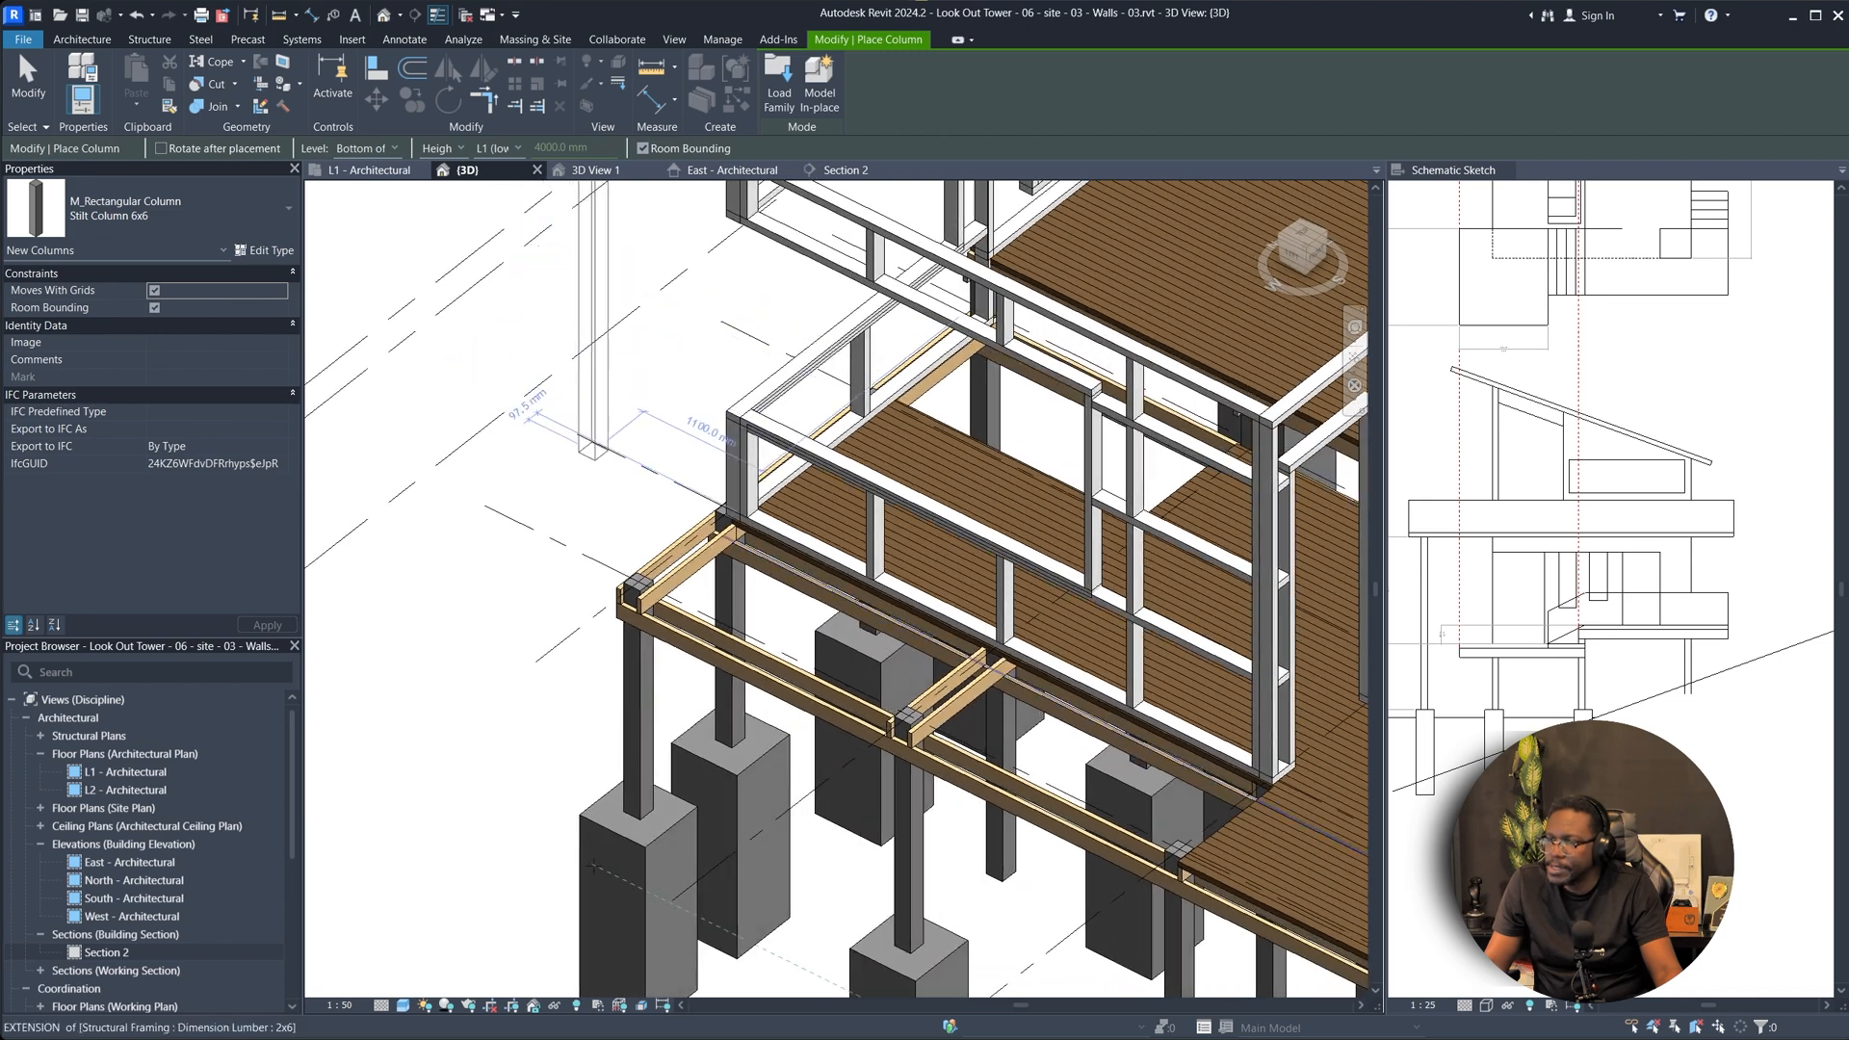
scroll(539, 486, "down", 2)
middle_click_drag(540, 486, 654, 697)
left_click(756, 720)
key("Escape")
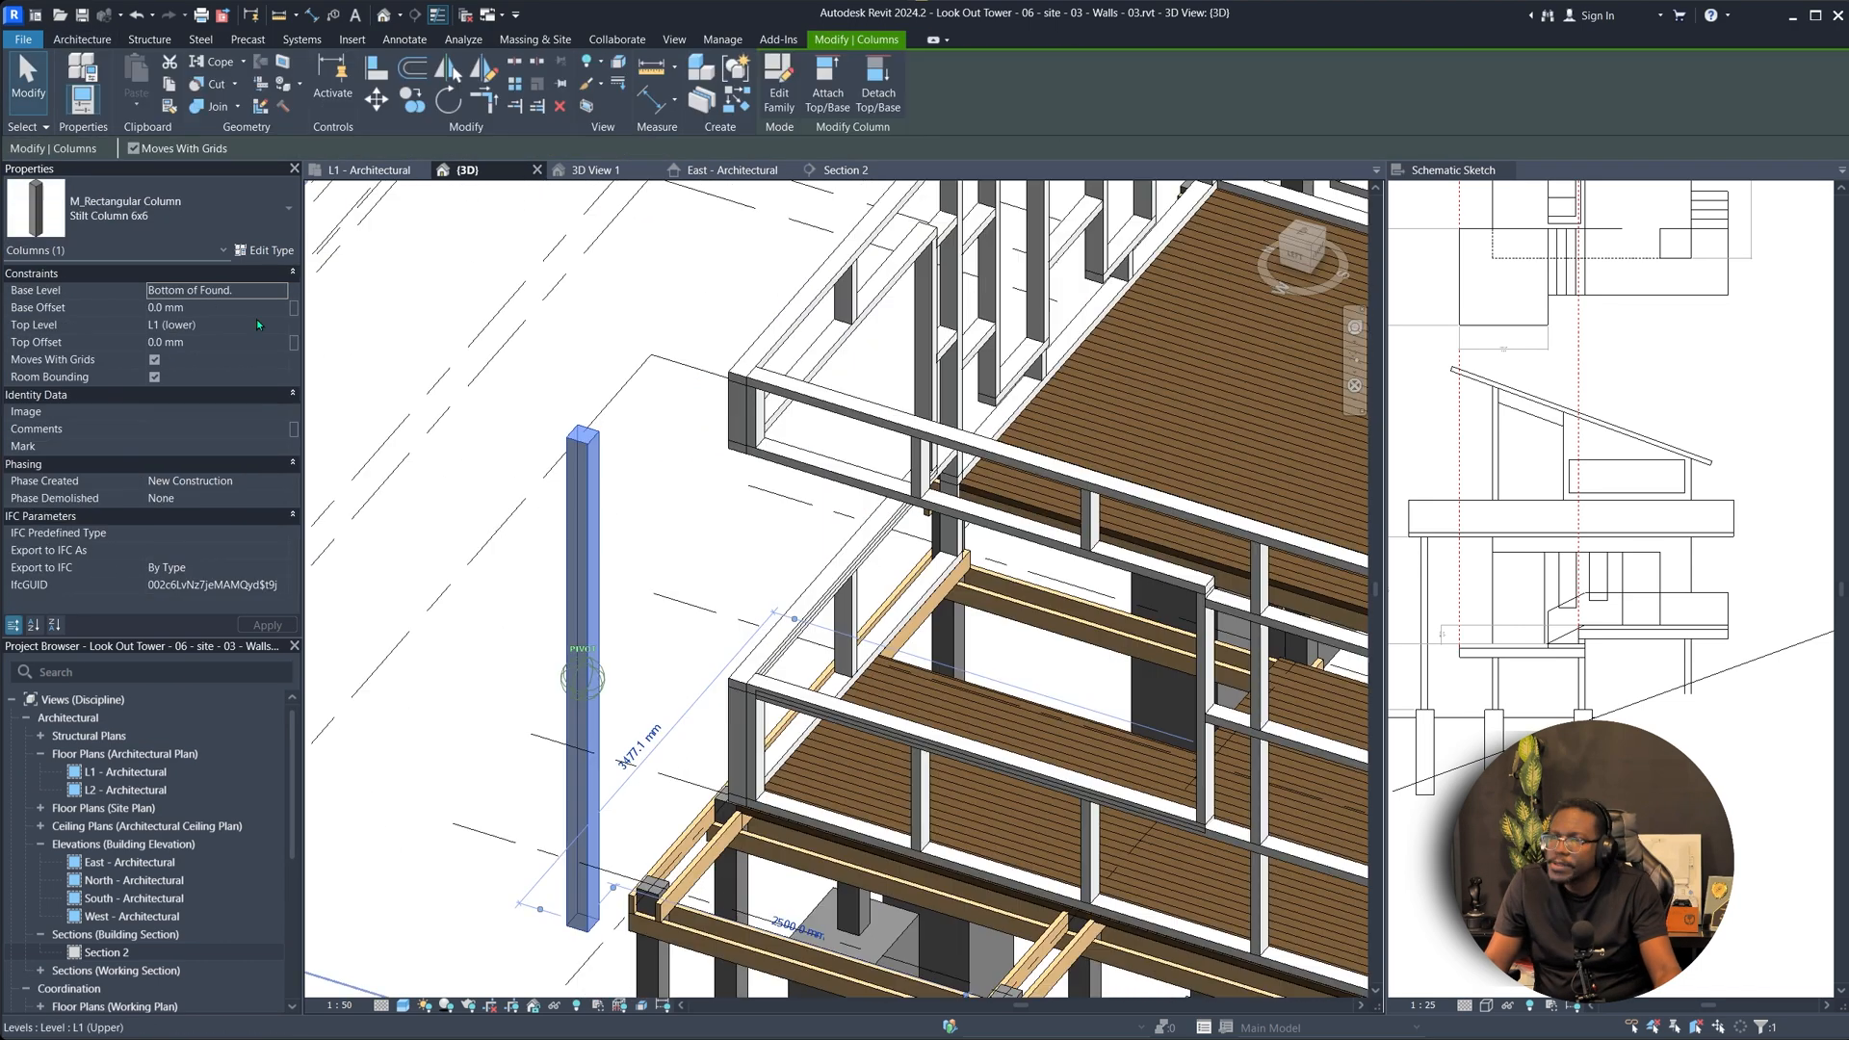
Set the new column's base level to L1 (lower) and its top level to L2.
middle_click_drag(639, 770, 664, 751, "shift")
left_click(280, 291)
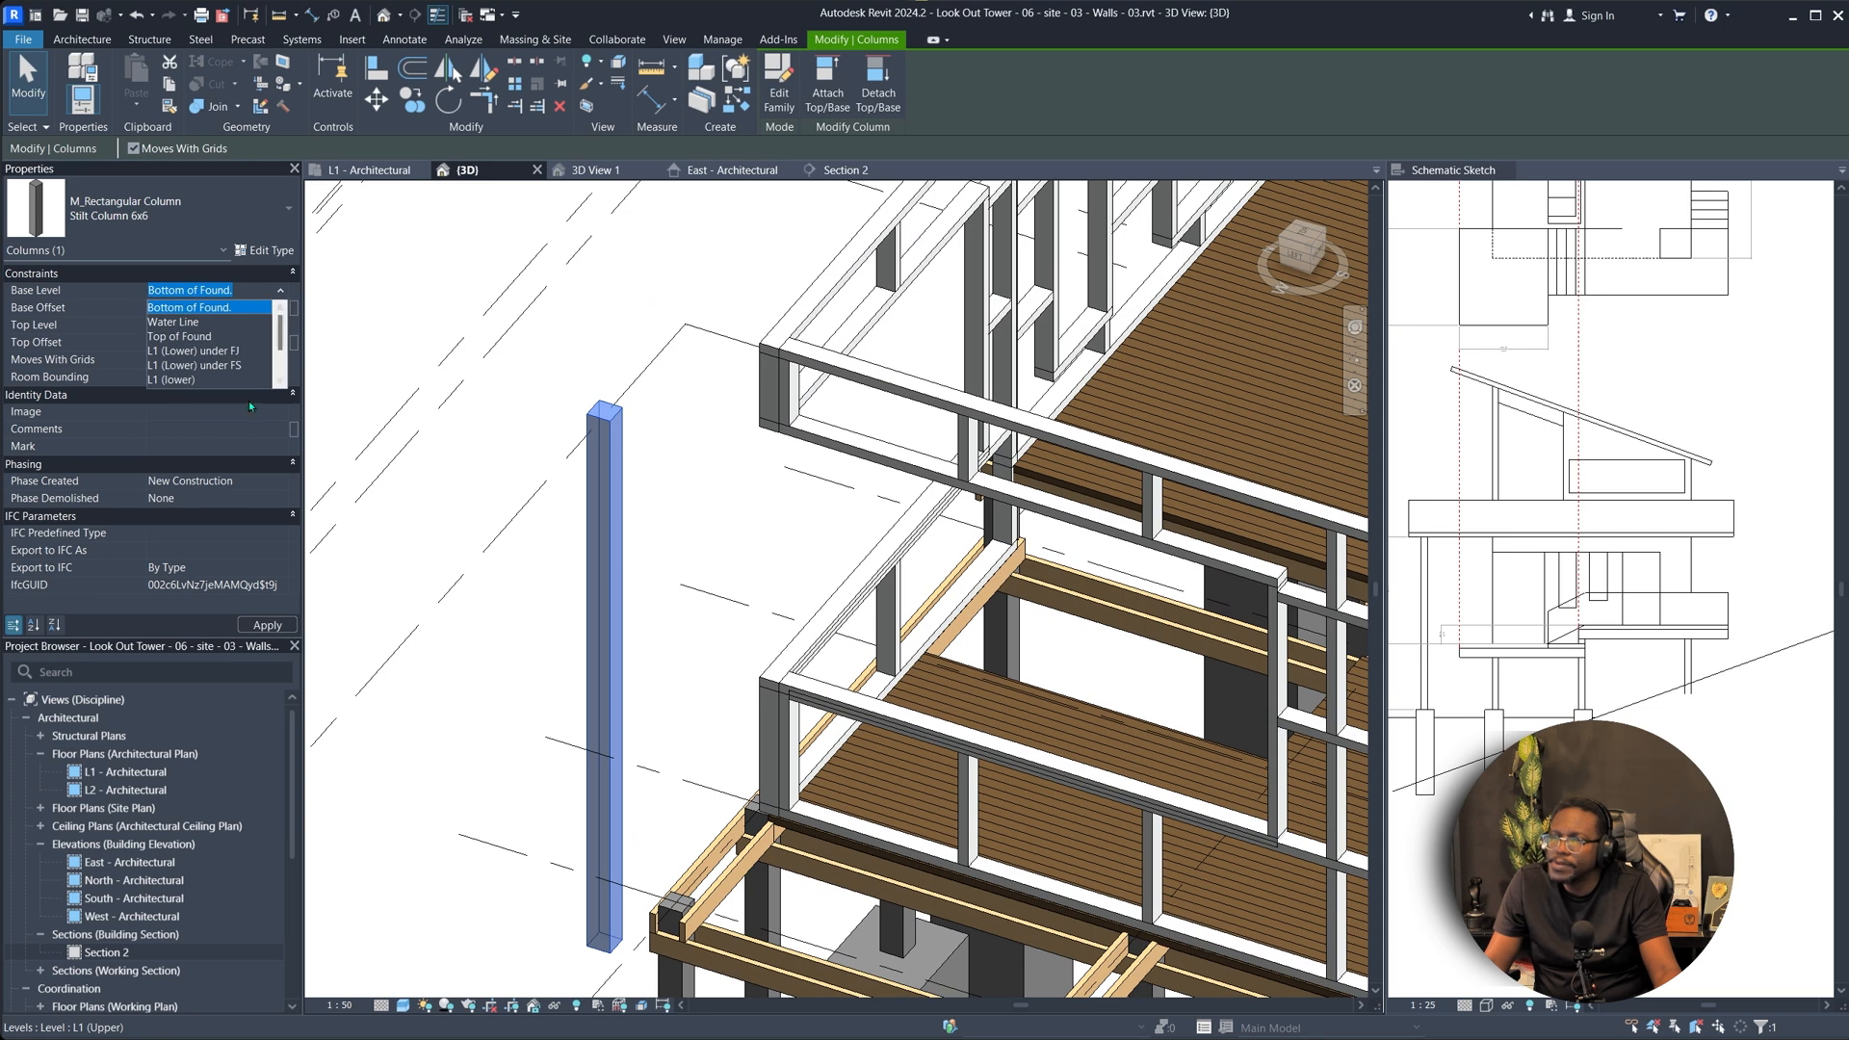
scroll(211, 355, "down", 3)
scroll(212, 361, "down", 1)
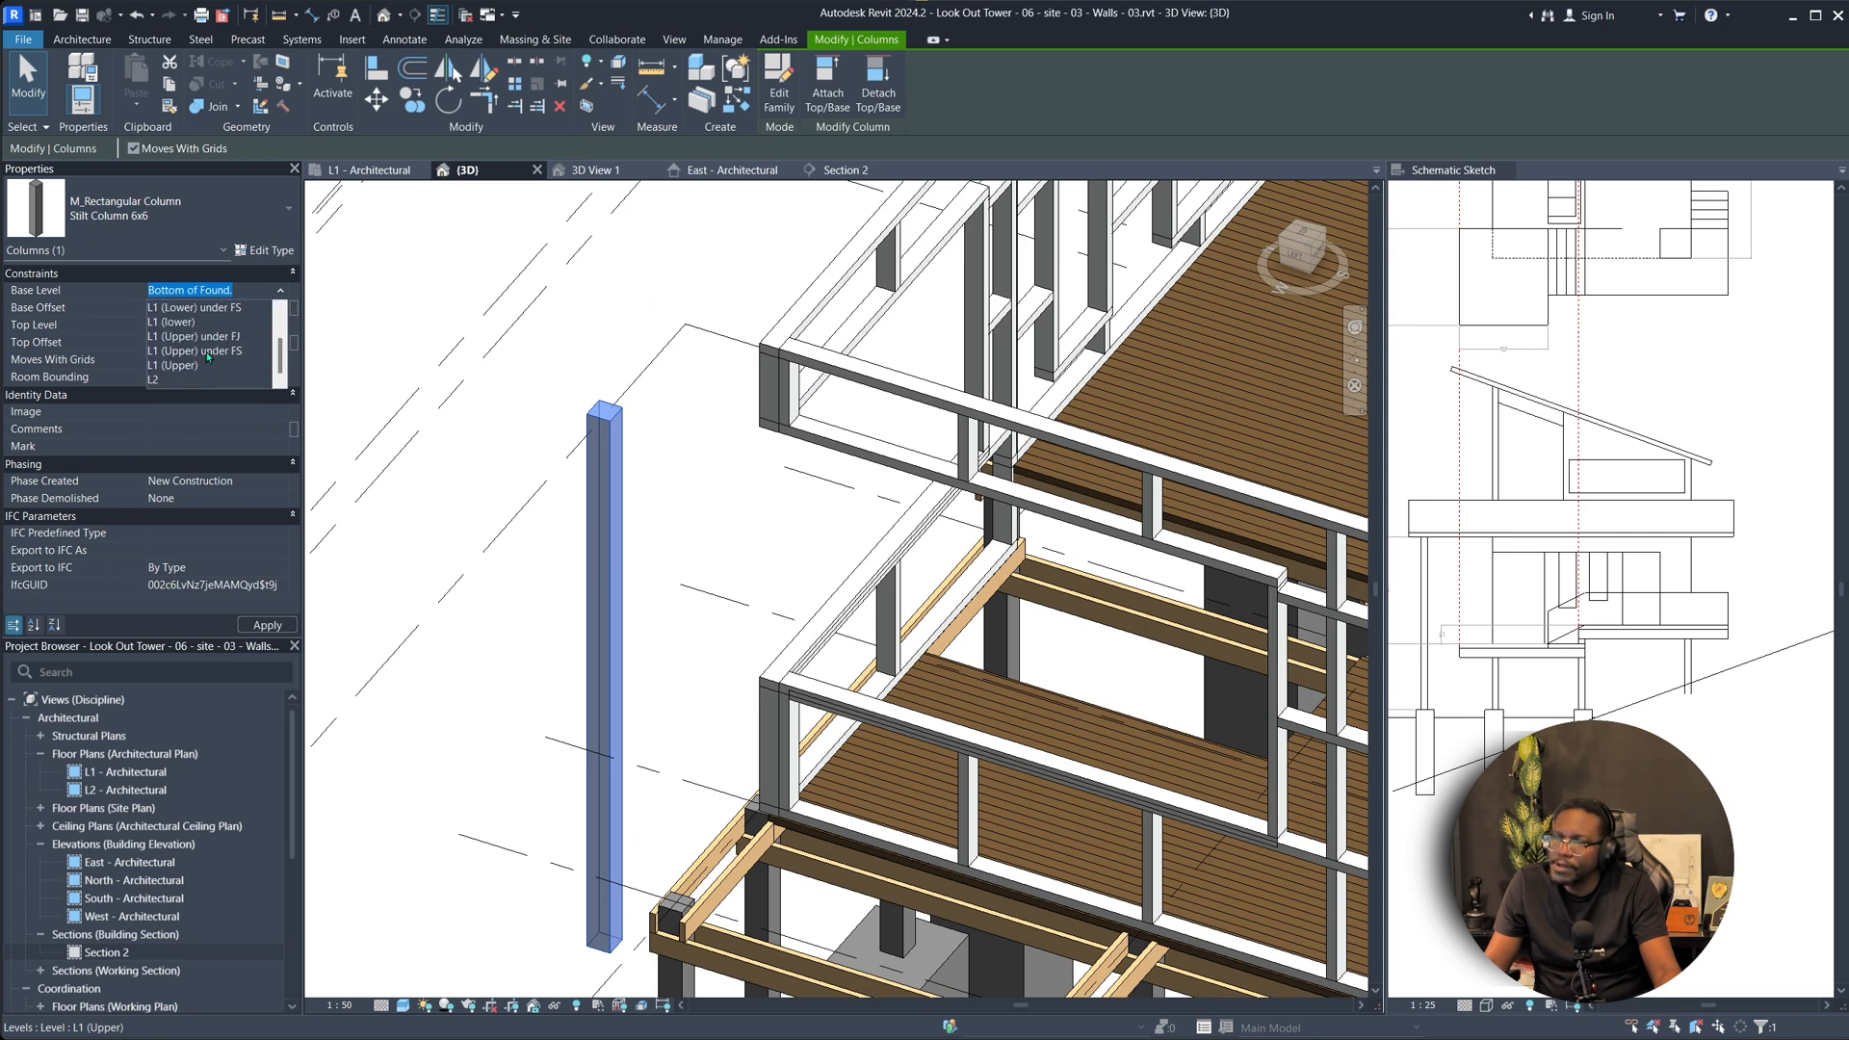
scroll(190, 335, "up", 1)
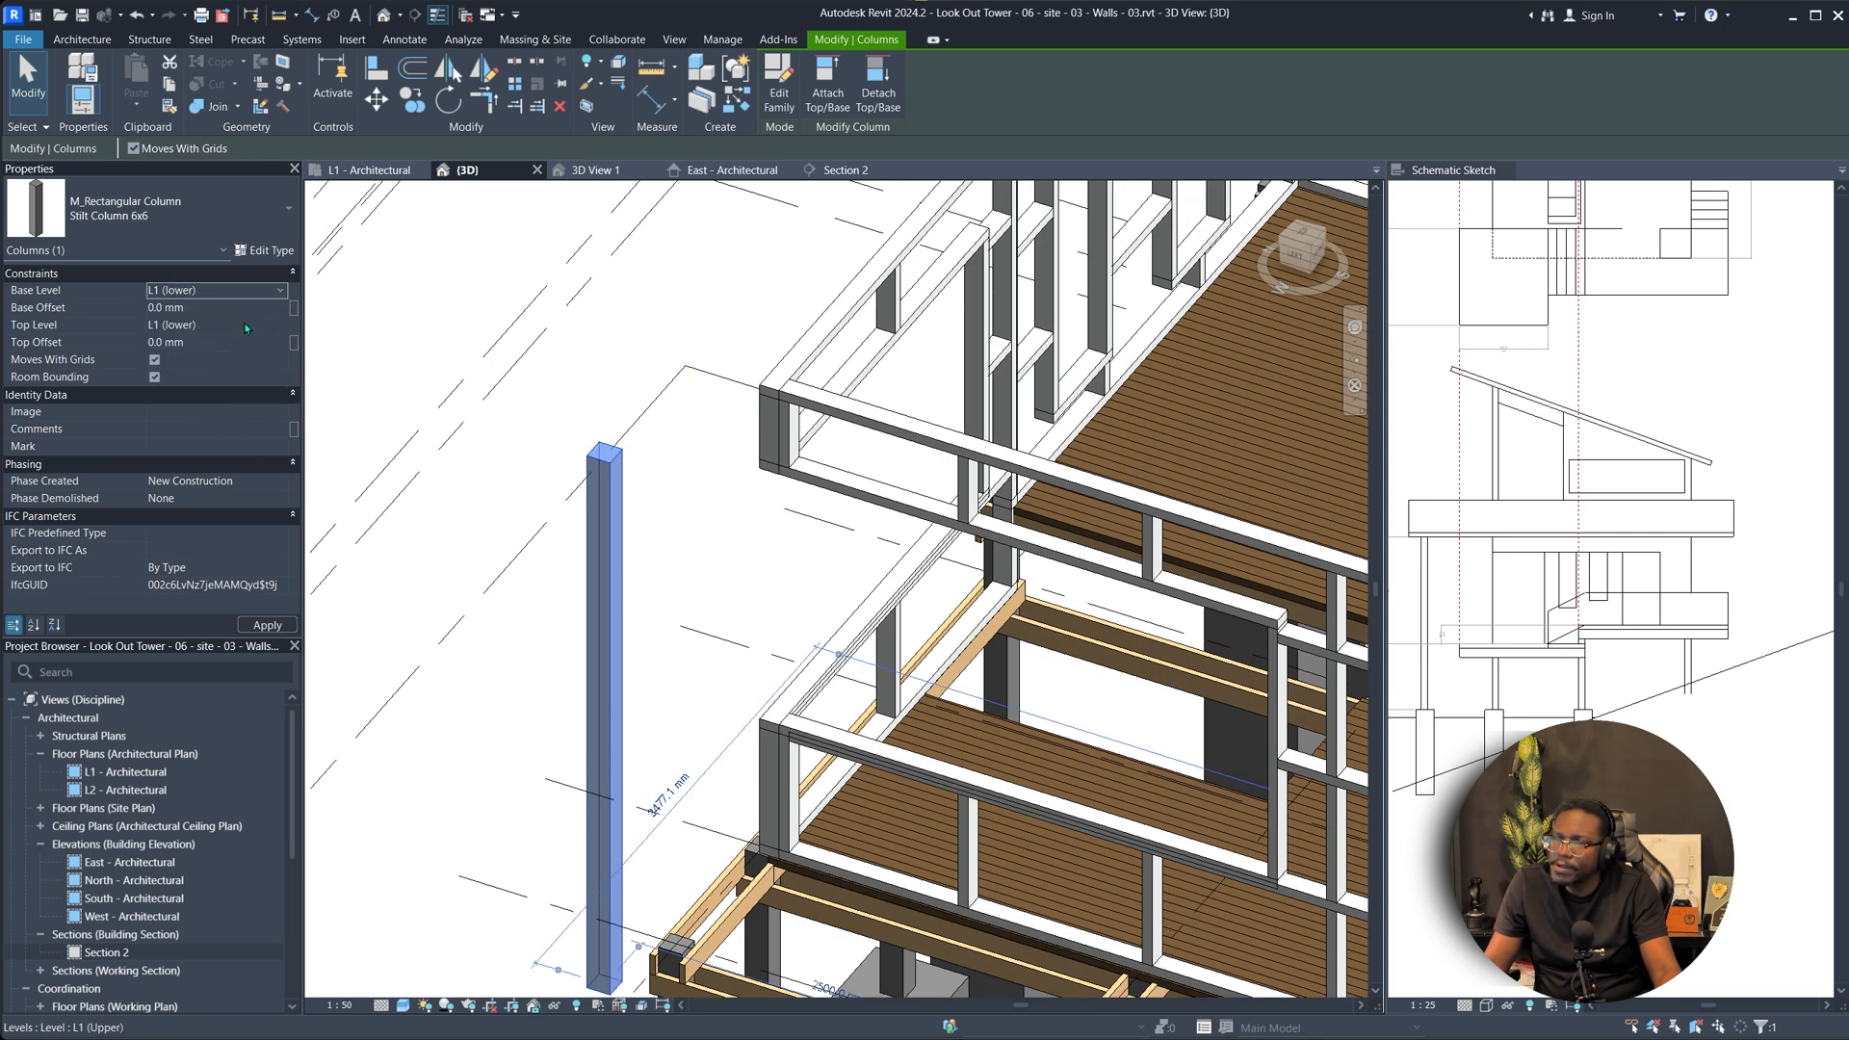
left_click(280, 327)
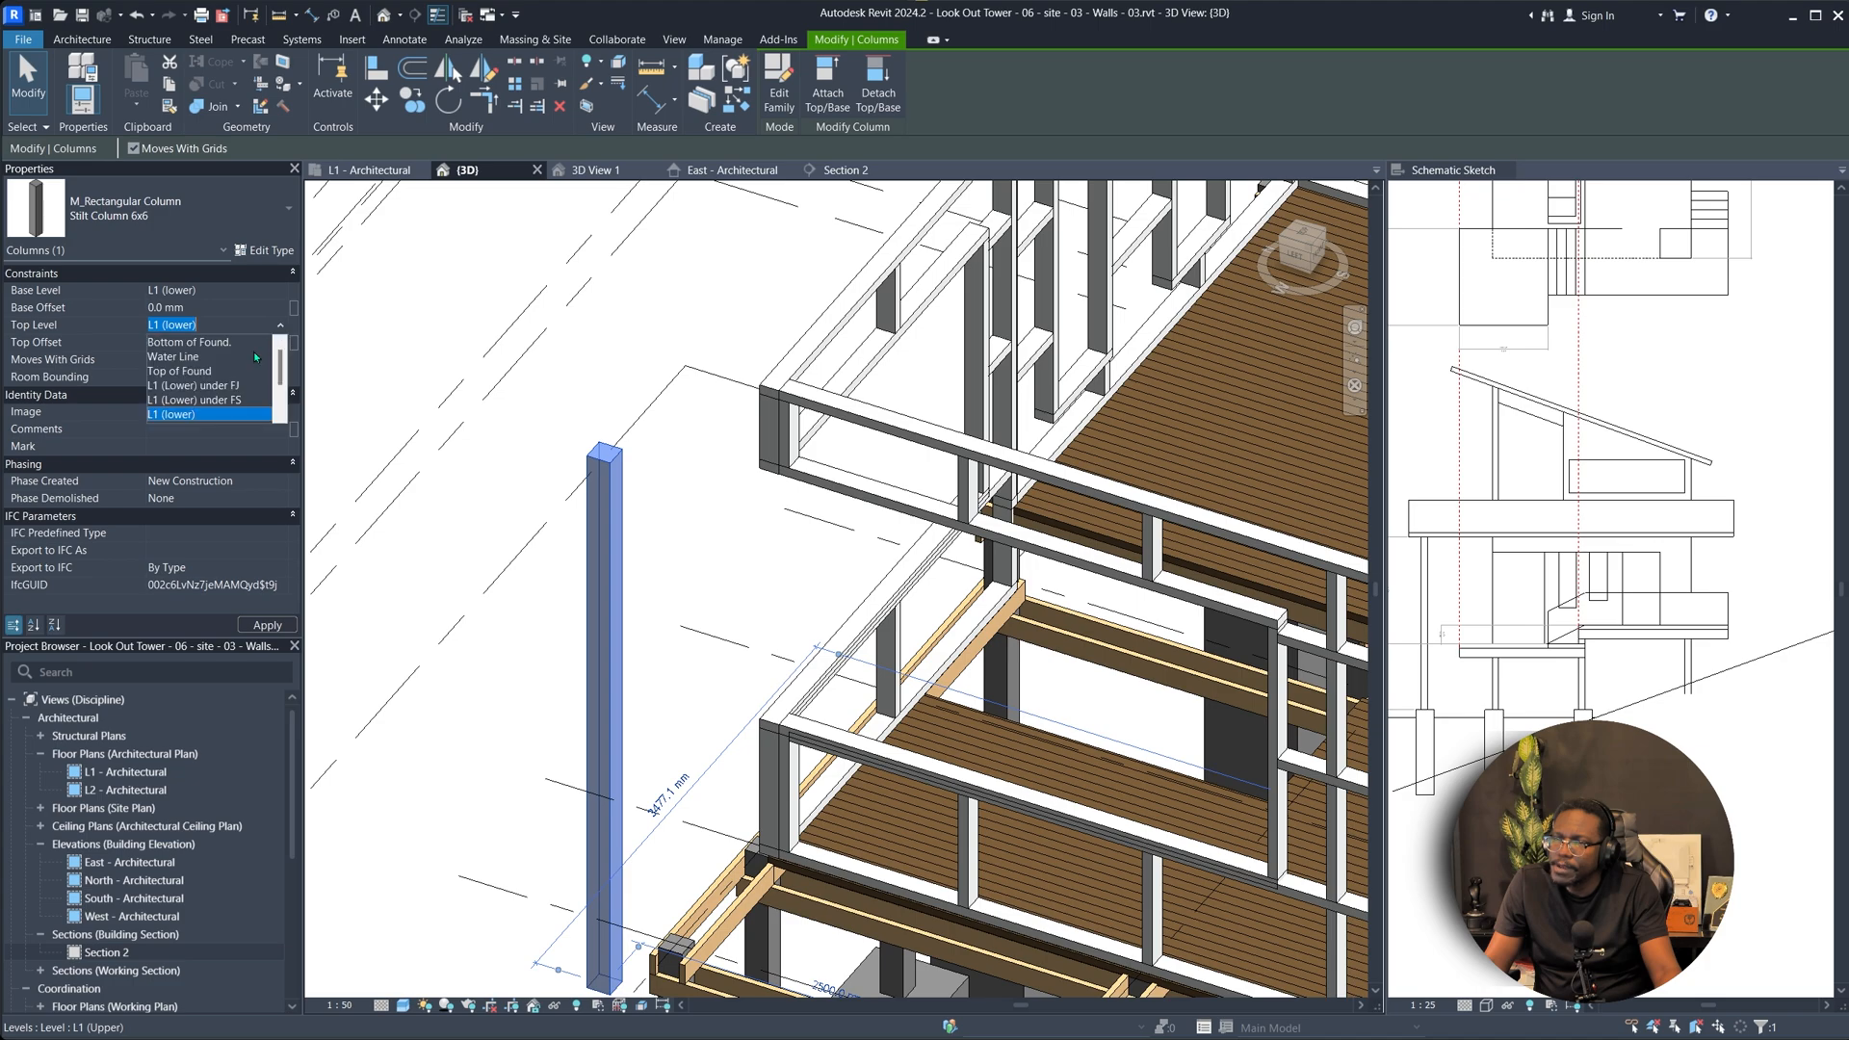
left_click(178, 416)
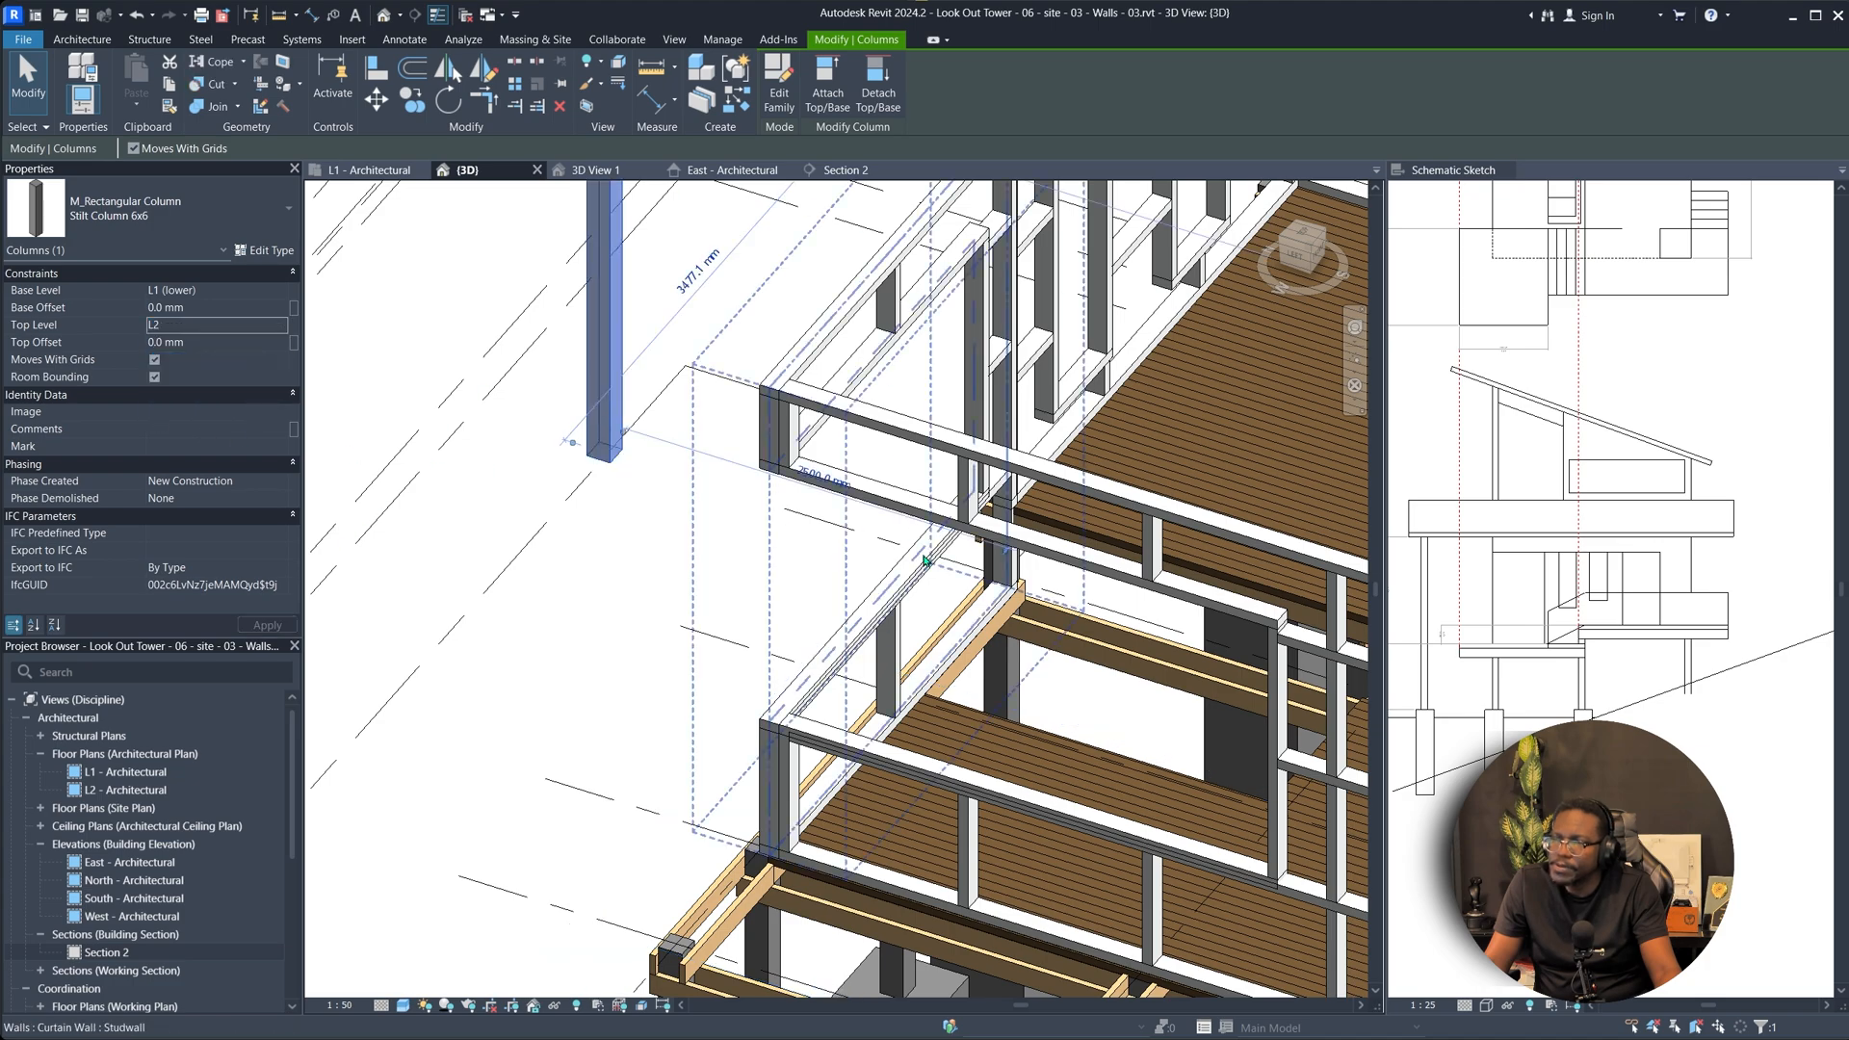
Move the new column over the lower deck, close to the inside corner of the stud walls.
middle_click_drag(900, 506, 636, 540, "shift")
middle_click_drag(636, 539, 1238, 559)
middle_click_drag(920, 535, 765, 525, "shift")
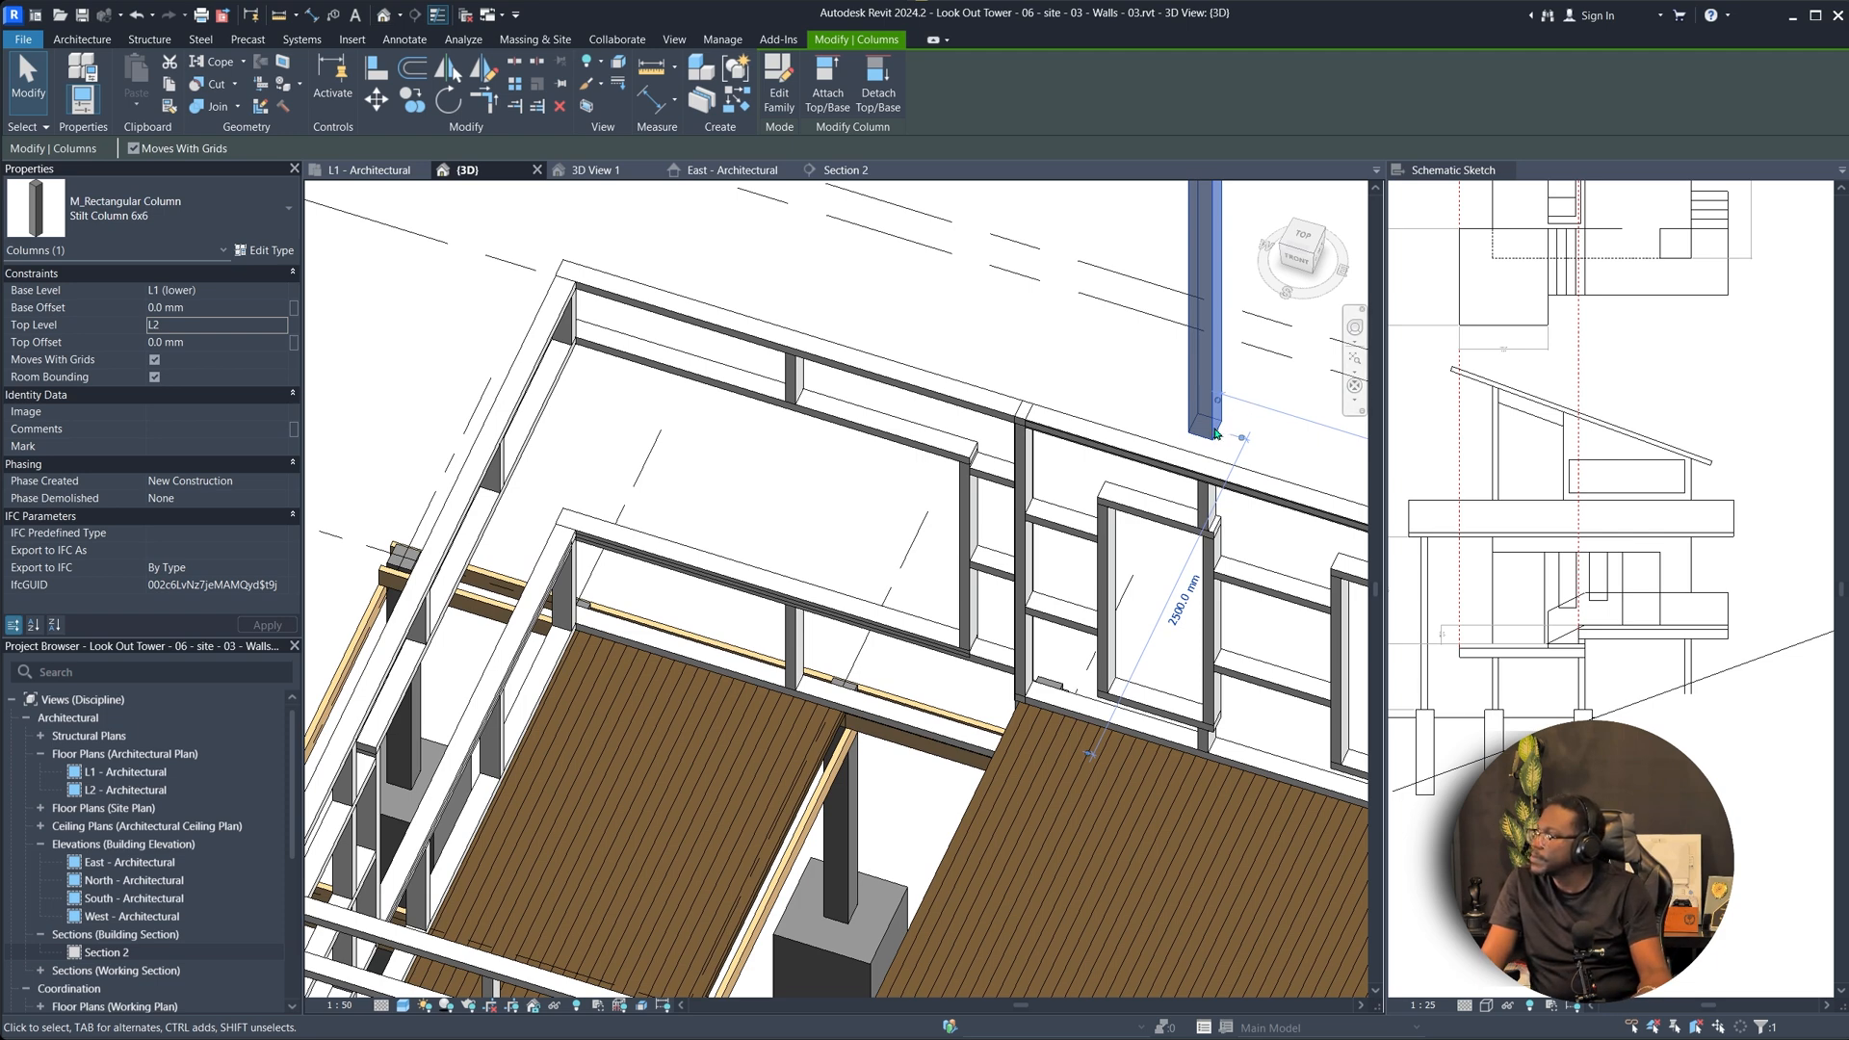
middle_click_drag(1213, 438, 1173, 416, "shift")
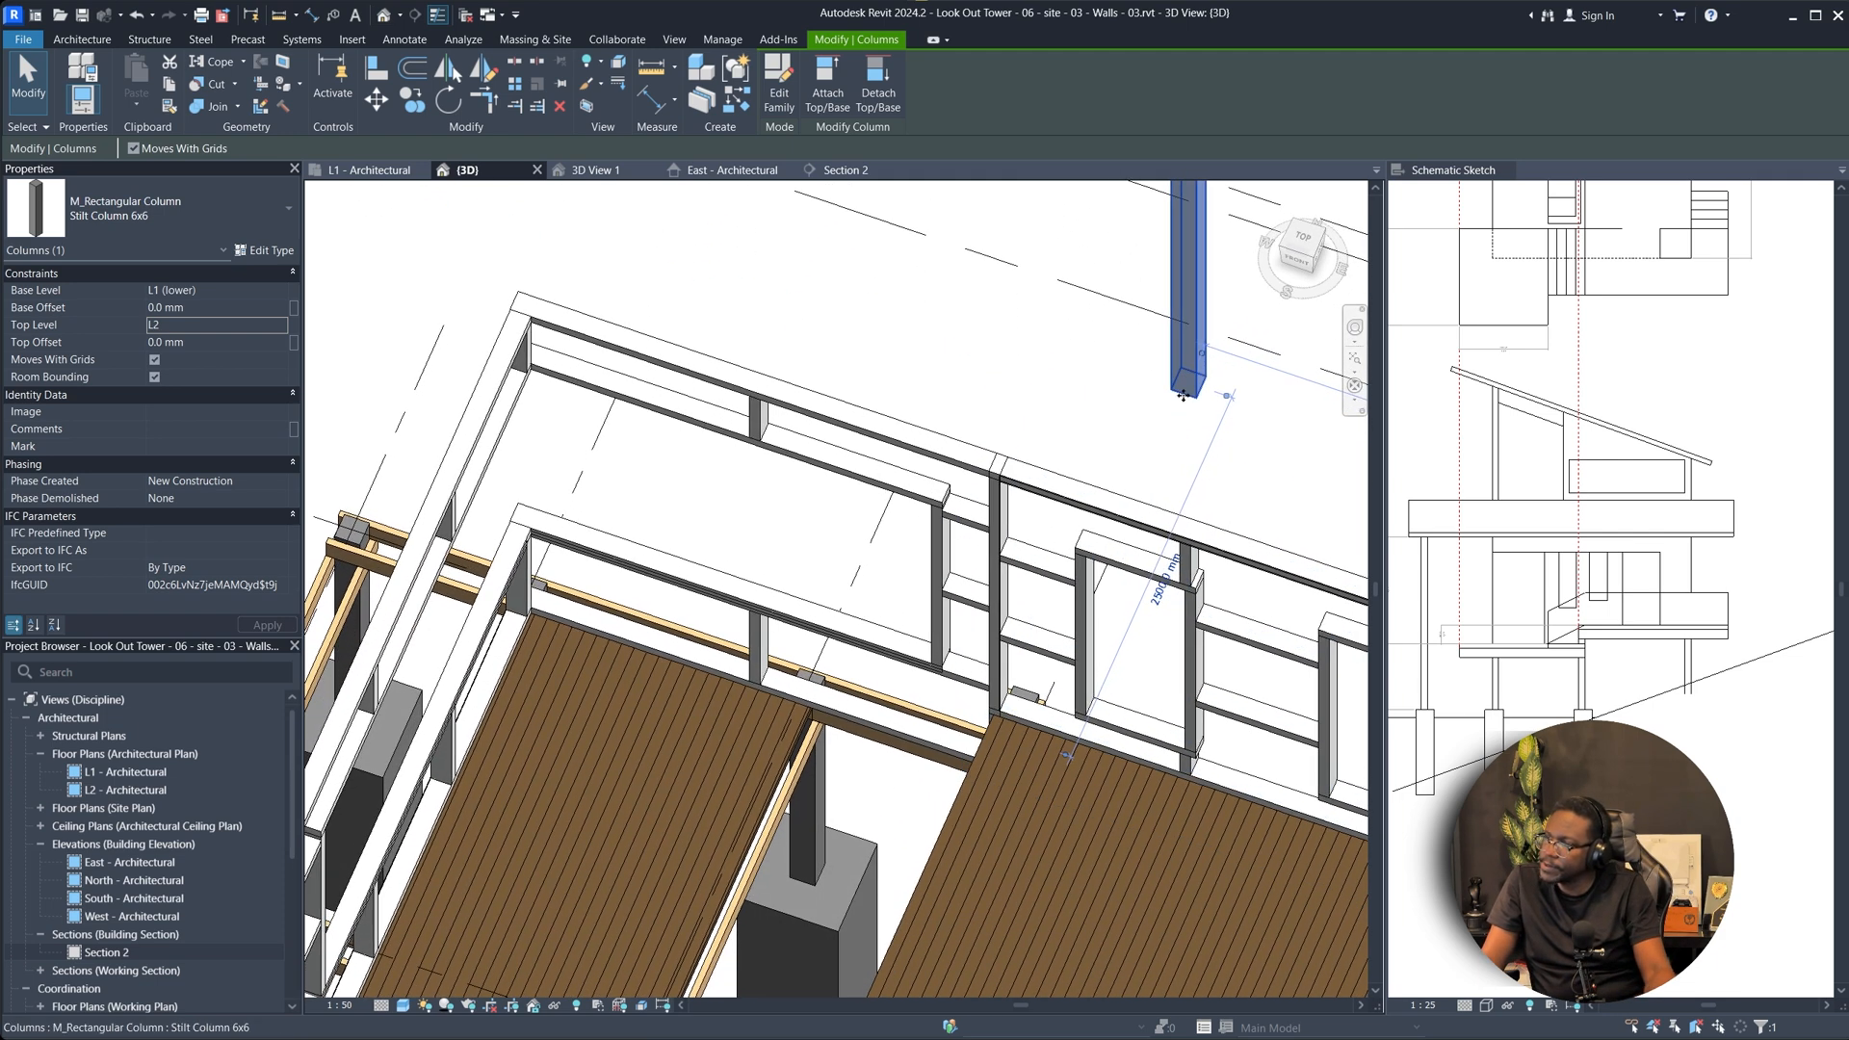
left_click_drag(1183, 396, 553, 669)
middle_click_drag(818, 718, 544, 730, "shift")
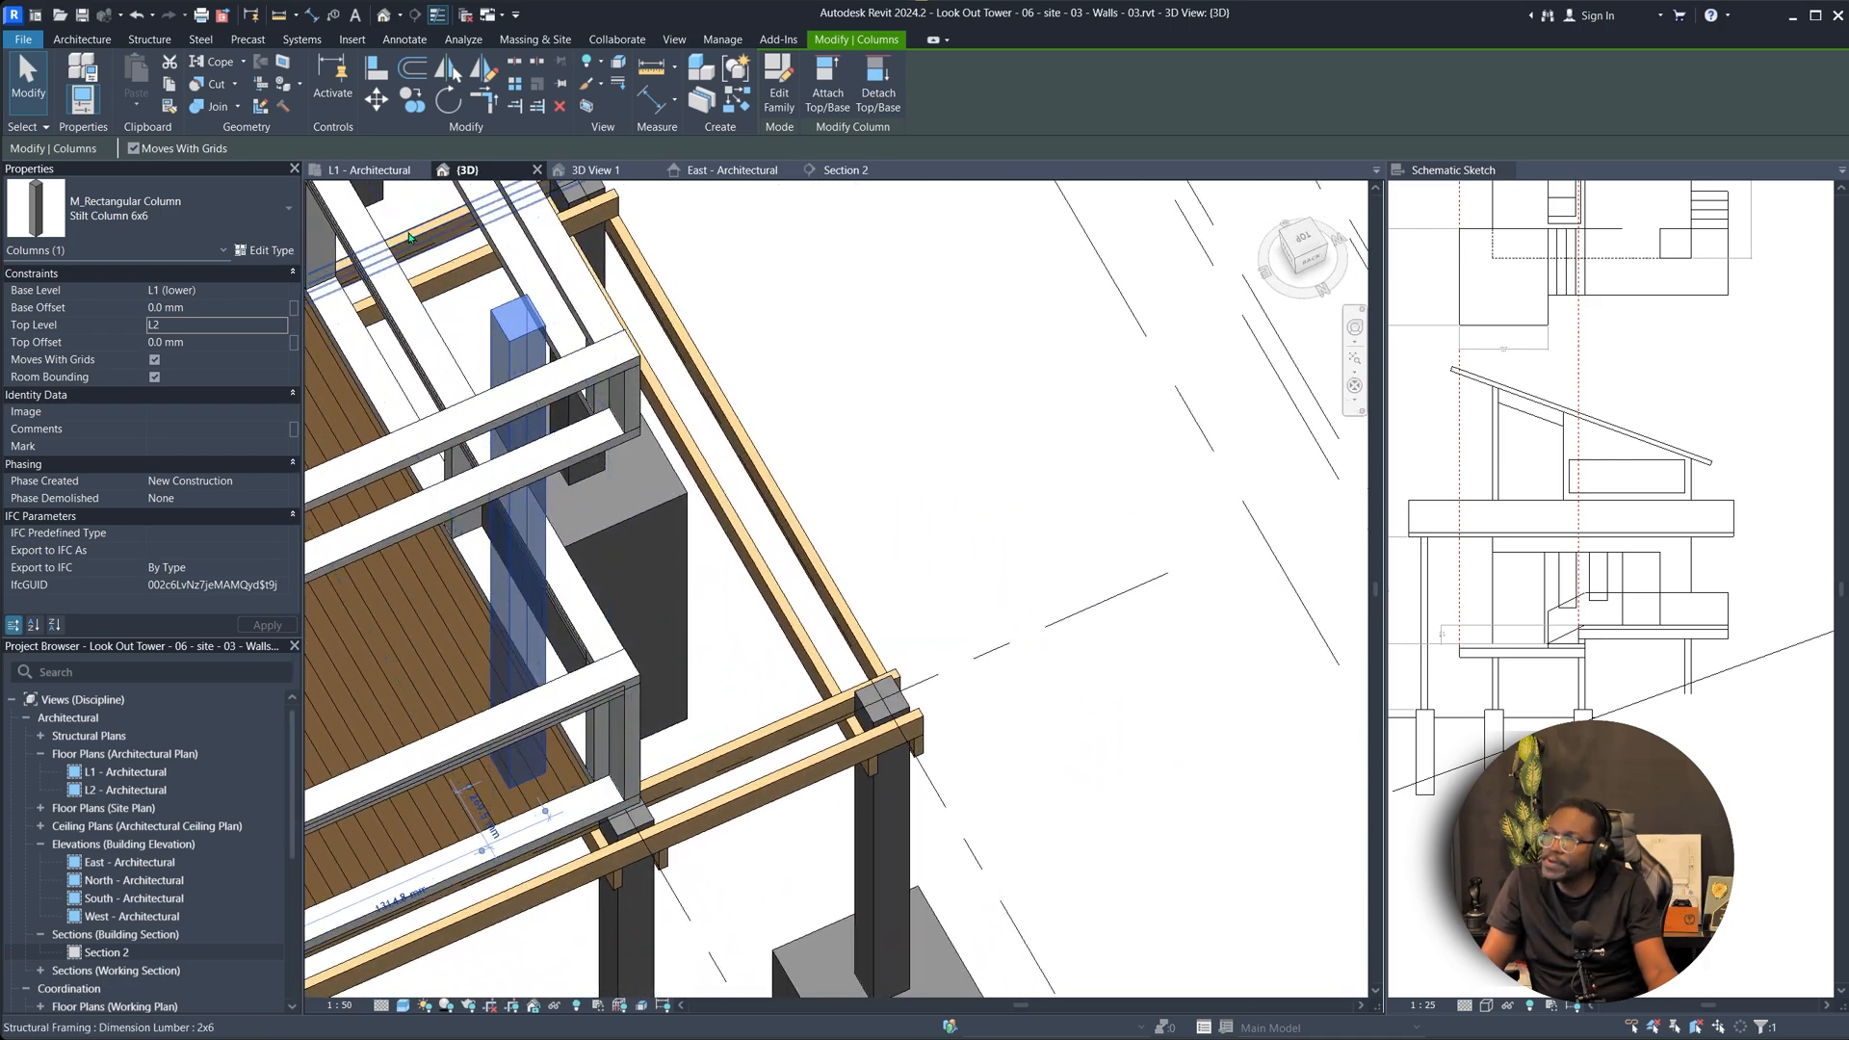
Check the new column's position on the L1 floor plan and examine the stud walls and decks around it in 3D.
left_click(368, 174)
scroll(708, 457, "down", 1)
scroll(713, 520, "up", 10)
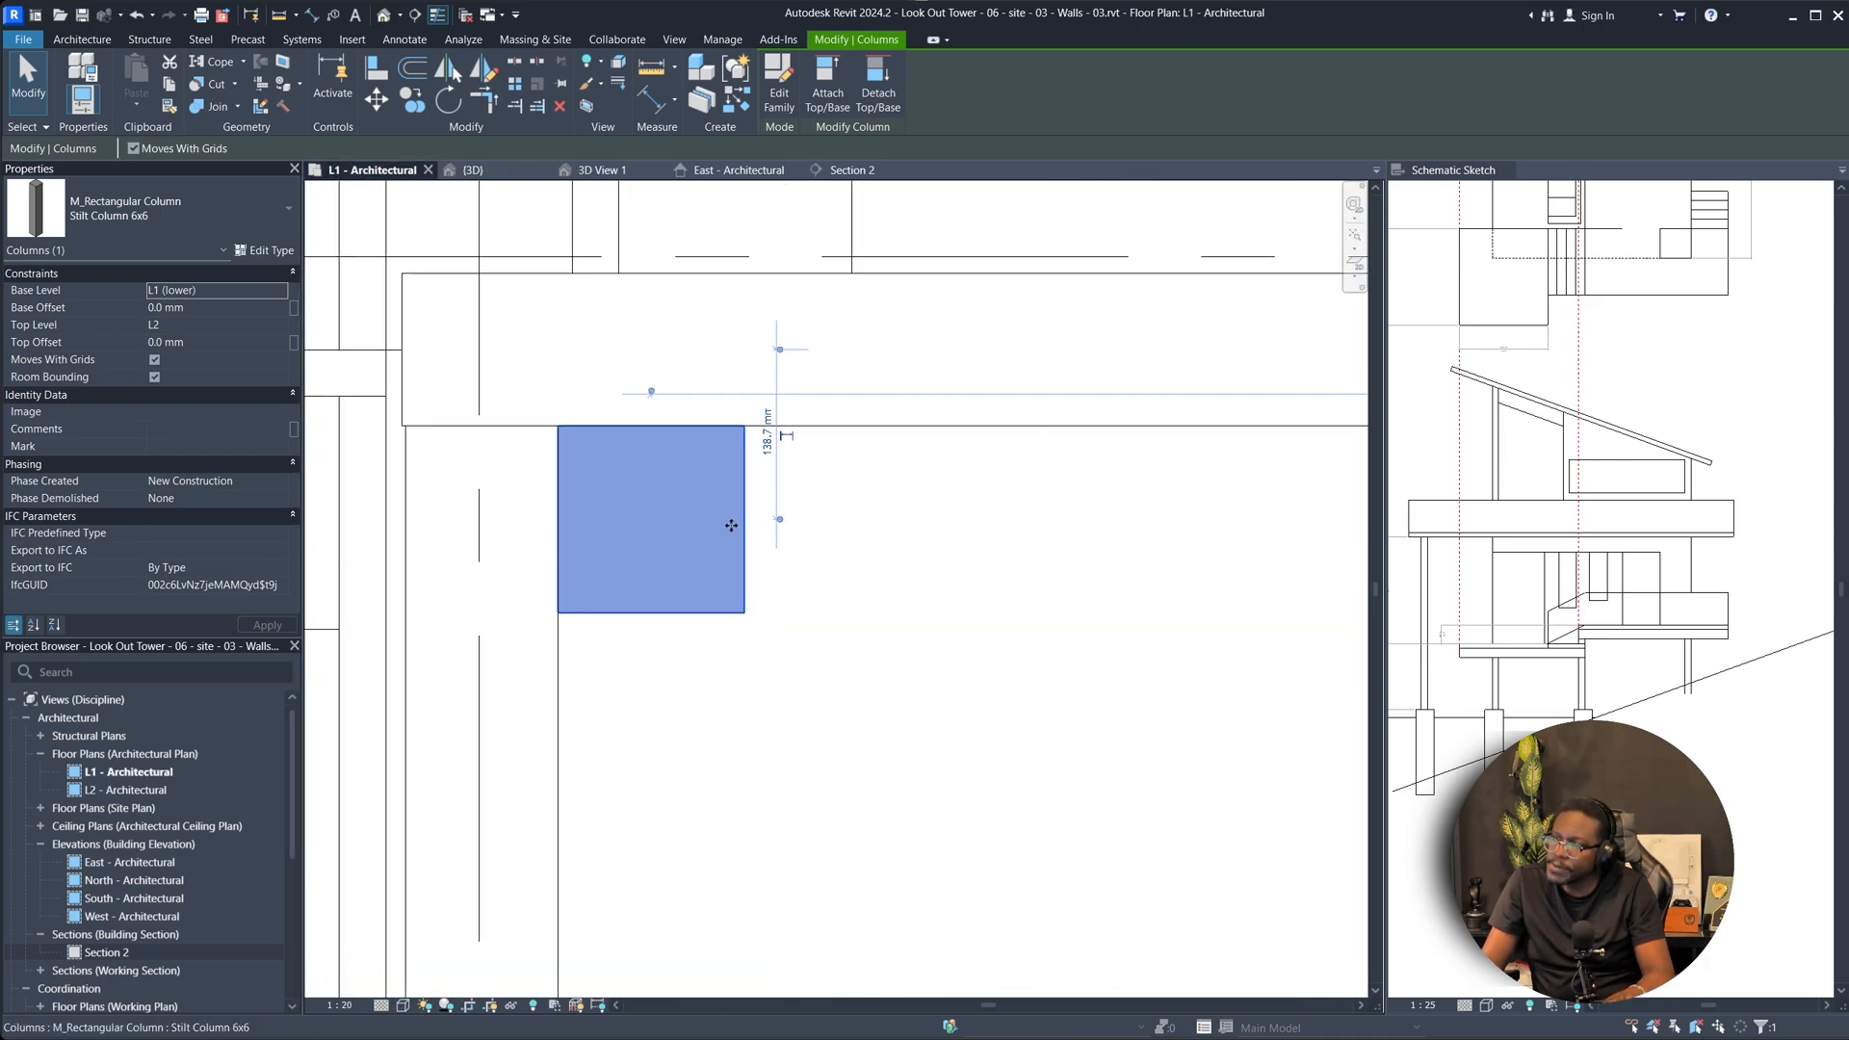
key("Escape")
left_click(473, 171)
left_click(753, 385)
middle_click_drag(847, 423, 757, 478, "shift")
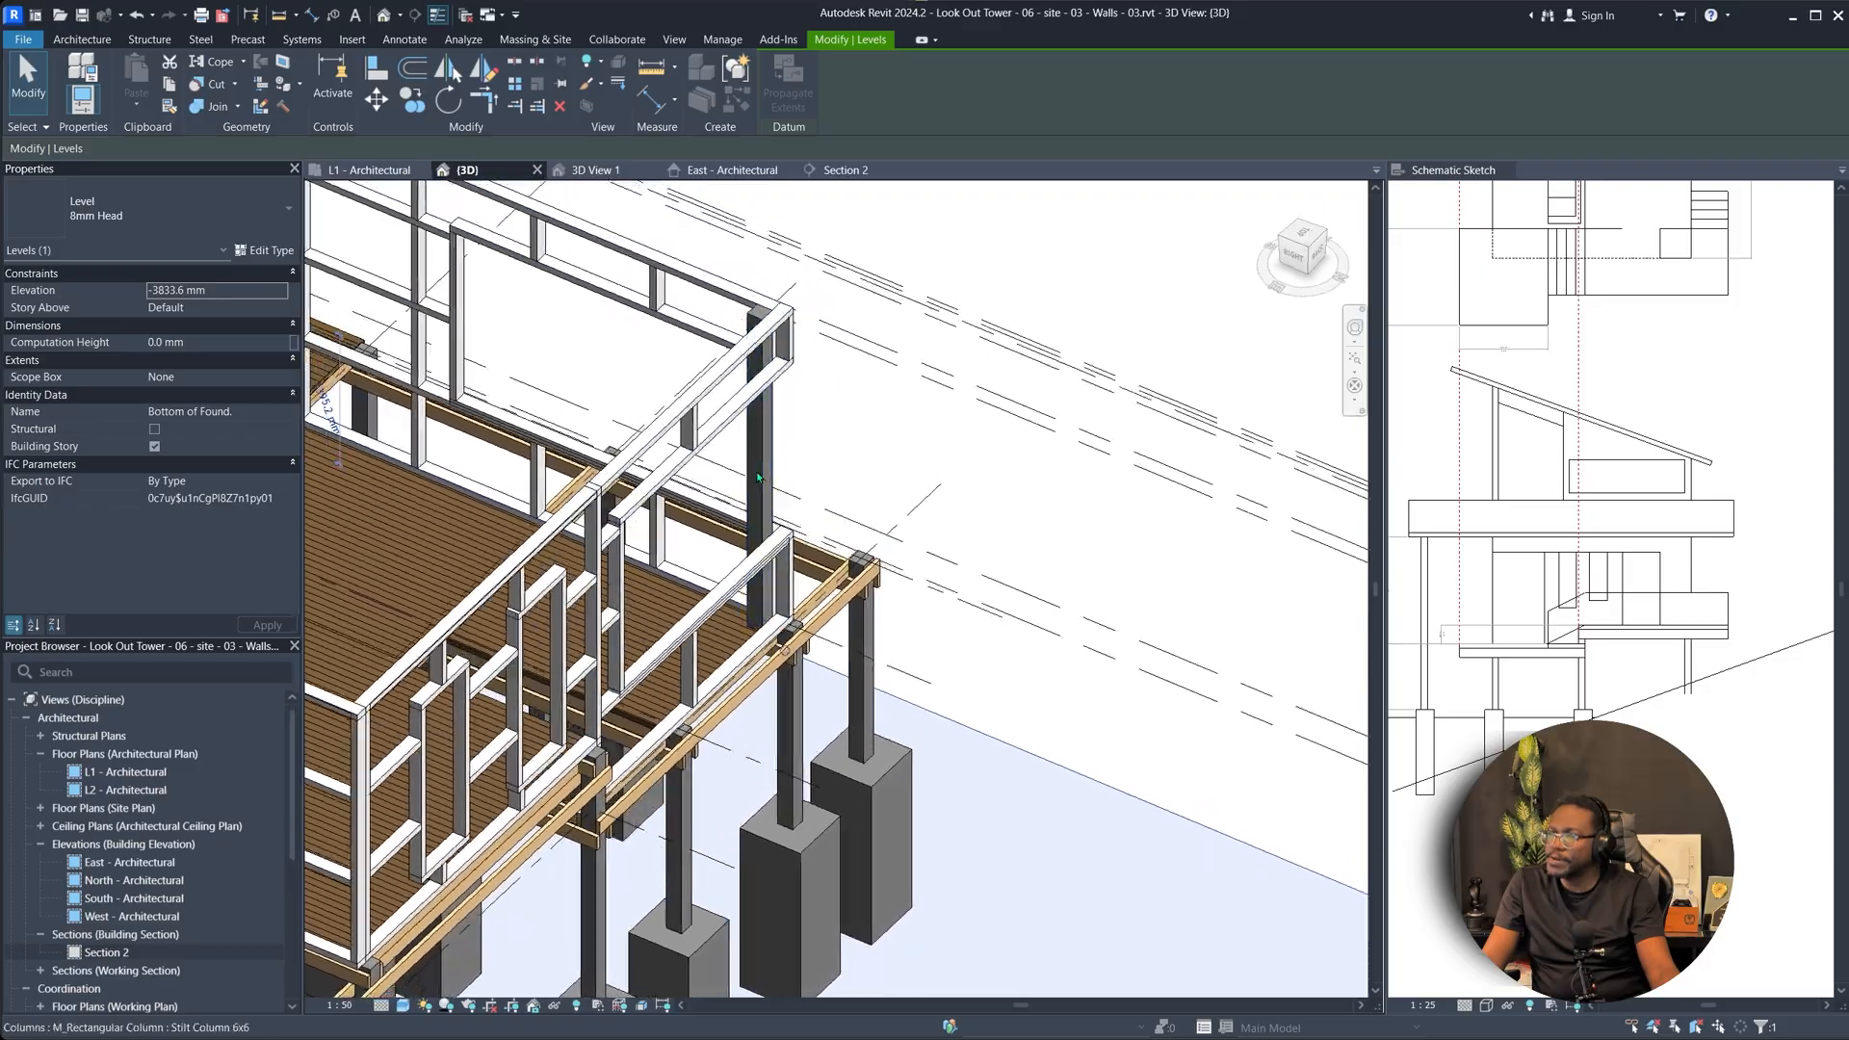
scroll(756, 478, "down", 3)
middle_click_drag(896, 472, 857, 501, "shift")
scroll(767, 472, "up", 2)
middle_click_drag(862, 593, 768, 610, "shift")
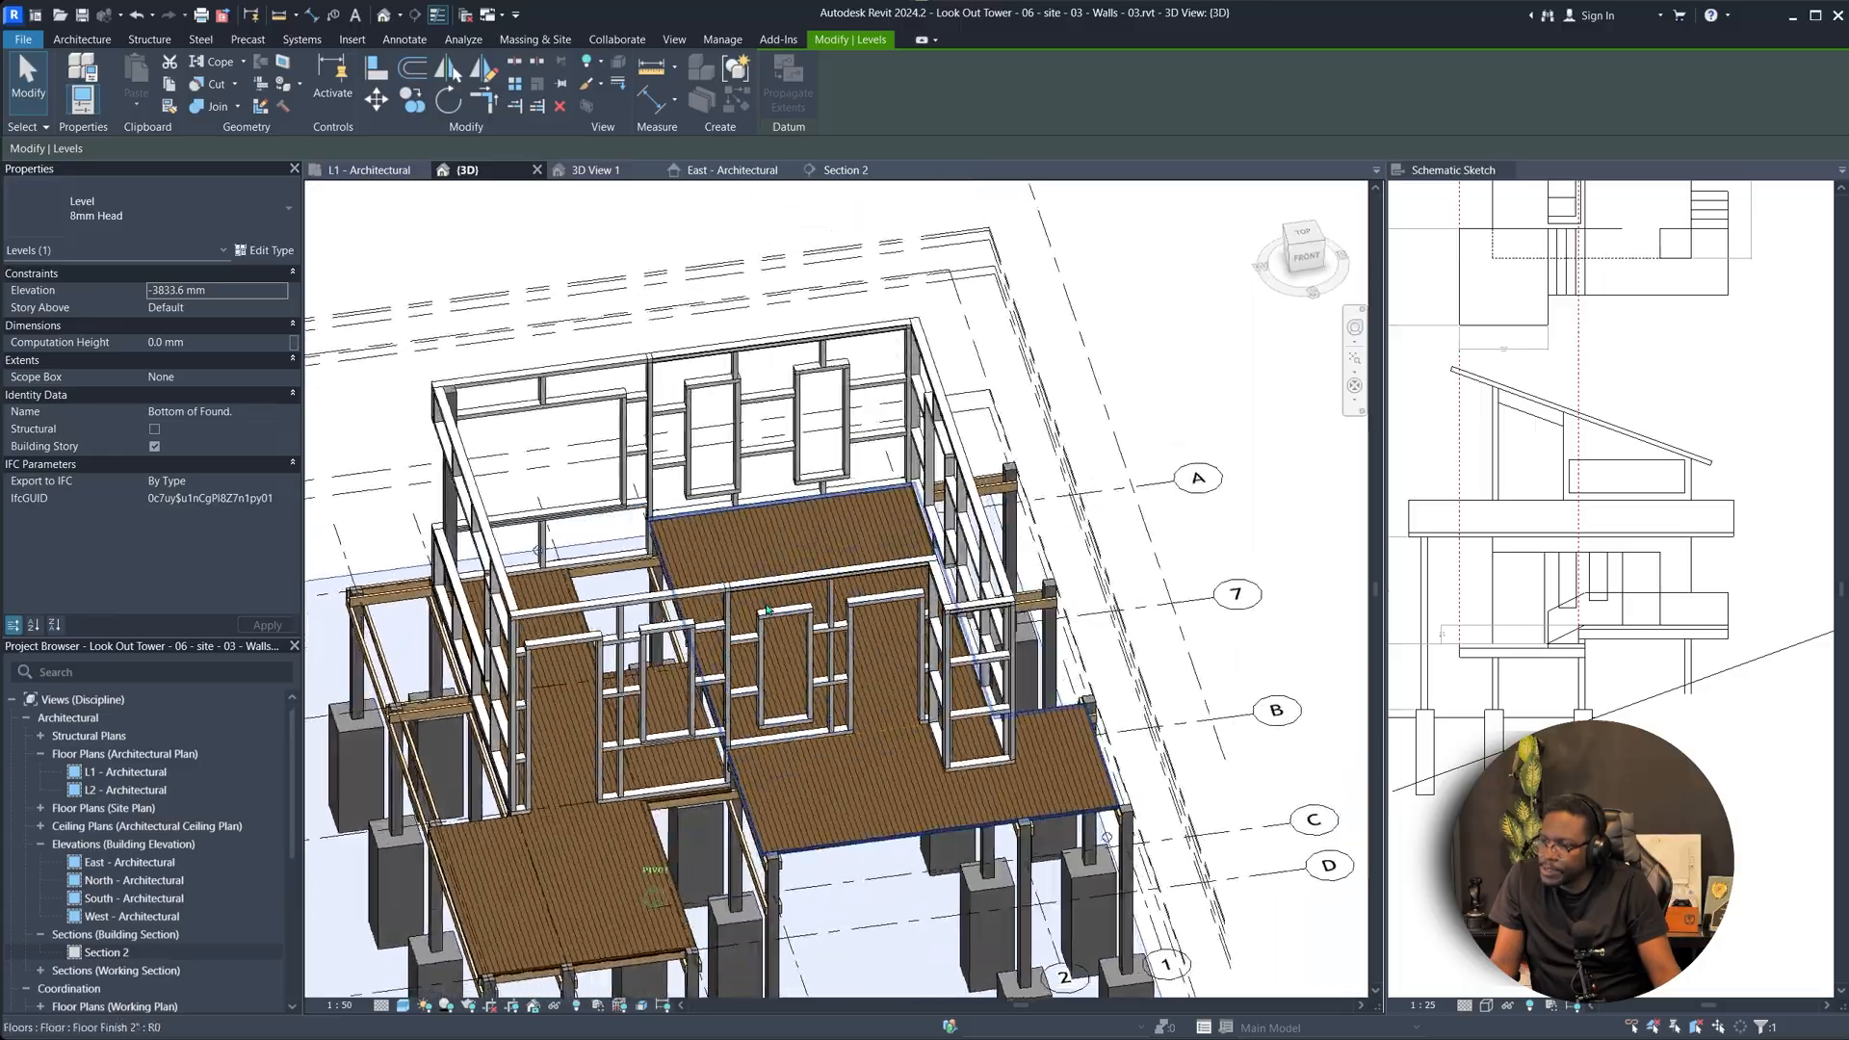
scroll(768, 609, "up", 6)
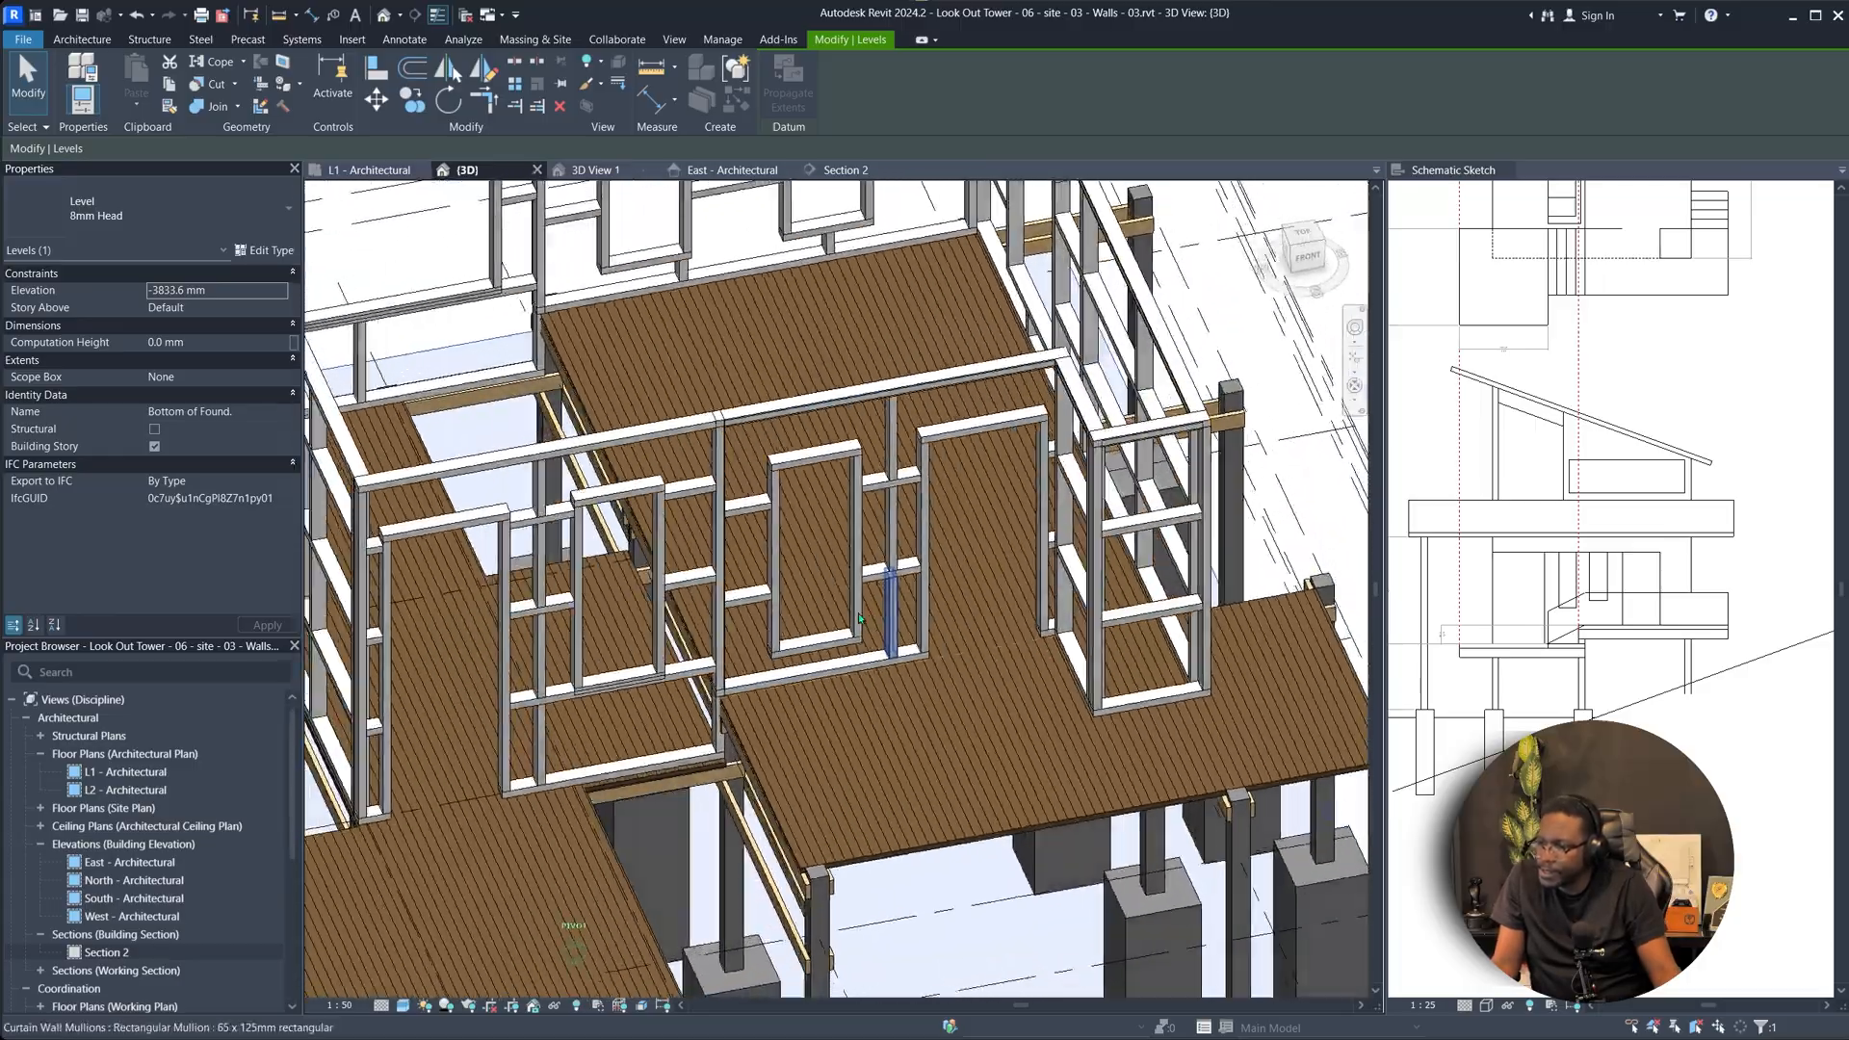
scroll(860, 619, "up", 2)
middle_click_drag(860, 619, 1098, 594, "shift")
scroll(847, 524, "up", 3)
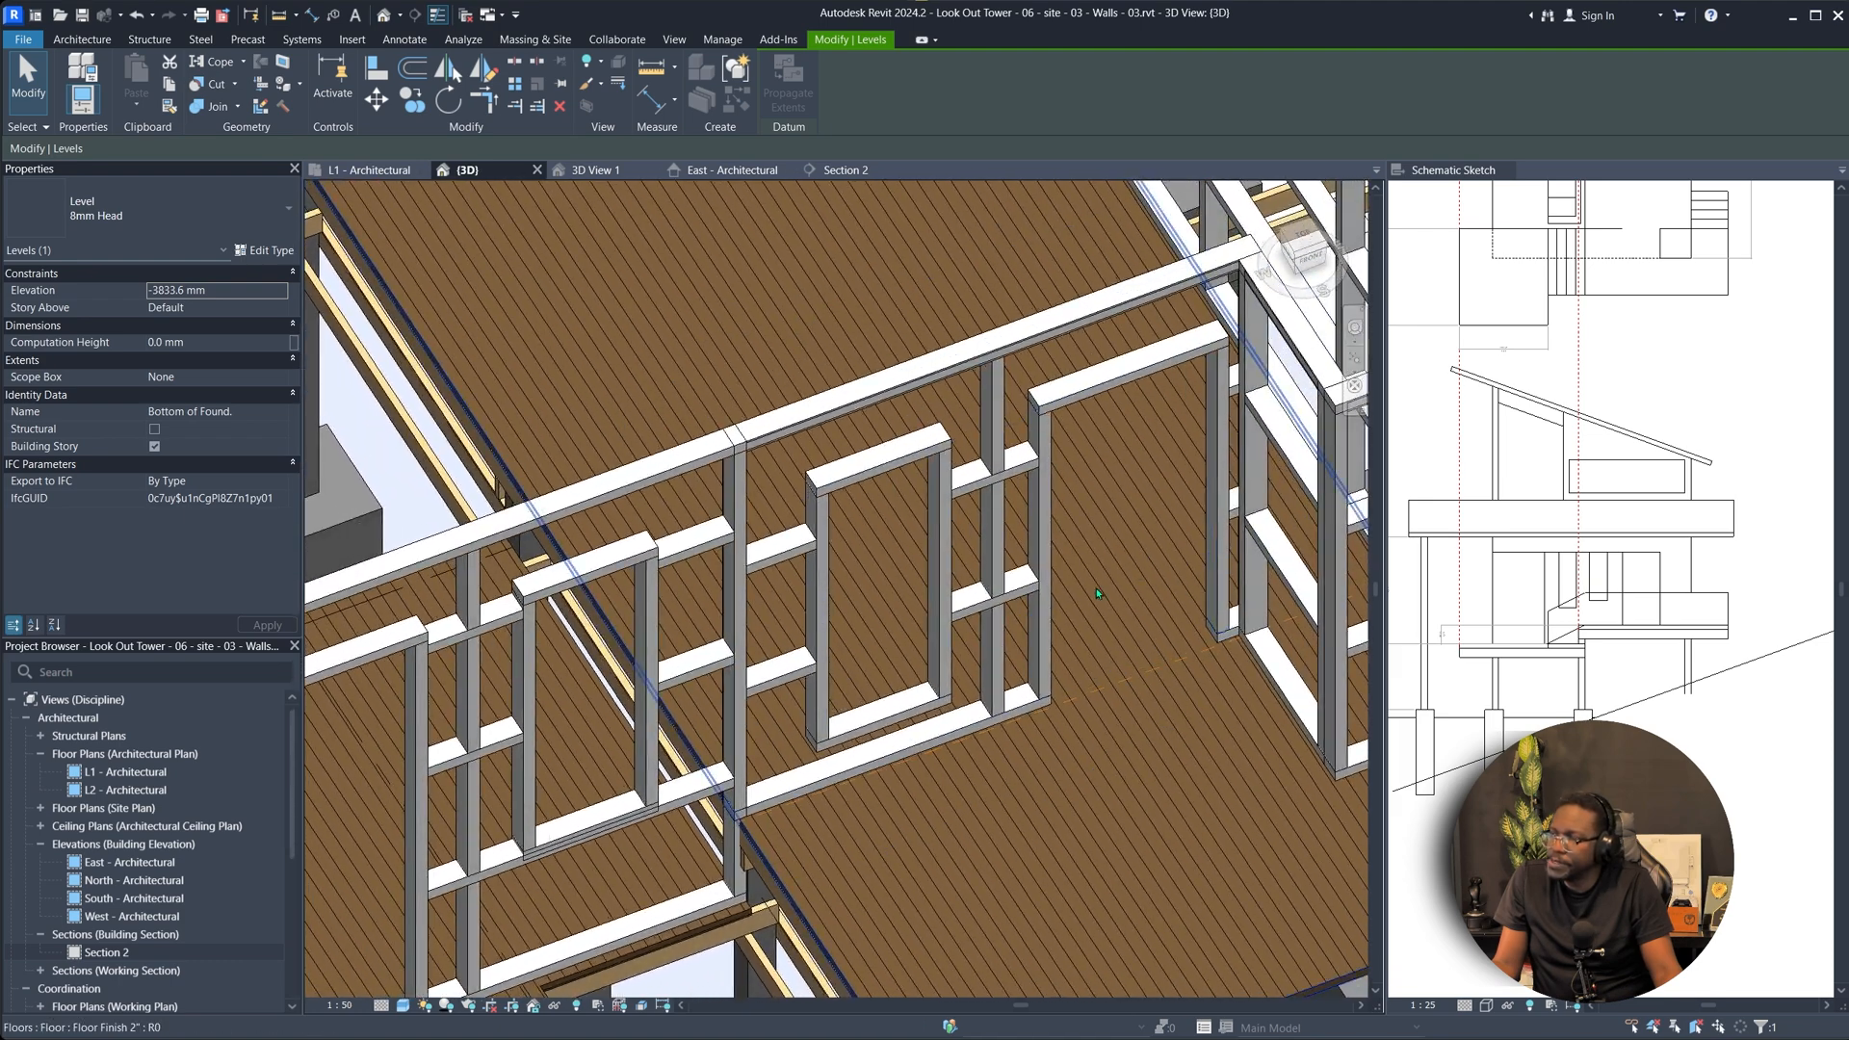
Delete the building section marker running beside grid 4 on the L1 - Architectural plan, along with its view.
left_click(398, 177)
scroll(944, 603, "down", 5)
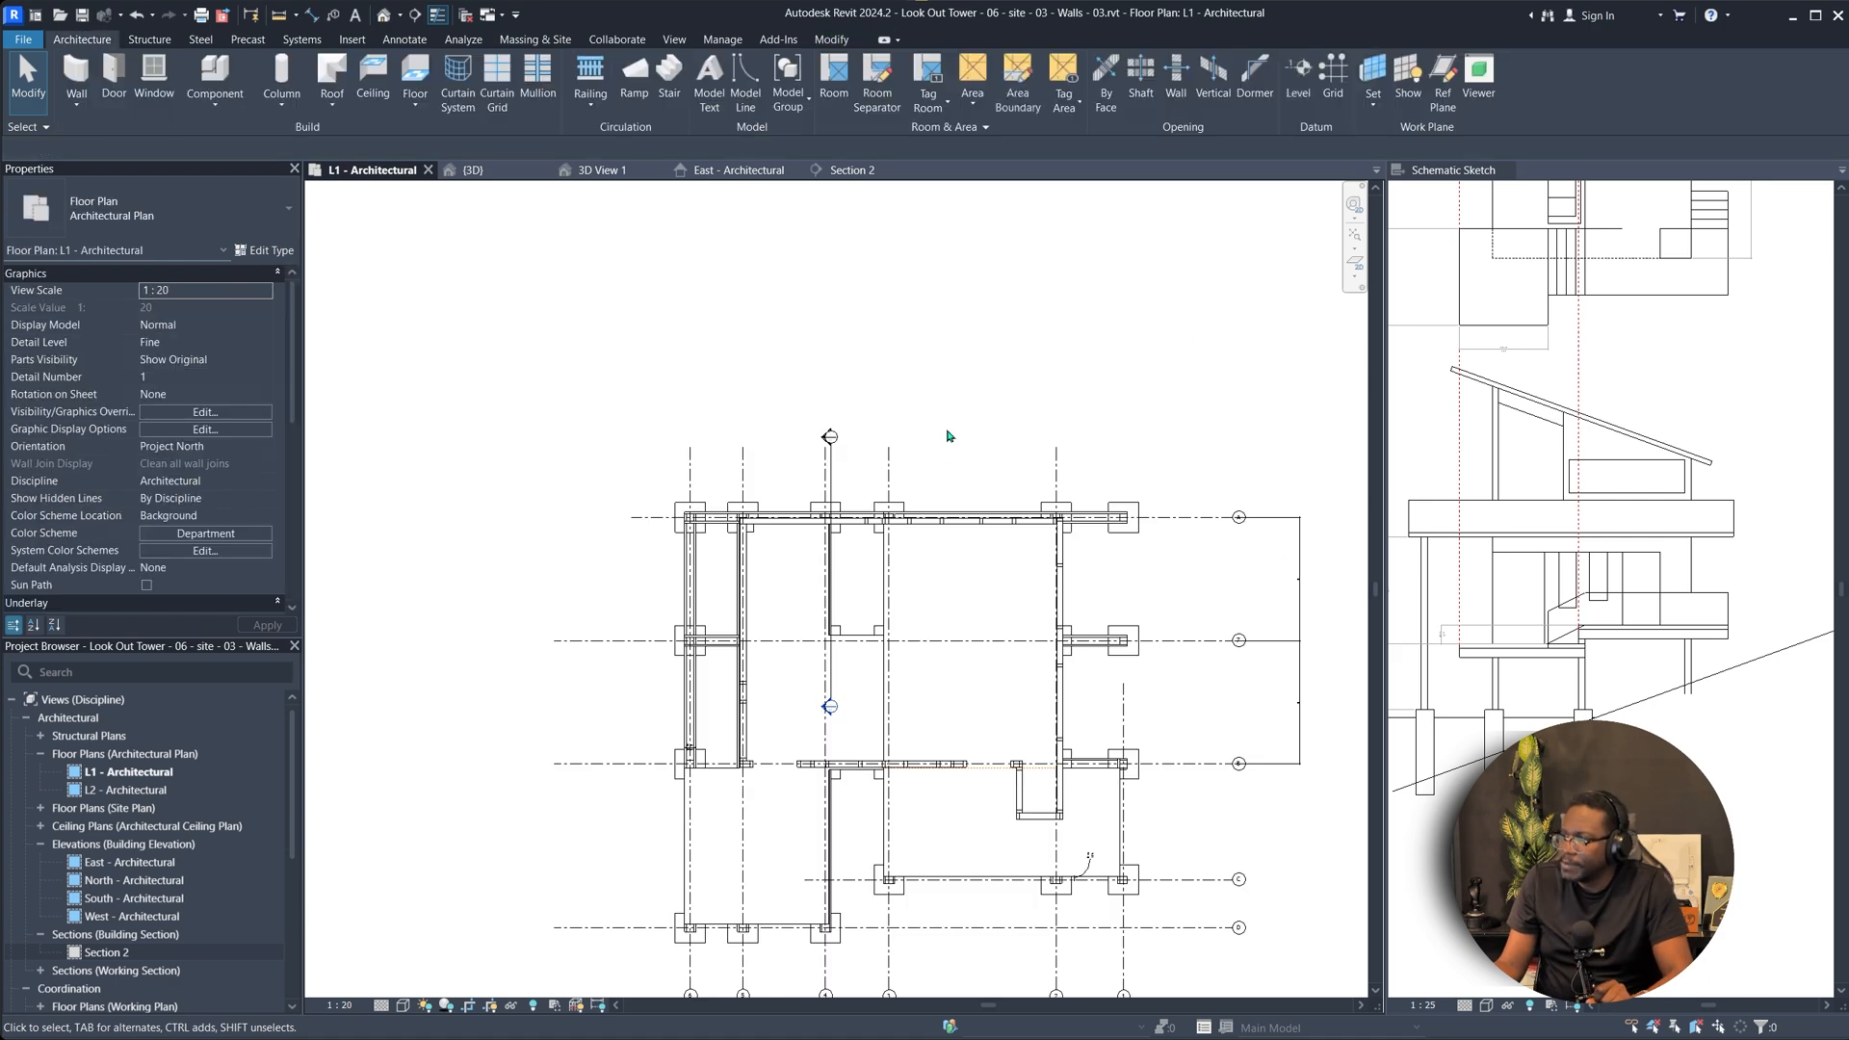
scroll(1027, 679, "up", 2)
scroll(1027, 679, "down", 3)
scroll(941, 565, "down", 2)
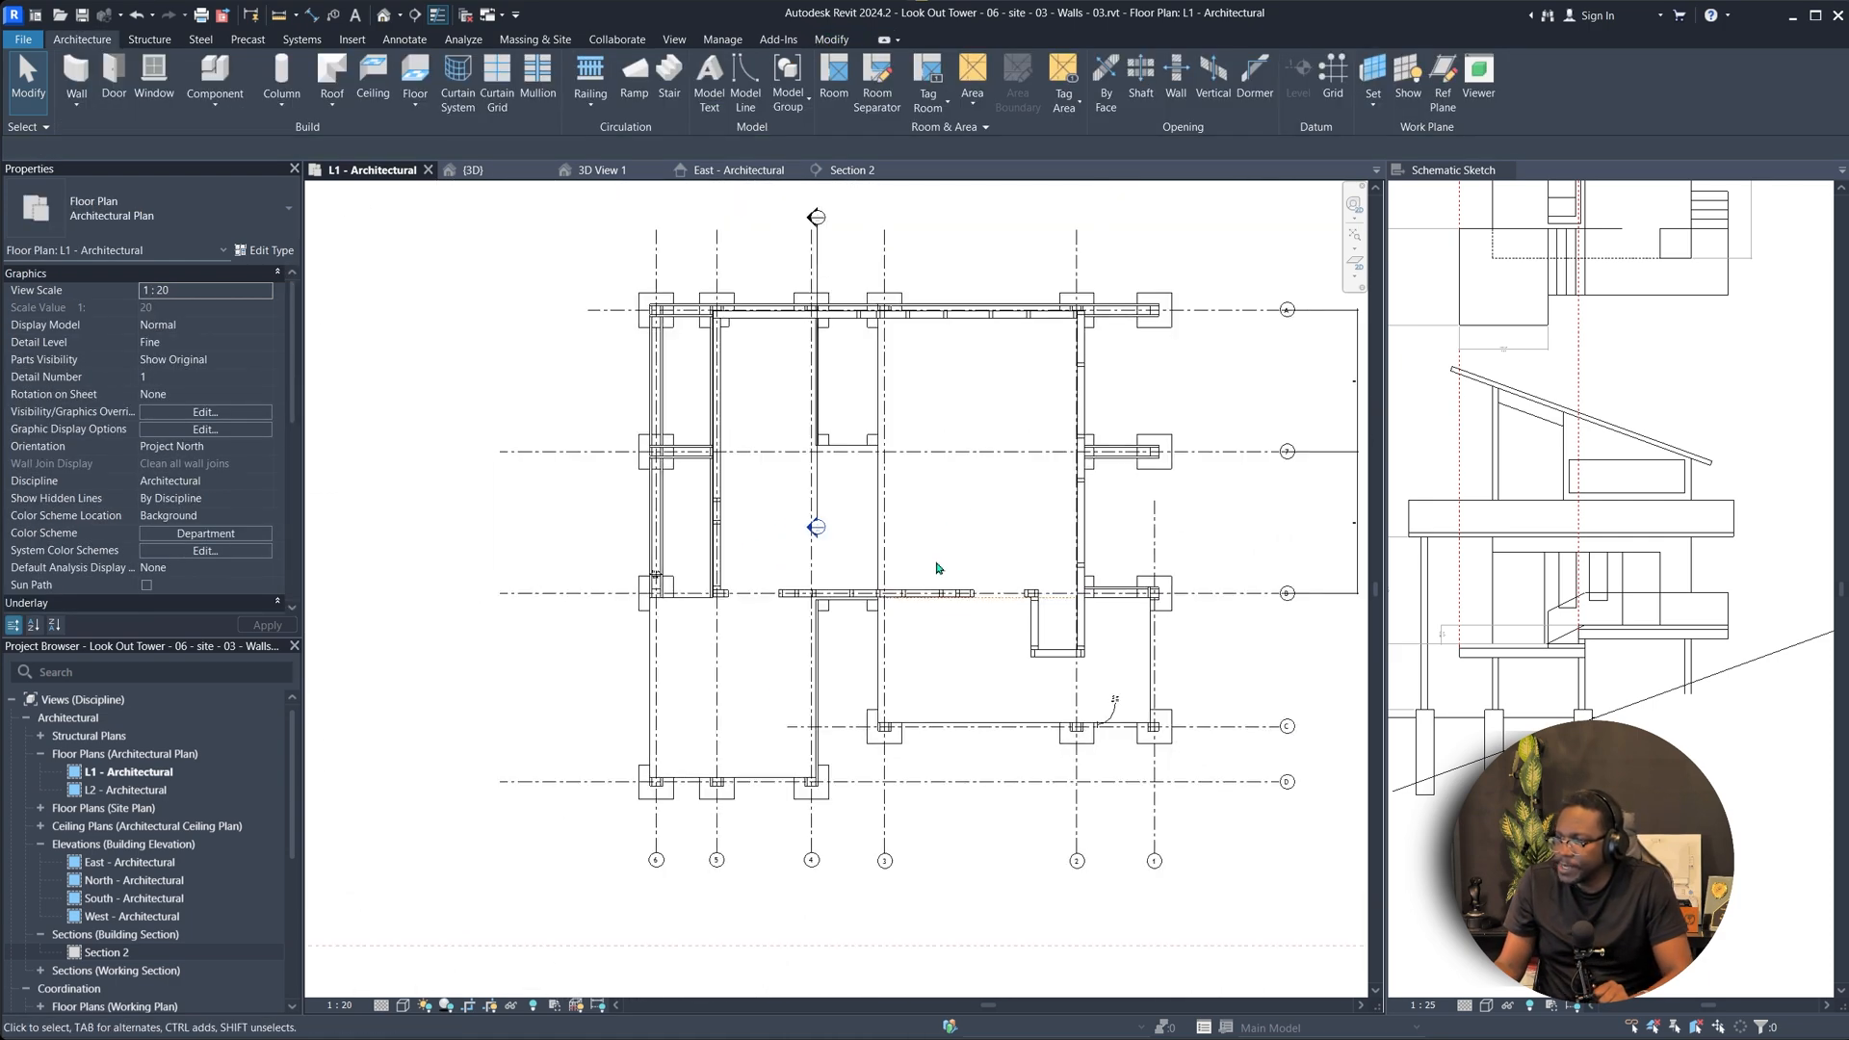
left_click(795, 493)
middle_click_drag(825, 206, 804, 309)
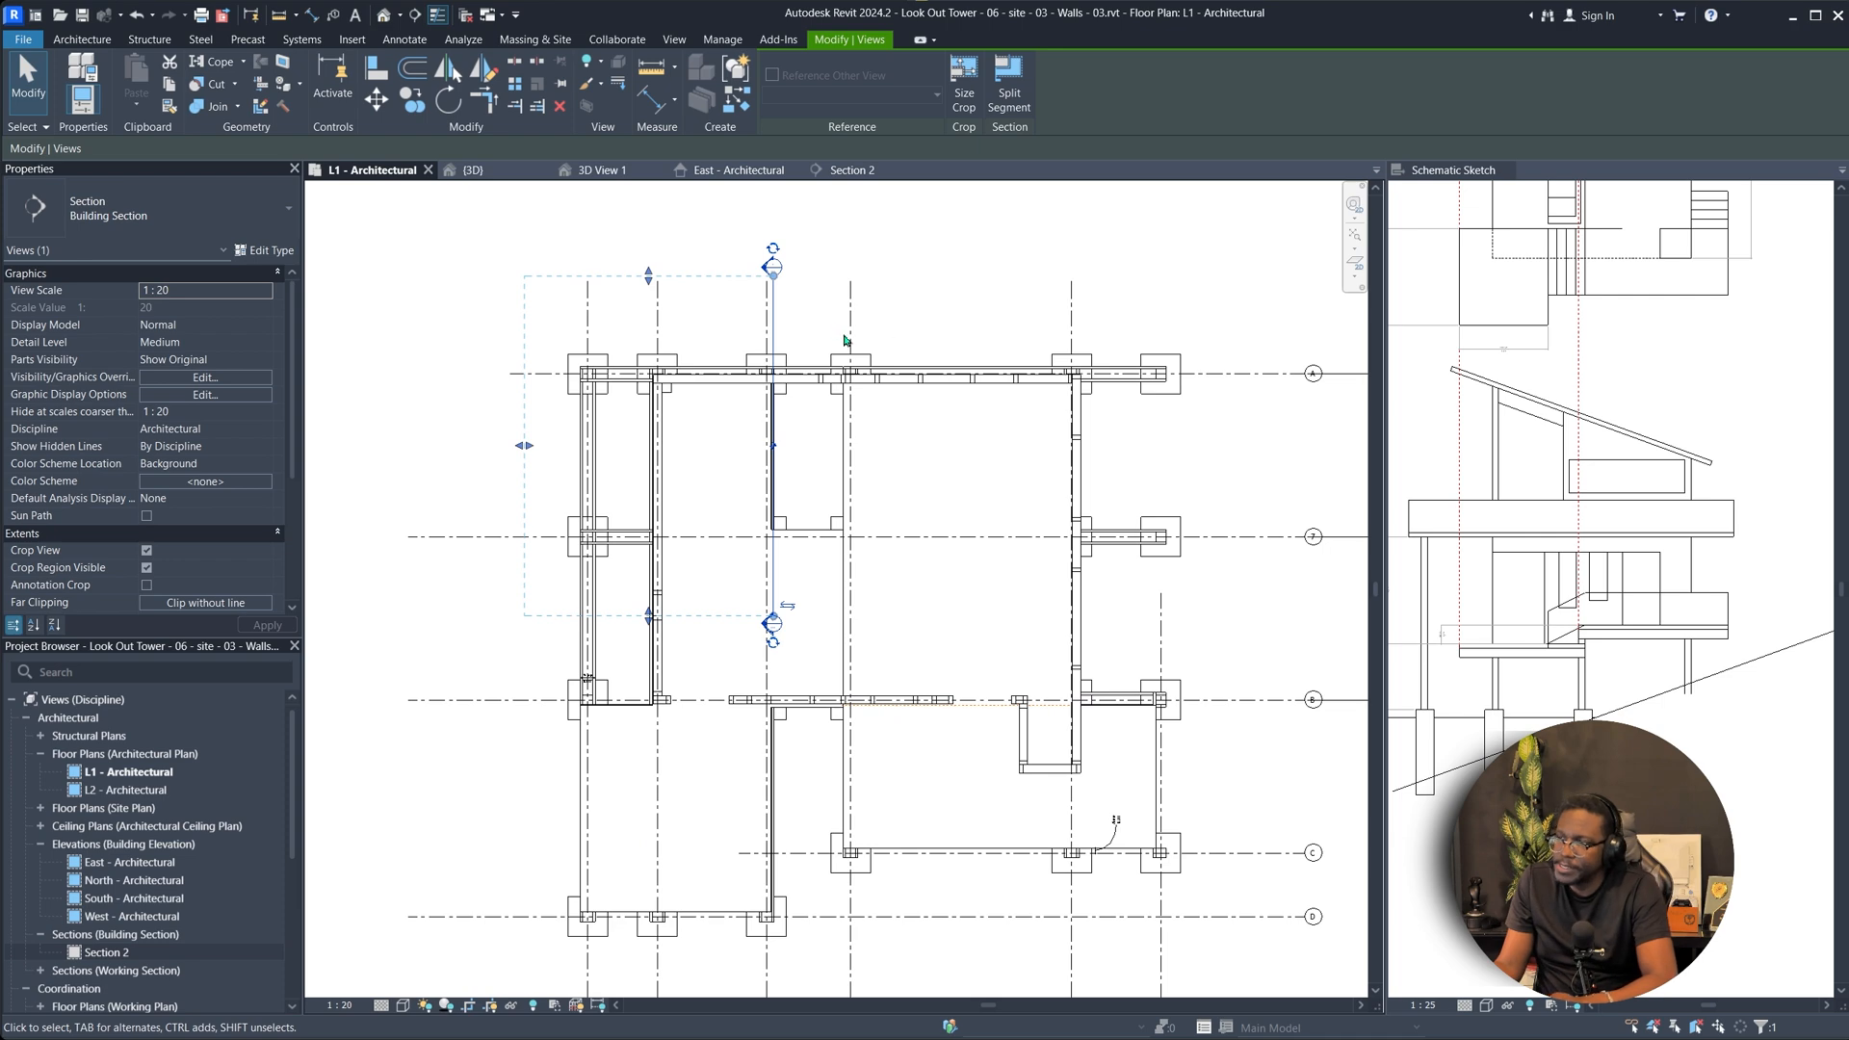
key("Delete")
left_click(992, 588)
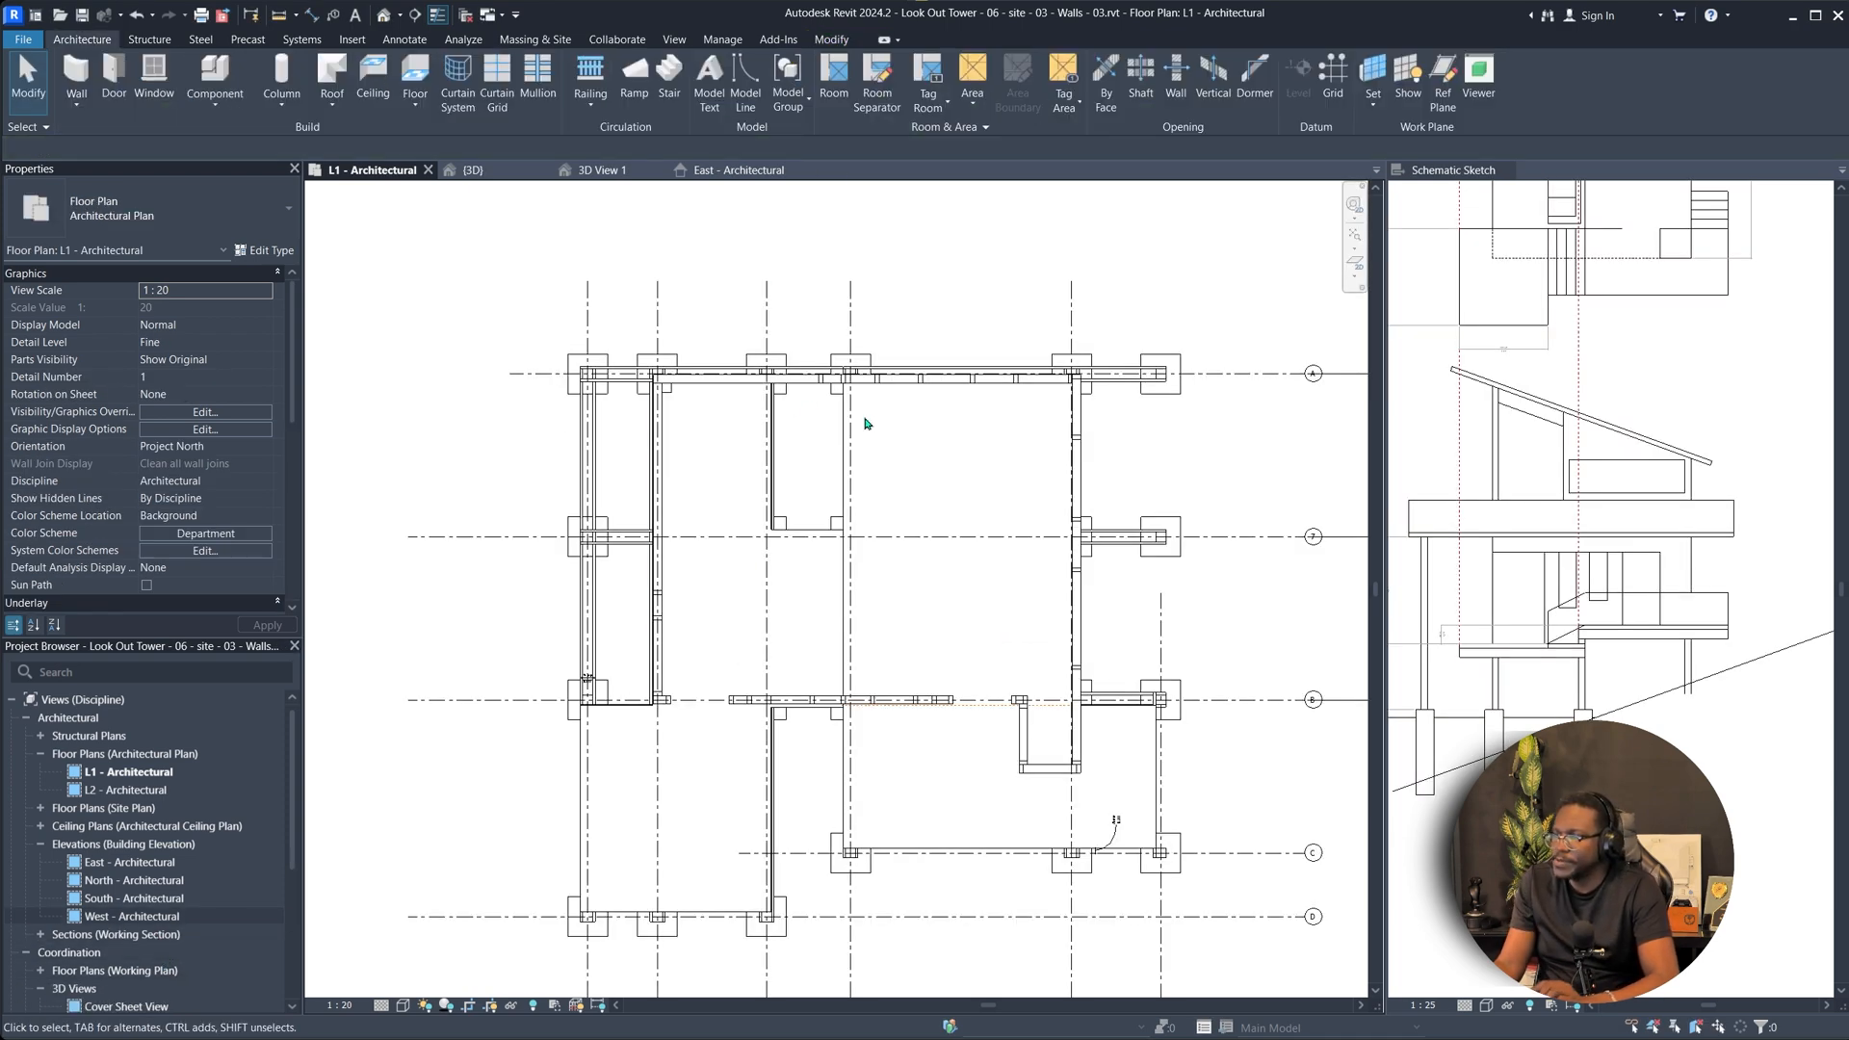
Examine the L1 plan, checking the extents of the lower Floor Finish 2" floor against the stud walls.
scroll(1071, 375, "up", 3)
scroll(1069, 502, "down", 2)
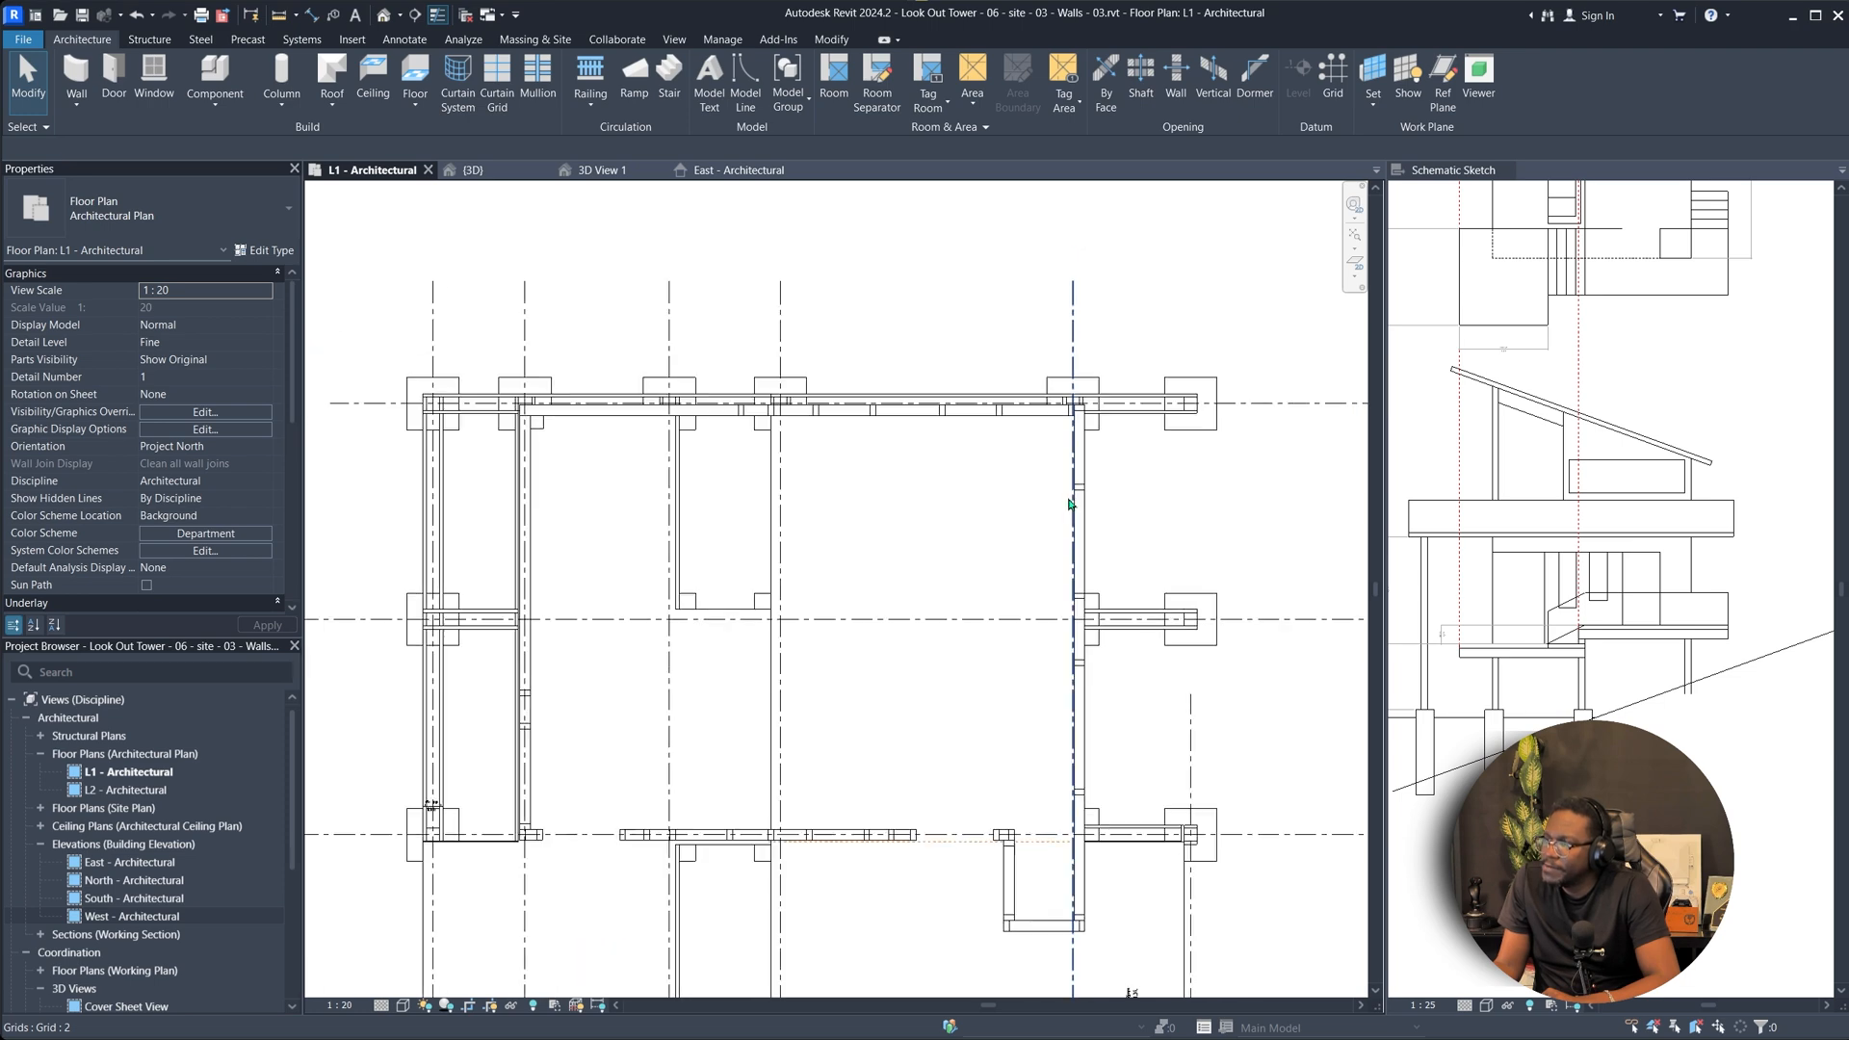
middle_click_drag(613, 751, 760, 412)
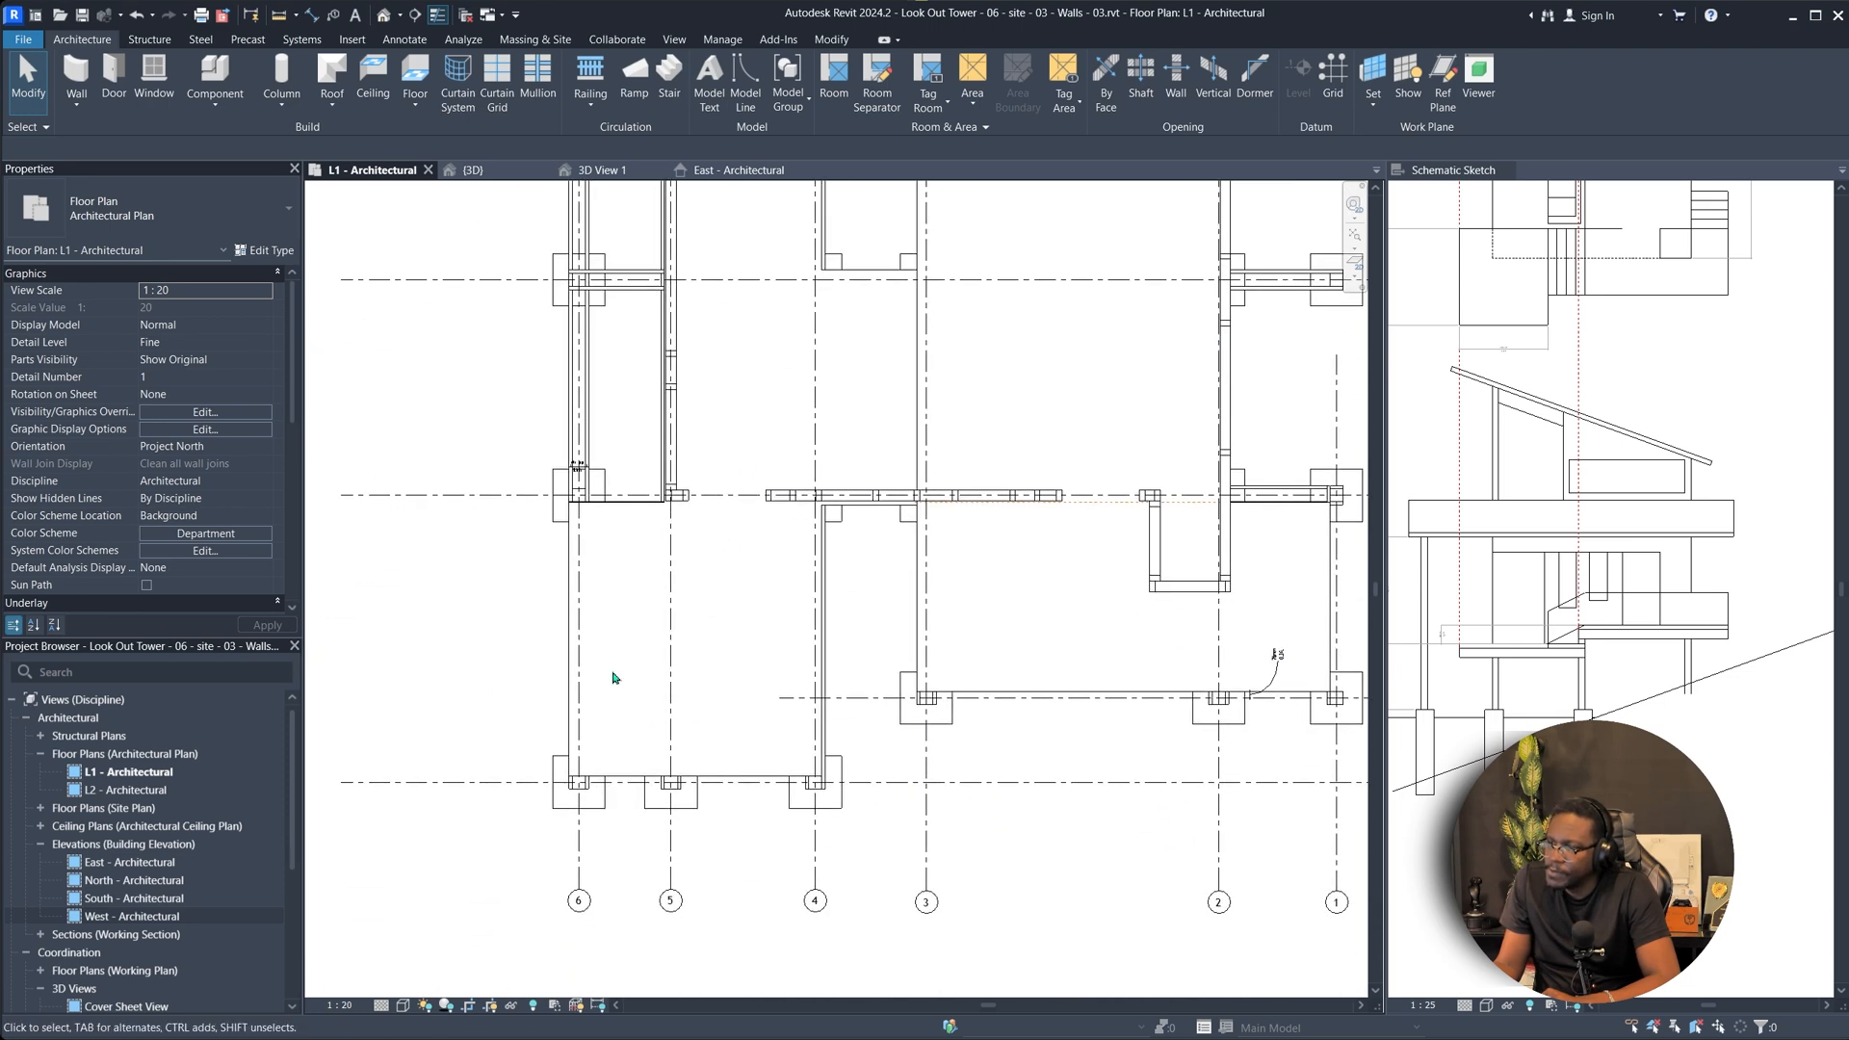
left_click(573, 717)
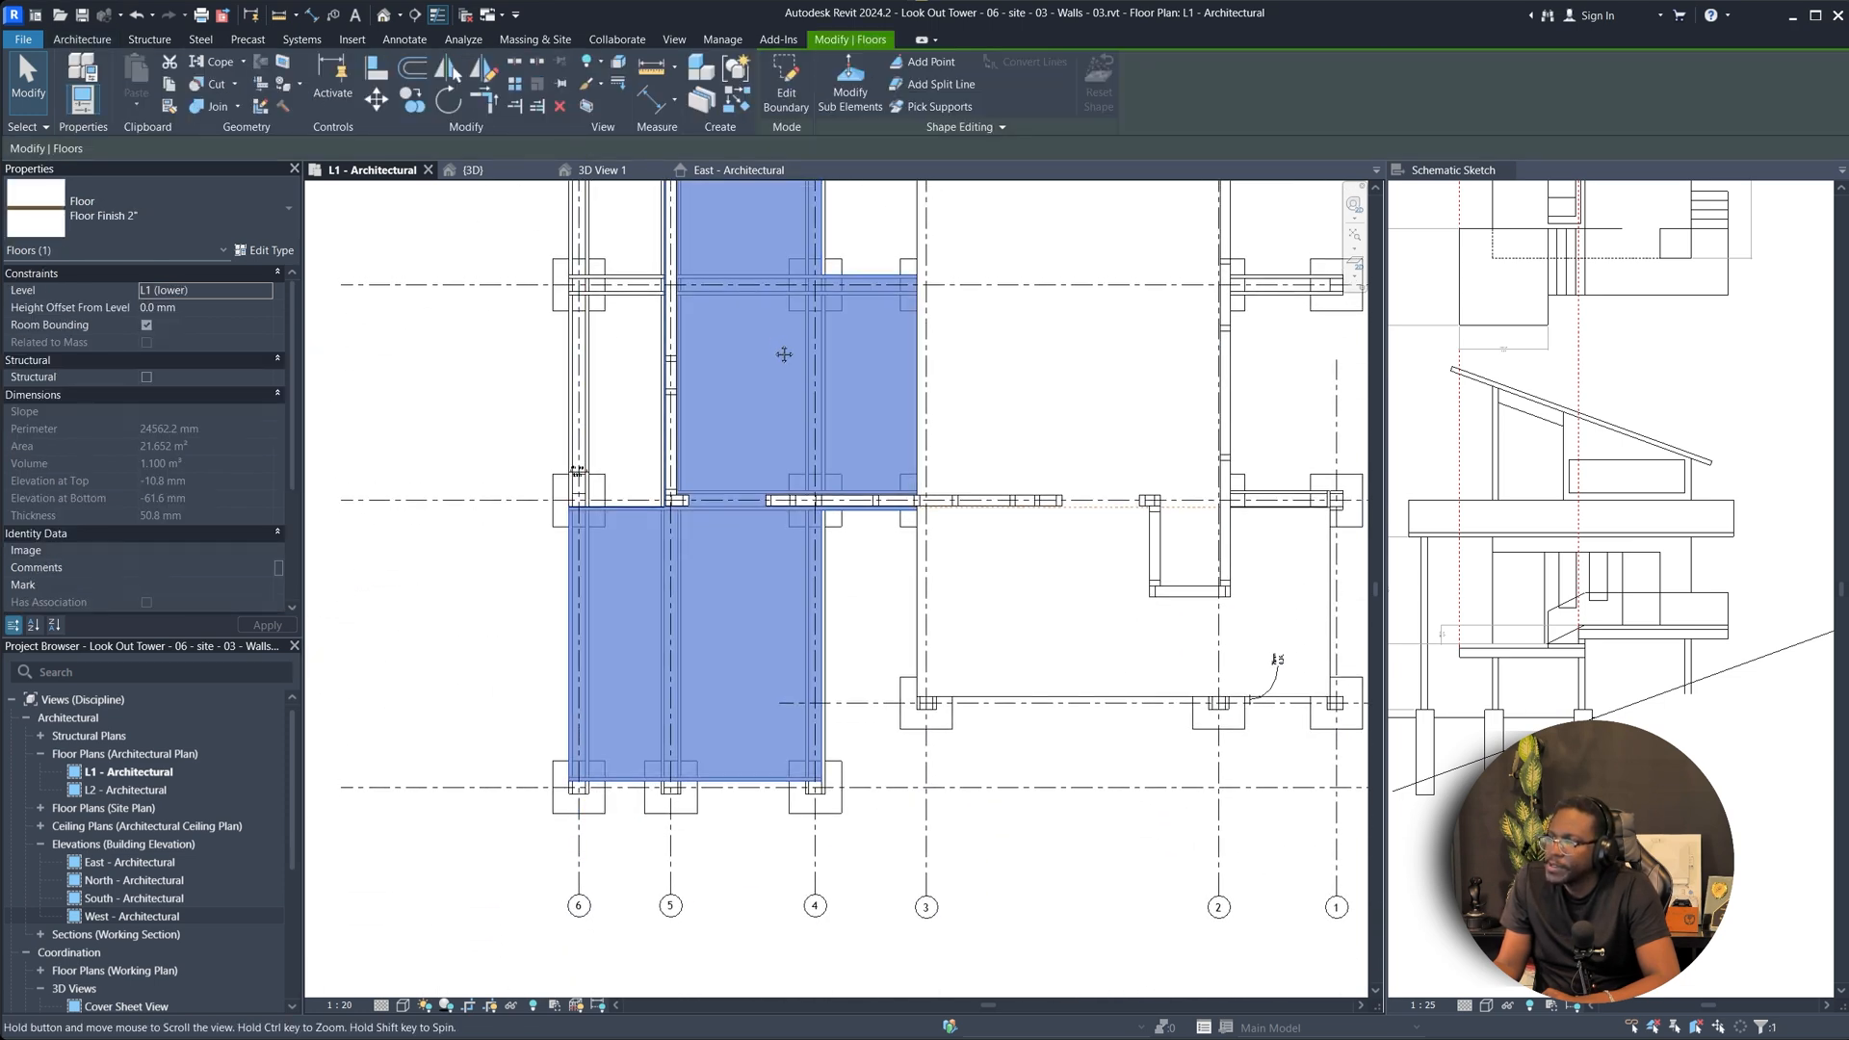
middle_click_drag(762, 325, 752, 579)
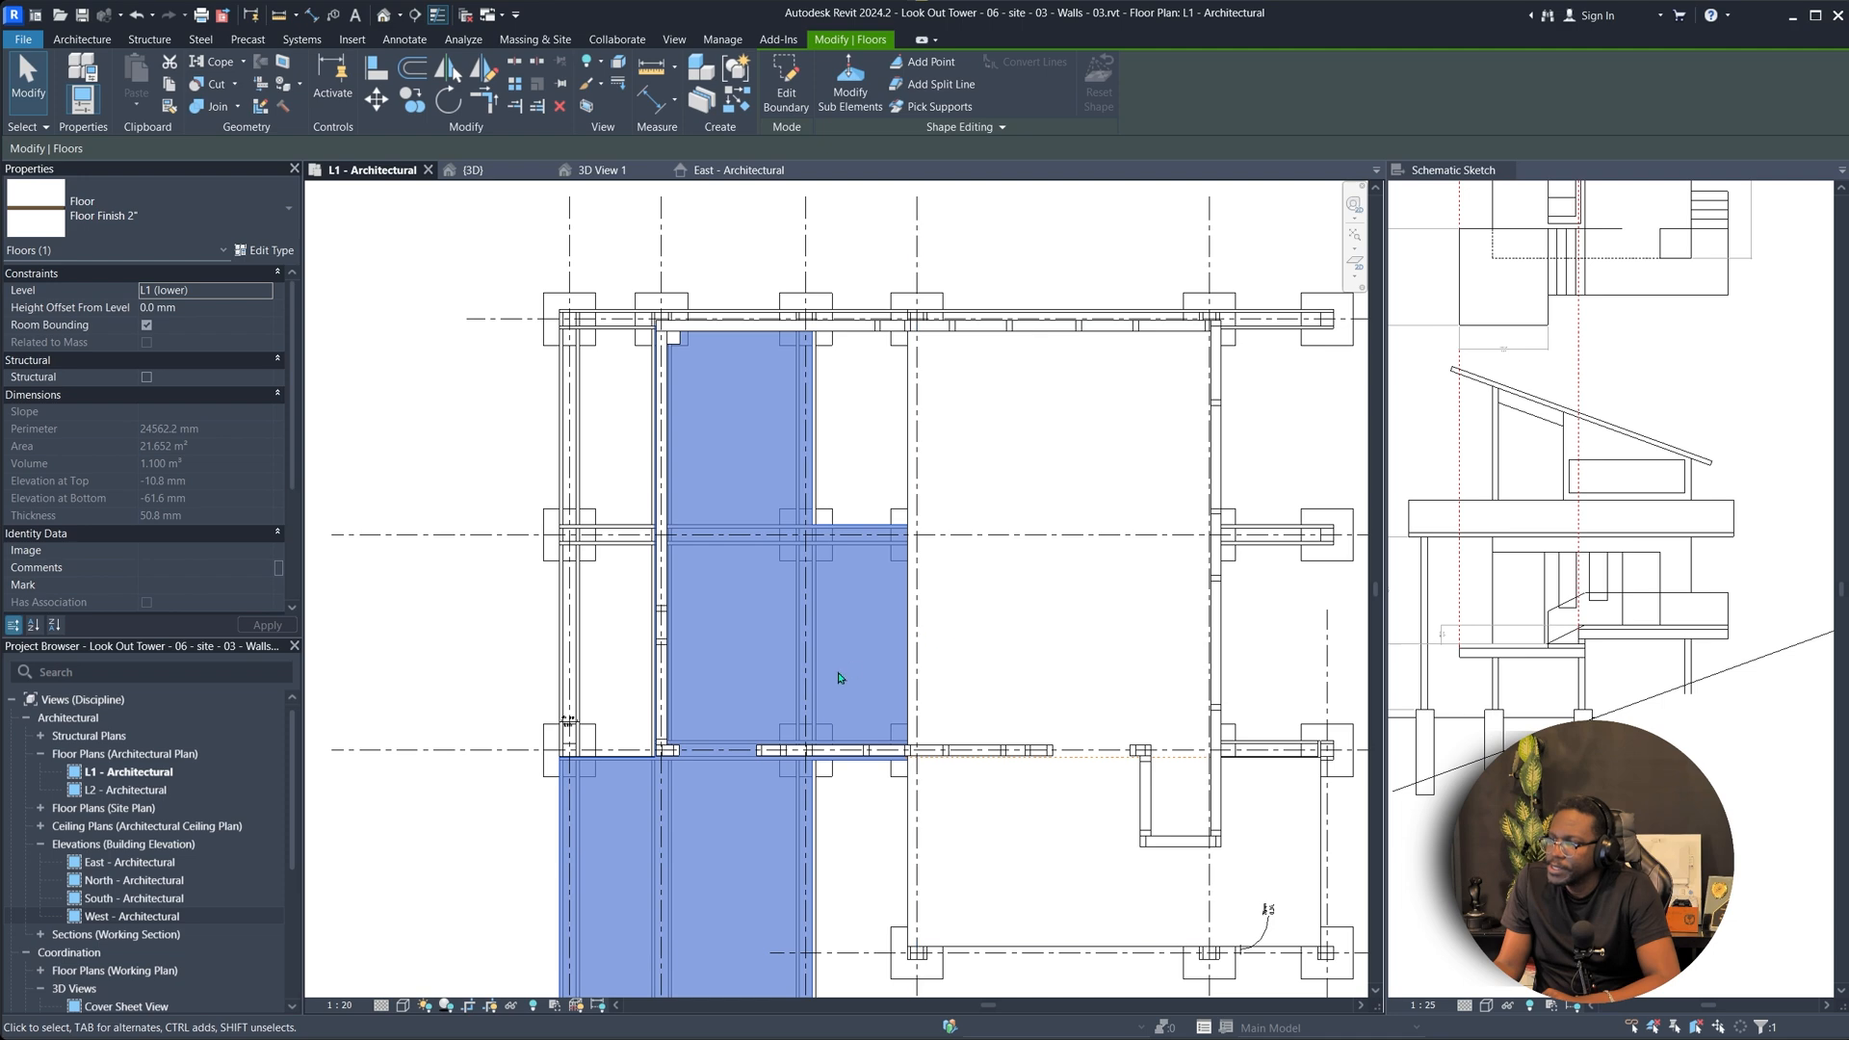
left_click(491, 670)
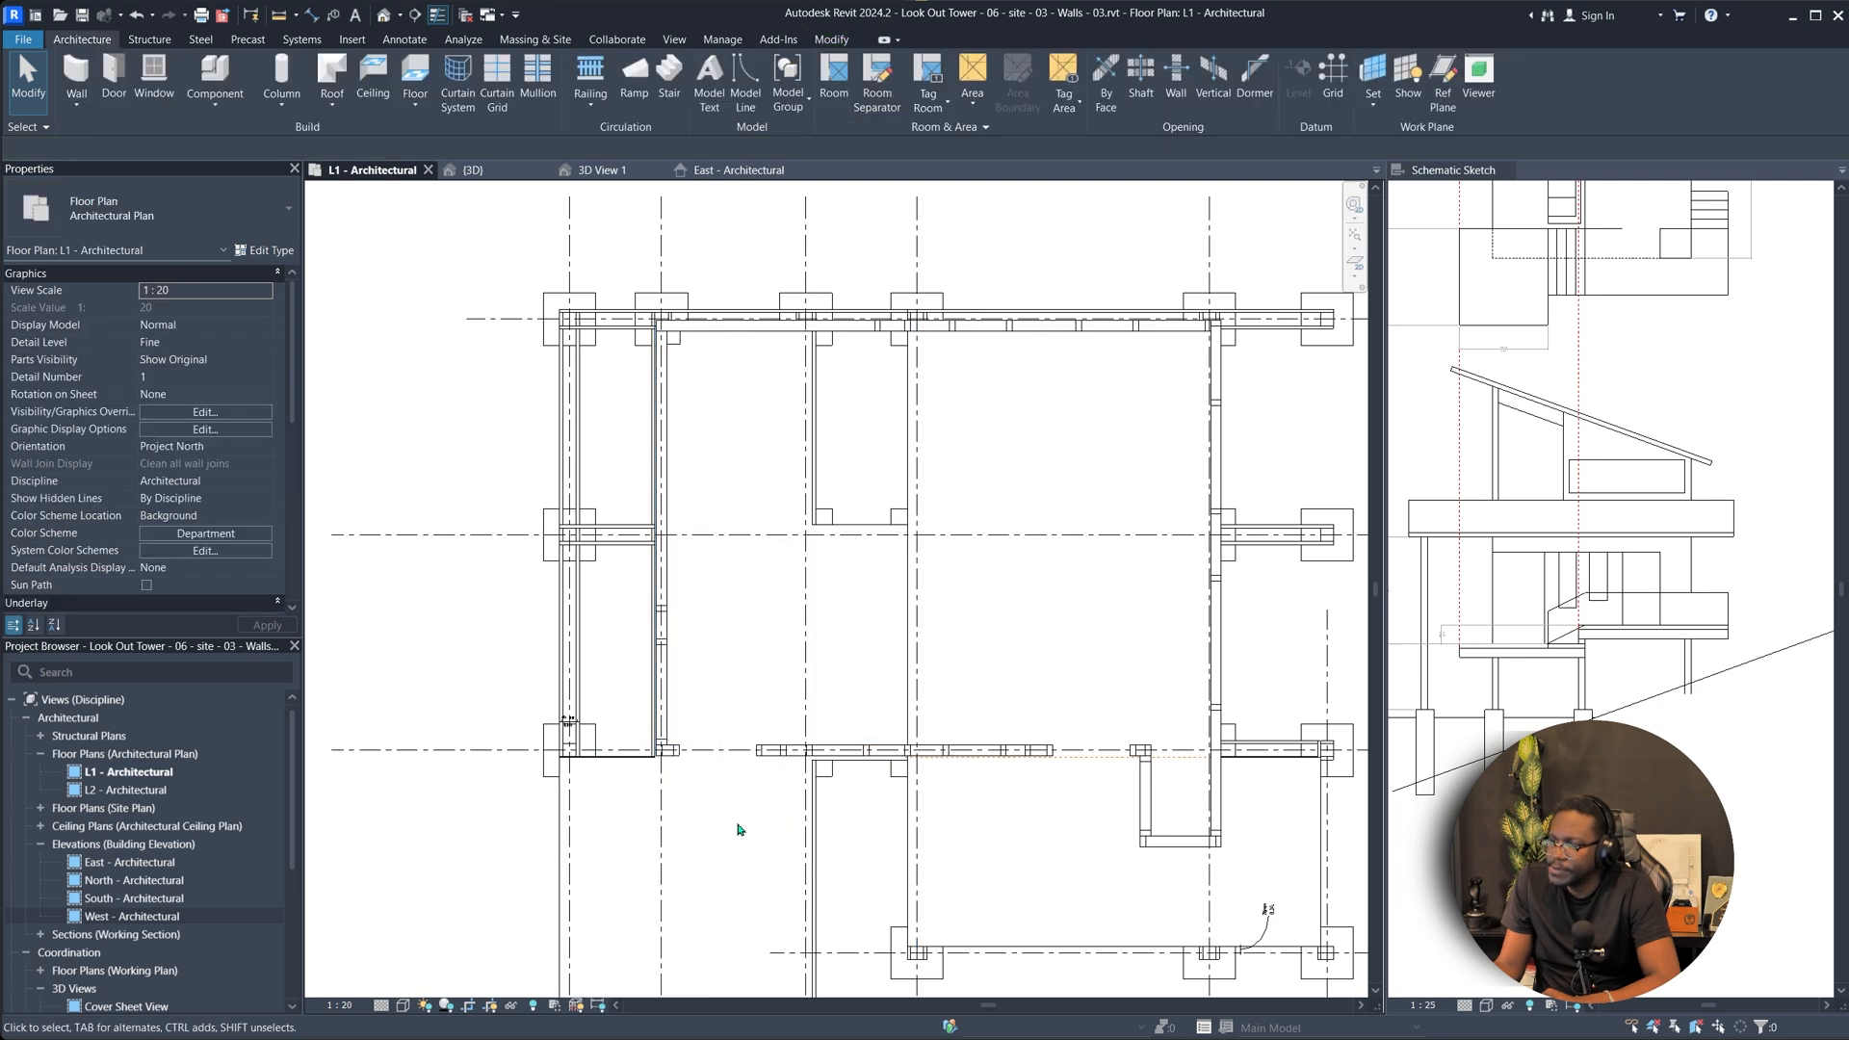
scroll(739, 829, "up", 4)
scroll(578, 688, "down", 2)
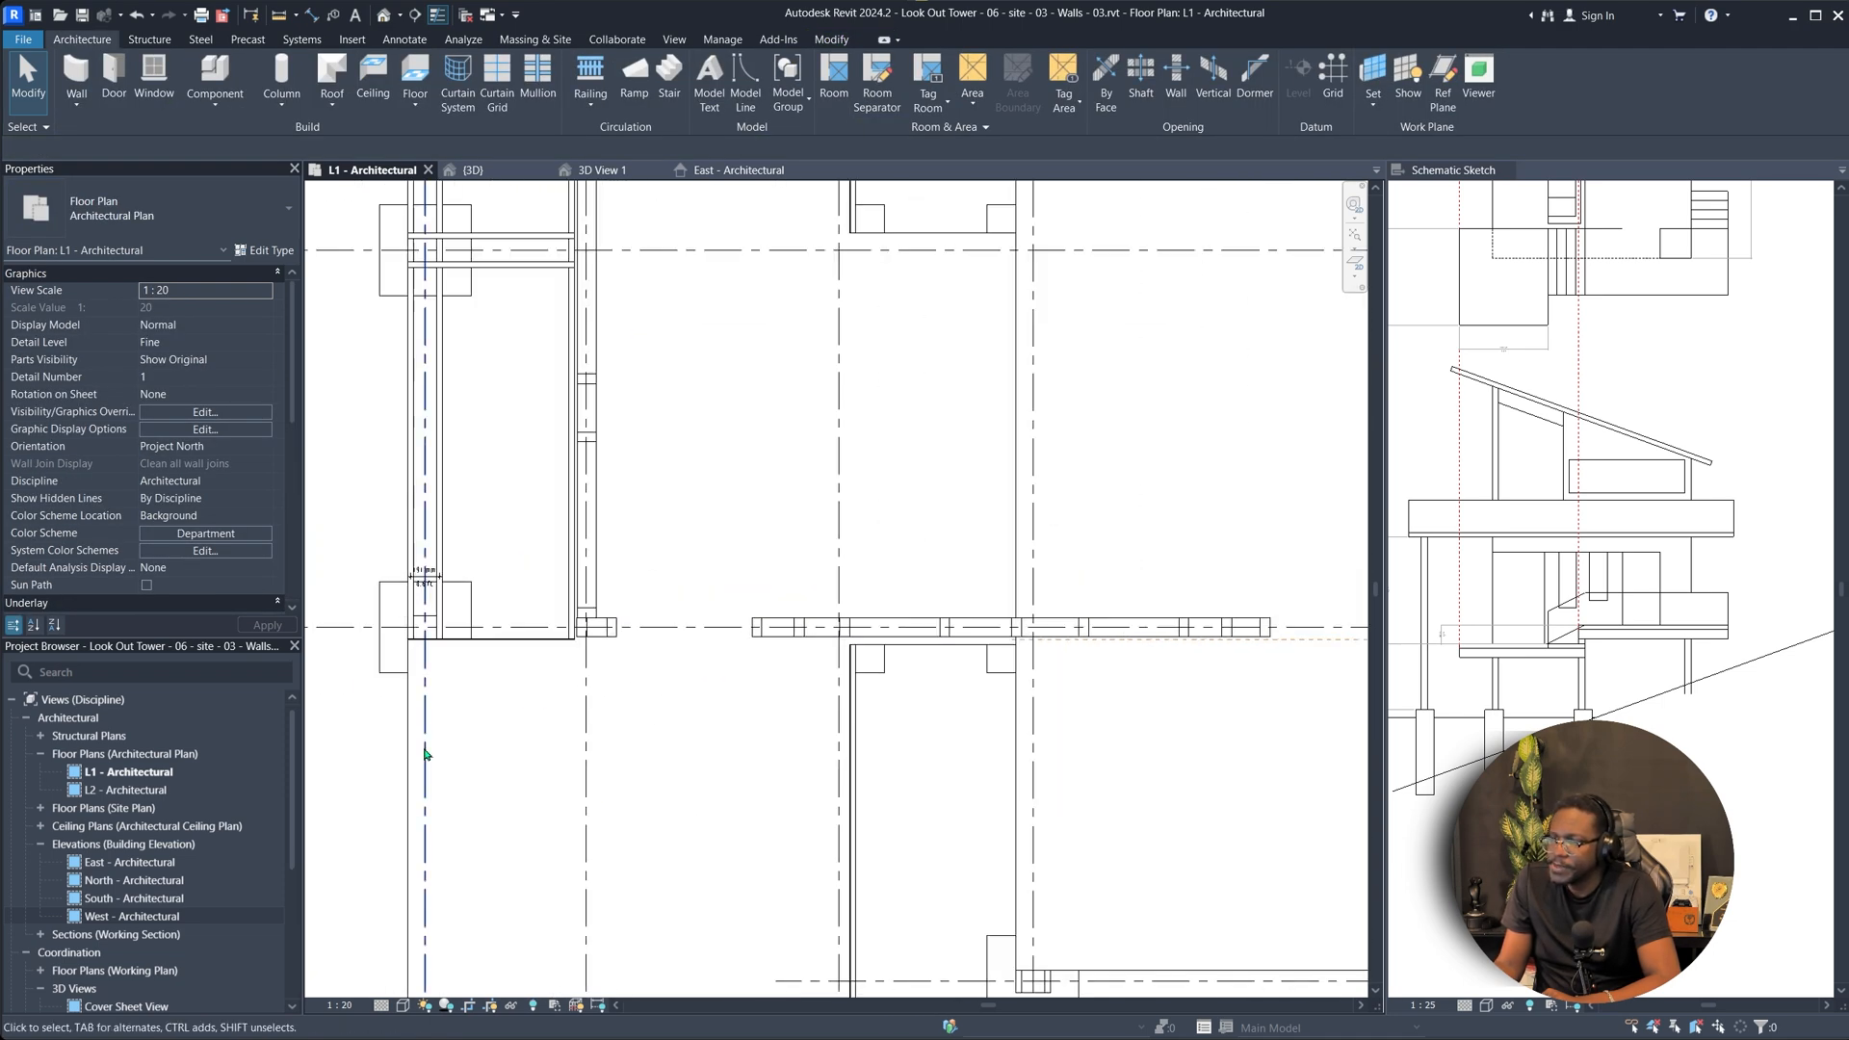
Try the Shaded visual style on the L1 plan and return to Hidden Line.
left_click(402, 1004)
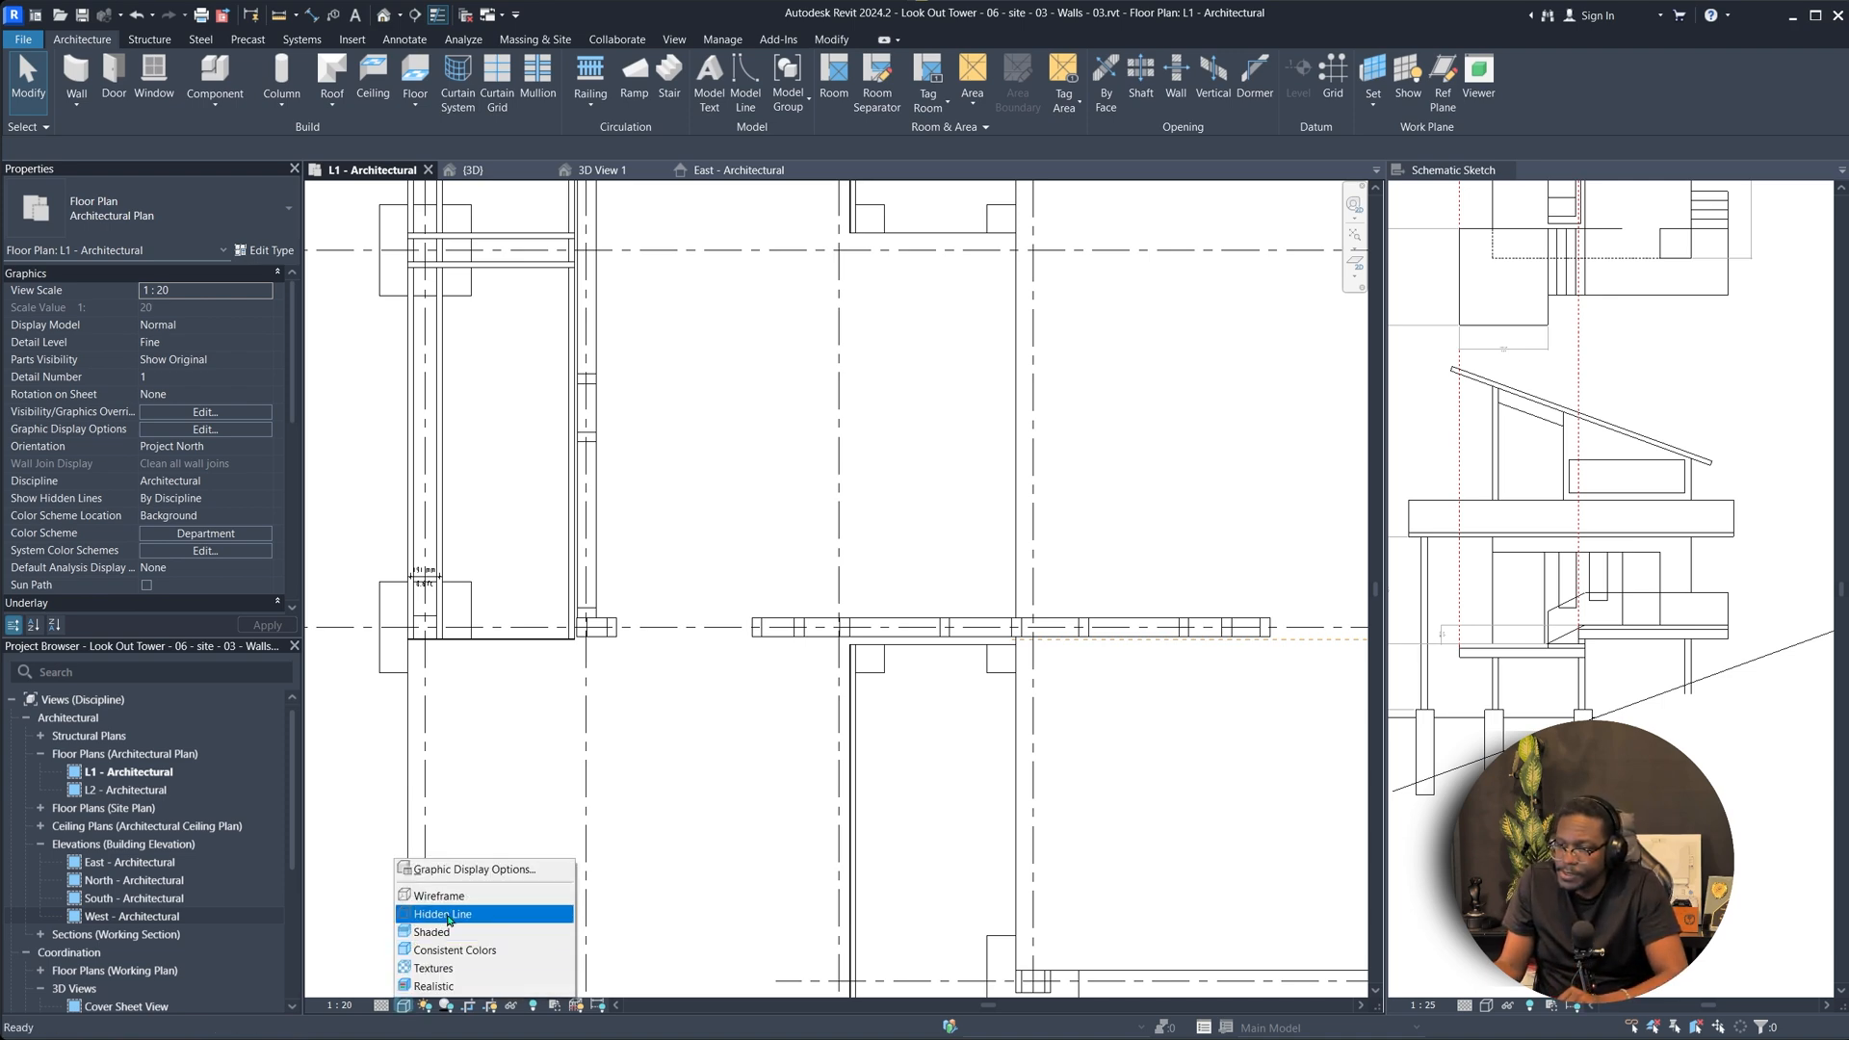
left_click(420, 932)
scroll(652, 788, "down", 3)
scroll(761, 520, "up", 3)
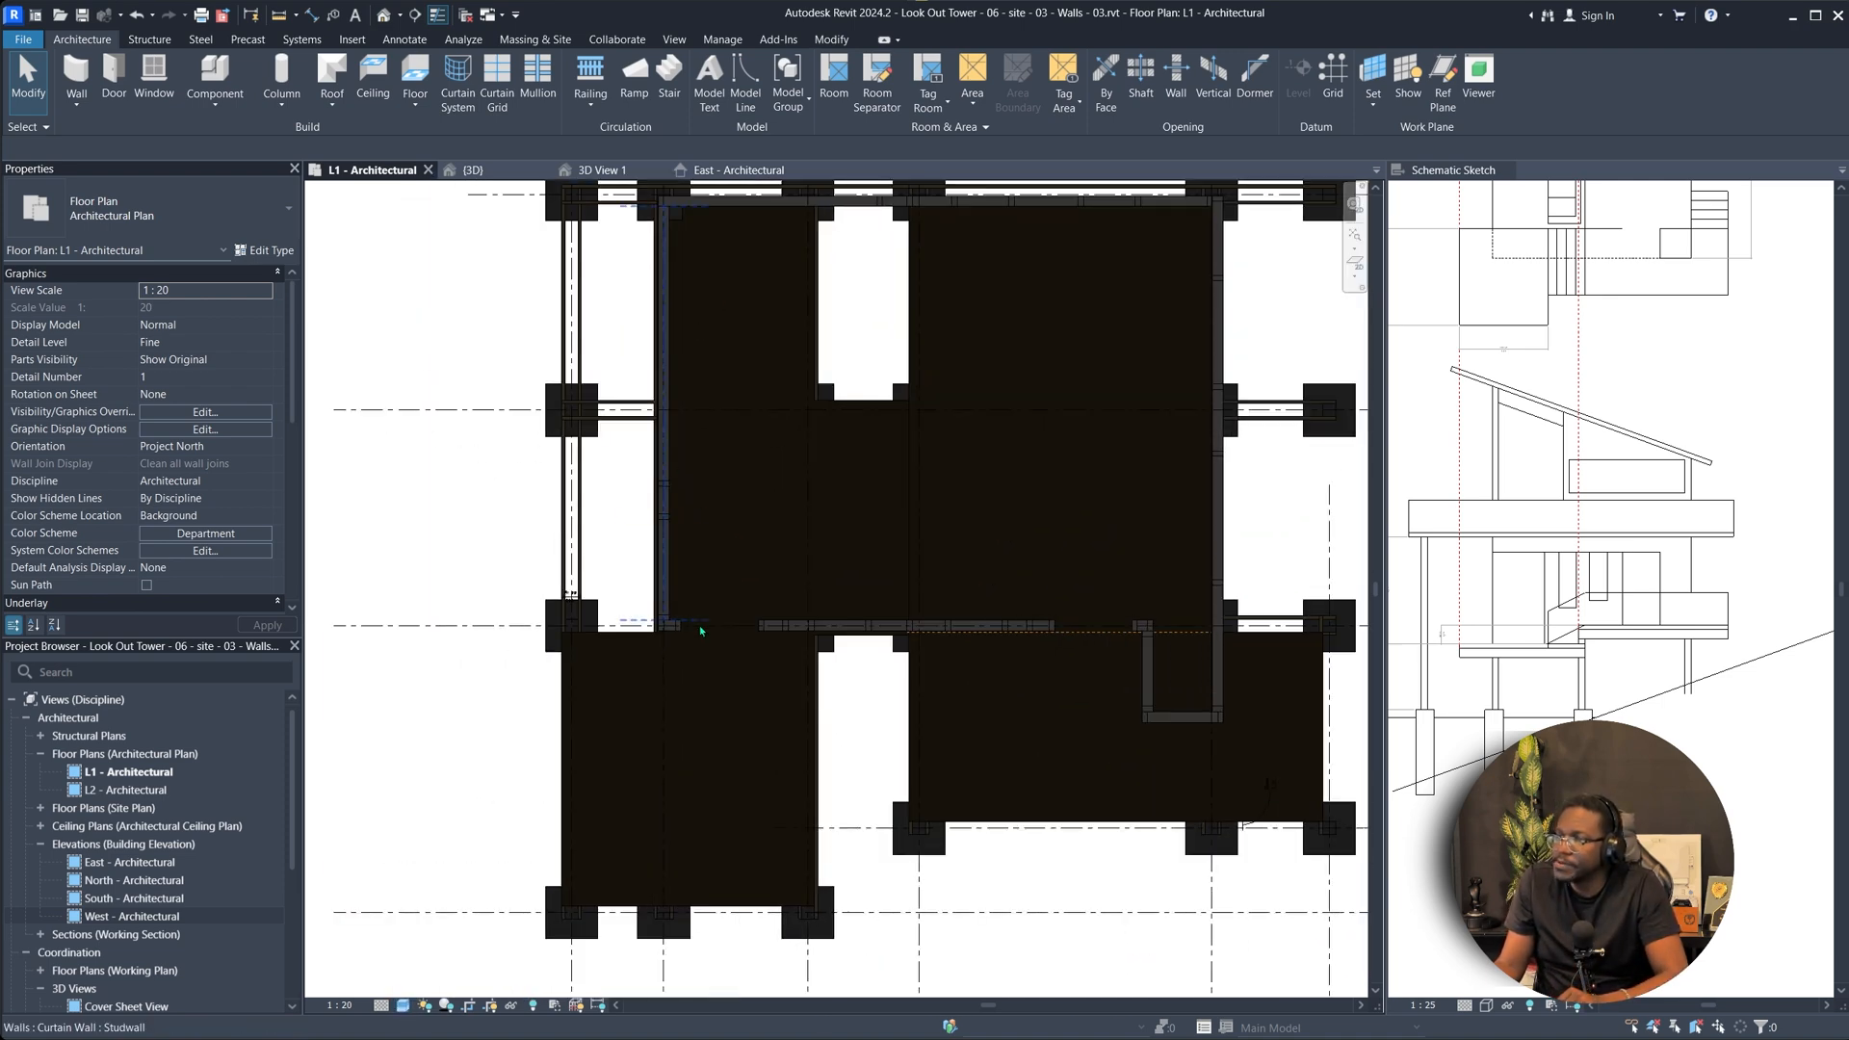
left_click(410, 1006)
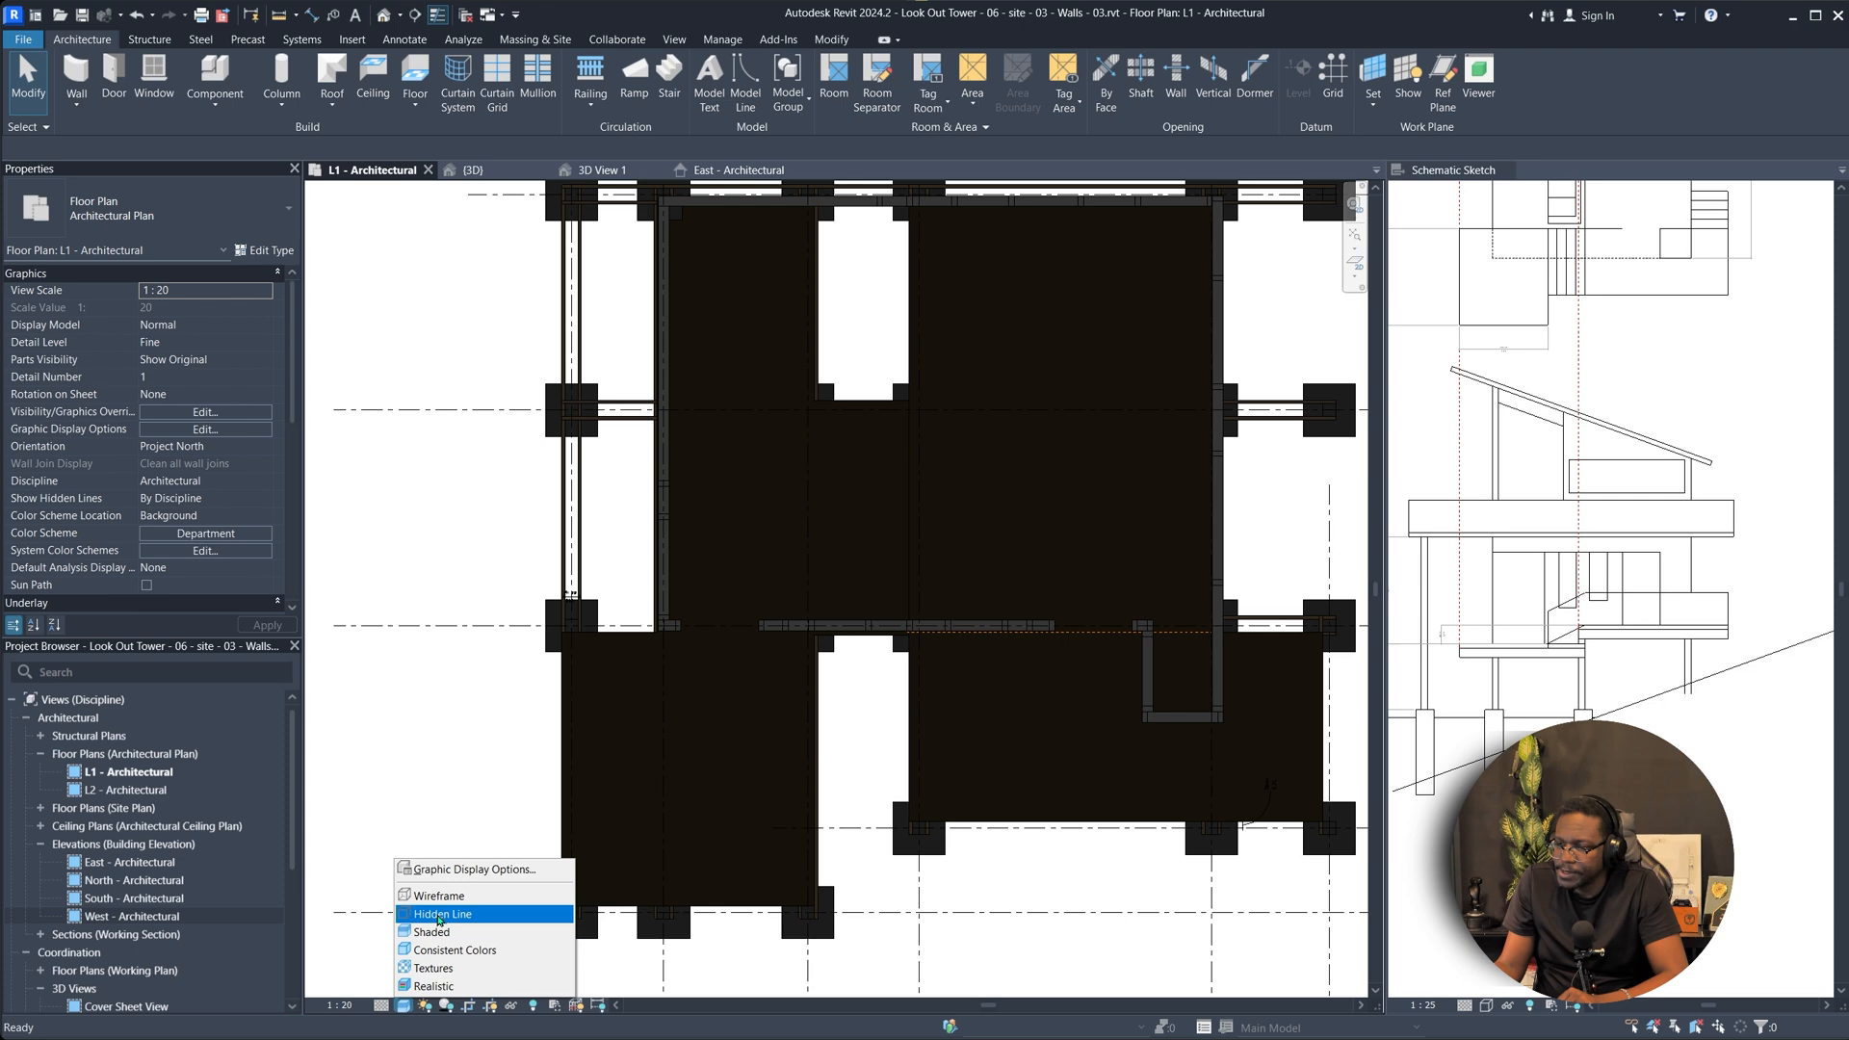
left_click(439, 914)
Examine how the stud walls sit relative to the grid lines and footings across the L1 plan.
scroll(856, 426, "down", 3)
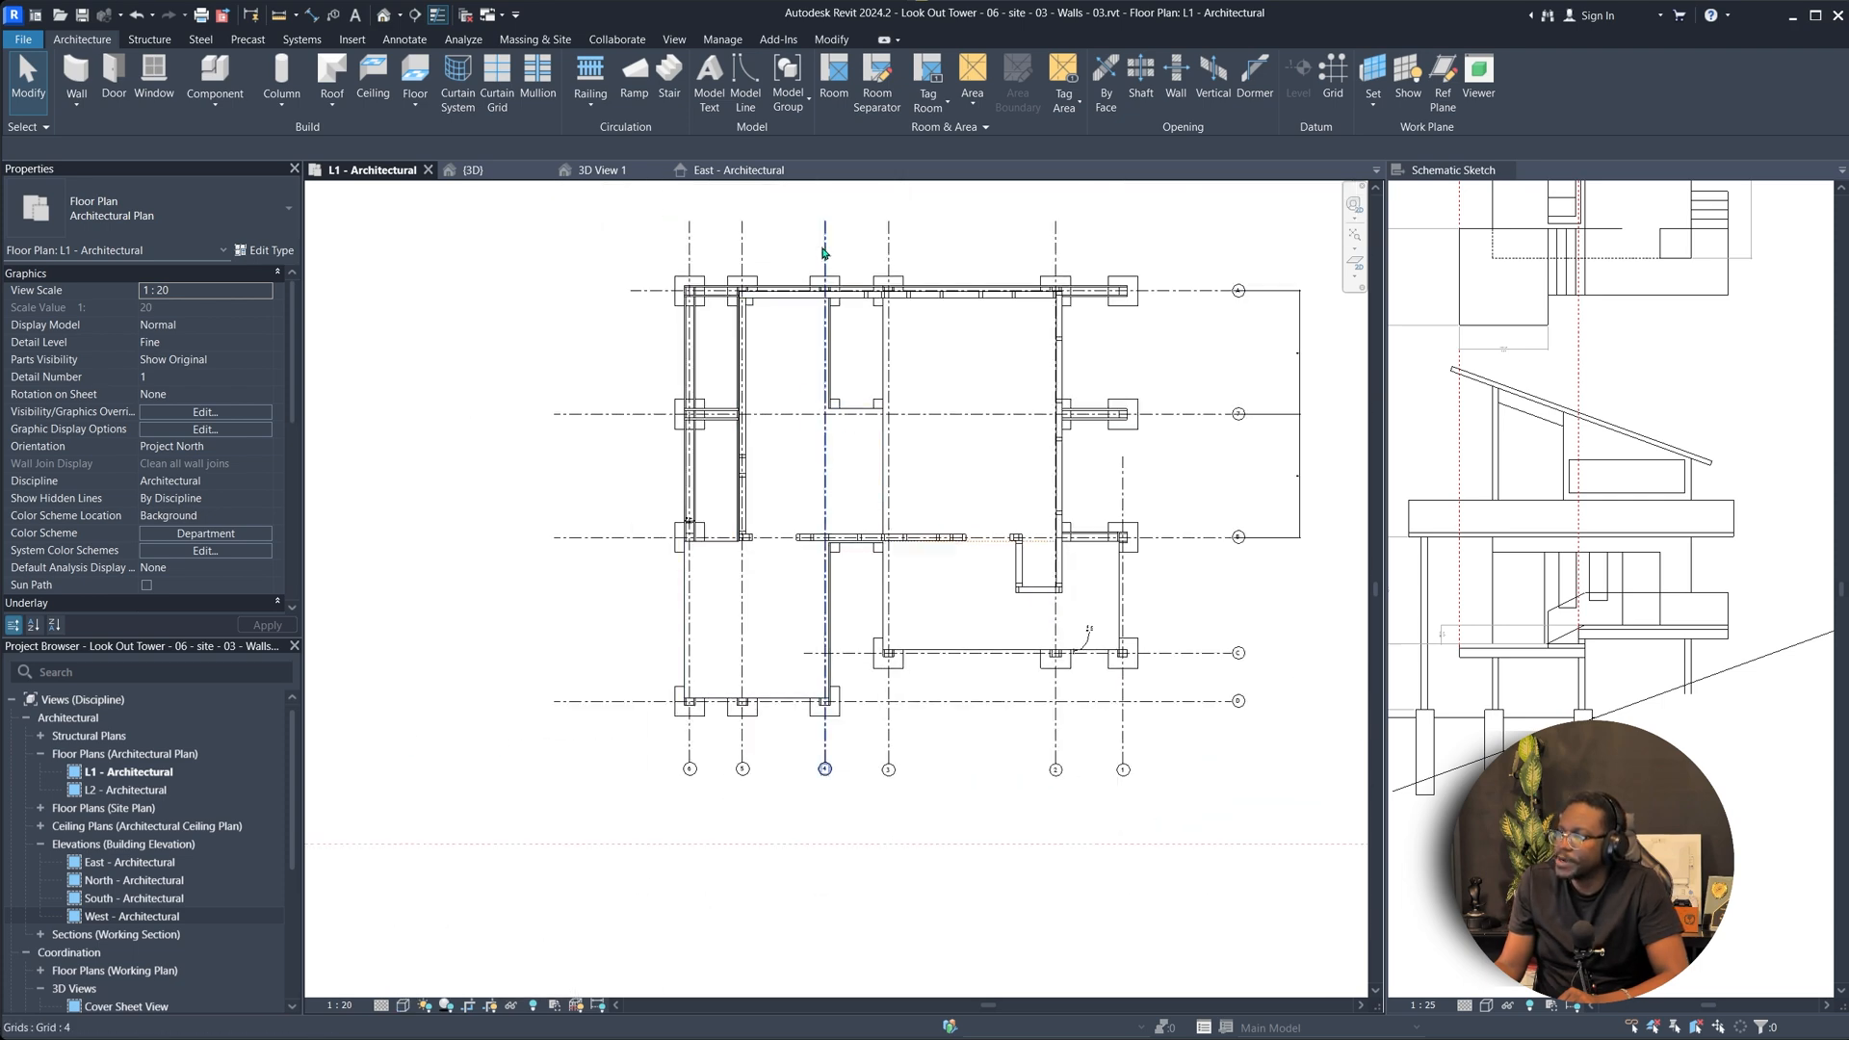
middle_click_drag(790, 322, 754, 394)
scroll(742, 413, "up", 1)
scroll(641, 621, "up", 8)
scroll(680, 548, "down", 6)
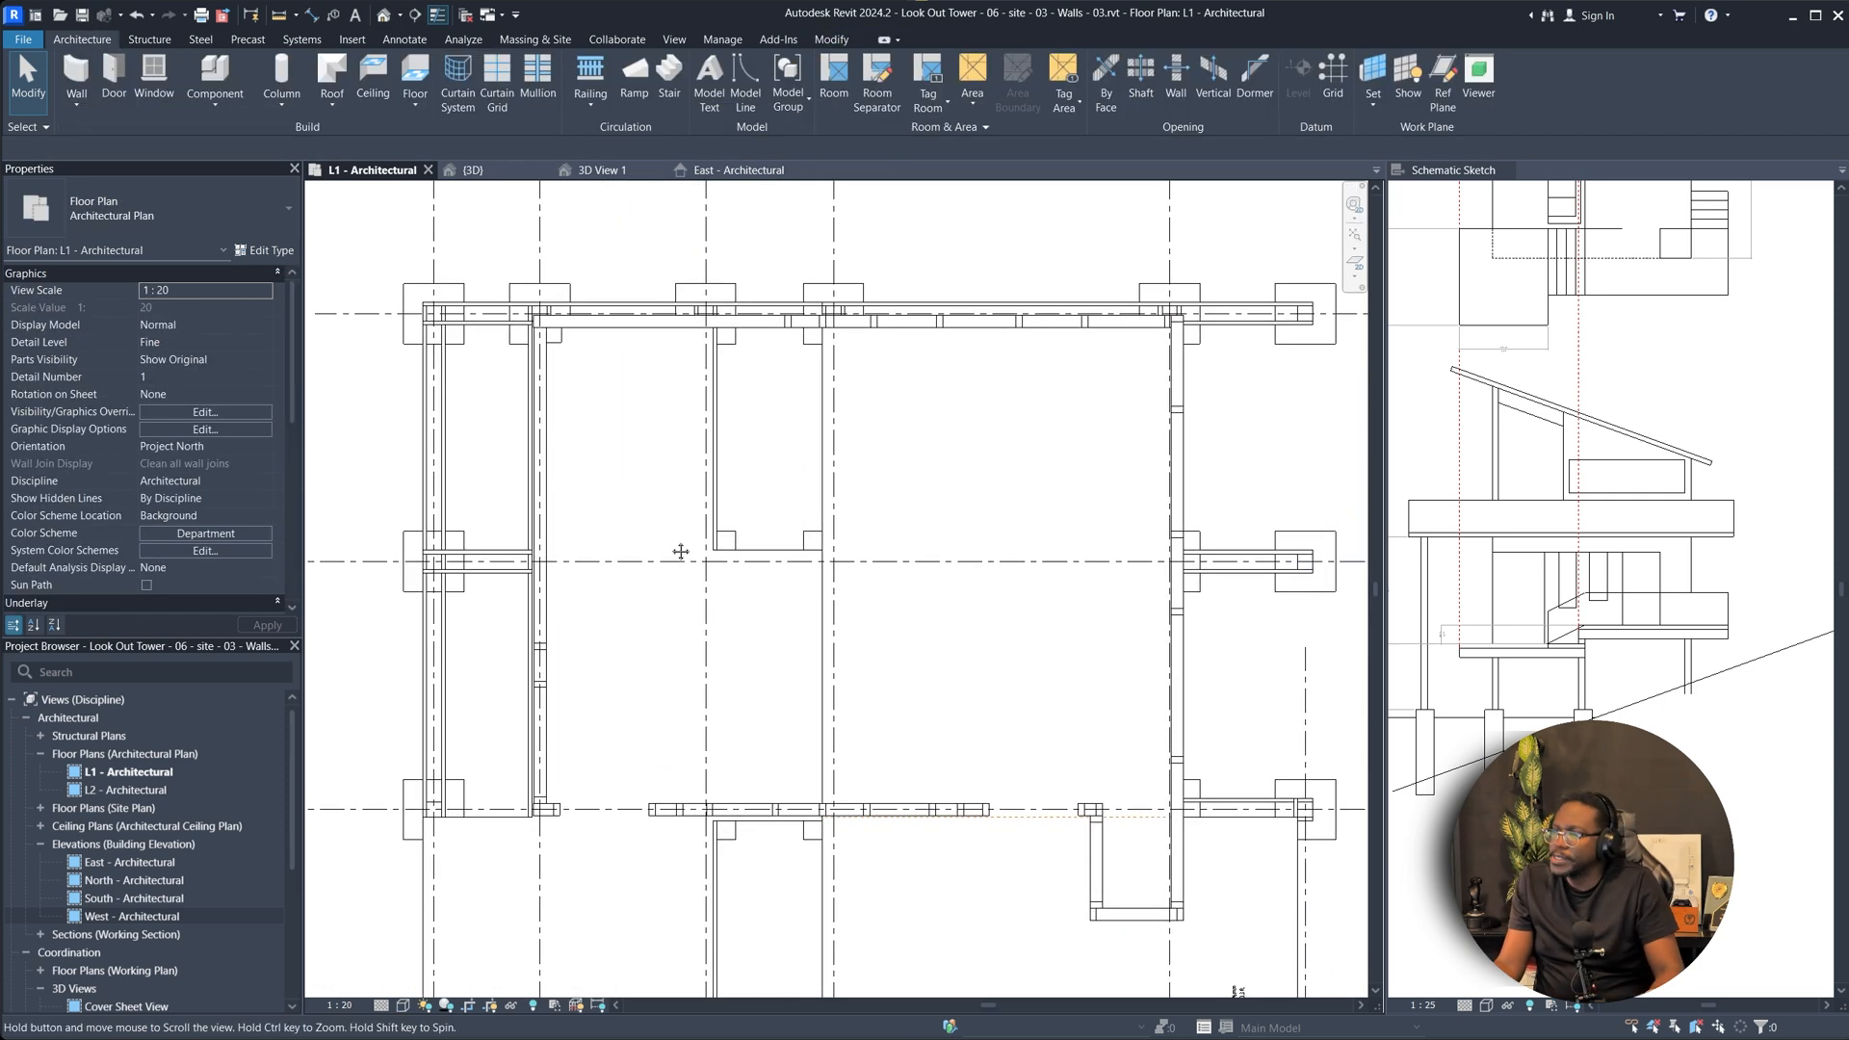
scroll(818, 771, "up", 5)
middle_click_drag(1029, 744, 492, 721)
scroll(1068, 676, "down", 3)
scroll(971, 405, "up", 1)
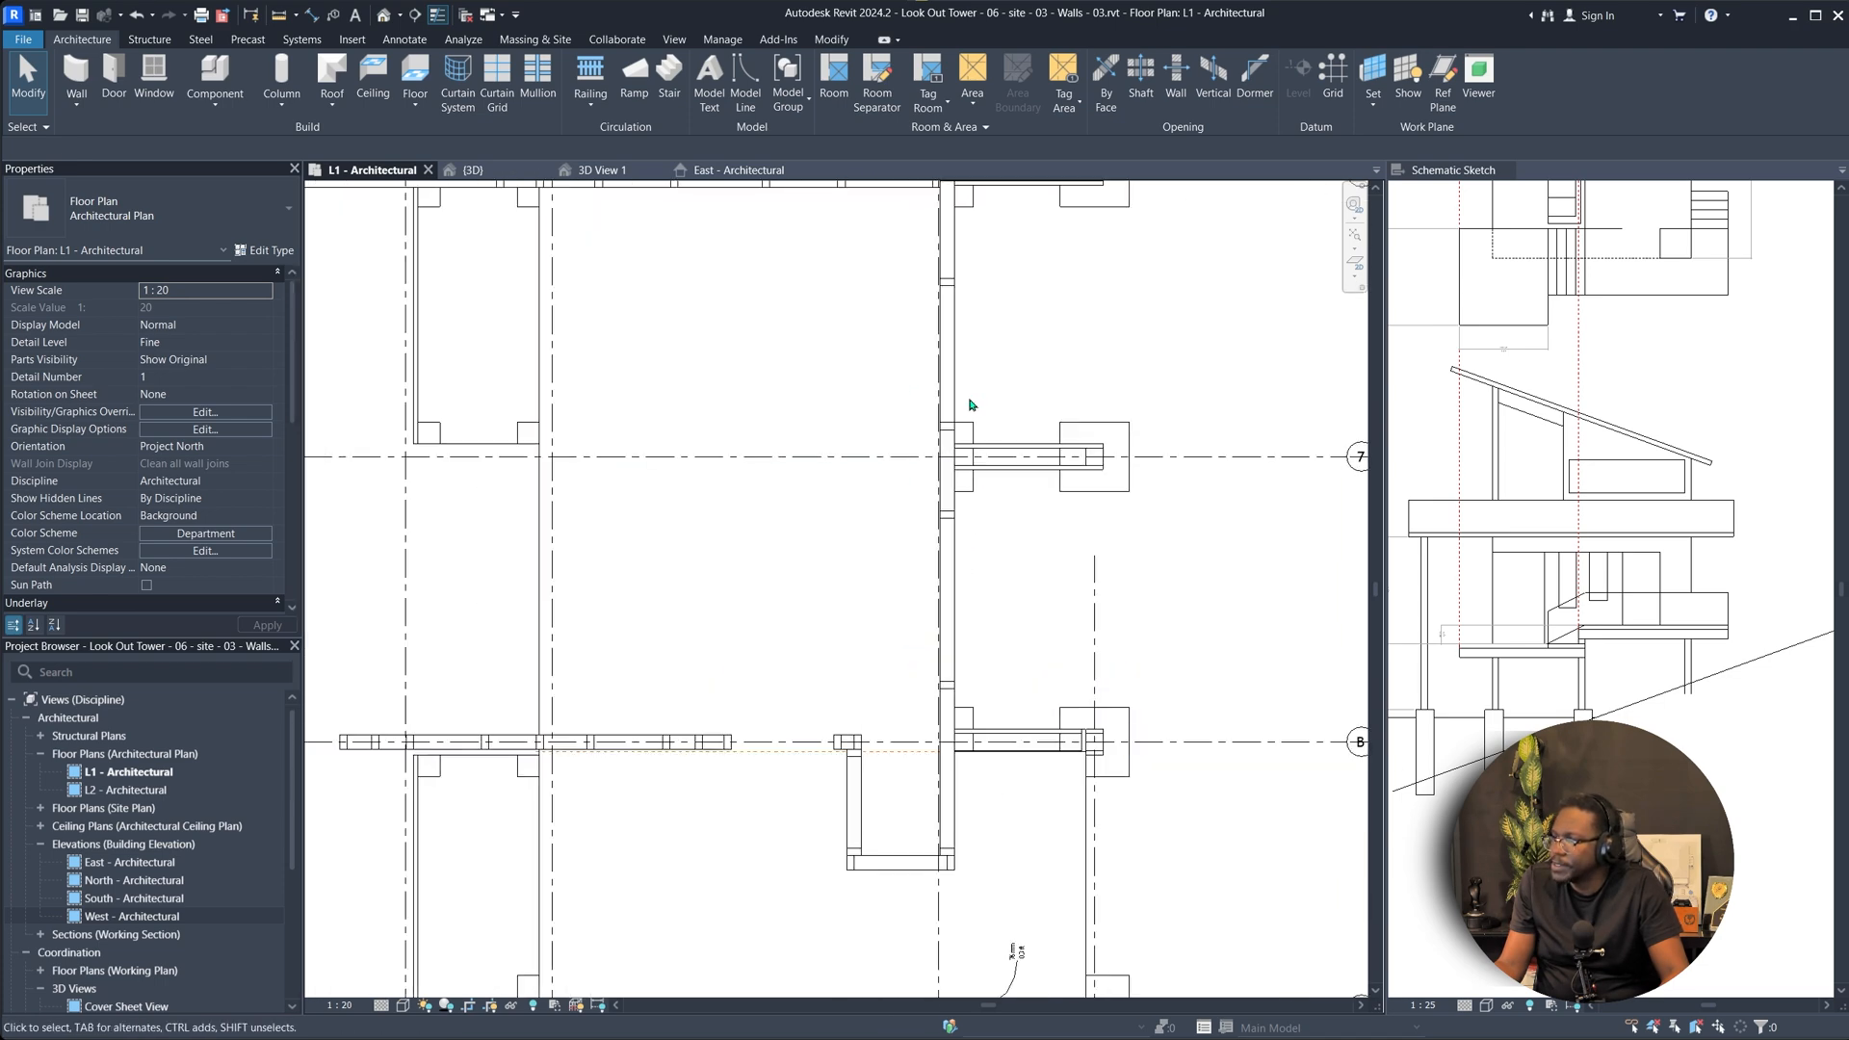
Move the east stud wall so its centreline lies on grid 2, and shorten the adjoining bay wall to meet it.
scroll(927, 549, "up", 4)
left_click(932, 554)
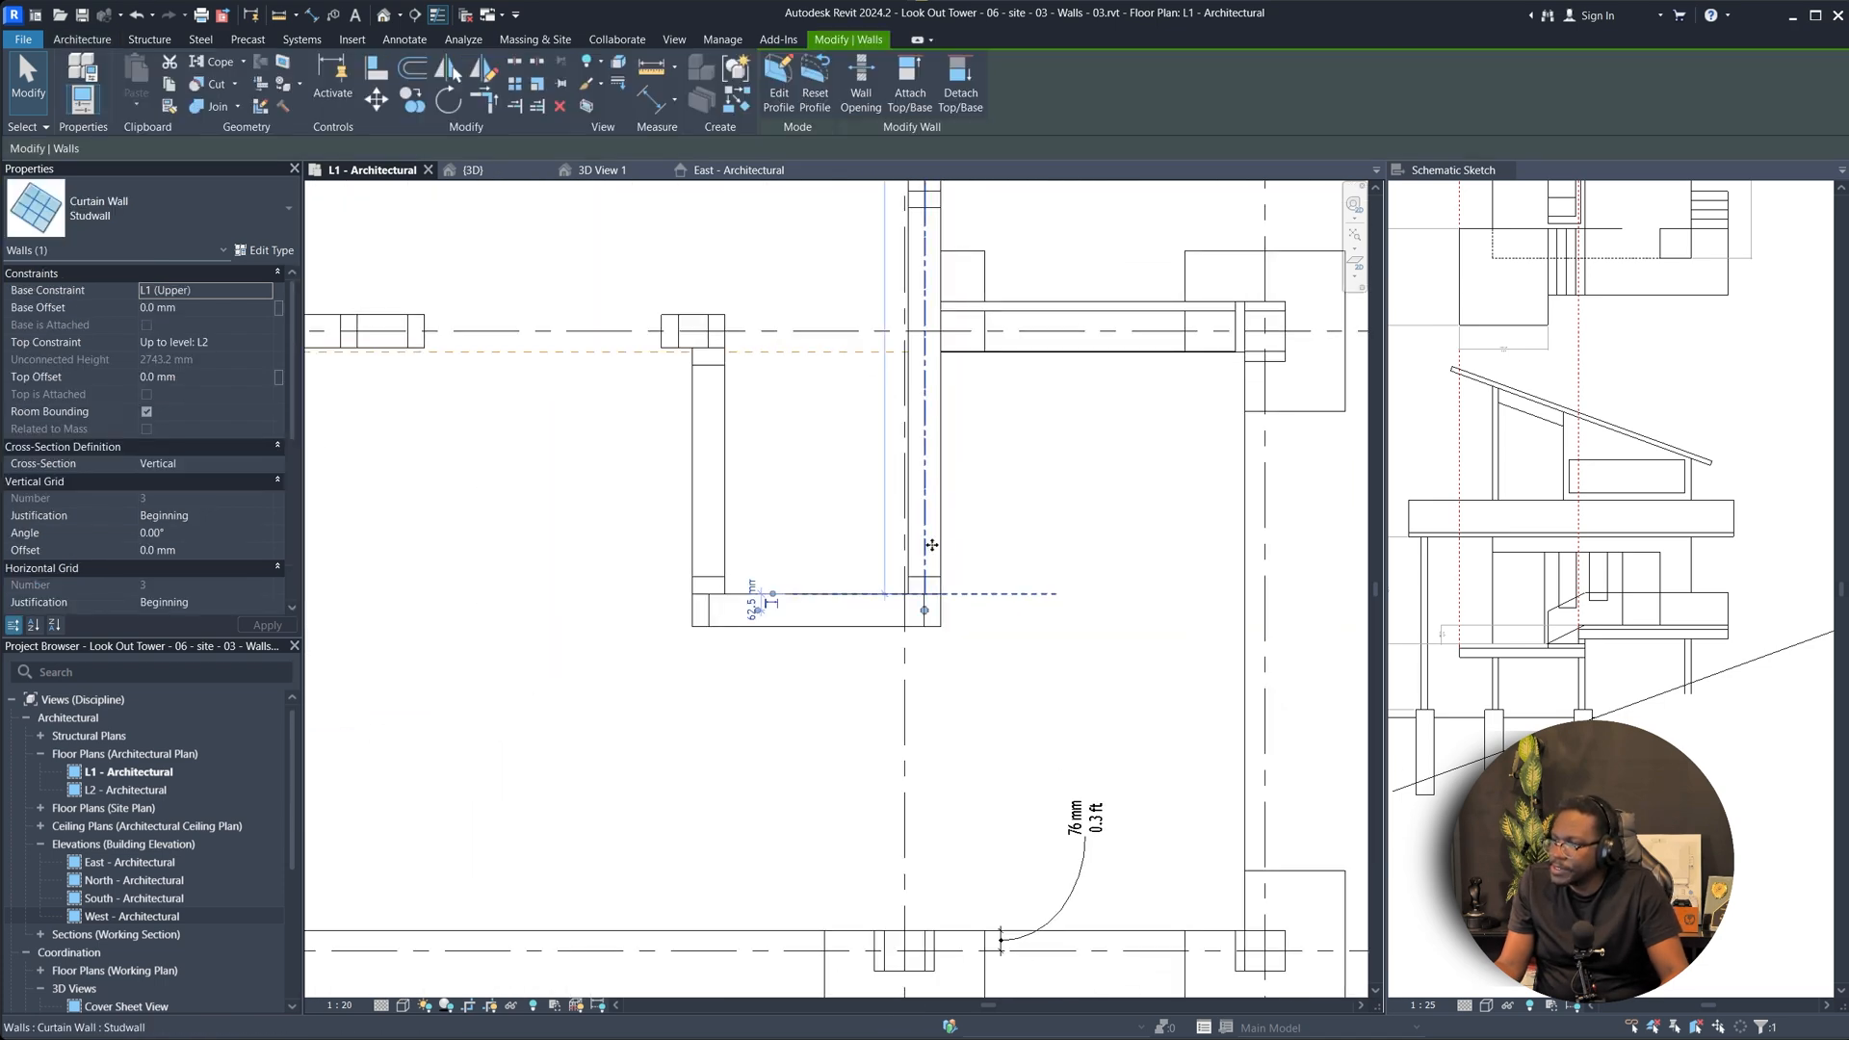
scroll(923, 561, "up", 2)
key("m")
key("v")
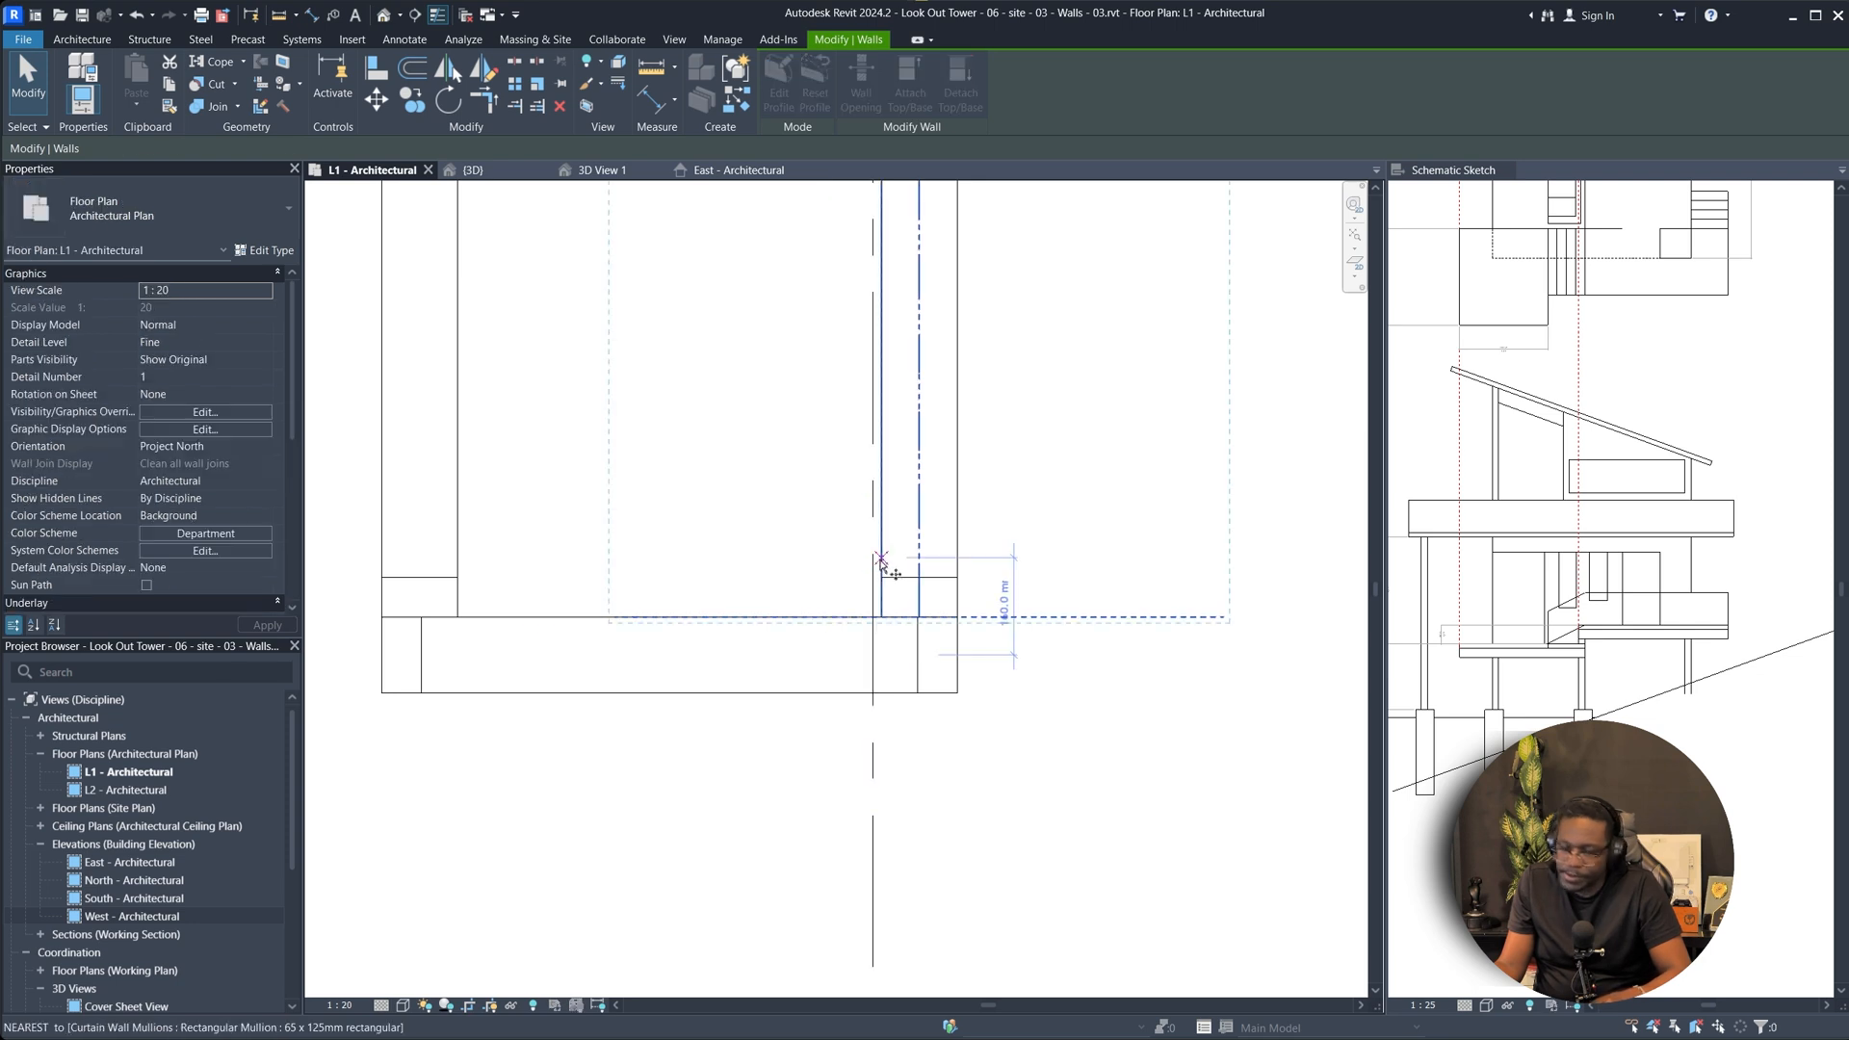
left_click(919, 616)
left_click(872, 522)
left_click(957, 657)
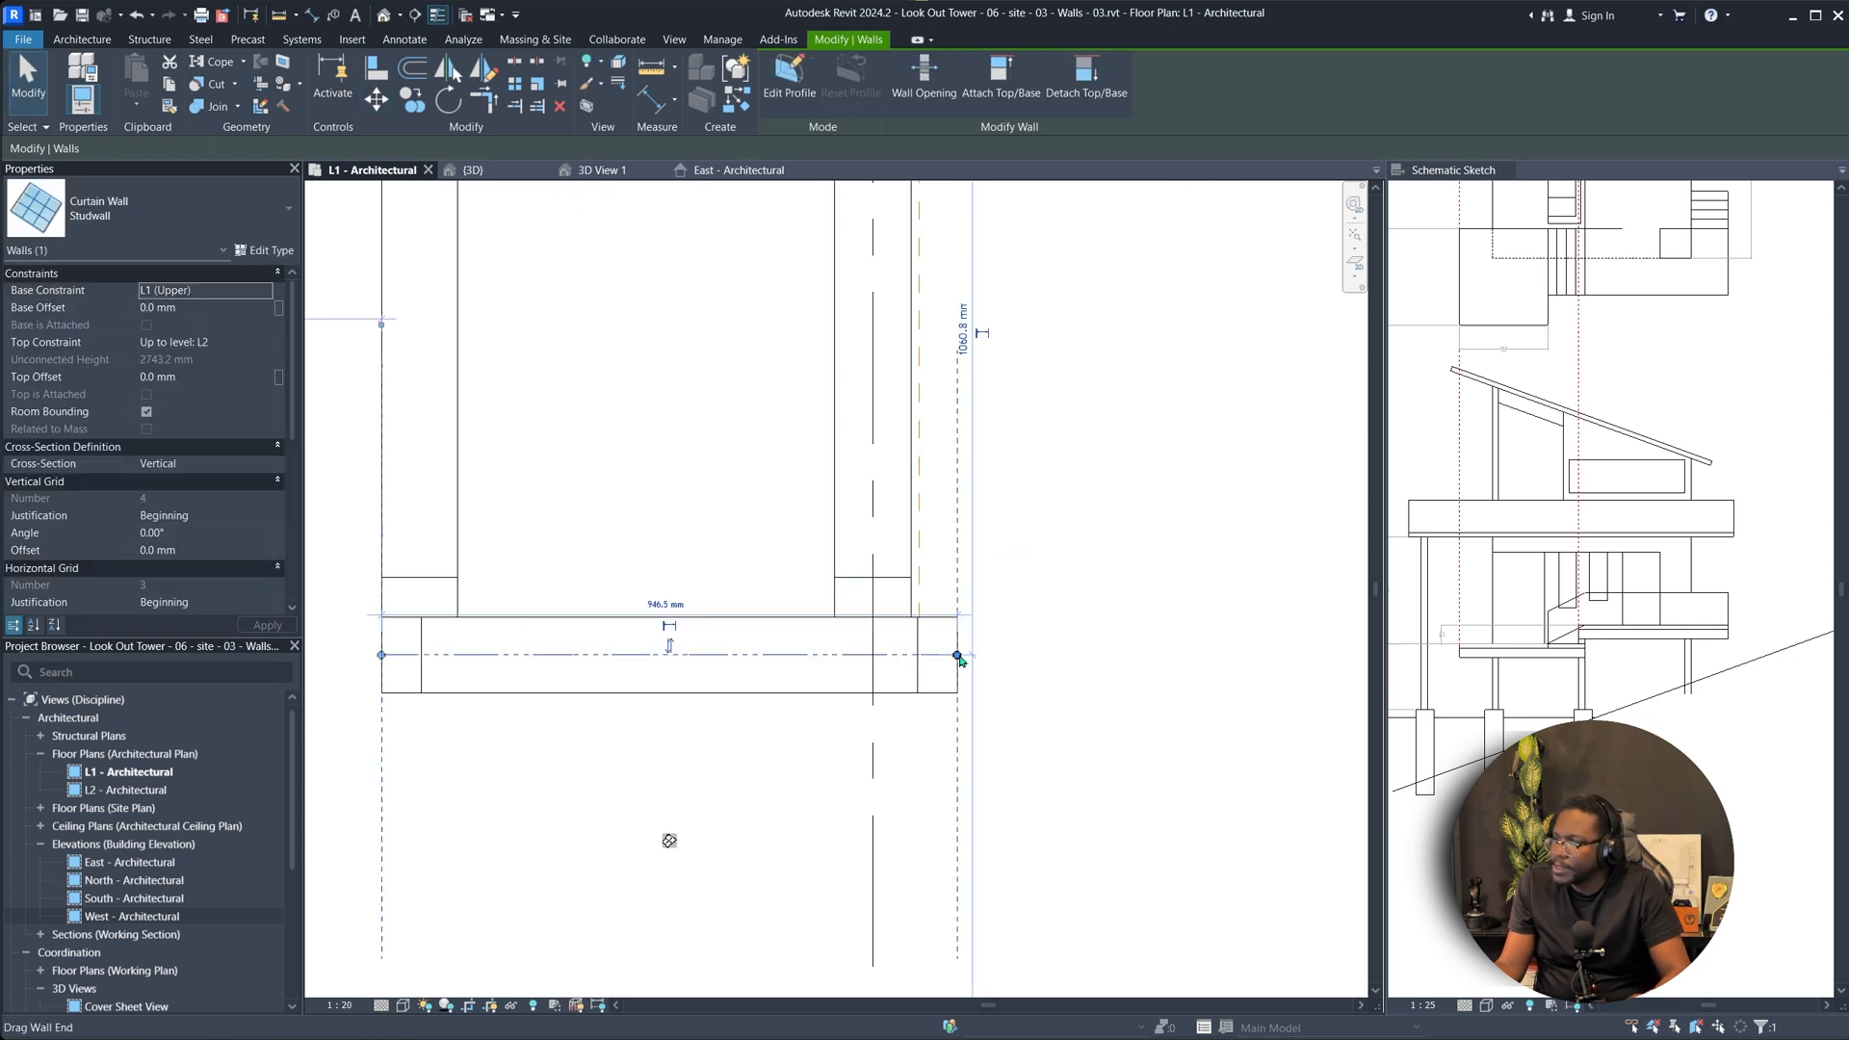
left_click_drag(958, 656, 905, 652)
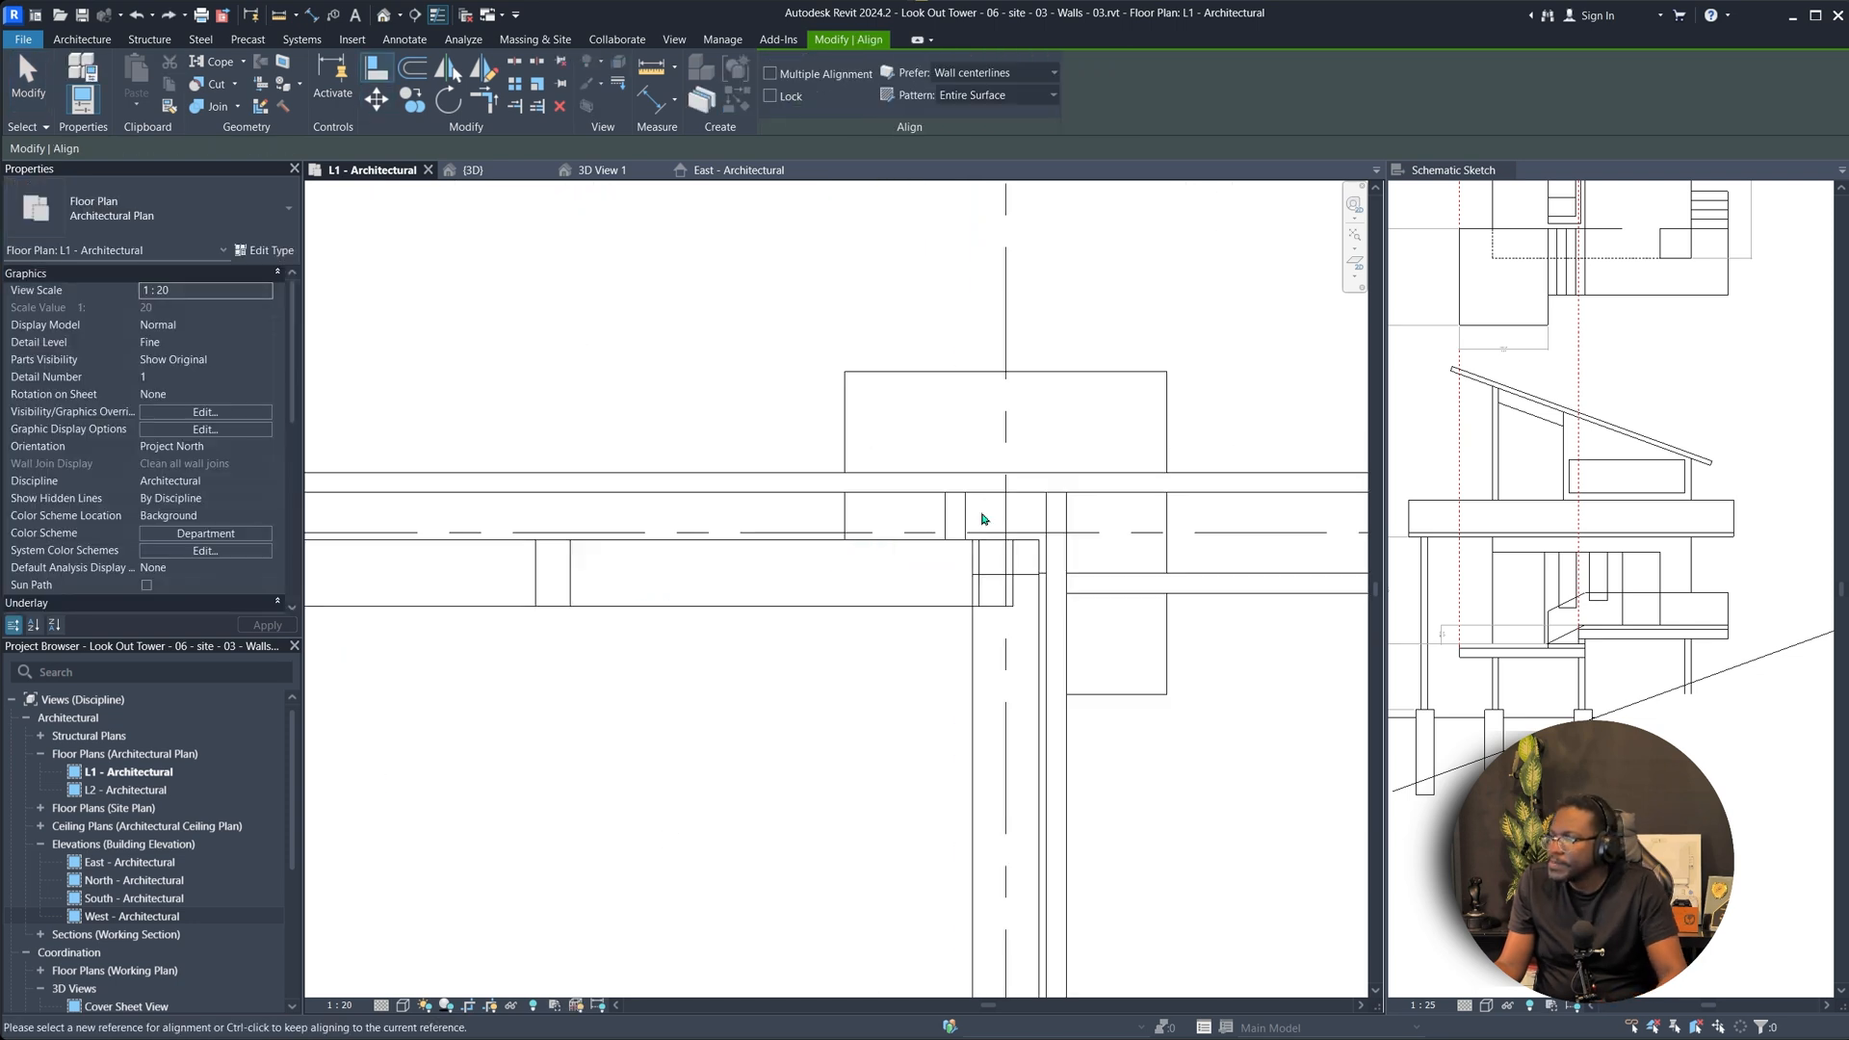
Align the north stud wall's centreline with grid A.
key("Escape")
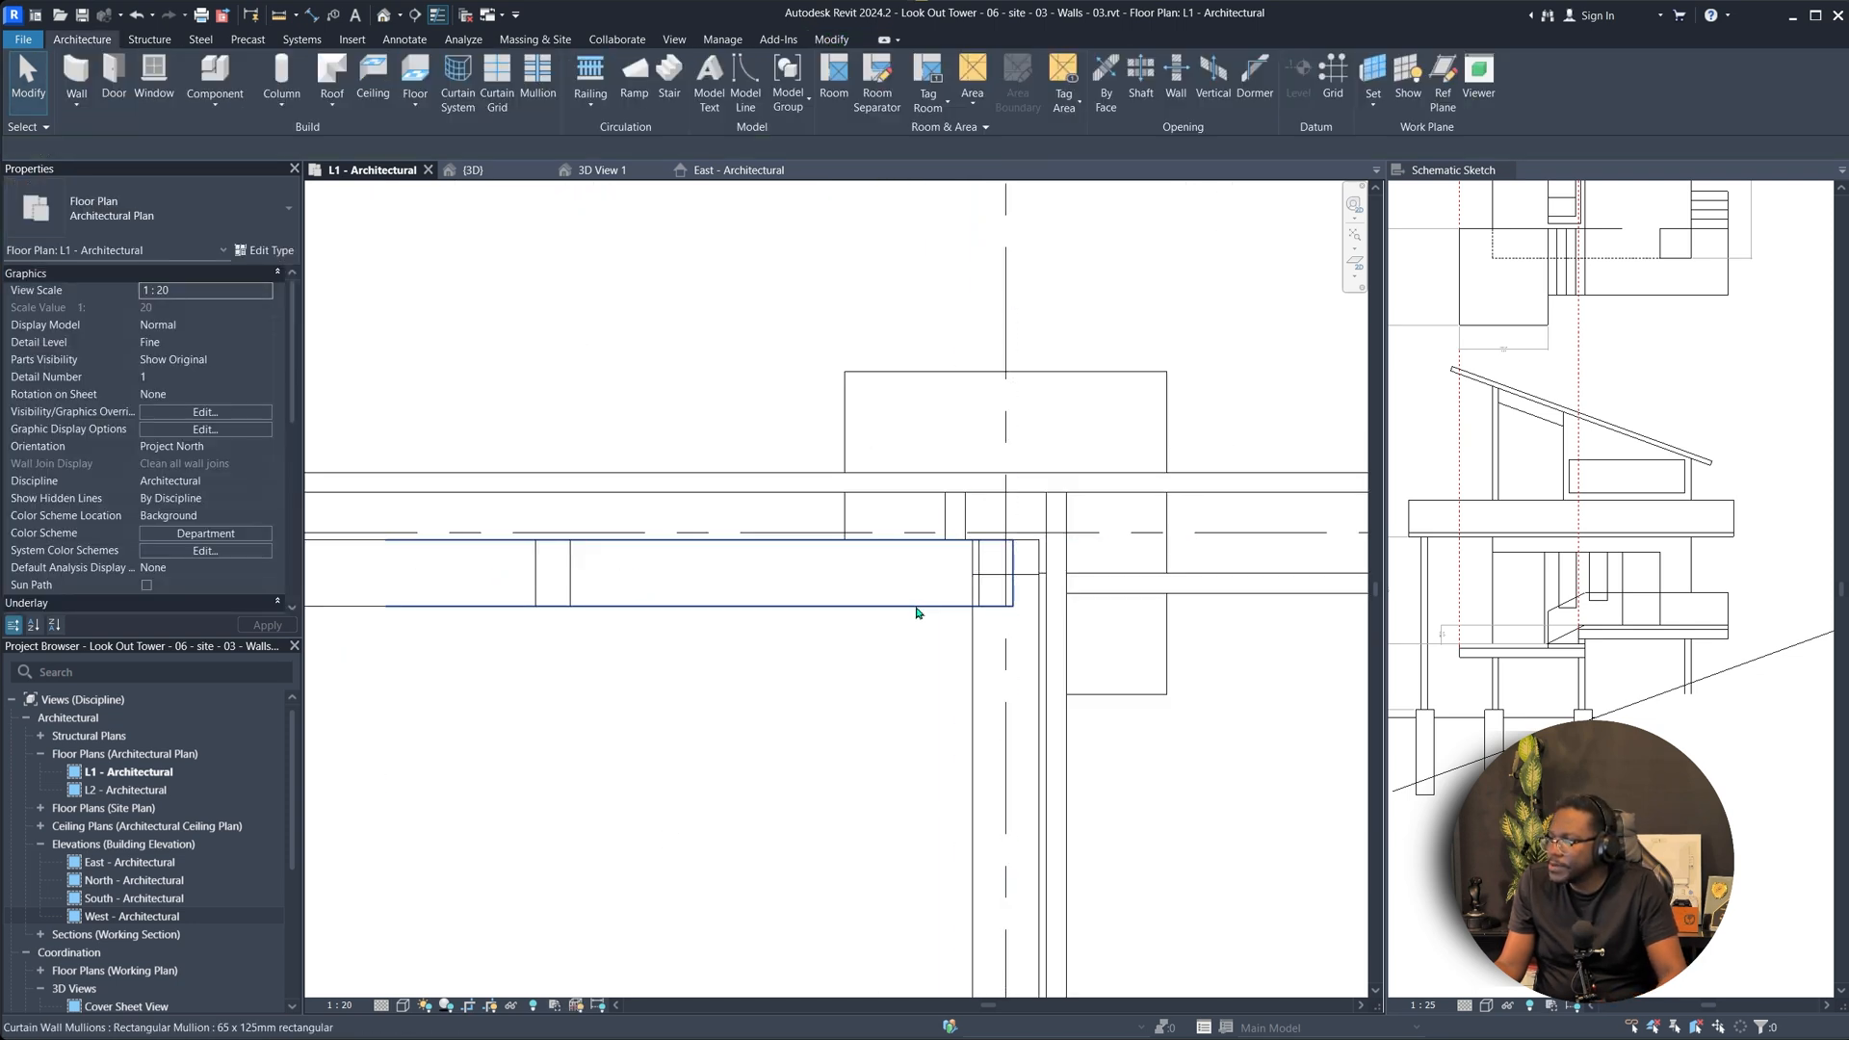
left_click(915, 613)
scroll(910, 570, "up", 2)
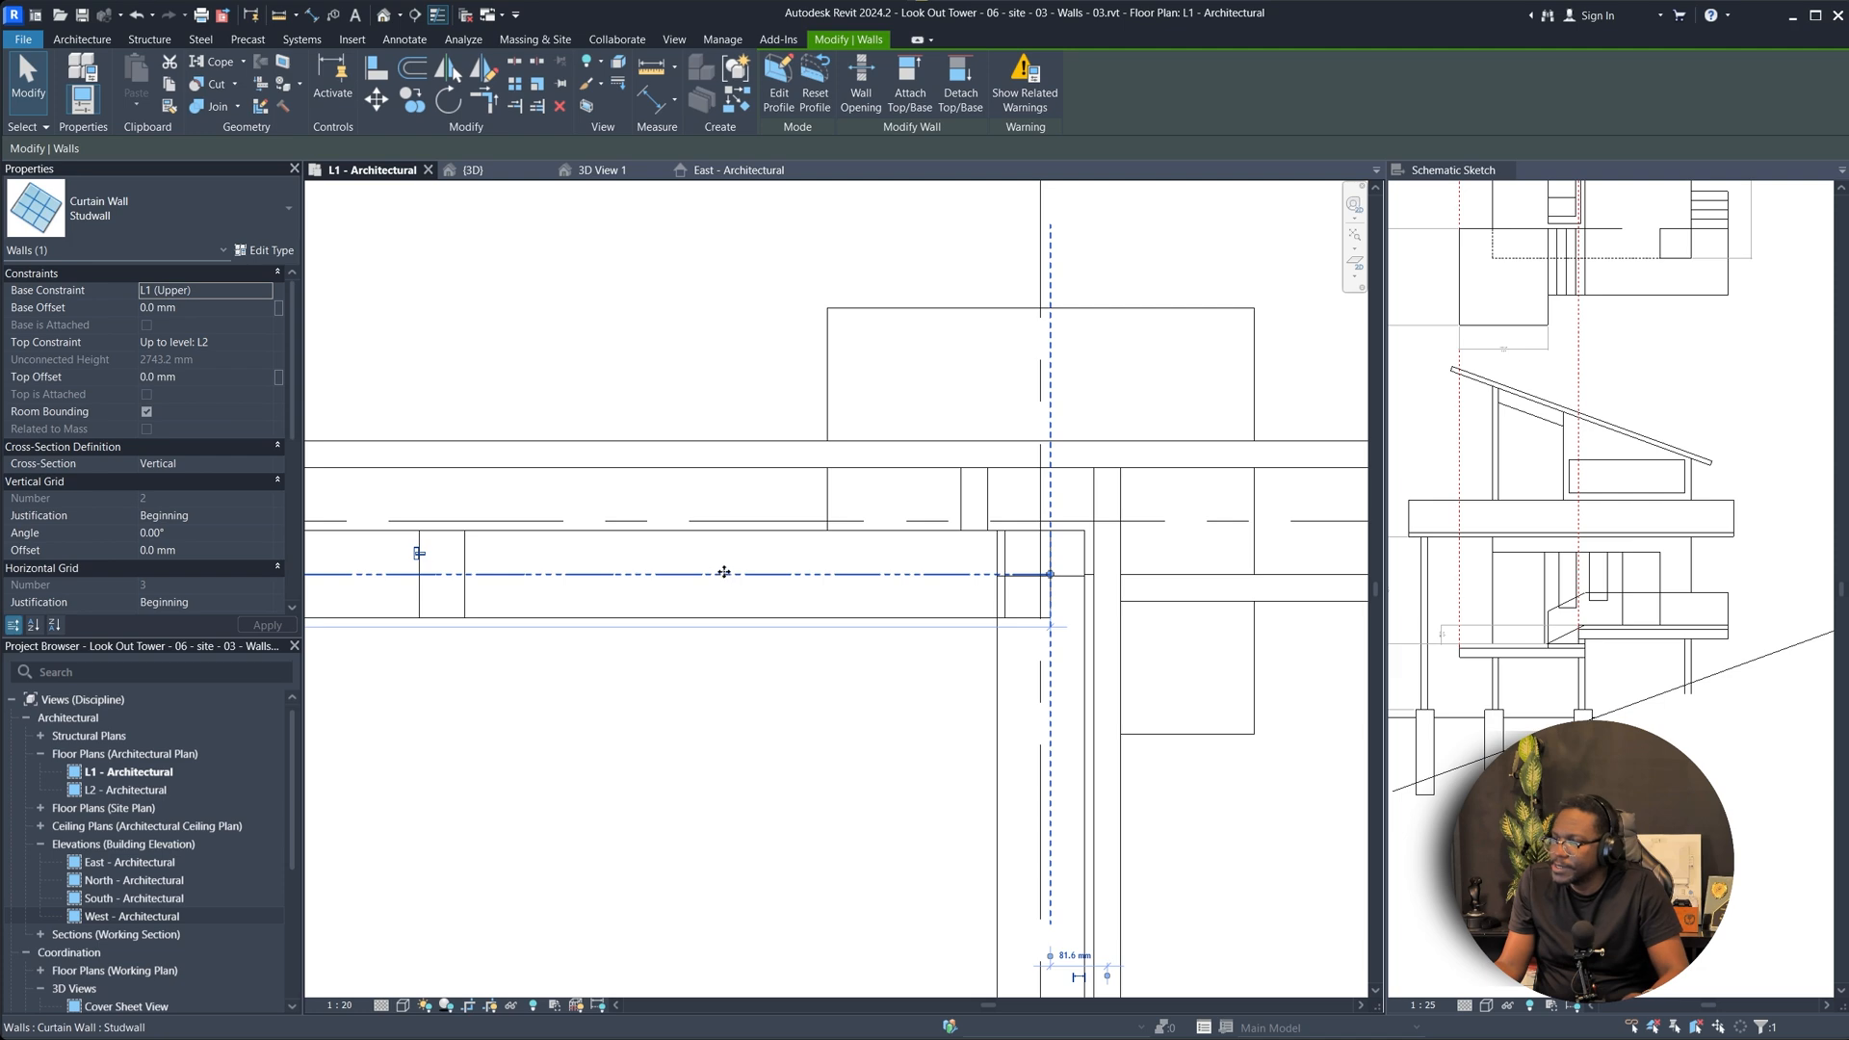
key("Escape")
scroll(751, 577, "down", 5)
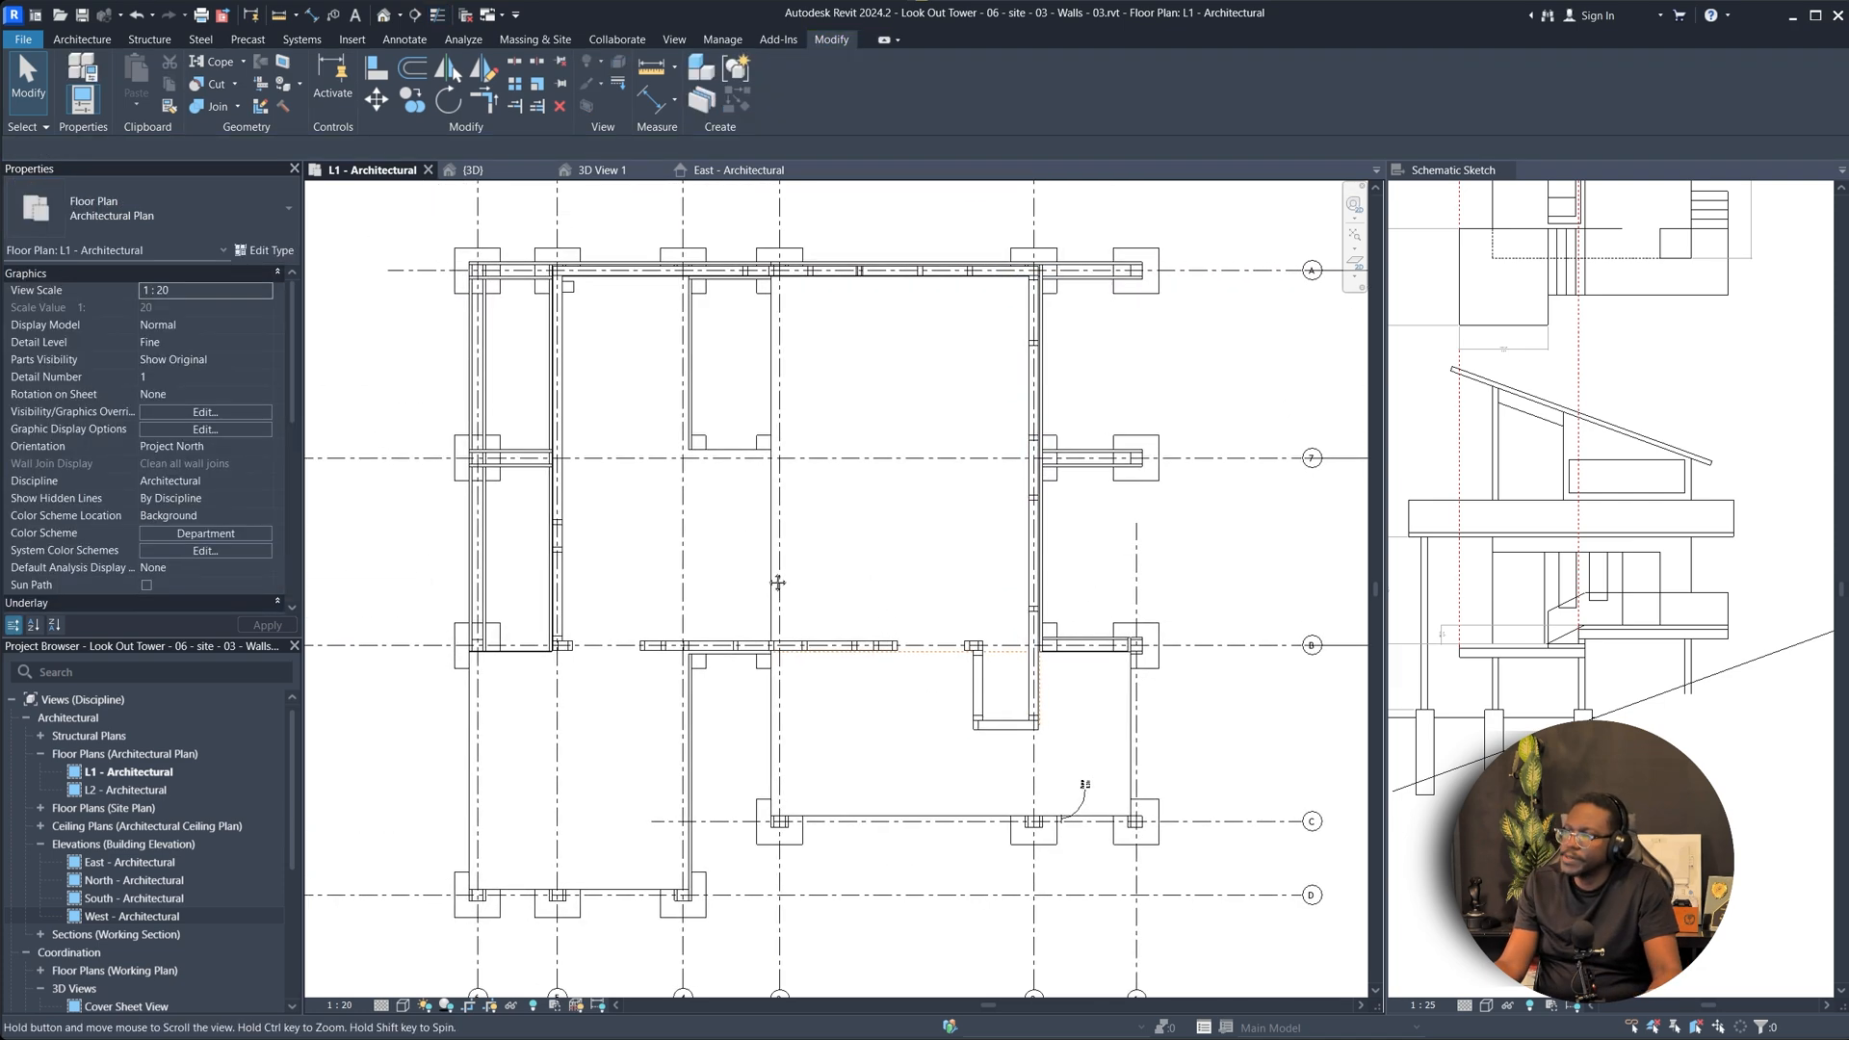
Delete the equality dimension string between grids A, 7 and B on the L1 plan.
scroll(778, 583, "down", 2)
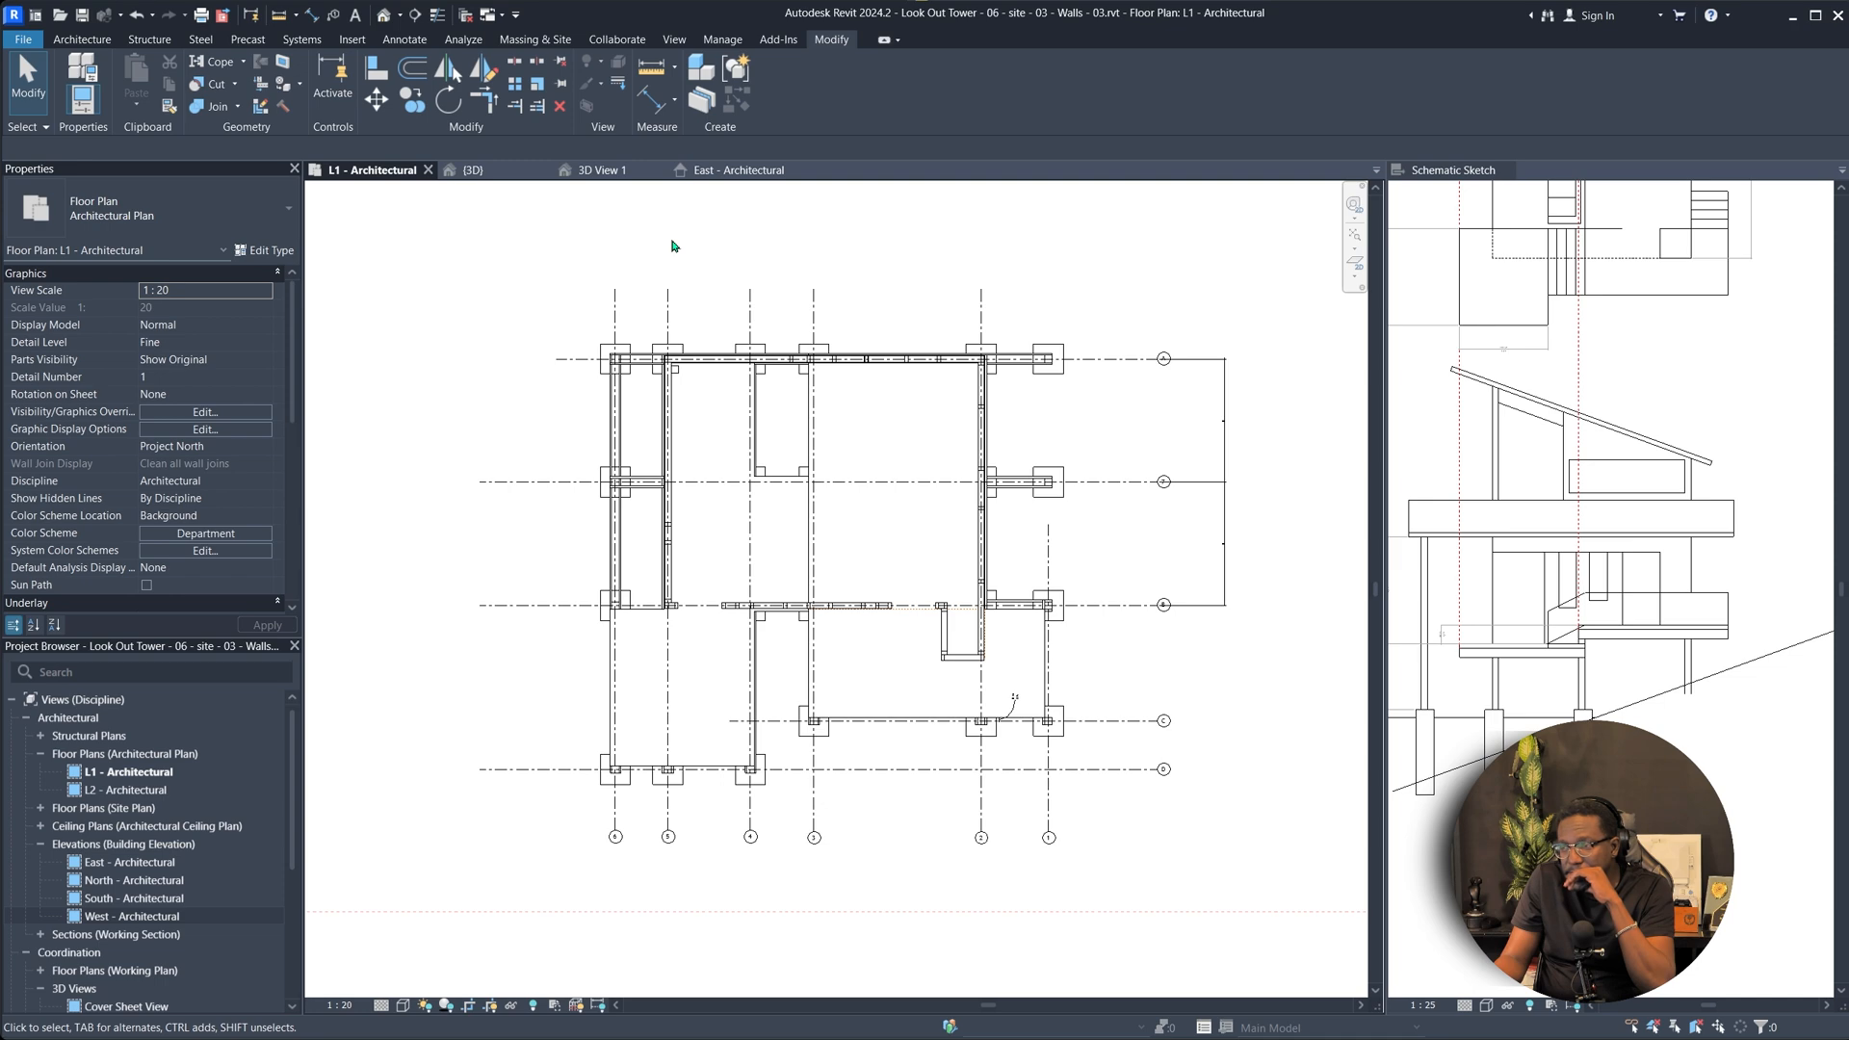
scroll(755, 511, "up", 3)
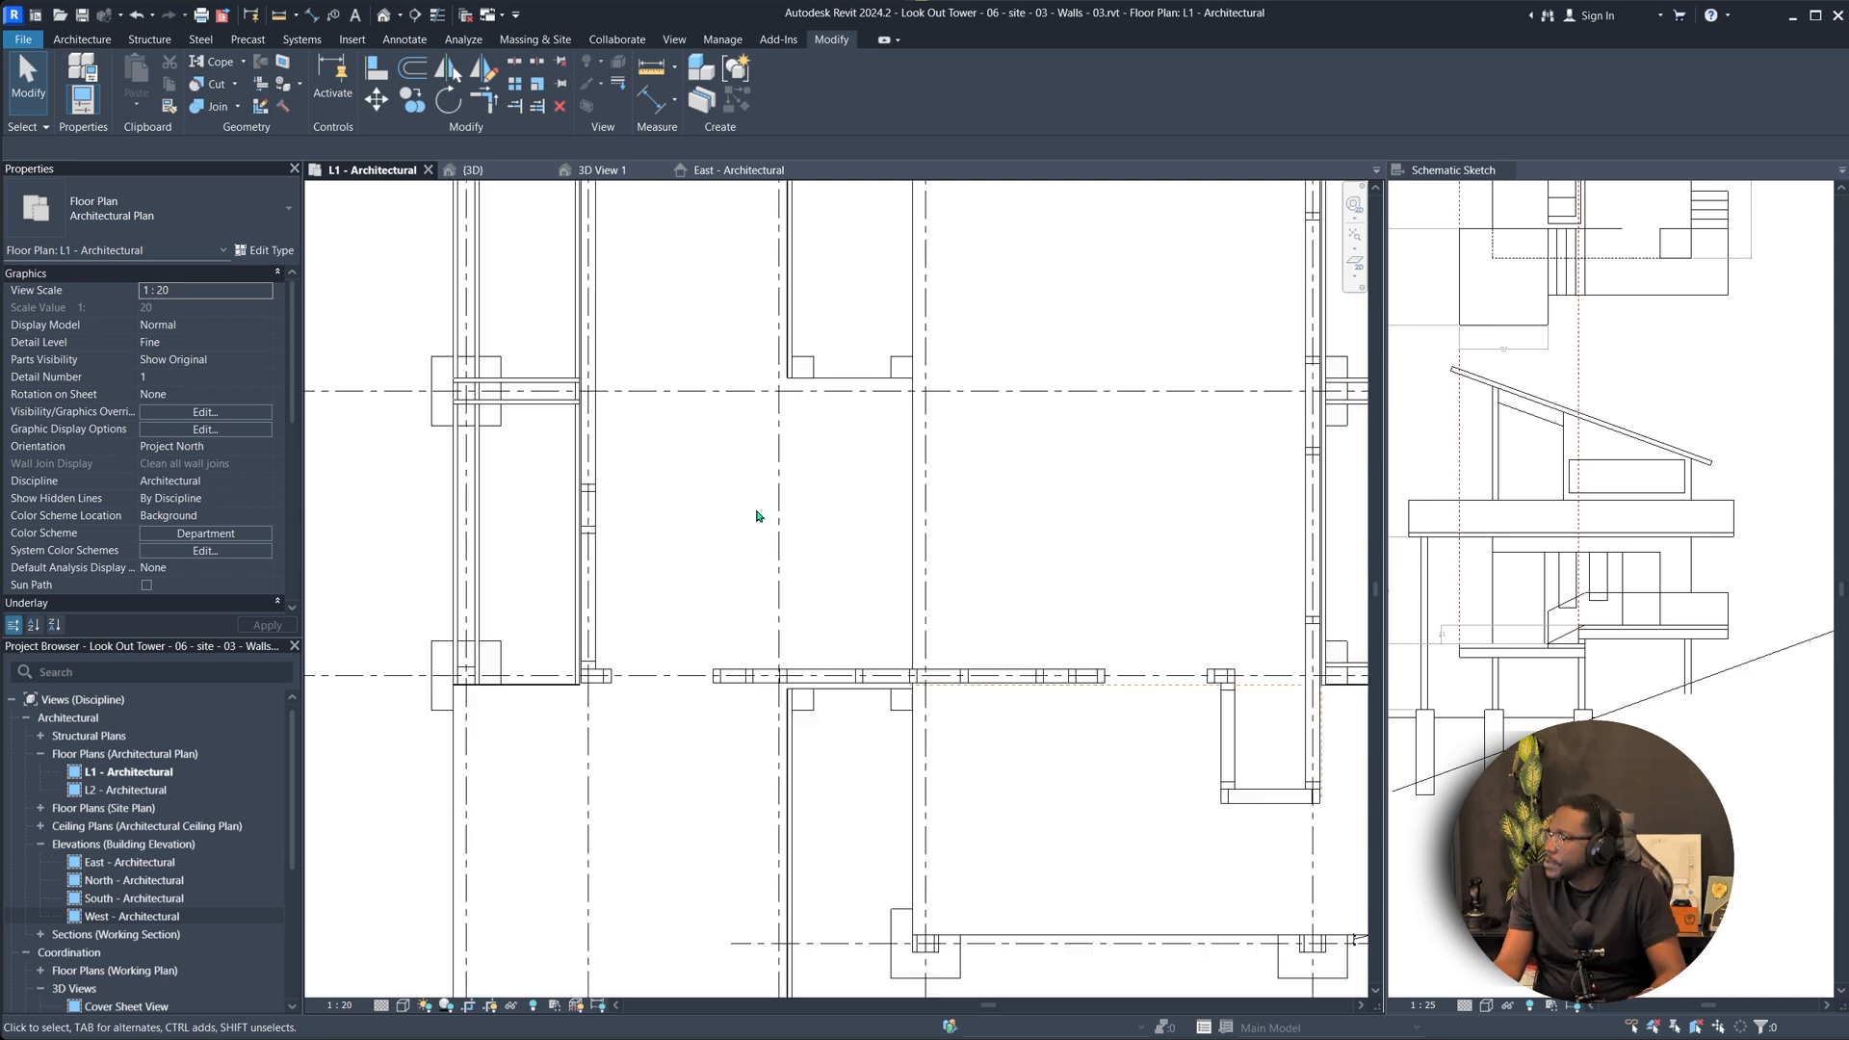
scroll(735, 512, "down", 5)
scroll(776, 520, "up", 2)
left_click(1144, 512)
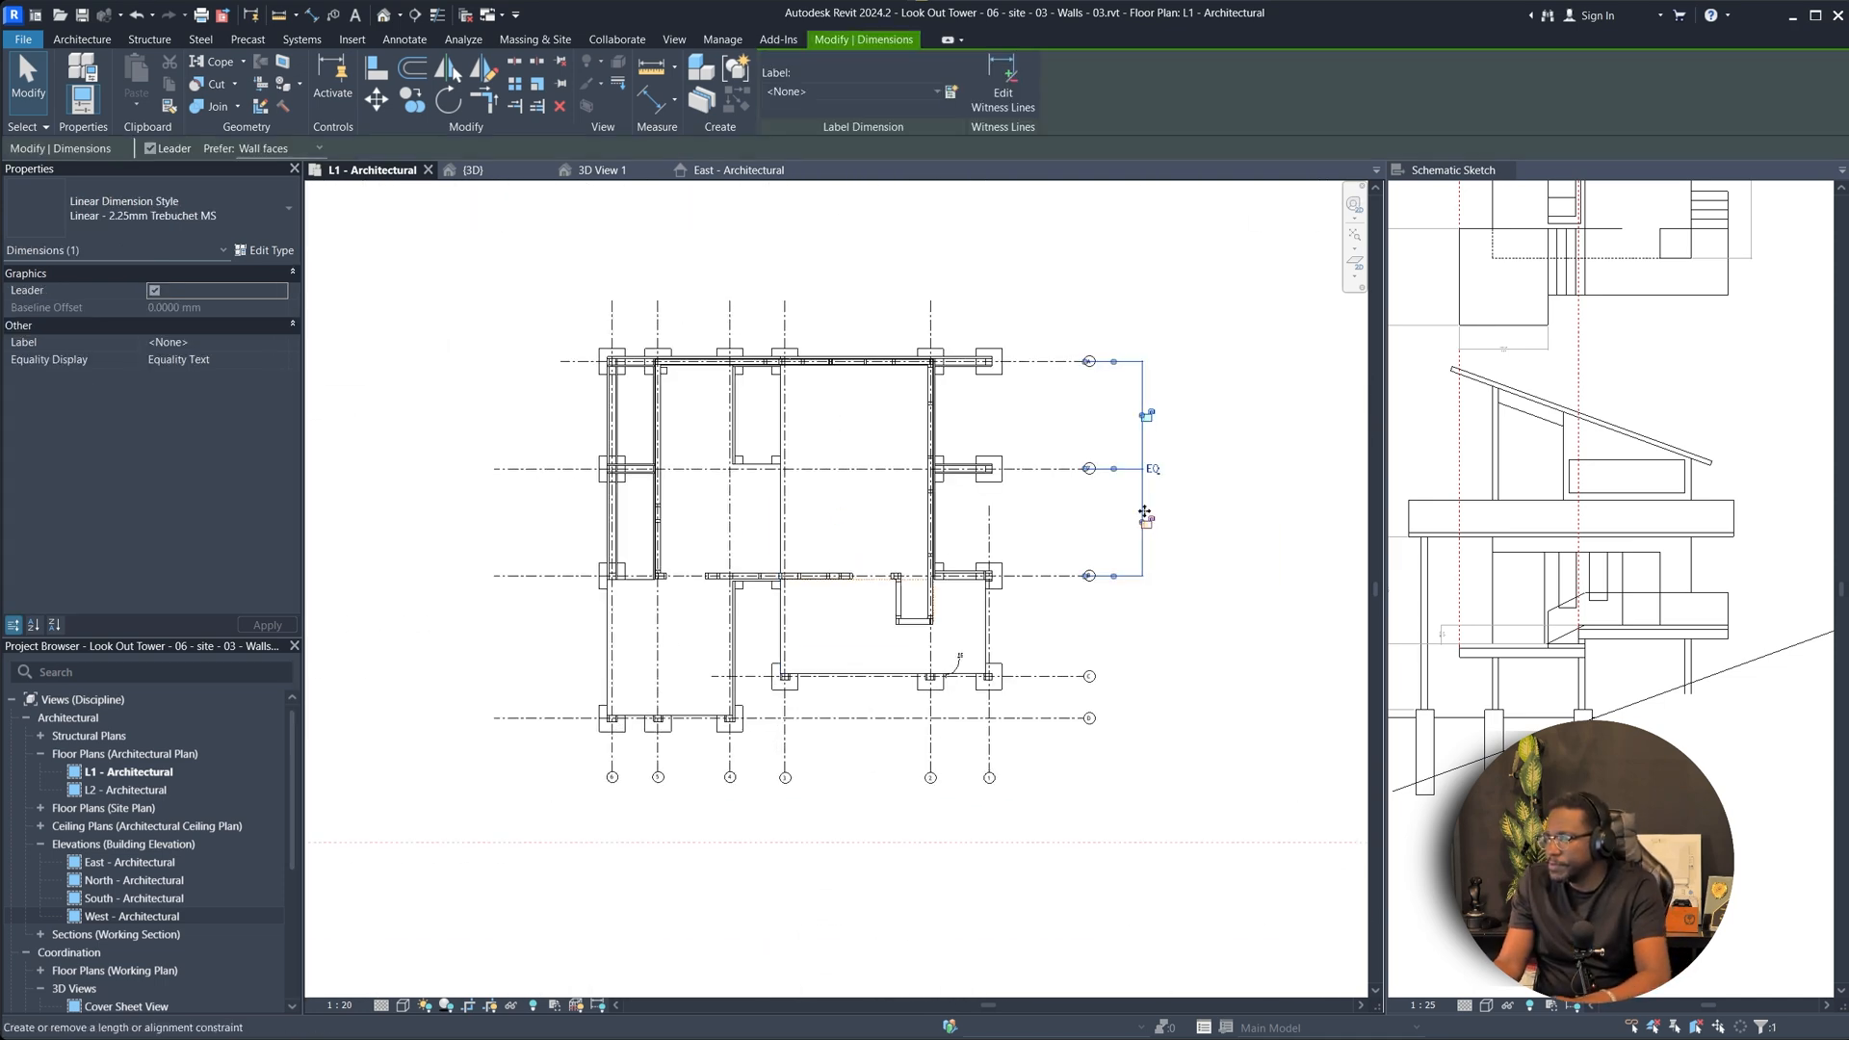
key("Delete")
left_click(1578, 1013)
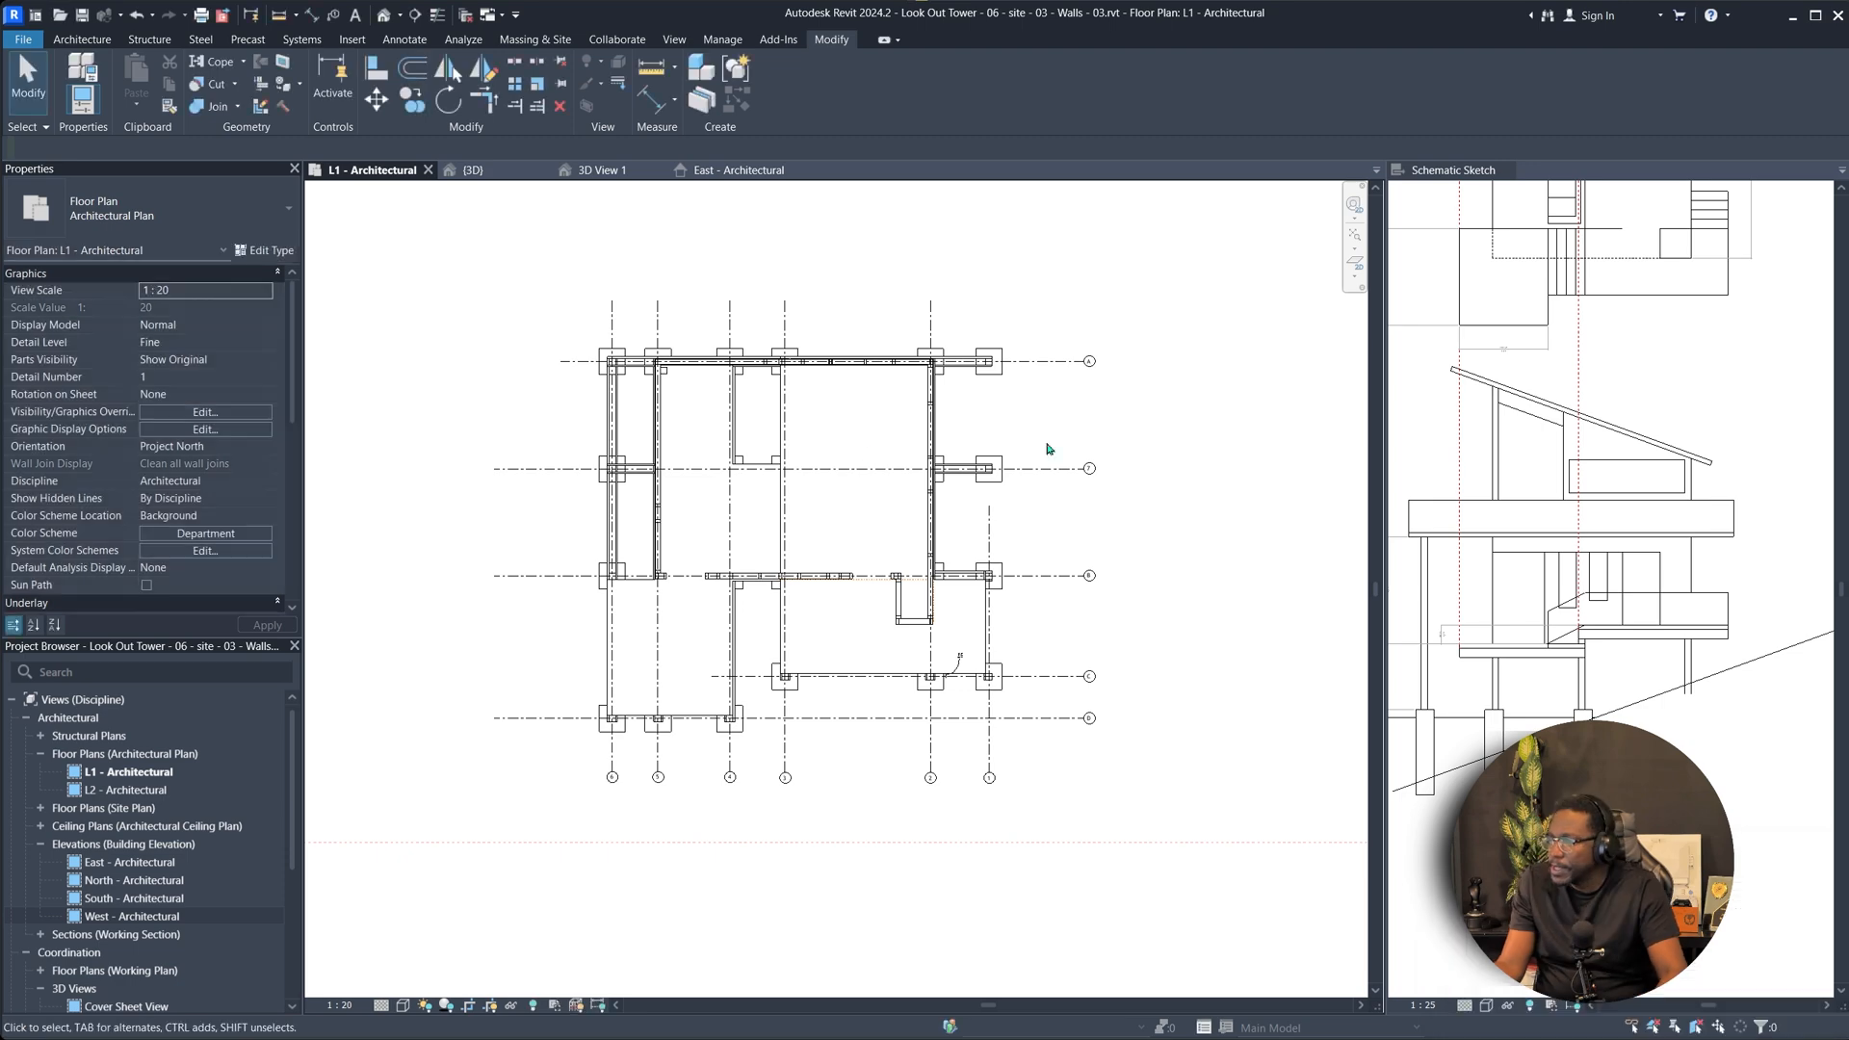
Extend the west end of grid A to line up with the ends of grids 7 and B.
scroll(726, 460, "up", 4)
left_click(493, 377)
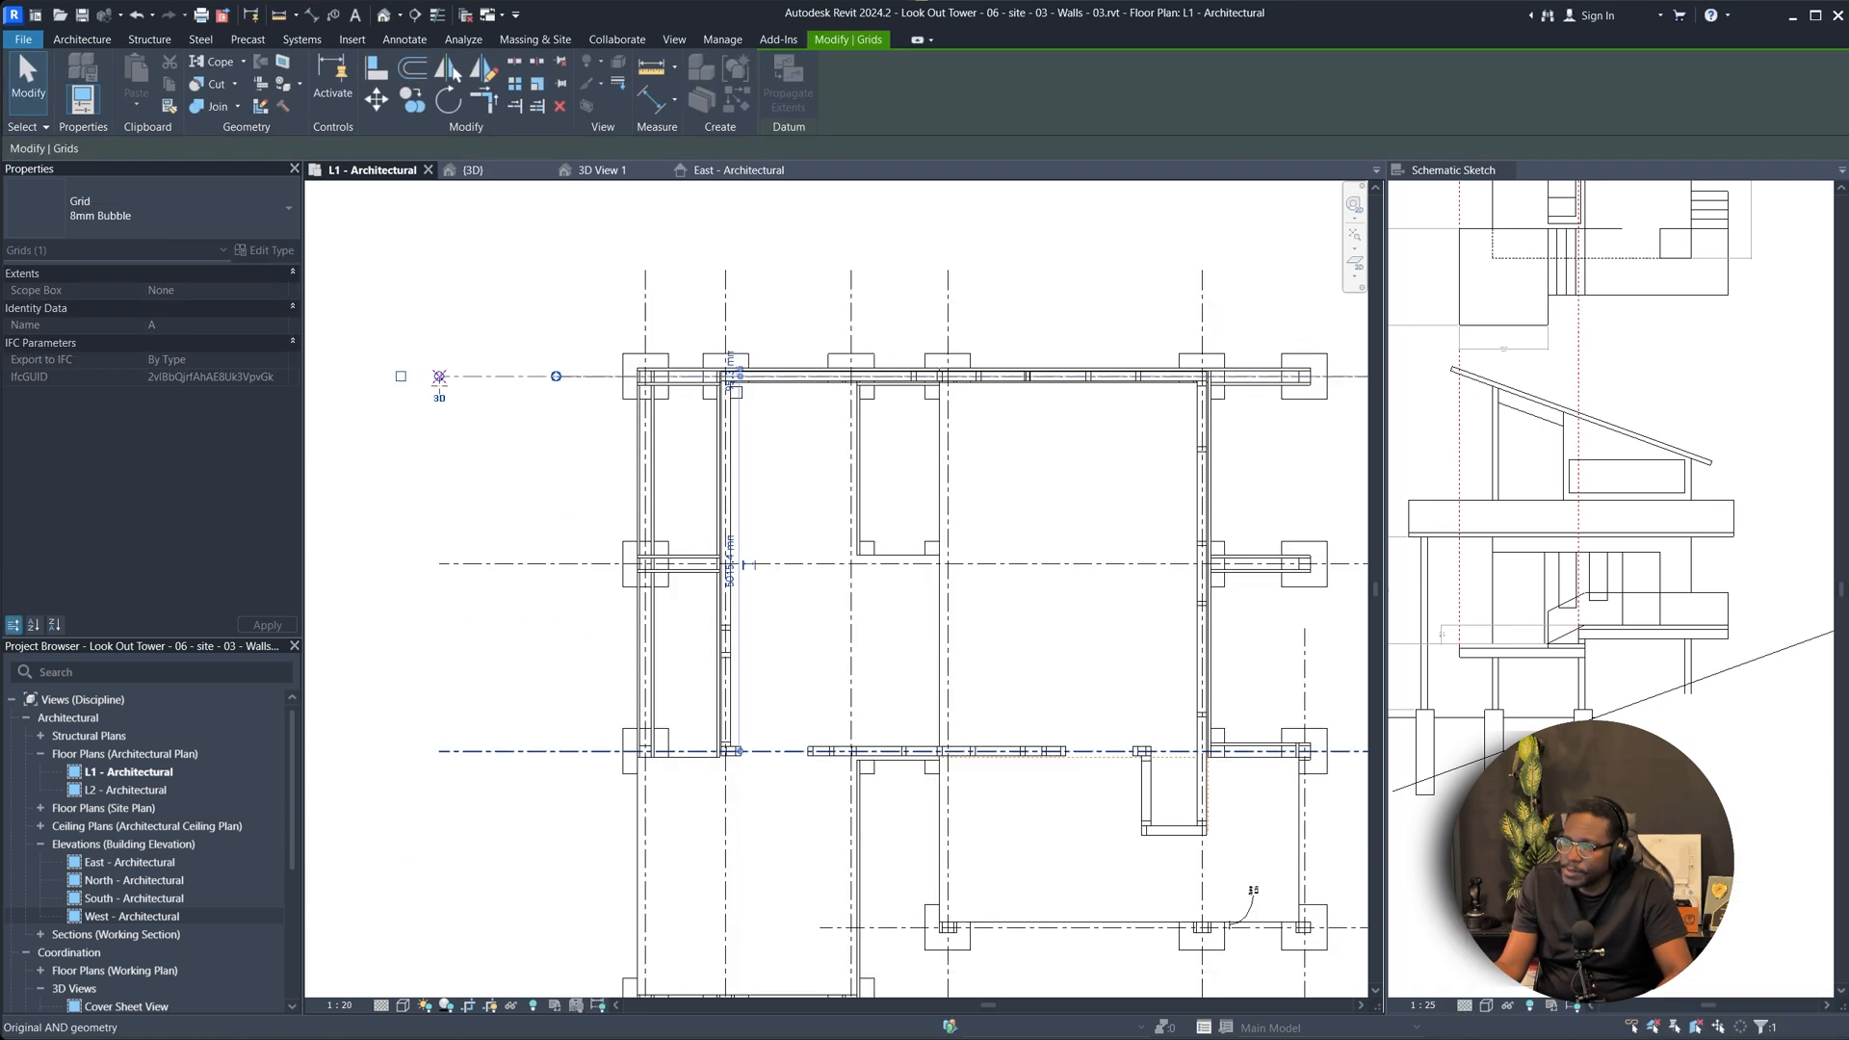
left_click_drag(438, 383, 439, 378)
left_click(524, 529)
scroll(523, 541, "down", 3)
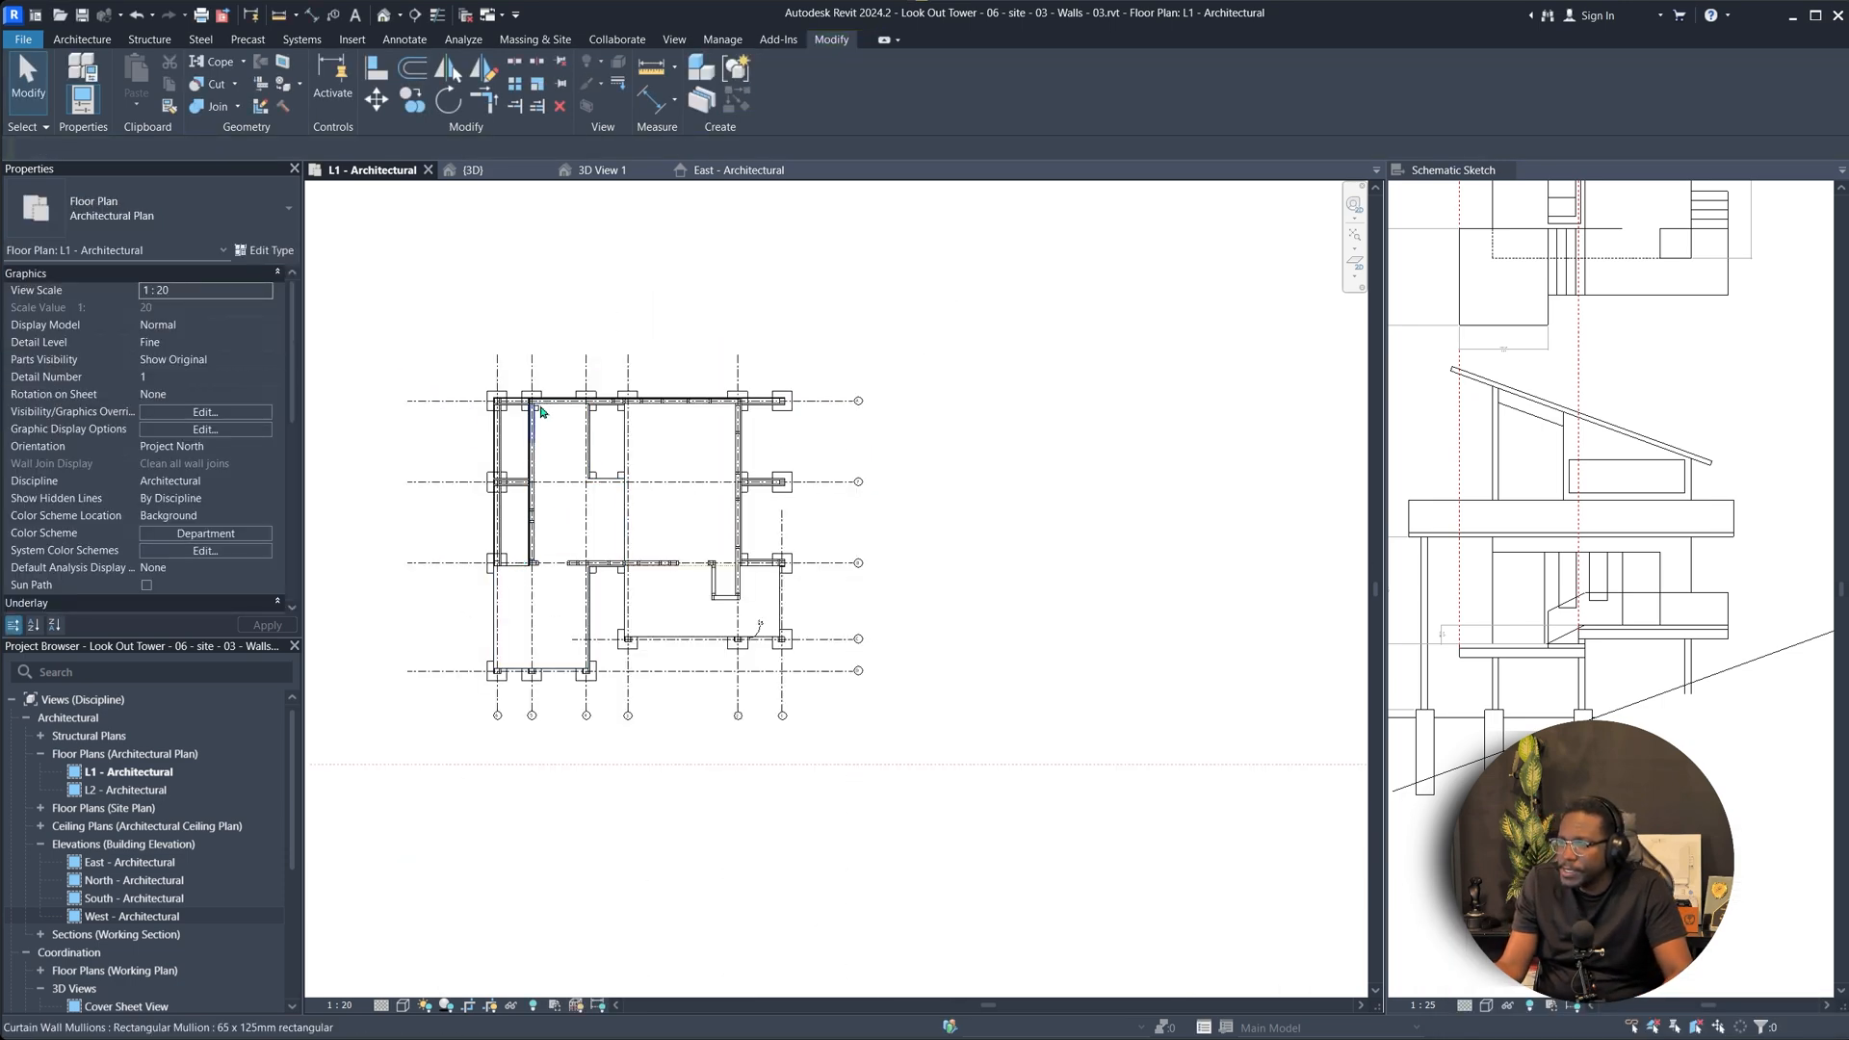
scroll(541, 412, "up", 4)
scroll(679, 434, "up", 2)
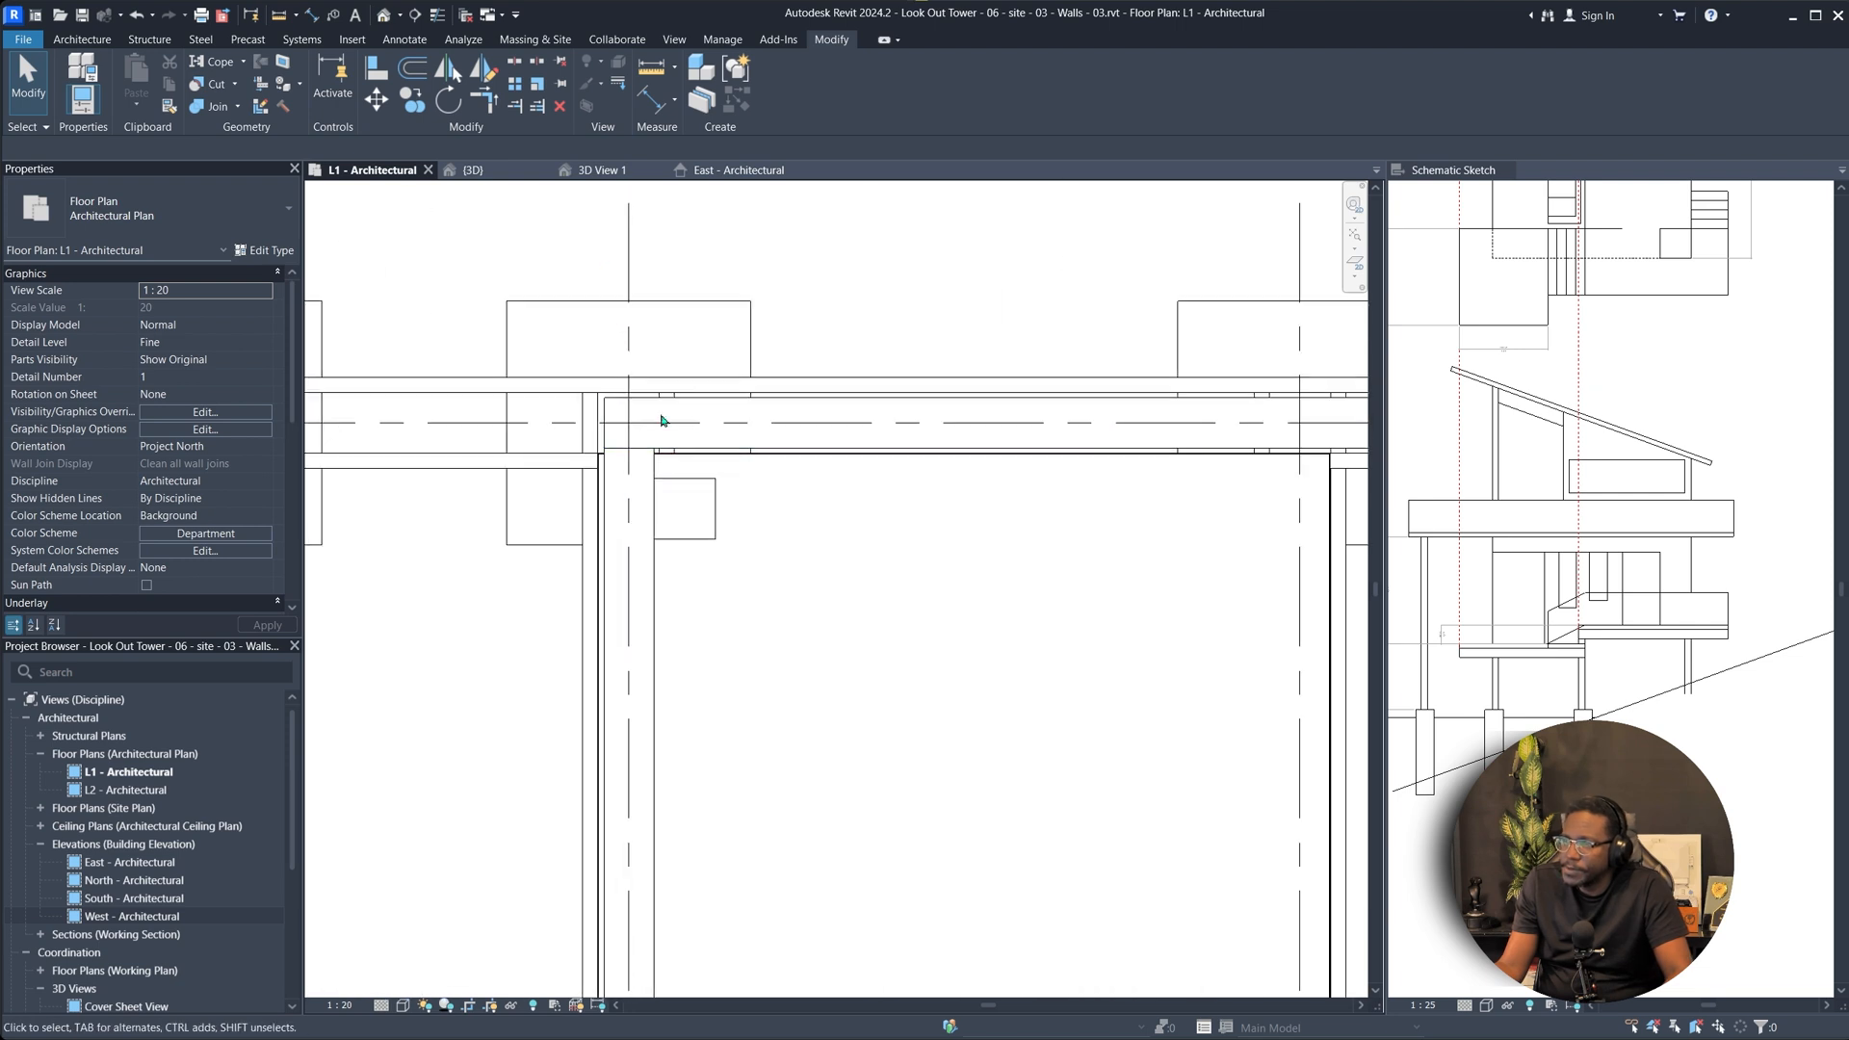
Start a new wall from the Generic - 100mm type and duplicate that type as Wall Cladding 25mm.
left_click(80, 40)
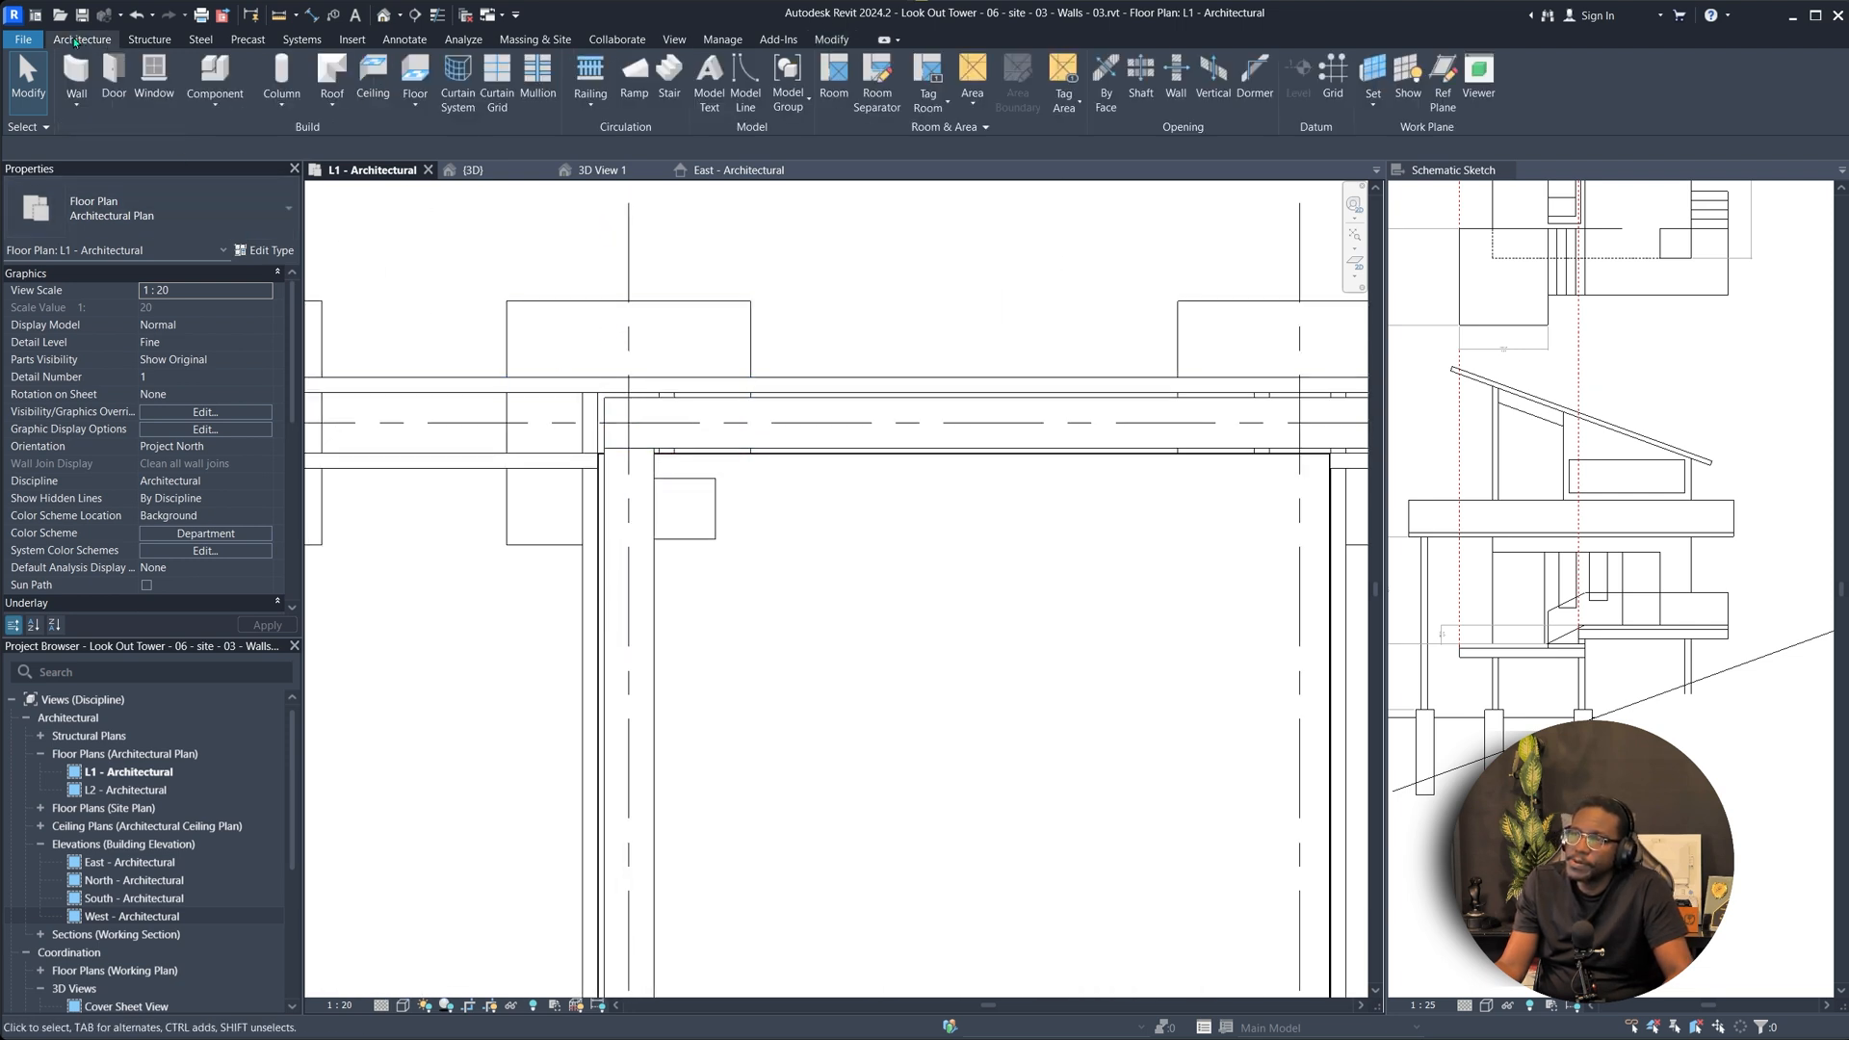
left_click(90, 85)
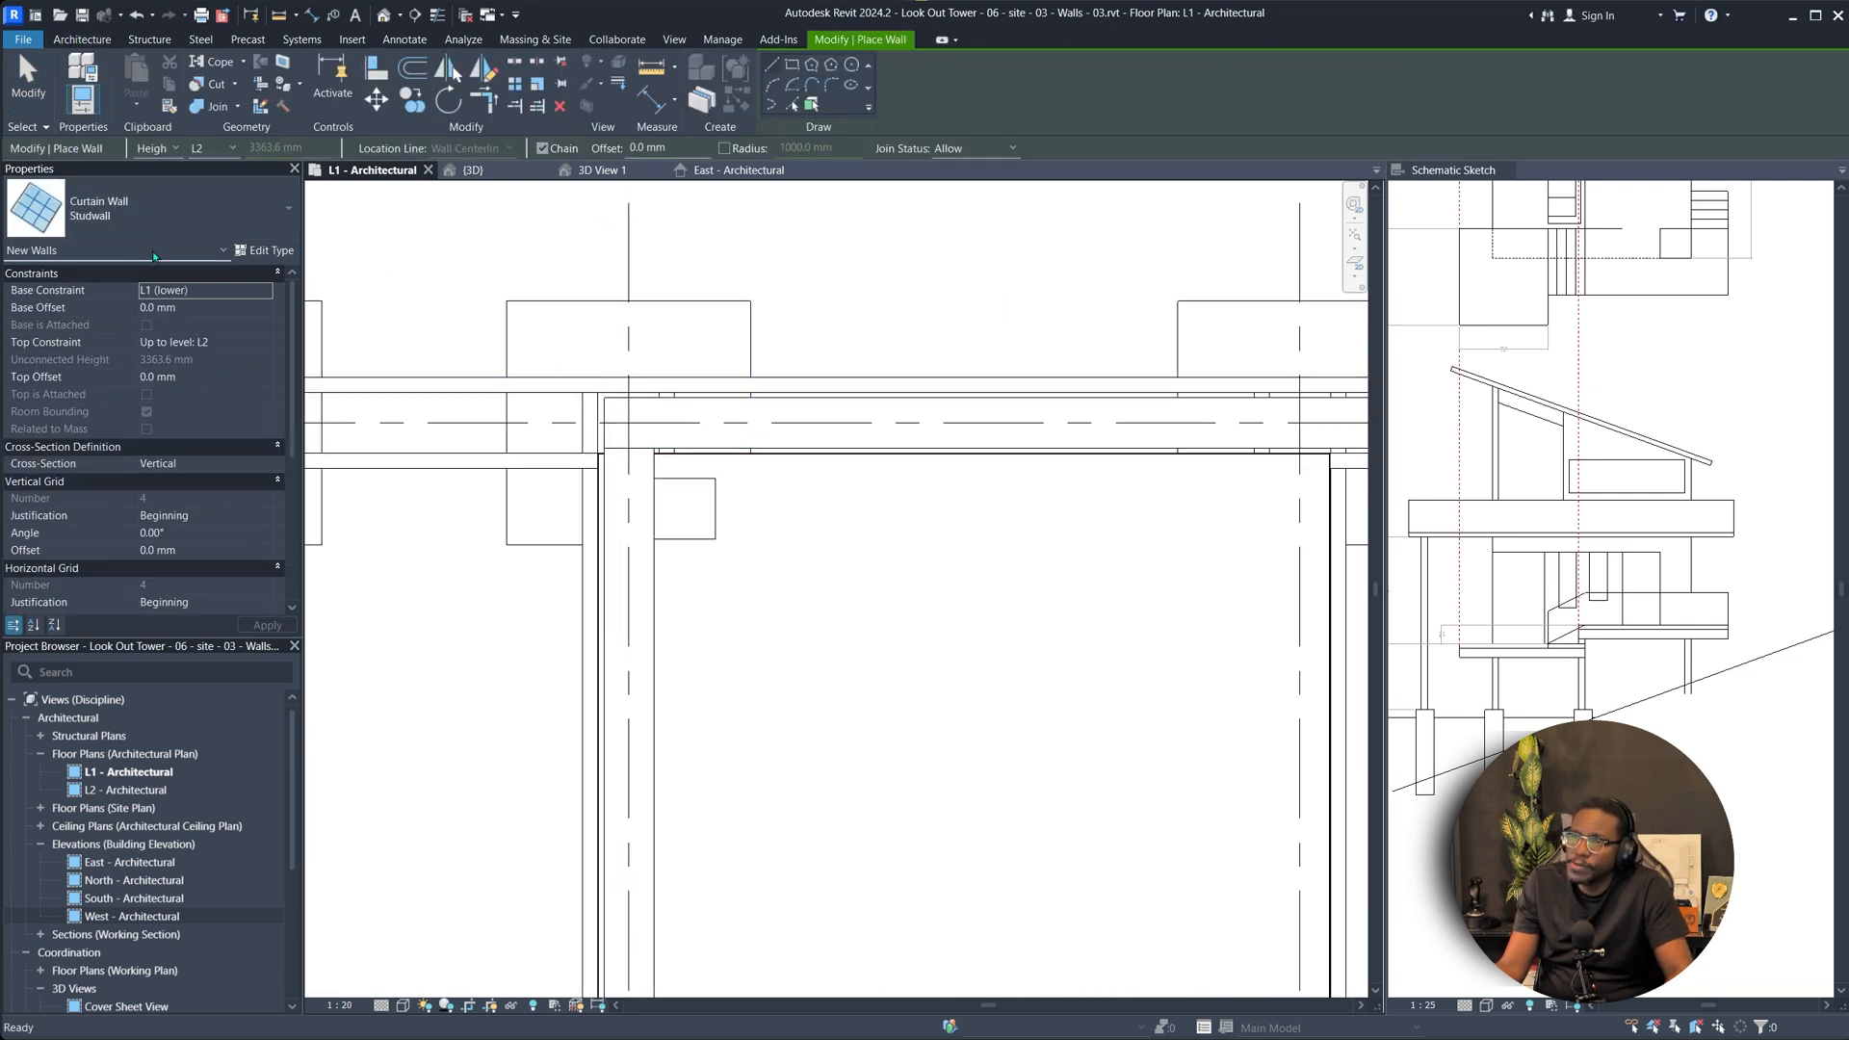
left_click(160, 218)
scroll(140, 385, "up", 5)
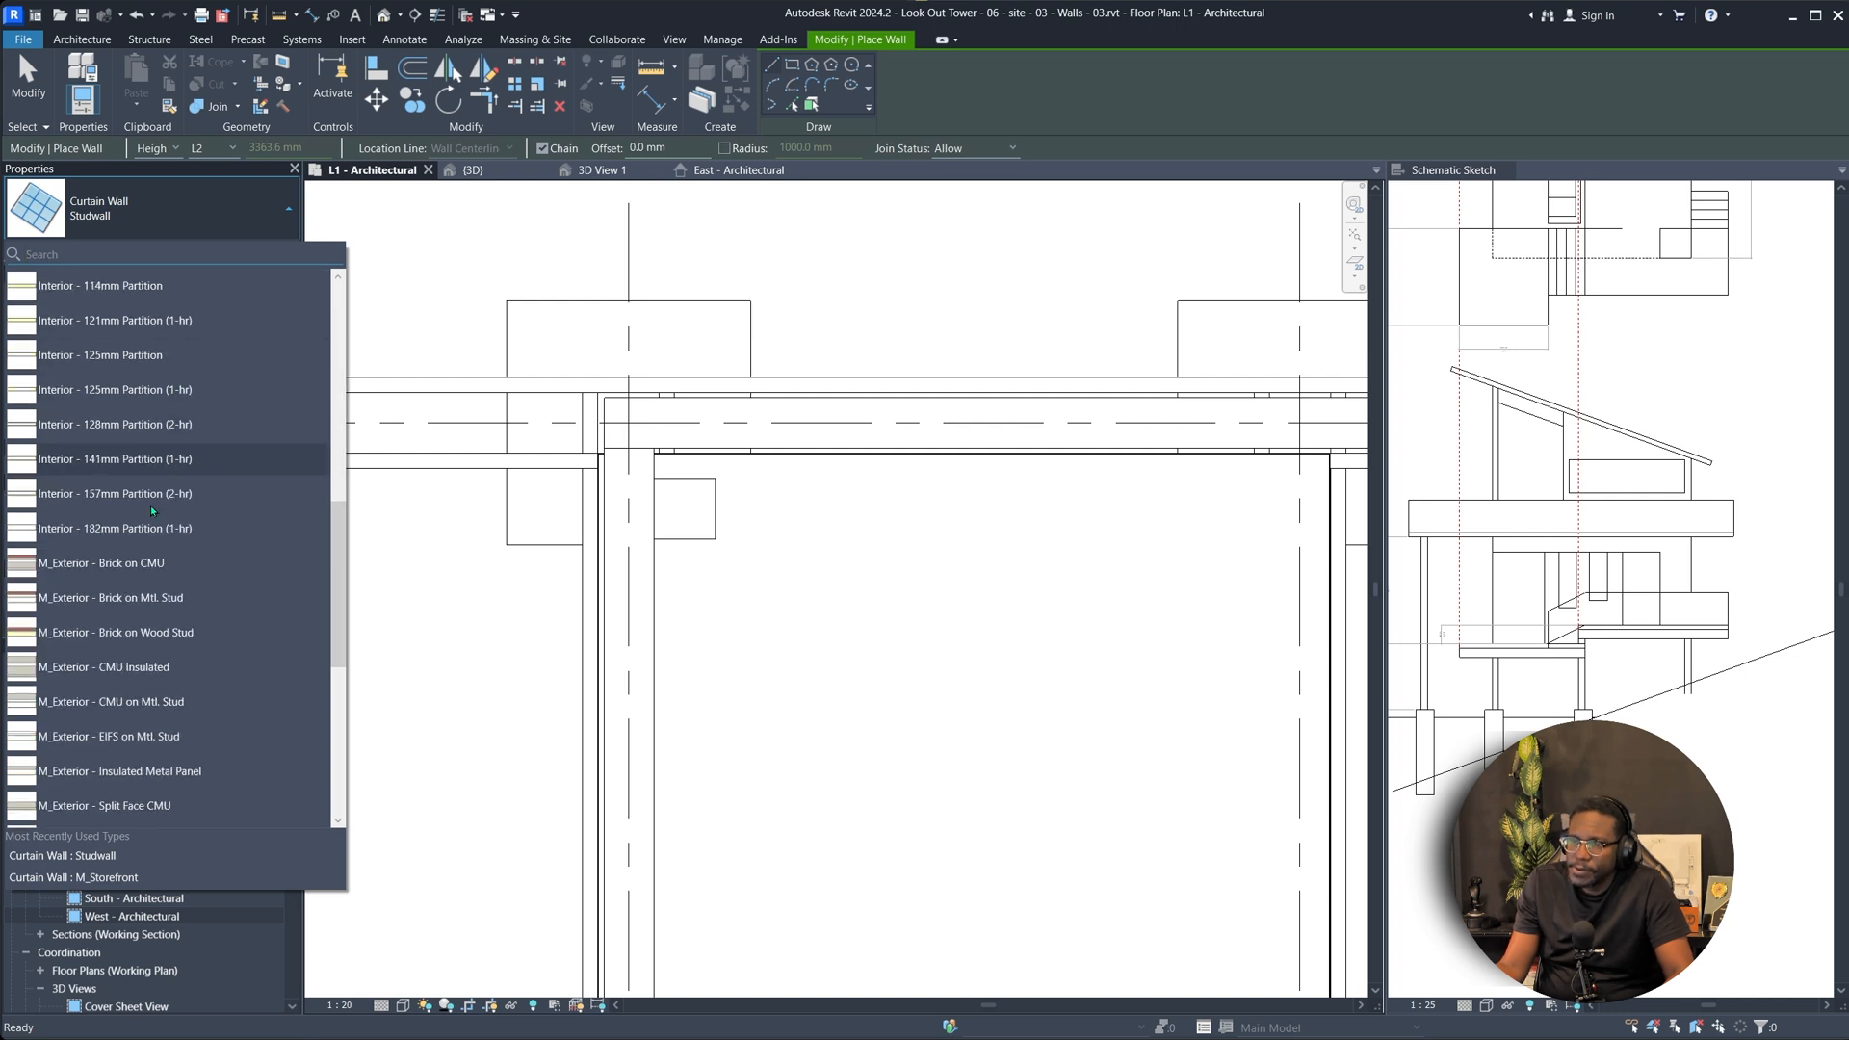
scroll(150, 506, "down", 8)
scroll(161, 386, "up", 2)
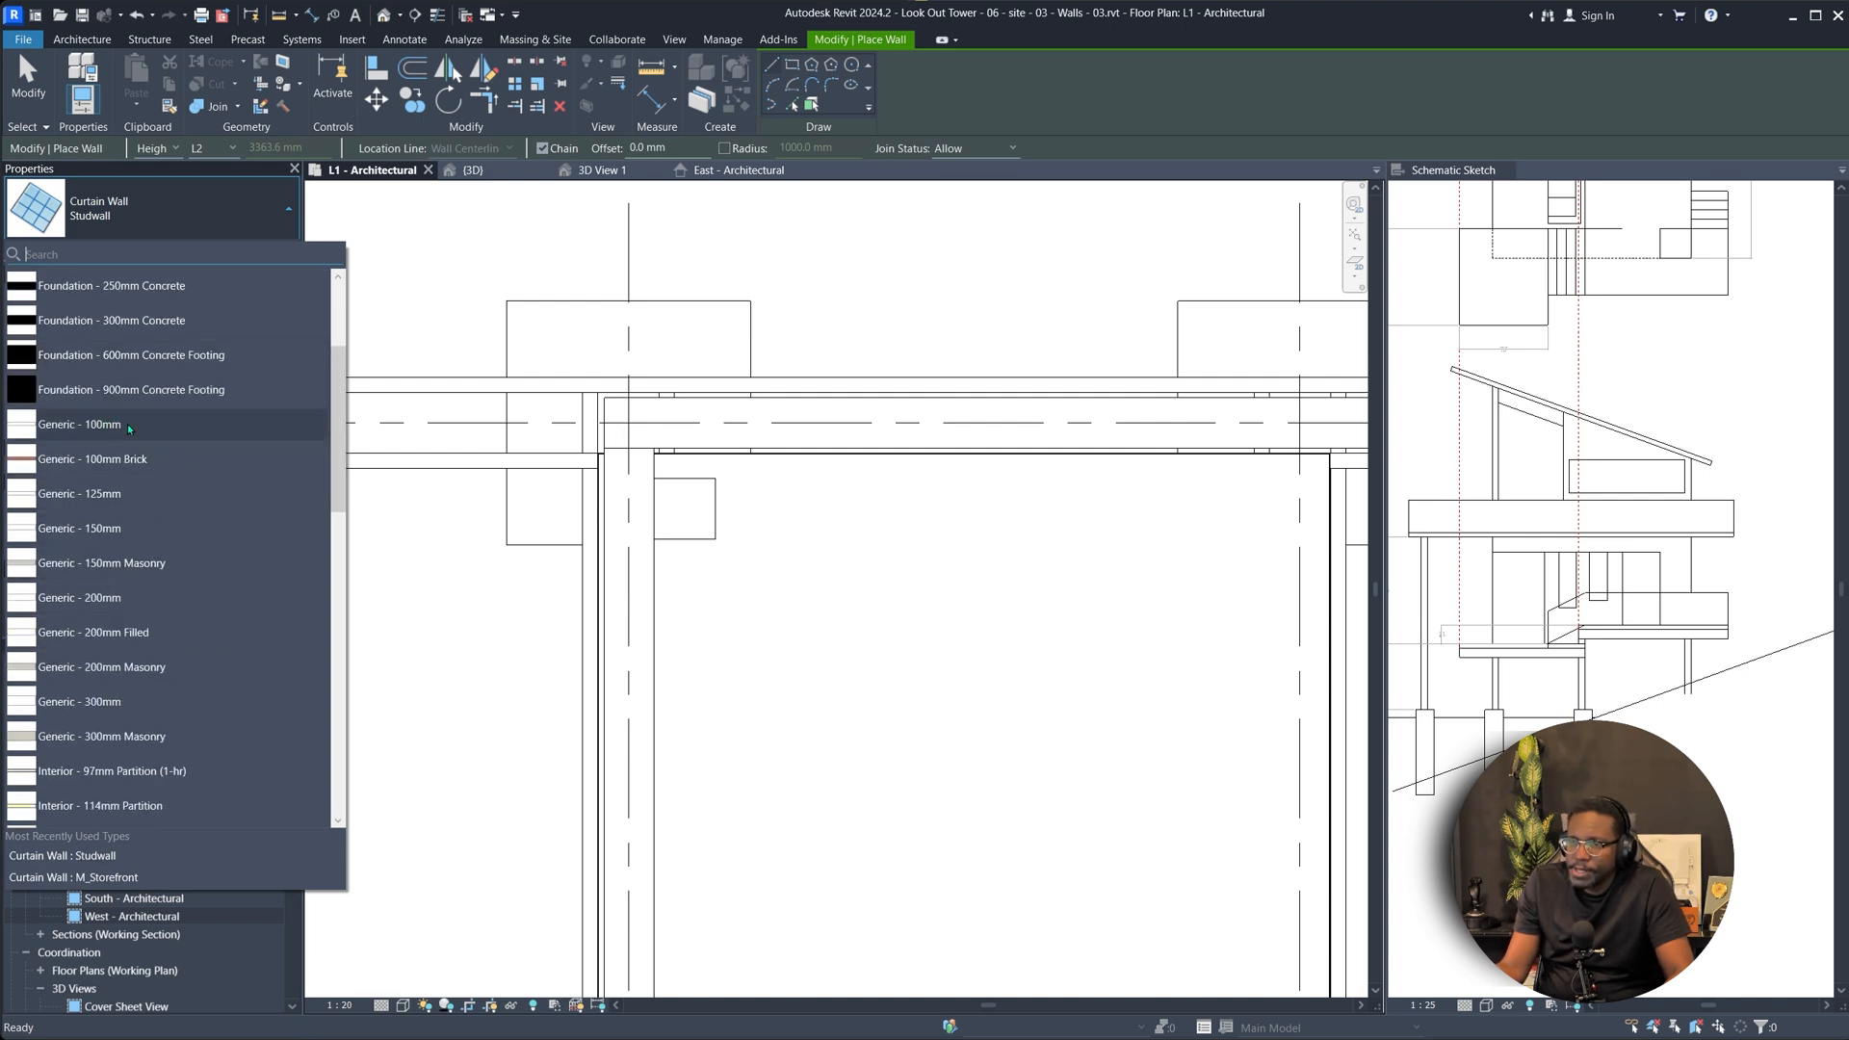
left_click(116, 429)
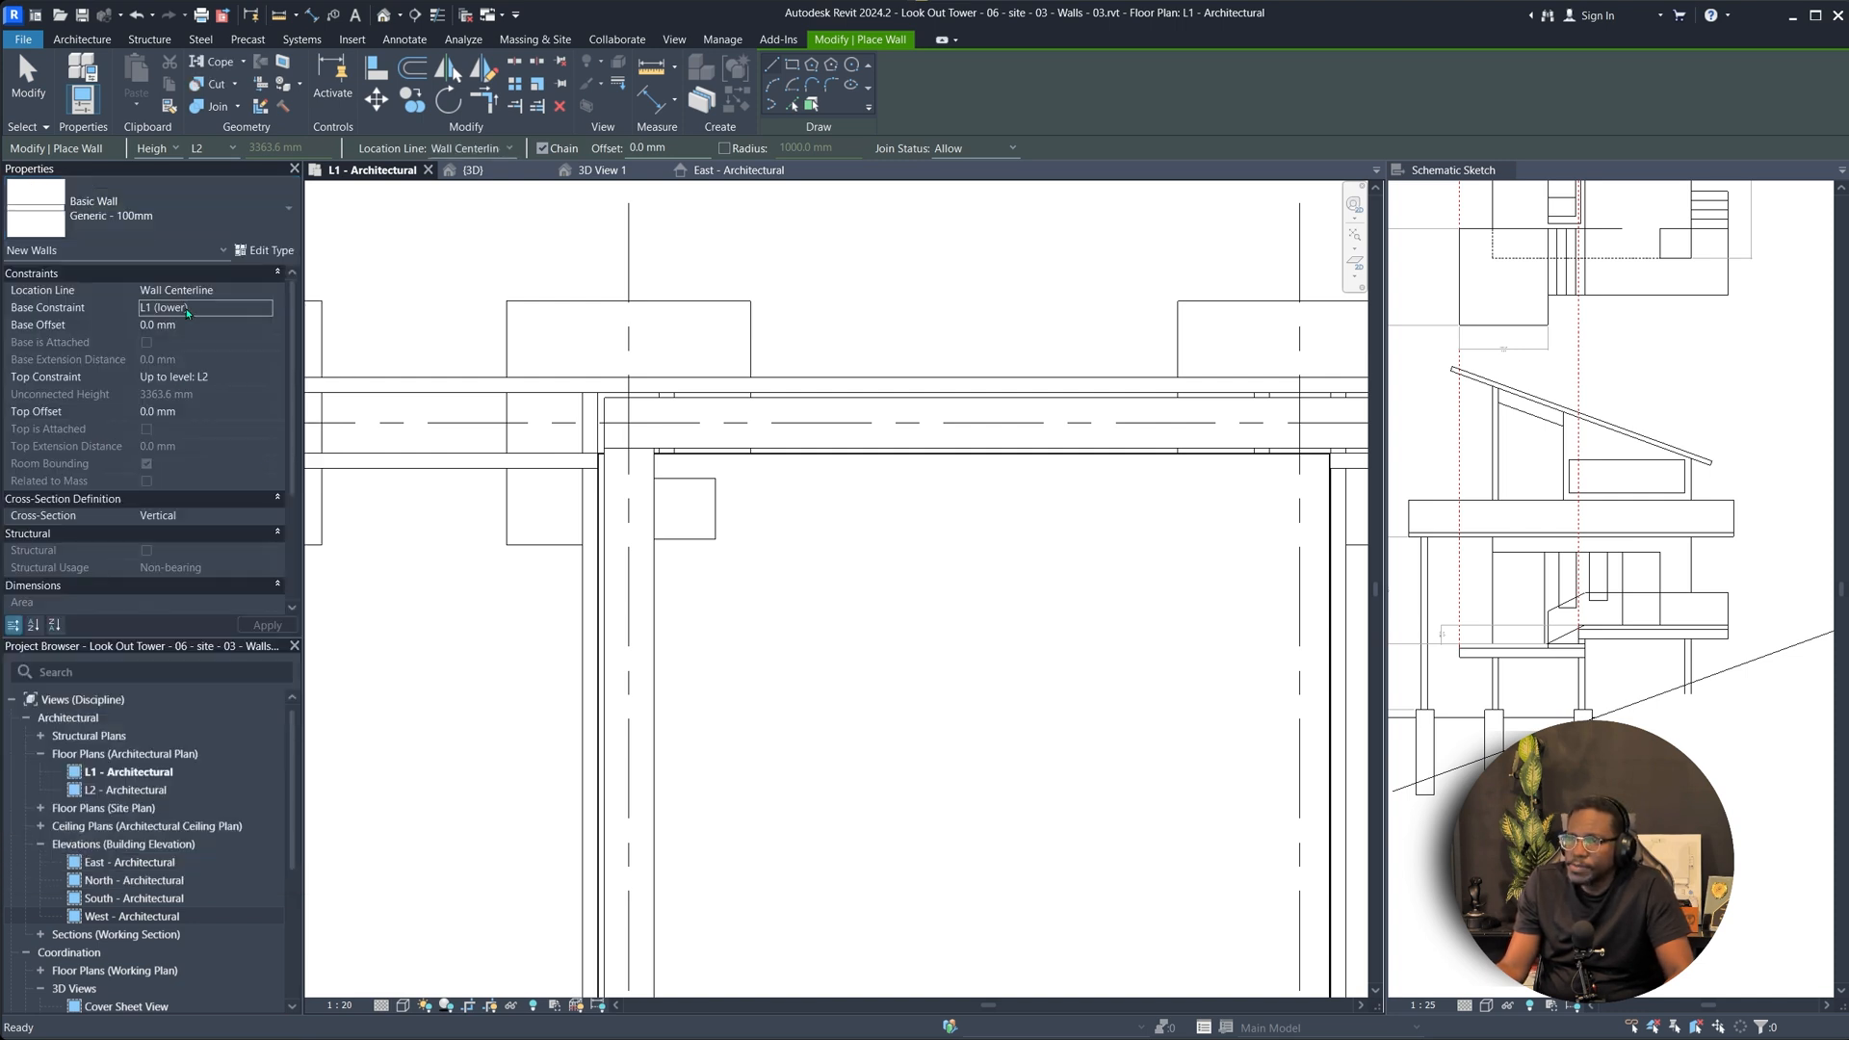
left_click(258, 252)
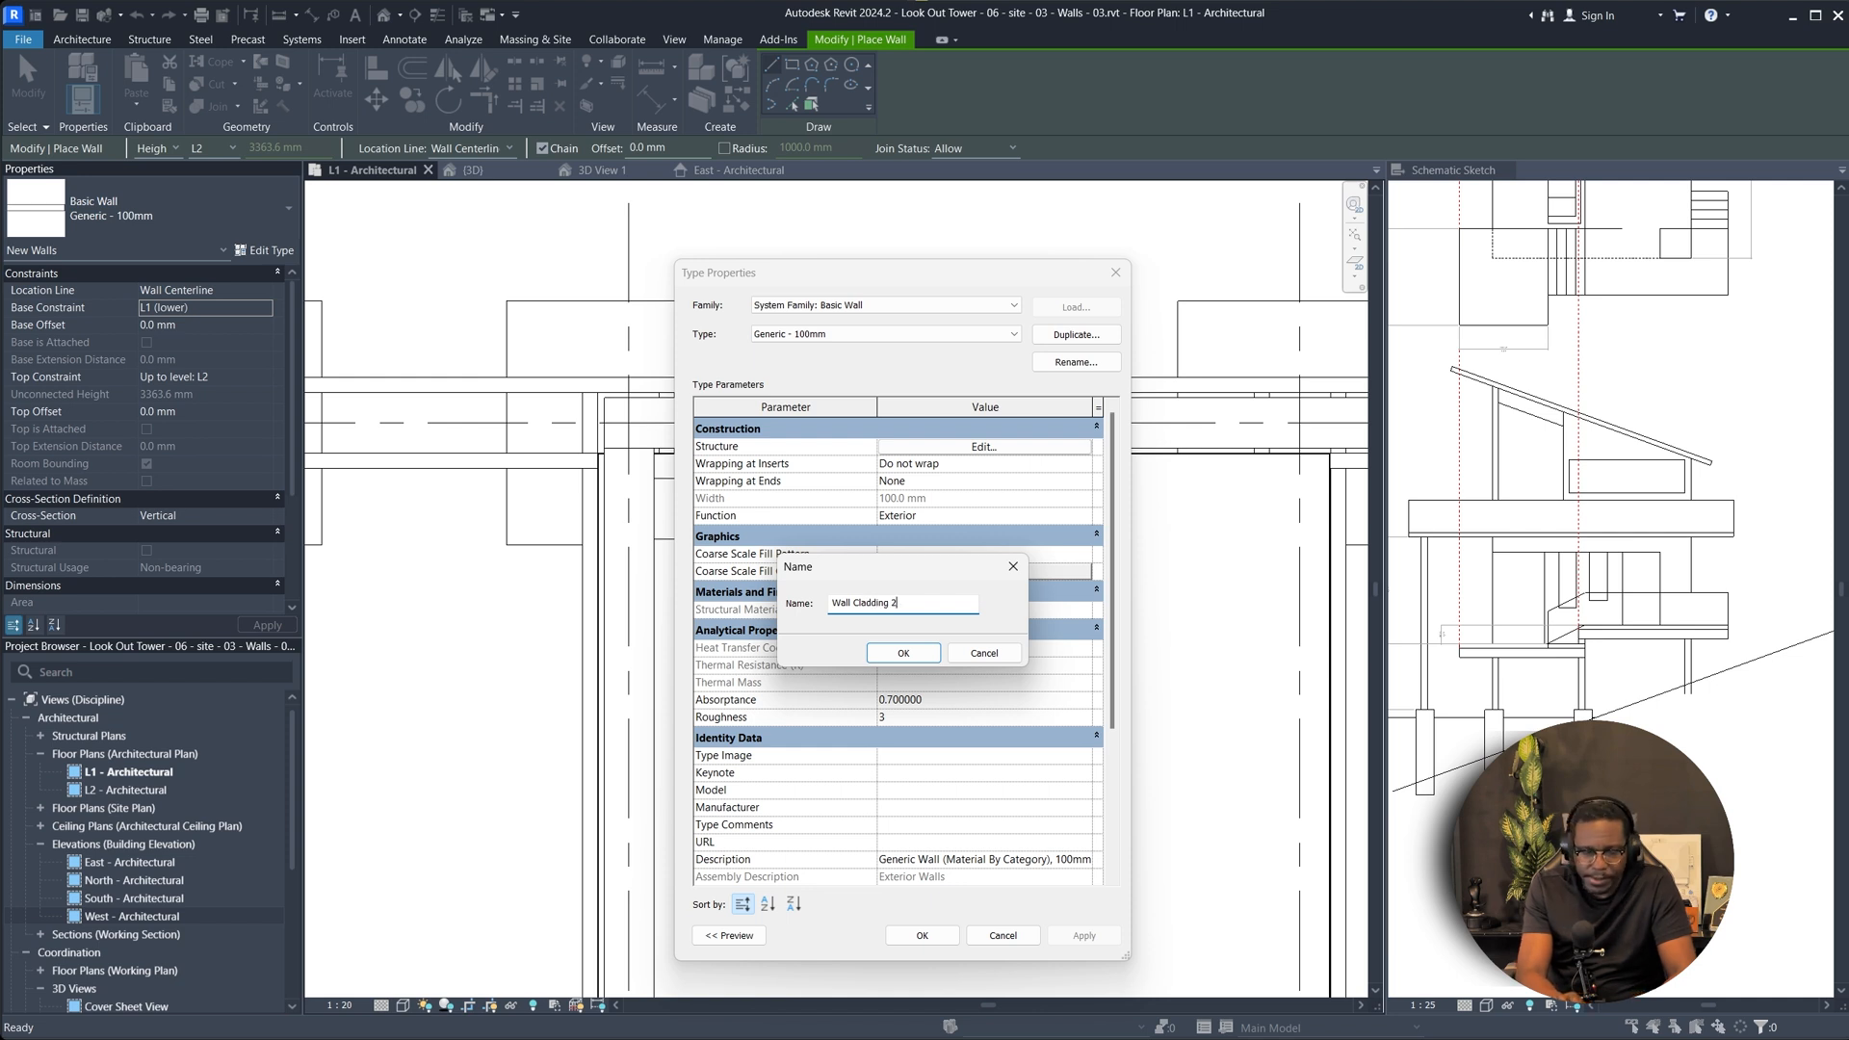
key("Return")
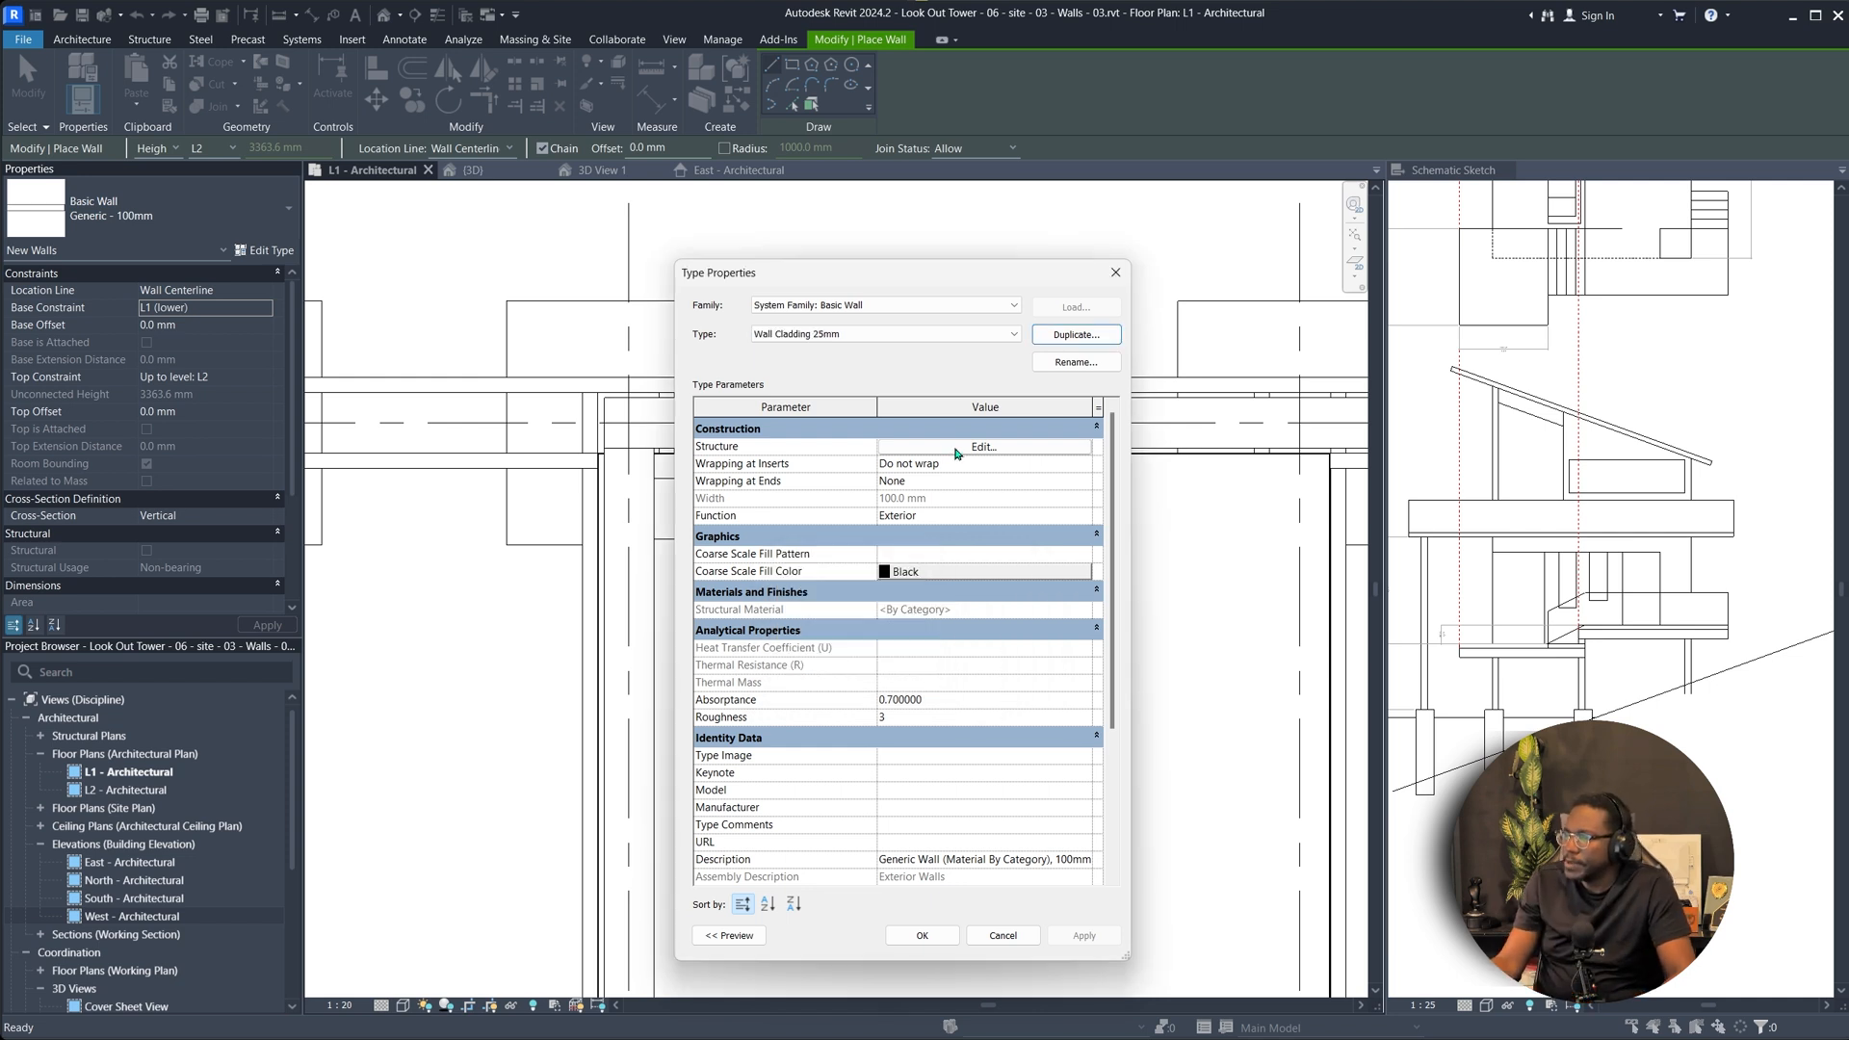
Set the cladding type's structure layer to 25 mm thick with the Wood - Birch material.
left_click(952, 448)
left_click(897, 457)
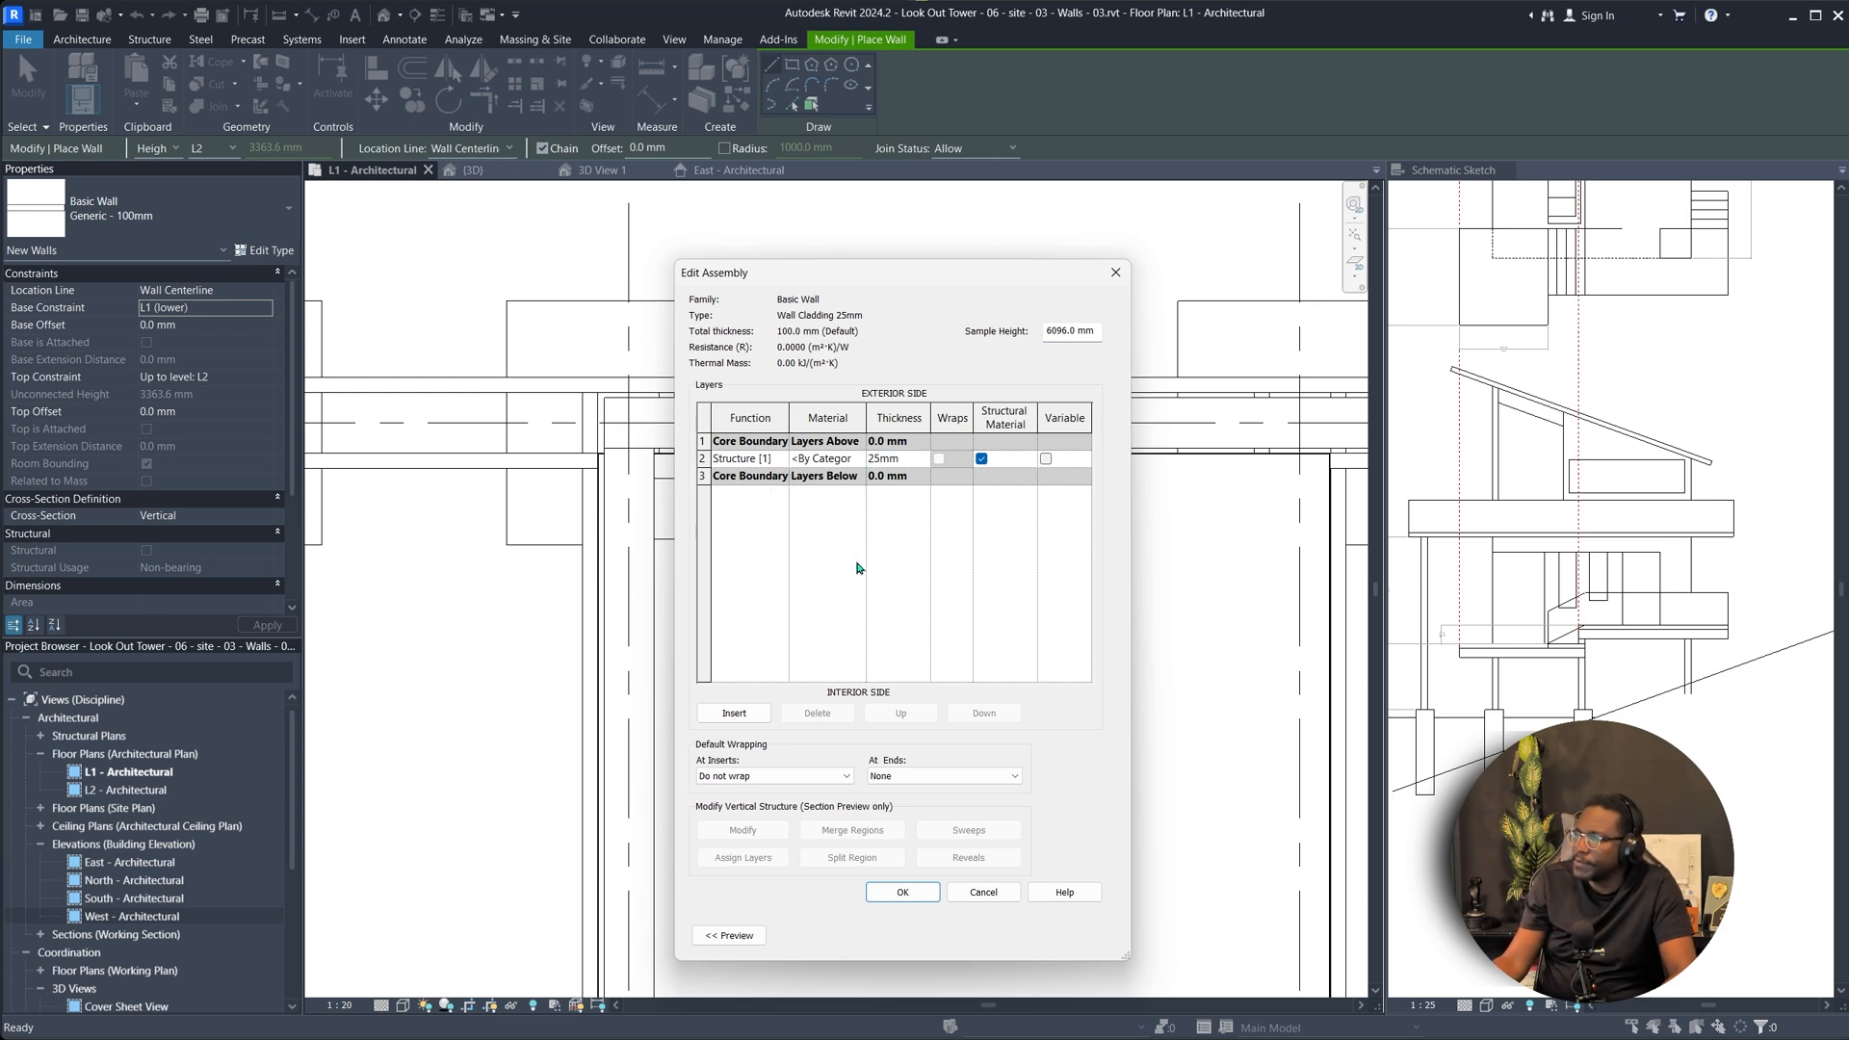
left_click(852, 459)
left_click(860, 459)
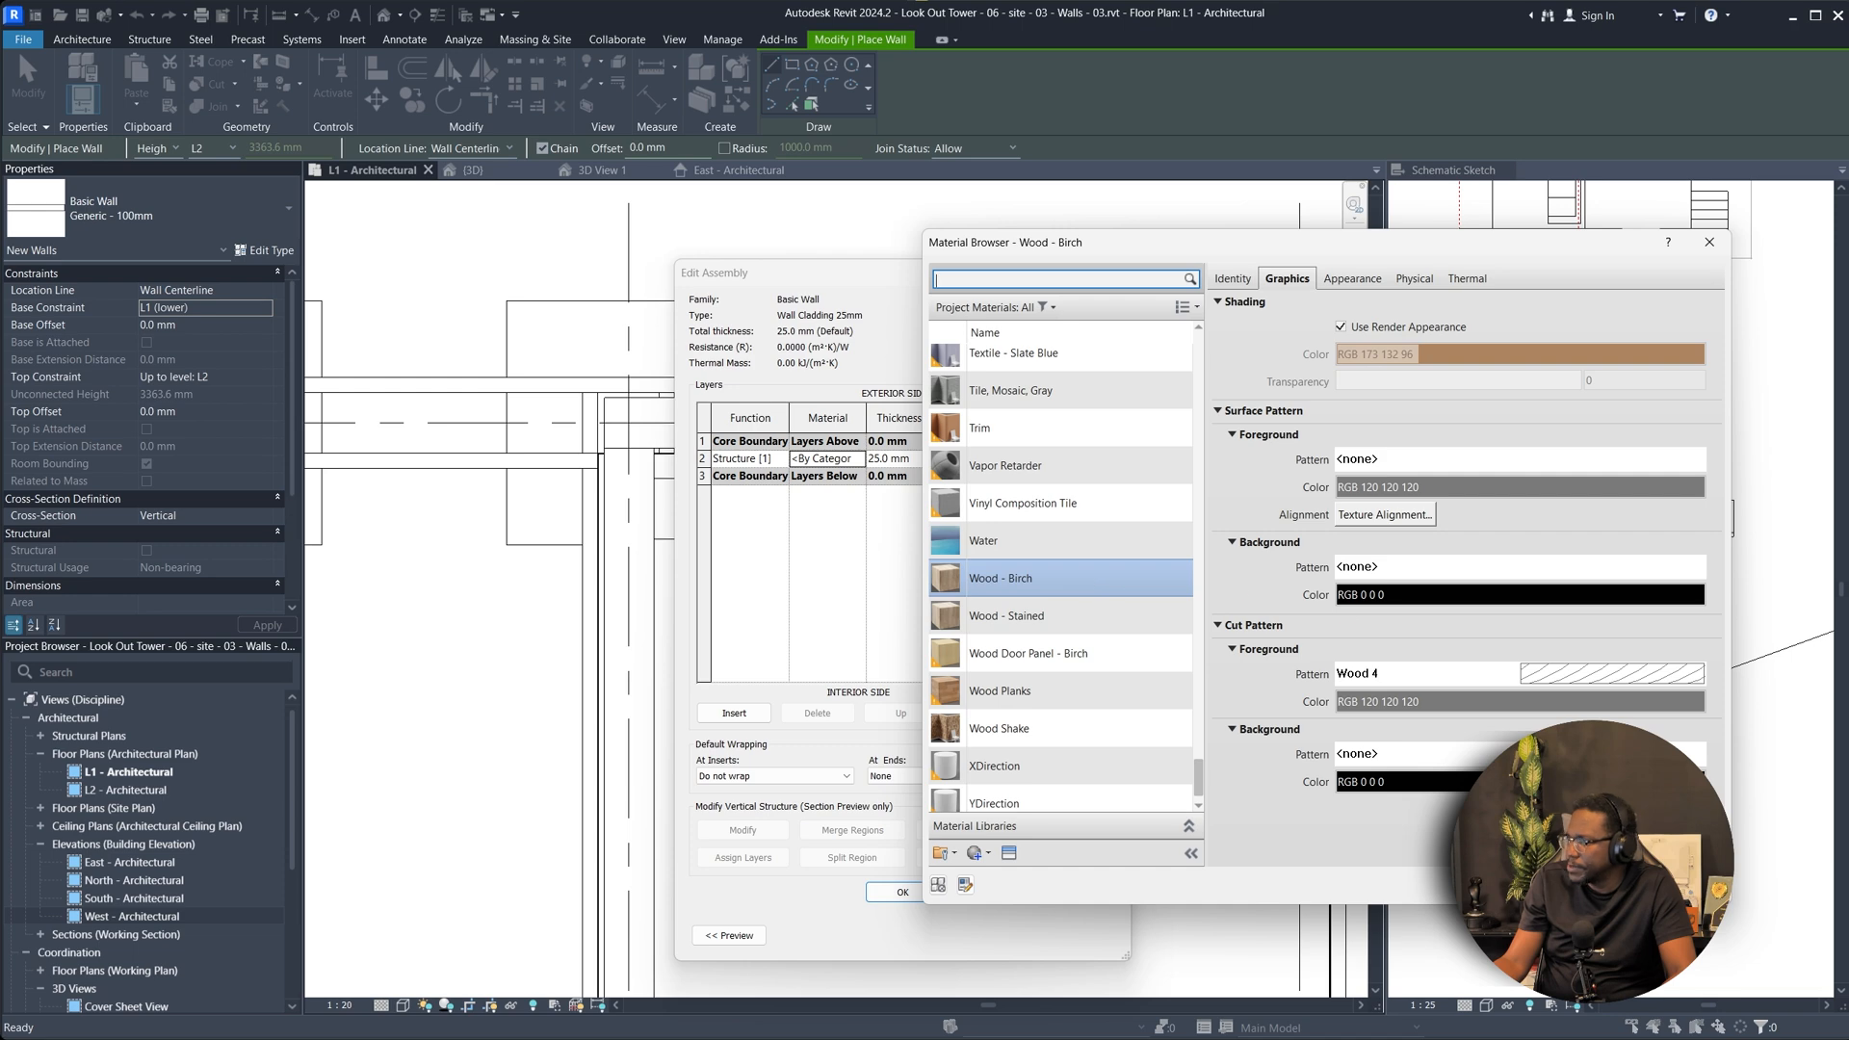
key("Return")
left_click(902, 892)
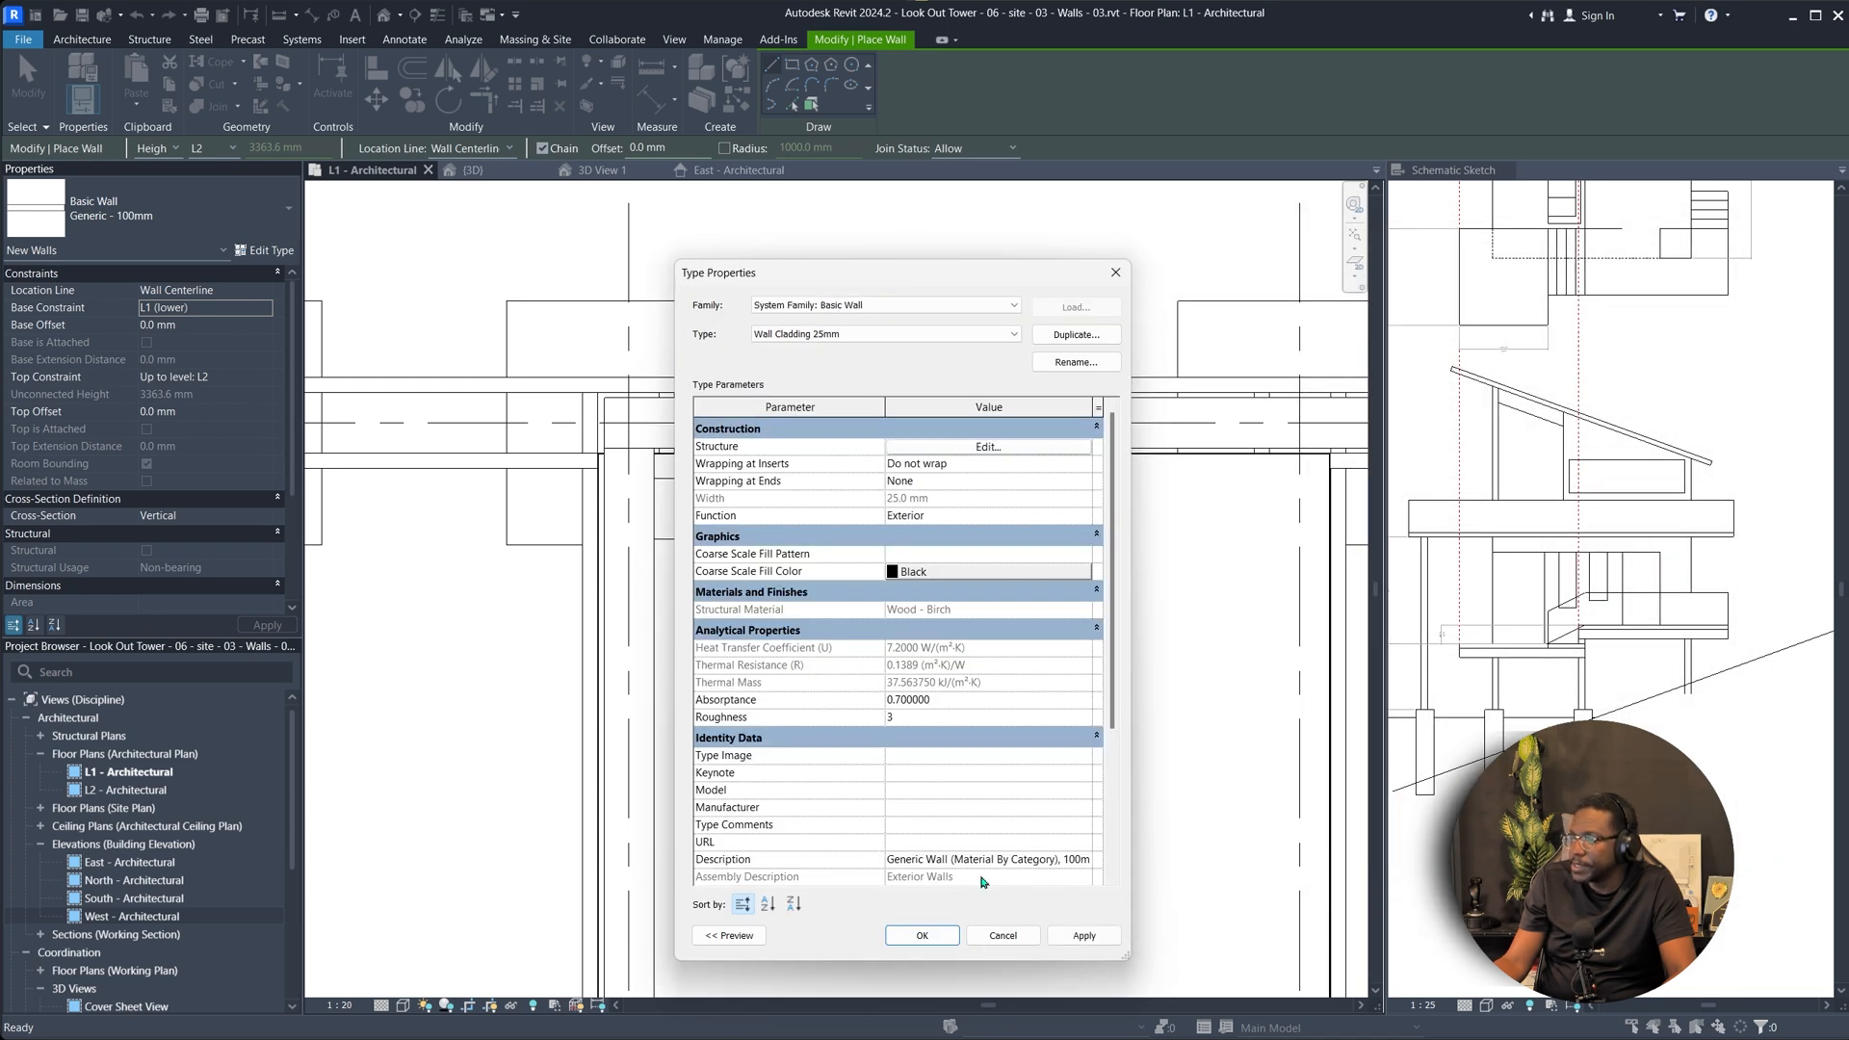
key("Return")
Set the new cladding wall's location line to Finish Face: Interior.
scroll(539, 674, "up", 2)
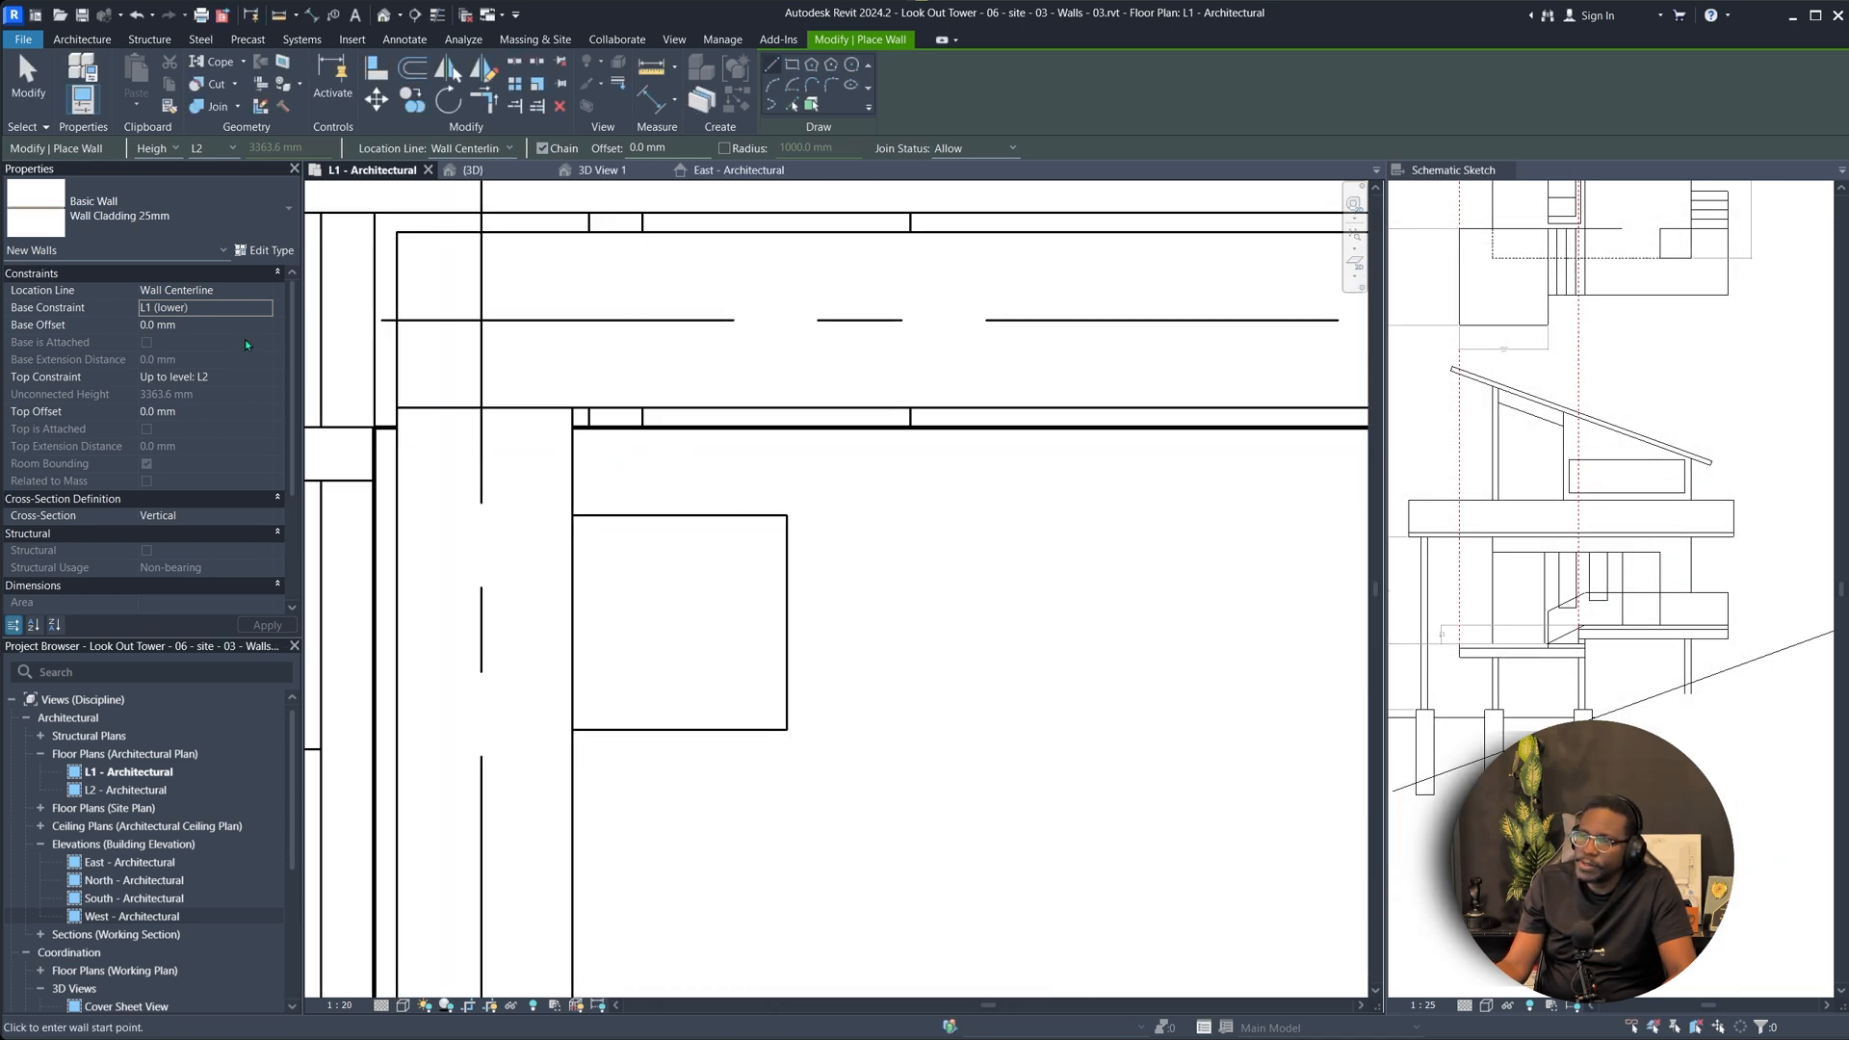
left_click(258, 290)
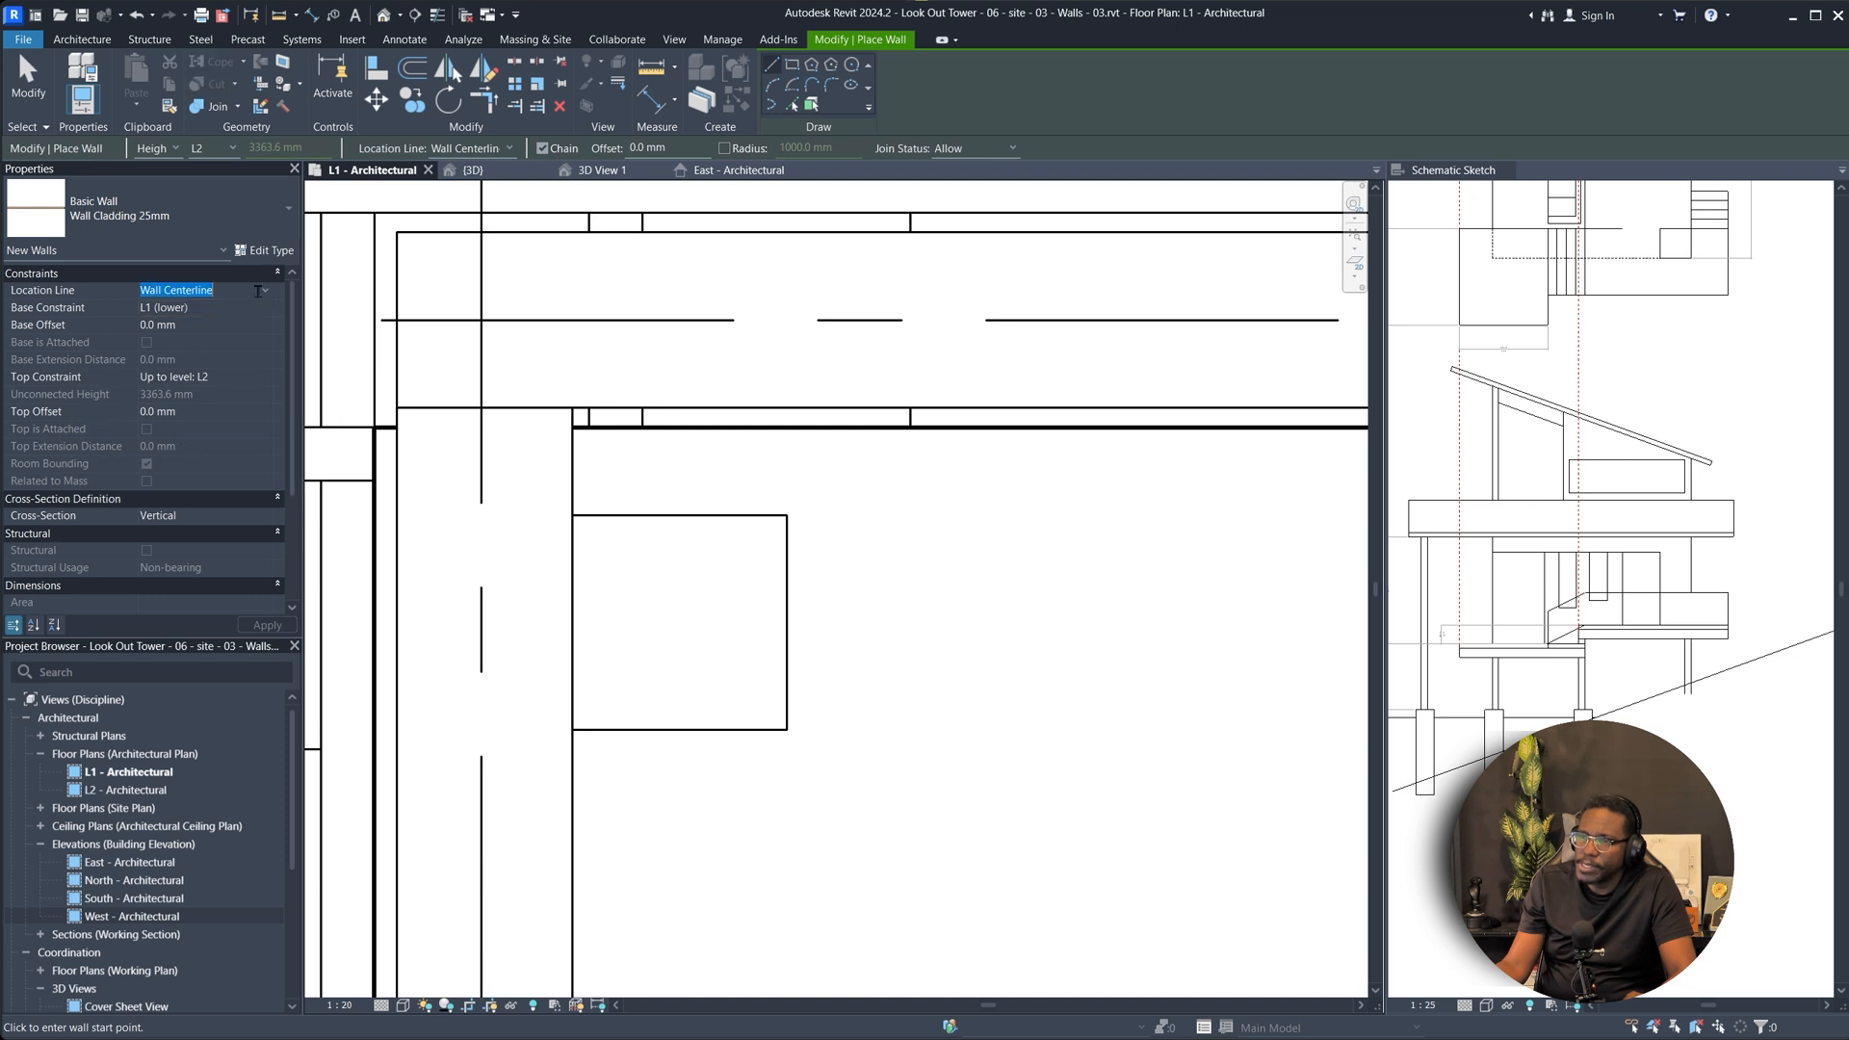
left_click(262, 290)
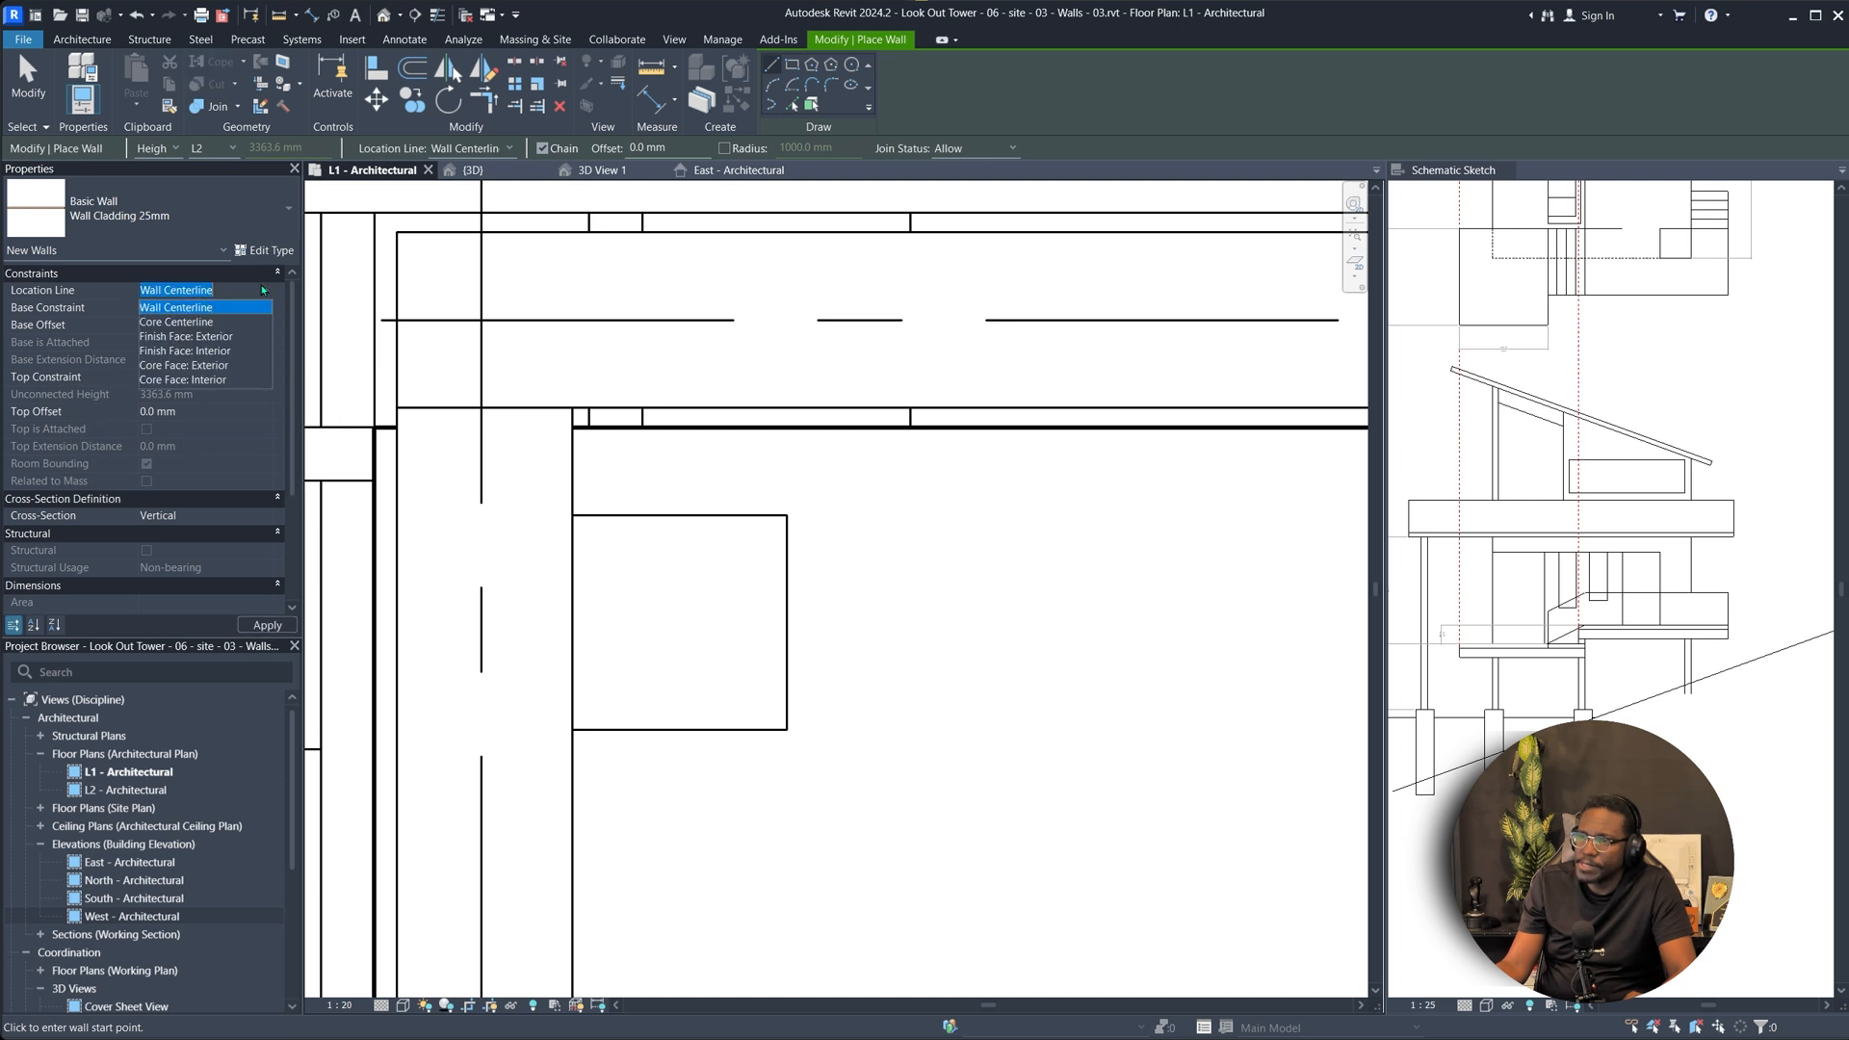
left_click(211, 351)
Turn on thin lines and draw a cladding wall about 1579 mm long along the inner face of the grid A stud wall, at its west end.
scroll(597, 408, "down", 1)
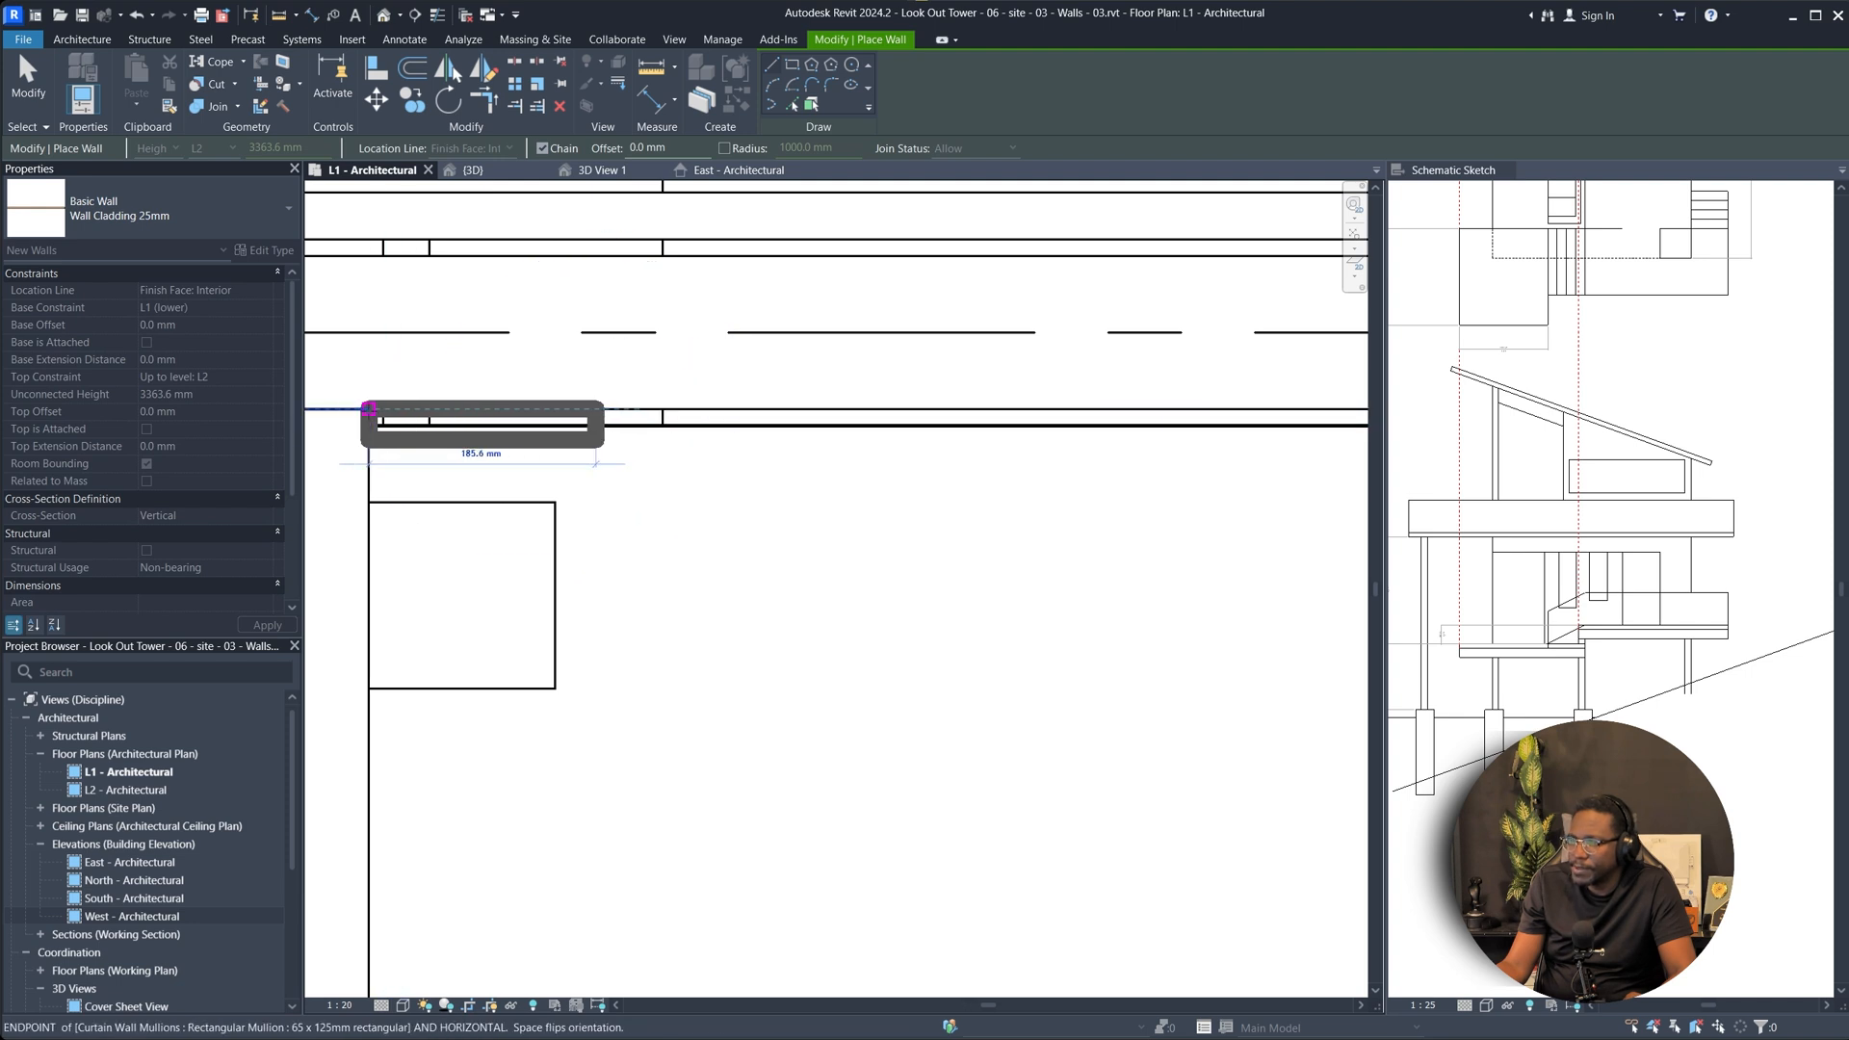
left_click(438, 17)
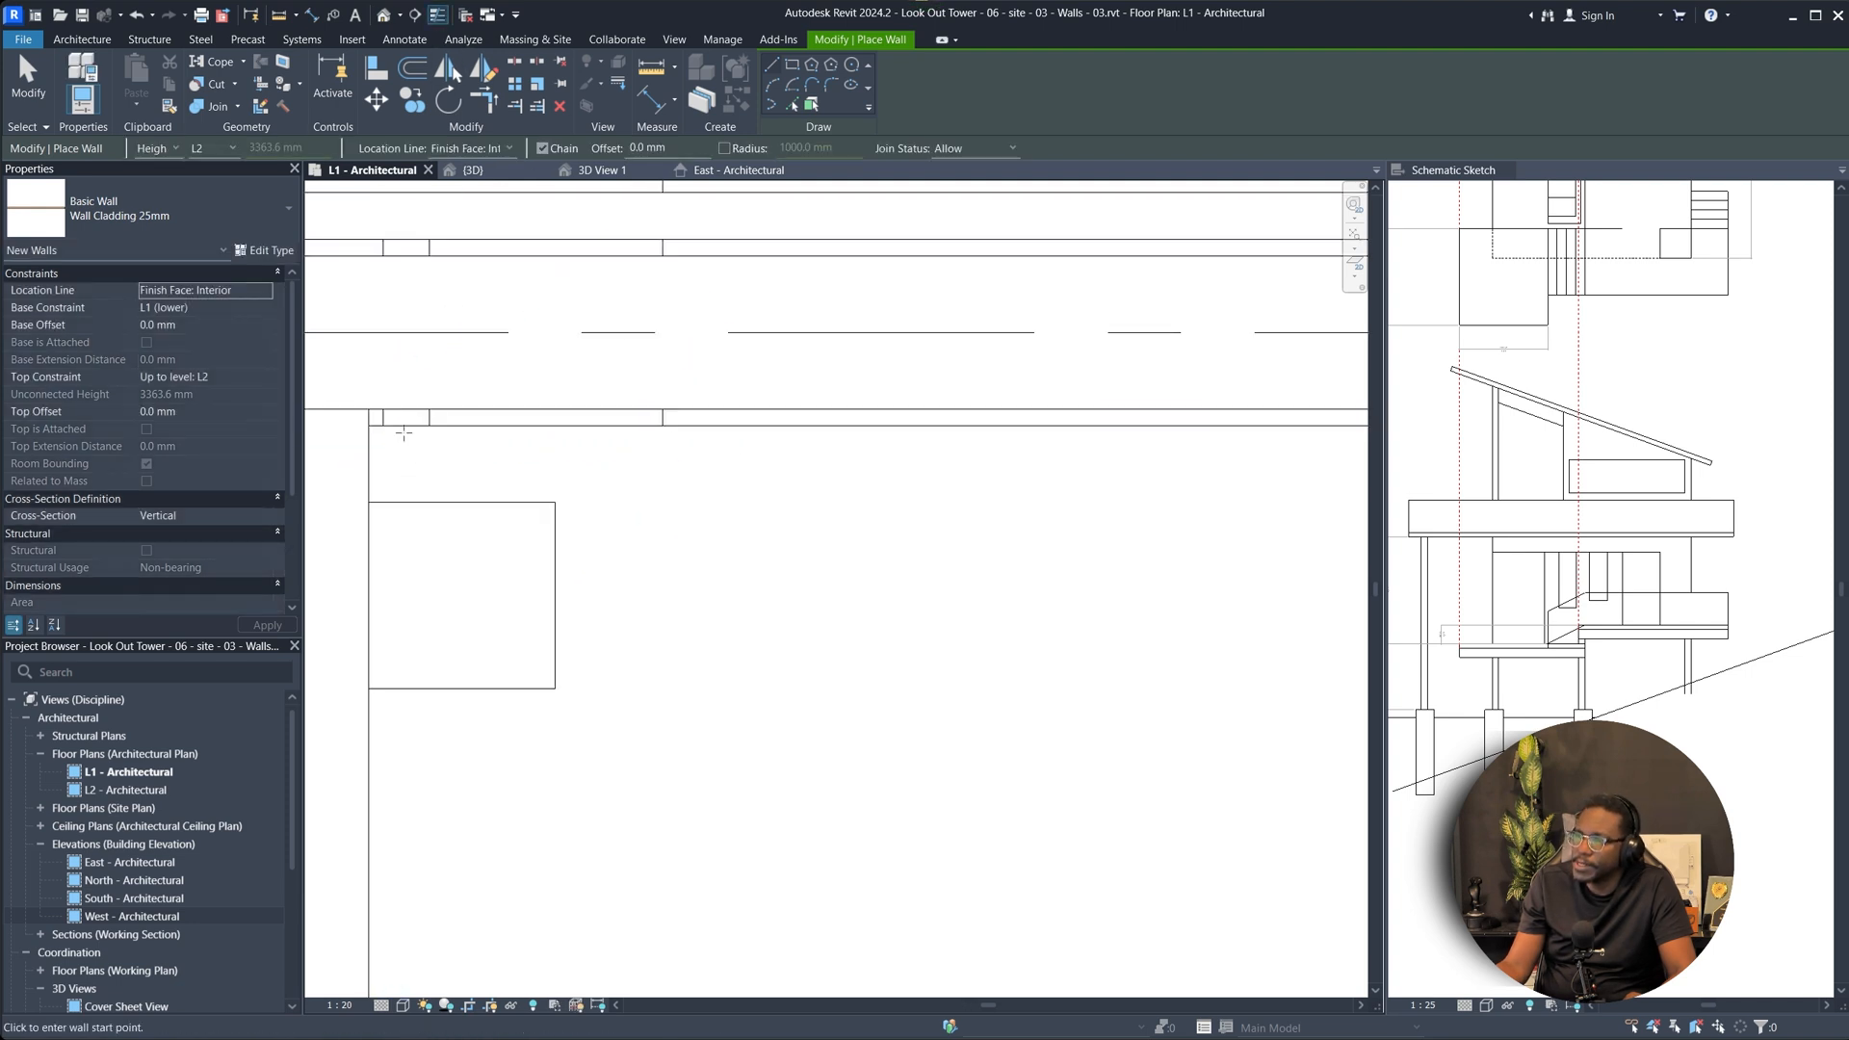
scroll(402, 433, "up", 1)
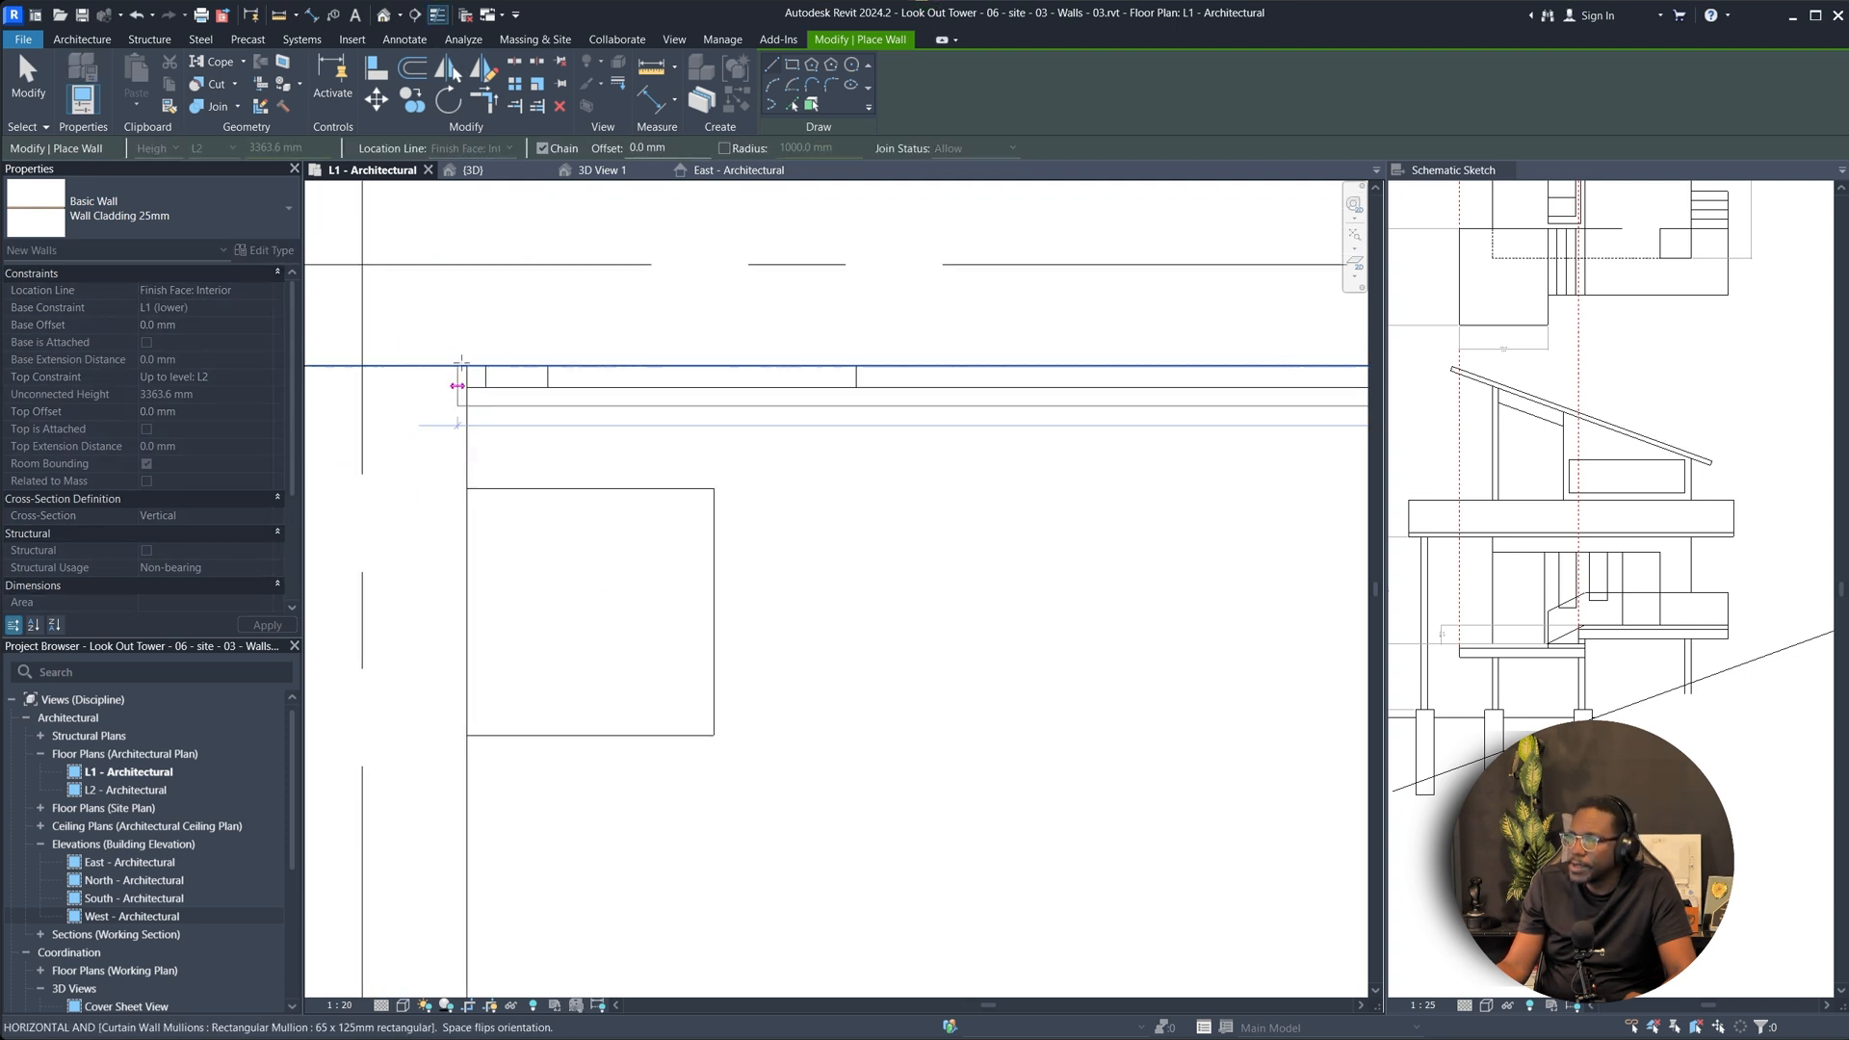
left_click(466, 366)
scroll(338, 444, "down", 4)
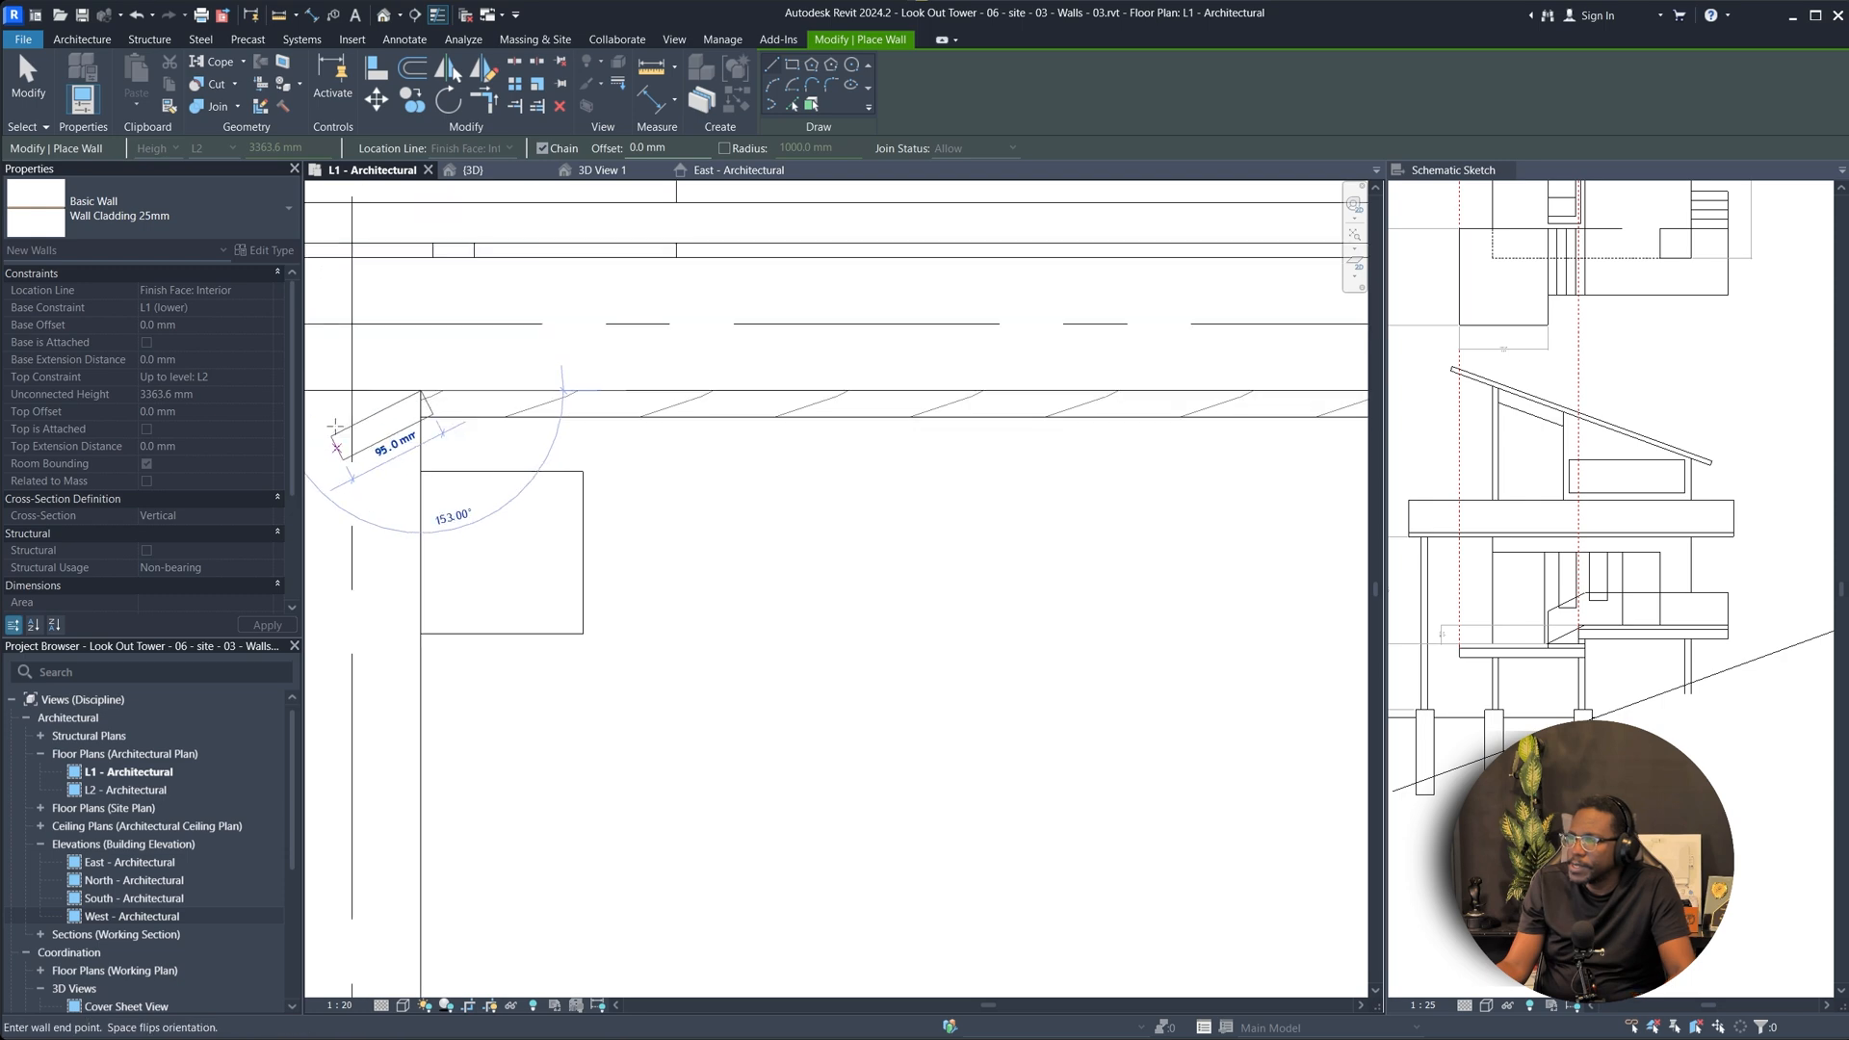
key("Escape")
scroll(699, 439, "up", 2)
key("Escape")
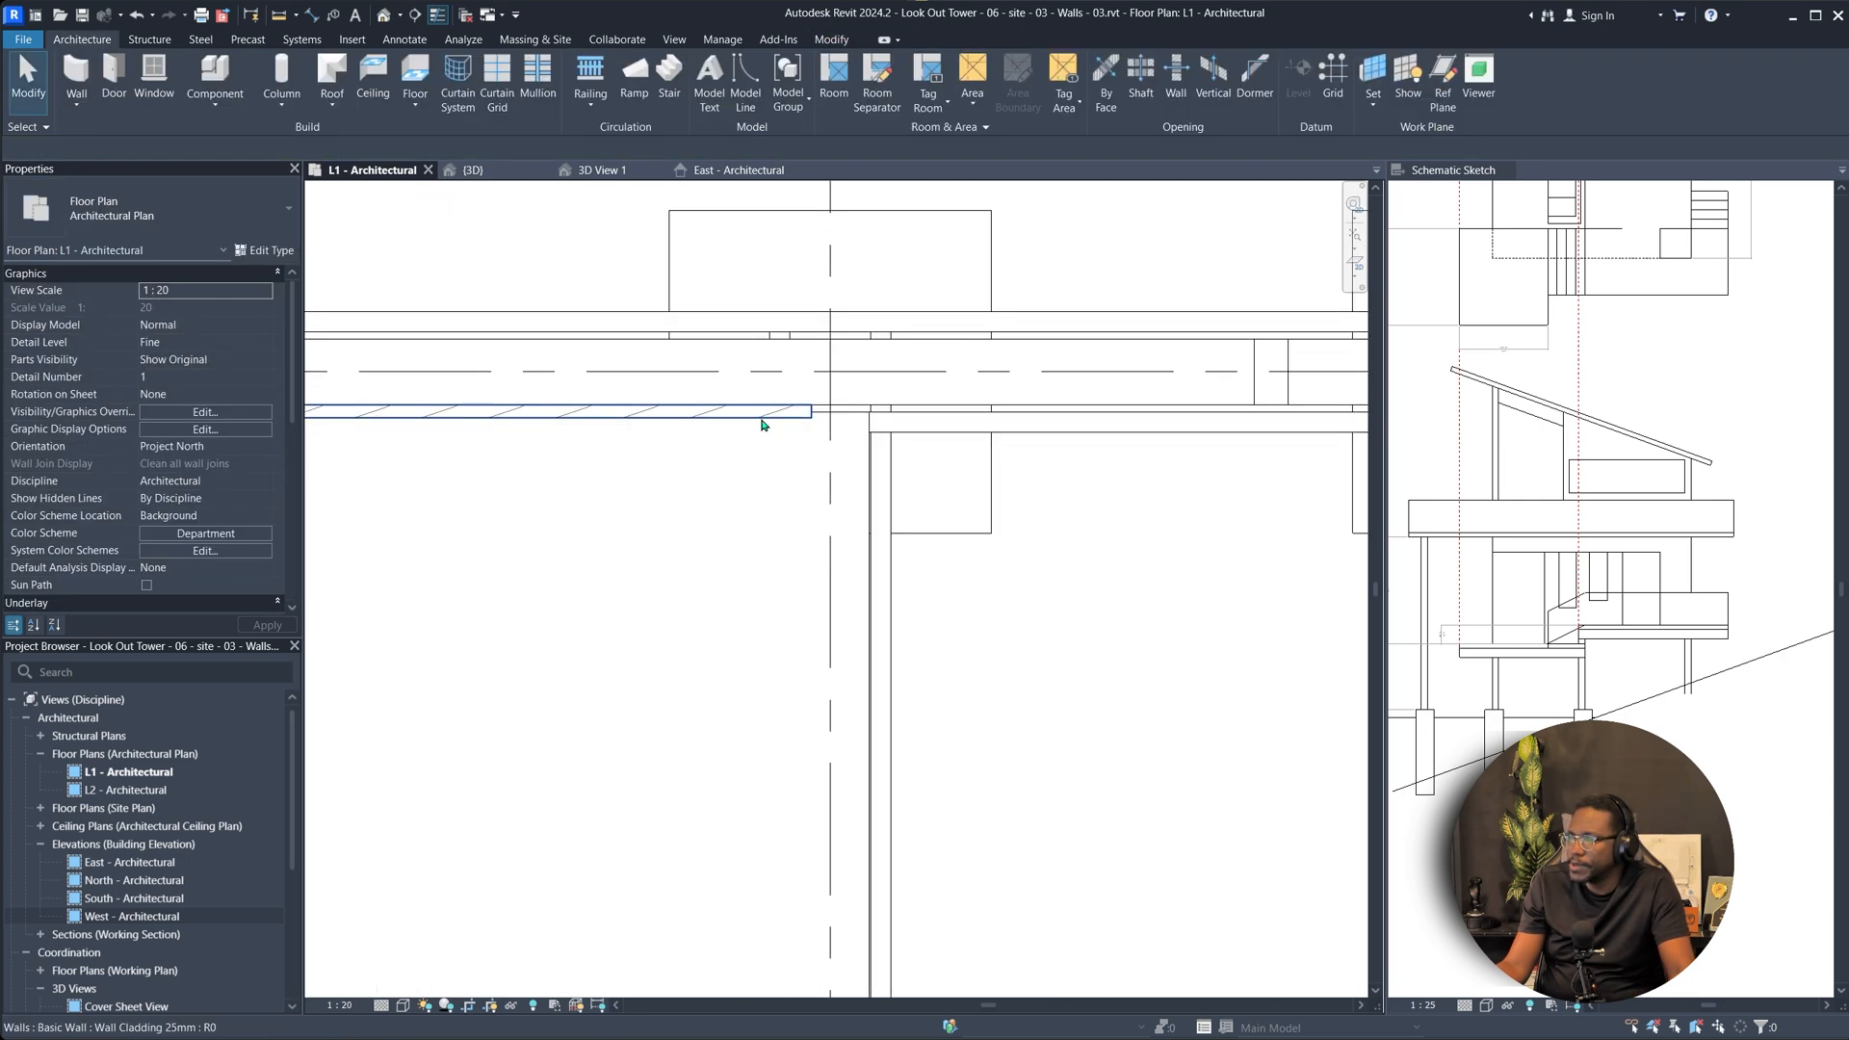
left_click(760, 425)
key("Escape")
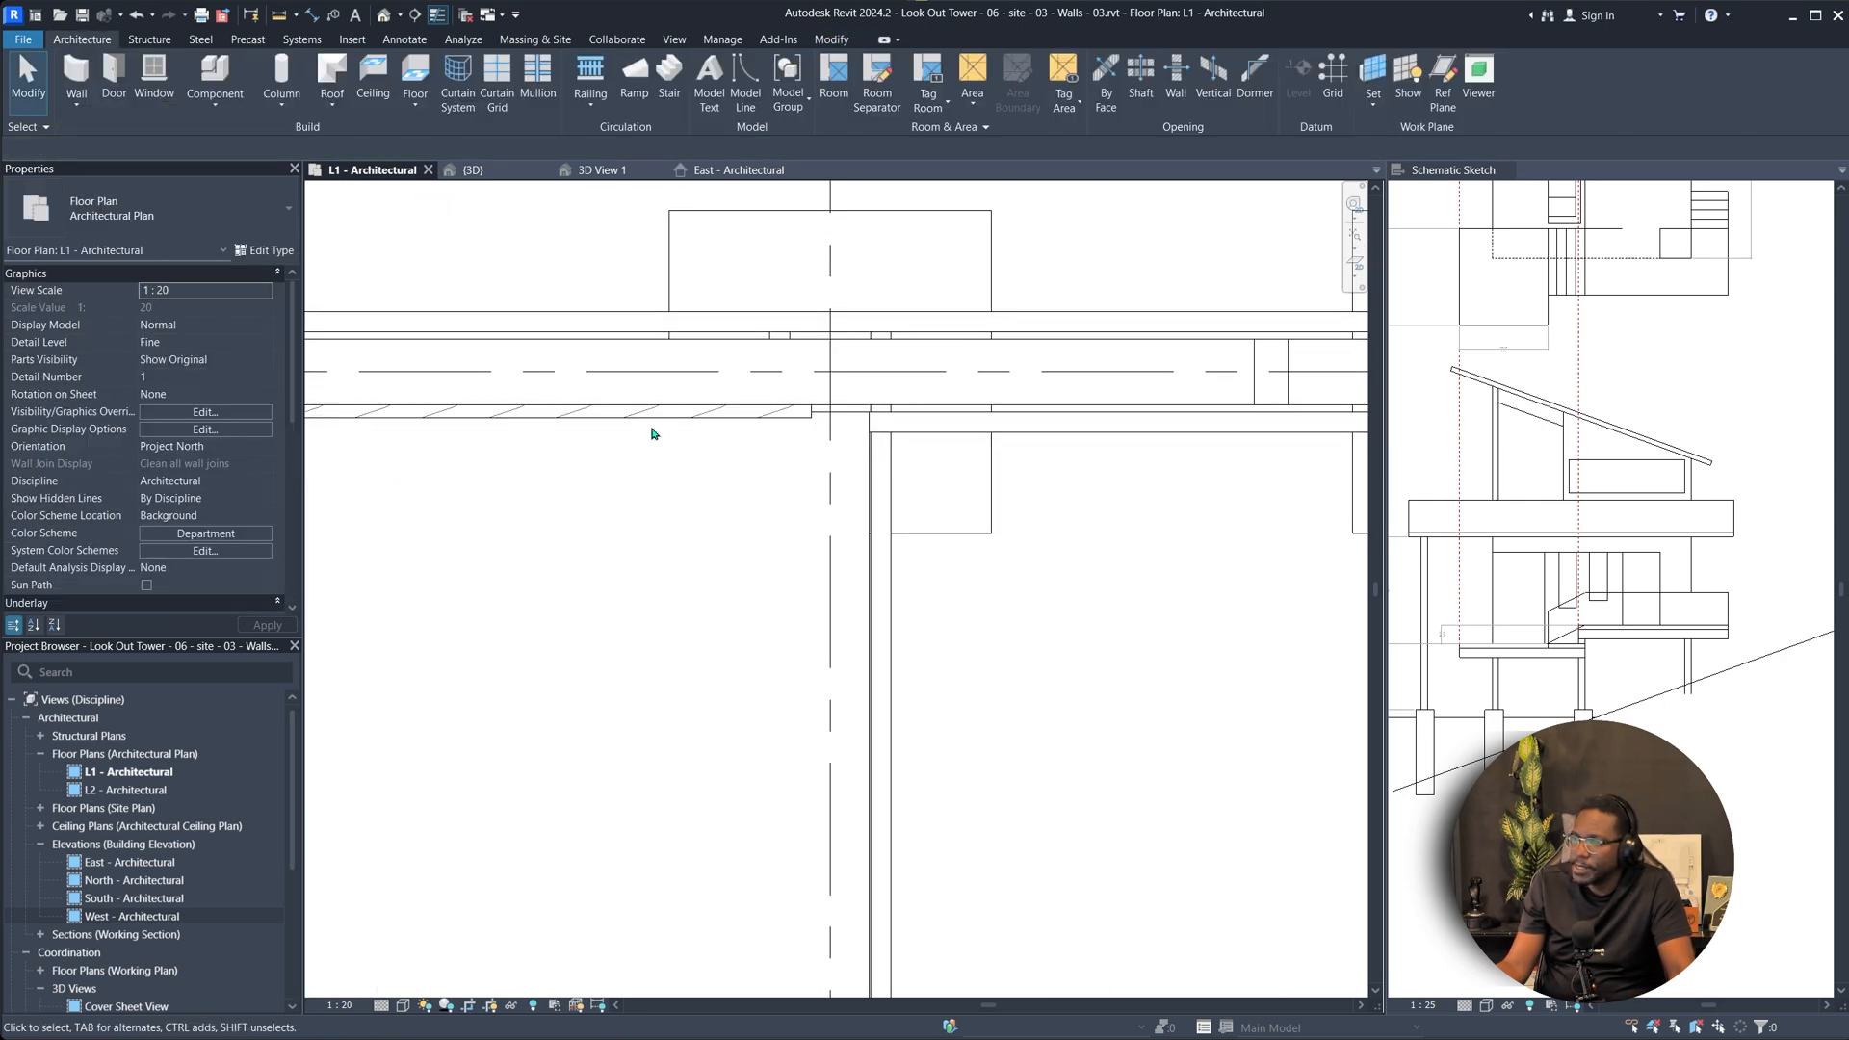
left_click(592, 420)
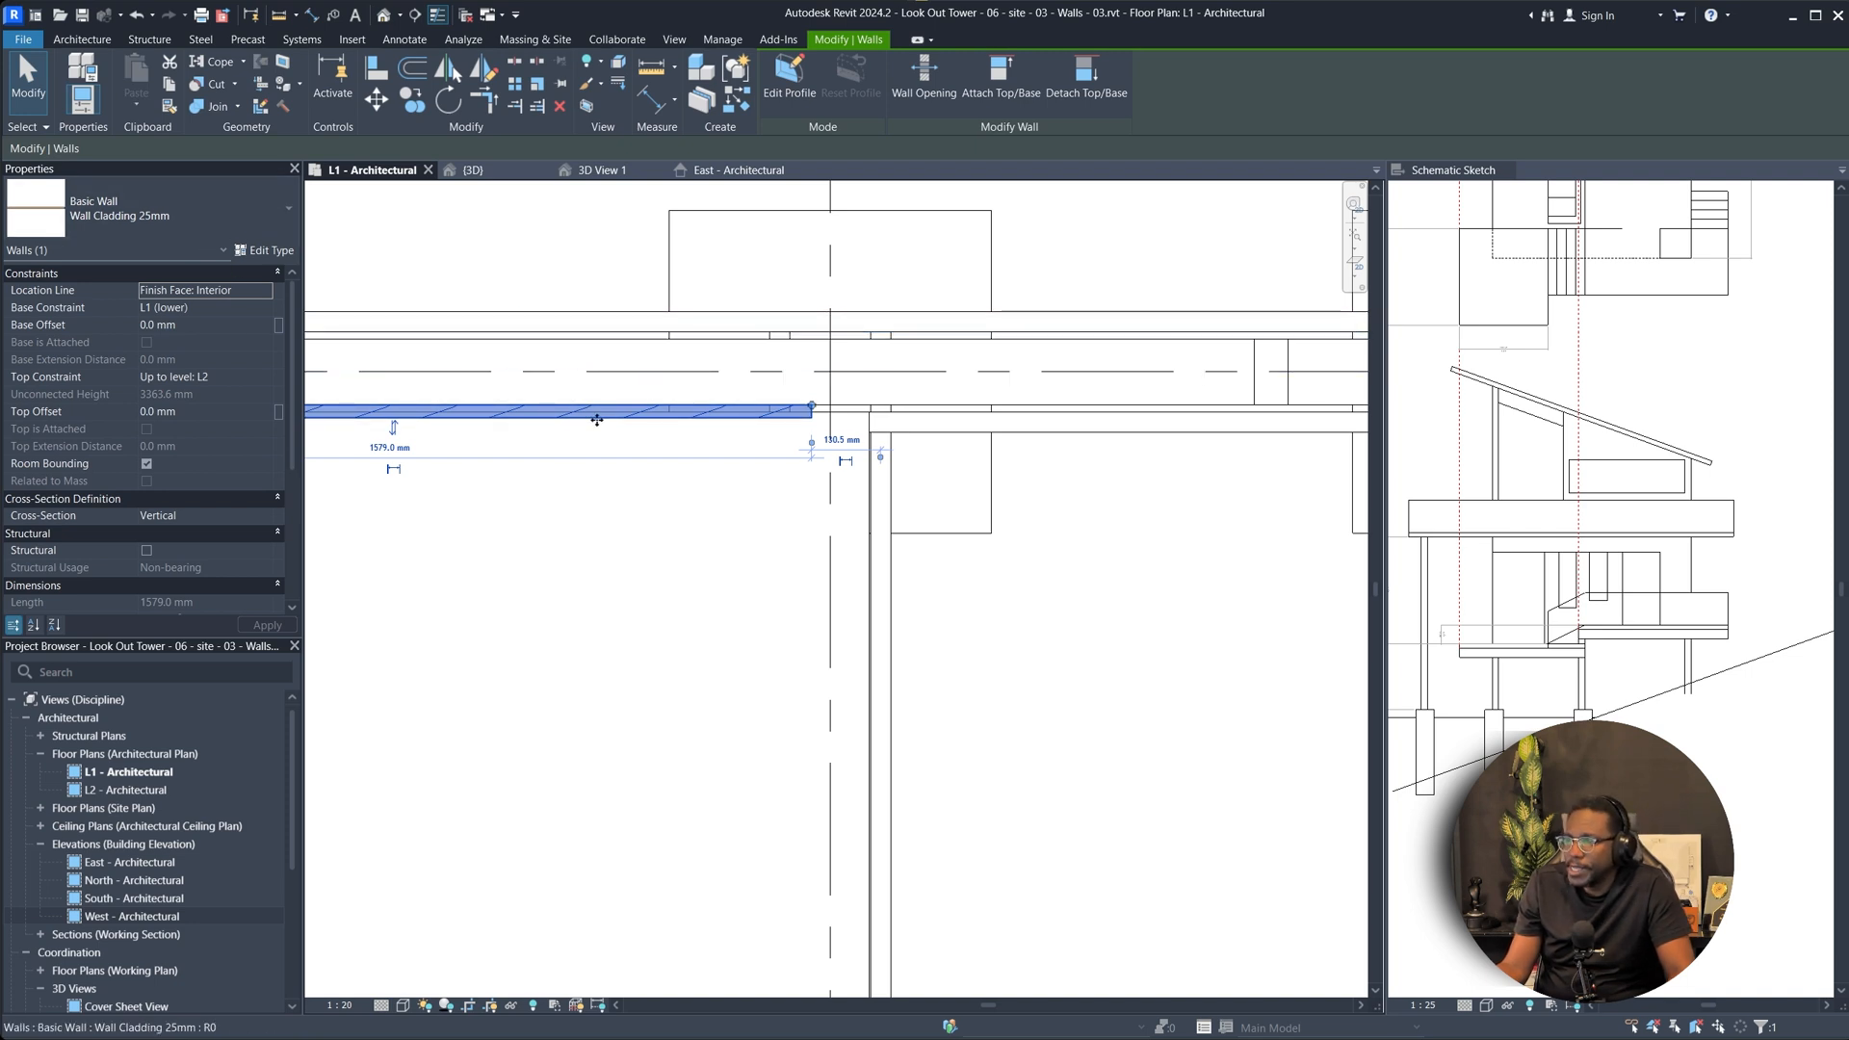
key("Escape")
scroll(614, 441, "down", 4)
scroll(624, 441, "up", 3)
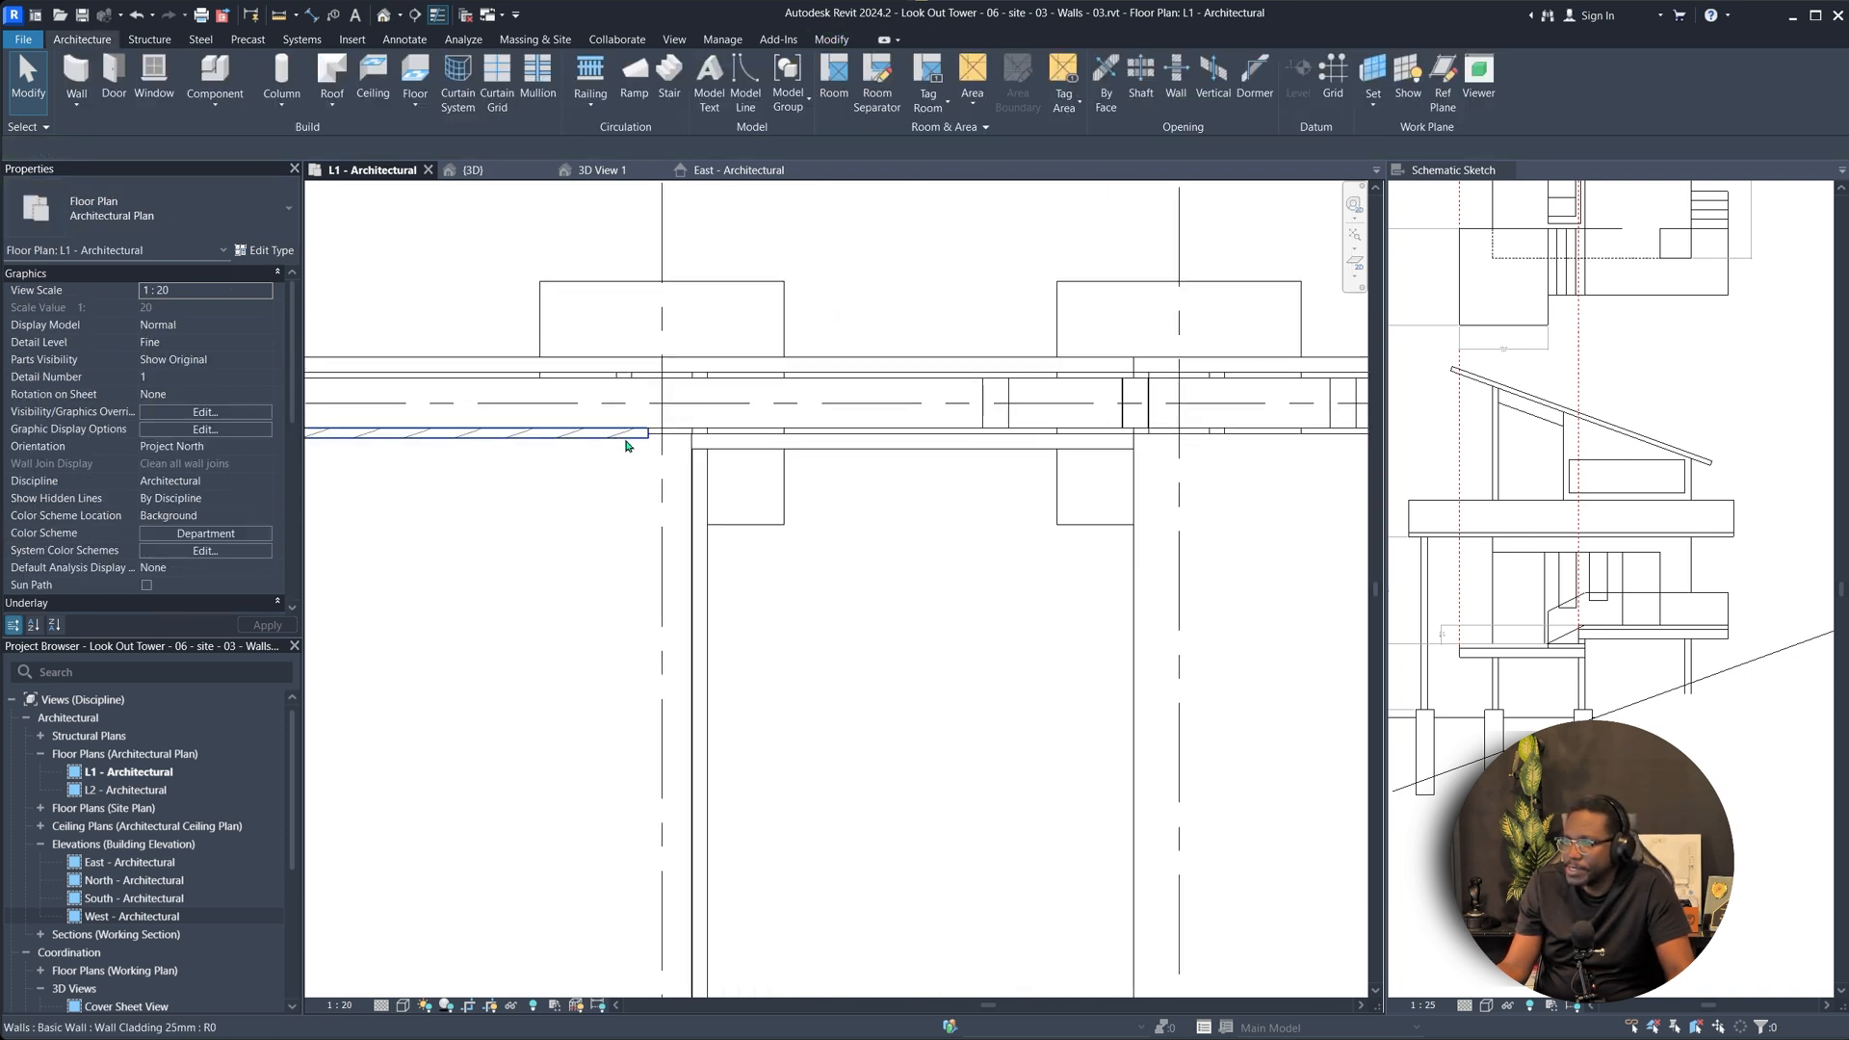
Set the cladding wall's base constraint to L1 (Upper) and extend its east end to the east stud wall.
left_click(621, 439)
scroll(619, 442, "down", 3)
scroll(617, 439, "up", 3)
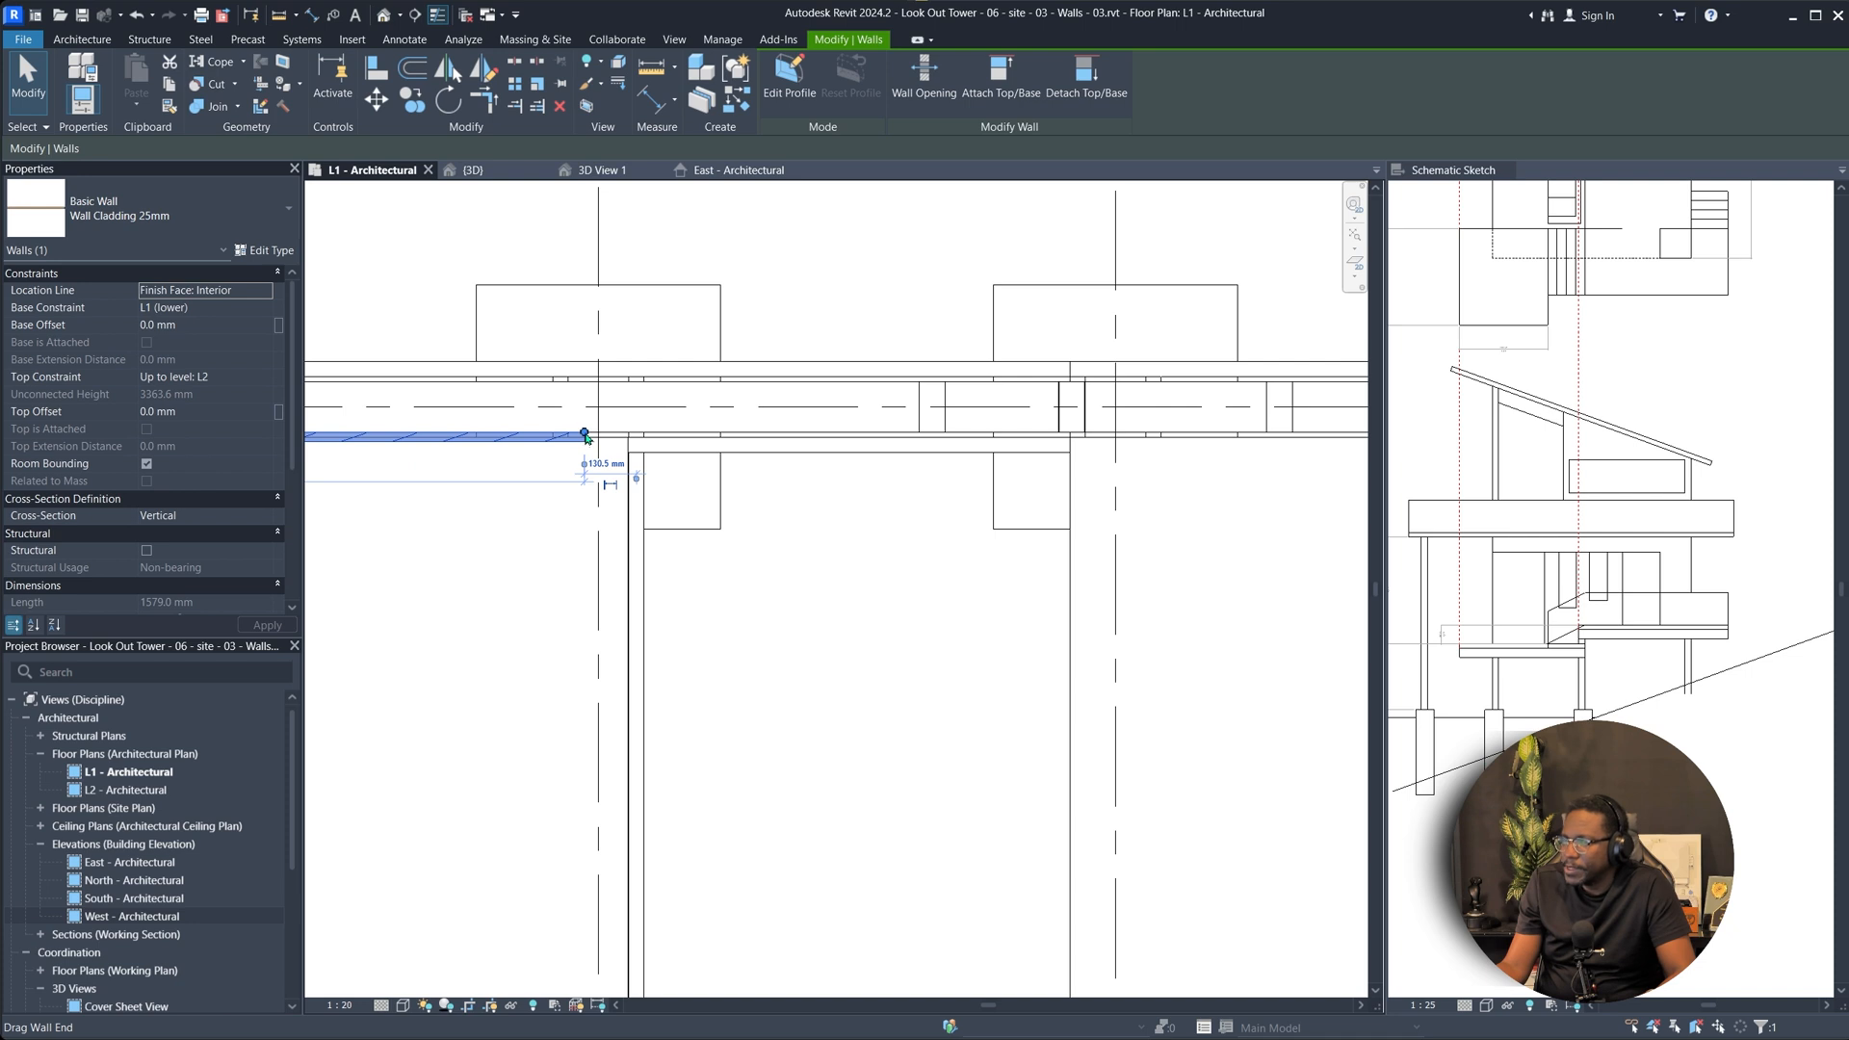
scroll(586, 438, "down", 4)
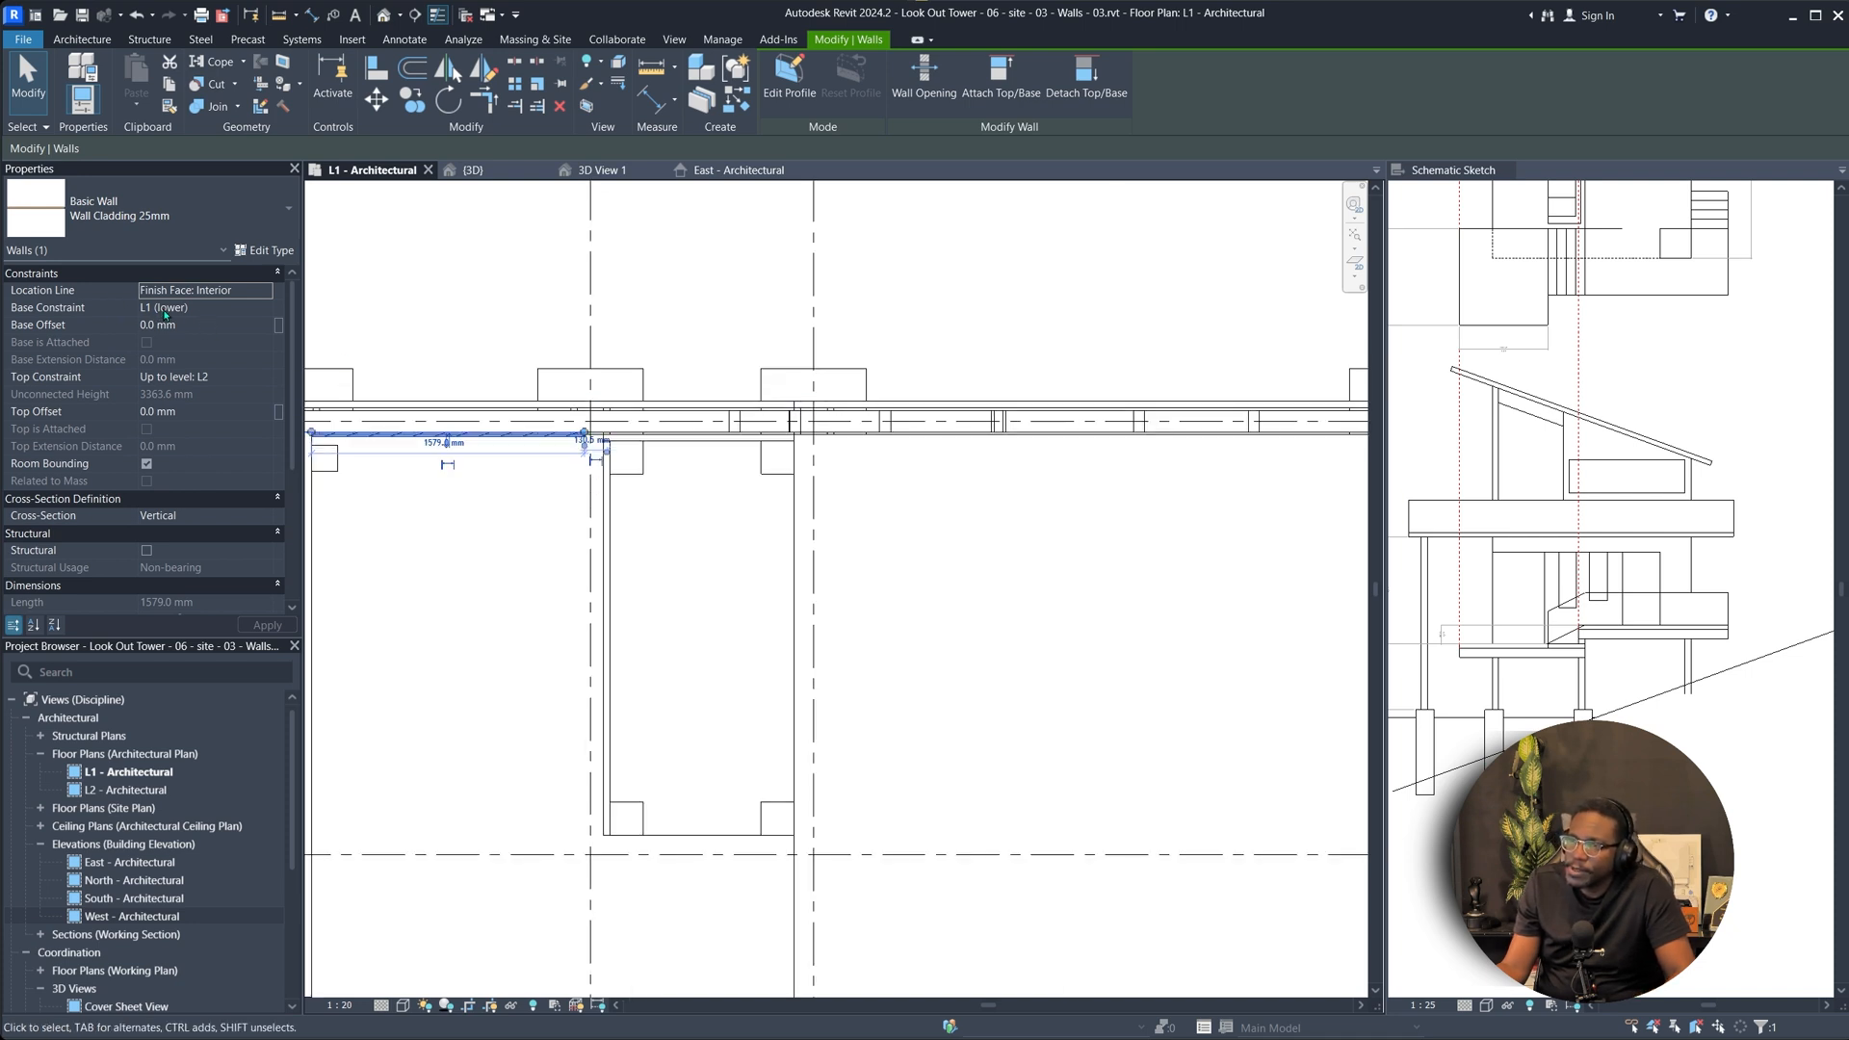
scroll(247, 301, "down", 1)
scroll(252, 289, "up", 1)
scroll(387, 390, "down", 1)
left_click(262, 310)
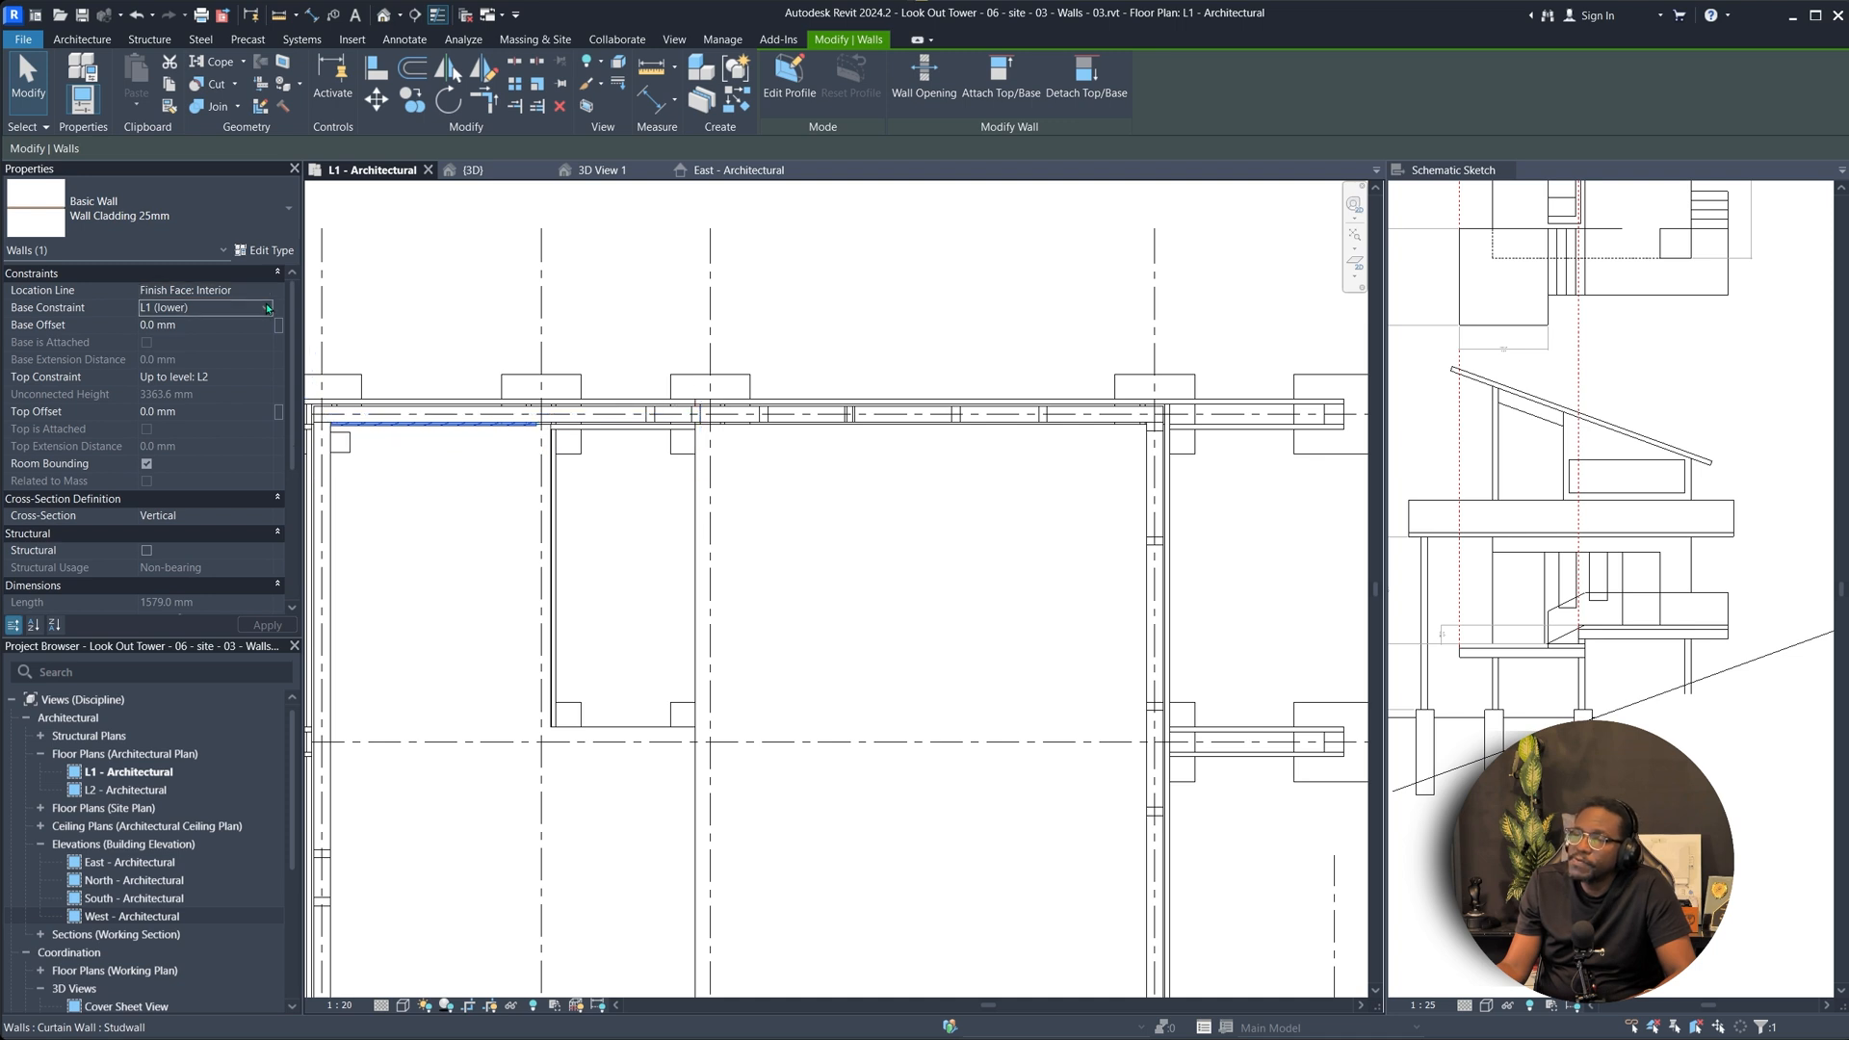
left_click(207, 397)
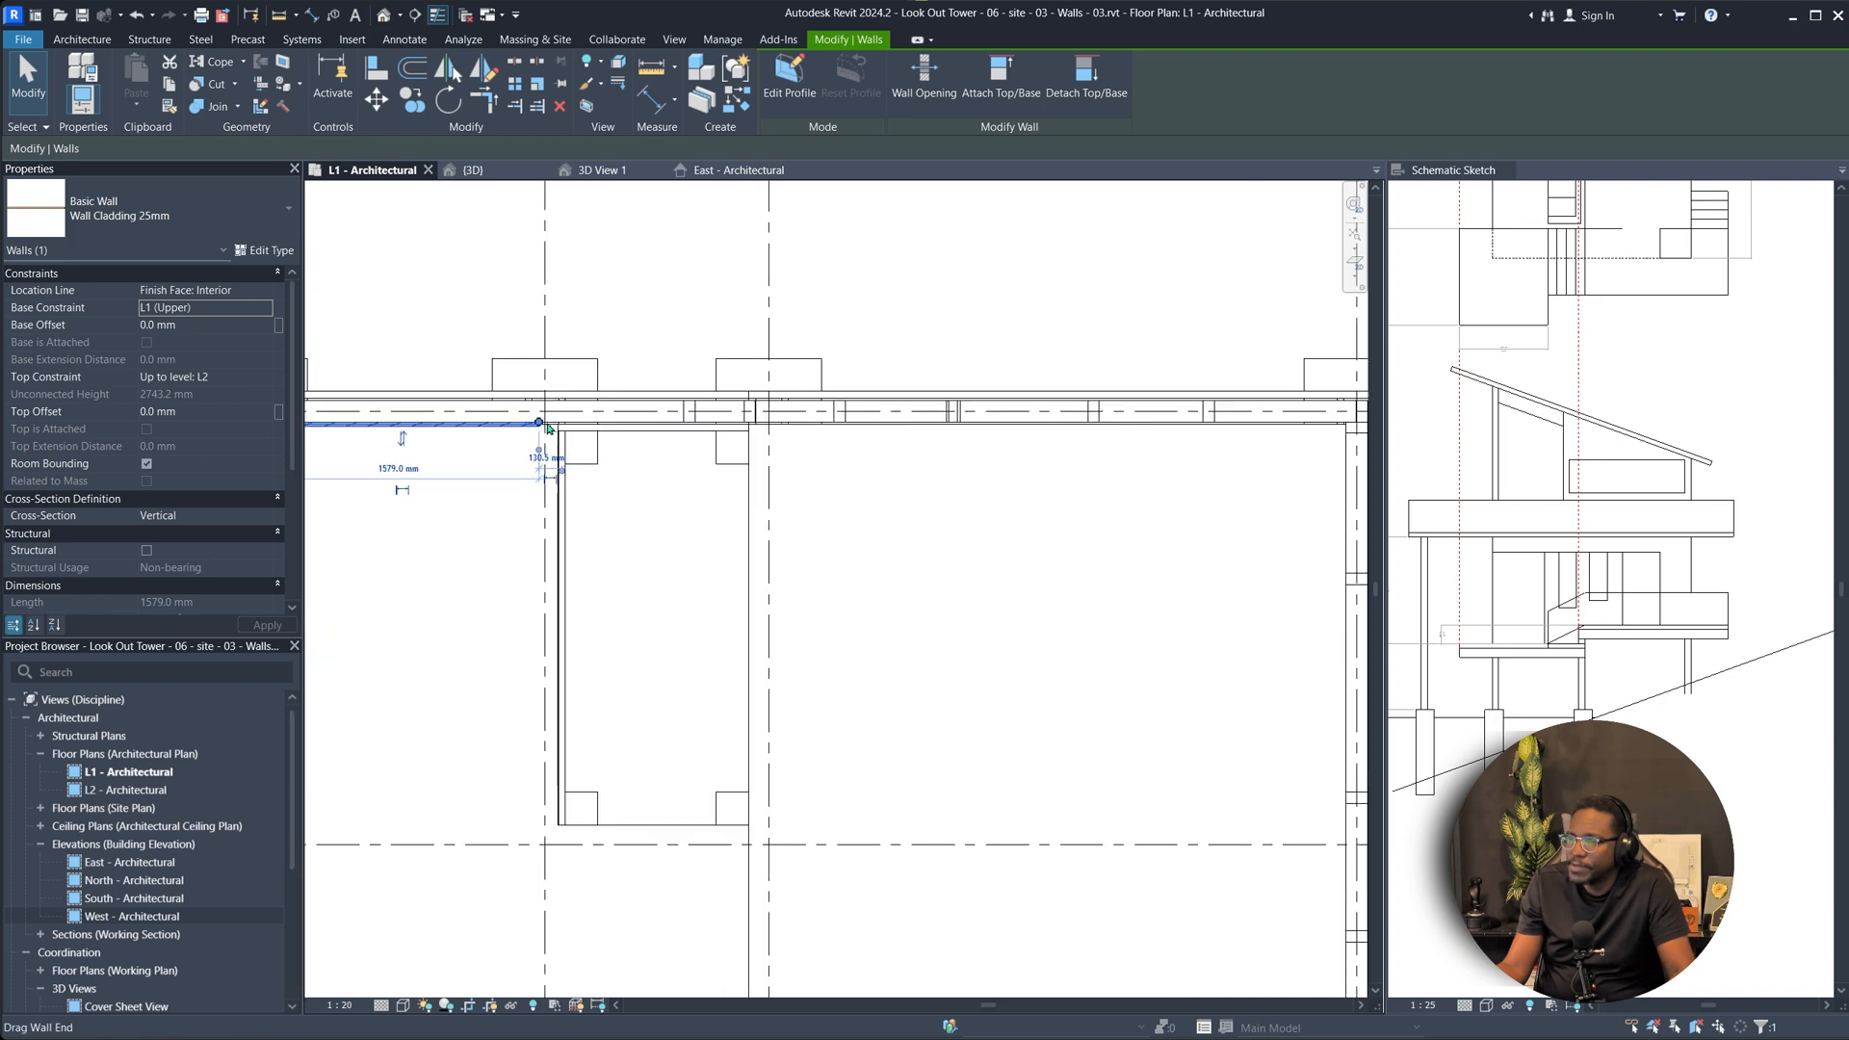
left_click_drag(539, 424, 1156, 422)
left_click_drag(1143, 440, 1144, 439)
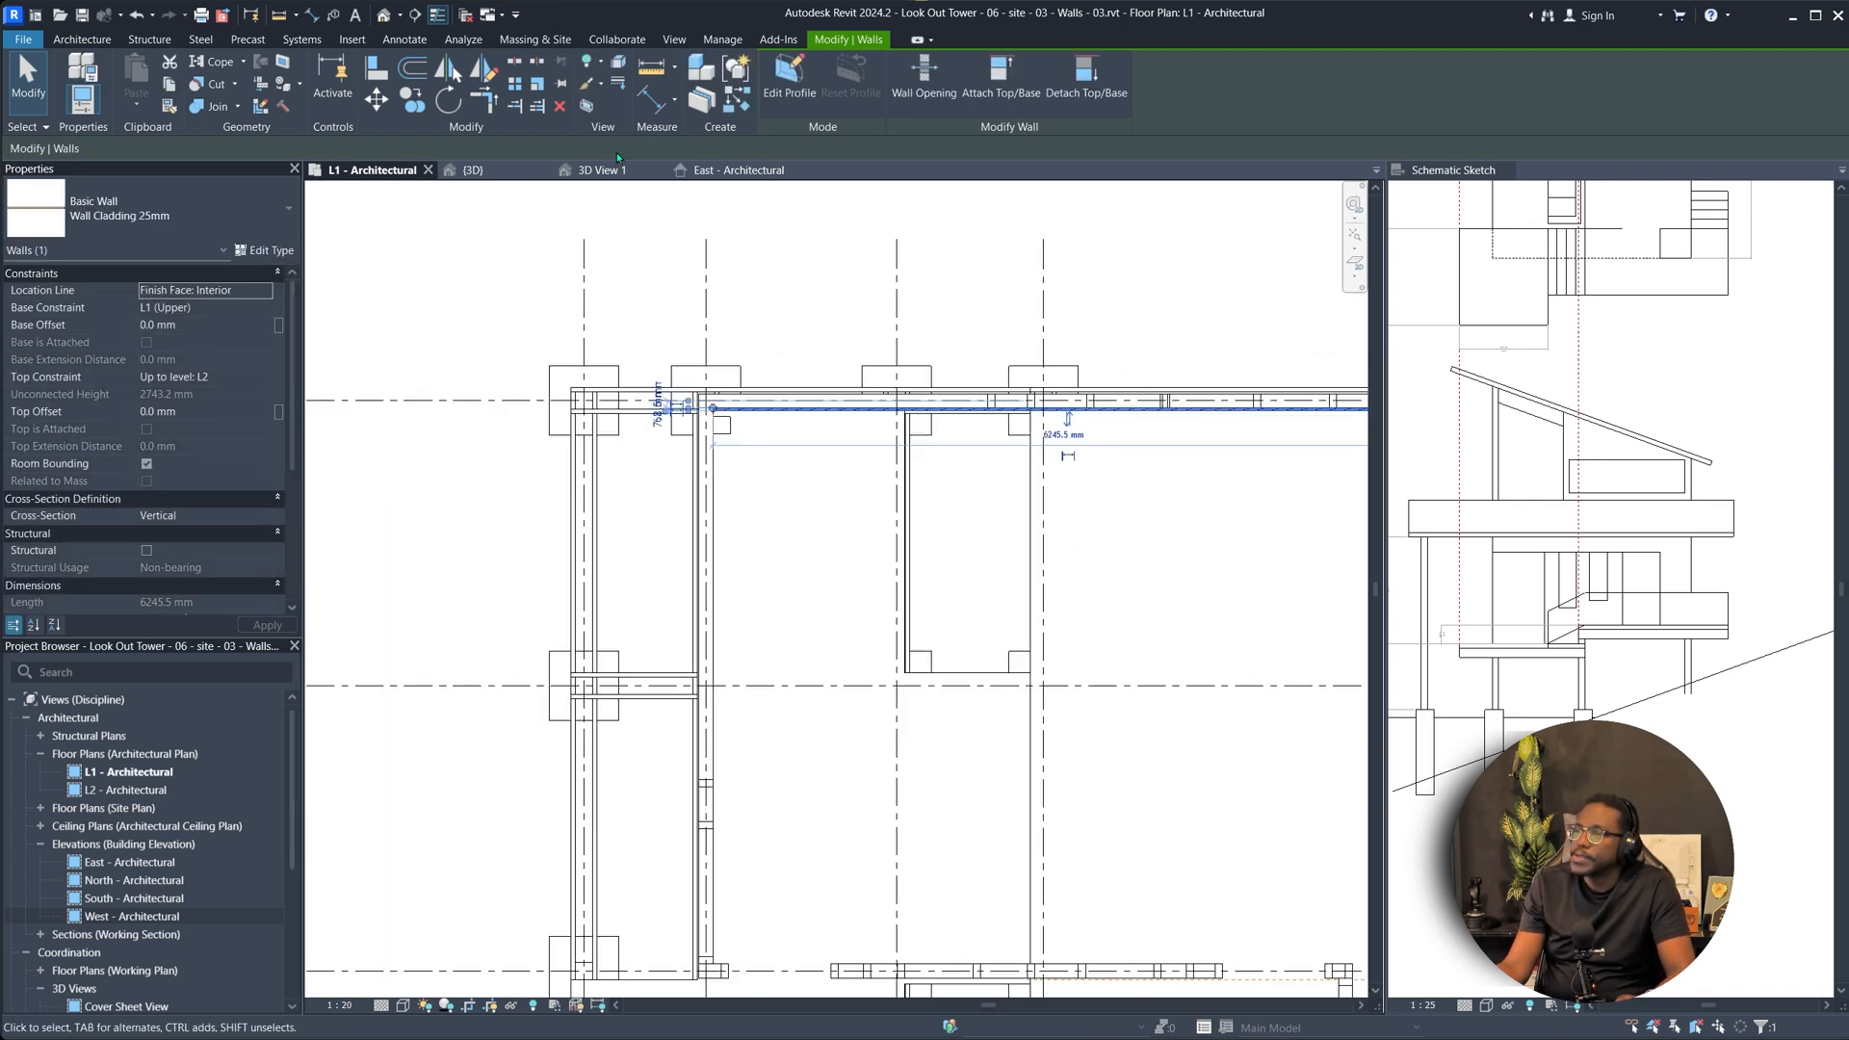
Switch to the 3D view and examine the new cladding behind the north stud wall, including its base at the lower floor.
left_click(512, 176)
scroll(1020, 516, "down", 5)
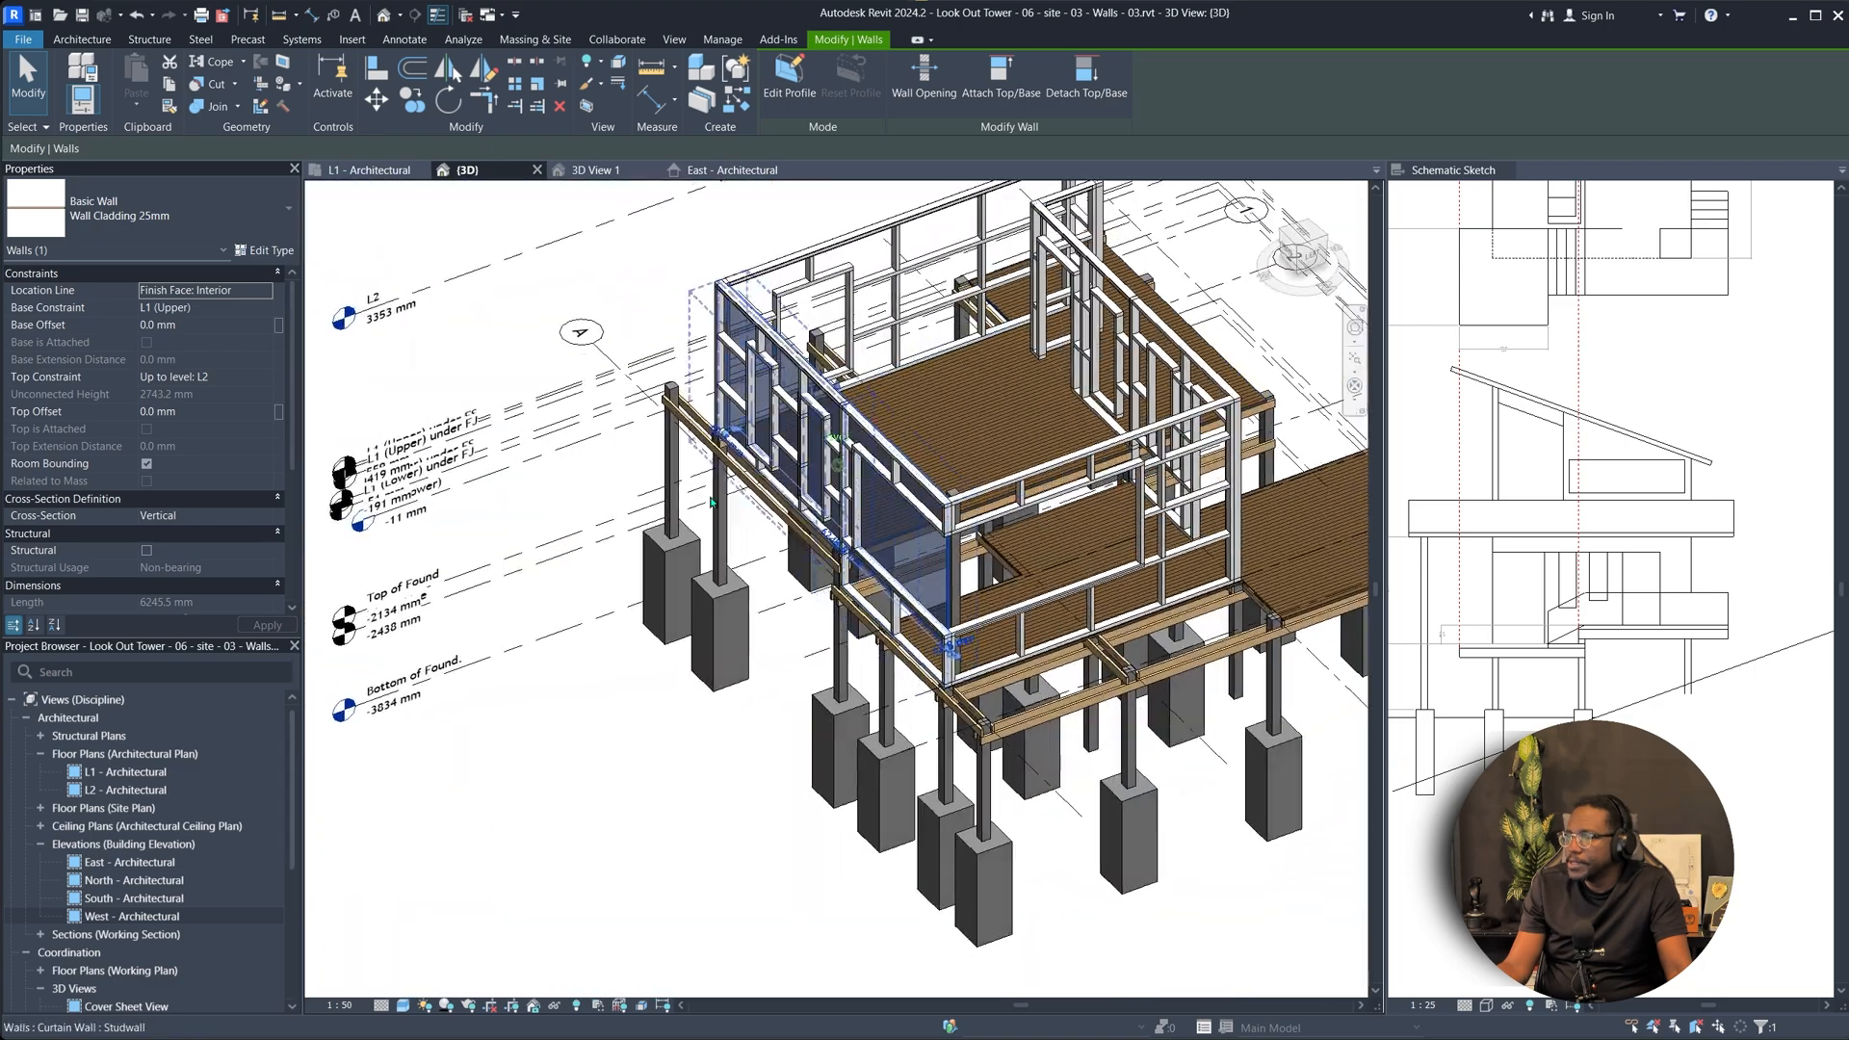
middle_click_drag(656, 293, 710, 287, "shift")
left_click(681, 244)
middle_click_drag(708, 578, 939, 530, "shift")
scroll(707, 589, "up", 2)
middle_click_drag(938, 530, 843, 633)
scroll(708, 589, "up", 3)
middle_click_drag(1161, 603, 1106, 360, "shift")
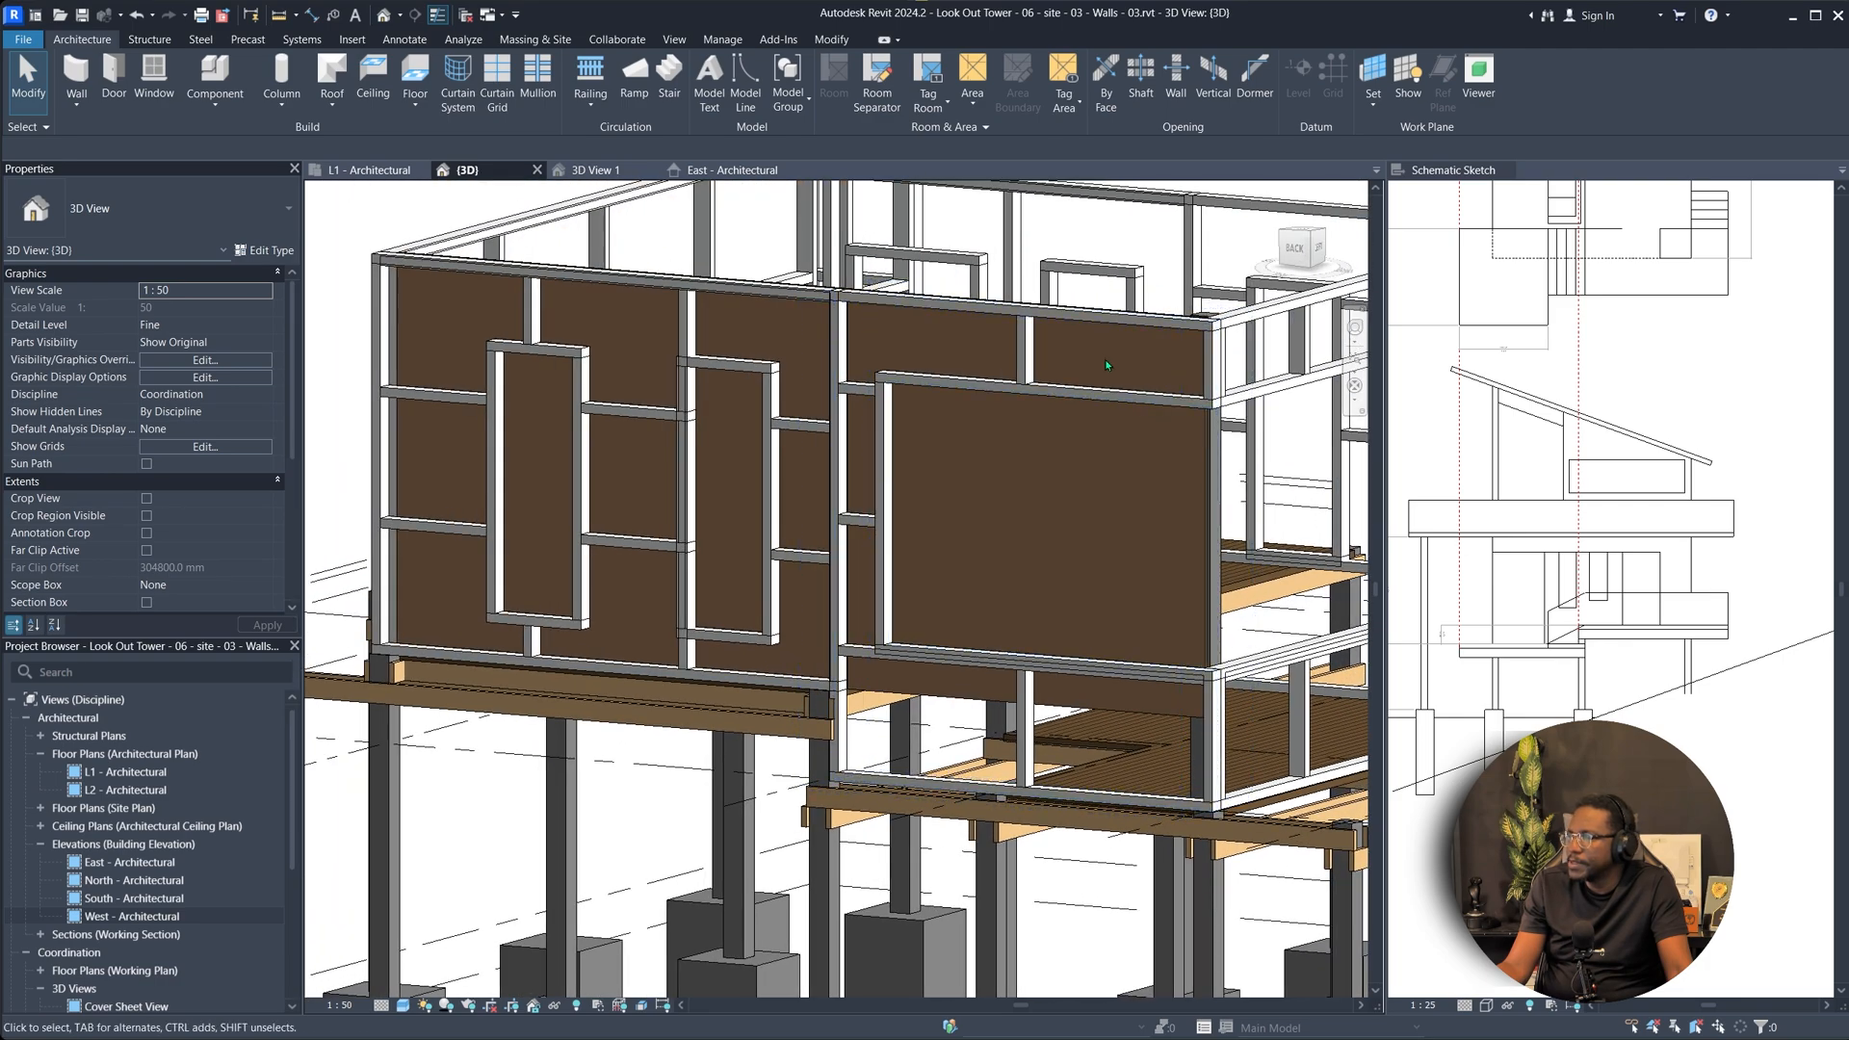
Edit the cladding wall's profile and sketch a rectangle about 620 mm deep below its base, down to the lower floor.
double_click(1140, 714)
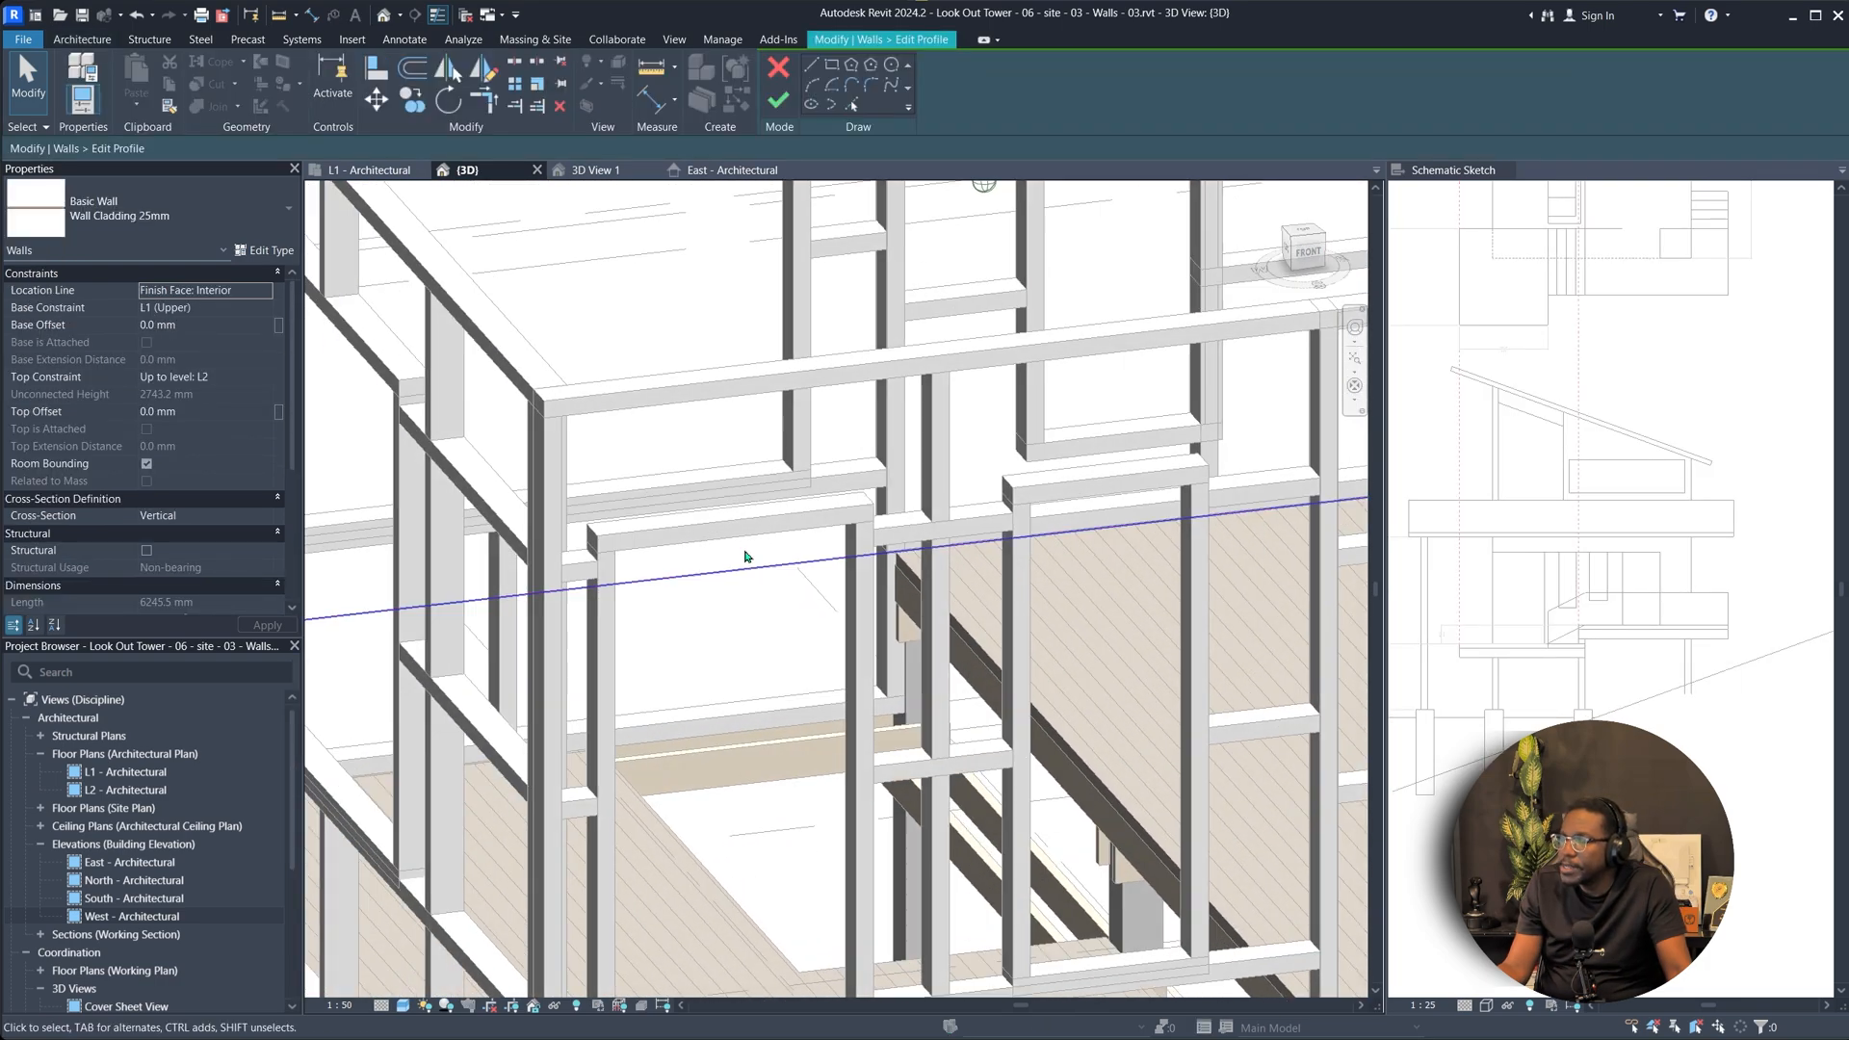
left_click(832, 65)
mouse_move(867, 568)
middle_mouse_down("shift")
mouse_move(1267, 536)
mouse_move(973, 481)
mouse_move(1065, 626)
middle_mouse_up("shift")
middle_click_drag(947, 630, 1035, 522)
left_click(798, 467)
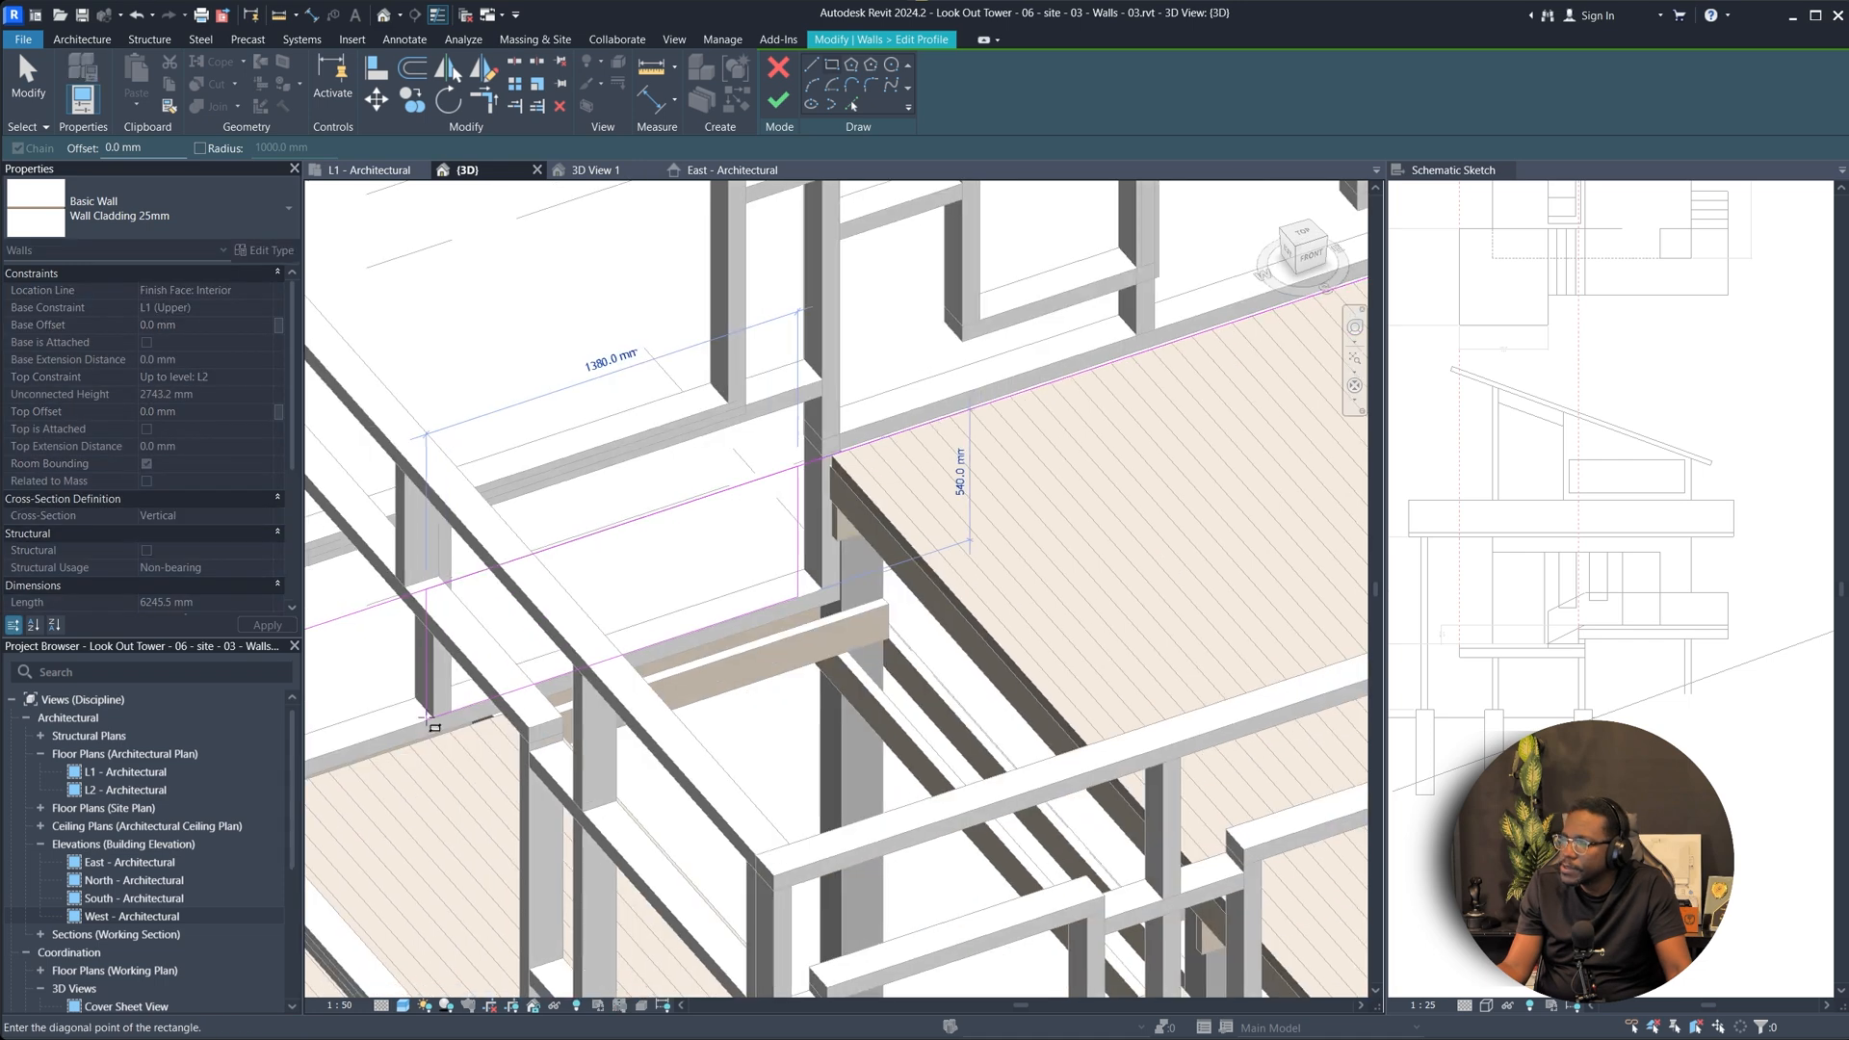
middle_click_drag(426, 717, 433, 717)
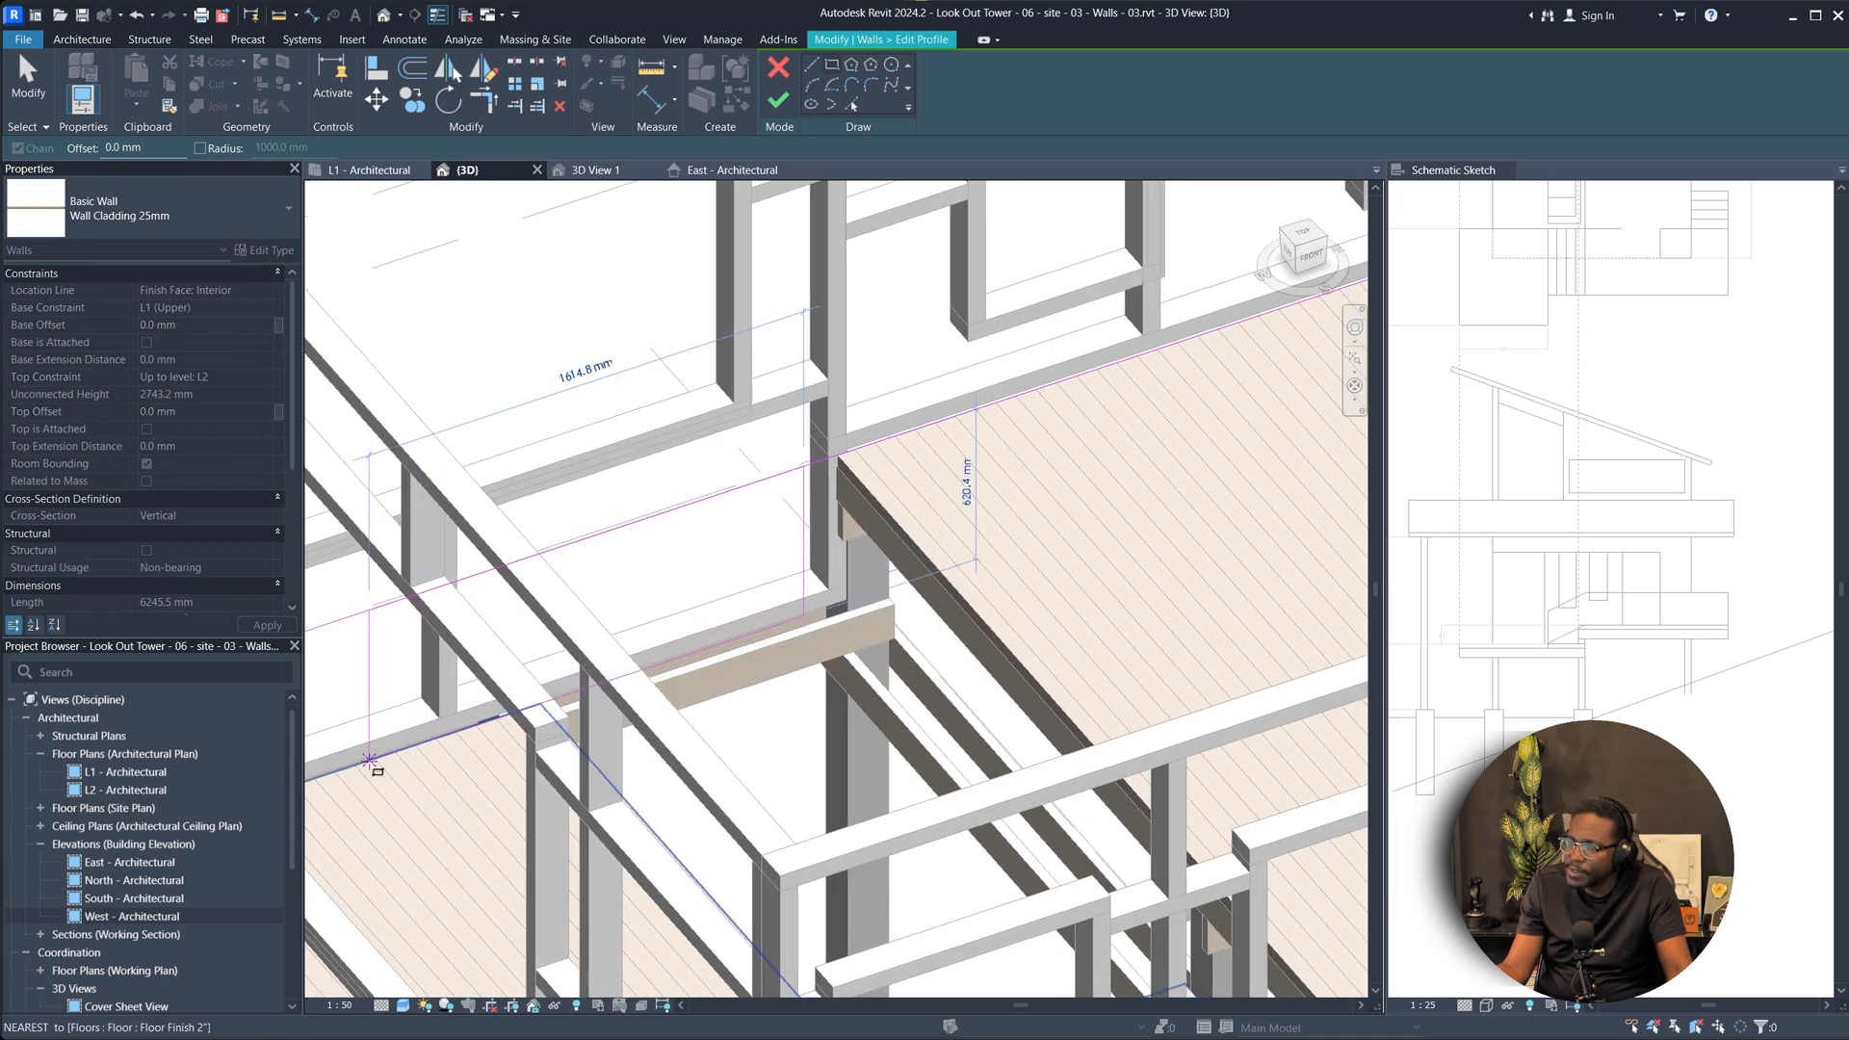
left_click(370, 760)
Align the lowered part of the cladding profile with the stud framing and finish the profile edit.
middle_click_drag(539, 635, 1068, 540, "shift")
key("a")
key("l")
scroll(912, 789, "down", 3)
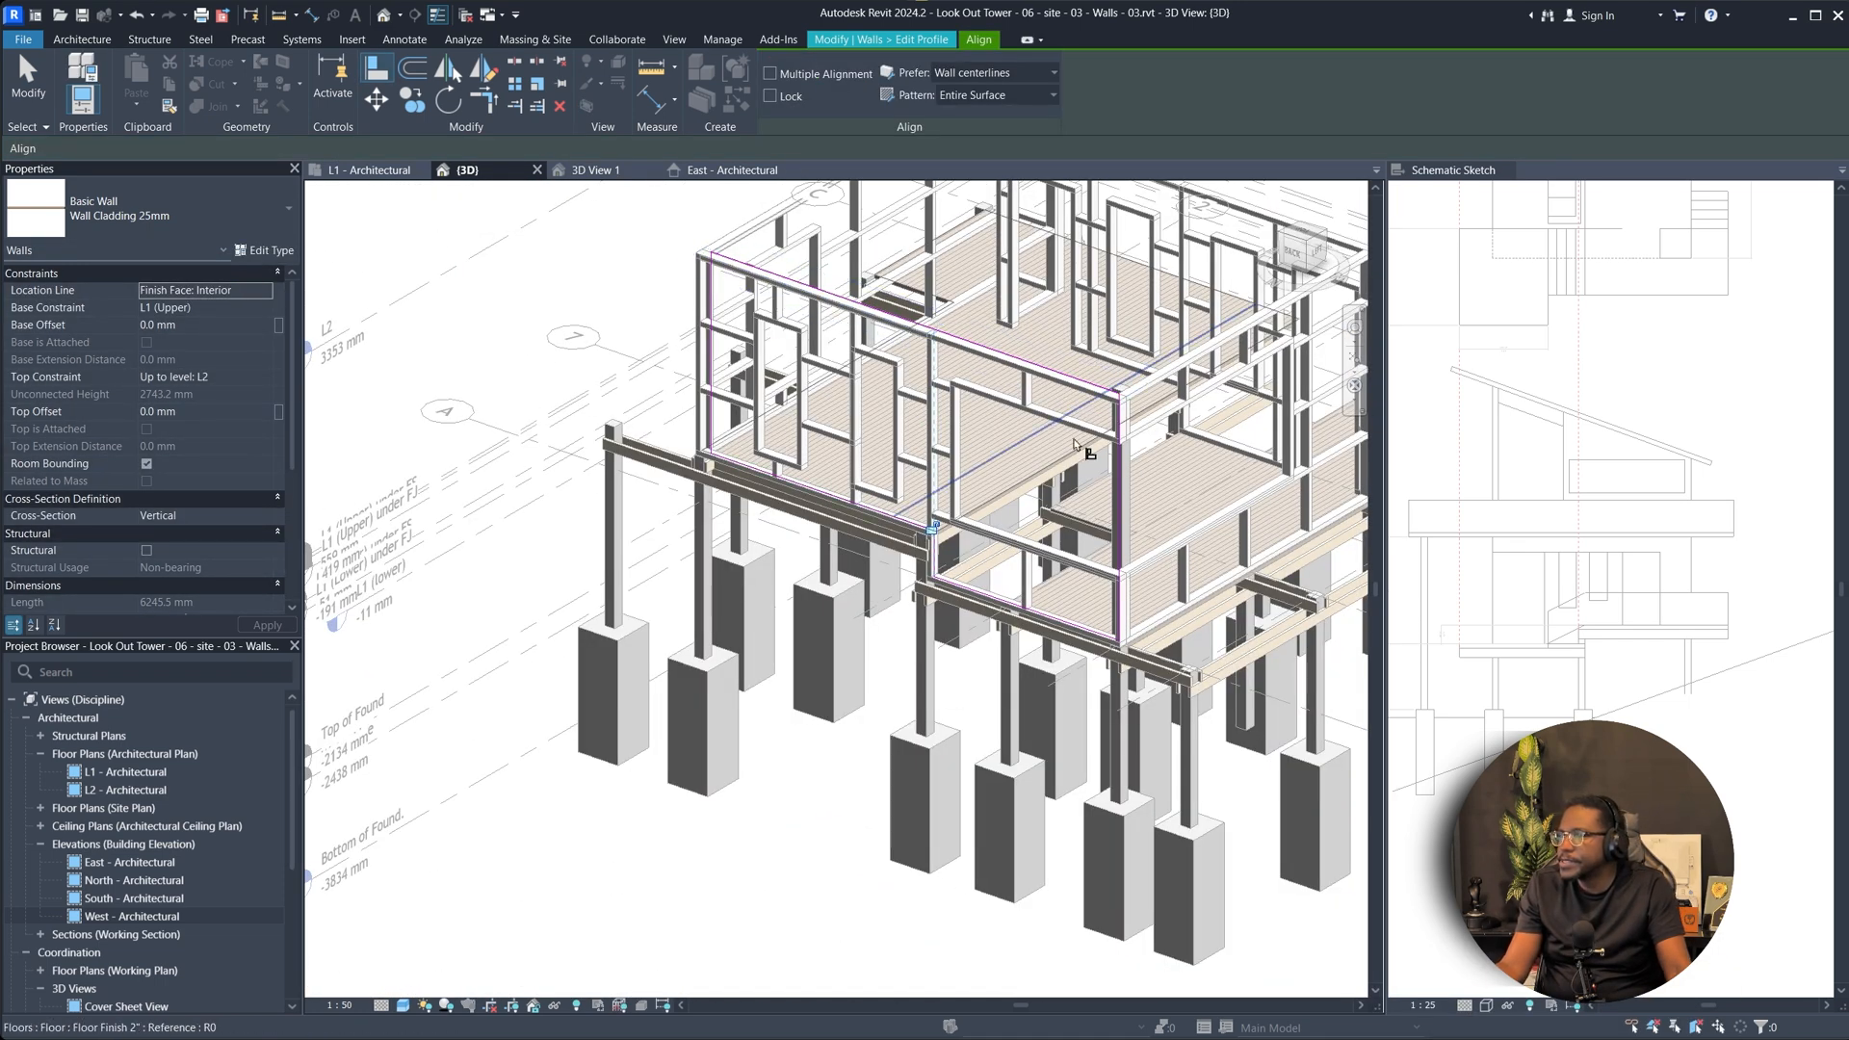
key("Escape")
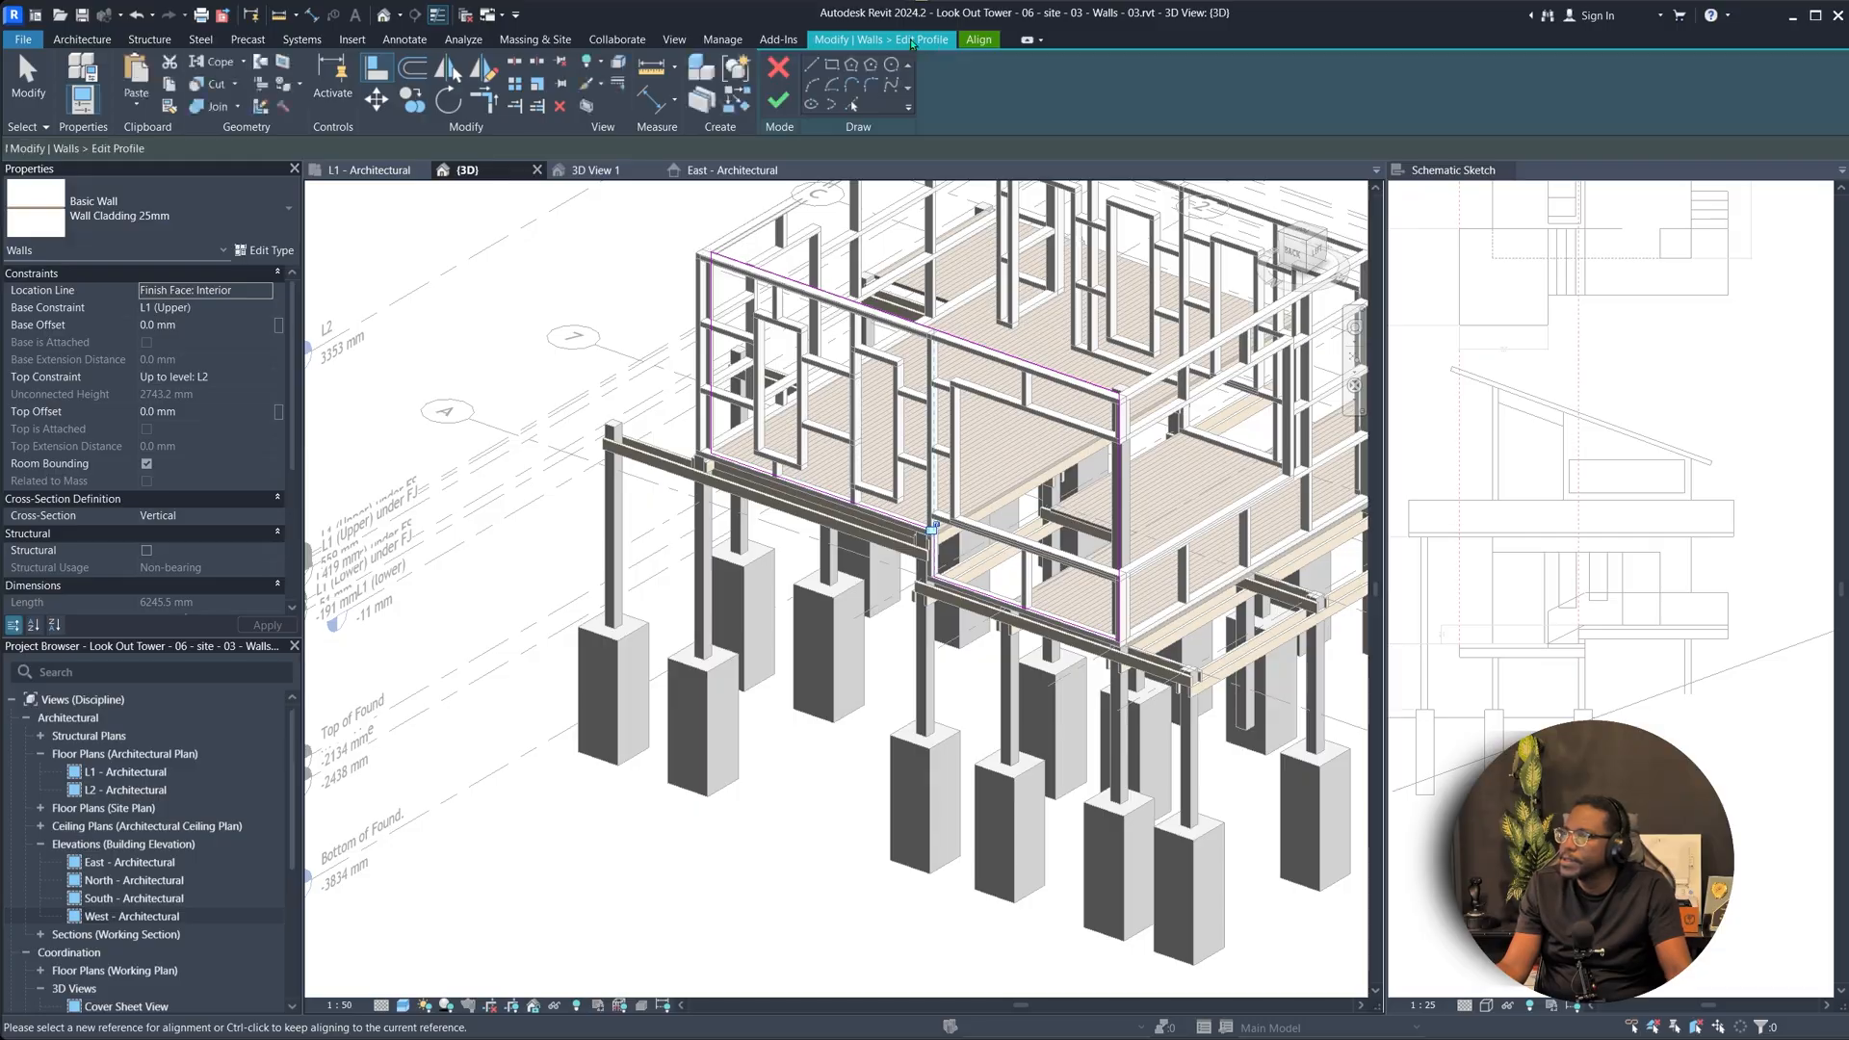
left_click(778, 99)
Mirror a copy of the north cladding wall across the room onto the stud wall along grid B.
middle_click_drag(799, 539, 873, 614, "shift")
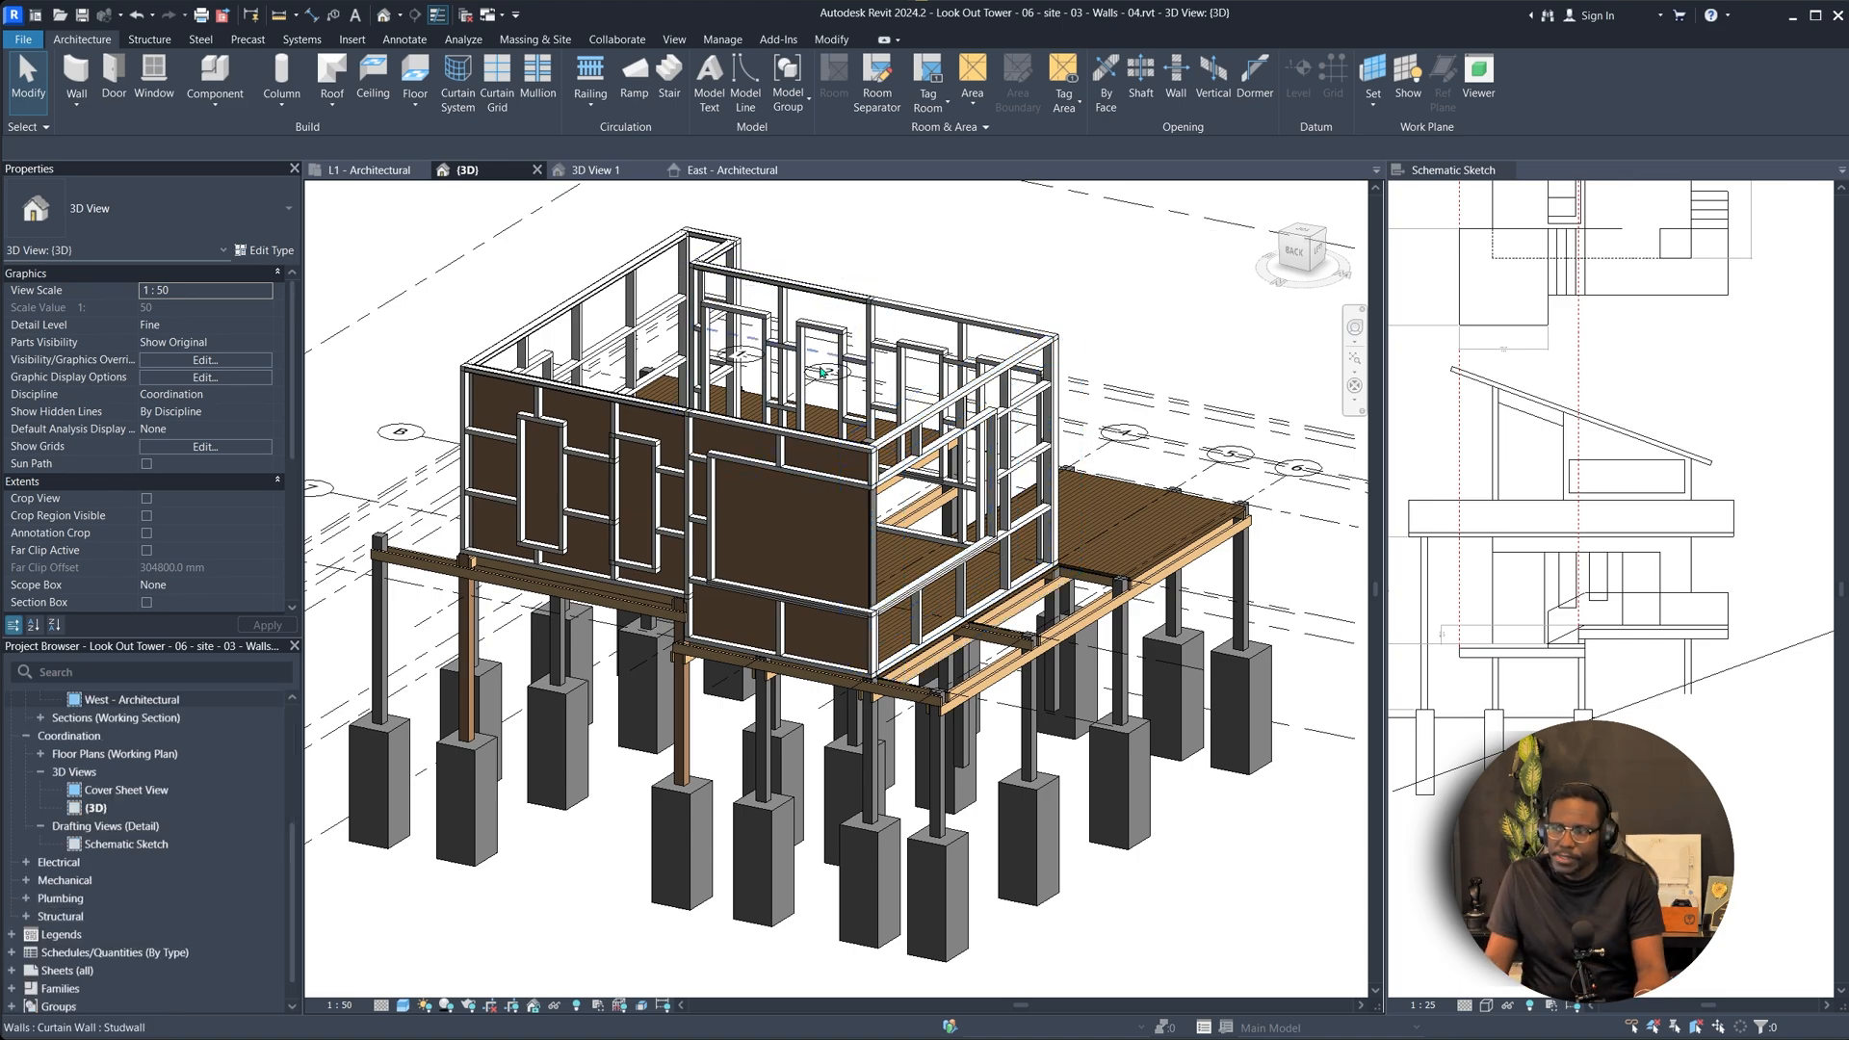
middle_click_drag(824, 478, 470, 106, "shift")
left_click(661, 632)
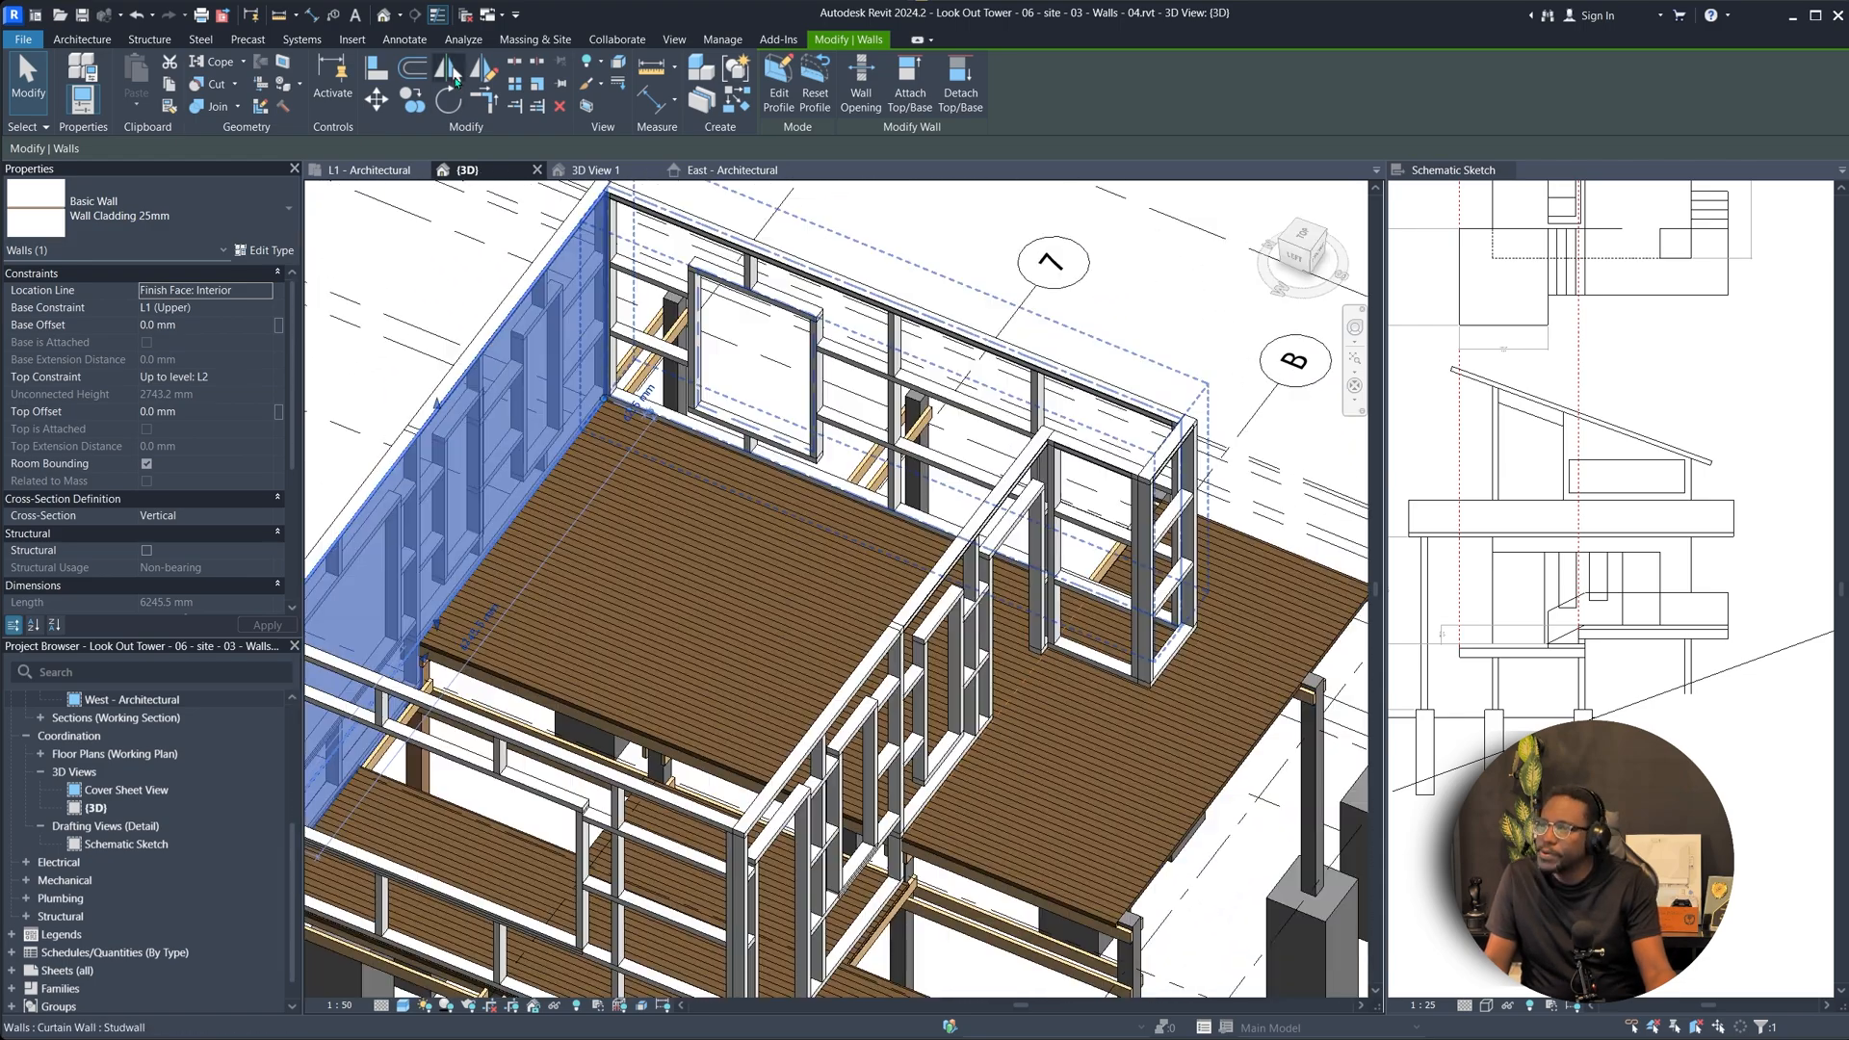
left_click(482, 79)
middle_click_drag(795, 502, 845, 549, "shift")
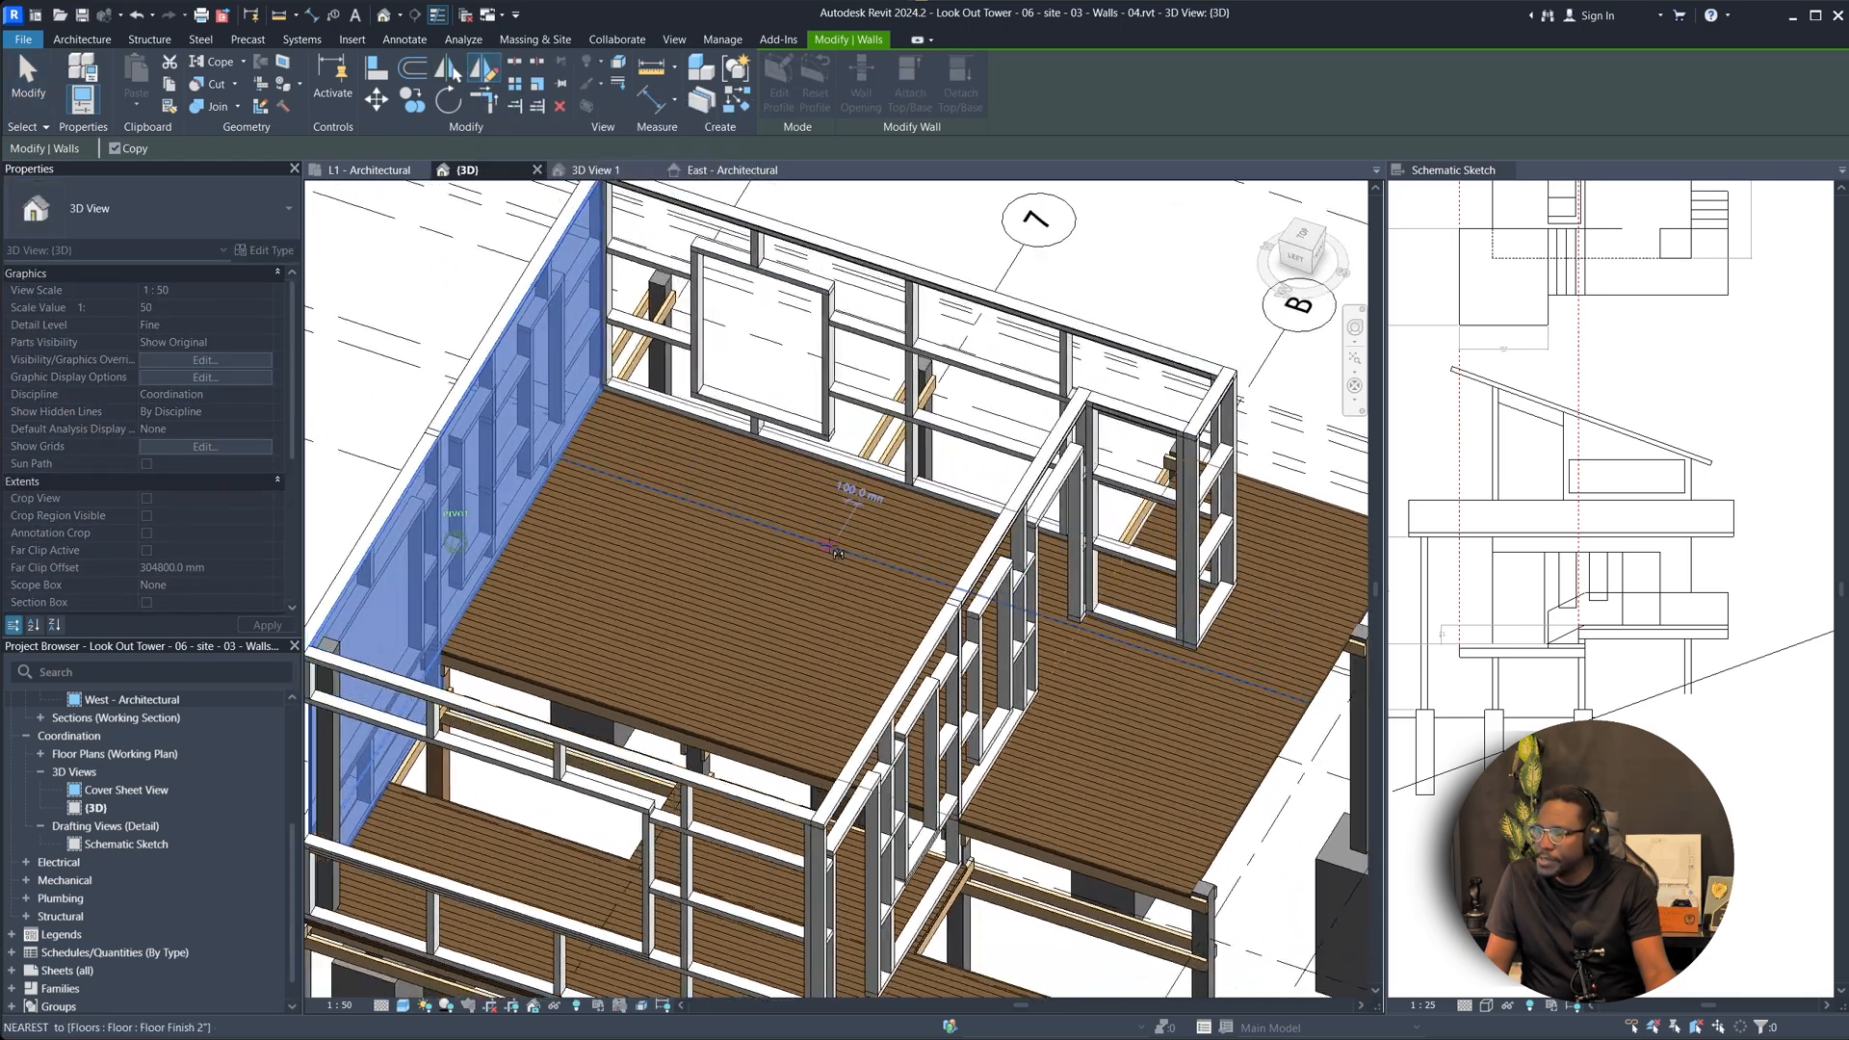
Align the mirrored cladding with the interior face of the stud wall along grid B.
key("a")
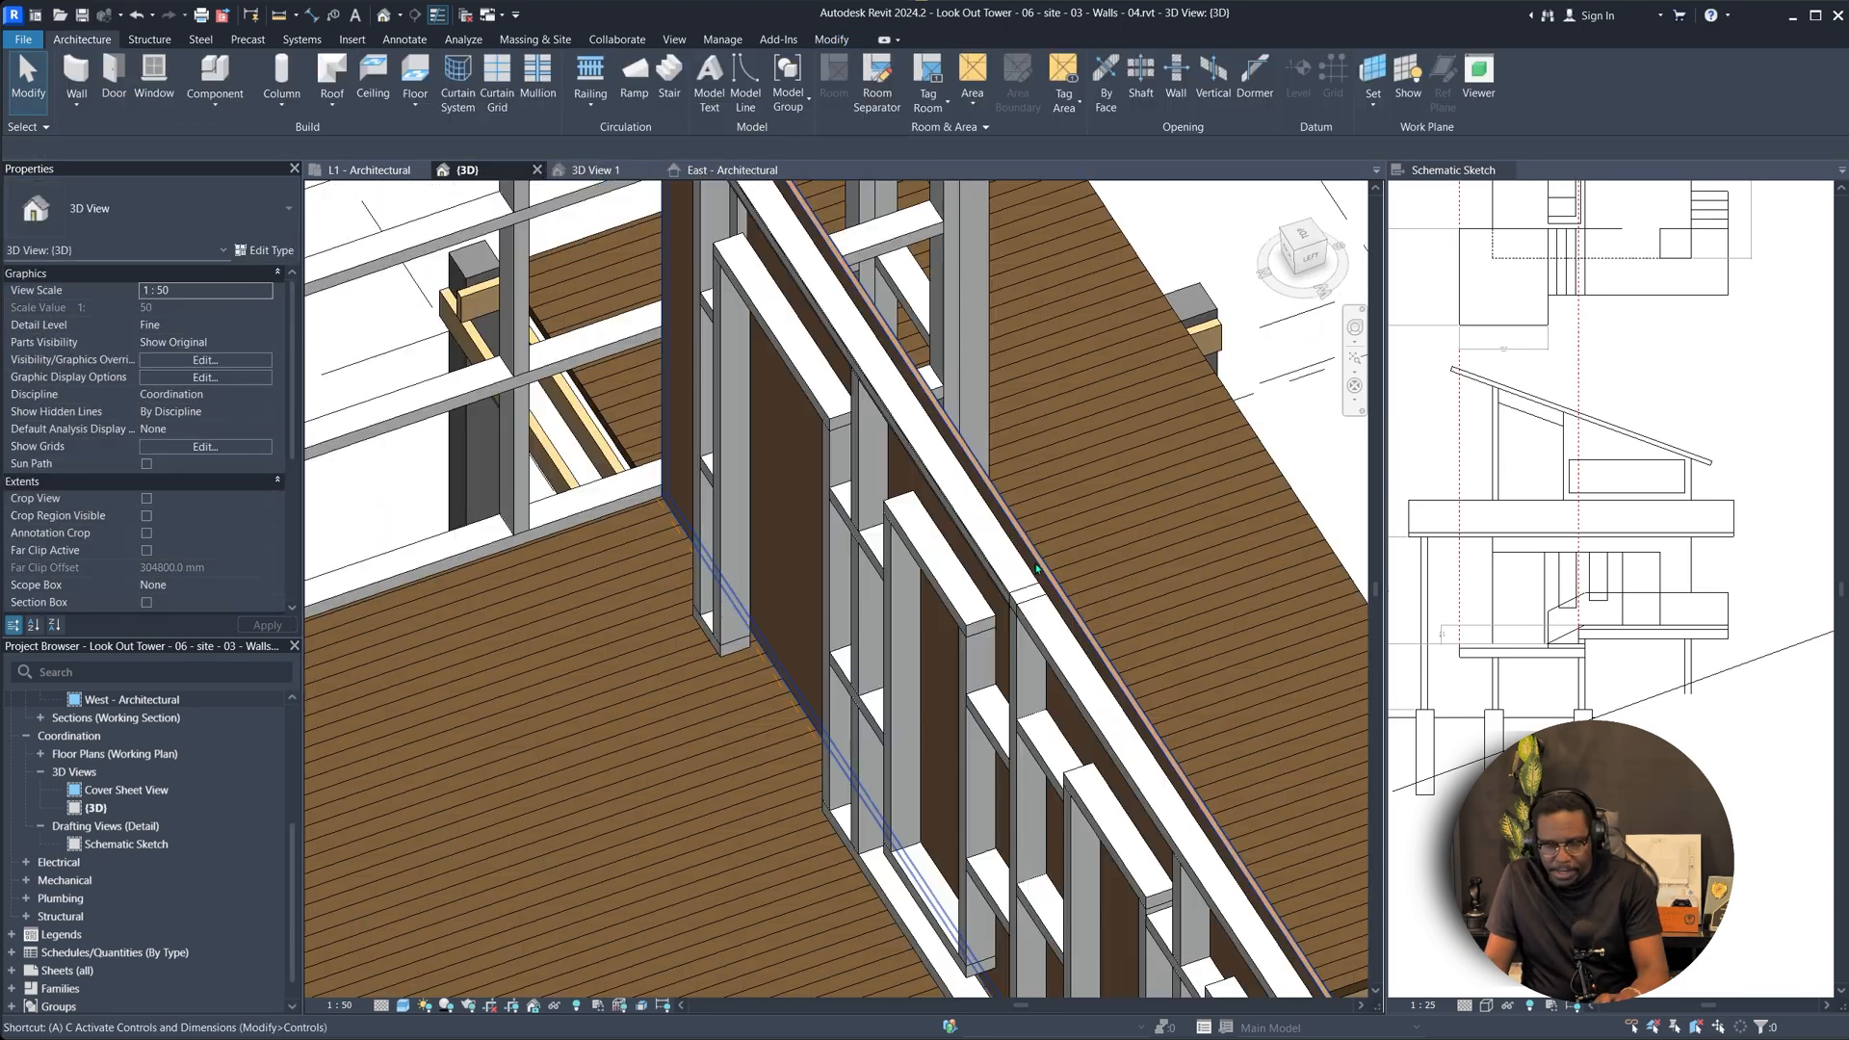
key("l")
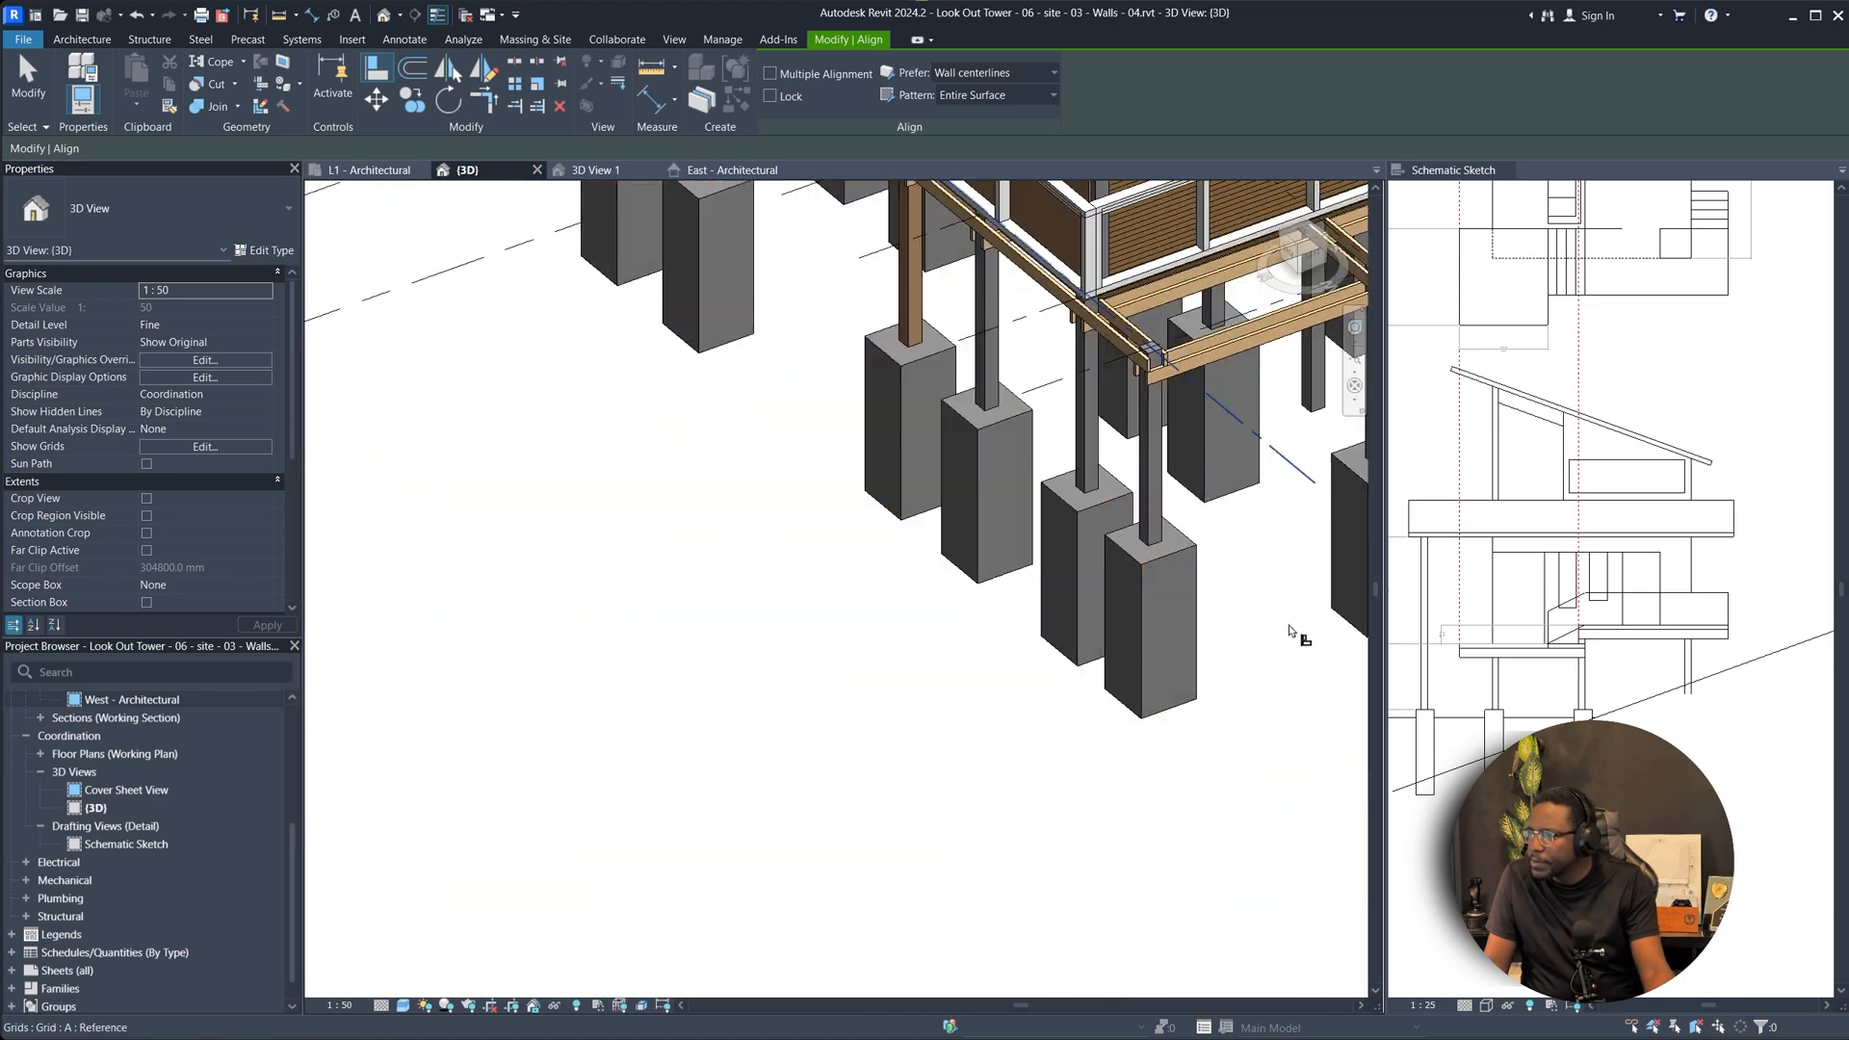
key("Escape")
middle_click_drag(1292, 636, 621, 769, "shift")
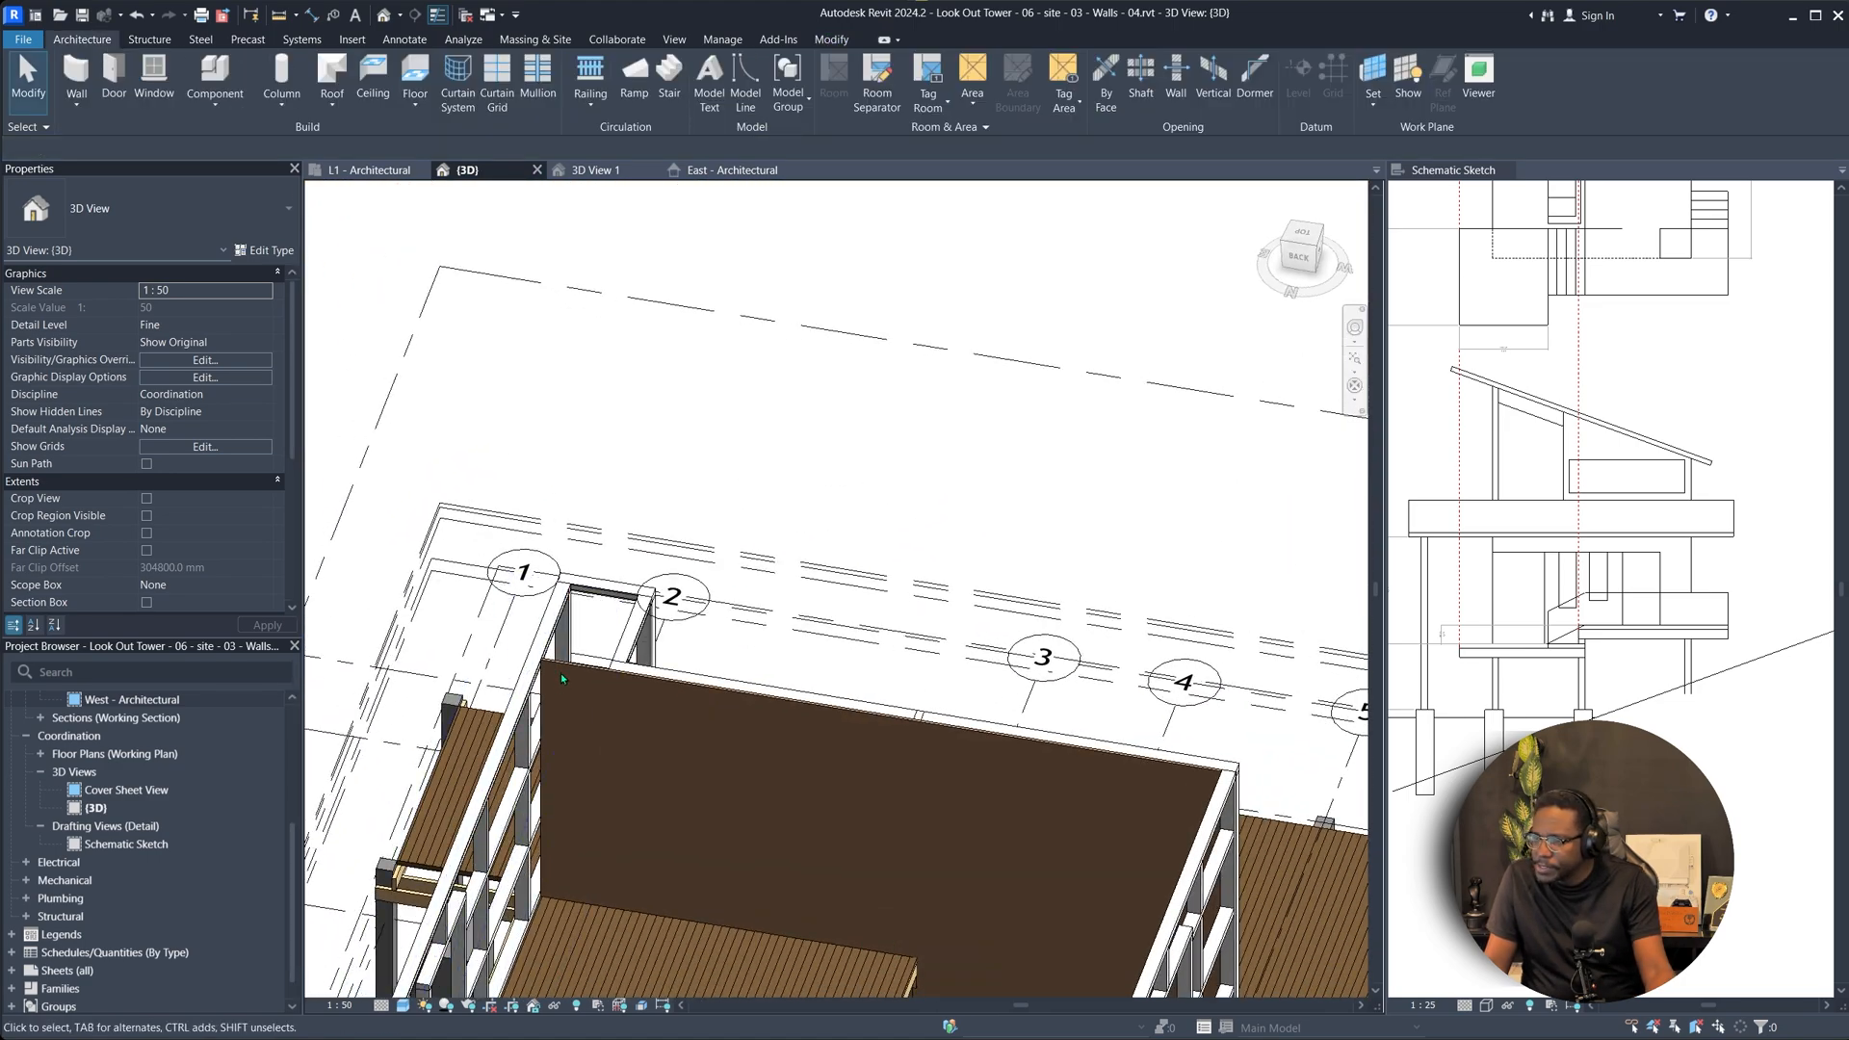
Shorten the mirrored grid B cladding in the L1 - Architectural plan so it ends at the alcove's corner stud.
left_click(570, 666)
left_click_drag(1384, 385, 1828, 374)
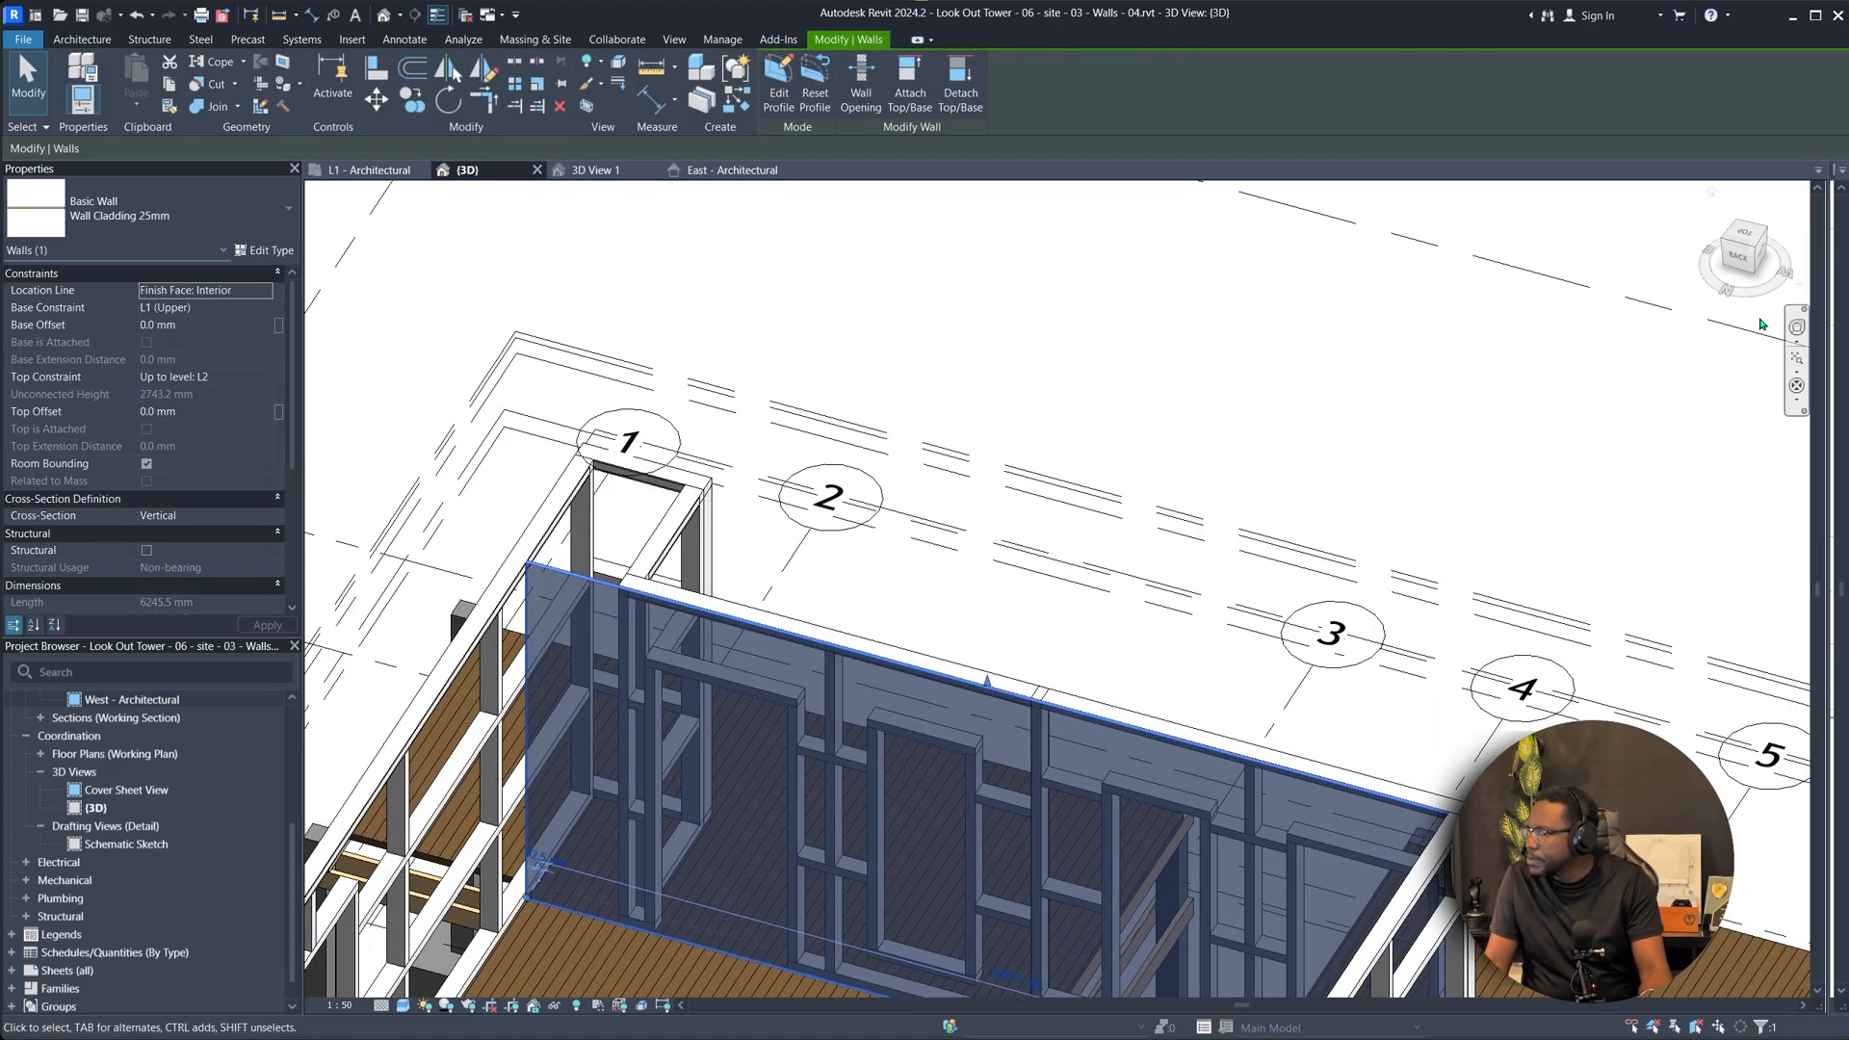
left_click(369, 170)
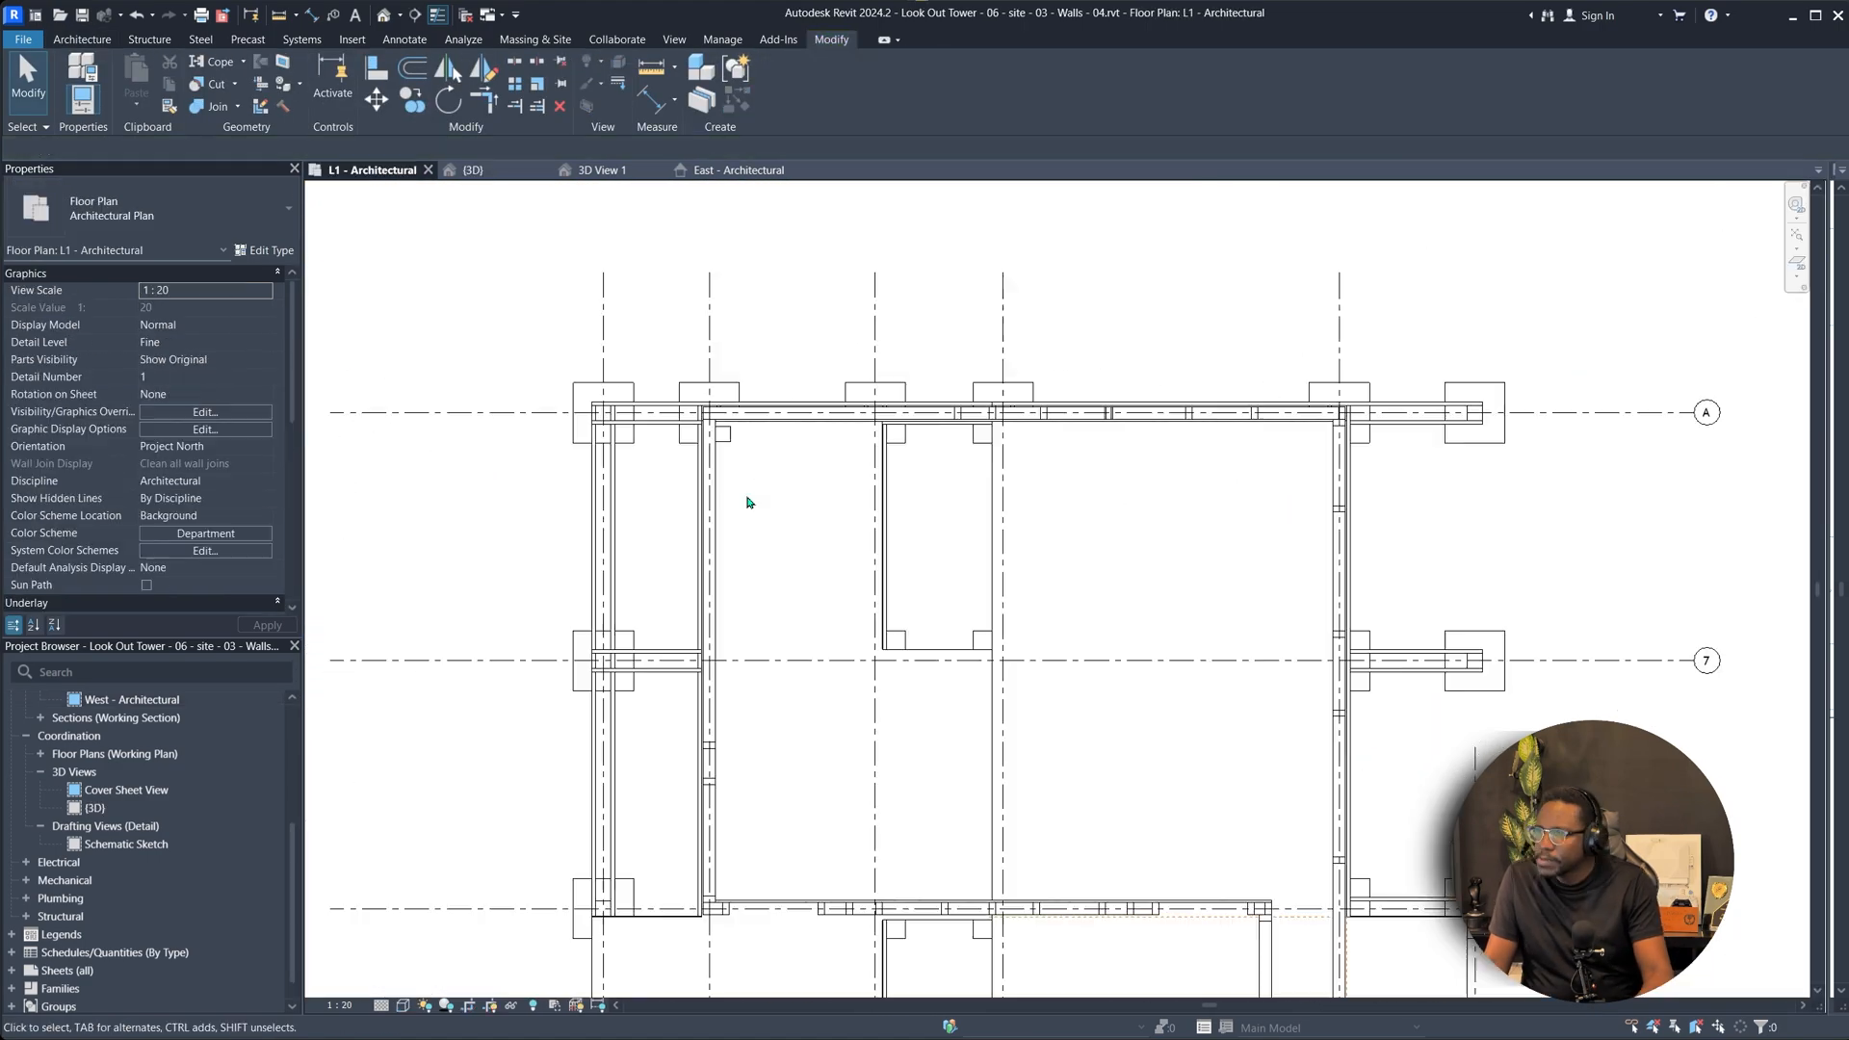
scroll(746, 472, "down", 4)
scroll(761, 702, "up", 8)
scroll(674, 655, "down", 6)
left_click(1148, 666)
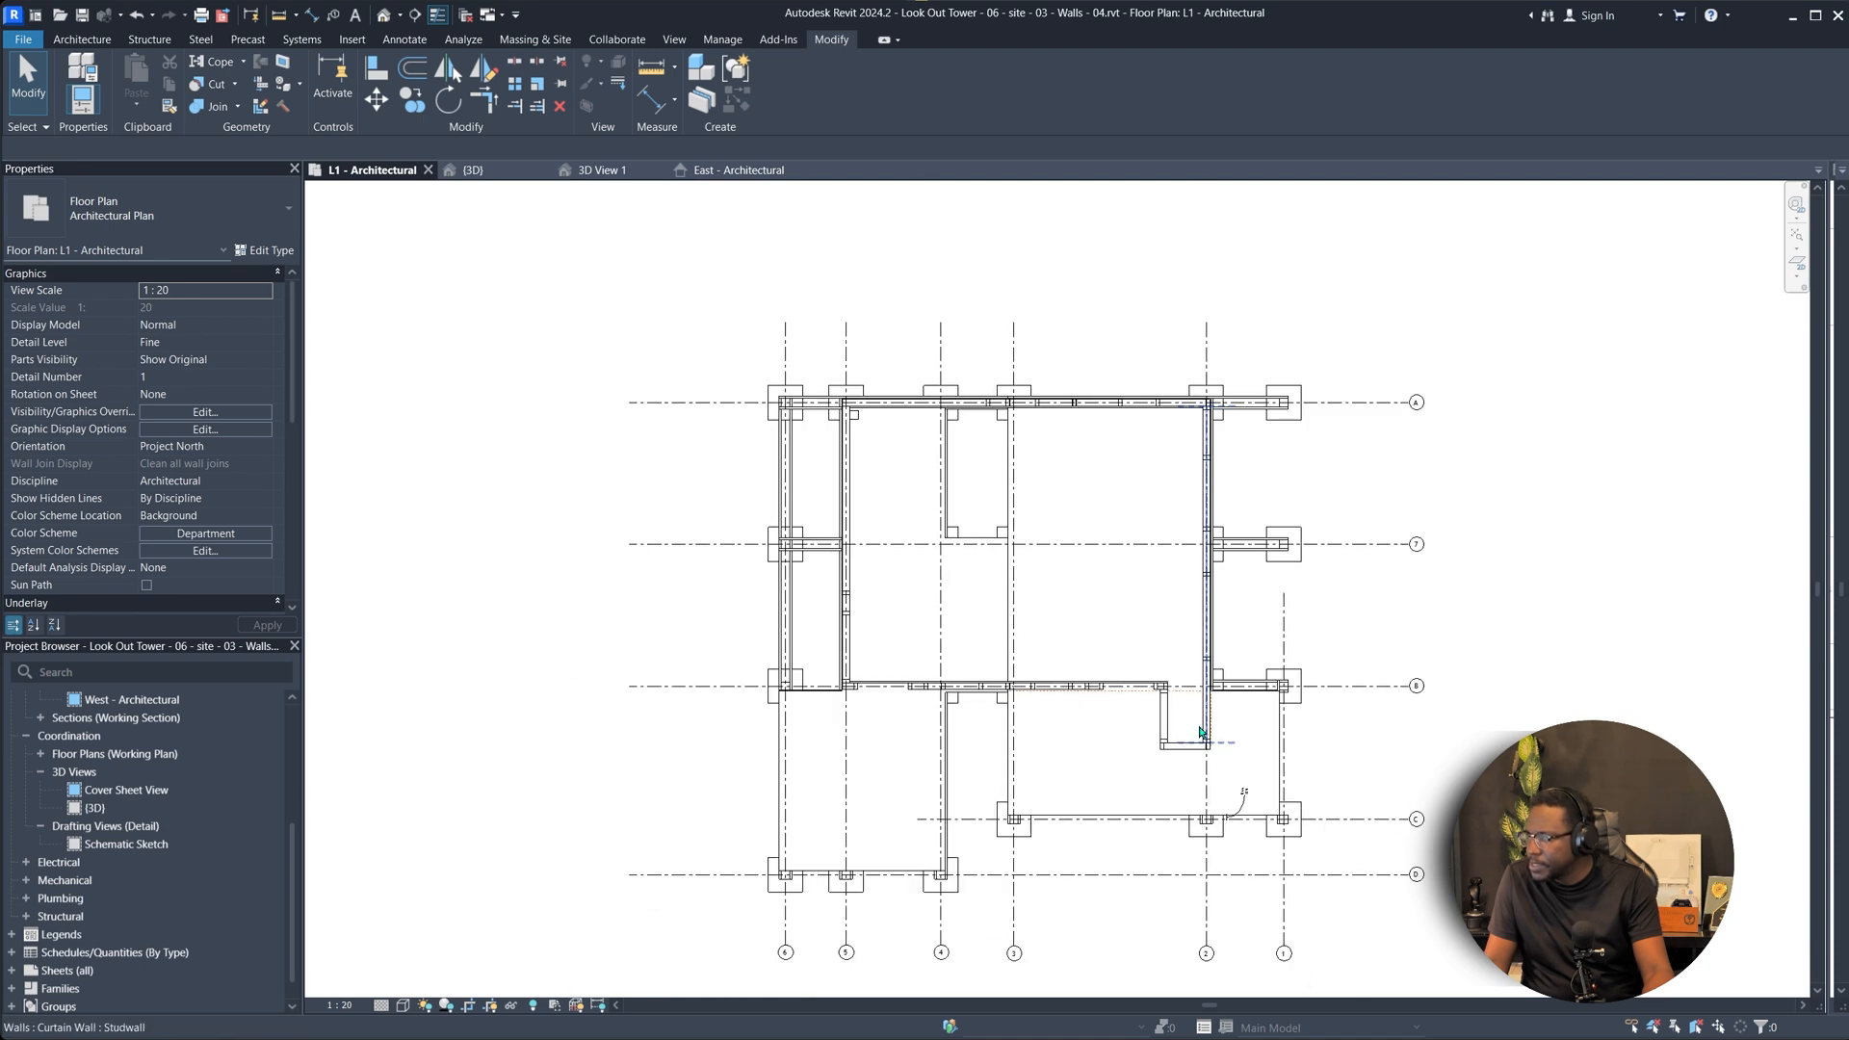
Line the interior face of the grid 5 stud wall with a 25 mm cladding wall, starting at the north corner column.
scroll(1155, 658, "up", 8)
left_click(760, 324)
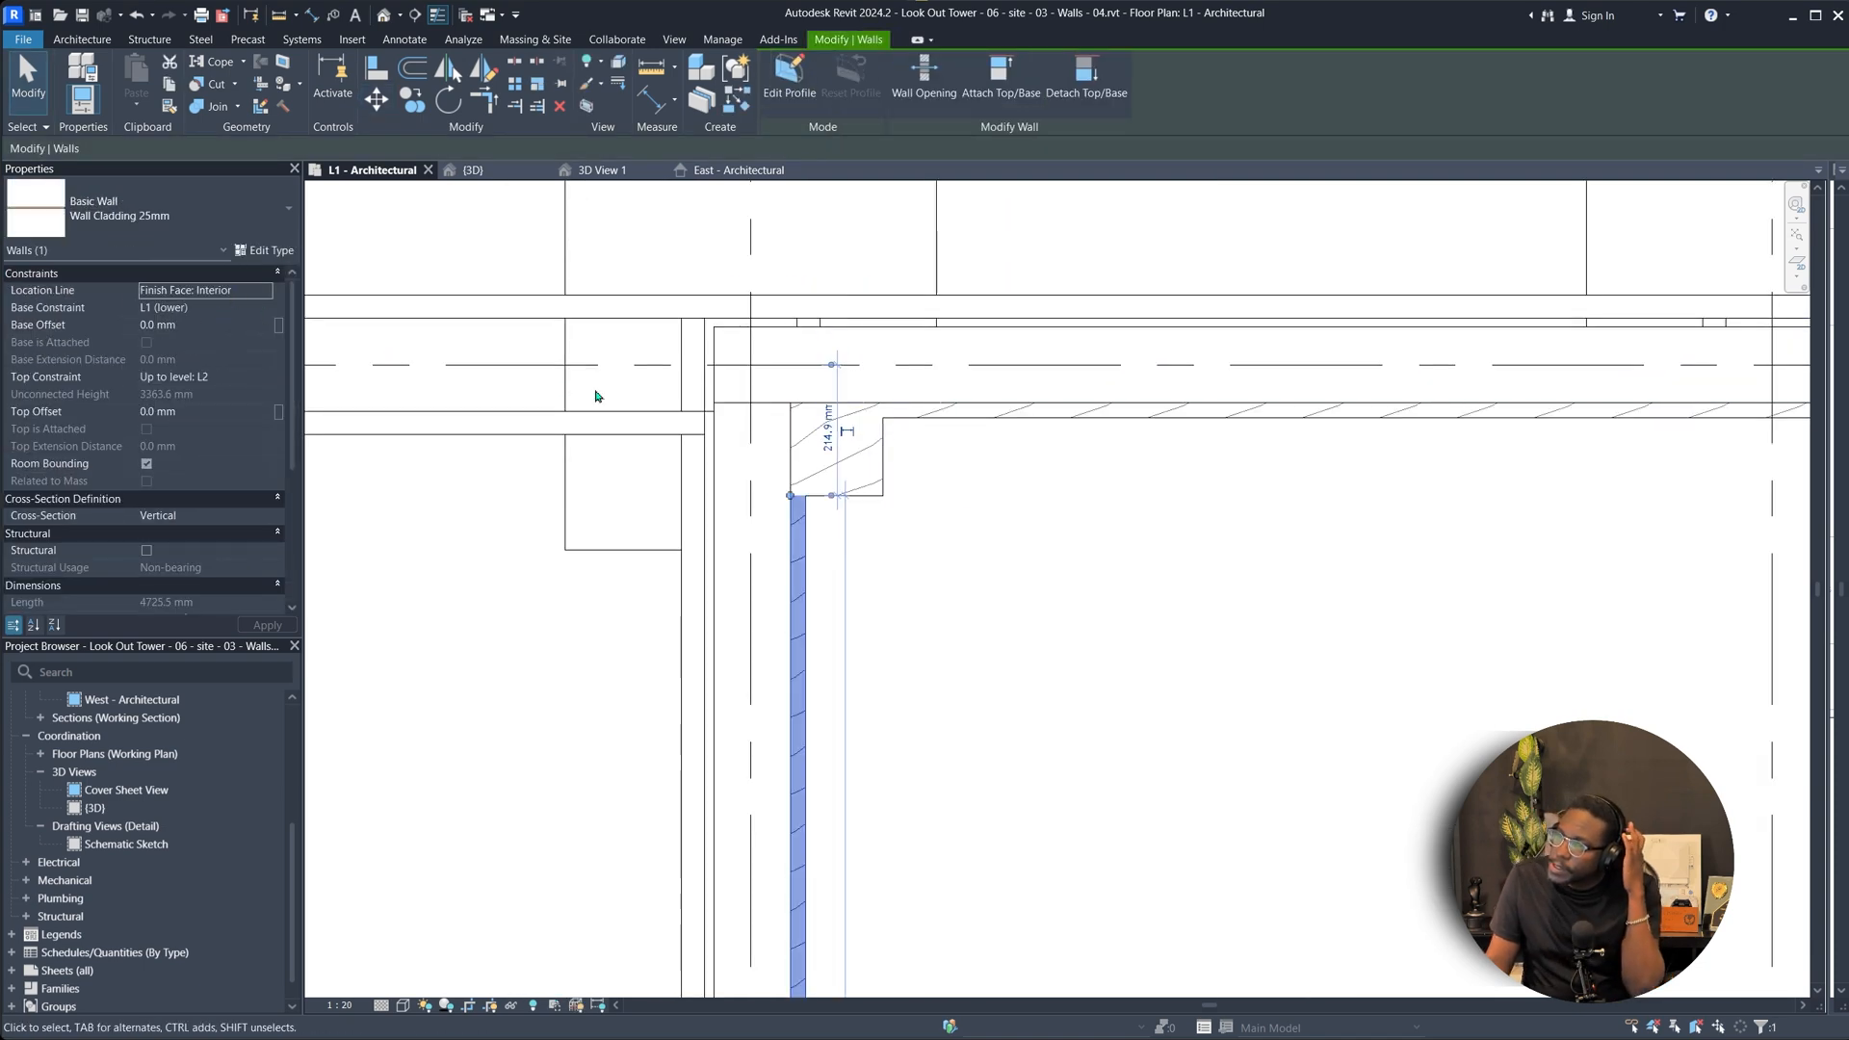
scroll(807, 445, "down", 8)
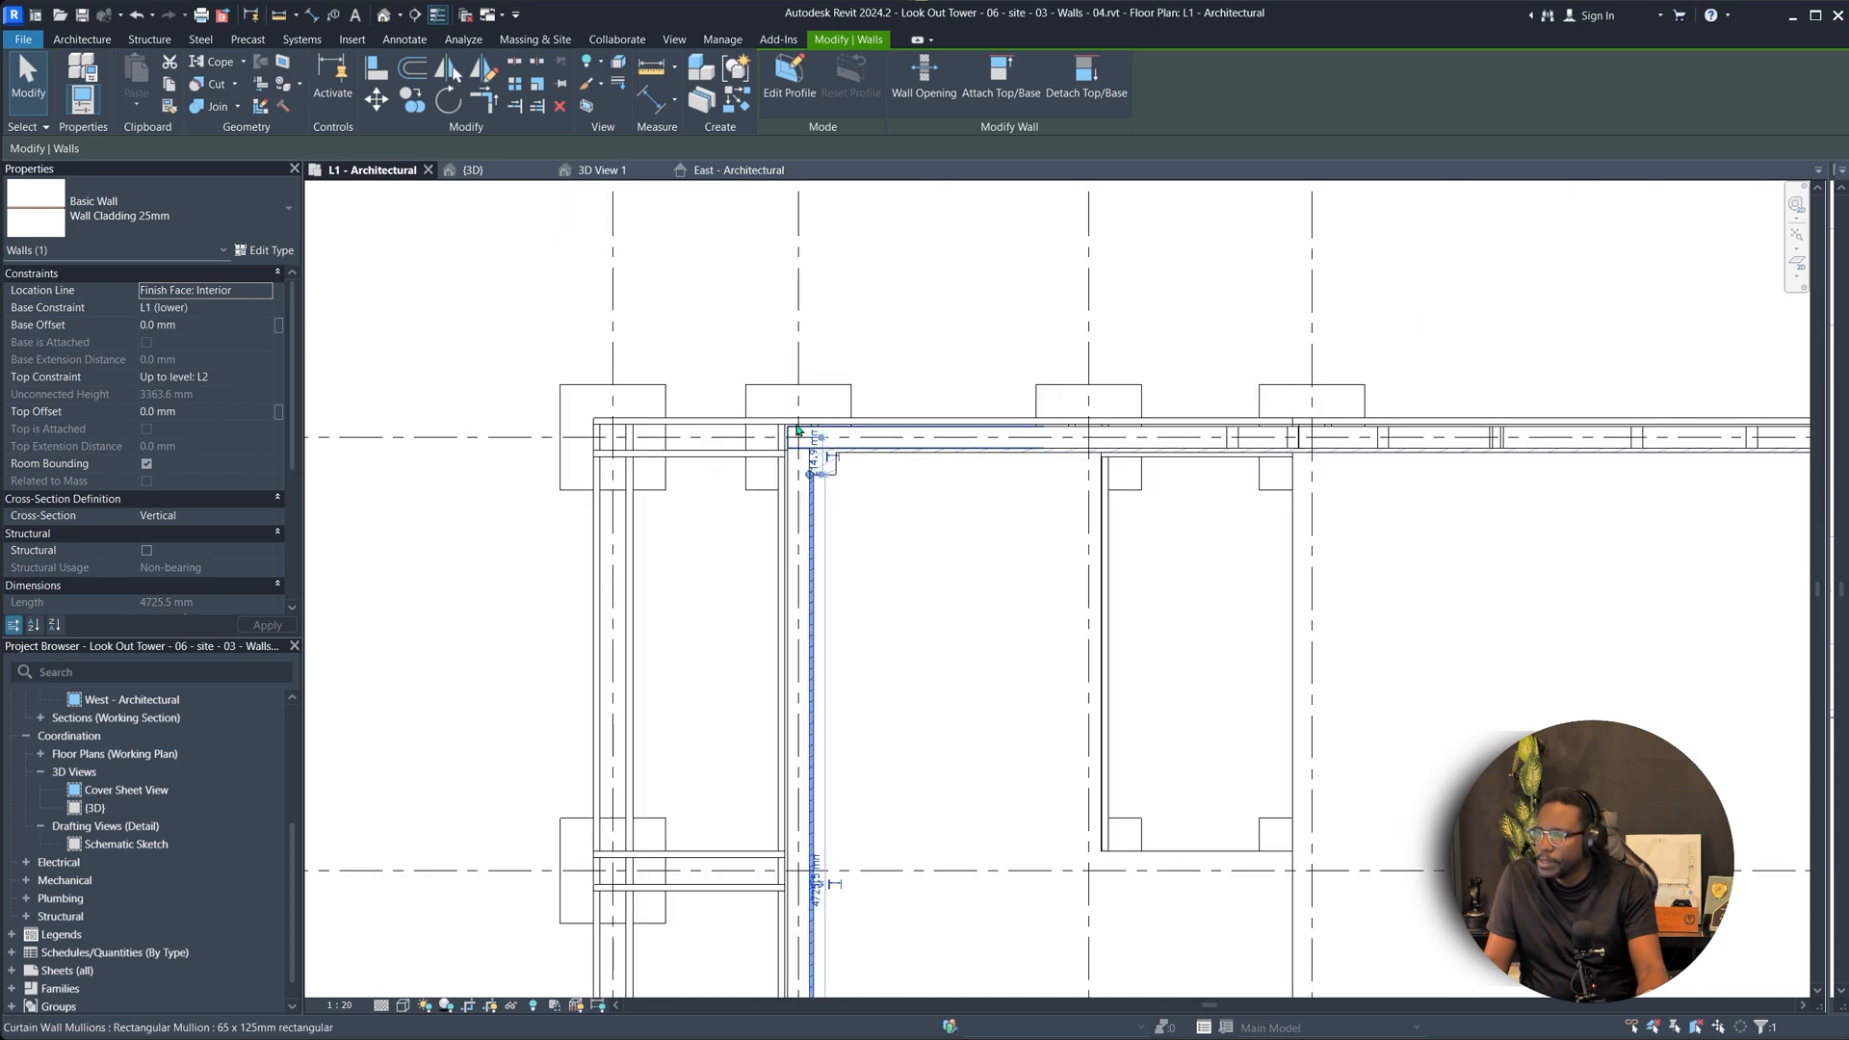
scroll(838, 679, "up", 4)
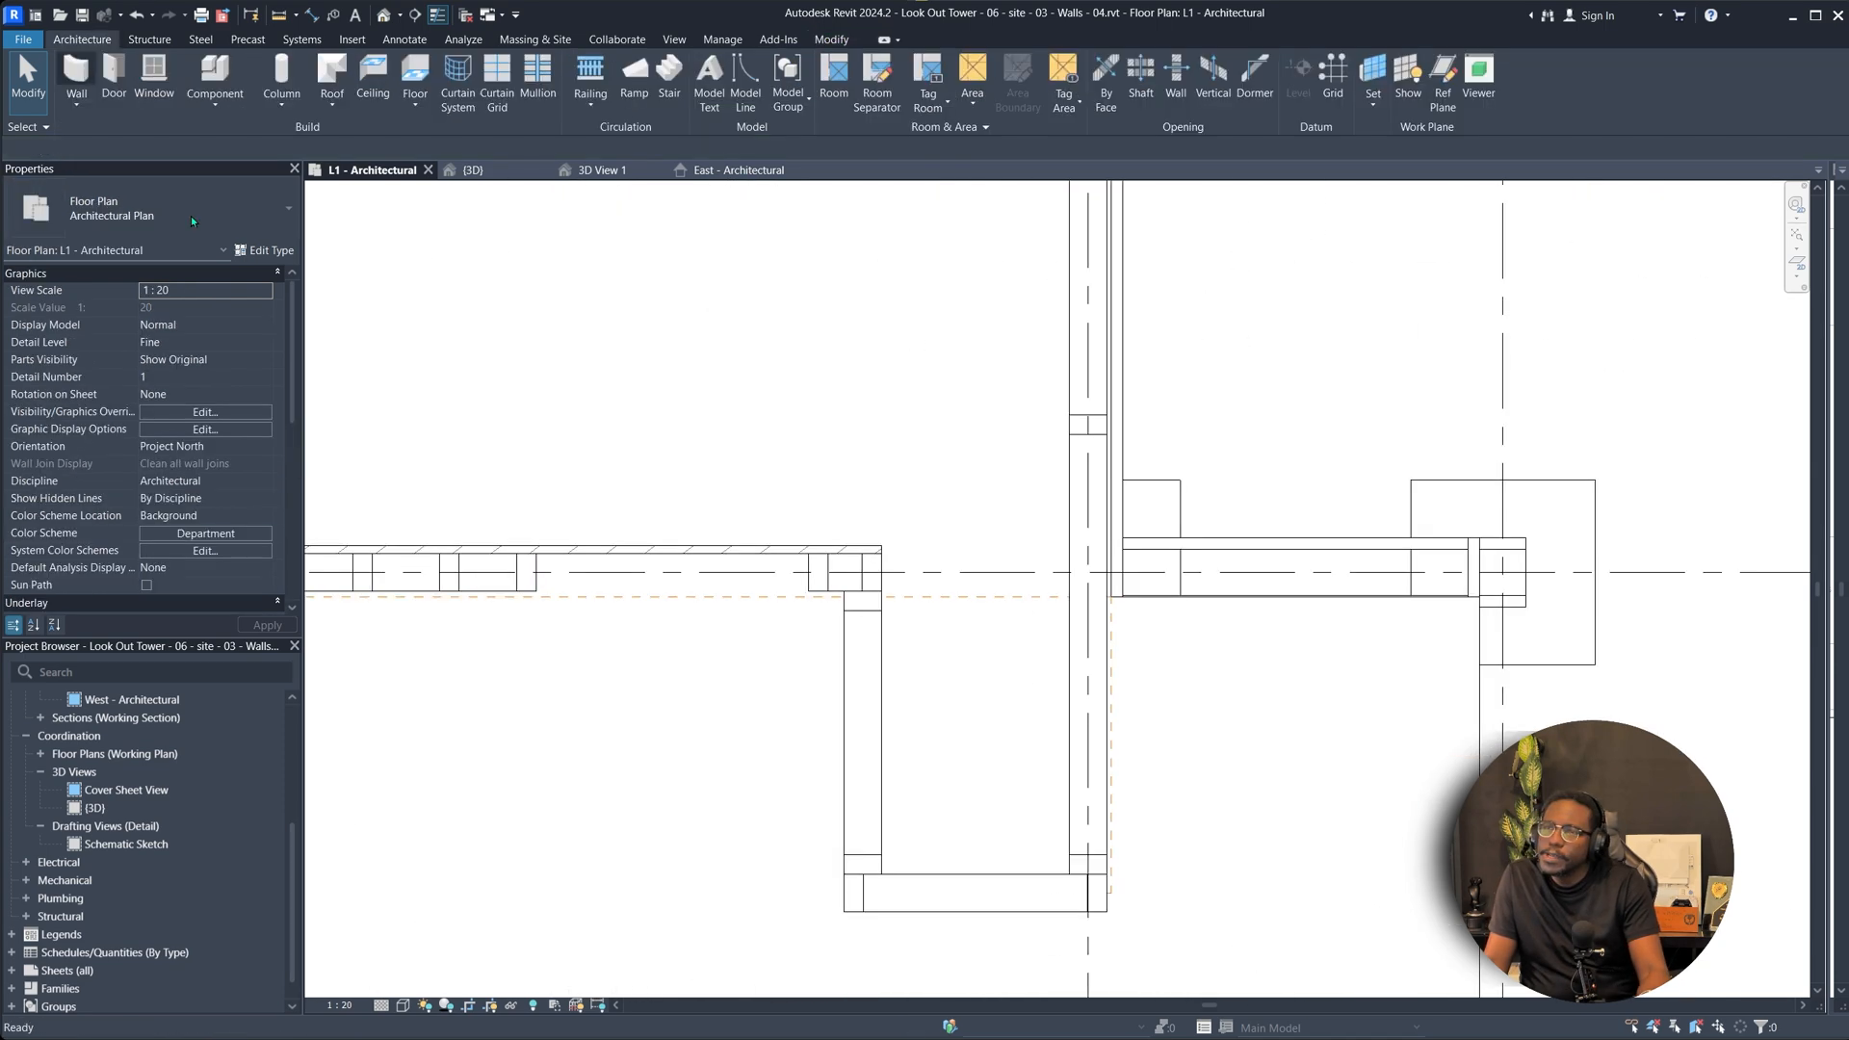
Configure new 25 mm cladding with a Finish Face: Interior location line up to L2, and line the grid 2 stud wall and alcove.
key("w")
key("a")
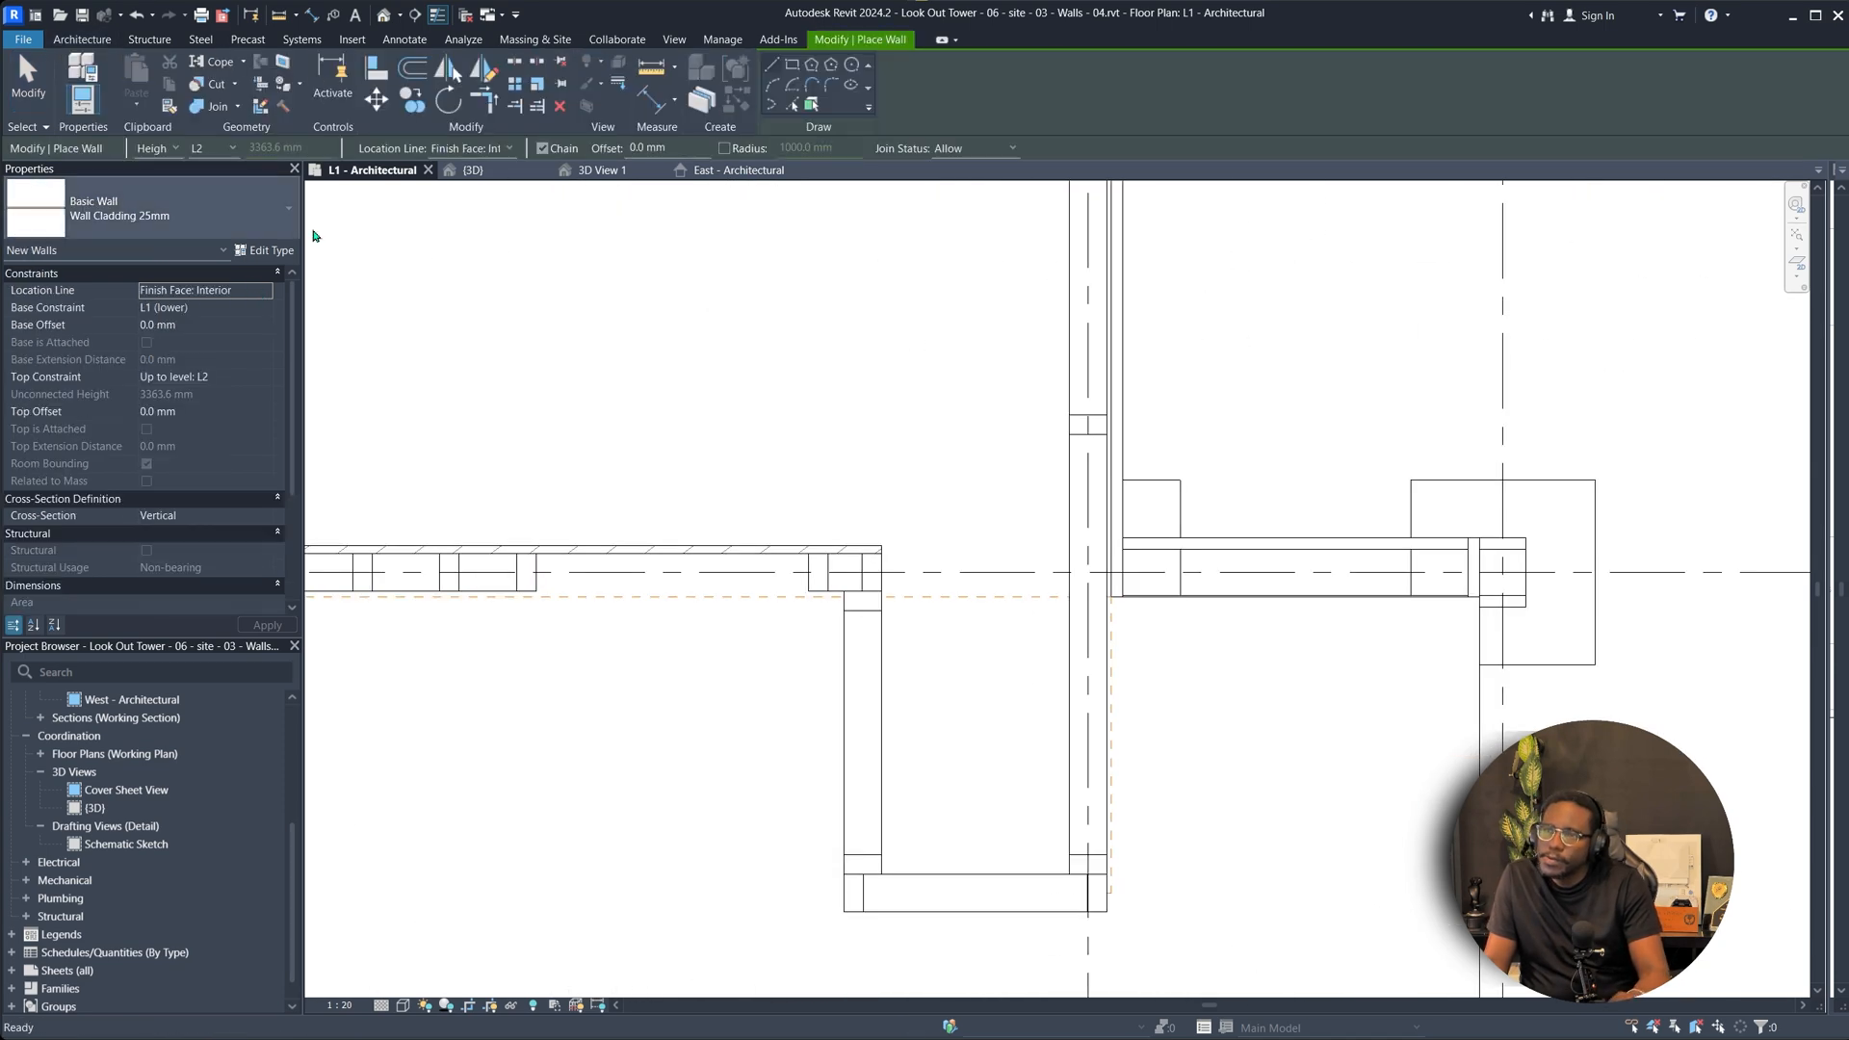
left_click(267, 290)
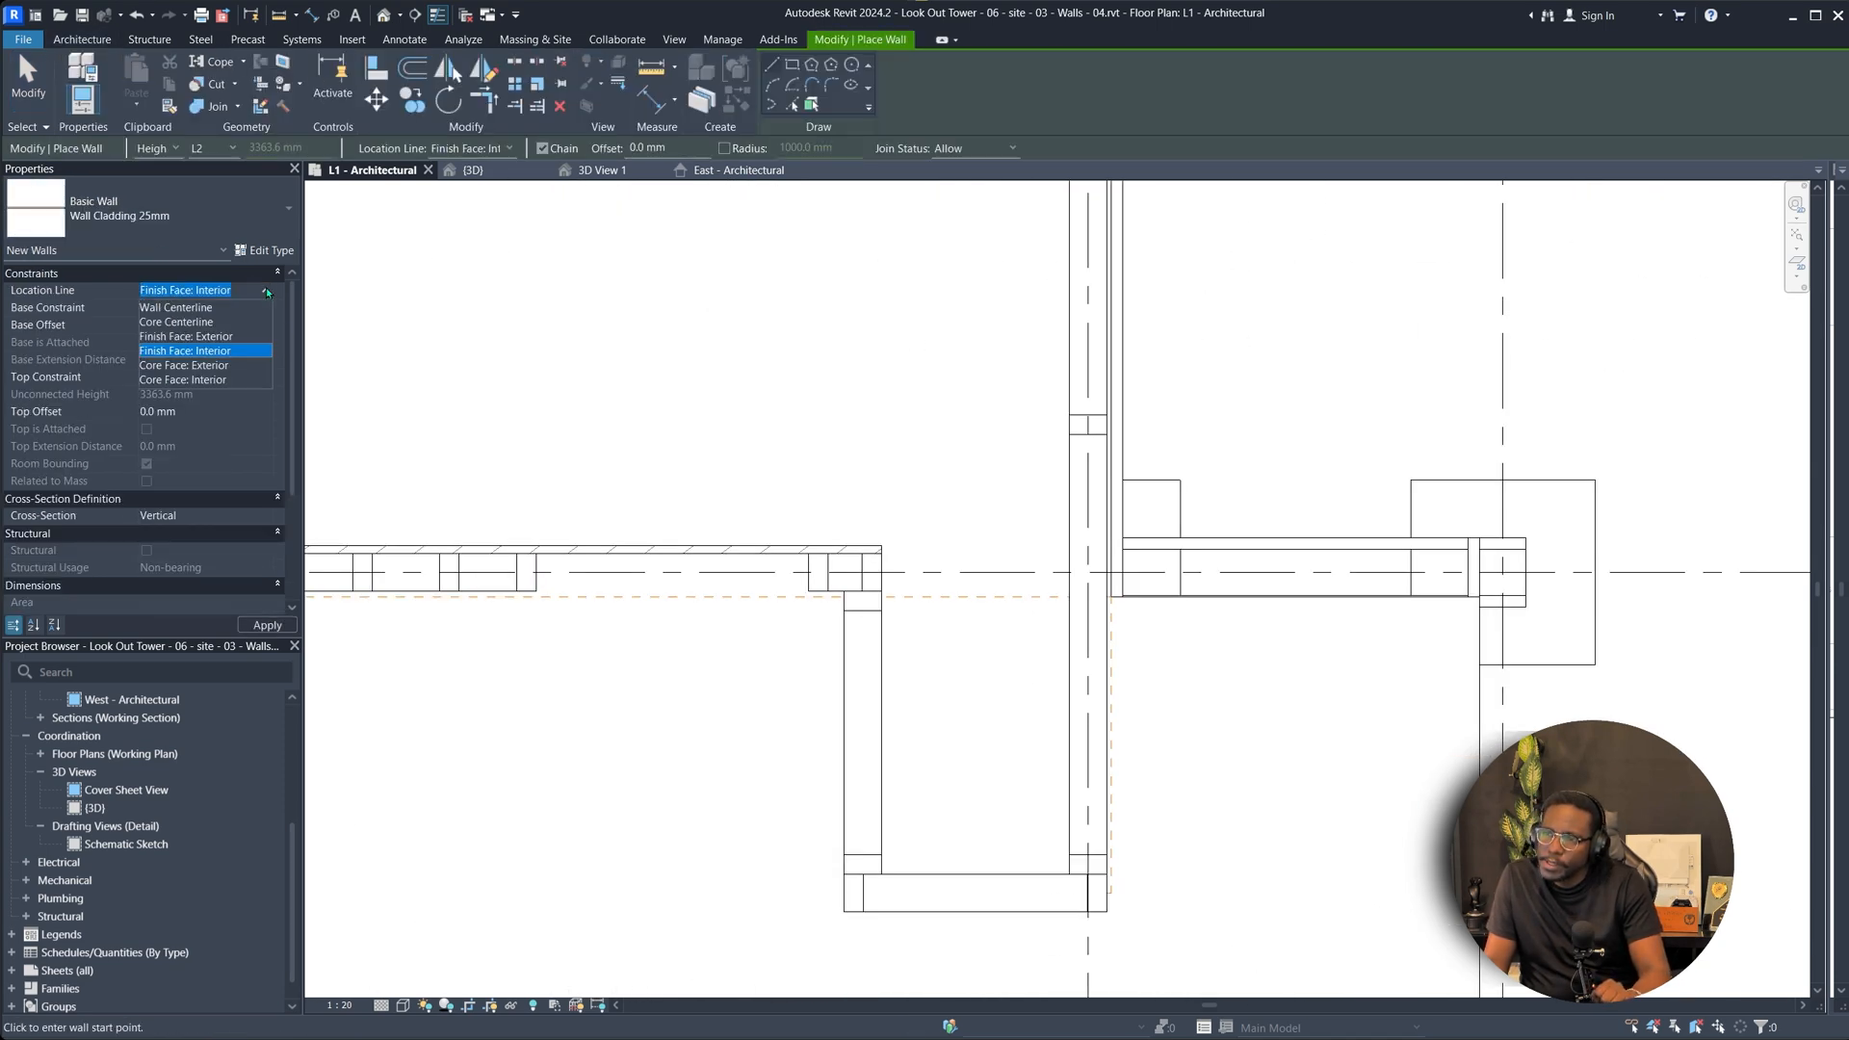
left_click(246, 350)
left_click(267, 376)
left_click(268, 377)
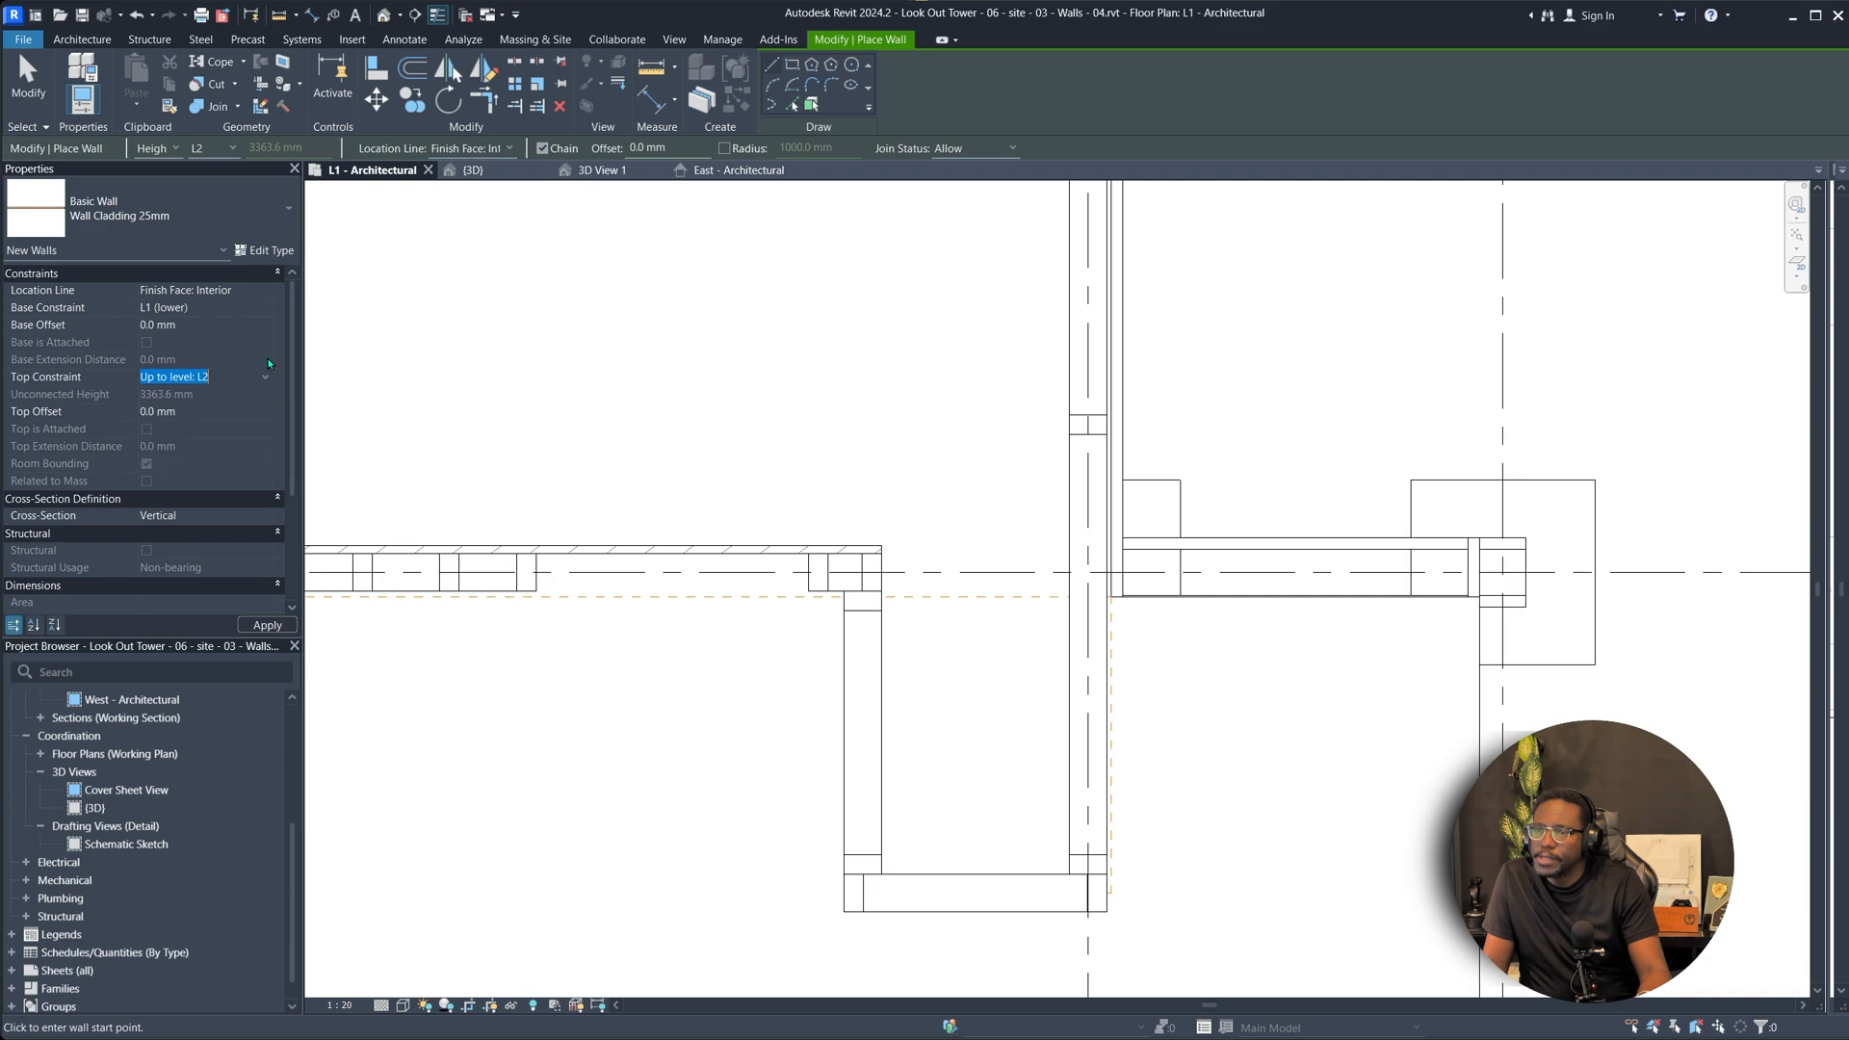
left_click(266, 308)
left_click(182, 384)
scroll(924, 597, "up", 2)
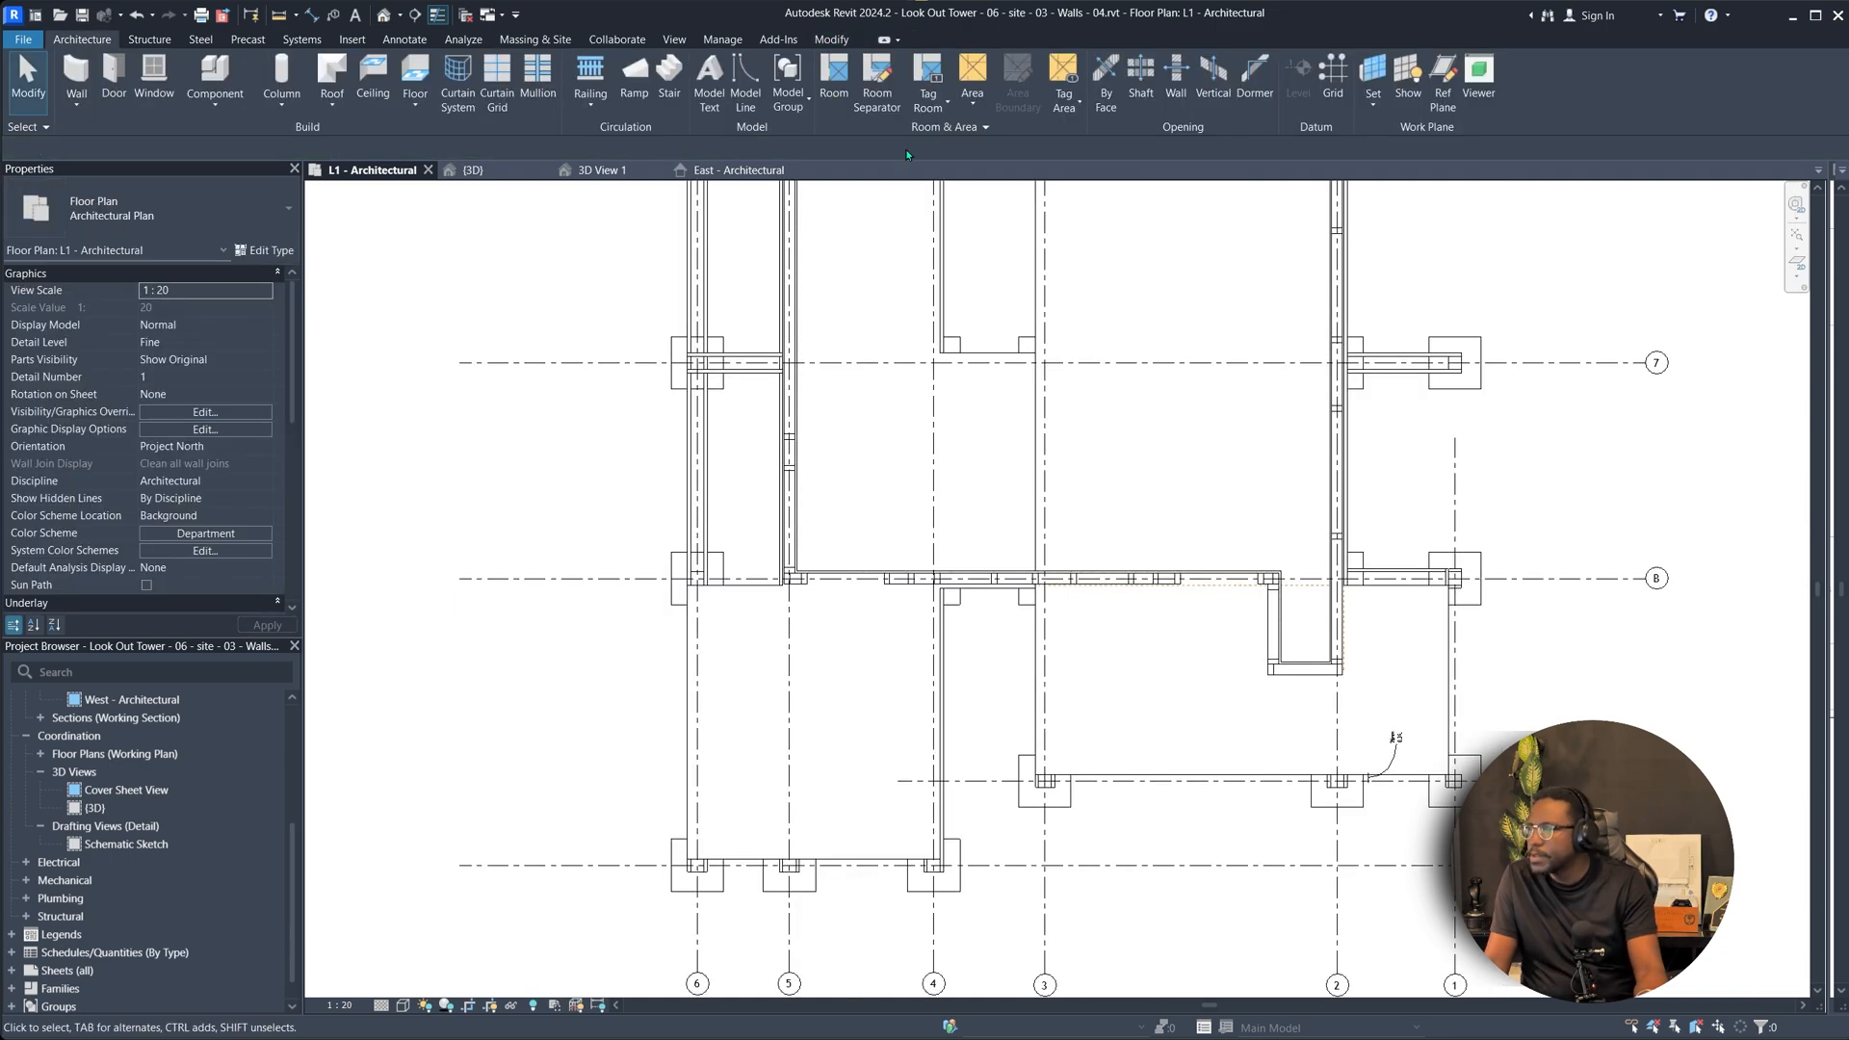
Examine the clad walls in the 3D view and browse the window types available for placement.
left_click(472, 170)
middle_click_drag(1052, 674, 1221, 764, "shift")
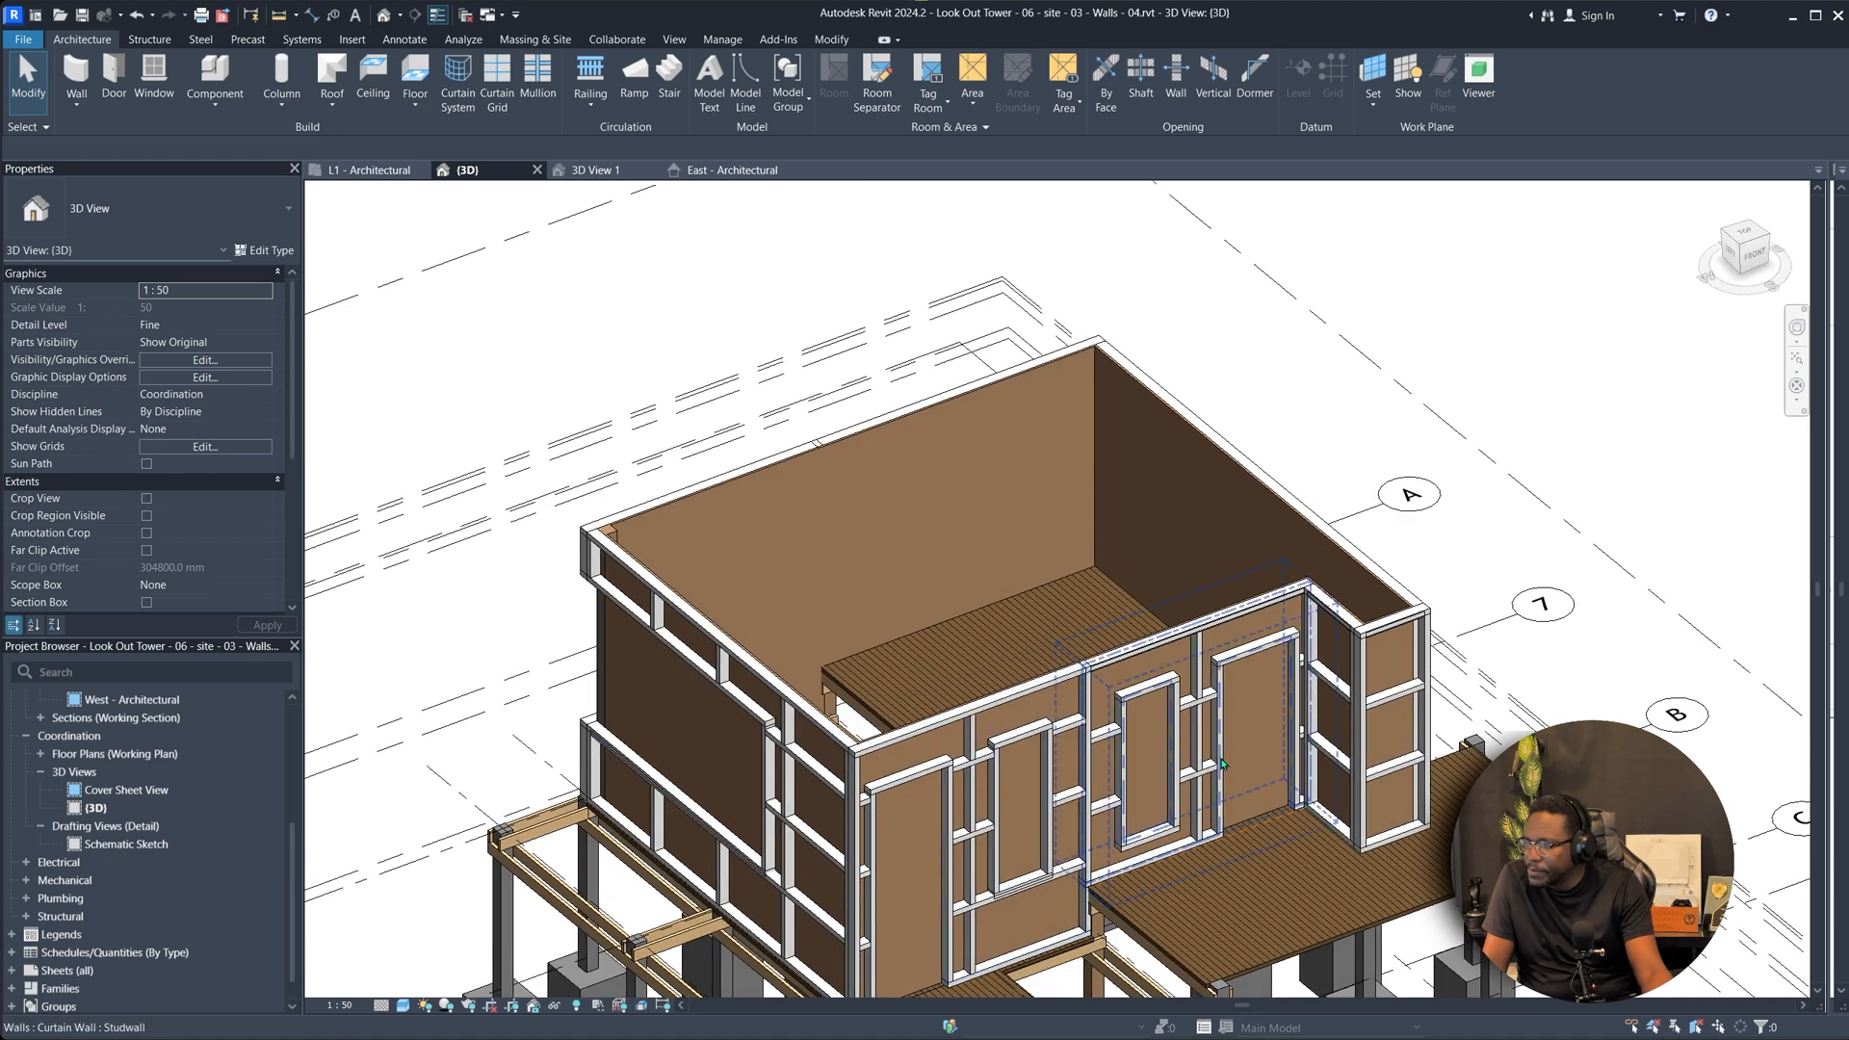
scroll(1028, 756, "up", 8)
key("w")
key("n")
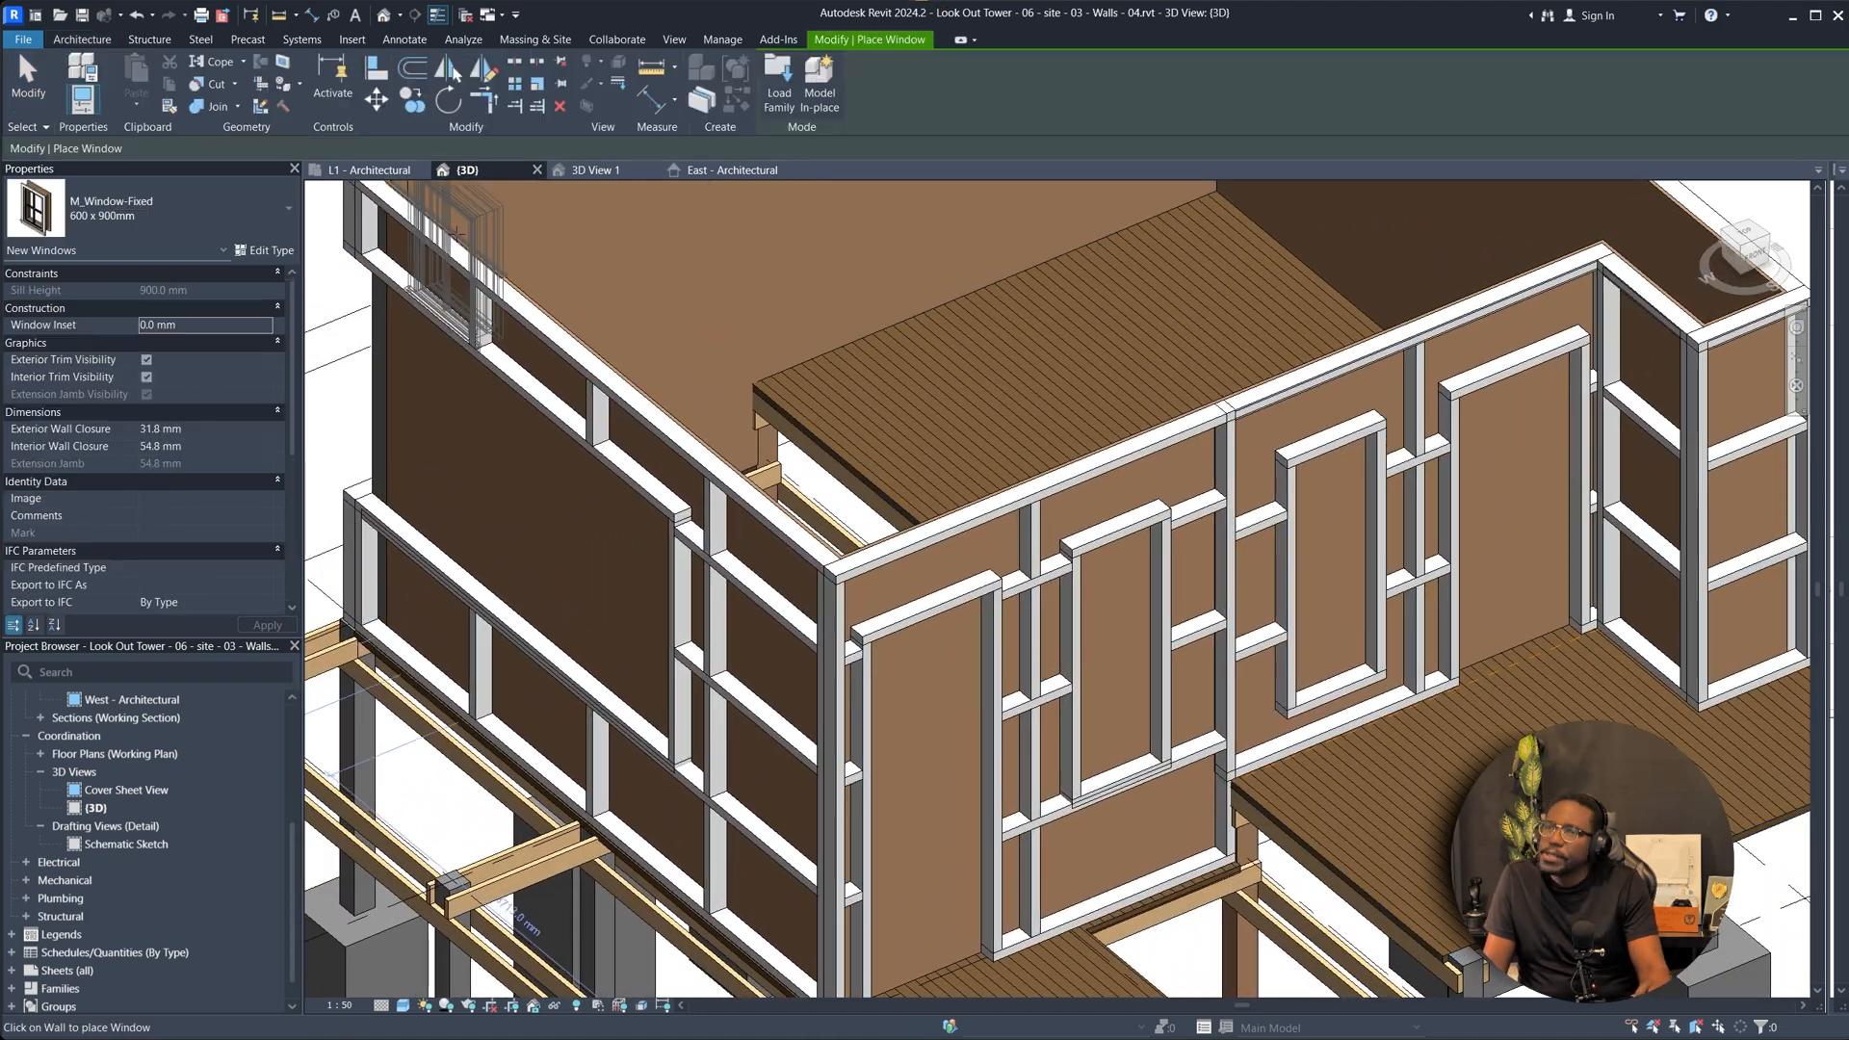
left_click(142, 210)
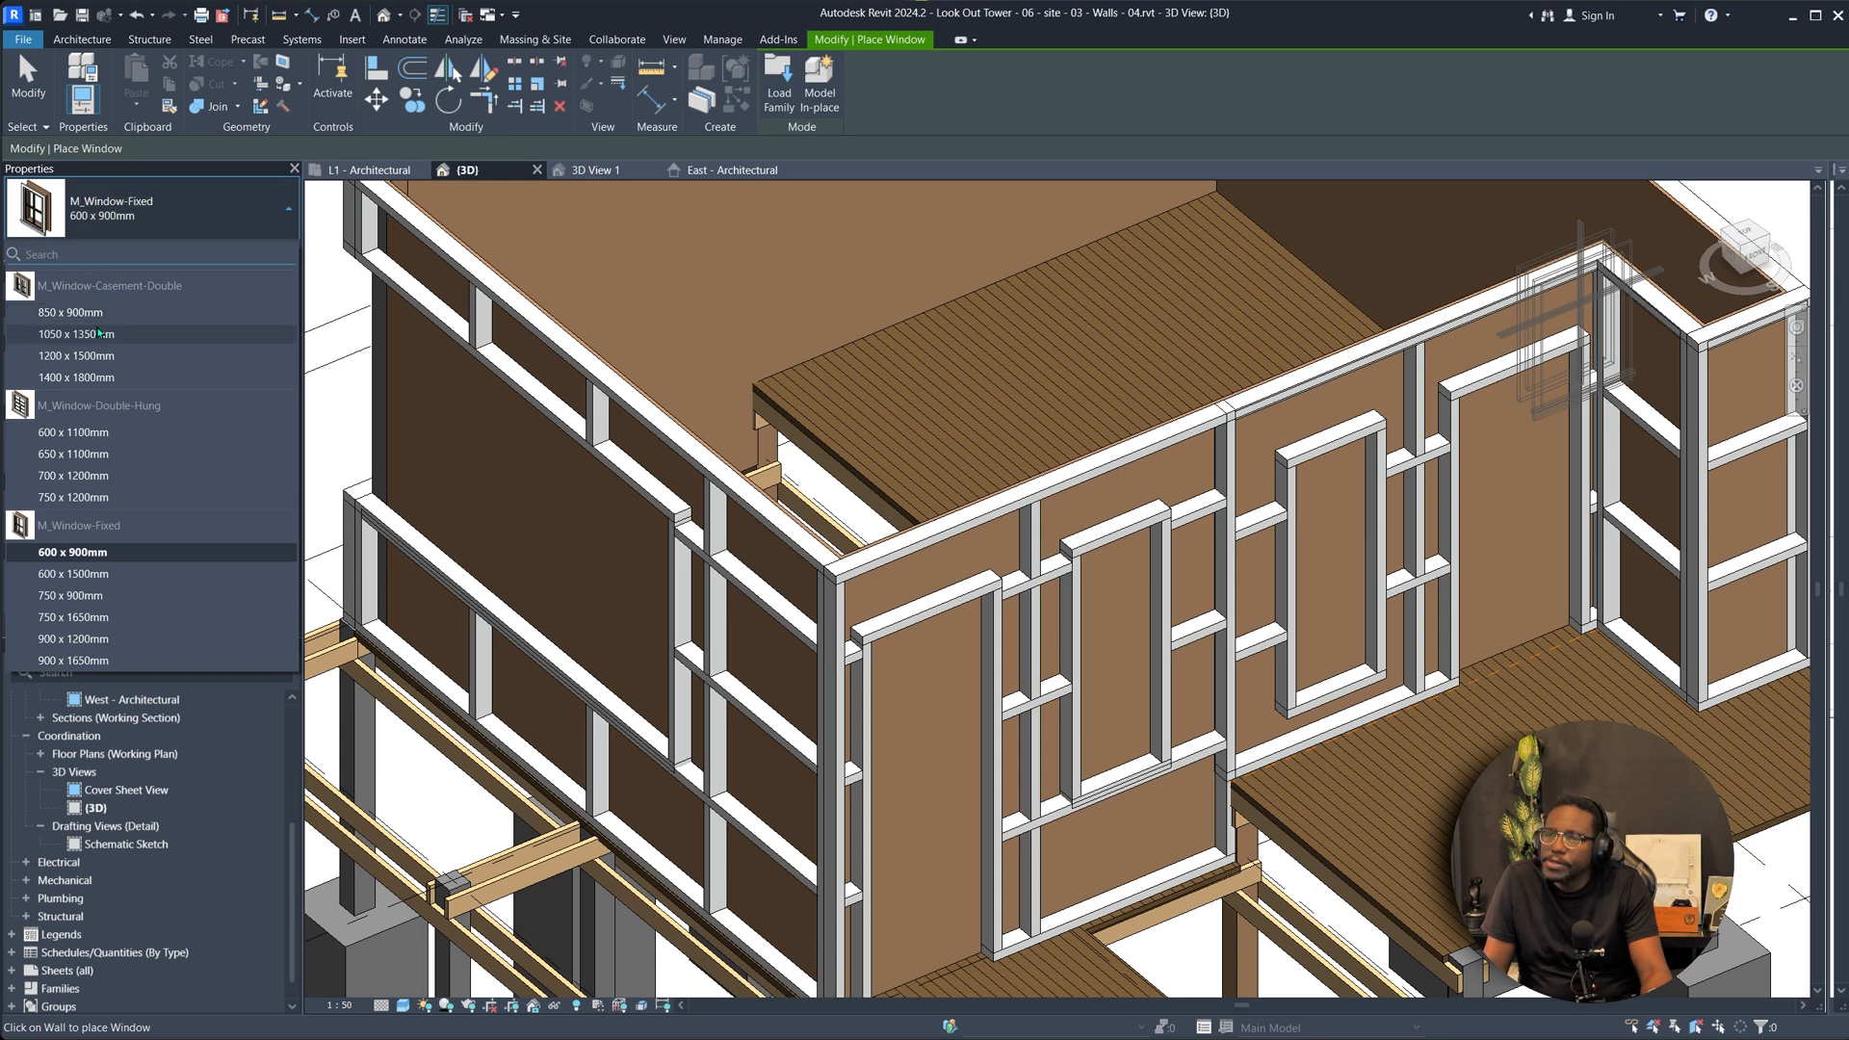
left_click(115, 234)
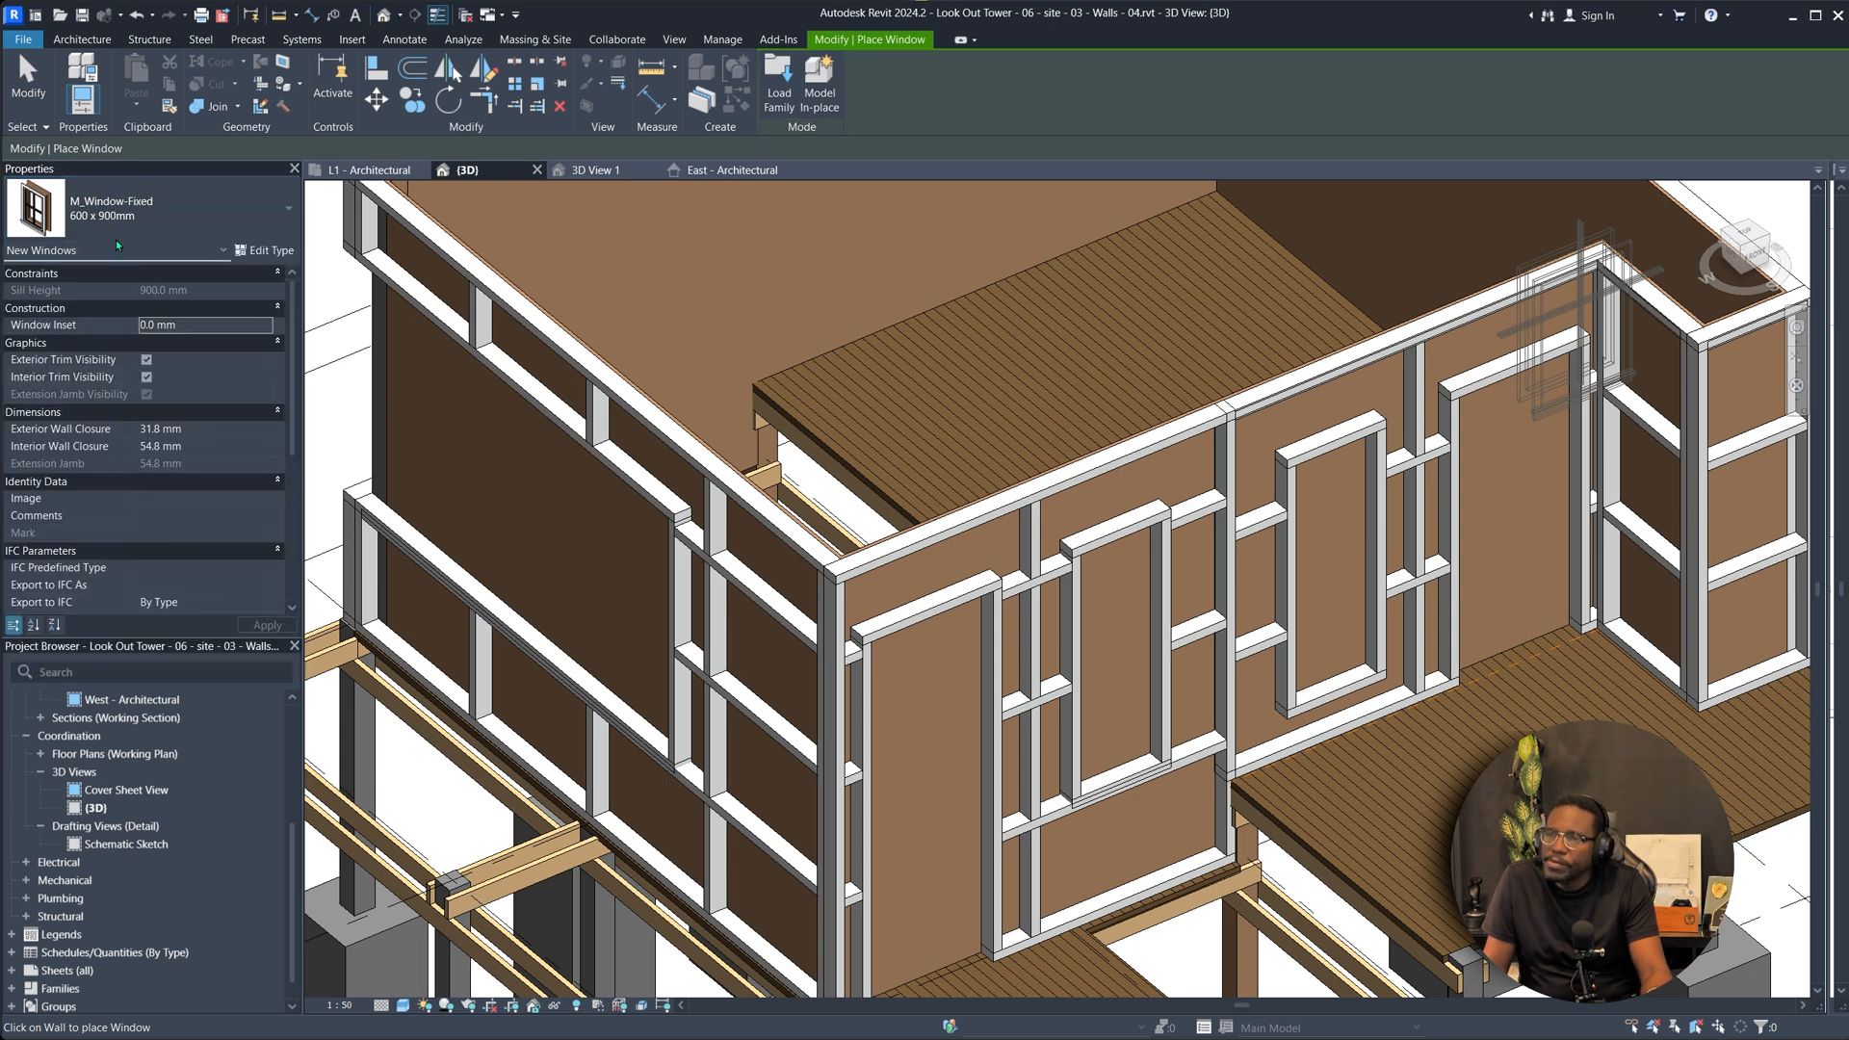
key("Escape")
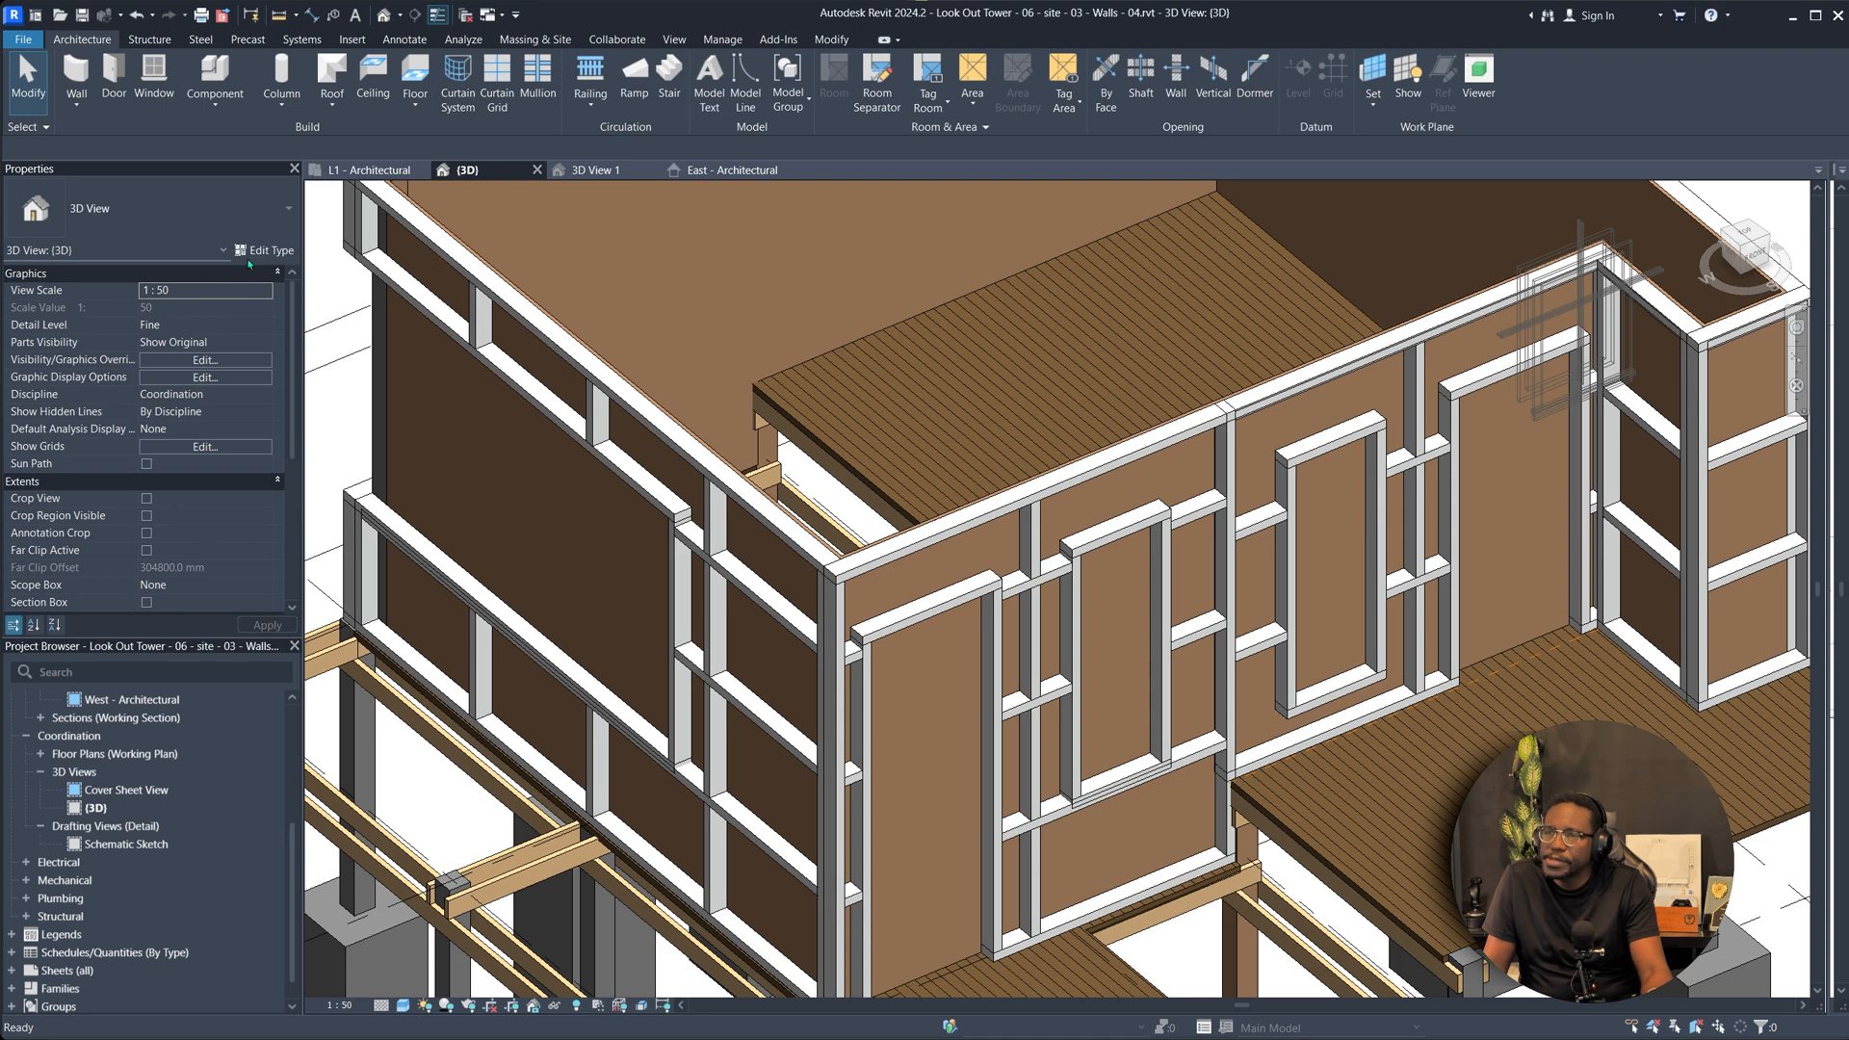
Browse the Windows folder of the family library for a suitable window, previewing families such as Window-Awning-Single.
left_click(154, 77)
left_click(779, 85)
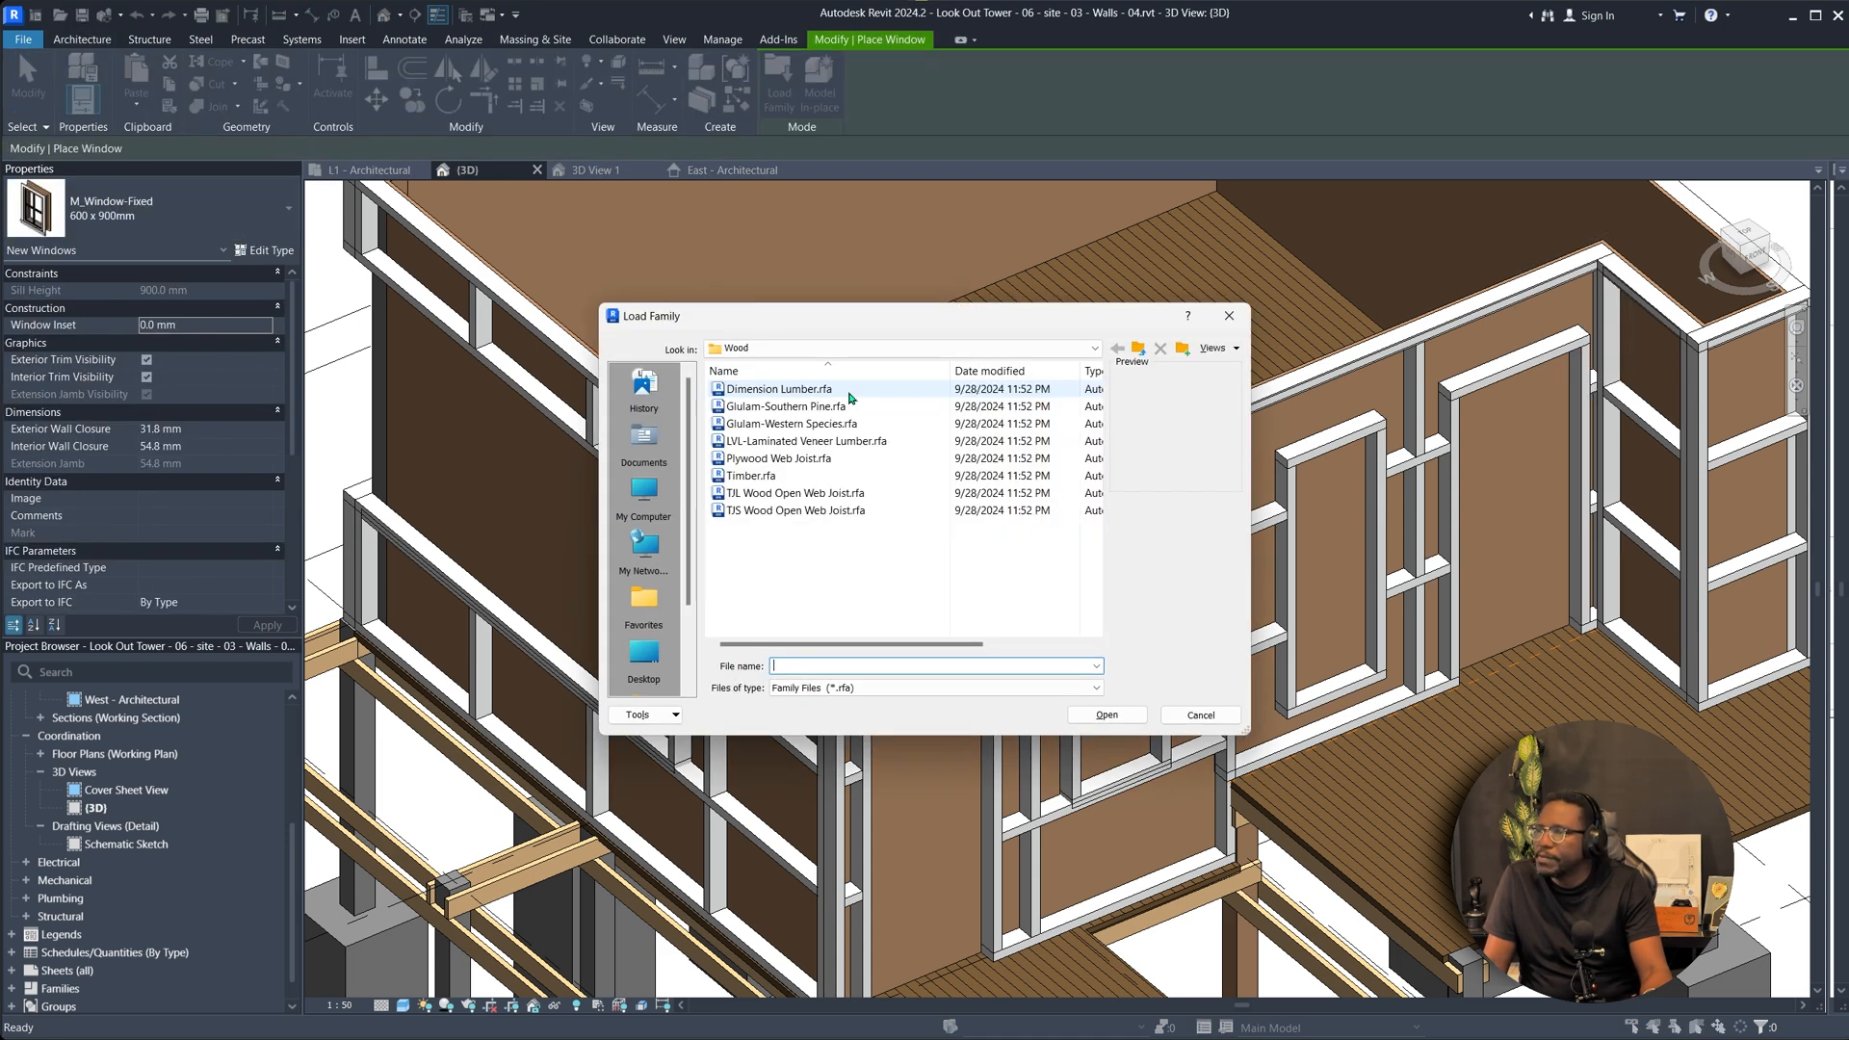
scroll(813, 454, "down", 3)
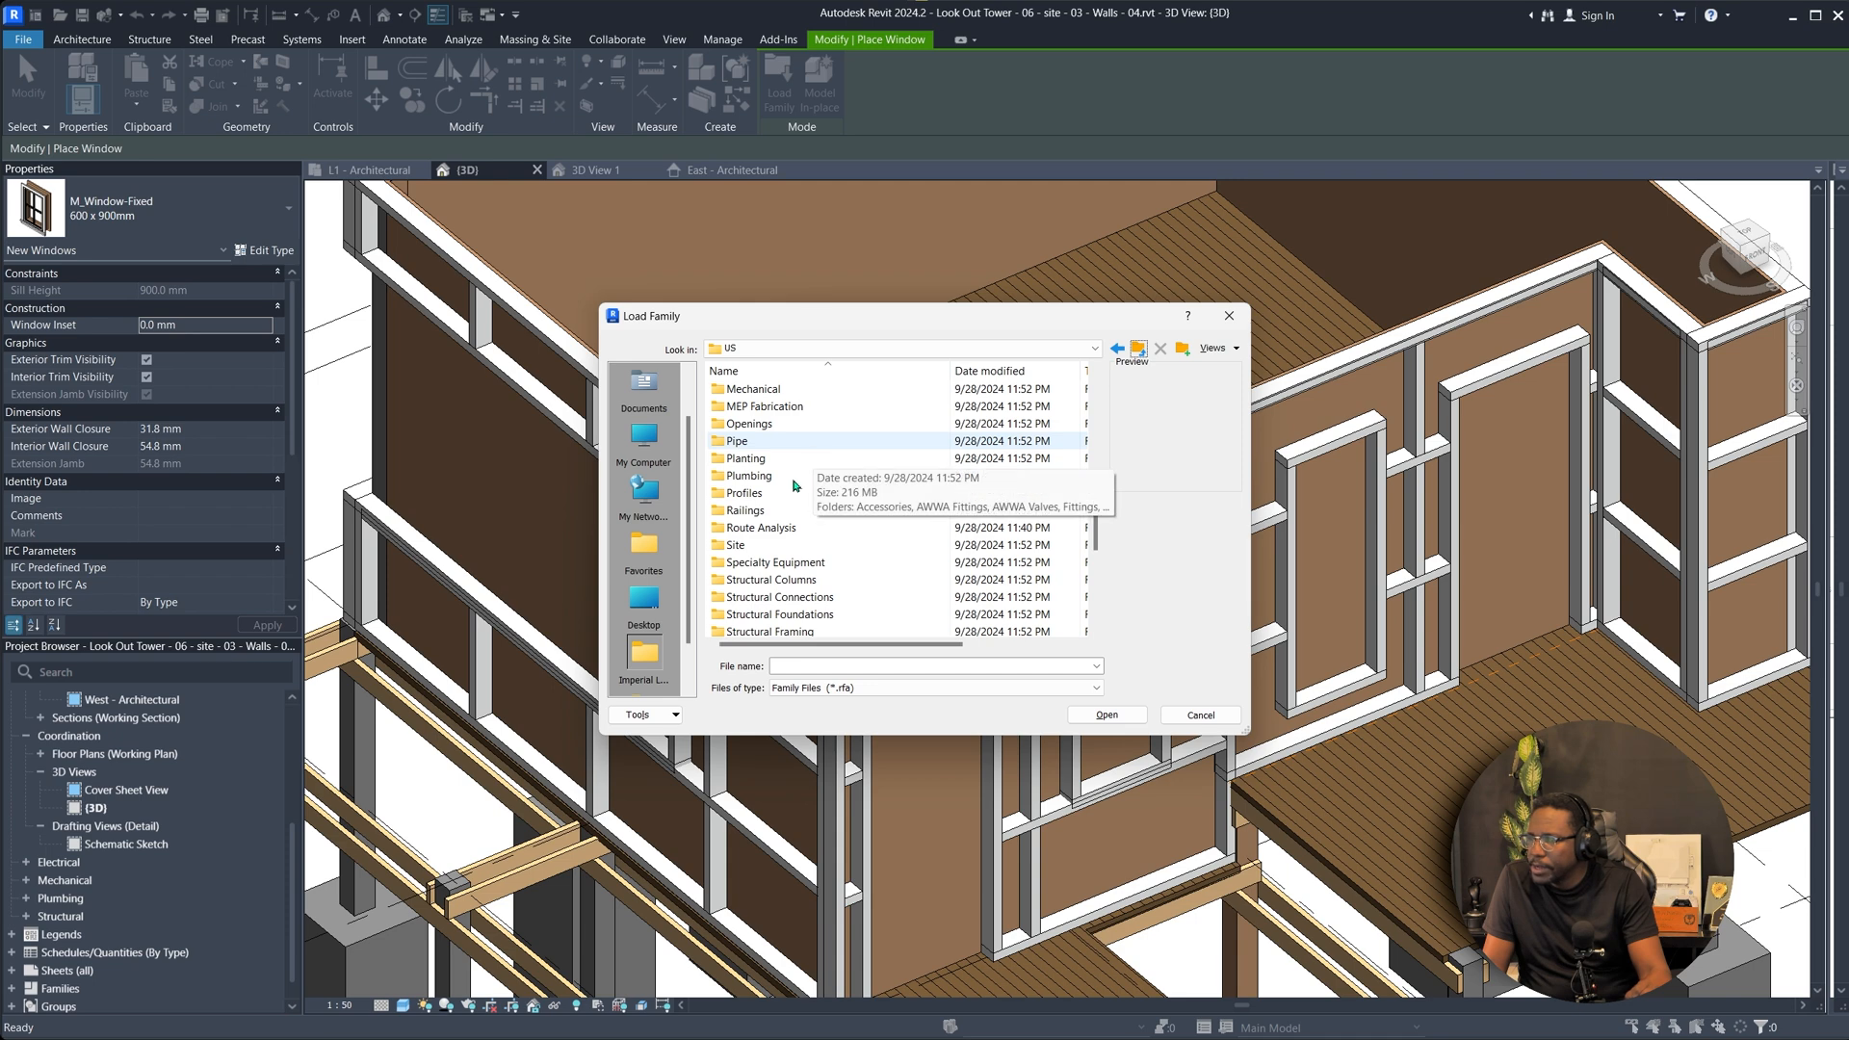
scroll(817, 501, "down", 3)
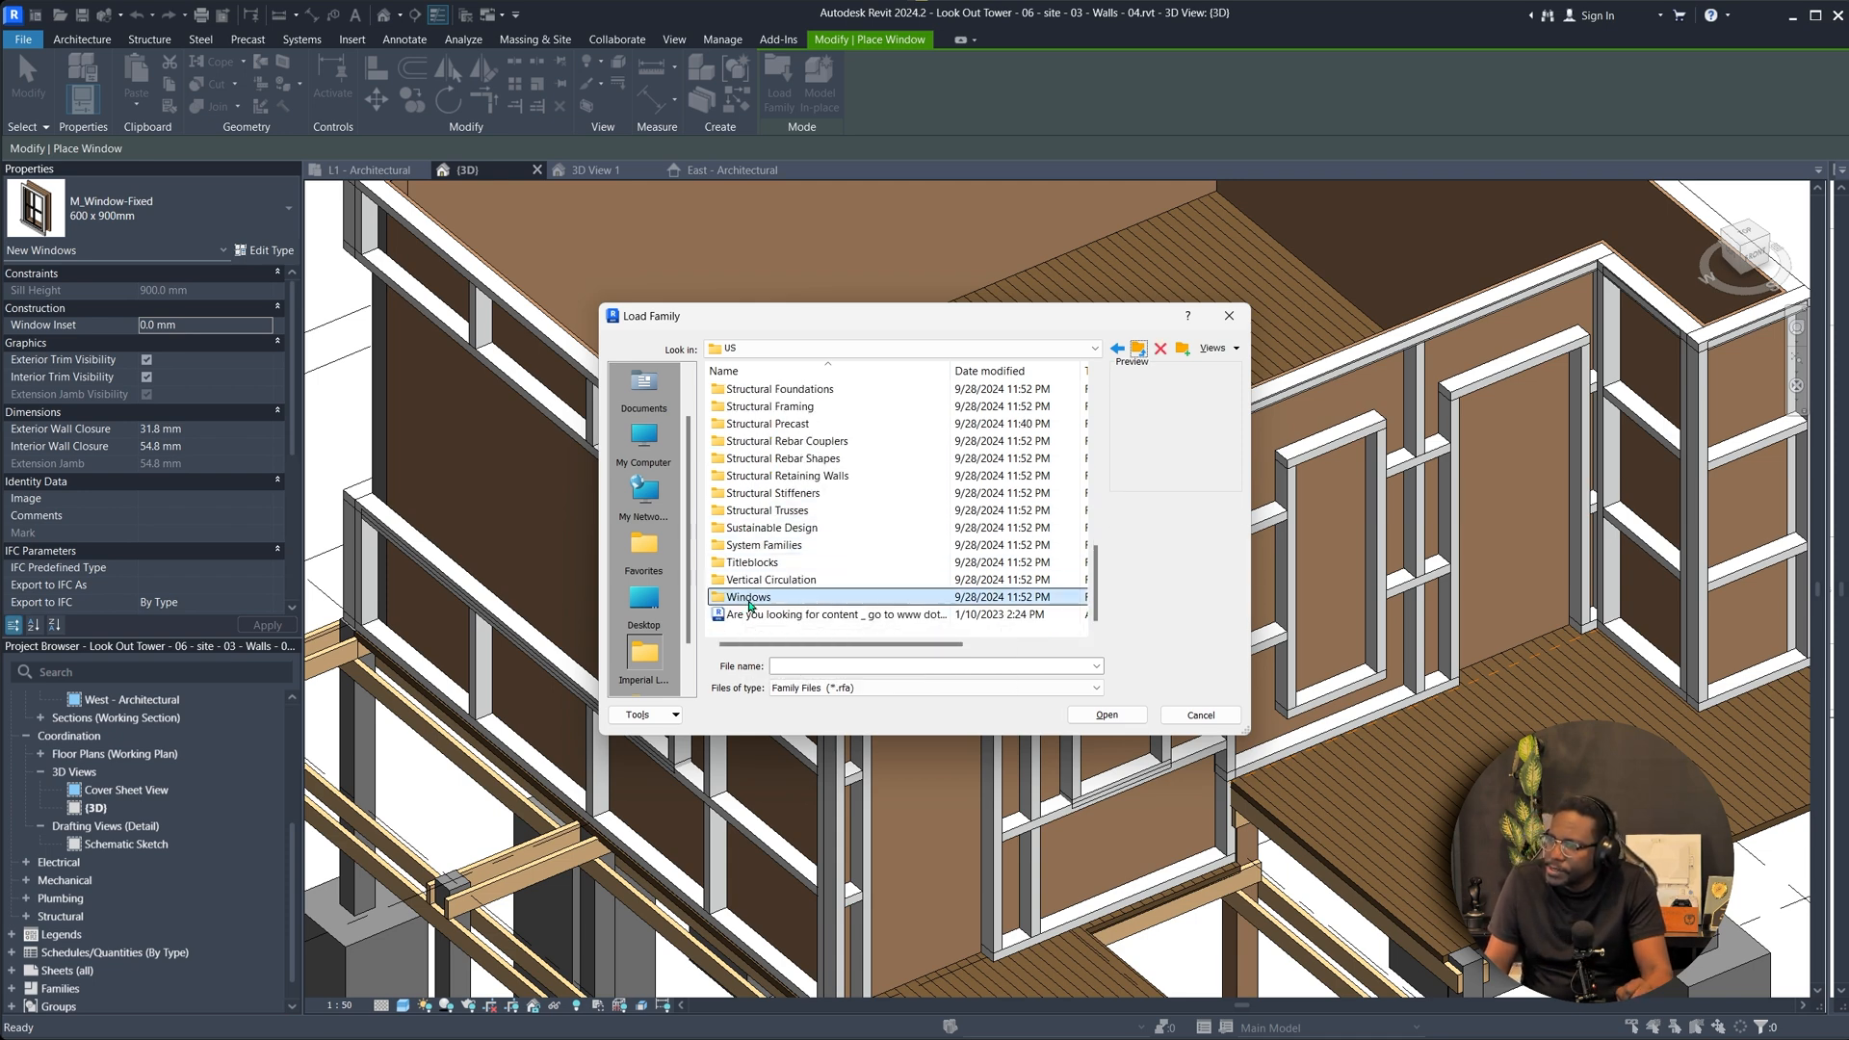
double_click(828, 597)
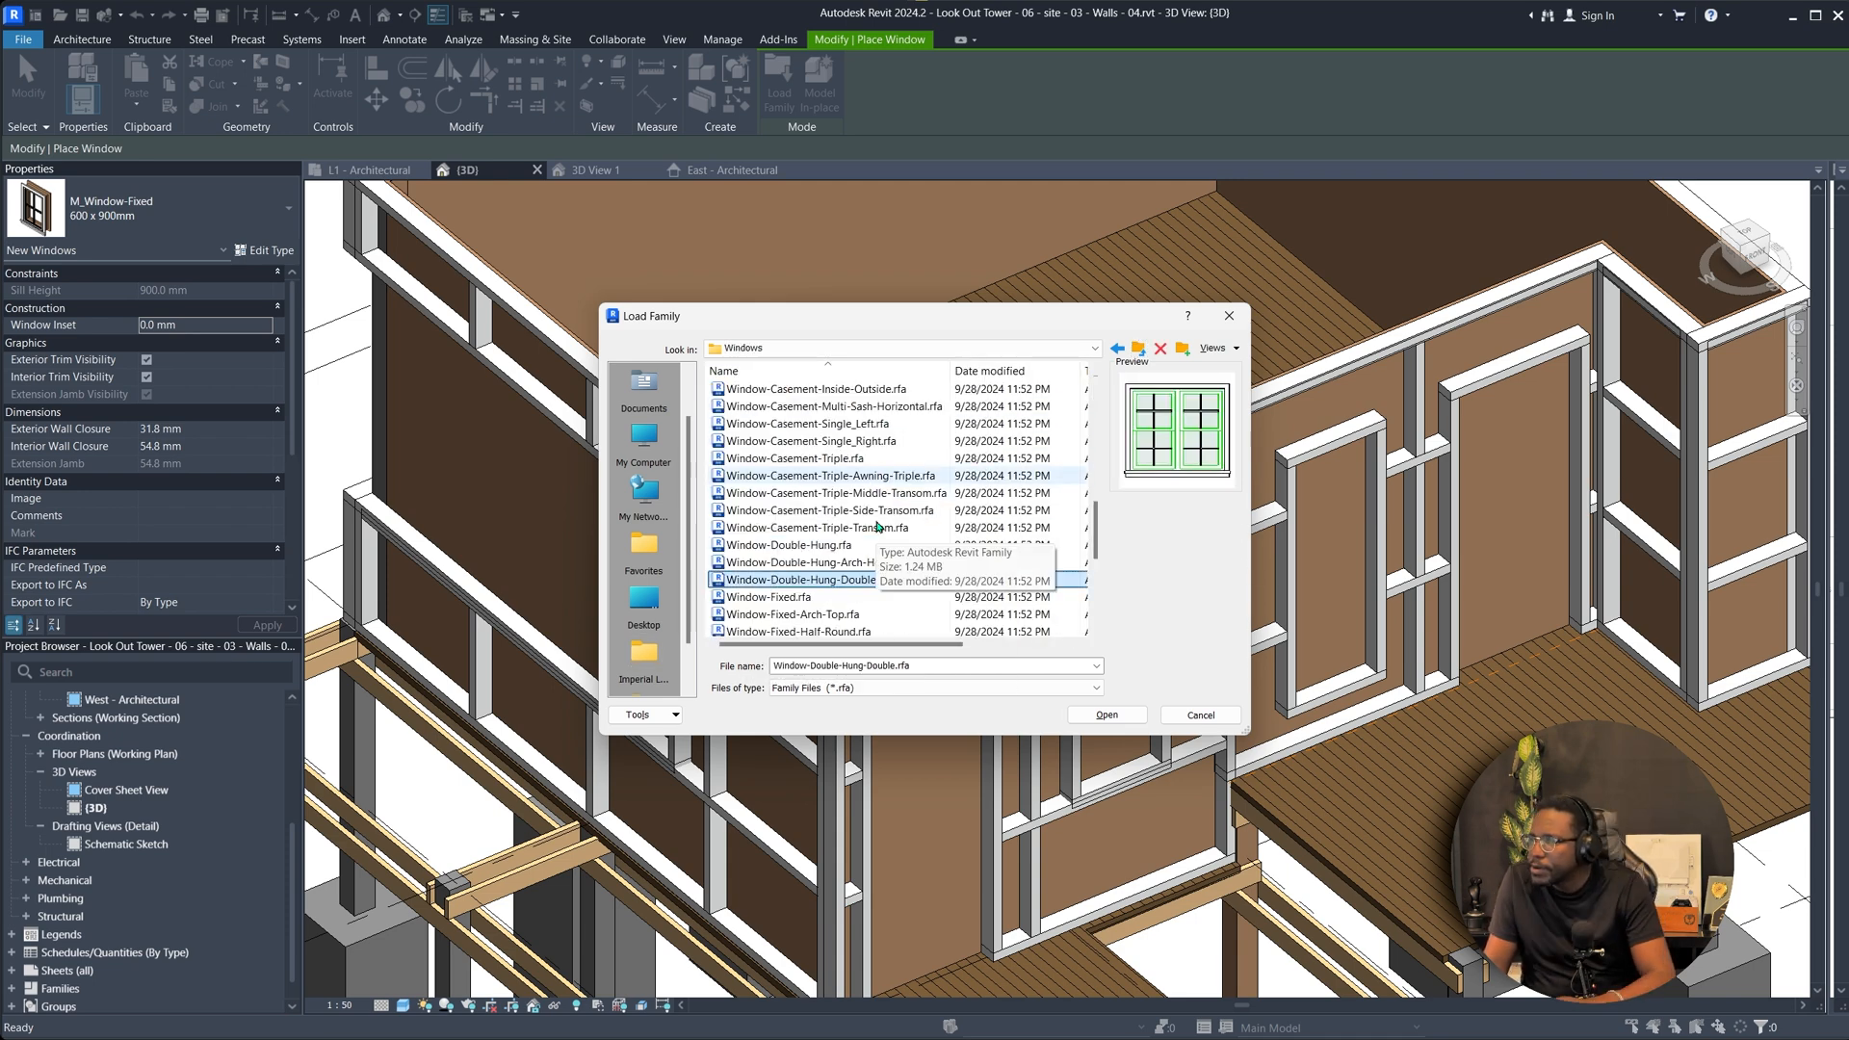
scroll(878, 529, "down", 5)
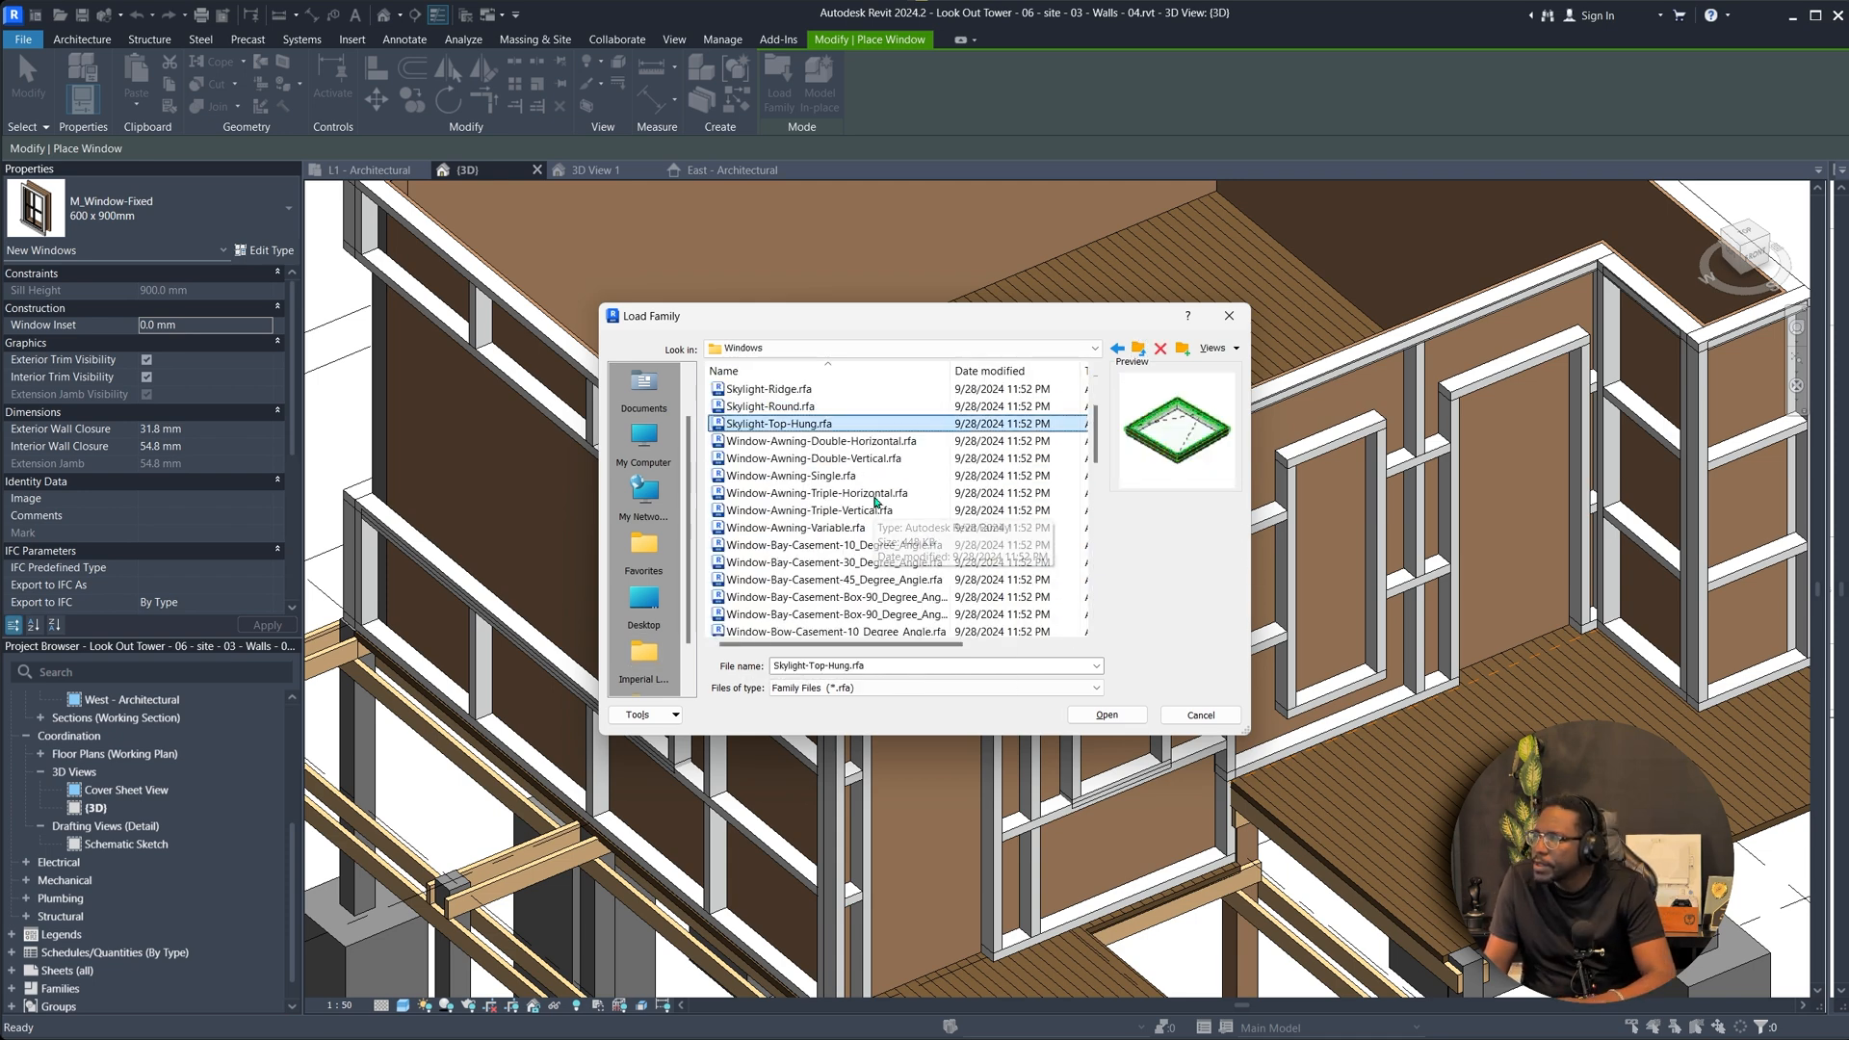
key("Down")
key("Down")
key("Down")
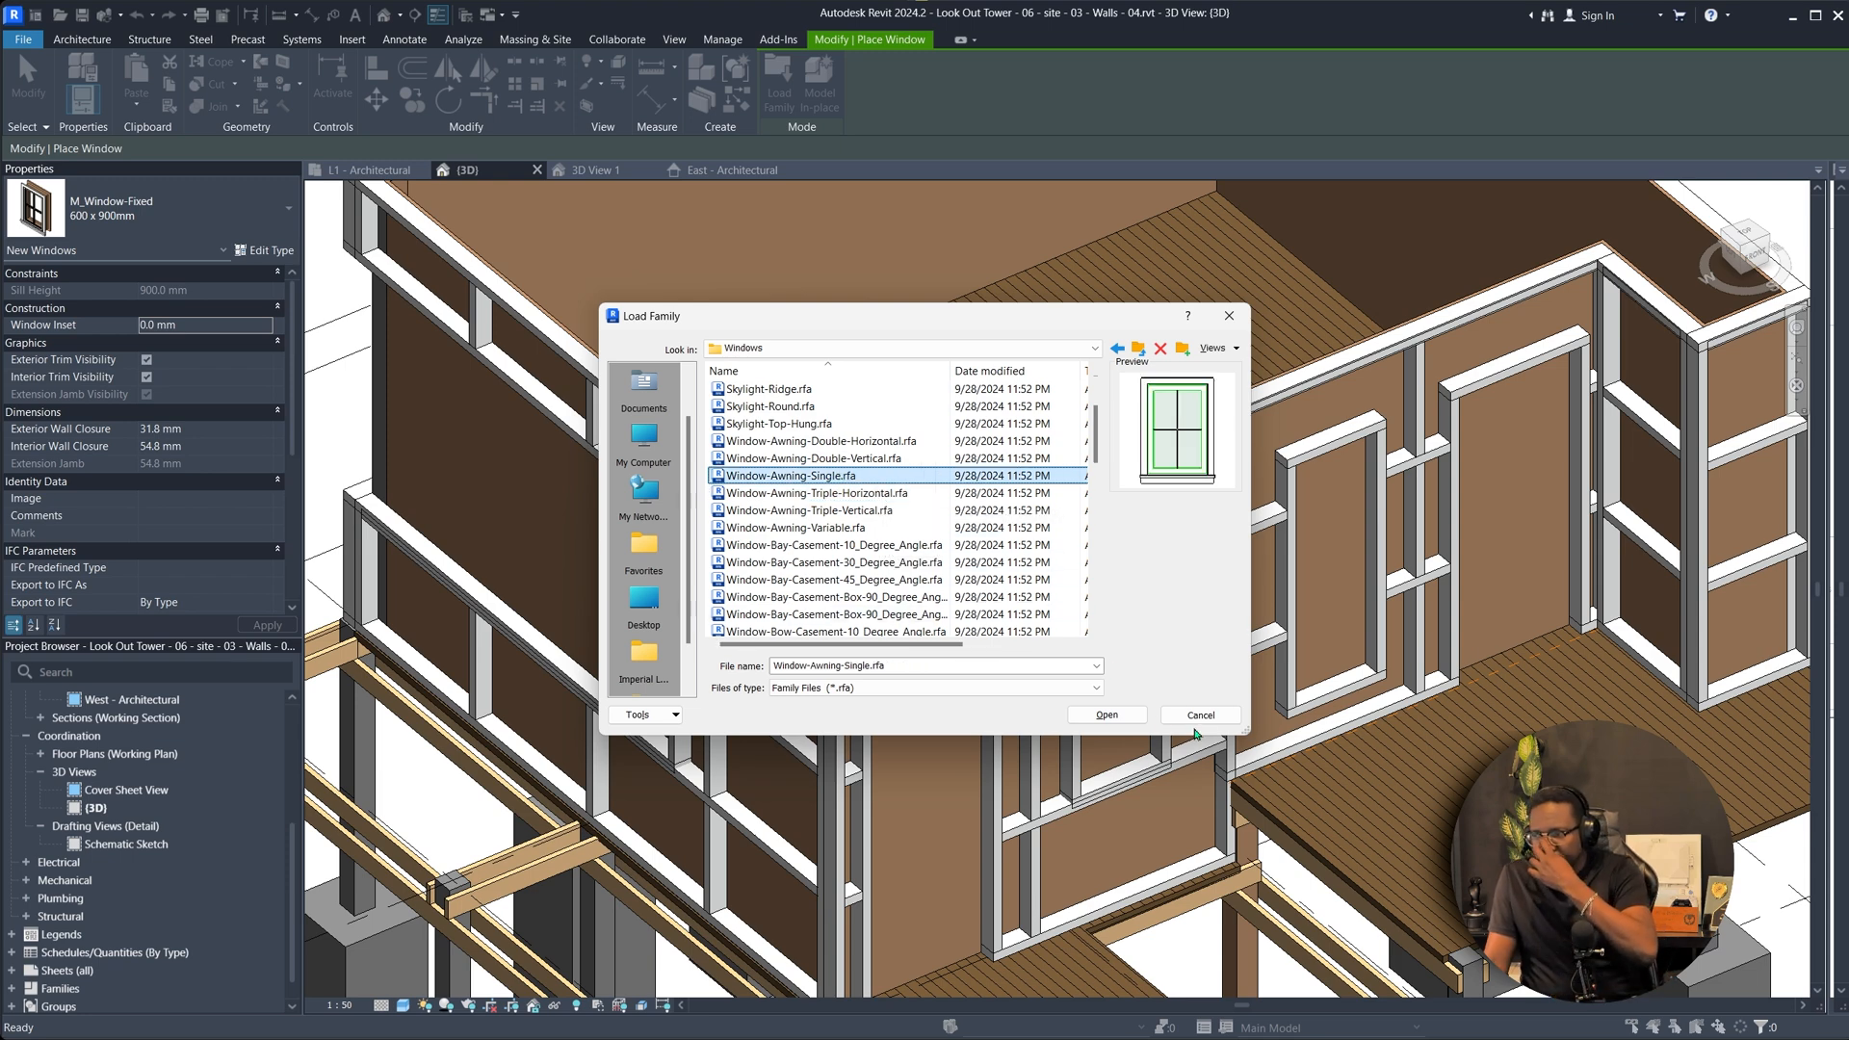
left_click(1195, 722)
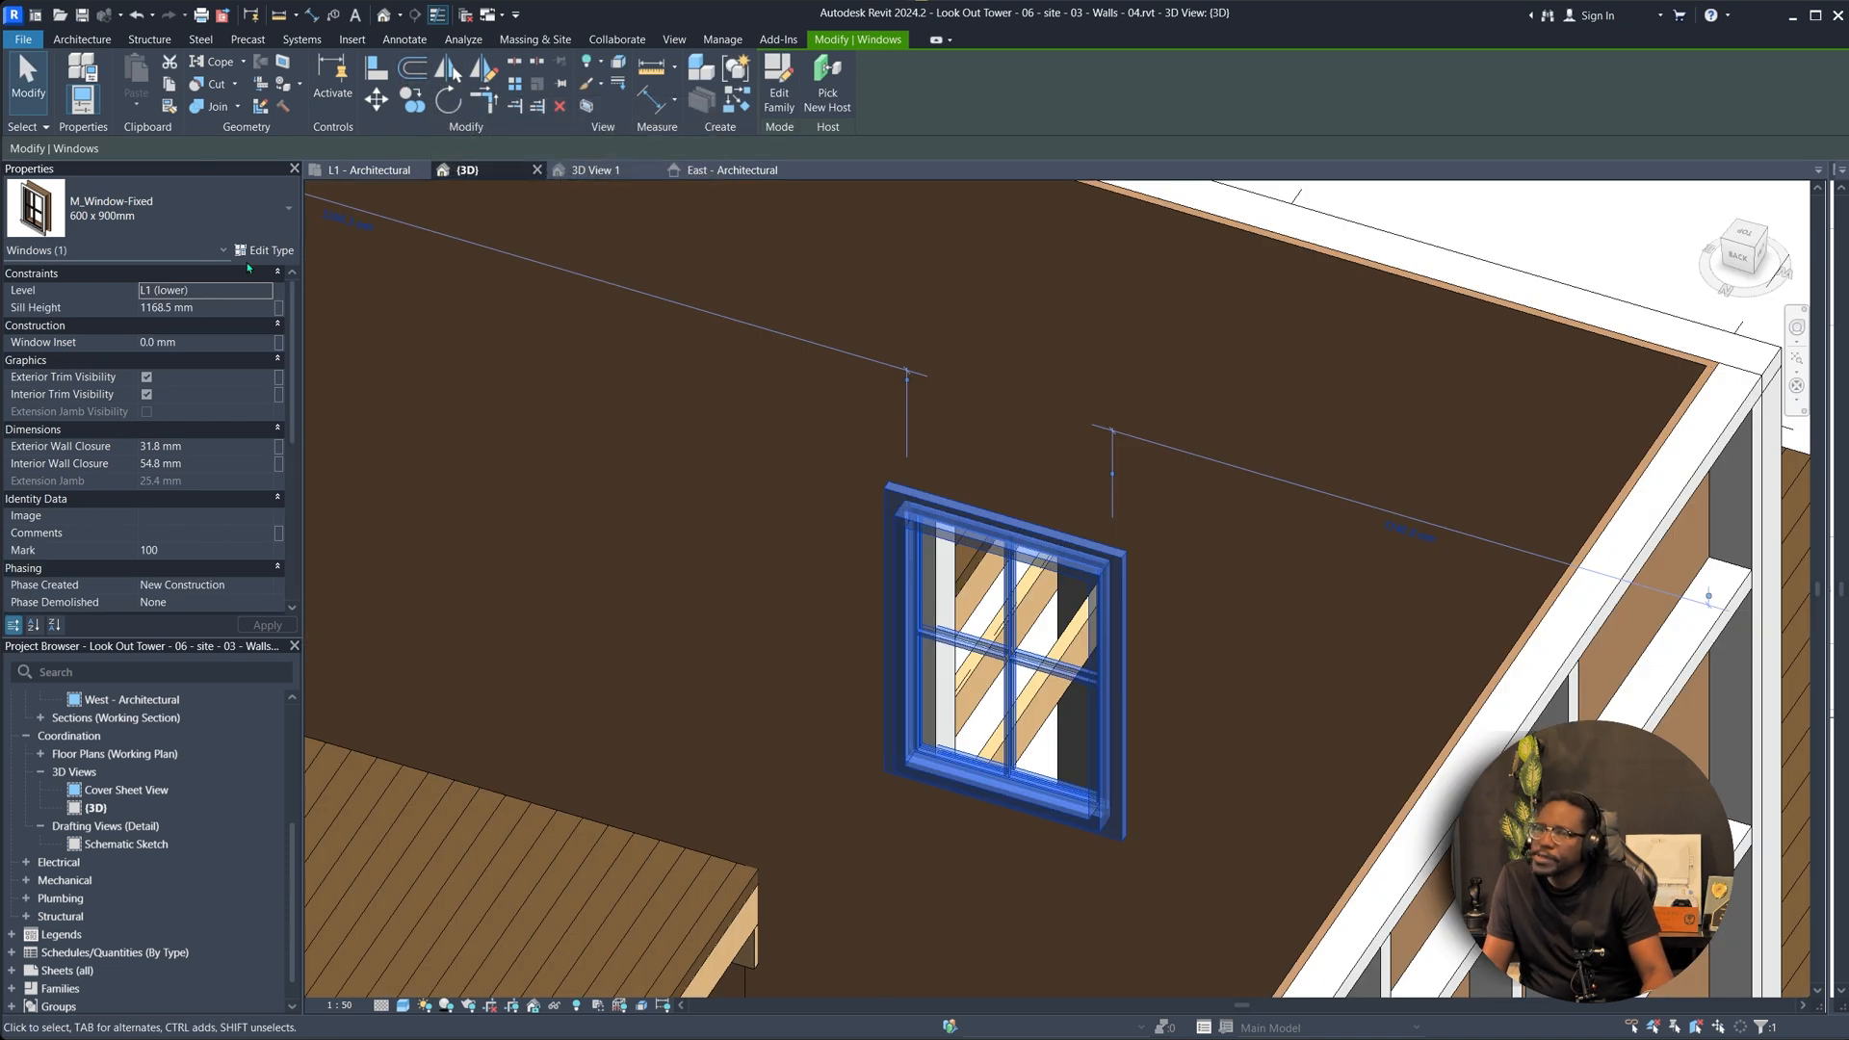
Review the muntin pattern and trim options of the trial M_Window-Fixed 600 x 900mm window in the cladding wall.
left_click(279, 252)
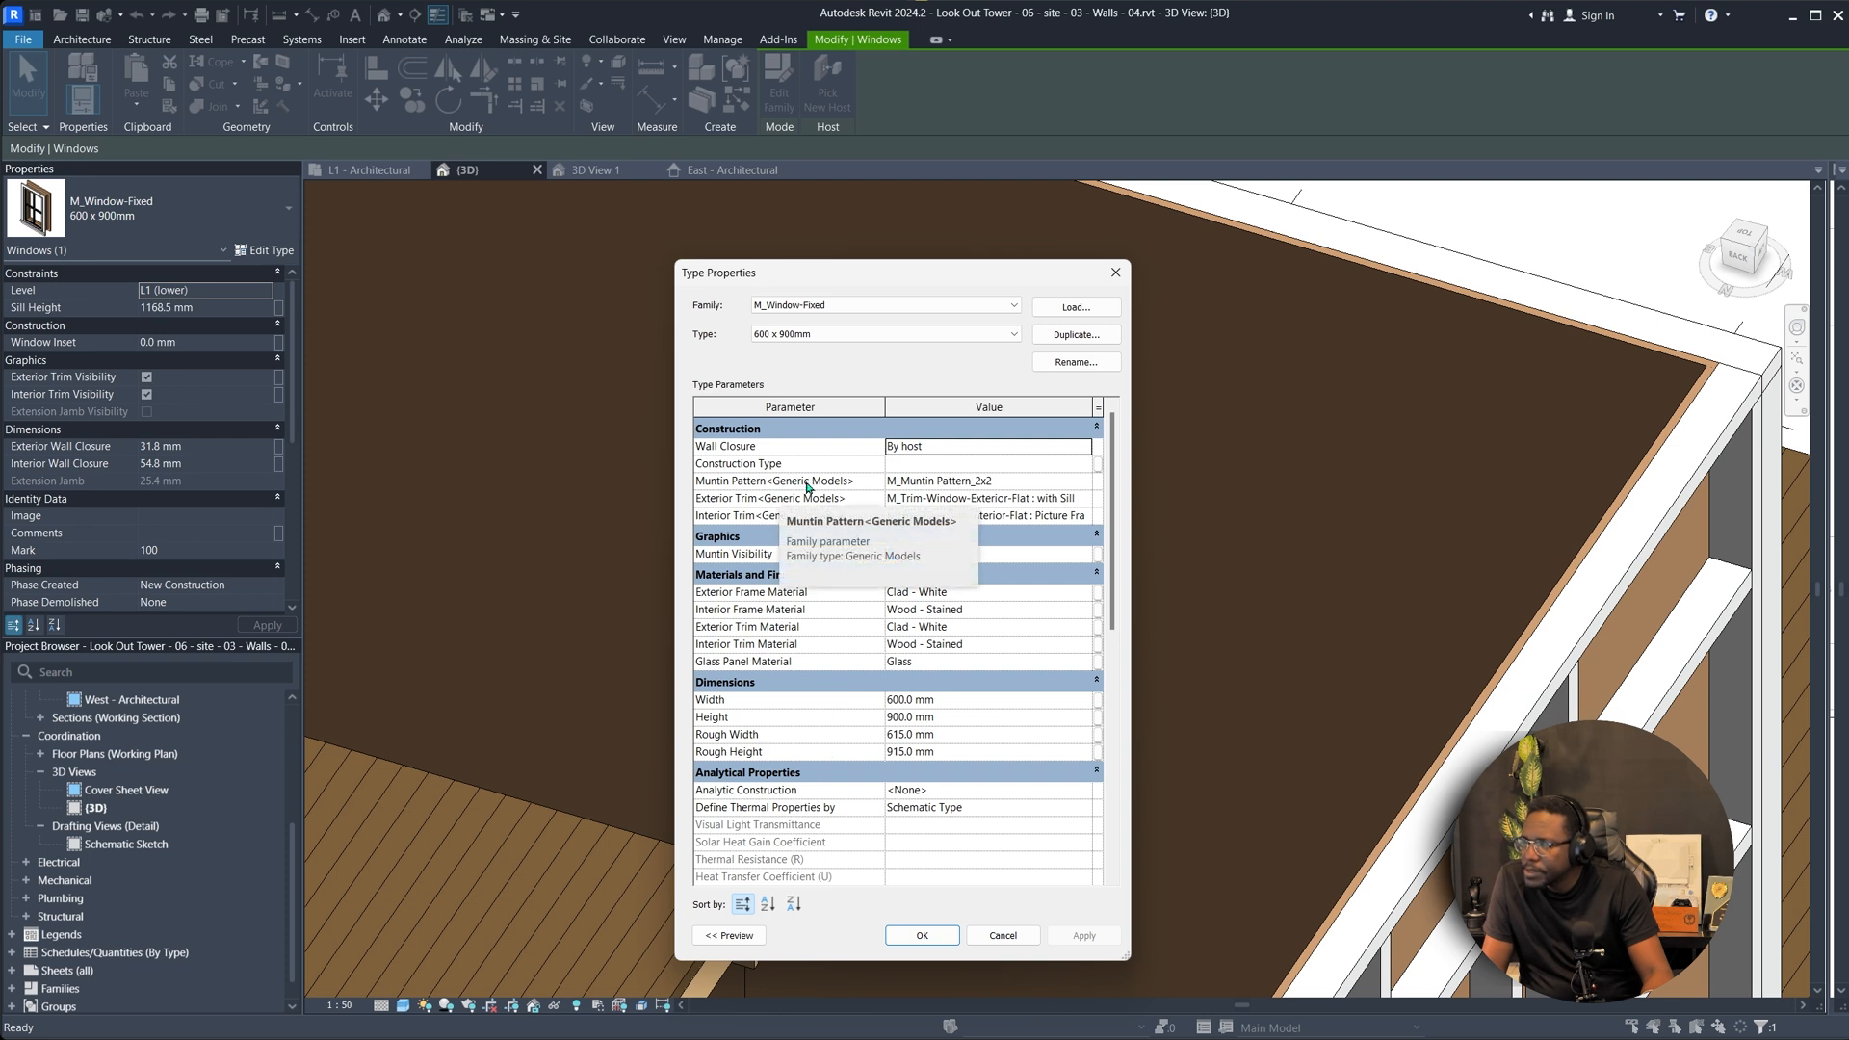
left_click(1084, 482)
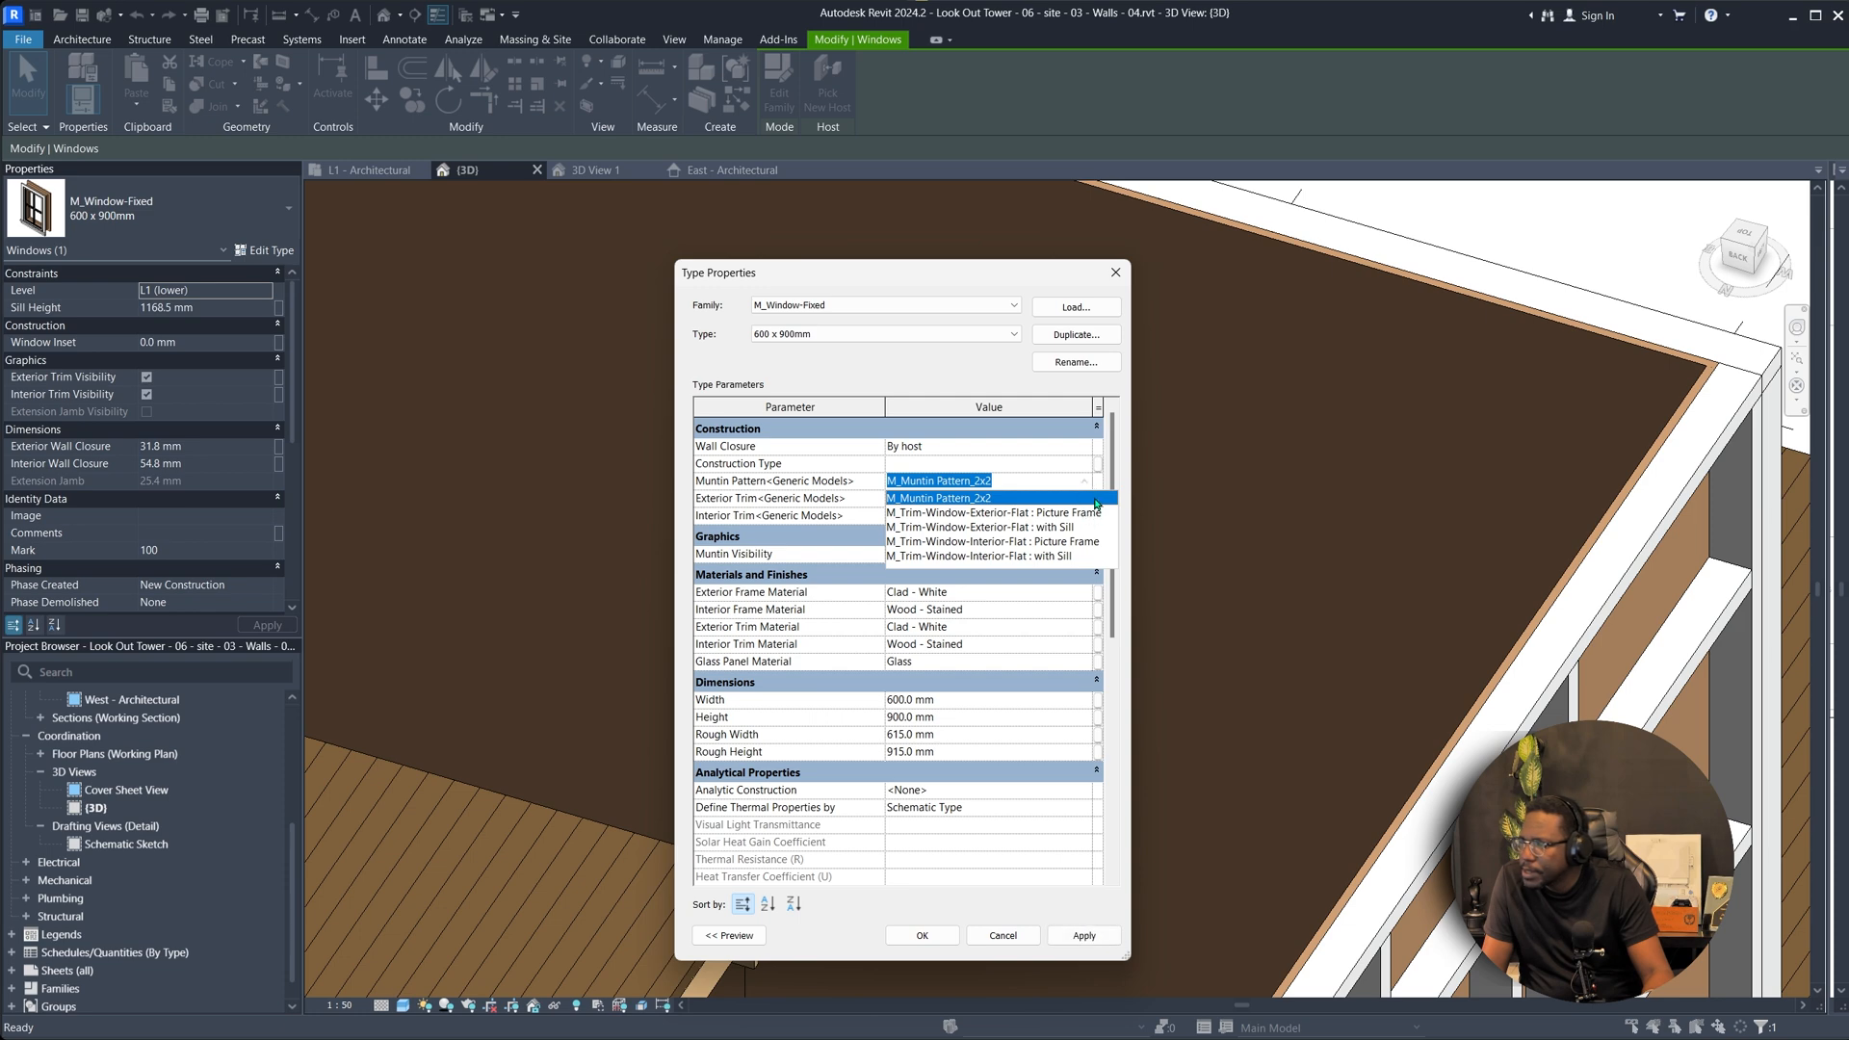
left_click(1094, 499)
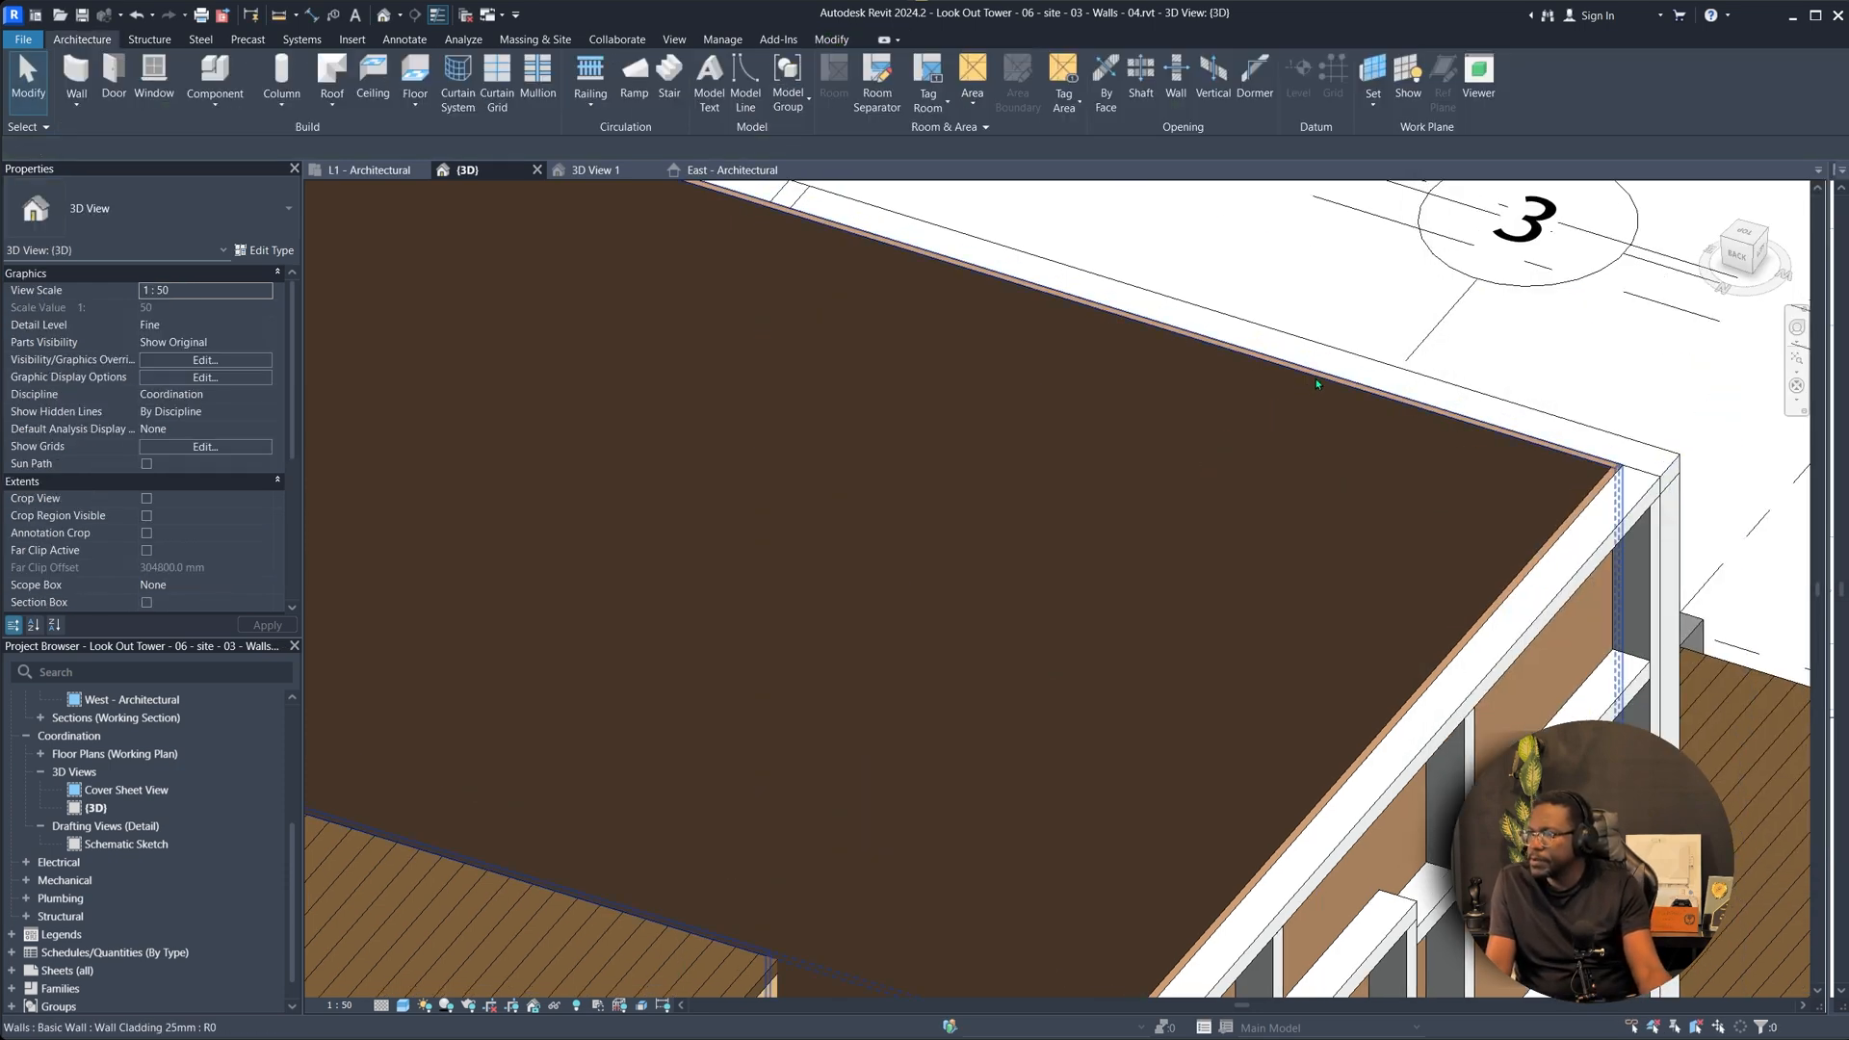
Mirror a copy of the grid B cladding wall onto the exterior face of its stud wall.
left_click(1318, 376)
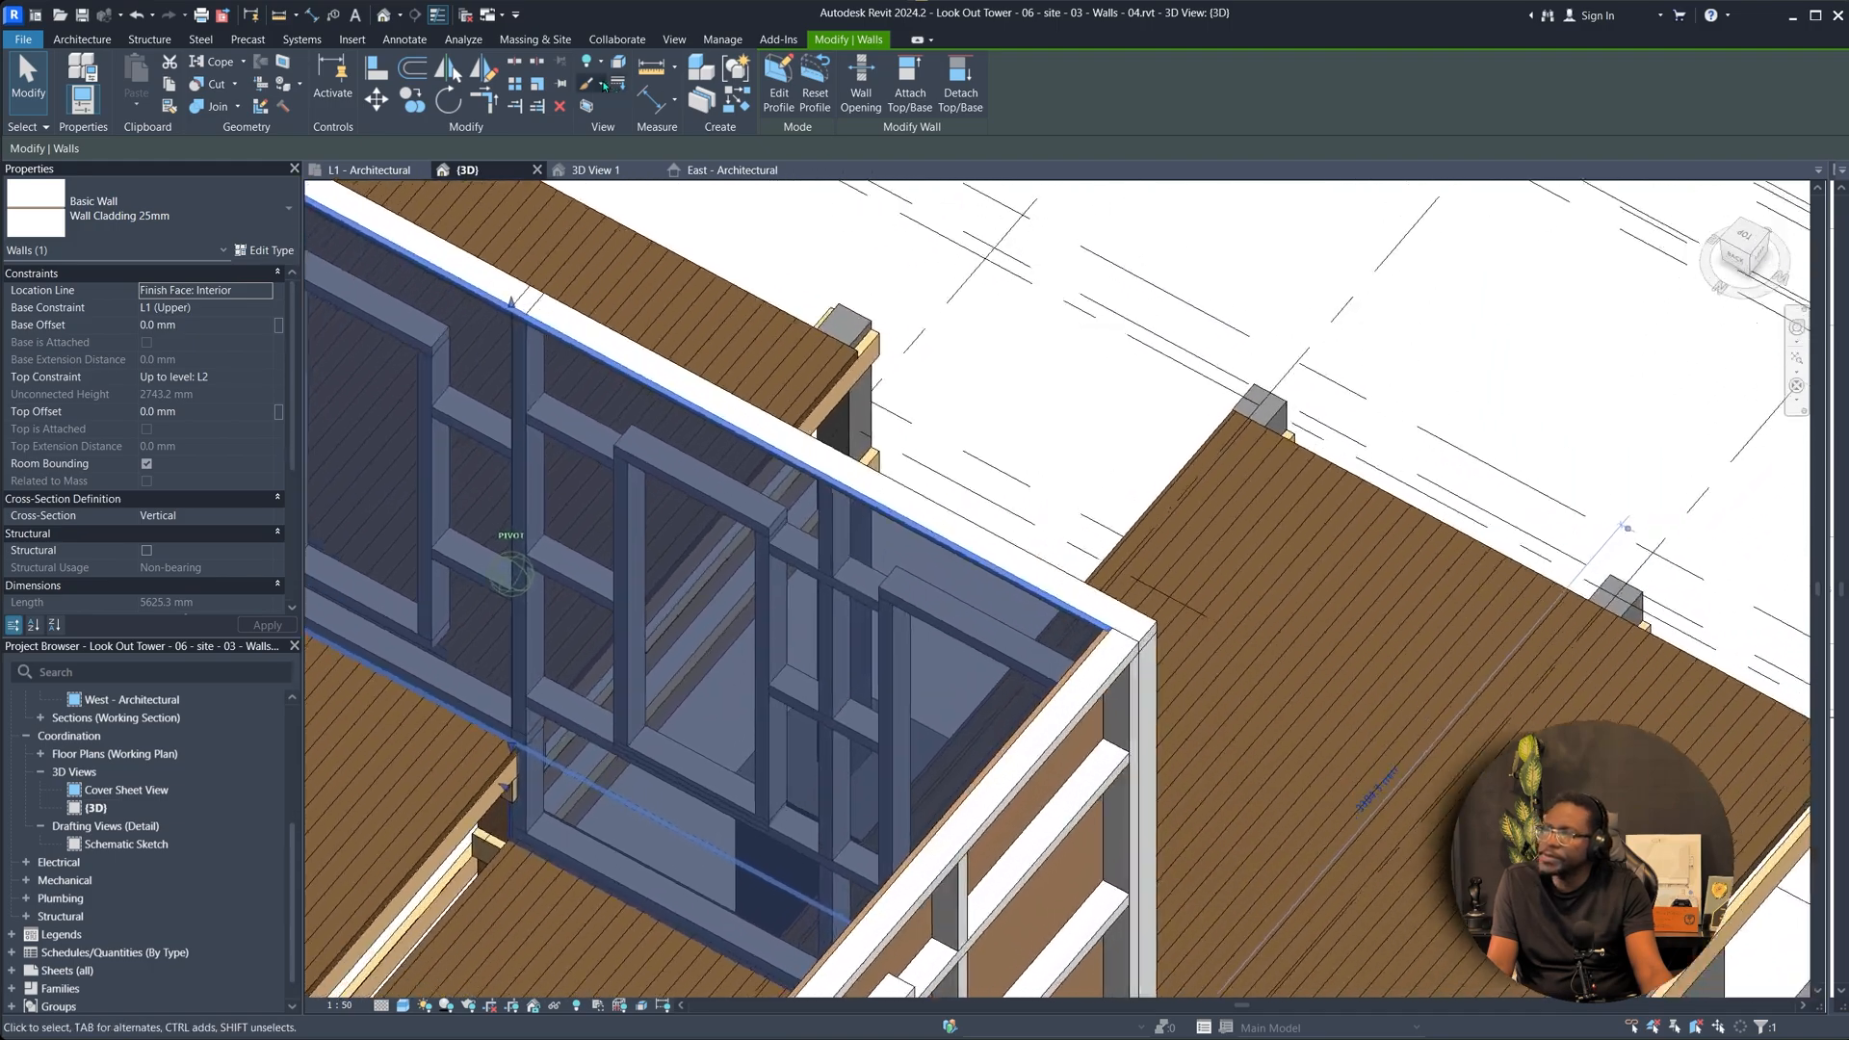
left_click(486, 71)
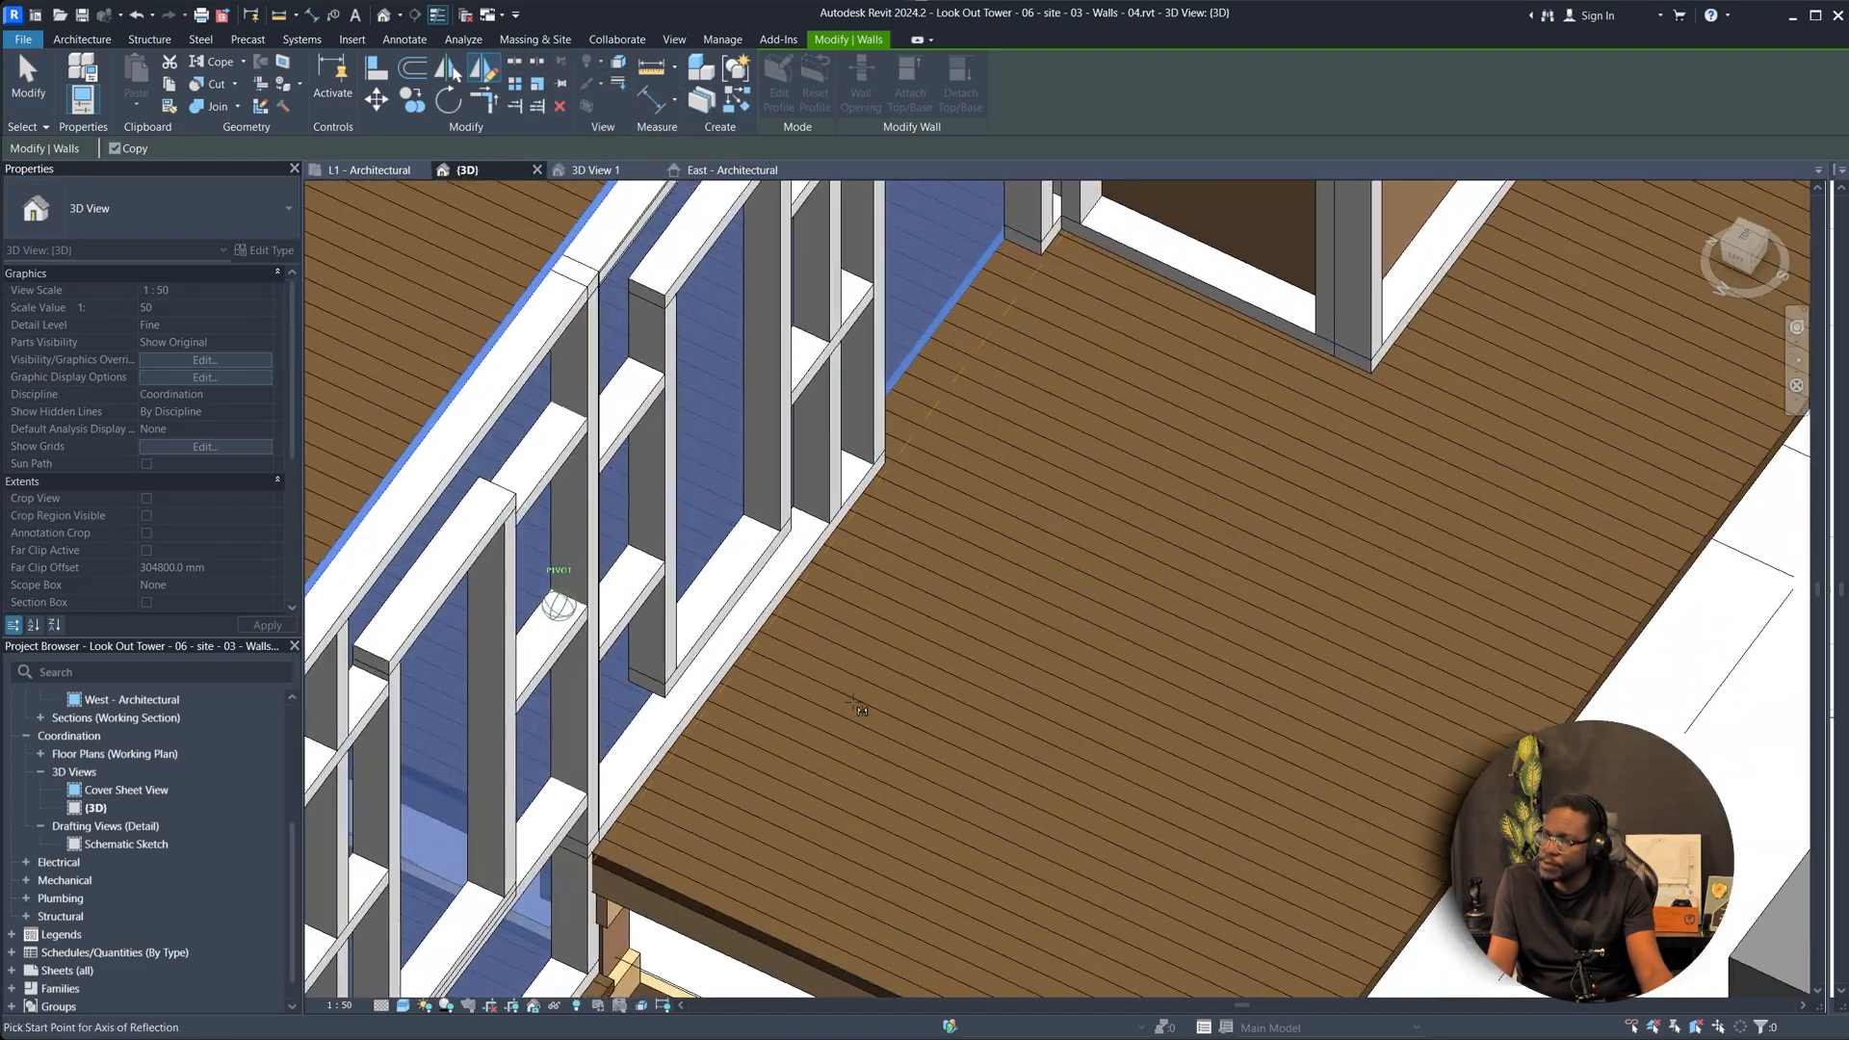
left_click(577, 568)
left_click(635, 525)
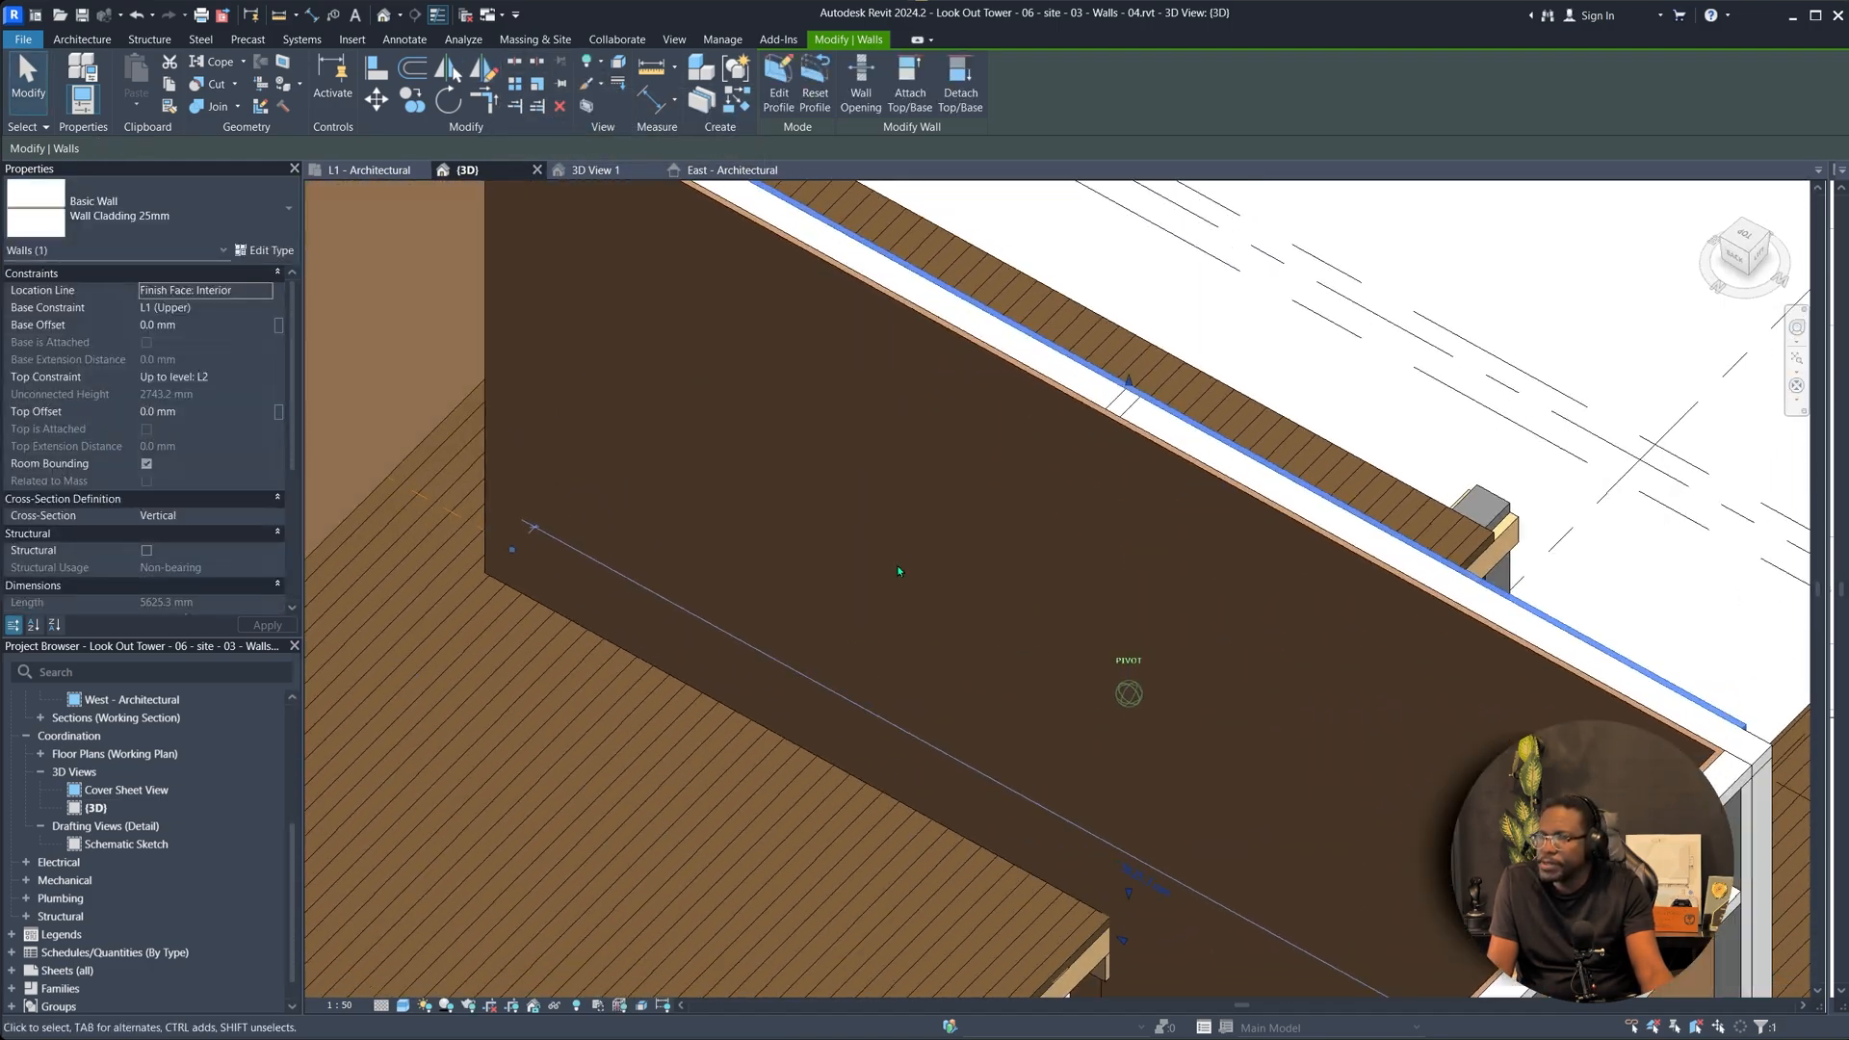
Delete the original cladding on the interior face of the grid B stud wall.
key("Escape")
left_click(1104, 421)
key("Delete")
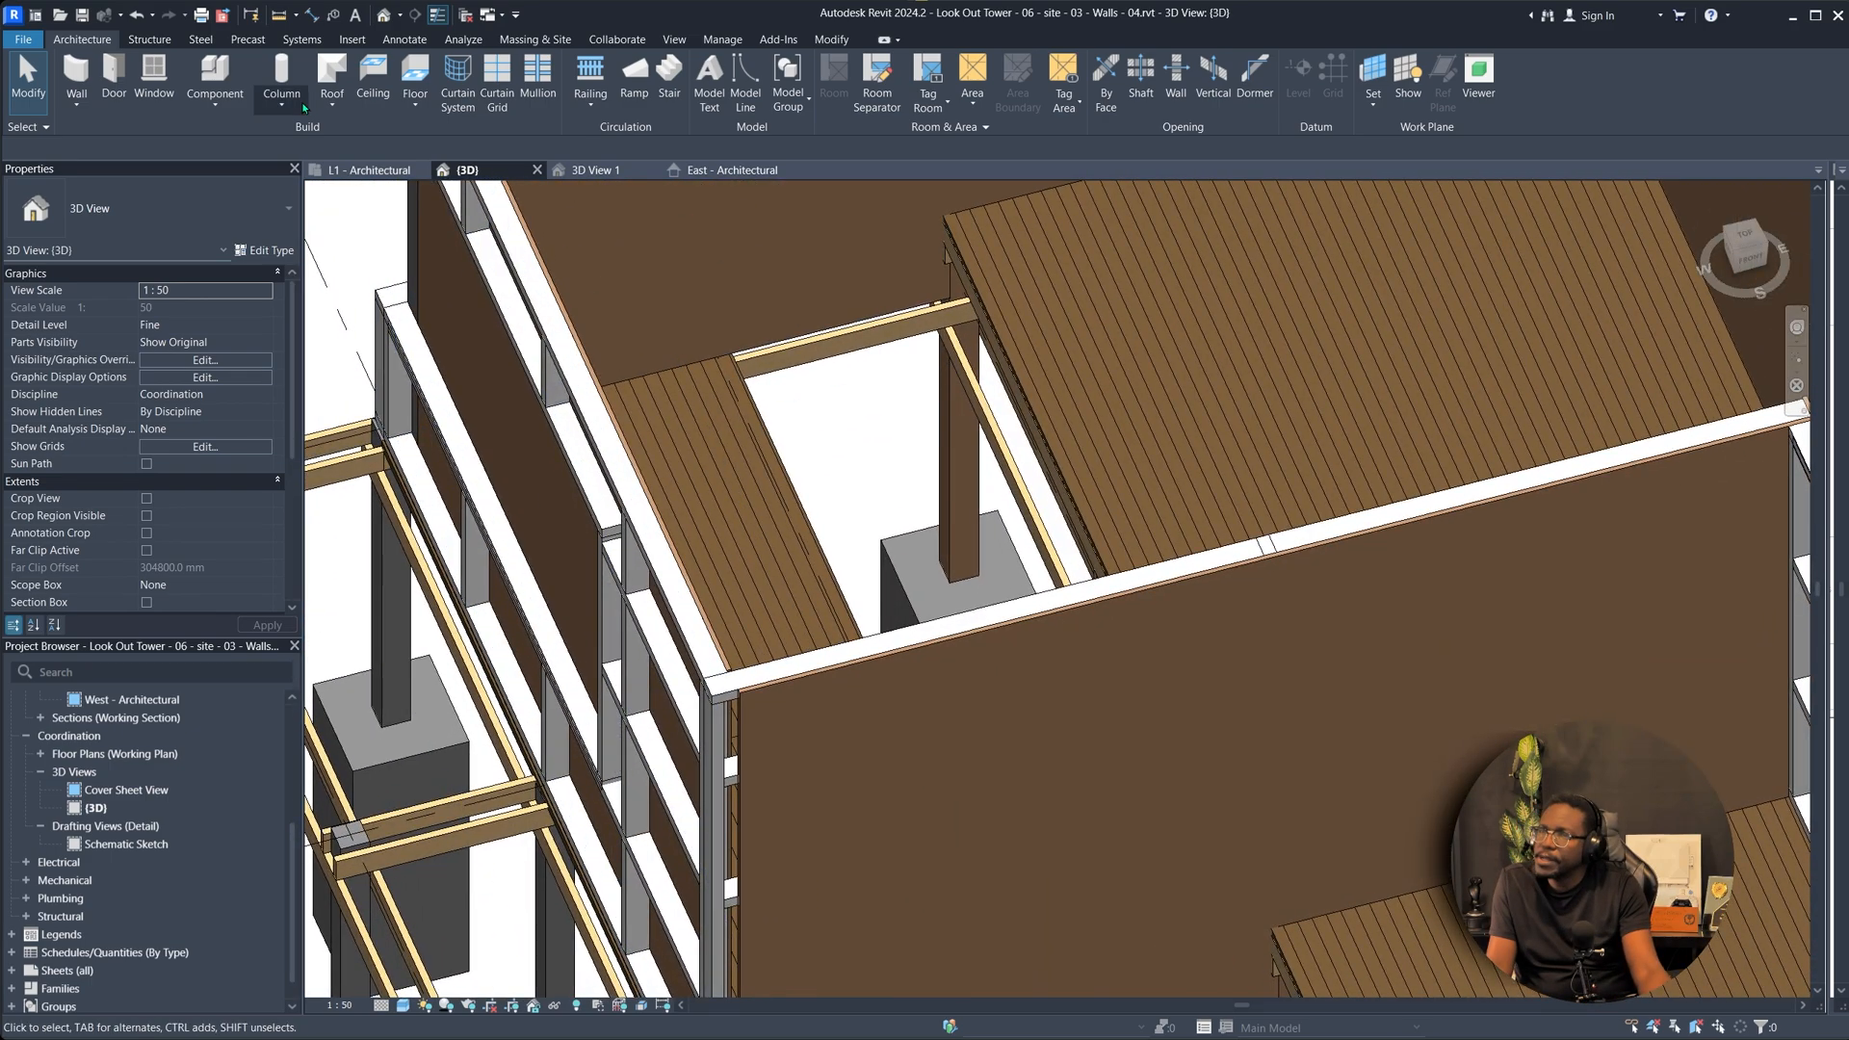
Place an M_Window-Fixed 600 x 900mm window in the exterior cladding wall and turn off its muntin visibility.
left_click(155, 79)
left_click(1059, 757)
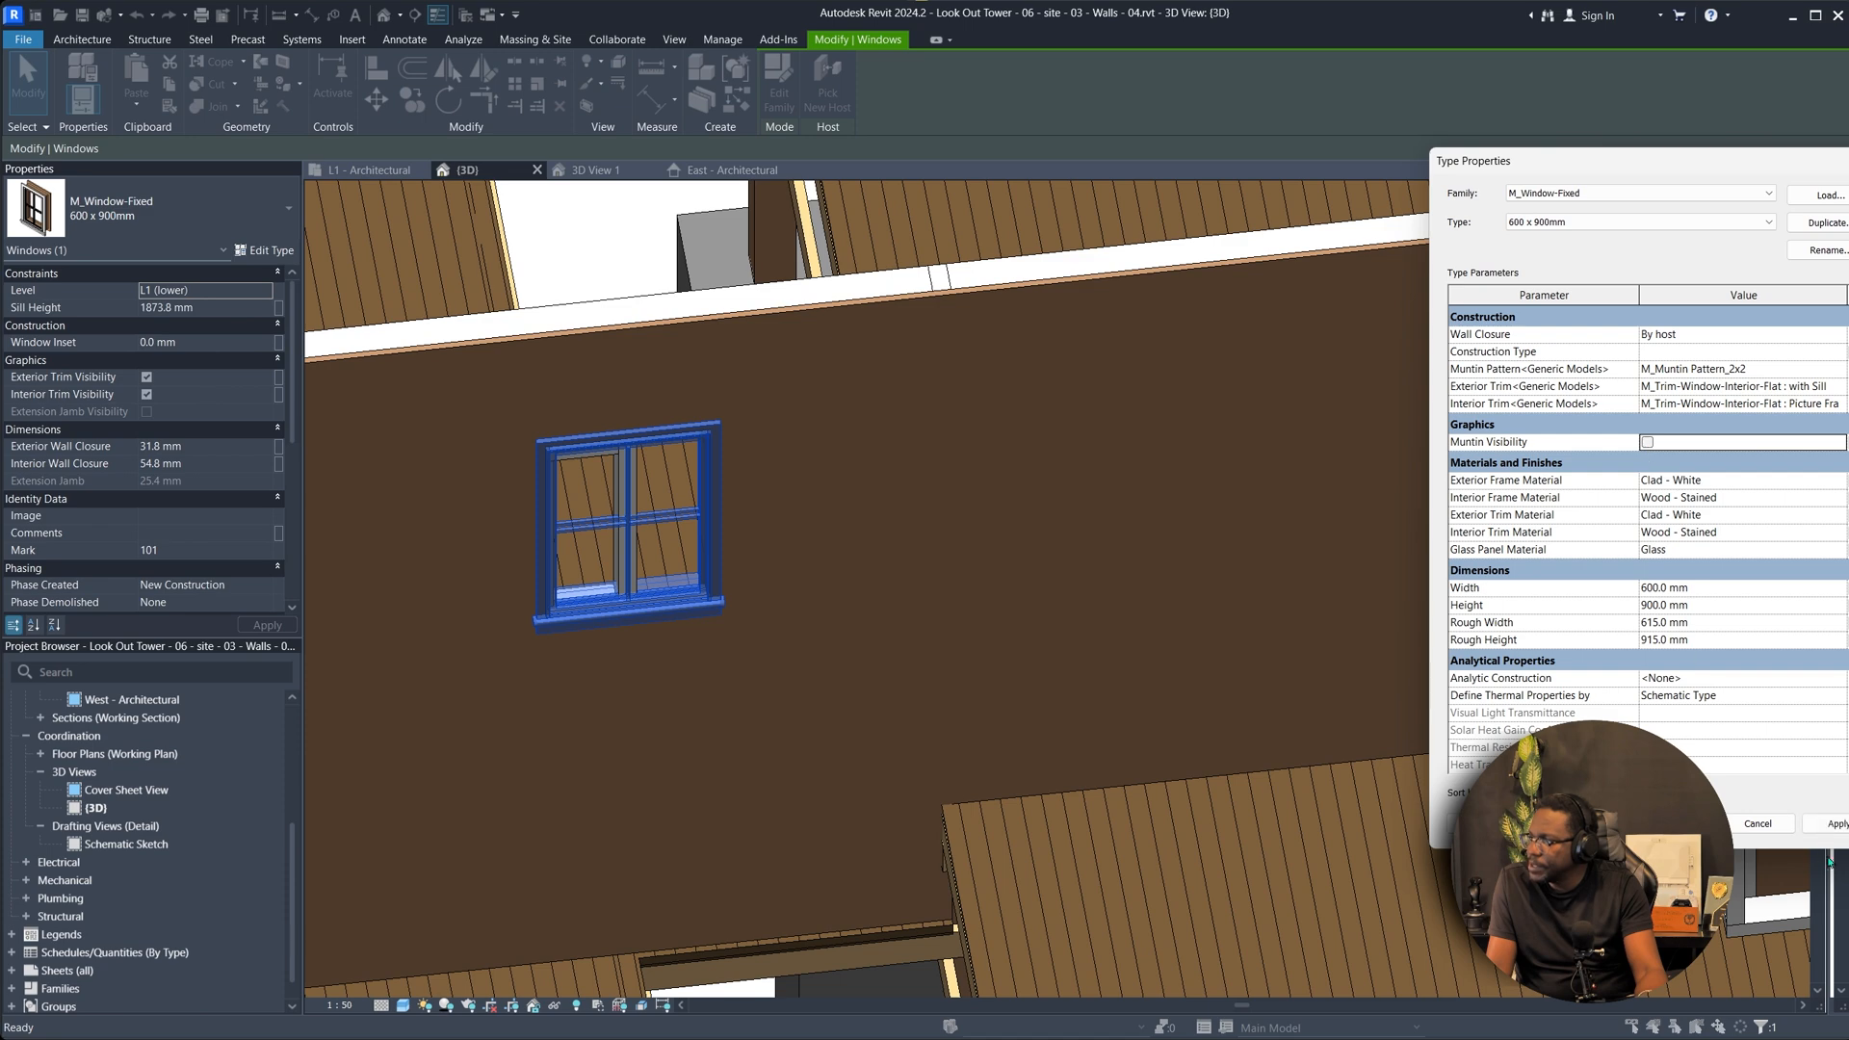
left_click(1829, 827)
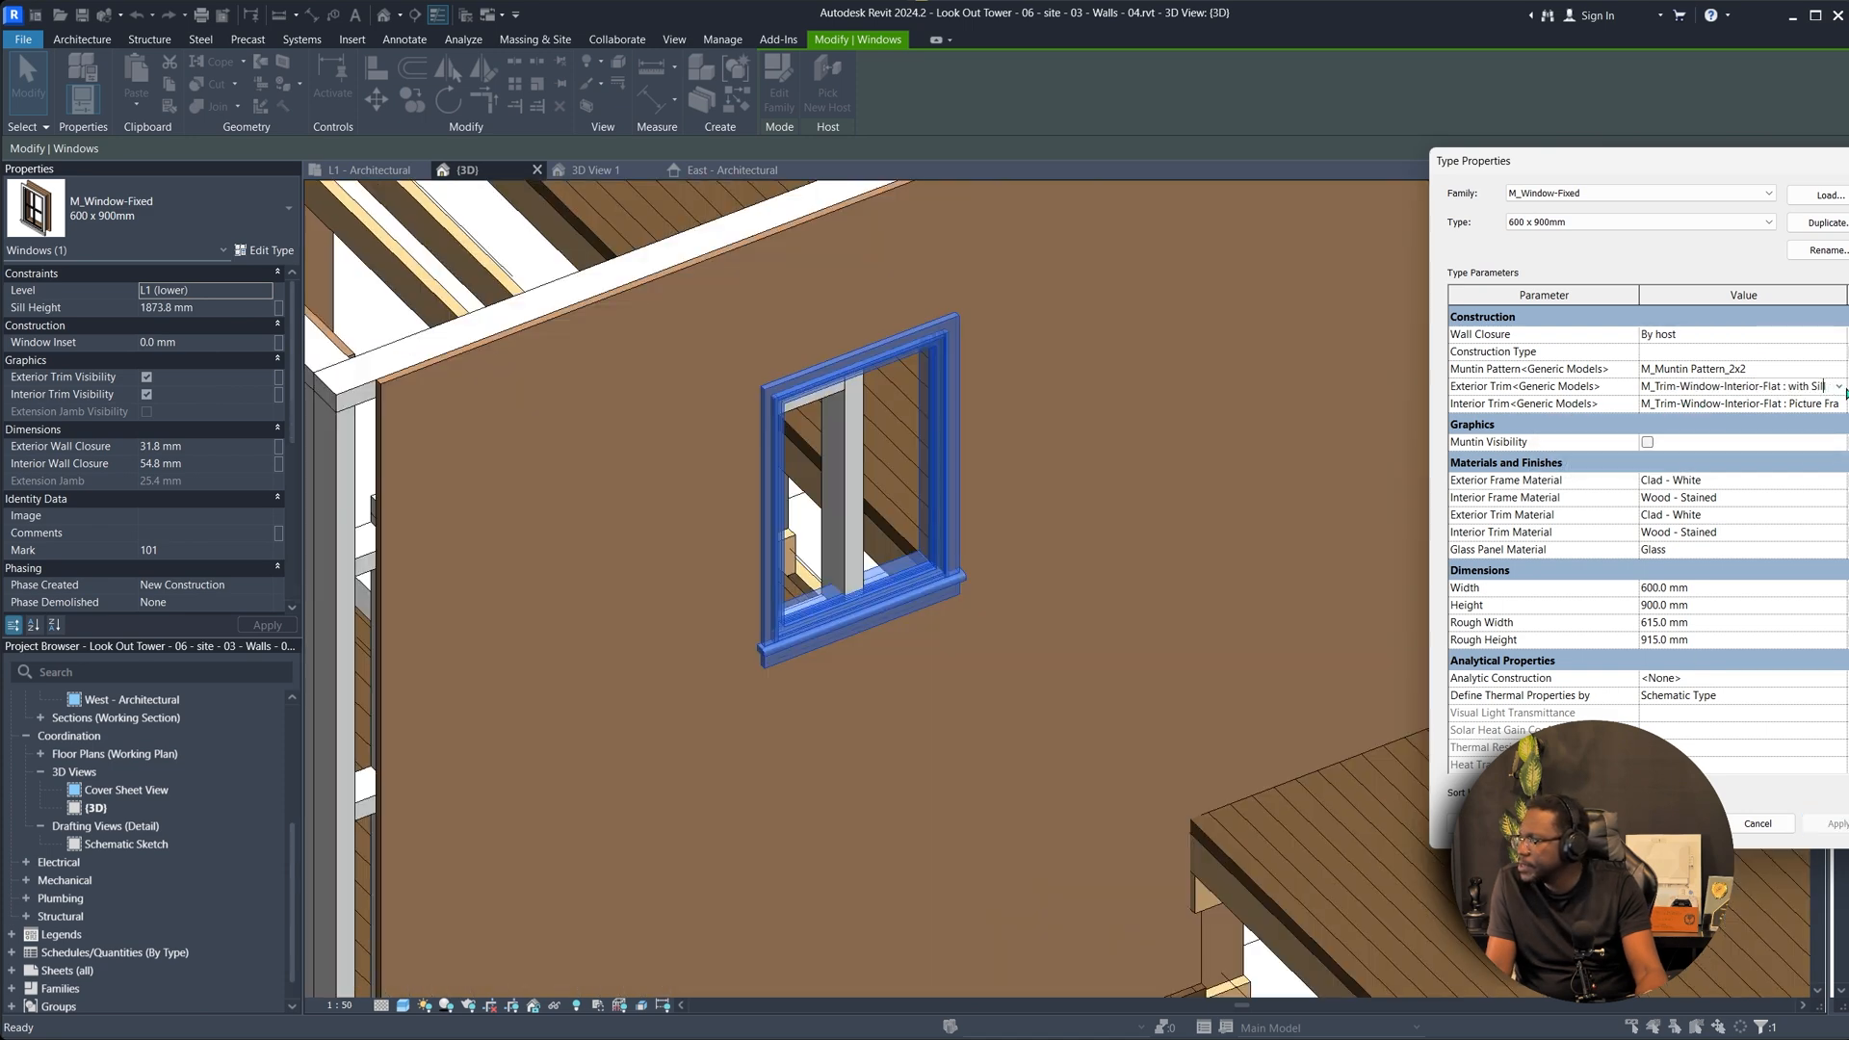
Set the window type's exterior trim to M_Trim-Window-Interior-Flat : Picture Frame.
left_click(1843, 390)
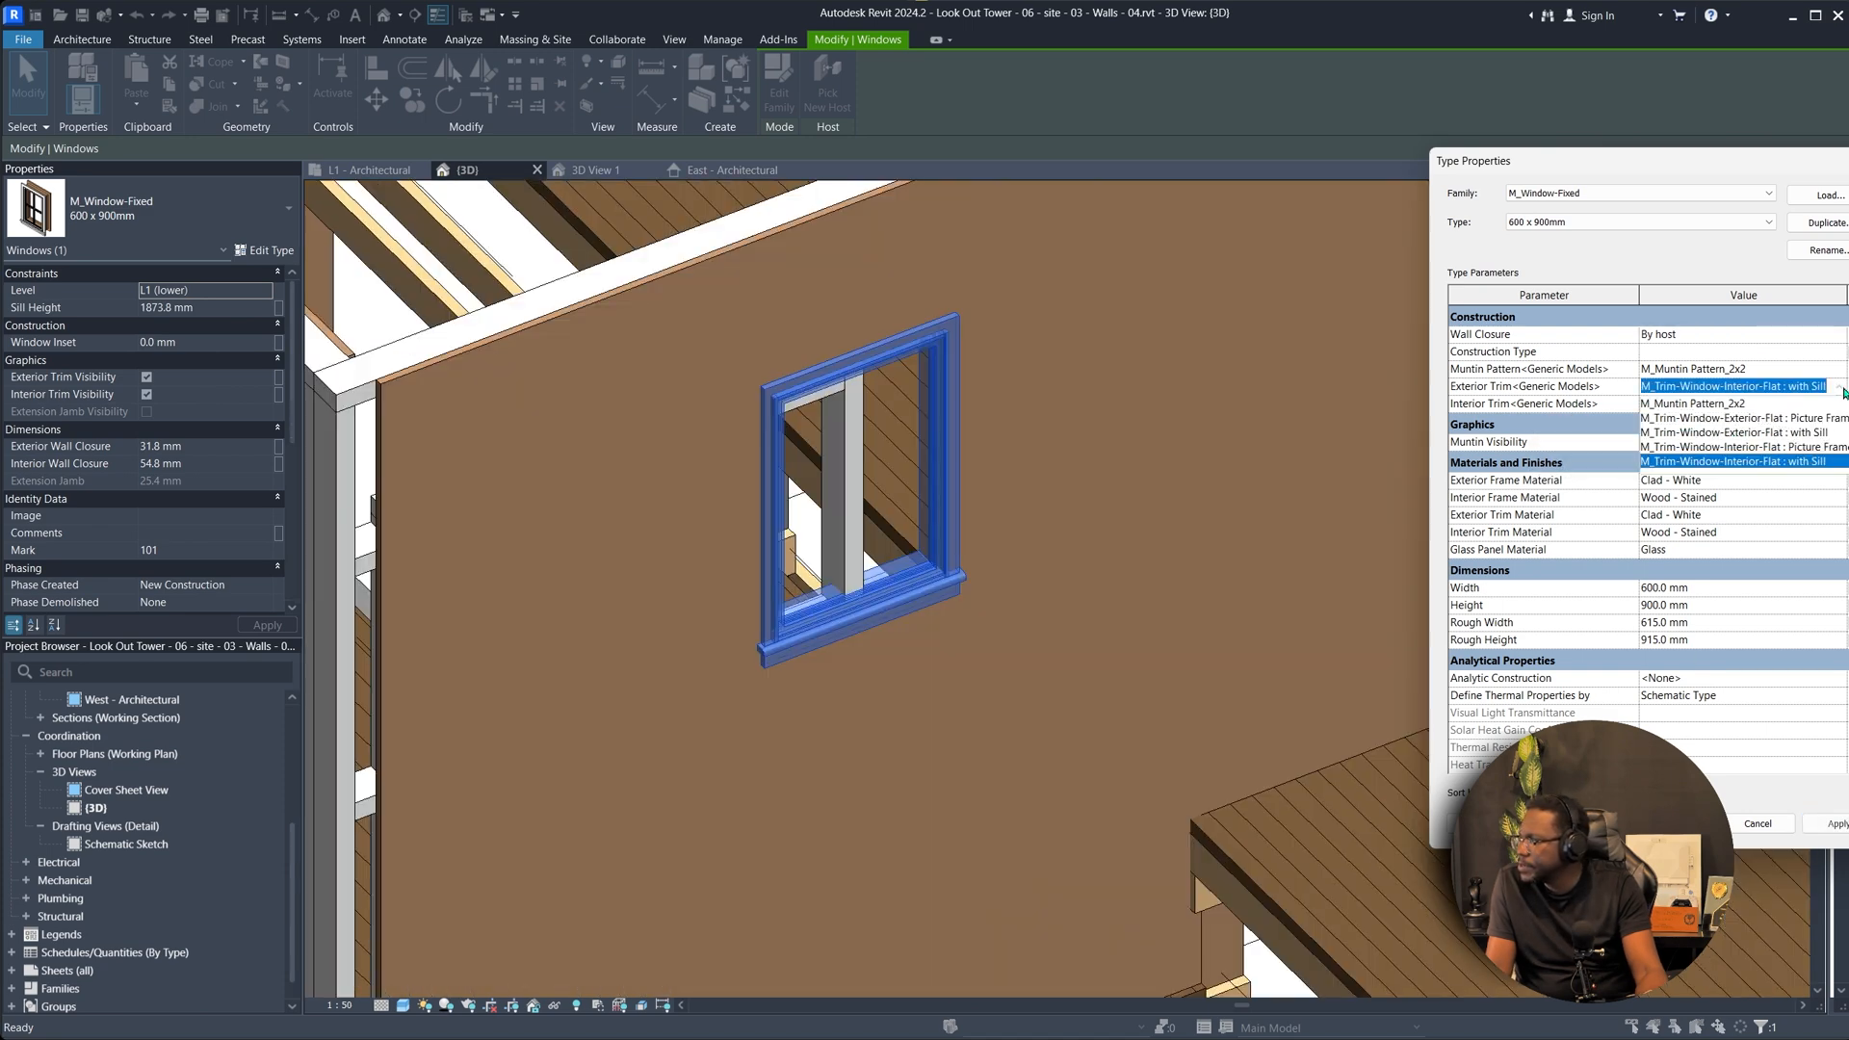
left_click(1816, 447)
left_click(1690, 824)
scroll(963, 578, "down", 3)
middle_click_drag(1059, 577, 1274, 627, "shift")
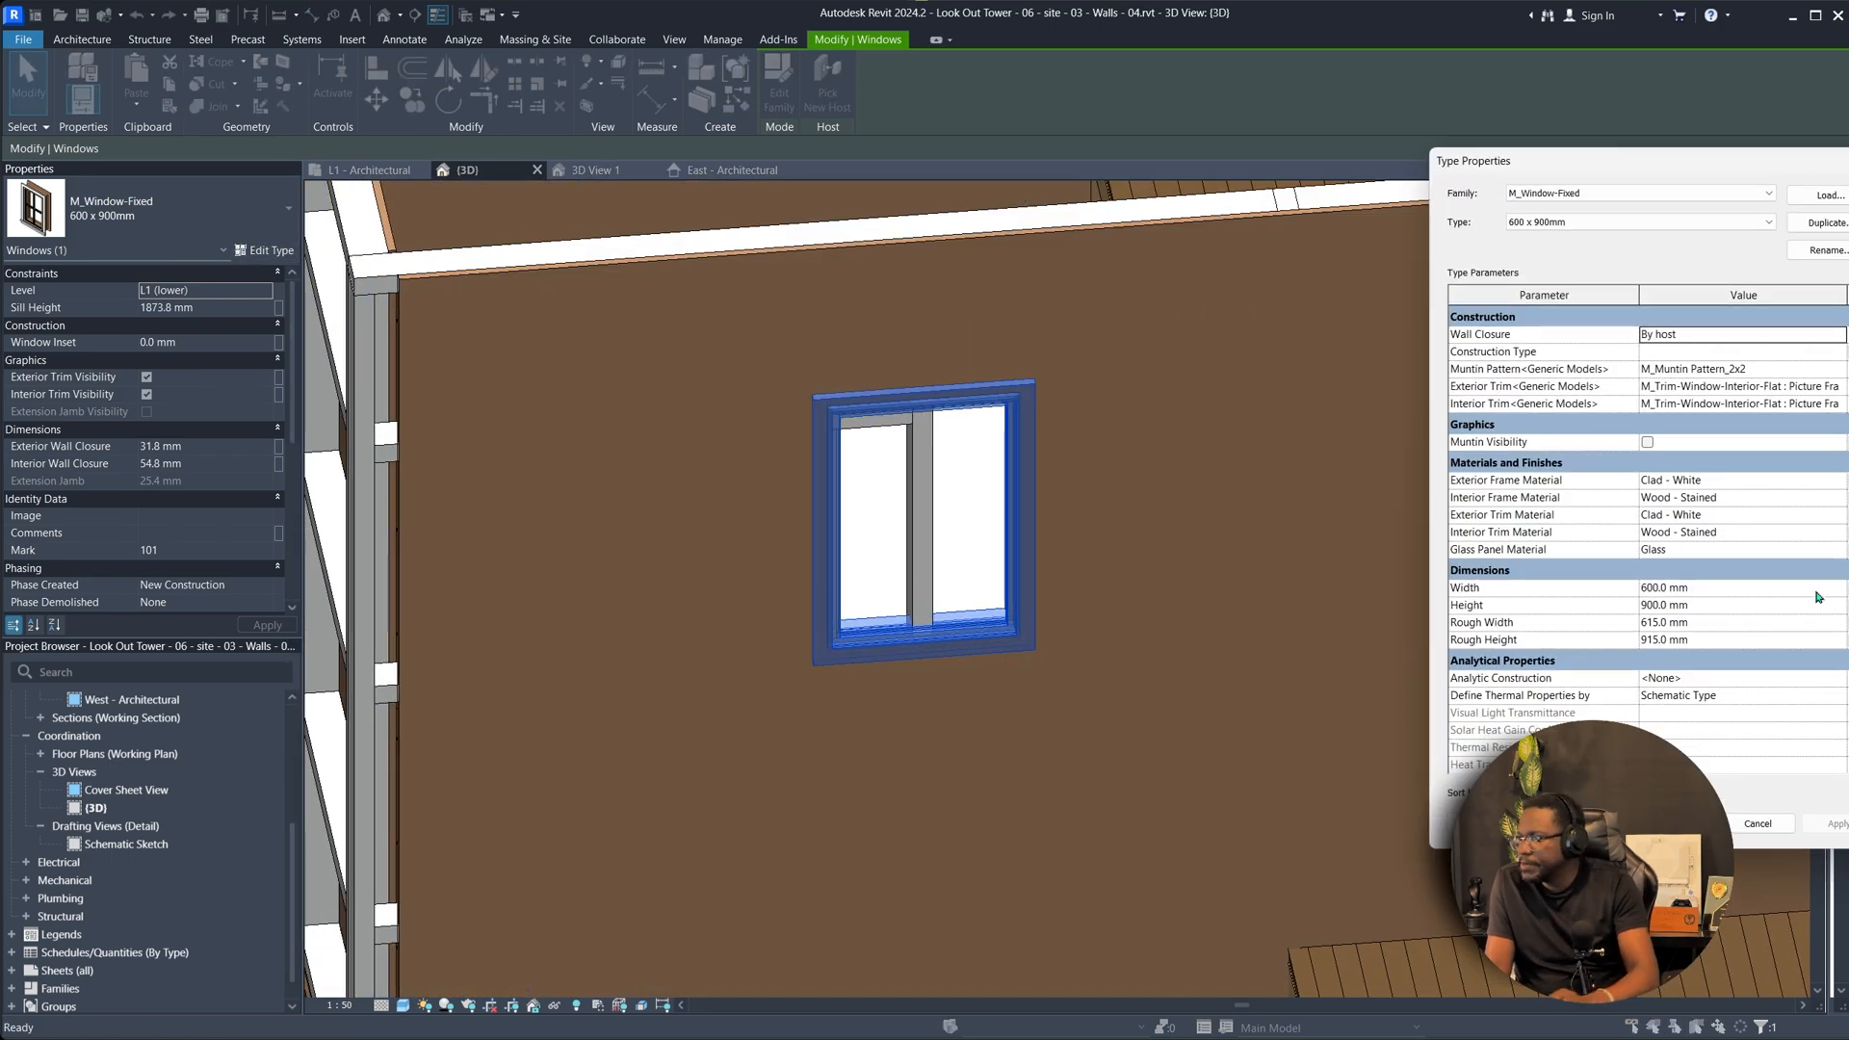
Enlarge the window type to suit the tall stud wall openings and position windows in the two window openings.
left_click(1695, 589)
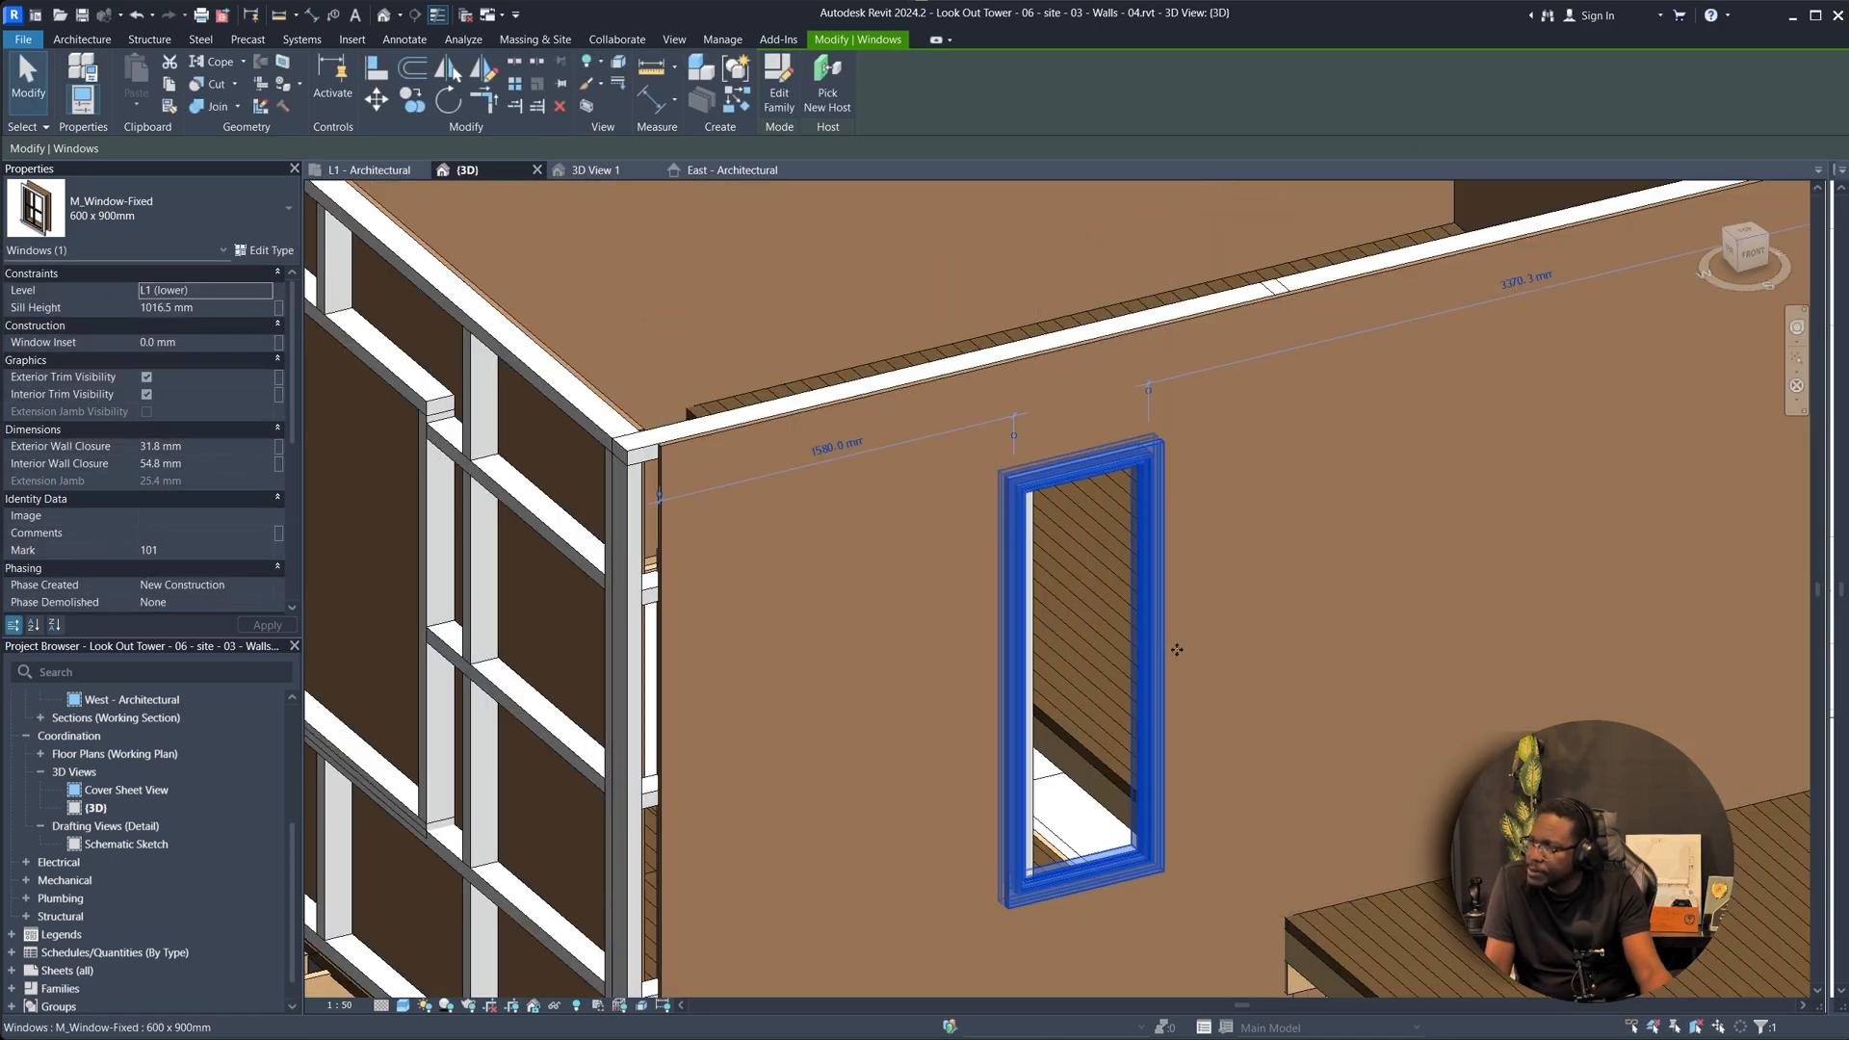
middle_click_drag(1177, 650, 968, 765, "shift")
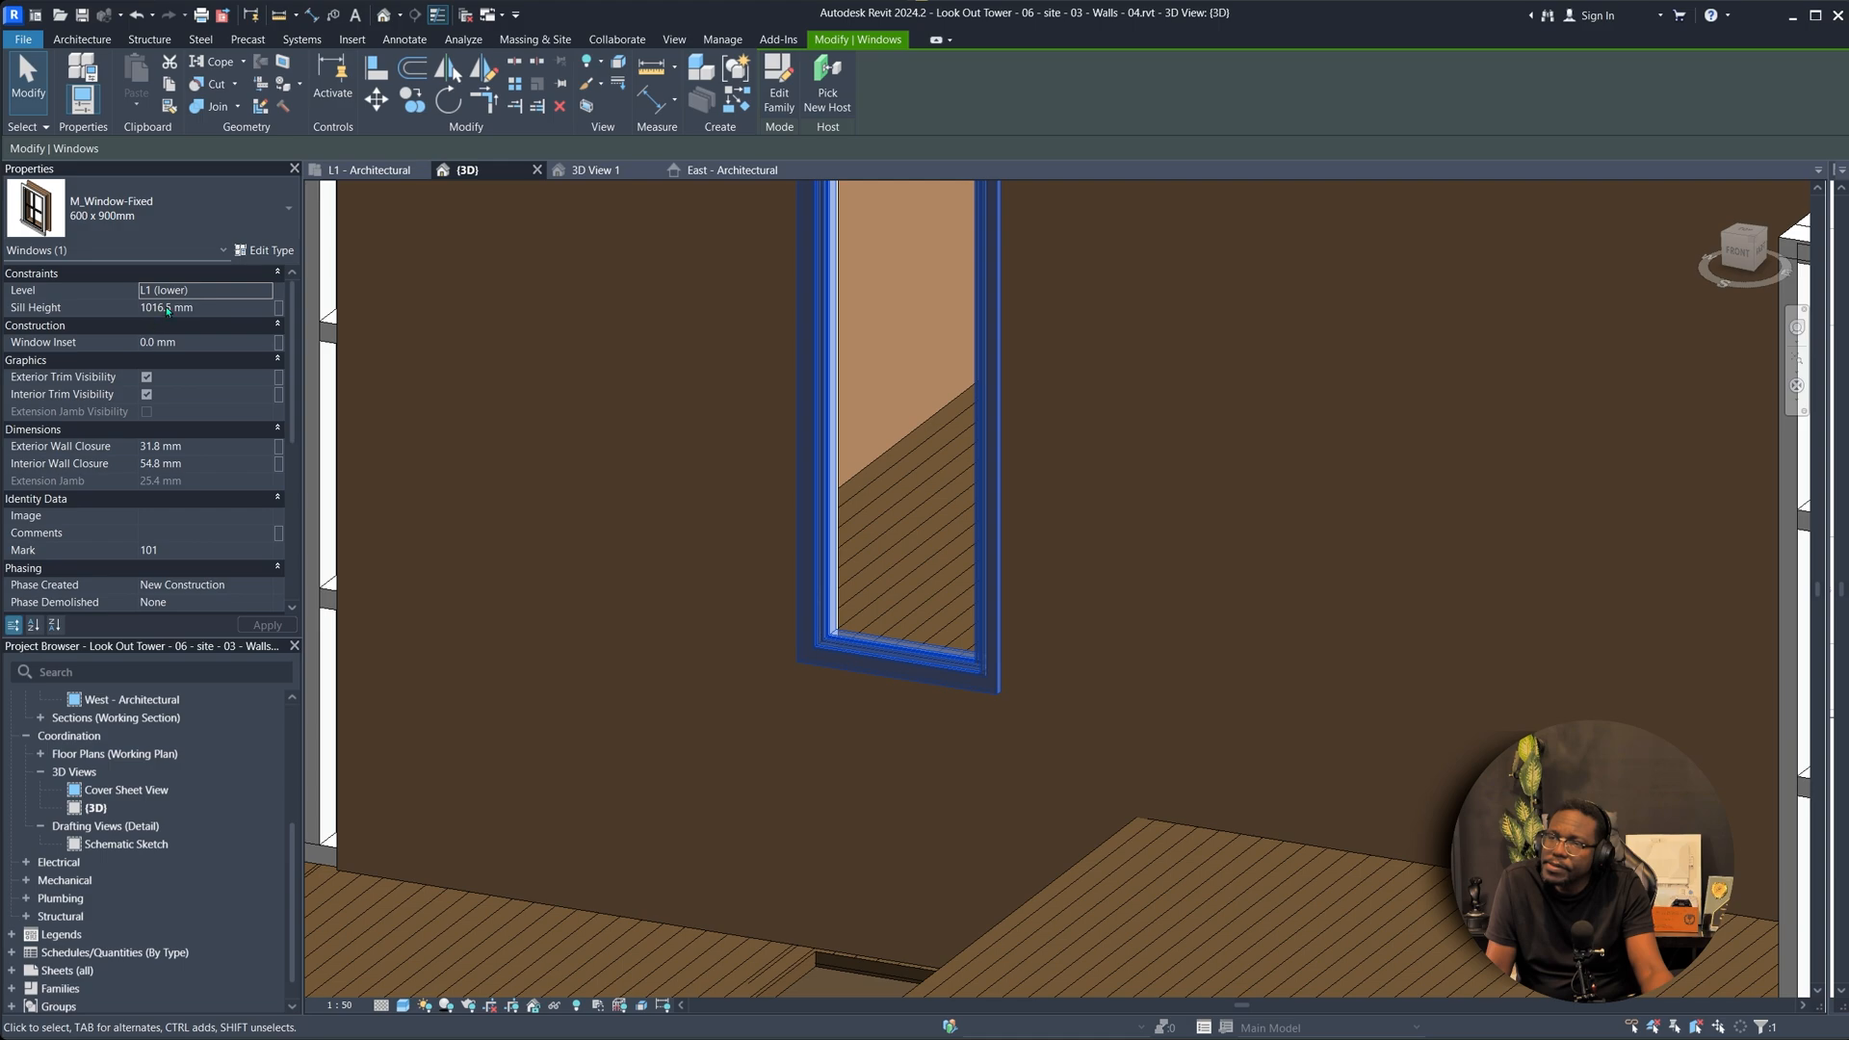
middle_click_drag(1204, 589, 1234, 595, "shift")
middle_click_drag(912, 592, 973, 626, "shift")
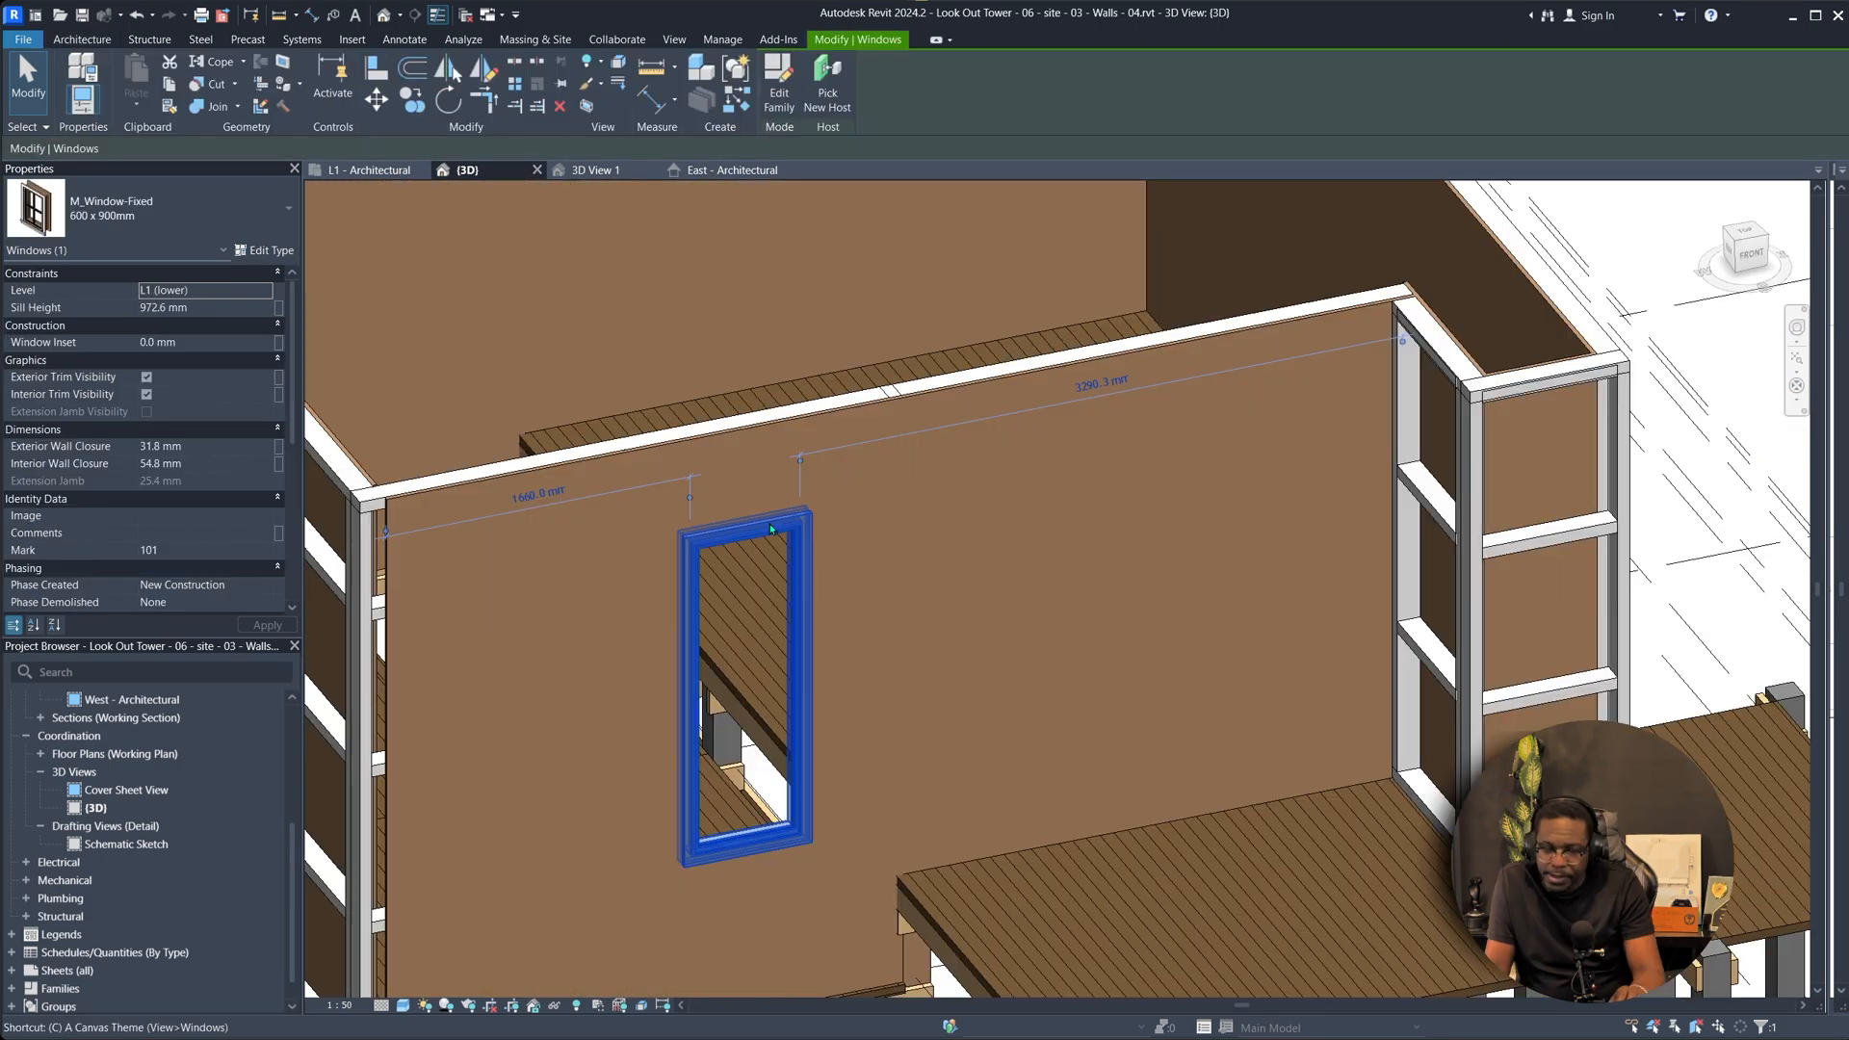
key("m")
key("v")
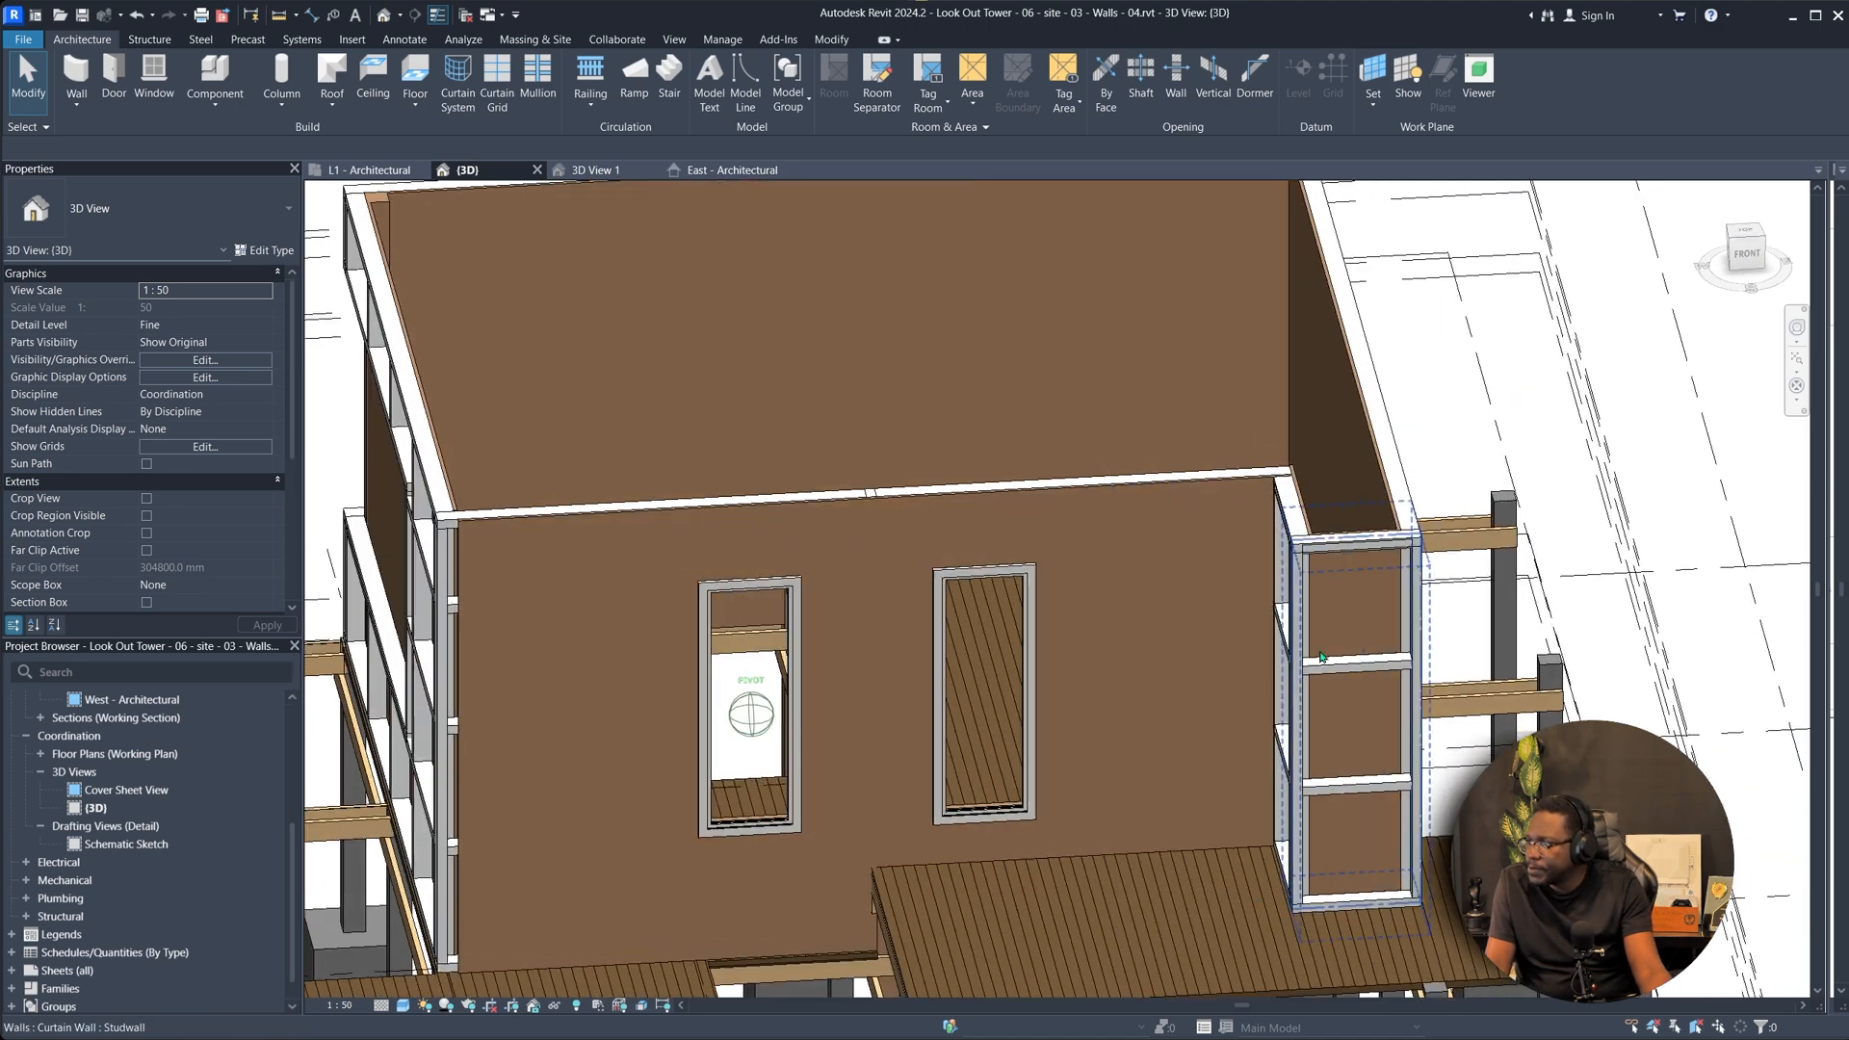
left_click(1102, 535)
middle_click_drag(1102, 535, 1151, 584, "shift")
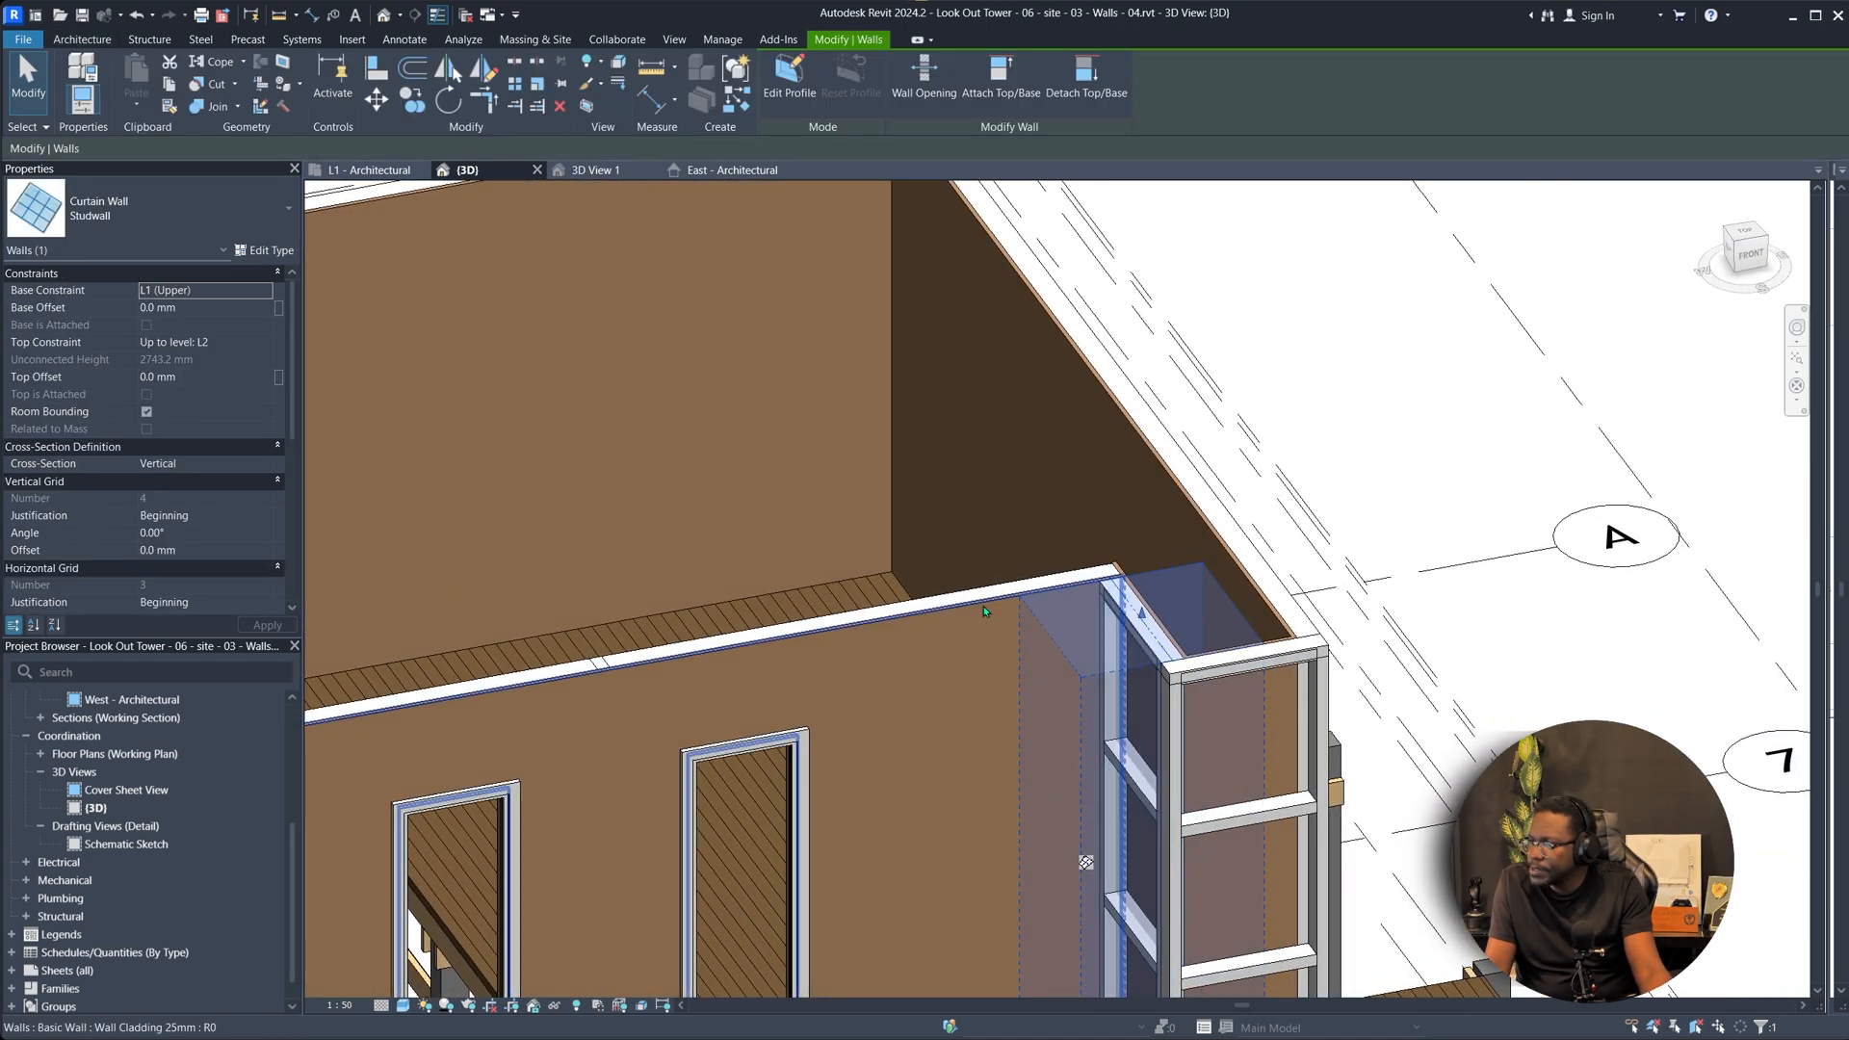
key("a")
key("l")
scroll(980, 609, "up", 3)
key("Tab")
key("Caps_Lock")
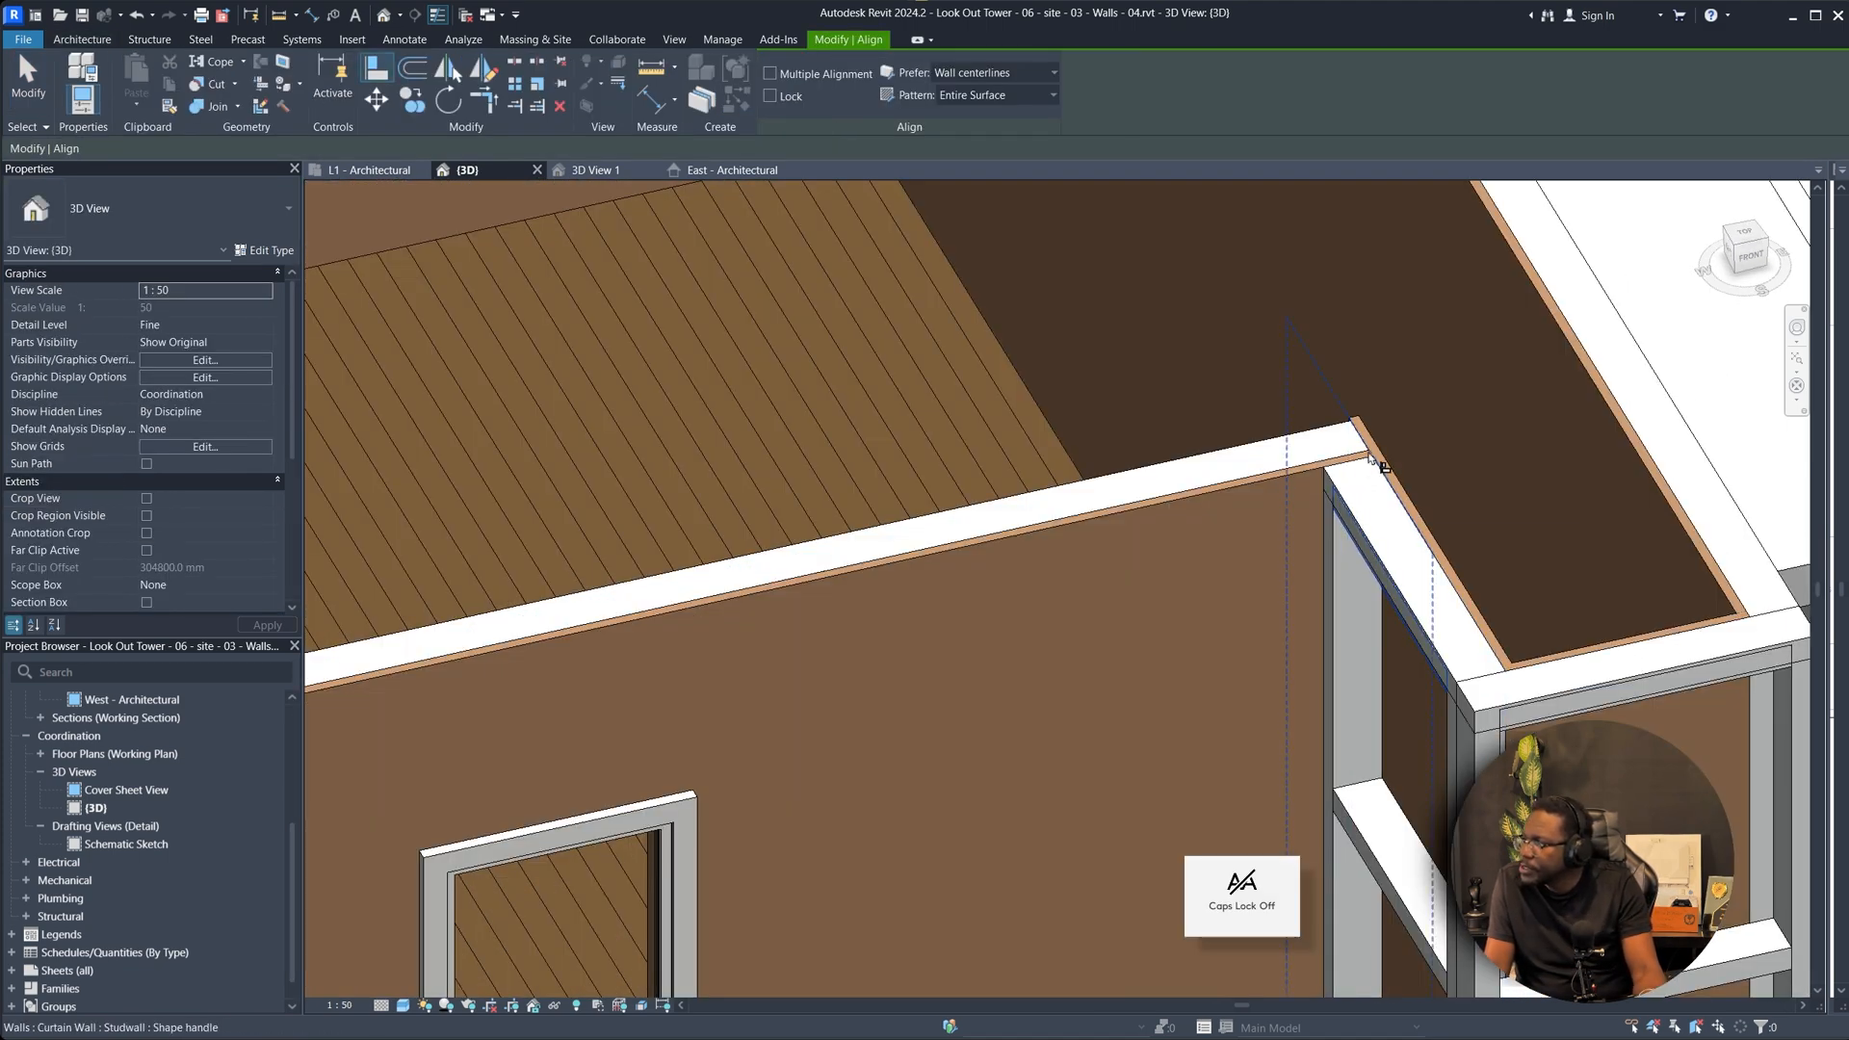
scroll(1369, 460, "up", 2)
key("Escape")
Adjust the end of the exterior 25 mm cladding wall where it meets the return stud wall at the corner.
left_click(1386, 487)
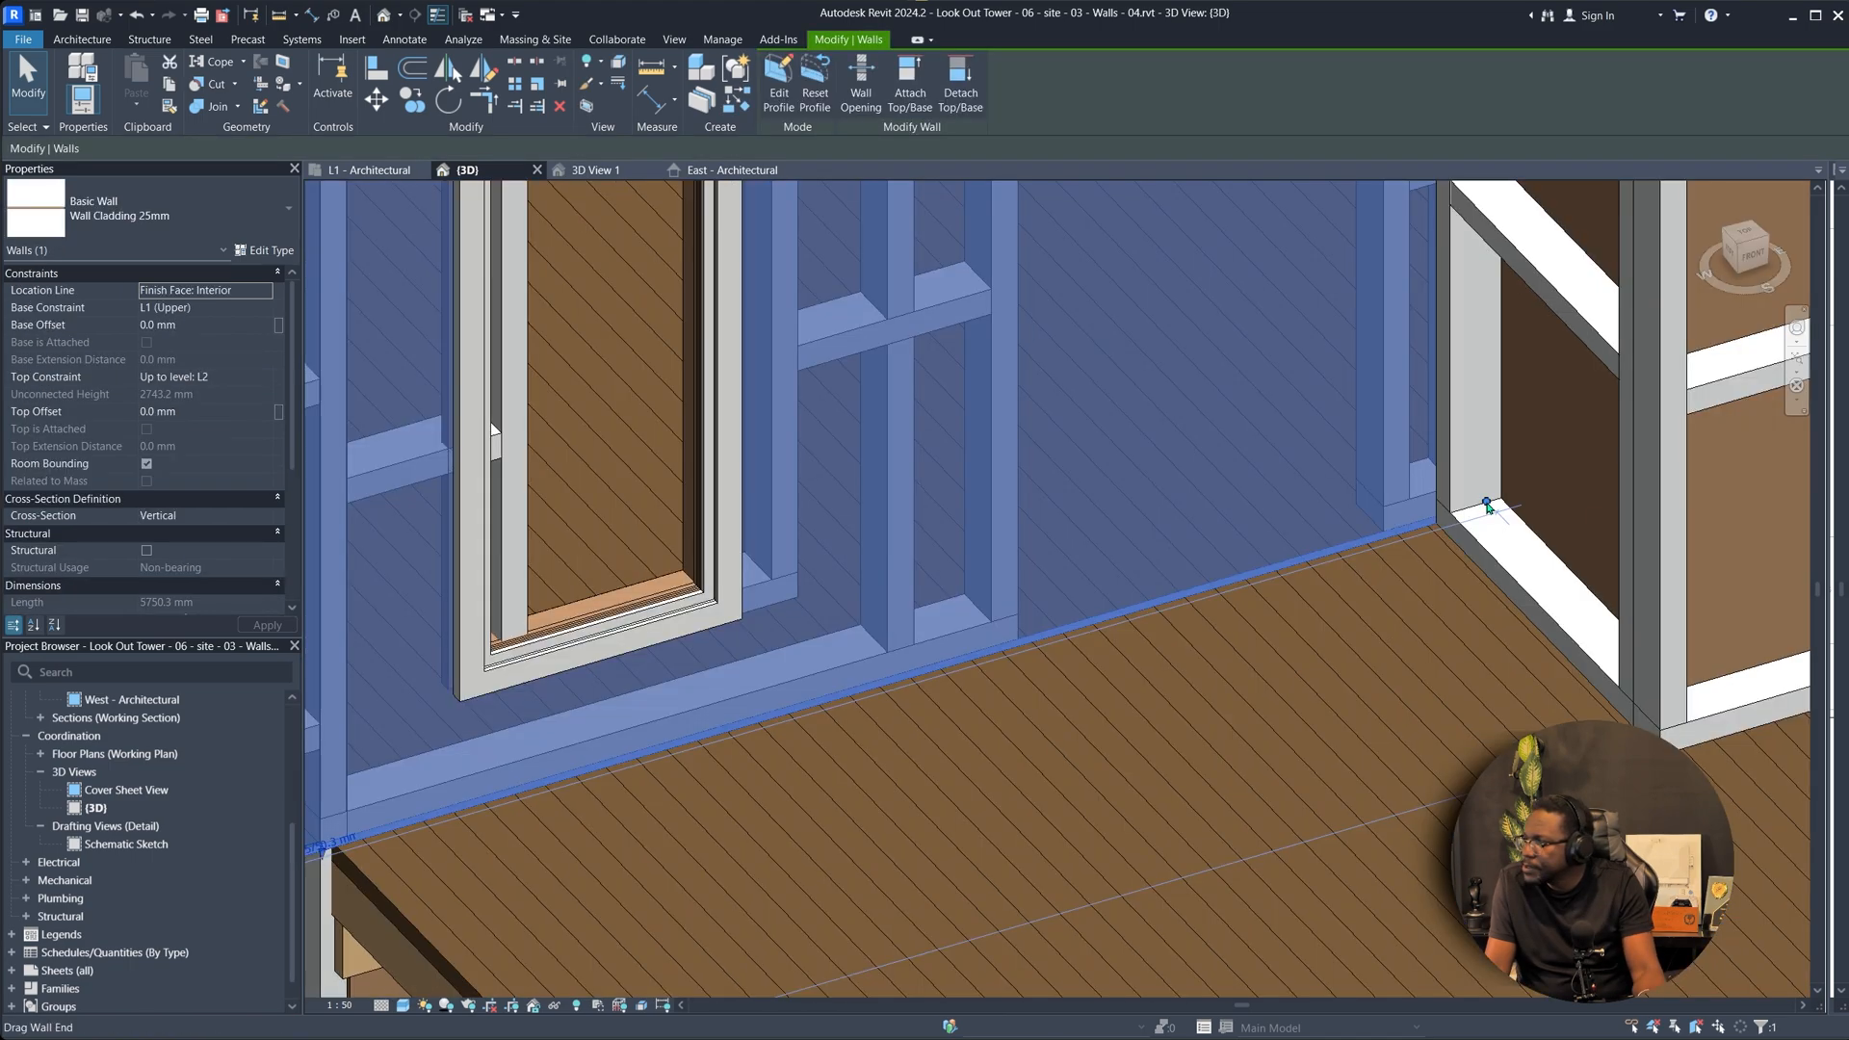
left_click(1223, 374)
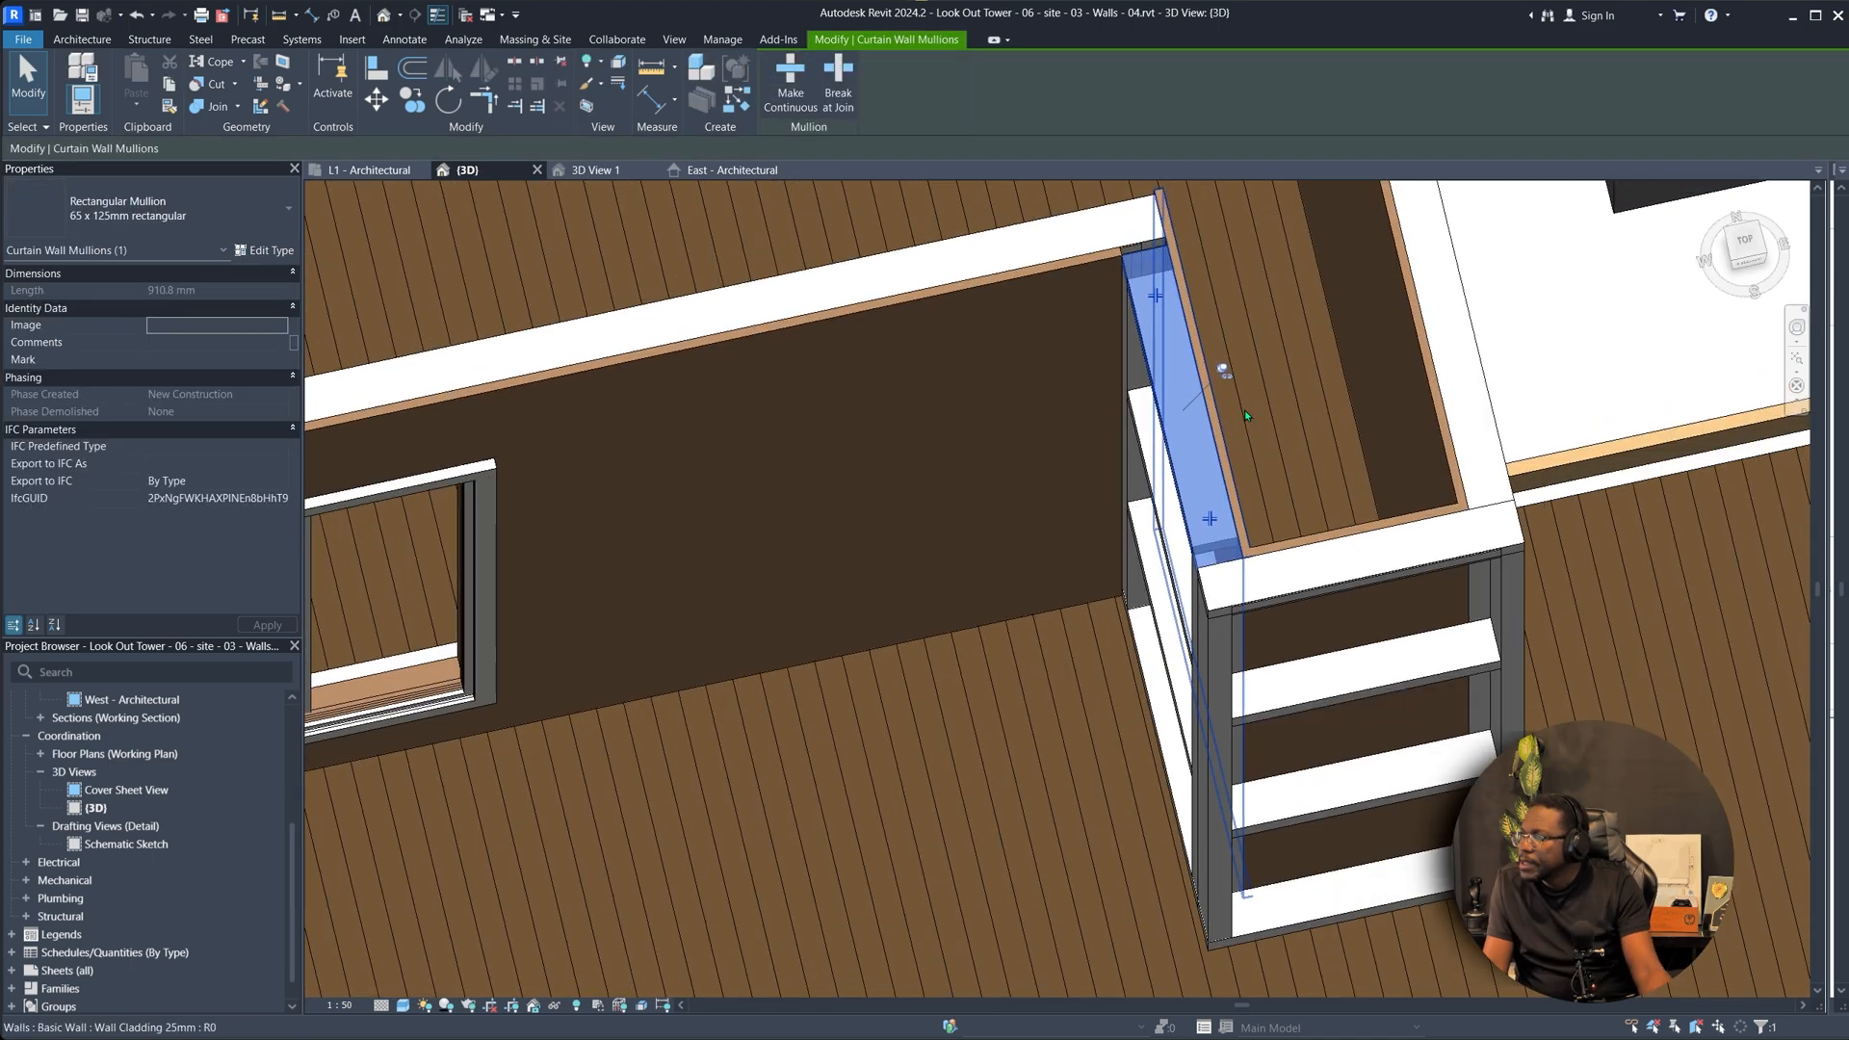
scroll(1244, 409, "up", 3)
scroll(1412, 420, "down", 8)
key("Escape")
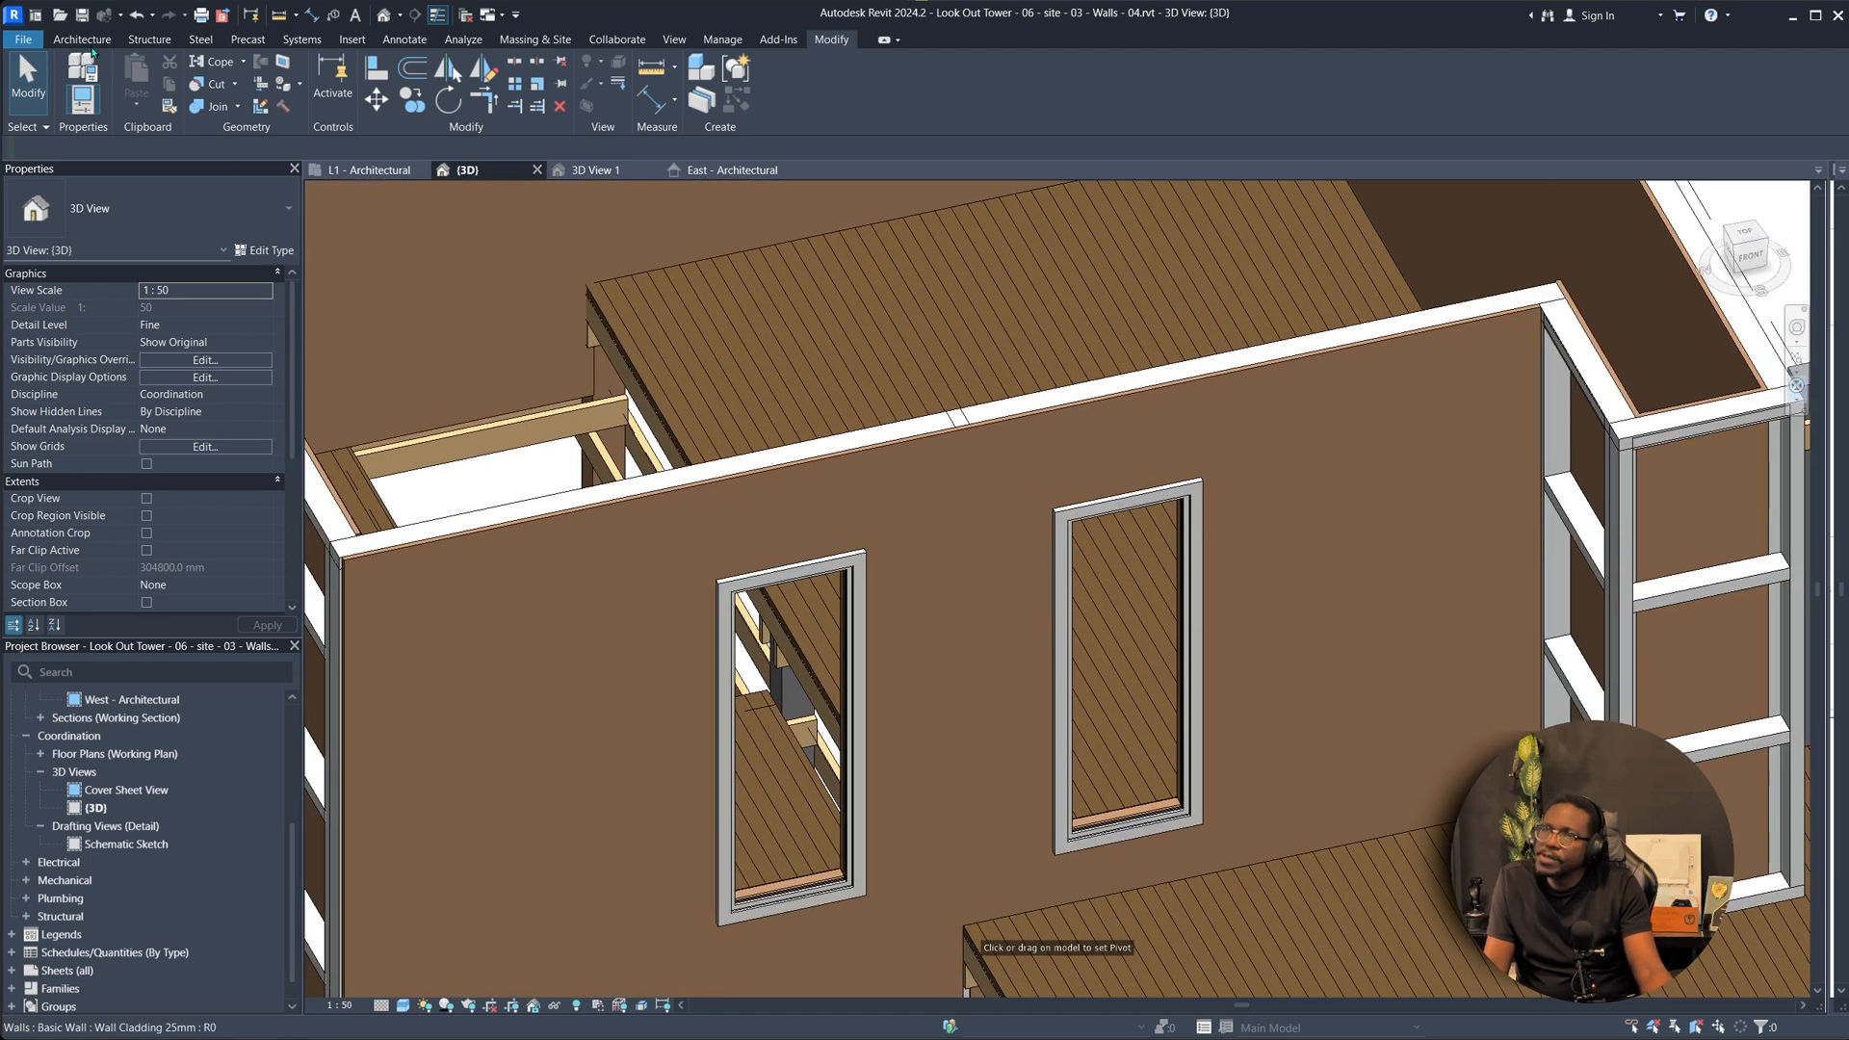
Start placing a door and open the Doors folder of the family library to load another door family.
key("d")
key("r")
left_click(192, 213)
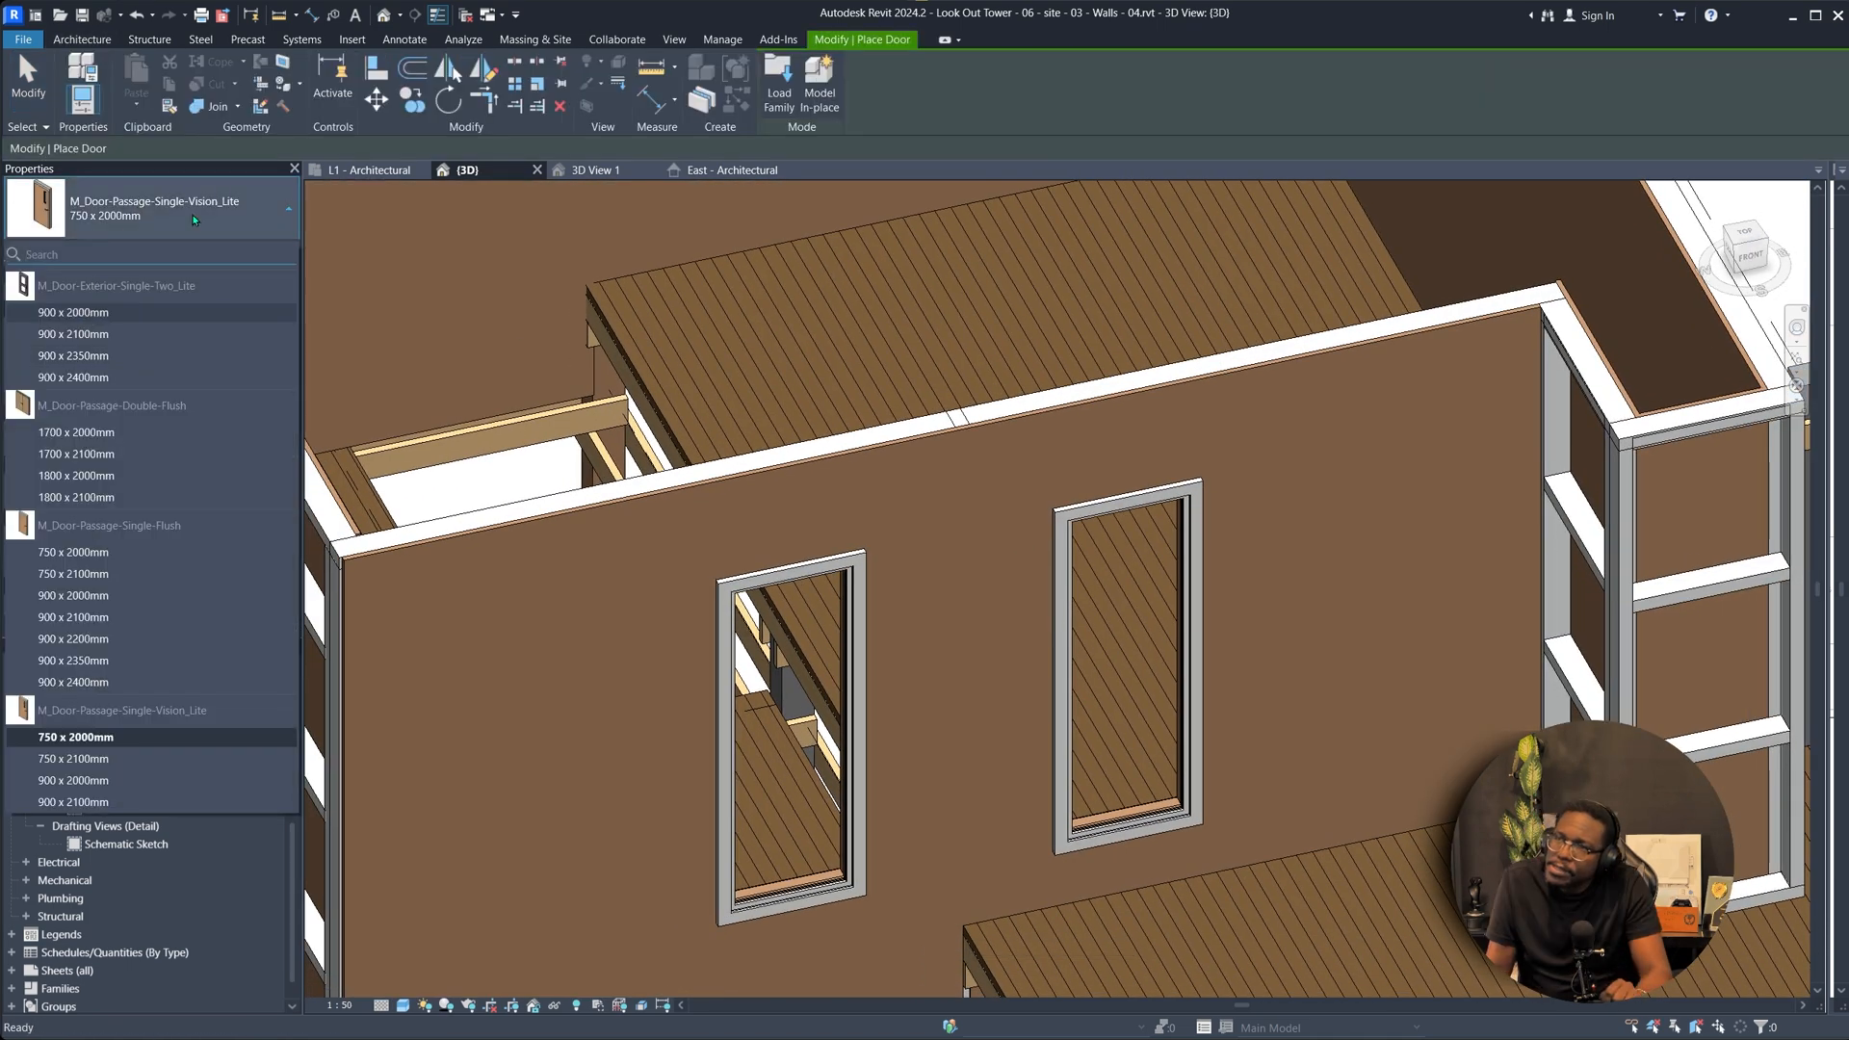
left_click(779, 82)
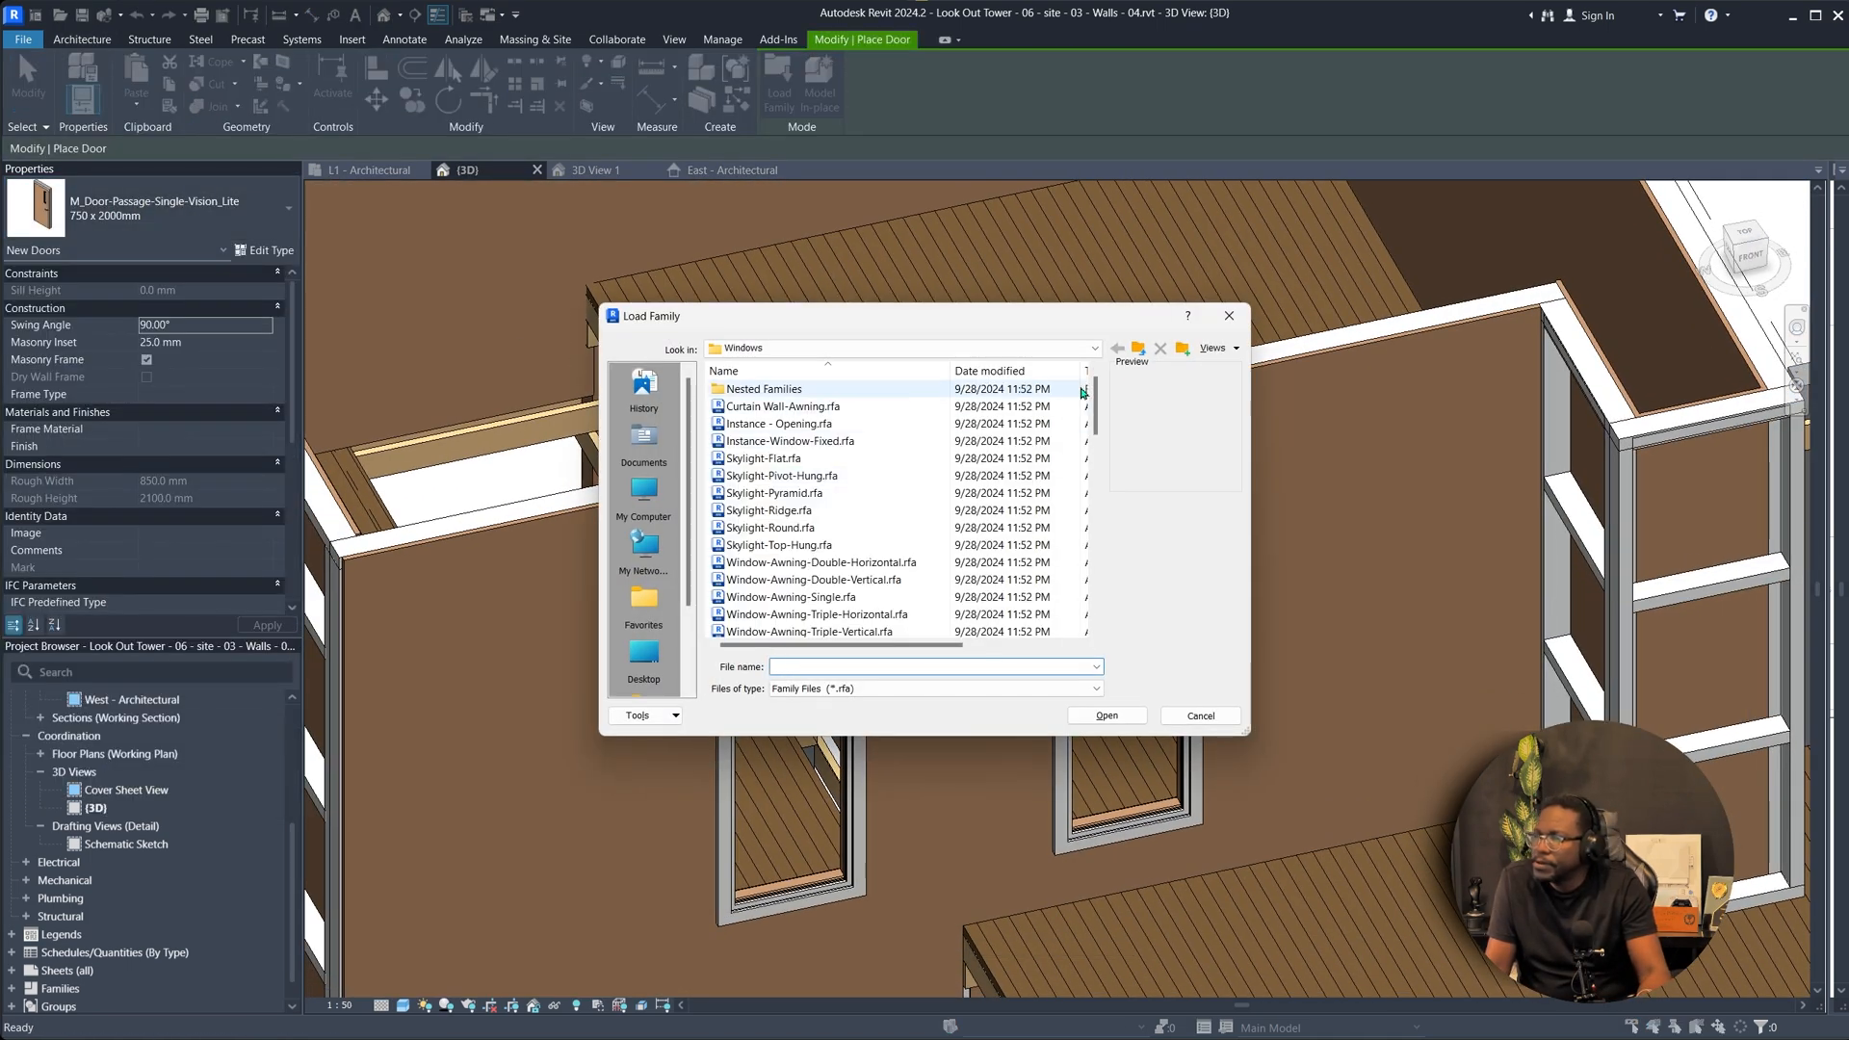
left_click(1144, 353)
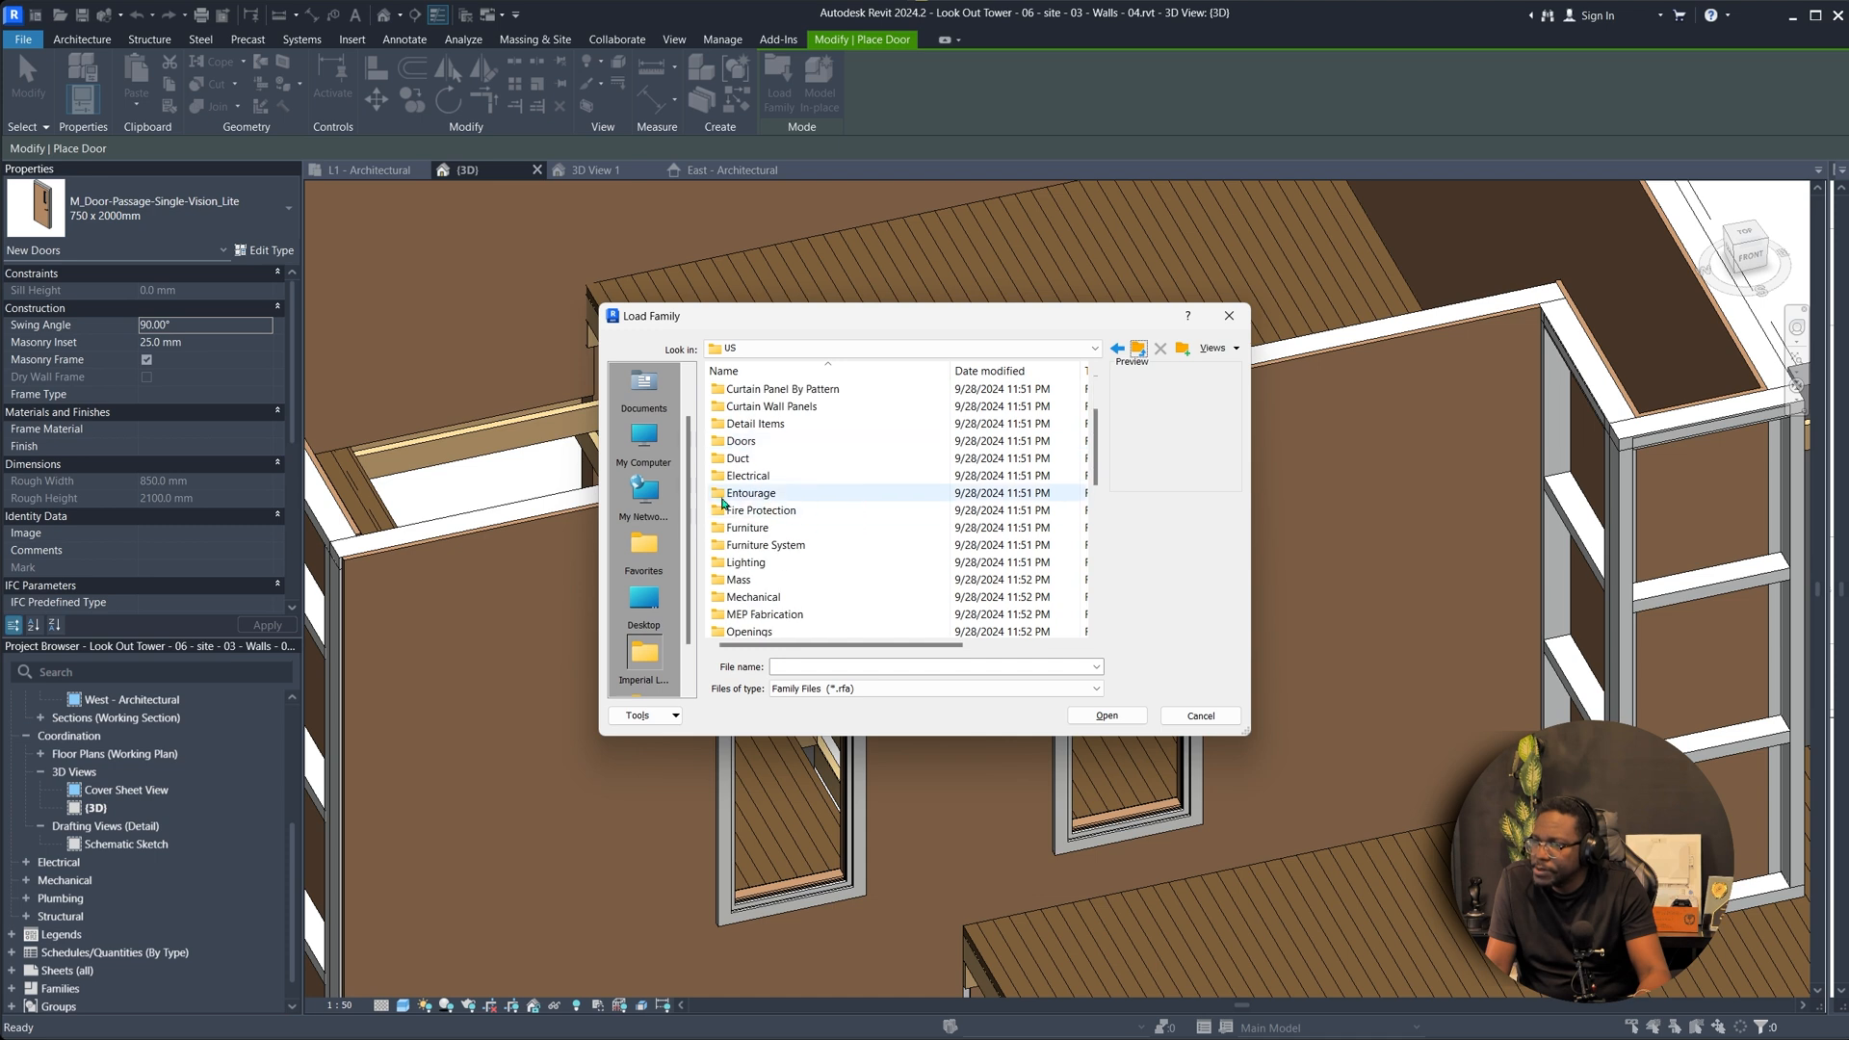
double_click(776, 446)
Compare the previews of families in the Doors folder, including Door-Double-Glass, Door-Double-Sliding, Door-Single-Panel and Door-Curtain-Wall-Single-Glass.
left_click(791, 514)
left_click(798, 531)
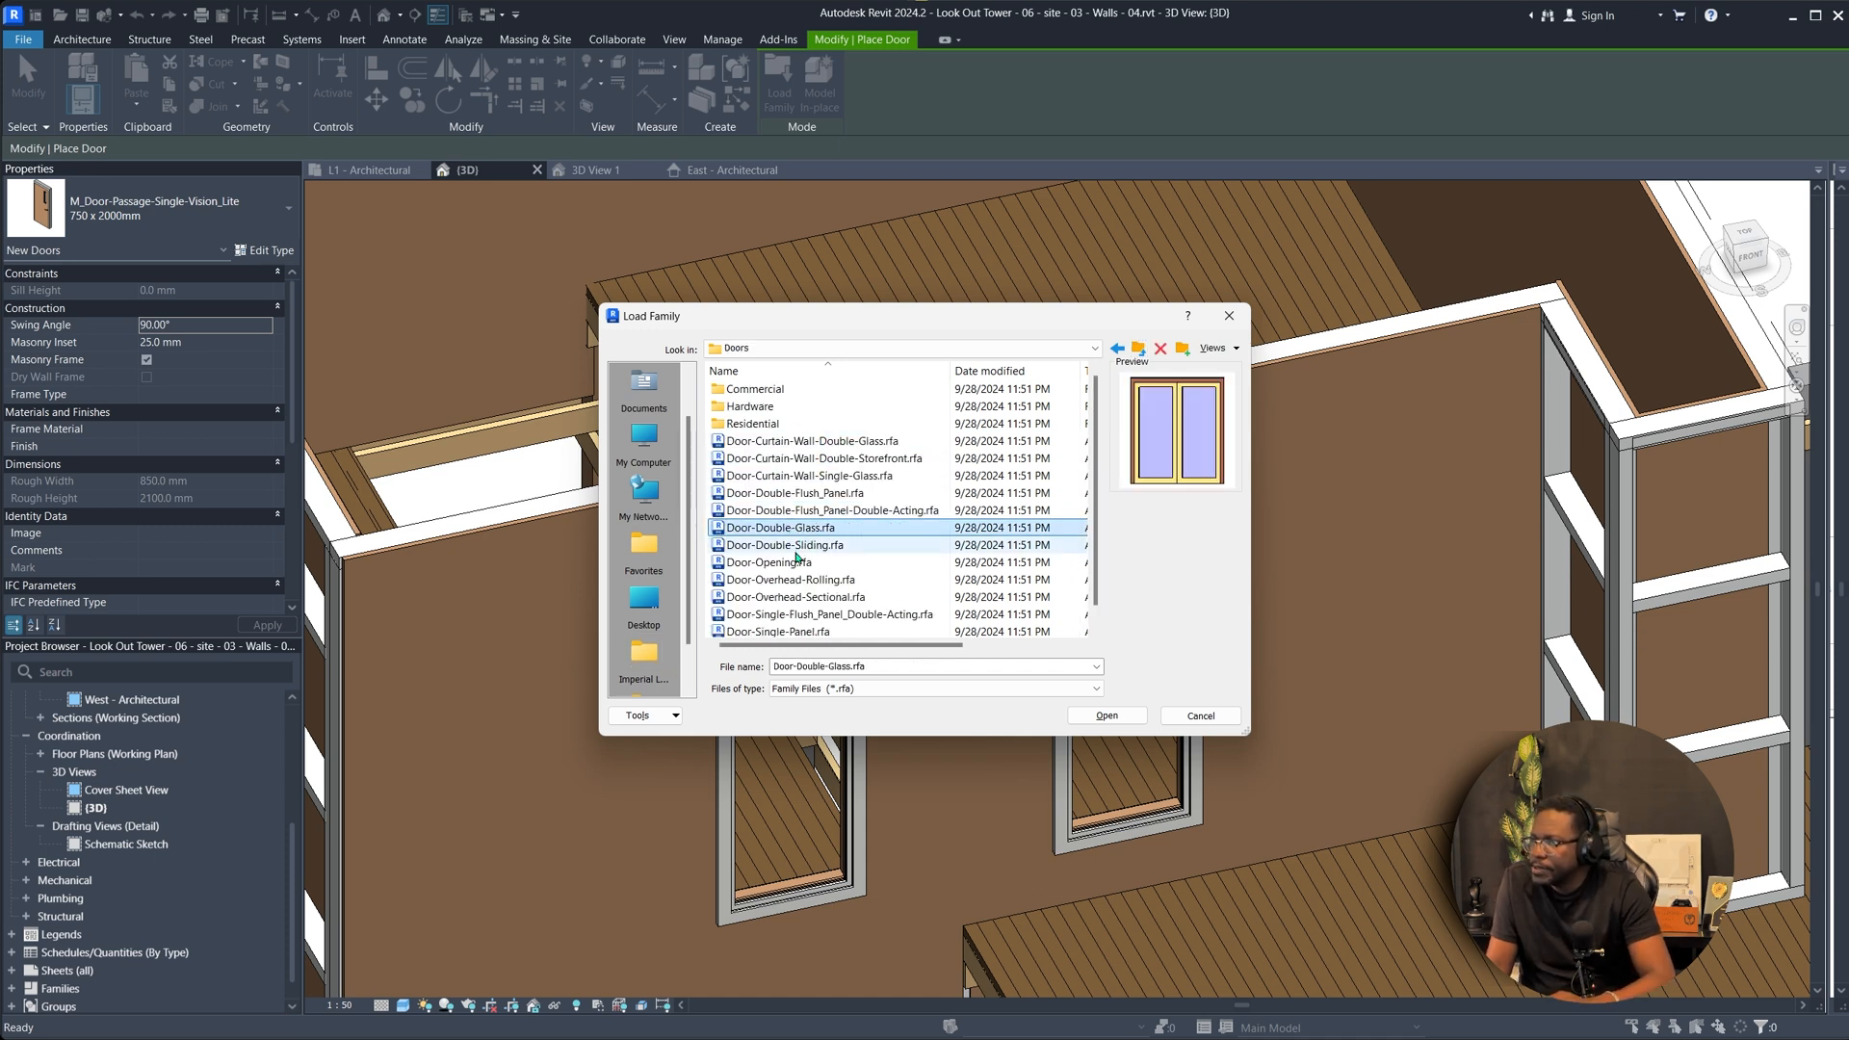
left_click(796, 549)
left_click(793, 566)
left_click(792, 630)
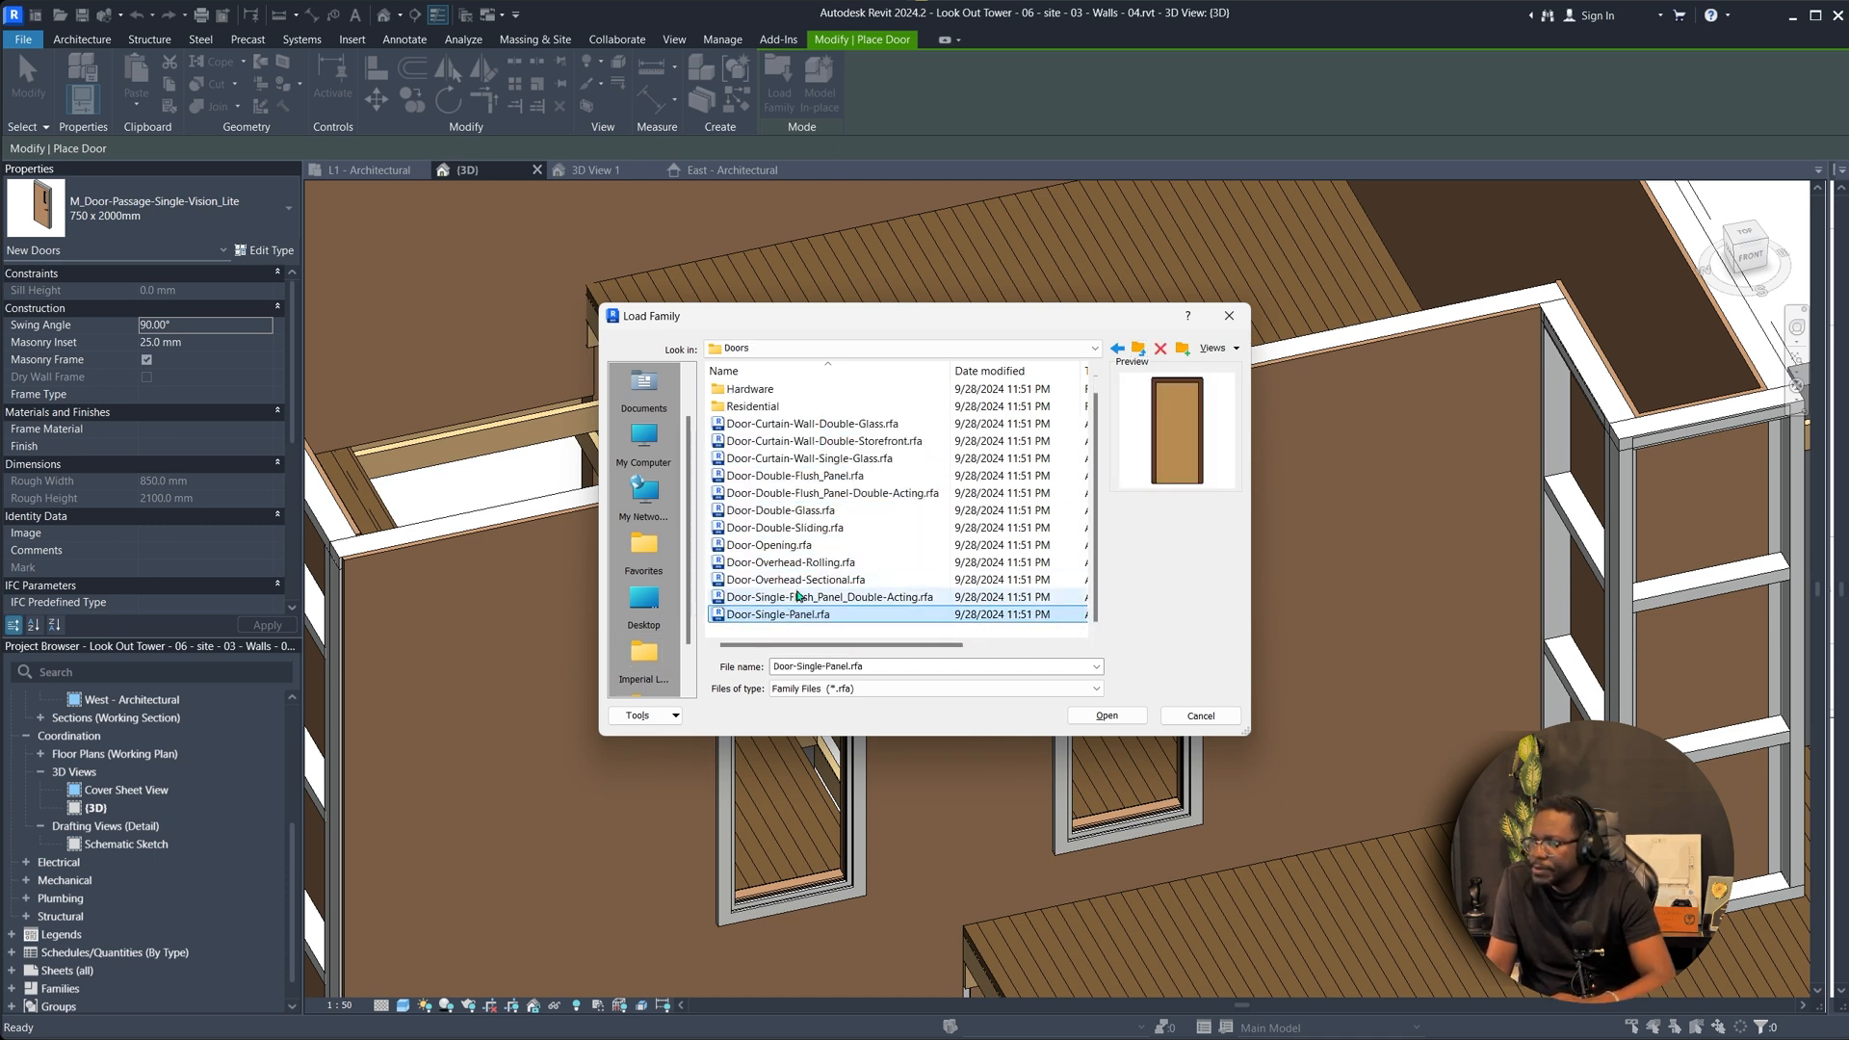
left_click(798, 582)
left_click(792, 545)
left_click(788, 528)
left_click(781, 459)
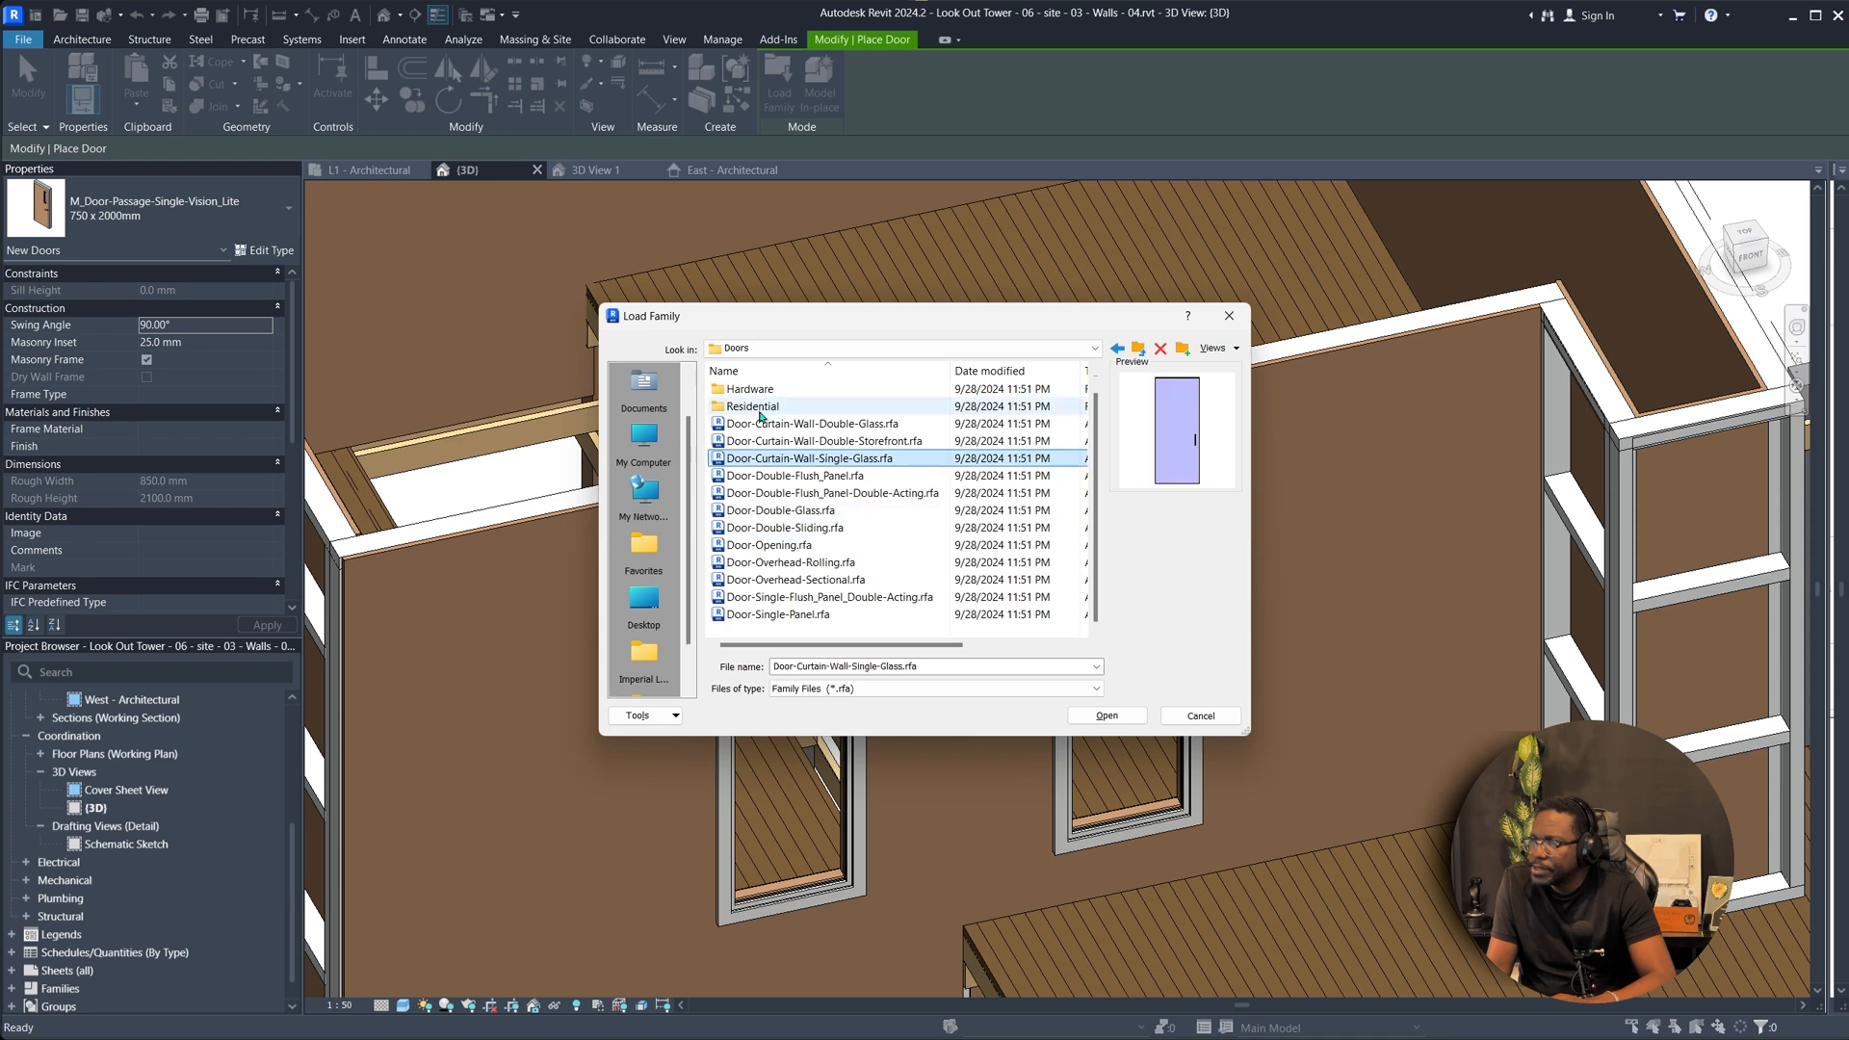
Load Door-Interior-Single-Full Glass-Wood from the Residential folder with the 18" x 80" type.
double_click(760, 408)
left_click(882, 599)
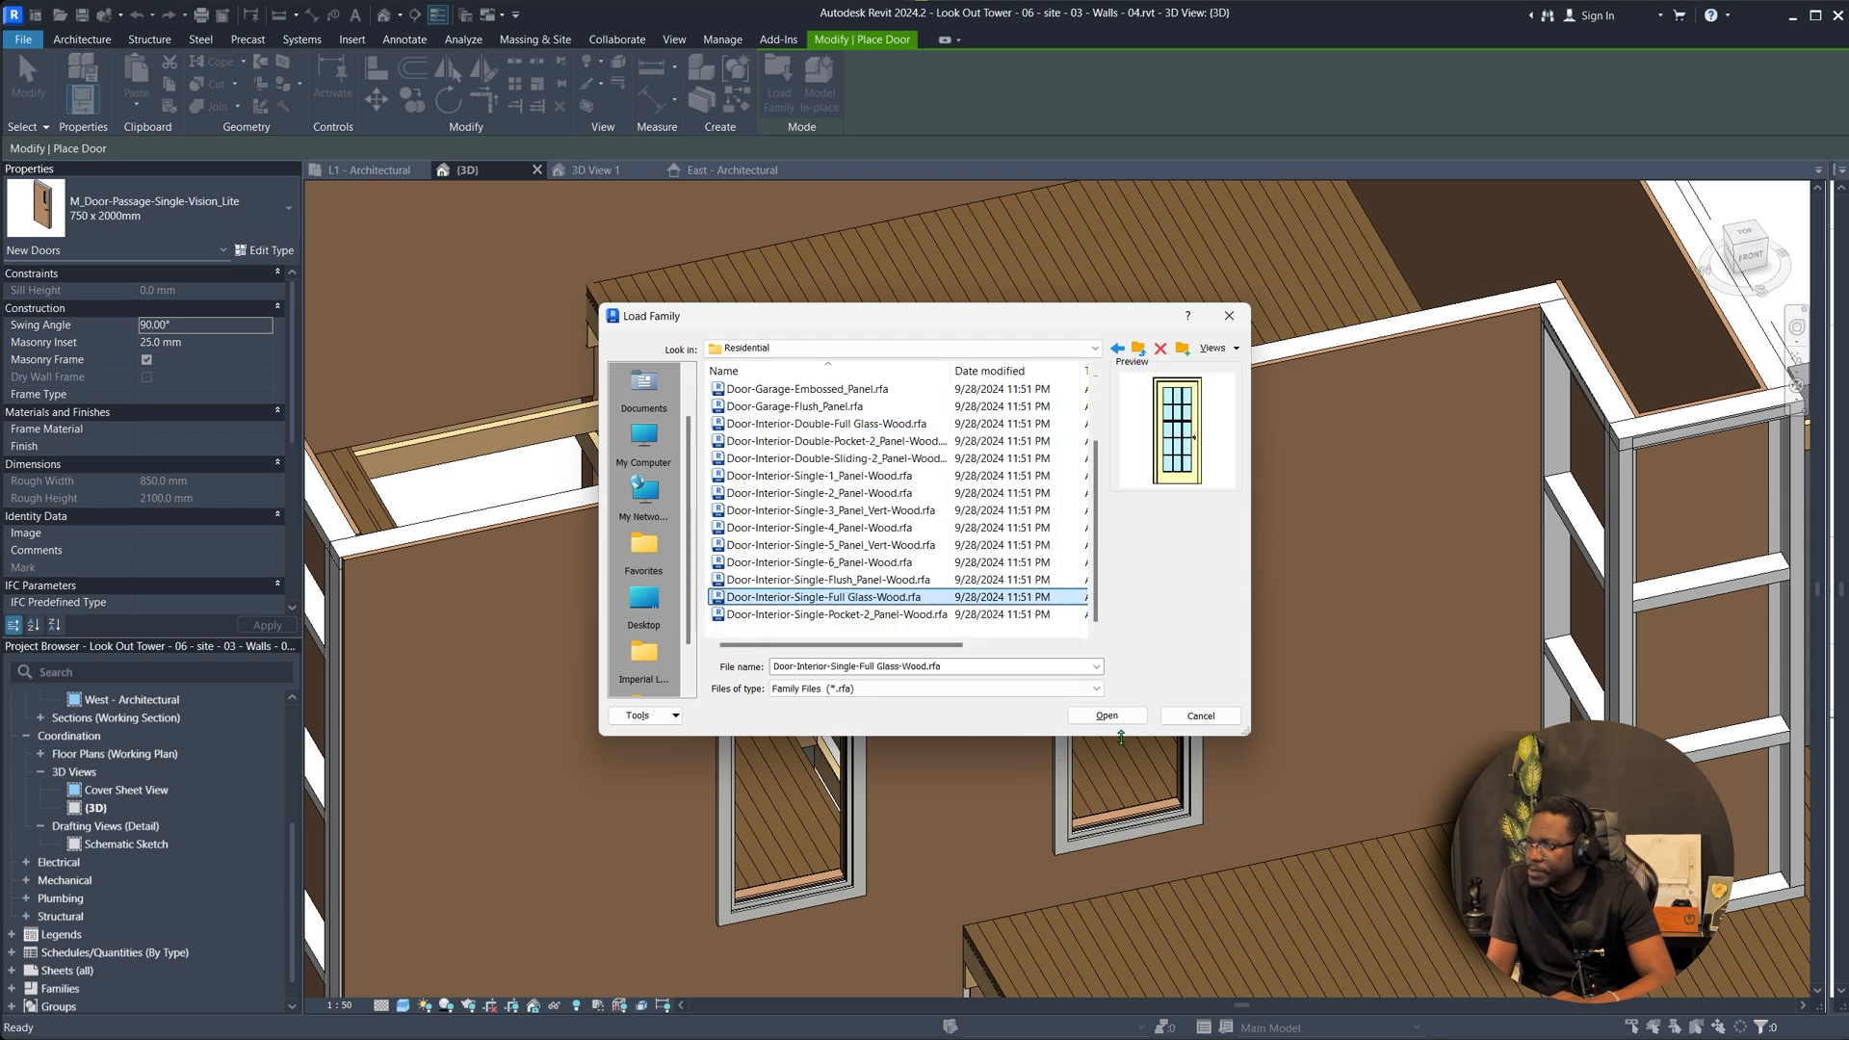
left_click(1109, 718)
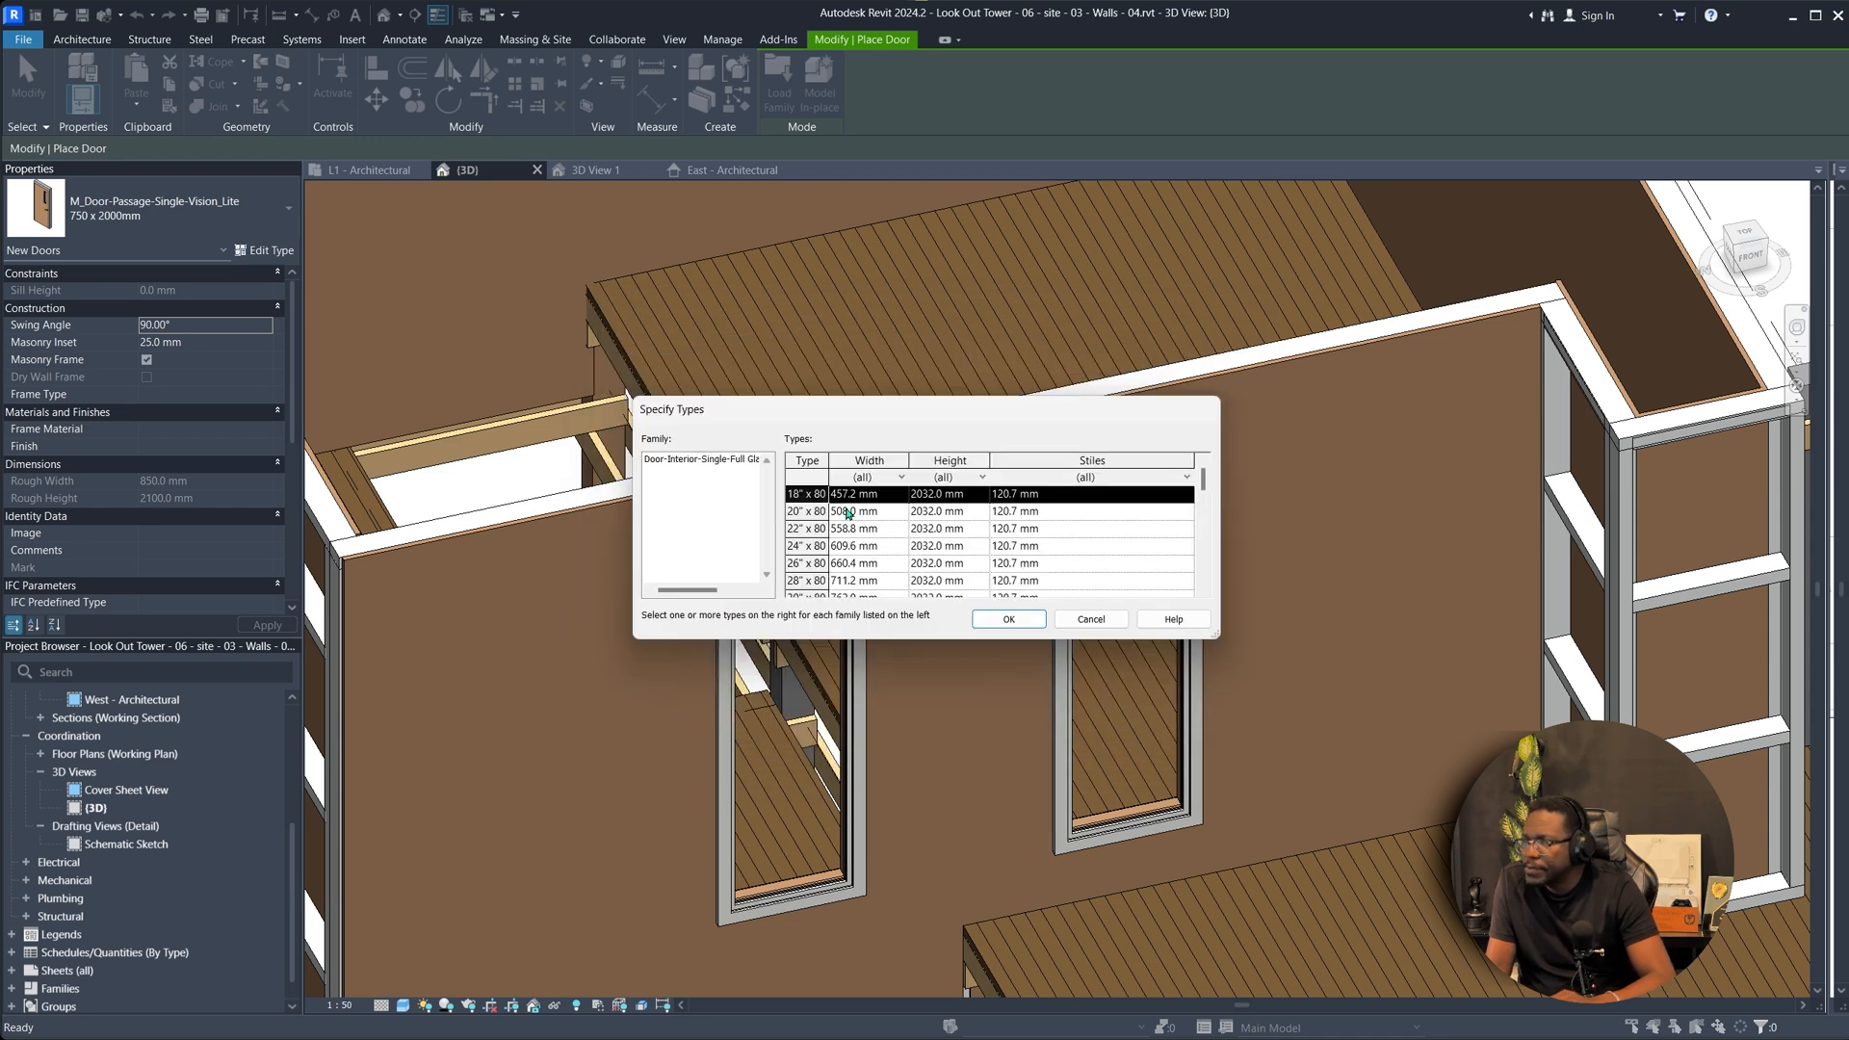
left_click(1006, 623)
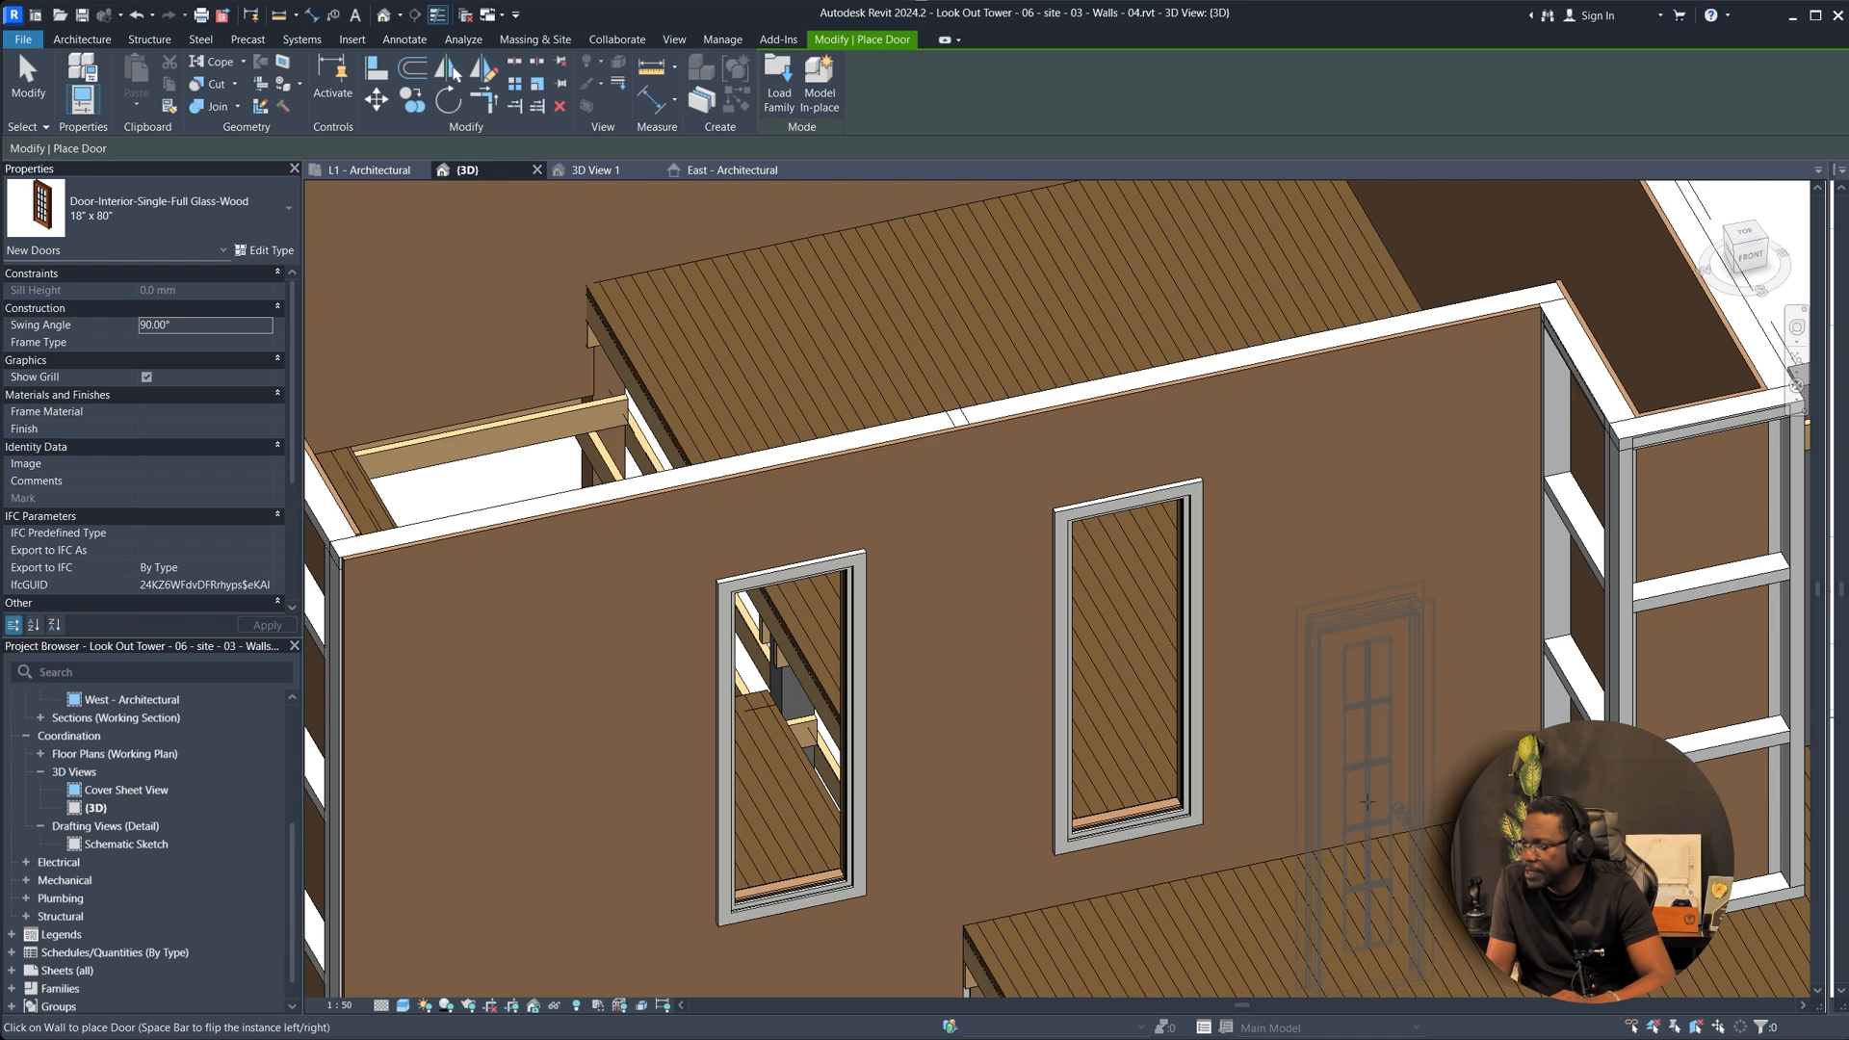
Place the 18" x 80" full glass door in the cladding wall between the second window and the corner.
left_click(1375, 812)
key("Escape")
key("Escape")
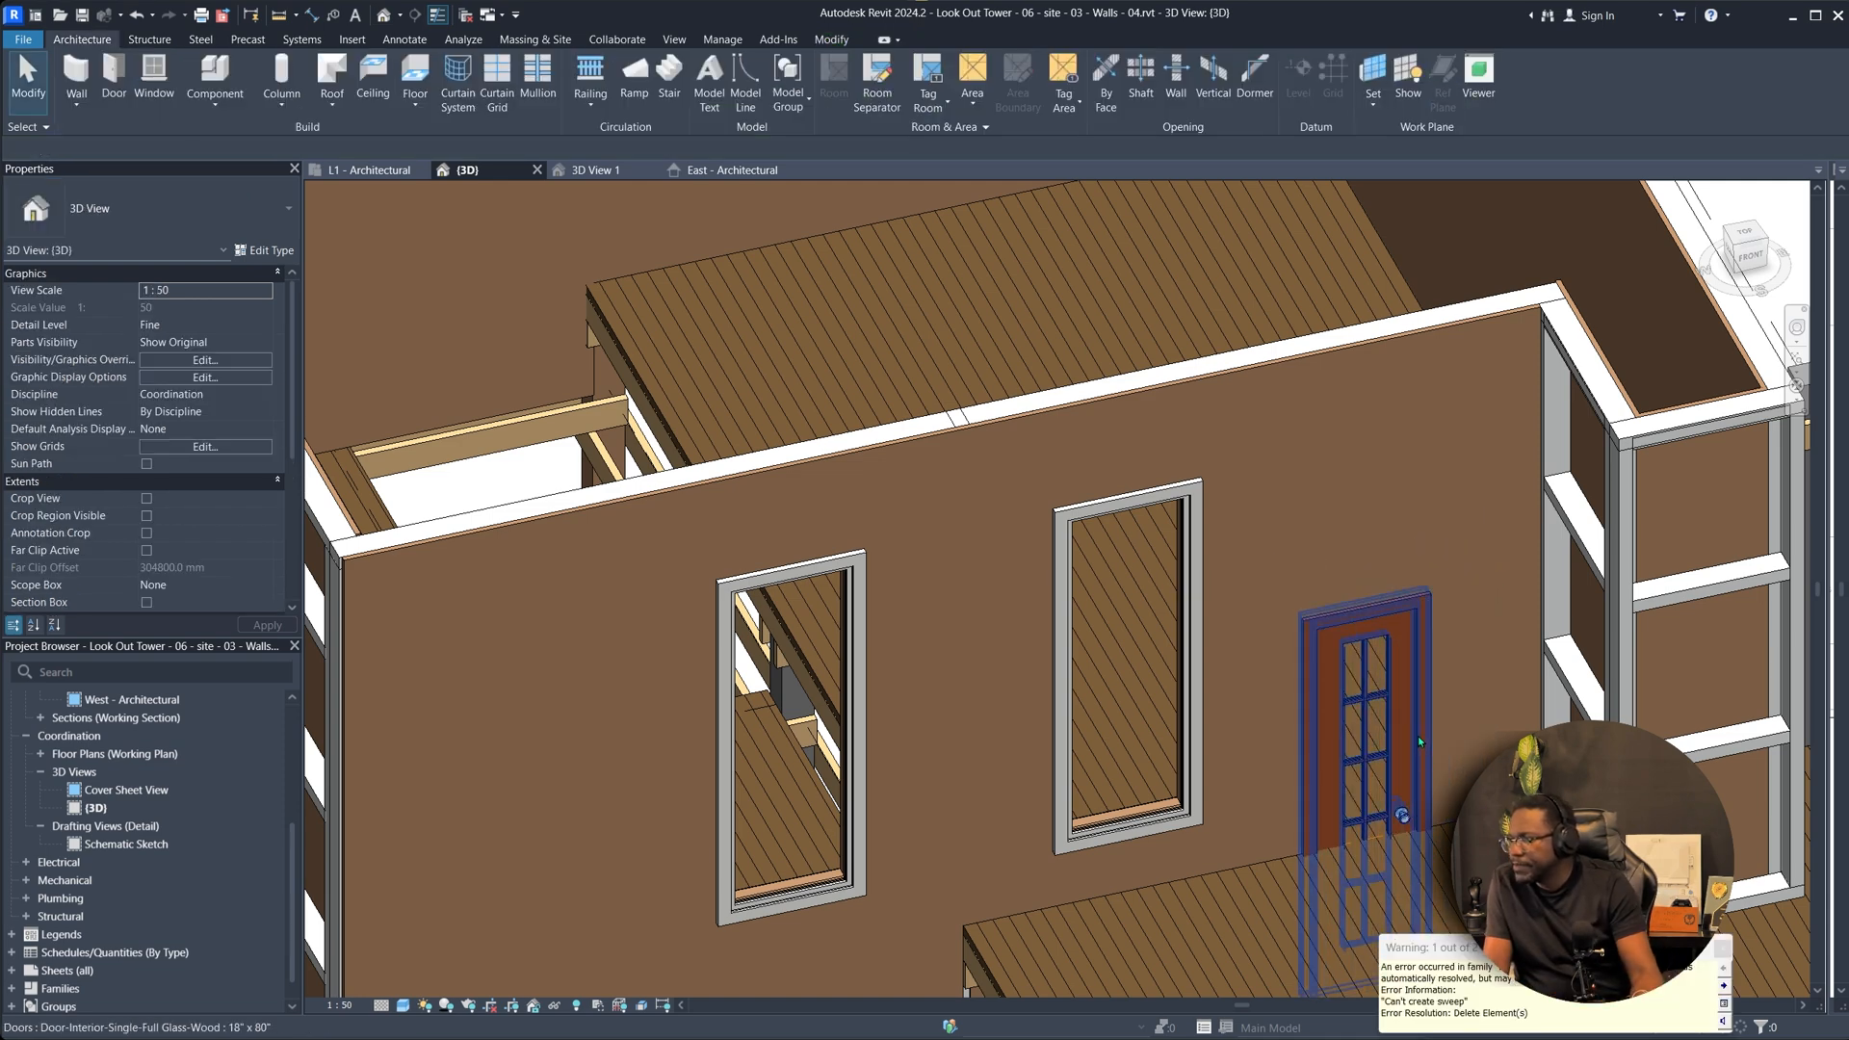
Duplicate the placed door's type under the name Main Door.
left_click(1423, 725)
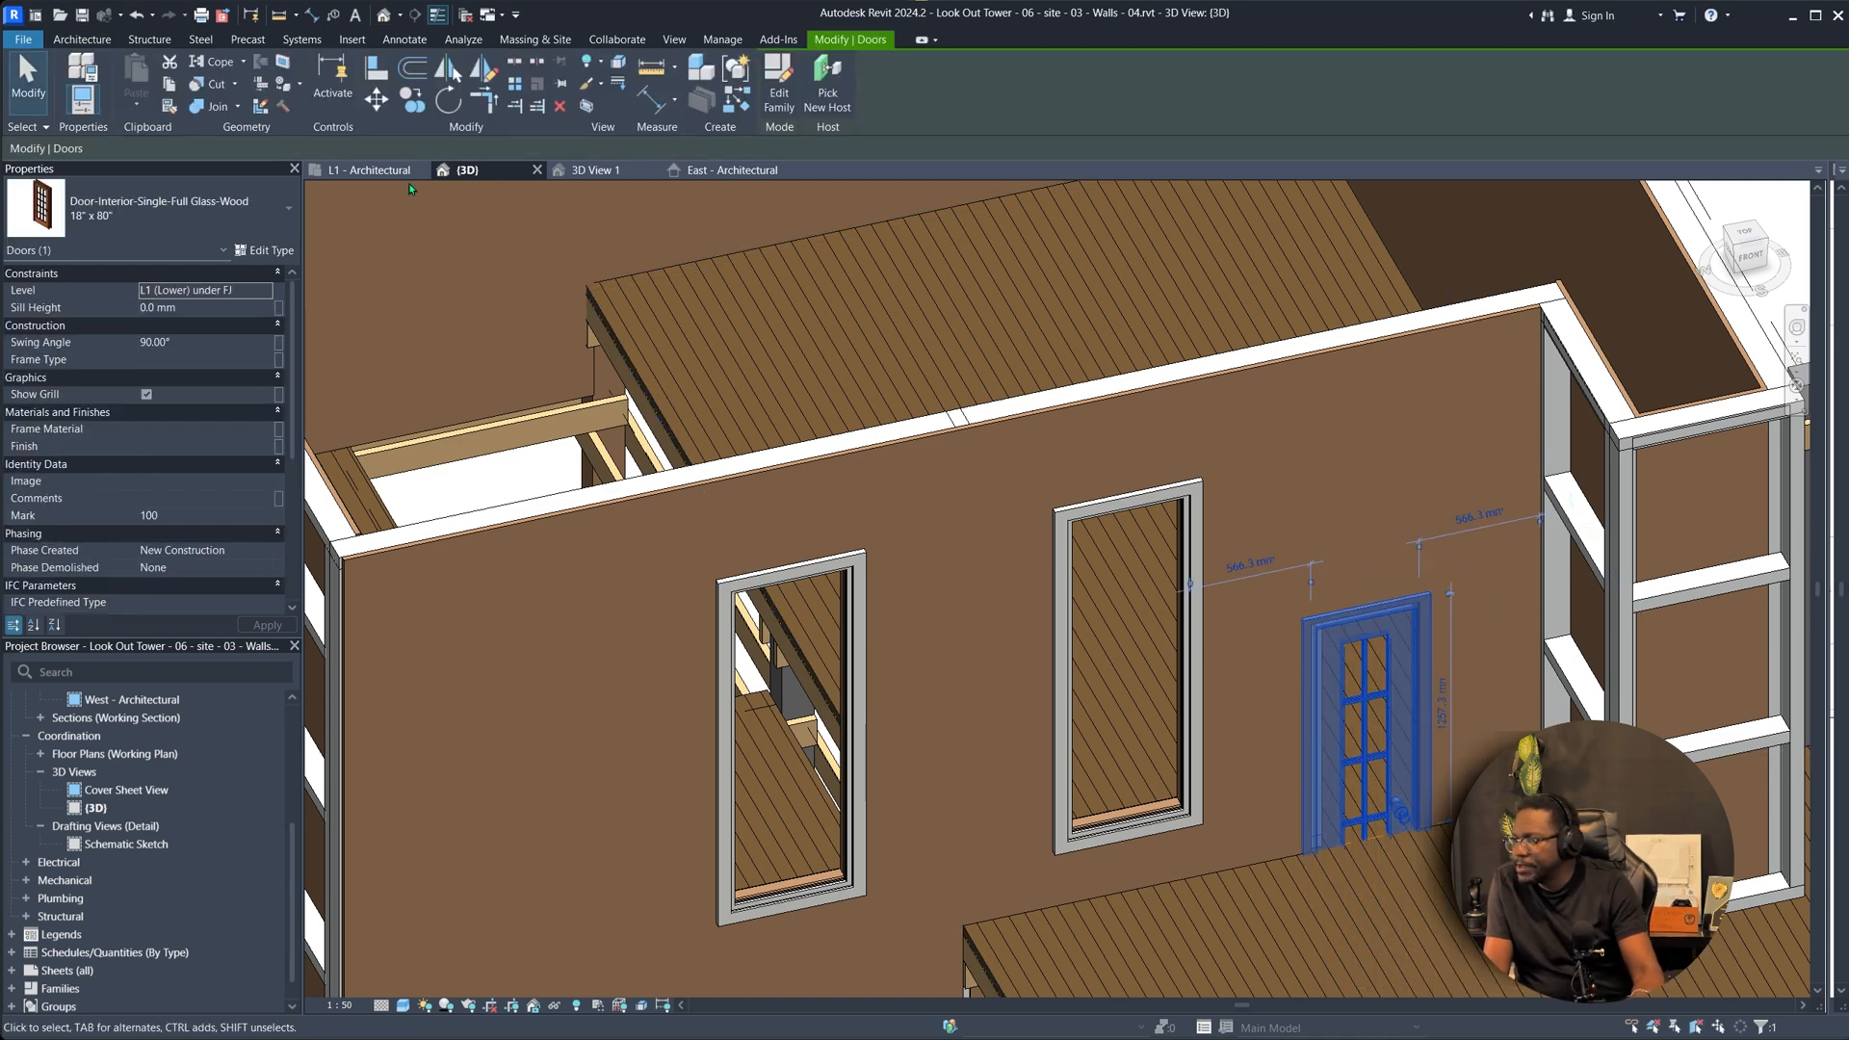
left_click(264, 249)
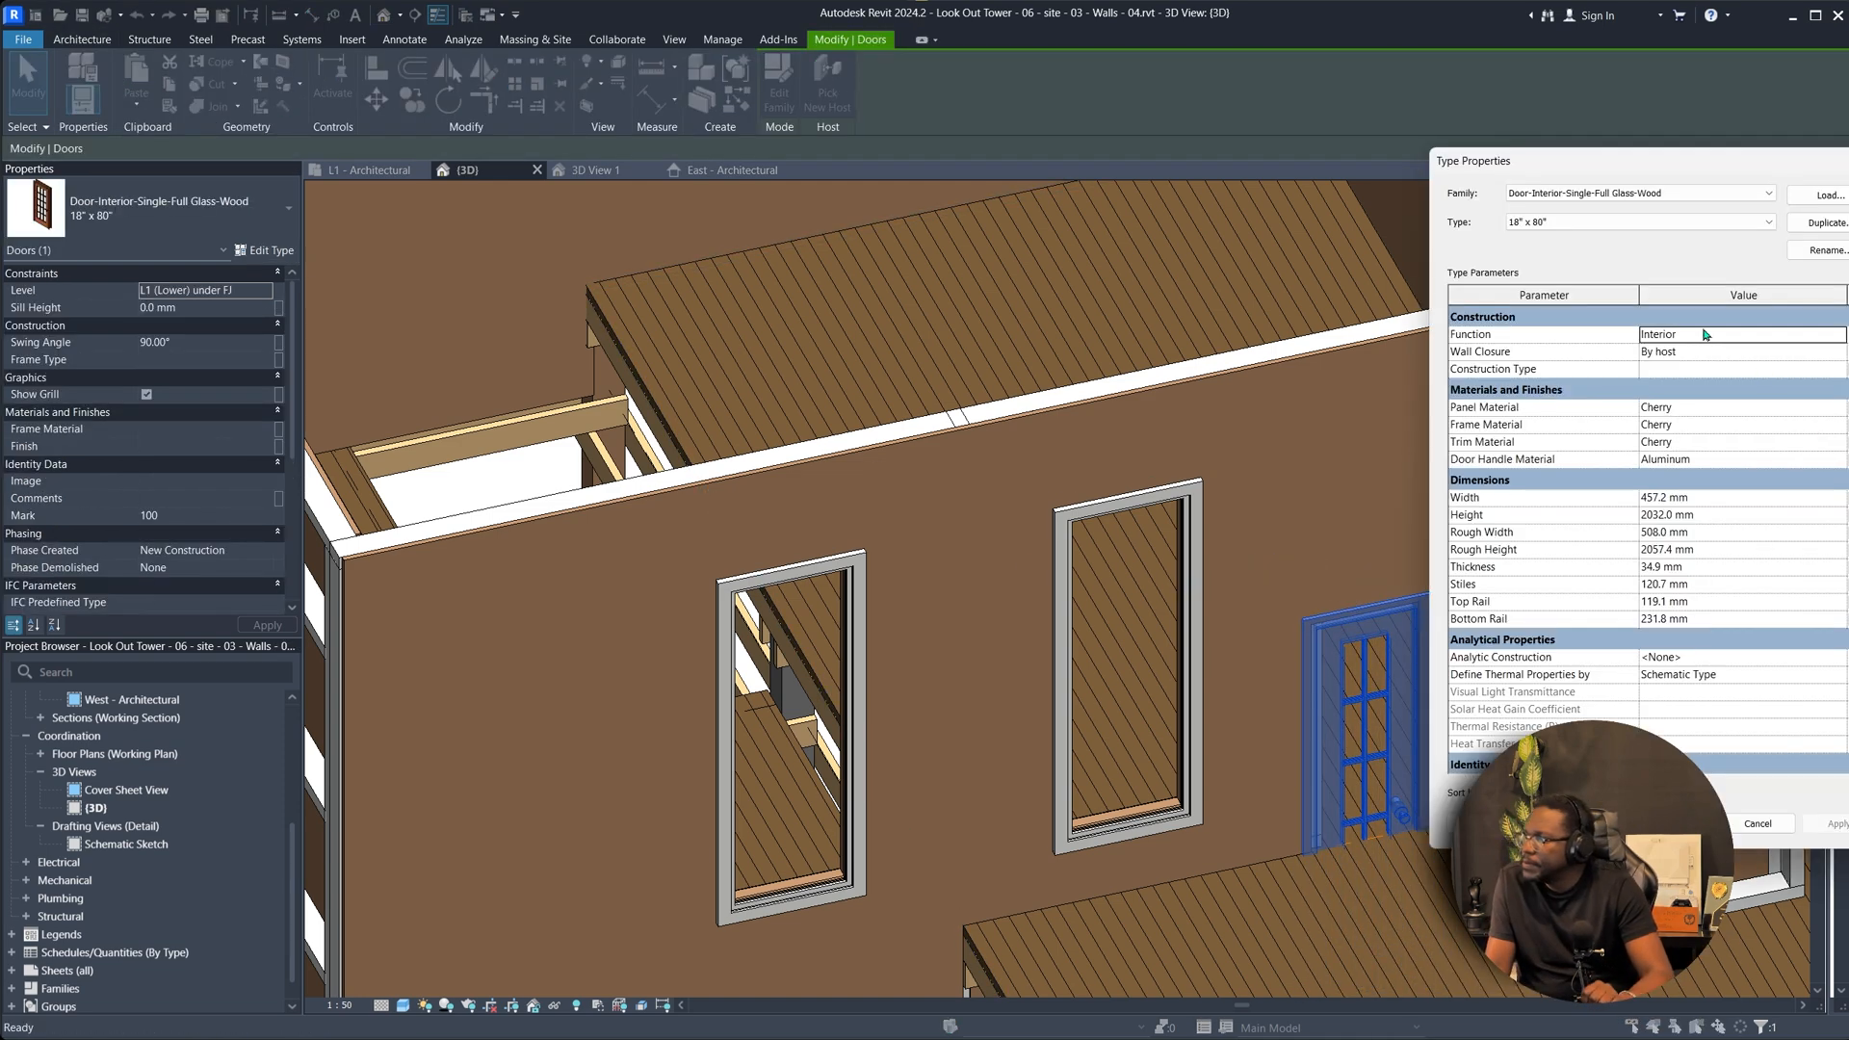
left_click(1814, 224)
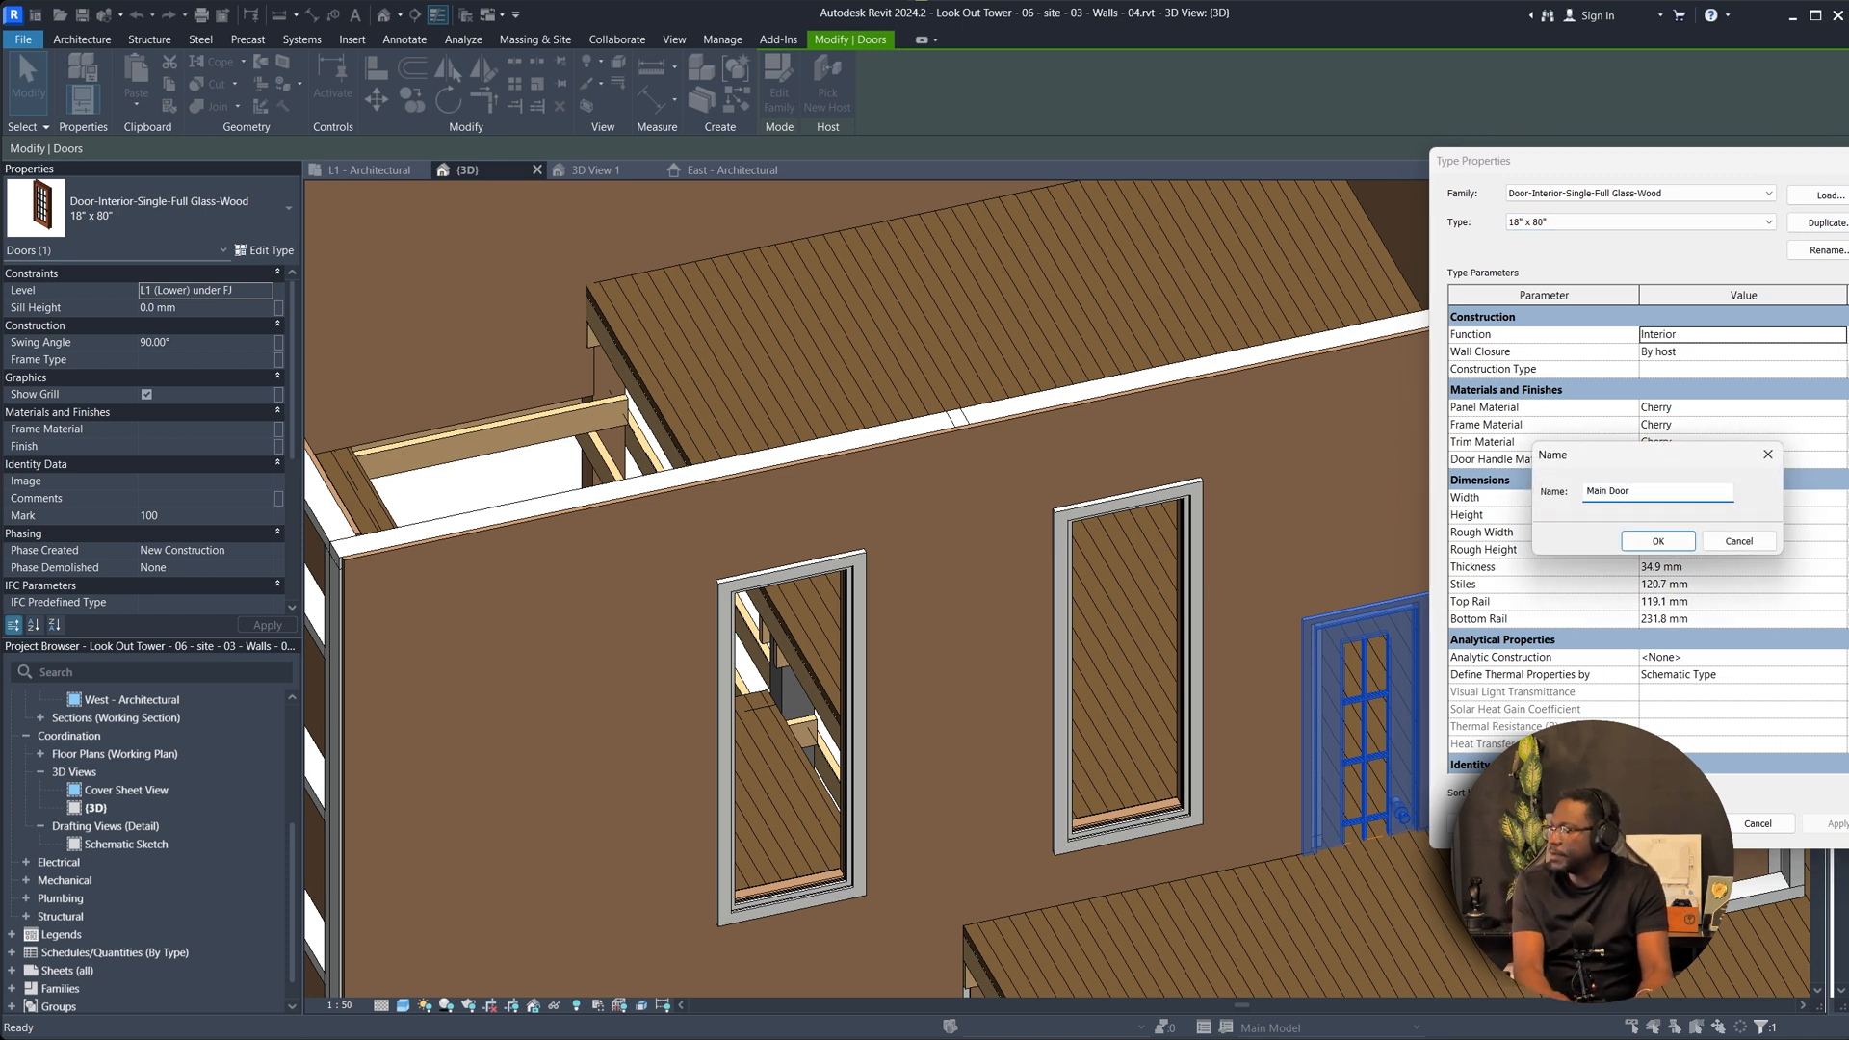
key("Return")
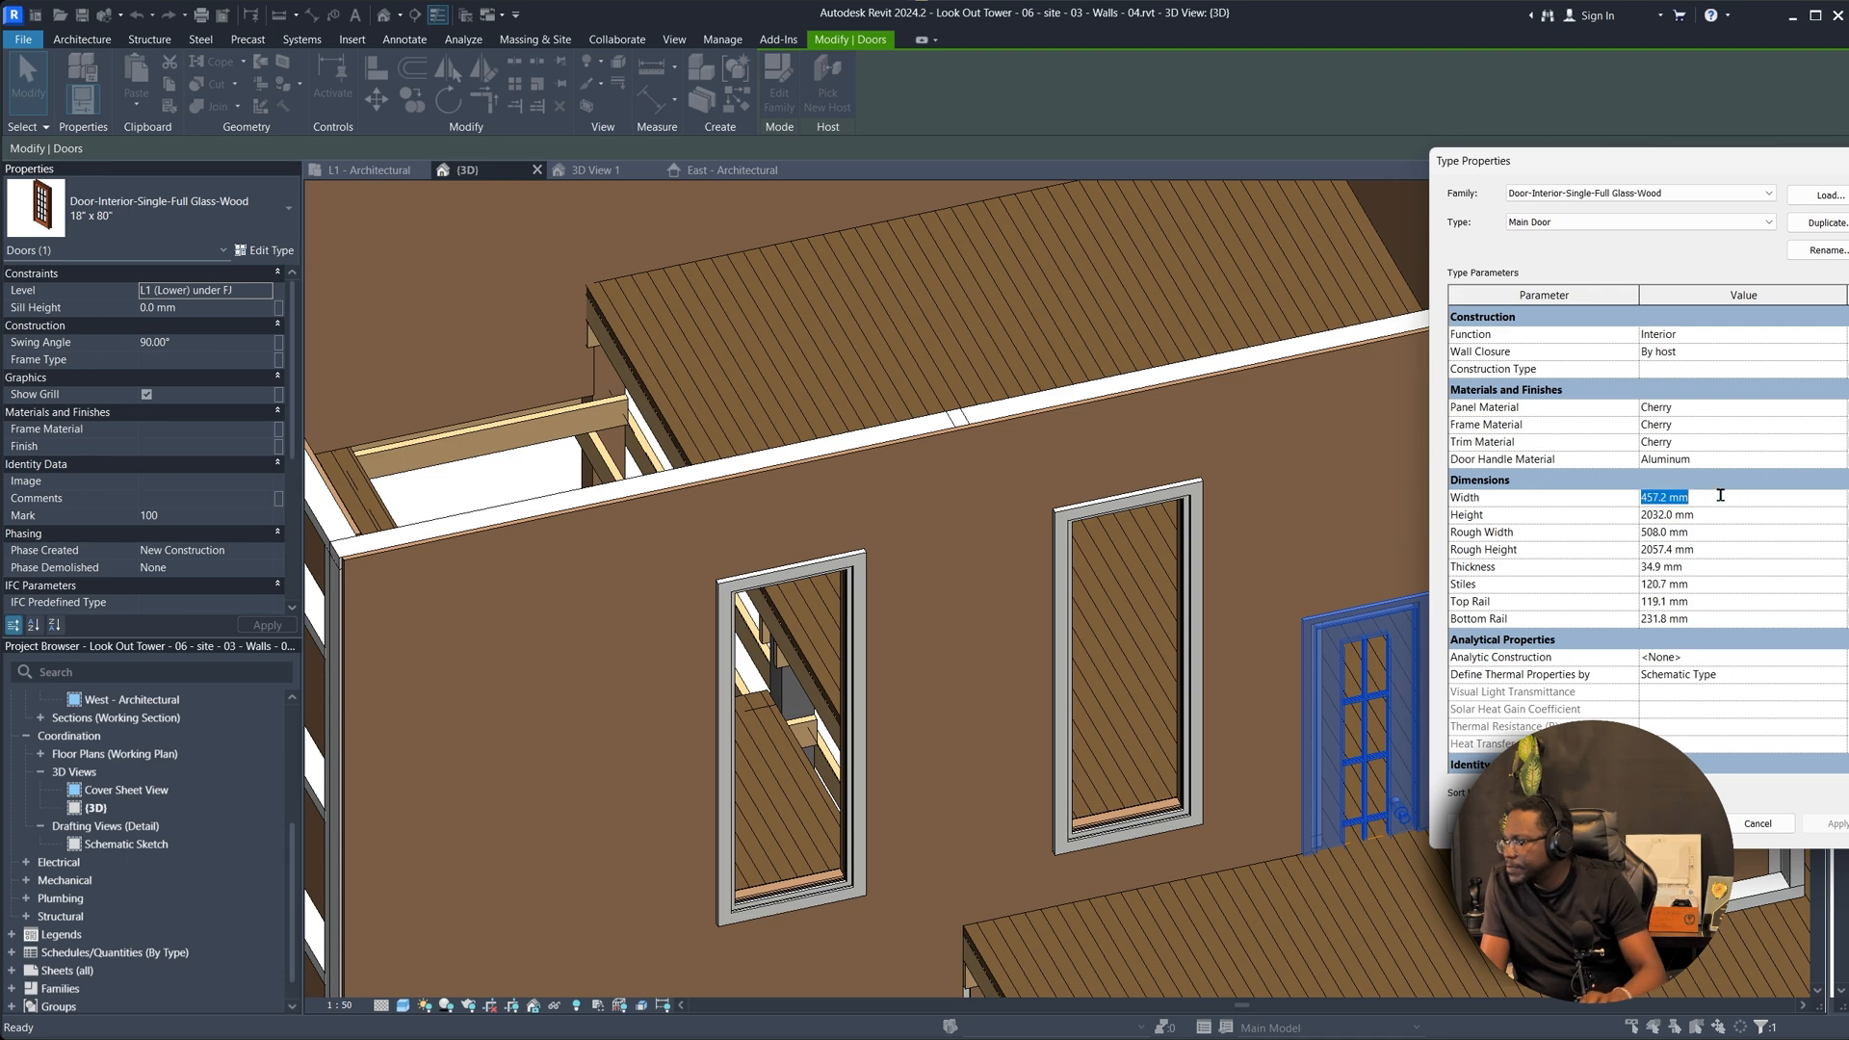
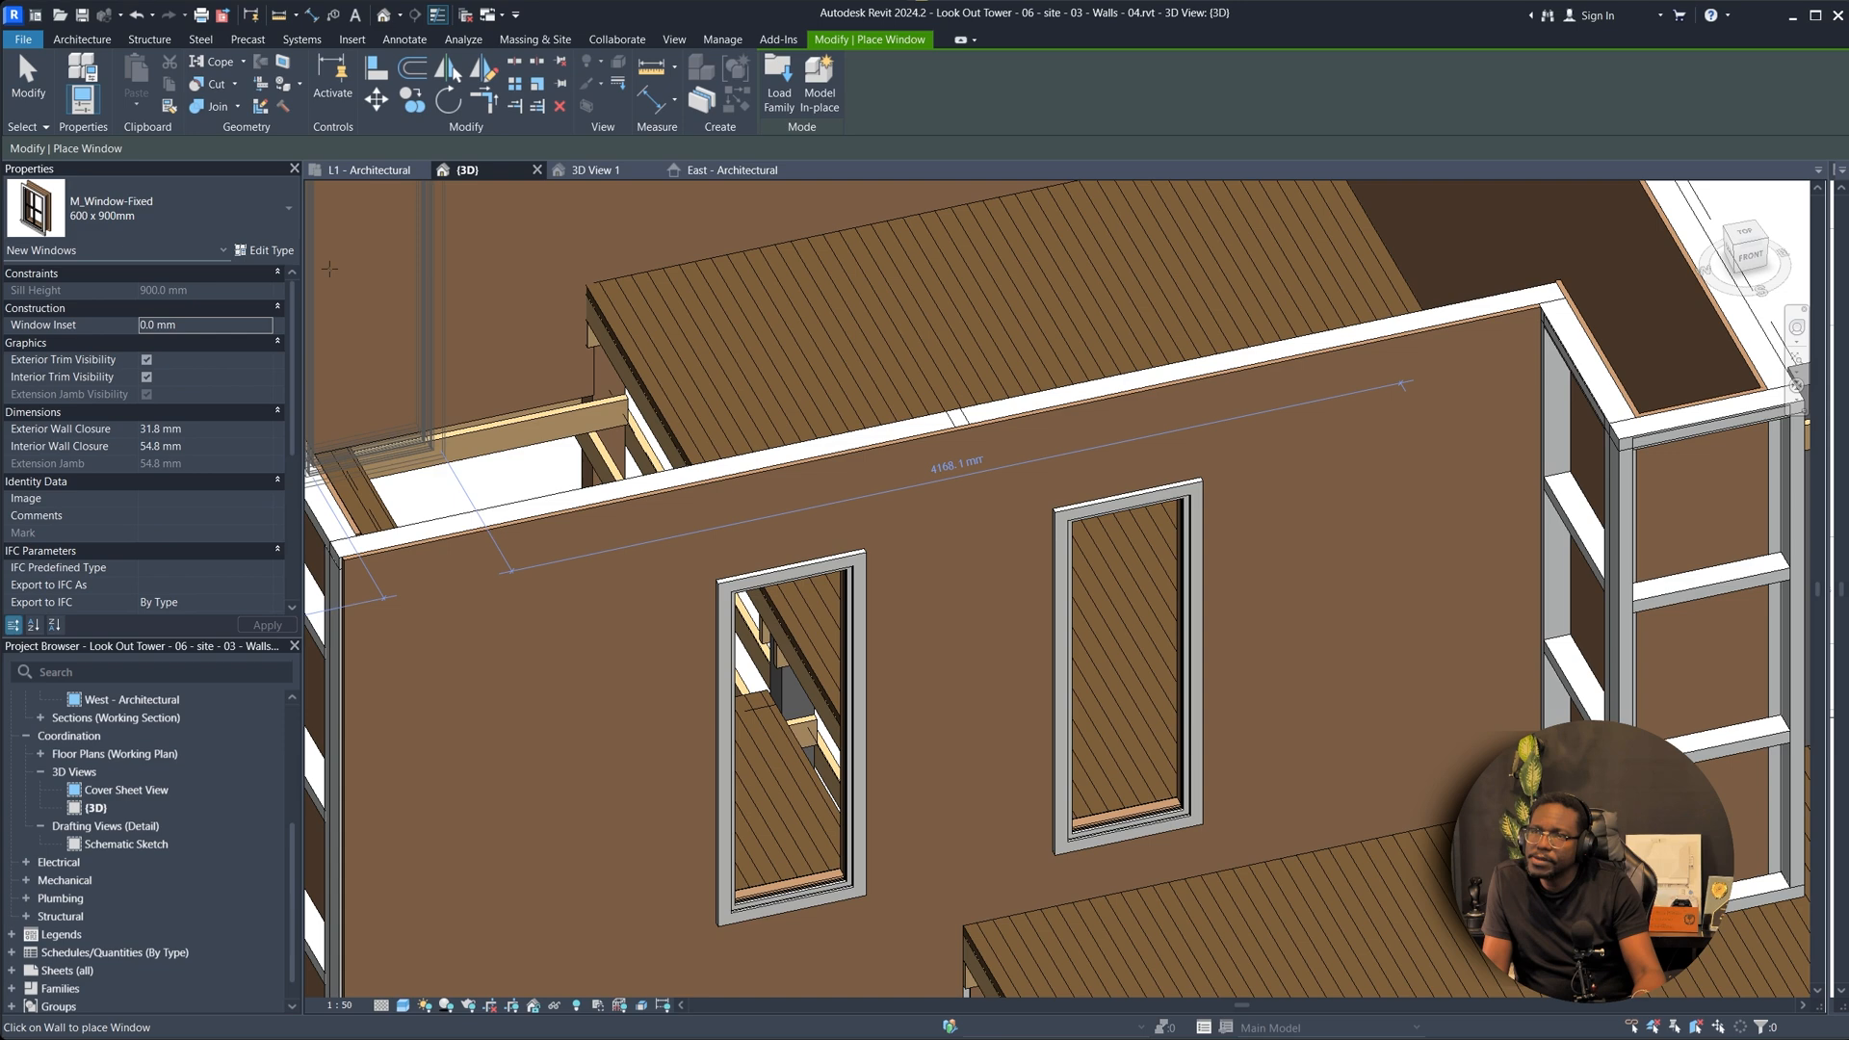
Load the 36" x 80" type of the Door-Interior-Single-Full Glass-Wood family for placement.
key("Escape")
key("Escape")
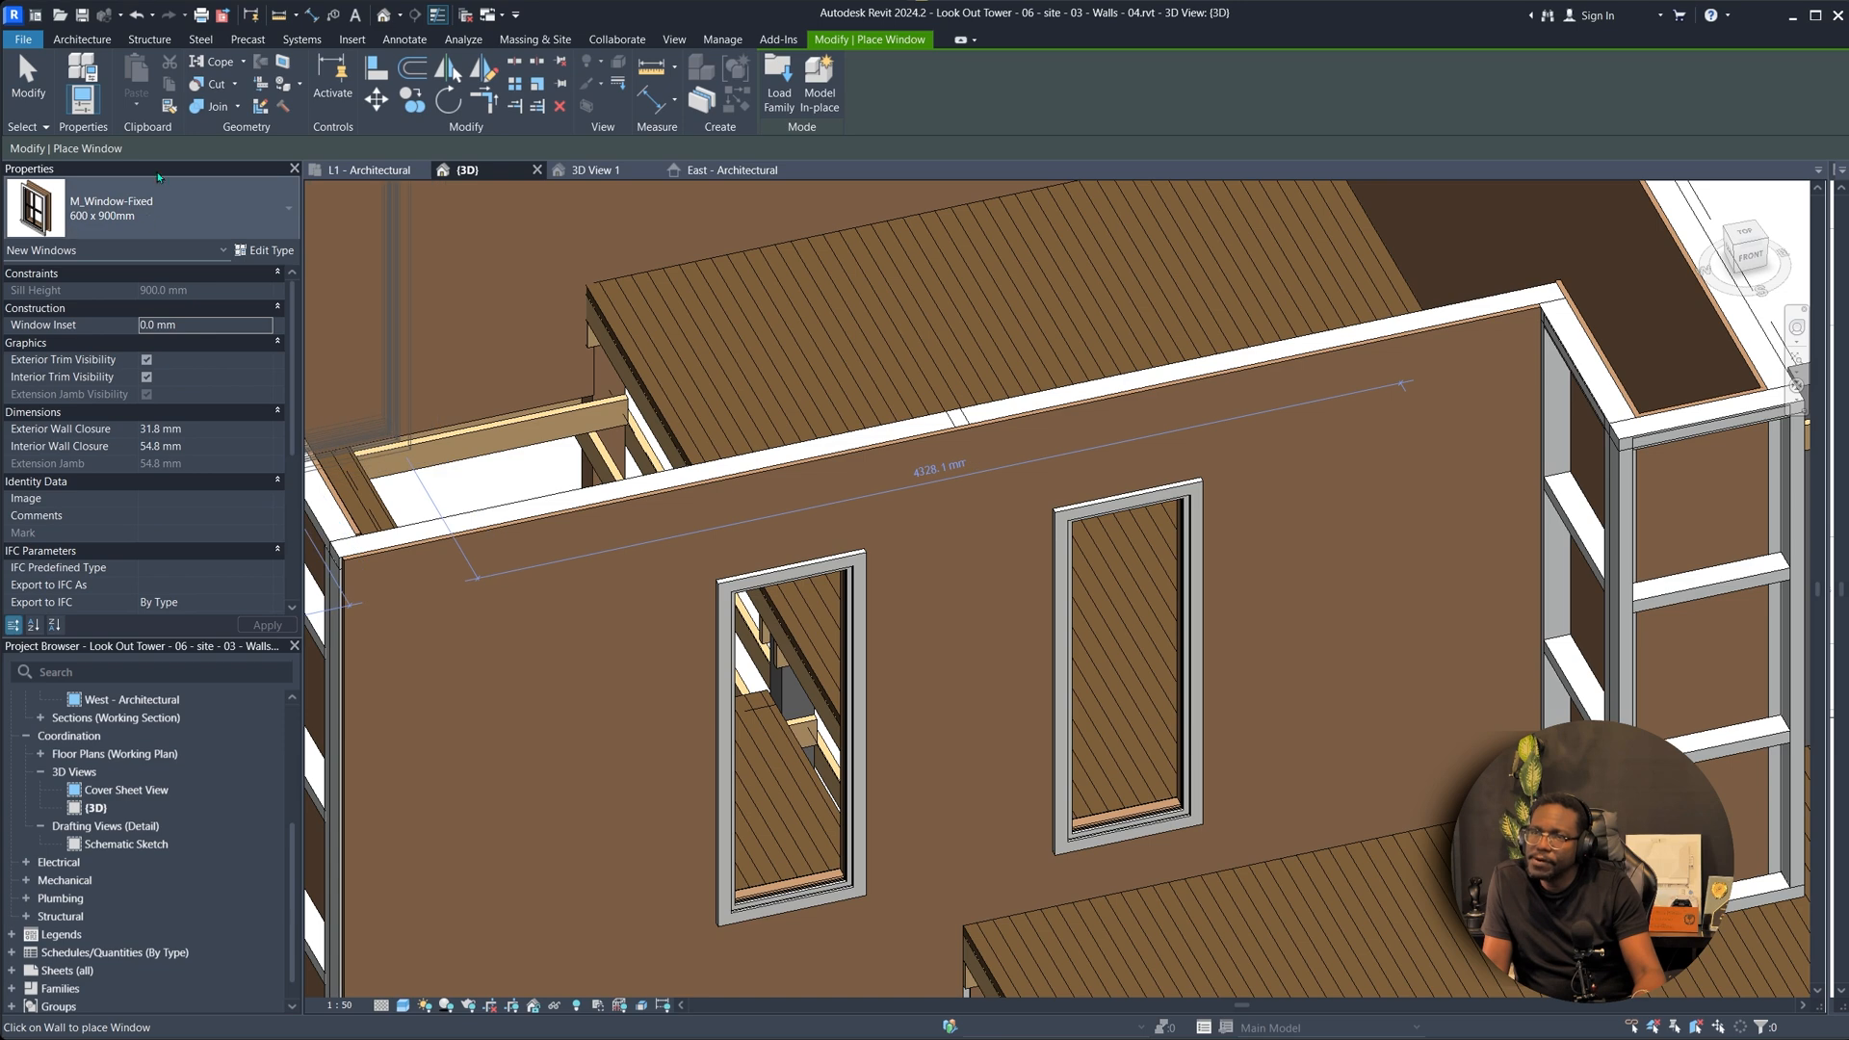
left_click(129, 72)
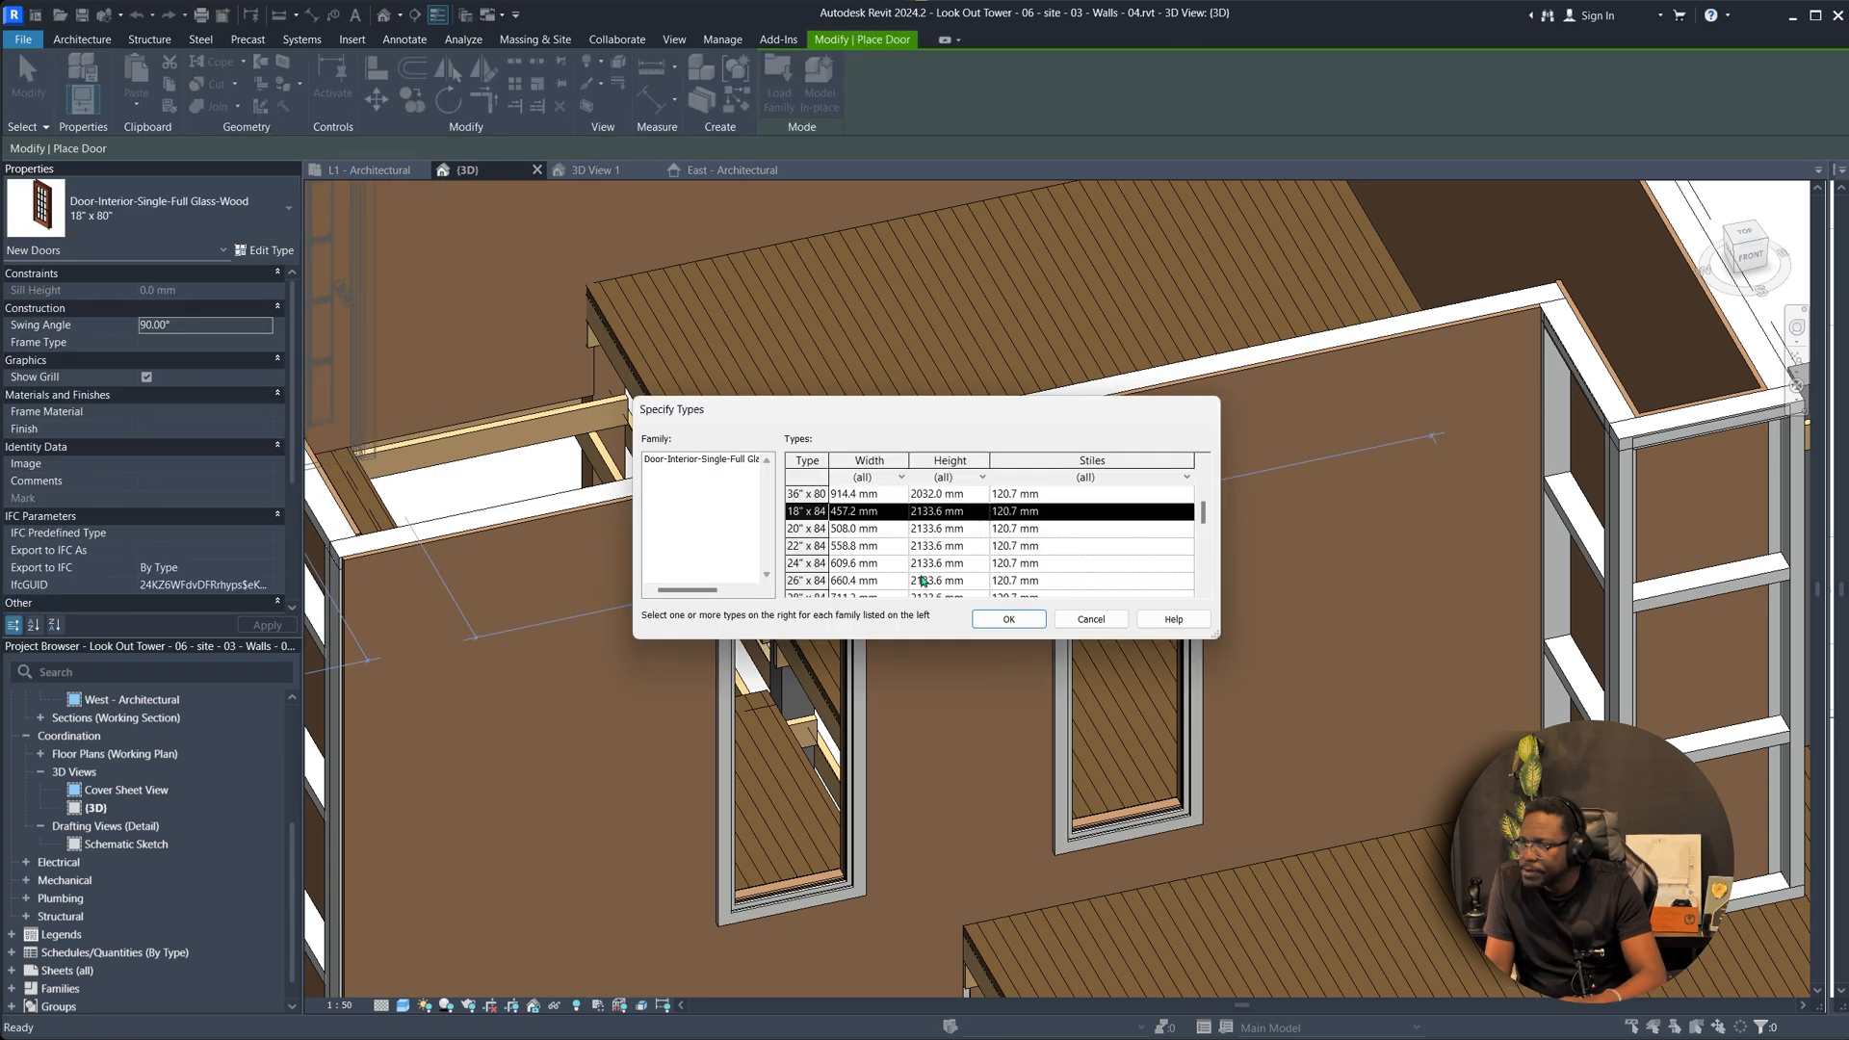
left_click(808, 496)
left_click(1016, 619)
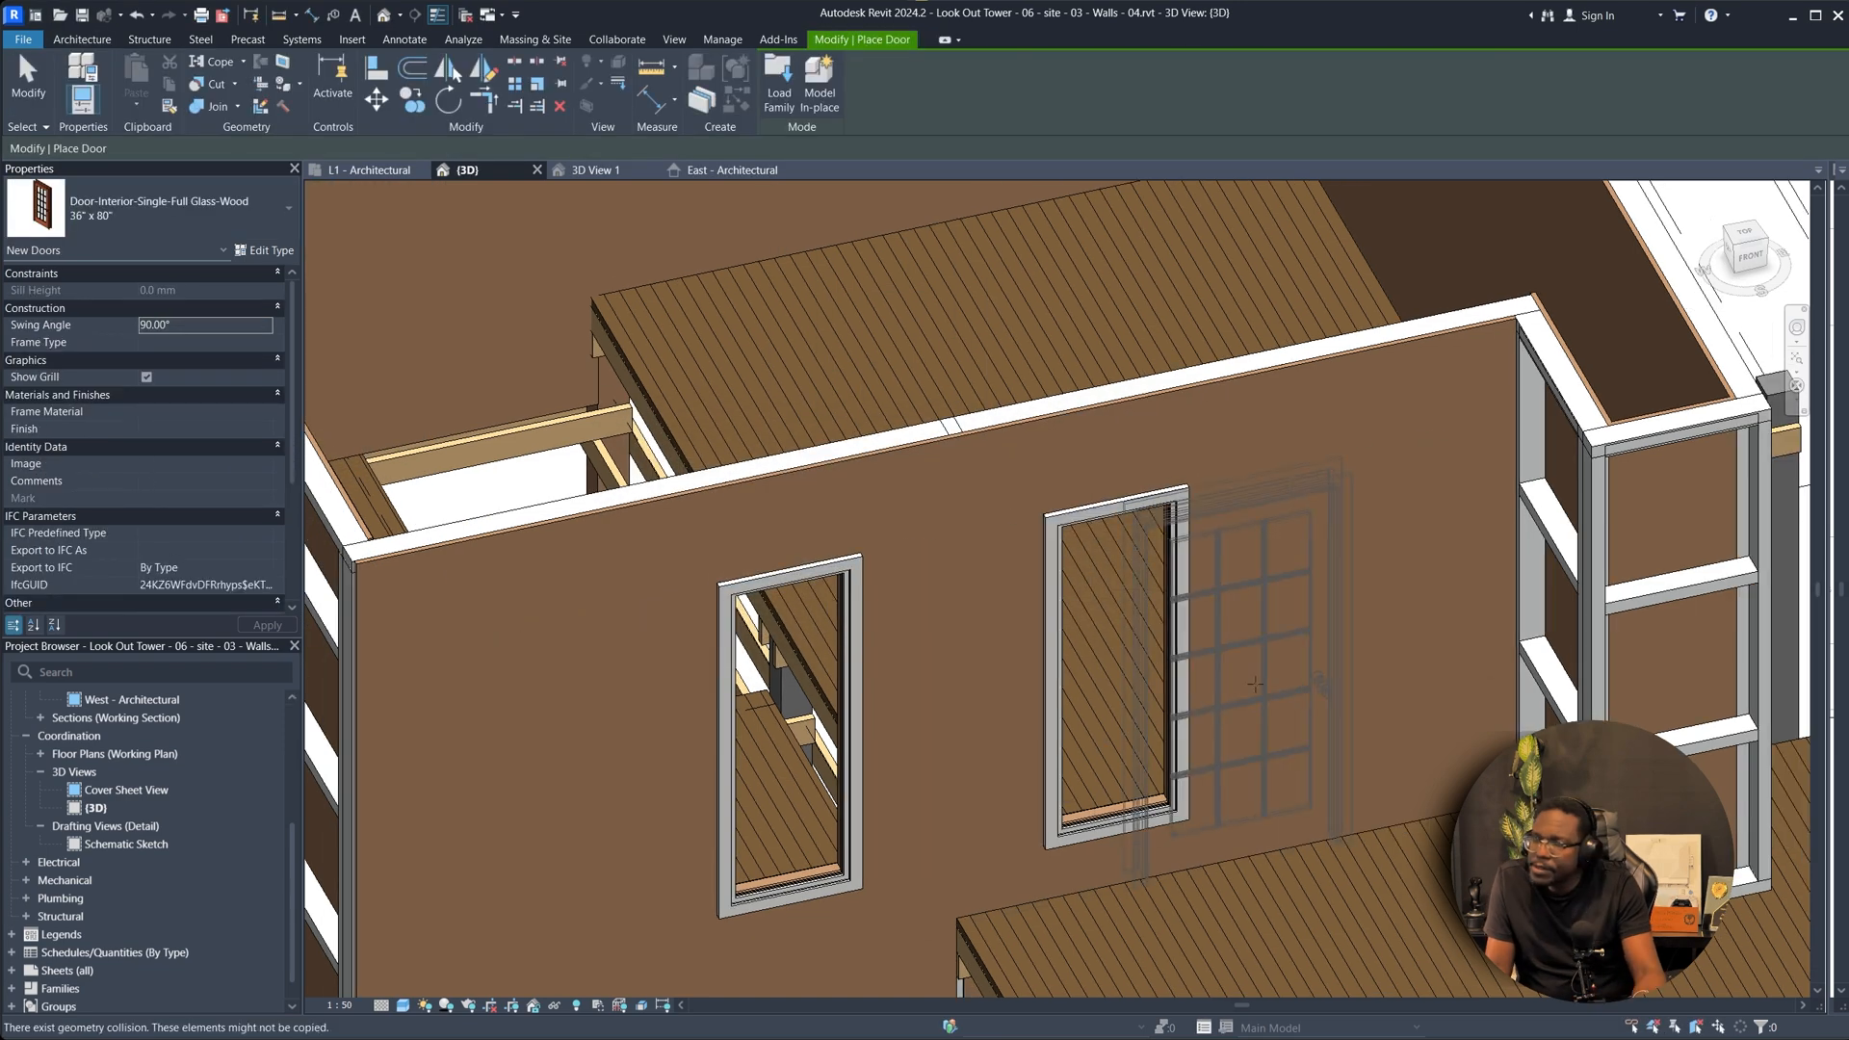
Place the 36" x 80" full glass door in the cladding wall beside the second window and check it against the stud opening.
left_click(1368, 578)
key("Escape")
key("Escape")
left_click(1444, 525)
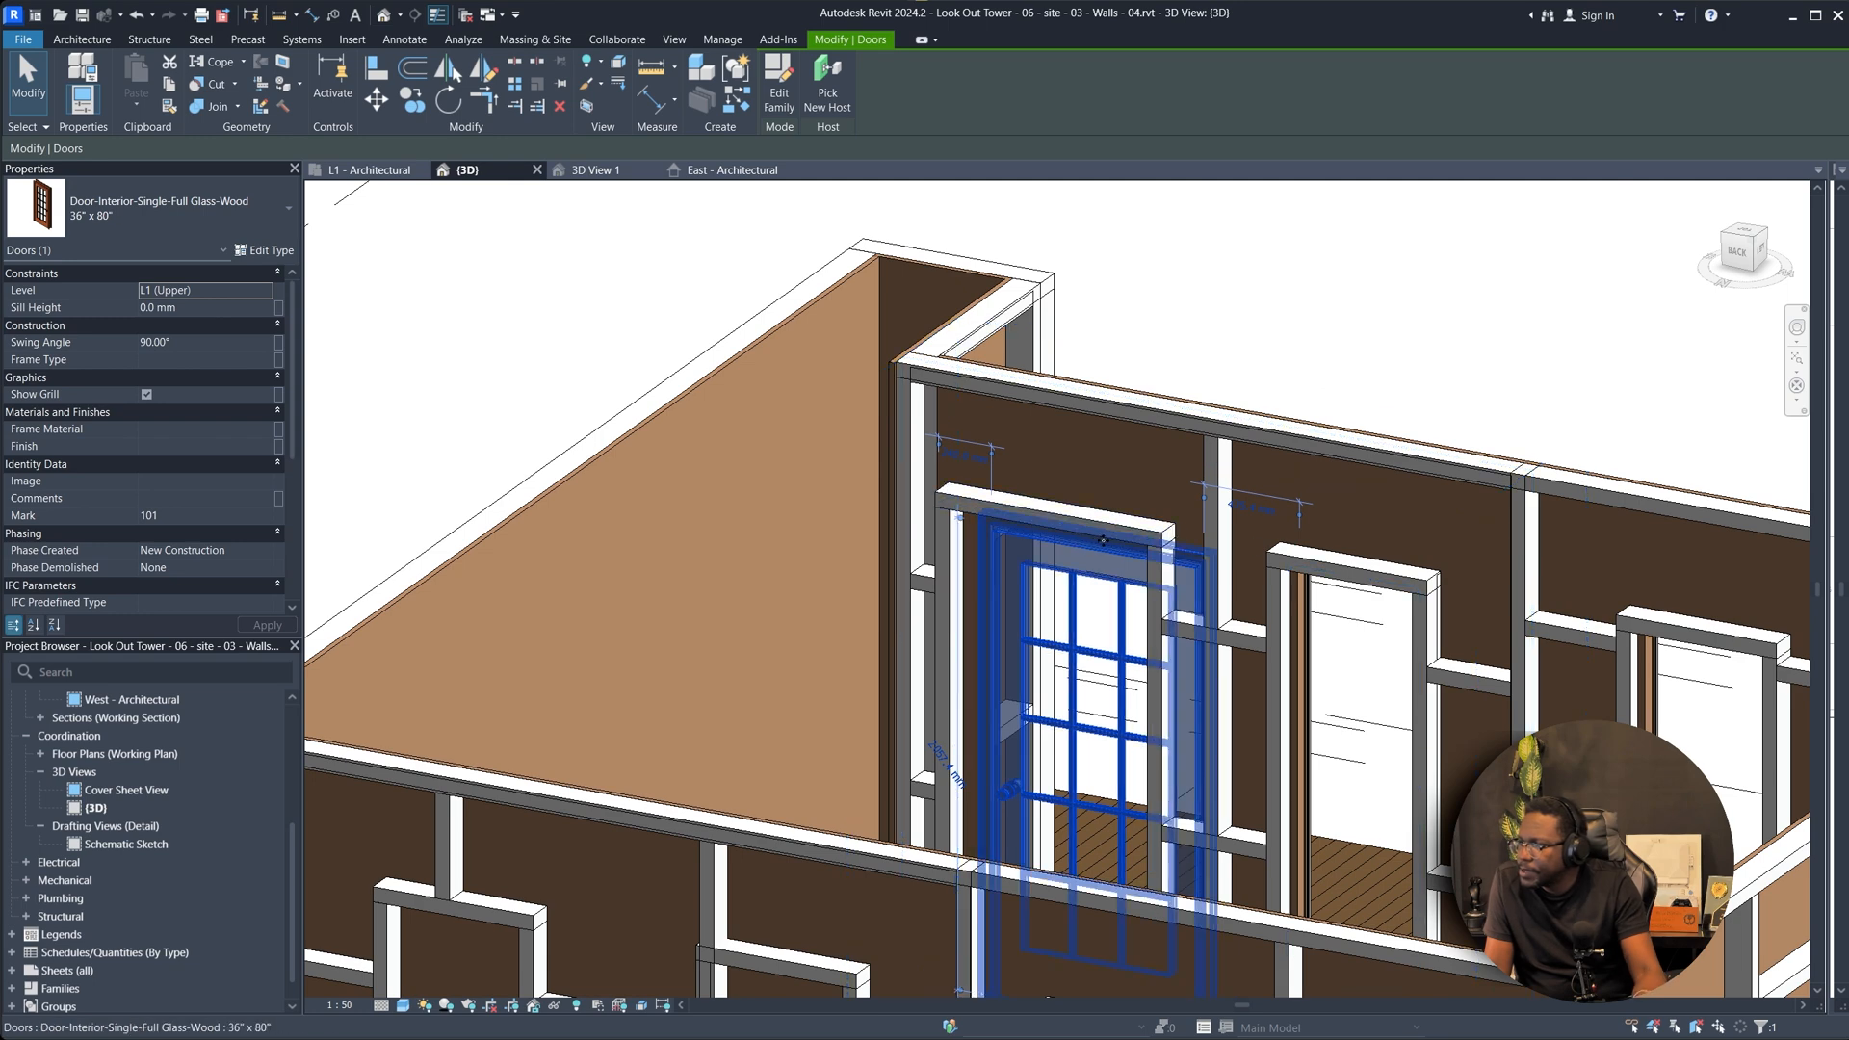
key("Escape")
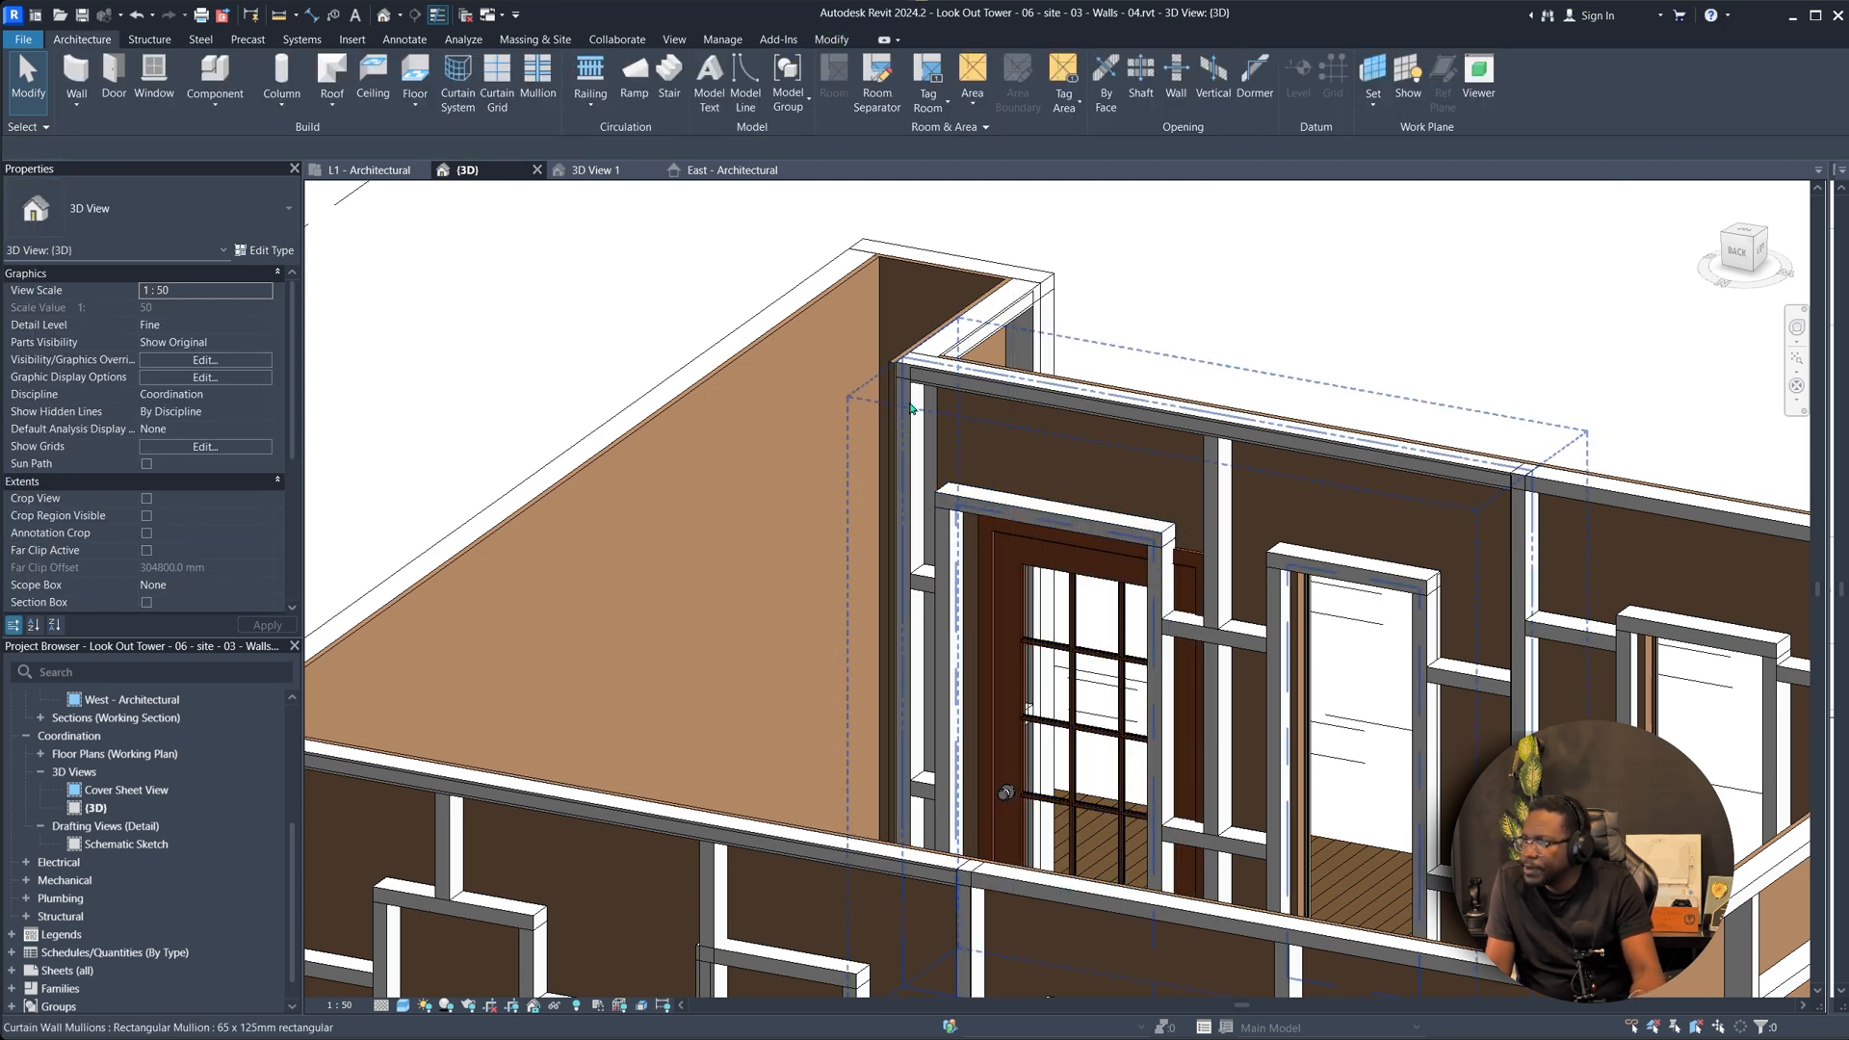
Measure the door opening's width in the stud wall's profile by sketching a trial line across it, then discard the profile edit.
left_click(1518, 474)
scroll(1518, 476, "up", 2)
middle_click_drag(1518, 477, 1474, 467, "shift")
left_click(778, 82)
middle_click_drag(1034, 495, 1111, 705, "shift")
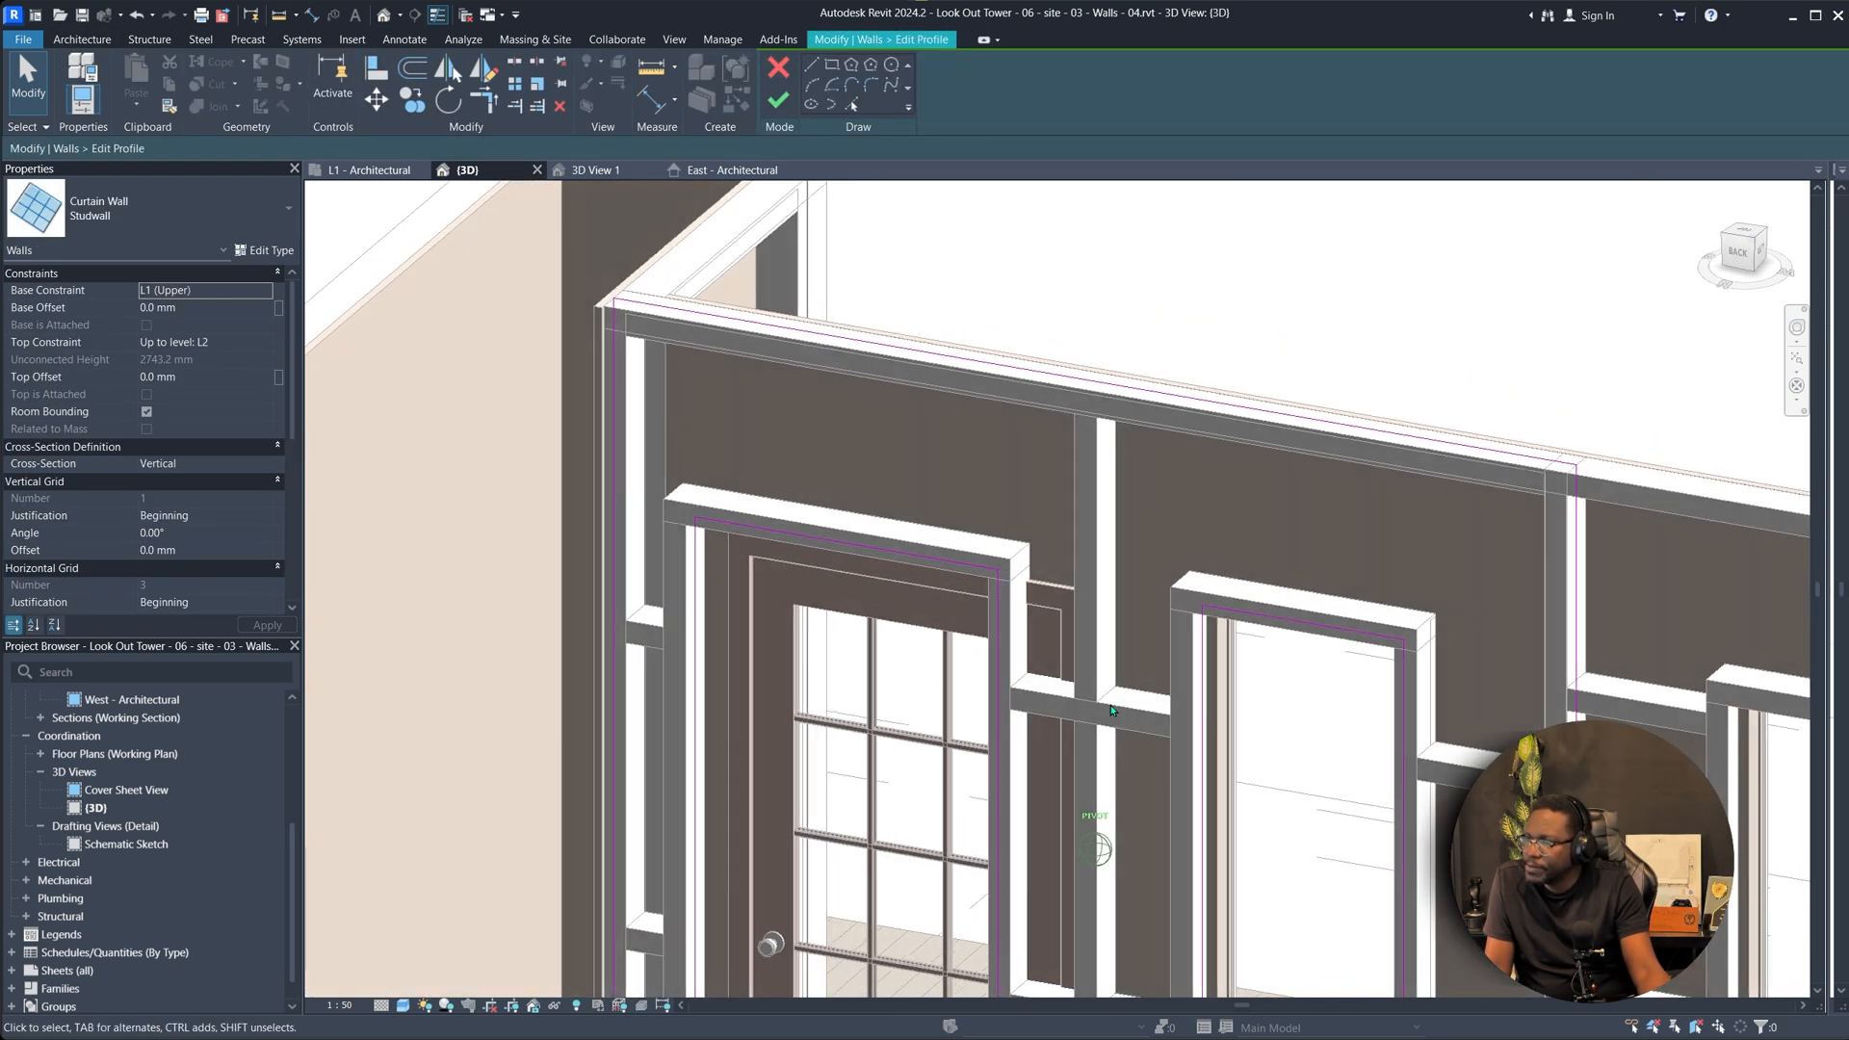
left_click(998, 681)
scroll(997, 682, "down", 5)
scroll(1013, 688, "up", 4)
scroll(1013, 687, "down", 3)
scroll(953, 625, "up", 3)
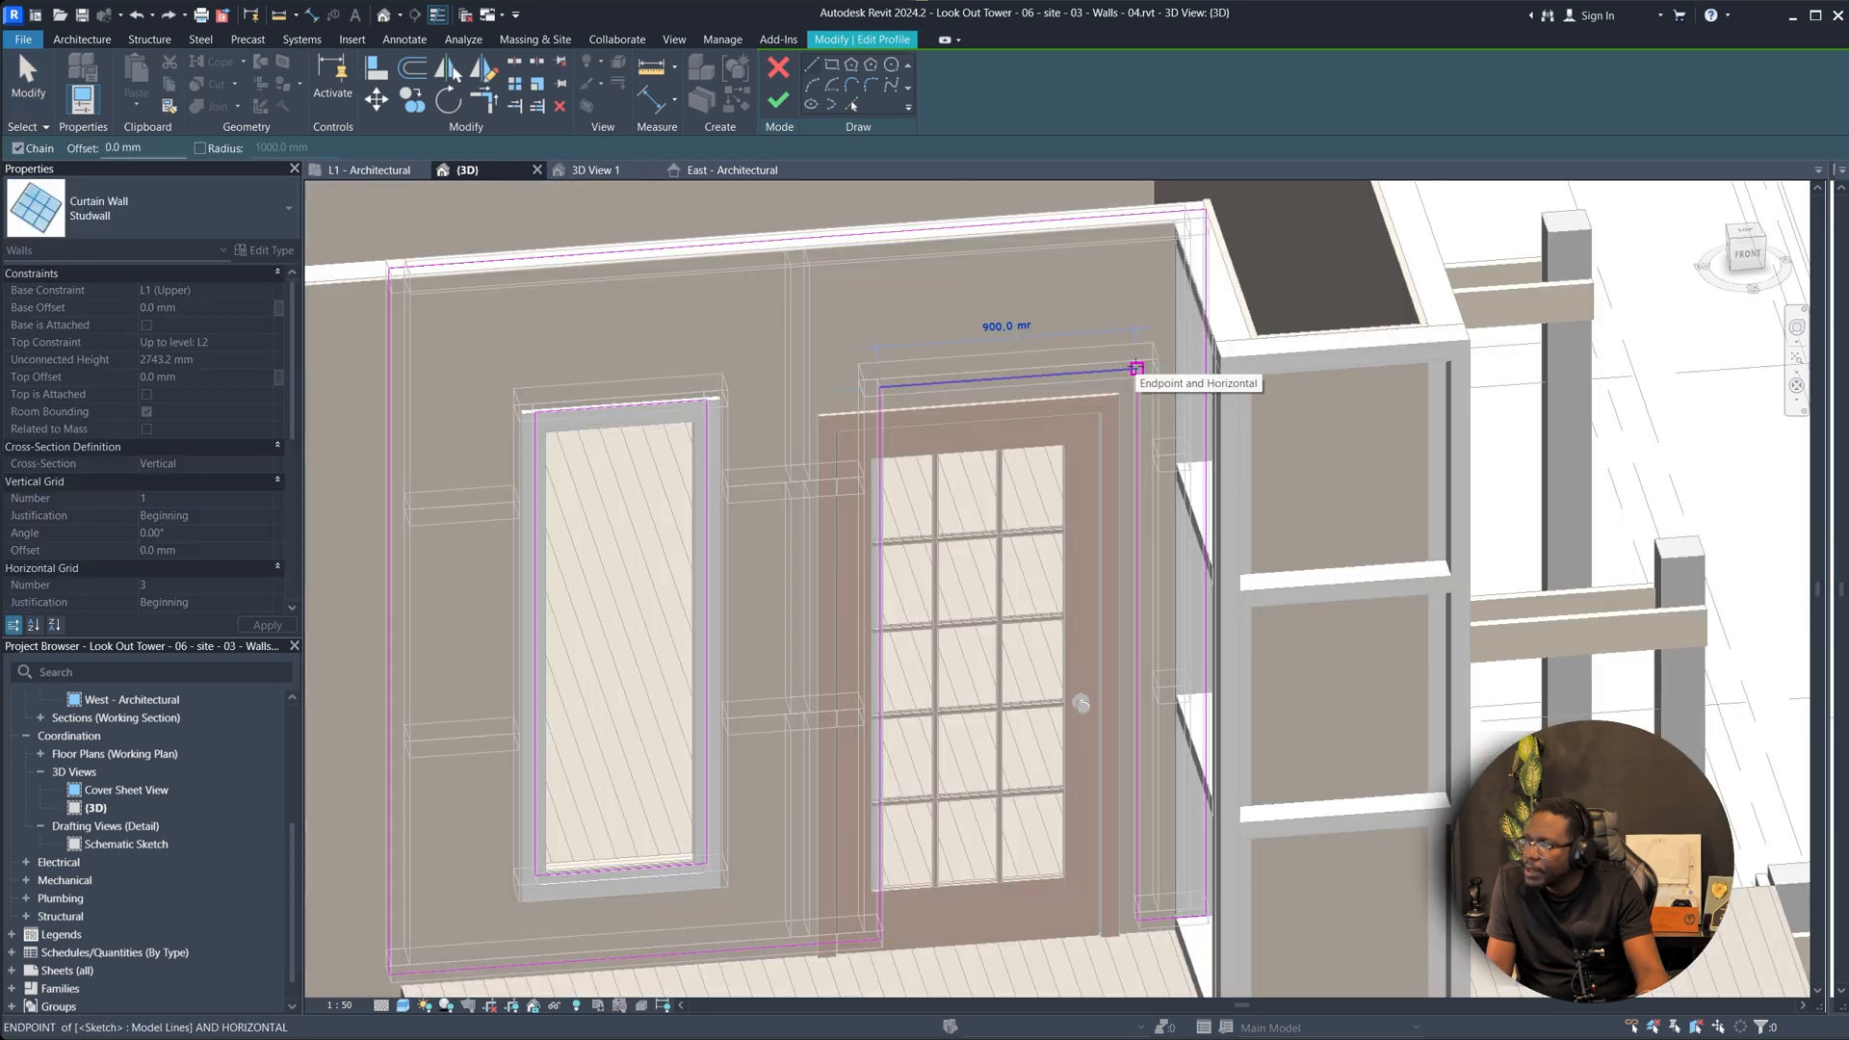
left_click(1136, 370)
key("Escape")
key("Escape")
left_click(778, 67)
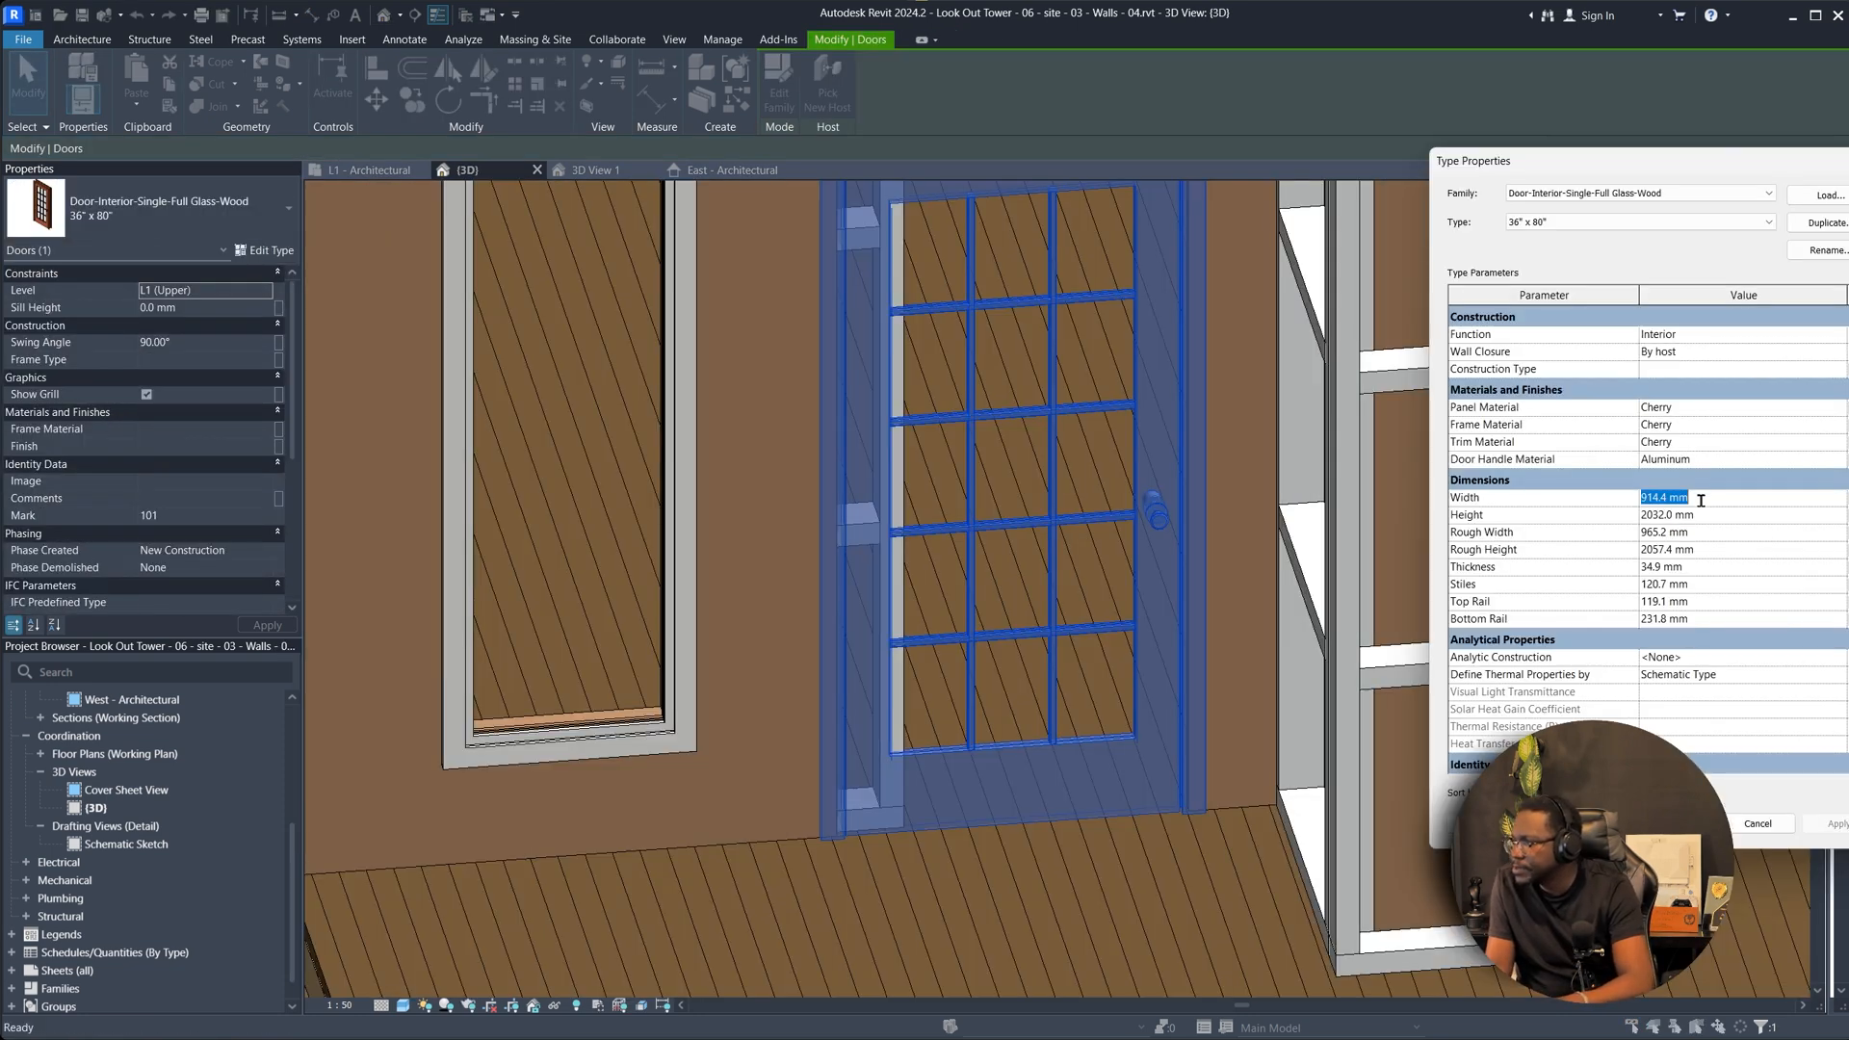
Nudge the glass door along the cladding wall towards the corner to line it up with the stud opening.
key("Escape")
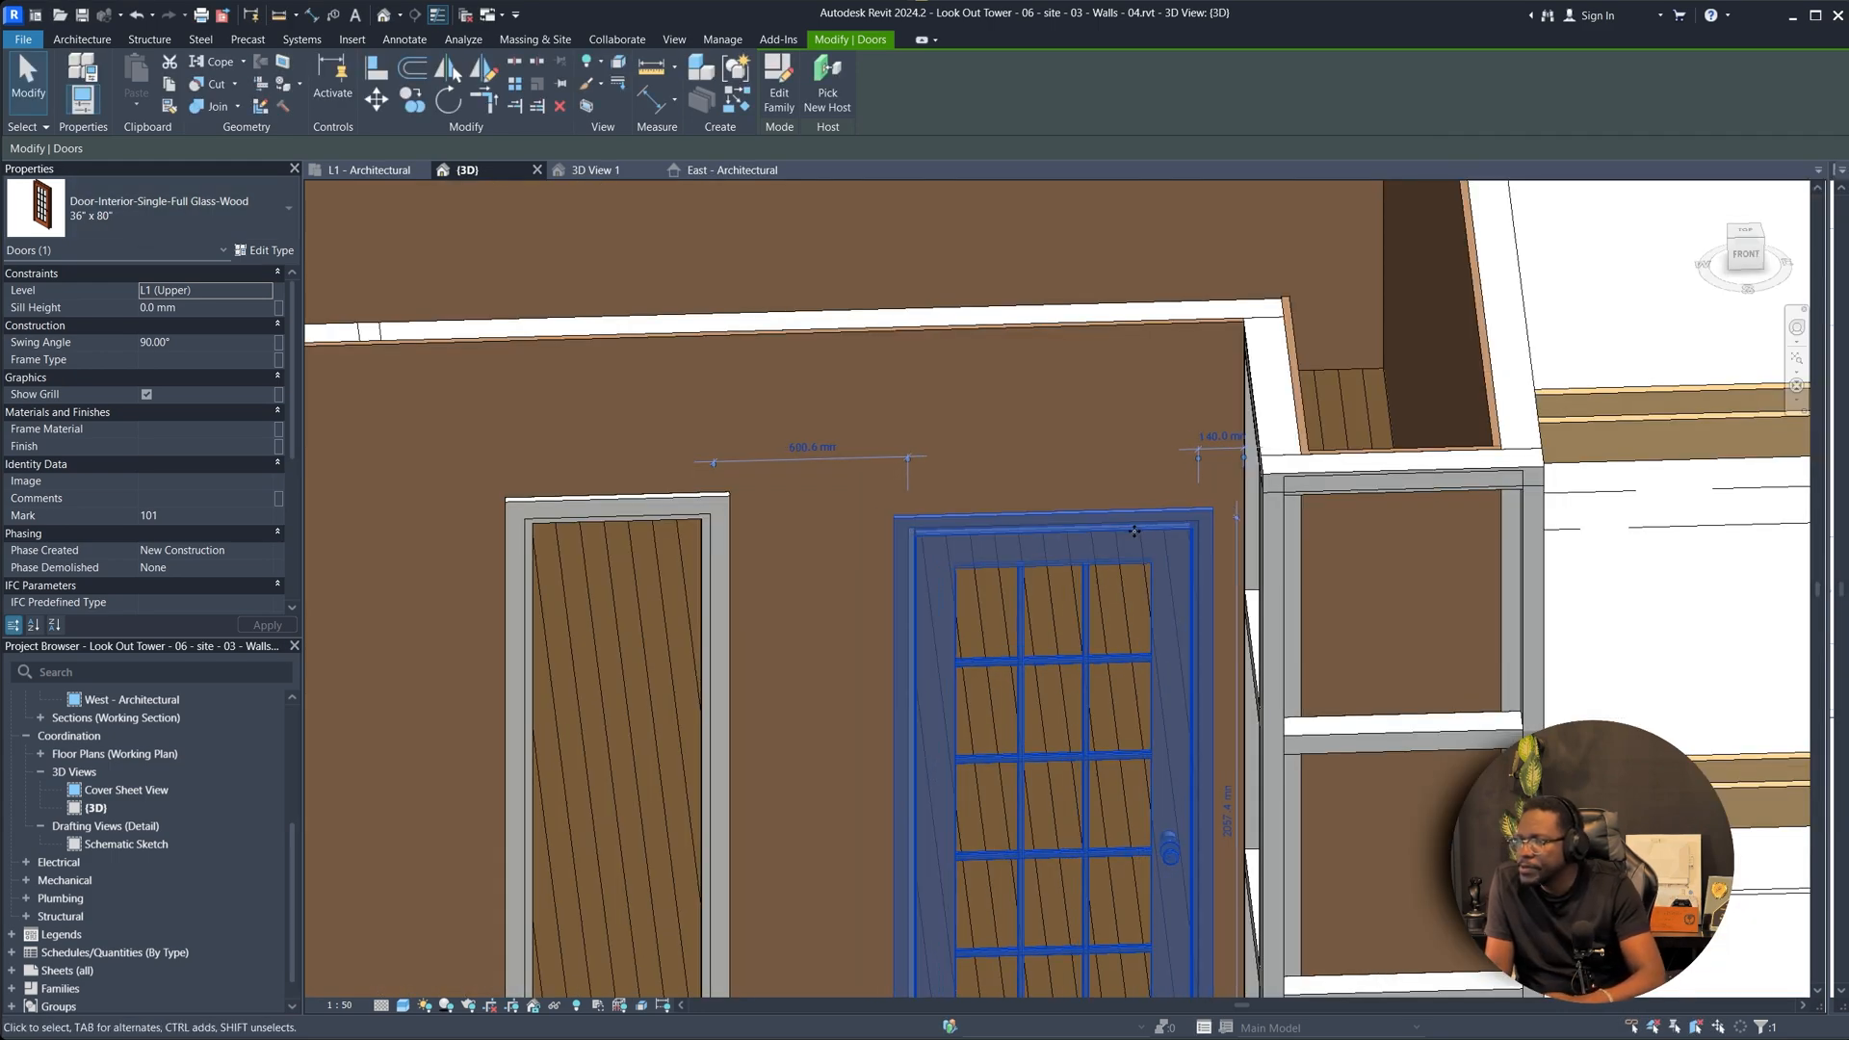
key("Right")
key("Right")
key("Right")
key("Right")
key("Right")
key("Right")
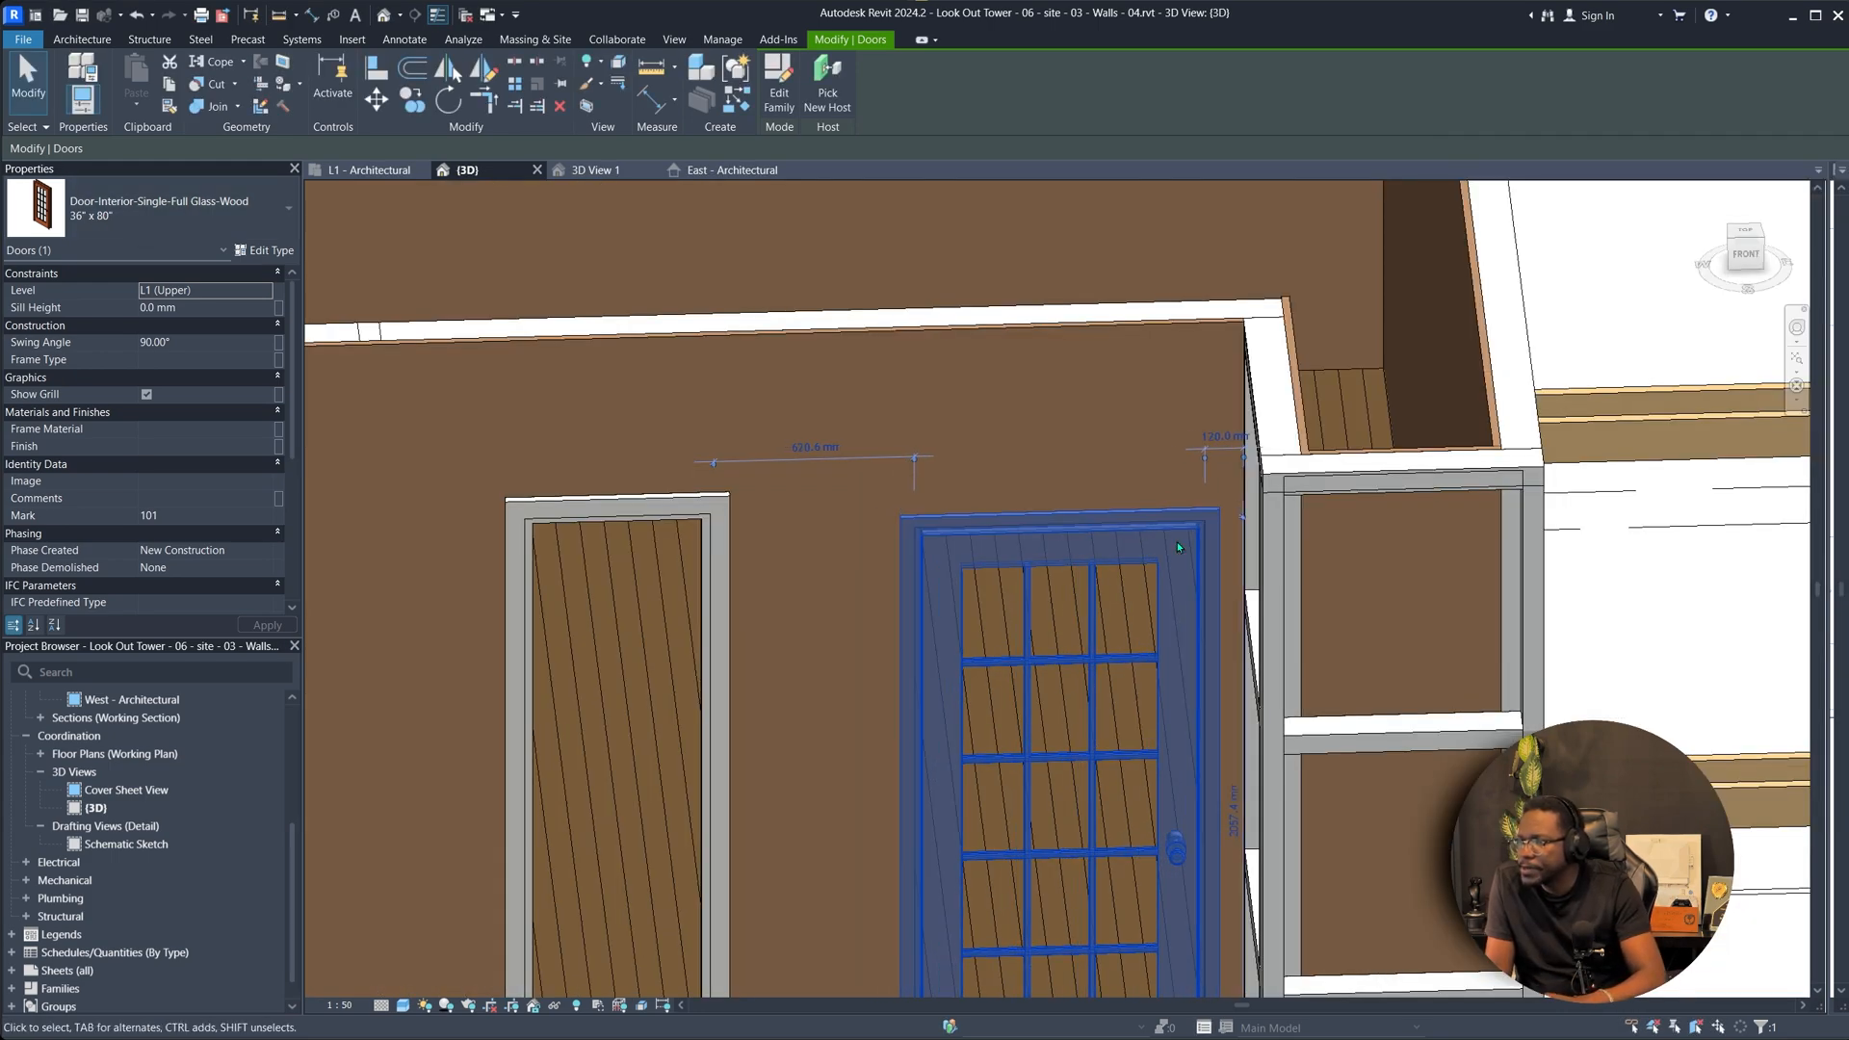
key("Left")
key("Left")
key("Left")
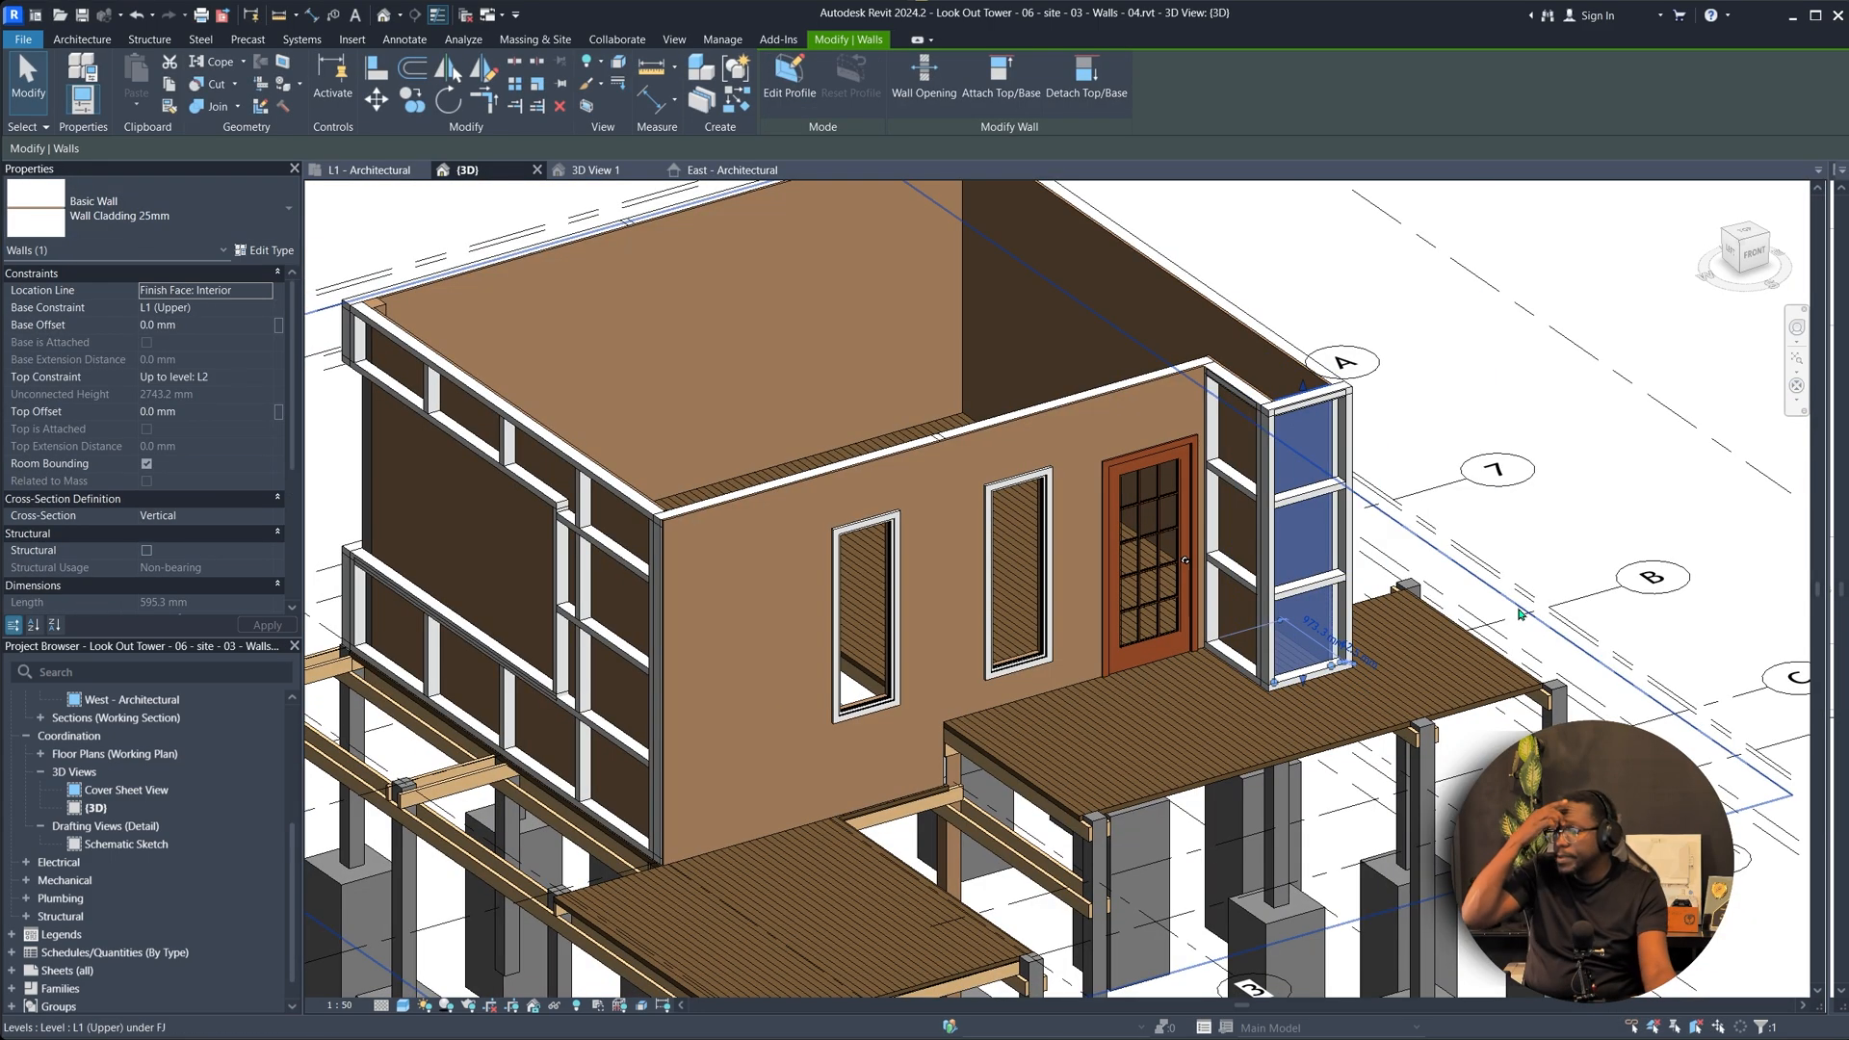
Mirror a copy of the cladding wall beside the door to the other side of the adjoining stud wall, using a drawn axis.
scroll(1329, 376, "up", 5)
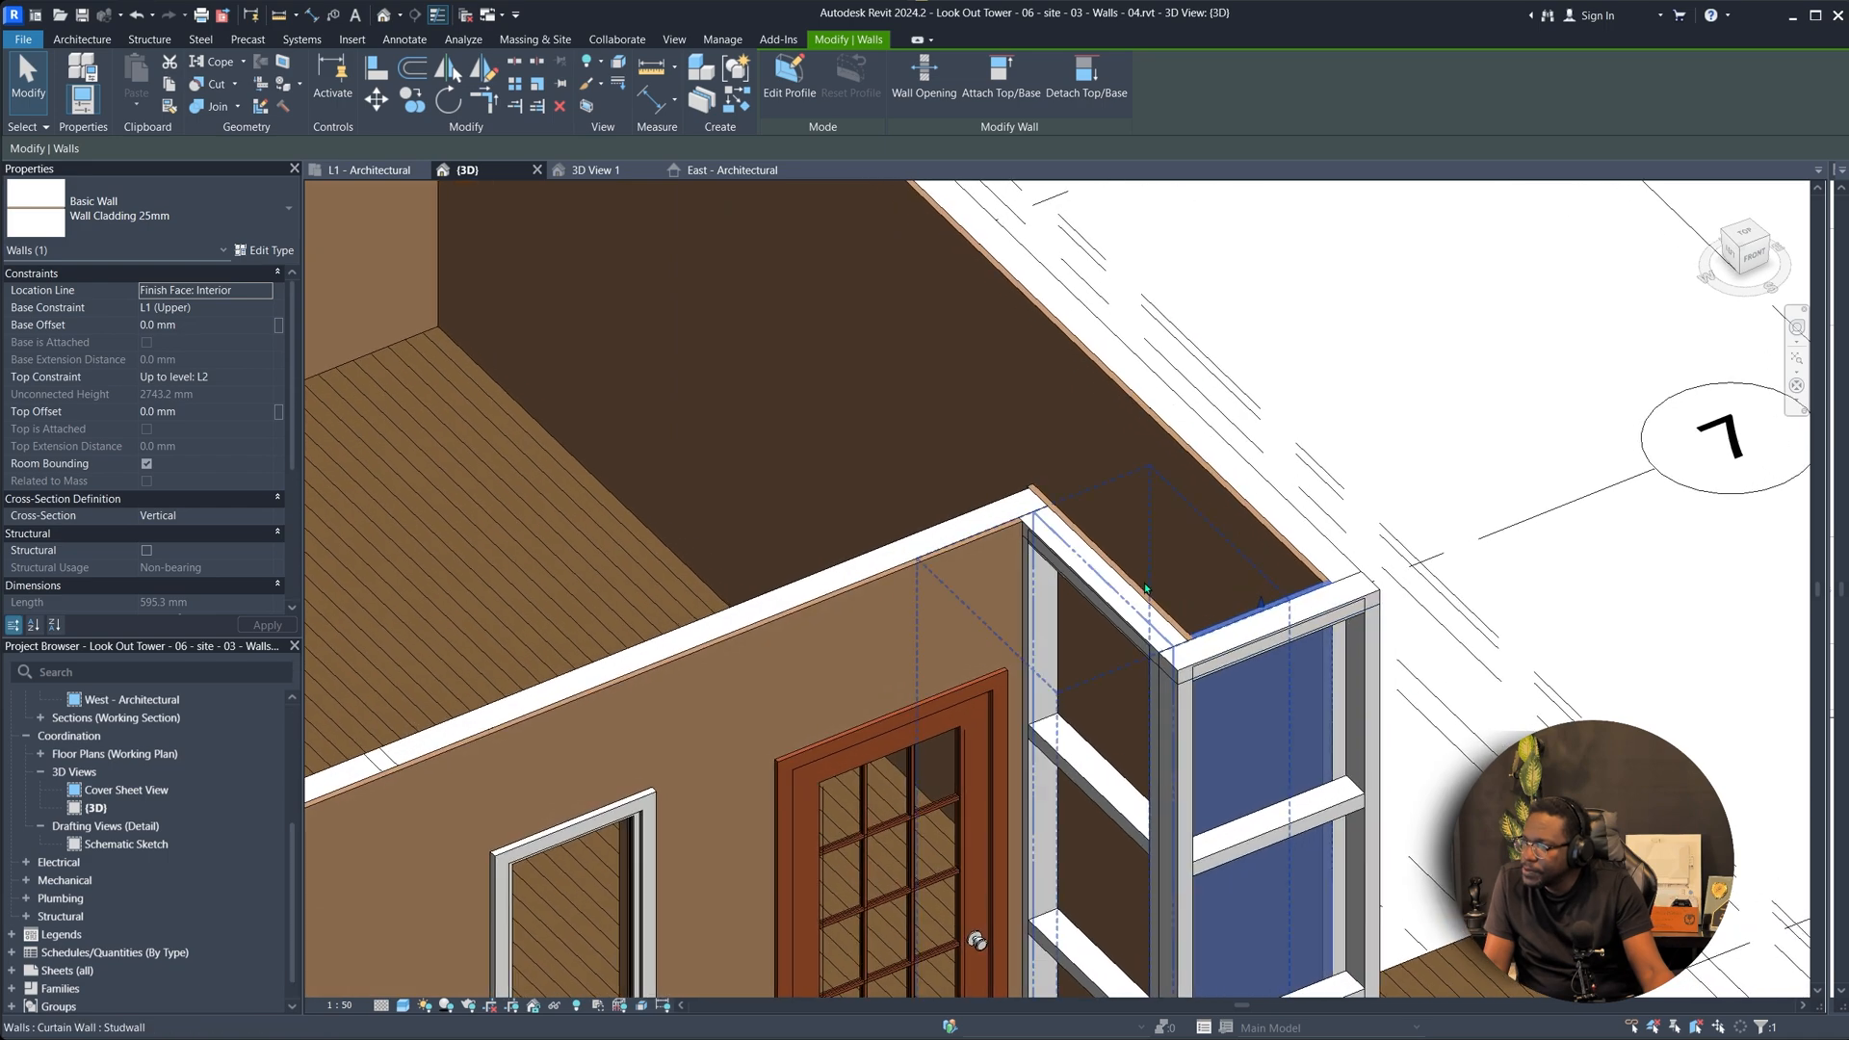
middle_click_drag(1146, 593, 1155, 732, "shift")
scroll(1156, 674, "up", 2)
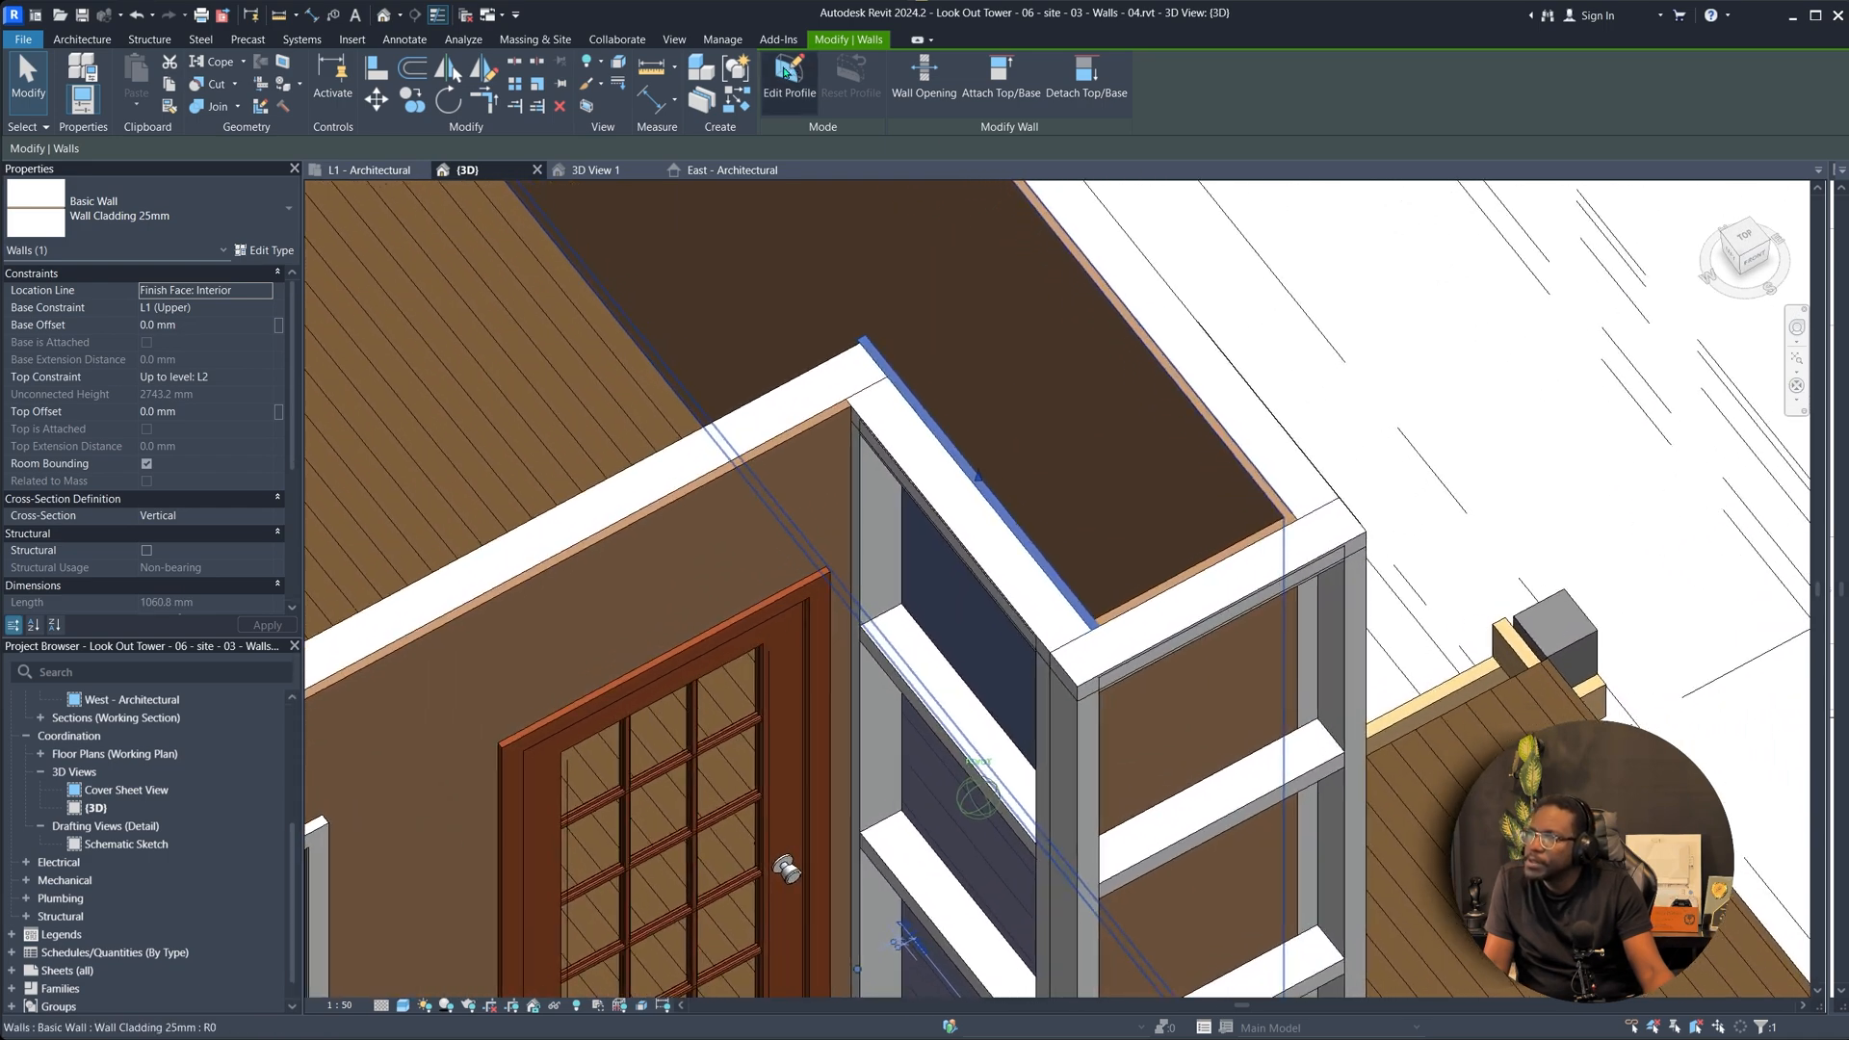
left_click(483, 69)
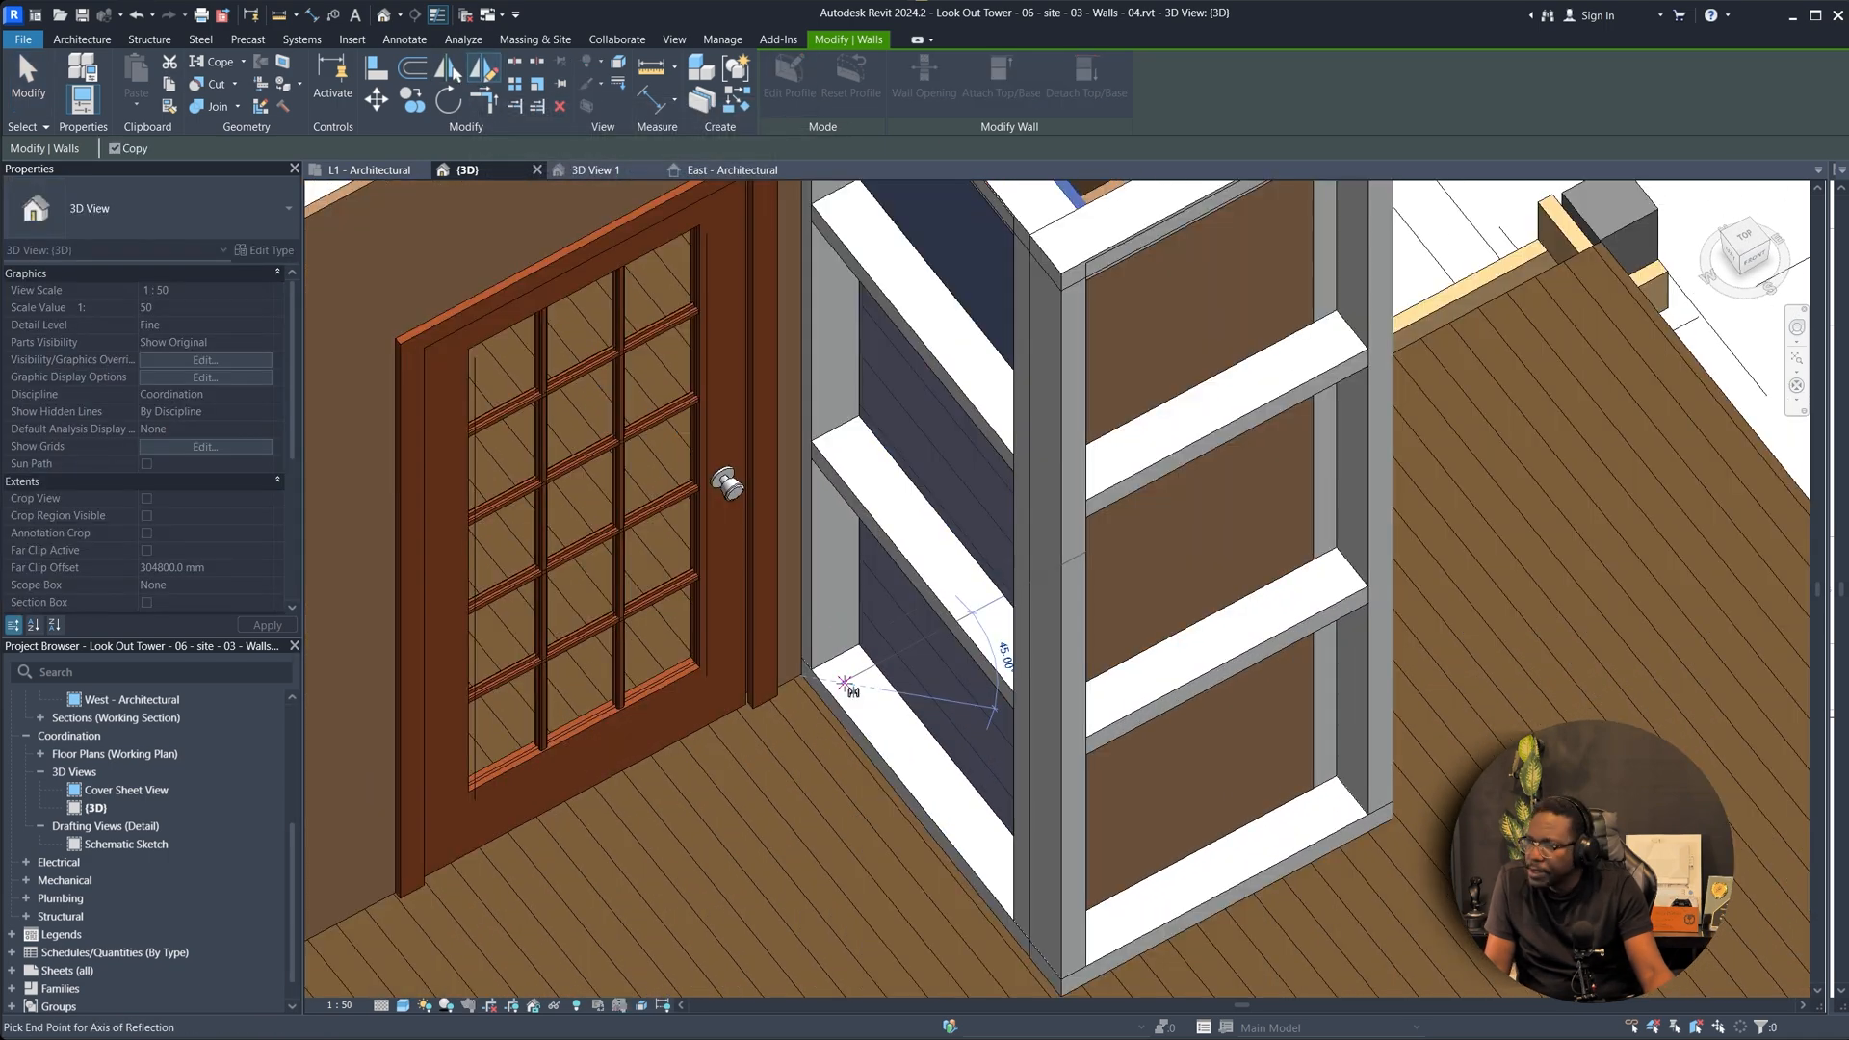
left_click(905, 763)
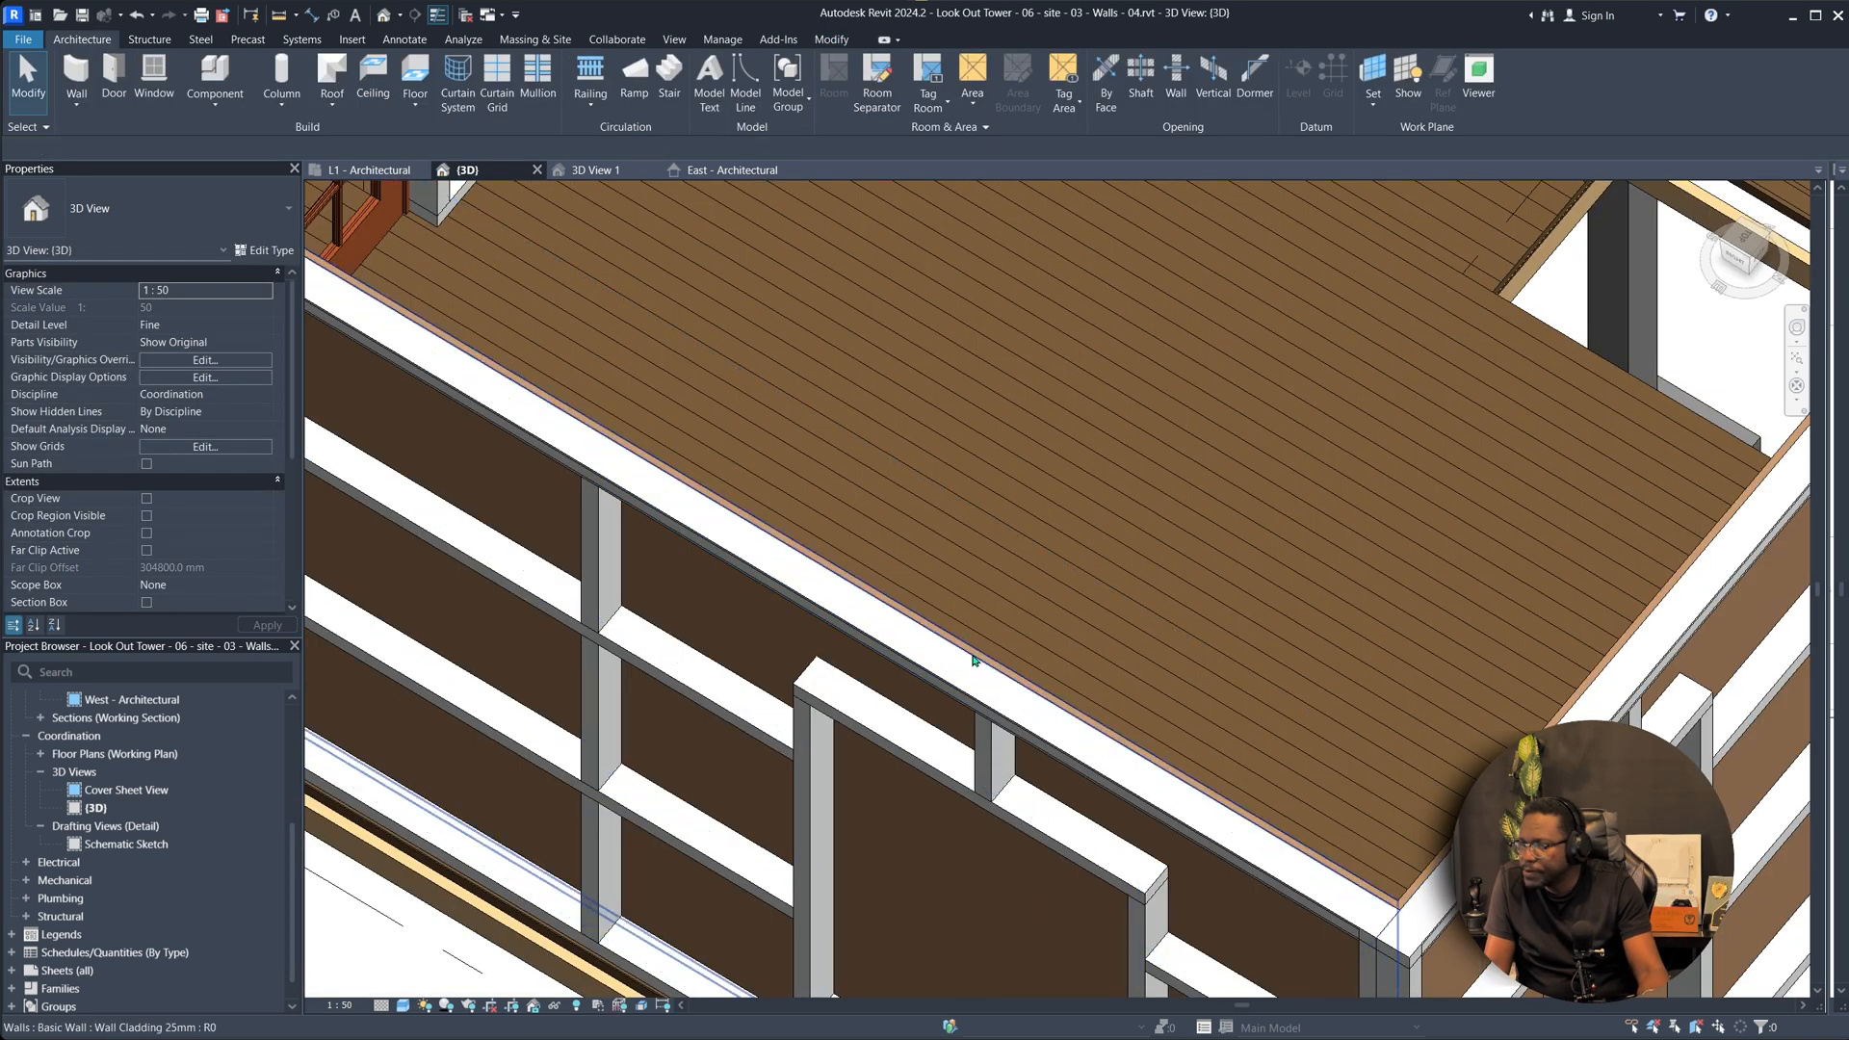
Place a 600 x 900mm M_Window-Fixed window in the long side's outer cladding wall, over the wide stud opening near the corner.
key("w")
key("n")
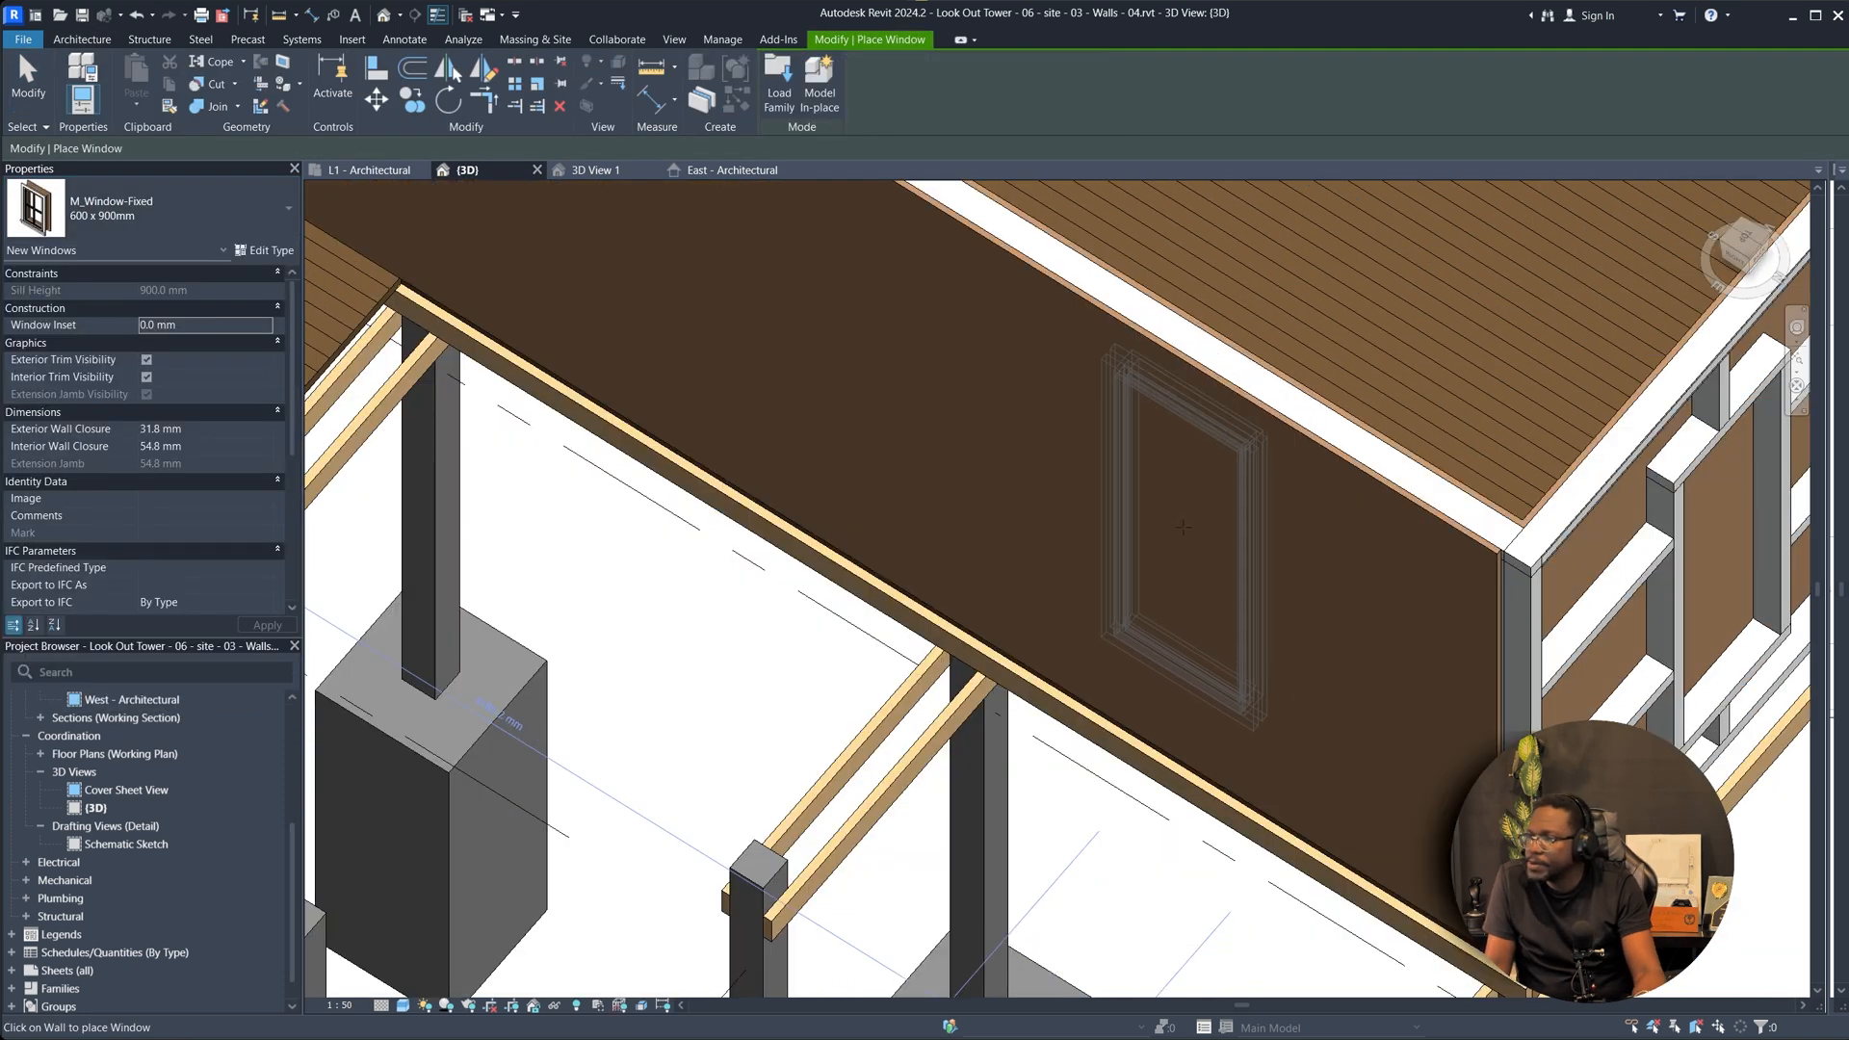
left_click(1182, 526)
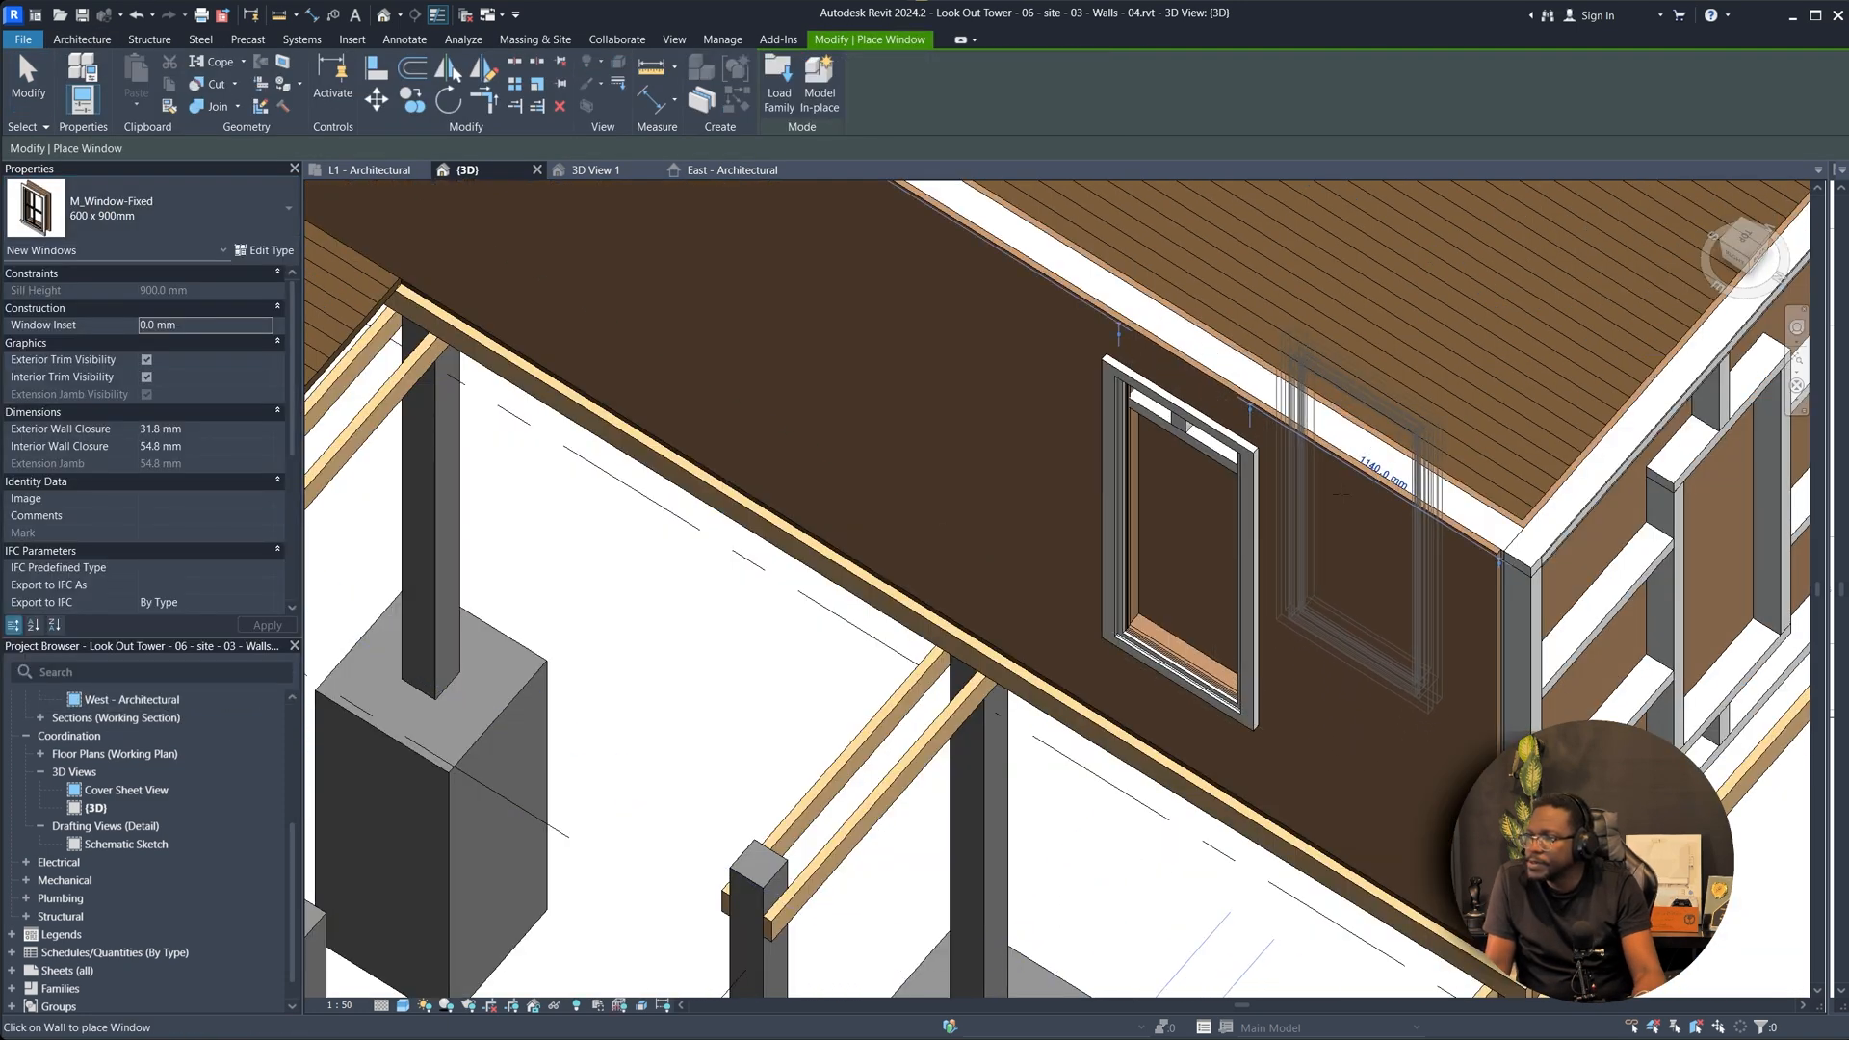
key("Escape")
Duplicate the placed window's type as Front Window and set its width to 1800 mm.
left_click(260, 251)
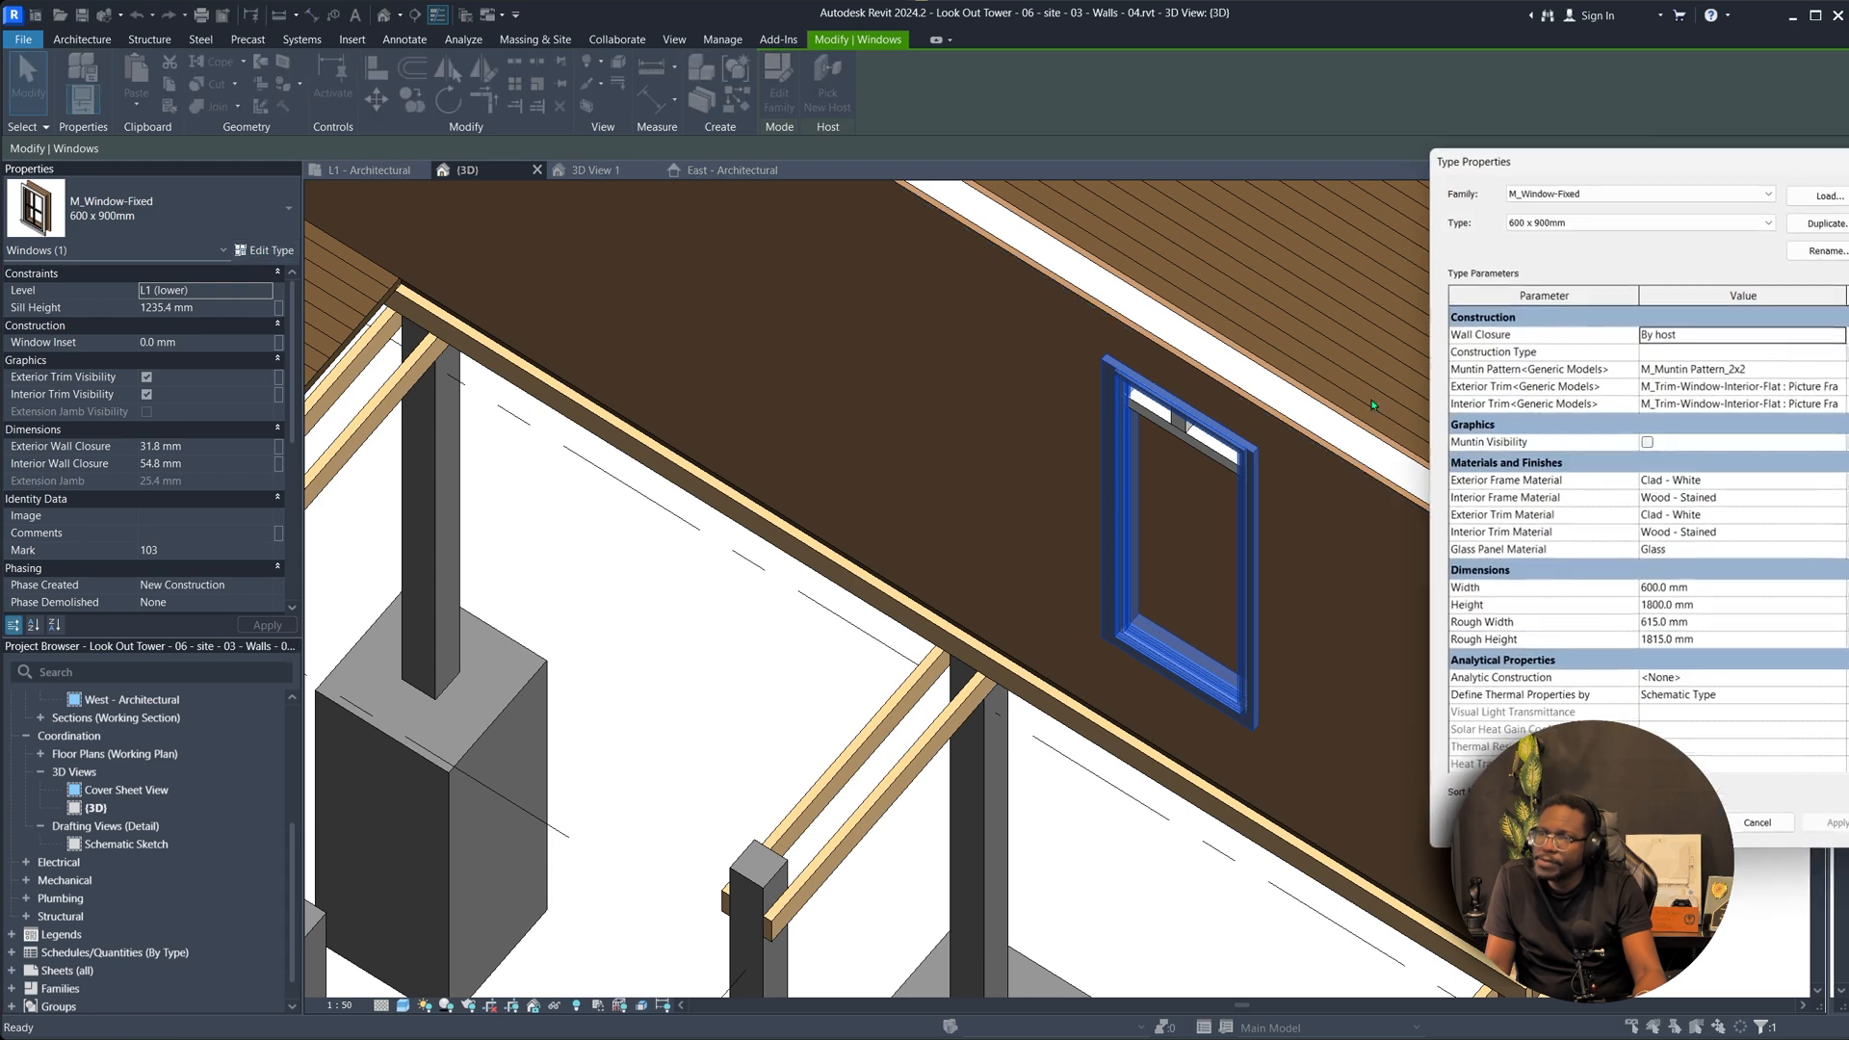
left_click(1825, 222)
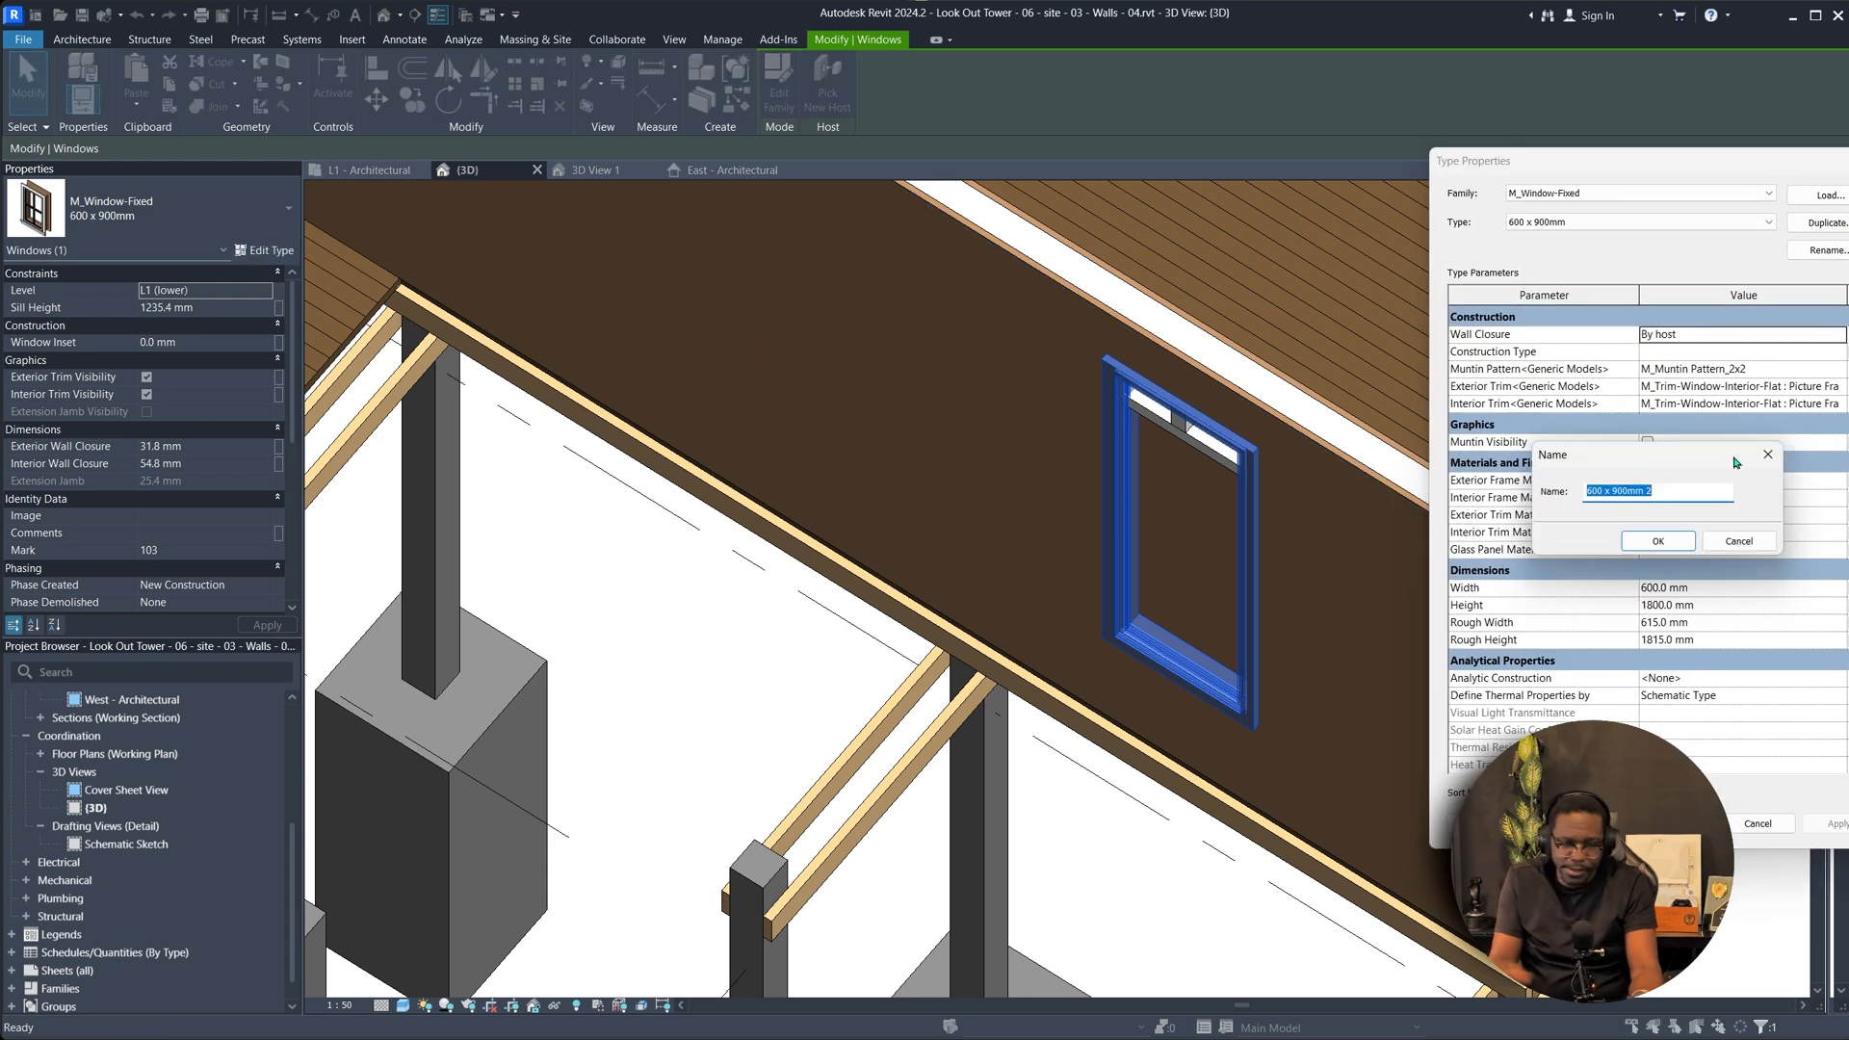
type("Front Windo")
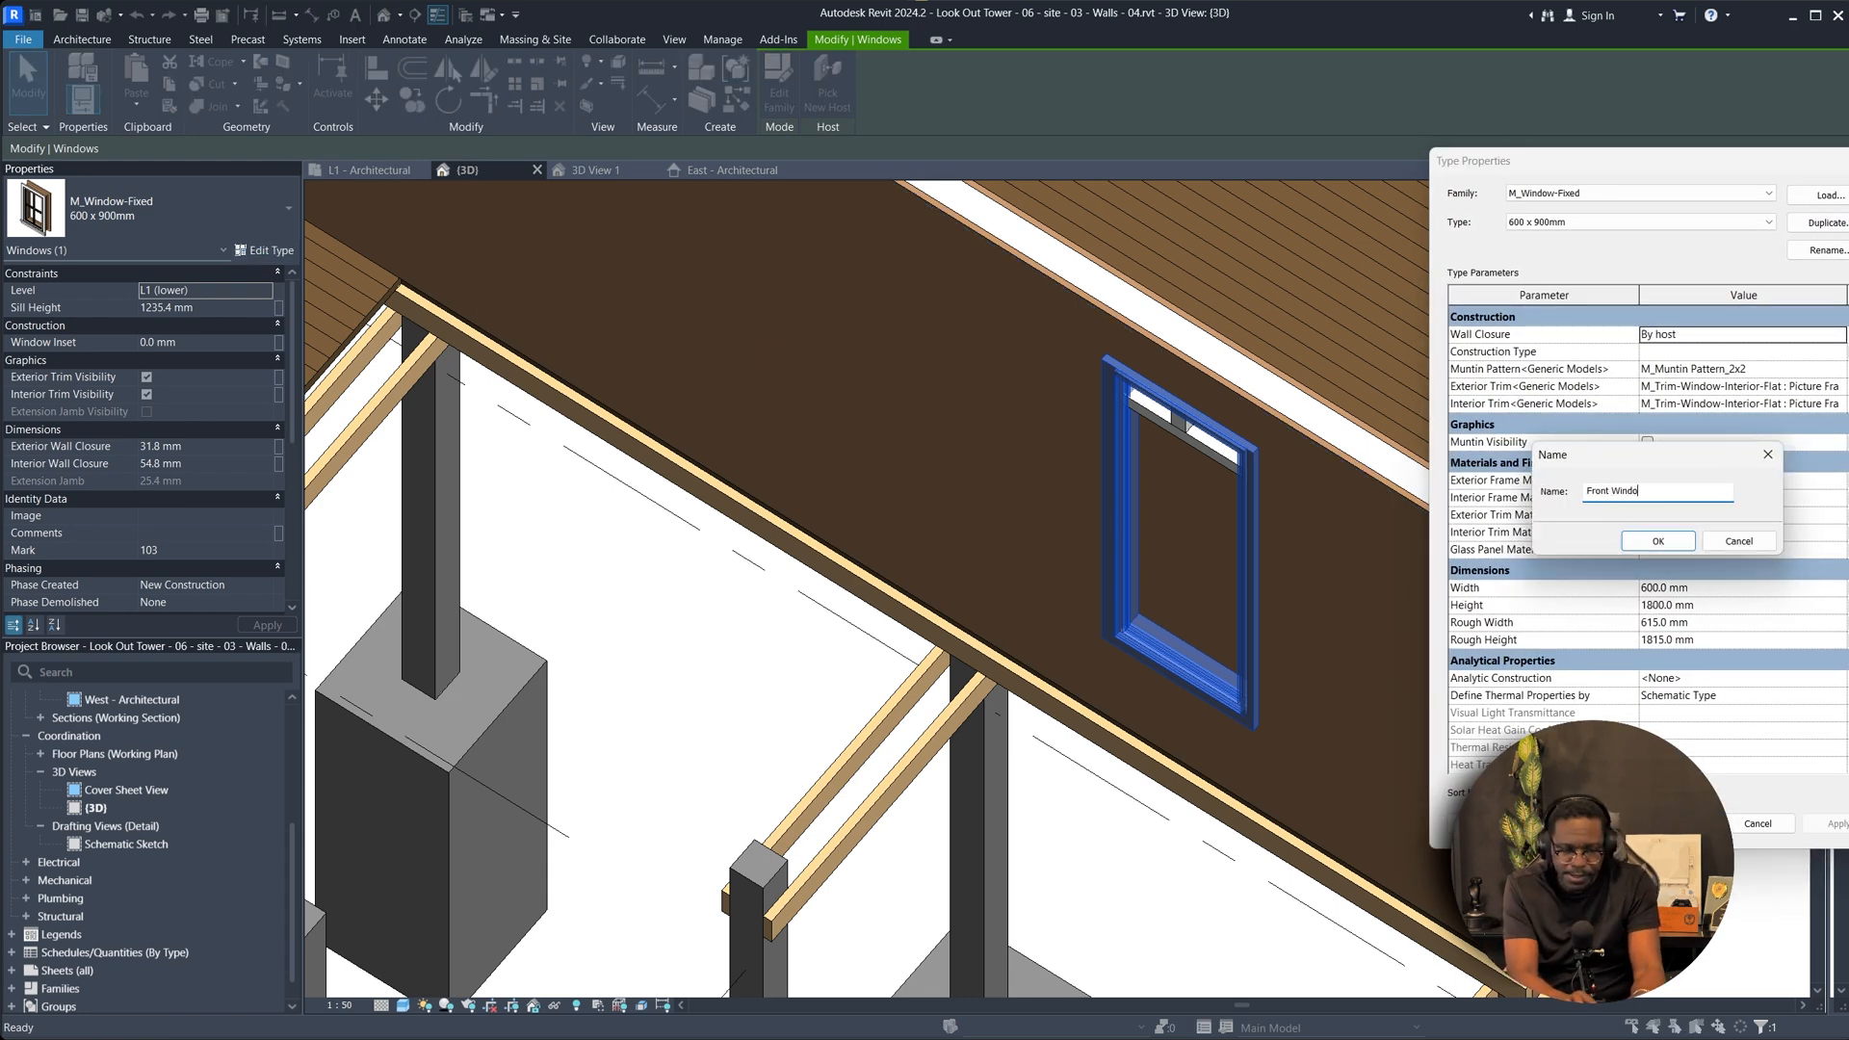
type("w")
key("Return")
left_click(1721, 585)
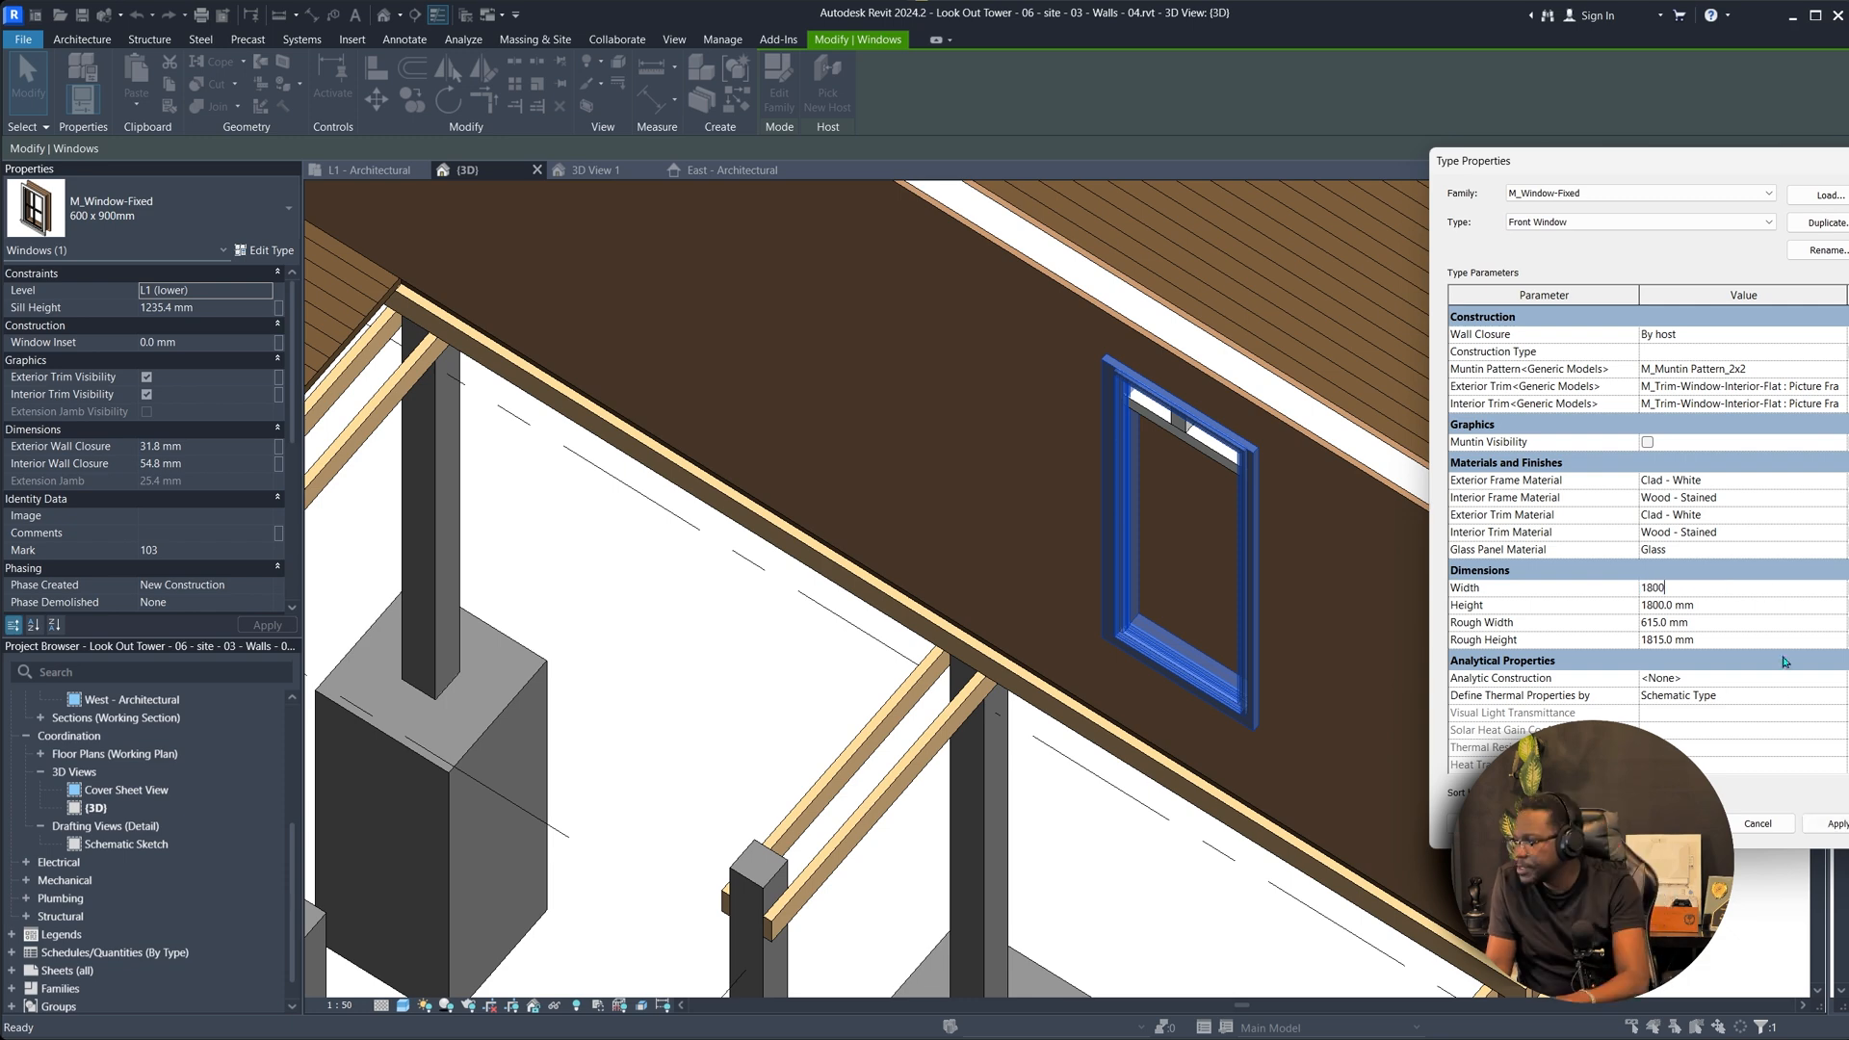
type("1800")
key("Return")
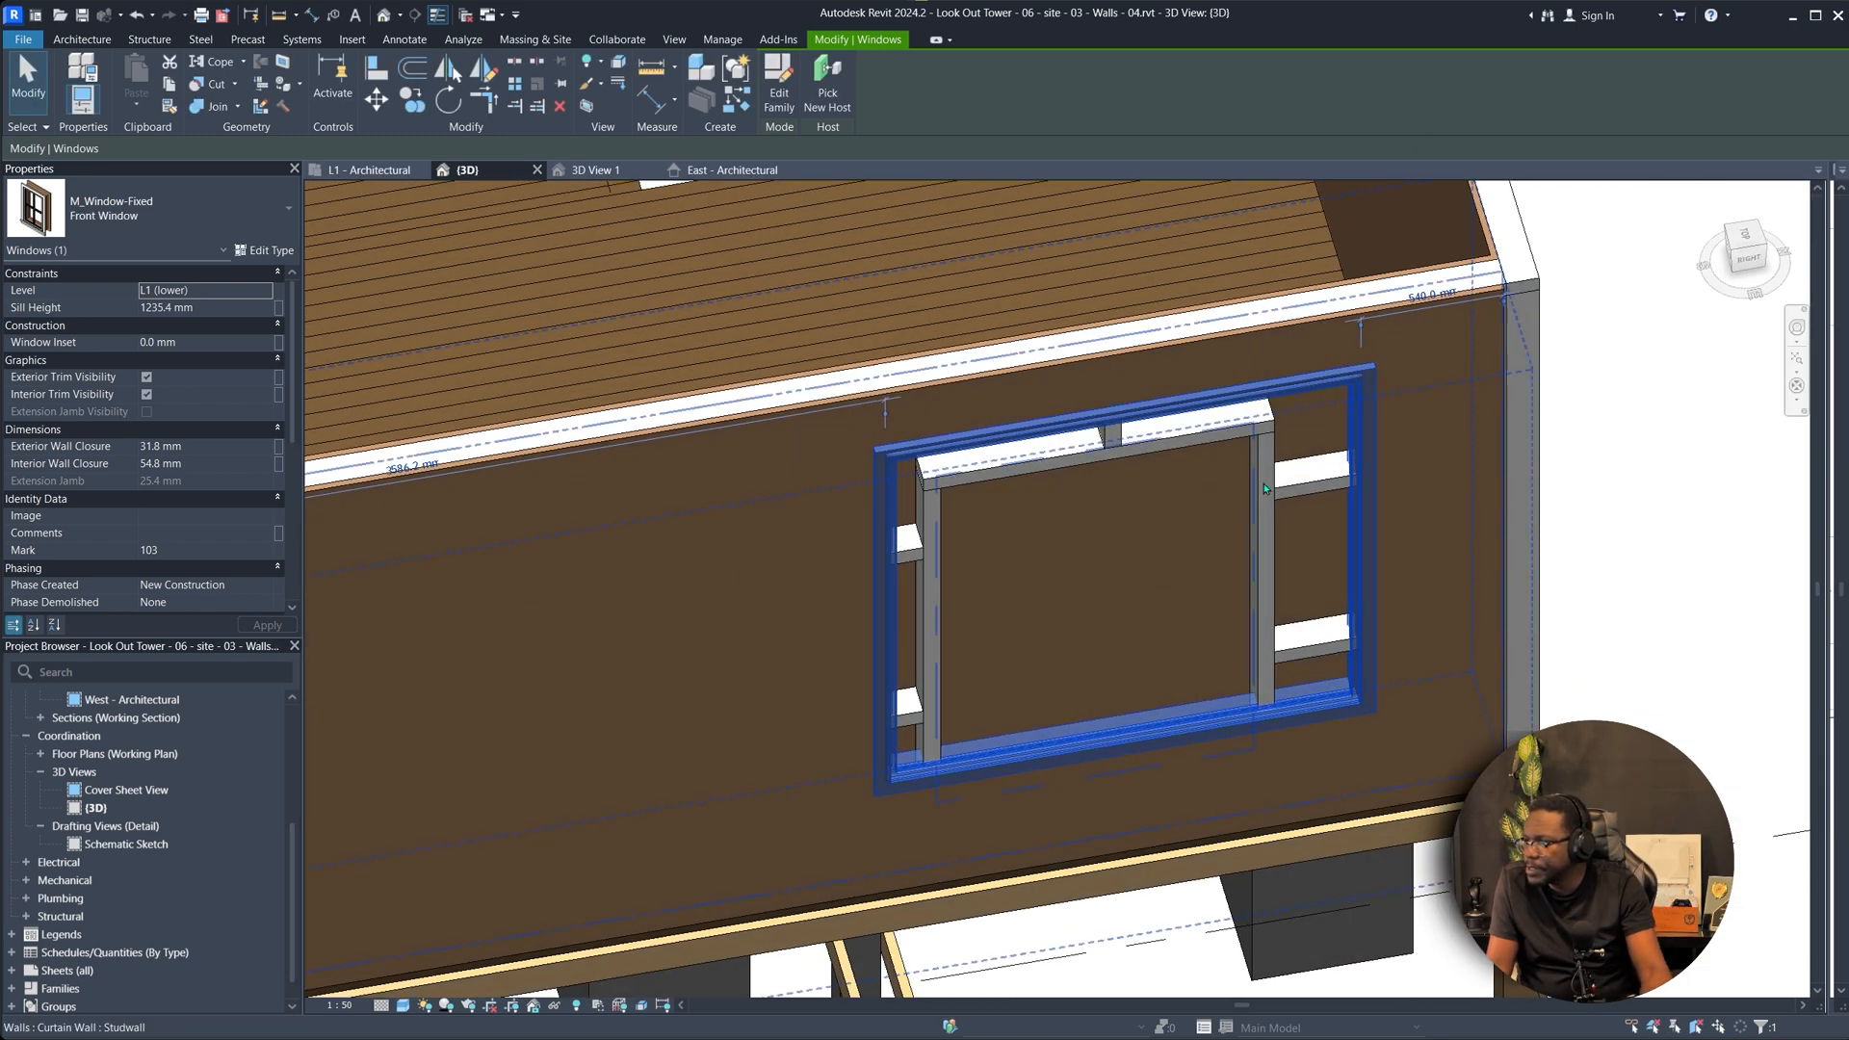
Set the Front Window type's width to 1200 mm to match the stud opening and turn on its muntin visibility.
key("Escape")
left_click(1254, 486)
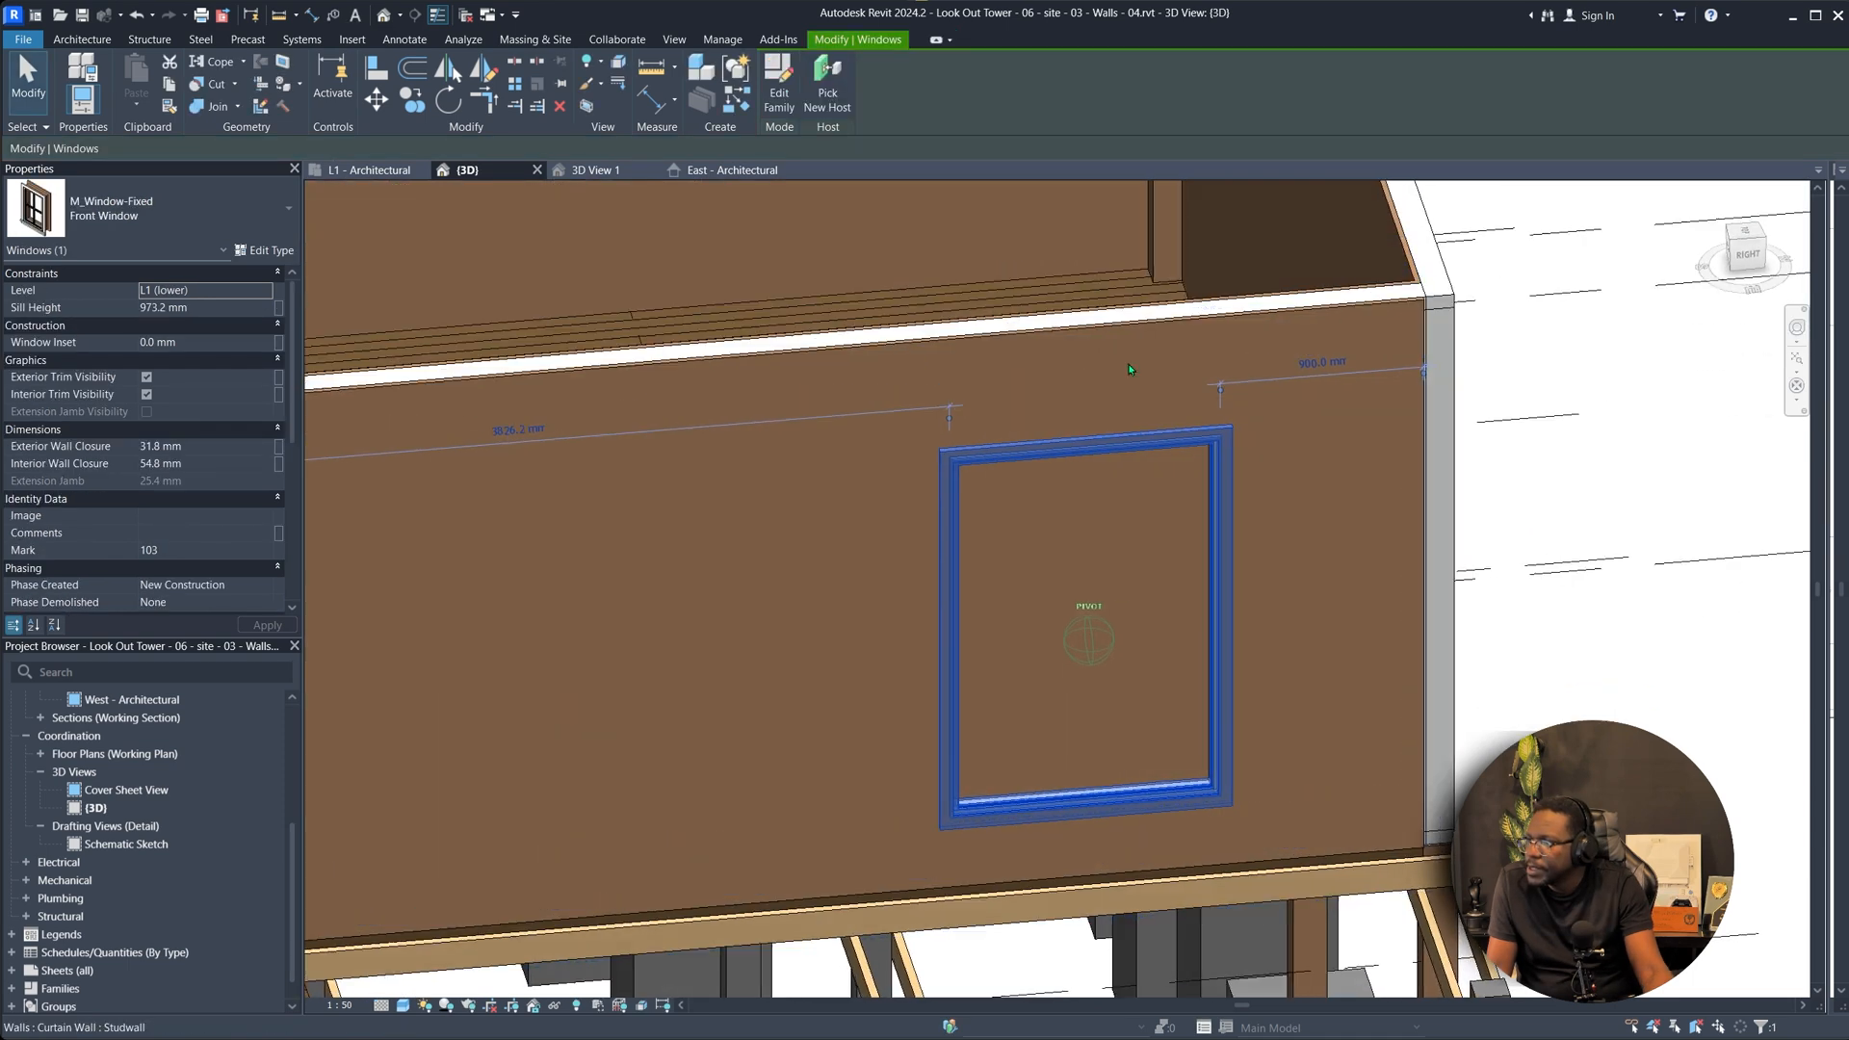
middle_click_drag(1128, 364, 1115, 433, "shift")
left_click(265, 250)
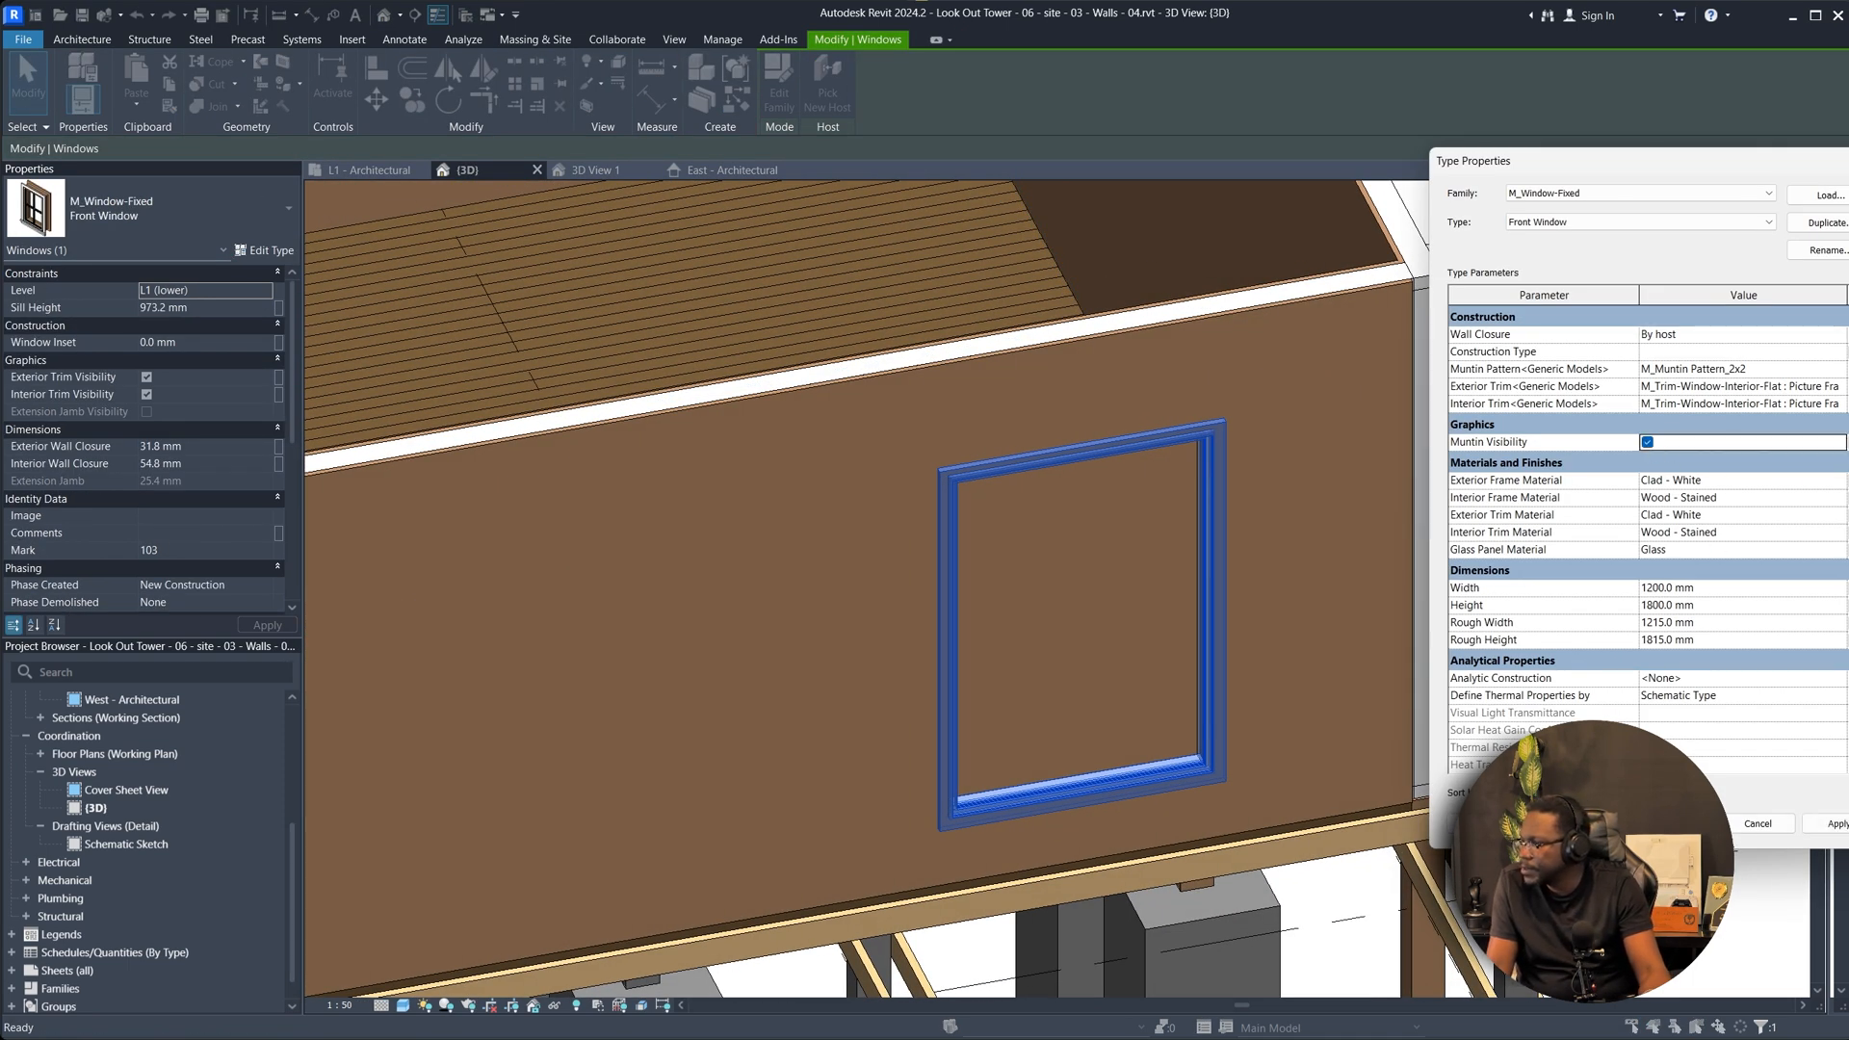
left_click(1679, 823)
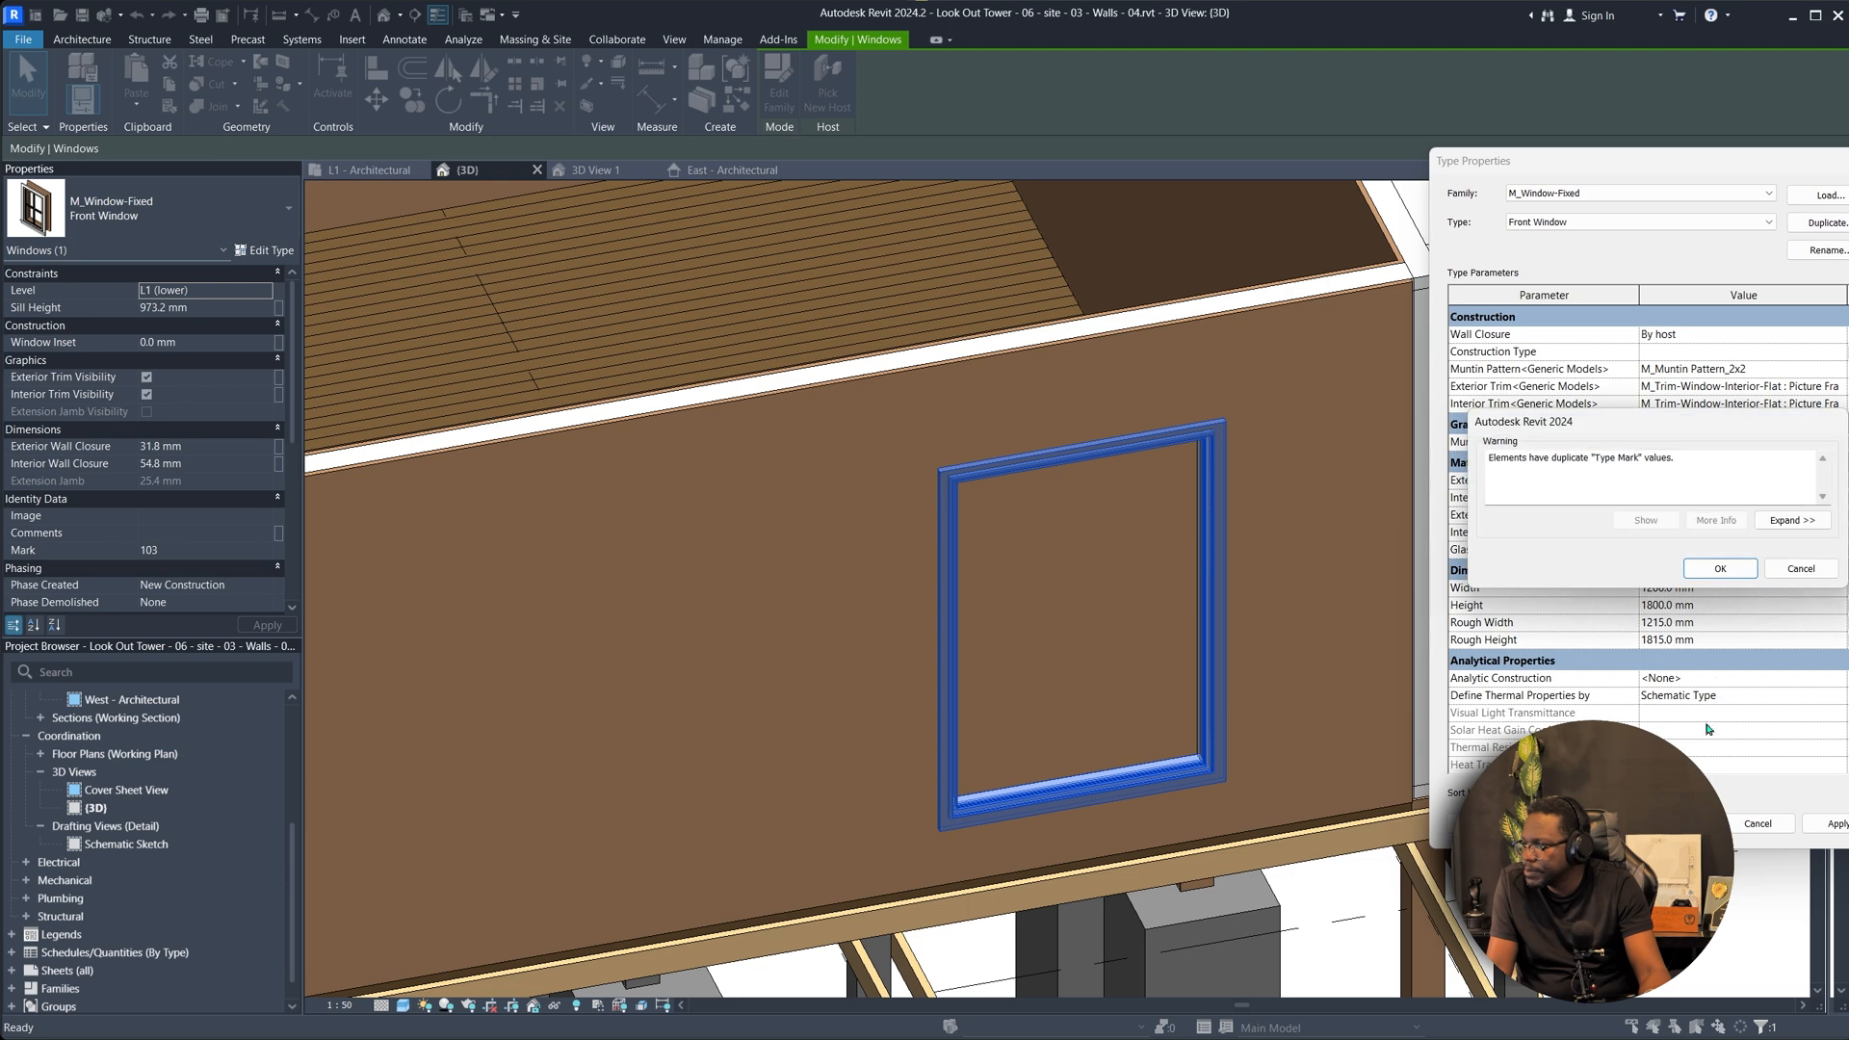
left_click(1718, 569)
key("Escape")
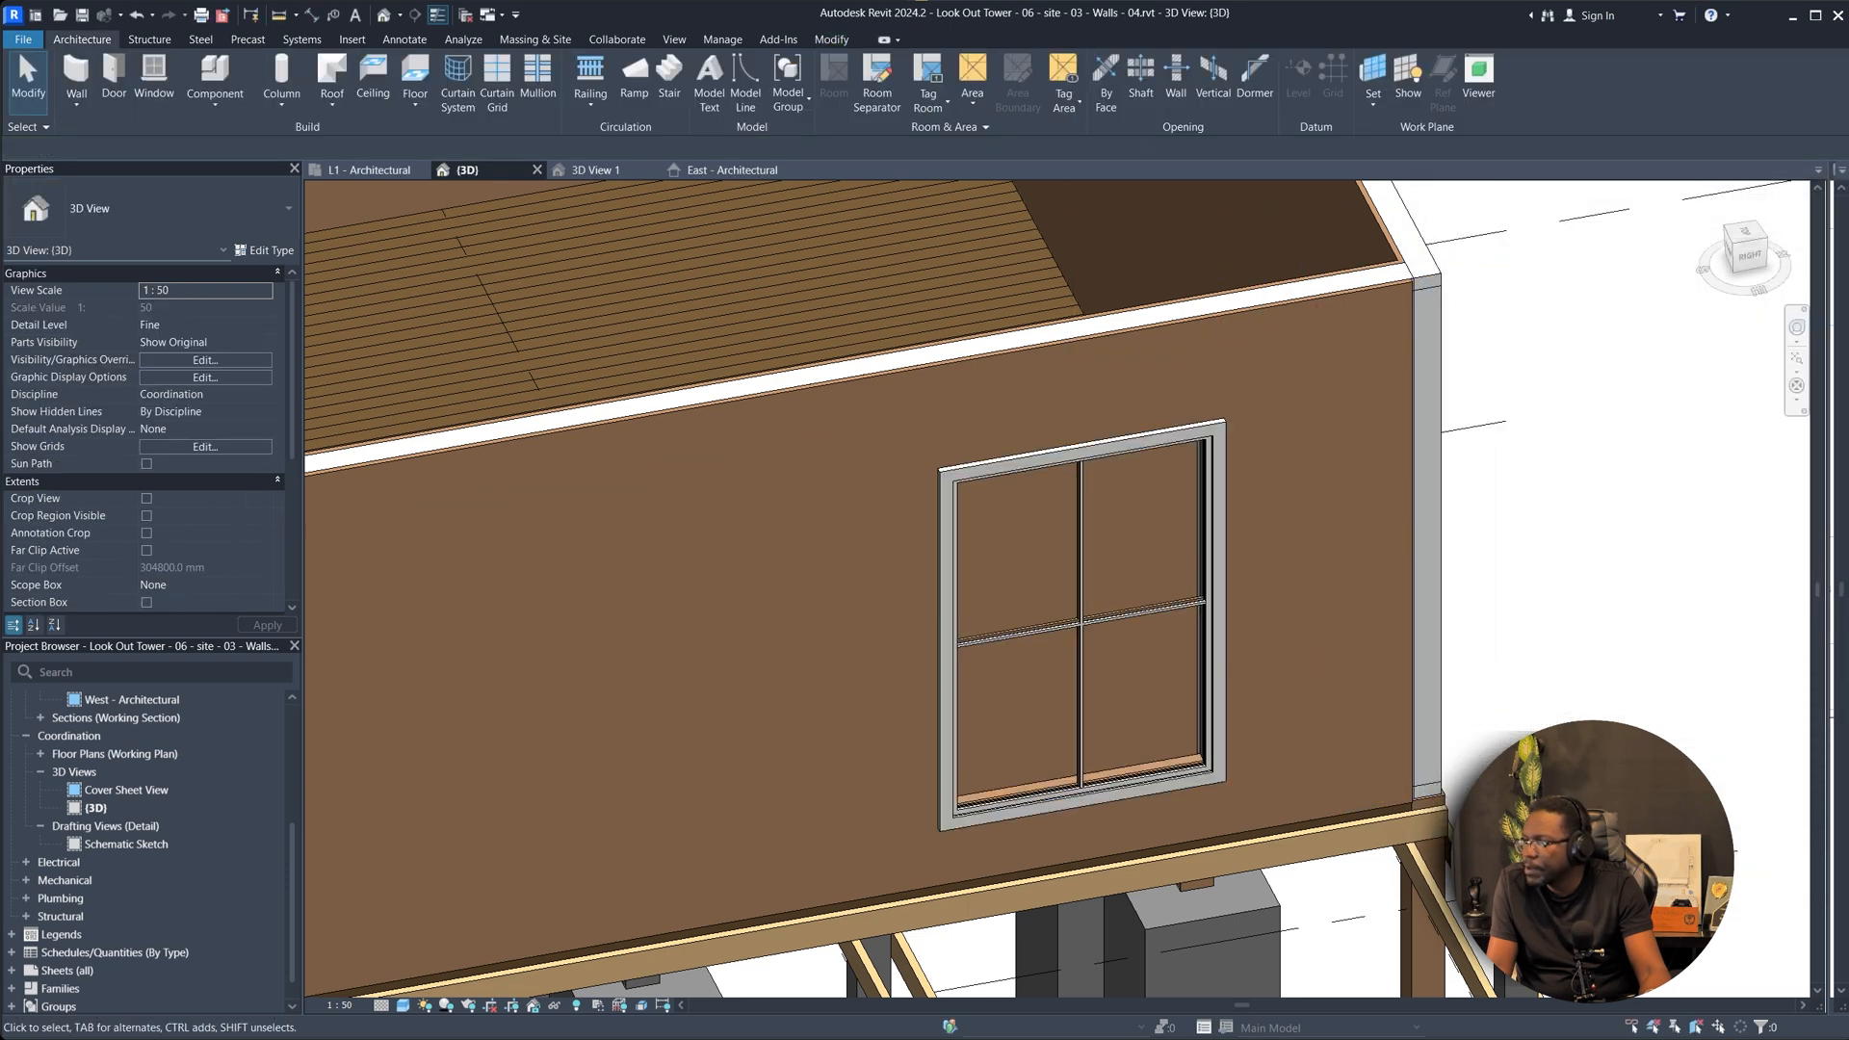
Try to slide the Front Window along the cladding wall, away from the corner.
middle_click_drag(1067, 637, 1137, 635, "shift")
left_click_drag(1016, 705, 586, 591)
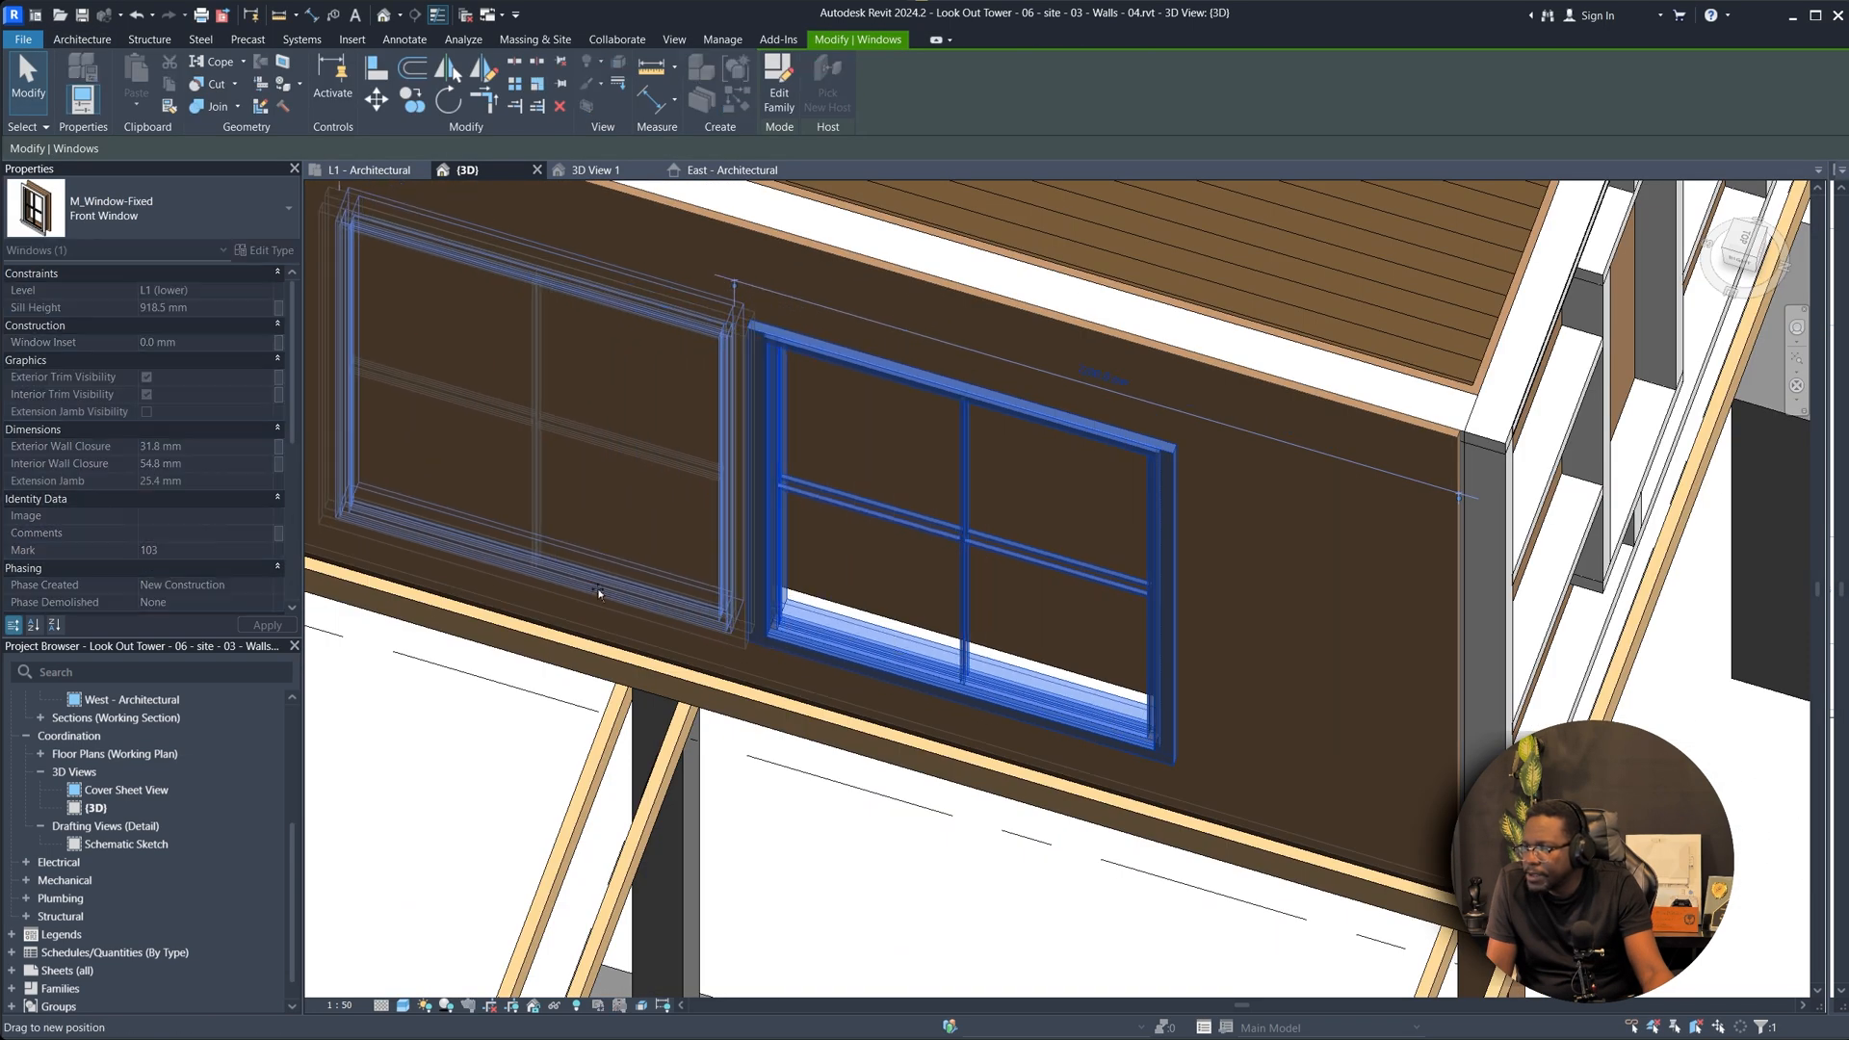
middle_click_drag(586, 590, 771, 617, "shift")
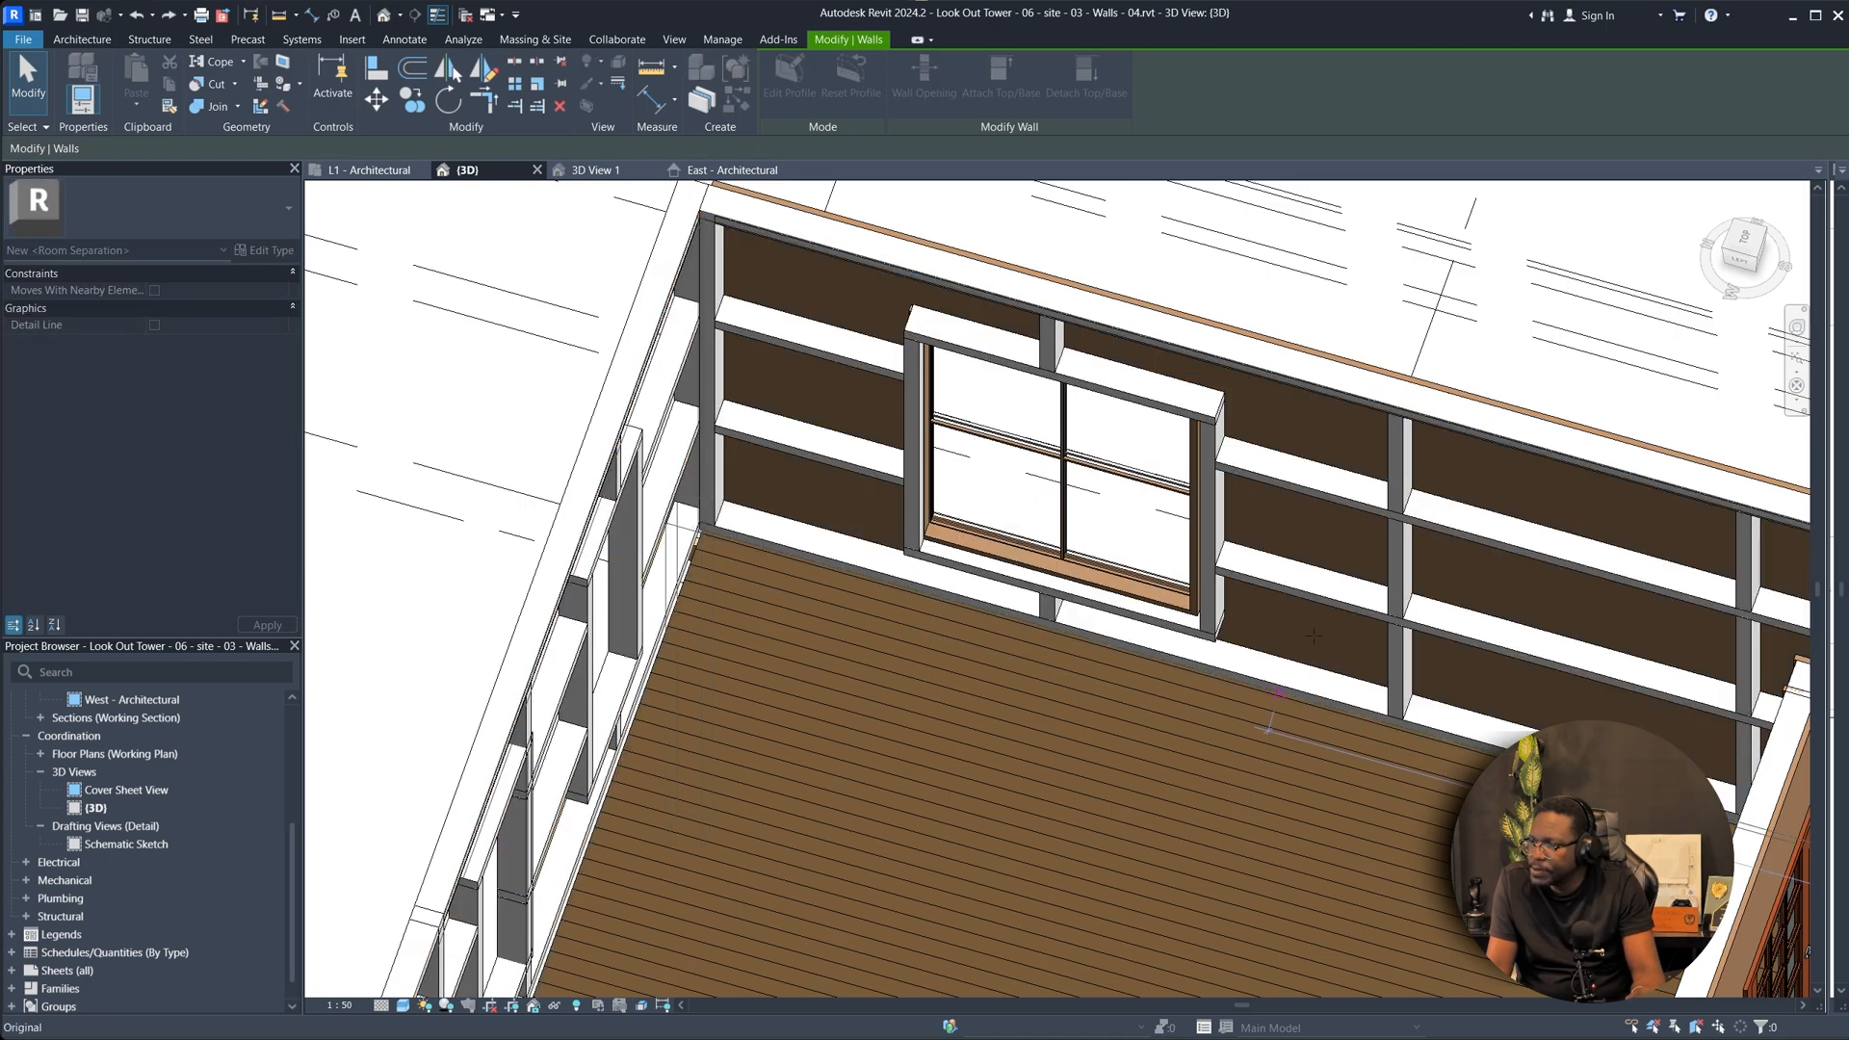
Pull the interior cladding wall's end back from the corner to just past the window opening, exposing the studs.
left_click_drag(1314, 636, 1319, 639)
left_click(1379, 717)
Try to move the Front Window from the cladding inward into the depth of the stud frame.
left_click(1190, 605)
middle_click_drag(1108, 621, 1330, 631, "shift")
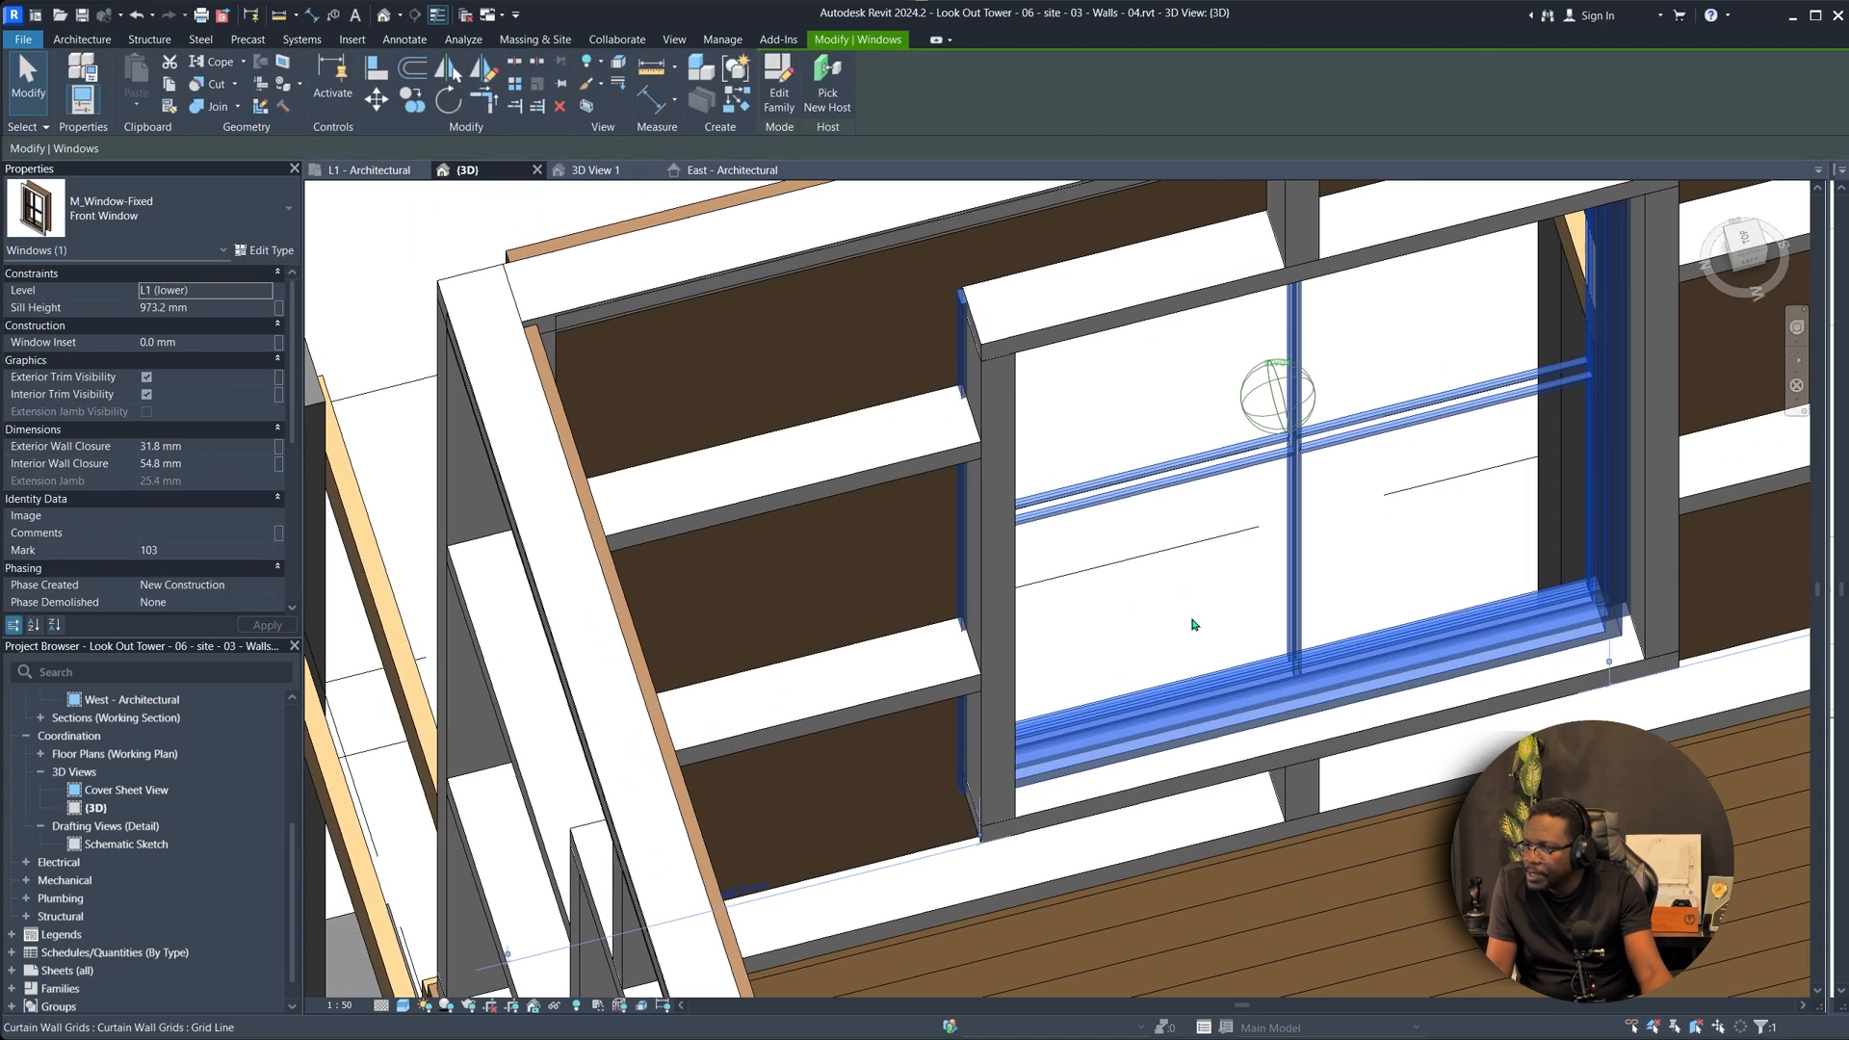
key("m")
key("v")
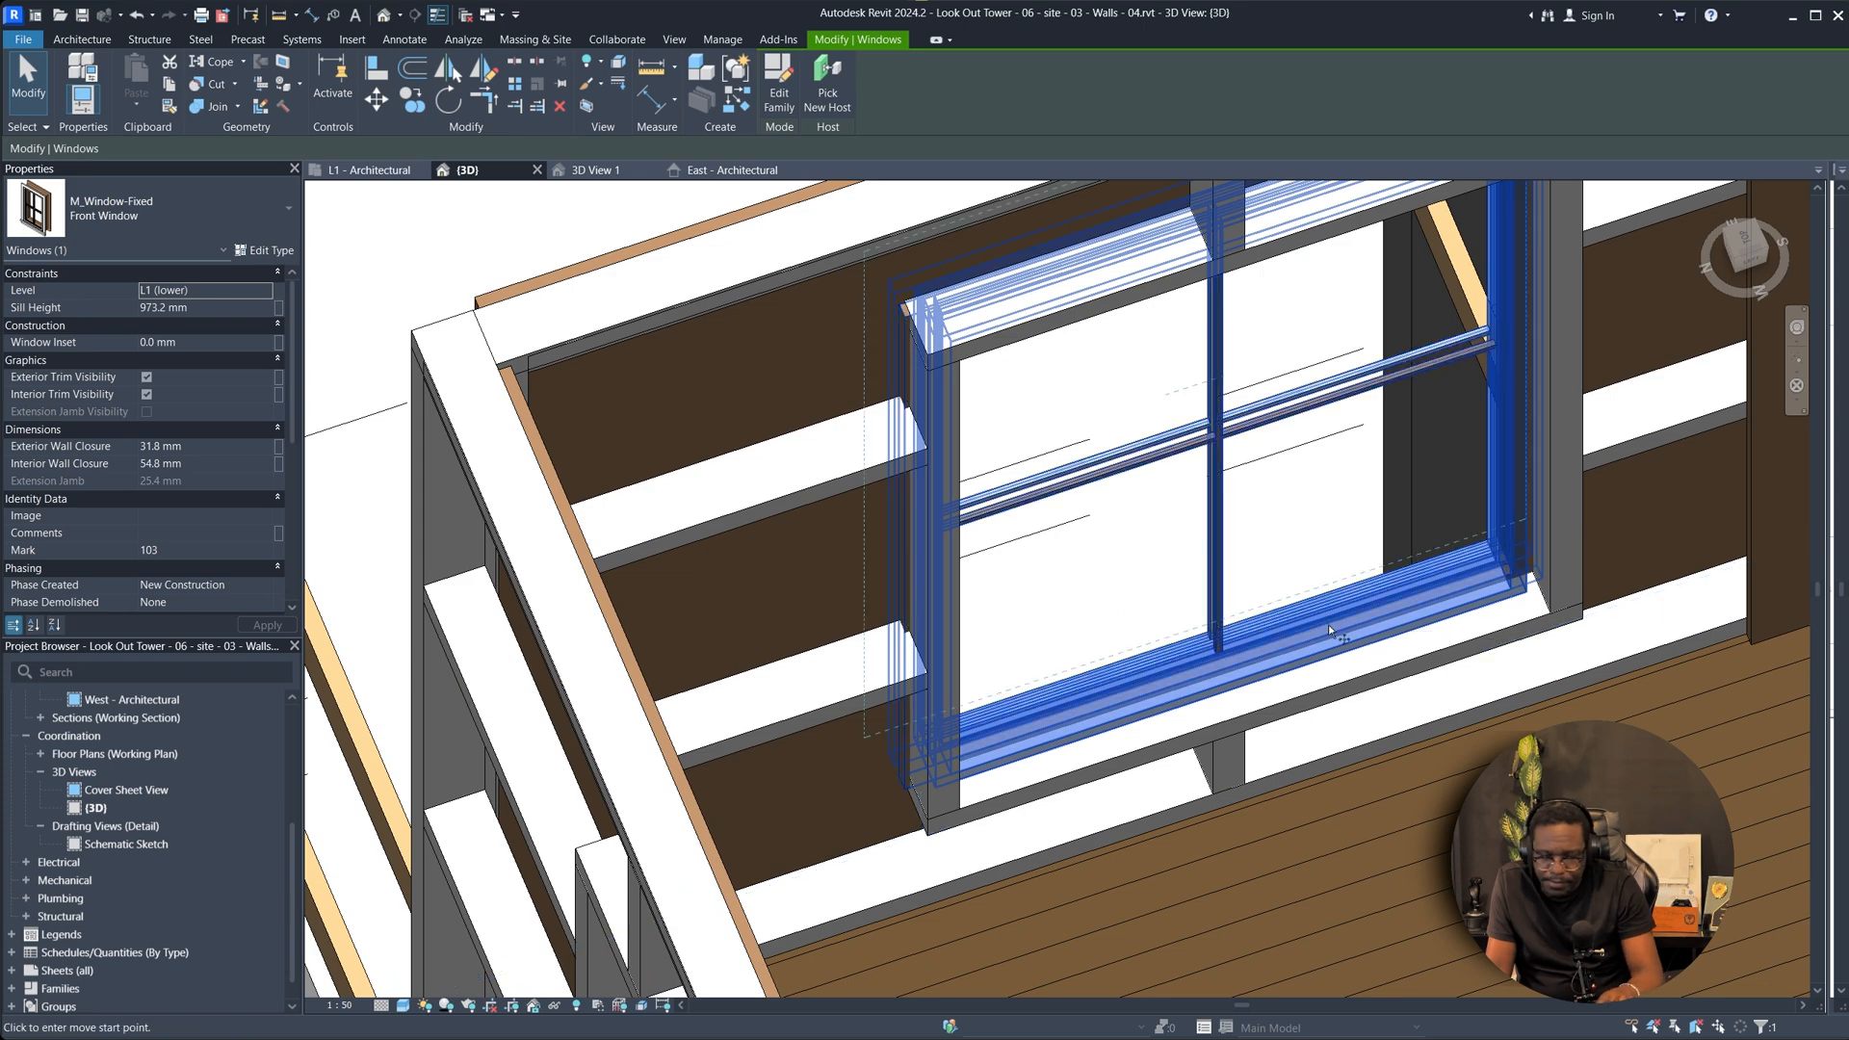
left_click(1331, 630)
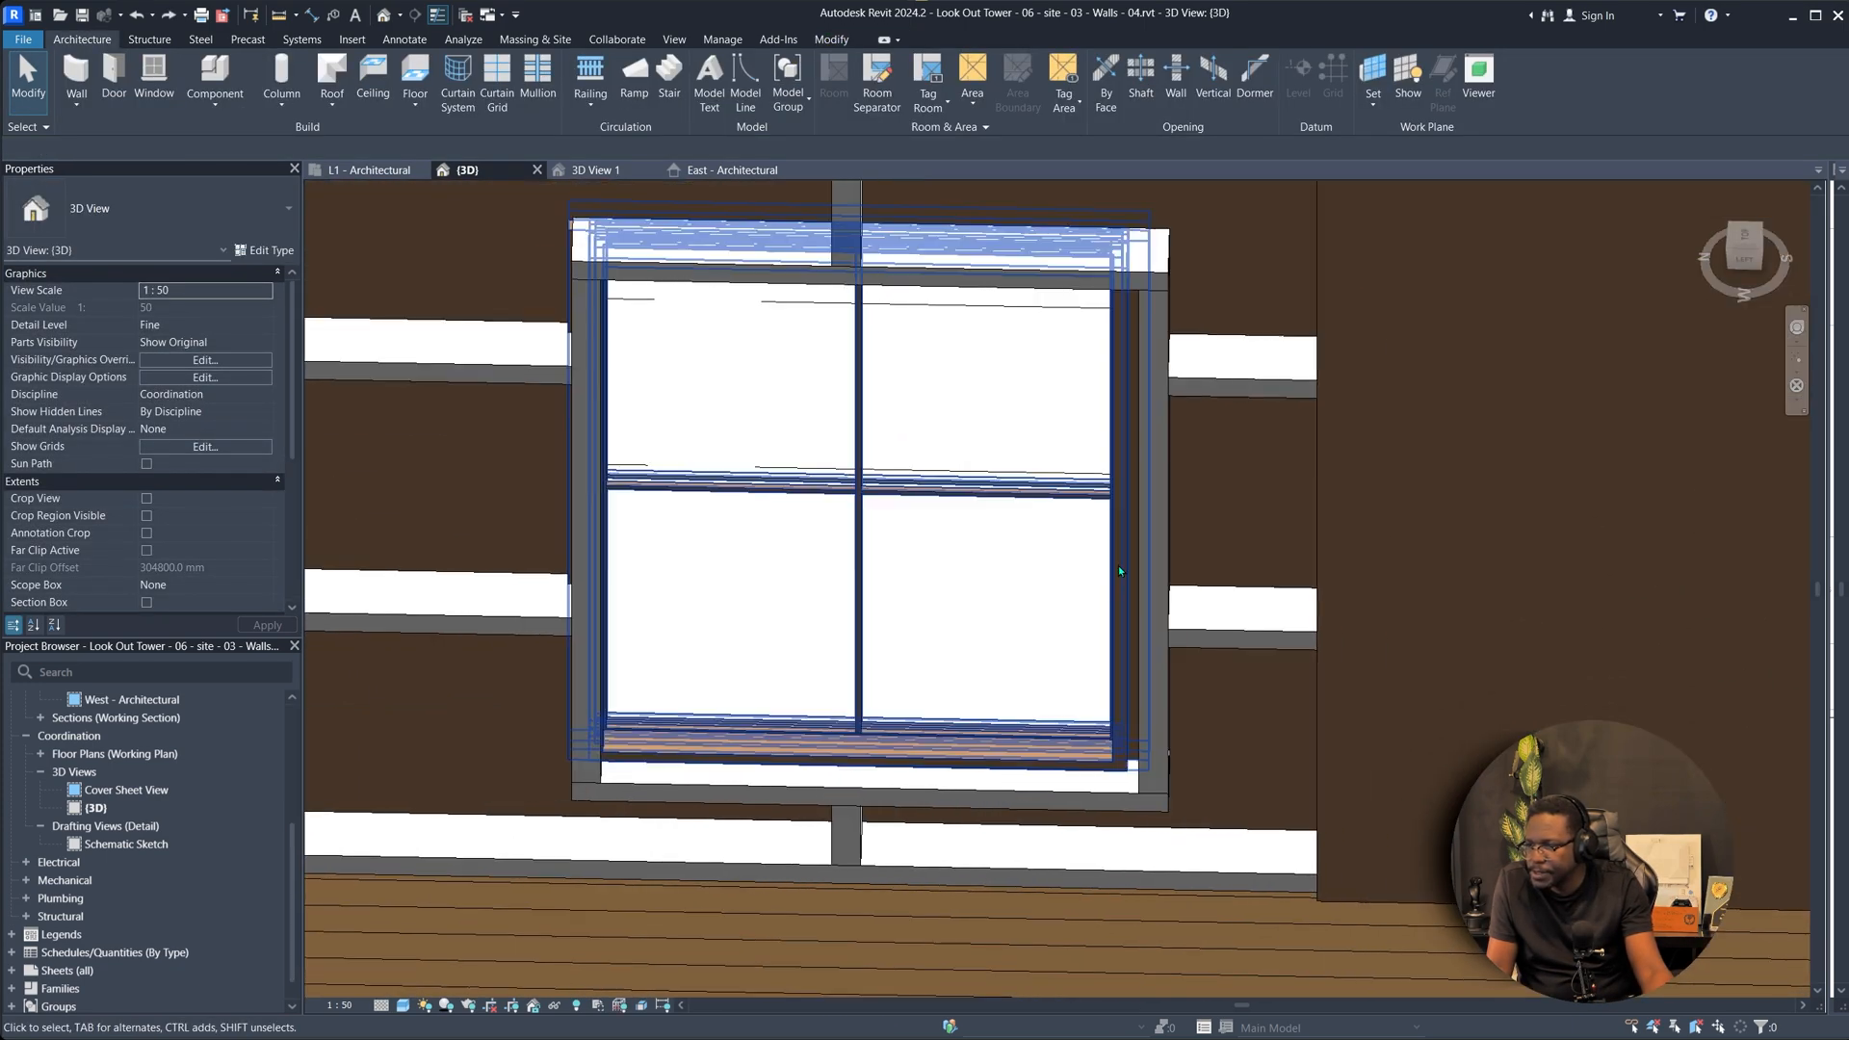
middle_click_drag(1118, 564, 799, 746, "shift")
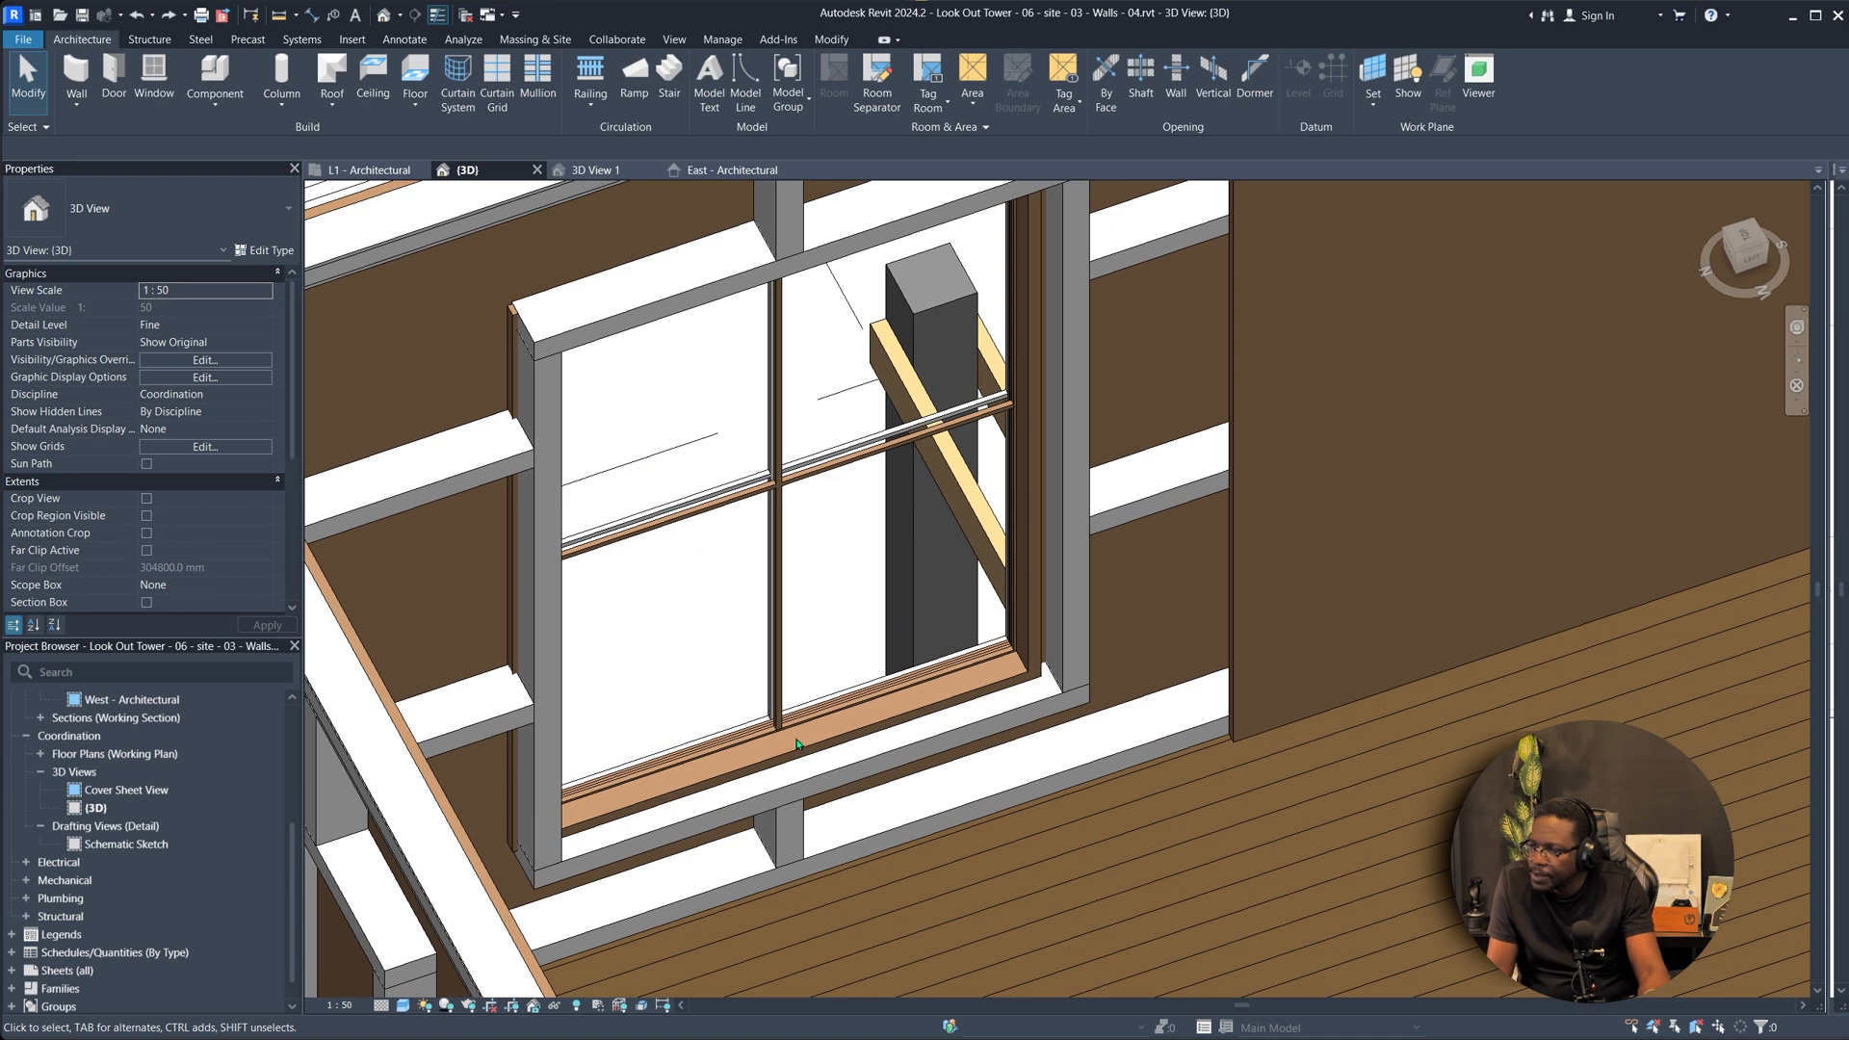
left_click(799, 740)
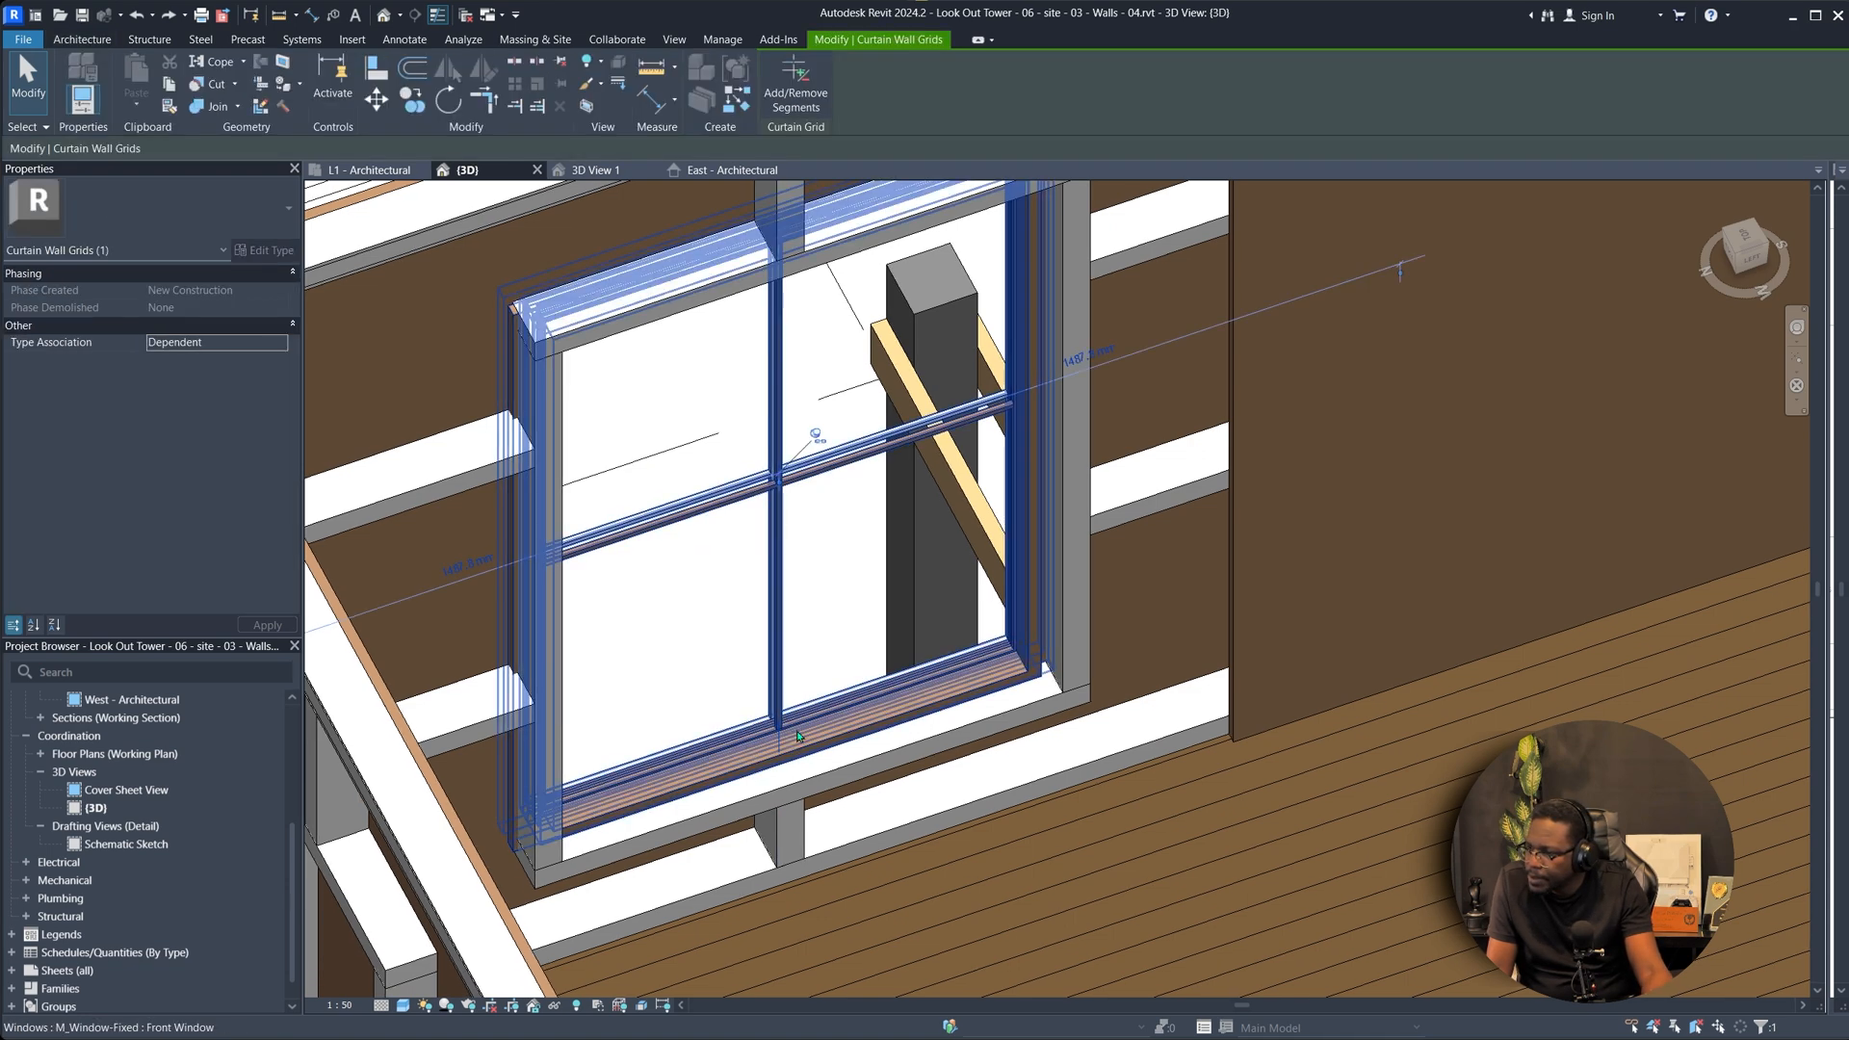
left_click(798, 737)
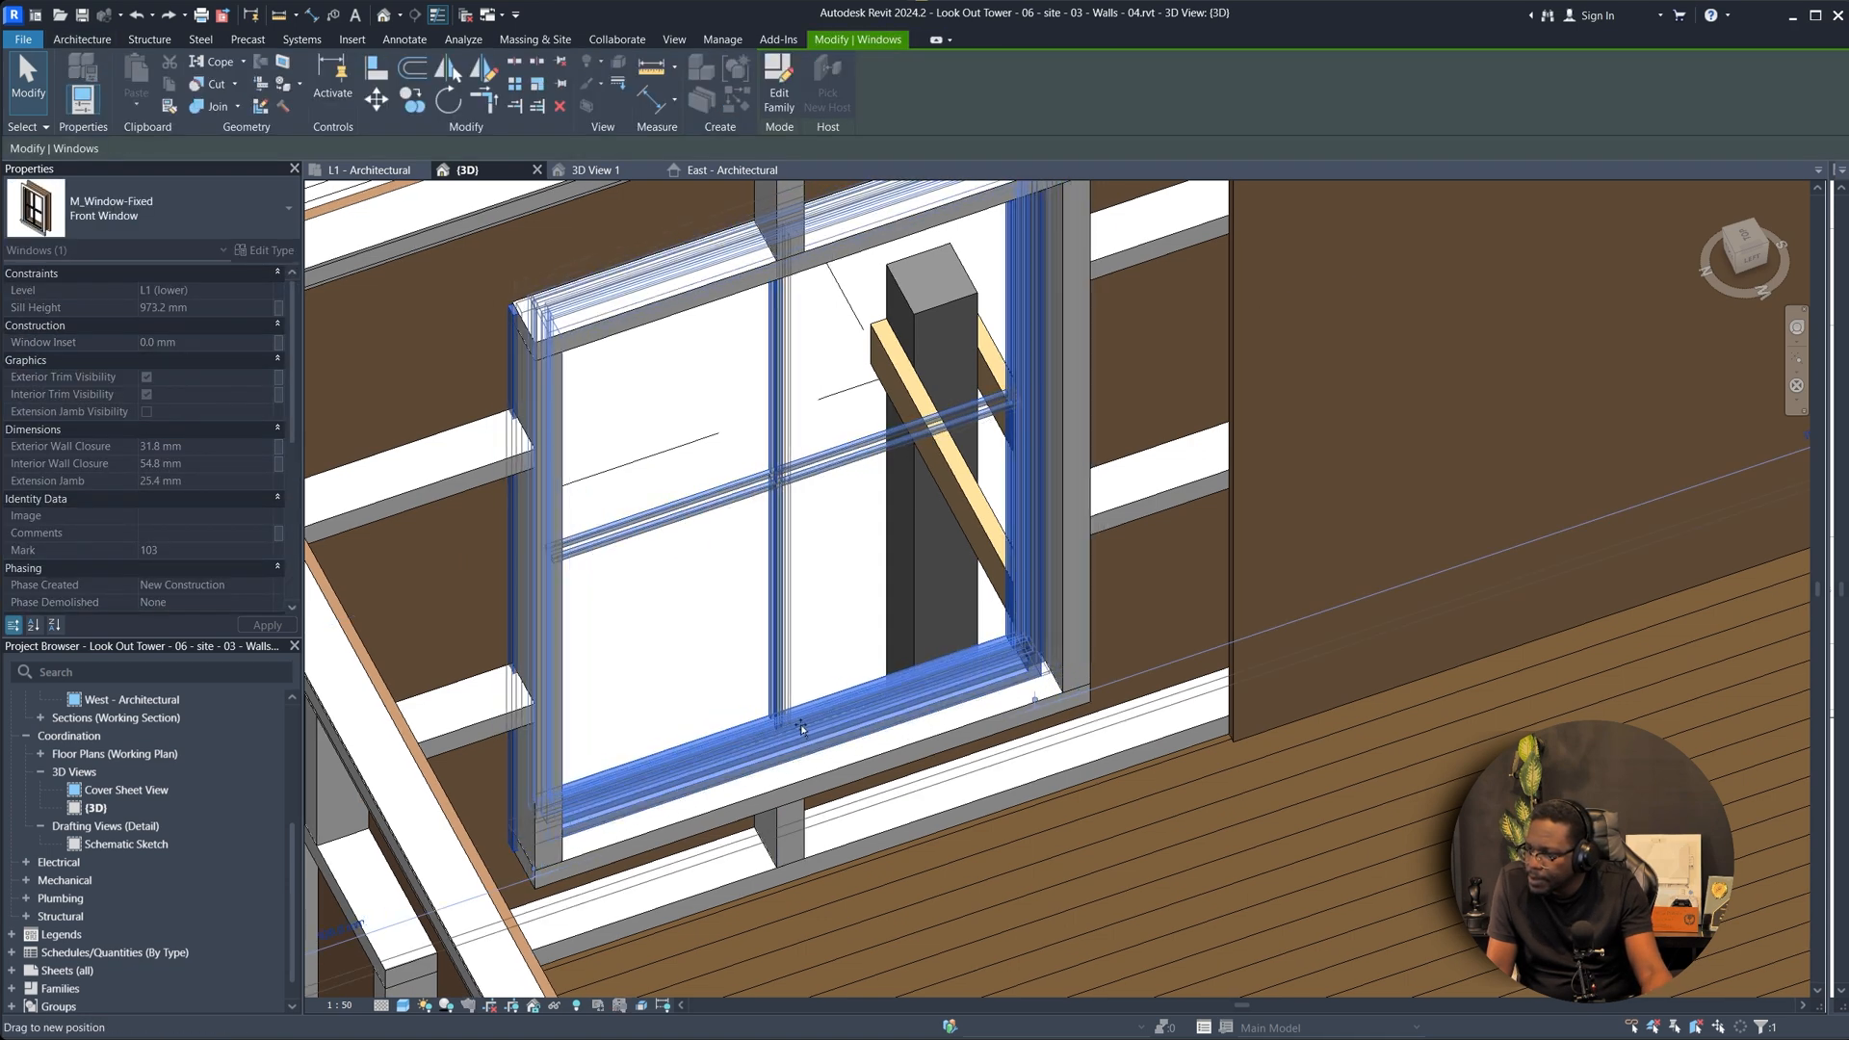
middle_click_drag(801, 729, 924, 718, "shift")
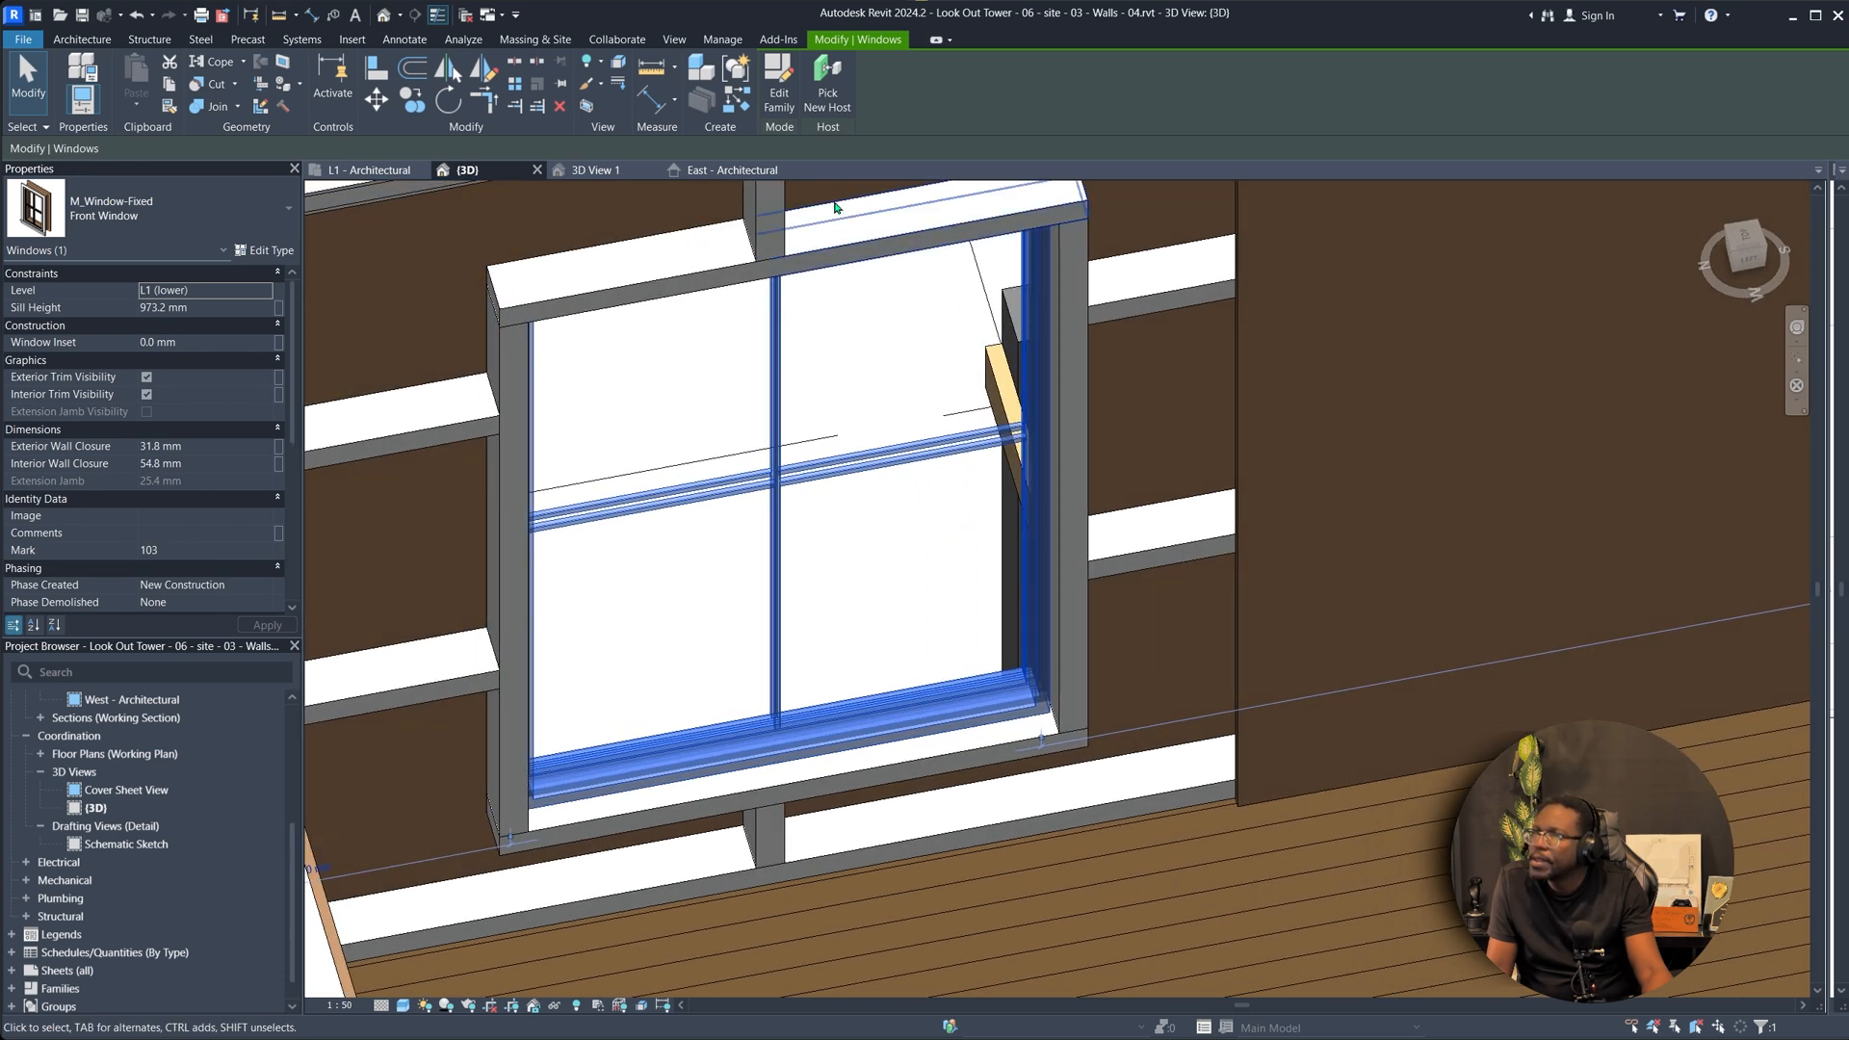
key("Escape")
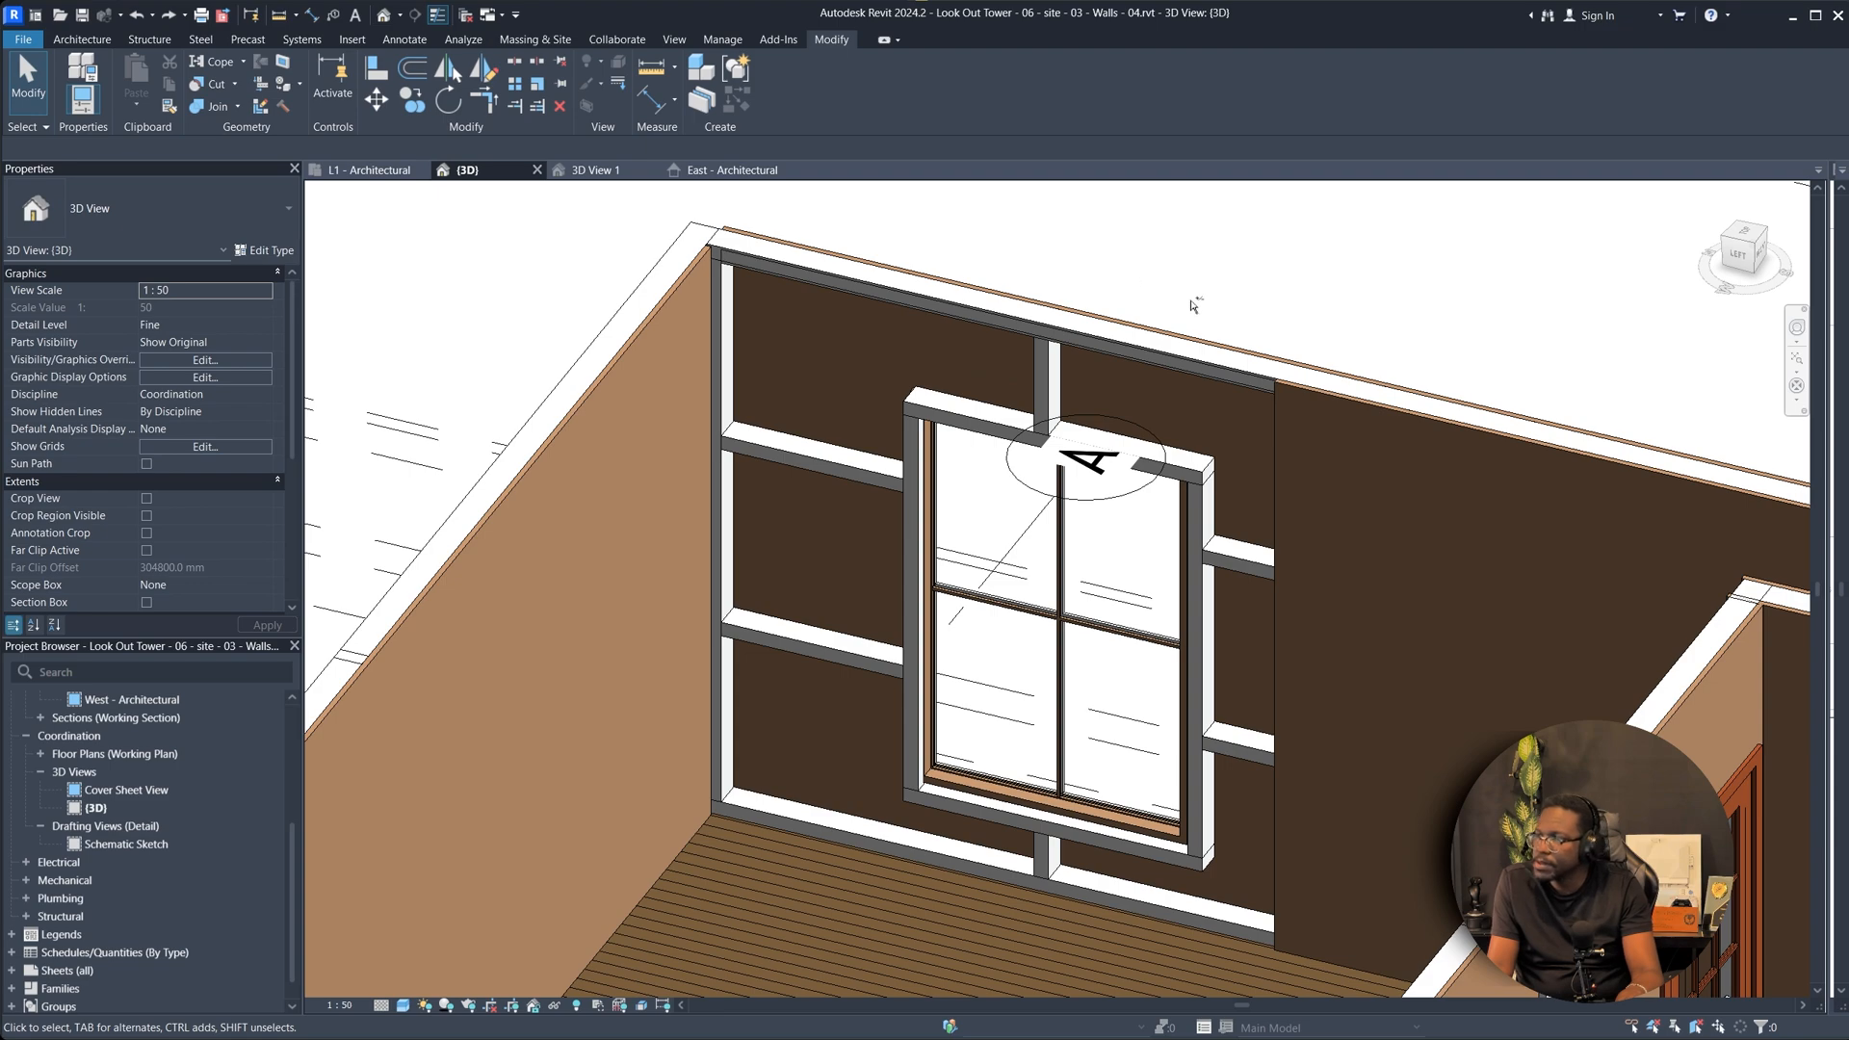
Open the L1 - Architectural floor plan at the wall section that holds the Front Window.
mouse_move(1265, 445)
middle_mouse_down("shift")
mouse_move(1322, 581)
mouse_move(908, 702)
mouse_move(876, 751)
middle_mouse_up("shift")
scroll(877, 751, "up", 1)
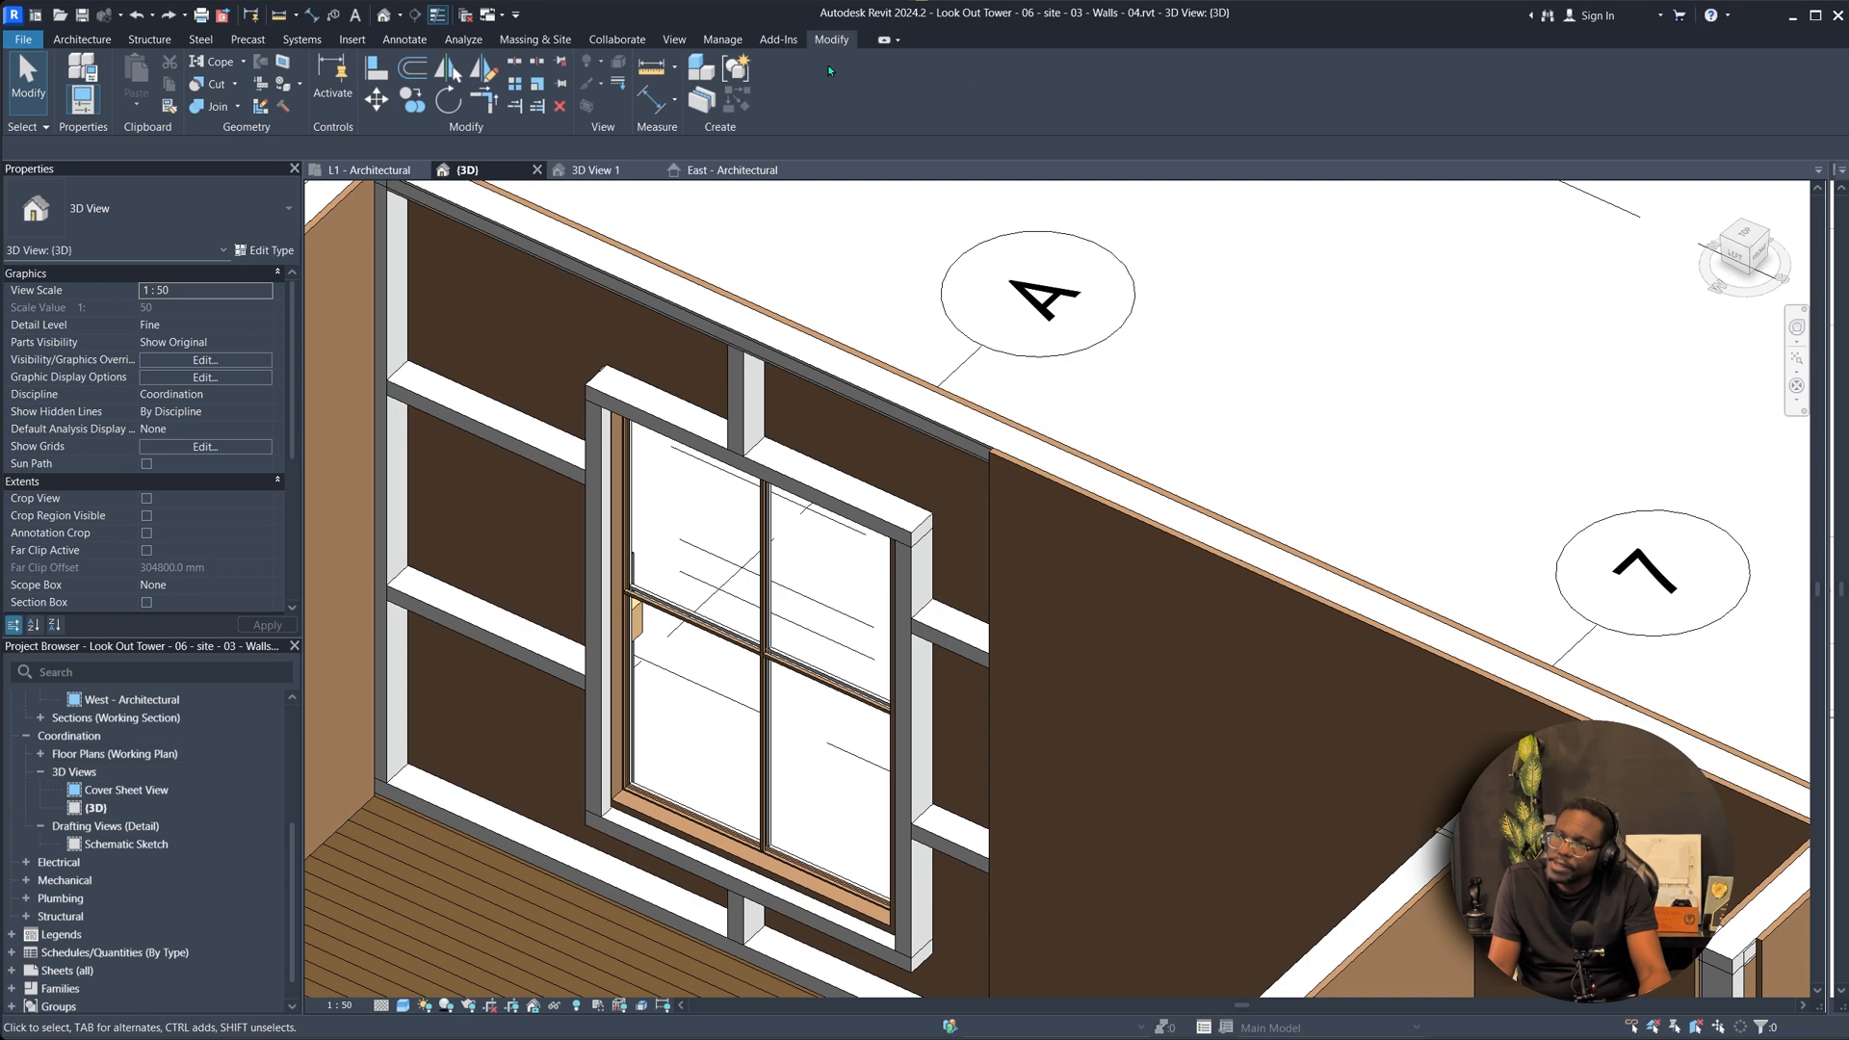
left_click(380, 170)
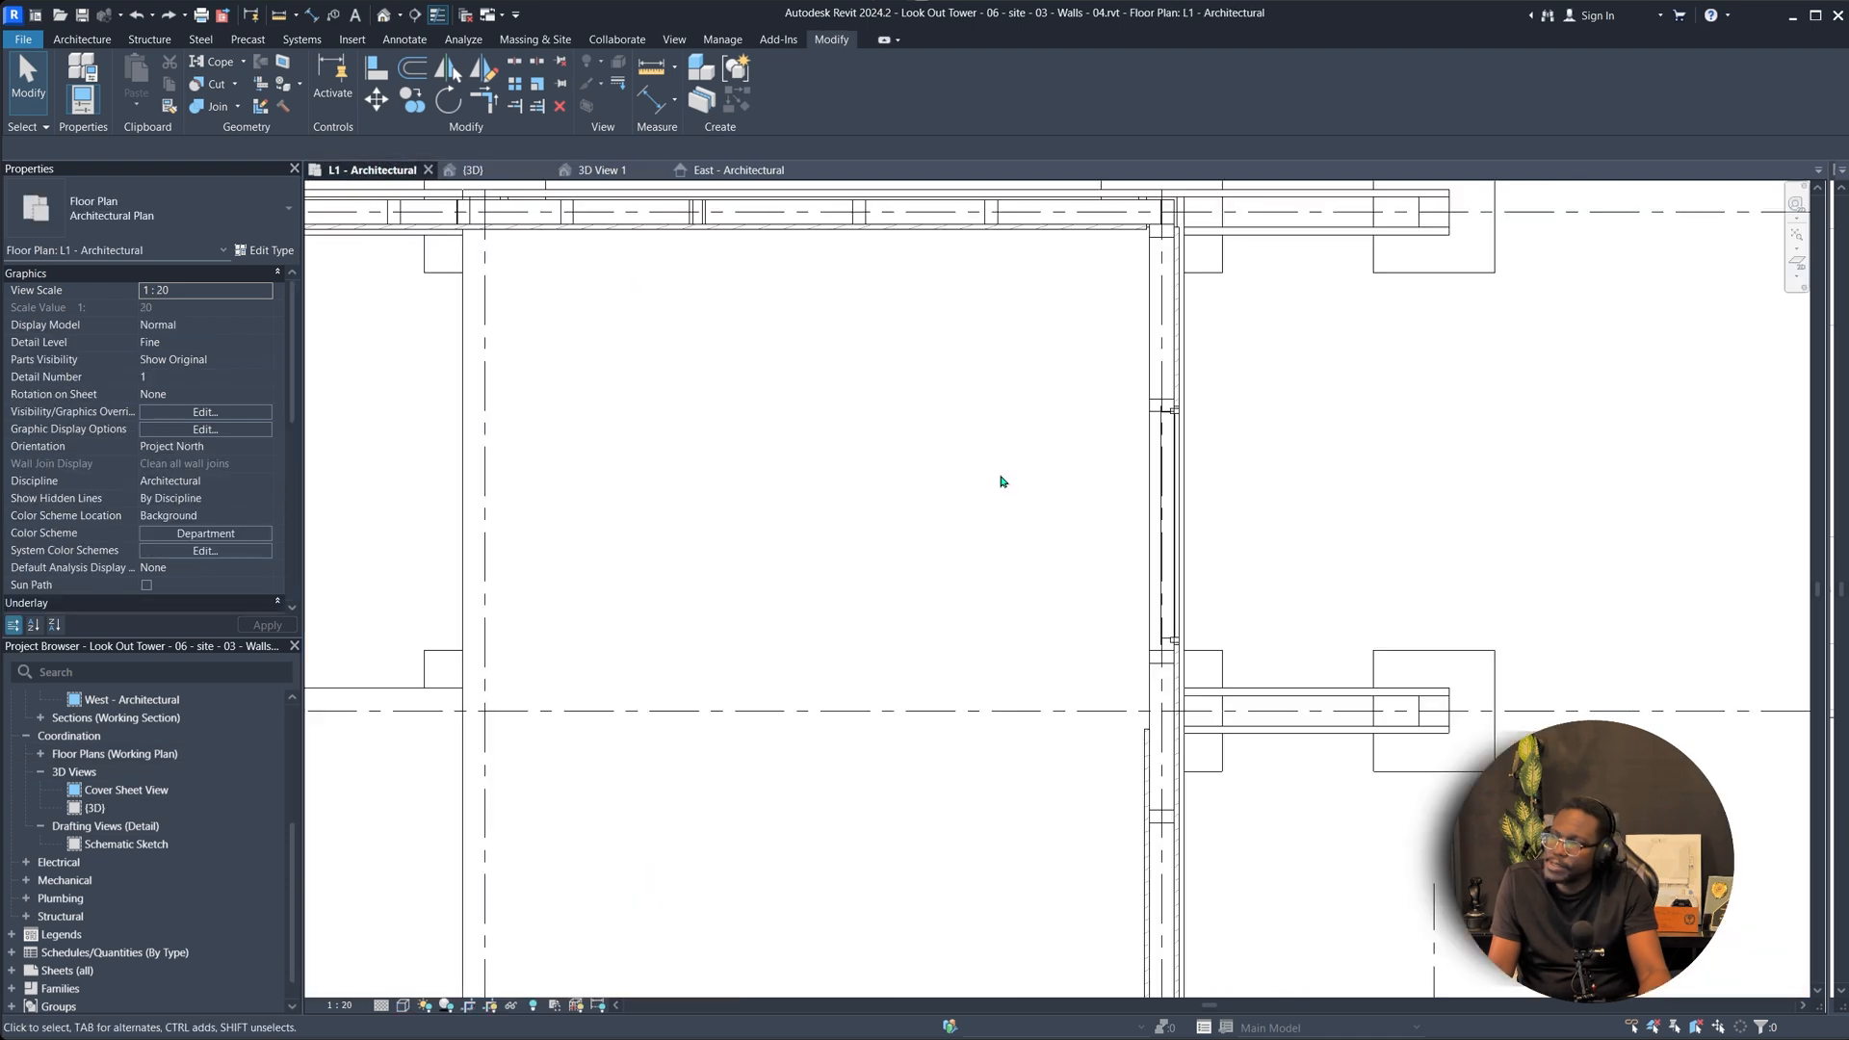
scroll(1078, 472, "down", 4)
scroll(1052, 400, "up", 5)
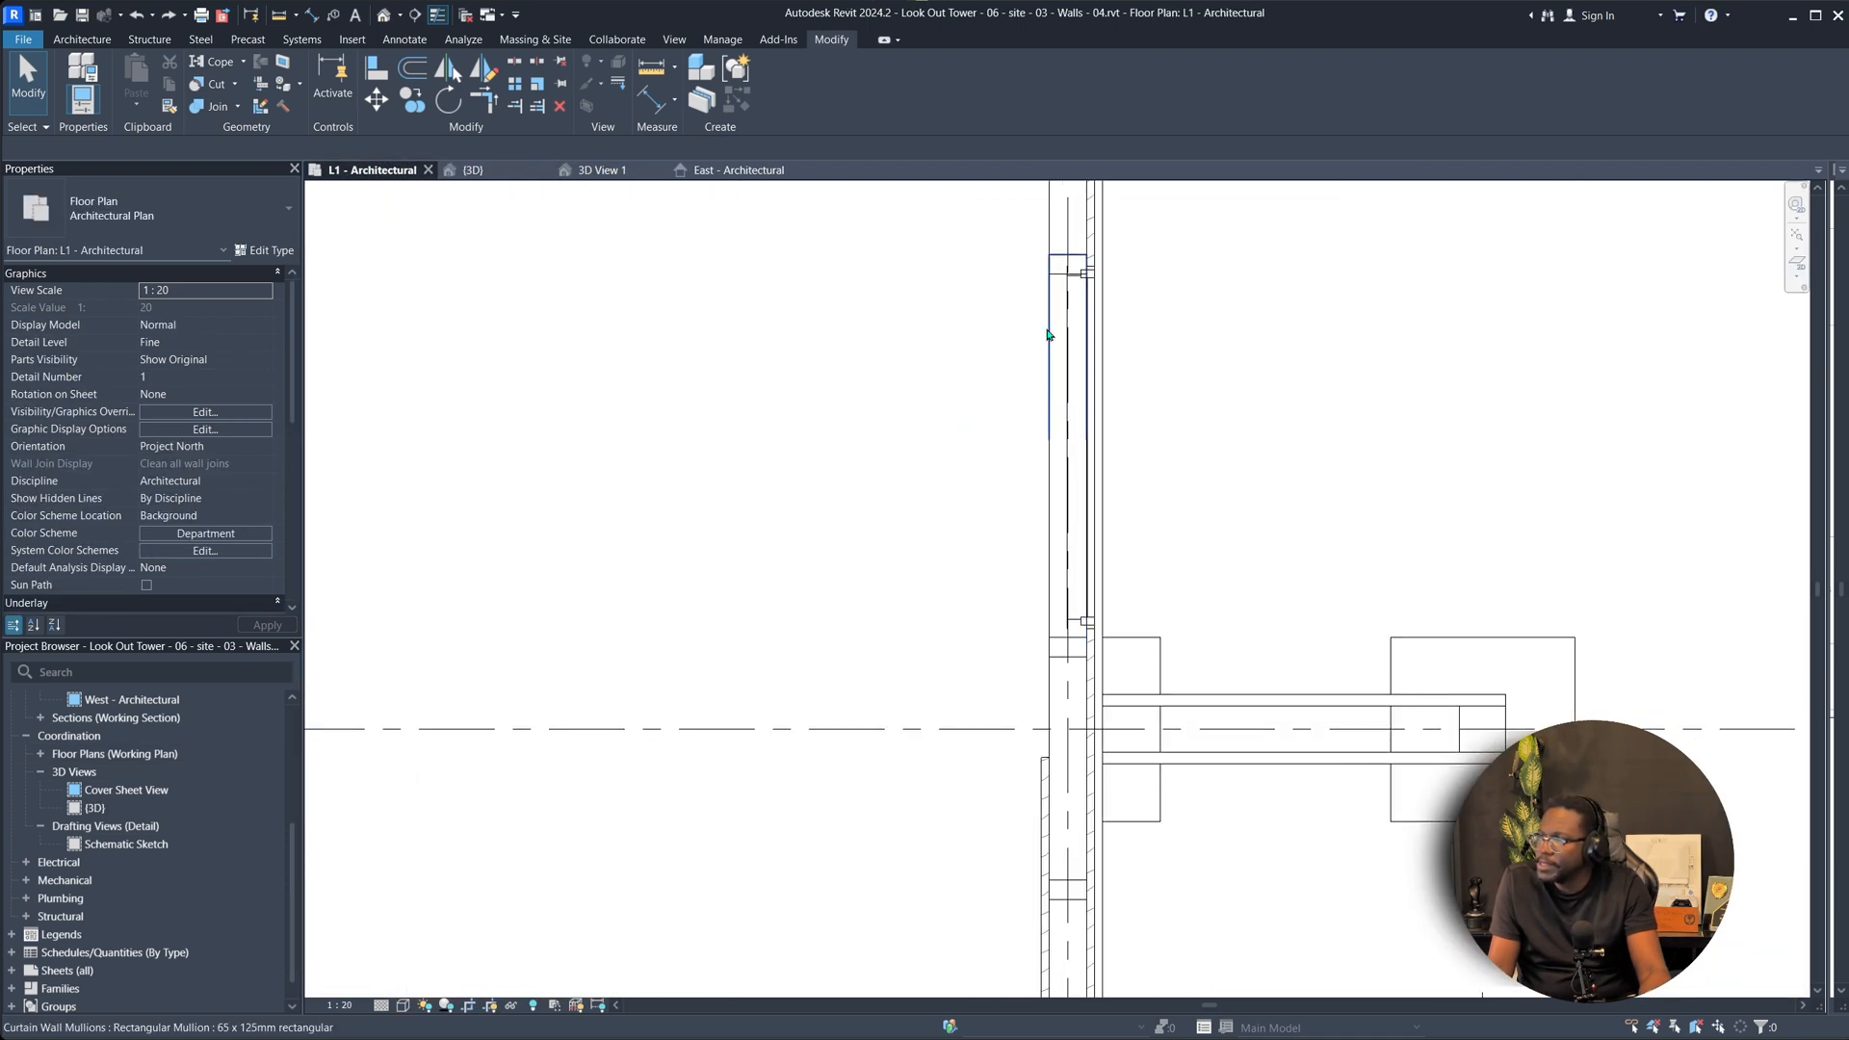
Try to move the Front Window from the cladding inward into the stud frame in plan.
left_click(1093, 393)
scroll(1097, 441, "up", 1)
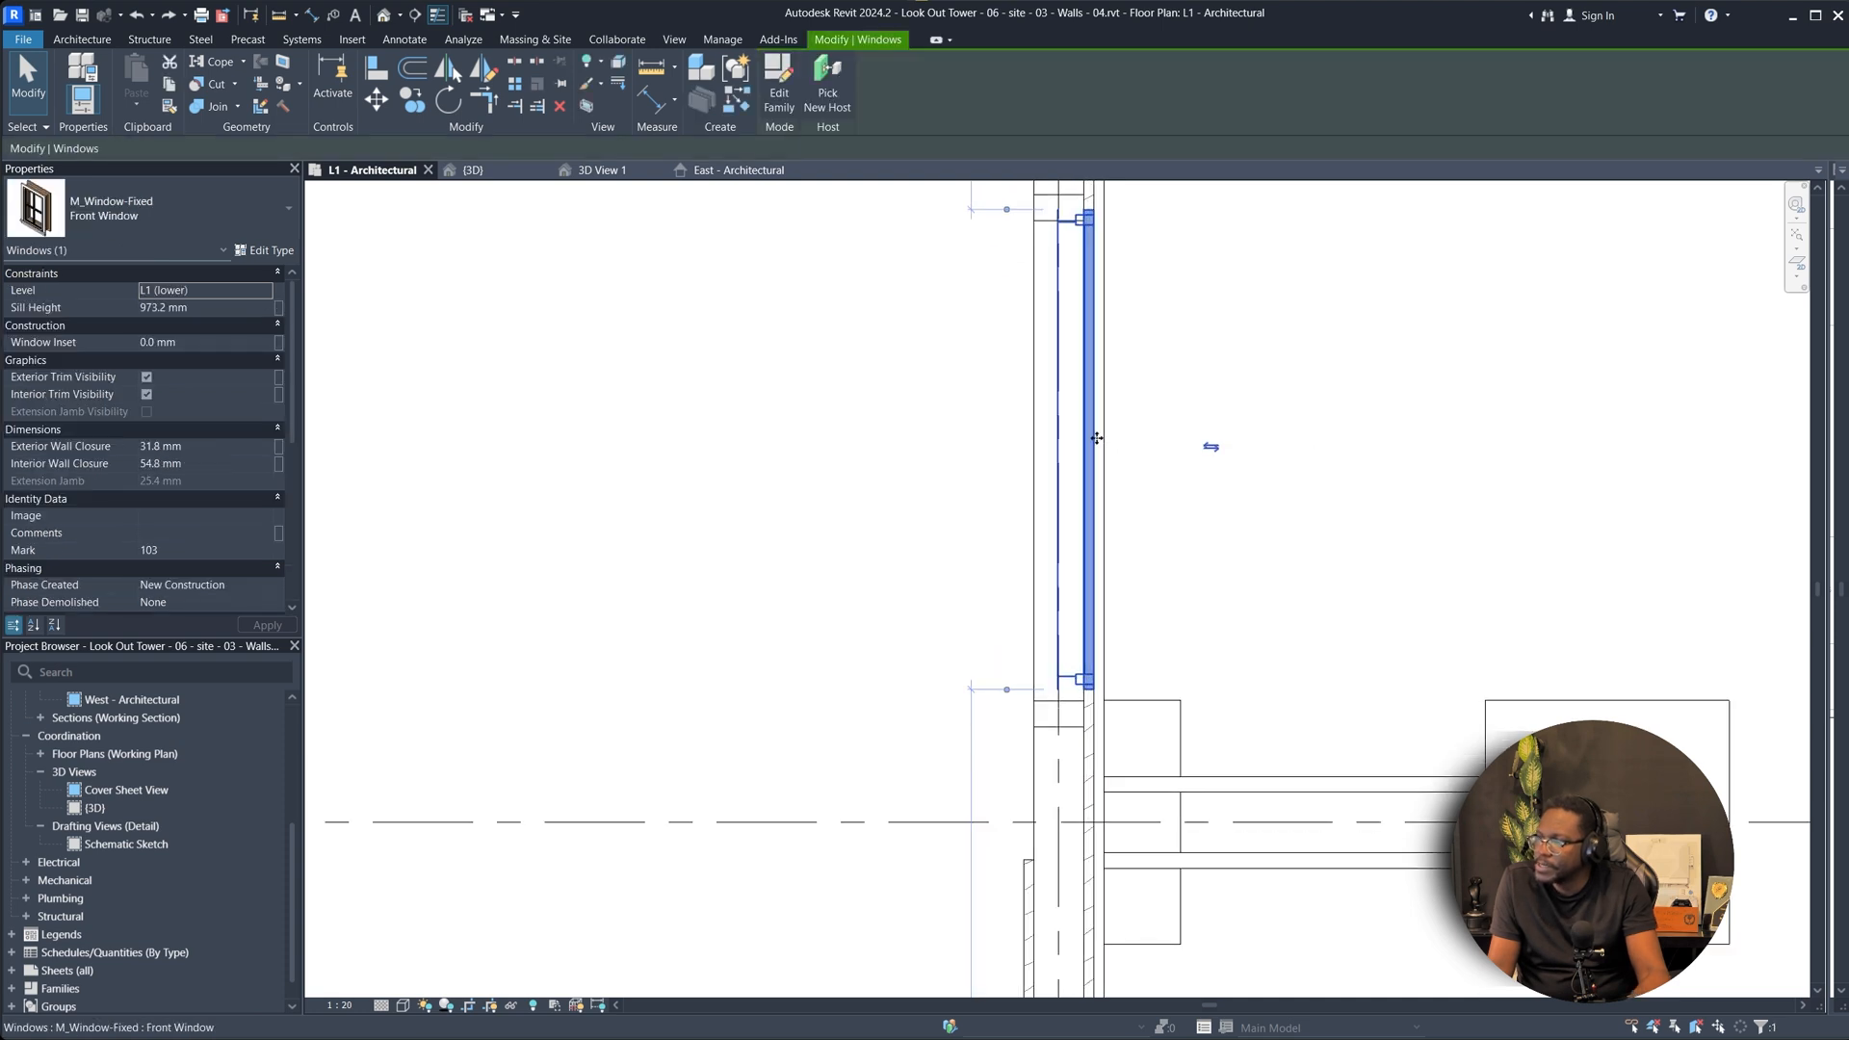
key("m")
key("v")
left_click(1095, 450)
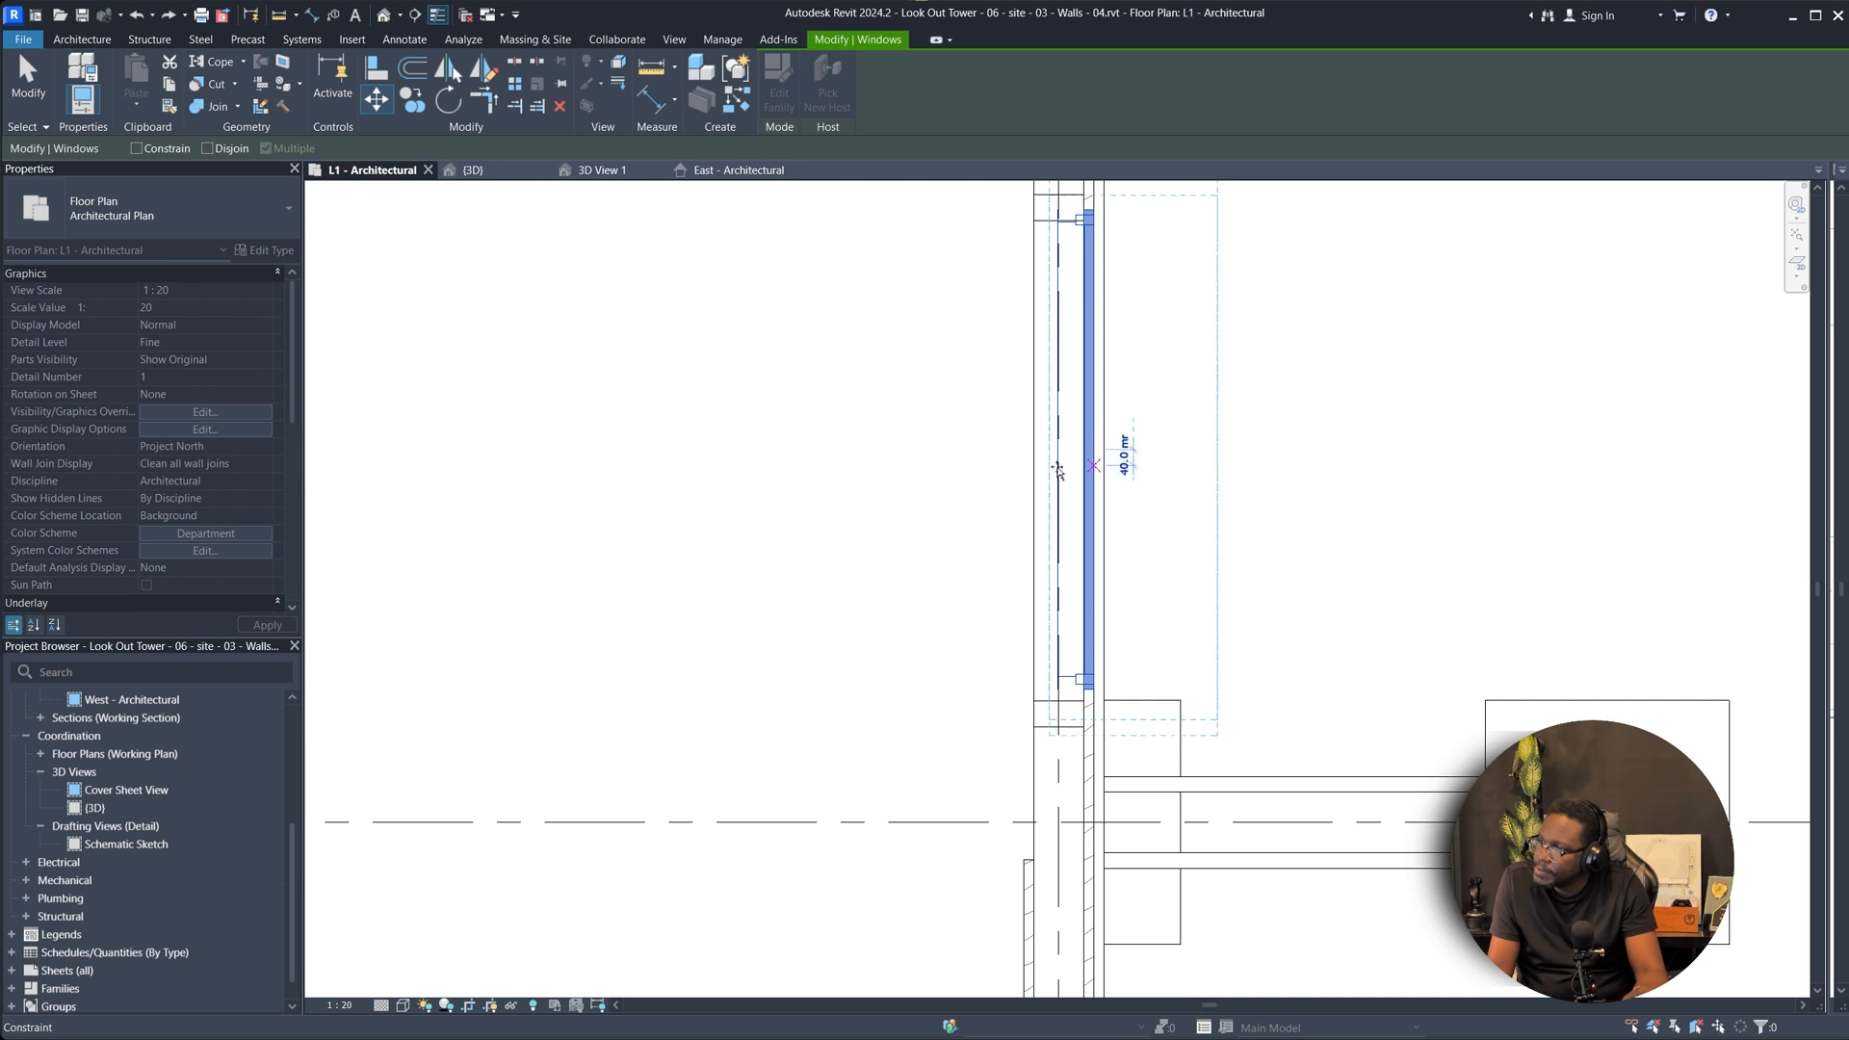
left_click(1071, 546)
left_click(1211, 609)
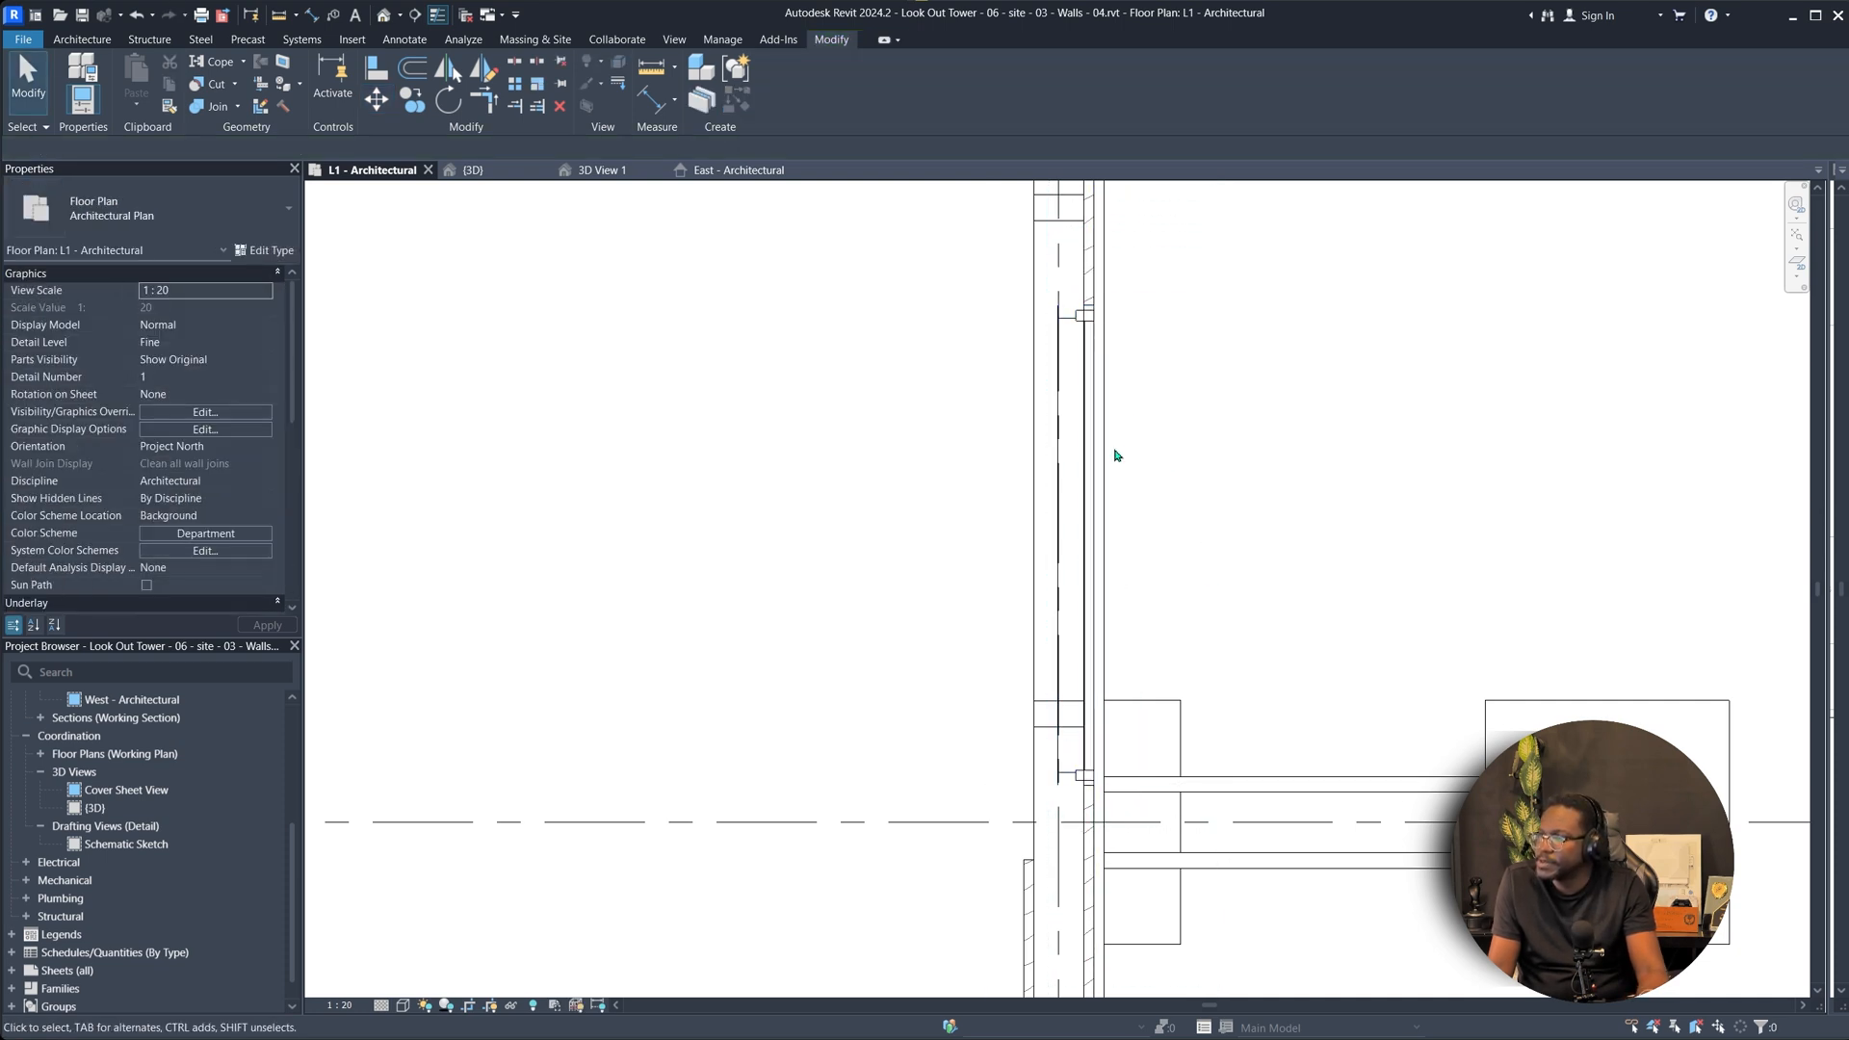
scroll(1060, 301, "down", 1)
left_click(311, 15)
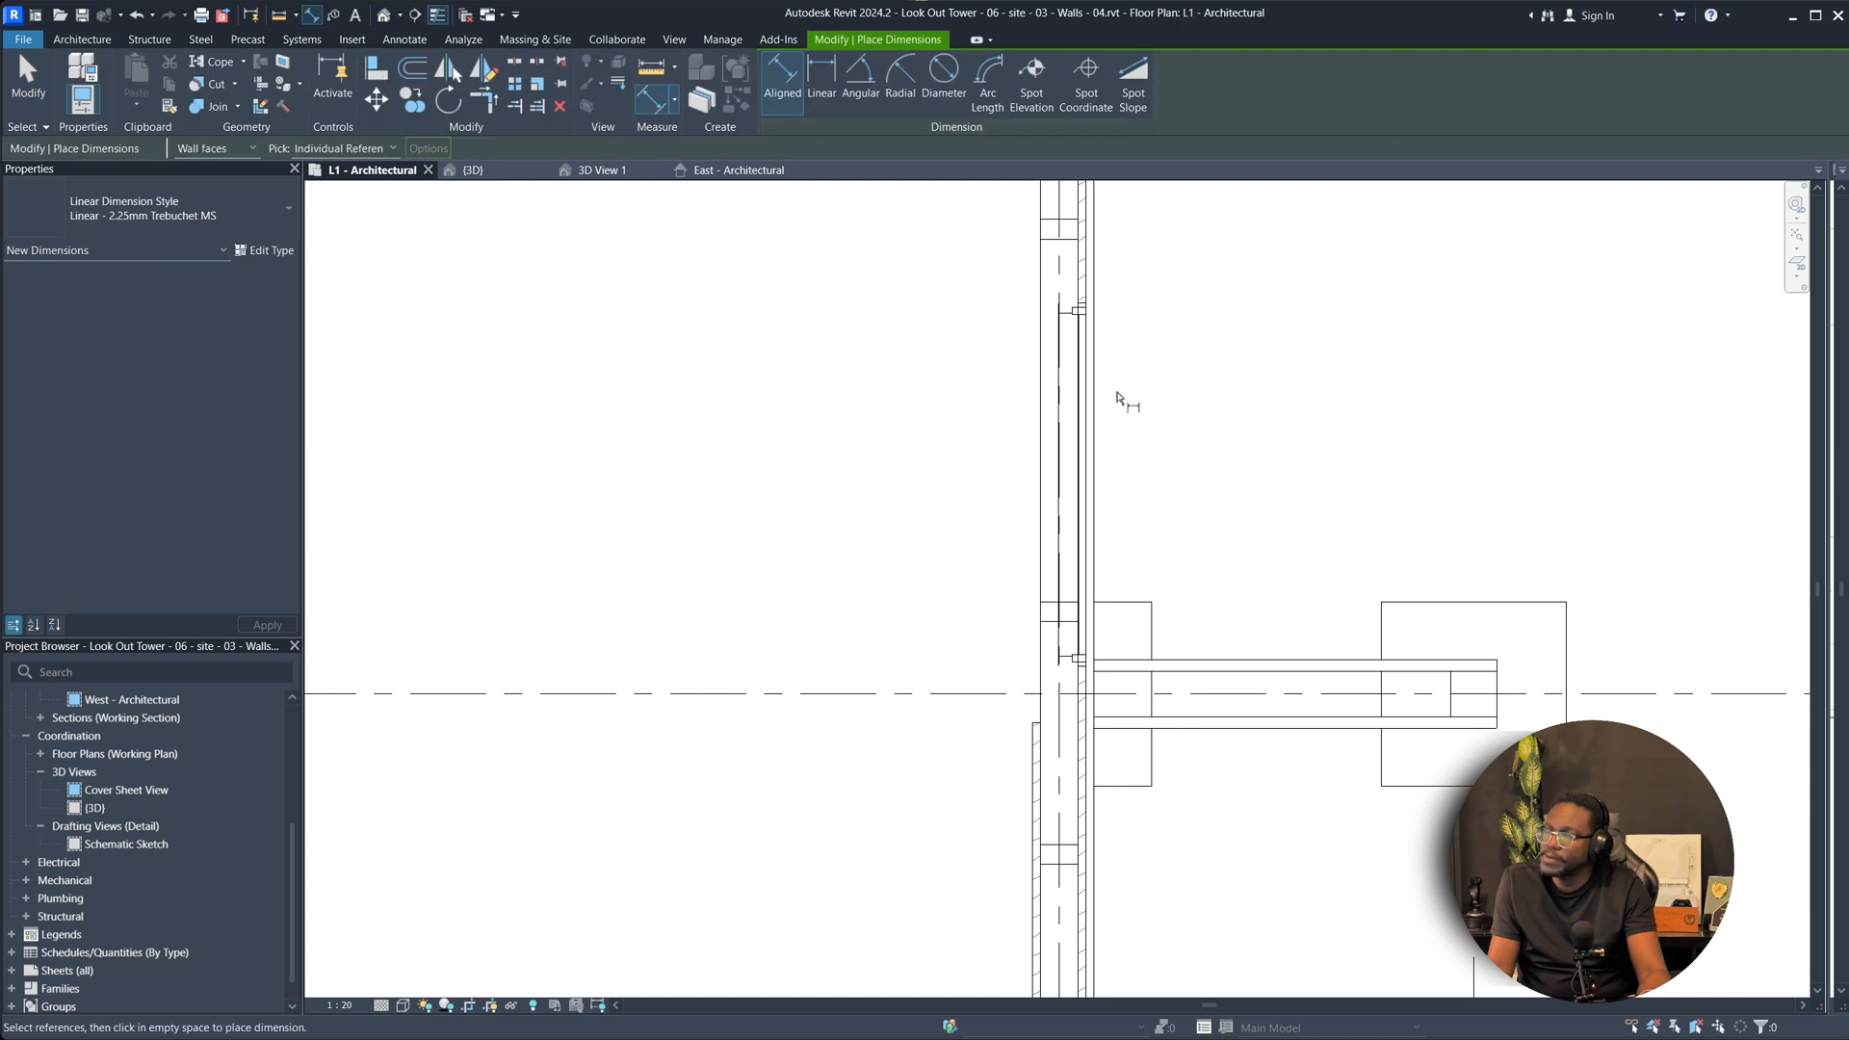
scroll(1059, 318, "up", 2)
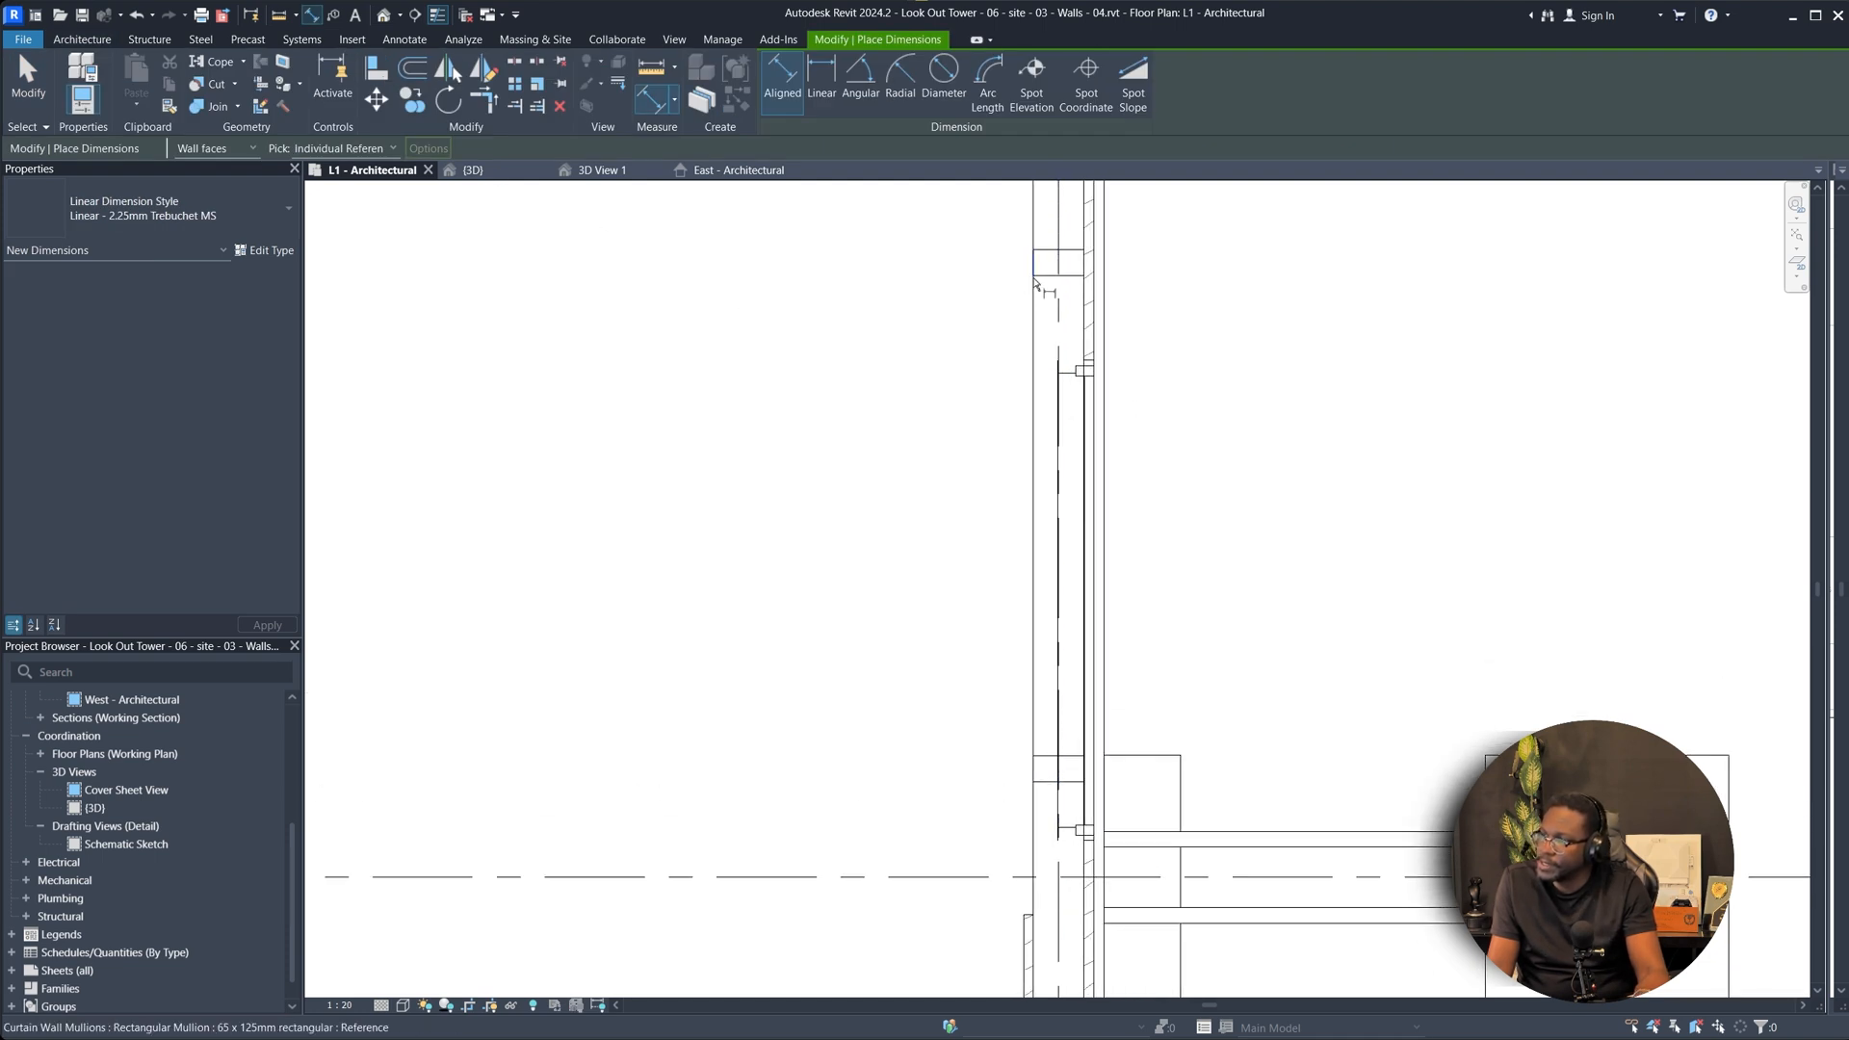
left_click(1043, 284)
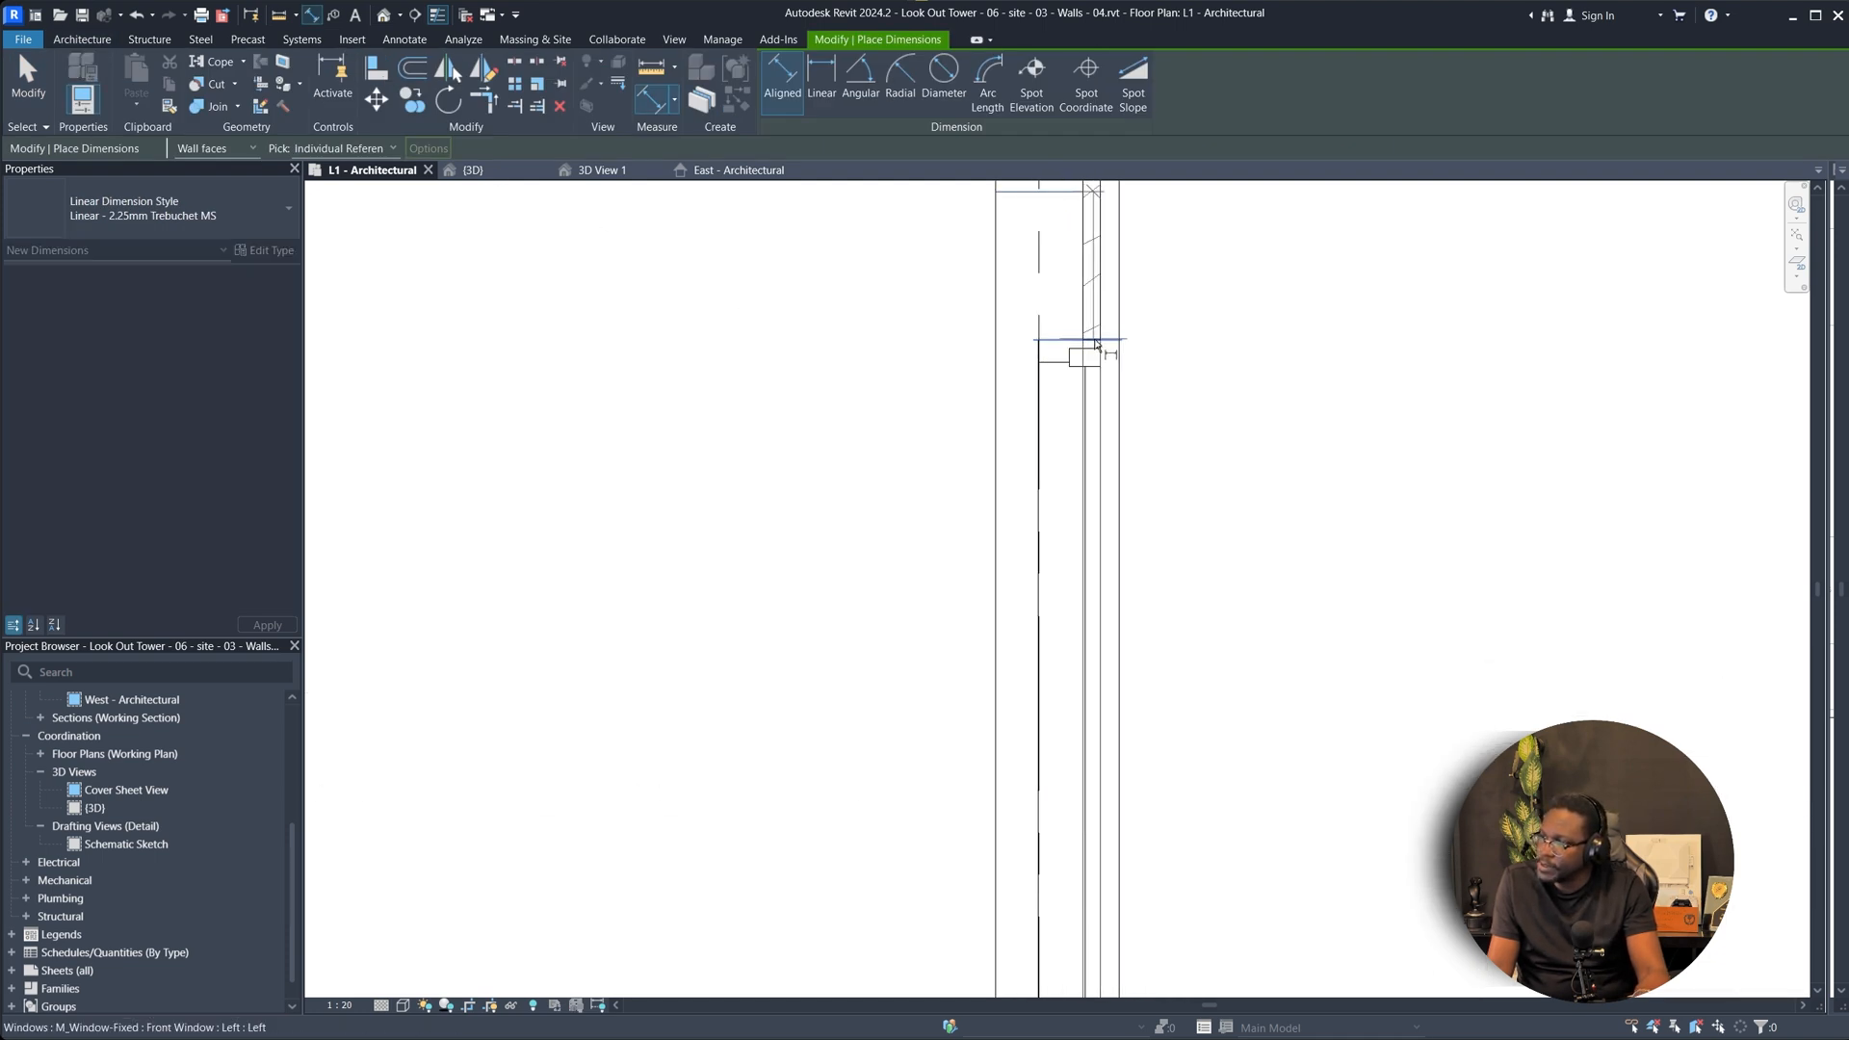
scroll(1155, 289, "up", 2)
scroll(1185, 290, "down", 6)
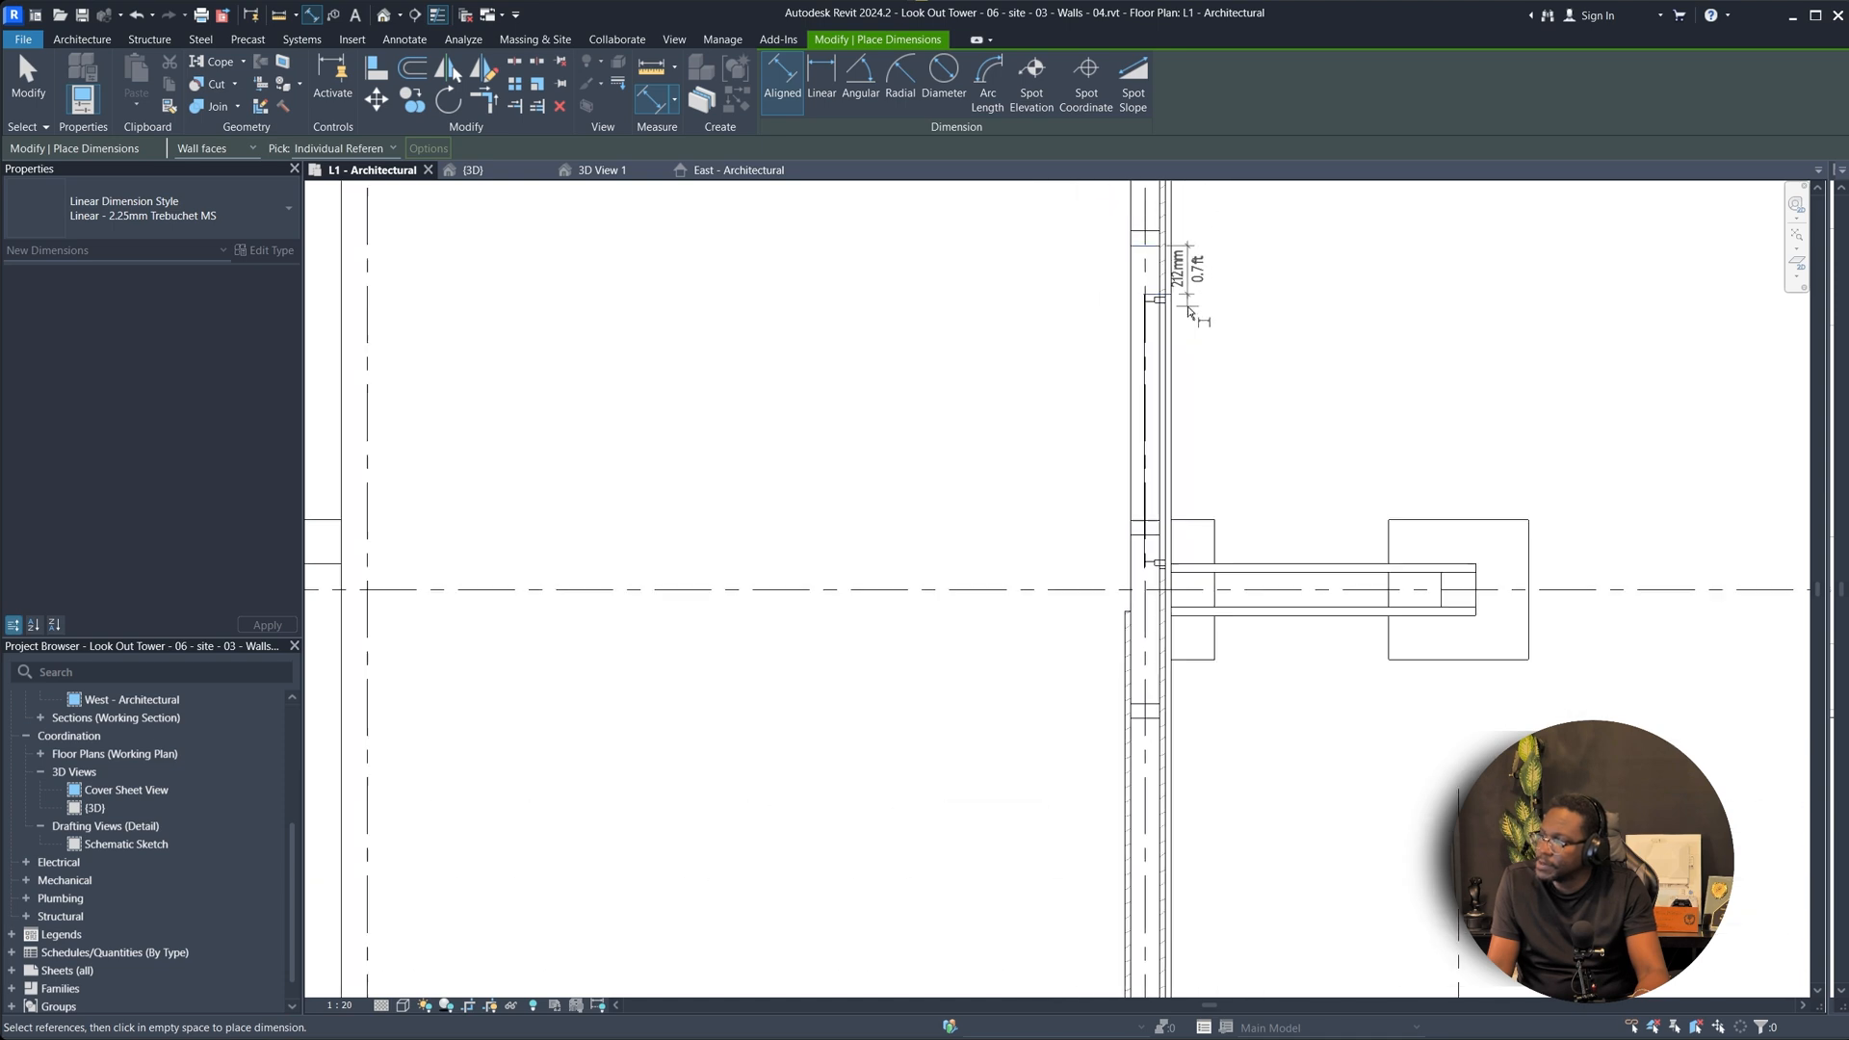
scroll(1238, 274, "up", 4)
key("Escape")
key("Escape")
scroll(1083, 376, "down", 3)
scroll(1020, 390, "up", 2)
key("l")
key("i")
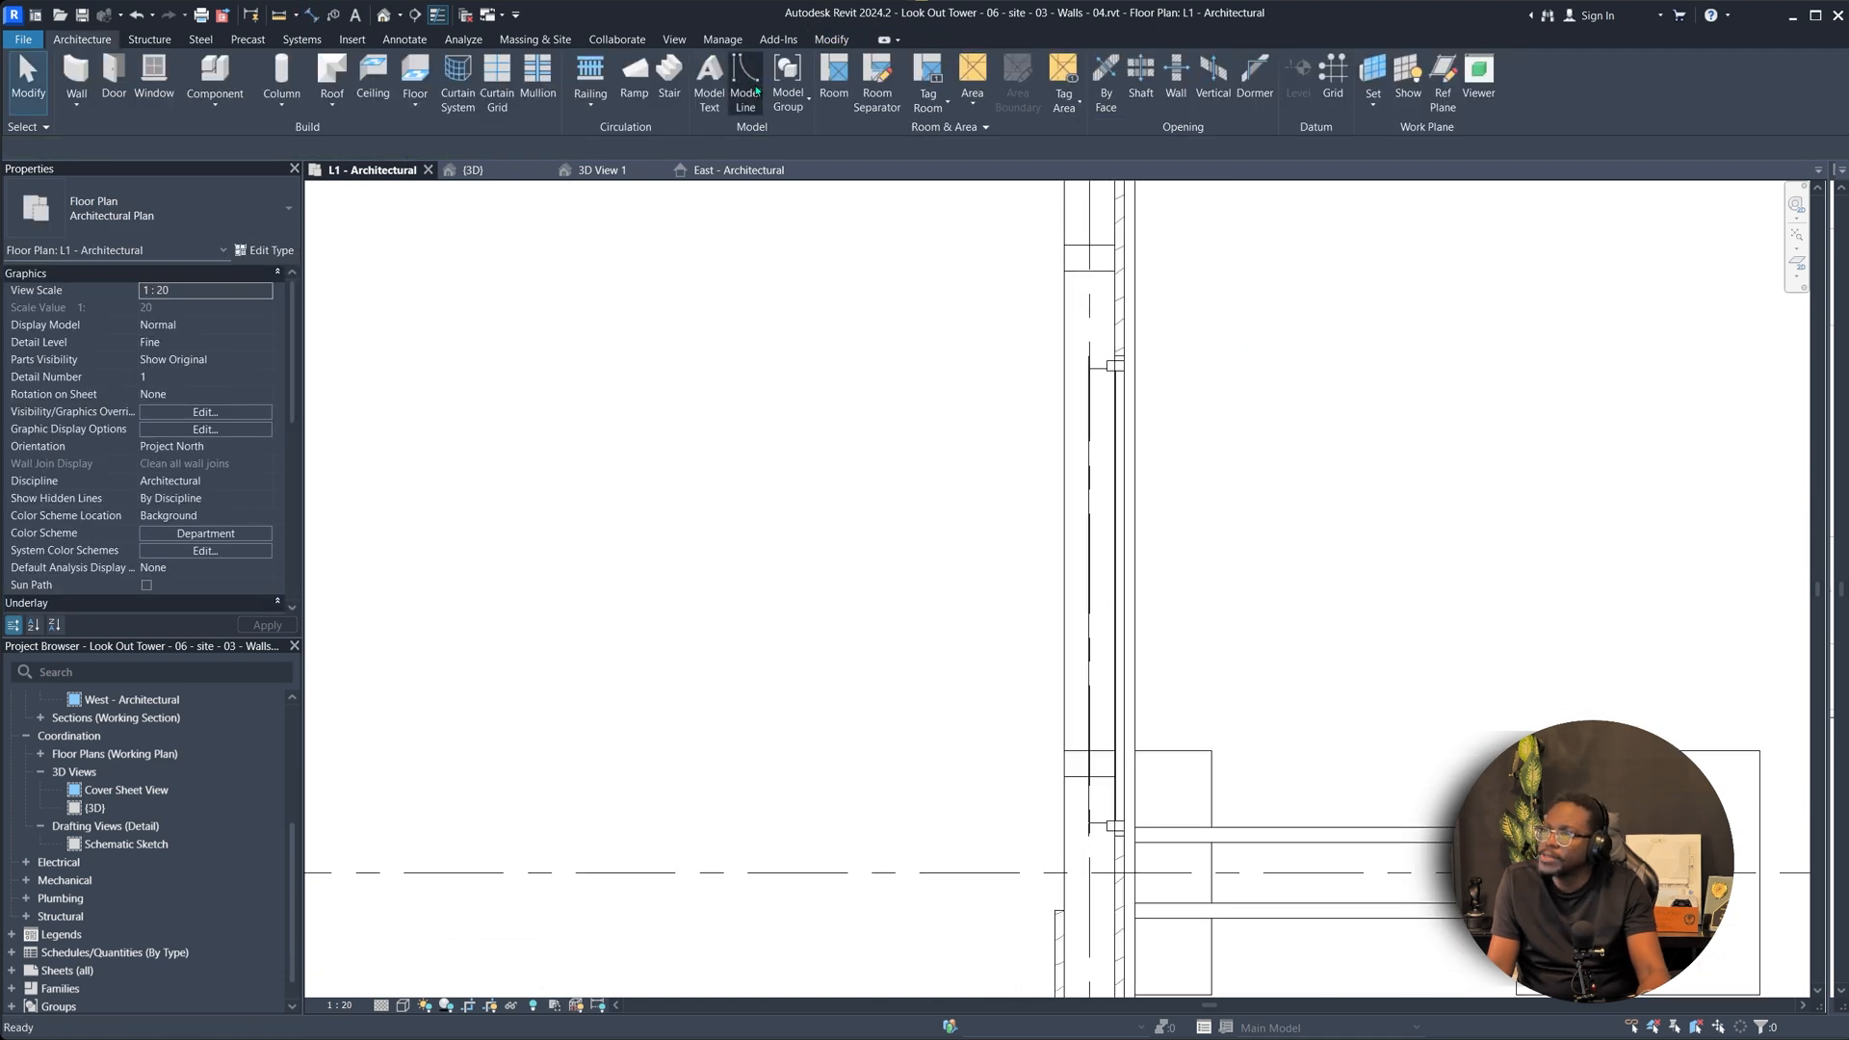
middle_click_drag(965, 381, 986, 545)
scroll(986, 543, "down", 2)
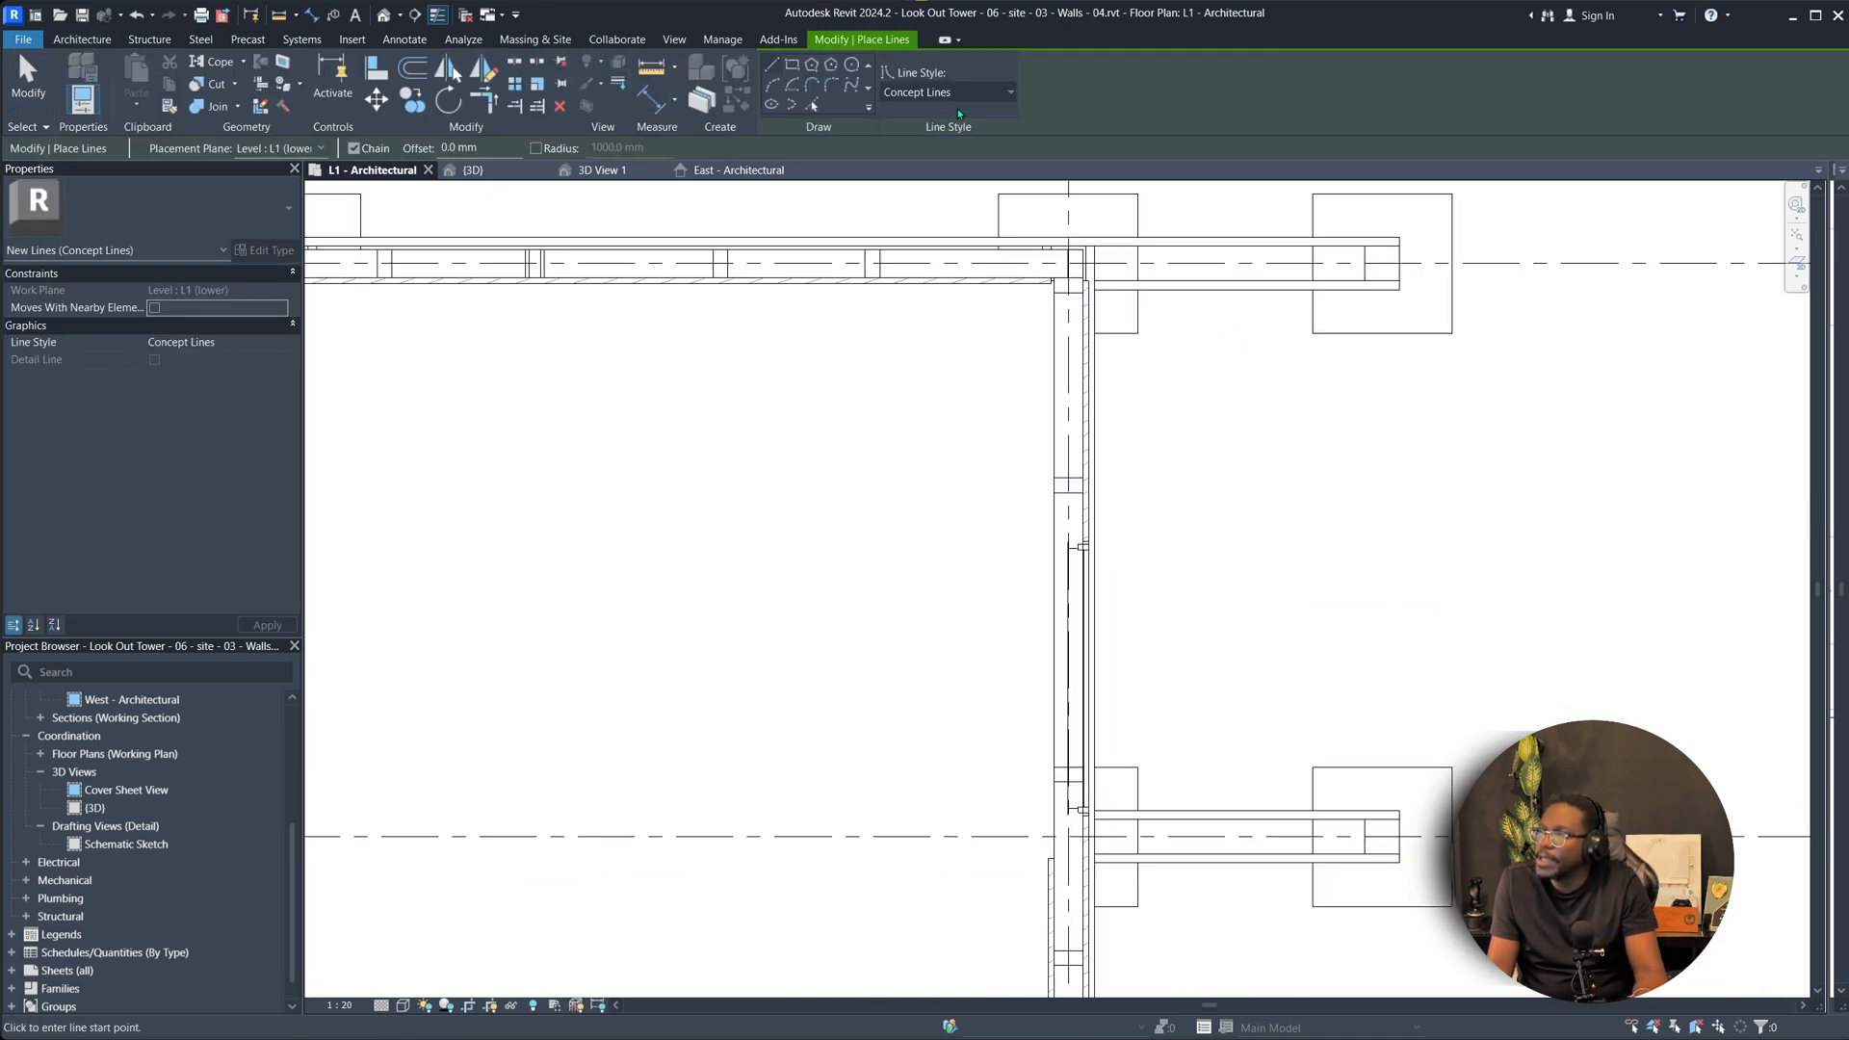
key("Escape")
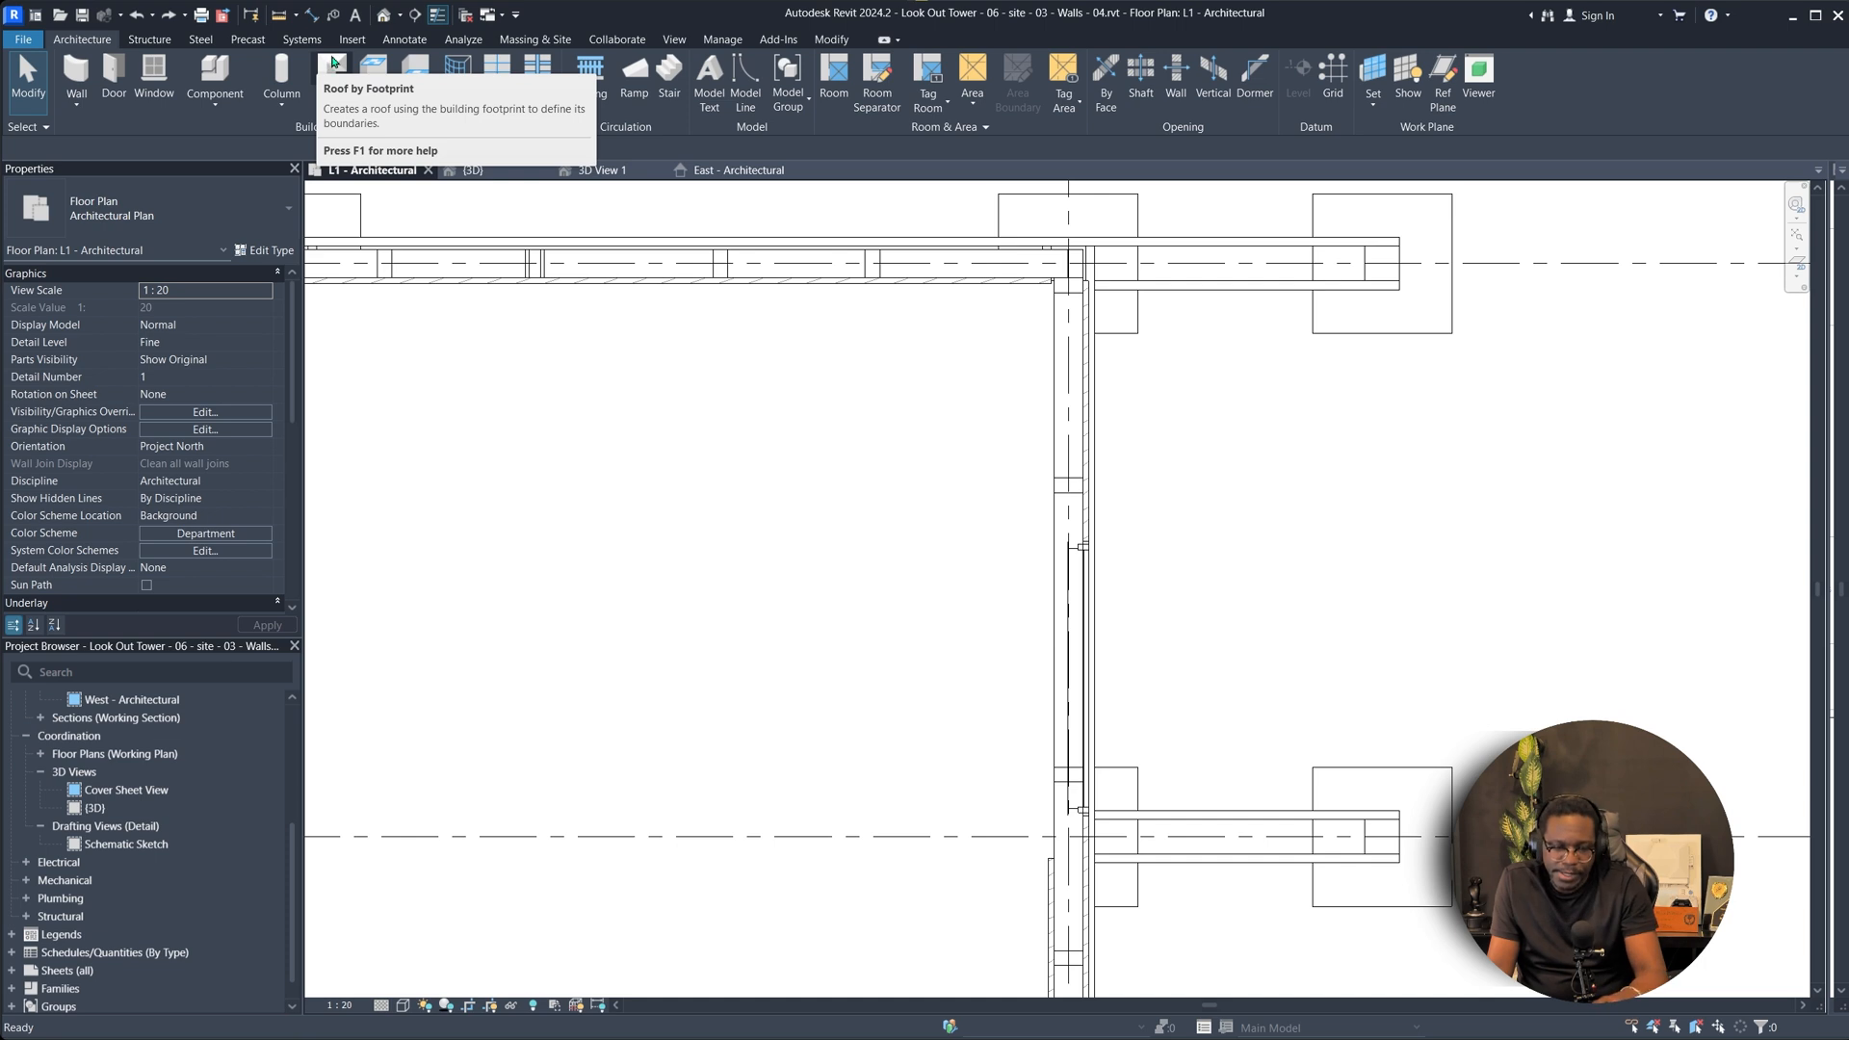
Draw two horizontal thin detail lines inward from the stud faces at both ends of the Front Window opening, the lower about 440 mm long.
key("d")
key("l")
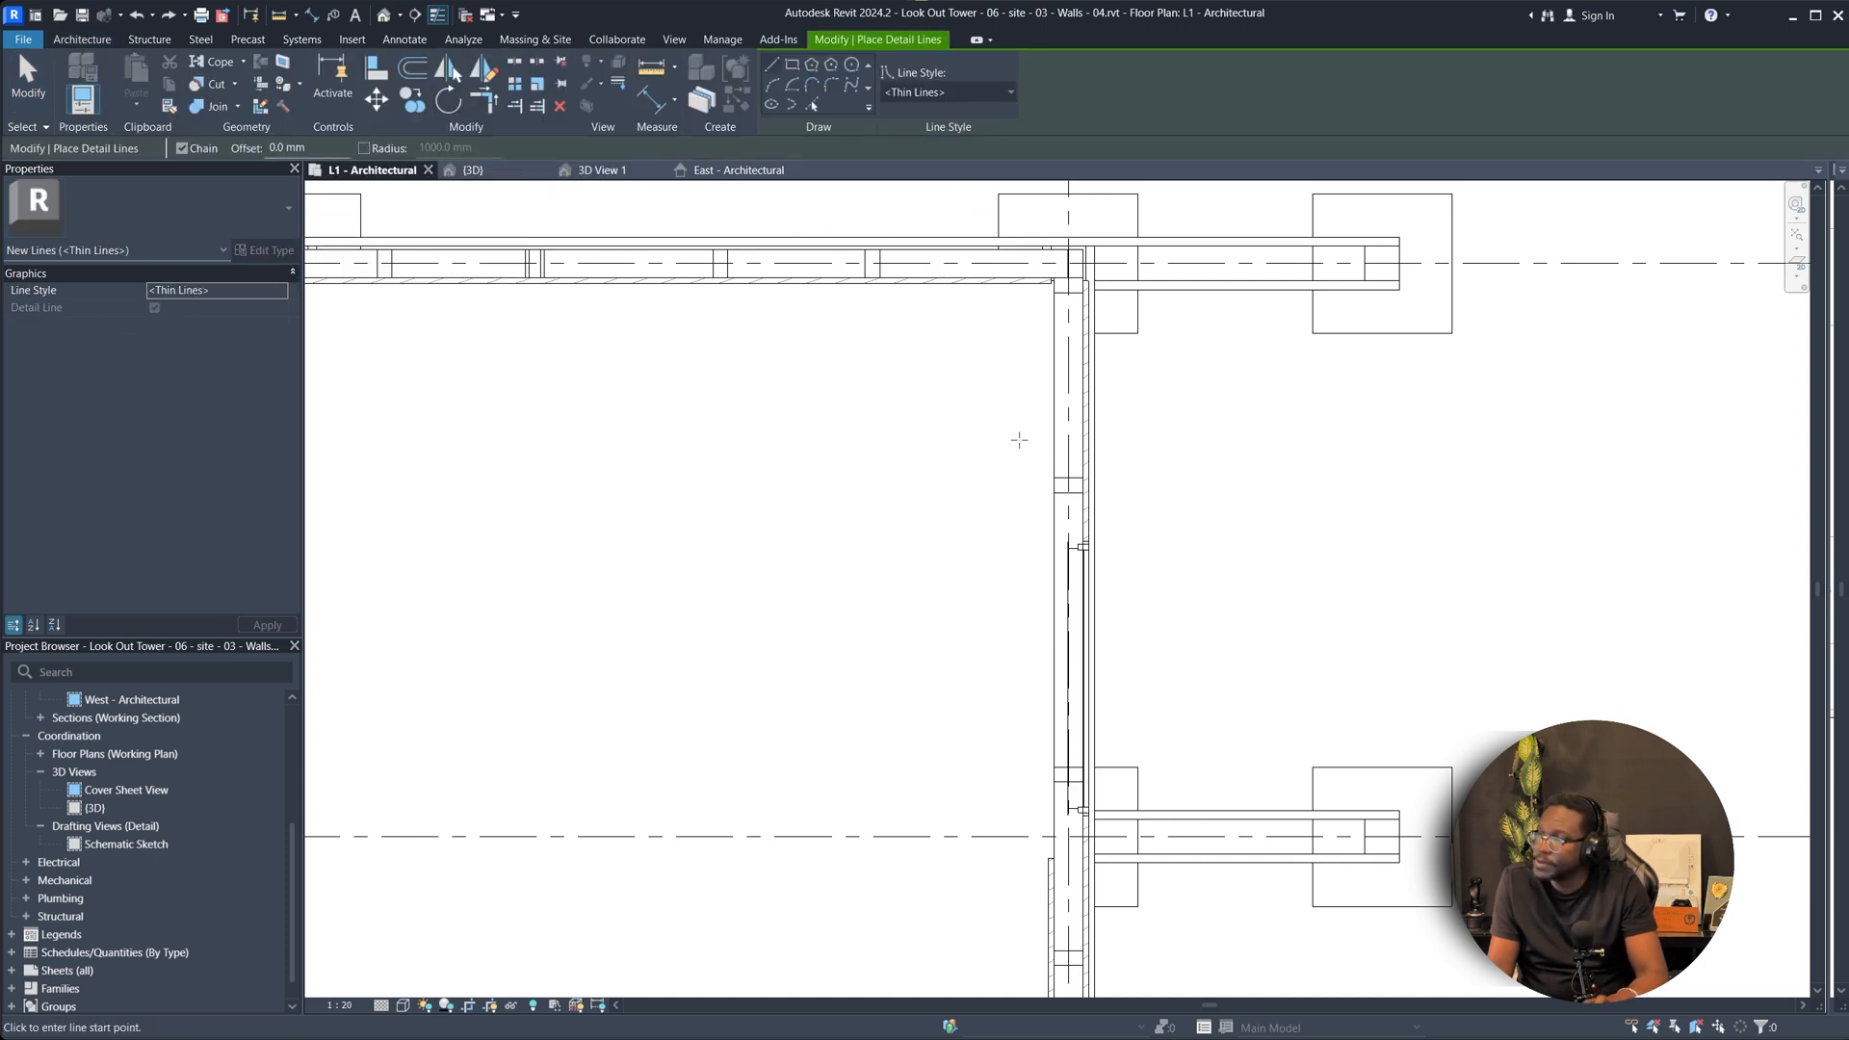
left_click(1053, 491)
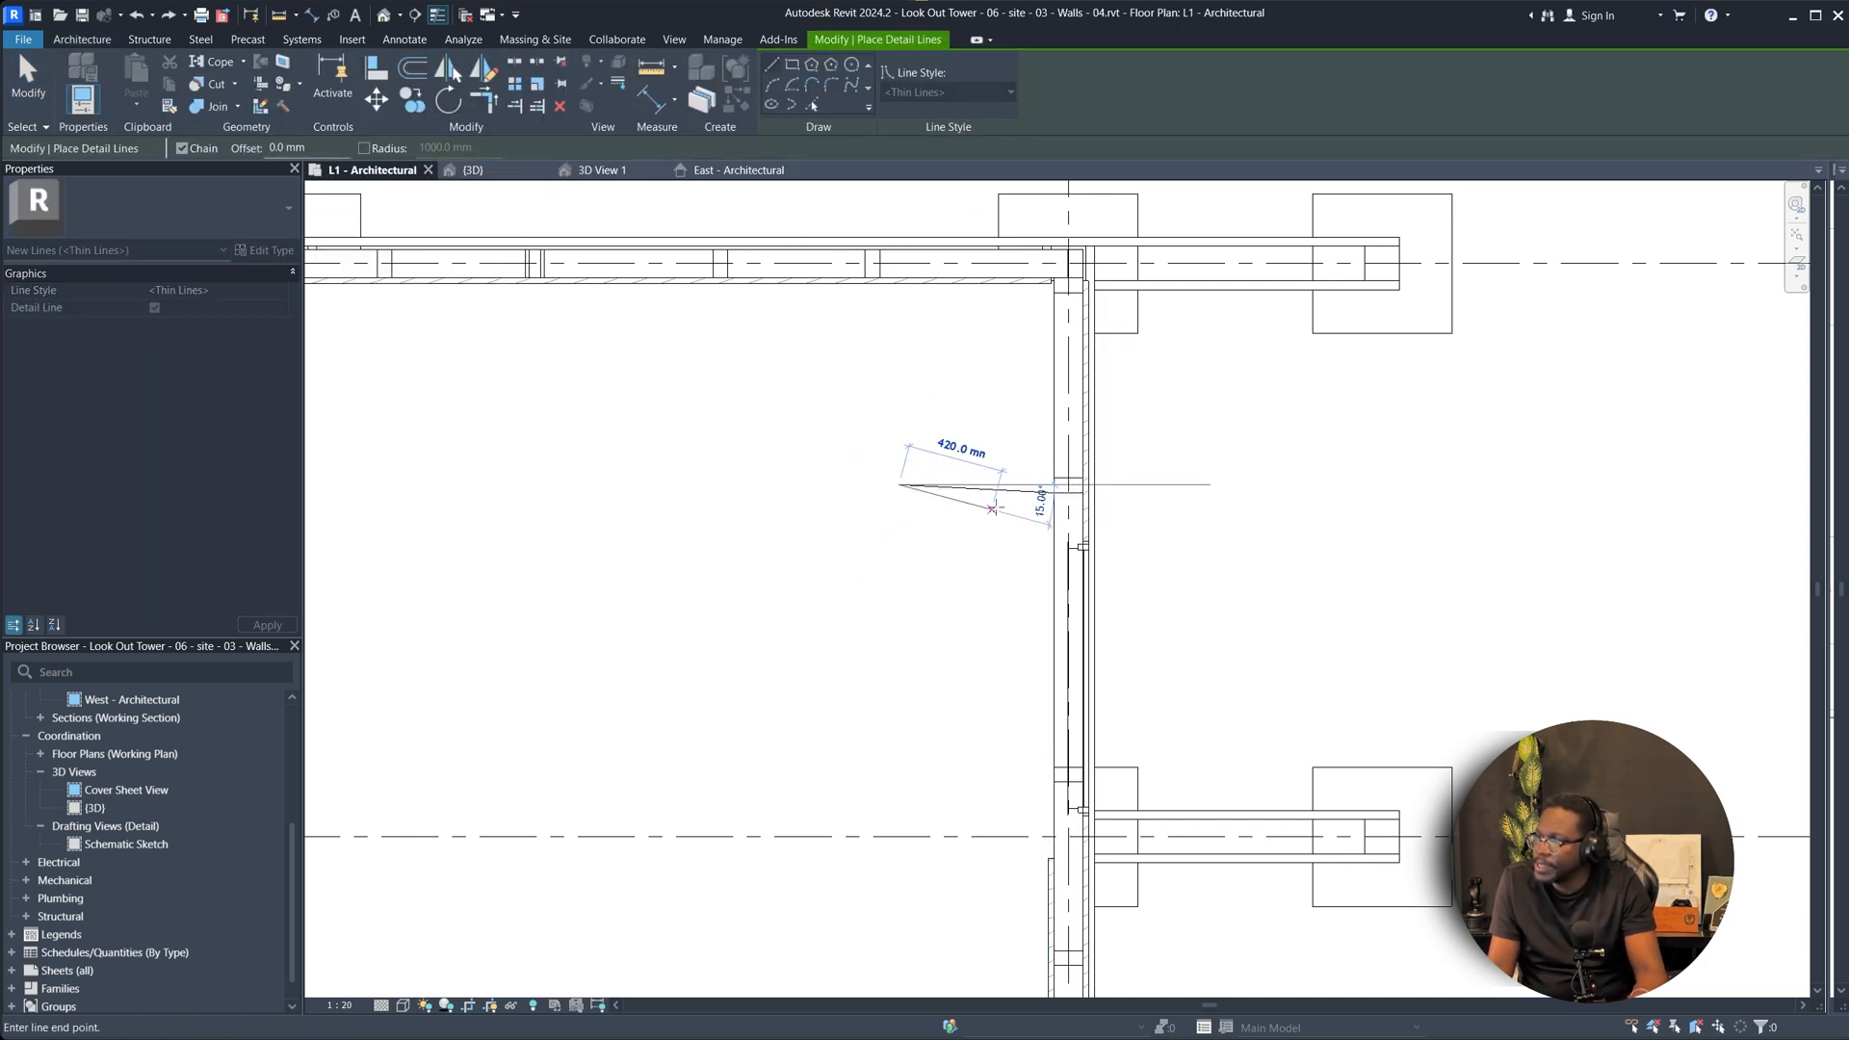
left_click(935, 493)
key("Escape")
left_click(1052, 769)
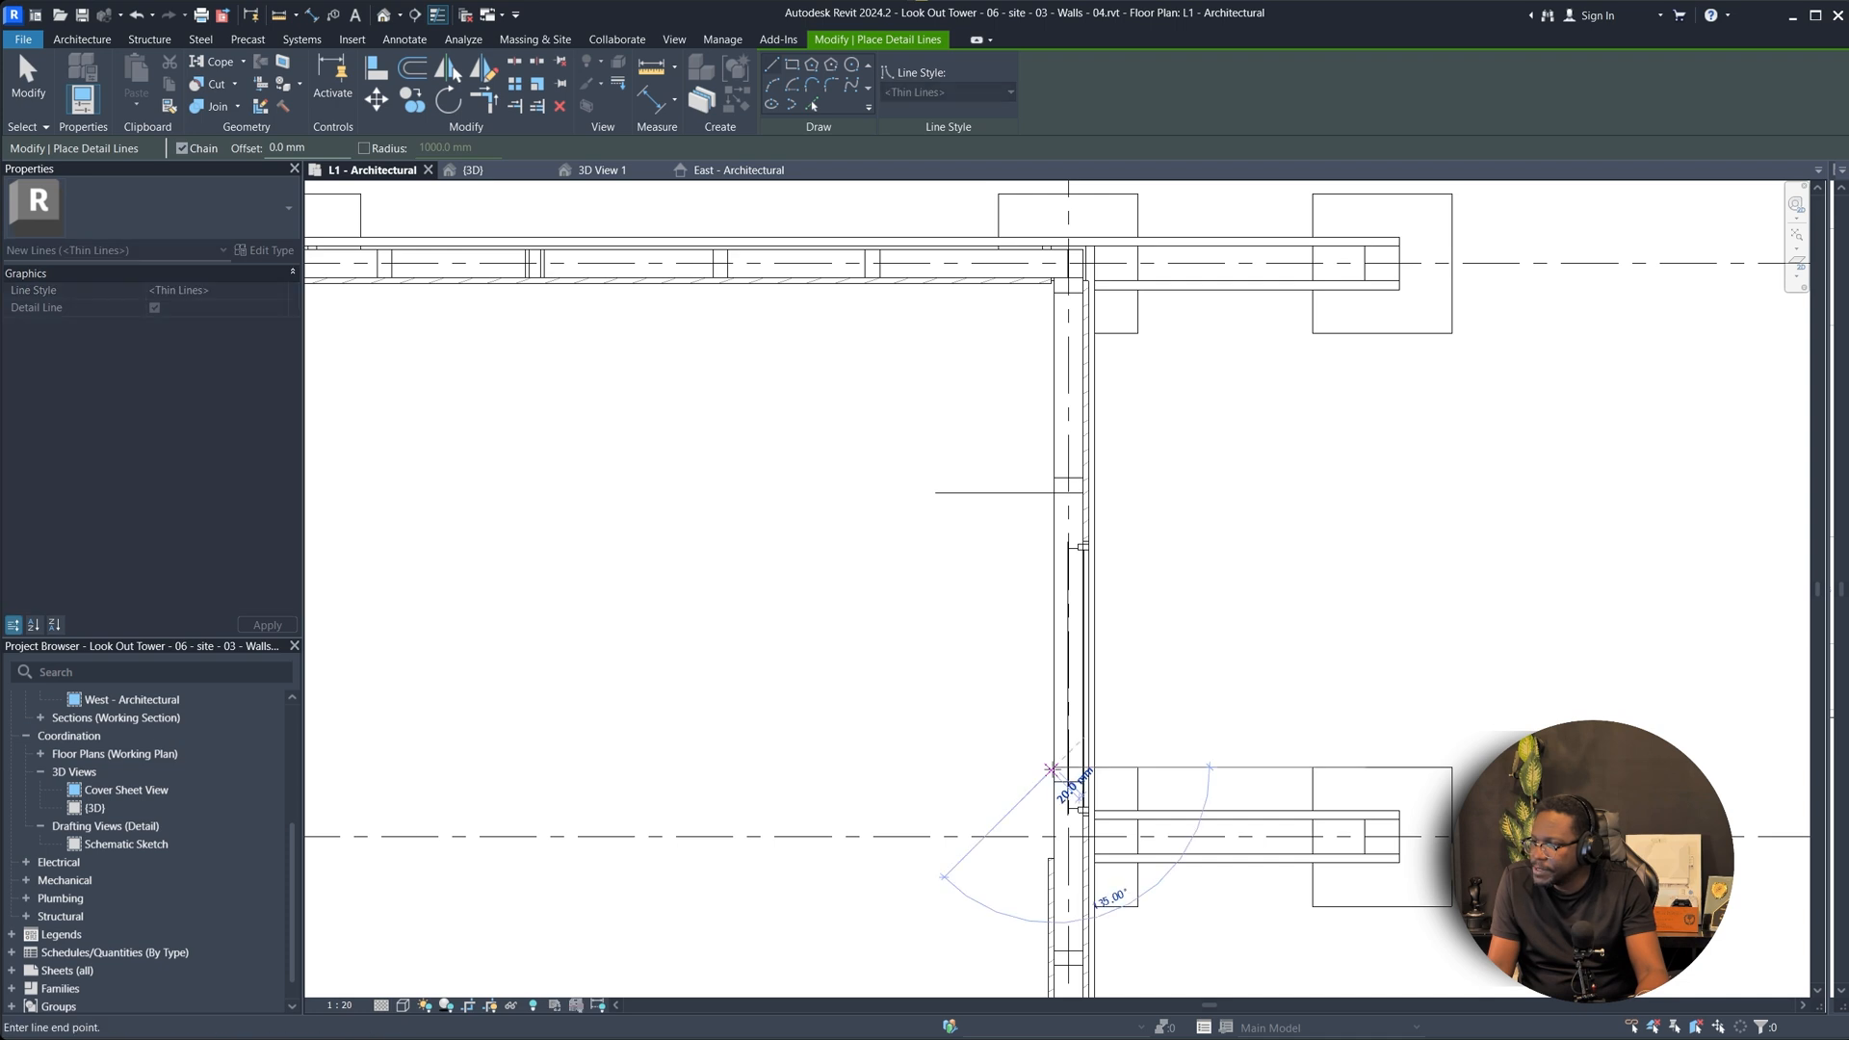
left_click(953, 767)
key("Escape")
key("Escape")
scroll(987, 519, "up", 2)
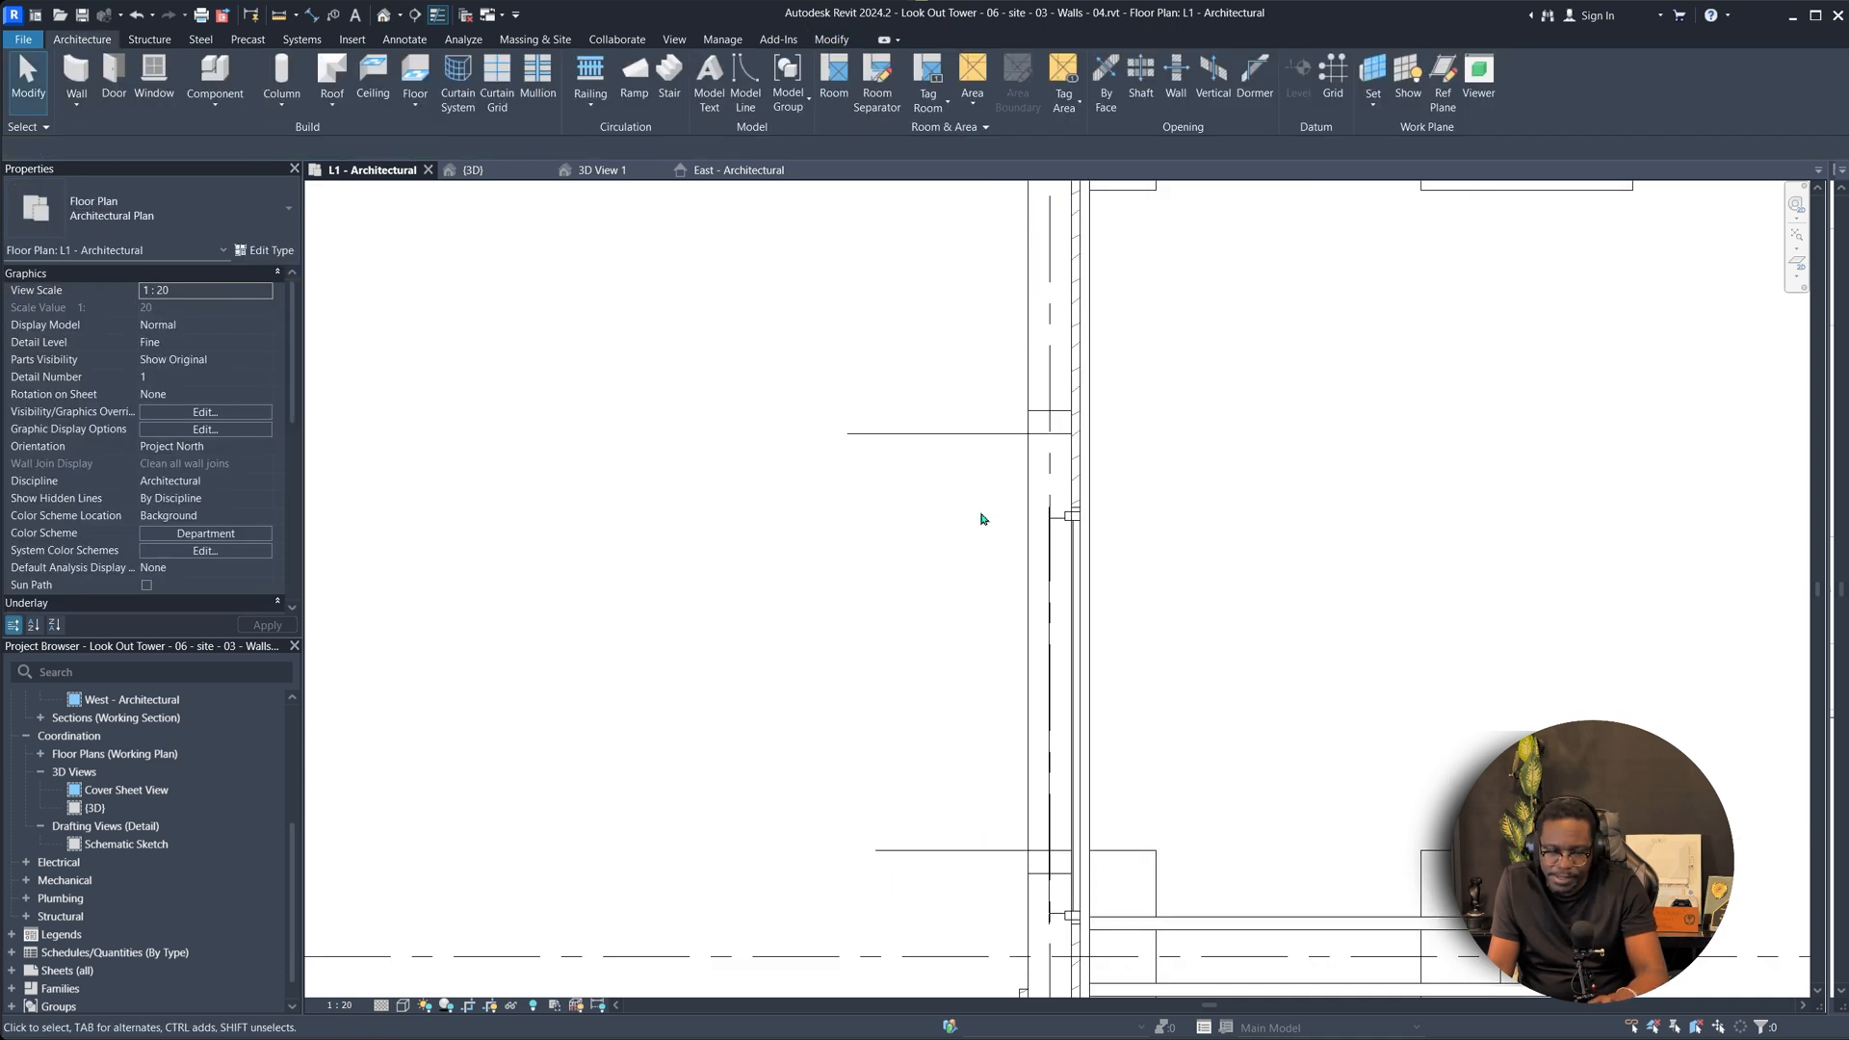
Draw a vertical detail line between the two horizontal guide lines to span the full width of the stud opening.
key("d")
key("l")
left_click(955, 433)
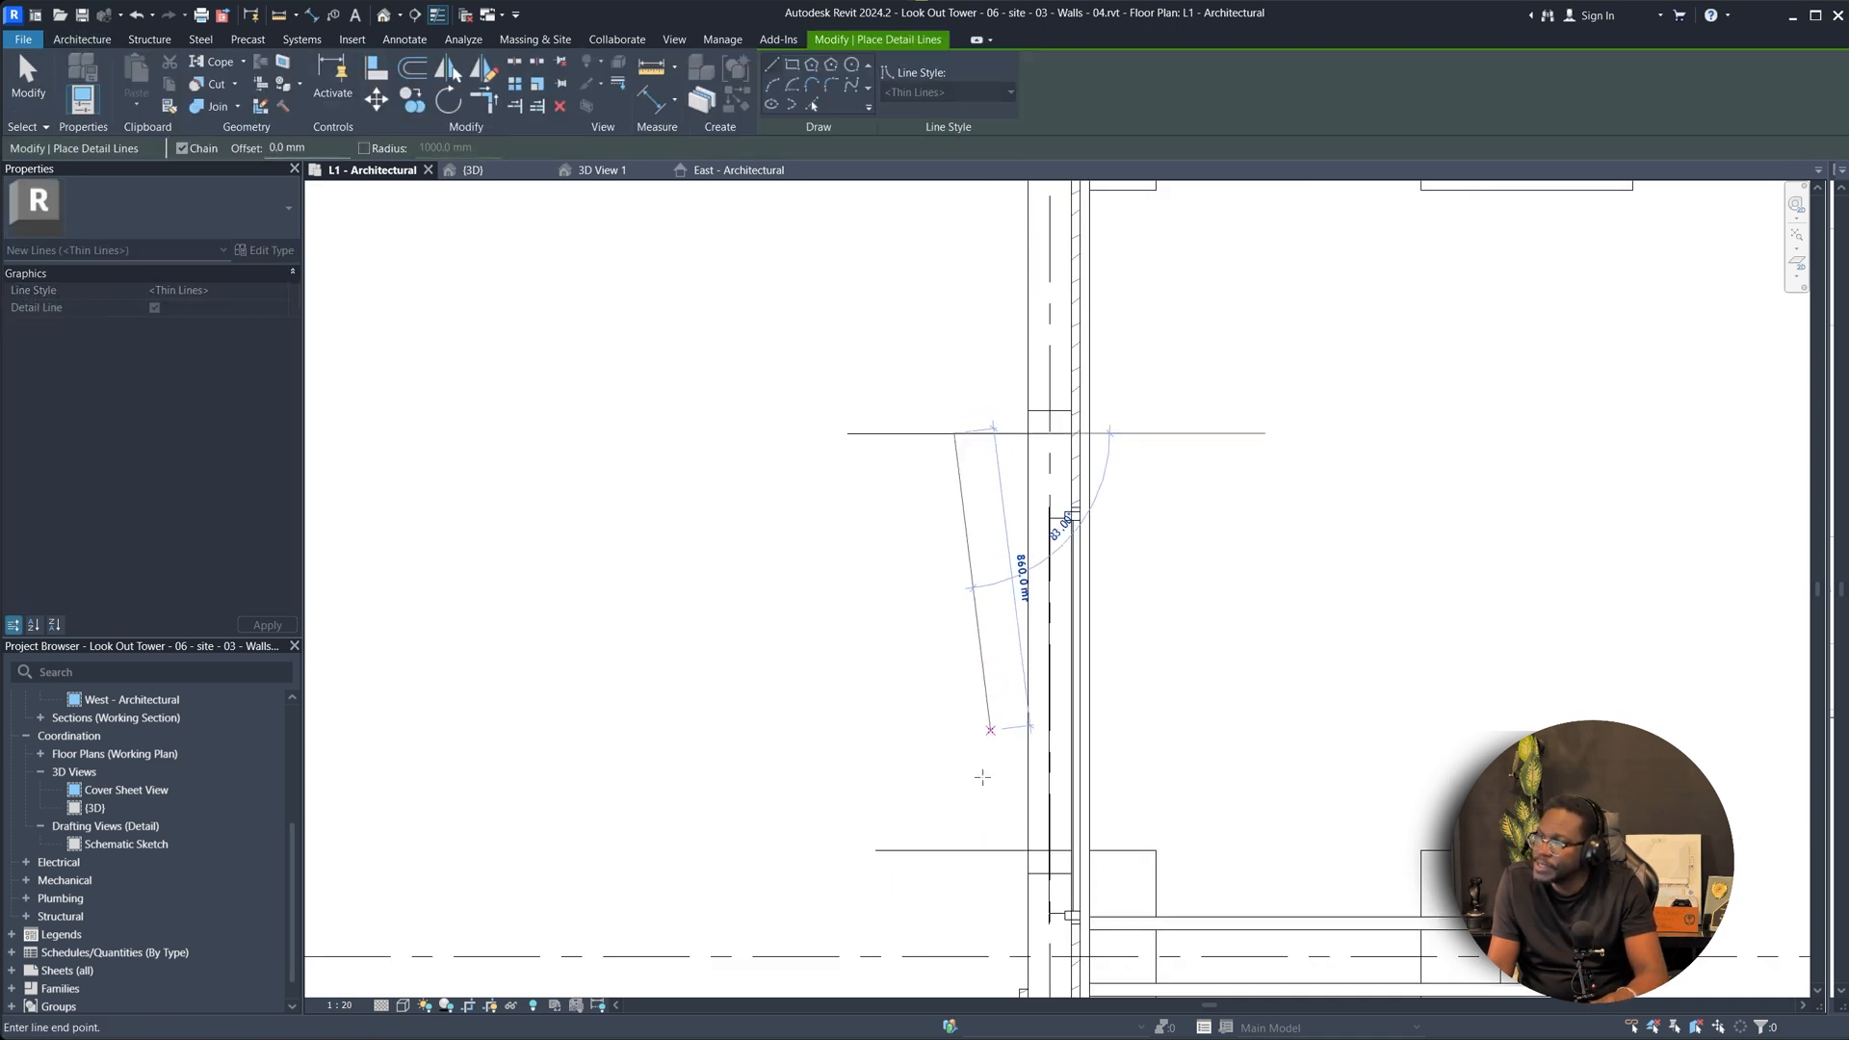
left_click(954, 850)
key("Escape")
key("Escape")
Move the Front Window along its wall by its midpoint to centre it on the vertical guide line between the studs.
left_click(1074, 748)
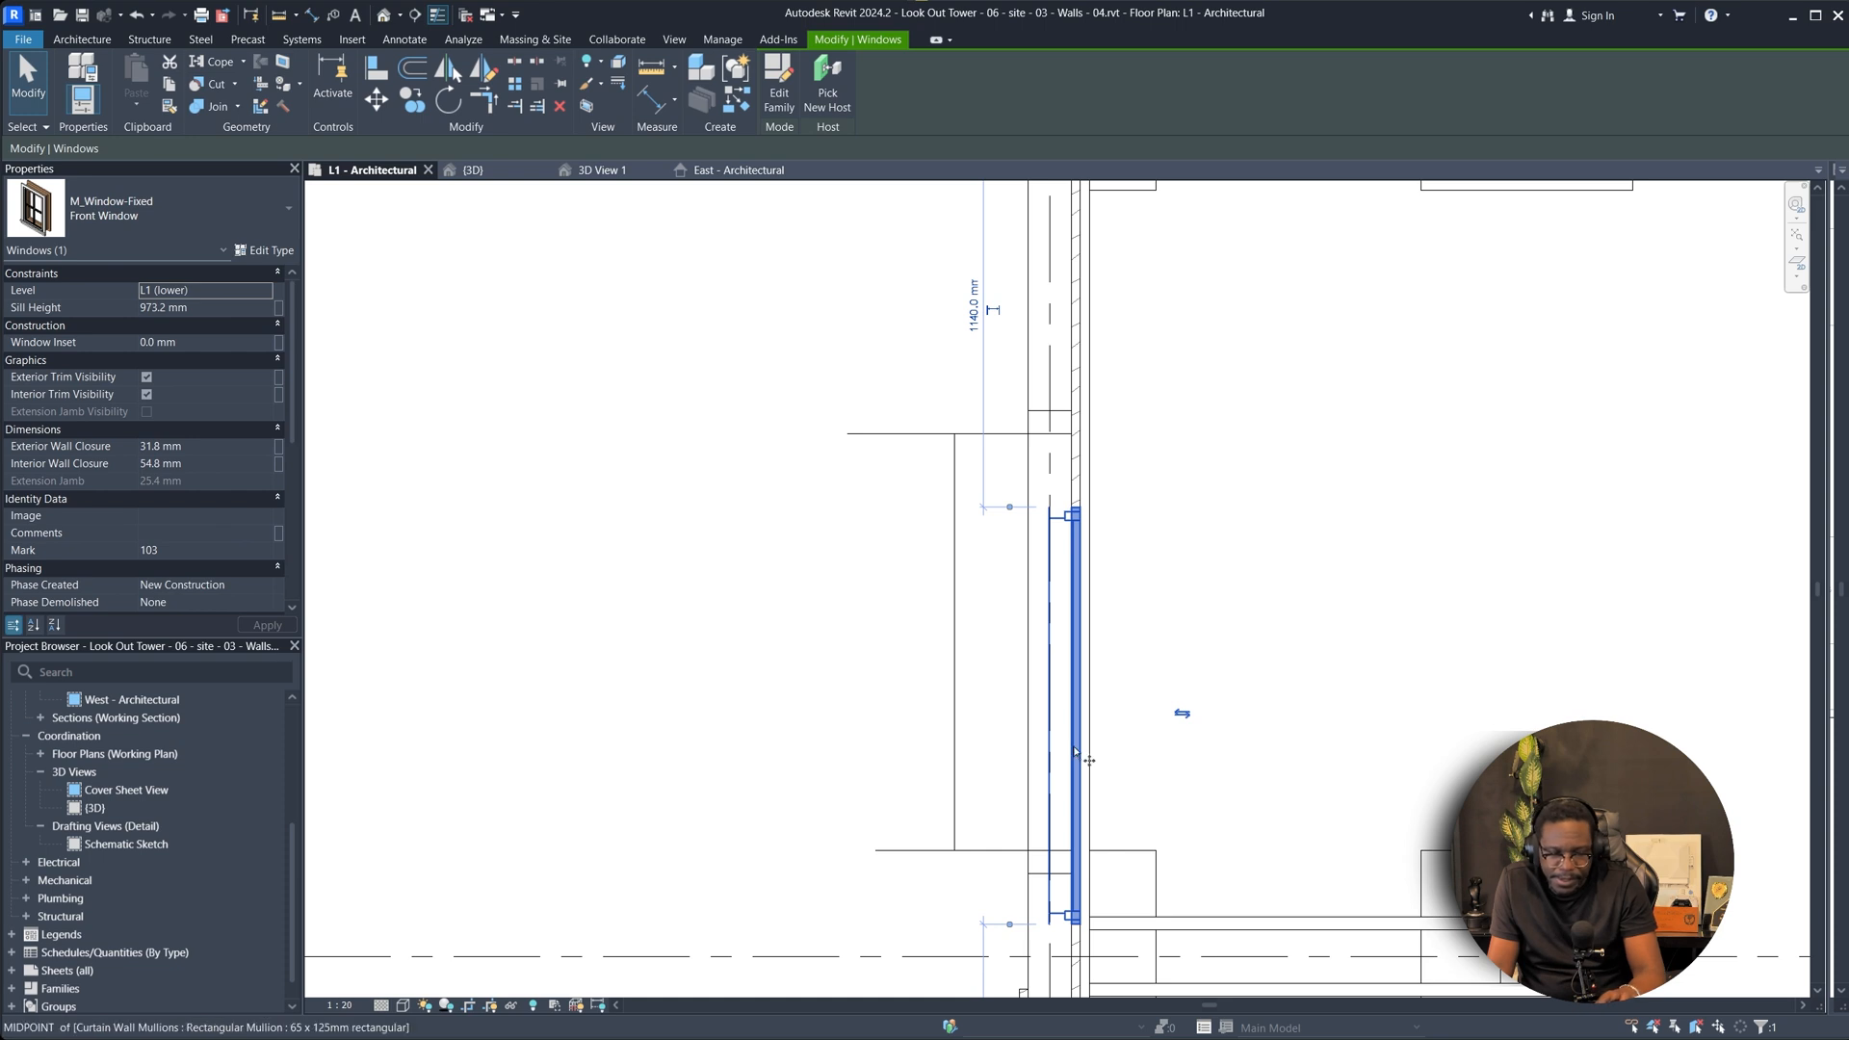
key("m")
key("v")
left_click(1074, 747)
left_click(1072, 643)
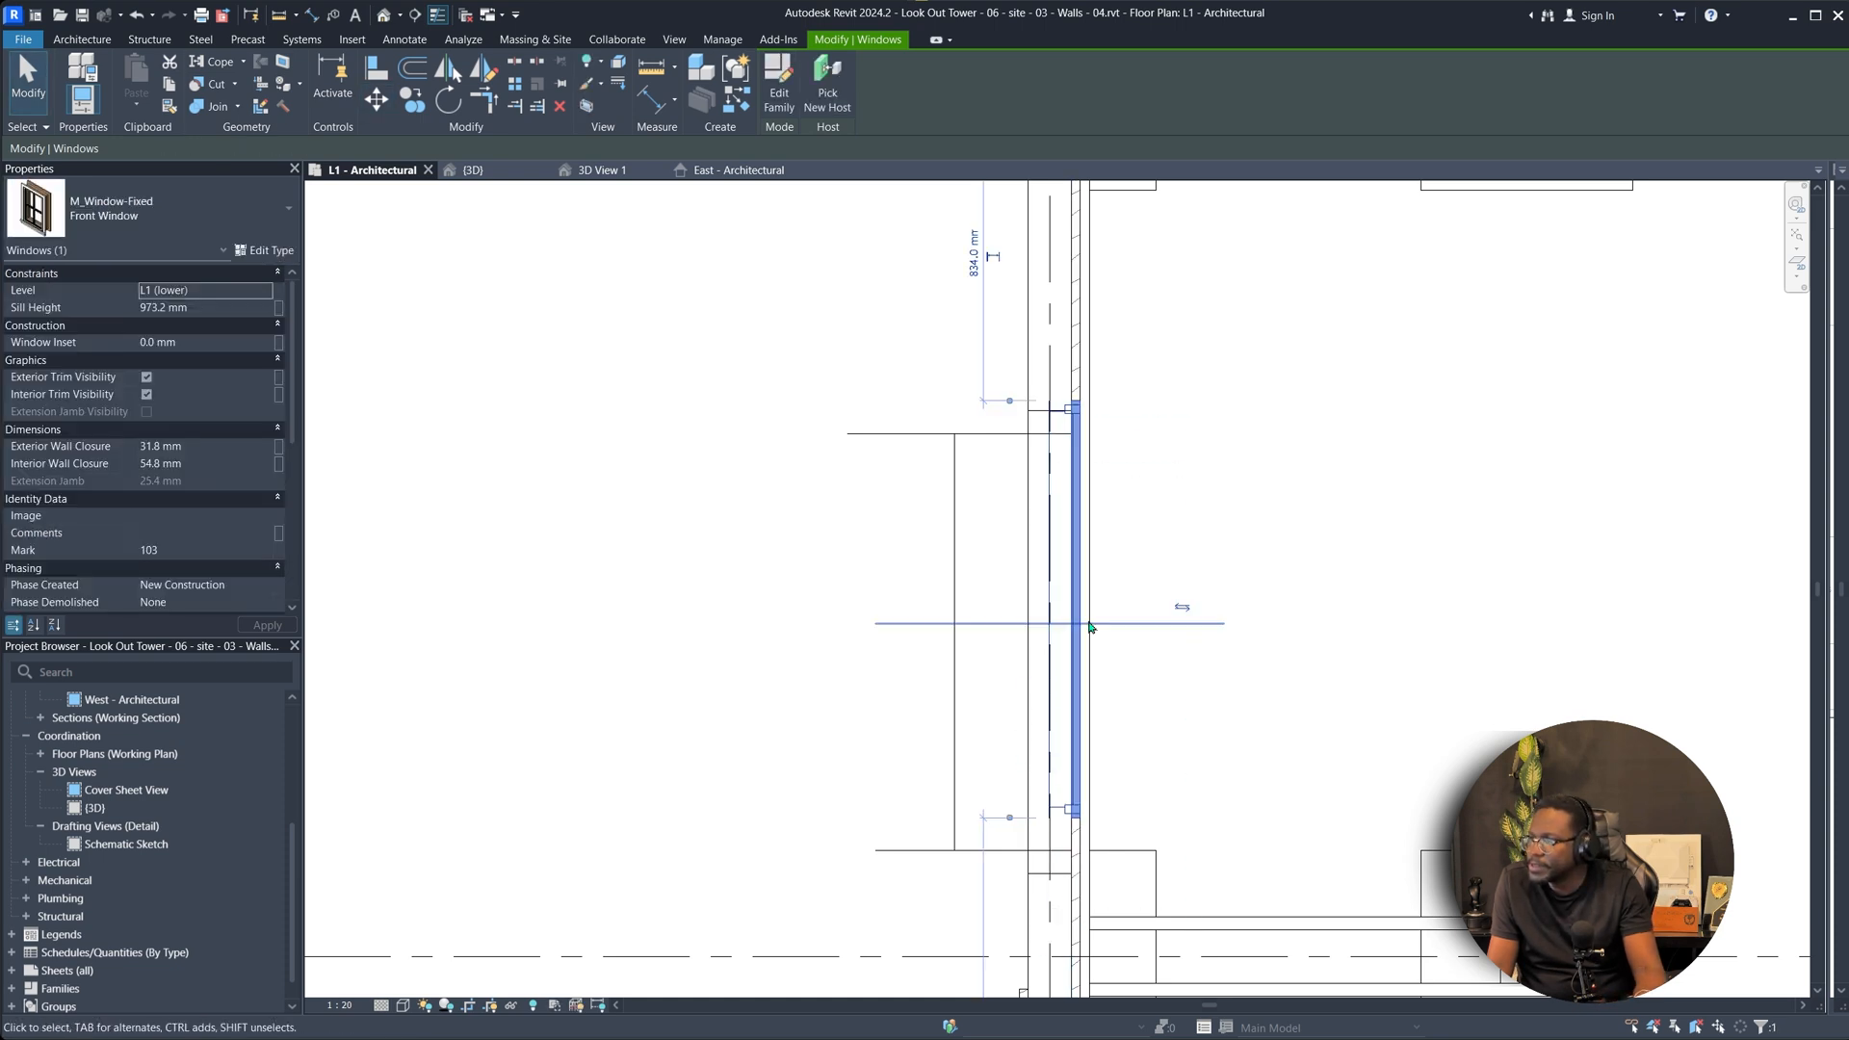
middle_click_drag(1069, 605, 1069, 586)
key("Escape")
scroll(1046, 742, "down", 1)
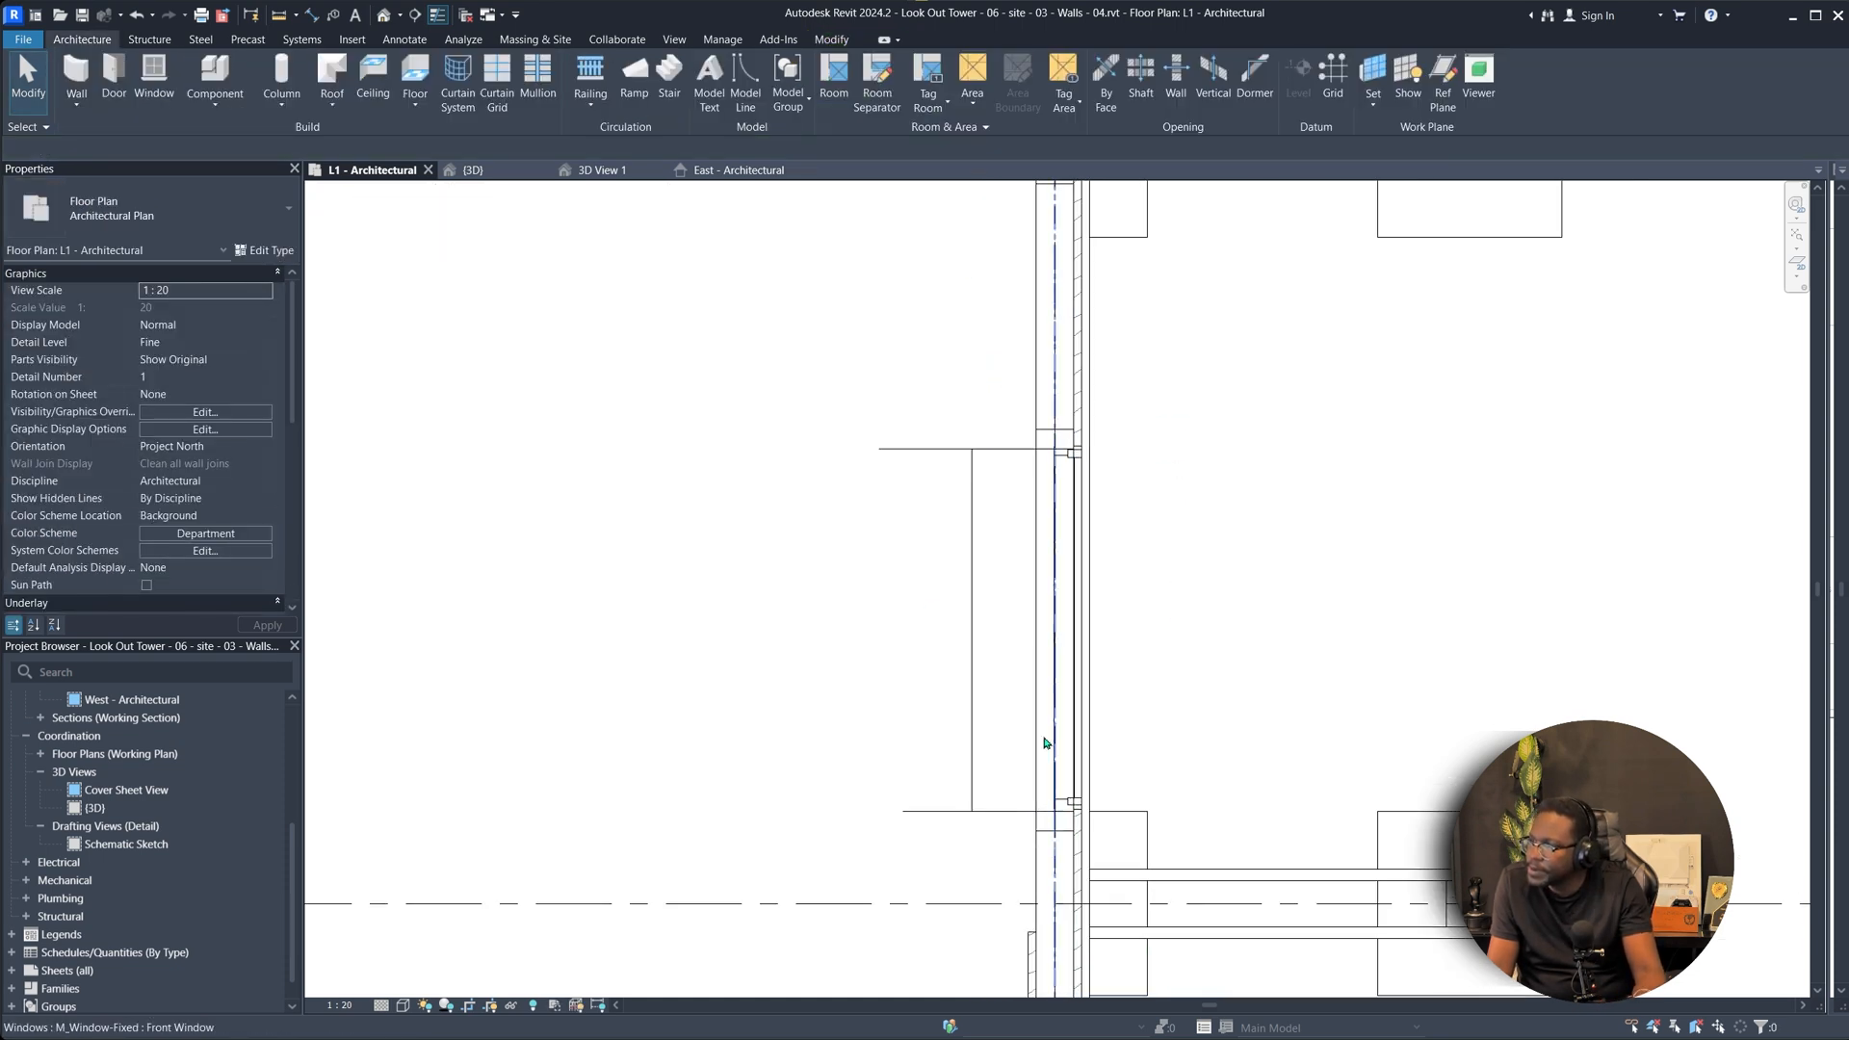
Delete the three detail guide lines beside the Front Window opening.
left_click_drag(986, 834, 843, 486)
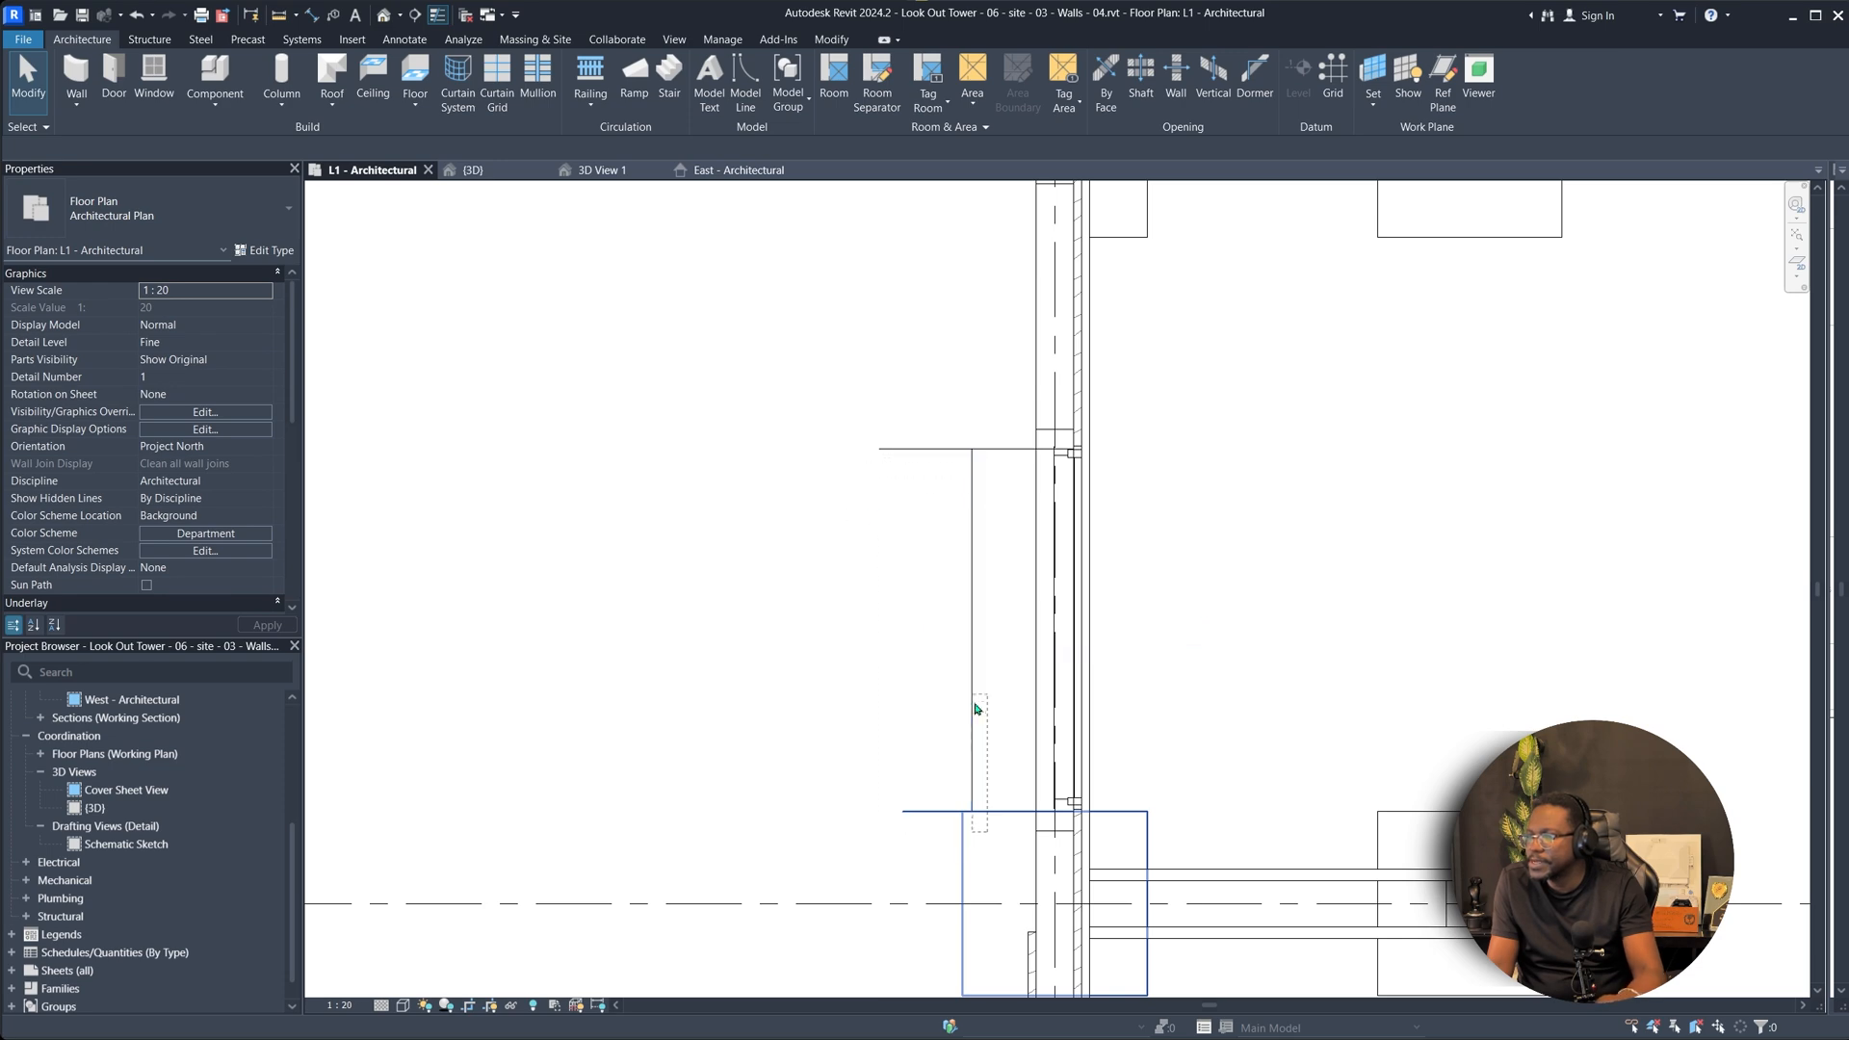
left_click(981, 812)
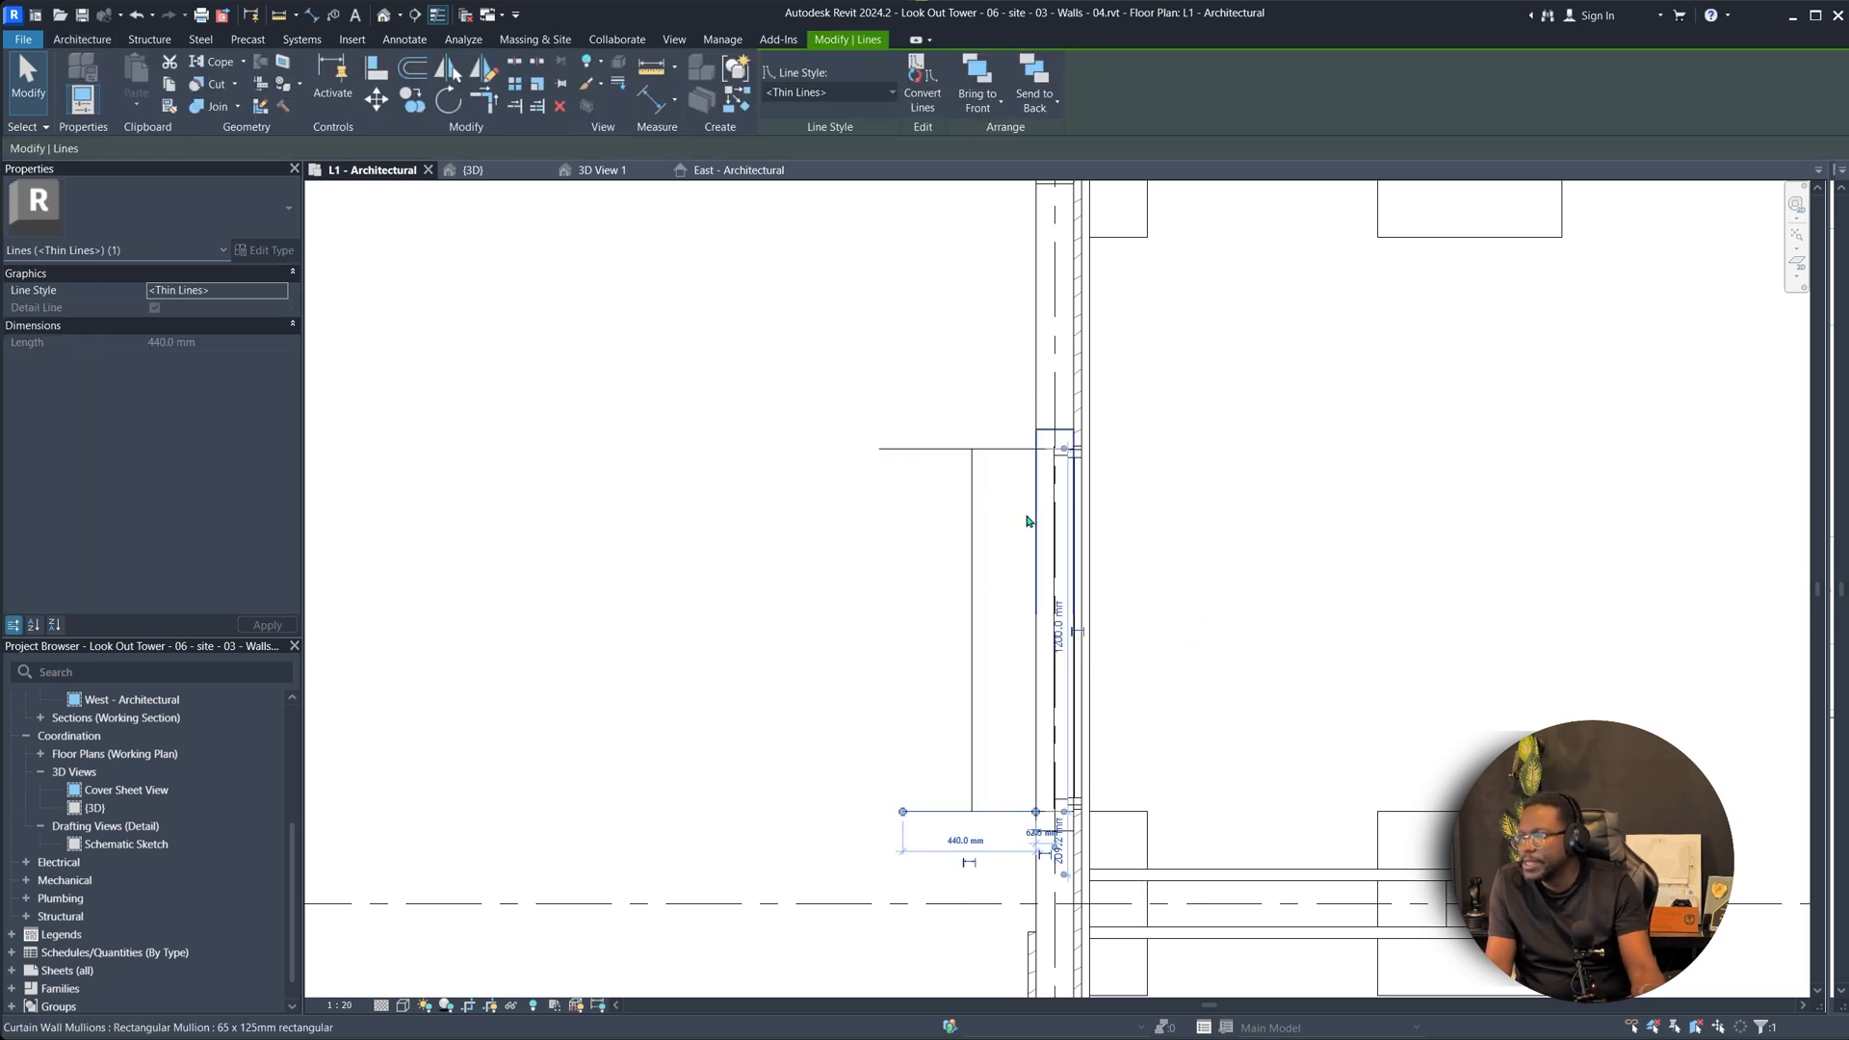
scroll(1026, 761, "down", 3)
scroll(732, 626, "up", 2)
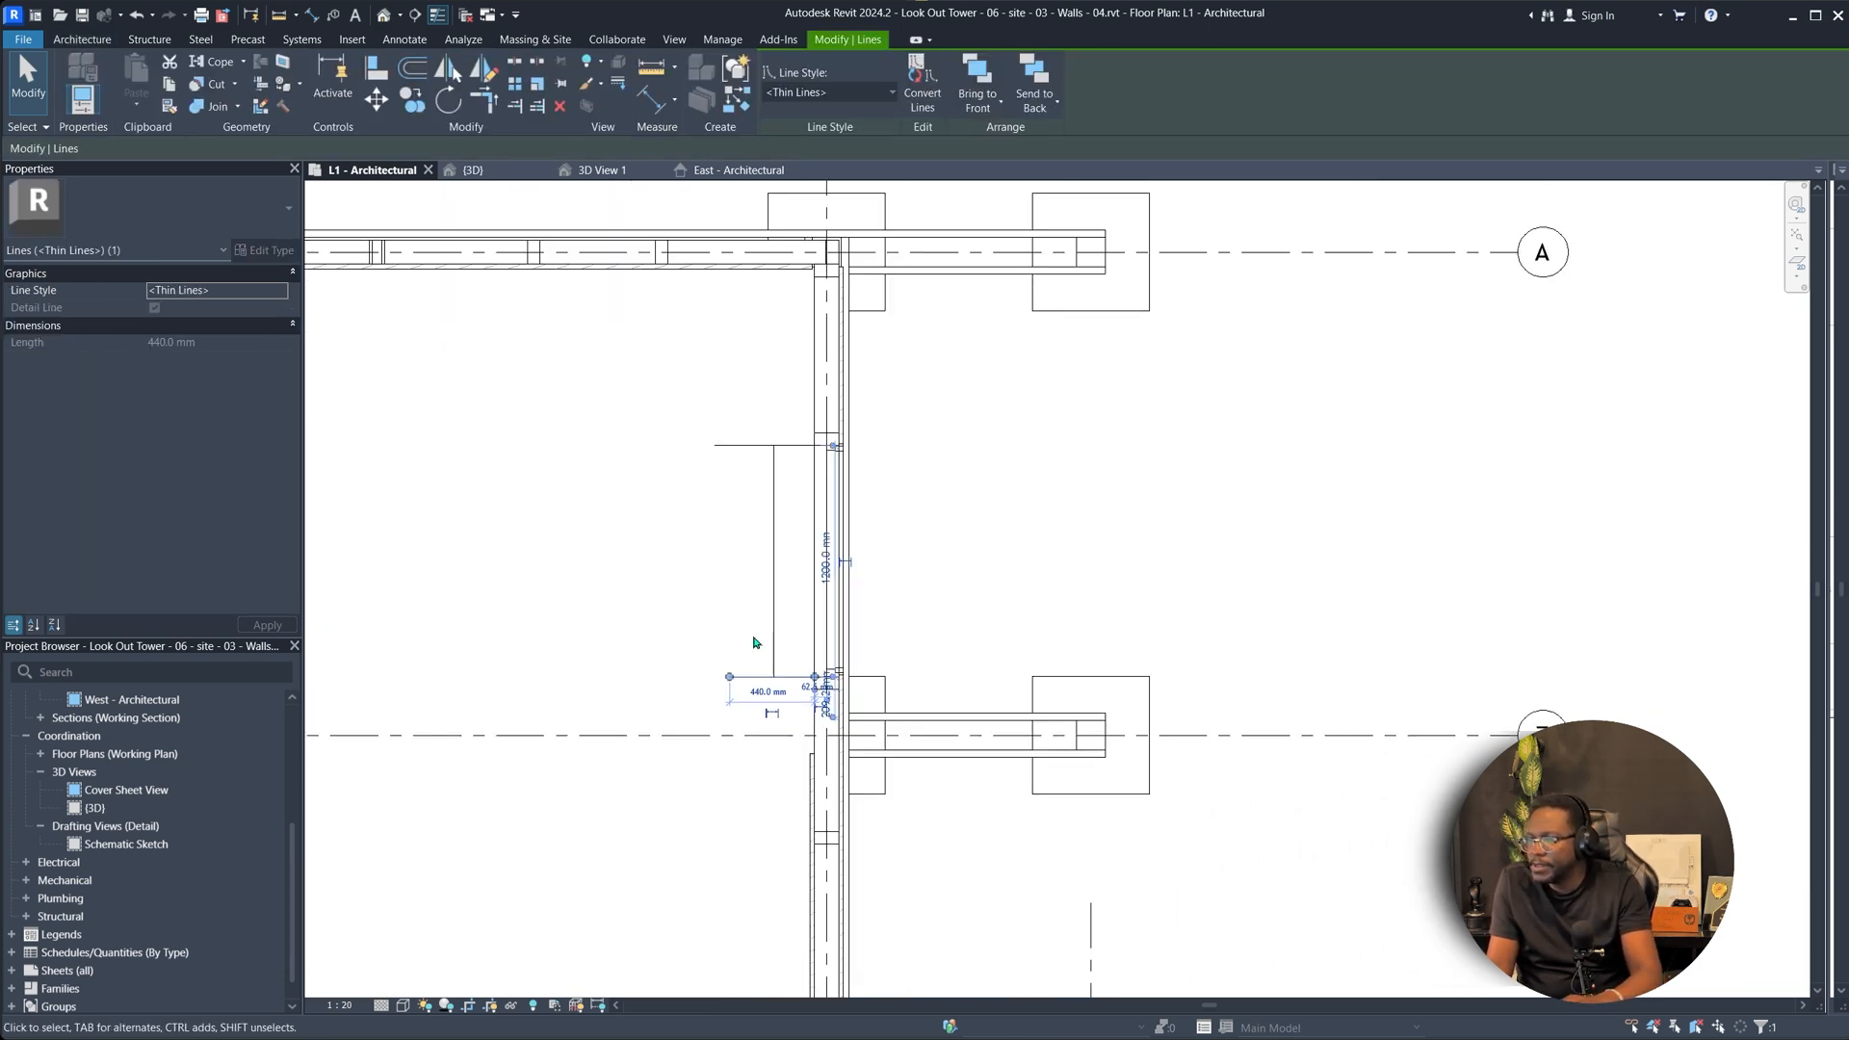
scroll(755, 642, "up", 1)
left_click(792, 722)
left_click(778, 652)
key("Delete")
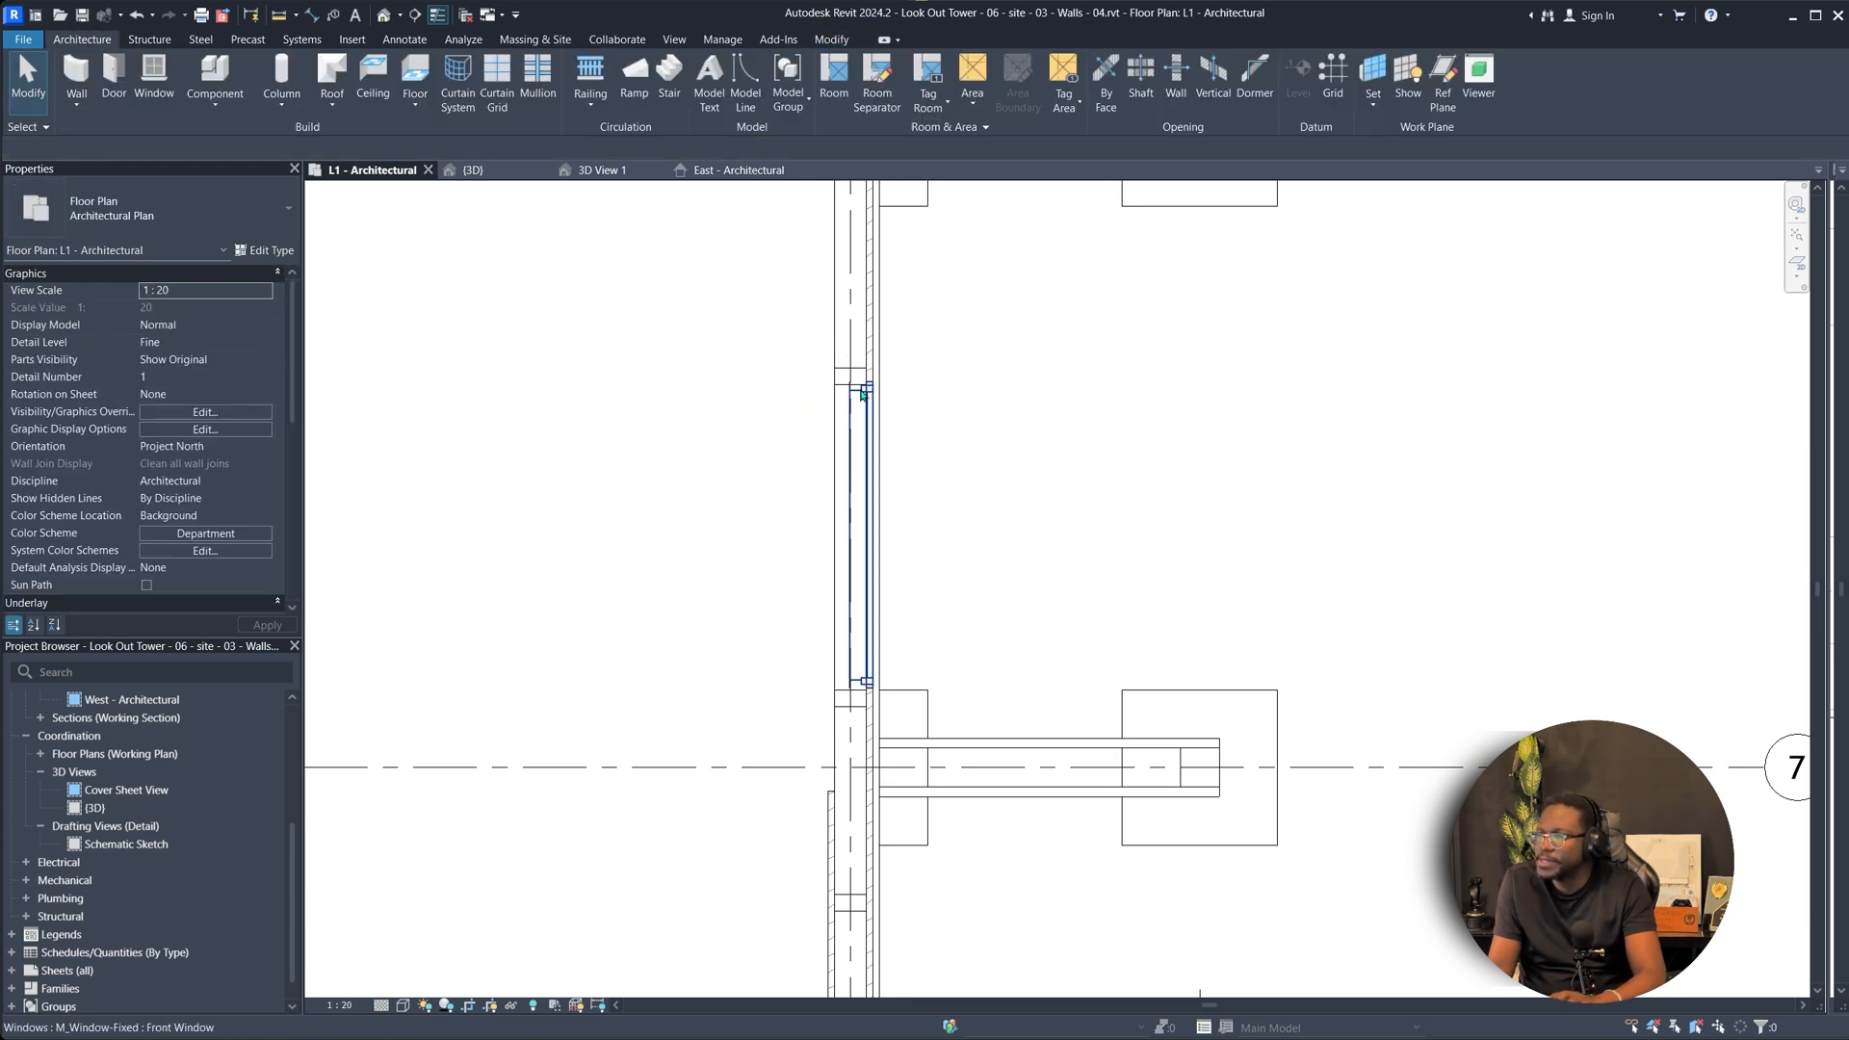
Move the 600 x 900mm window nearest the glass door along the cladding wall to centre it in its stud opening.
scroll(1057, 494, "down", 3)
scroll(867, 808, "up", 10)
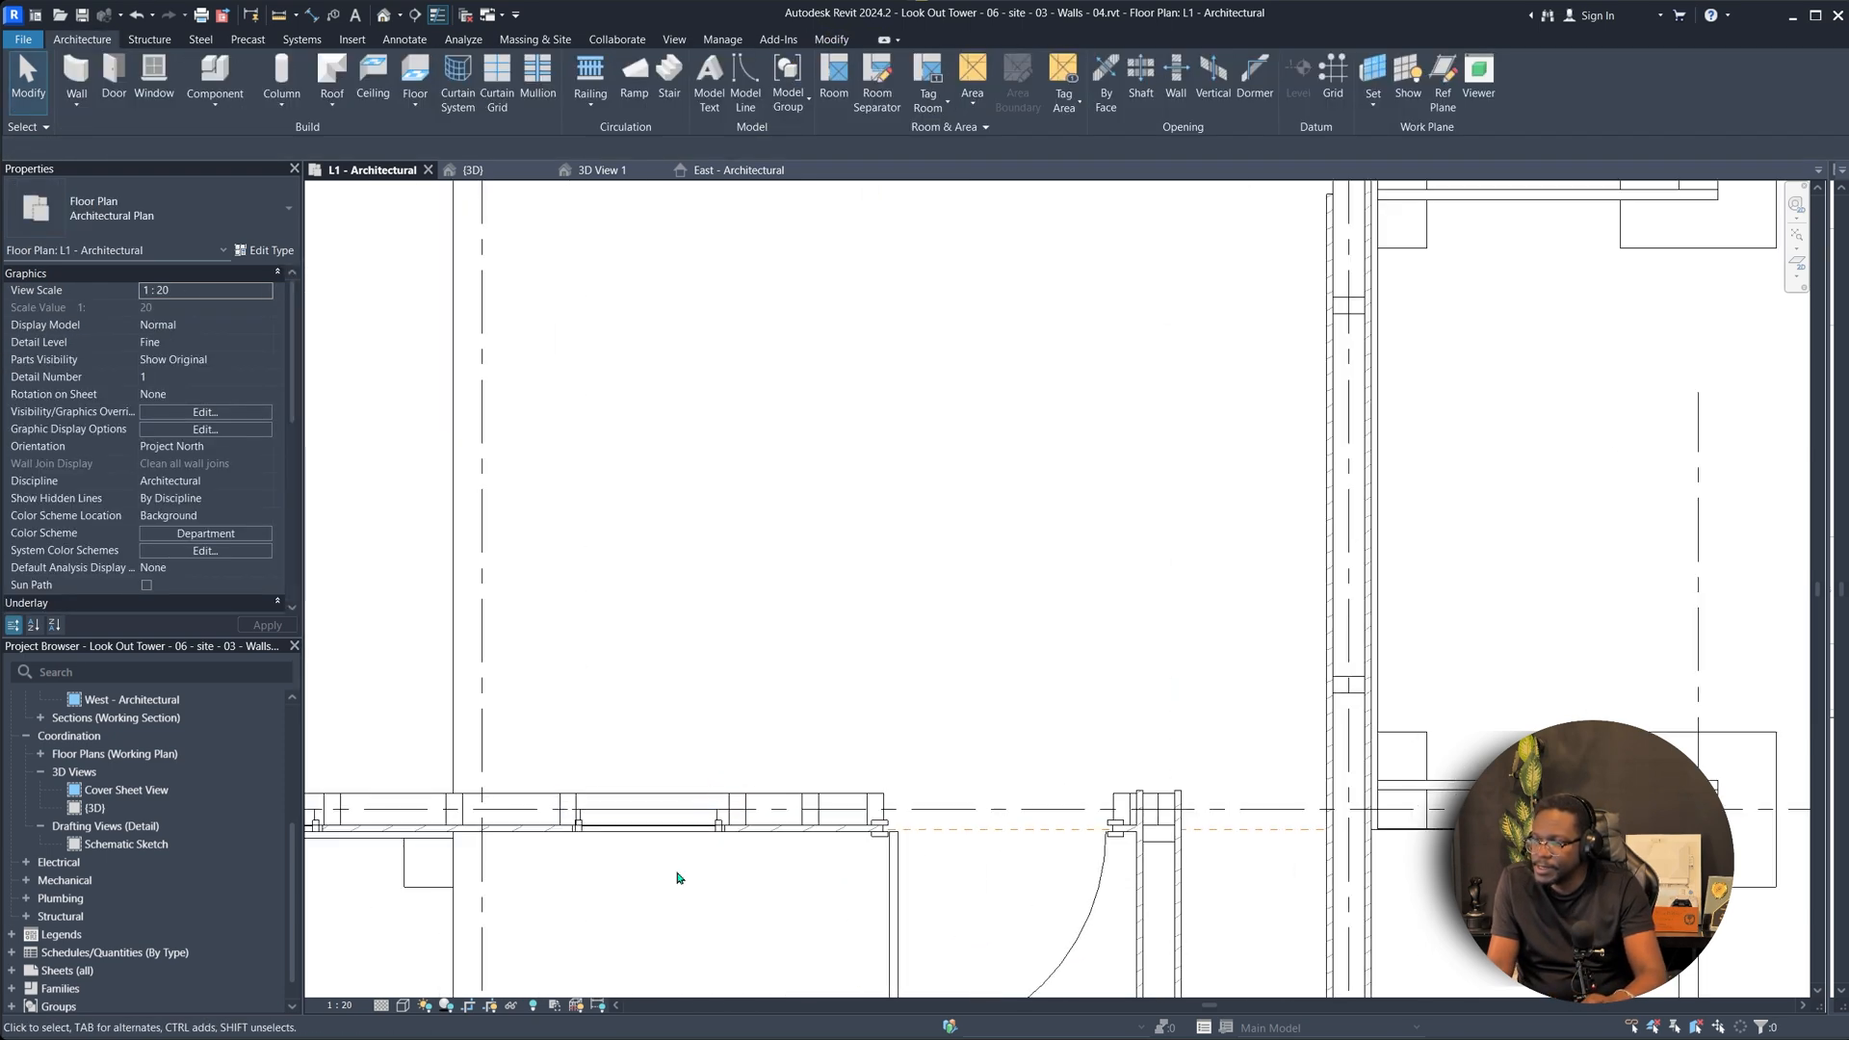
scroll(958, 771, "up", 3)
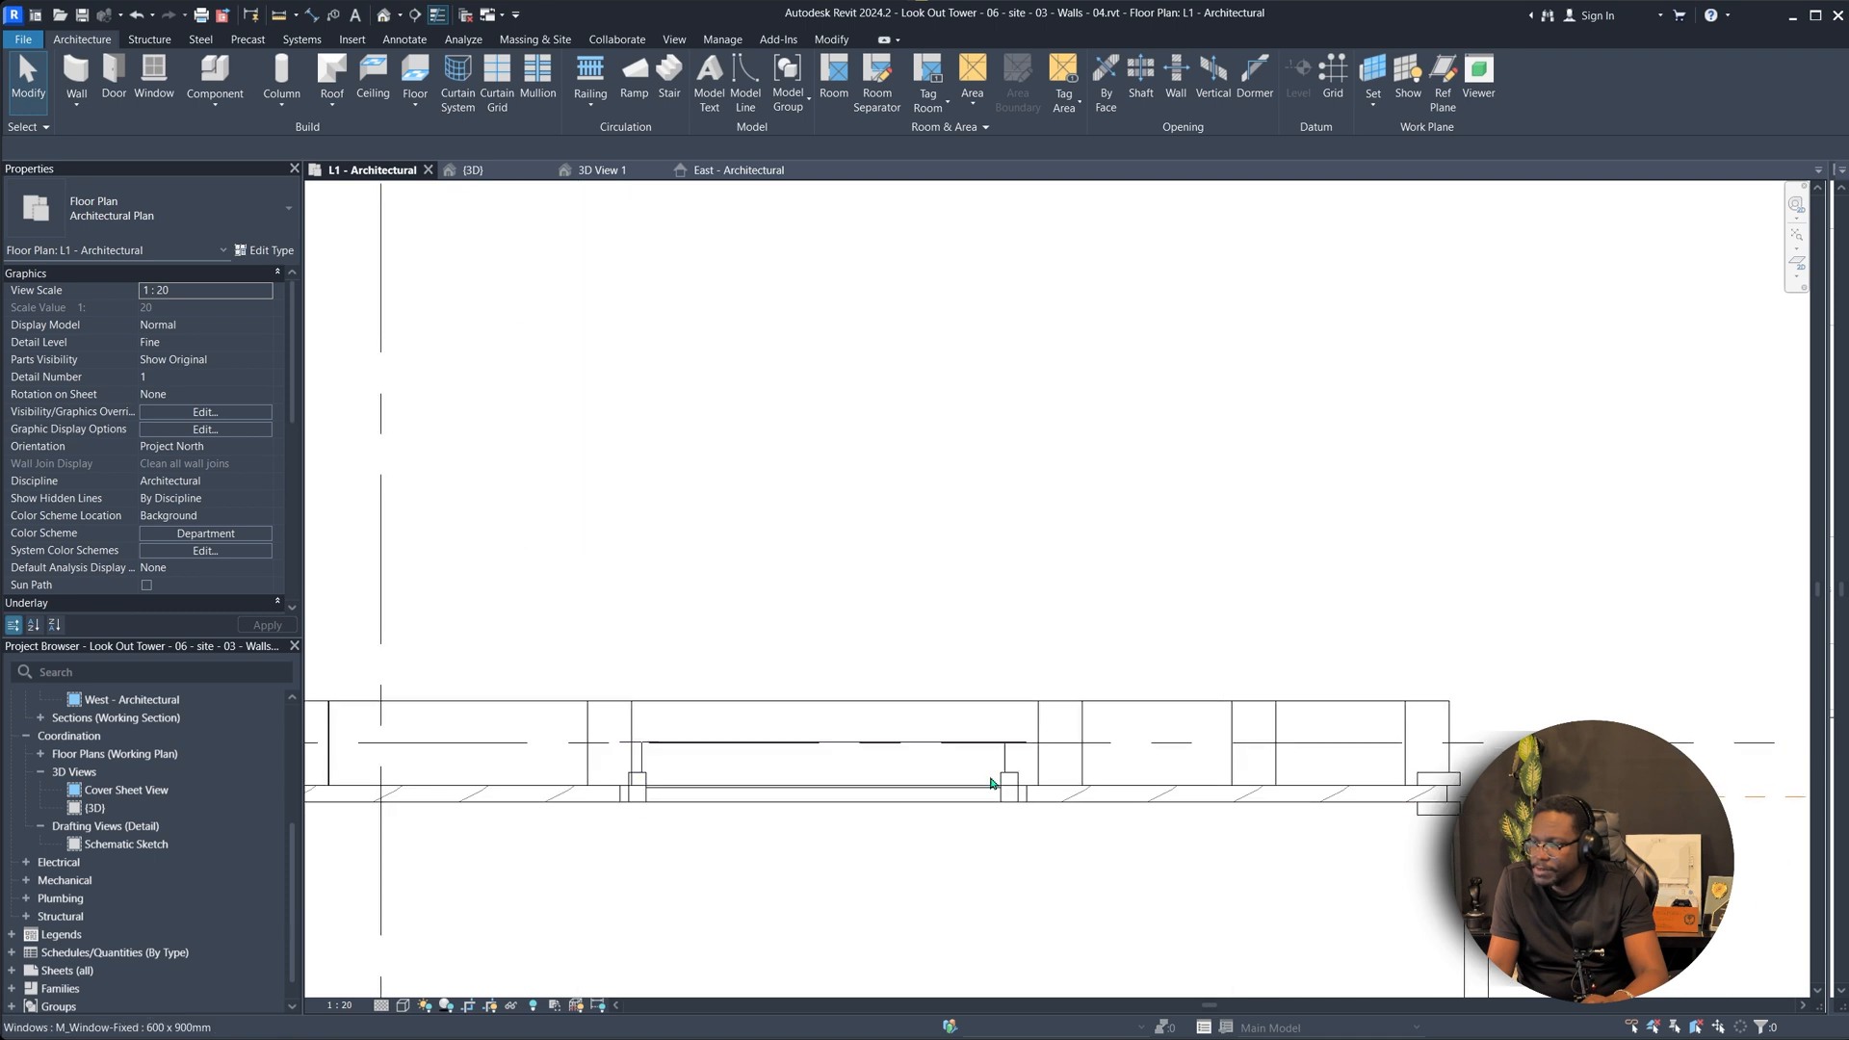
left_click(1009, 774)
left_click_drag(982, 773, 1239, 774)
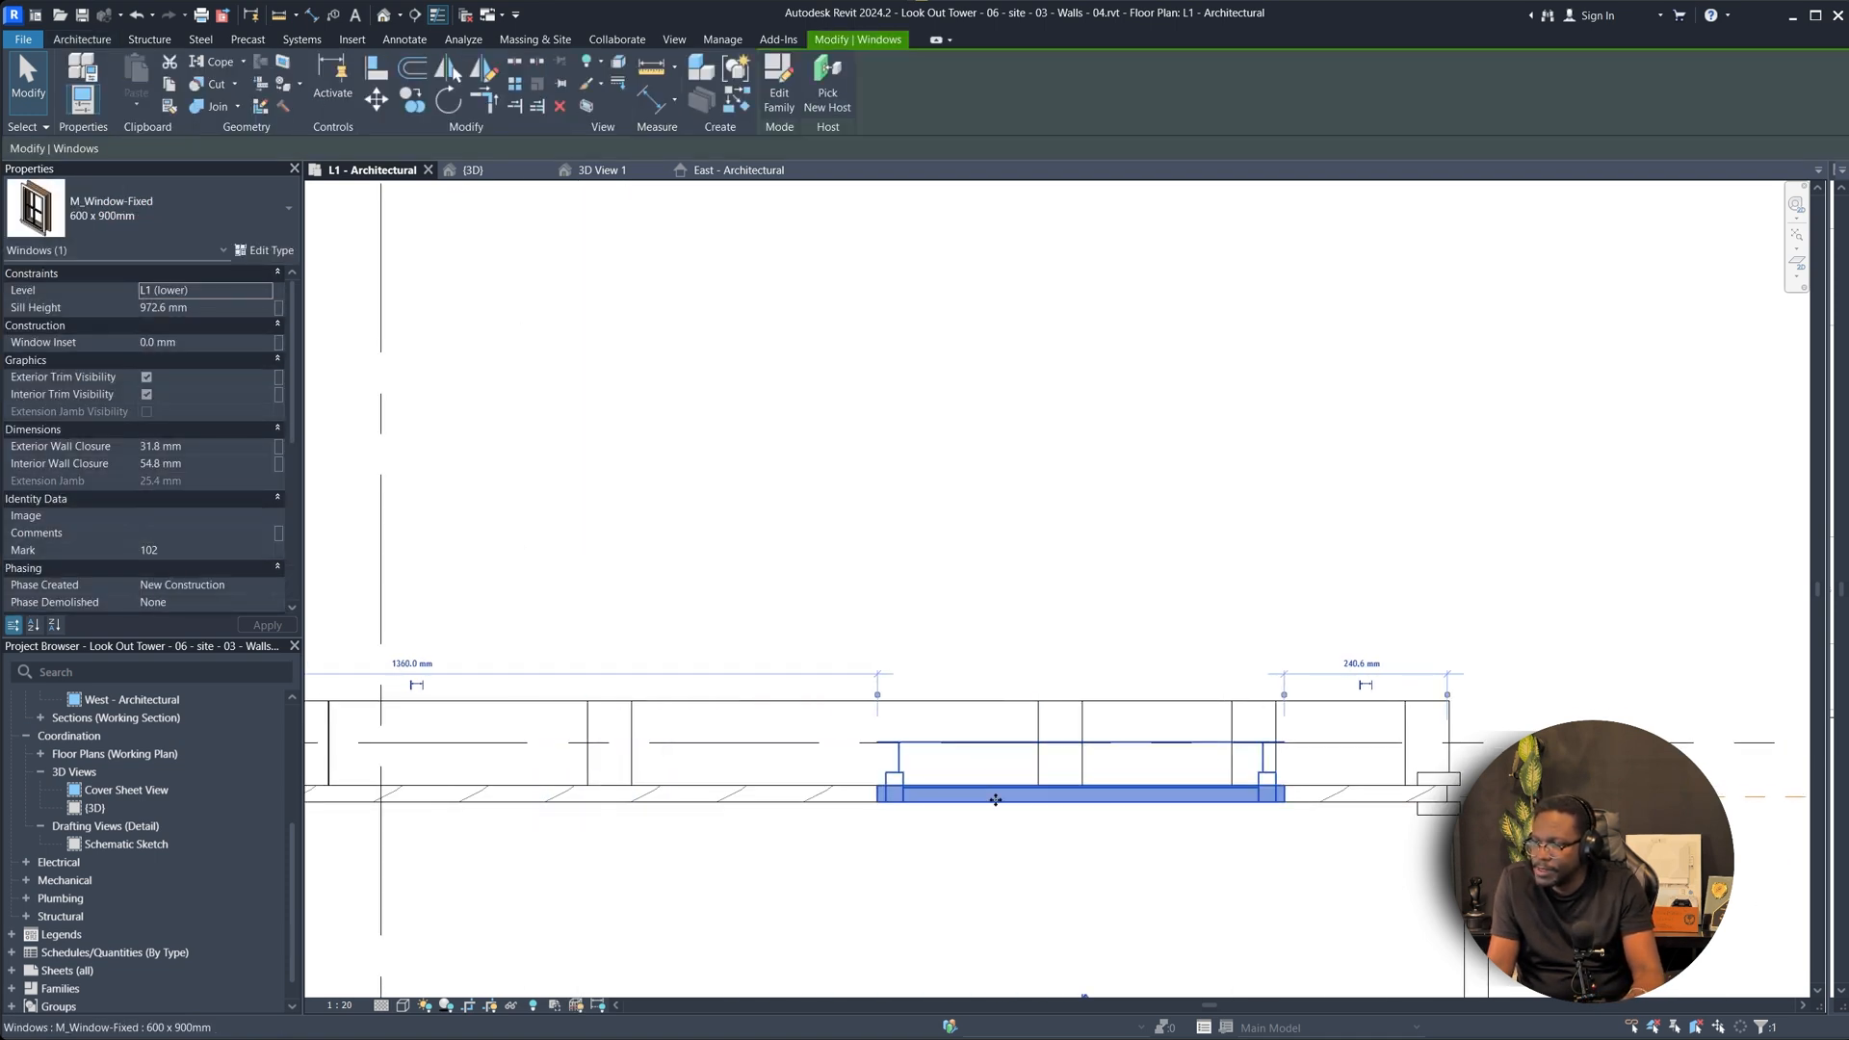
key("m")
key("v")
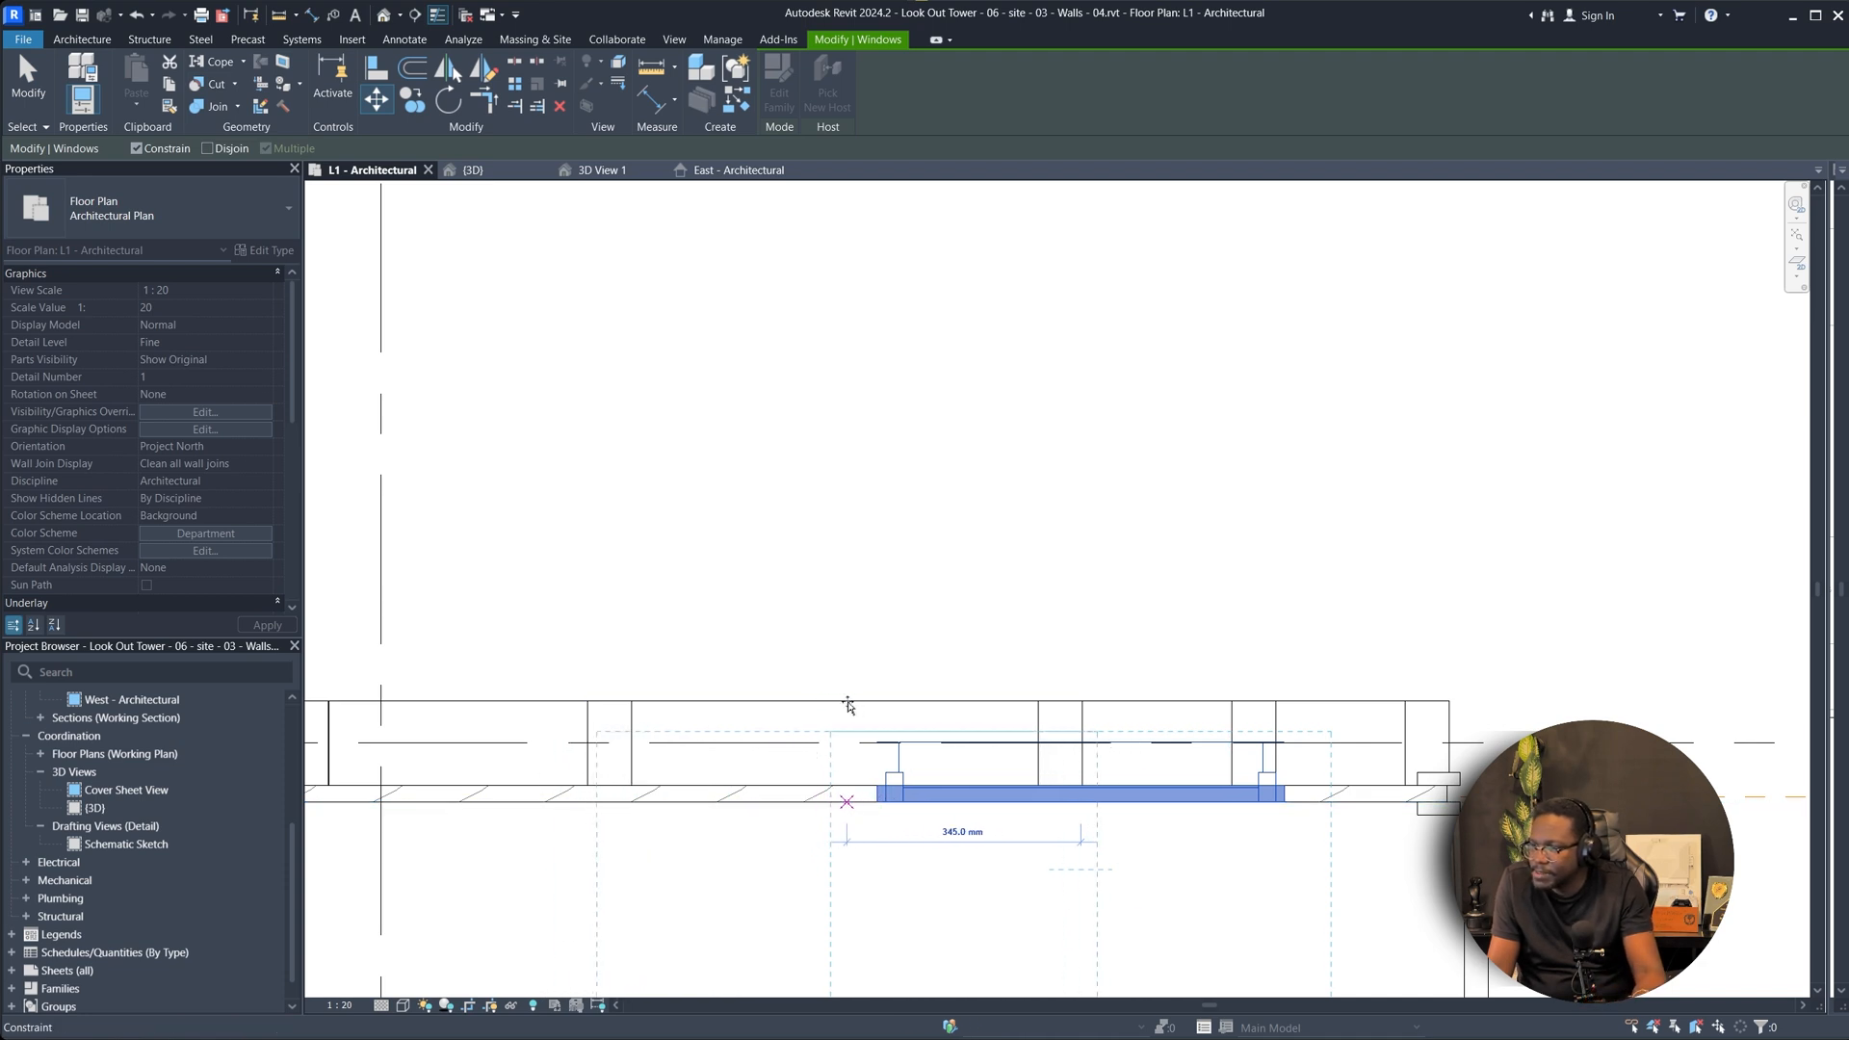
left_click(835, 706)
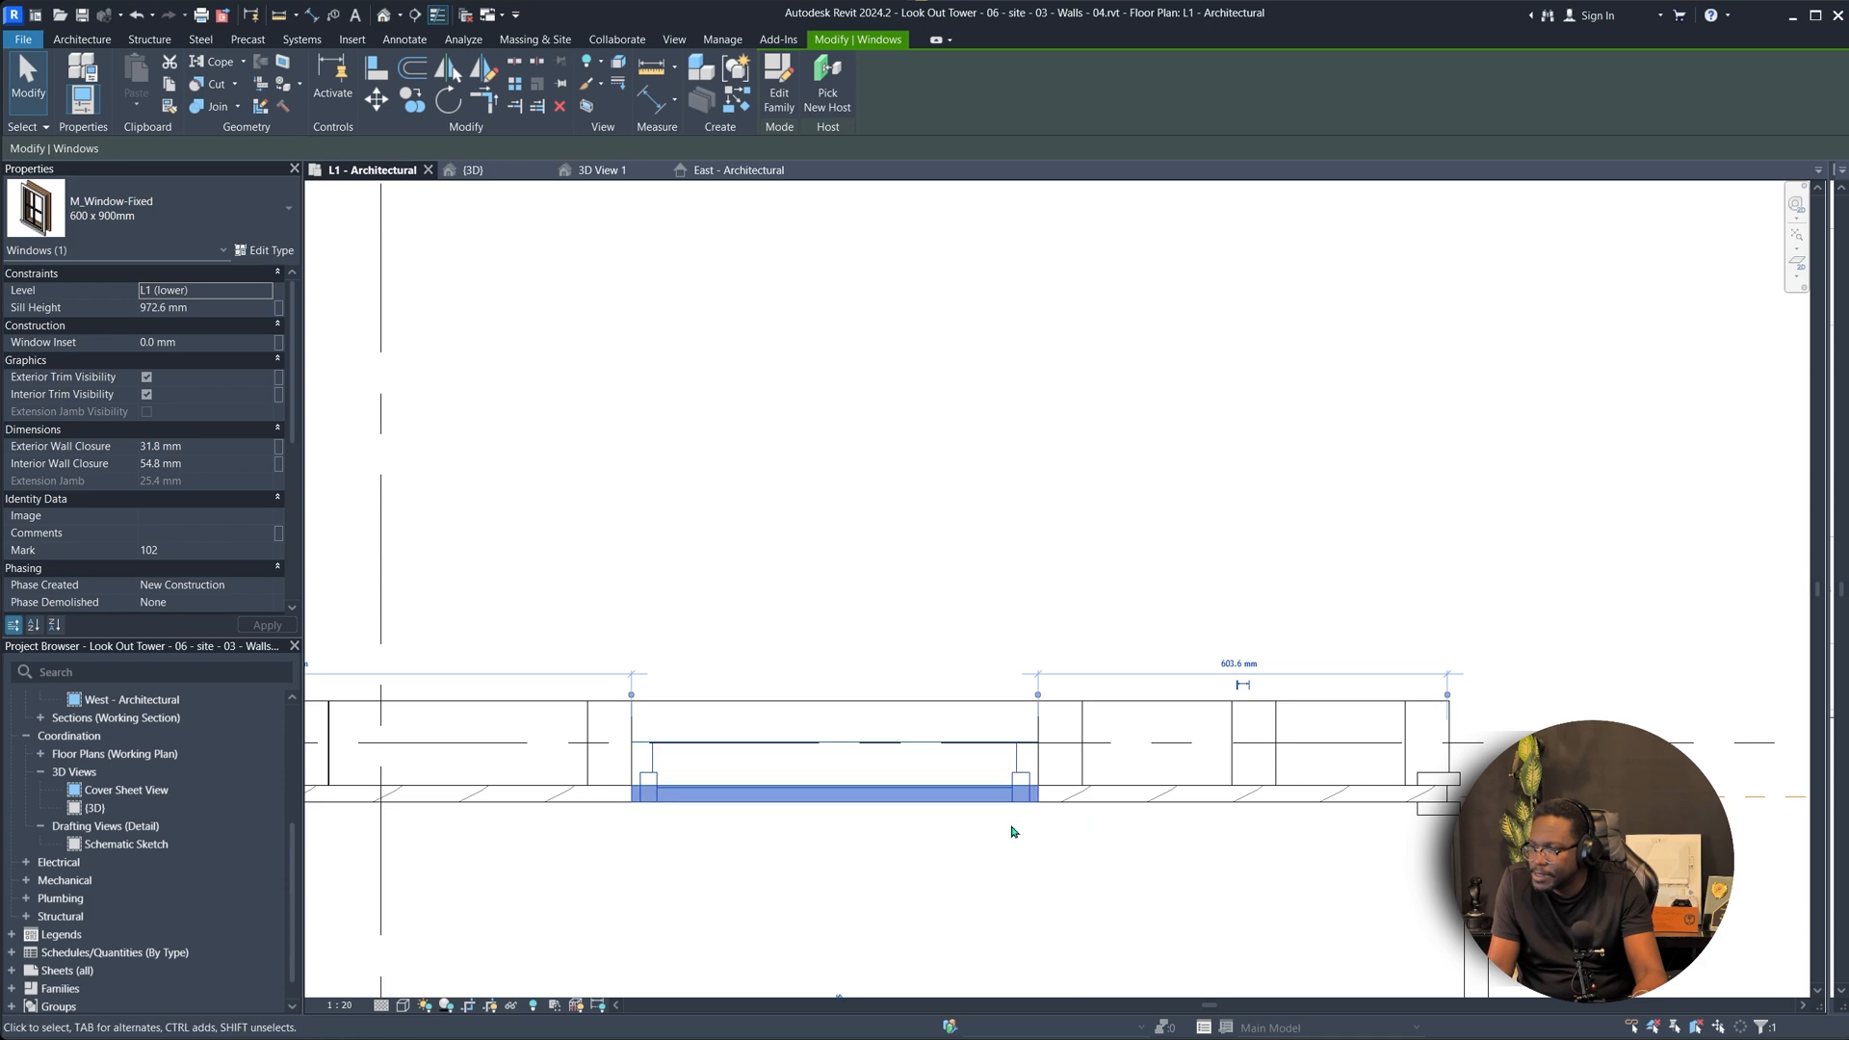
Move the other 600 x 900mm window on the same wall to the centre of its own stud opening.
key("m")
key("v")
scroll(1012, 831, "down", 3)
scroll(1042, 707, "up", 4)
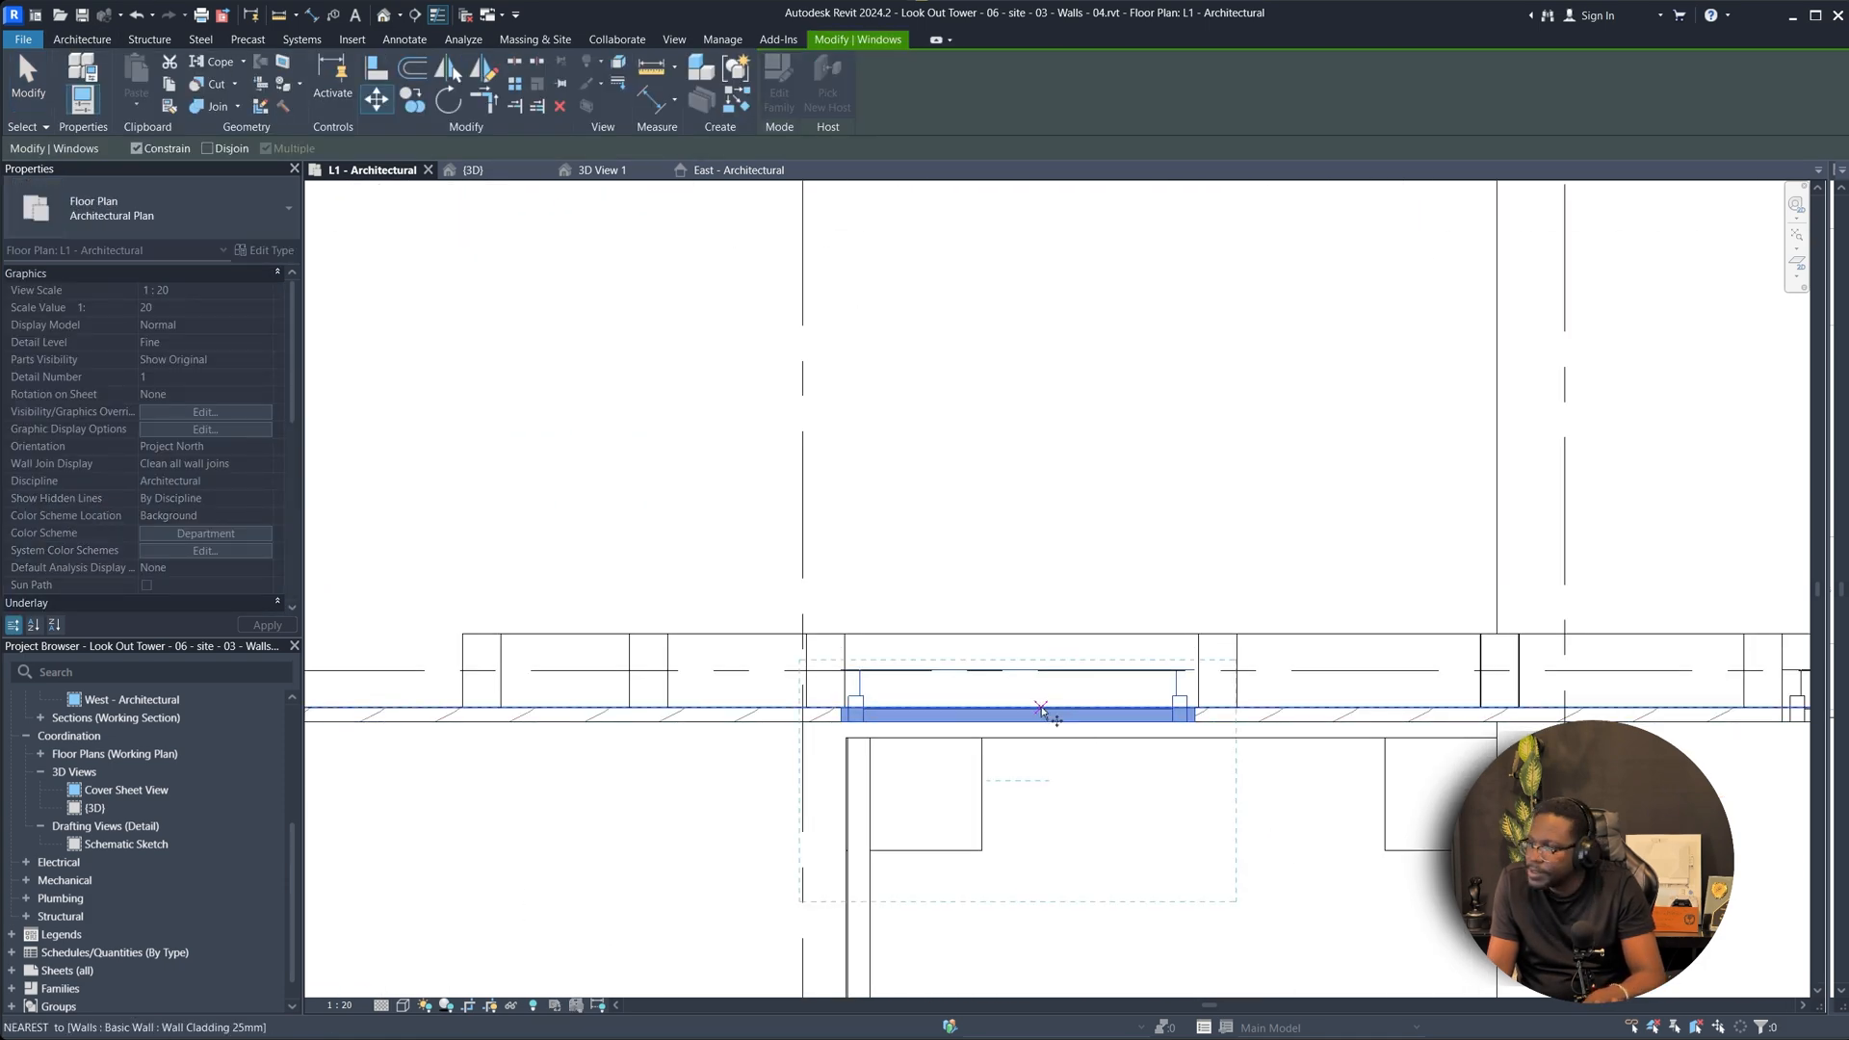
left_click(1018, 711)
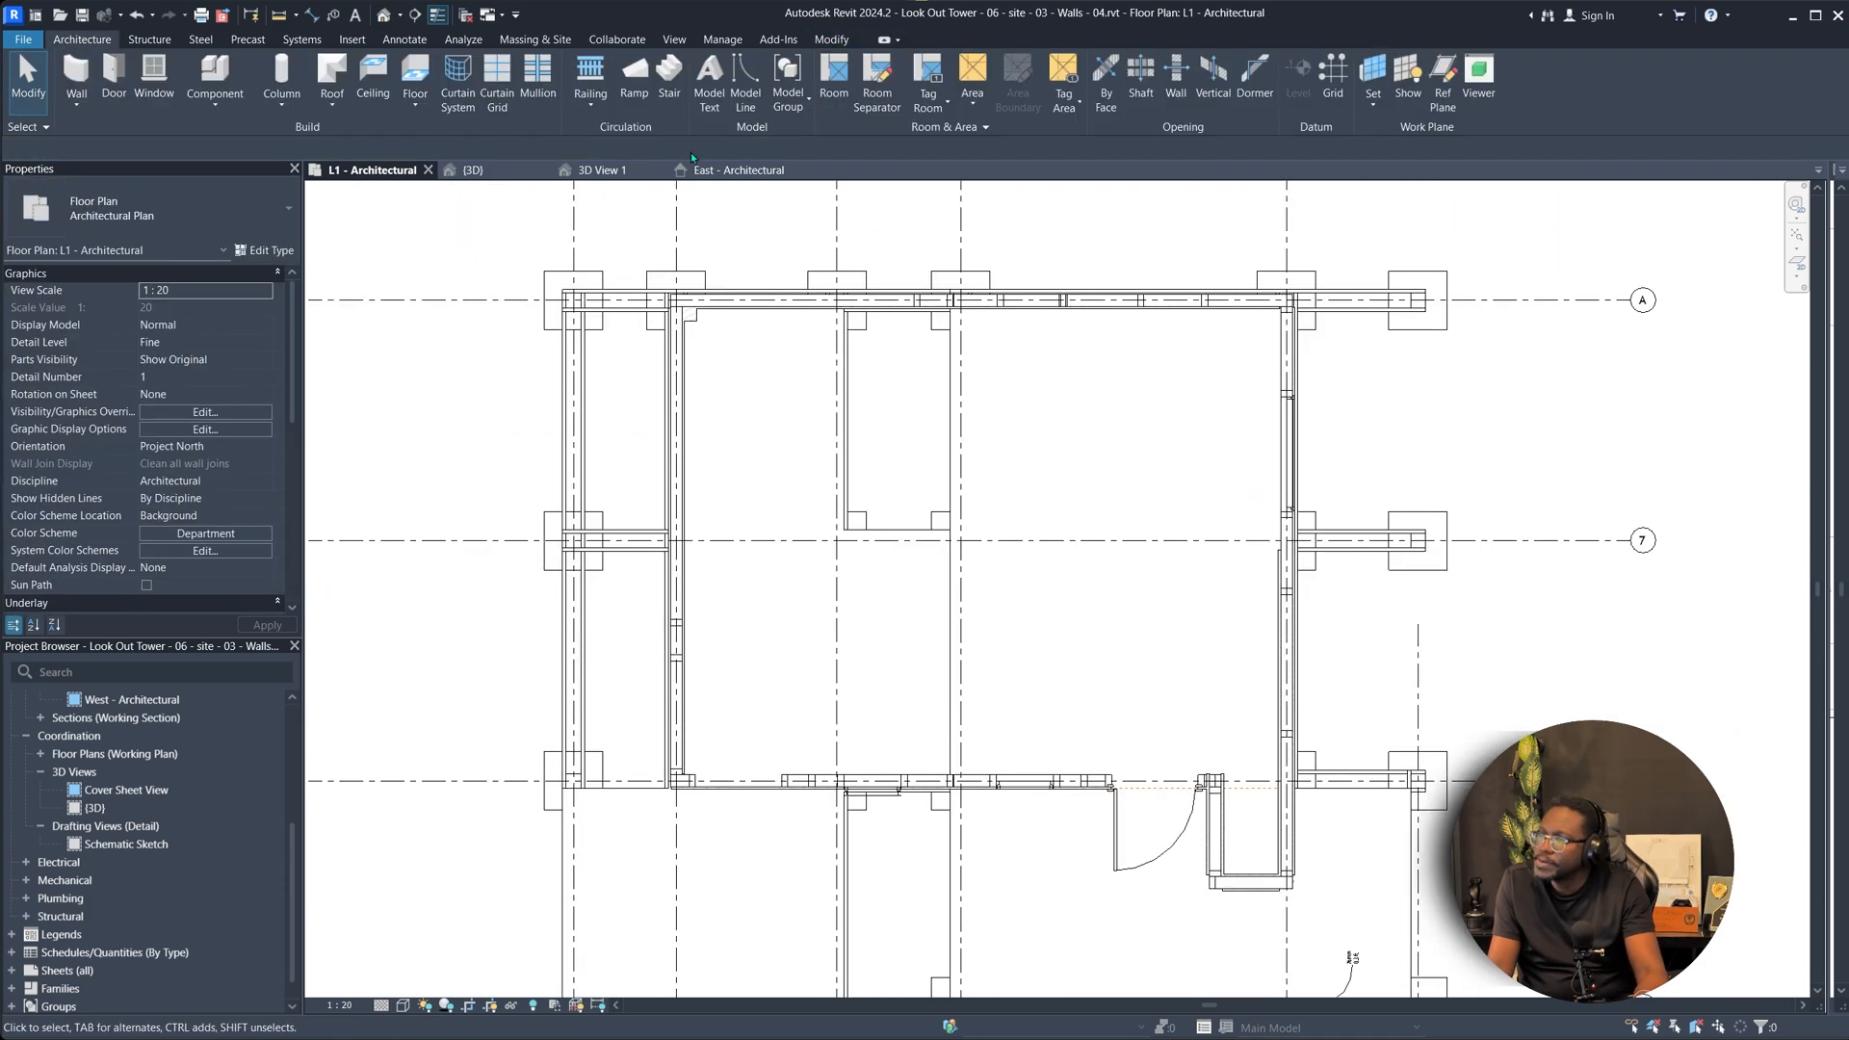
In the 3D view, rename the 600 x 900mm type of the window next to the glass door as MAin Windows.
left_click(382, 16)
scroll(1367, 427, "down", 1)
middle_click_drag(1367, 427, 945, 575, "shift")
scroll(1159, 619, "down", 3)
scroll(1038, 680, "up", 1)
left_click(946, 575)
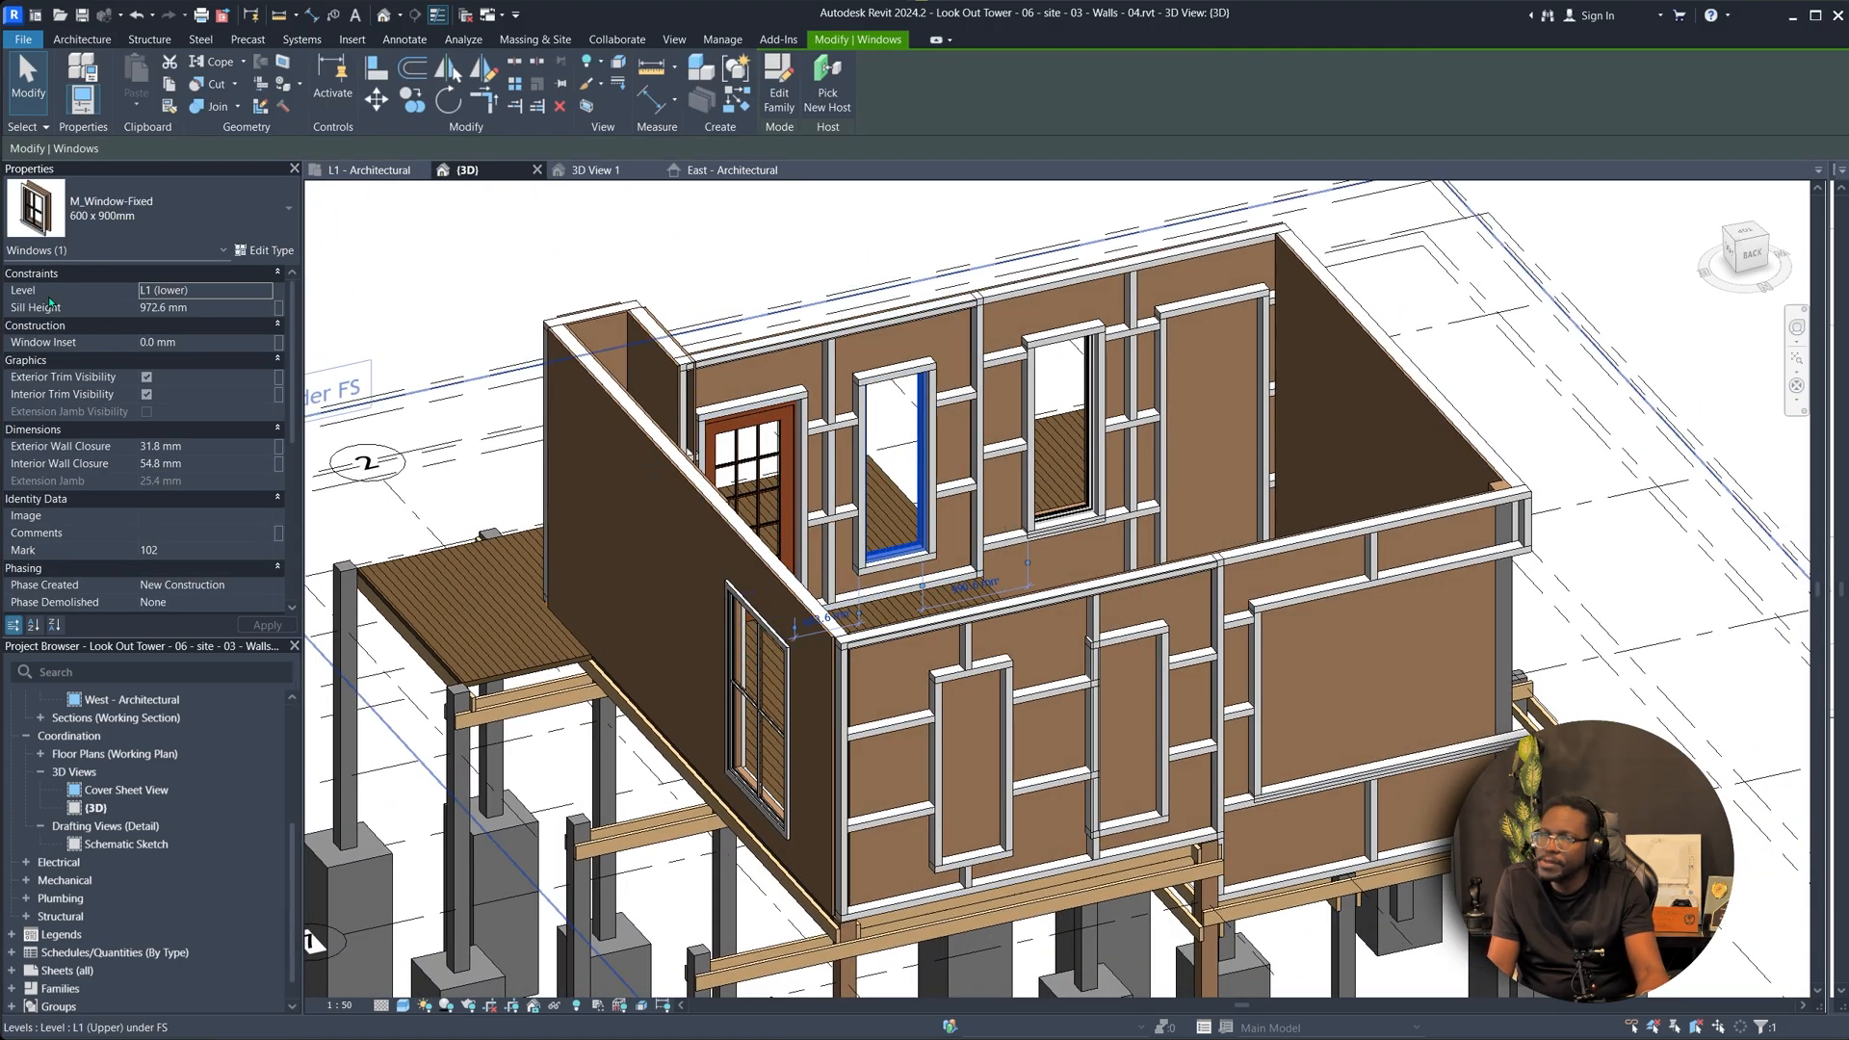
left_click(264, 250)
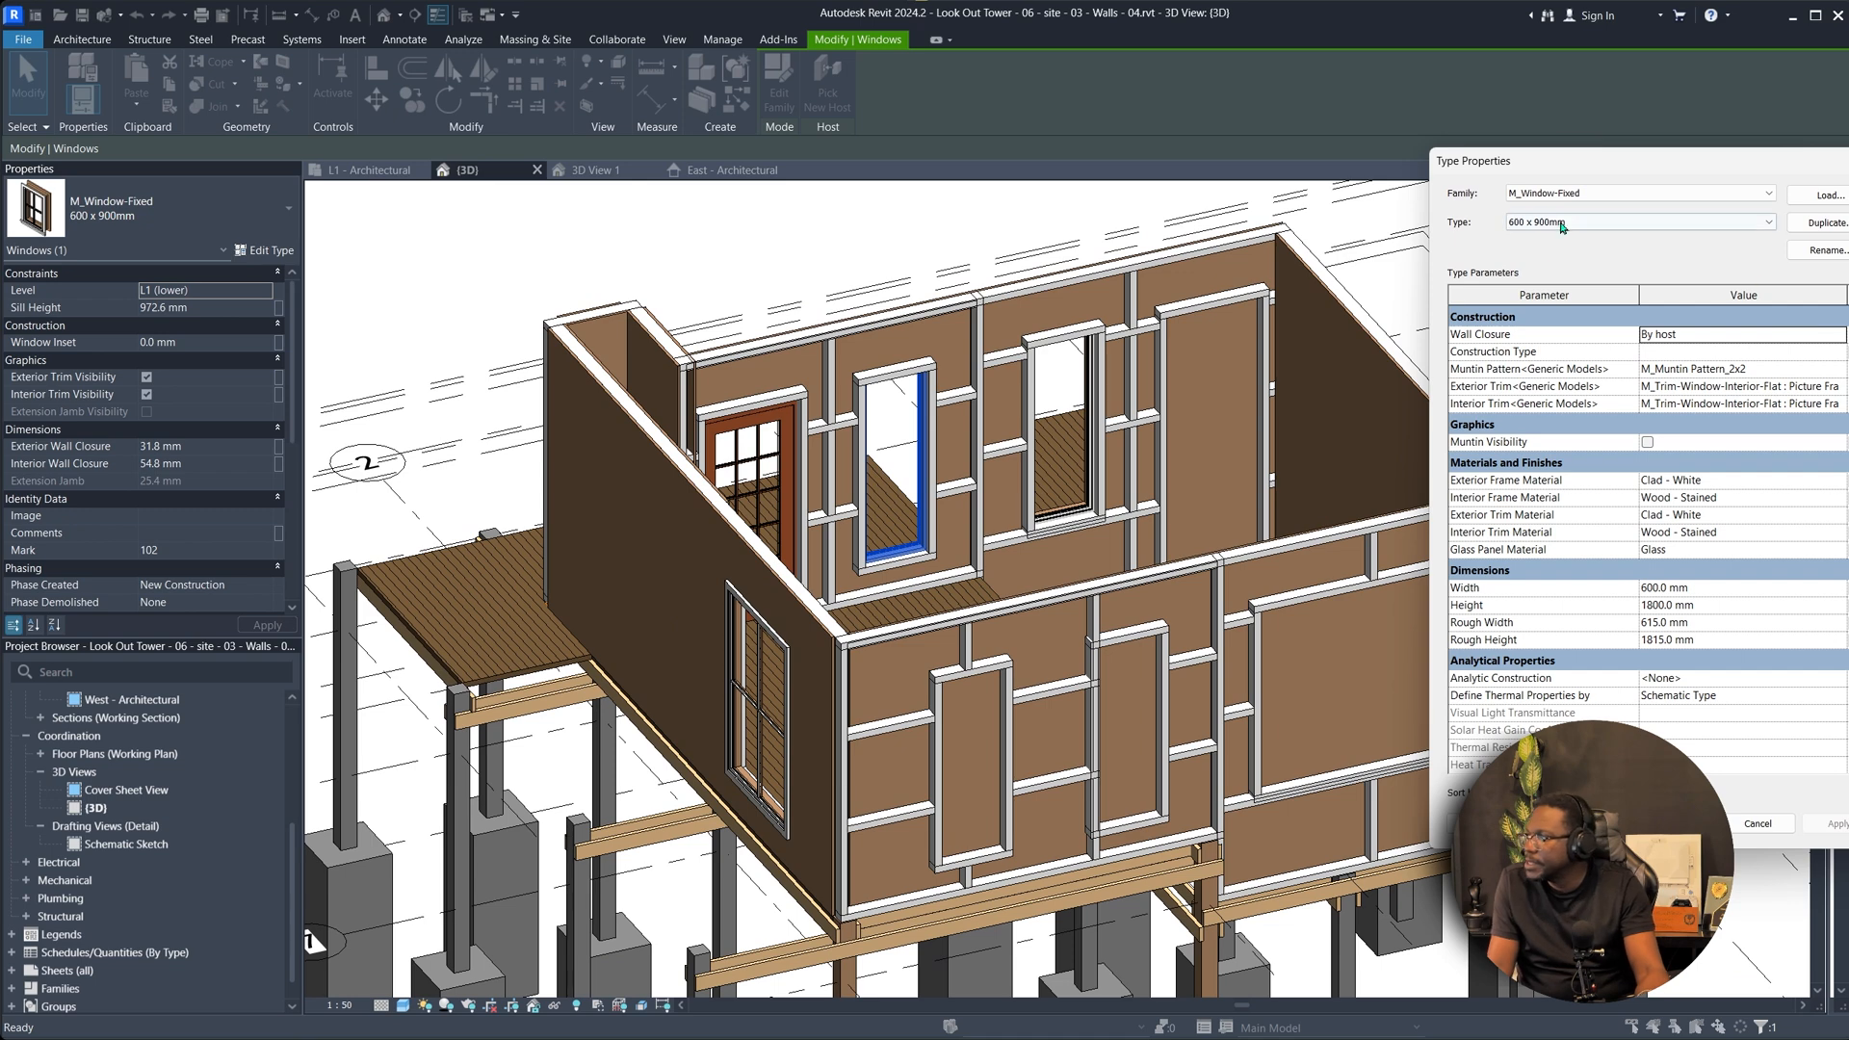
left_click(1562, 225)
left_click(1616, 231)
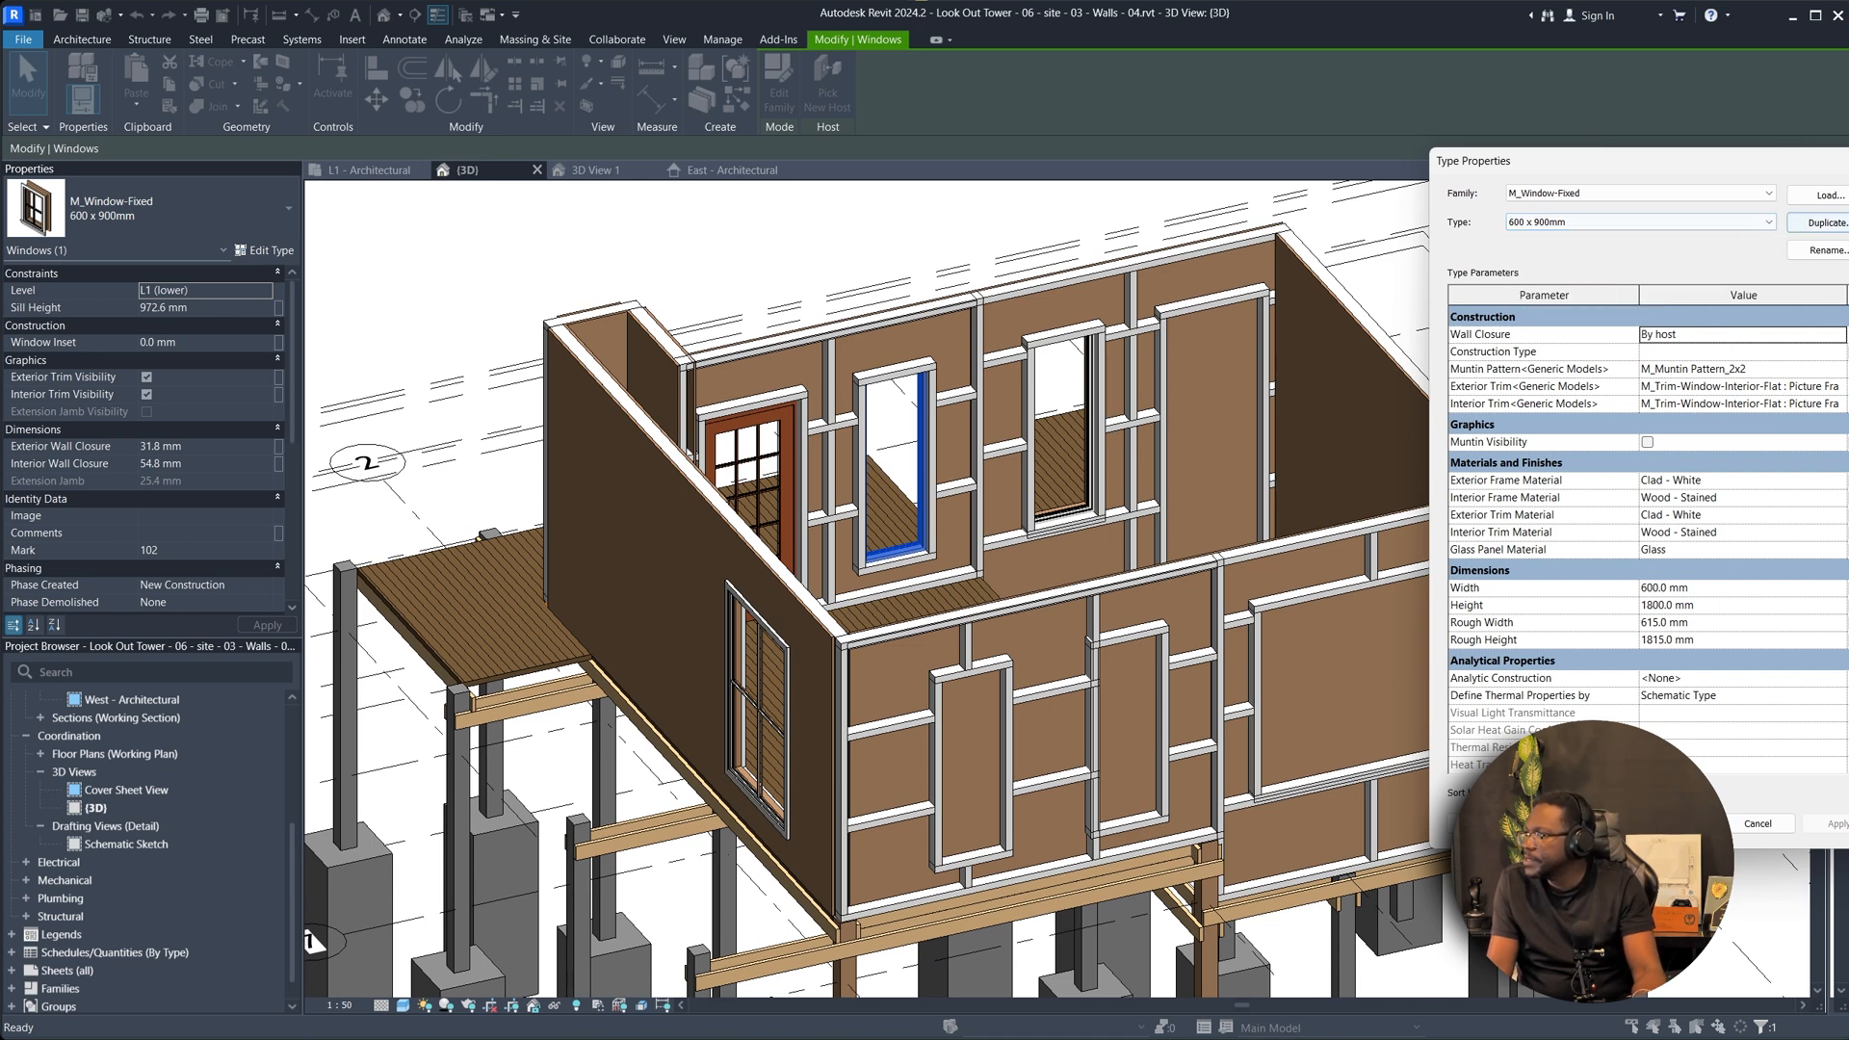
left_click(1825, 251)
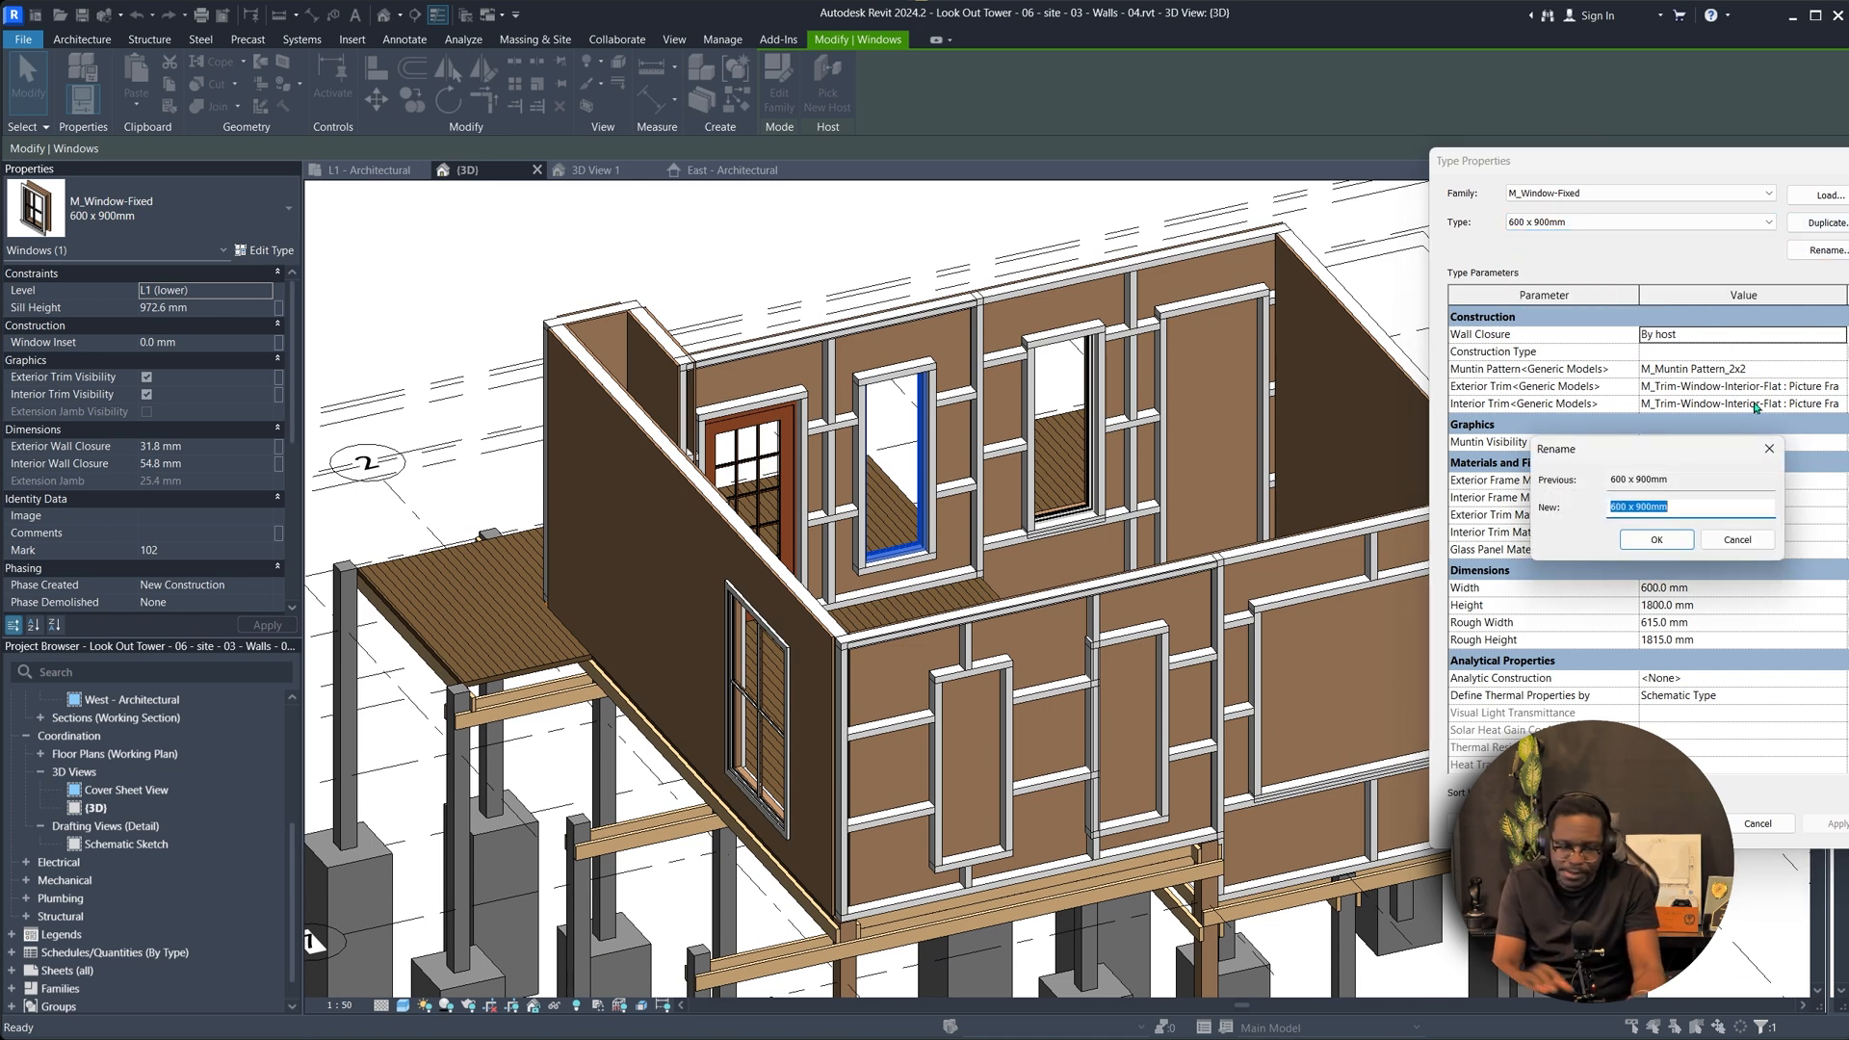
type("MAin Windows")
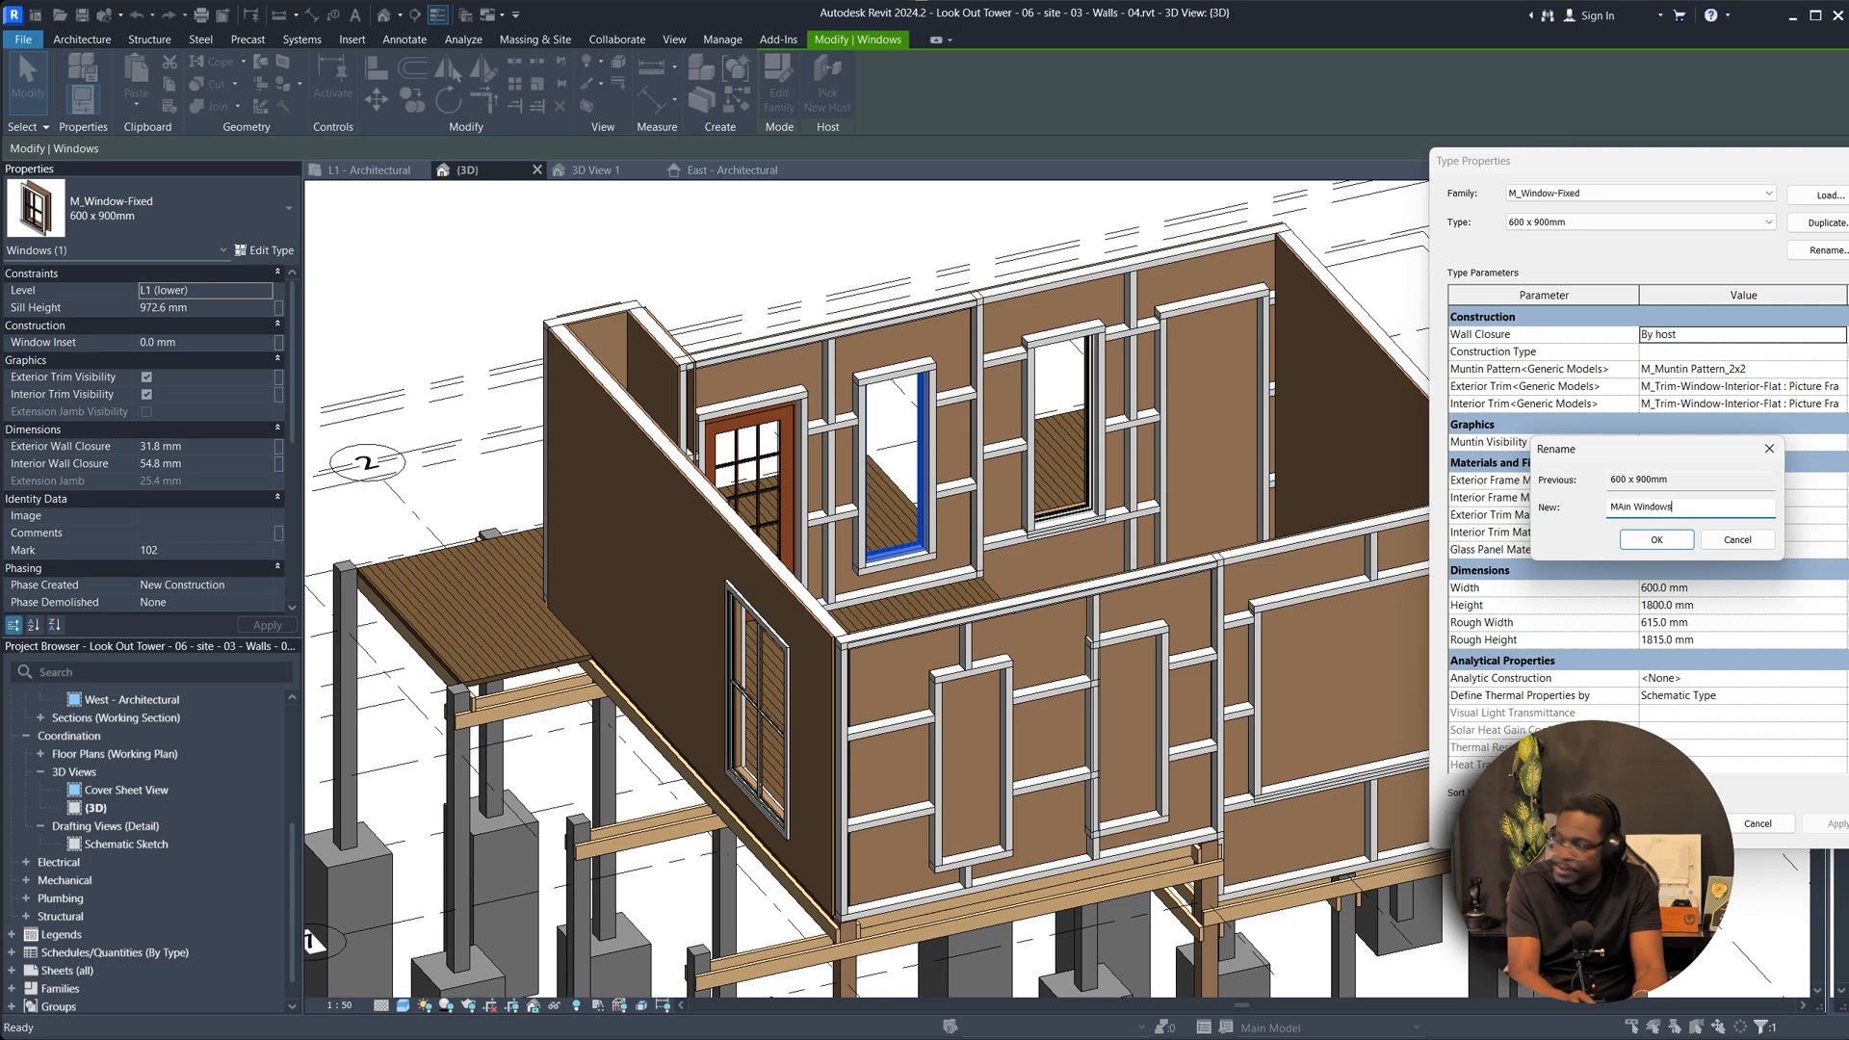
key("Return")
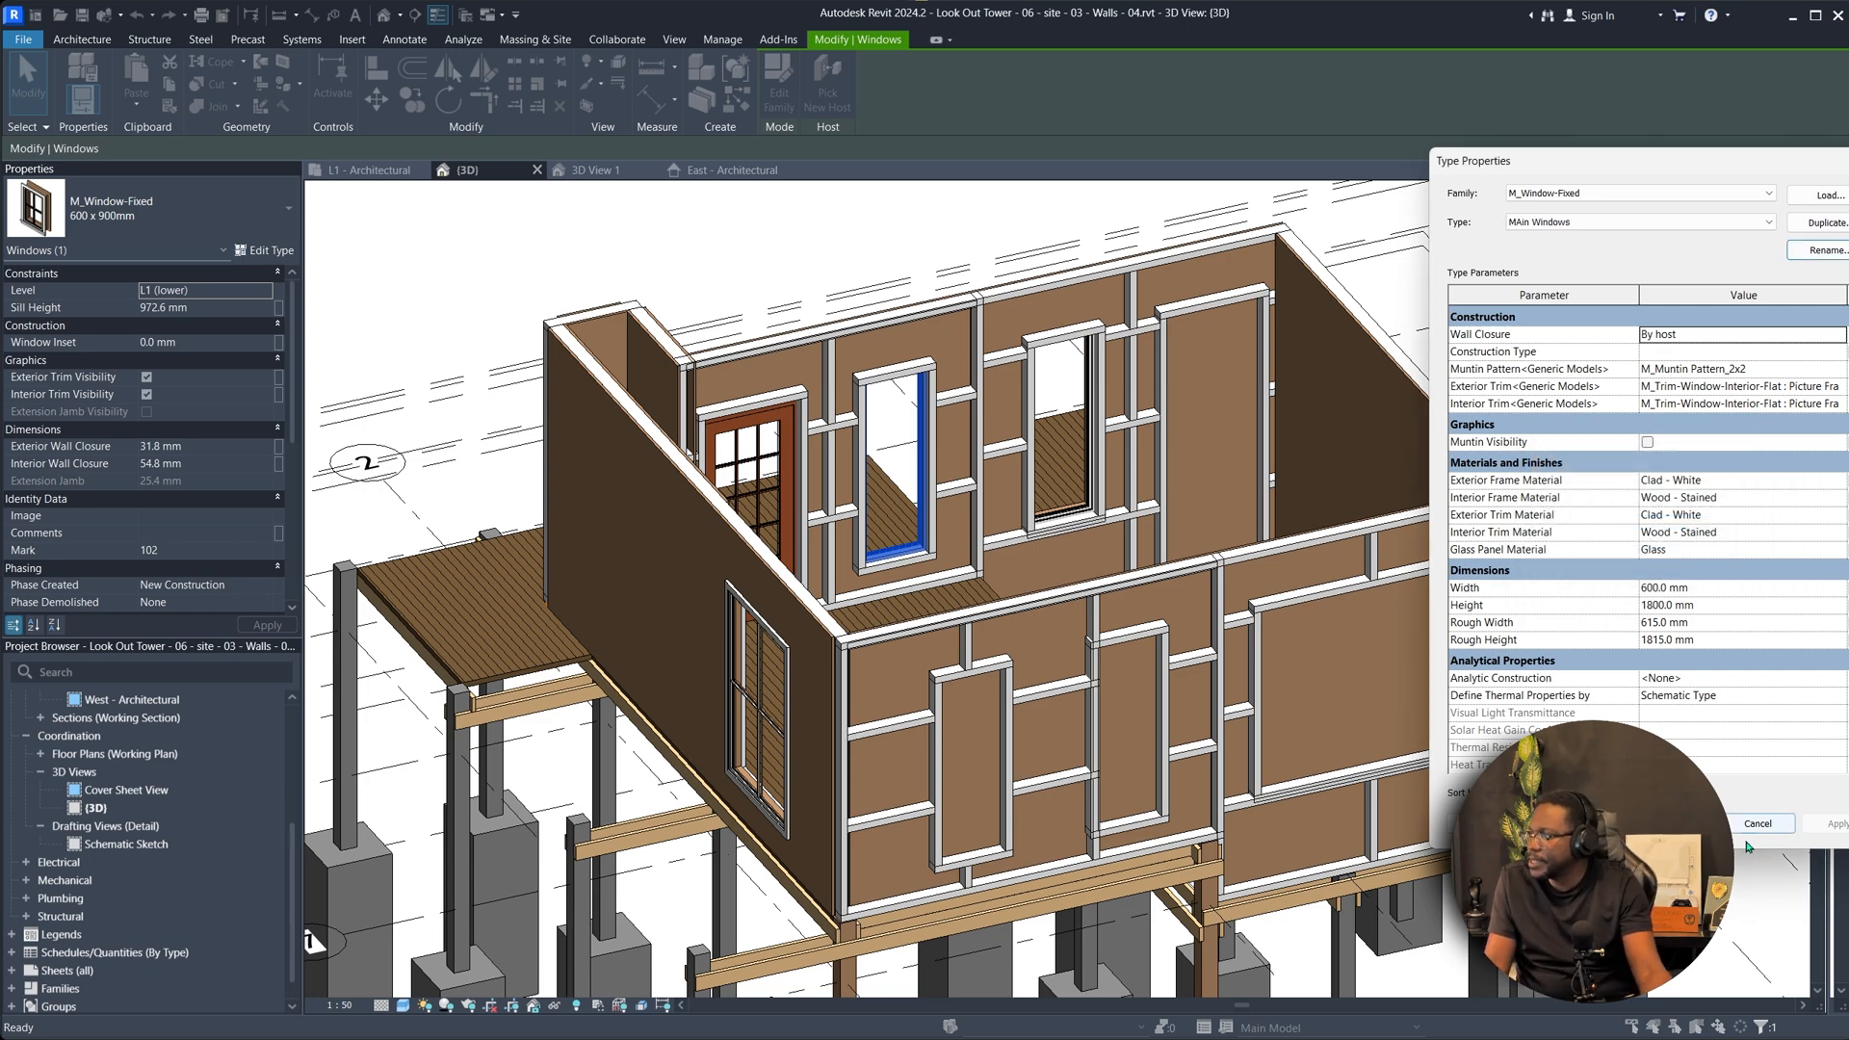
left_click(1677, 823)
middle_click_drag(1037, 805, 724, 724, "shift")
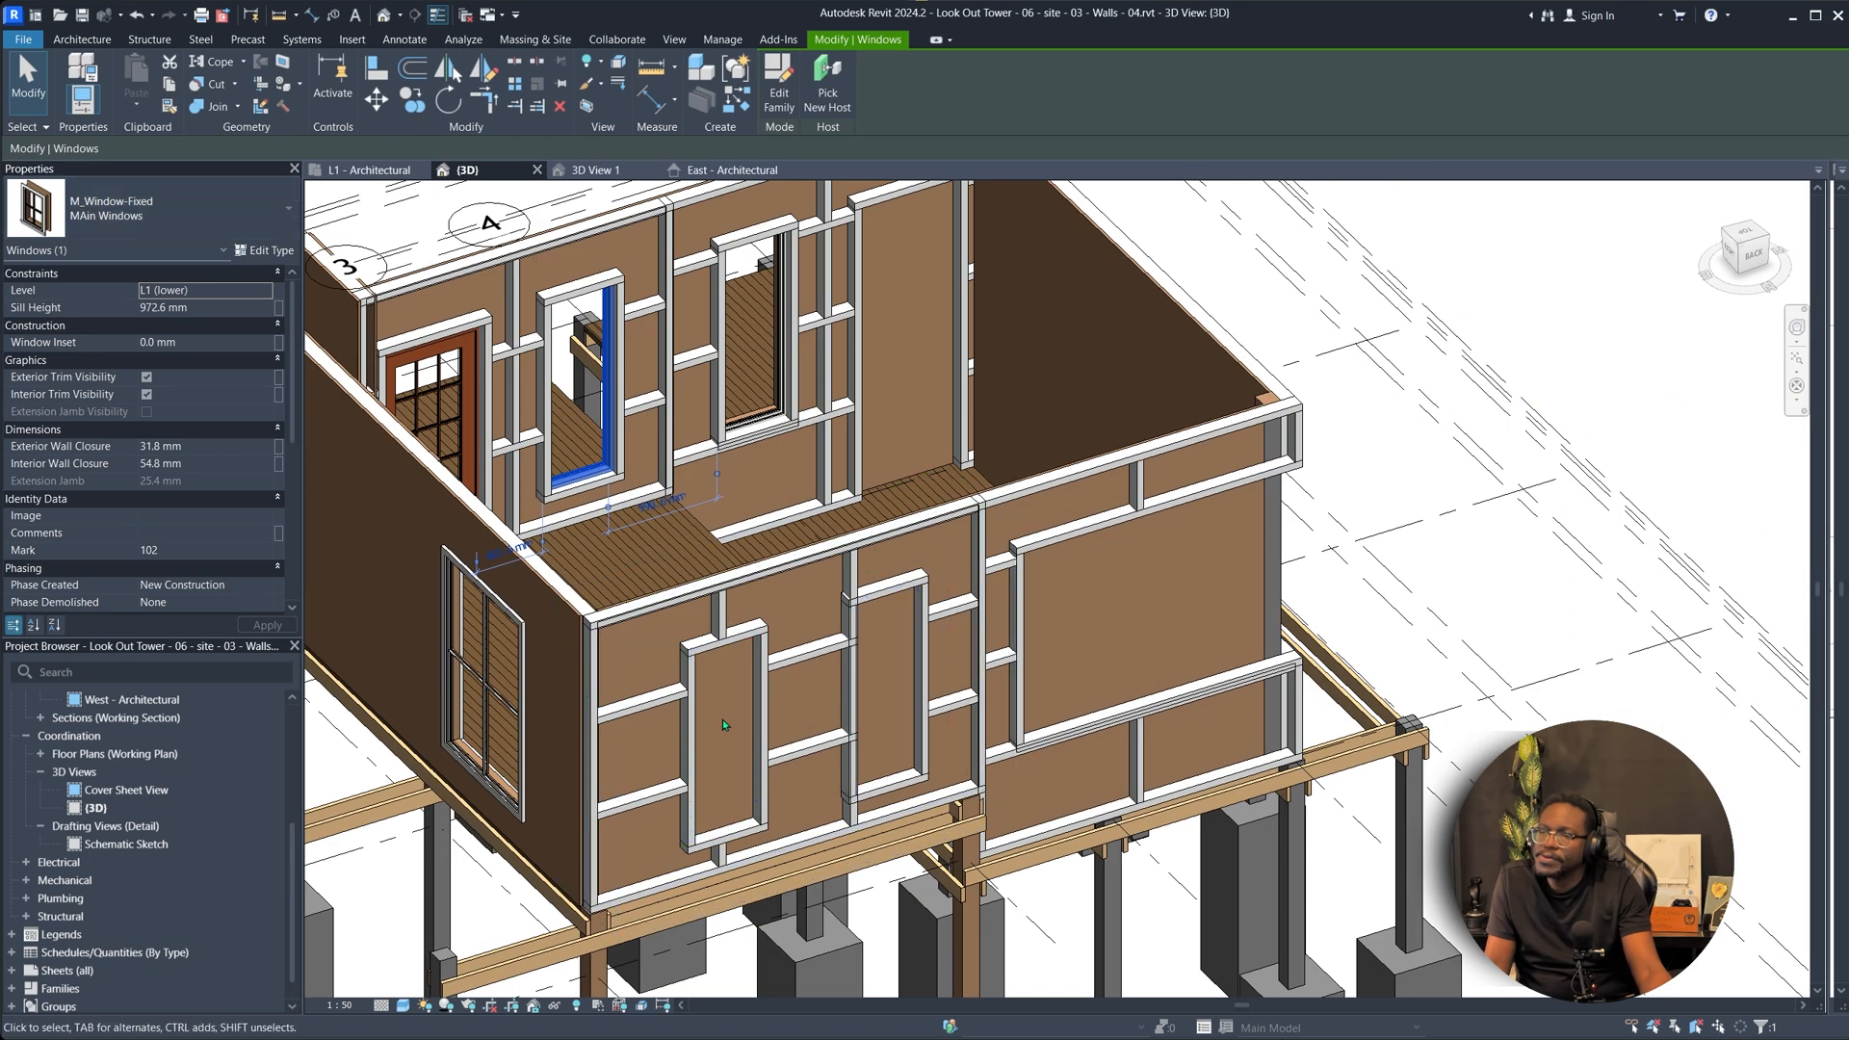
key("Escape")
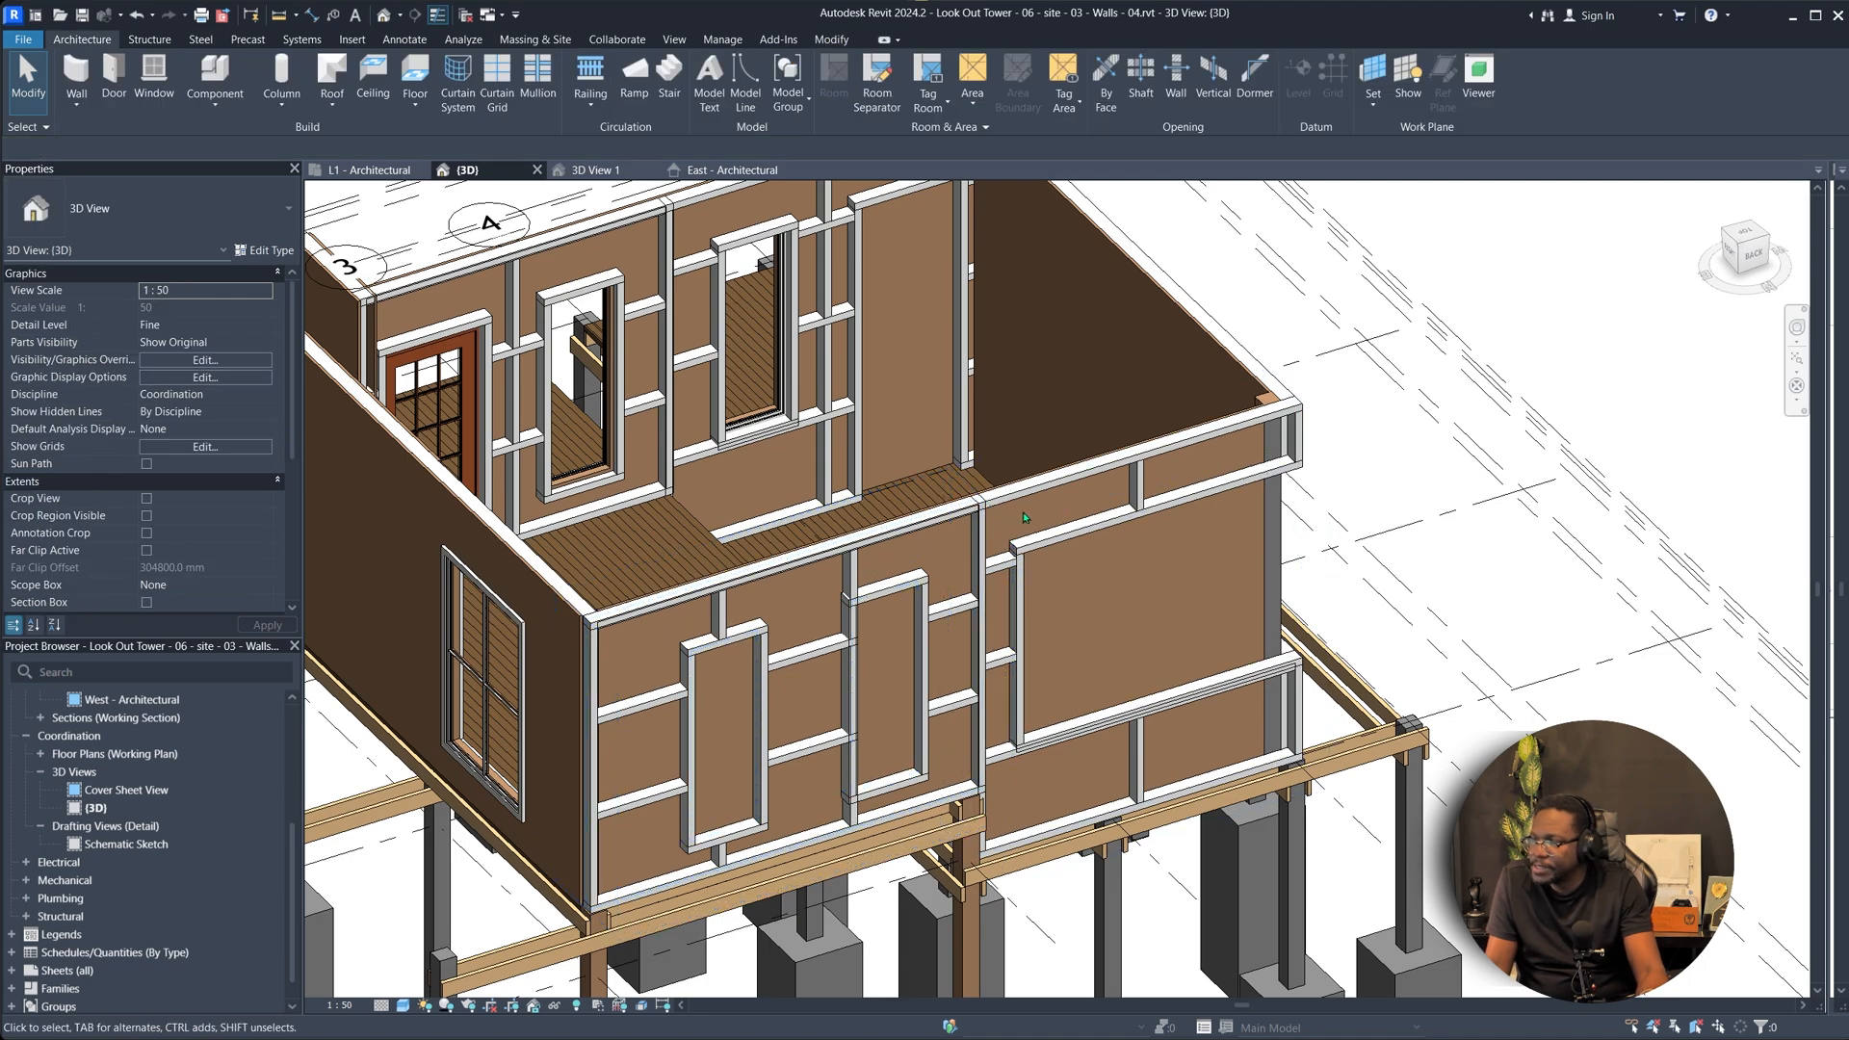
Mirror the back Wall Cladding 25mm wall across a drawn axis to clad the outer side of its studs.
left_click(1107, 674)
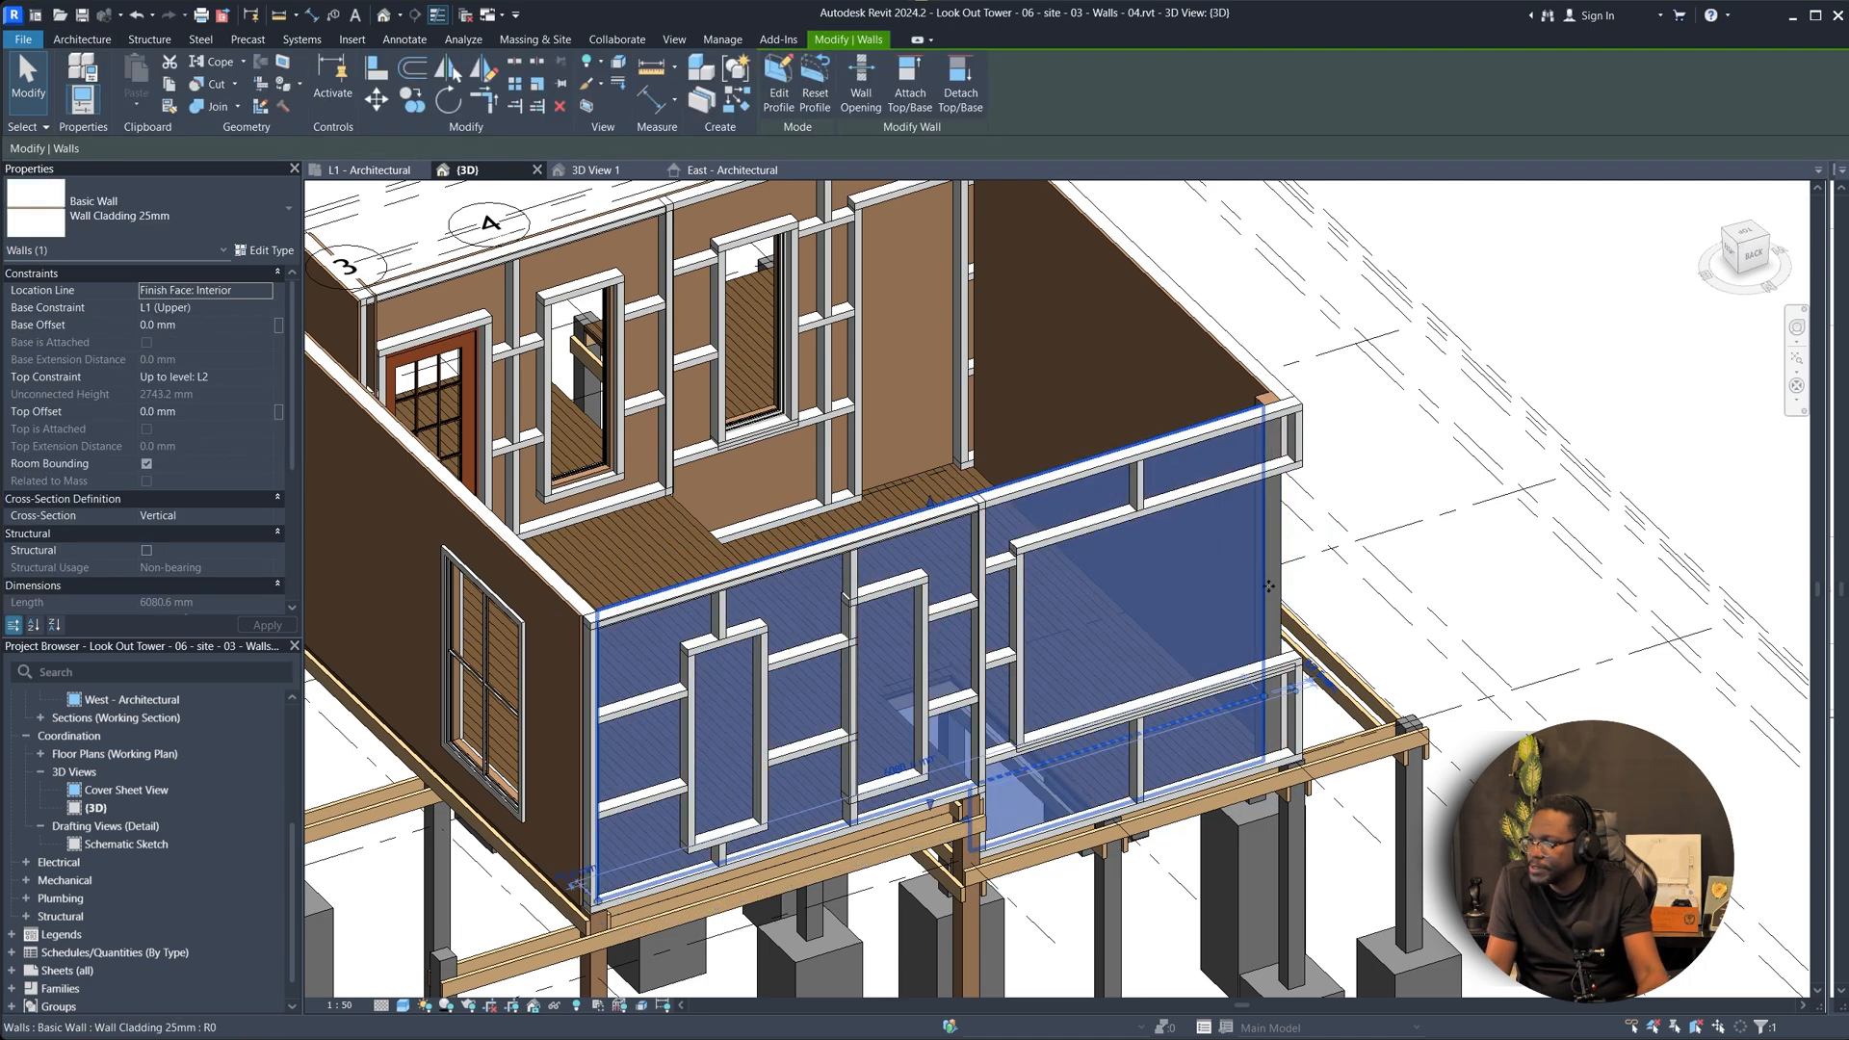
key("d")
key("m")
scroll(896, 789, "up", 4)
middle_click_drag(818, 731, 712, 795, "shift")
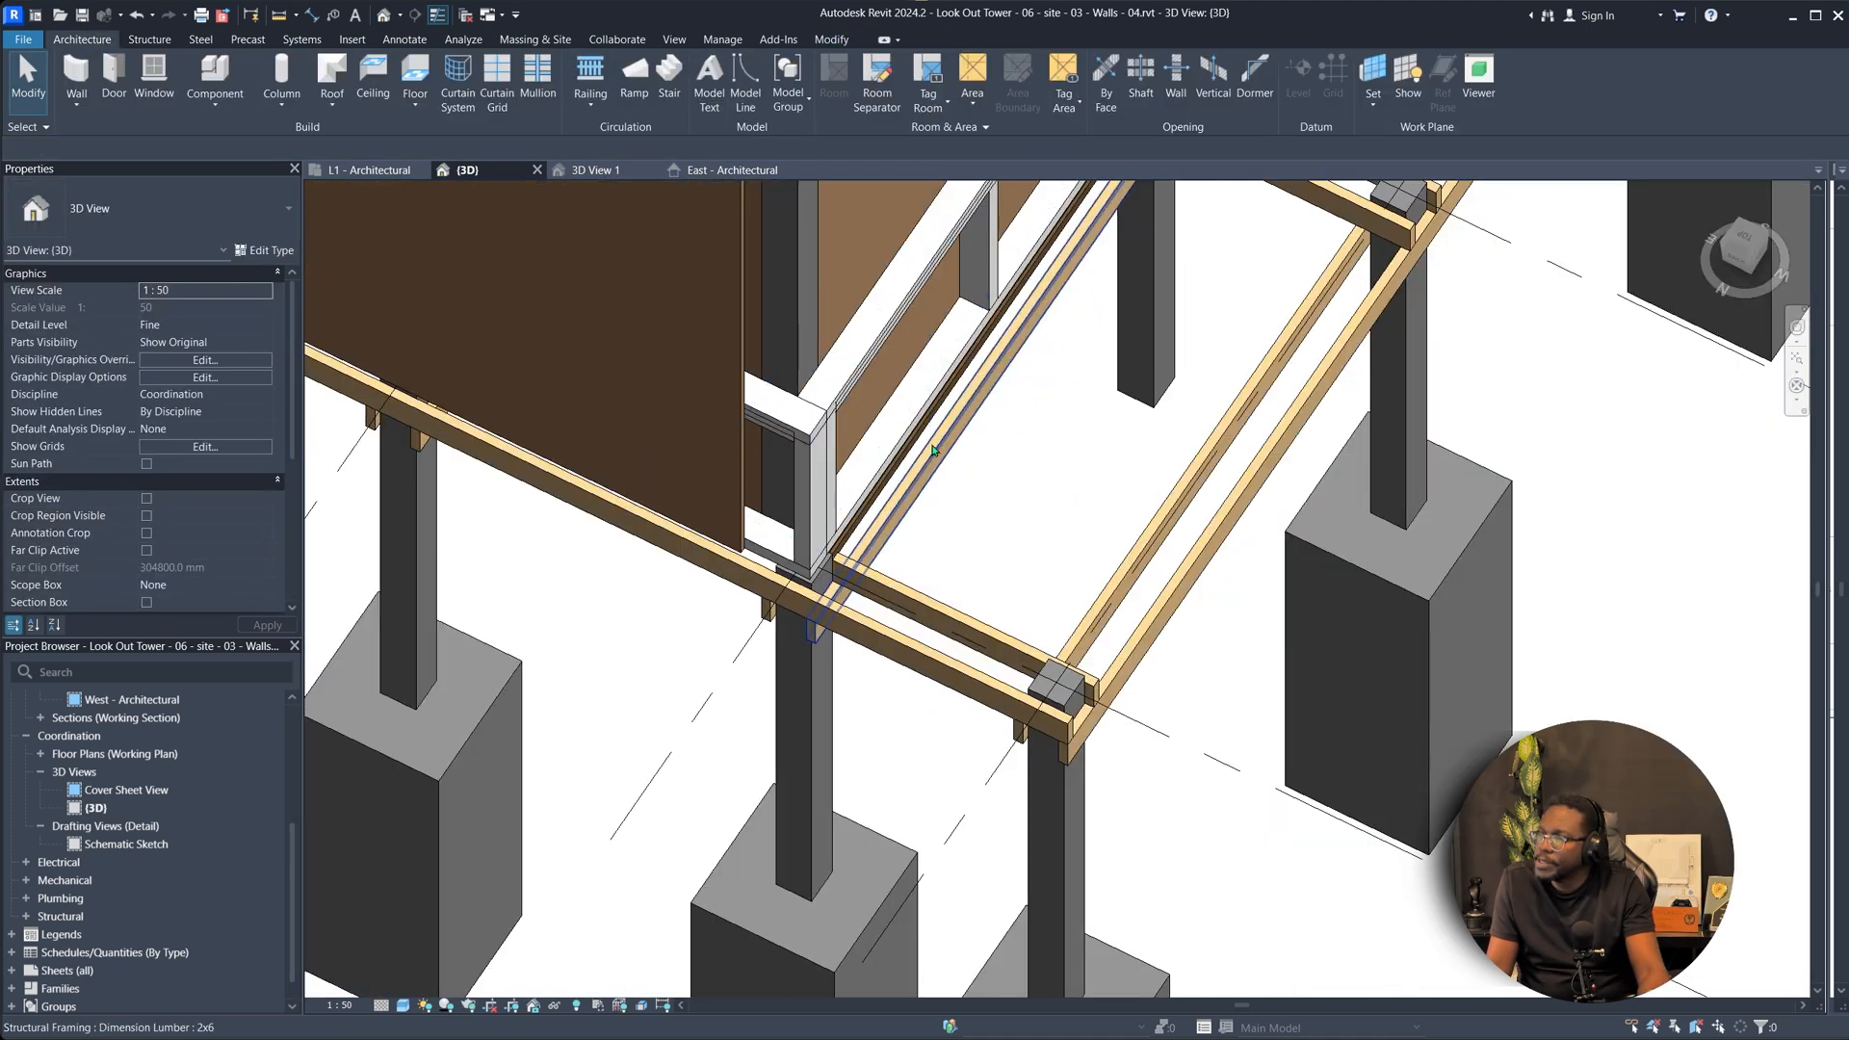
Set the work plane to Level : L1 (lower) and mirror the adjoining Wall Cladding 25mm wall to the outer side of its studs.
middle_click_drag(1102, 183, 1119, 223, "shift")
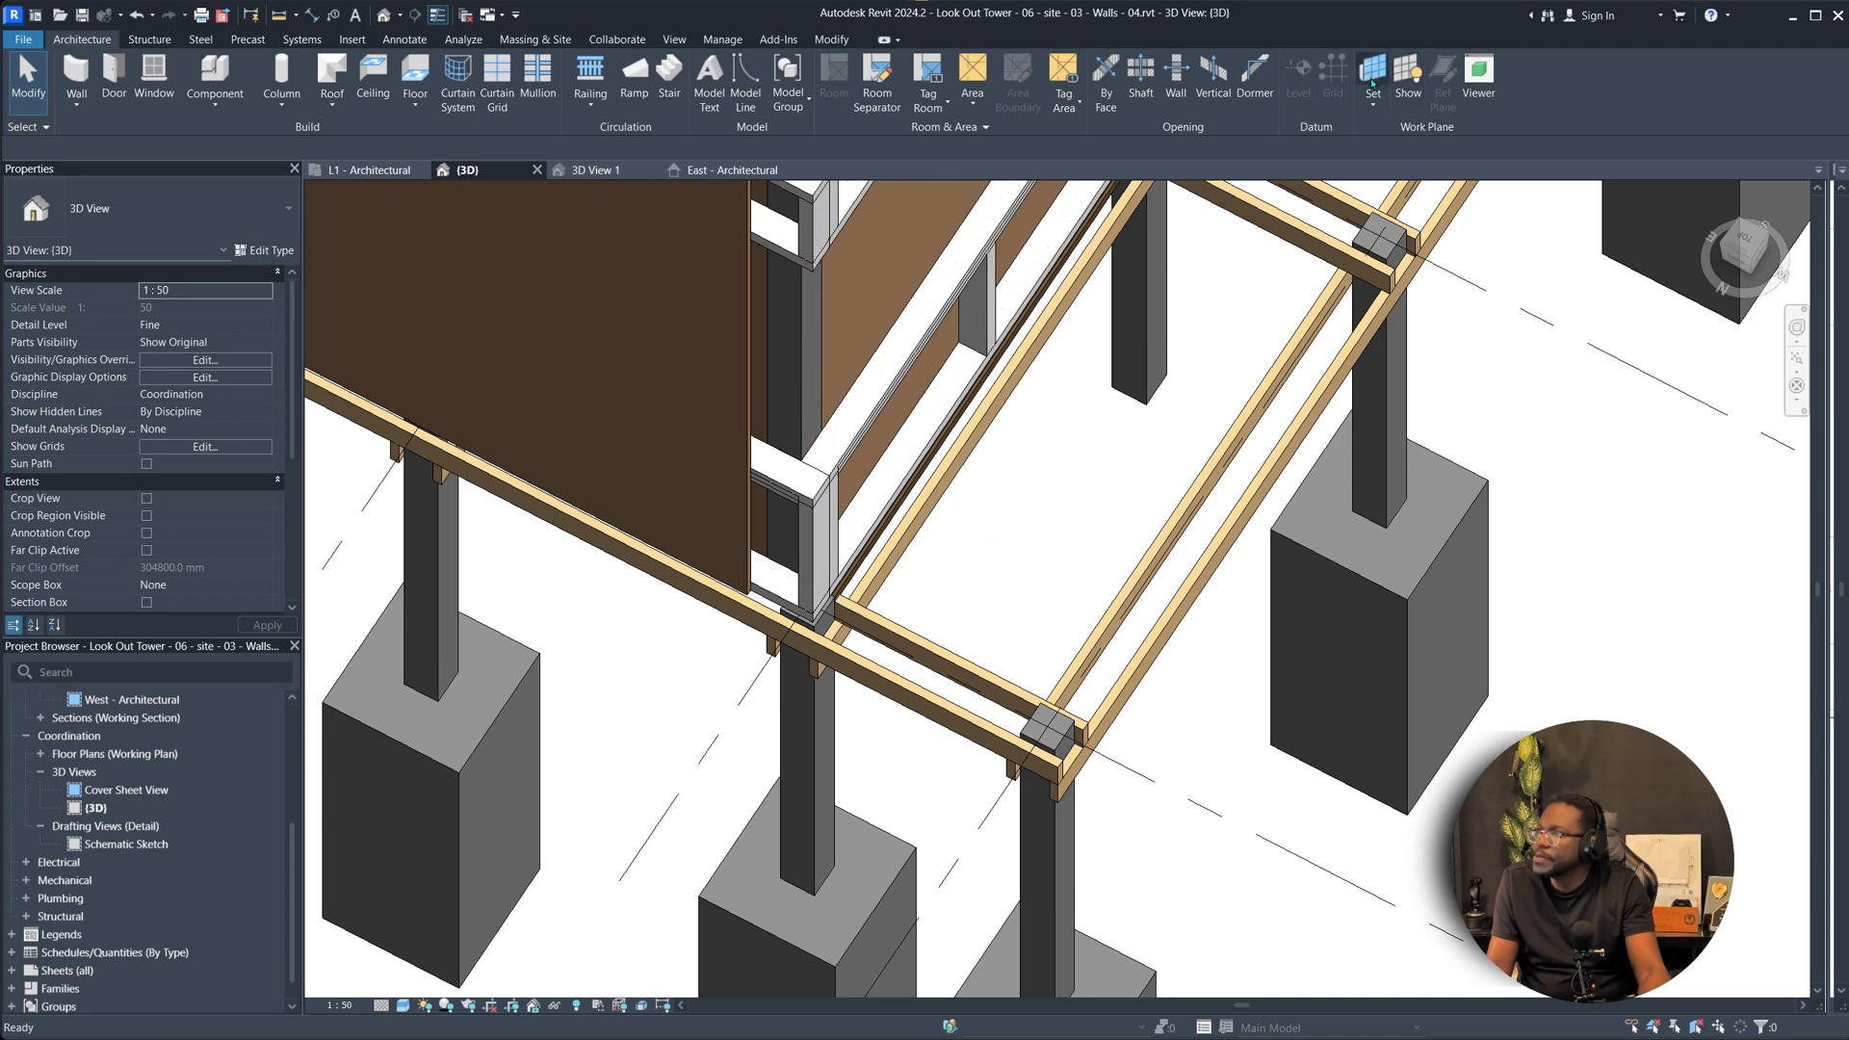
left_click(1398, 143)
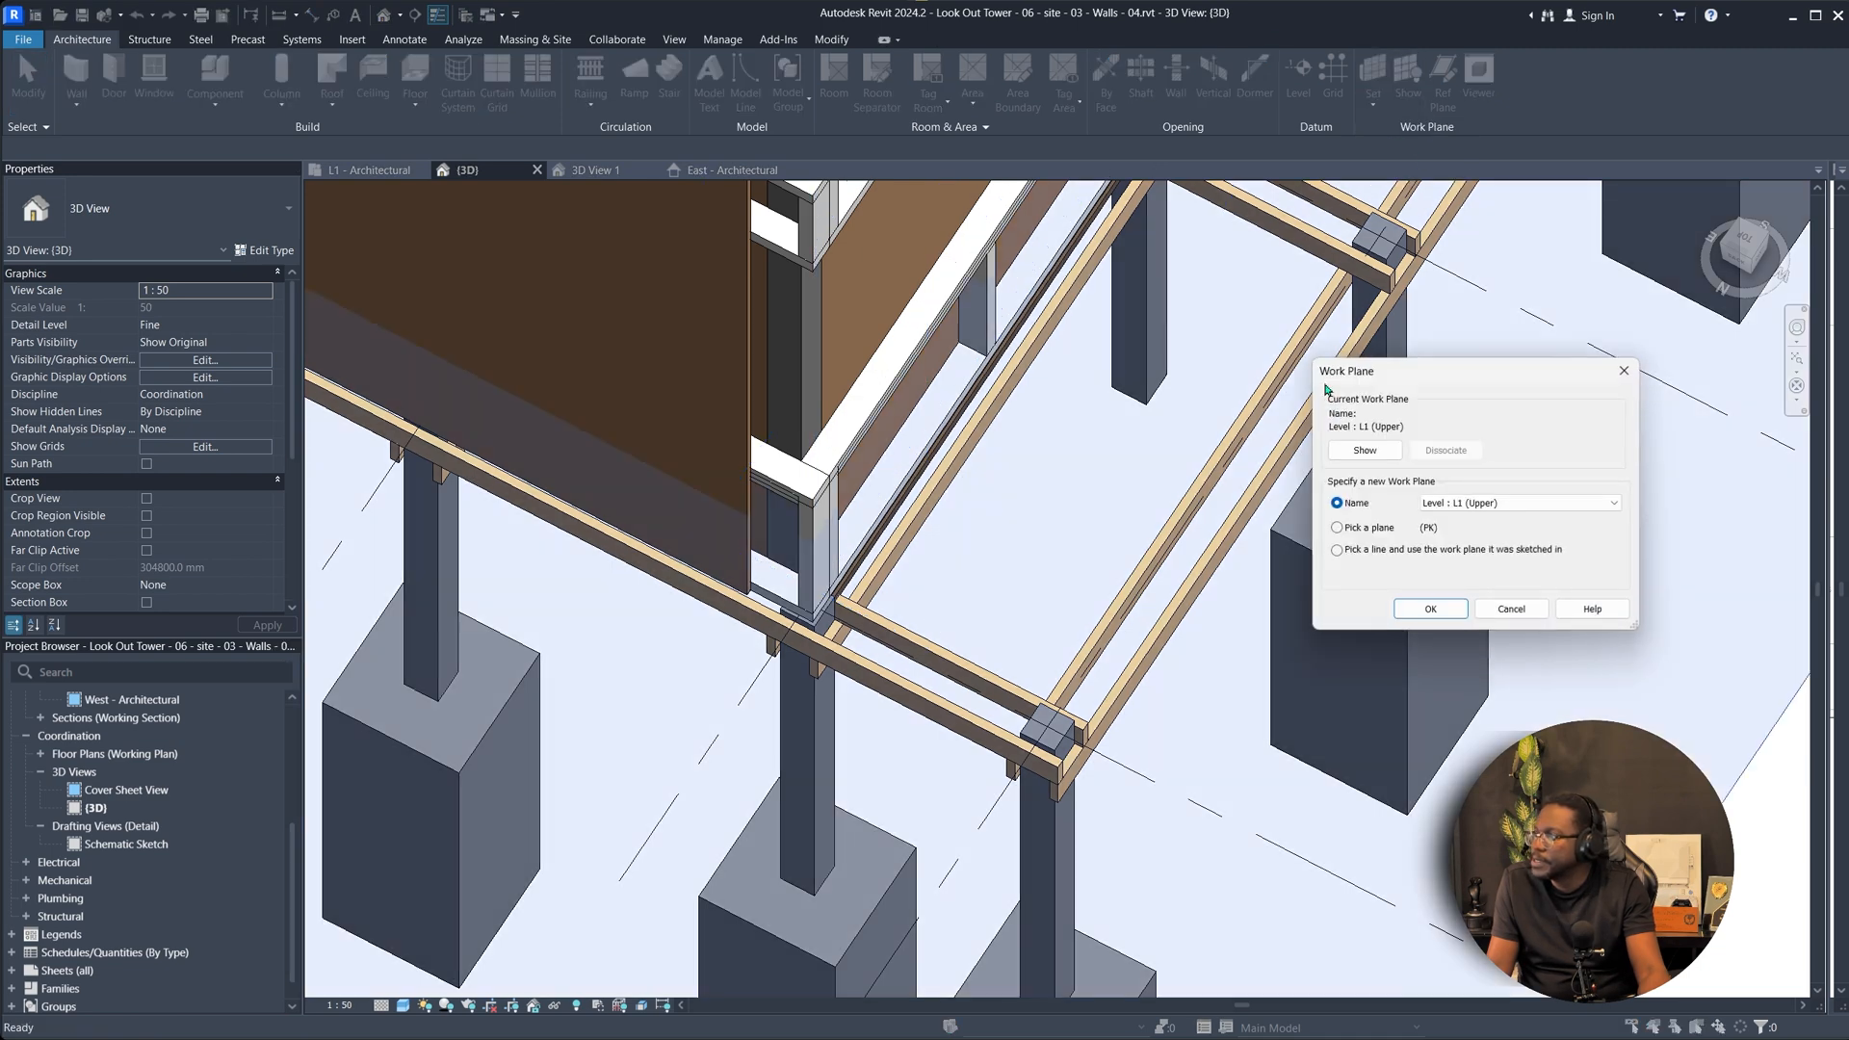
left_click(1472, 503)
left_click(1521, 657)
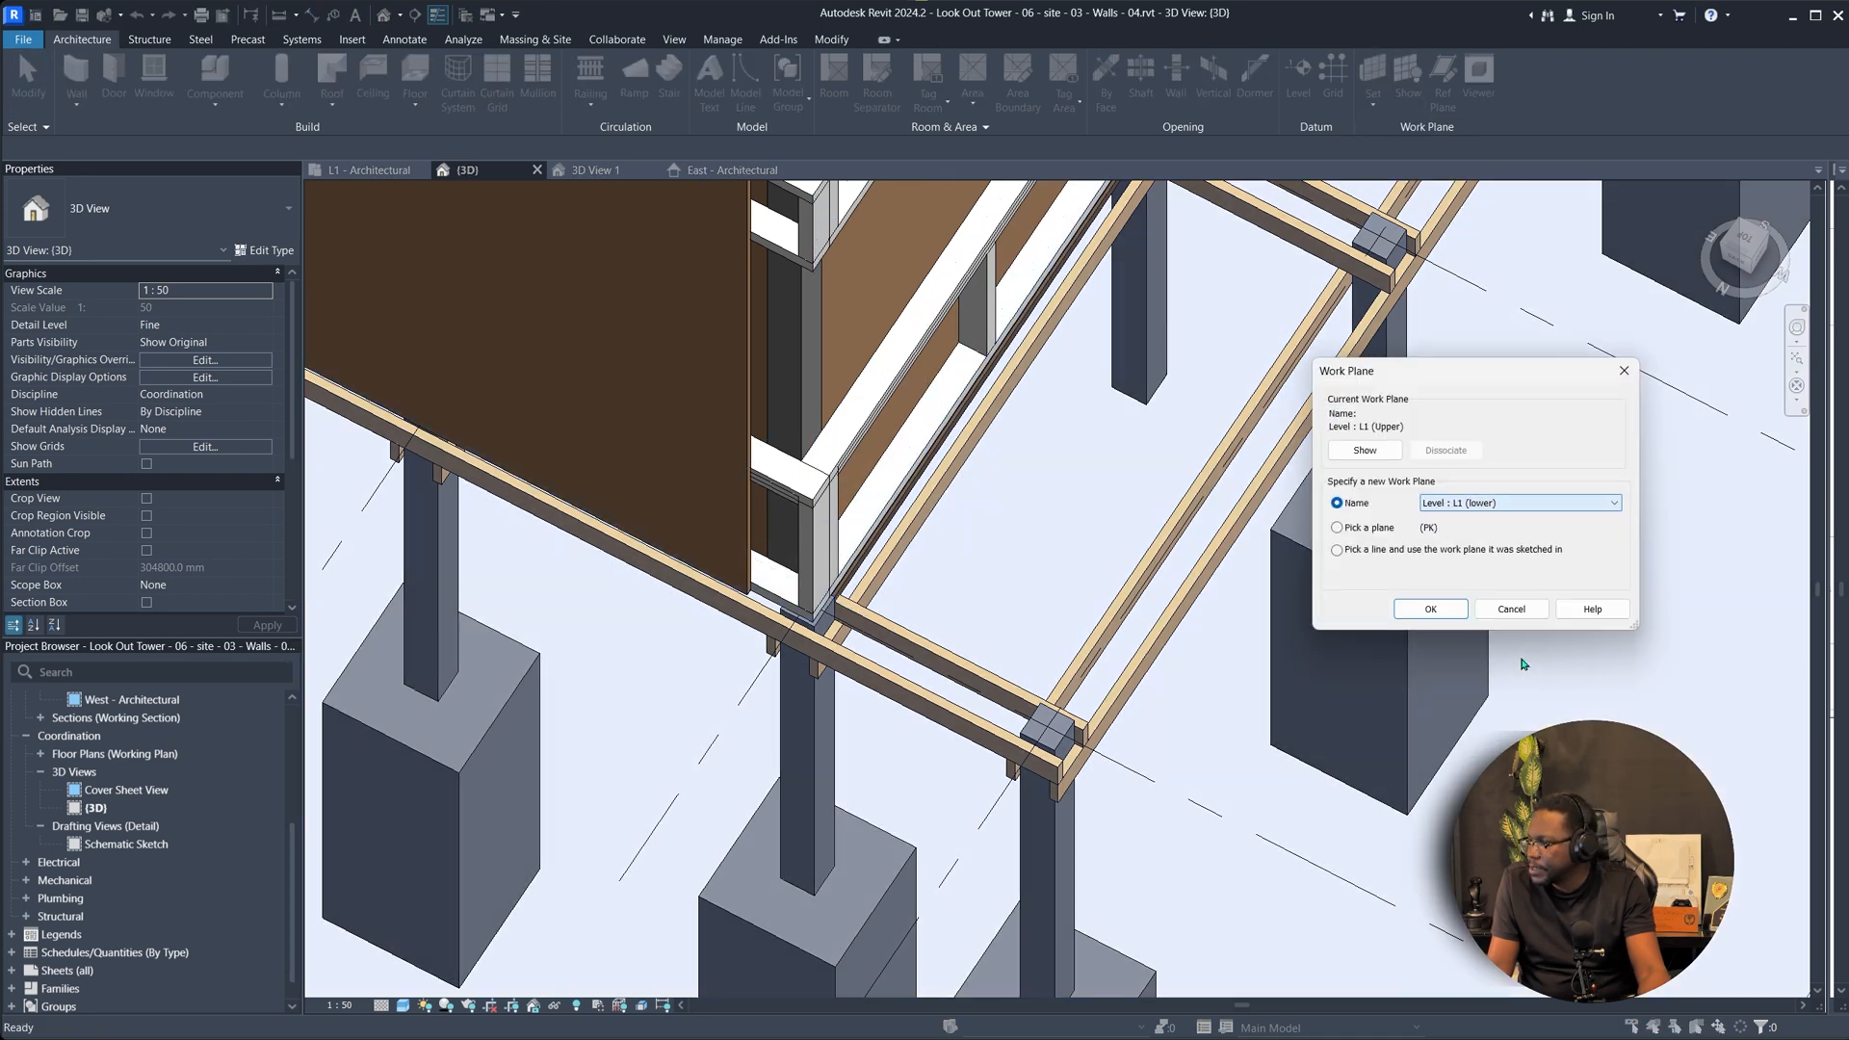
left_click(1429, 609)
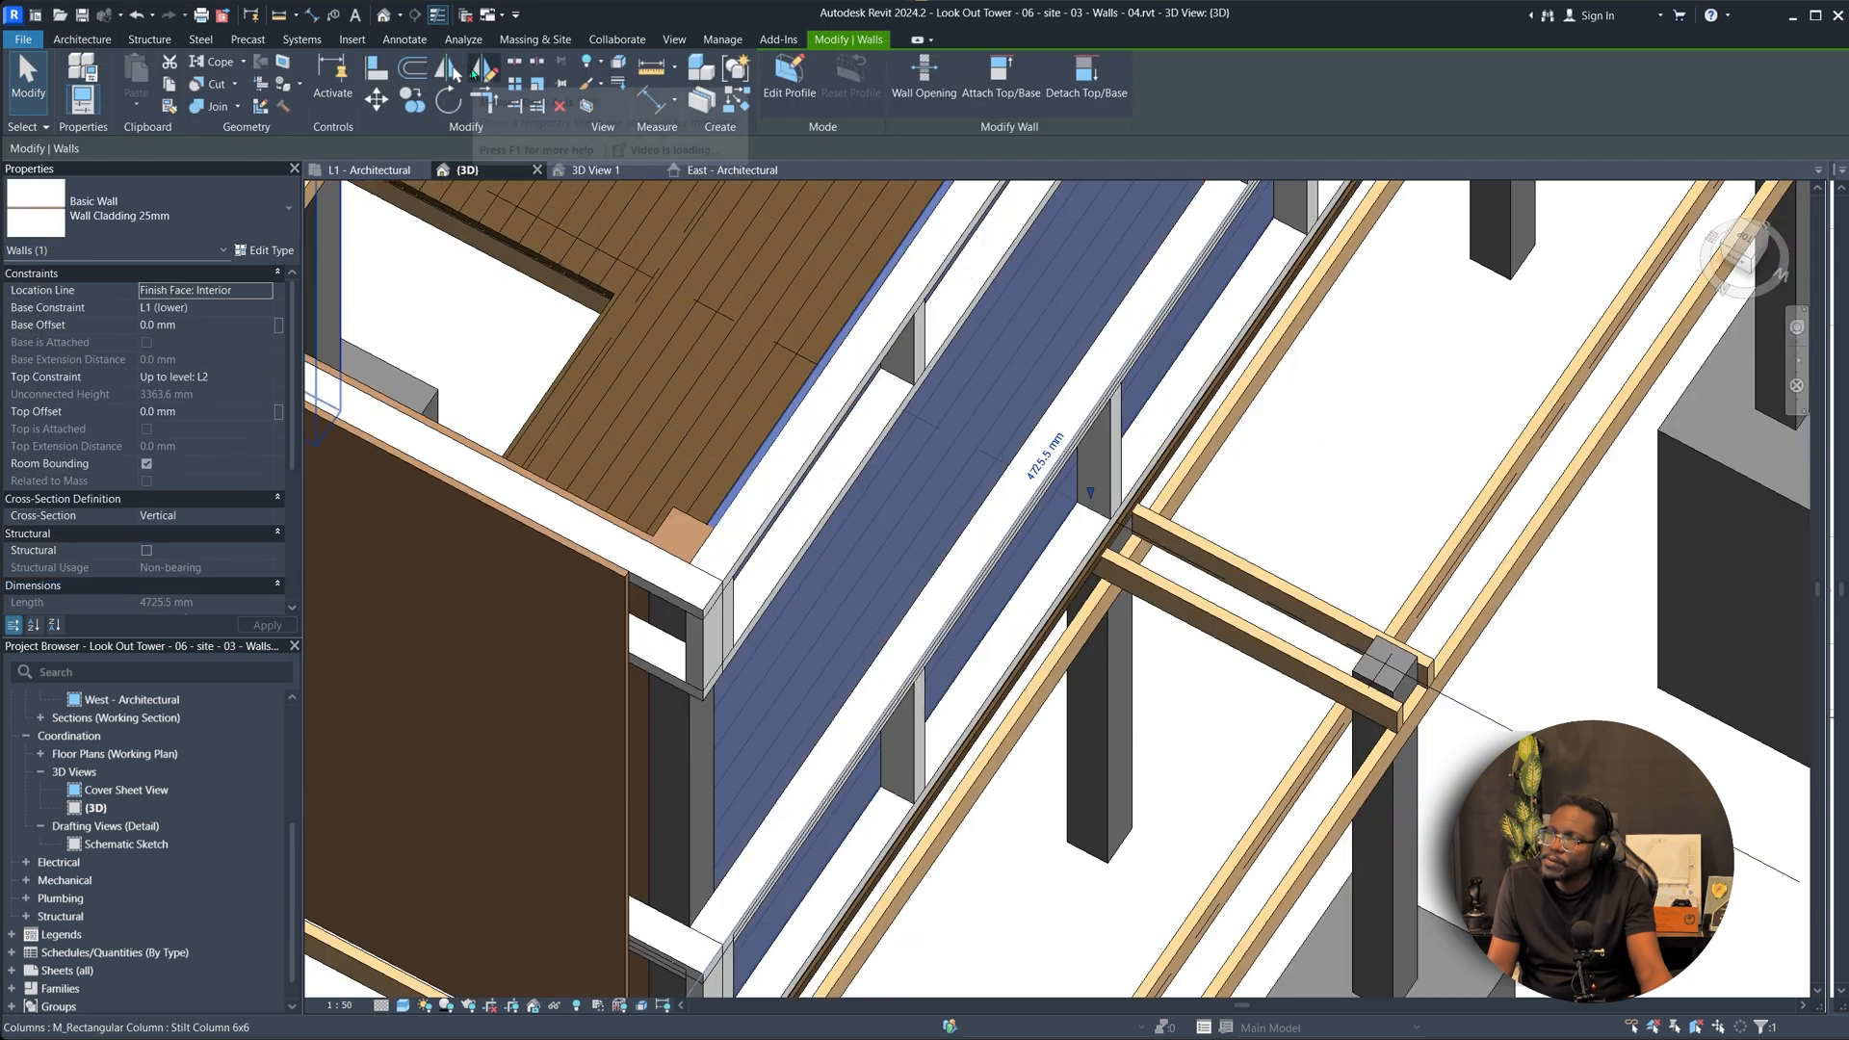
middle_click_drag(986, 915, 1002, 755)
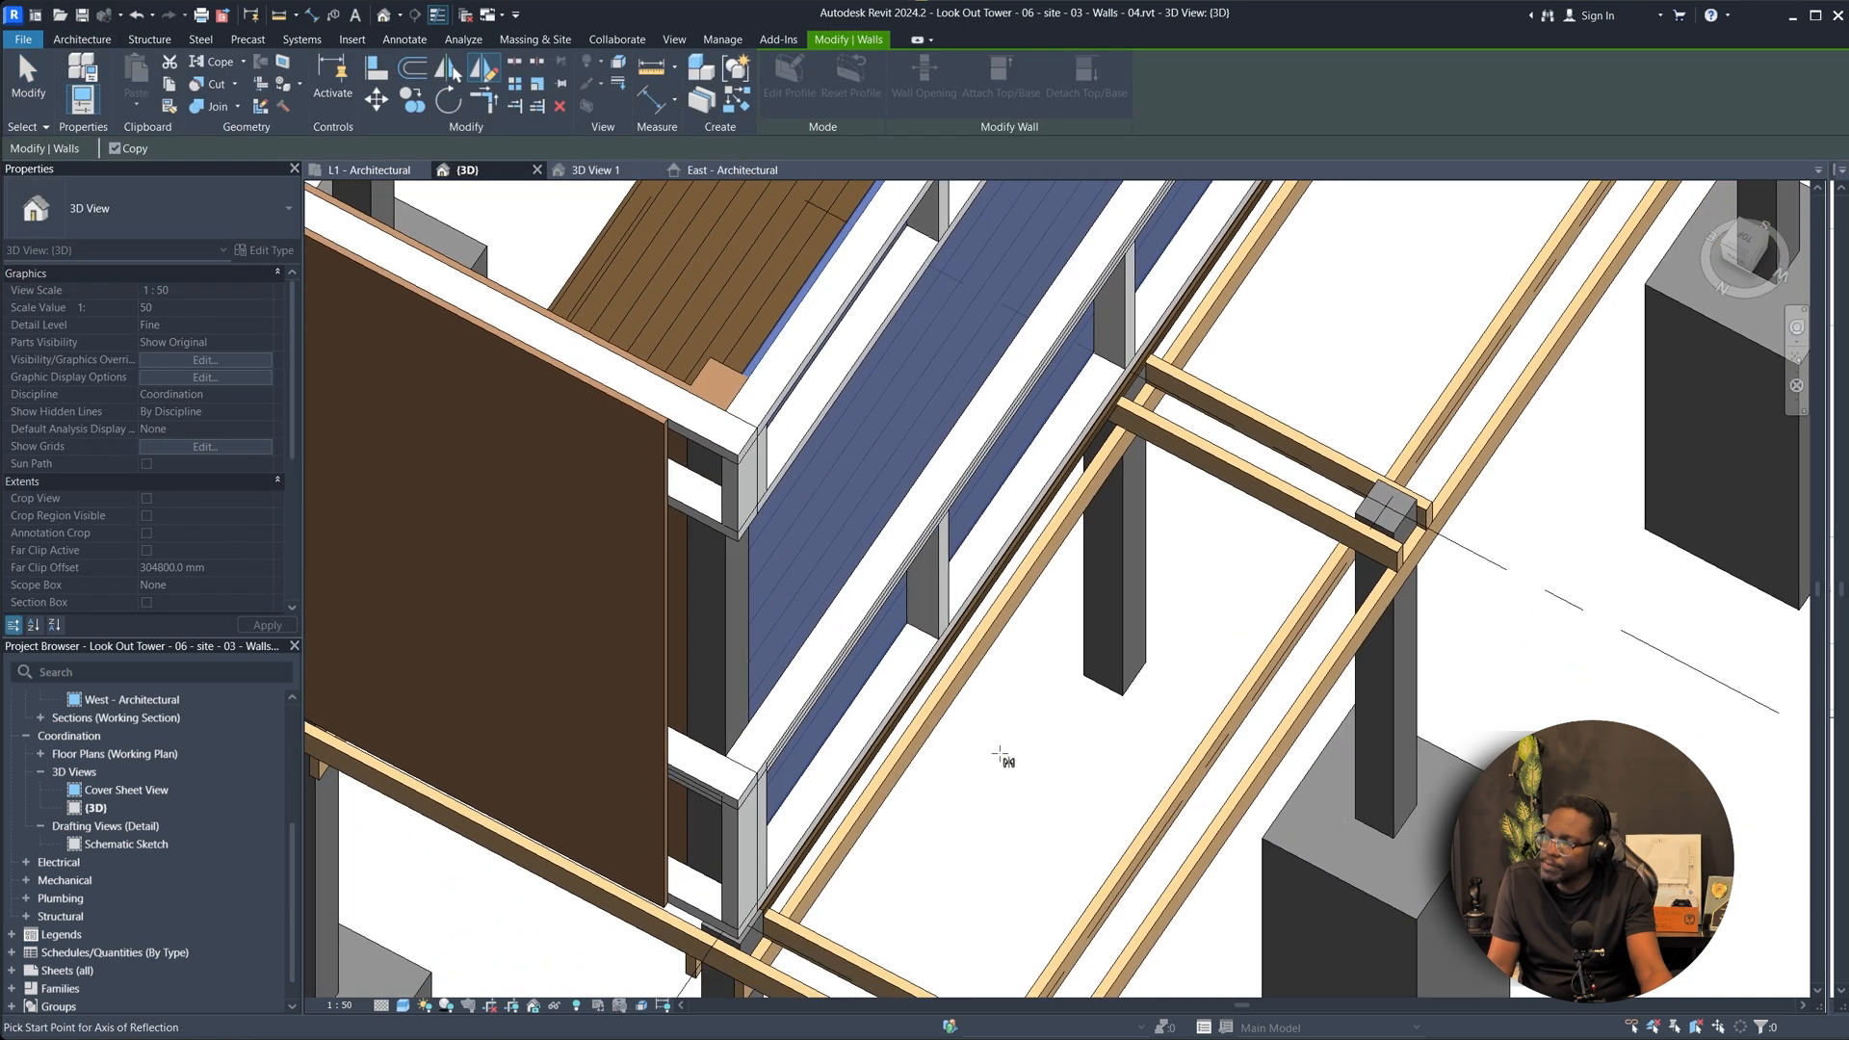
left_click(878, 701)
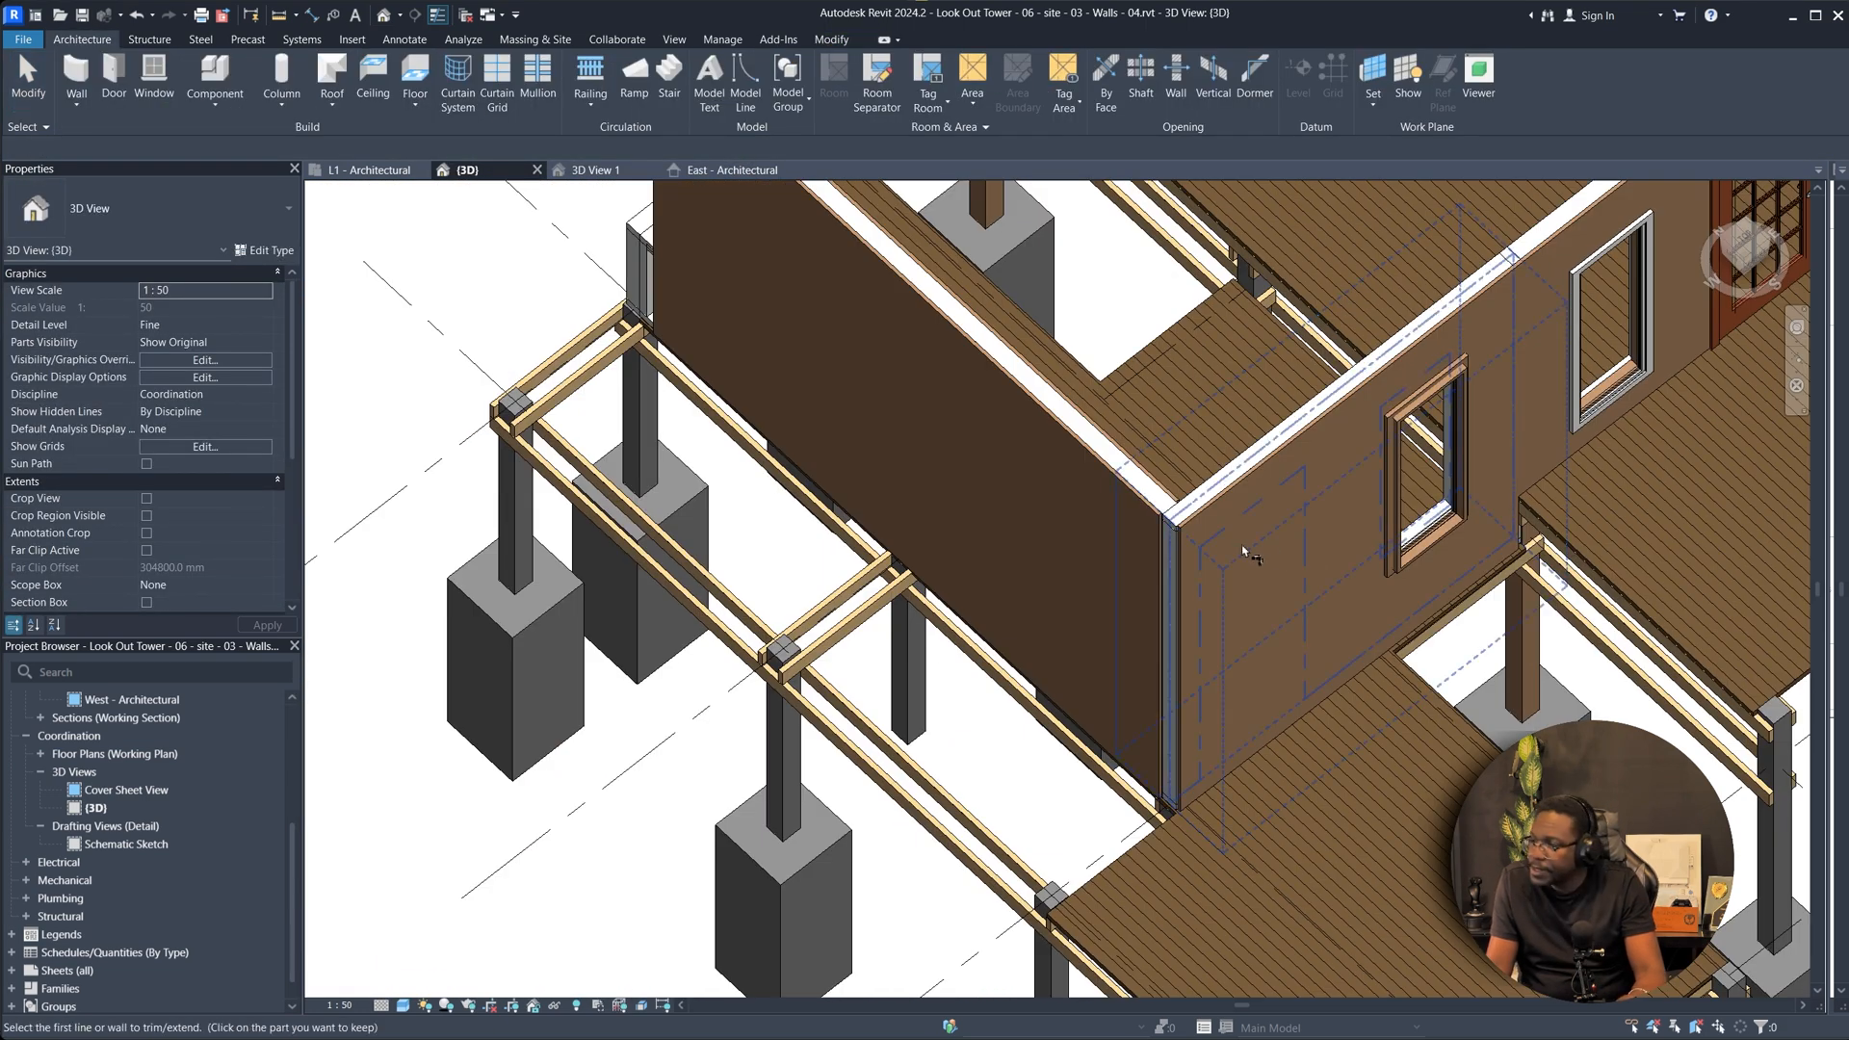
Place three M_Window-Fixed MAin Windows windows in the new exterior cladding of the back wall.
scroll(1194, 530, "down", 3)
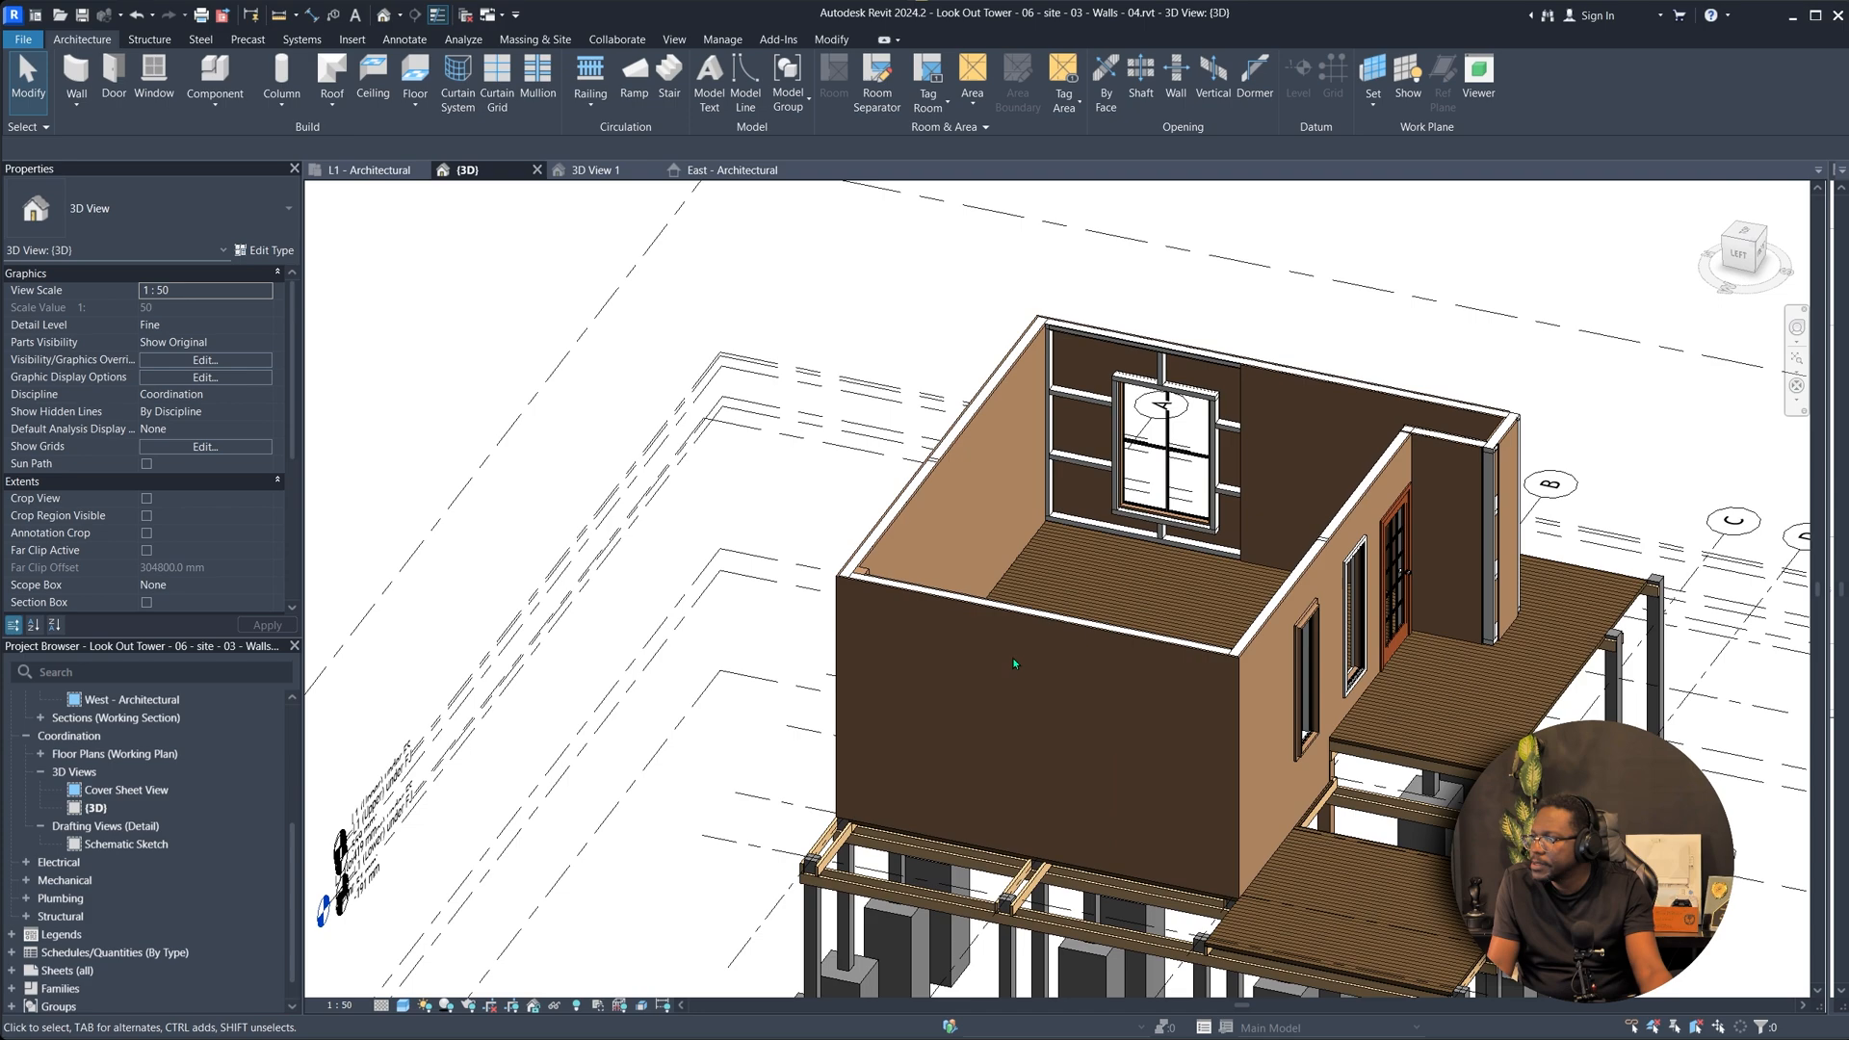
mouse_move(1007, 669)
middle_mouse_down("shift")
mouse_move(1053, 689)
mouse_move(1034, 675)
middle_mouse_up("shift")
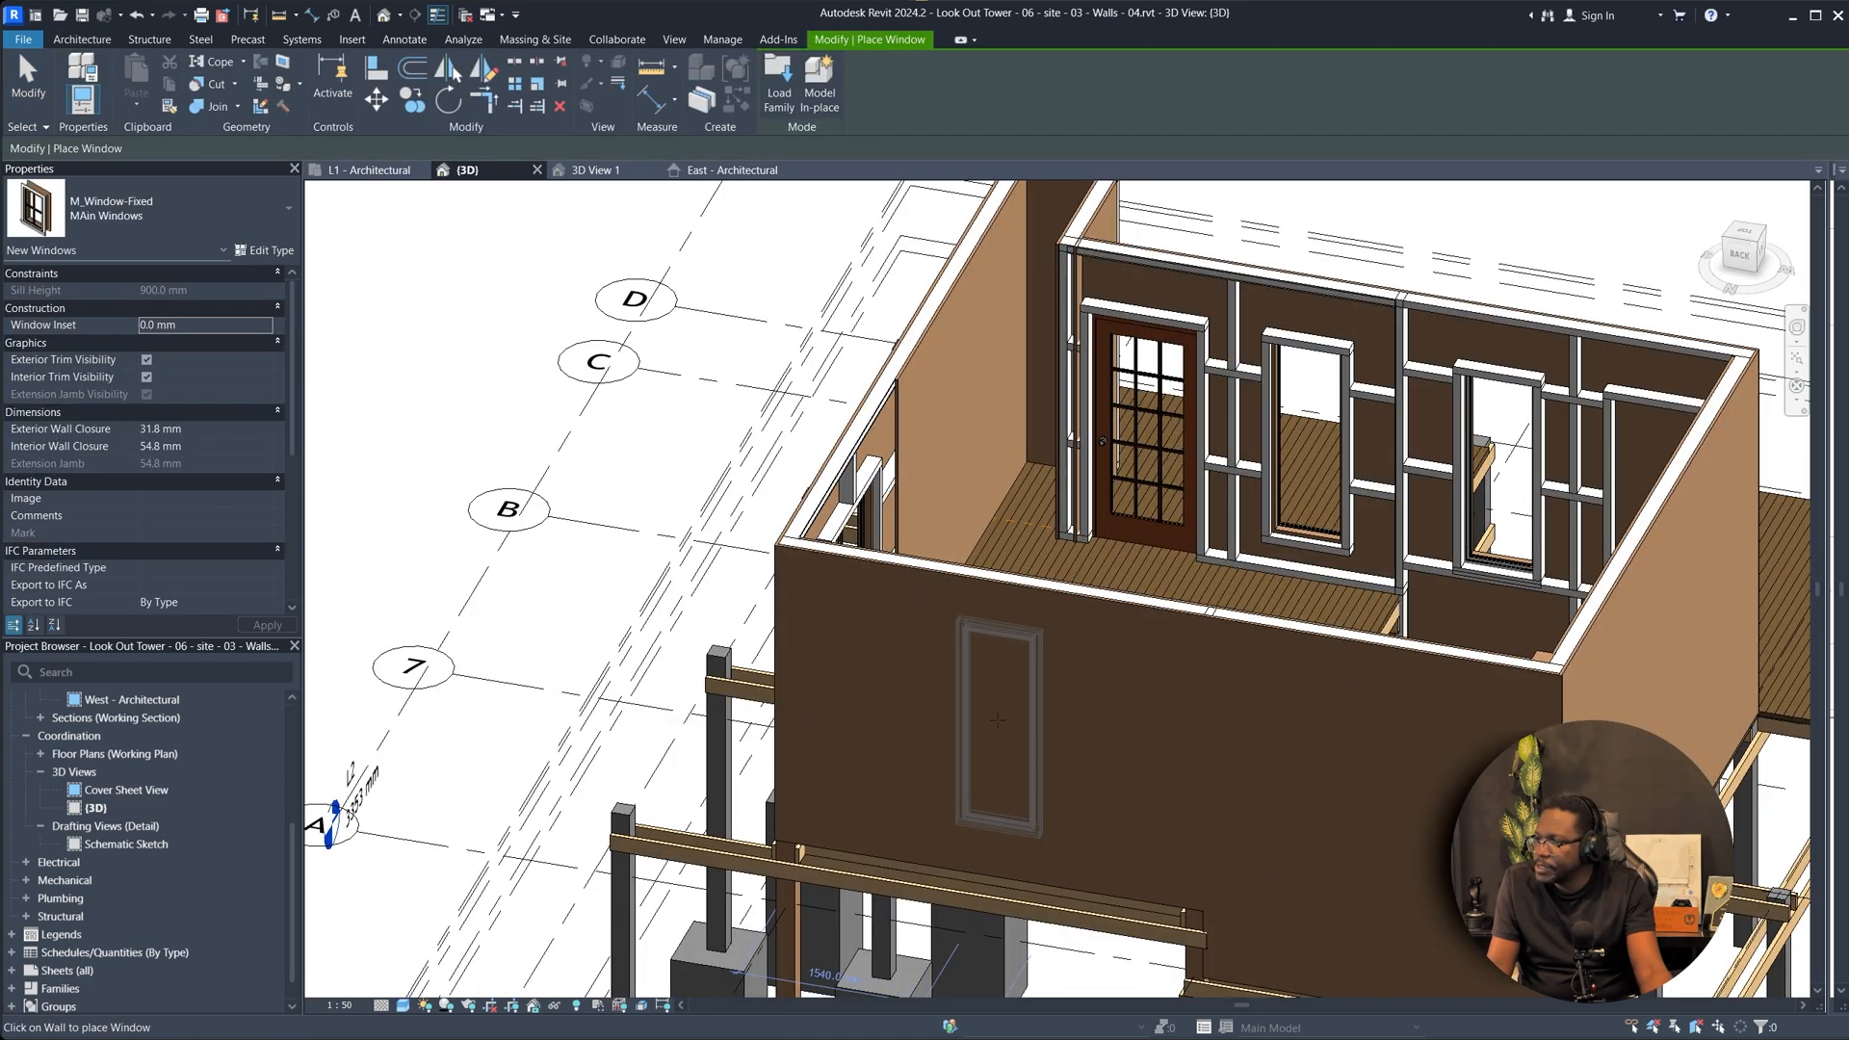
left_click(1025, 731)
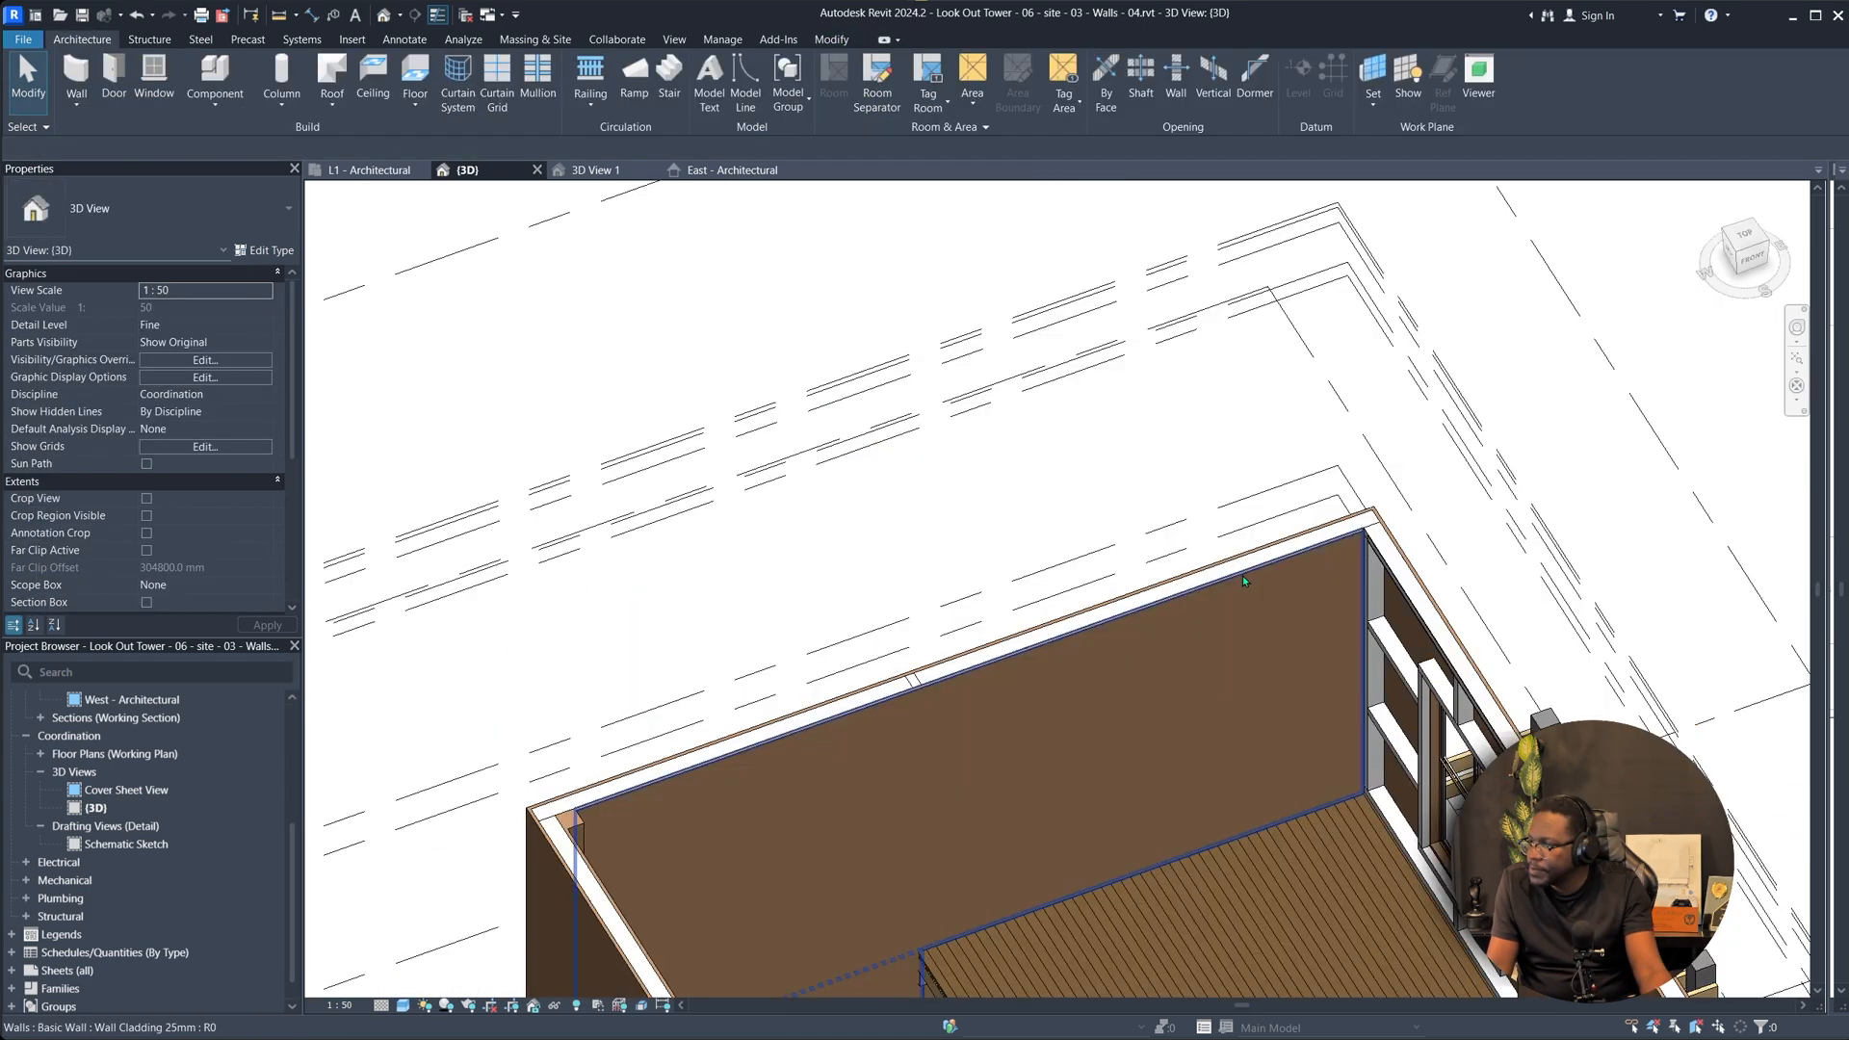
left_click(1242, 575)
scroll(1342, 626, "up", 2)
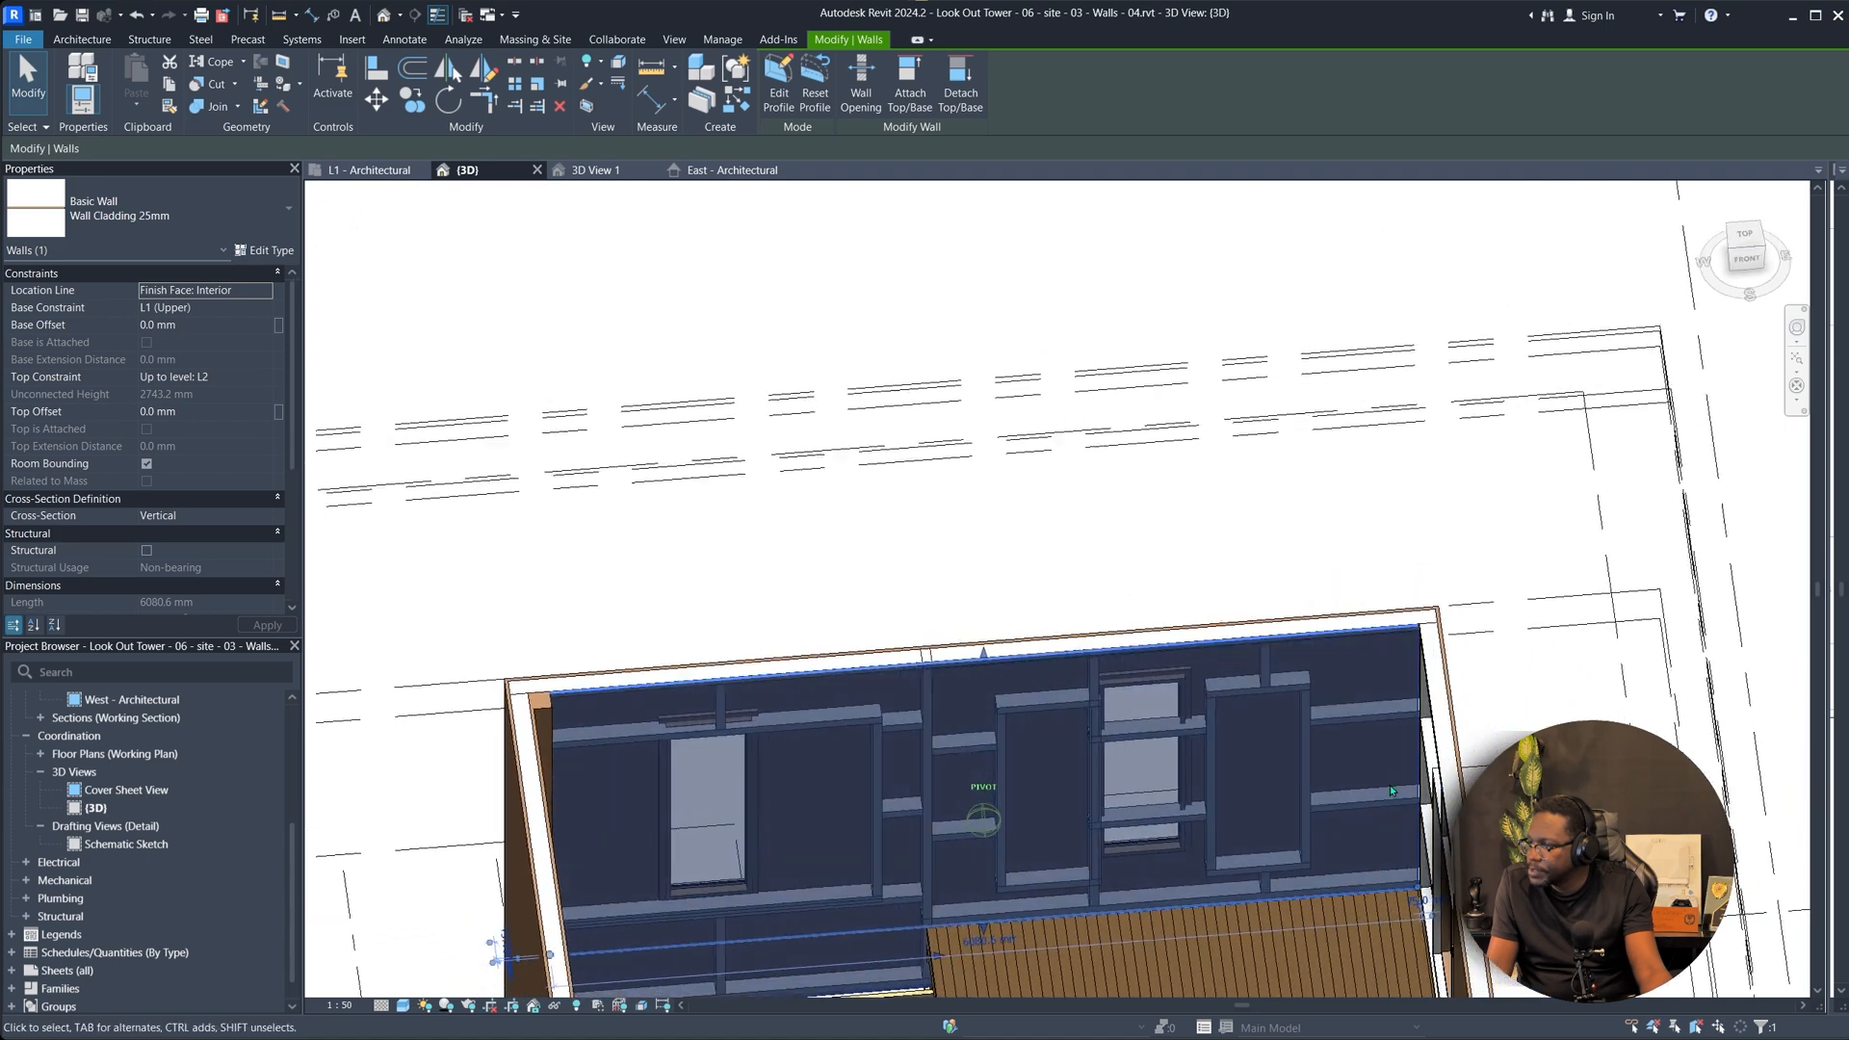
middle_click_drag(1240, 801, 1408, 781, "shift")
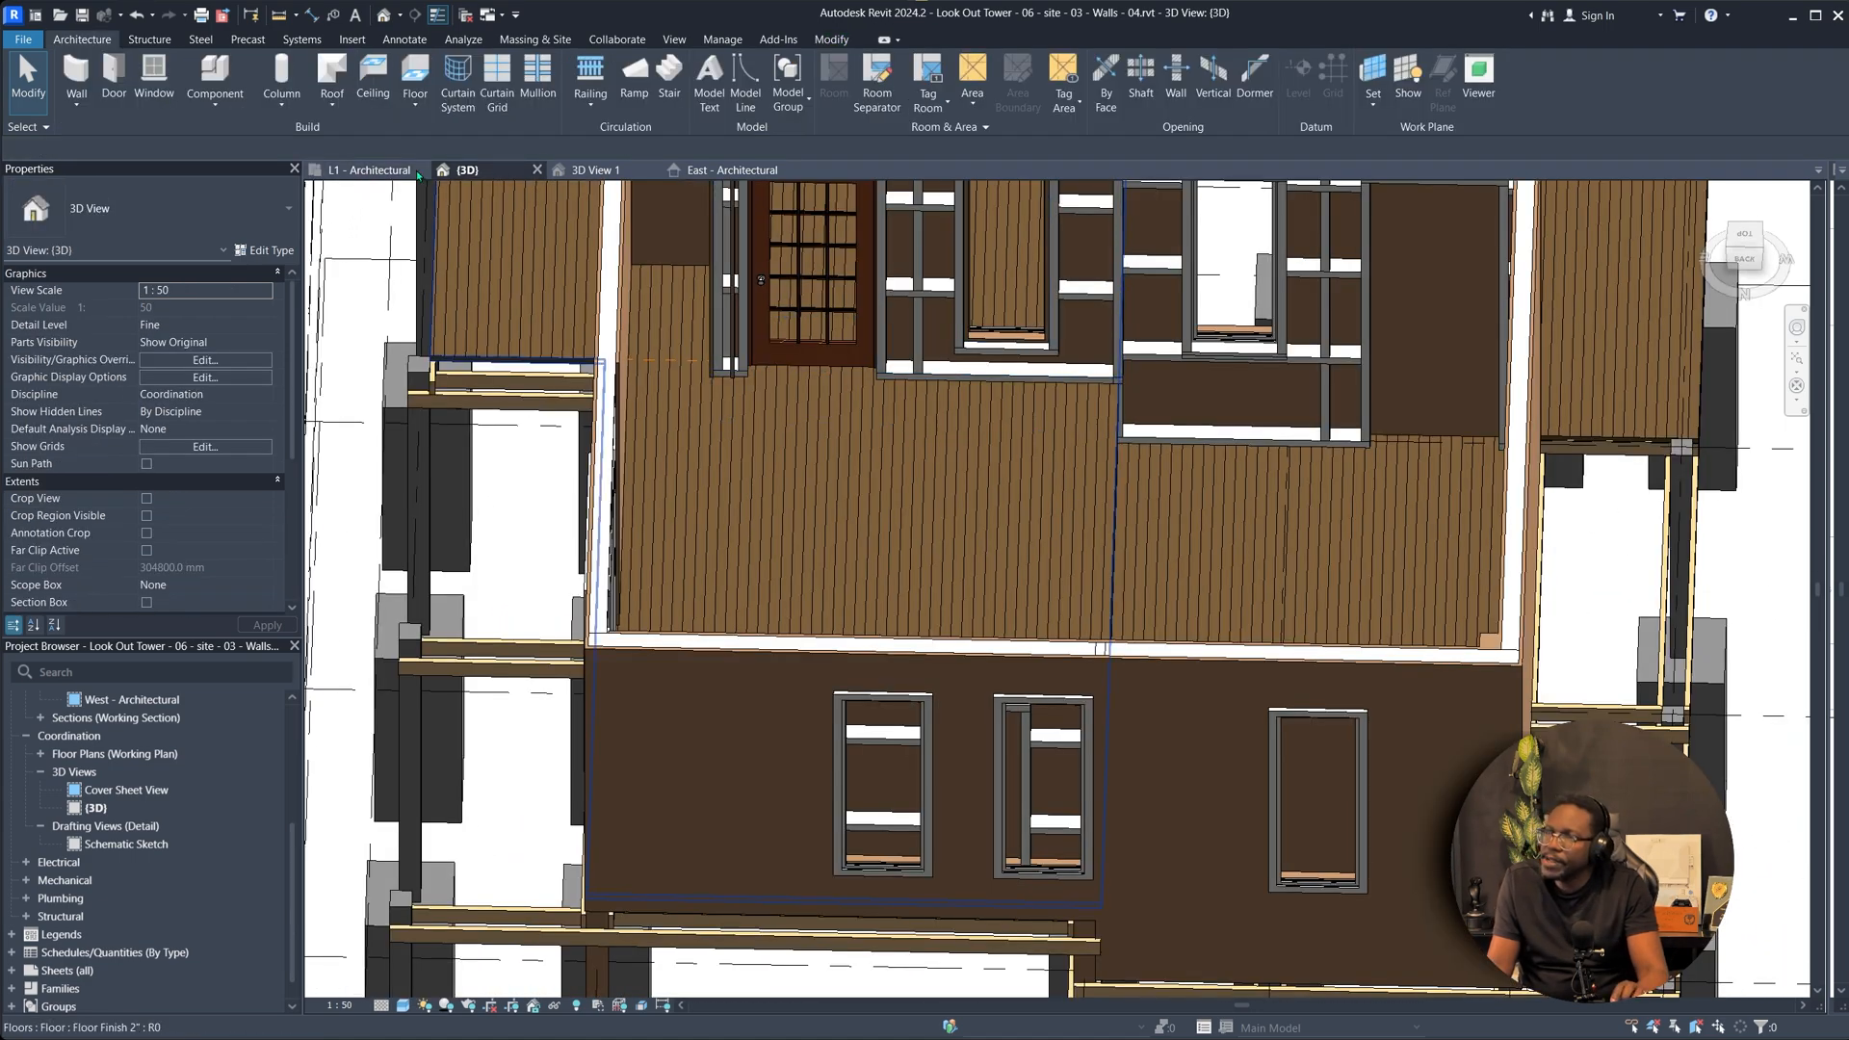
In the L1 - Architectural plan, move the first MAin Windows window along the exterior cladding towards its stud opening.
left_click(414, 172)
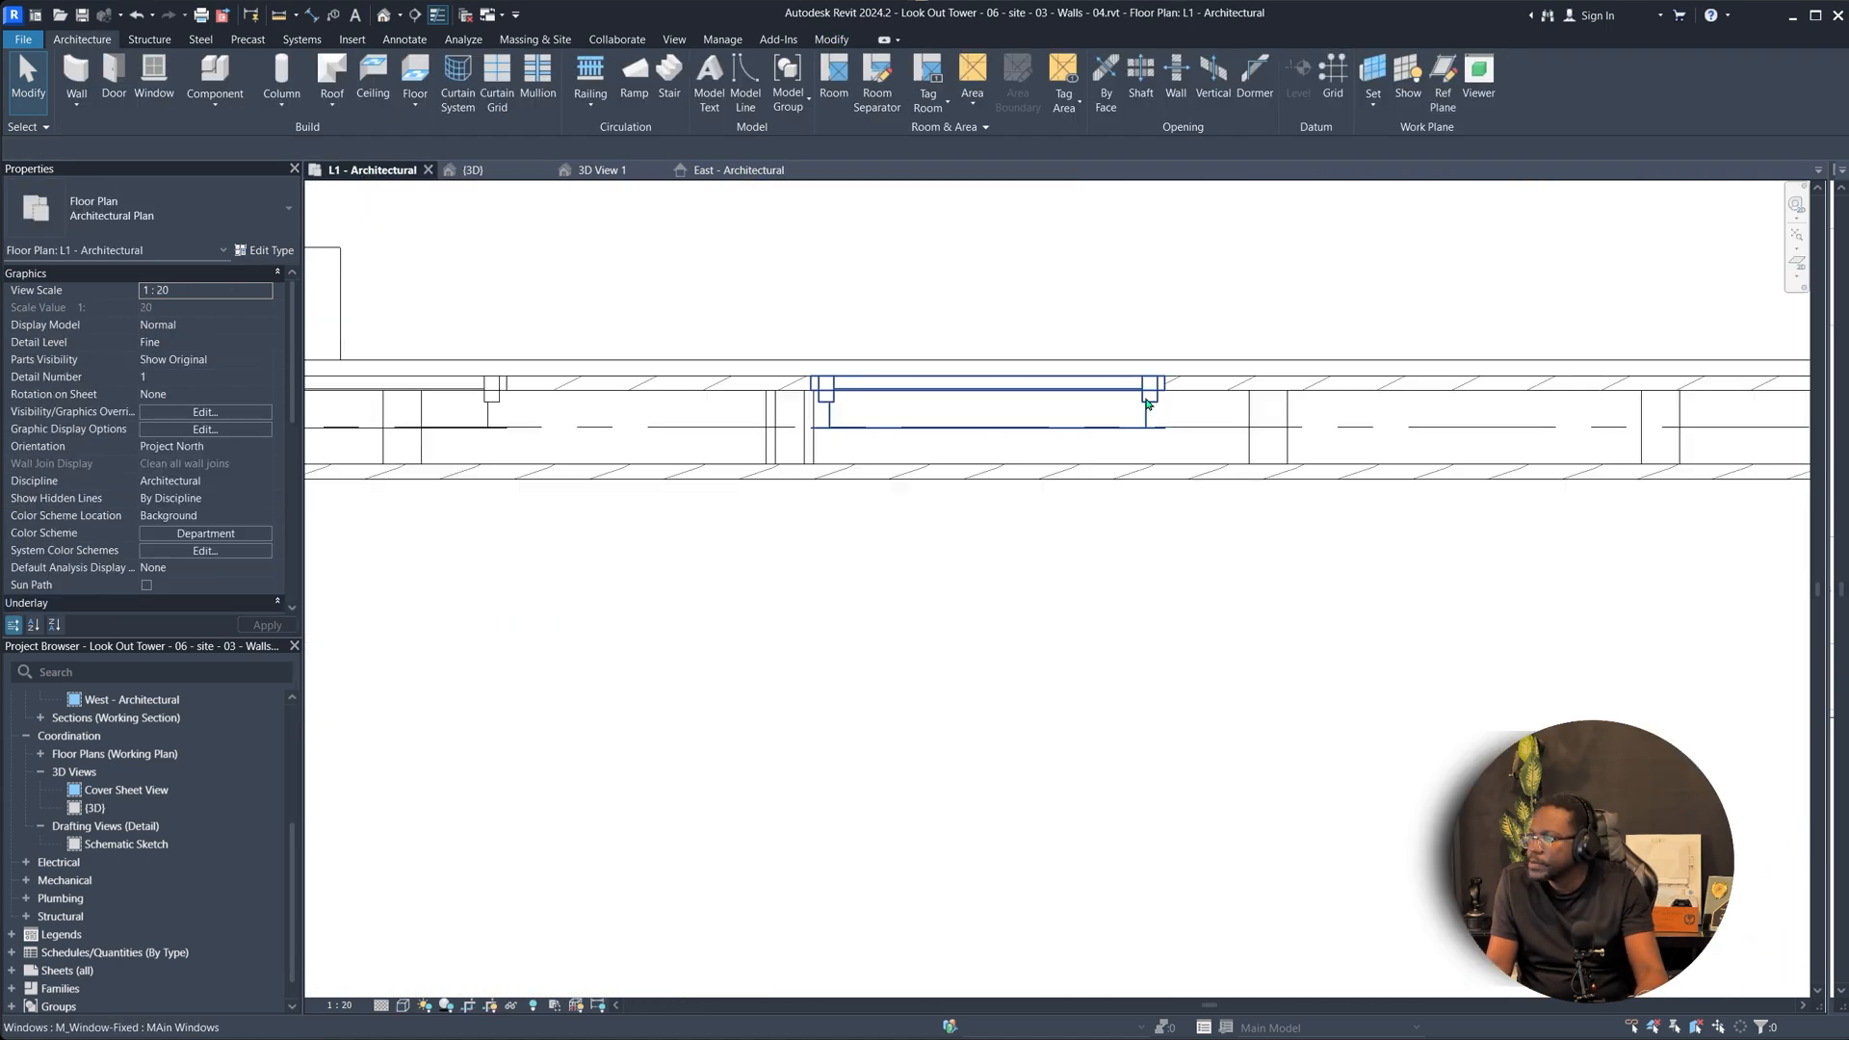
left_click(1152, 402)
scroll(1112, 401, "up", 1)
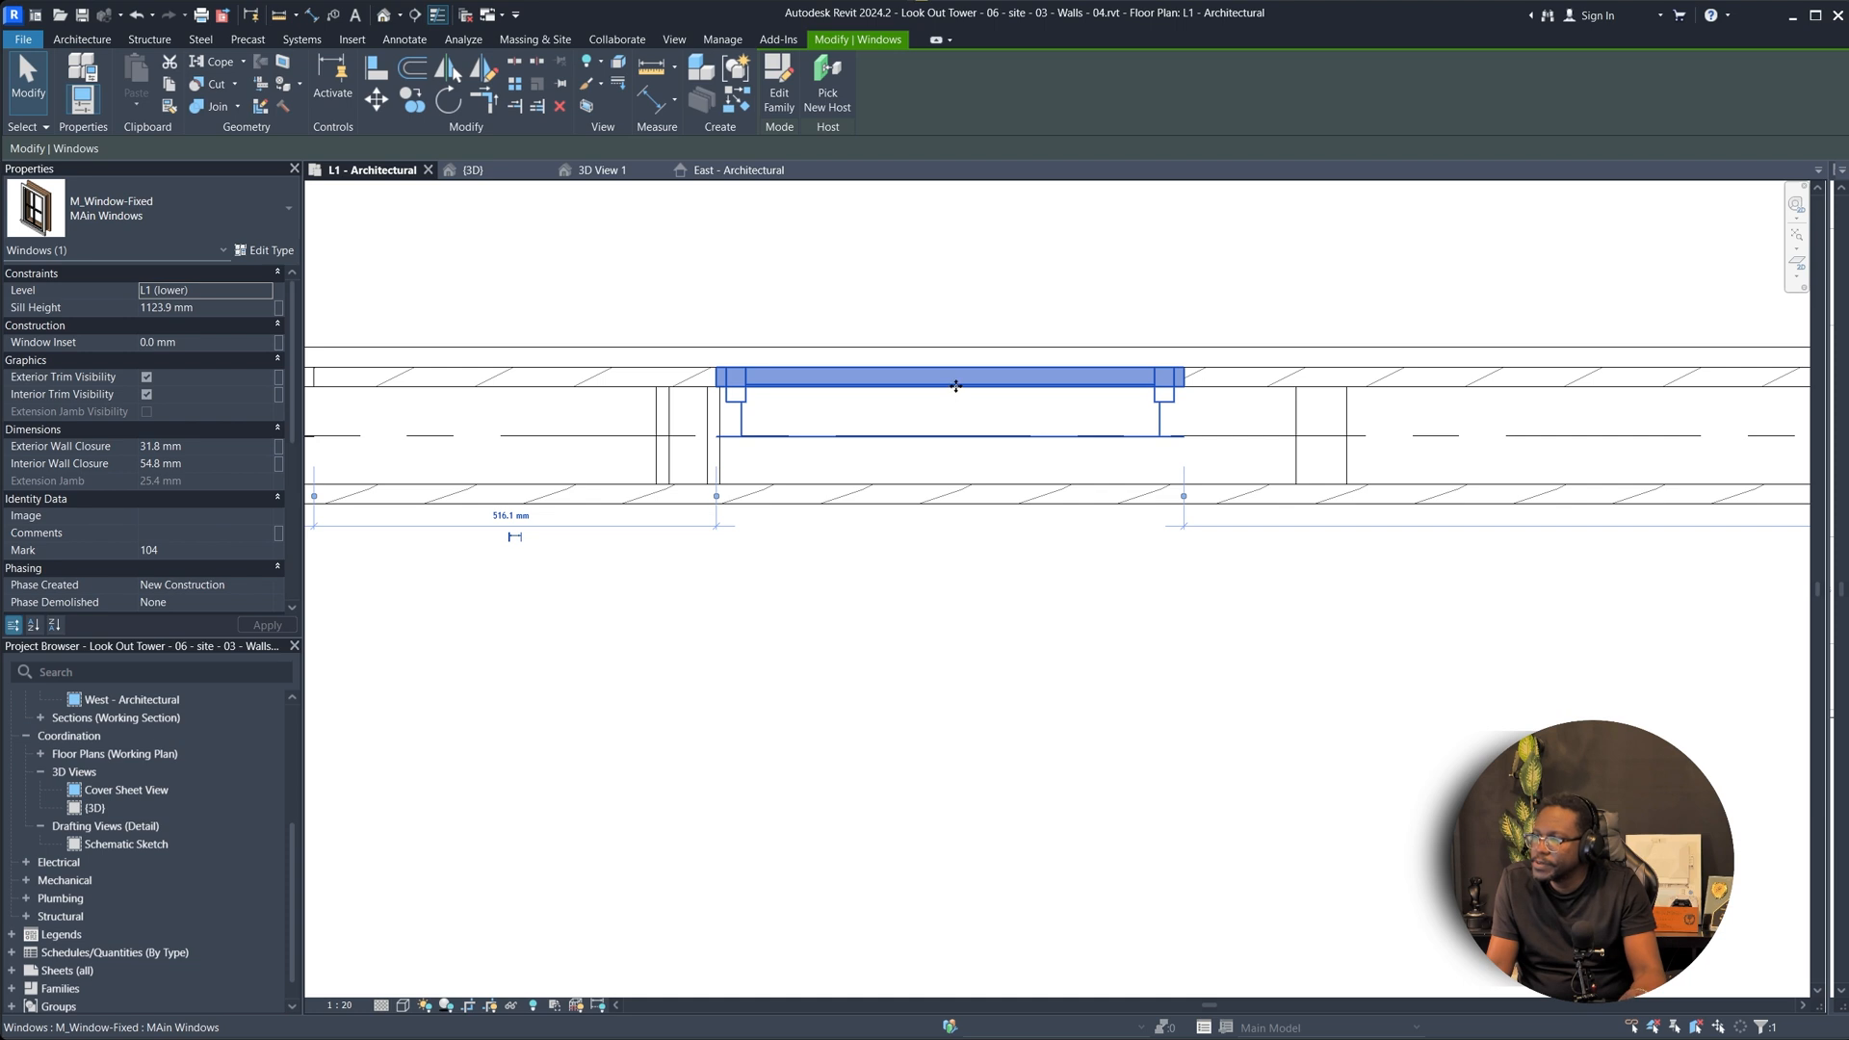
scroll(955, 386, "down", 2)
left_click_drag(955, 384, 1229, 382)
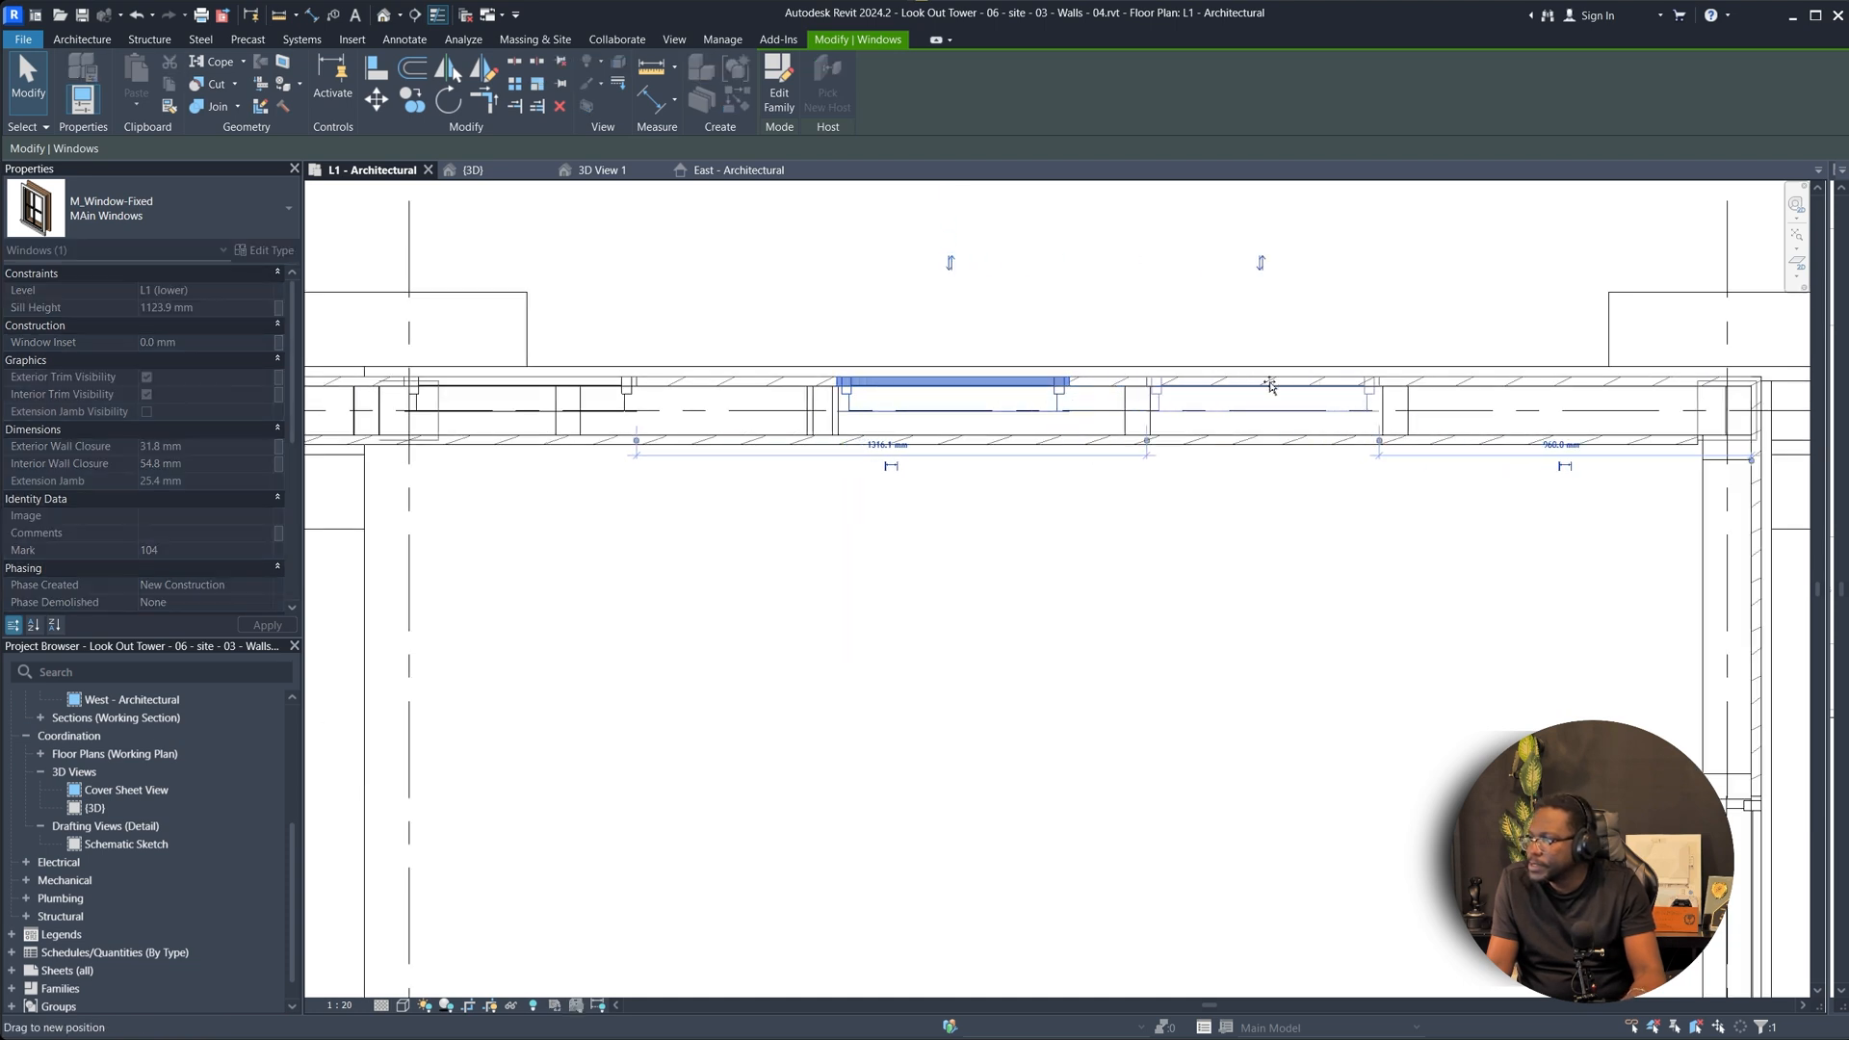
left_click_drag(1000, 390, 1001, 390)
scroll(1058, 396, "up", 1)
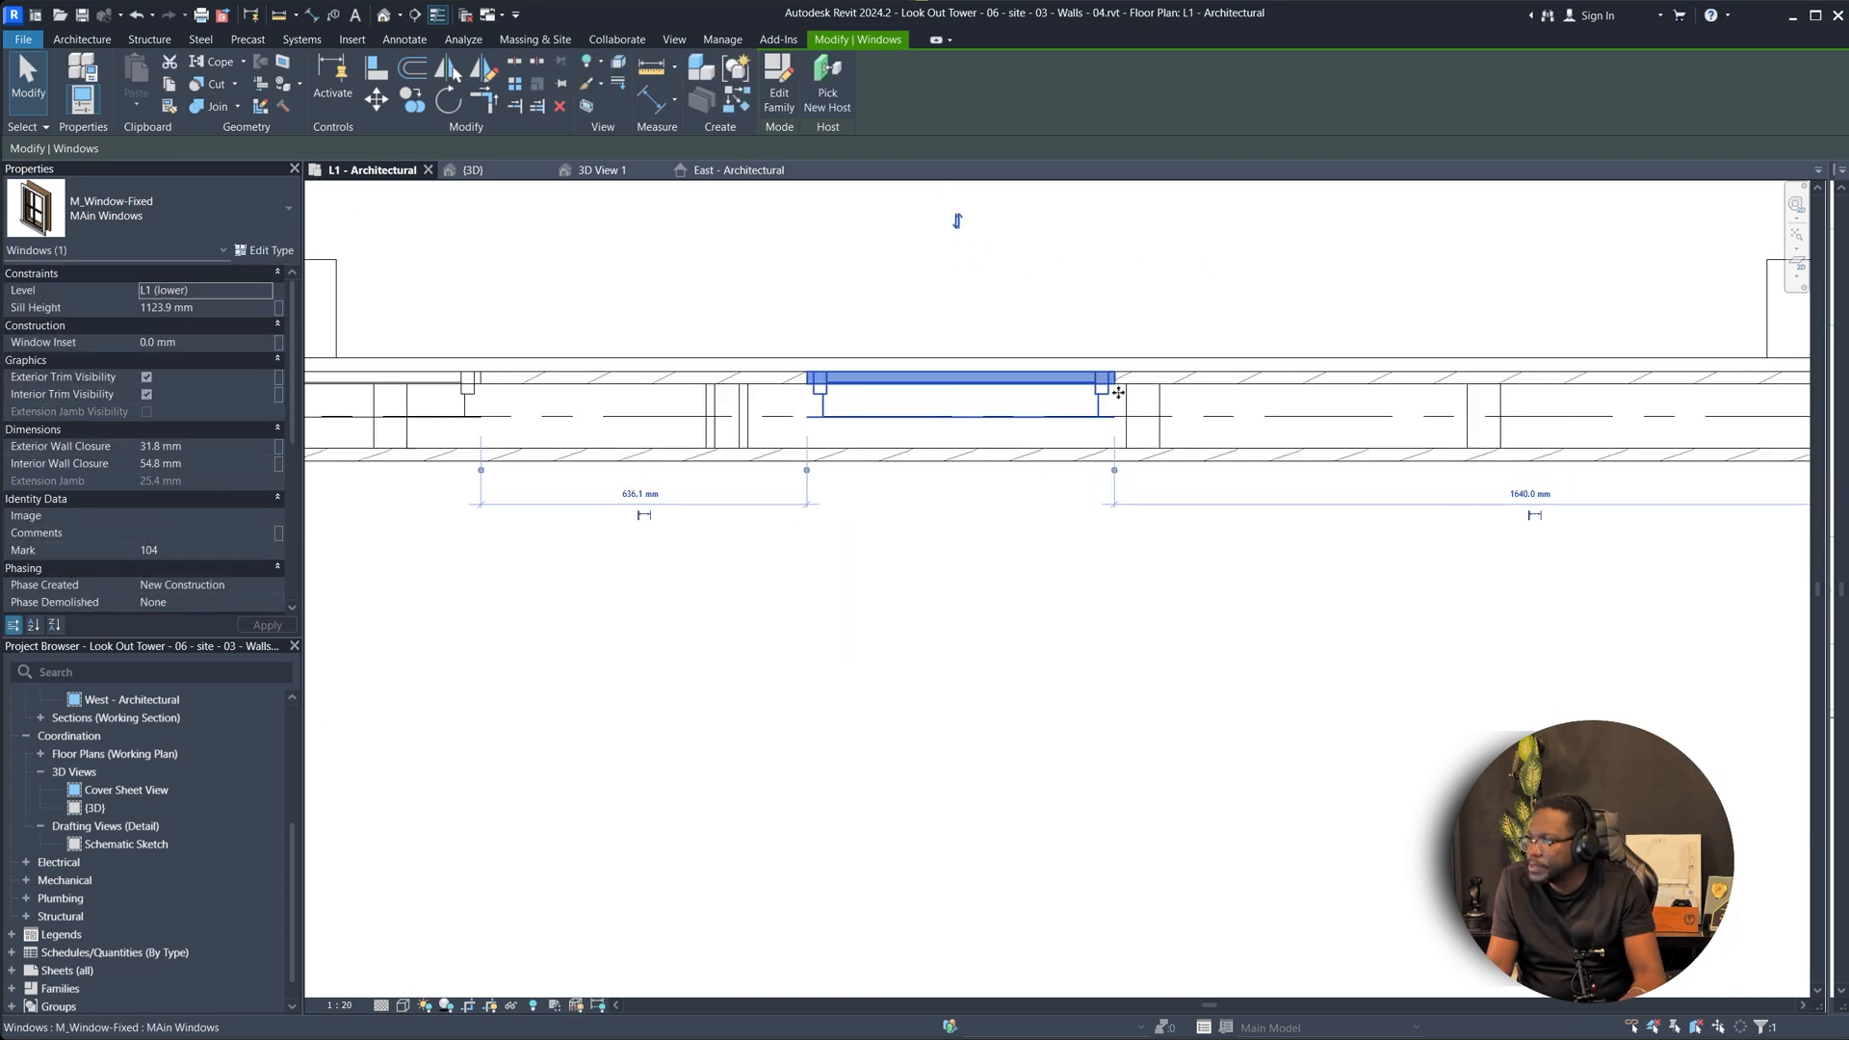
Position the neighbouring MAin Windows window between the studs of its own opening in the same cladding wall.
scroll(1292, 430, "up", 2)
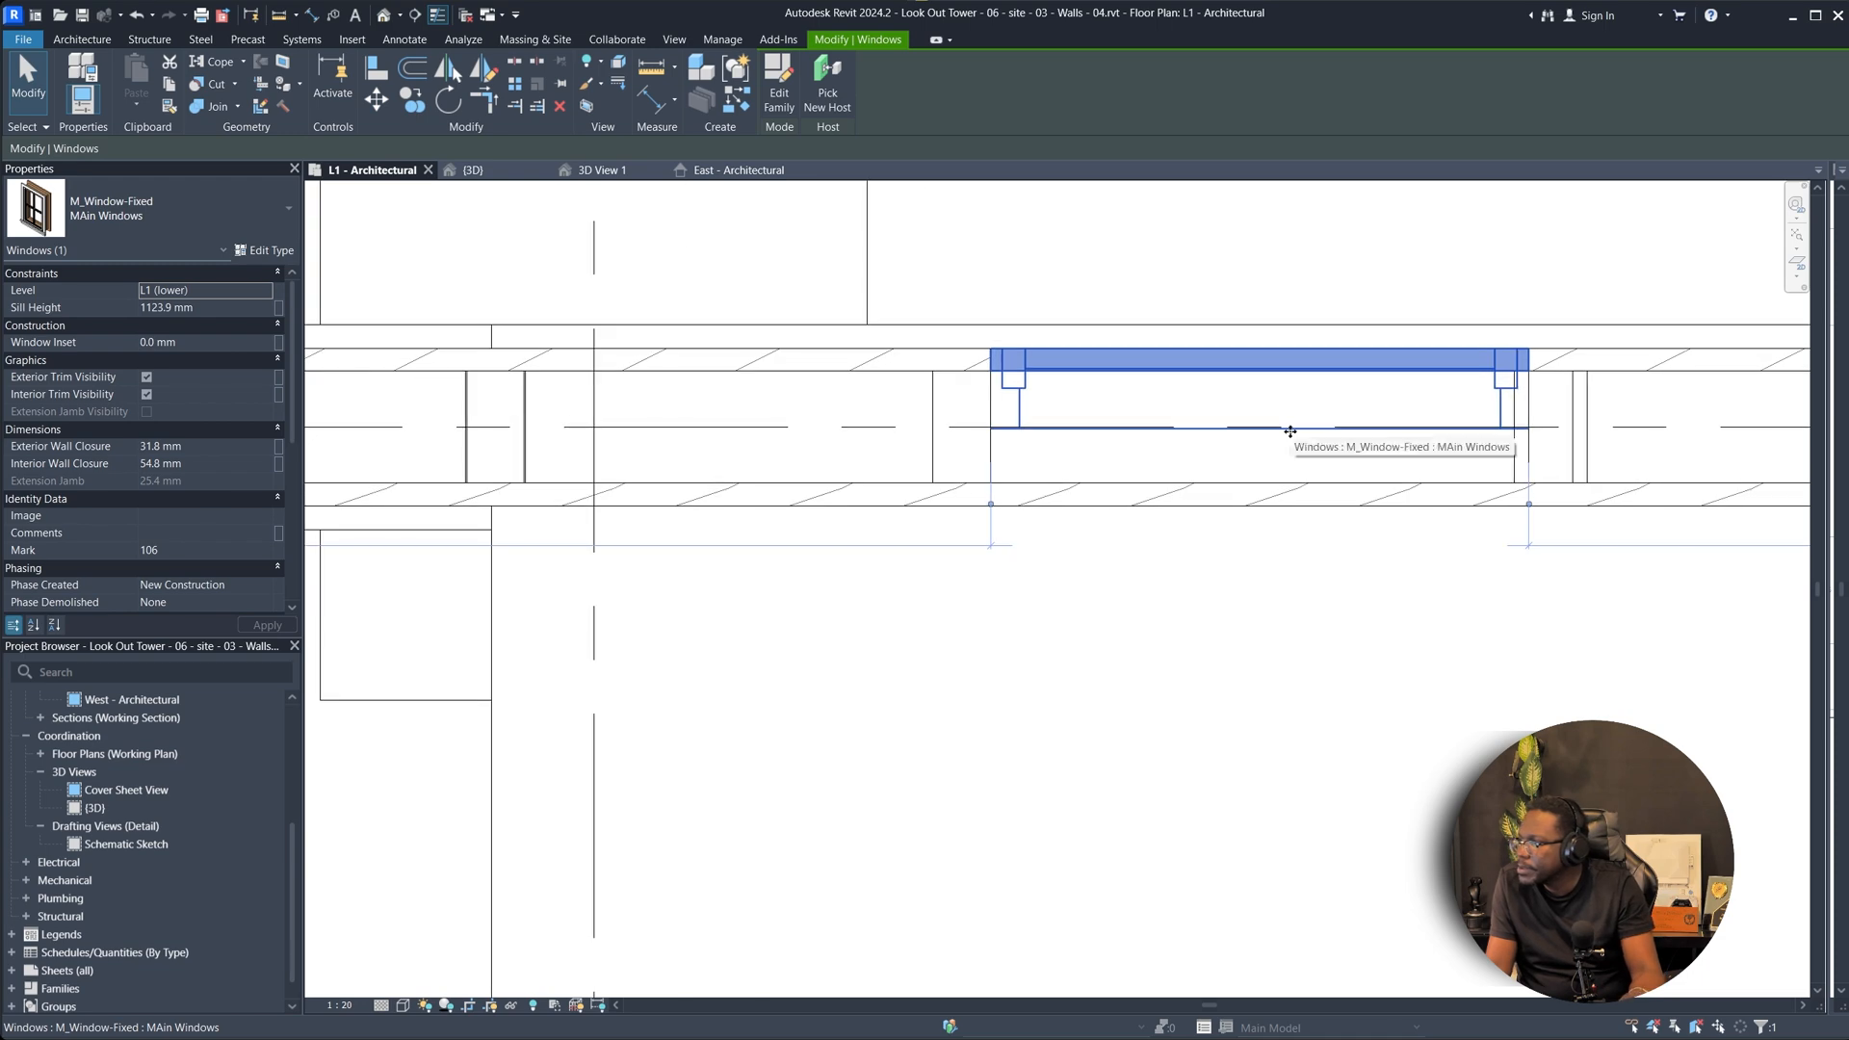
left_click(1324, 424)
key("Escape")
left_click(1585, 468)
scroll(1585, 469, "down", 1)
middle_click_drag(1585, 468, 1313, 469)
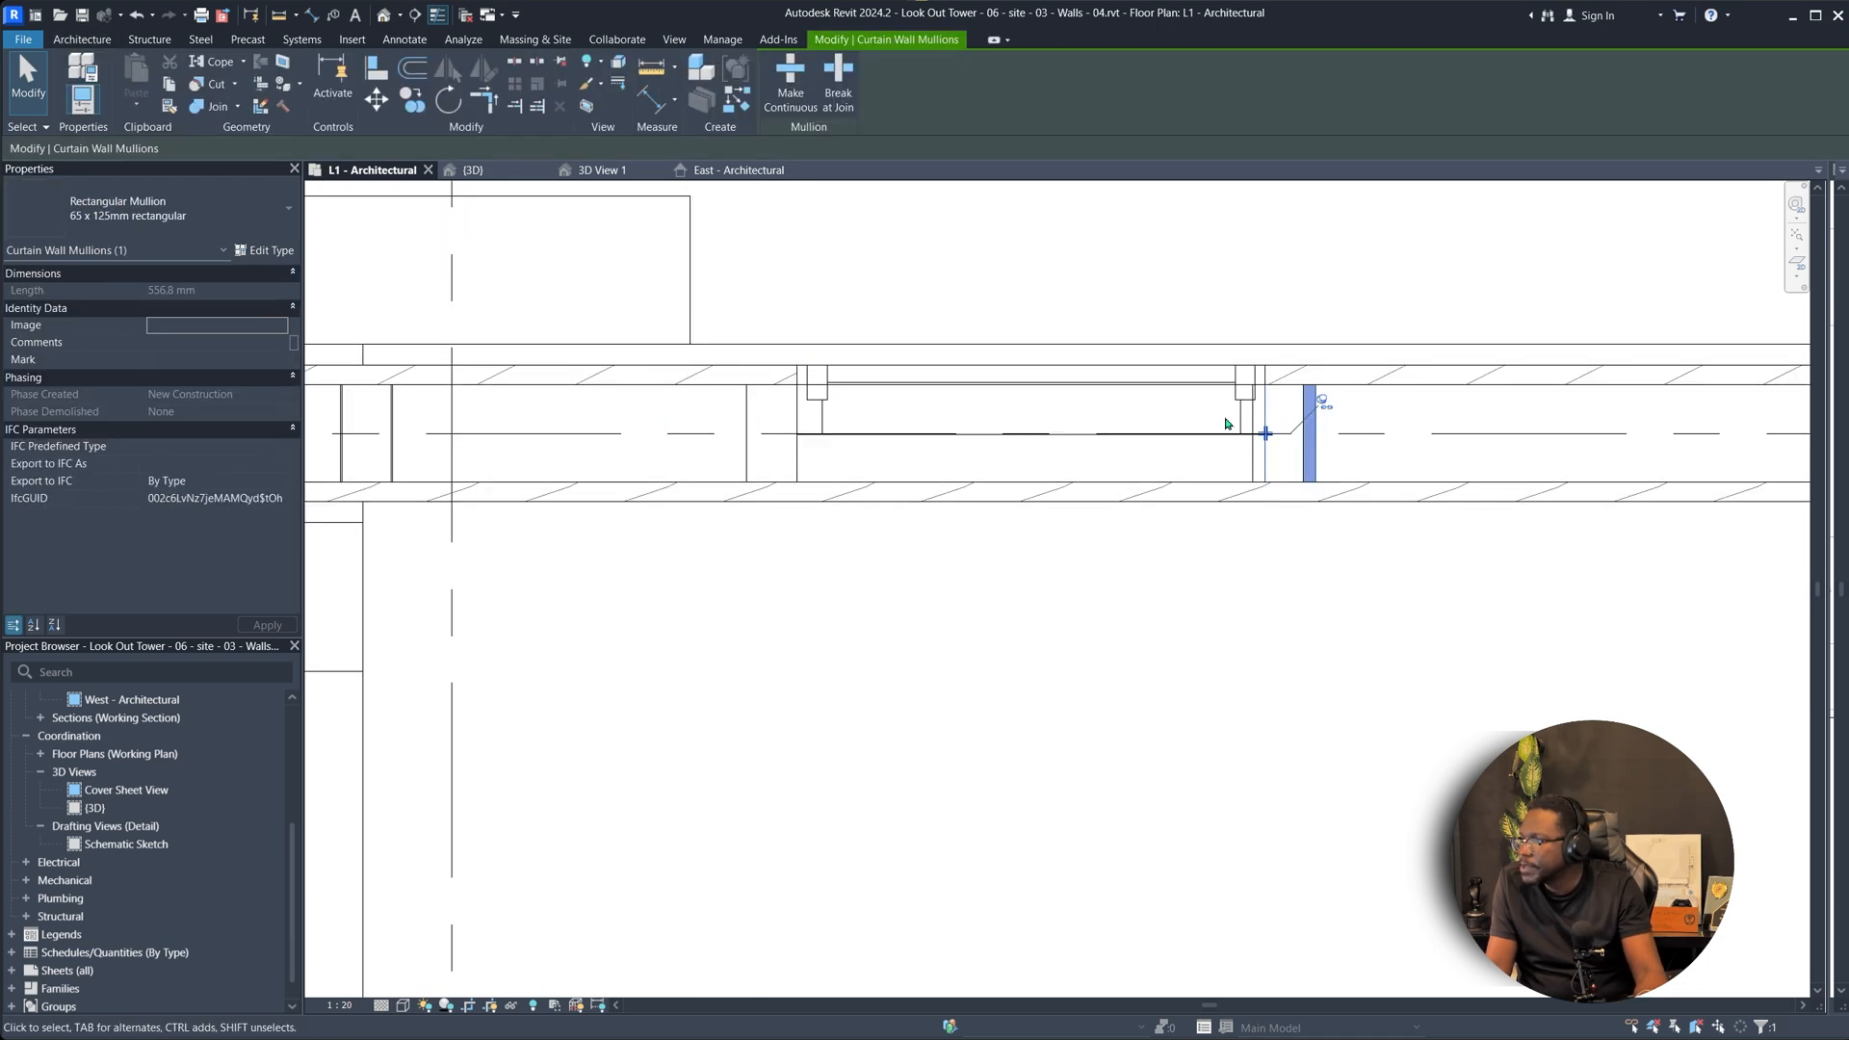
Delete the third MAin Windows window, standing apart from the other two in the back cladding wall.
scroll(1310, 433, "down", 8)
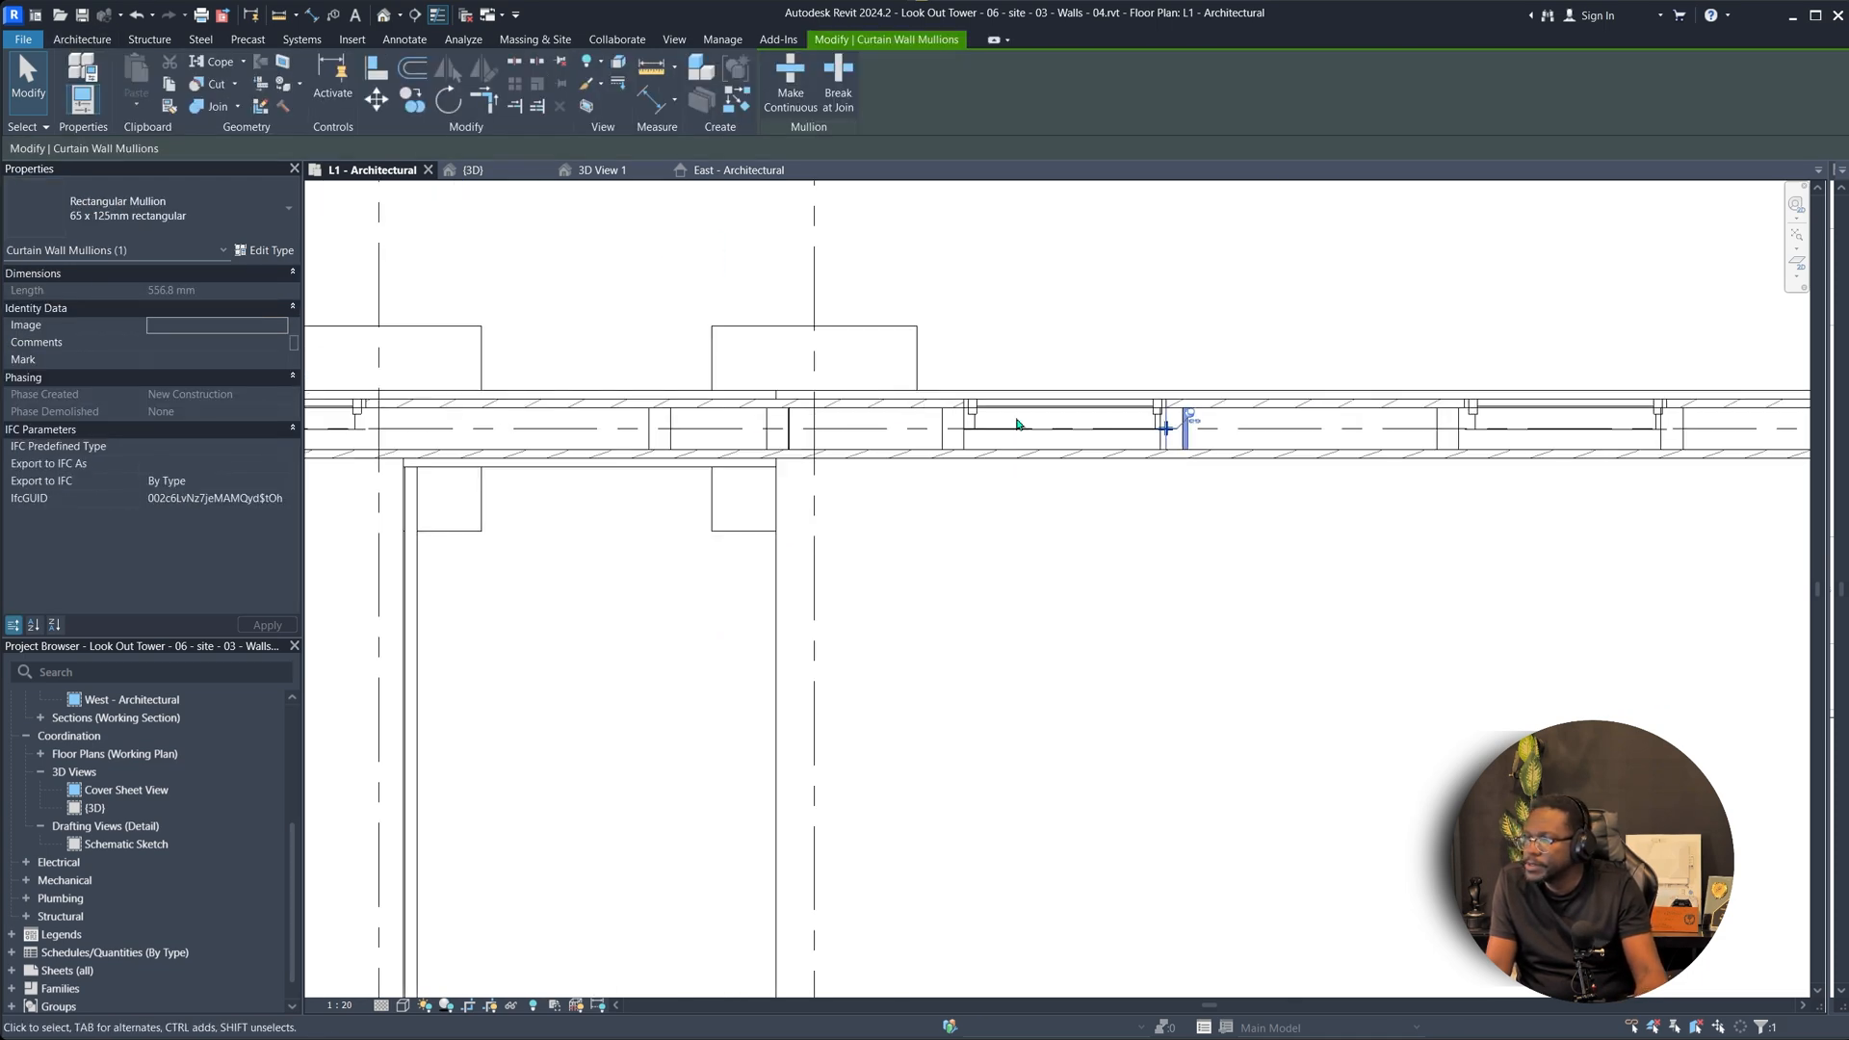
scroll(798, 408, "up", 5)
key("Escape")
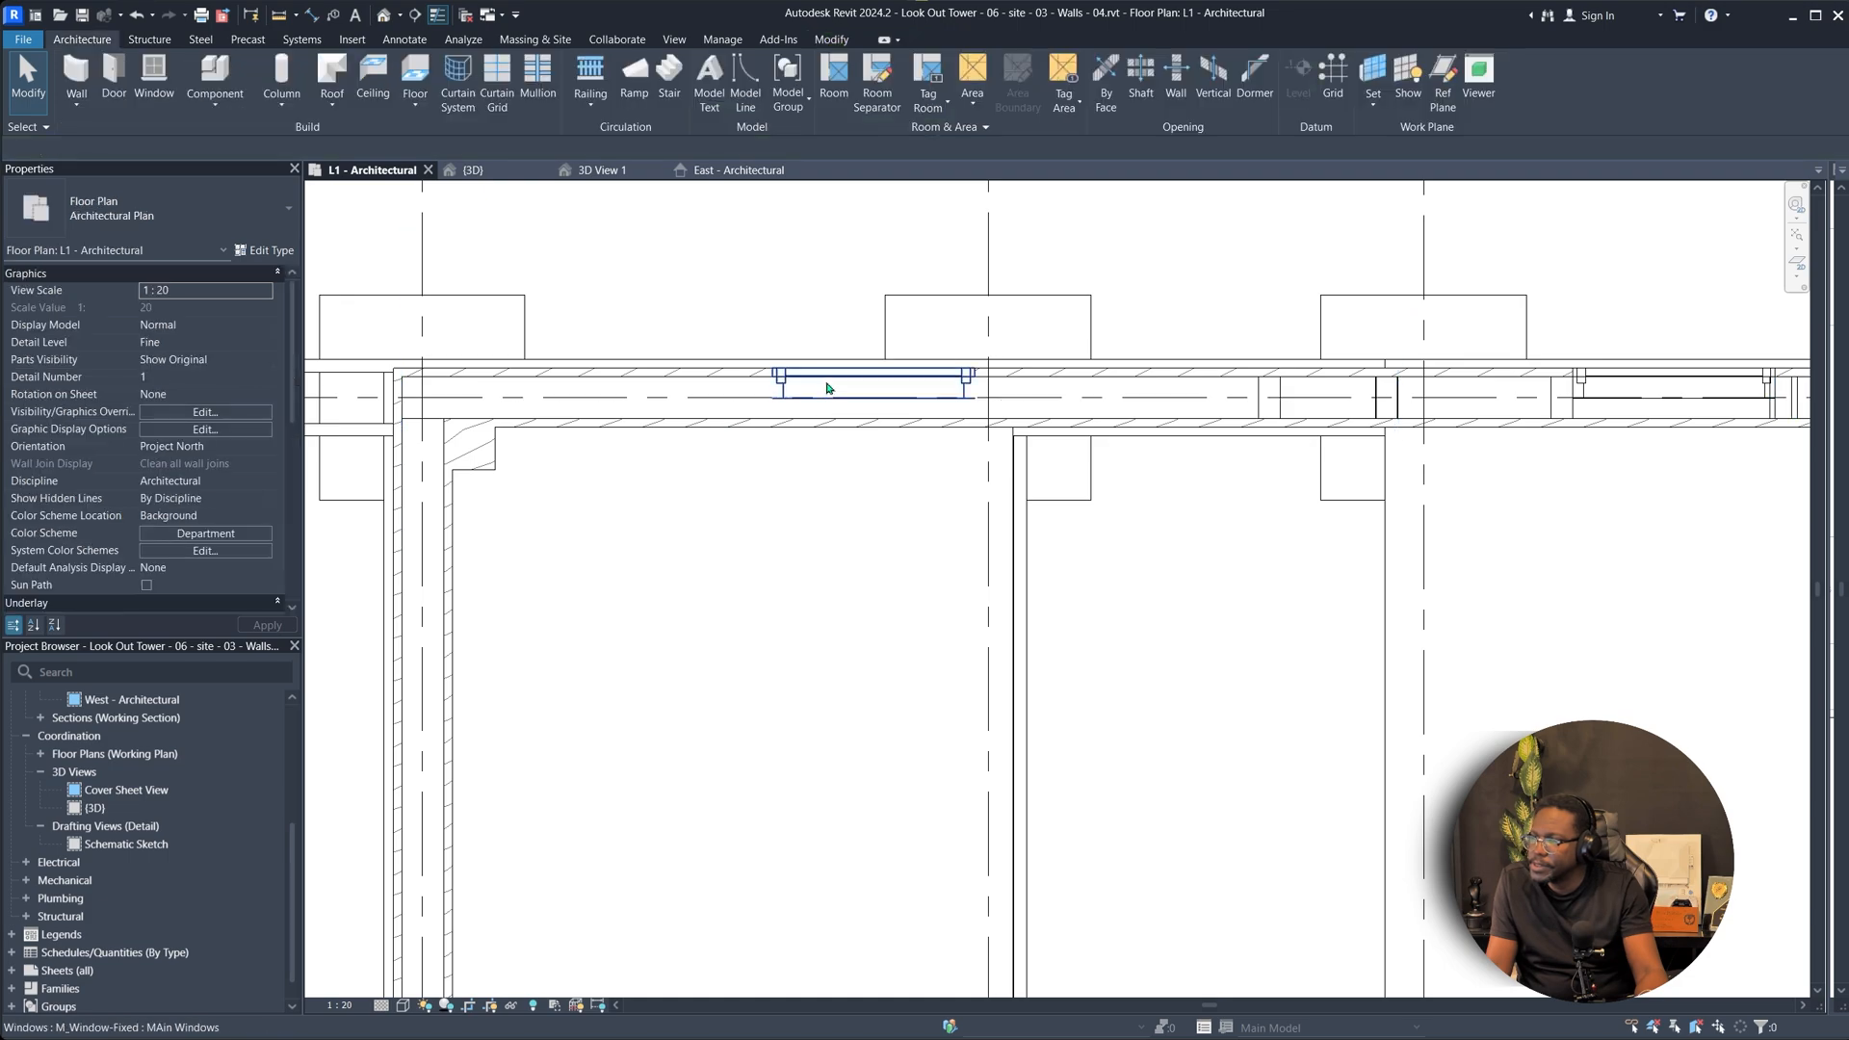
left_click(826, 385)
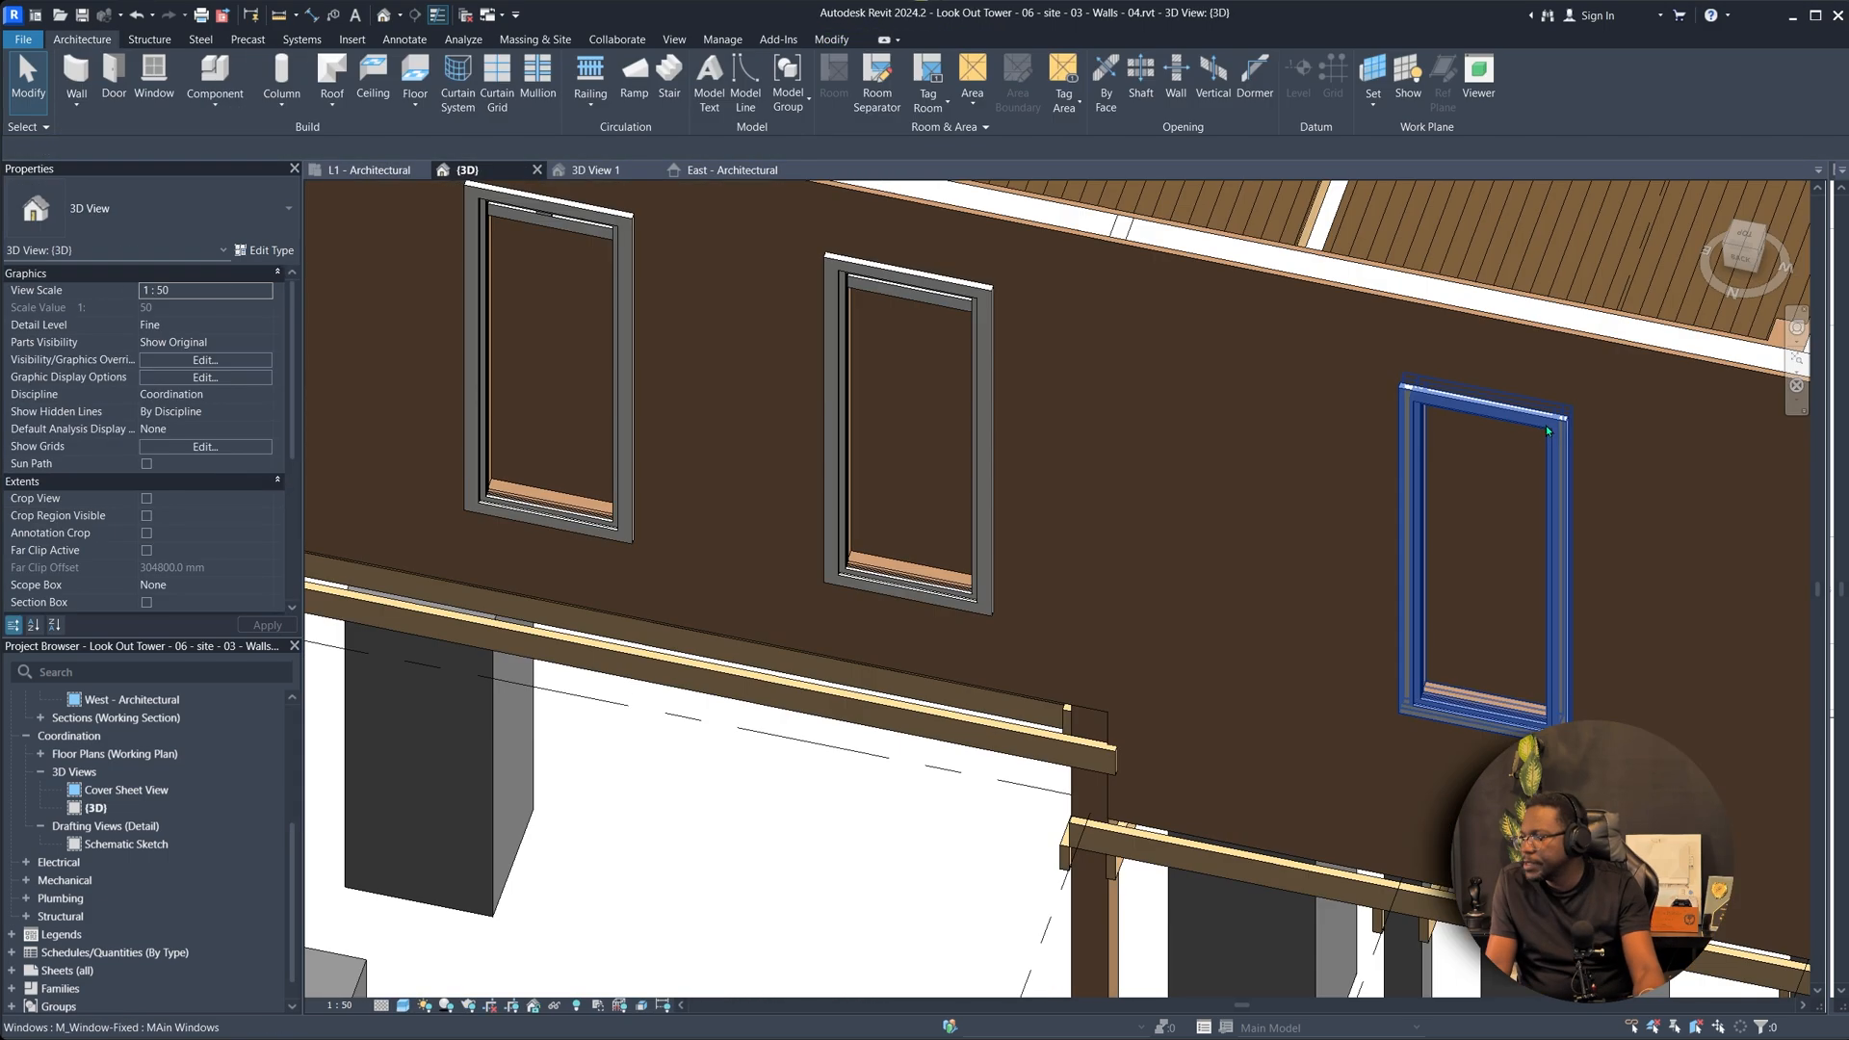
left_click(1522, 453)
key("Delete")
scroll(1521, 468, "down", 5)
middle_click_drag(1522, 468, 1017, 766, "shift")
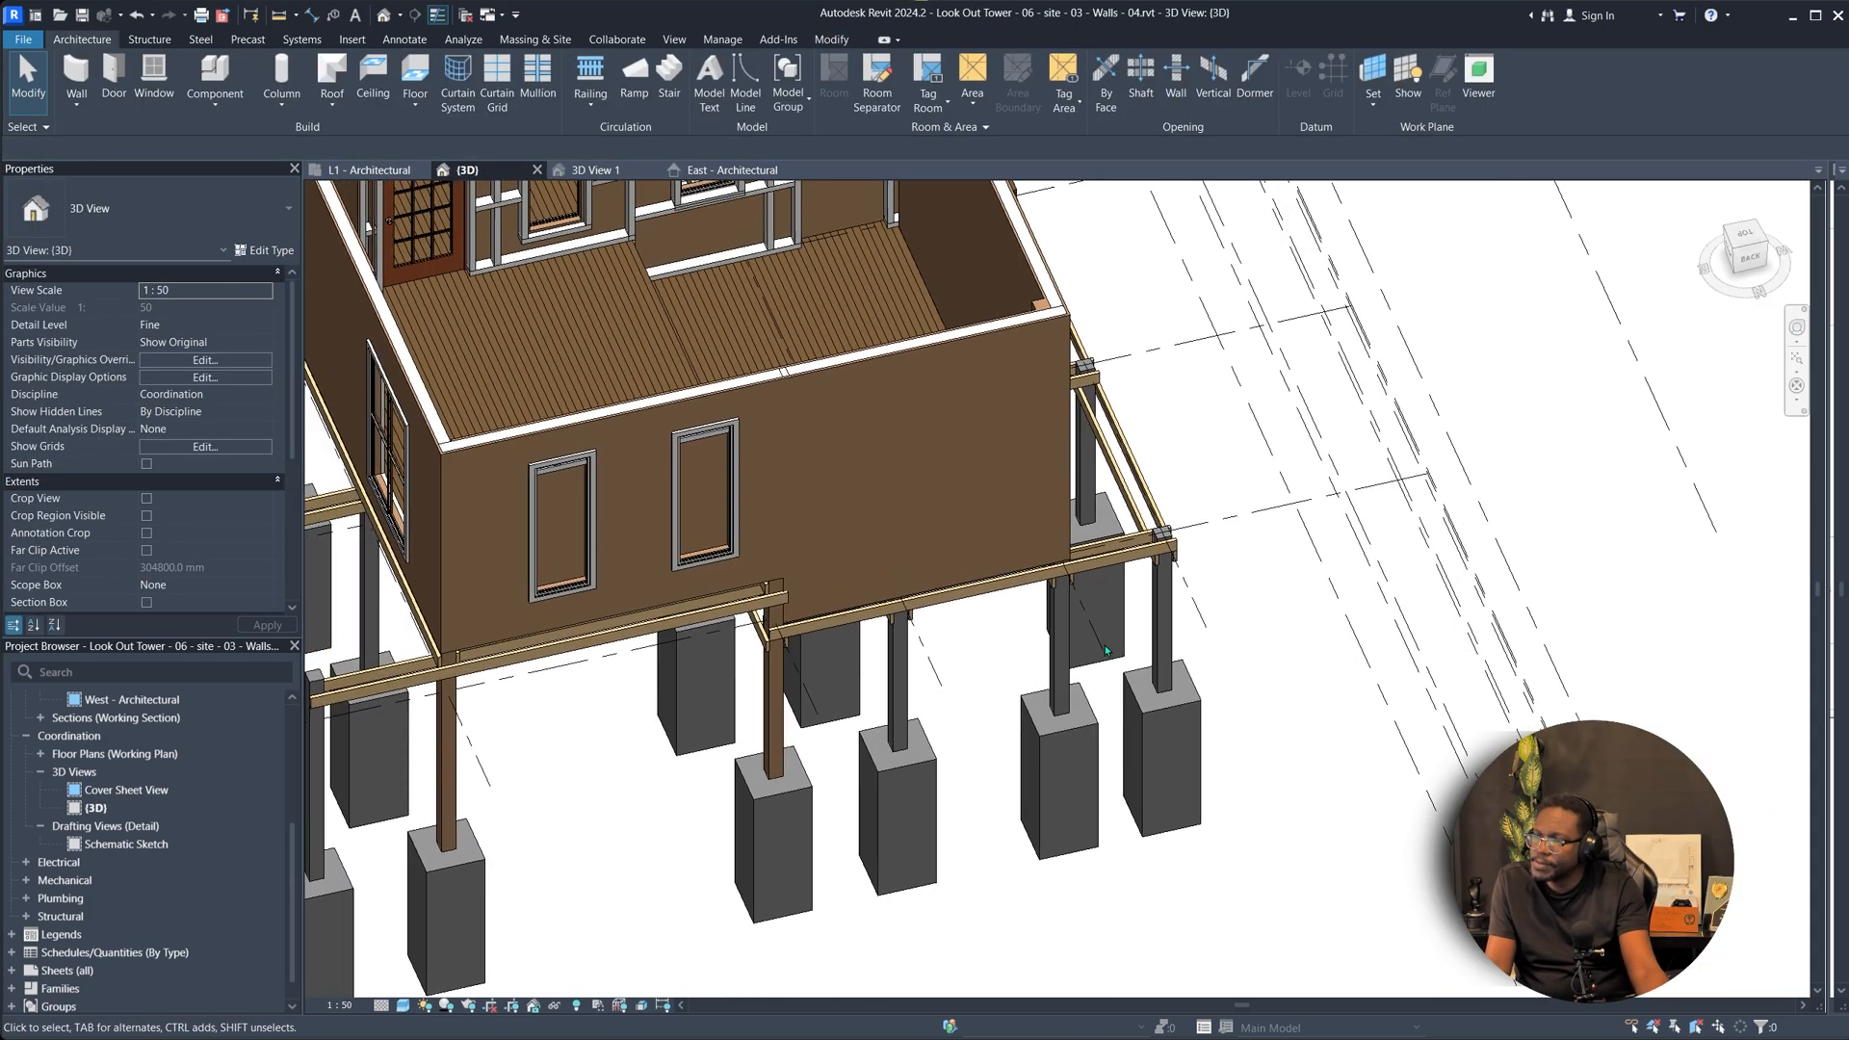
Set the sill height of the two remaining windows in the back exterior cladding to 950 mm.
scroll(1003, 697, "up", 3)
left_click(1045, 919)
middle_click_drag(1004, 697, 867, 557, "shift")
left_click(867, 556)
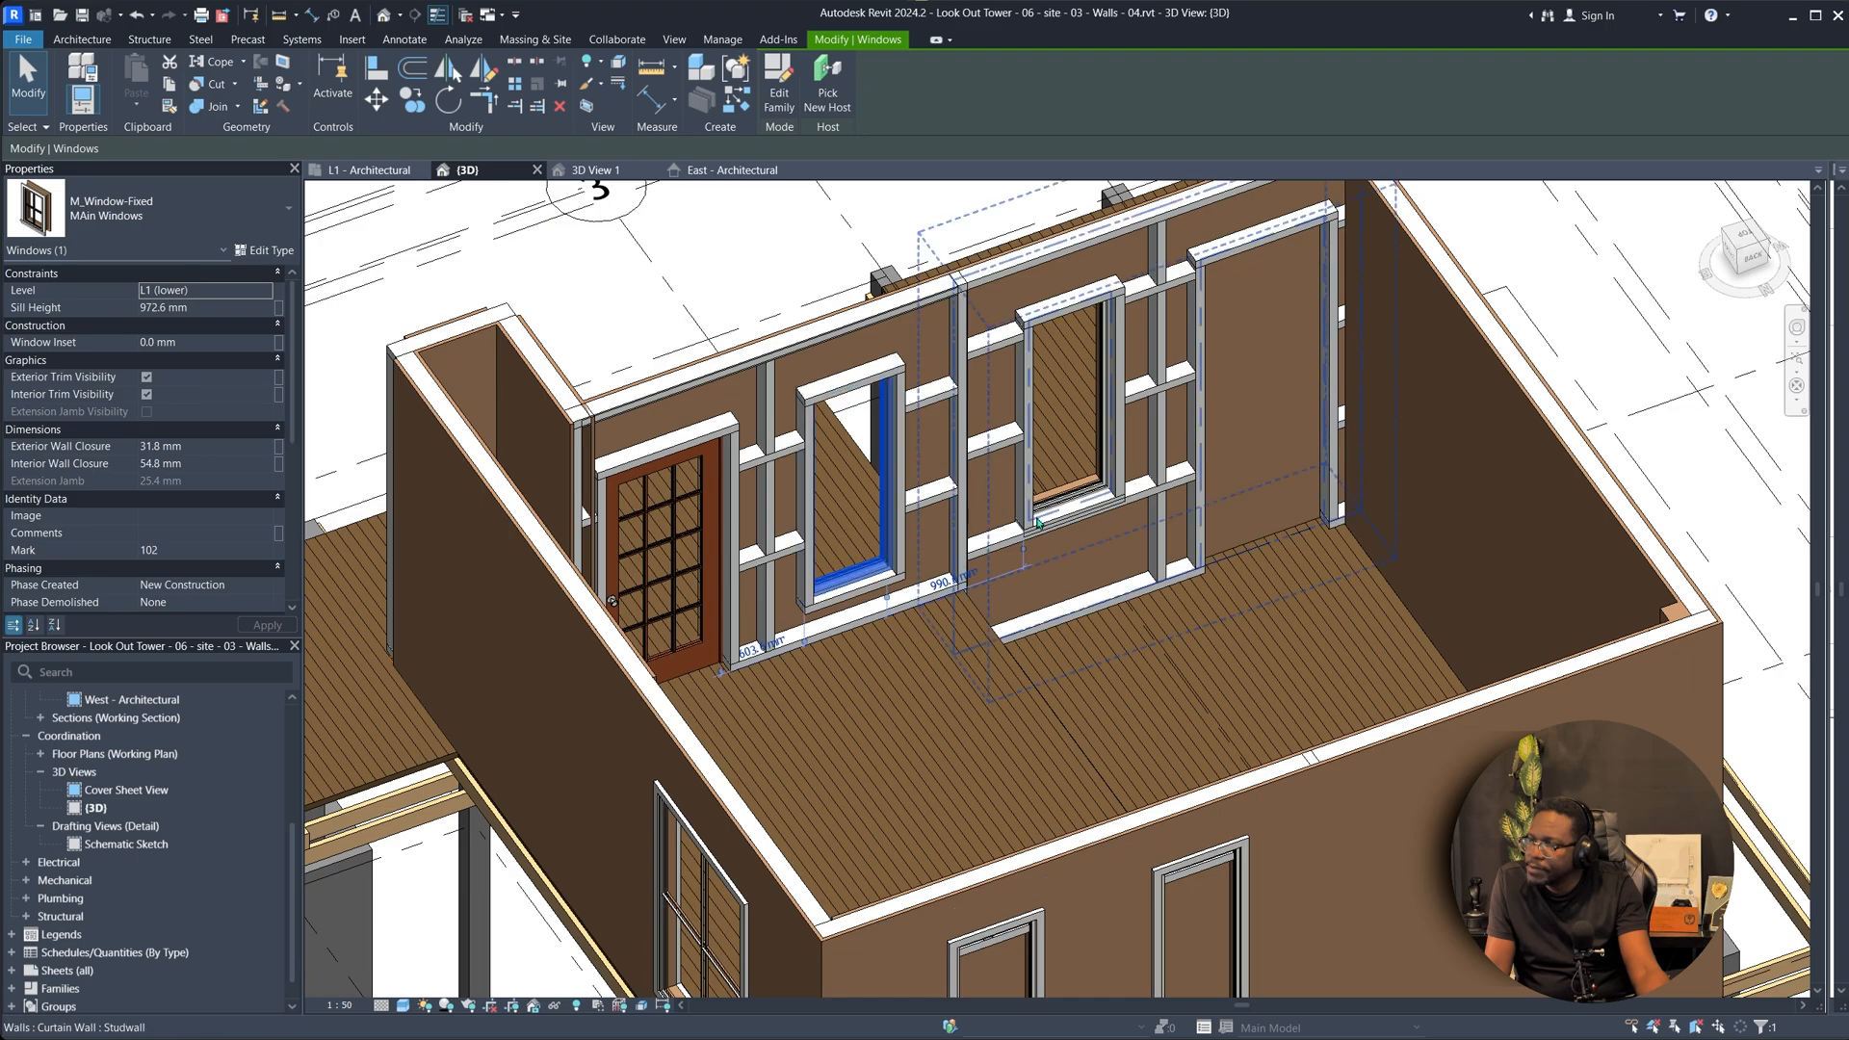
left_click(257, 308)
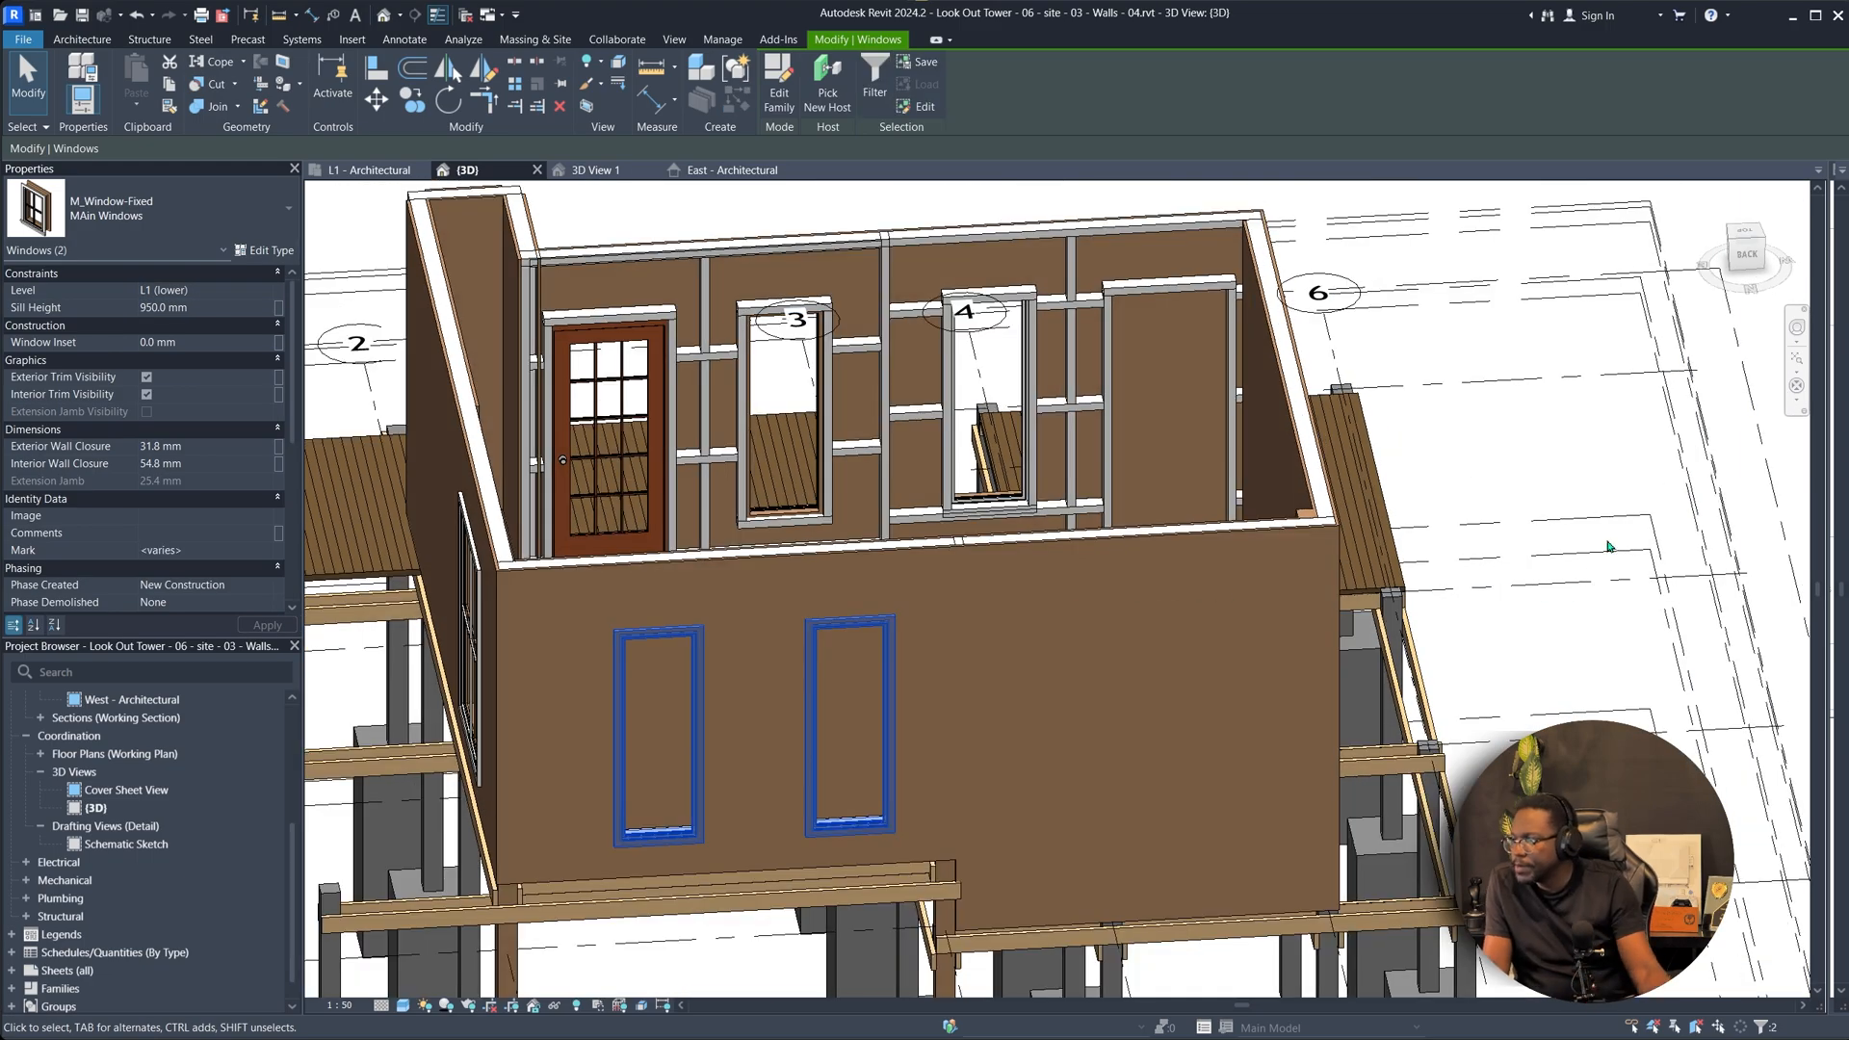
left_click(1601, 506)
mouse_move(1600, 506)
middle_mouse_down("shift")
mouse_move(1057, 532)
mouse_move(1423, 650)
mouse_move(869, 679)
mouse_move(1114, 669)
mouse_move(1031, 594)
mouse_move(1134, 659)
middle_mouse_up("shift")
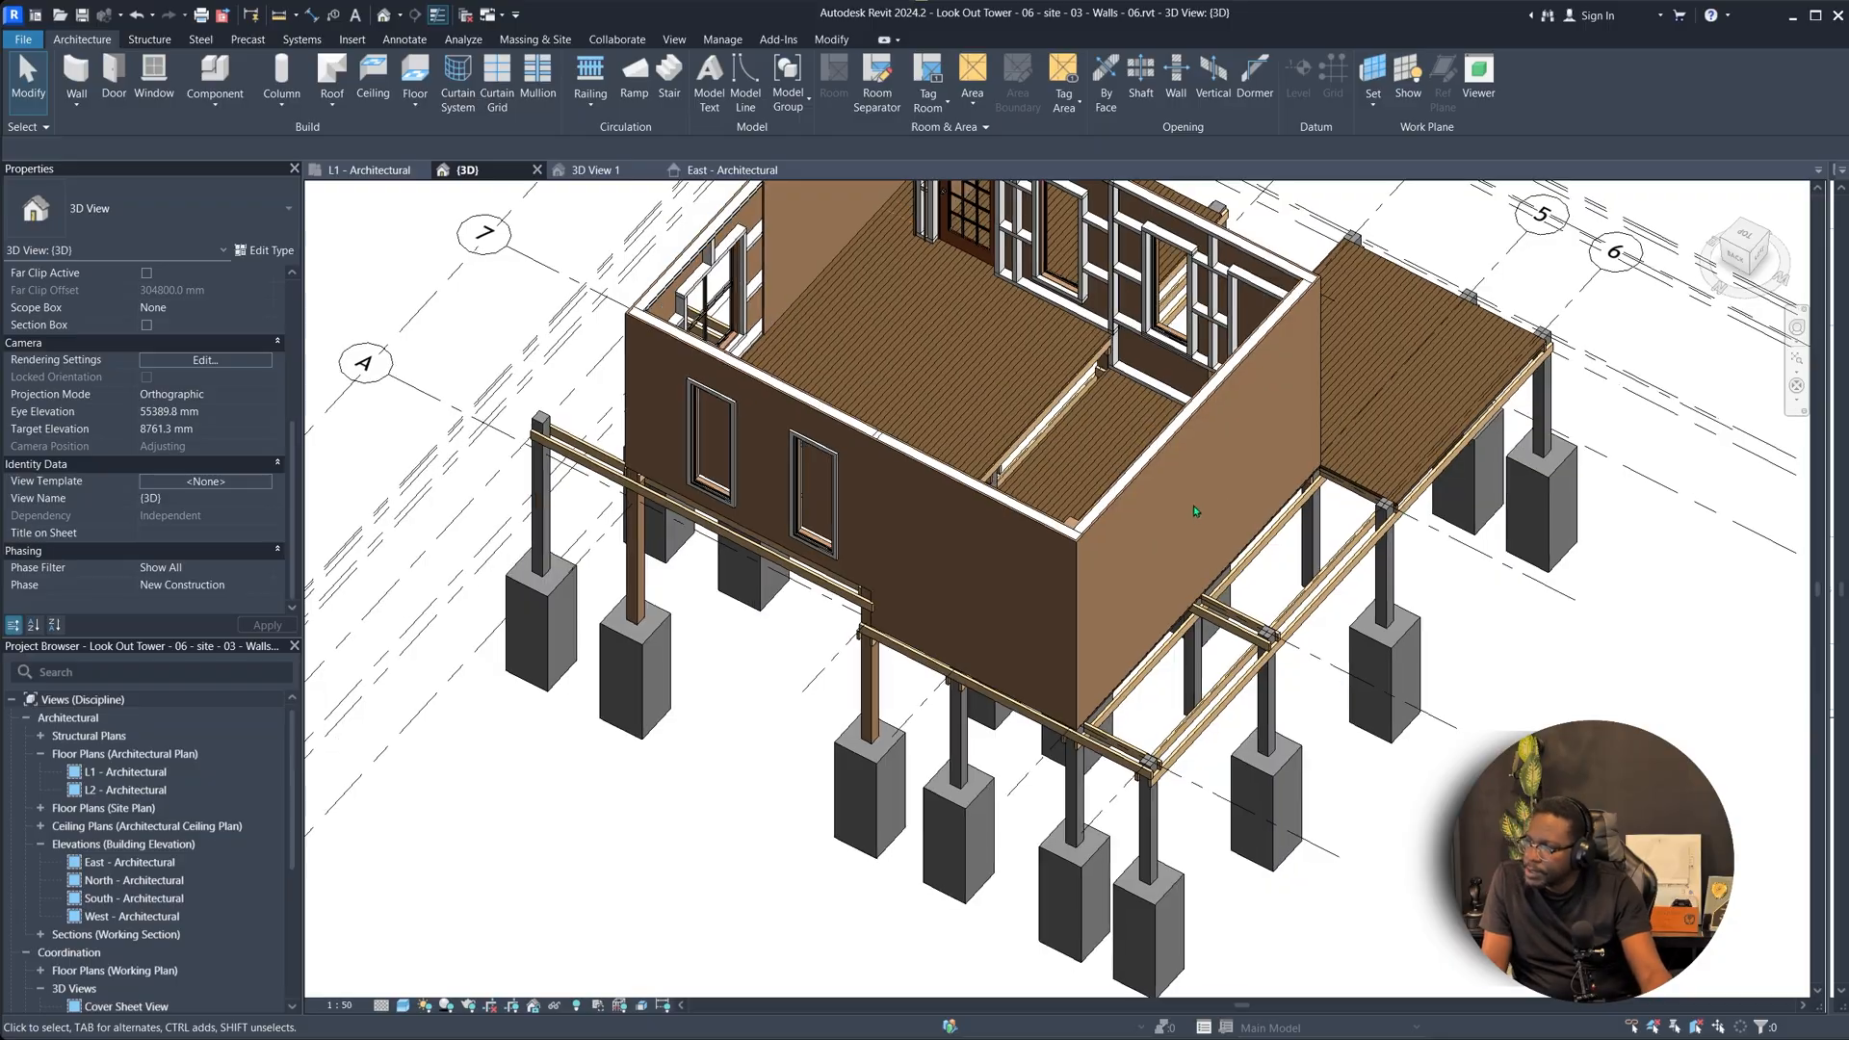
mouse_move(1182, 506)
middle_mouse_down("shift")
mouse_move(1147, 658)
mouse_move(1217, 674)
mouse_move(1184, 647)
mouse_move(1236, 576)
middle_mouse_up("shift")
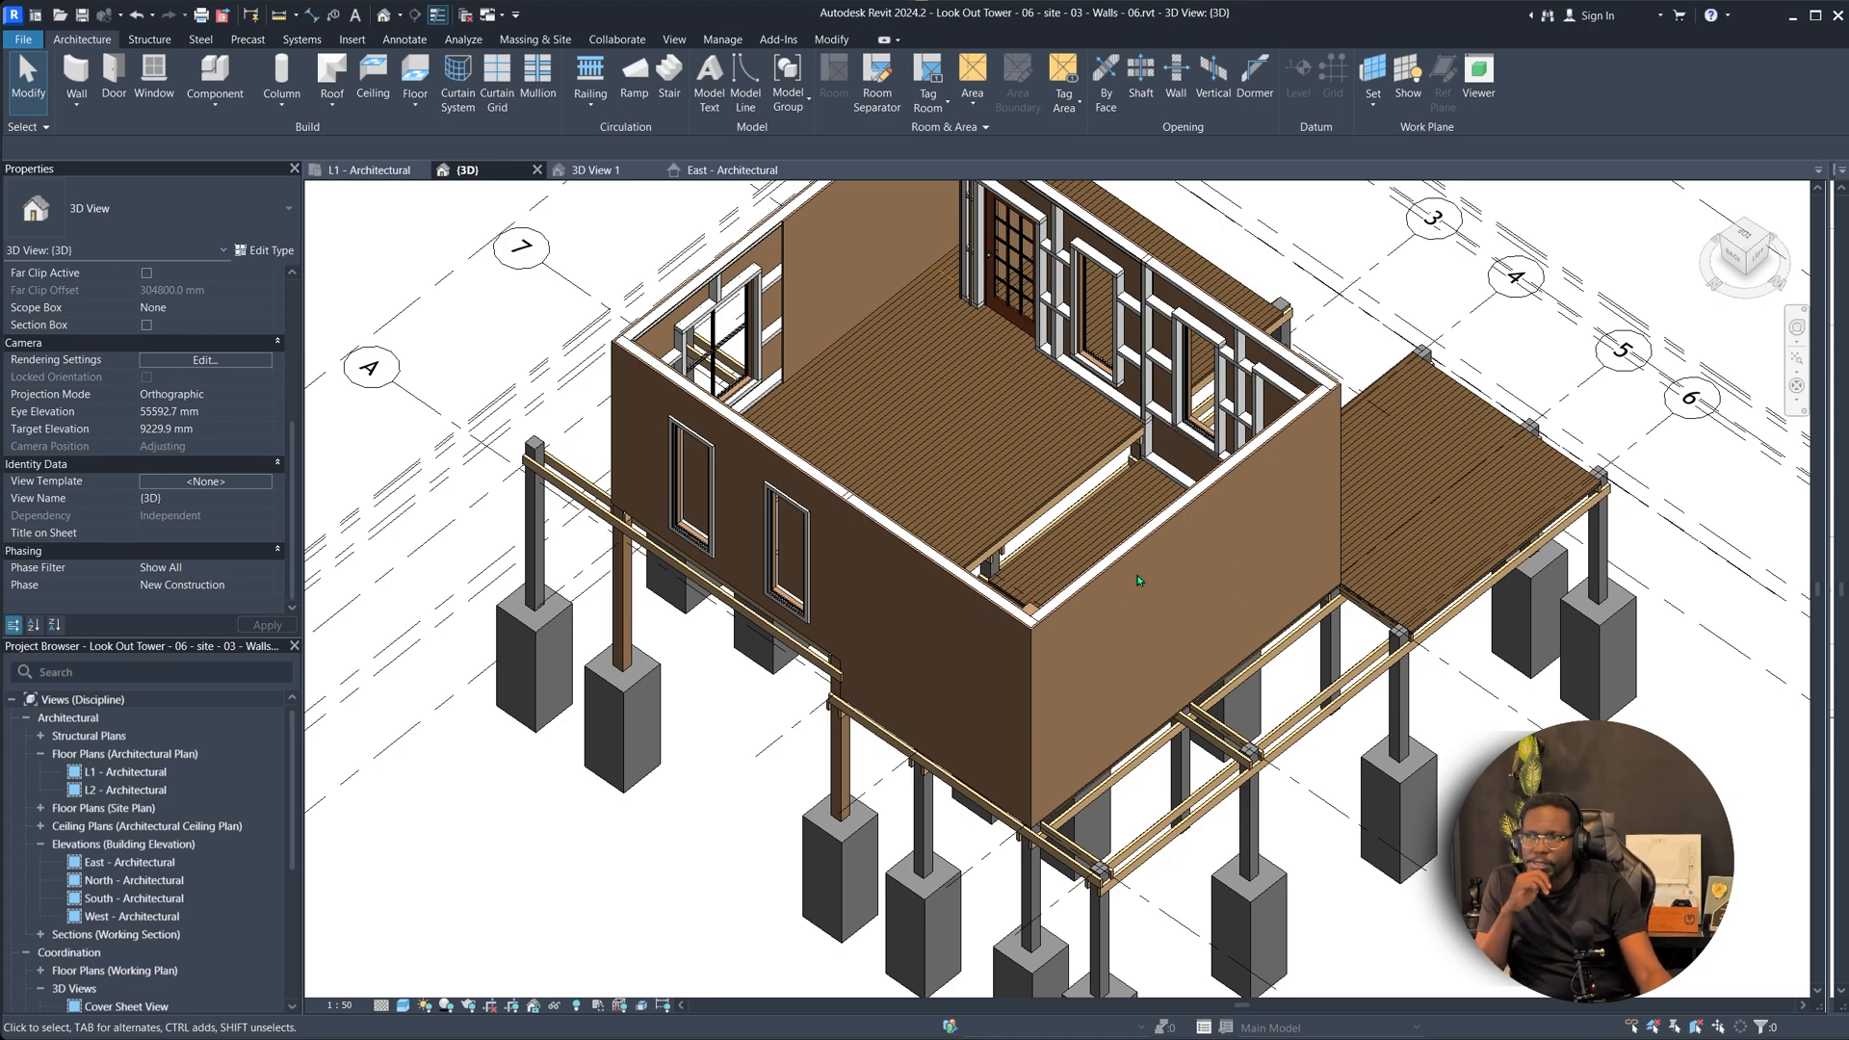
Examine the lookout tower's back exterior cladding and the windowless corner beside the two windows.
scroll(1137, 580, "up", 3)
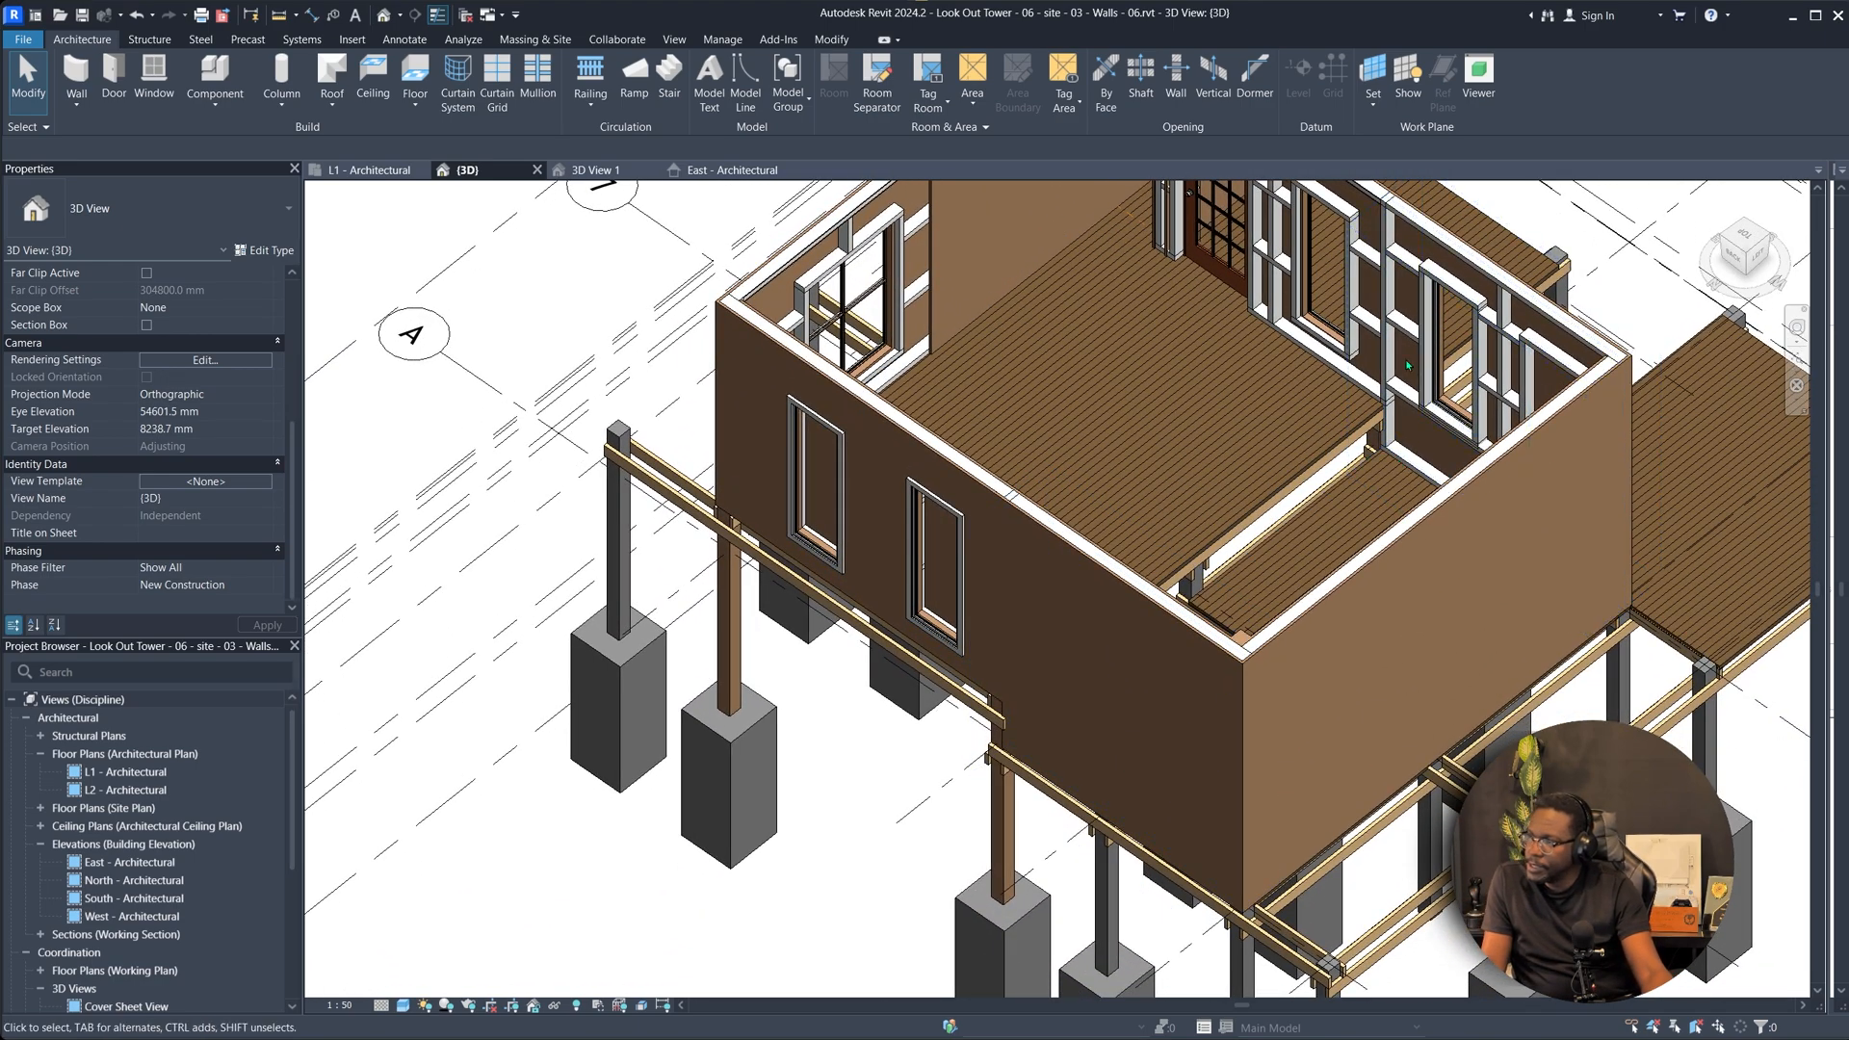
scroll(1252, 299, "down", 2)
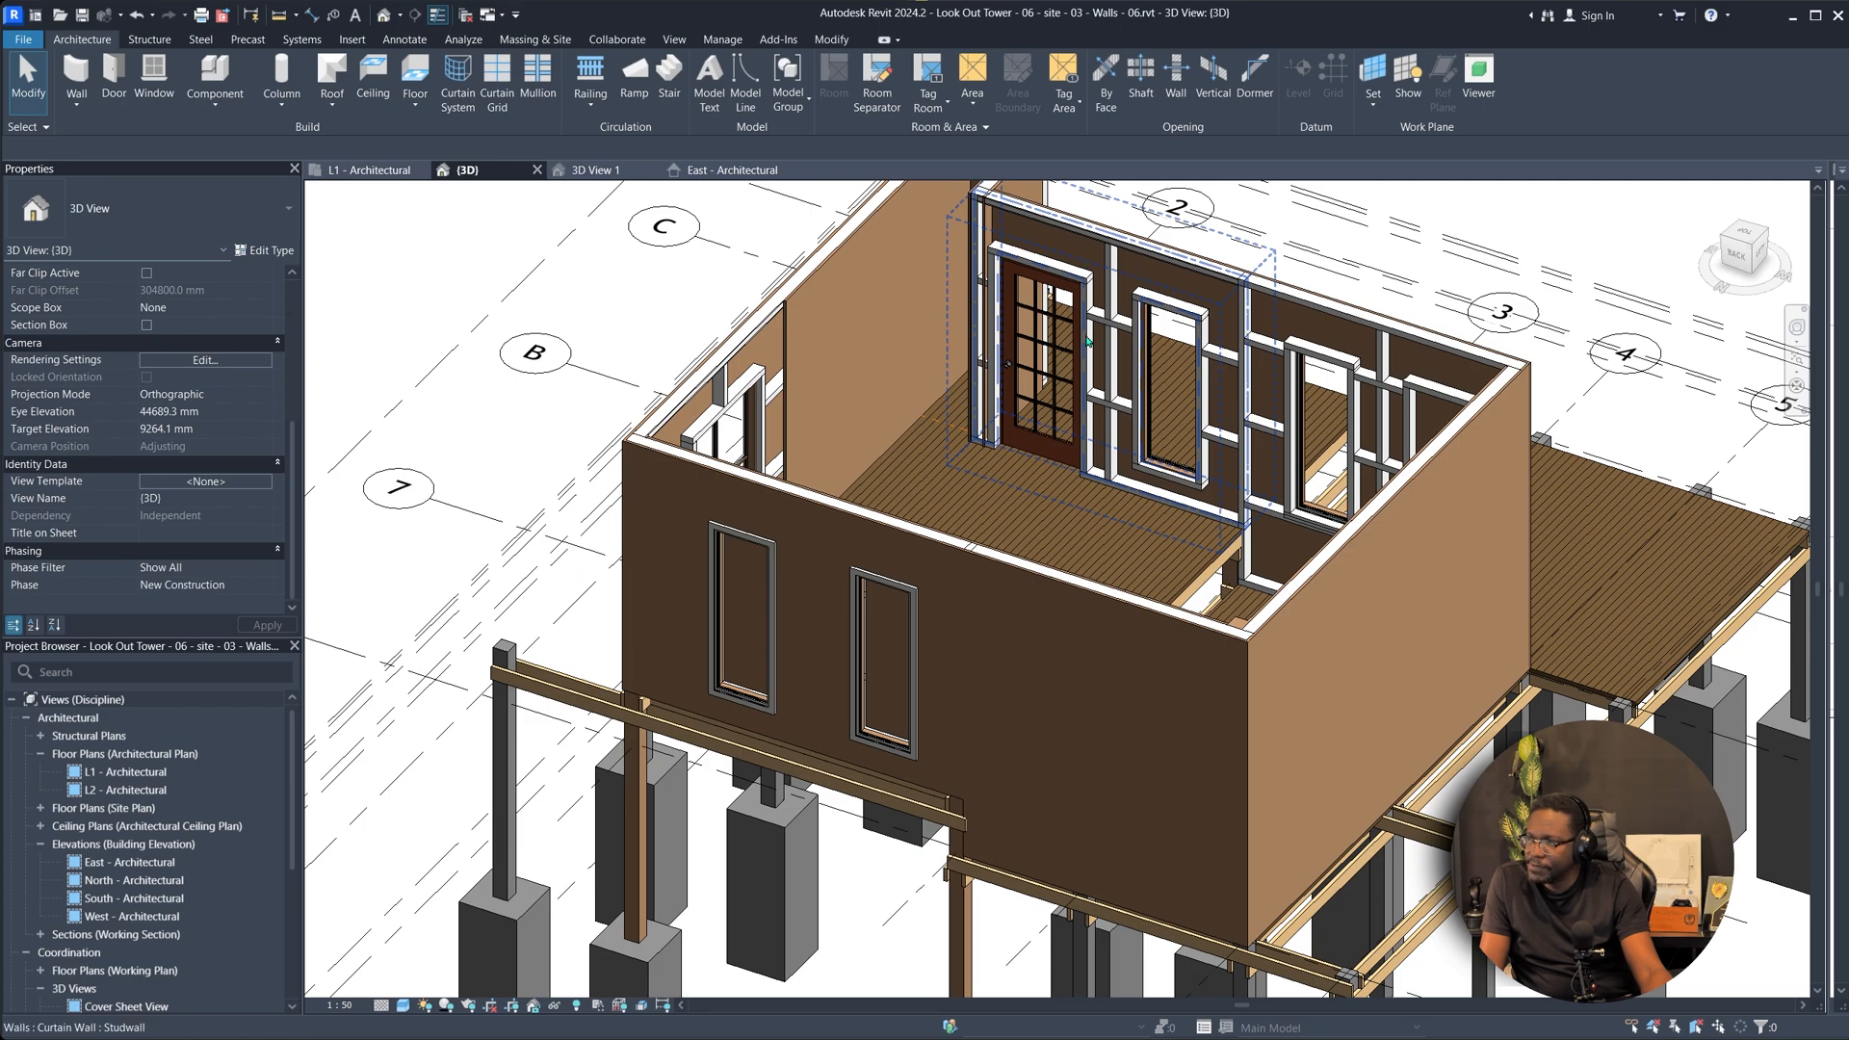
middle_click_drag(1437, 441, 1392, 499, "shift")
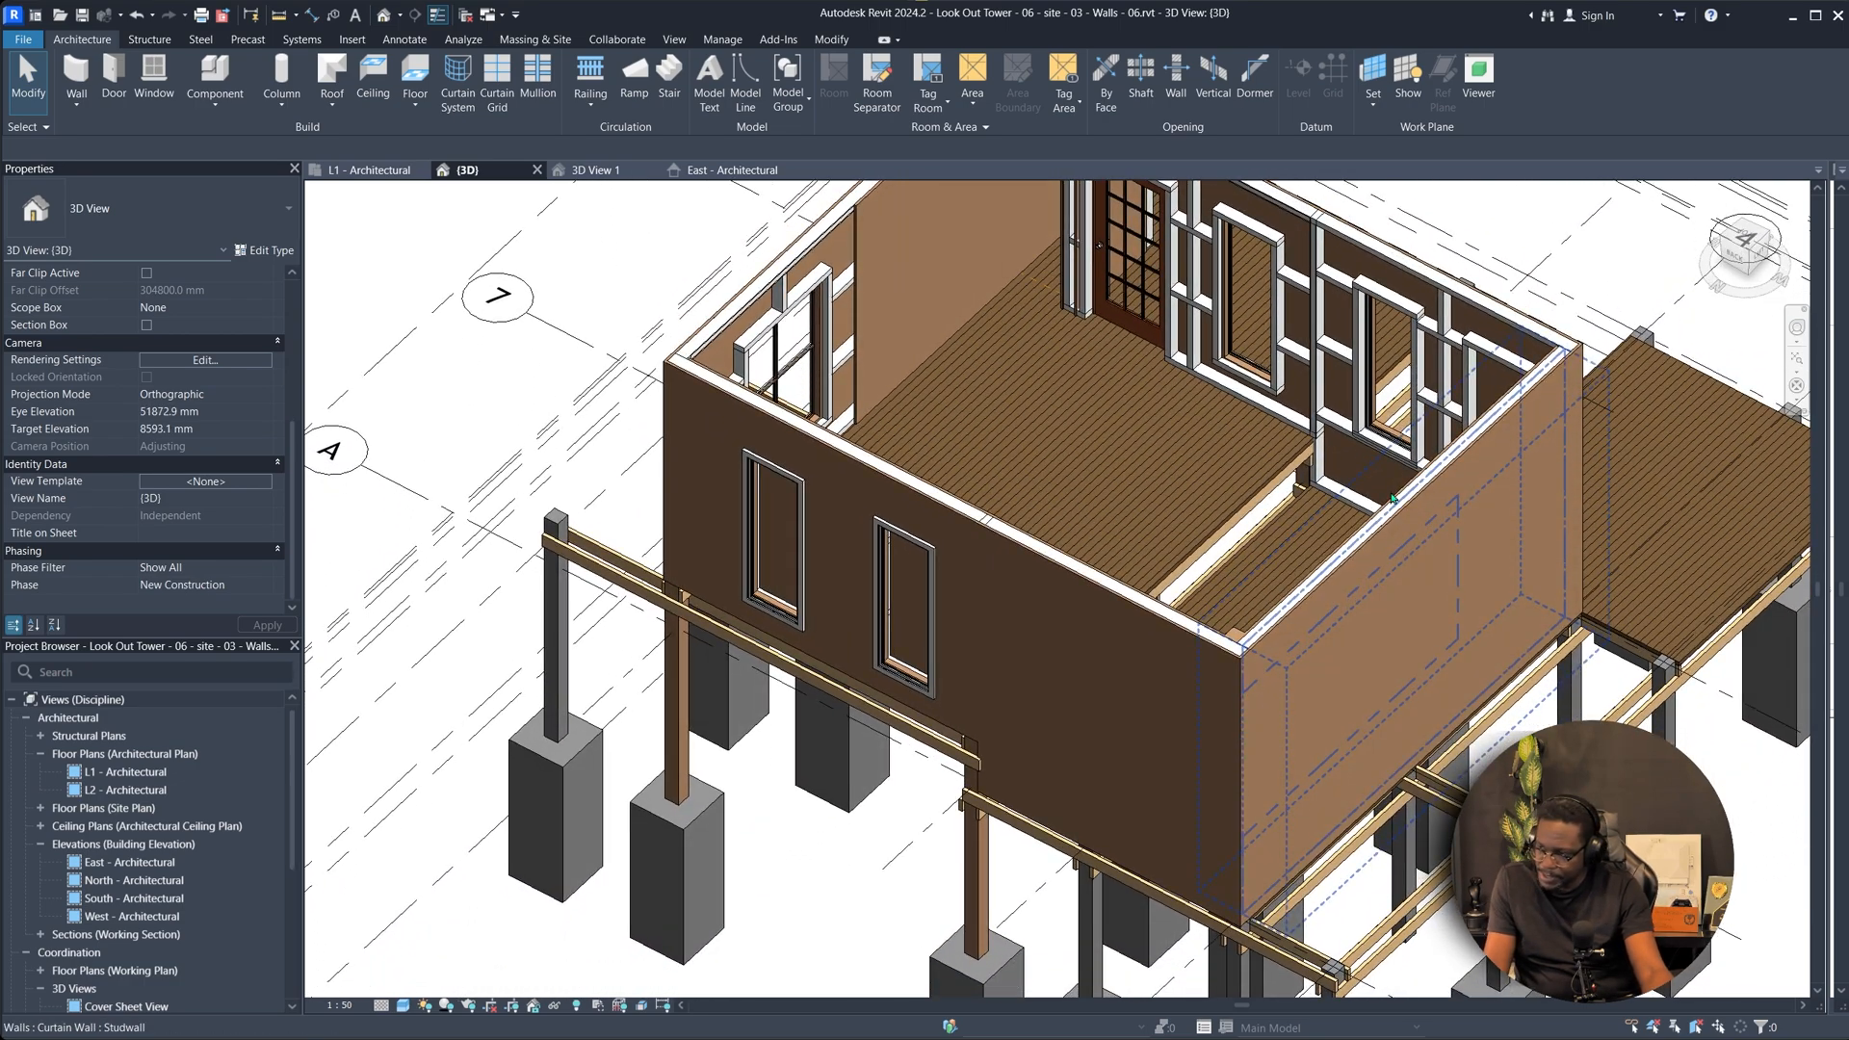
middle_click_drag(1134, 412, 1032, 398, "shift")
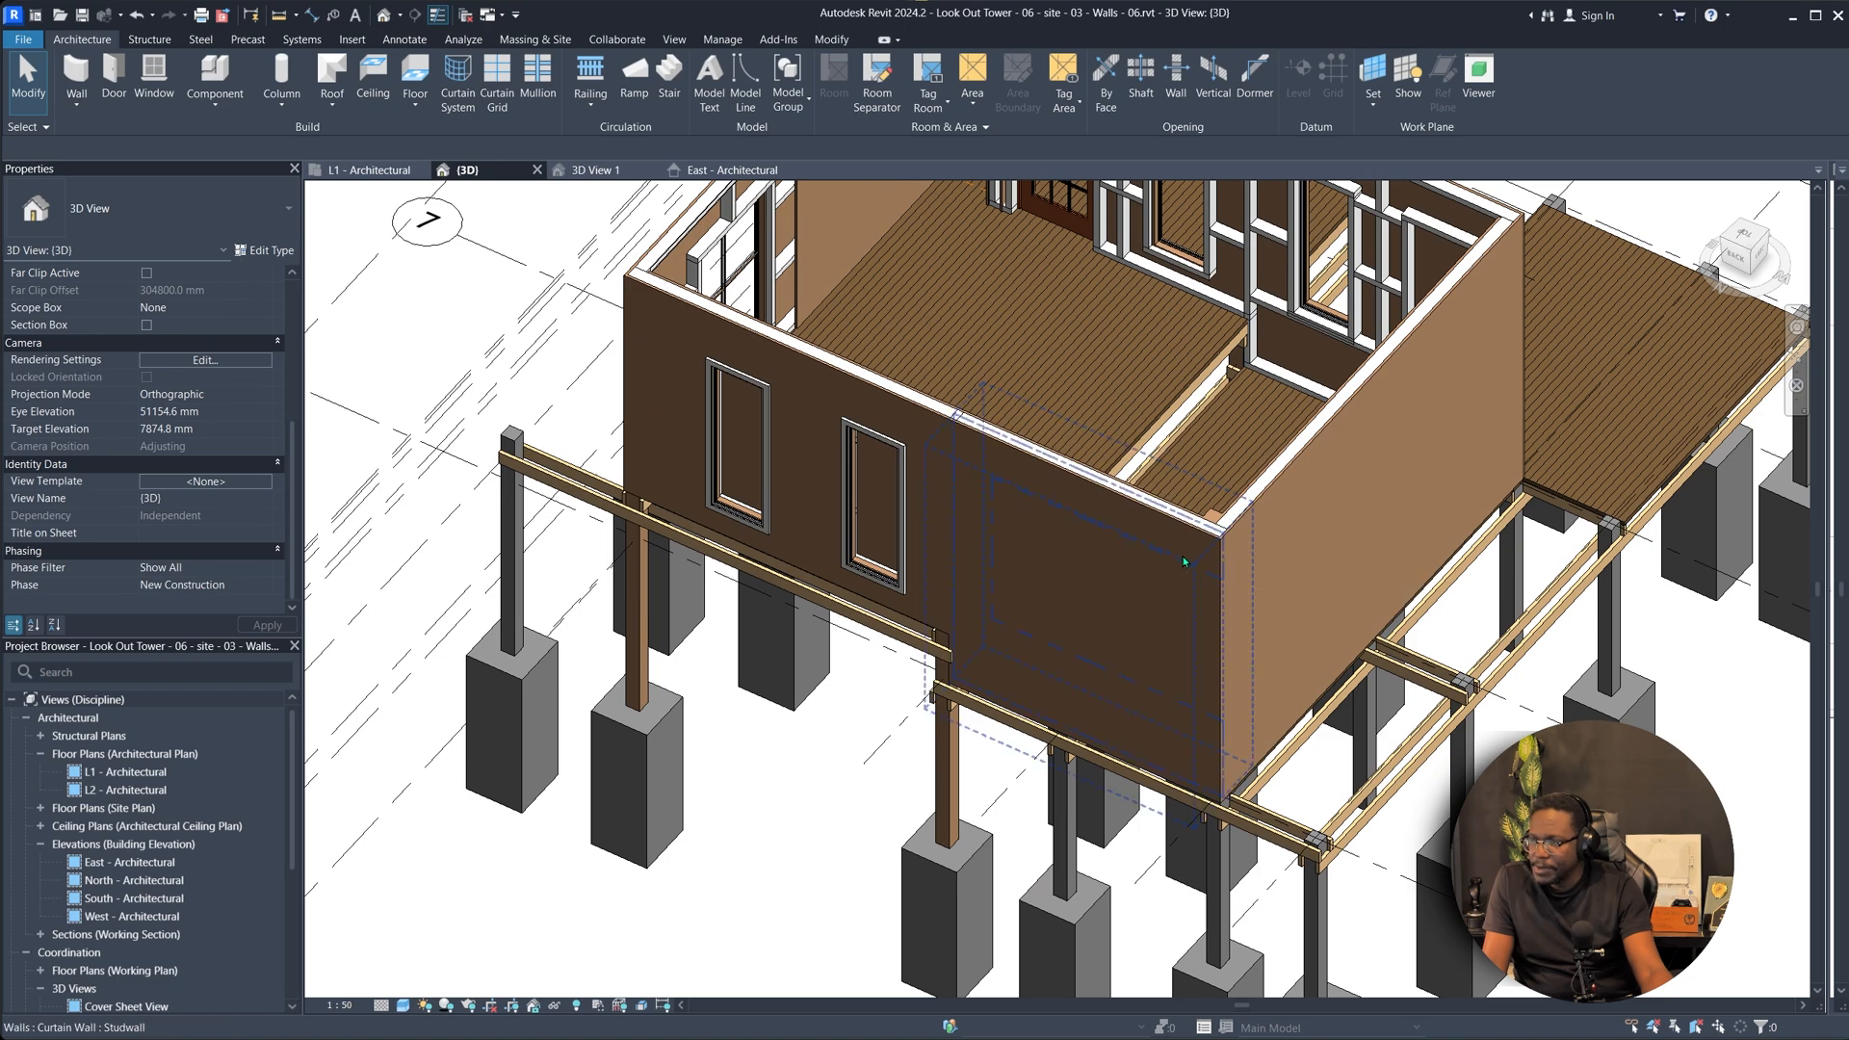
middle_click_drag(1182, 561, 1183, 545, "shift")
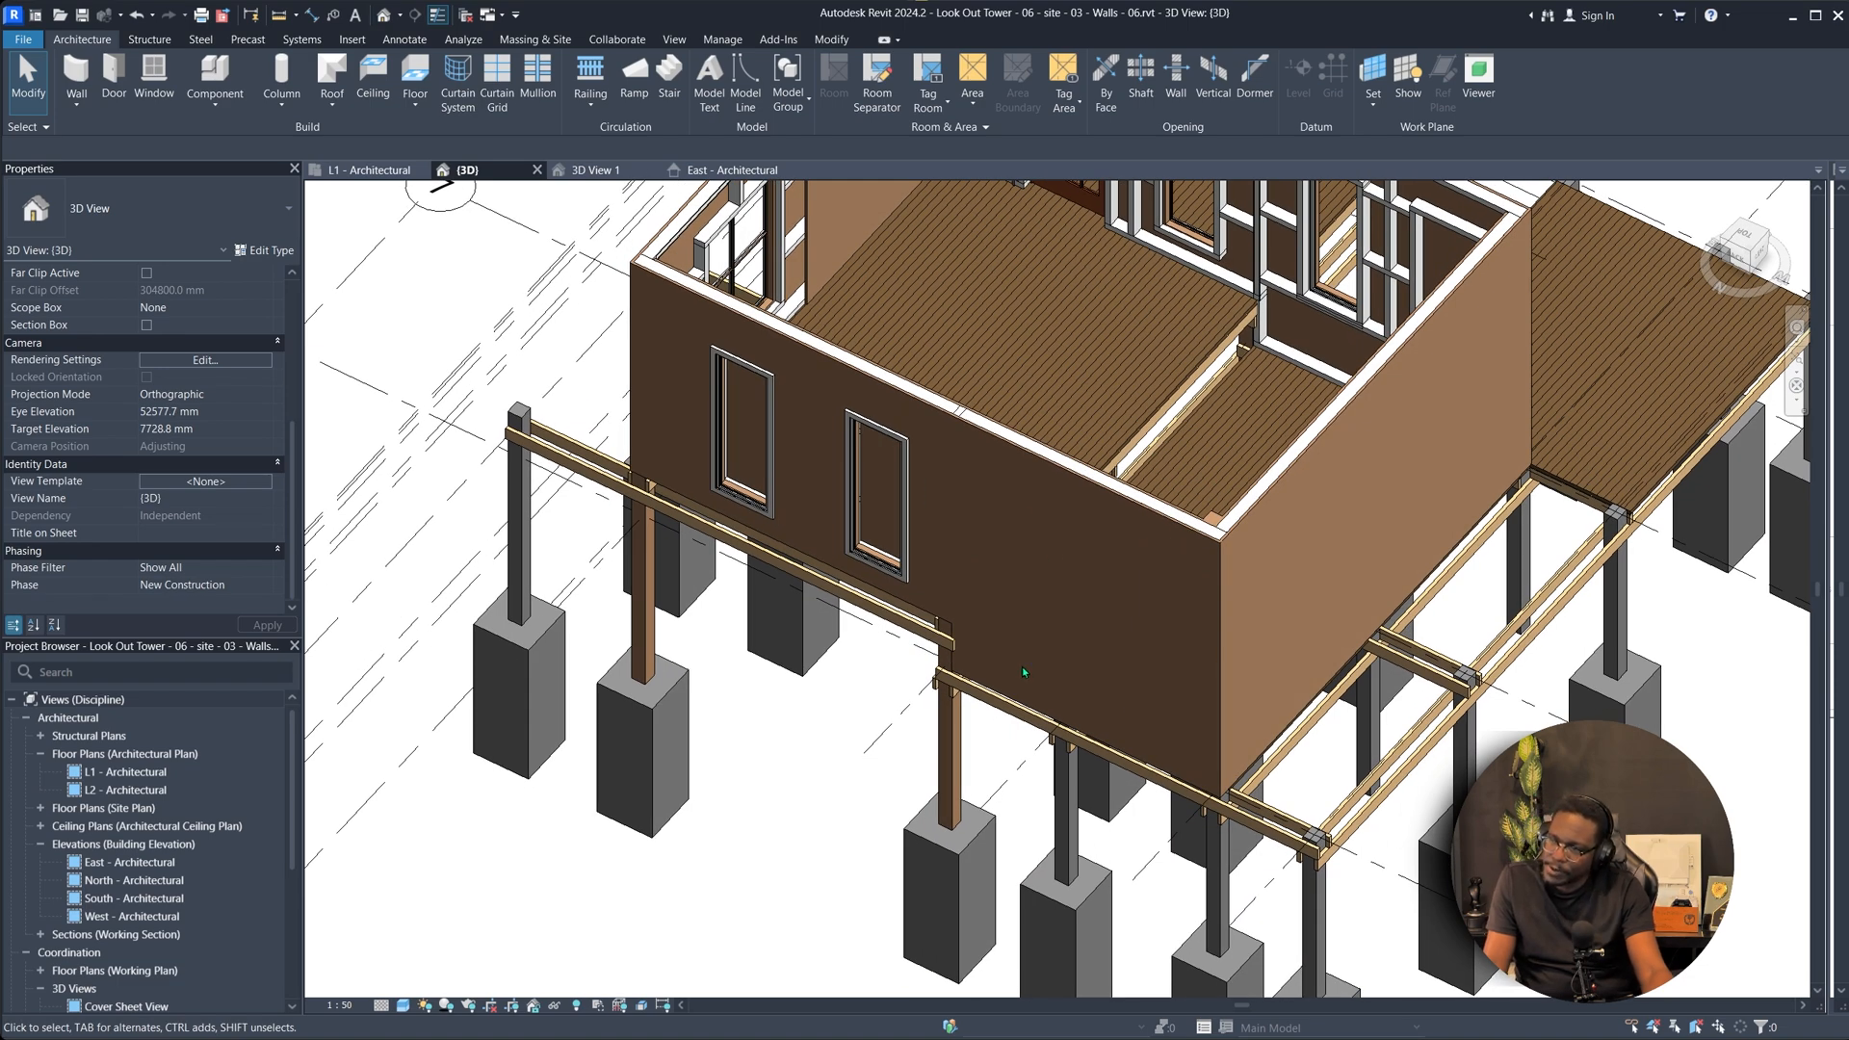
scroll(1280, 597, "up", 3)
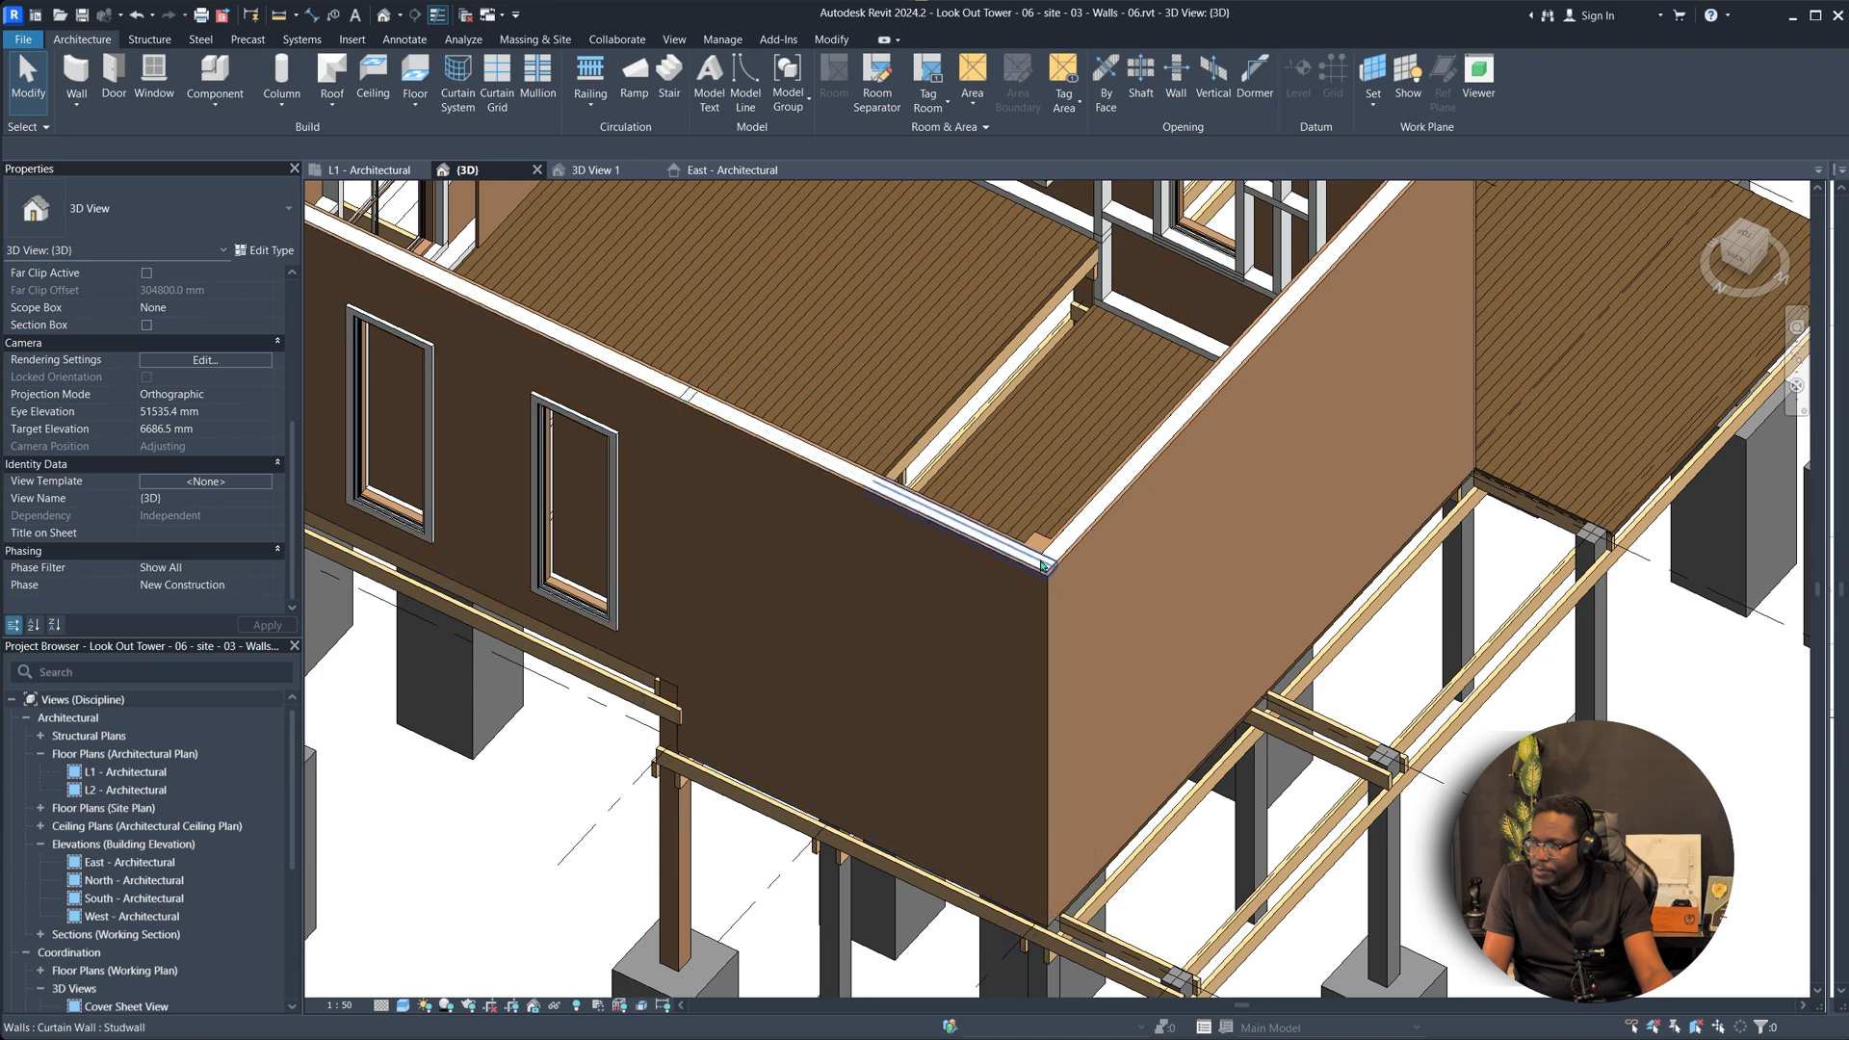
scroll(1048, 571, "up", 1)
middle_click_drag(1051, 570, 1077, 587)
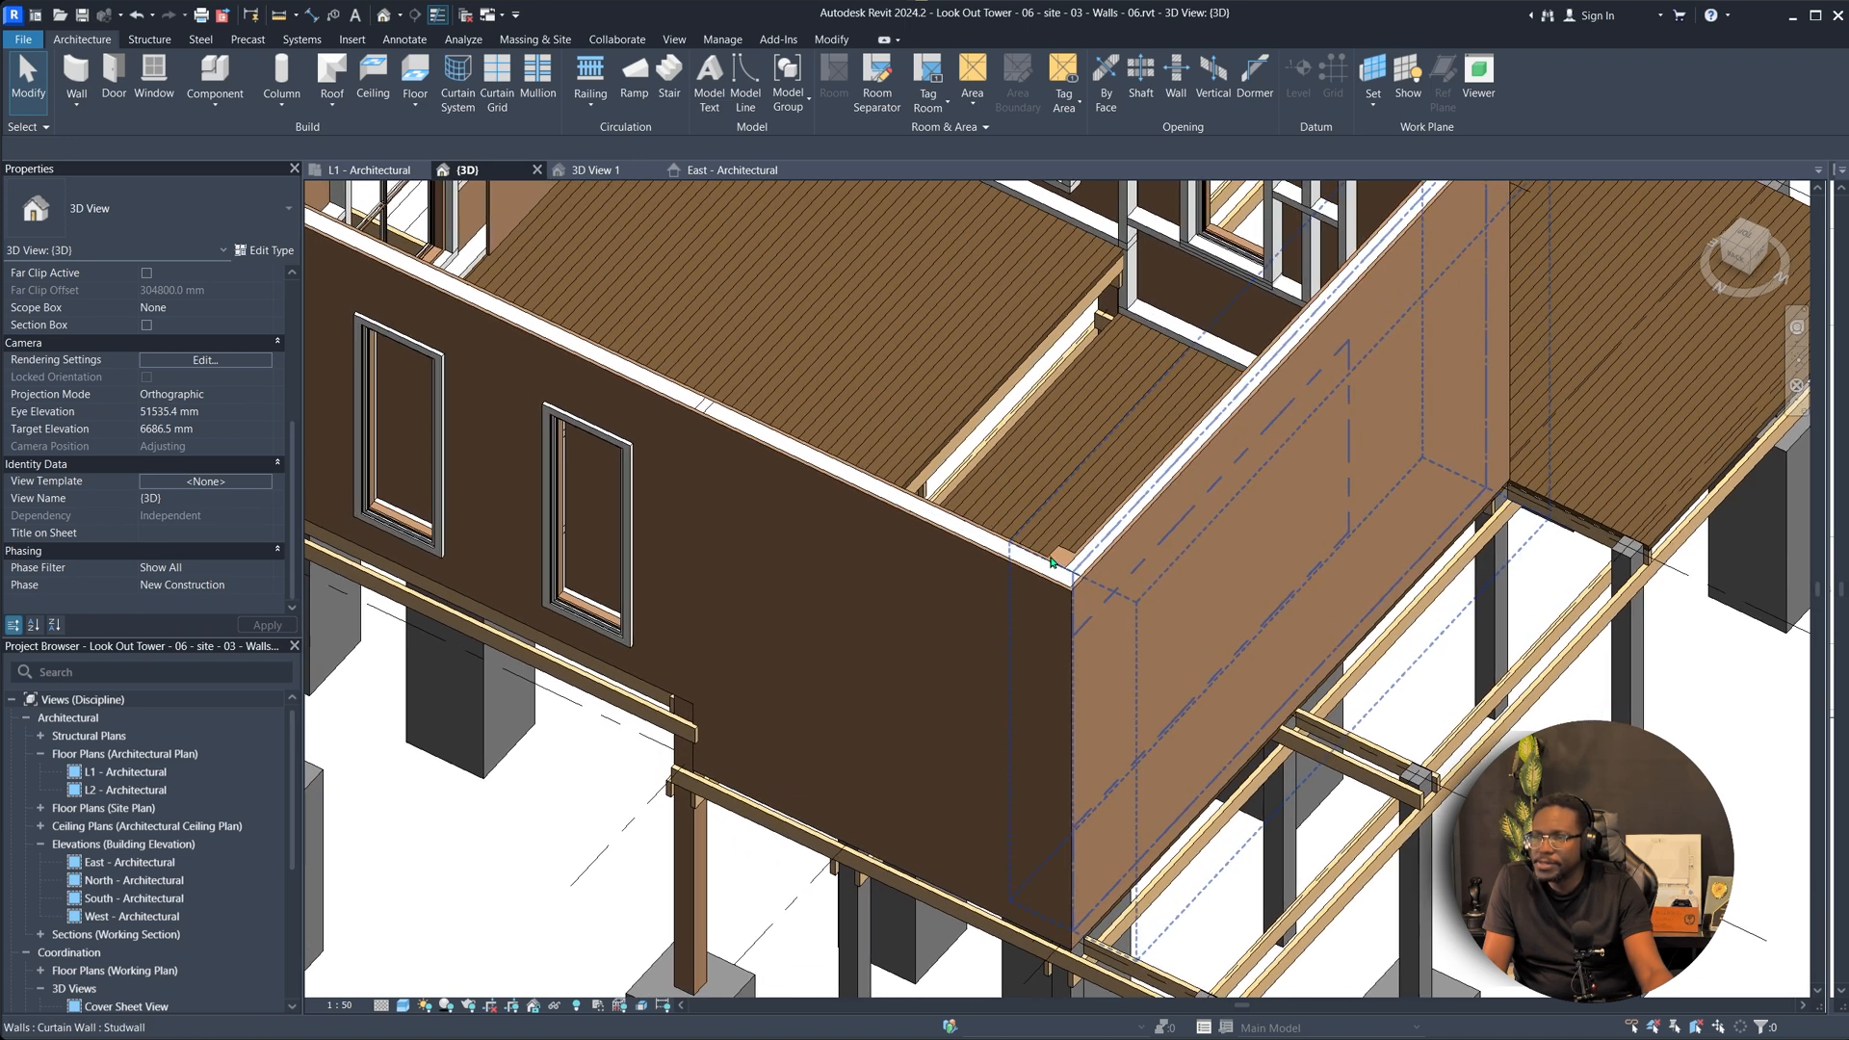
scroll(1076, 586, "up", 1)
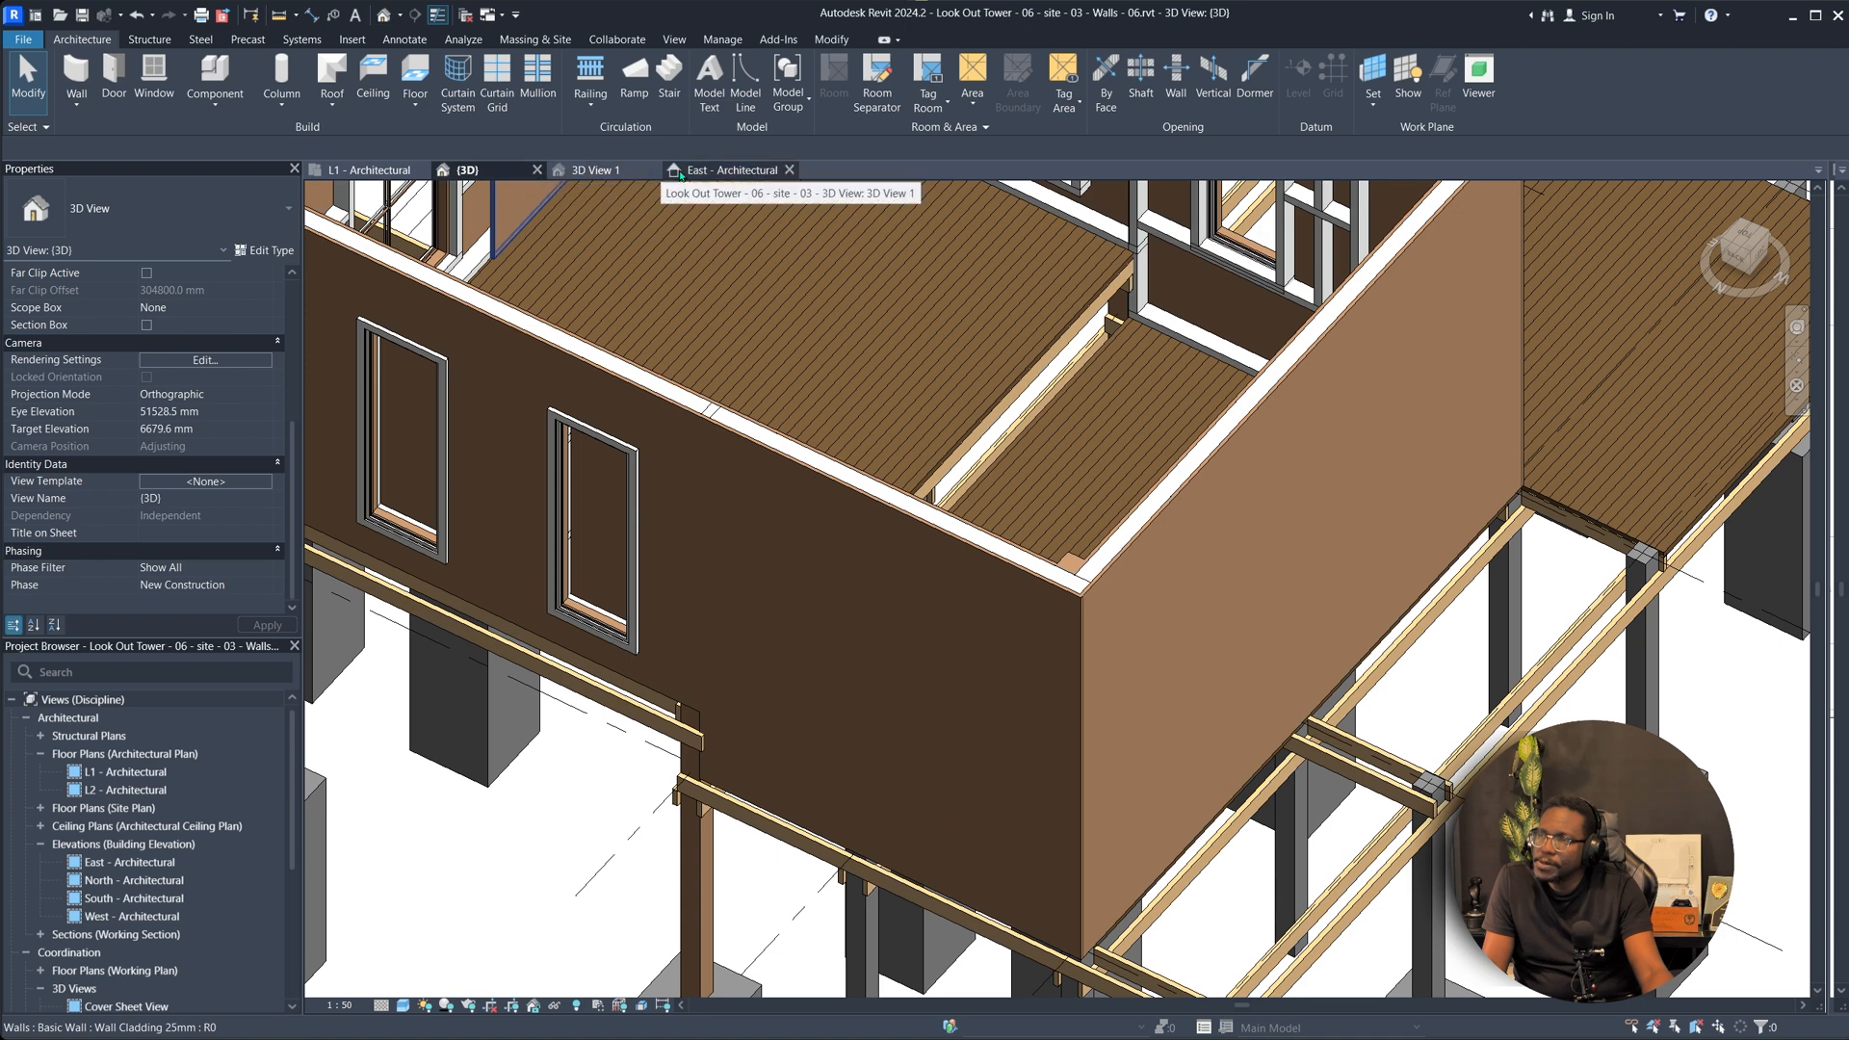
In the L1 - Architectural plan, draw an M_Storefront curtain wall along the back exterior cladding's centreline from the stud edge to the outer corner.
left_click(369, 169)
scroll(1031, 412, "up", 4)
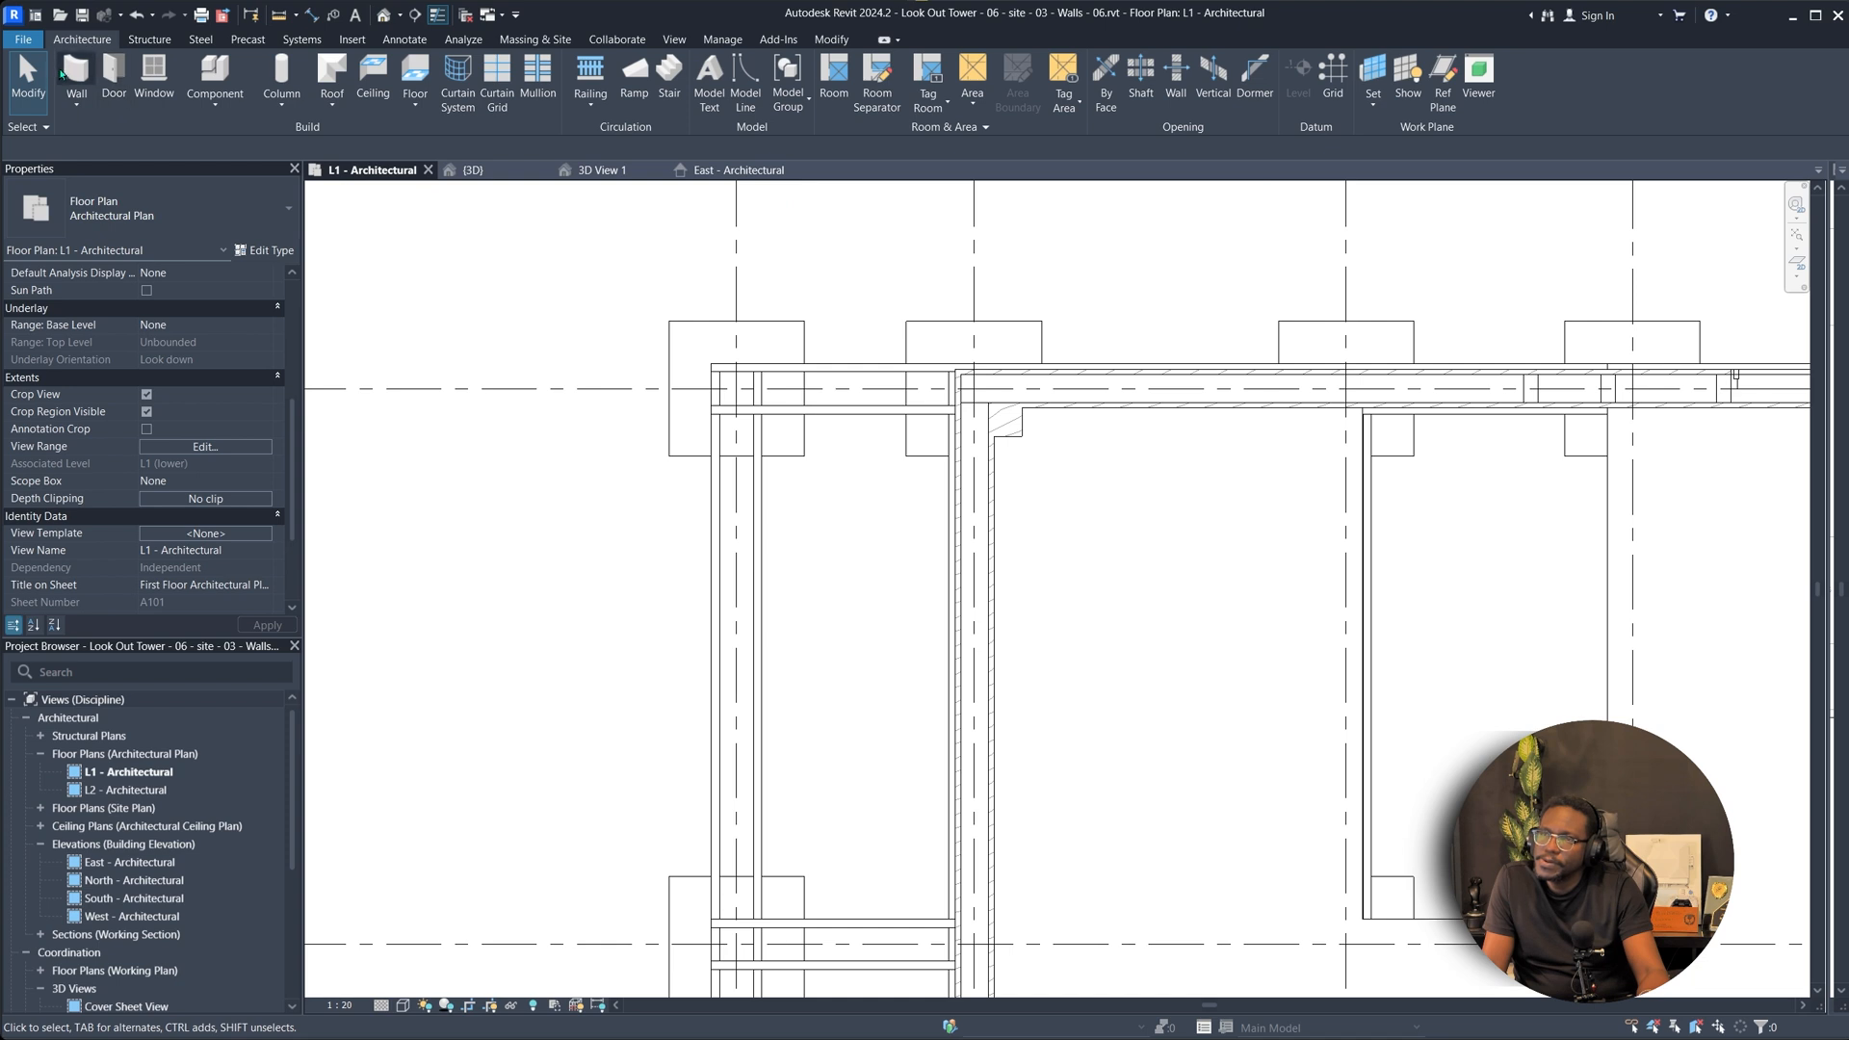
left_click(72, 75)
left_click(164, 208)
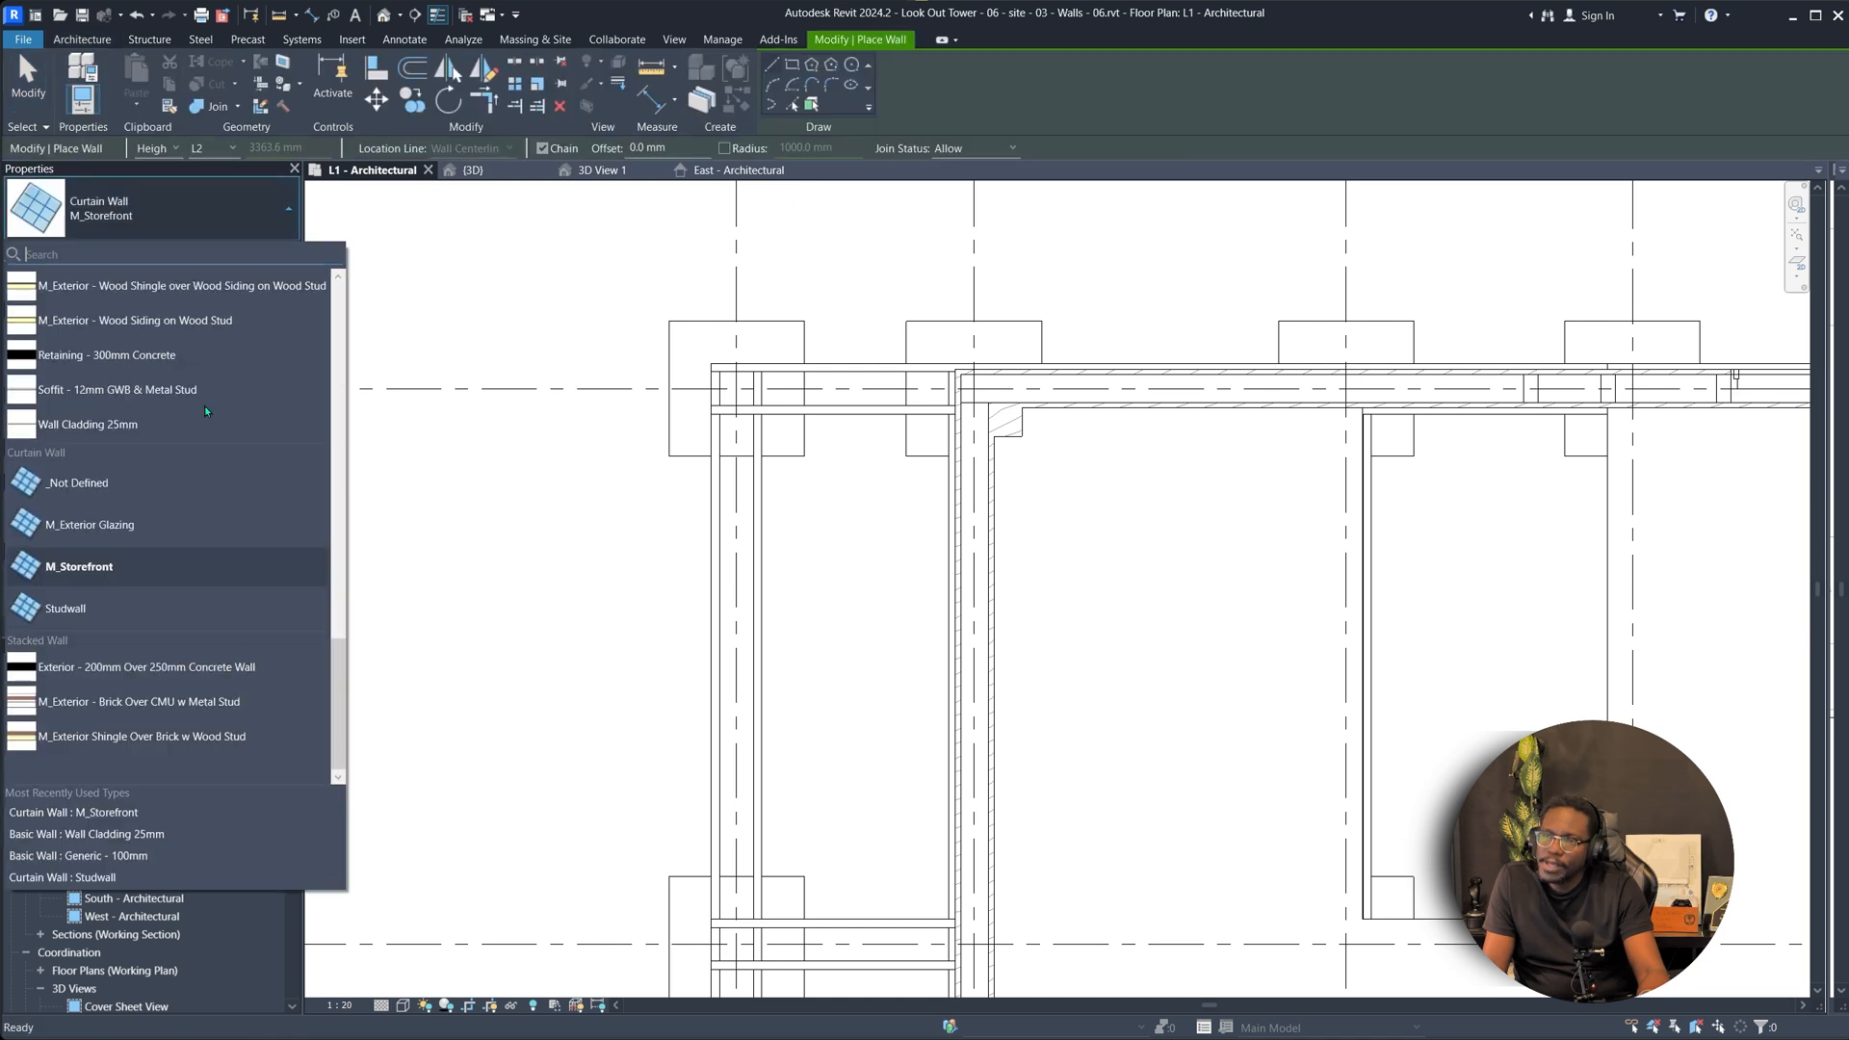
left_click(111, 567)
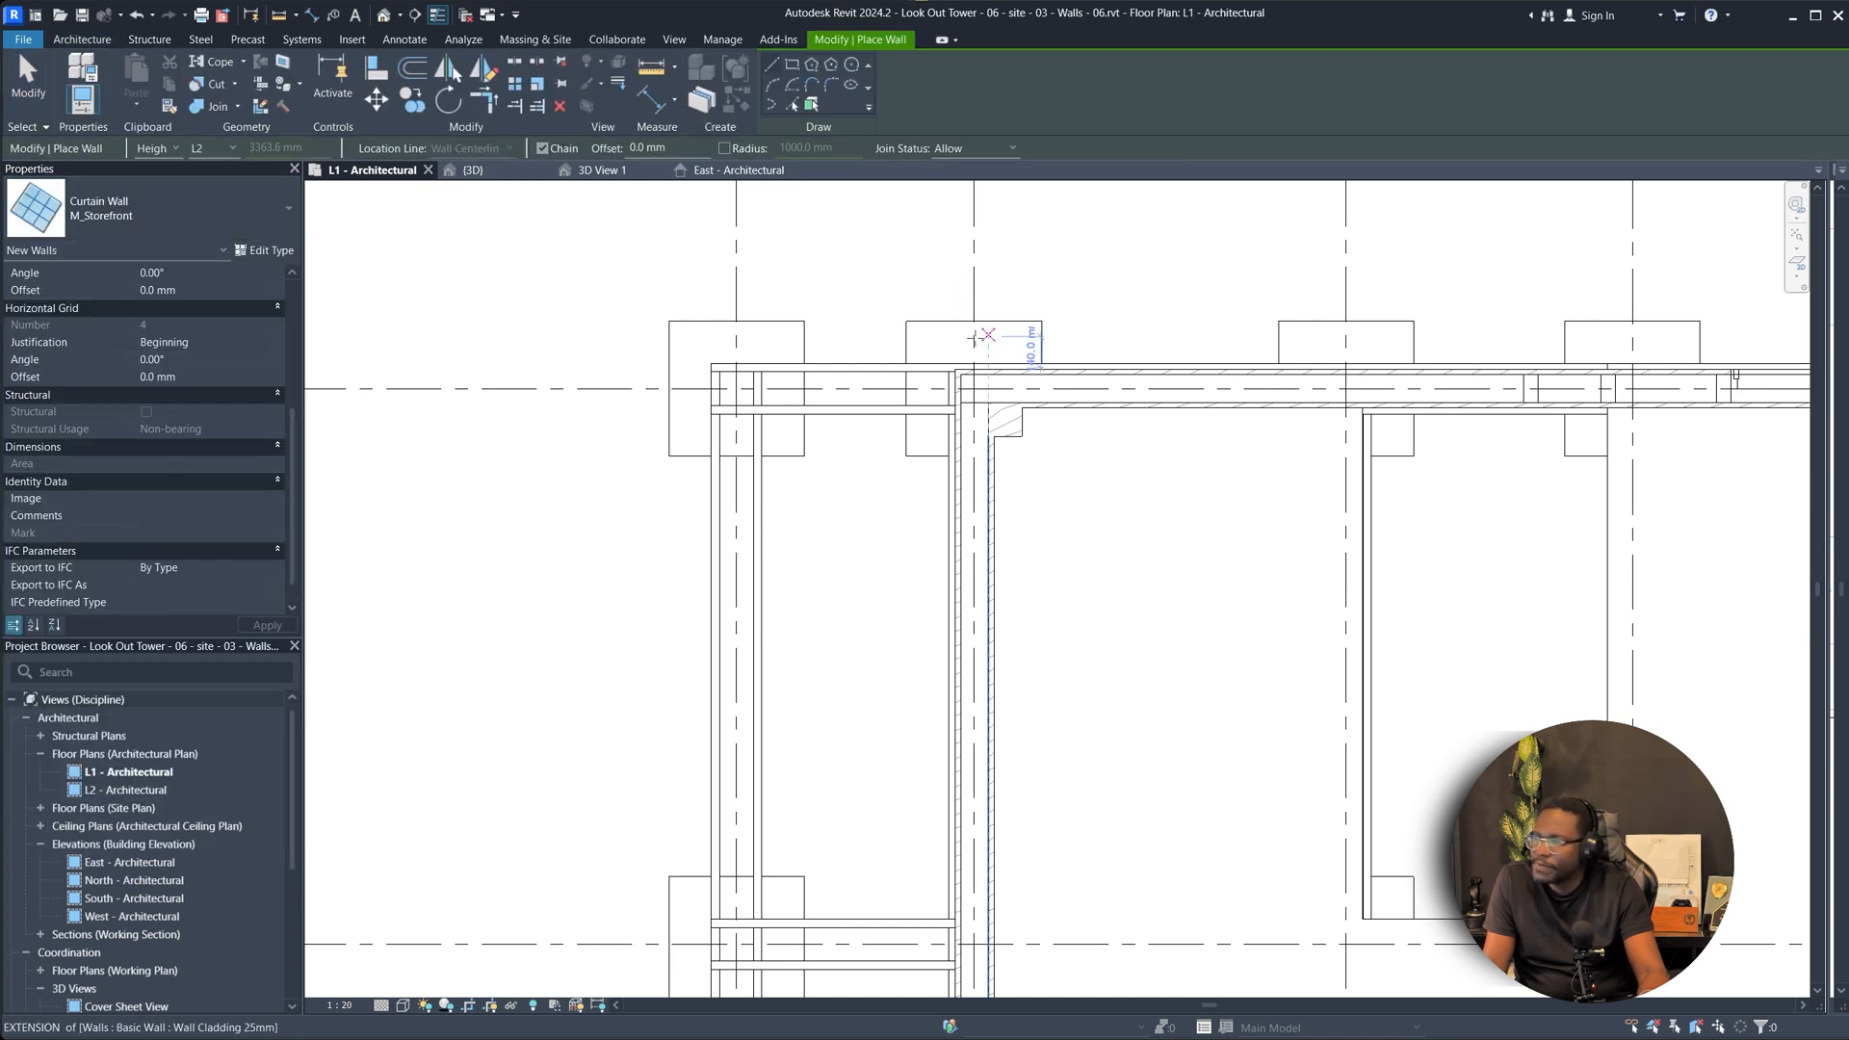
scroll(1248, 405, "up", 3)
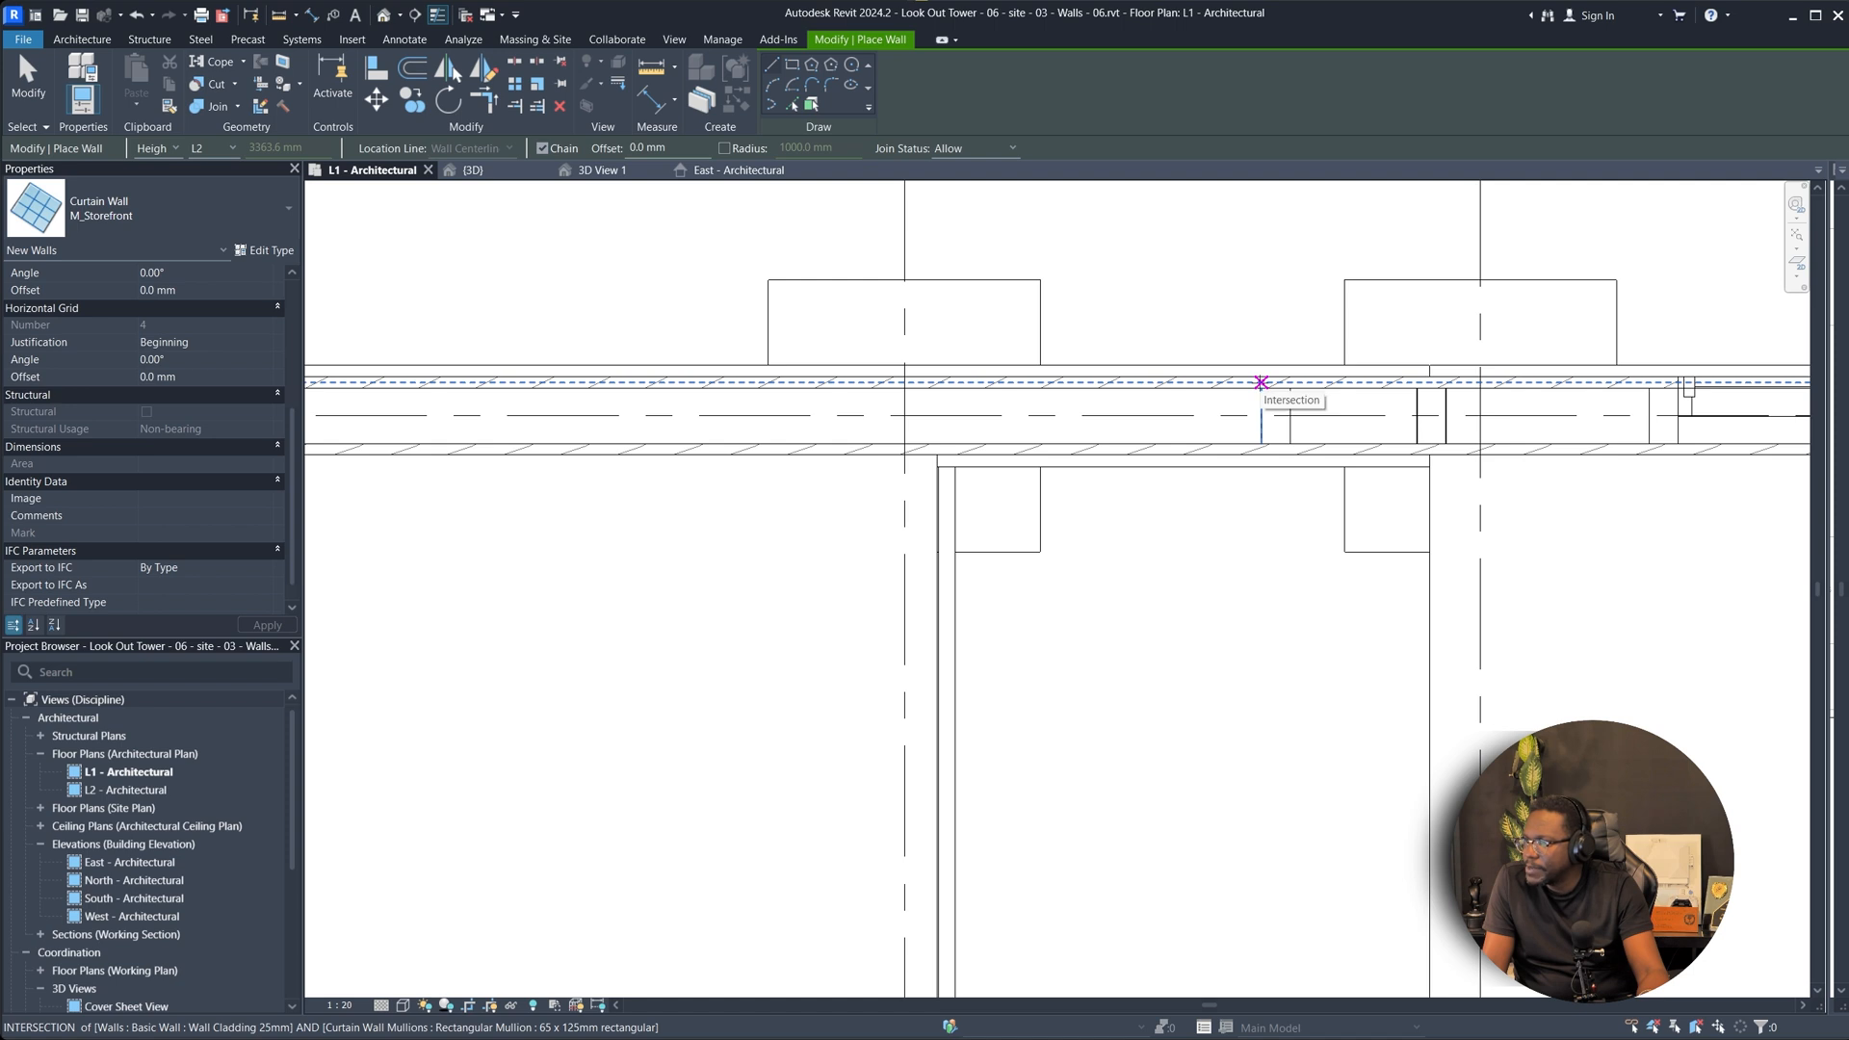
left_click(1262, 383)
scroll(1252, 386, "down", 2)
scroll(698, 390, "up", 3)
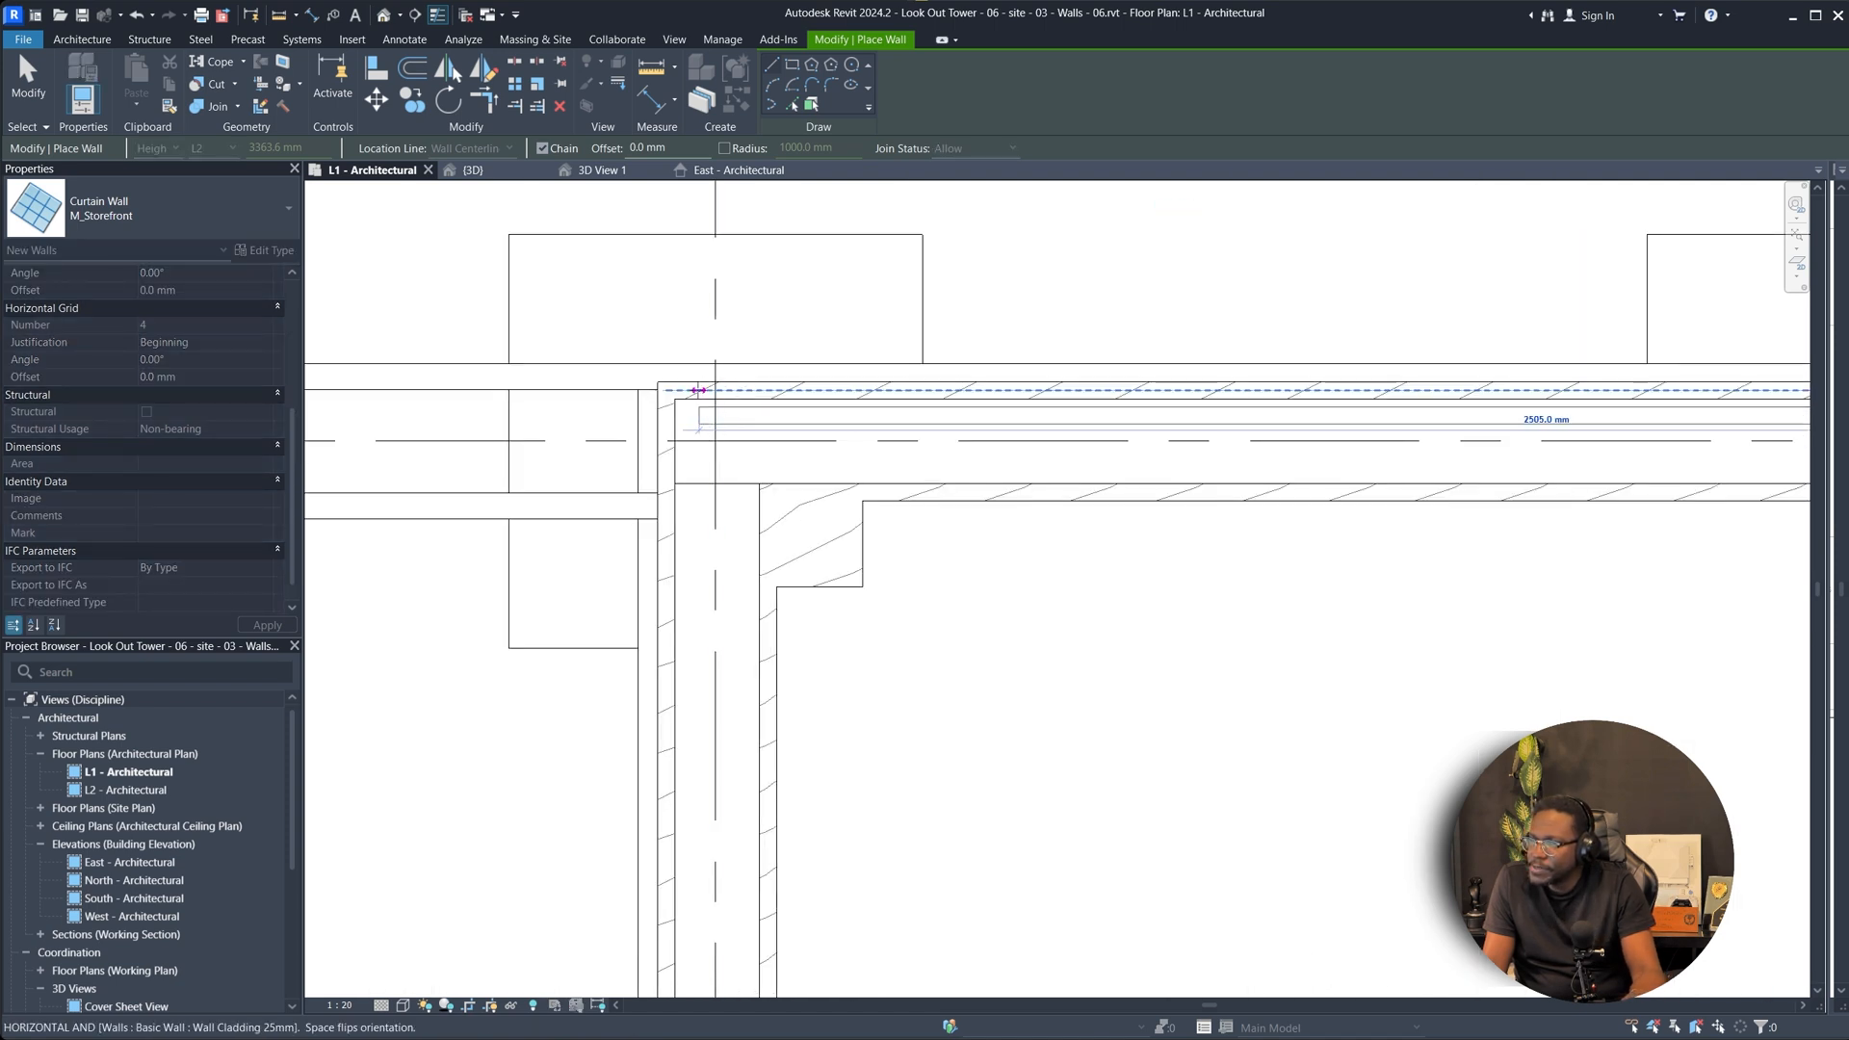
scroll(674, 391, "up", 3)
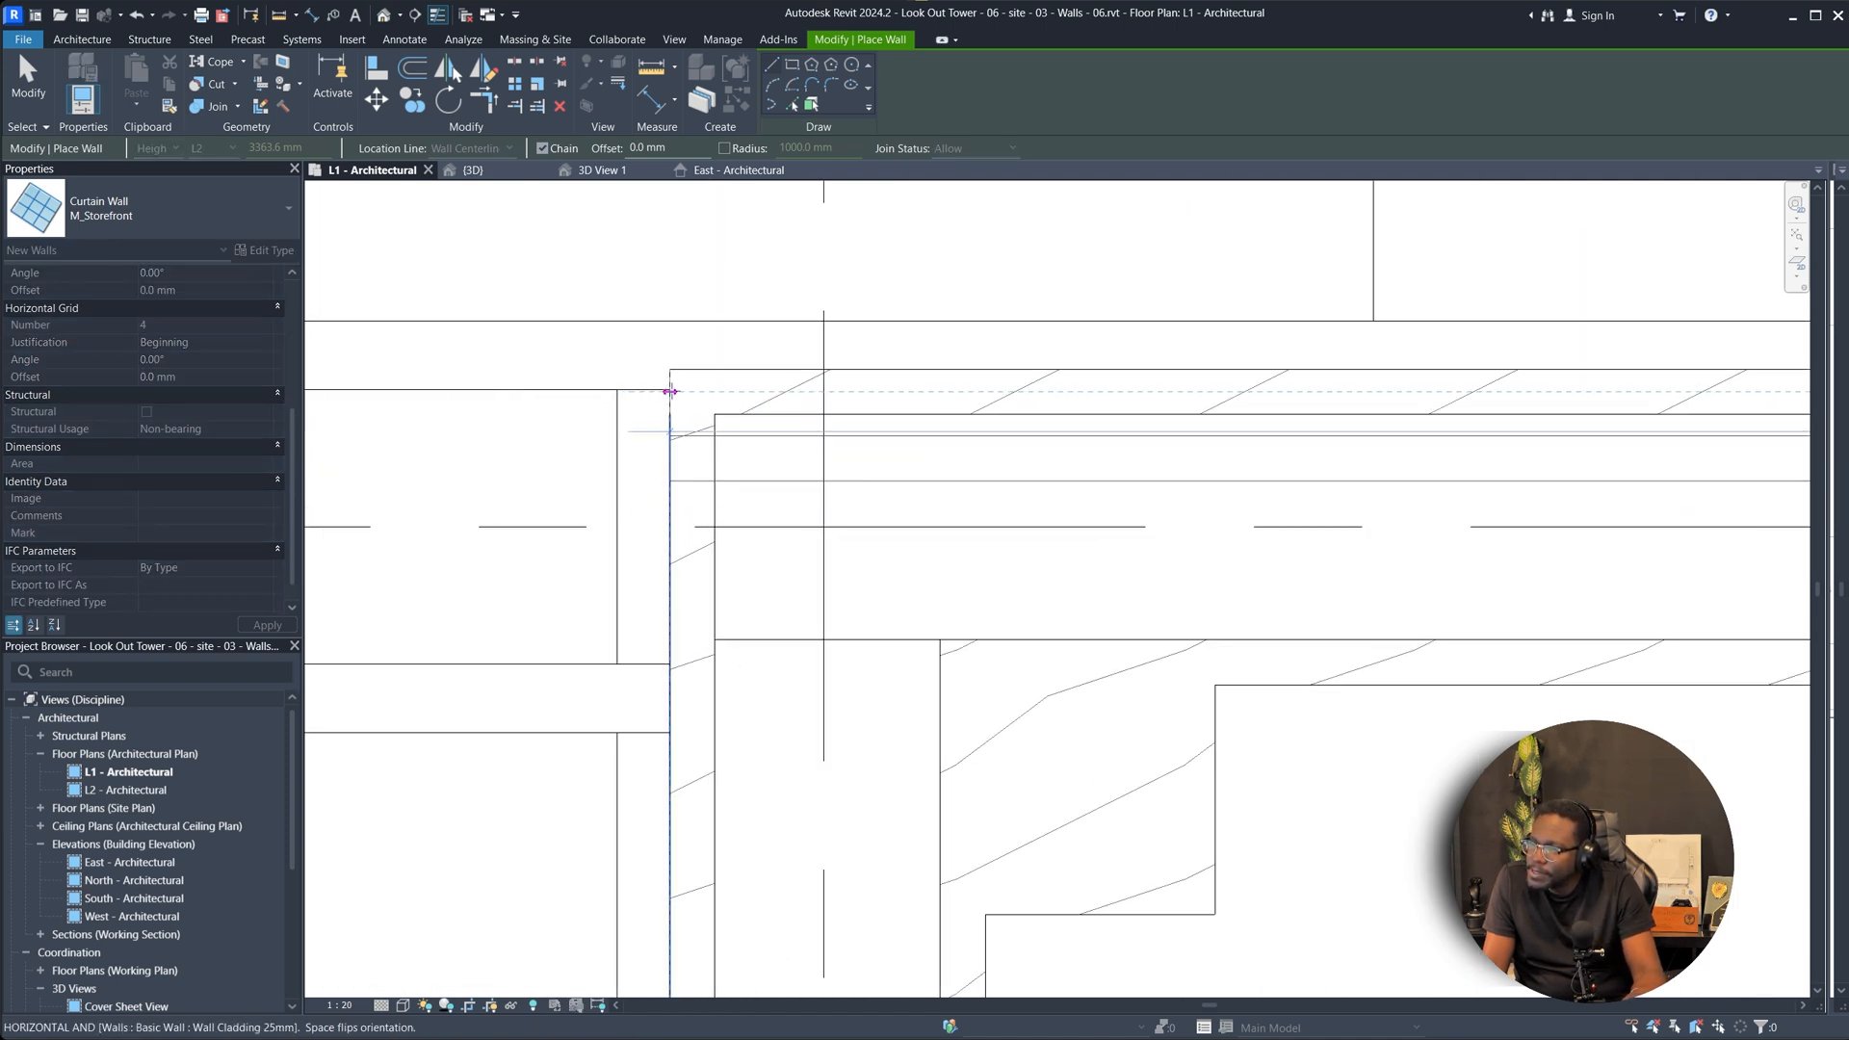
left_click(671, 391)
scroll(717, 386, "down", 5)
key("Escape")
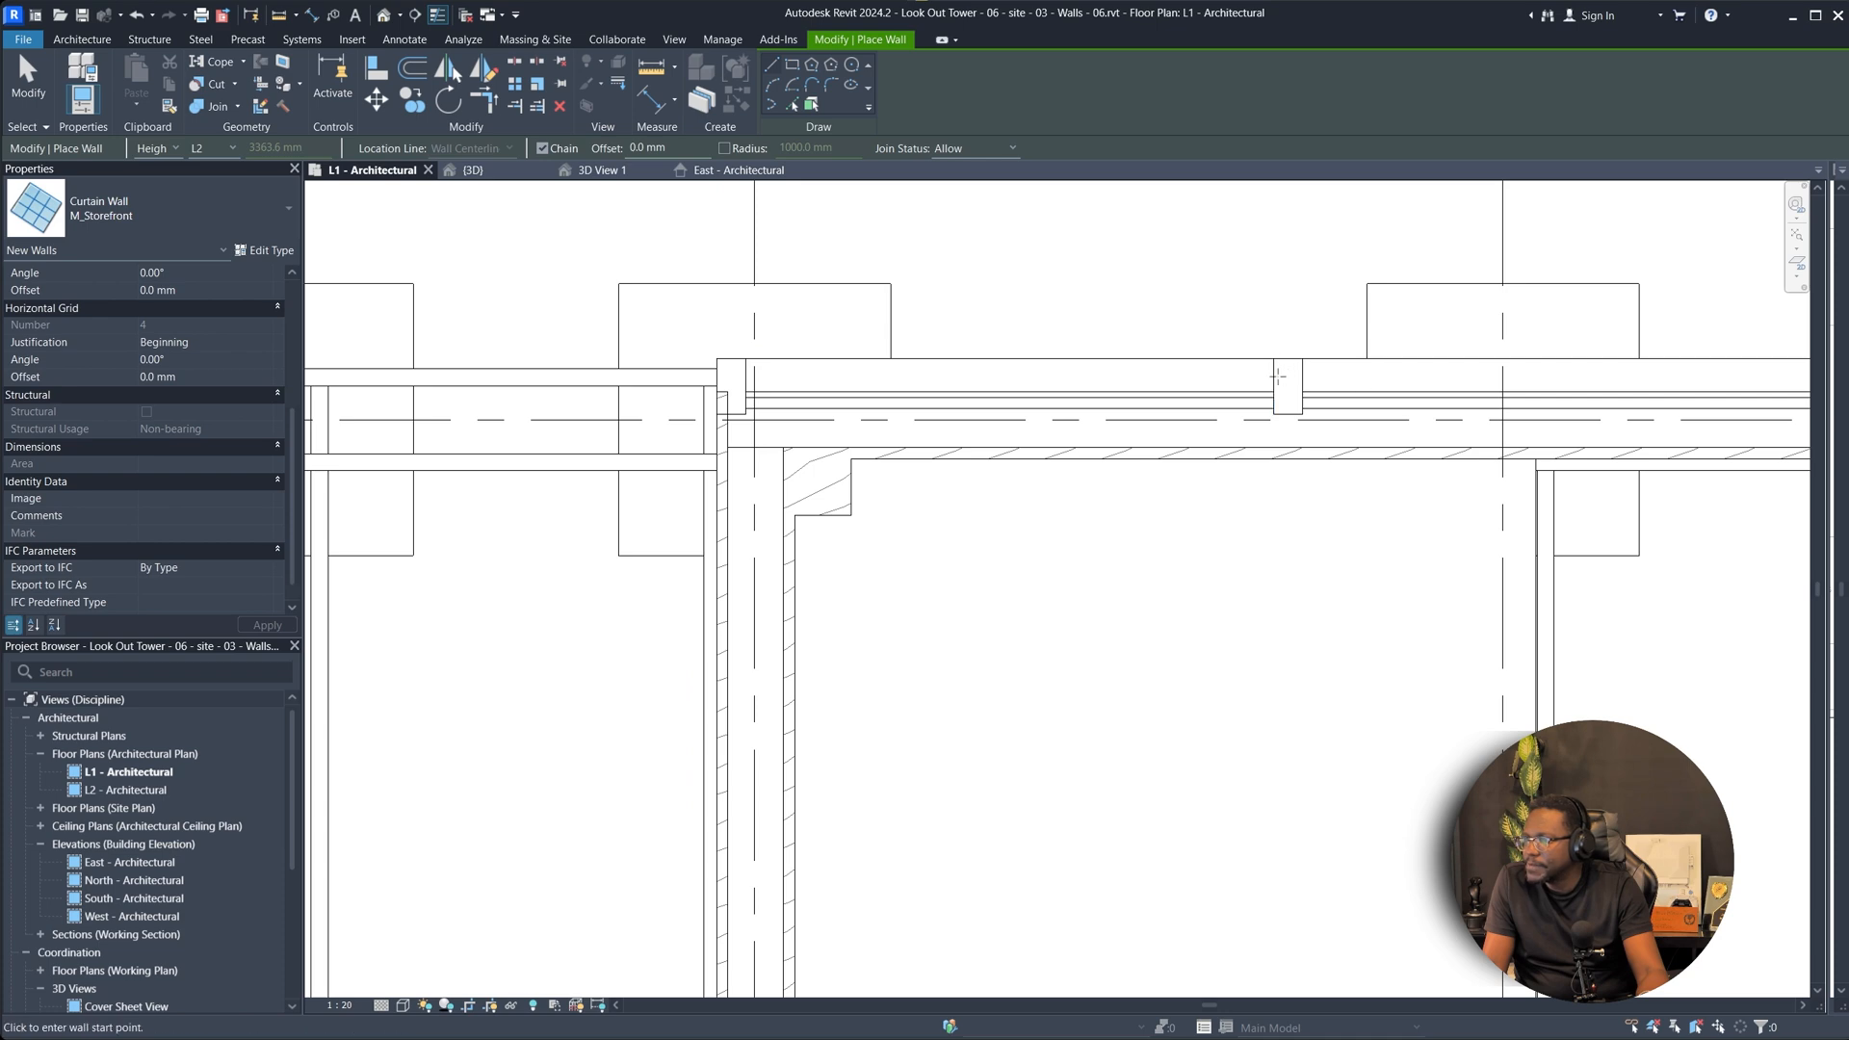
Draw a second M_Storefront wall about 3403 mm long along the adjoining side cladding, from the stud edge to the same corner.
scroll(737, 390, "down", 3)
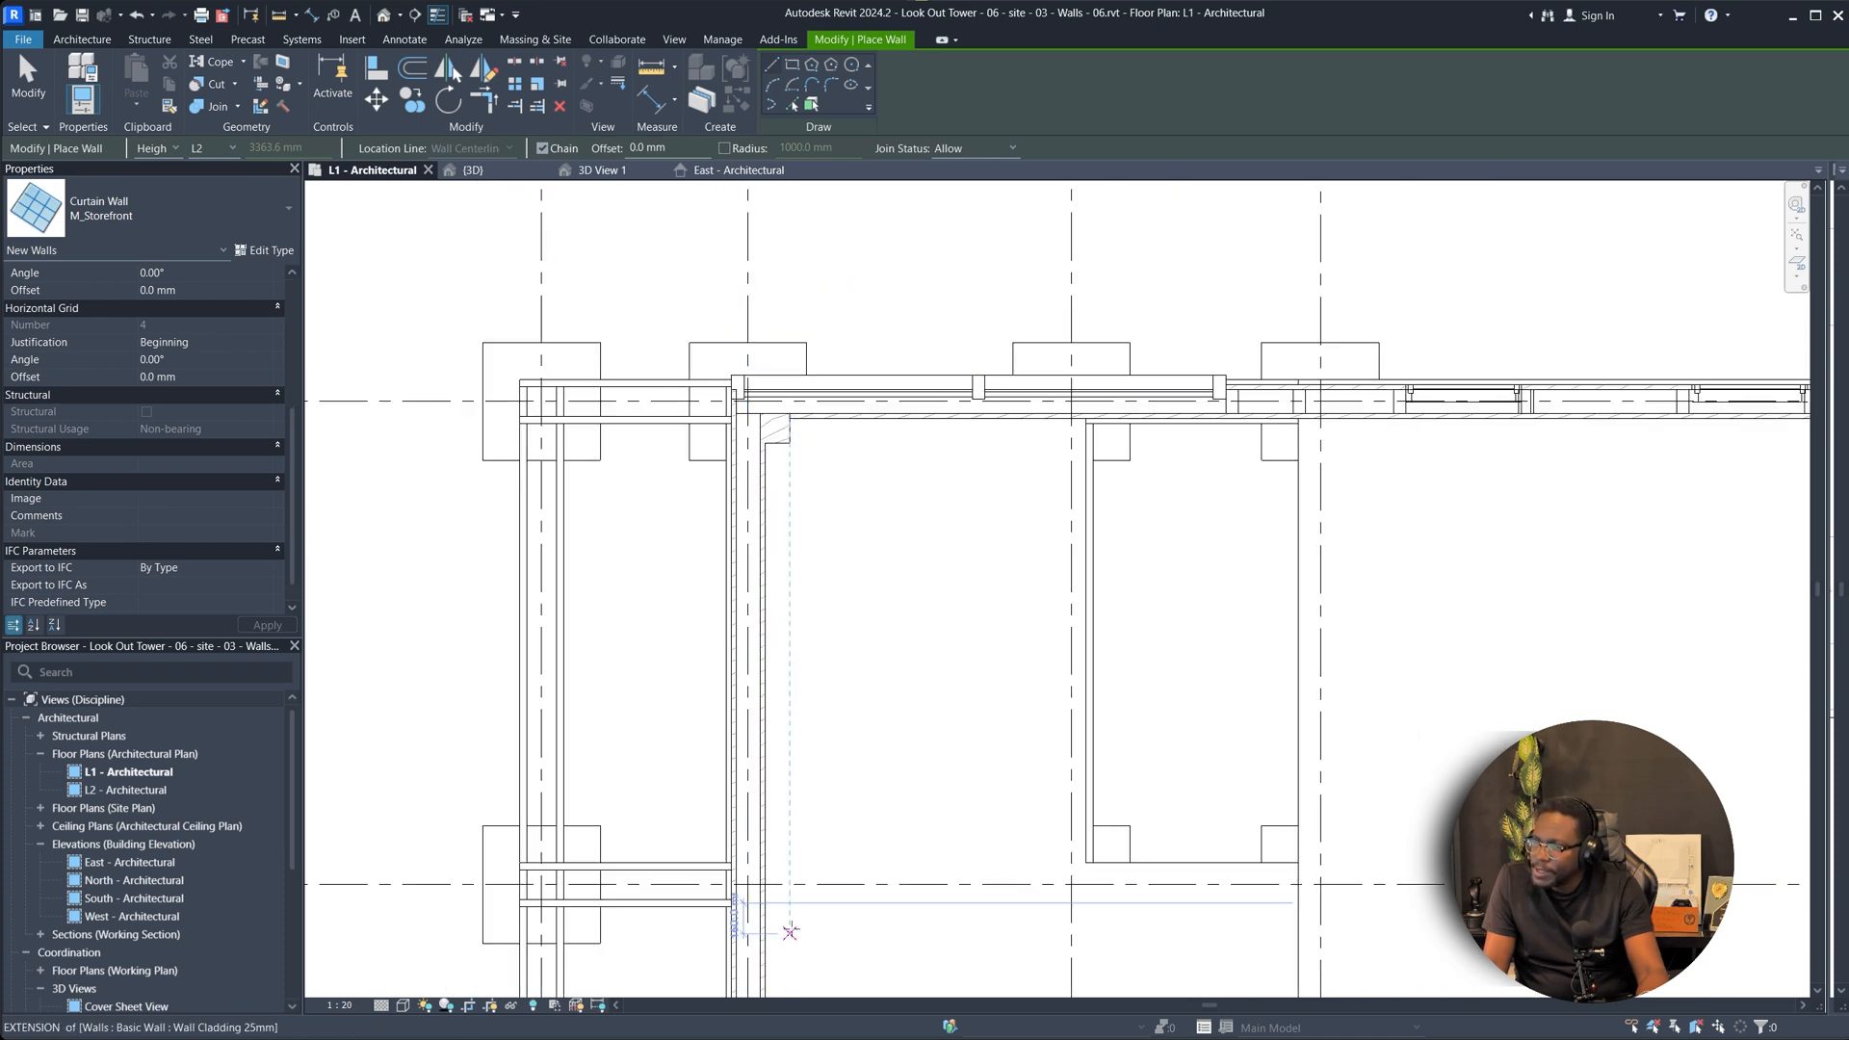
scroll(825, 526, "up", 6)
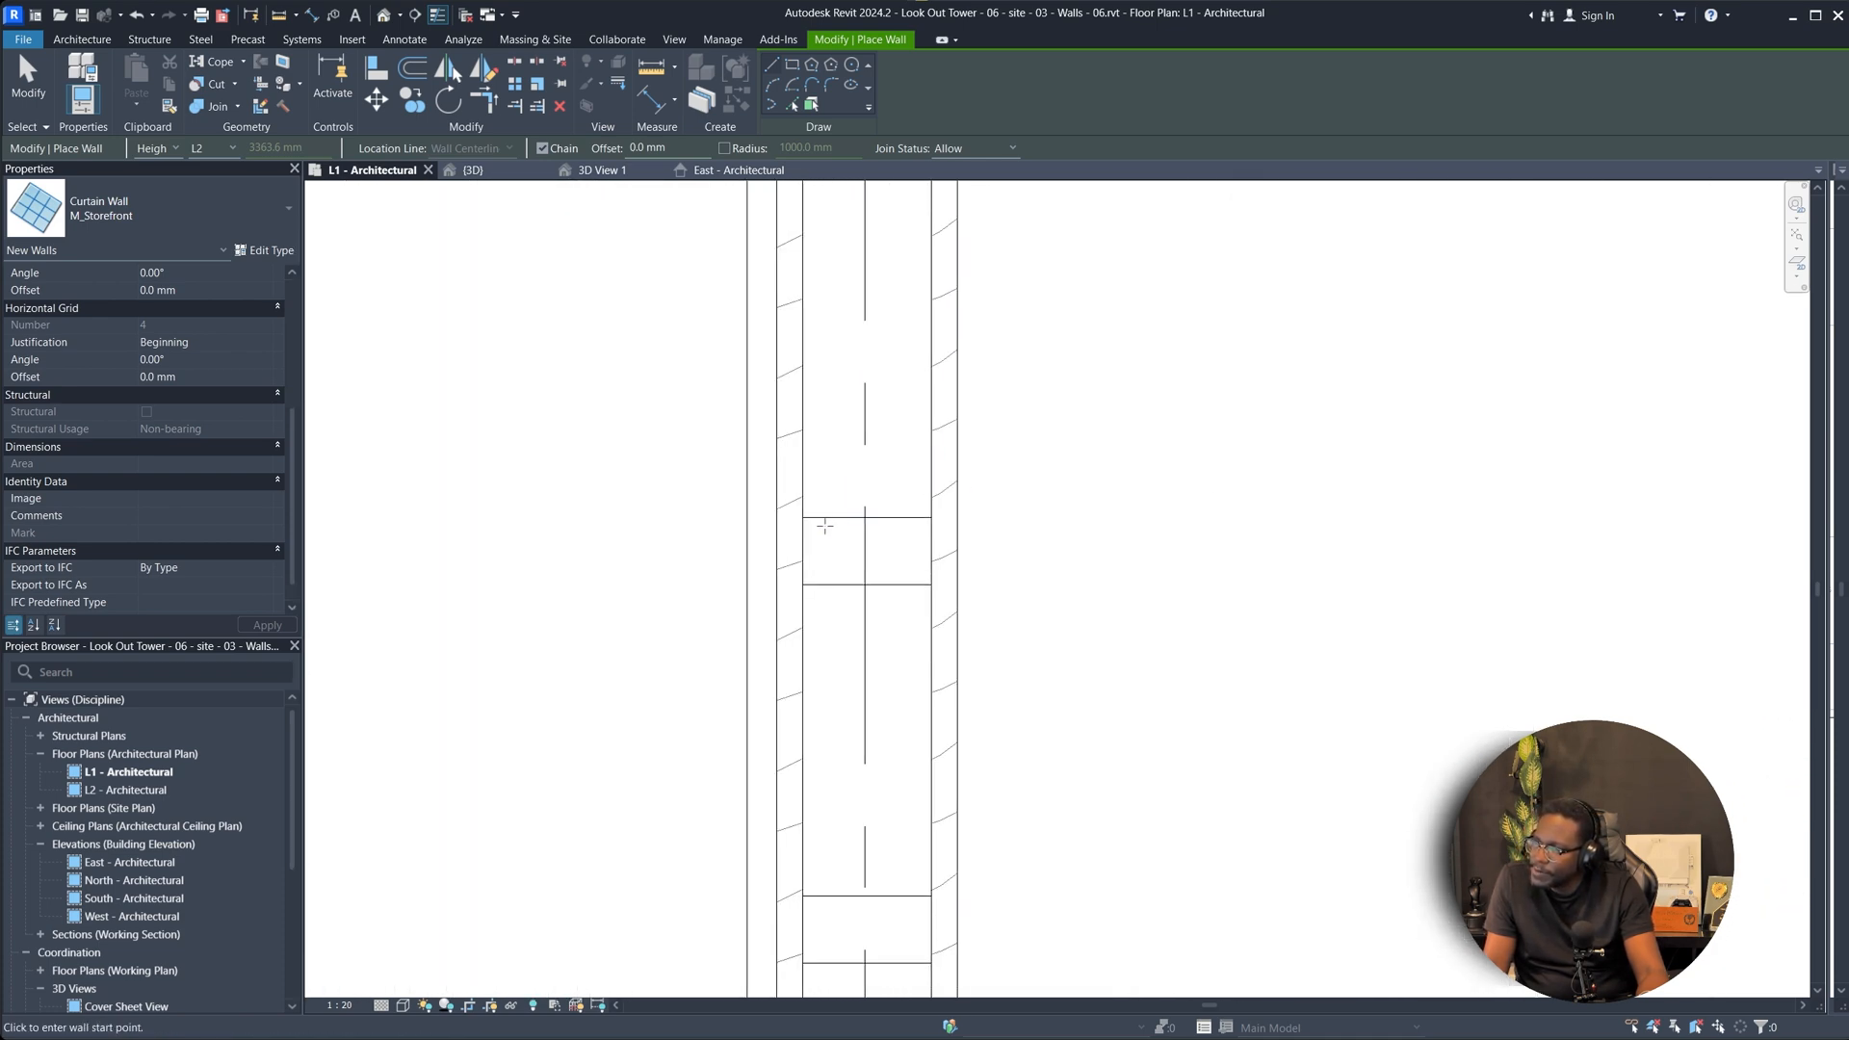
left_click(789, 516)
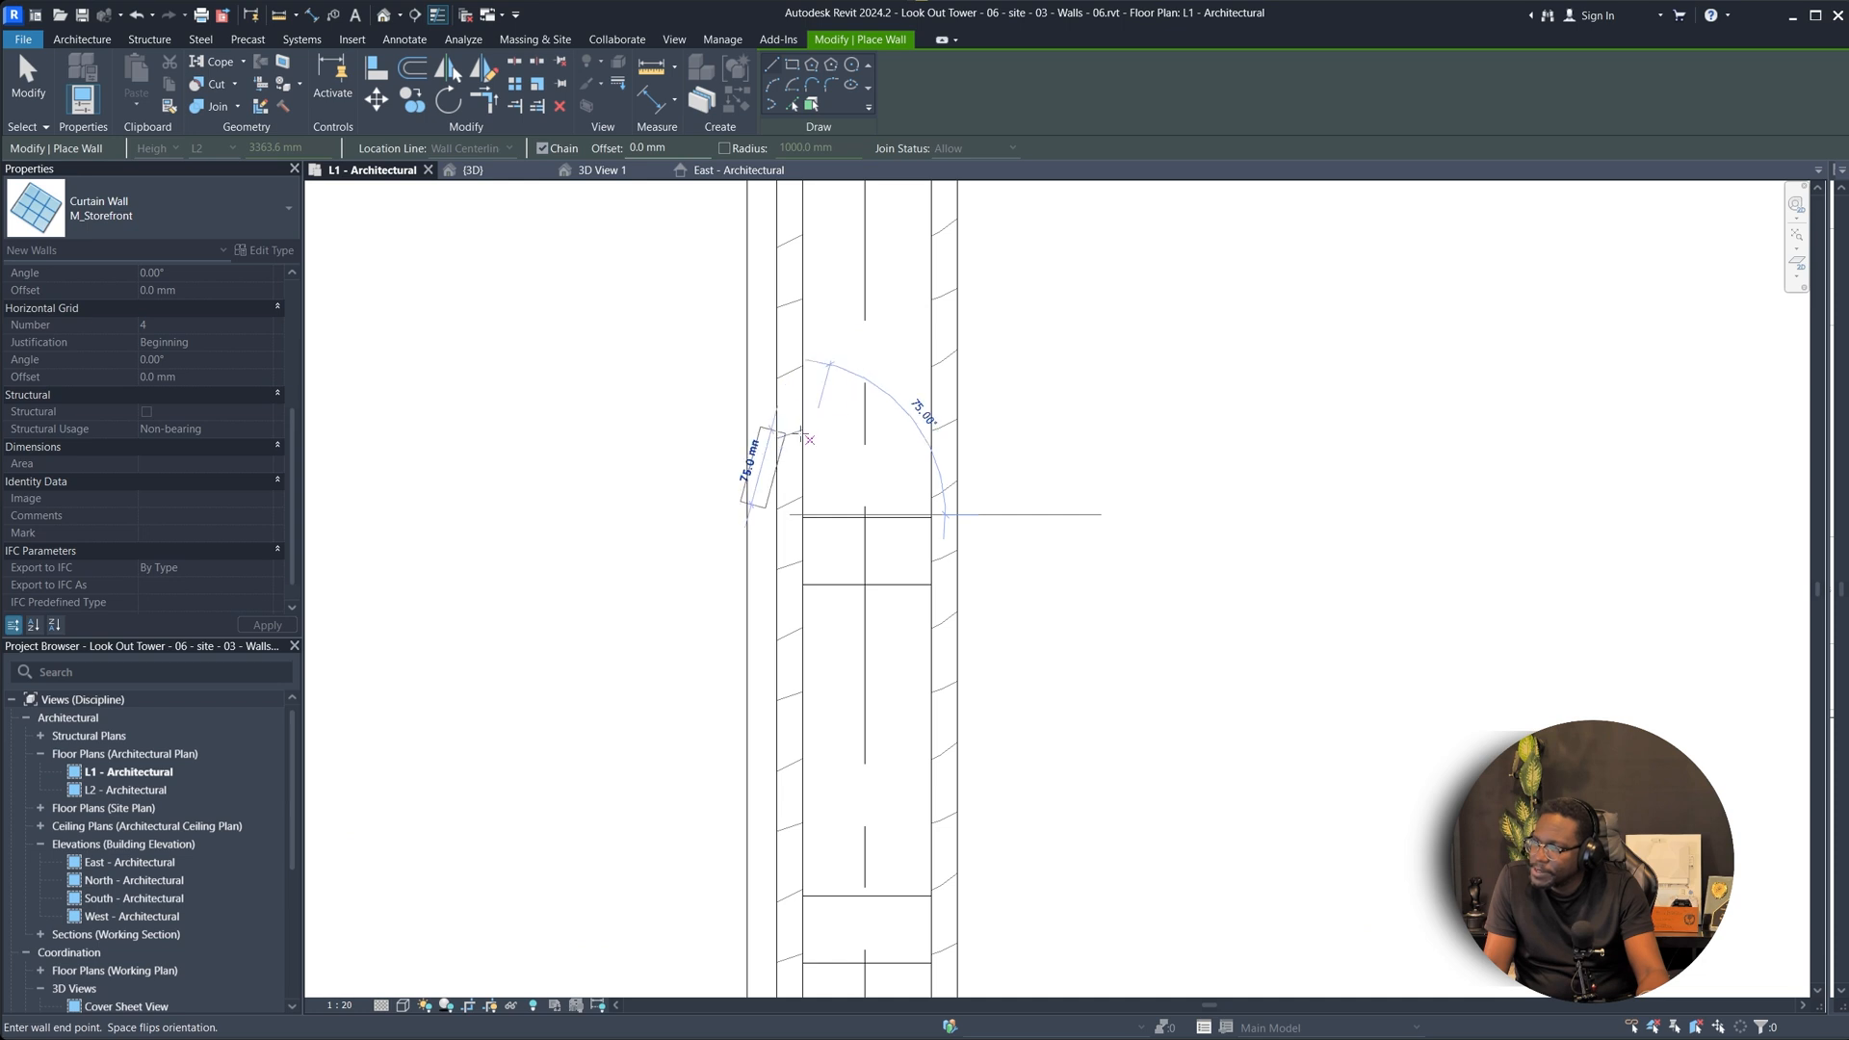
scroll(801, 428, "down", 1)
scroll(795, 424, "down", 3)
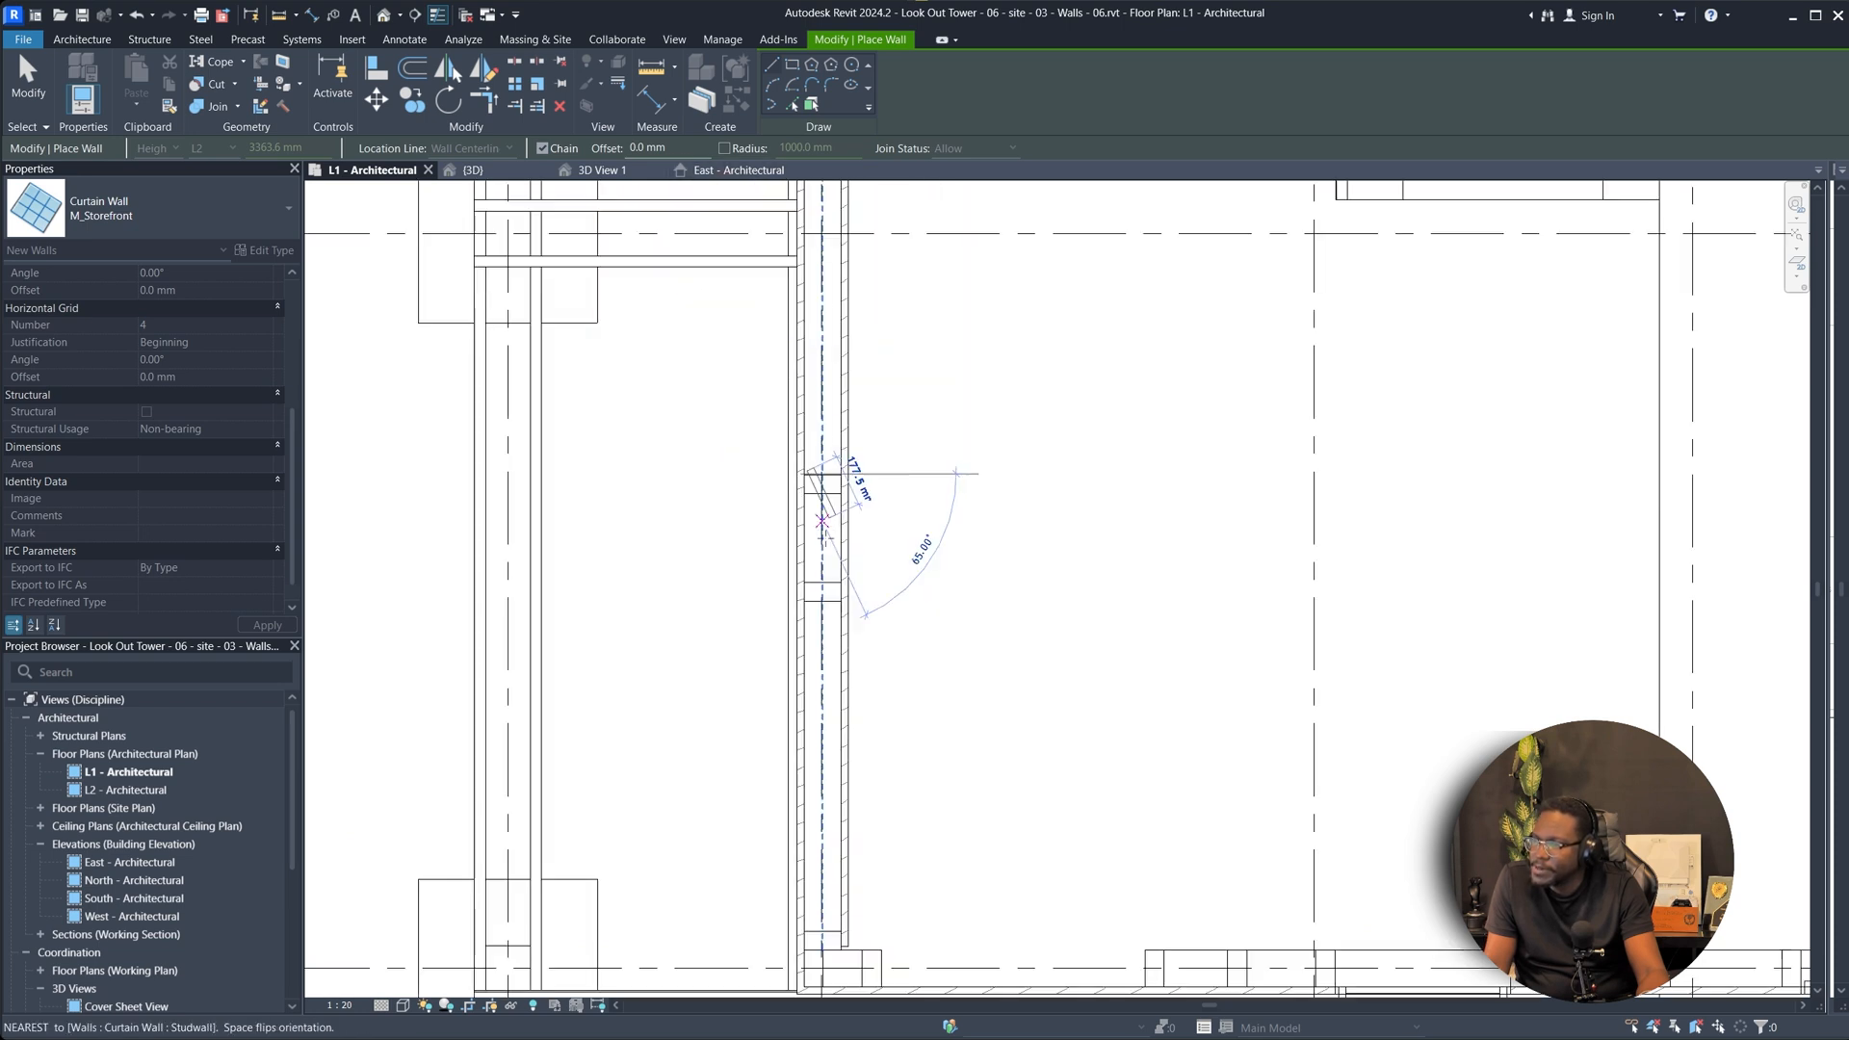
scroll(792, 408, "up", 5)
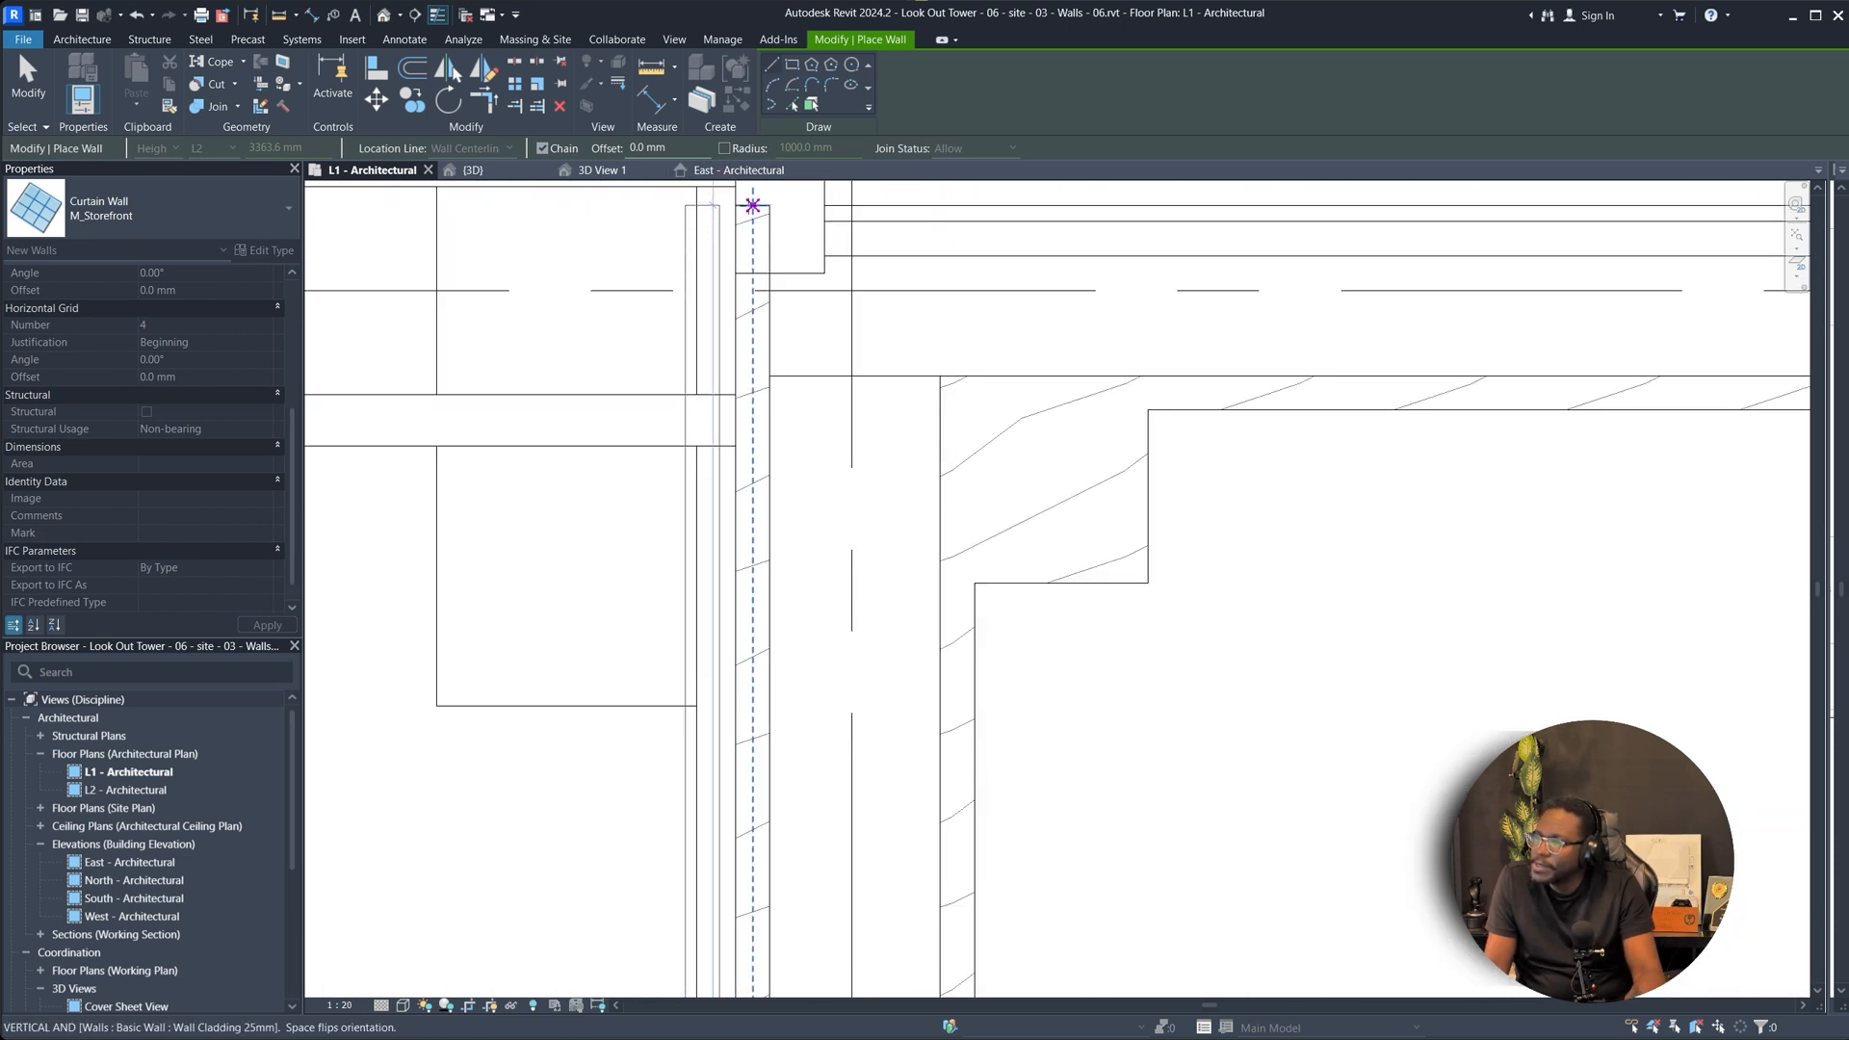
left_click(753, 205)
key("Escape")
scroll(887, 363, "down", 5)
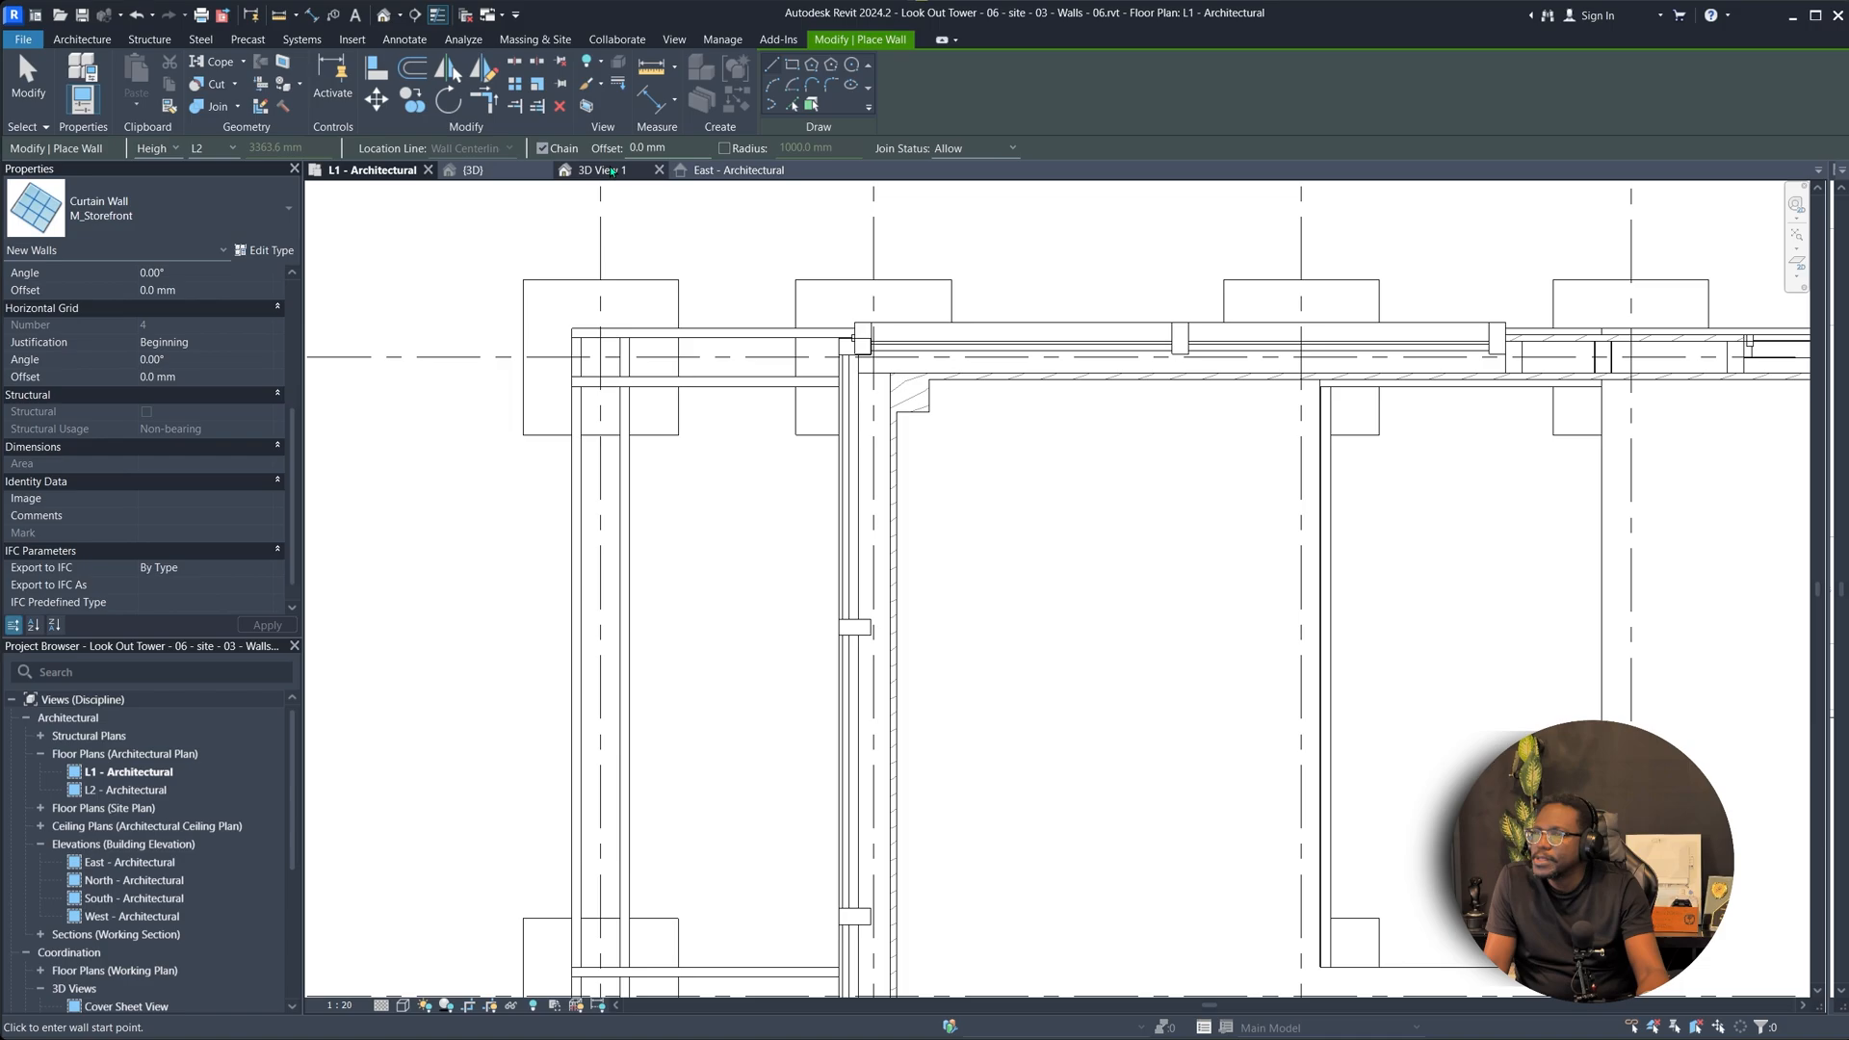
In the {3D} view, align the base of the three-bay side storefront wall to the top face of its lower horizontal stud.
left_click(473, 170)
scroll(1295, 637, "down", 3)
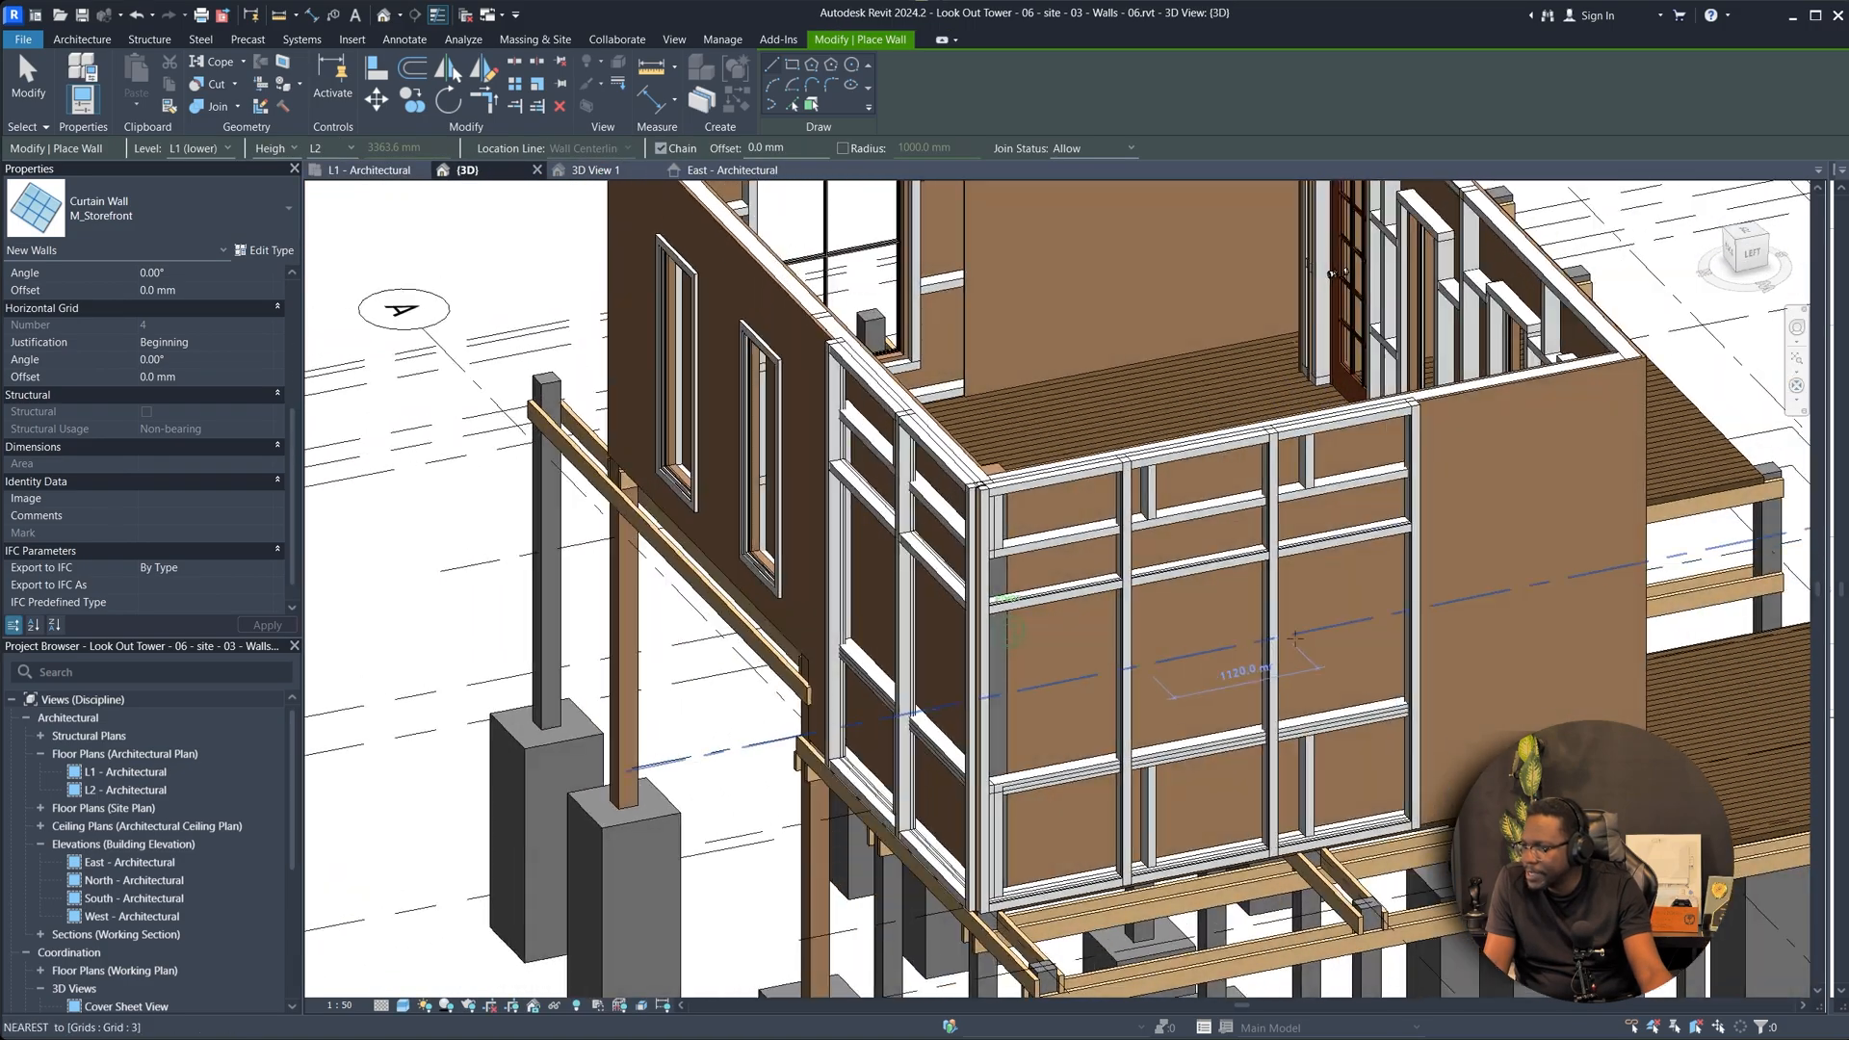
middle_click_drag(1295, 638, 1410, 633, "shift")
scroll(1059, 578, "up", 1)
middle_click_drag(954, 530, 1028, 373)
key("Escape")
key("Escape")
left_click(1107, 749)
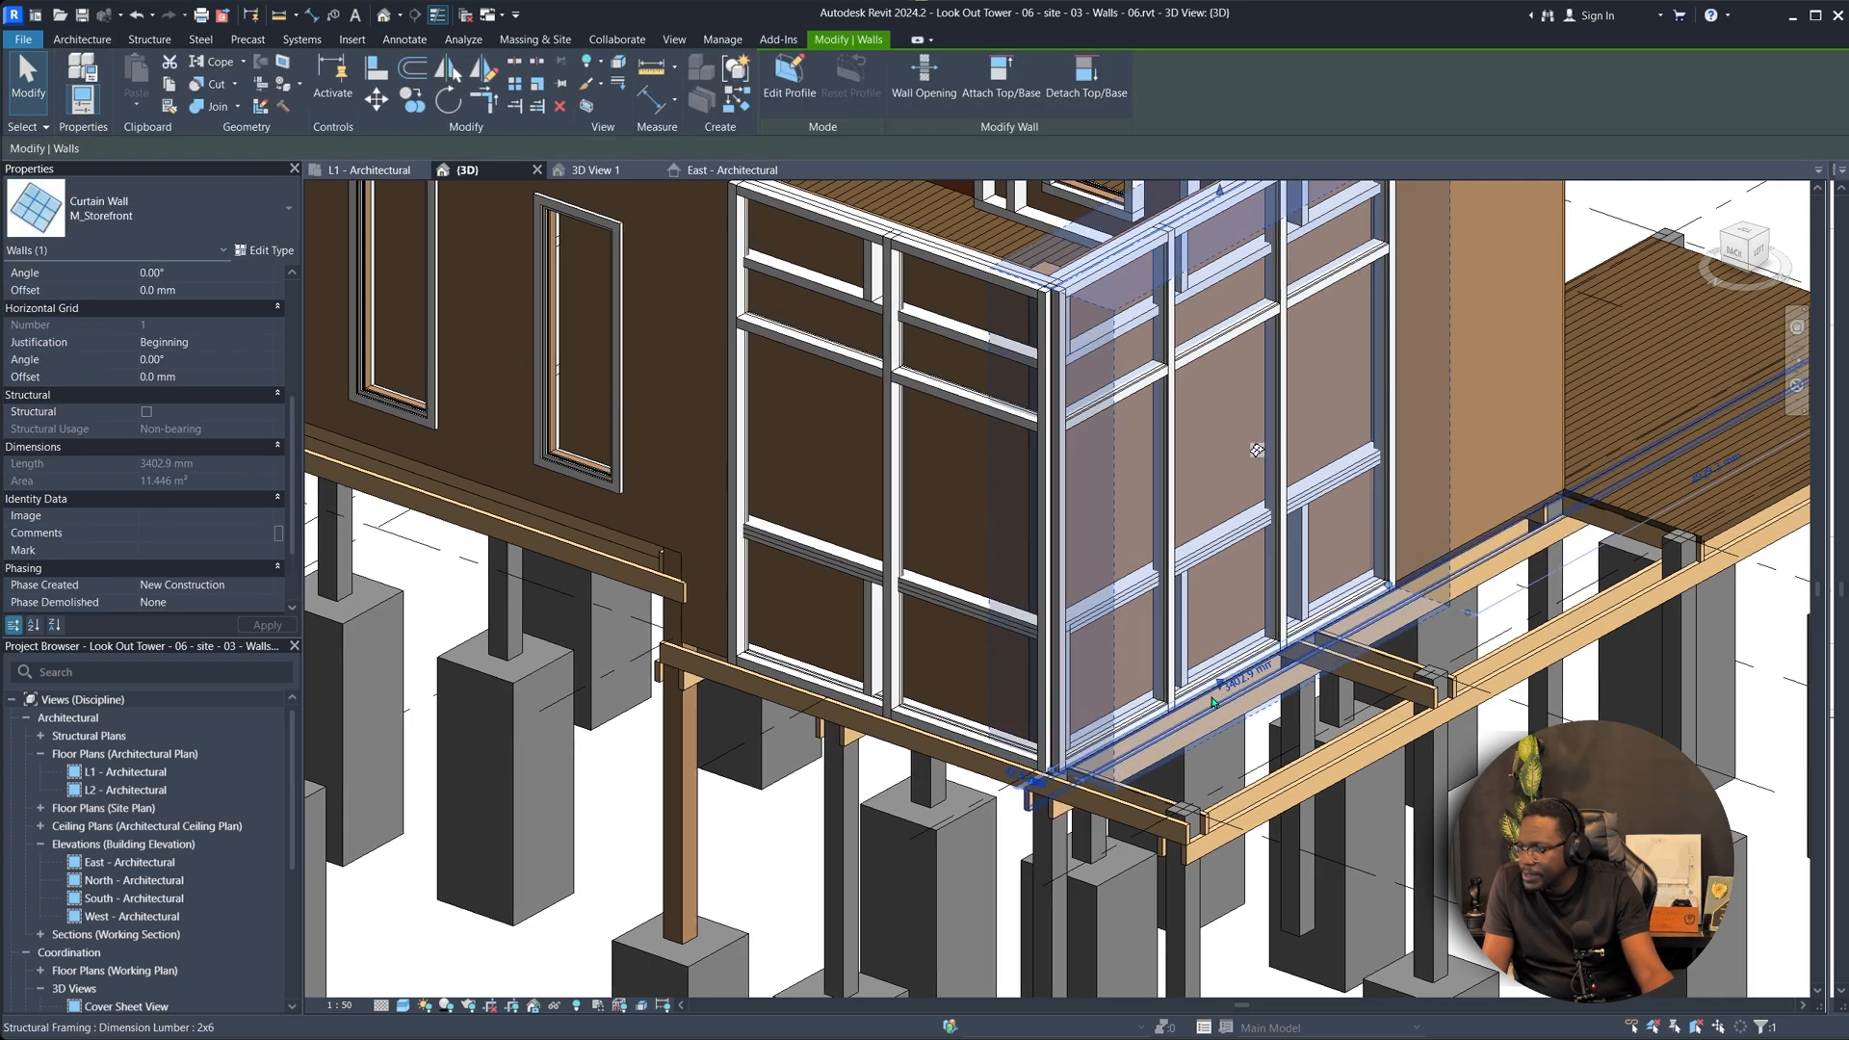
scroll(1239, 742, "up", 4)
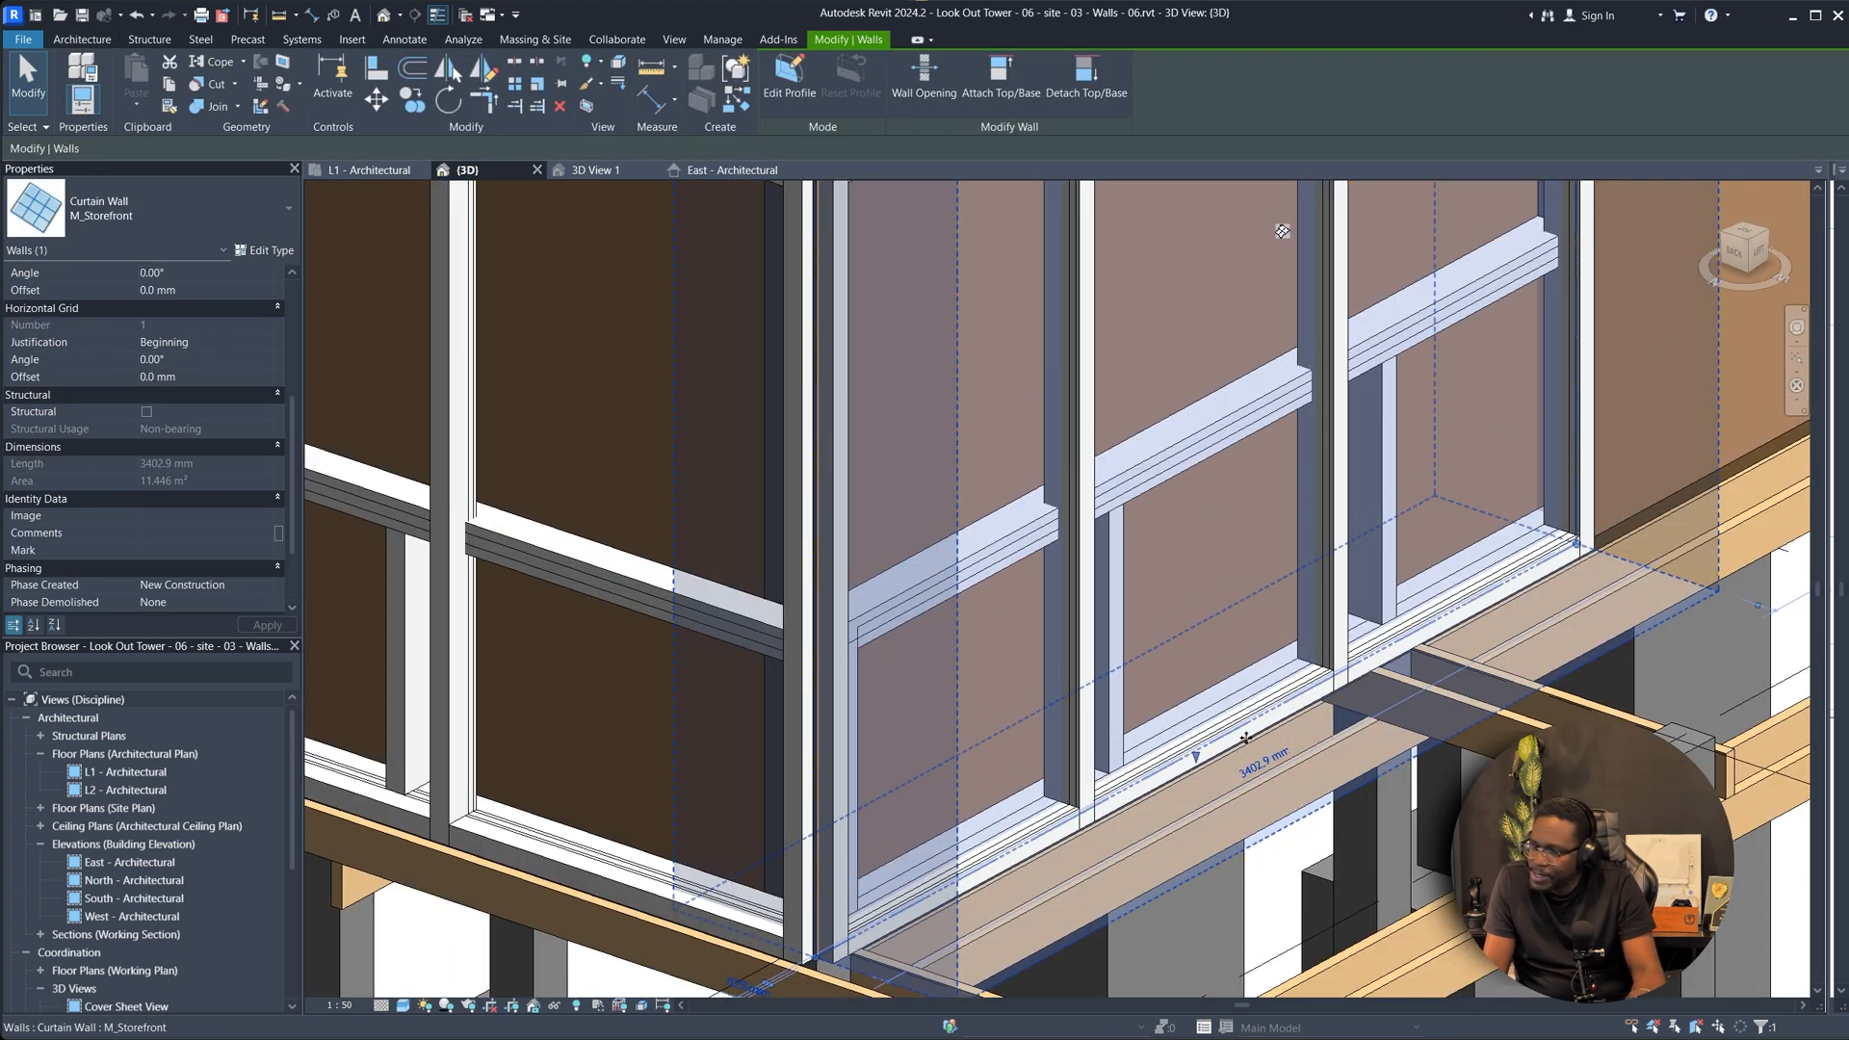
key("a")
key("l")
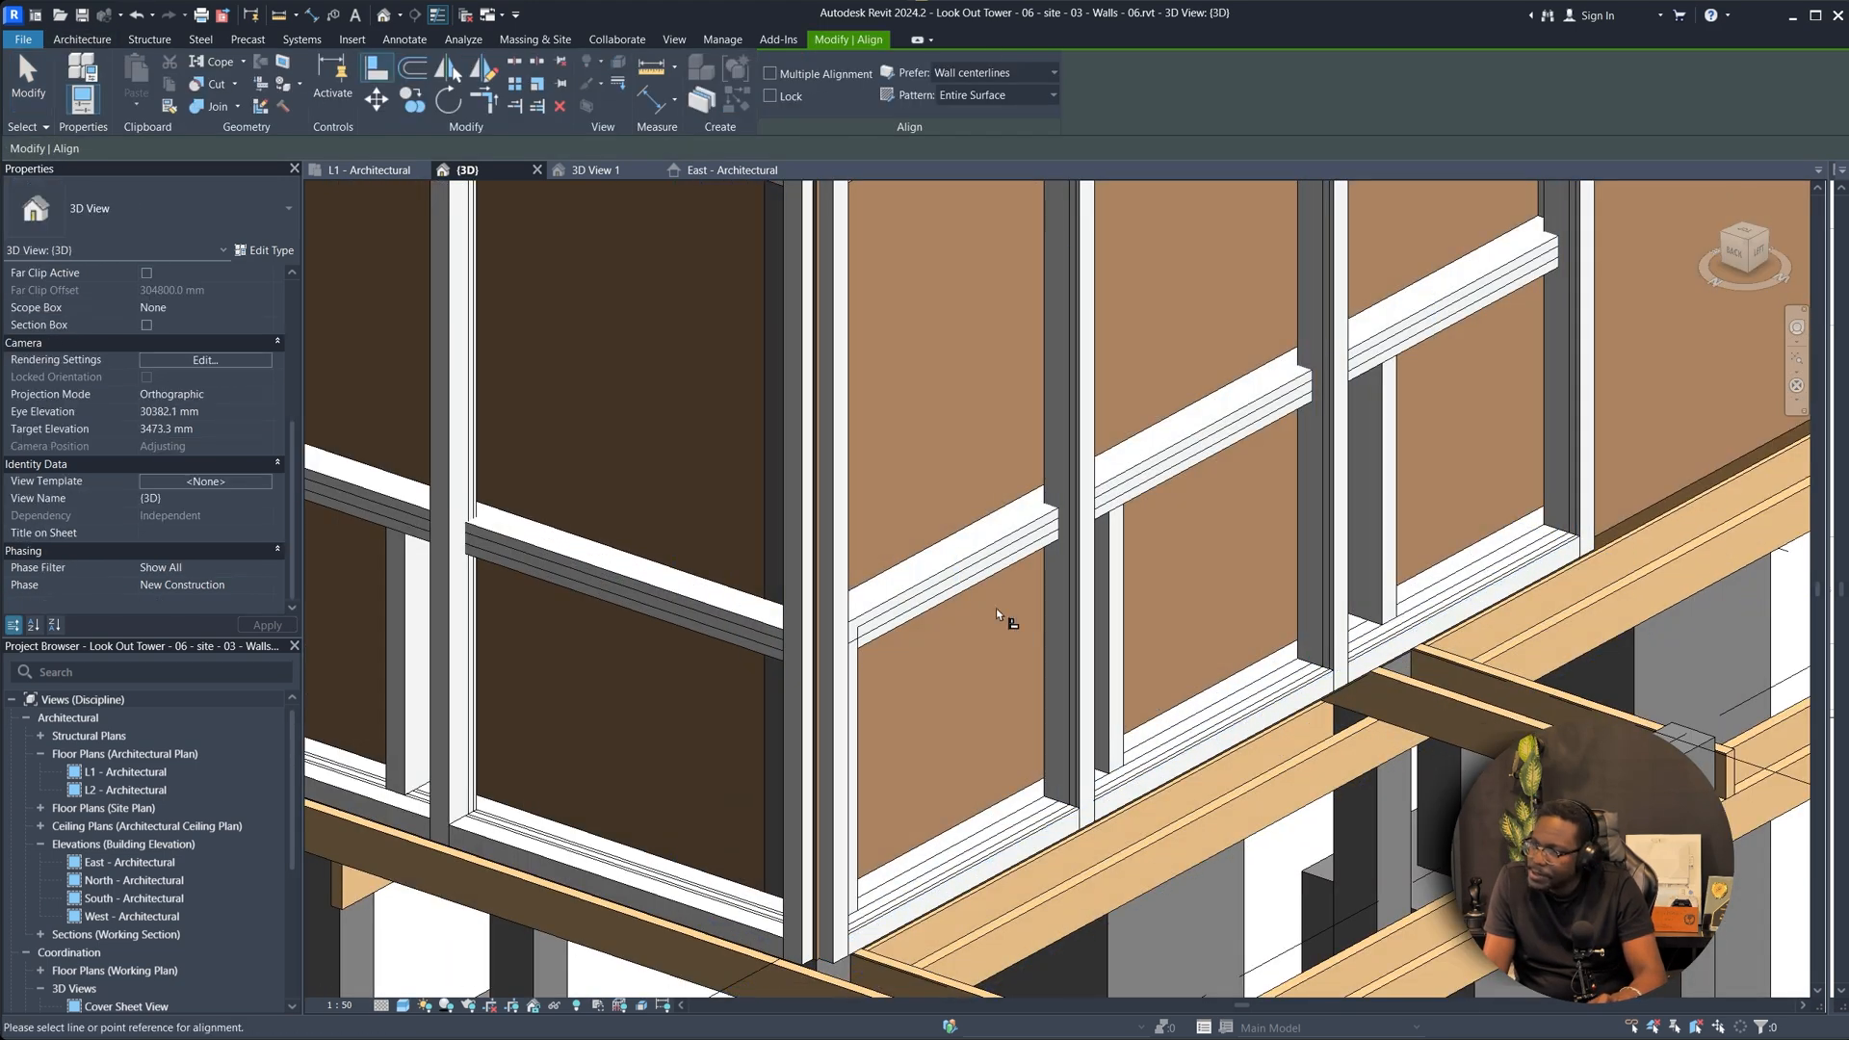
left_click(911, 589)
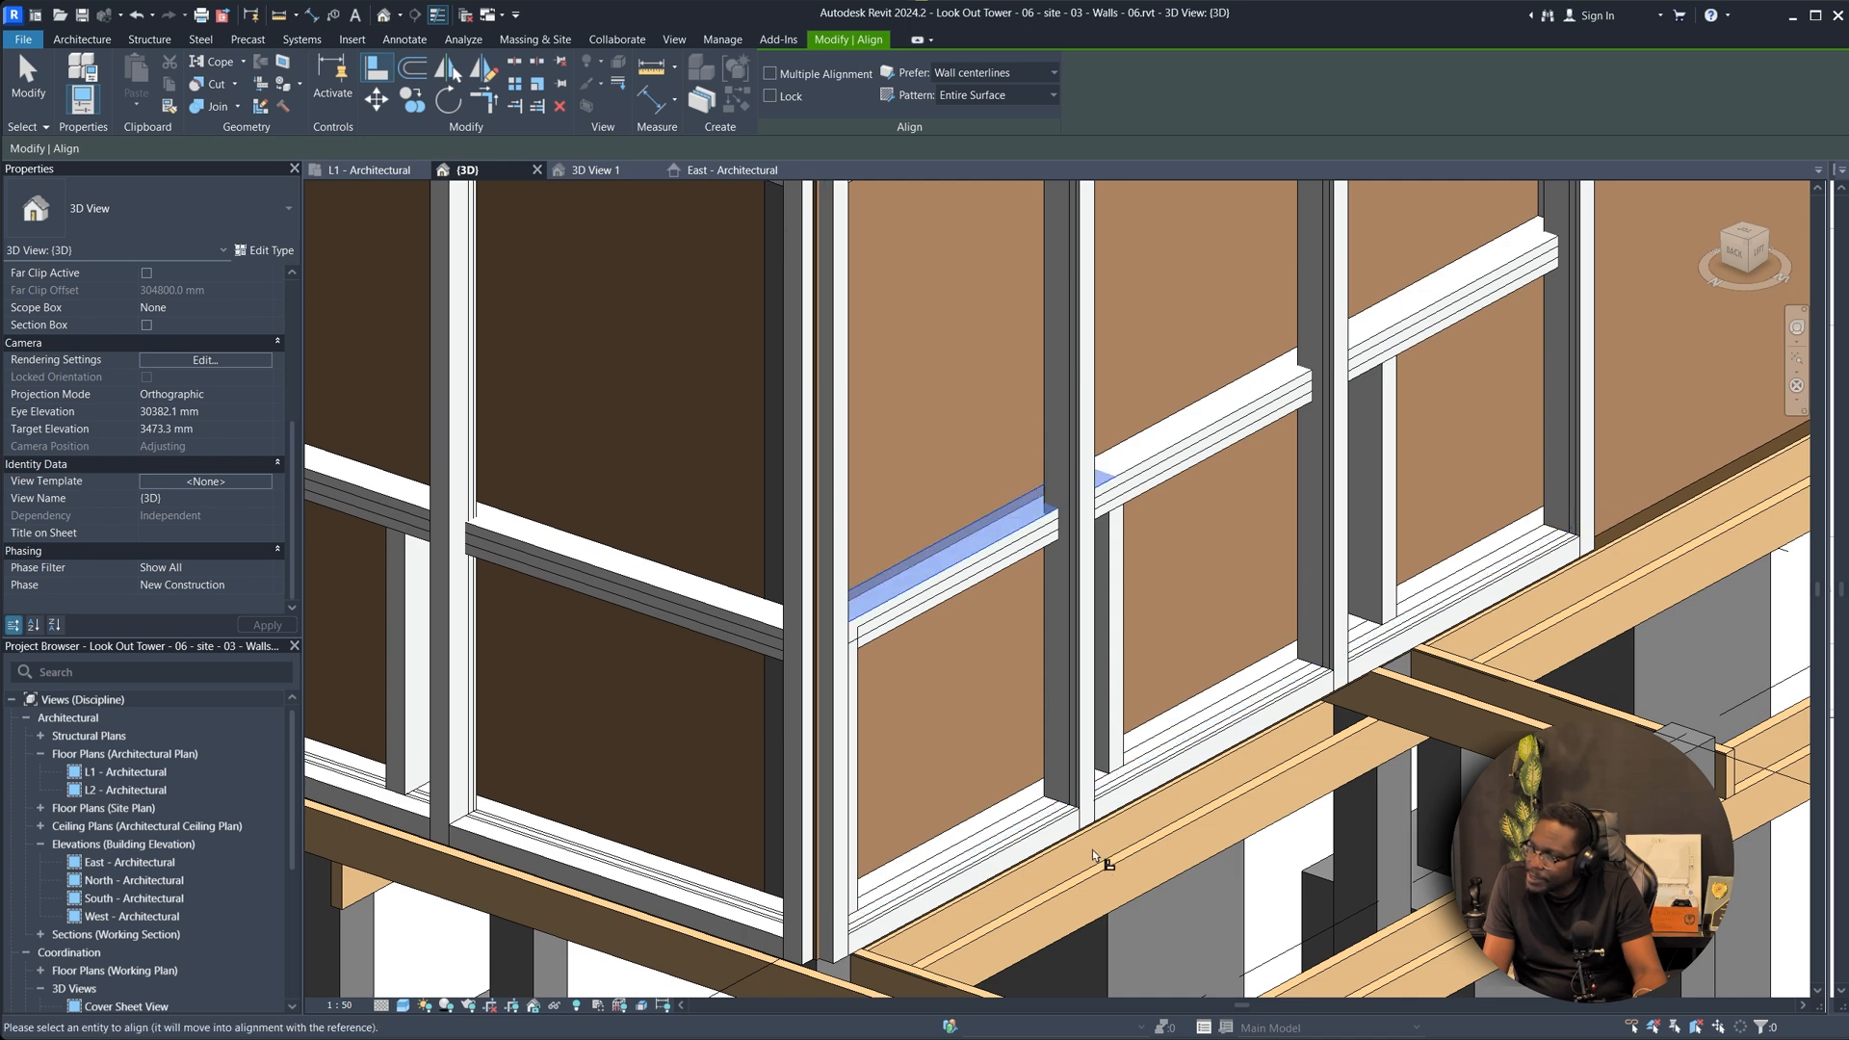
left_click(824, 957)
Align the base of the two-bay back storefront wall to the top face of its lower horizontal stud.
scroll(966, 866, "down", 5)
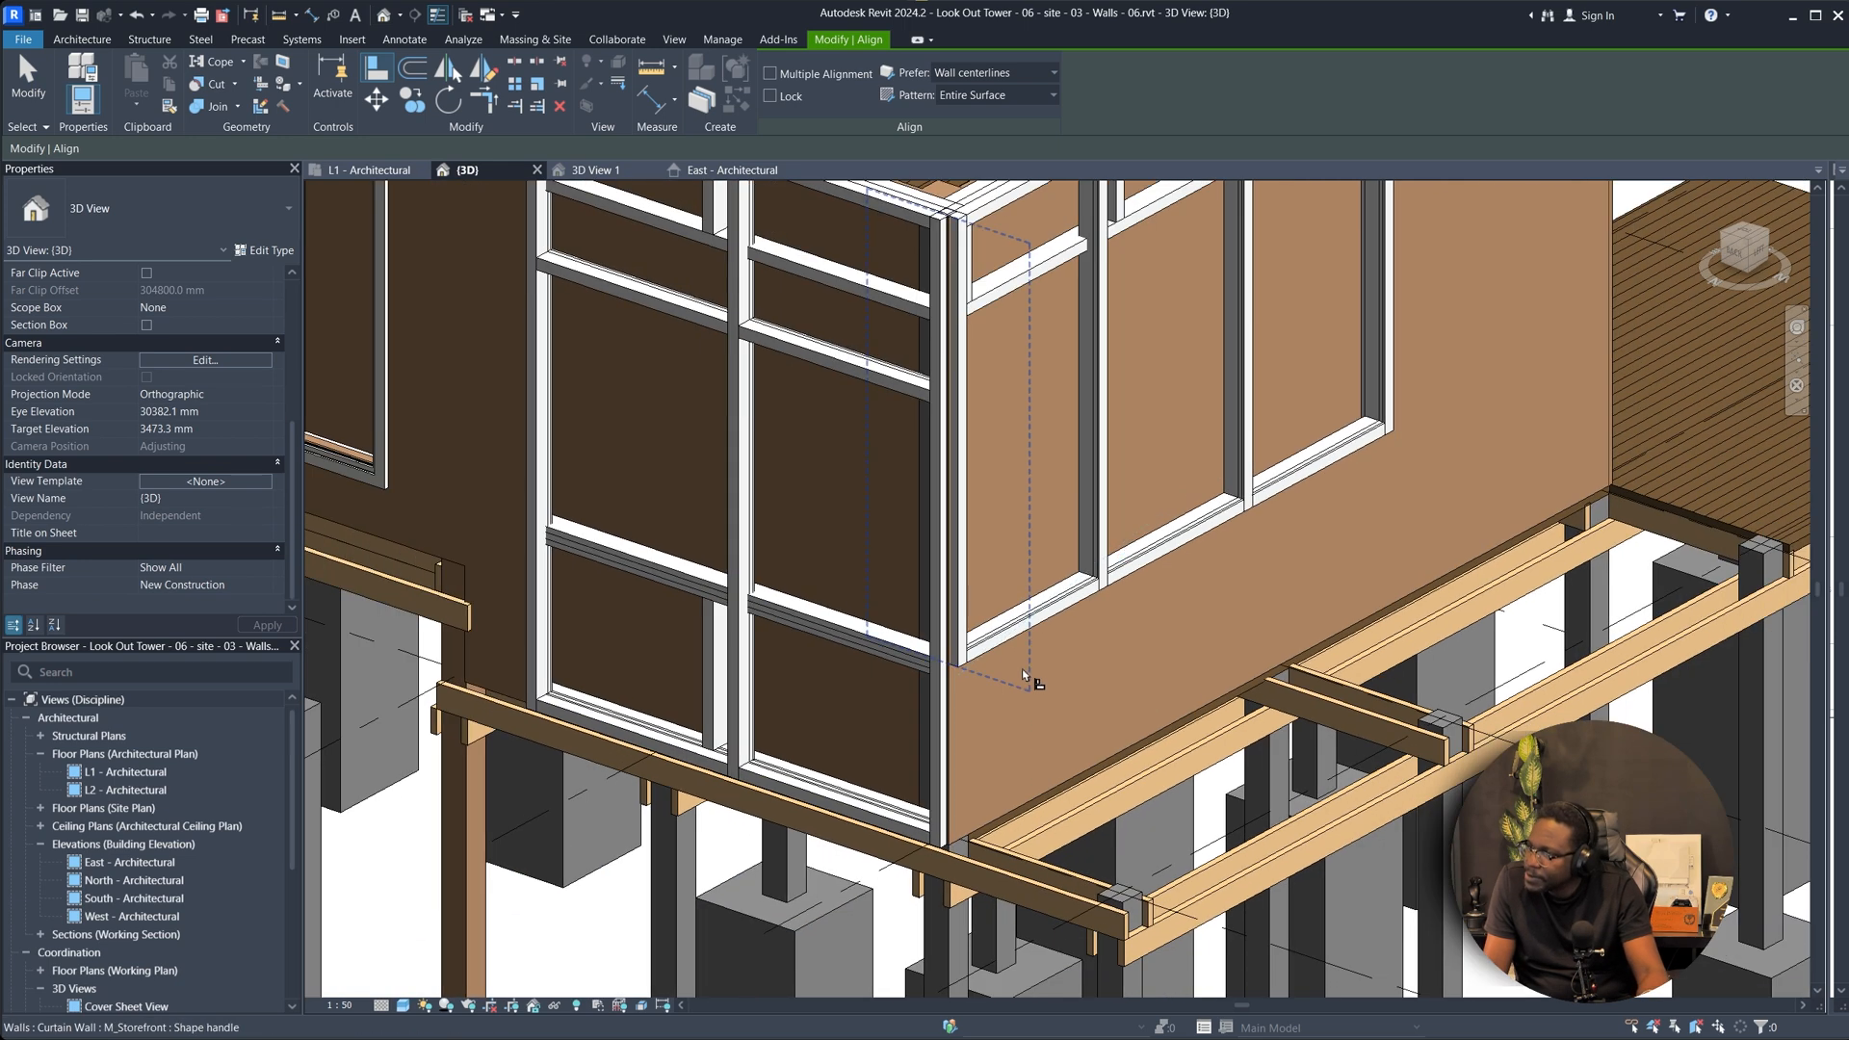
scroll(1031, 673, "up", 5)
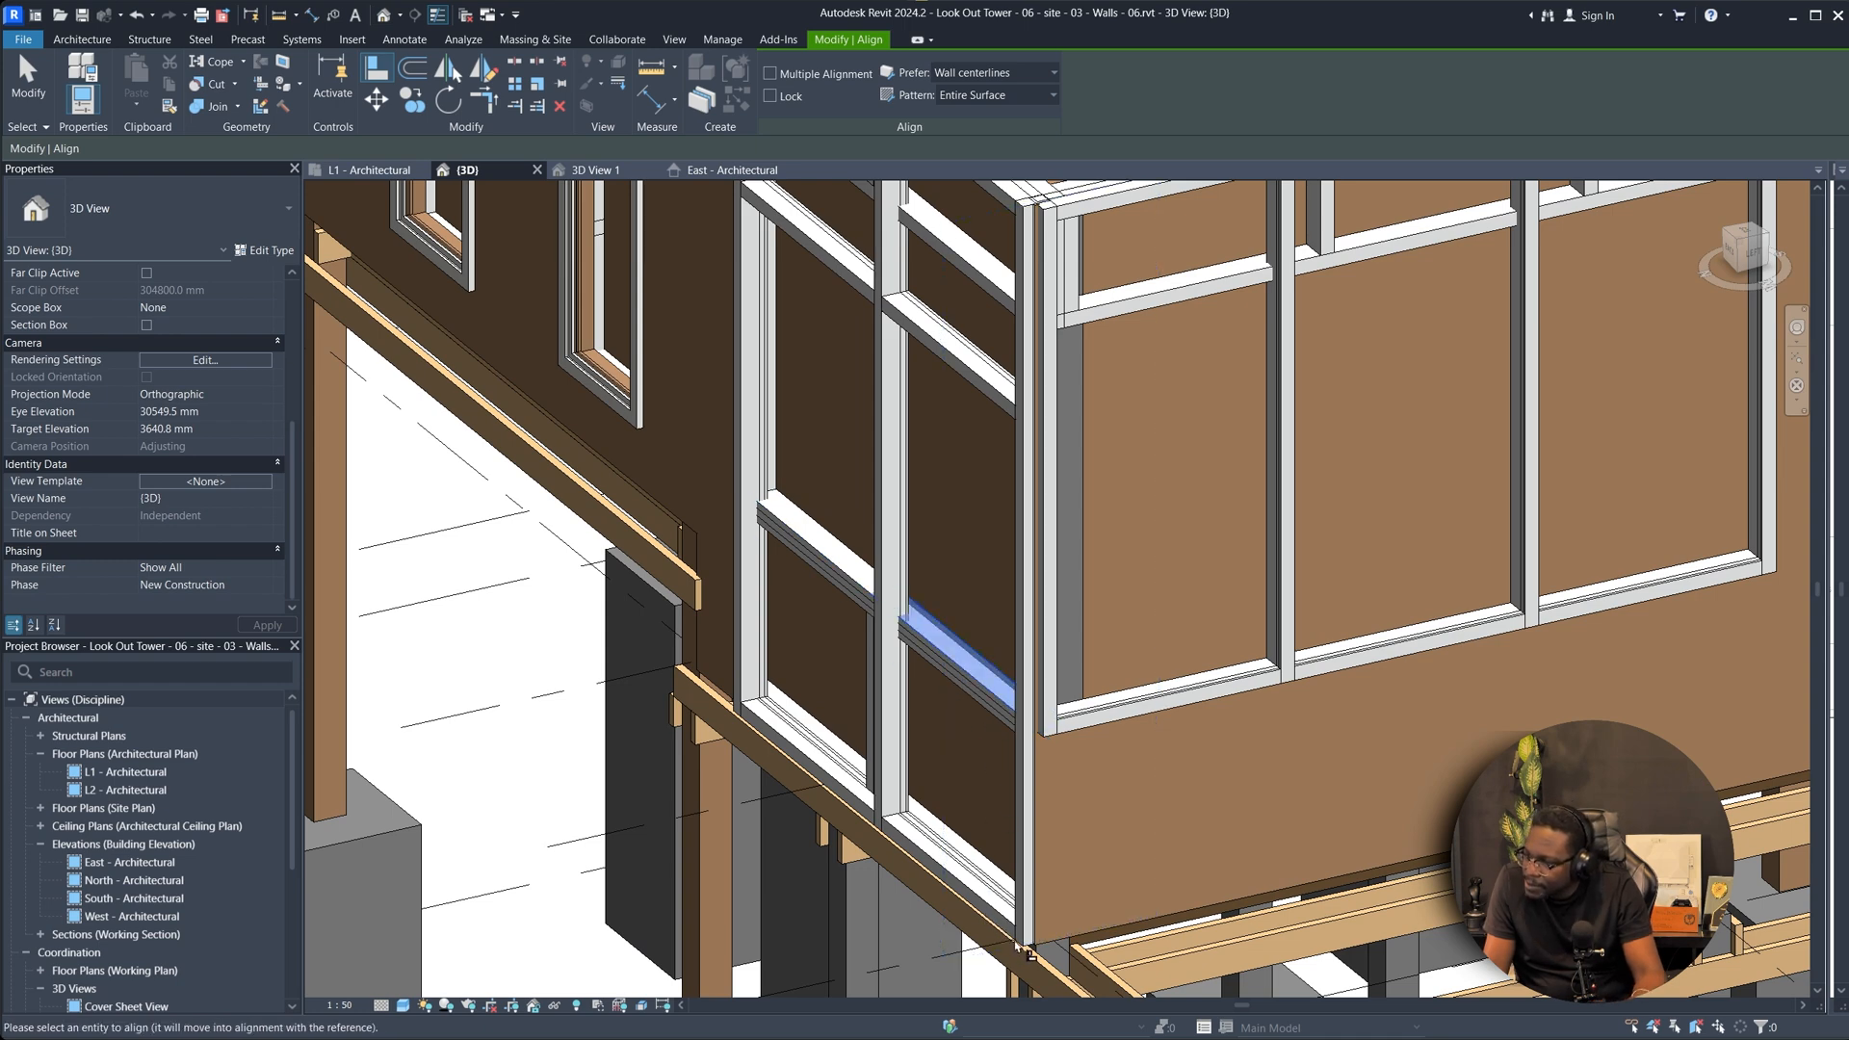
left_click(1015, 942)
Align the tops of both corner storefront walls to the upper horizontal studs, leaving cladding above them.
scroll(1015, 942, "down", 2)
middle_click_drag(1015, 941, 1129, 537, "shift")
scroll(1240, 636, "up", 2)
left_click(1049, 633)
scroll(1050, 634, "down", 2)
scroll(1129, 538, "up", 3)
scroll(1129, 537, "down", 3)
middle_click_drag(1242, 530, 1132, 768, "shift")
key("Escape")
key("Escape")
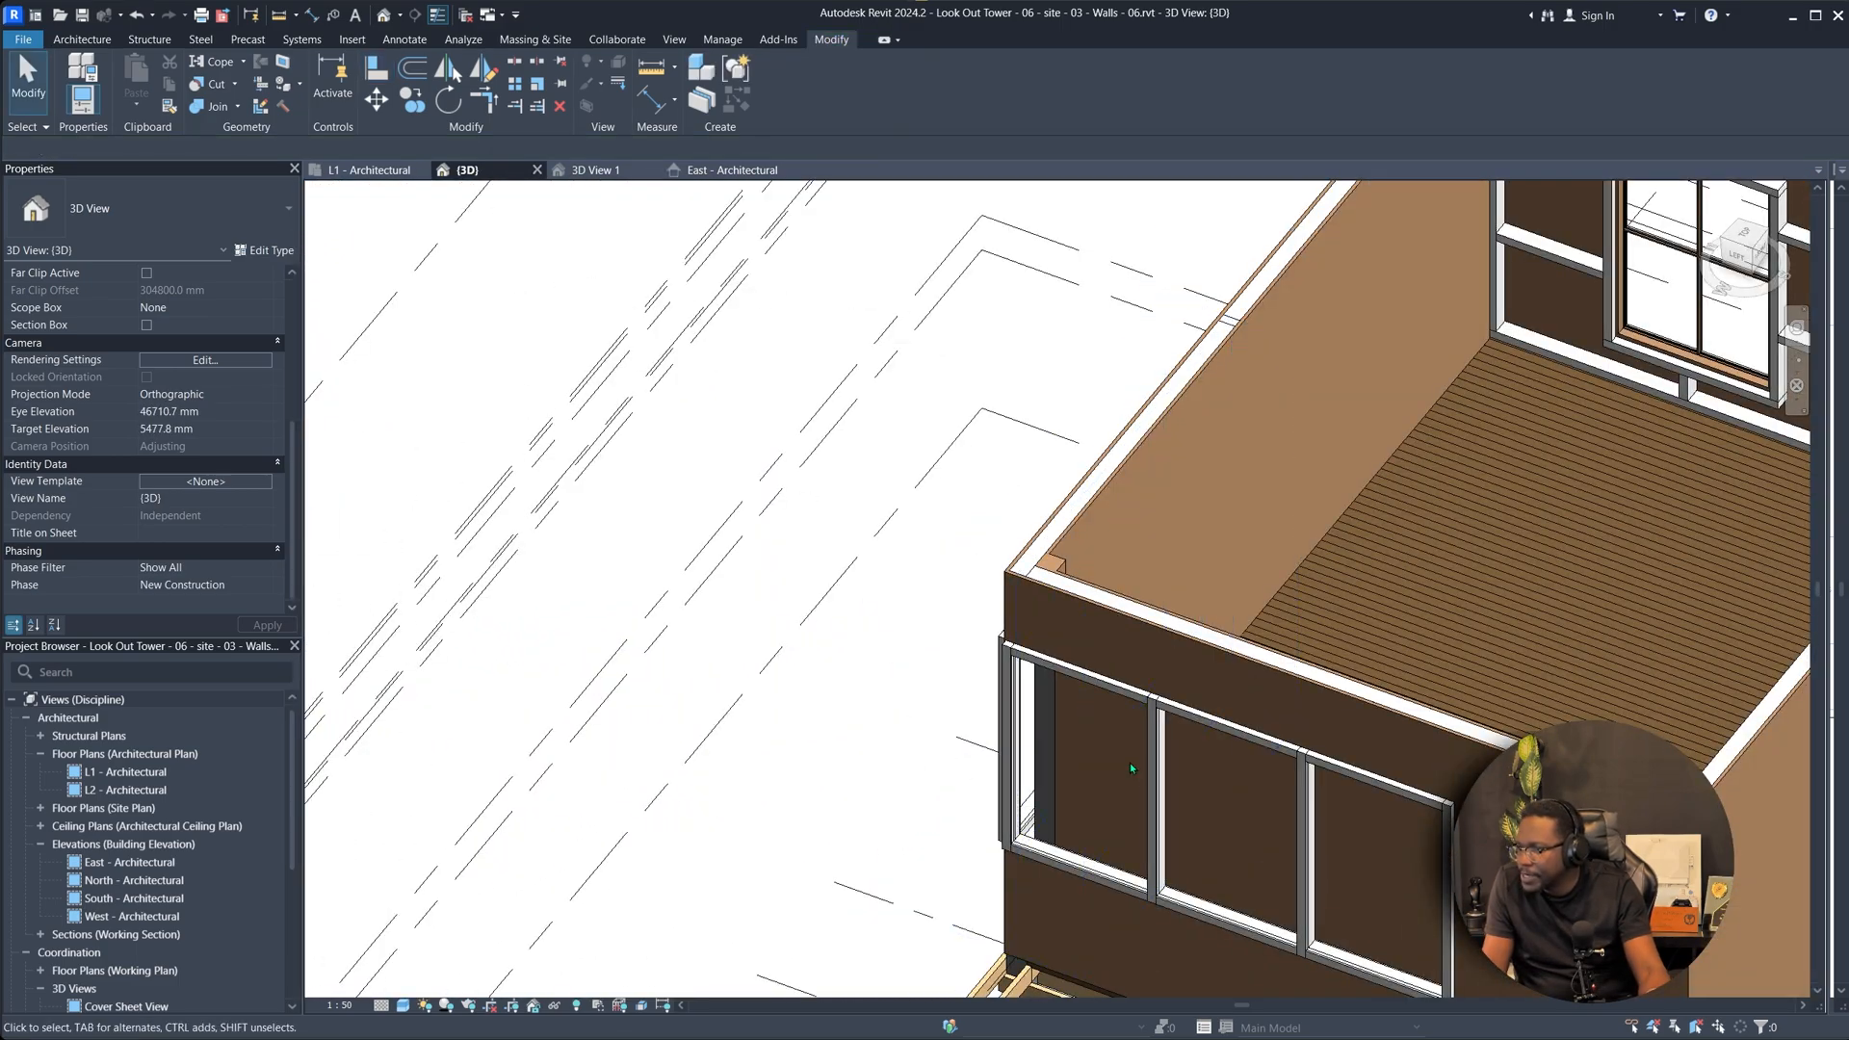
Pull the corner end of the side wall's interior Wall Cladding 25mm back to a length of about 1980 mm, exposing the storefront opening.
middle_click_drag(1294, 786, 994, 447, "shift")
scroll(1216, 705, "up", 2)
left_click(1216, 706)
key("Escape")
scroll(1239, 713, "down", 2)
scroll(1077, 644, "up", 3)
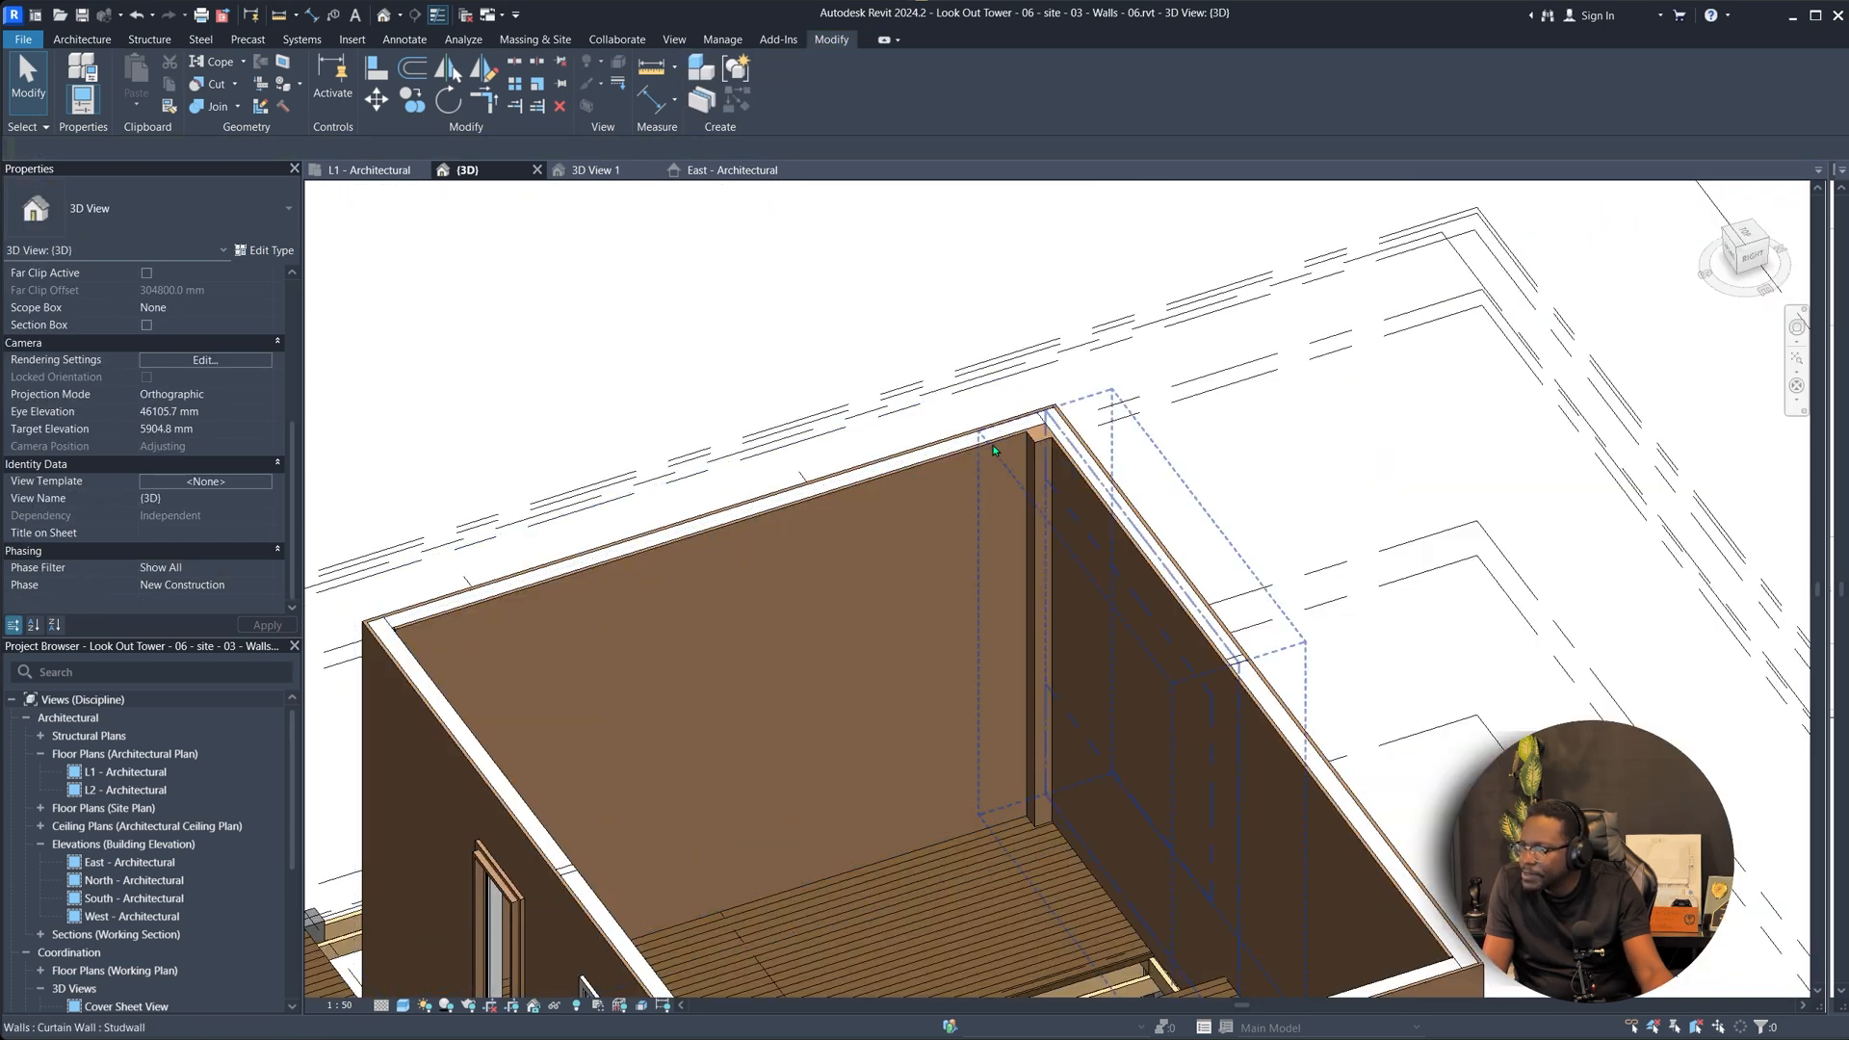
left_click(994, 446)
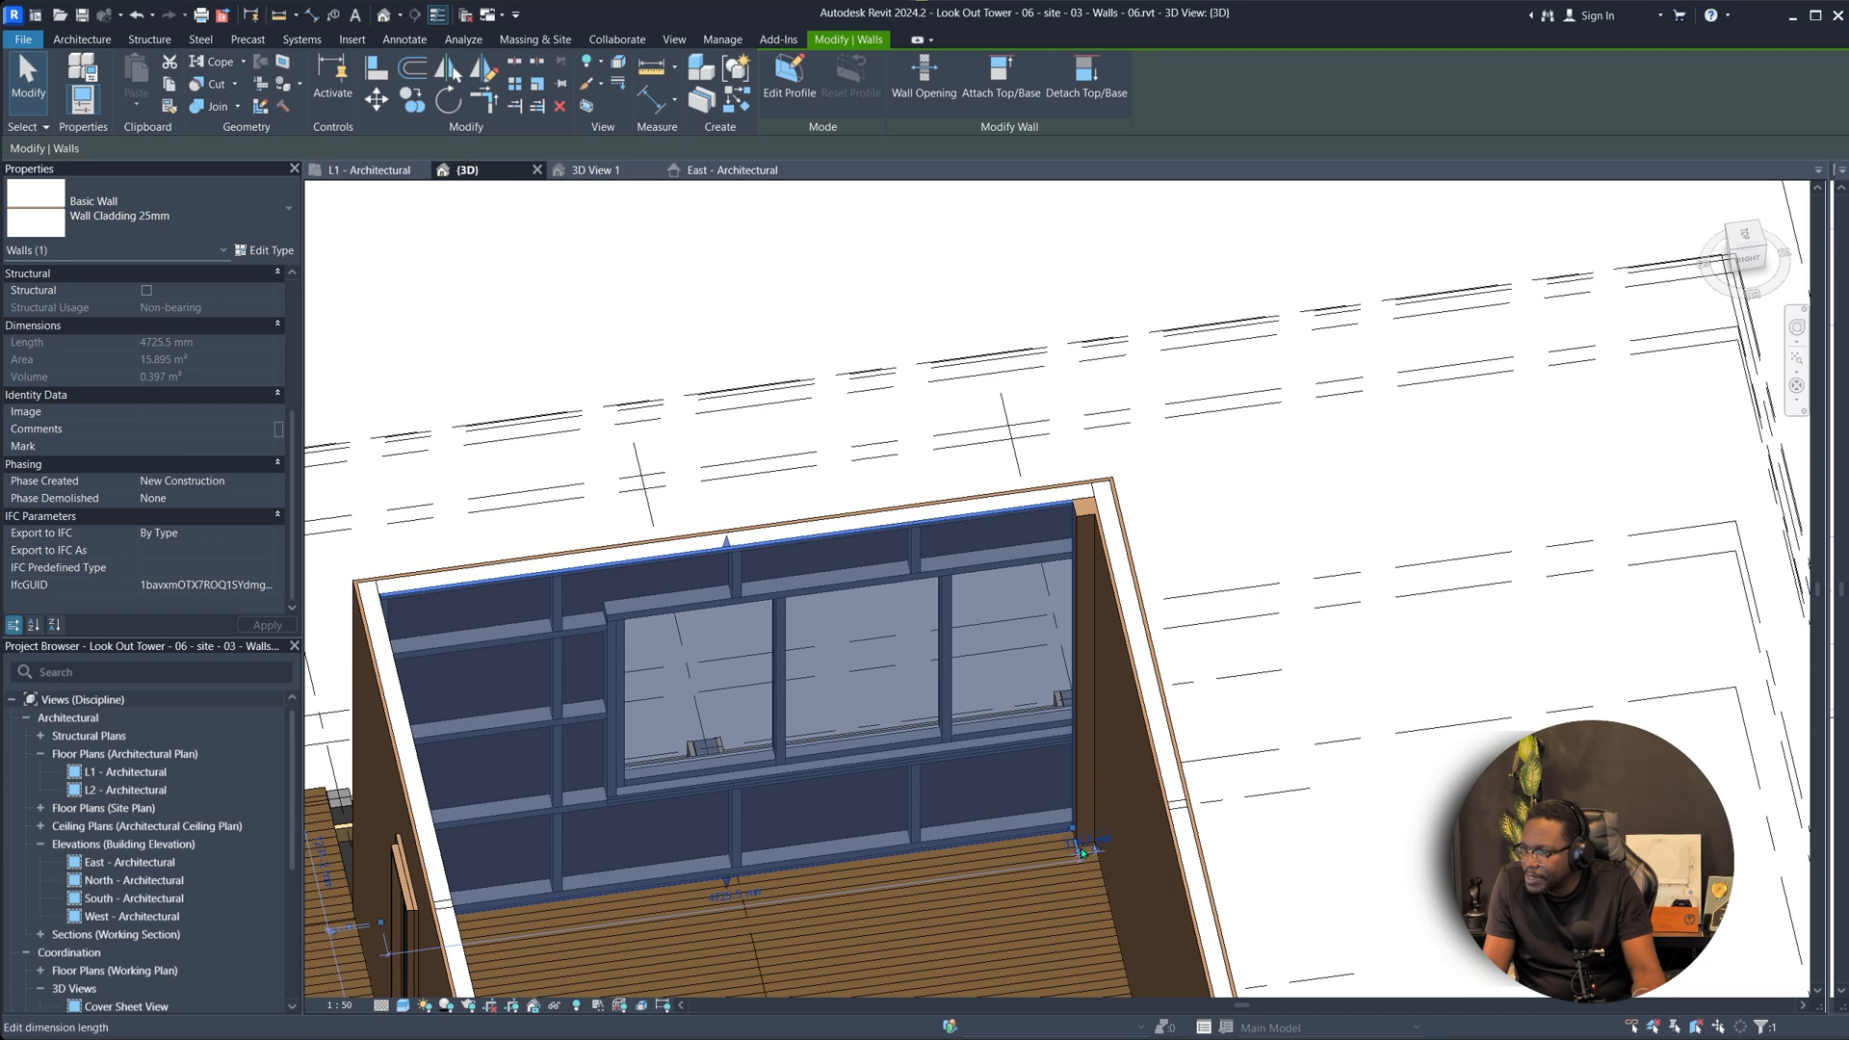
left_click_drag(1072, 829, 671, 882)
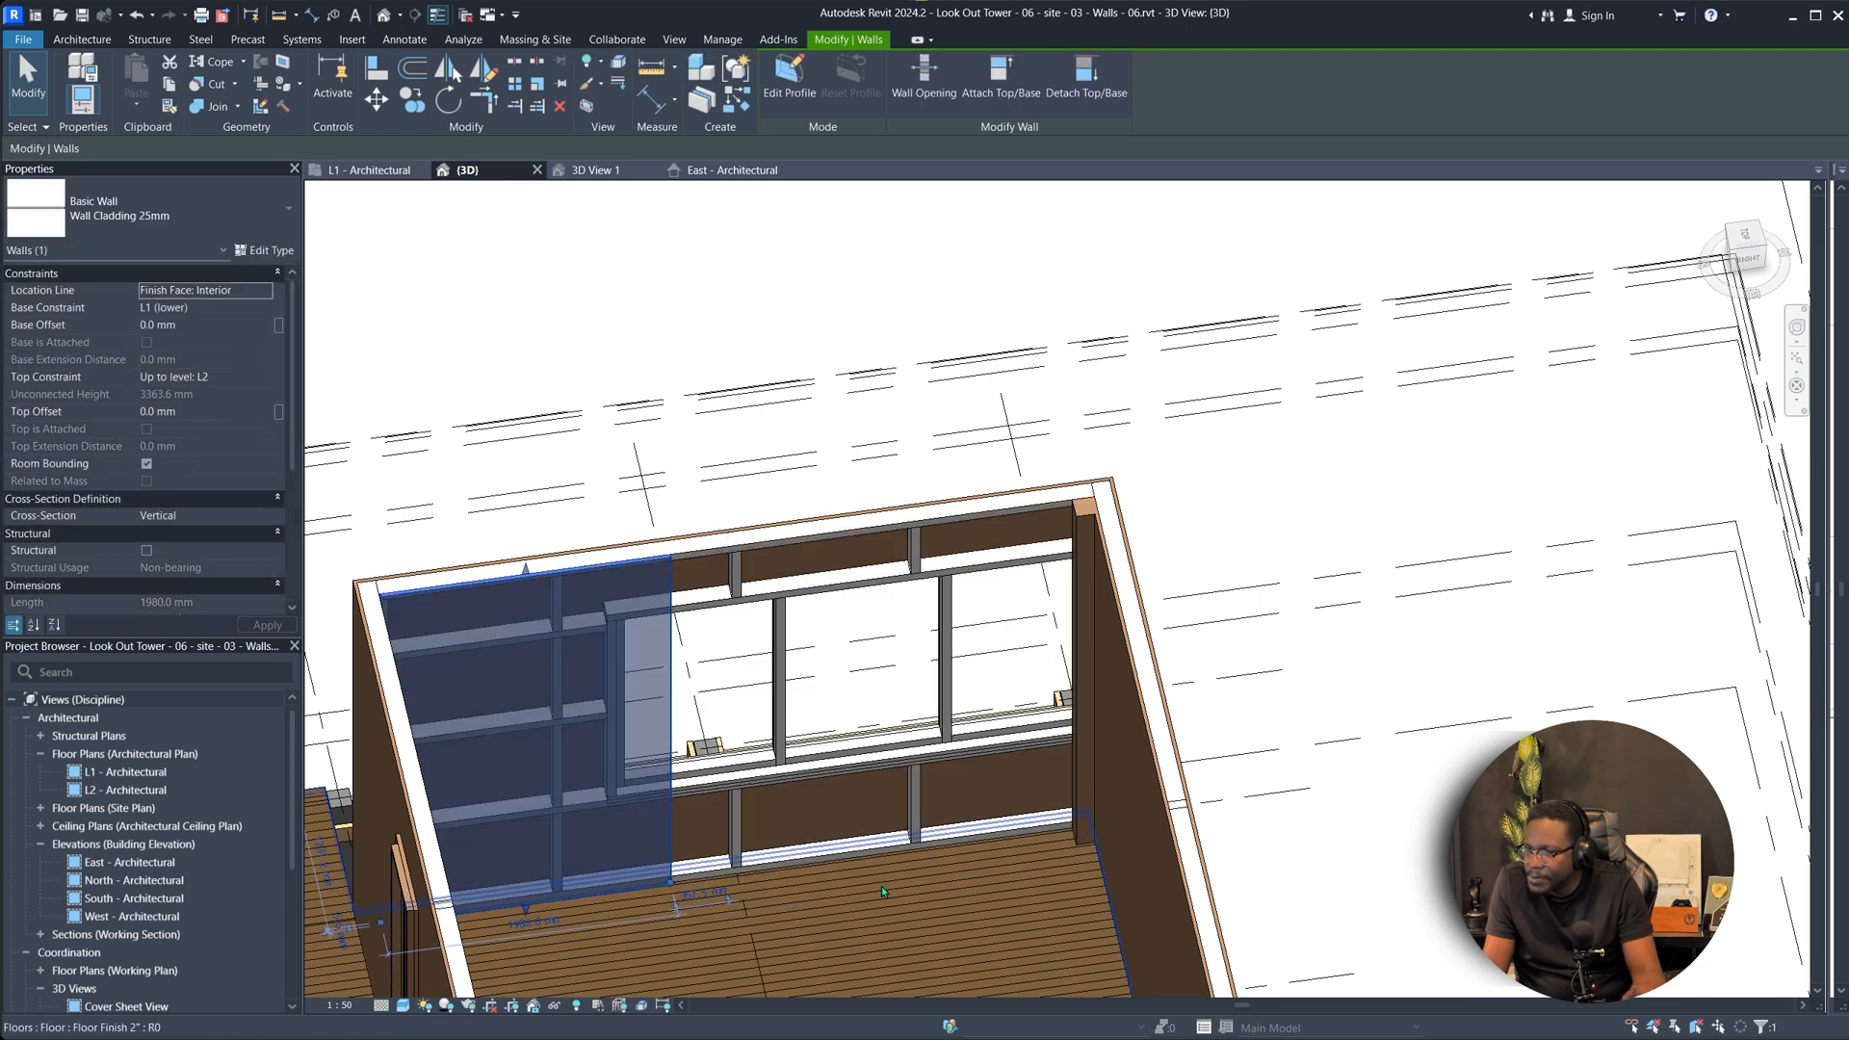
key("Escape")
Pull the corner end of the back wall's interior Wall Cladding 25mm away from the corner column, clearing the other storefront opening.
left_click(1135, 803)
scroll(831, 737, "up", 5)
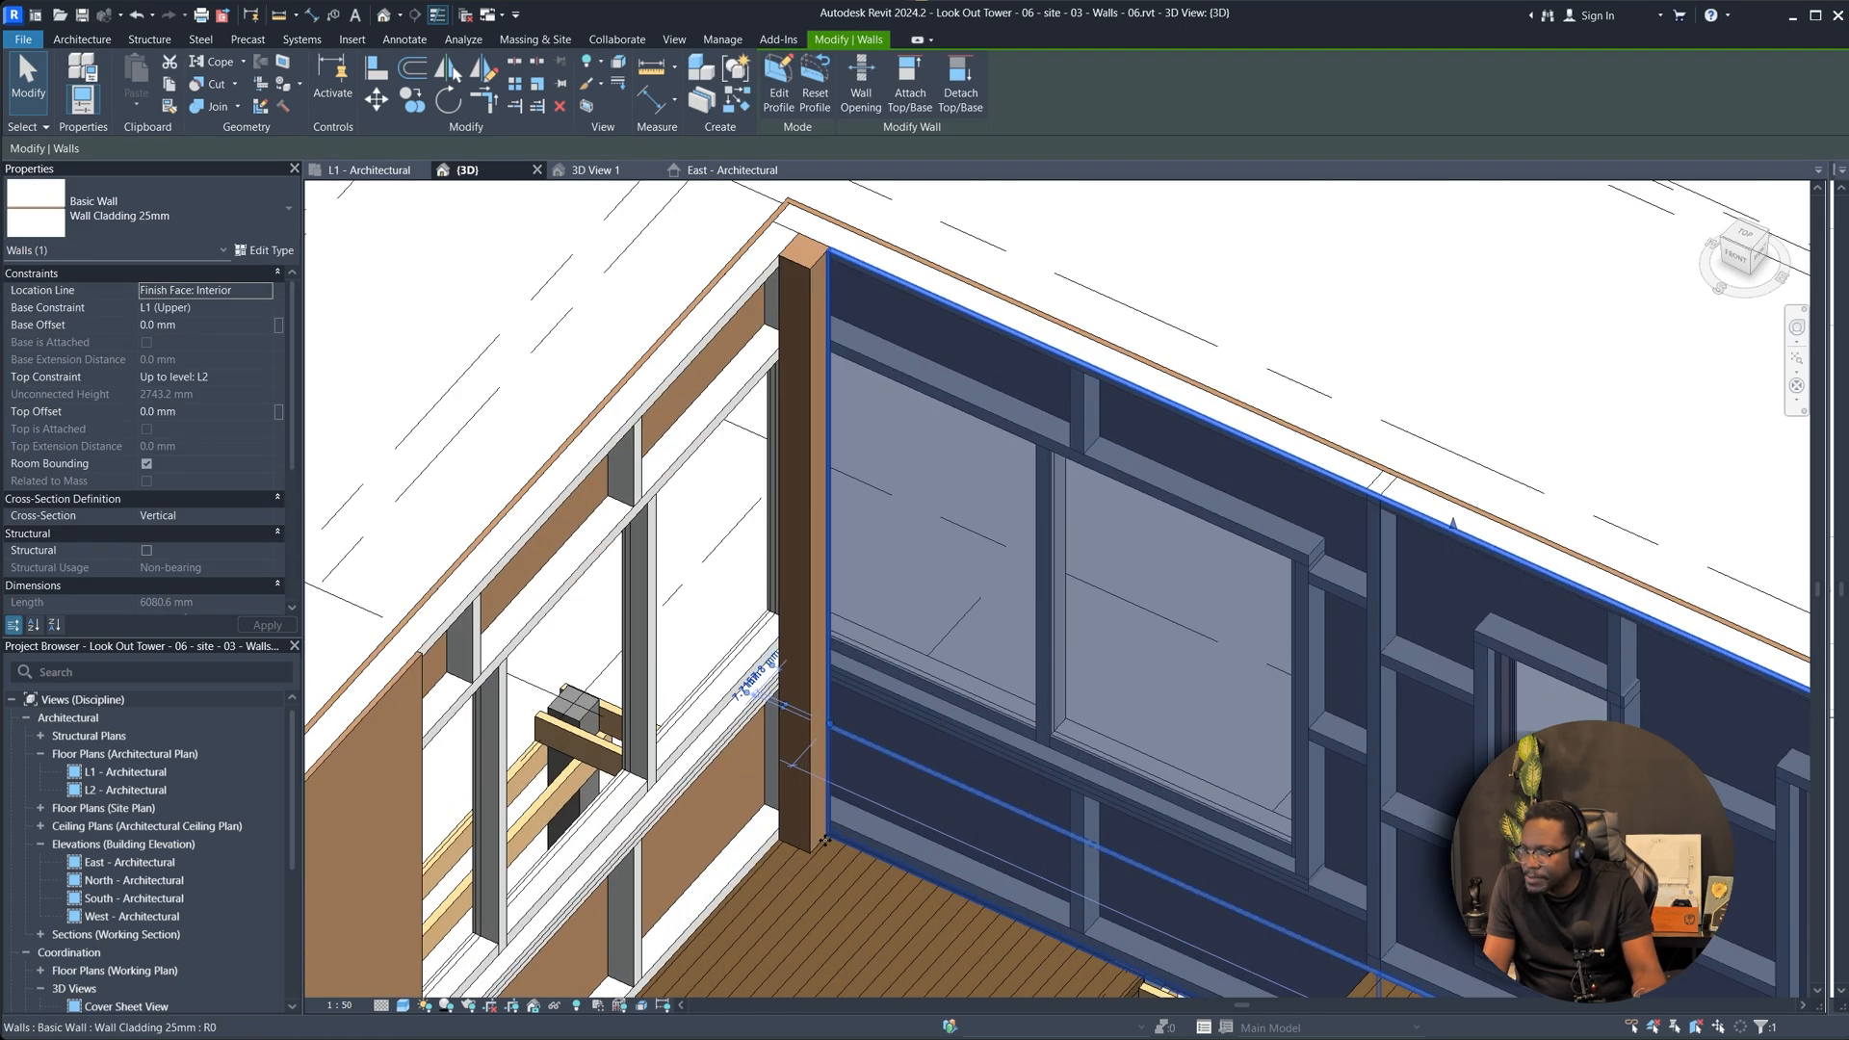
left_click_drag(831, 709, 1187, 870)
key("Escape")
Align the corner ends of both storefront walls to the outer faces of the exterior cladding.
scroll(1088, 617, "down", 5)
middle_click_drag(1088, 616, 1393, 589, "shift")
scroll(1392, 588, "up", 5)
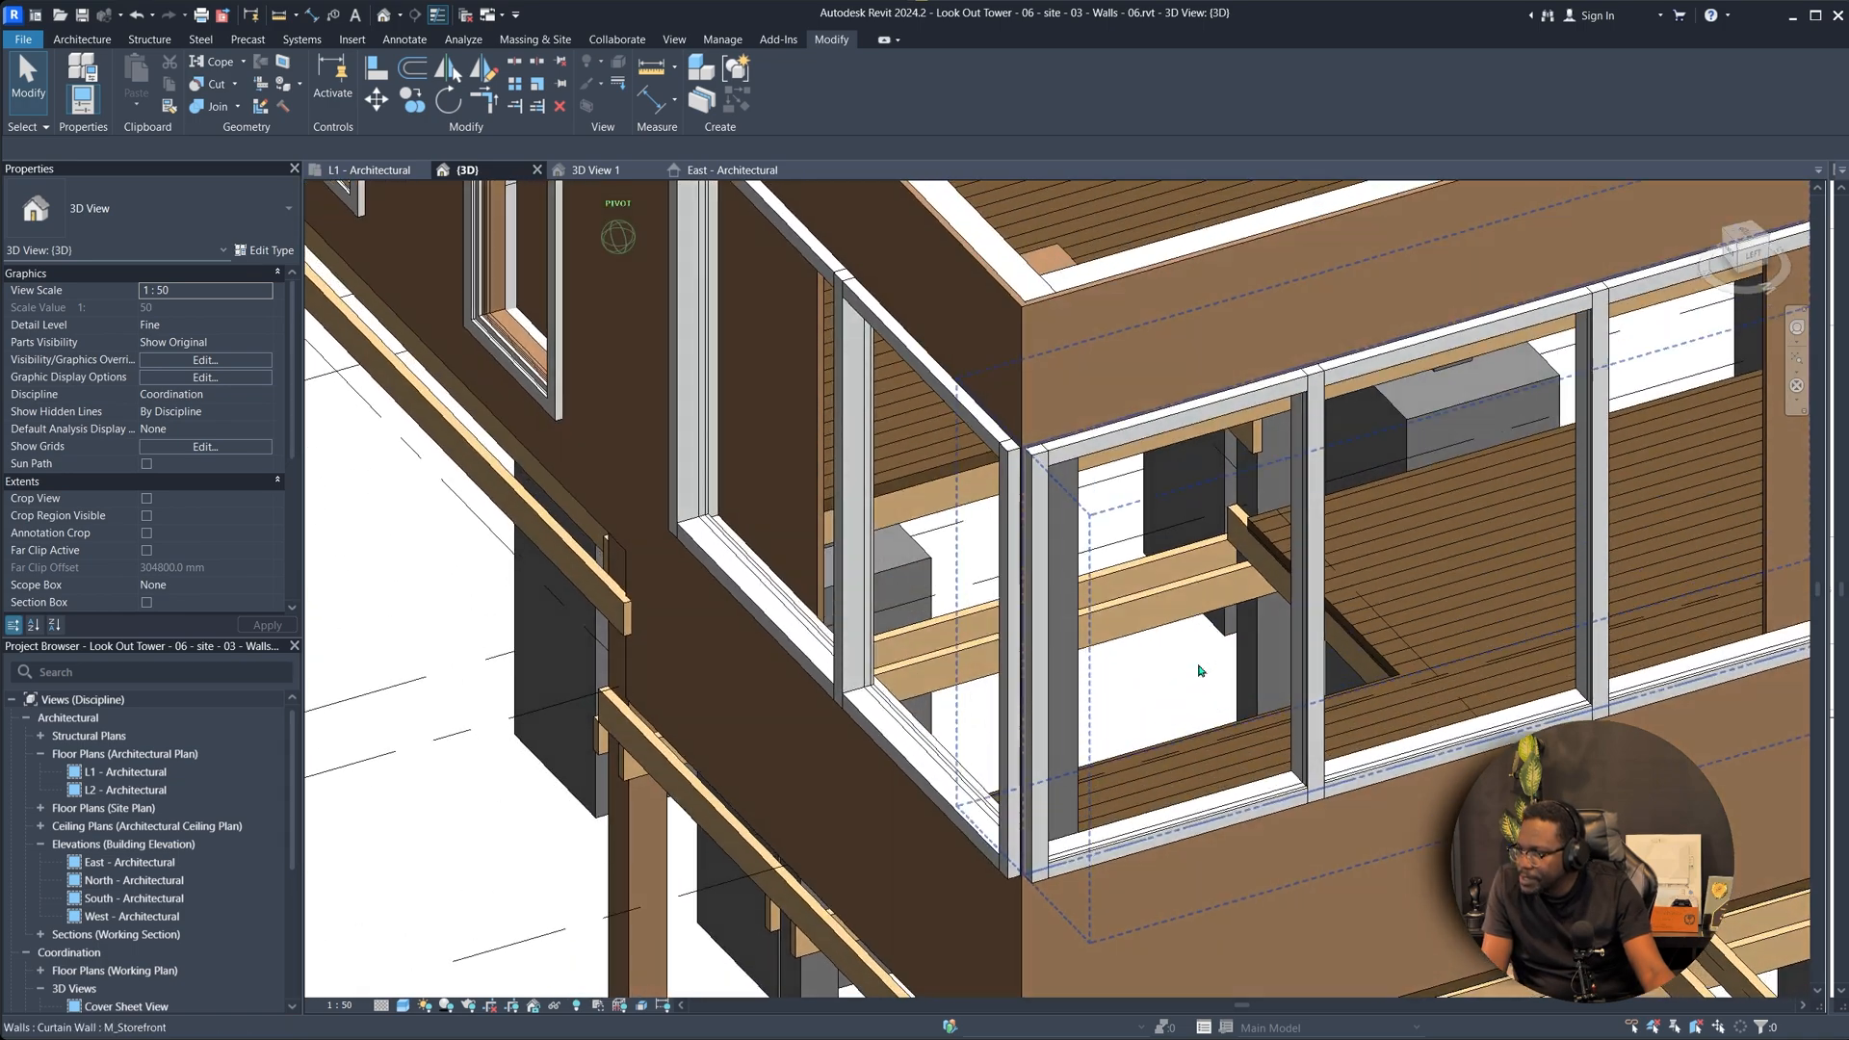
middle_click_drag(1199, 671, 1077, 479, "shift")
scroll(1088, 491, "up", 3)
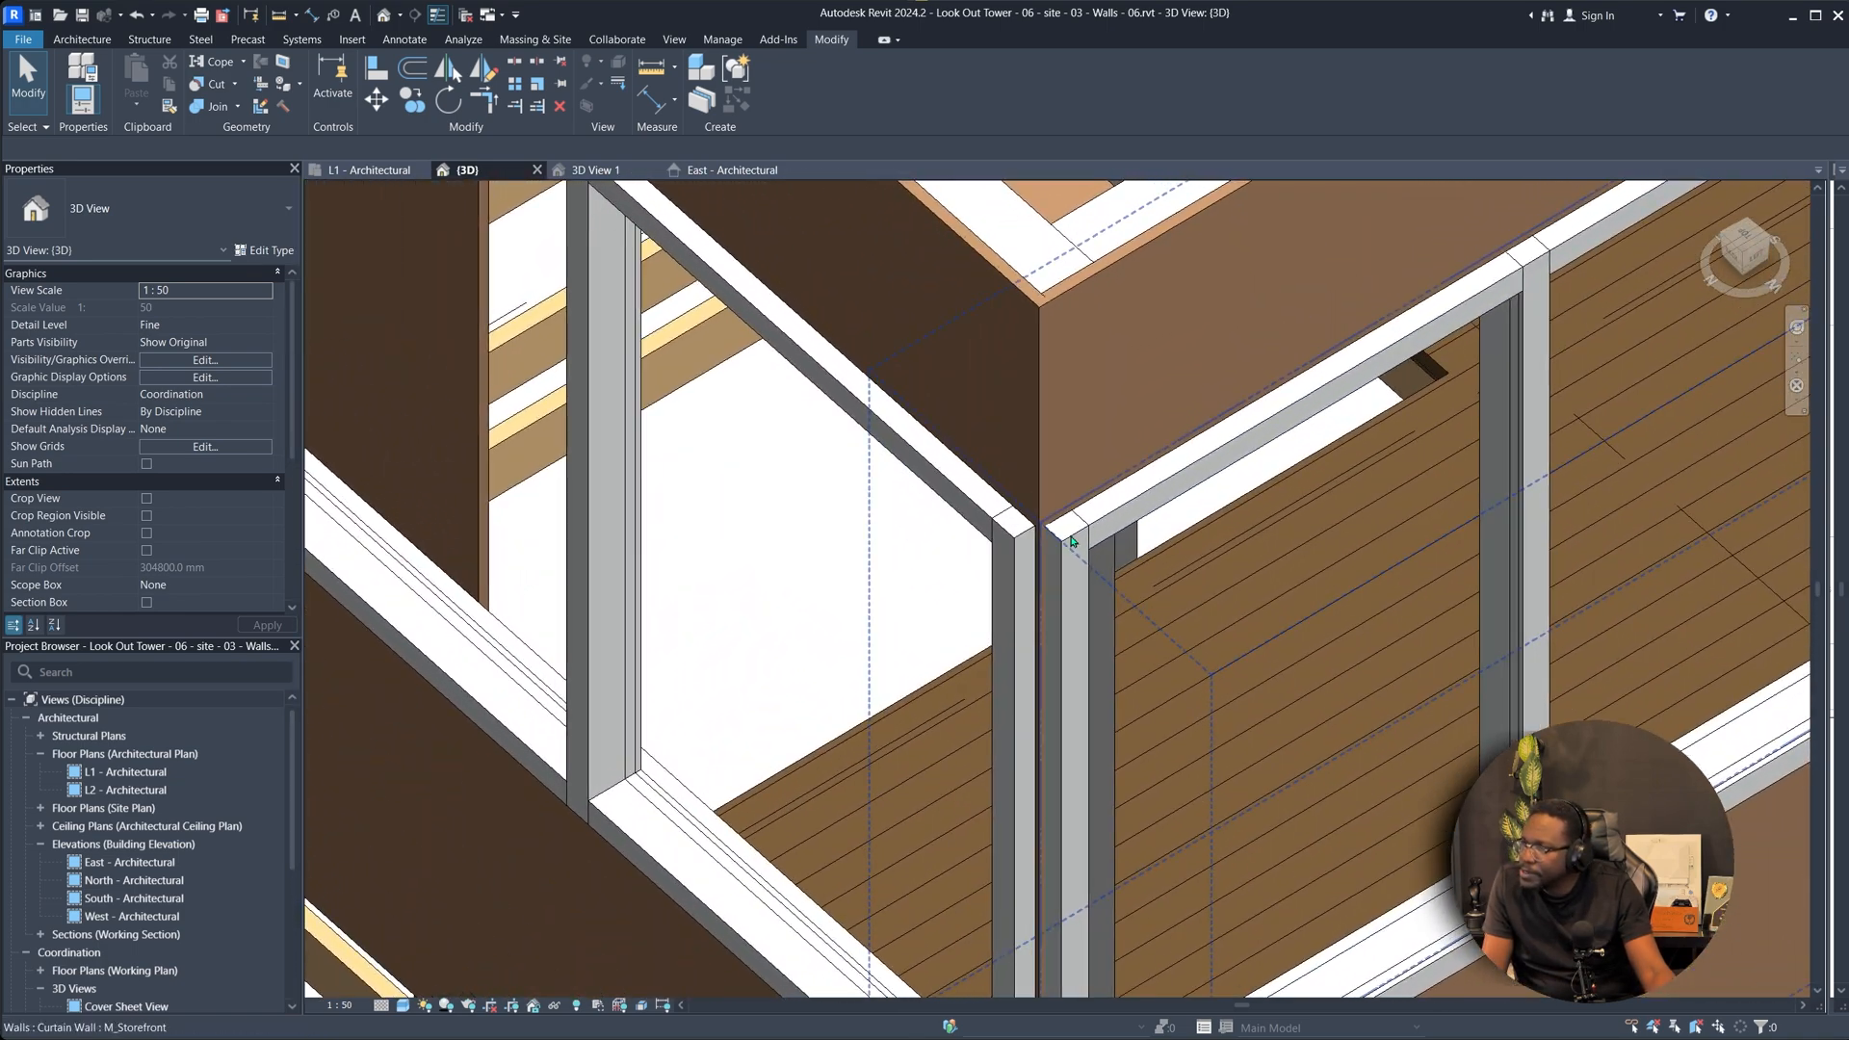
key("l")
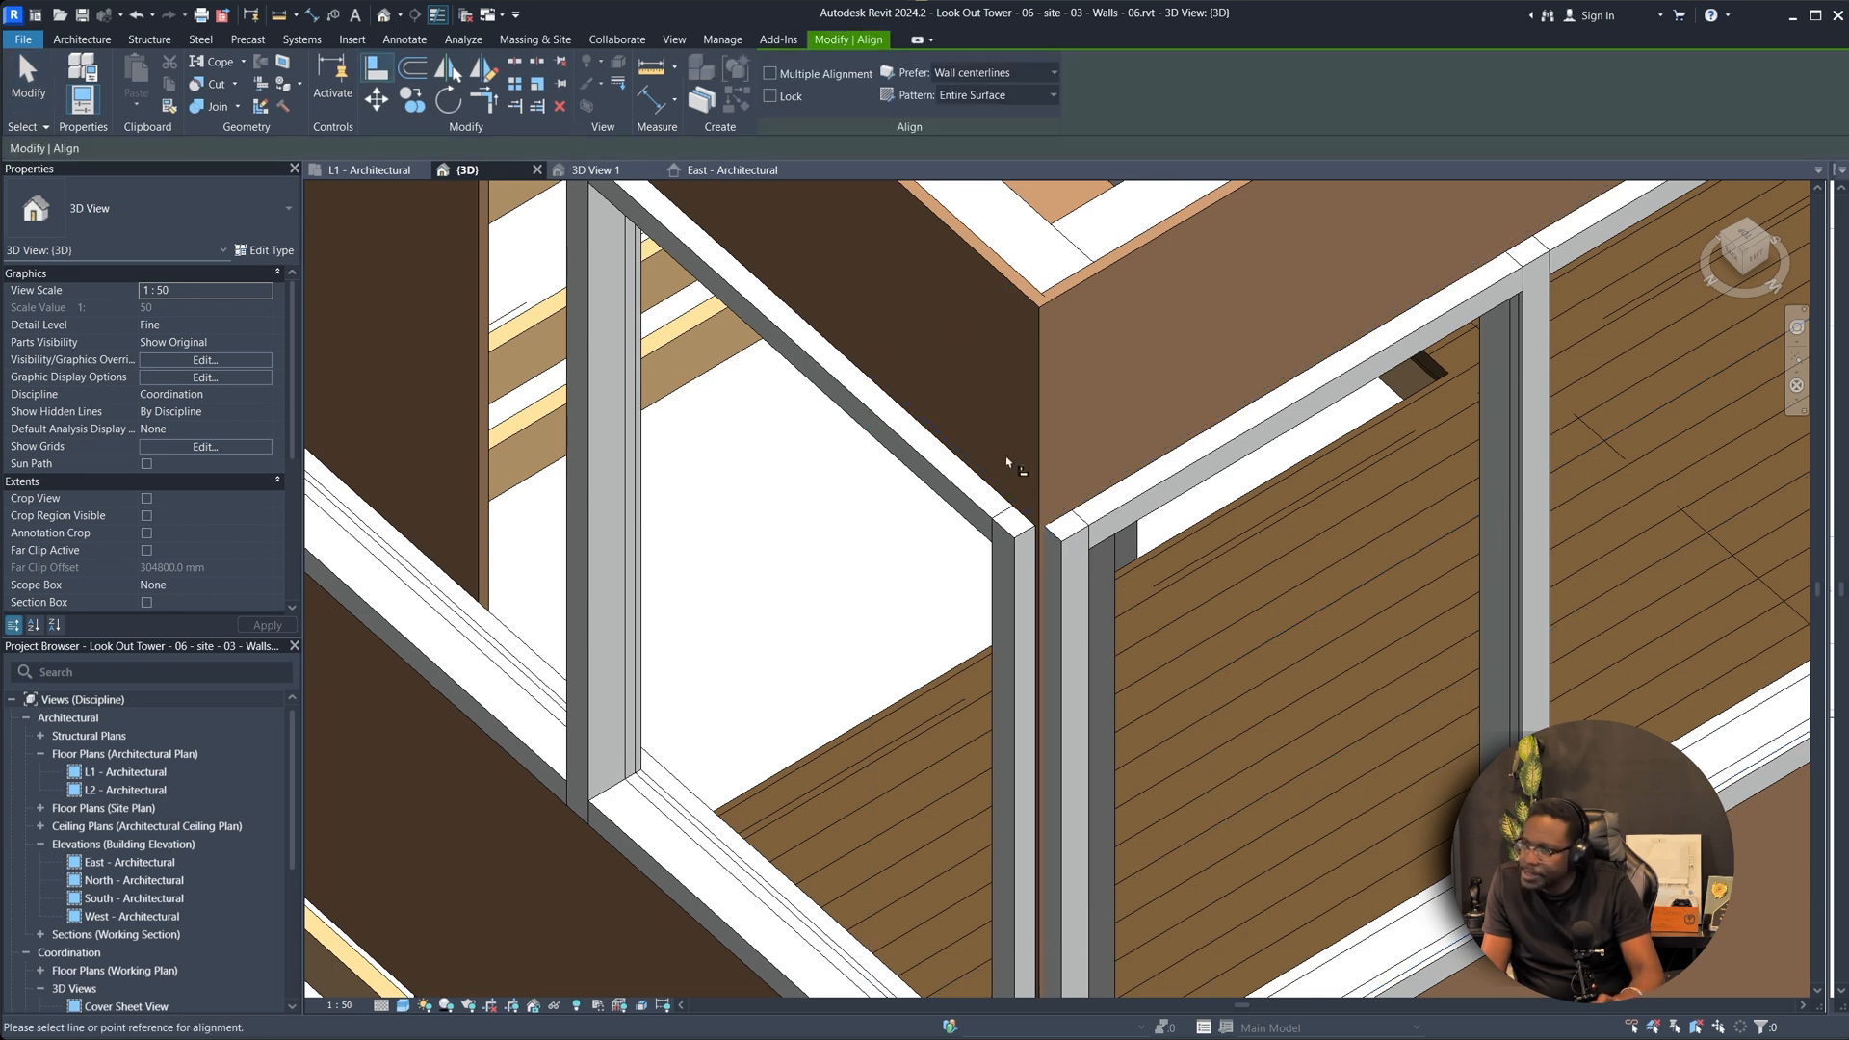
left_click(1010, 291)
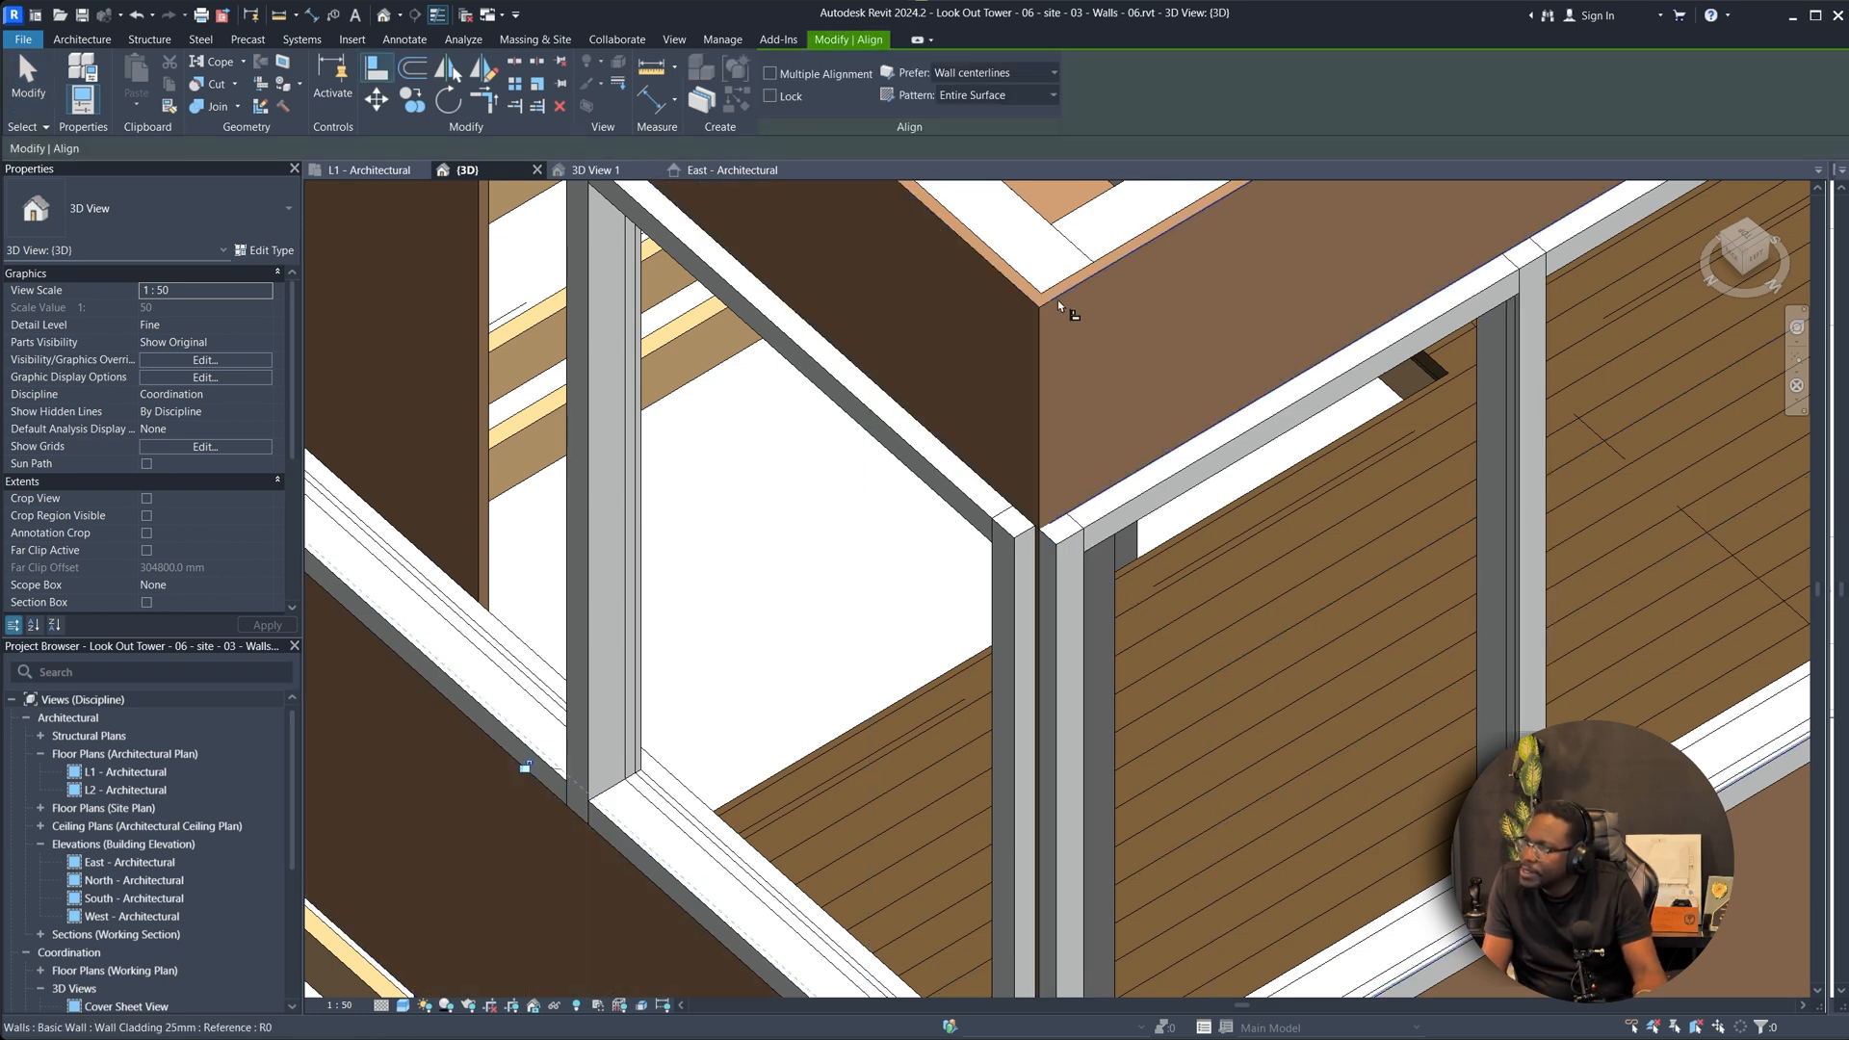
left_click(1026, 531)
key("Escape")
scroll(1130, 661, "down", 5)
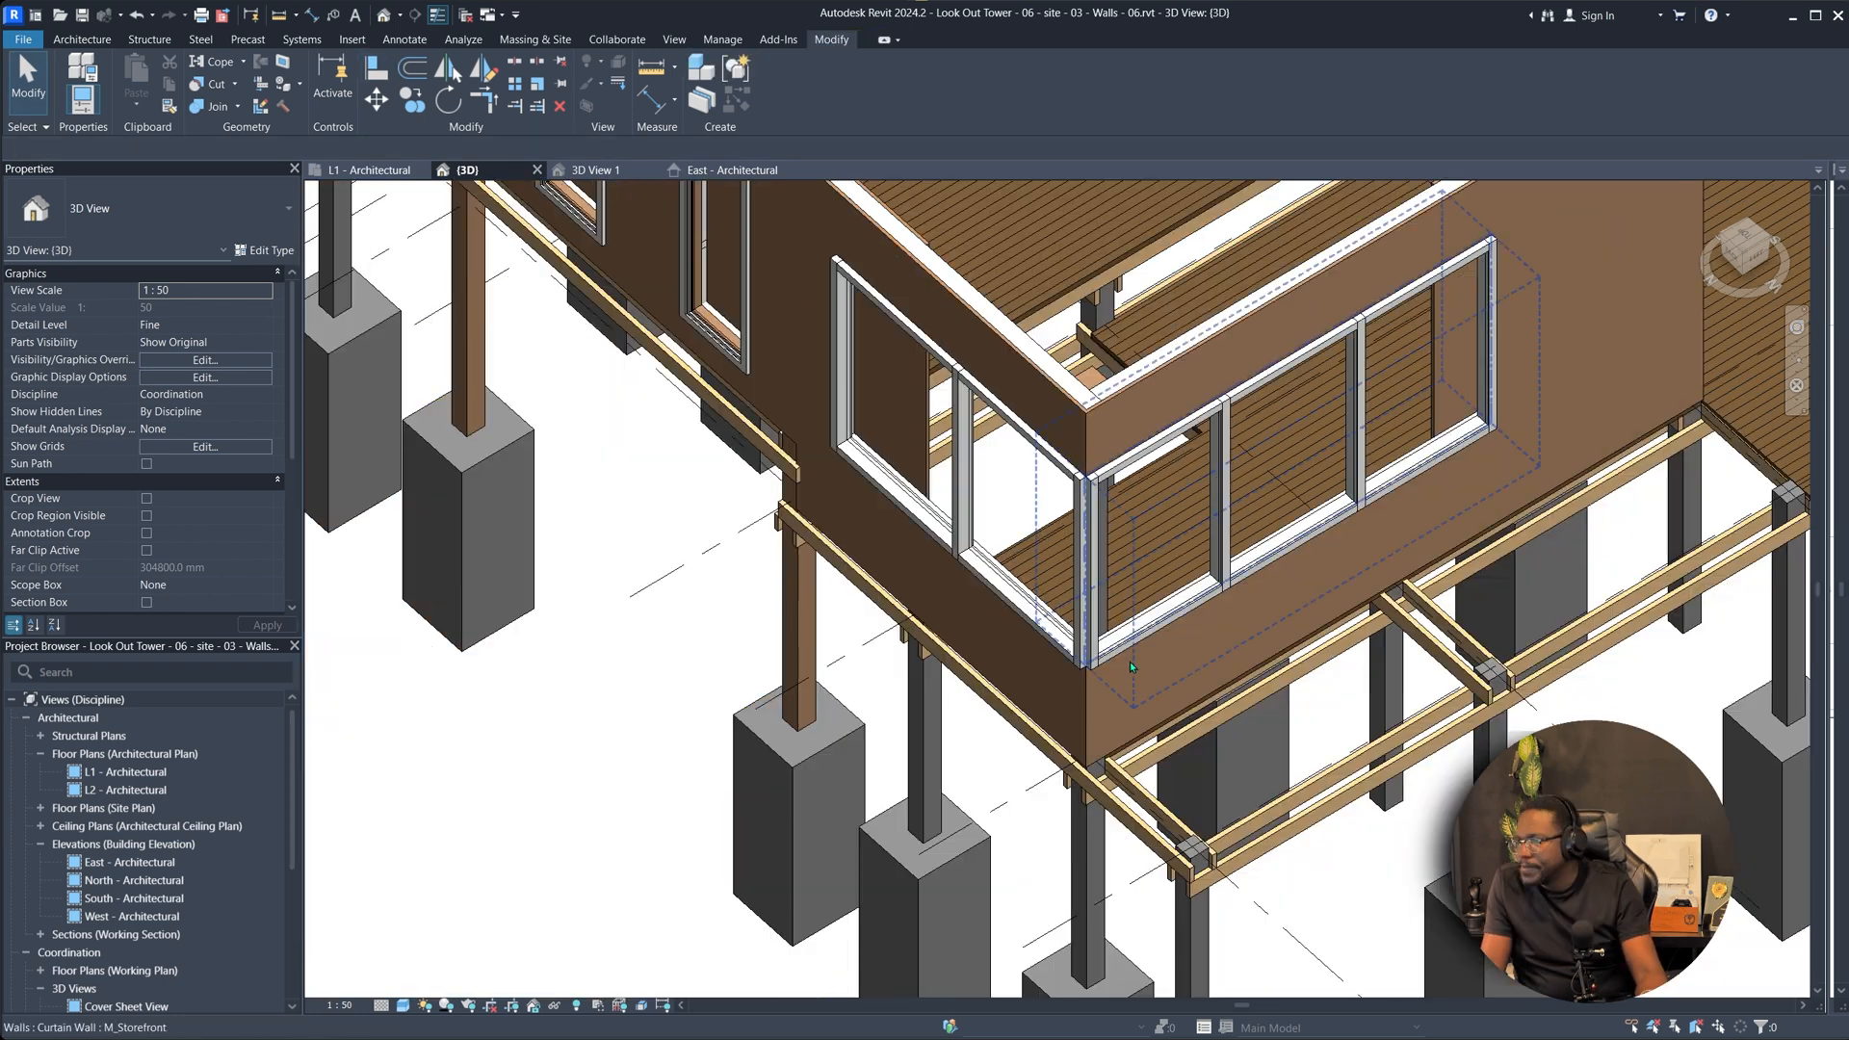
In the L1 architectural plan, move both corner storefront walls inward so they sit centred on the stud walls' centrelines.
scroll(1090, 678, "down", 2)
middle_click_drag(992, 332, 496, 327, "shift")
scroll(1217, 627, "up", 3)
scroll(1217, 628, "up", 2)
middle_click_drag(1217, 628, 805, 815, "shift")
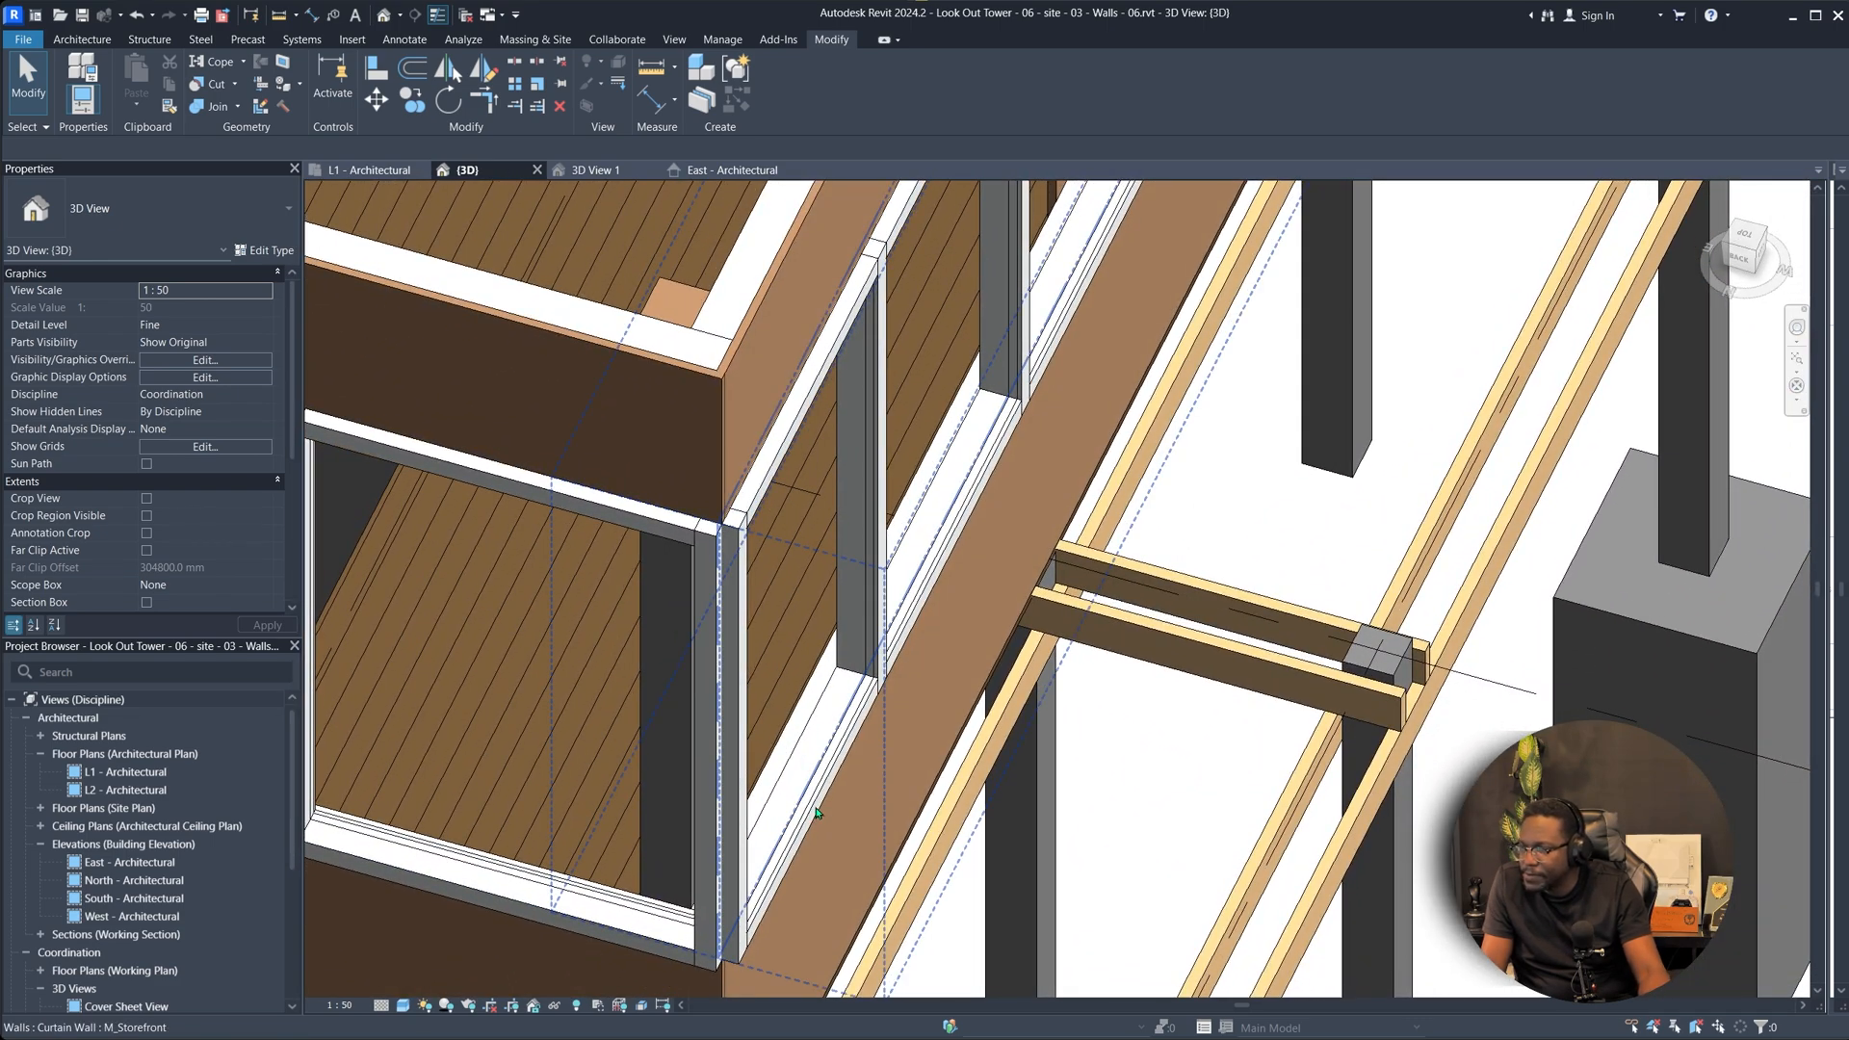
left_click(369, 170)
scroll(834, 425, "down", 4)
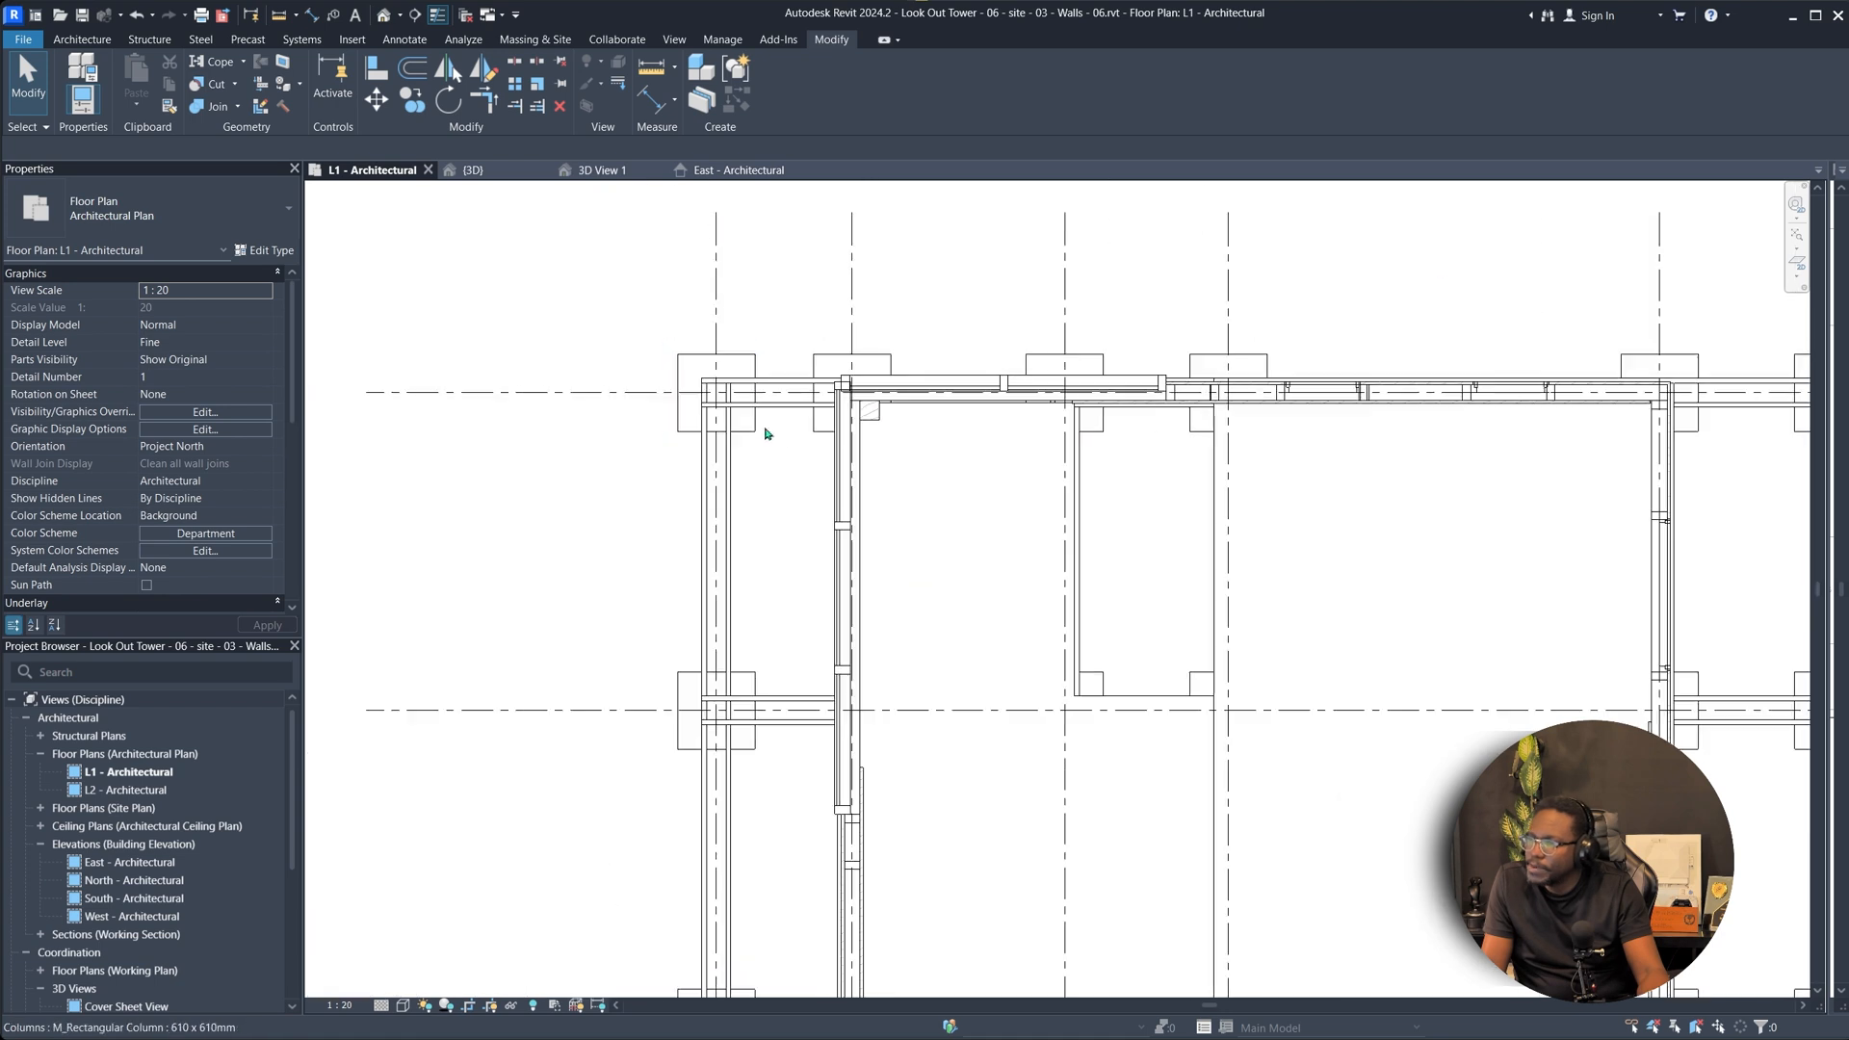
scroll(909, 403, "up", 5)
scroll(874, 340, "up", 1)
left_click(875, 340)
scroll(1010, 347, "up", 1)
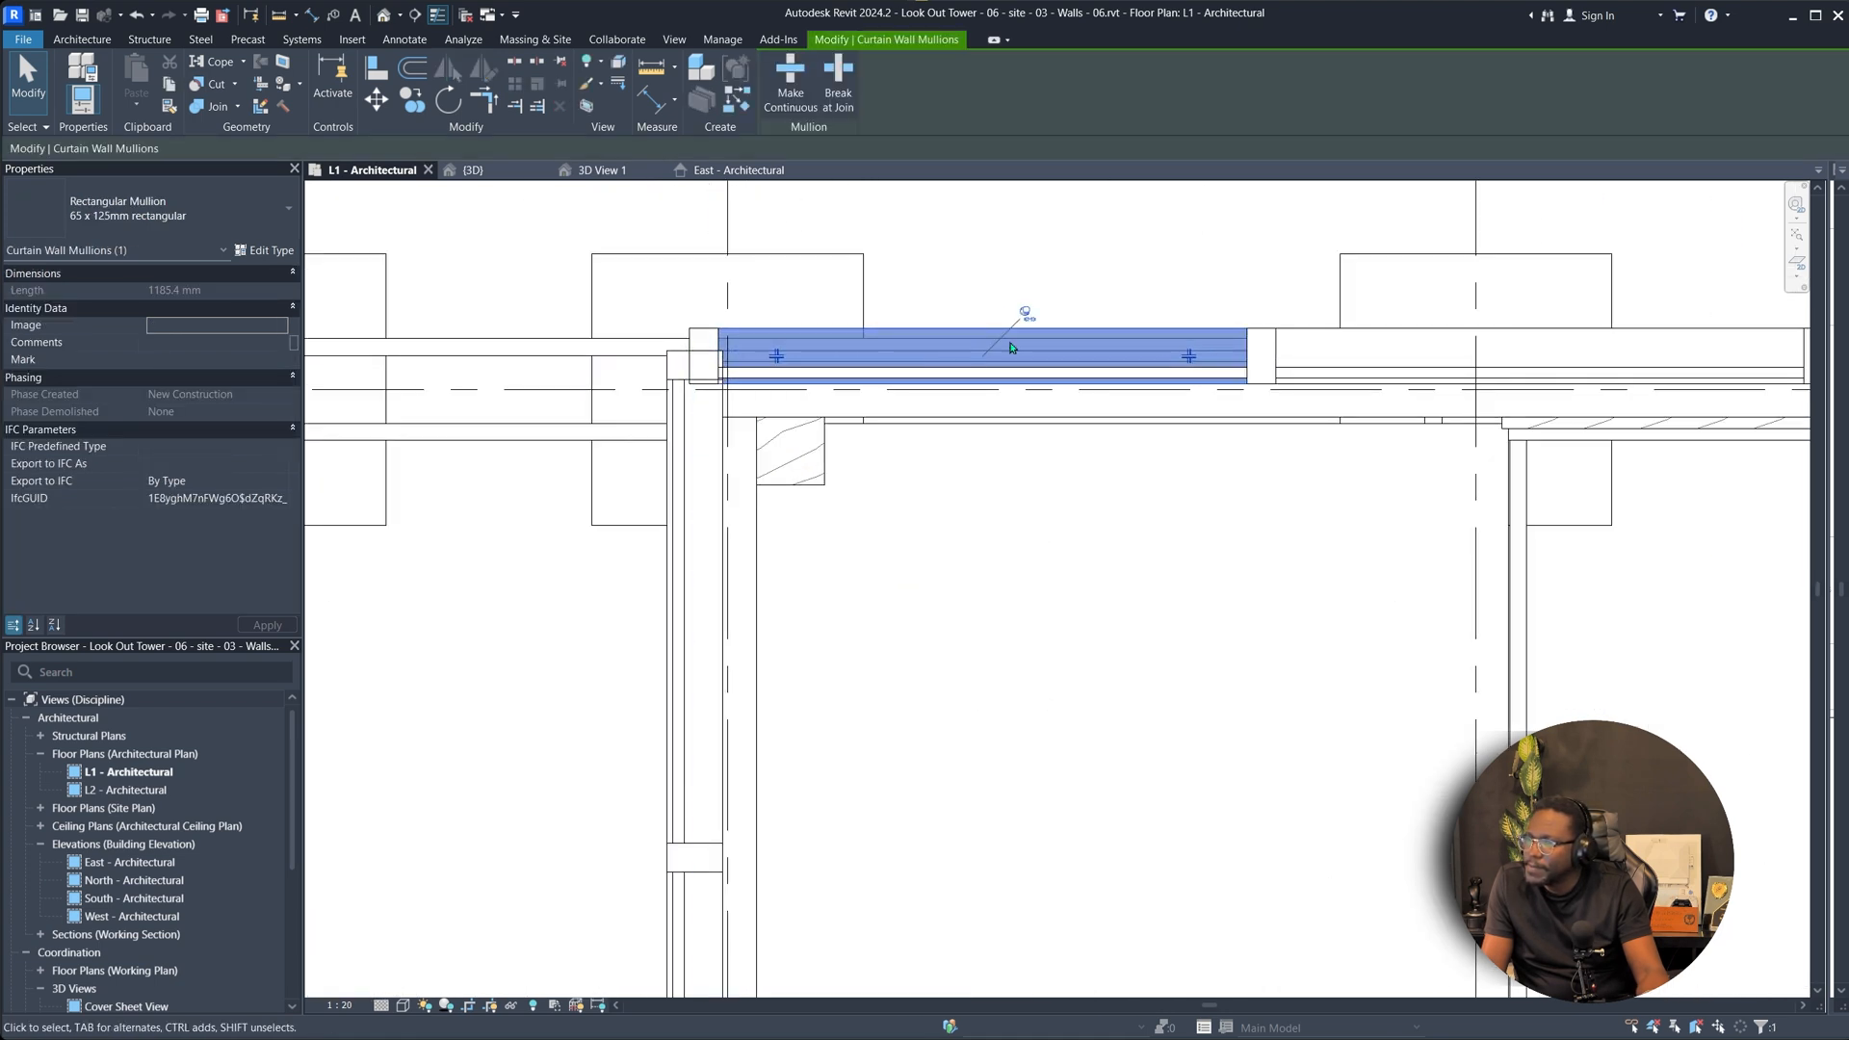
left_click(1260, 357)
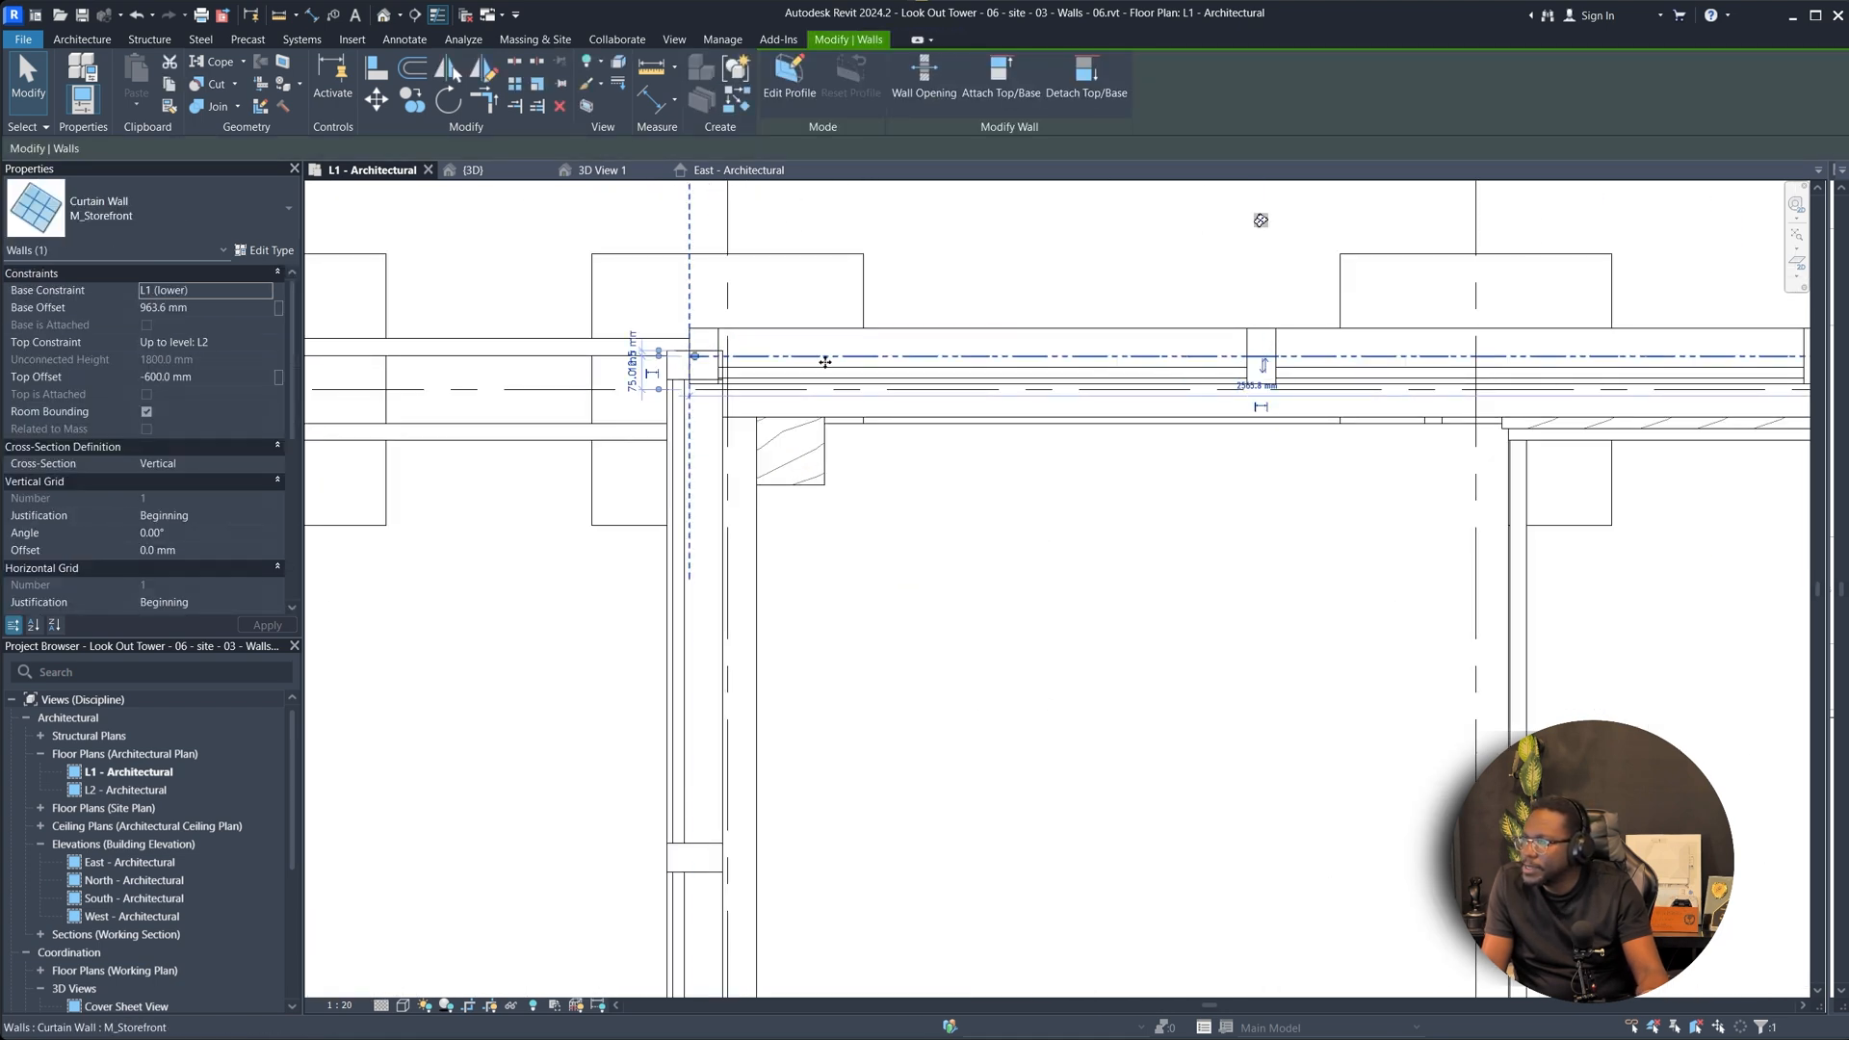
scroll(1263, 358, "up", 2)
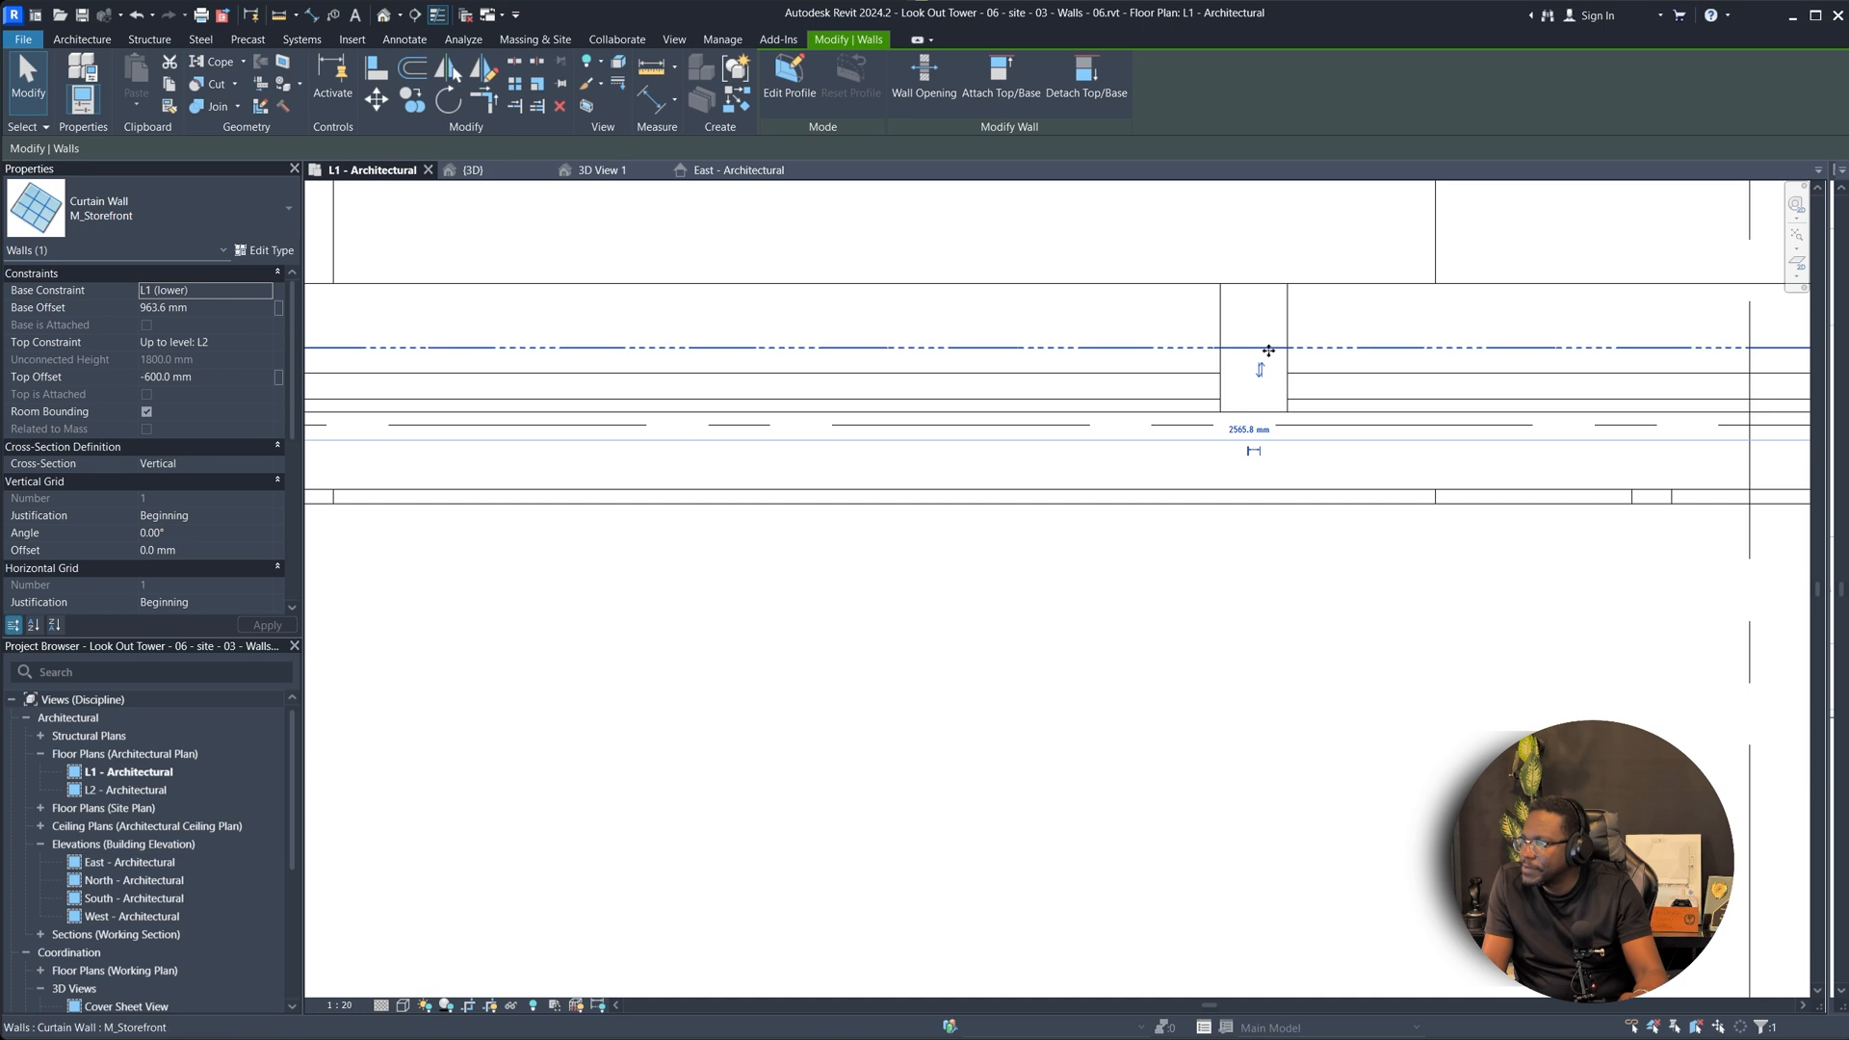
left_click_drag(1333, 372, 1325, 430)
scroll(1386, 322, "down", 1)
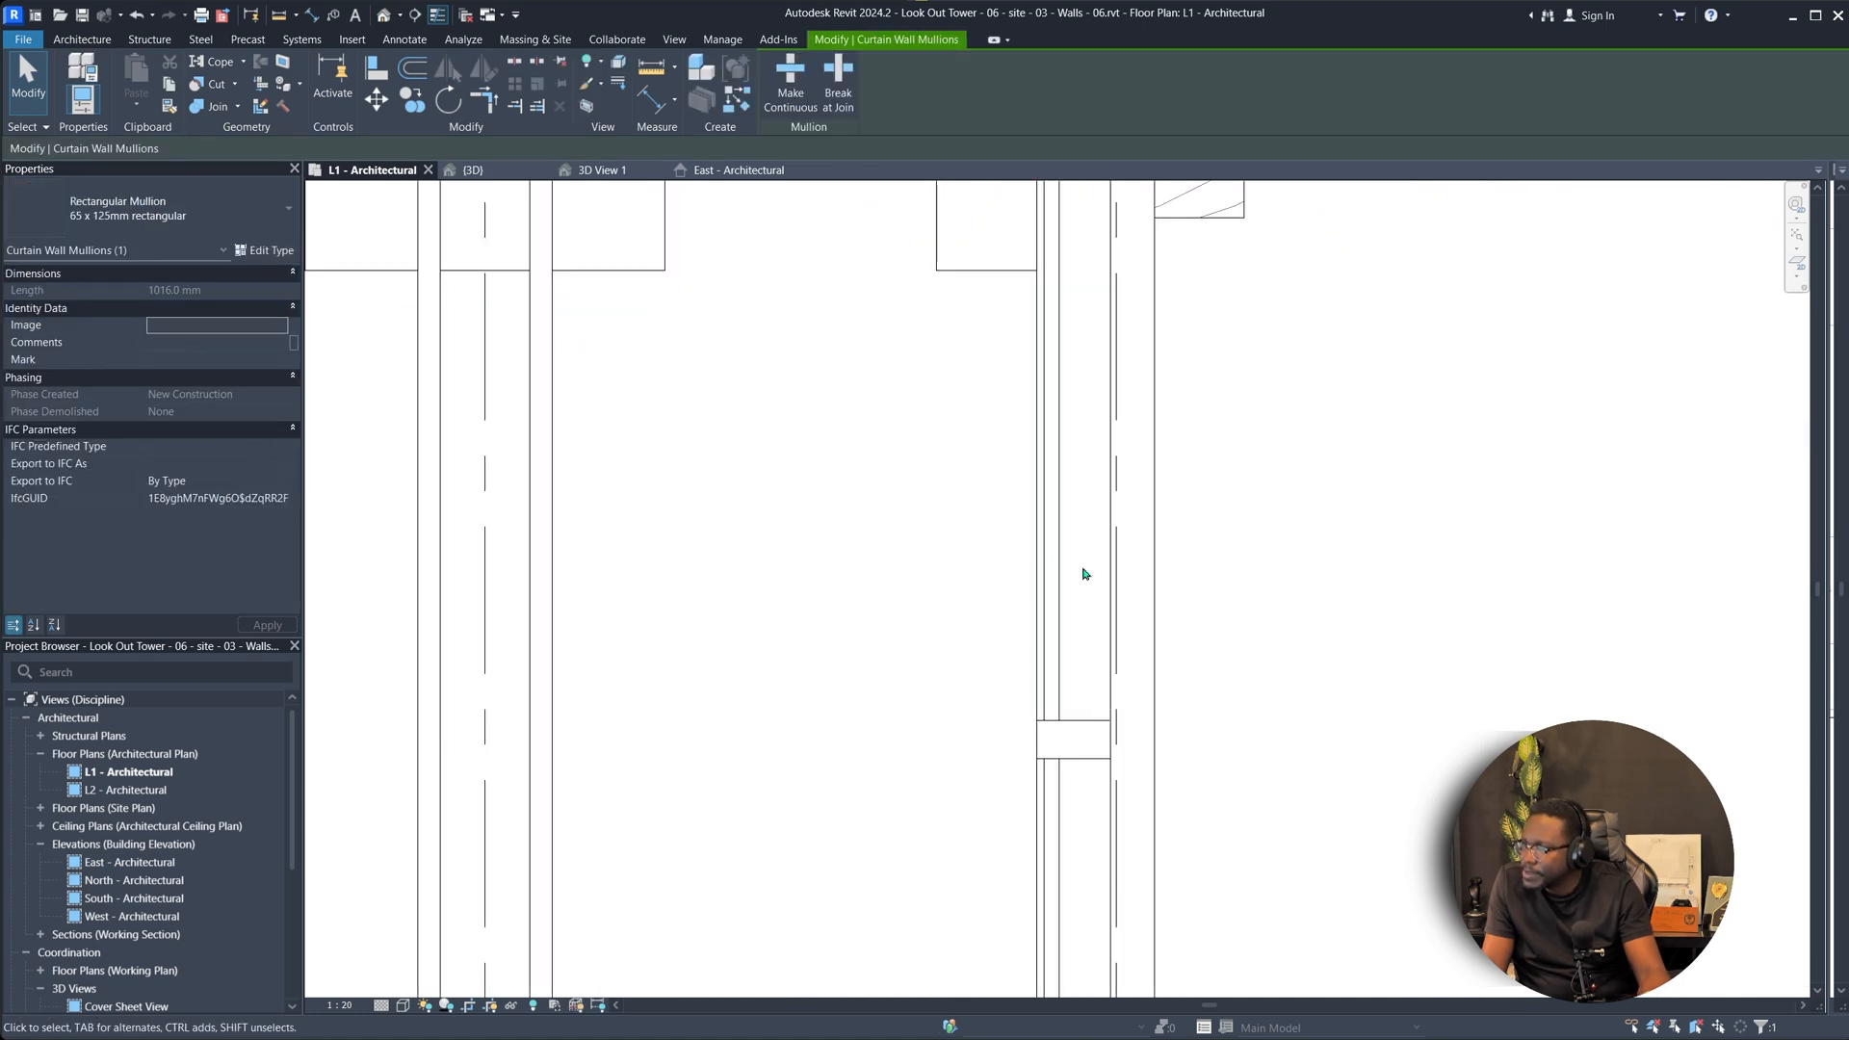
scroll(919, 467, "down", 3)
left_click(1202, 448)
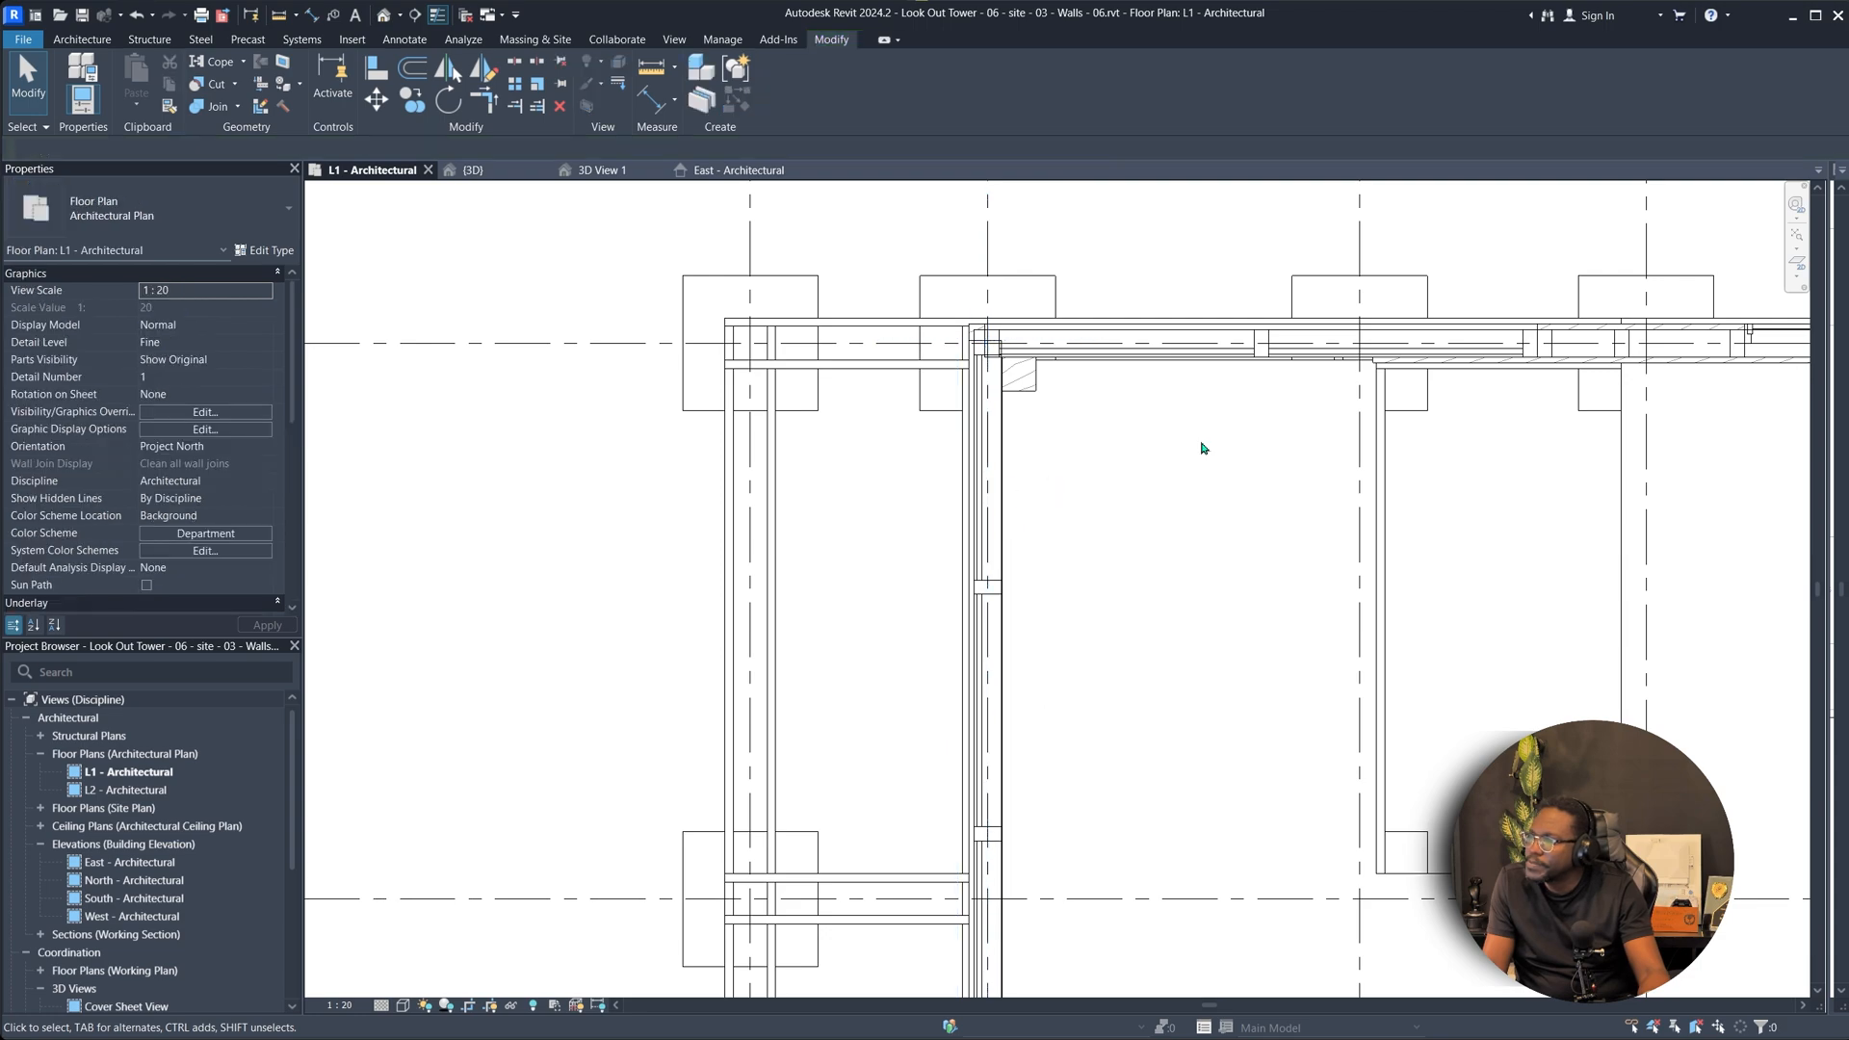
In the 3D view, align the corner ends of the repositioned storefront walls to the cladding faces again so they close the corner.
left_click(483, 175)
middle_click_drag(1088, 454, 877, 478, "shift")
scroll(1051, 470, "down", 2)
scroll(876, 477, "up", 6)
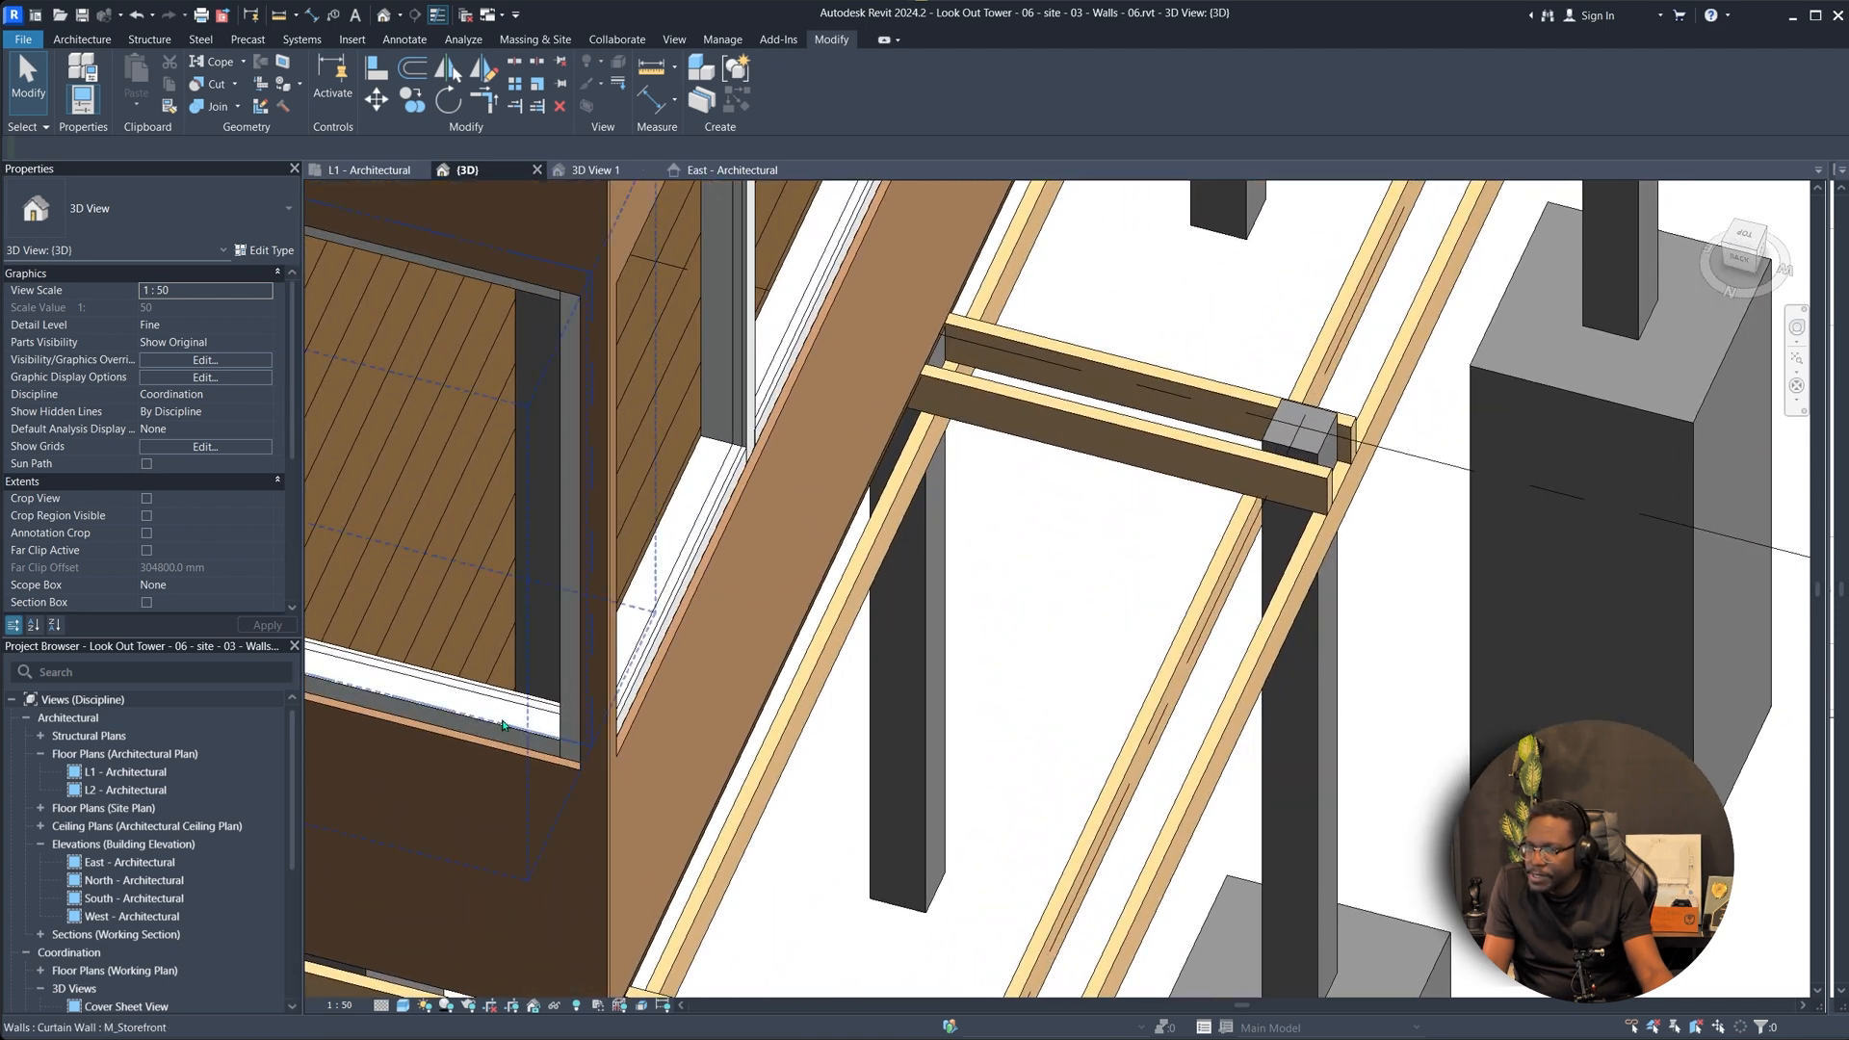
left_click(502, 725)
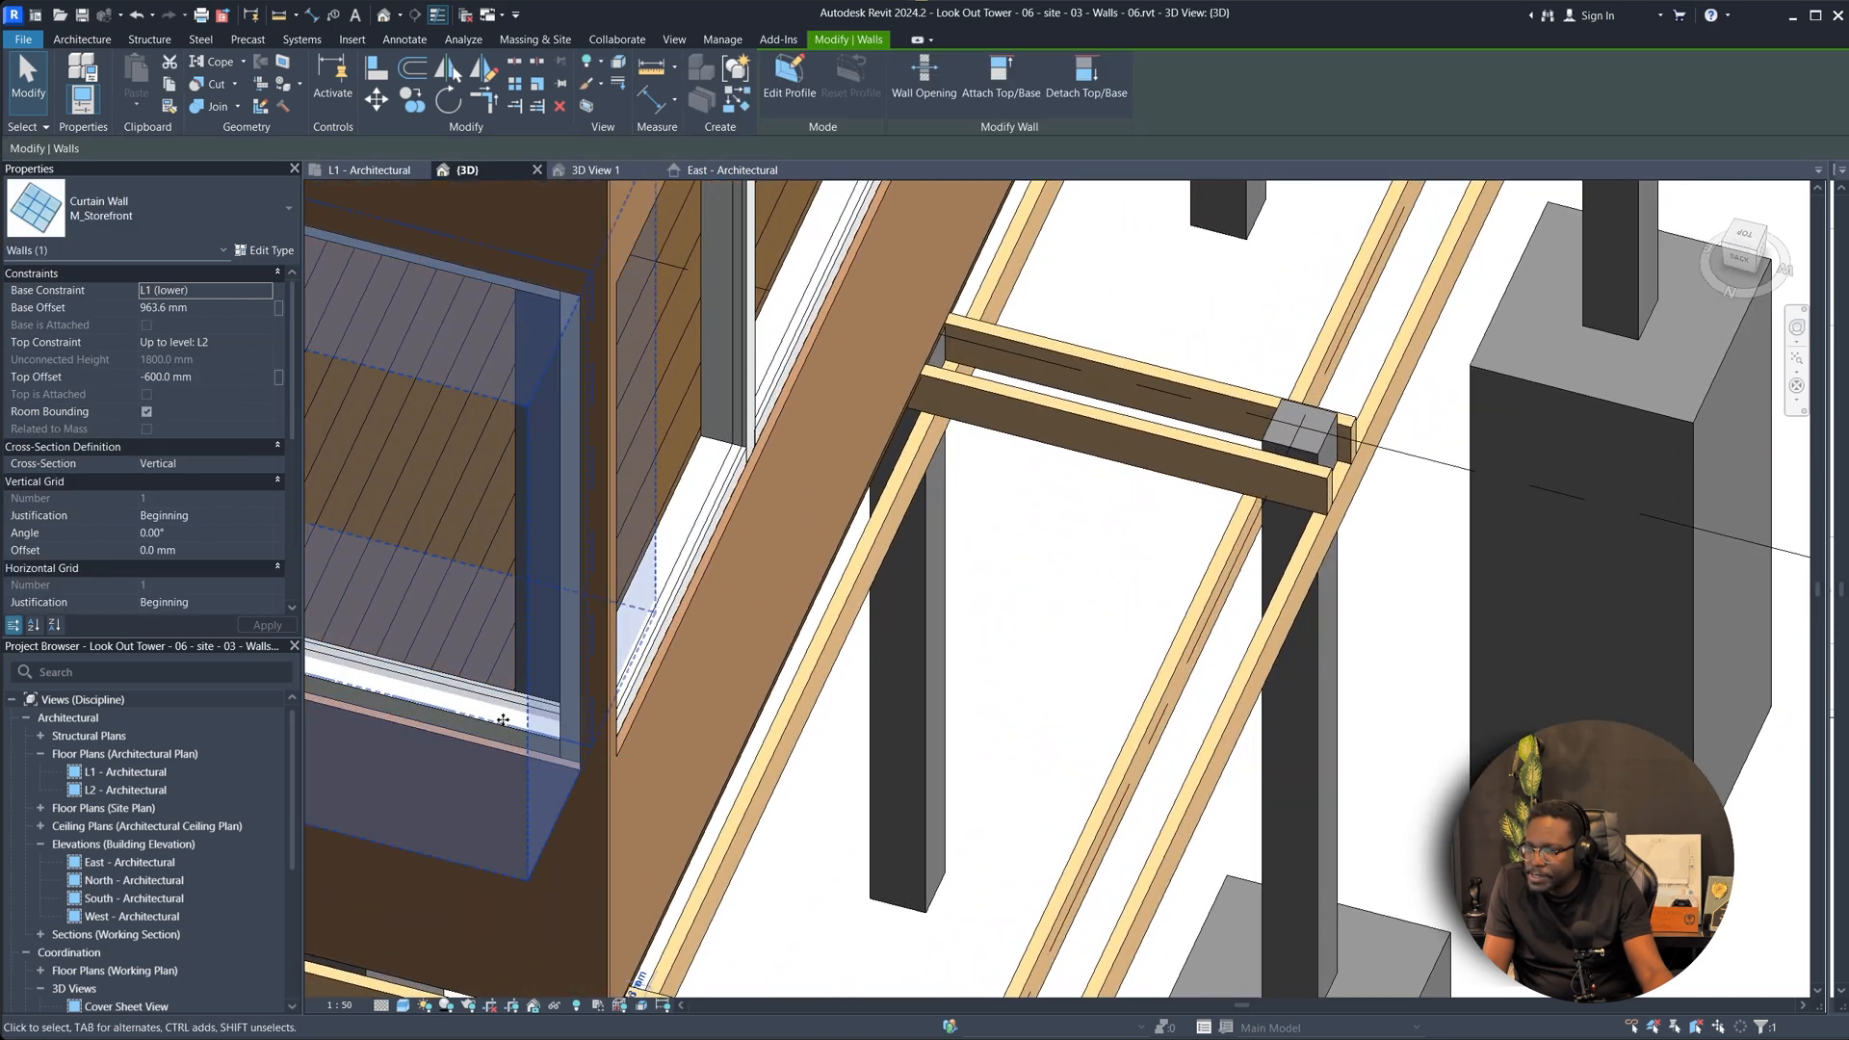
scroll(733, 696, "up", 5)
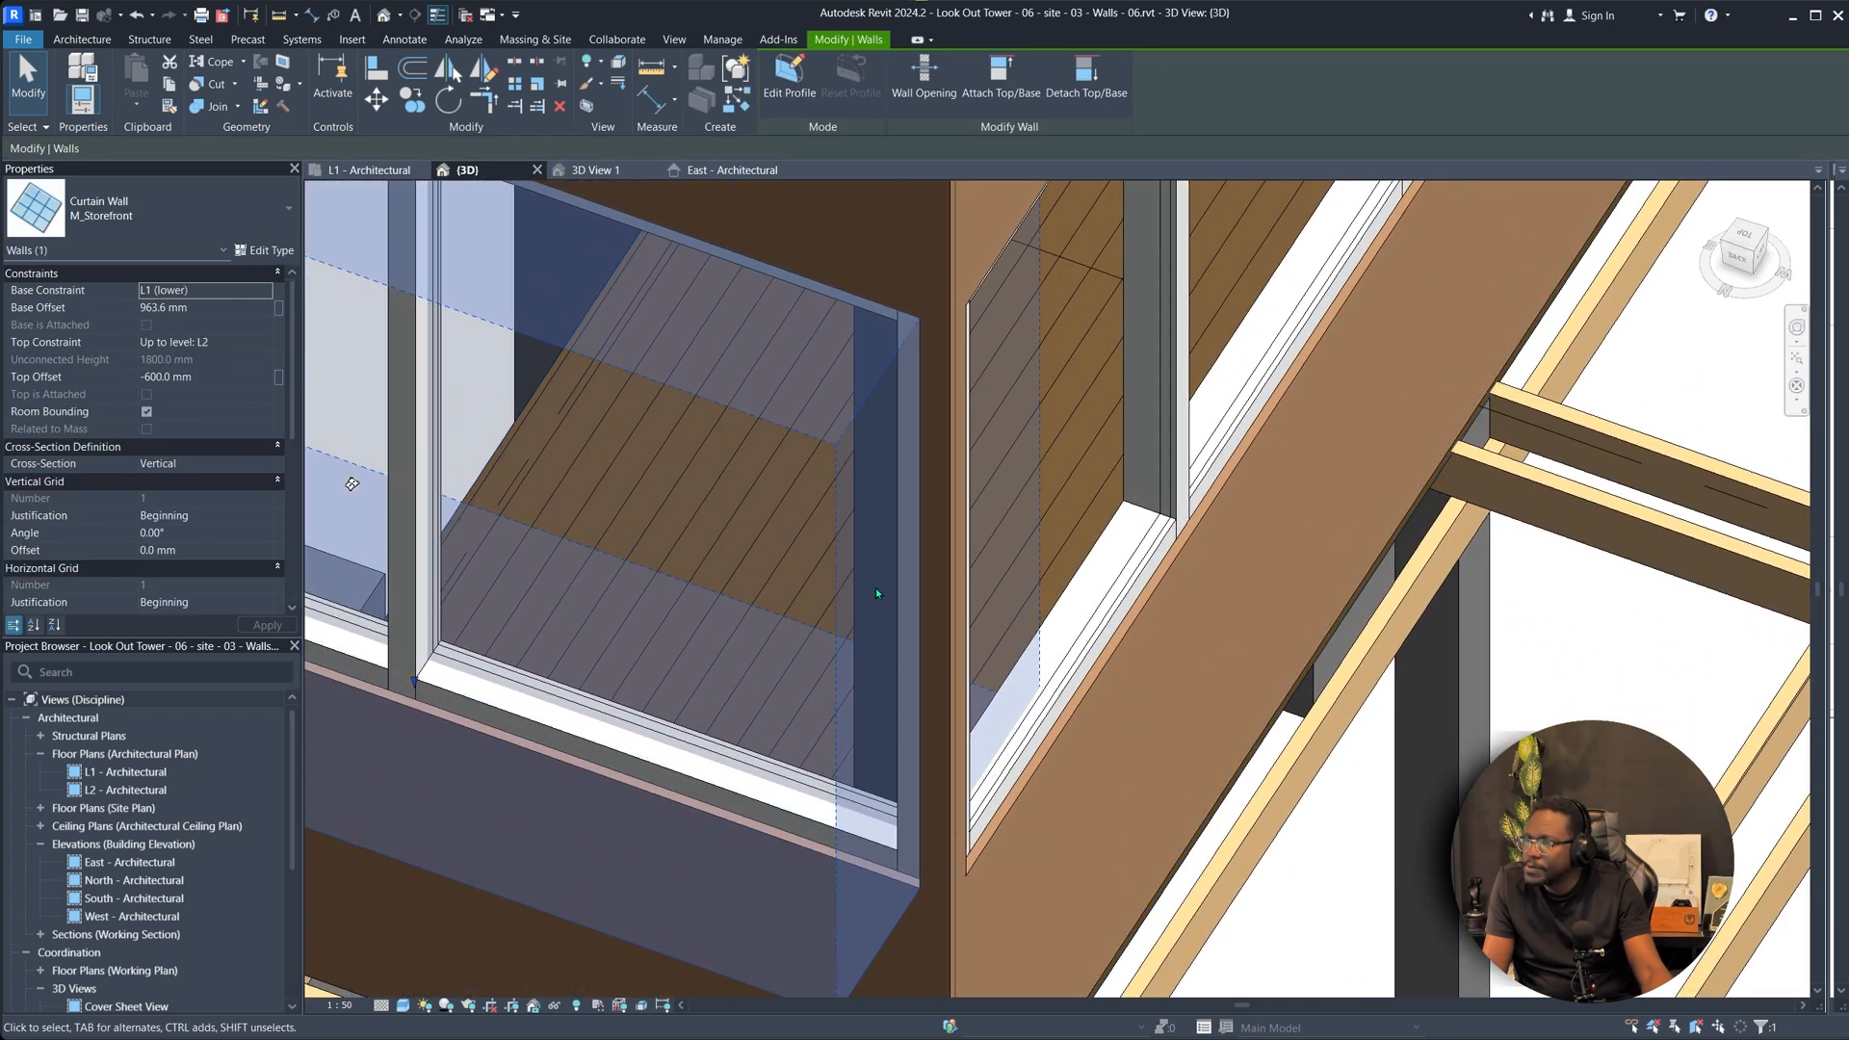
key("a")
key("l")
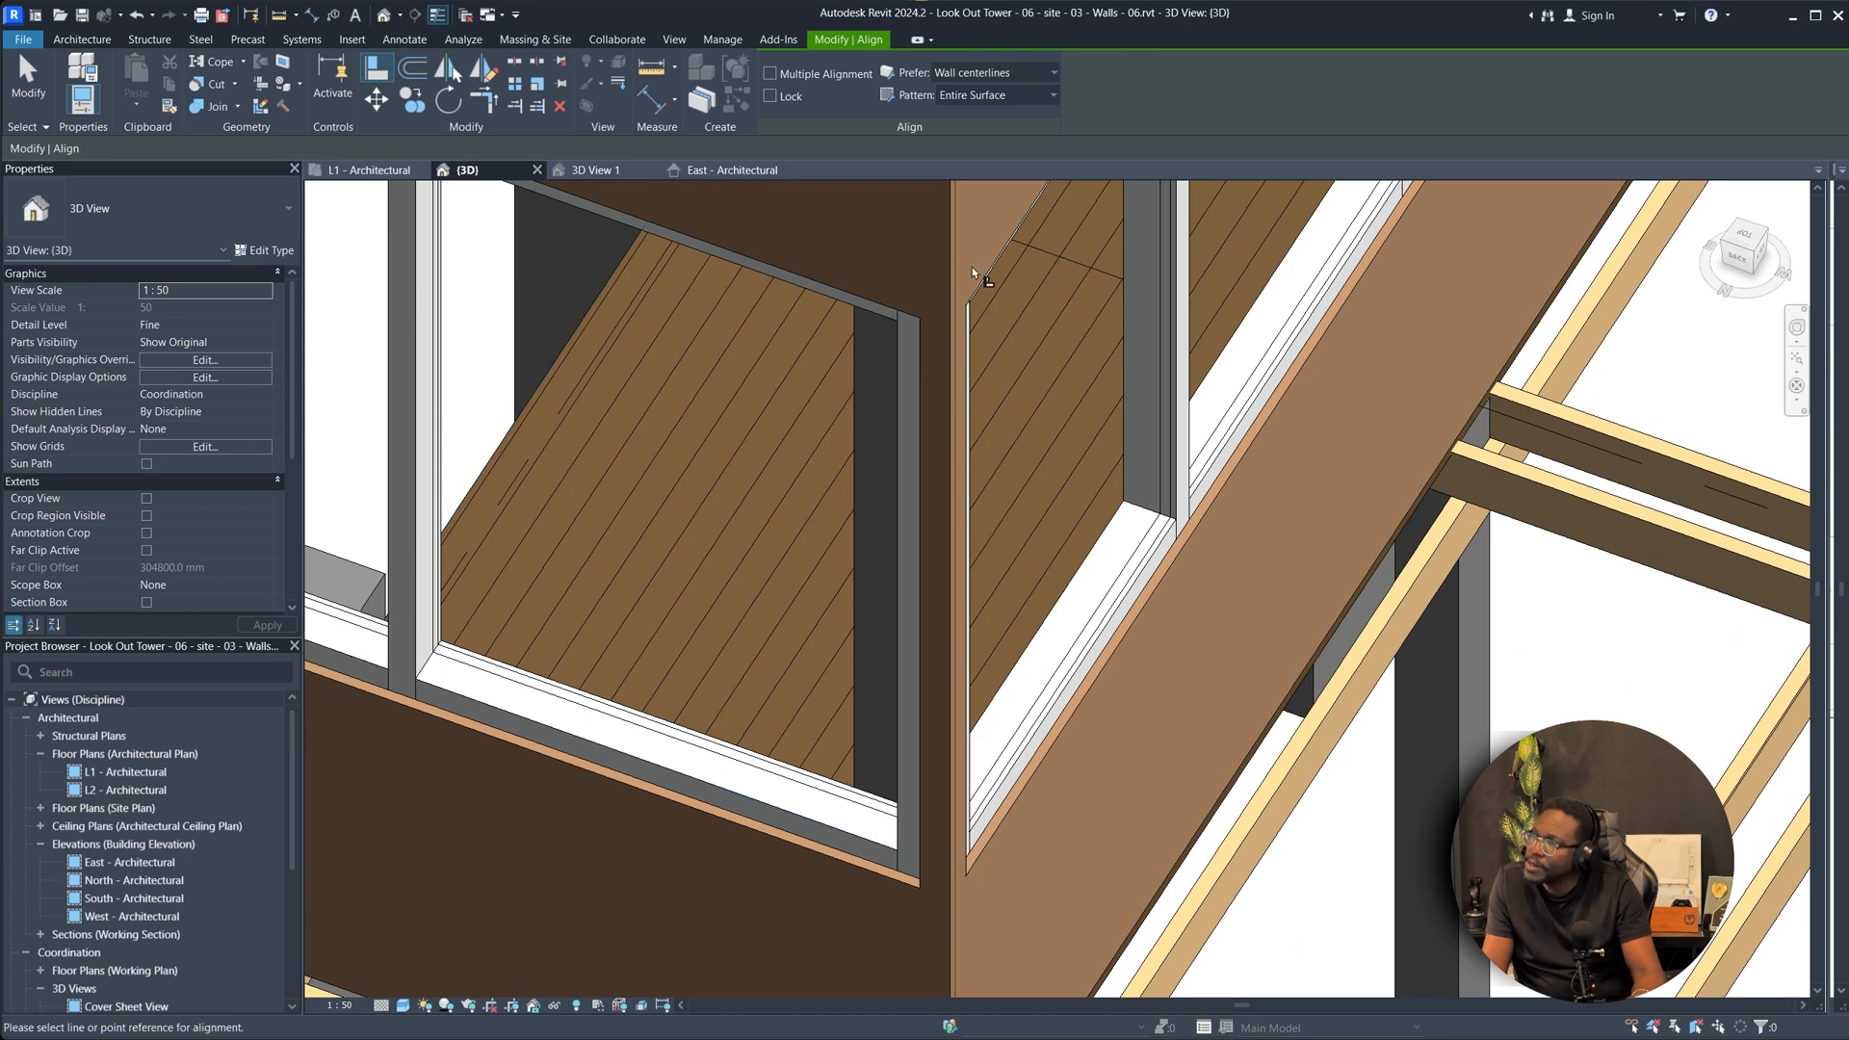
middle_click_drag(982, 286, 1023, 494)
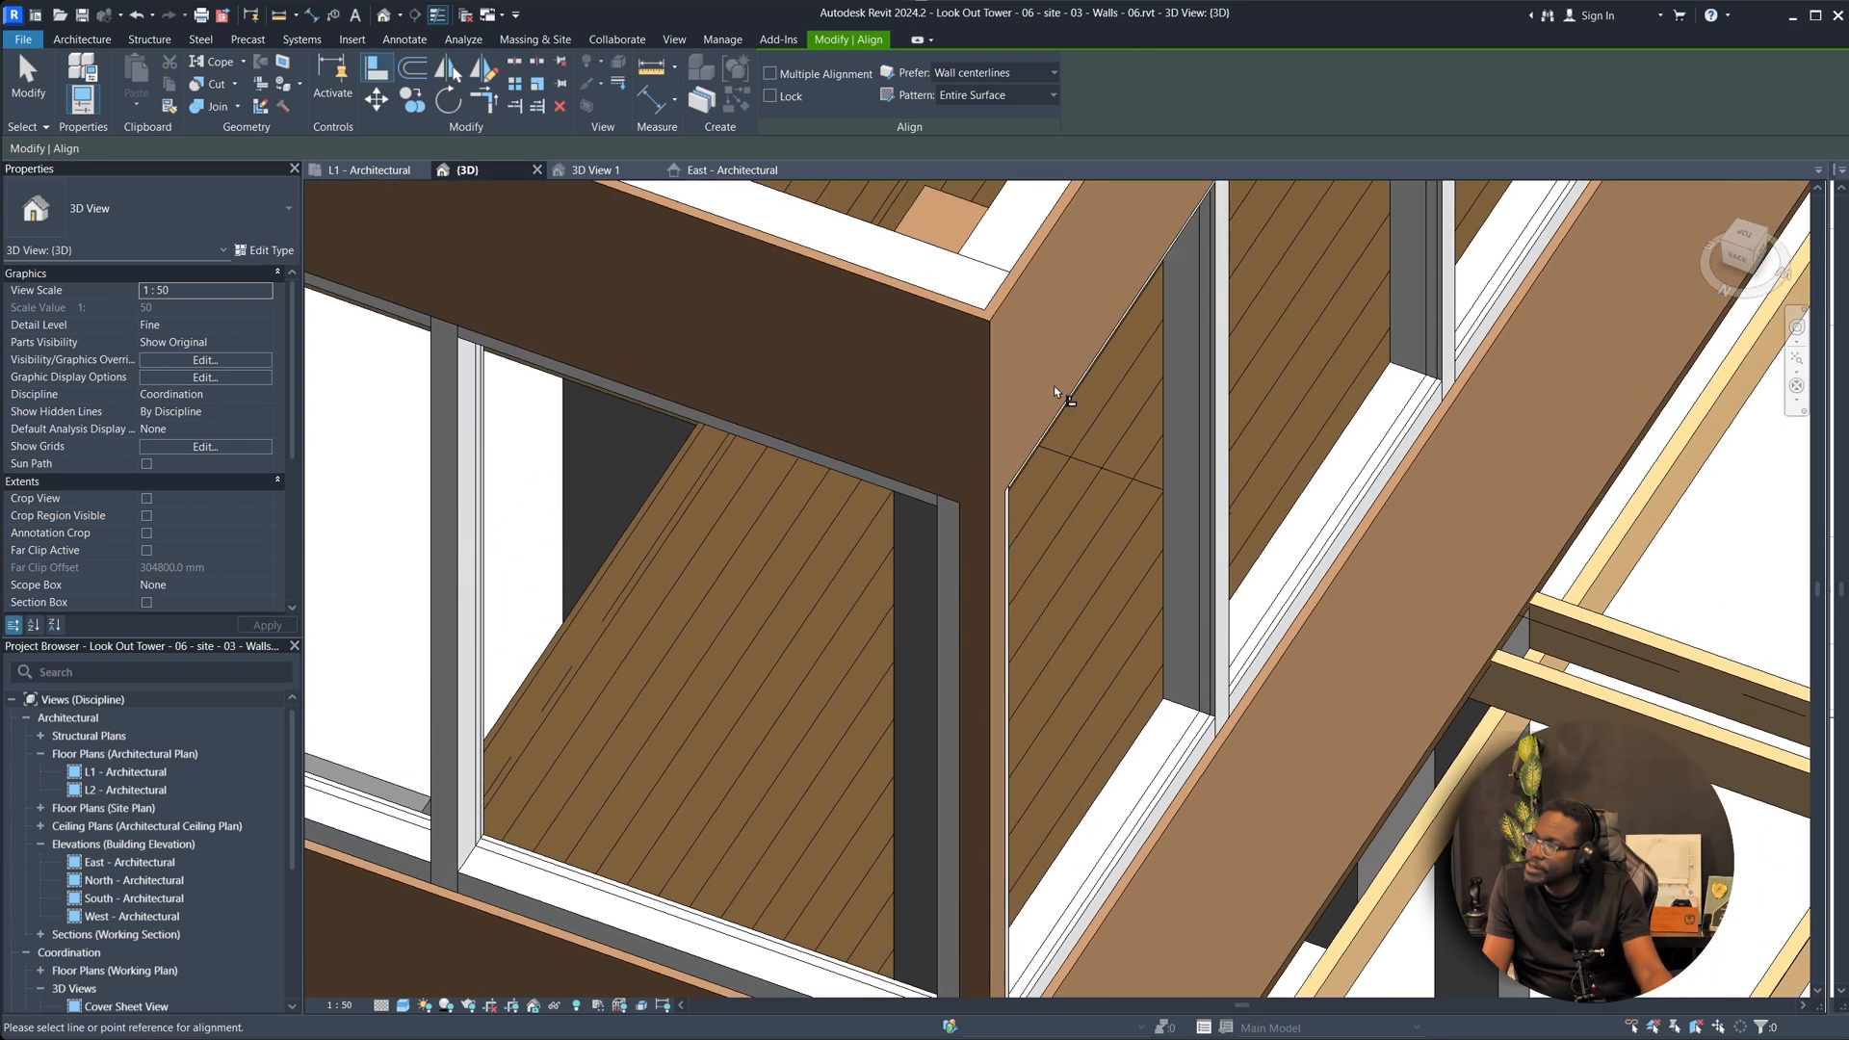
key("ctrl+z")
key("a")
key("l")
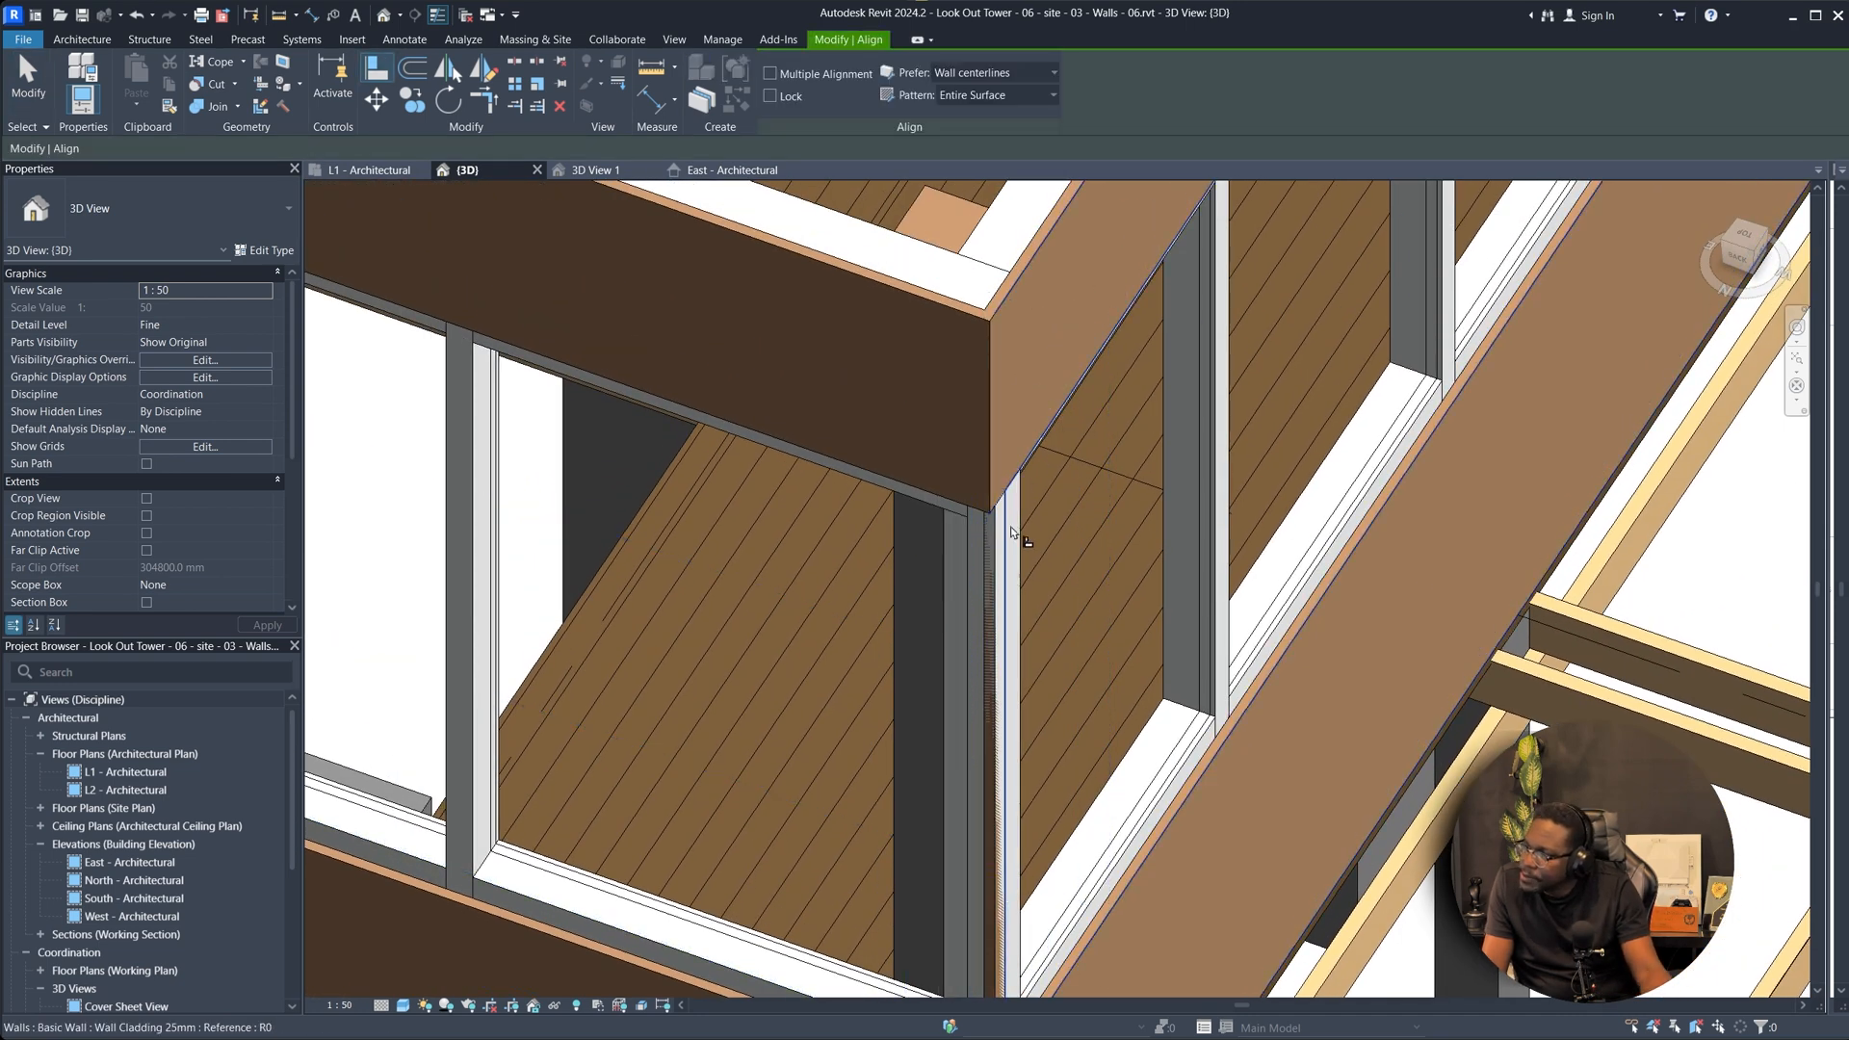
scroll(1011, 532, "down", 5)
scroll(1101, 593, "up", 3)
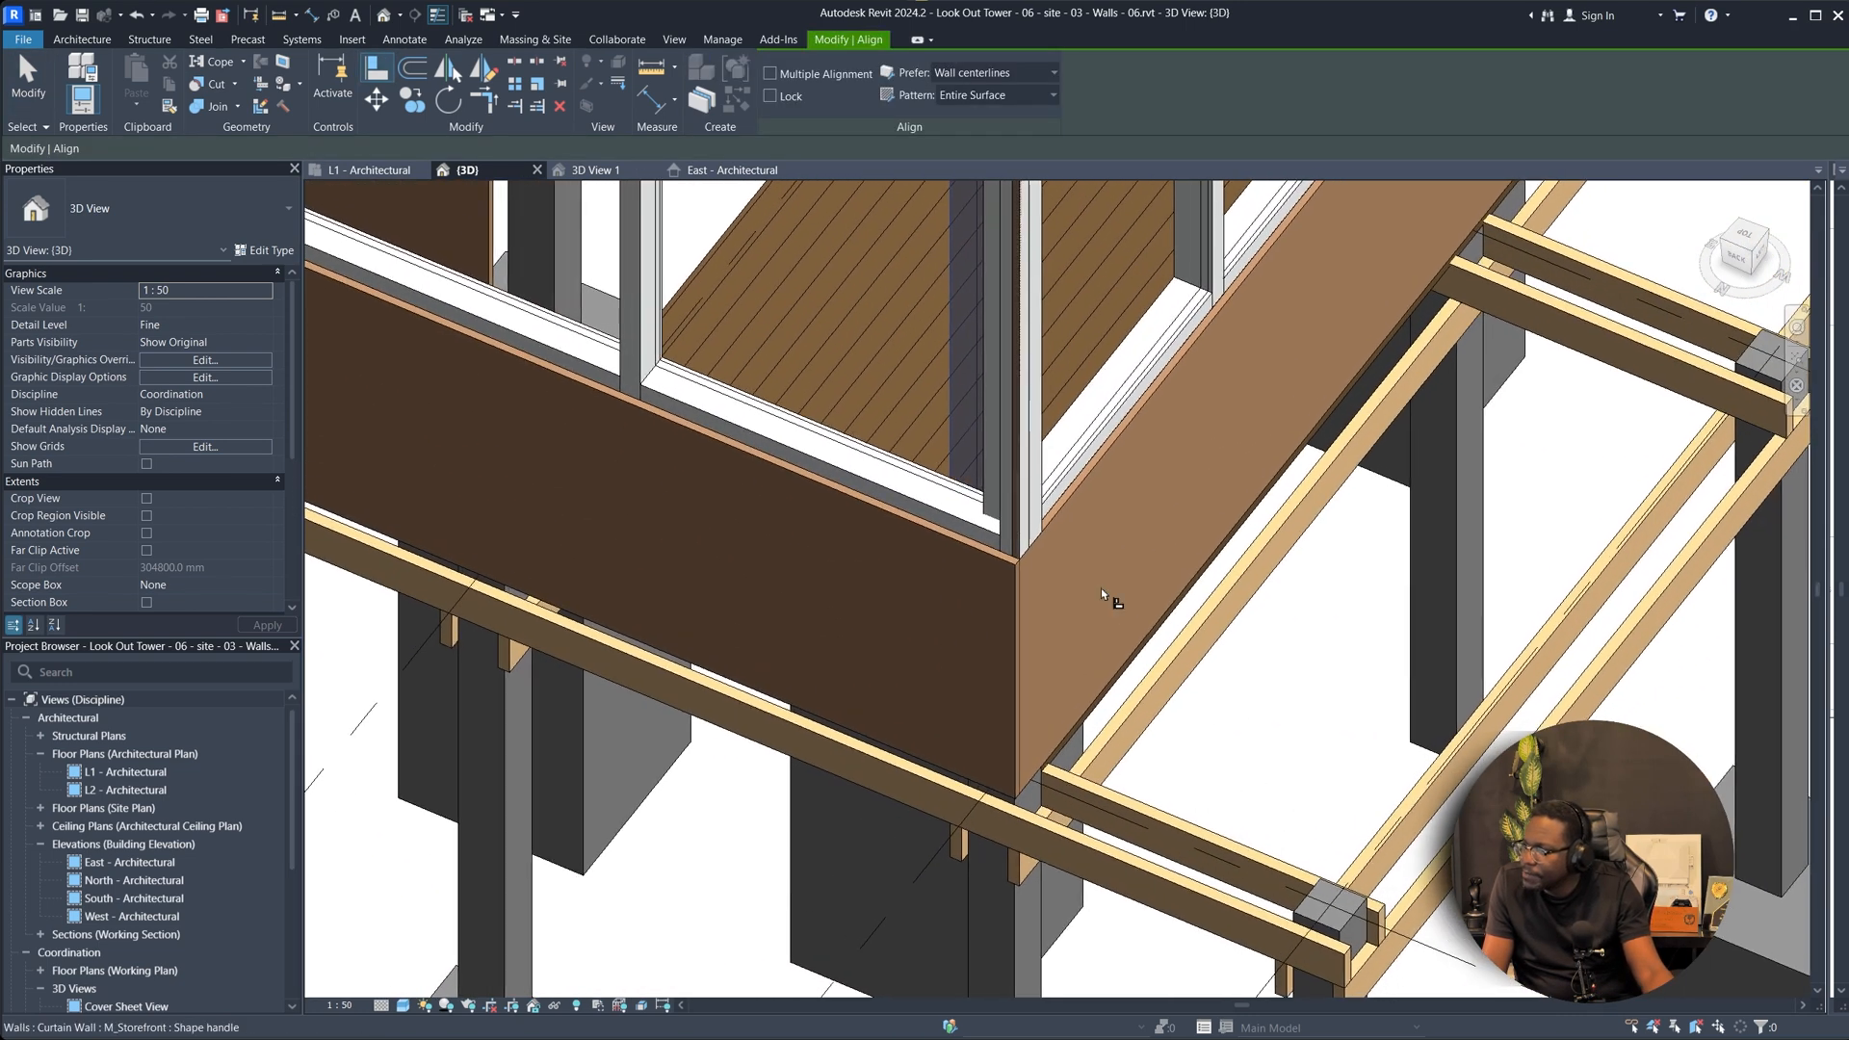
left_click(1038, 557)
middle_click_drag(1050, 555, 982, 776)
key("Escape")
key("Escape")
scroll(866, 818, "up", 1)
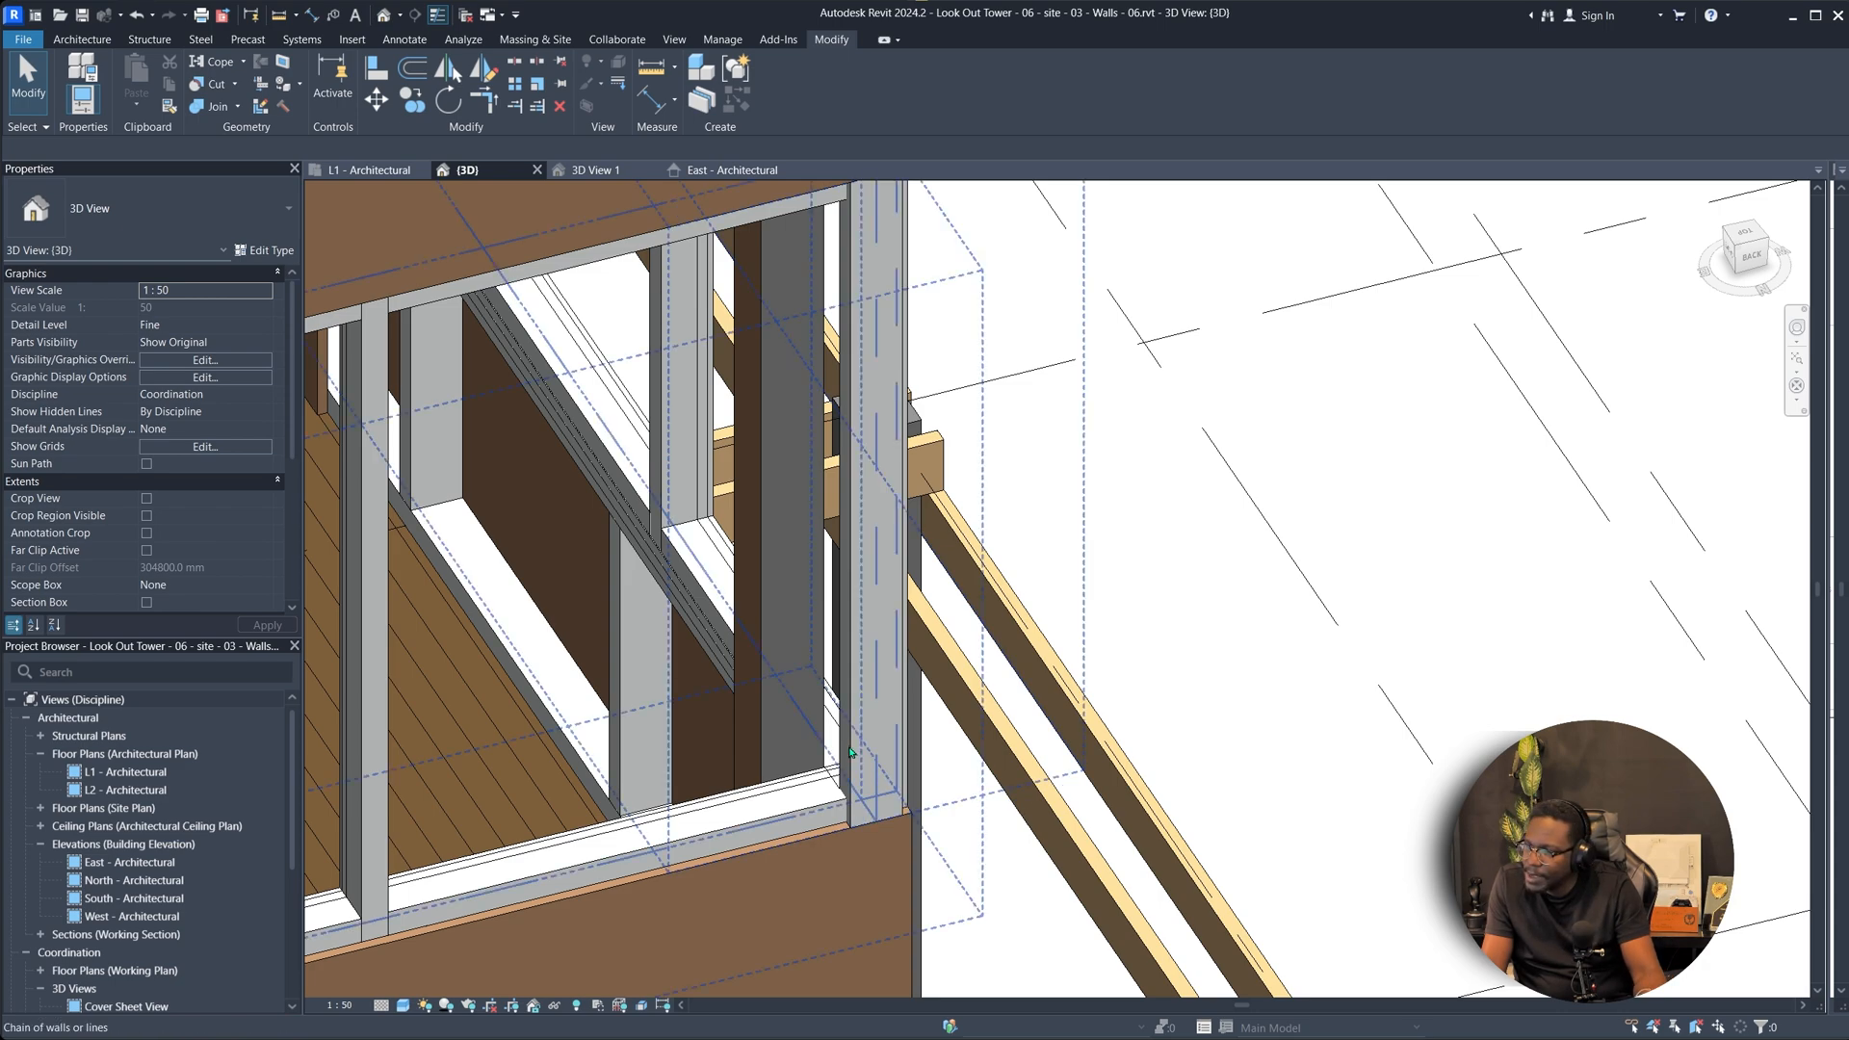
Delete the vertical 65 x 125mm rectangular mullion at the corner end of each storefront wall.
left_click(852, 748)
middle_click_drag(851, 746, 1017, 598, "shift")
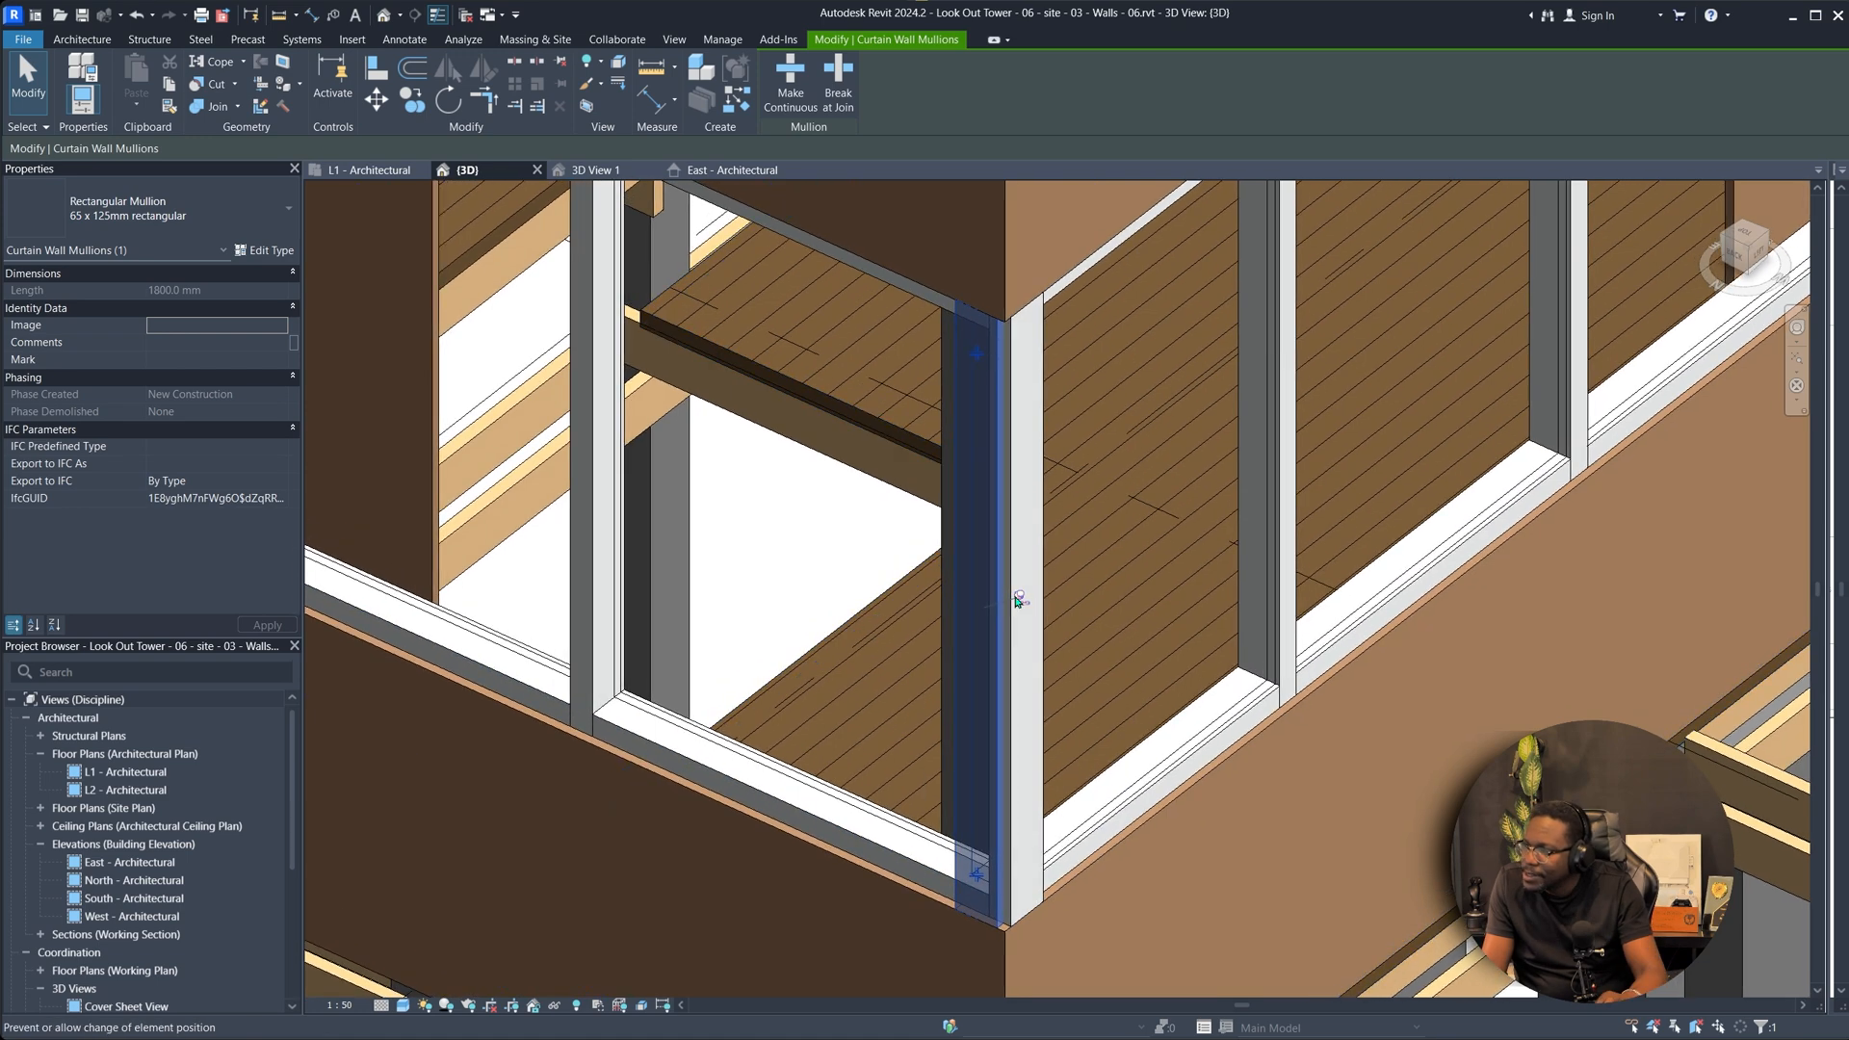
key("Escape")
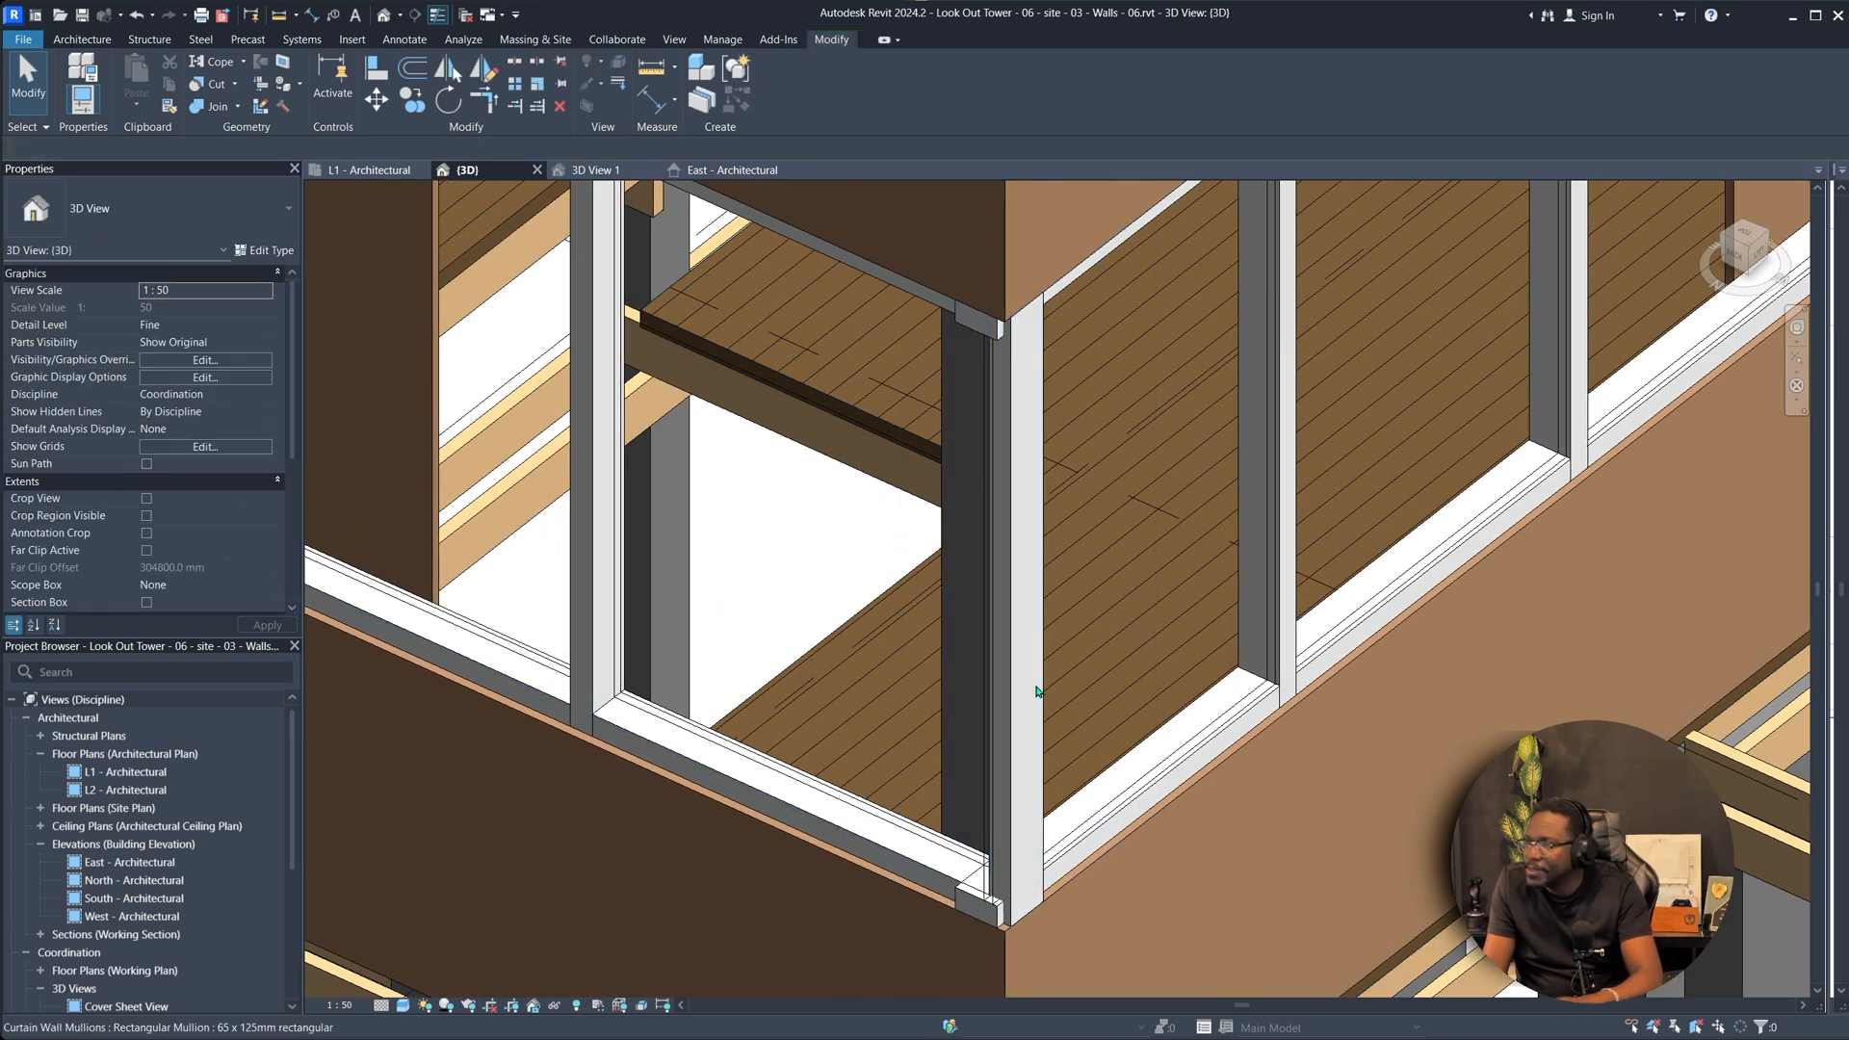
middle_click_drag(1040, 646, 1043, 643, "shift")
left_click(1041, 632)
key("Delete")
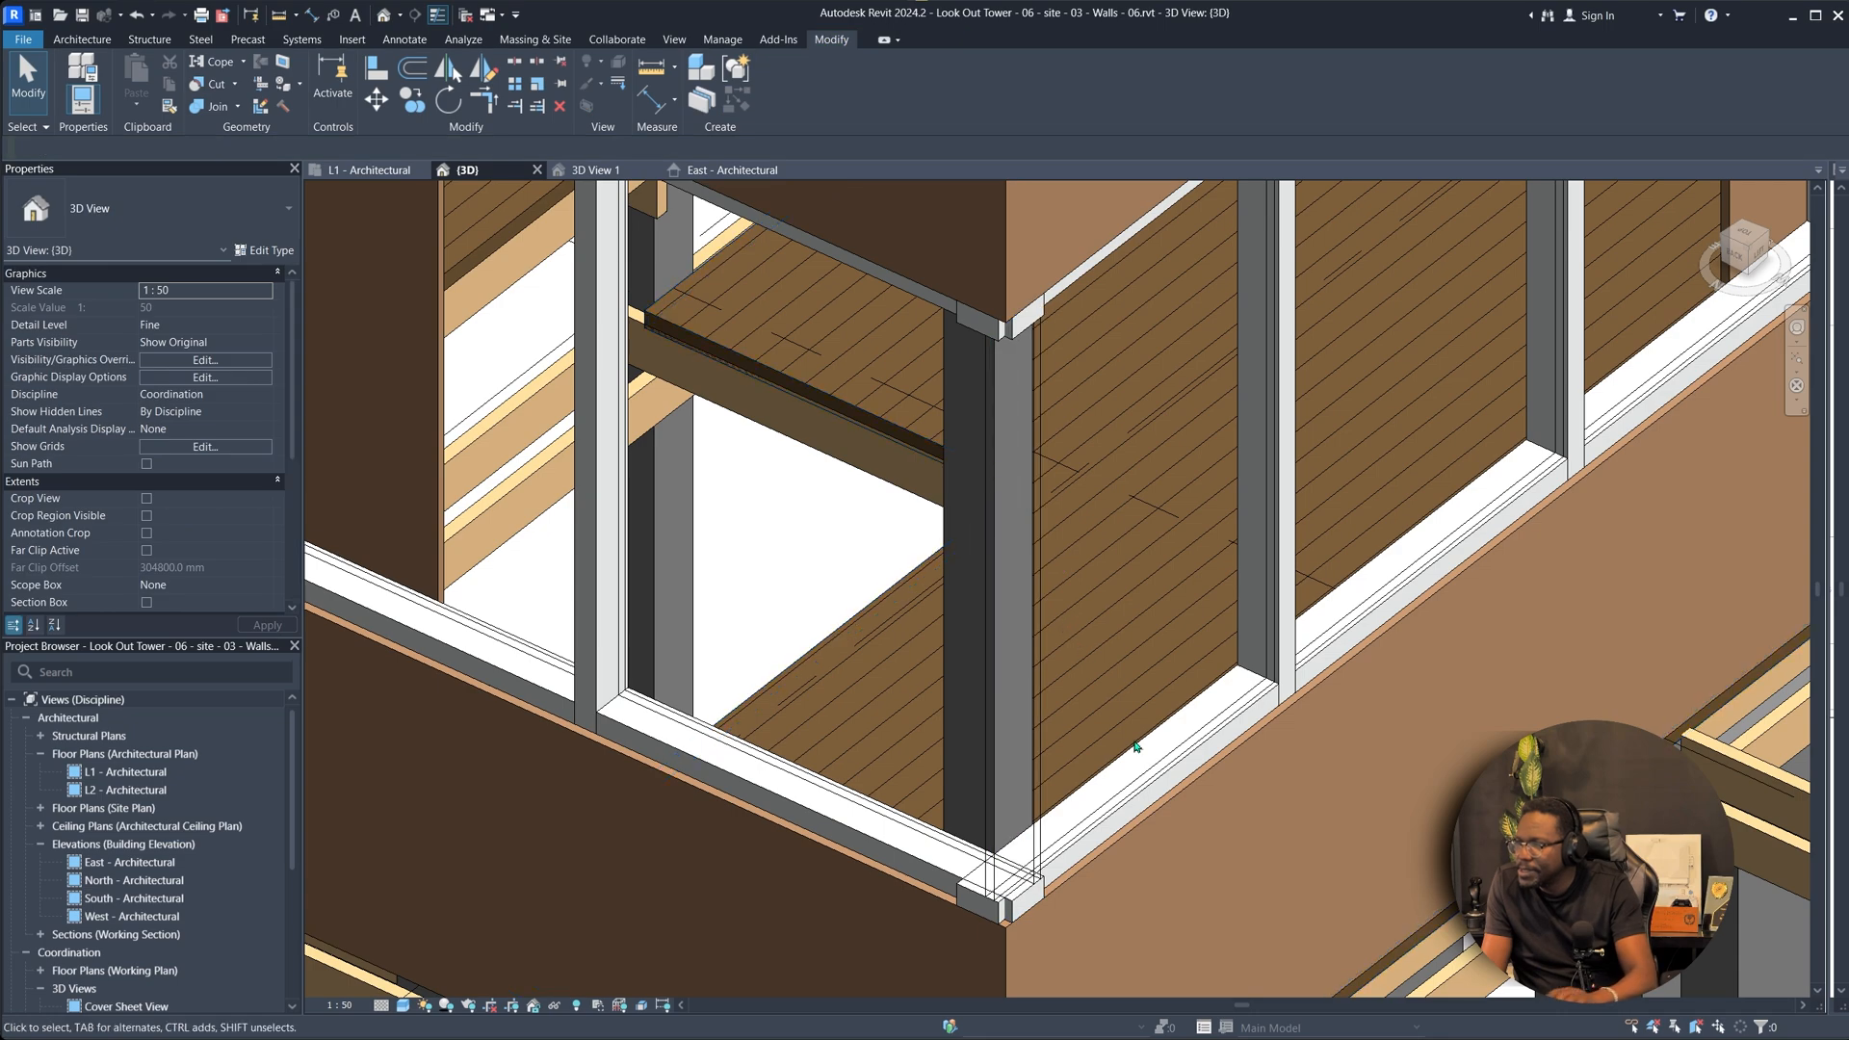
Try to pull the corner end of the two-bay back storefront wall inward in 3D, and undo it.
mouse_move(1134, 746)
middle_mouse_down("shift")
mouse_move(1064, 639)
mouse_move(1098, 408)
mouse_move(860, 339)
mouse_move(1014, 390)
mouse_move(1102, 480)
mouse_move(1150, 616)
middle_mouse_up("shift")
left_click(1037, 391)
left_click(1156, 648)
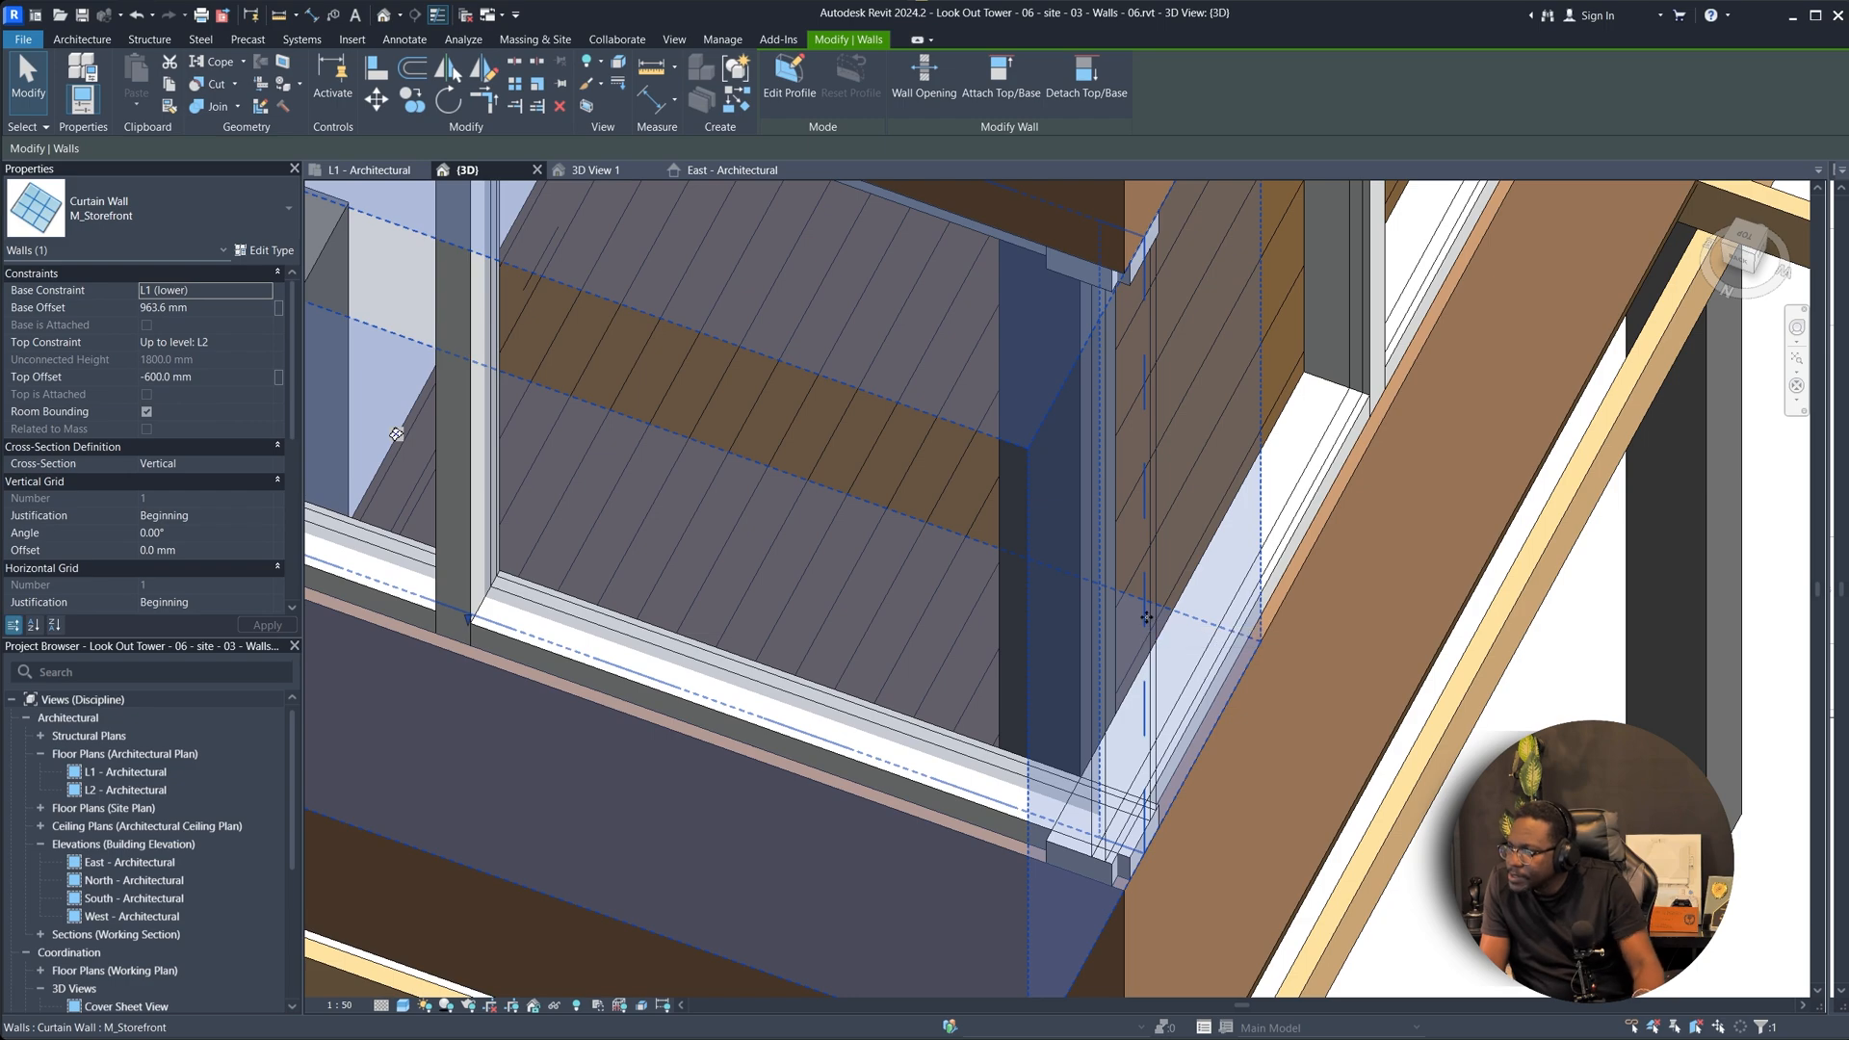
left_click_drag(1146, 617, 1070, 614)
key("ctrl+z")
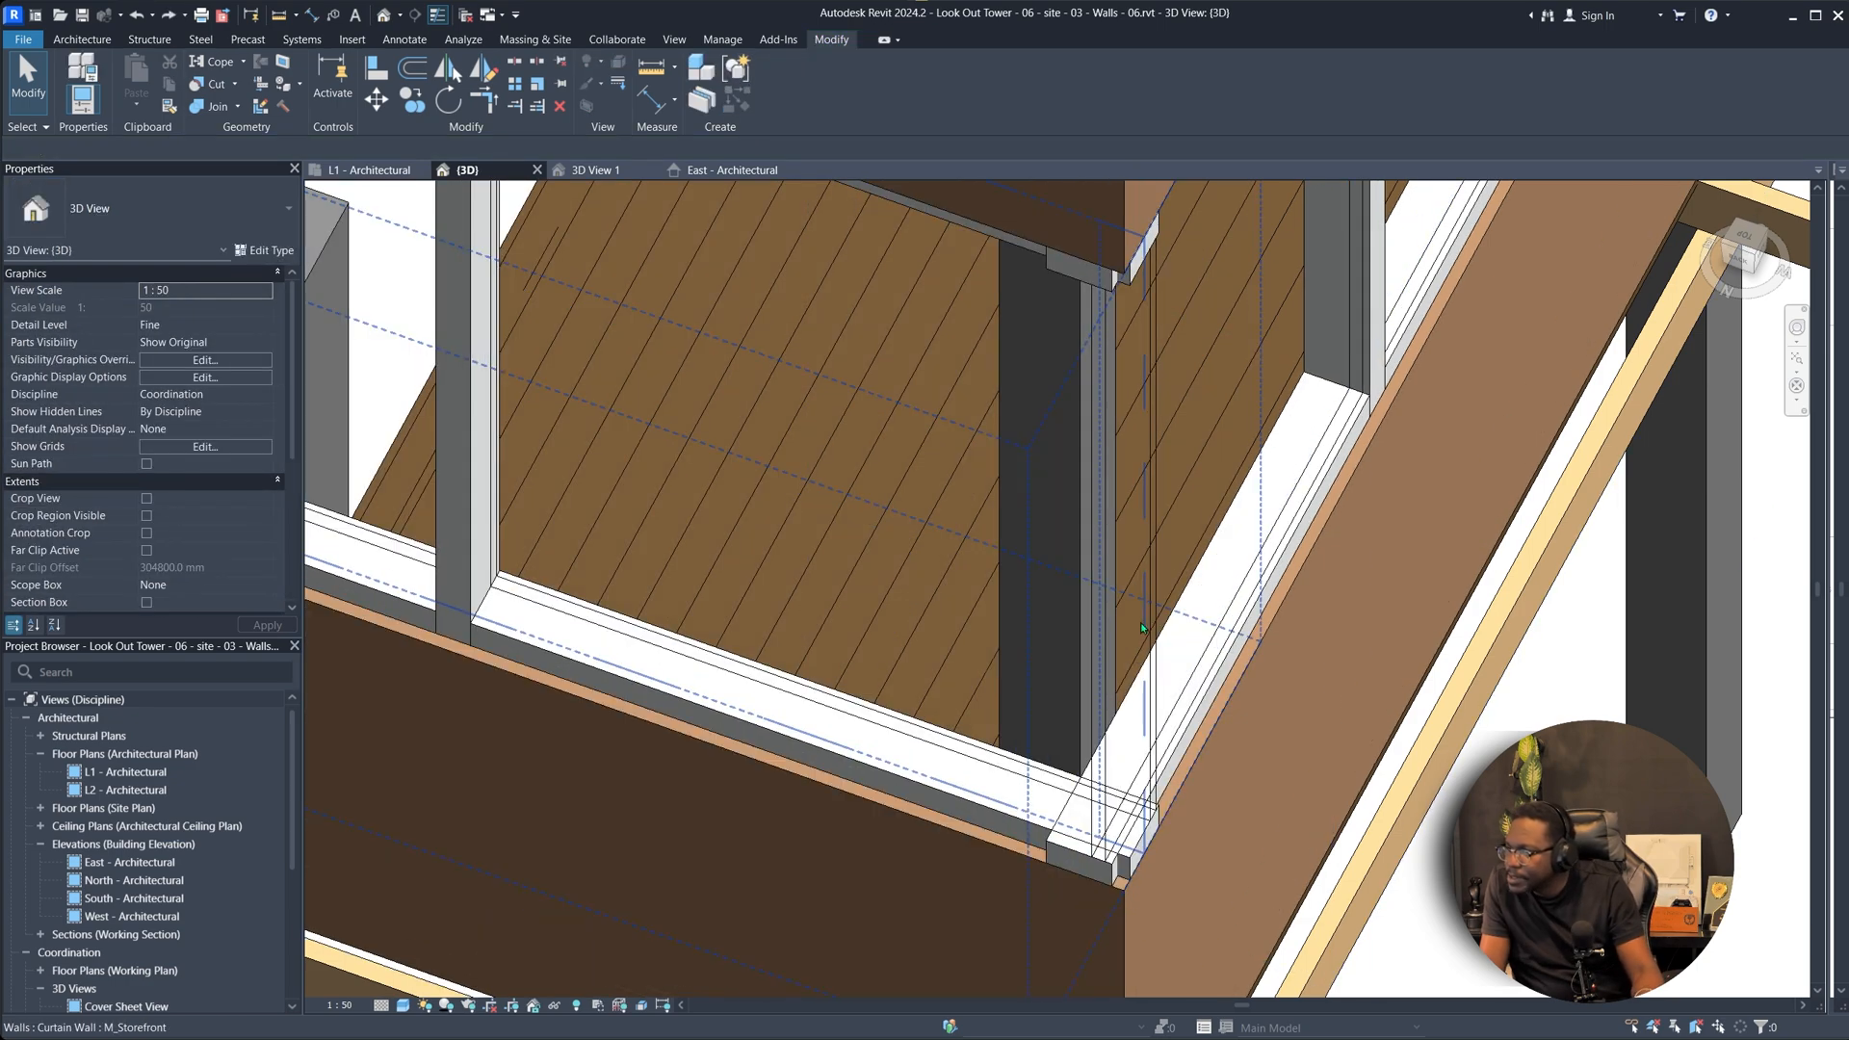
In the L1 architectural plan, pull the corner ends of the storefront walls back to meet where their centrelines intersect.
left_click(1140, 622)
middle_click_drag(1141, 622, 1009, 187, "shift")
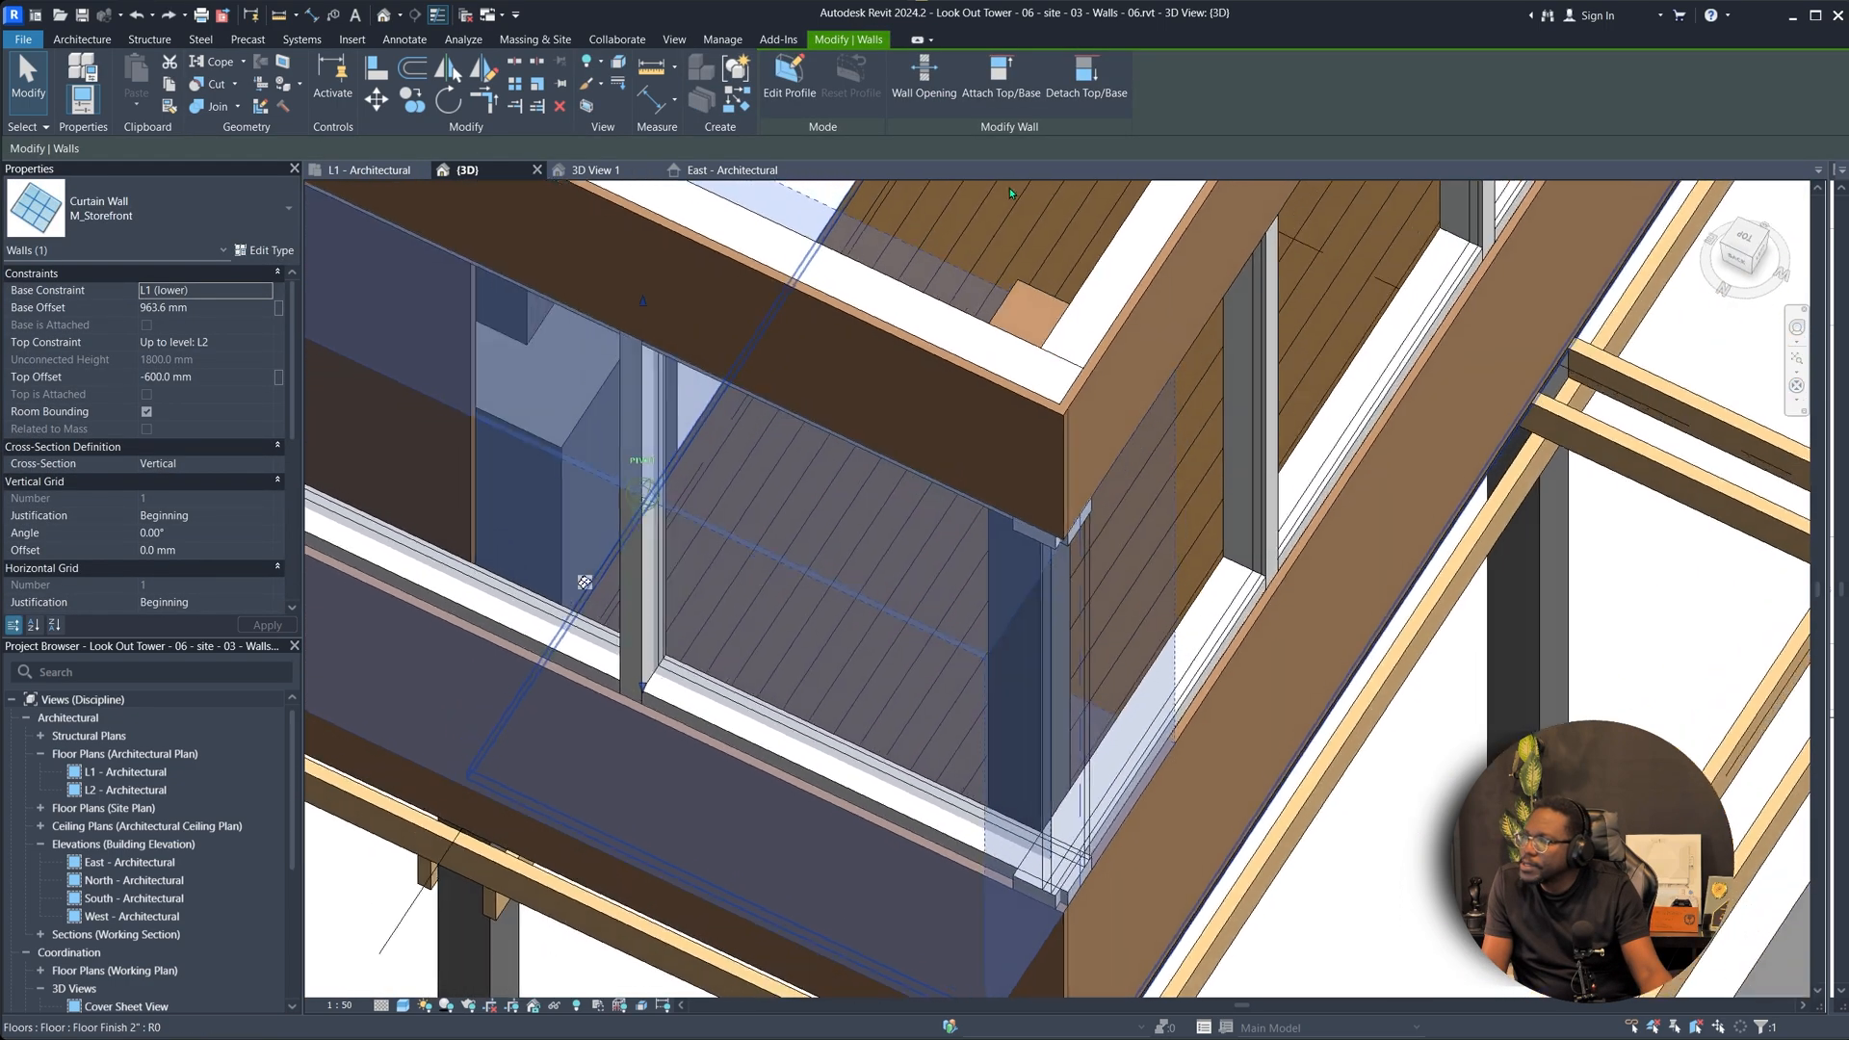
middle_click_drag(585, 581, 705, 537, "shift")
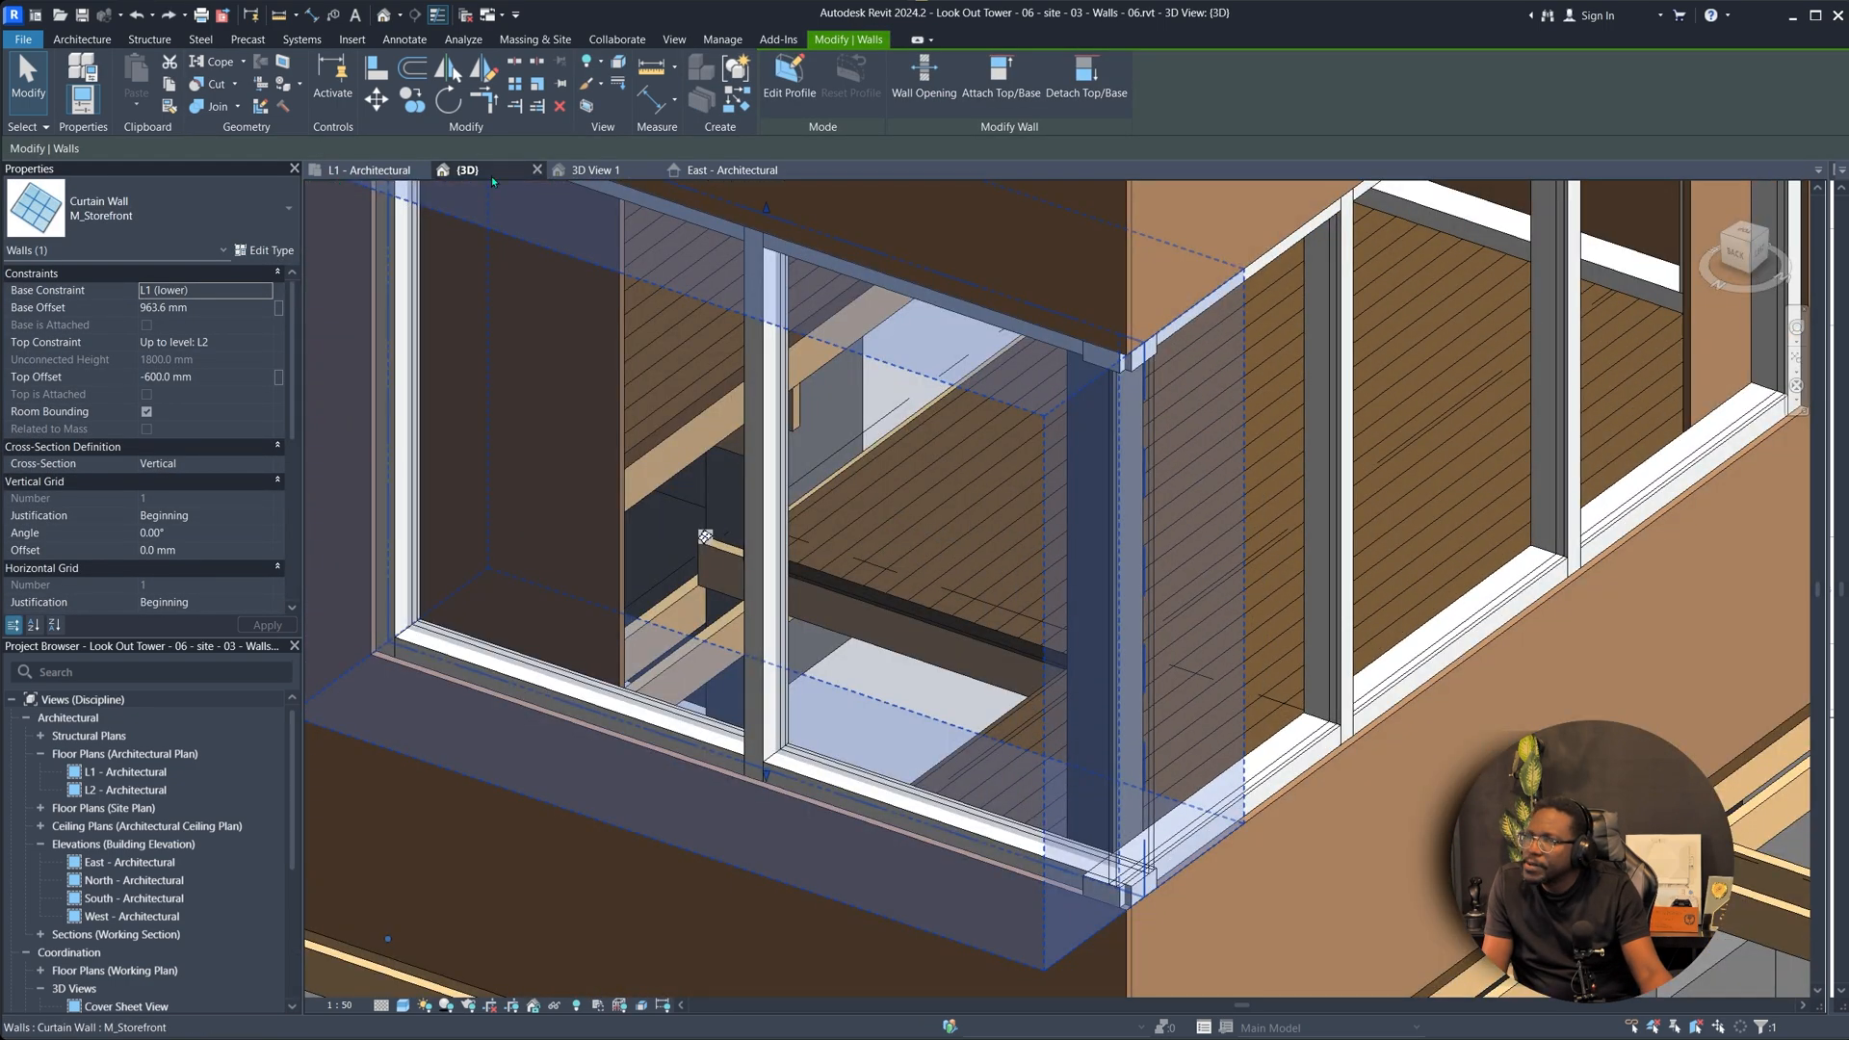
left_click(337, 170)
scroll(1065, 372, "up", 5)
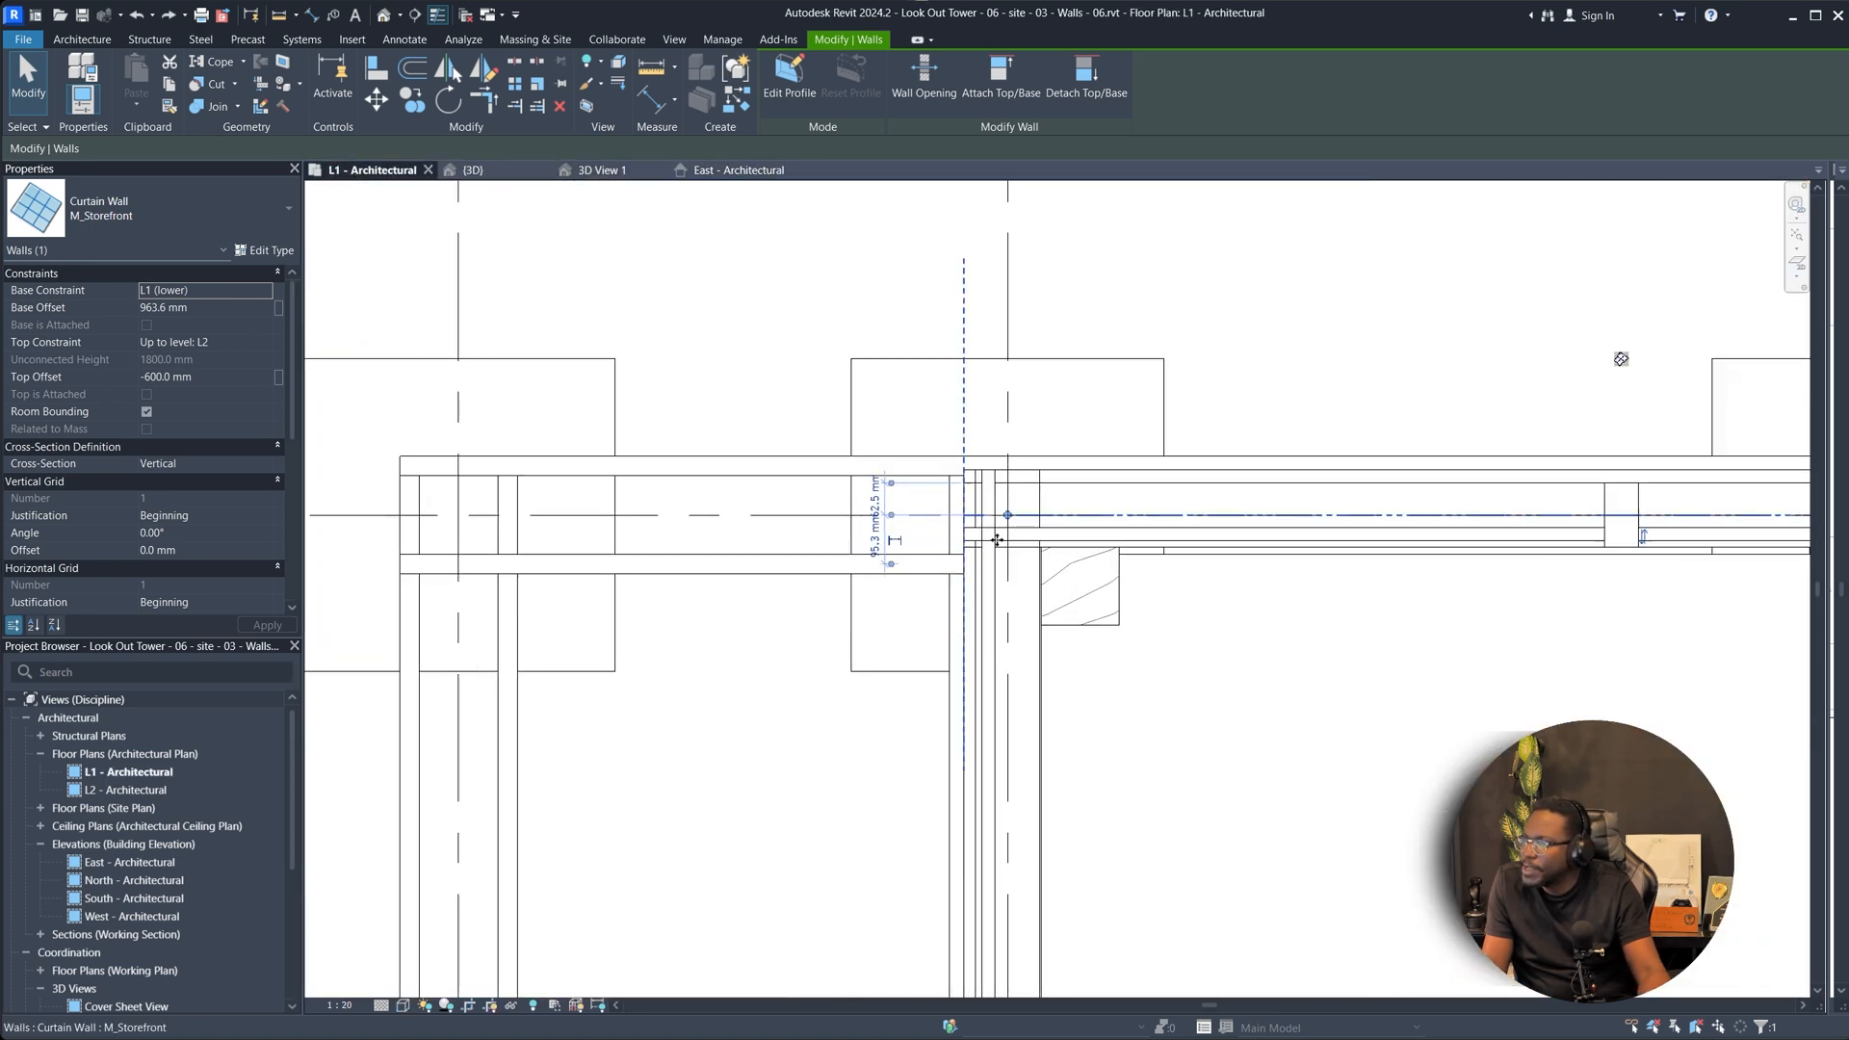
left_click_drag(1021, 522, 1010, 505)
scroll(1014, 439, "up", 1)
middle_click_drag(1013, 438, 998, 236)
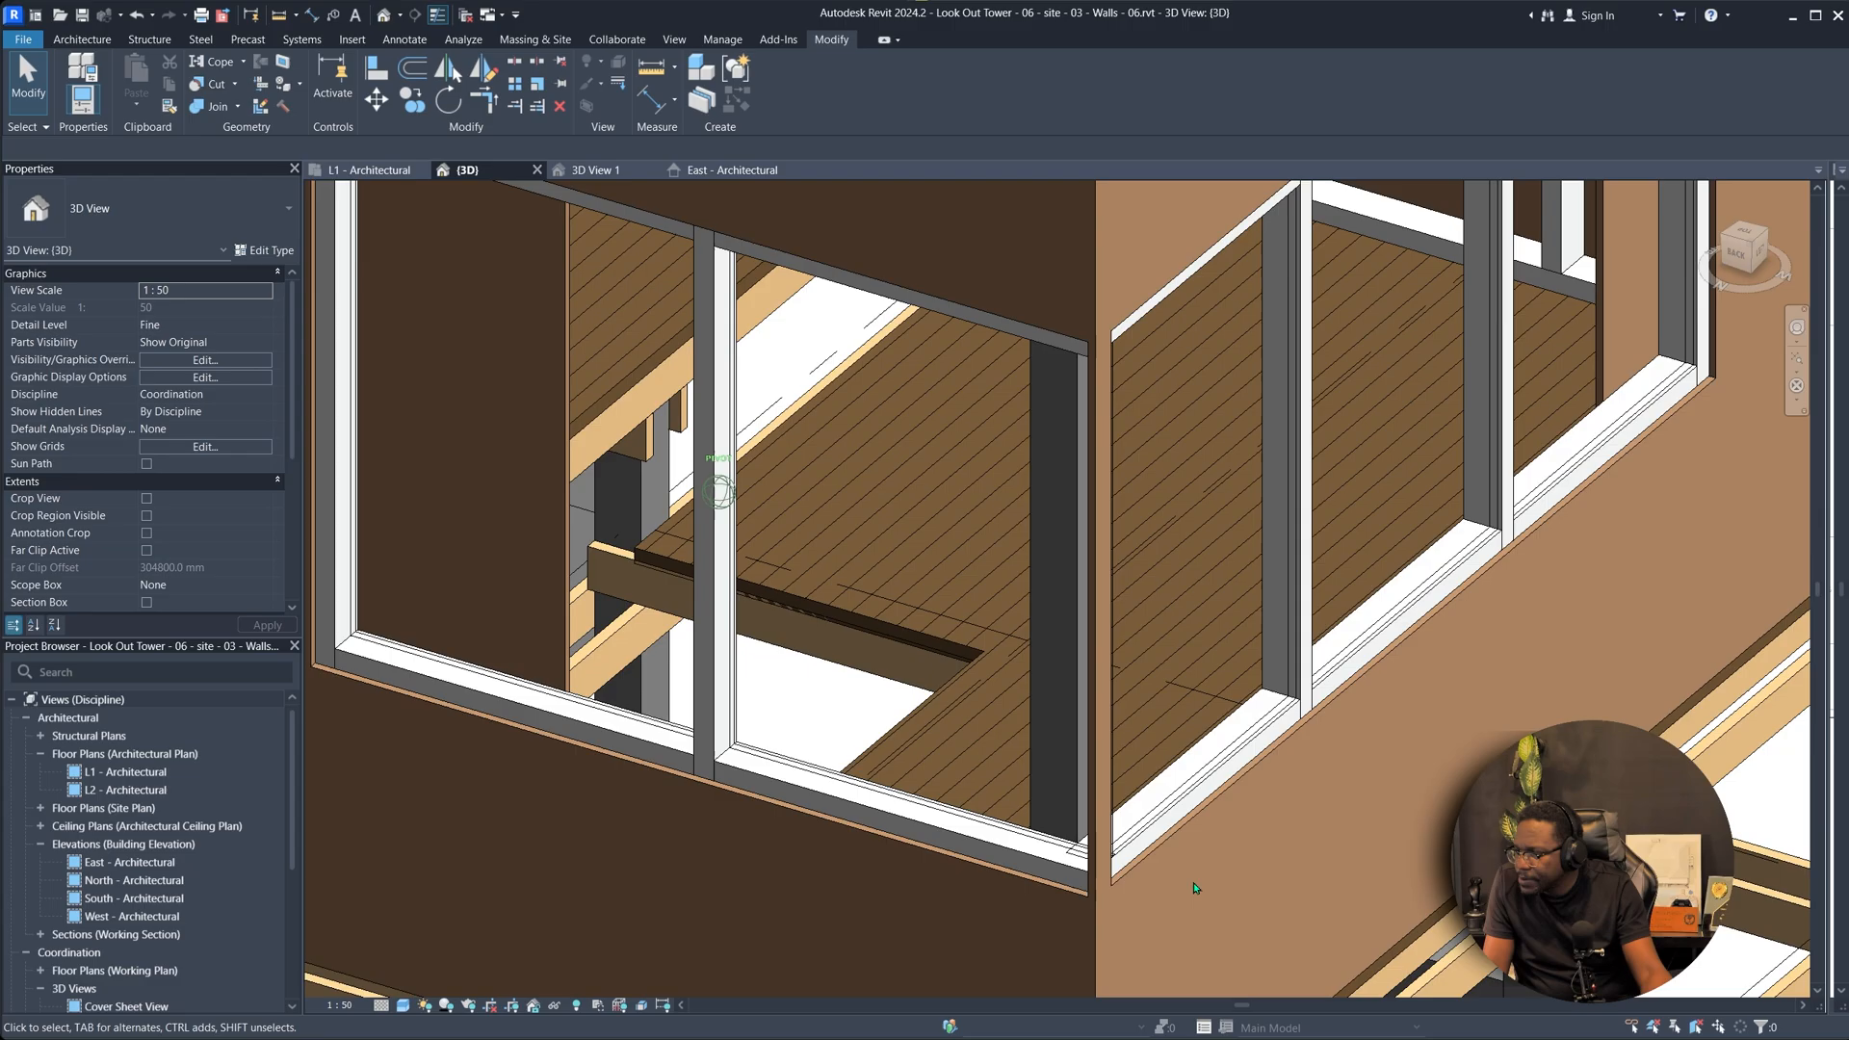
In 3D, edit the profile of the 25 mm cladding around the three-bay corner storefront and align its opening sketch to the storefront frame.
middle_click_drag(1193, 882, 1003, 834, "shift")
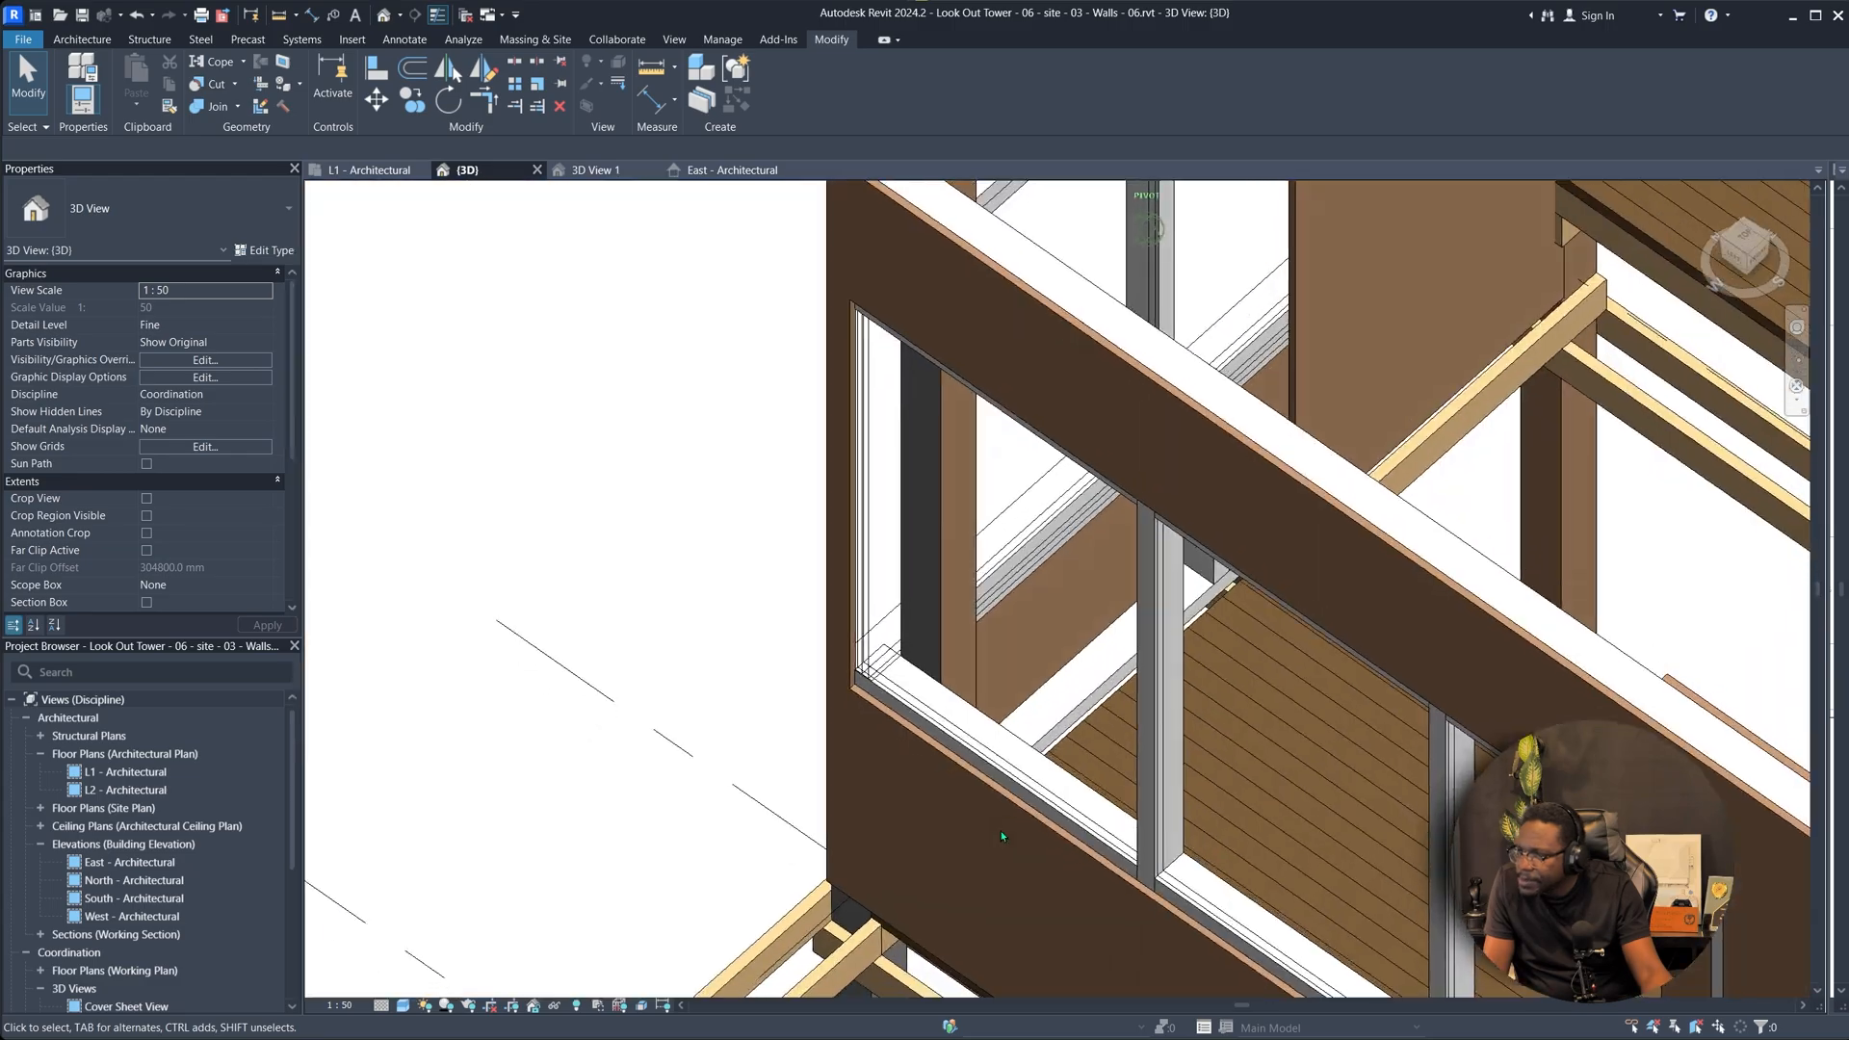
scroll(992, 818, "up", 3)
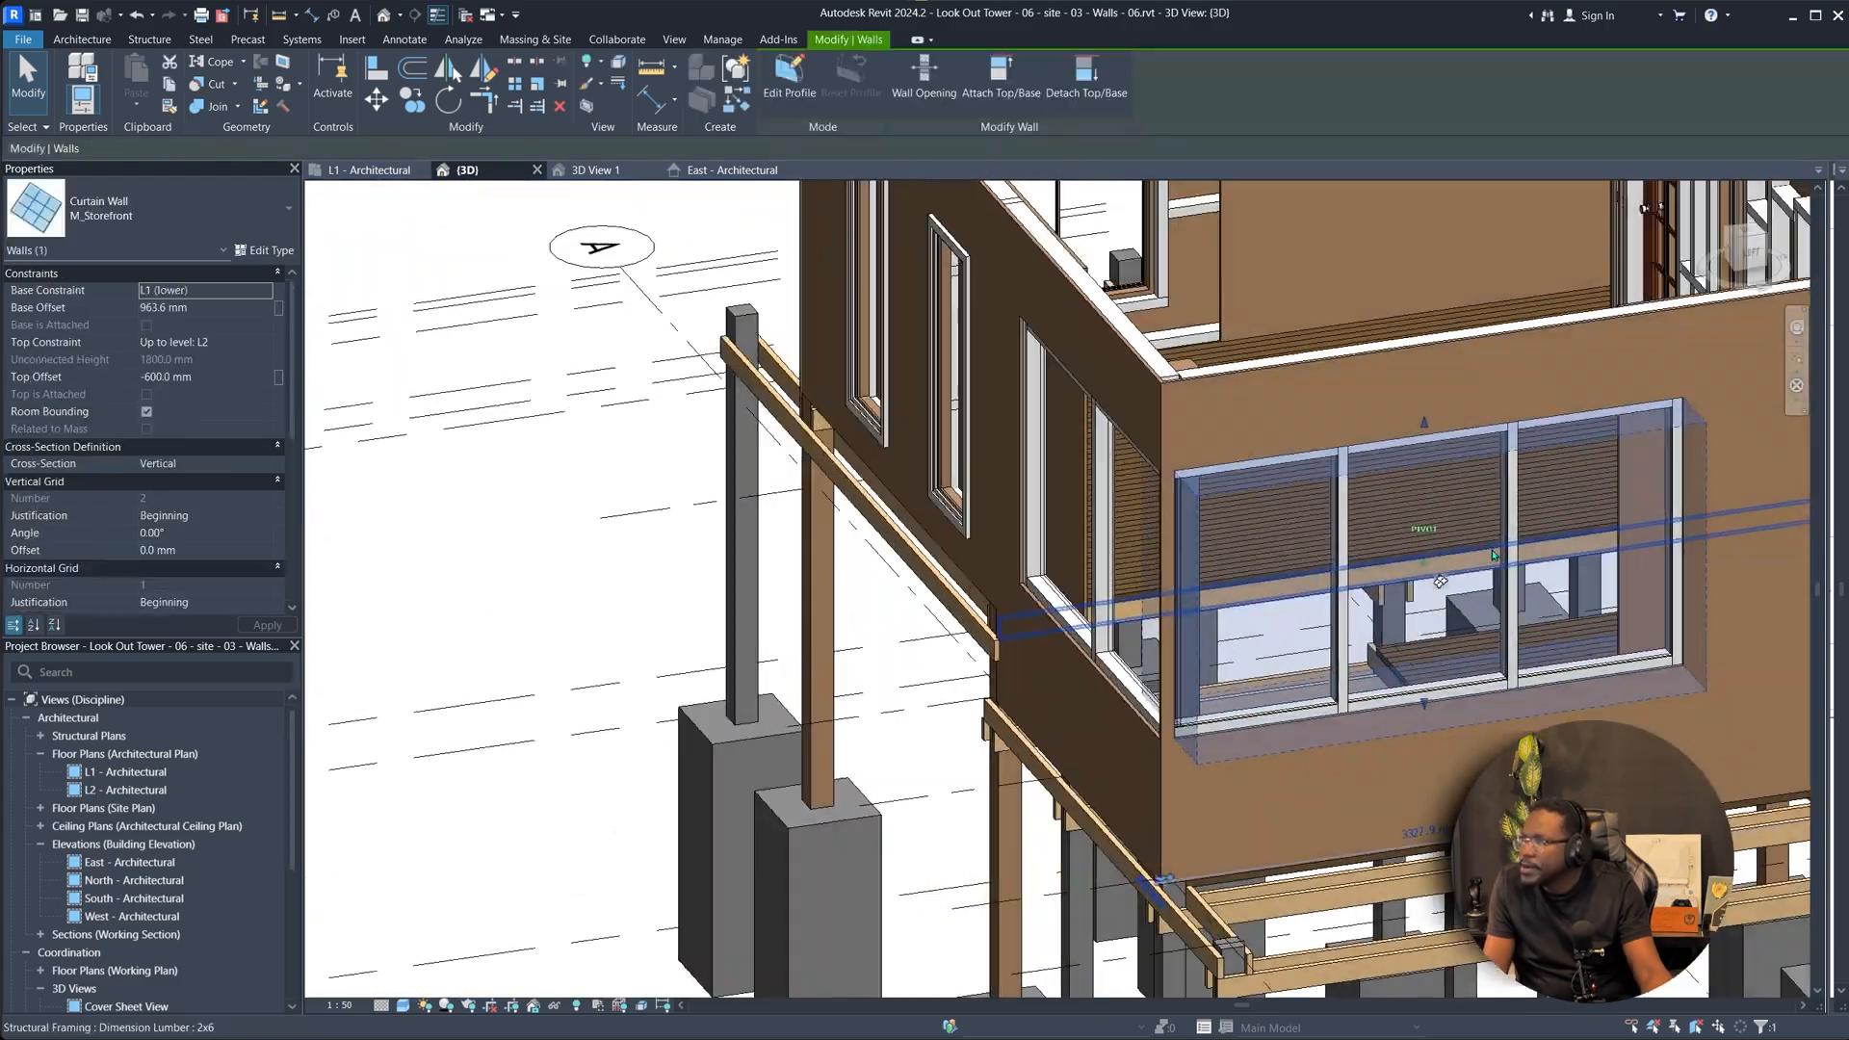
scroll(1244, 545, "up", 3)
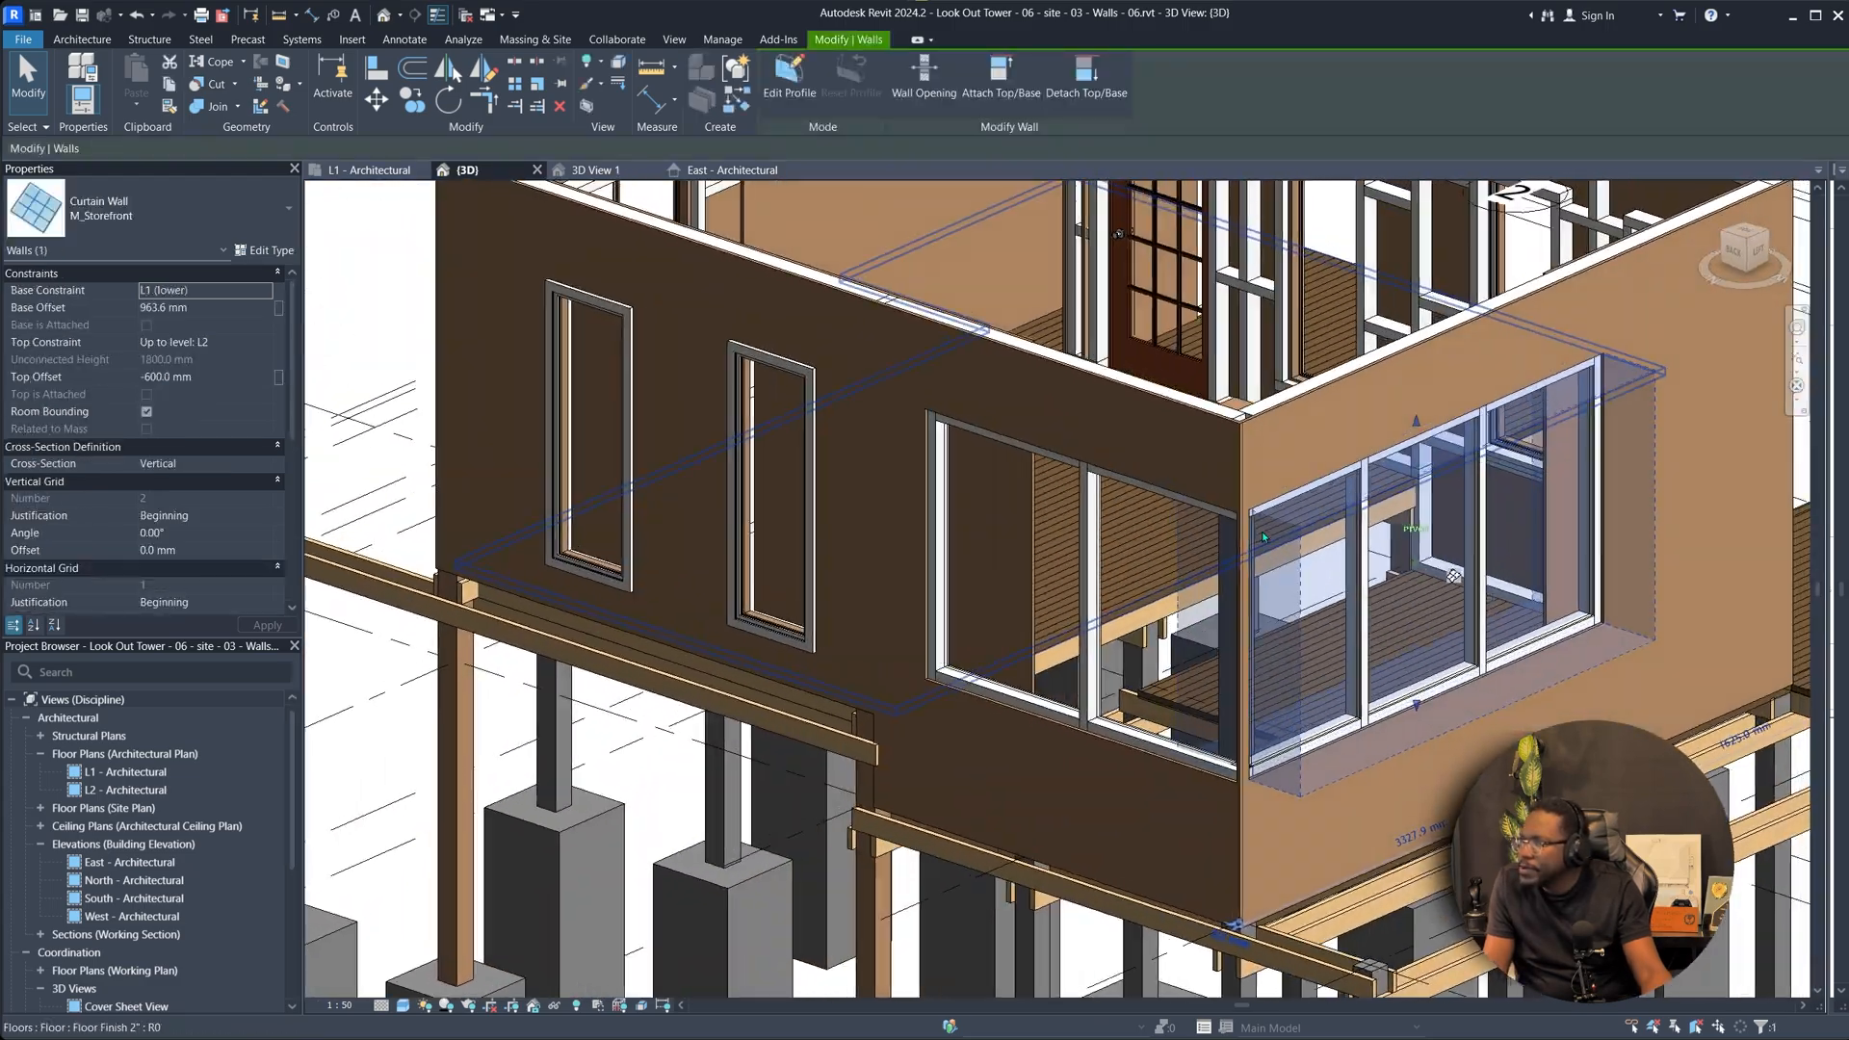
middle_click_drag(1241, 680, 1136, 635, "shift")
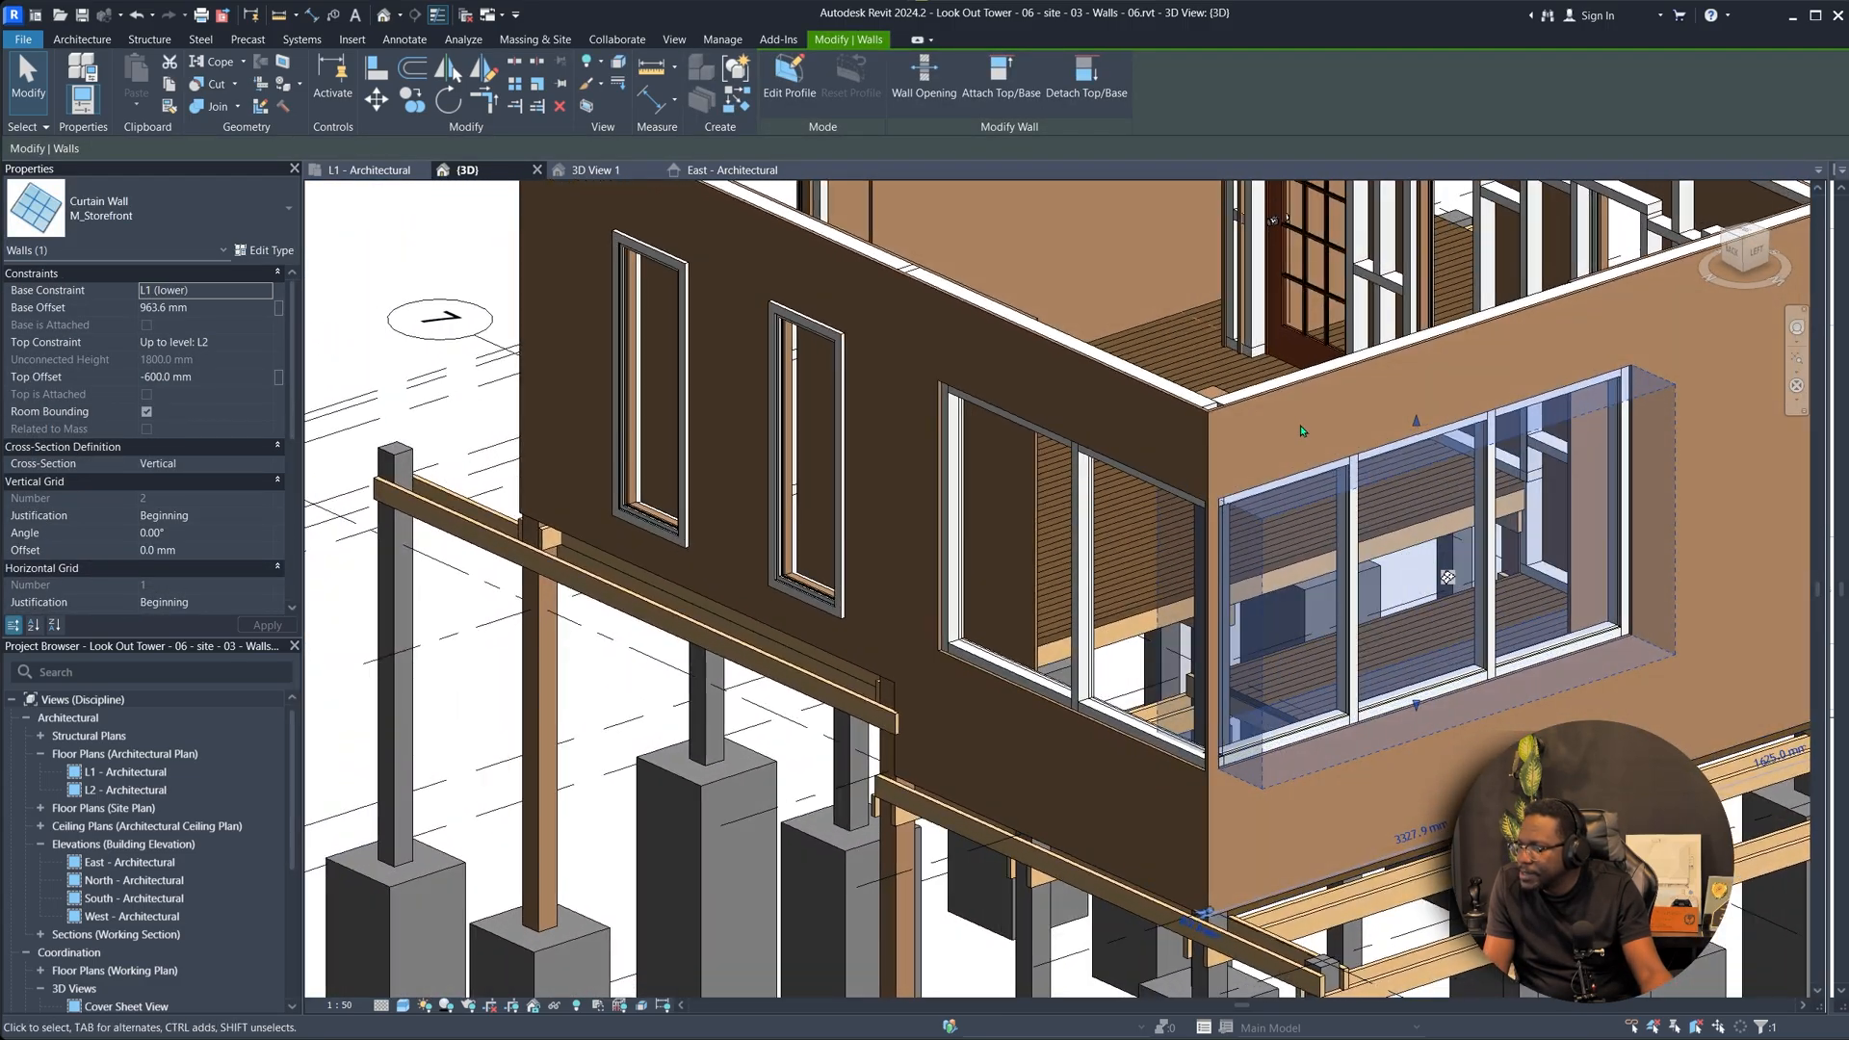
left_click(1289, 411)
middle_click_drag(1288, 411, 1042, 59, "shift")
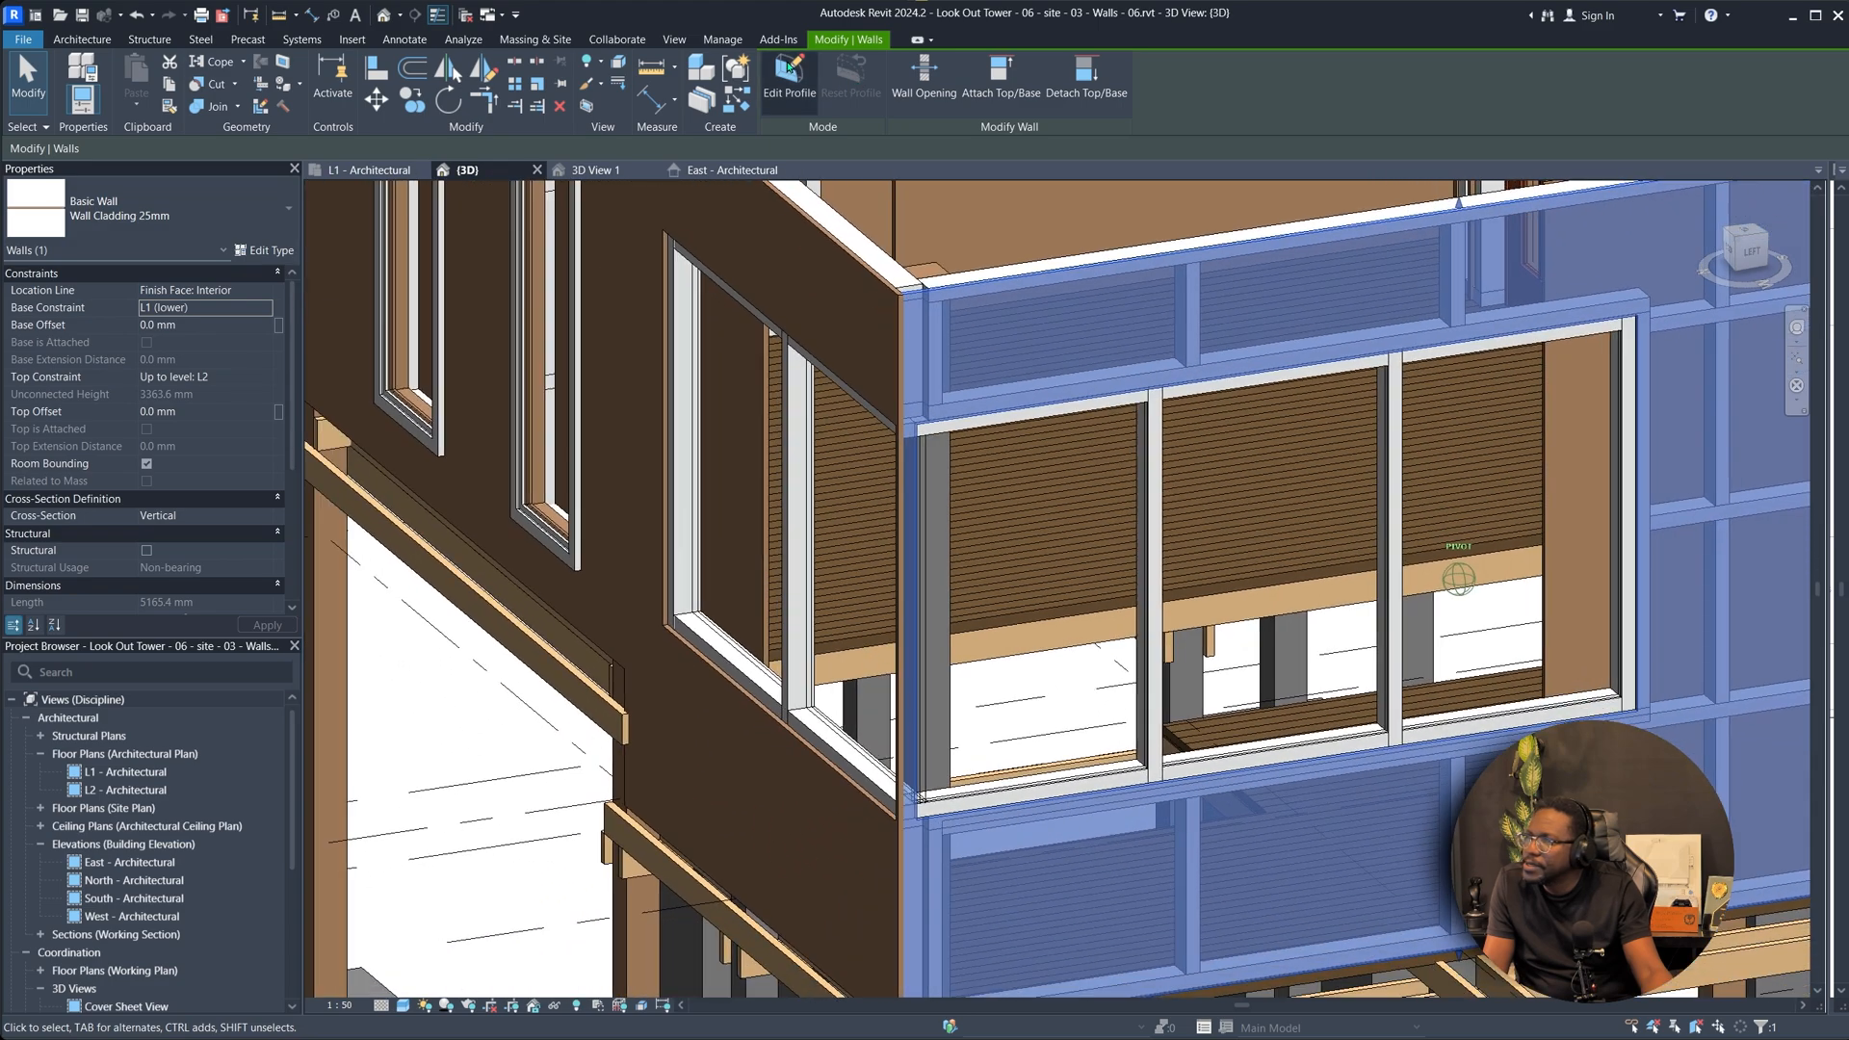
left_click(789, 77)
mouse_move(1081, 471)
middle_mouse_down("shift")
mouse_move(1081, 442)
mouse_move(1089, 471)
mouse_move(949, 491)
mouse_move(949, 524)
middle_mouse_up("shift")
left_click(832, 65)
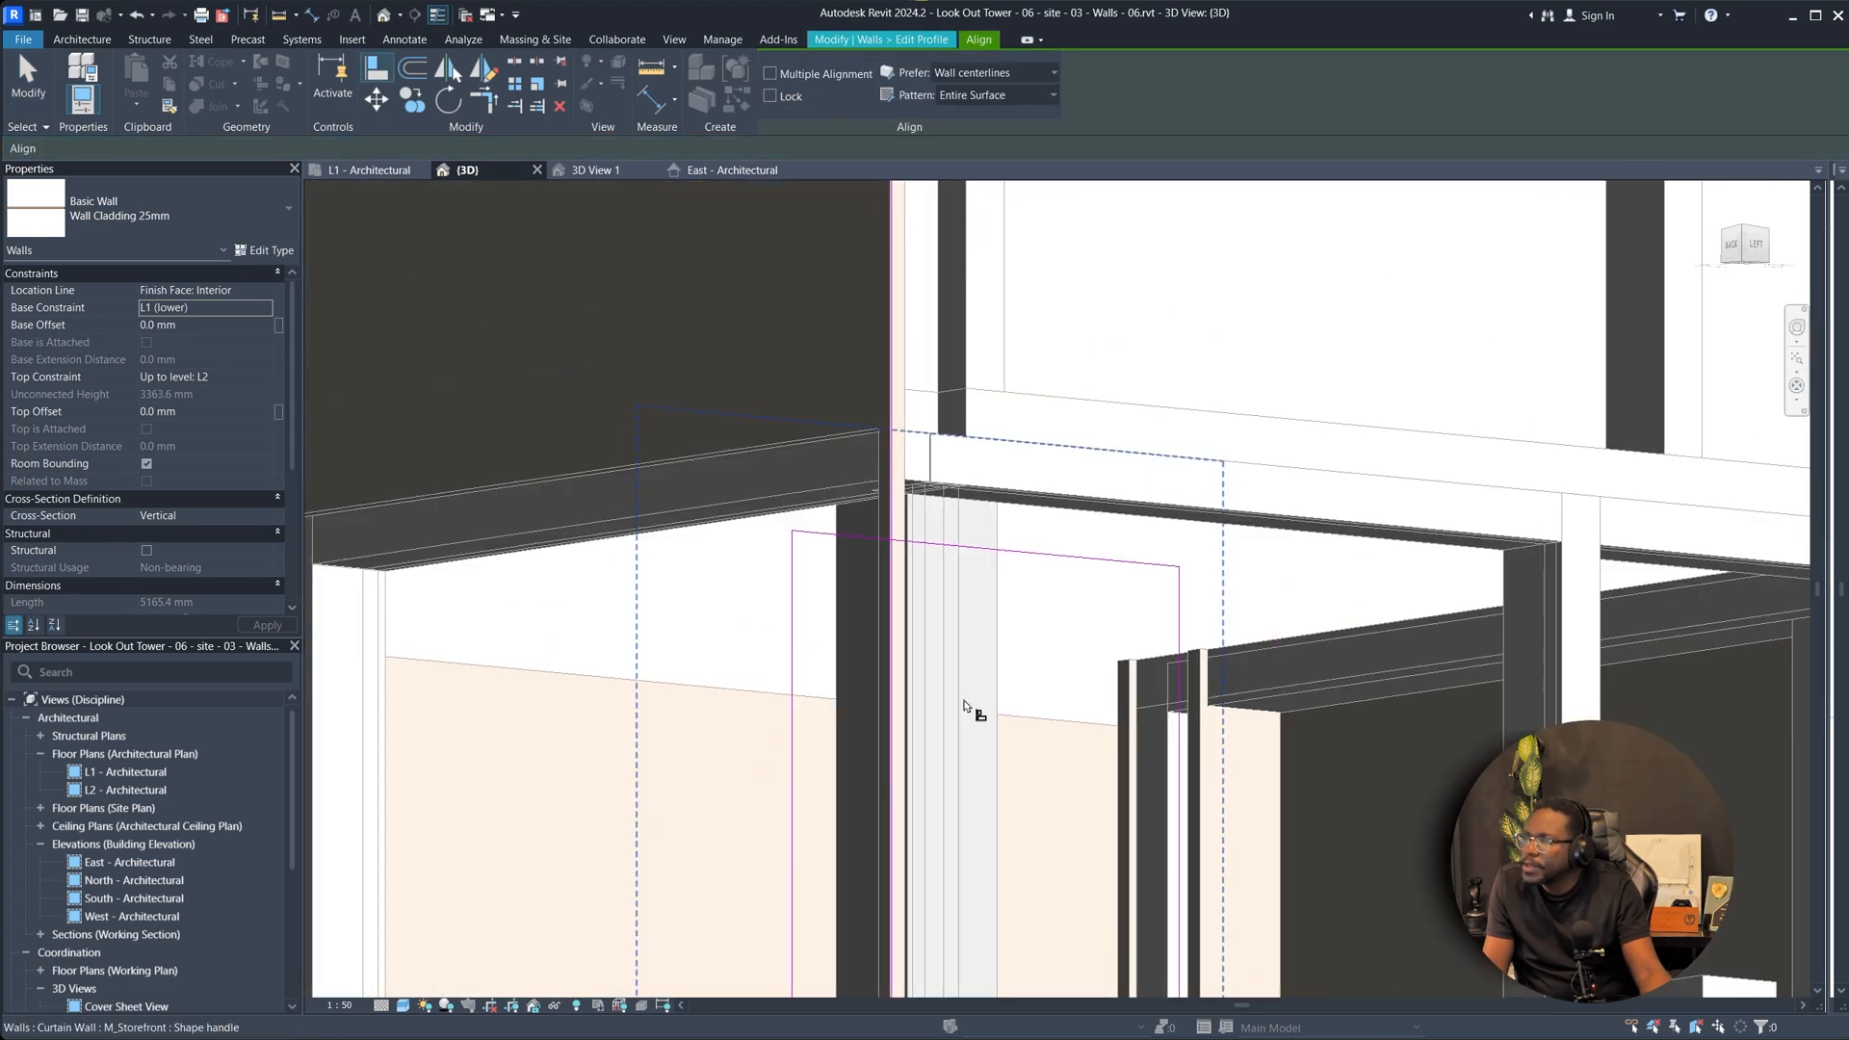
scroll(924, 558, "down", 5)
mouse_move(924, 559)
middle_mouse_down("shift")
mouse_move(895, 48)
mouse_move(881, 414)
mouse_move(891, 400)
middle_mouse_up("shift")
scroll(879, 437, "up", 4)
key("Escape")
key("Escape")
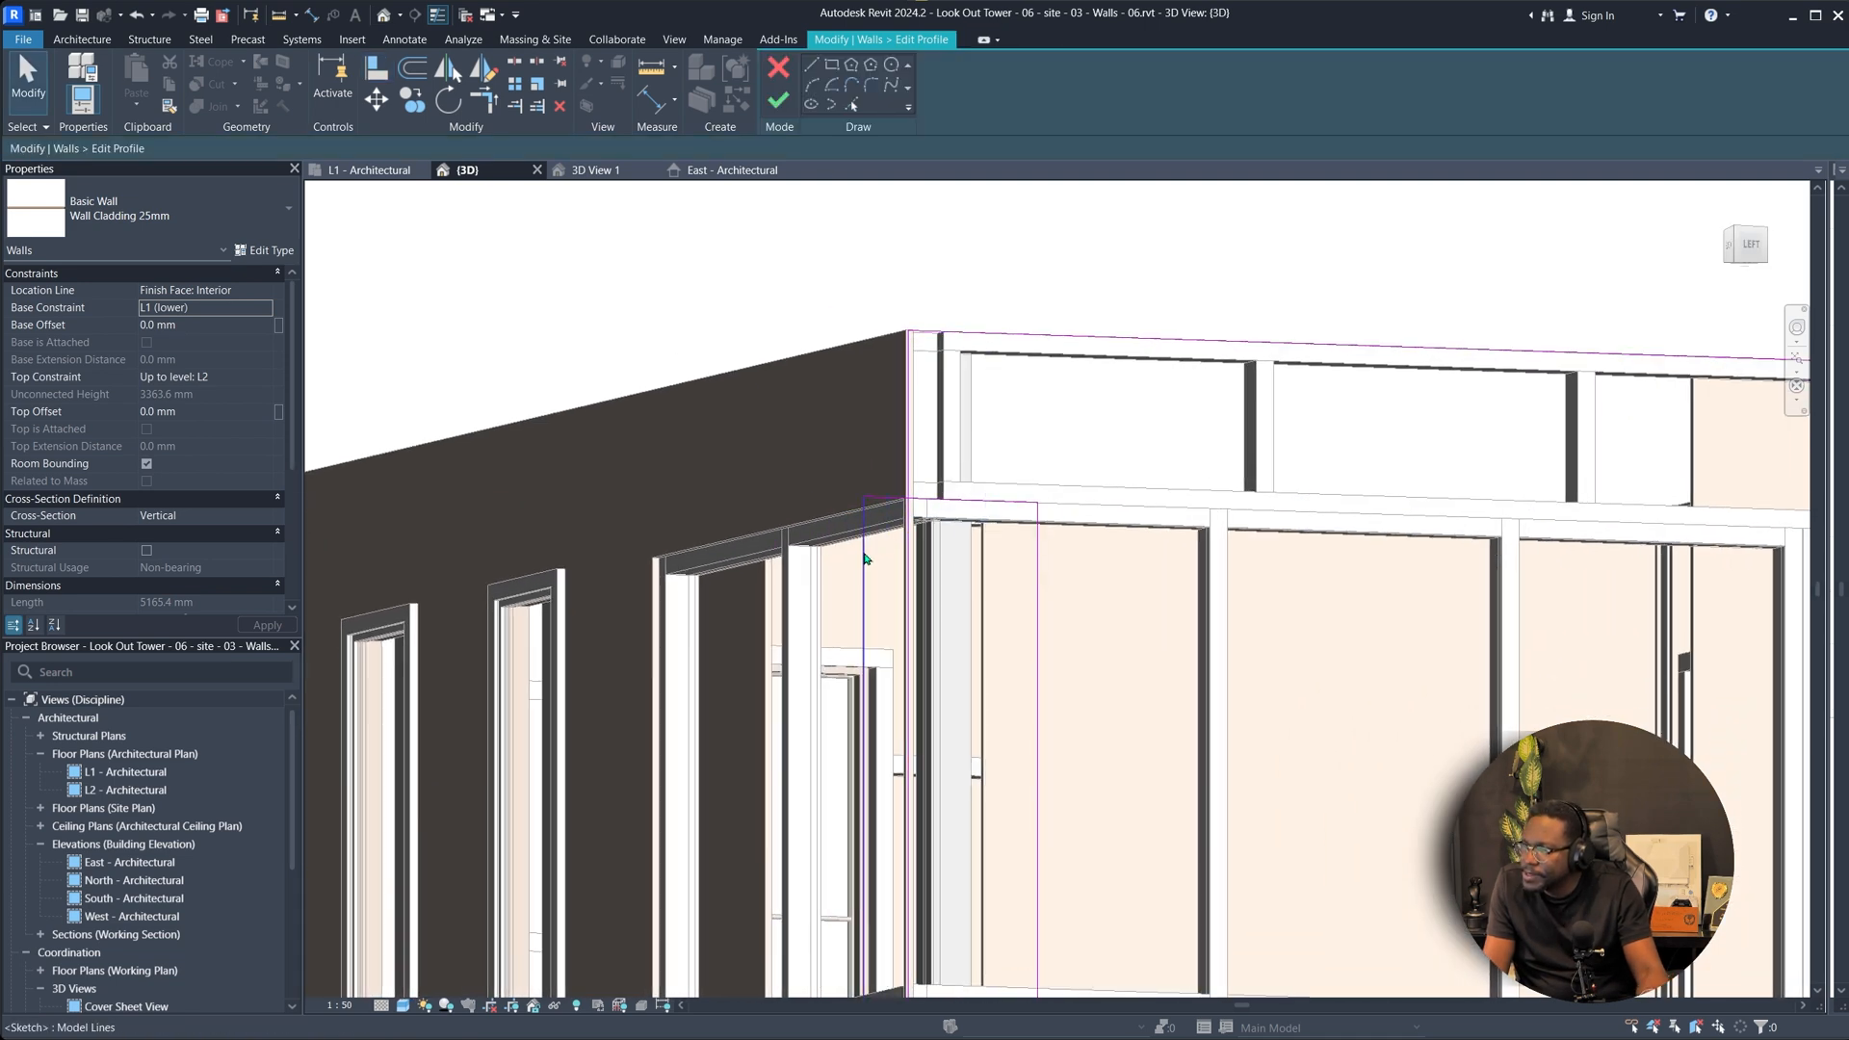
Trim the opening's sketch lines into the cladding boundary at the corner so the cut-out runs through the wall end, and finish the profile.
key("t")
key("r")
scroll(1267, 689, "down", 5)
middle_click_drag(1267, 689, 872, 402, "shift")
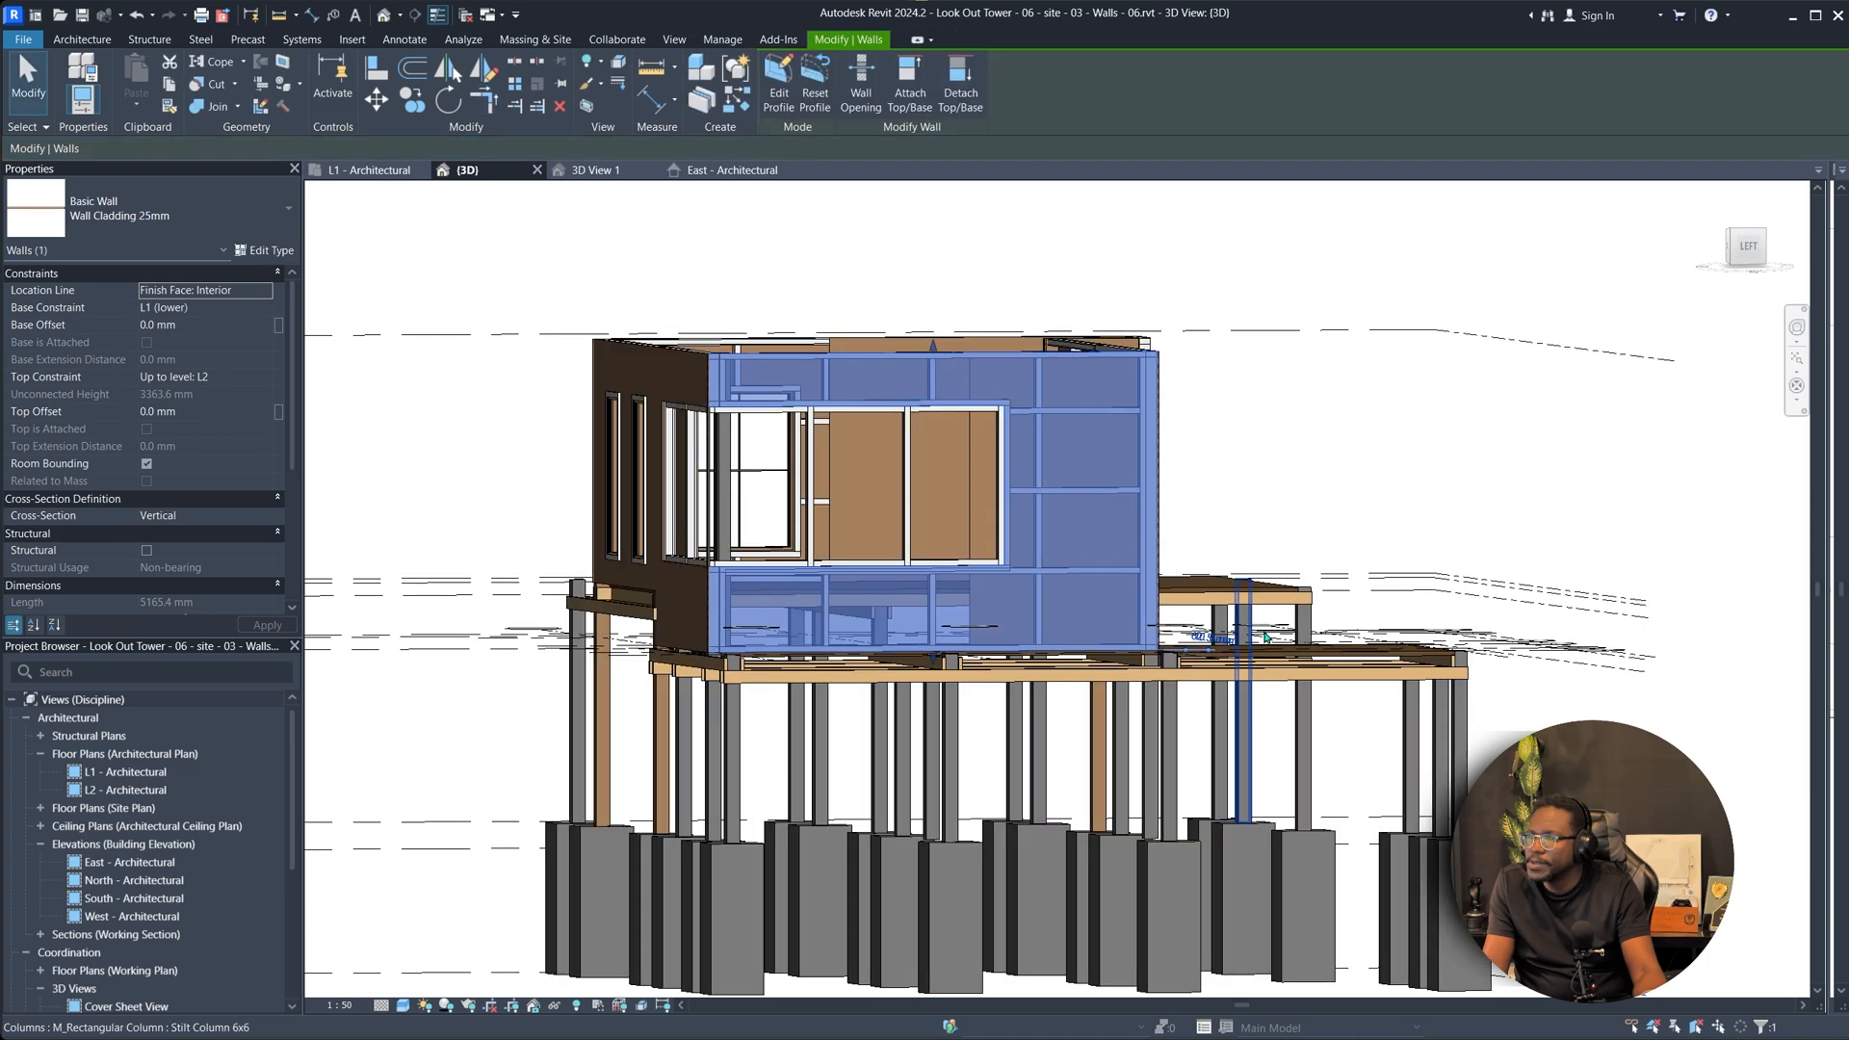
key("Escape")
Edit the 25 mm cladding profile around the two-bay back storefront so its opening also runs out to the corner.
middle_click_drag(770, 481, 942, 359, "shift")
scroll(1013, 550, "up", 3)
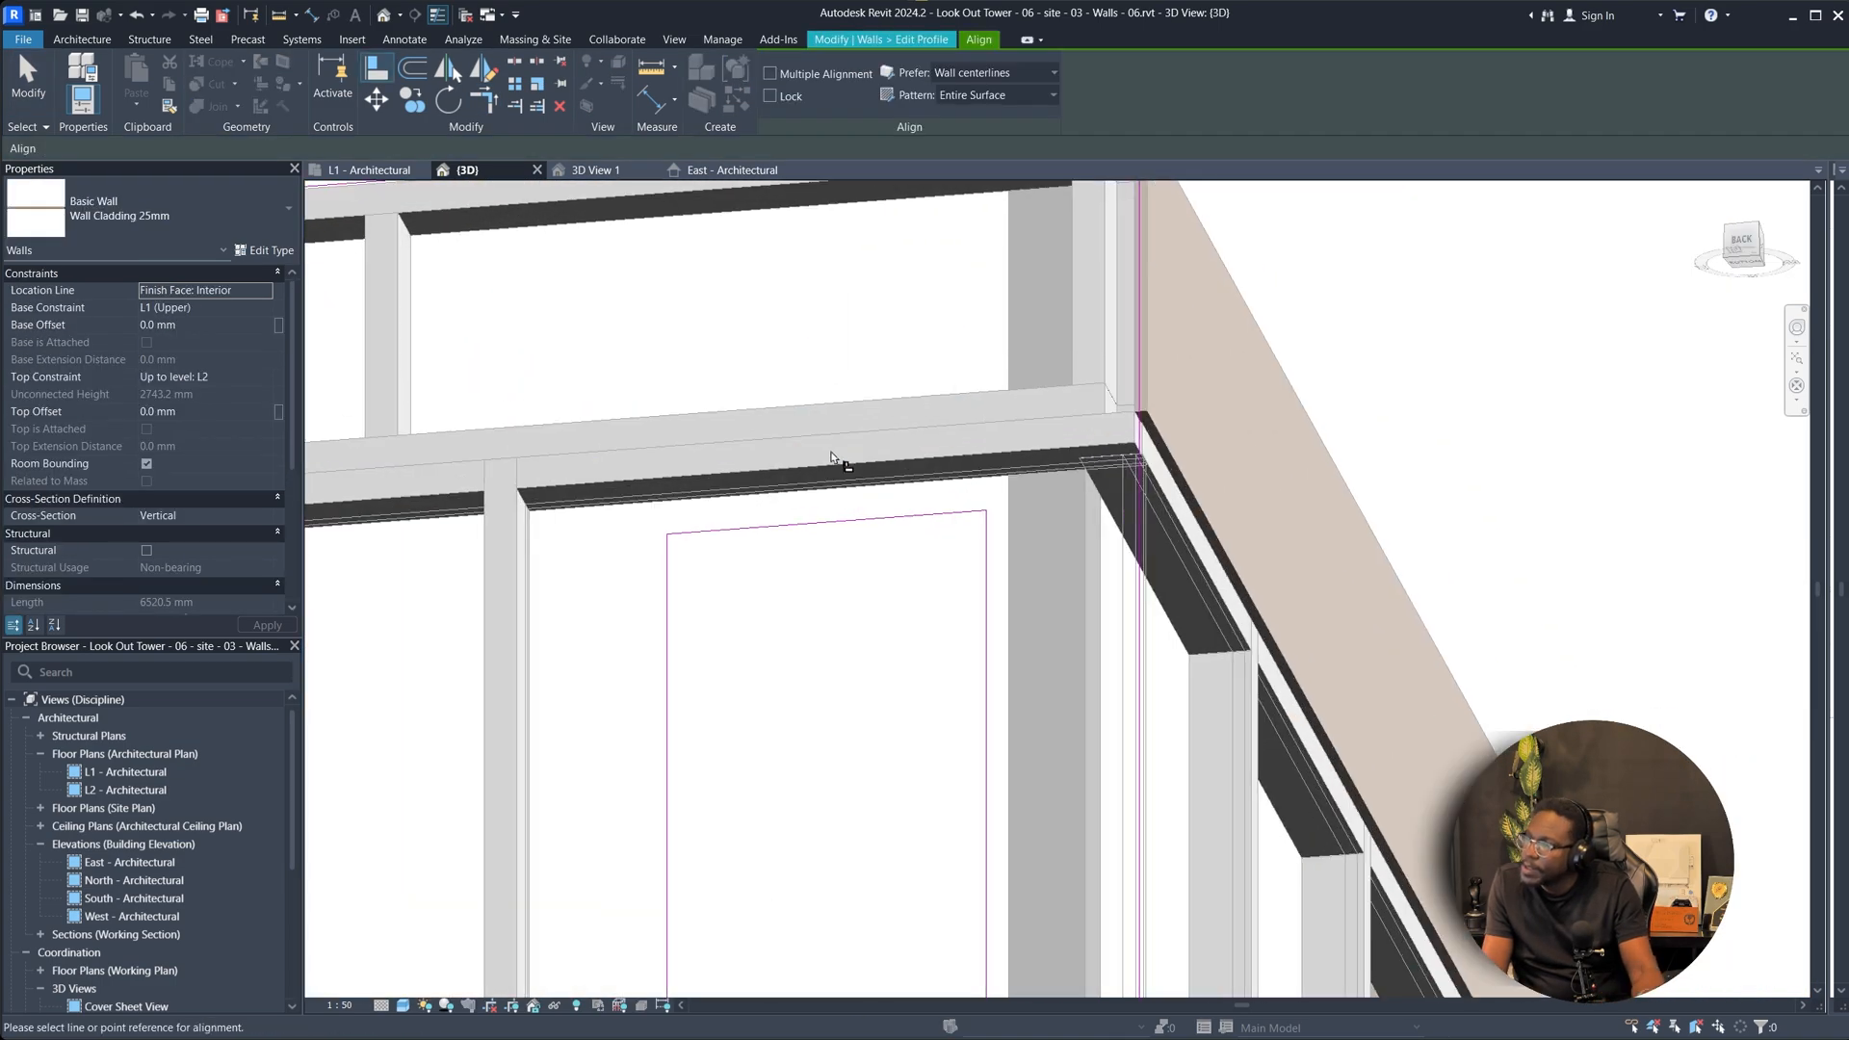
middle_click_drag(846, 453, 1008, 458, "shift")
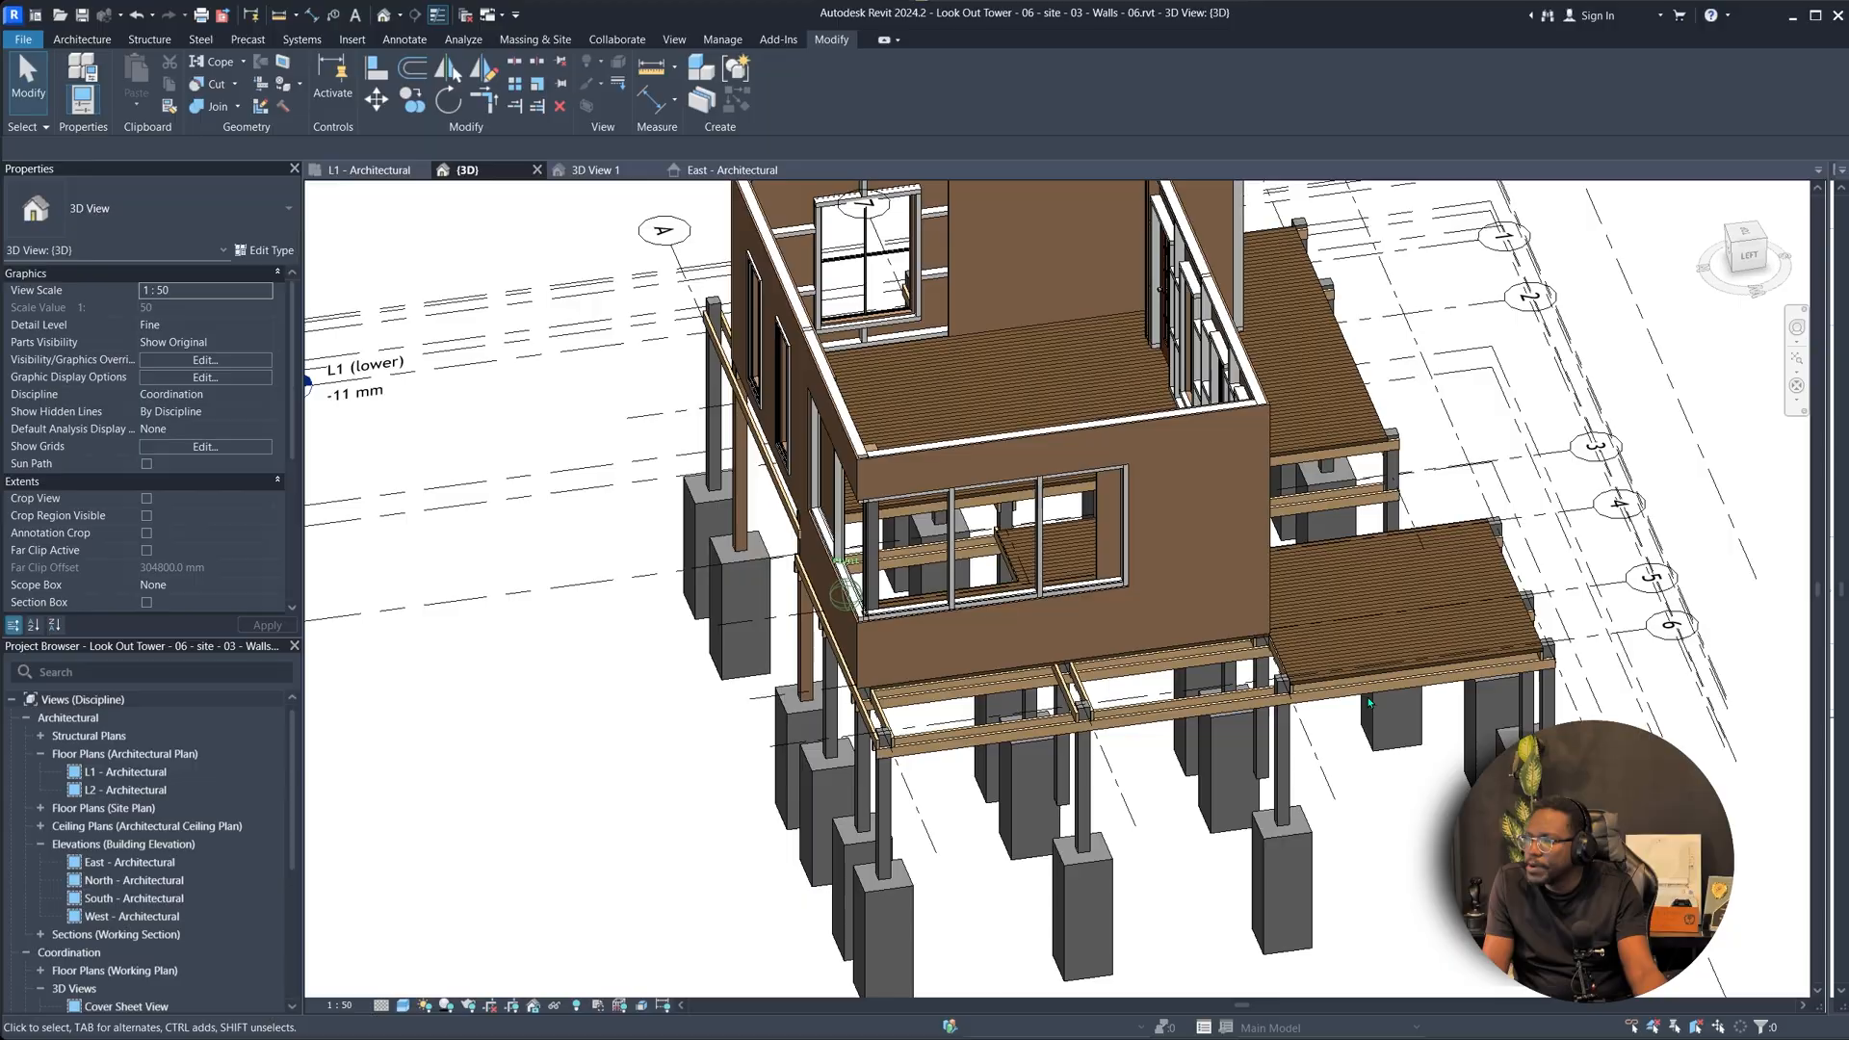
Examine the mullion-free storefront corner from several sides, continuing around to the wall with the glass door.
scroll(840, 588, "up", 5)
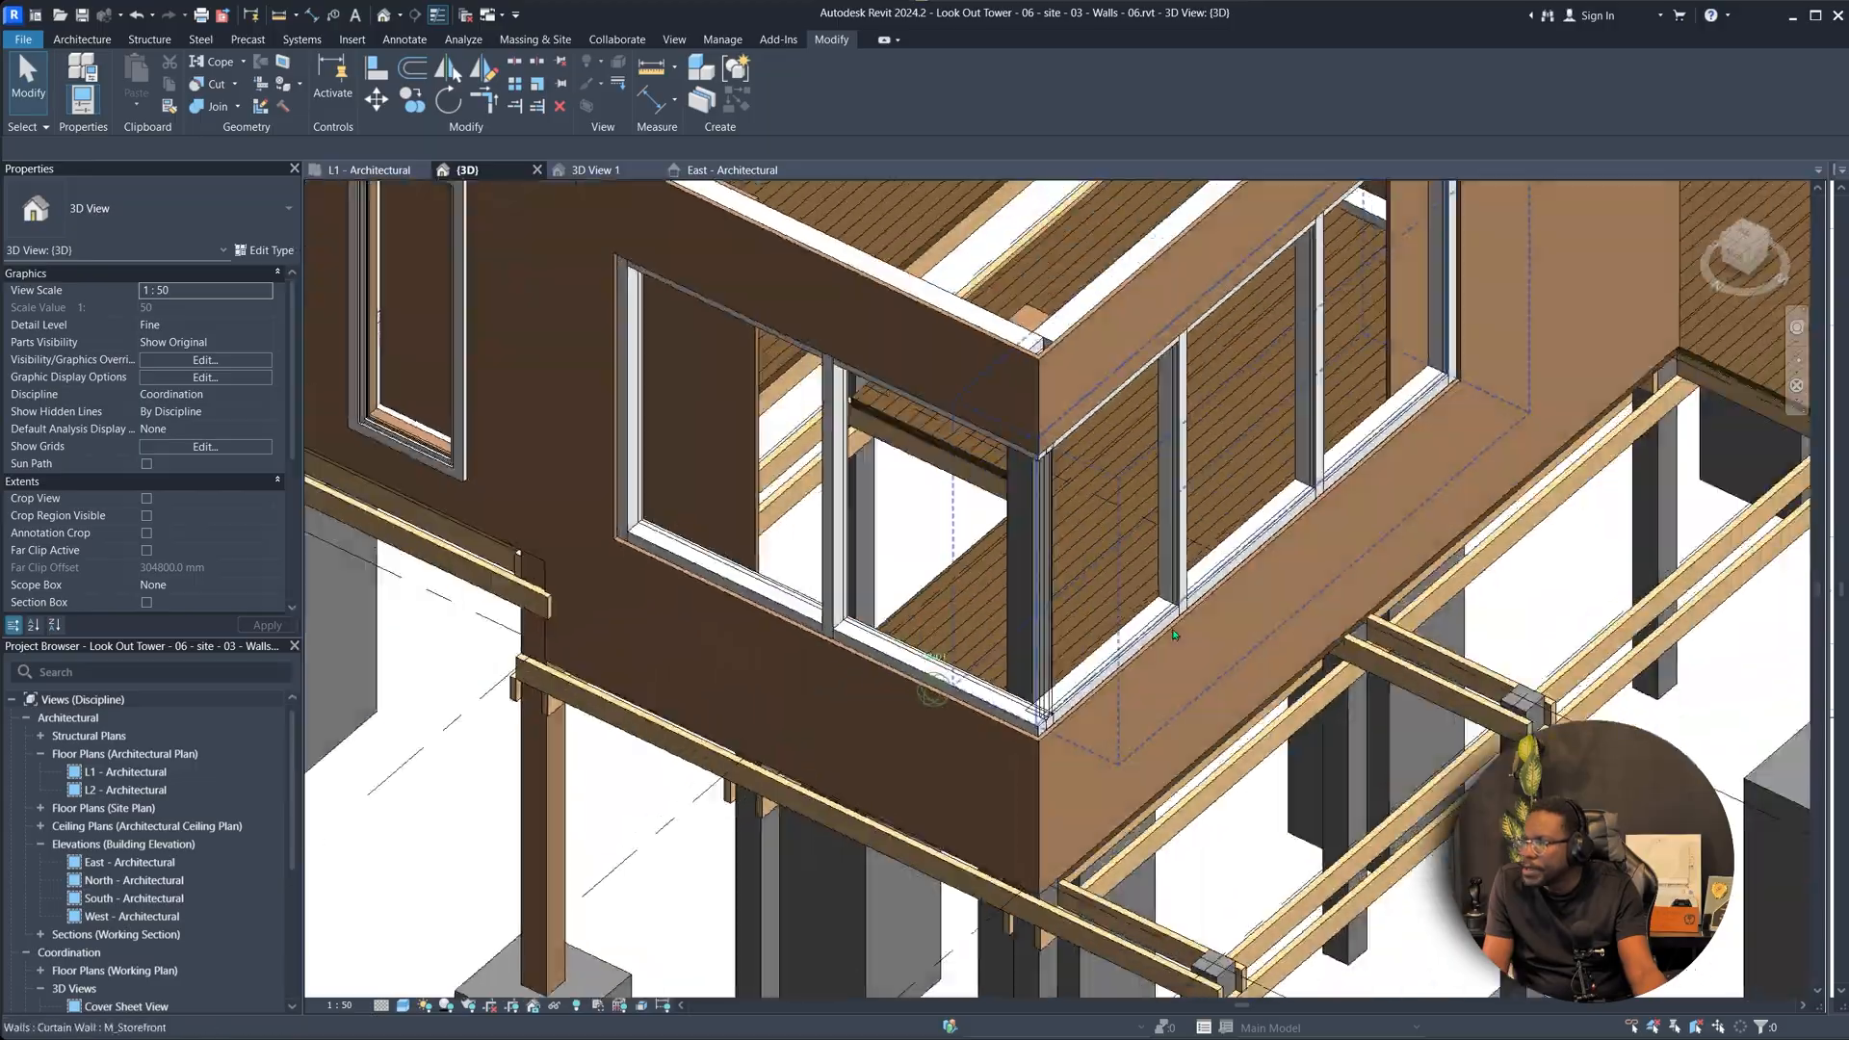
mouse_move(840, 588)
middle_mouse_down("shift")
mouse_move(664, 482)
mouse_move(853, 616)
mouse_move(1136, 496)
mouse_move(1287, 466)
middle_mouse_up("shift")
scroll(1288, 465, "down", 3)
scroll(1058, 521, "up", 1)
mouse_move(1056, 517)
middle_mouse_down("shift")
mouse_move(1054, 565)
mouse_move(1084, 564)
middle_mouse_up("shift")
scroll(1086, 568, "down", 5)
scroll(1277, 543, "up", 3)
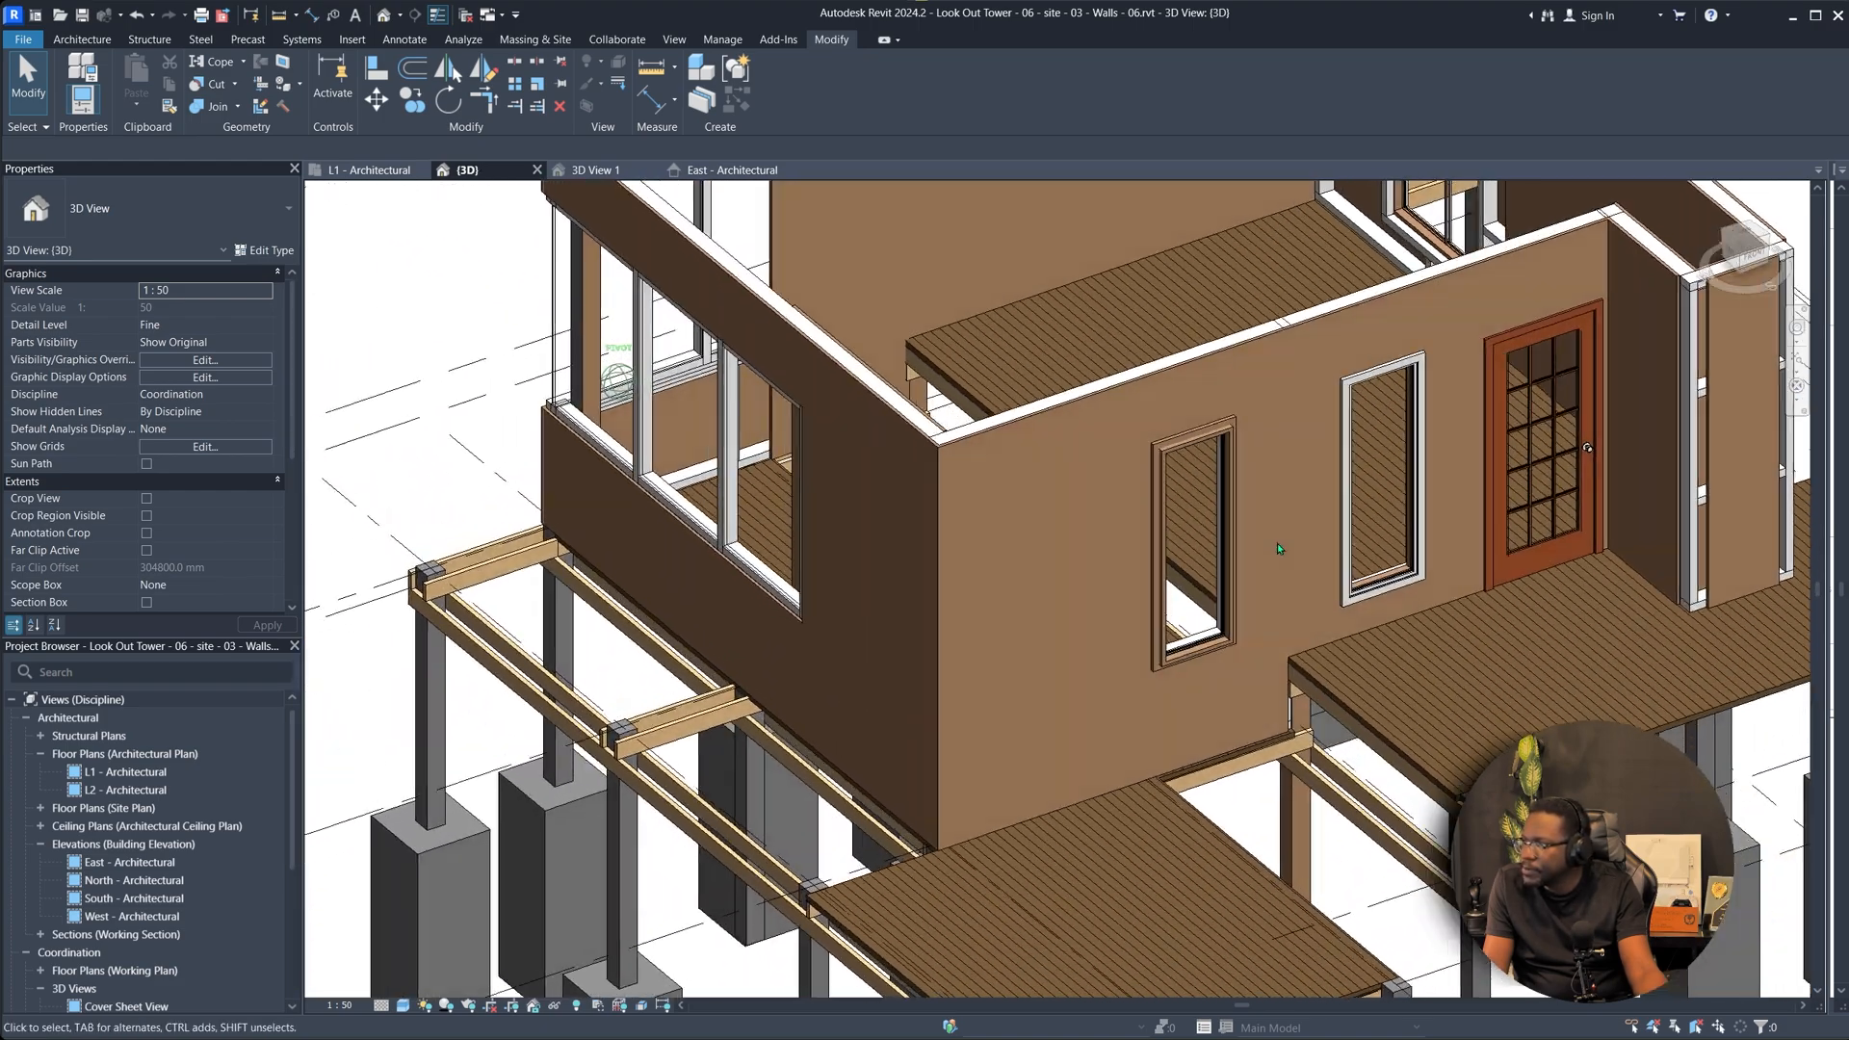
Copy the 36" x 80" full-glass wood door to the lower end of the same wall, beside the building corner.
middle_click_drag(1329, 619, 1517, 565, "shift")
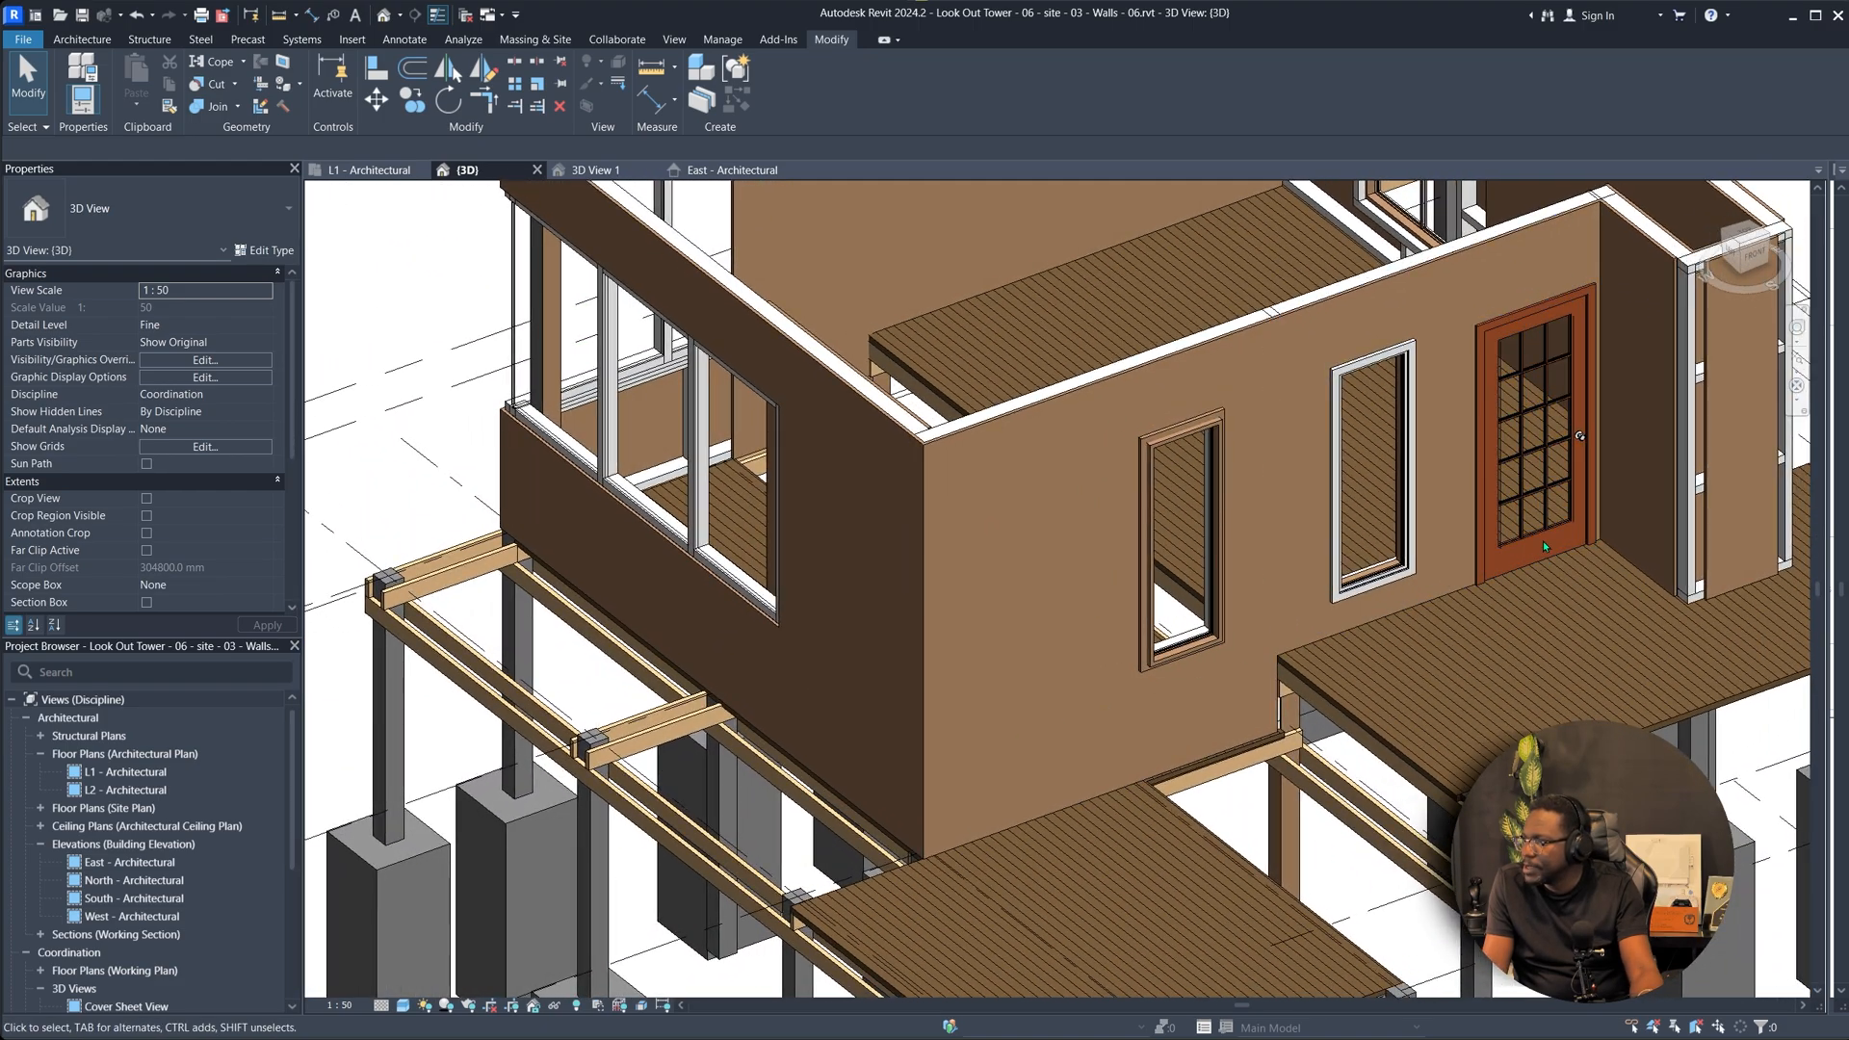
left_click(1547, 562)
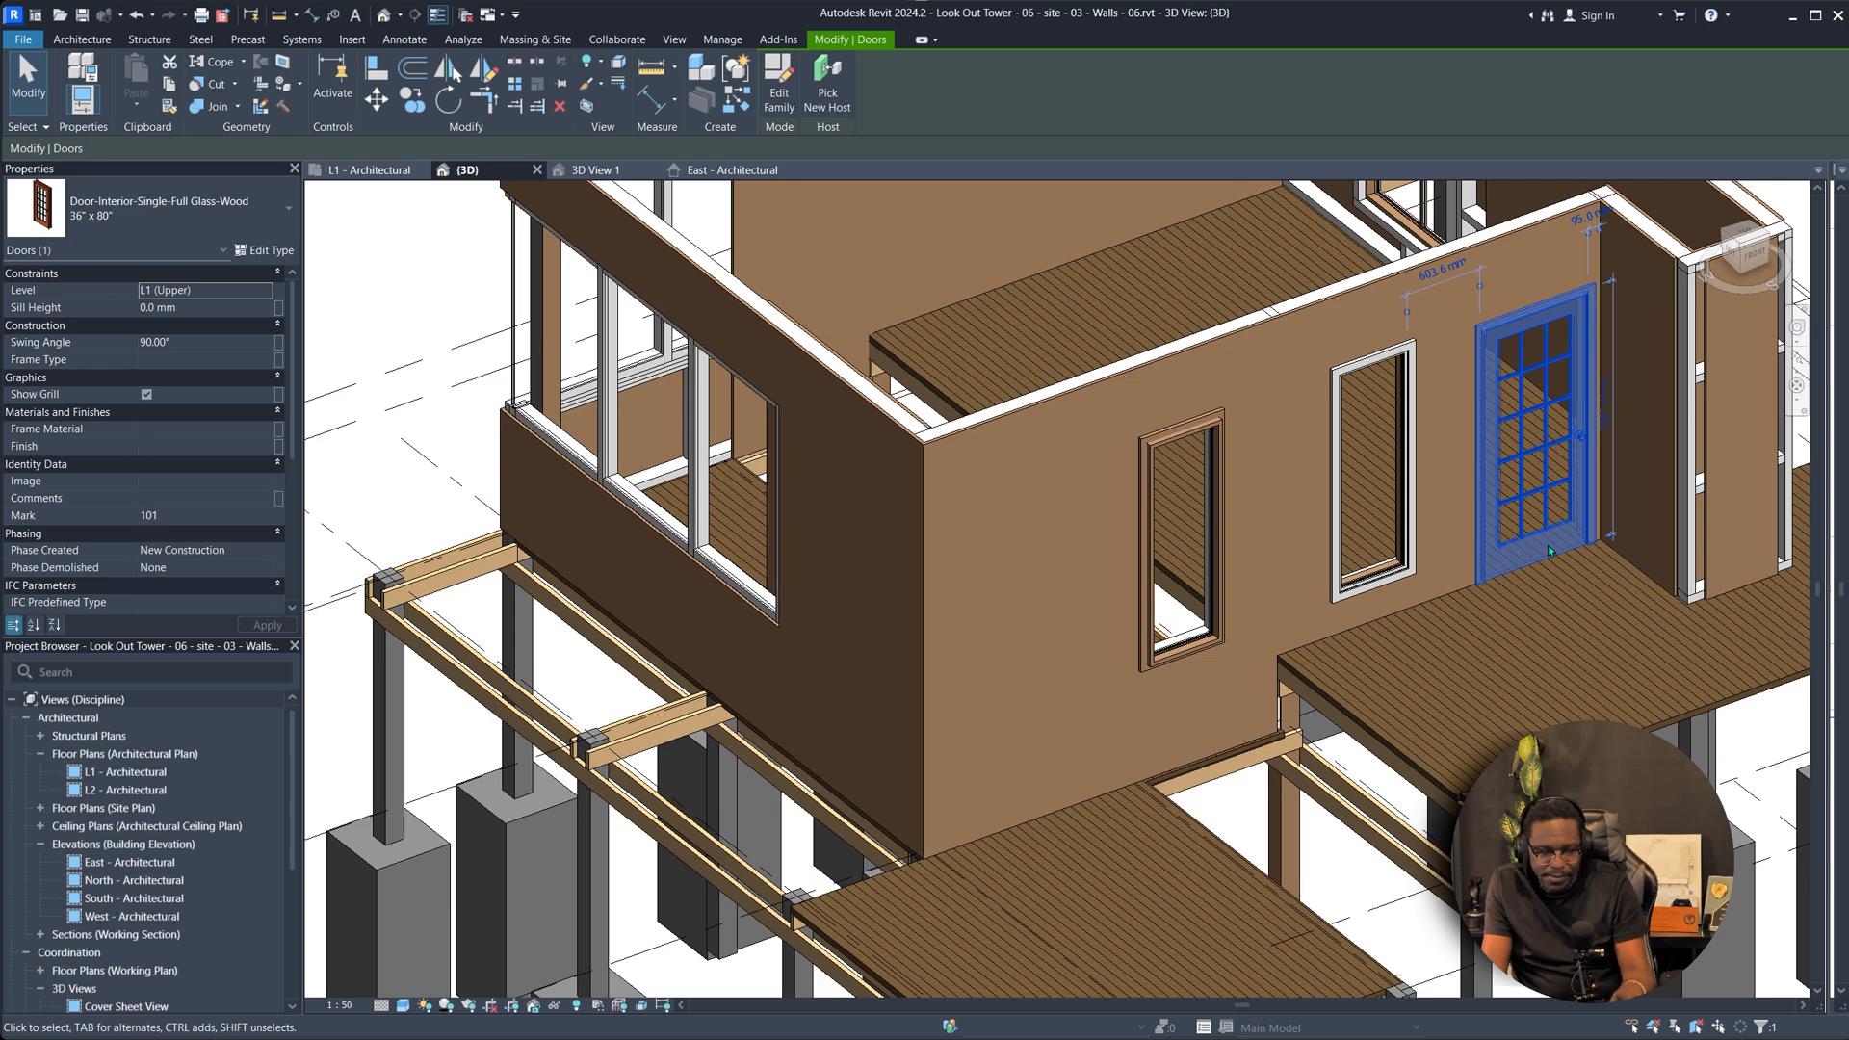
key("o")
left_click(1549, 553)
left_click(1013, 765)
key("Escape")
key("Escape")
scroll(1046, 764, "up", 4)
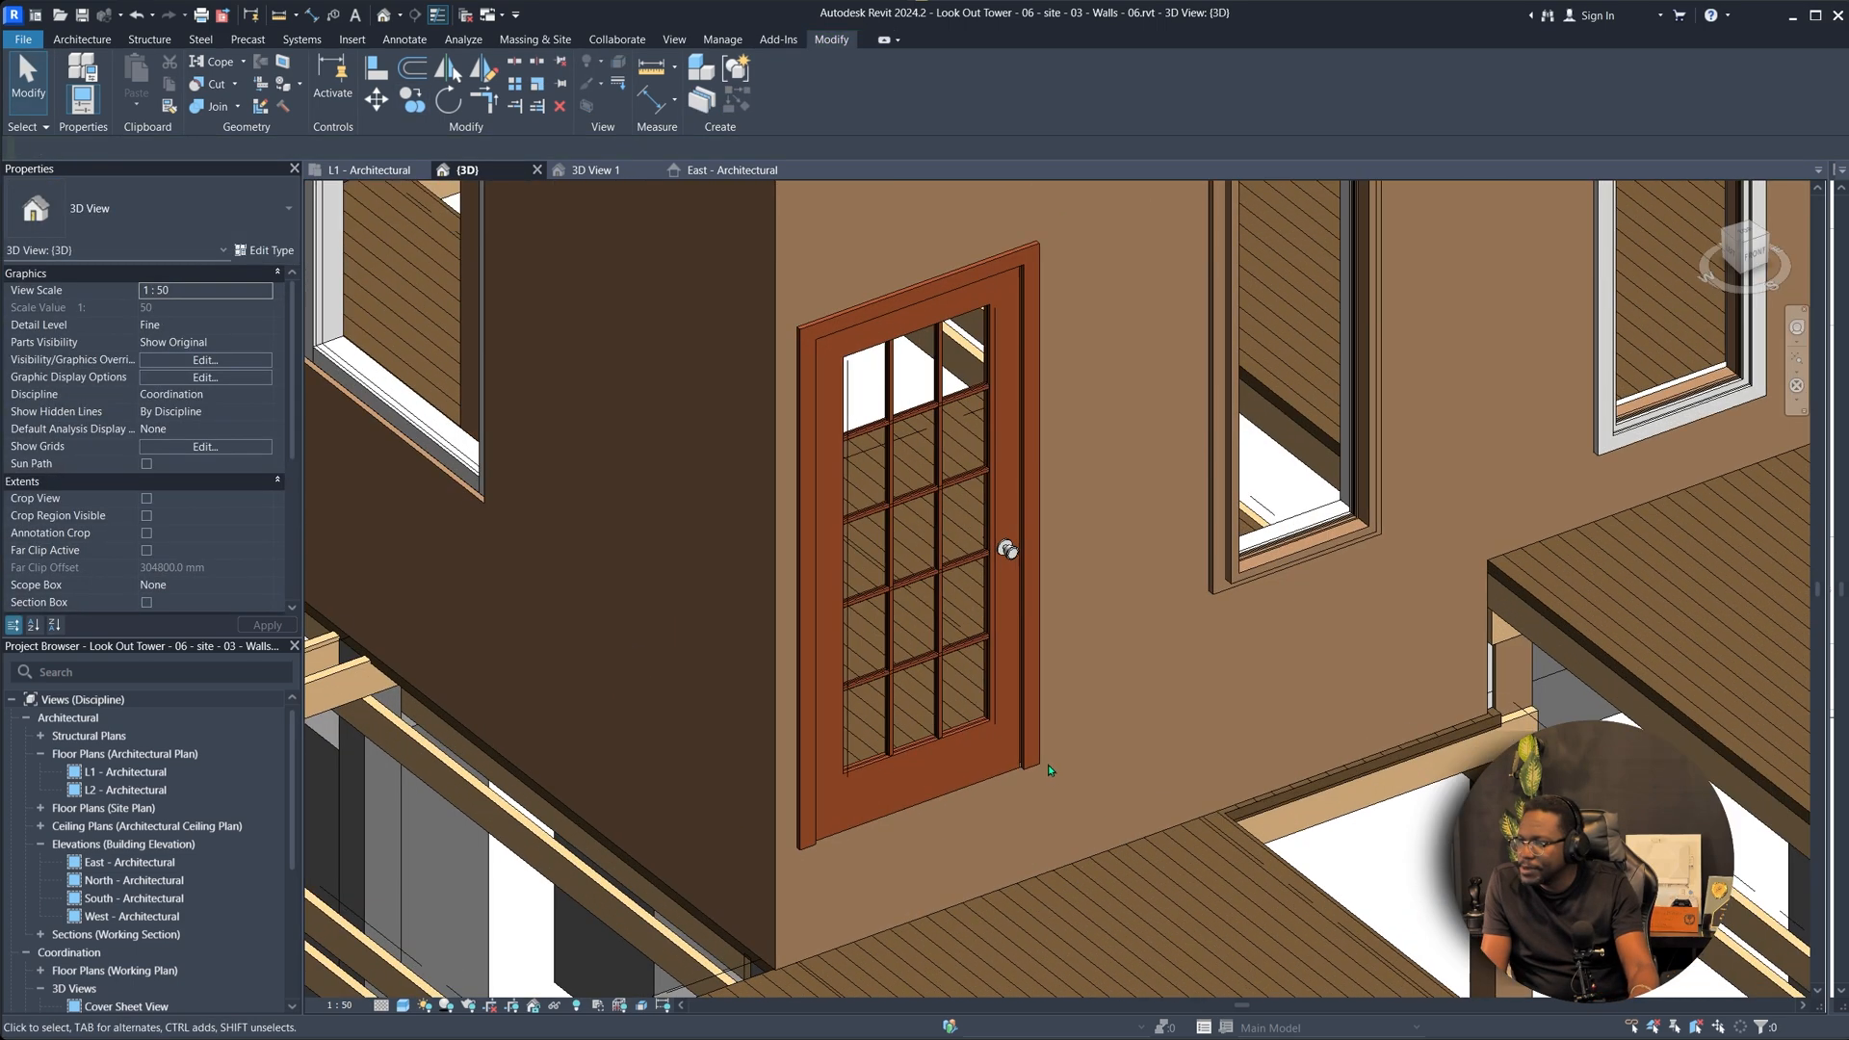
Align the bottom of the copied glass door with the lower deck level.
left_click(1020, 774)
key("Escape")
left_click(927, 738)
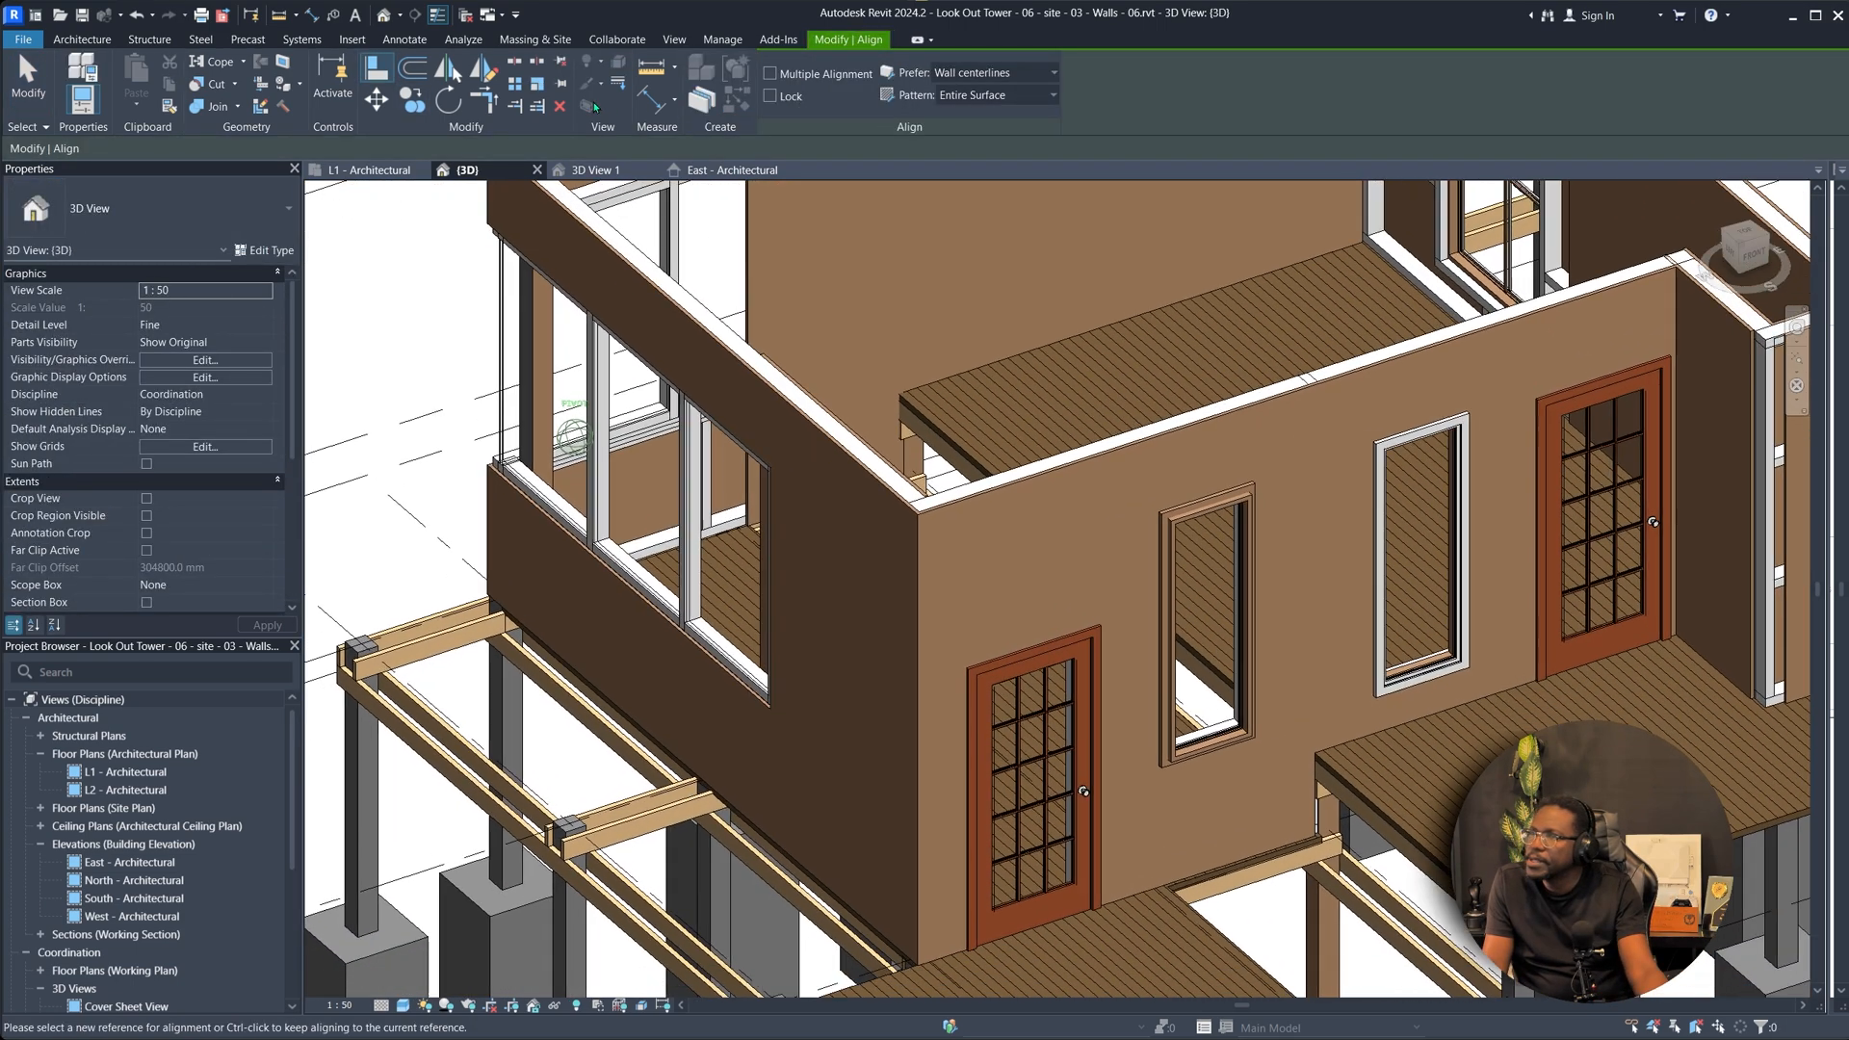
middle_click_drag(963, 616, 924, 520, "shift")
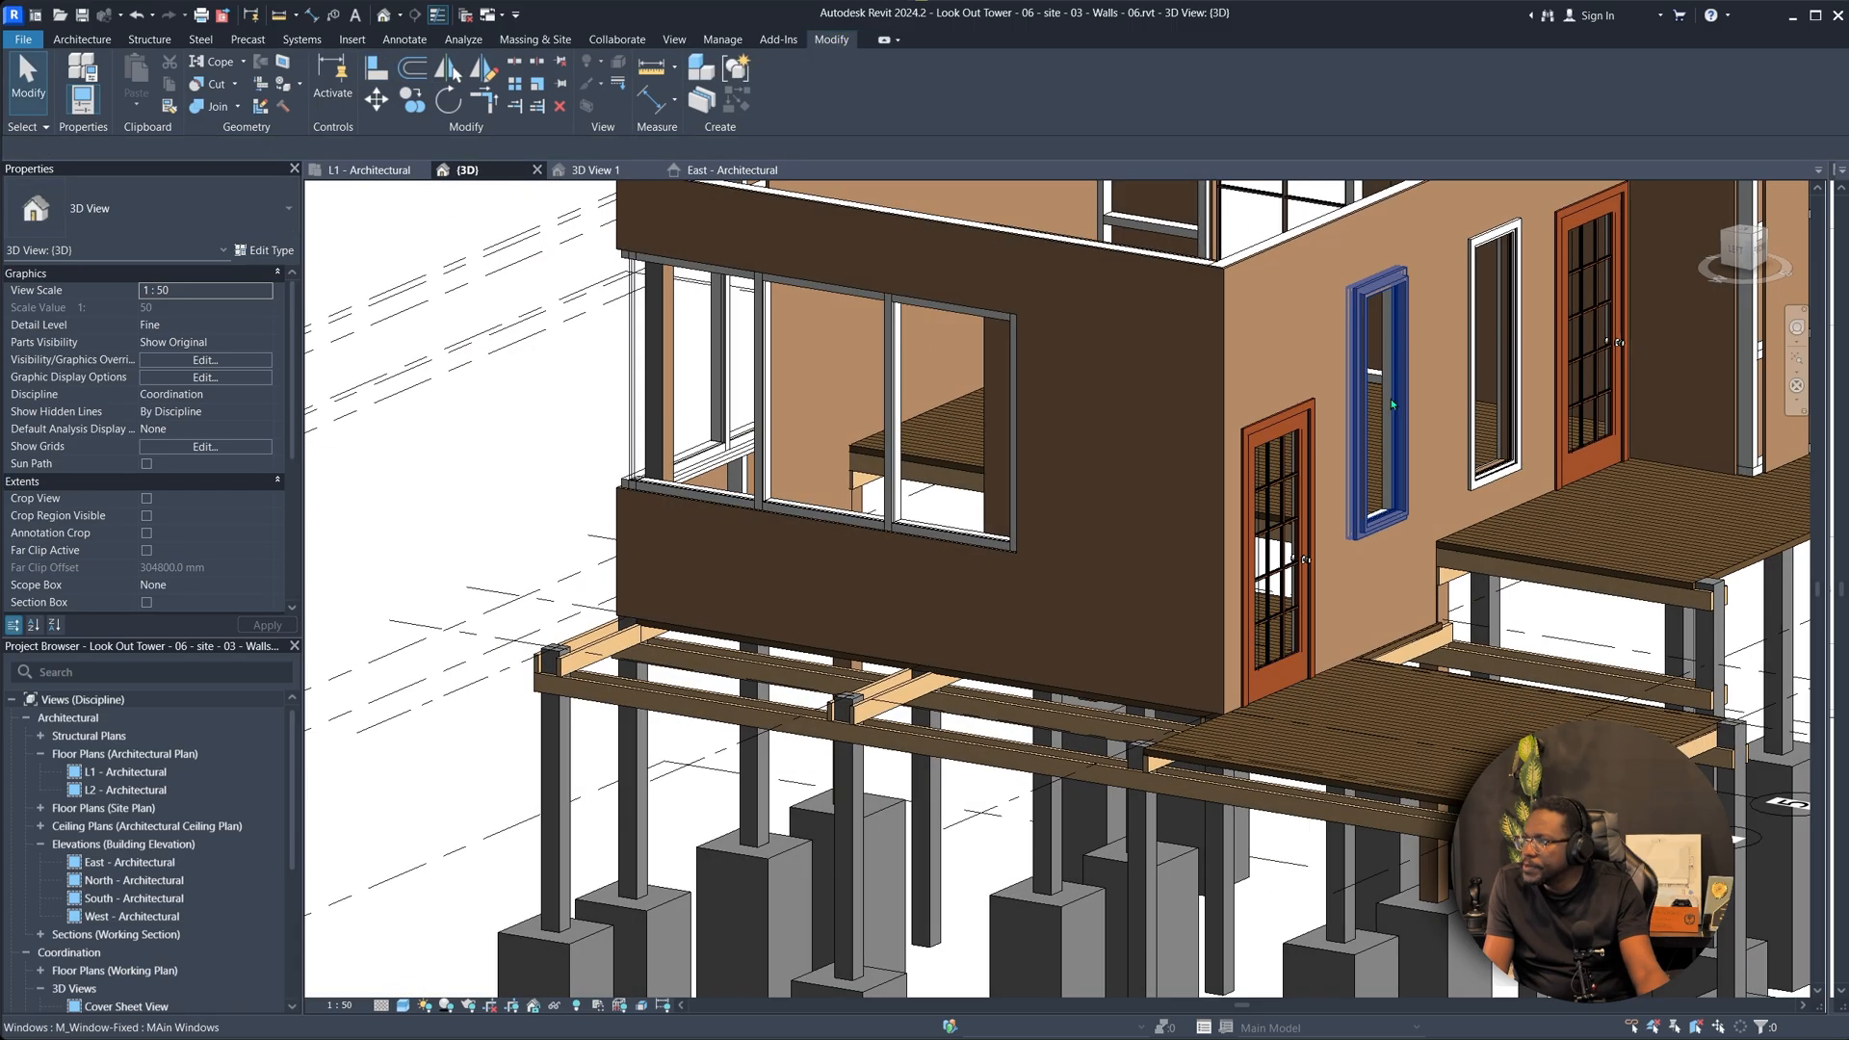
Flip the fixed window beside the copied door so its frame faces outward like the neighbouring window.
middle_click_drag(1391, 398, 1047, 702, "shift")
scroll(1260, 406, "up", 2)
left_click(1198, 512)
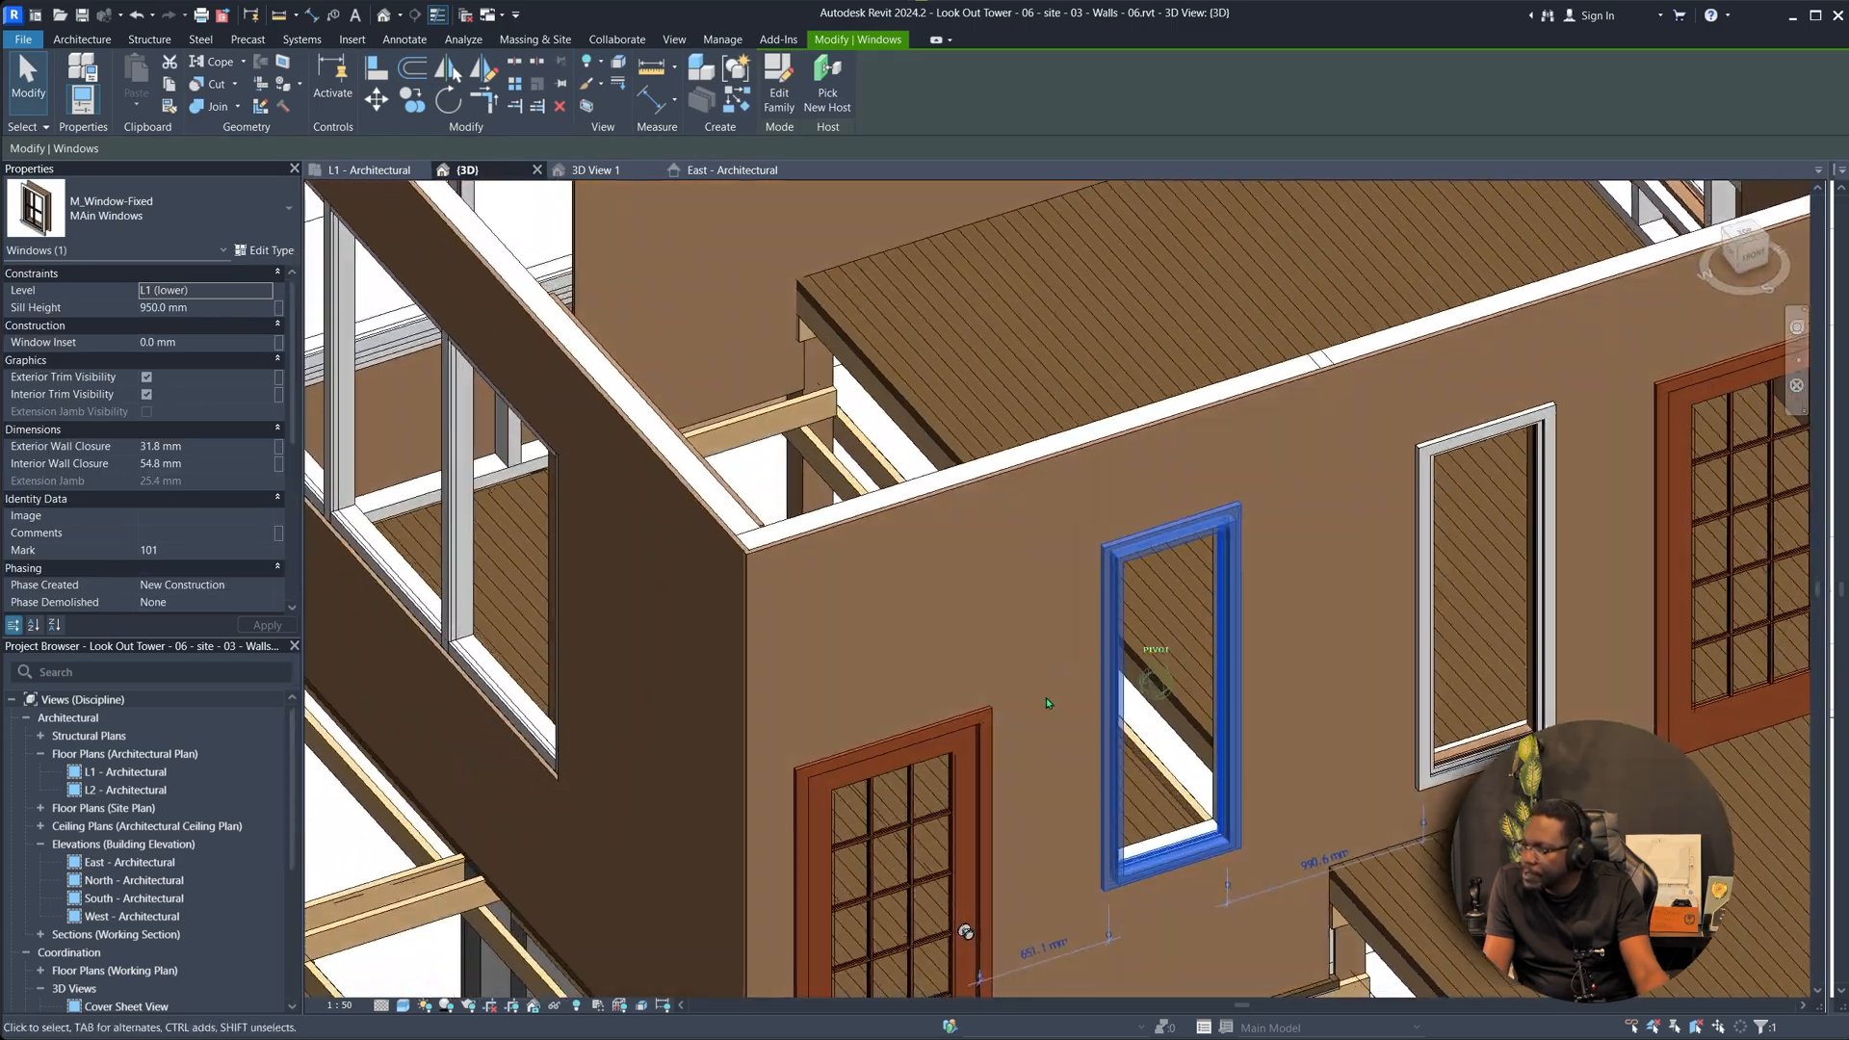
Save the project as a new version named Look Out Tower - 06 - site - 03 - Walls - 07.
scroll(1046, 702, "down", 4)
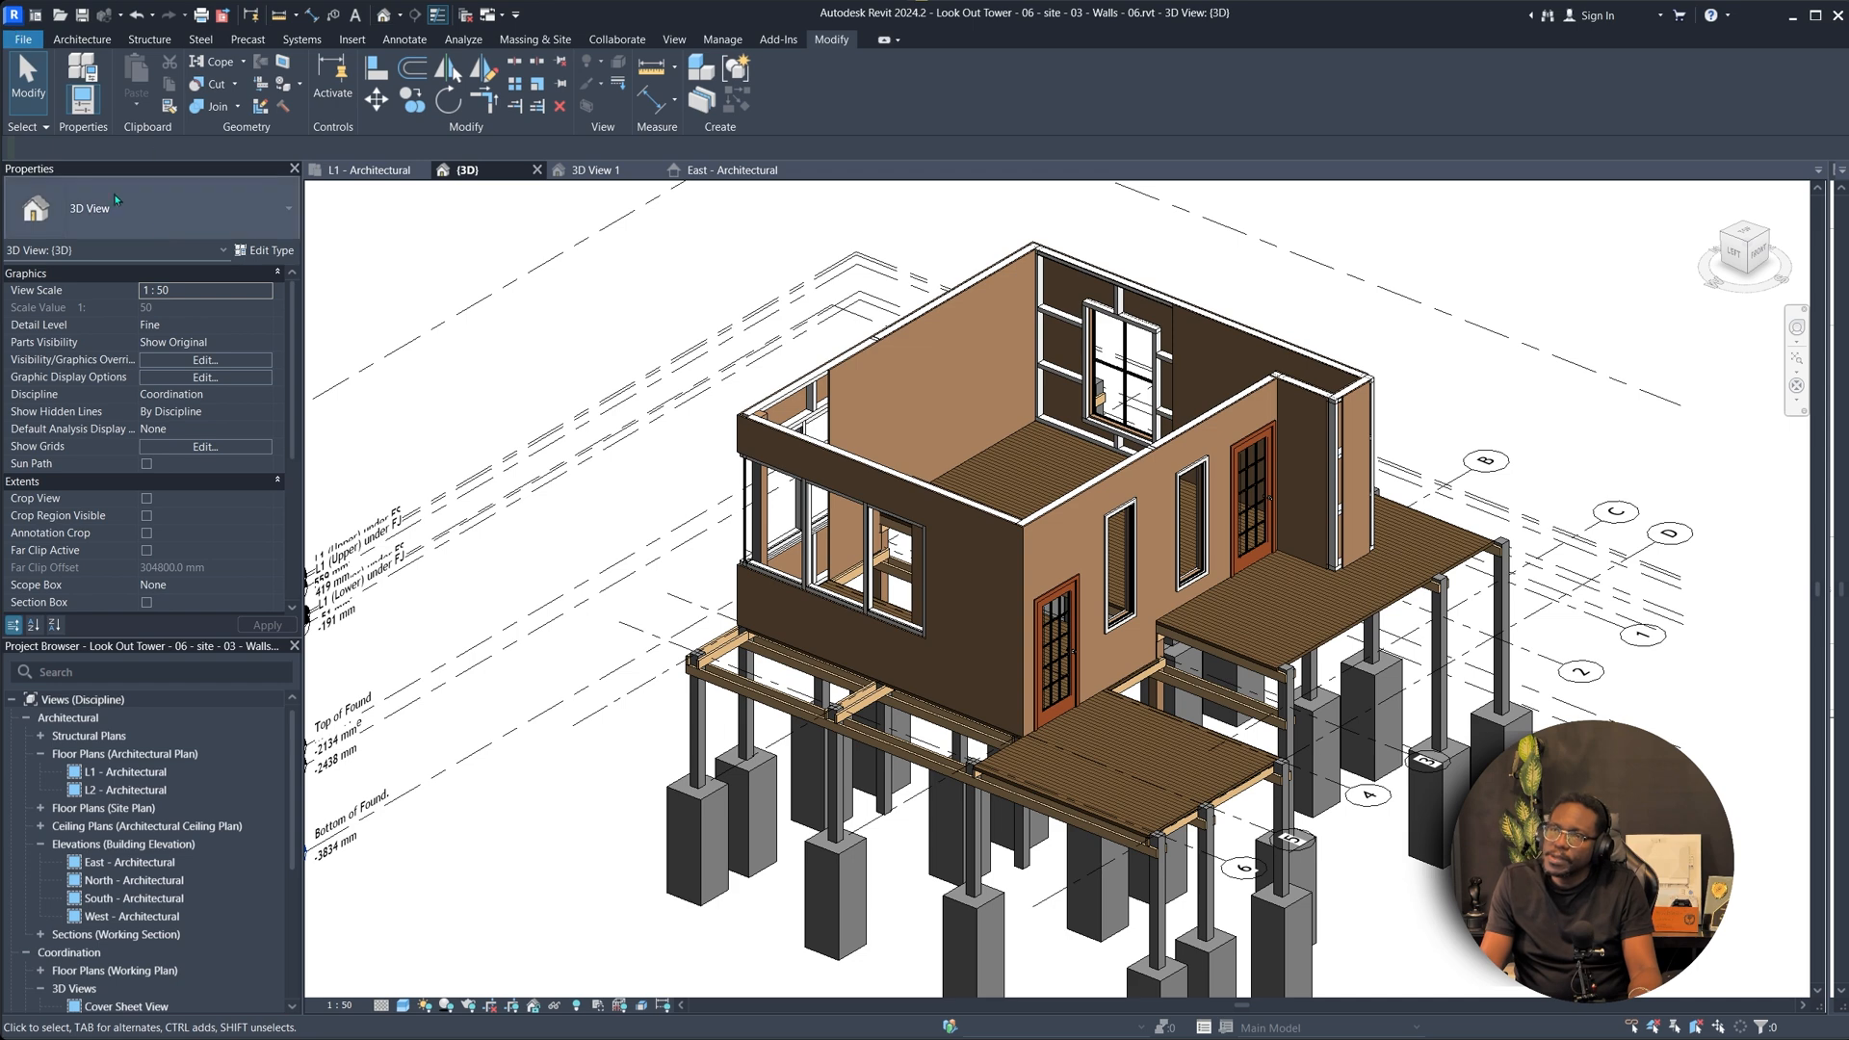
left_click(23, 38)
left_click(29, 289)
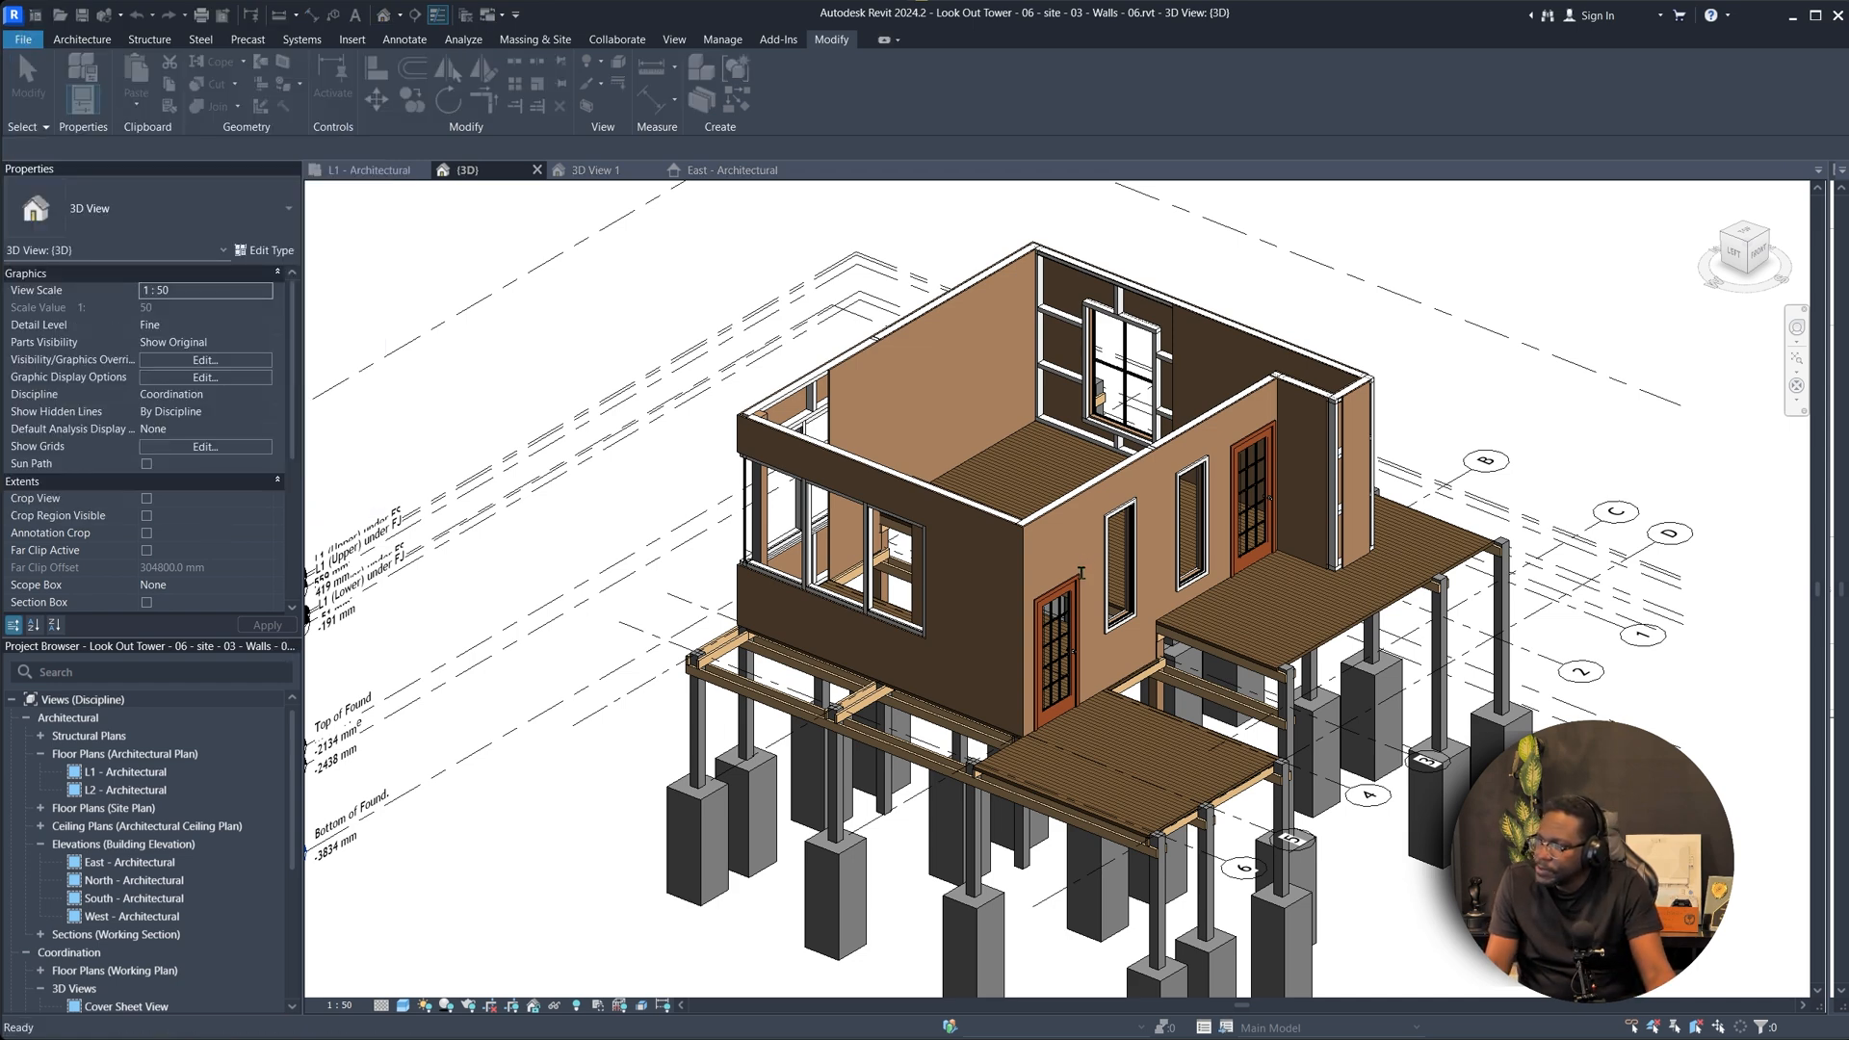
Start placing a window and browse the US family library to the Windows folder to load a new family.
scroll(1080, 572, "up", 4)
scroll(1013, 531, "up", 3)
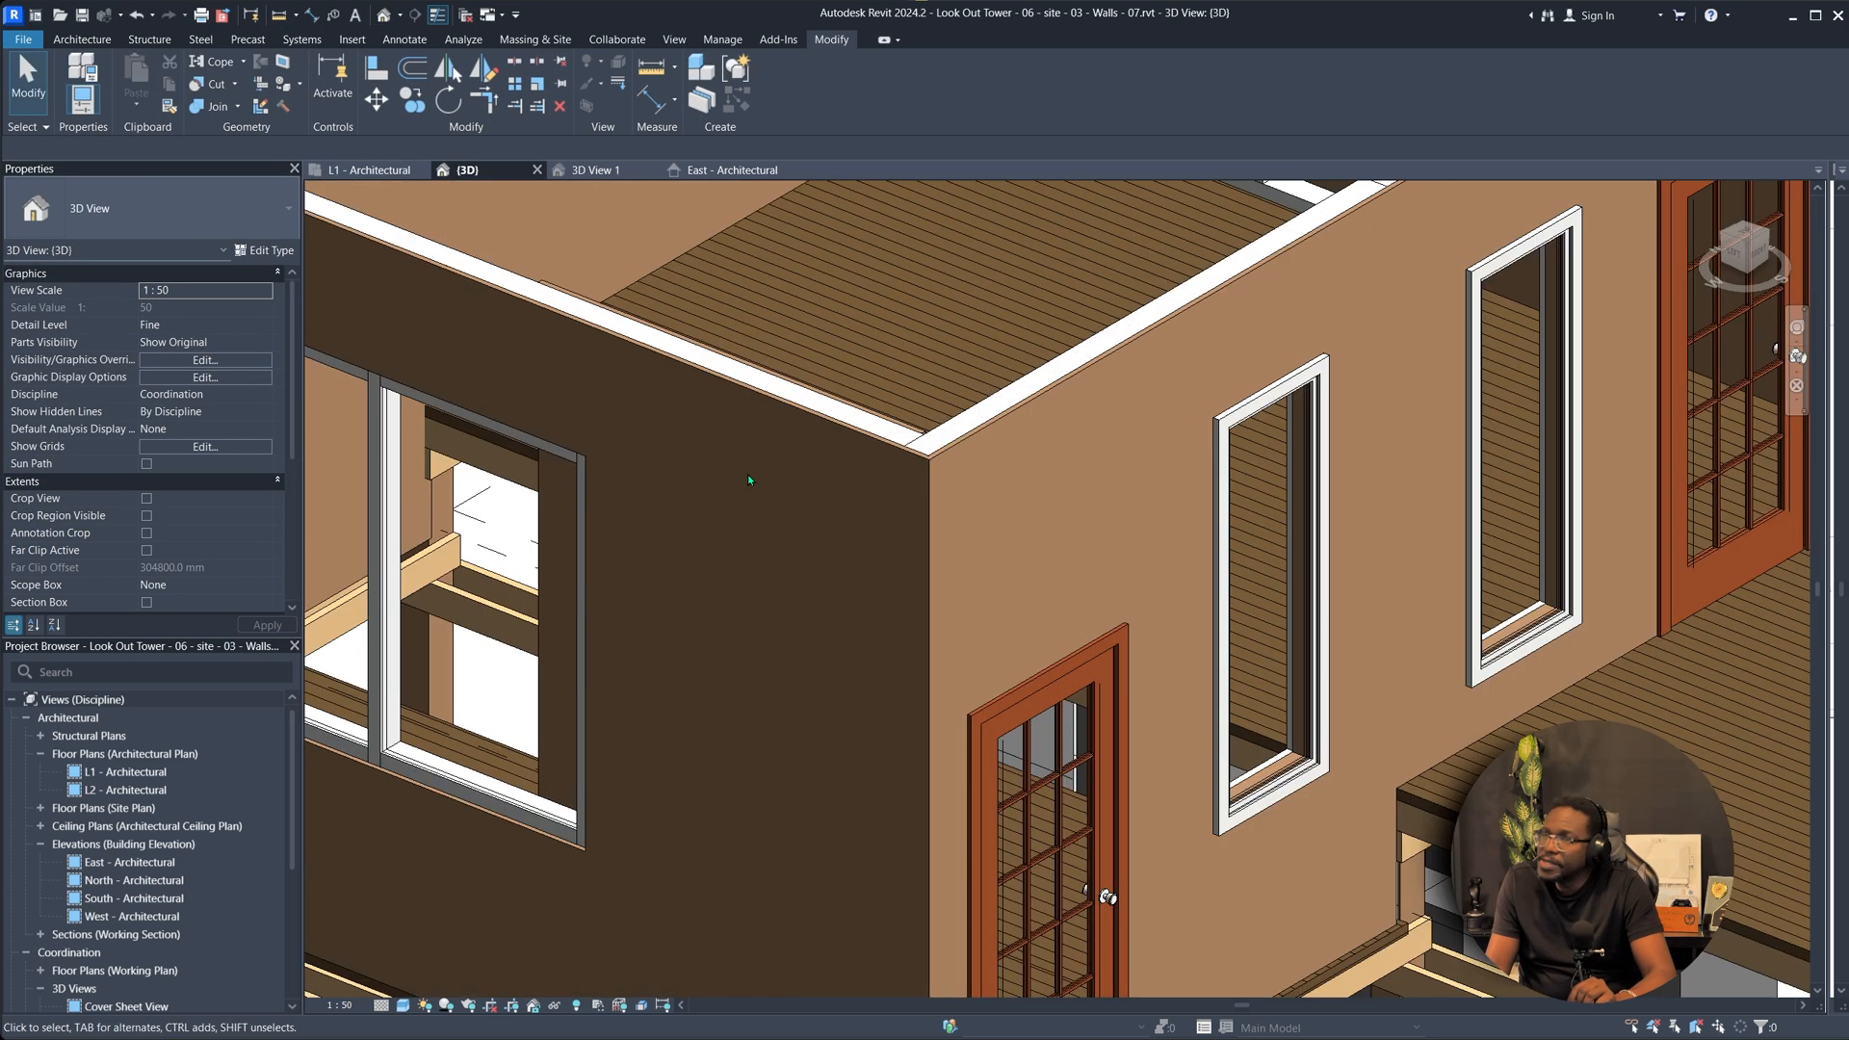
left_click(73, 39)
left_click(154, 77)
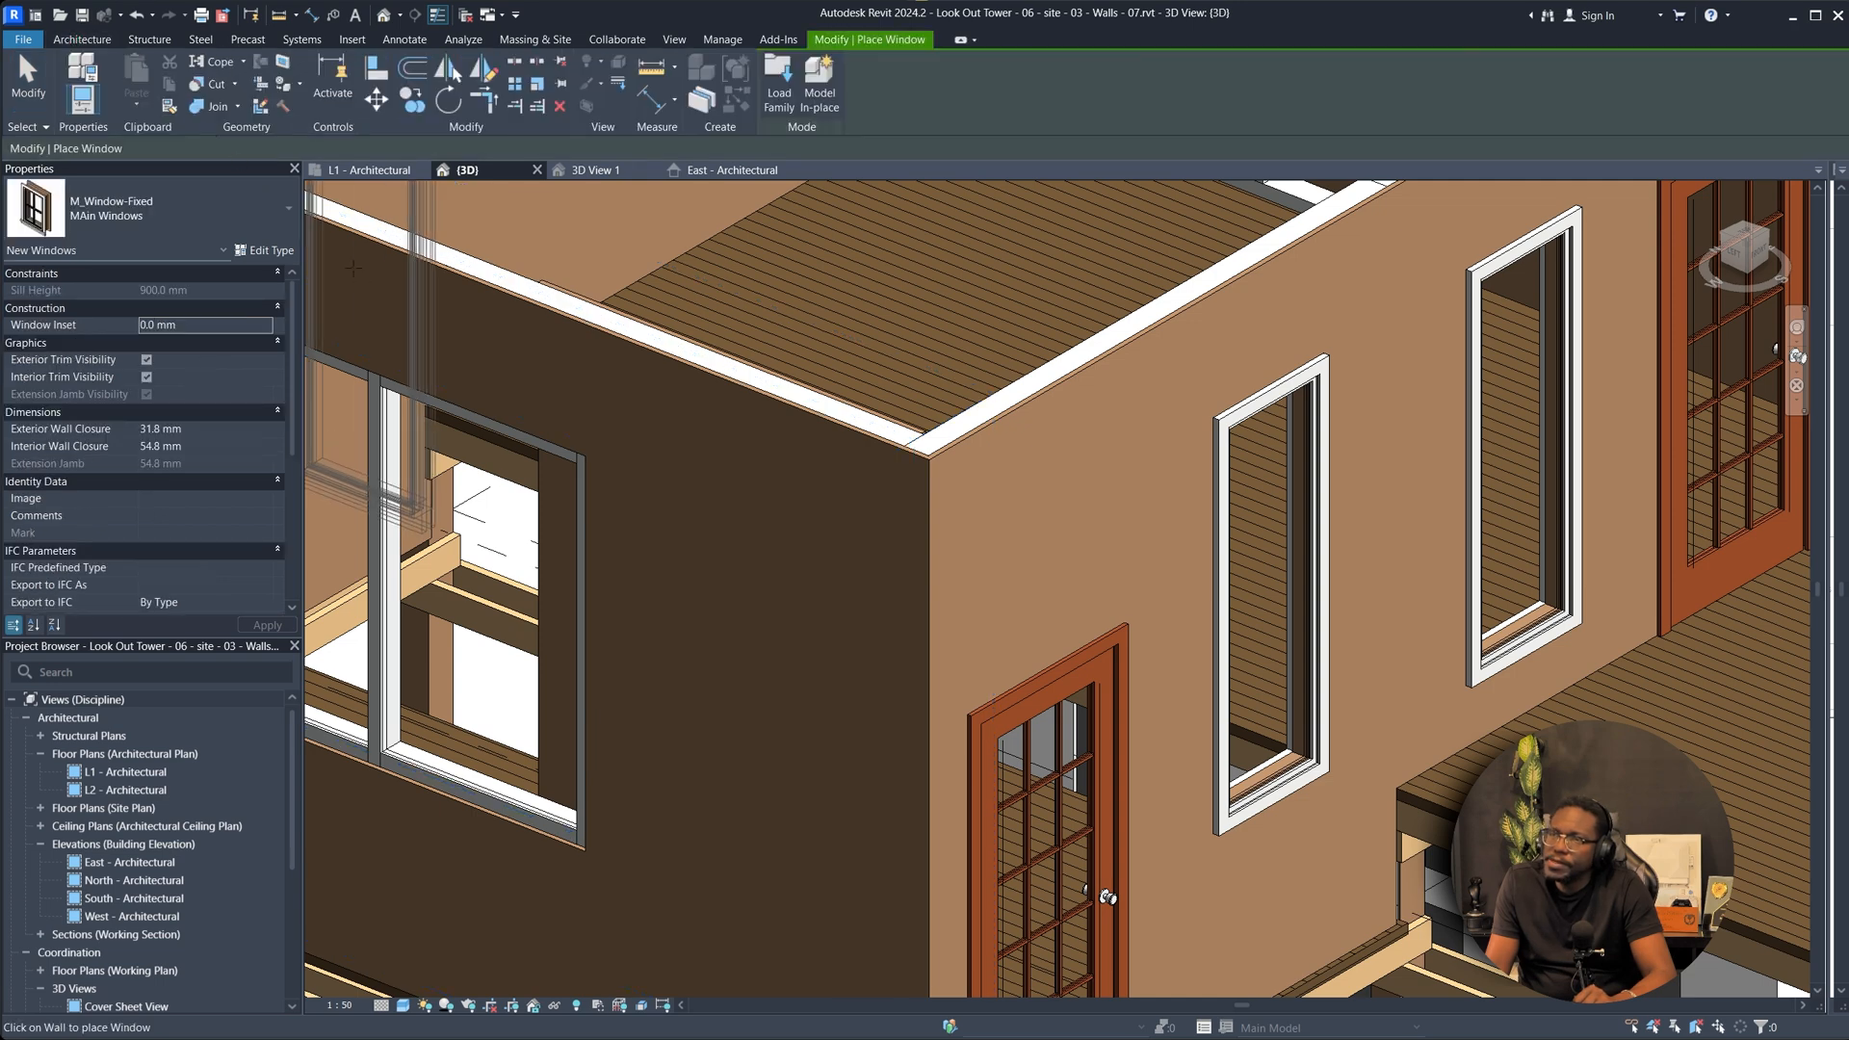
left_click(779, 86)
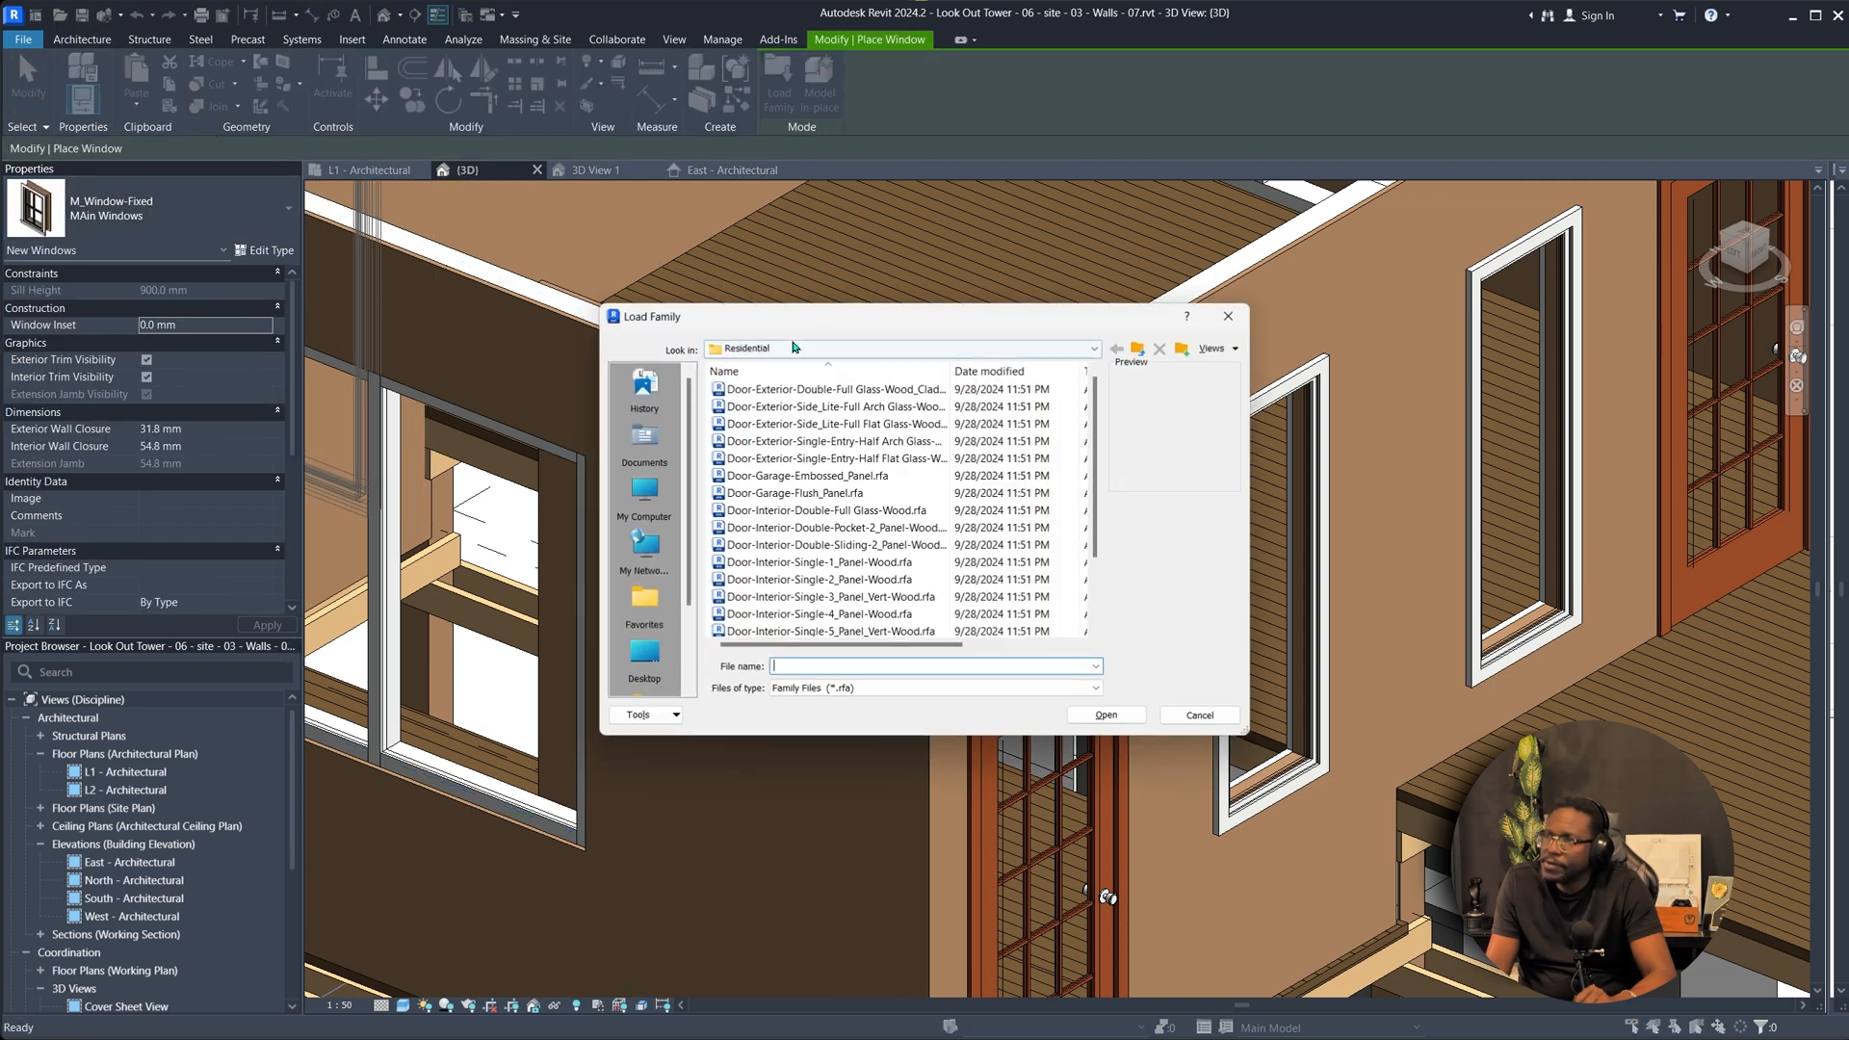
left_click(1142, 351)
left_click(1142, 351)
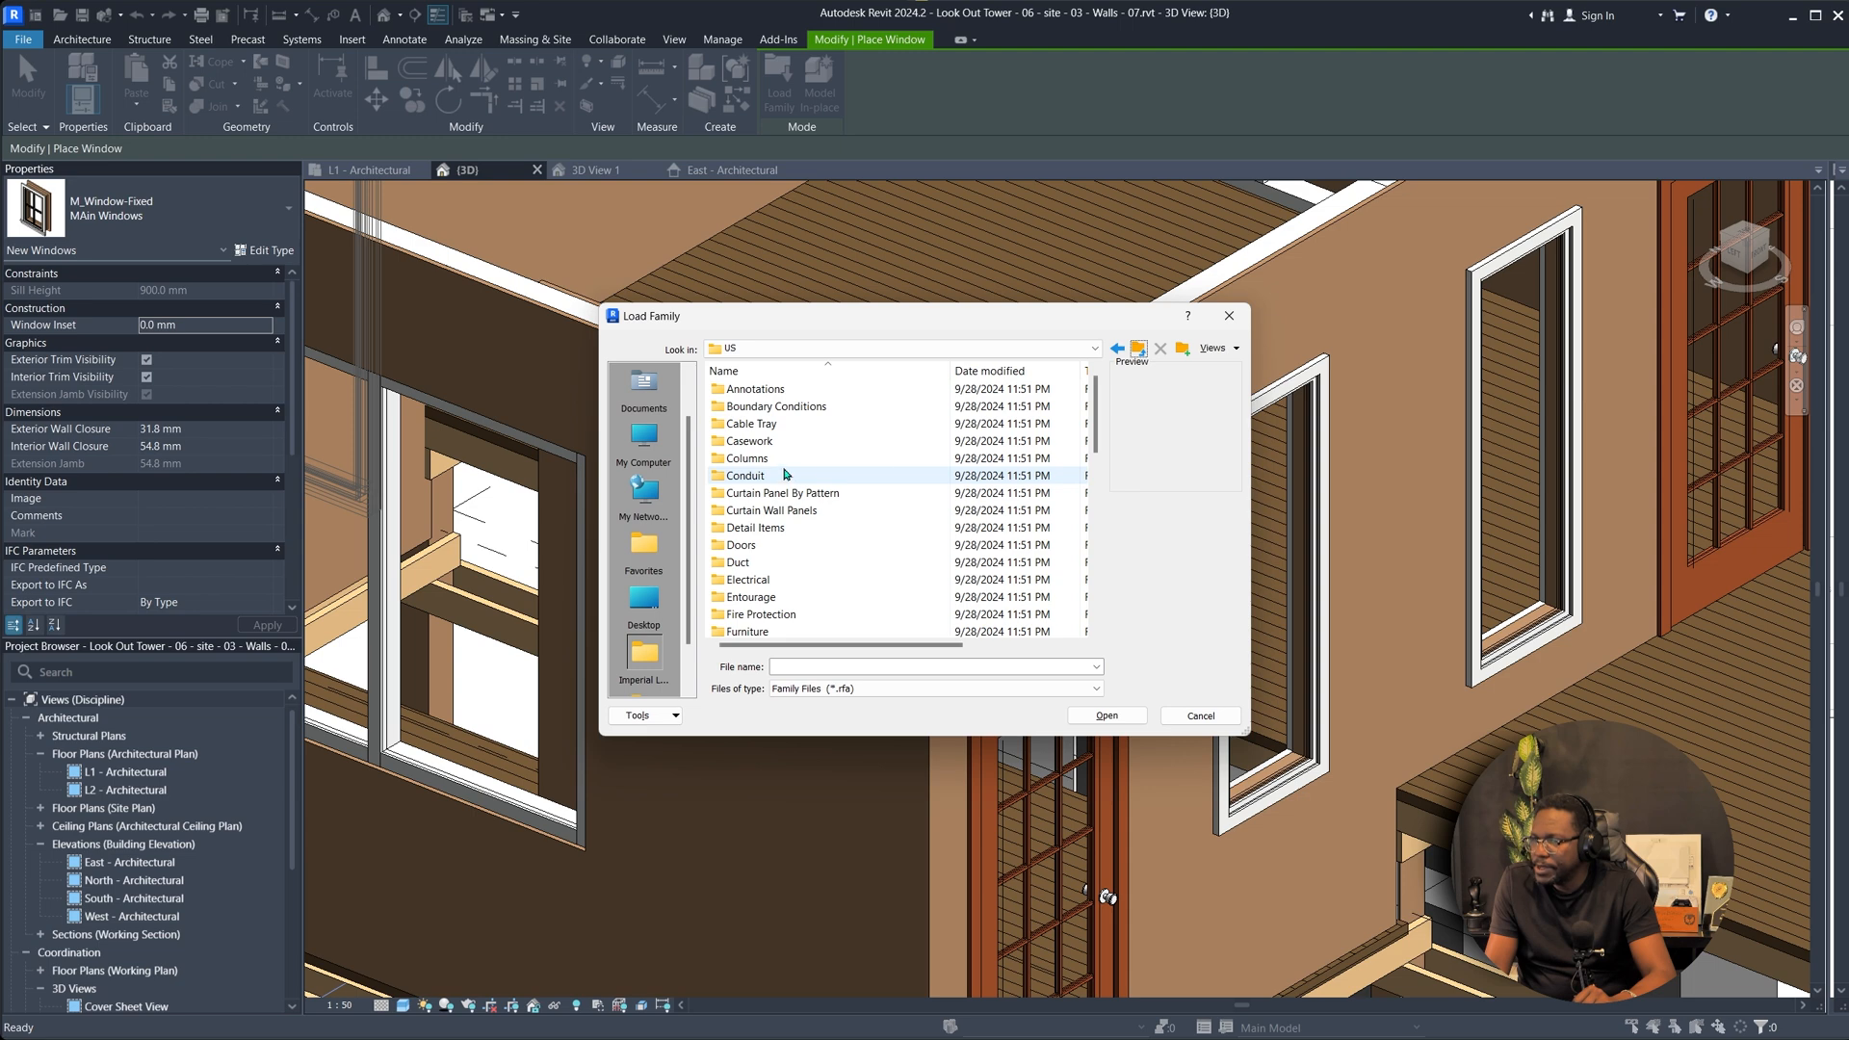
scroll(792, 564, "down", 5)
double_click(830, 429)
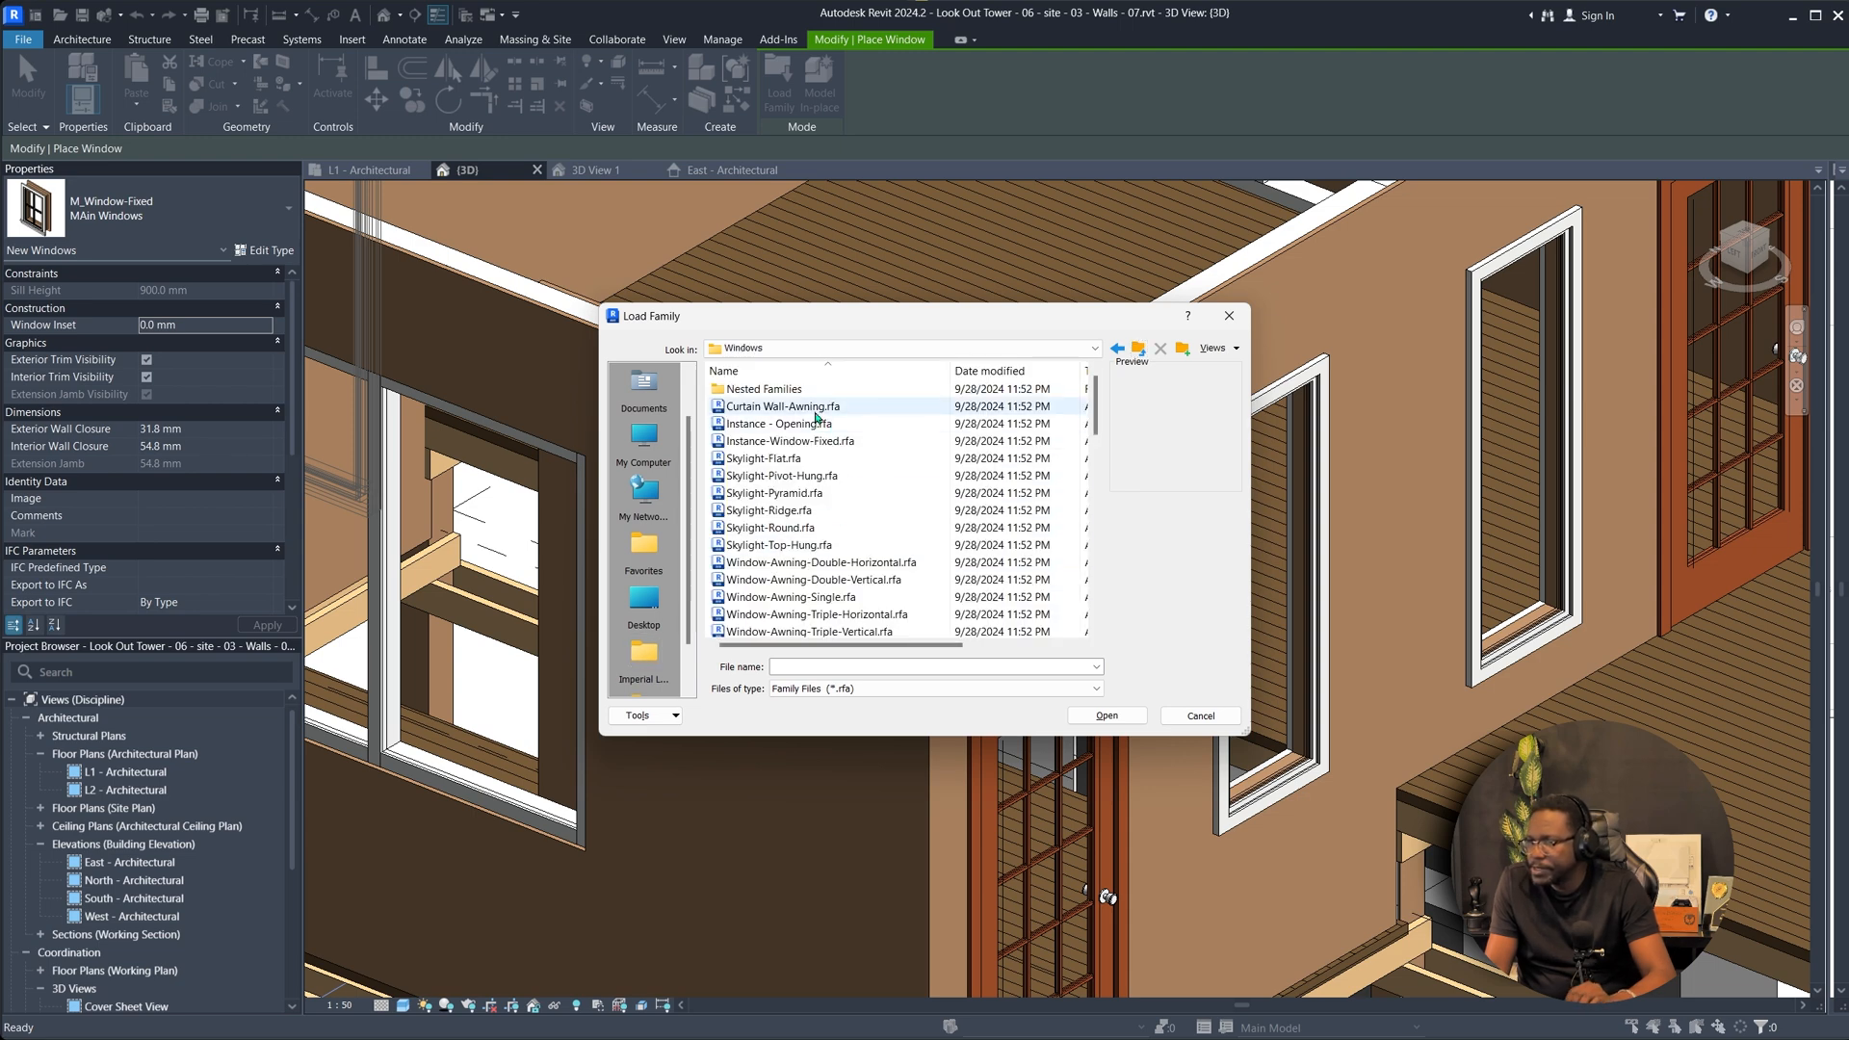
Load the Window-Louvers family, place its 24" x 24" type above the copied door, and fit the louvre to the door's width and head.
left_click(816, 414)
left_click(828, 422)
key("Down")
scroll(825, 501, "down", 15)
left_click(822, 508)
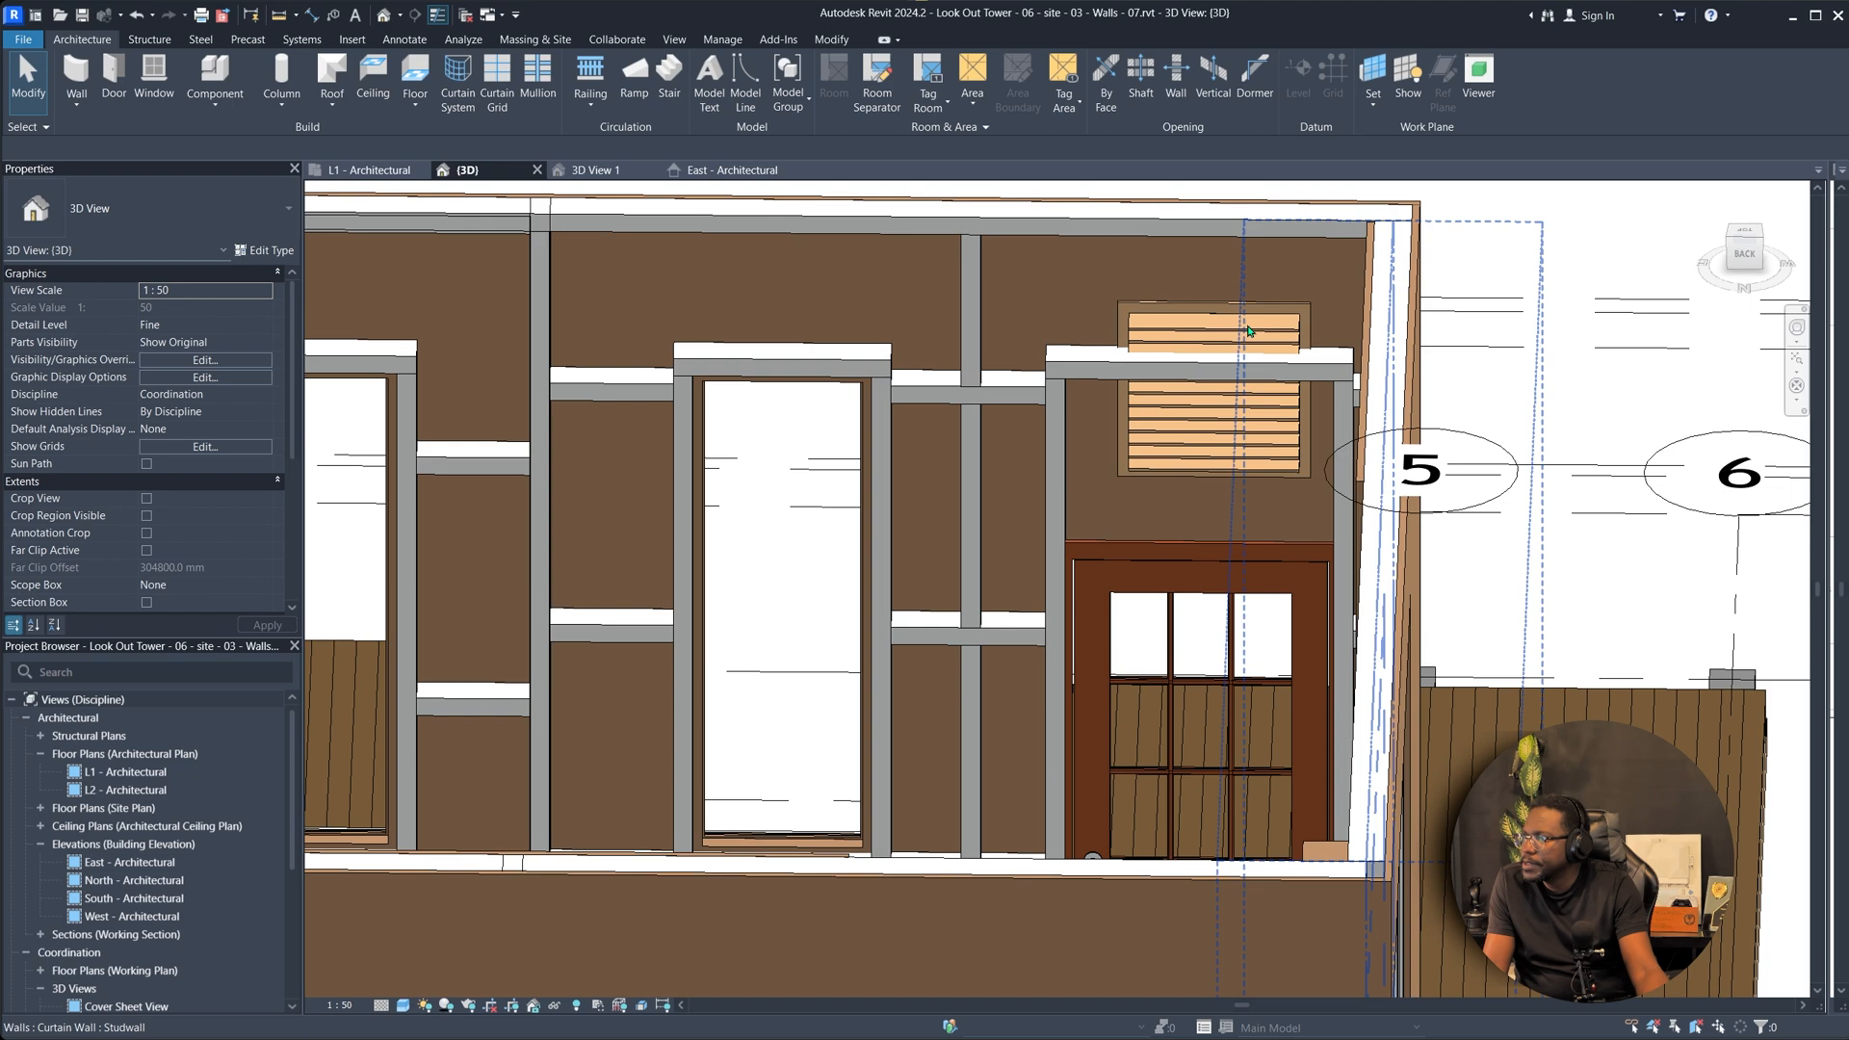
left_click(1248, 331)
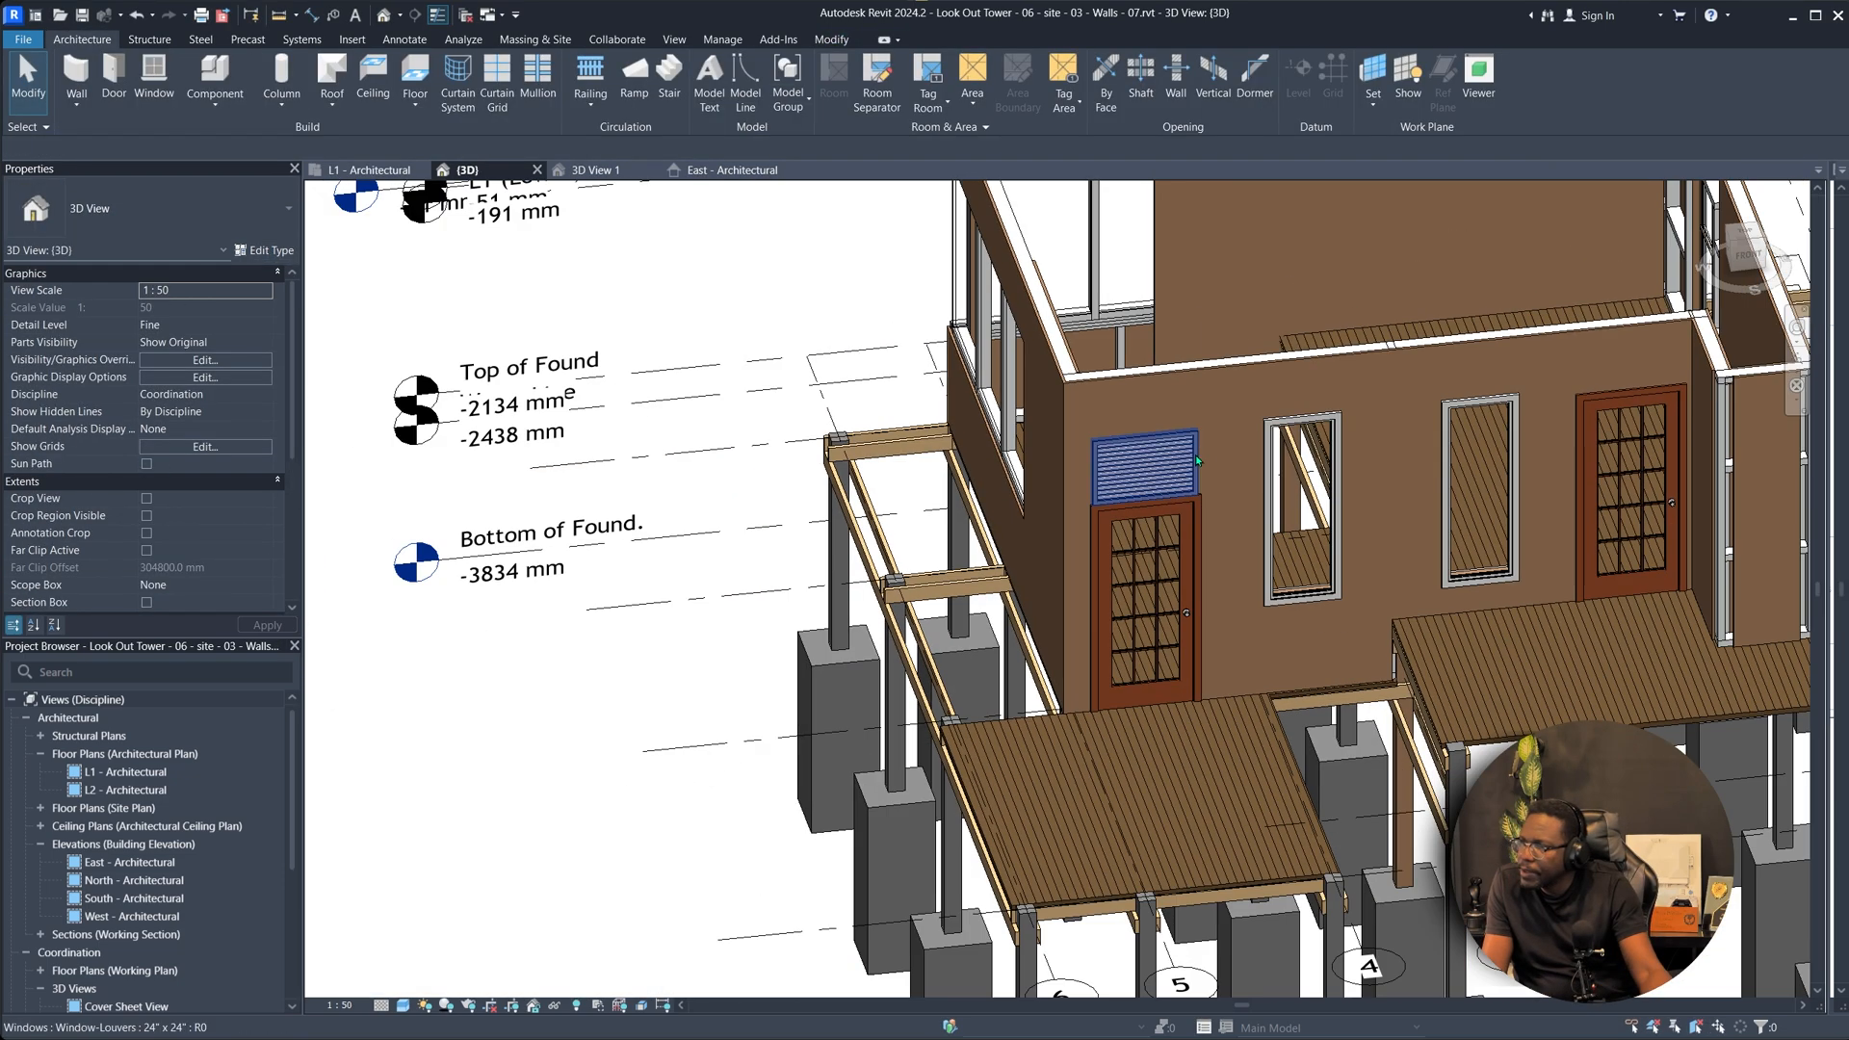
Mirror a copy of the door wall's 25 mm exterior cladding onto the inner face of its stud wall.
middle_click_drag(867, 578, 1092, 560, "shift")
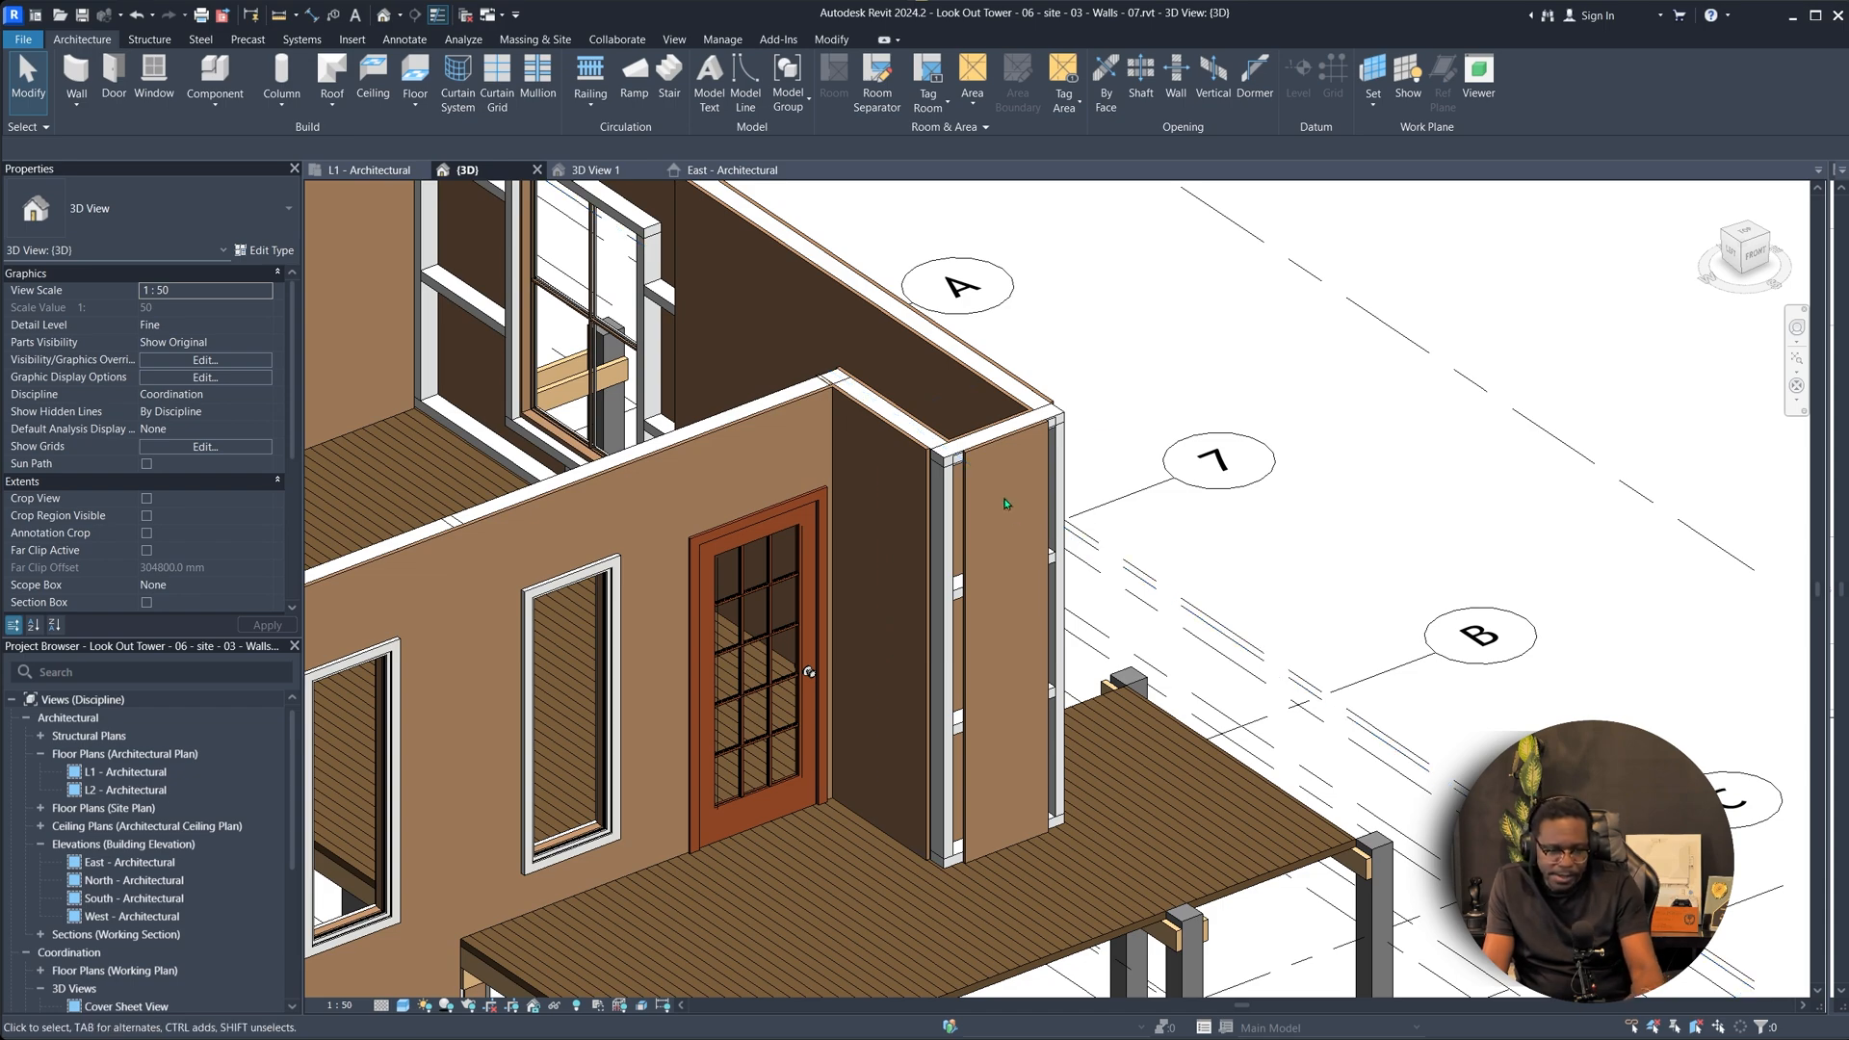
scroll(978, 484, "up", 1)
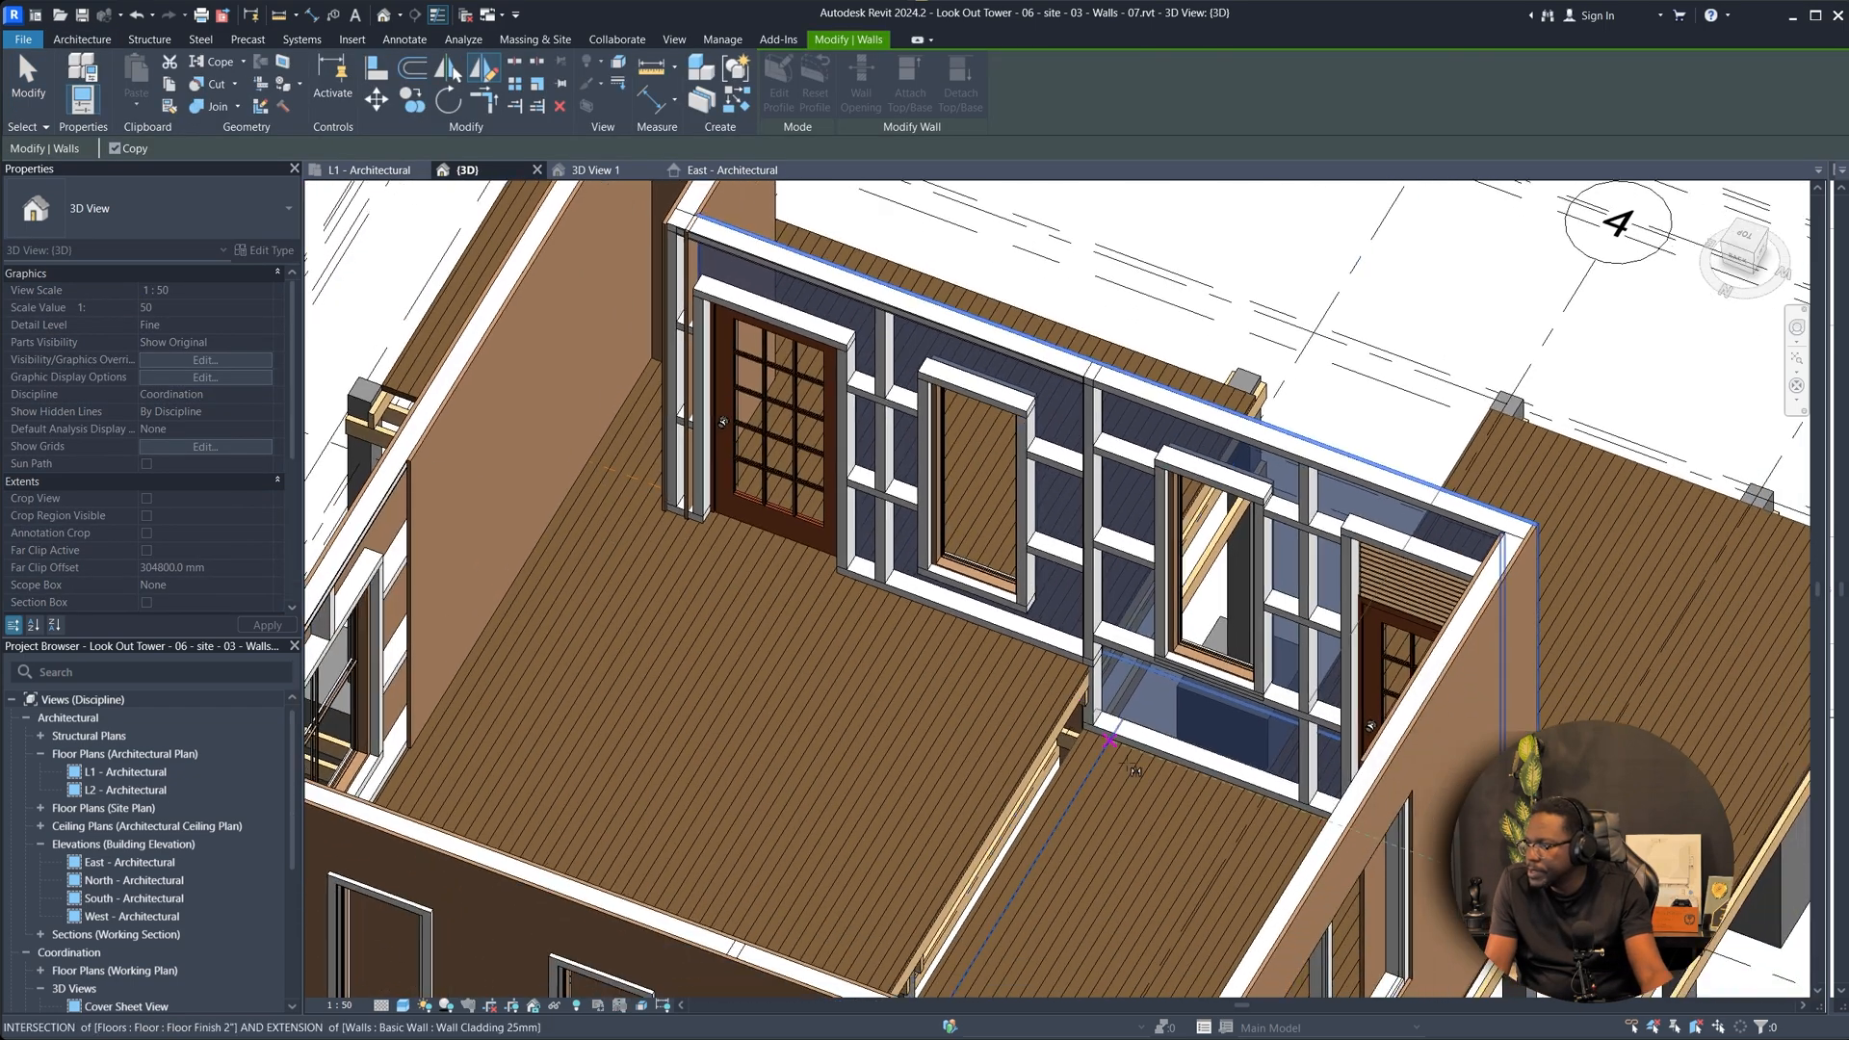
middle_click_drag(1107, 760, 1050, 741, "shift")
scroll(1043, 683, "up", 1)
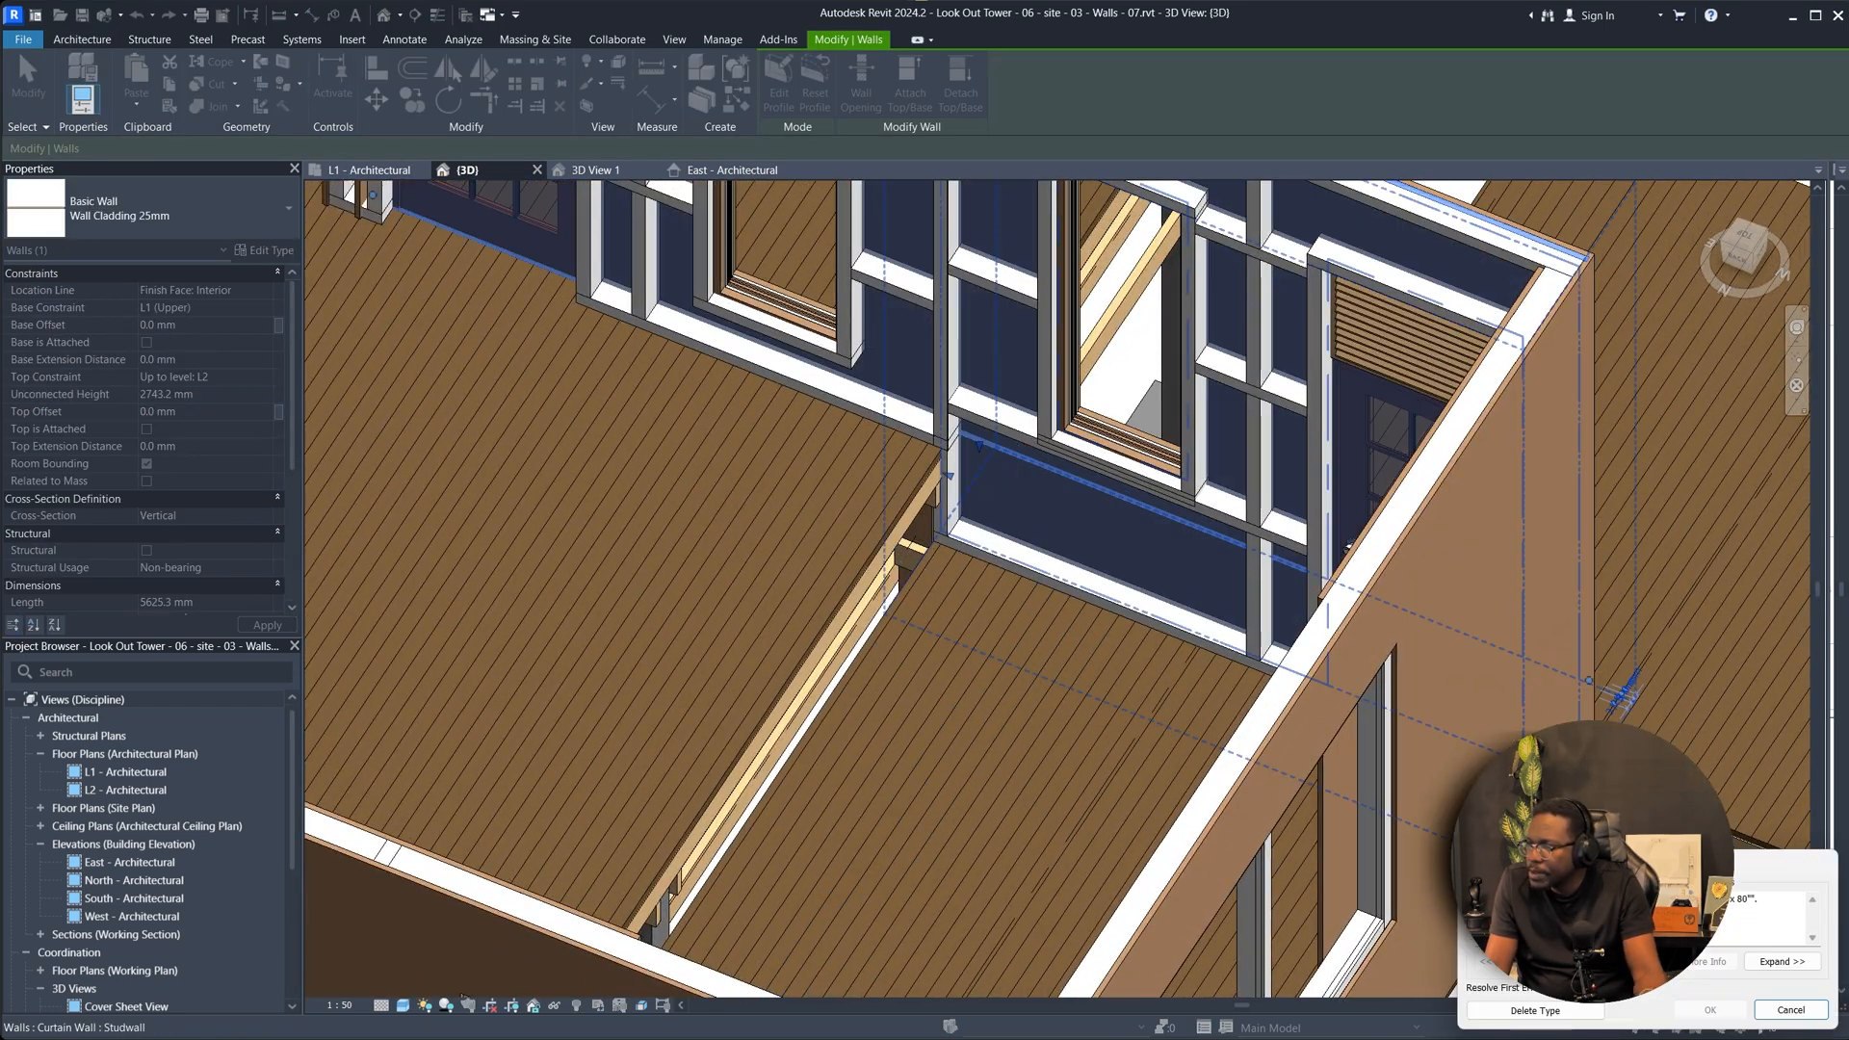
scroll(1292, 652, "up", 2)
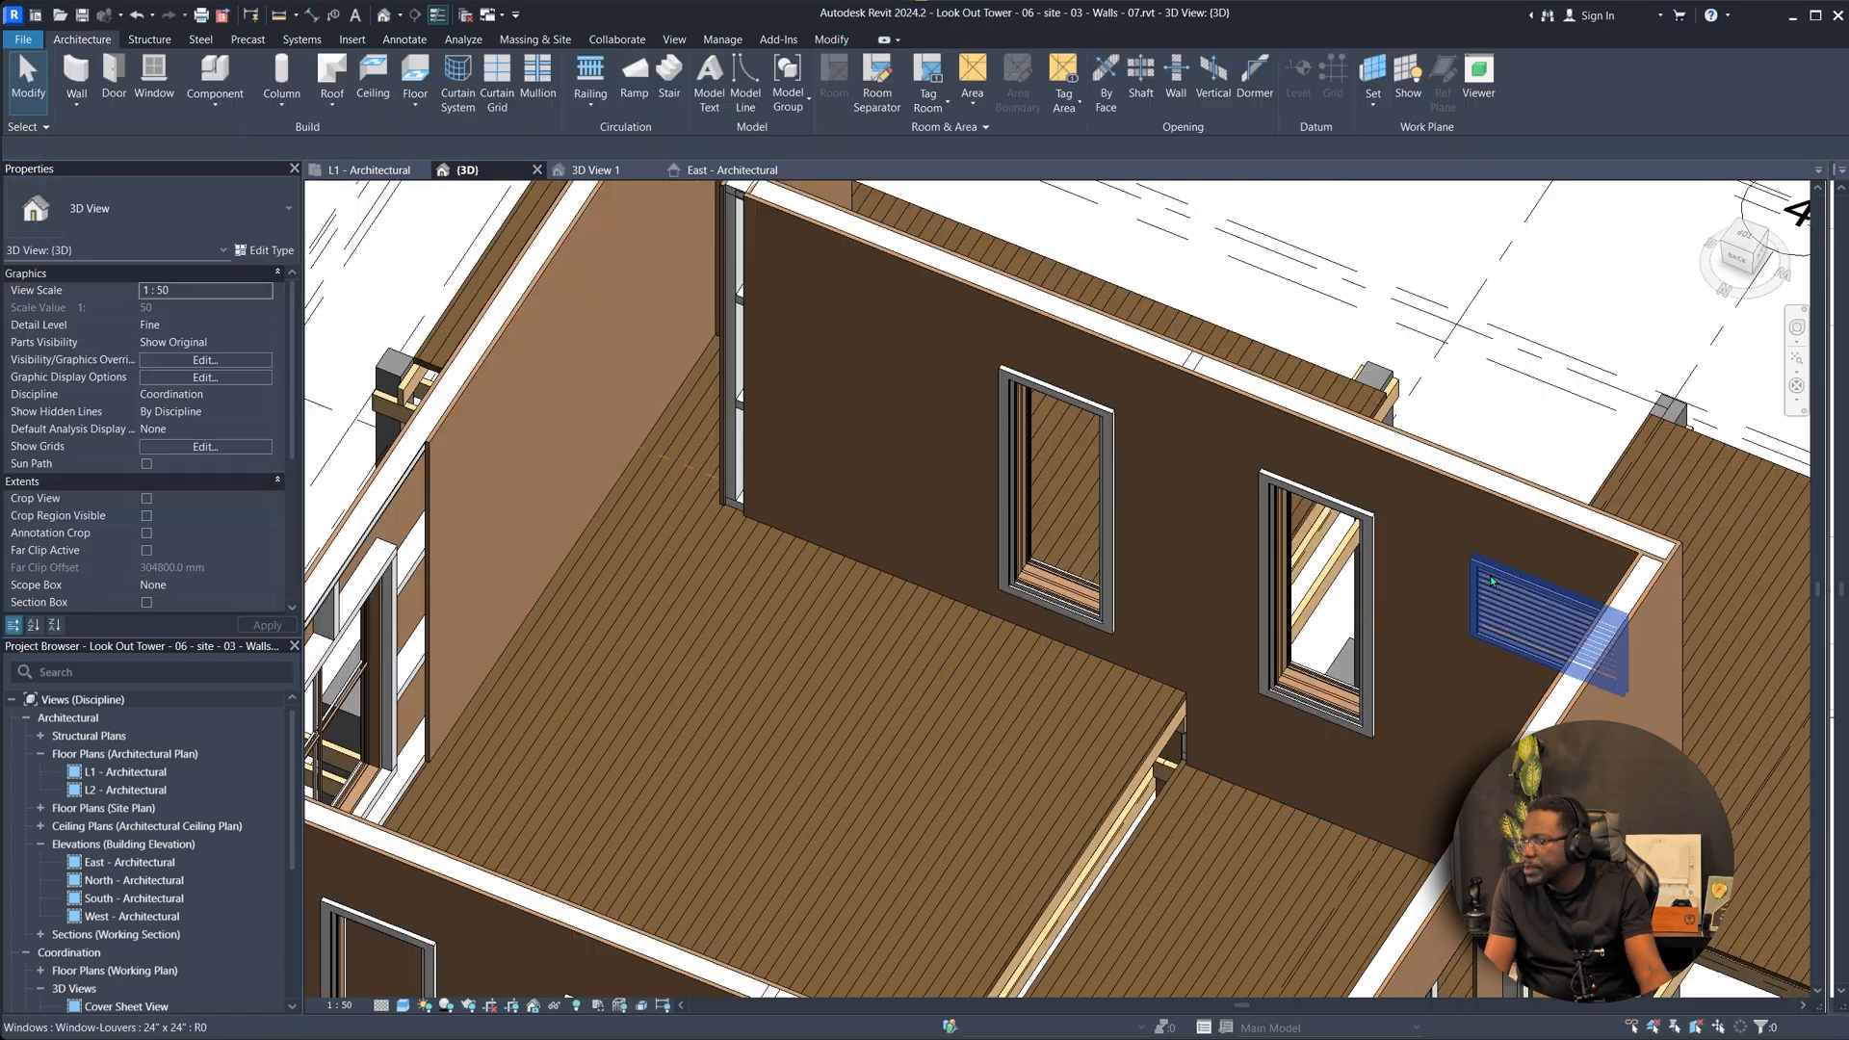
Delete the duplicate louvre and the two duplicate fixed windows from the mirrored inner cladding.
left_click(1521, 606)
key("Delete")
left_click(1303, 517)
key("Delete")
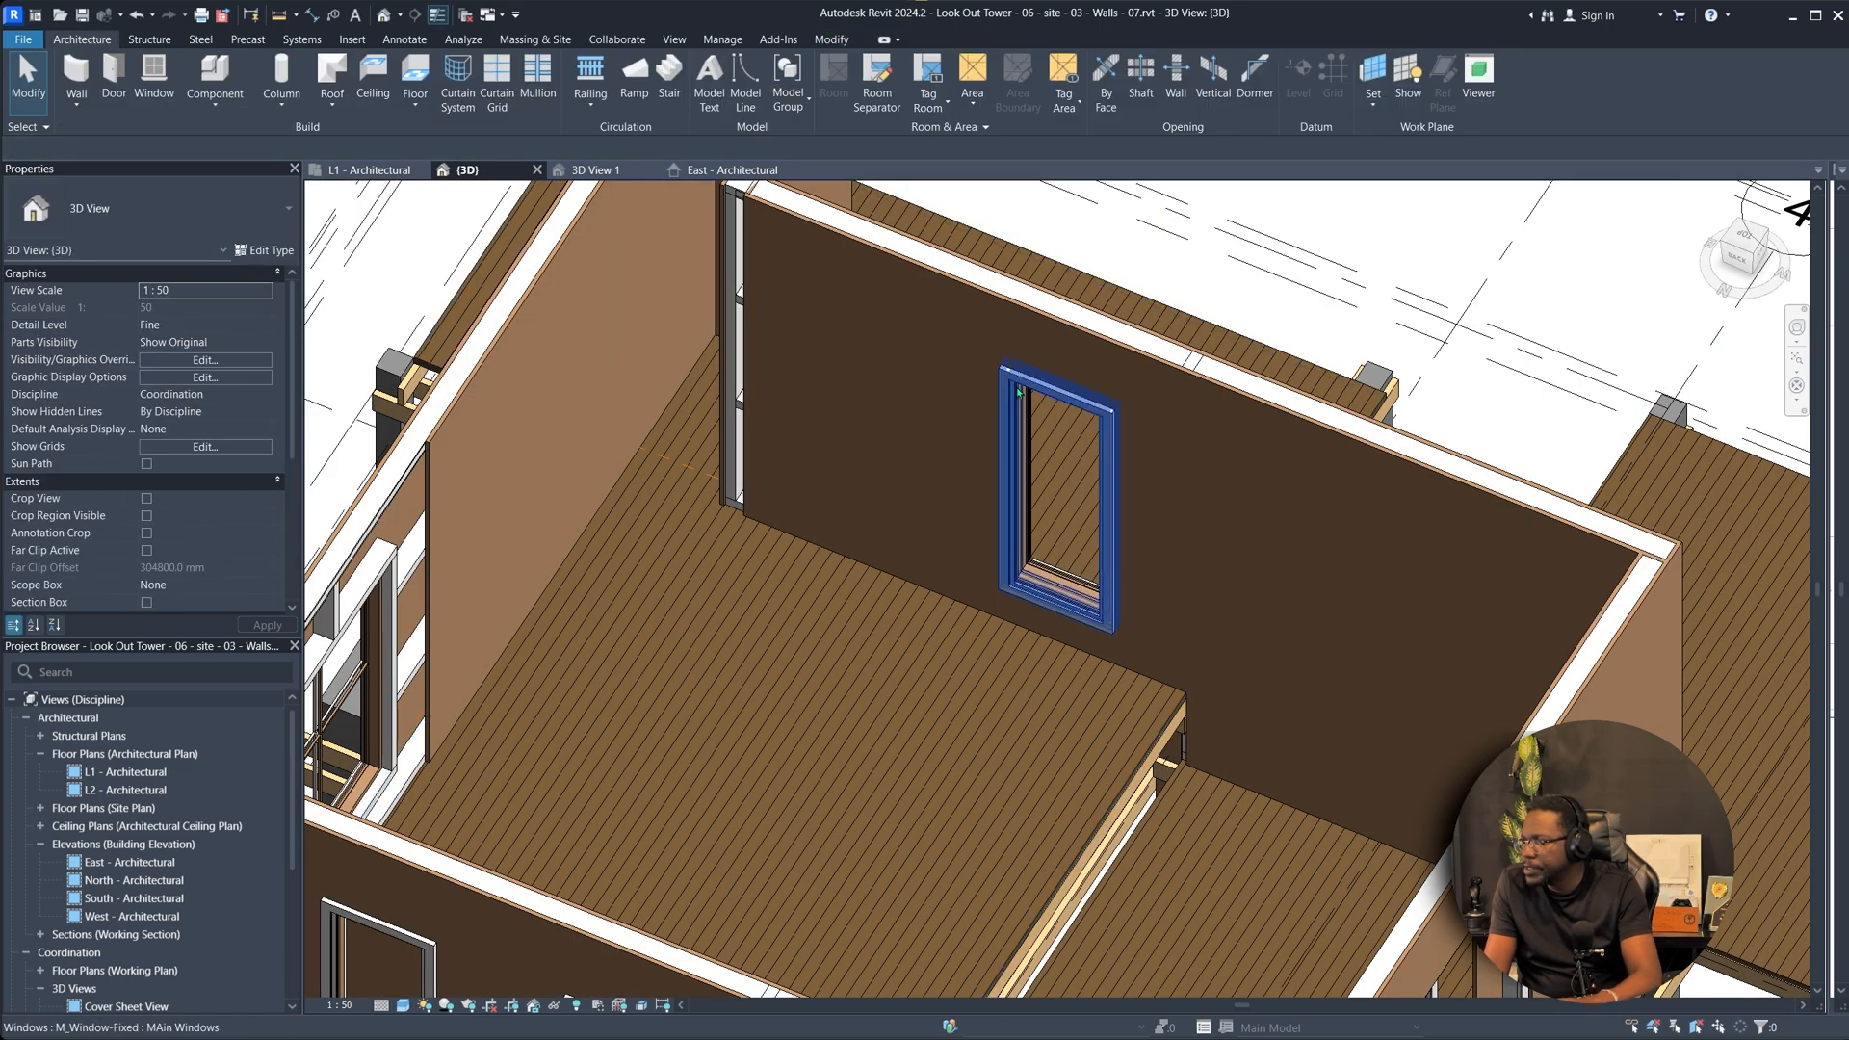
left_click(1030, 390)
key("Delete")
Extend the upper-floor end of the mirrored inner cladding to the corner so it covers the exposed studs.
scroll(1043, 396, "down", 5)
scroll(881, 418, "up", 6)
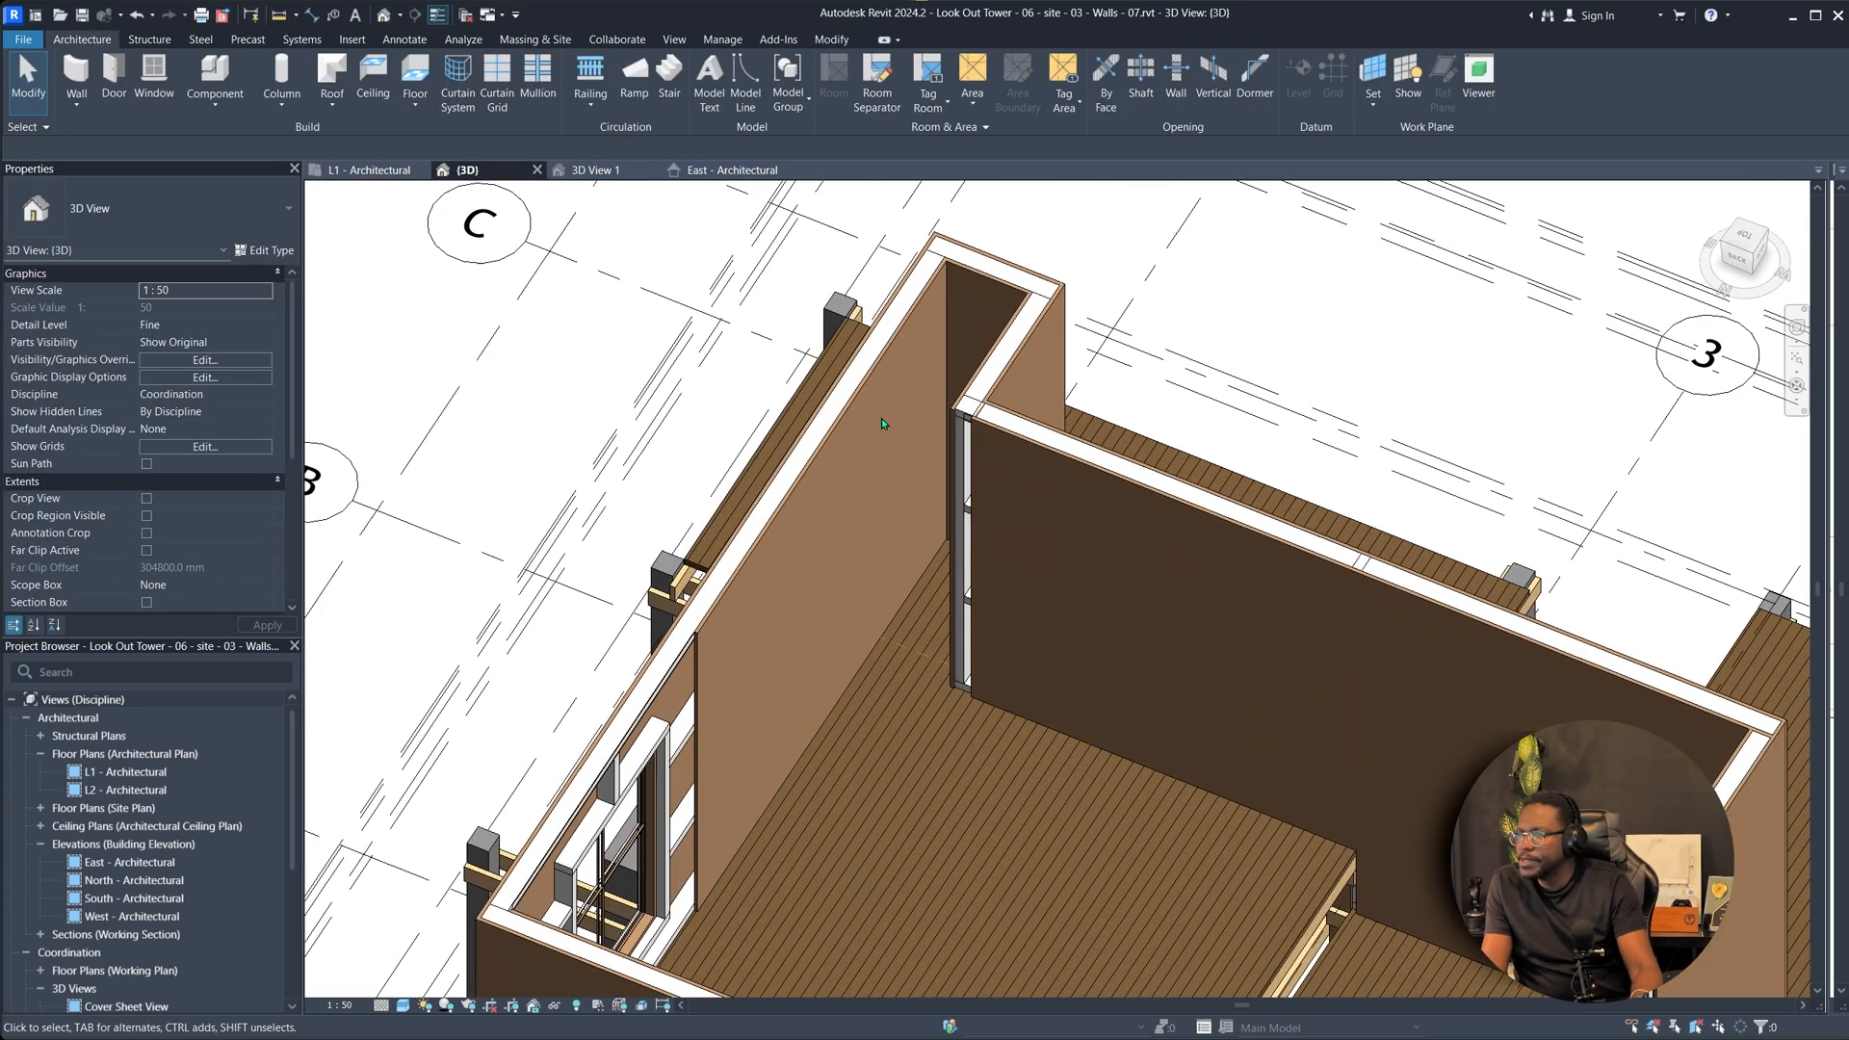
scroll(958, 414, "down", 5)
scroll(1314, 614, "up", 6)
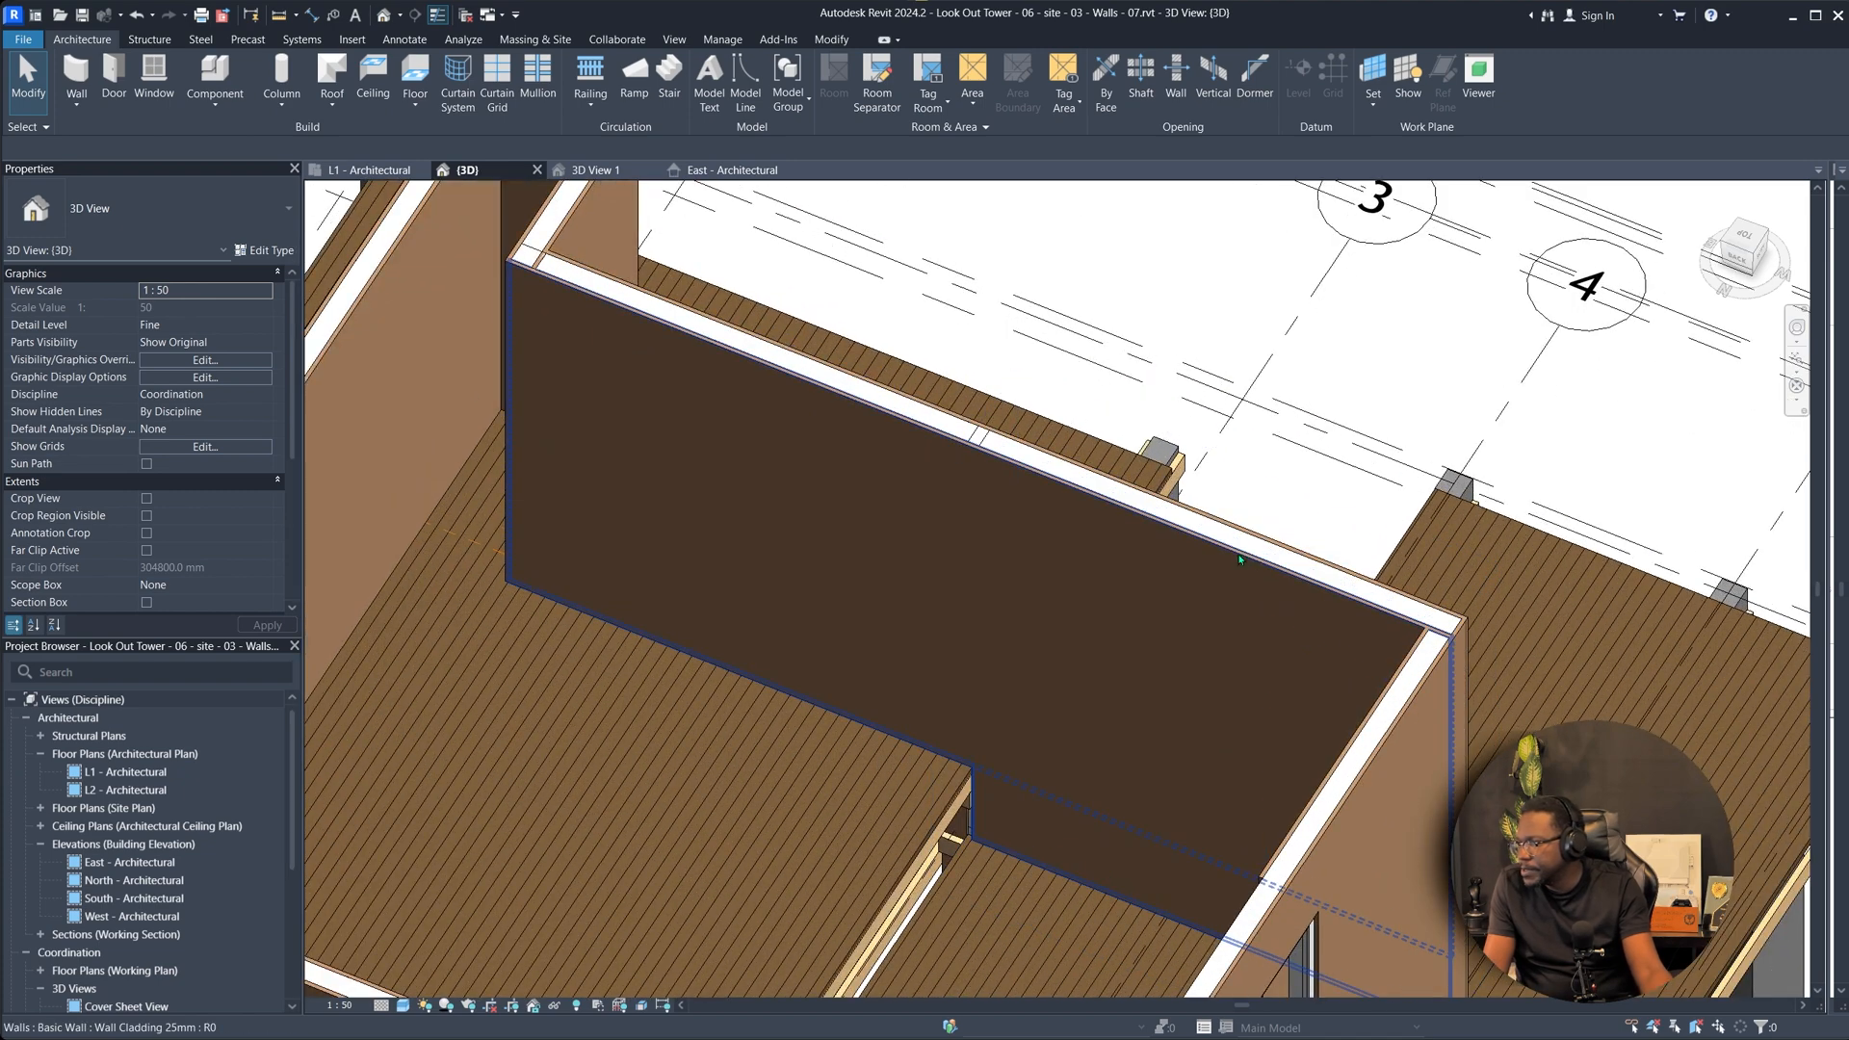
scroll(1404, 634, "down", 4)
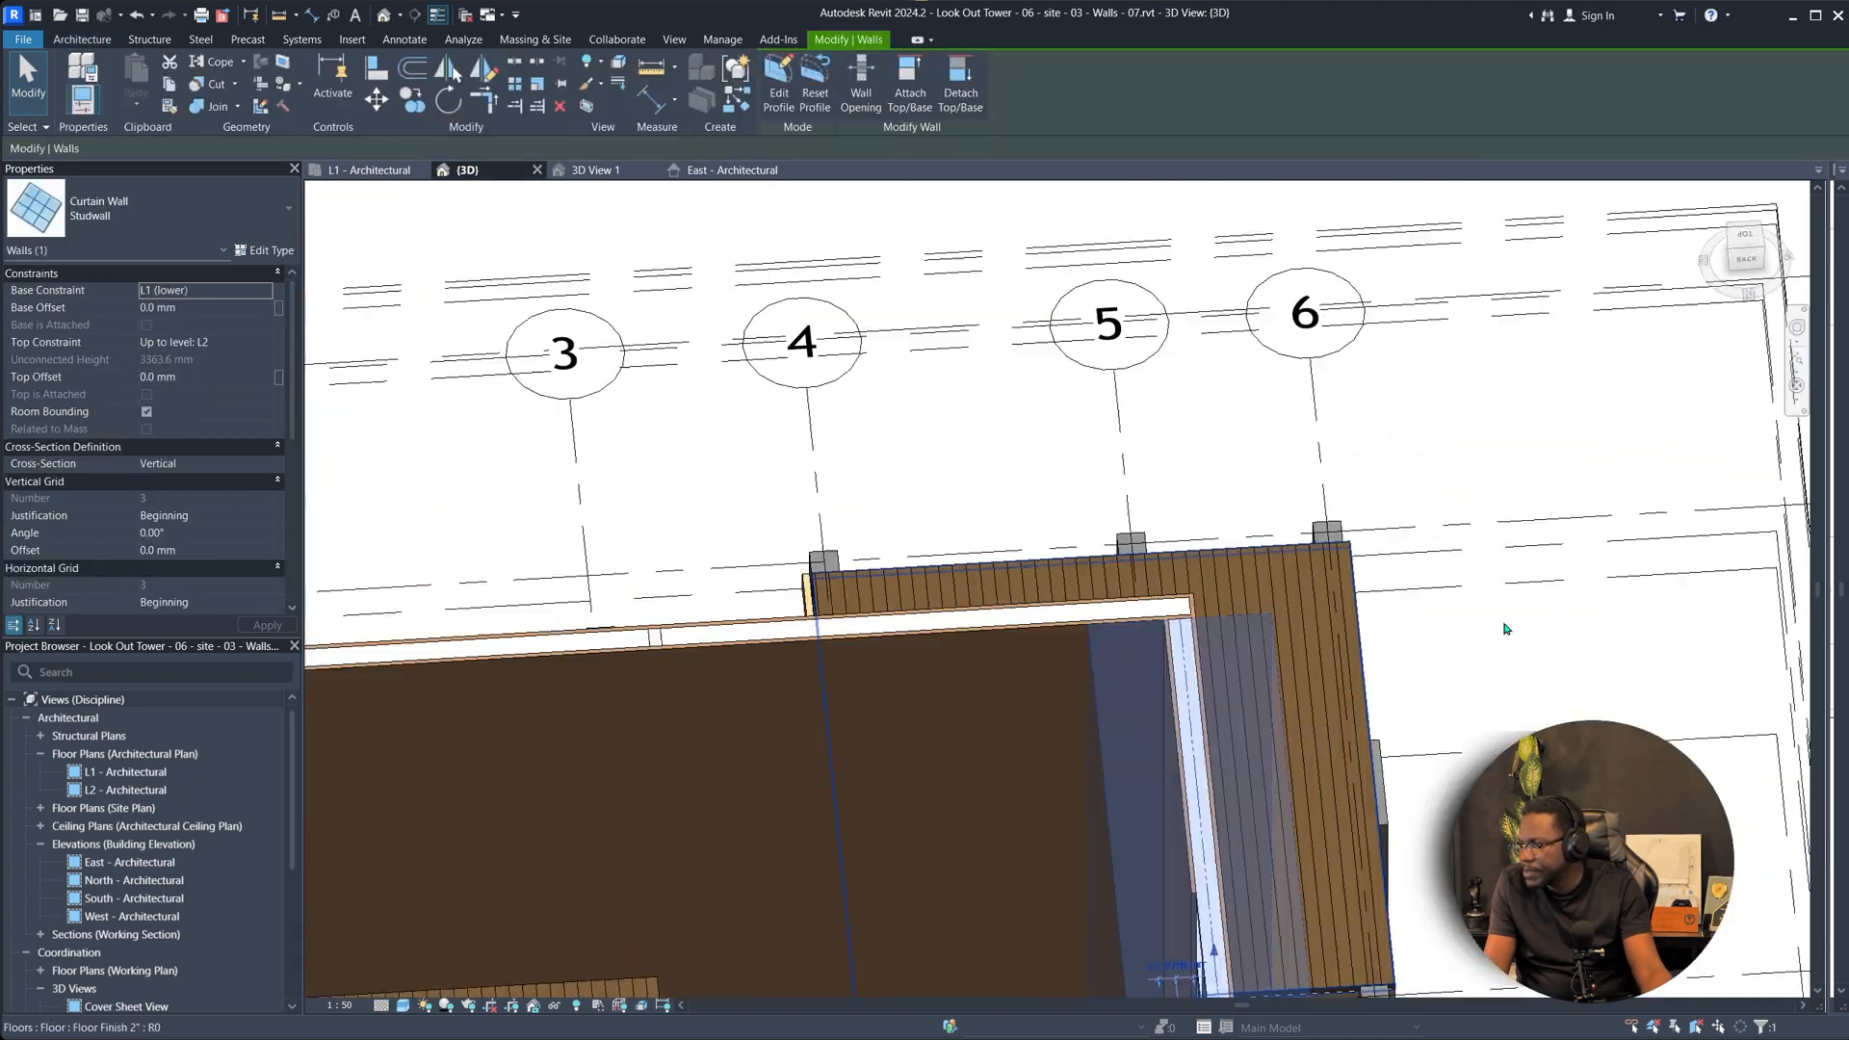
Join the door wall's exterior cladding to its mirrored inner cladding so the openings cut through both layers.
scroll(1191, 616, "up", 5)
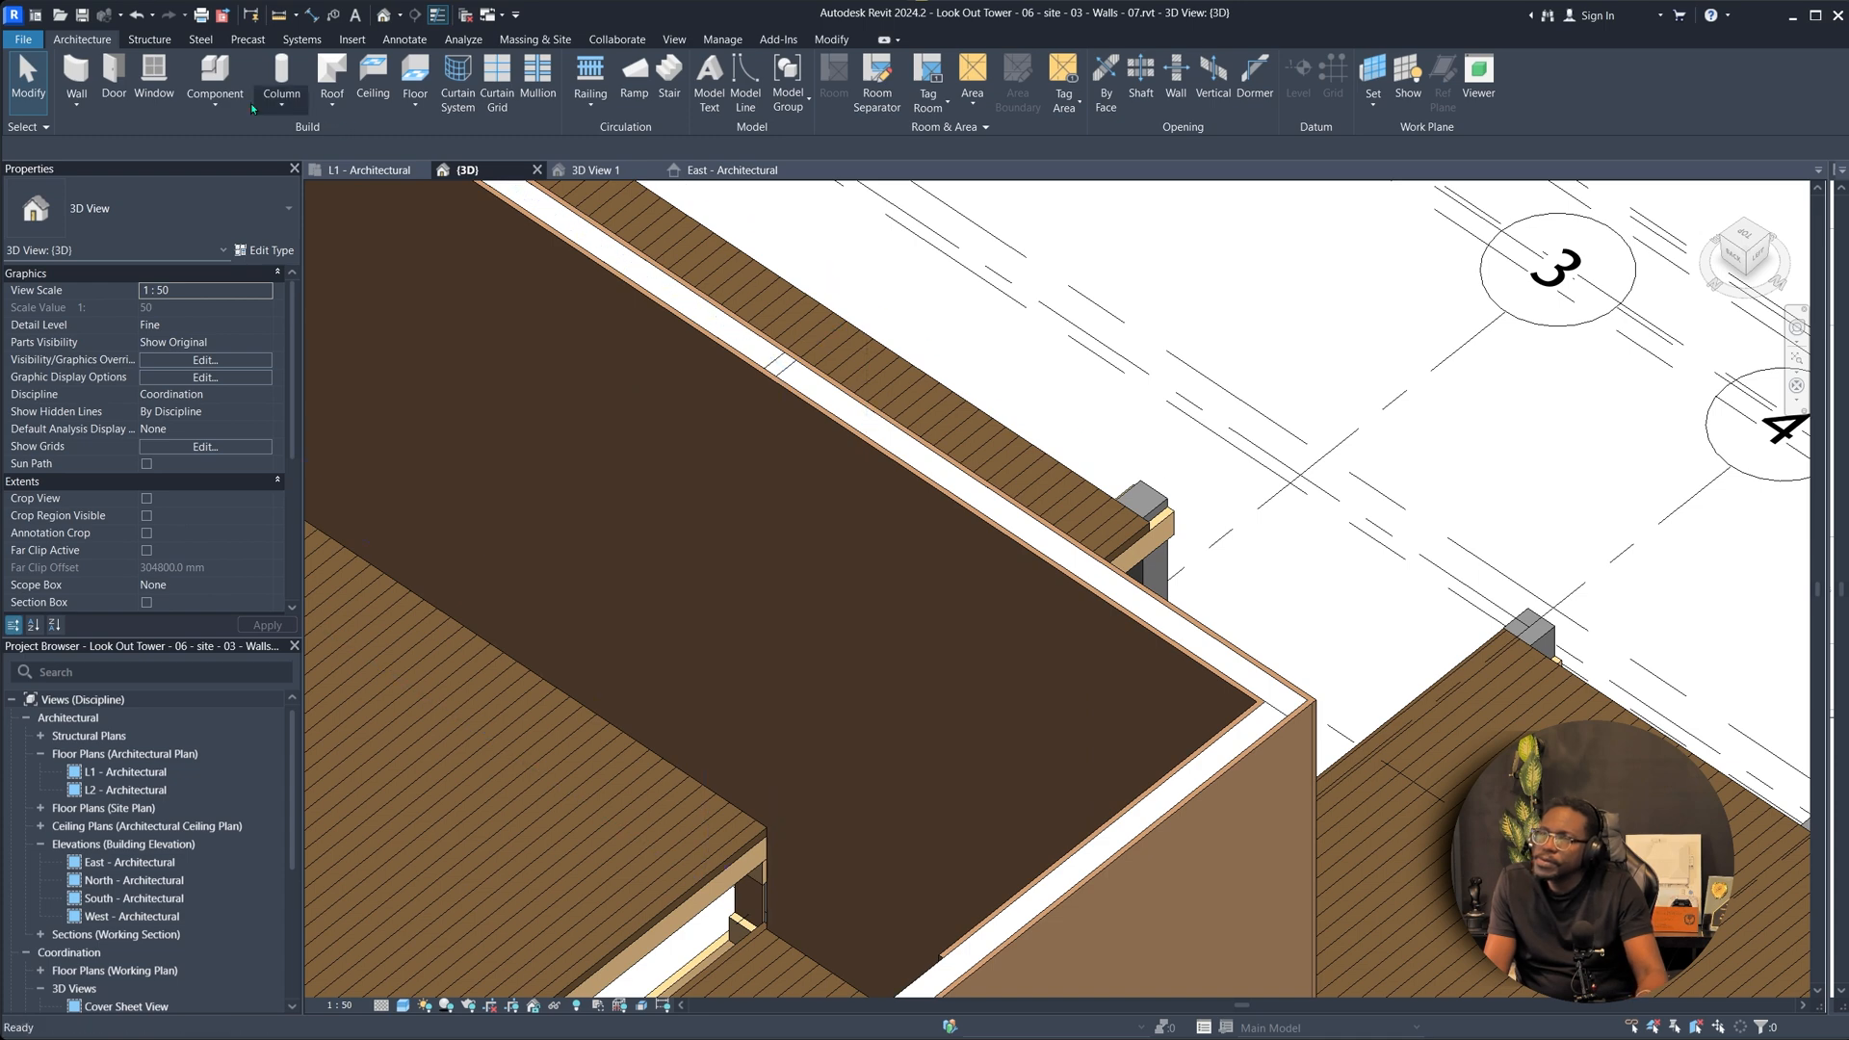
left_click(831, 39)
left_click(237, 106)
left_click(255, 140)
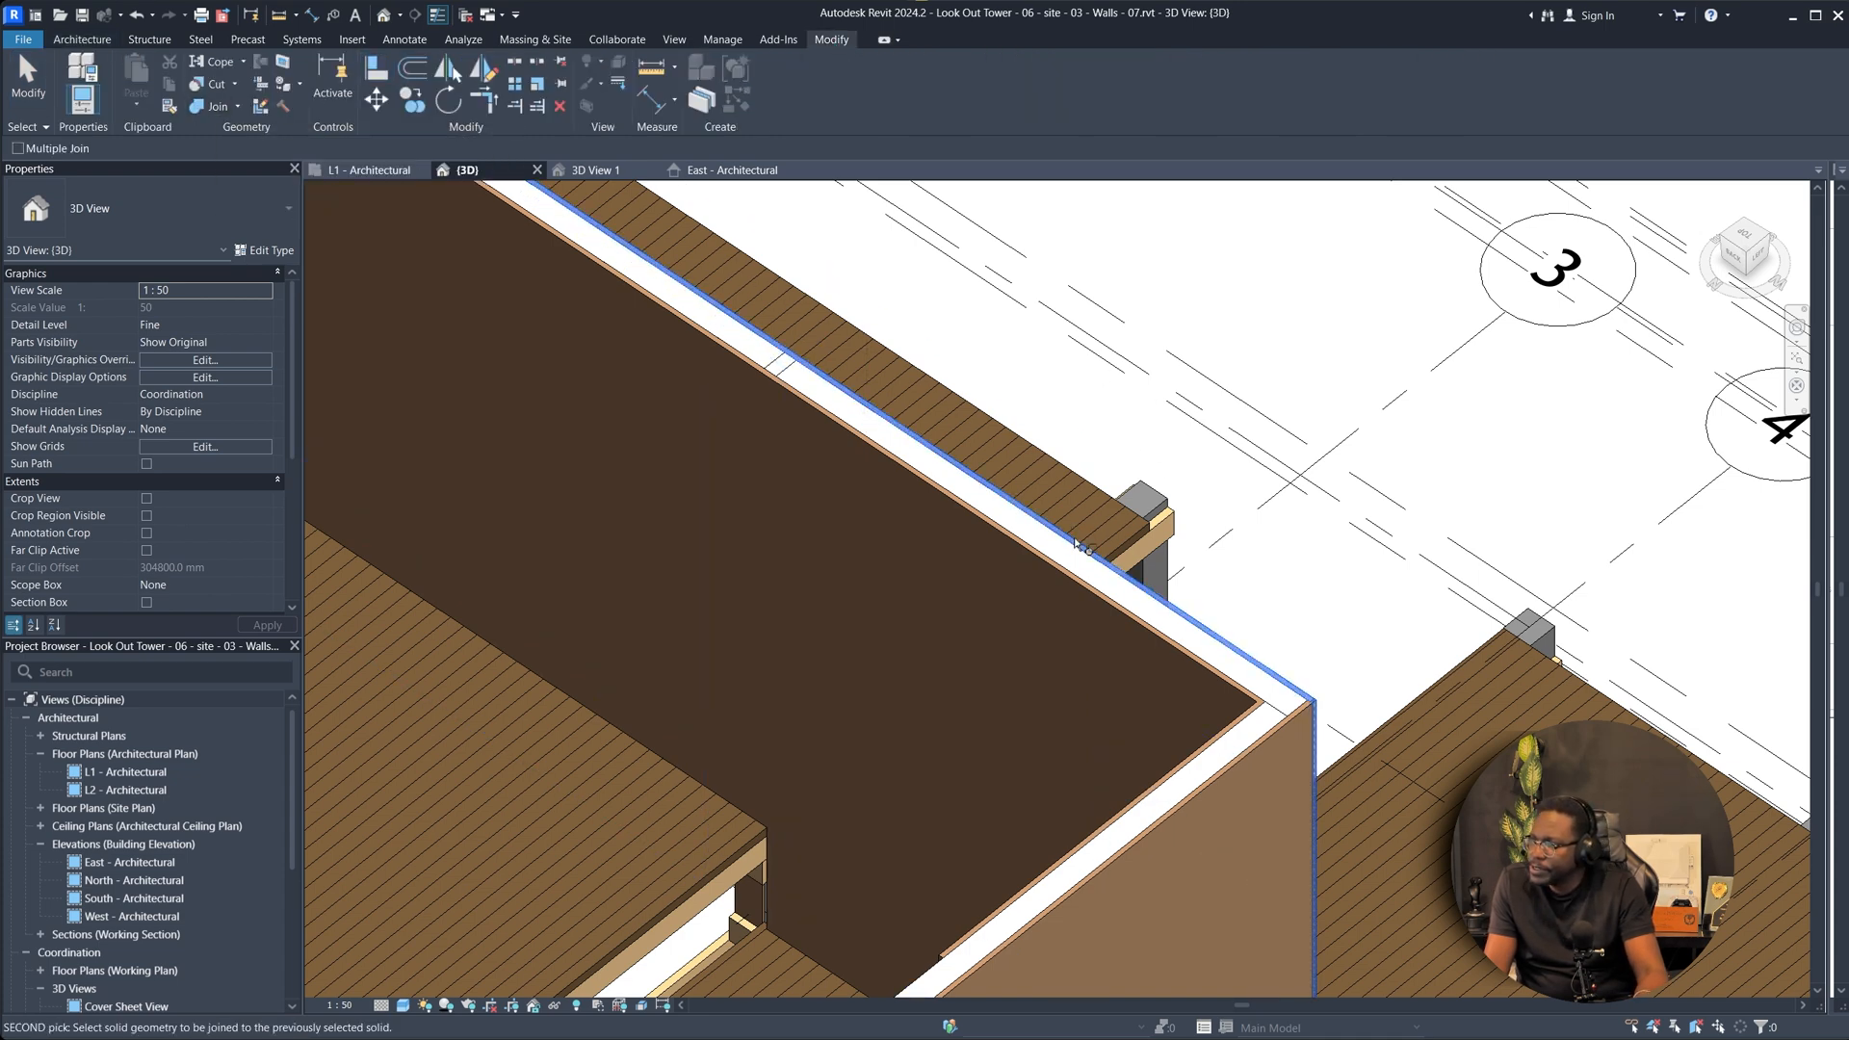
left_click(1047, 567)
Join the outer and inner cladding on the remaining walls so their openings cut through both layers.
scroll(1072, 665, "down", 5)
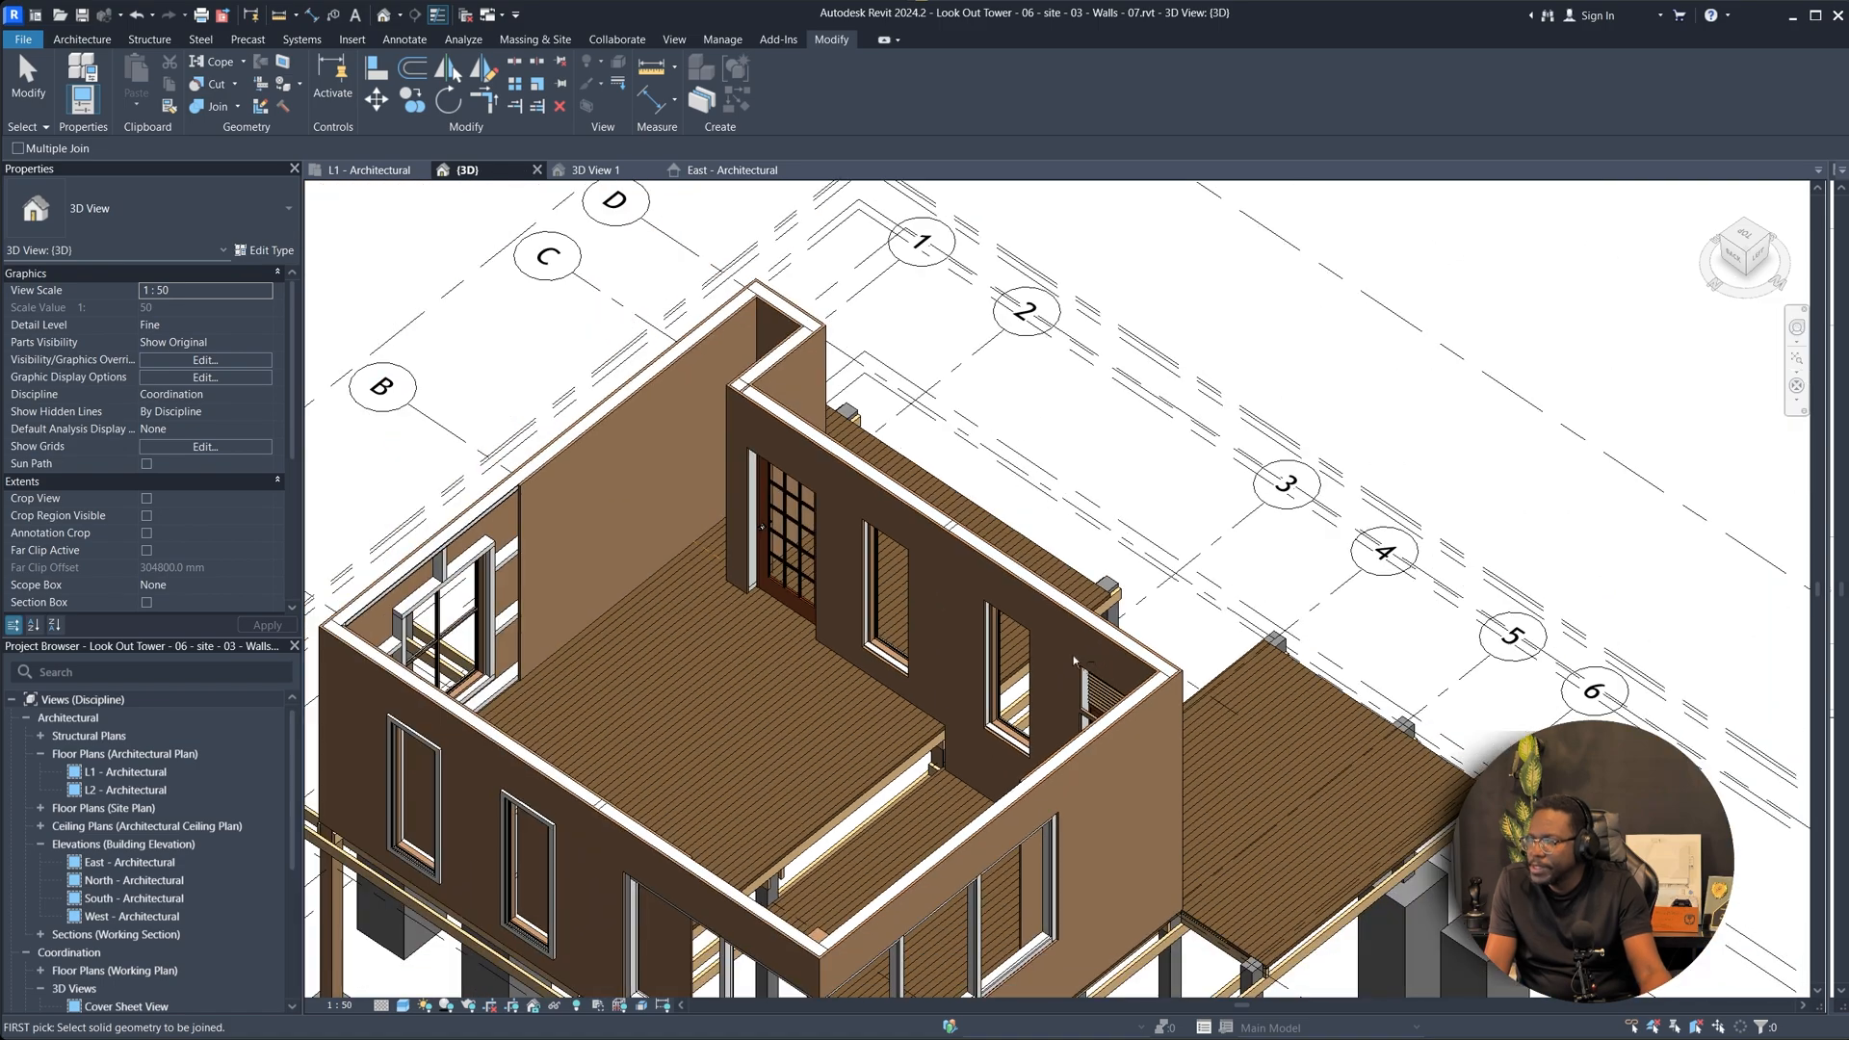
middle_click_drag(1073, 664, 1002, 523, "shift")
scroll(971, 744, "up", 4)
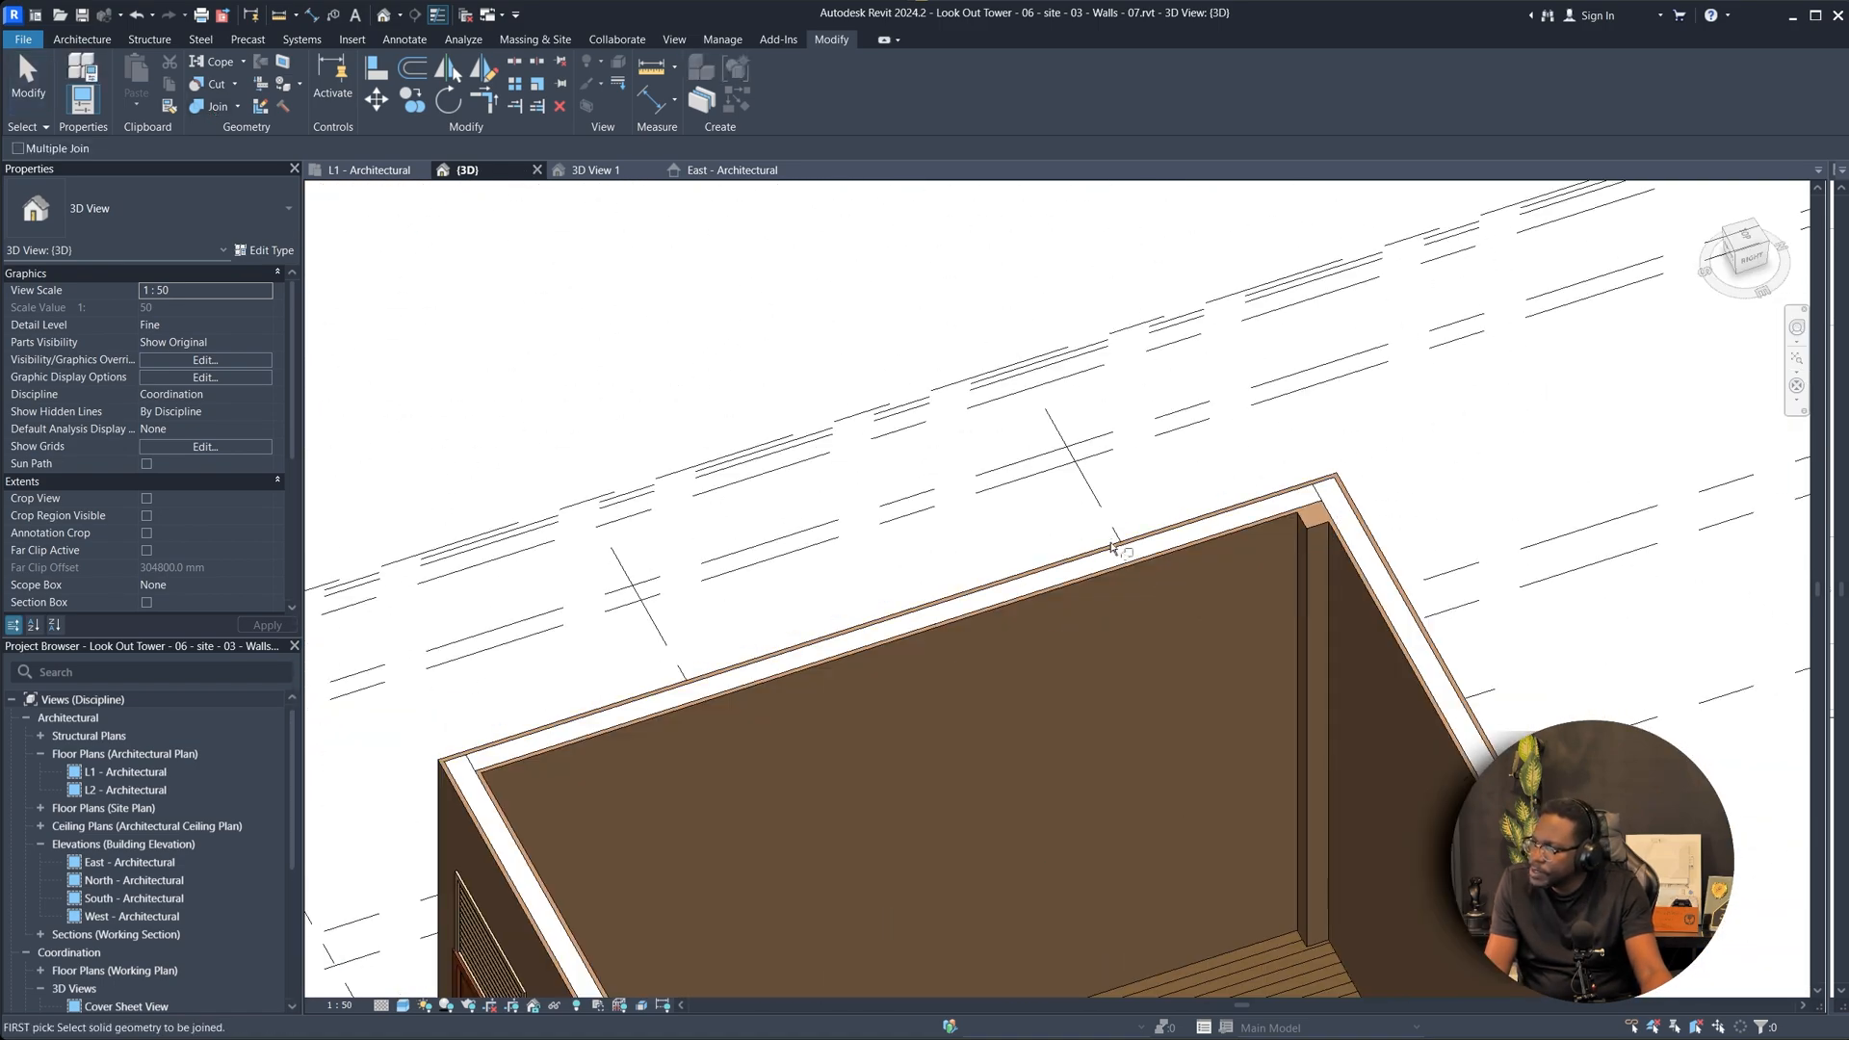
middle_click_drag(1122, 569, 1072, 510, "shift")
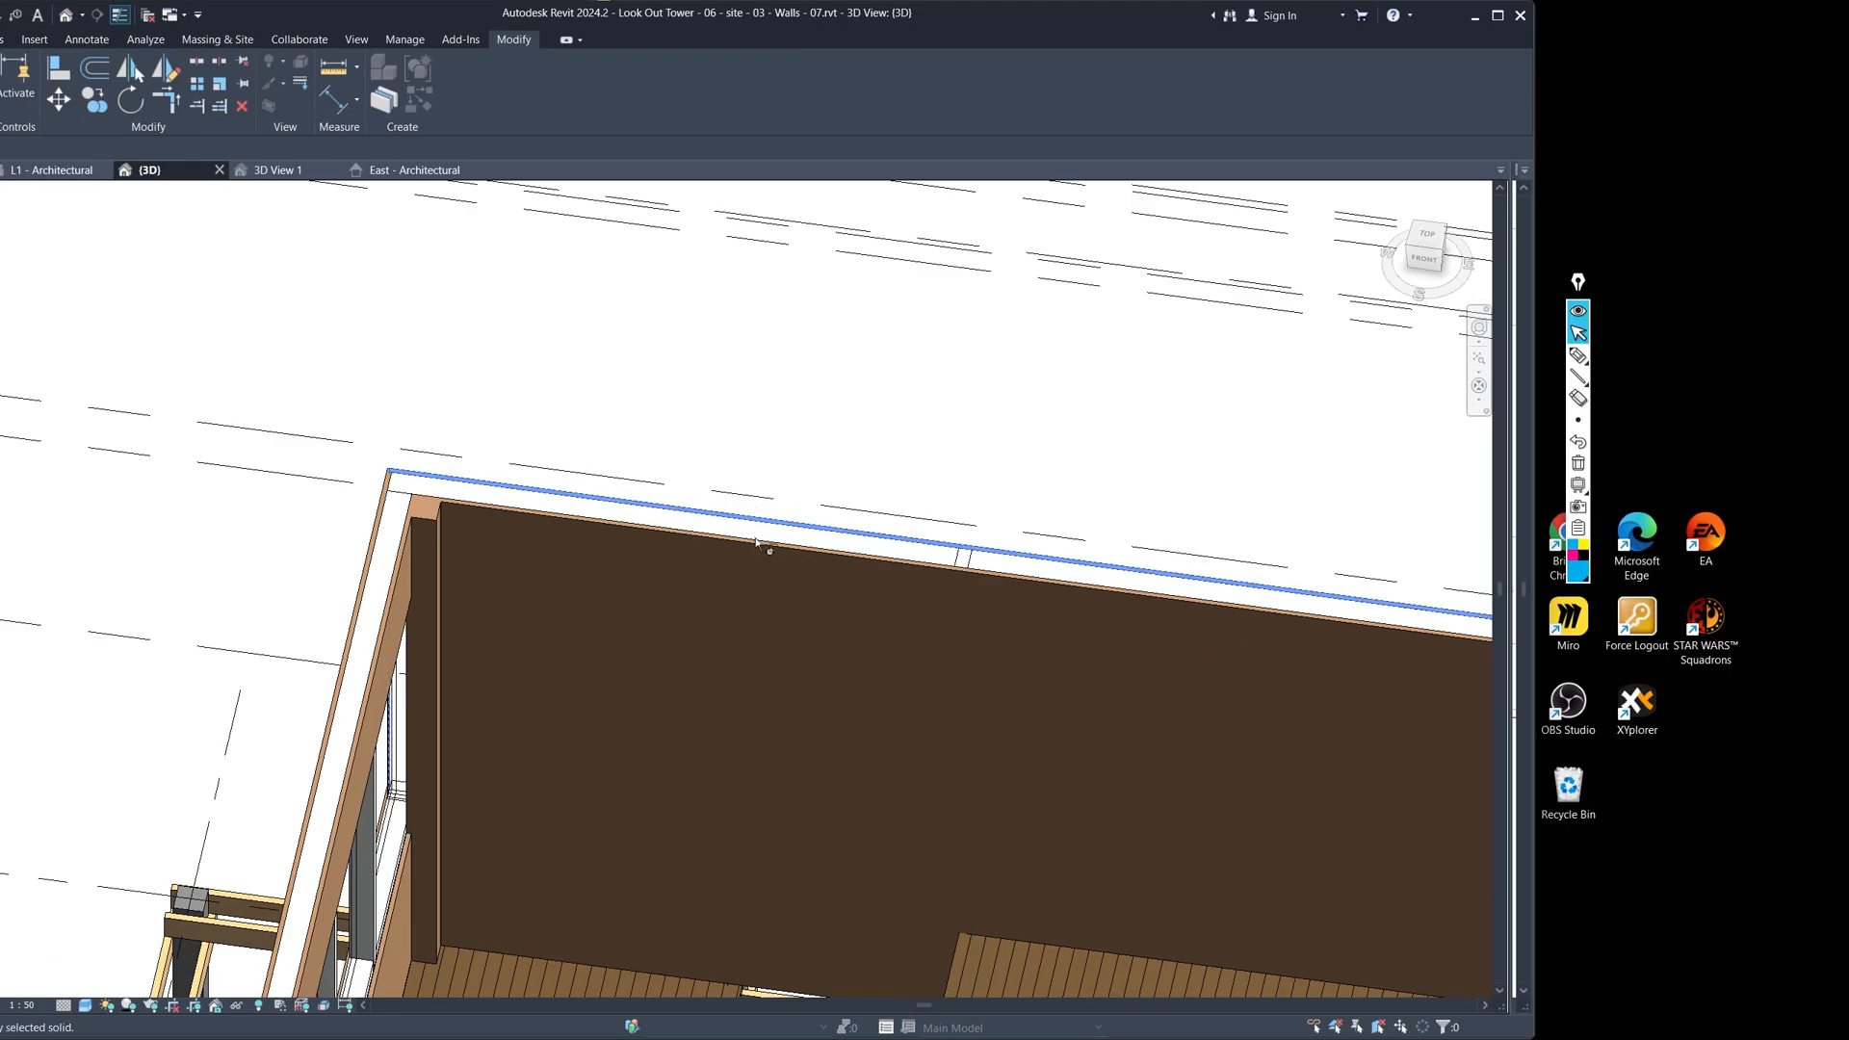
middle_click_drag(756, 545, 753, 640, "shift")
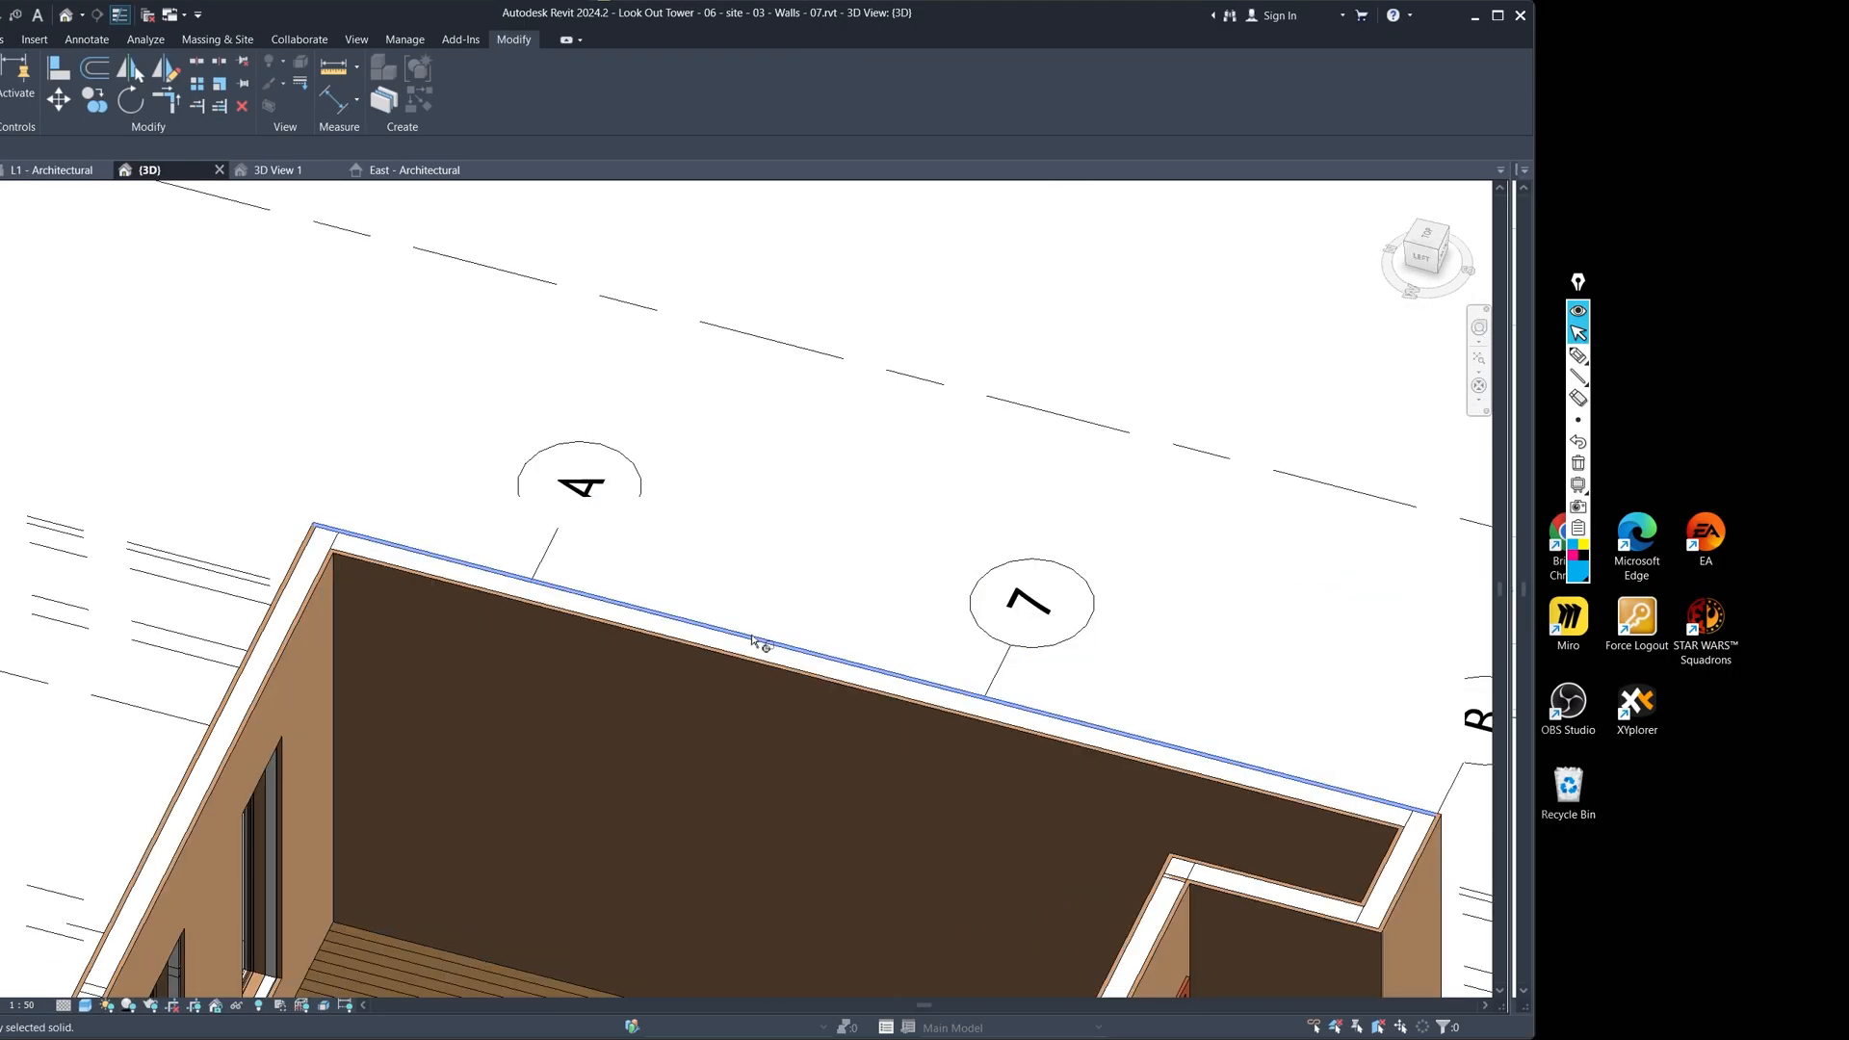
scroll(751, 659, "down", 2)
scroll(982, 518, "down", 4)
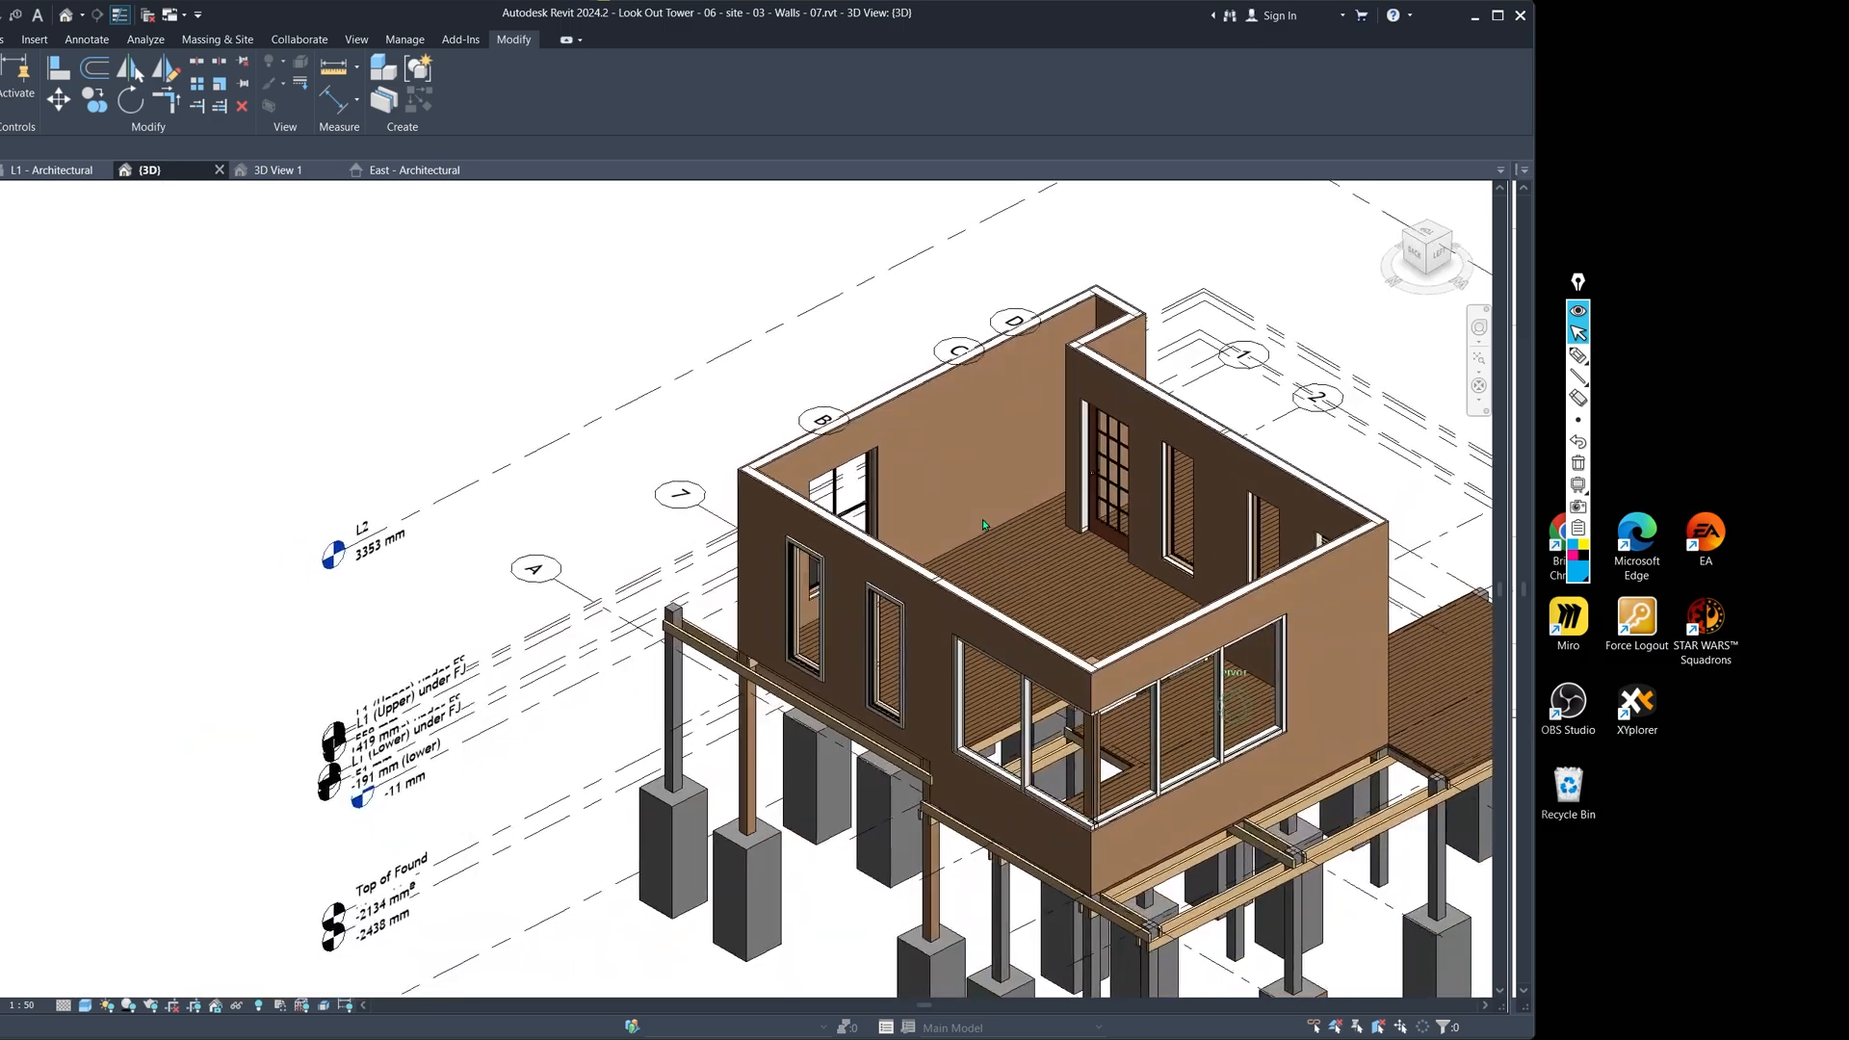
Examine the clad walls and their openings from several sides in 3D and in the L1 - Architectural floor plan.
scroll(982, 520, "down", 1)
middle_click_drag(982, 520, 732, 412, "shift")
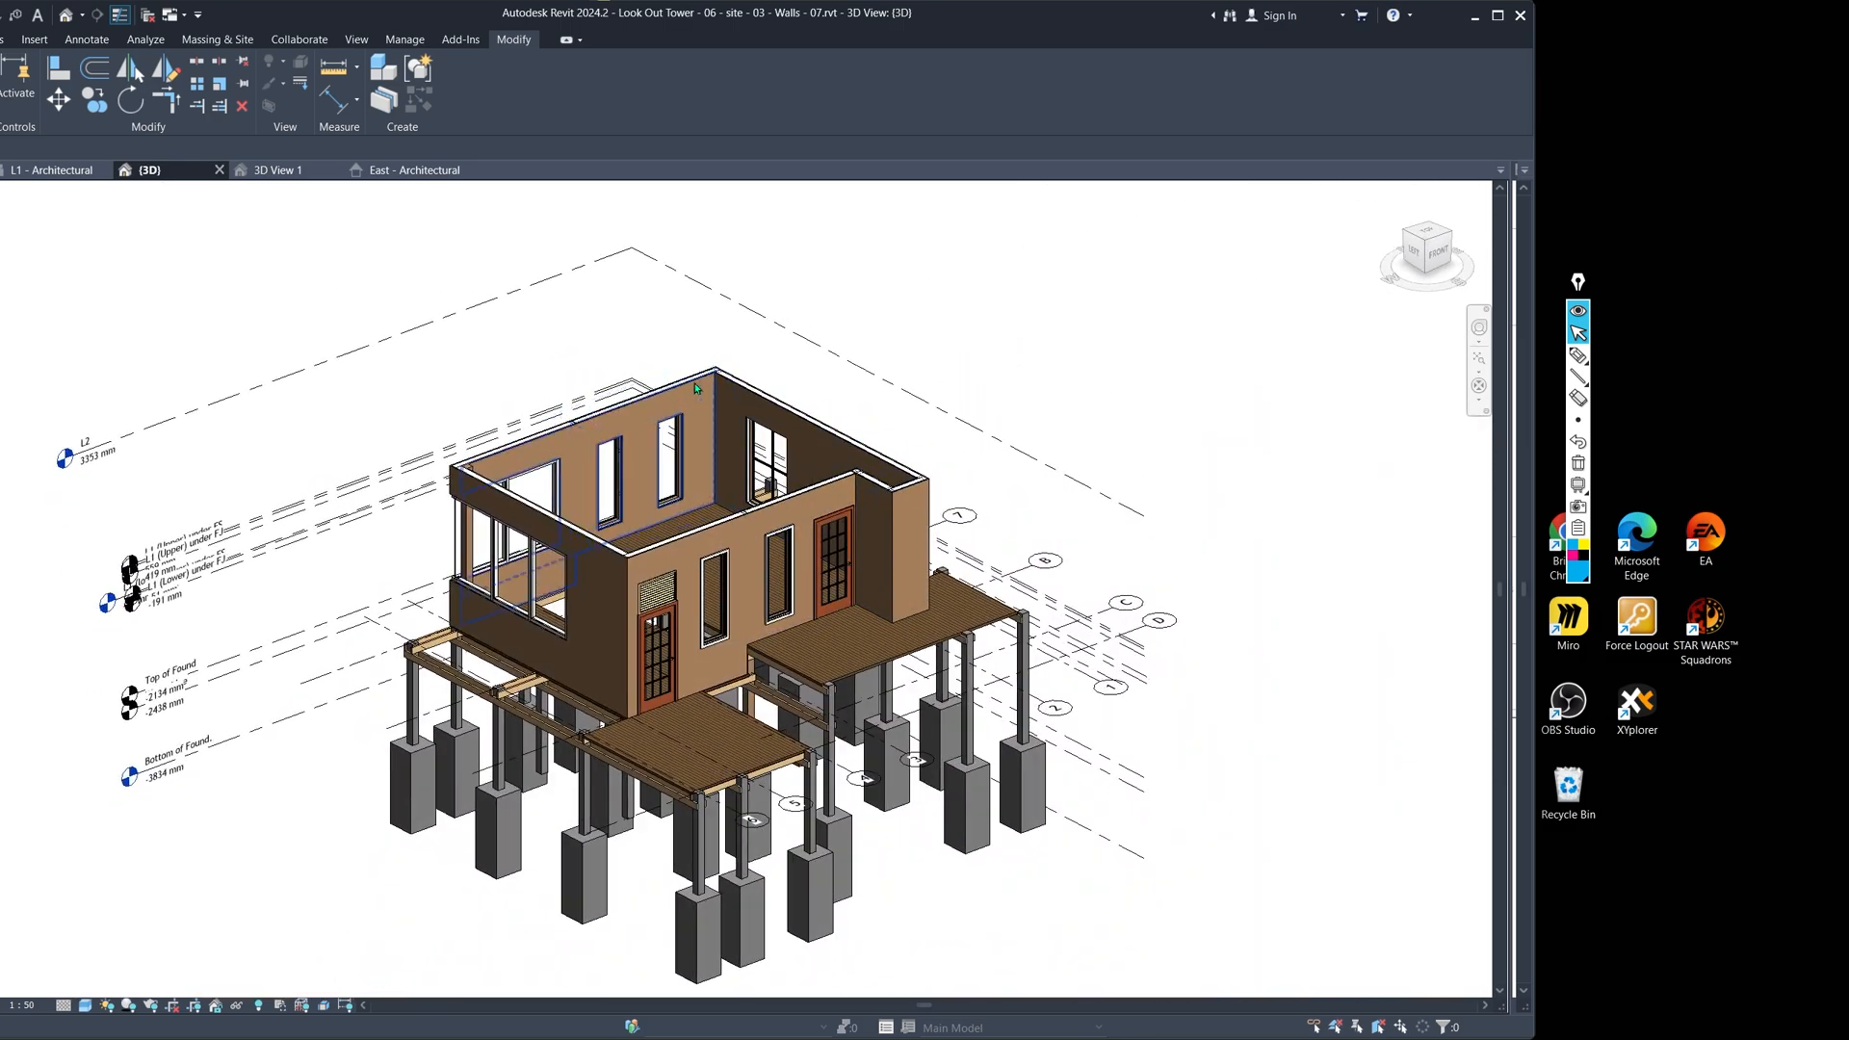
middle_click_drag(887, 345, 889, 505, "shift")
left_click(49, 171)
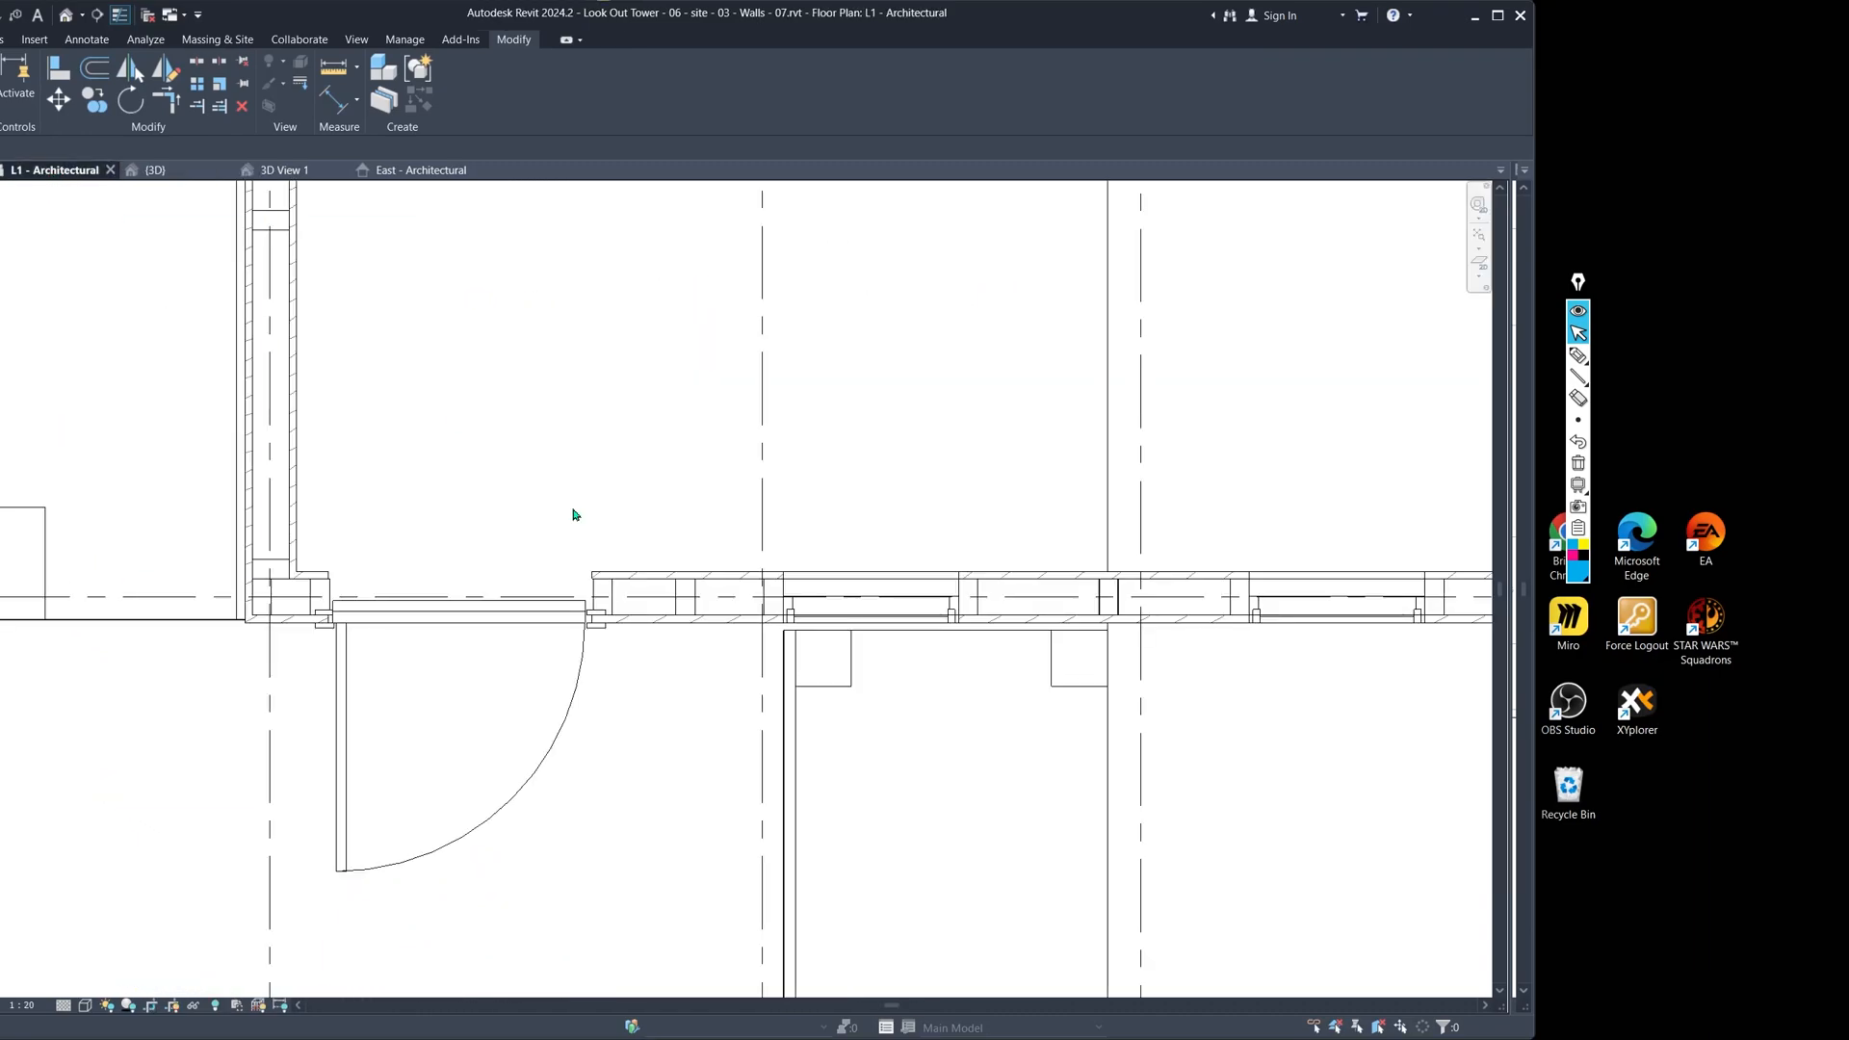
scroll(1065, 709, "down", 6)
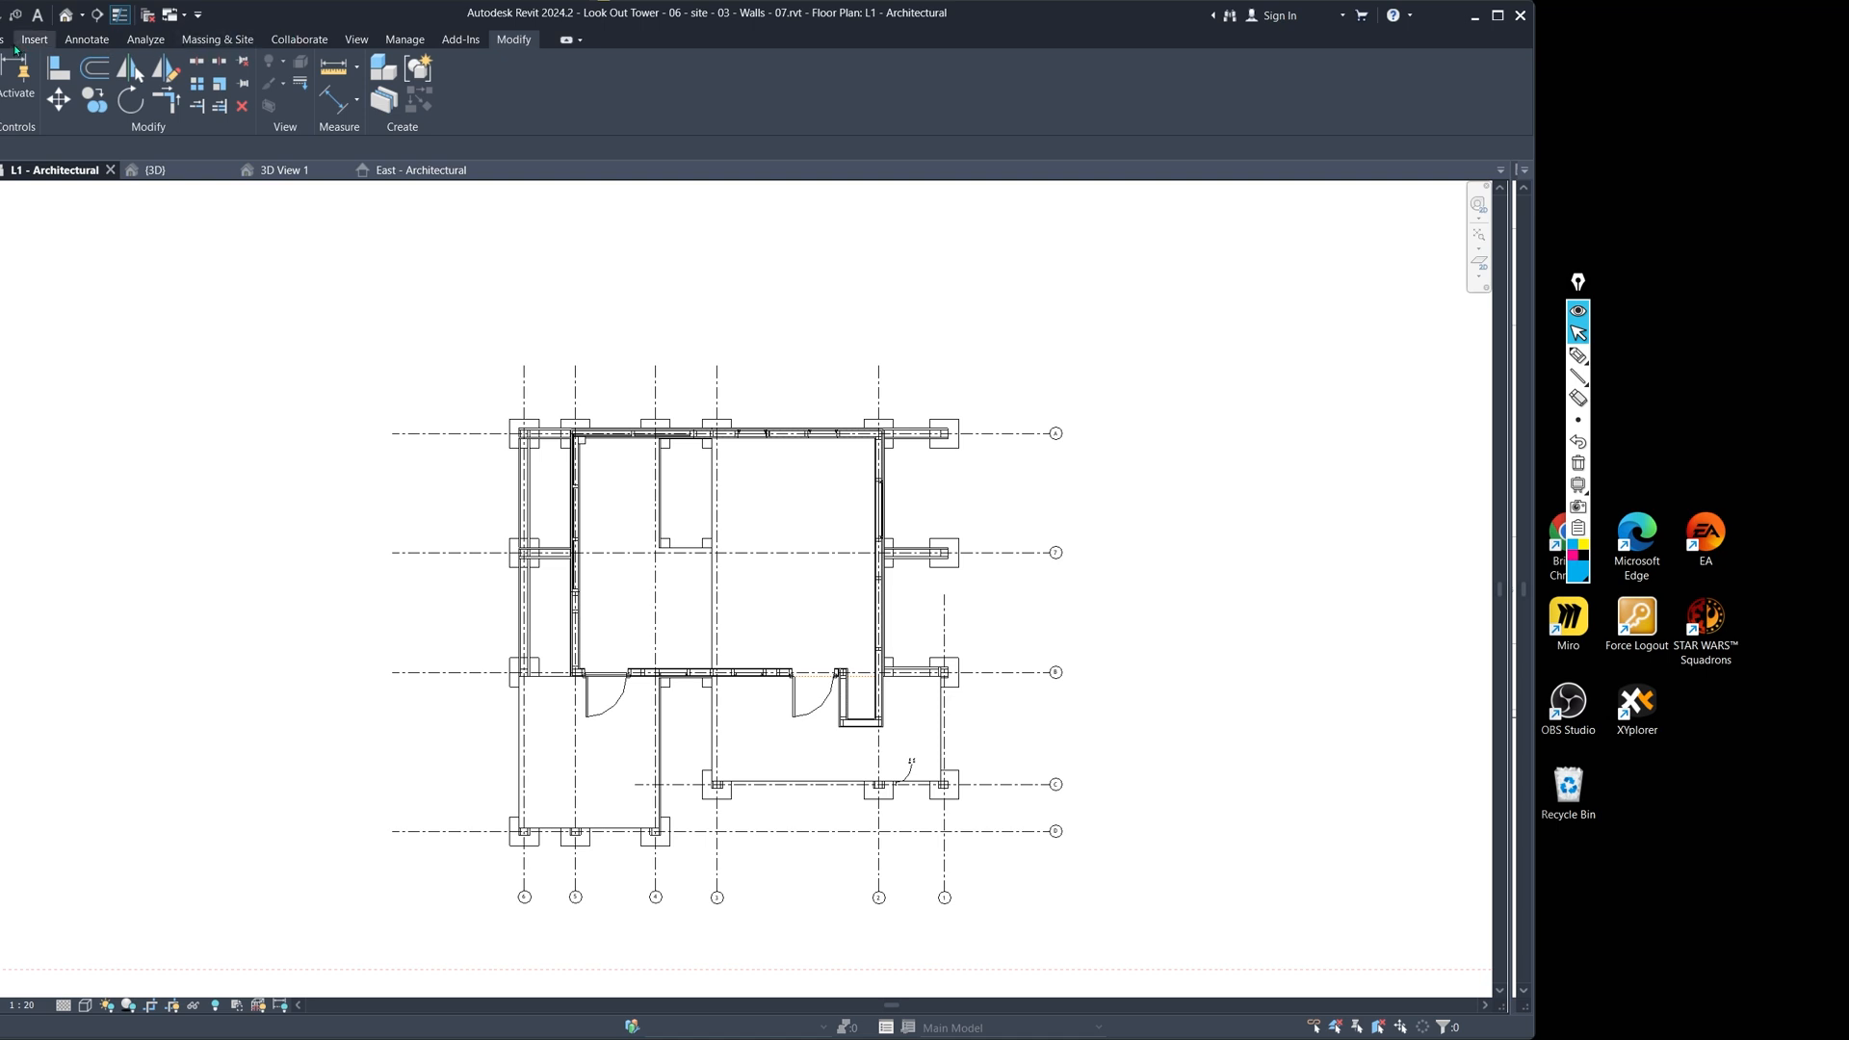
left_click(150, 170)
scroll(655, 511, "up", 4)
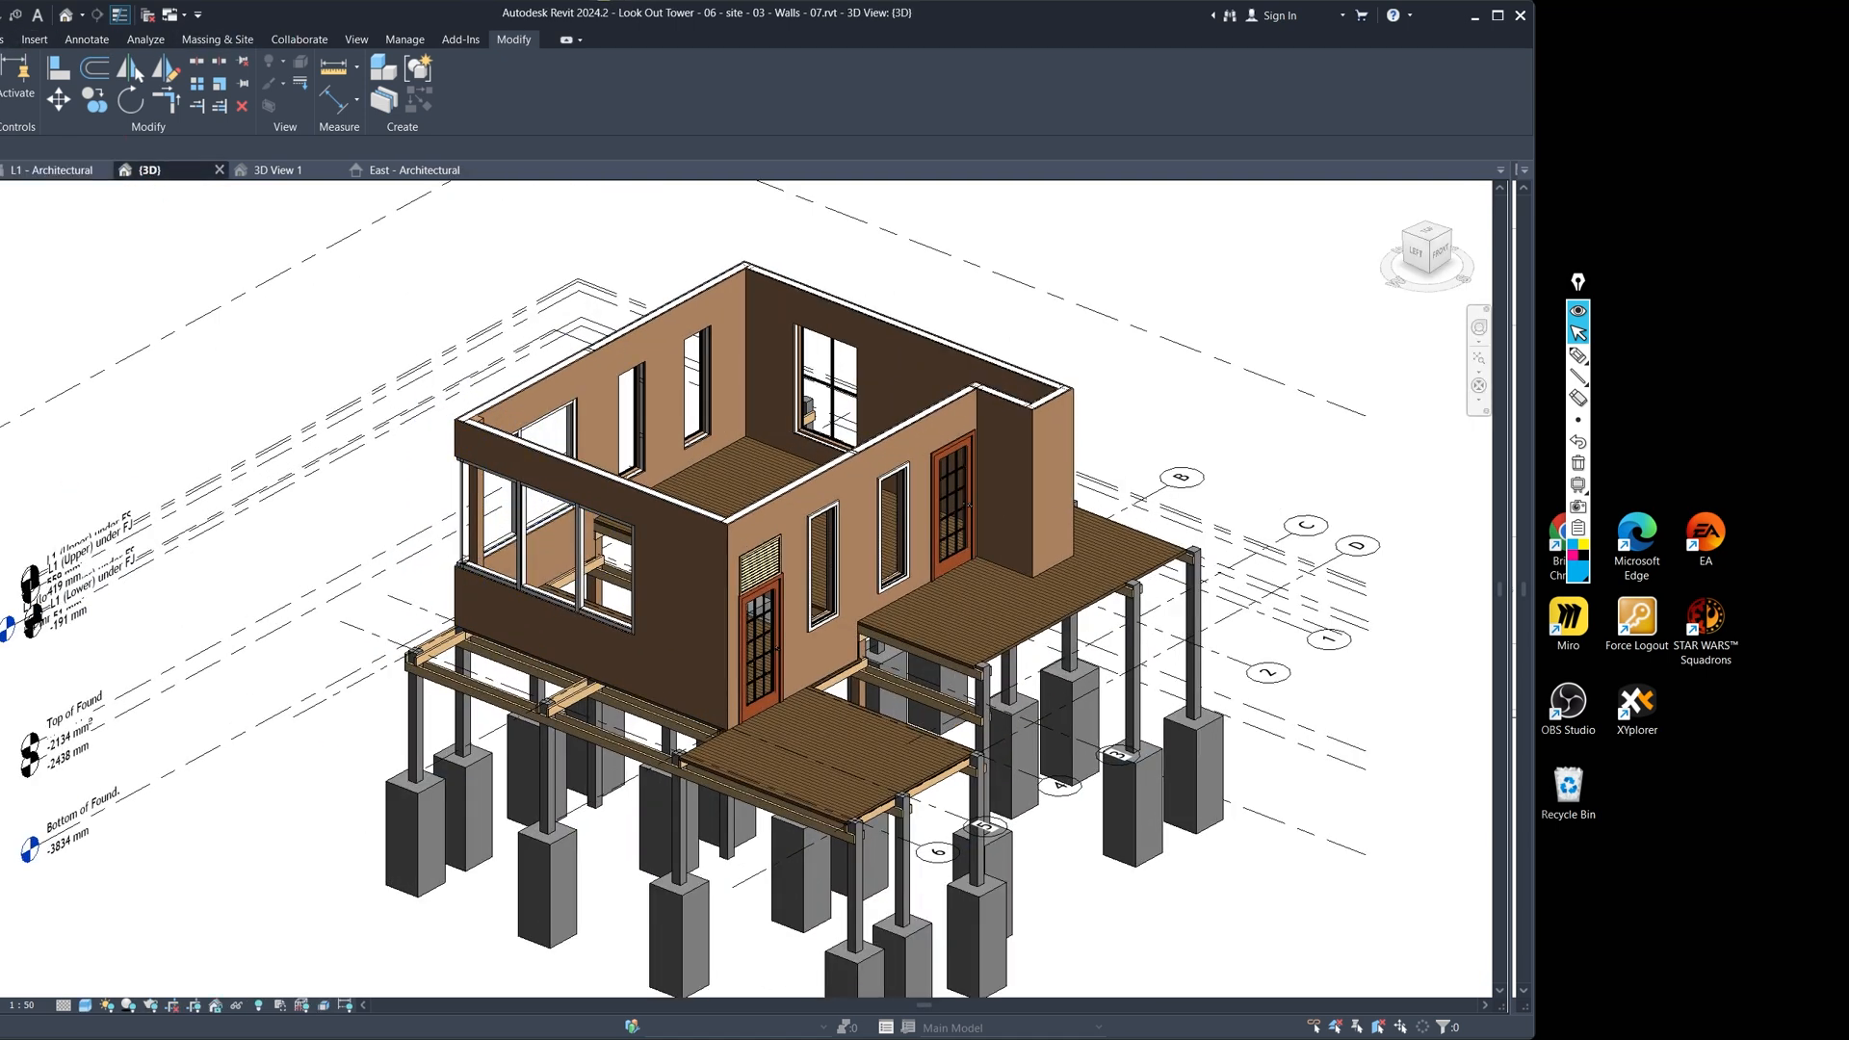
scroll(616, 487, "down", 5)
scroll(664, 549, "up", 2)
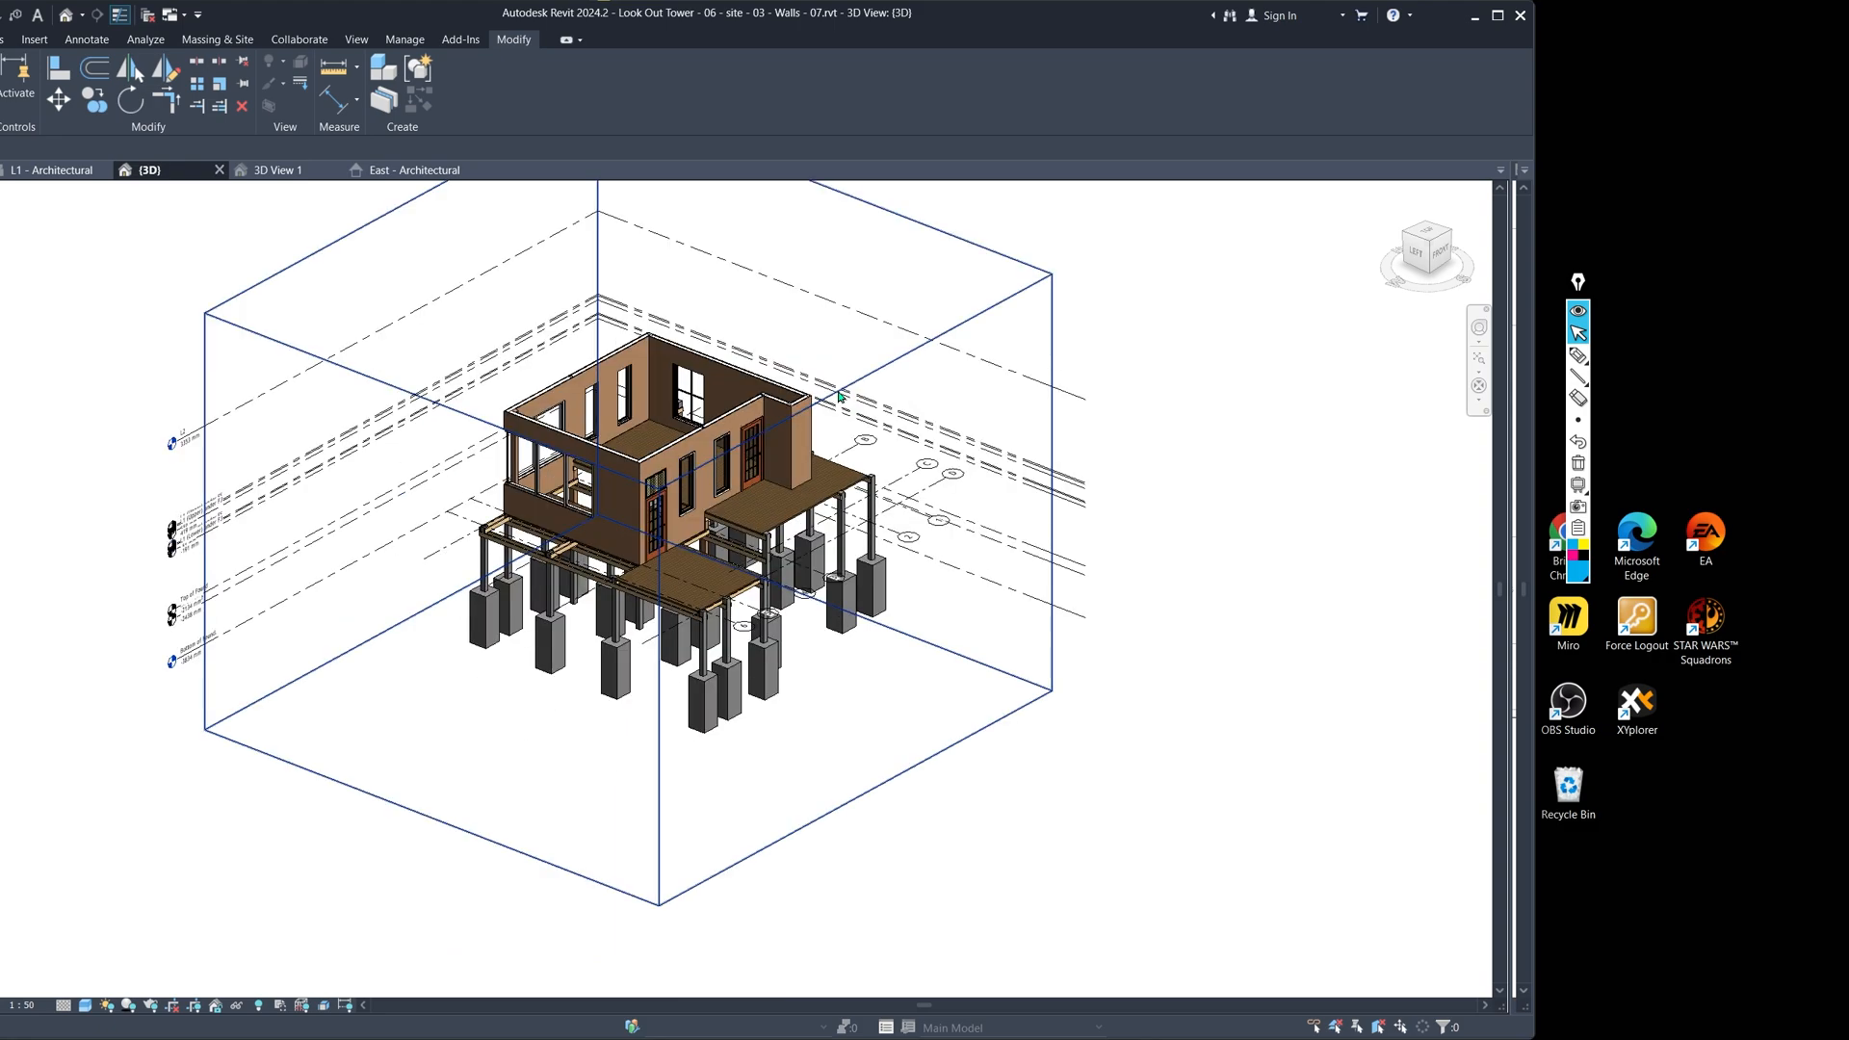
Cut into the tower with the section box to inspect its interior walls and floors, and undo the cut.
left_click(837, 393)
left_click_drag(860, 593, 668, 525)
left_click(970, 722)
middle_click_drag(970, 722, 737, 626, "shift")
scroll(587, 548, "up", 6)
middle_click_drag(539, 202, 467, 277, "shift")
scroll(465, 278, "down", 4)
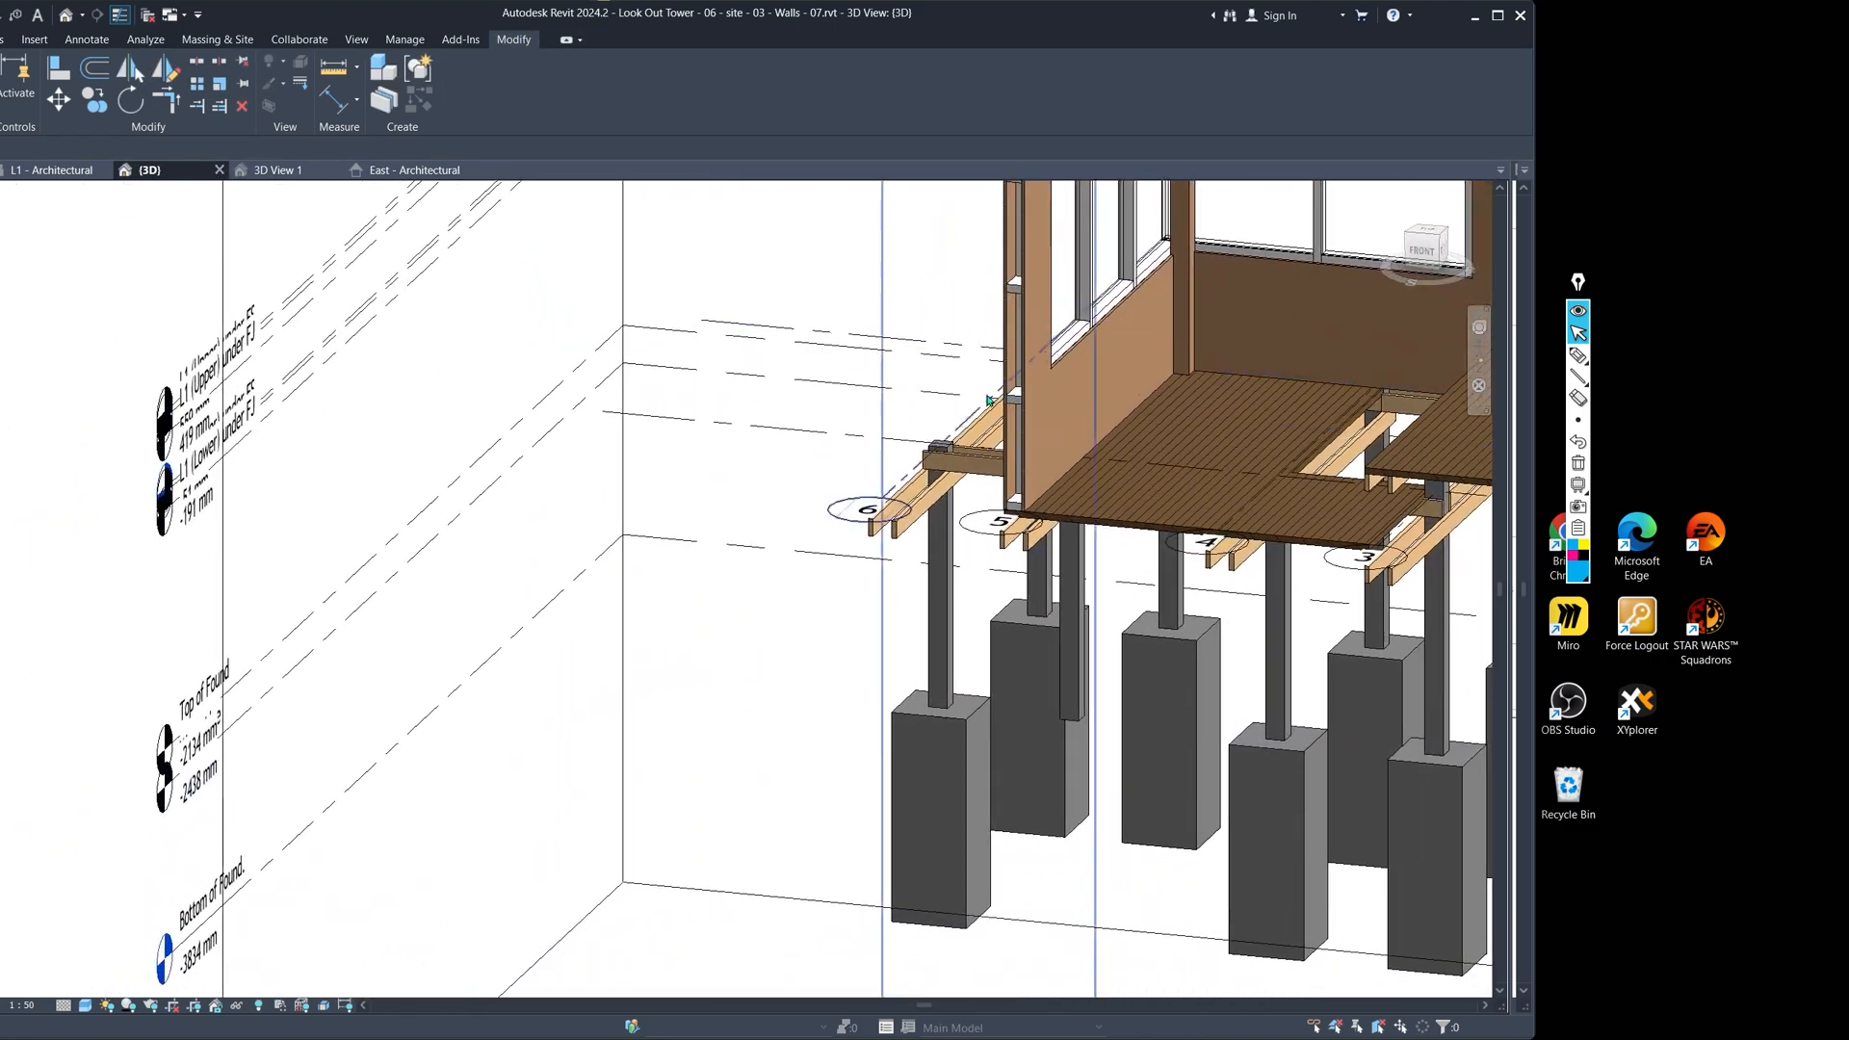
scroll(677, 717, "up", 5)
middle_click_drag(677, 717, 963, 347, "shift")
scroll(1064, 327, "down", 5)
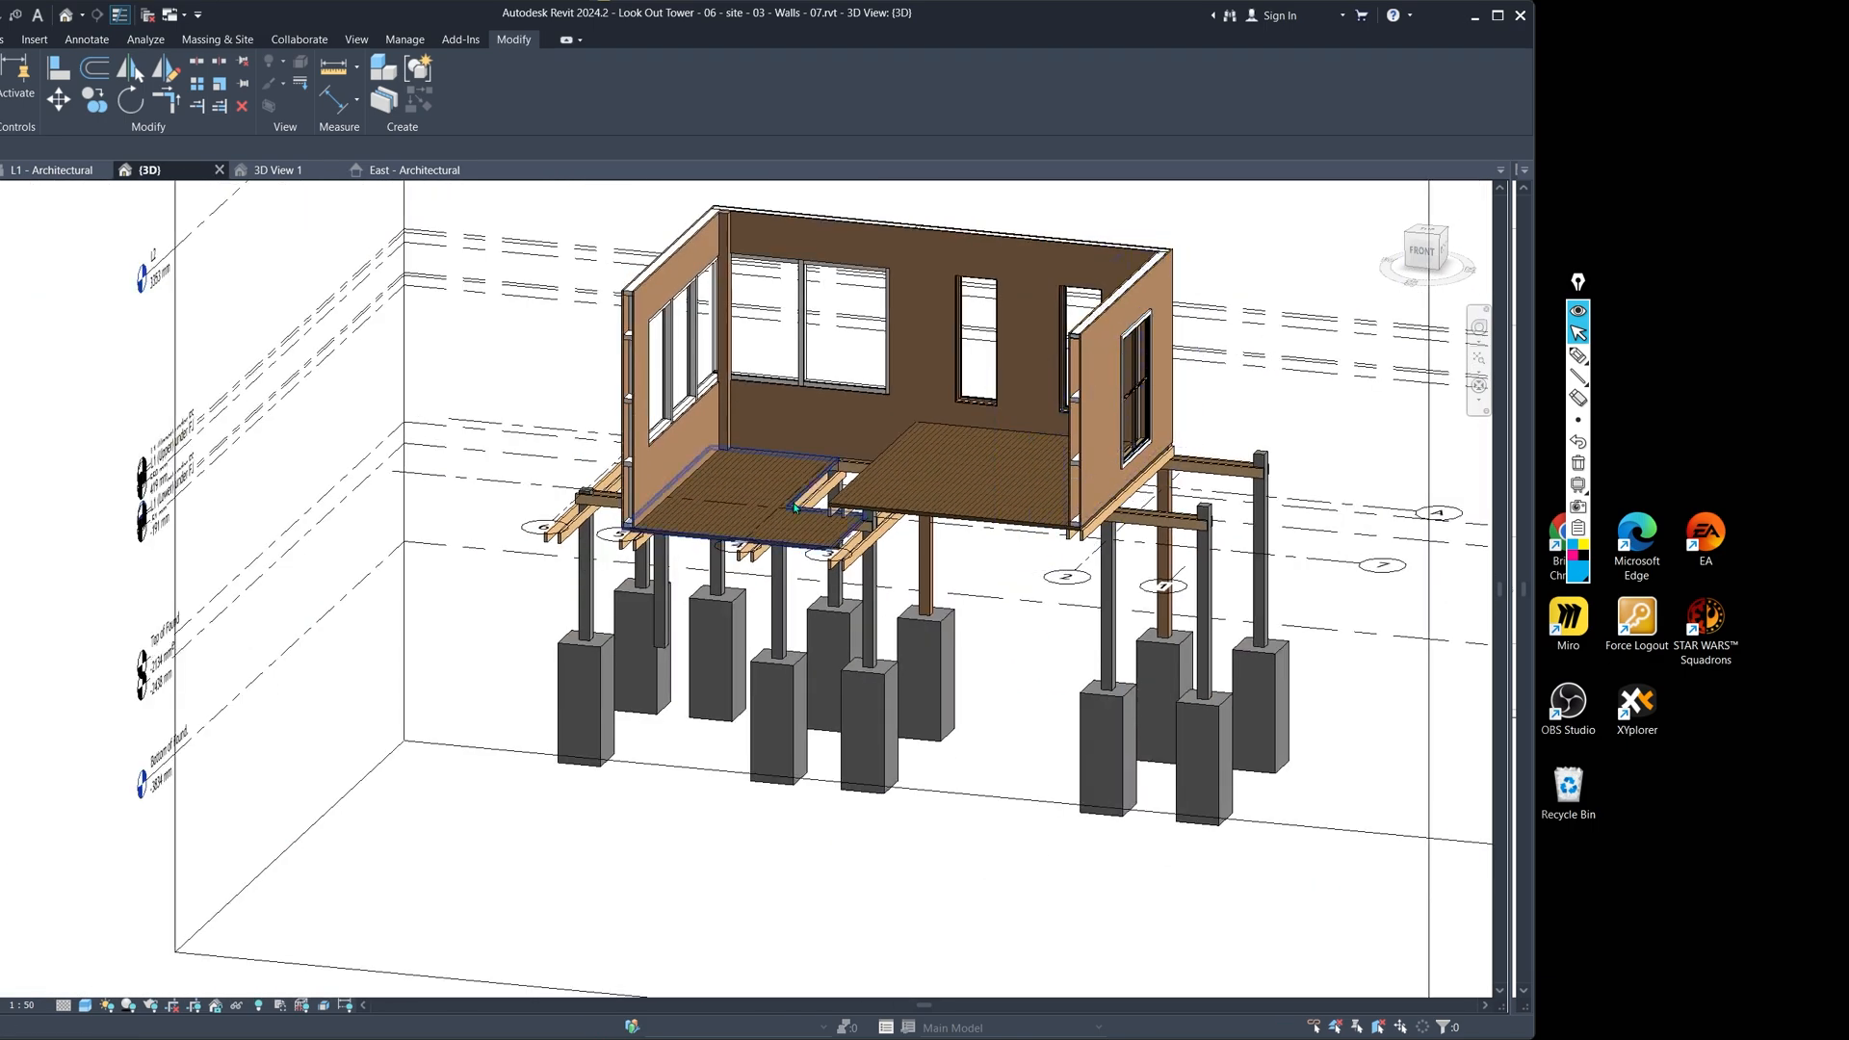
middle_click_drag(794, 507, 580, 567, "shift")
key("ctrl+z")
key("ctrl+z")
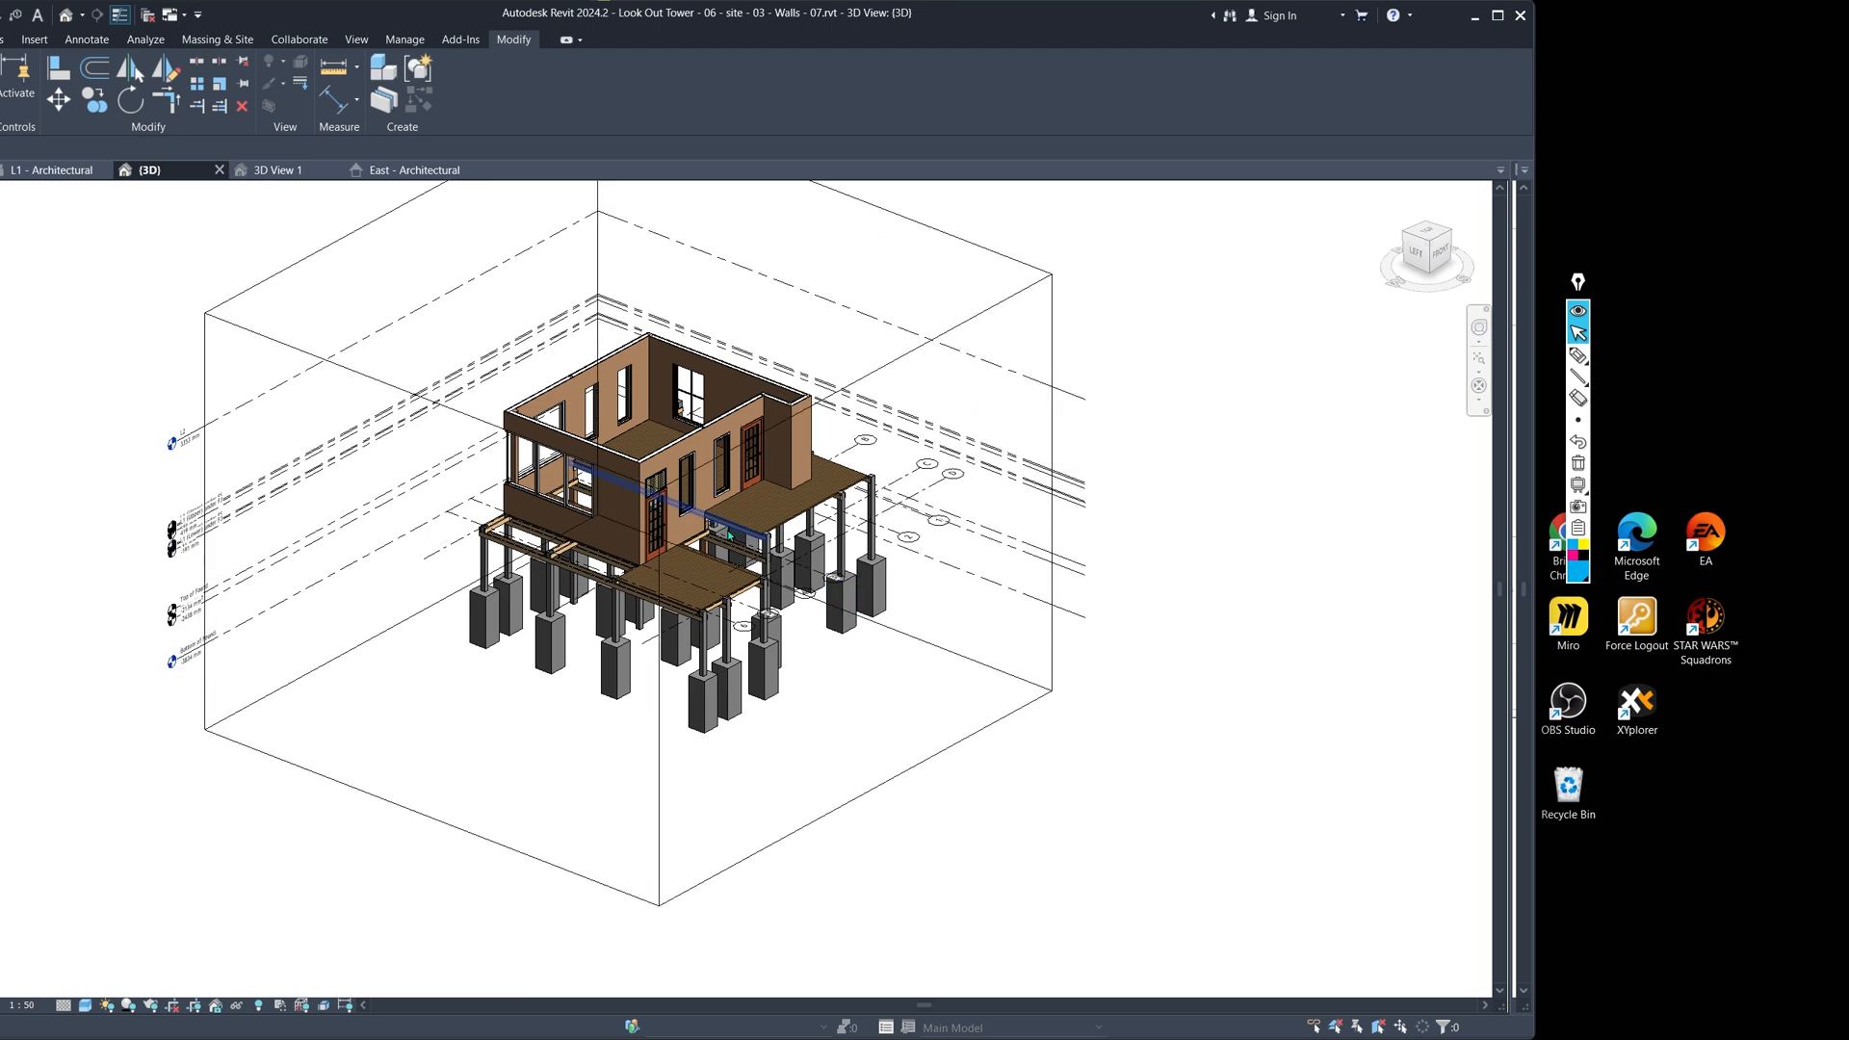
scroll(633, 454, "up", 3)
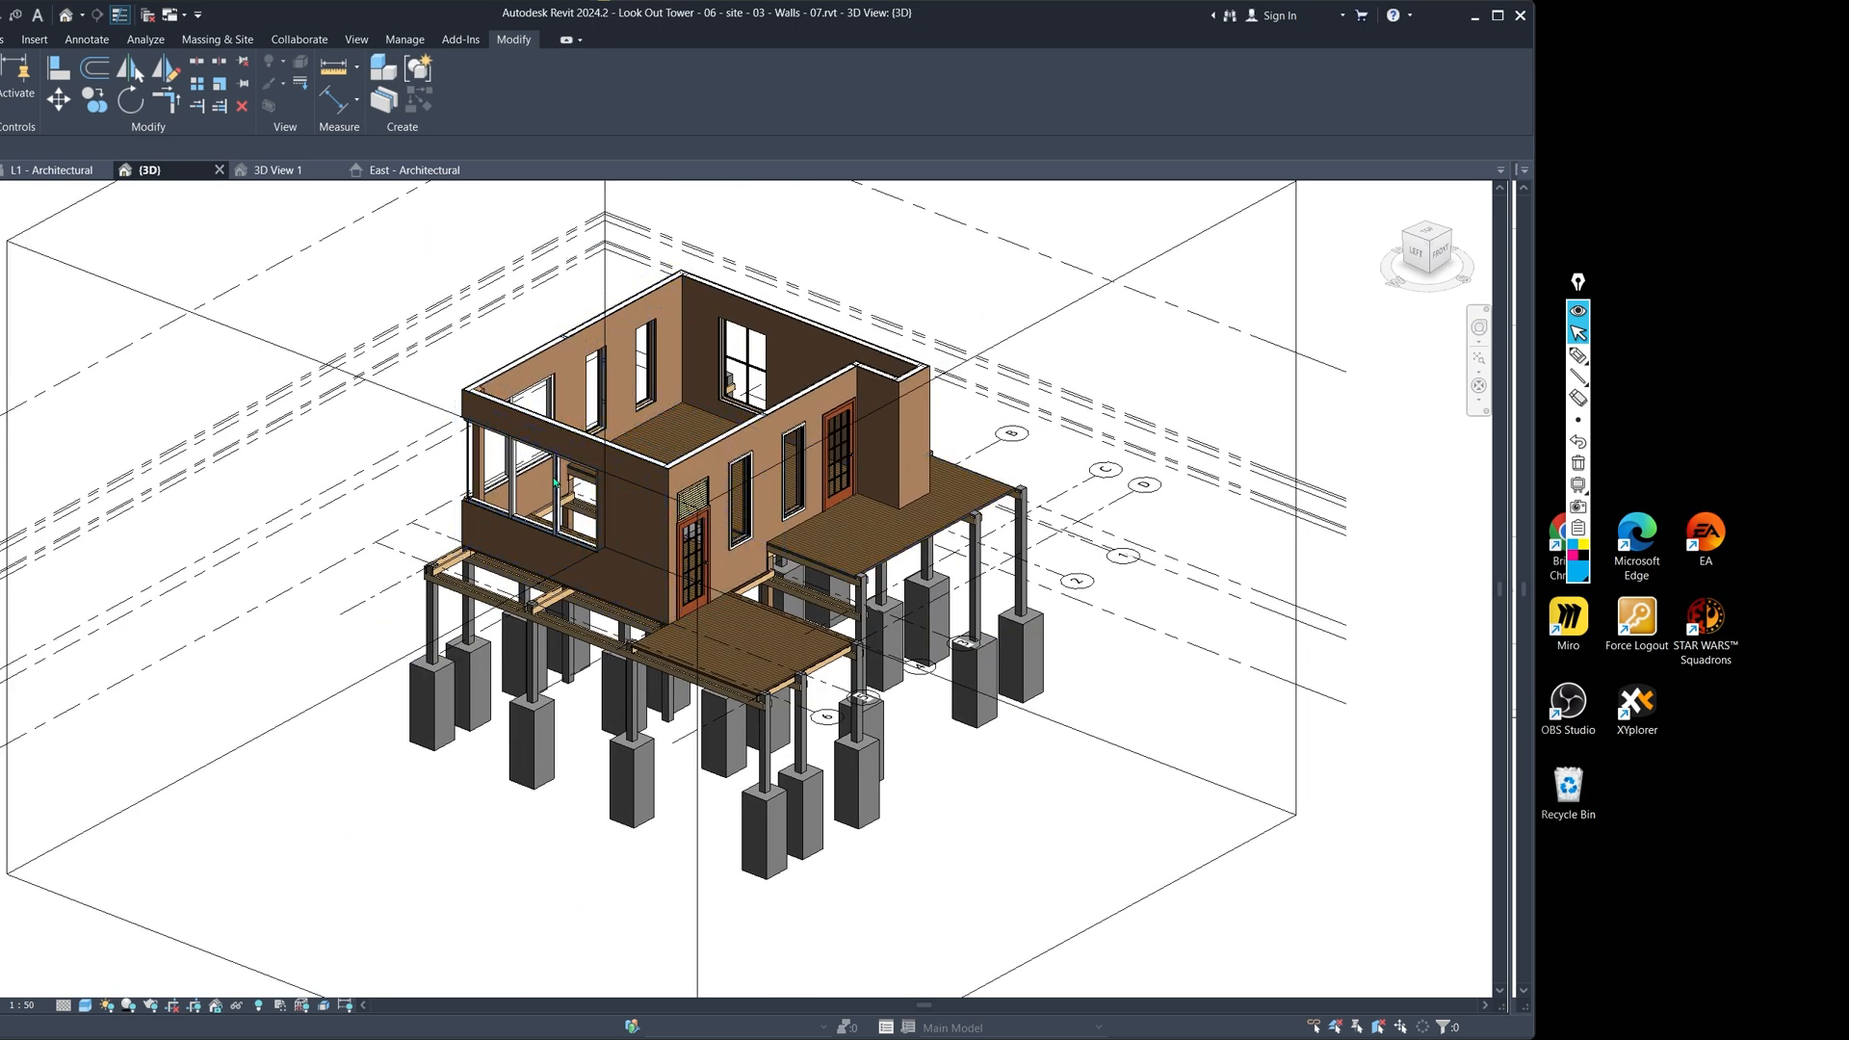
middle_click_drag(555, 481, 752, 401, "shift")
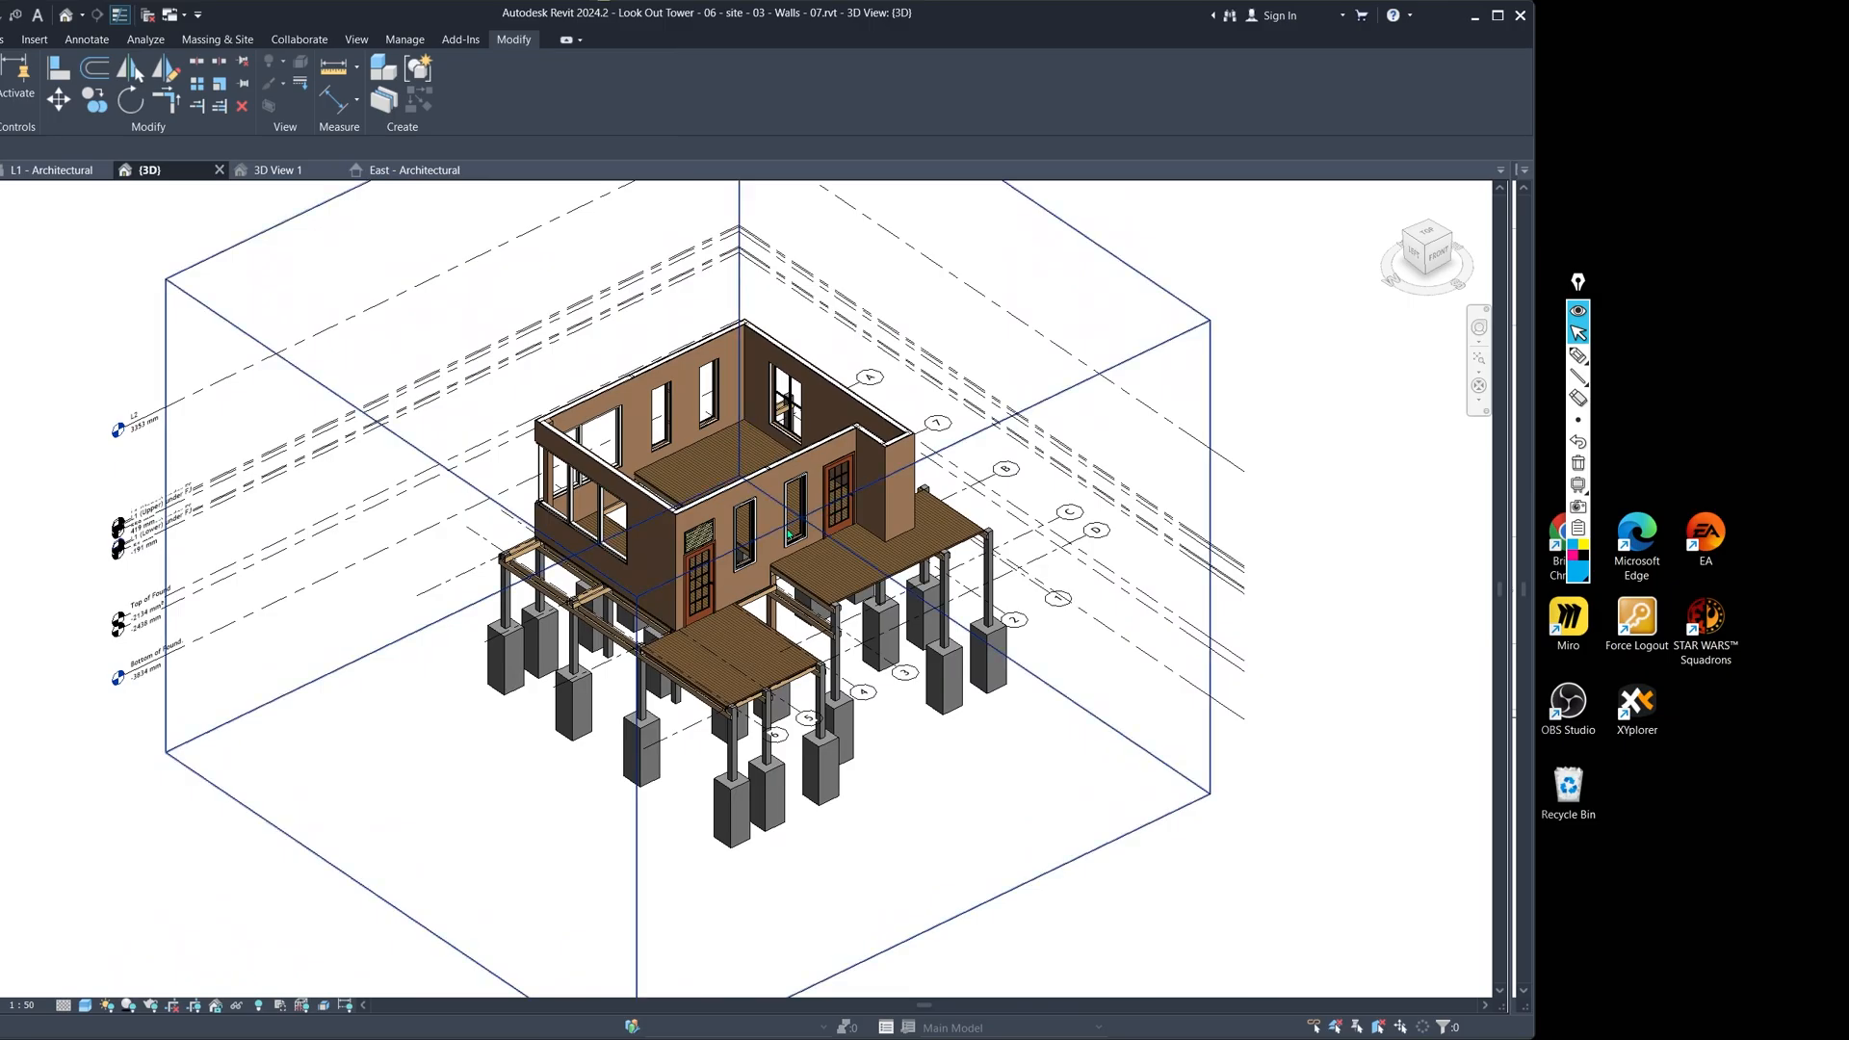
mouse_move(790, 533)
middle_mouse_down("shift")
mouse_move(917, 444)
mouse_move(858, 314)
mouse_move(681, 412)
mouse_move(386, 444)
middle_mouse_up("shift")
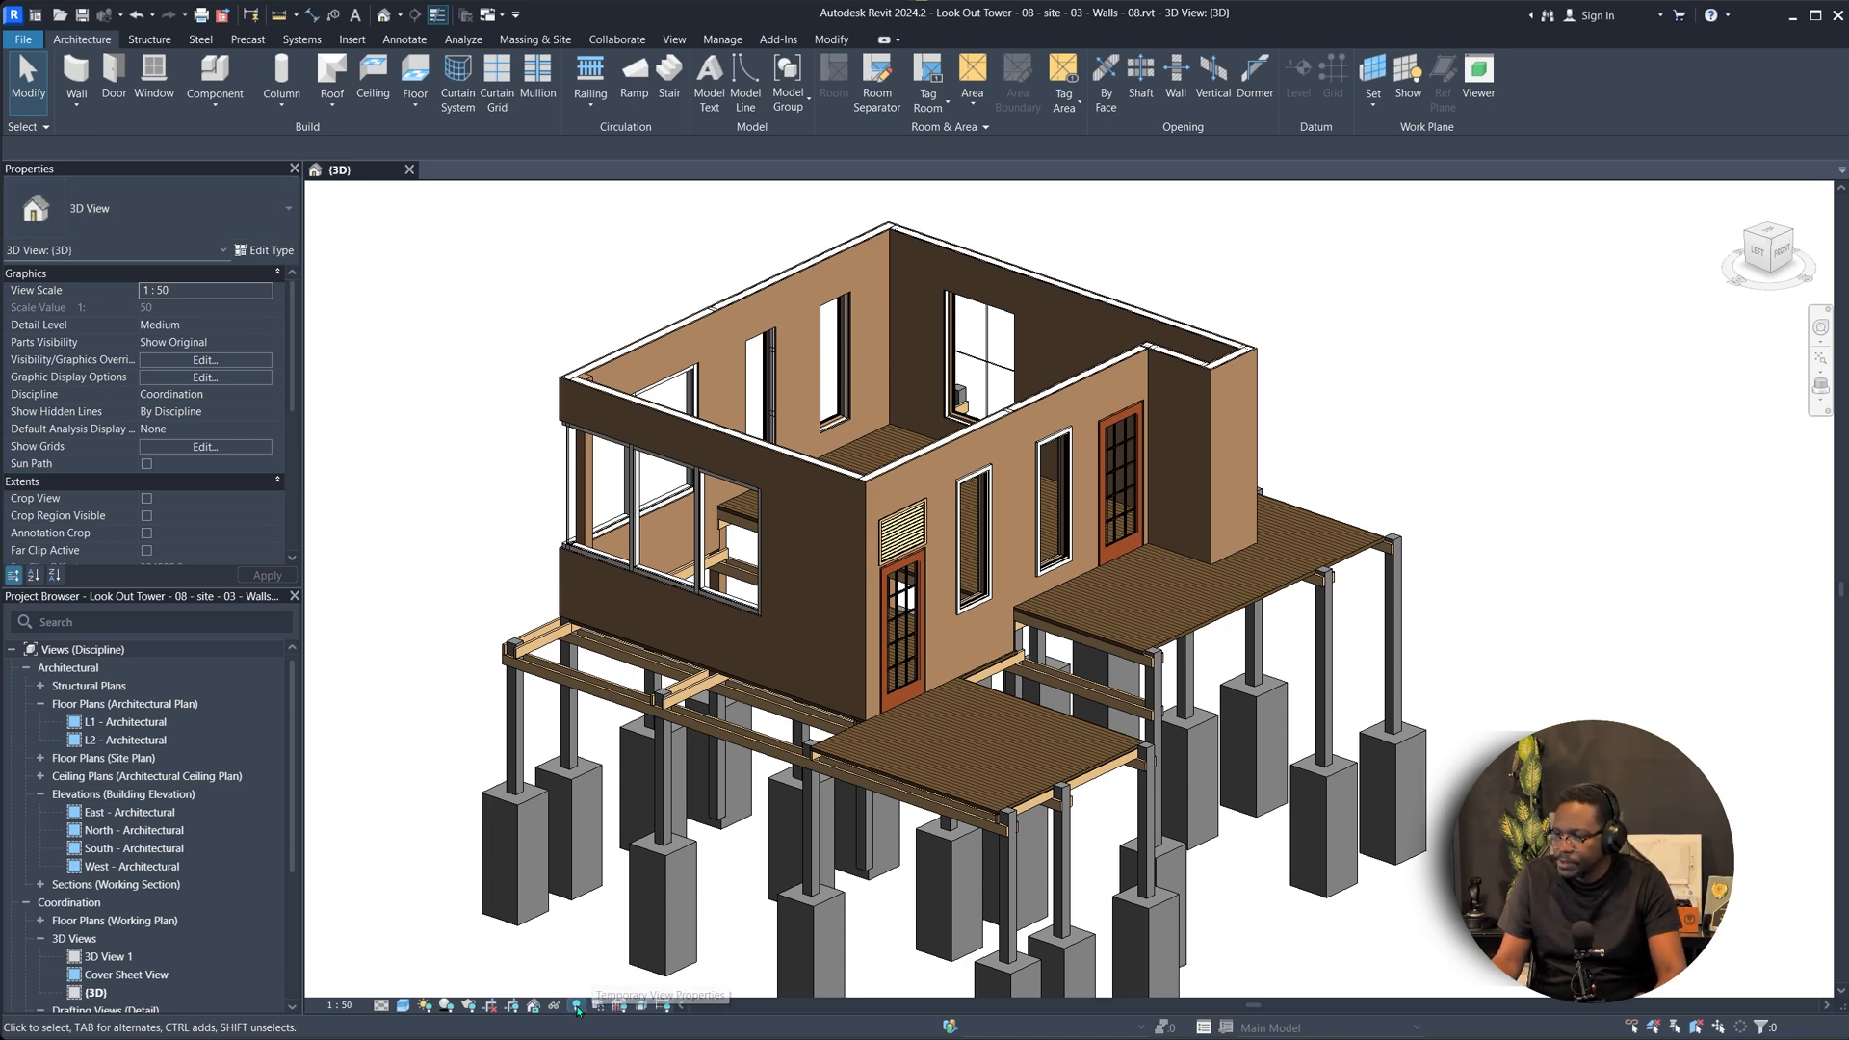
Show the surrounding terrain, trees and water in the default 3D view, and open the 3D View 1 perspective.
left_click(577, 1004)
scroll(1021, 452, "down", 5)
left_click(1156, 404)
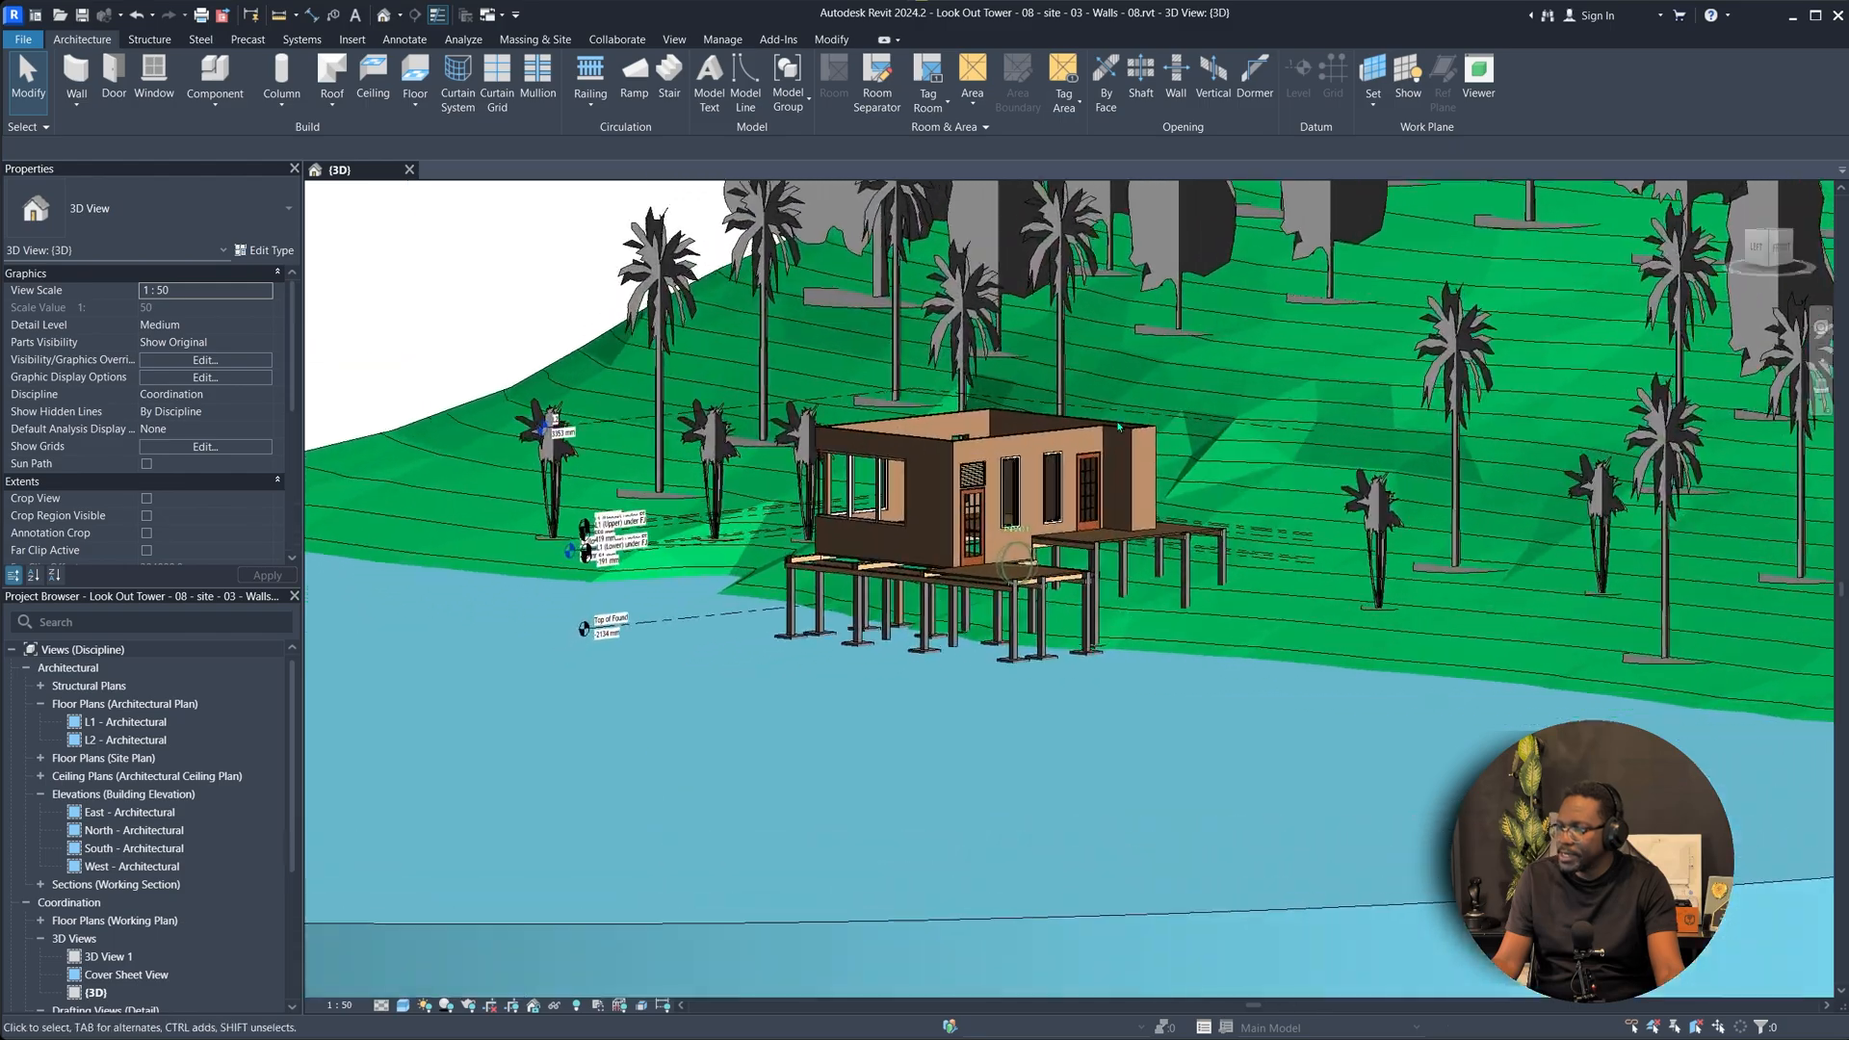
left_click(106, 956)
double_click(106, 956)
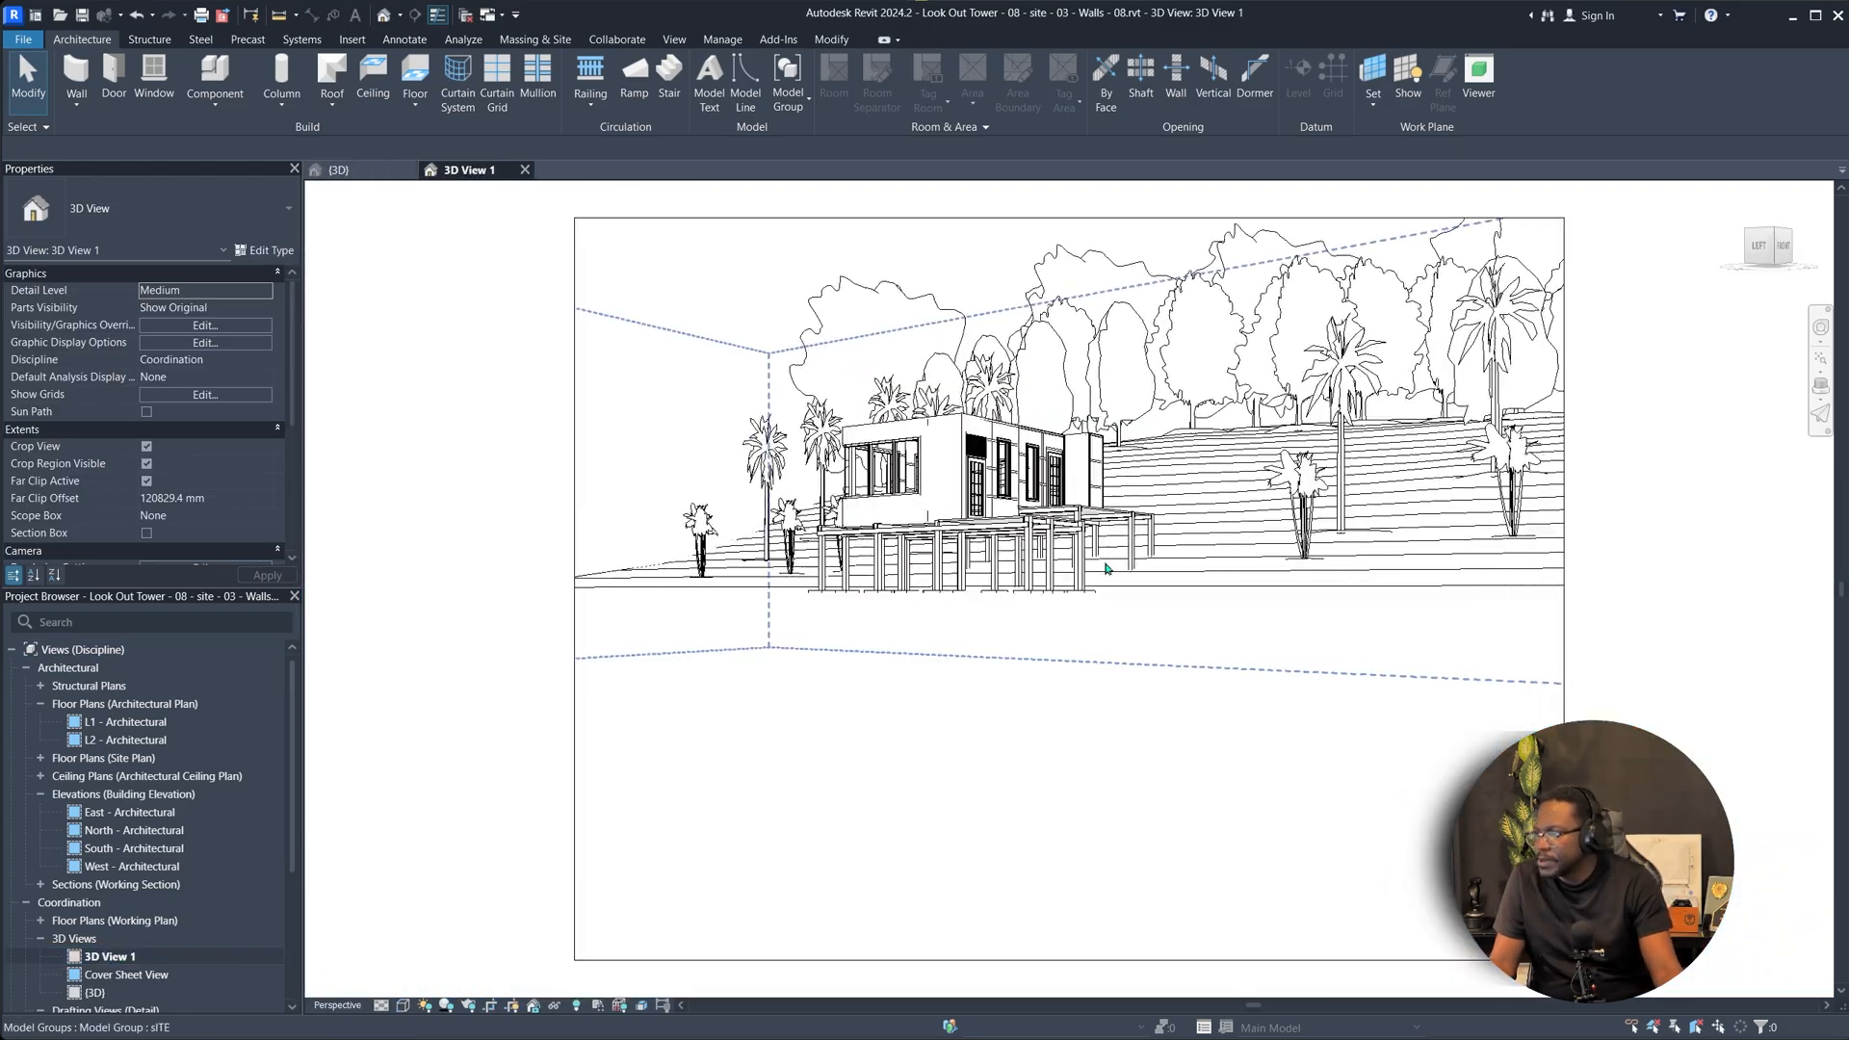